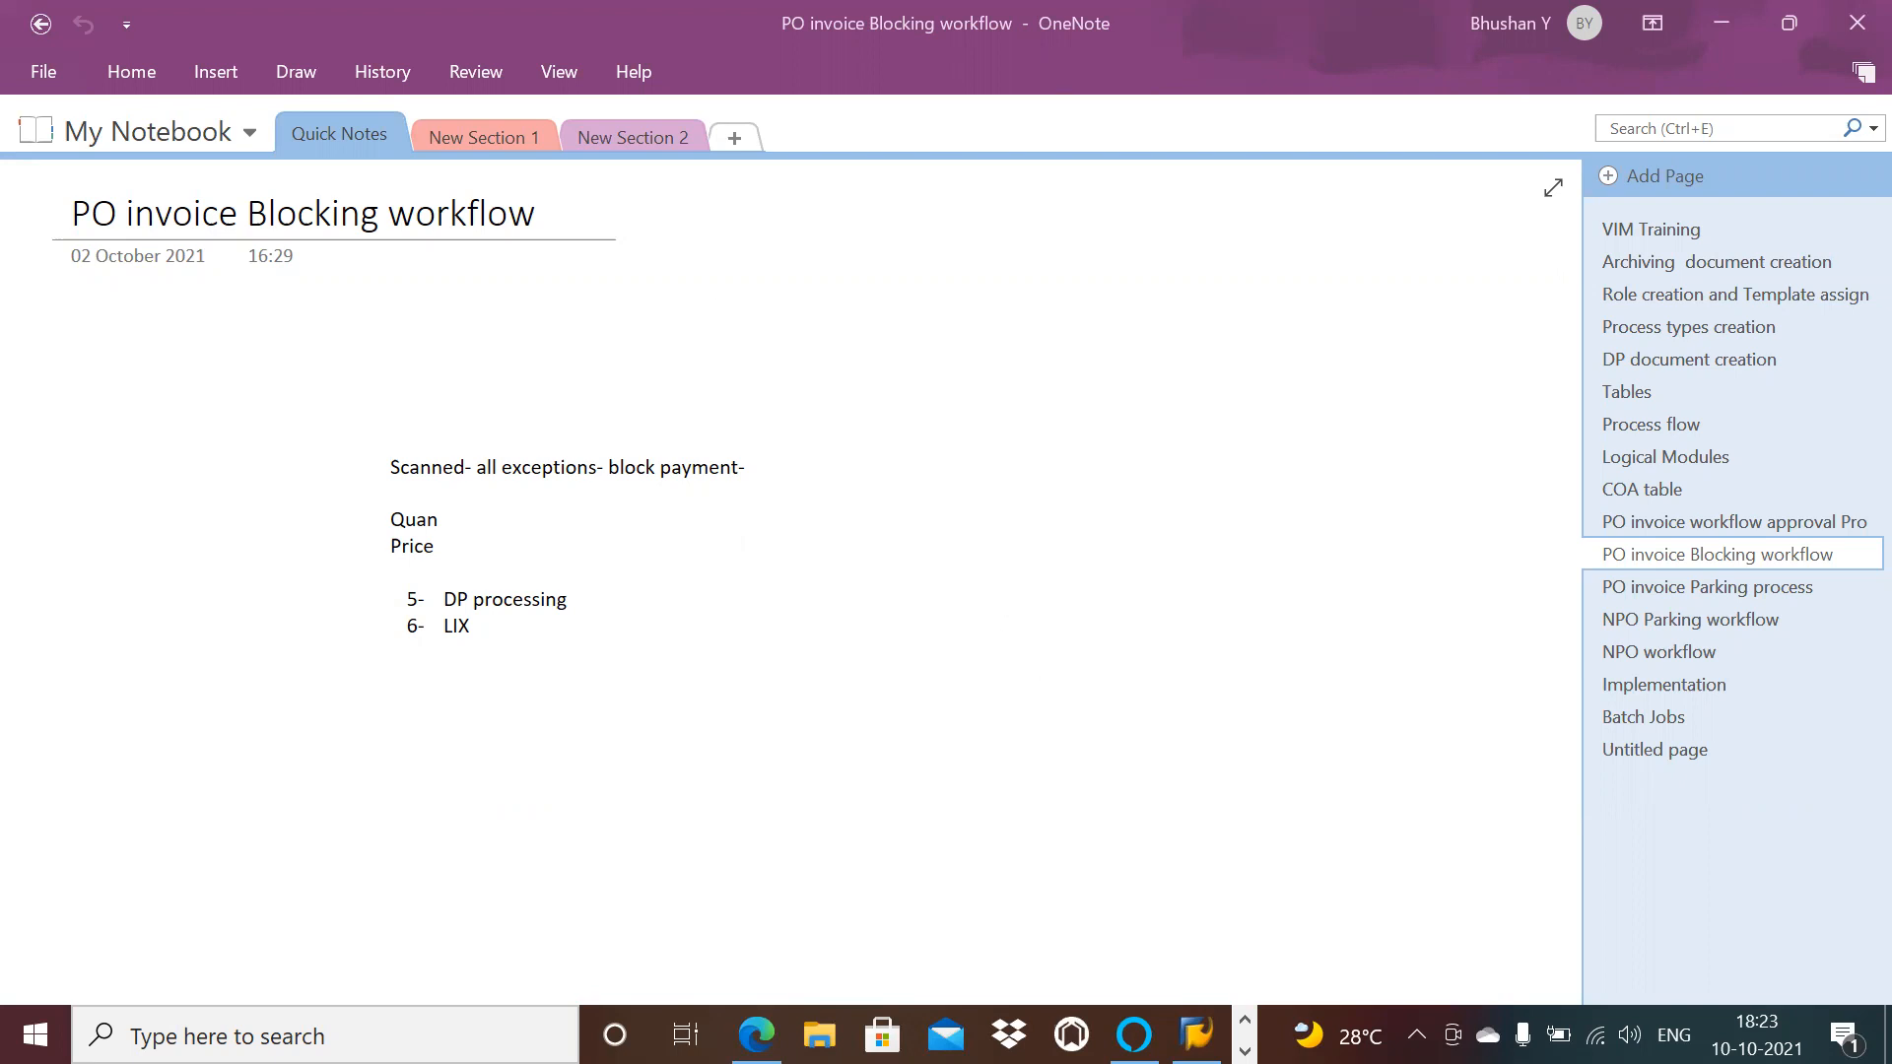
Step: Log on to SAP ECC client 800 with the saved user name picked from history
click(1196, 1035)
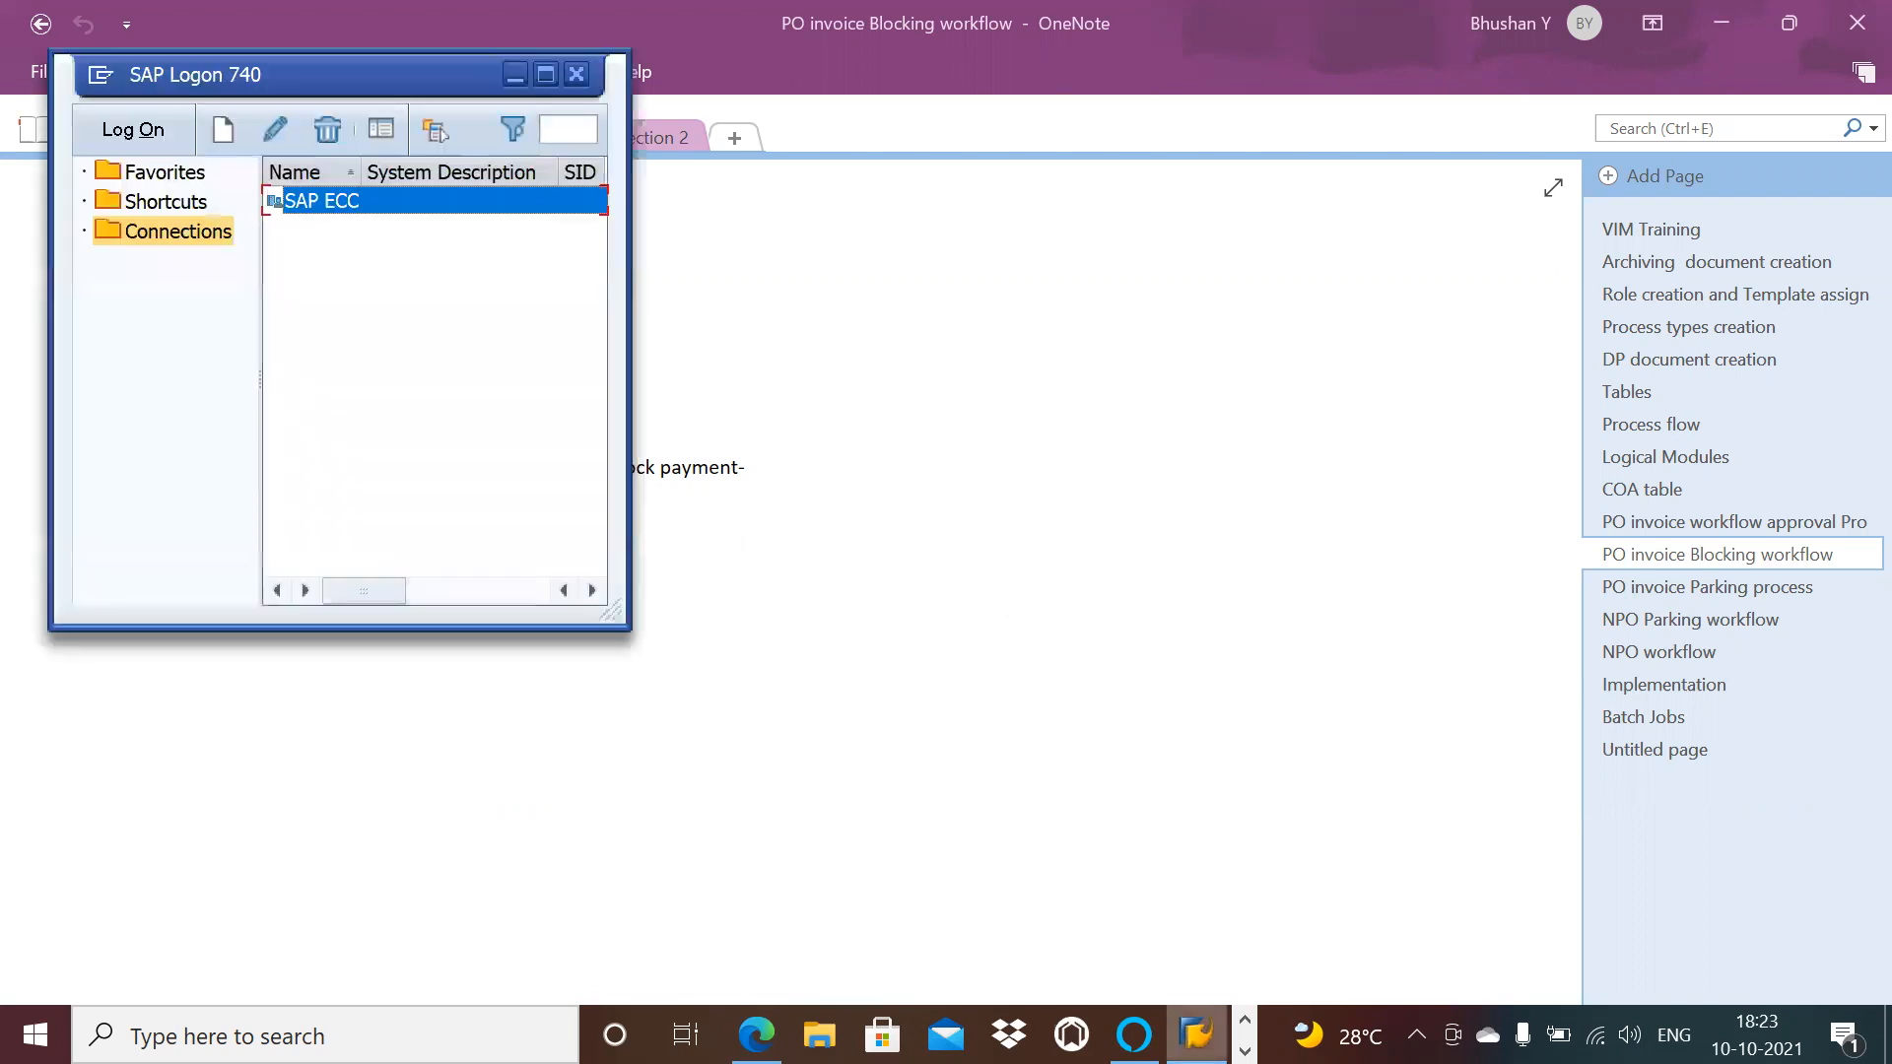
double_click(349, 201)
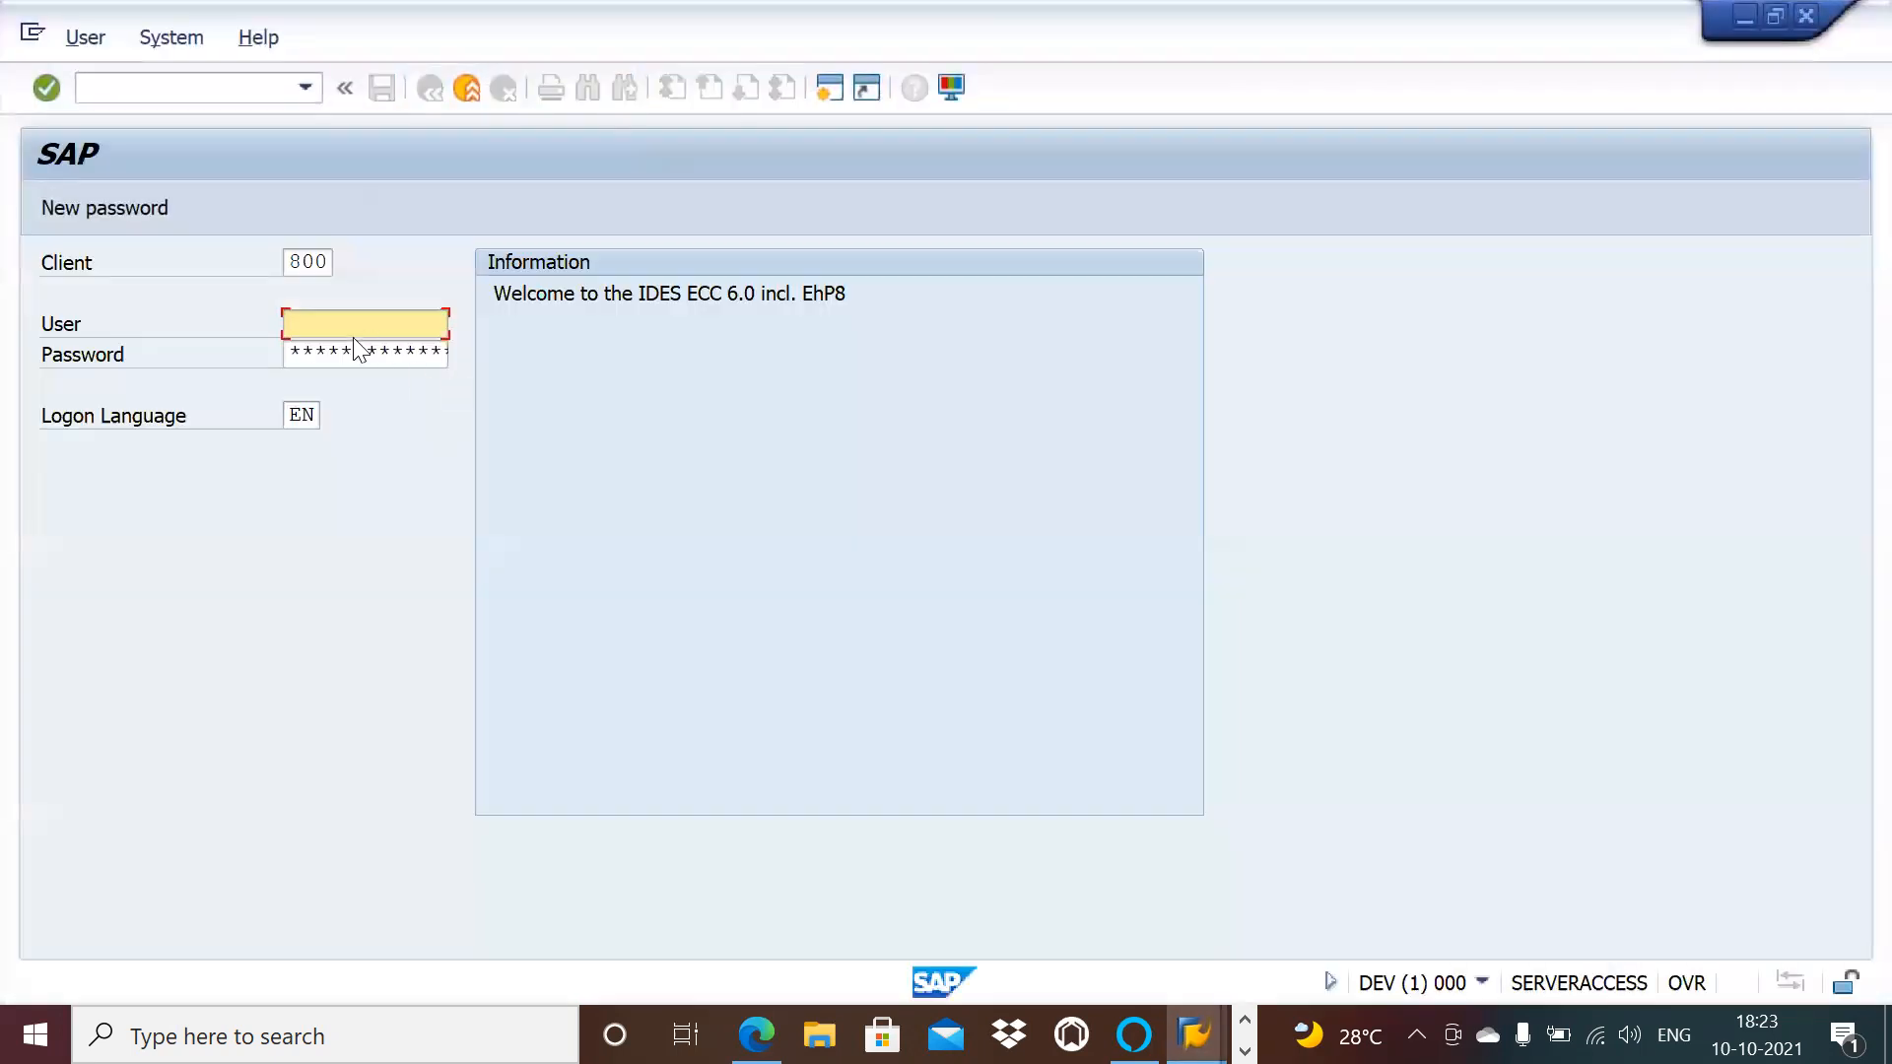
click(330, 323)
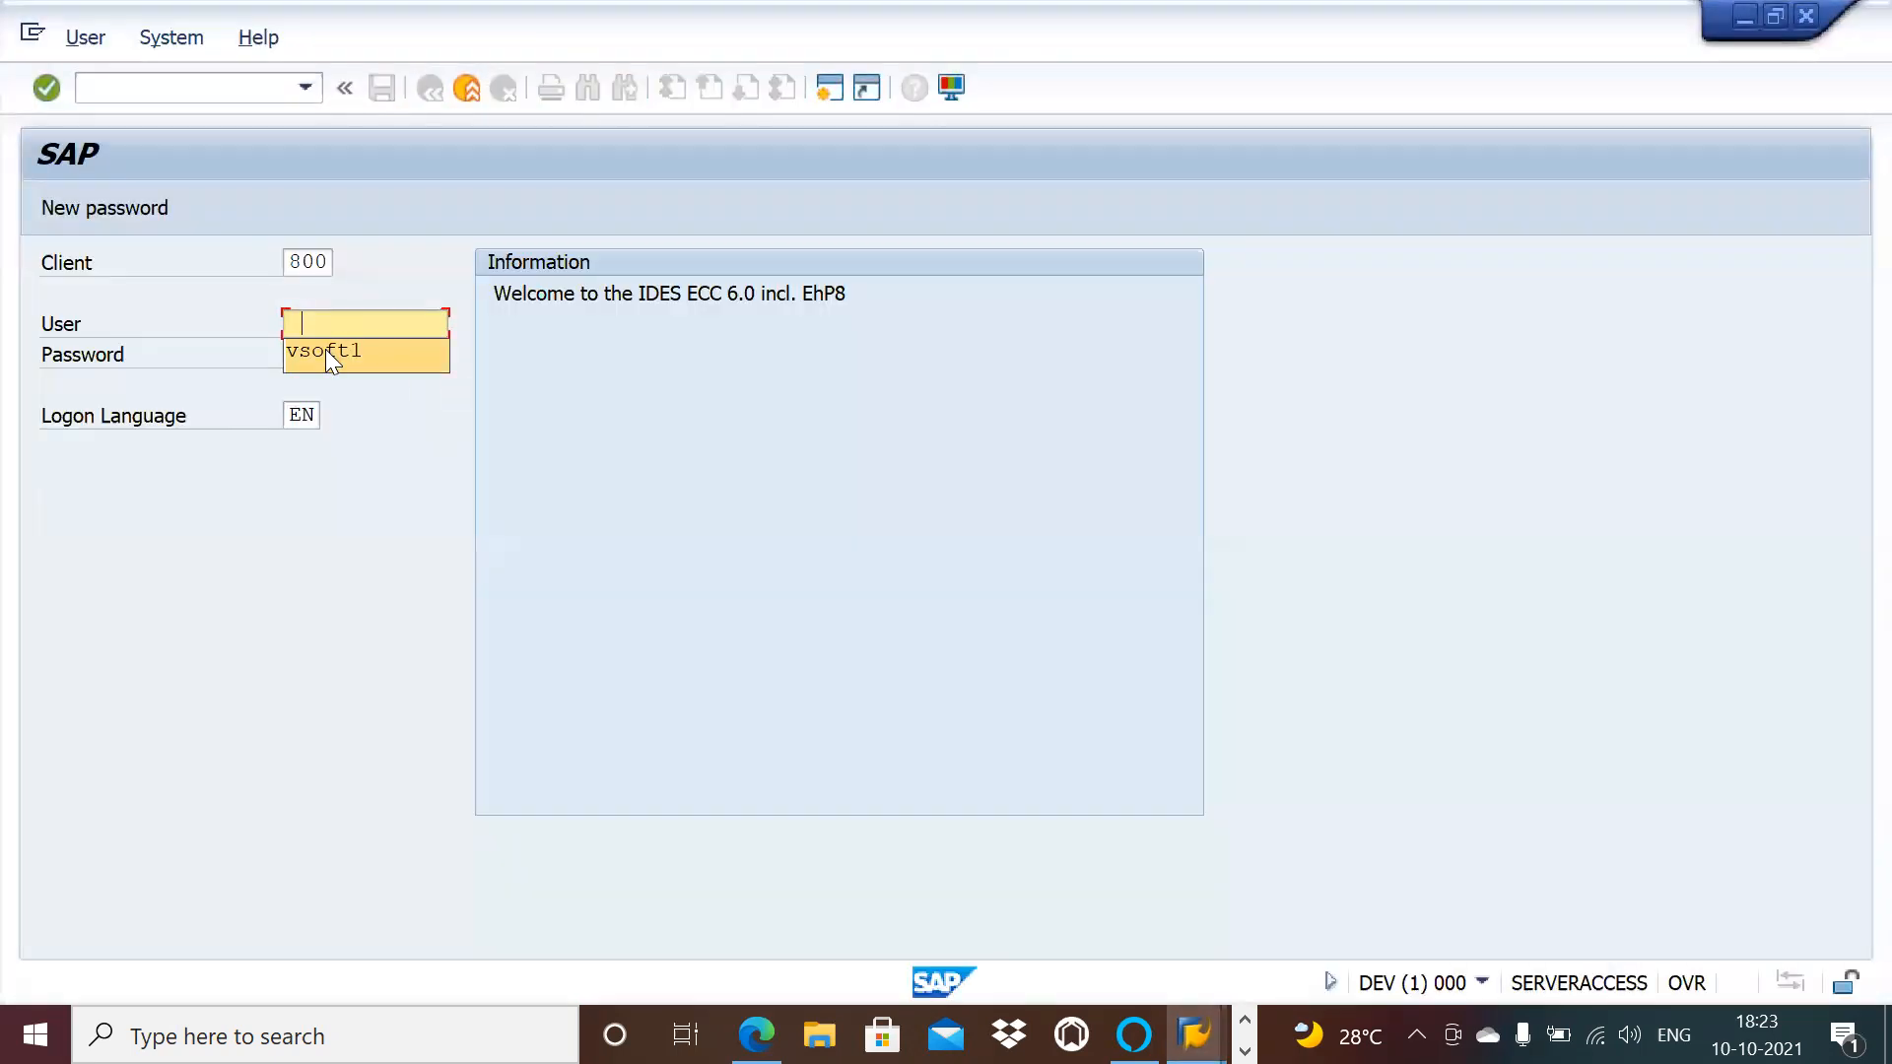
click(325, 349)
double_click(379, 325)
click(380, 326)
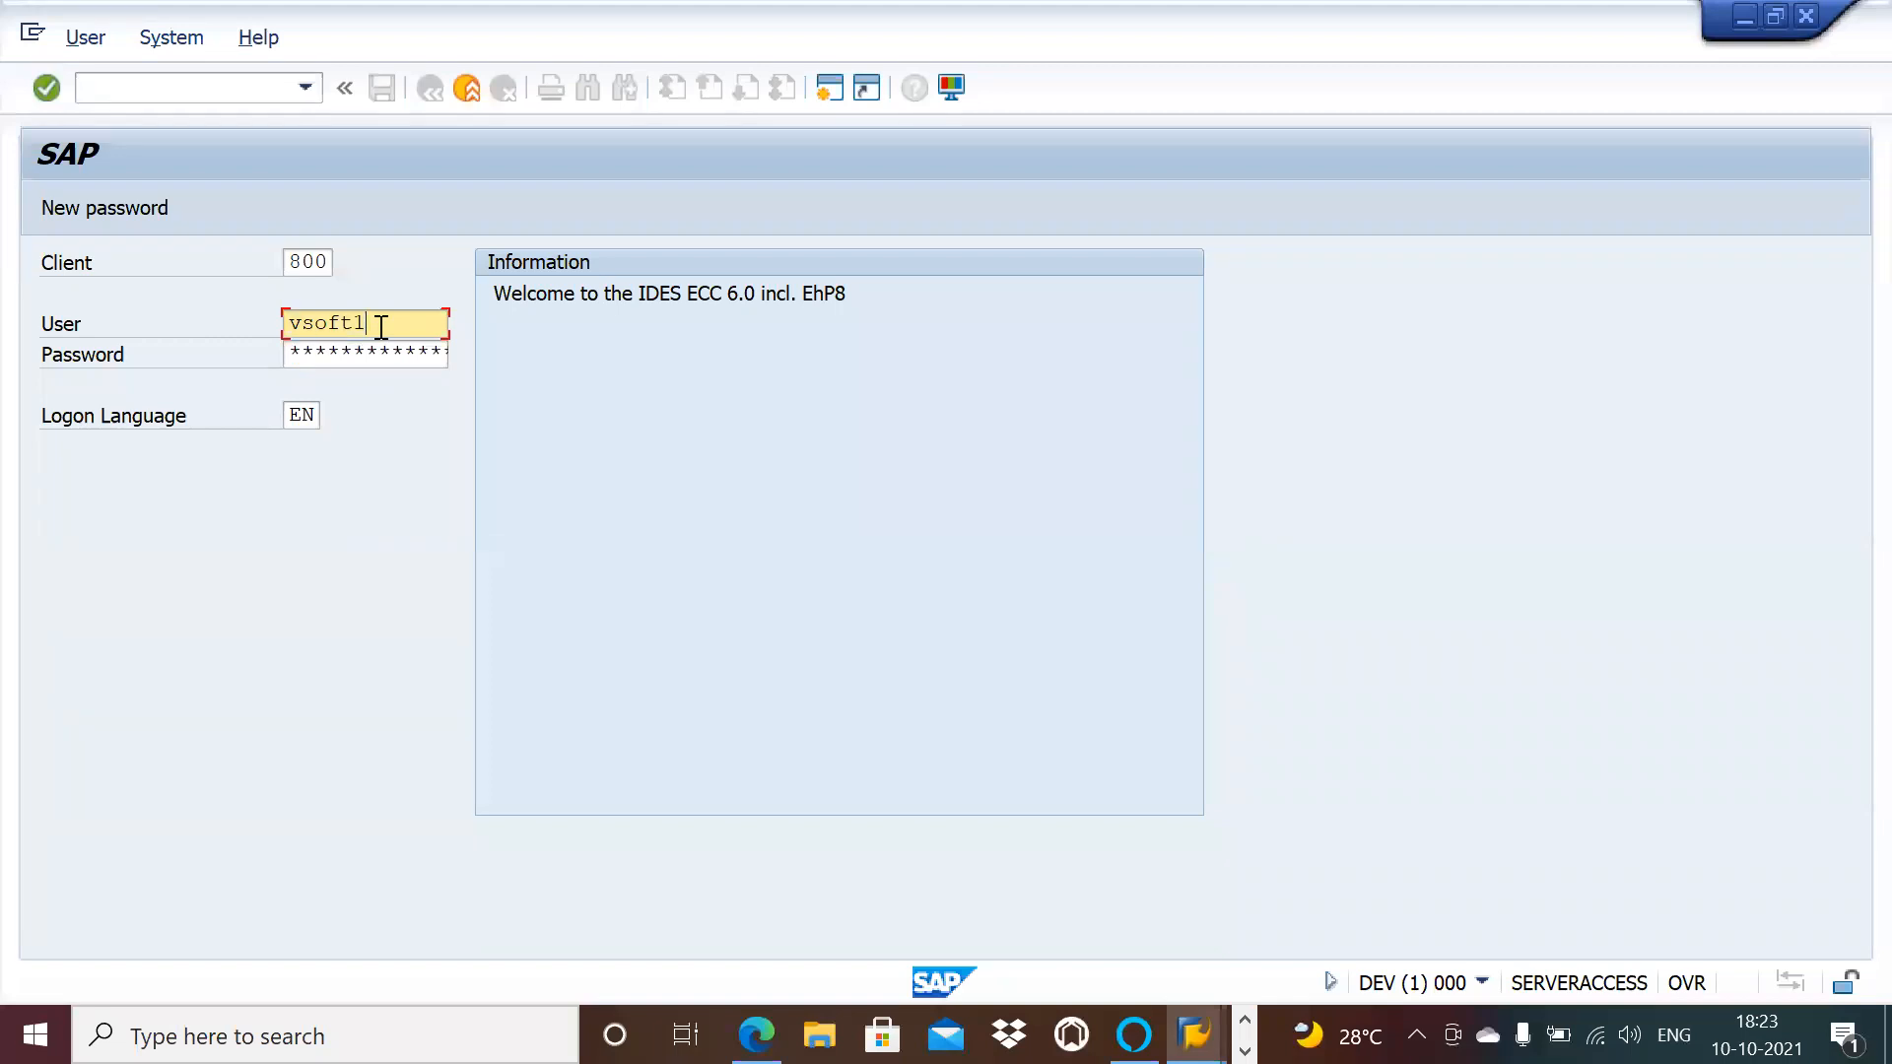
key(Tab)
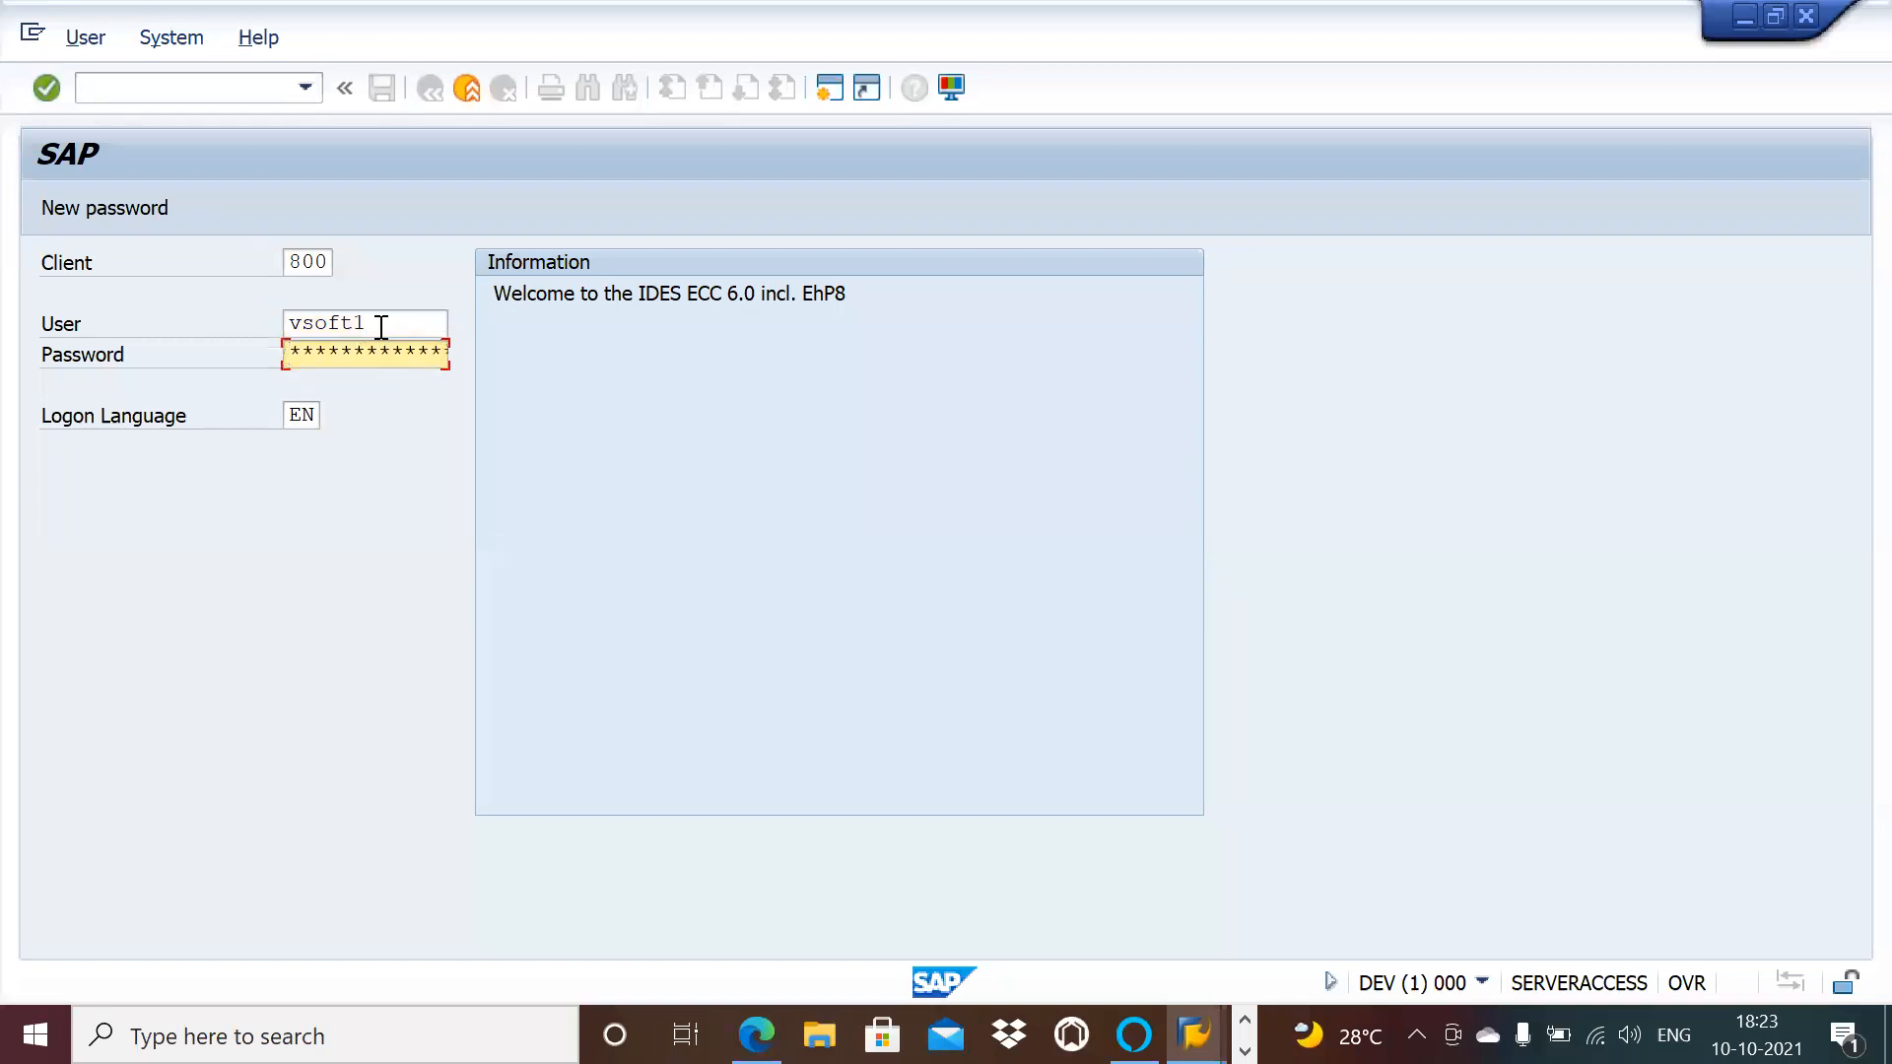
key(Return)
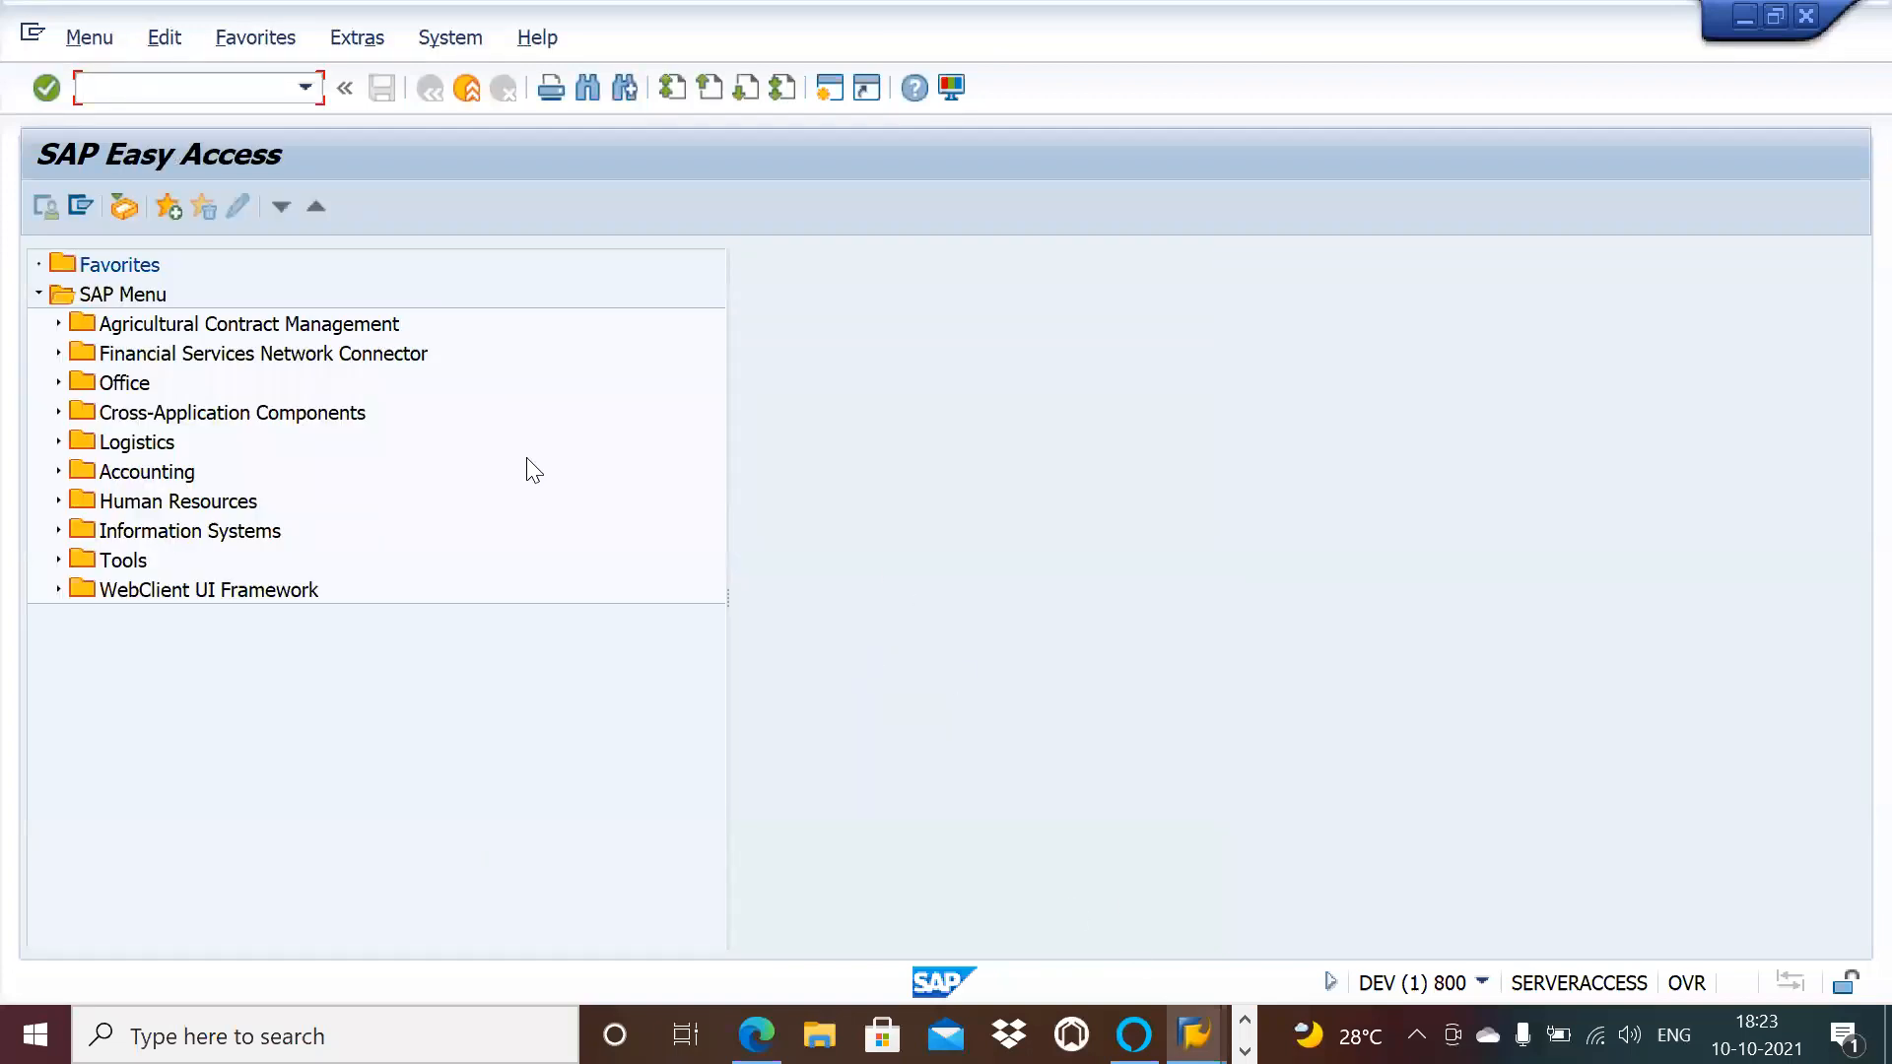
Step: Run the /n/opt/vim transaction from the command field history
click(300, 93)
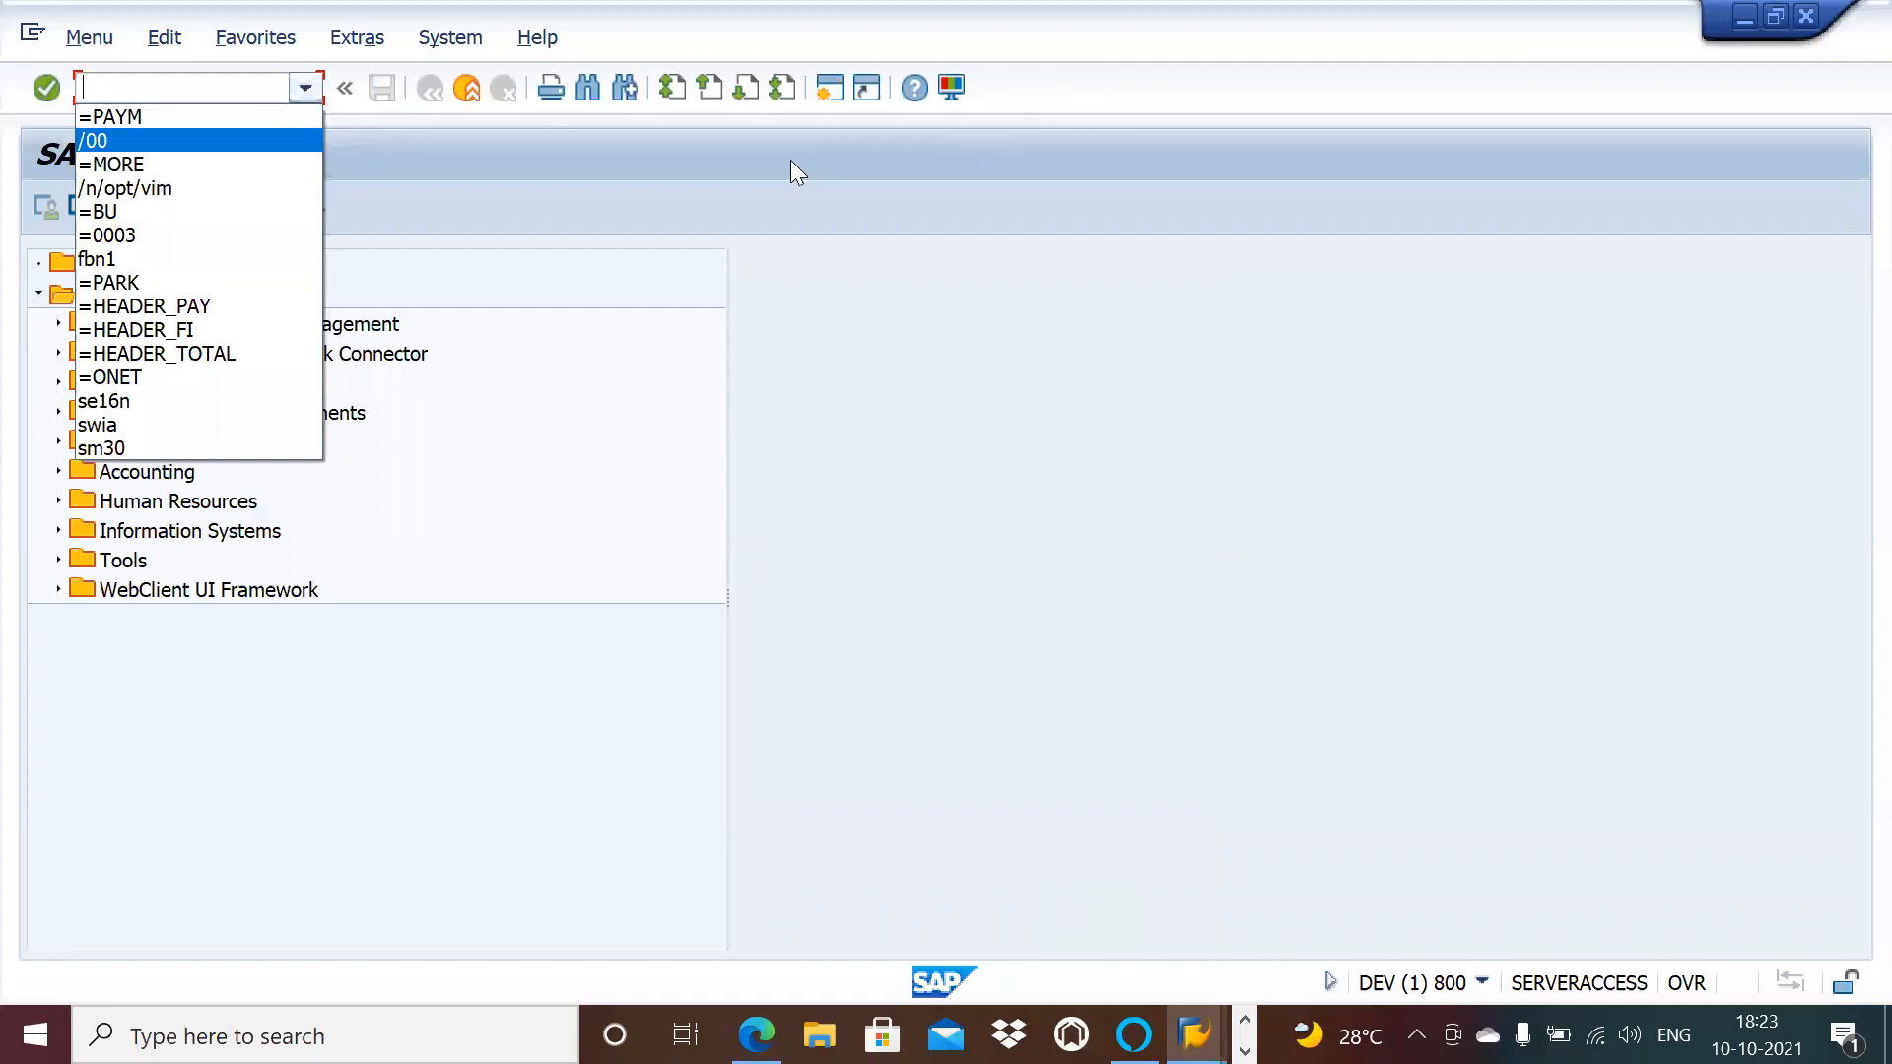
key(alt+Tab)
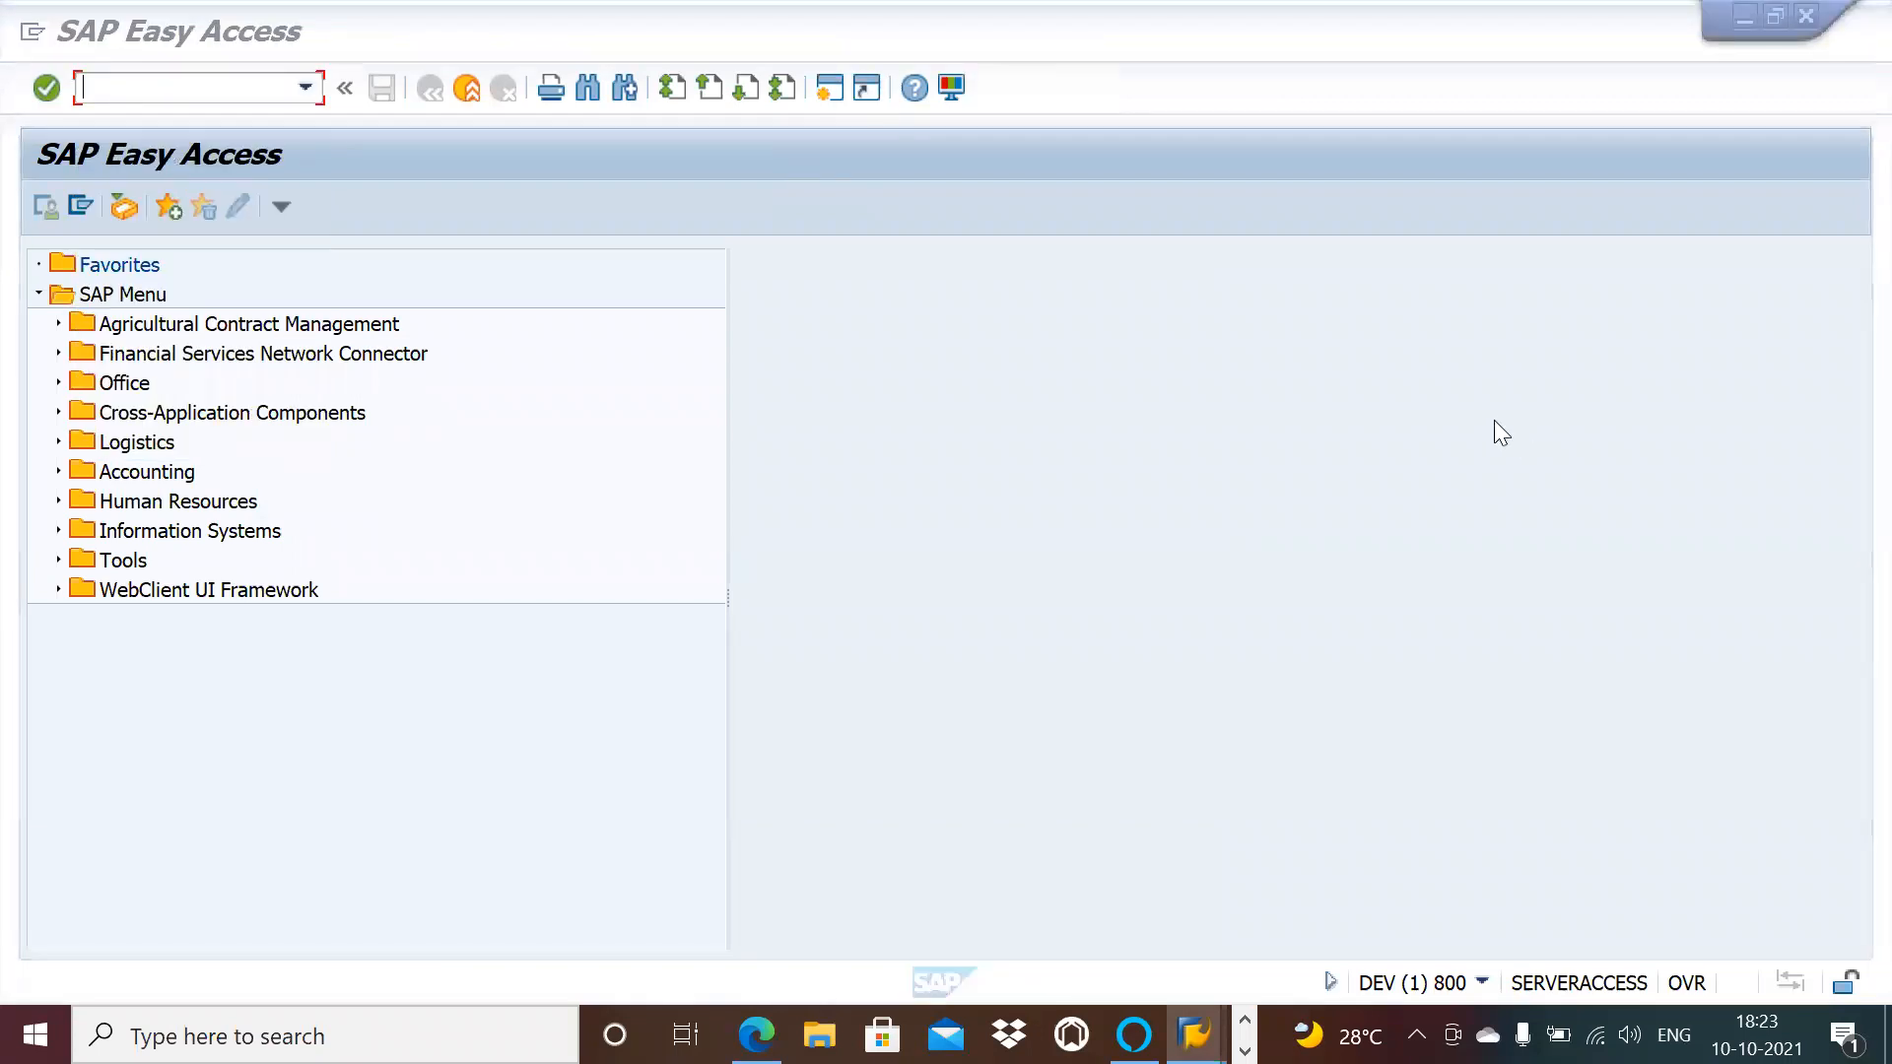
click(308, 87)
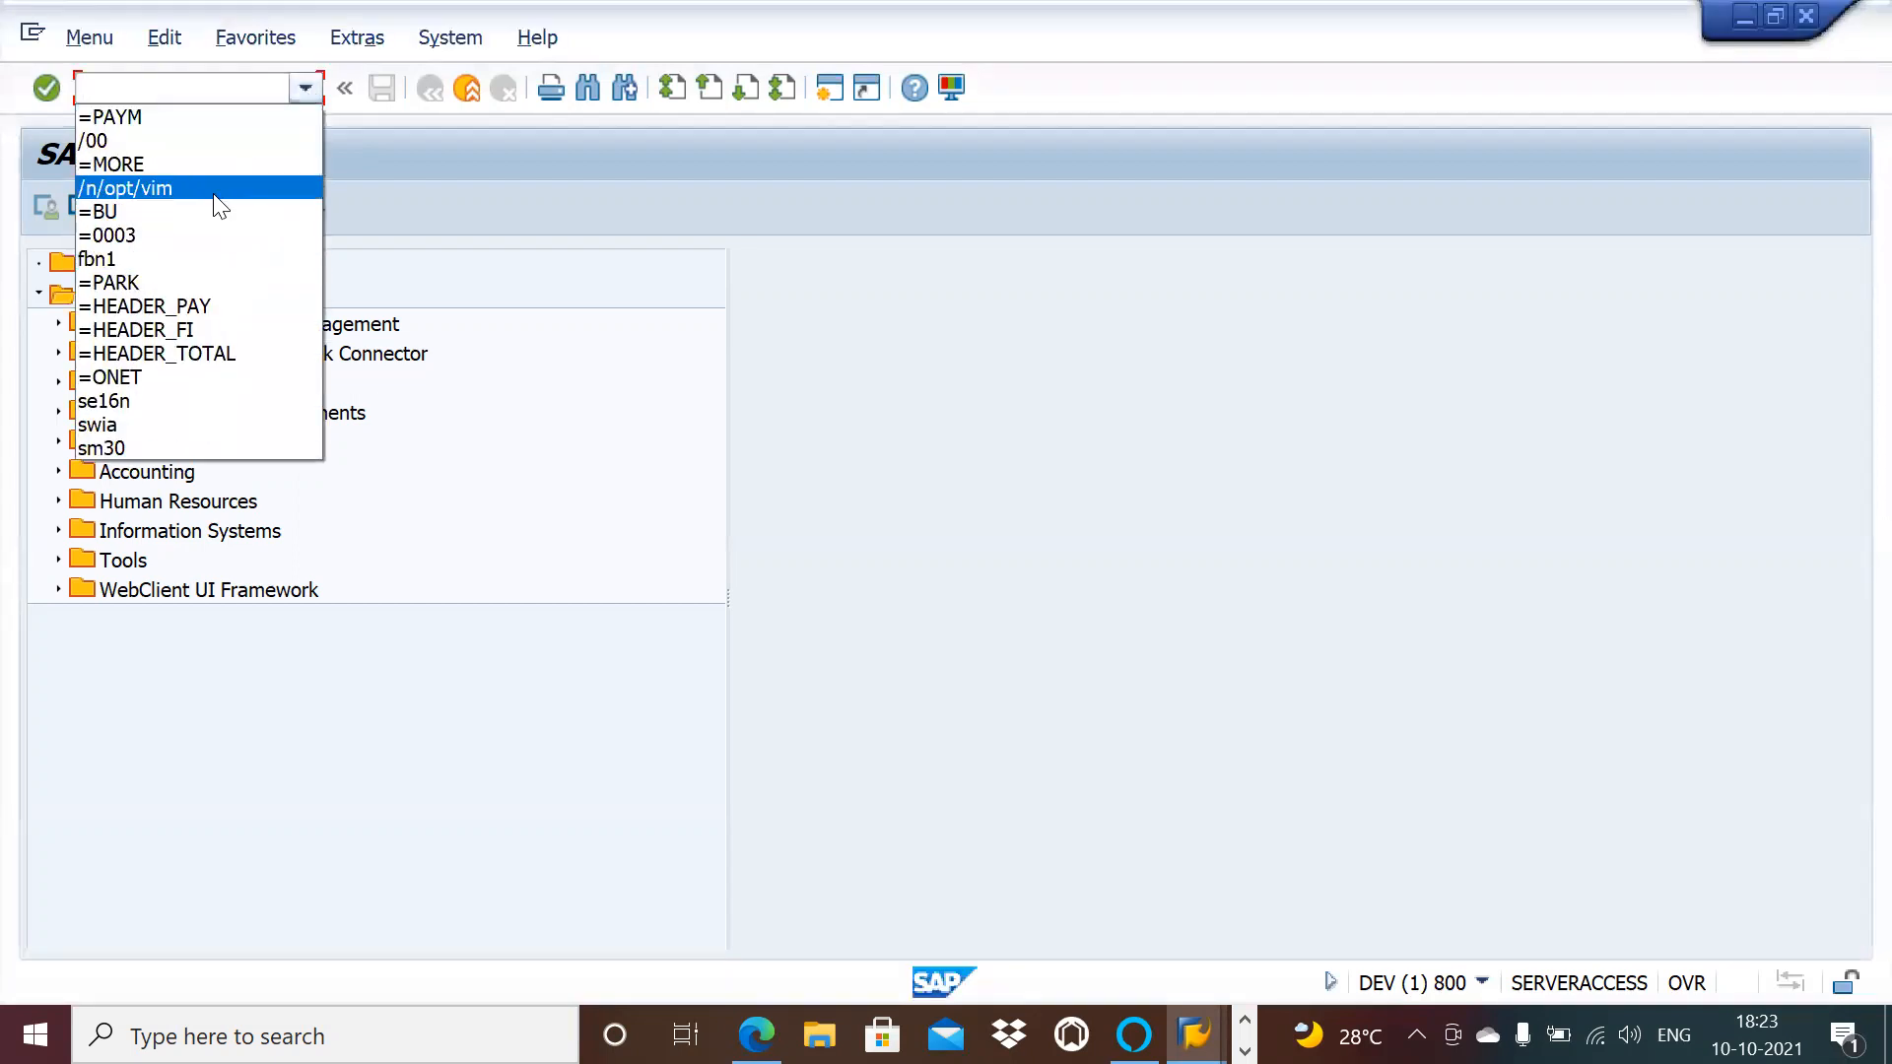
click(214, 189)
key(Return)
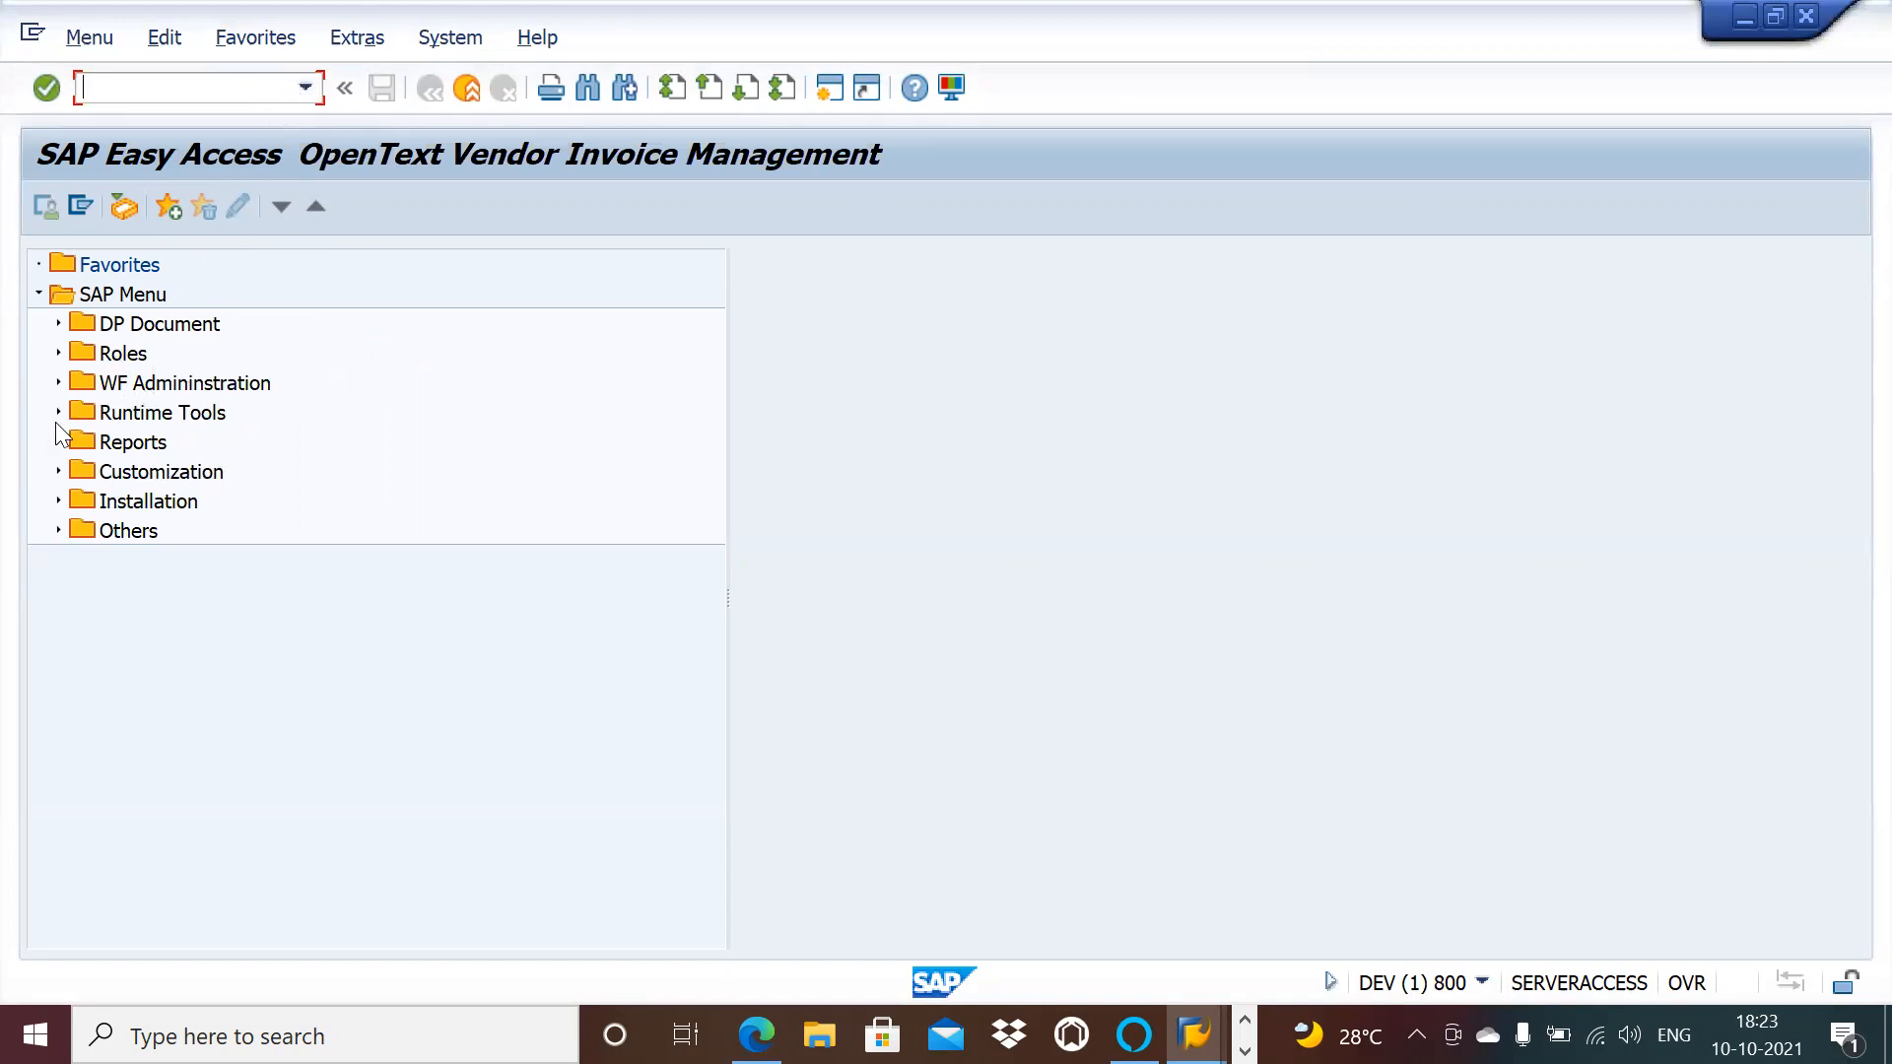
Step: Launch /OPT/SPRO OpenText Customization and expand Non PO Based Invoice Configuration
click(57, 473)
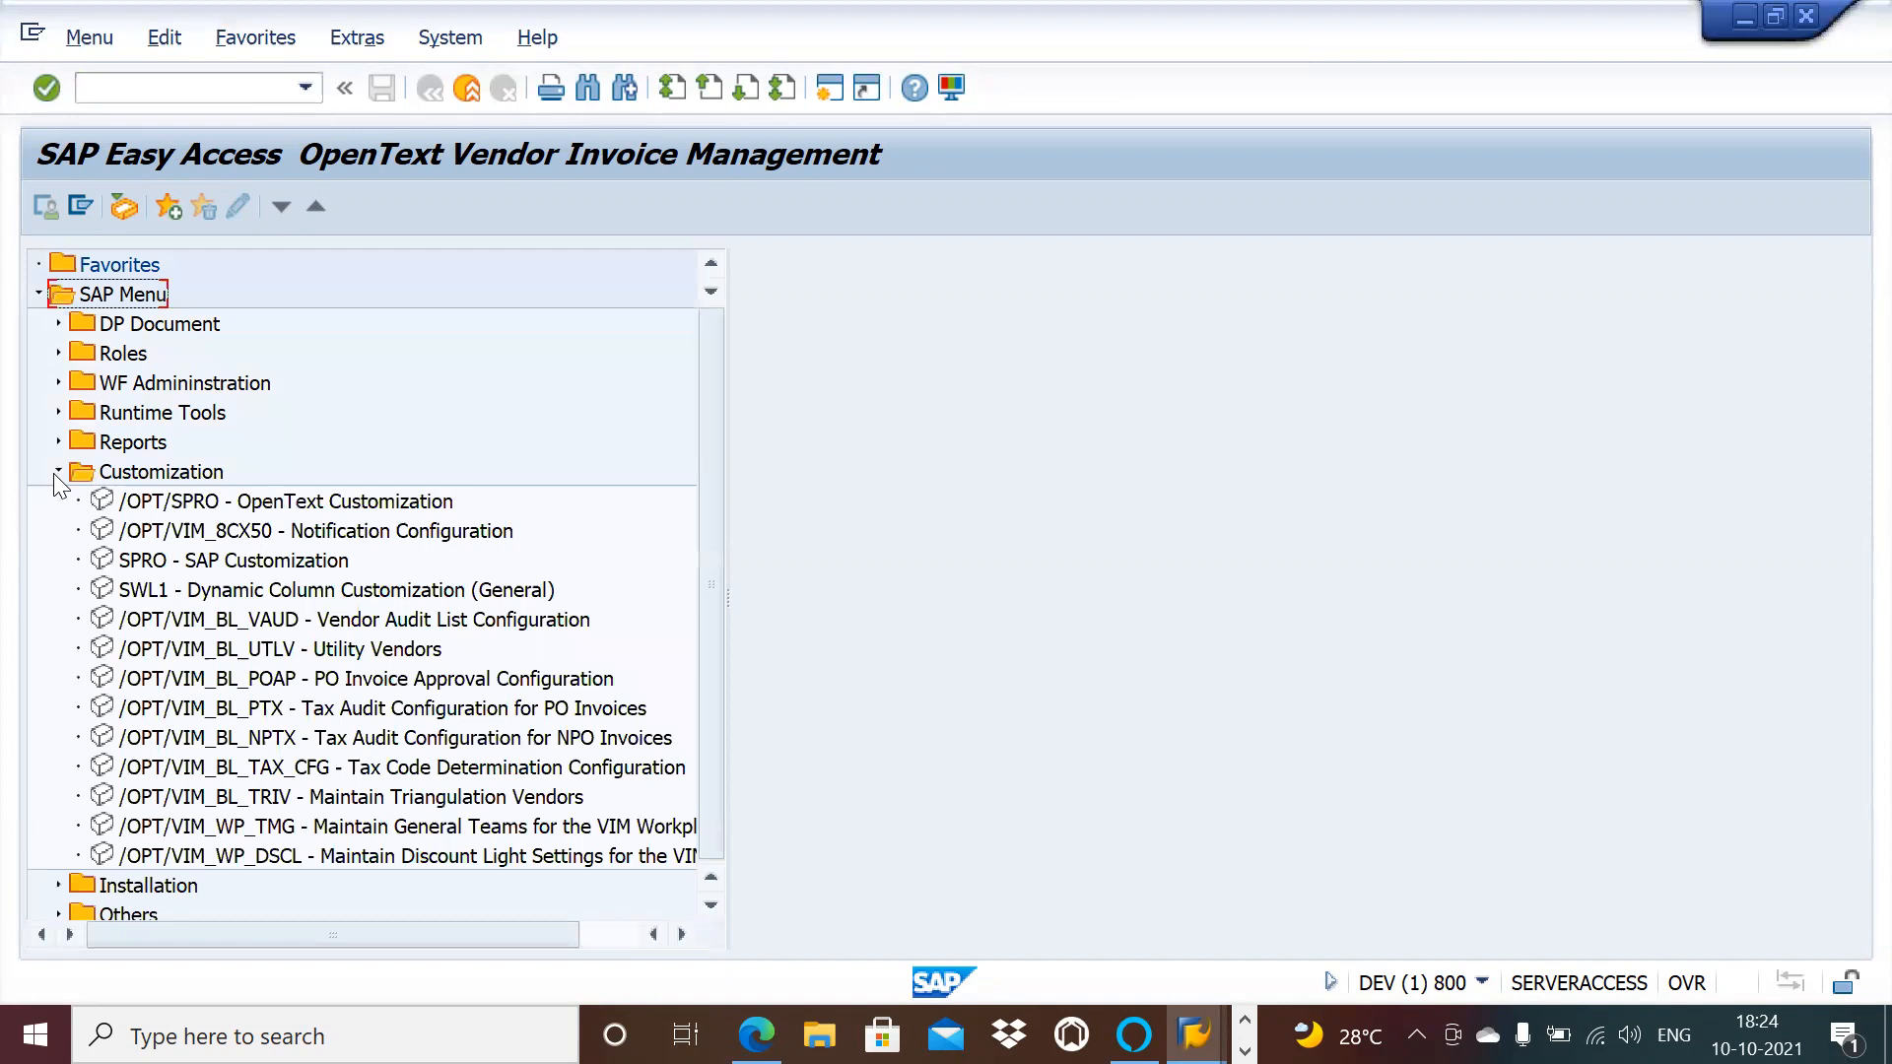
double_click(266, 503)
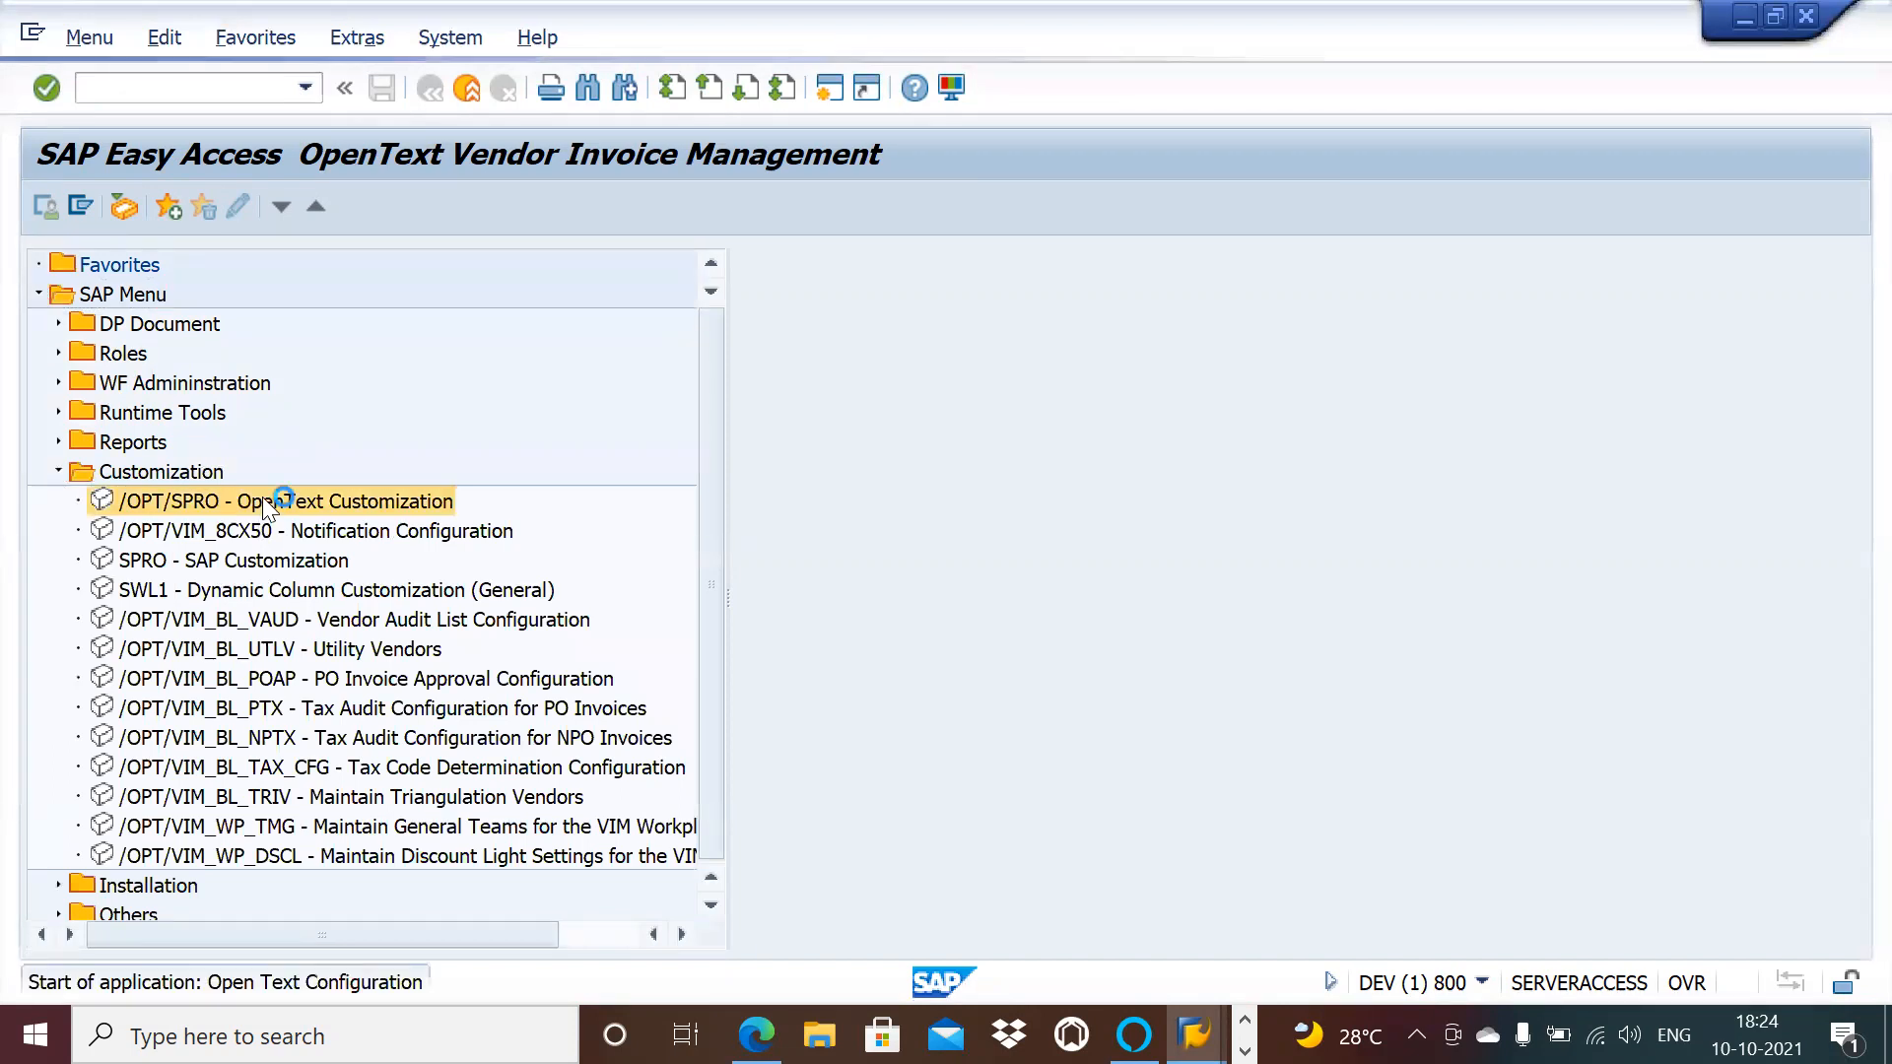
click(57, 380)
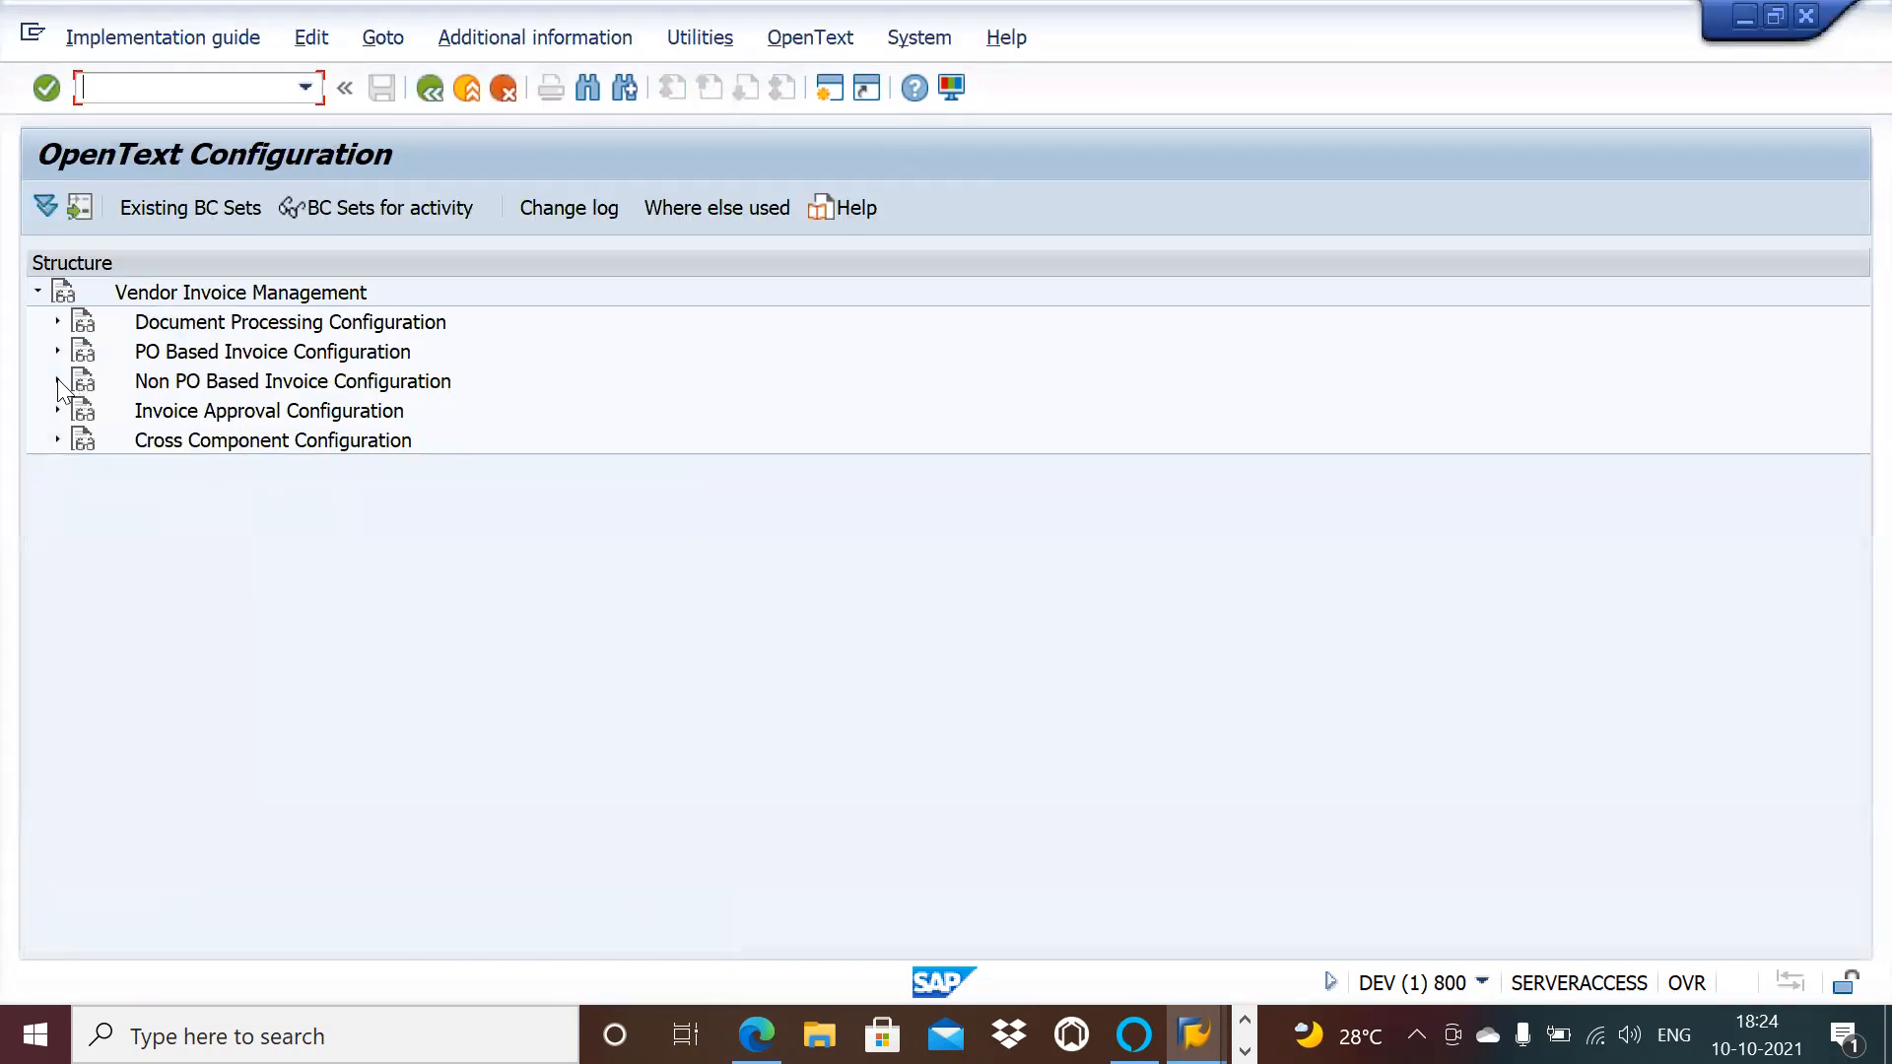
Step: Expand and collapse Parked Invoice Processing Configuration, then start a new SAP session
click(76, 410)
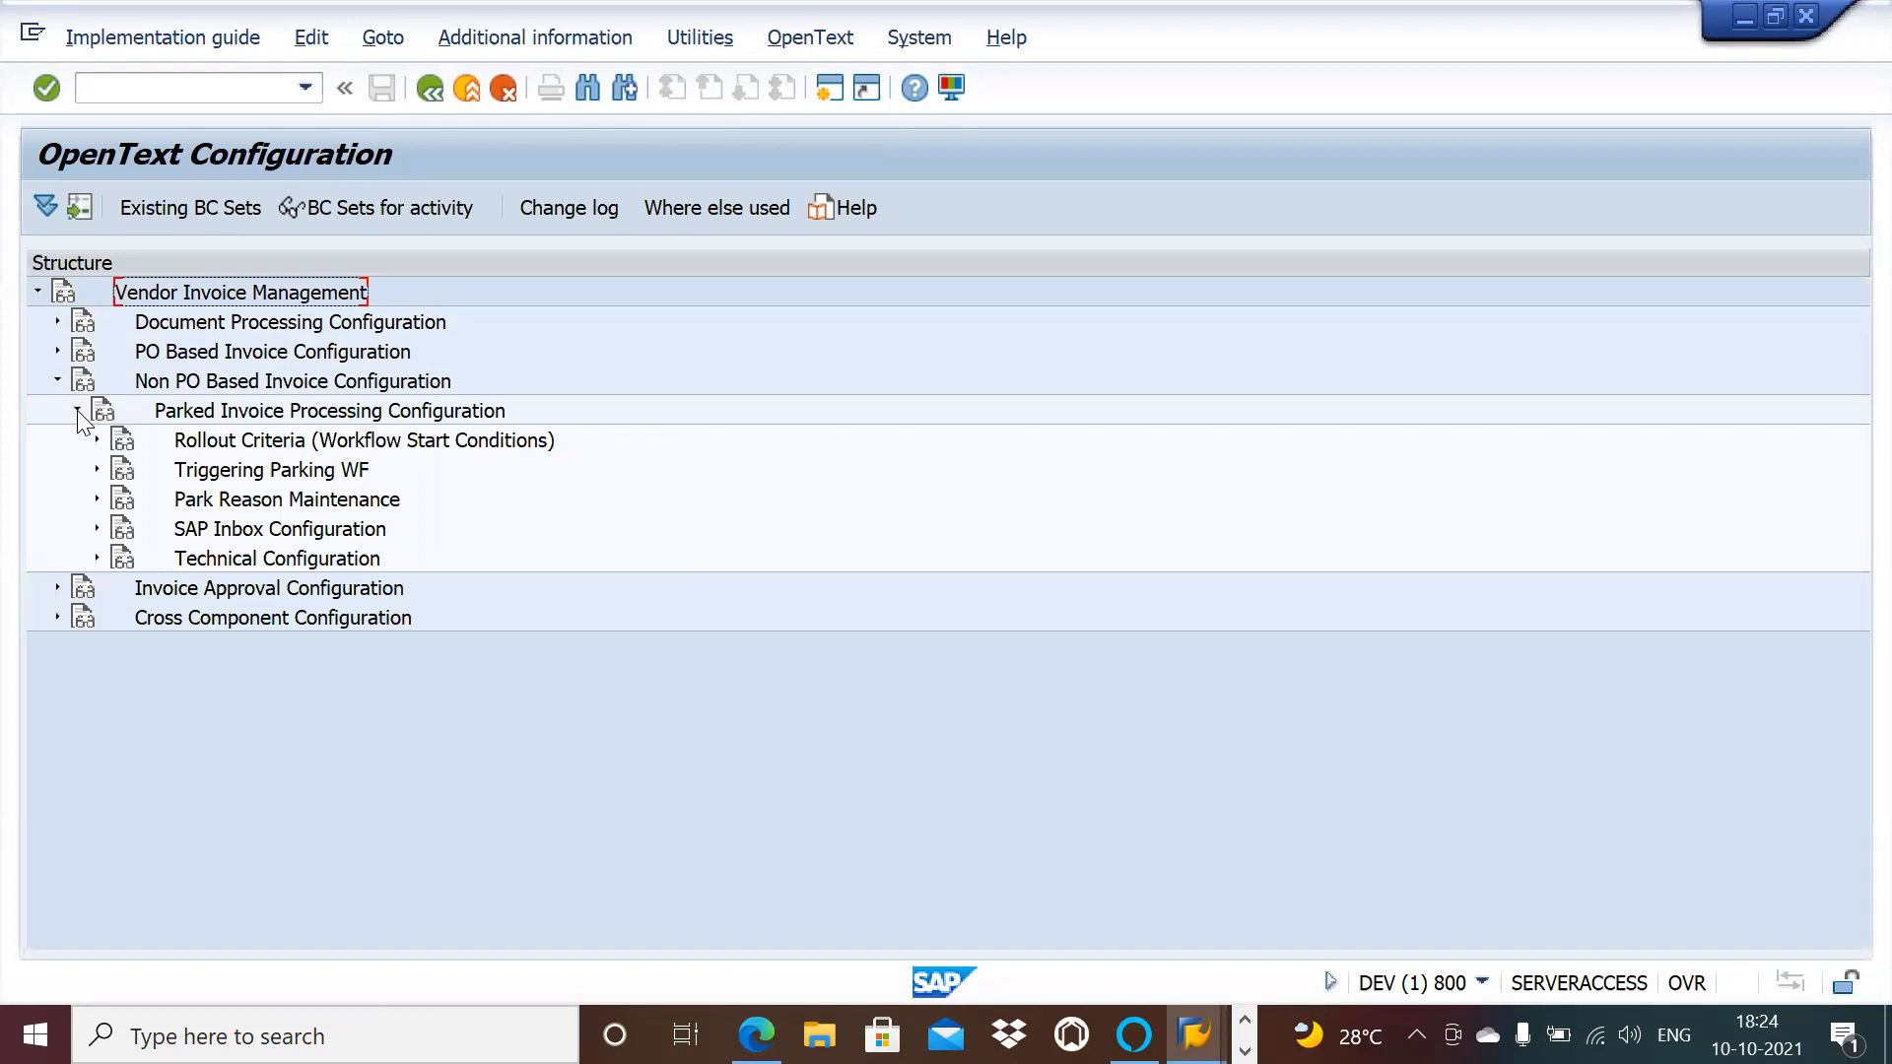
click(78, 411)
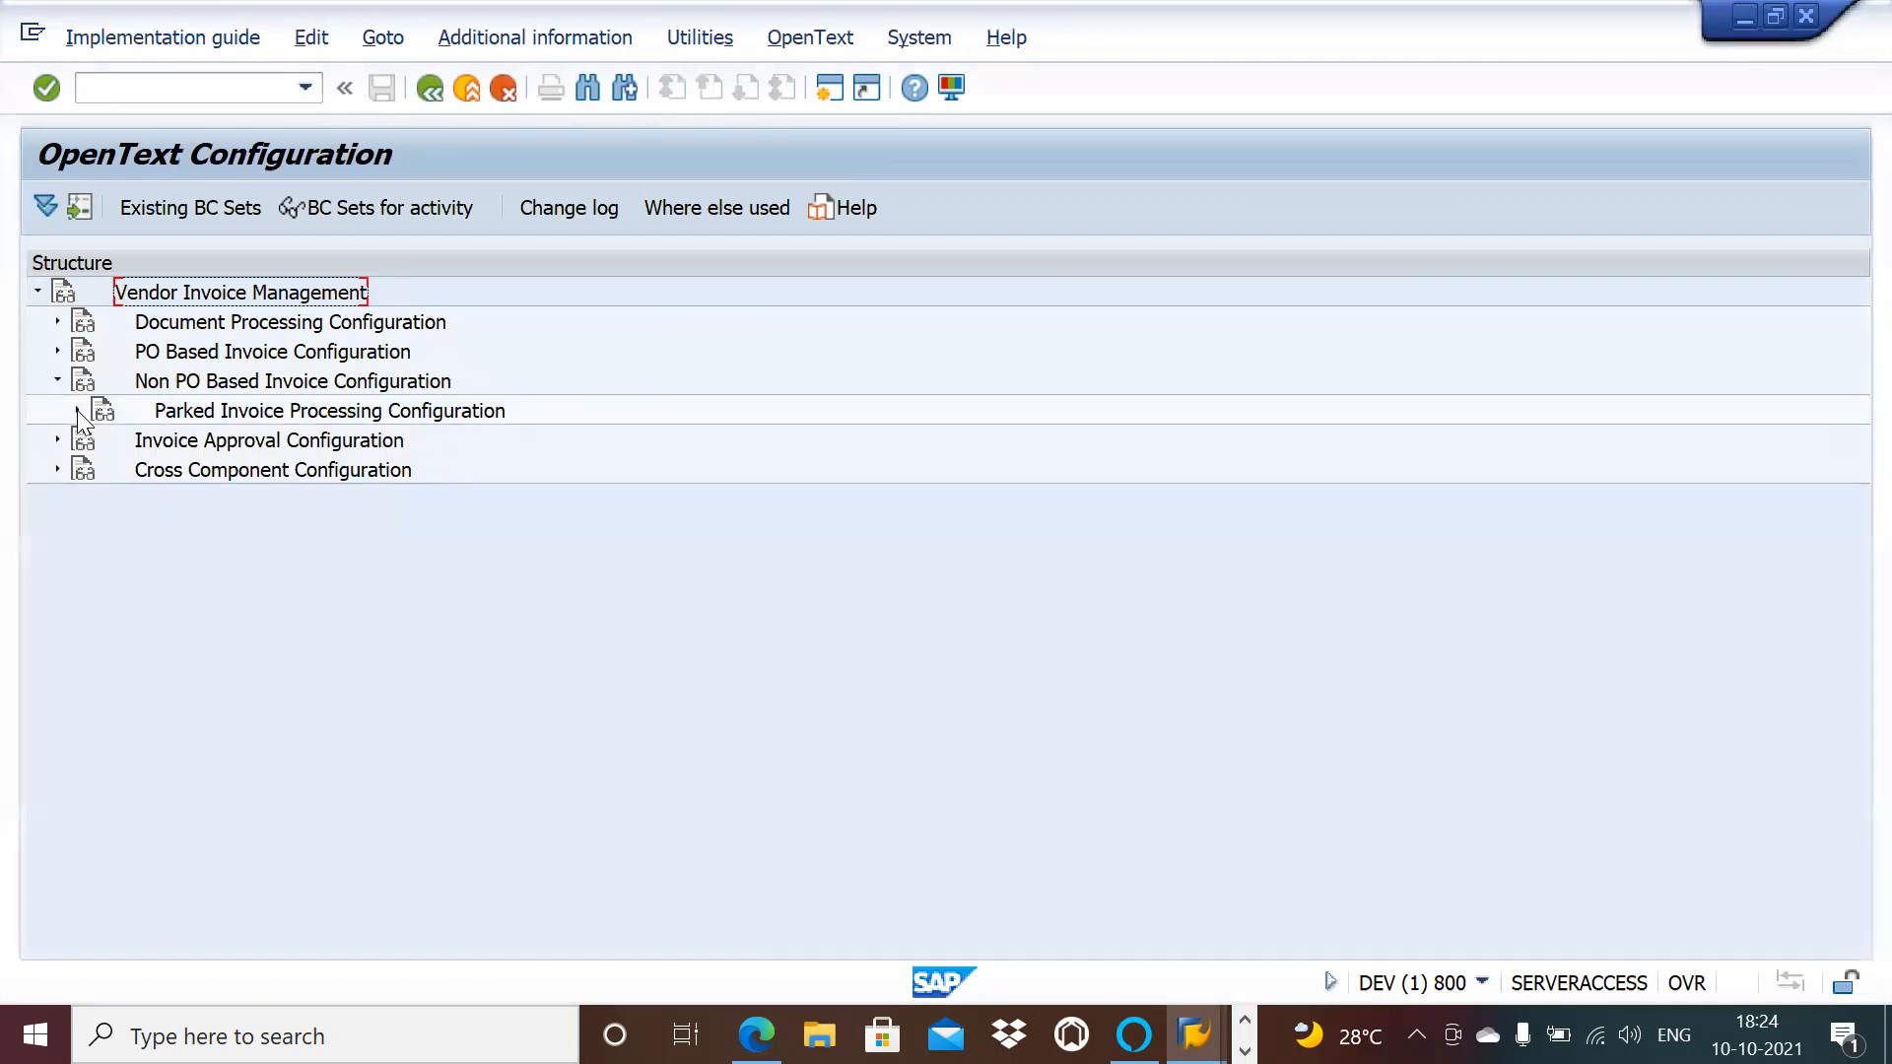
click(833, 86)
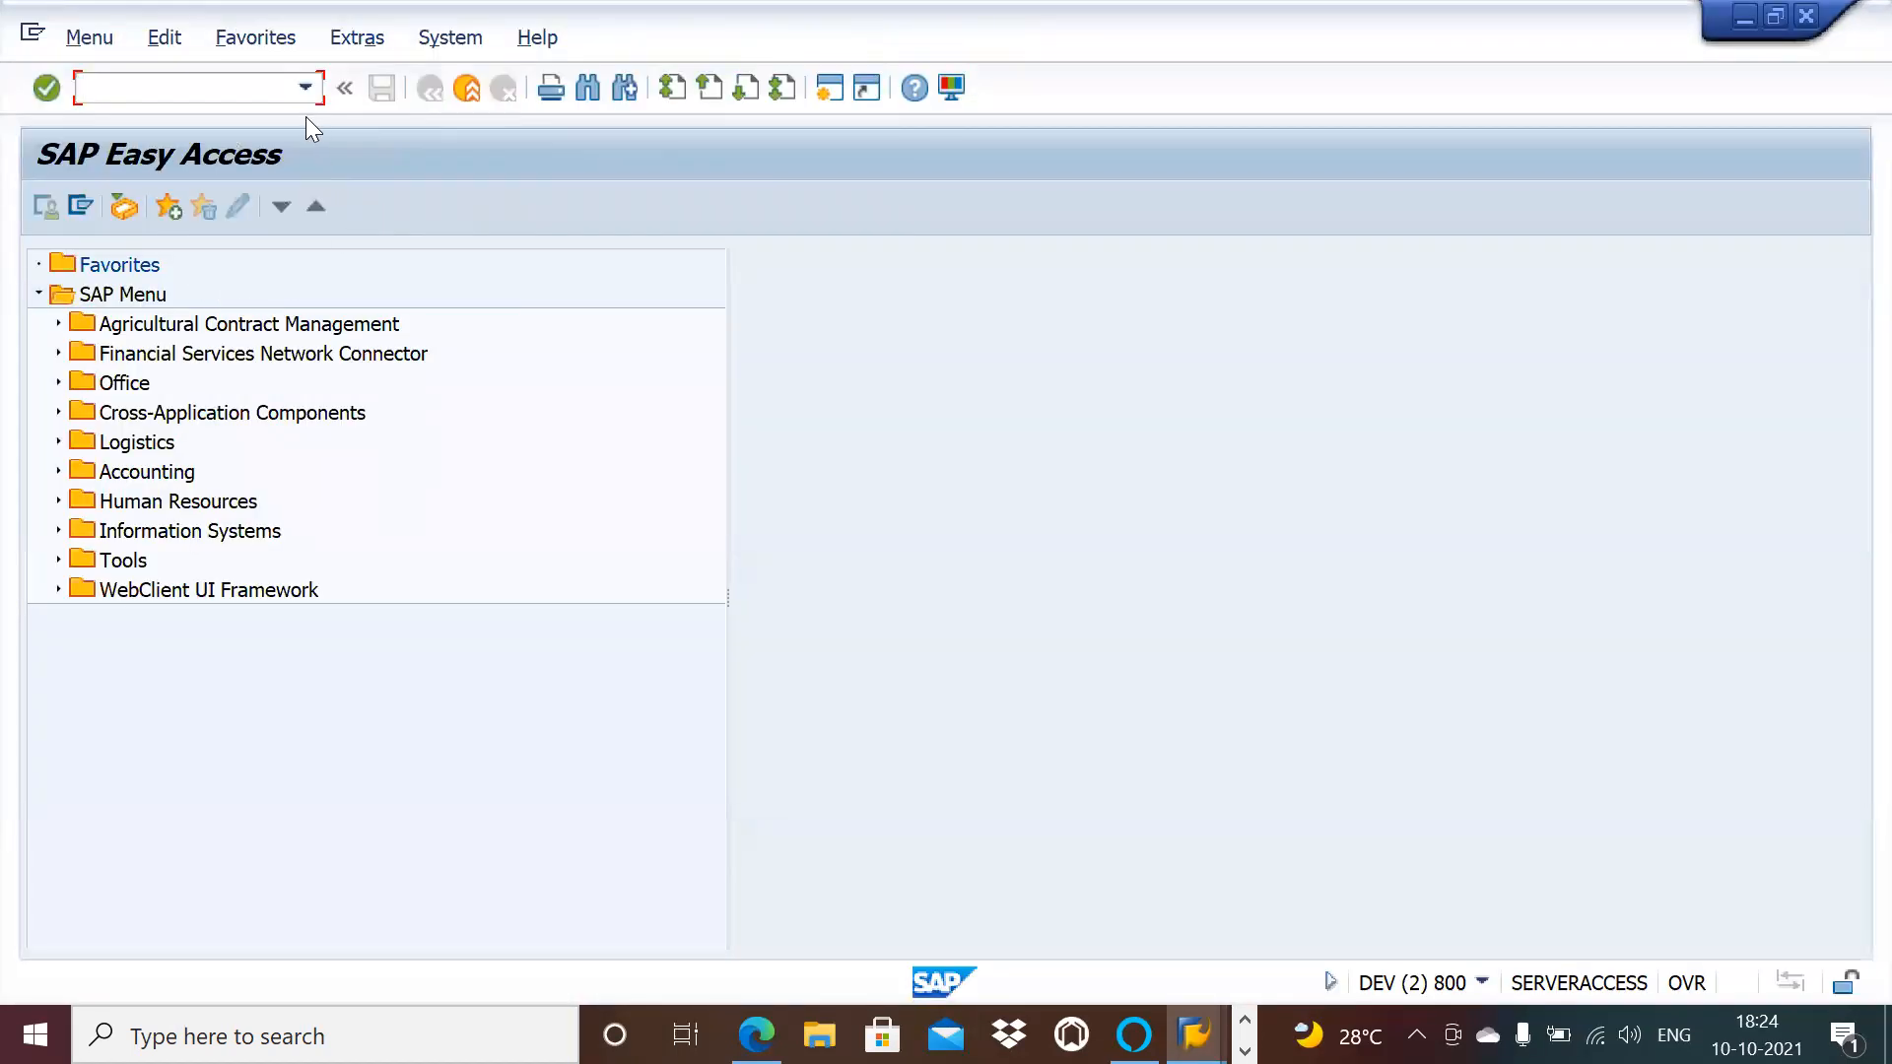
Step: Run /n/opt/vim in the new session and browse the Customization and Reports folders
click(305, 88)
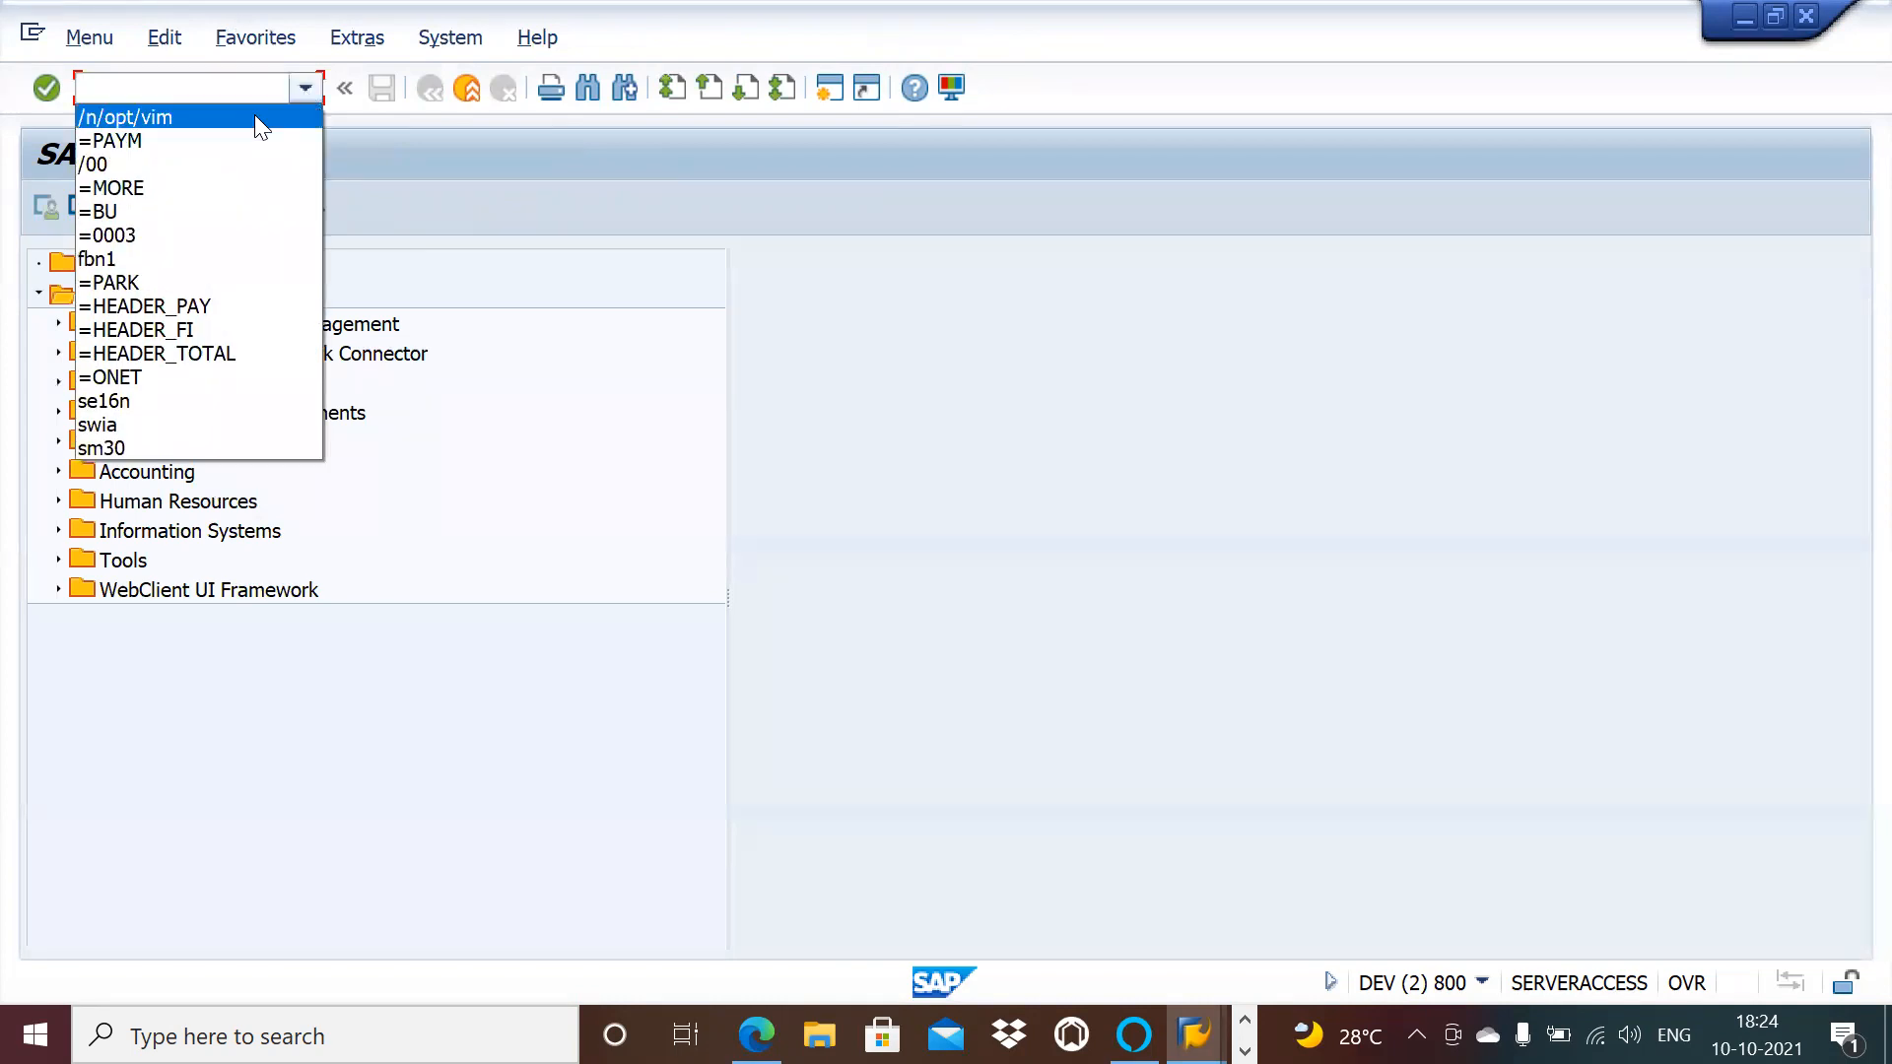
click(254, 114)
key(Return)
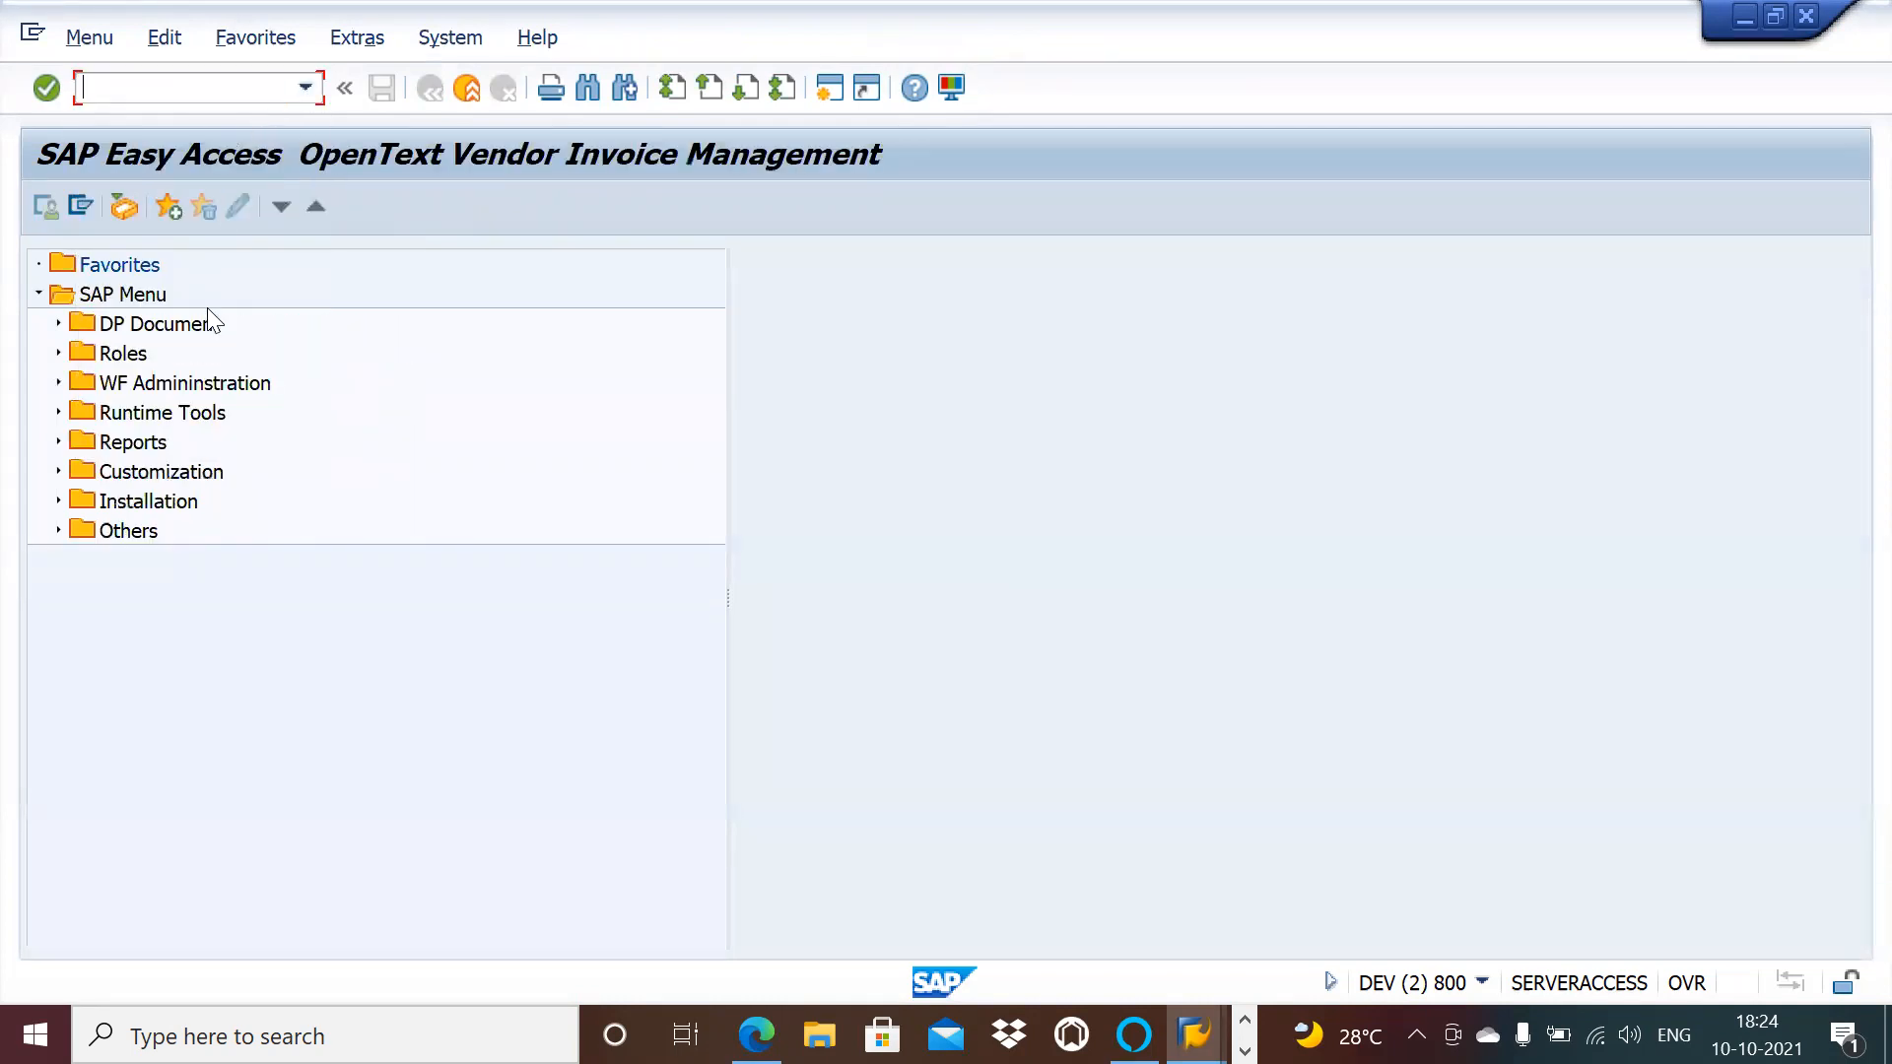
click(57, 471)
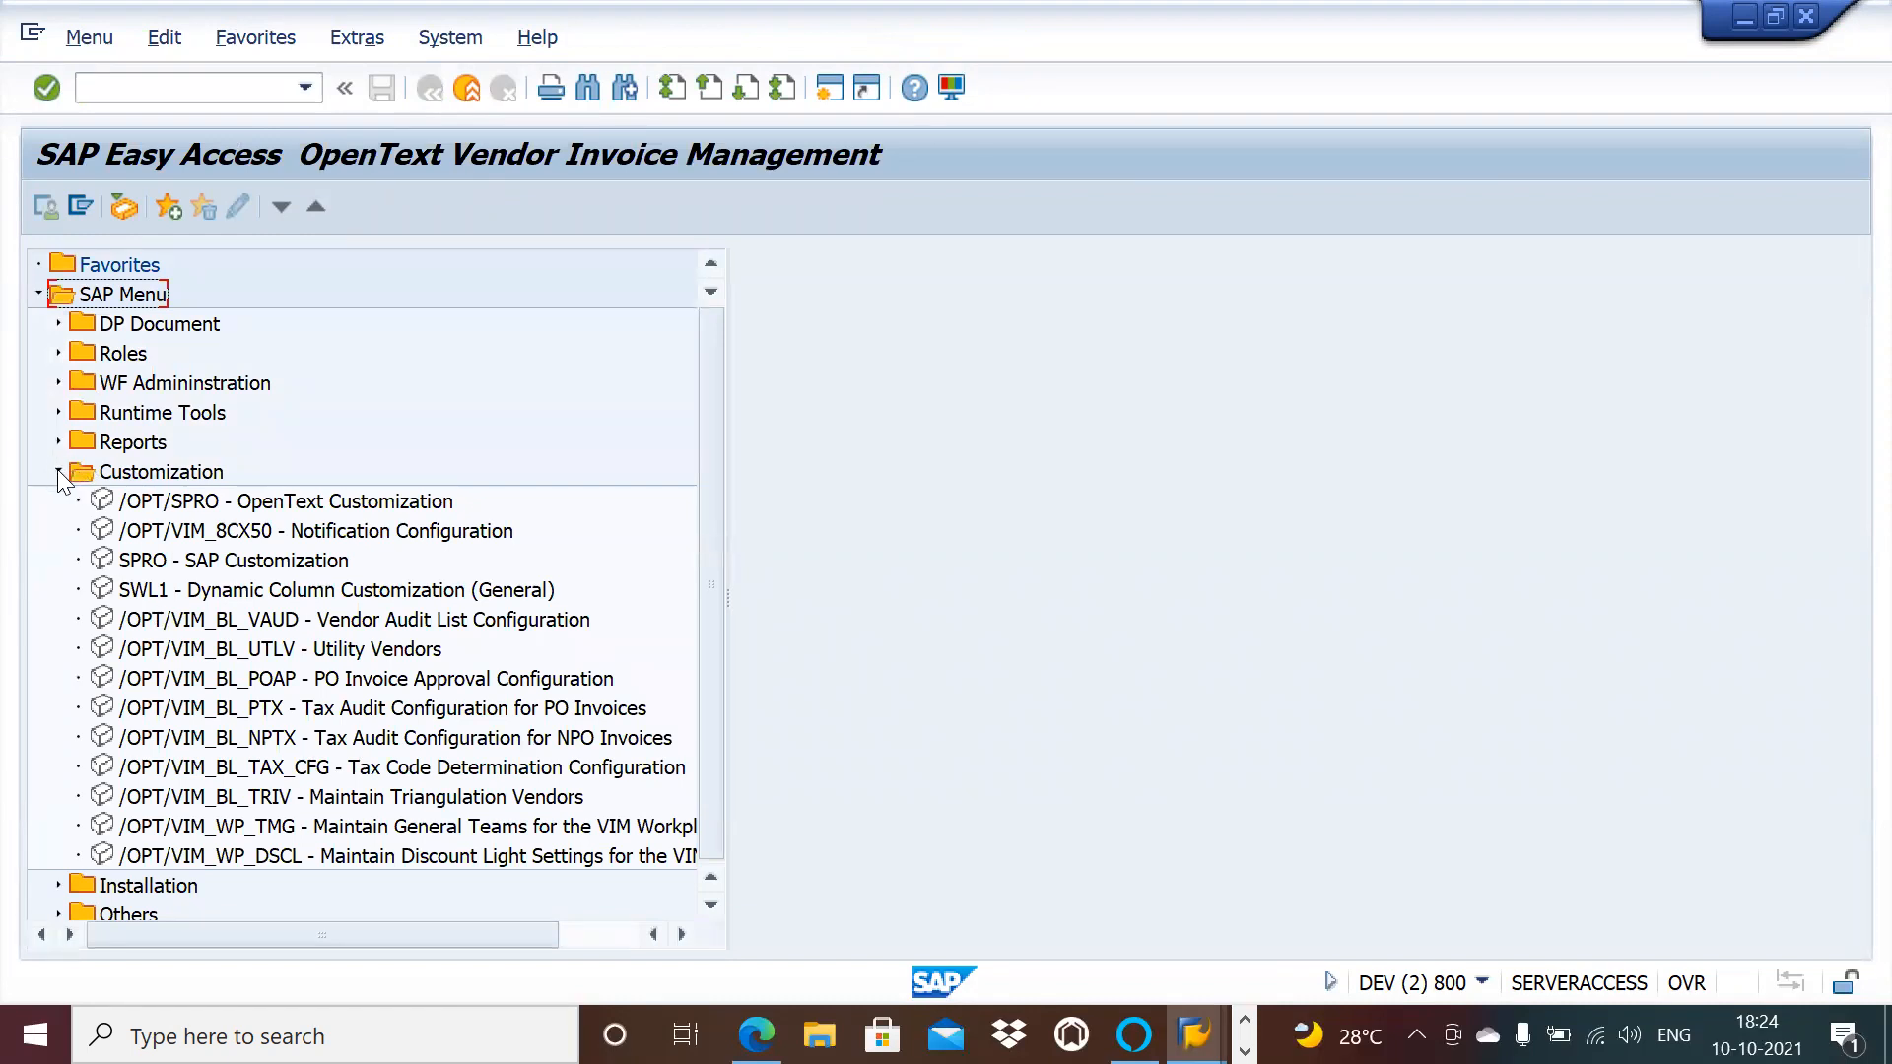
click(57, 471)
click(59, 443)
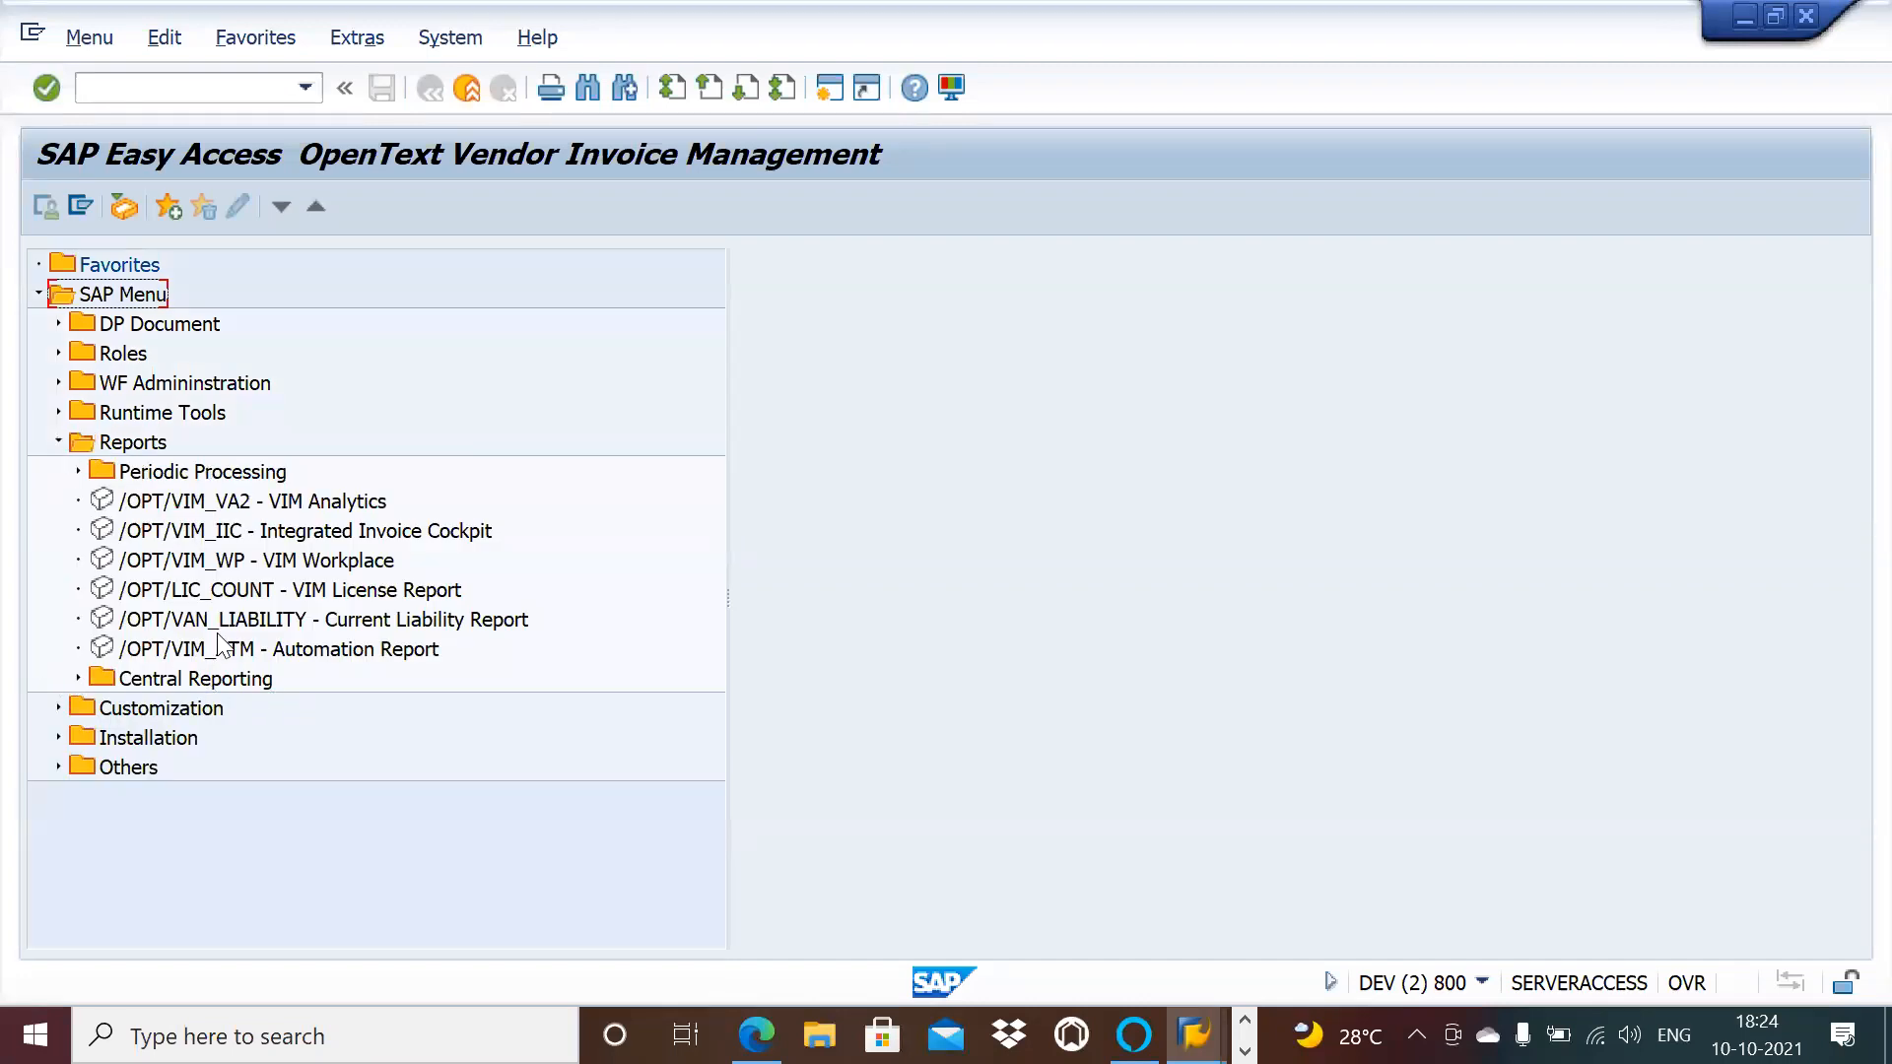
click(51, 441)
Step: Expand Roles and Level Based Approval Flow to list /OPT/VIM_COAUPLOAD, /OPT/AR_COA, /OPT/AR_COA_S
click(57, 351)
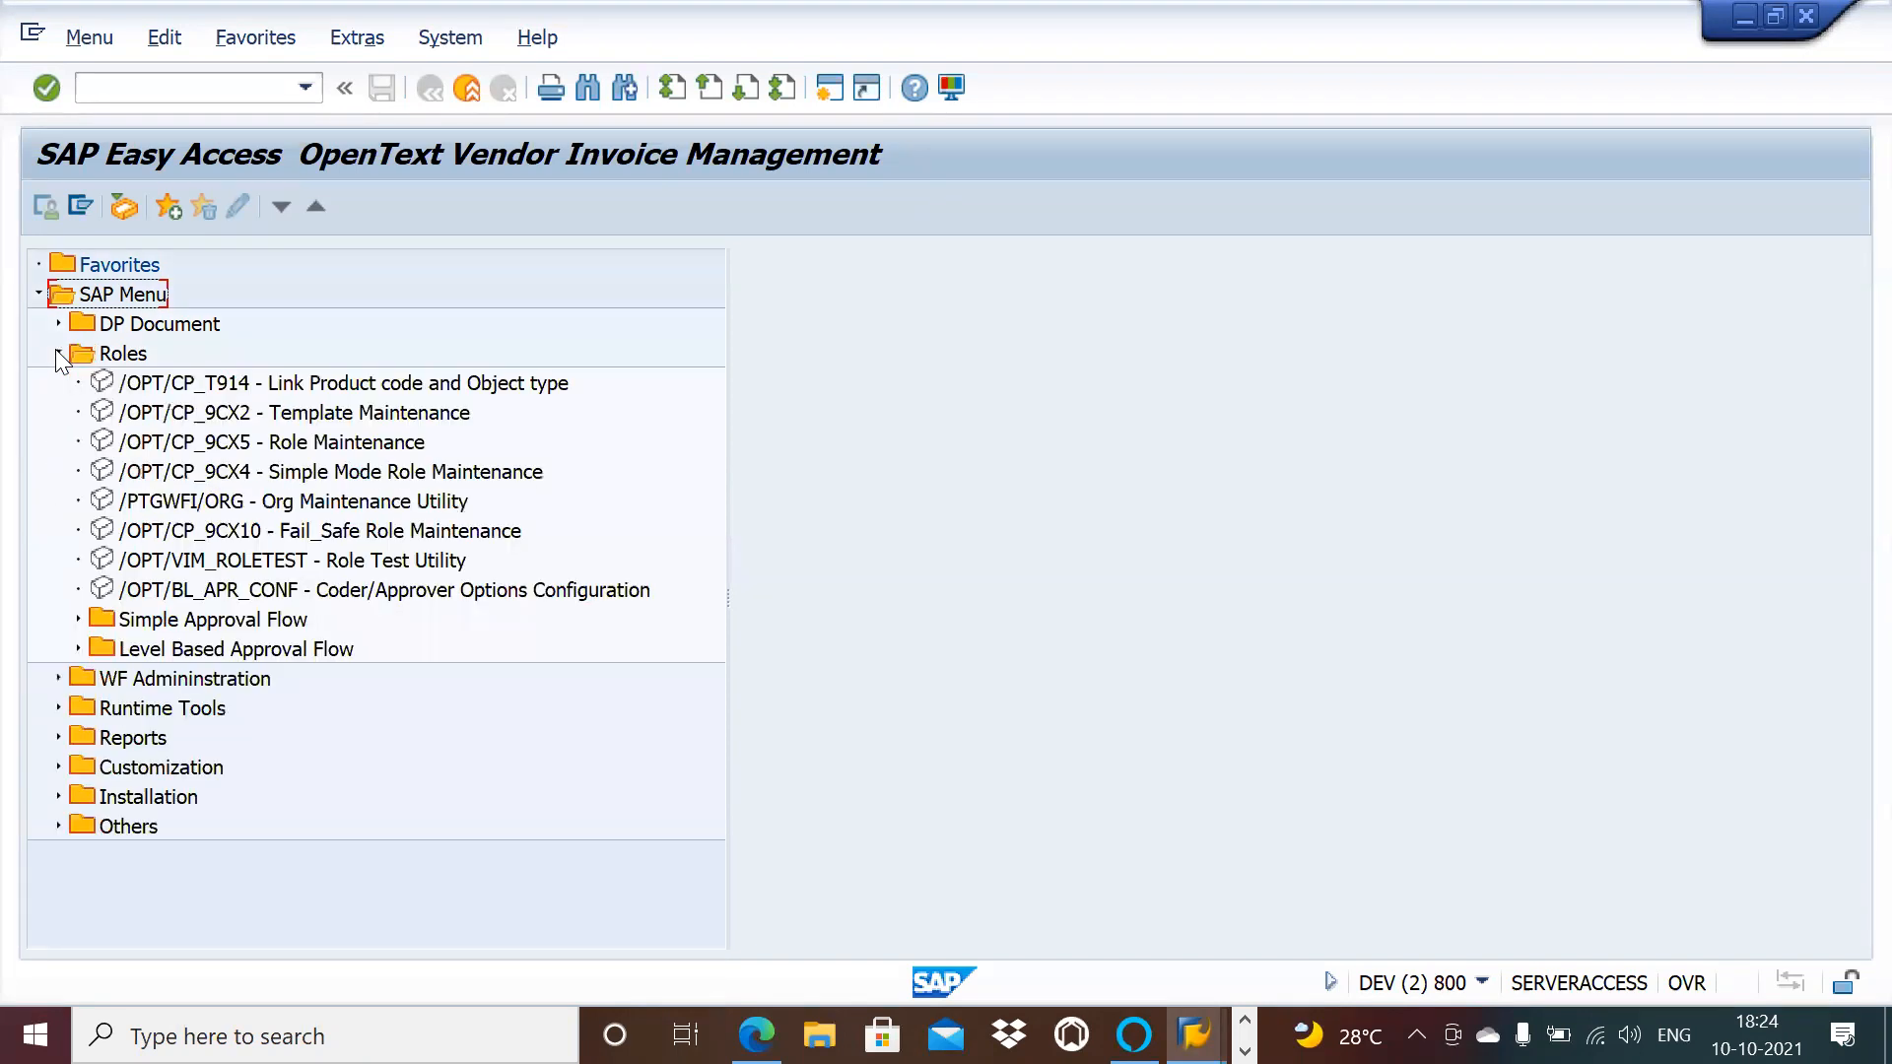
click(79, 649)
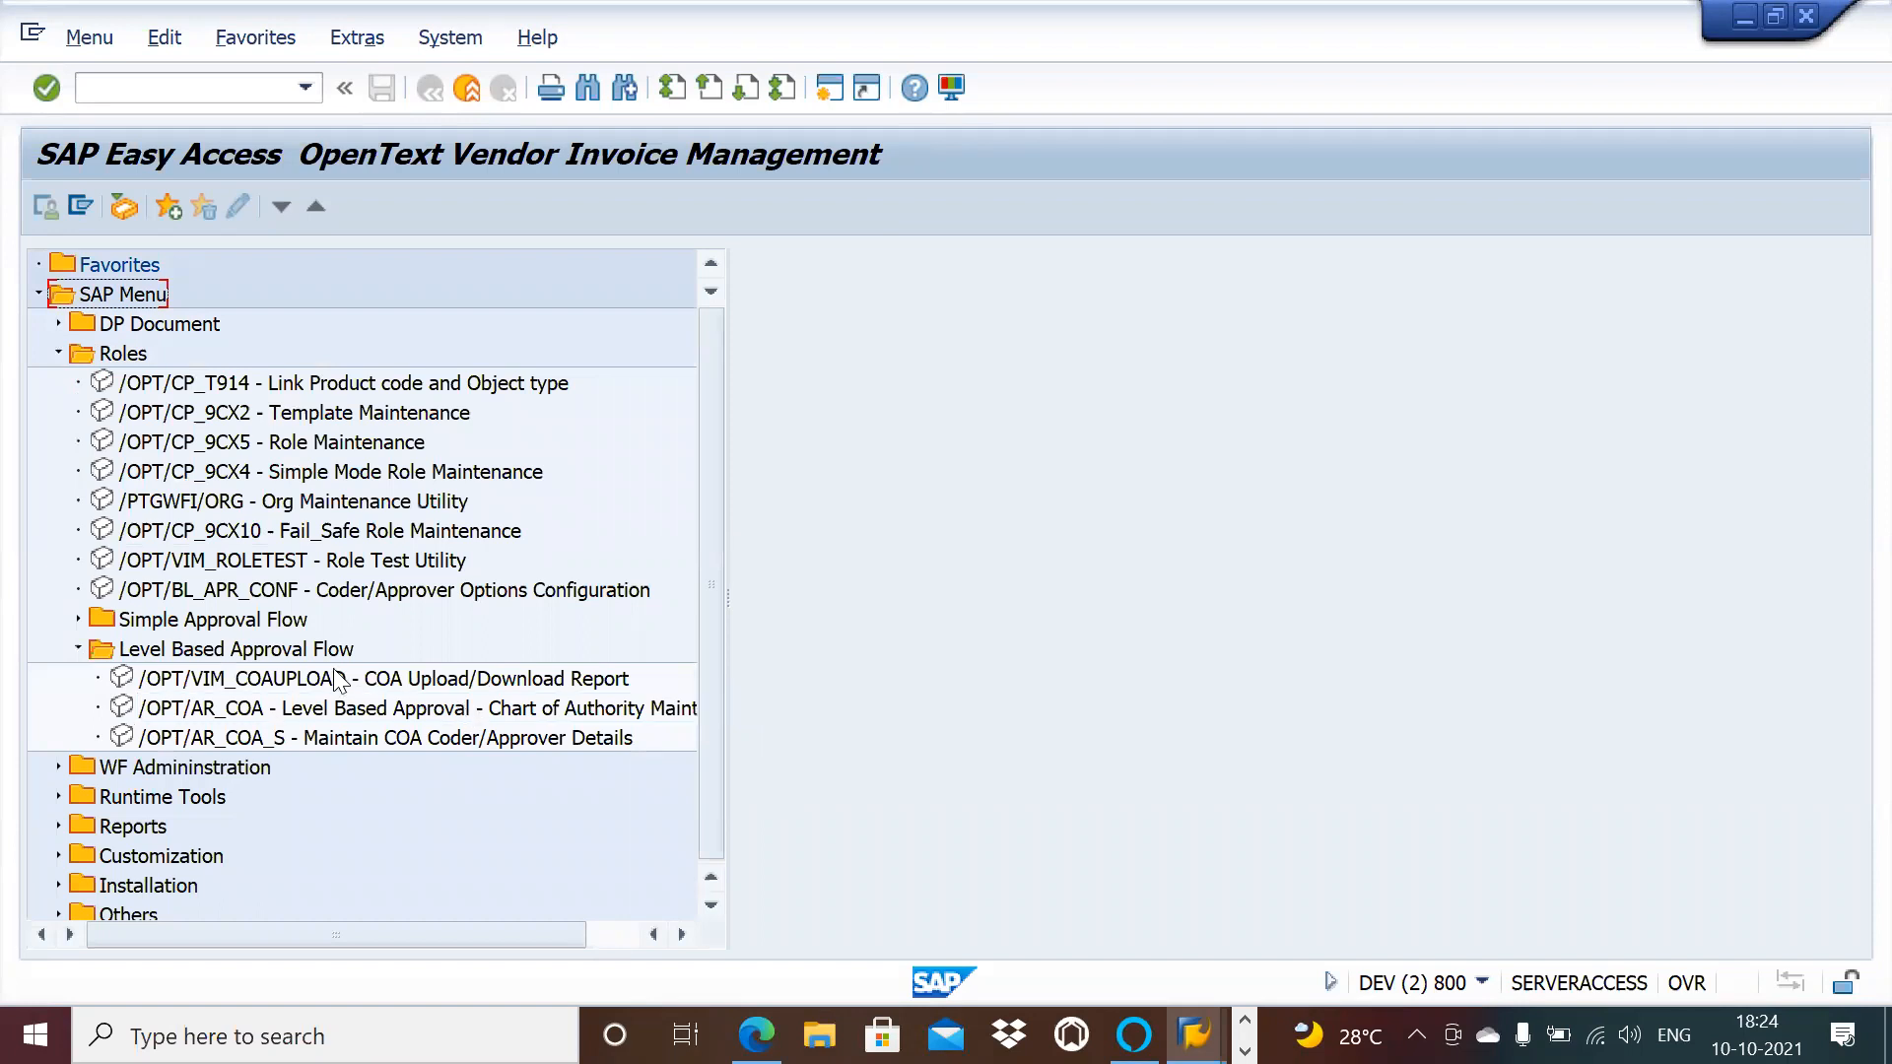
key(alt+Tab)
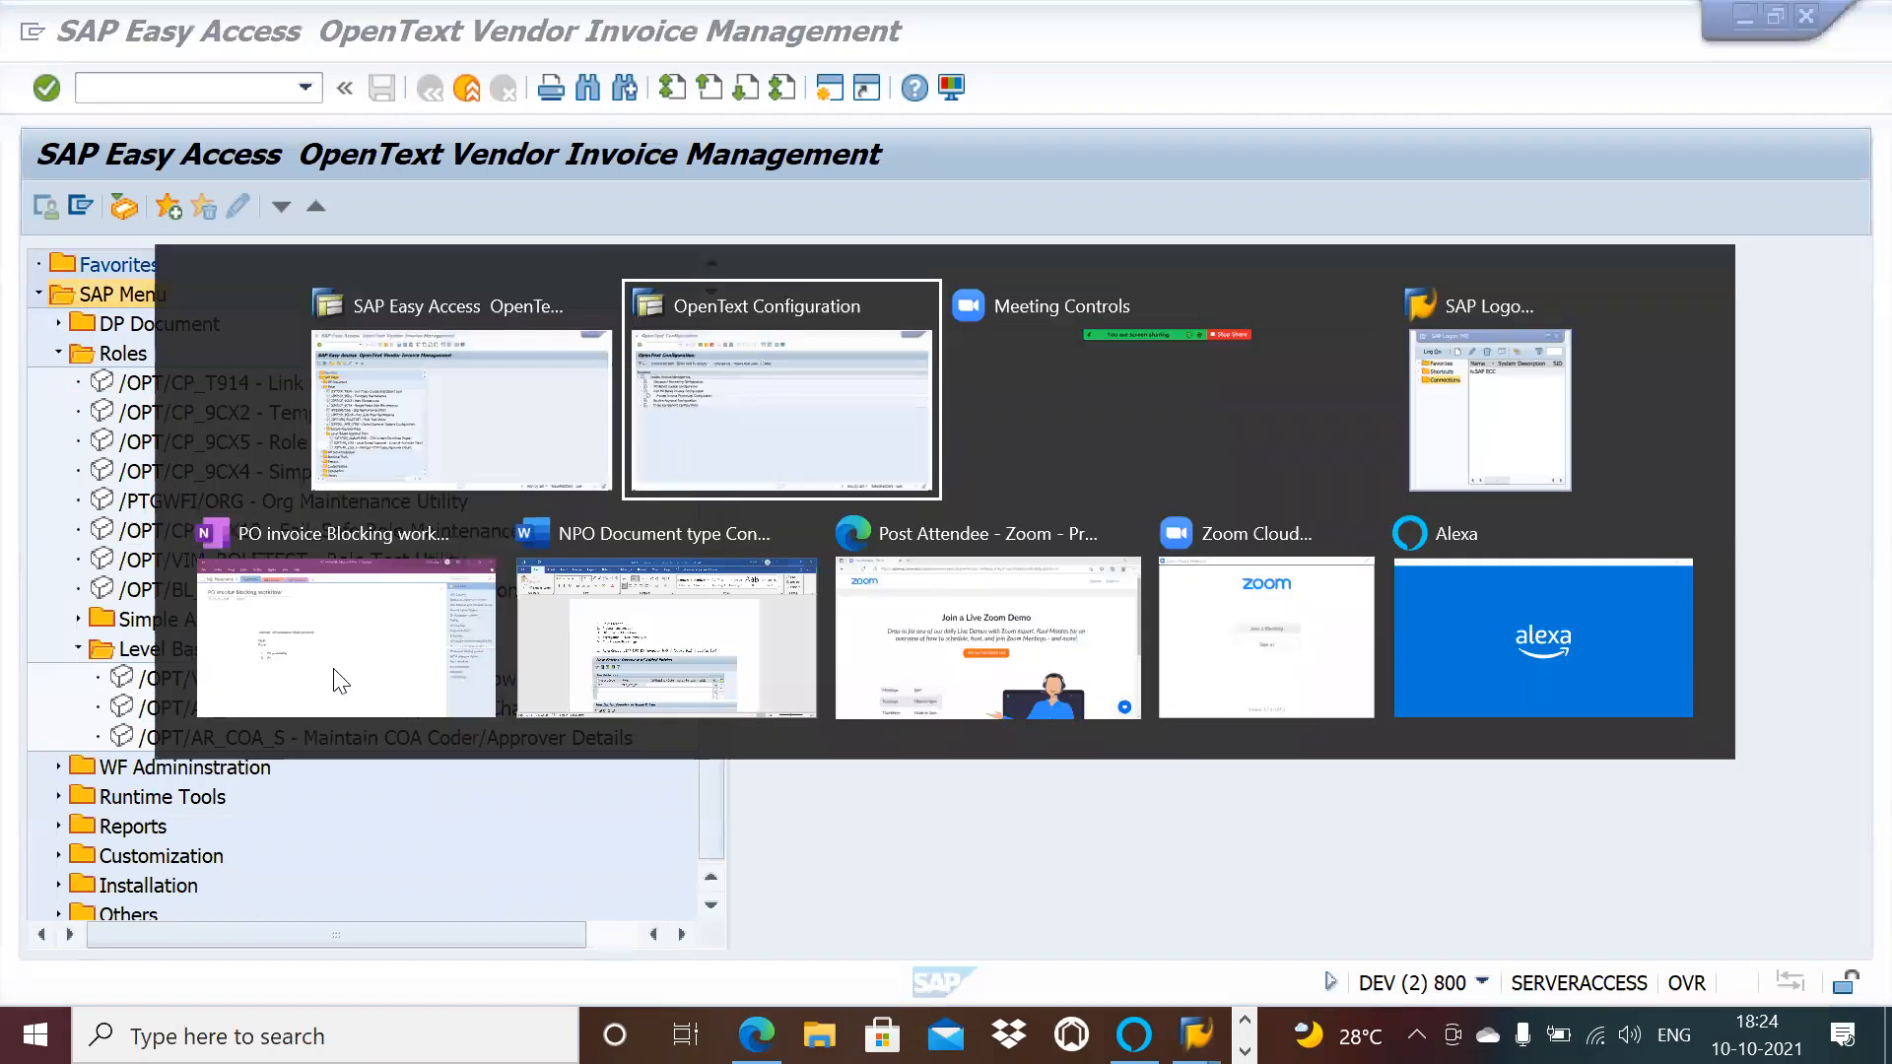
key(alt+Tab)
key(alt+Tab)
key(alt+Tab)
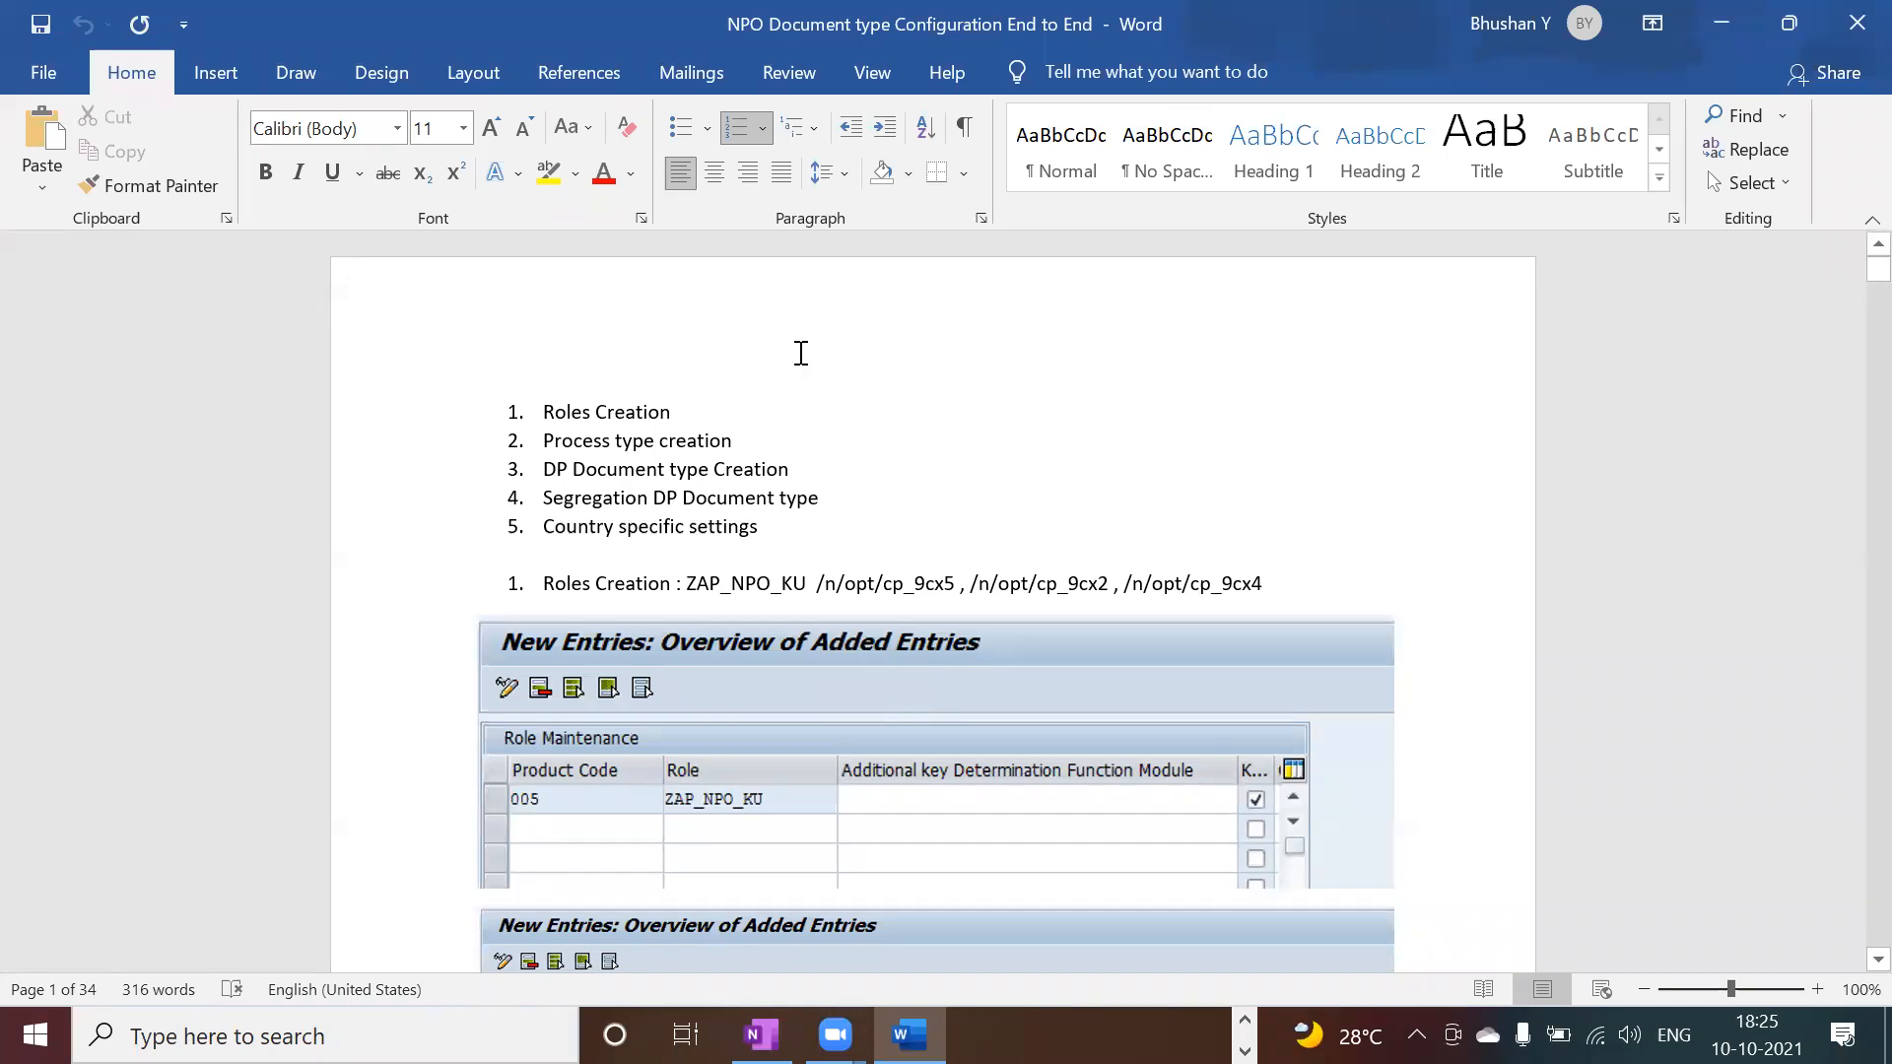
key(alt+Tab)
key(alt+Tab)
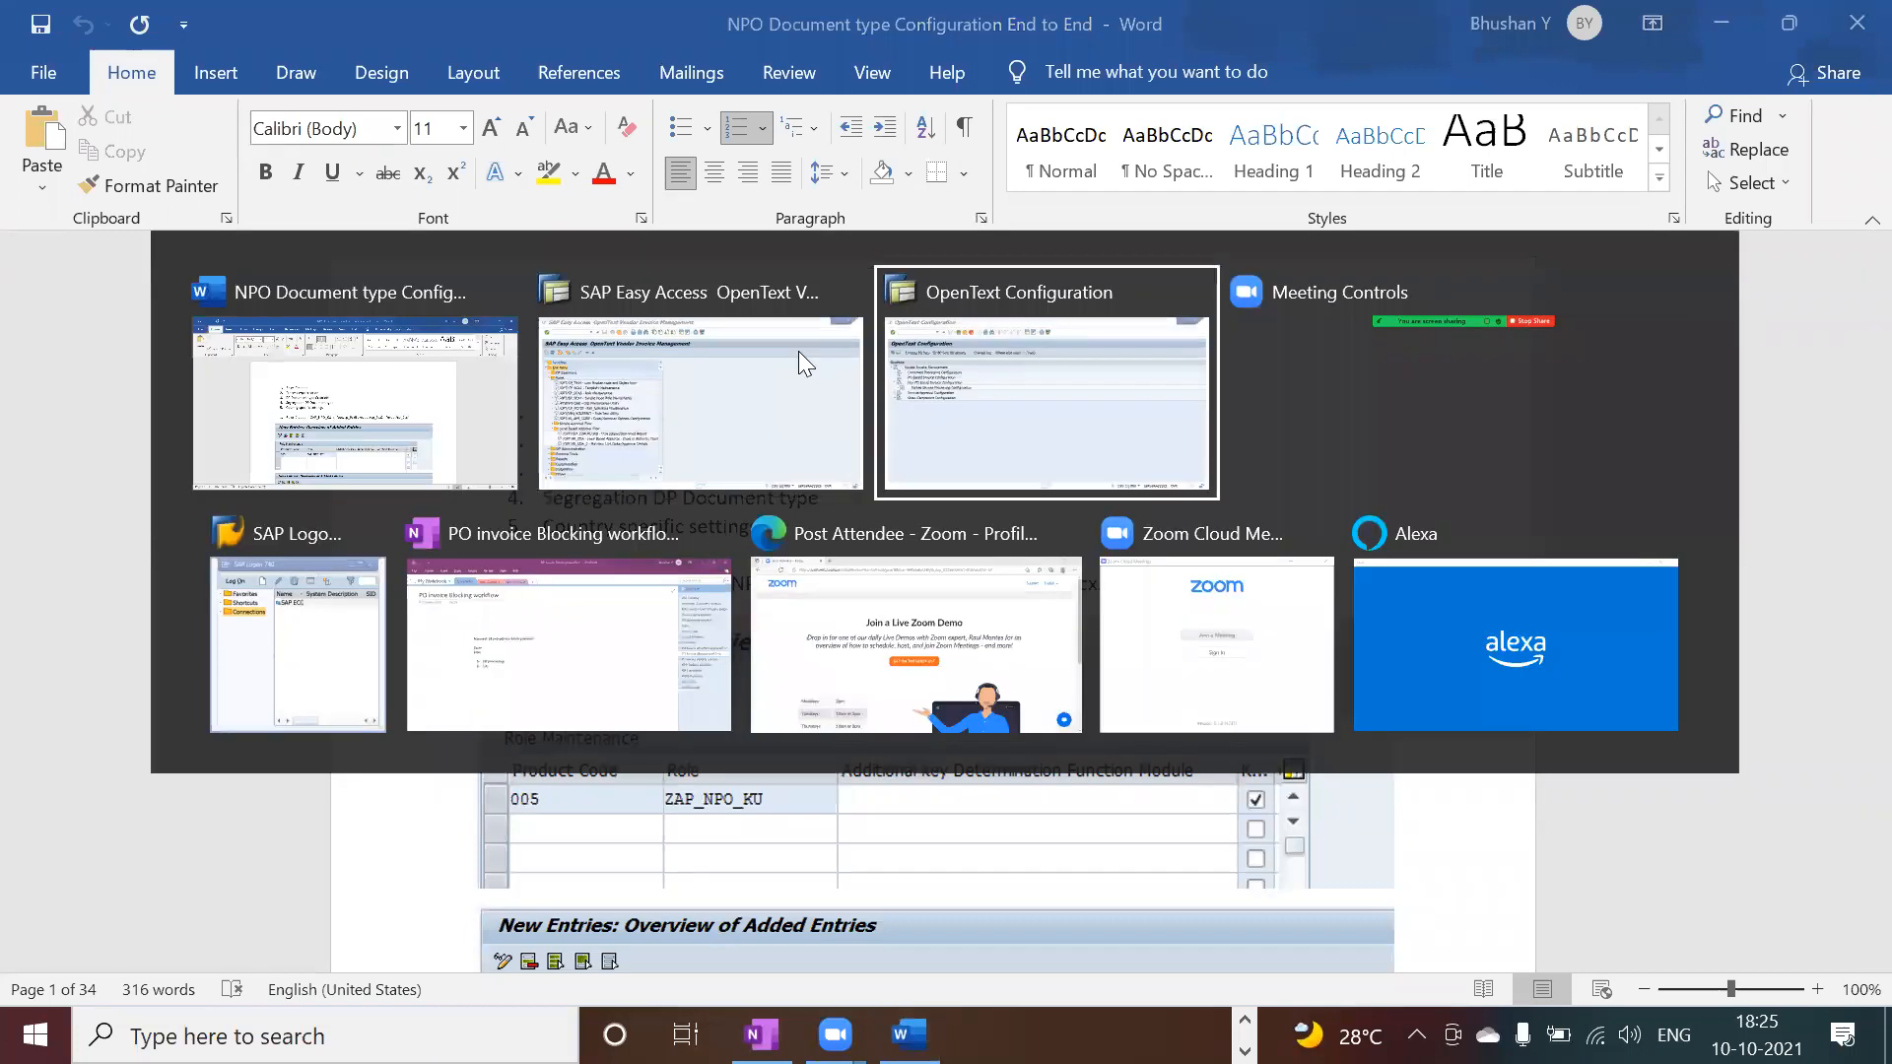
key(alt+Tab)
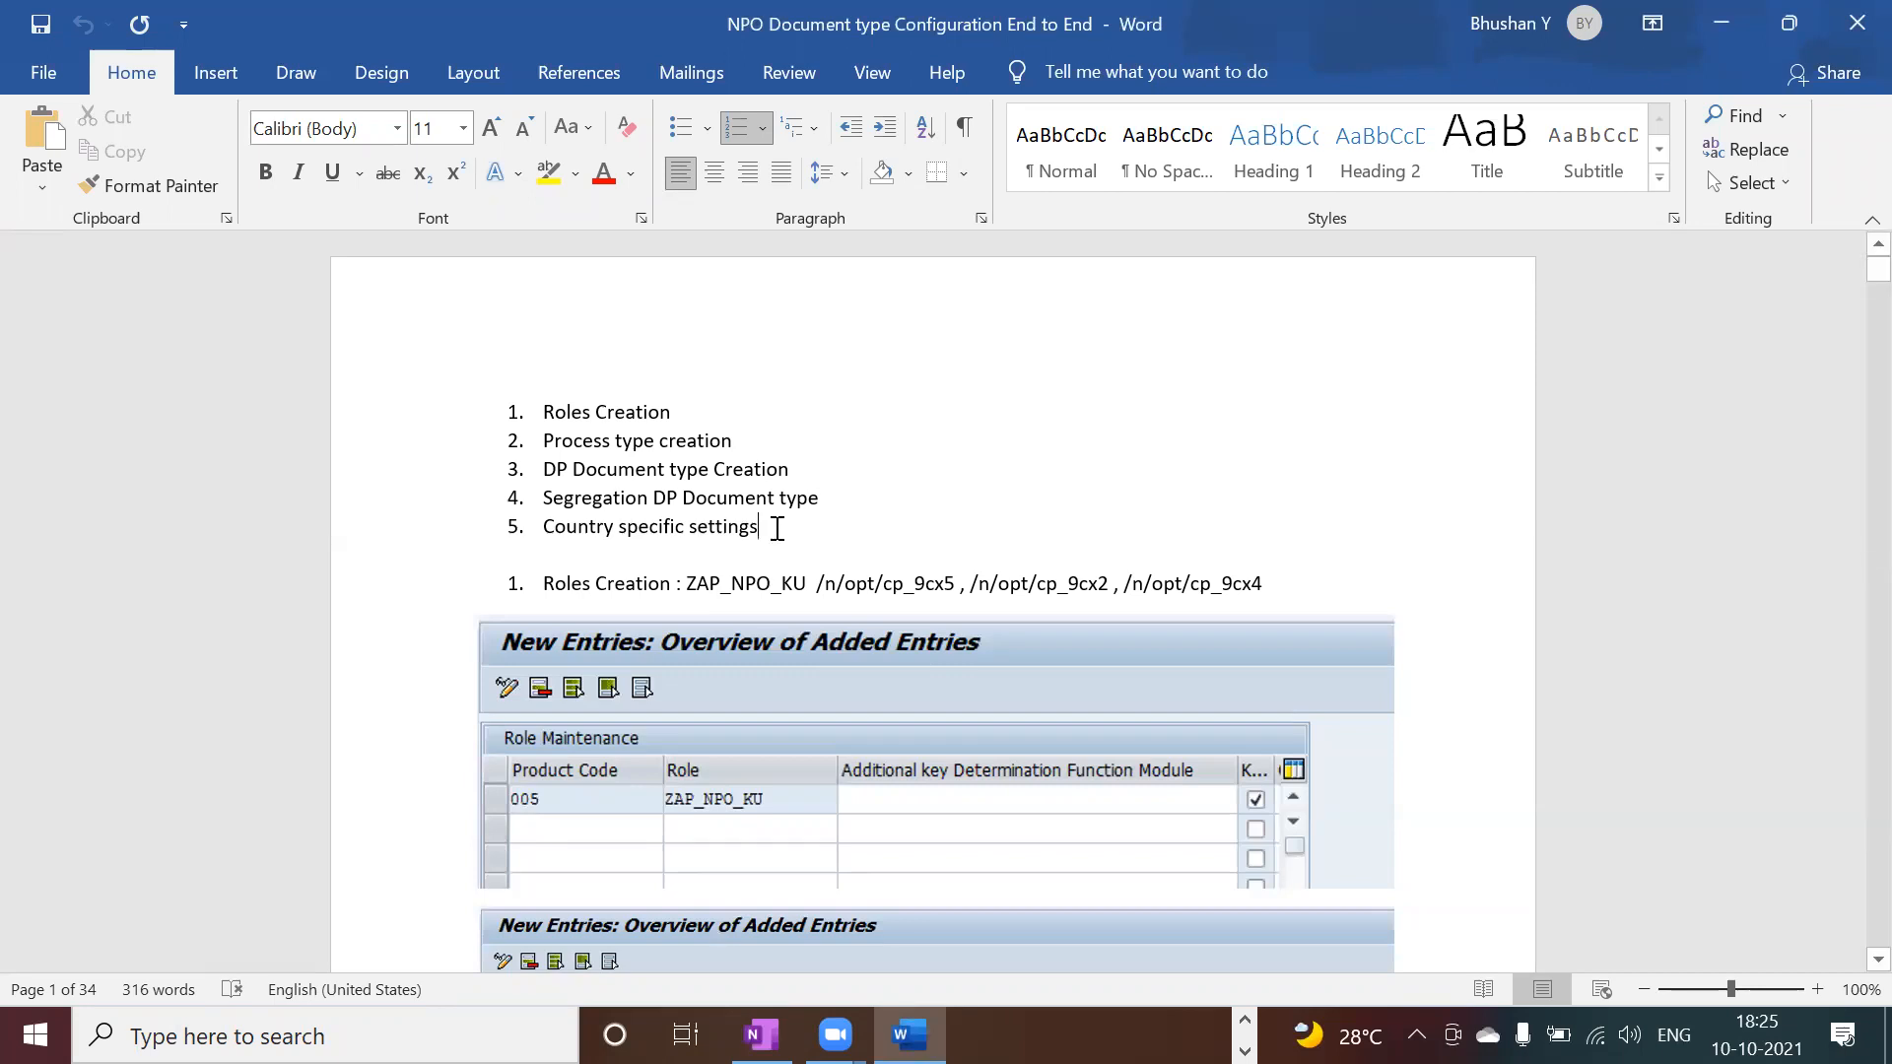
key(alt+Tab)
key(alt+Tab)
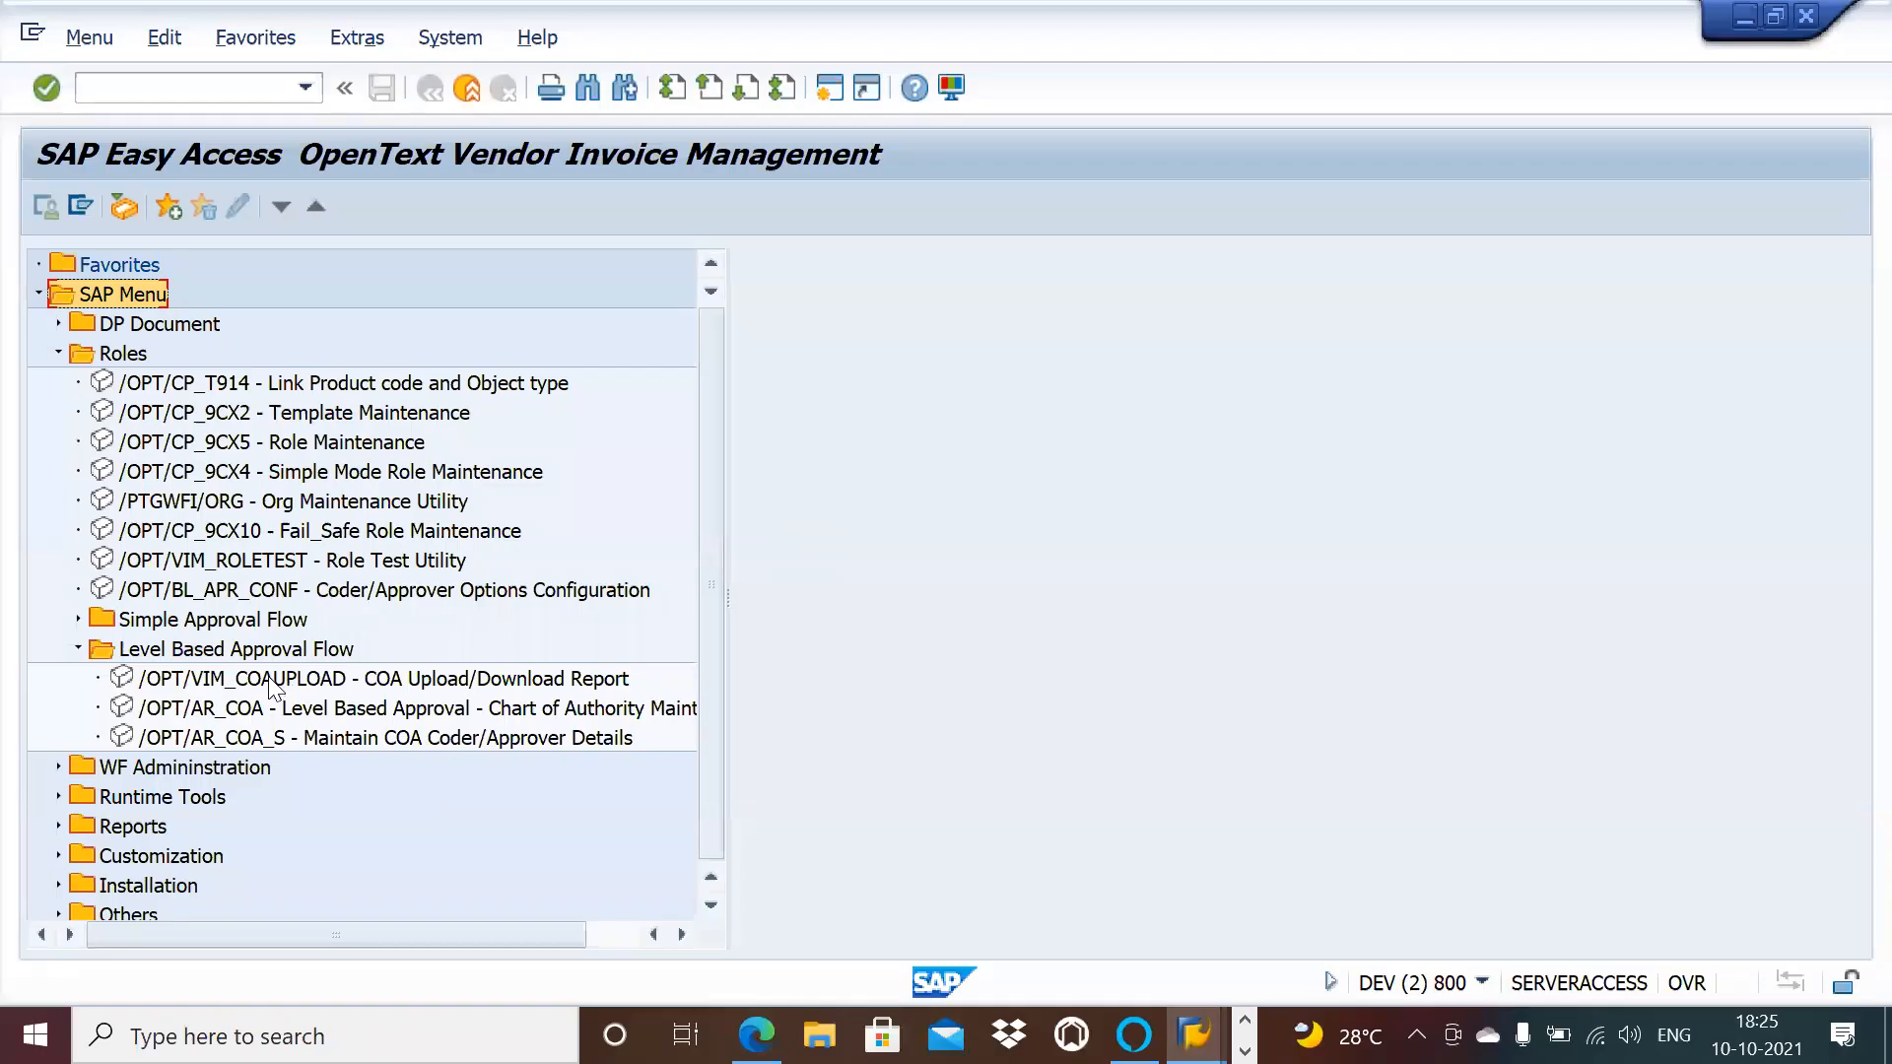
Step: Open /OPT/SPRO and expand Document Processing Configuration and Process Configuration
click(61, 855)
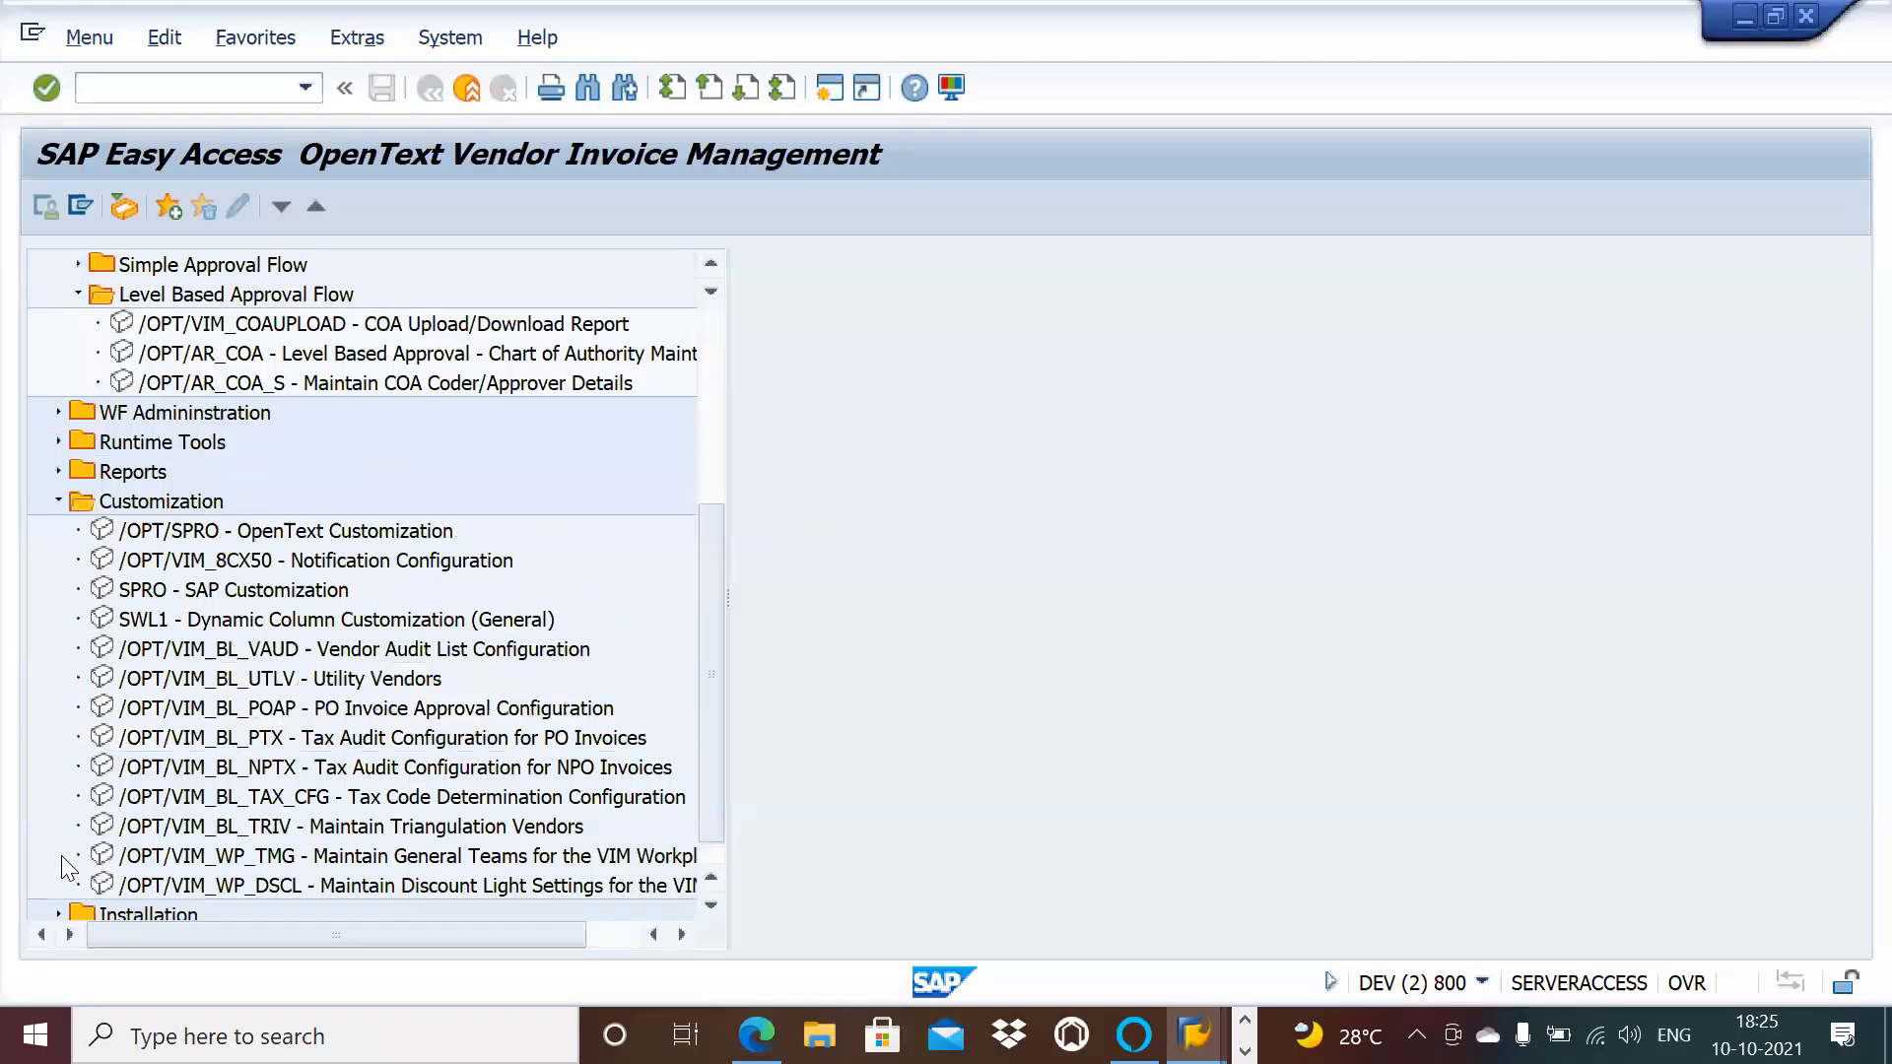
double_click(323, 530)
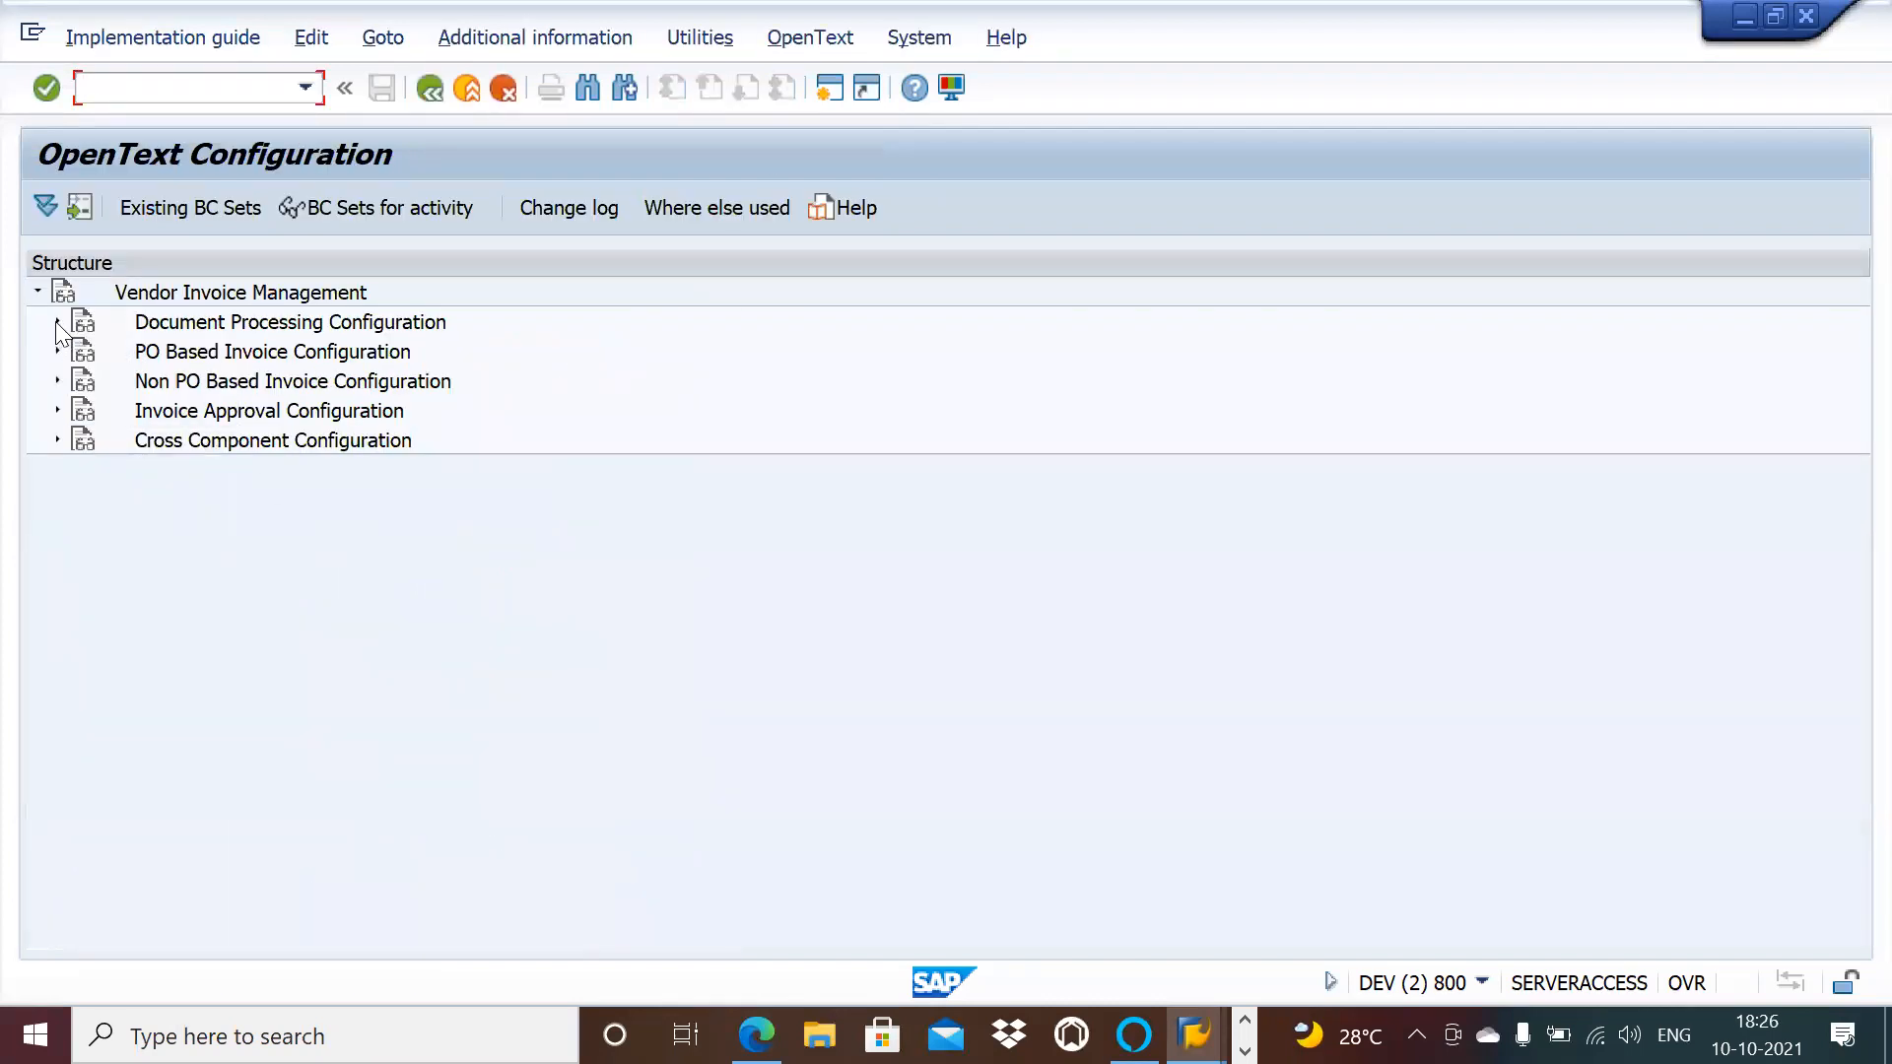
click(57, 322)
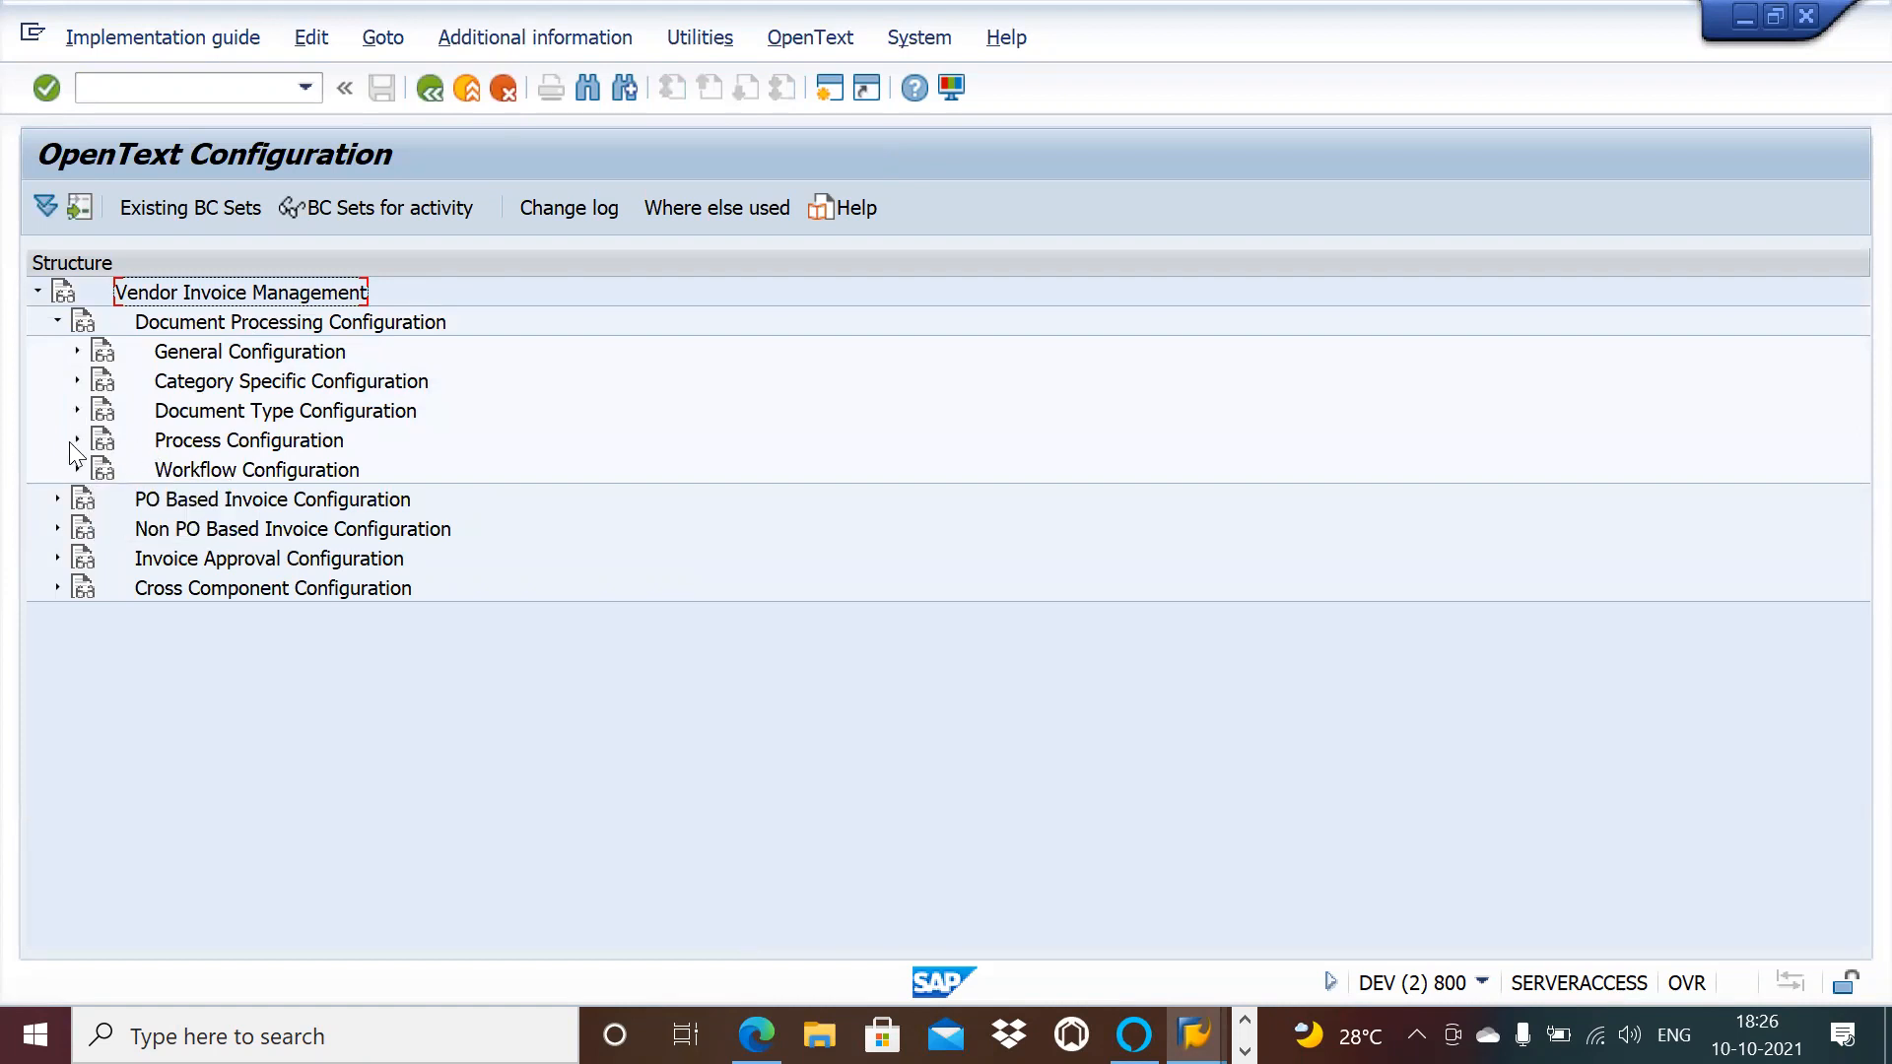
click(77, 440)
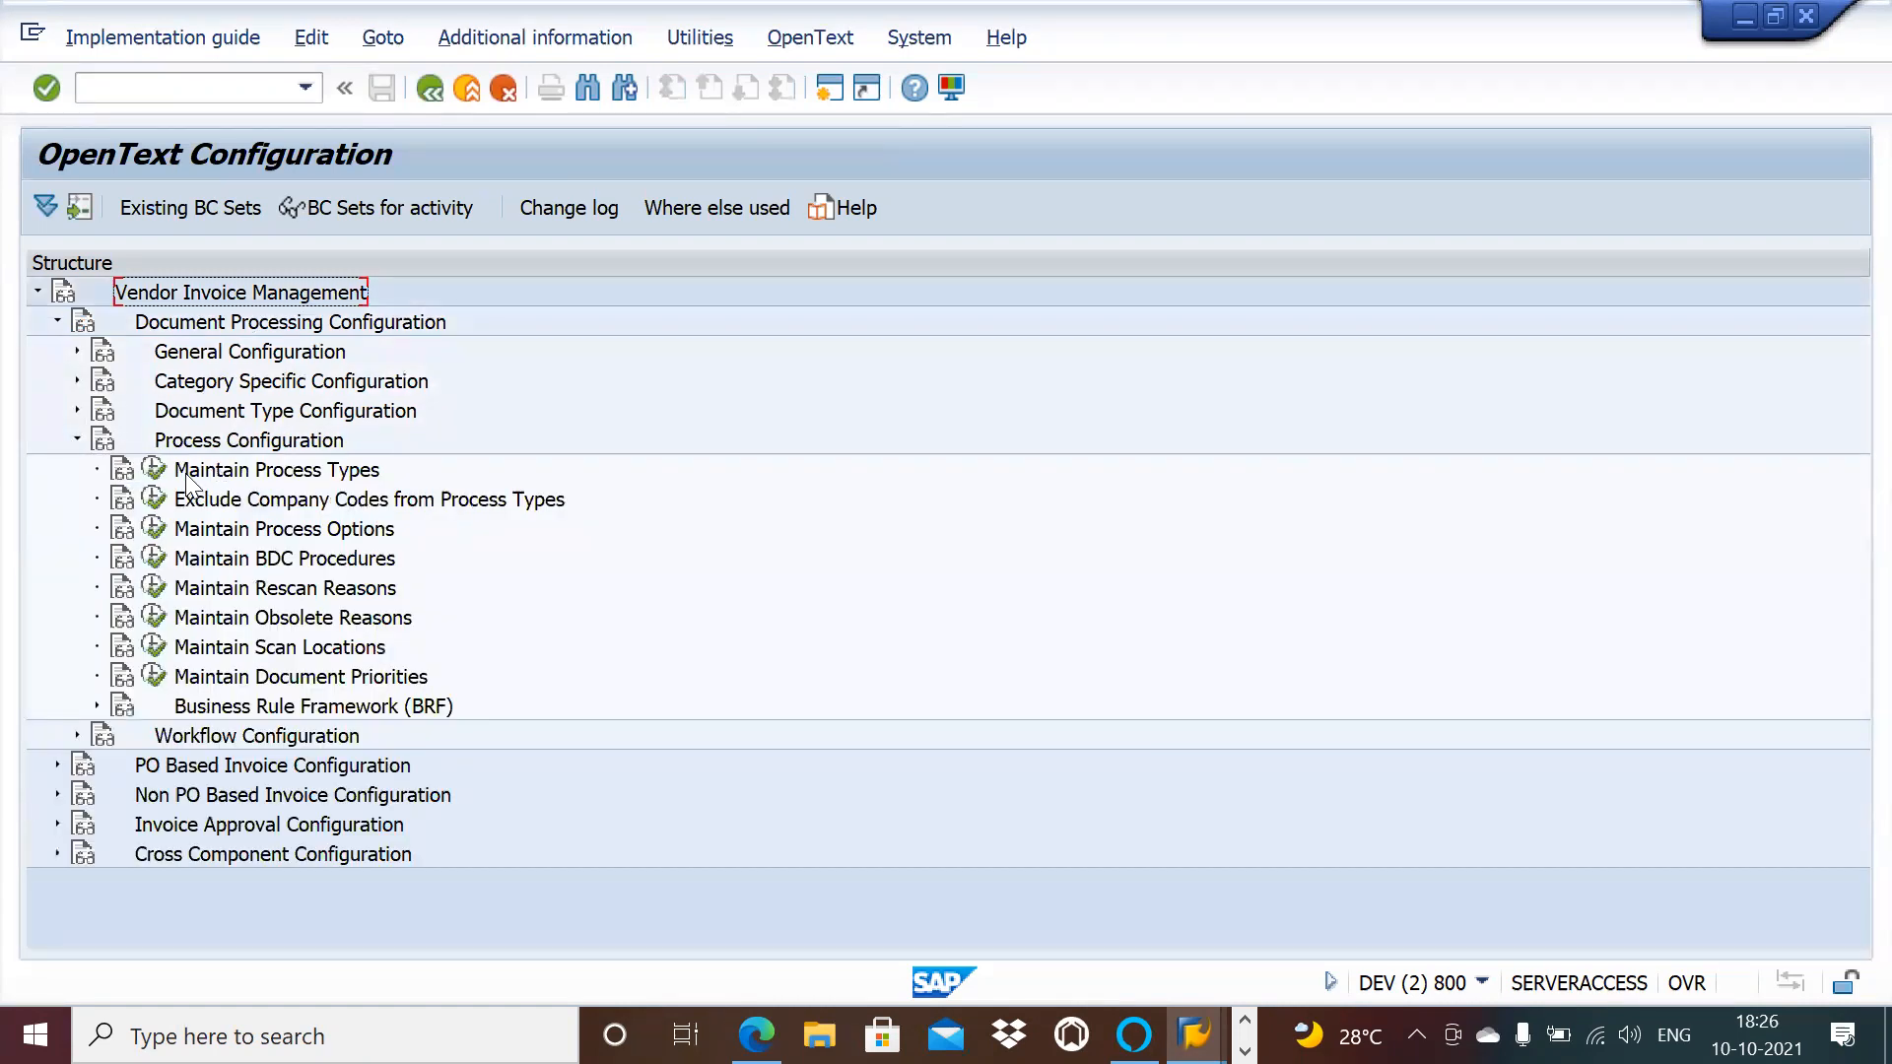
Step: Return to the VIM Easy Access menu and scroll up toward the Roles folder
click(432, 87)
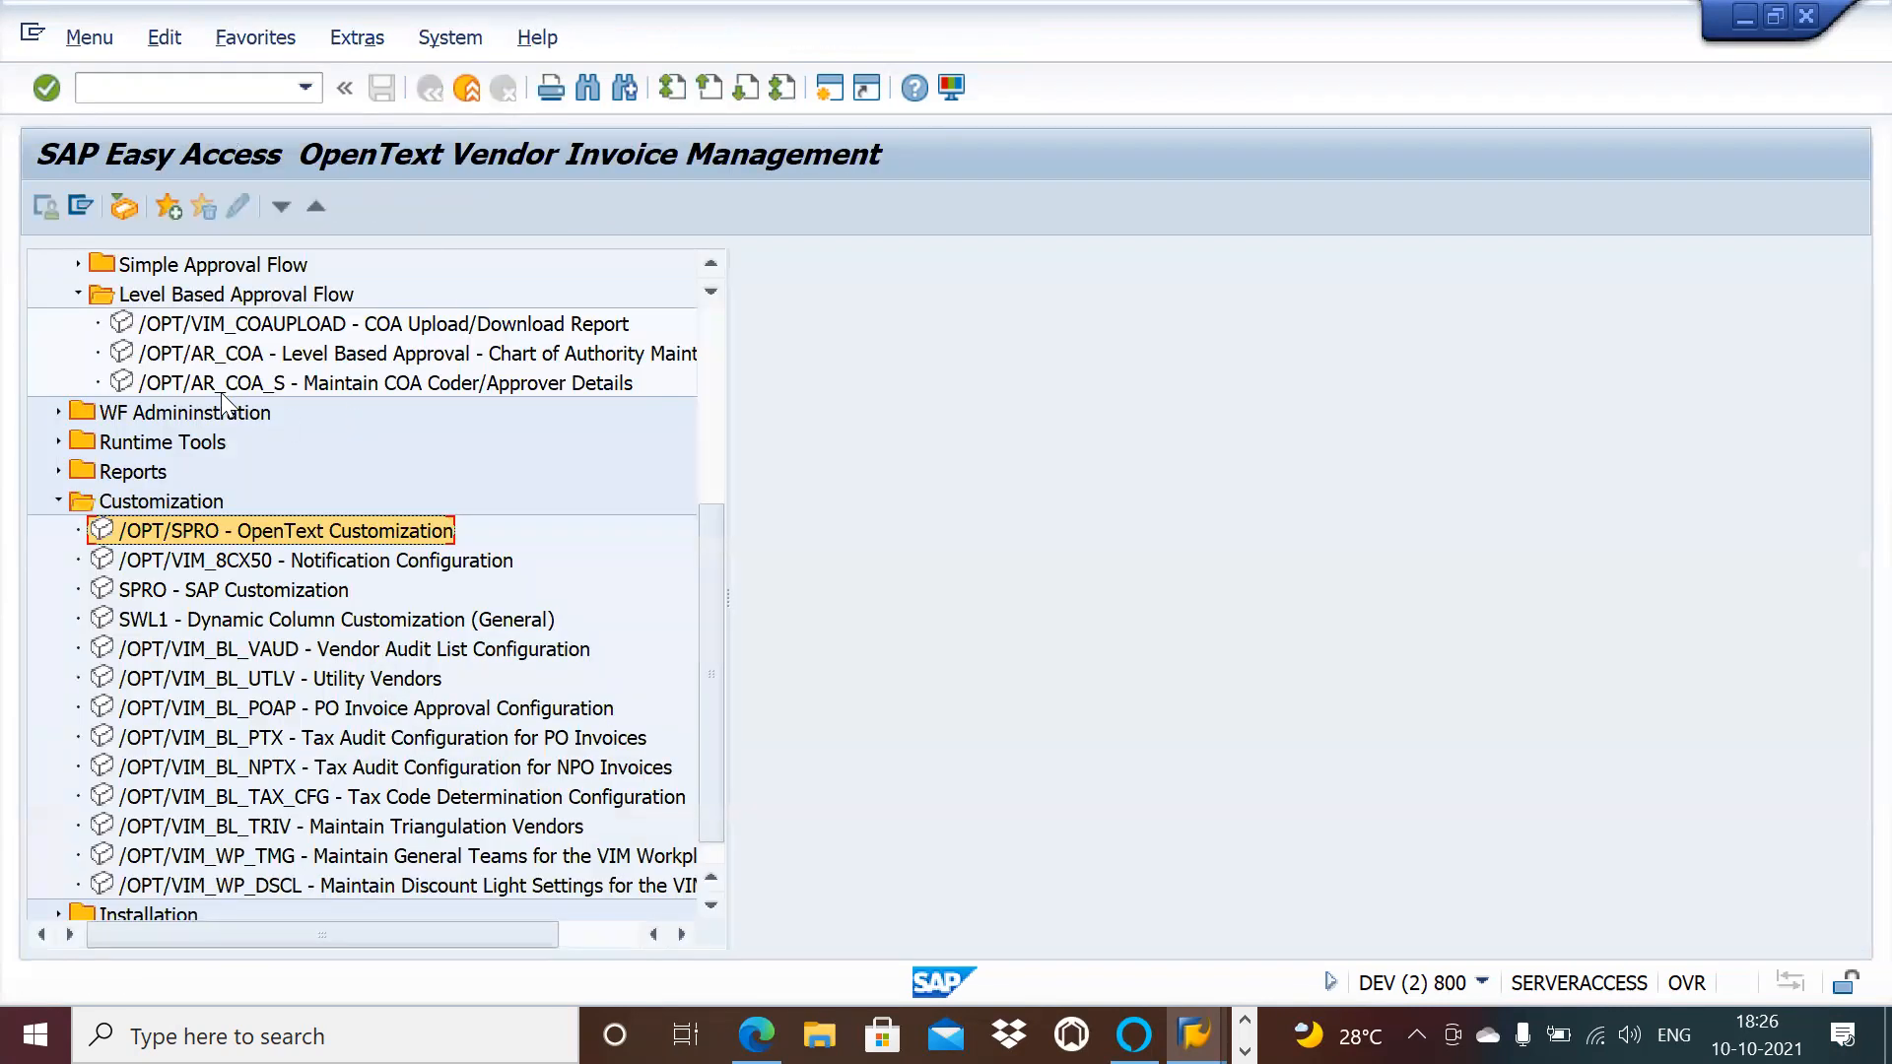
click(717, 262)
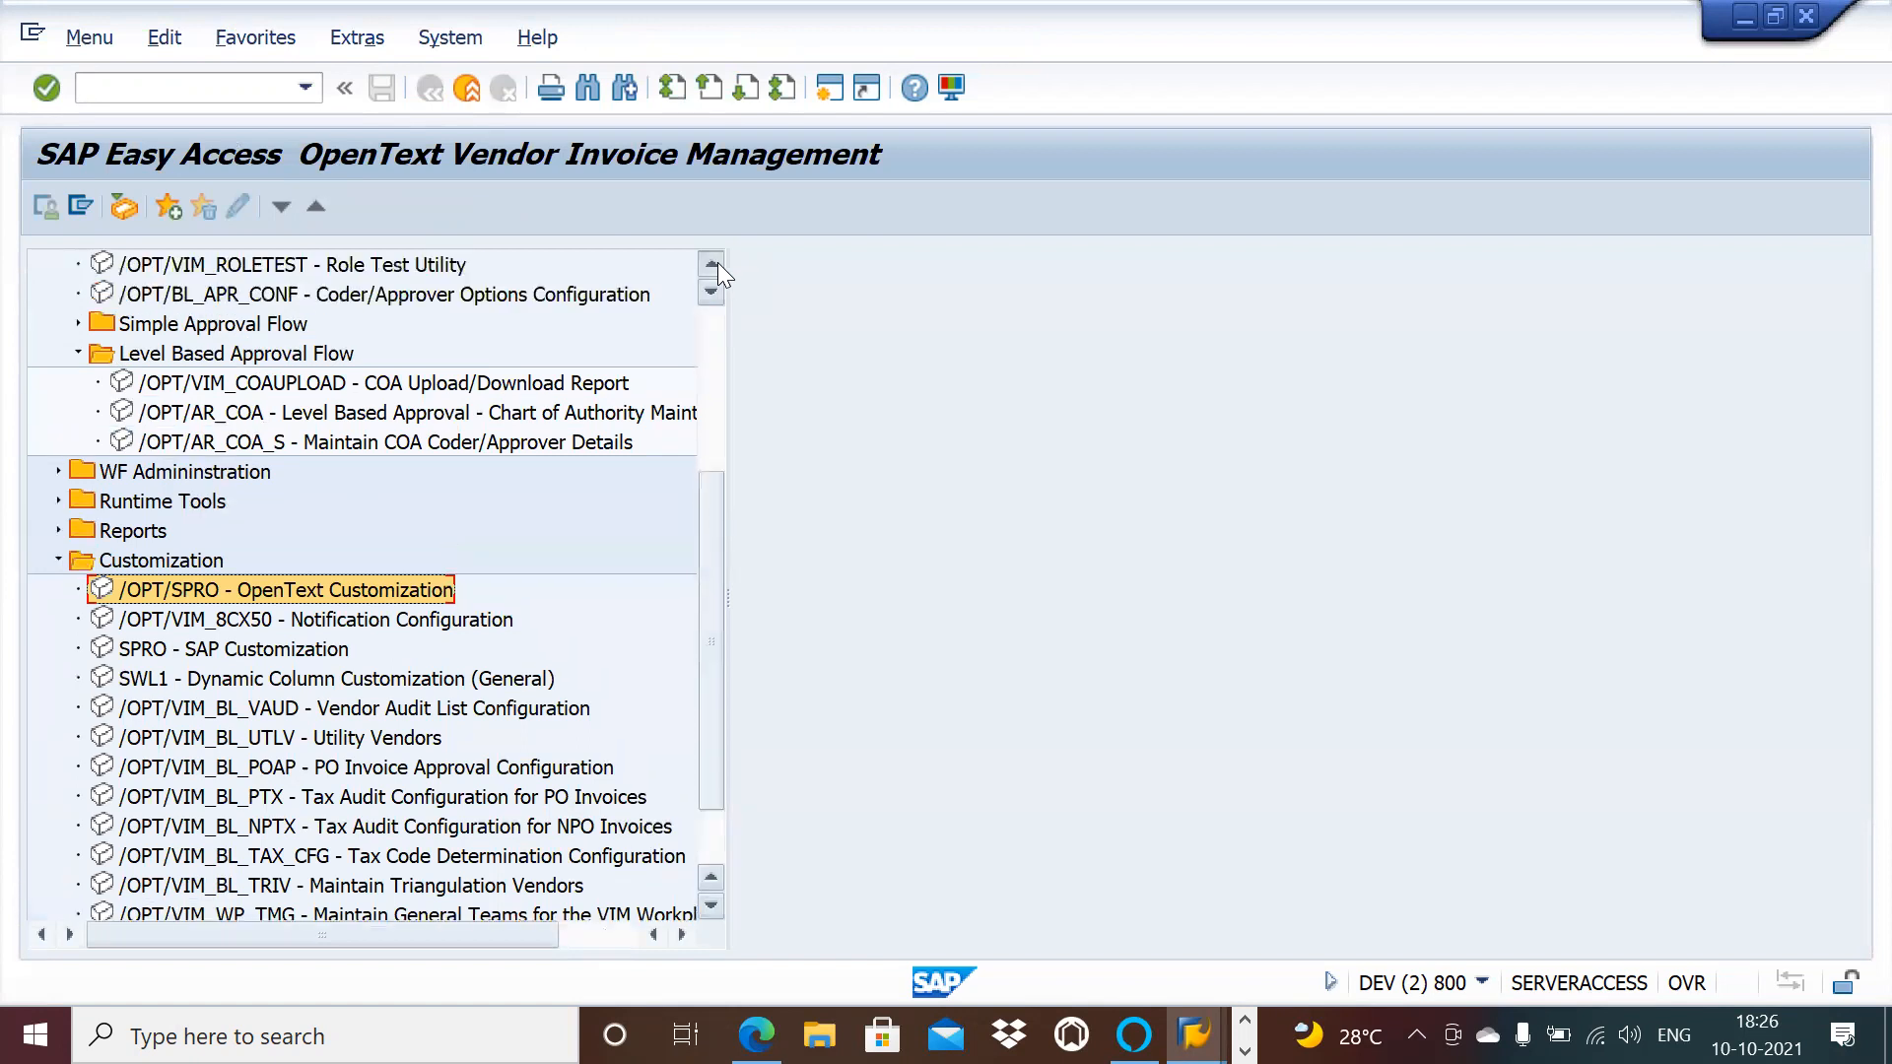
scroll(717, 262, up, 3)
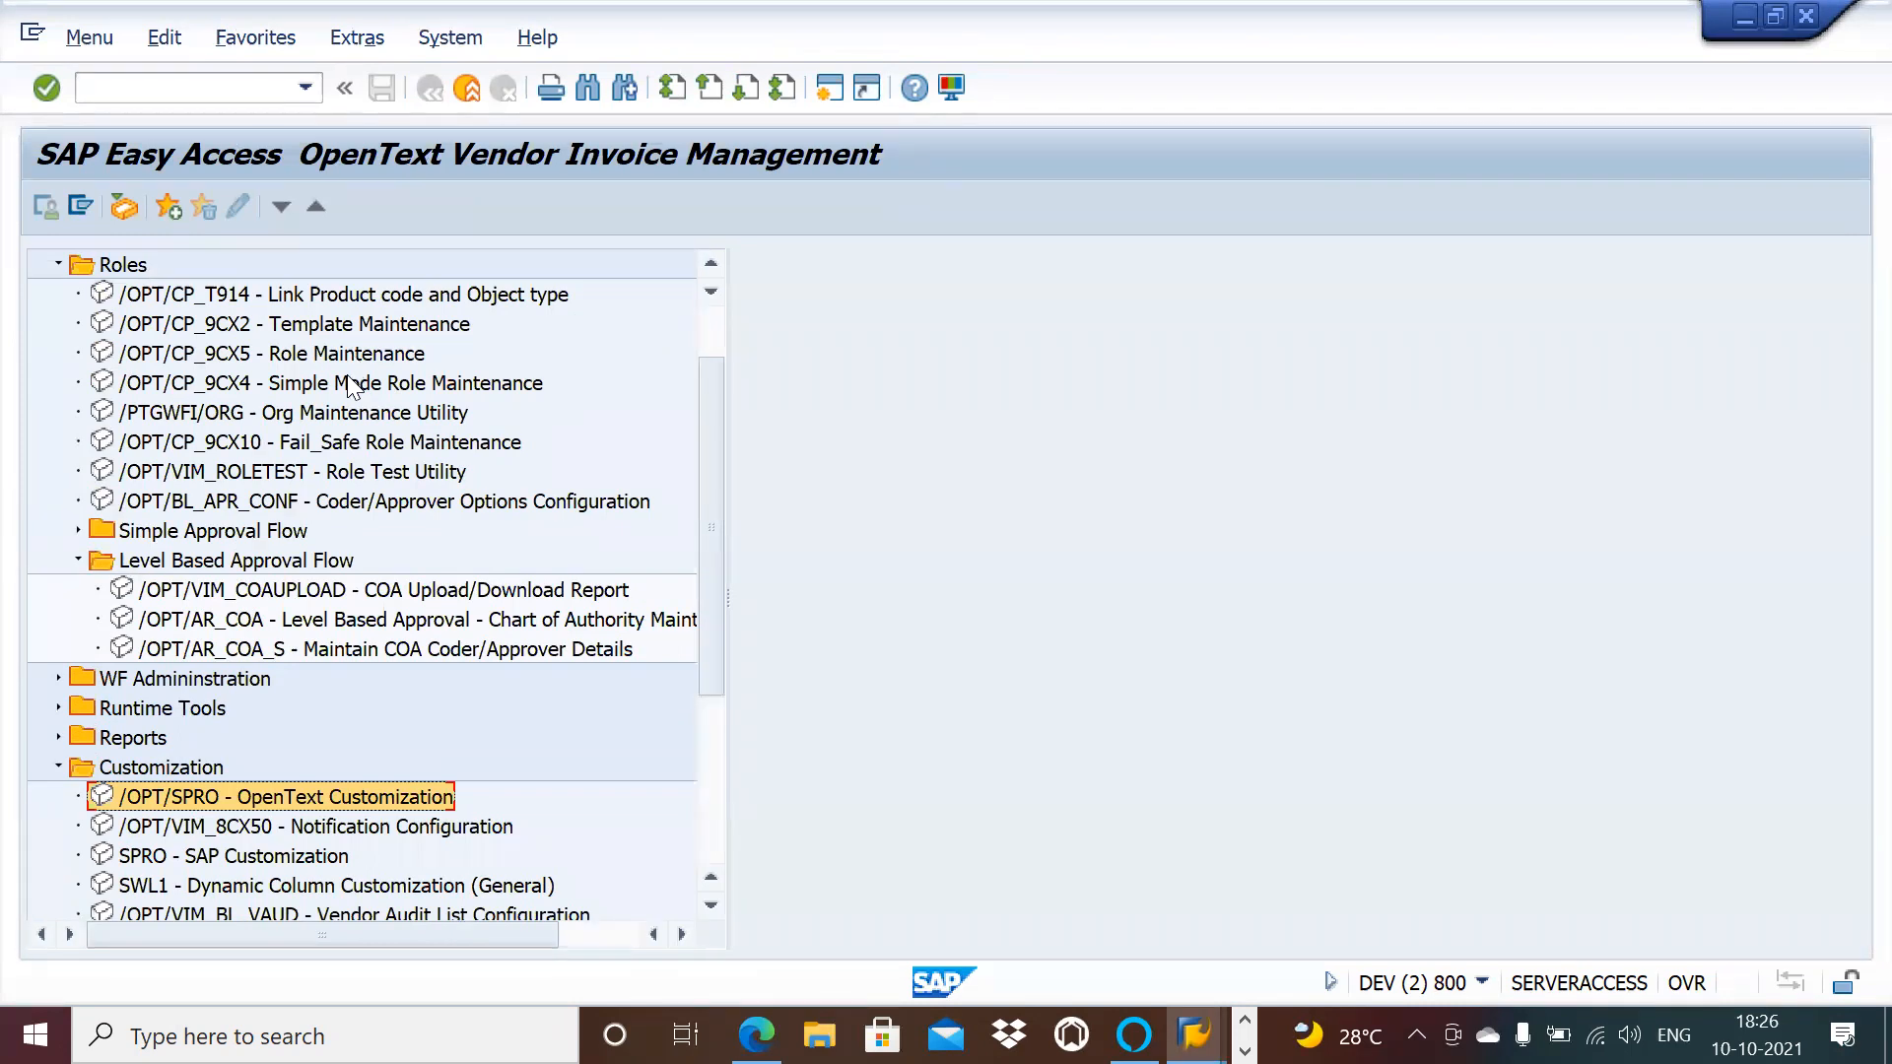
double_click(319, 324)
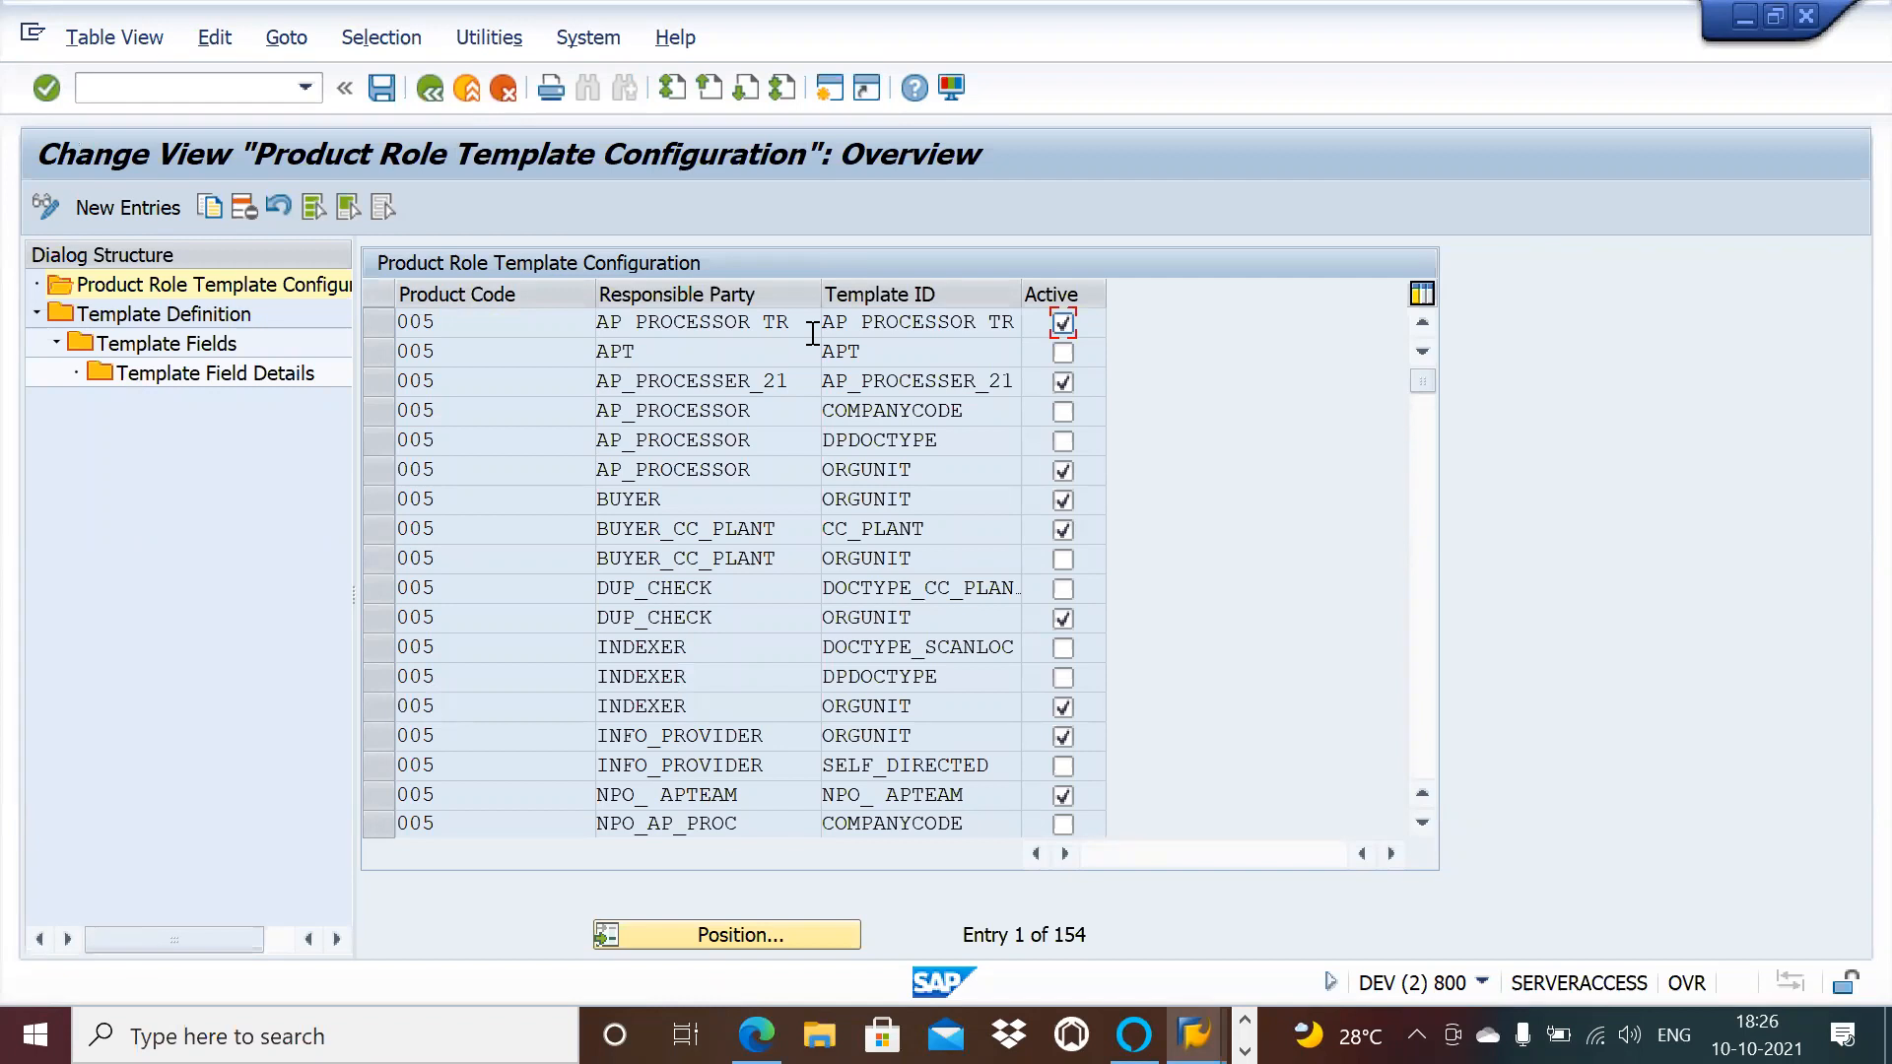
click(1015, 471)
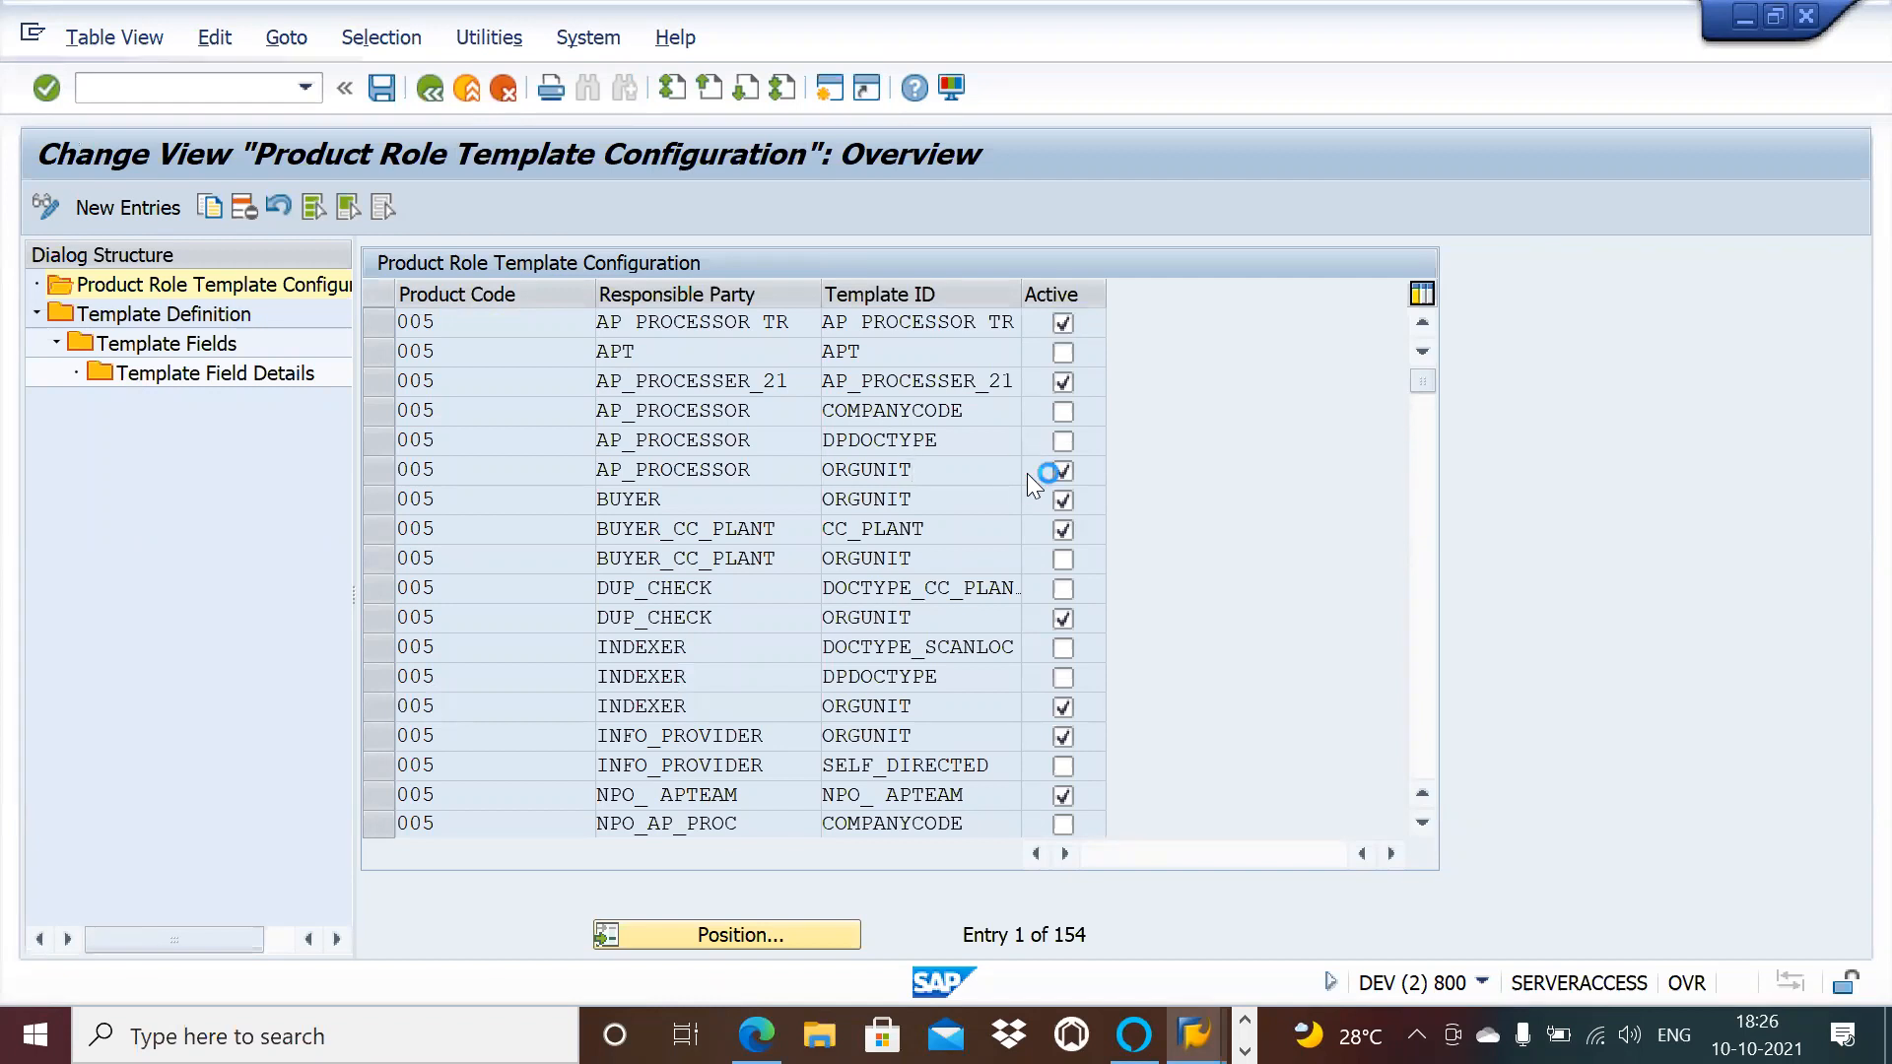
click(1032, 471)
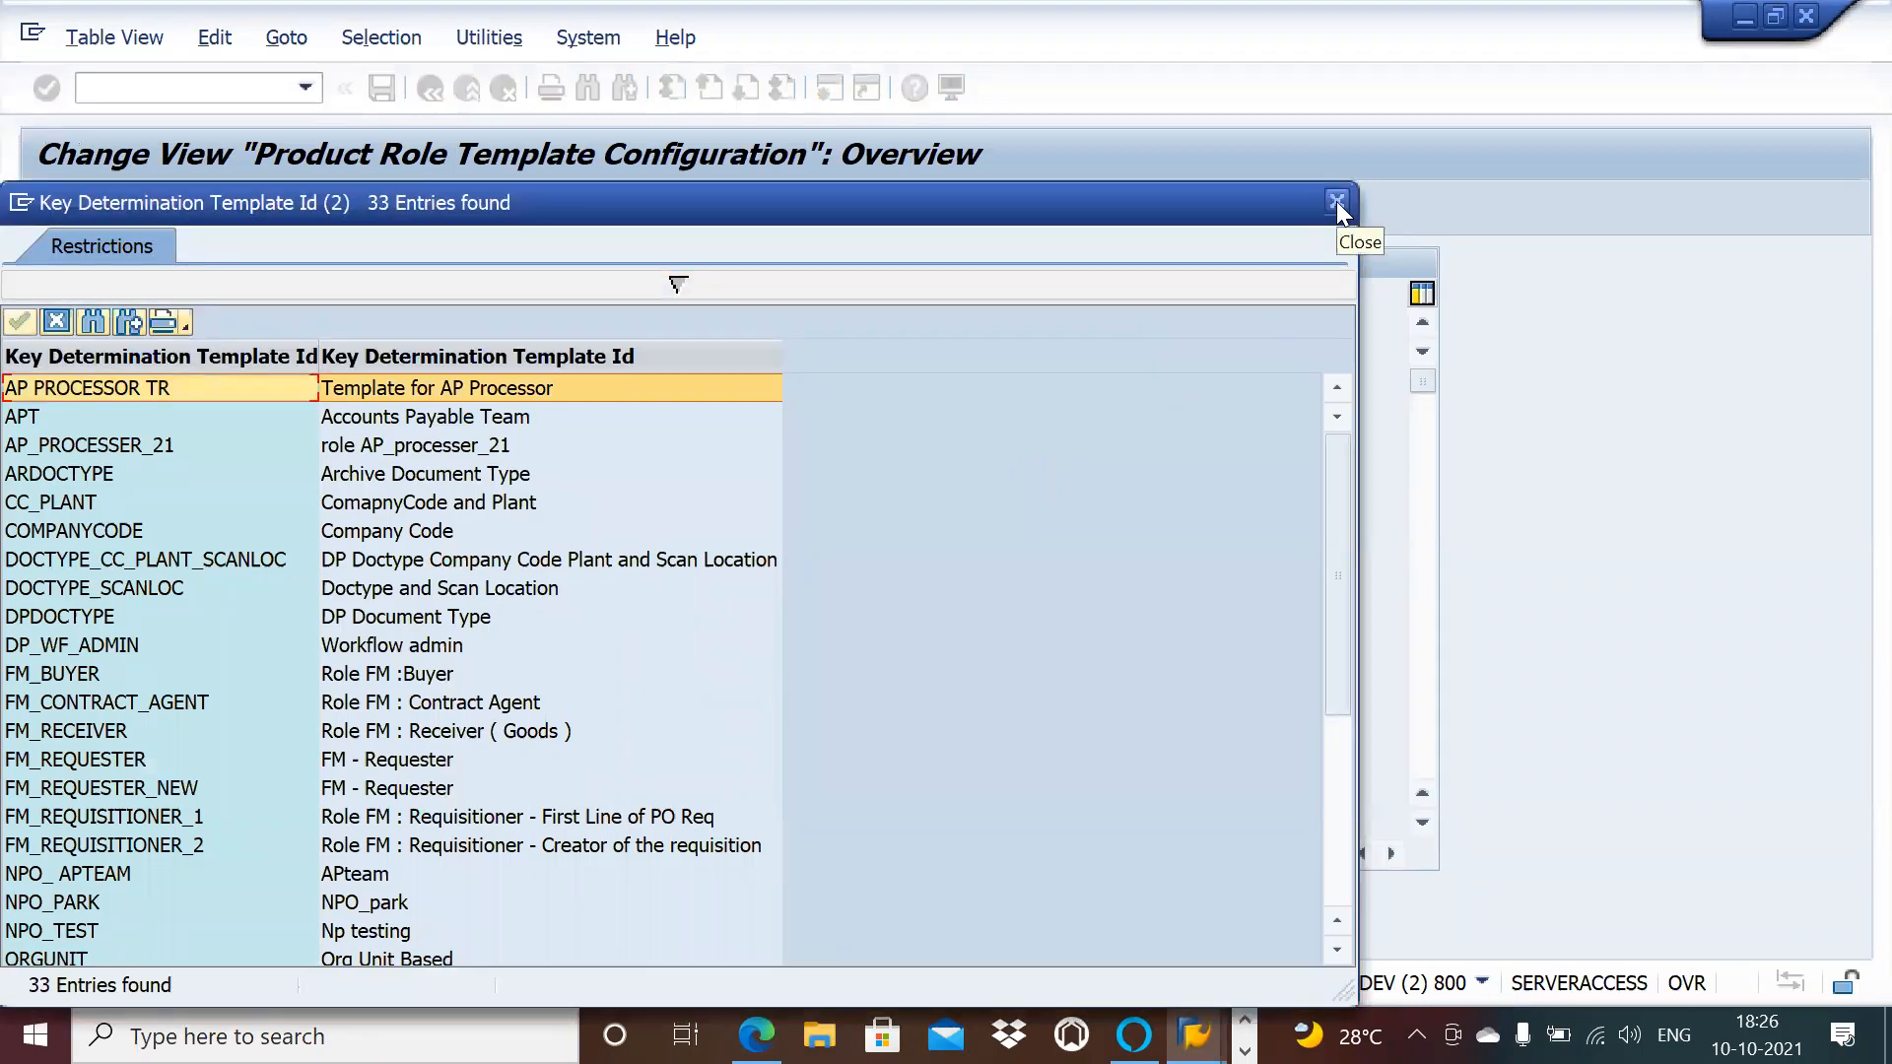
click(1336, 201)
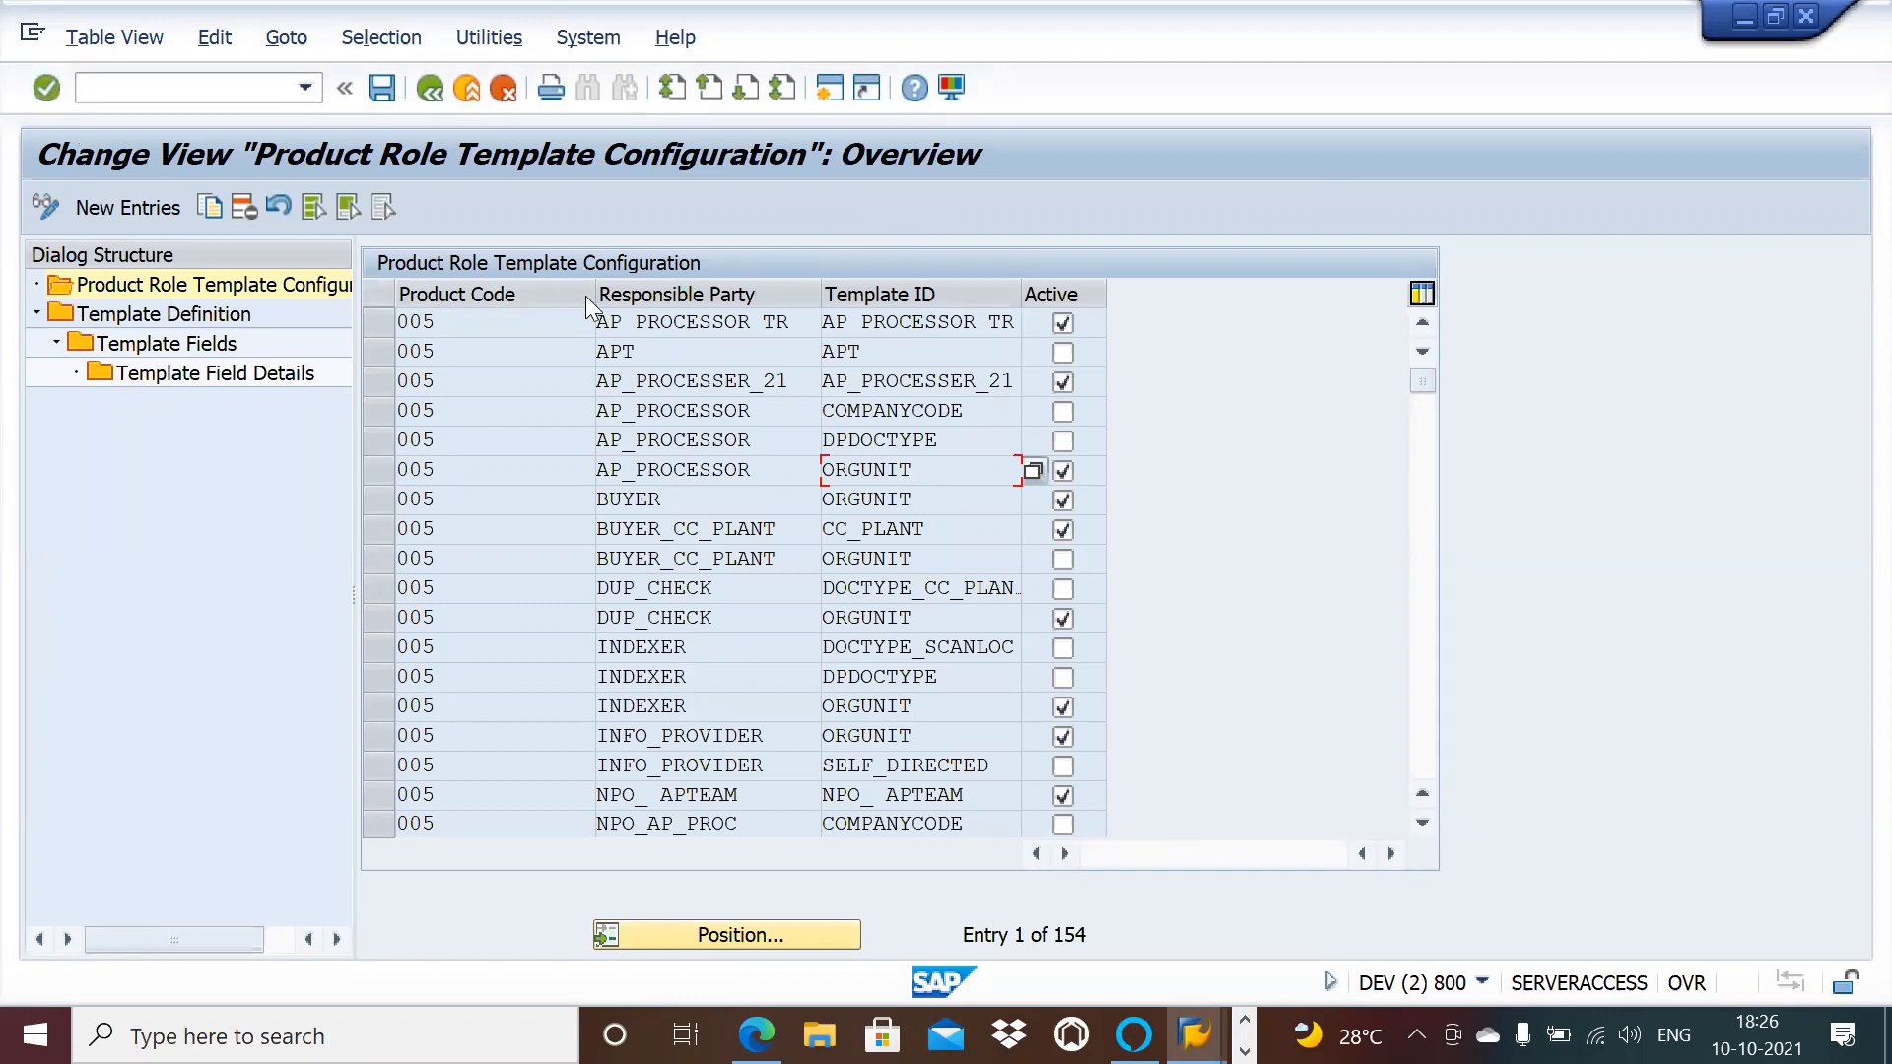
click(433, 94)
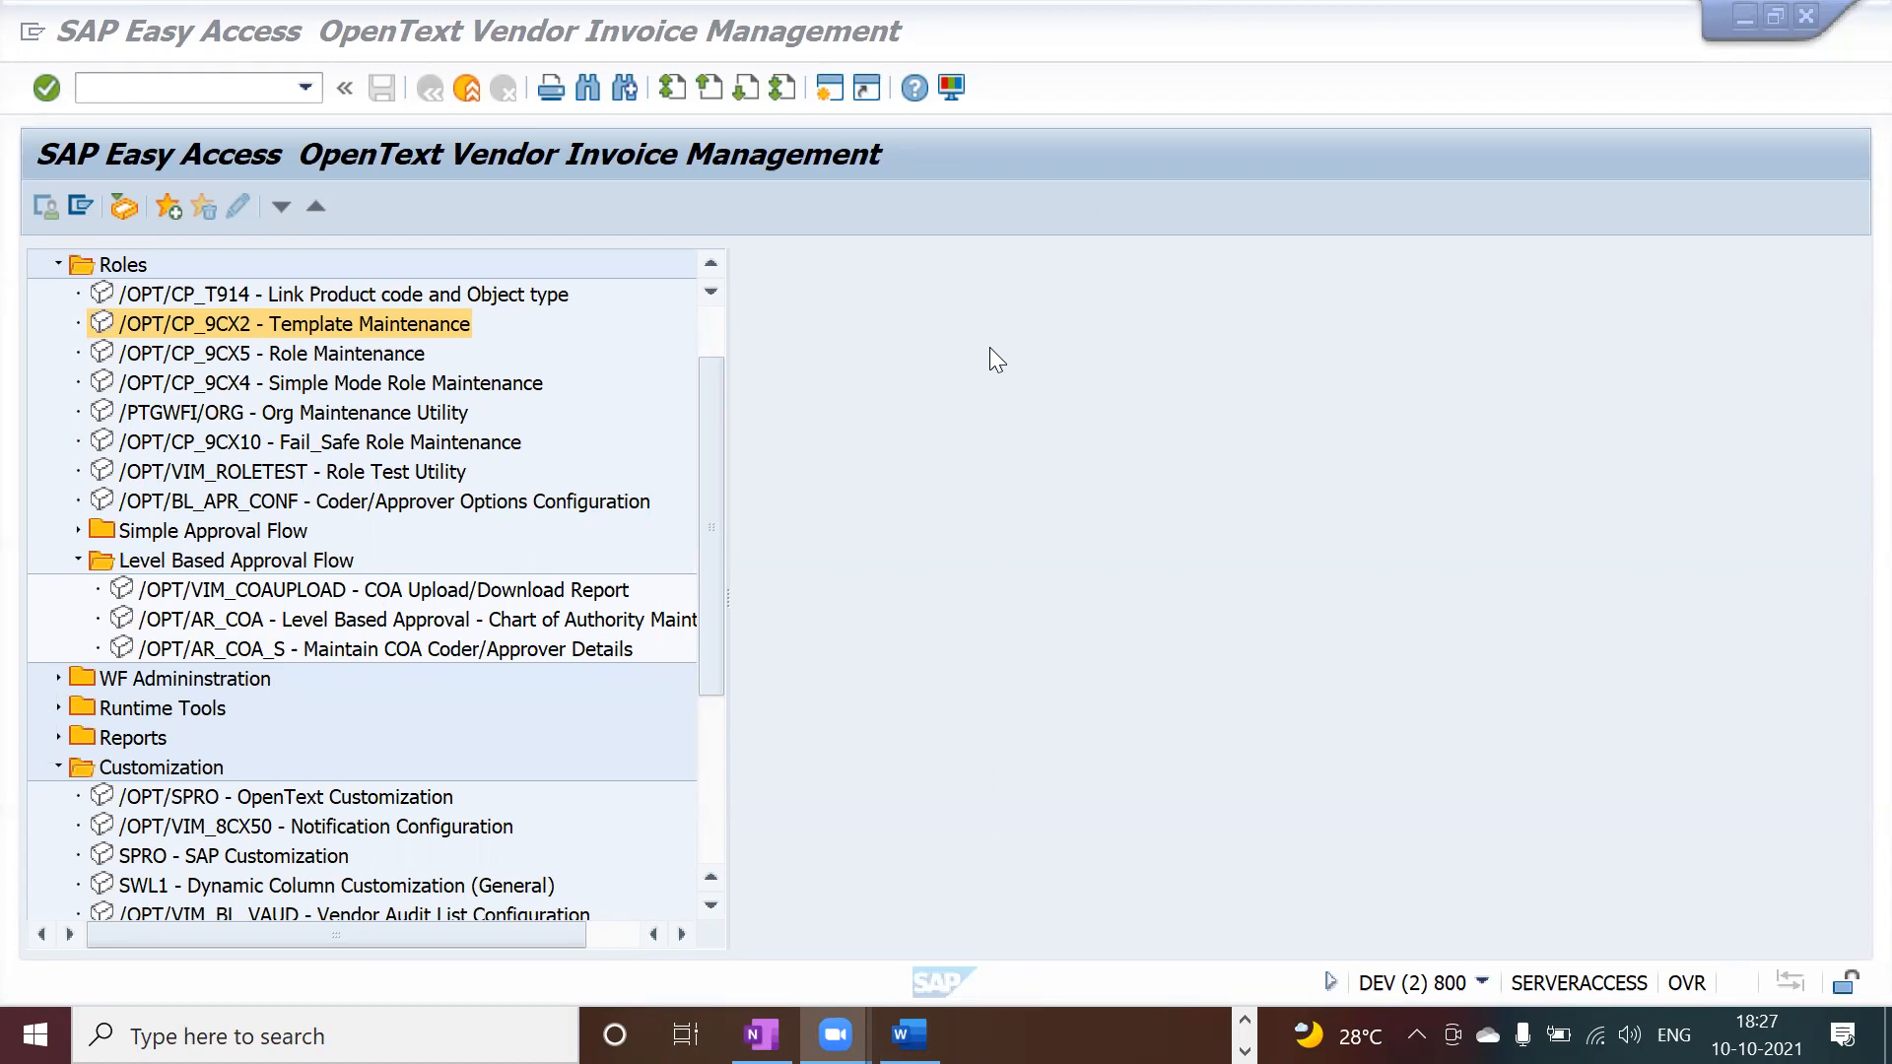
Step: In /OPT/CP_9CX4 simple mode, view agents of AP_PROCESSOR, DUP_CHECK, NPO_APTEAM and NPO_AP_PROC
click(780, 517)
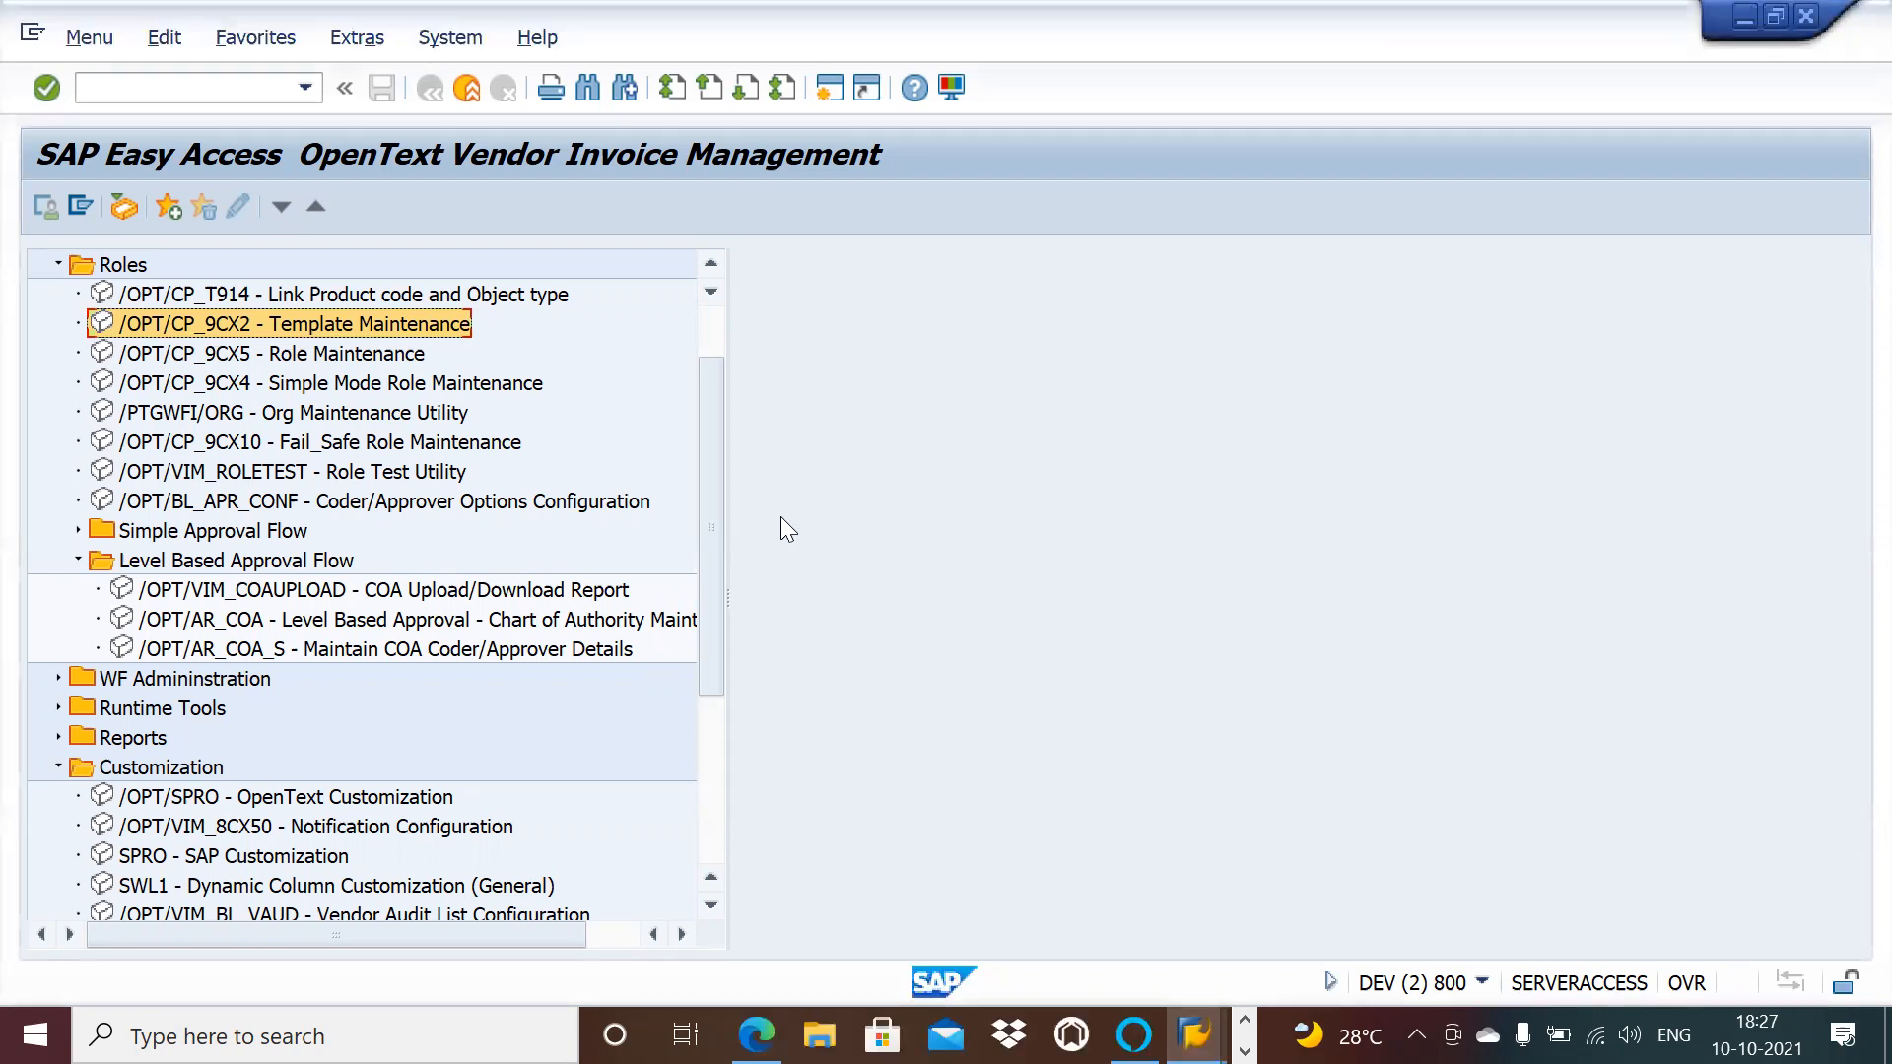
click(780, 516)
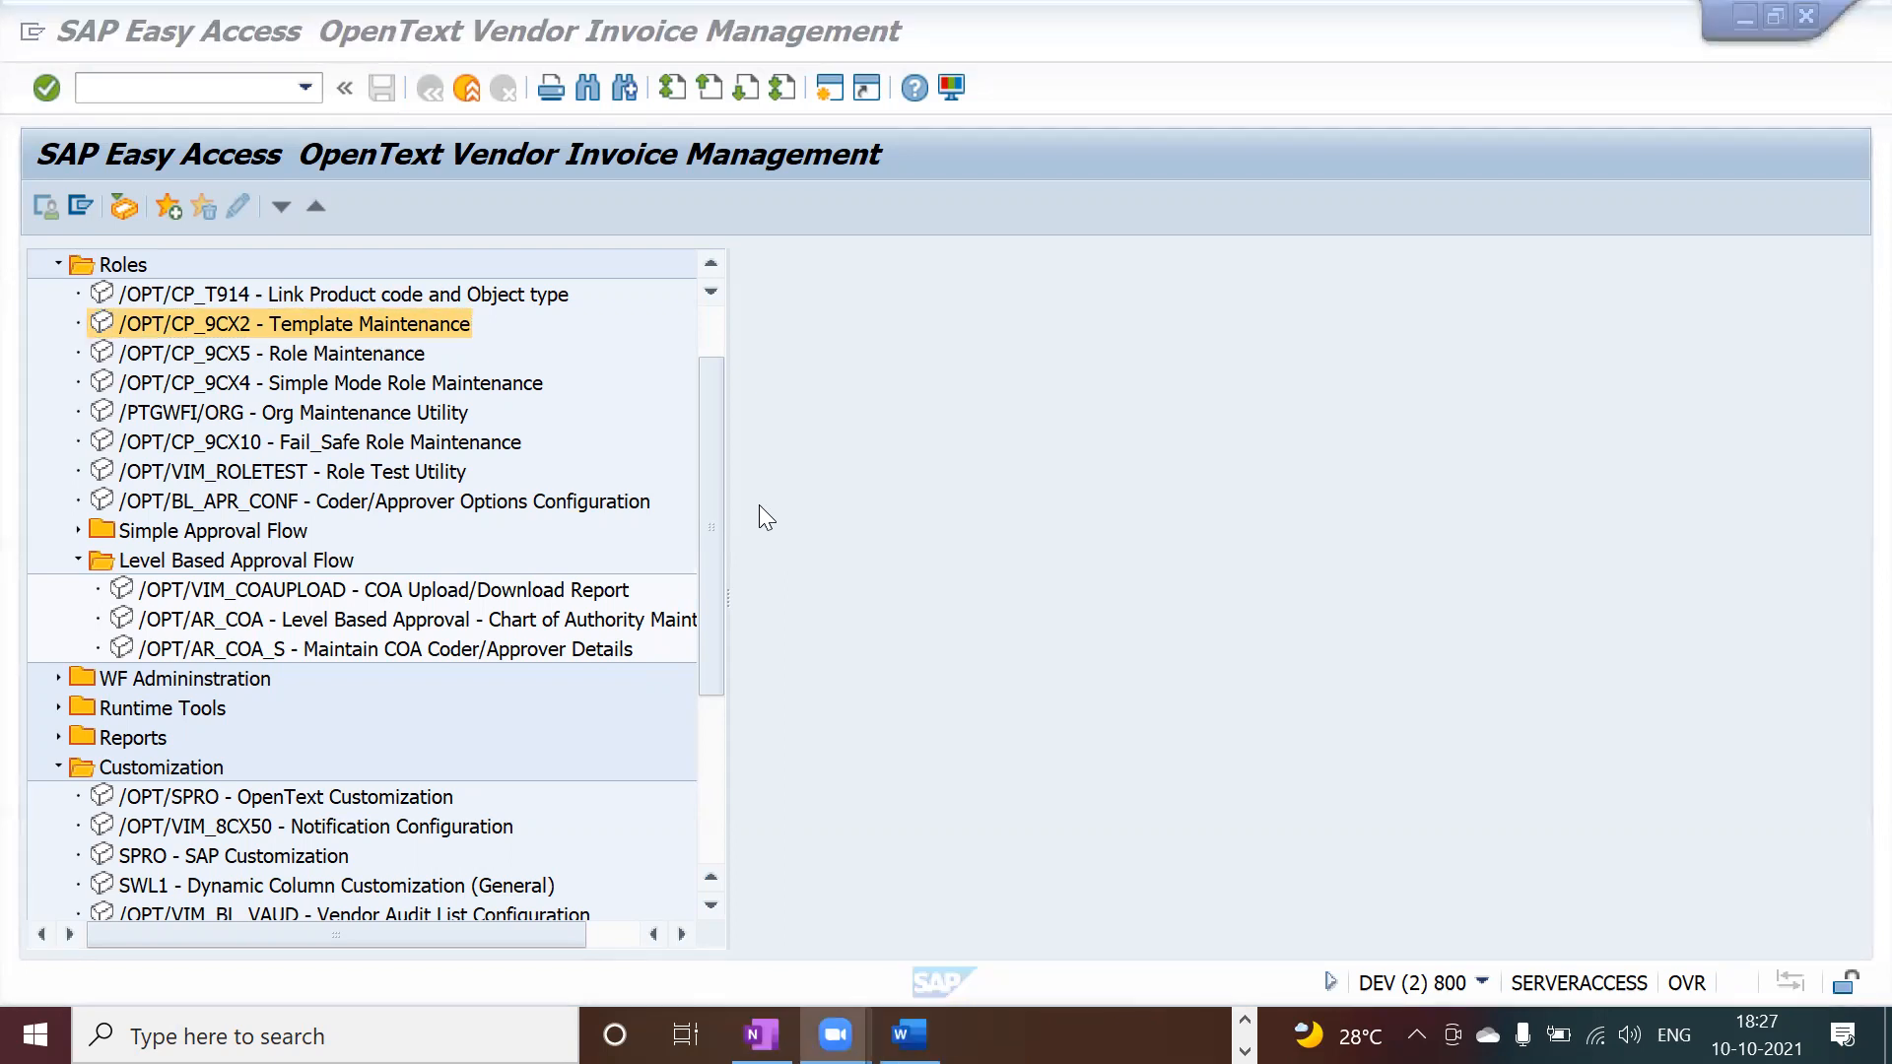
double_click(360, 386)
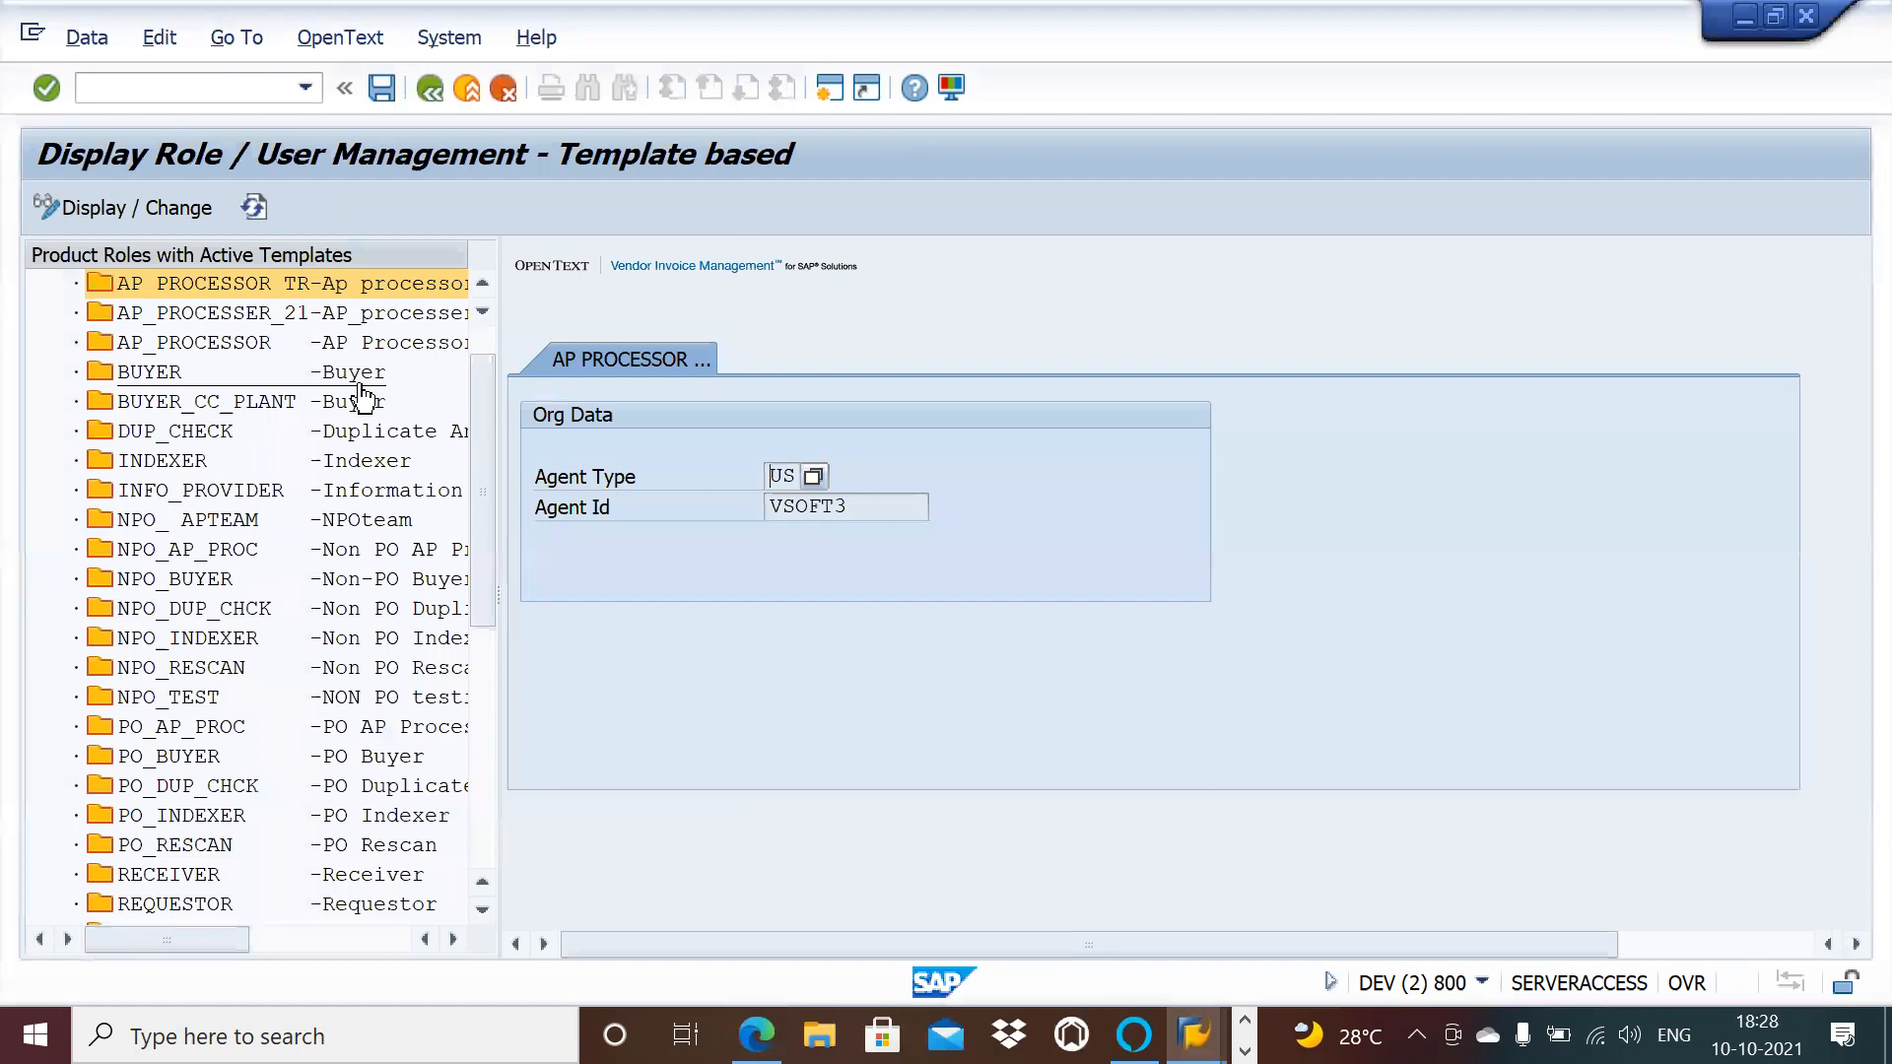
double_click(225, 345)
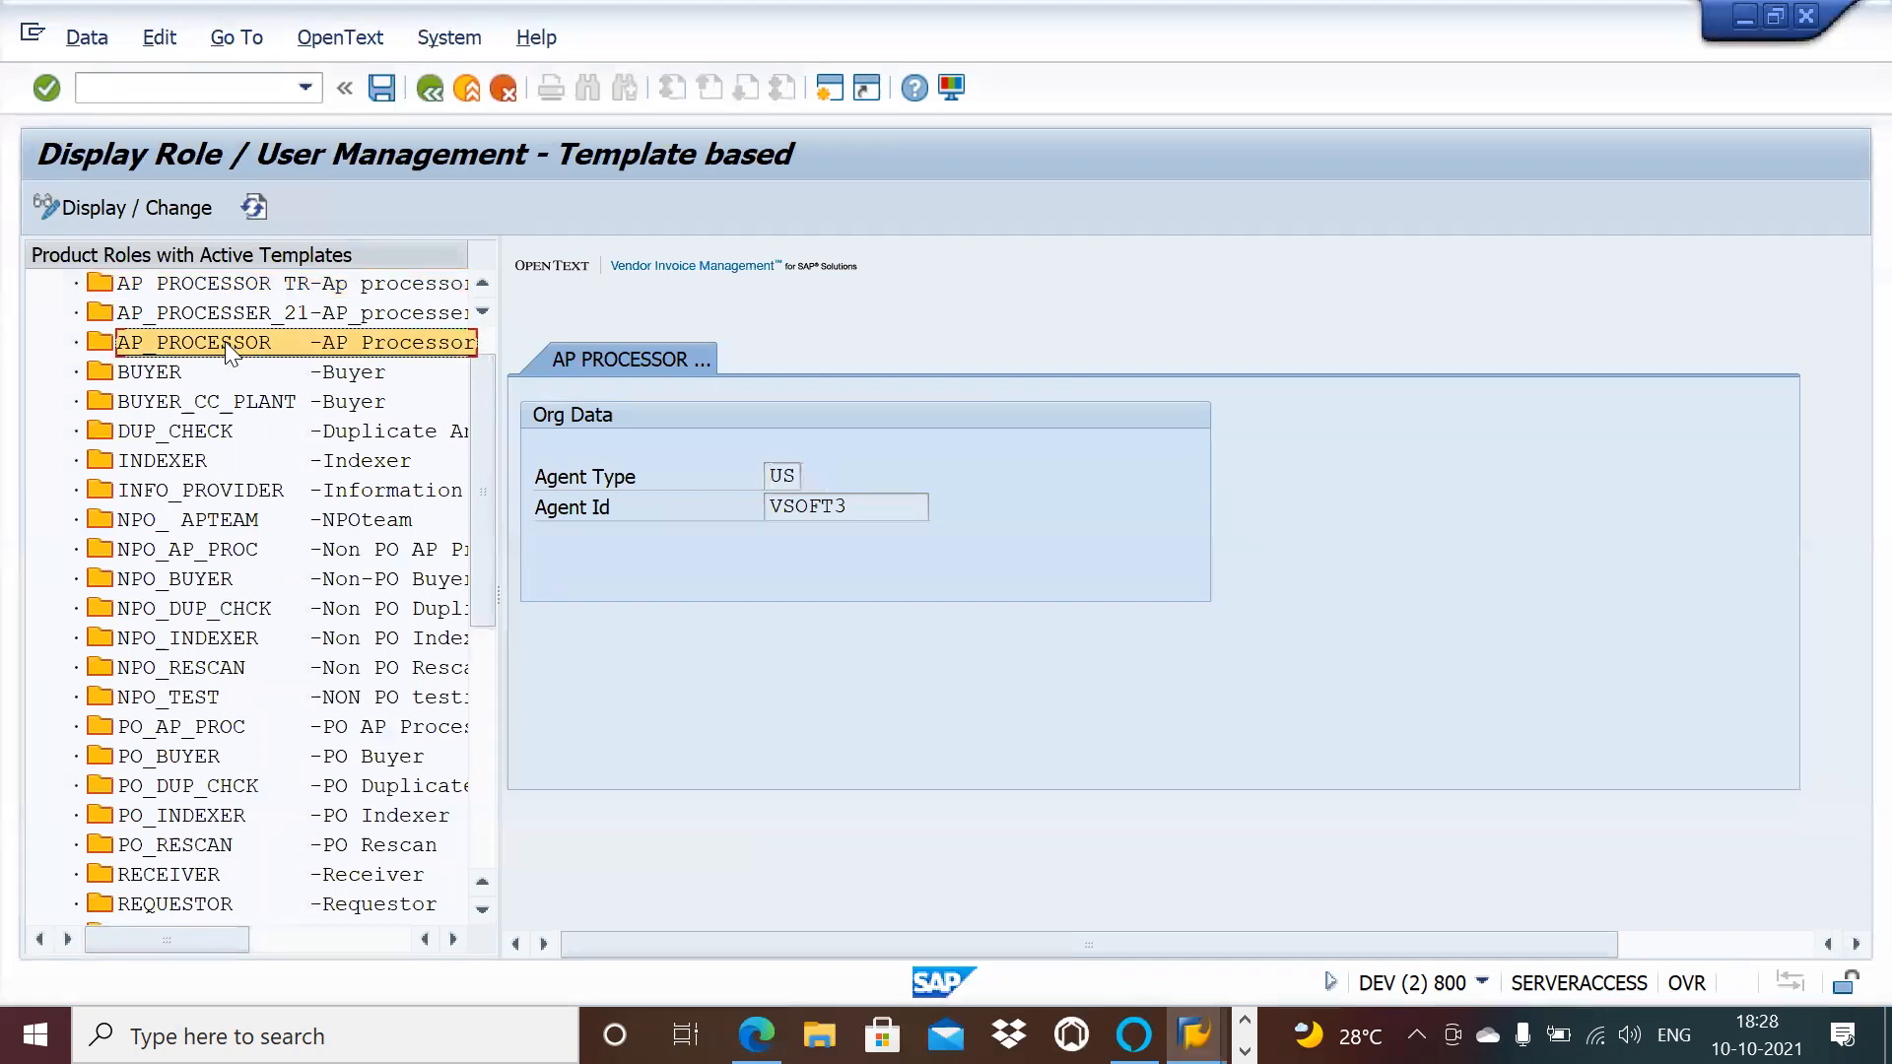
double_click(254, 440)
double_click(214, 498)
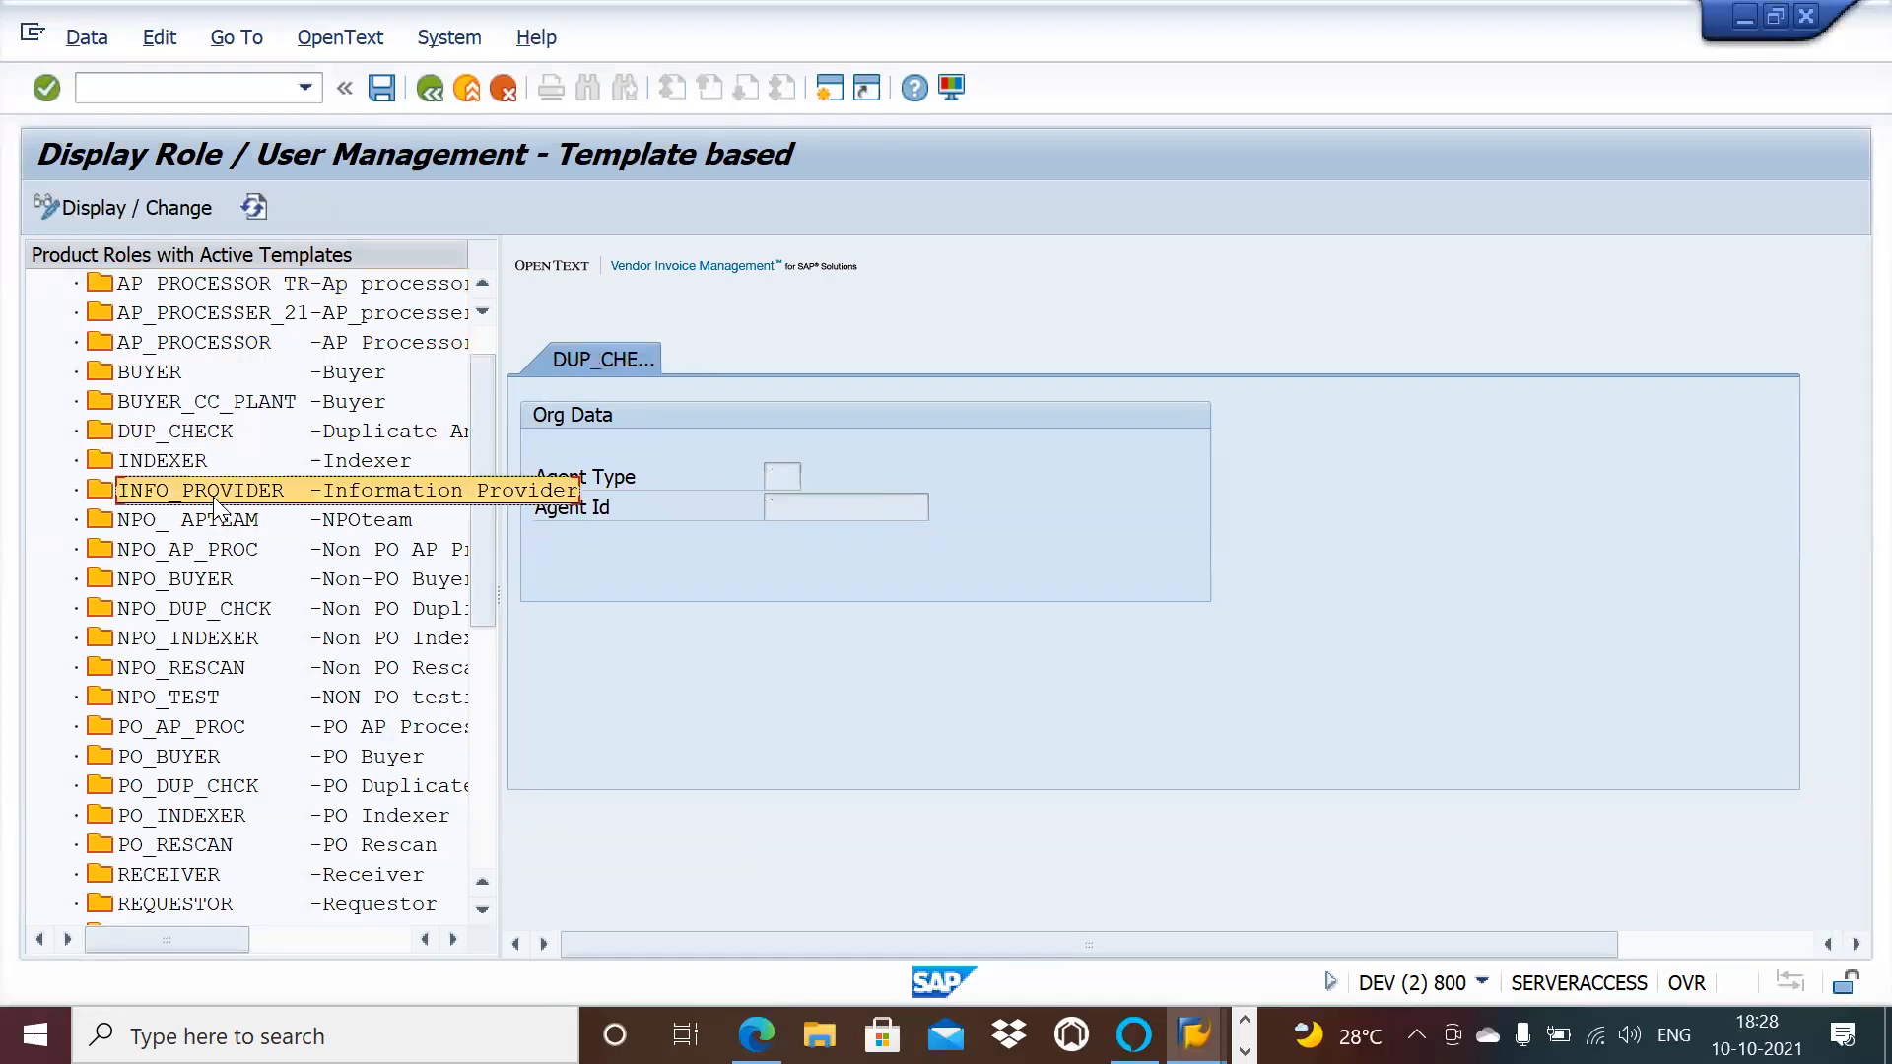
double_click(215, 519)
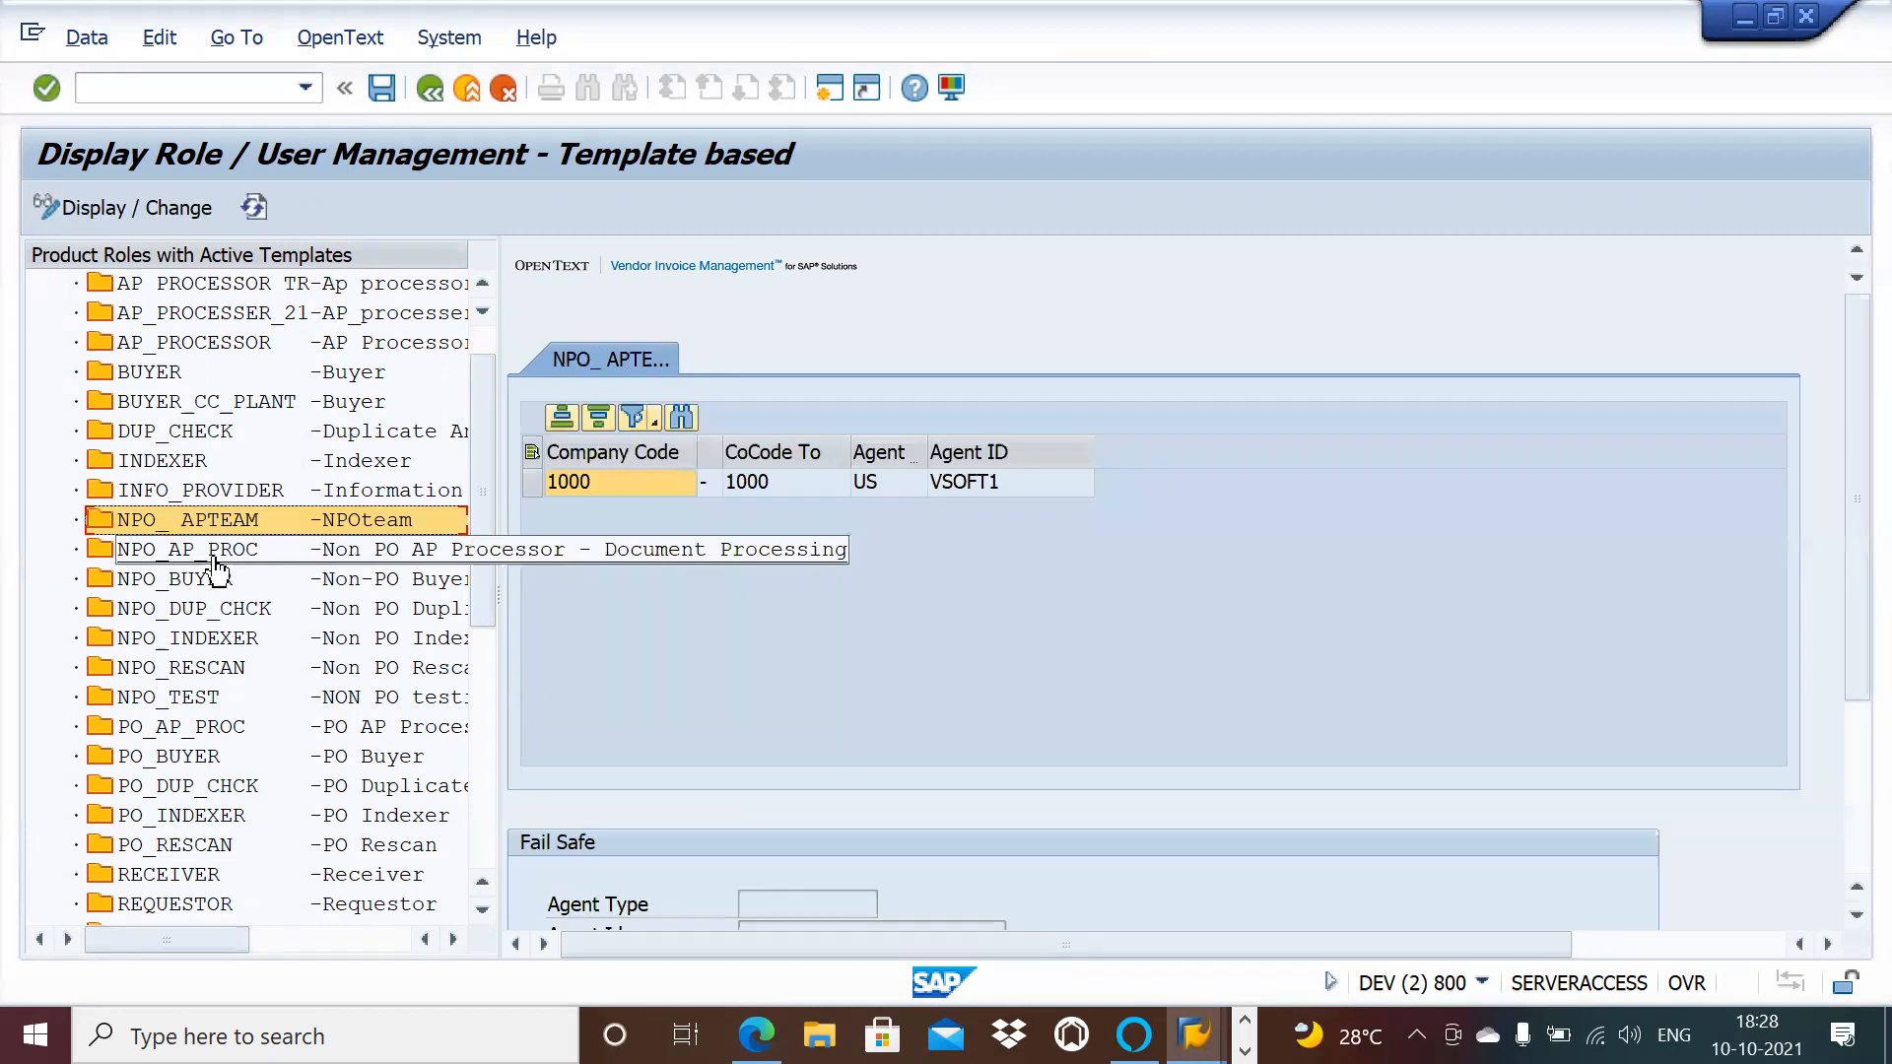
double_click(215, 557)
double_click(254, 525)
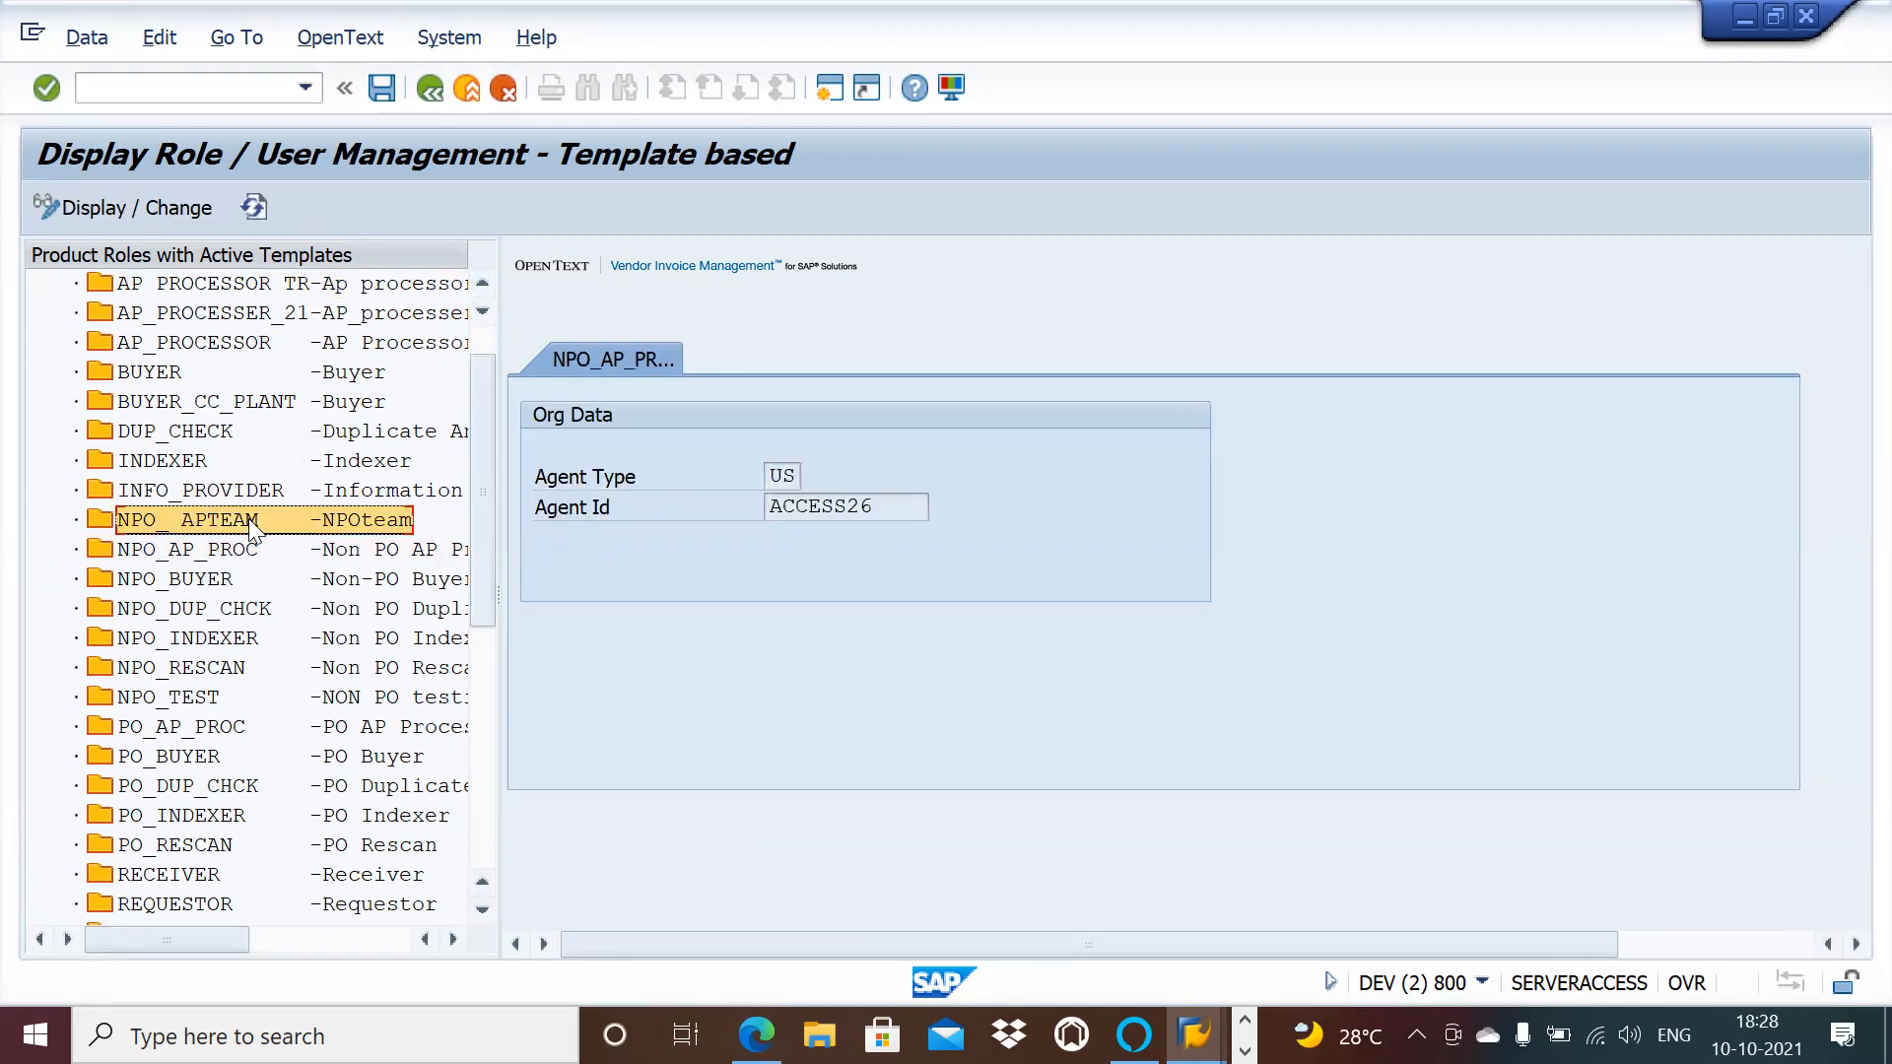
Step: Compare the role agents with the Word notes and return to the Easy Access menu
key(alt+Tab)
key(alt+Tab)
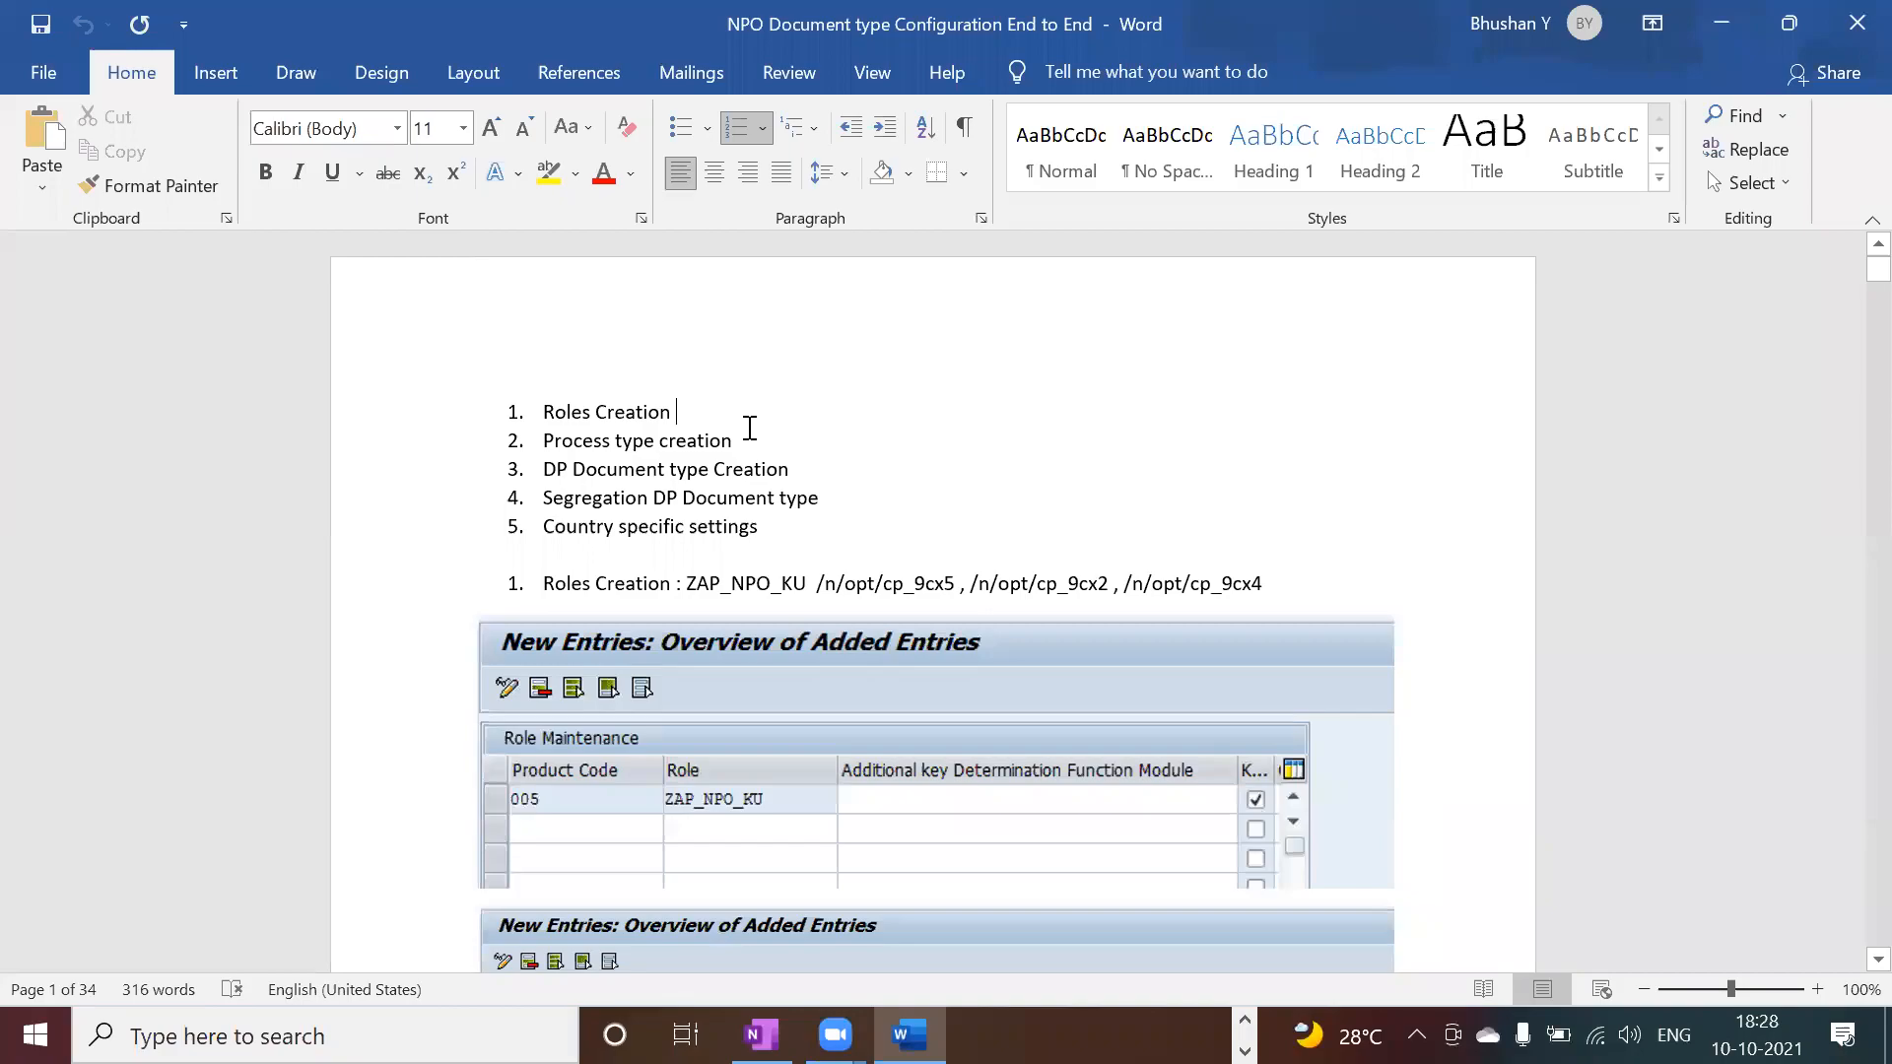
key(alt+Tab)
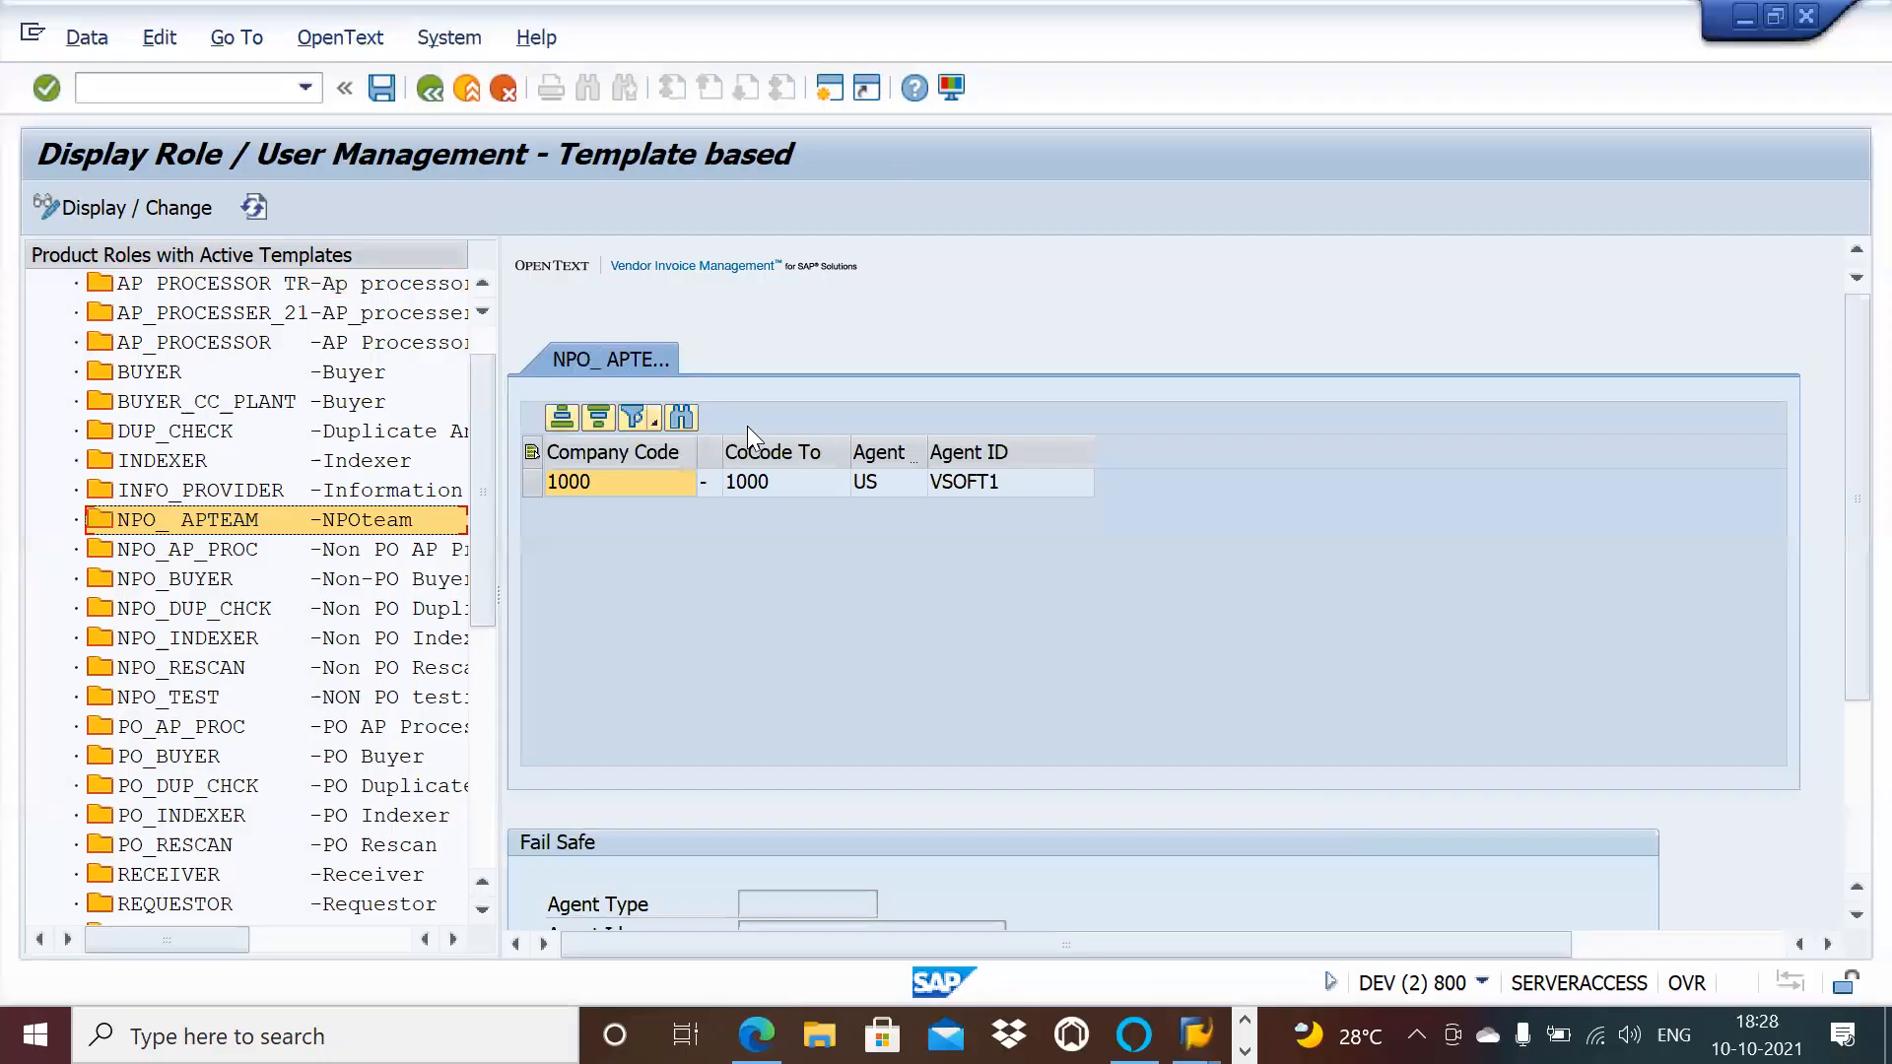
click(429, 93)
key(alt+Tab)
key(alt+Tab)
key(alt+Tab)
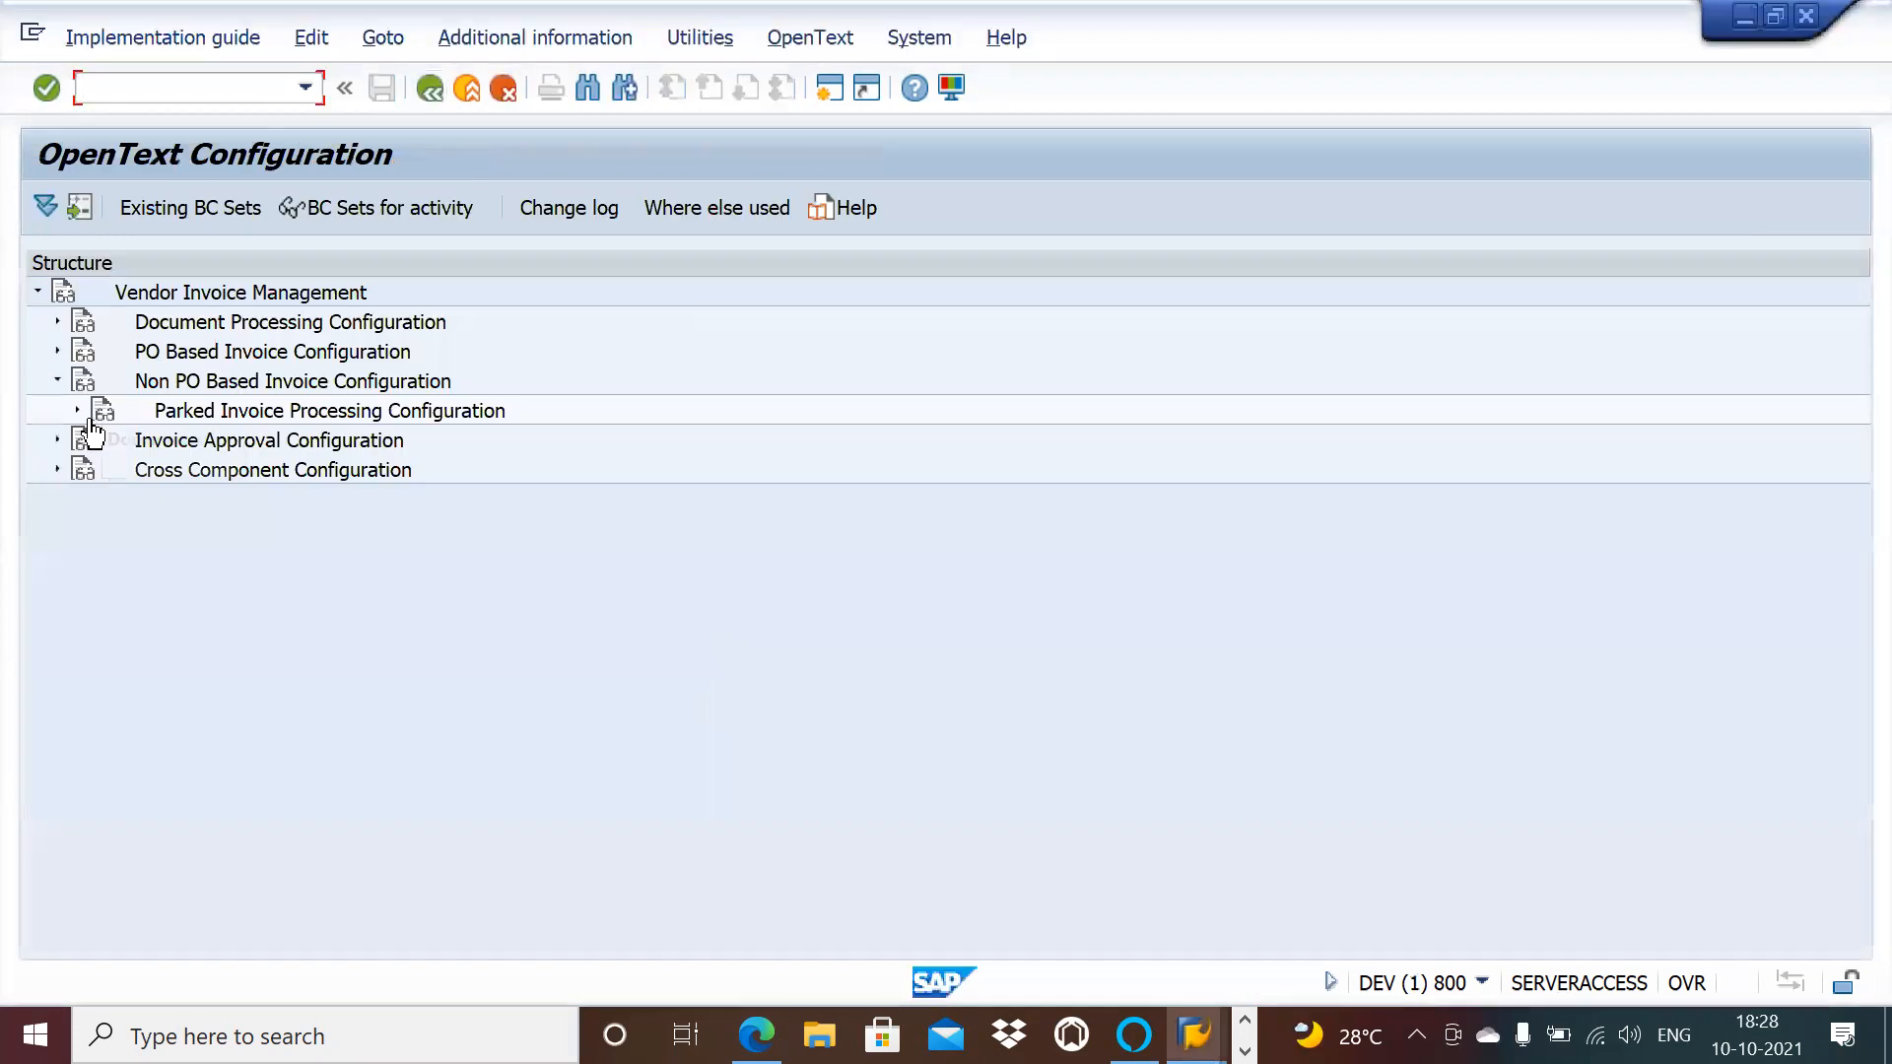
Step: Collapse Non PO Based Invoice Configuration and expand Document Processing and Process Configuration
click(53, 382)
click(57, 320)
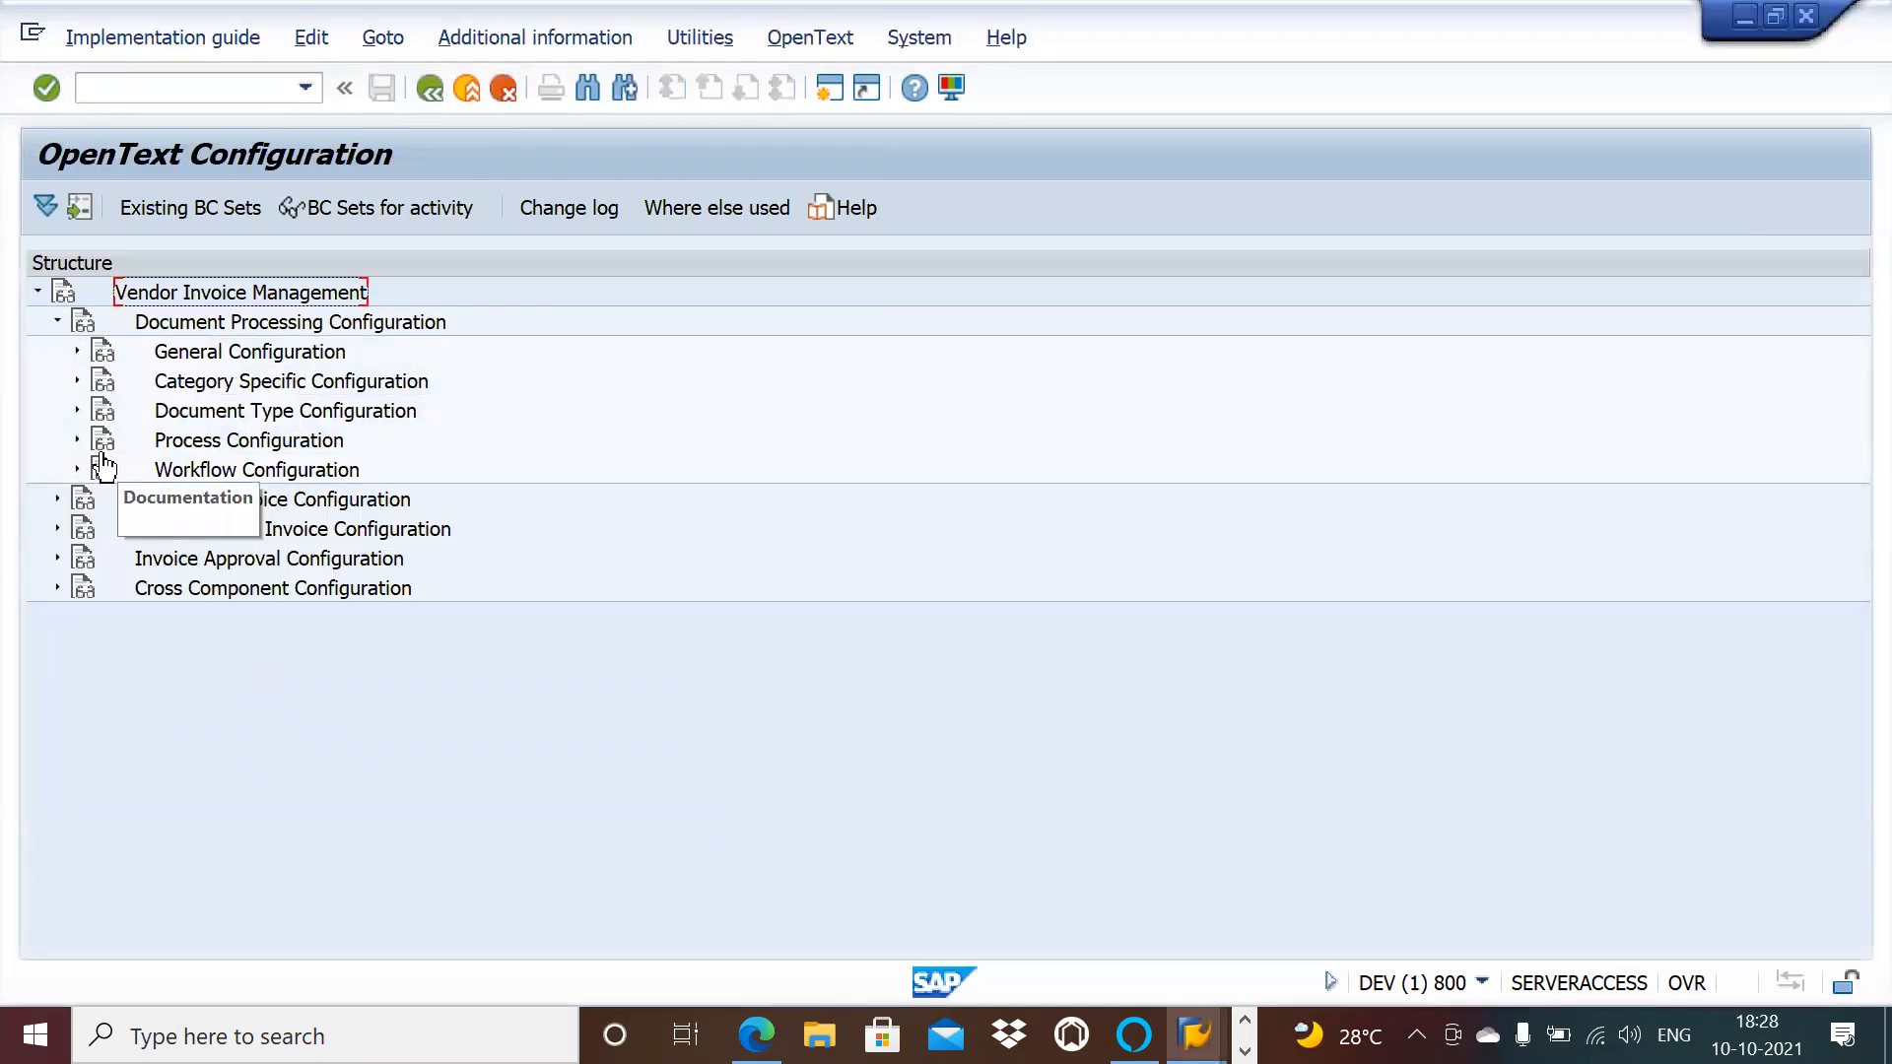
click(76, 441)
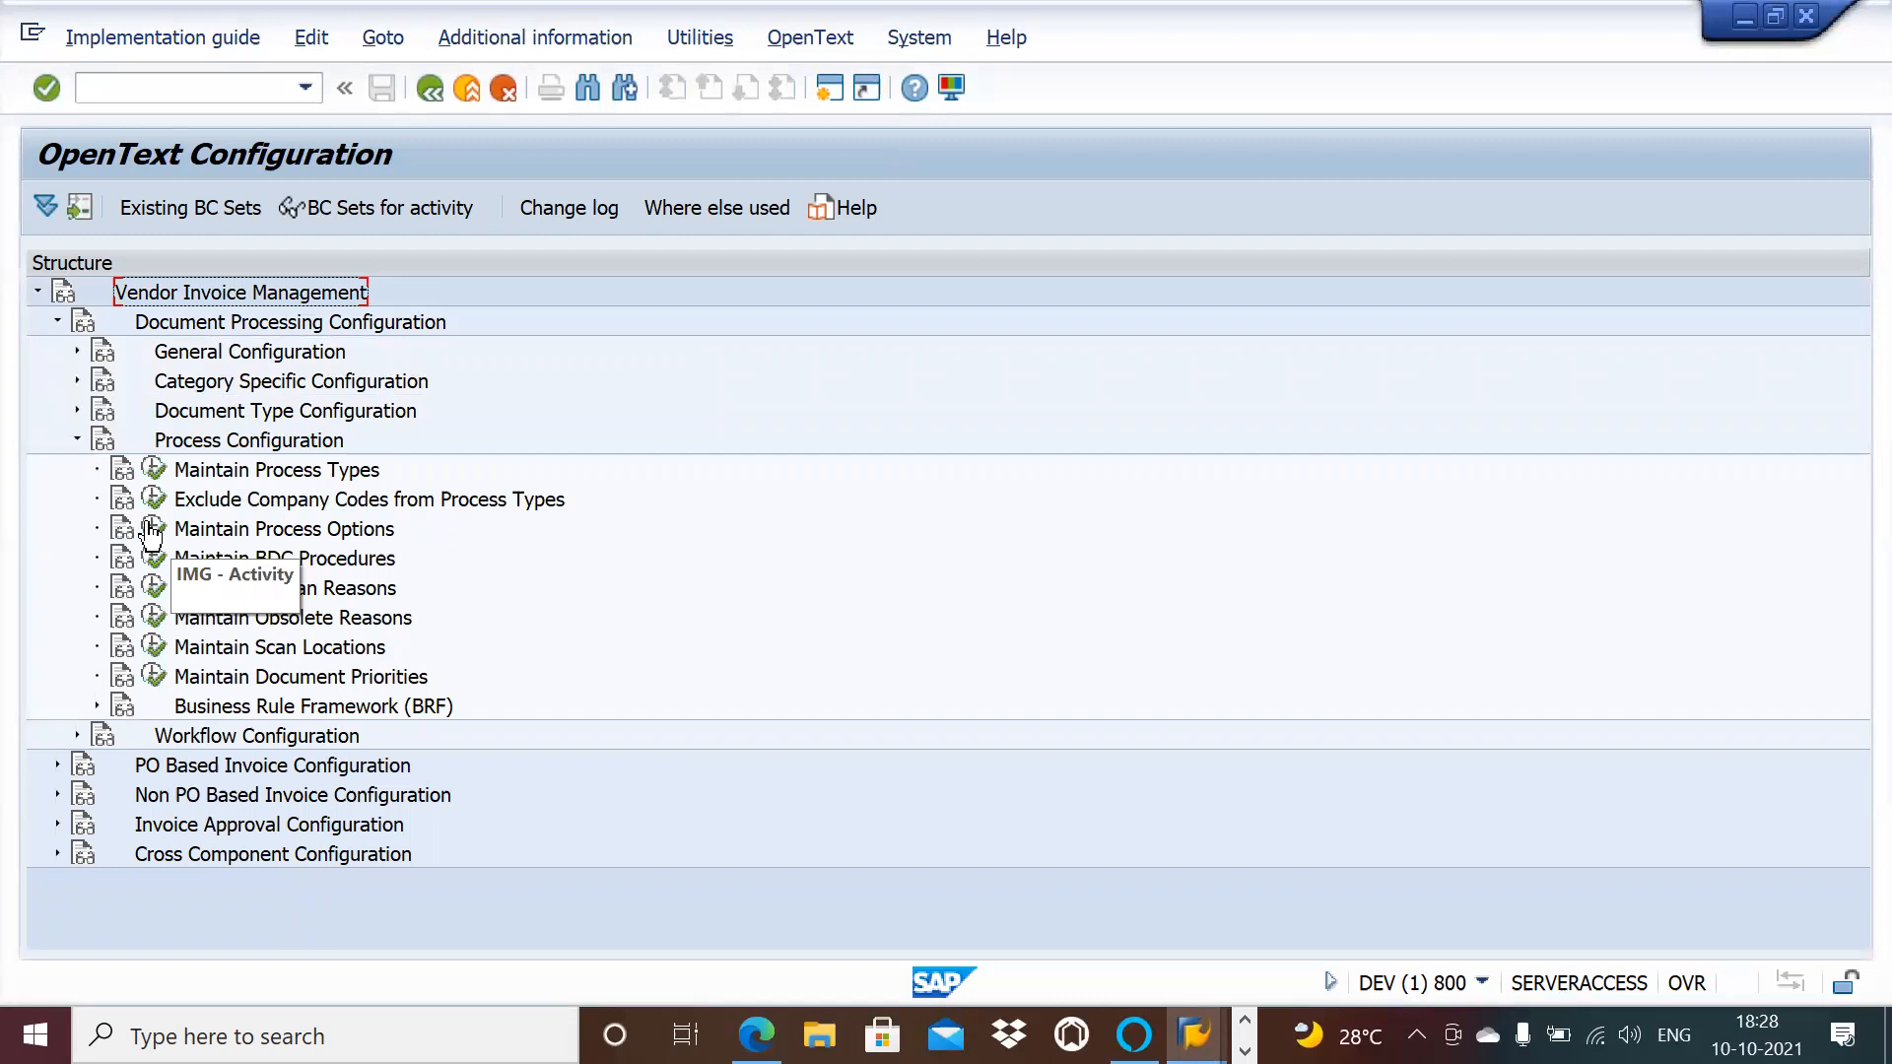
key(alt+Tab)
key(Tab)
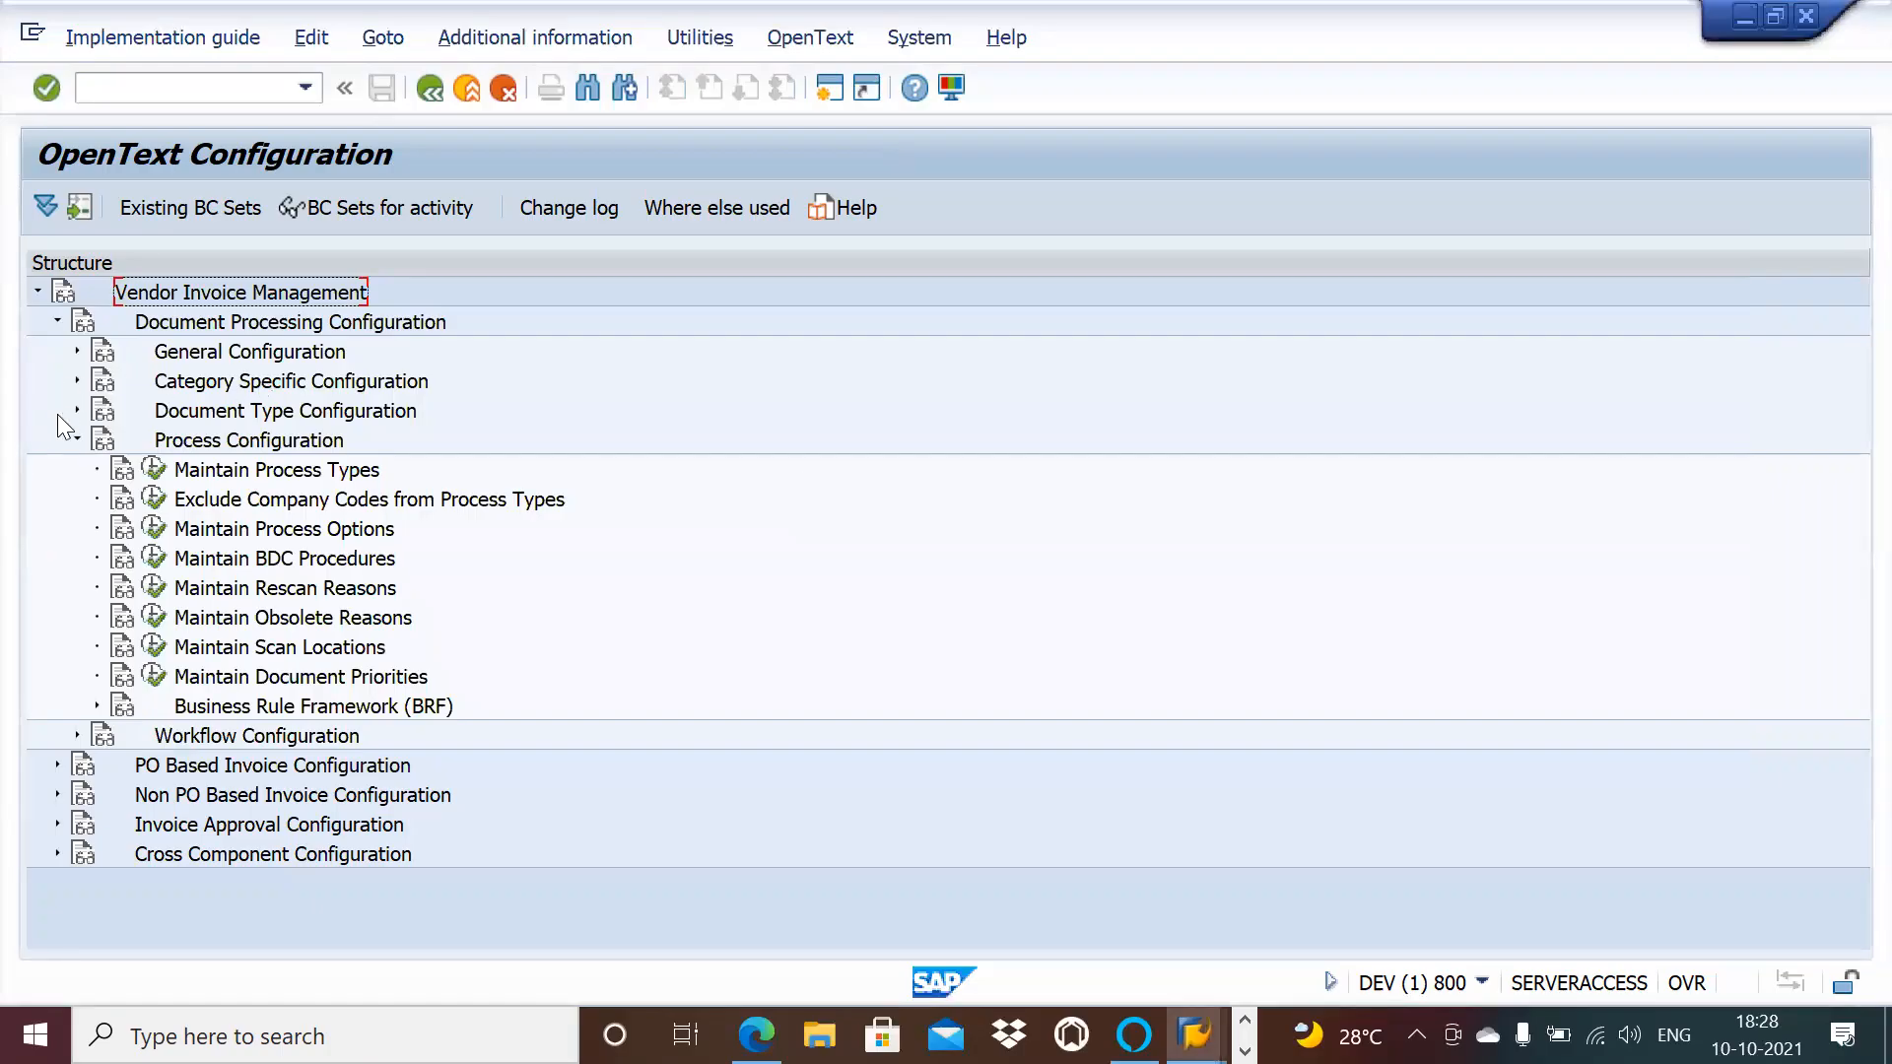
Step: Review Maintain Document Types and the document type determination procedures, then collapse Process Configuration
click(69, 411)
click(154, 443)
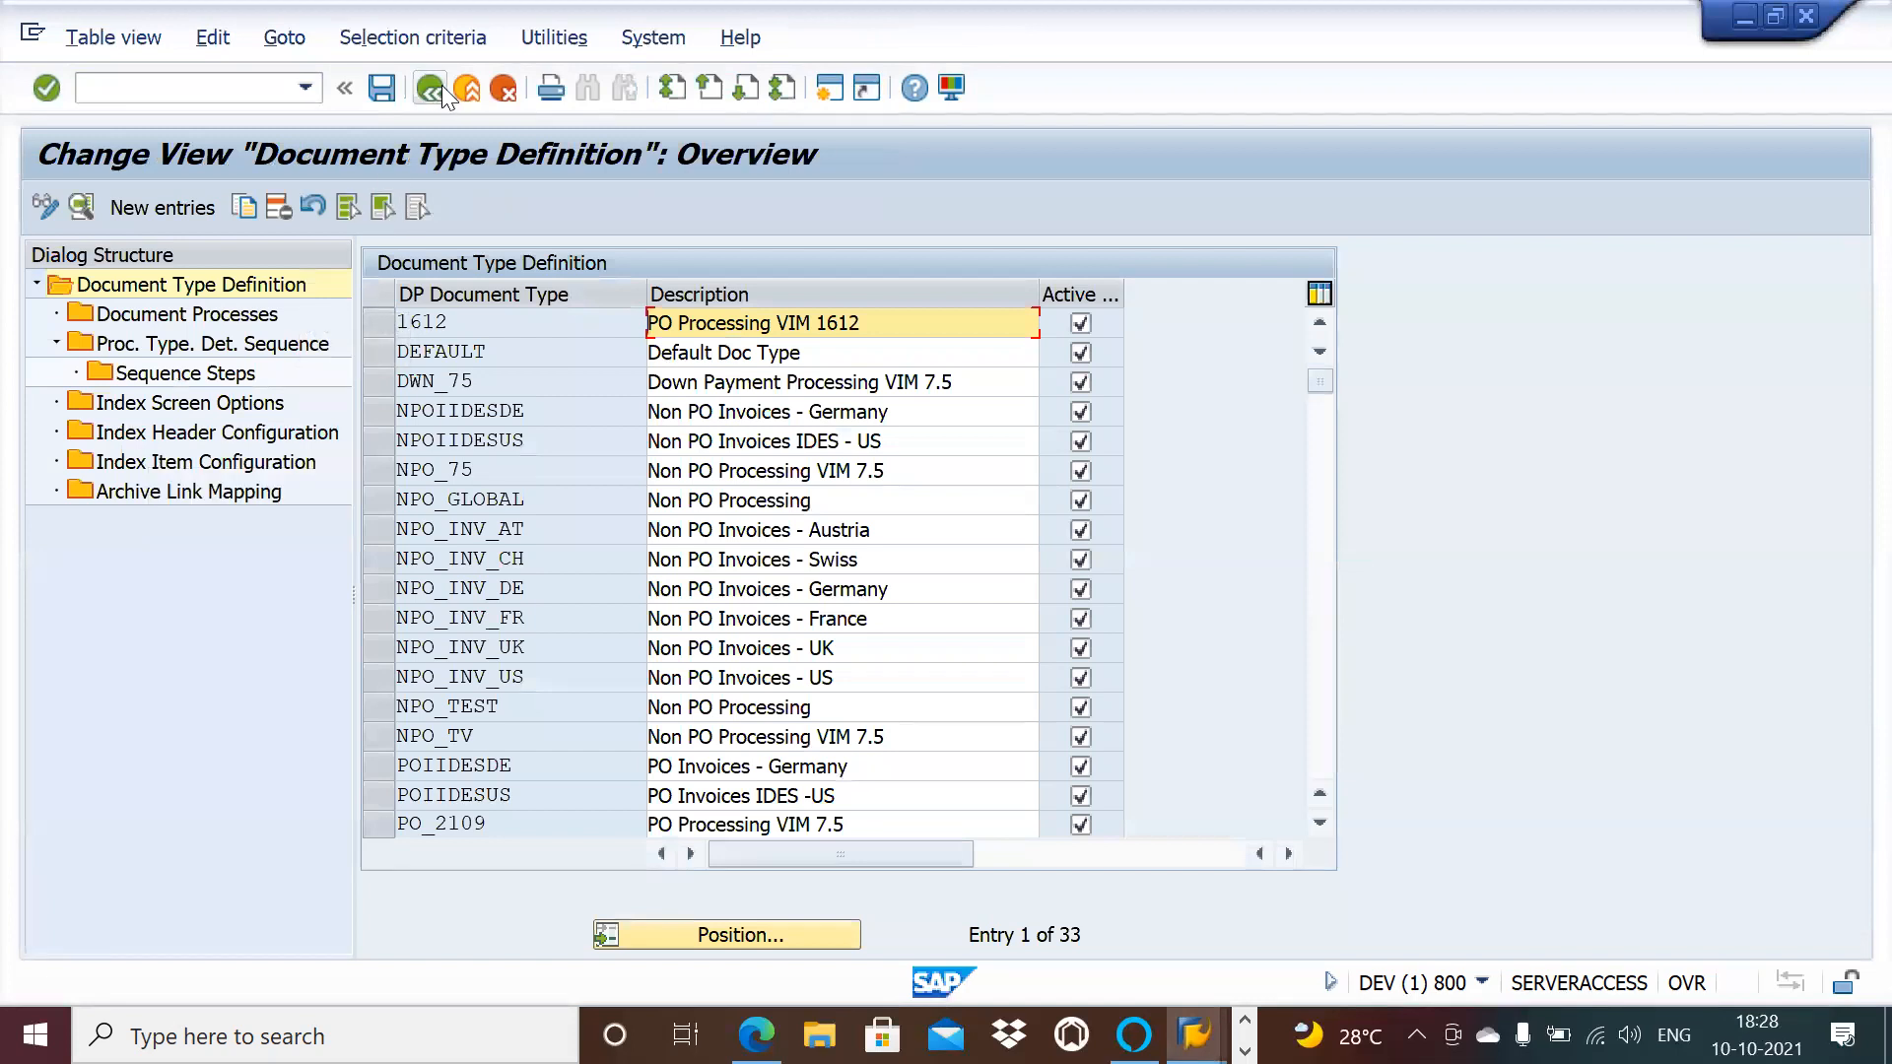
click(431, 88)
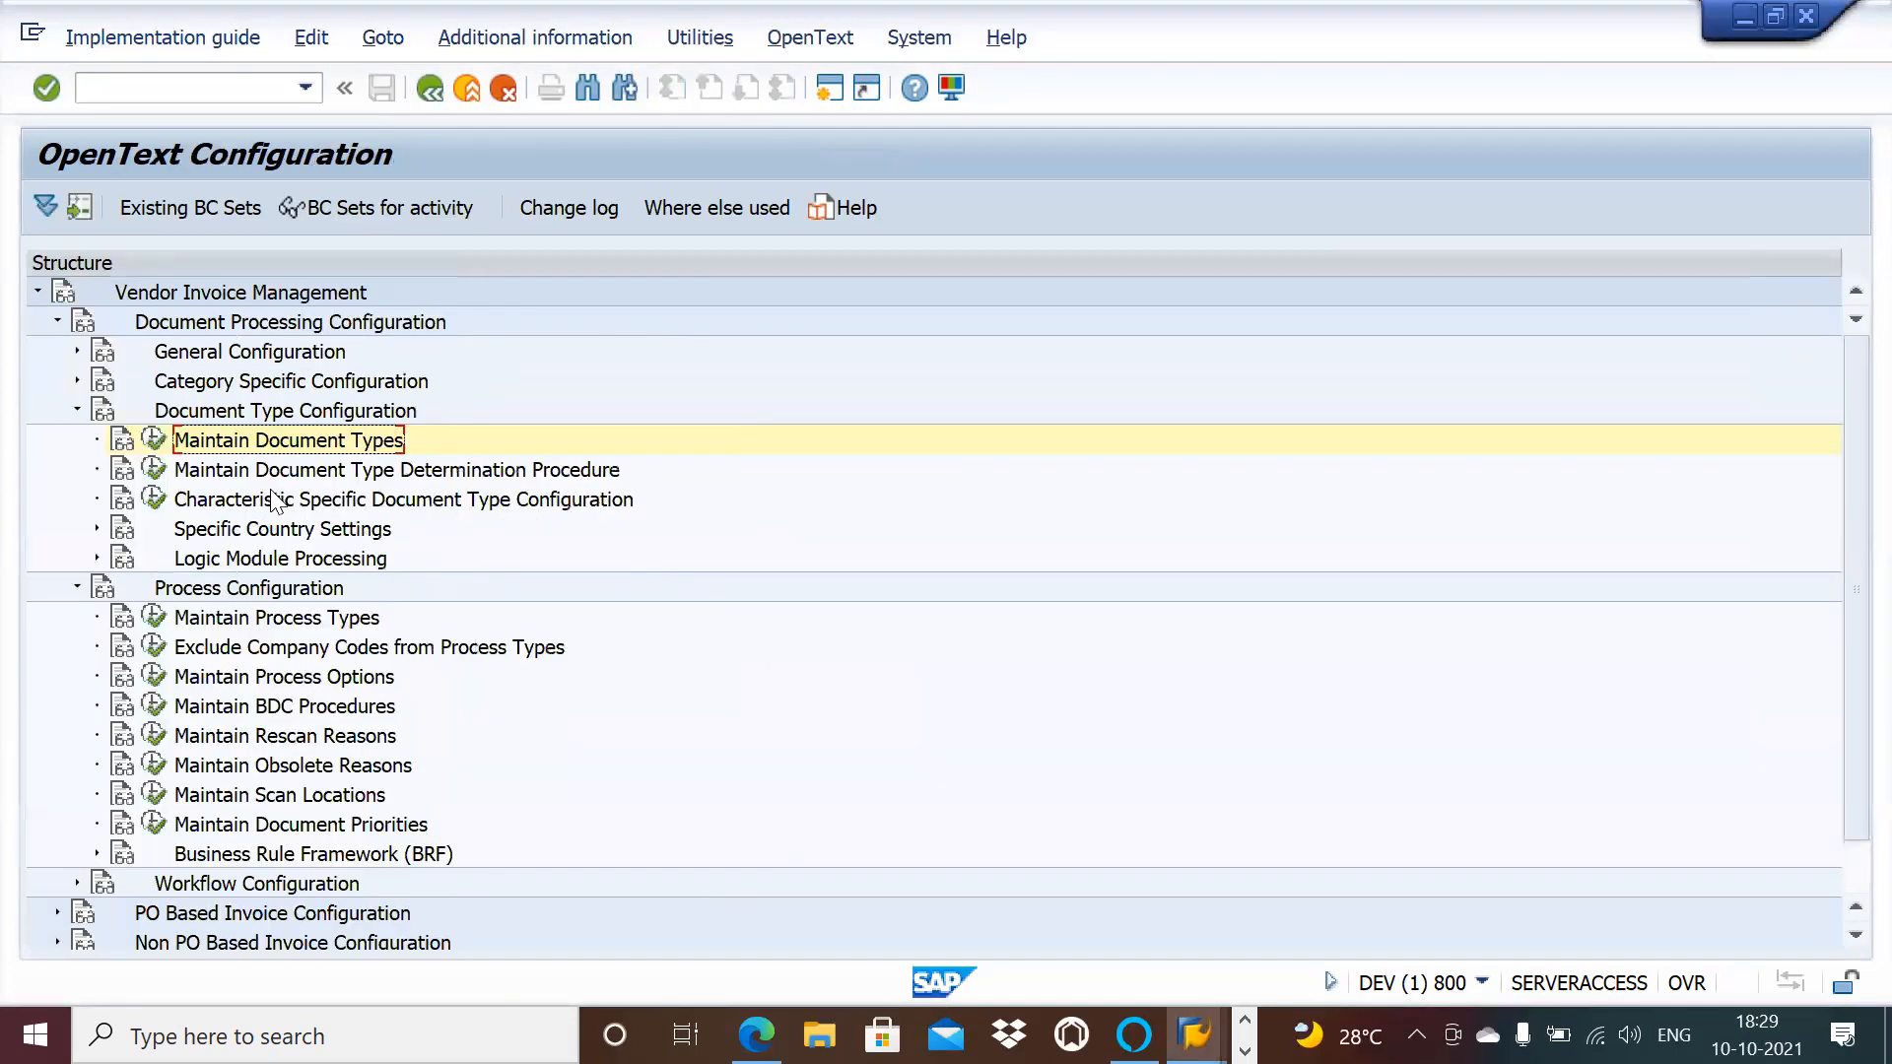
click(154, 472)
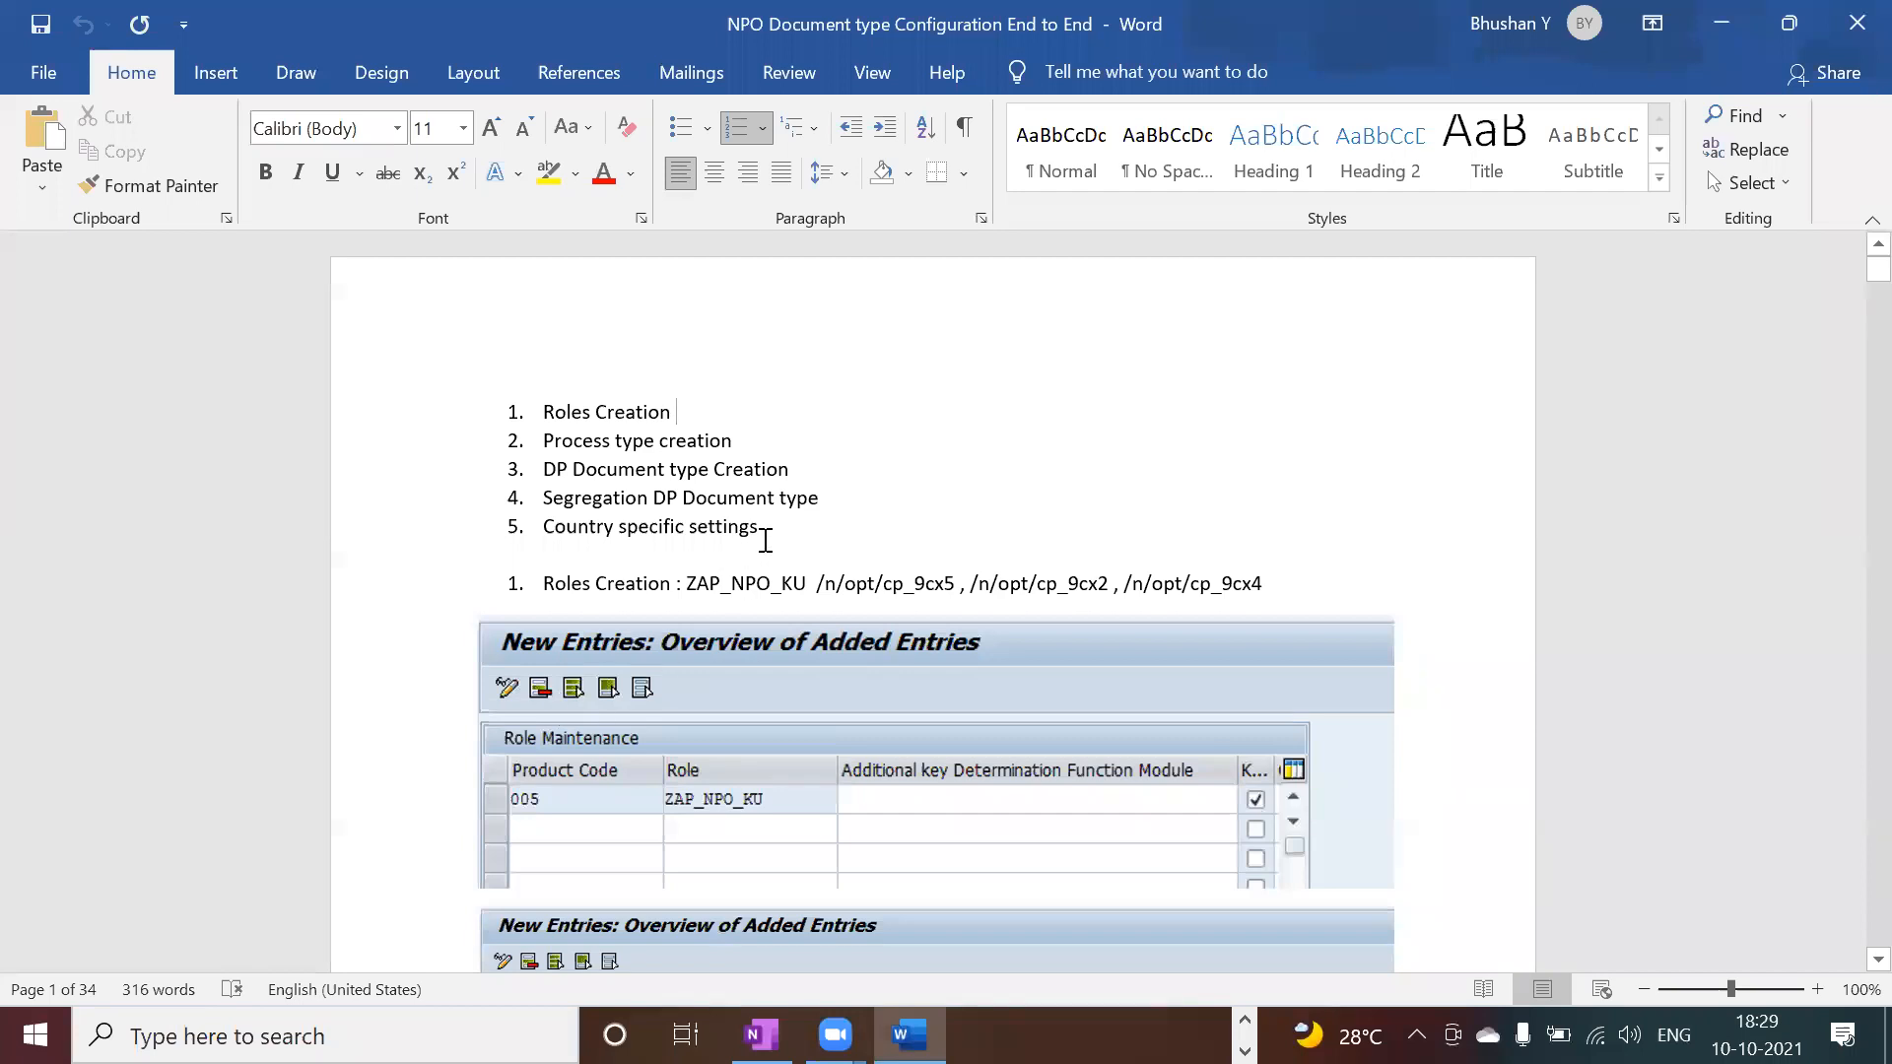
key(alt+Tab)
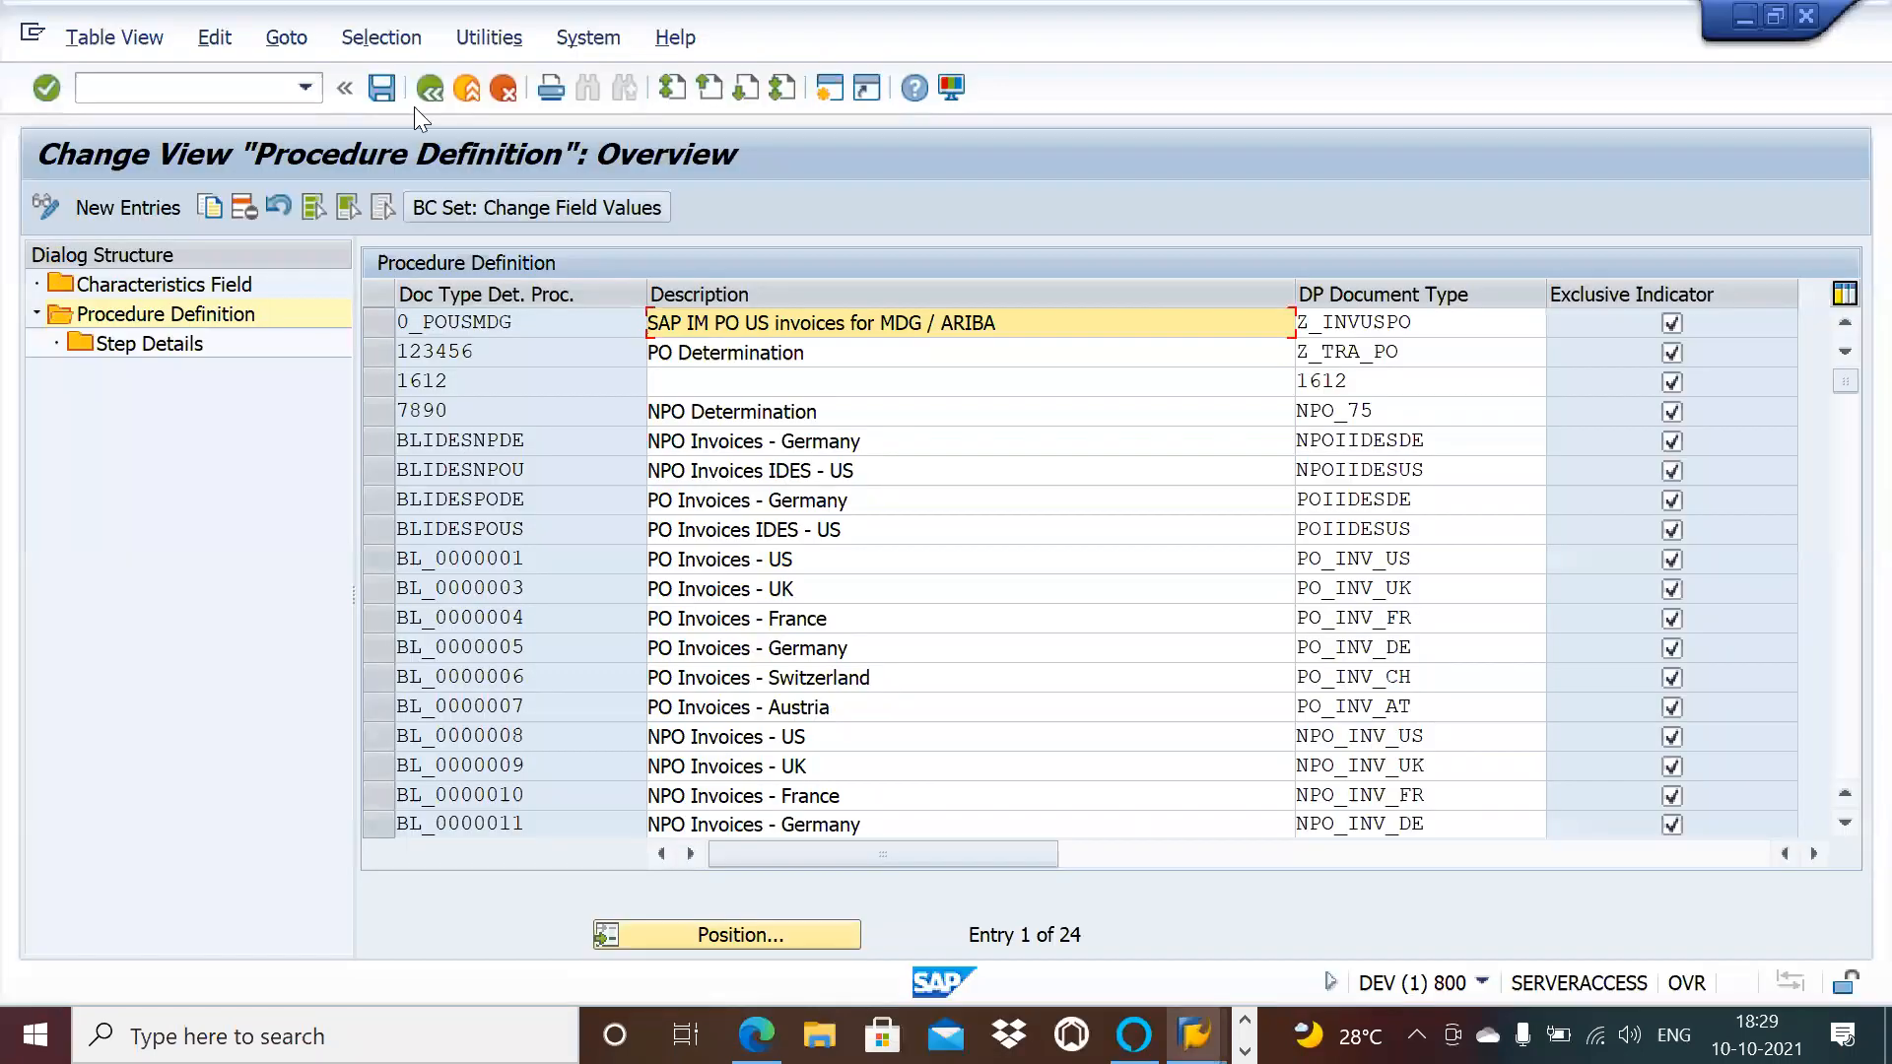
click(429, 90)
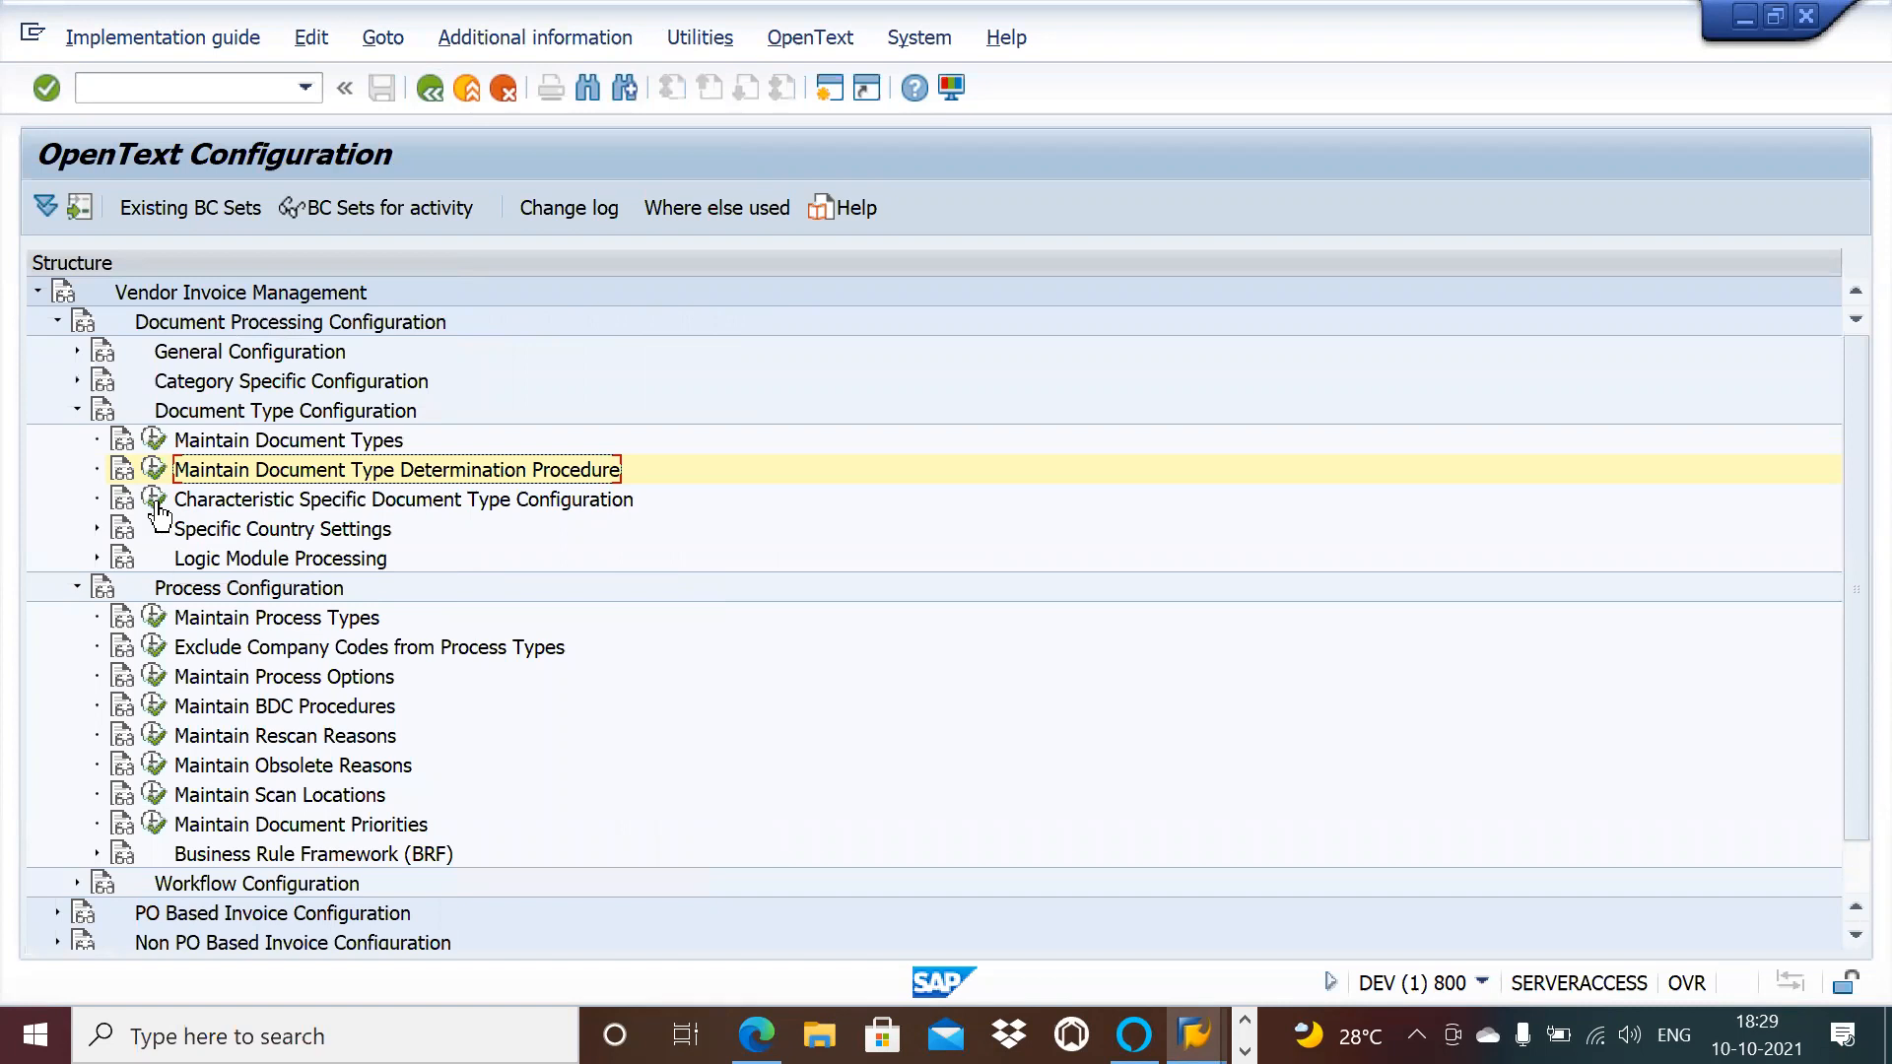
click(76, 589)
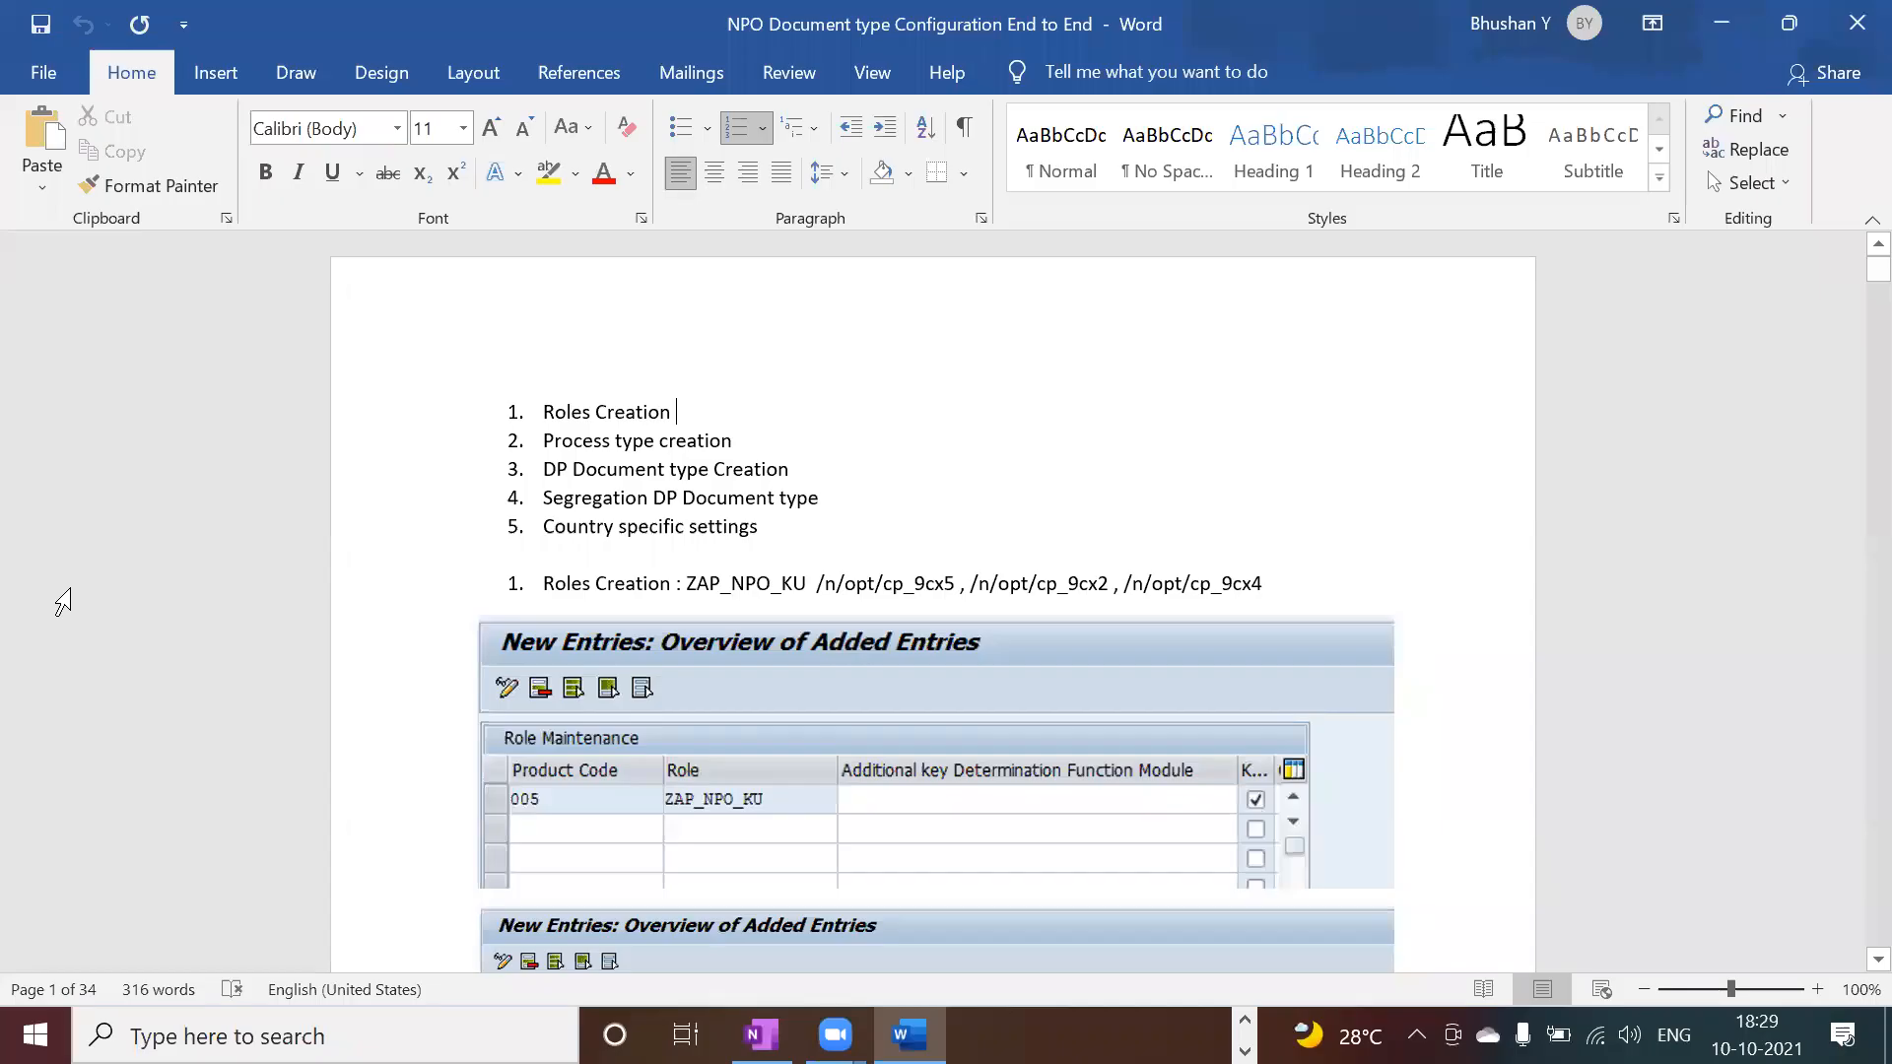
scroll(1849, 963, down, 3)
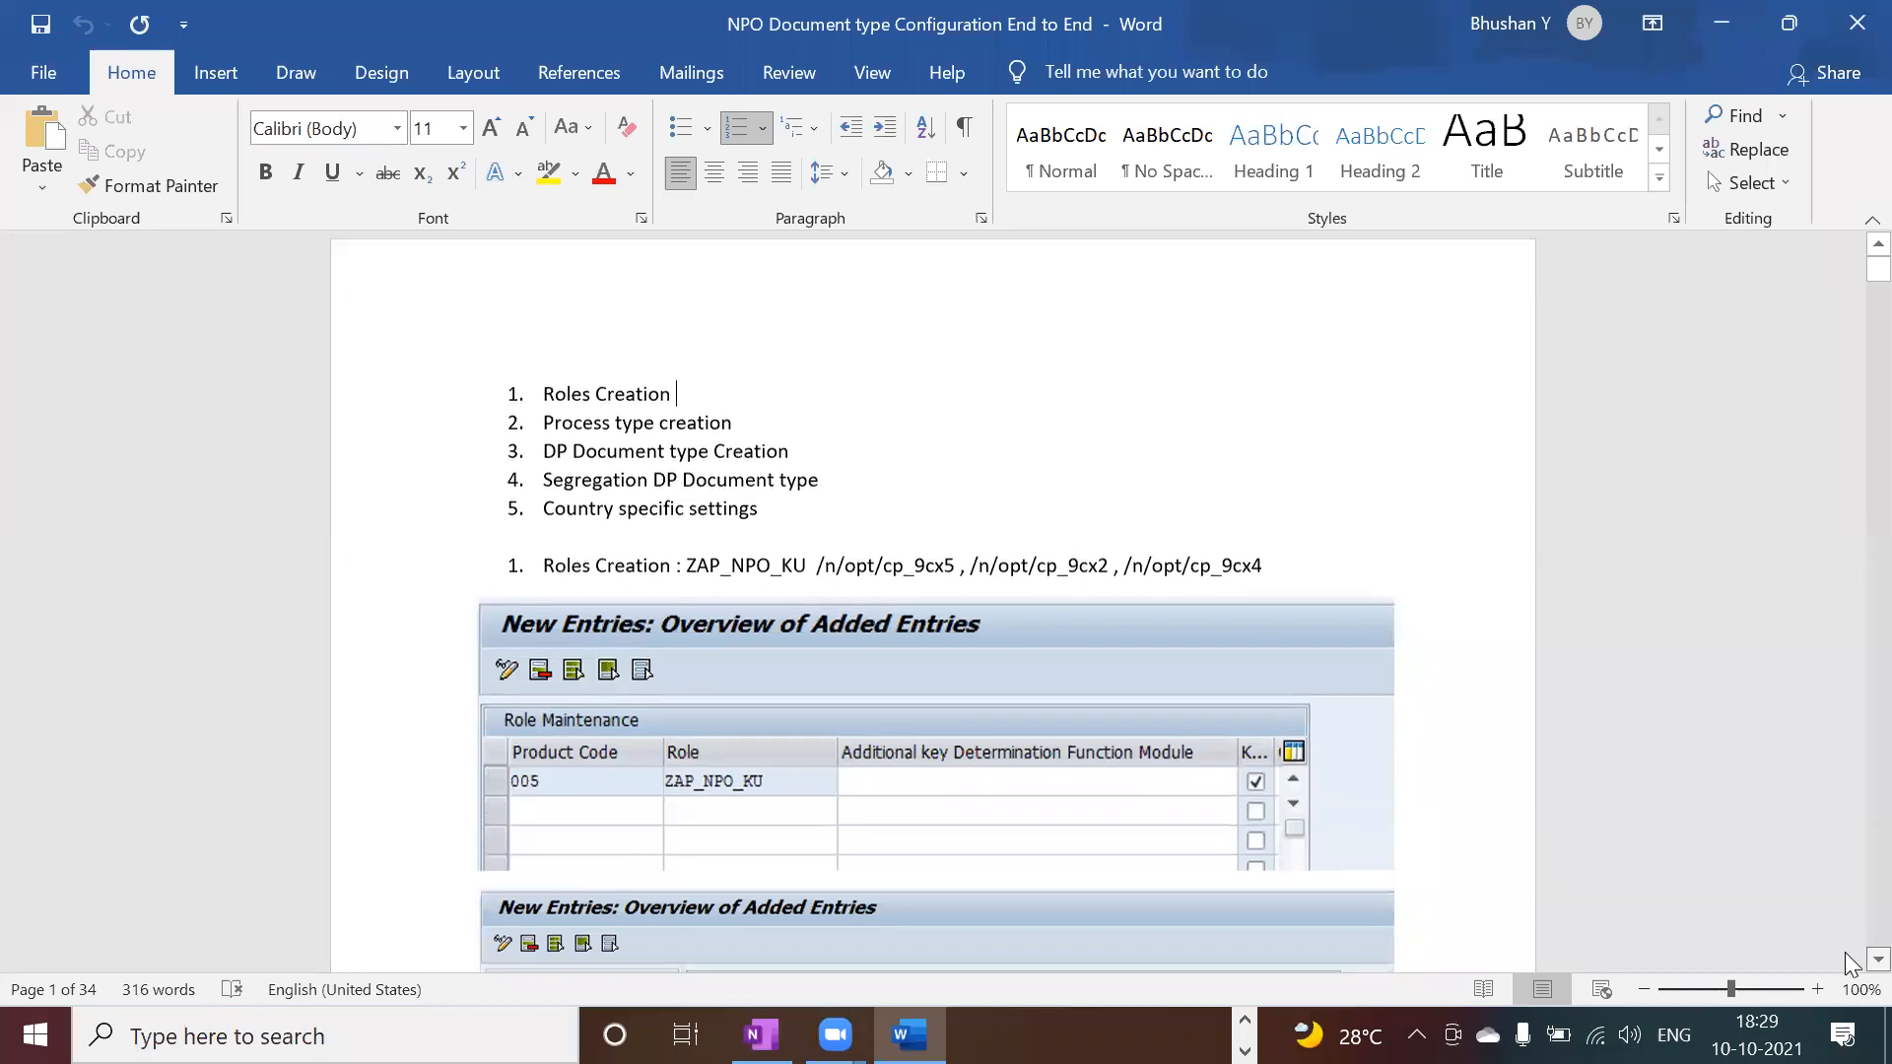
scroll(1850, 962, down, 15)
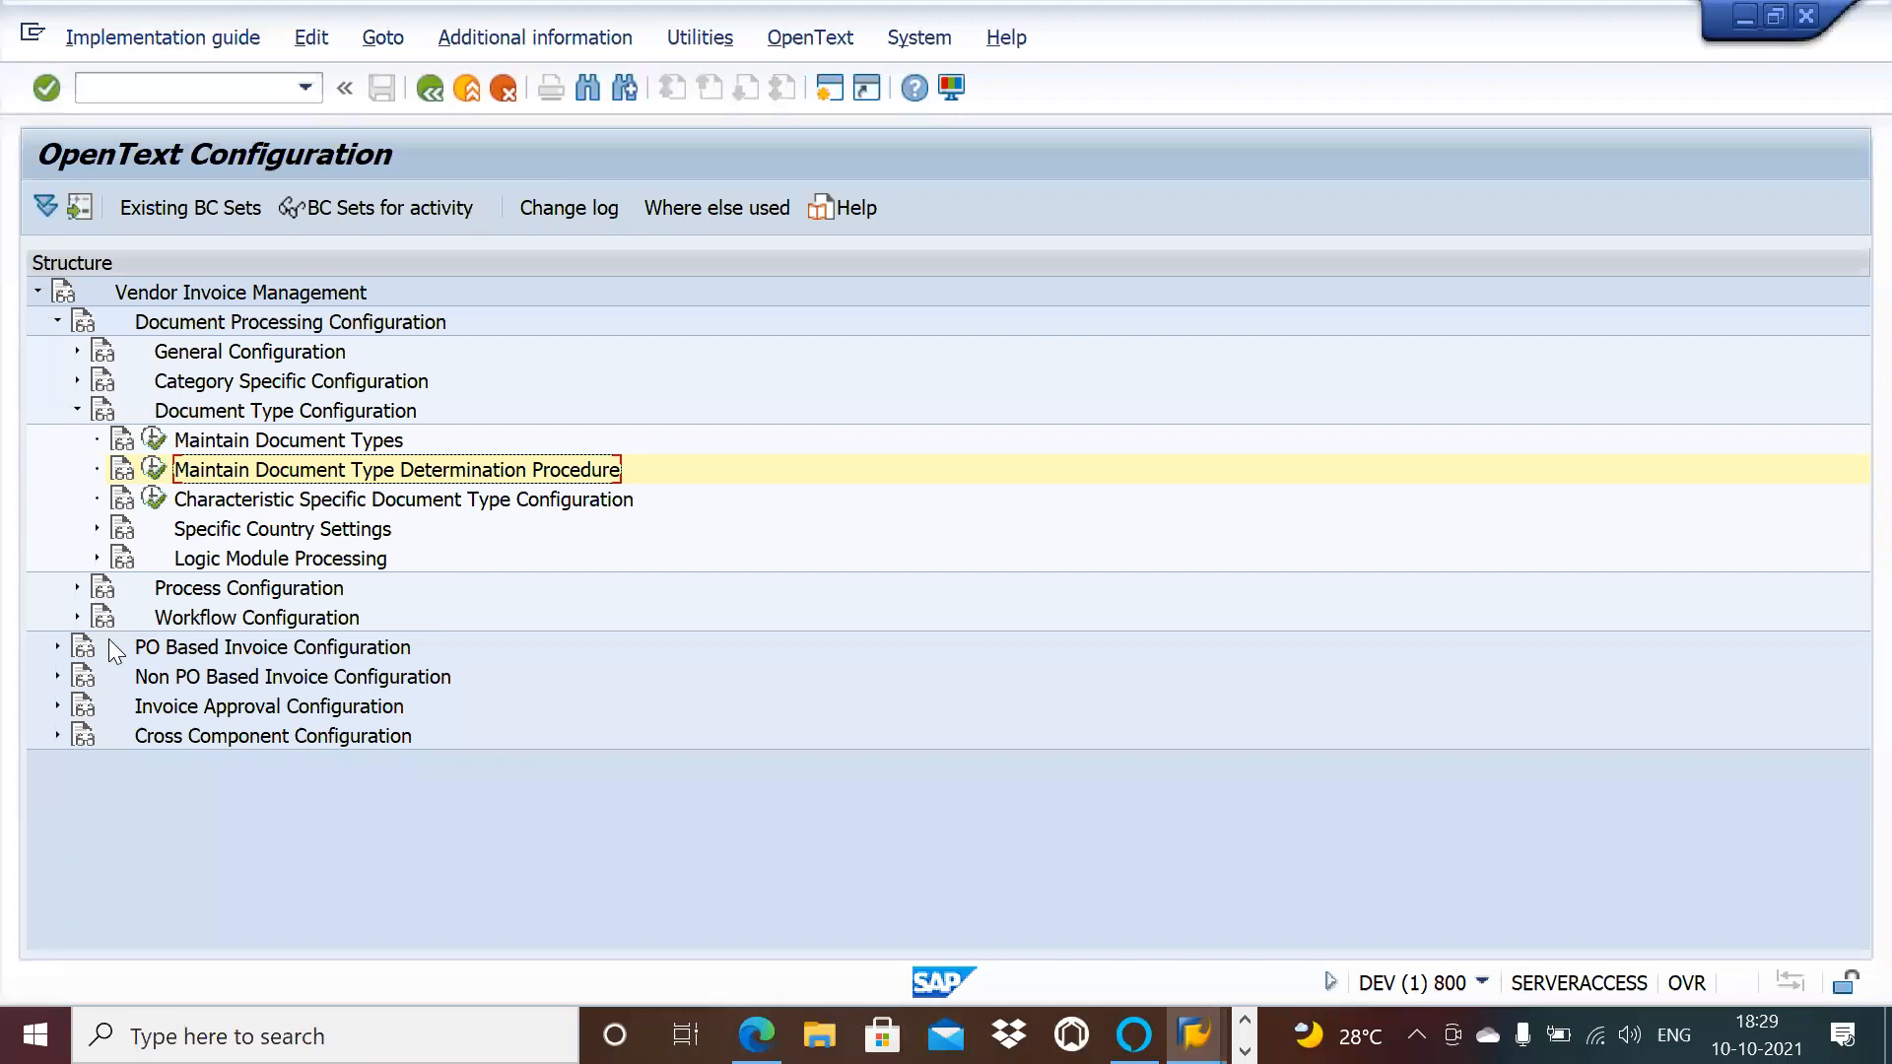
Step: Open the Process Type Definition table and page through its 199 process types to the exception types
click(77, 588)
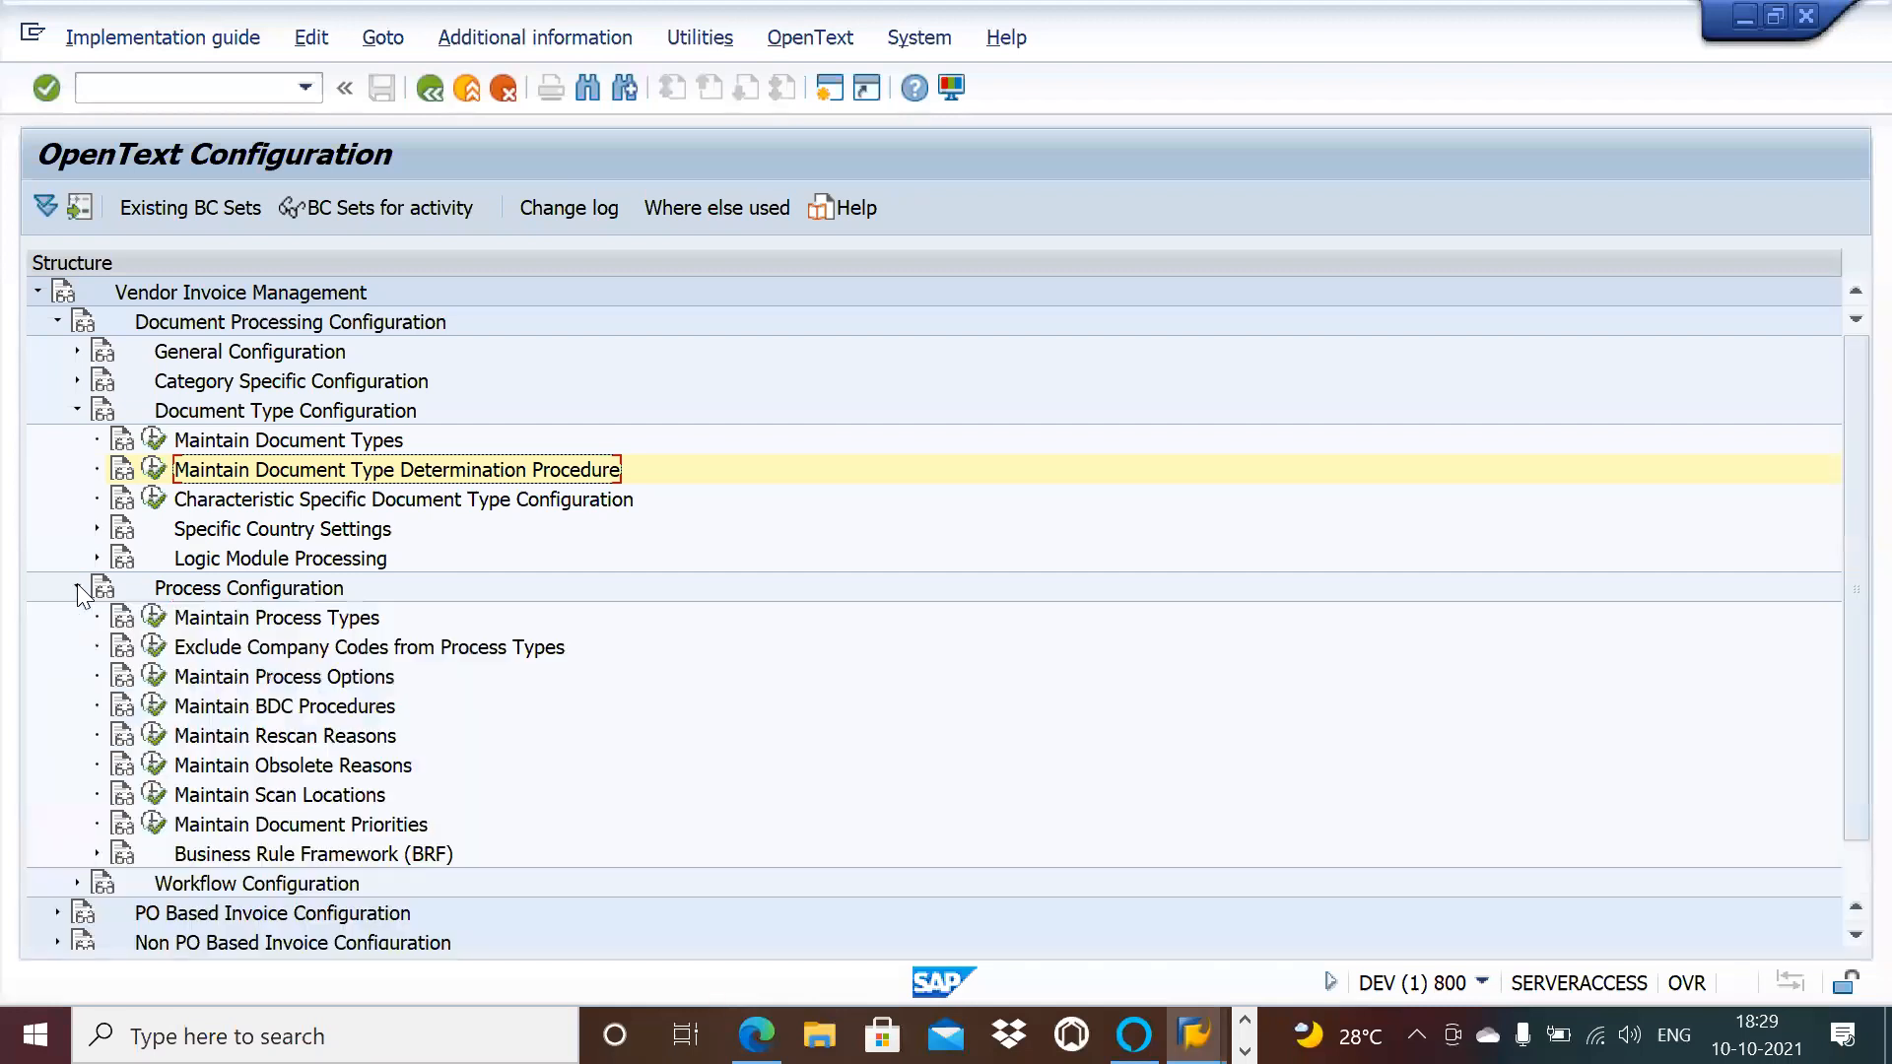
click(155, 615)
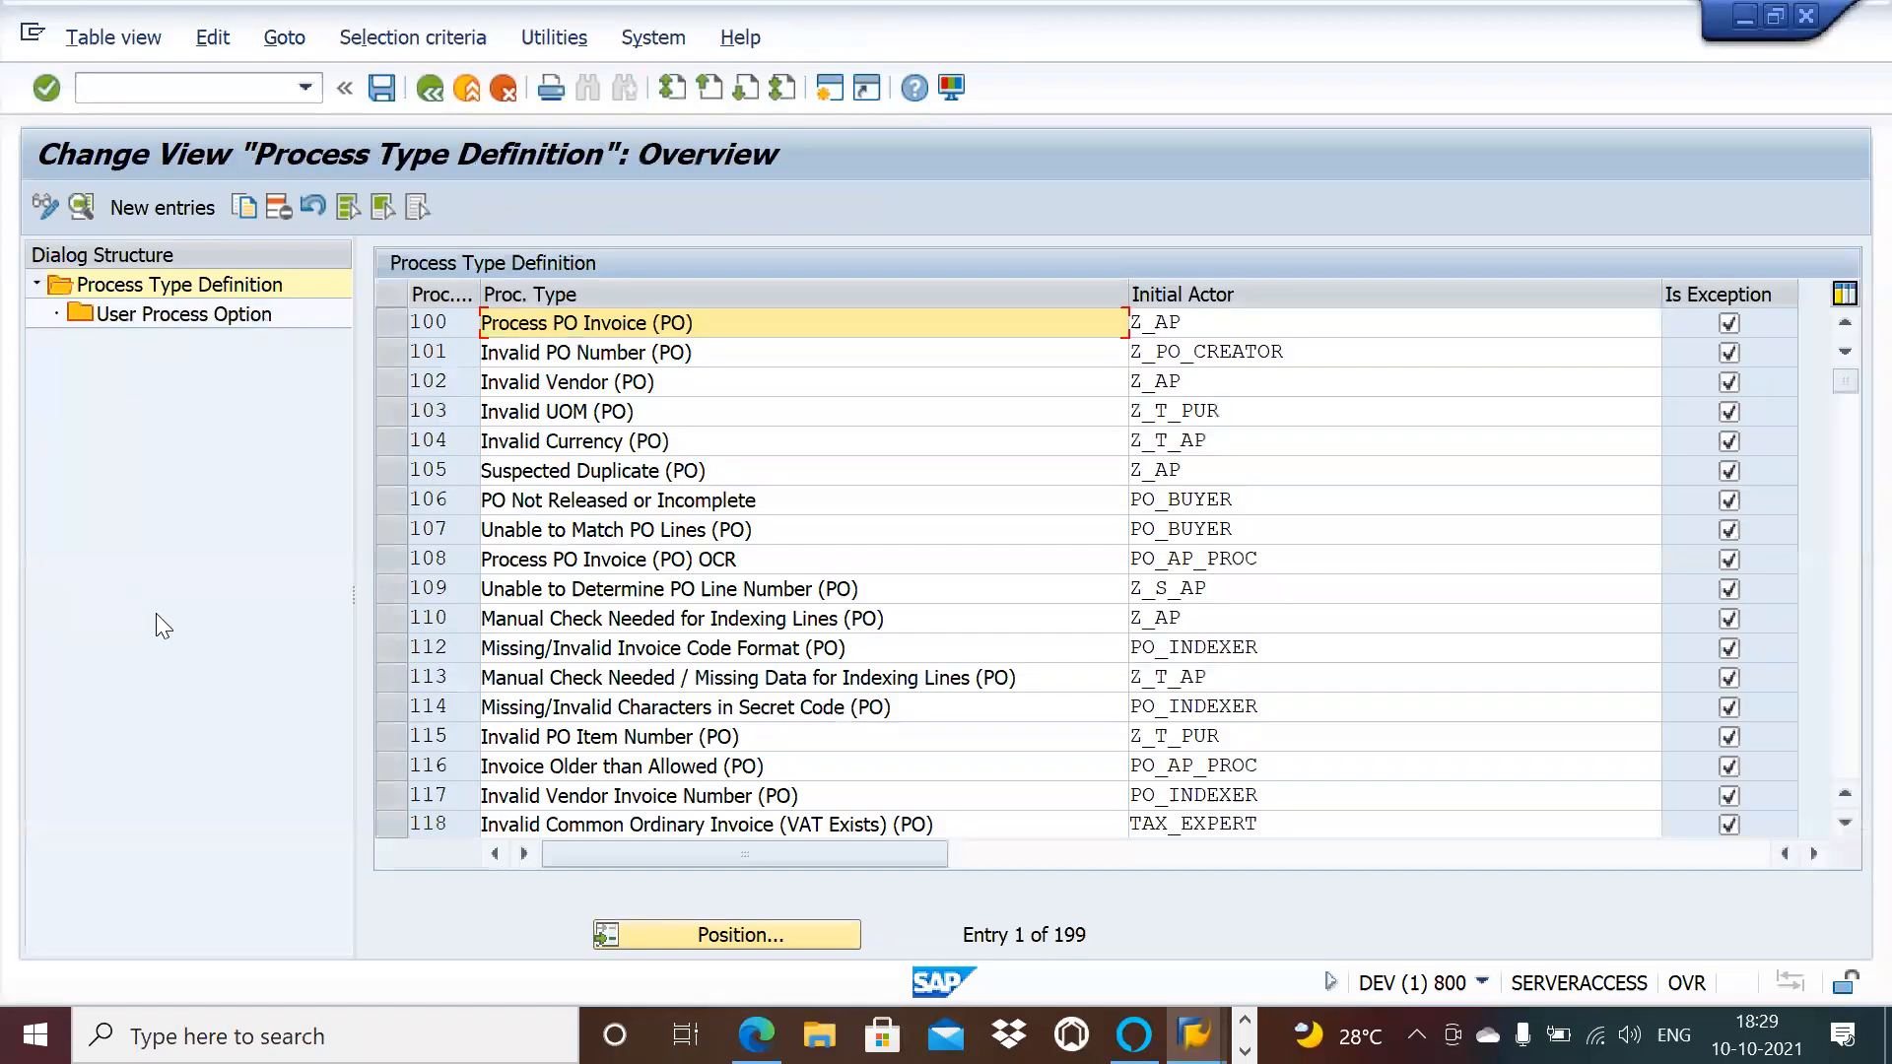
click(1845, 825)
click(1847, 835)
click(1847, 836)
click(1846, 835)
click(1846, 827)
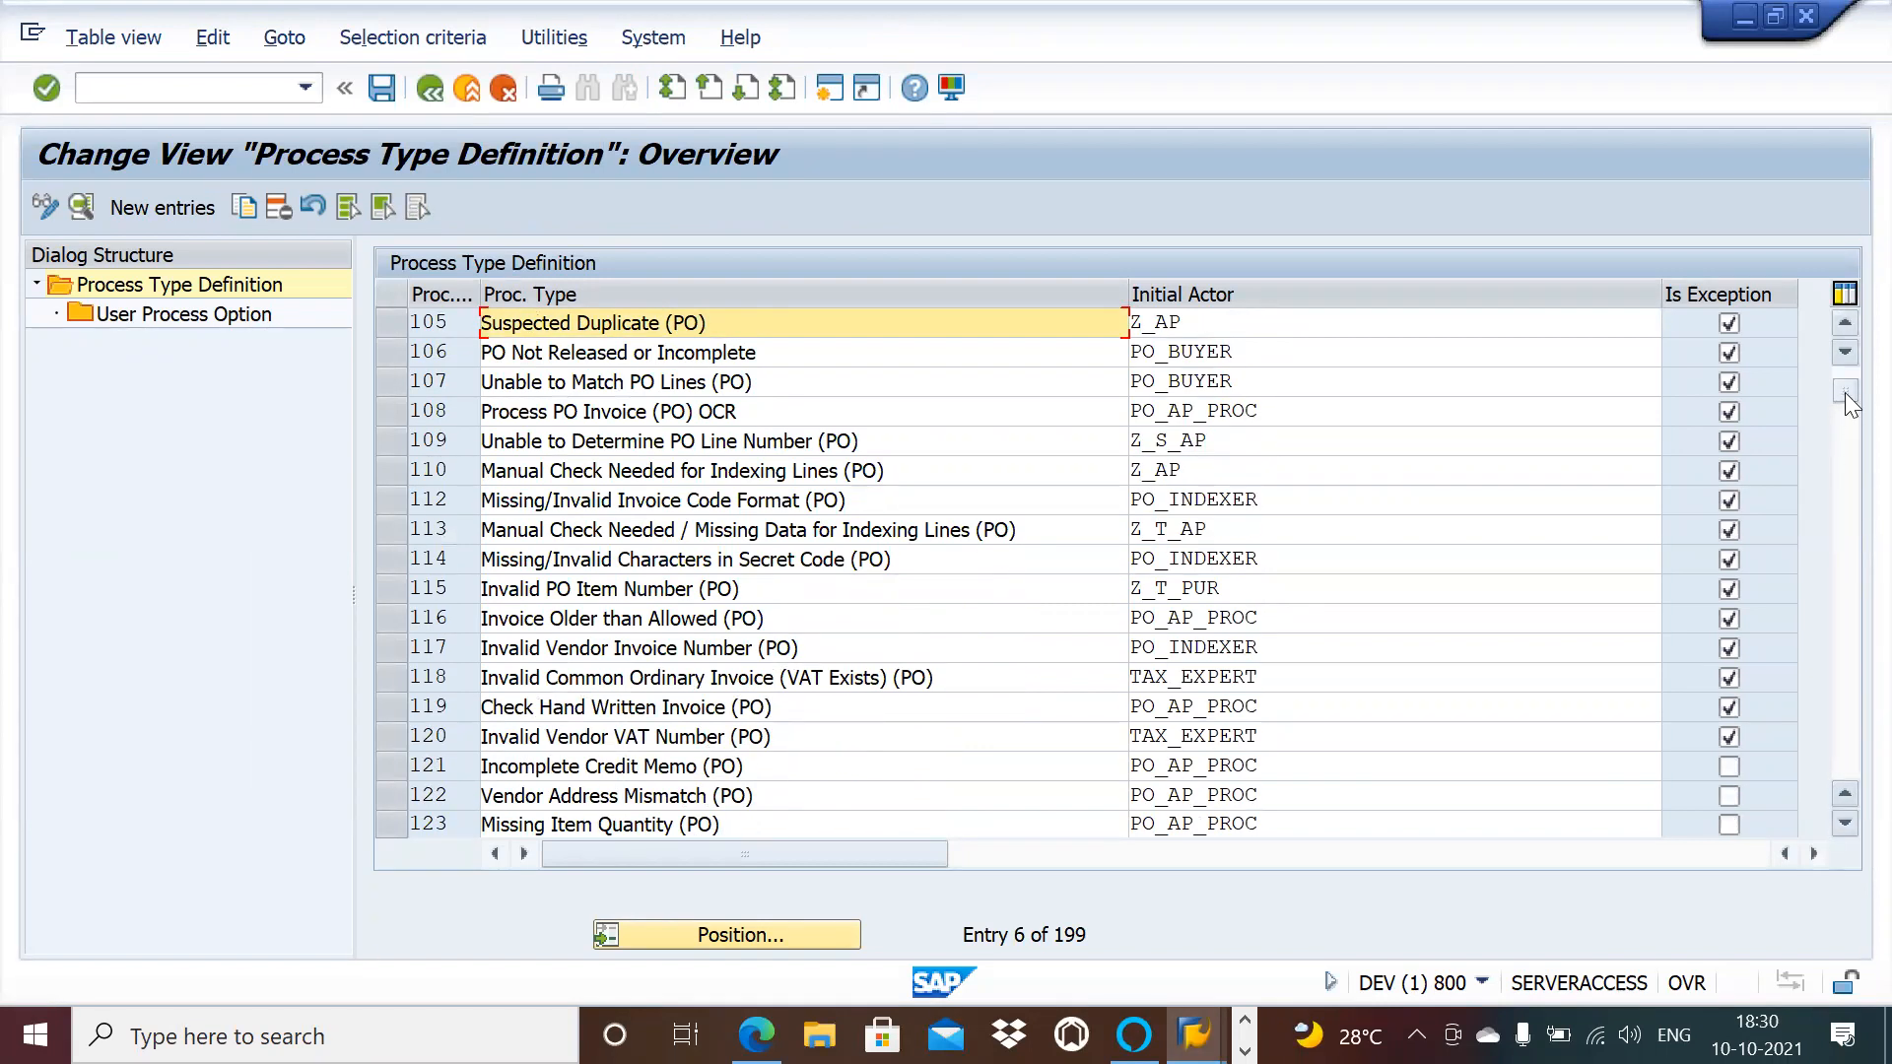
drag(1851, 404, 1850, 577)
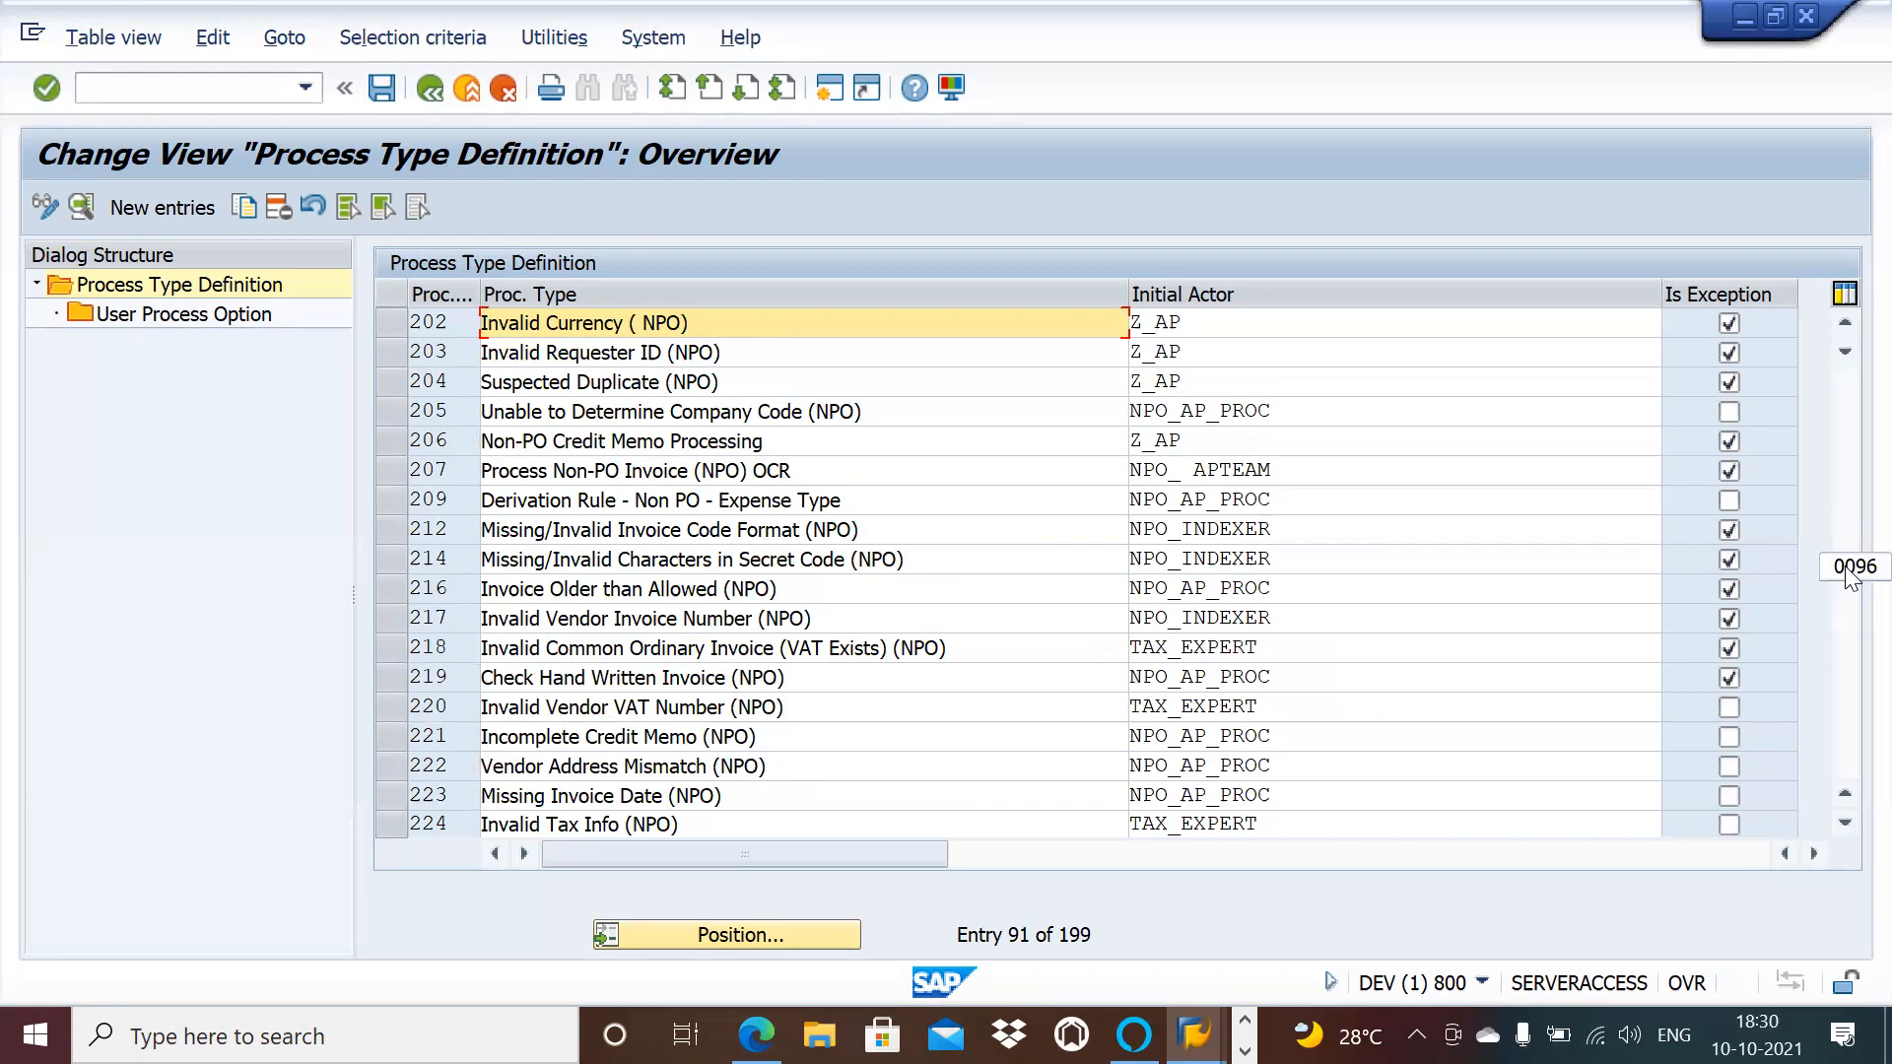
drag(1849, 576, 1849, 576)
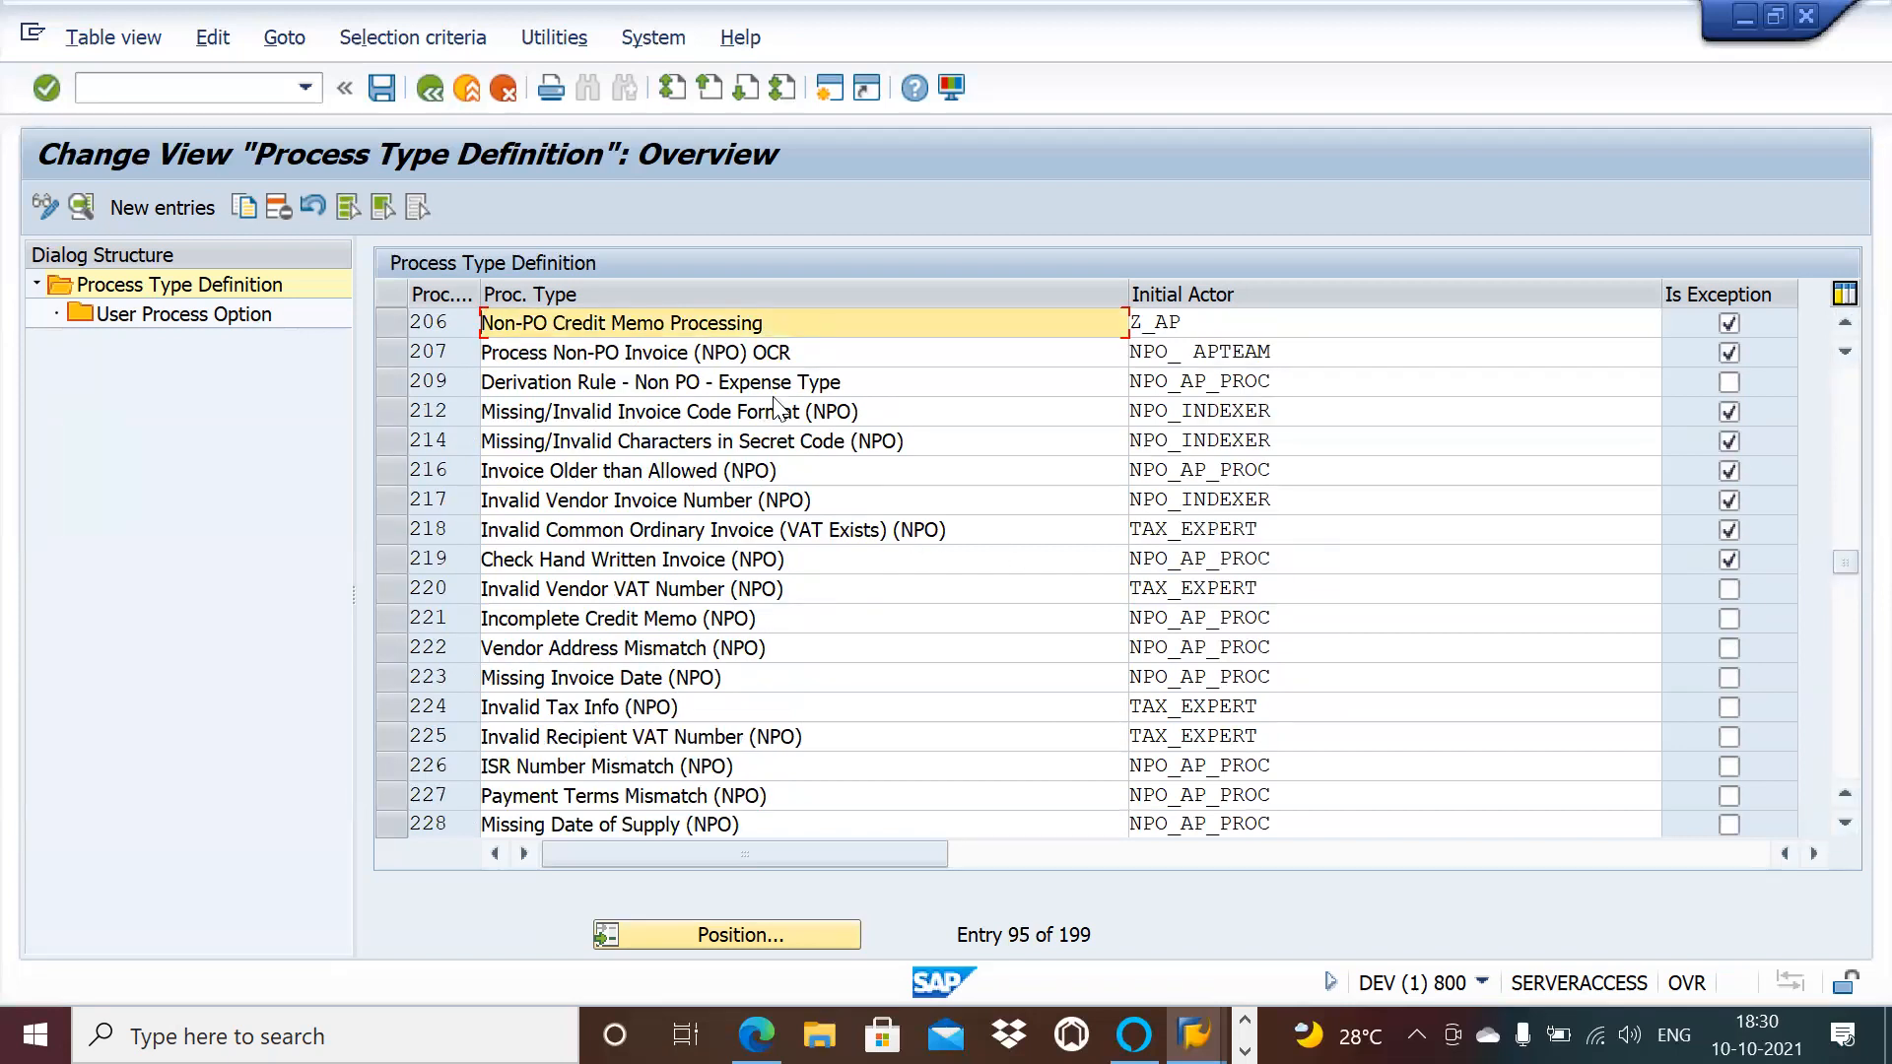
click(1847, 426)
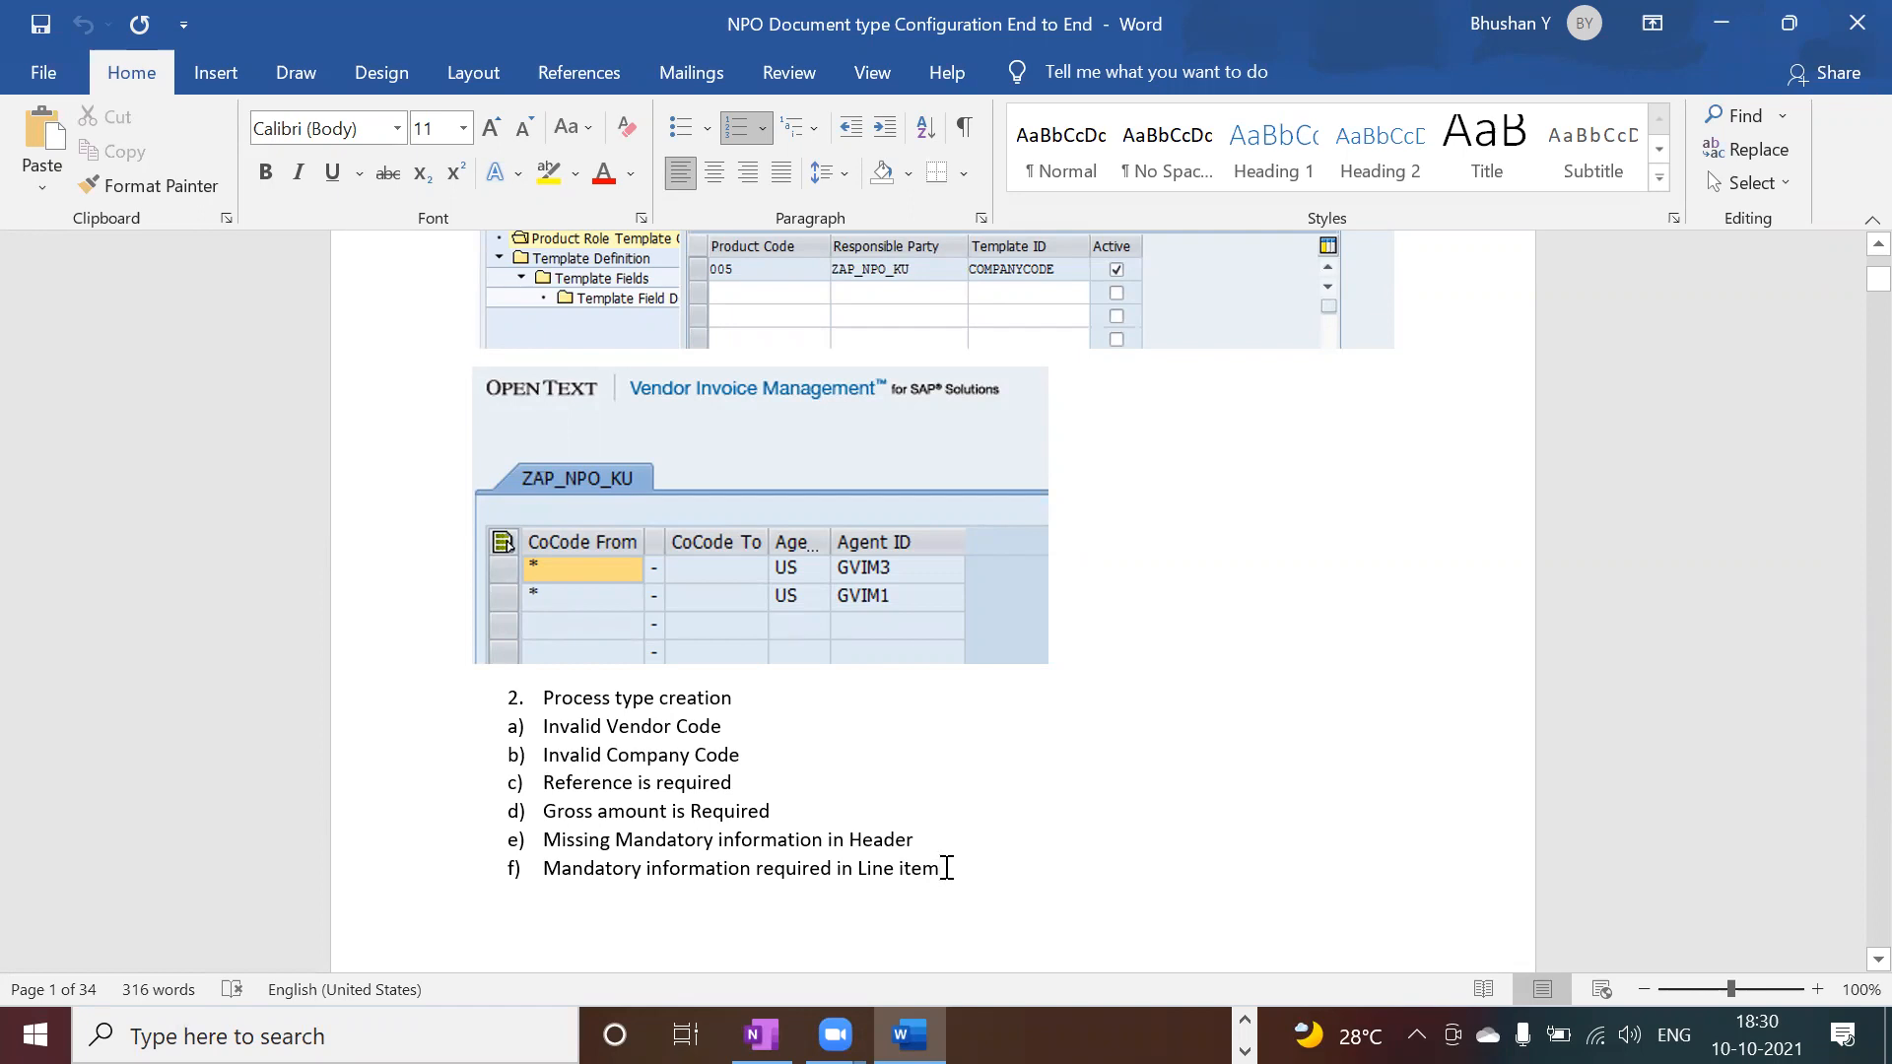
Step: Highlight the Word process type list, select Missing NF Data (PO), and return to the configuration tree
drag(946, 867, 571, 706)
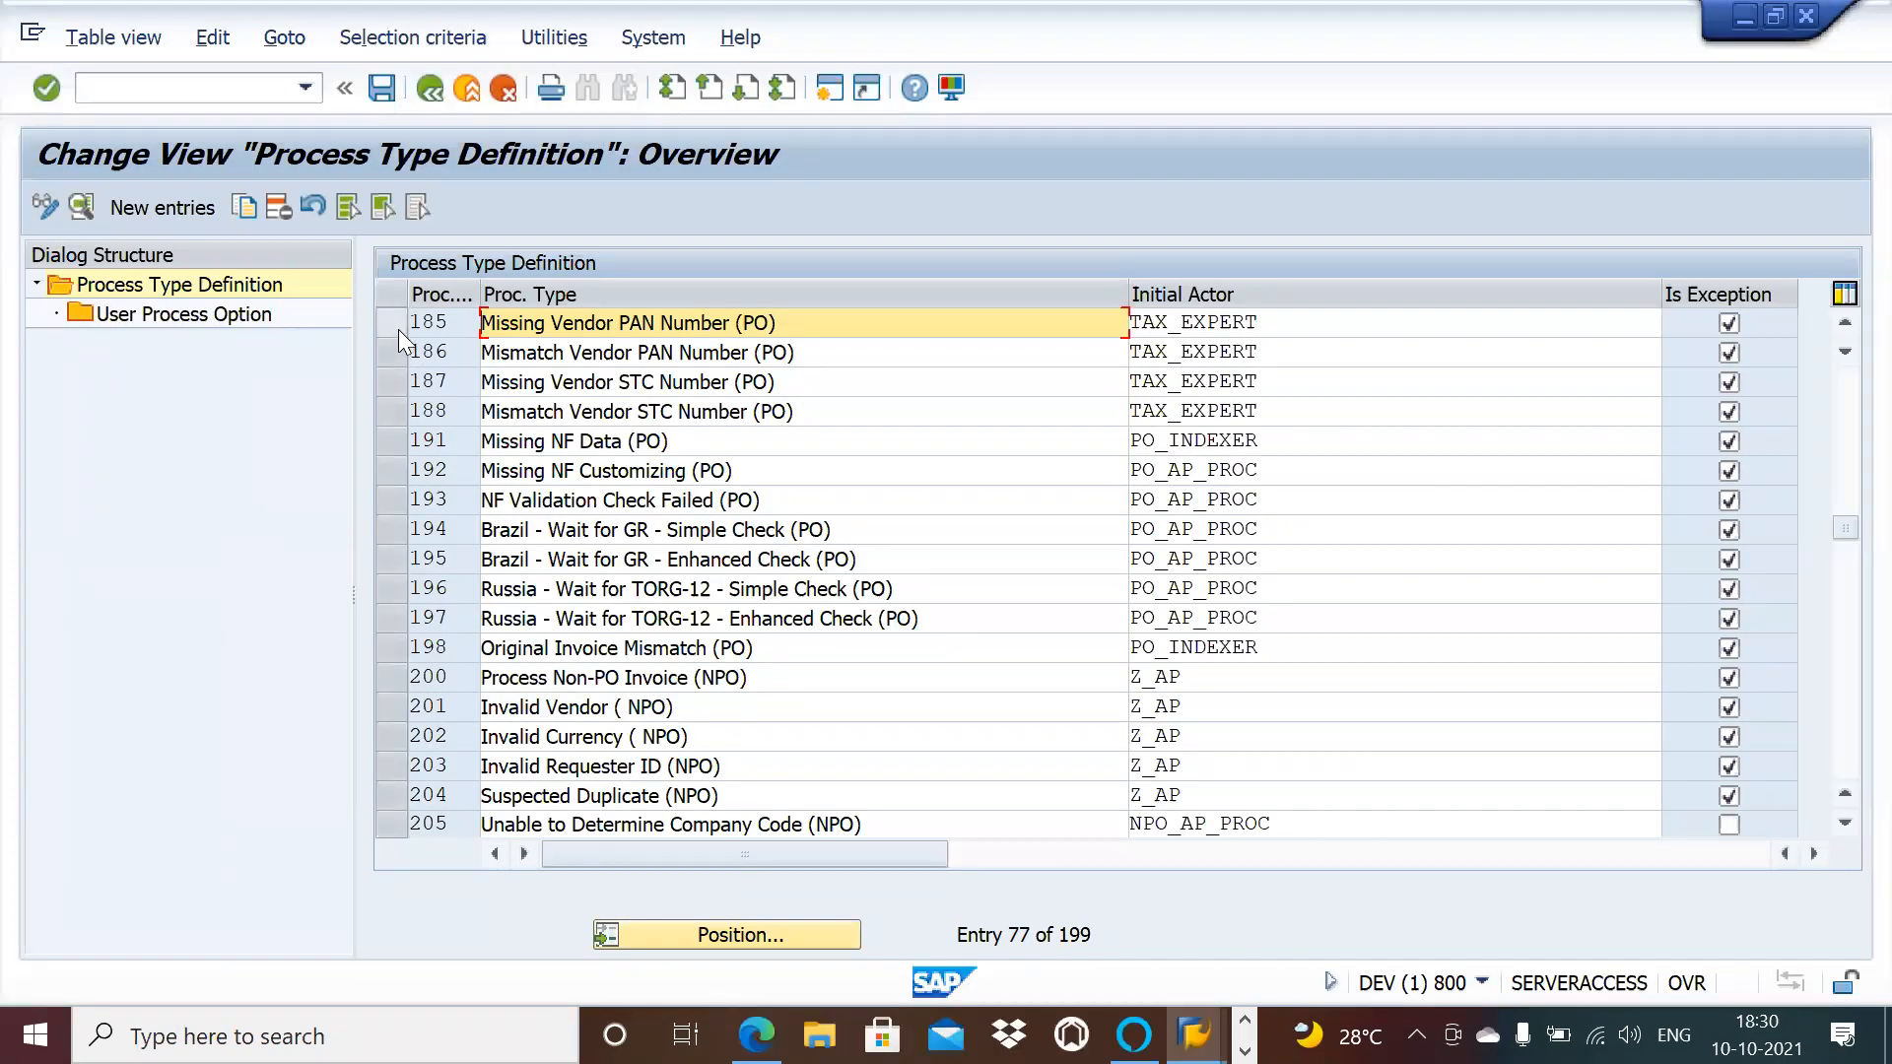
click(389, 451)
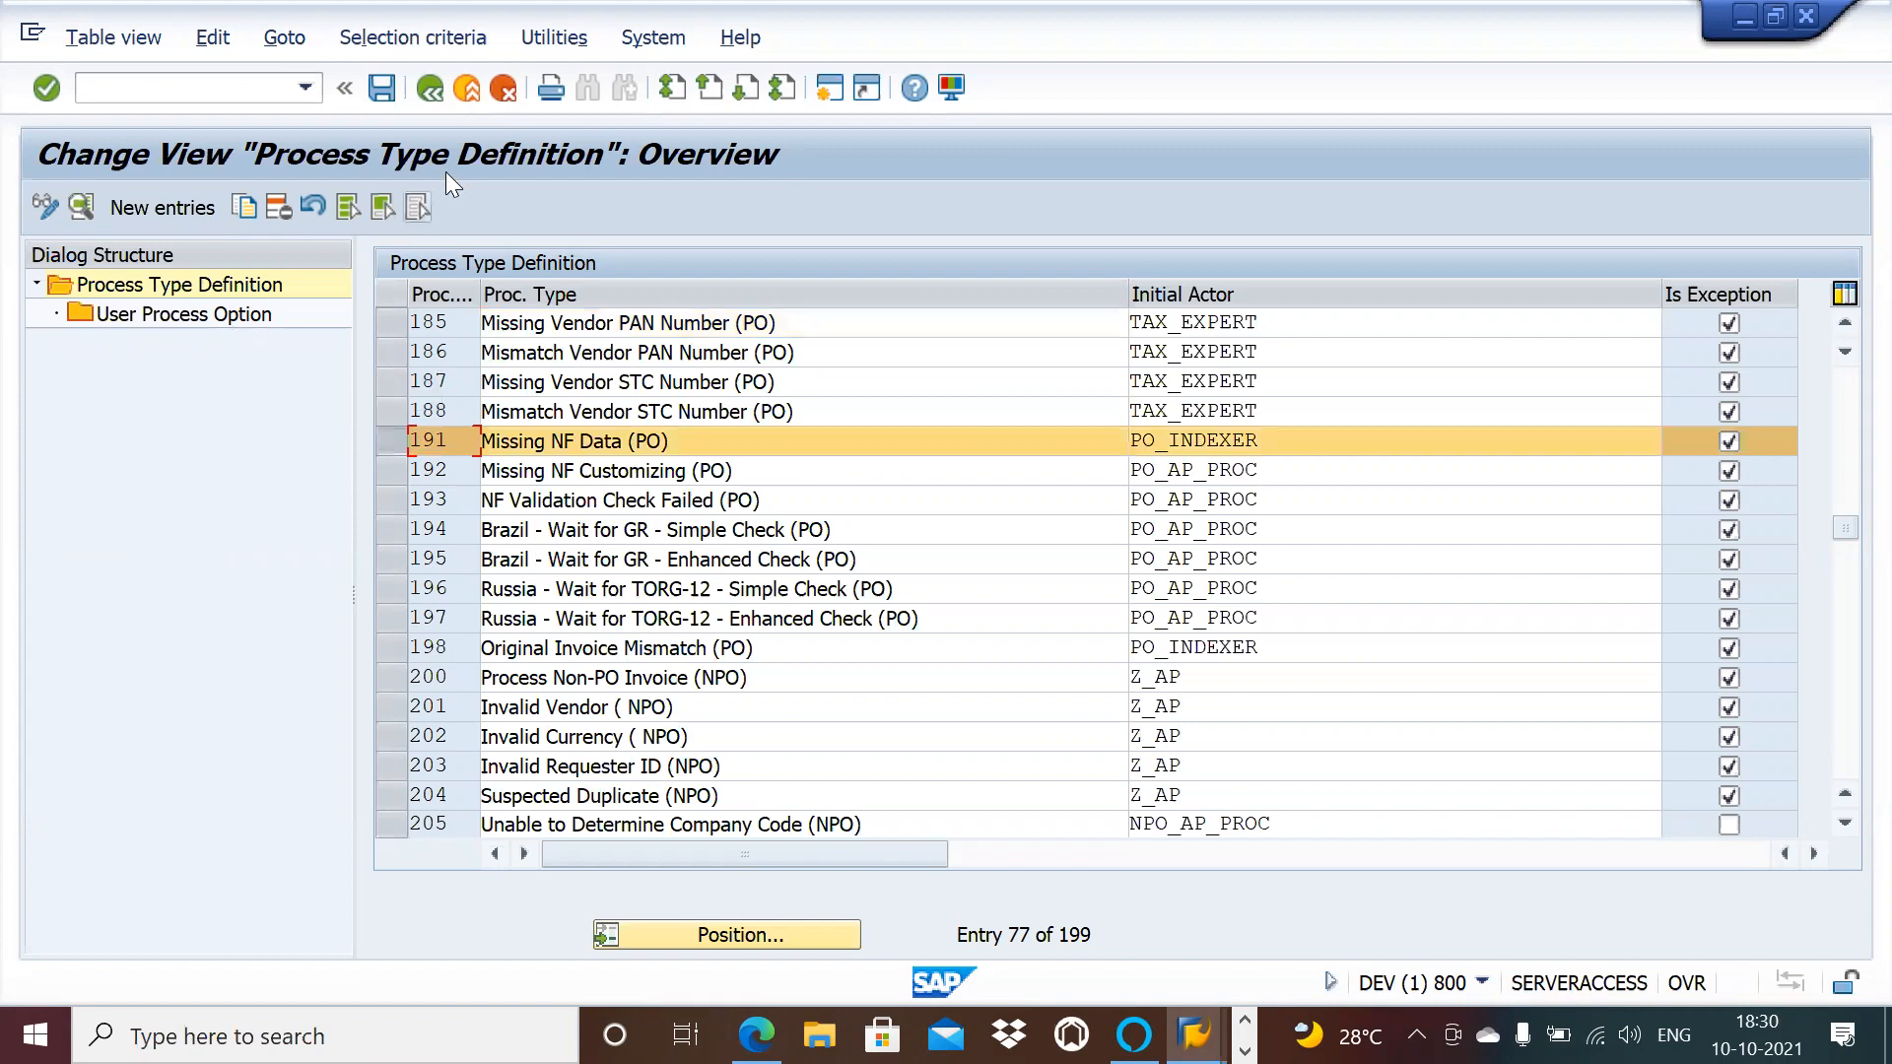
click(434, 90)
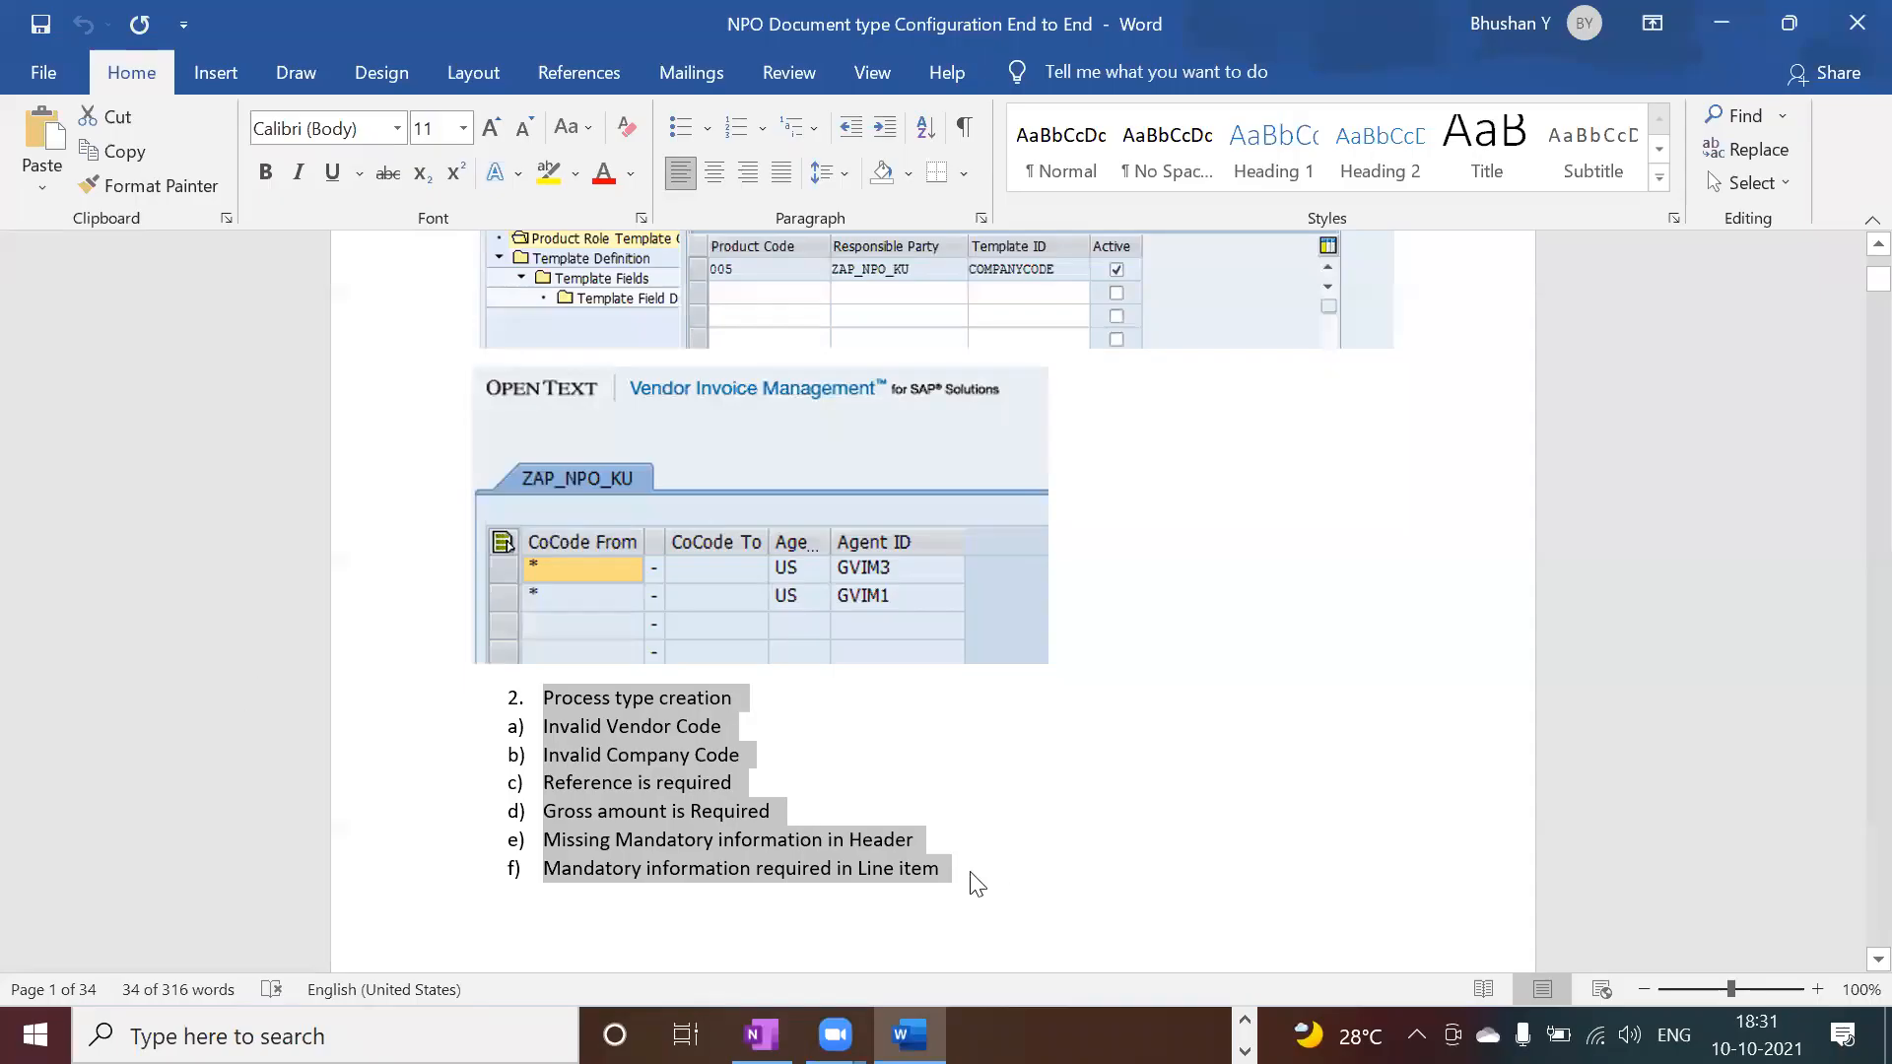
Step: Deselect the Word exceptions list a) to f) and bring up the OneNote PO invoice Blocking page
click(975, 883)
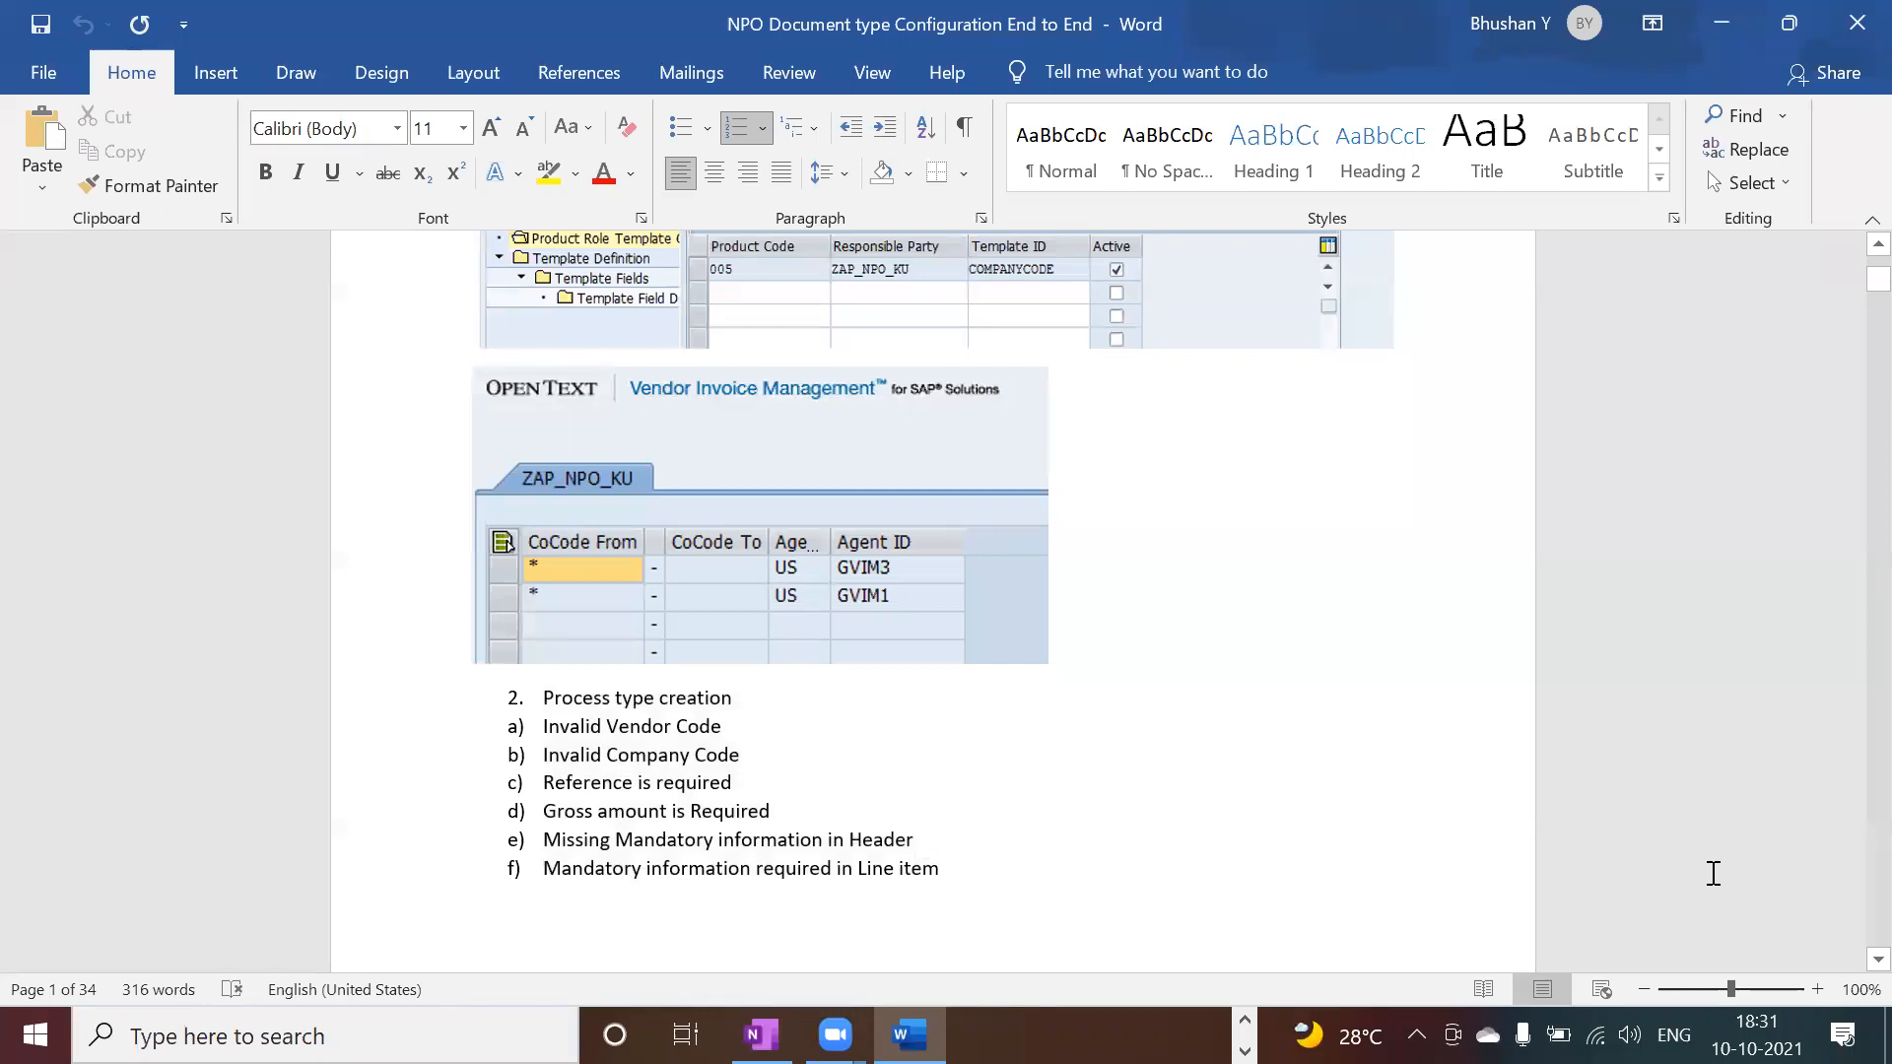
scroll(1848, 967, down, 1)
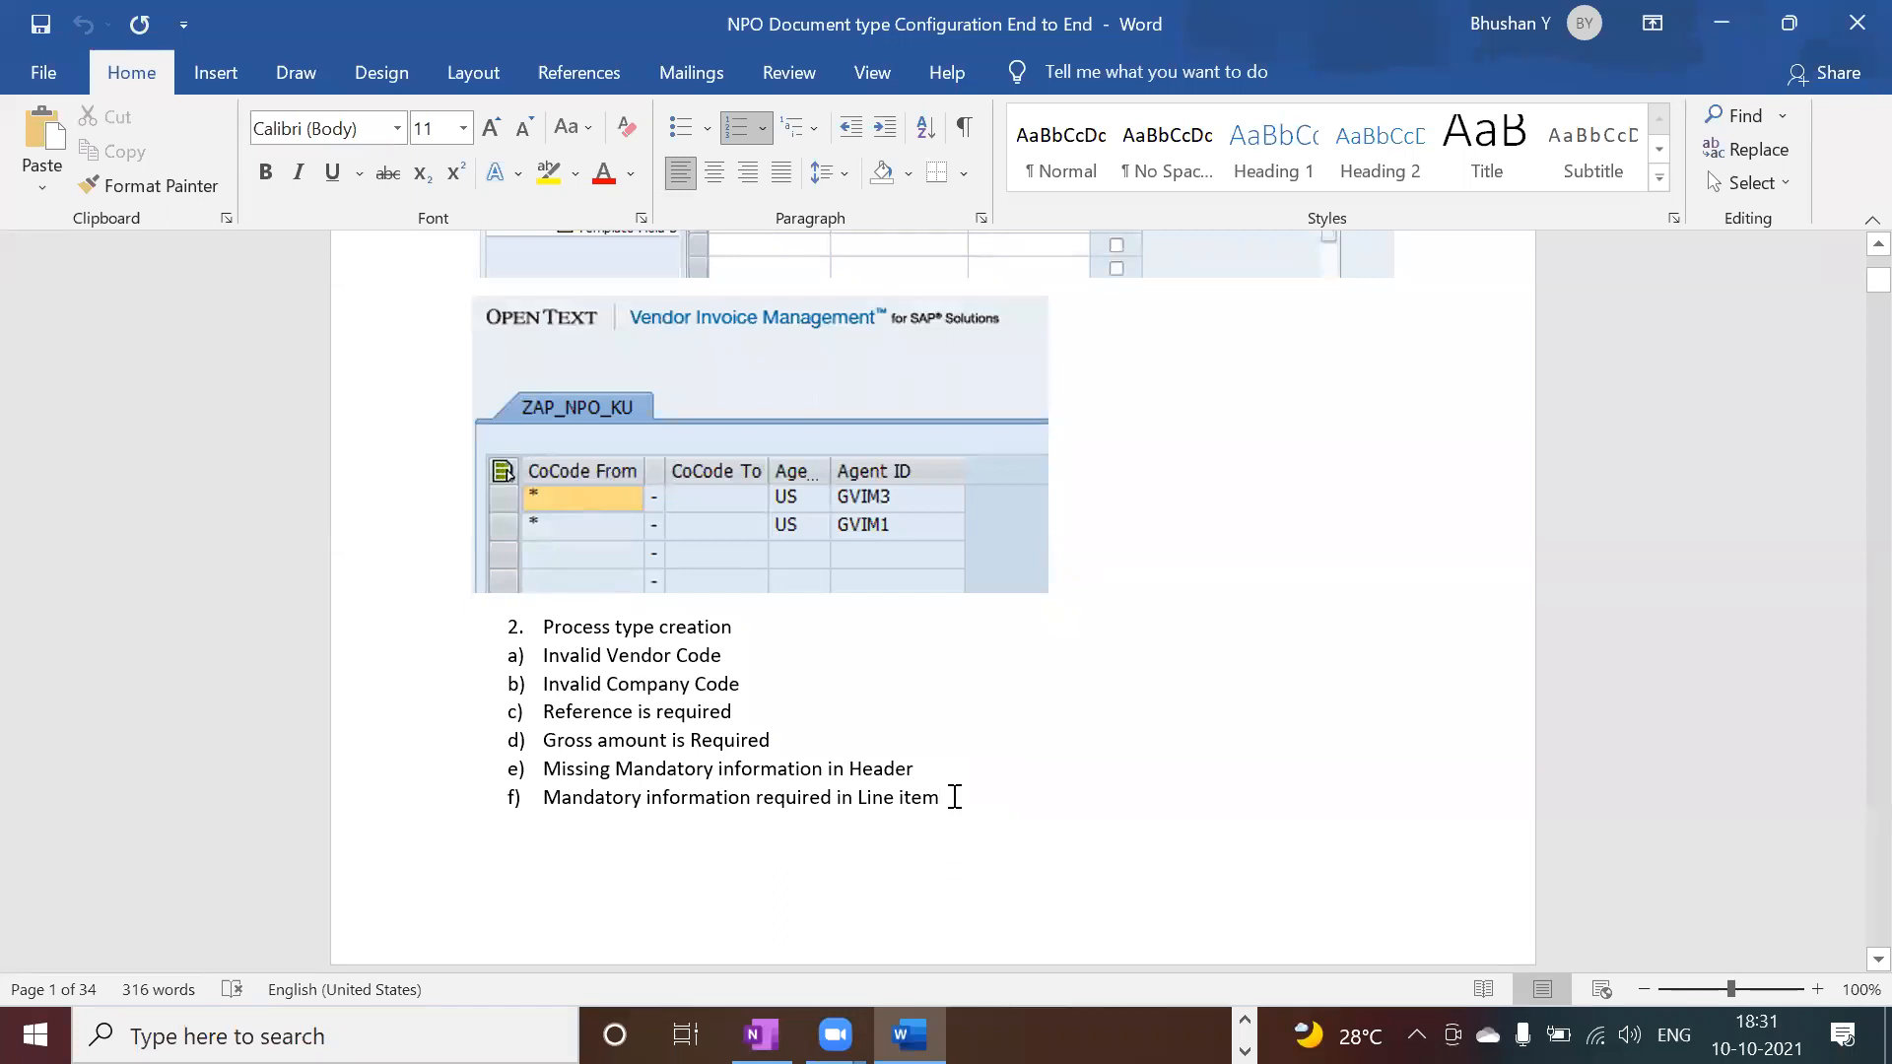
key(alt+Tab)
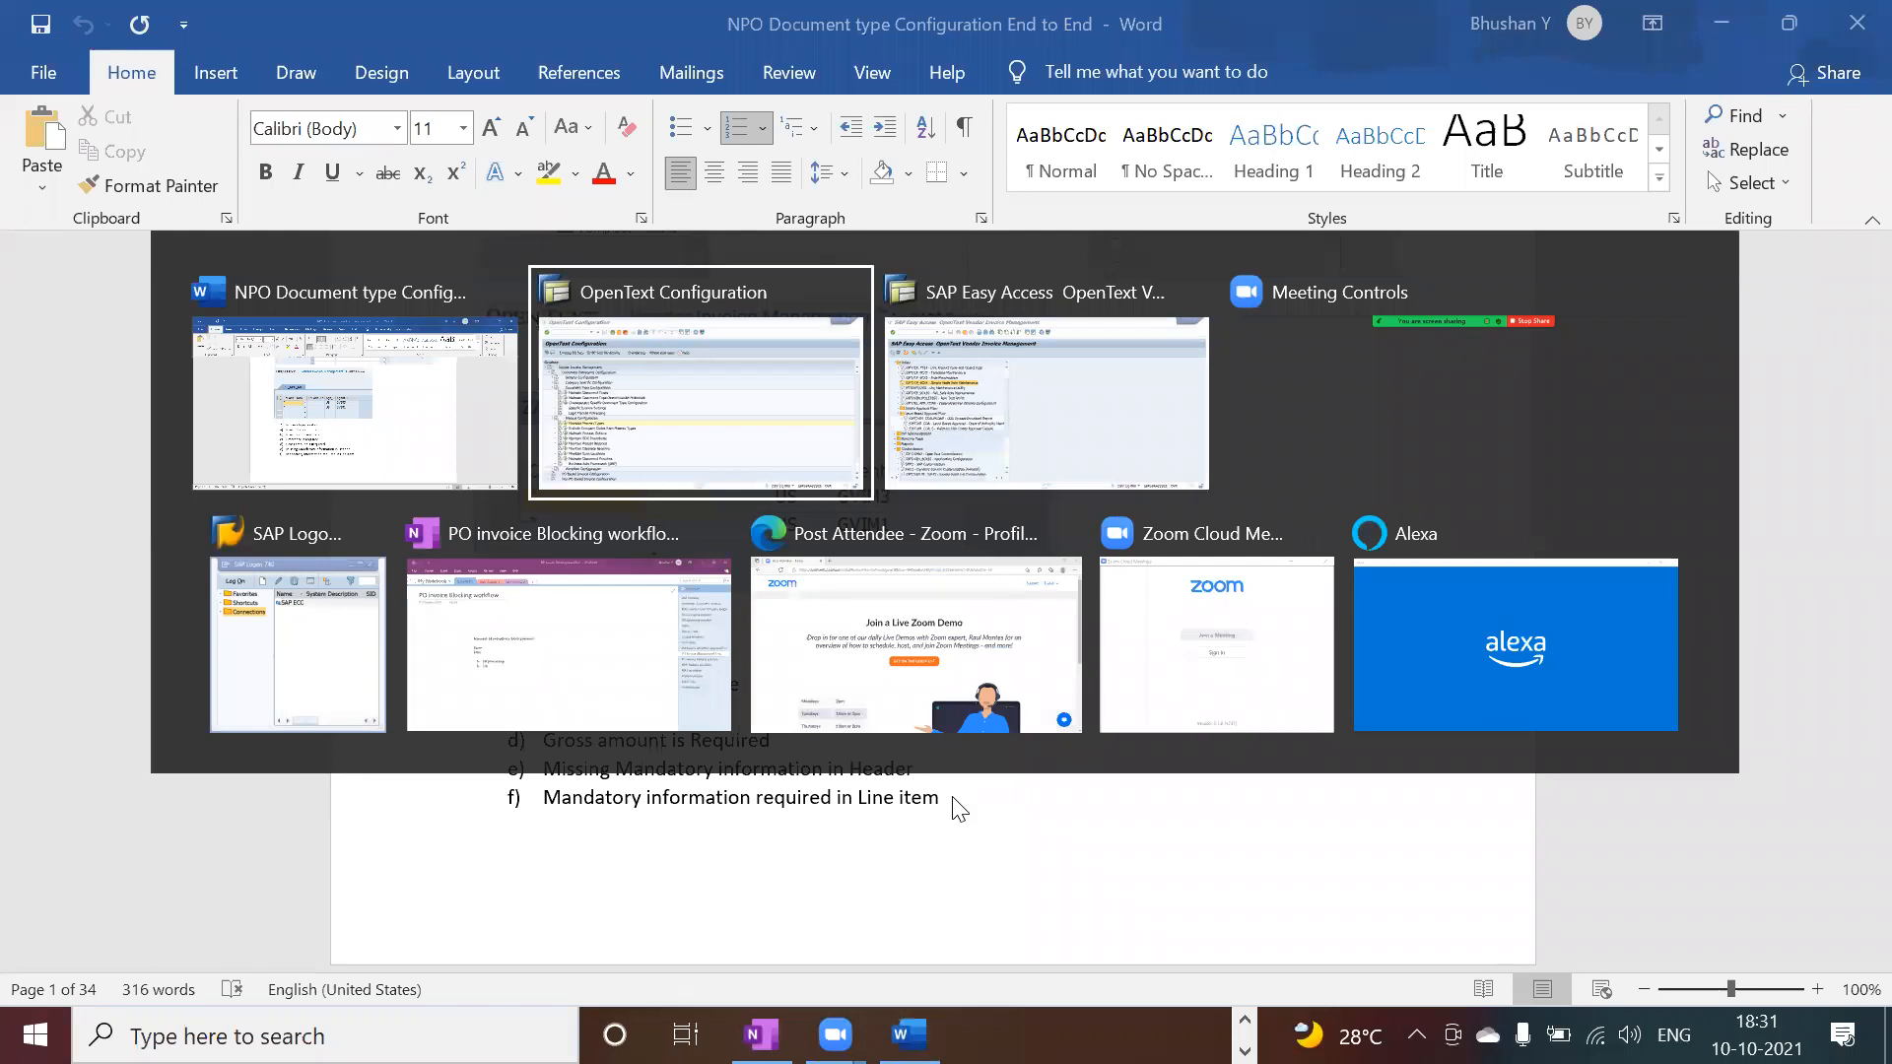
key(Tab)
key(Tab)
key(Tab)
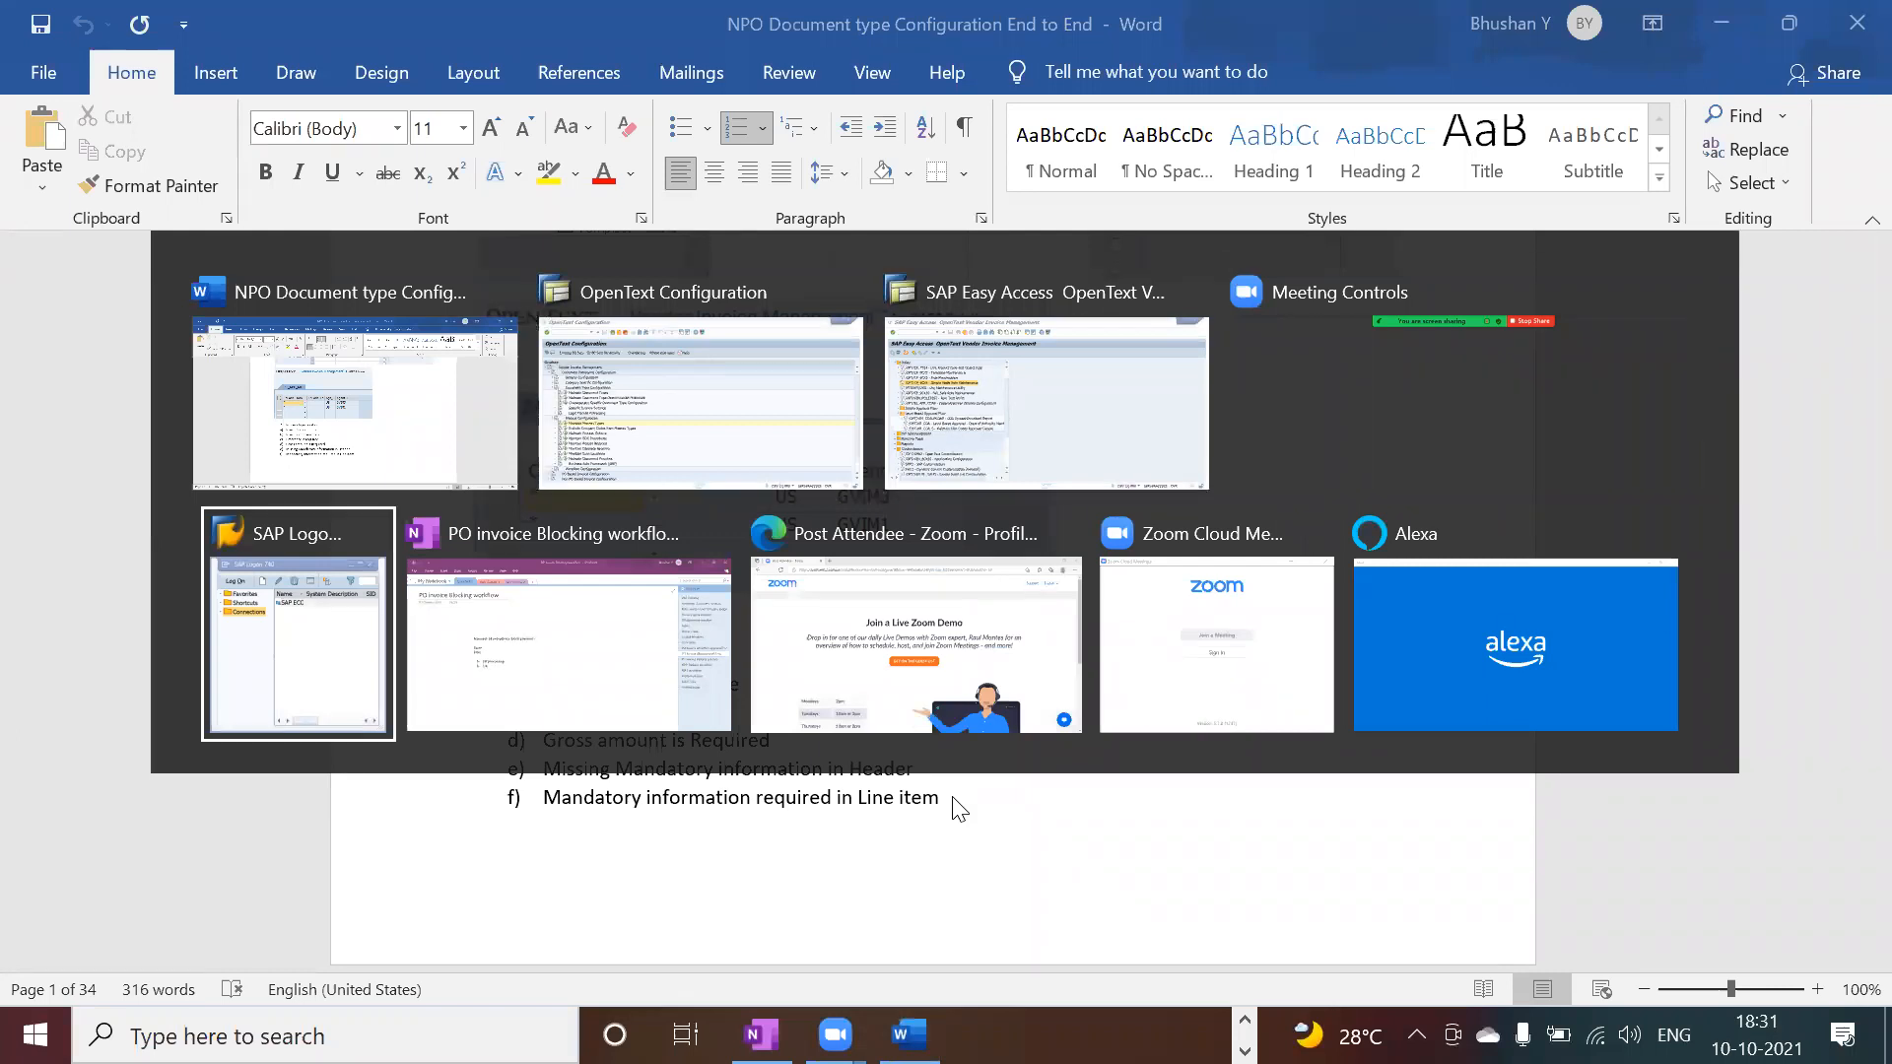
key(Tab)
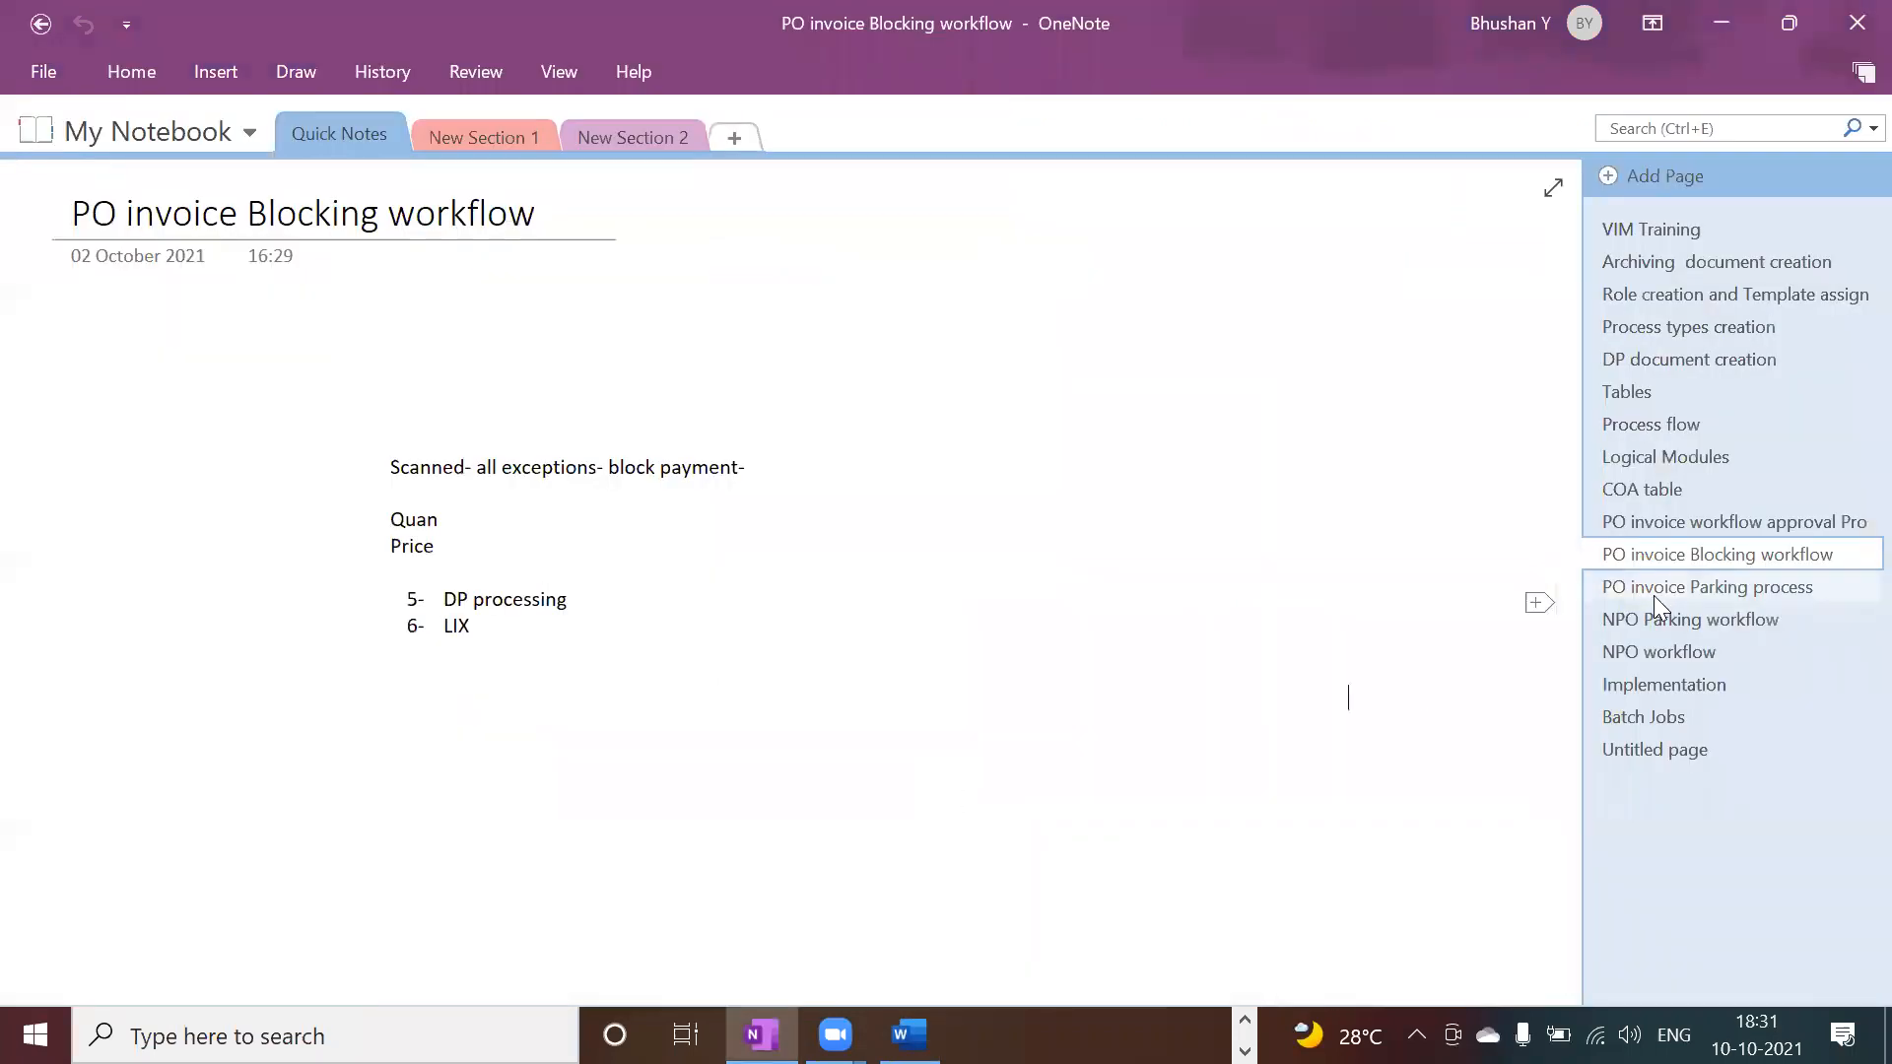
Step: Page through the PO invoice Parking process and NPO Parking workflow notes to the NPO workflow page
click(1653, 588)
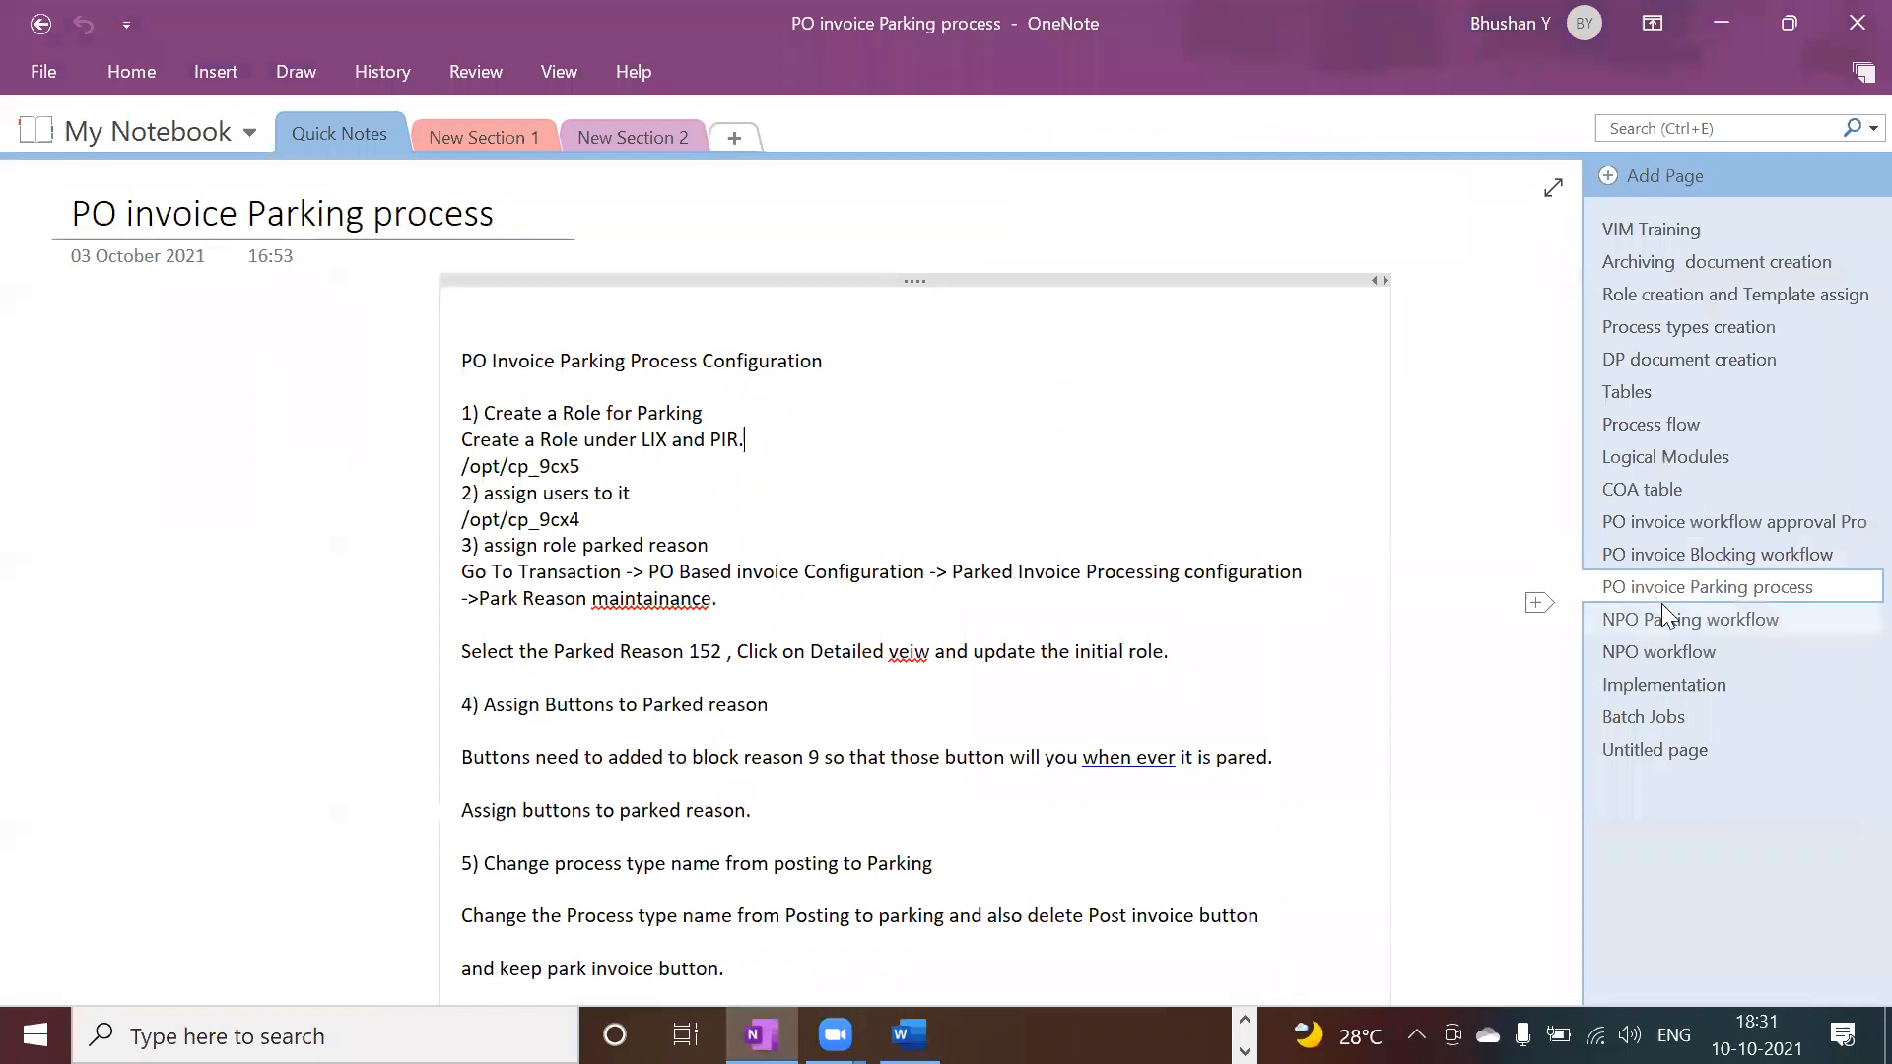
click(1662, 615)
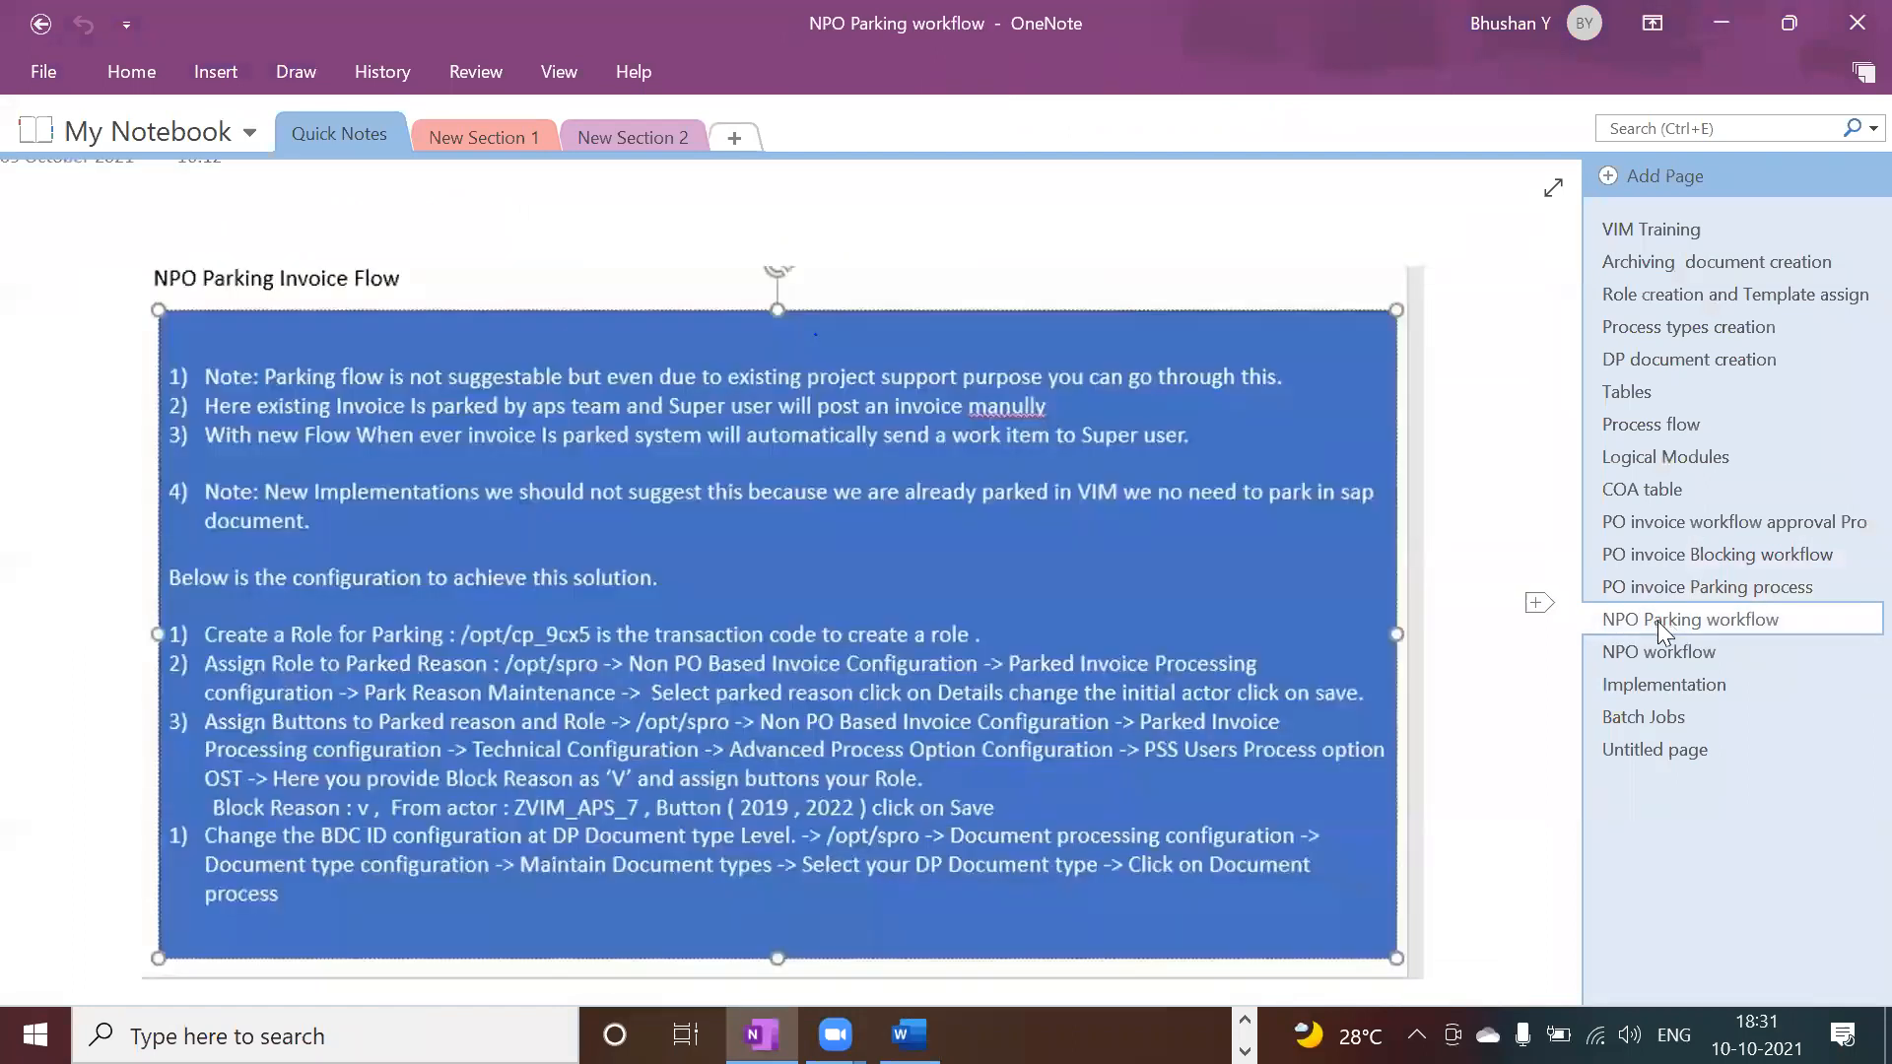
click(1652, 641)
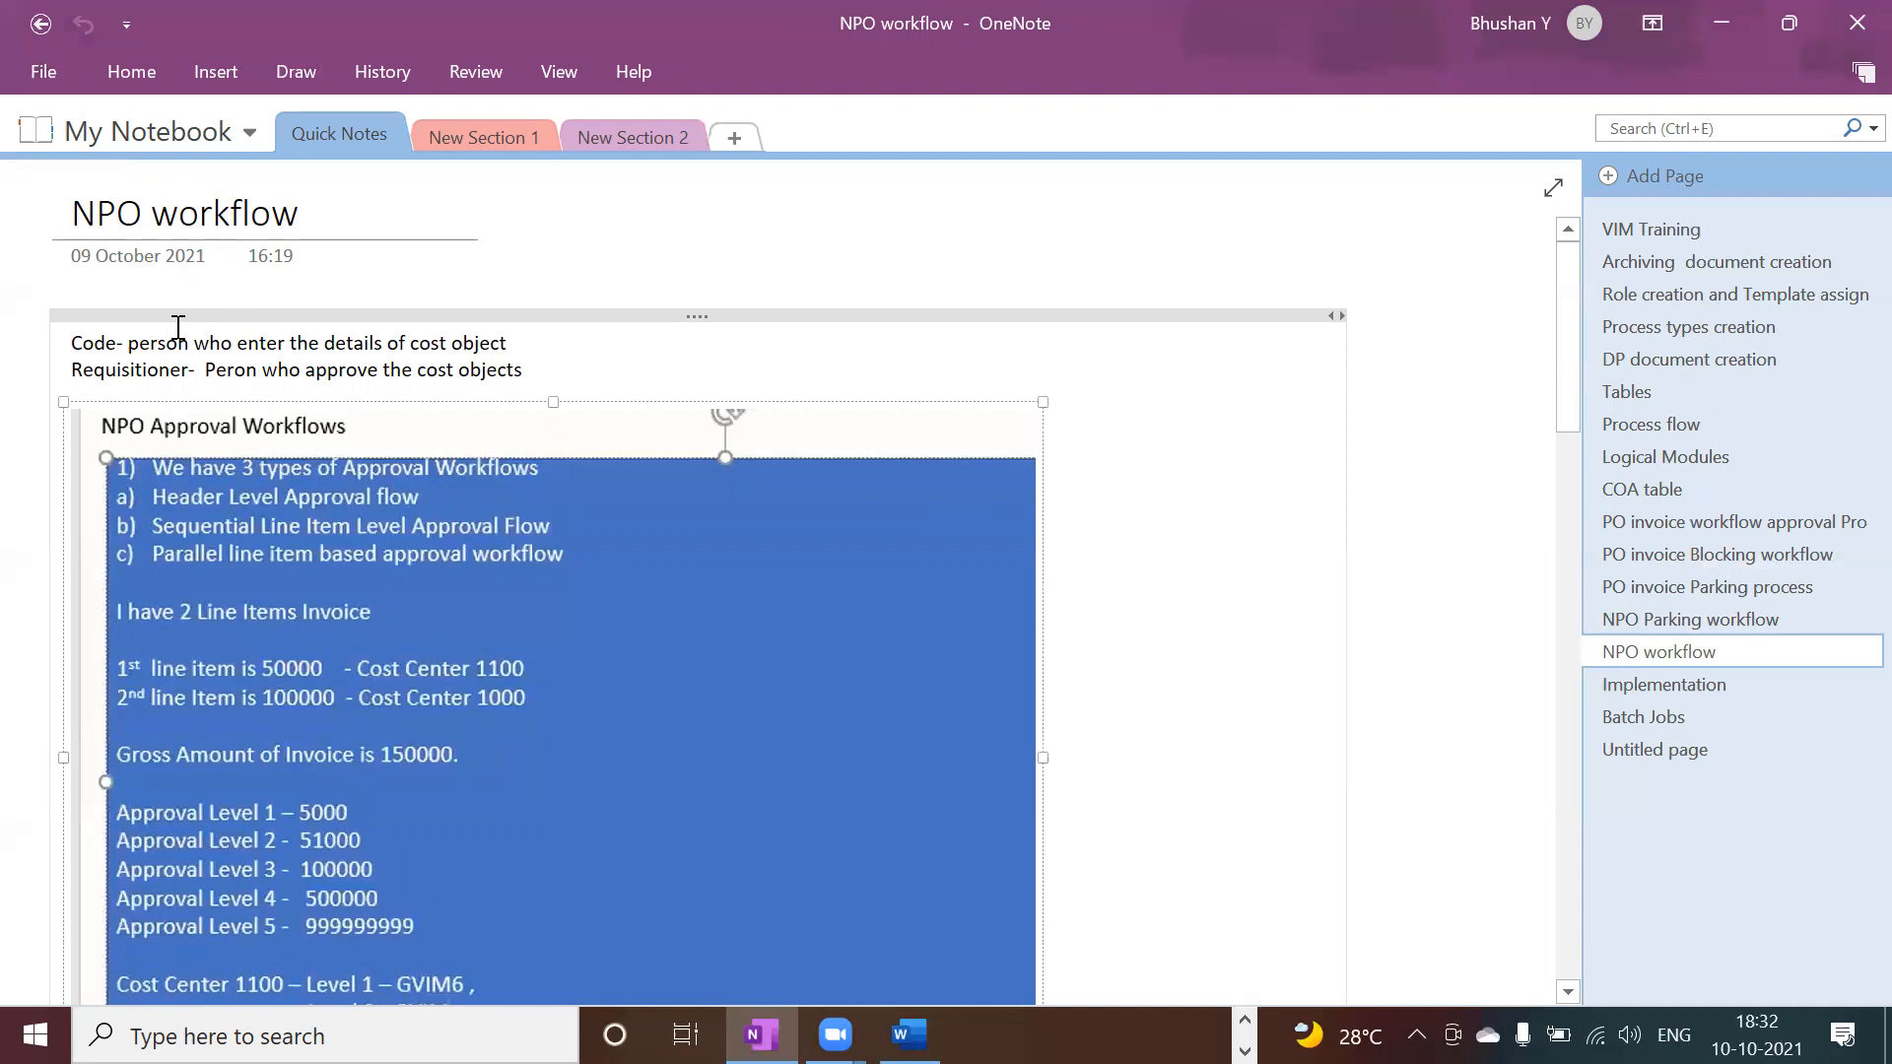
Step: Correct the first line so 'Code' reads 'Coder', then return to SAP
click(121, 342)
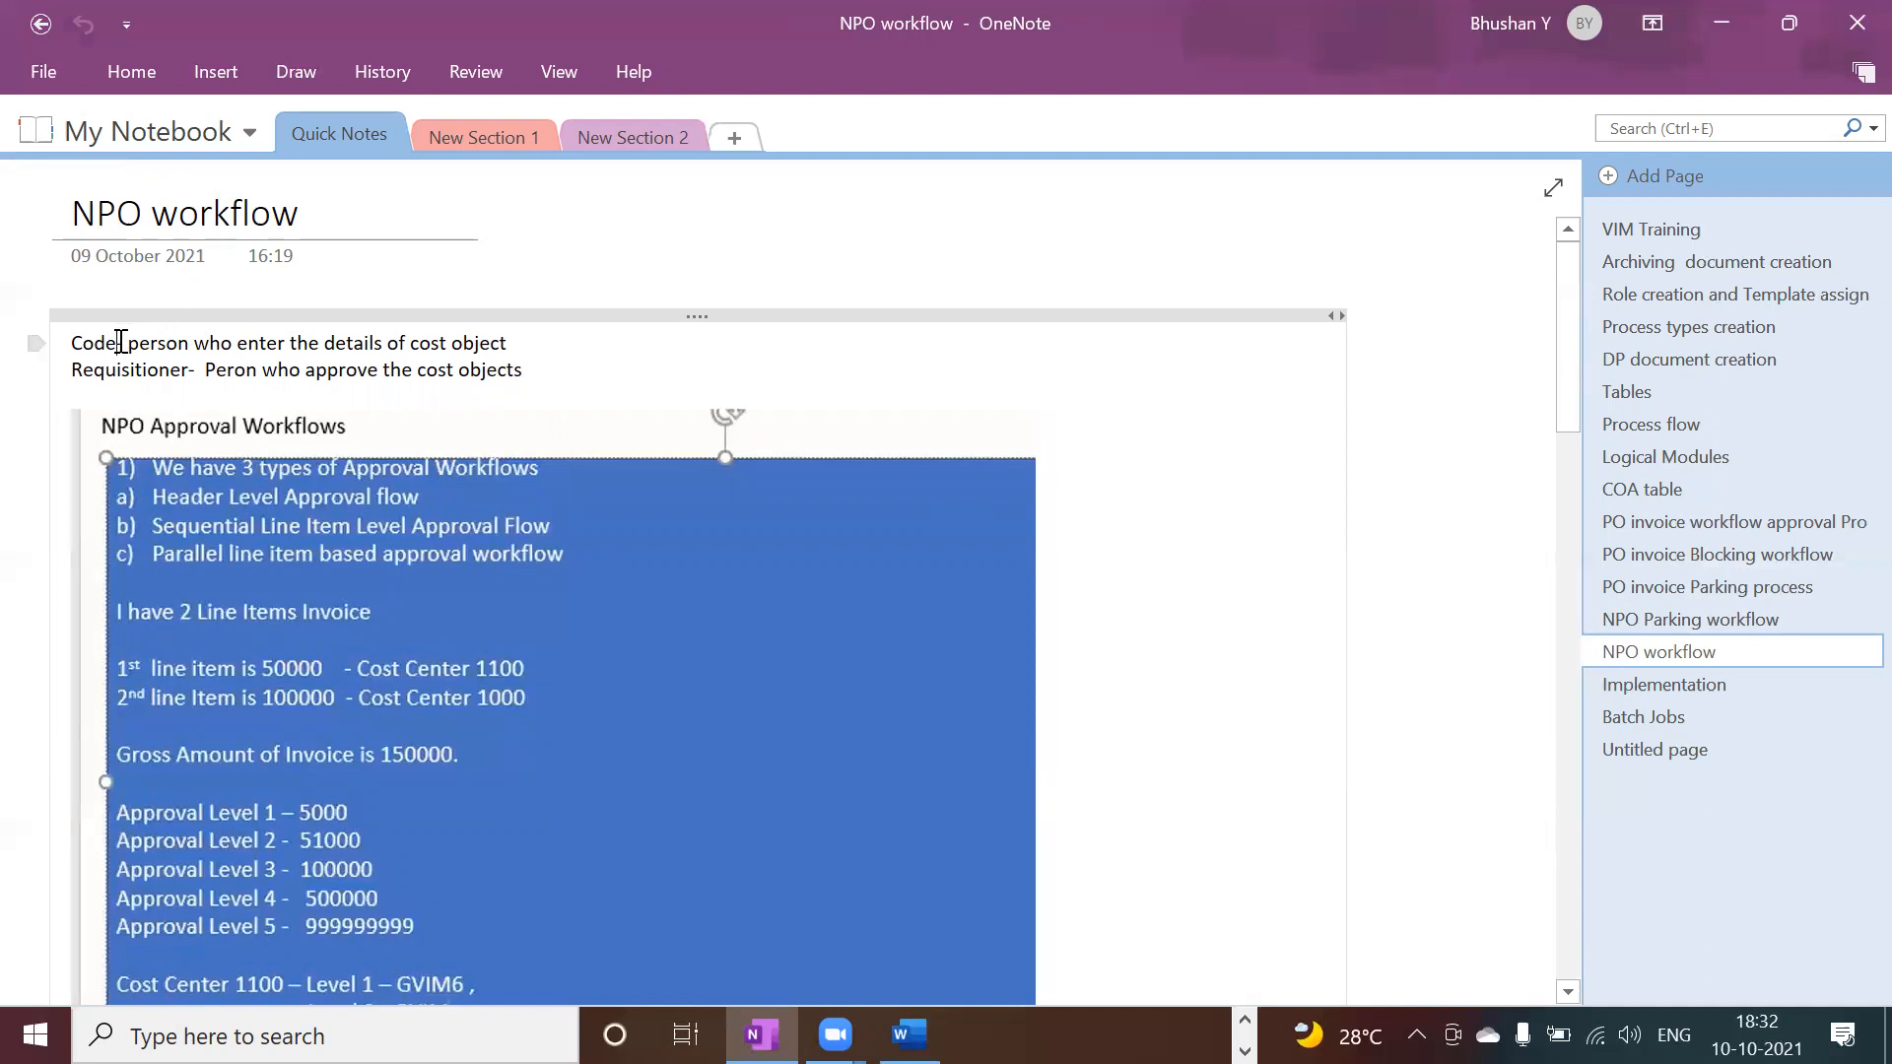
text(r)
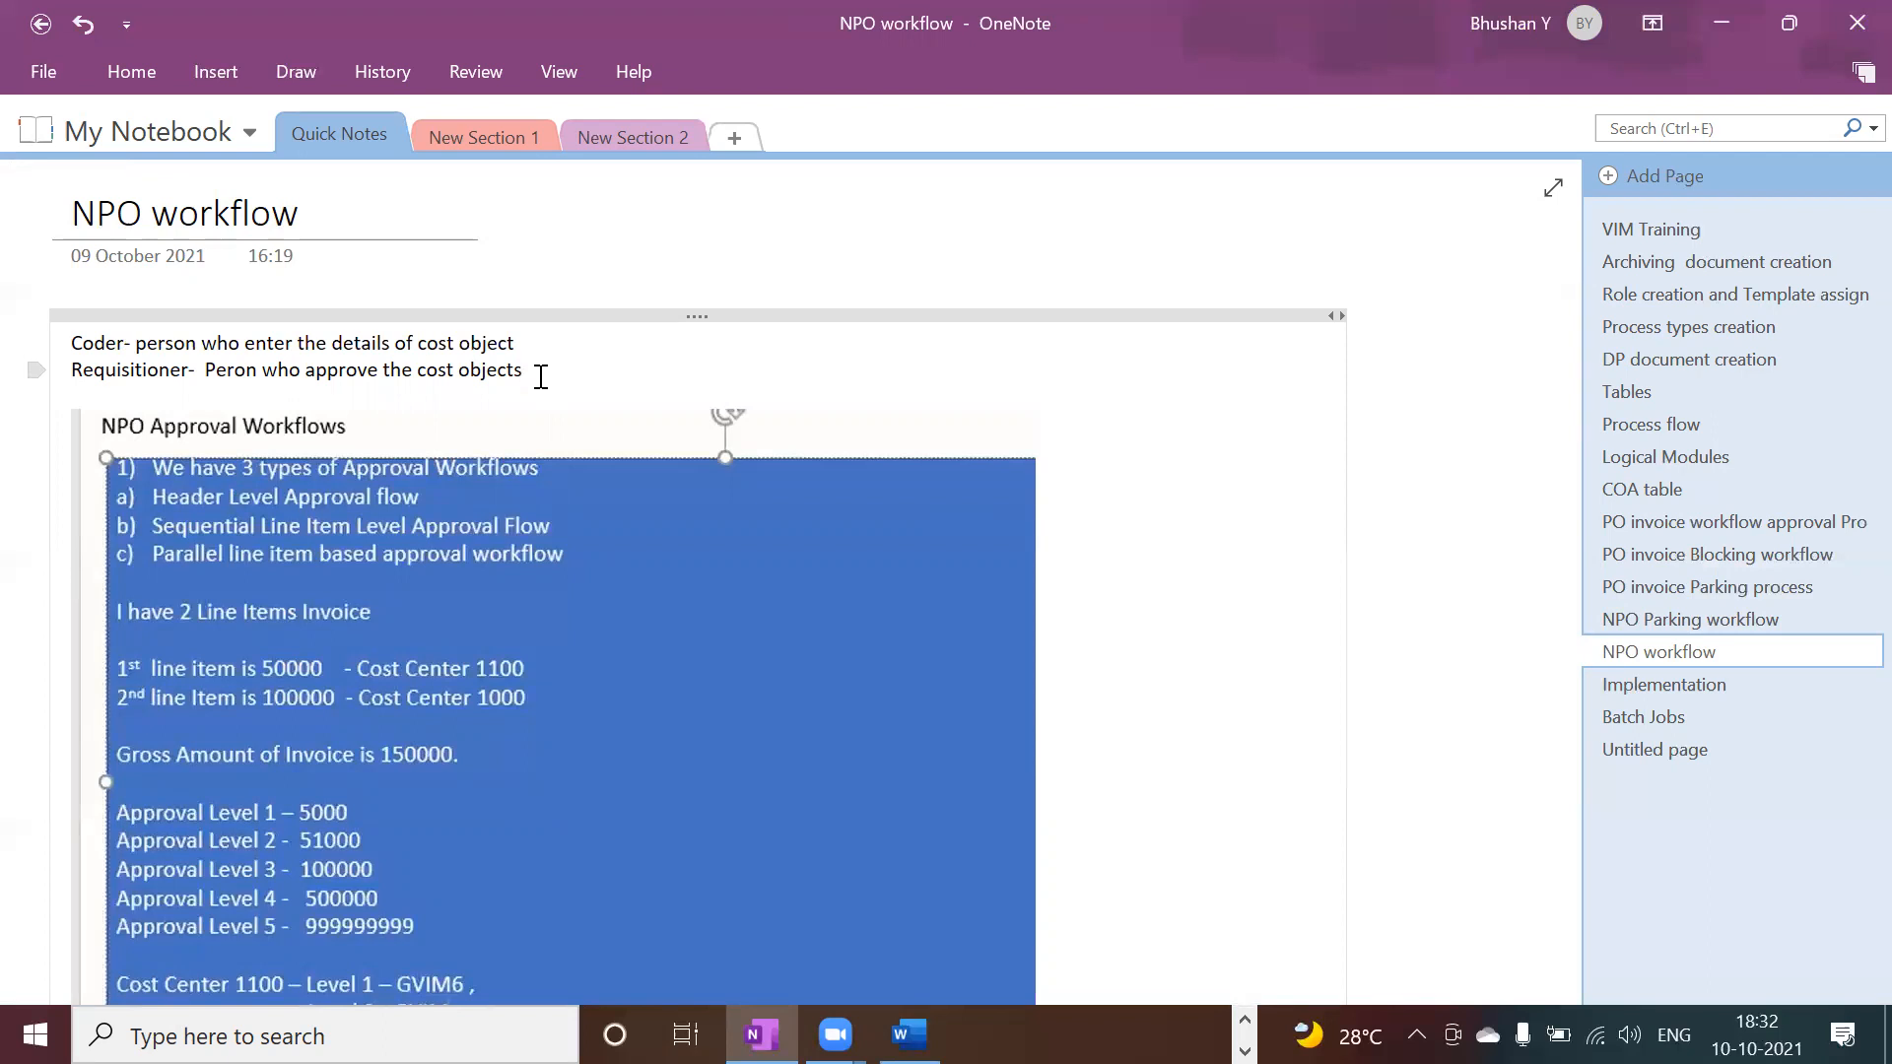
key(alt+Tab)
key(alt+Tab)
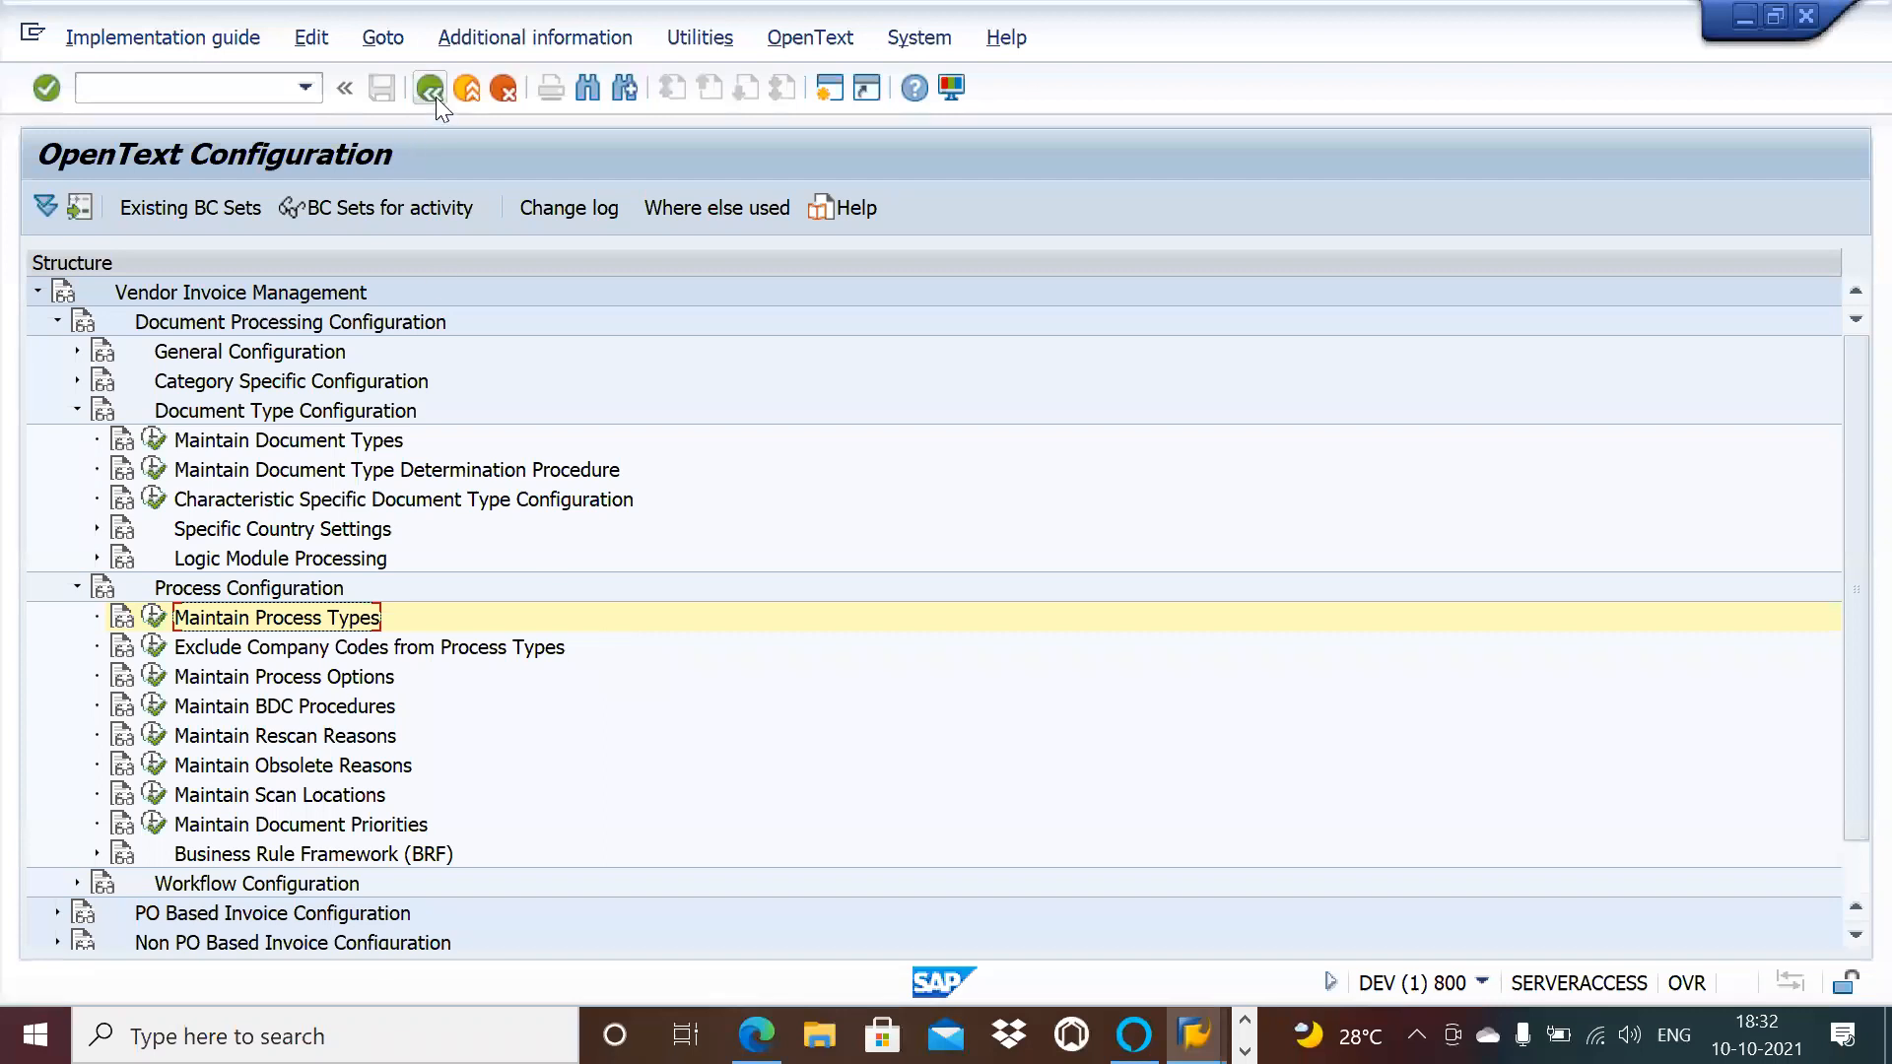
Step: Return to SAP Easy Access and launch /OPT/AR_COA from Roles > Level Based Approval Flow
click(431, 89)
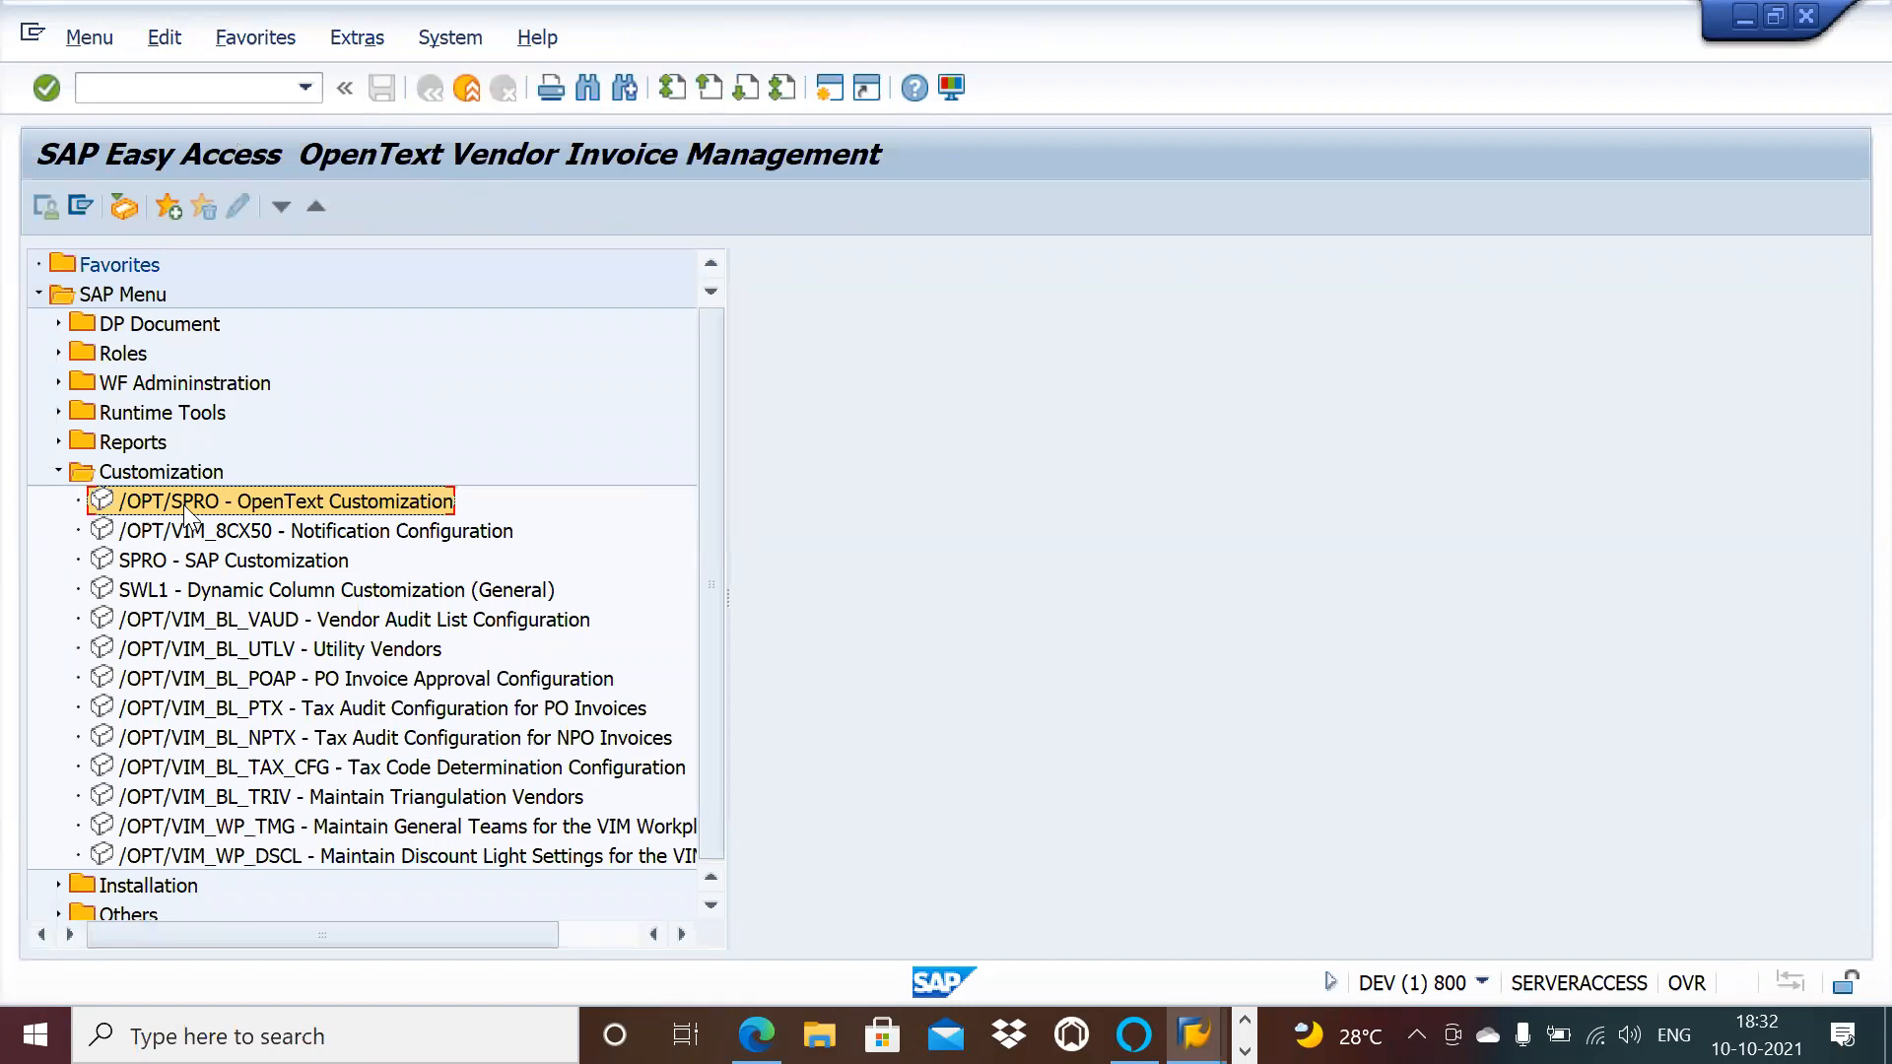
click(57, 442)
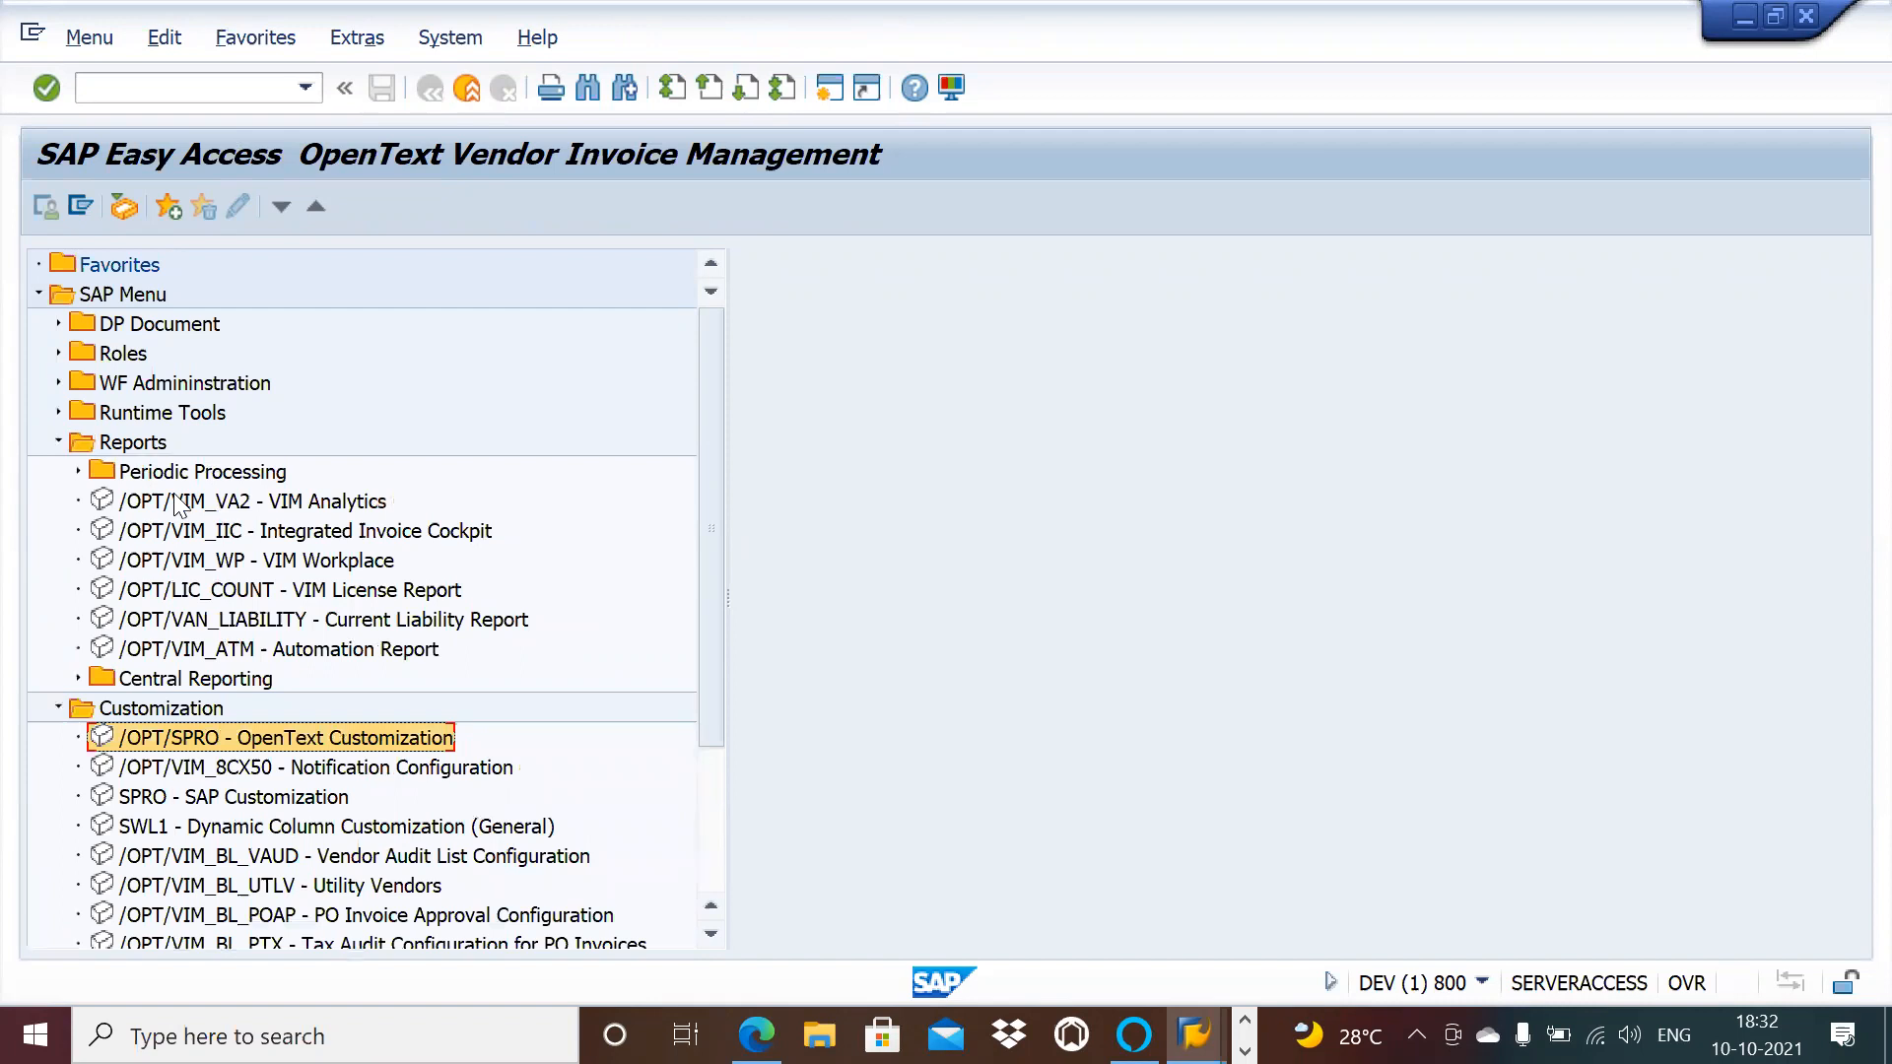
click(57, 412)
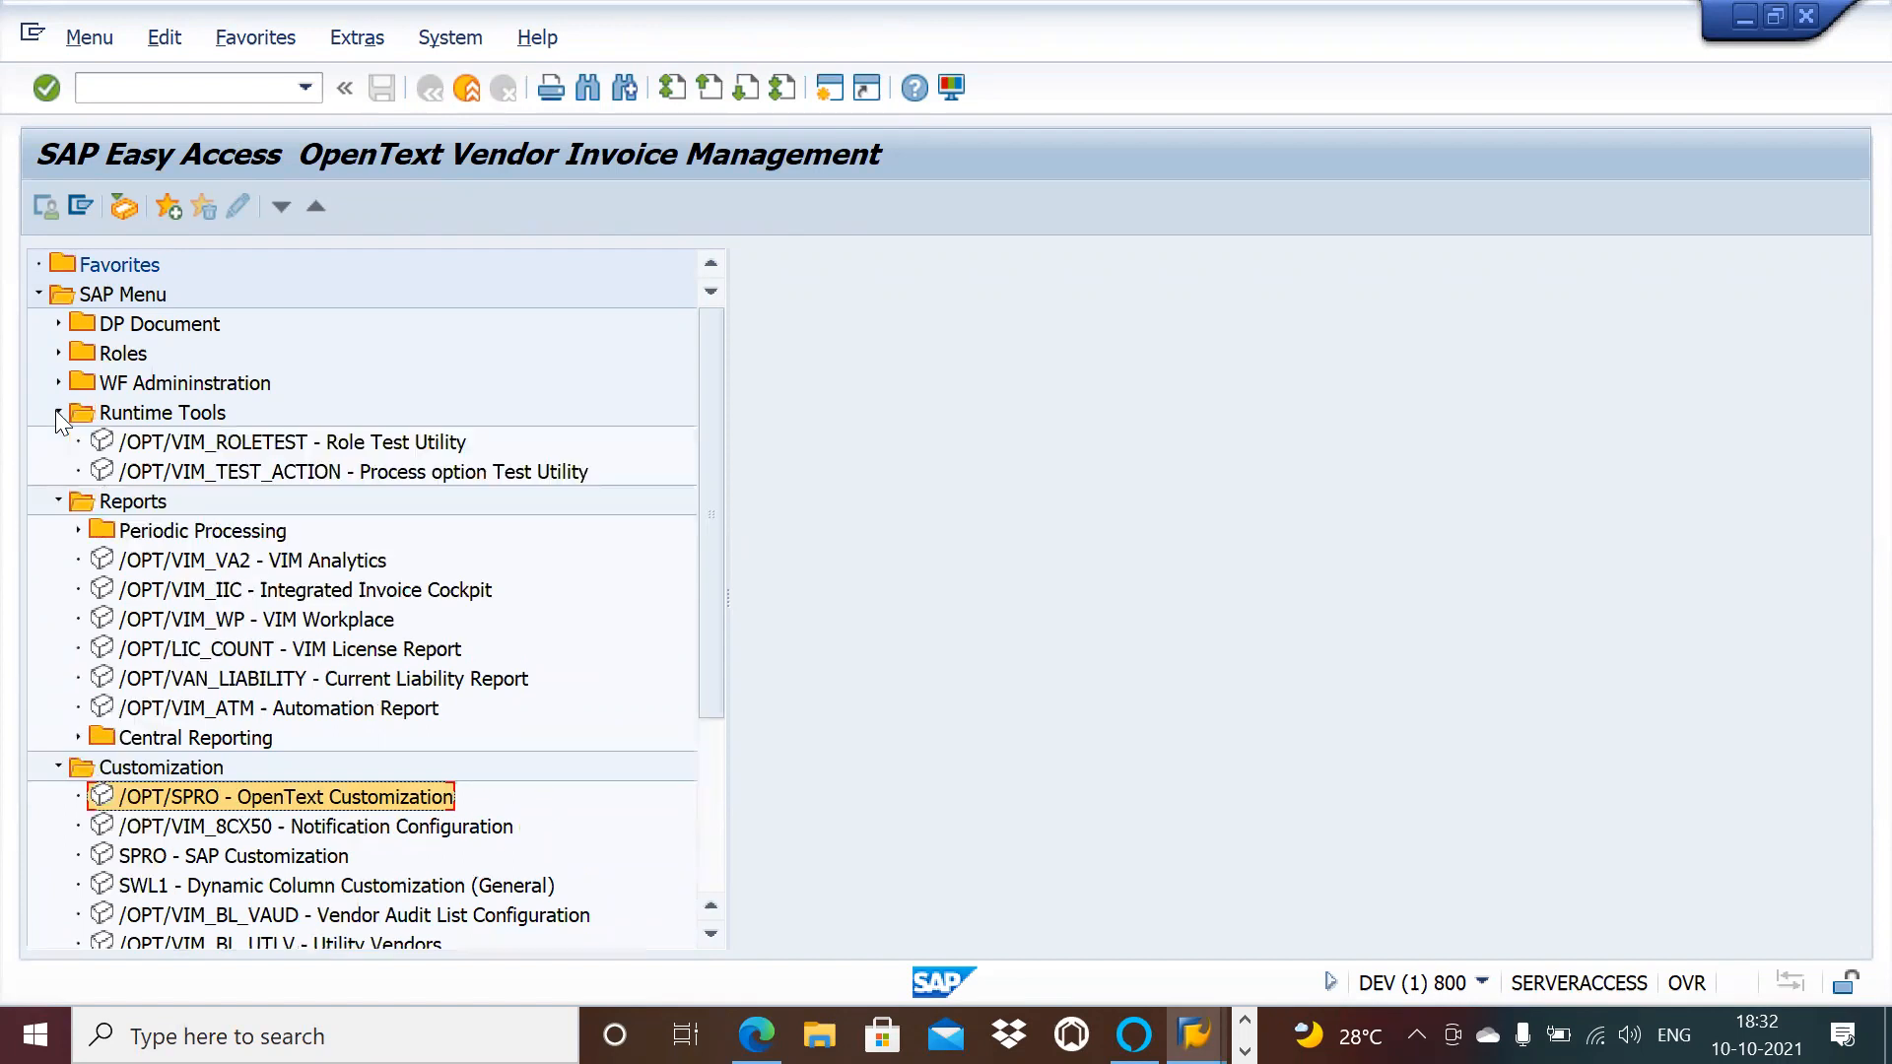
click(58, 412)
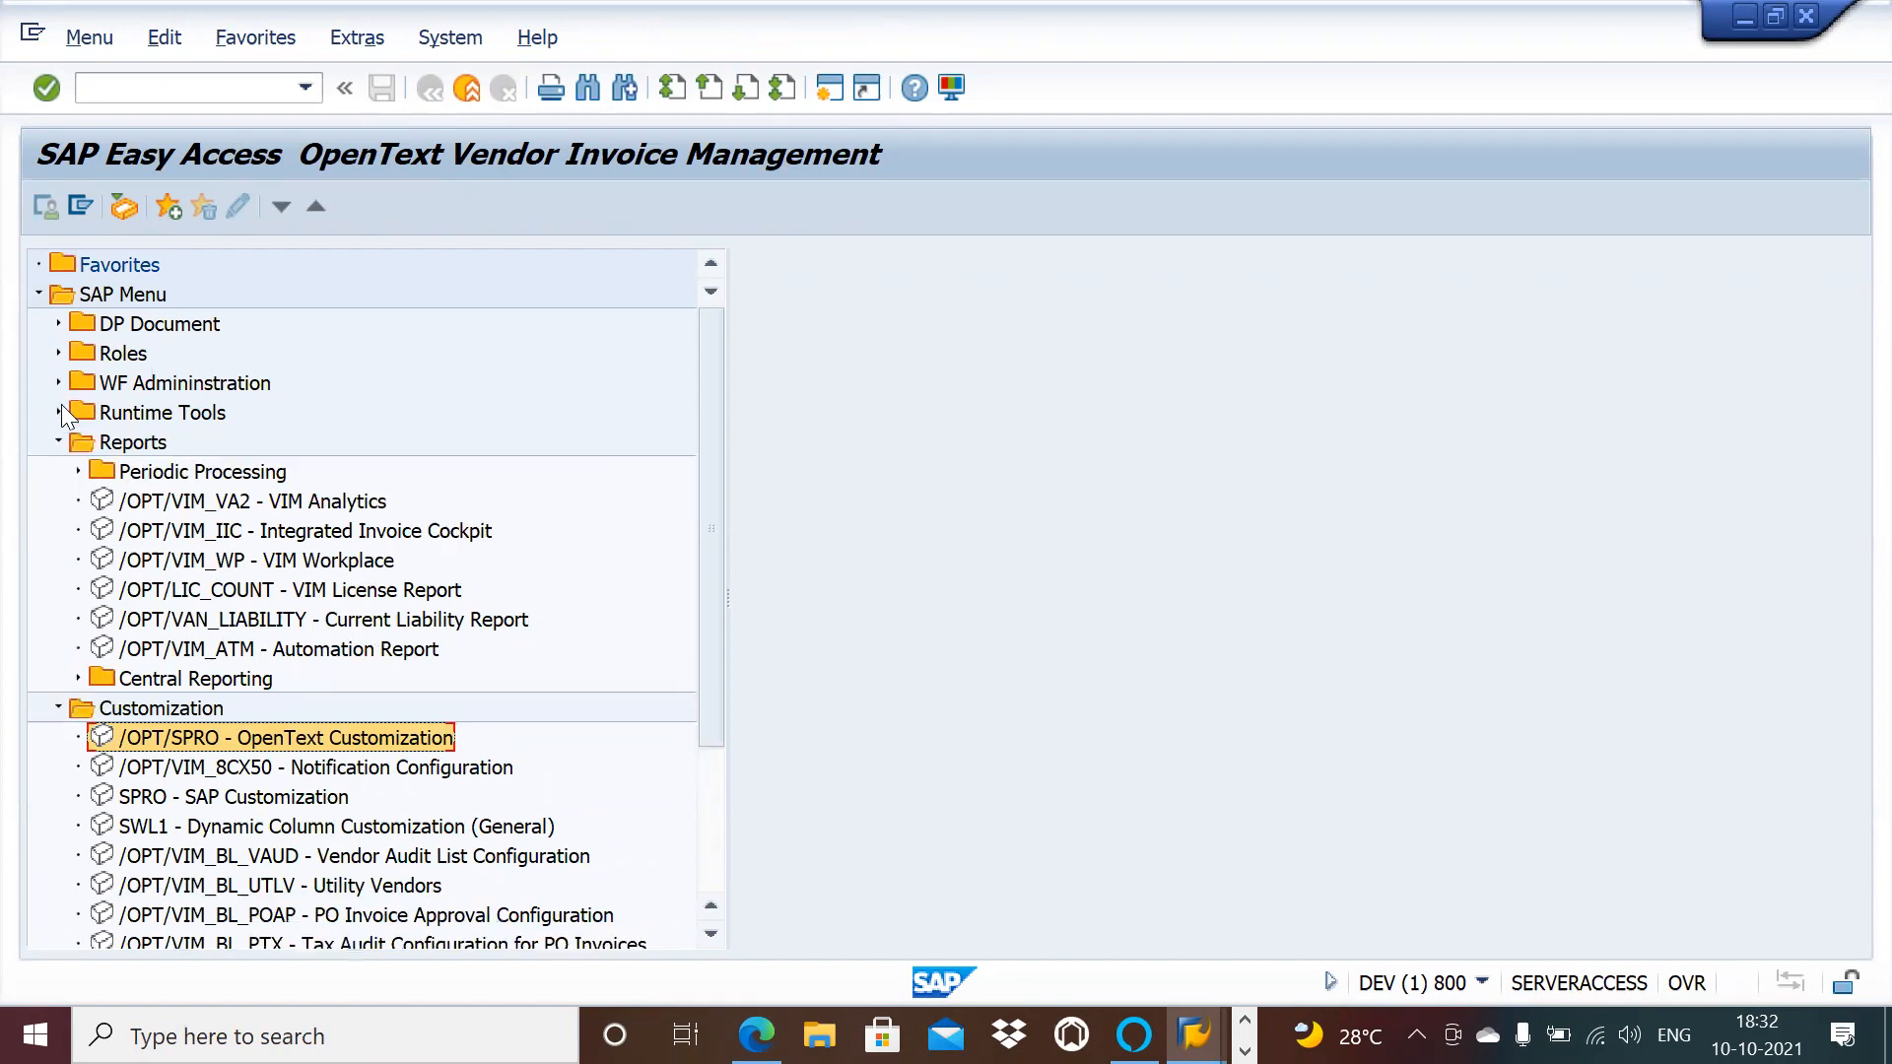
click(57, 352)
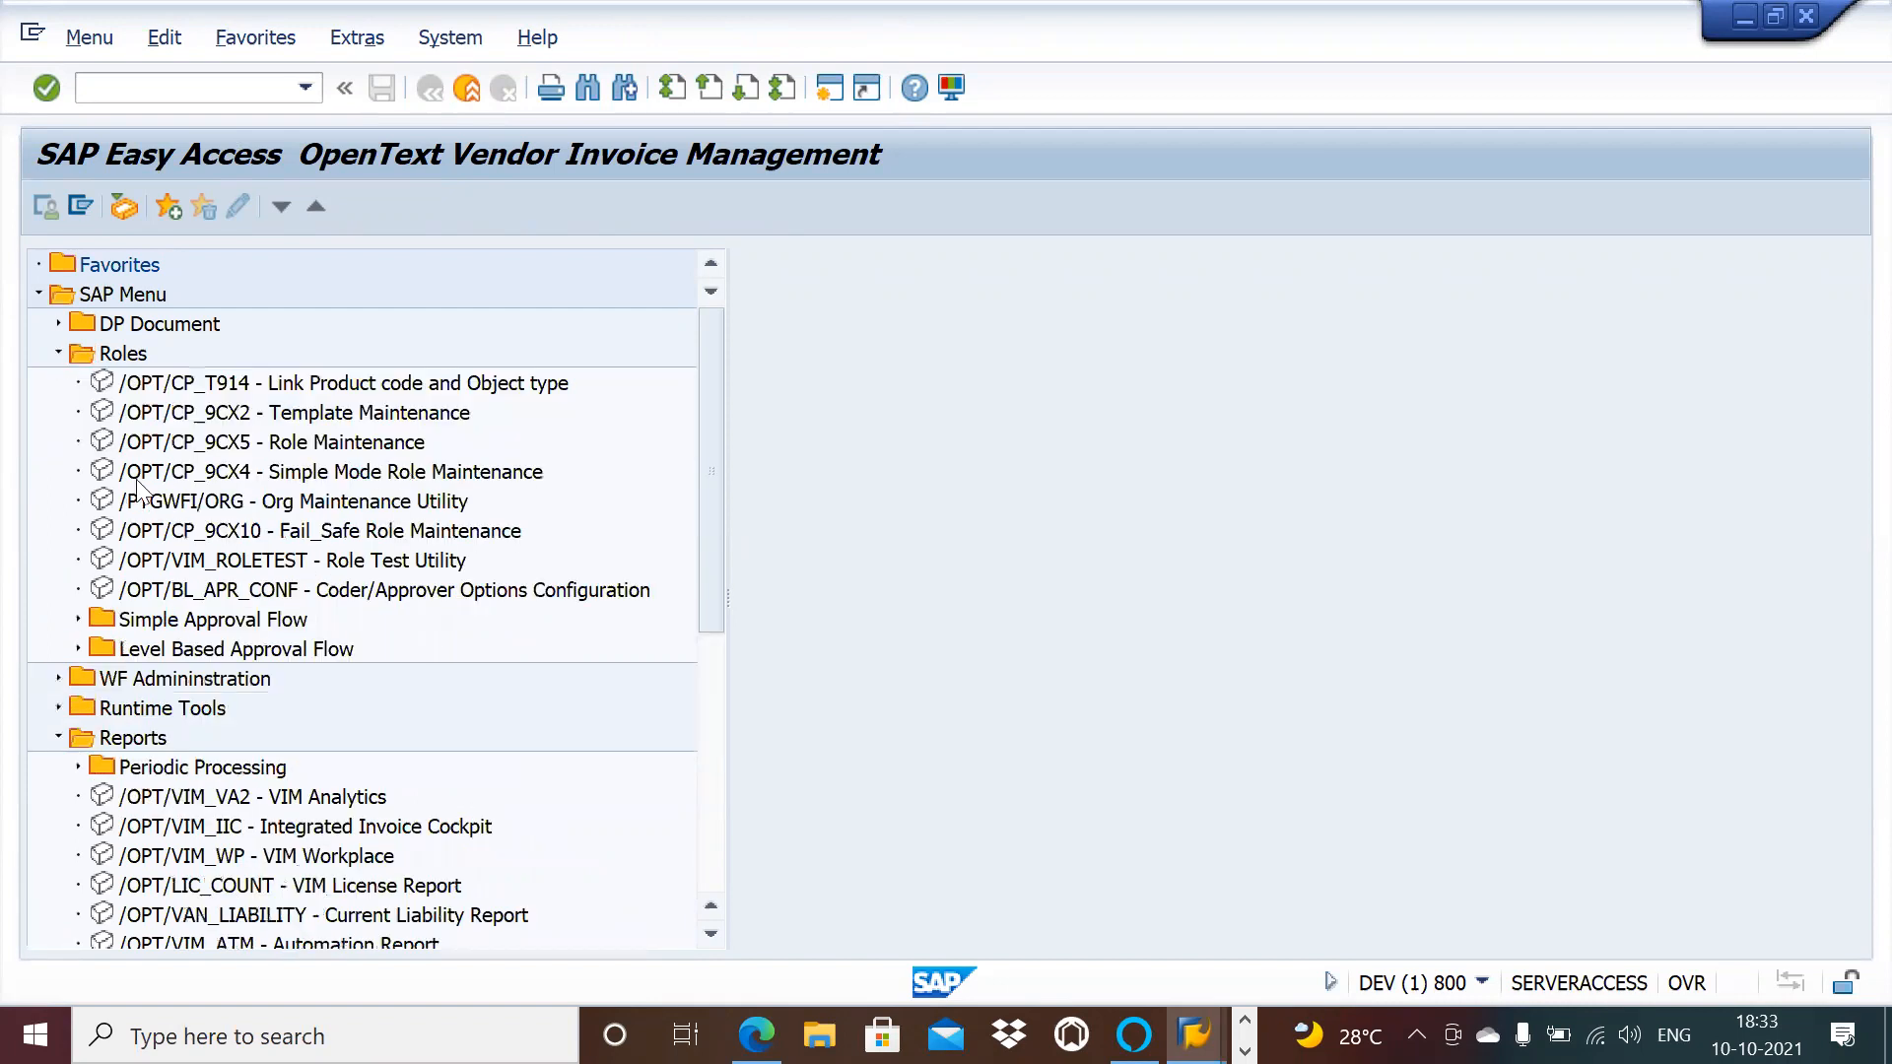
click(78, 648)
double_click(300, 709)
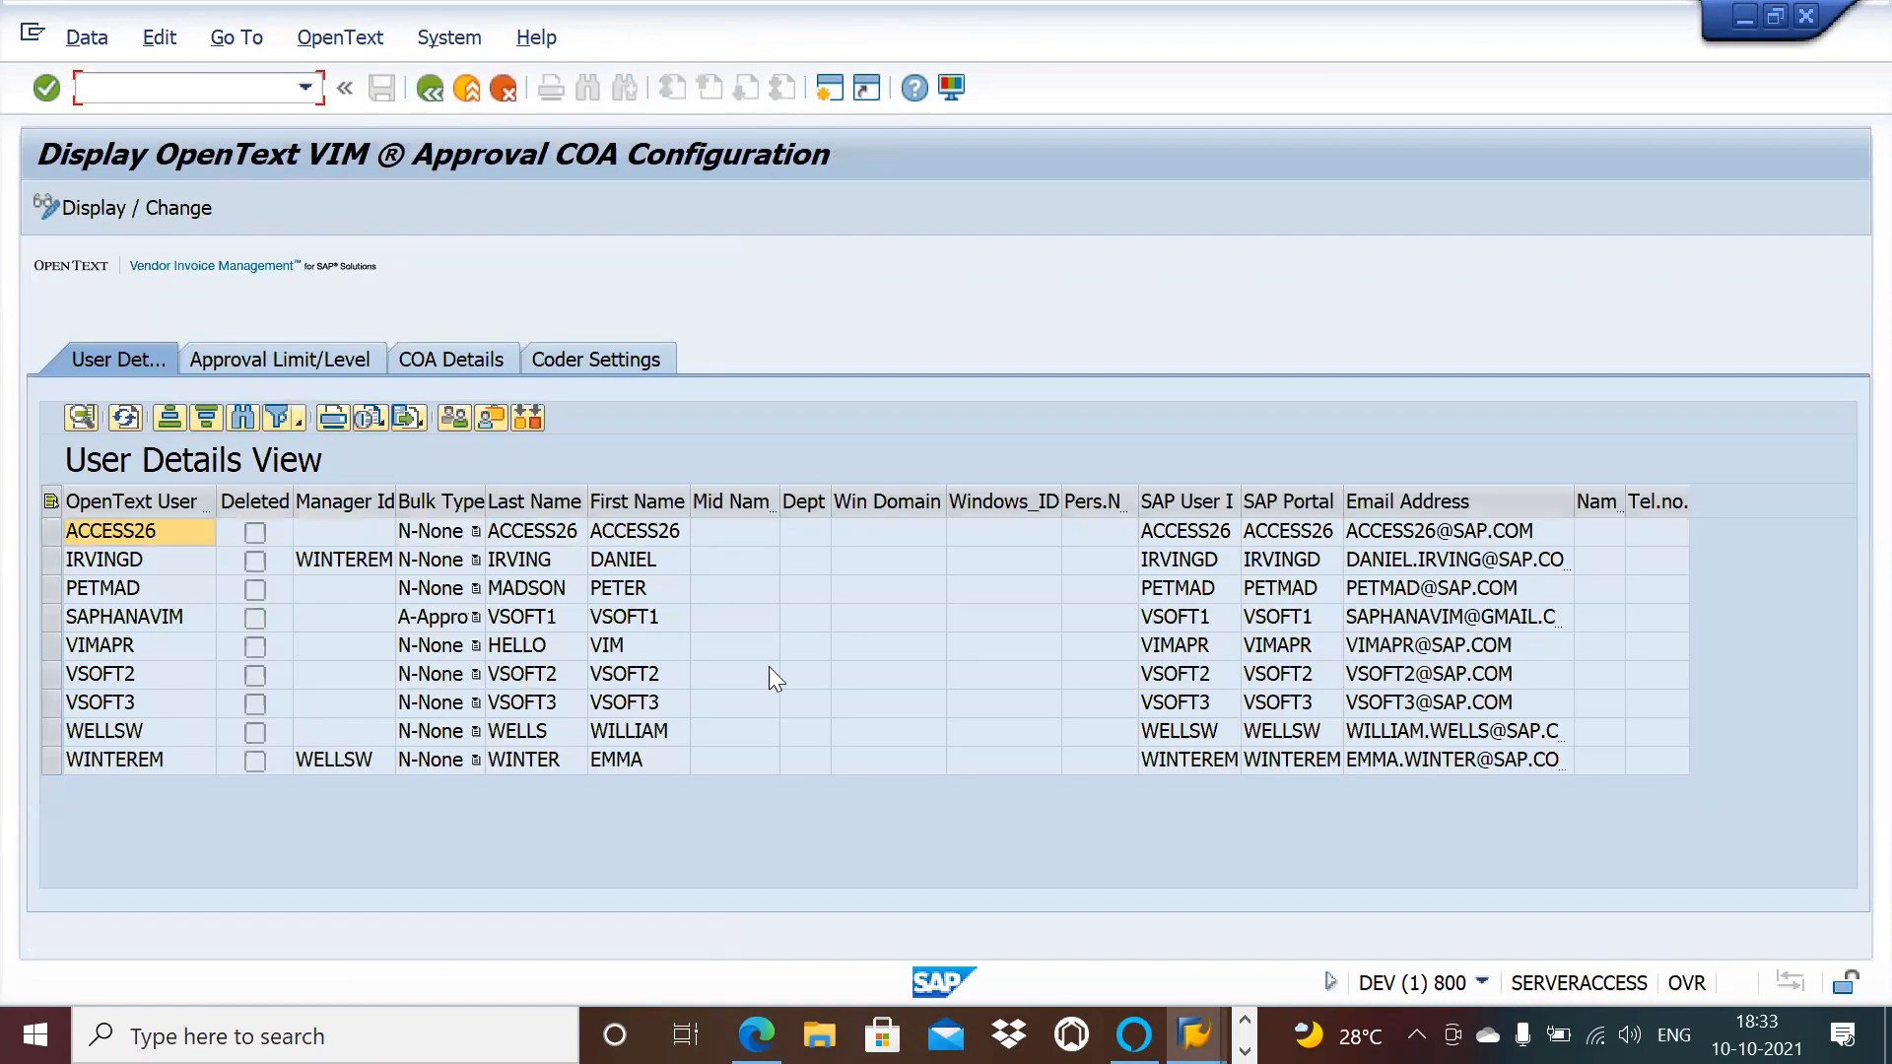
Step: Review the Approval Limit/Level tab, selecting the 000 - Coder approval level entry
click(341, 359)
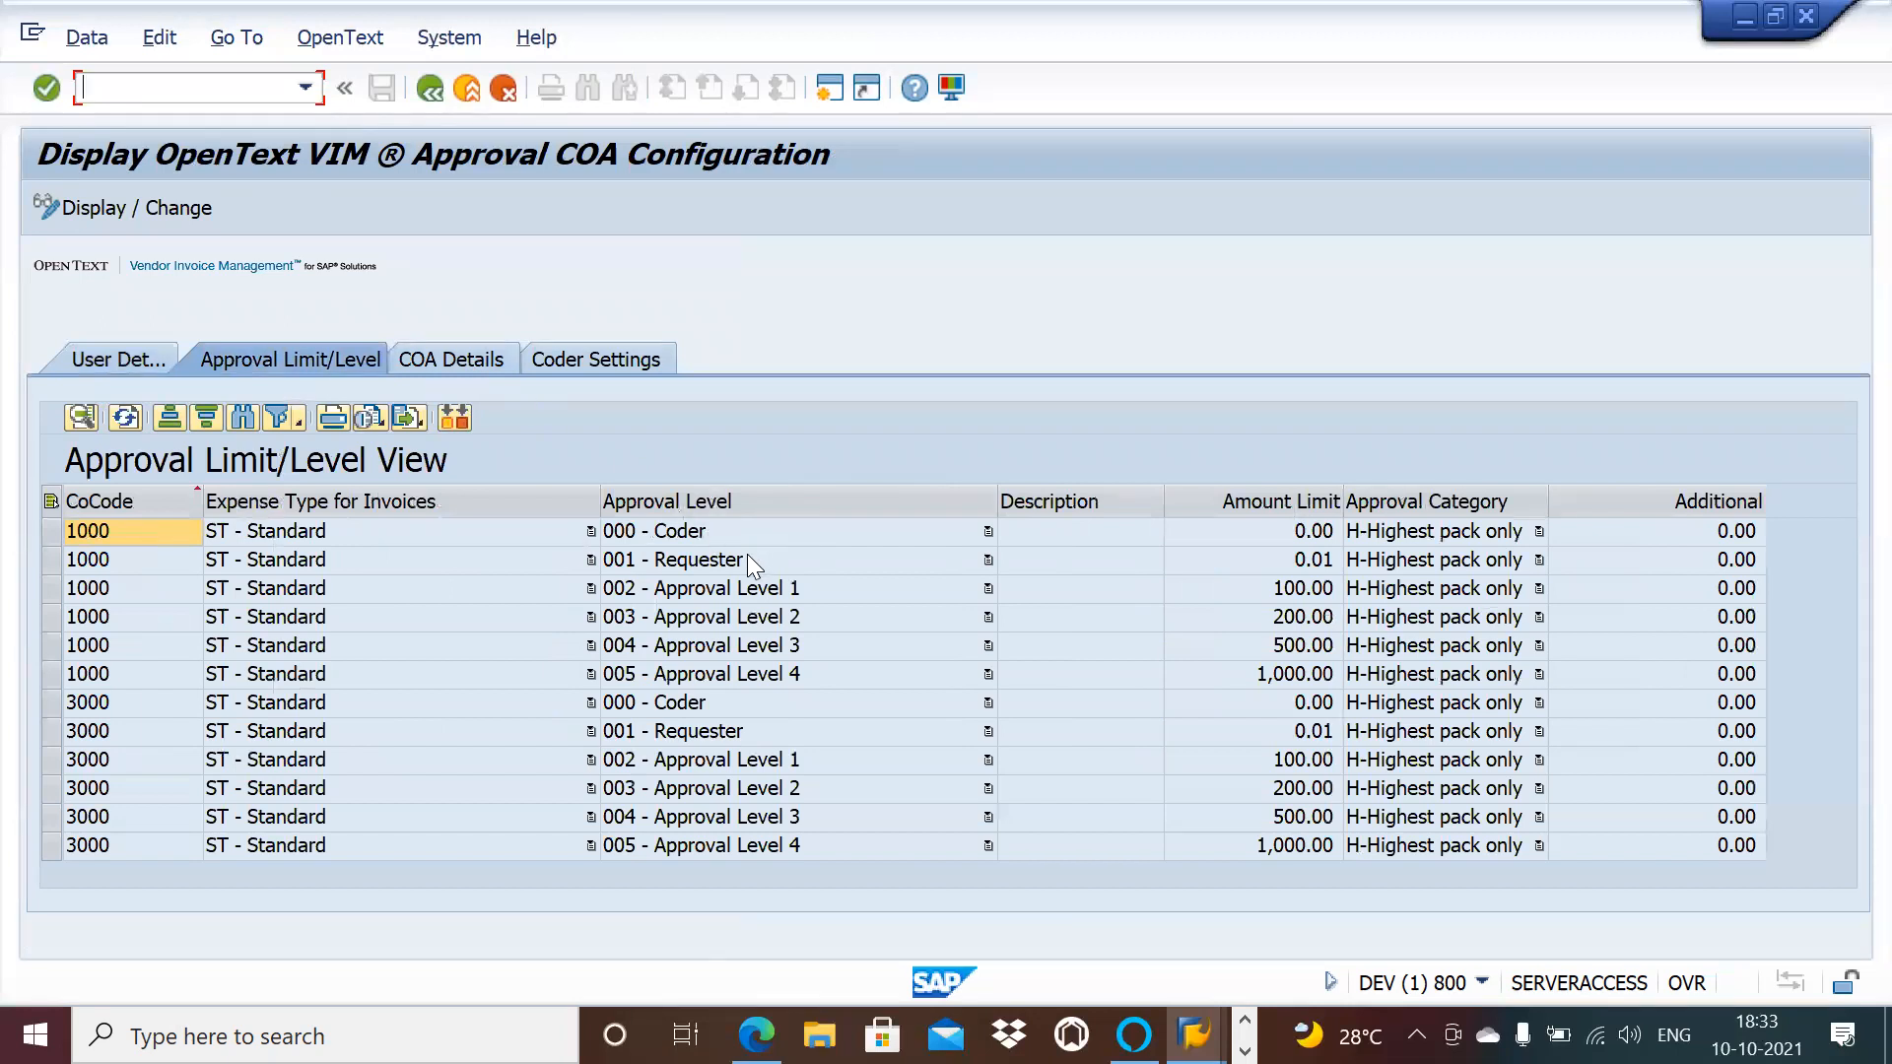
click(708, 531)
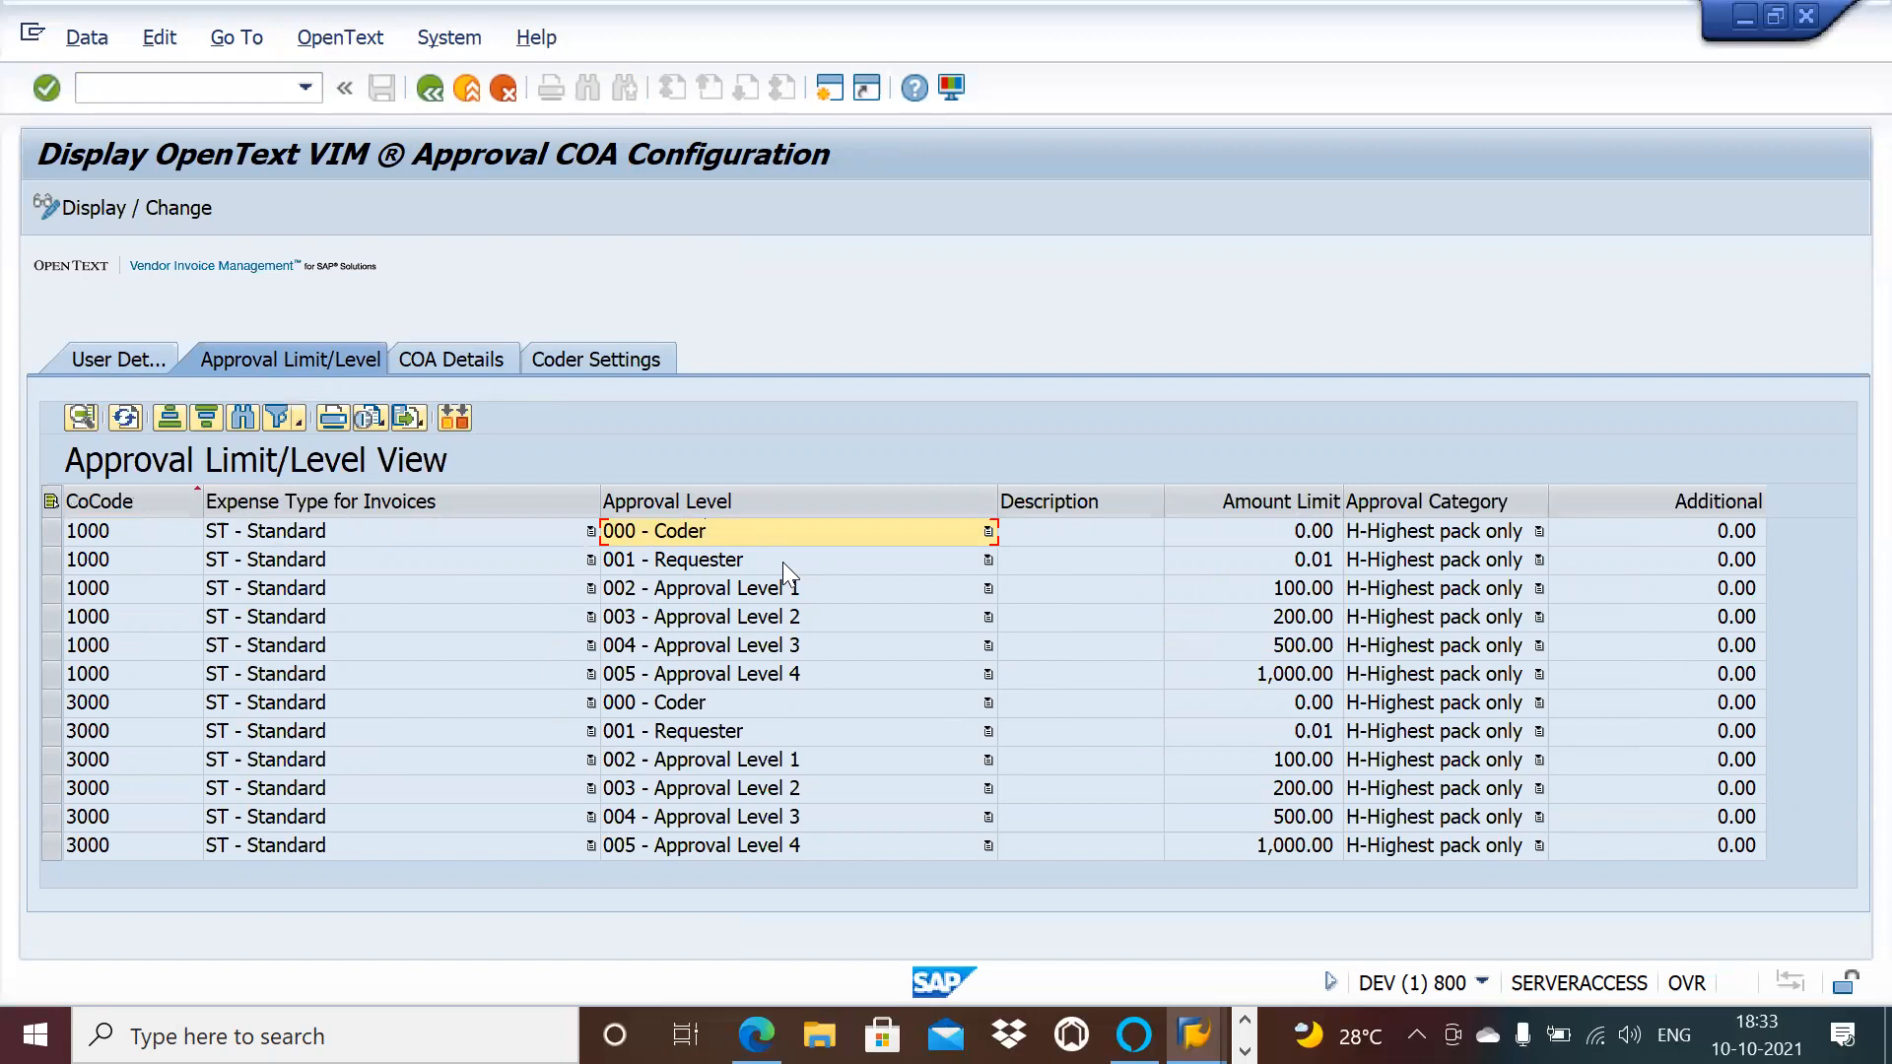
click(473, 359)
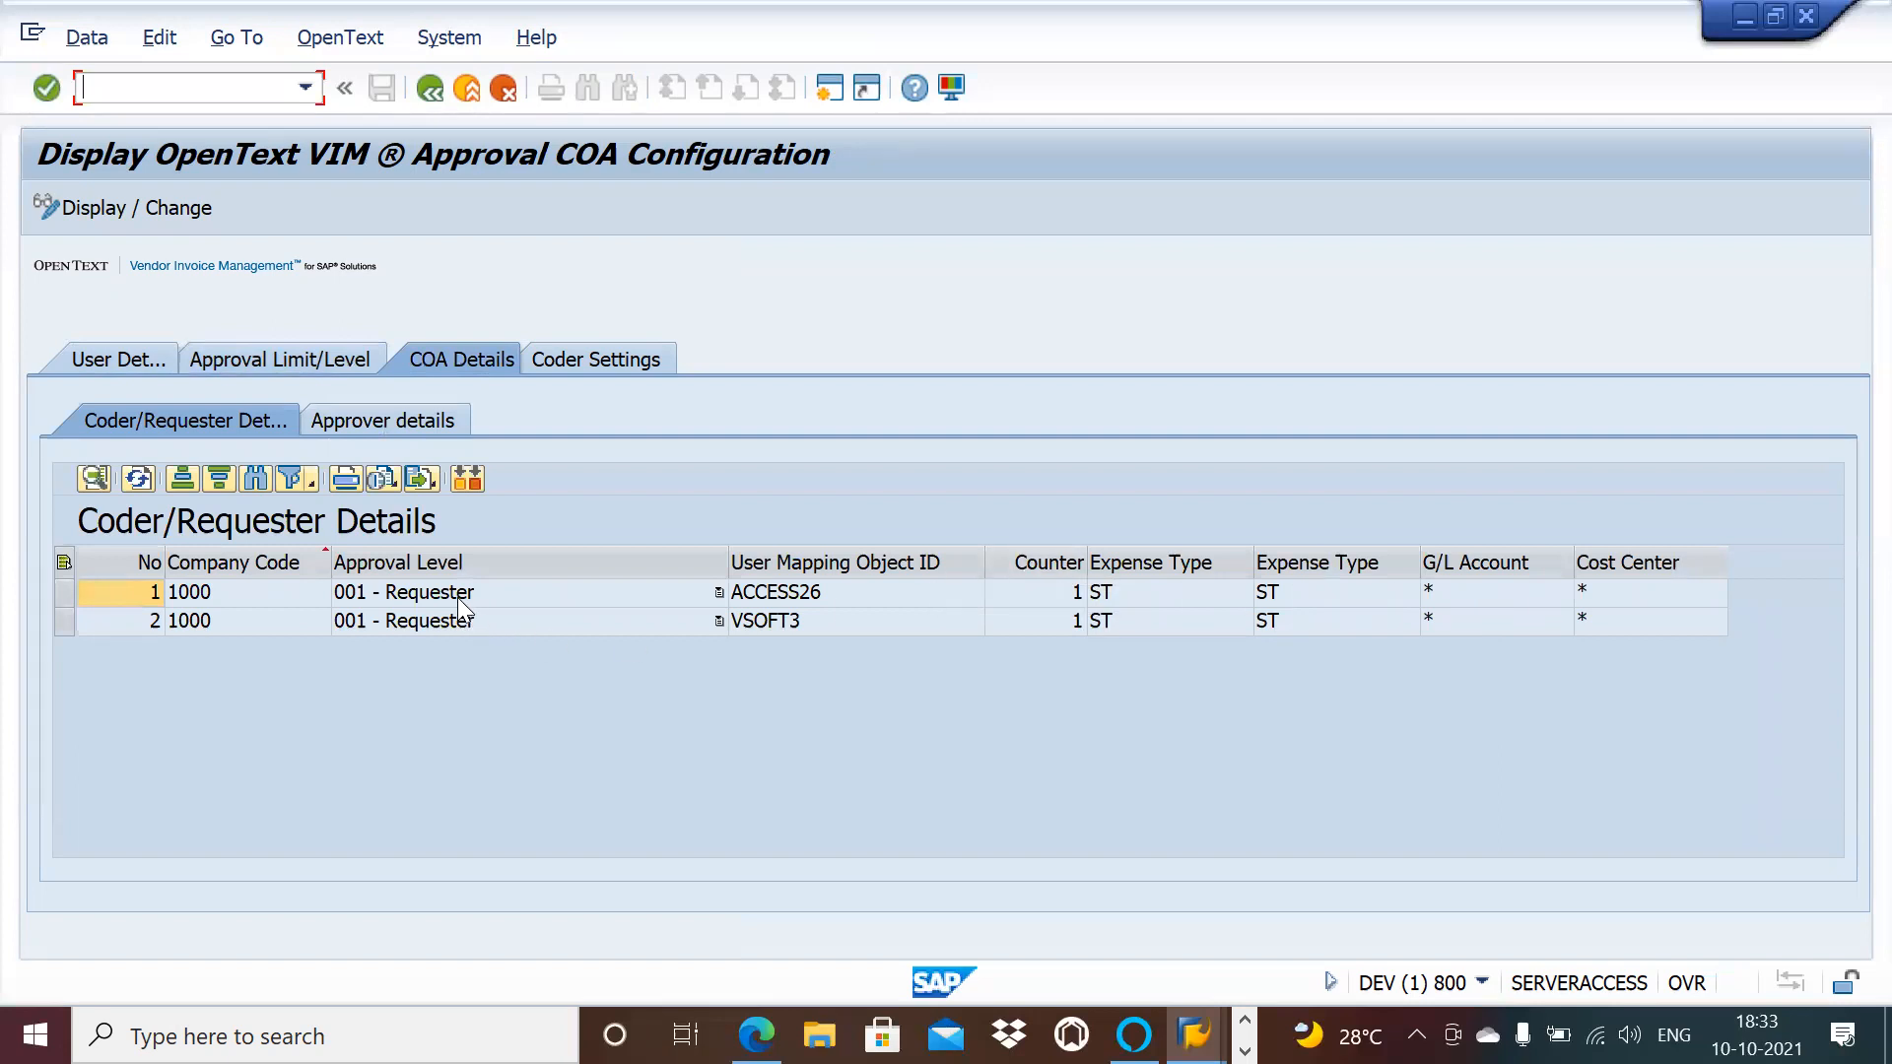
click(339, 362)
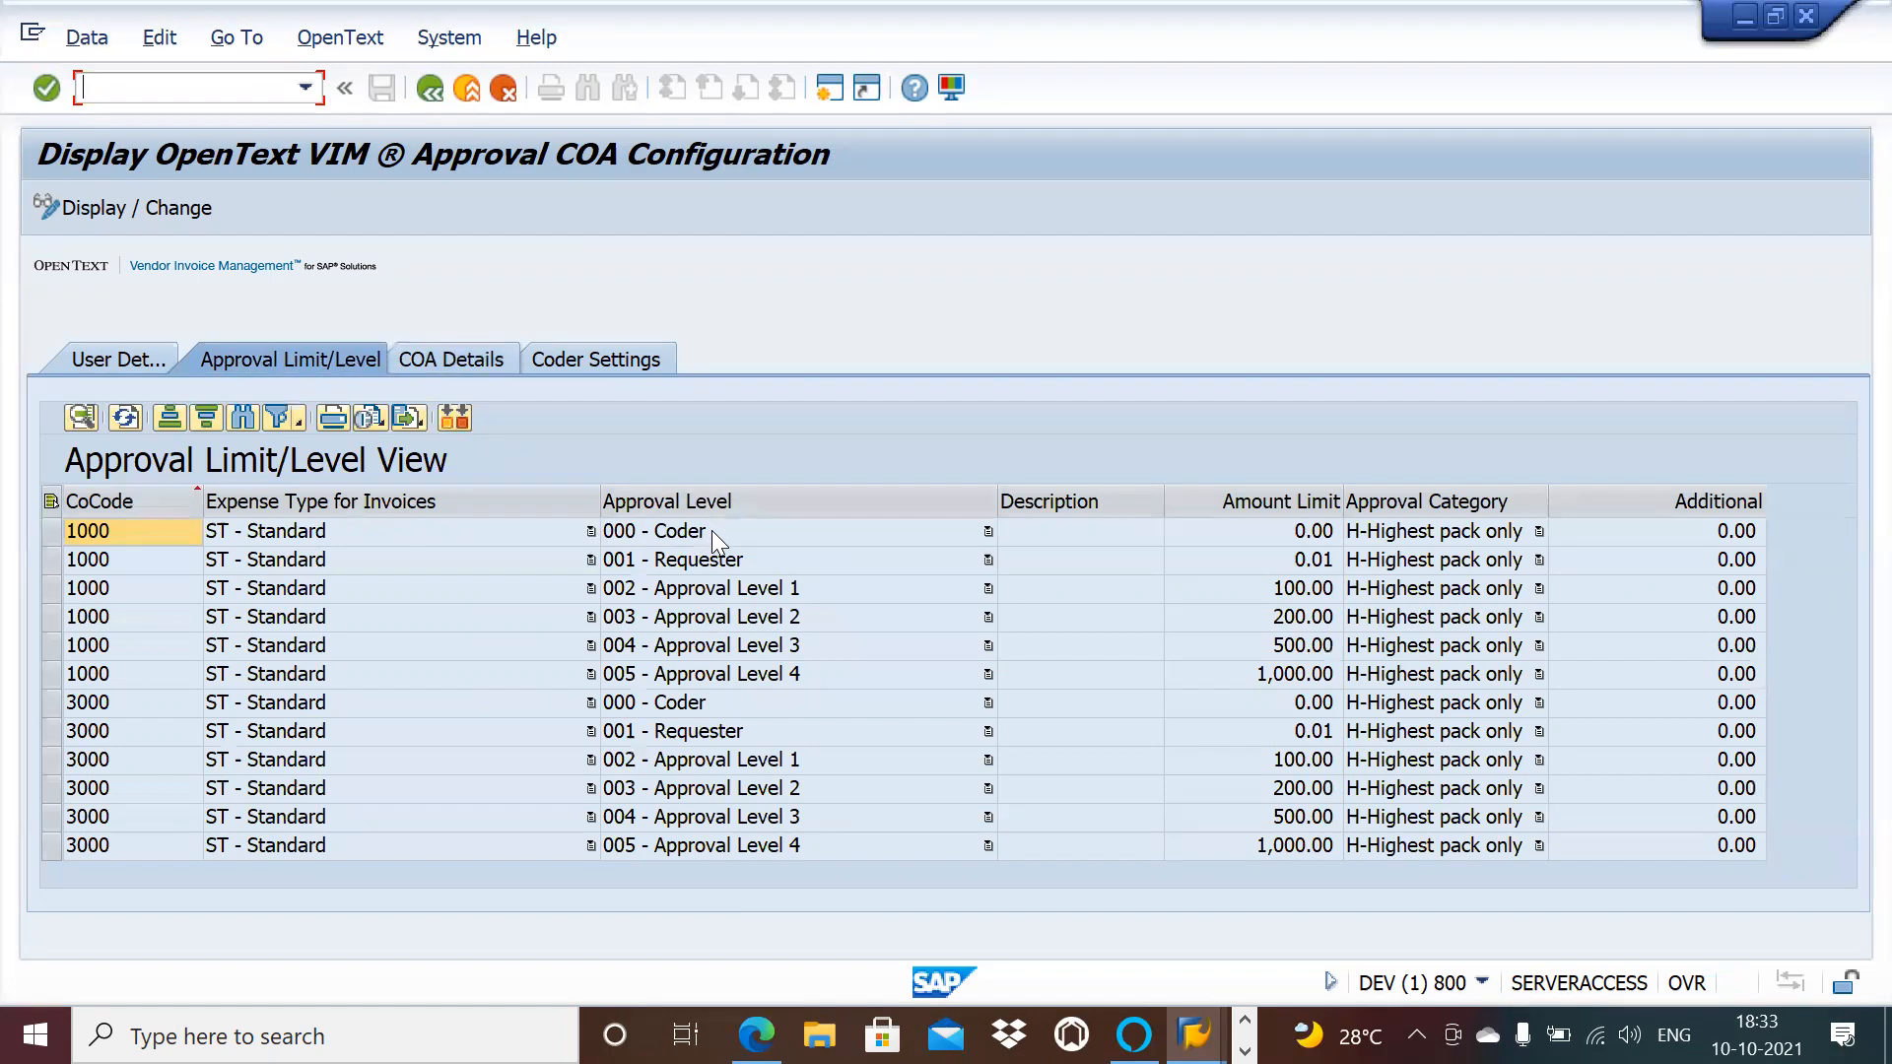
Step: Compare the Coder/Requester and Approver details under COA Details, ending on the four approvers
click(463, 361)
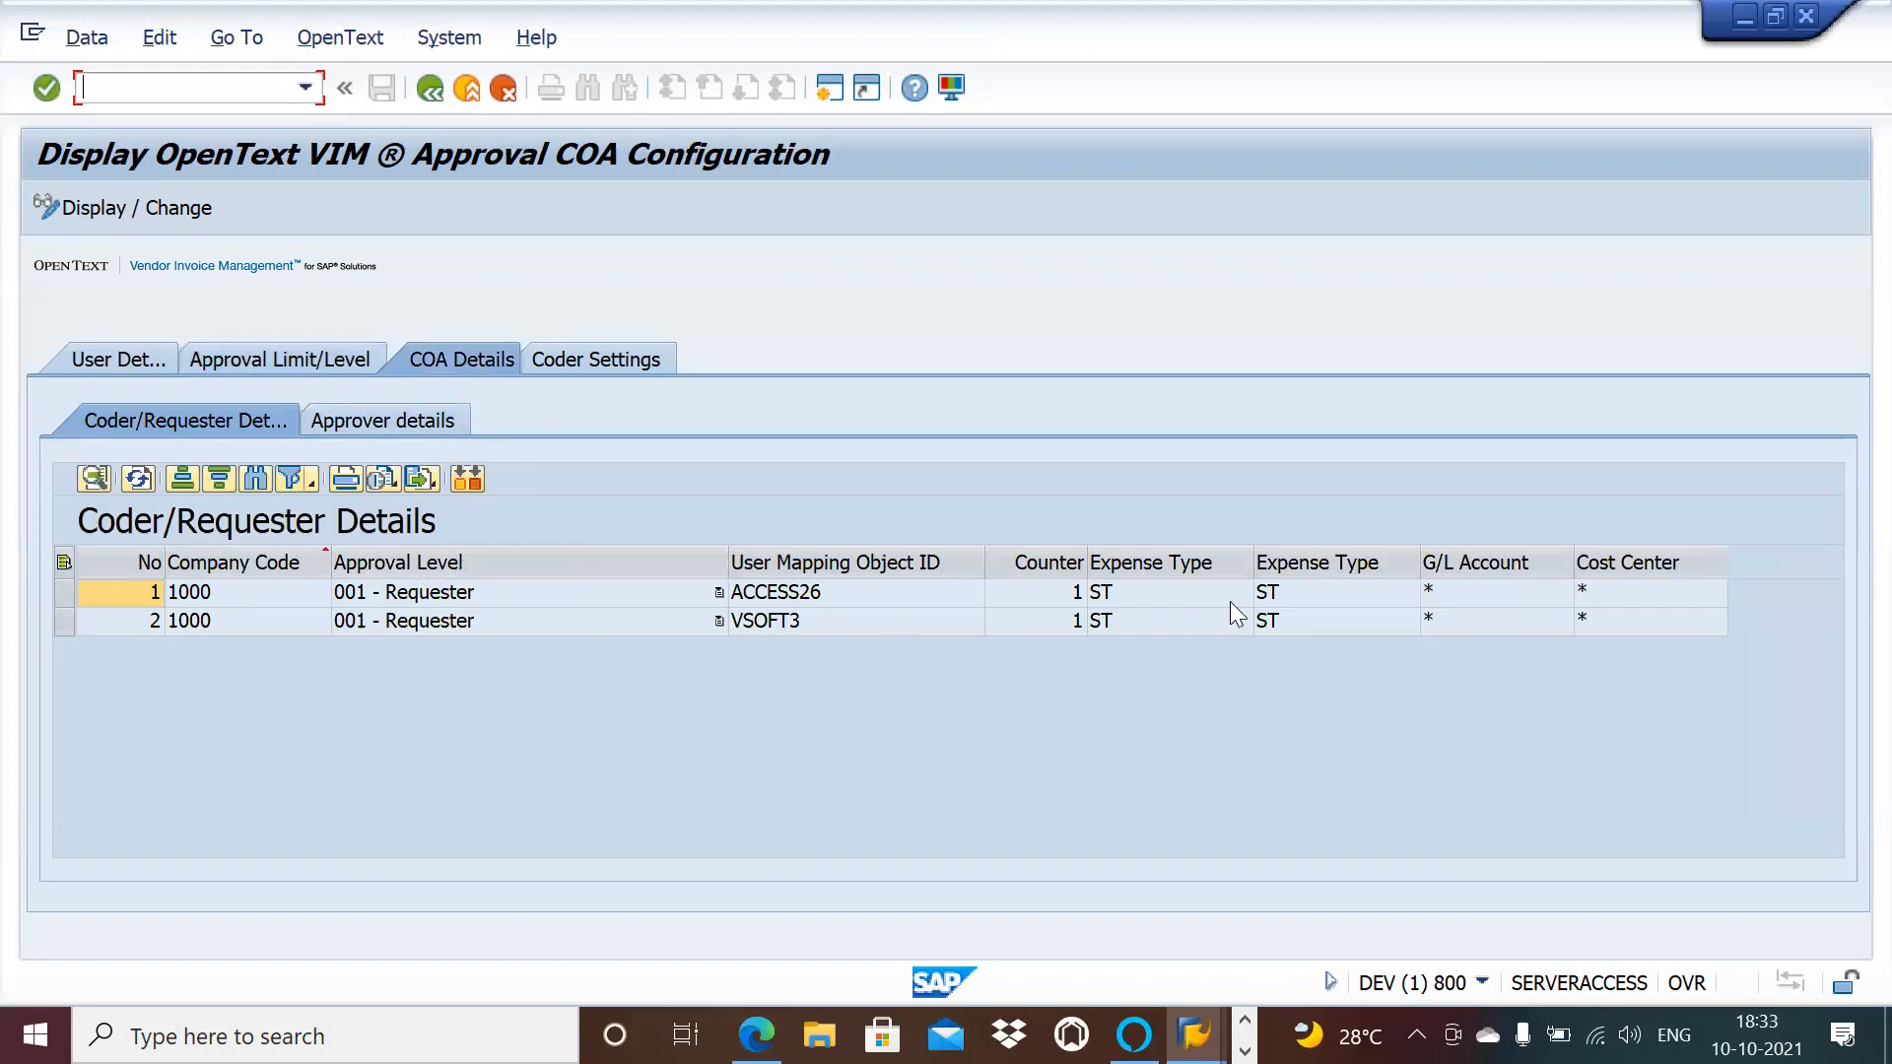
click(432, 420)
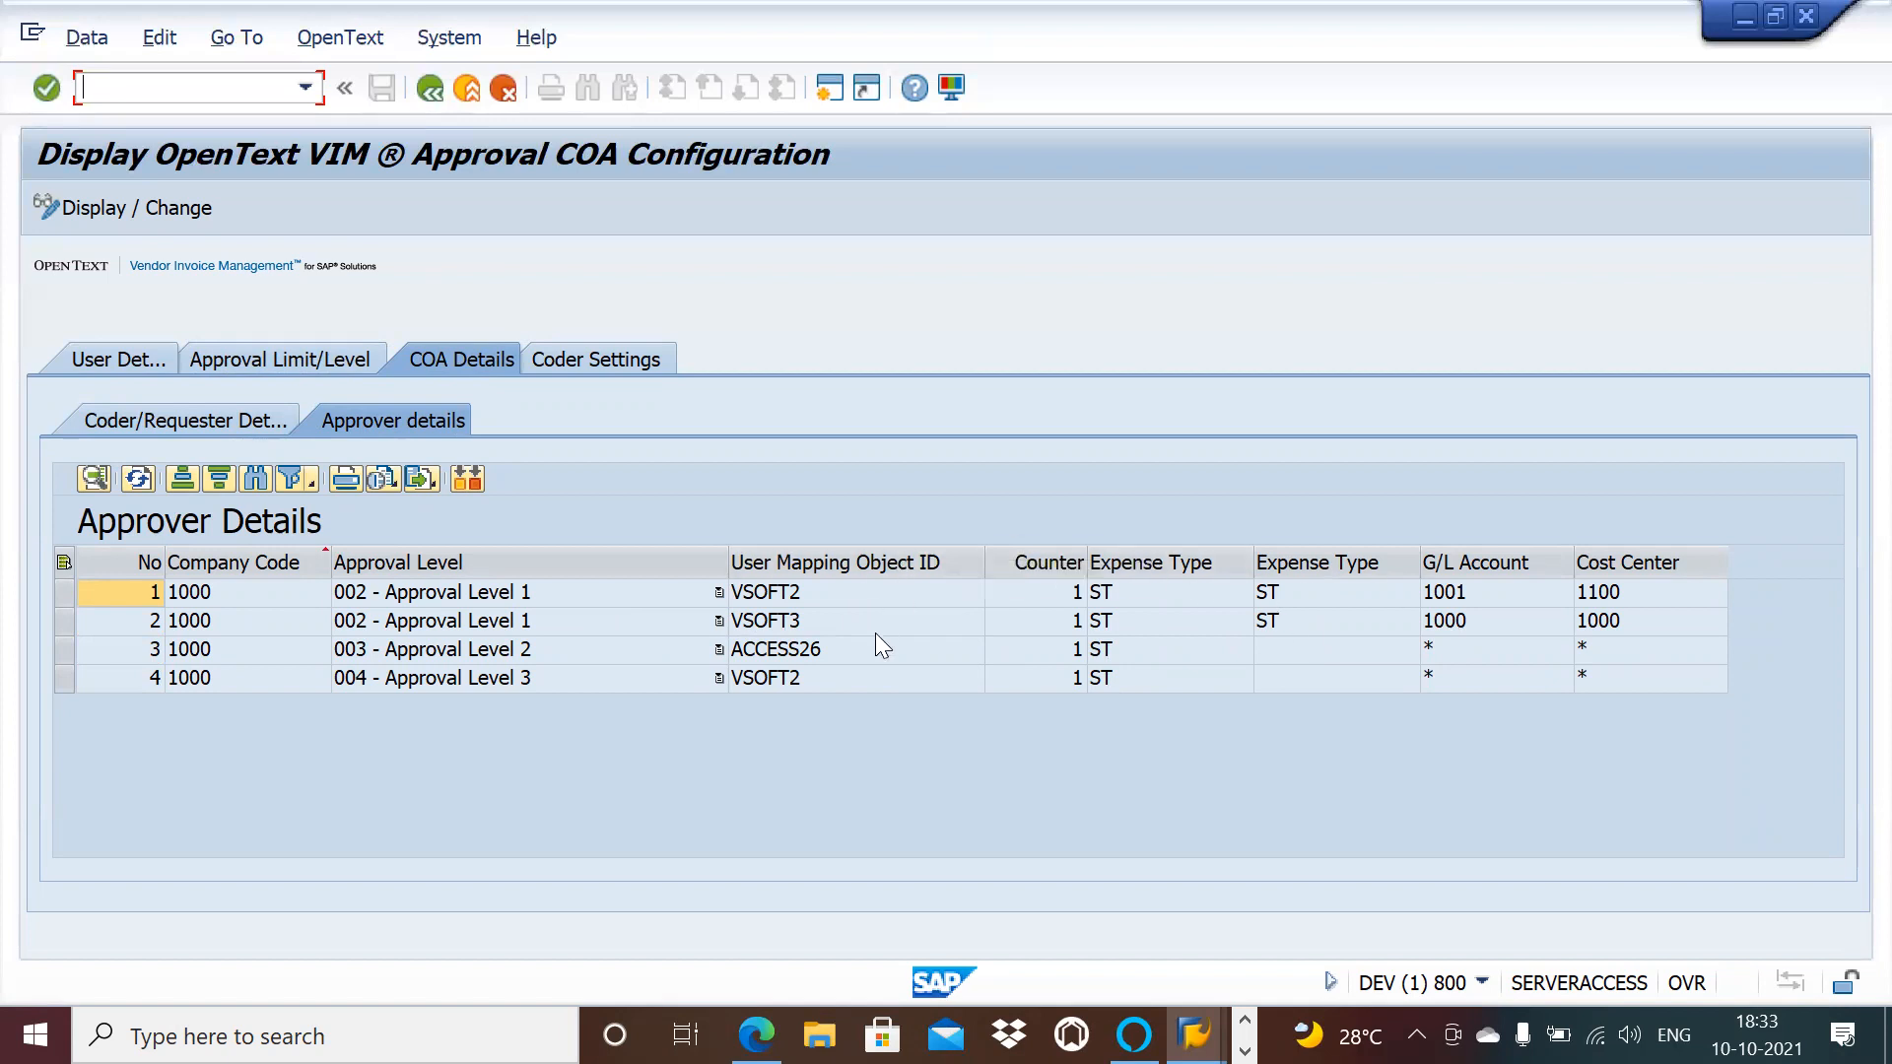
click(227, 425)
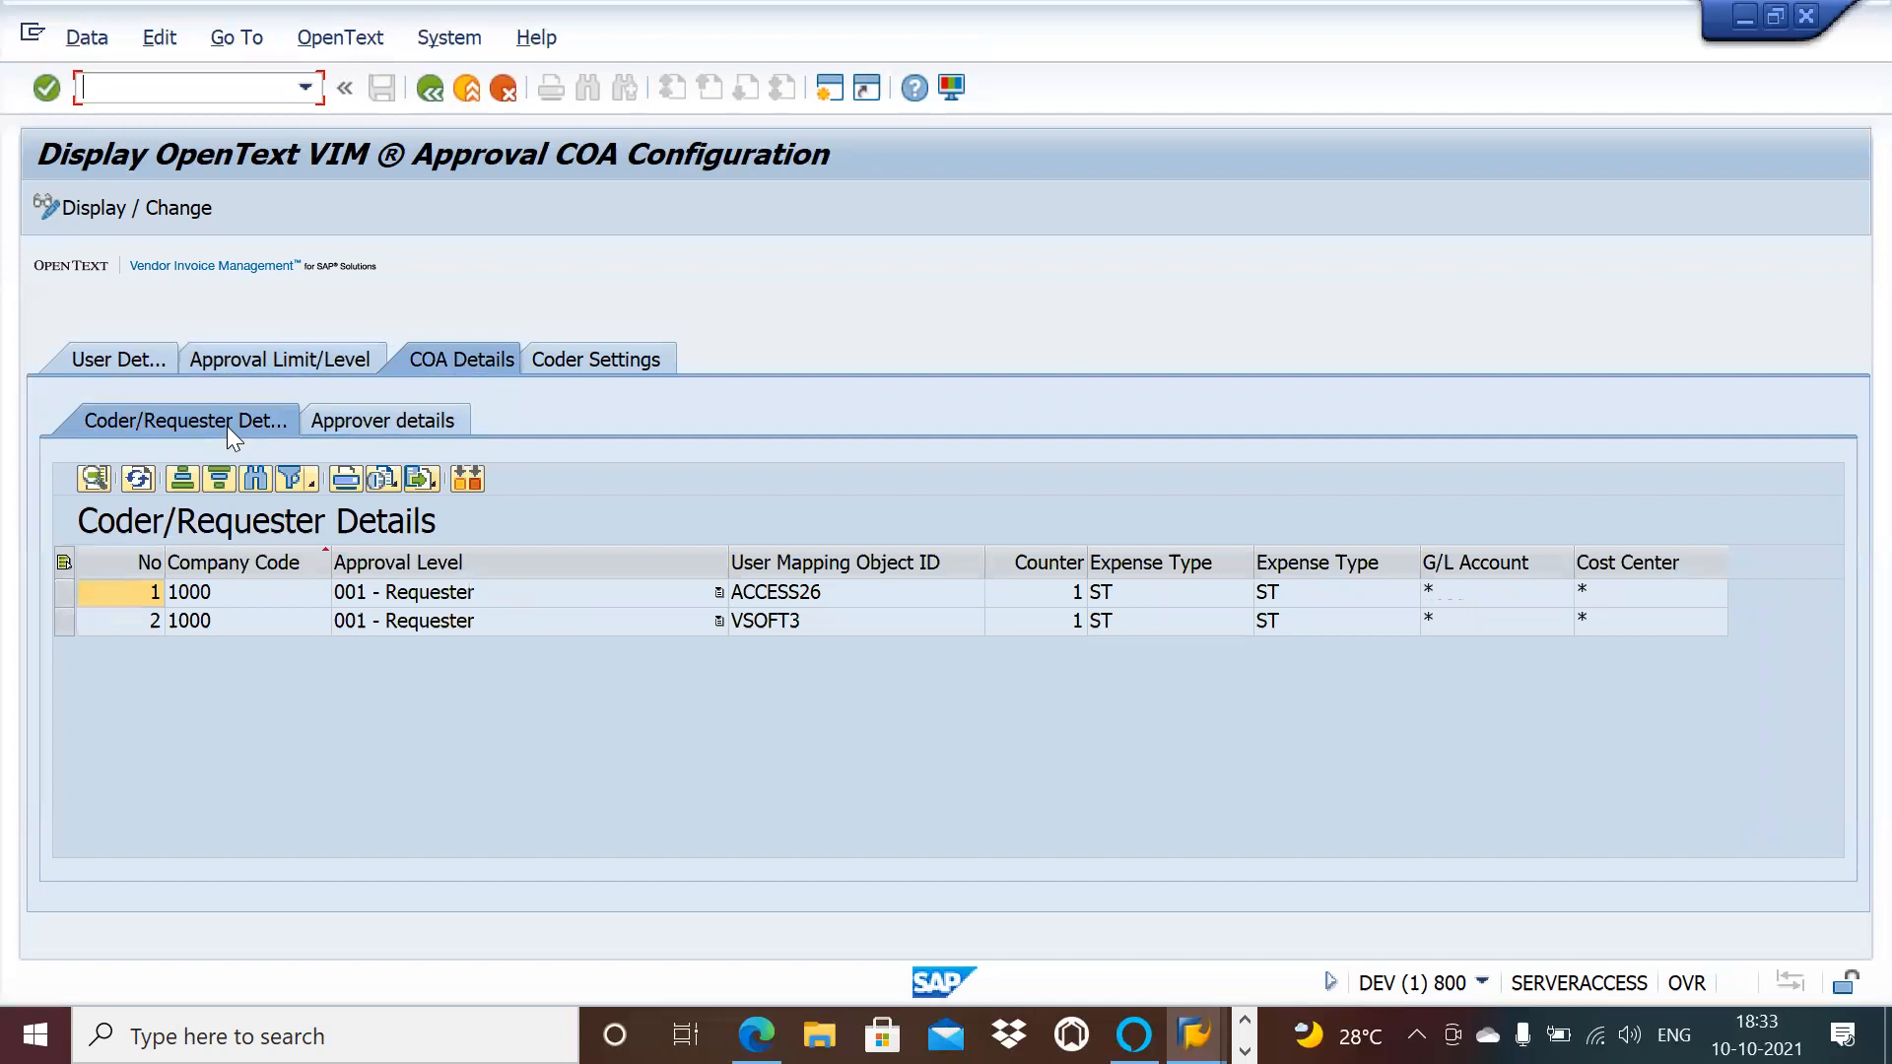
click(388, 422)
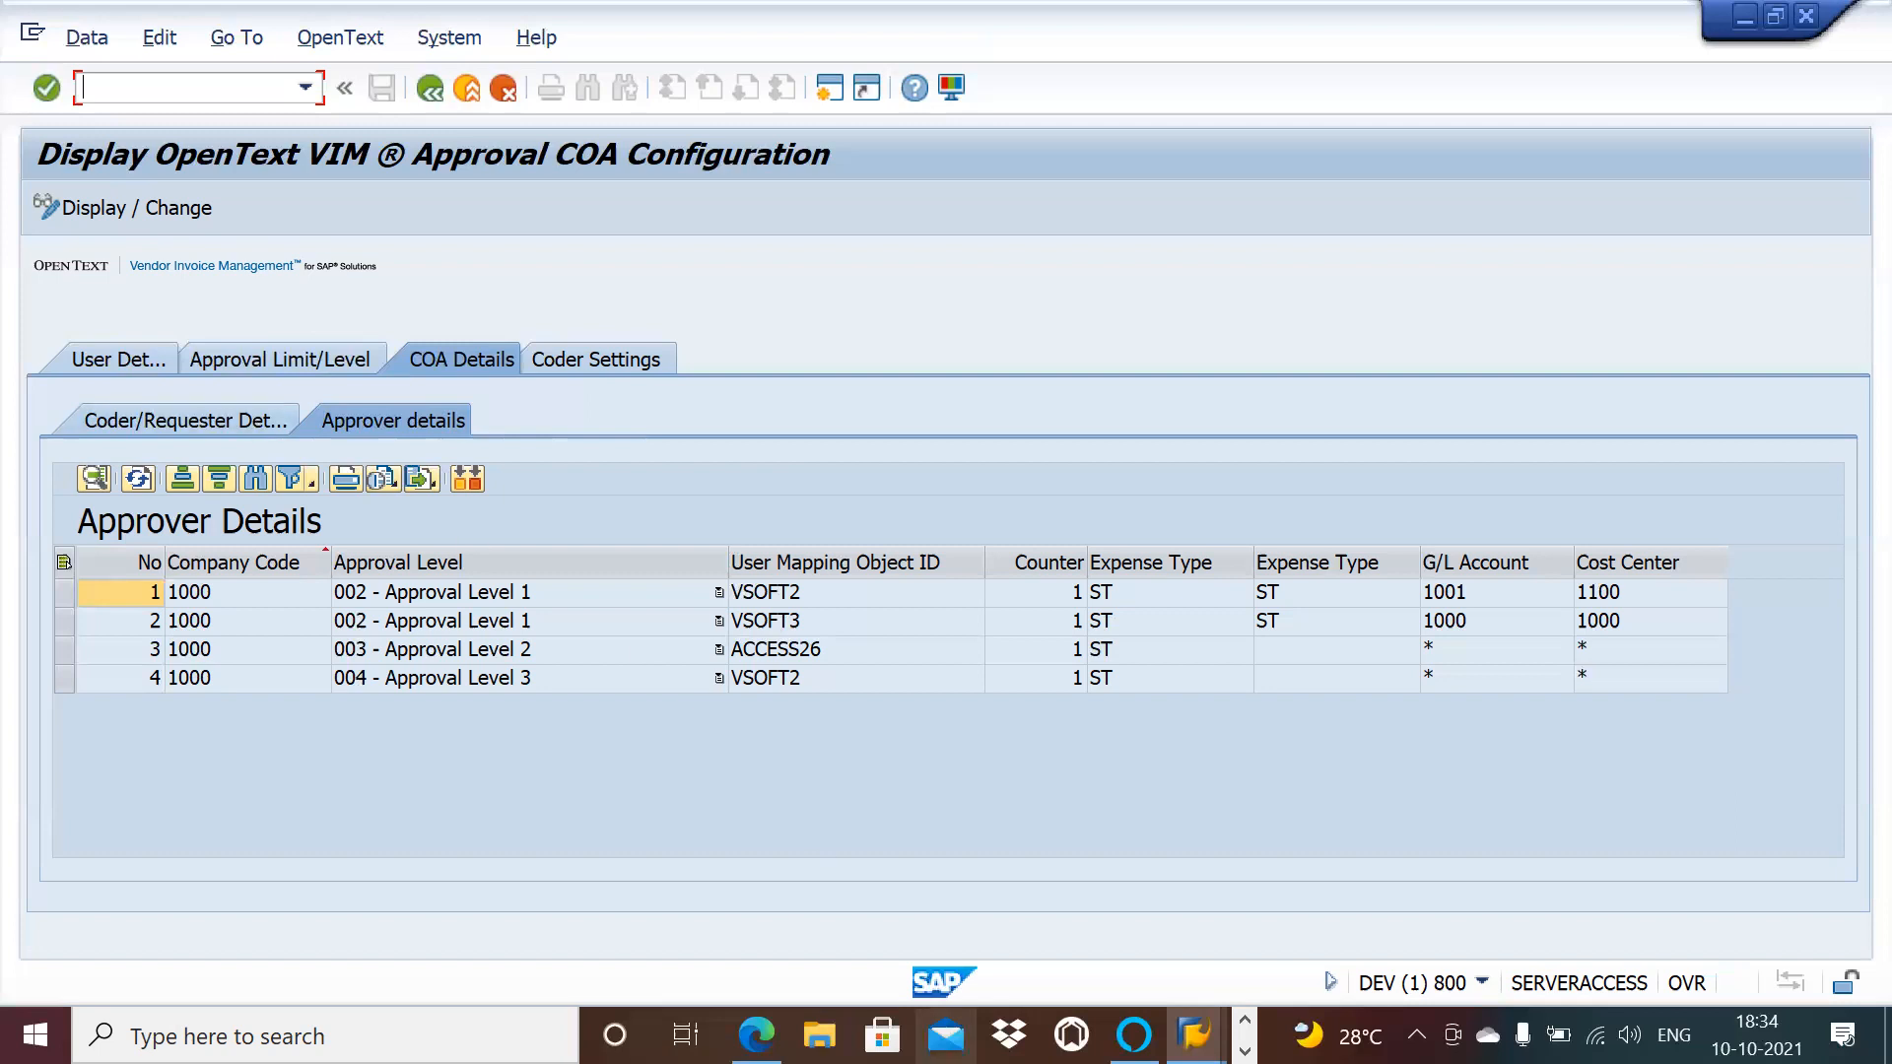
mouse_move(756, 1034)
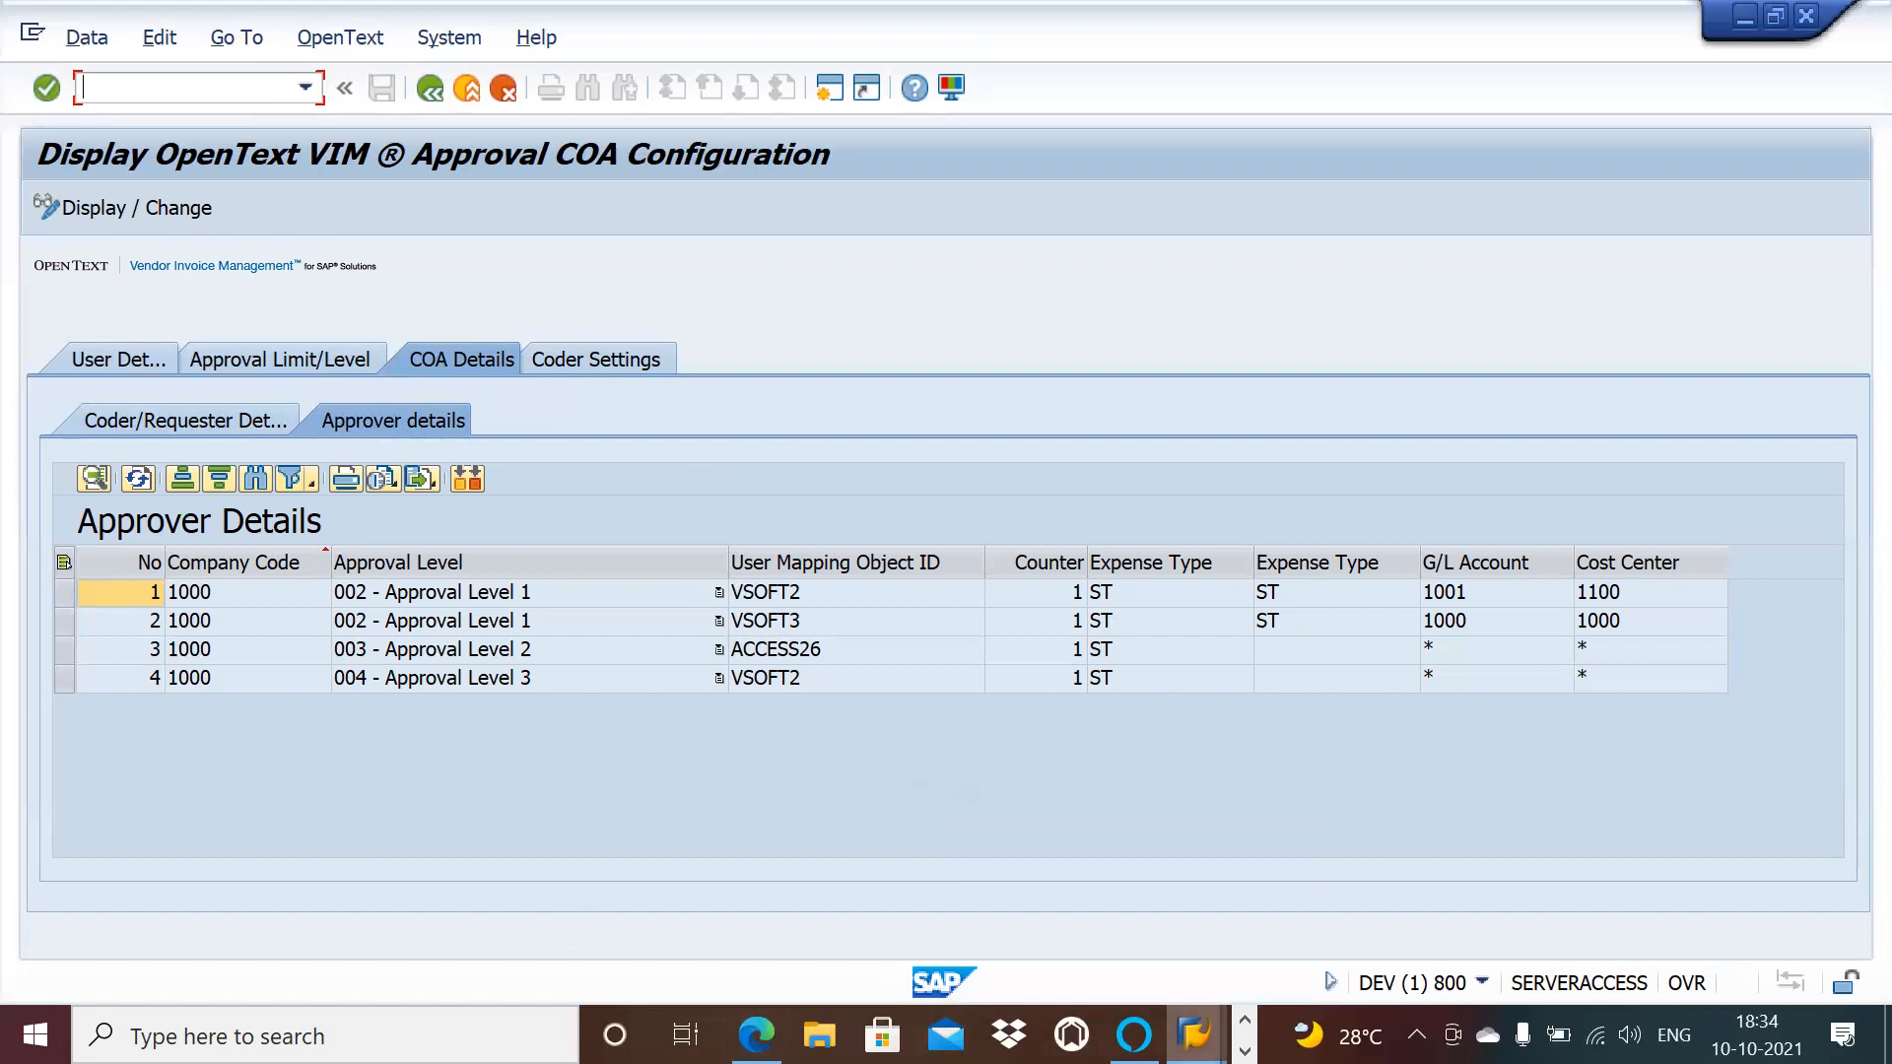
click(1245, 1022)
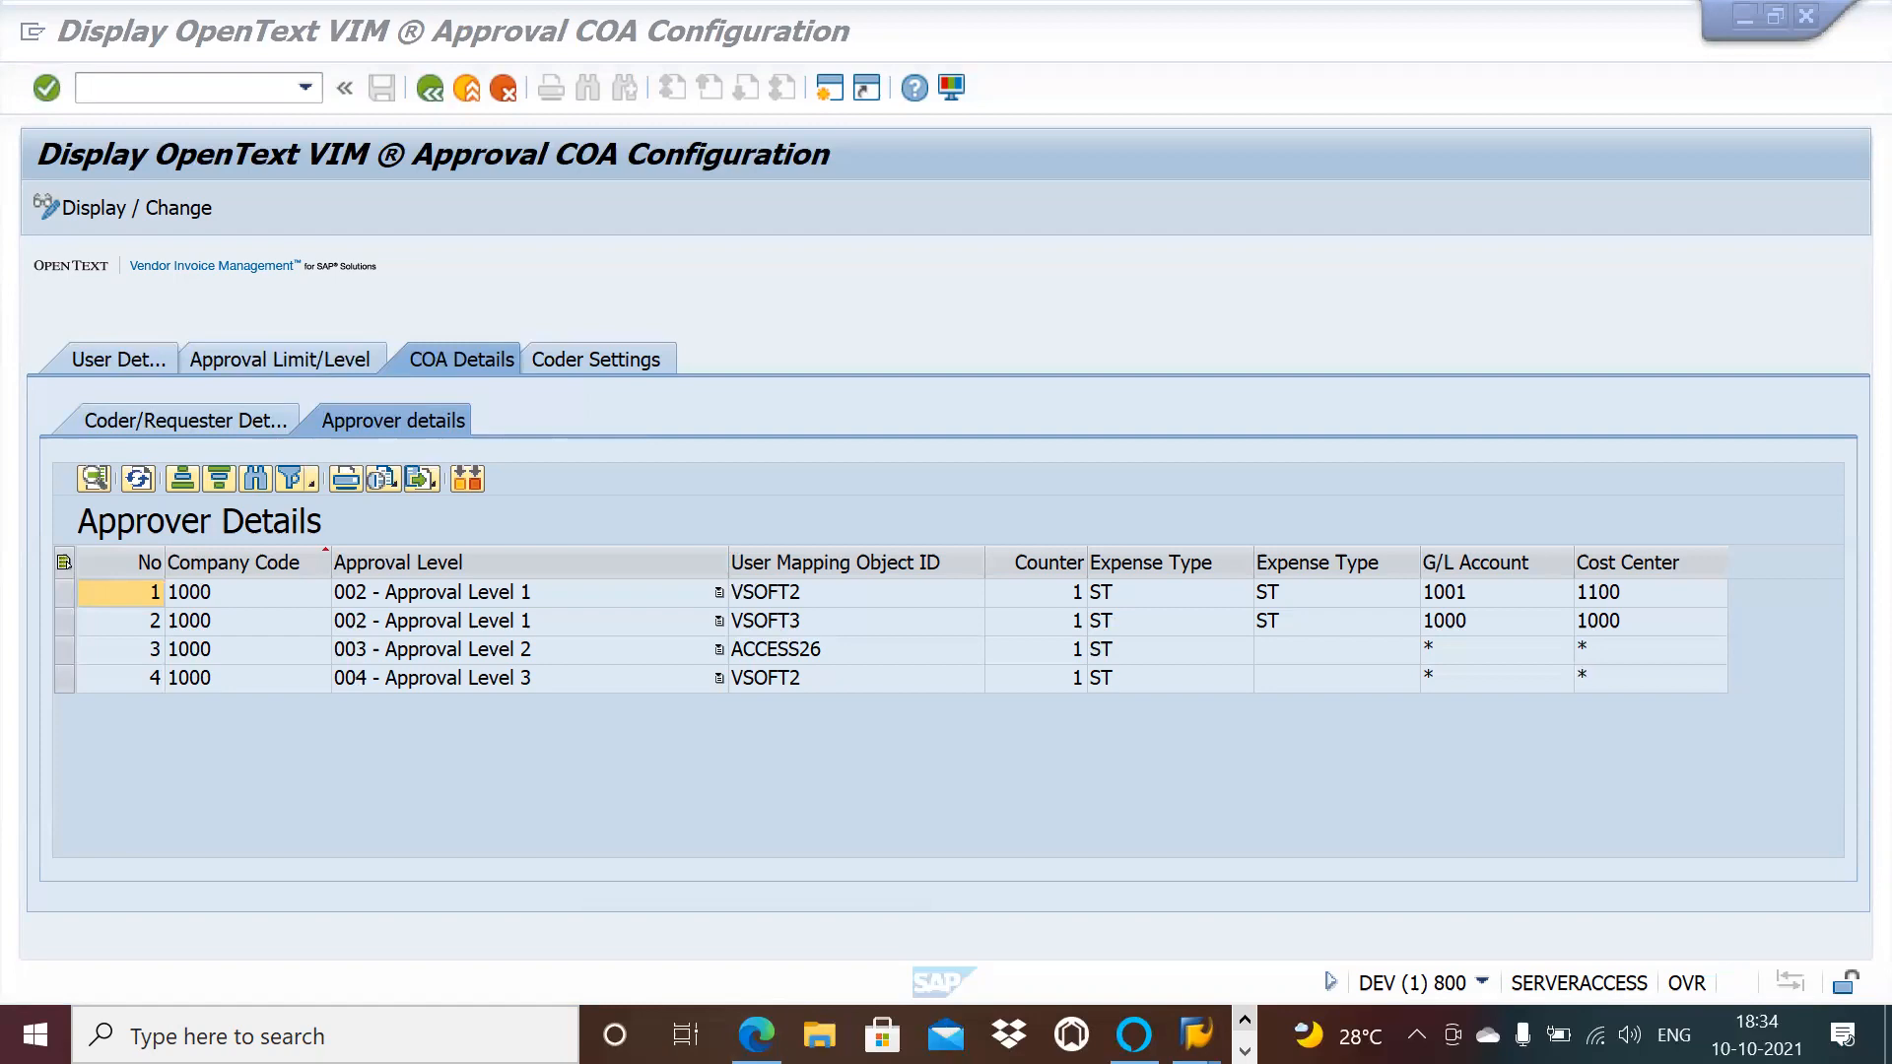
Step: In OneNote's PO invoice workflow approval Process page, select /OPT/BL_CHECK_FOR_APPROVAL on line h
key(alt+Tab)
key(alt+Tab)
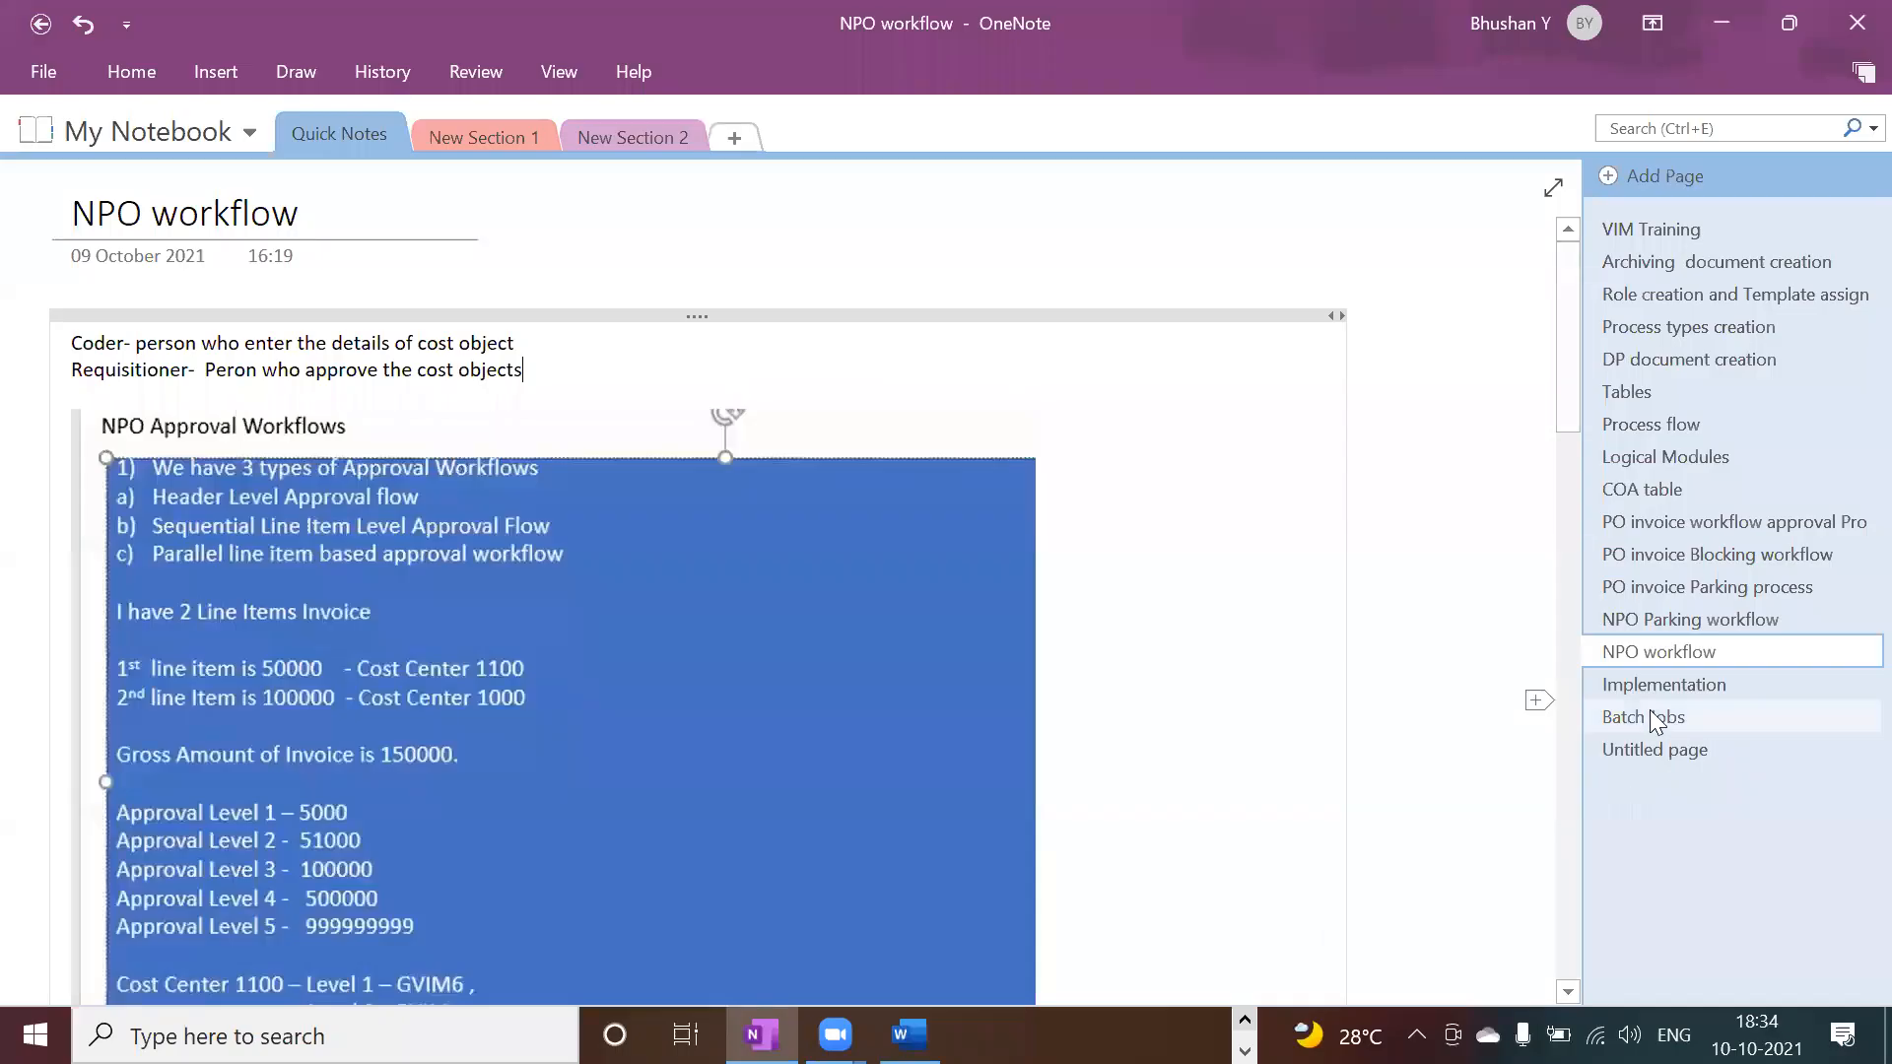
click(1717, 434)
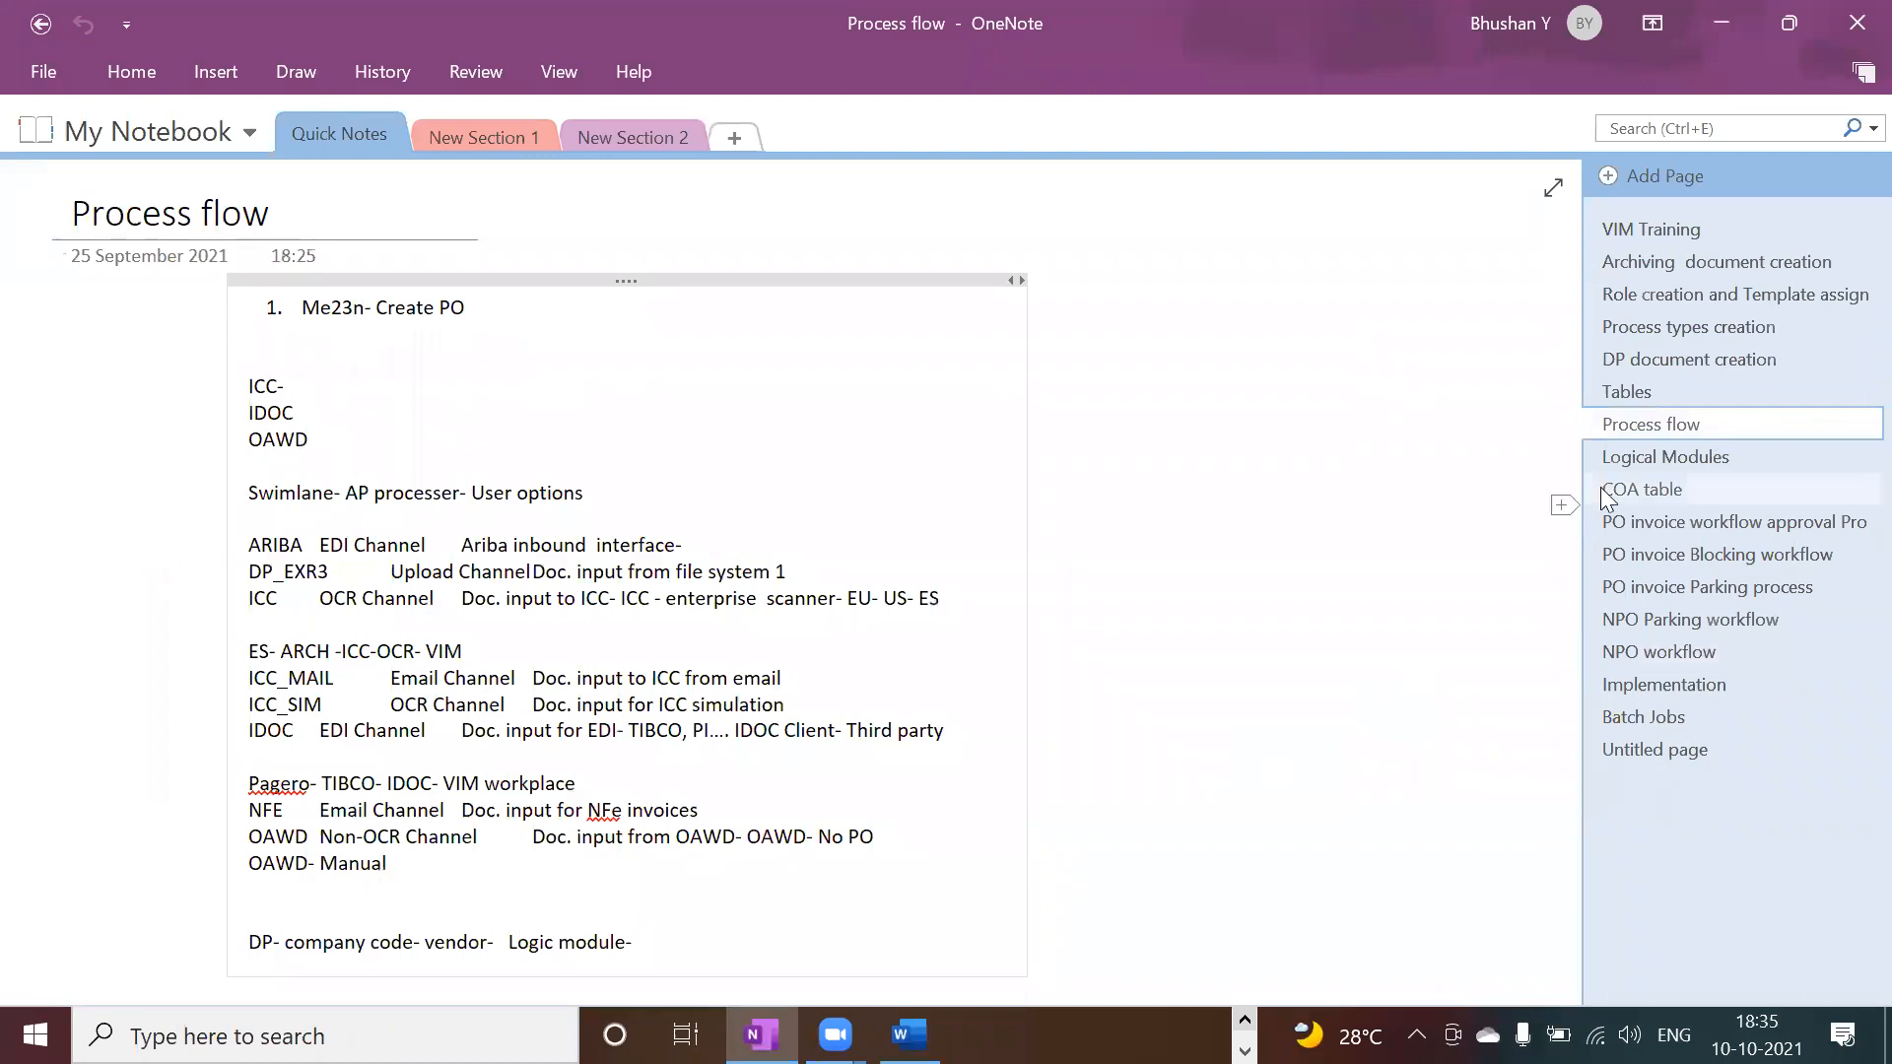
click(1638, 530)
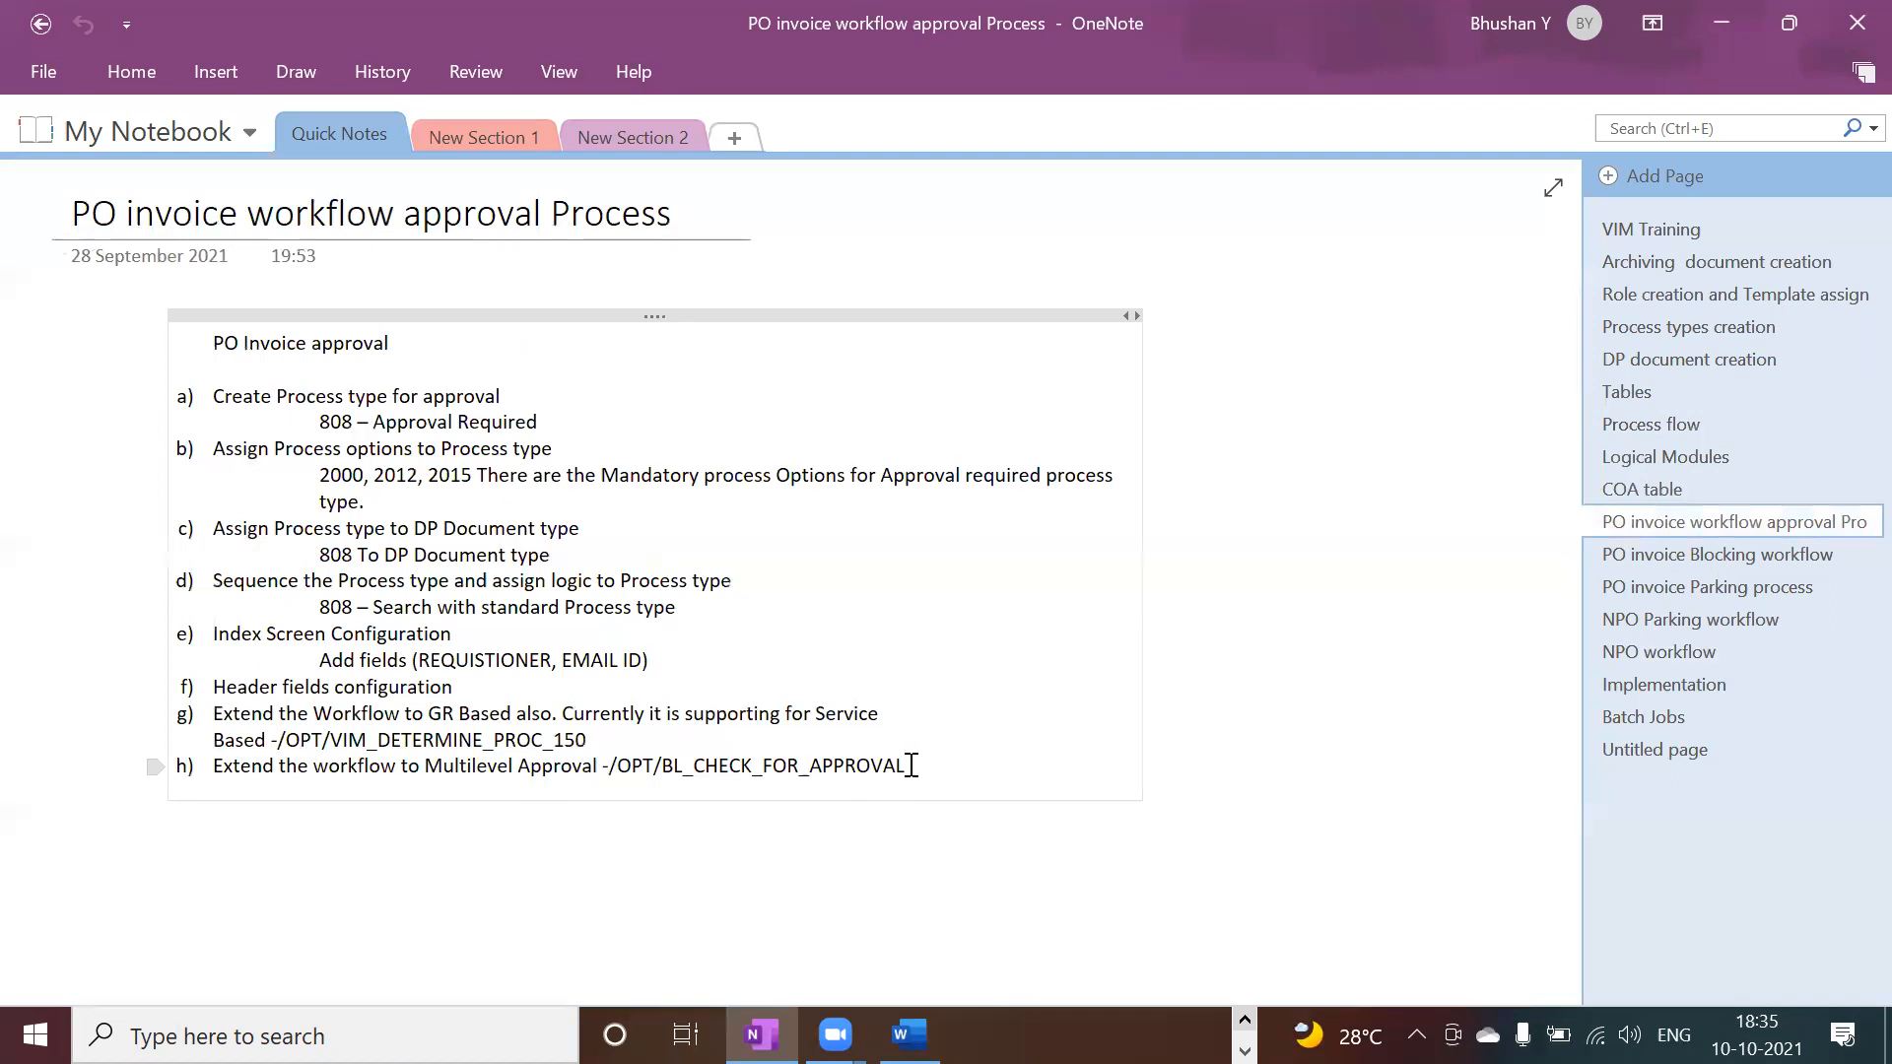
drag(912, 766, 613, 774)
key(ctrl+c)
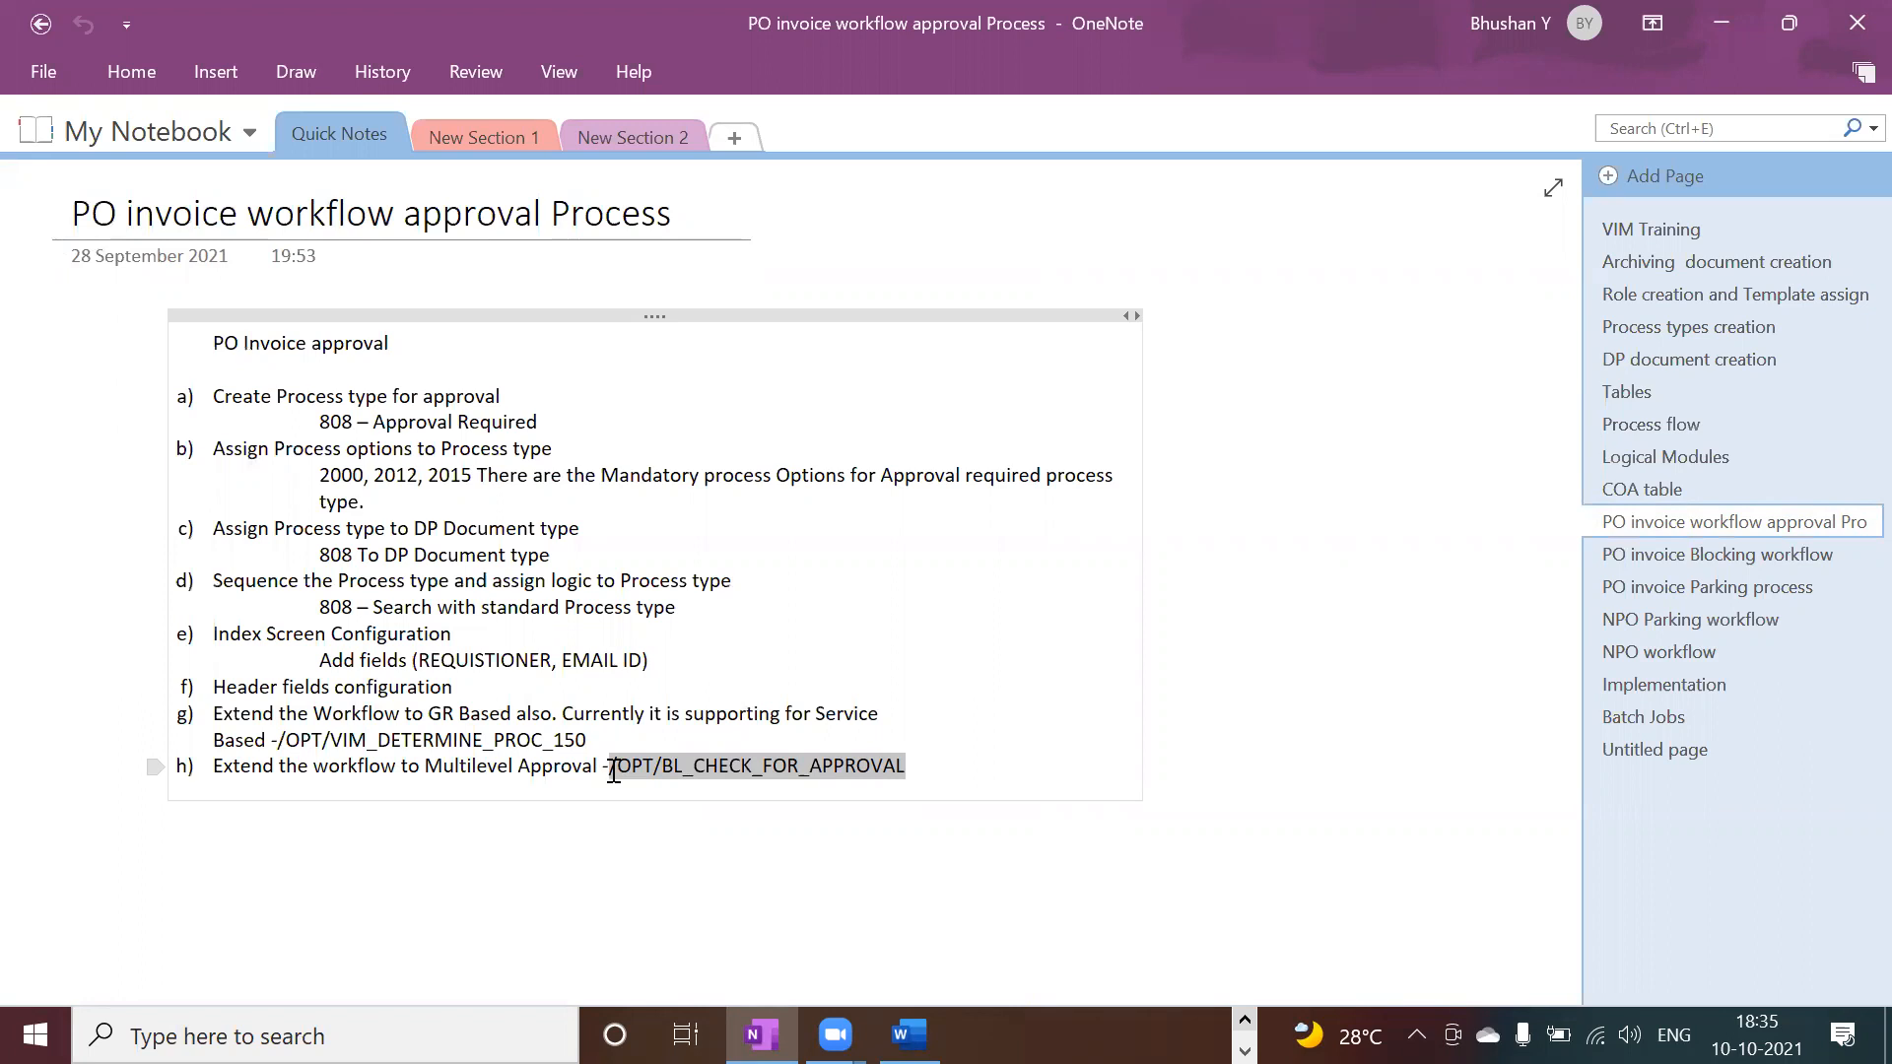
mouse_move(615, 782)
Step: Display function module /OPT/BL_CHECK_FOR_APPROVAL in SE37 using the copied name
key(alt+Tab)
key(alt+Tab)
key(alt+Tab)
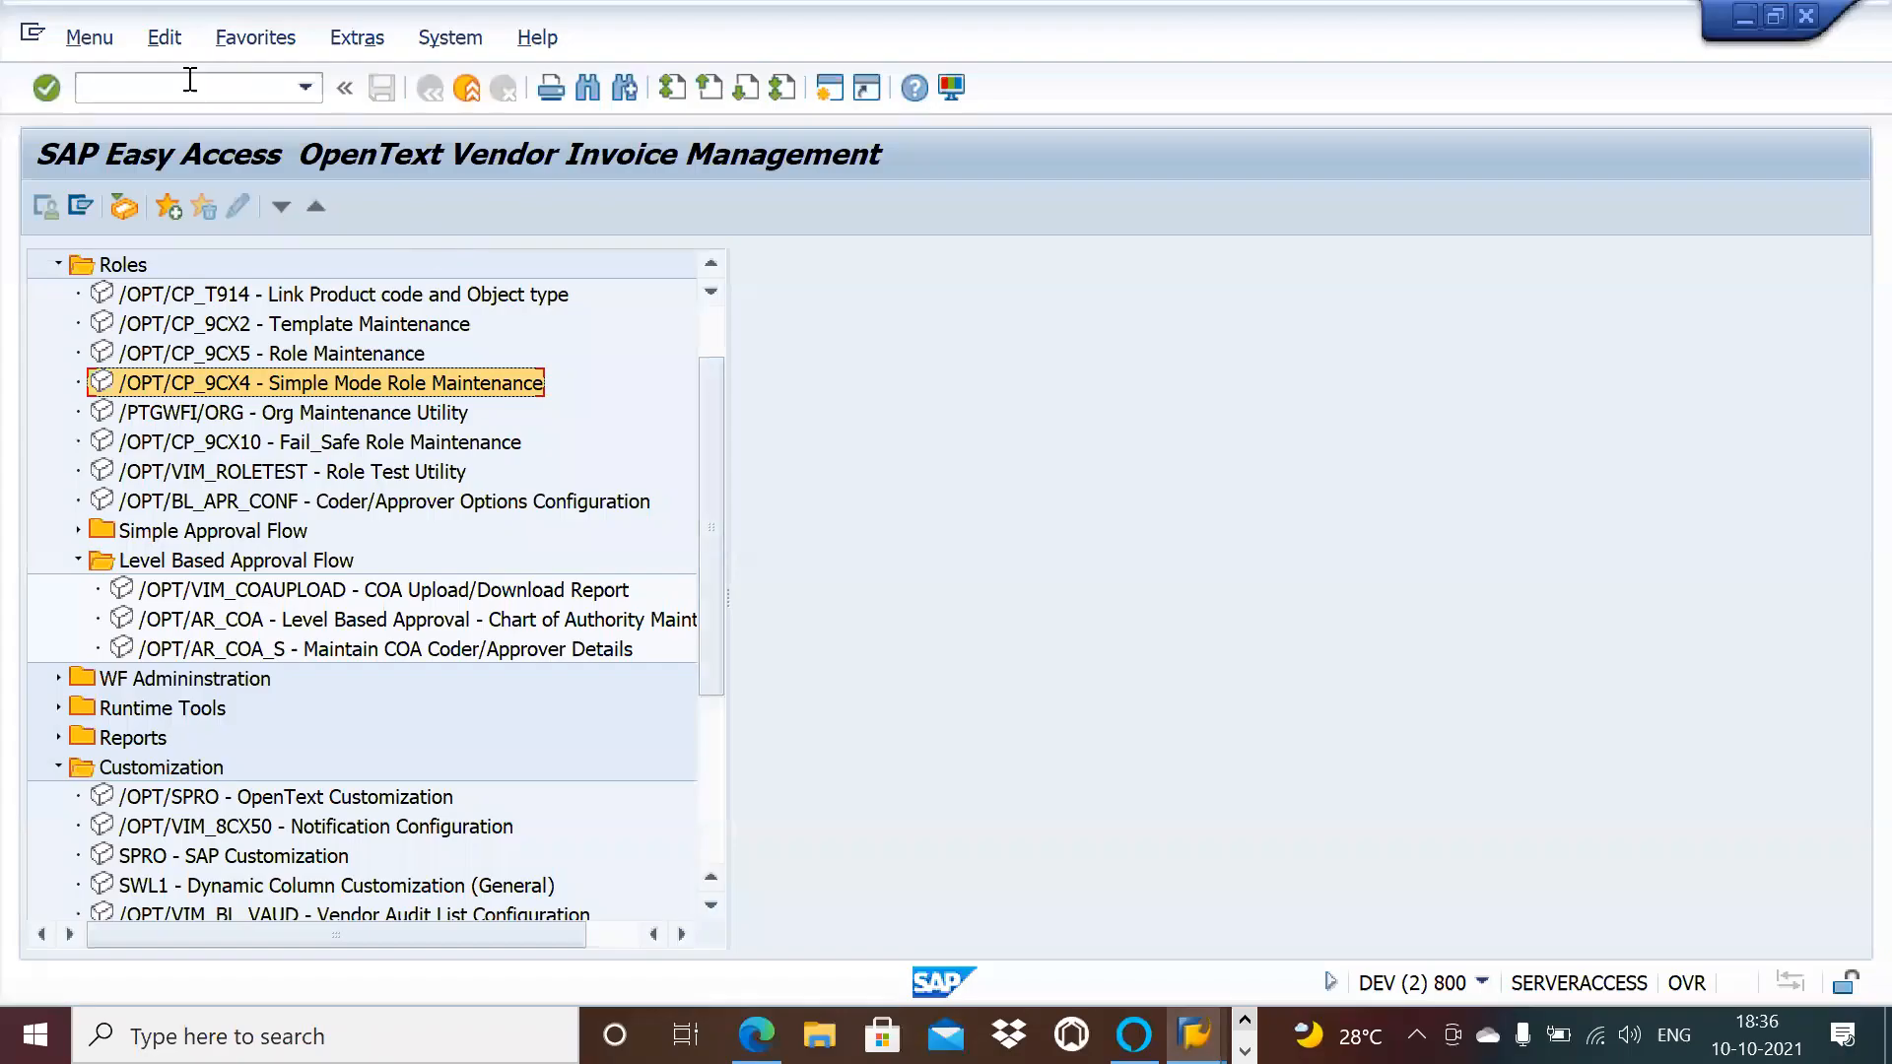
click(190, 84)
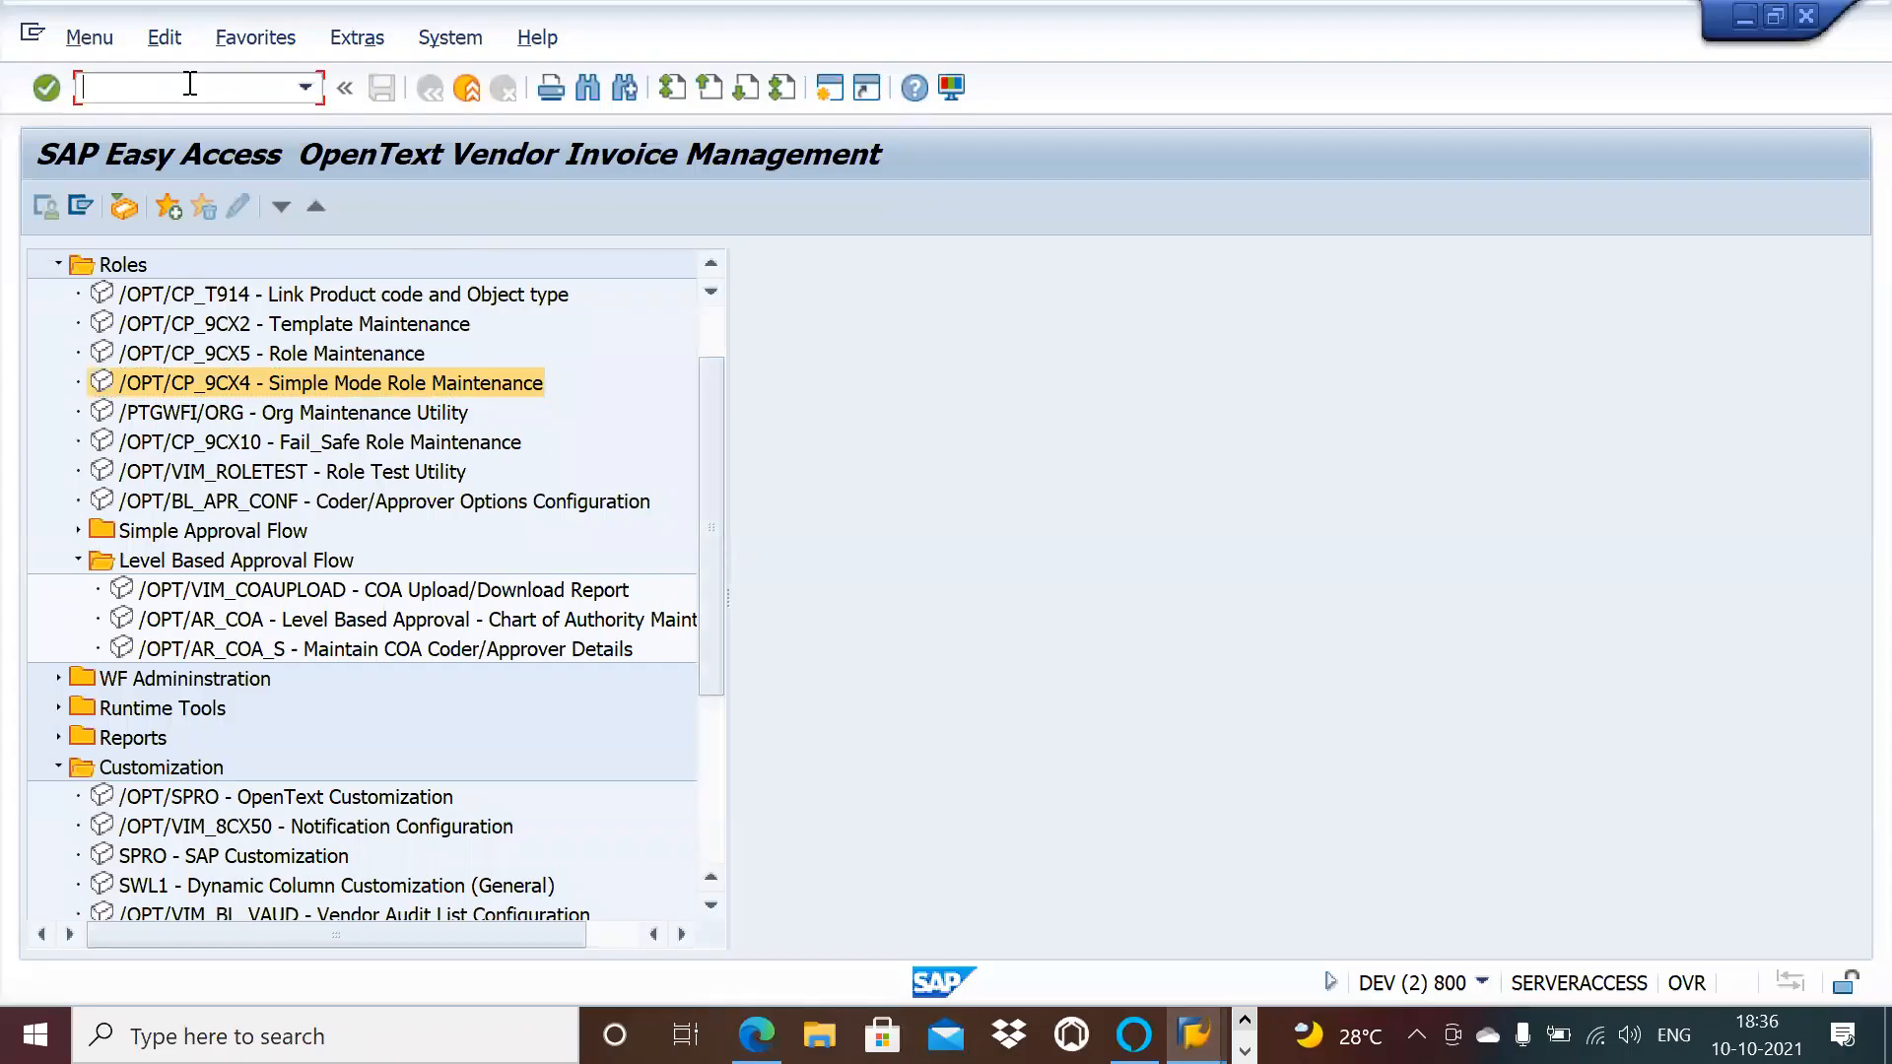
text(se37)
key(Return)
key(ctrl+v)
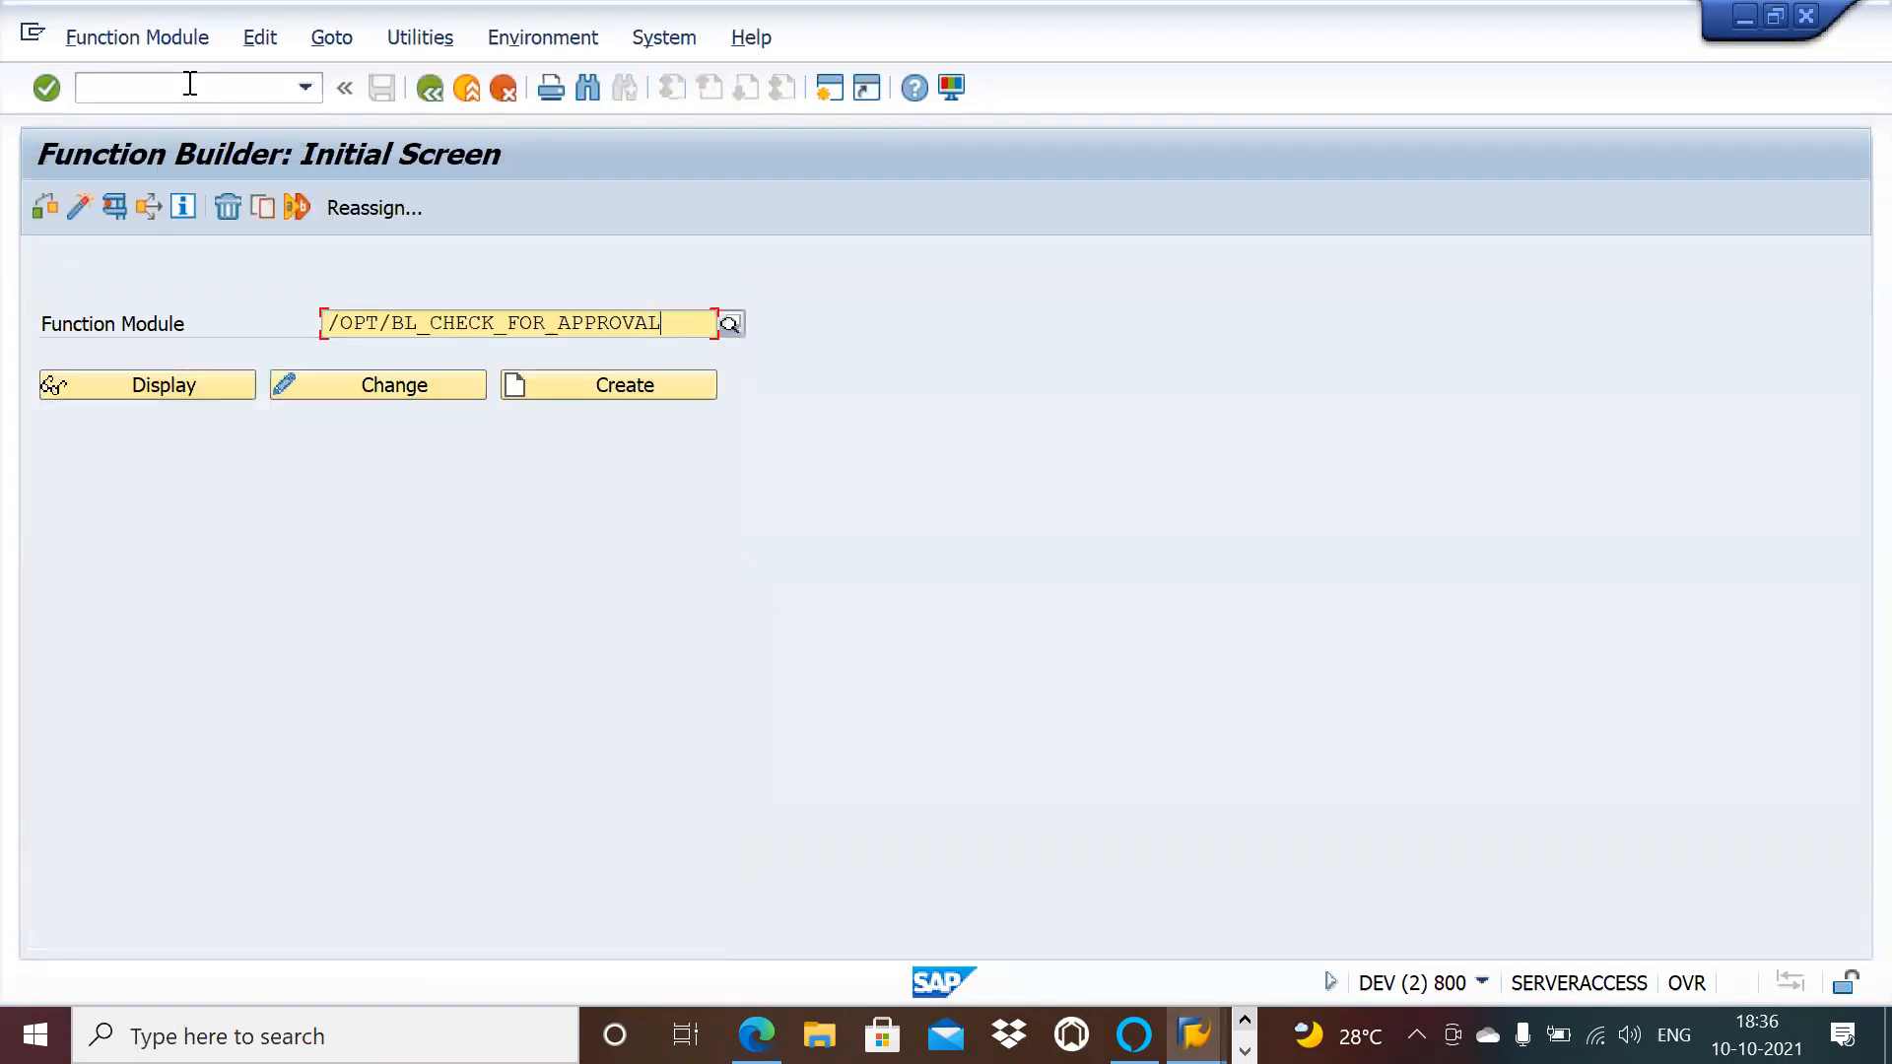
click(170, 379)
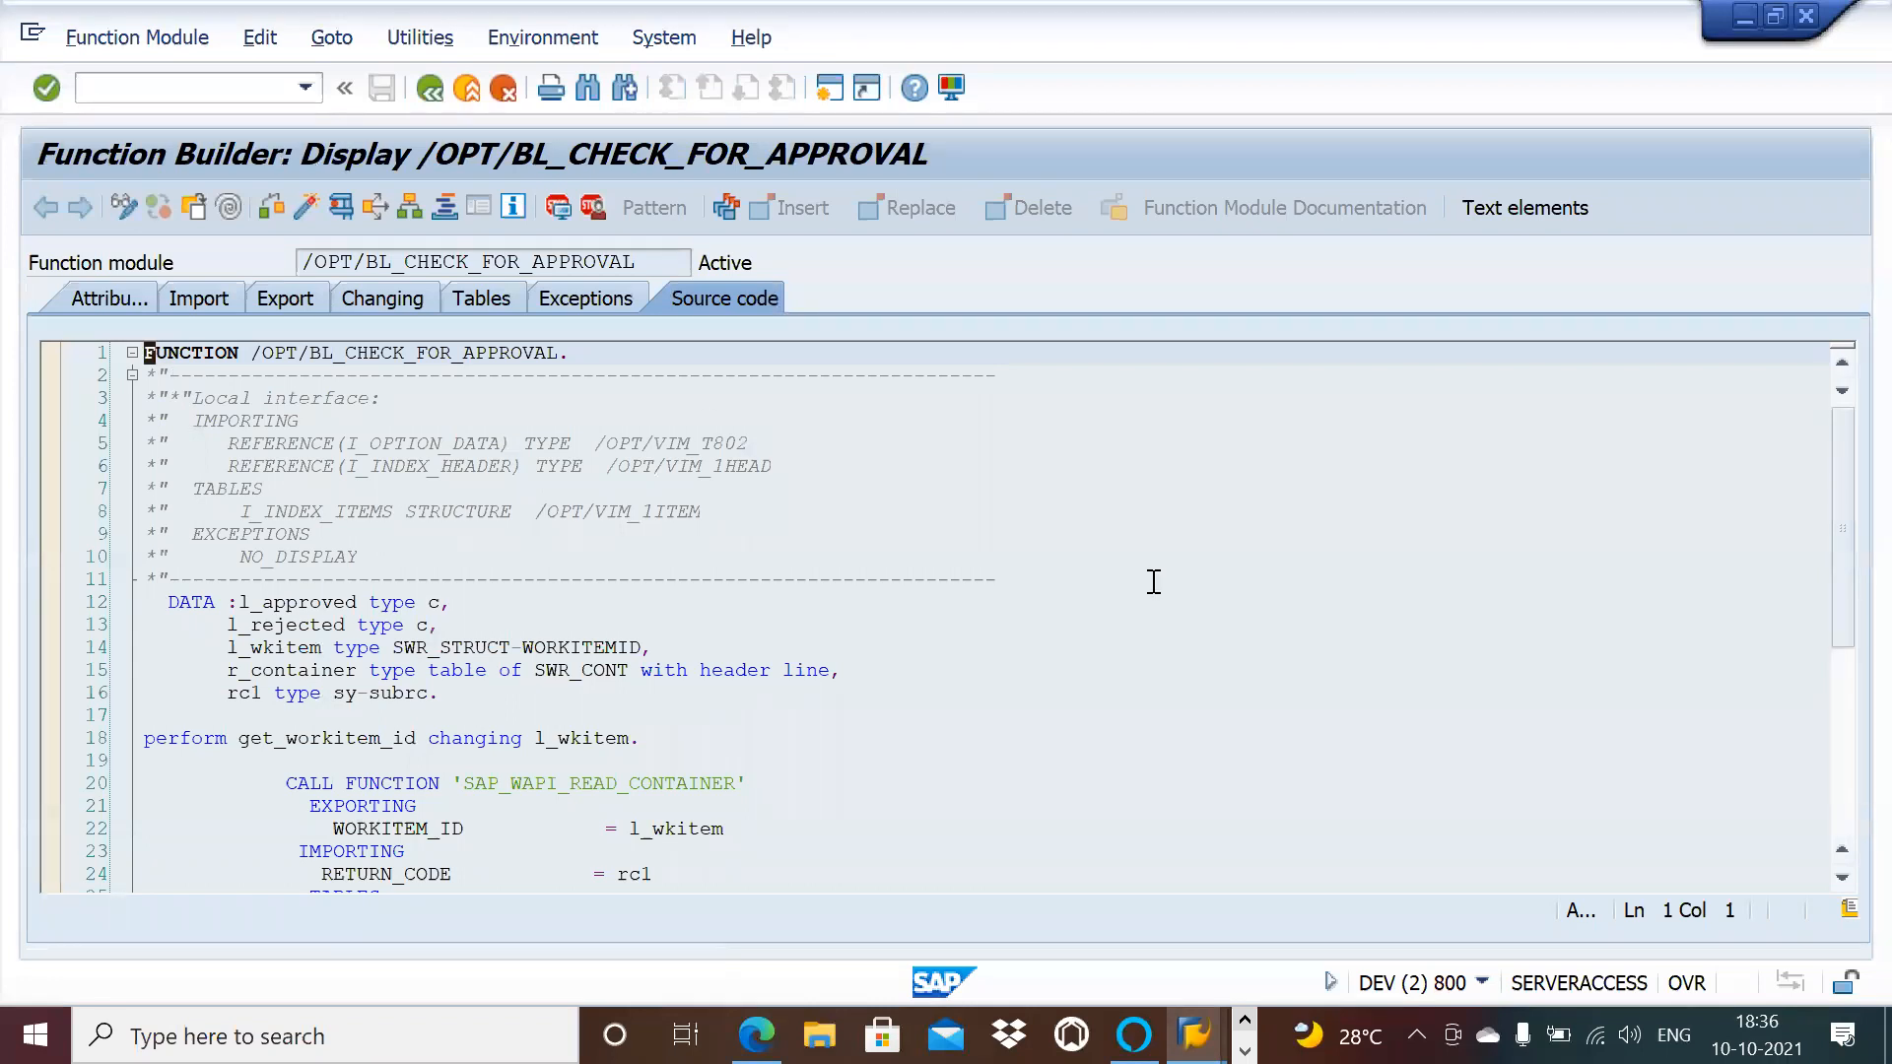
Step: Scroll through its source code, then back out to the SAP Easy Access menu
click(1845, 701)
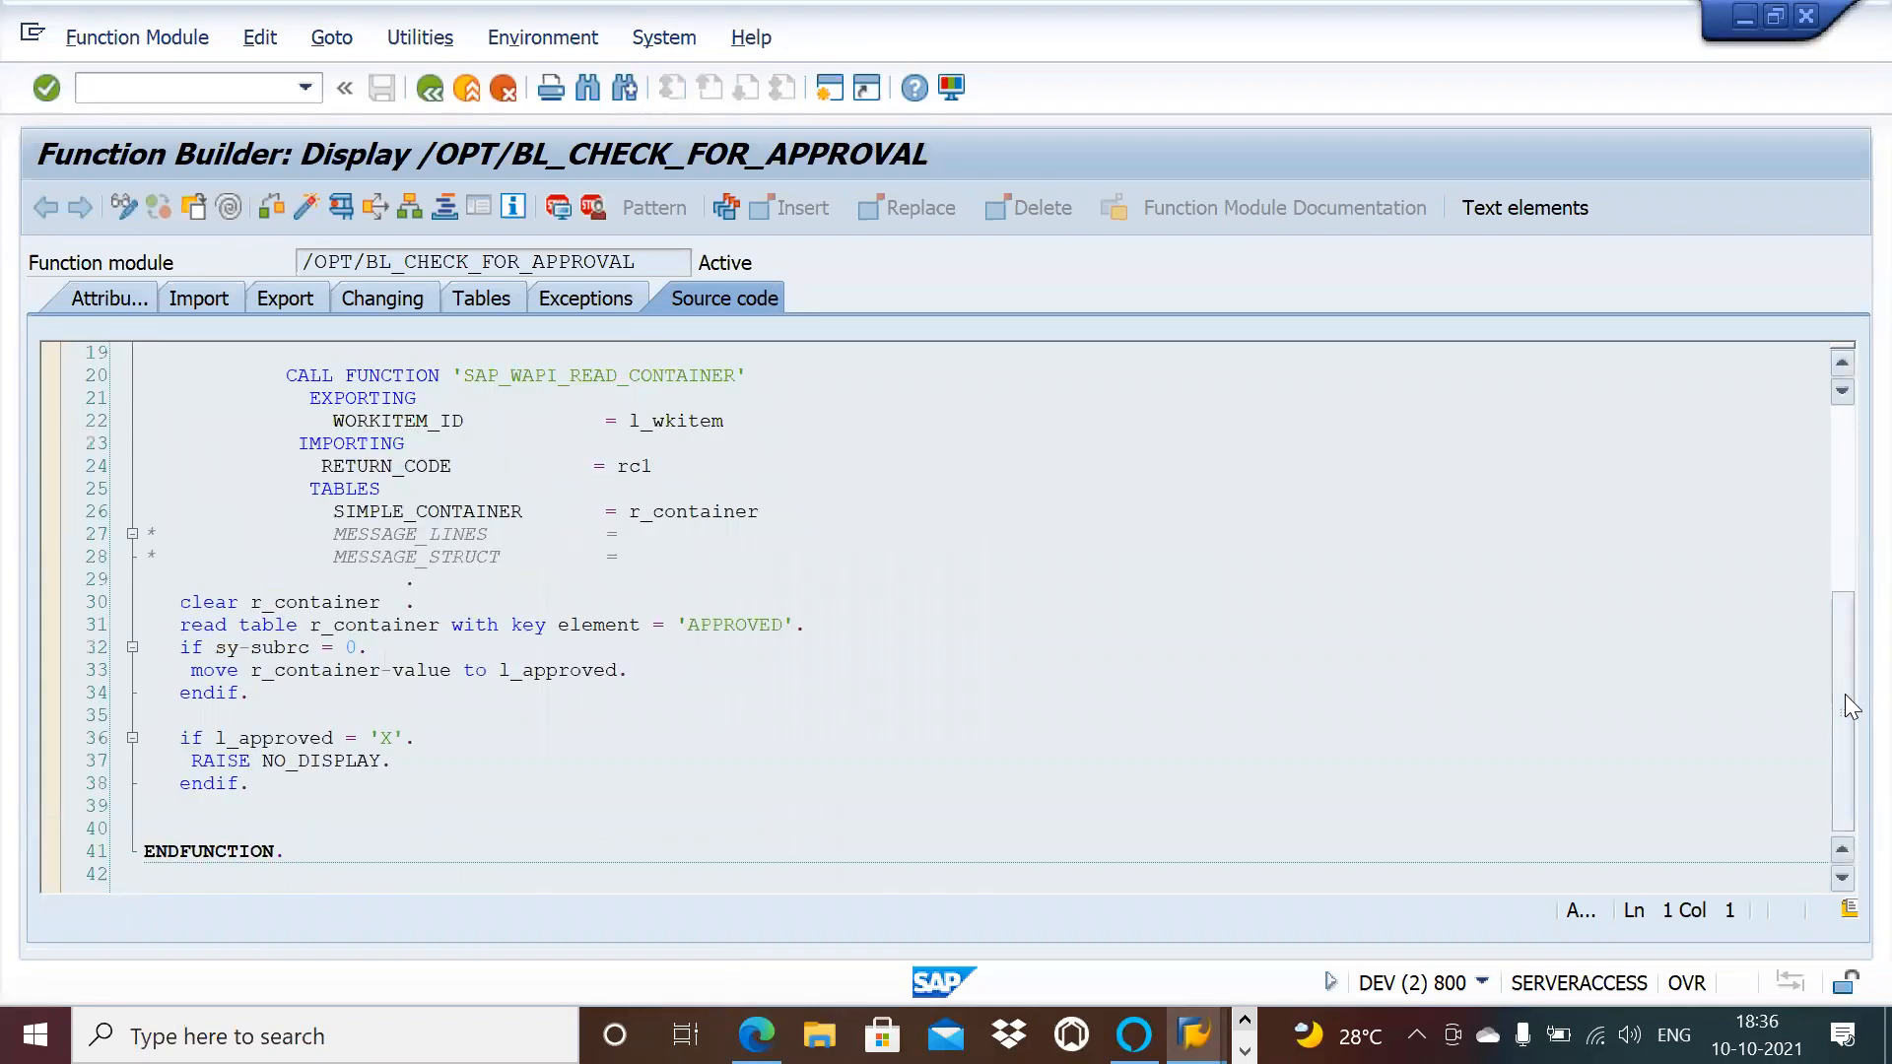
click(364, 807)
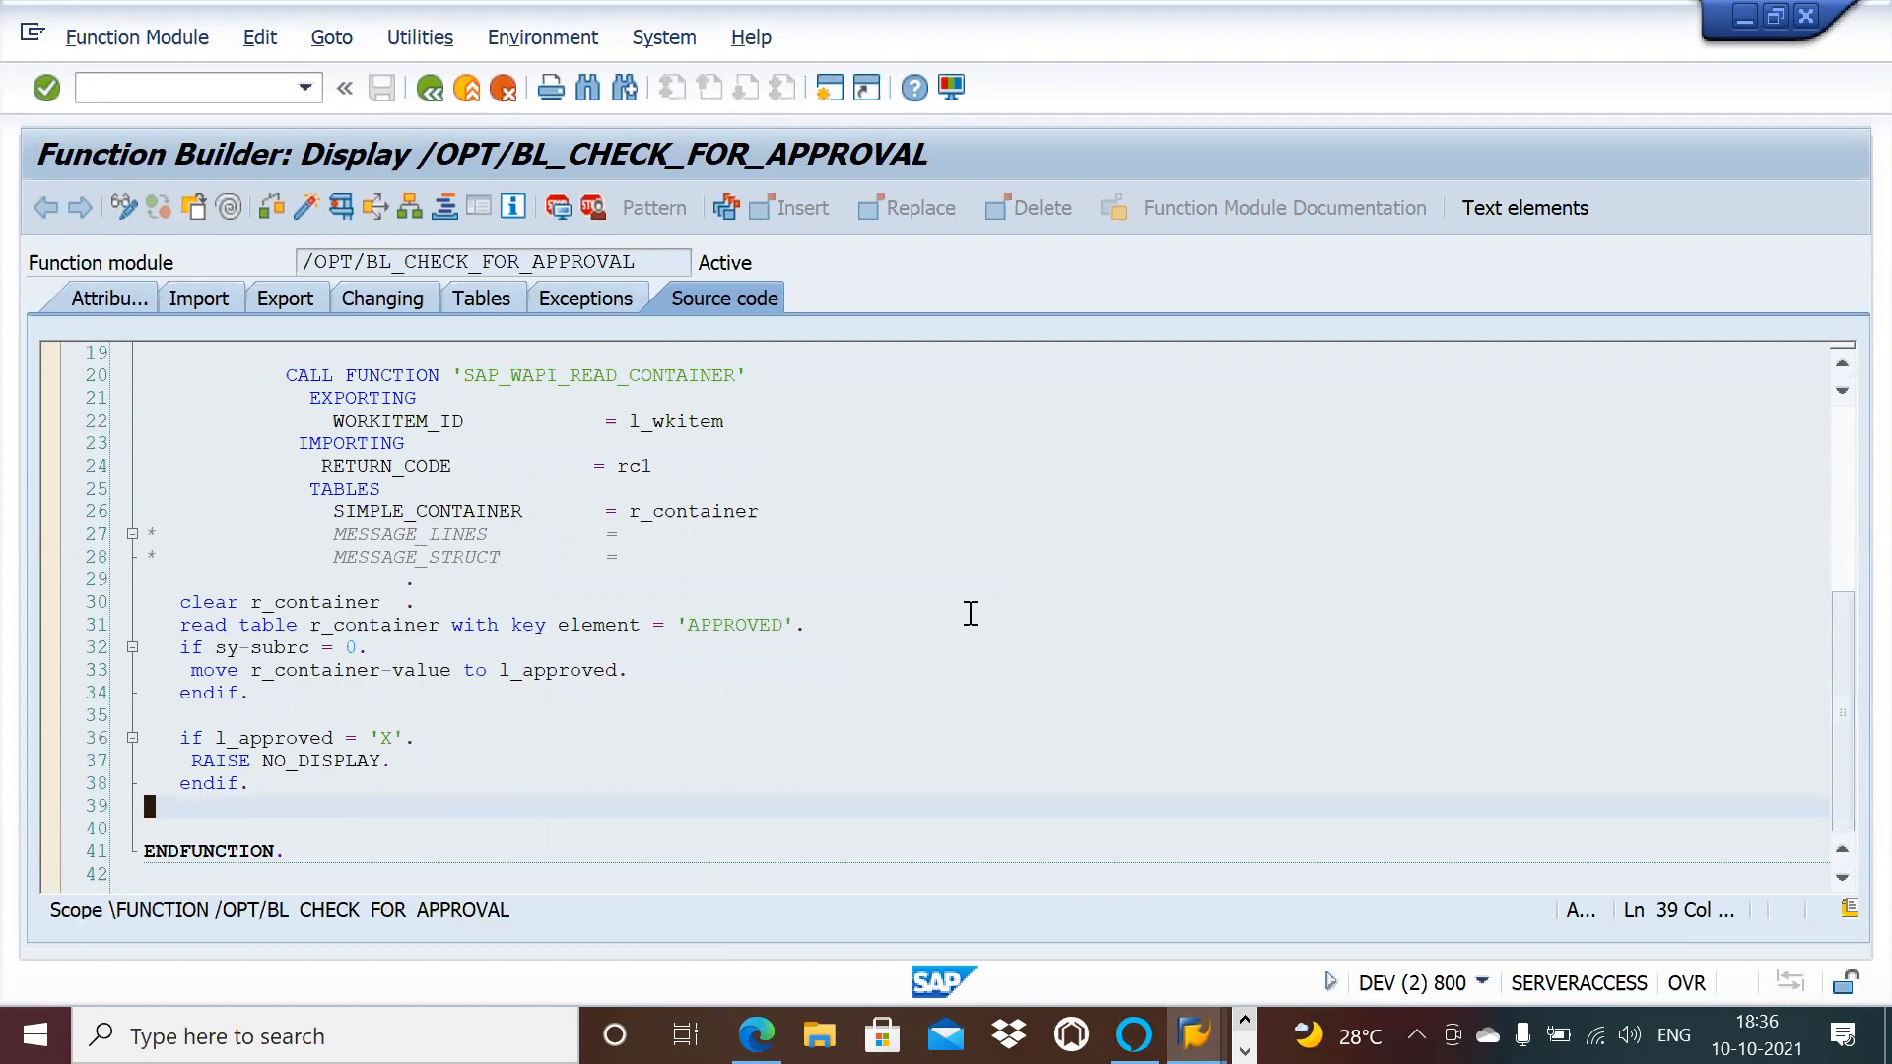
click(433, 96)
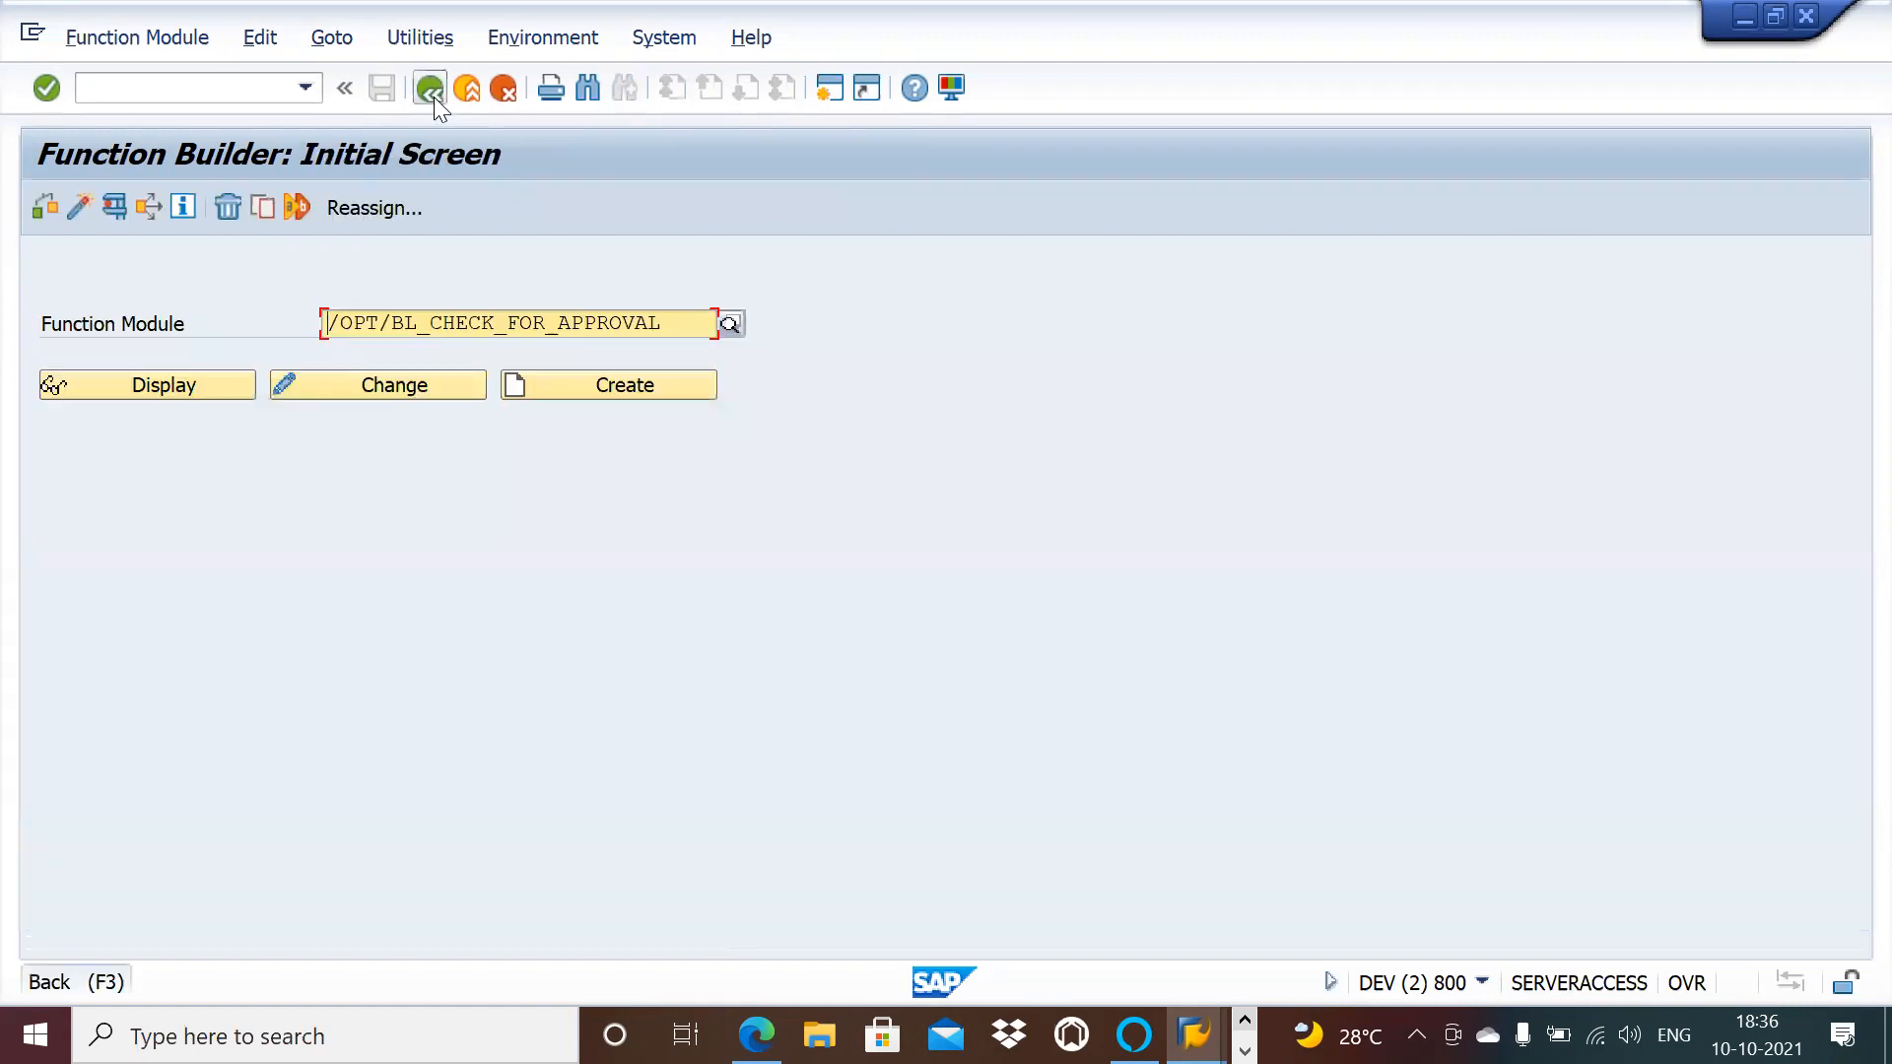
click(434, 96)
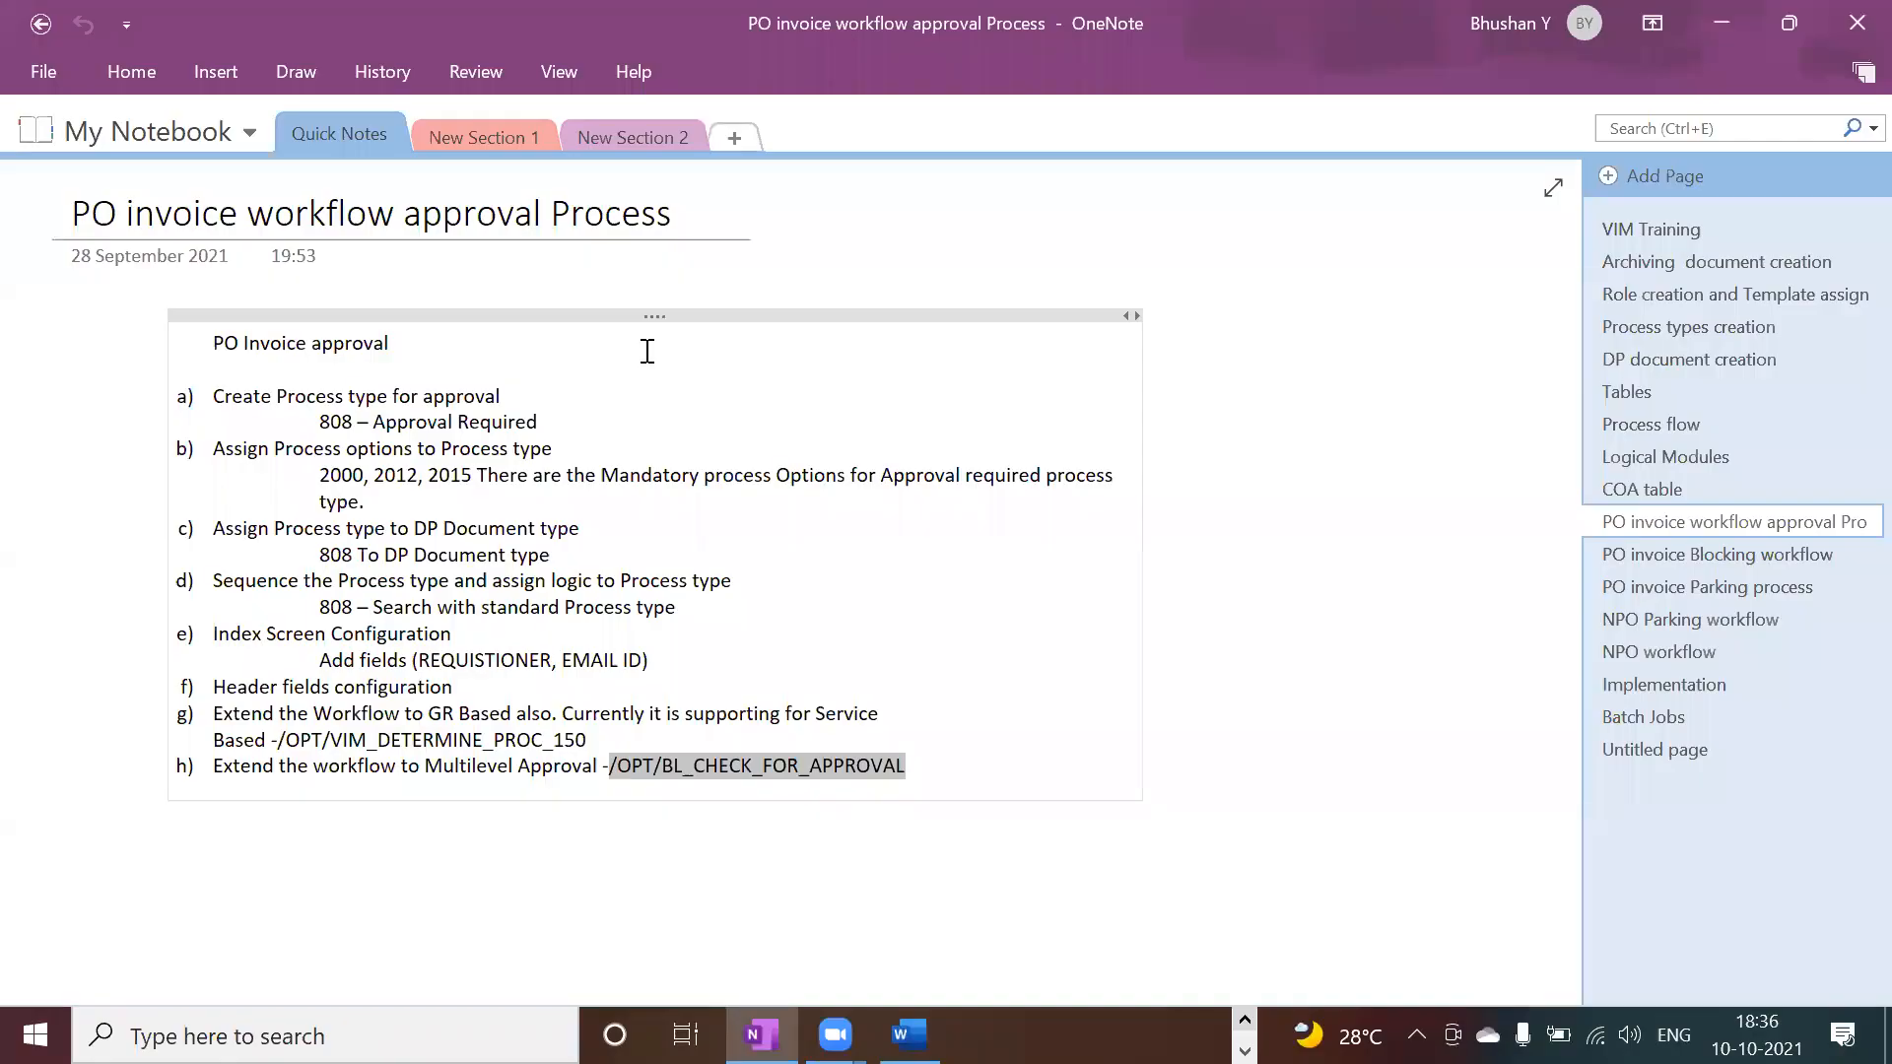
Step: Browse the NPO Parking workflow, PO invoice Parking process and PO invoice Blocking workflow notes
click(1700, 627)
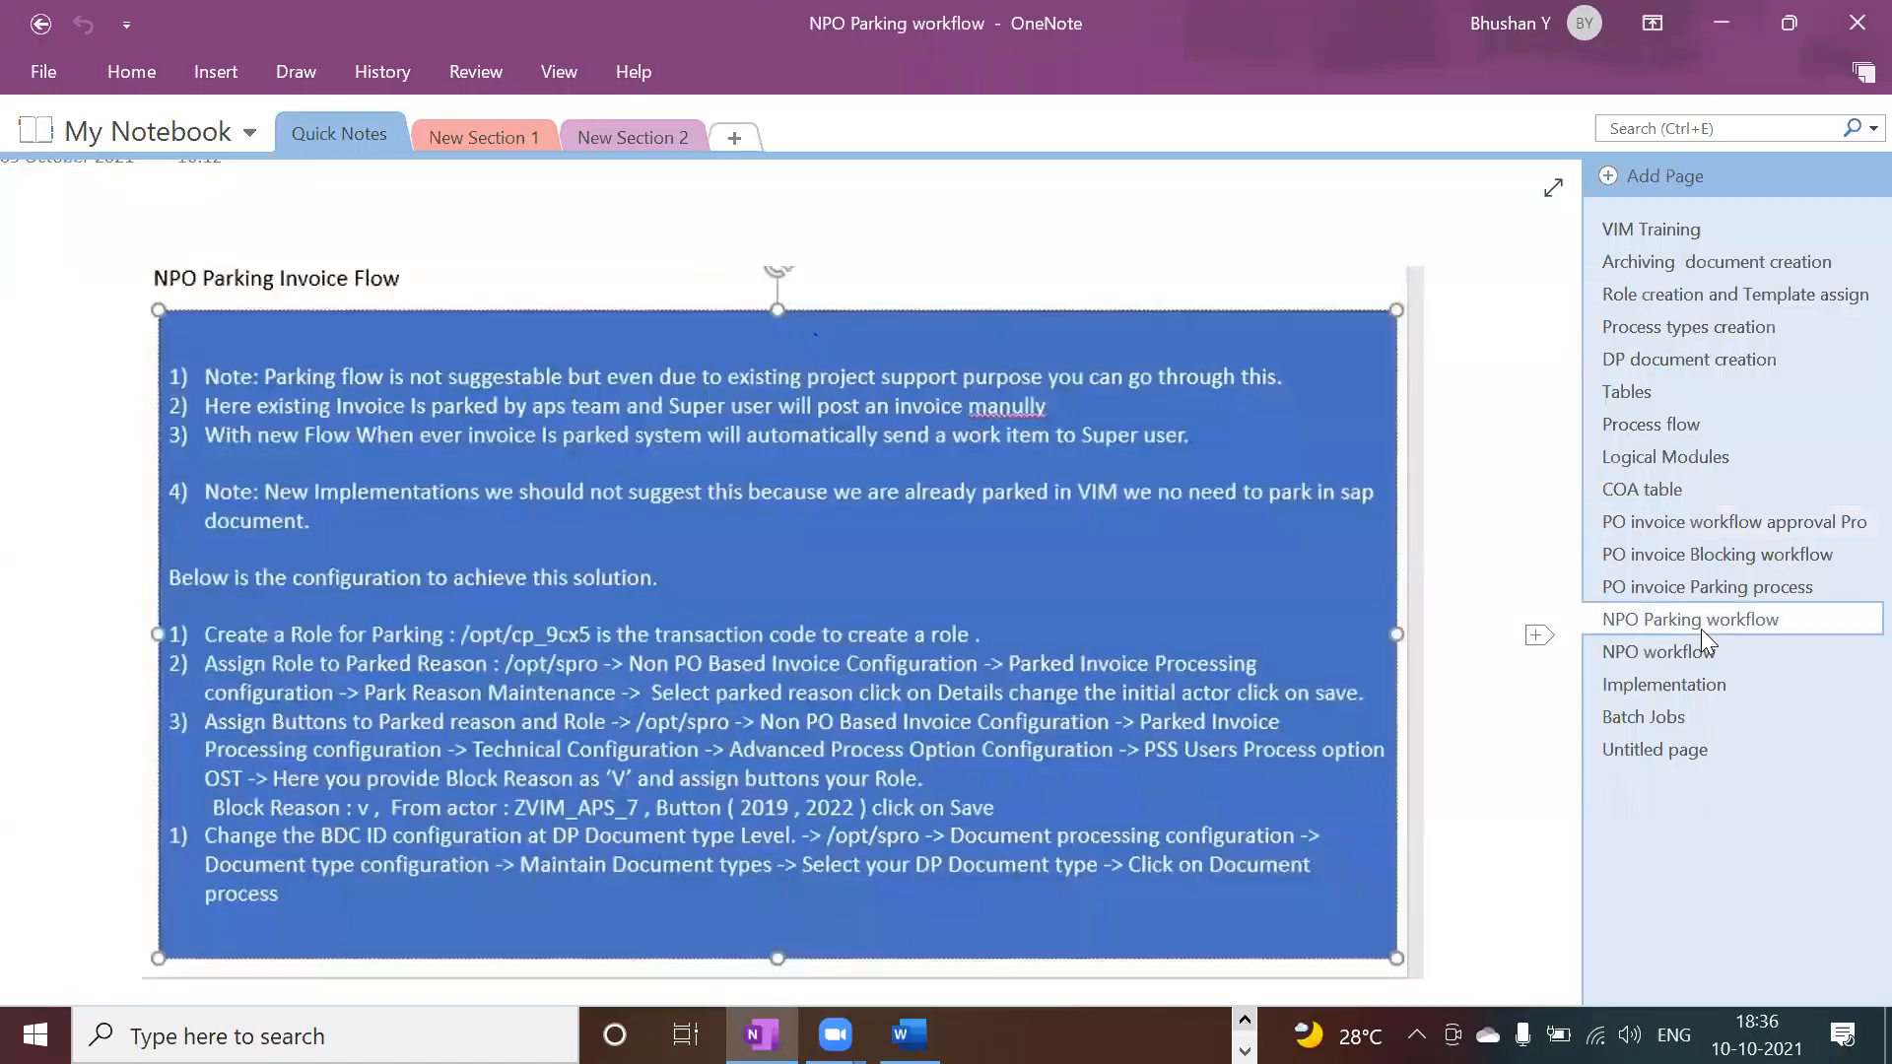
click(1640, 589)
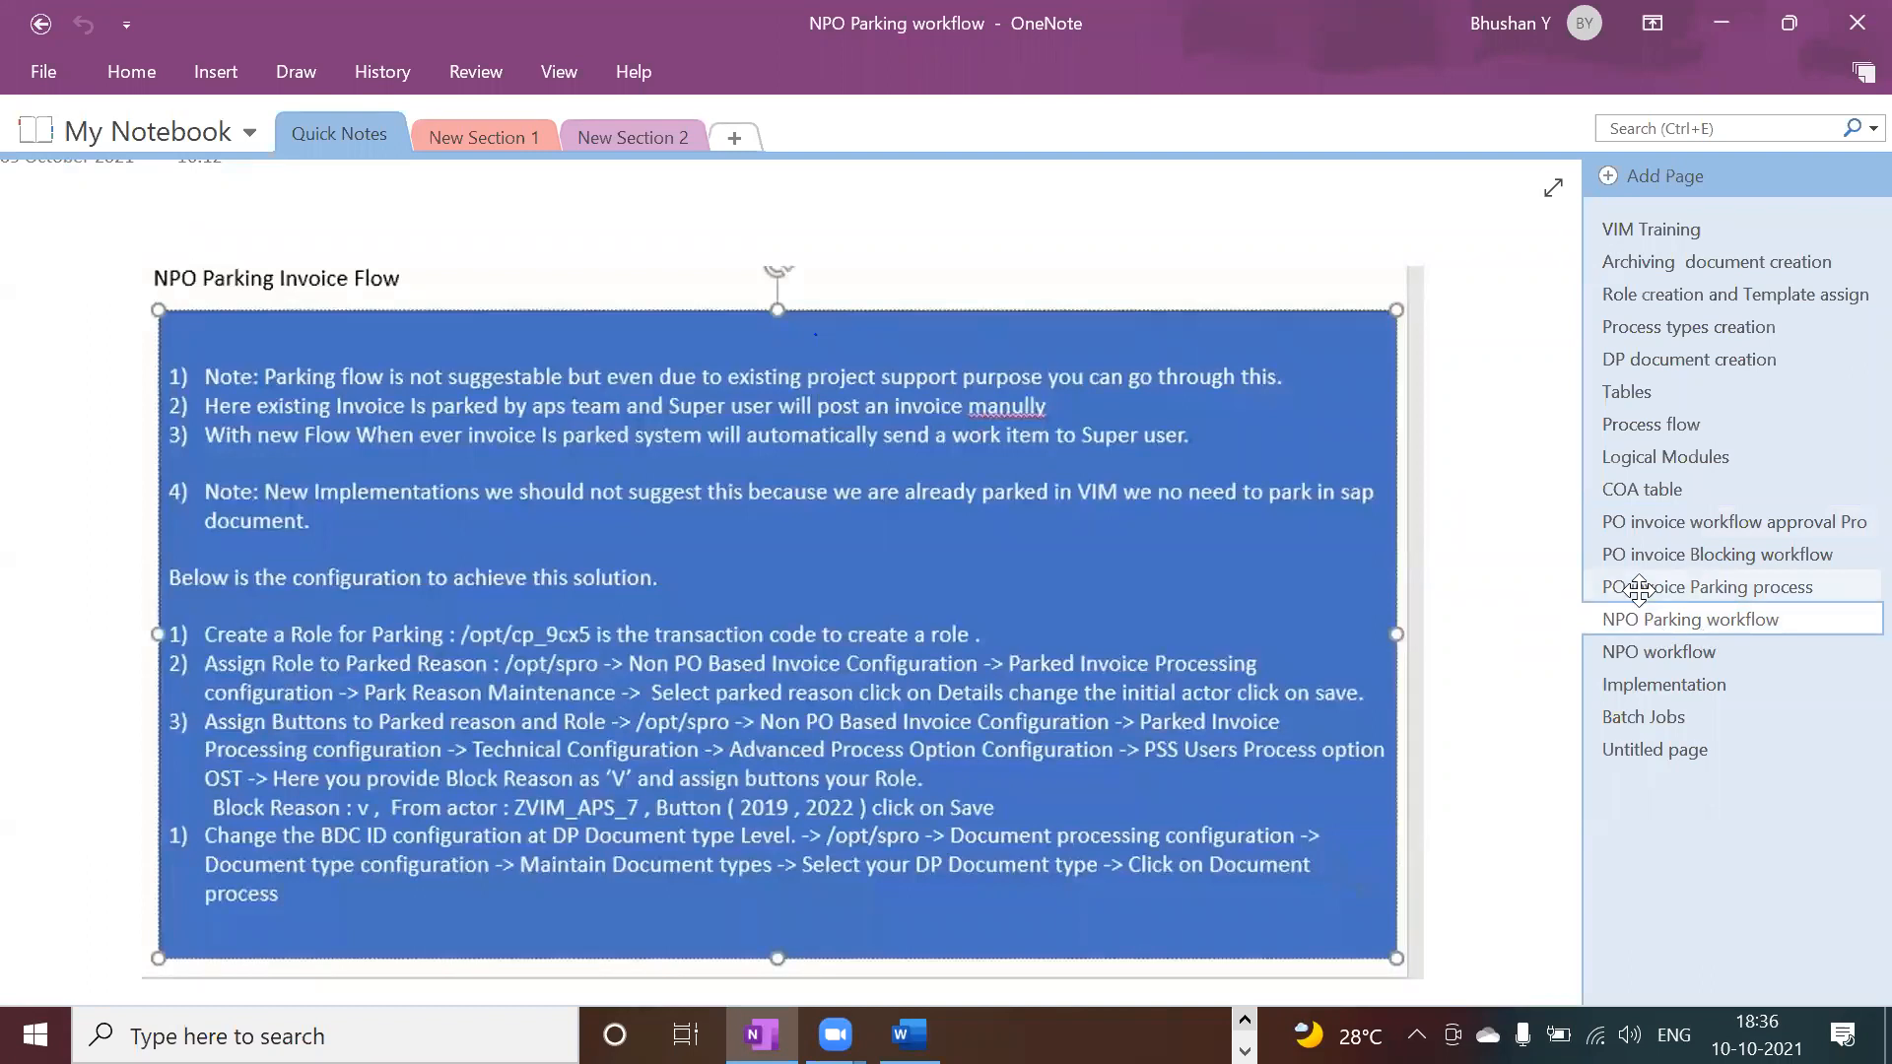
click(1626, 558)
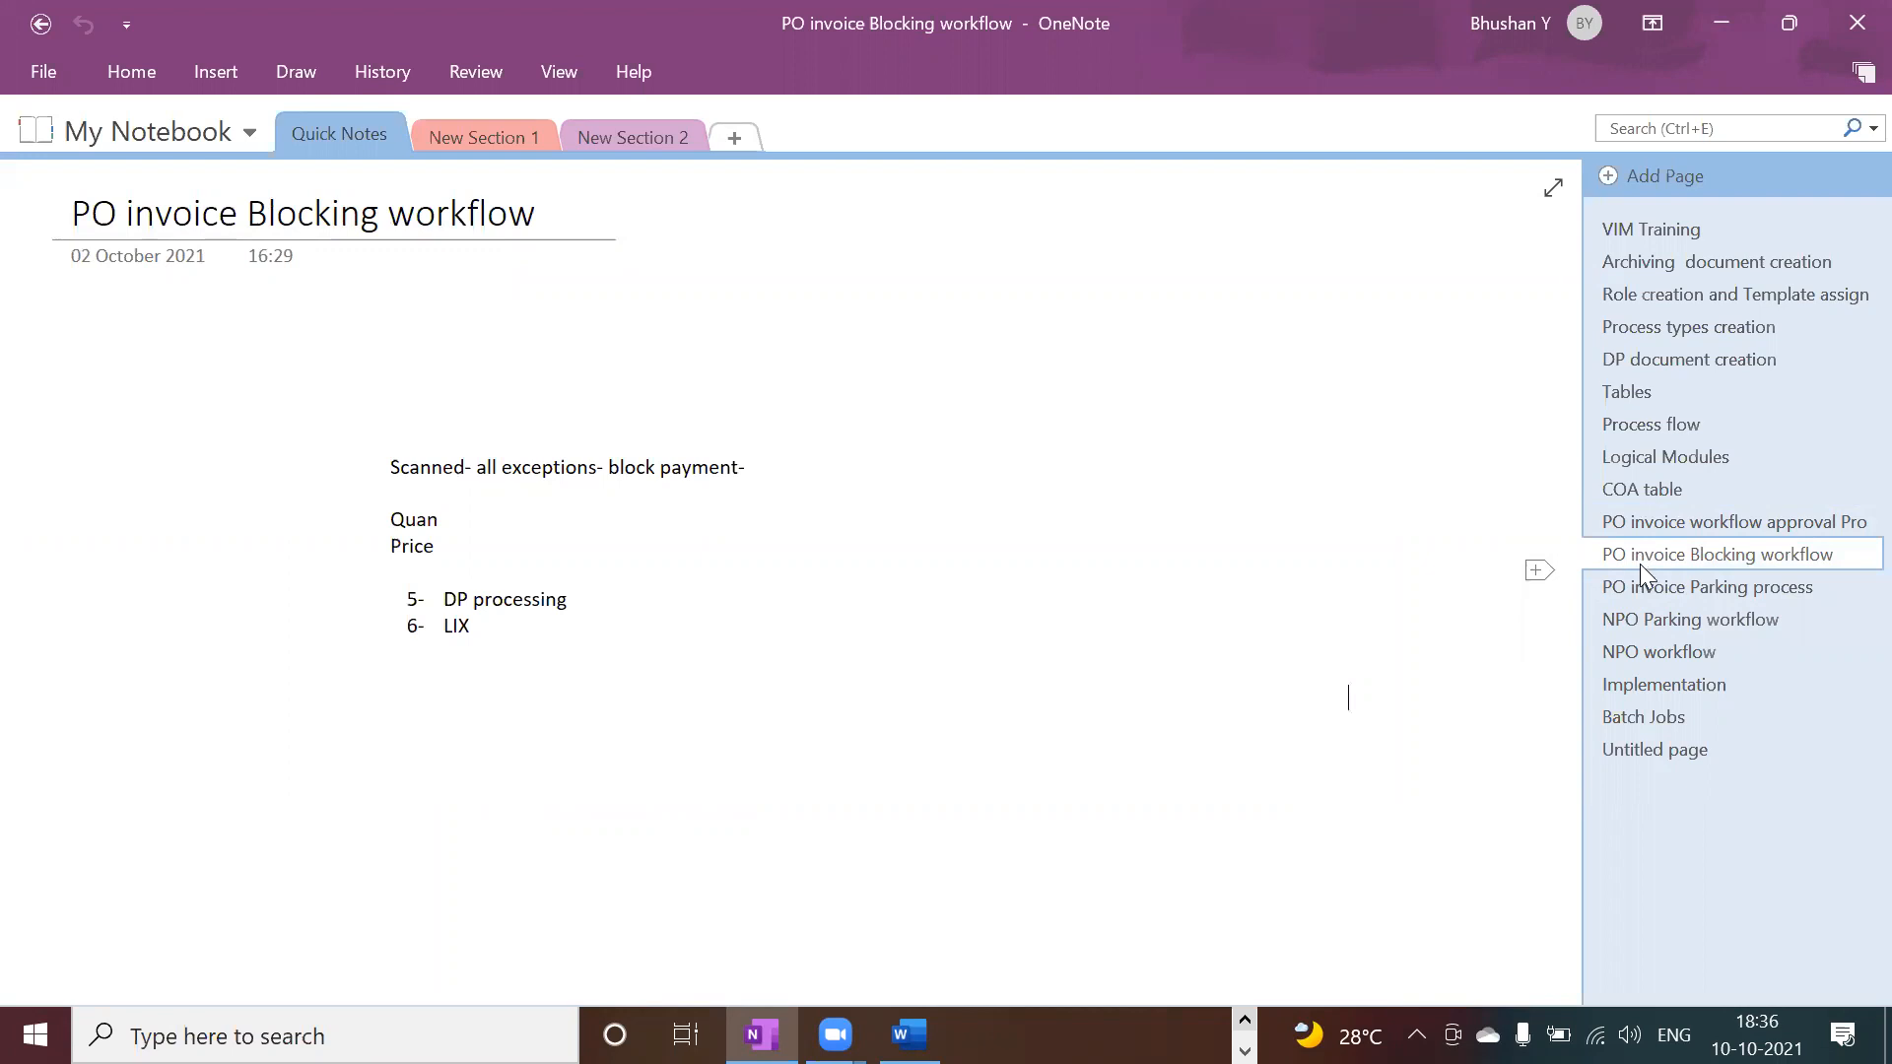
click(1646, 616)
key(alt+Tab)
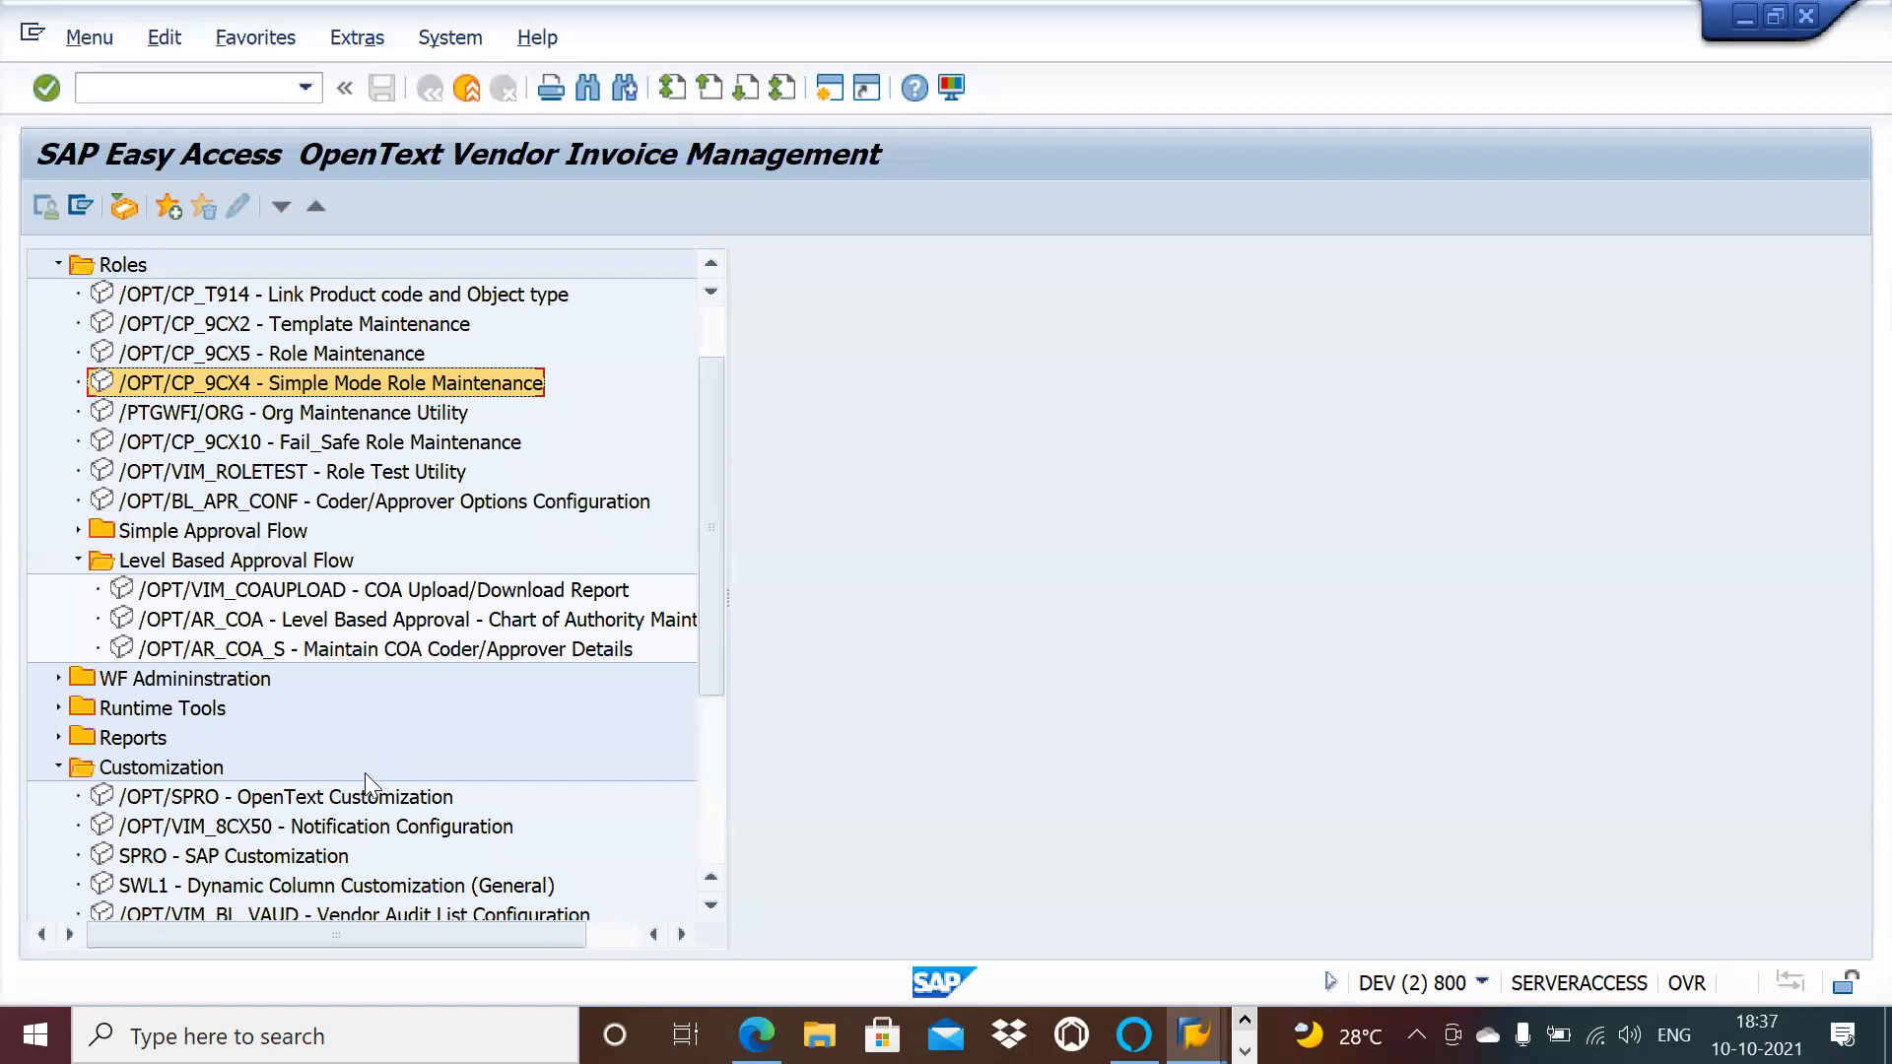
Step: Run /OPT/SPRO and expand Invoice Approval Configuration > Approval Workflow > Setup Approval Chain
double_click(343, 799)
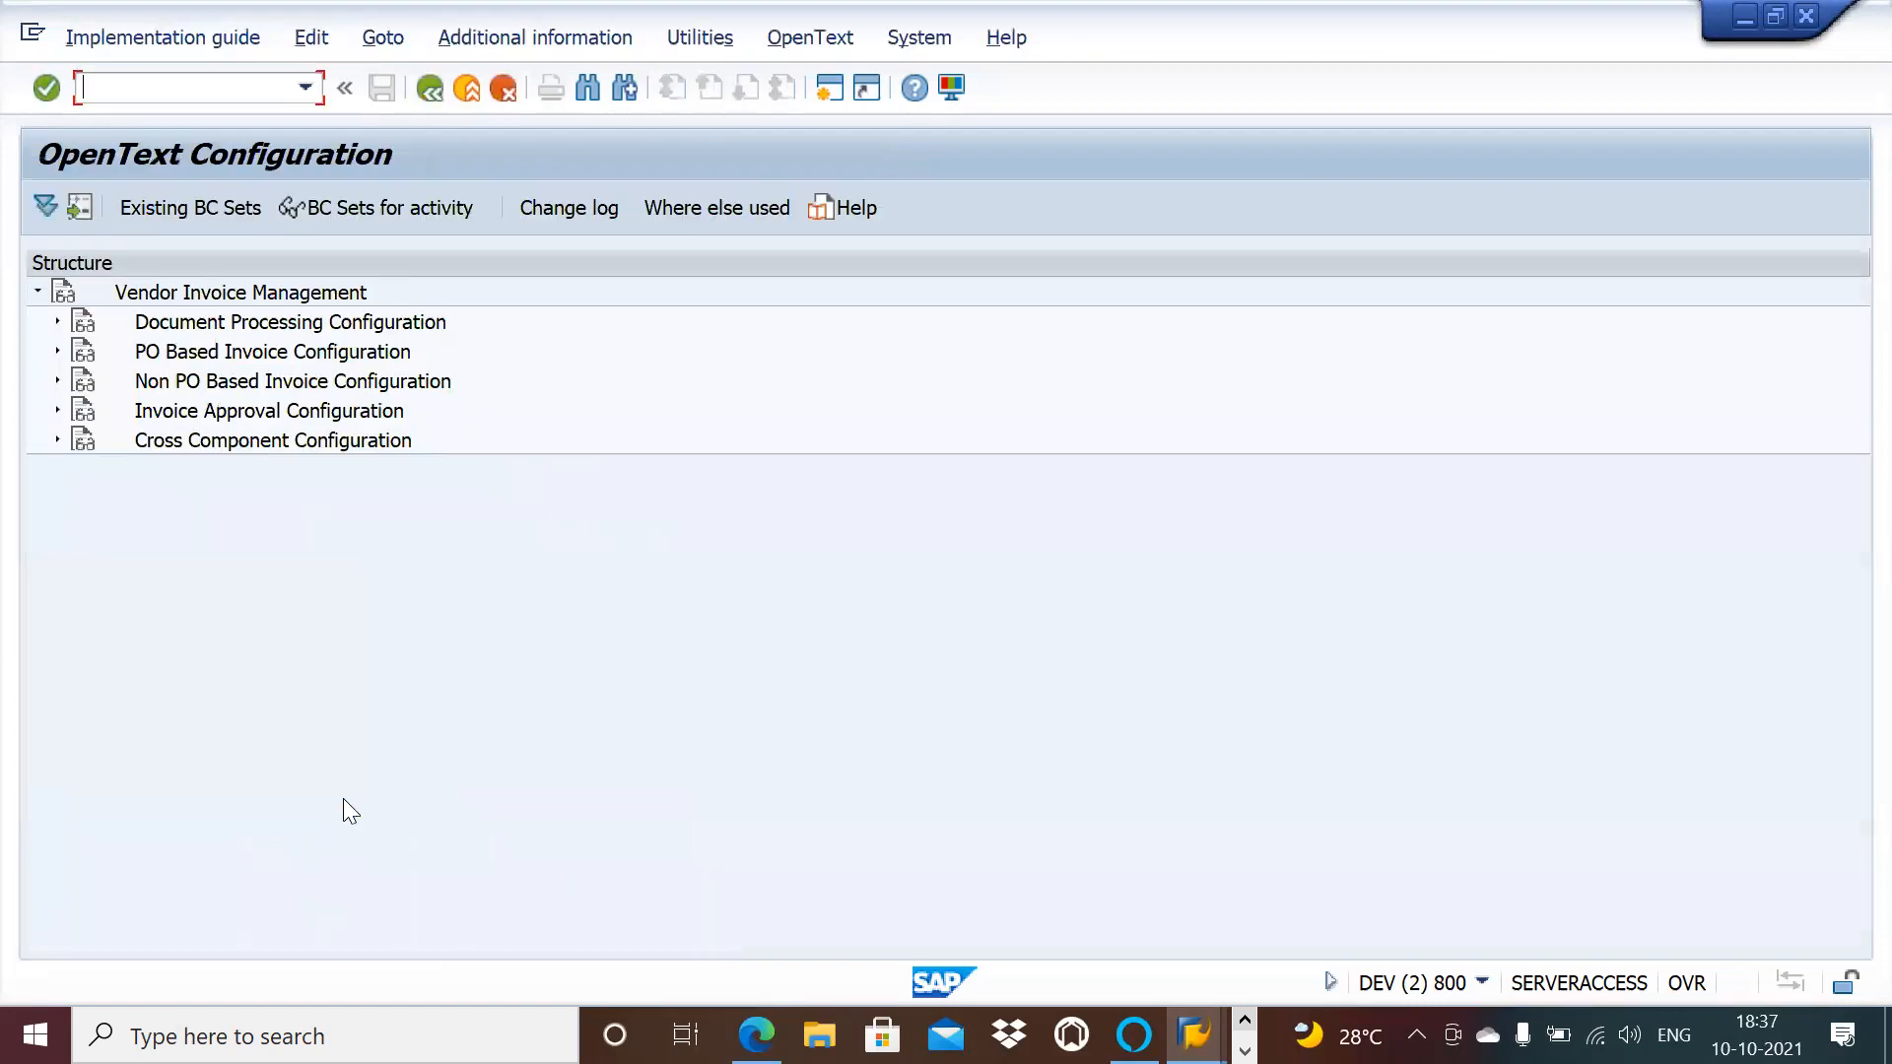
click(55, 409)
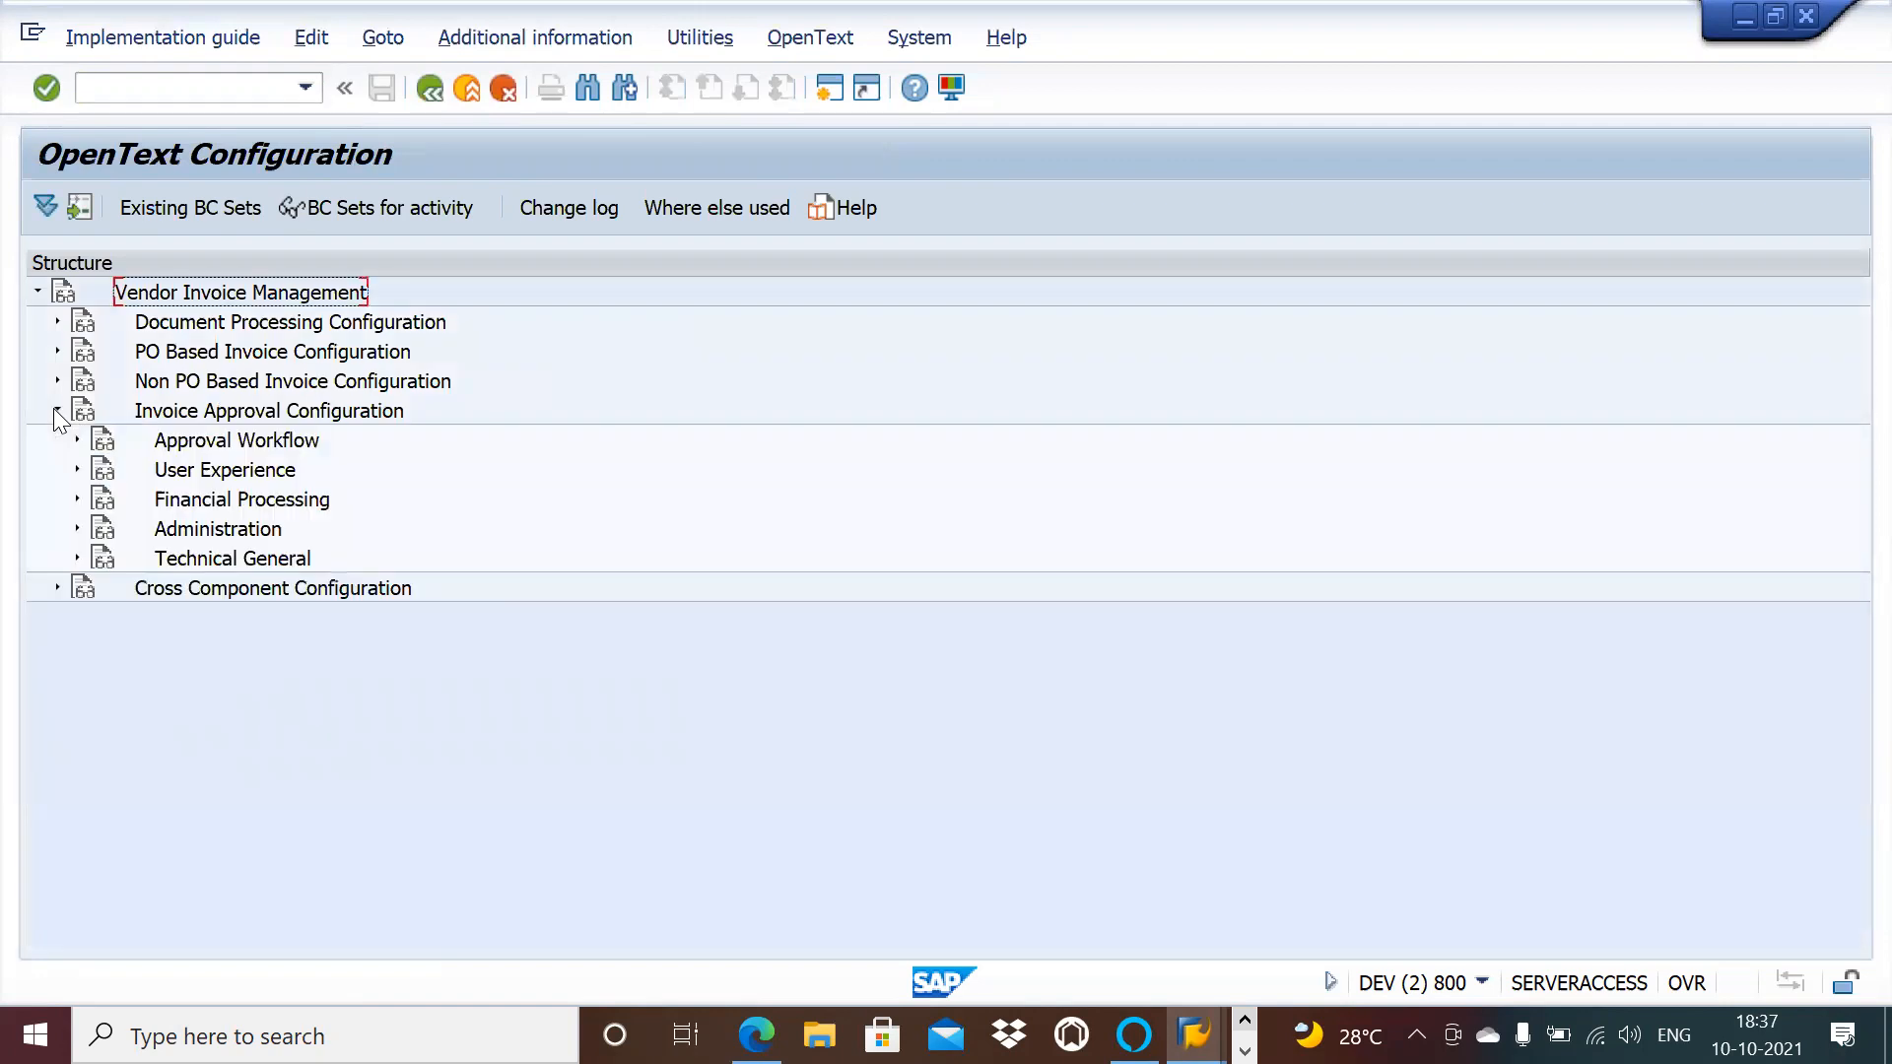
click(76, 440)
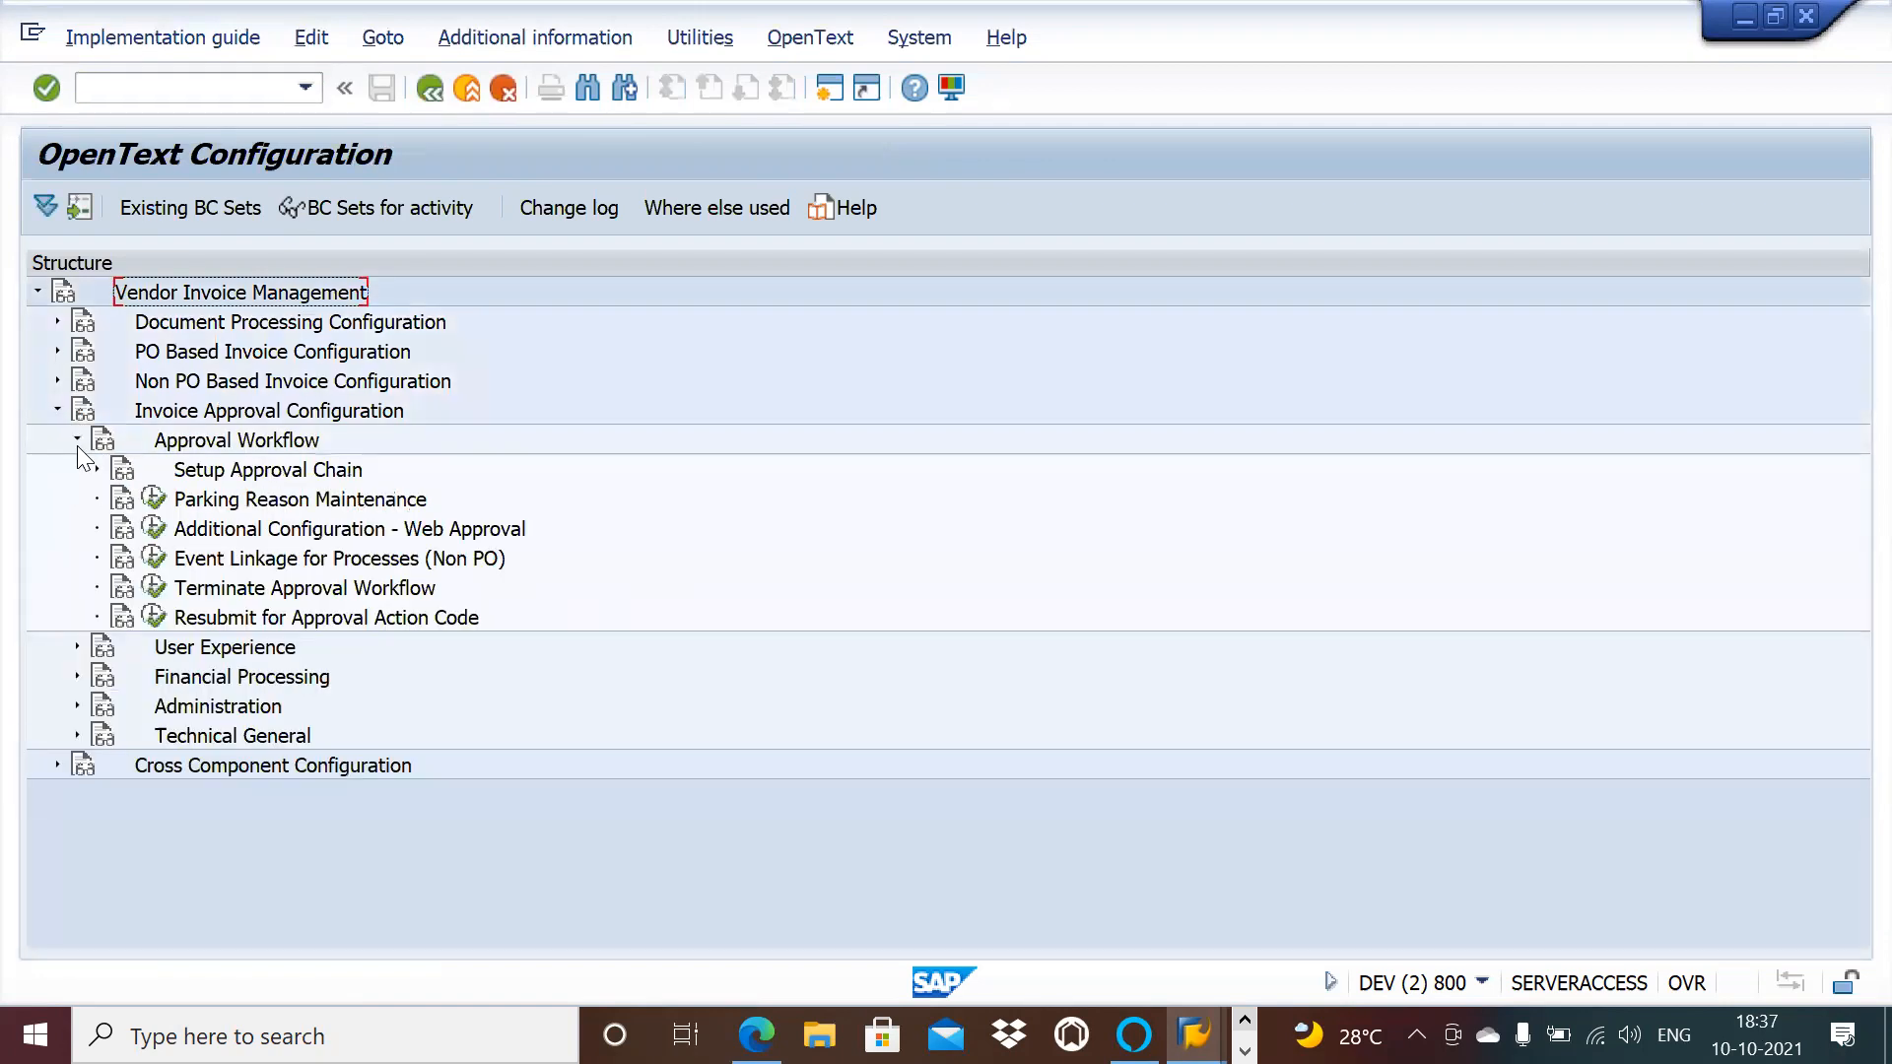
click(96, 469)
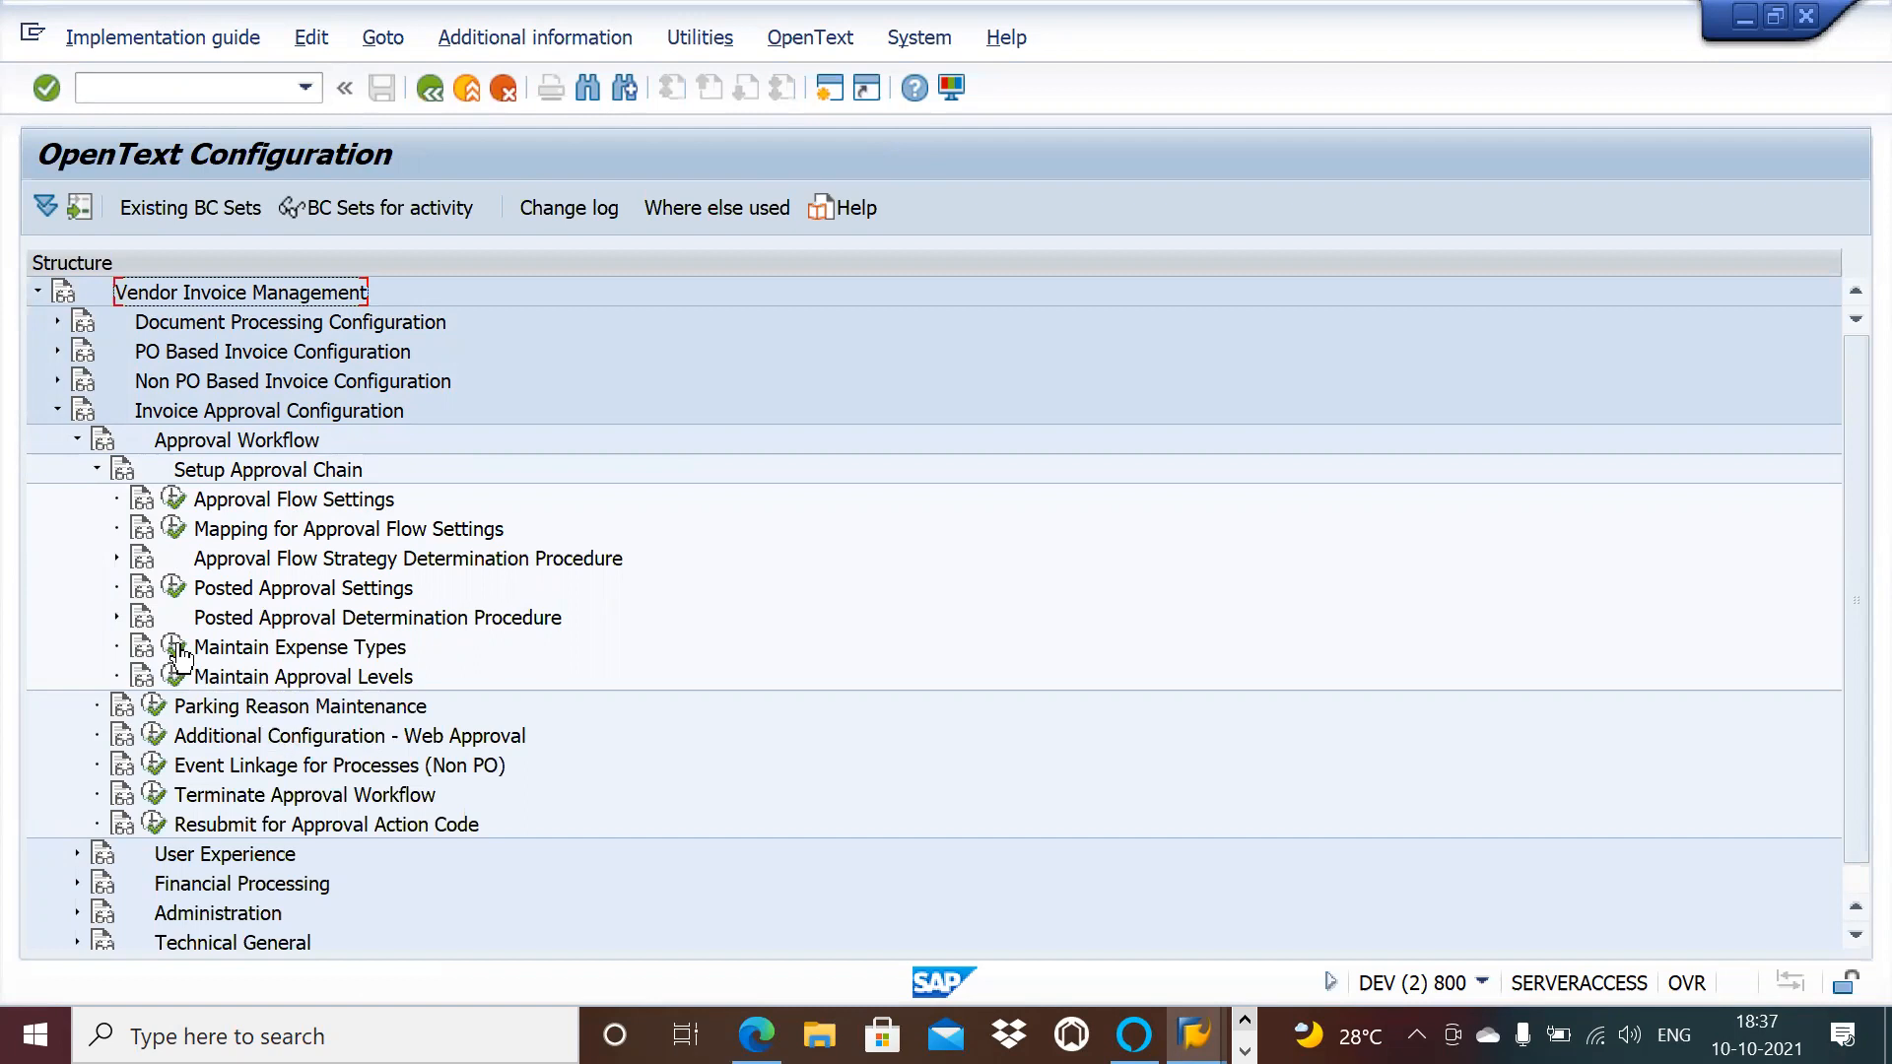
key(alt+Tab)
key(alt+Tab)
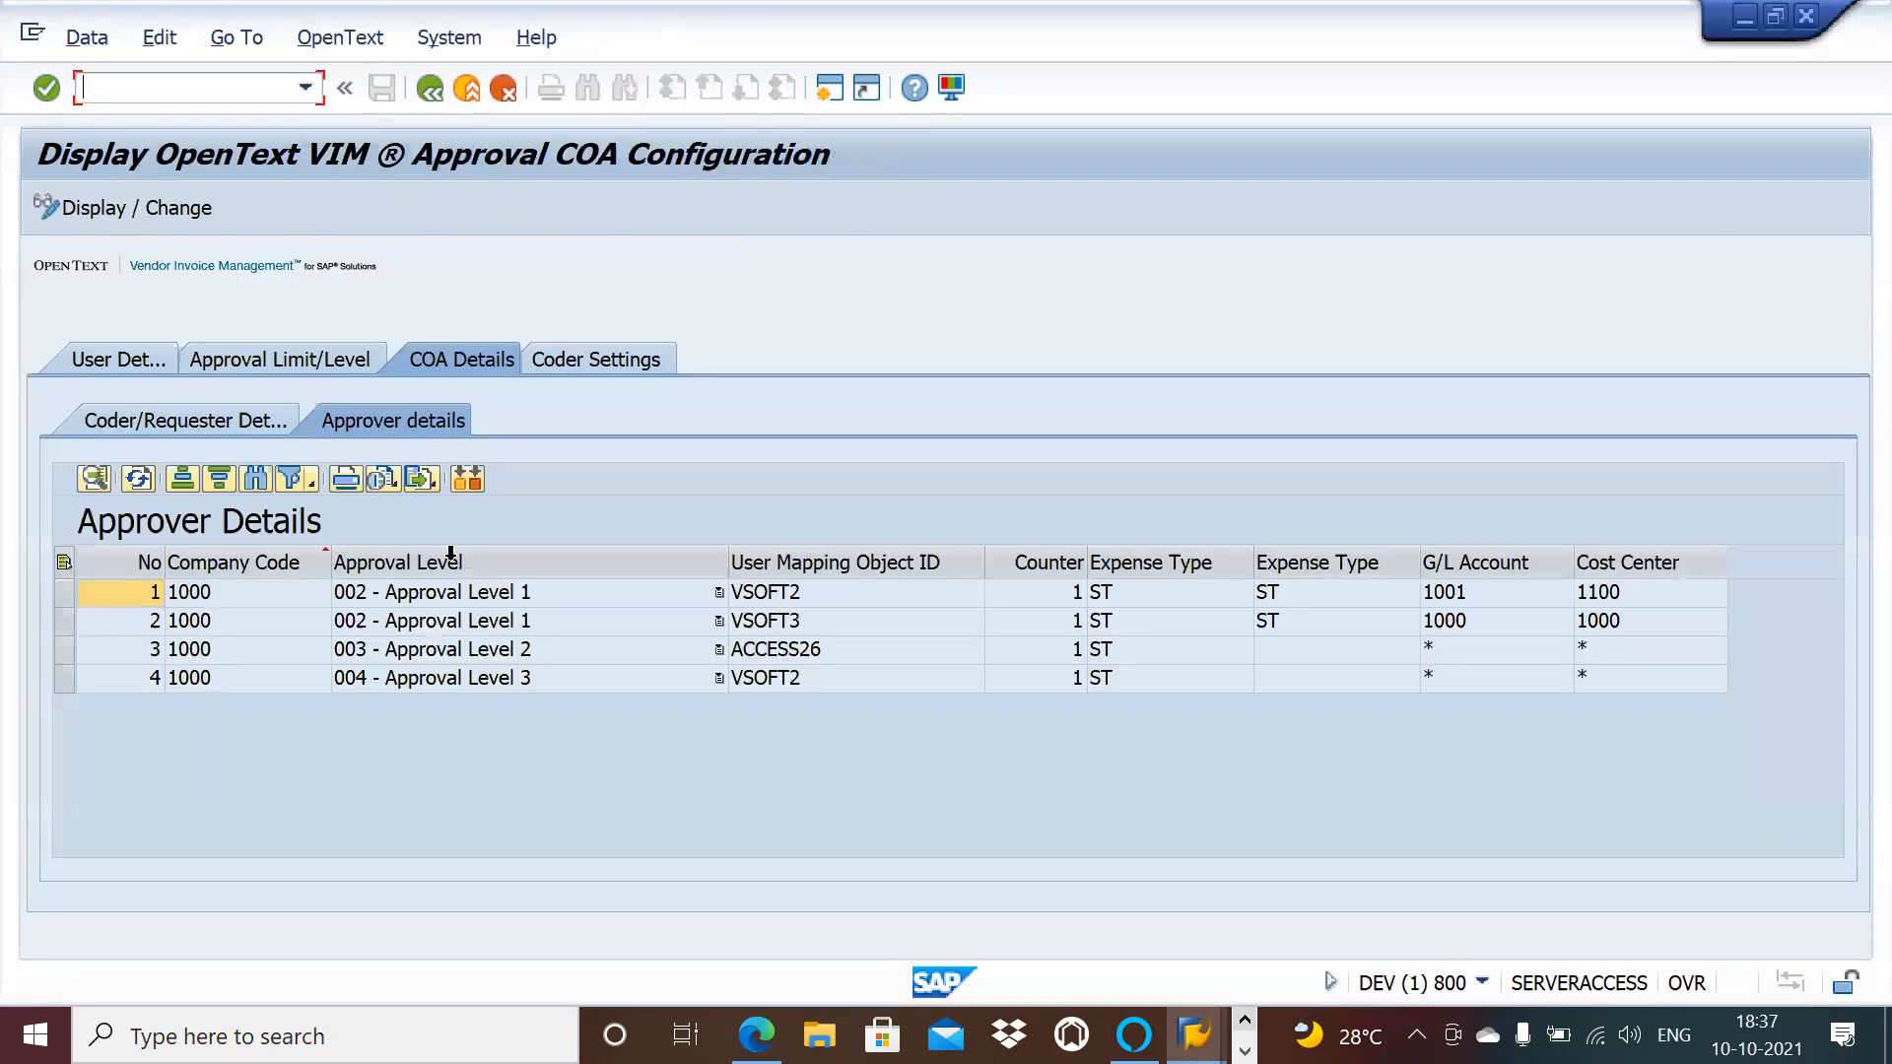
Step: Point out row 1's Expense Type, then show Coder/Requester Details with two level-001 requesters
click(1293, 600)
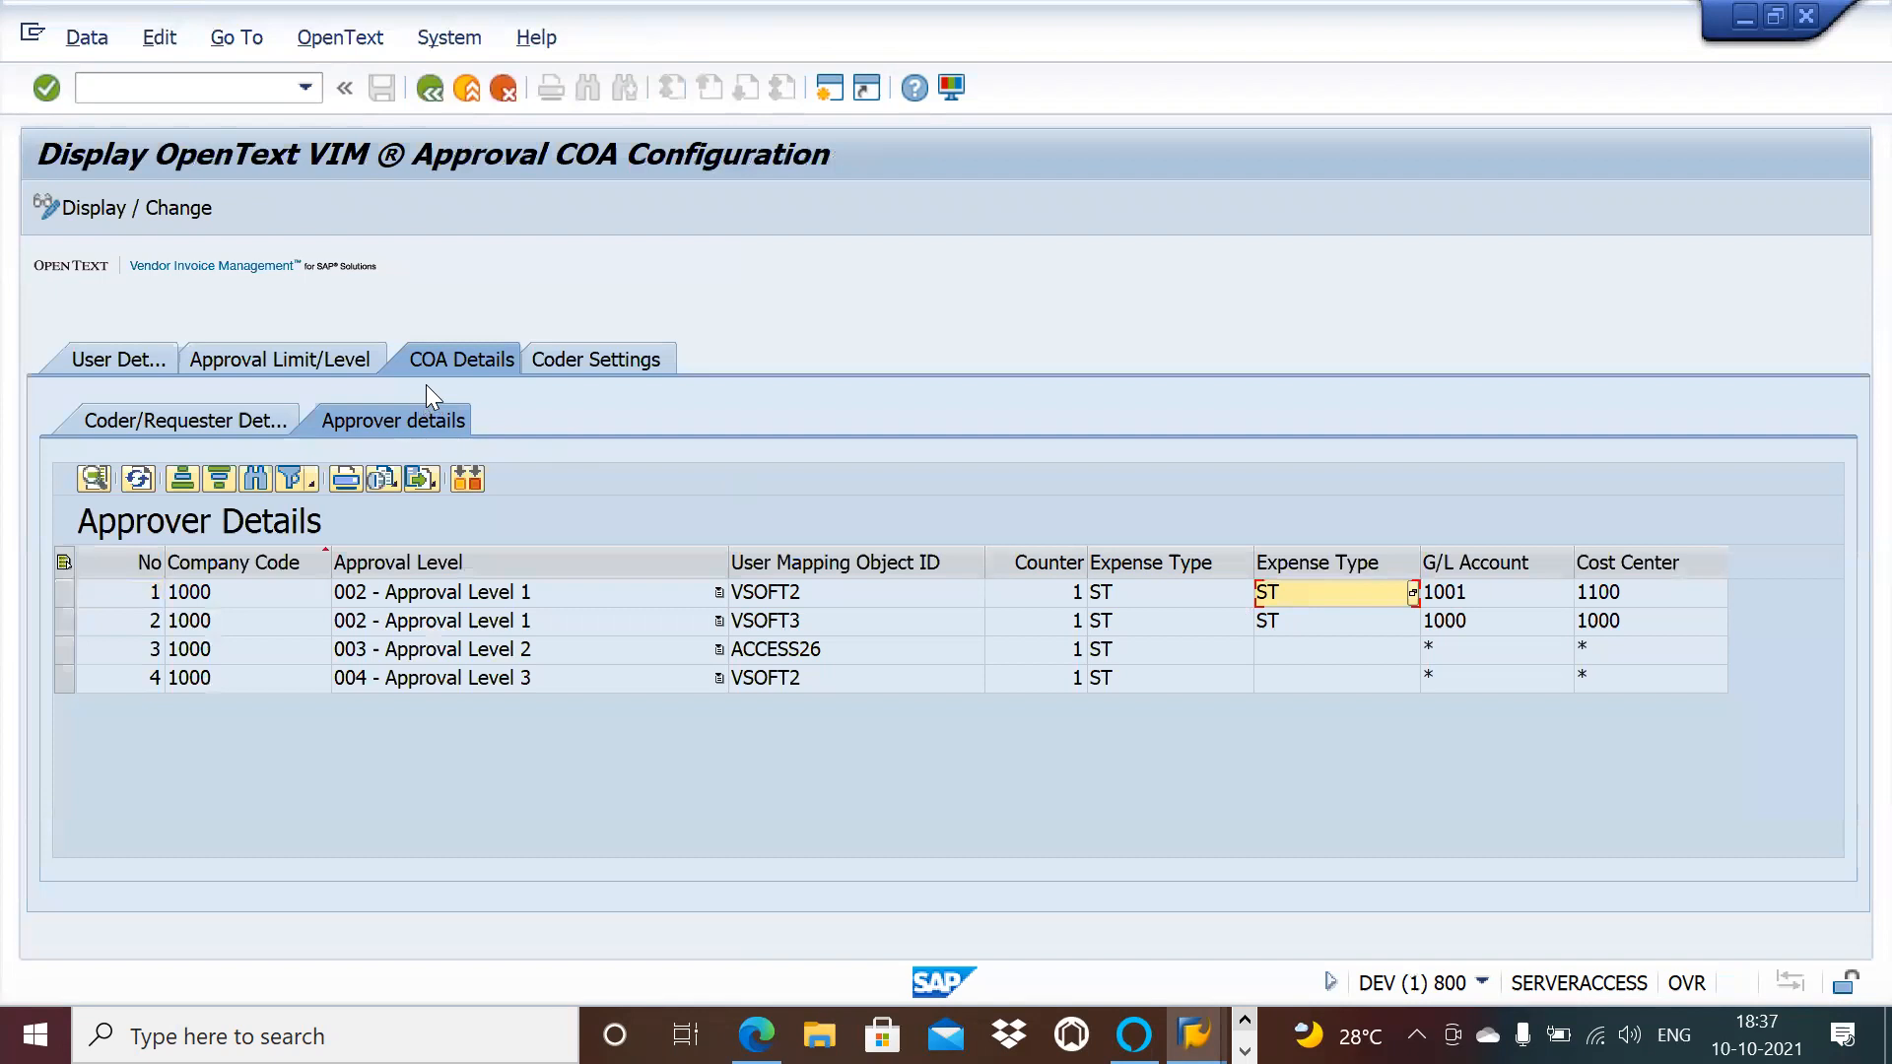
click(268, 422)
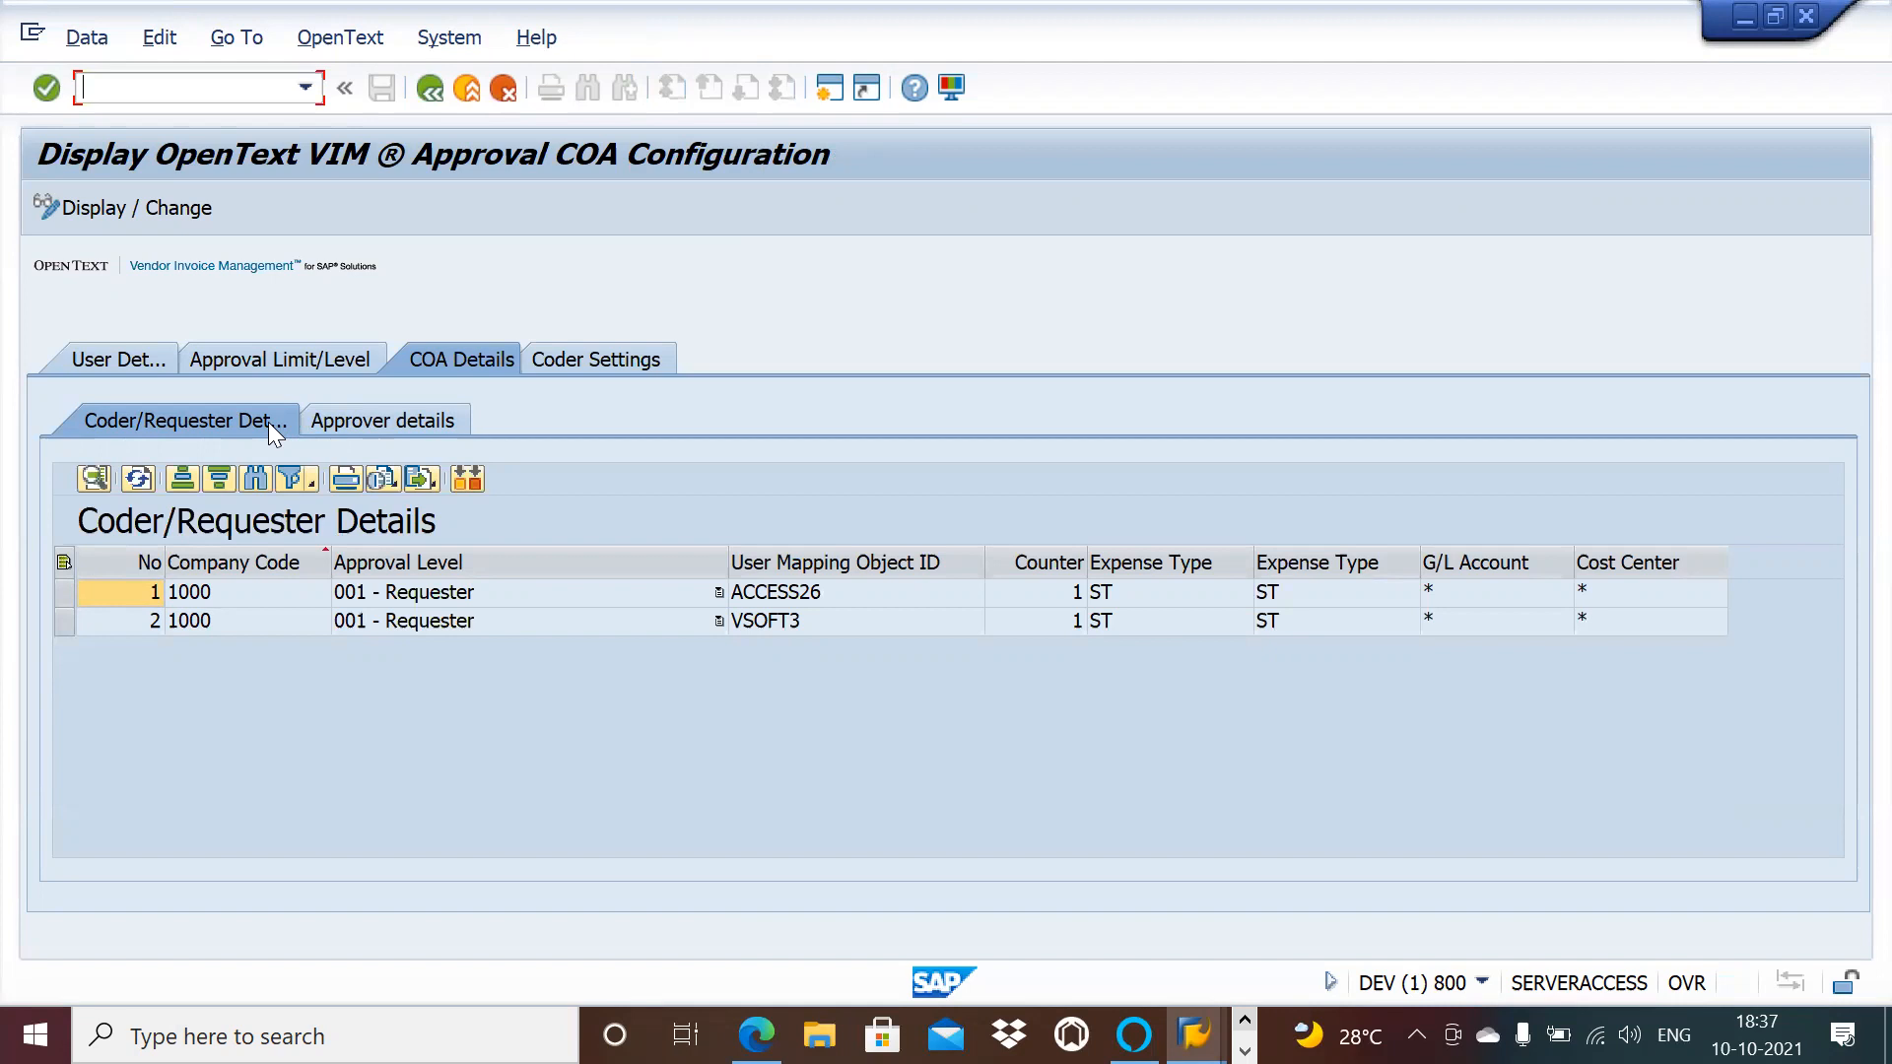
key(alt+Tab)
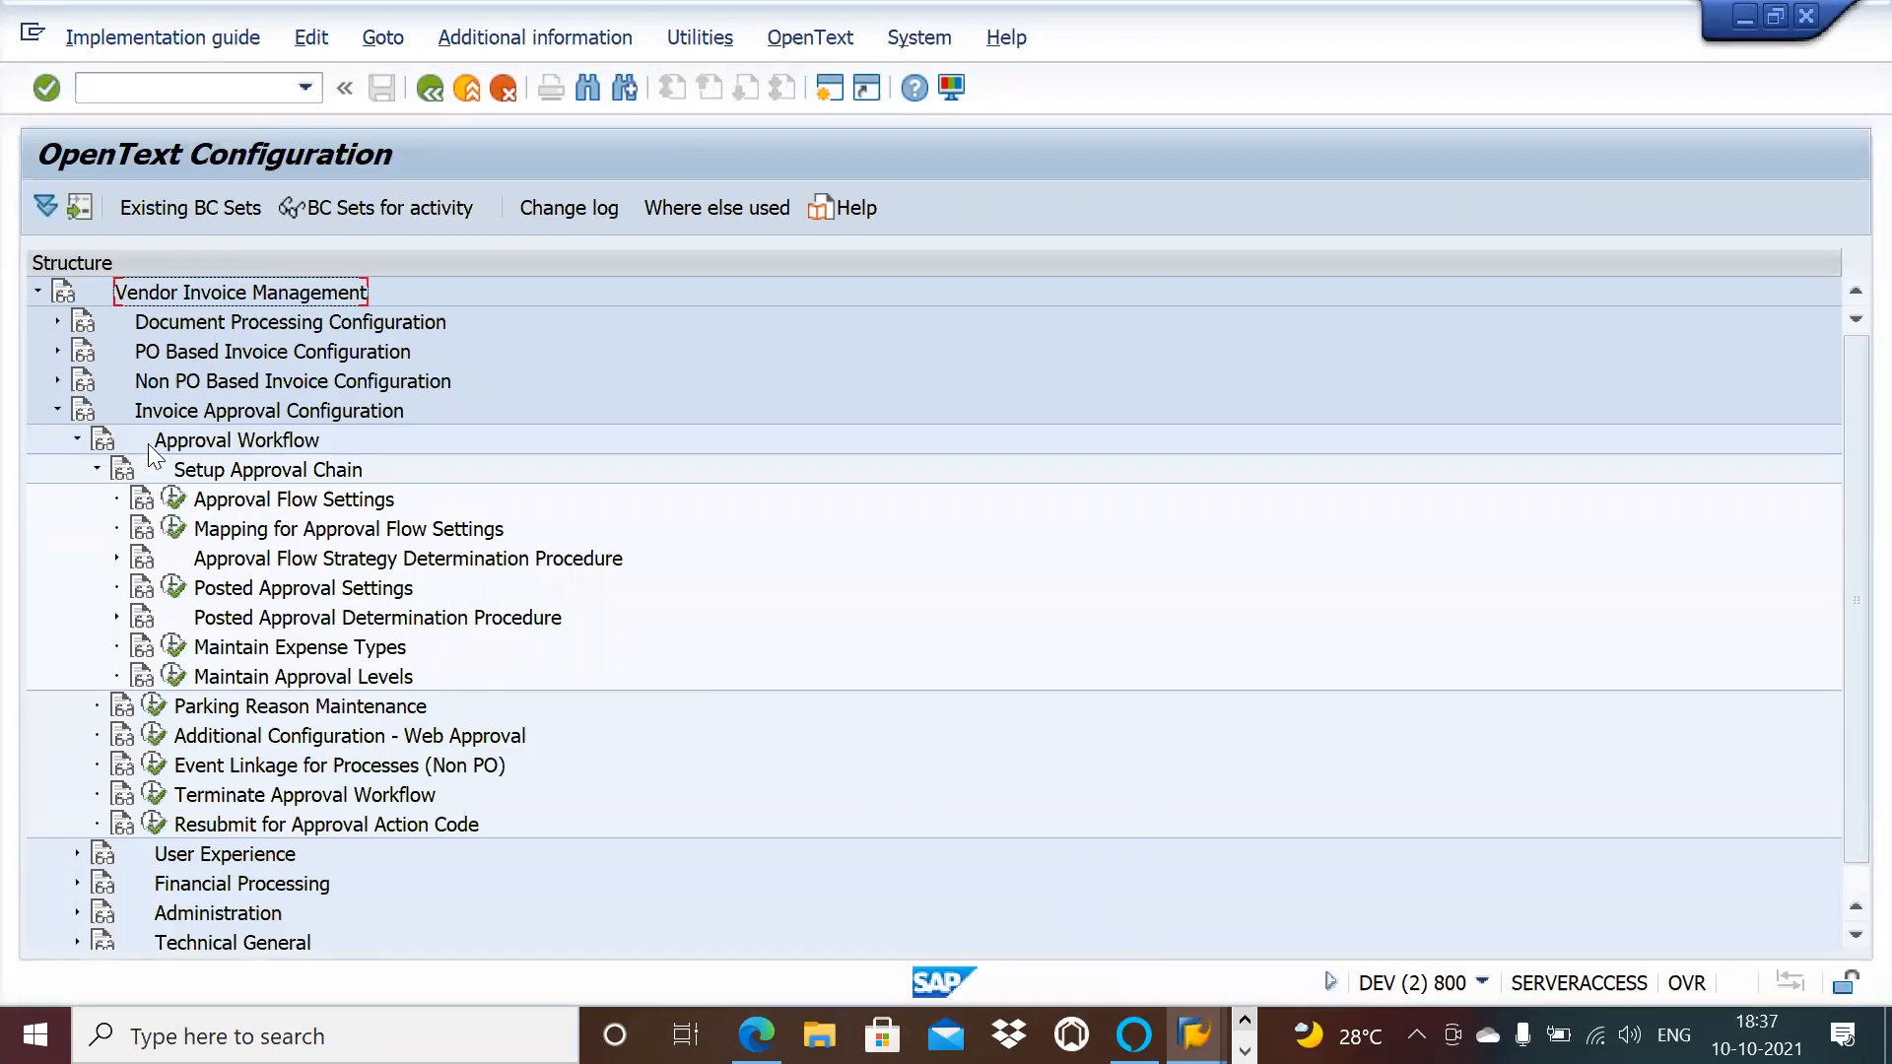
Step: Collapse Invoice Approval Configuration and its Approval Workflow branches, then expand Cross Component Configuration
click(57, 410)
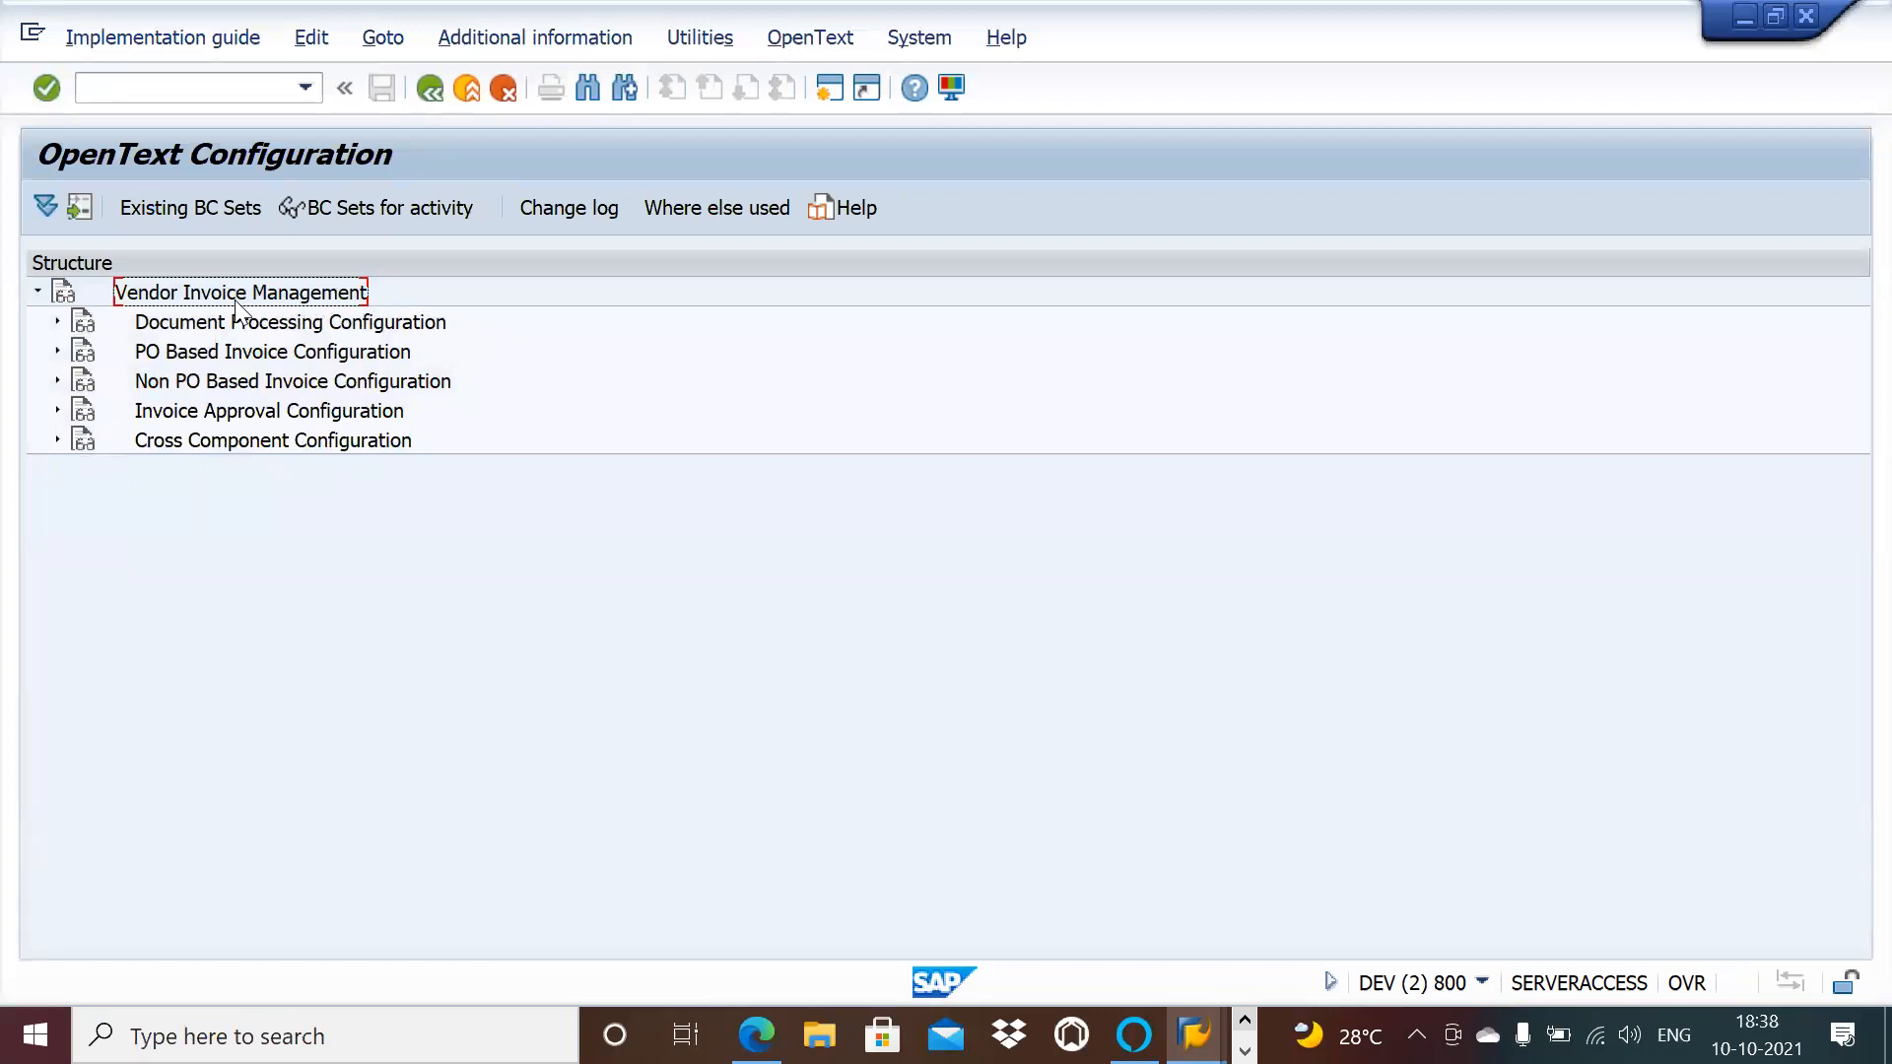
click(55, 320)
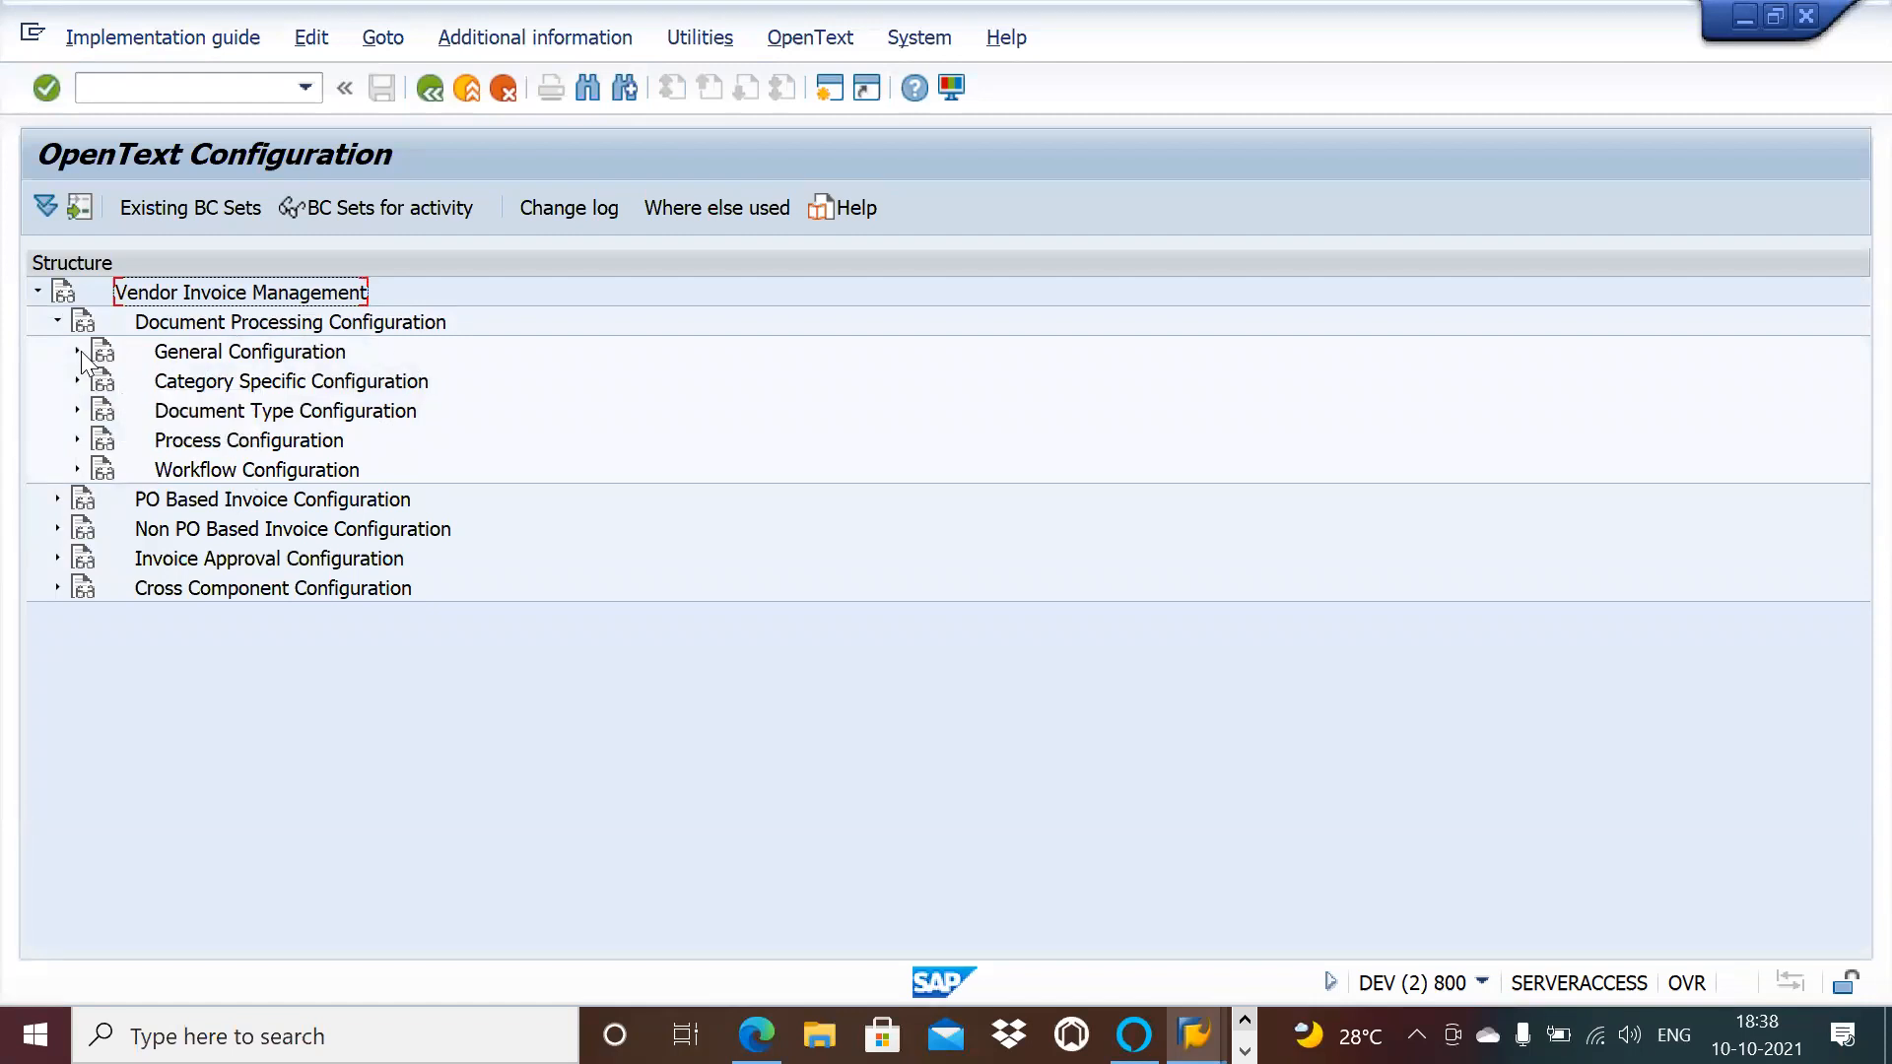
click(55, 323)
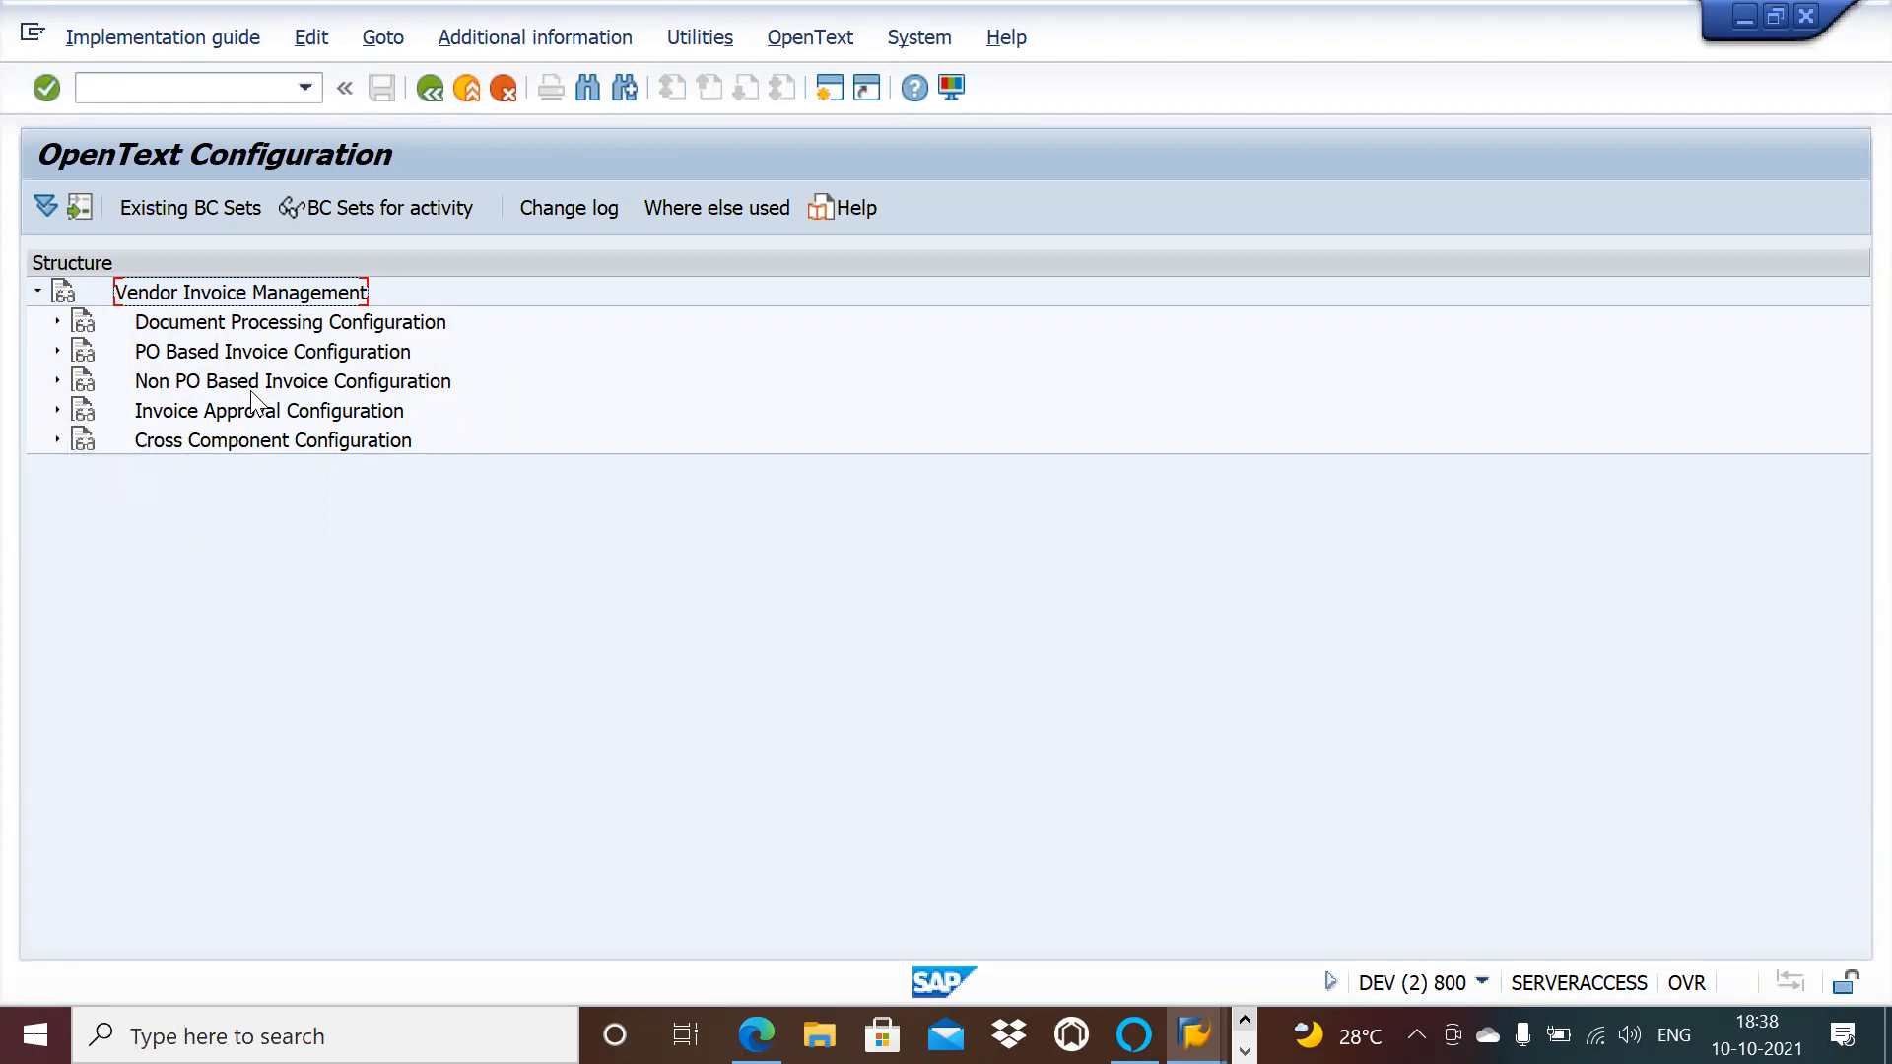
click(57, 411)
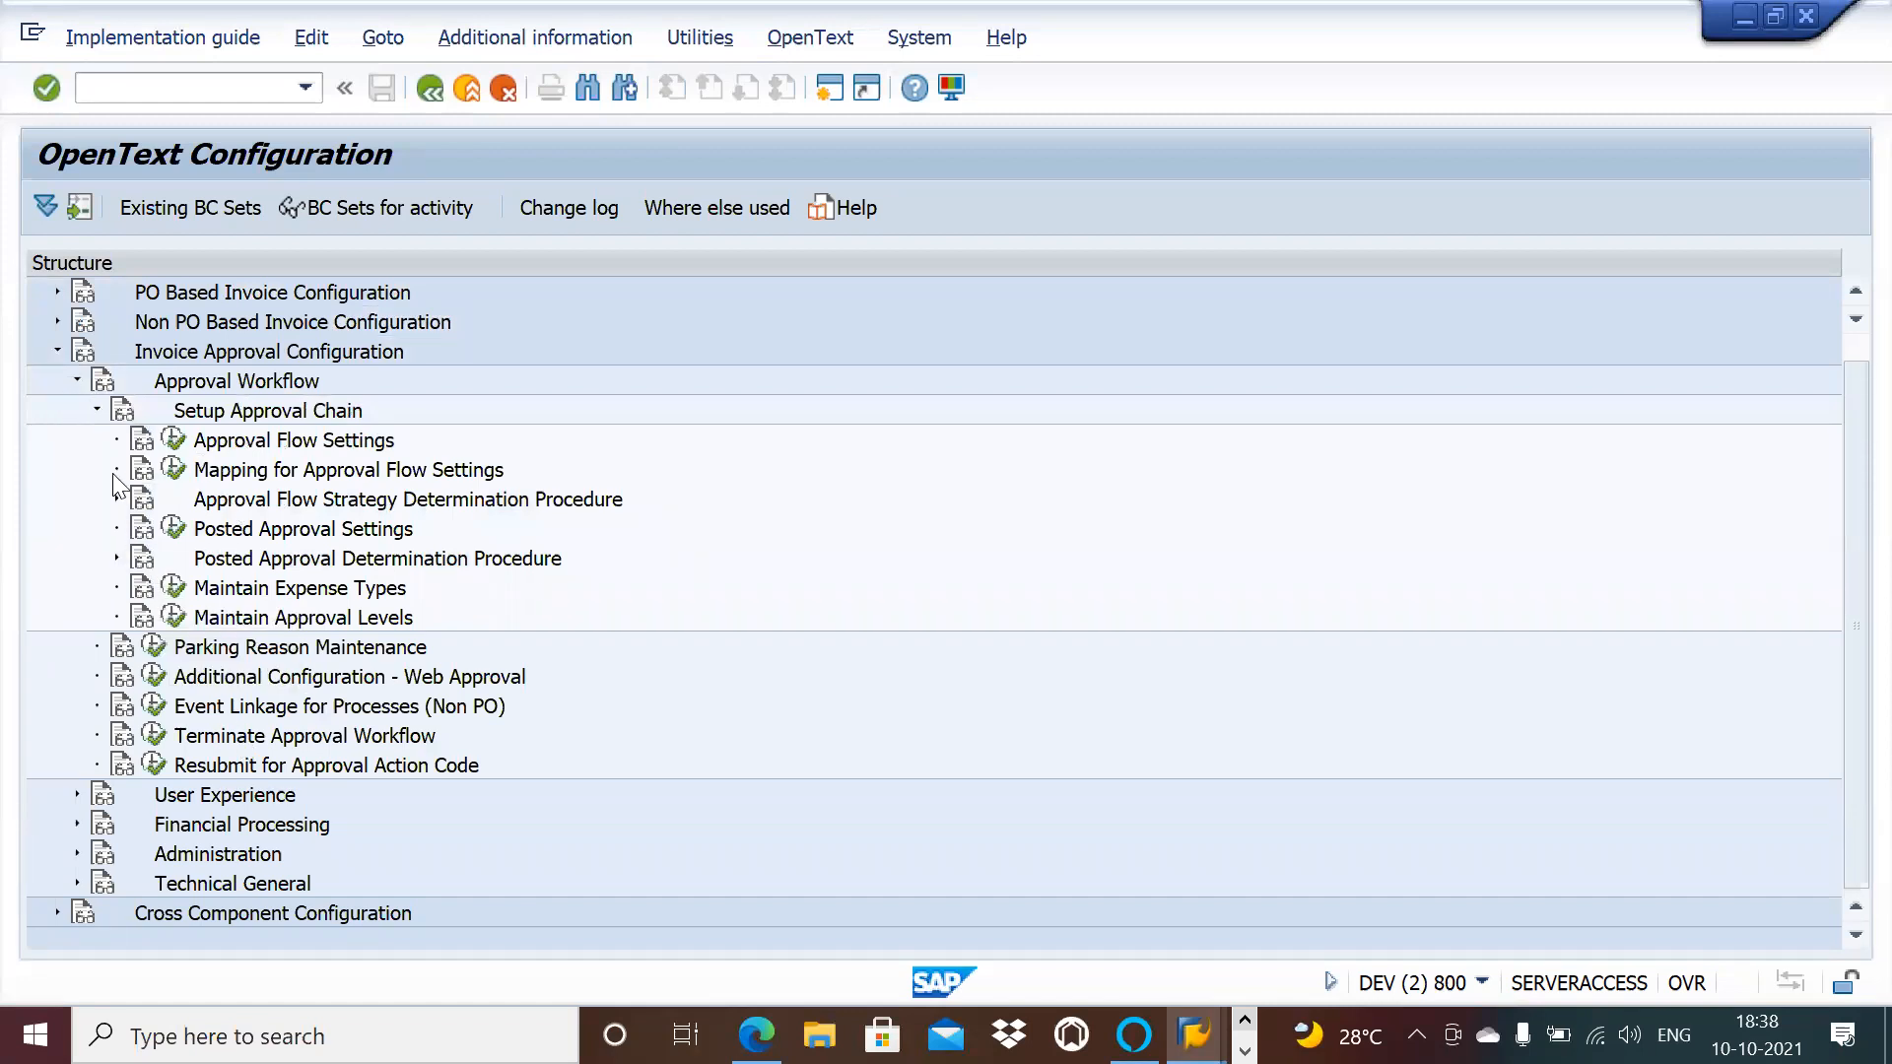
click(93, 410)
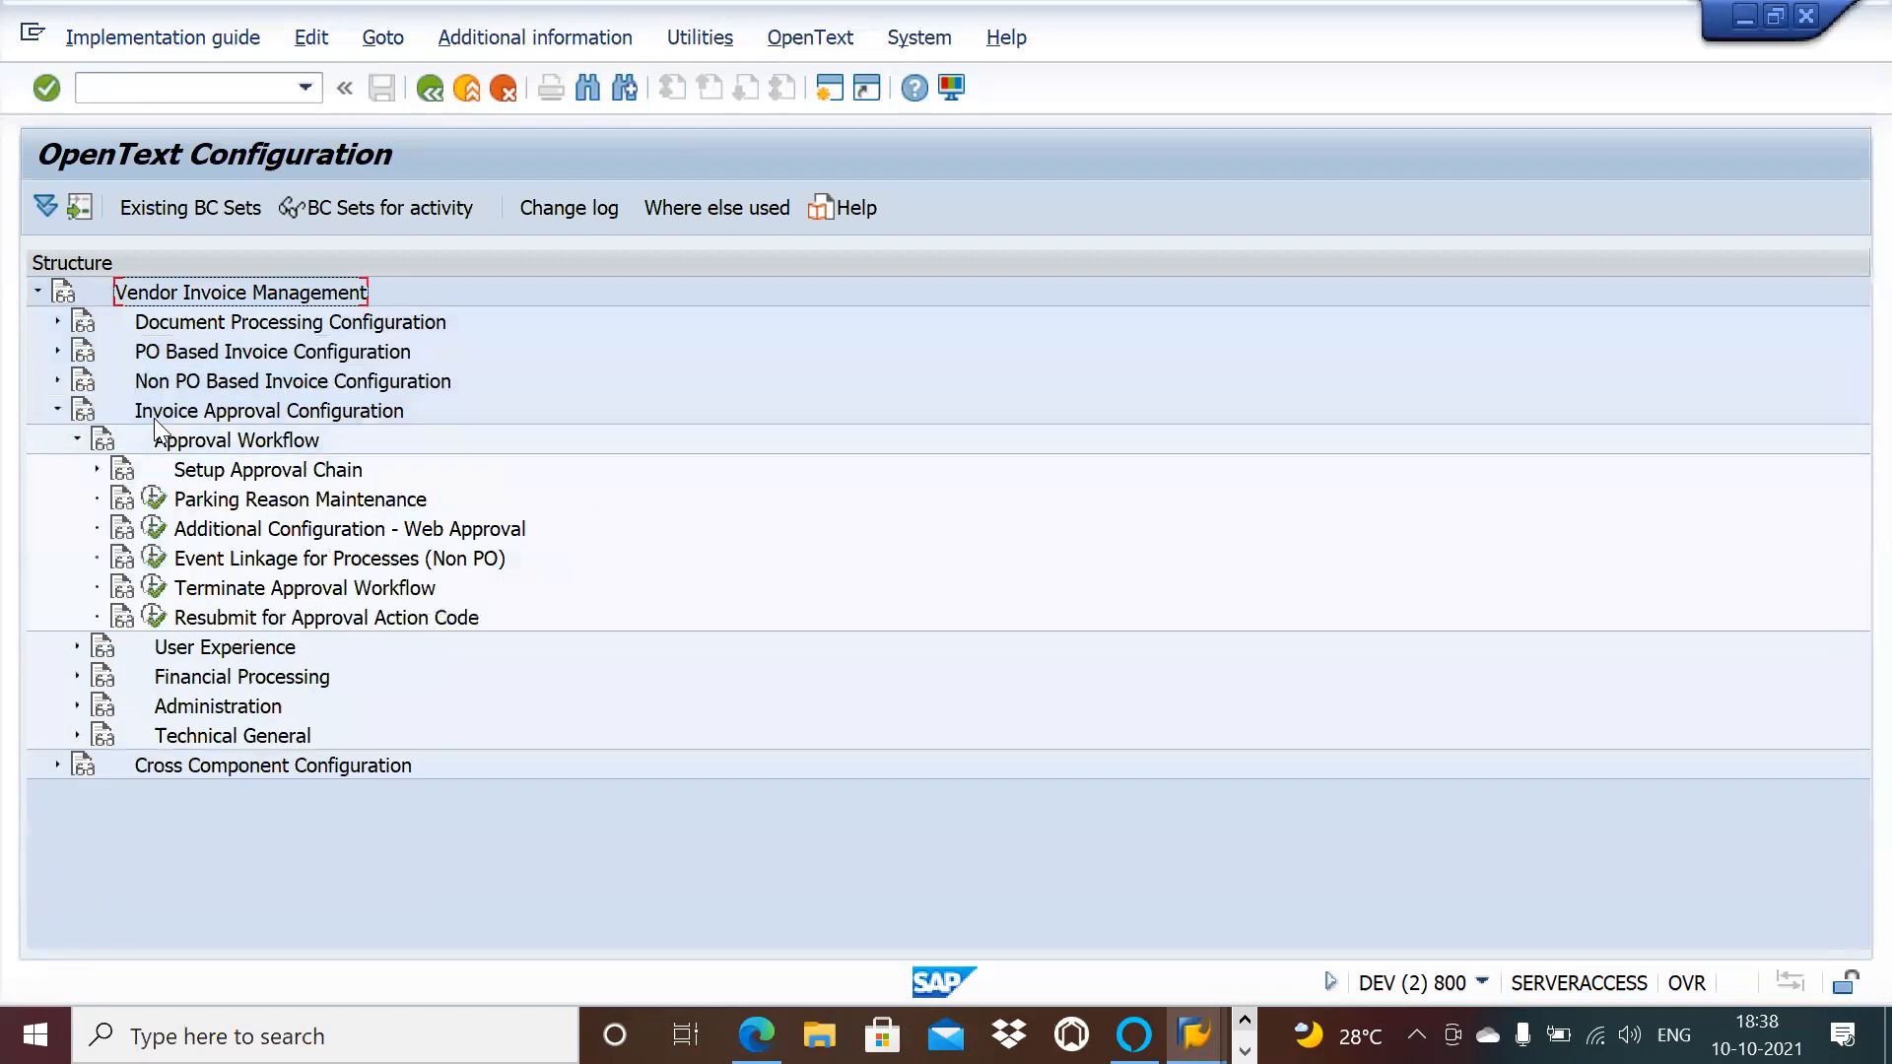
click(75, 438)
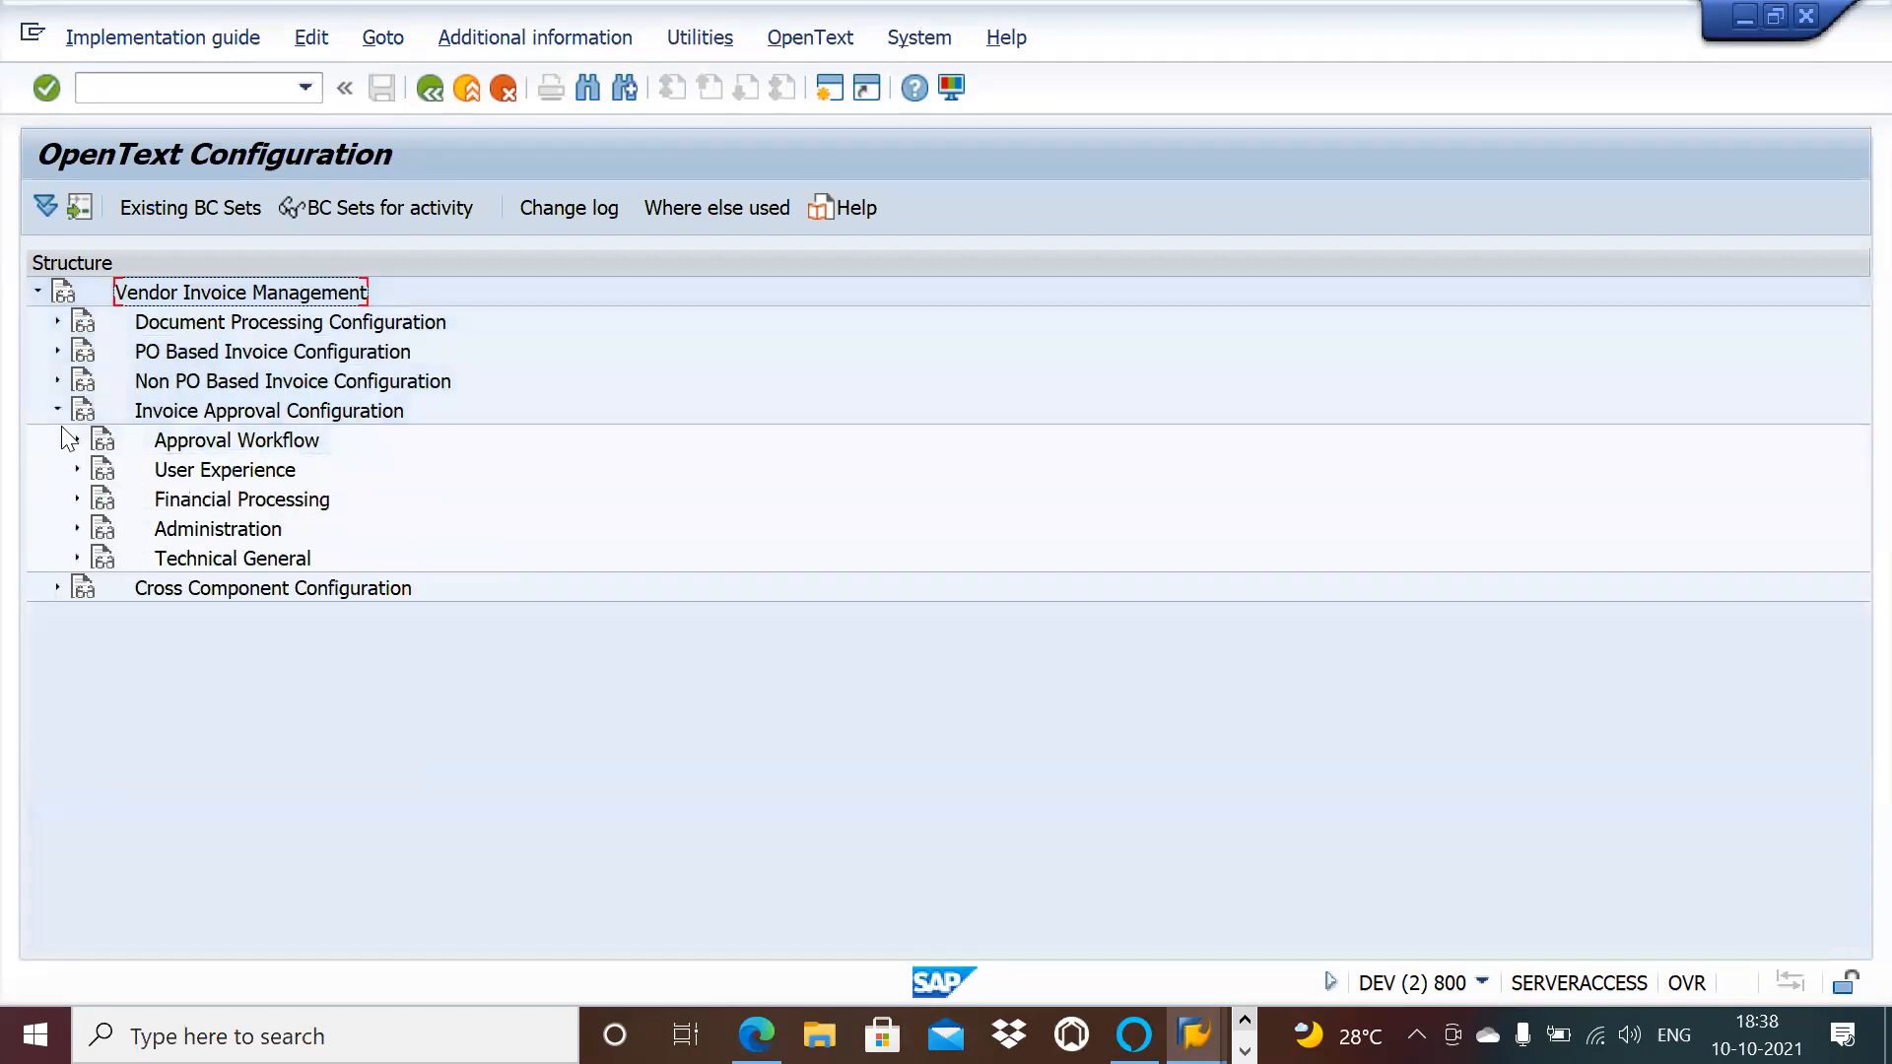
click(56, 410)
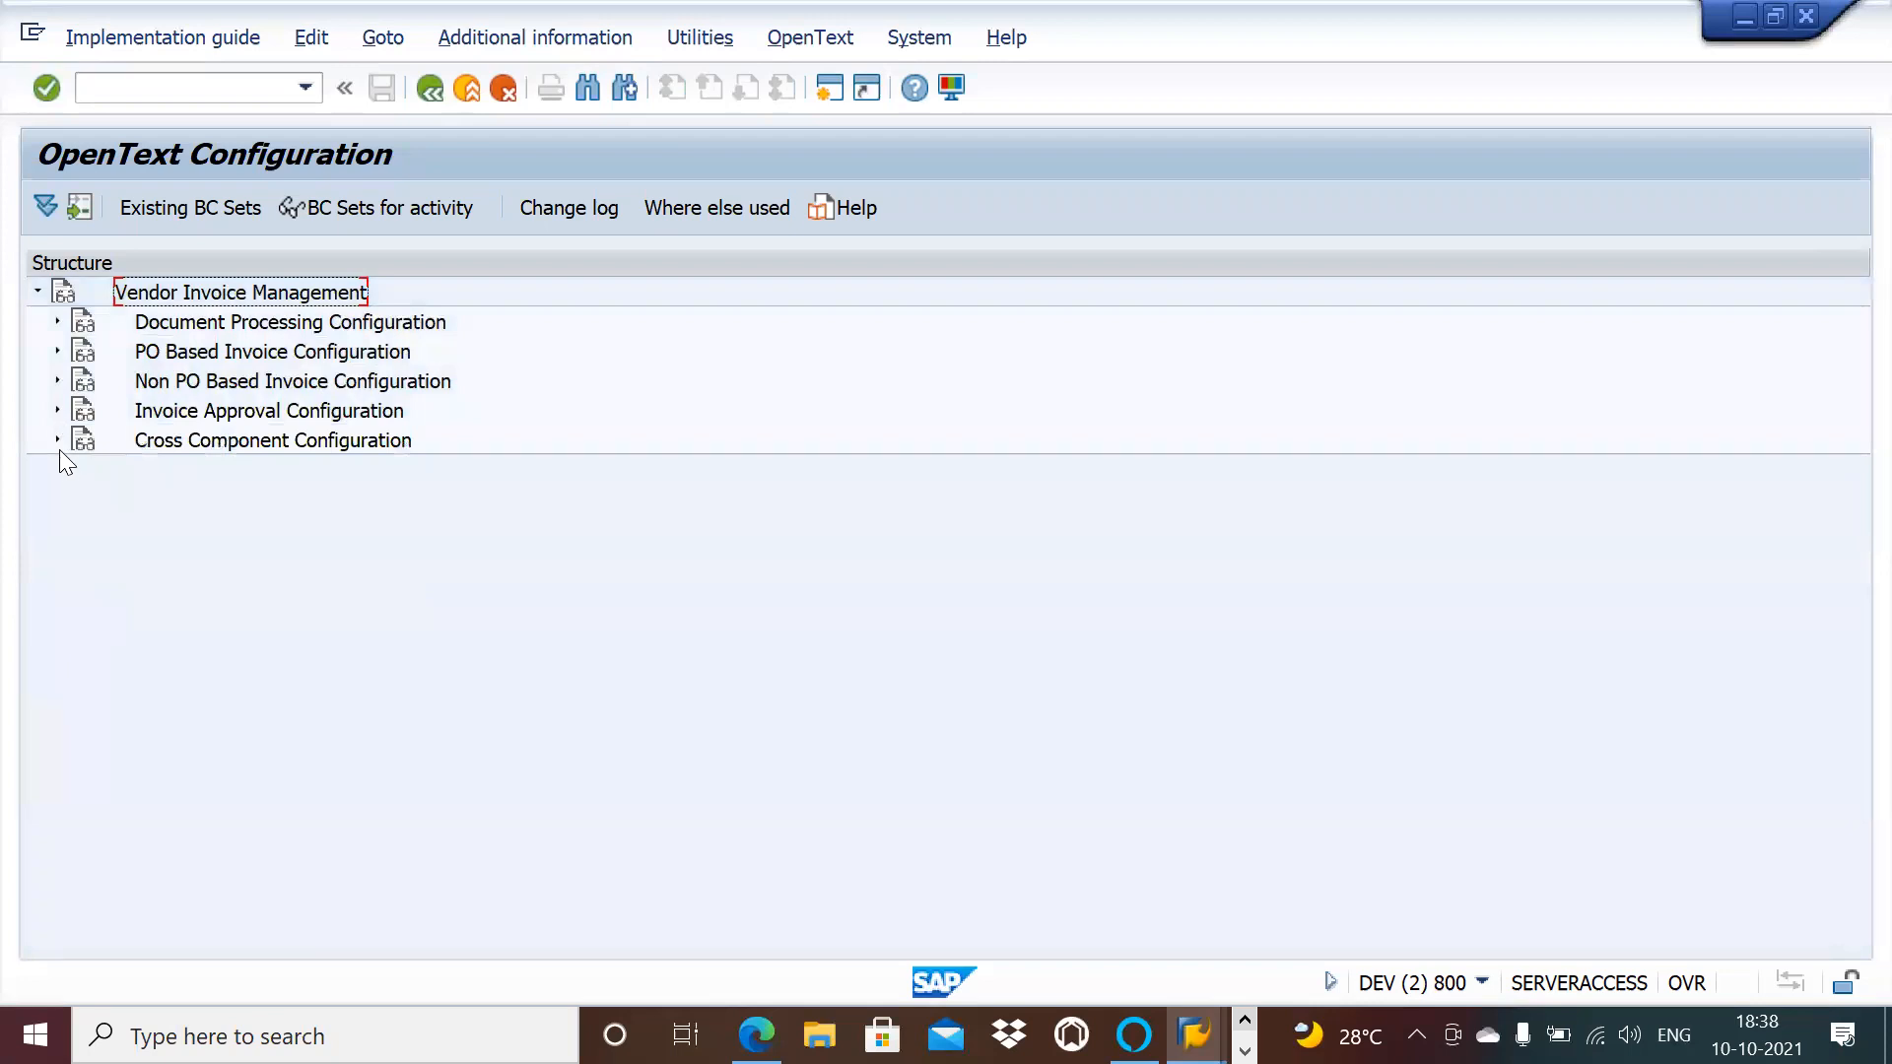
click(56, 440)
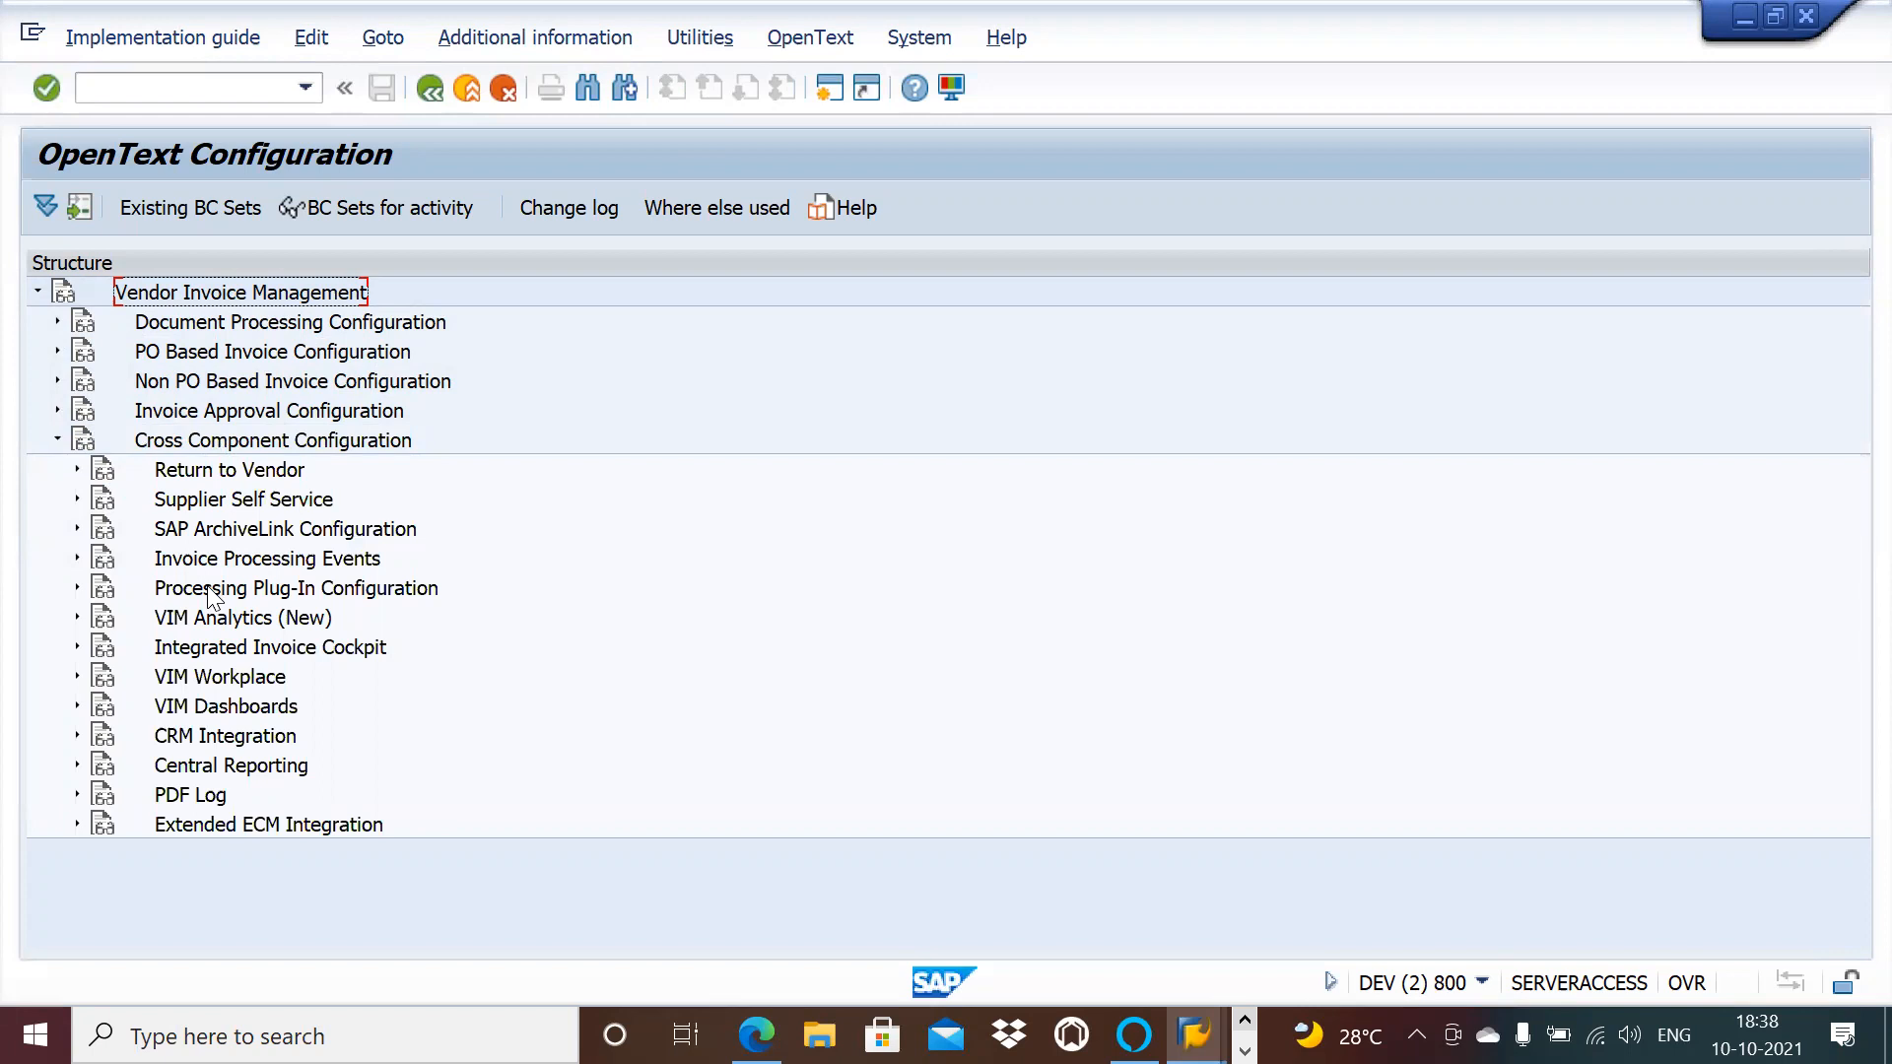
Step: Expand Return to Vendor and run Maintain return reasons, showing reasons 01 through 99
click(77, 470)
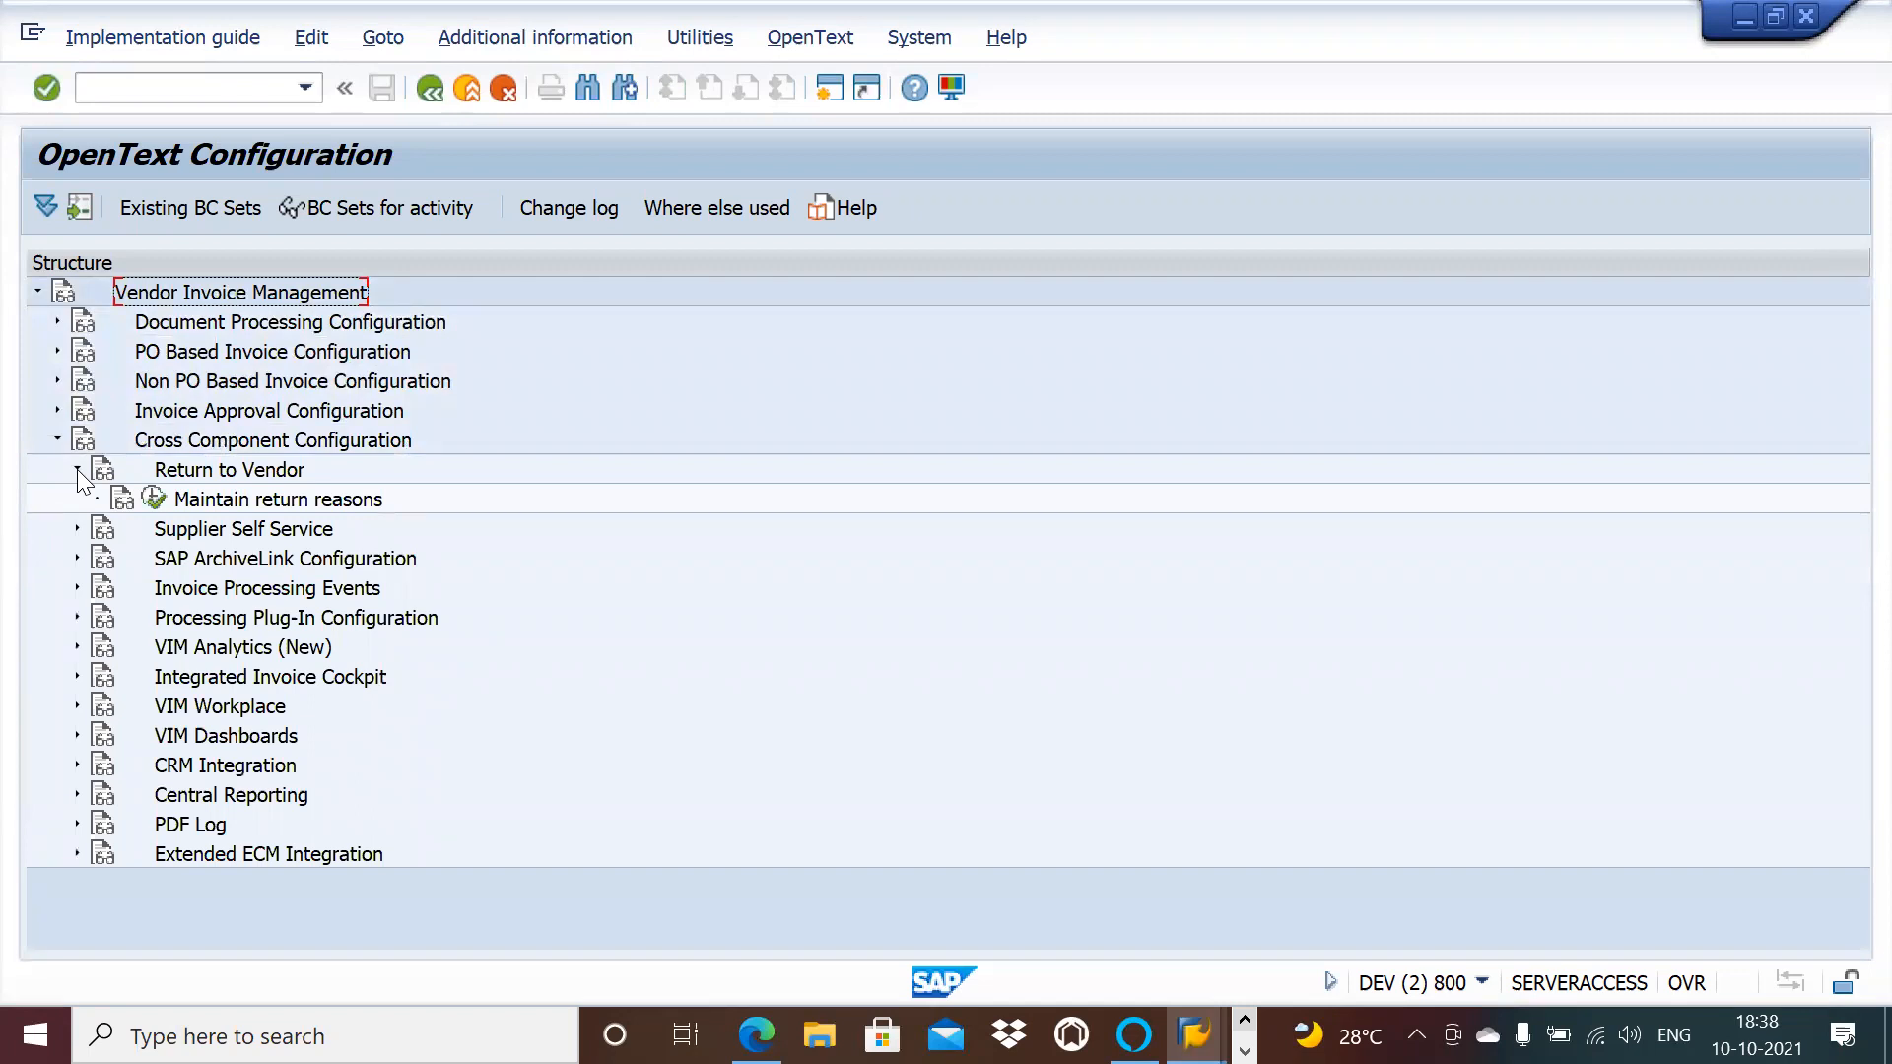
click(155, 495)
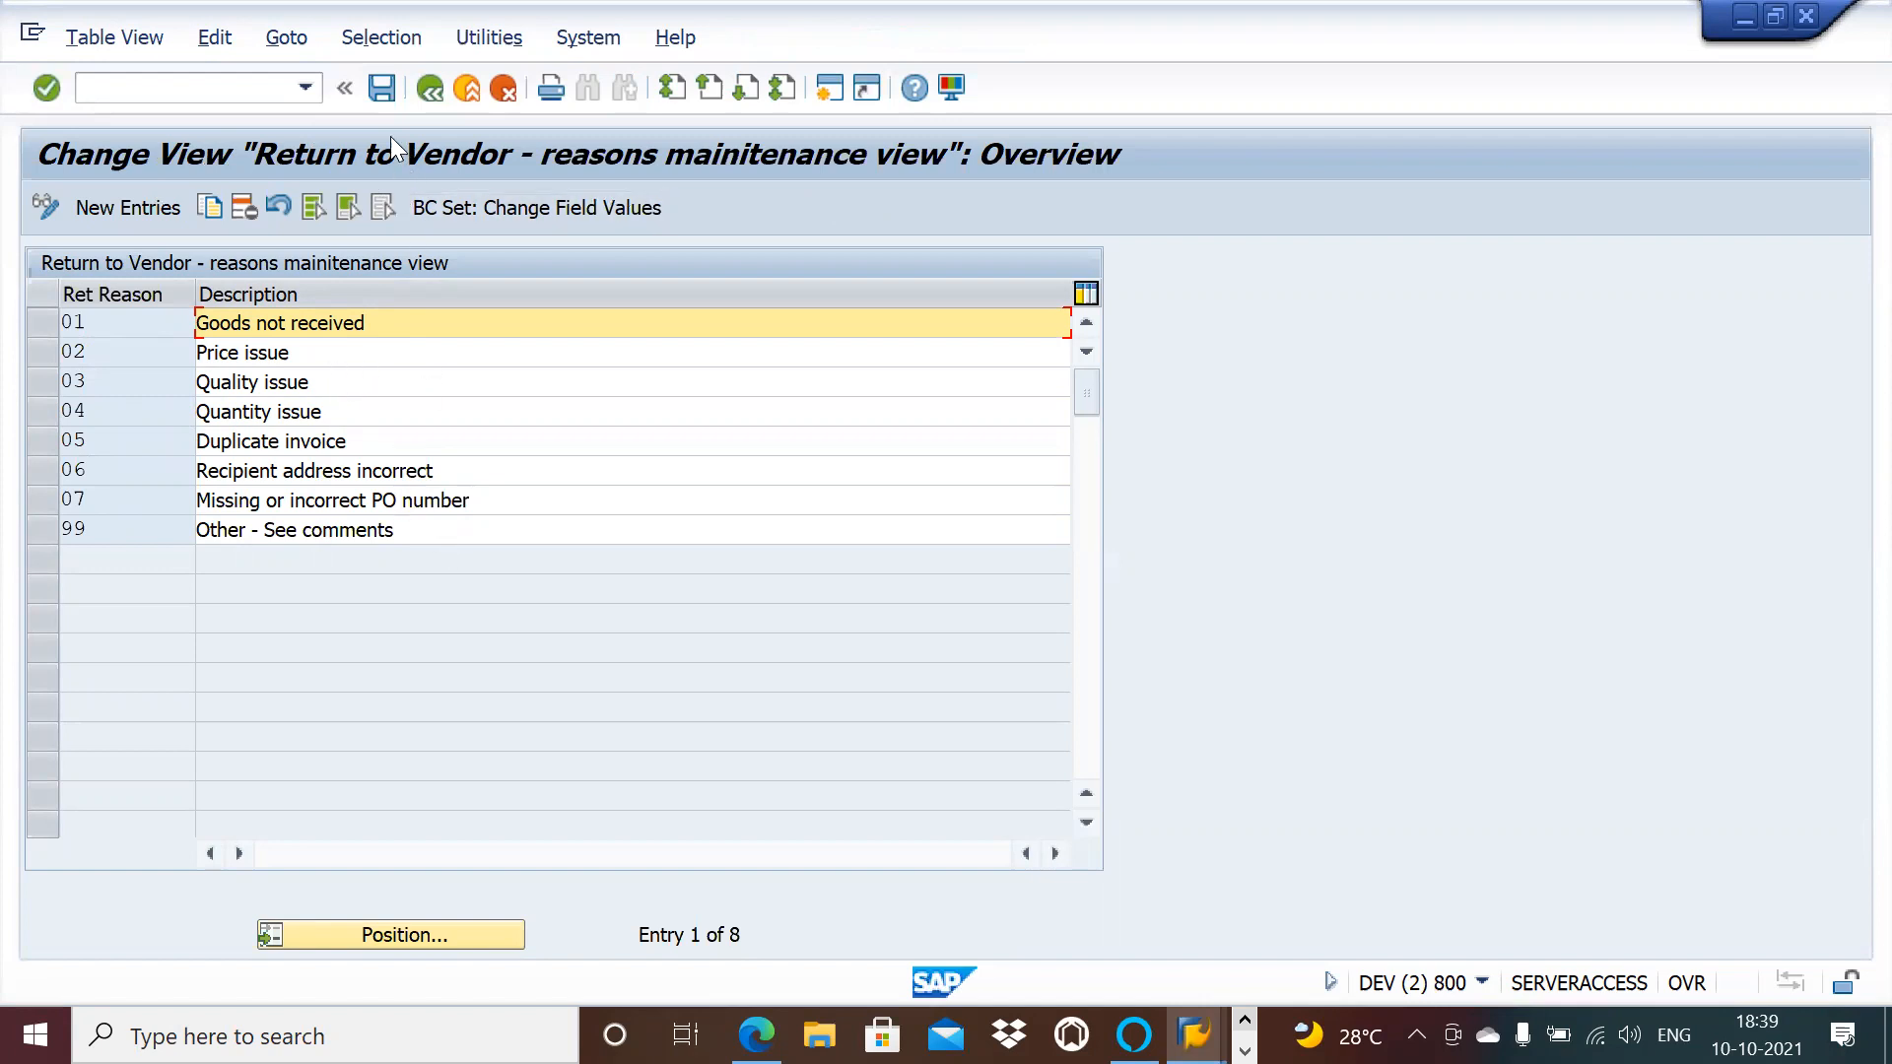
Step: Go back from the return reasons table to the OpenText Configuration tree
click(428, 85)
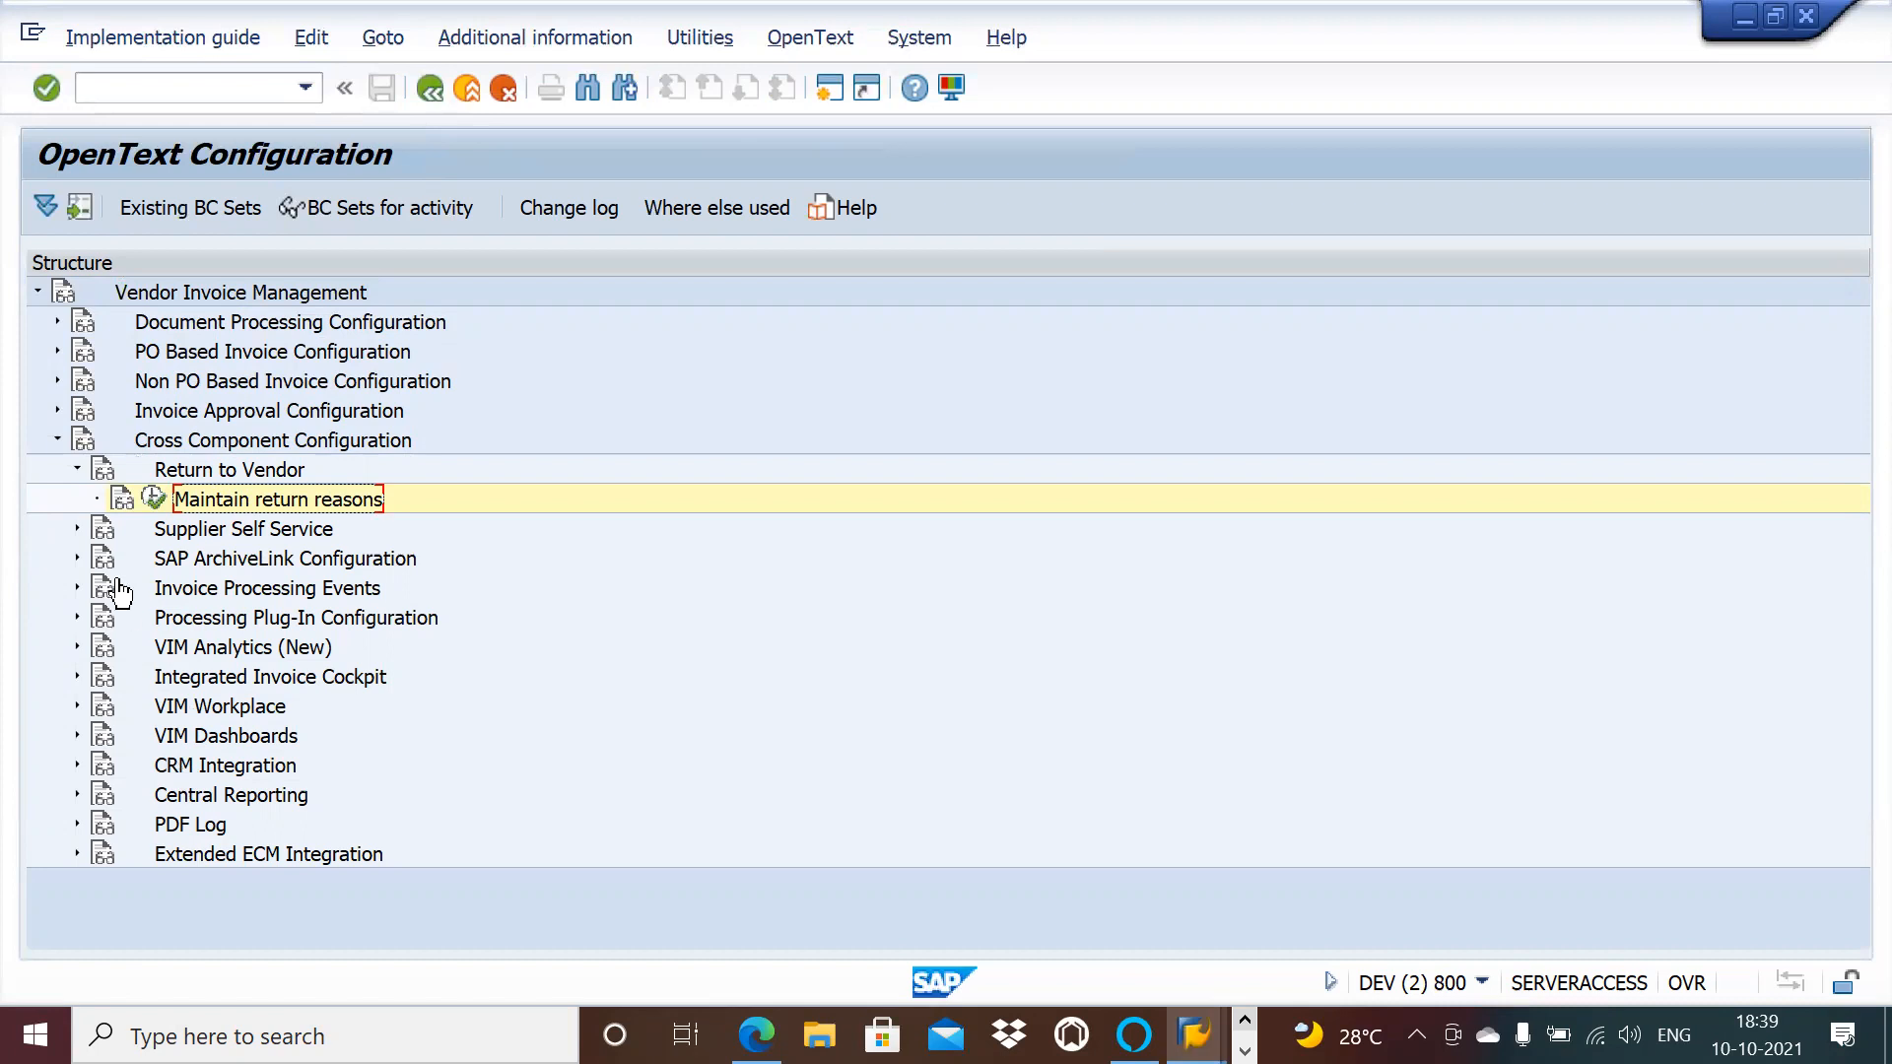
Step: Open Maintain Expense Types under Setup Approval Chain and check row 1's ST expense type and cost center
click(75, 470)
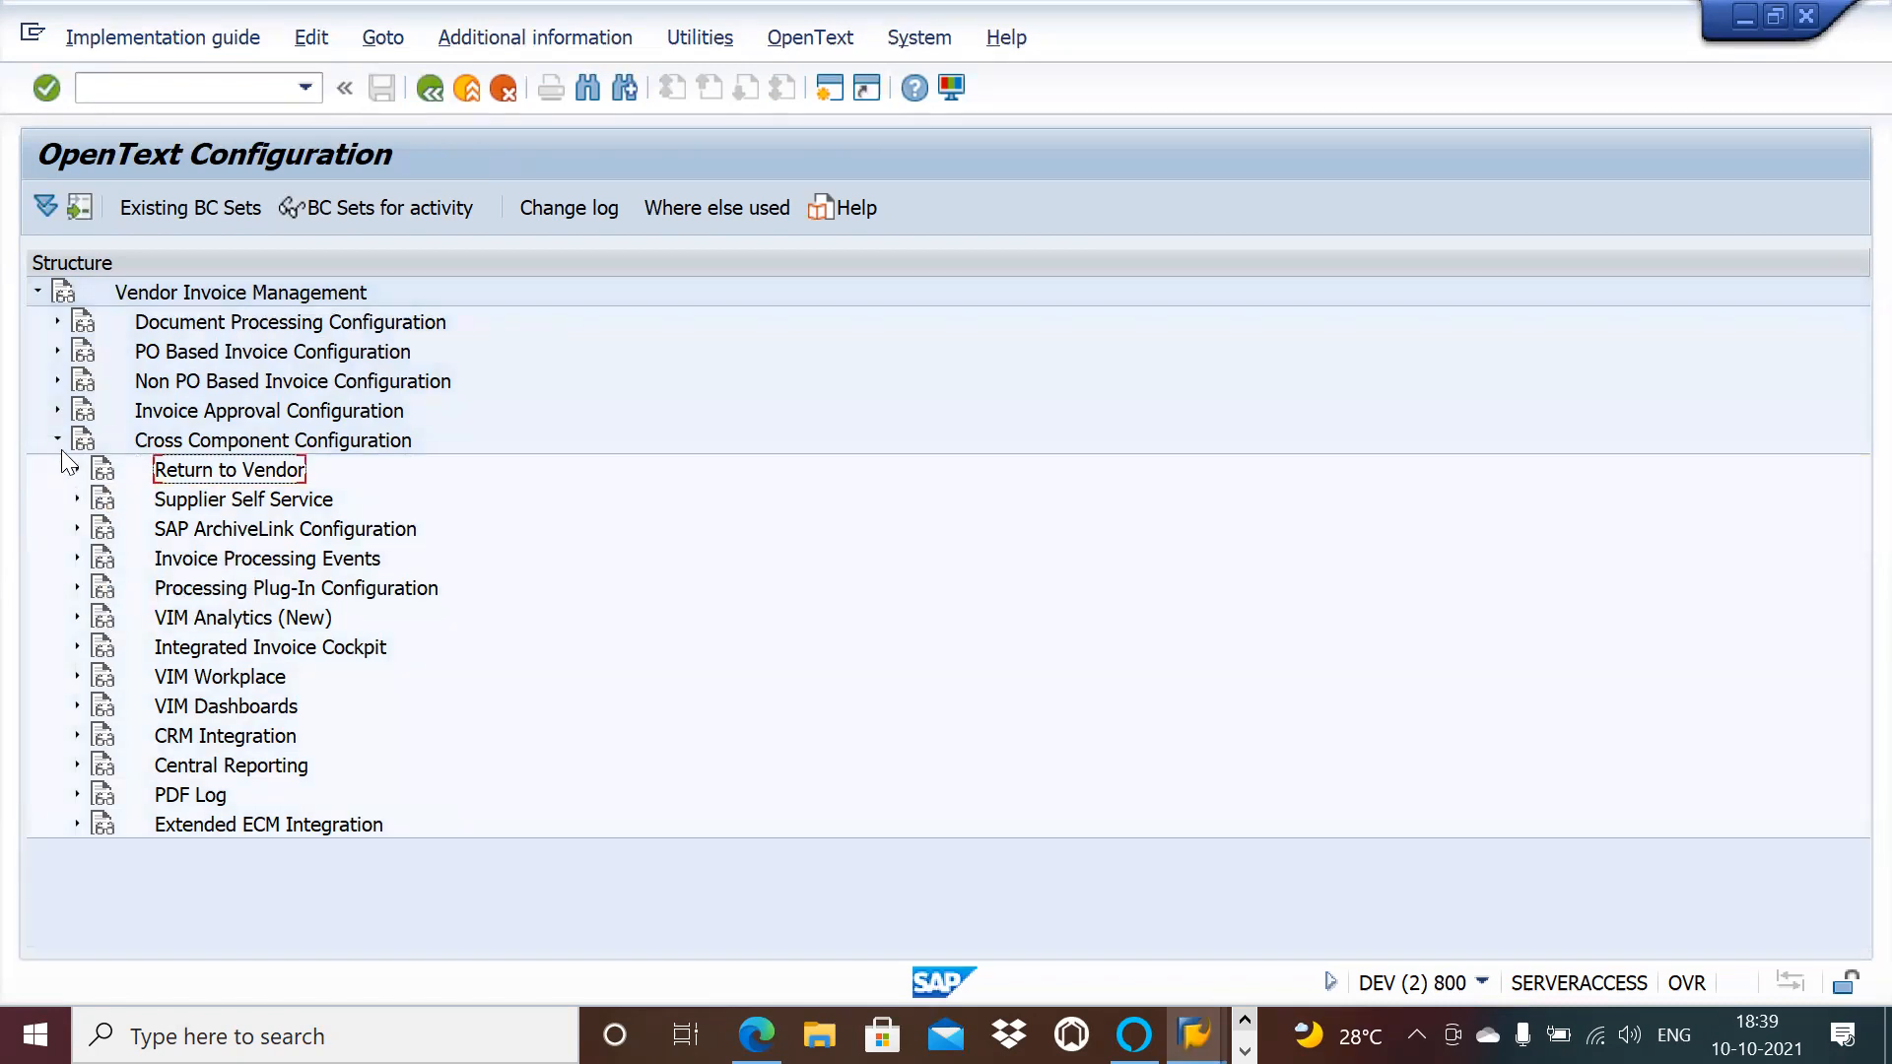
click(57, 441)
click(57, 411)
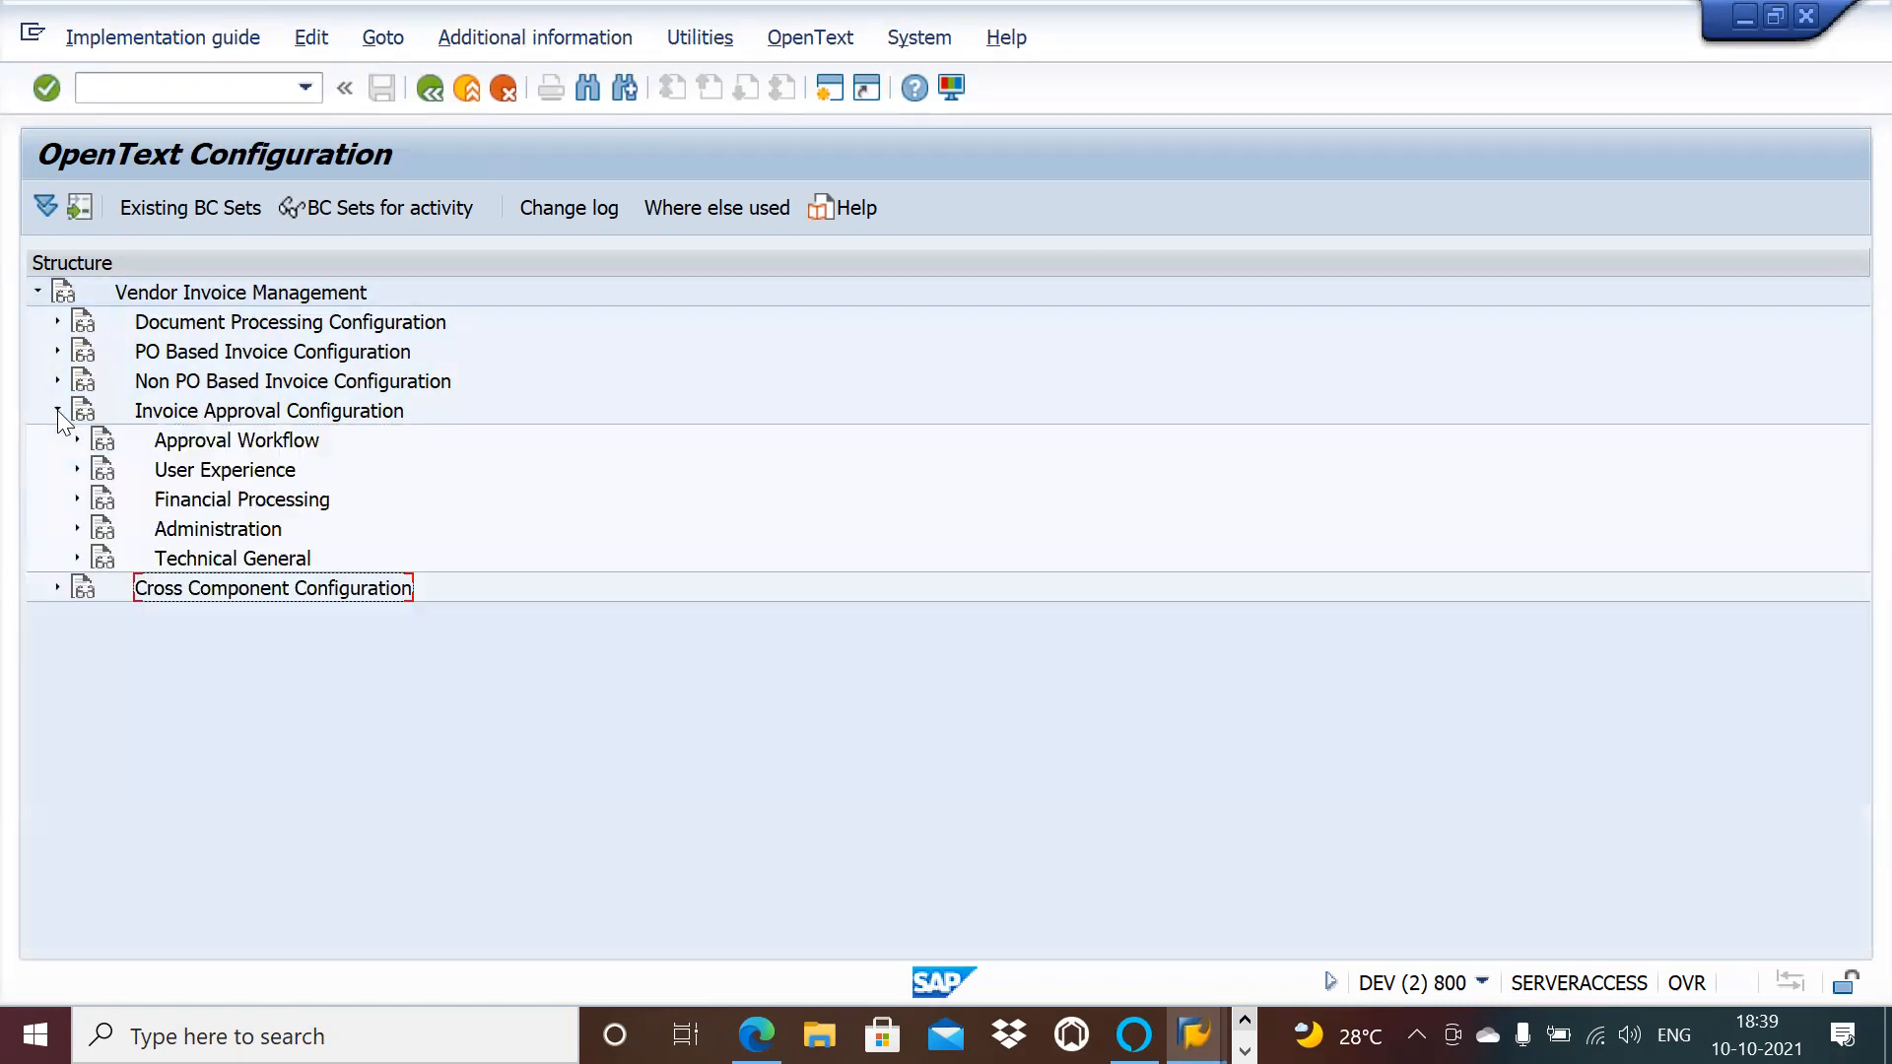
click(77, 441)
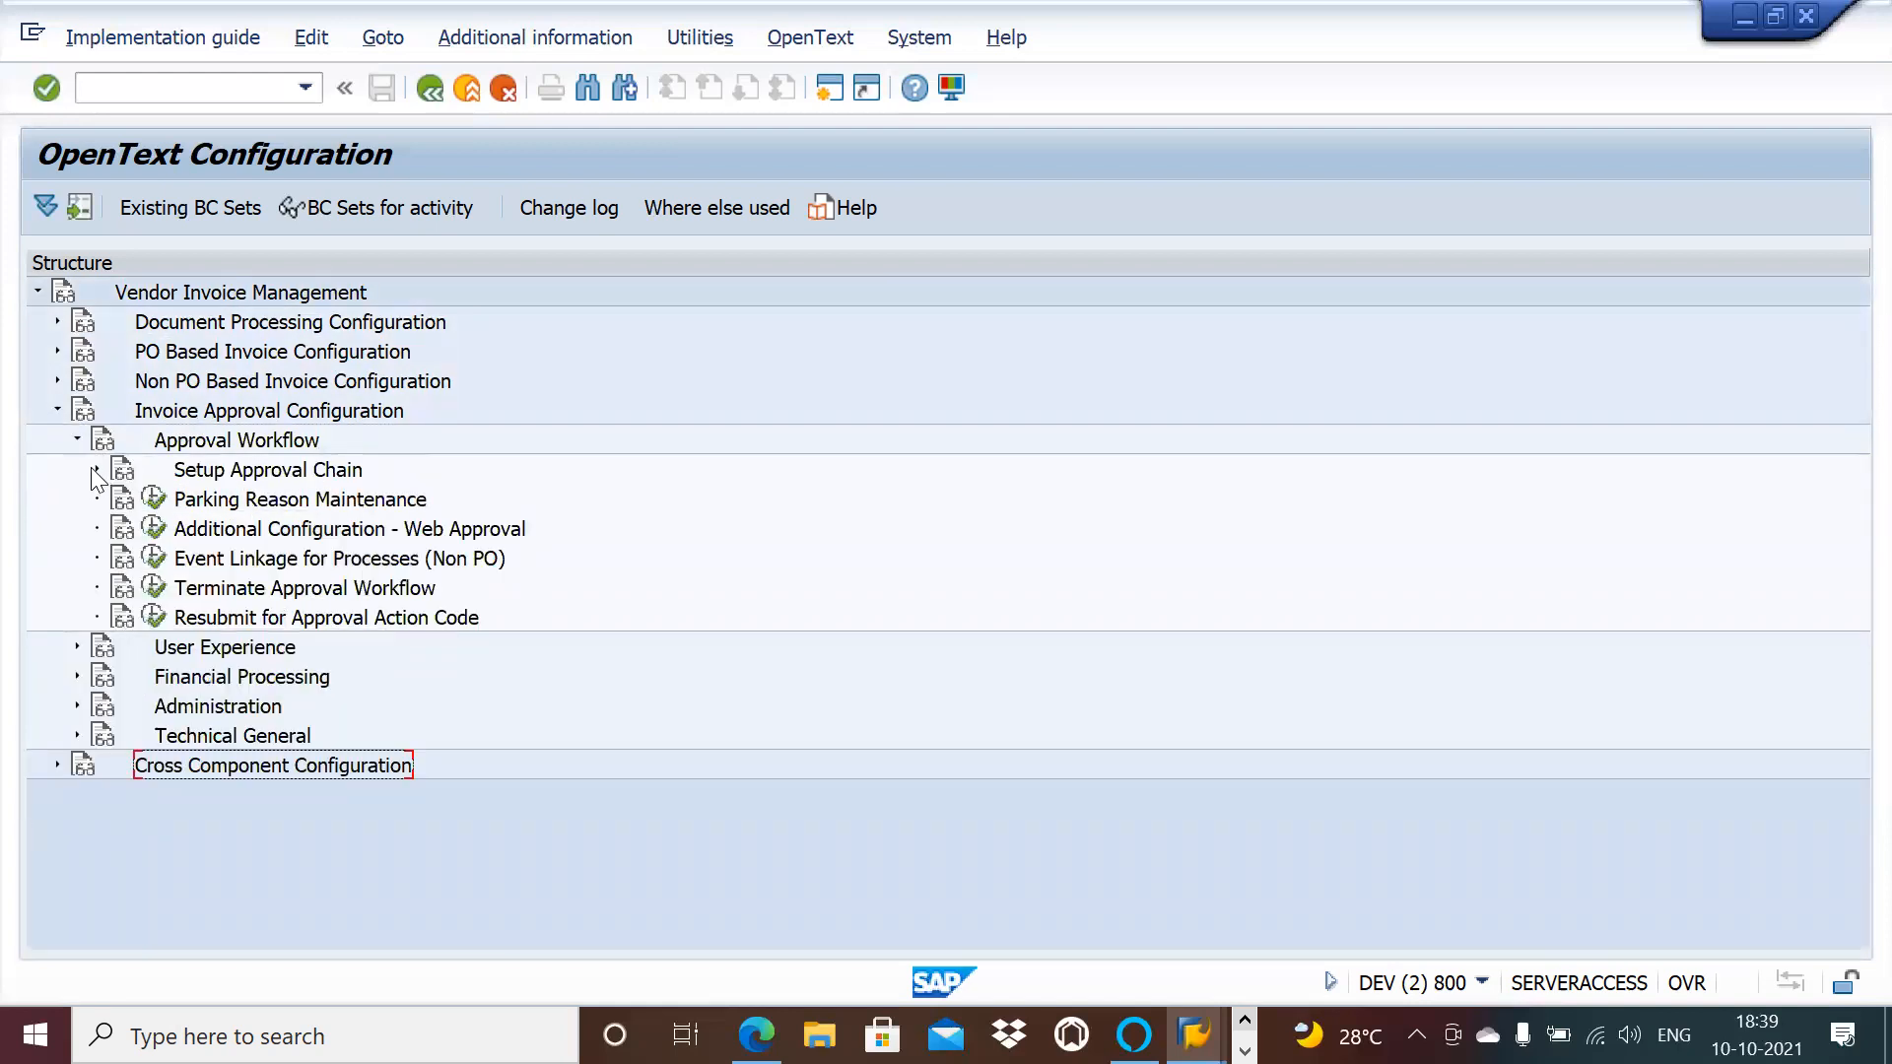
click(98, 470)
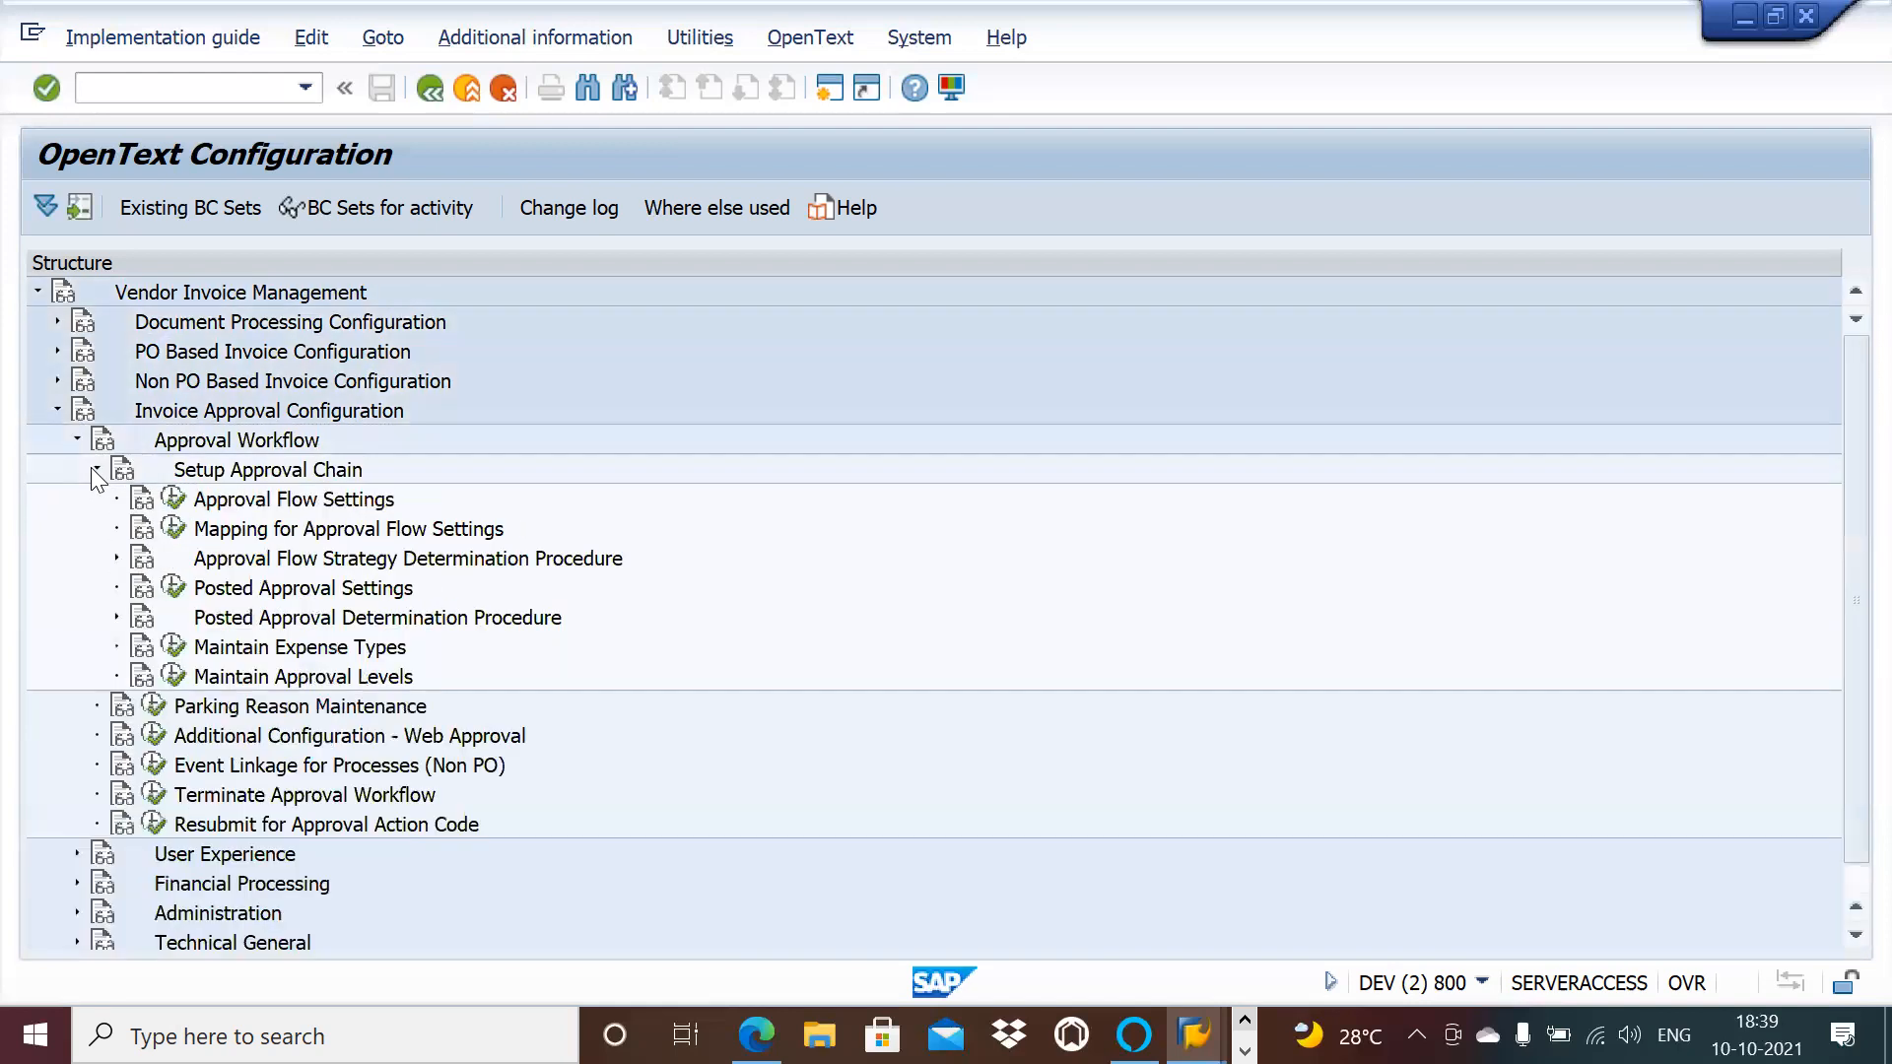
click(173, 648)
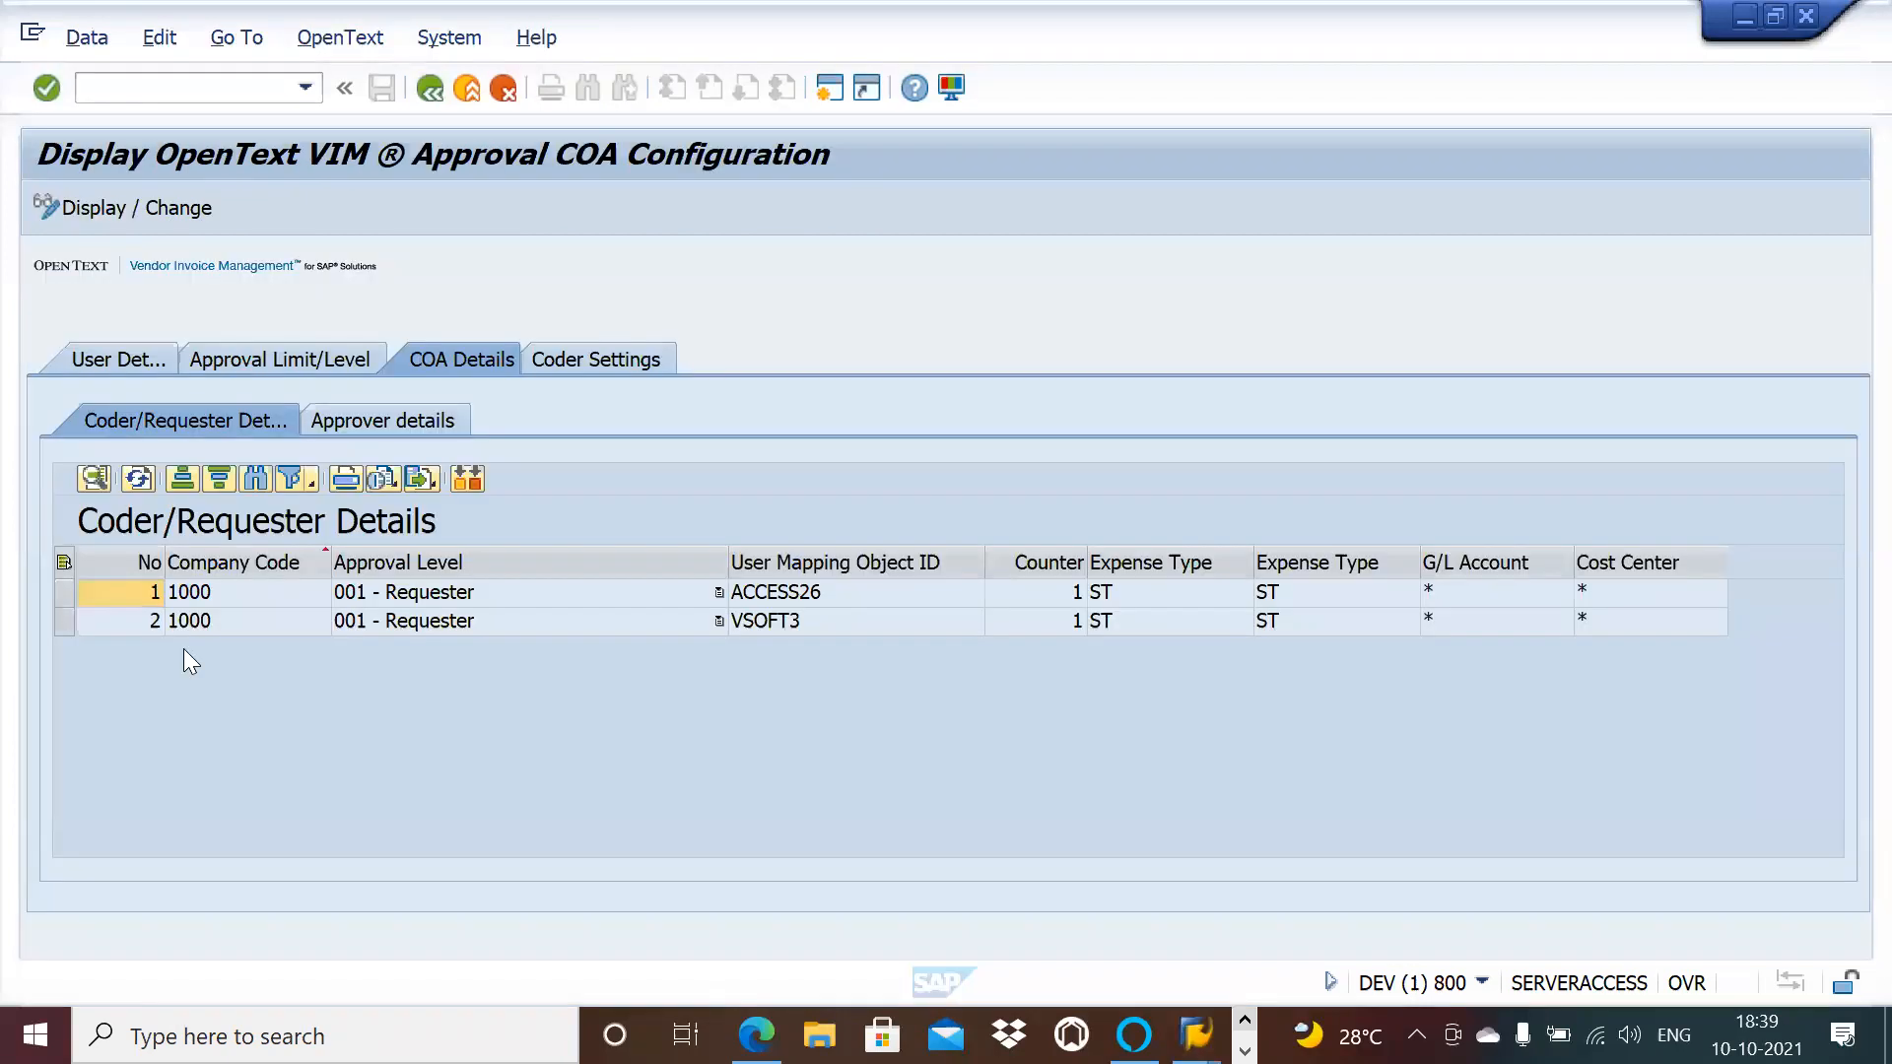
click(1334, 599)
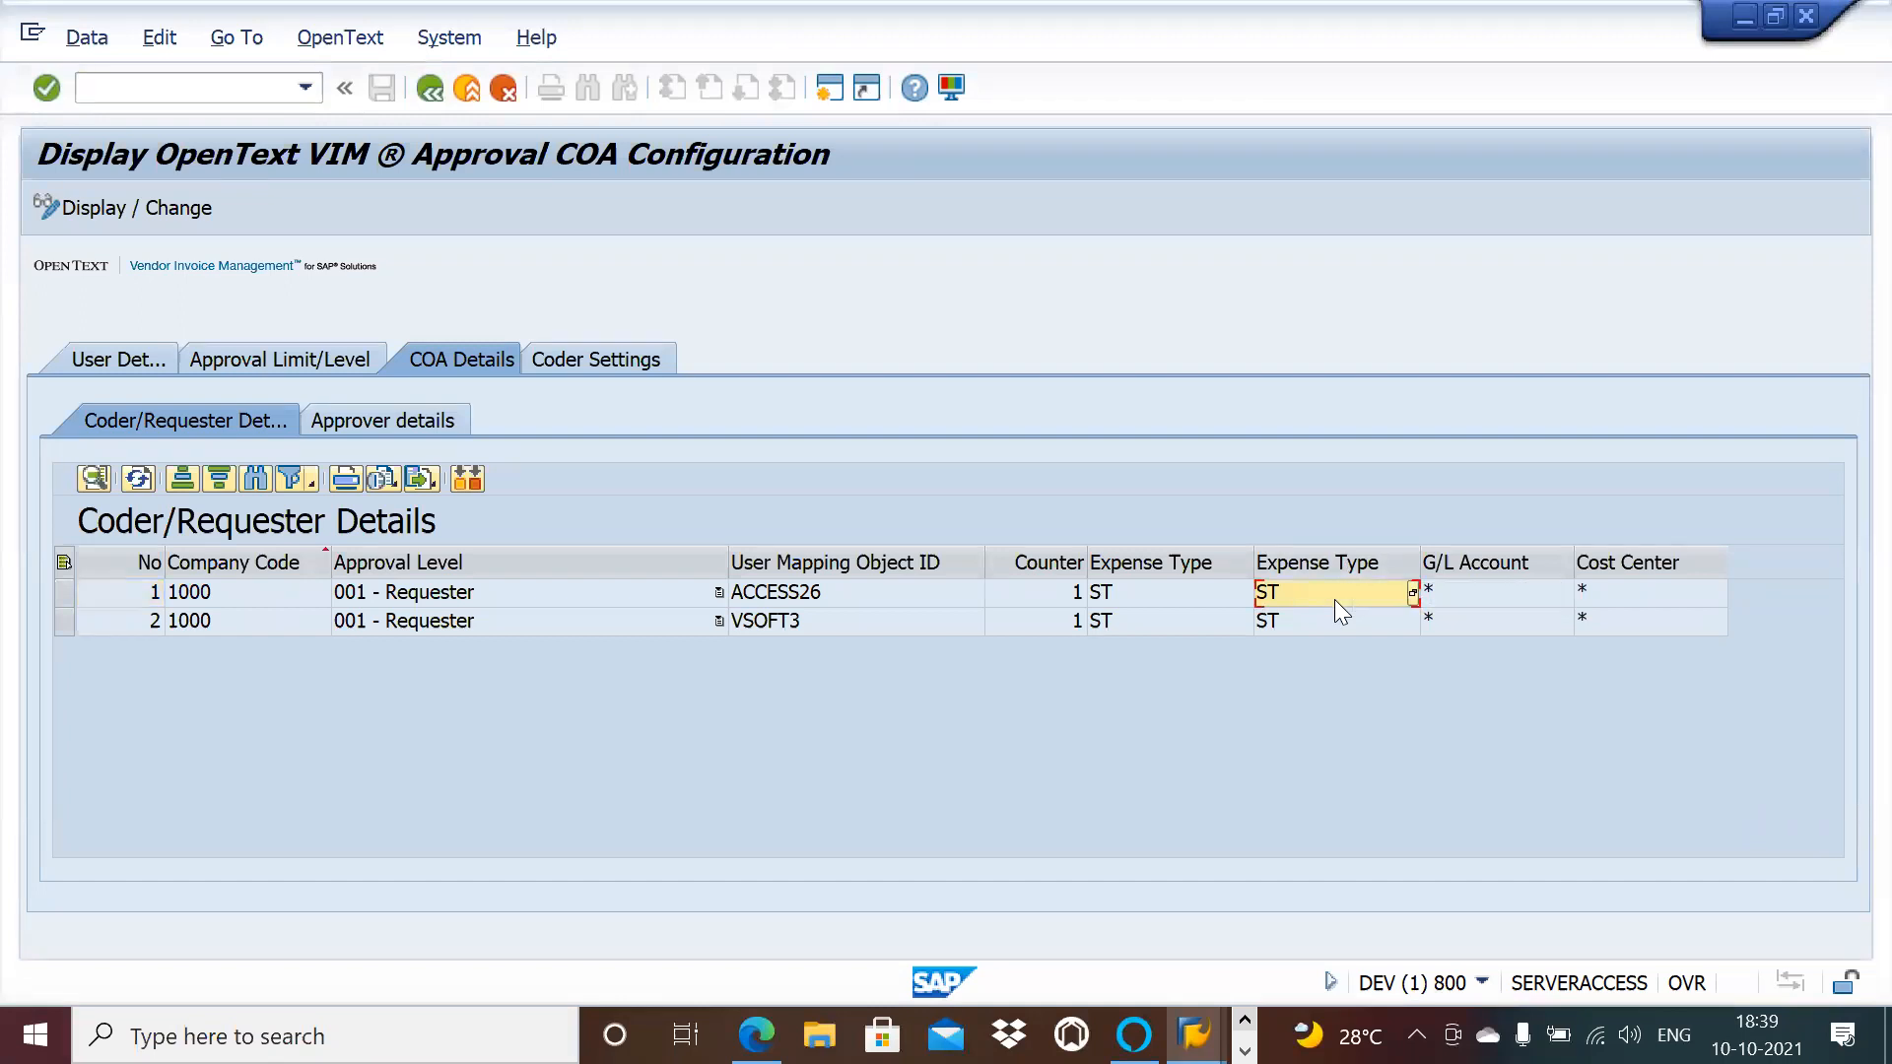
click(1612, 595)
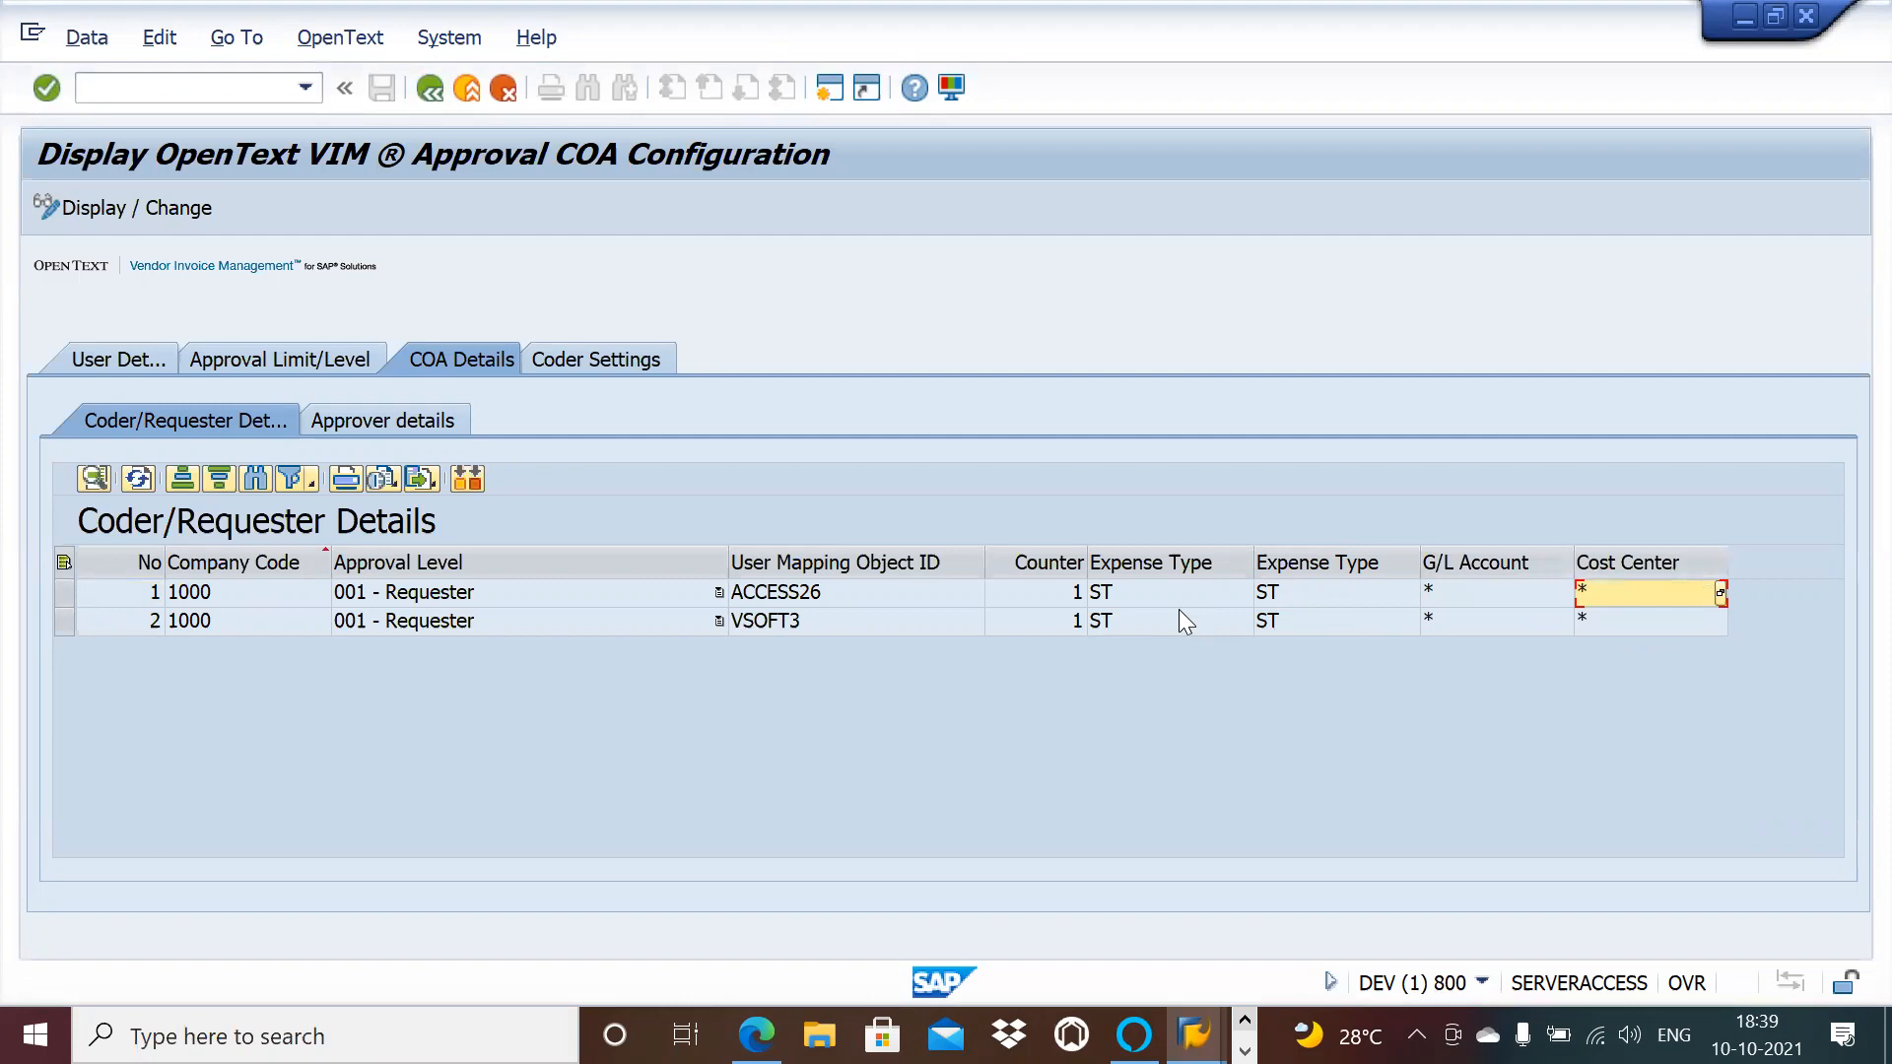
Step: Copy the /opt/BL_T401V table name from OneNote's COA table page and return to SAP
key(alt+Tab)
key(alt+Tab)
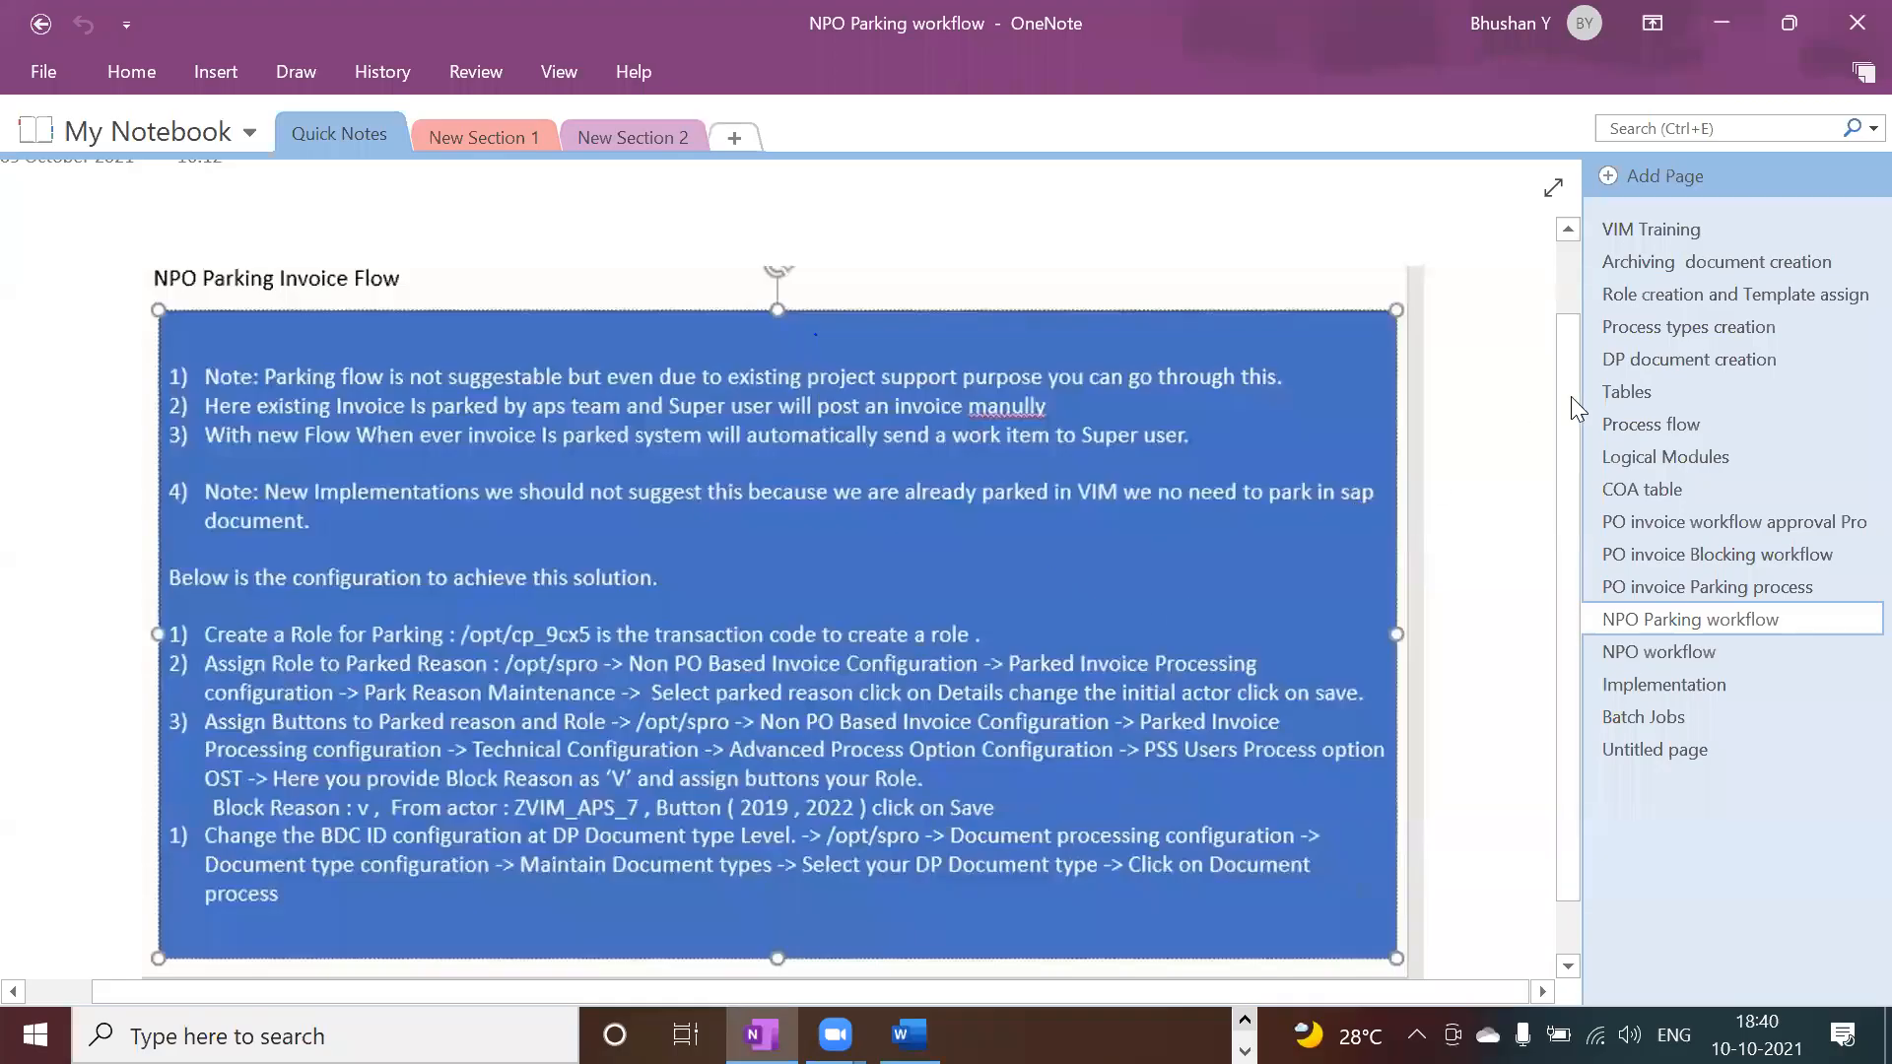
click(1644, 399)
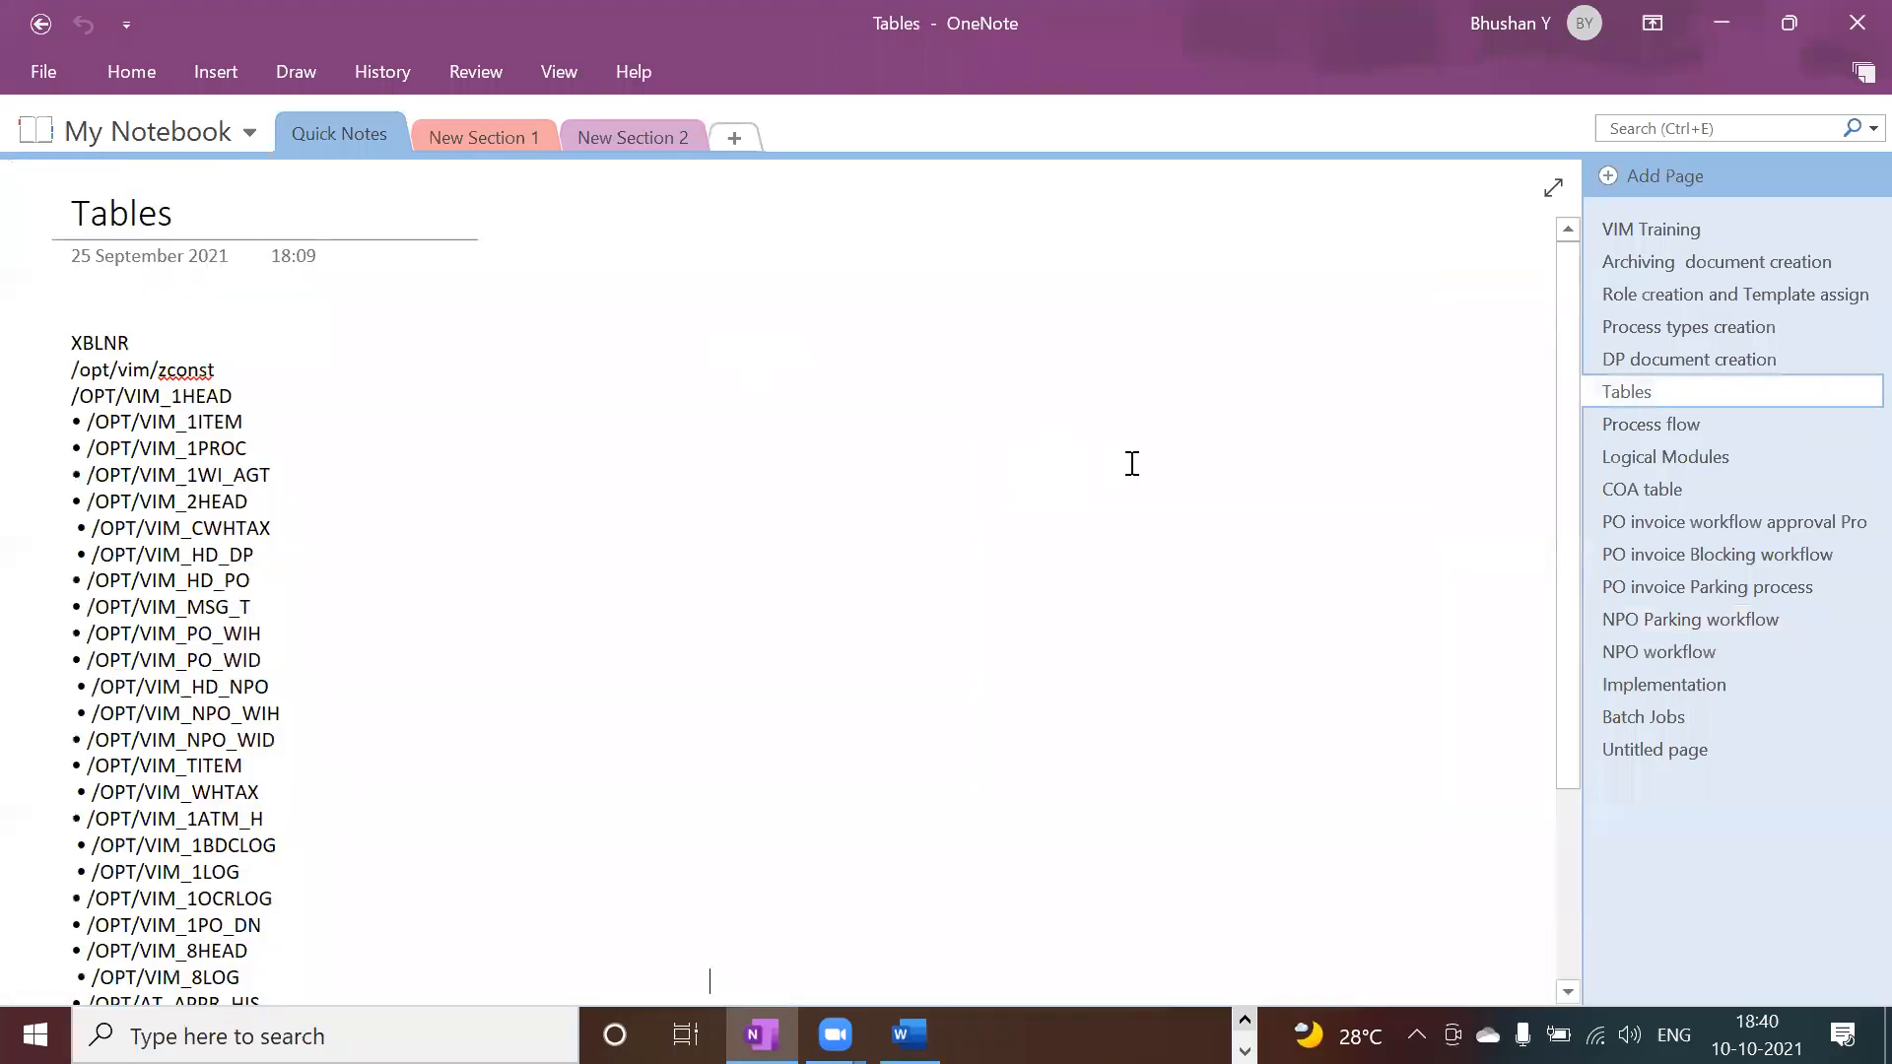
click(1665, 424)
click(1669, 483)
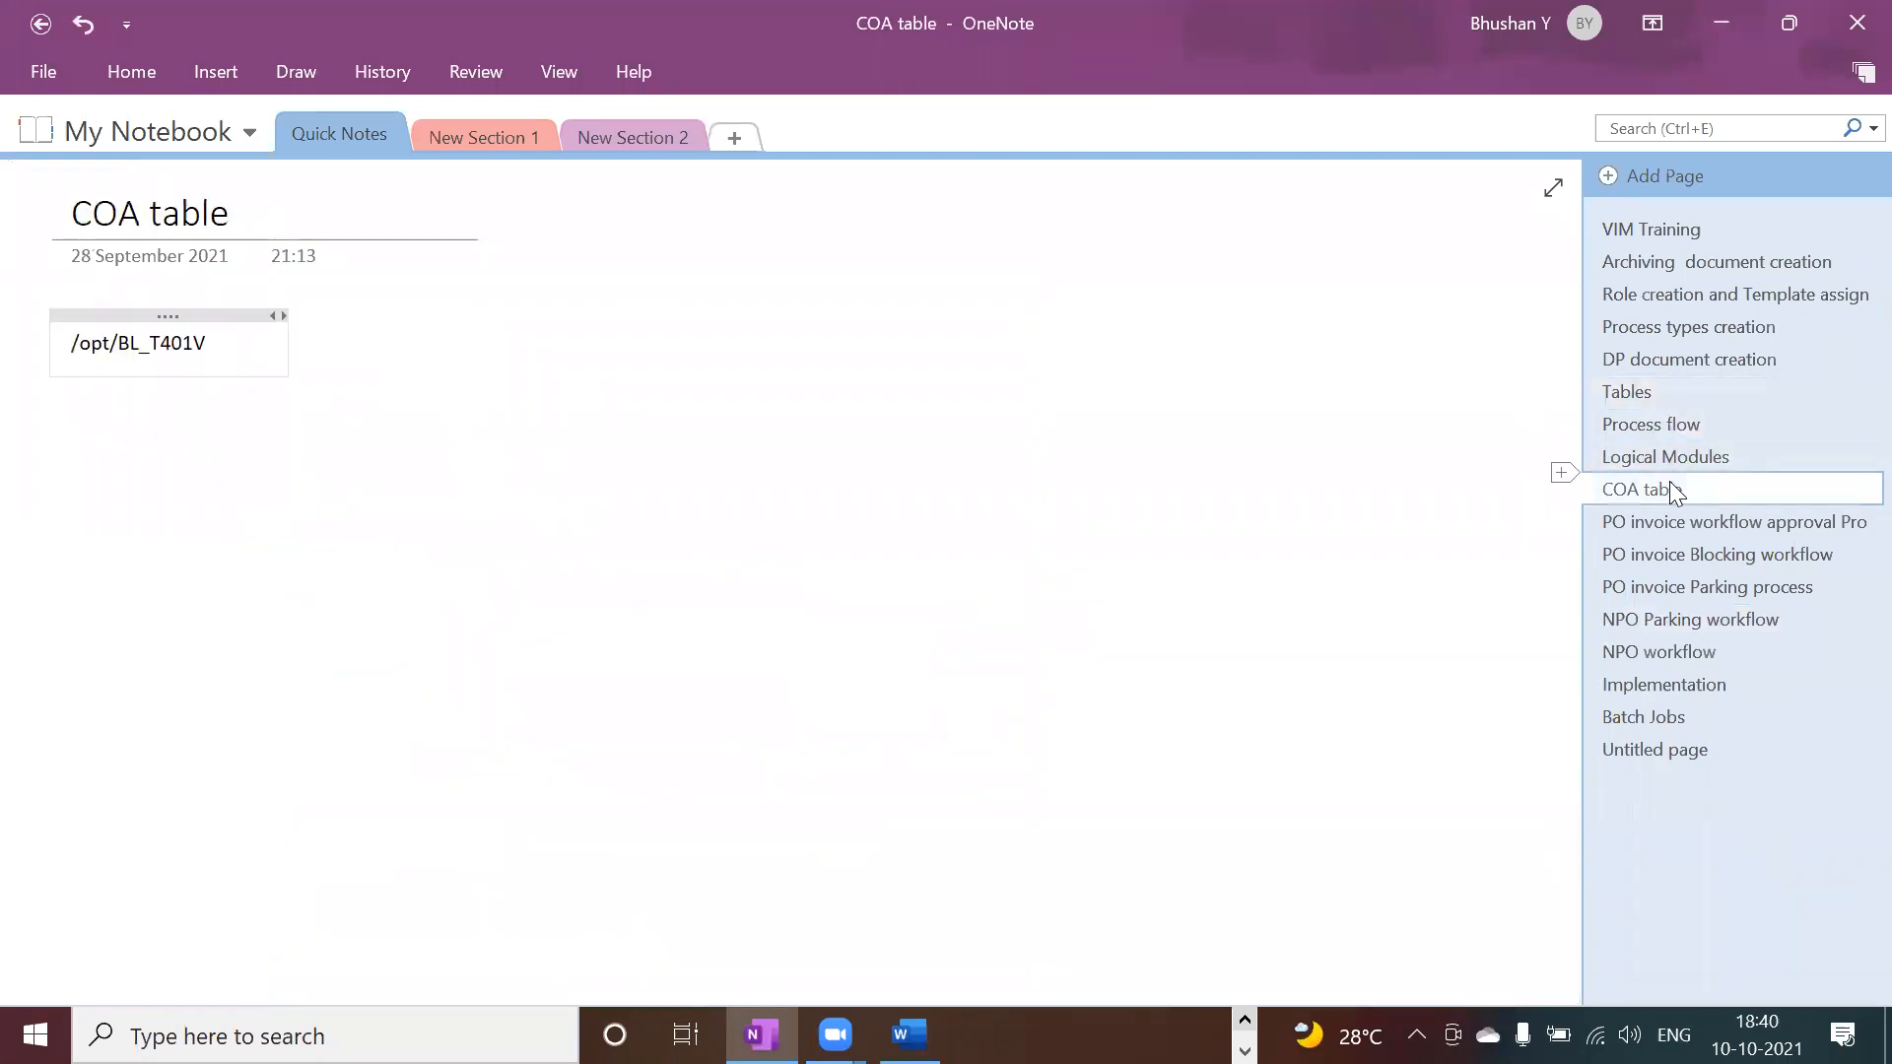
drag(246, 355, 70, 348)
key(ctrl+c)
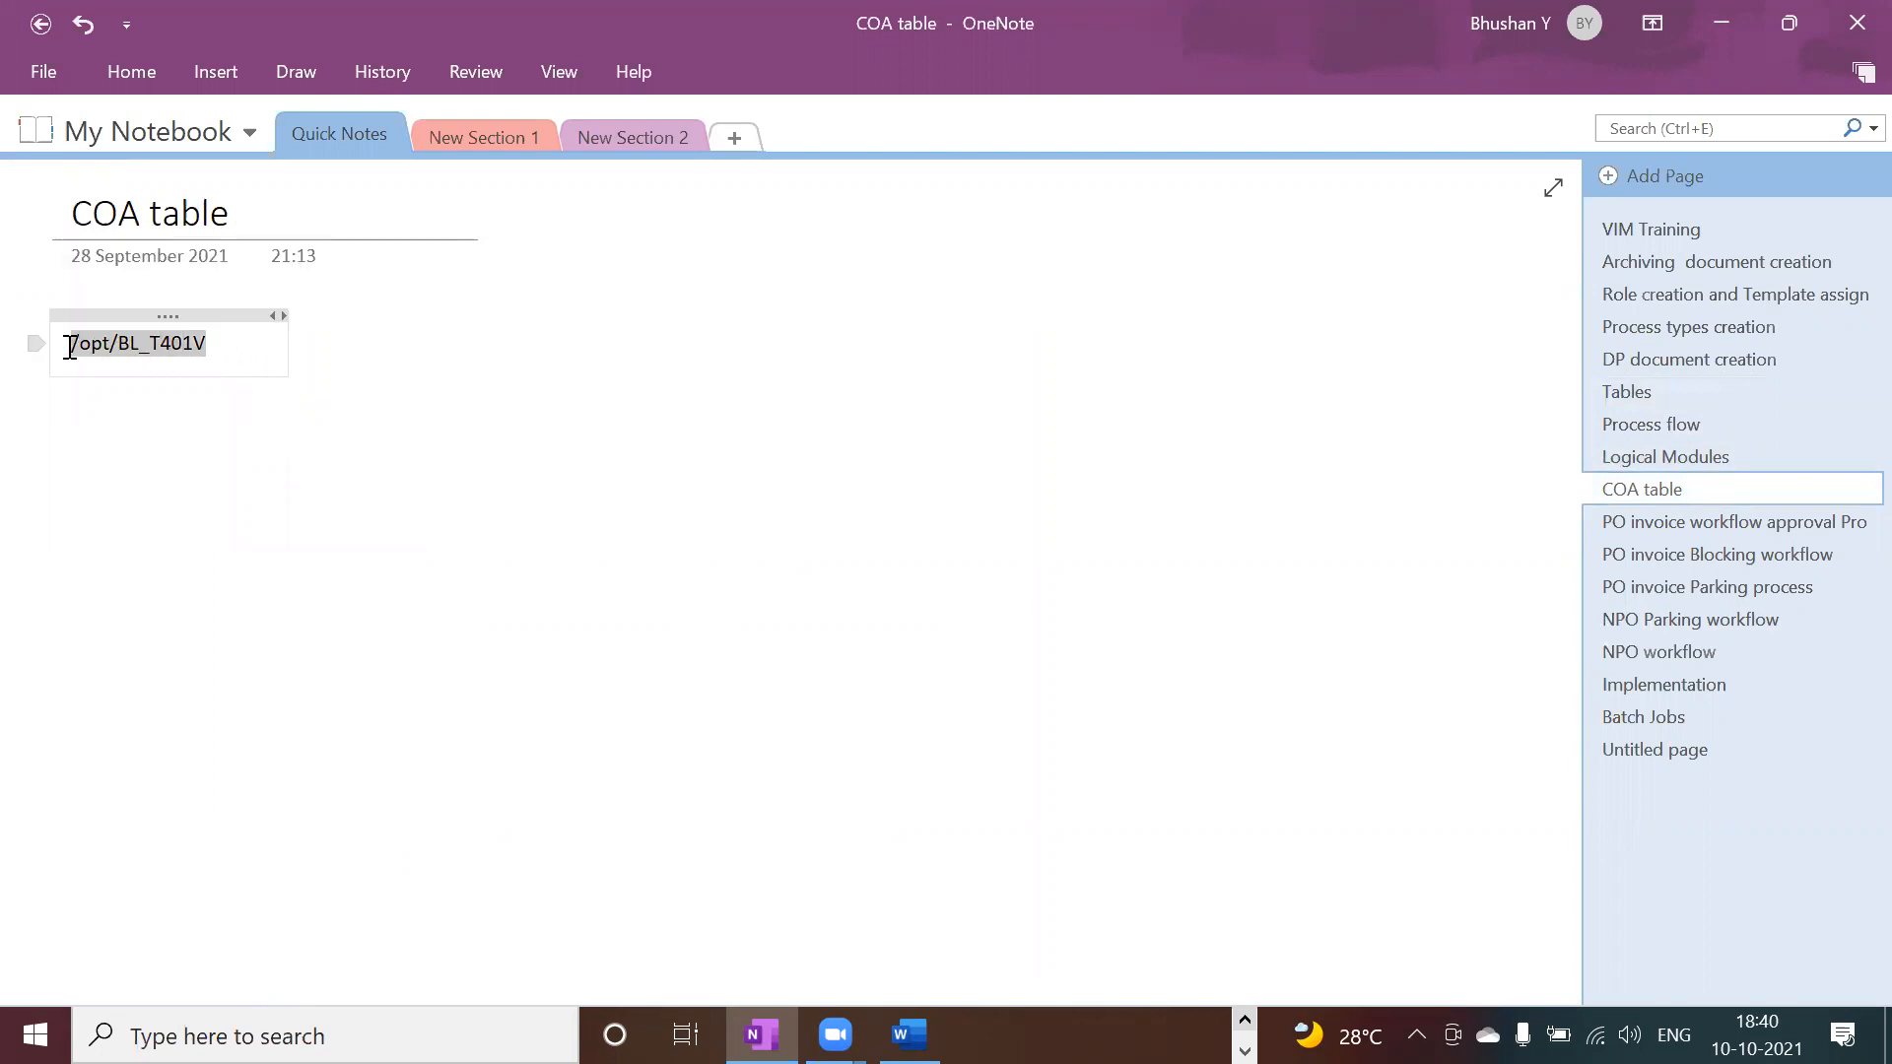
key(alt+Tab)
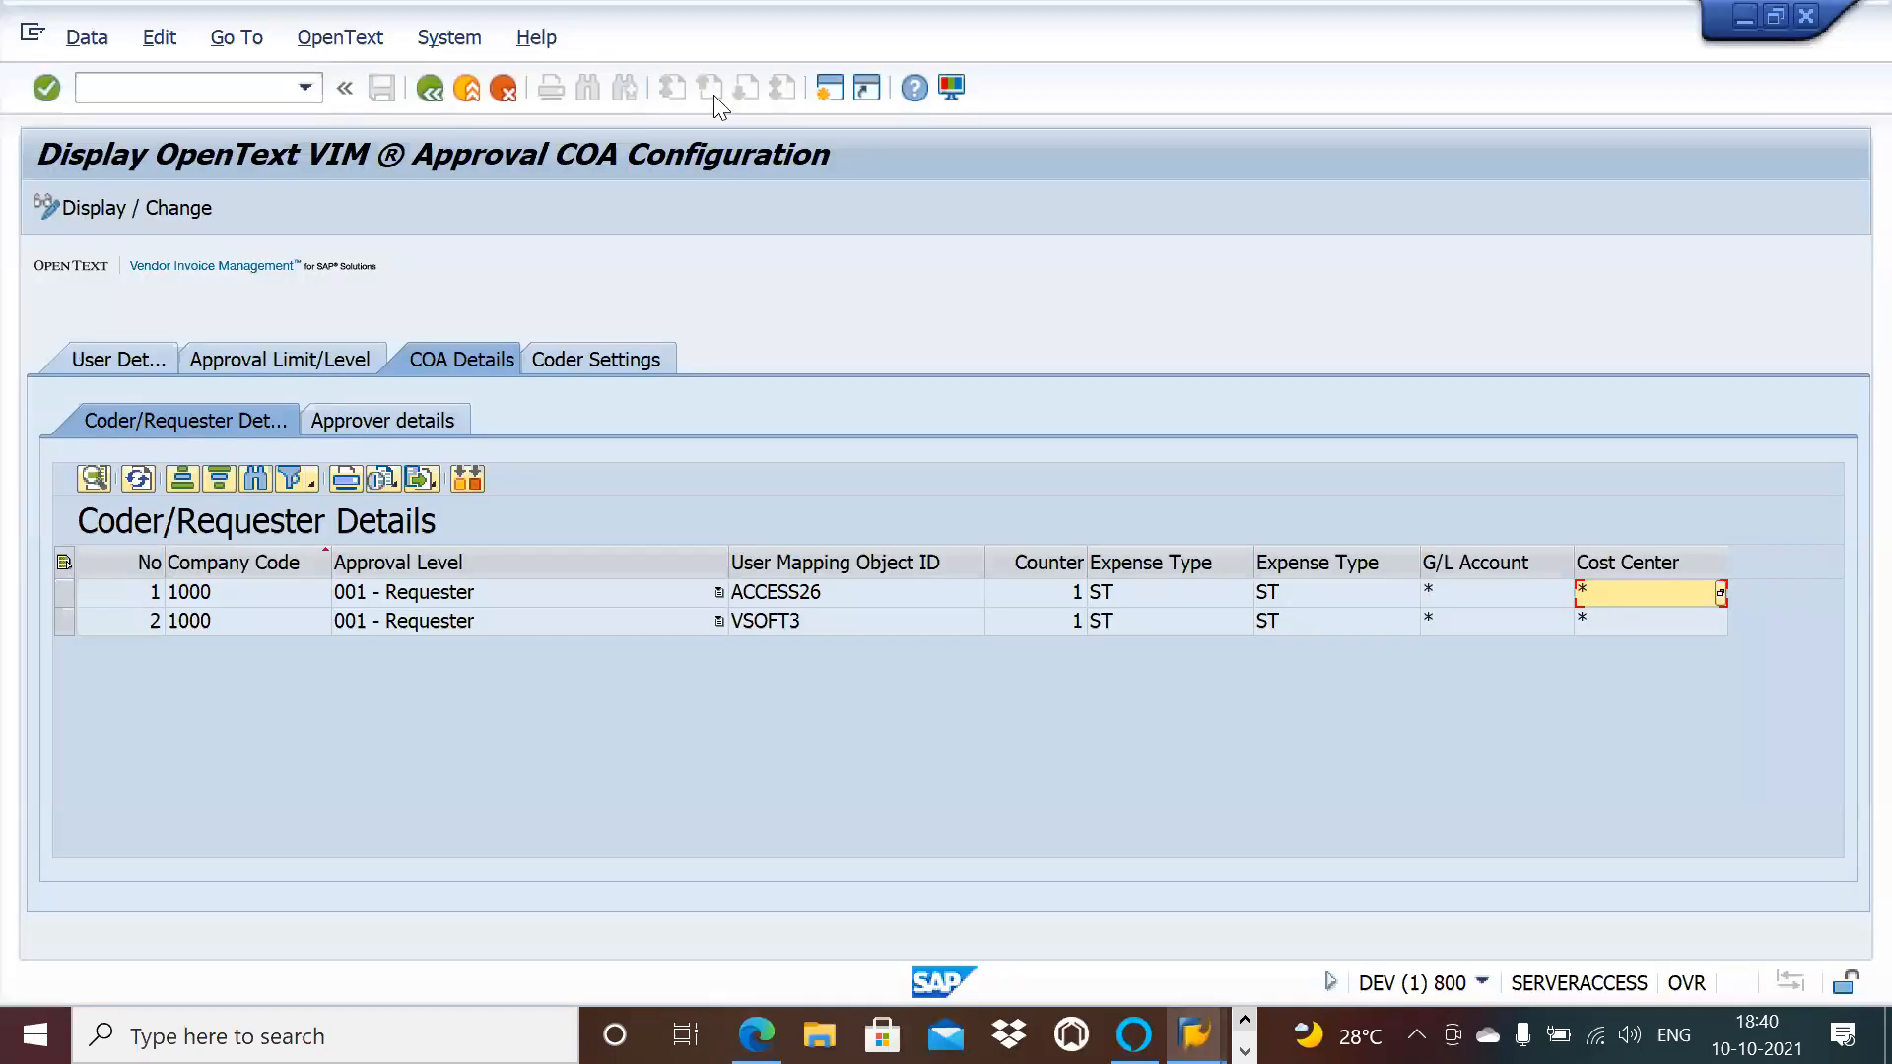
Step: In a new session, run SM30 and display table /OPT/BL_T401V with its four existing fields
click(831, 87)
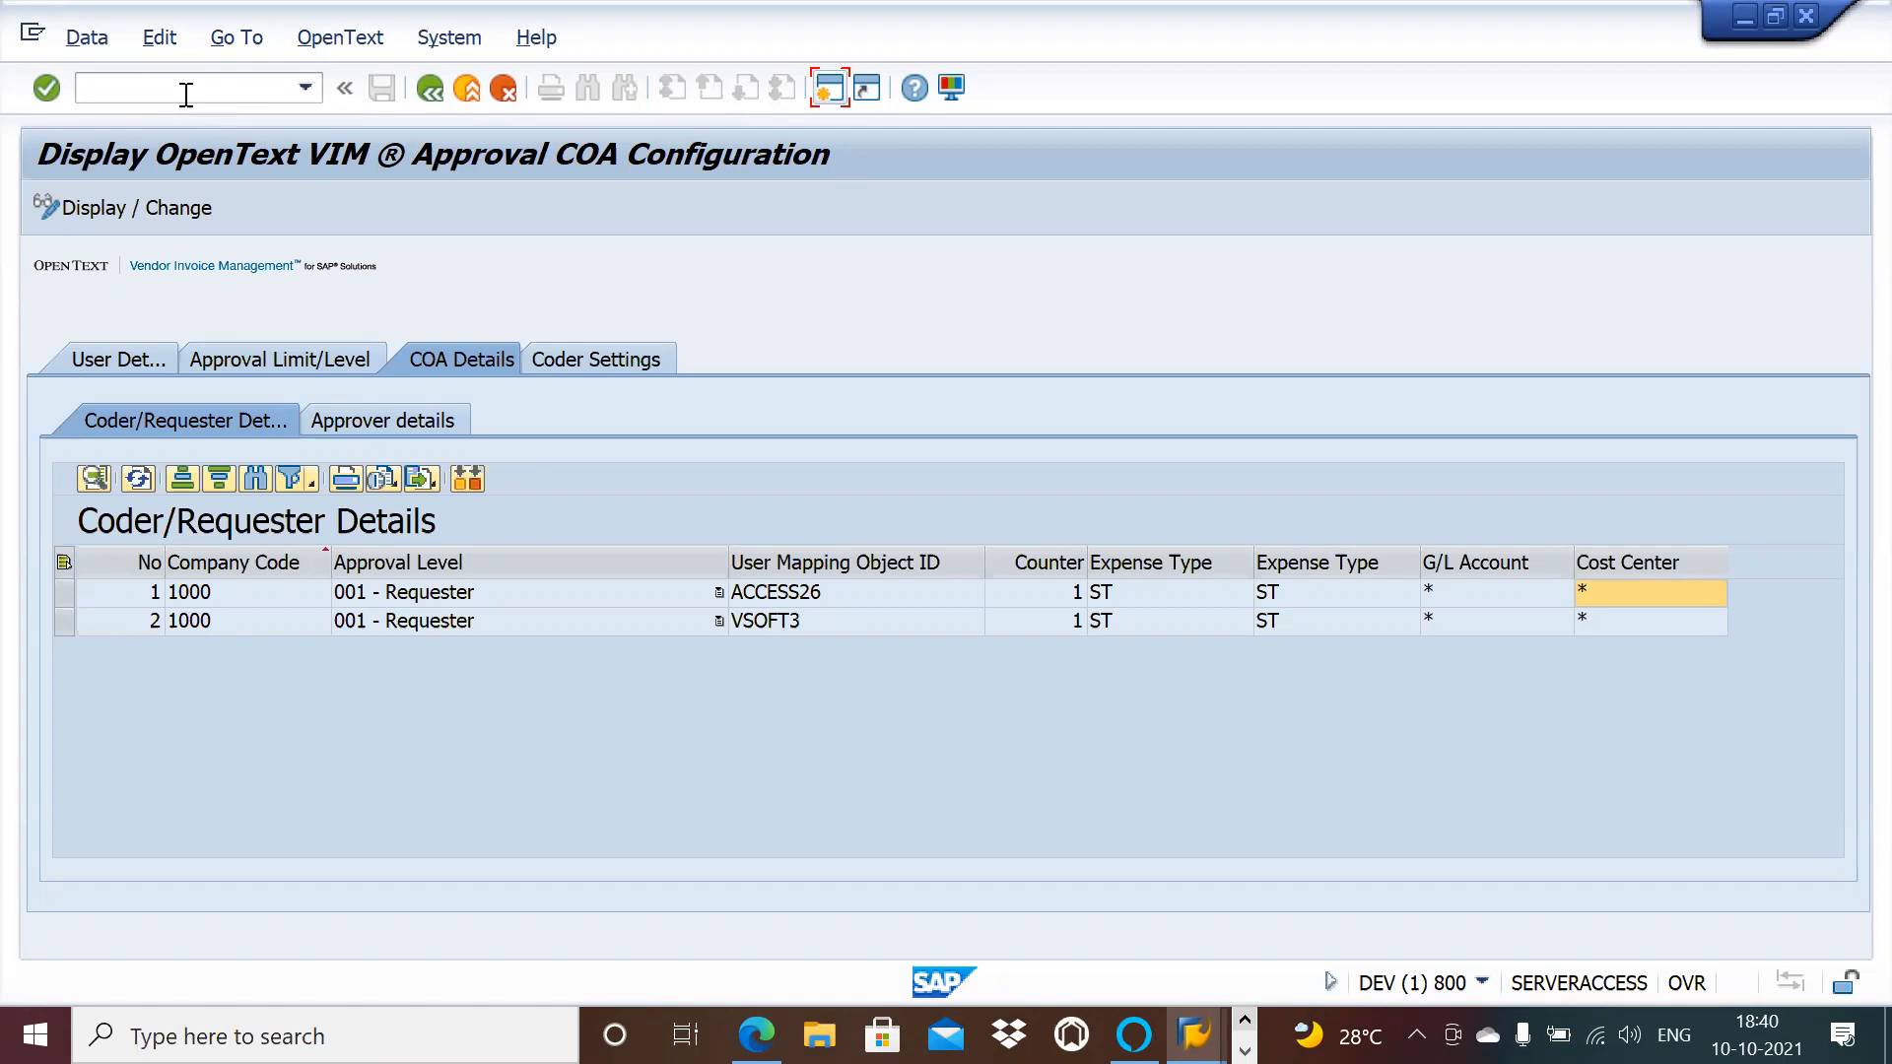
click(828, 91)
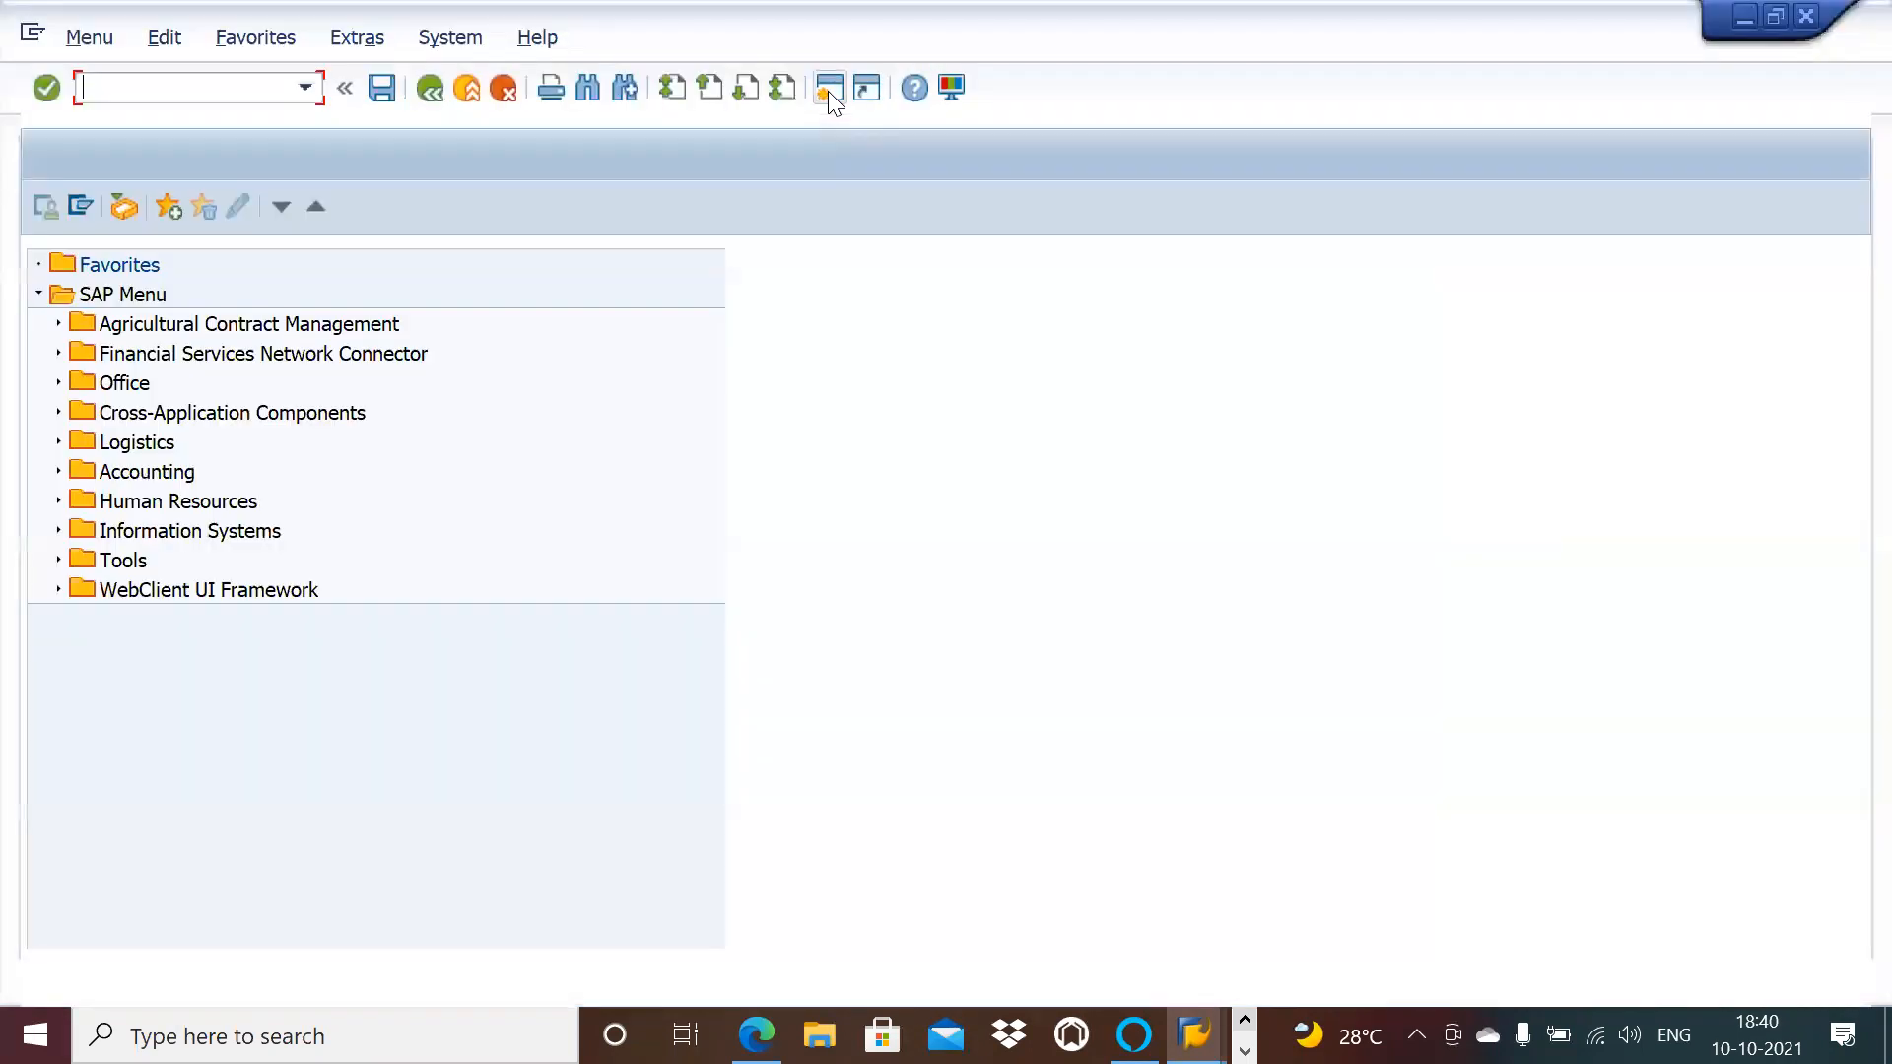
text(sm30)
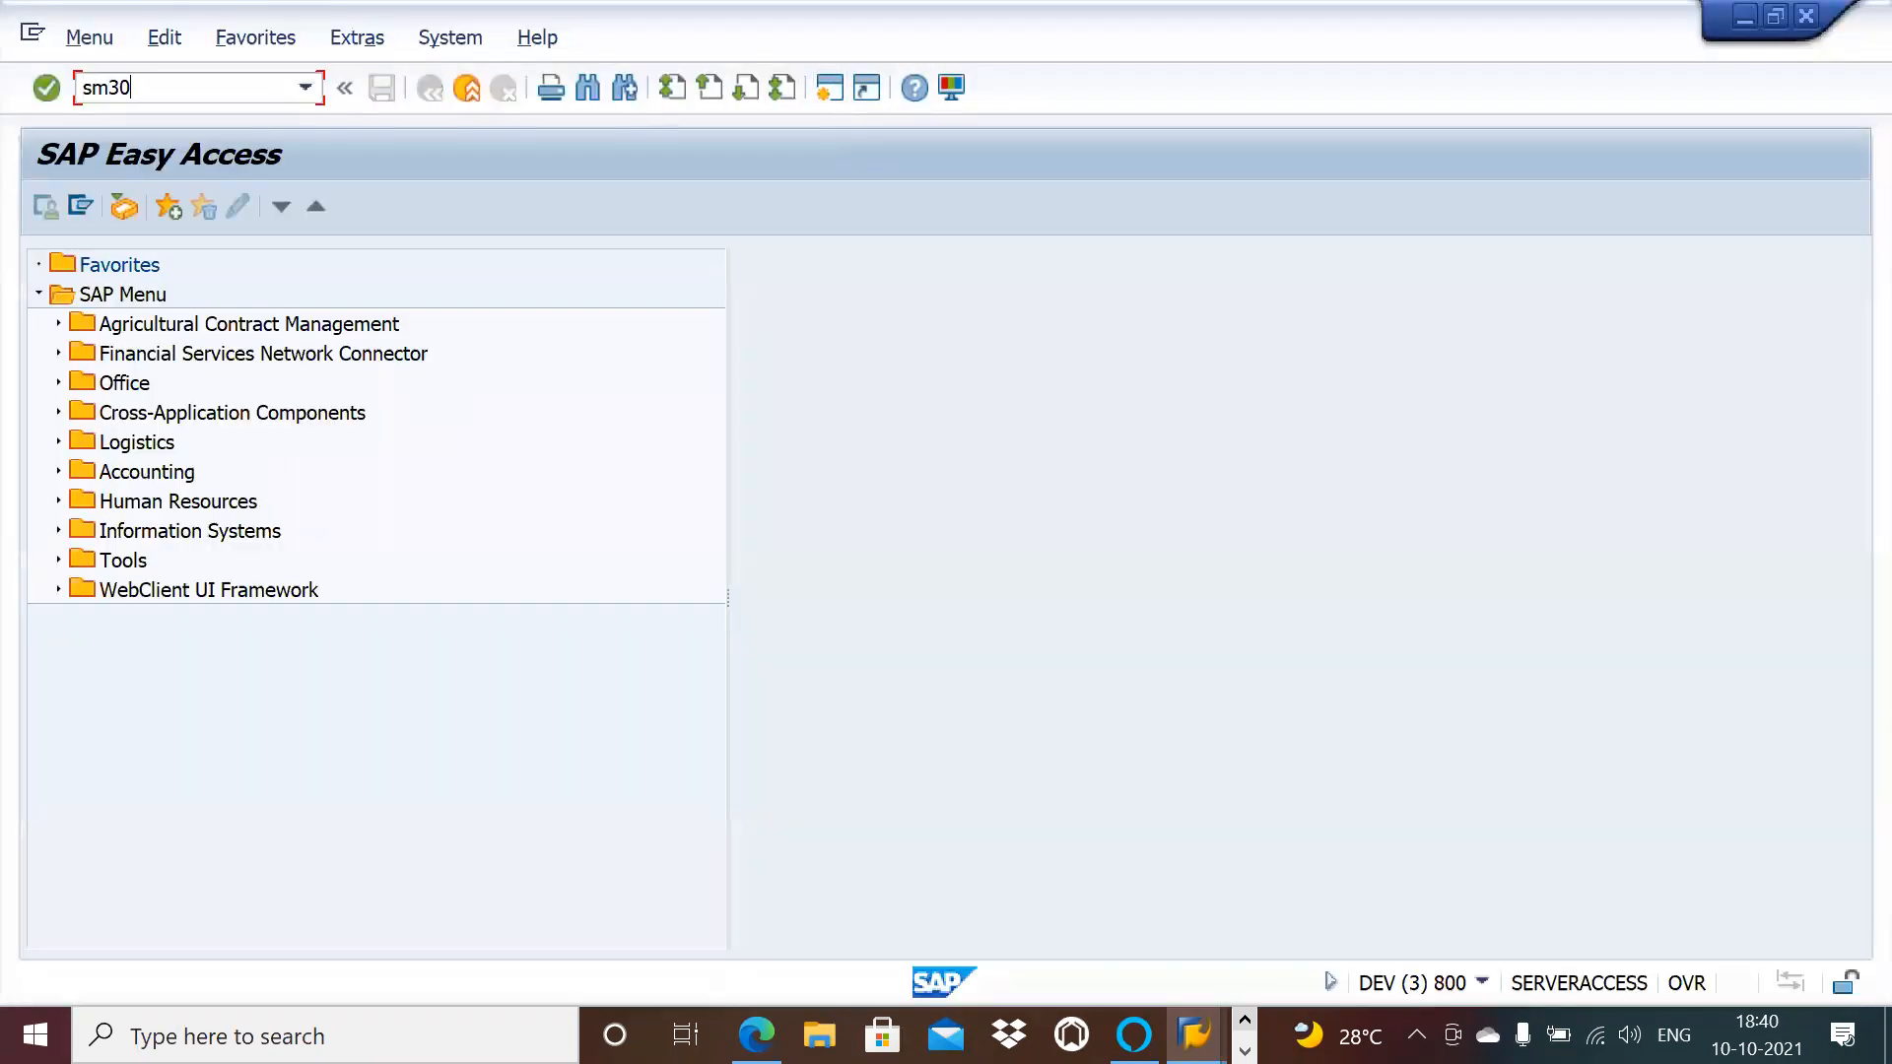
key(Return)
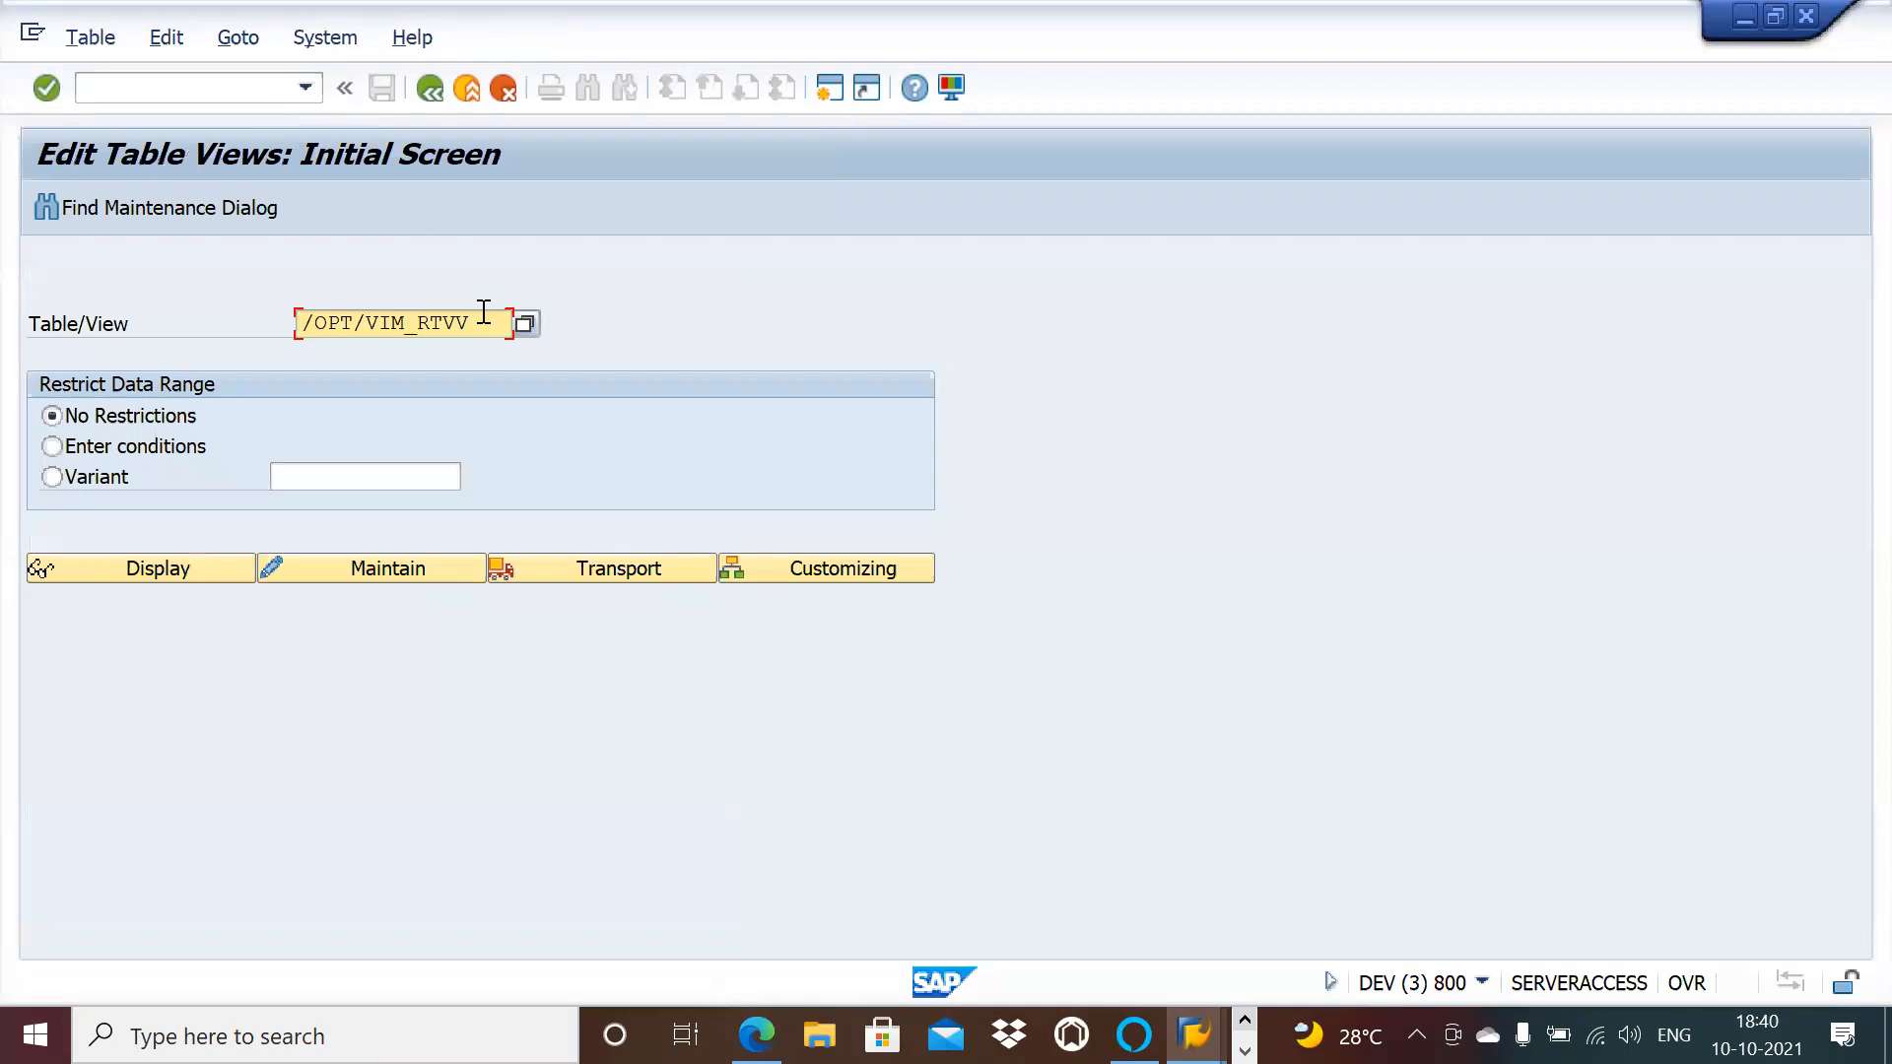
key(ctrl+a)
key(BackSpace)
key(ctrl+v)
key(Return)
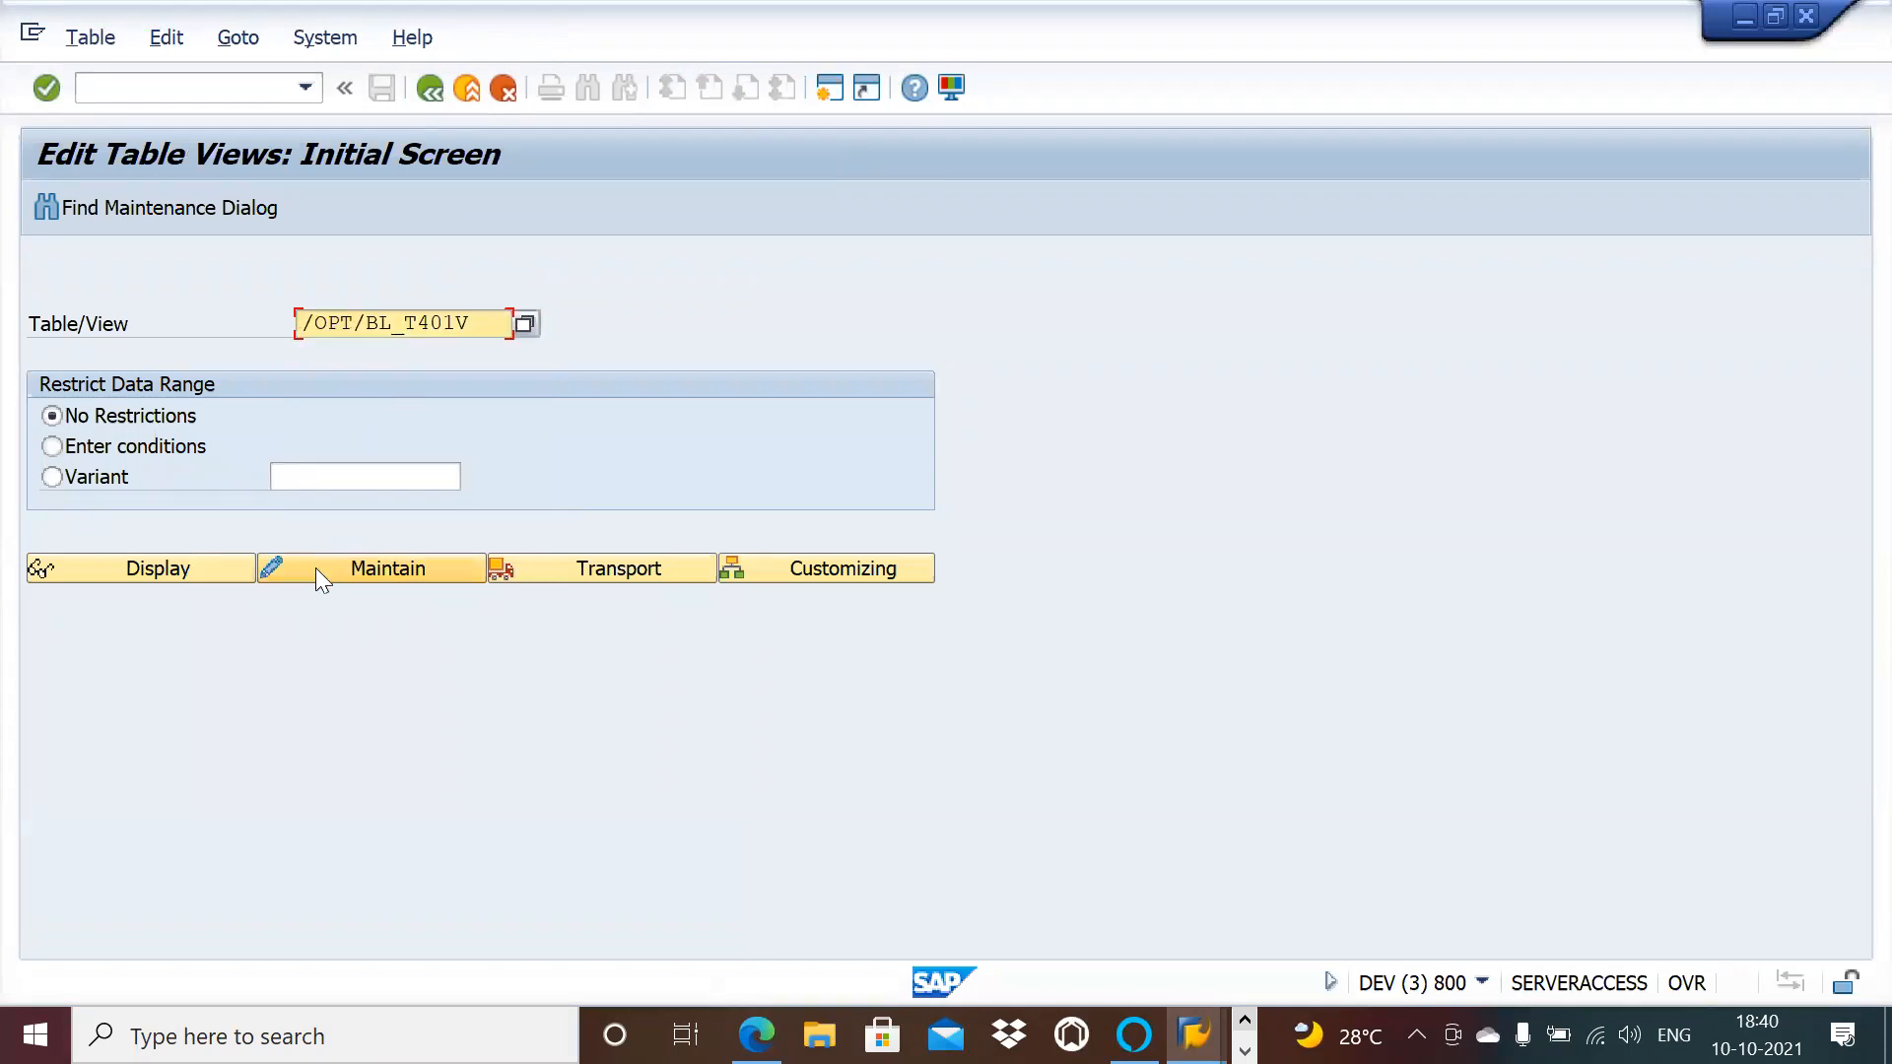
click(223, 567)
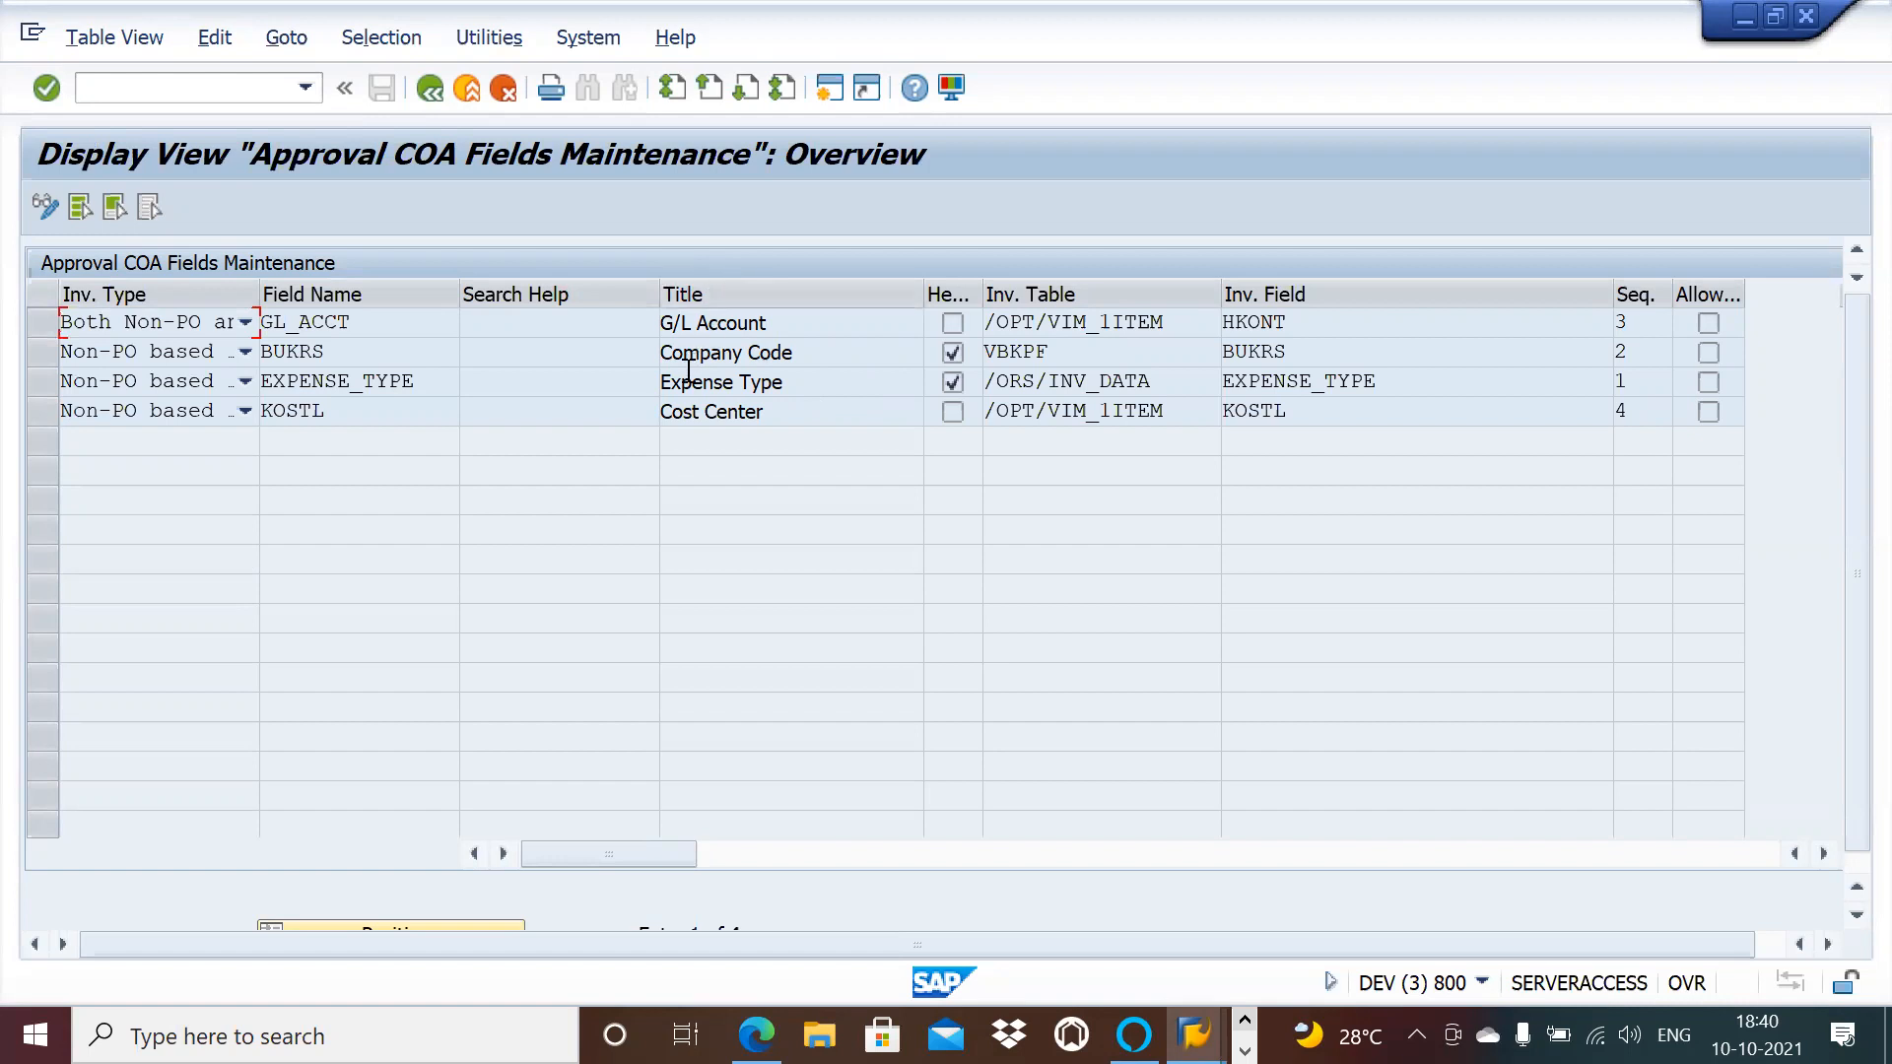
Step: Switch the Approval COA Fields Maintenance table to change mode and start New Entries
click(814, 380)
click(44, 206)
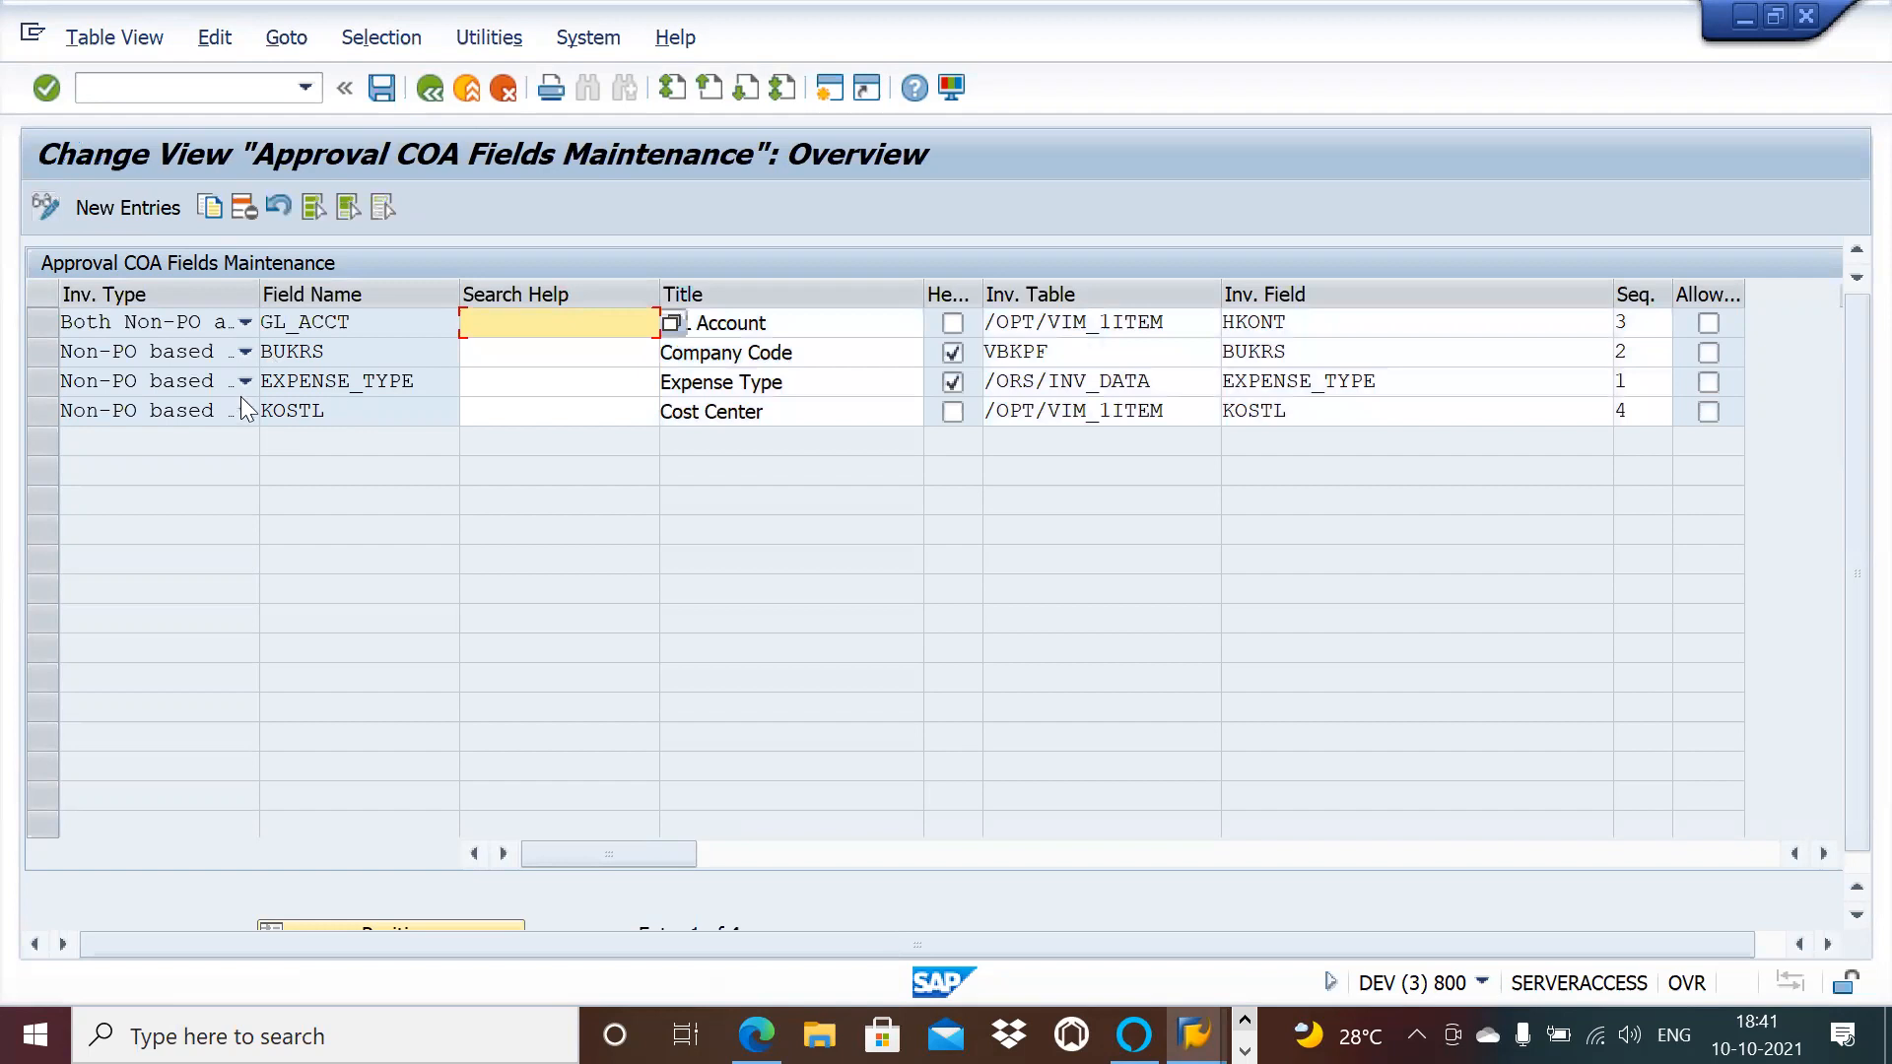
click(118, 210)
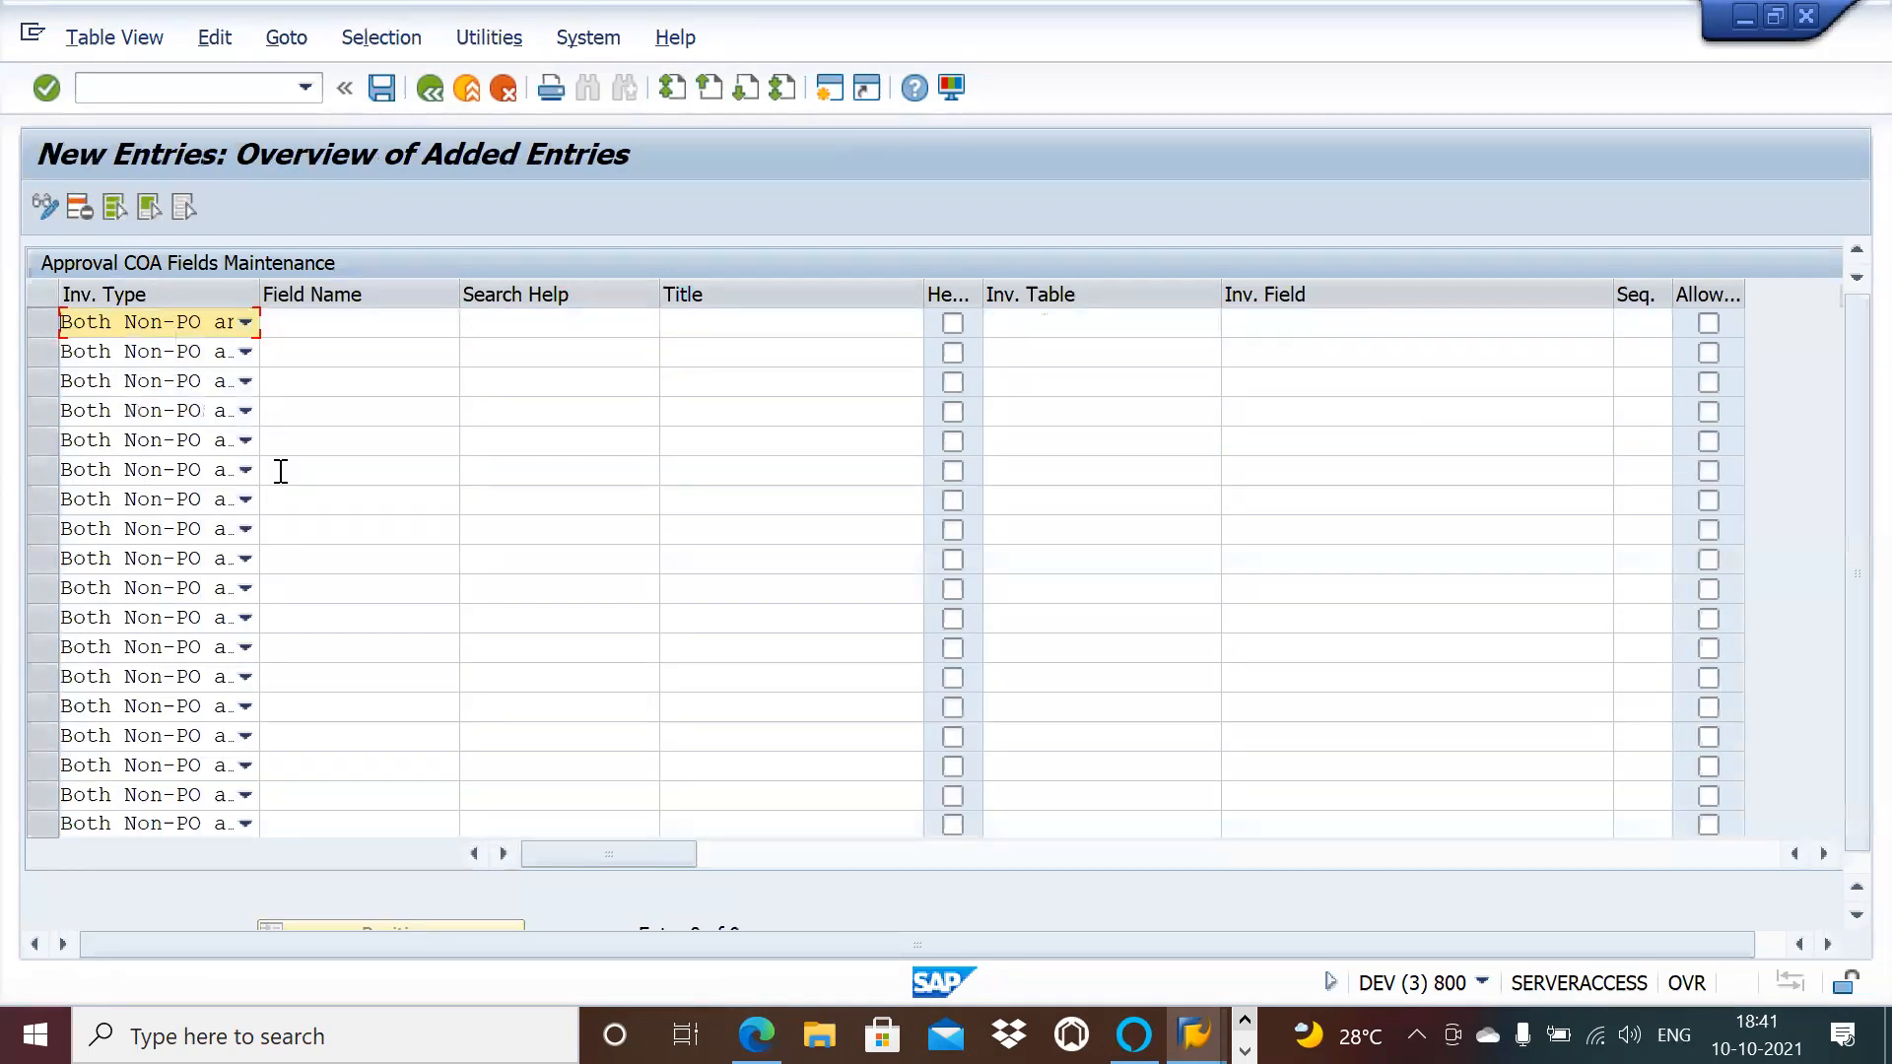
Step: Add a row with invoice type Both Non-PO, field name WBS_ELEMENT and title 'WBS'
click(247, 325)
click(248, 324)
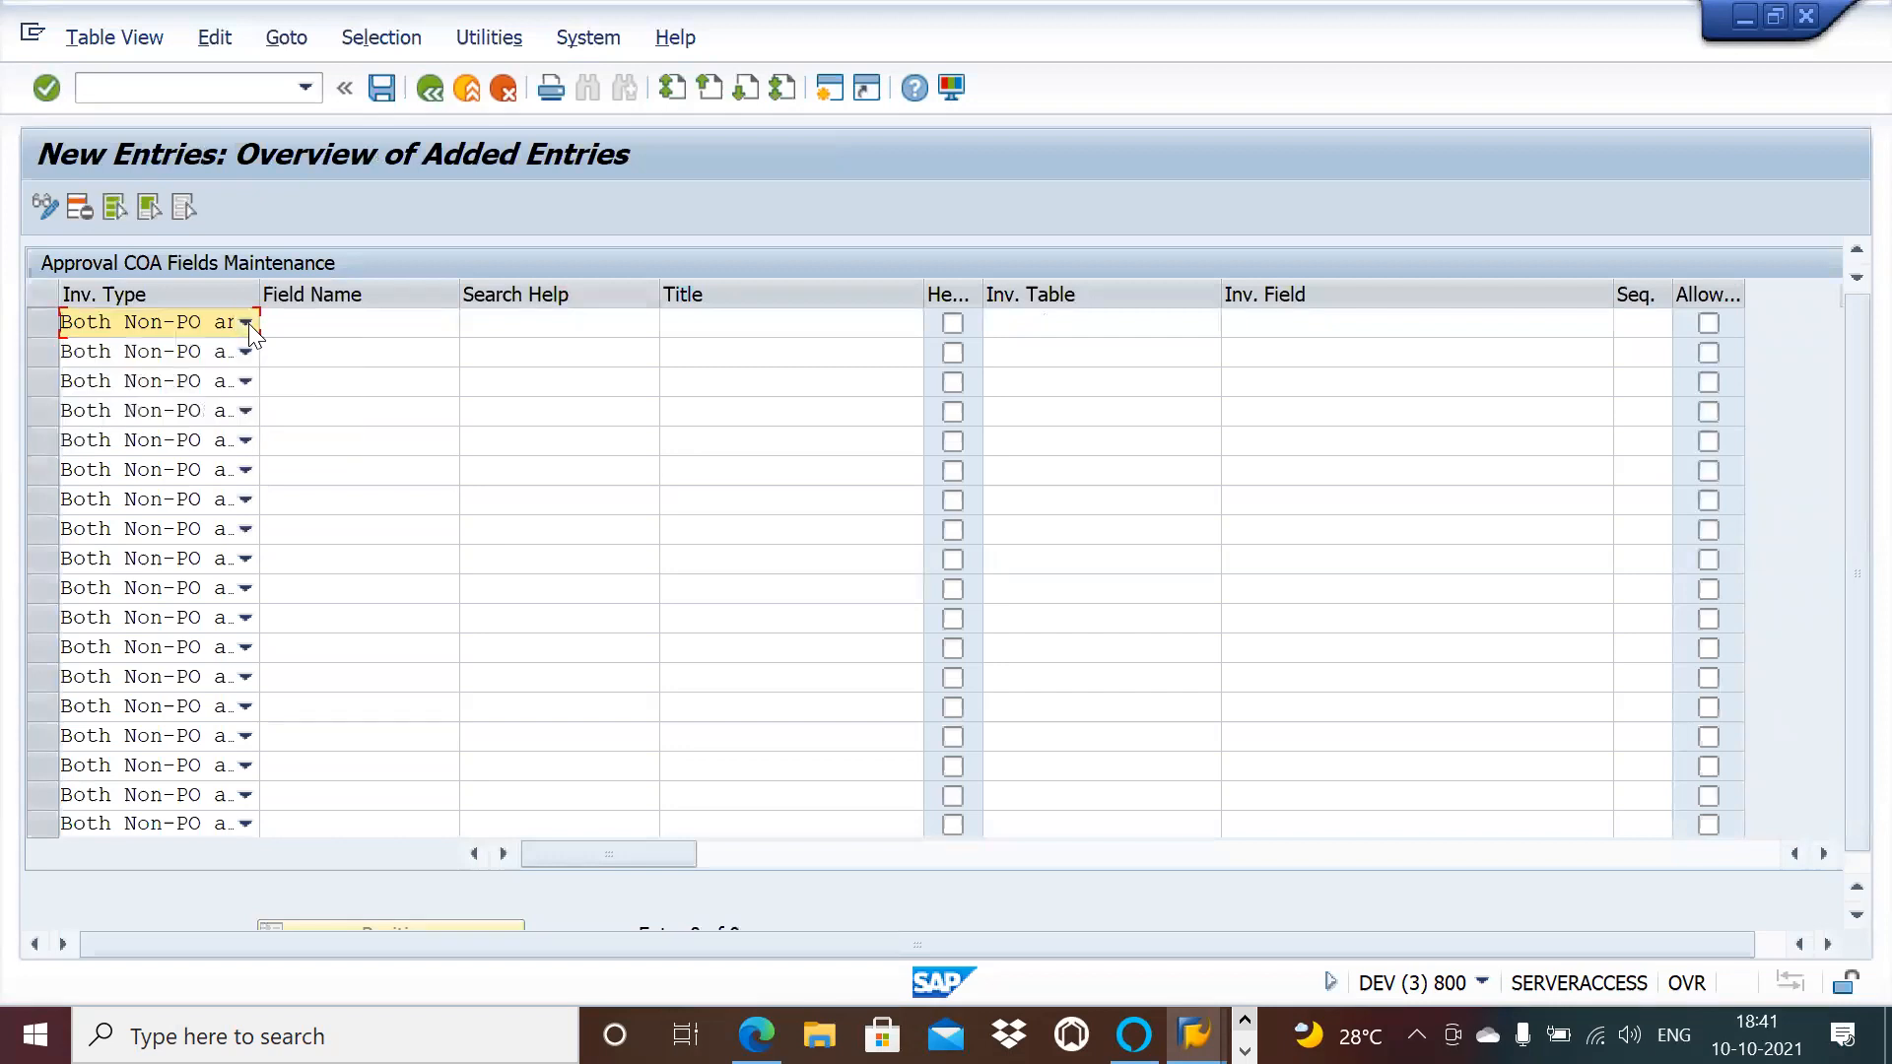
click(449, 324)
click(473, 322)
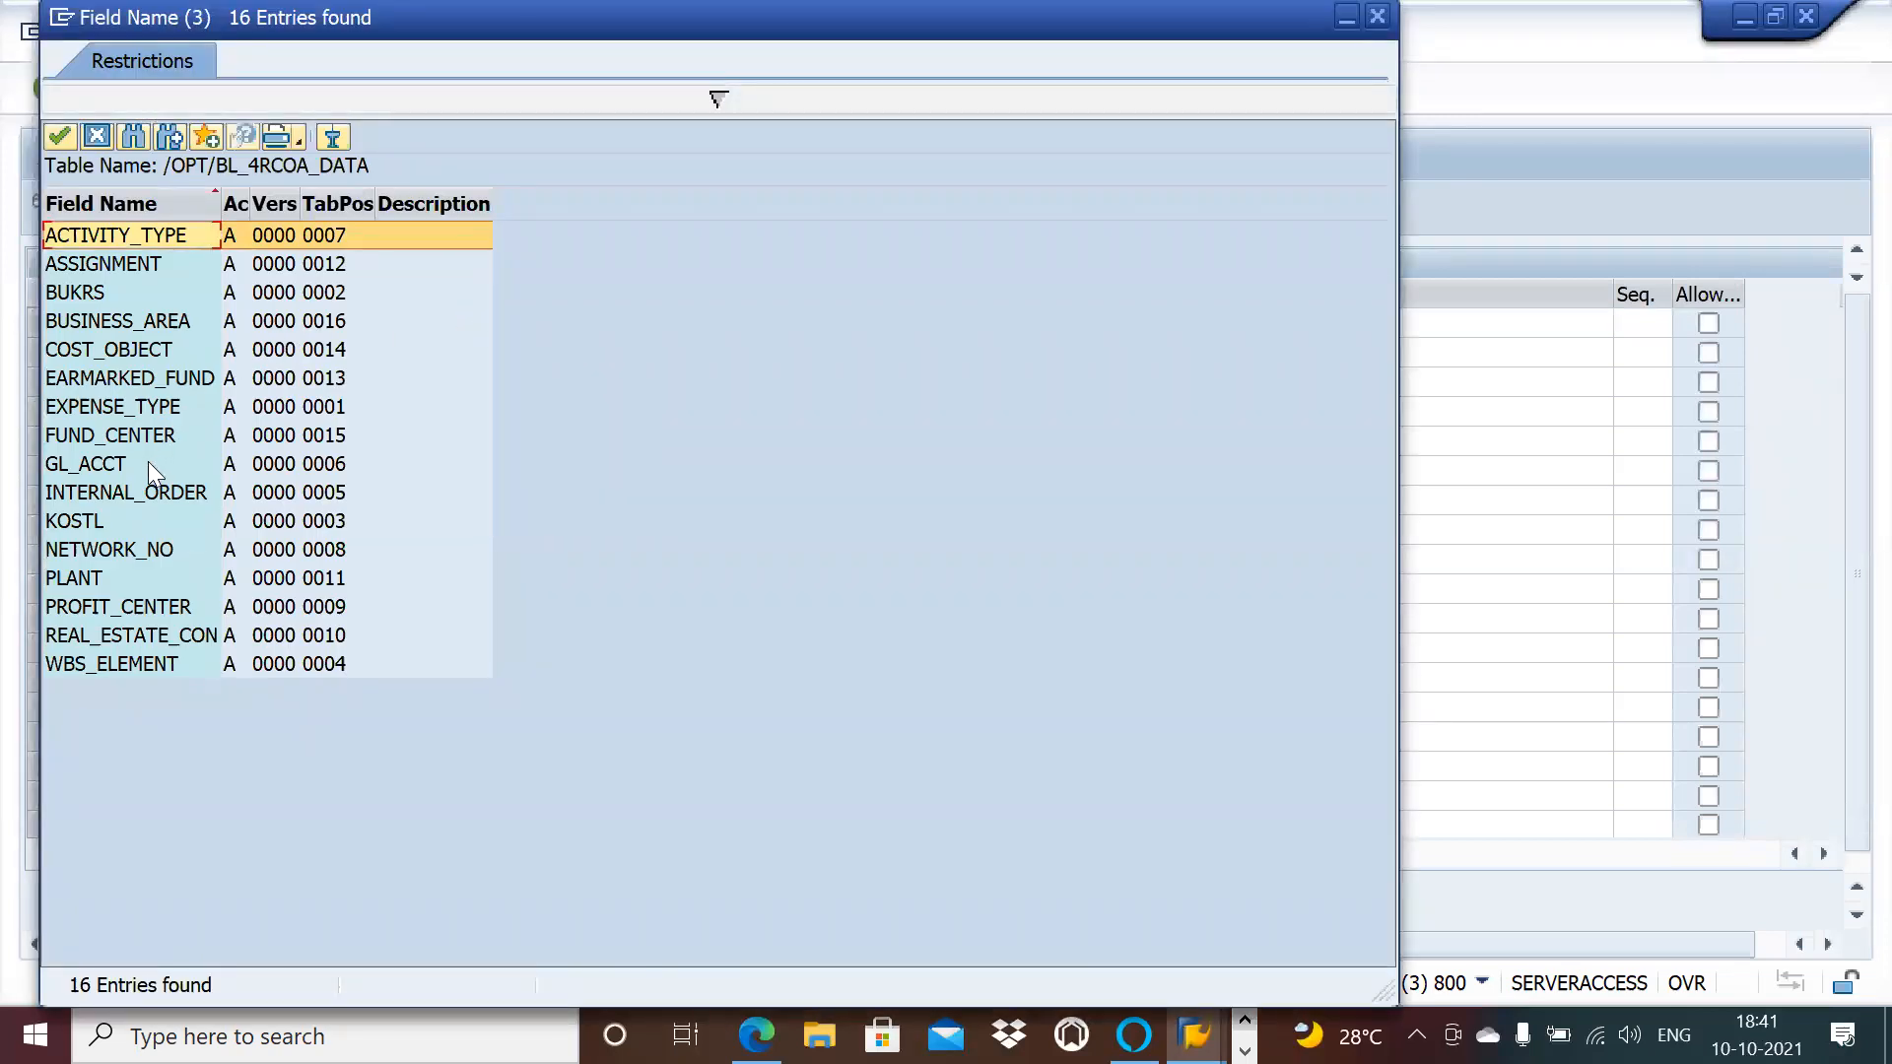
double_click(150, 666)
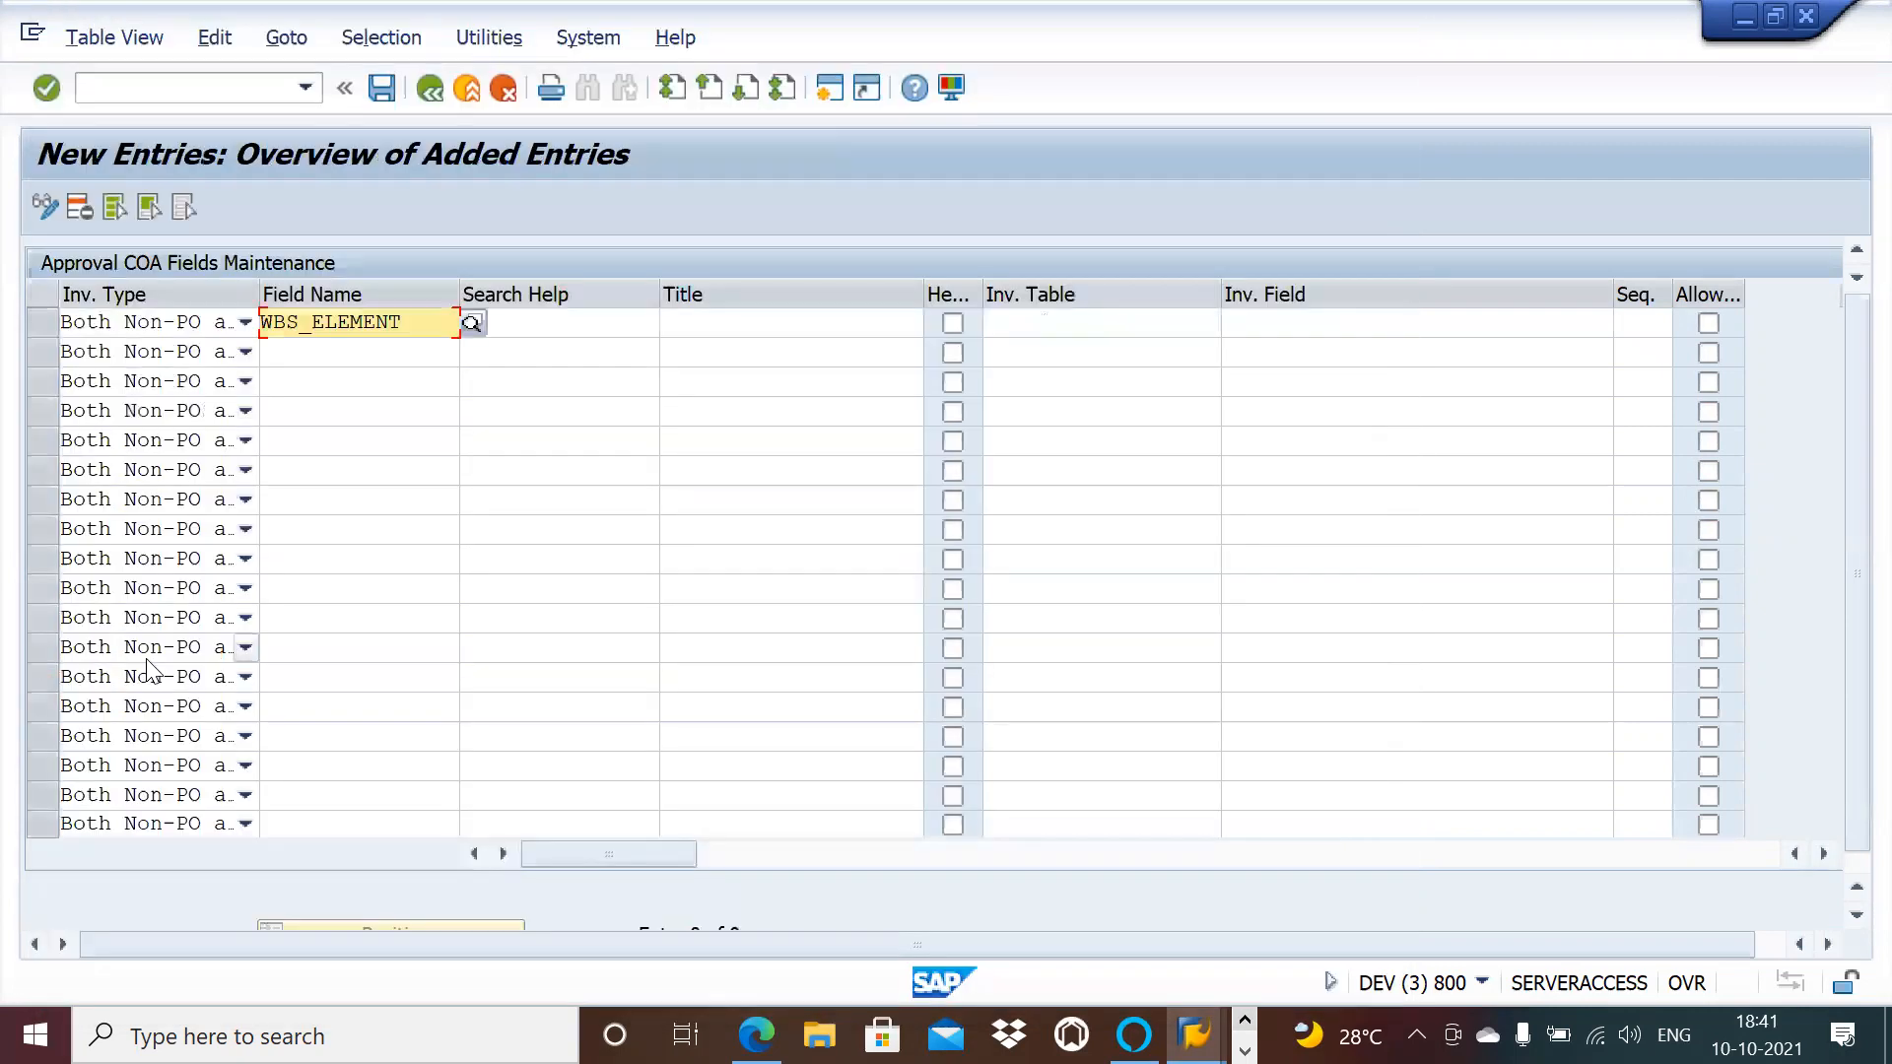
click(754, 322)
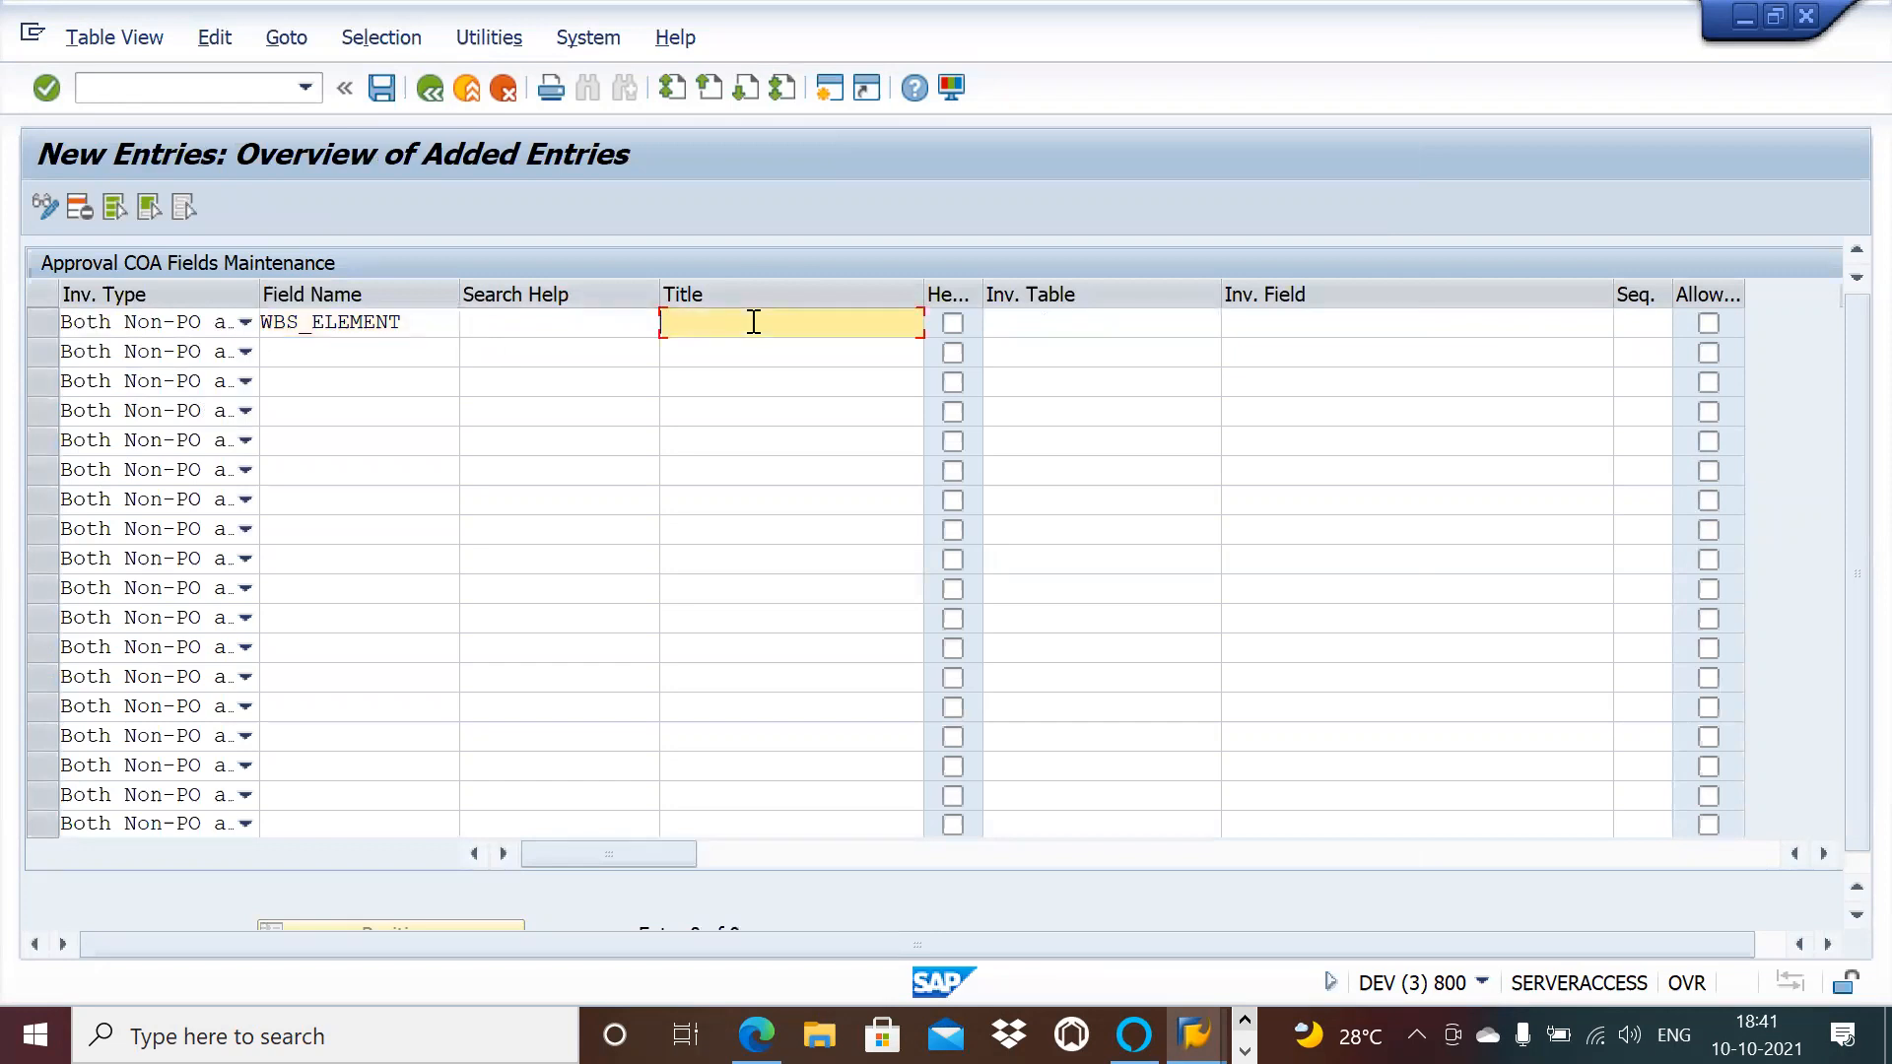
click(606, 322)
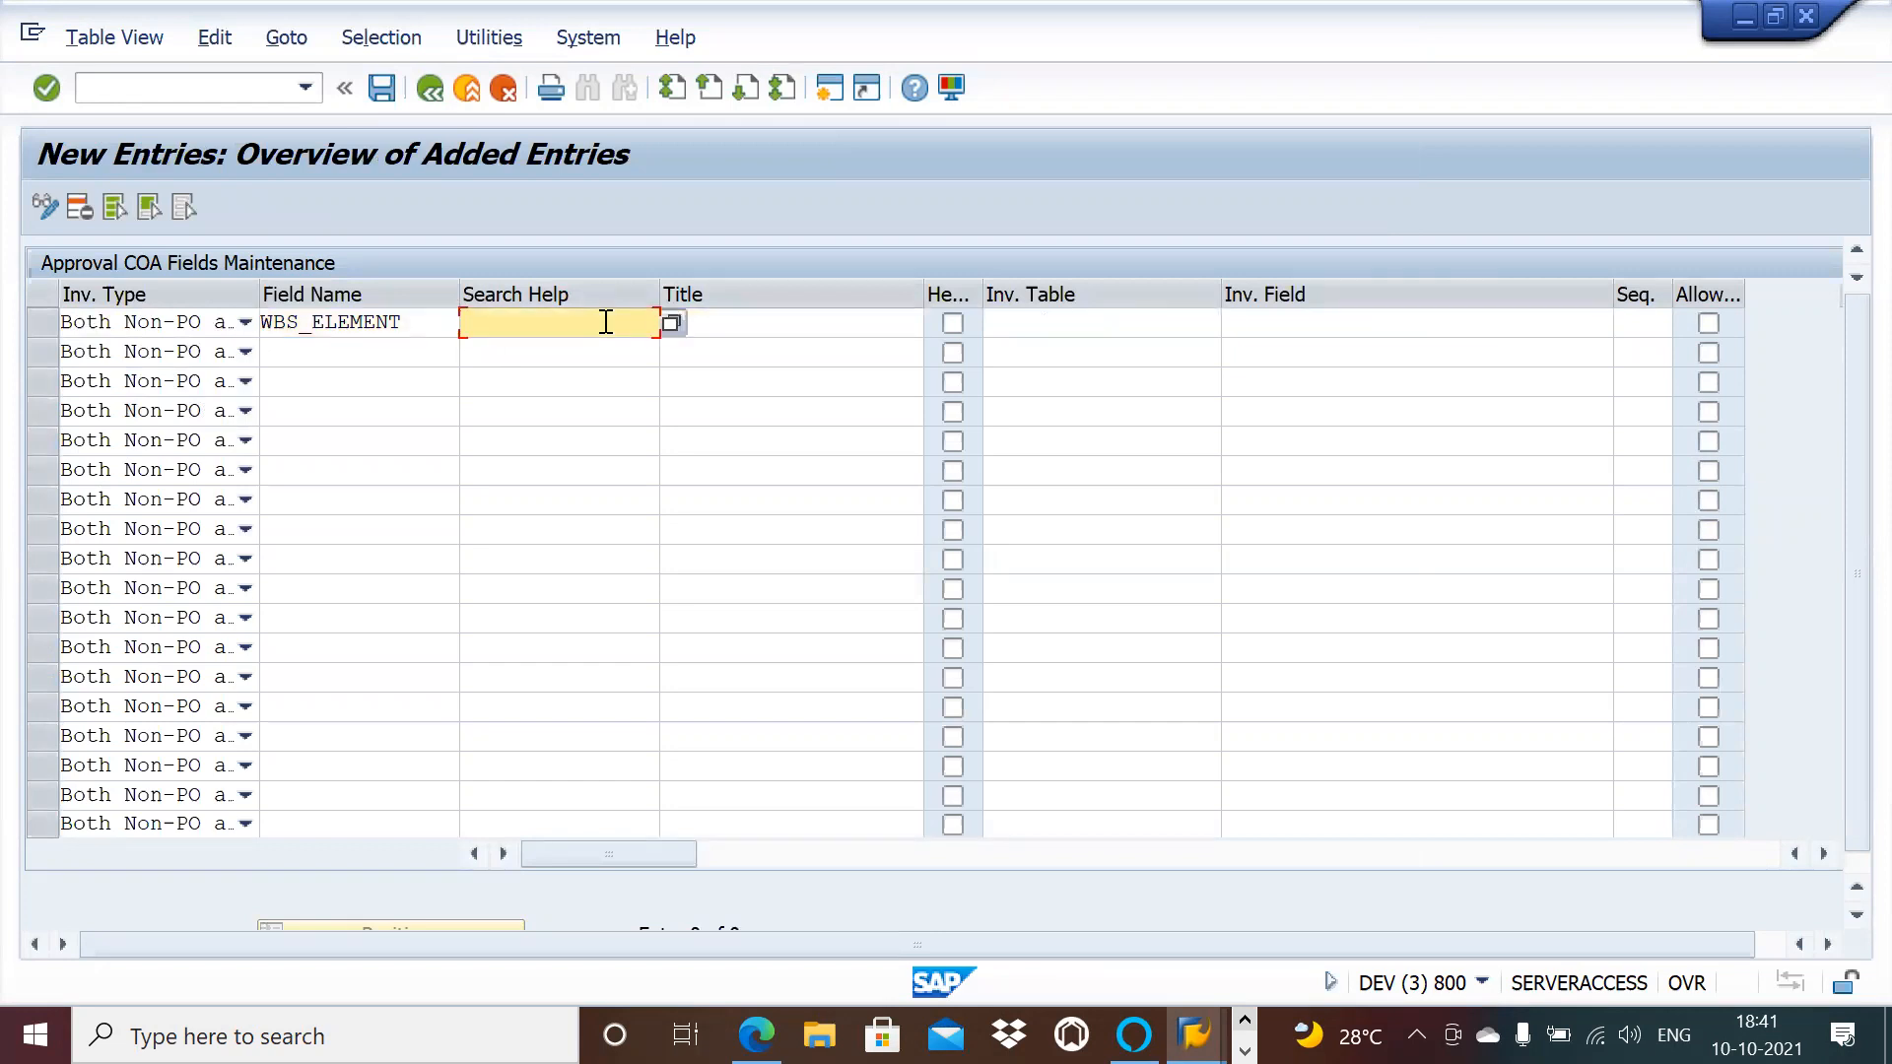
click(689, 322)
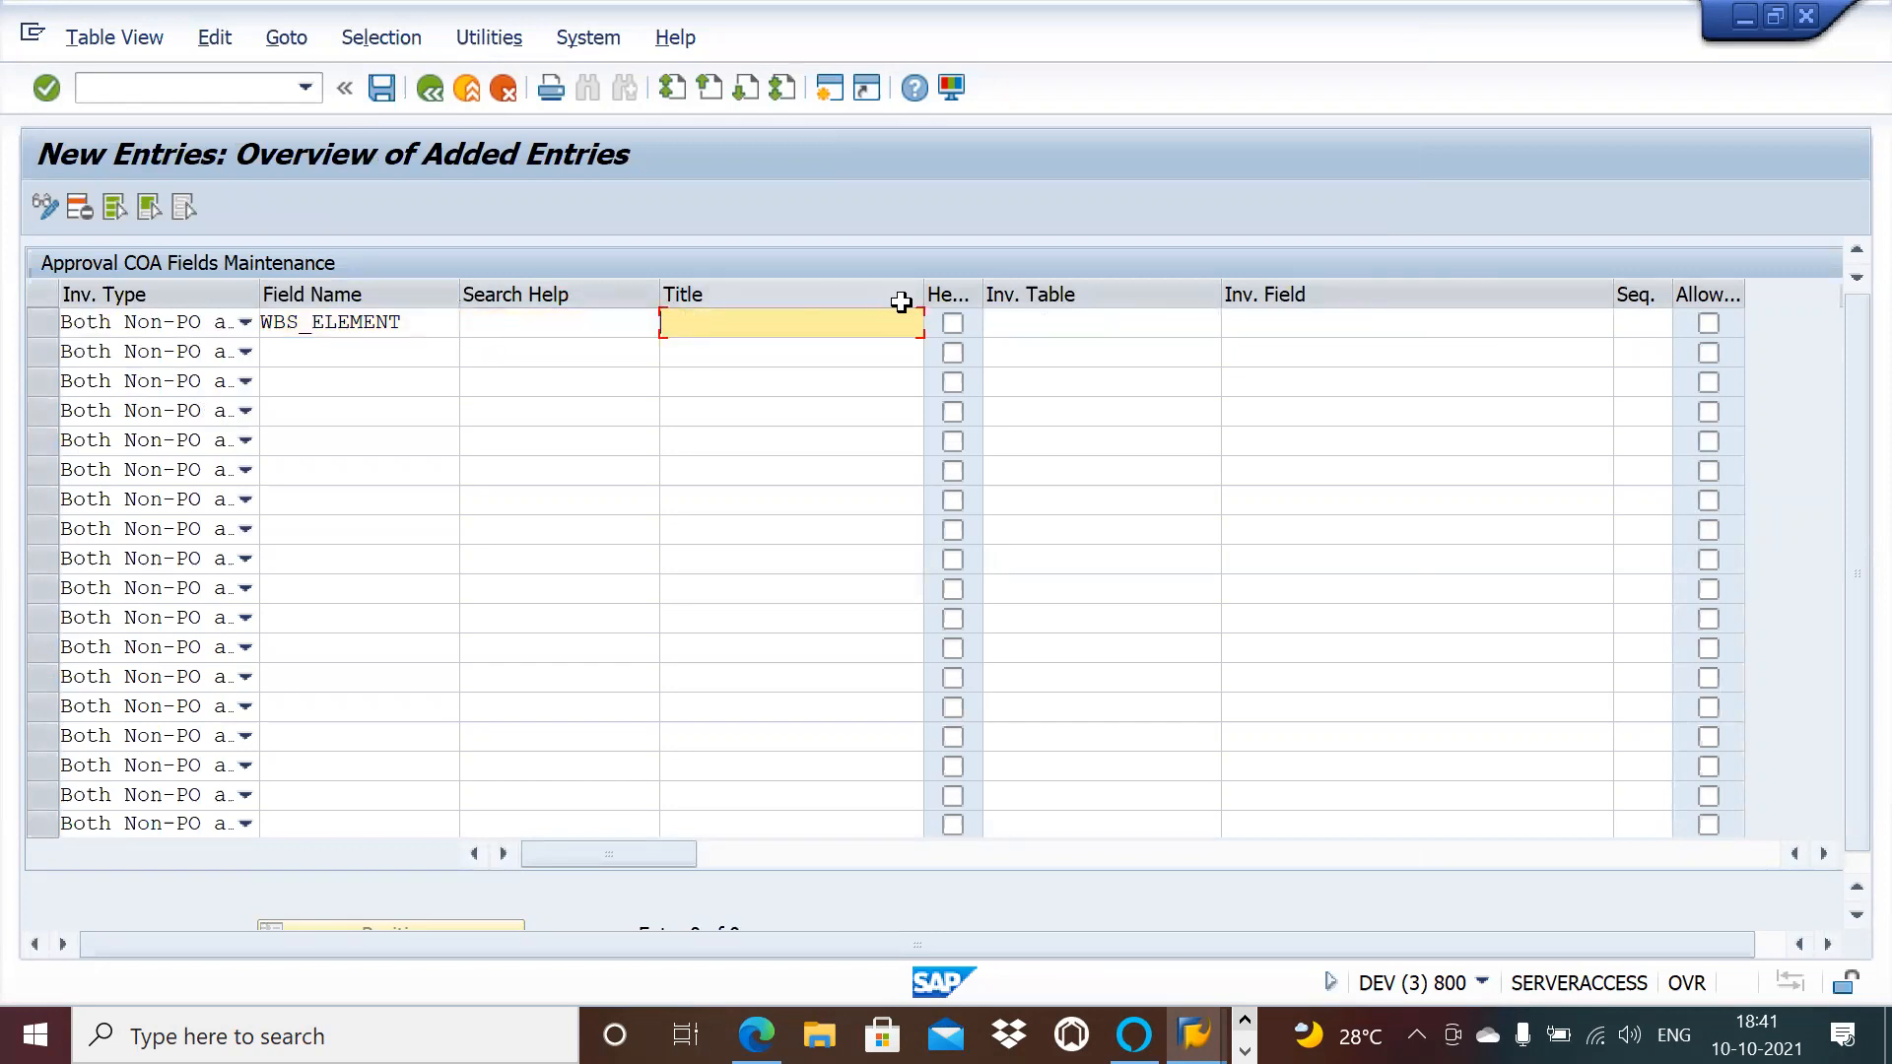
text(WBS)
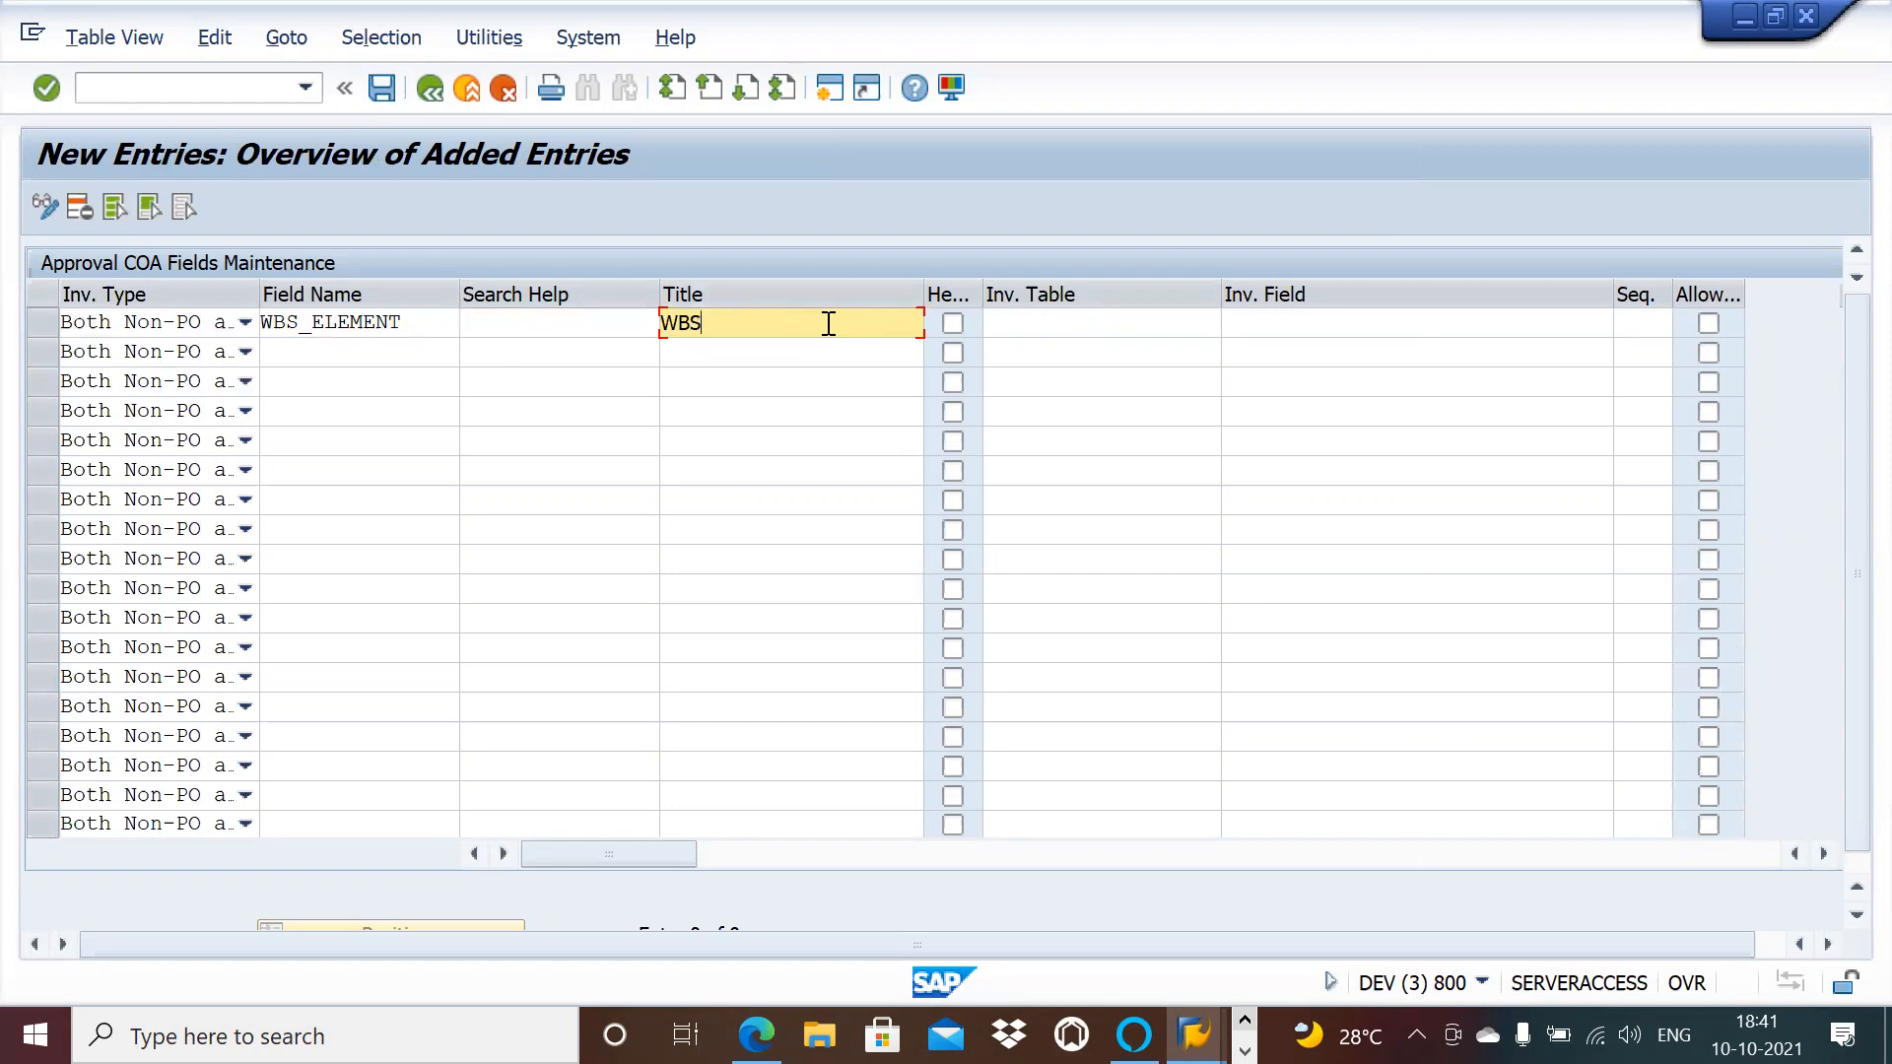
Step: Enable the first yes/no setting, leave Invoice Table empty, and keep Header unchecked
click(959, 321)
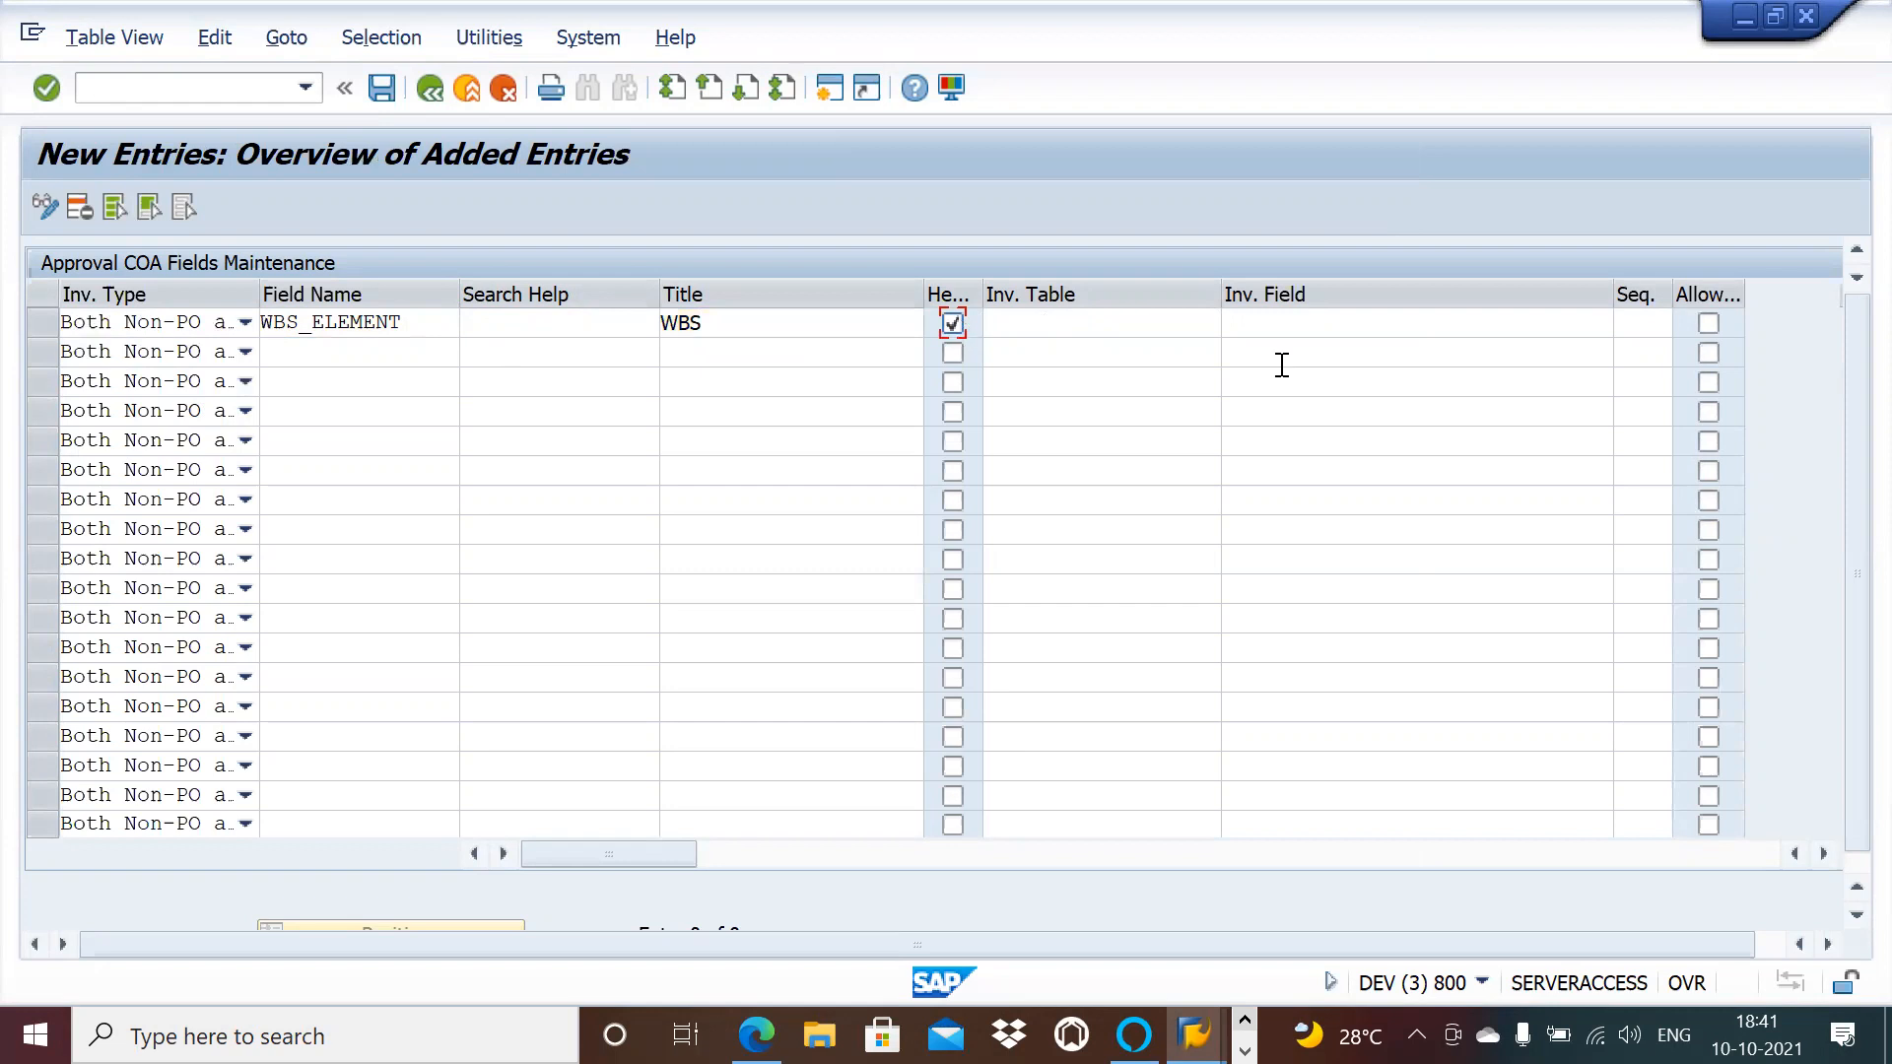
click(1136, 320)
click(1228, 325)
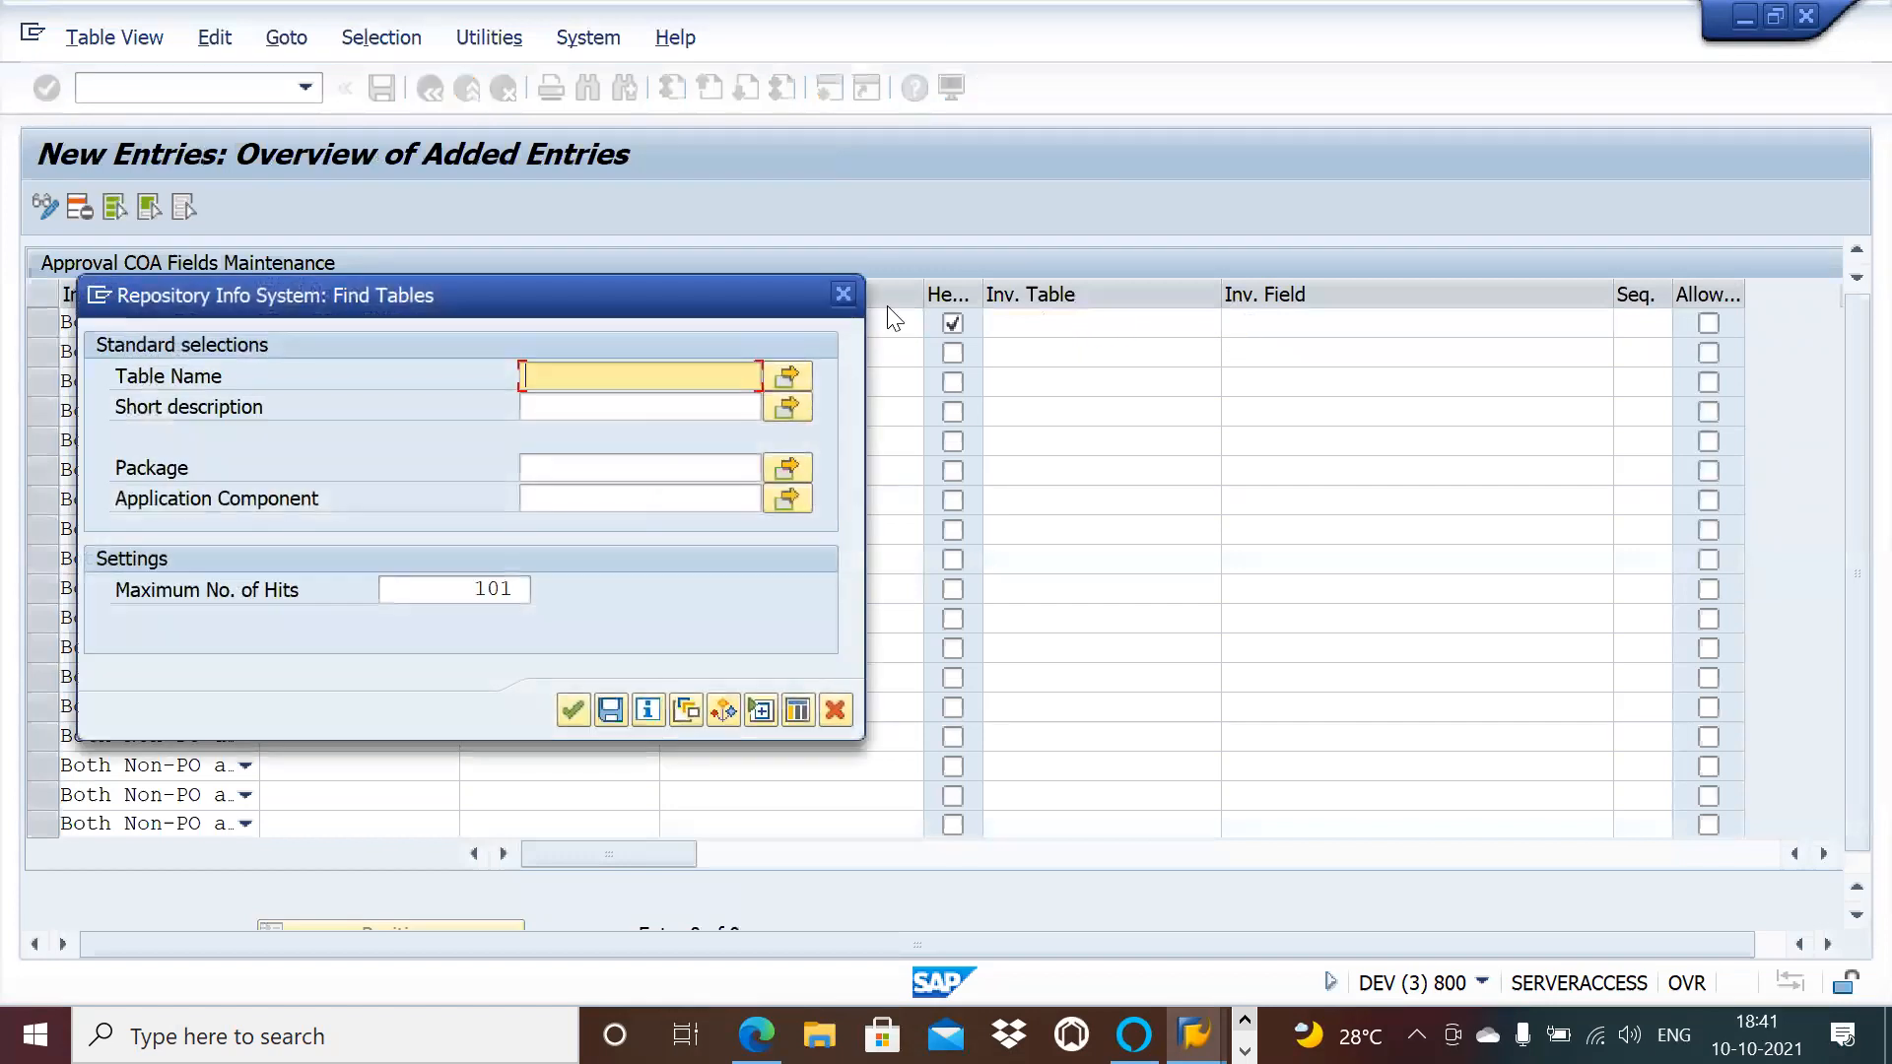
click(843, 294)
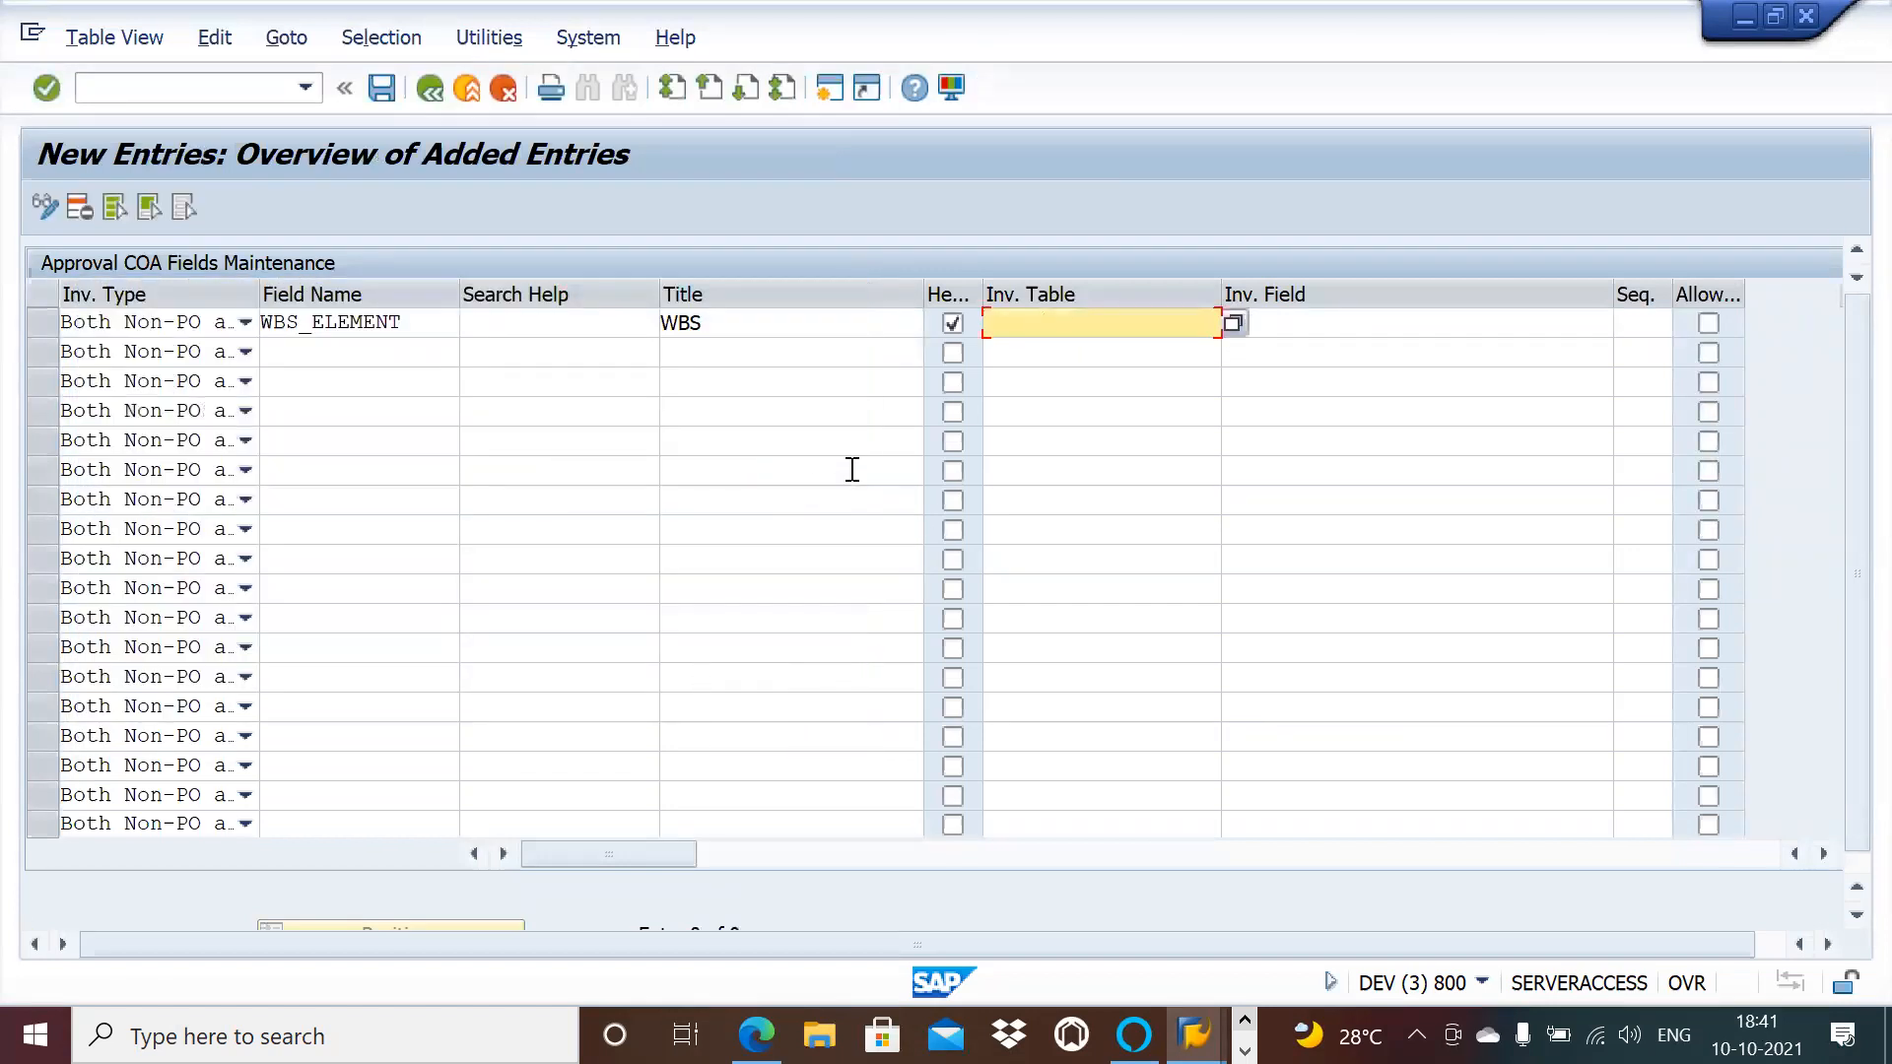
click(1319, 322)
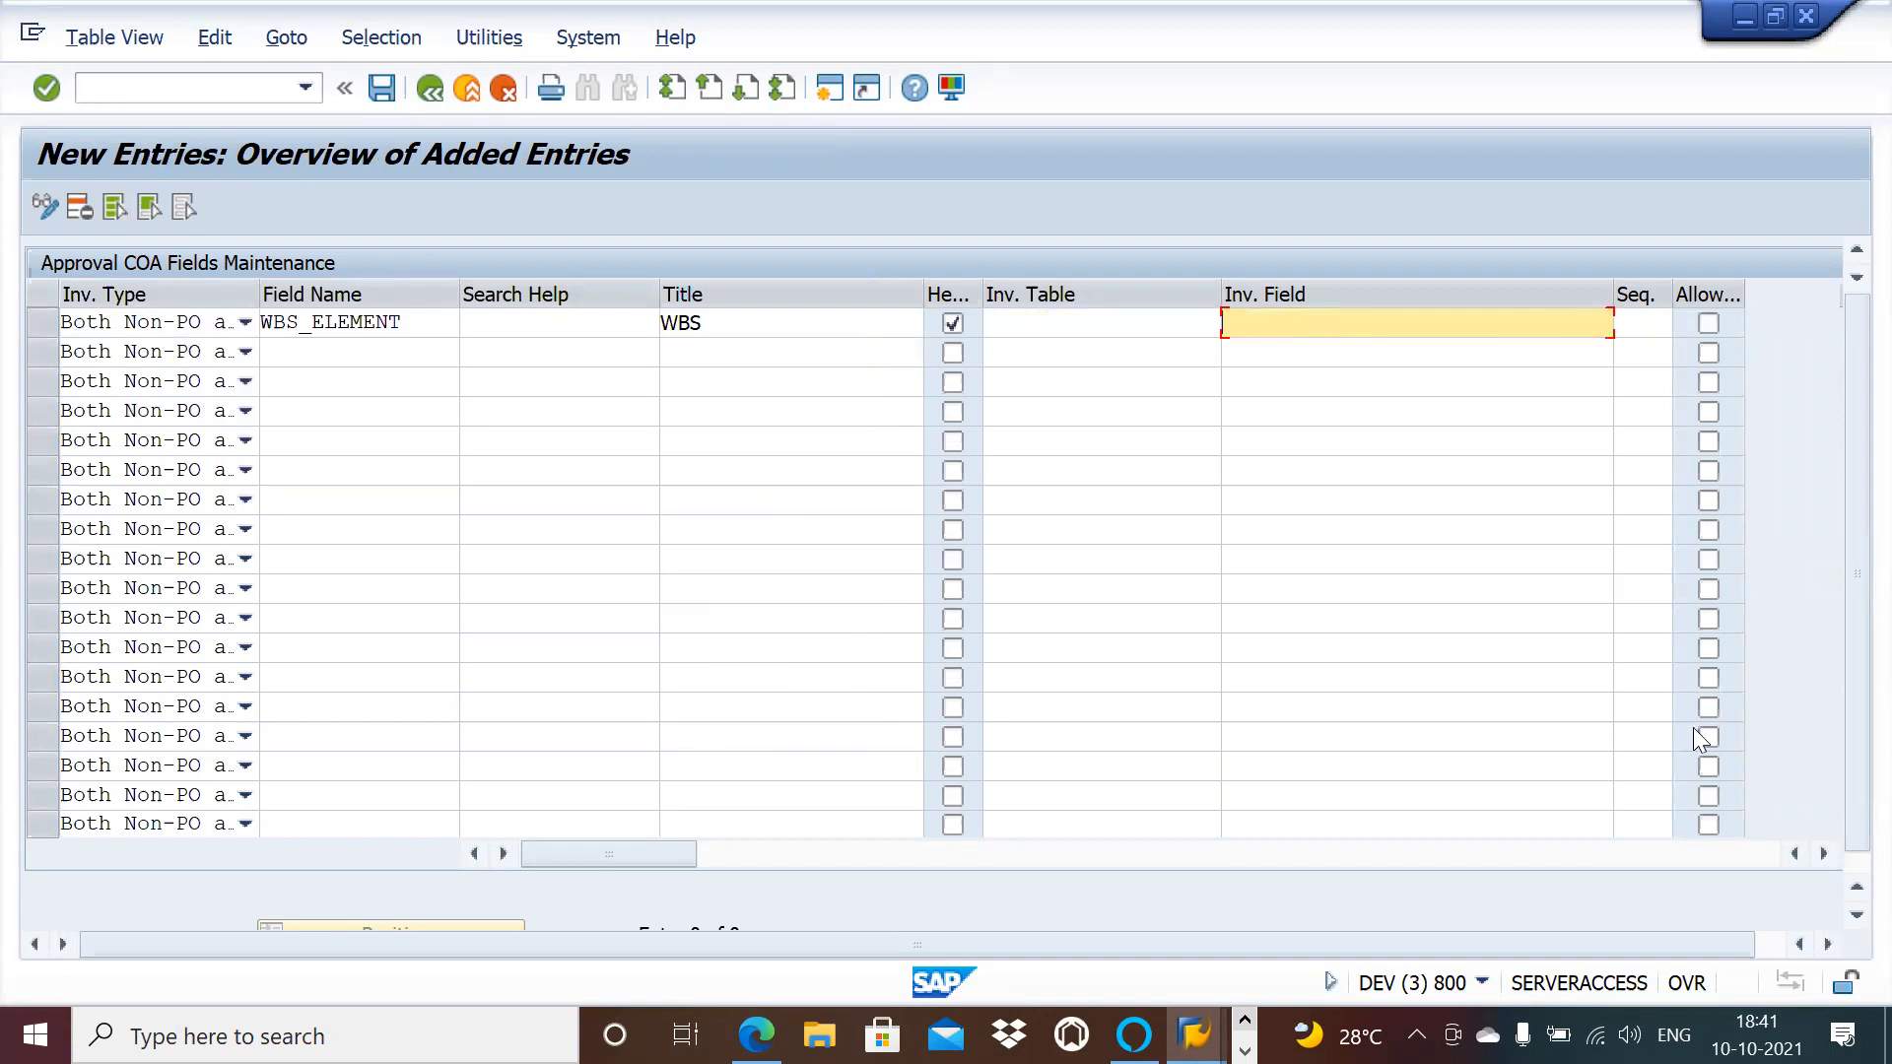
click(1819, 854)
click(1818, 854)
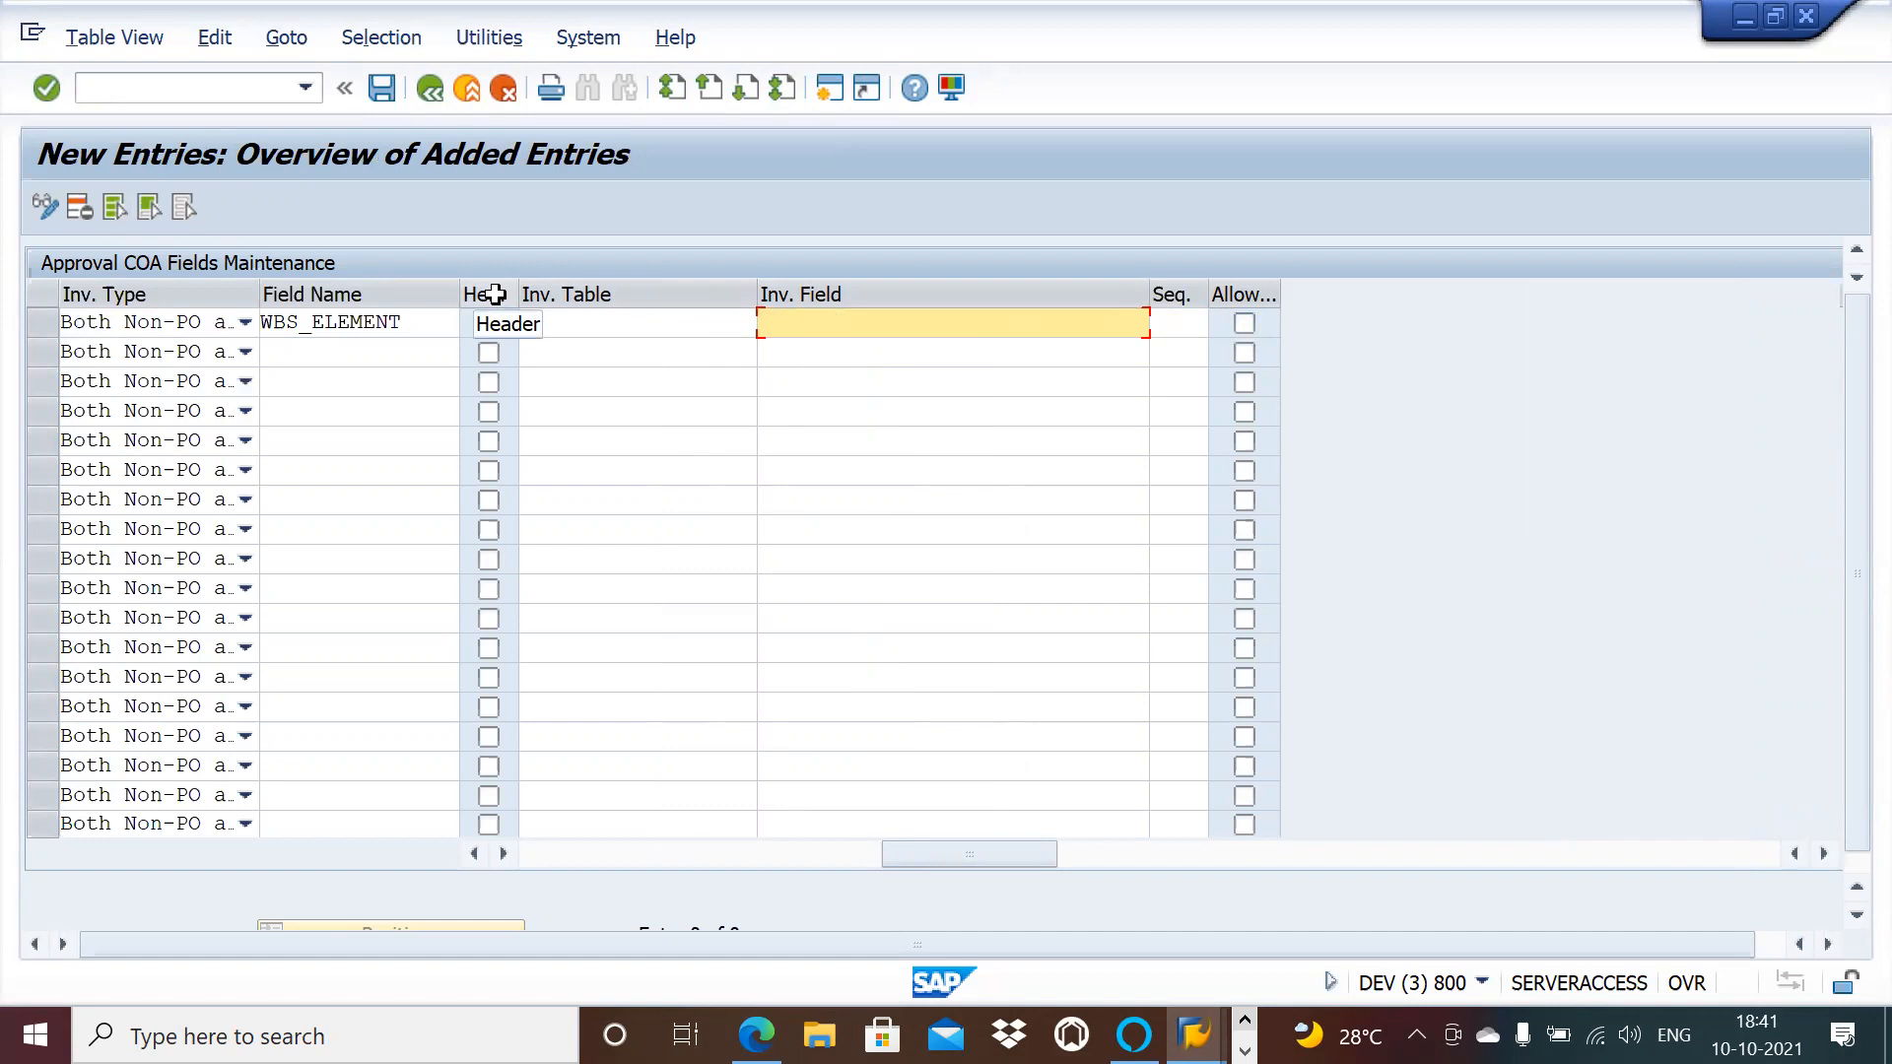
click(489, 323)
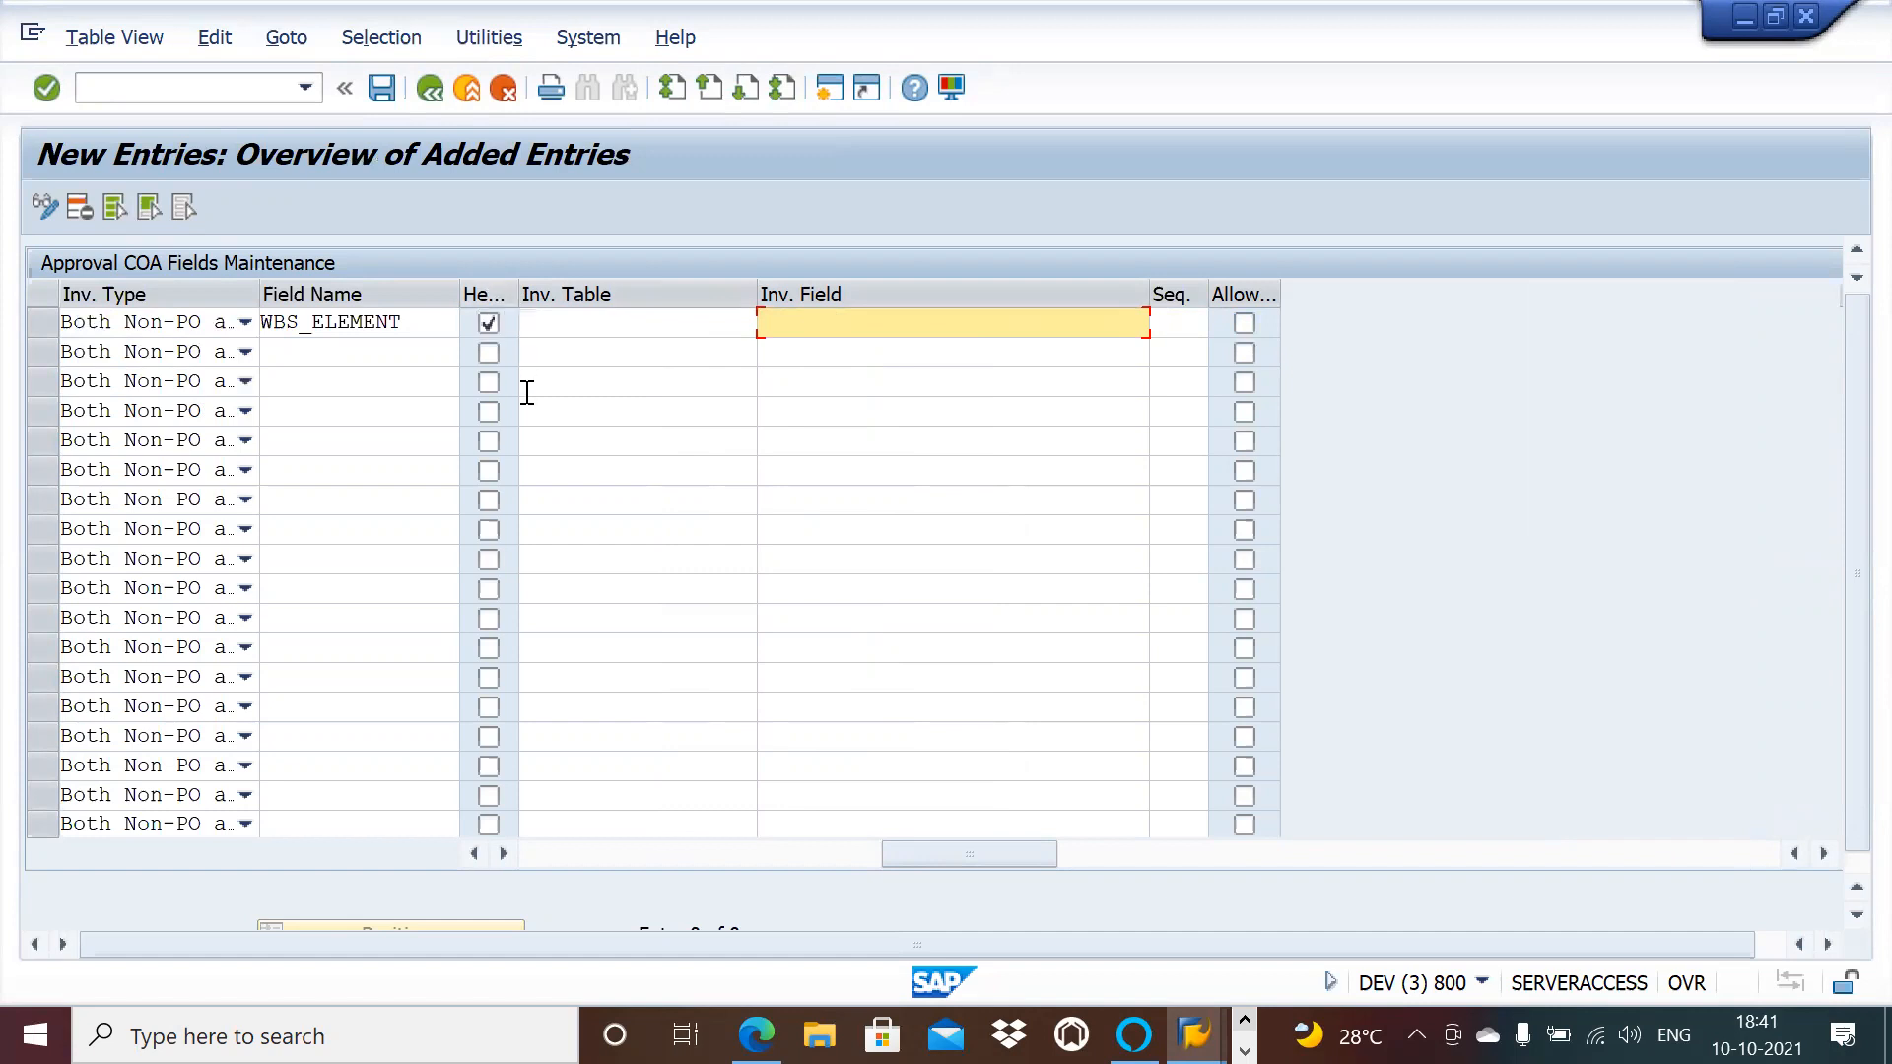
click(489, 323)
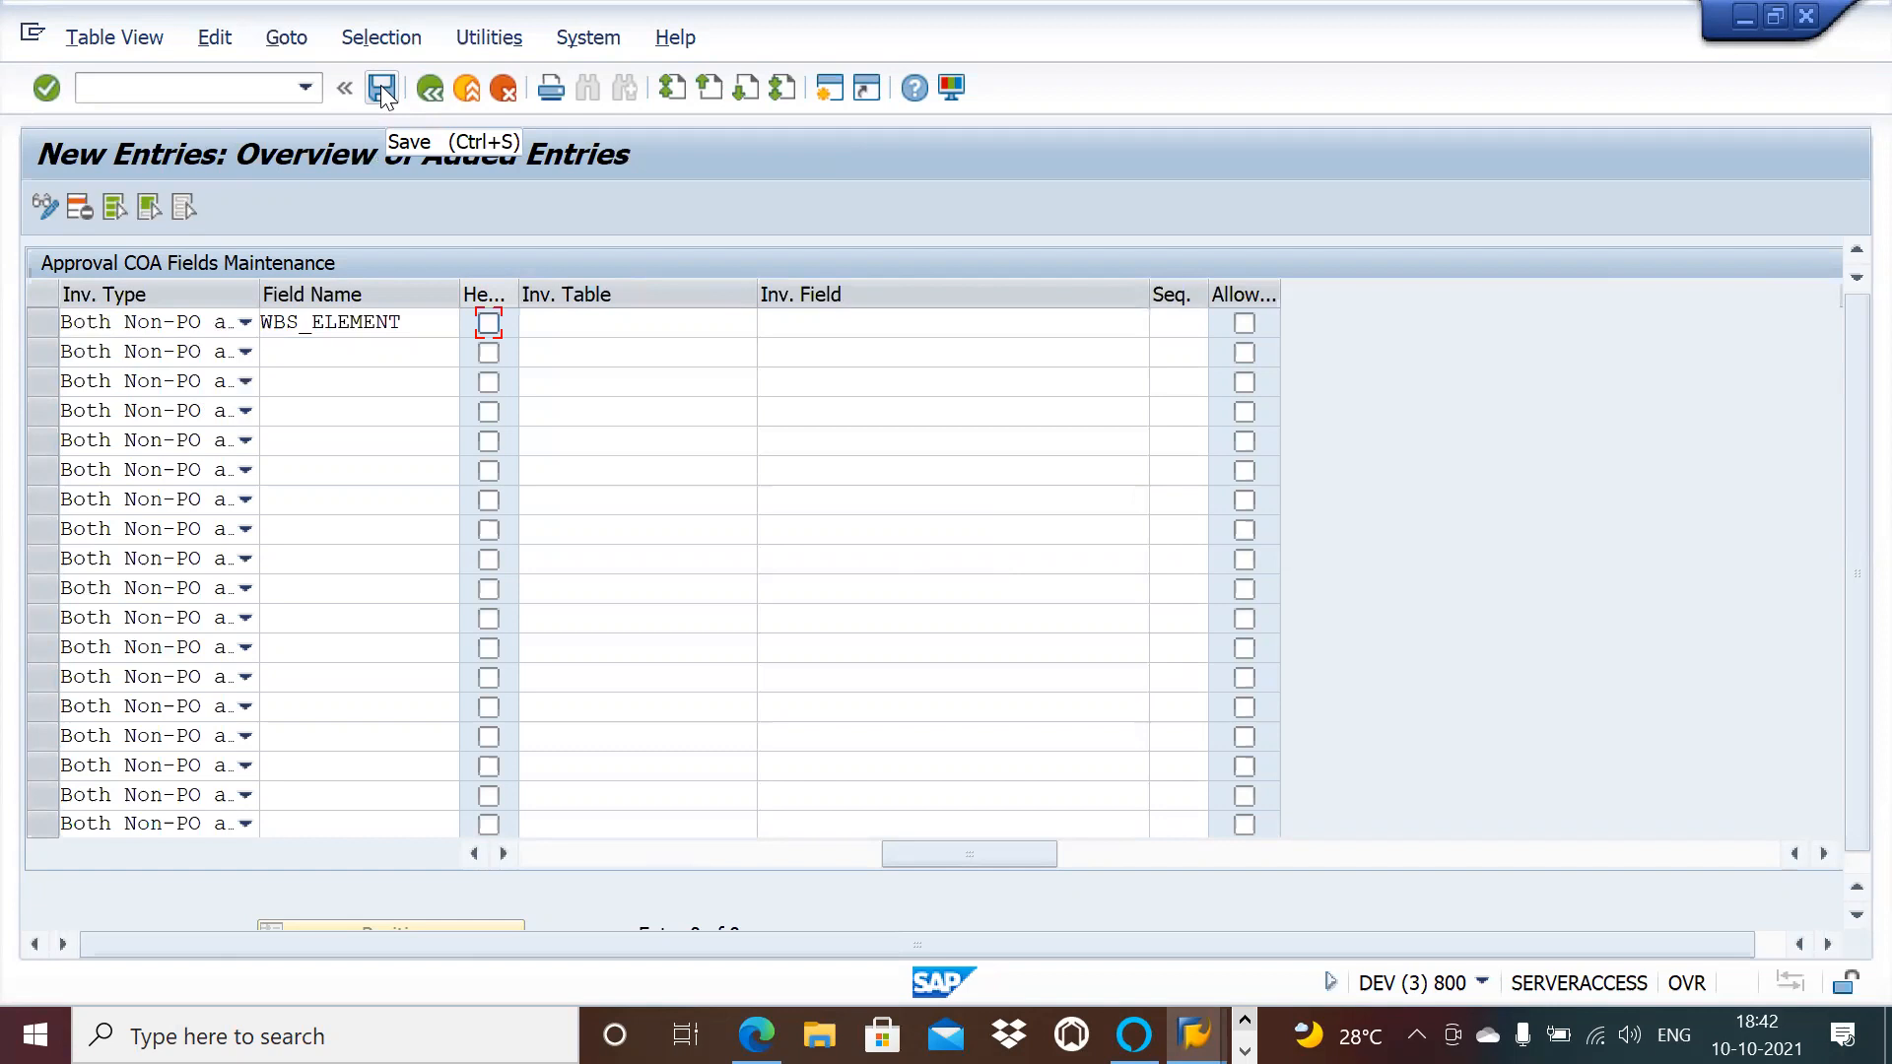
Step: Save the WBS_ELEMENT entry under a customizing request and reopen the approval COA Details
click(380, 86)
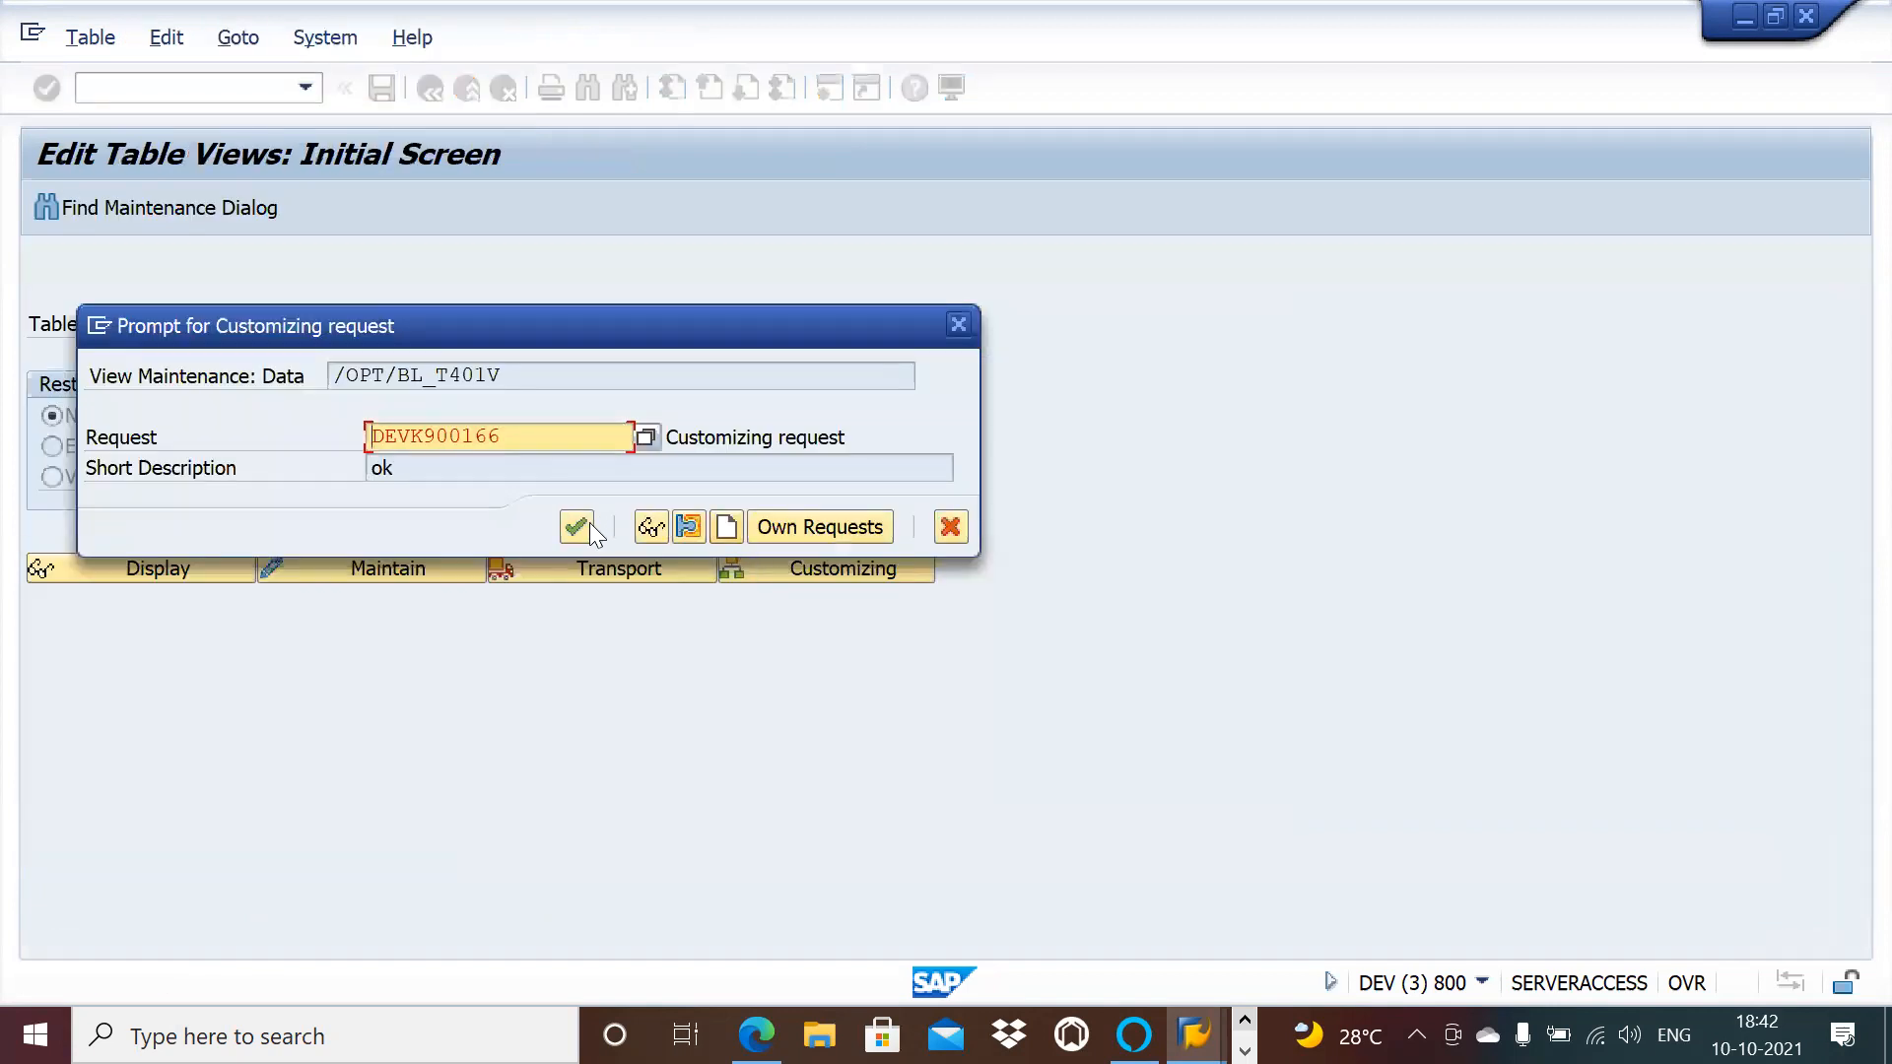
click(576, 526)
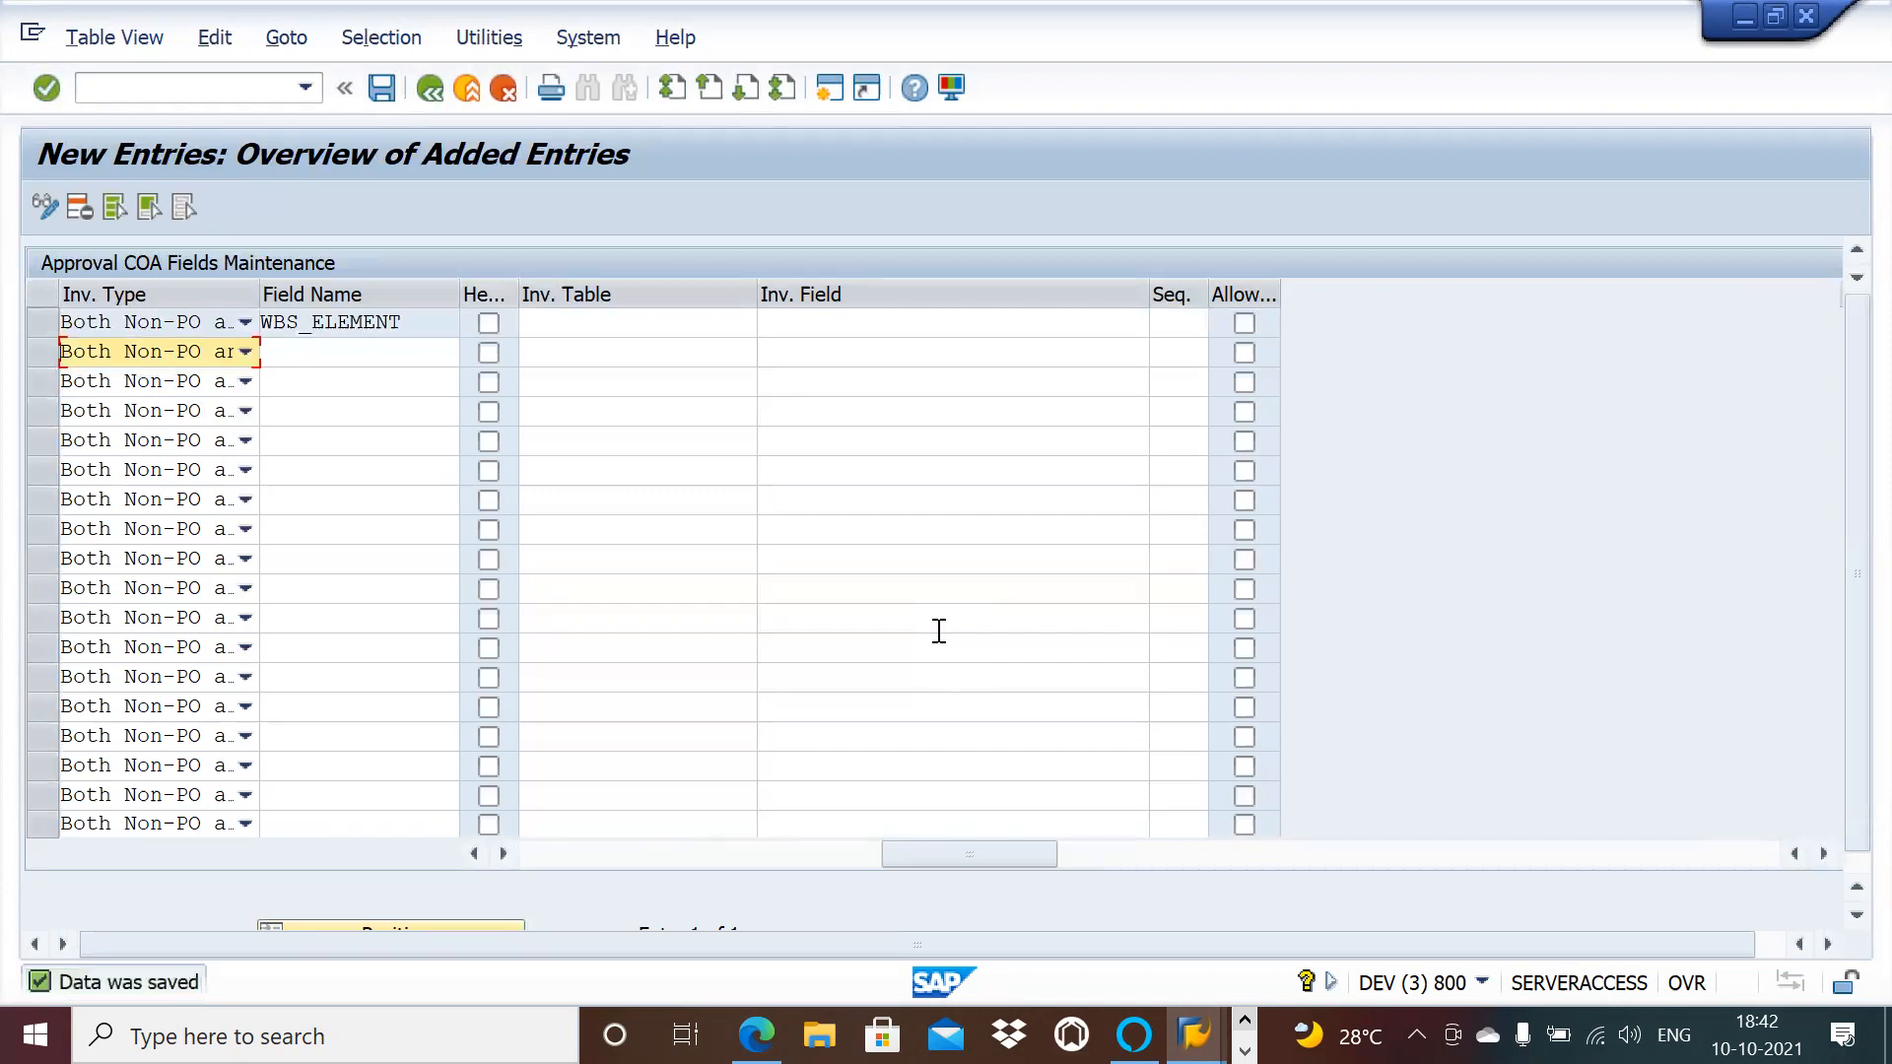
key(alt+Tab)
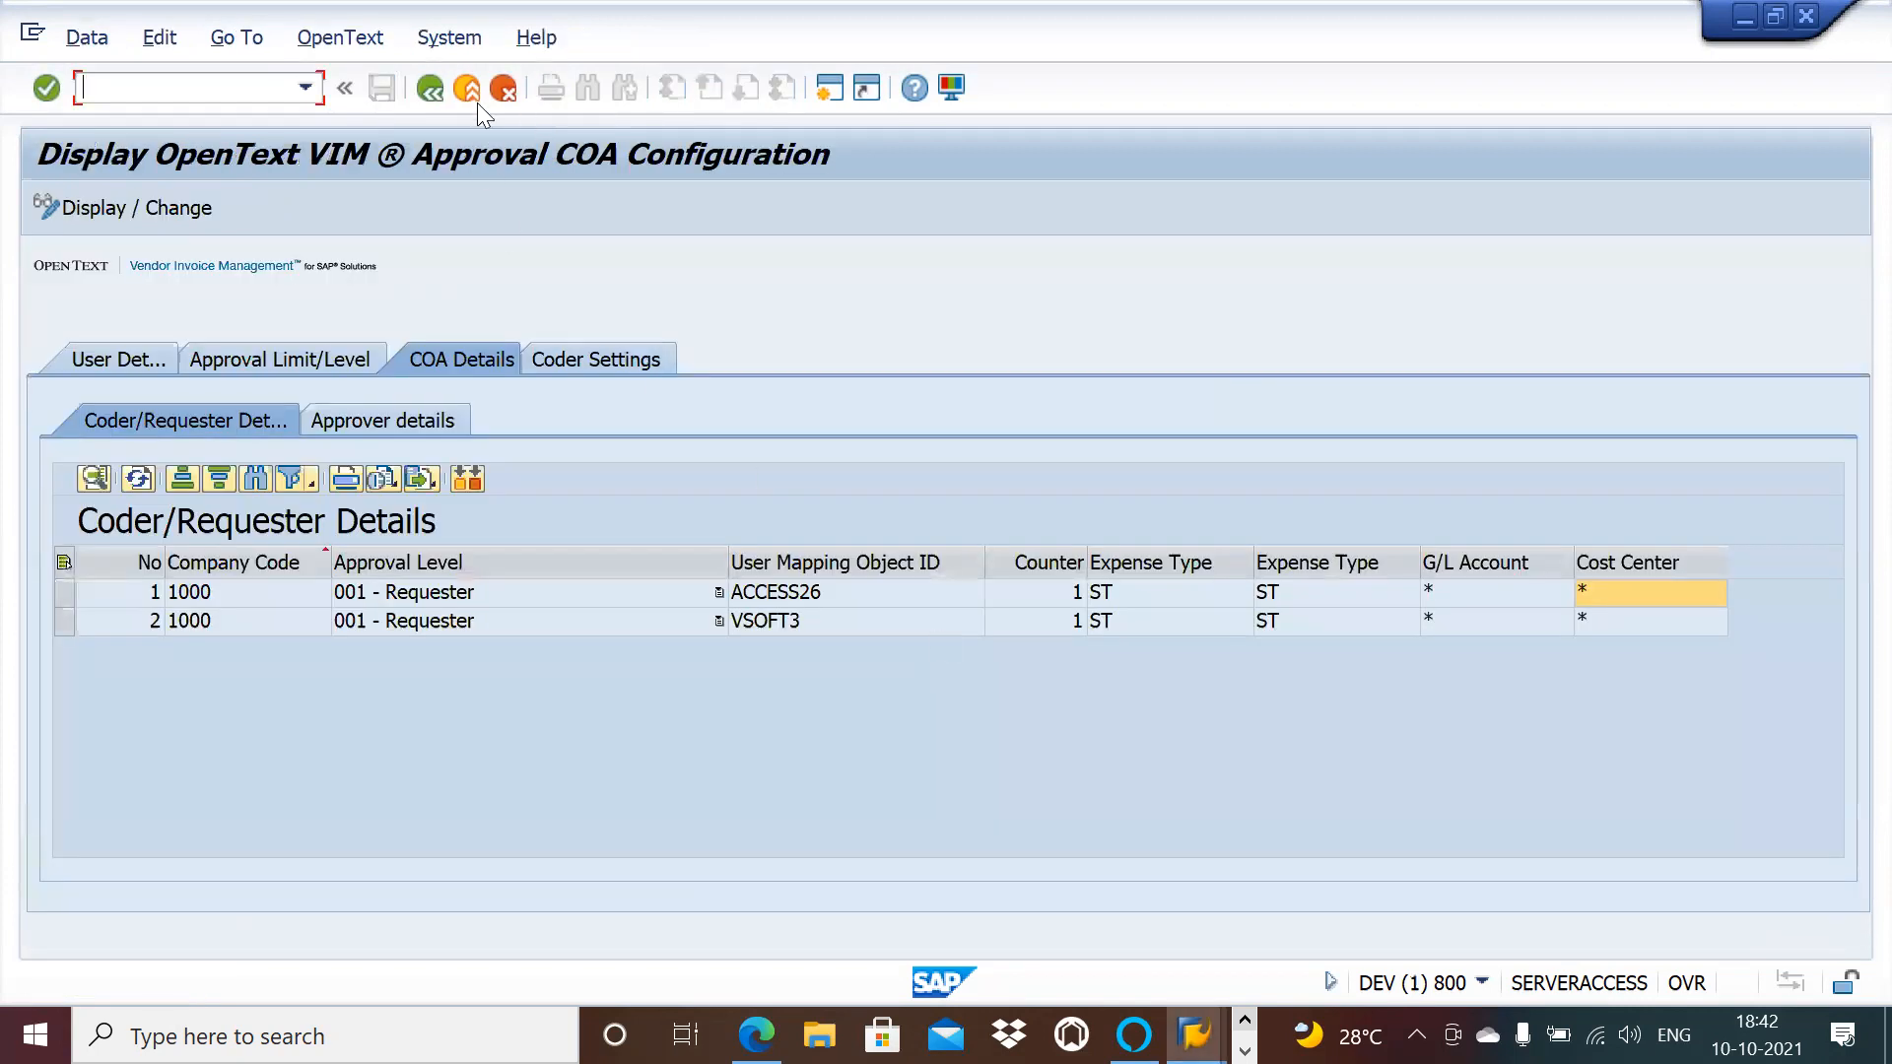
click(426, 91)
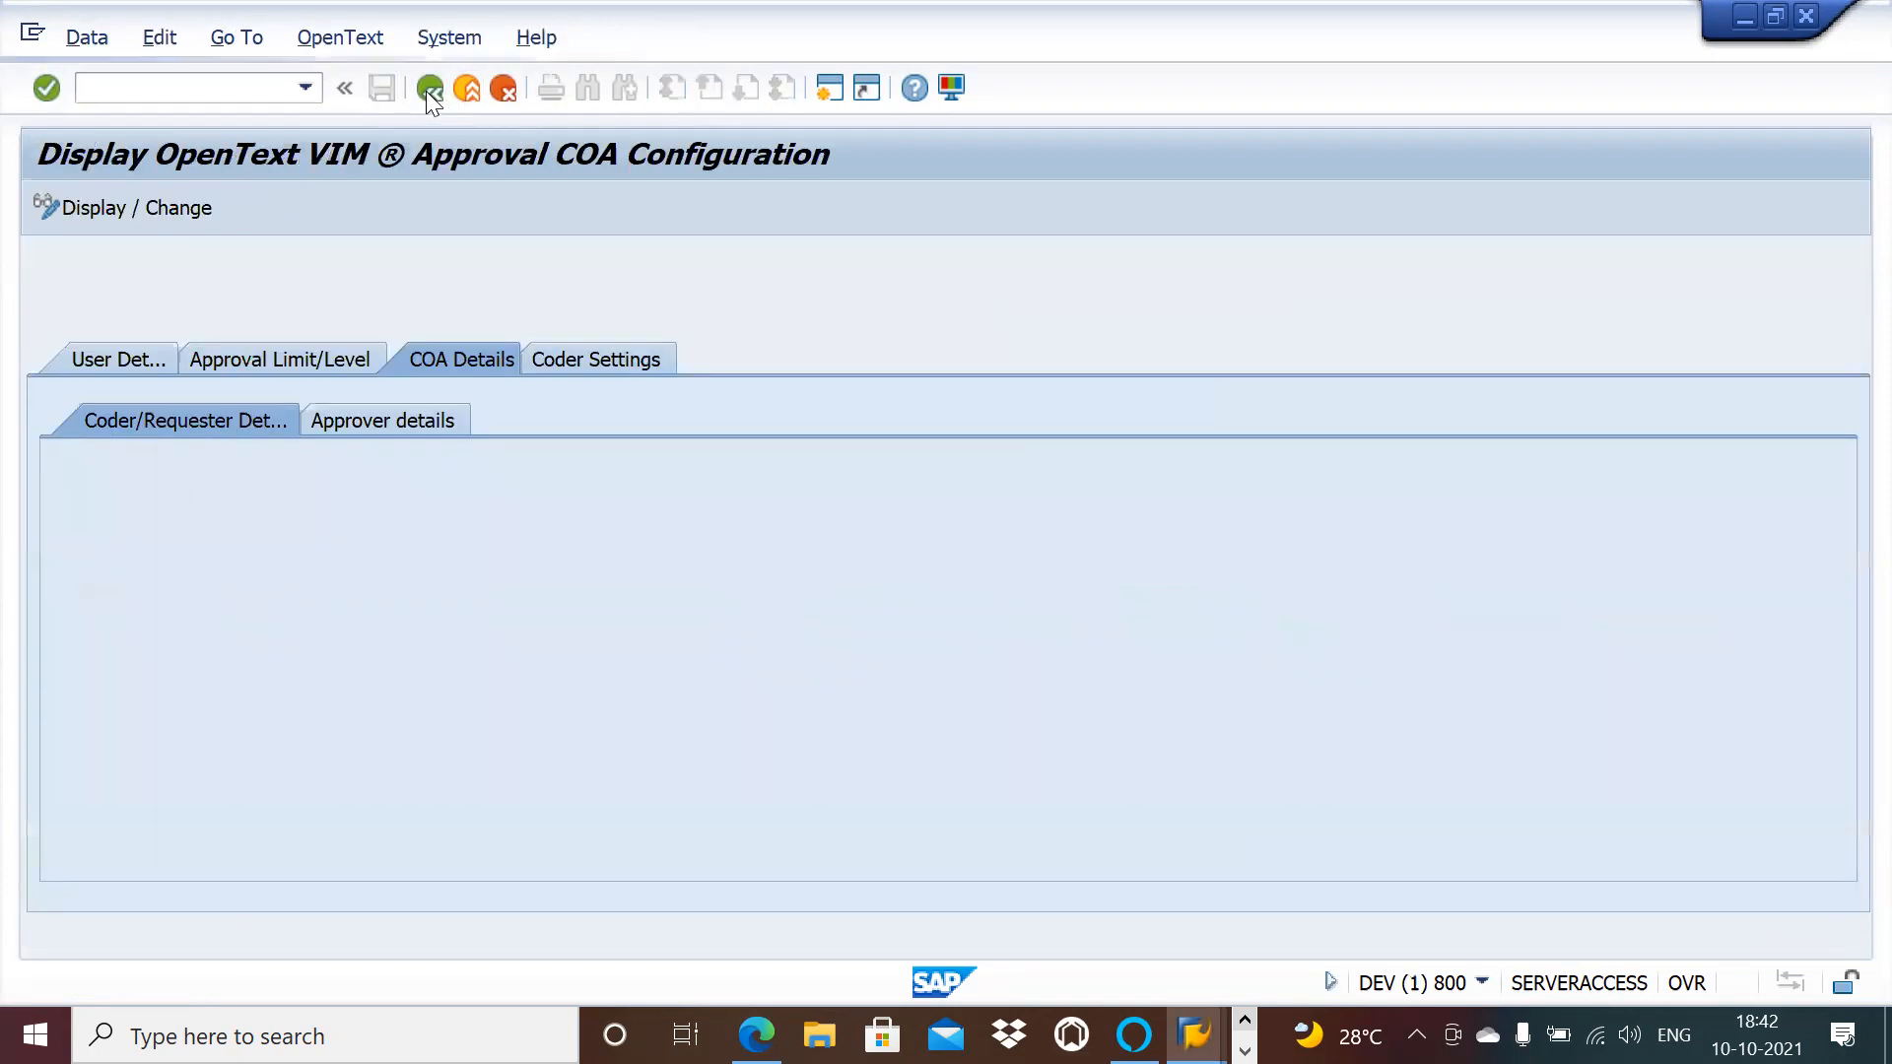
double_click(432, 703)
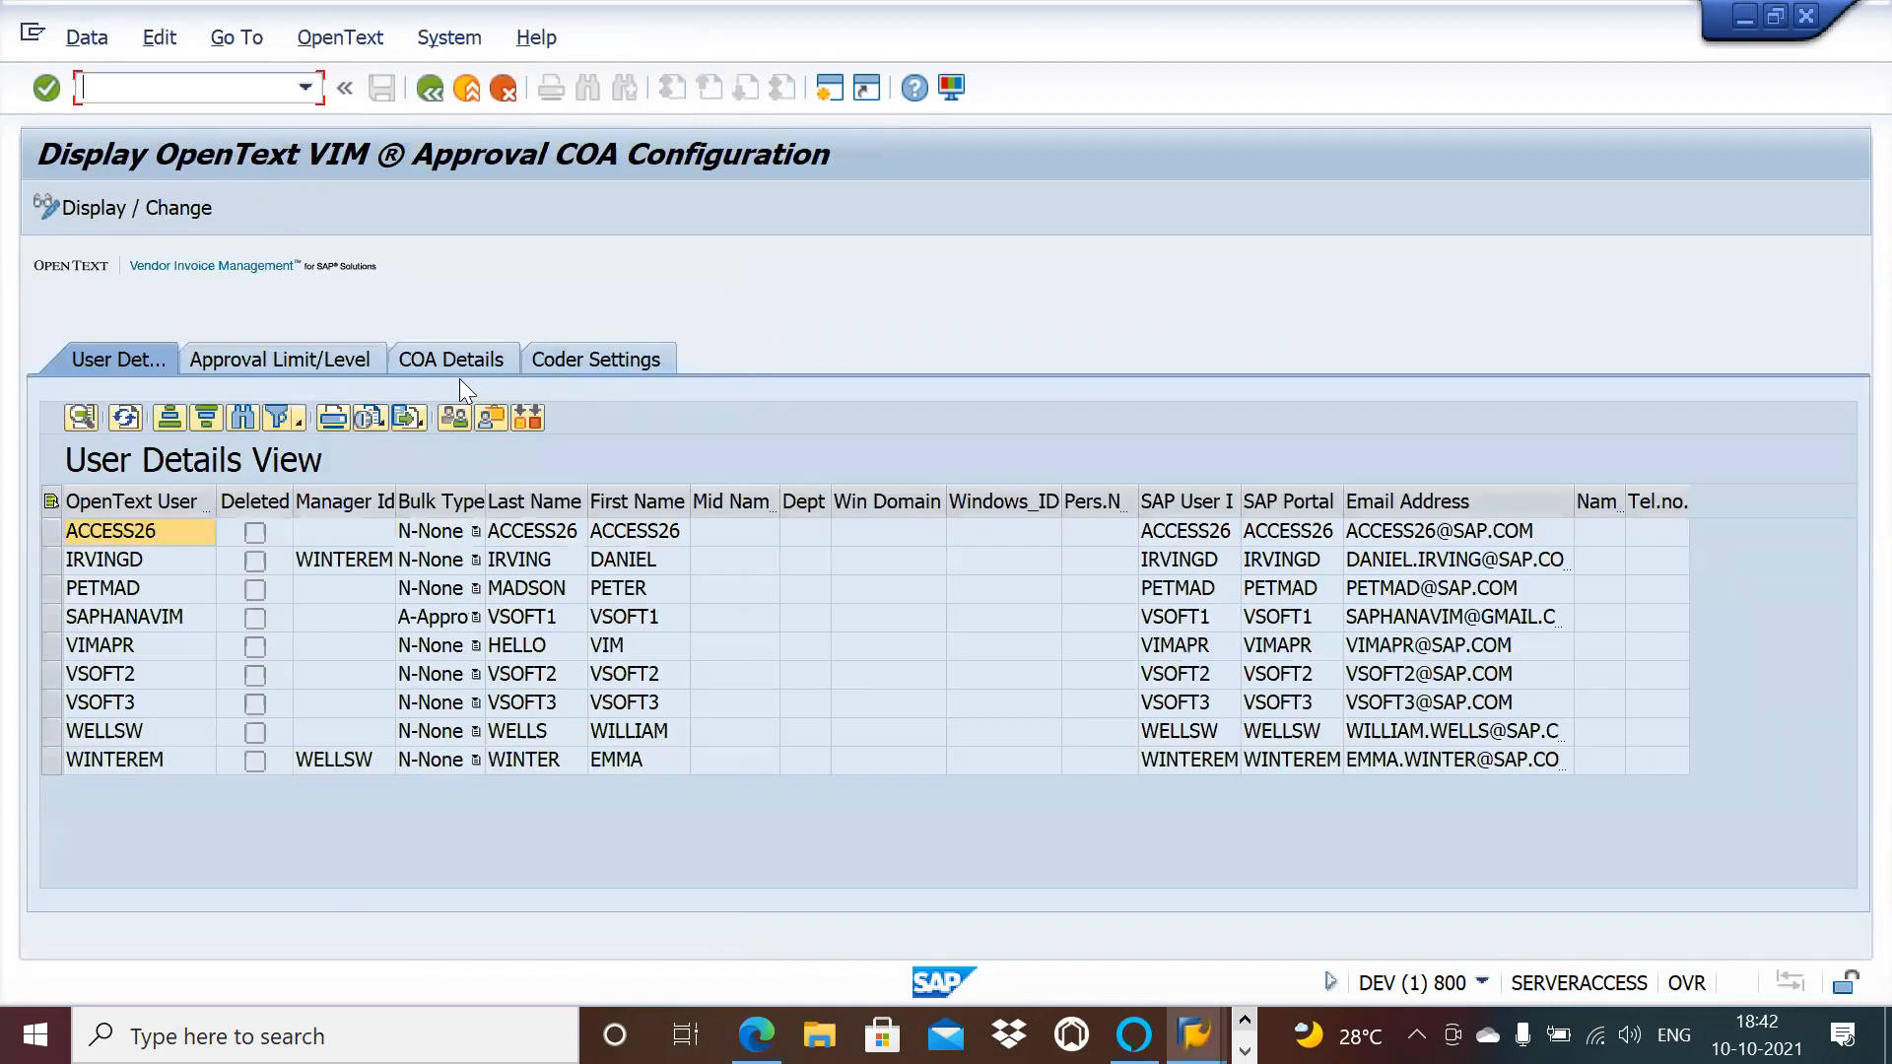
click(442, 364)
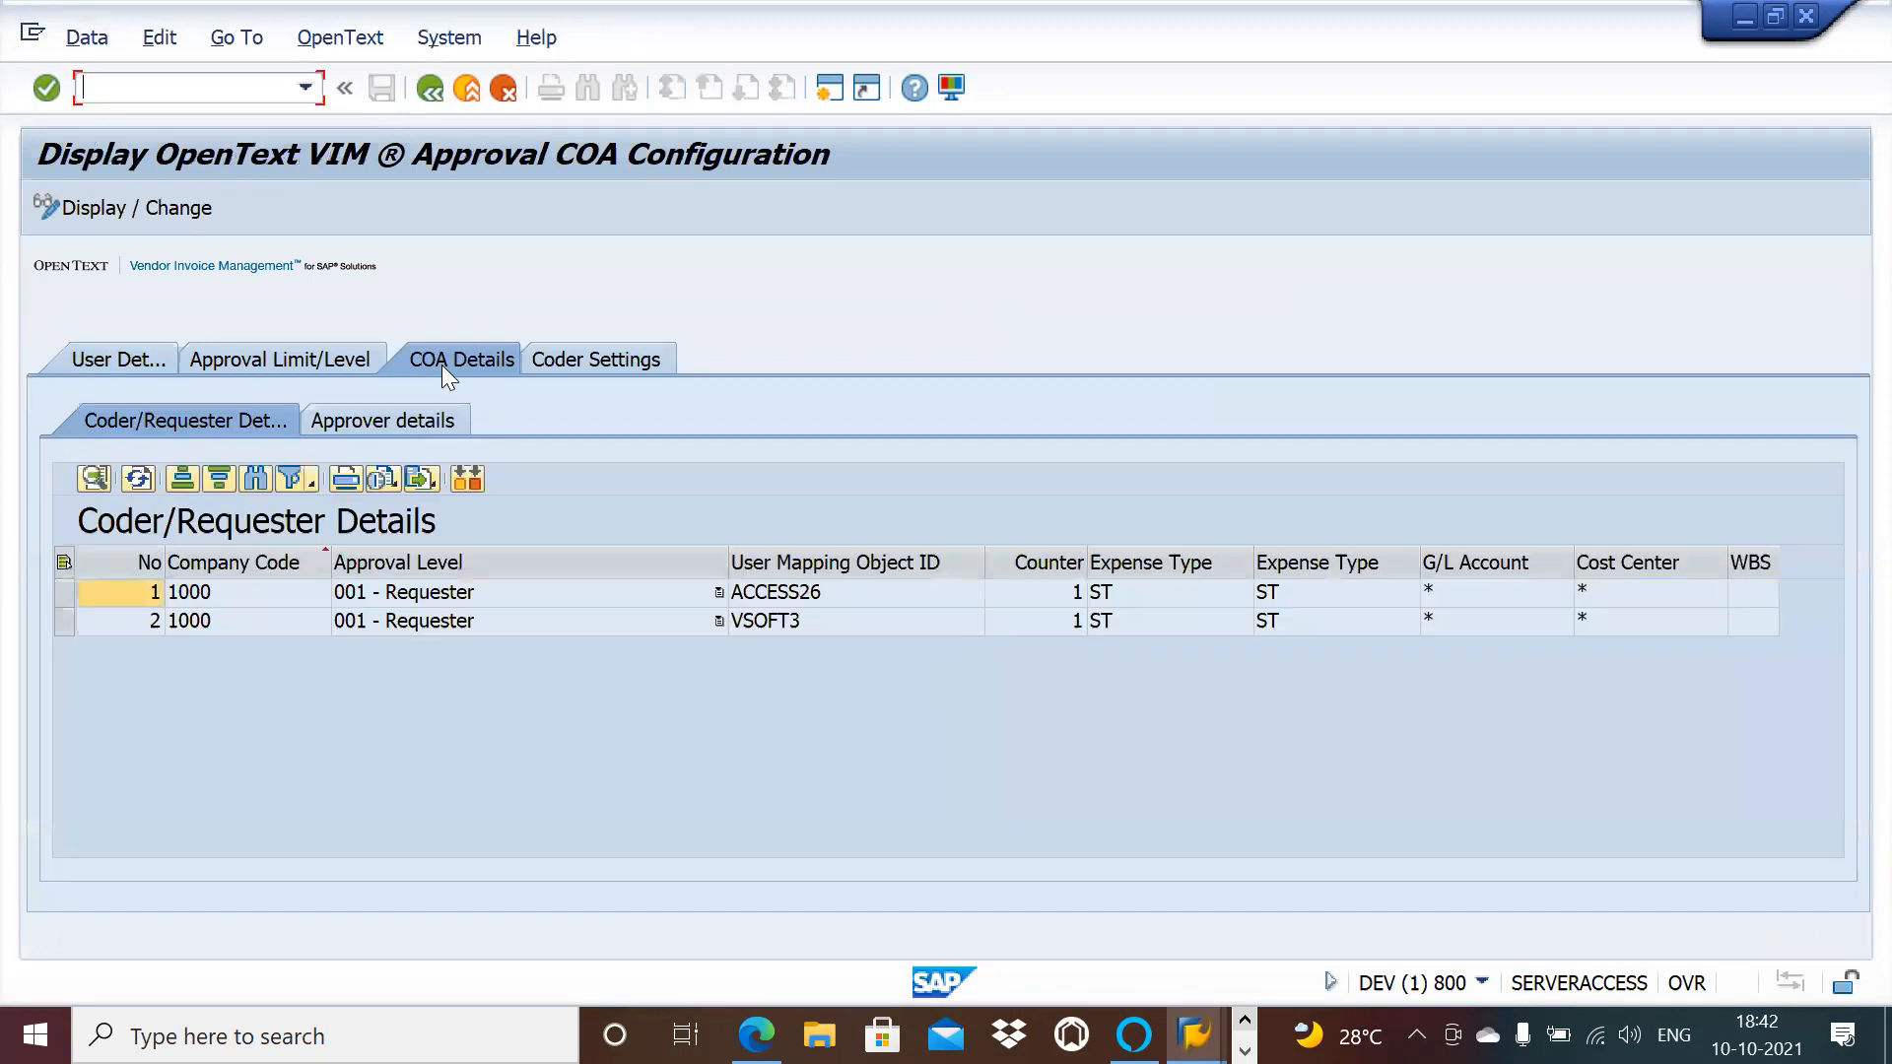
Step: Inspect the empty WBS column on the Coder/Requester and Approver details subtabs
click(1749, 595)
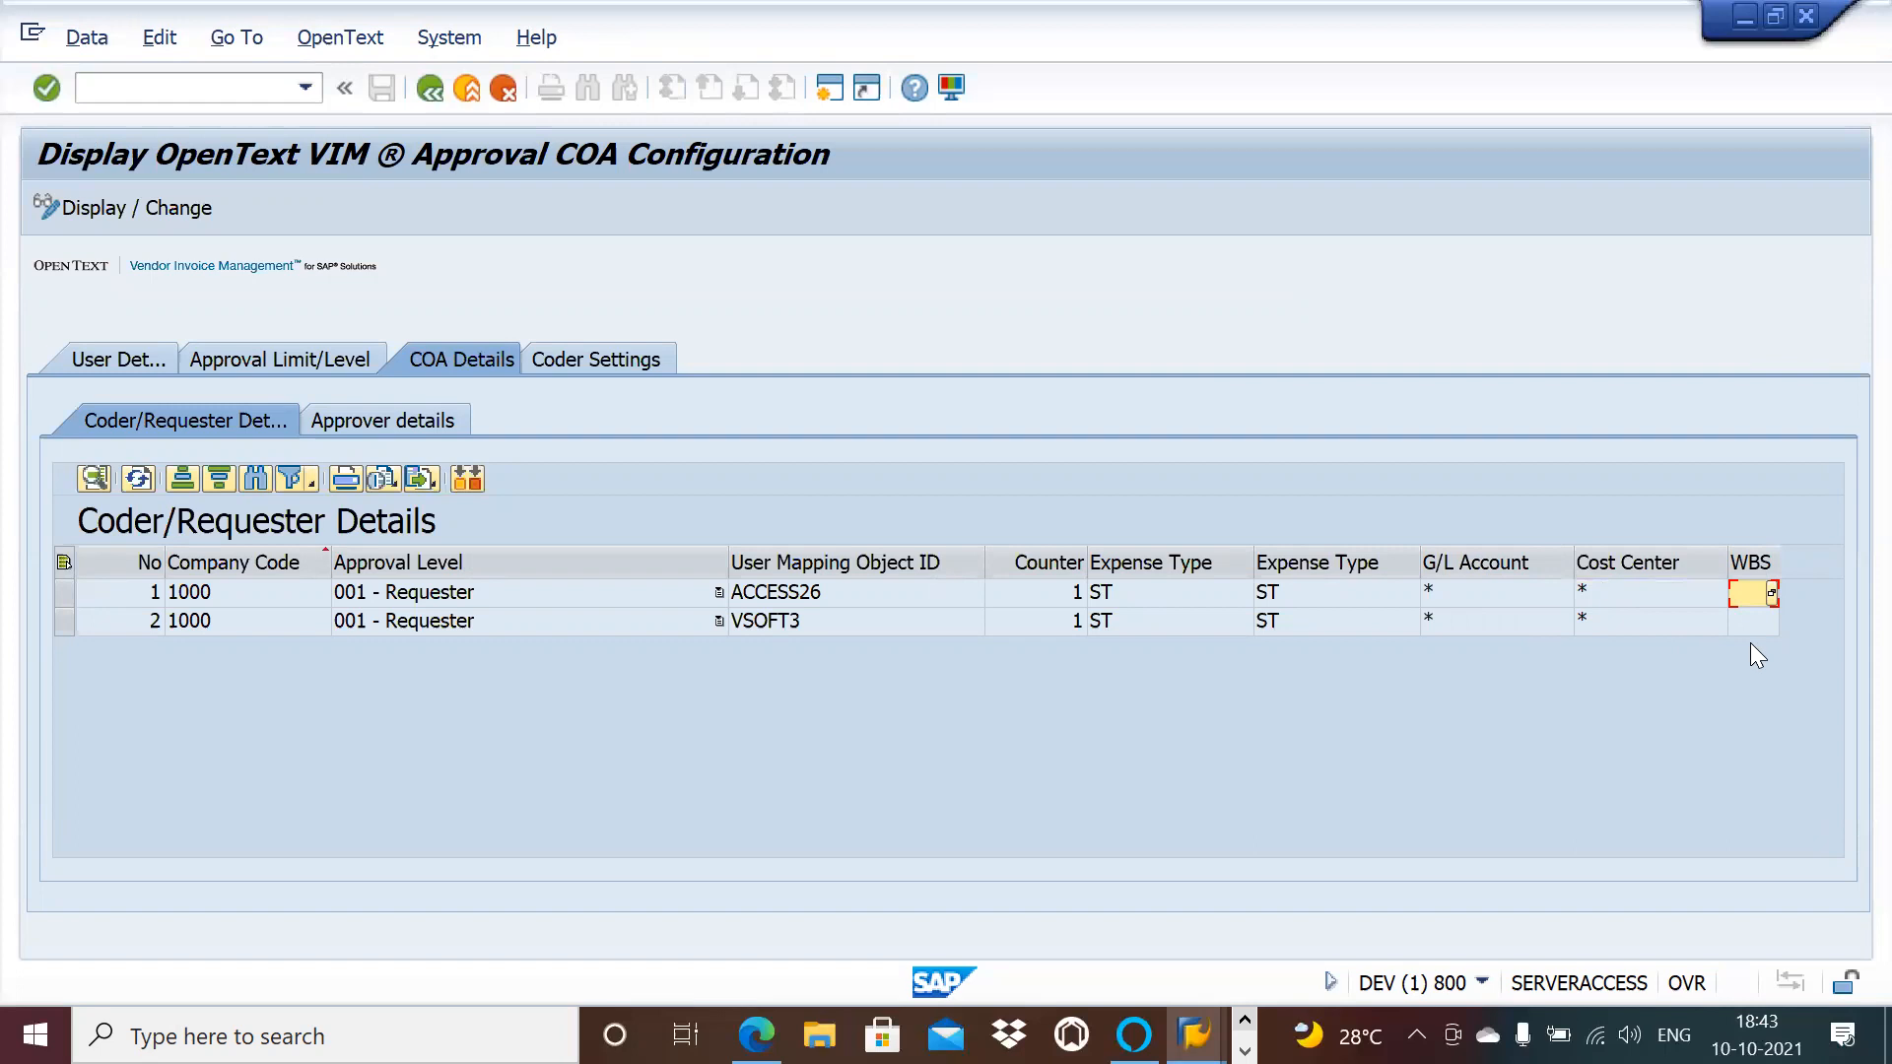
click(374, 420)
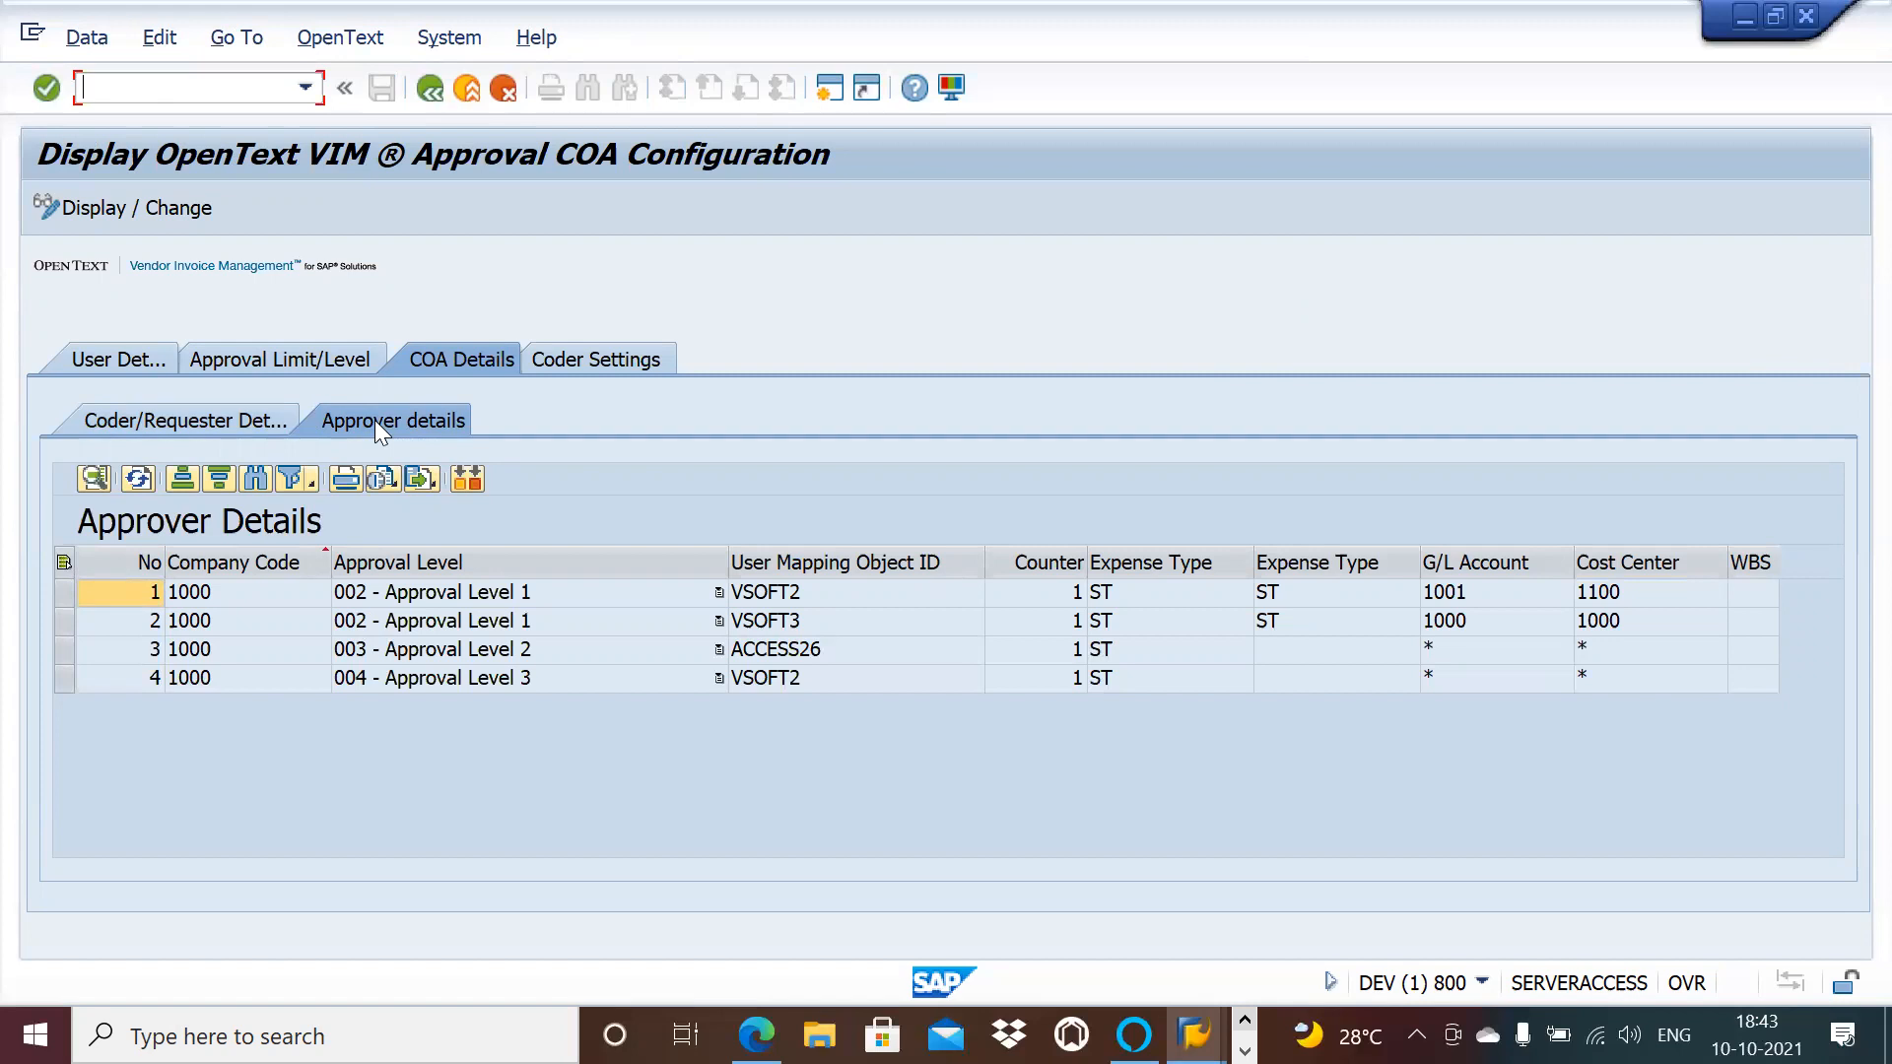
click(262, 418)
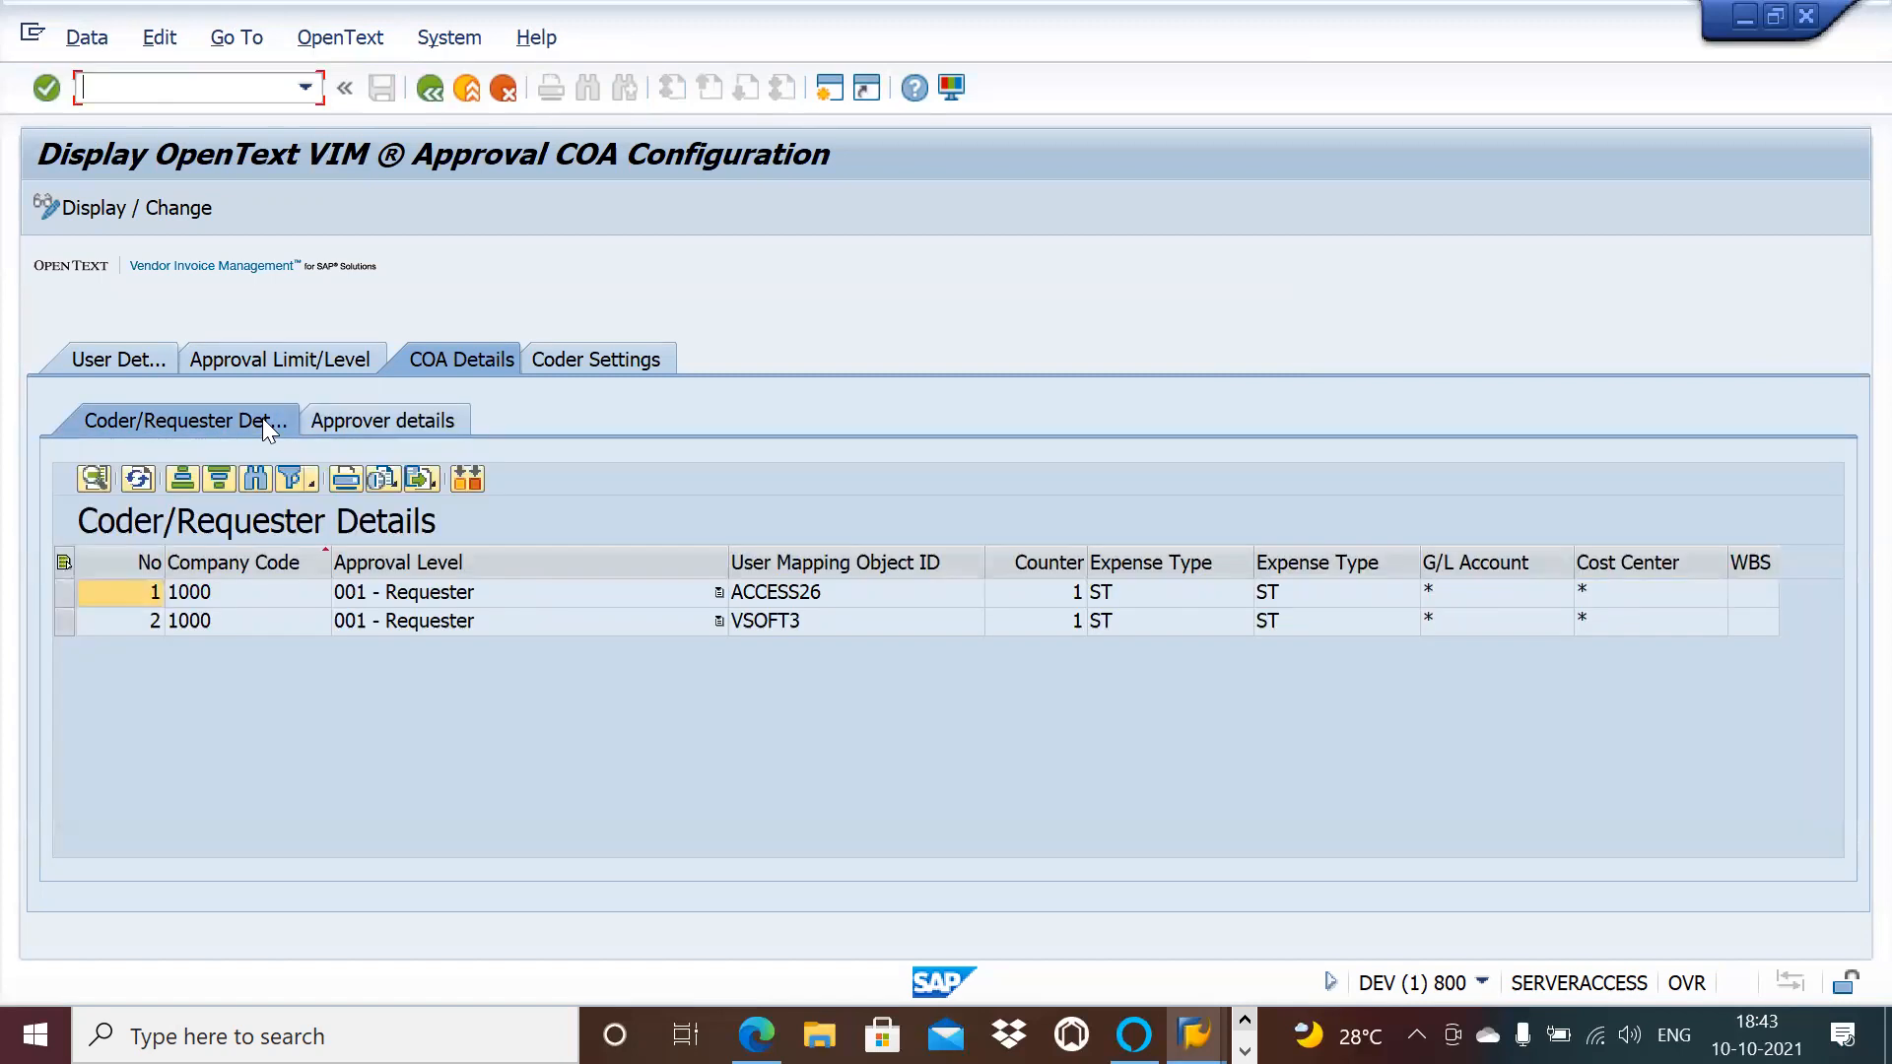
click(343, 418)
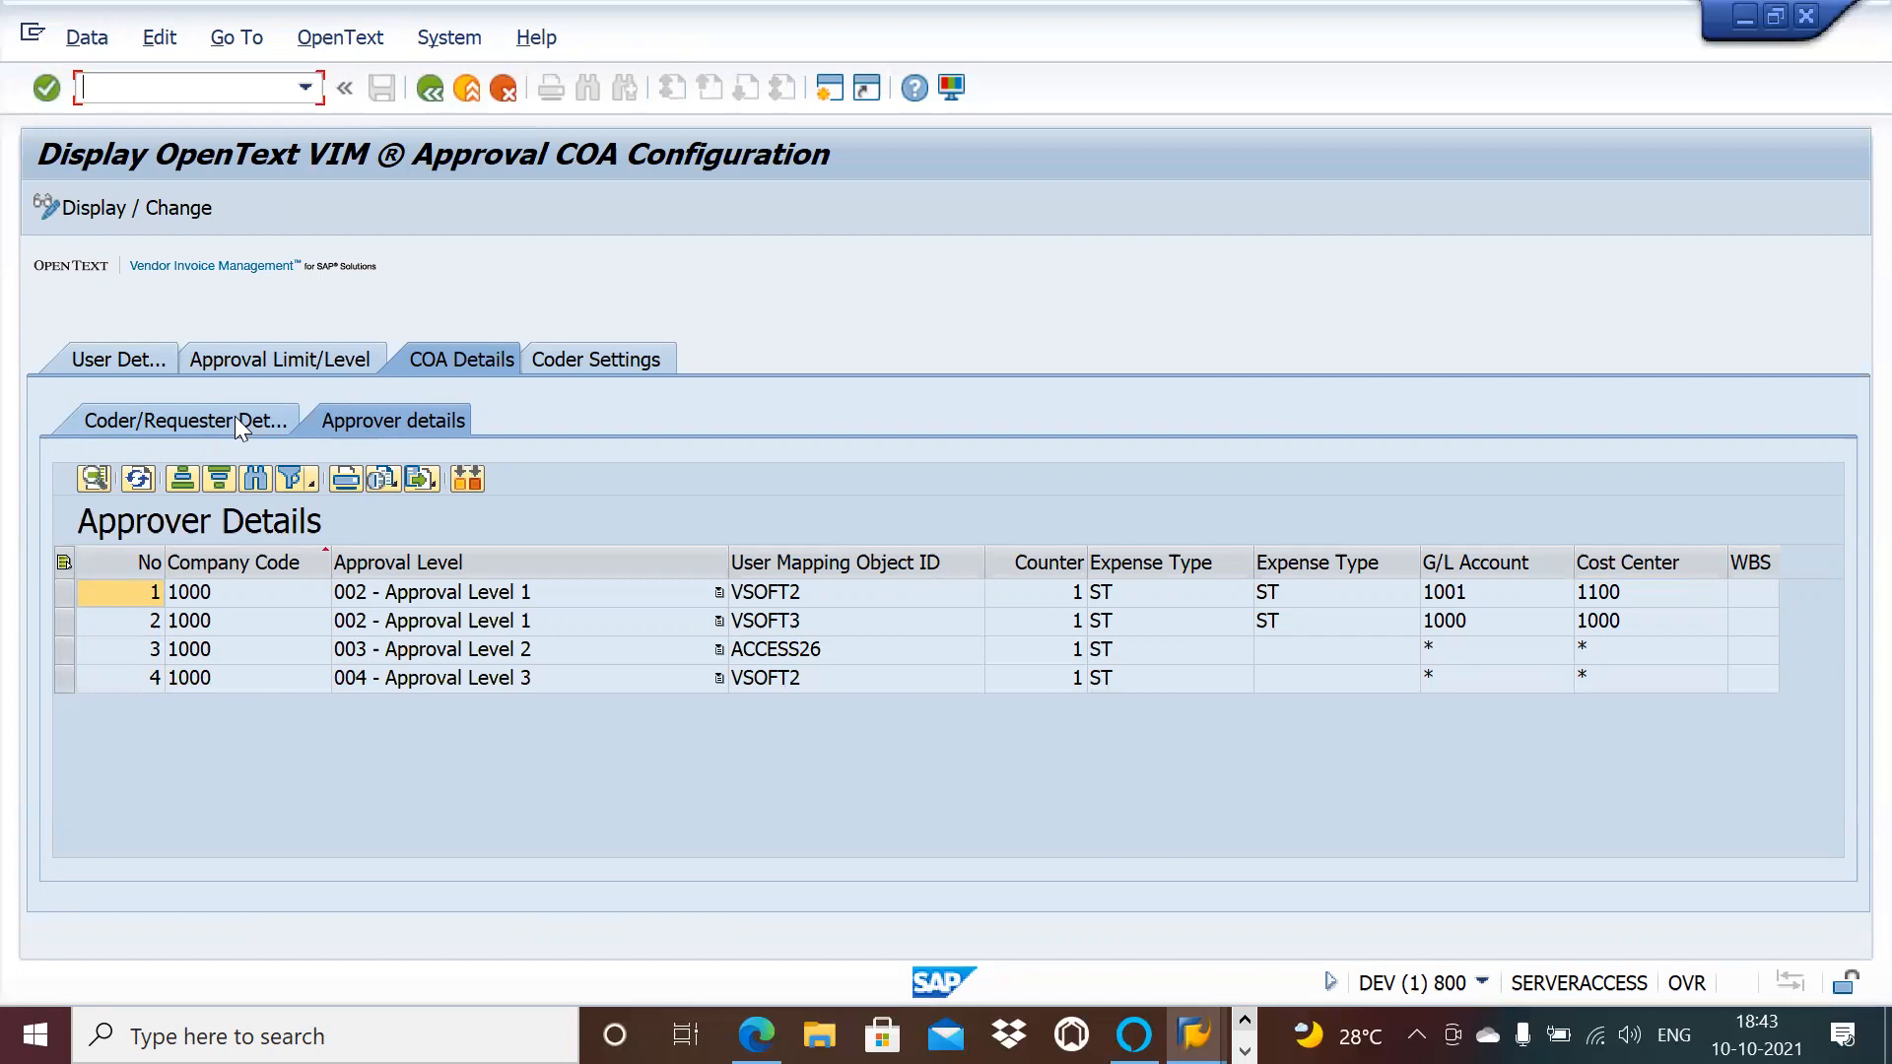
Step: Read the NPO document type notes in Word, then exit the SAP COA configuration
key(alt+Tab)
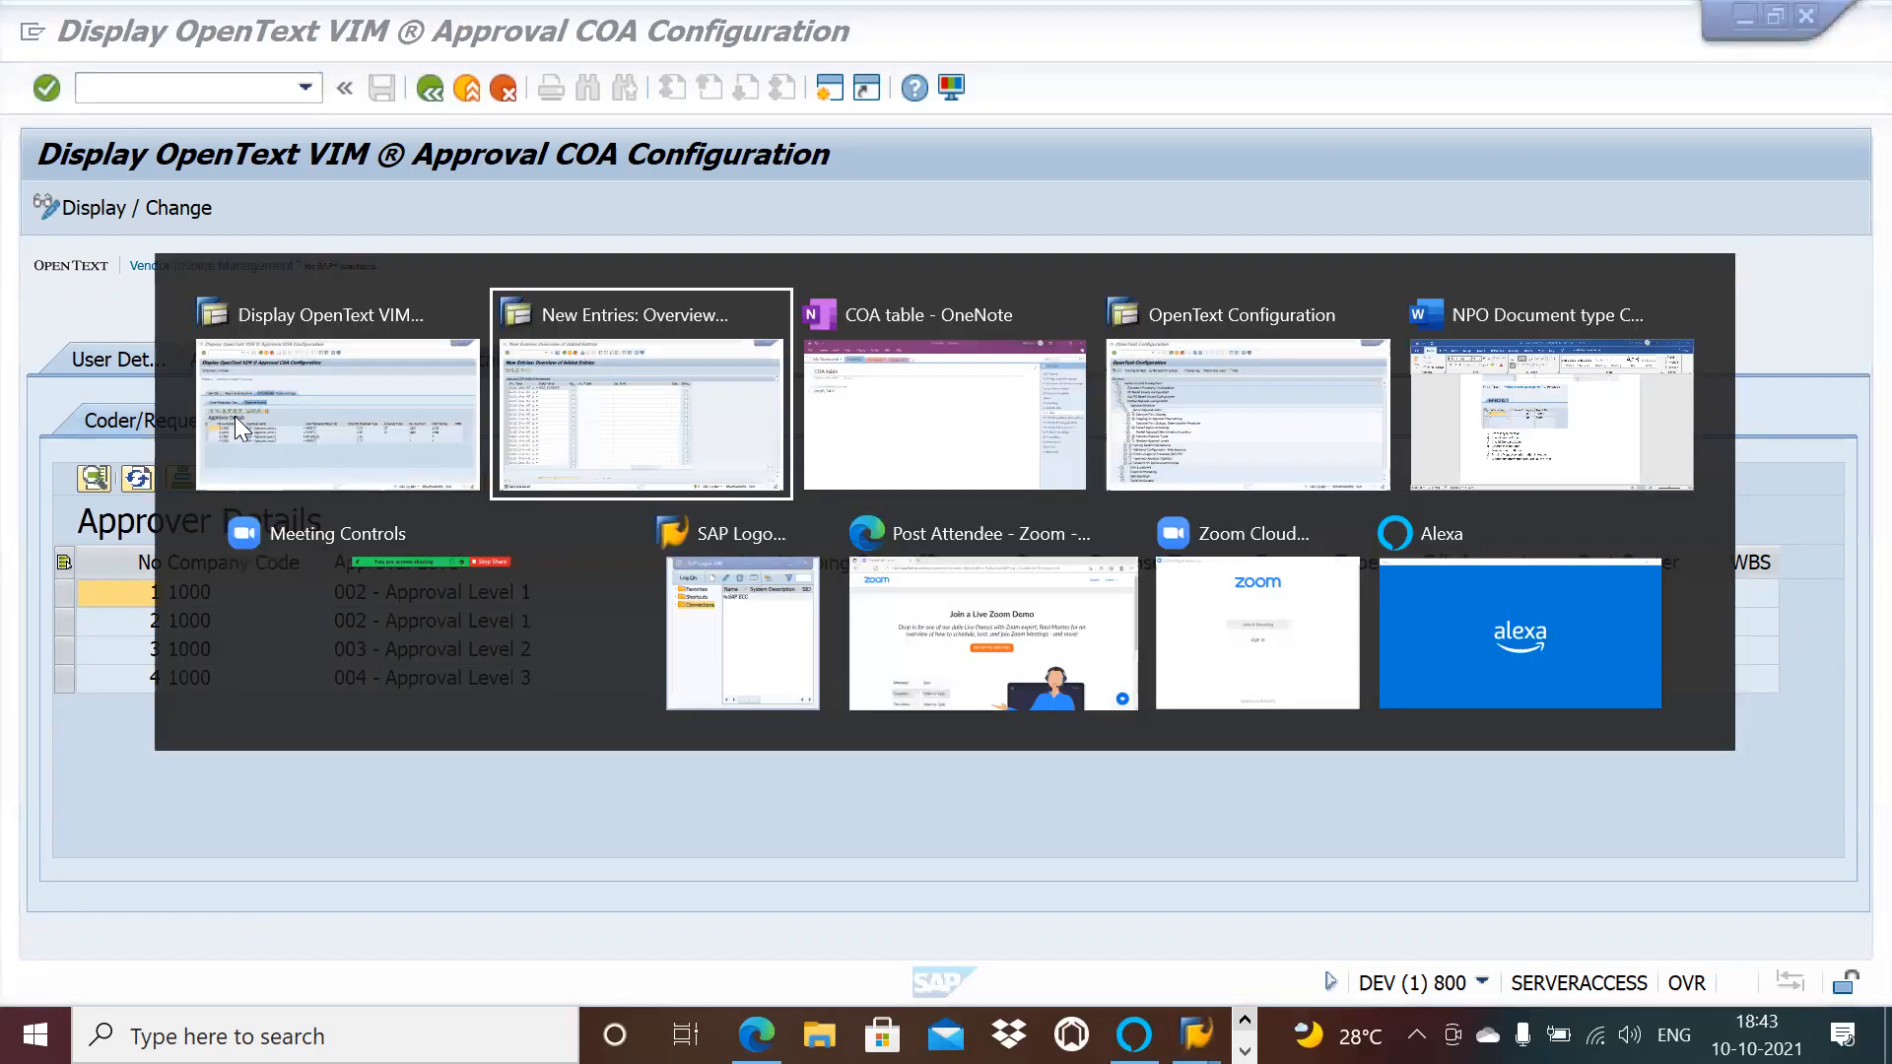
key(alt+Tab)
key(alt+Tab)
key(alt+Tab)
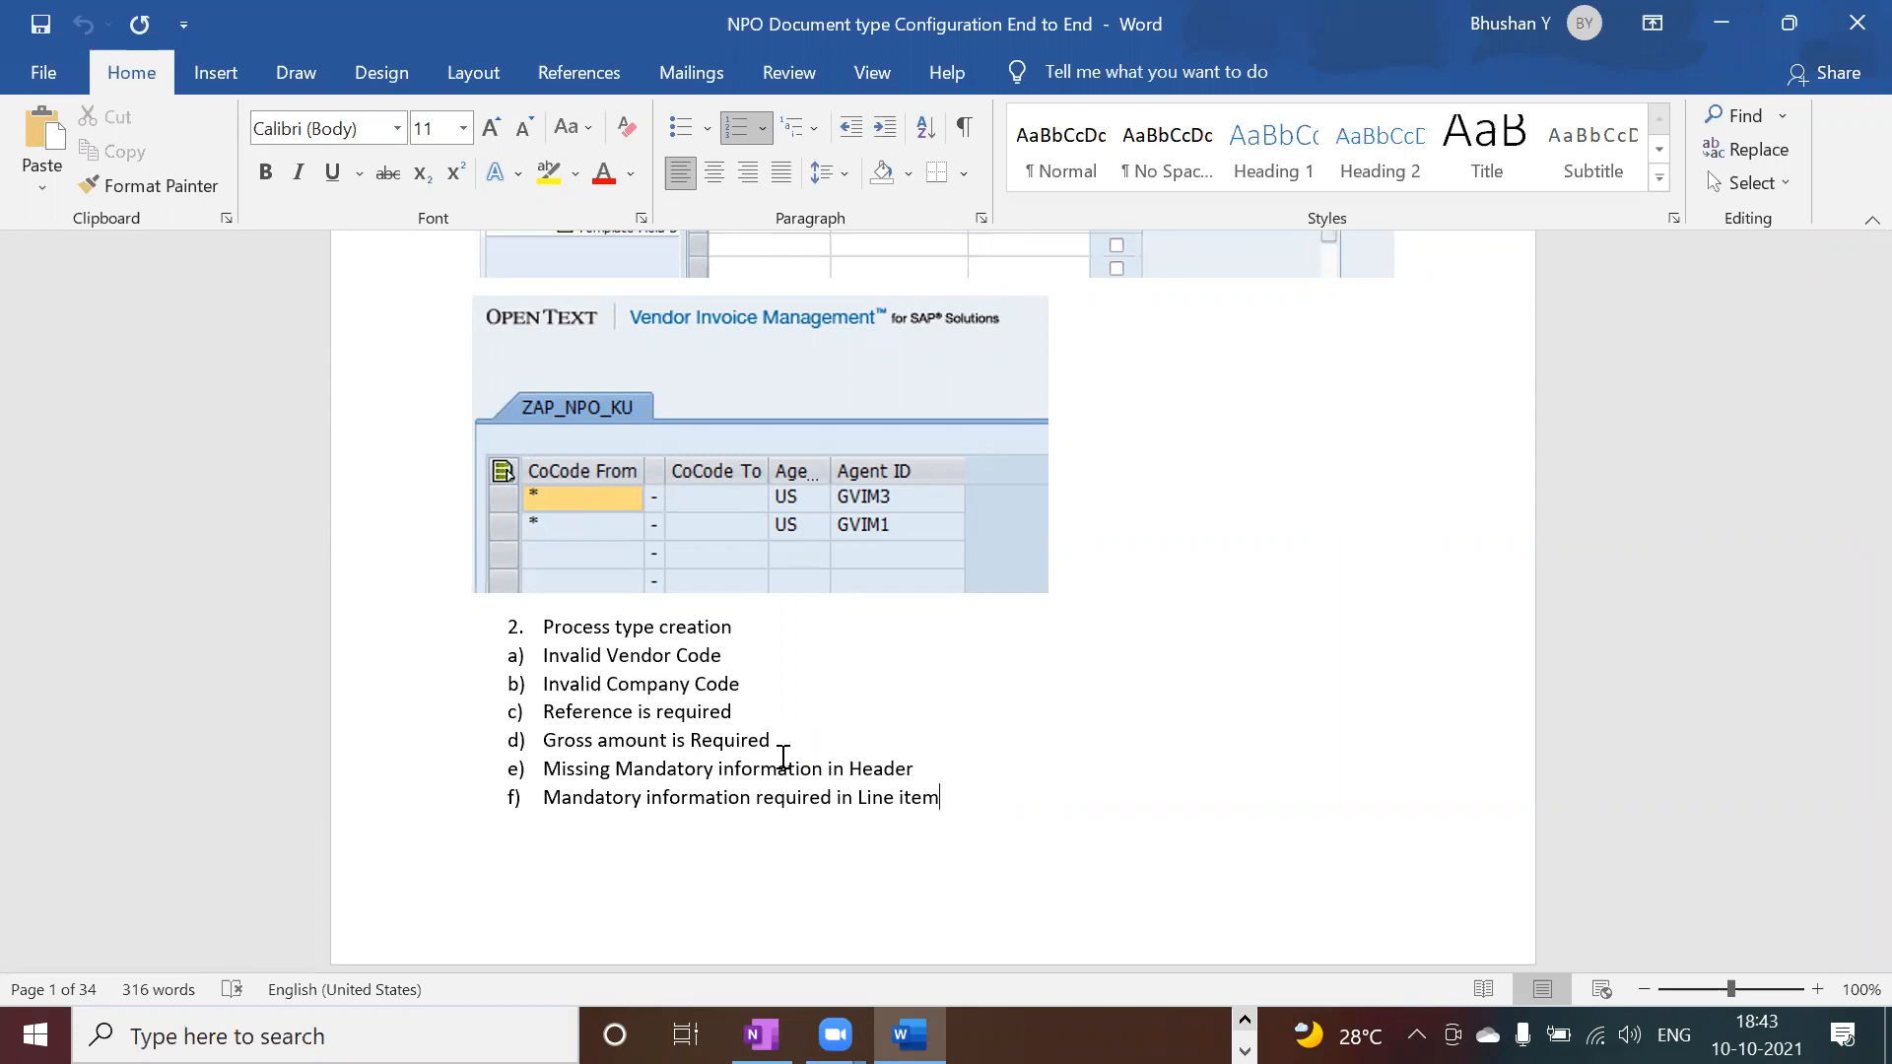
key(alt+Tab)
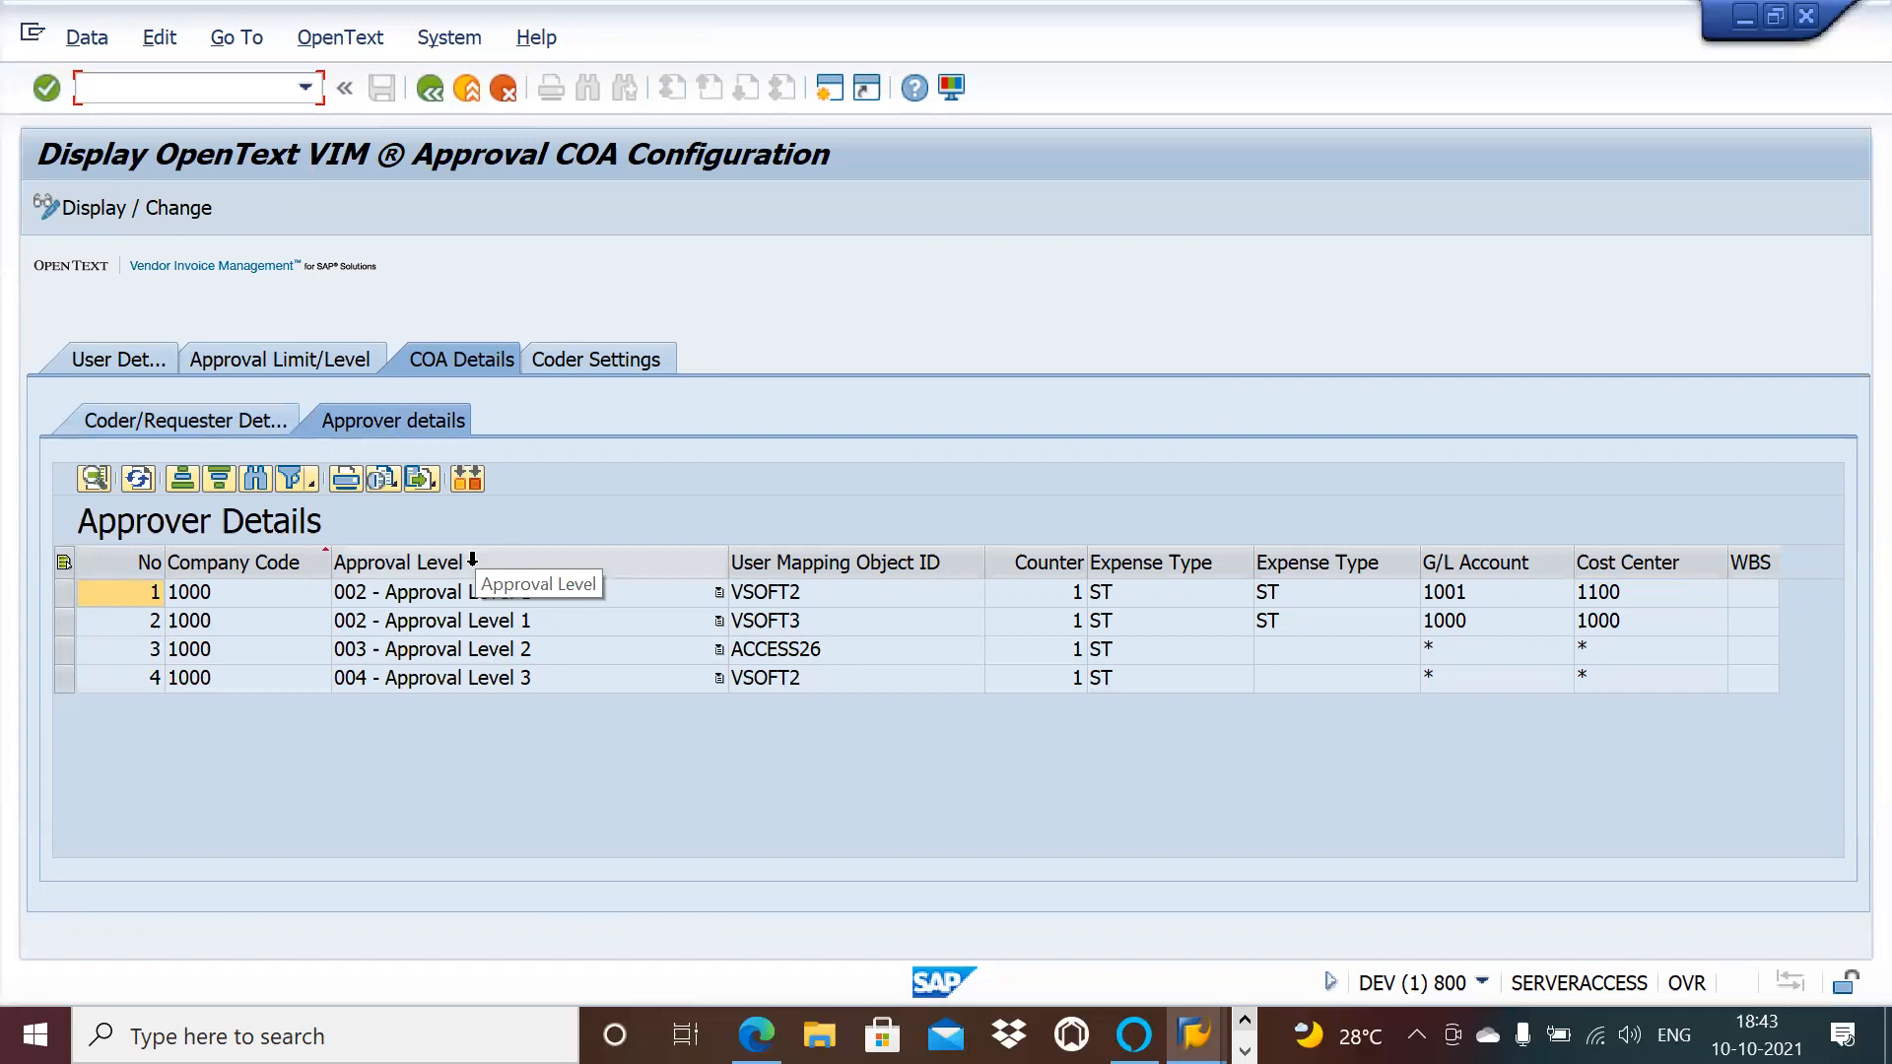
click(428, 86)
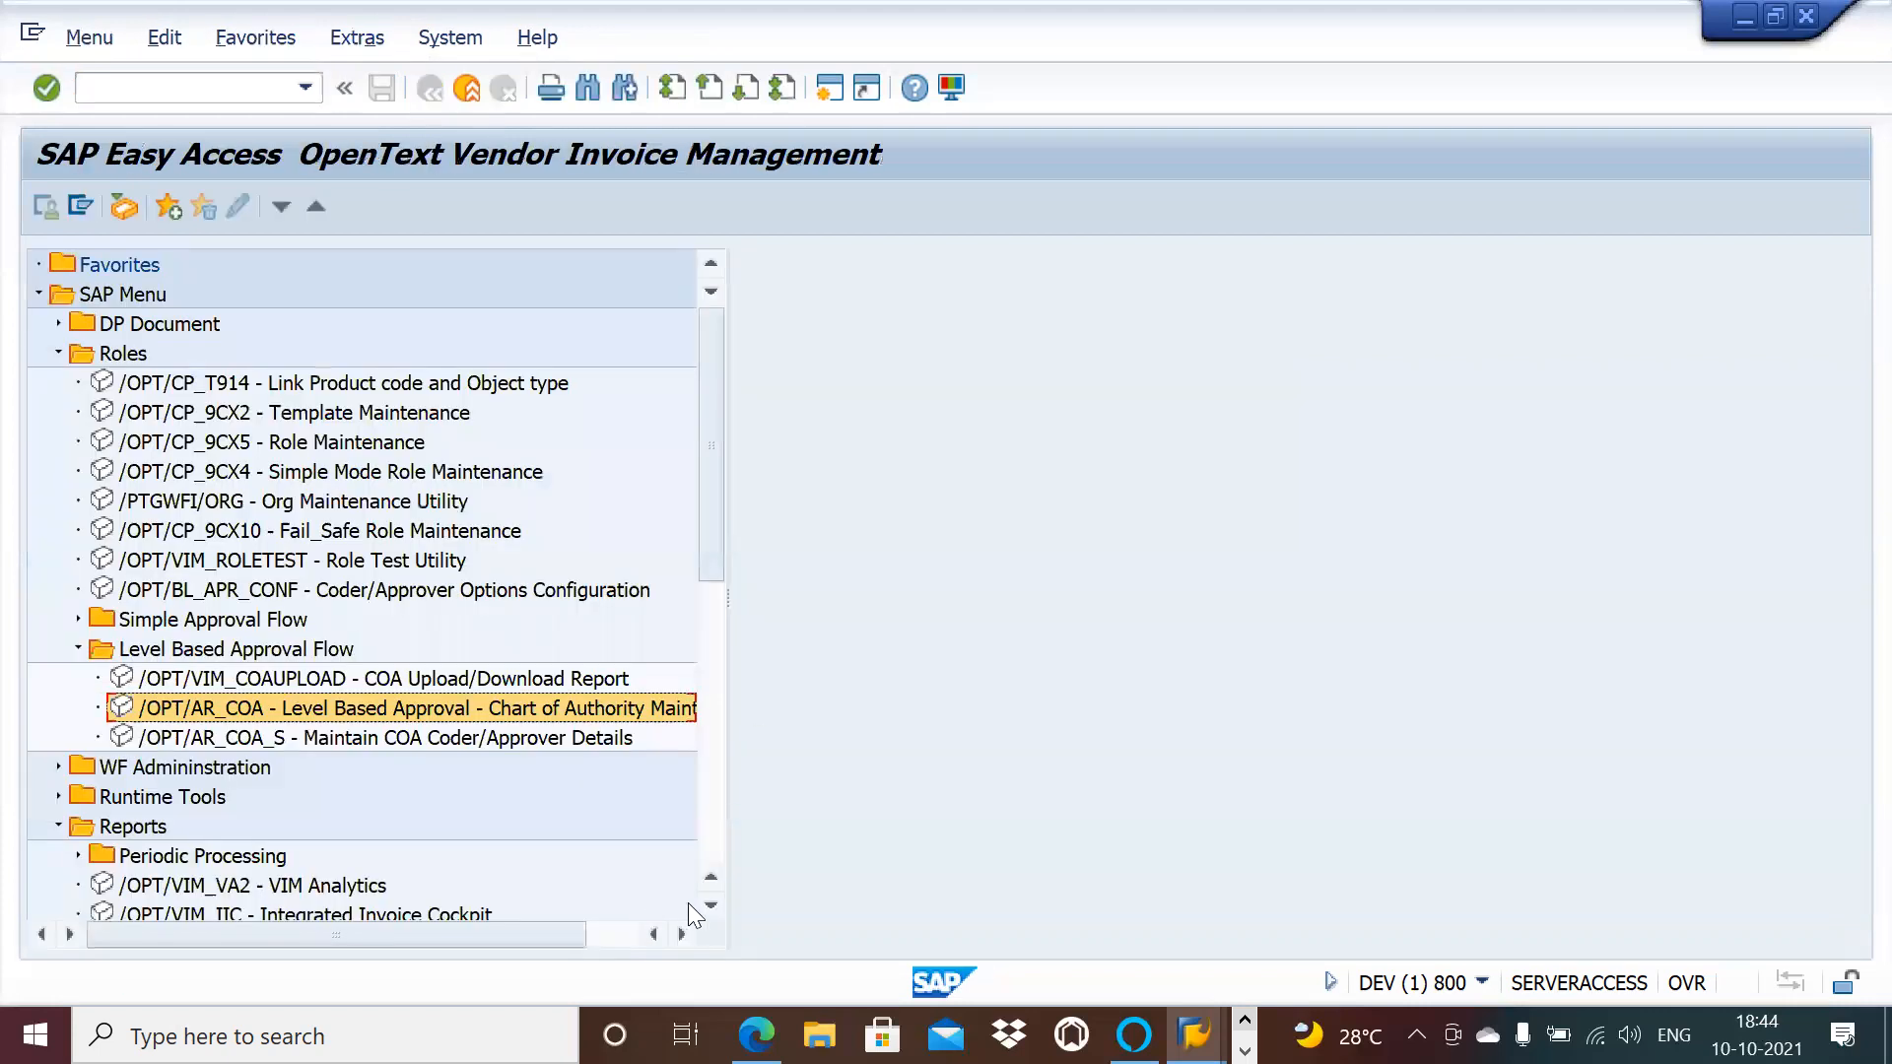
Step: Launch /OPT/SPRO and run Approval Flow Settings under Approval Workflow > Setup Approval Chain
click(707, 903)
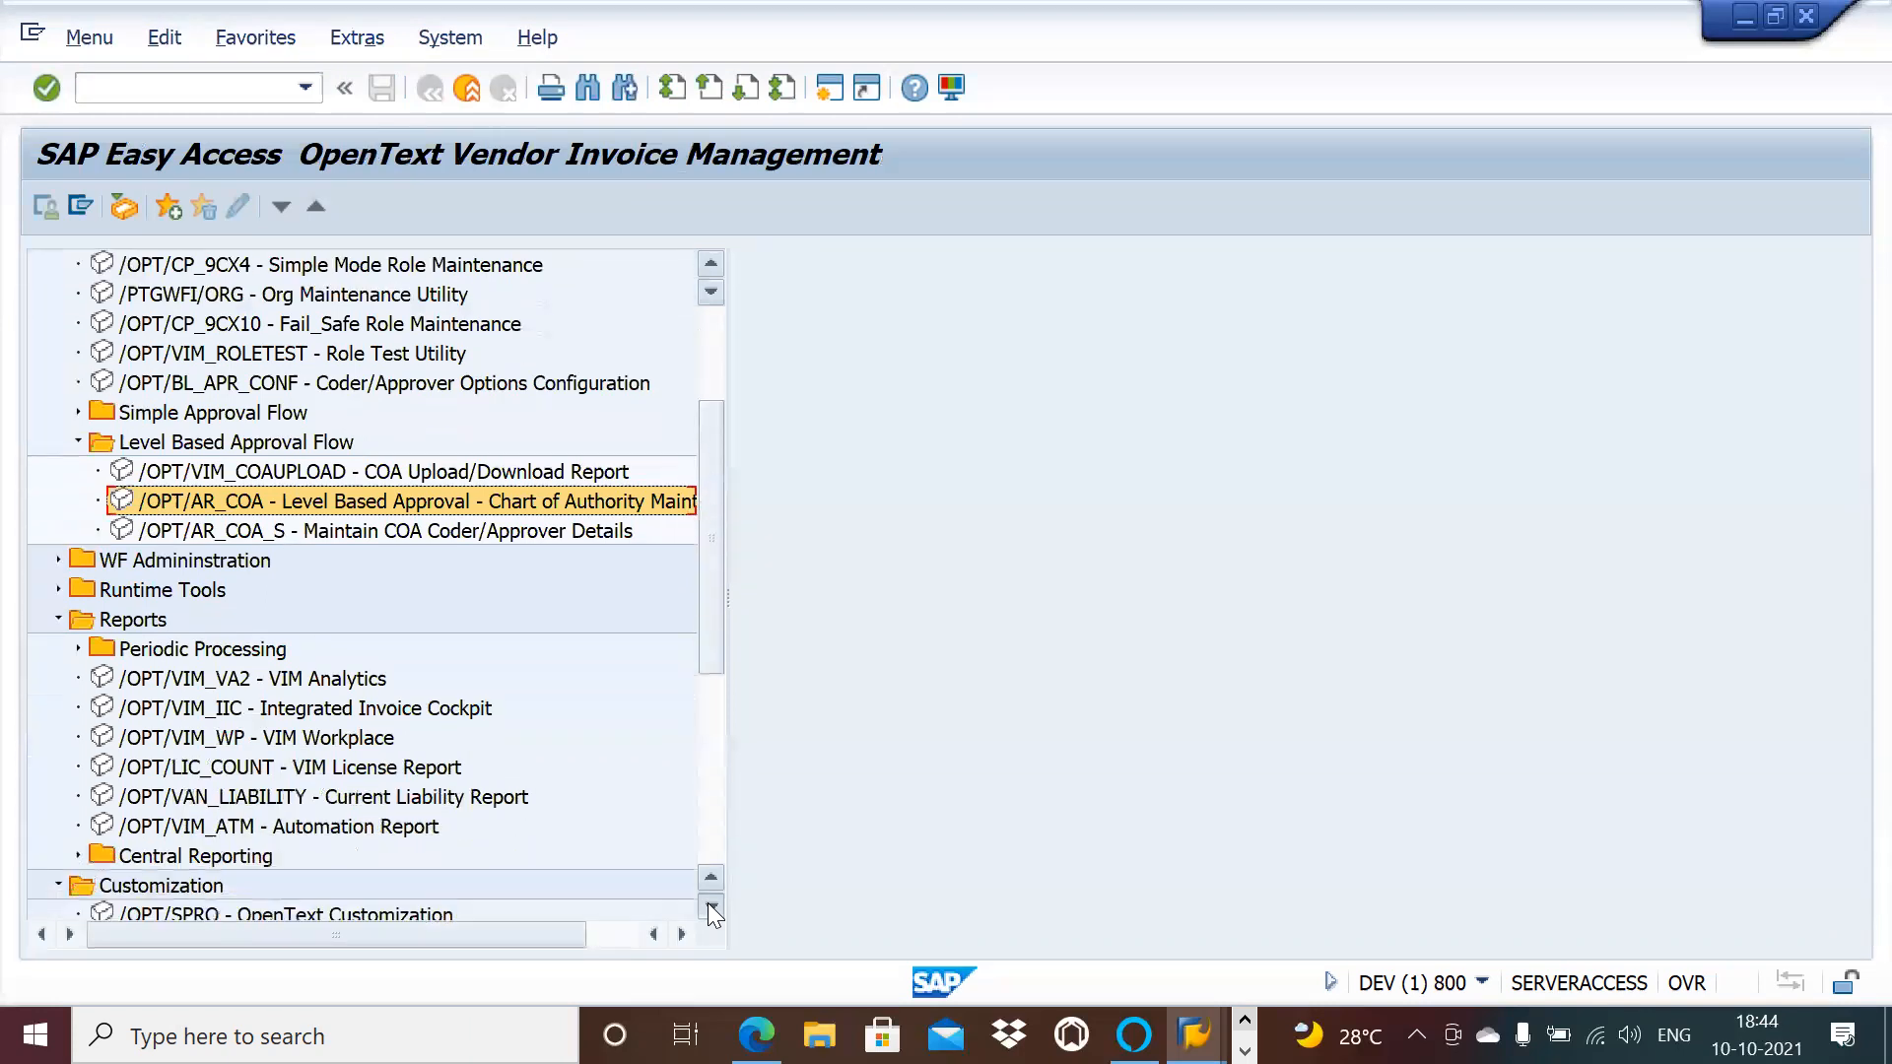
click(708, 902)
double_click(375, 855)
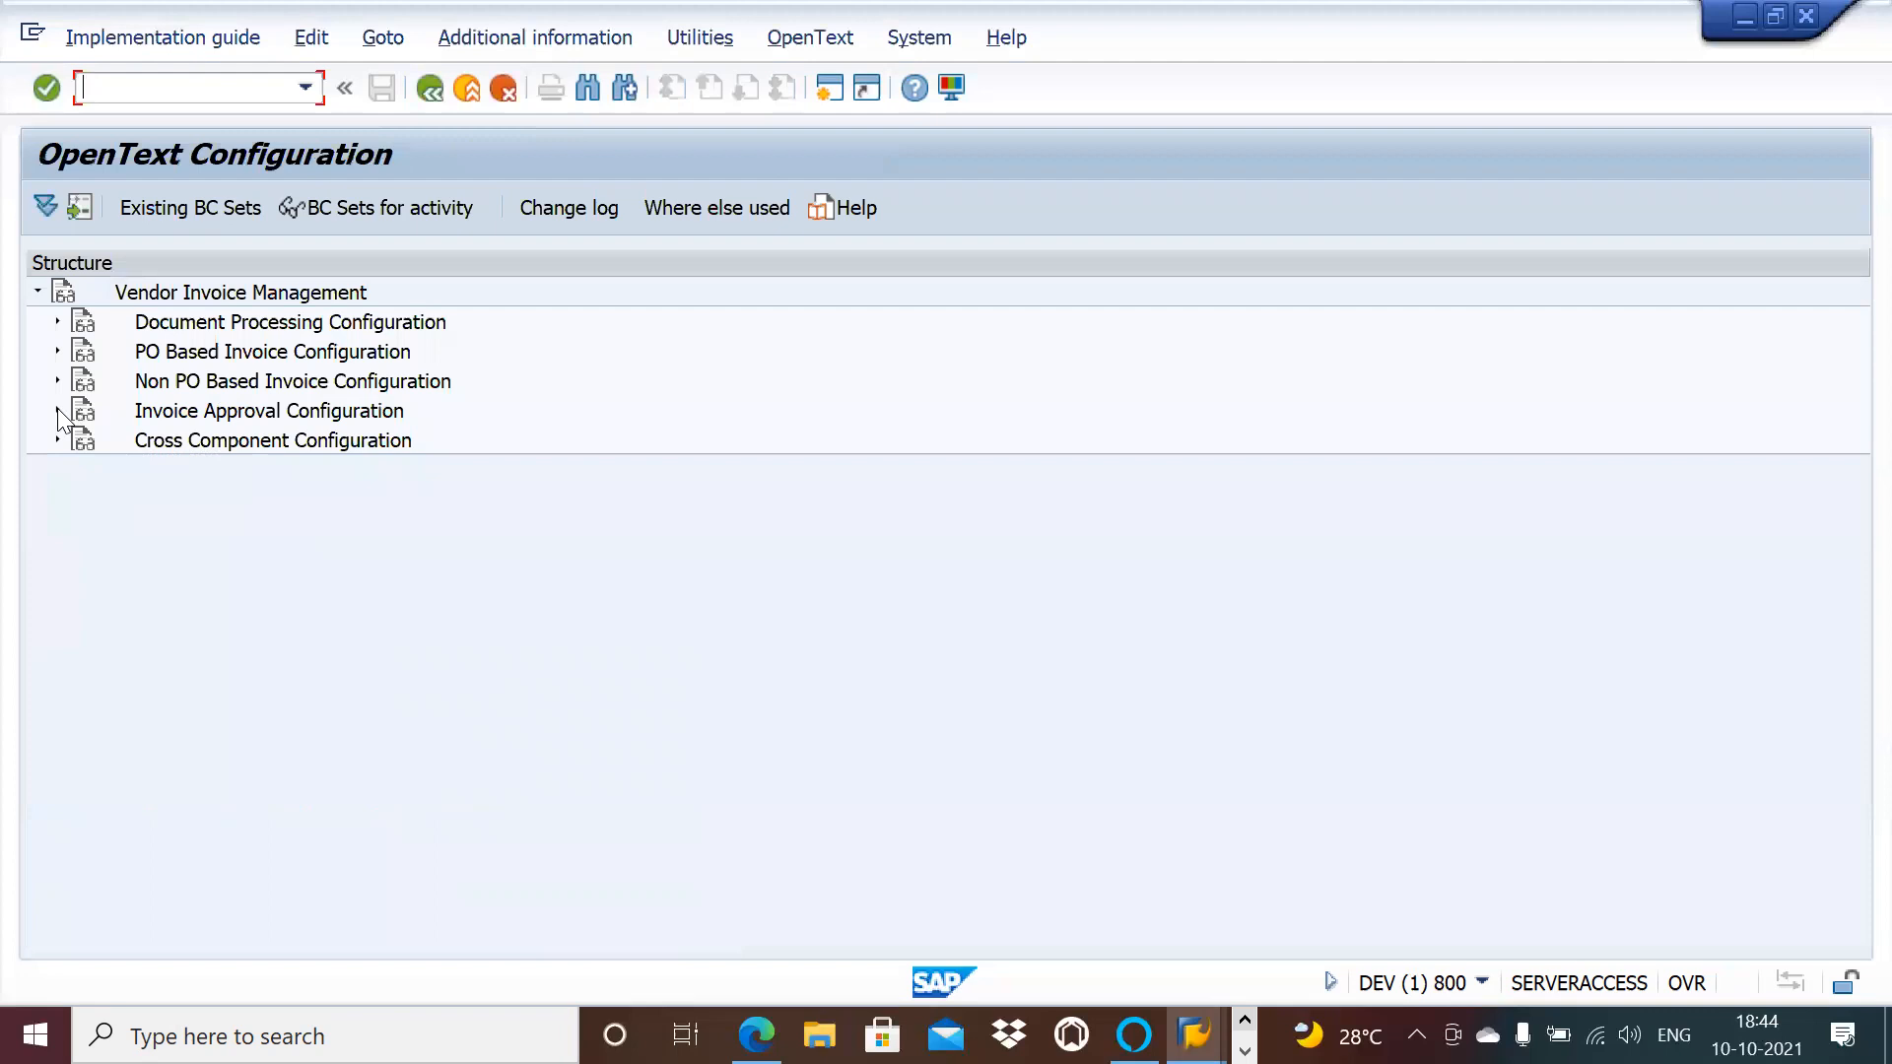
click(57, 409)
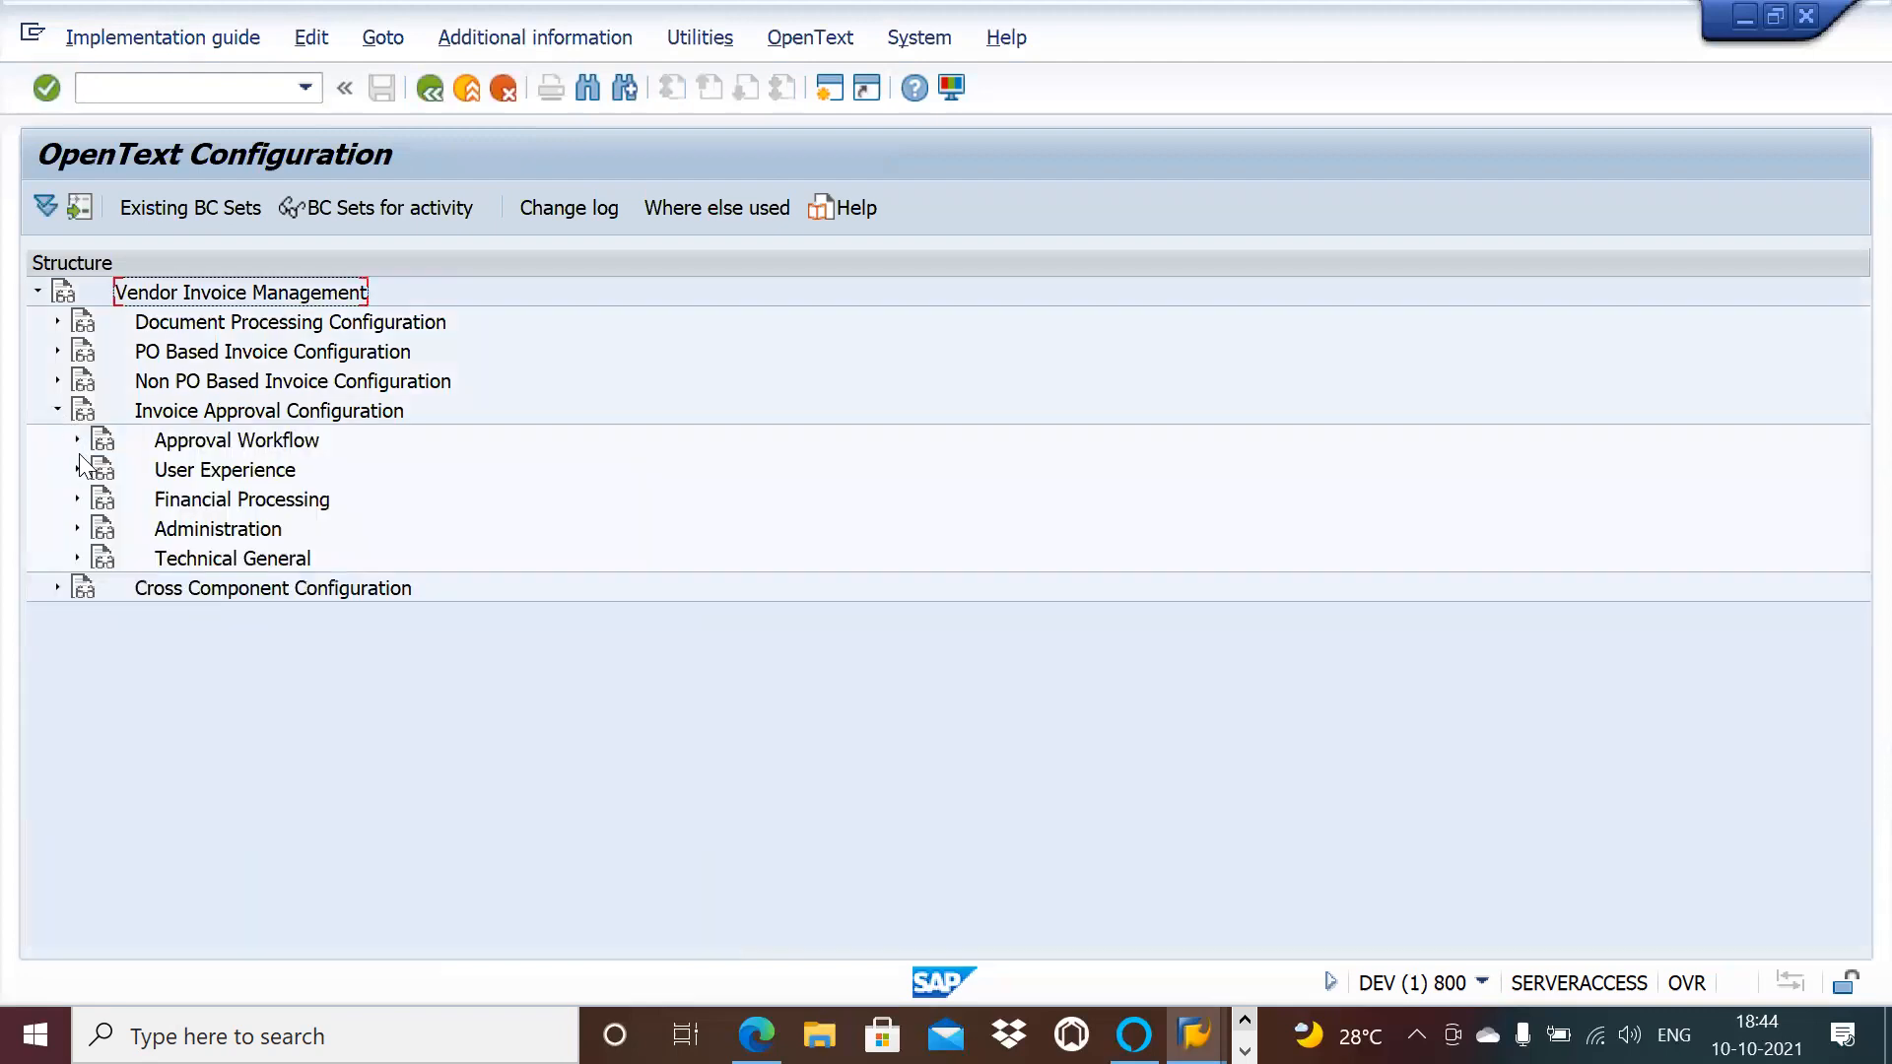
click(76, 439)
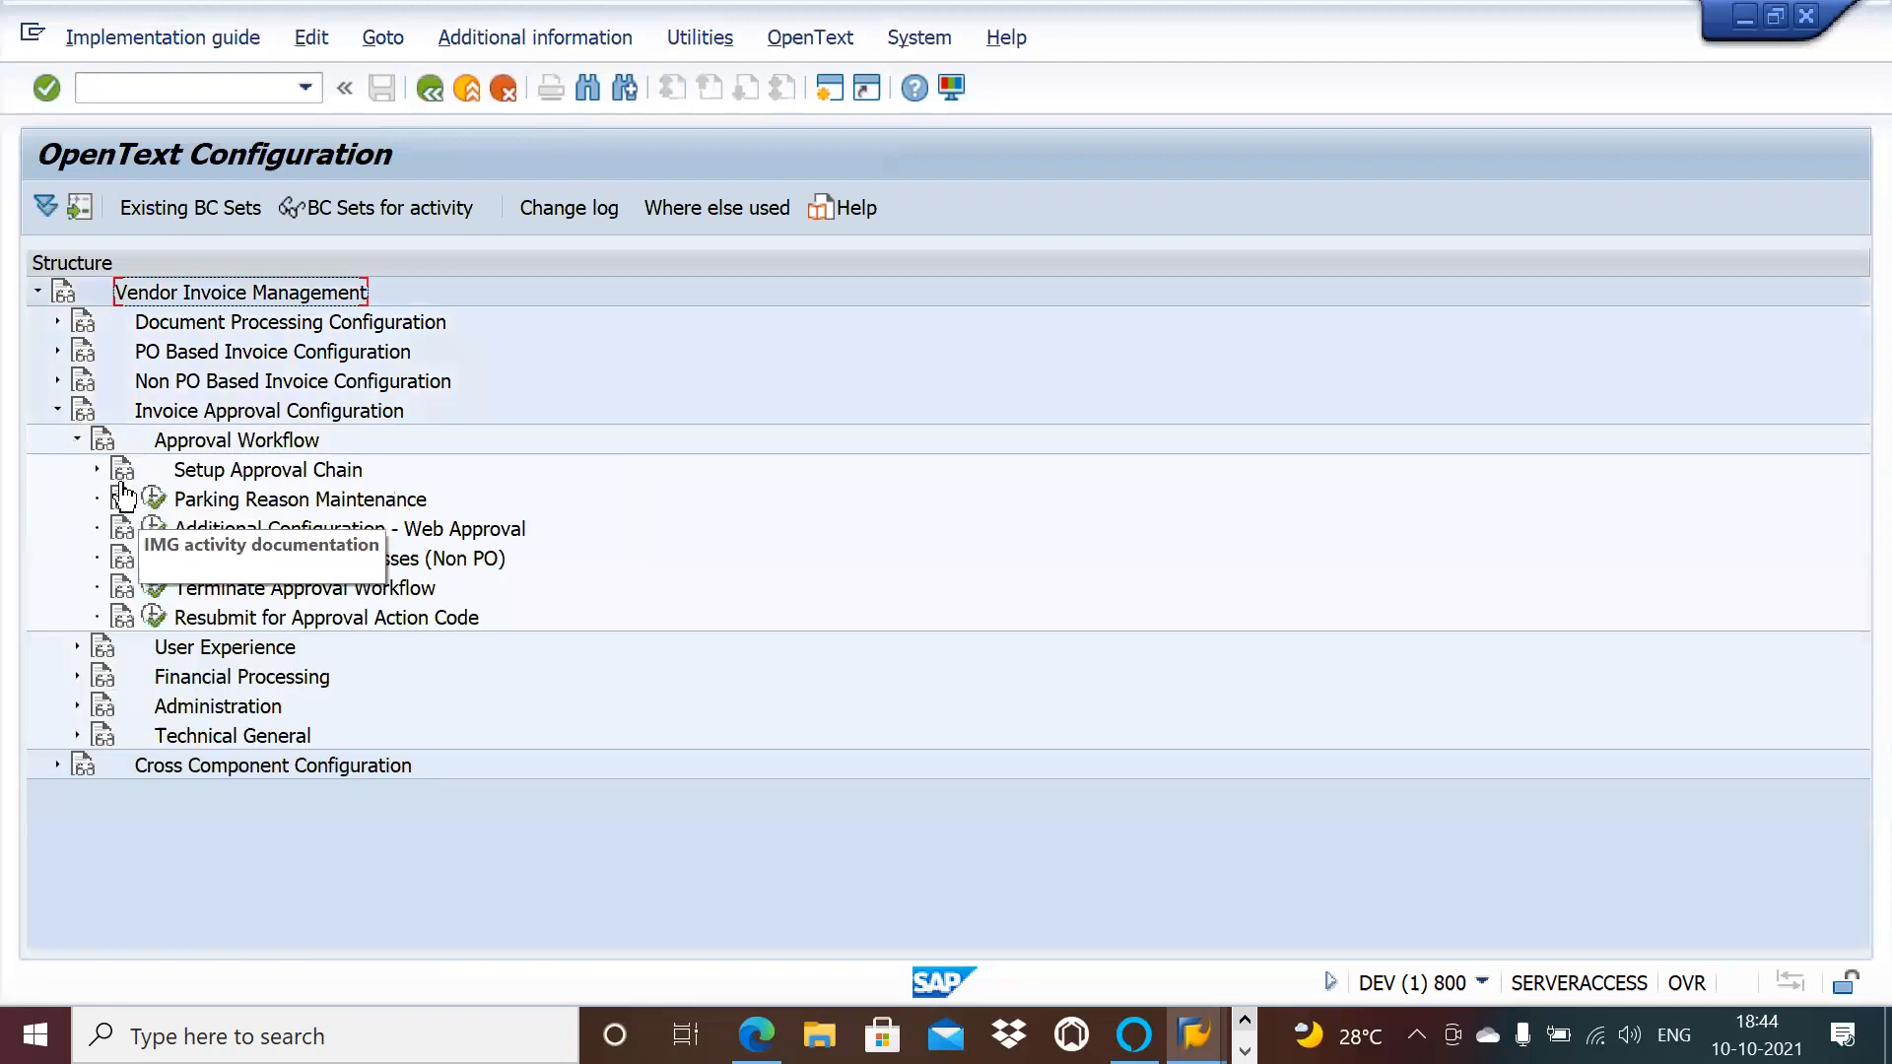
click(97, 470)
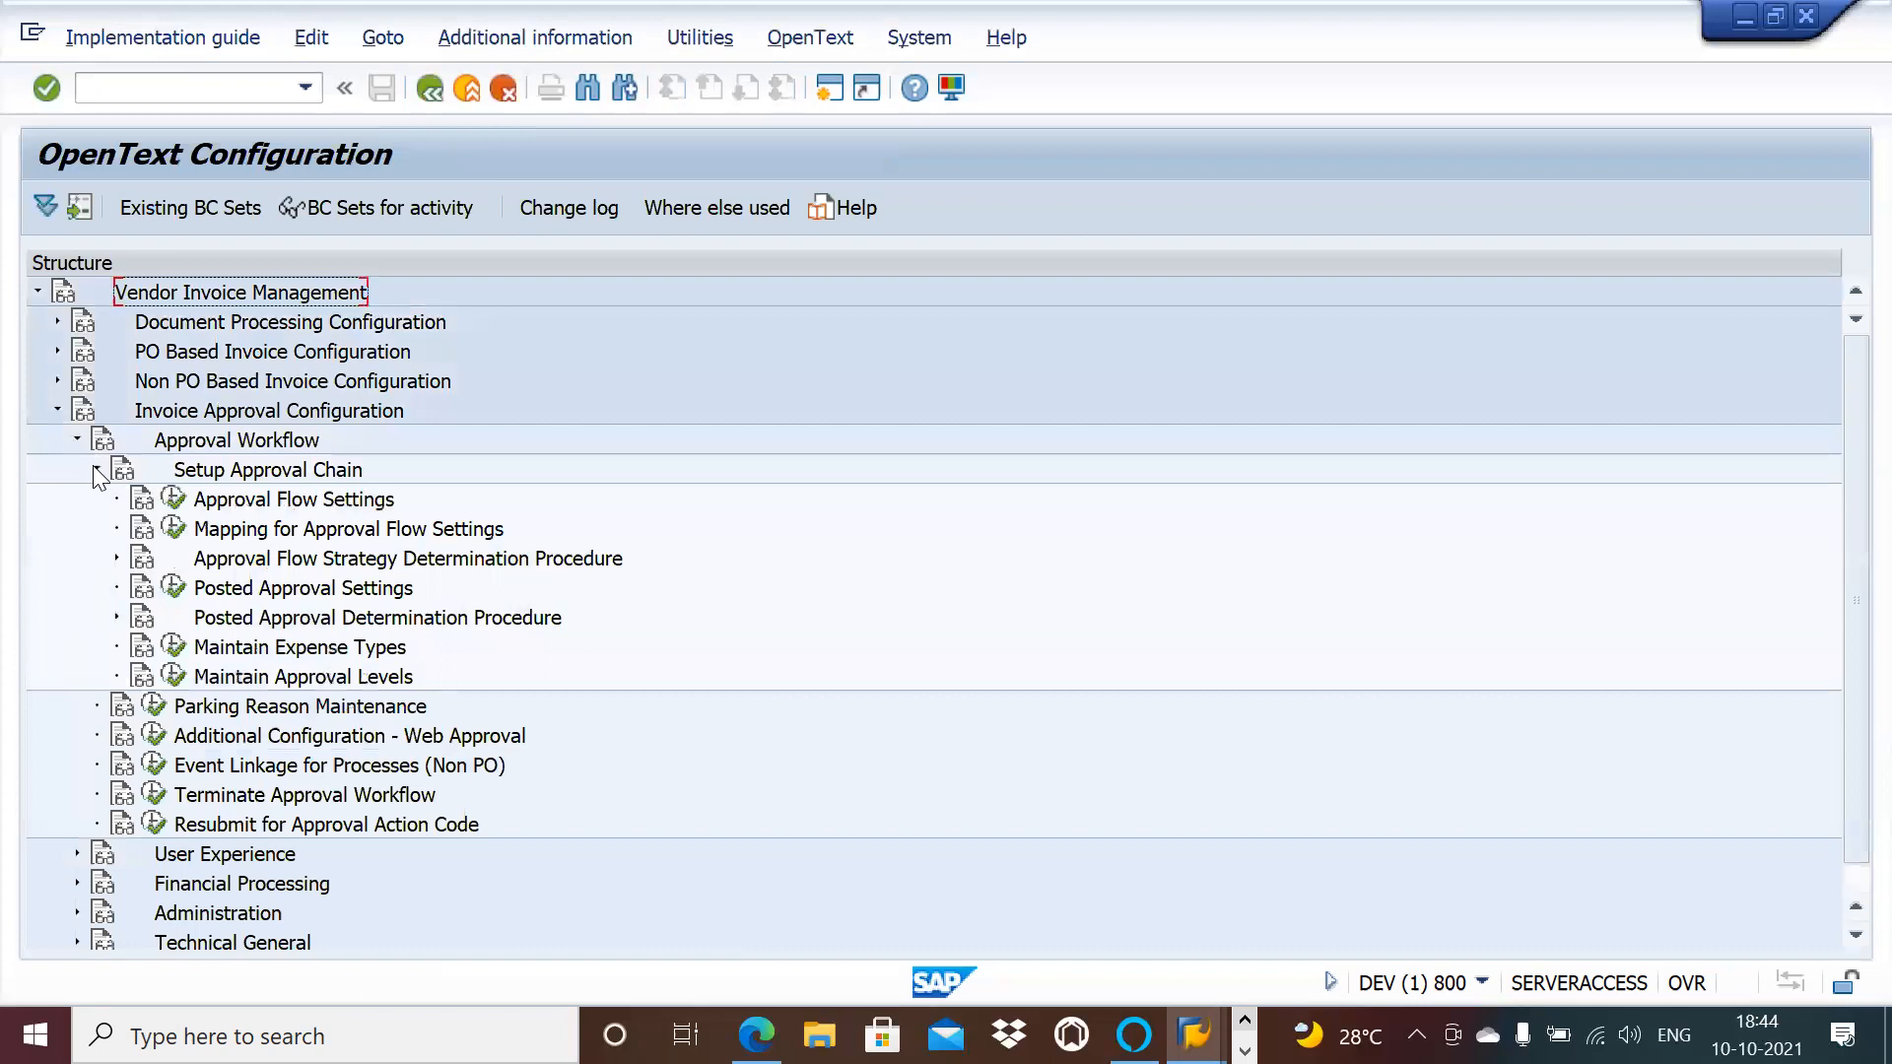
click(172, 497)
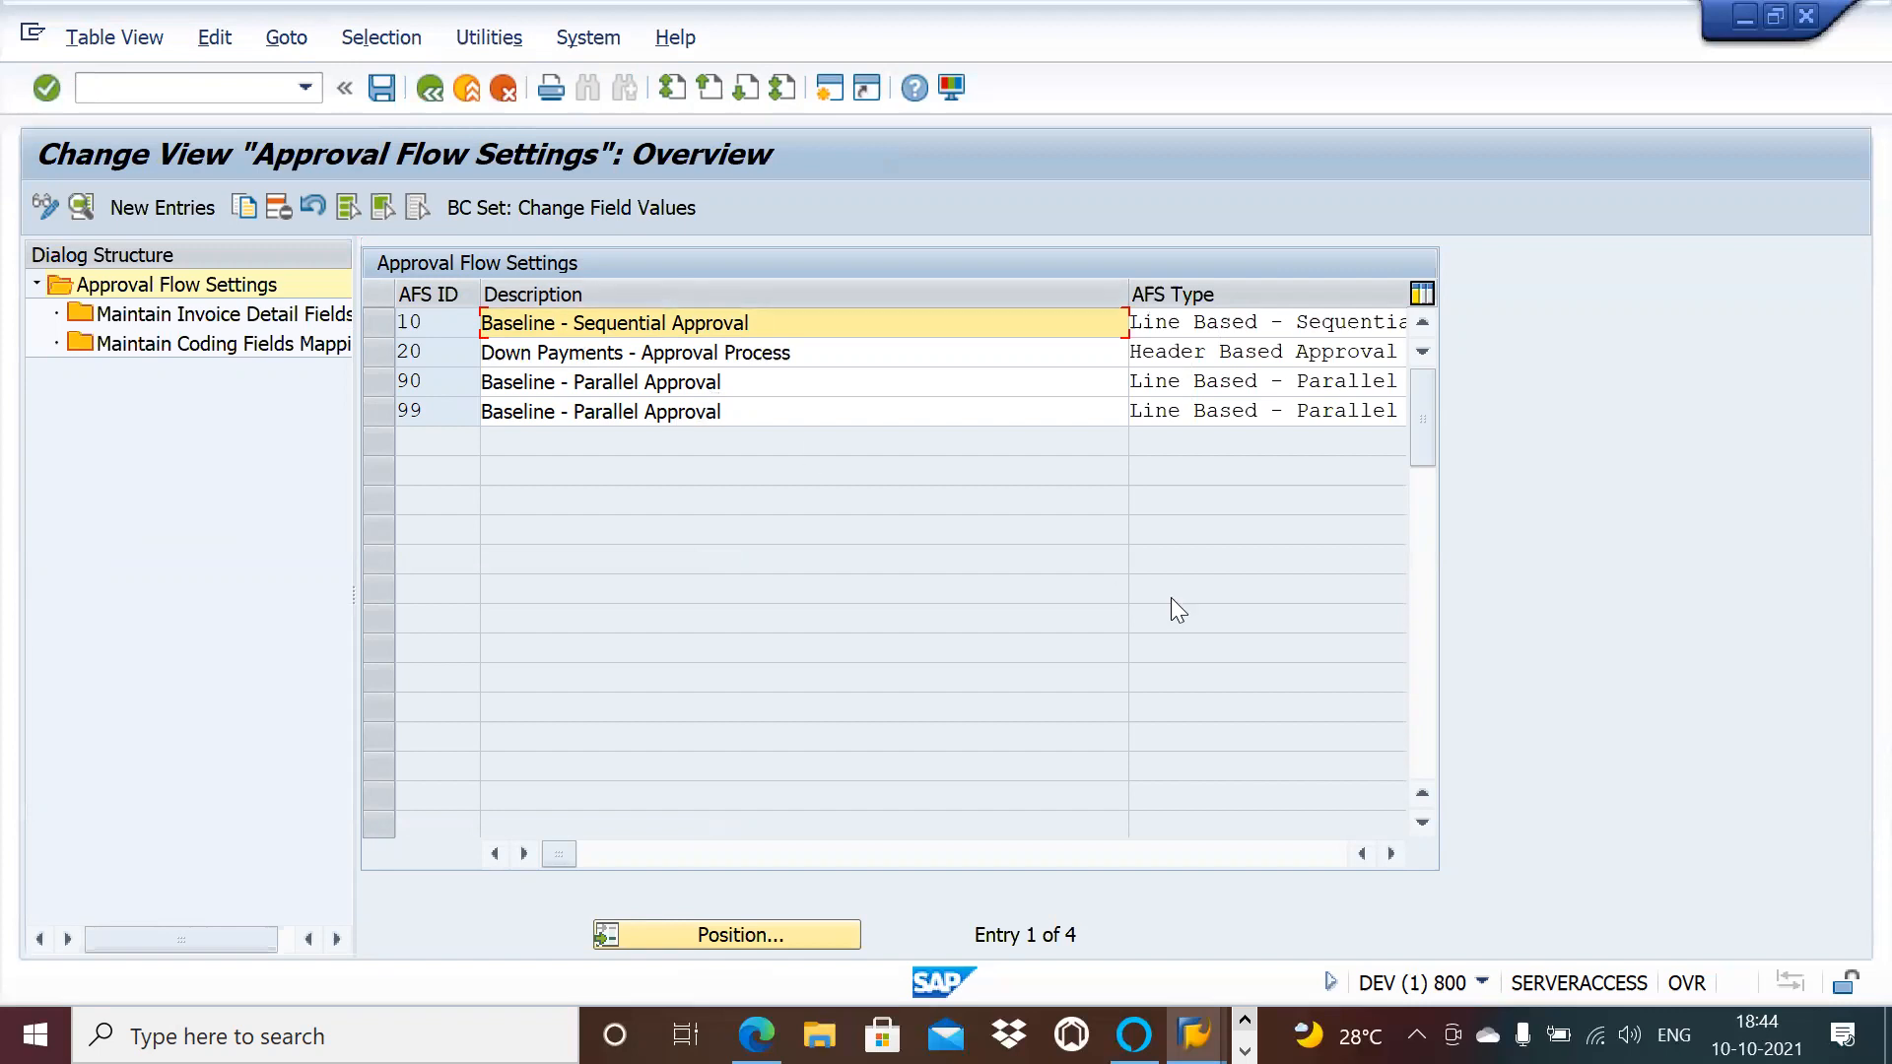
Step: Review the invoice detail fields for AFS ID 10, widening the Field name column to show full names
click(1389, 854)
click(1389, 854)
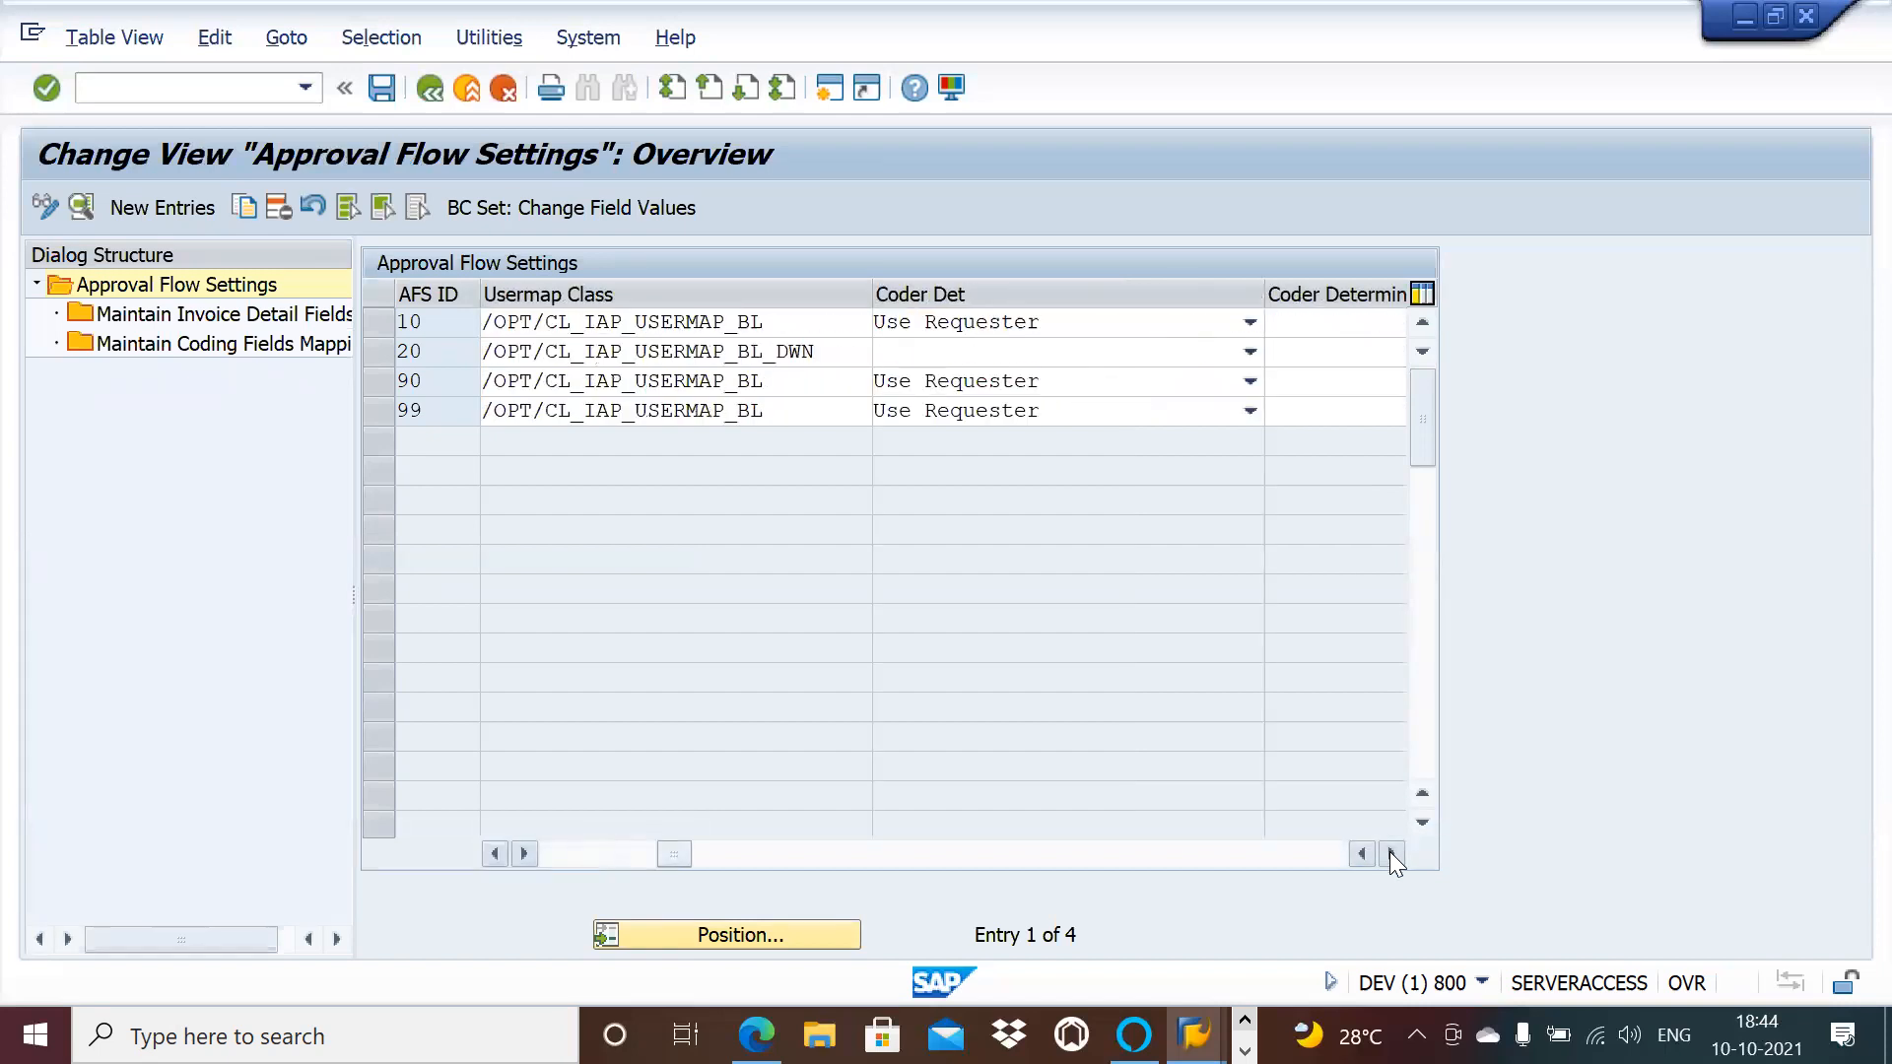
click(384, 323)
click(265, 319)
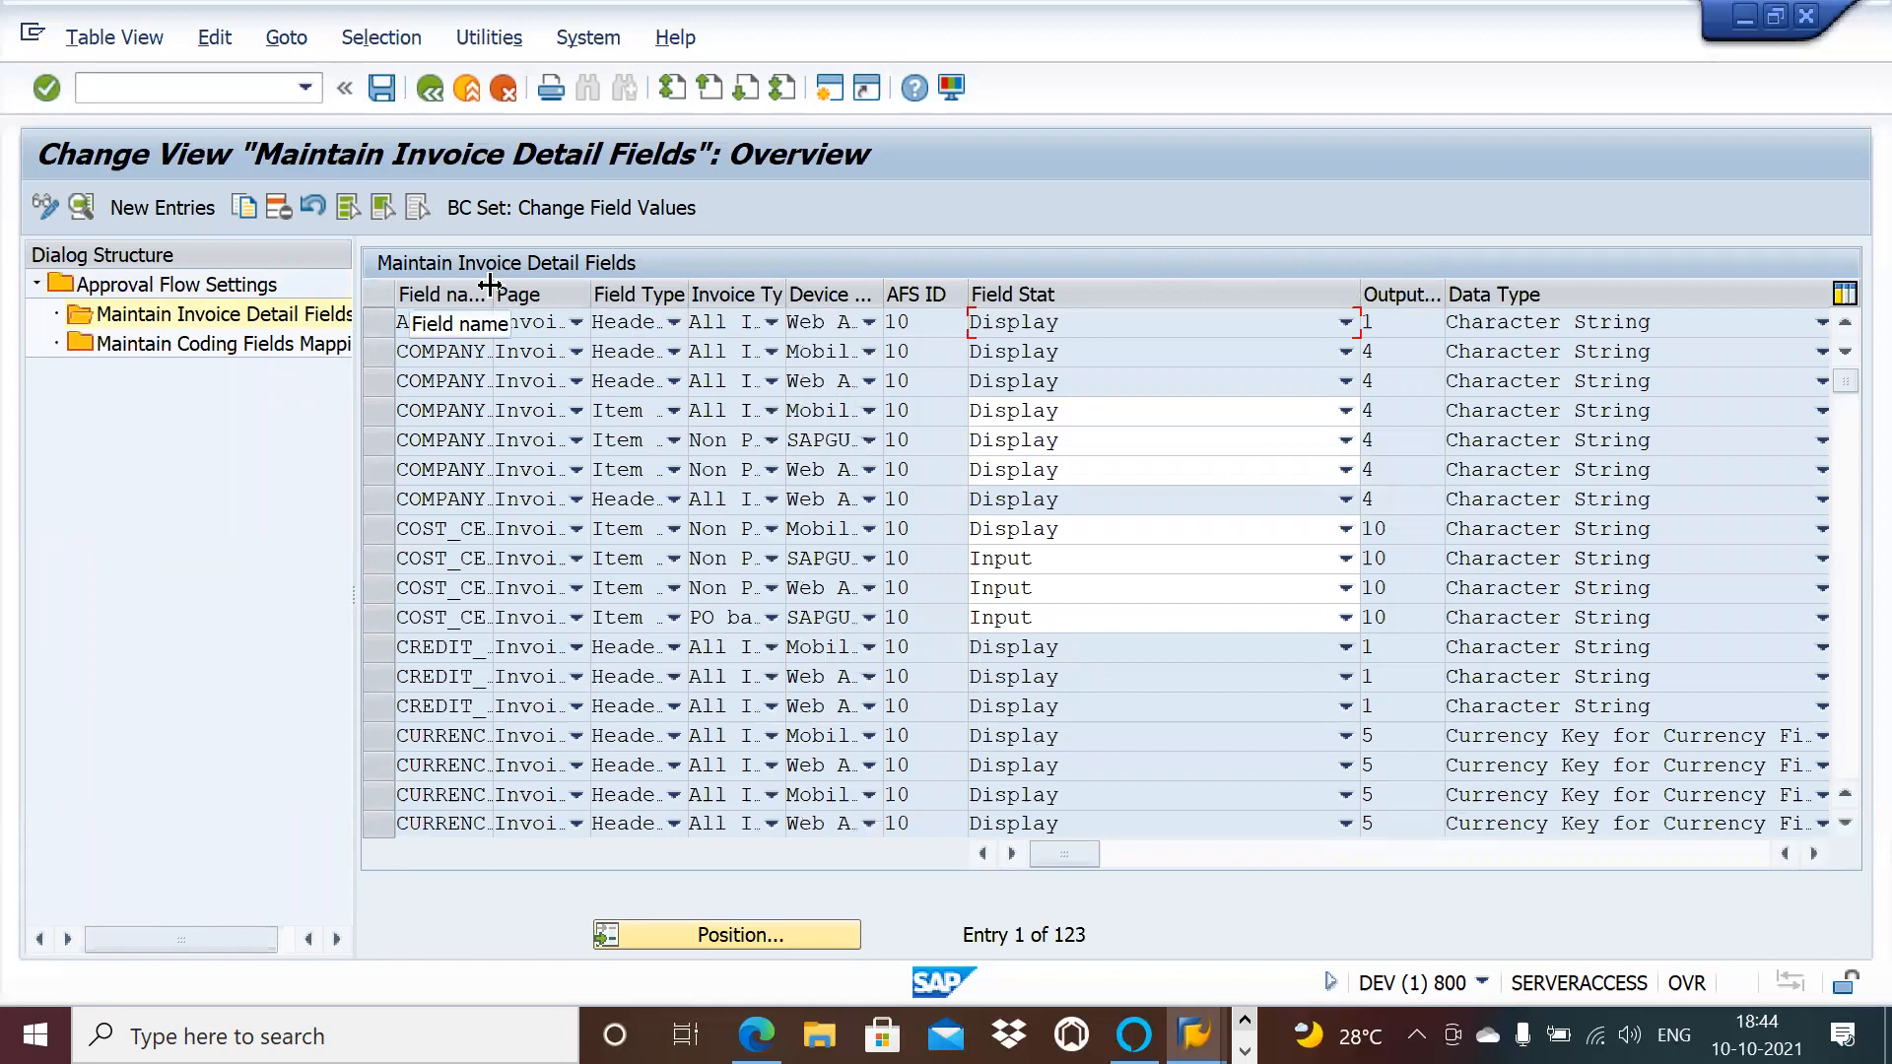
drag(489, 285, 544, 287)
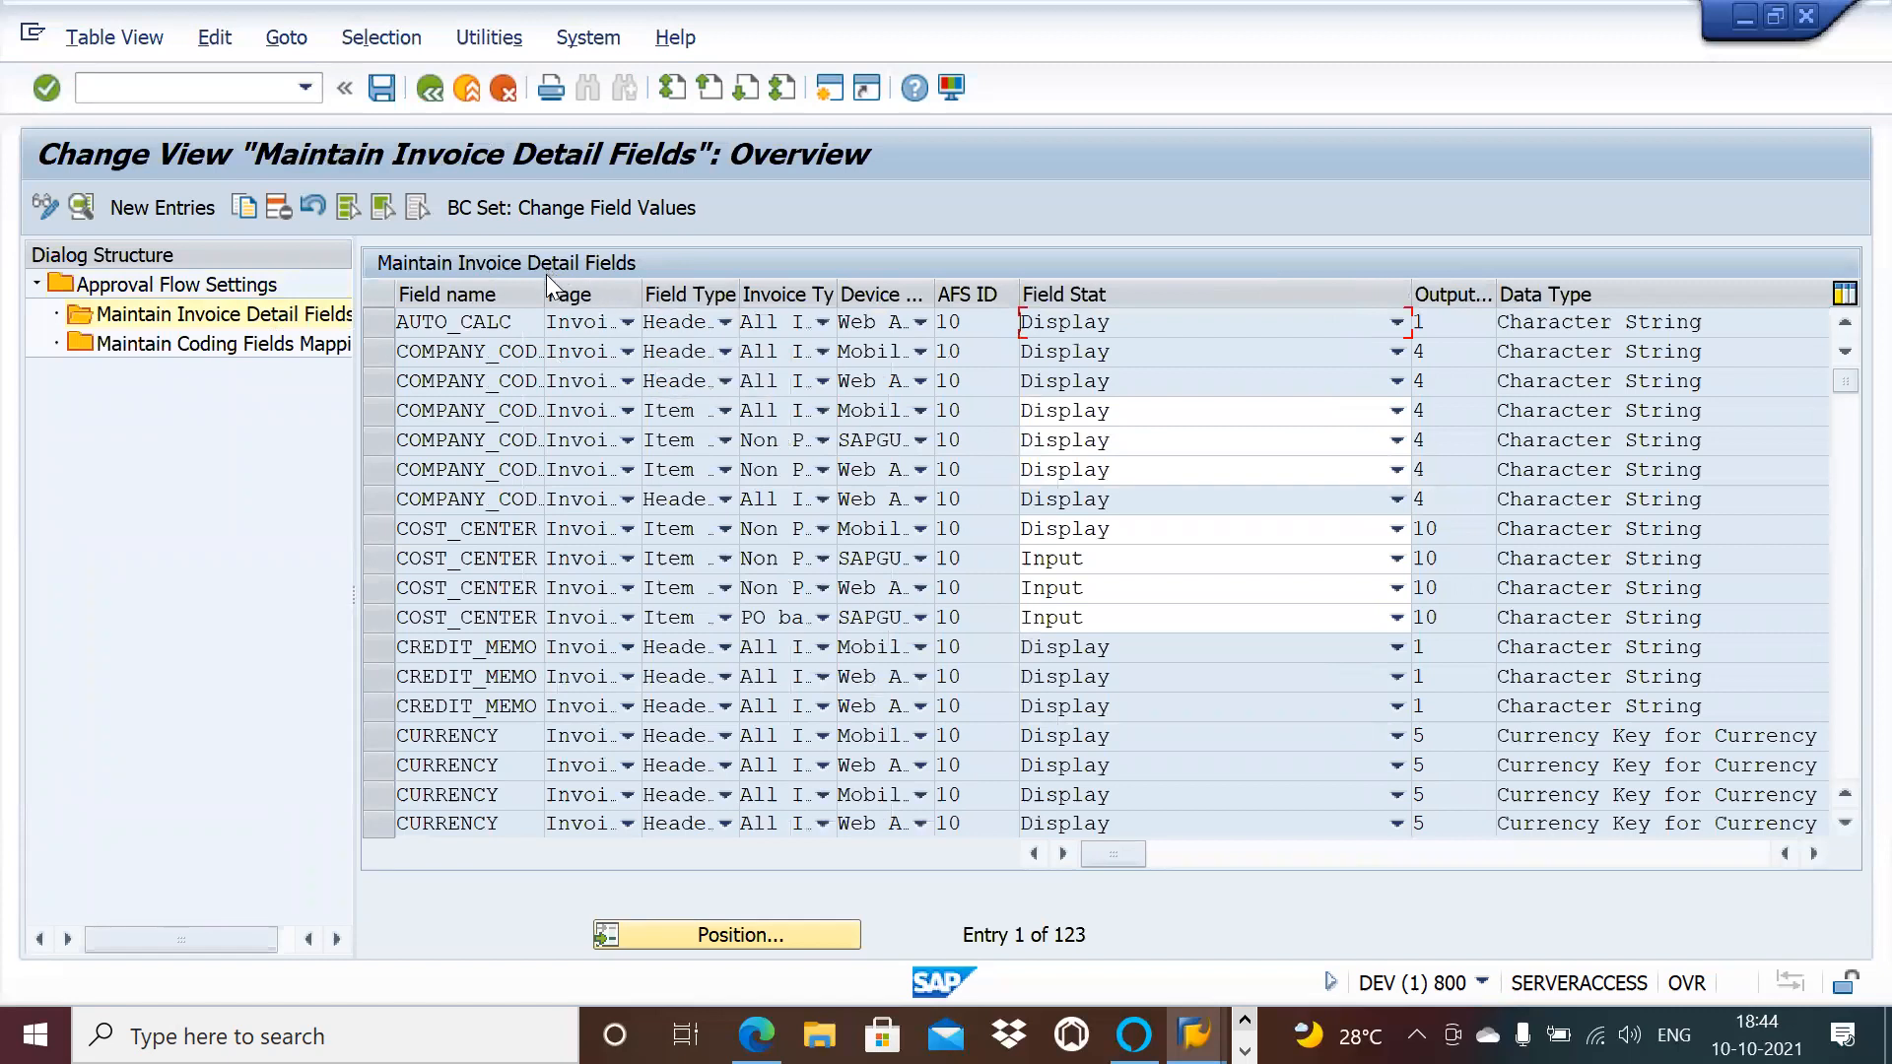
drag(544, 291, 597, 294)
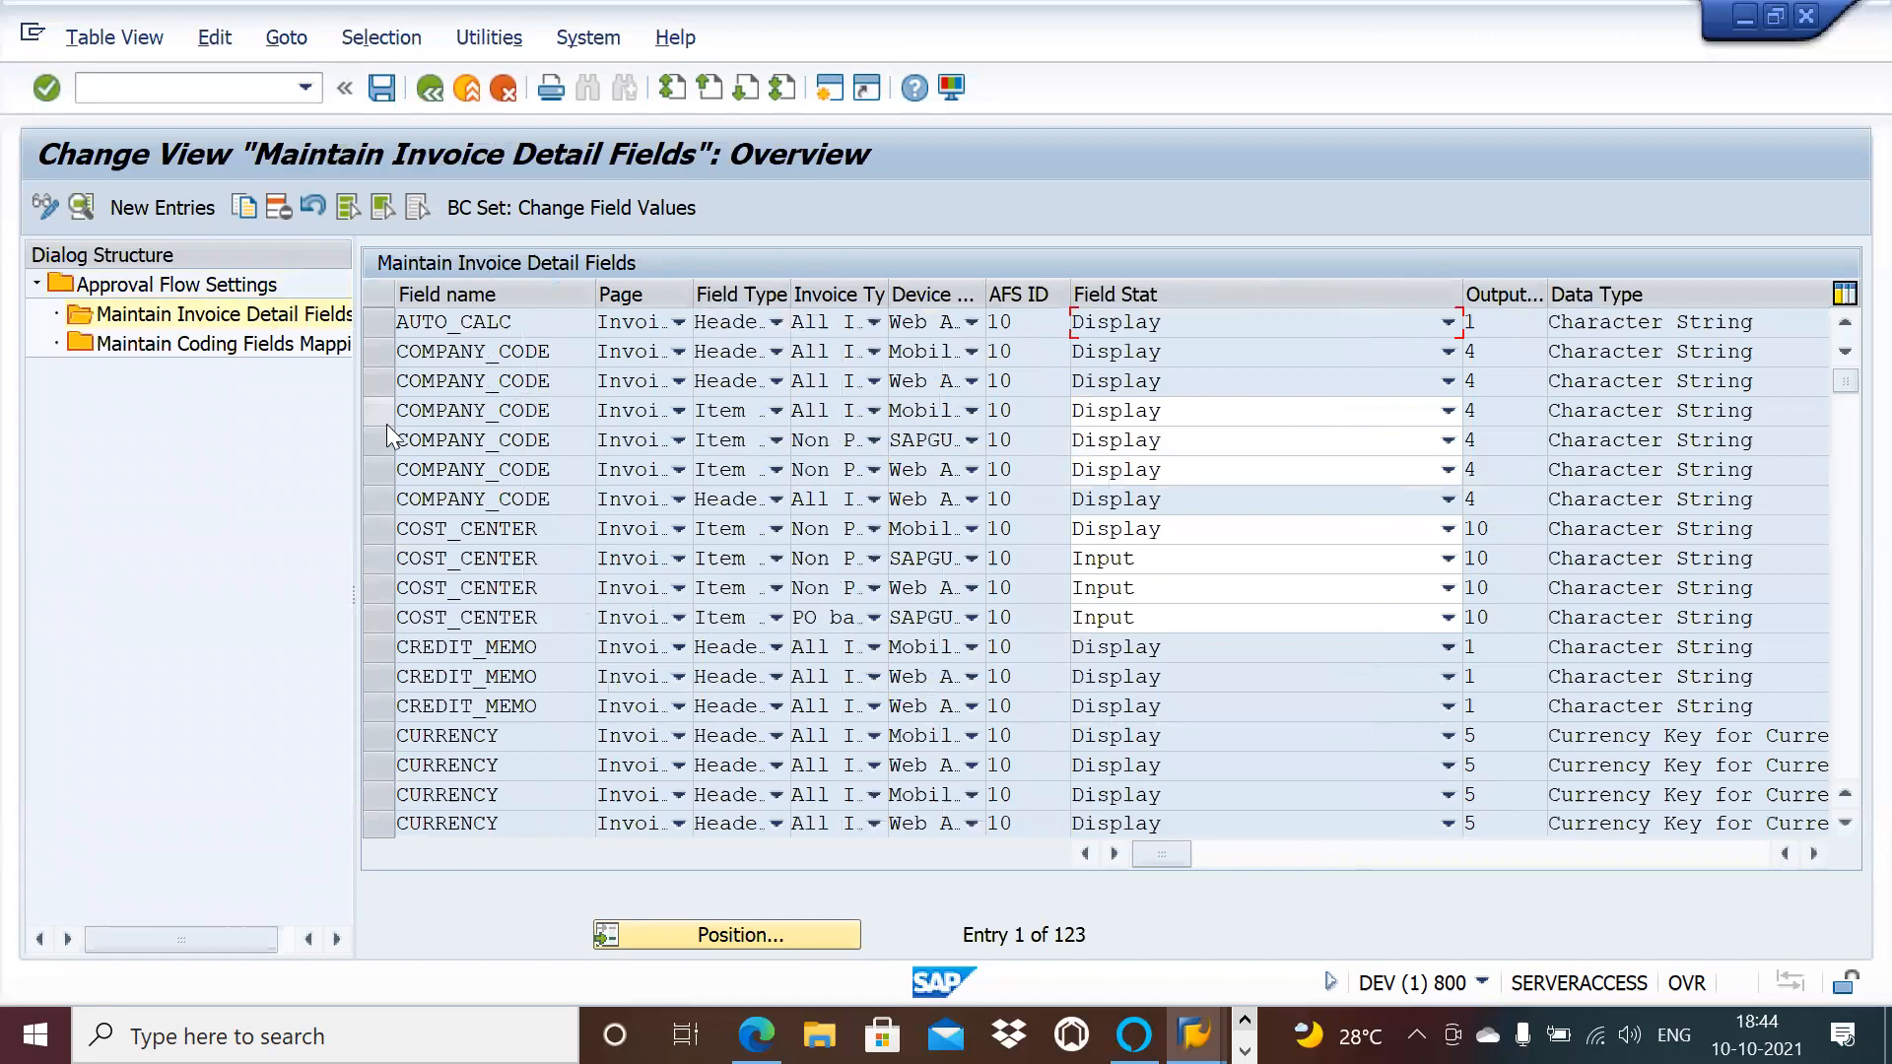
Step: Check AFS ID 10's coding fields mapping, then return to the configuration tree
click(277, 347)
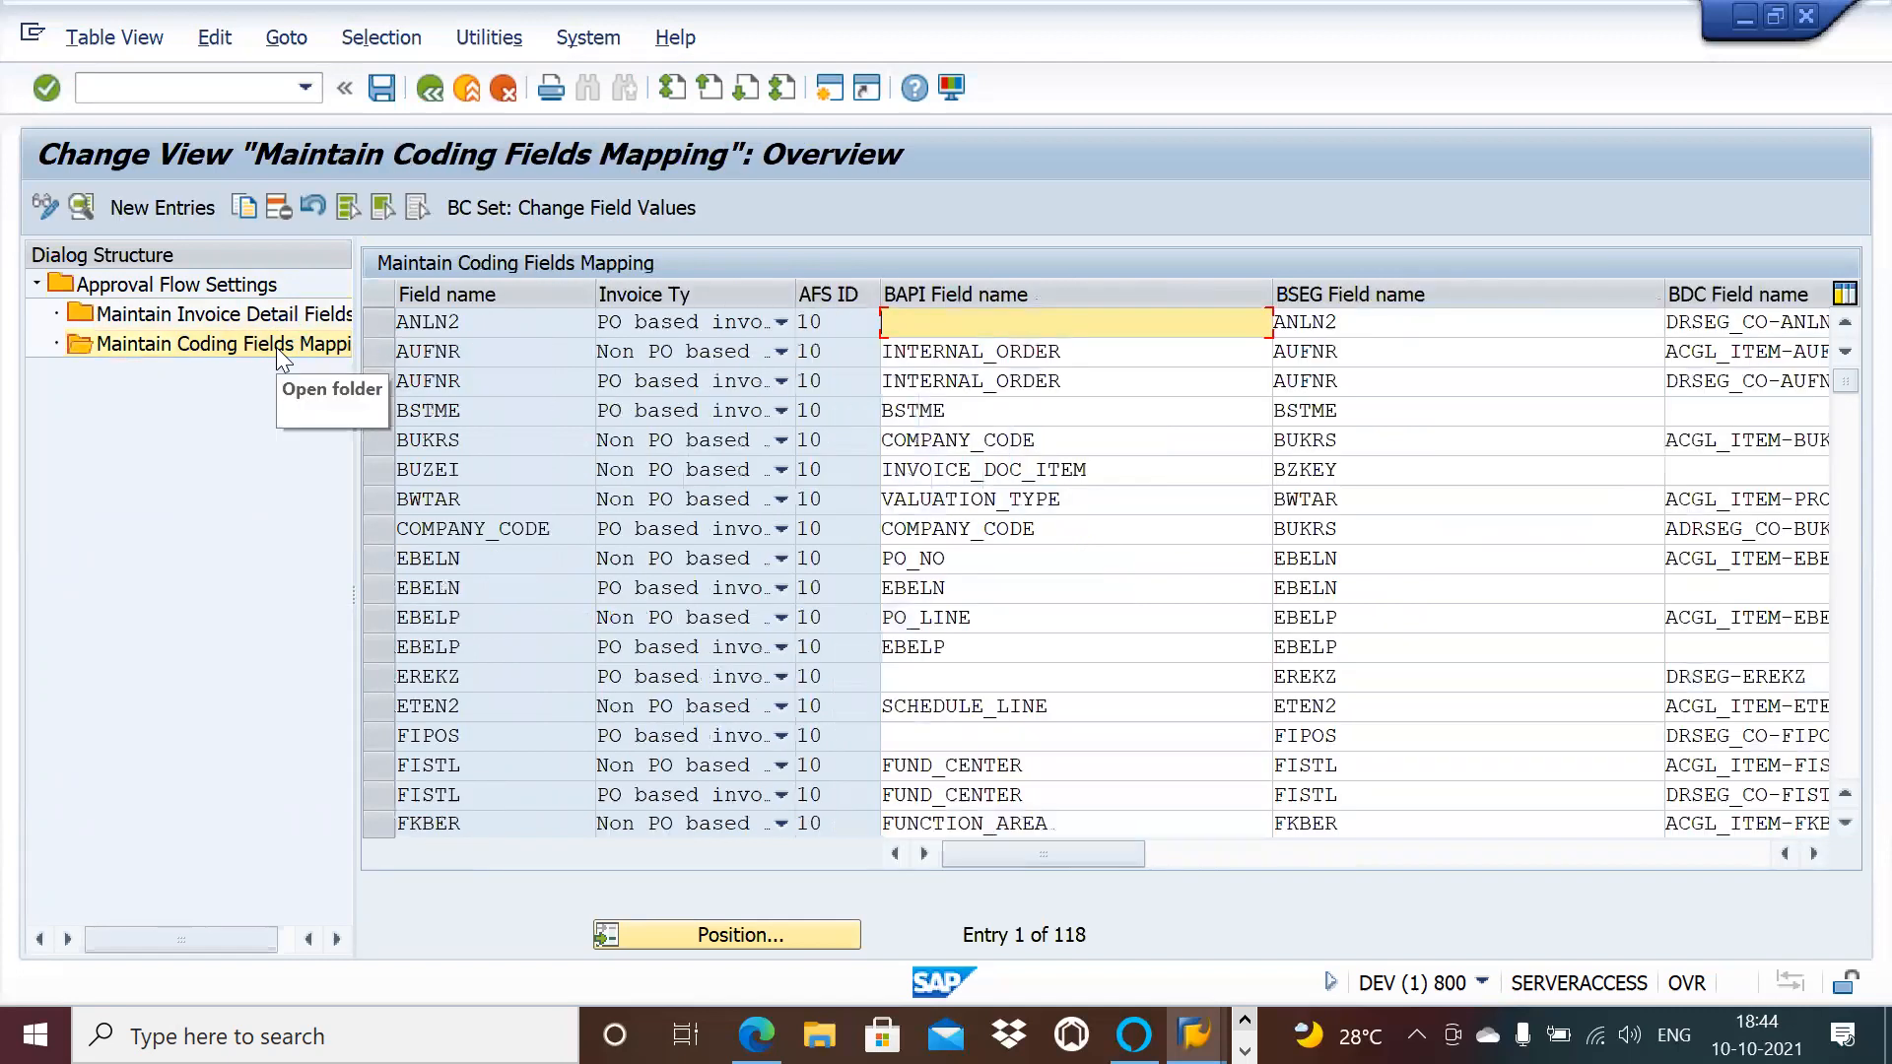
click(422, 89)
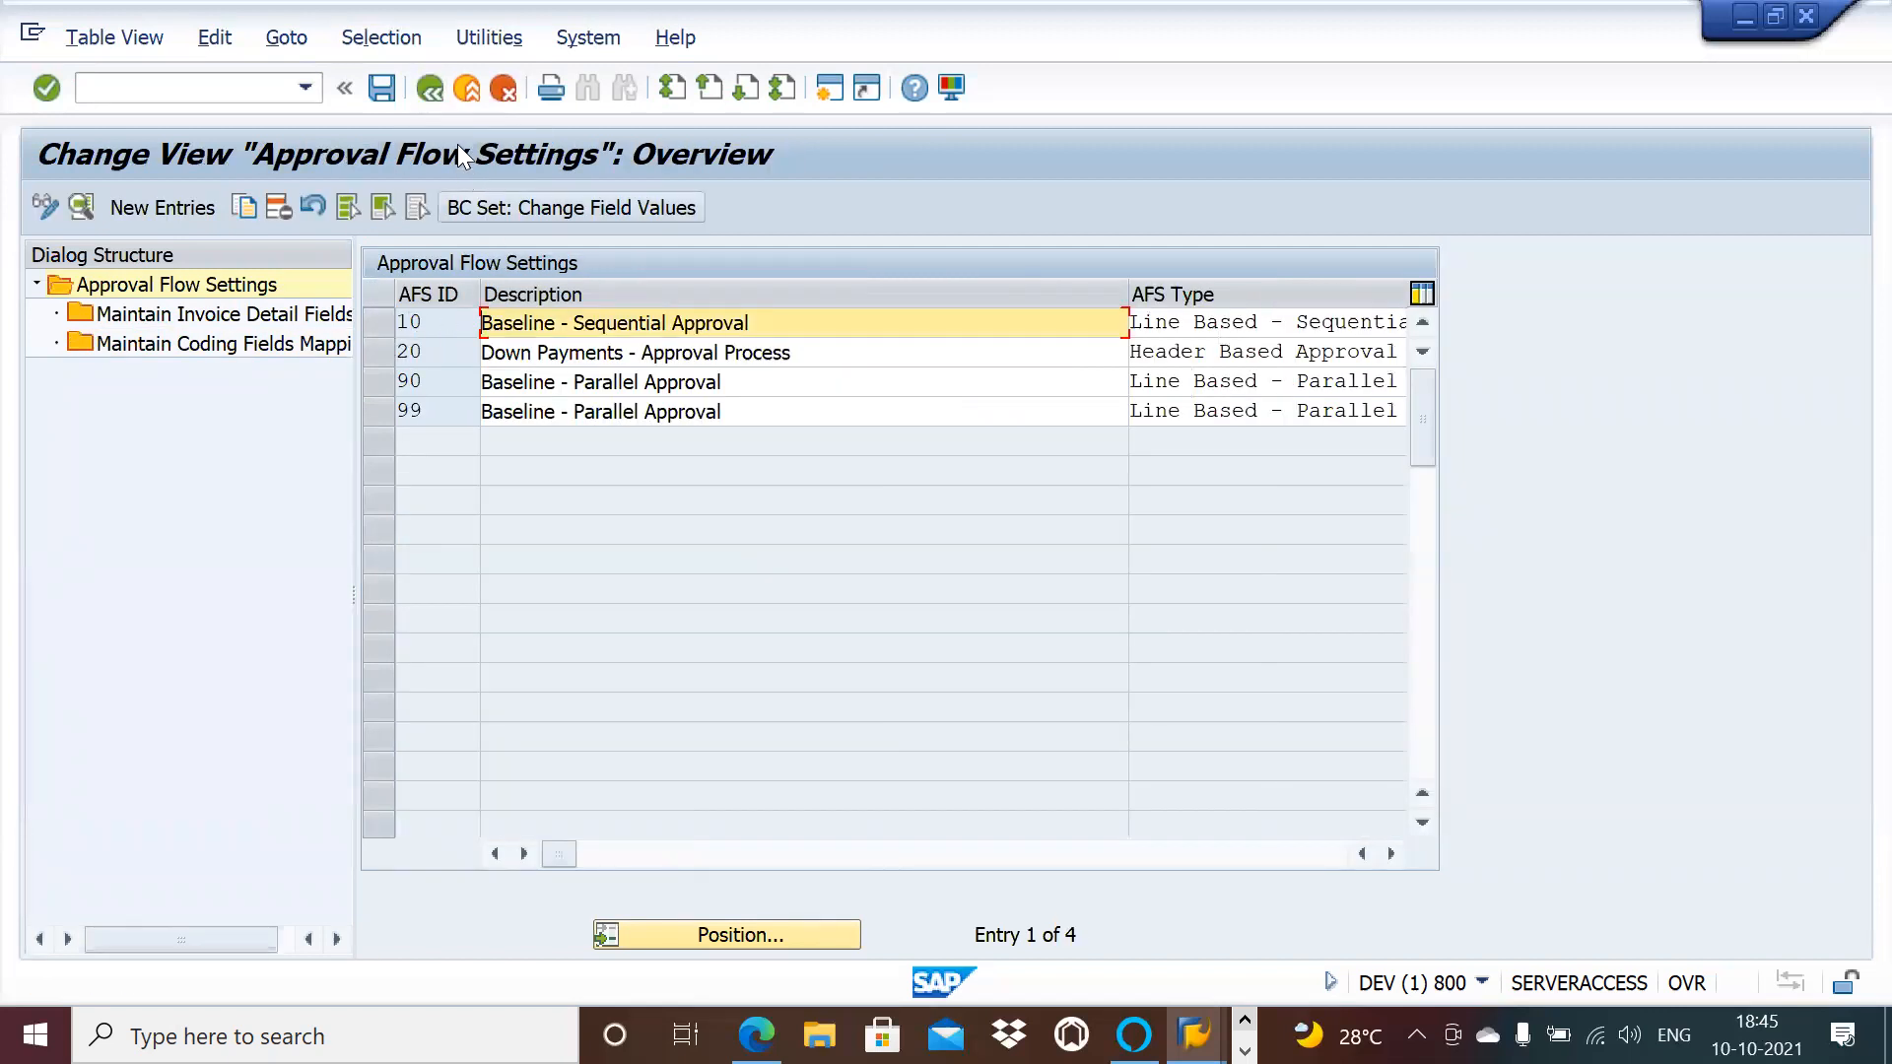
click(427, 87)
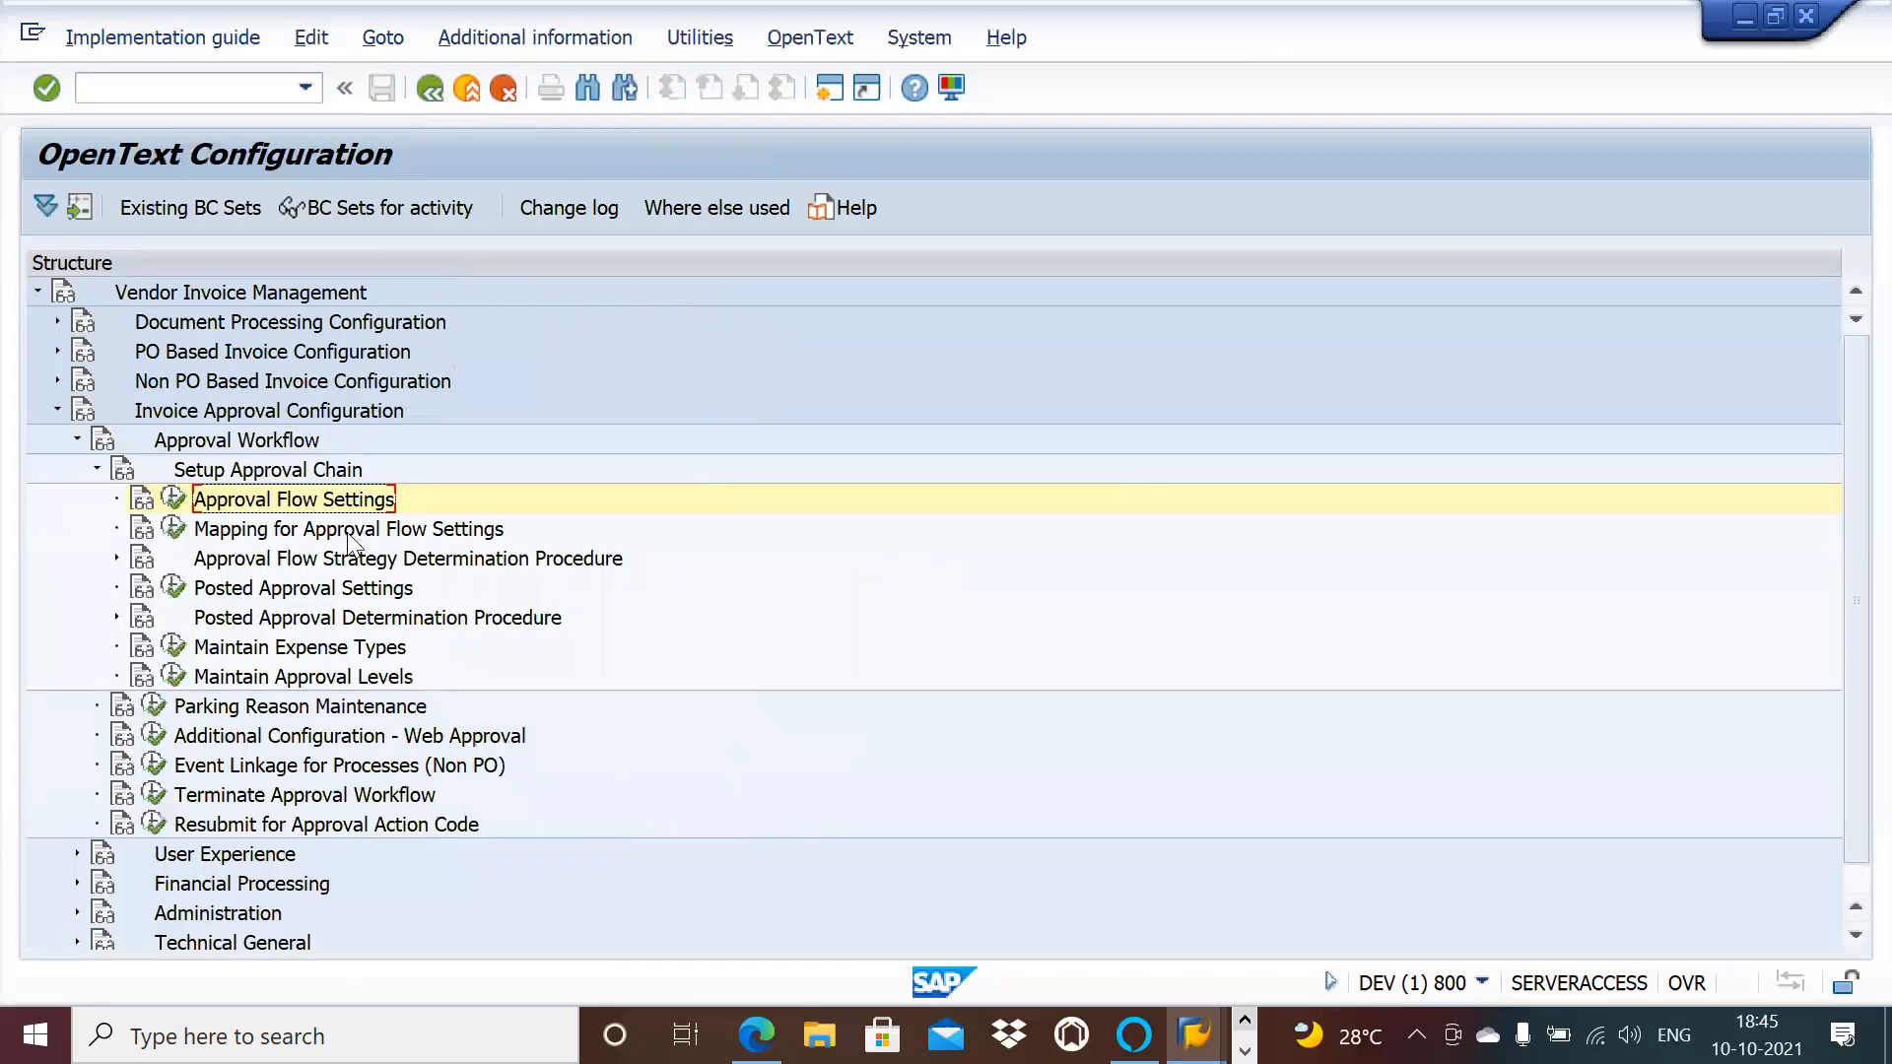
Step: Verify in the level-based approval mapping that NPO_75 uses AFS ID 10, then go back
click(175, 526)
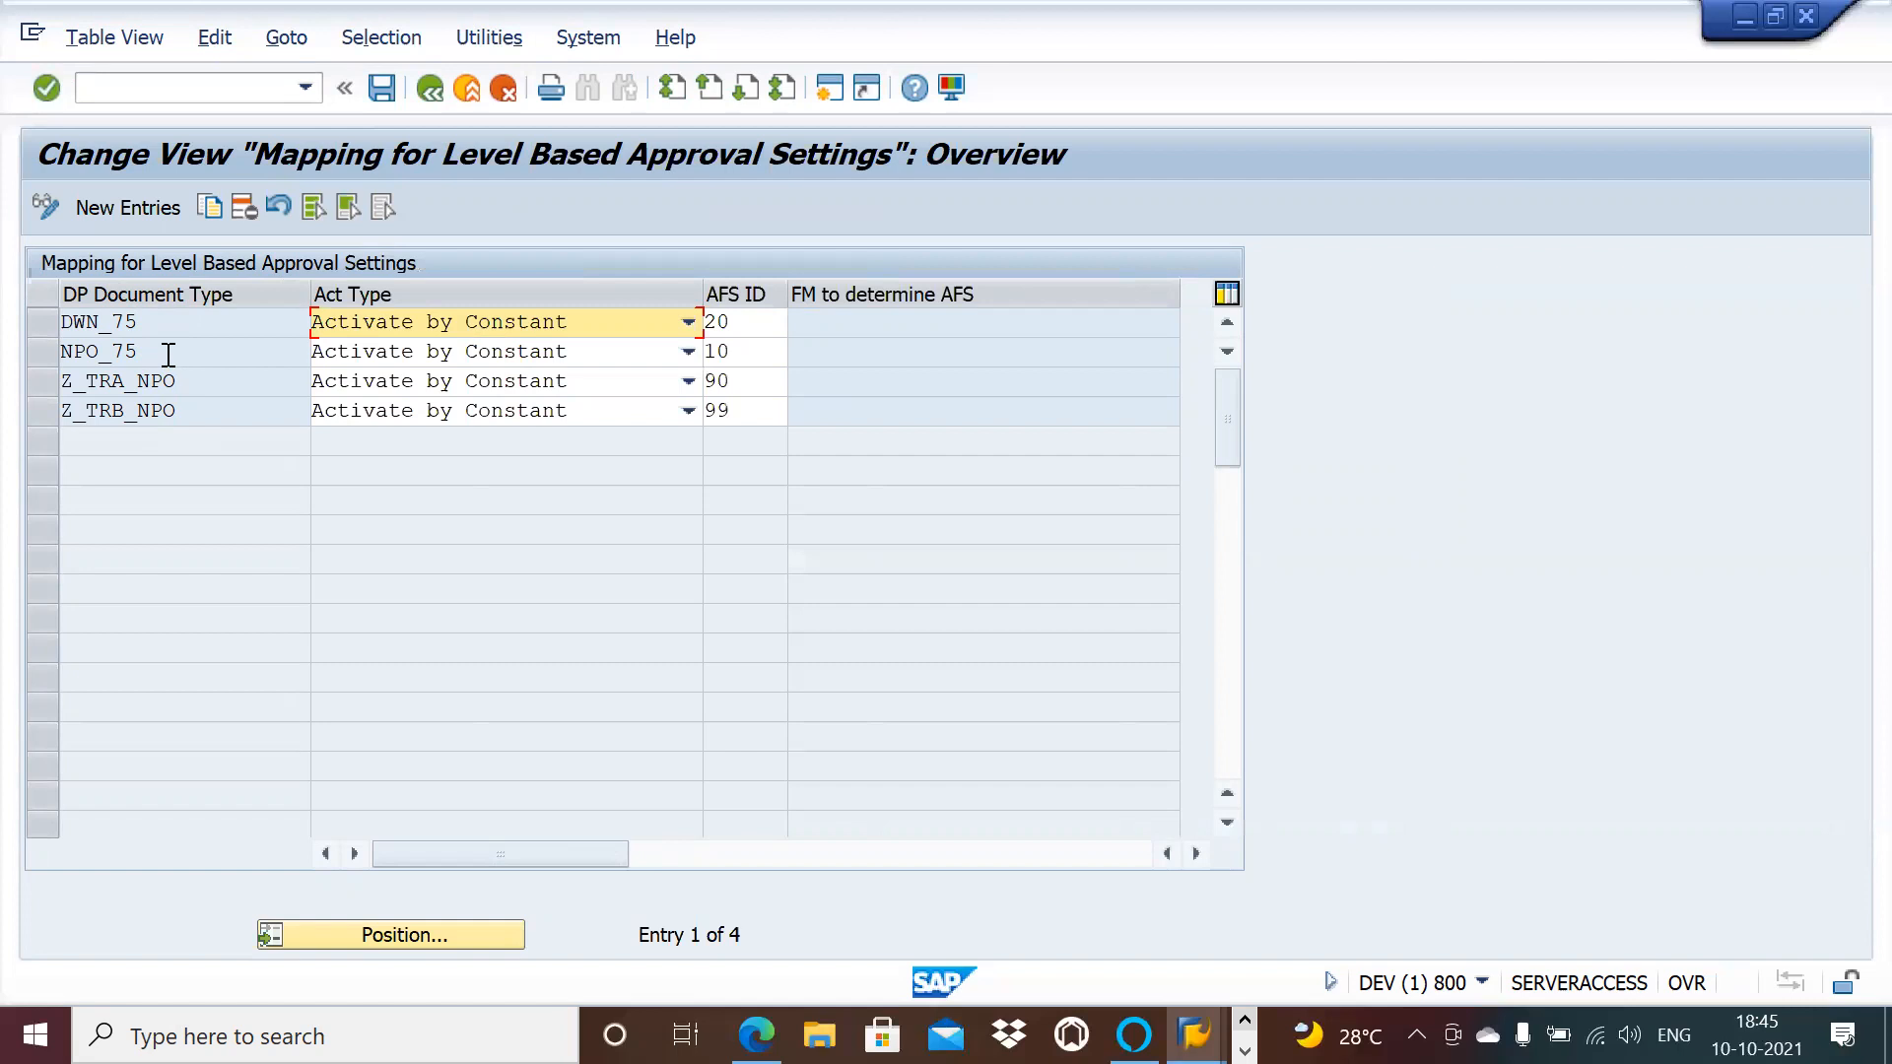
click(759, 353)
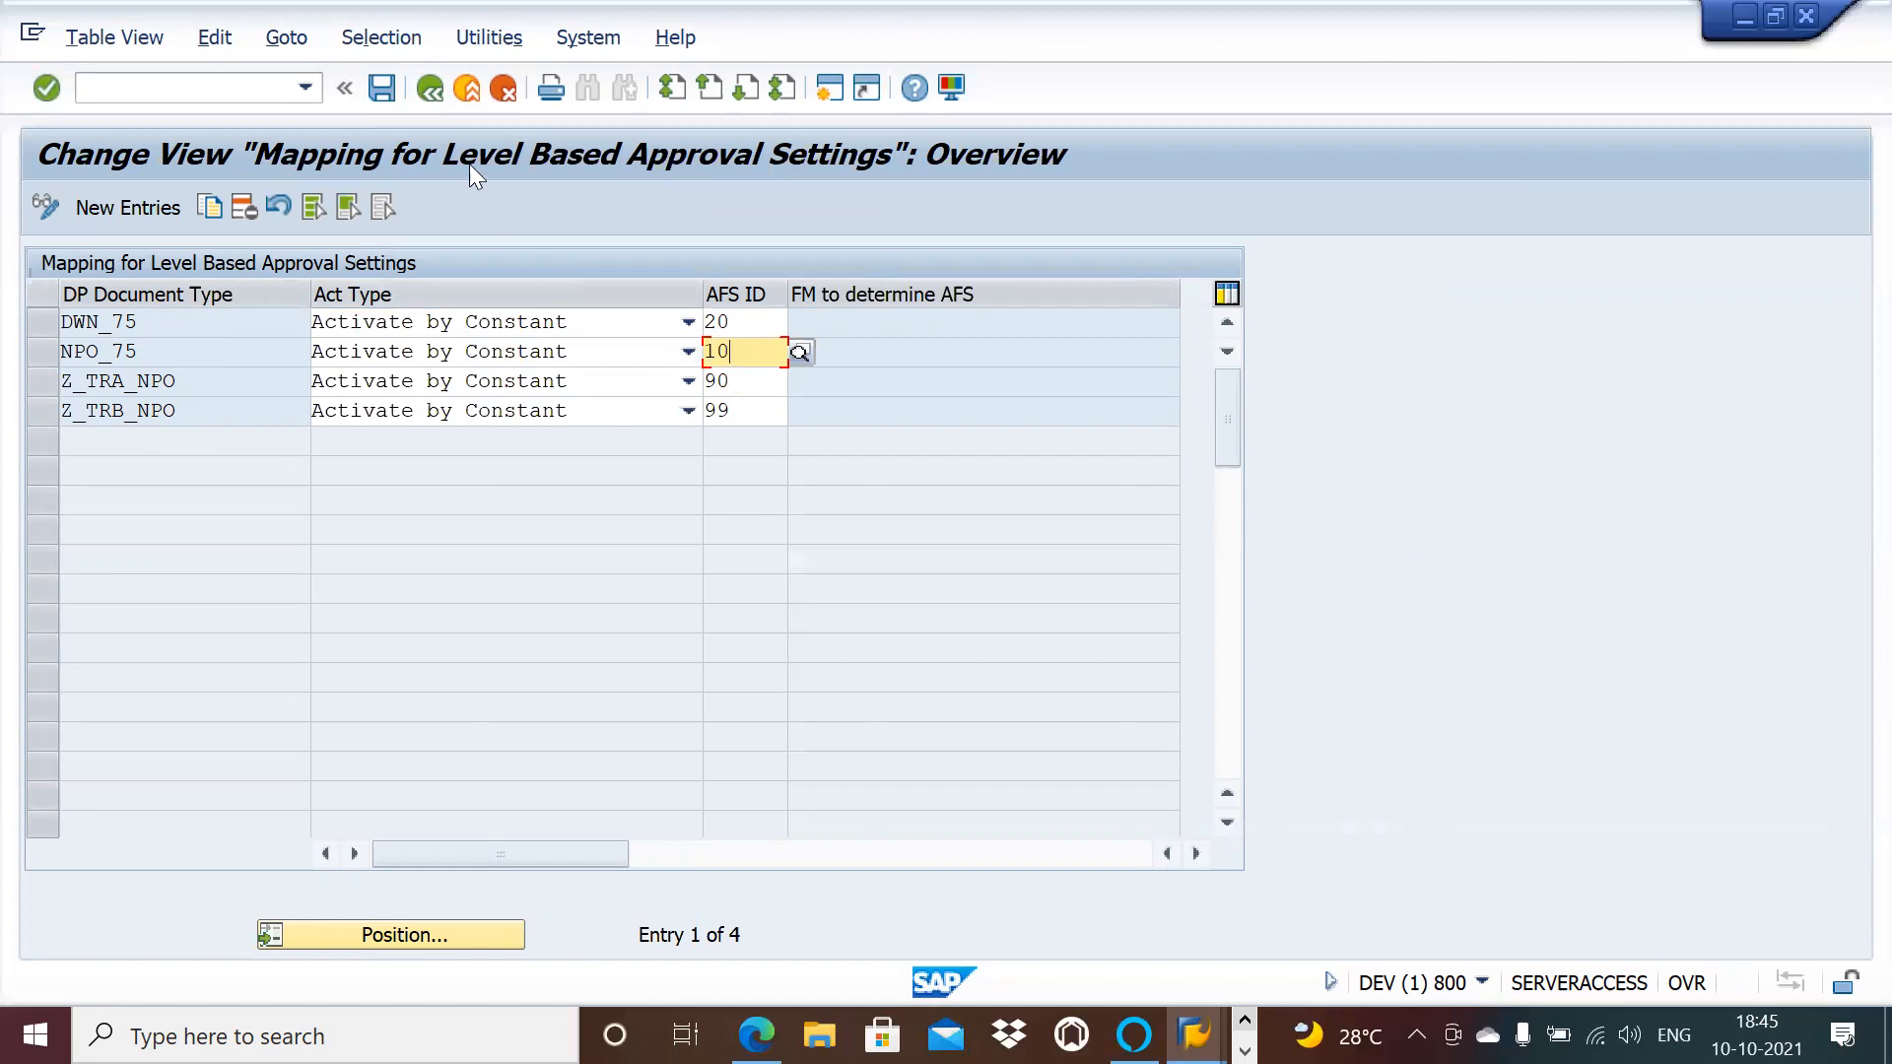
click(431, 89)
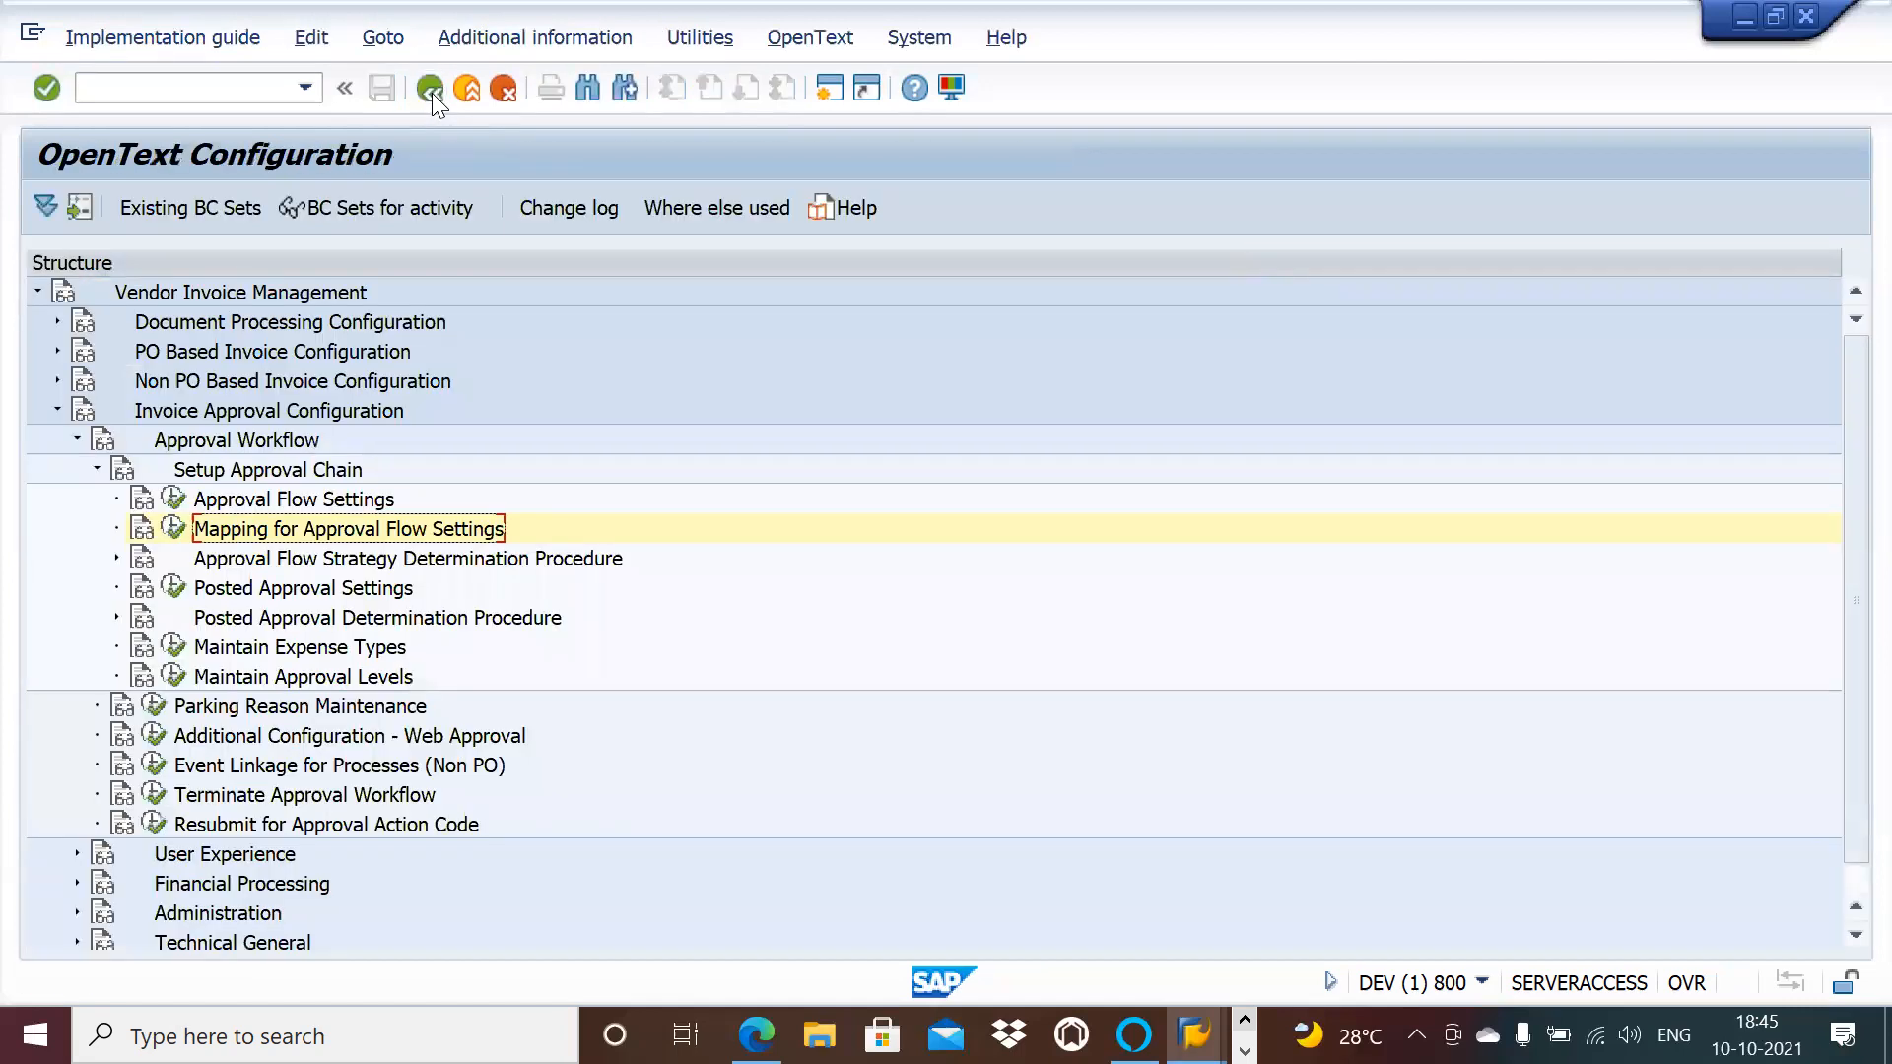
Step: Run Maintain Document Types under Document Processing Configuration > Document Type Configuration
click(56, 351)
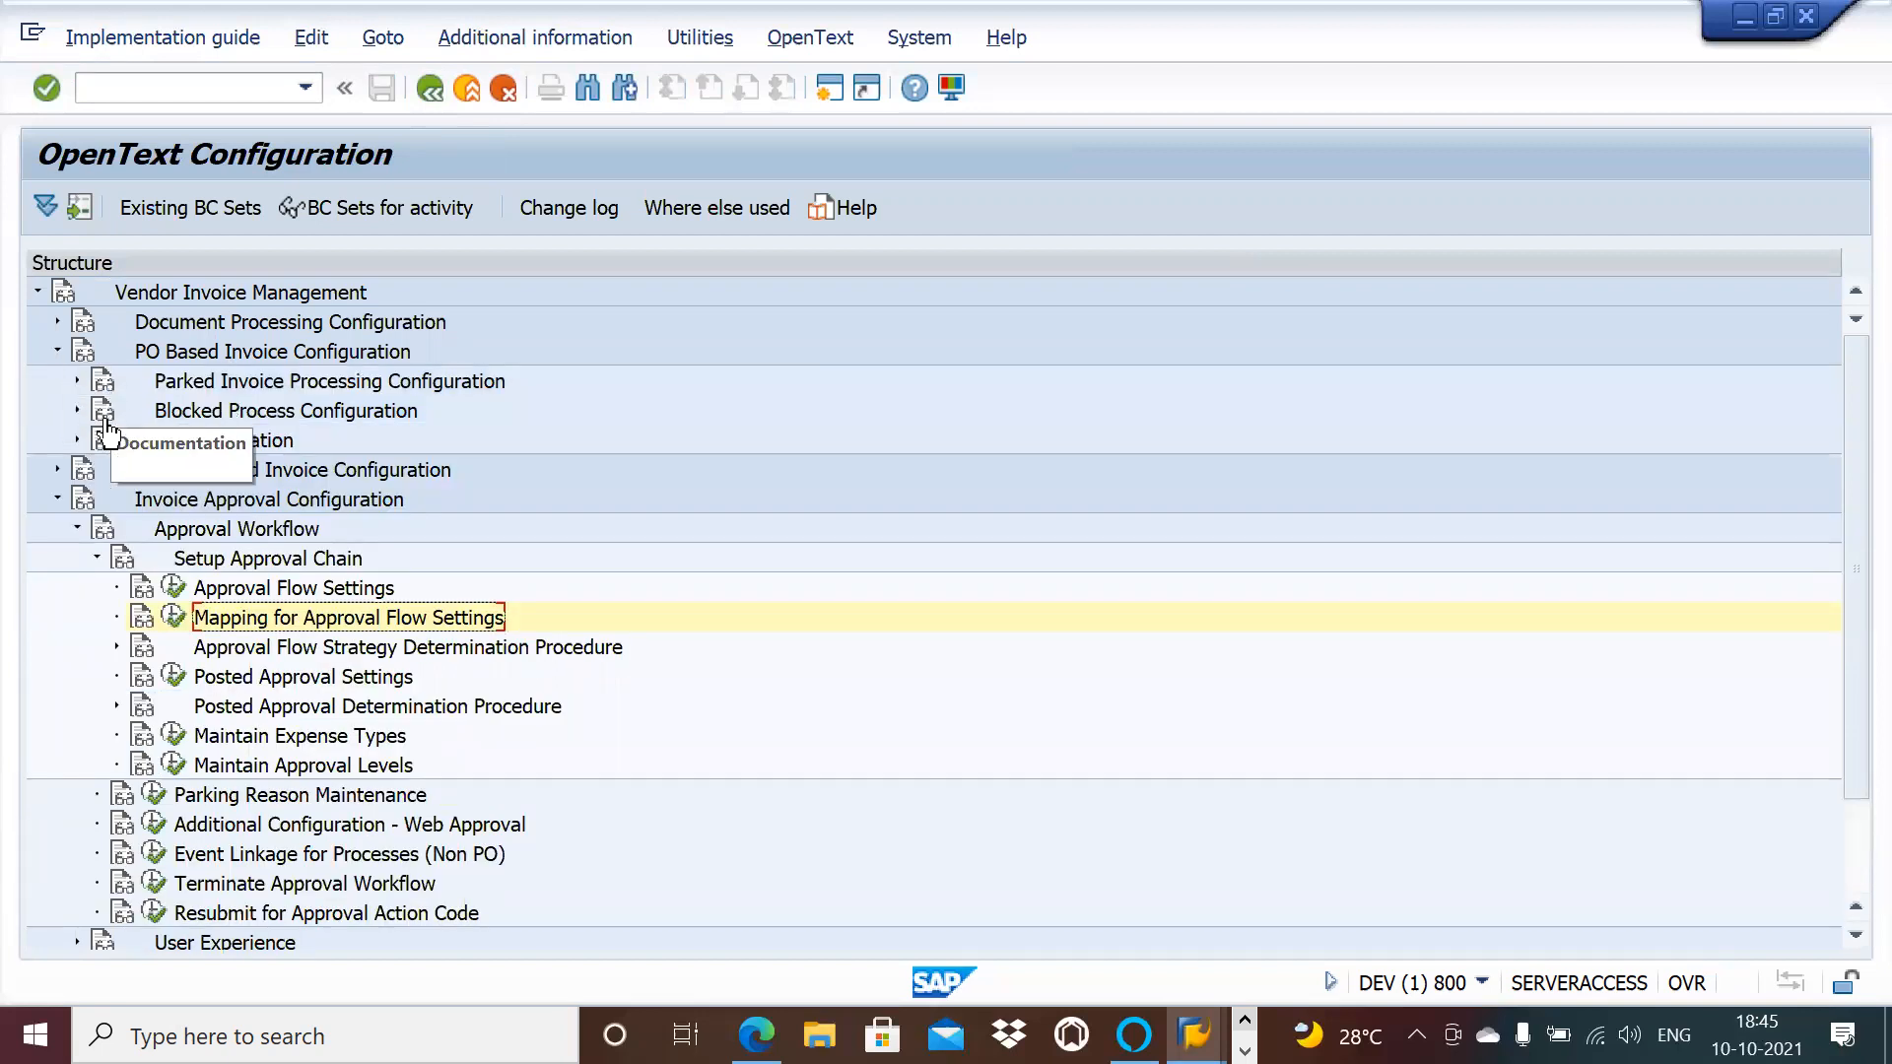
click(56, 322)
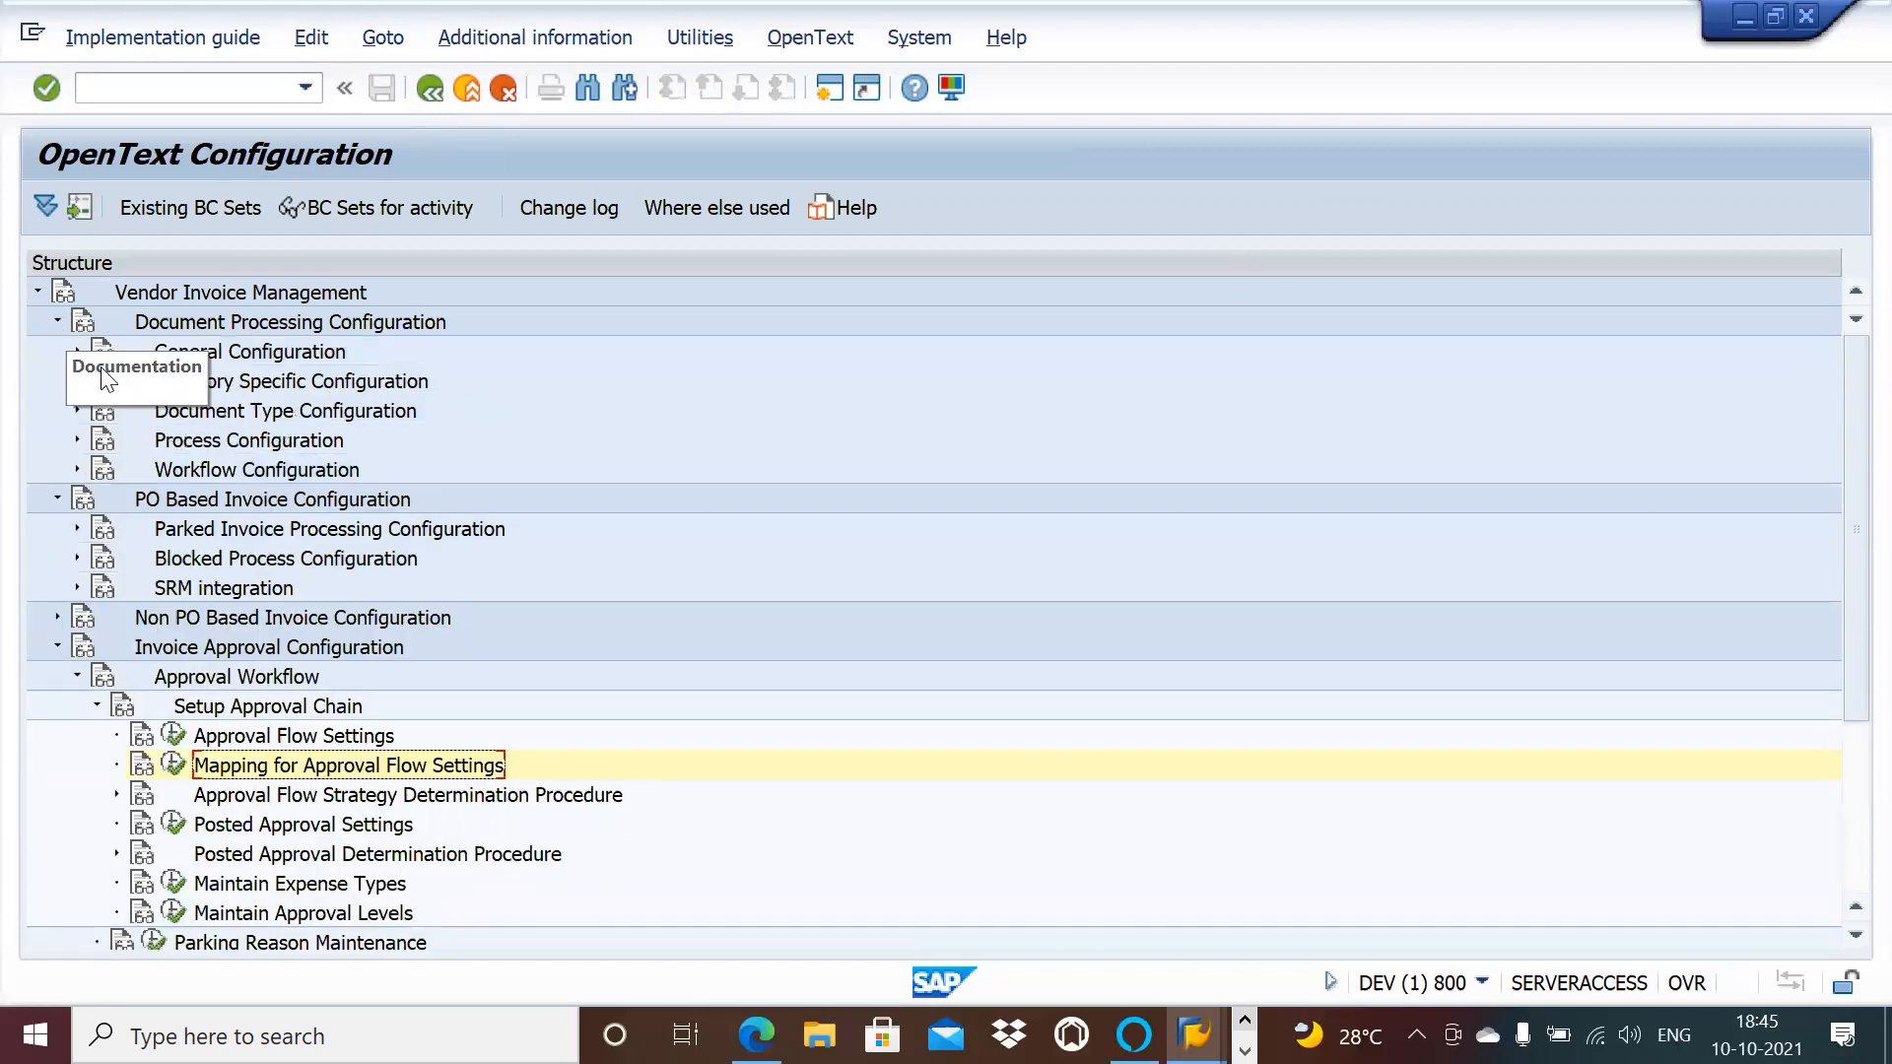
click(76, 410)
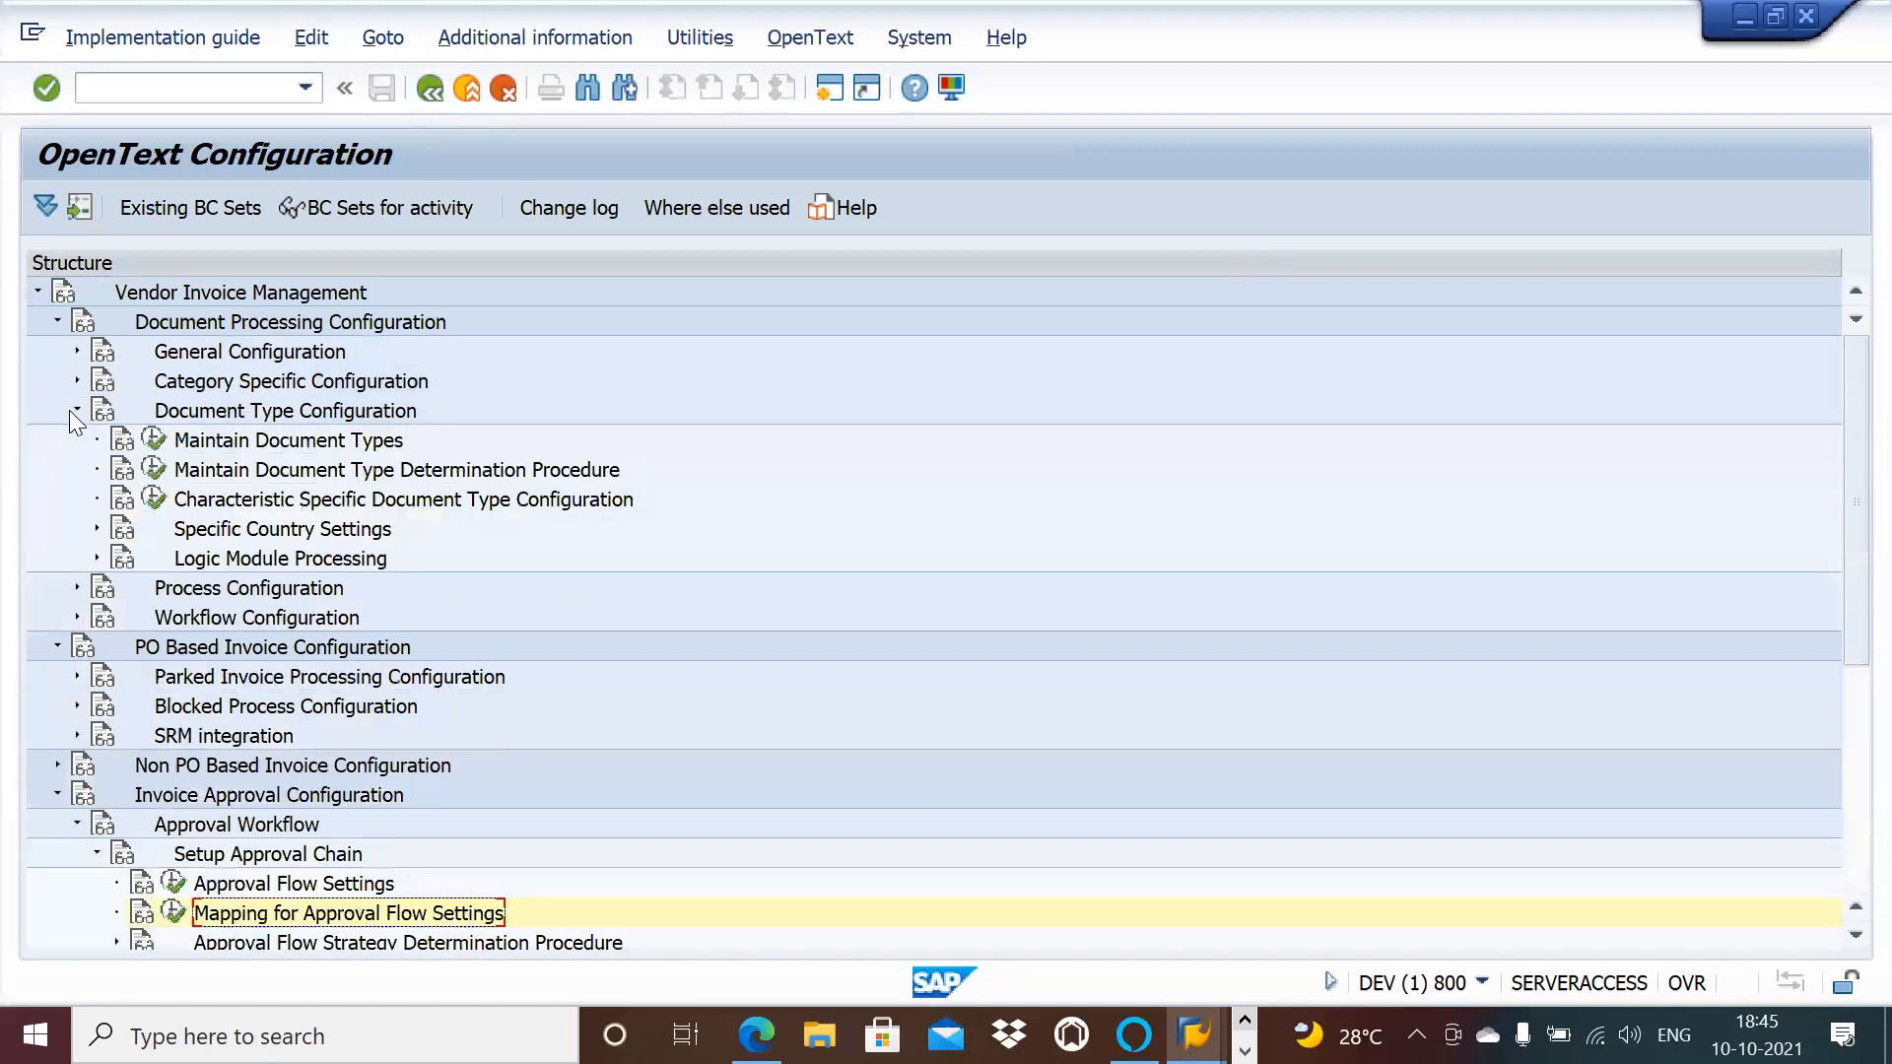
click(155, 441)
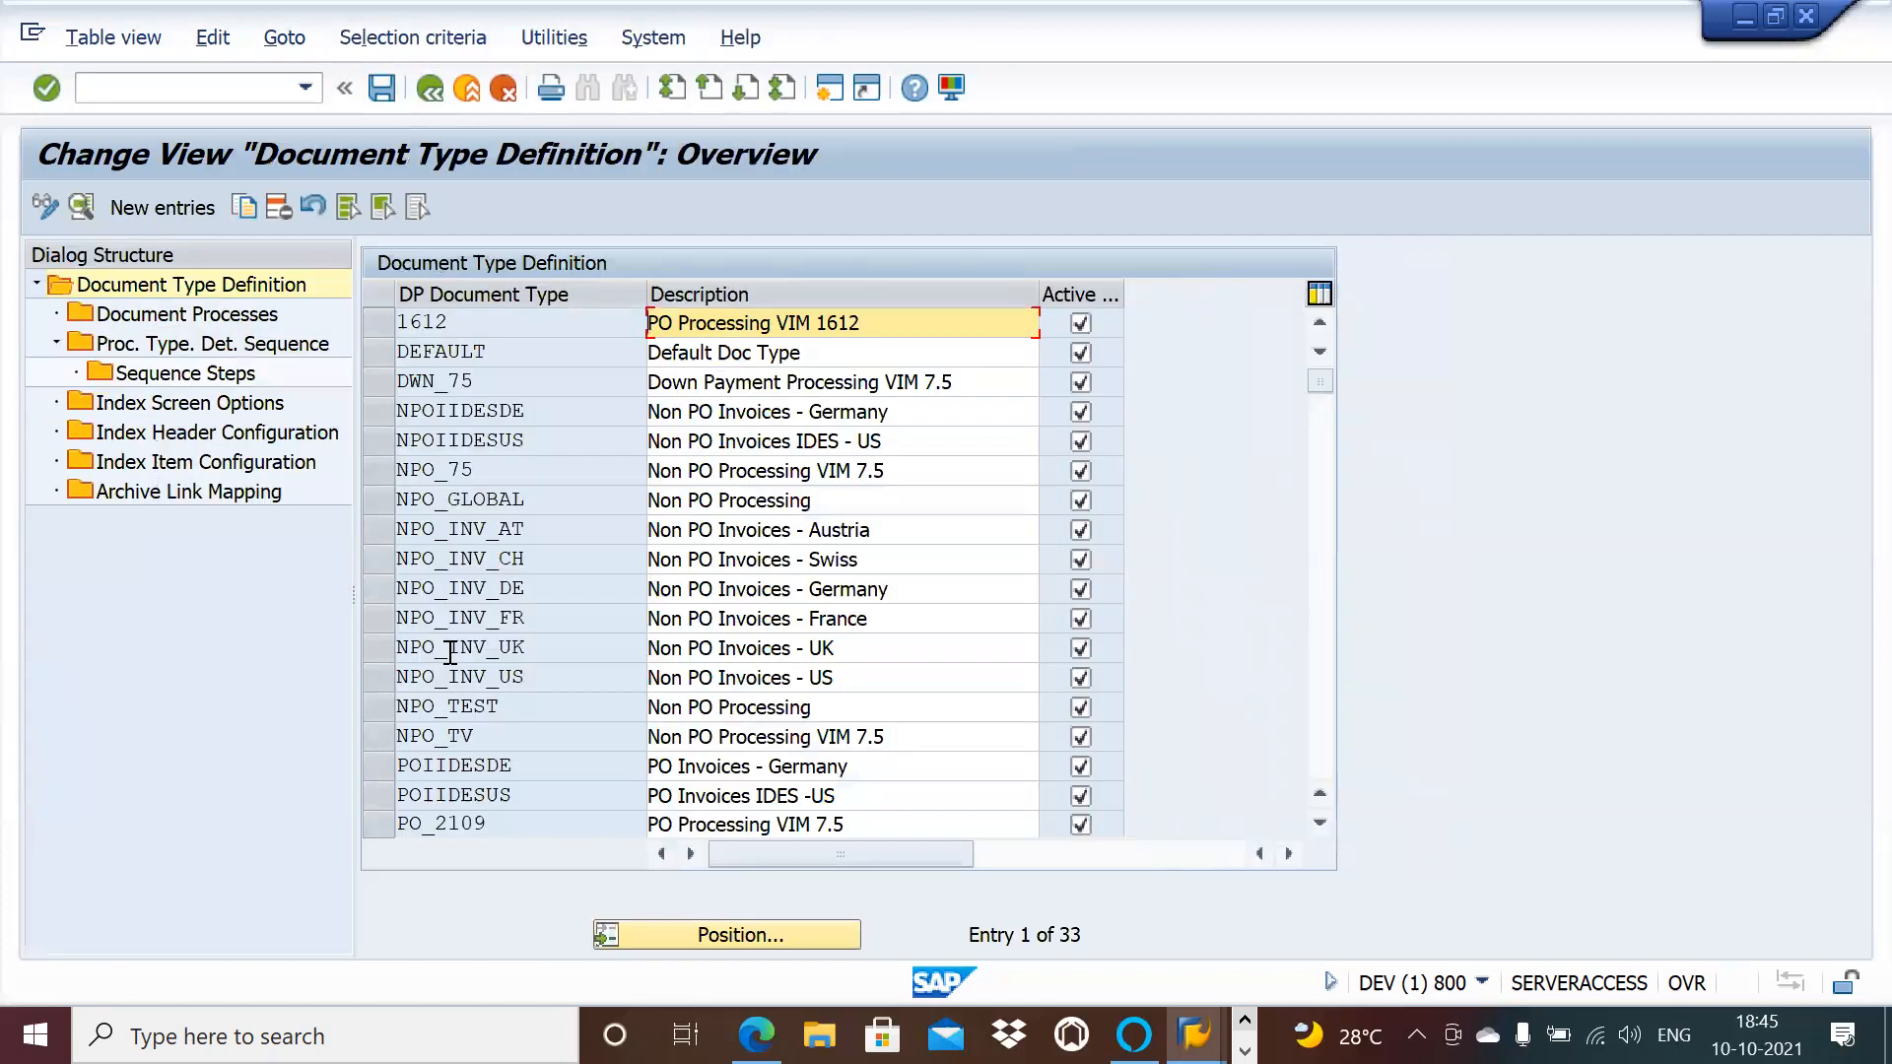
Step: Show the document processes for NPO_75, briefly trying the printable list and search
click(388, 469)
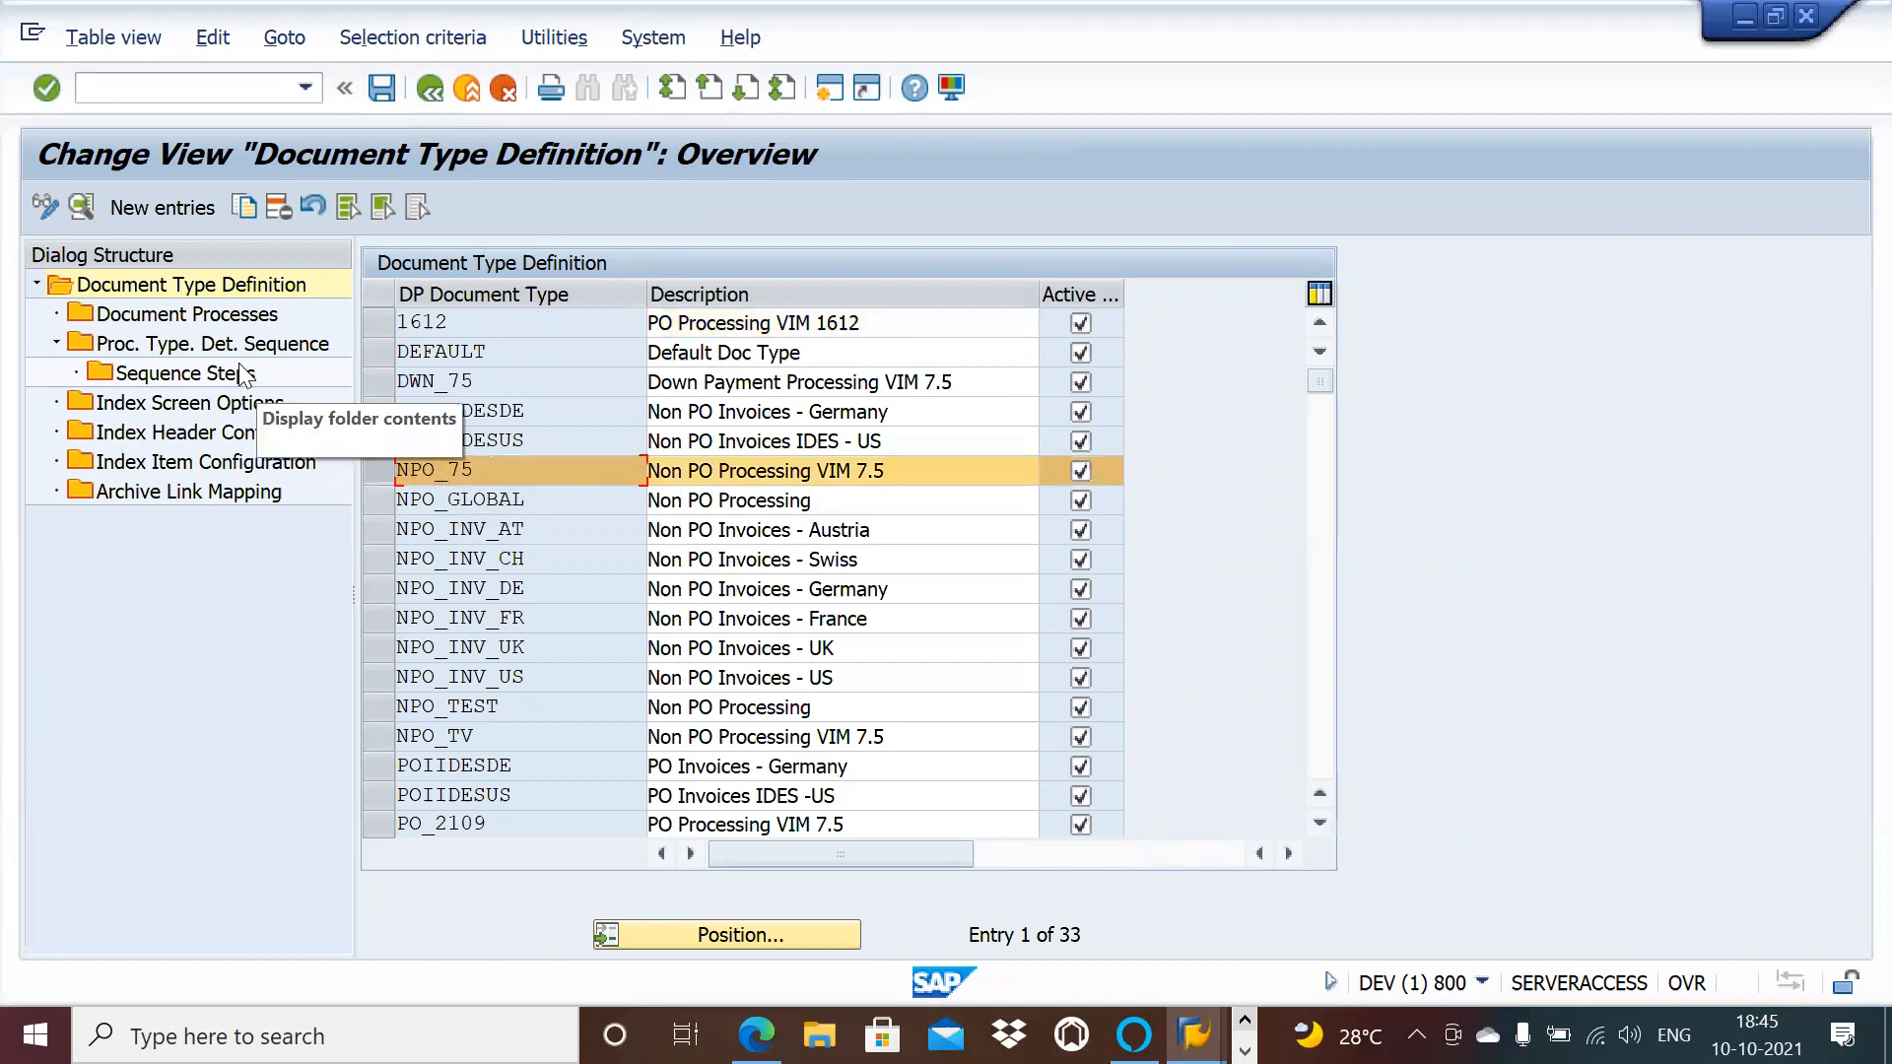
double_click(219, 315)
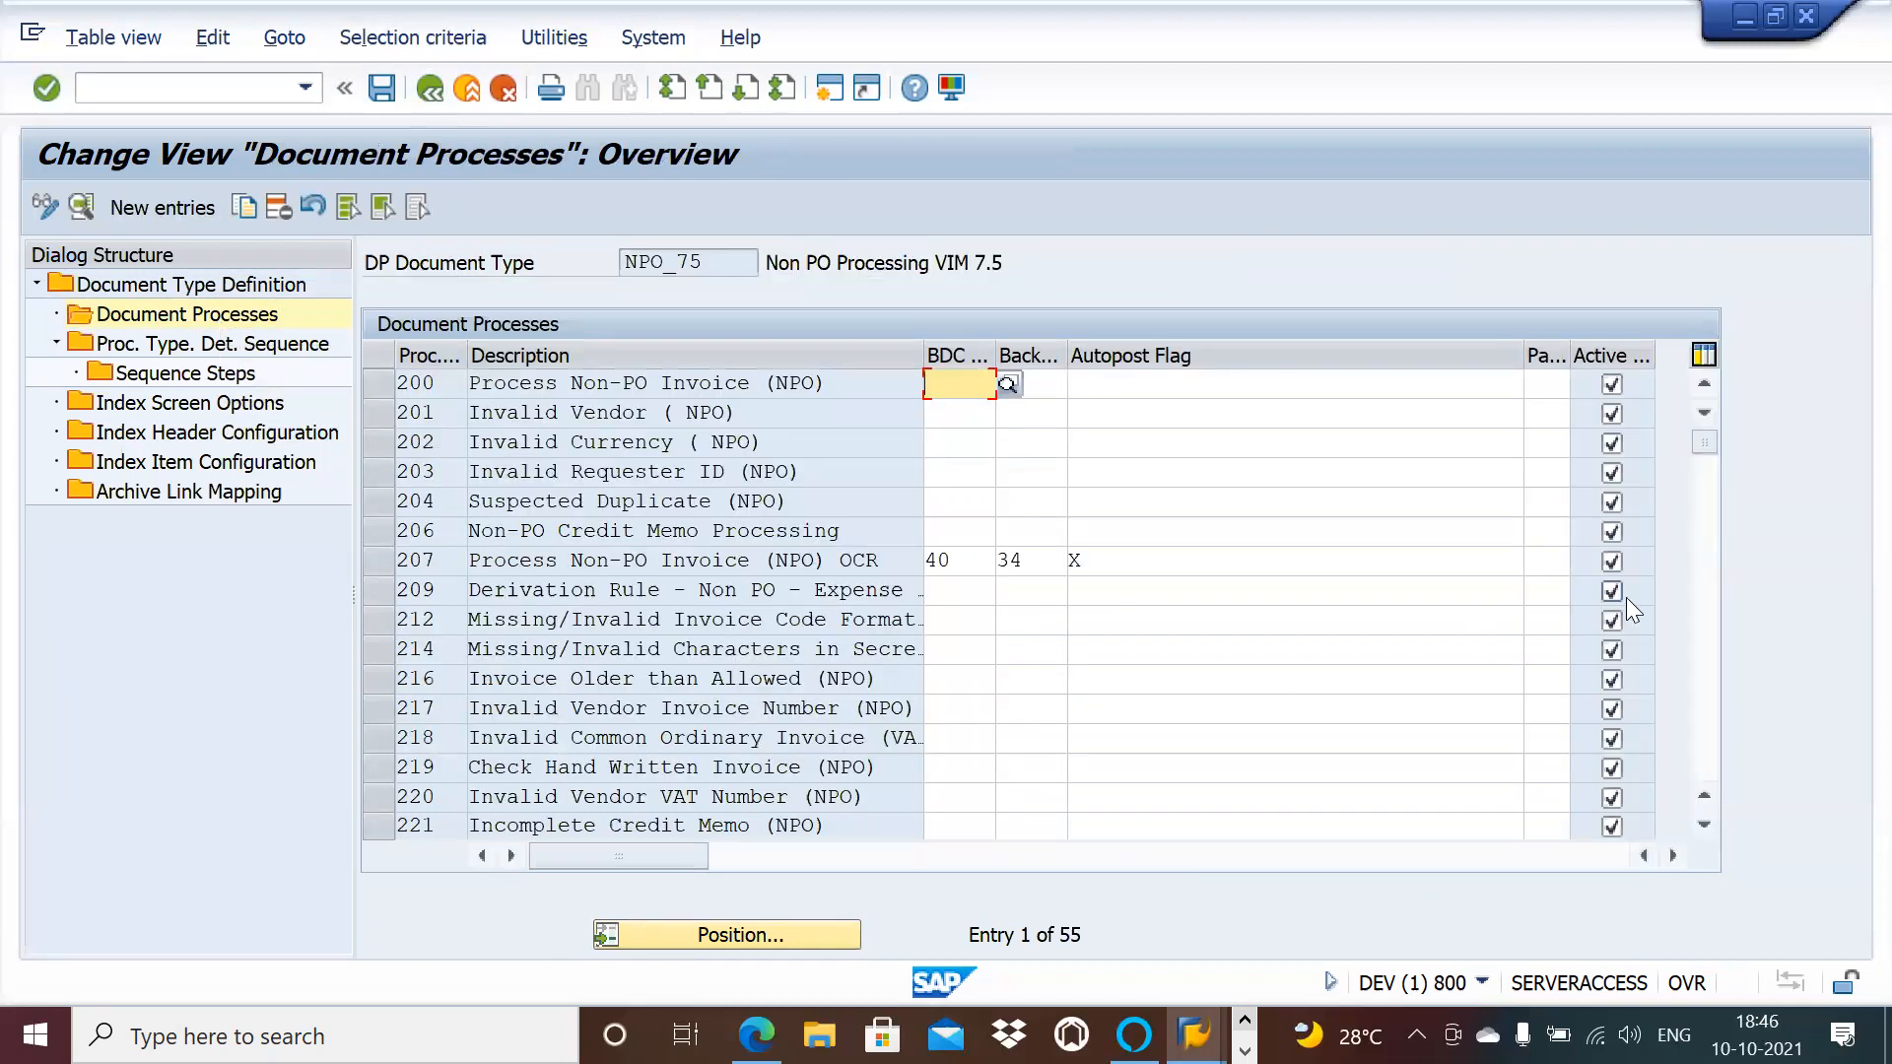
click(1706, 646)
click(1706, 647)
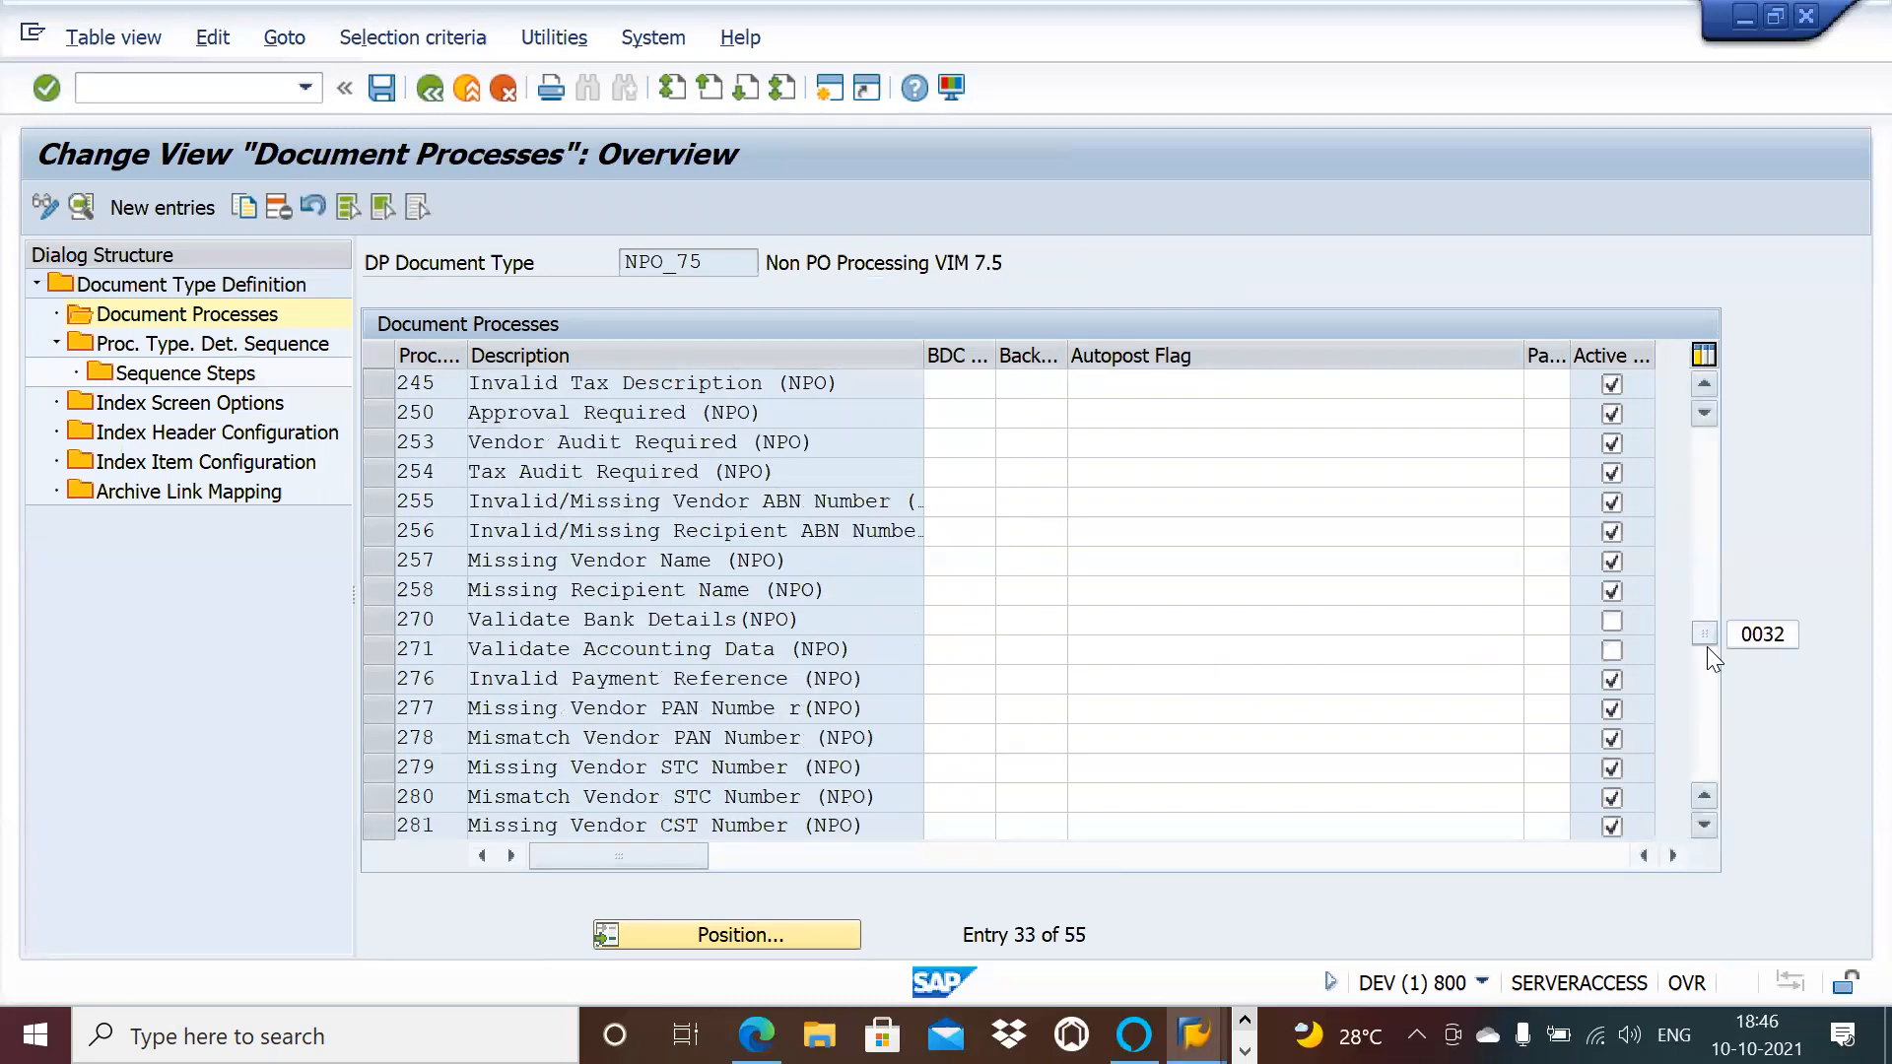
key(ctrl+p)
key(ctrl+f)
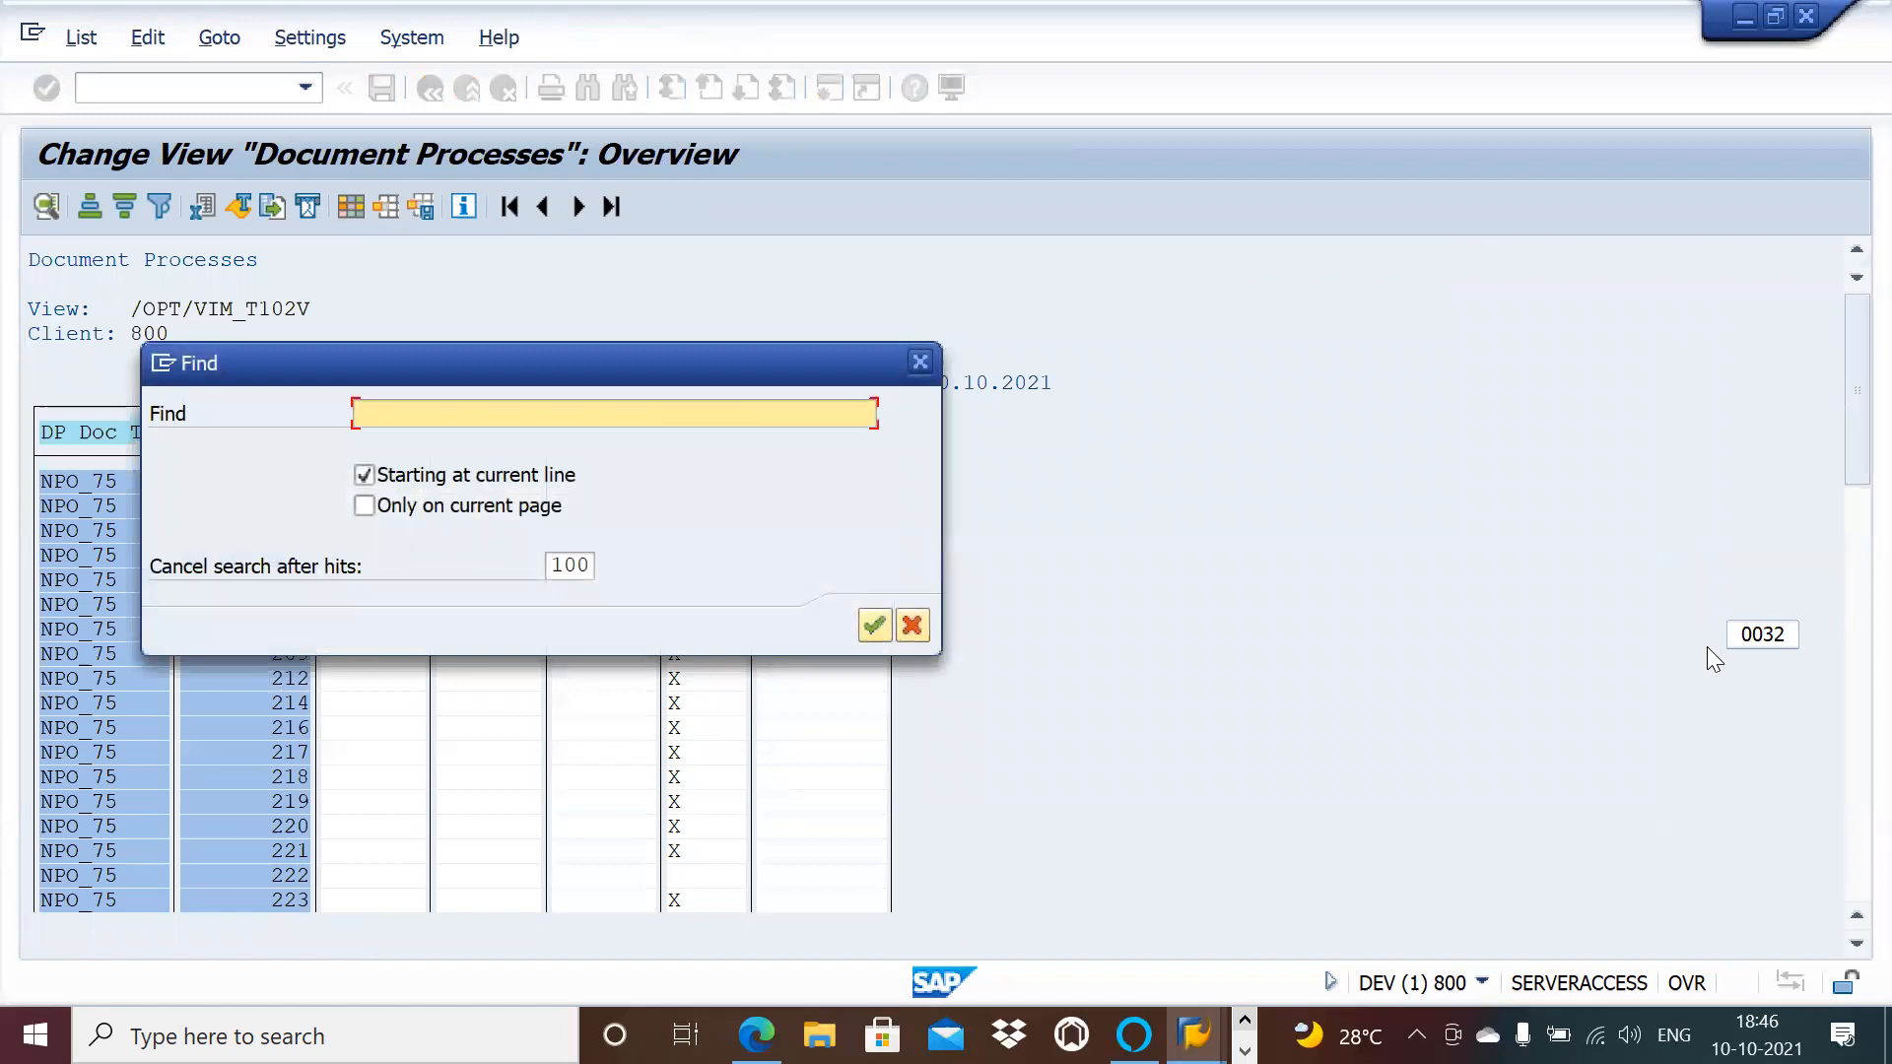
click(919, 359)
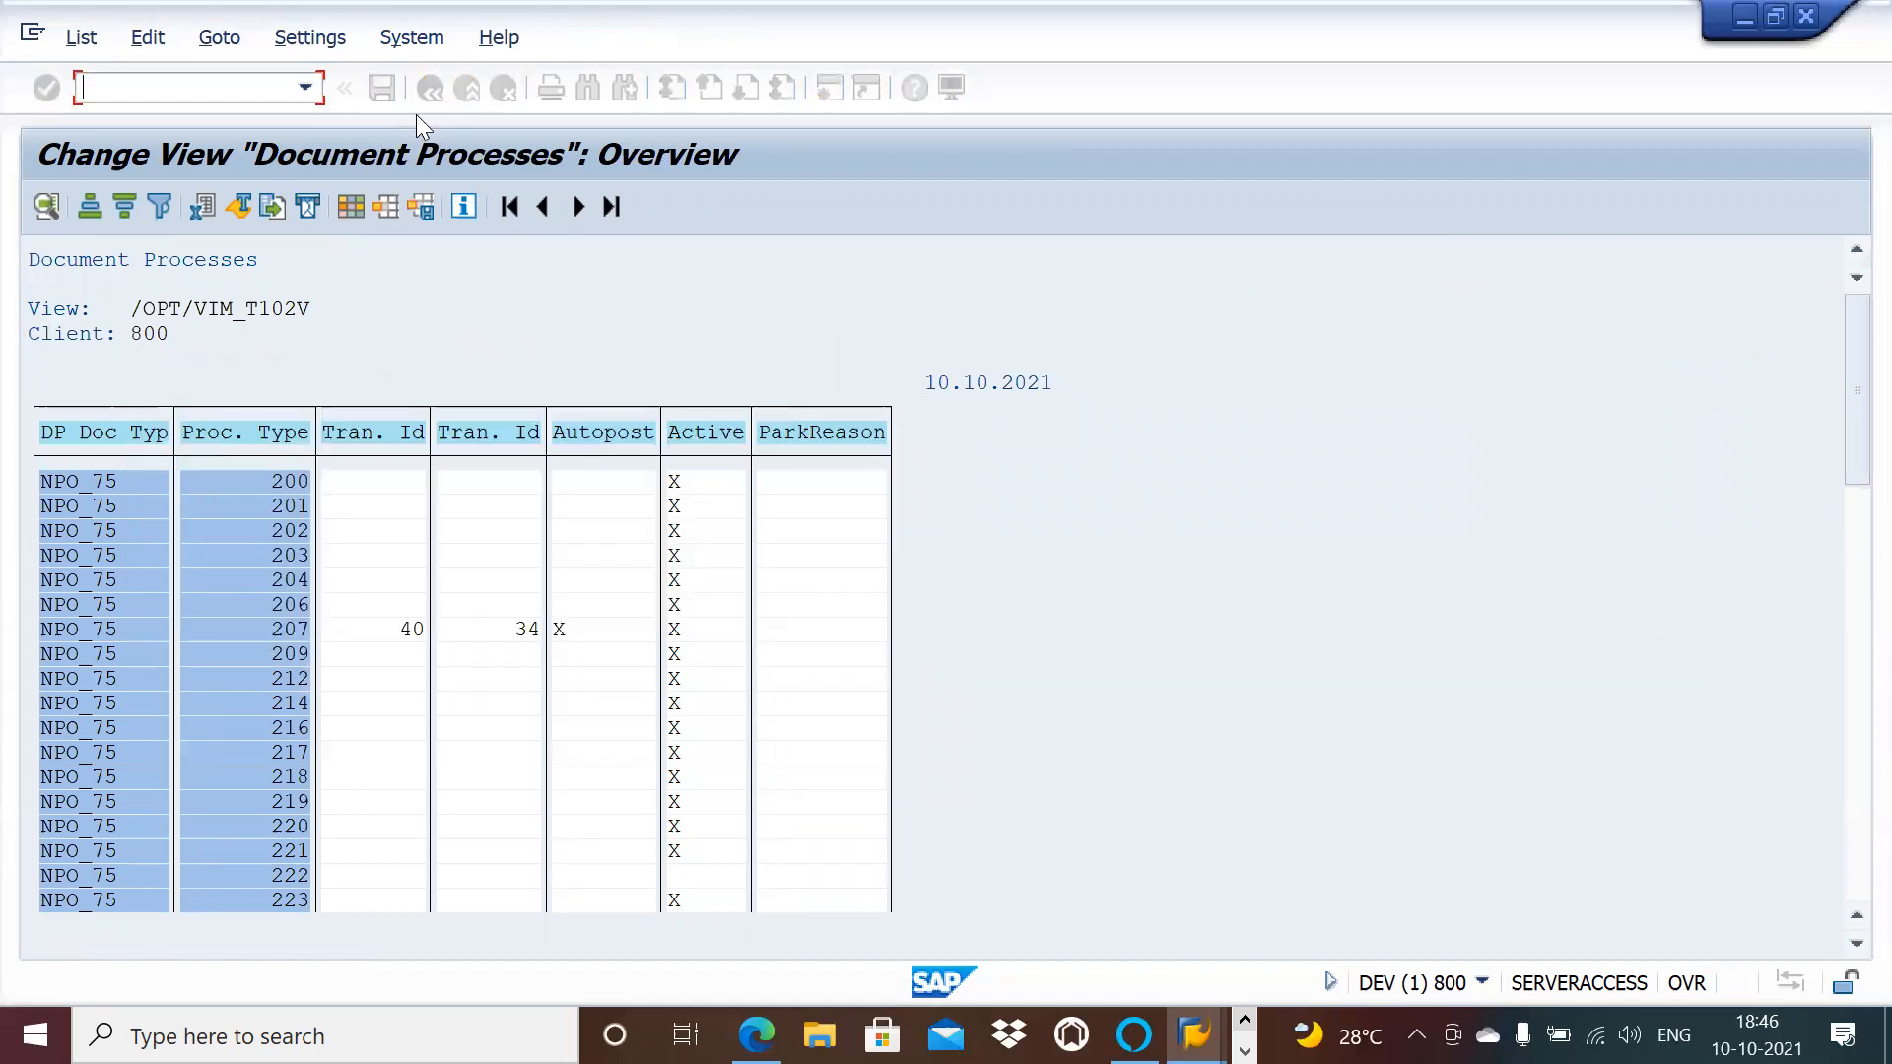
click(442, 87)
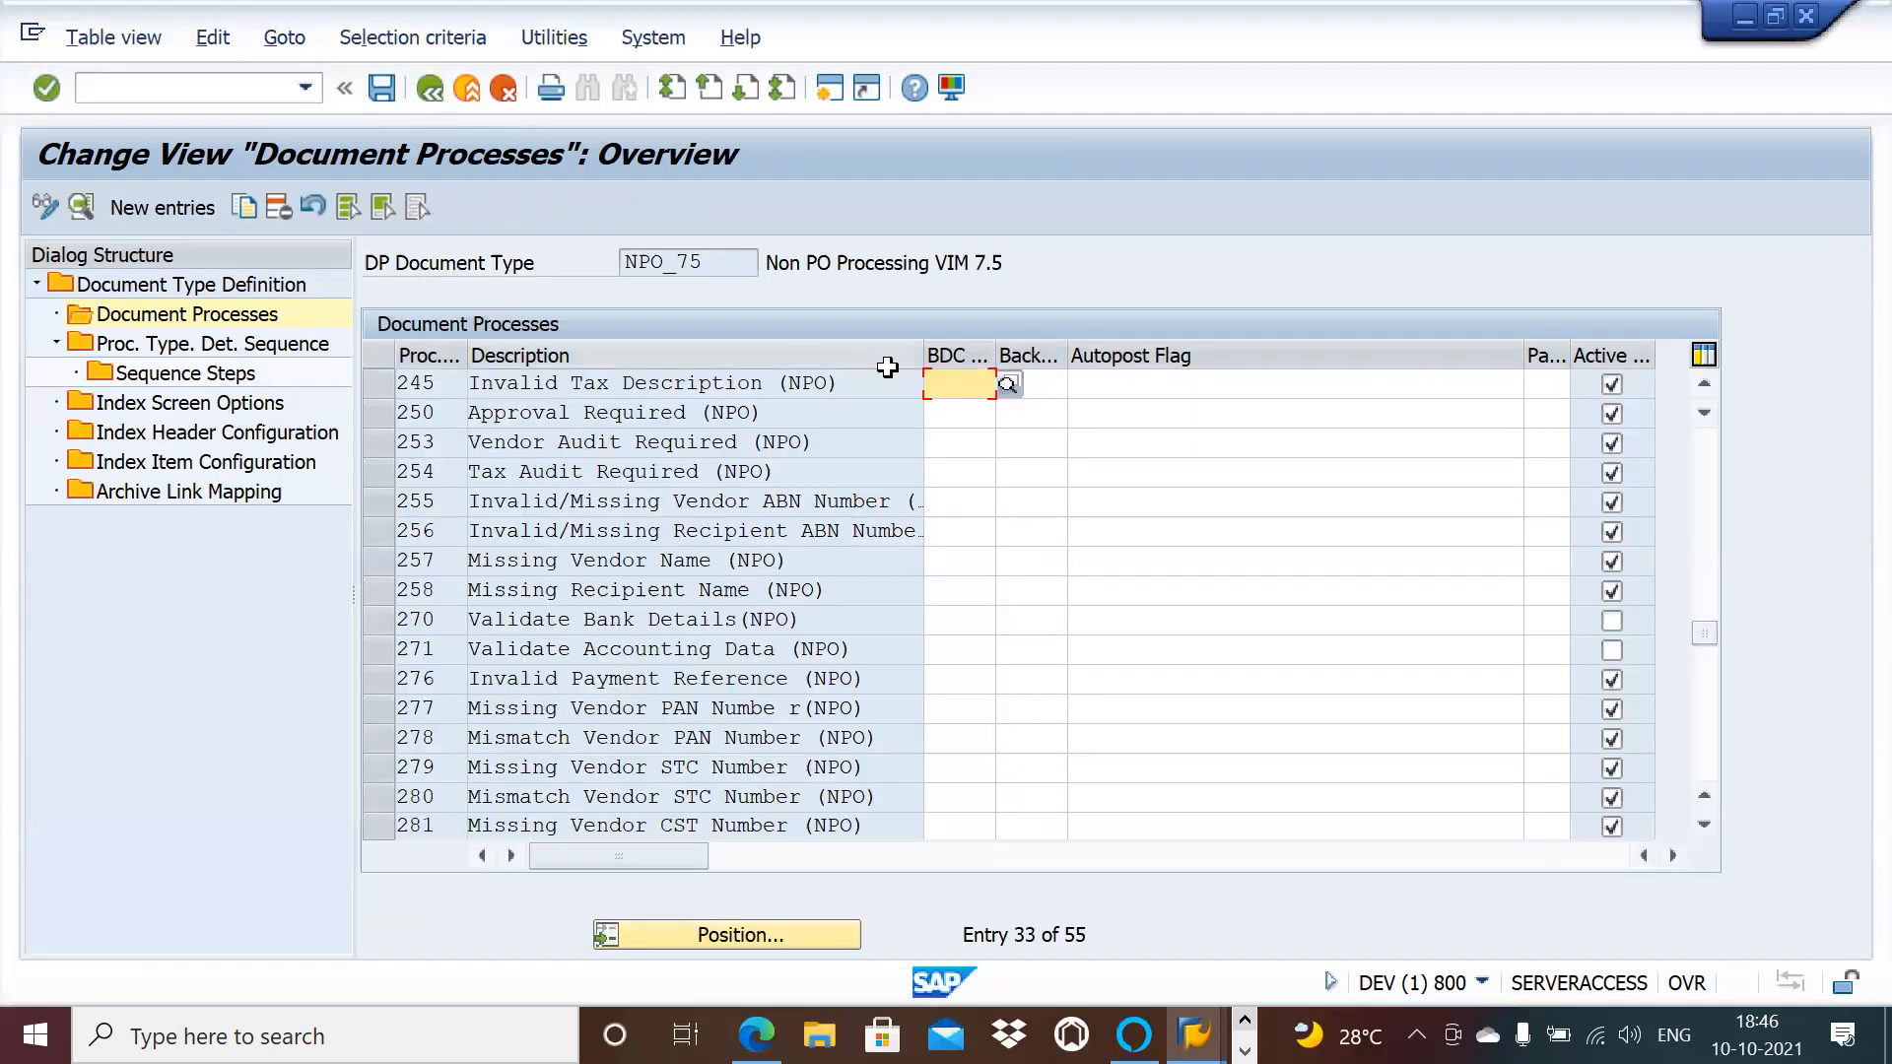
Step: Select process 250 and highlight its Approval Required (NPO) description
click(1711, 672)
click(1710, 672)
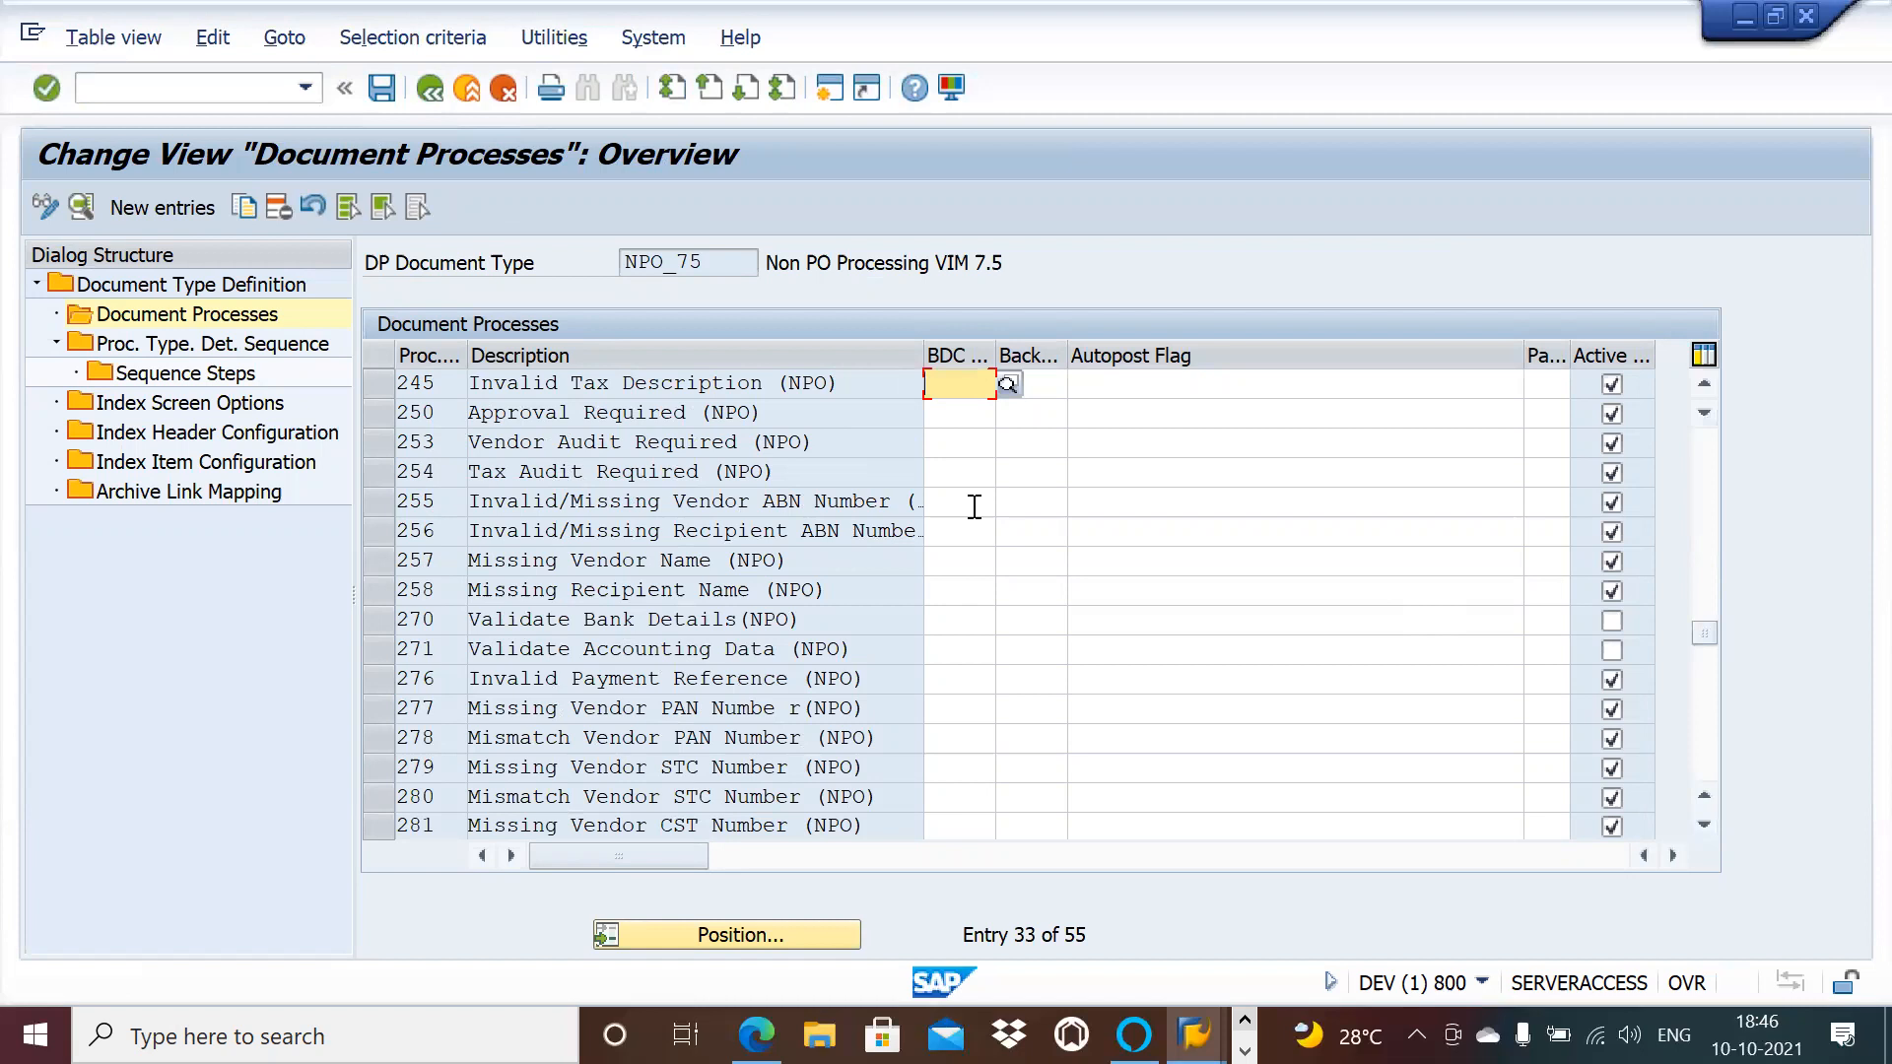
click(382, 405)
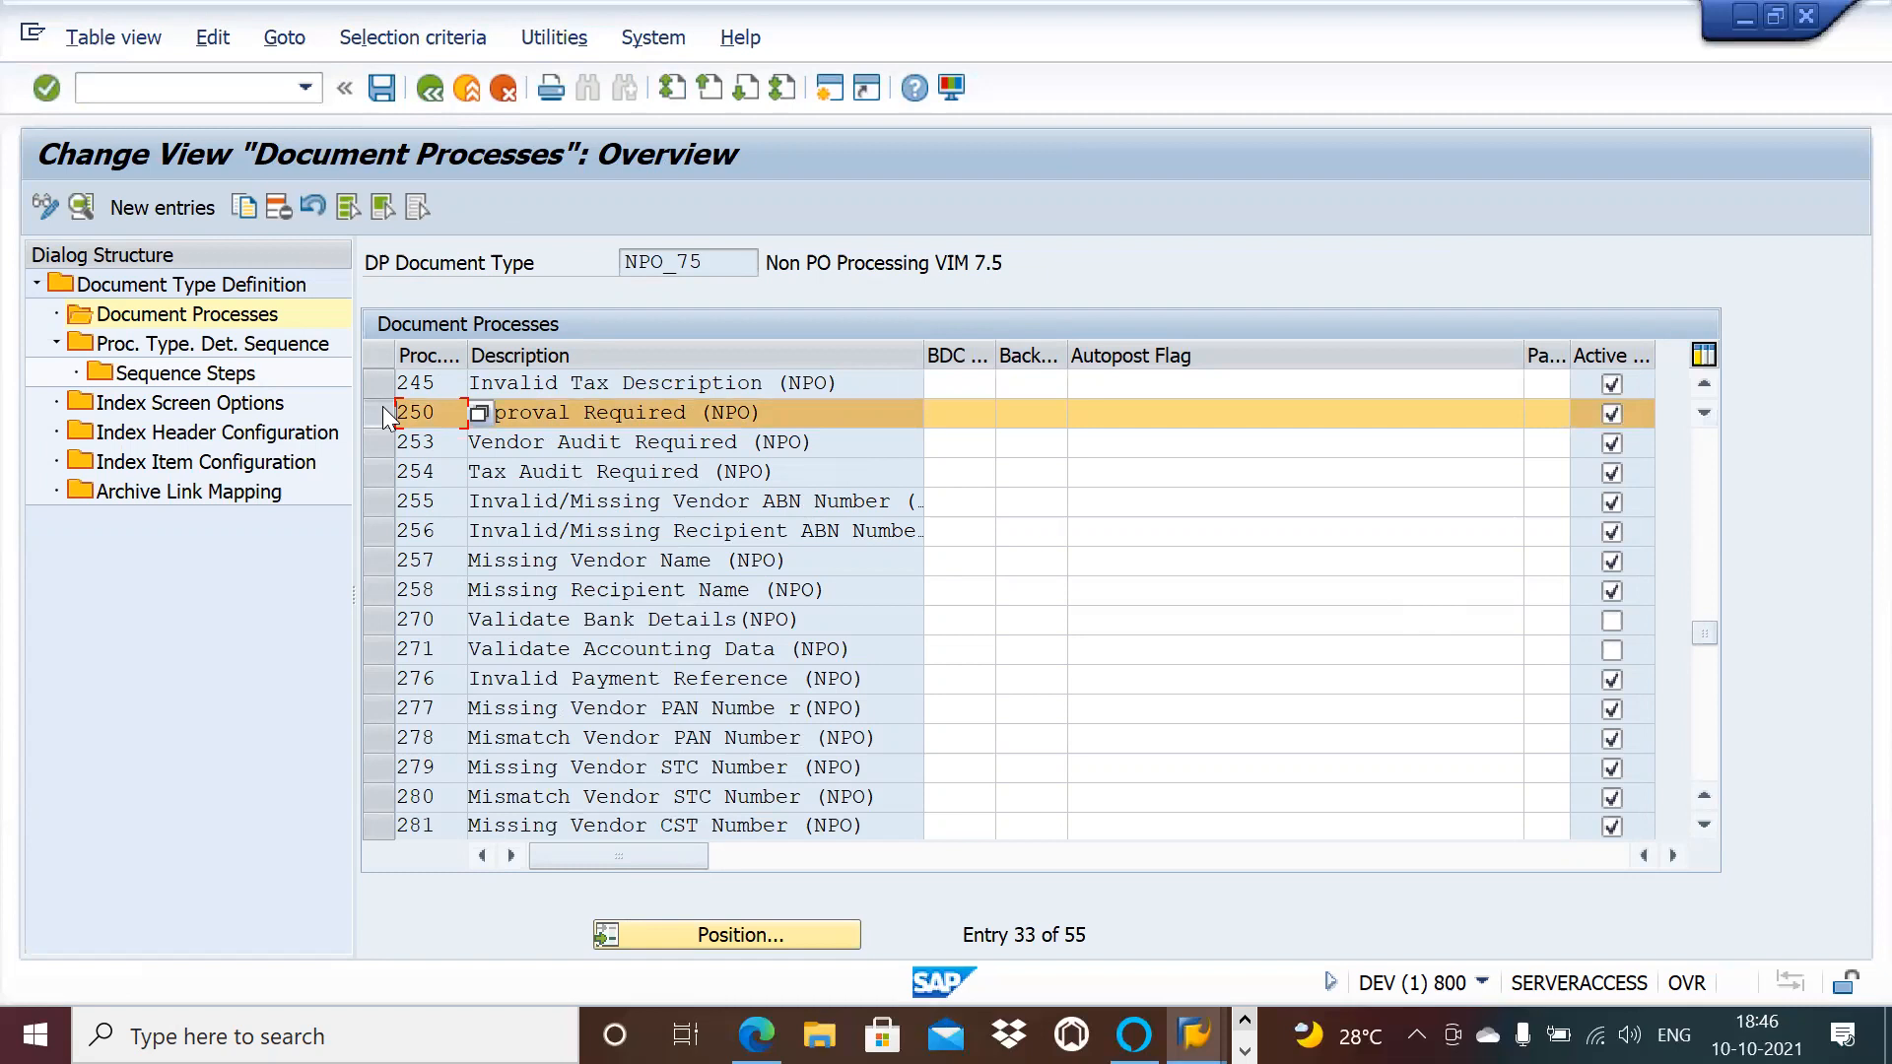
click(778, 414)
drag(778, 414, 454, 392)
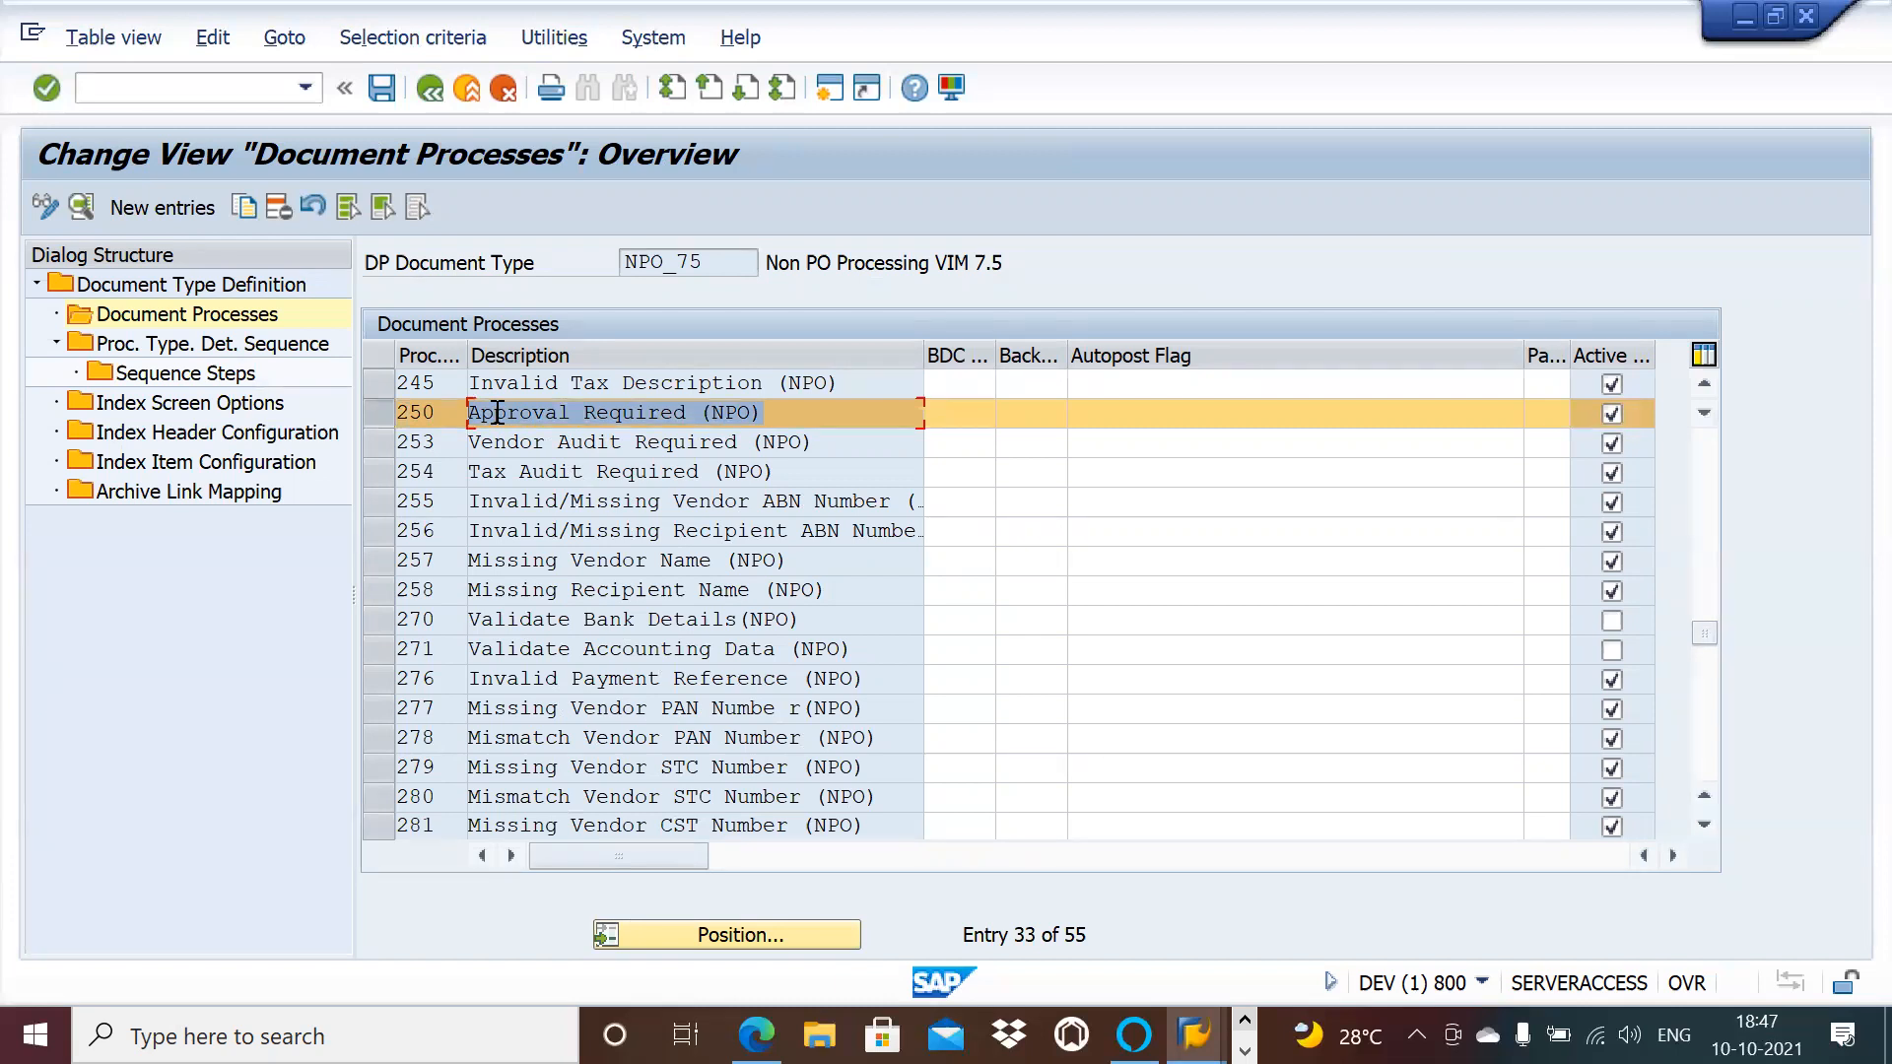
Step: In OneNote, browse the PO invoice Parking and NPO Parking pages to the NPO workflow notes
key(alt+Tab)
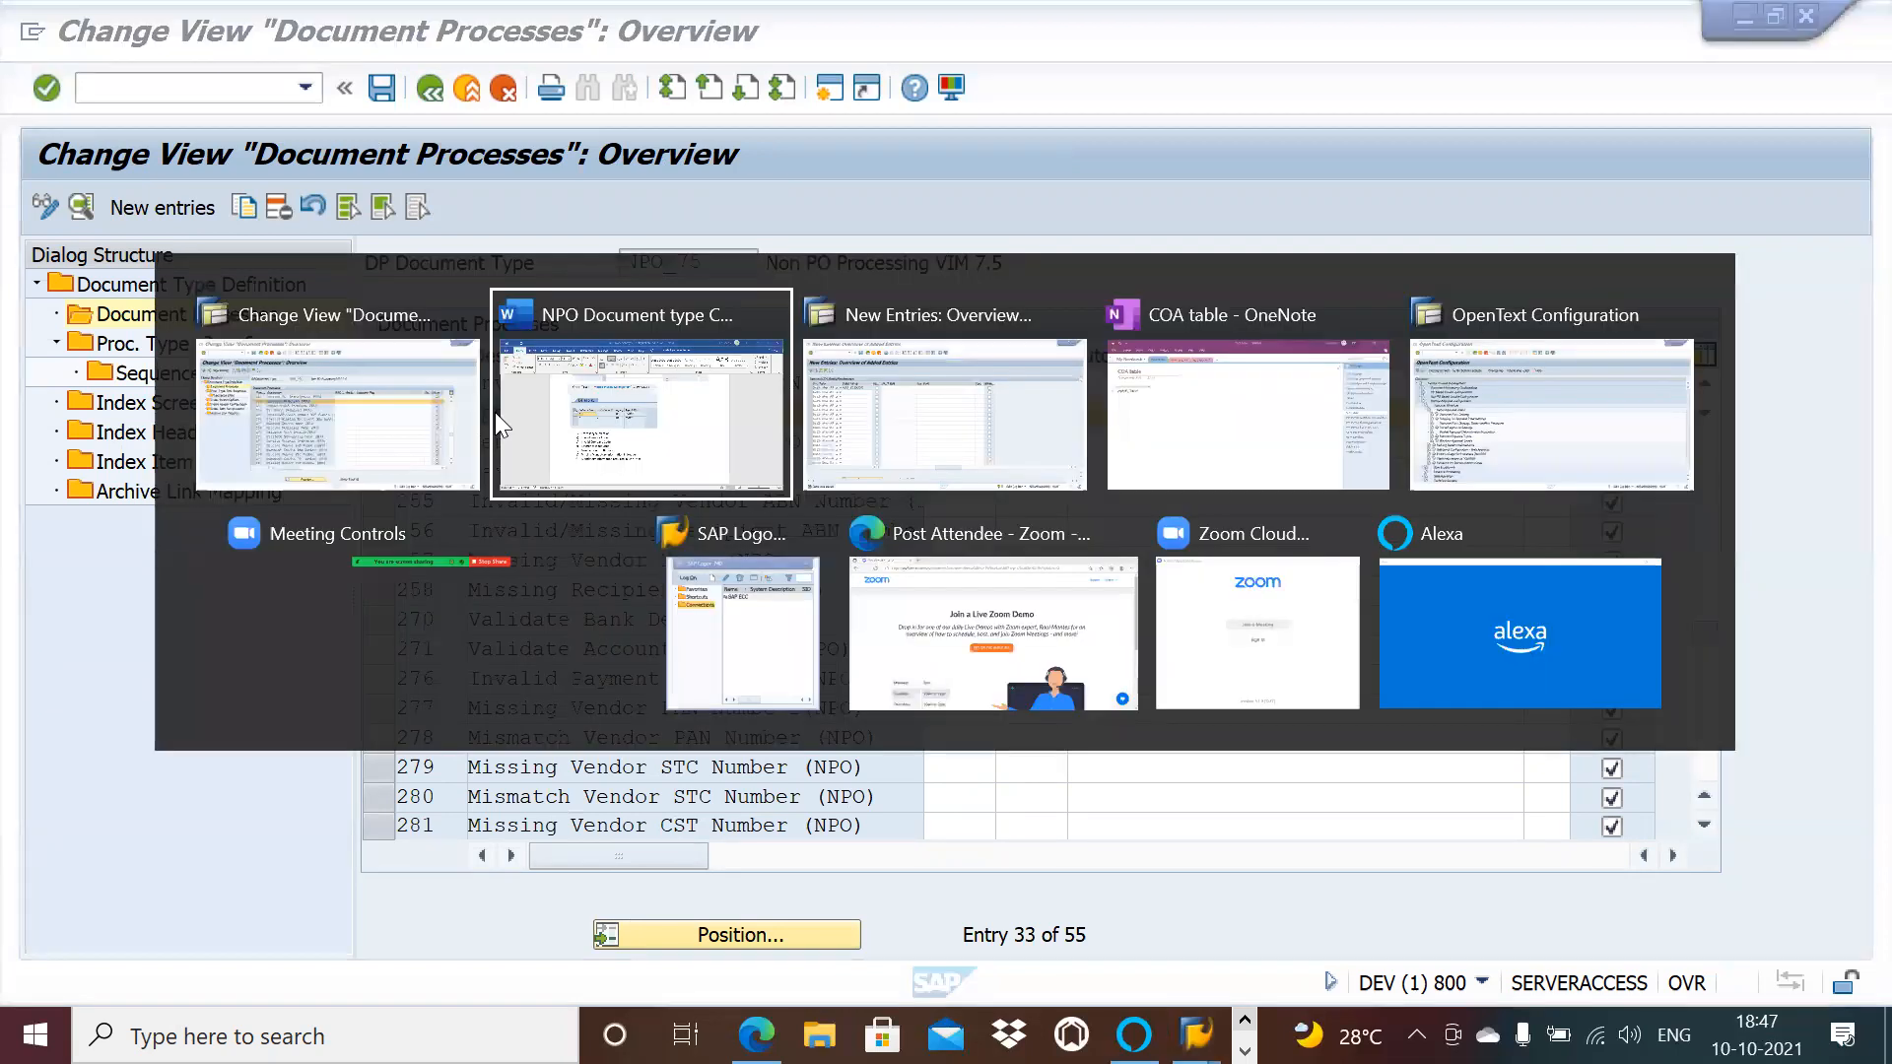
key(alt+Tab)
key(alt+Tab)
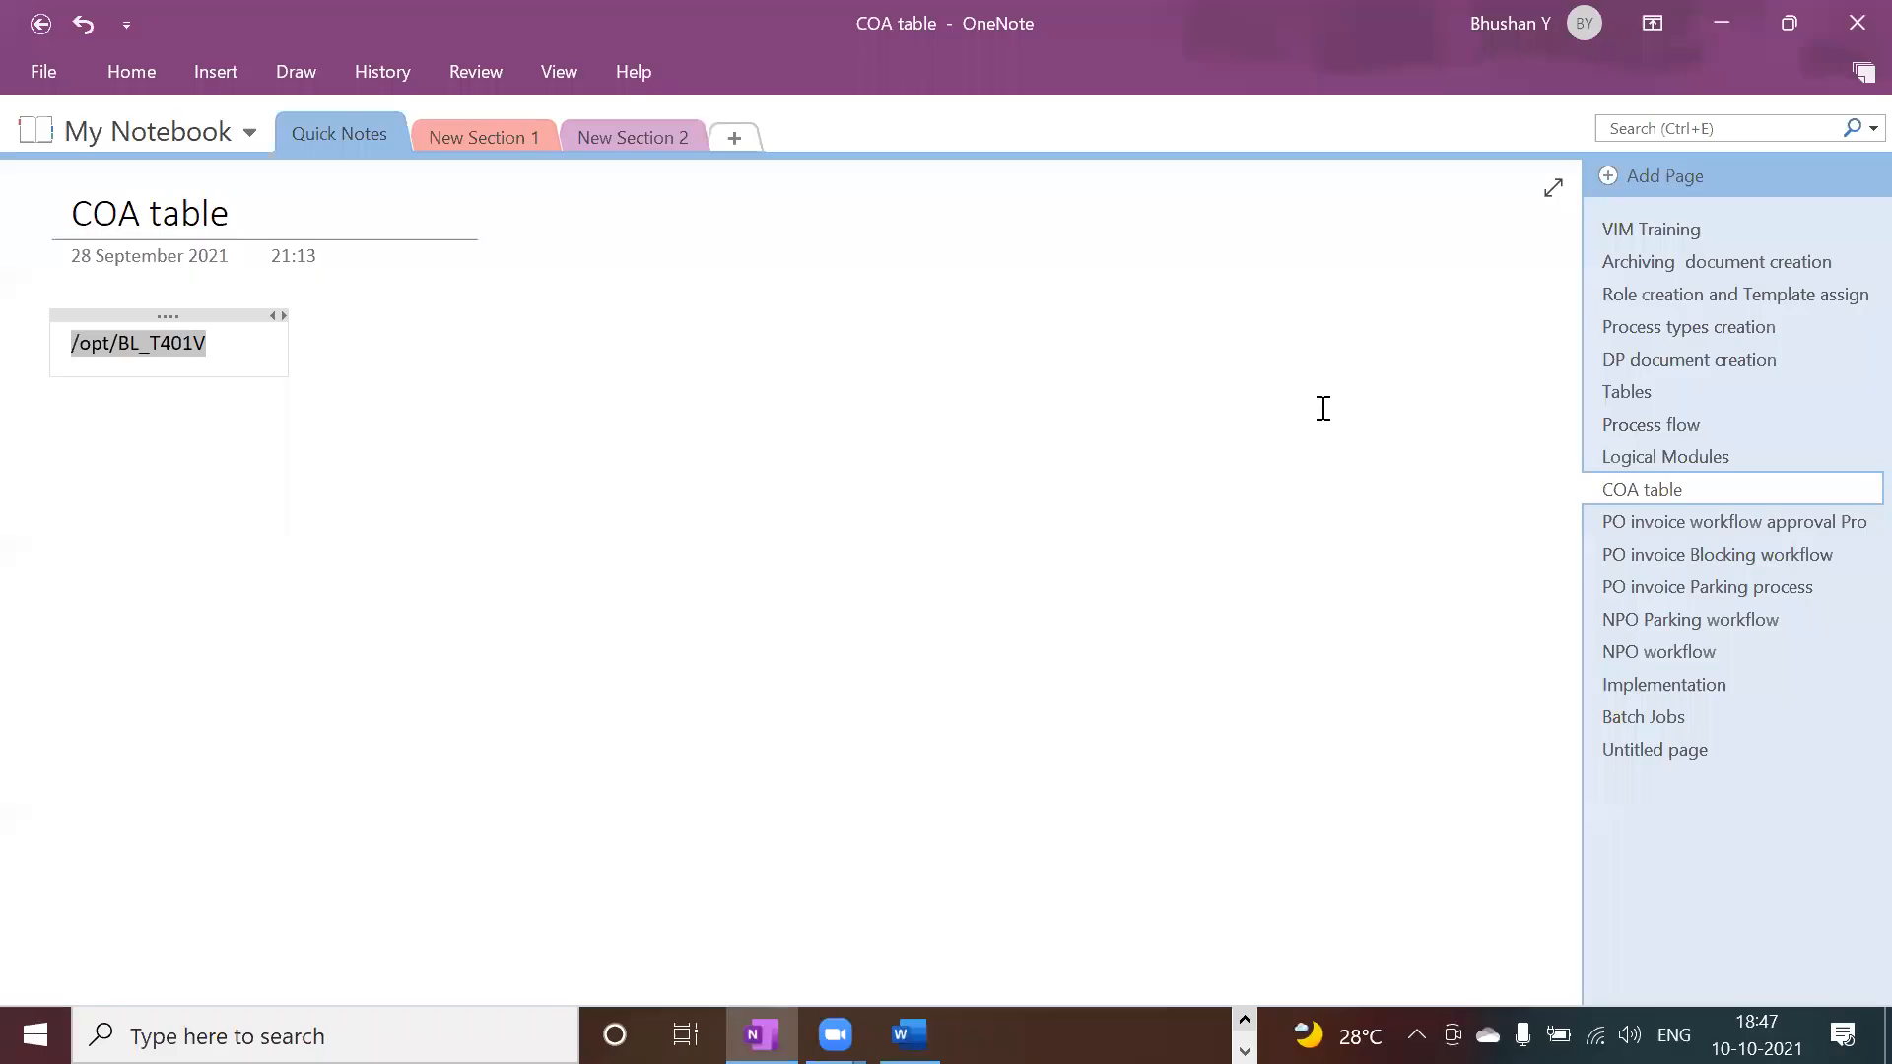
click(1737, 591)
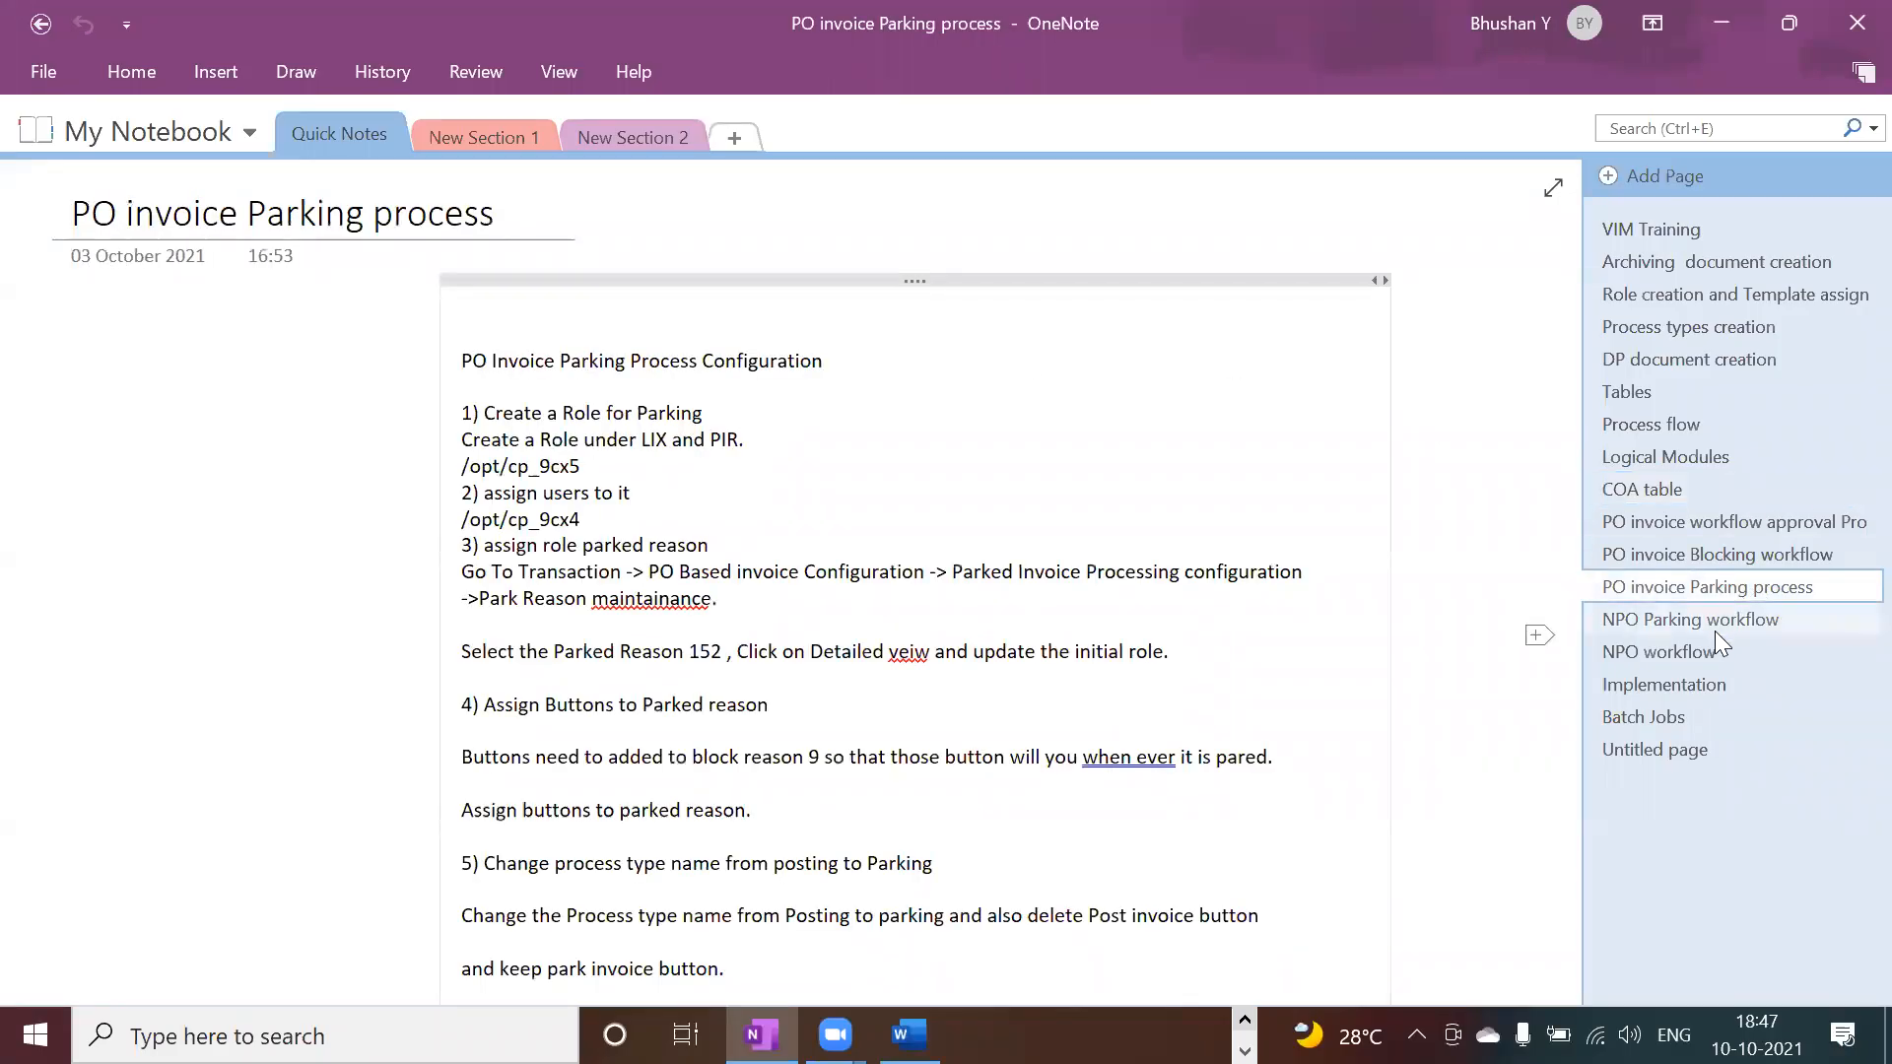
click(1714, 623)
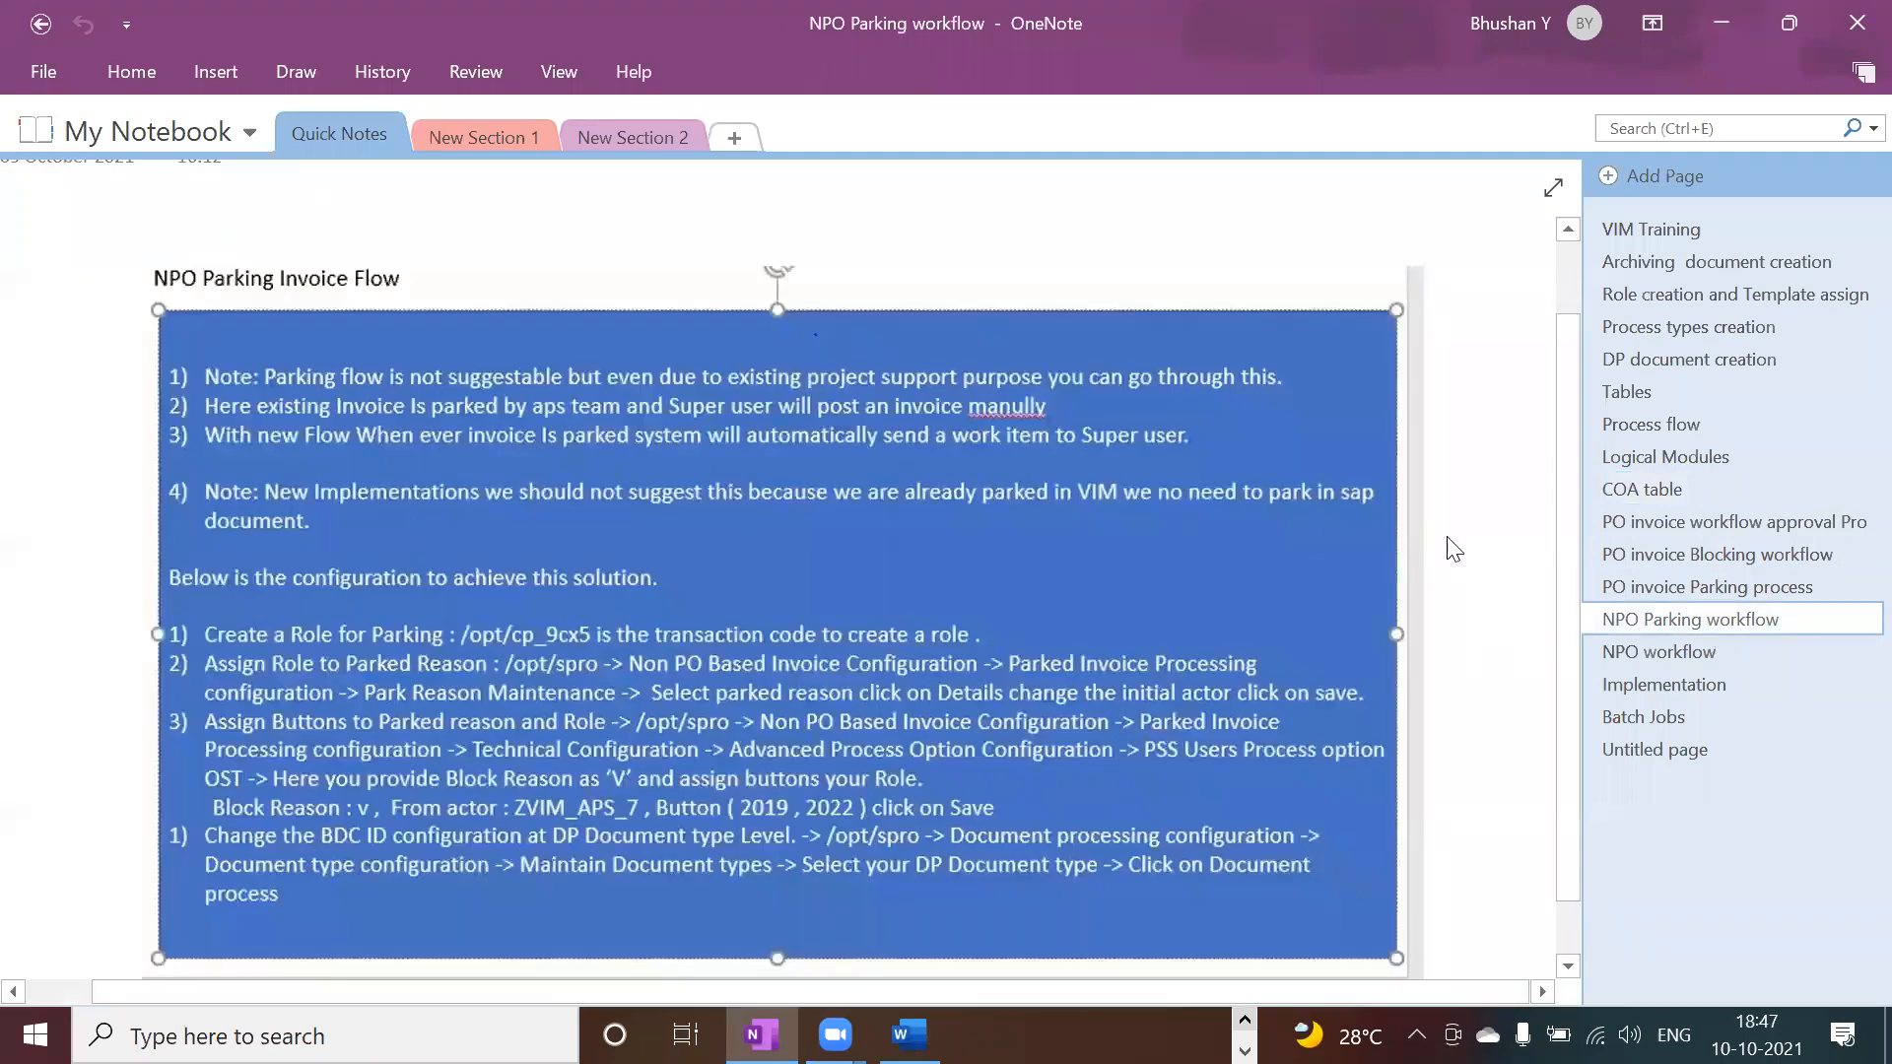
click(1607, 641)
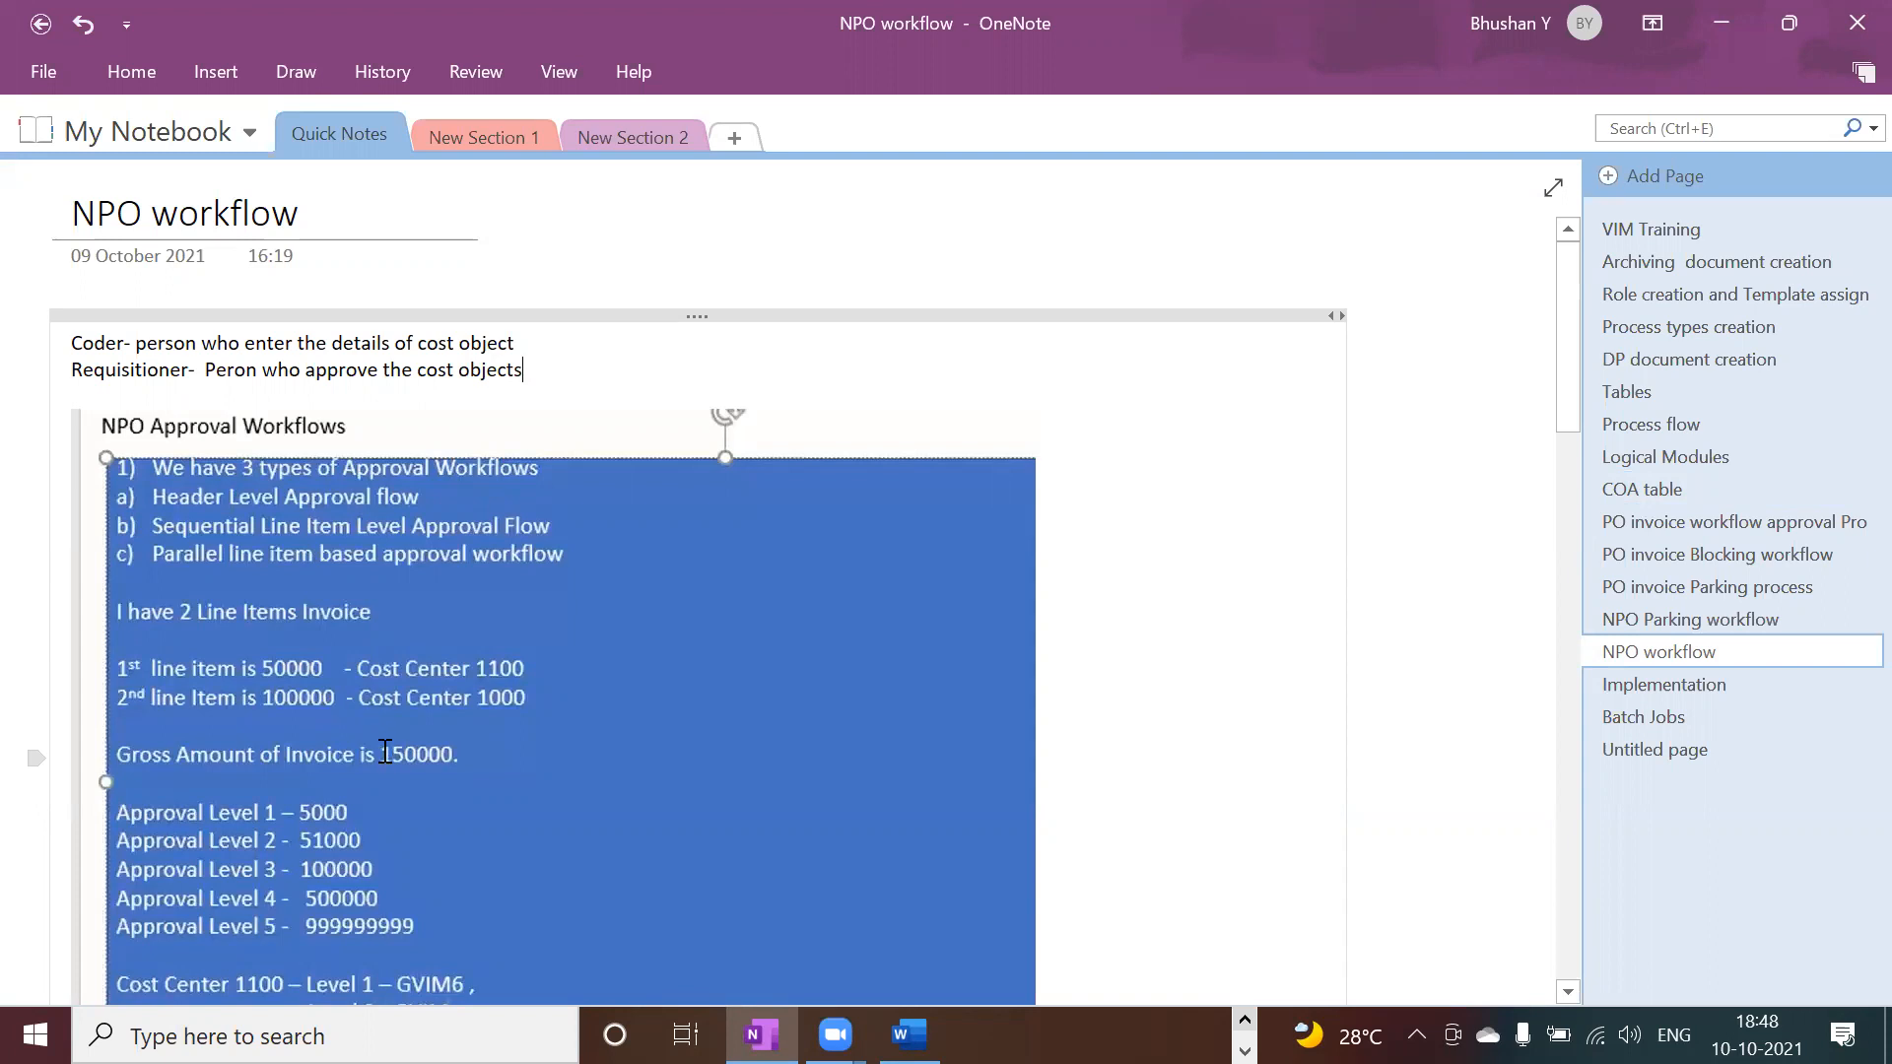
click(385, 754)
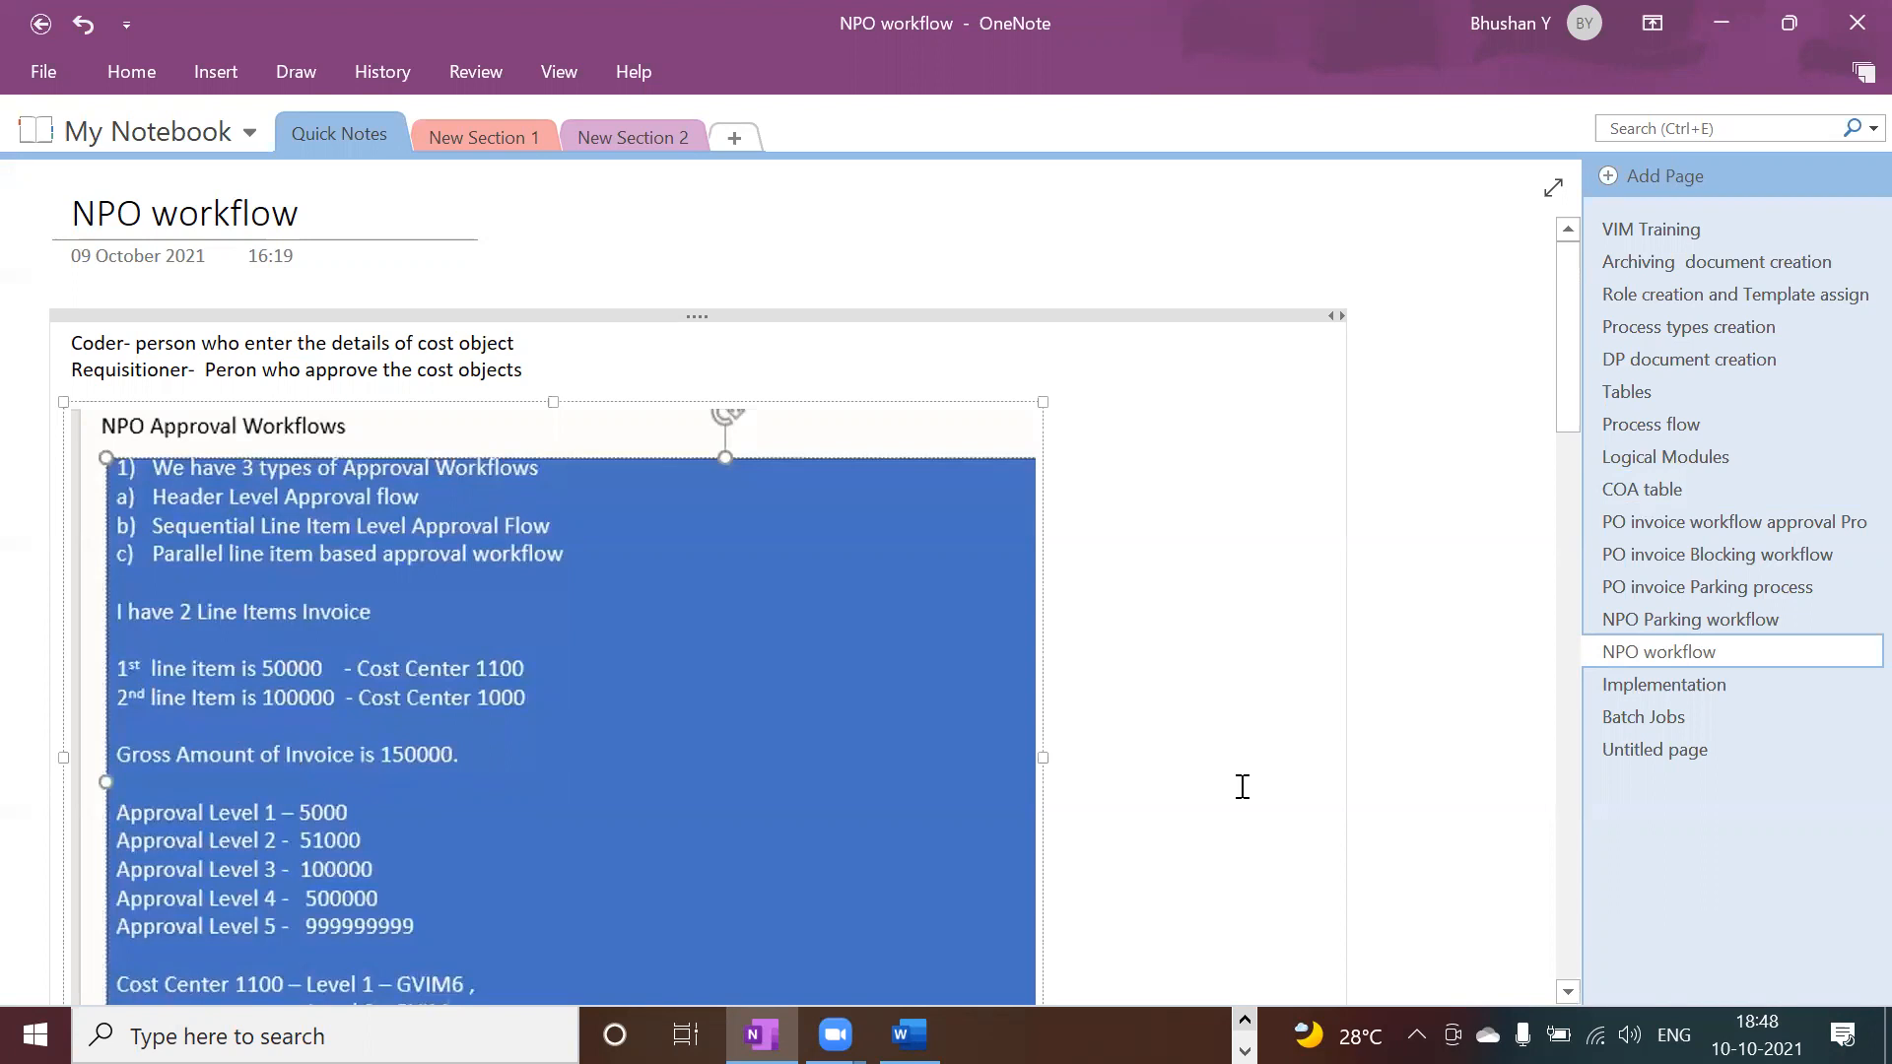
click(1568, 992)
click(1568, 993)
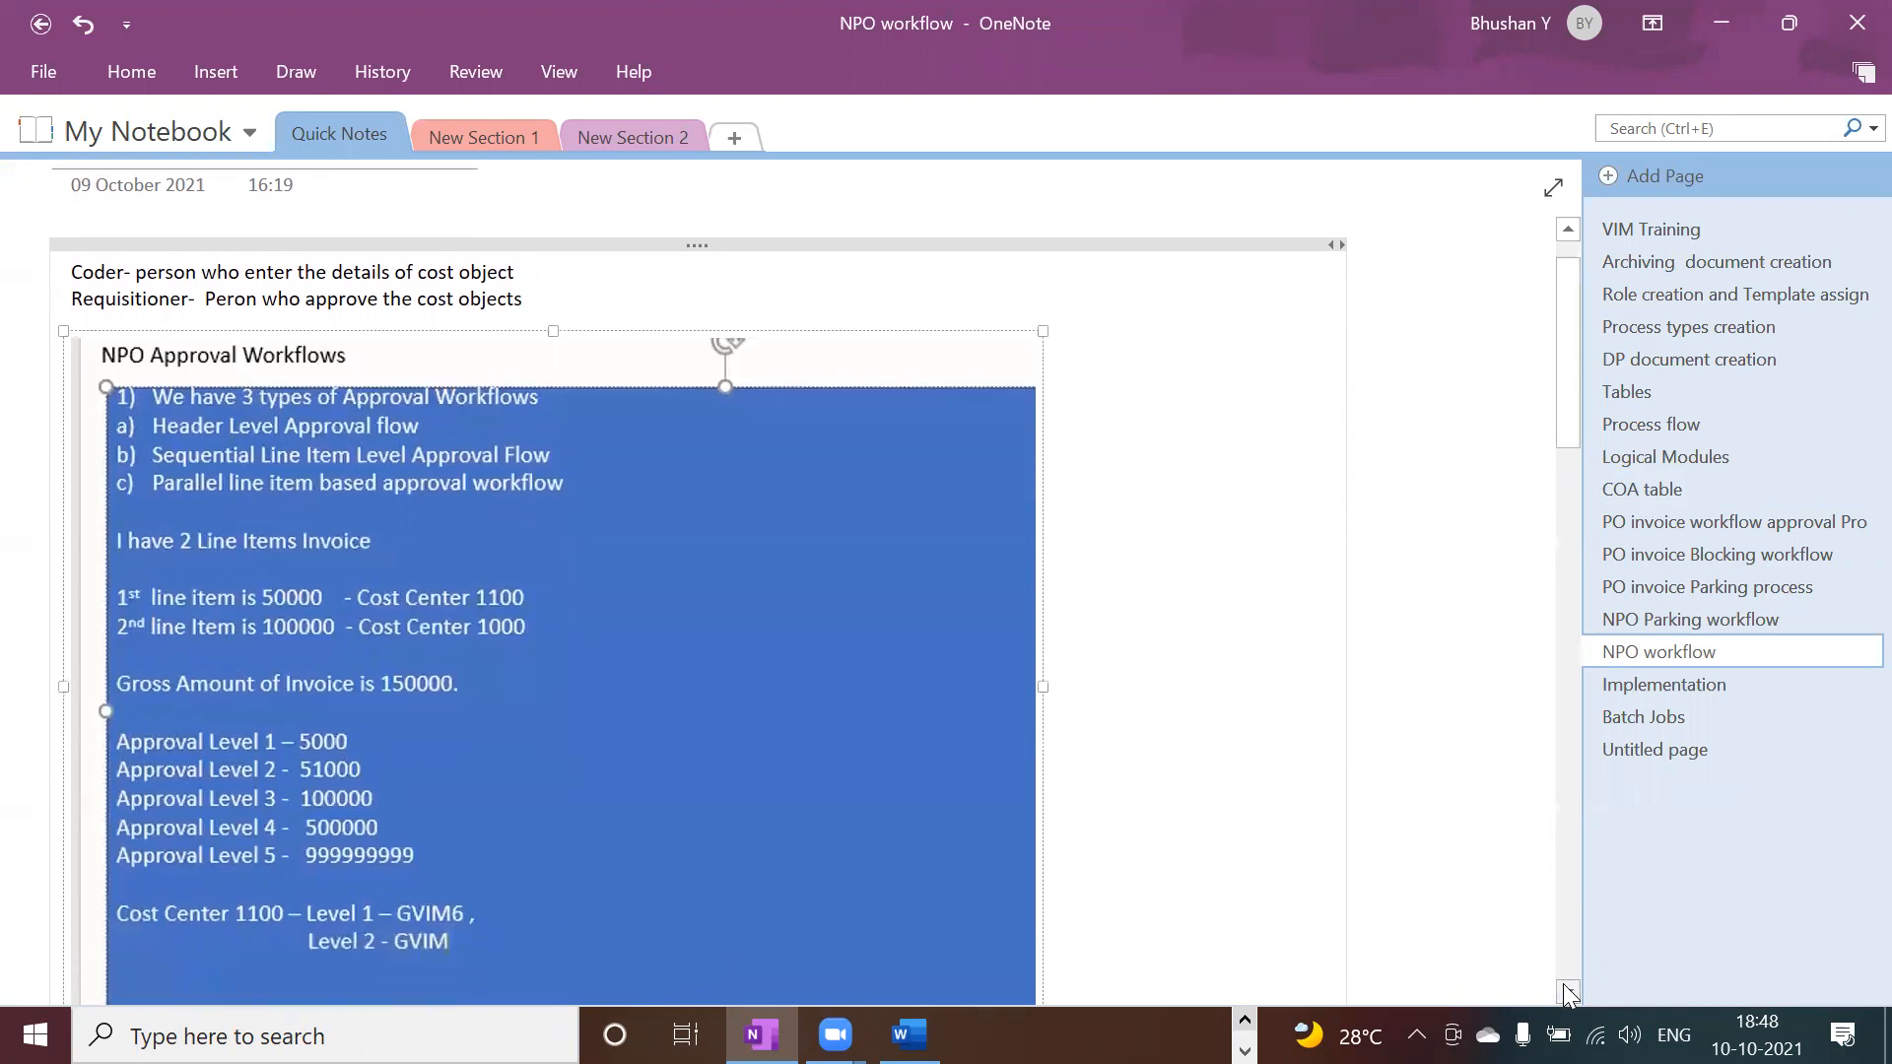
click(1568, 992)
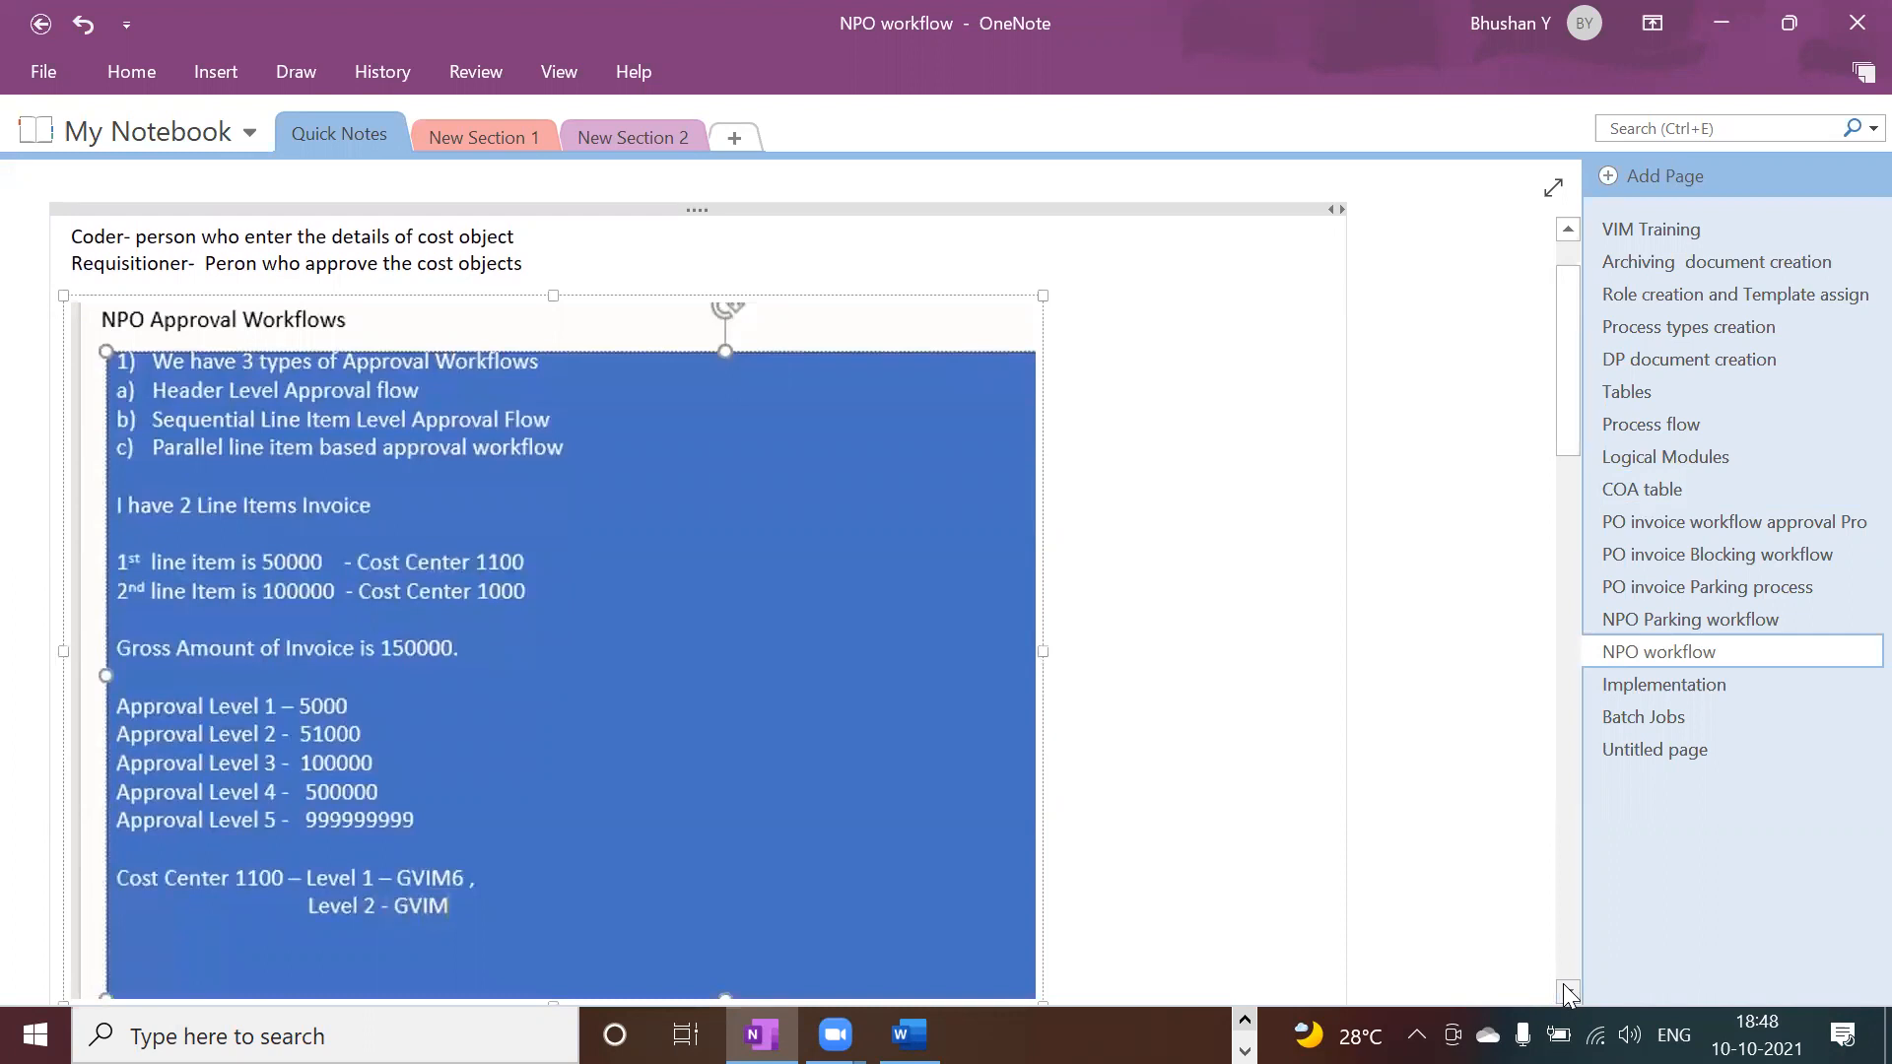
click(1568, 992)
click(1568, 992)
click(1567, 992)
click(1567, 992)
click(1567, 992)
click(1568, 992)
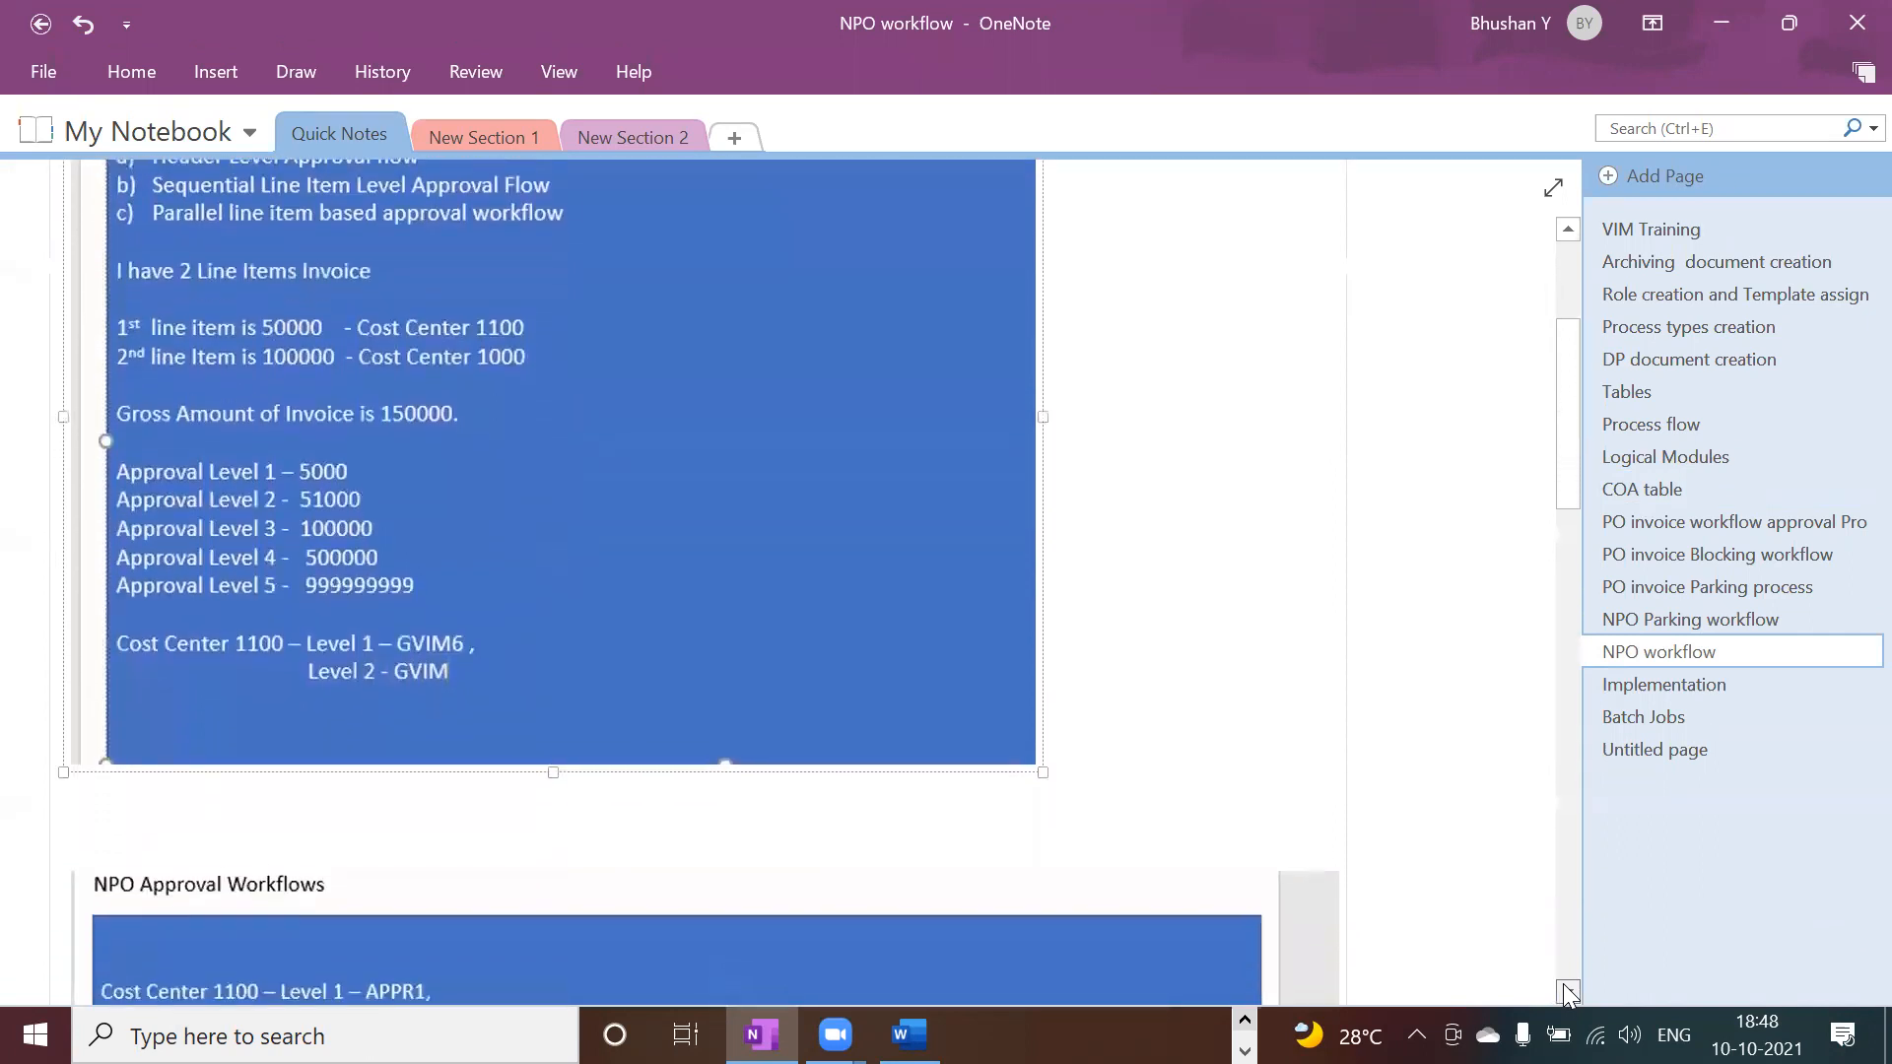
click(1568, 992)
click(1568, 992)
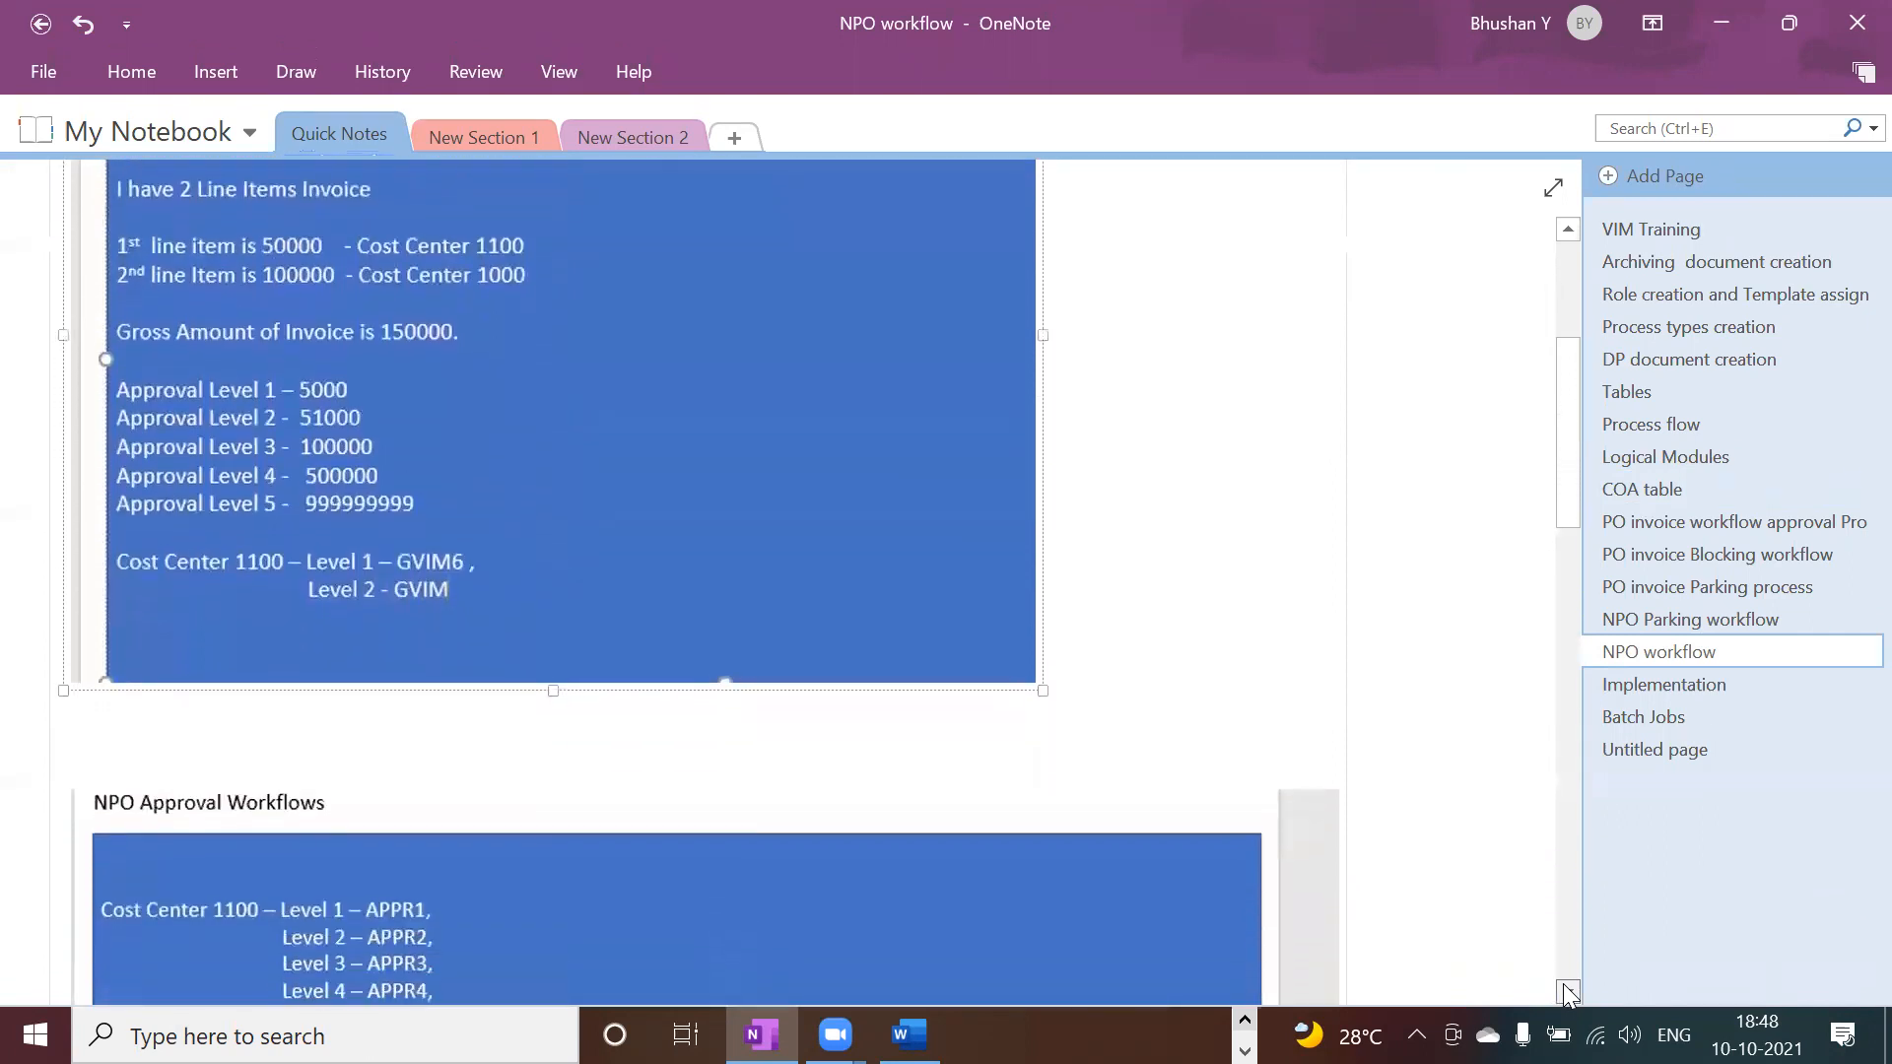
click(1566, 237)
click(1567, 236)
click(1567, 236)
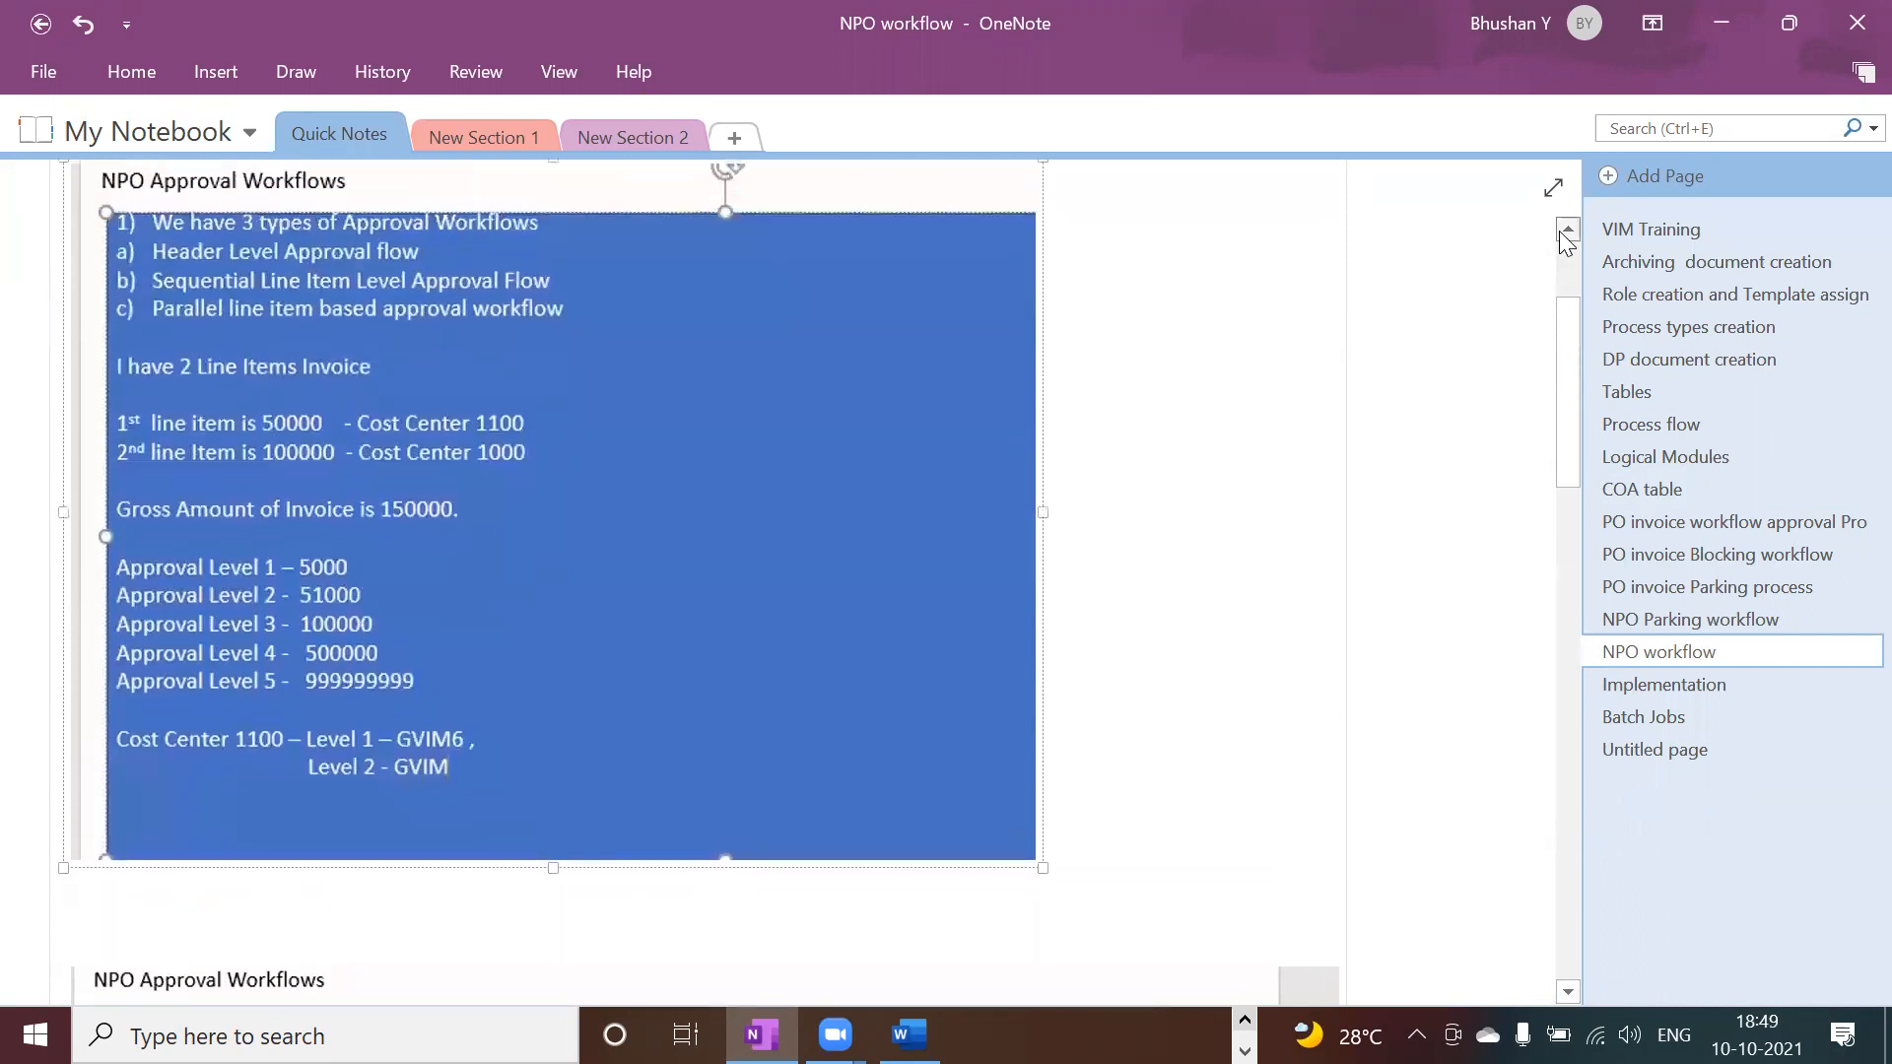
click(1567, 236)
click(1567, 237)
click(1567, 237)
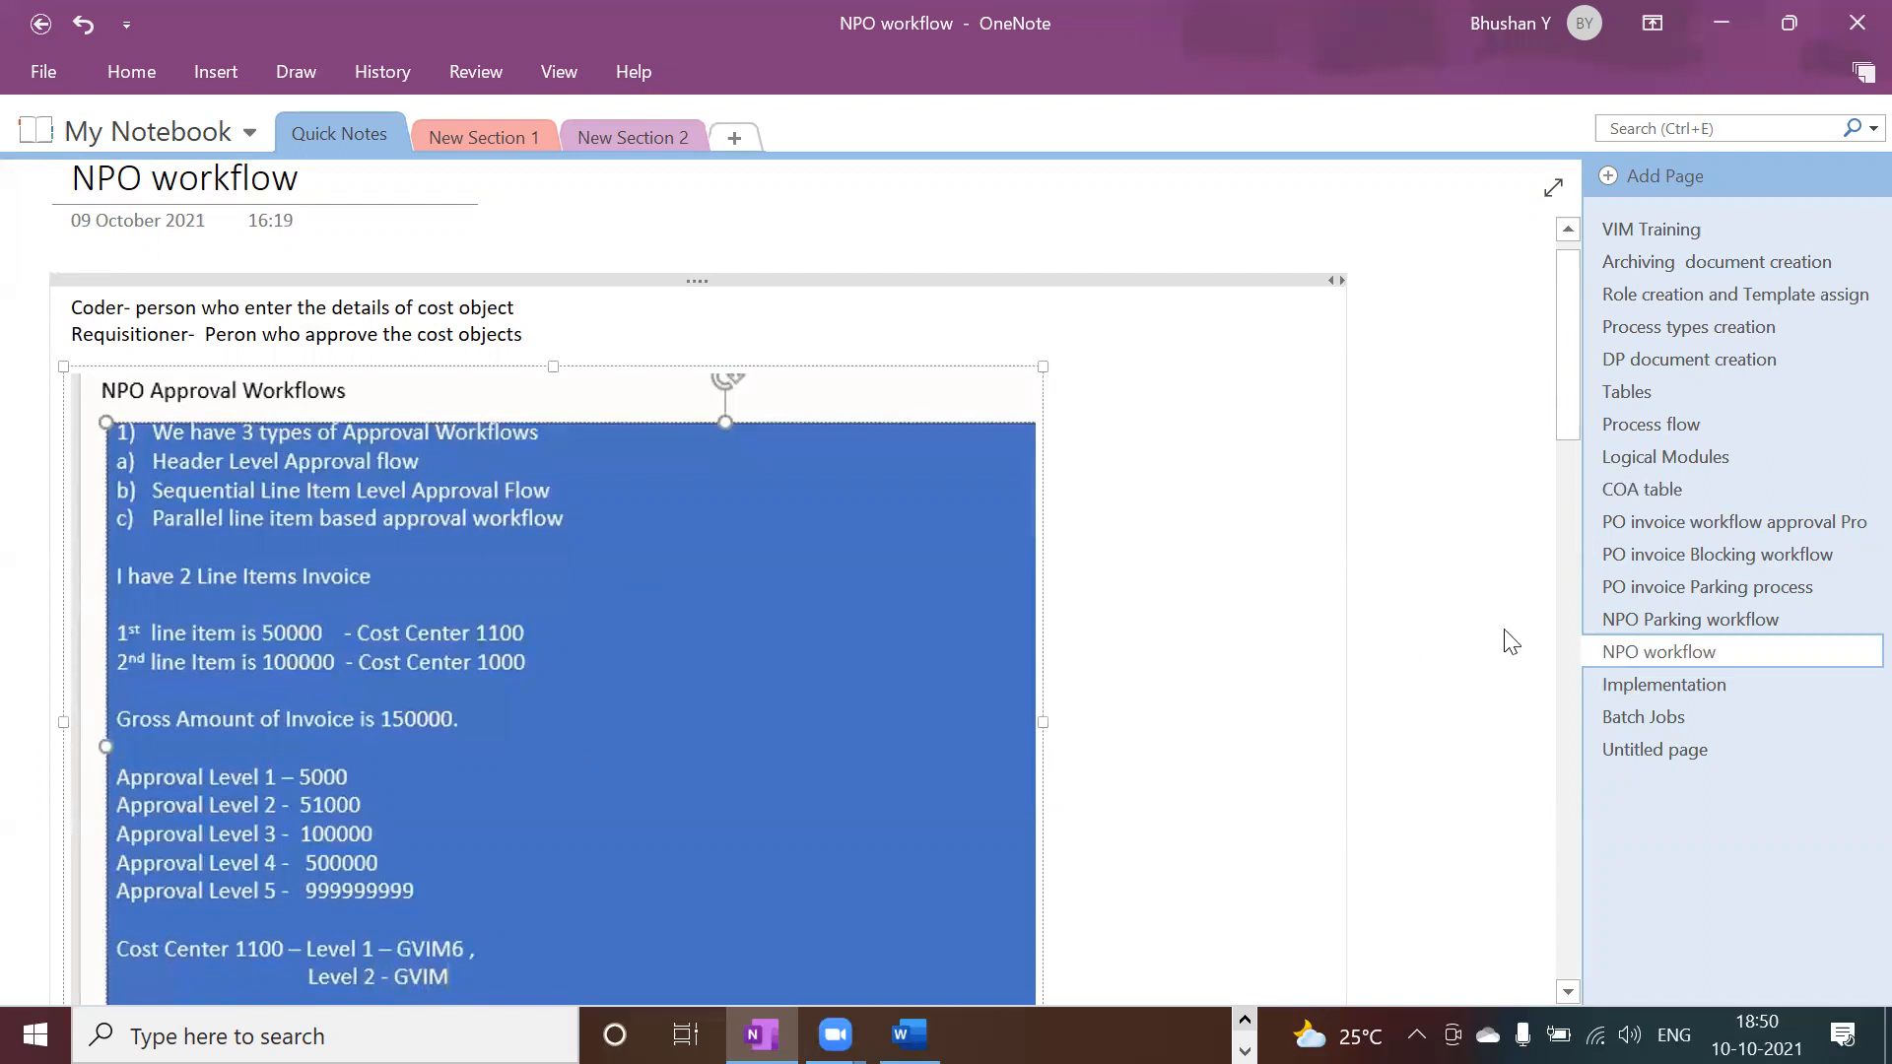
Step: Read the OneNote NPO workflow approval notes down to the Appr6 -> Appr9 chain, then switch to Word
click(1566, 233)
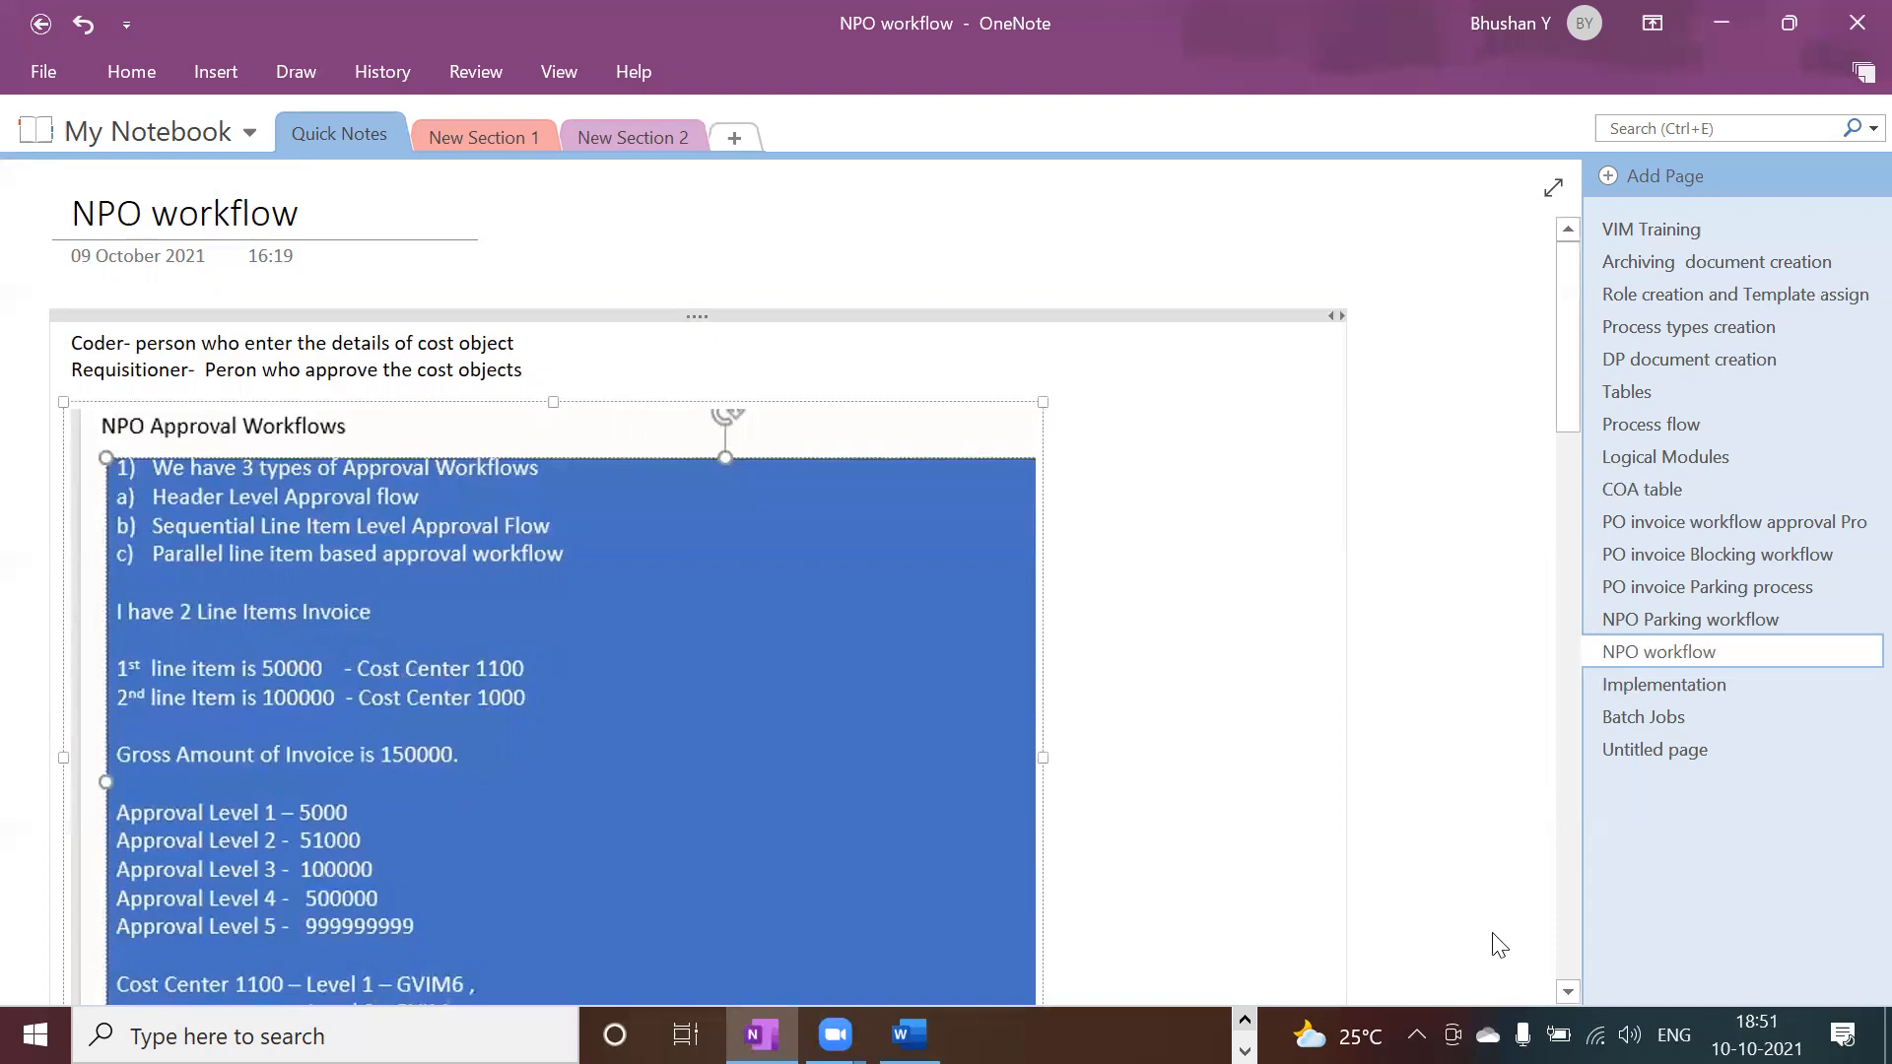
click(1567, 991)
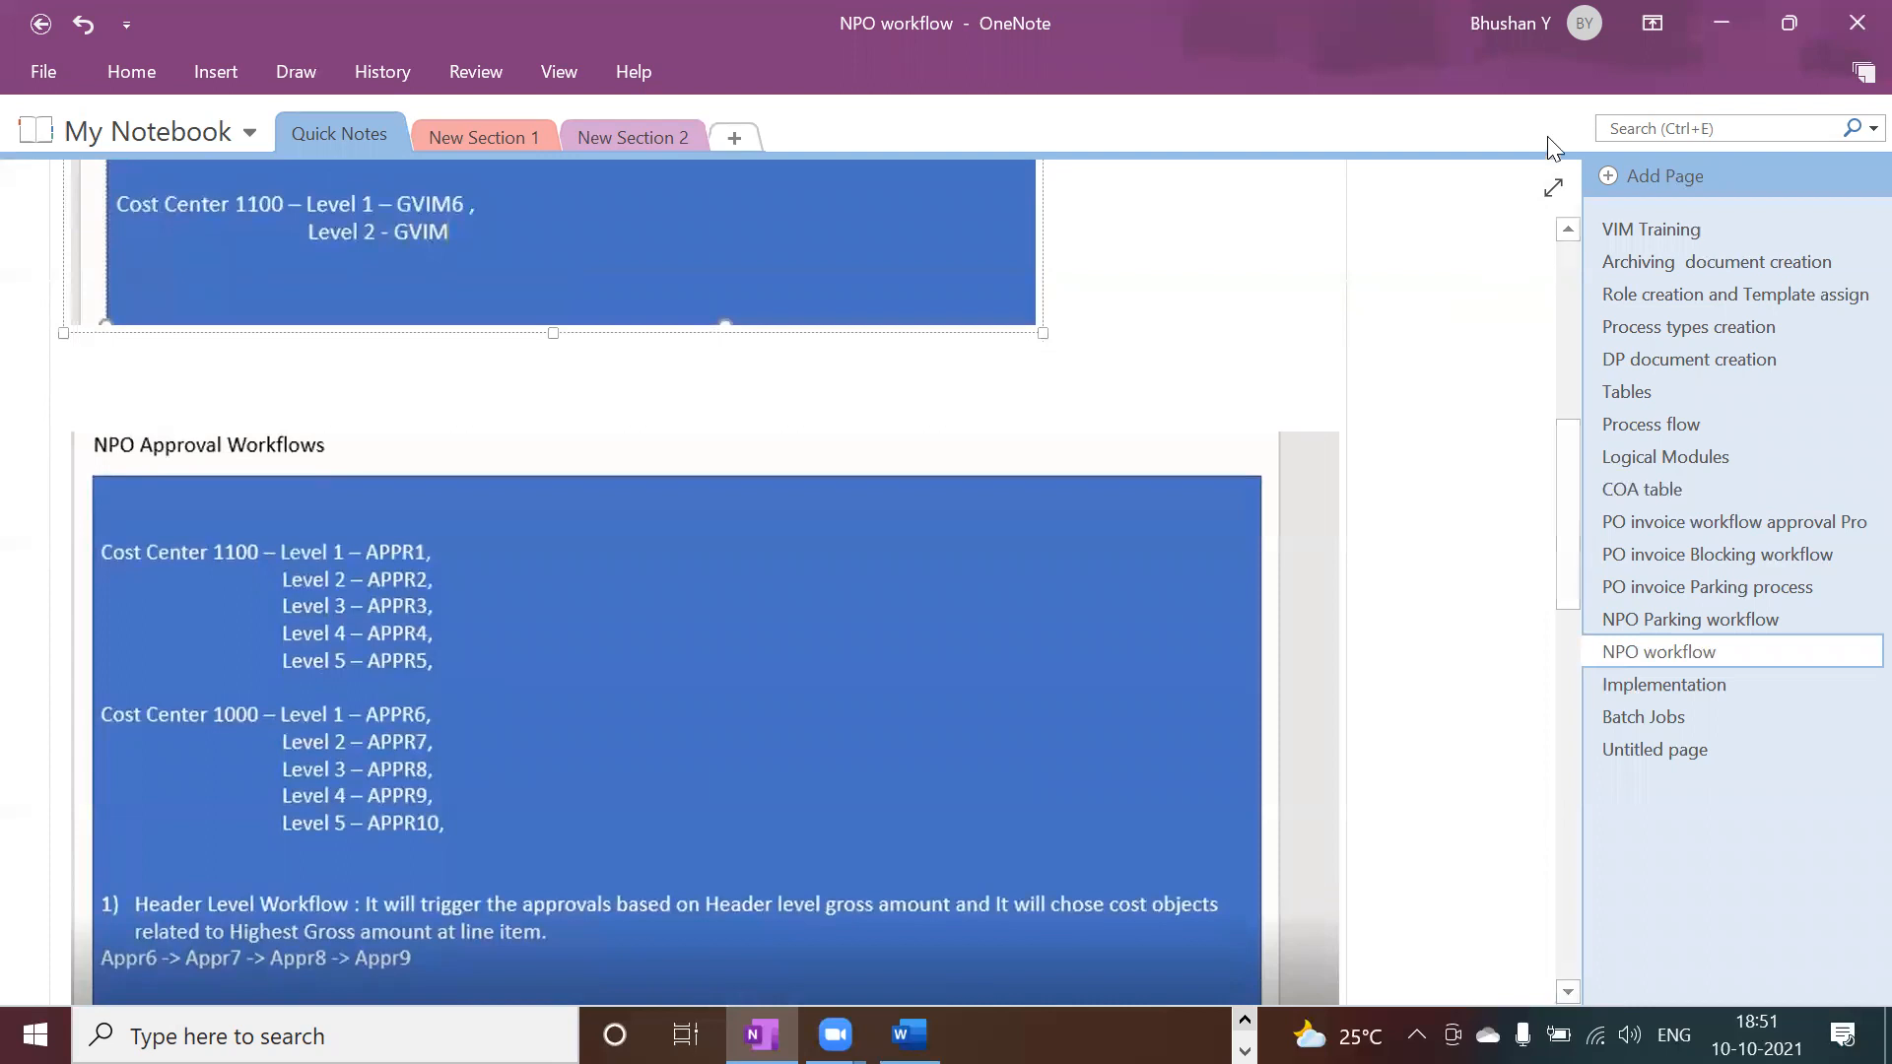
click(1568, 240)
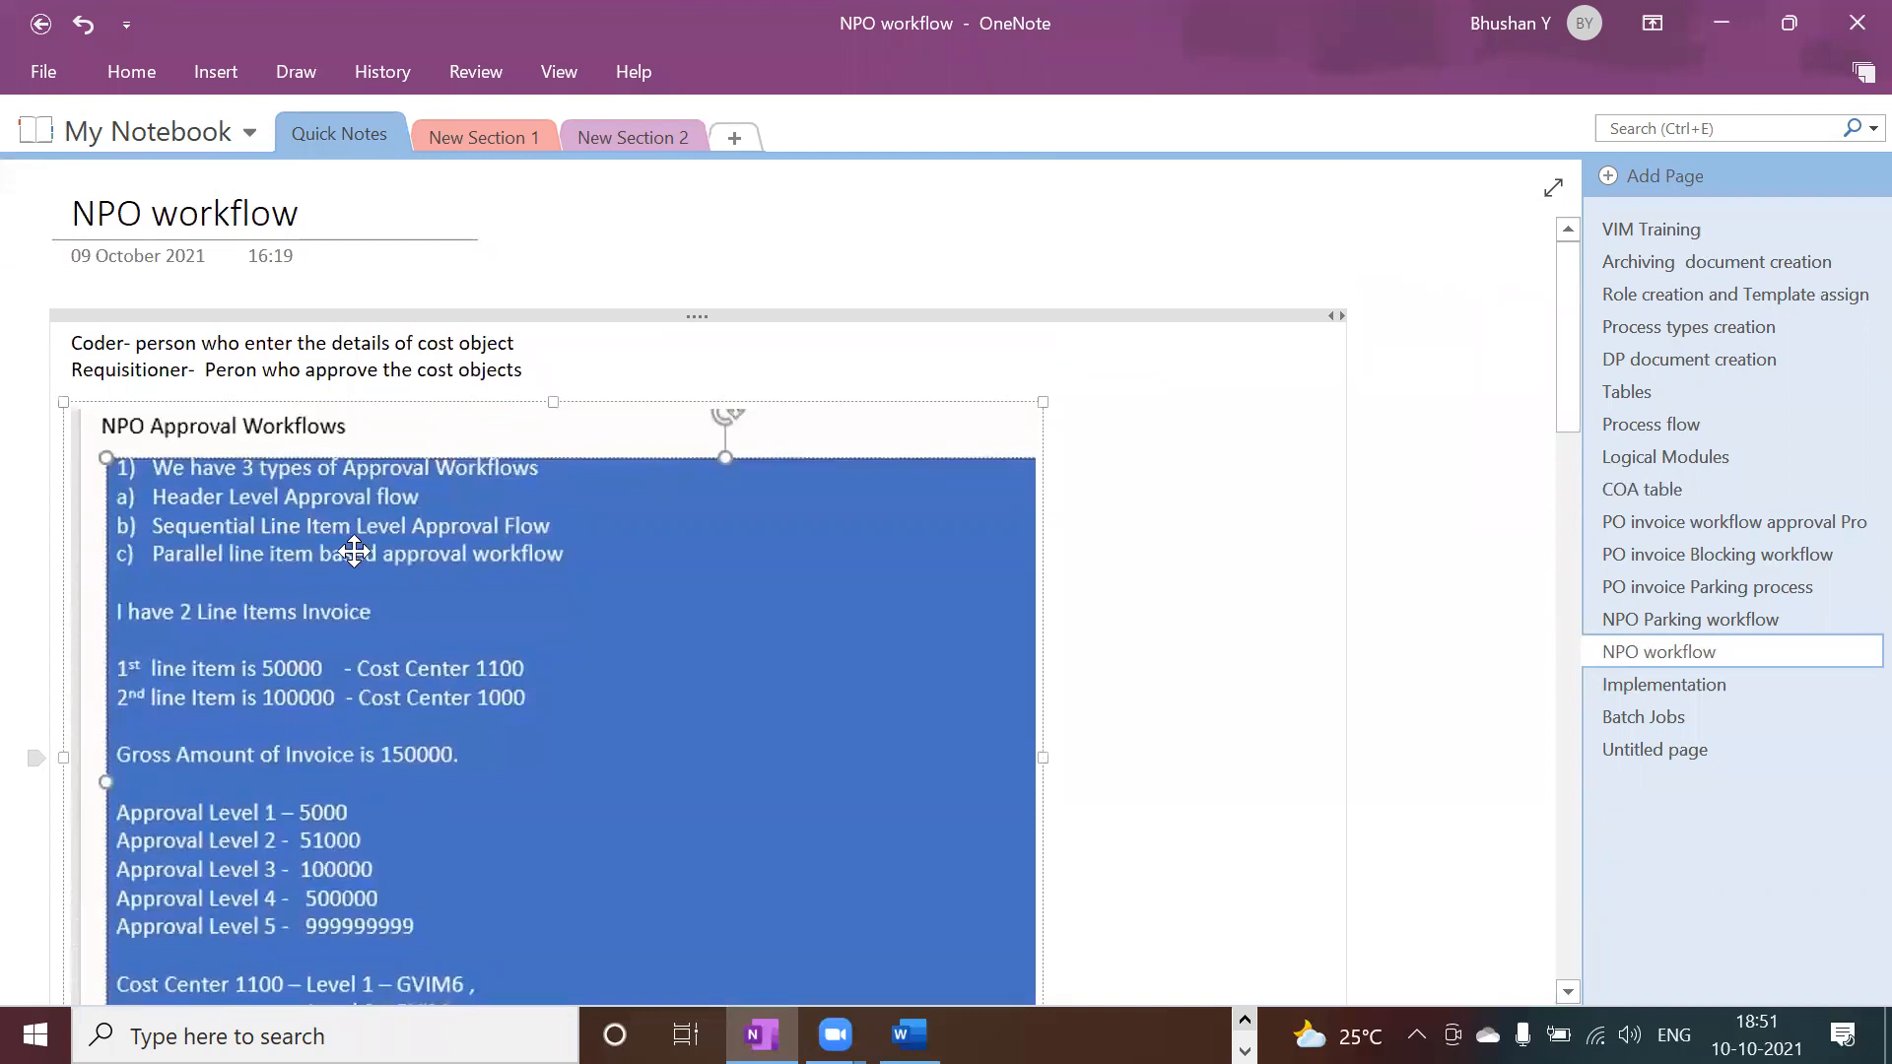
key(alt+Tab)
key(alt+Tab)
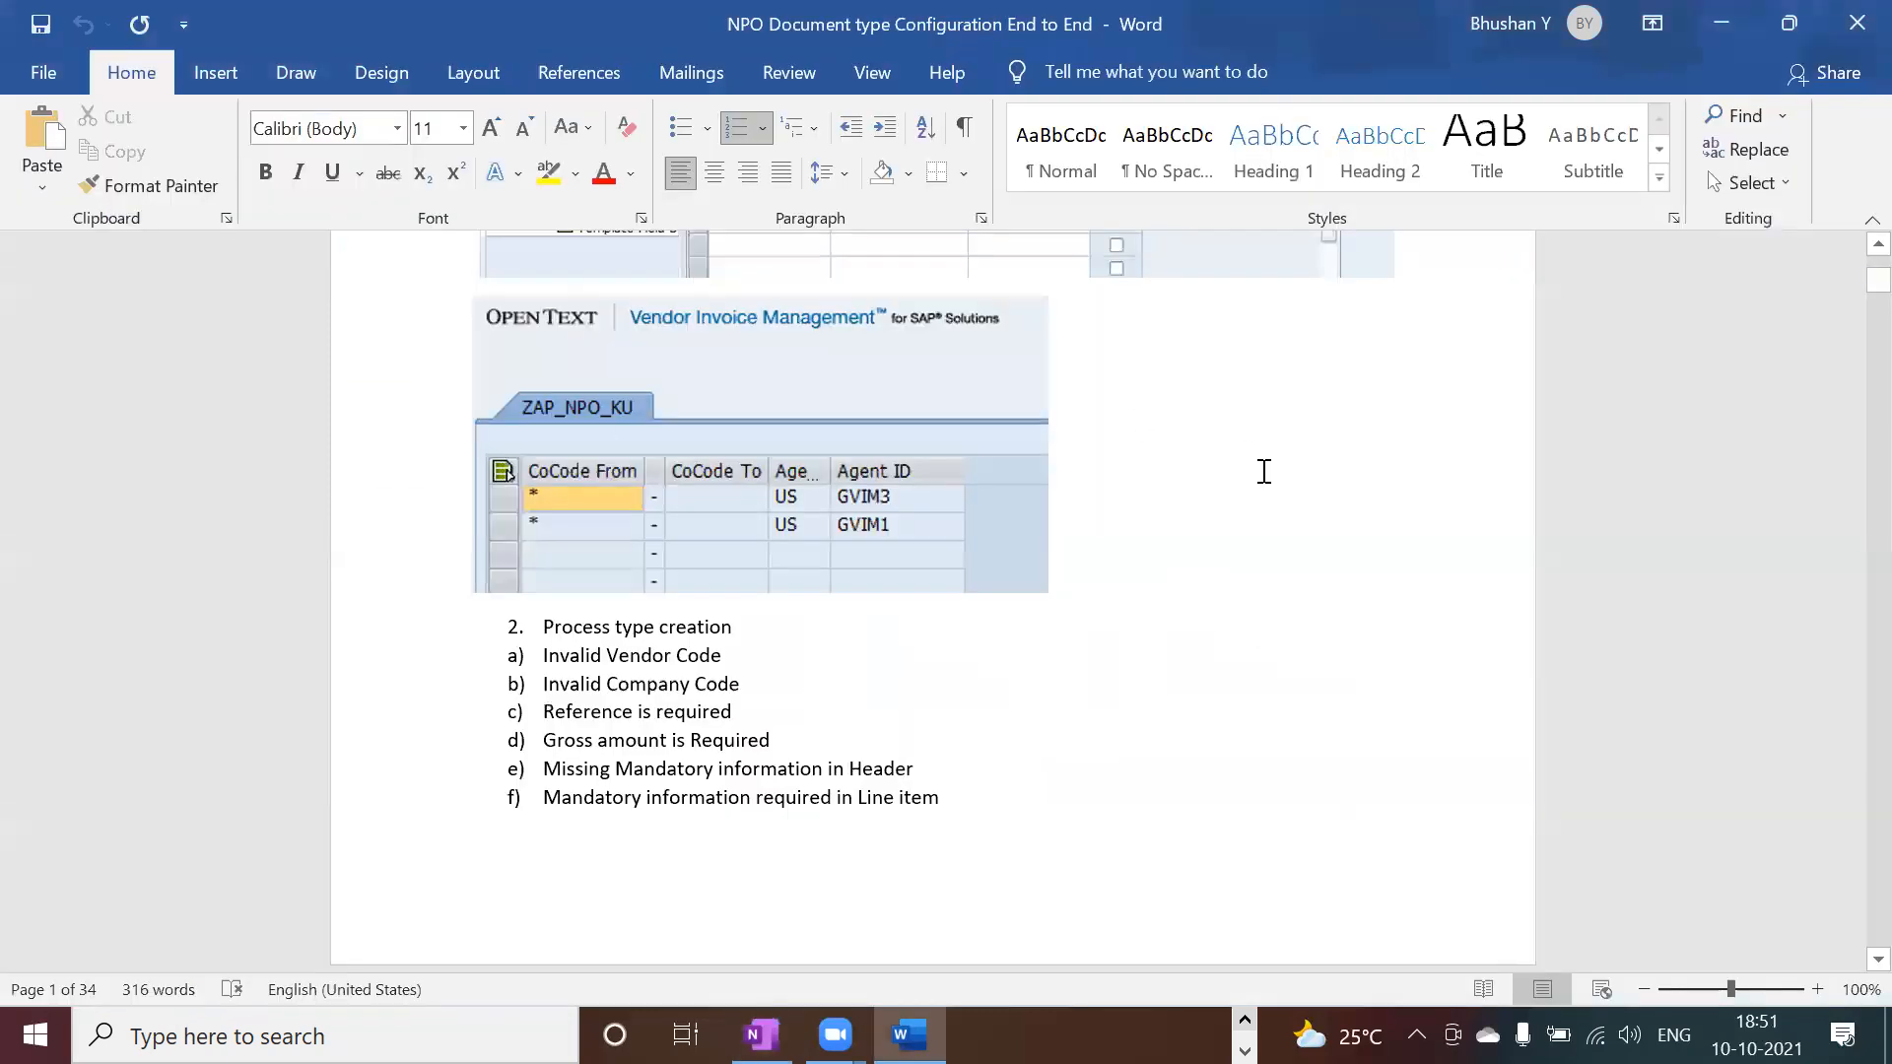
Step: Scroll to the top of the Word document's numbered steps, then bring back the NPO_75 Document Processes screen
scroll(1853, 262, up, 2)
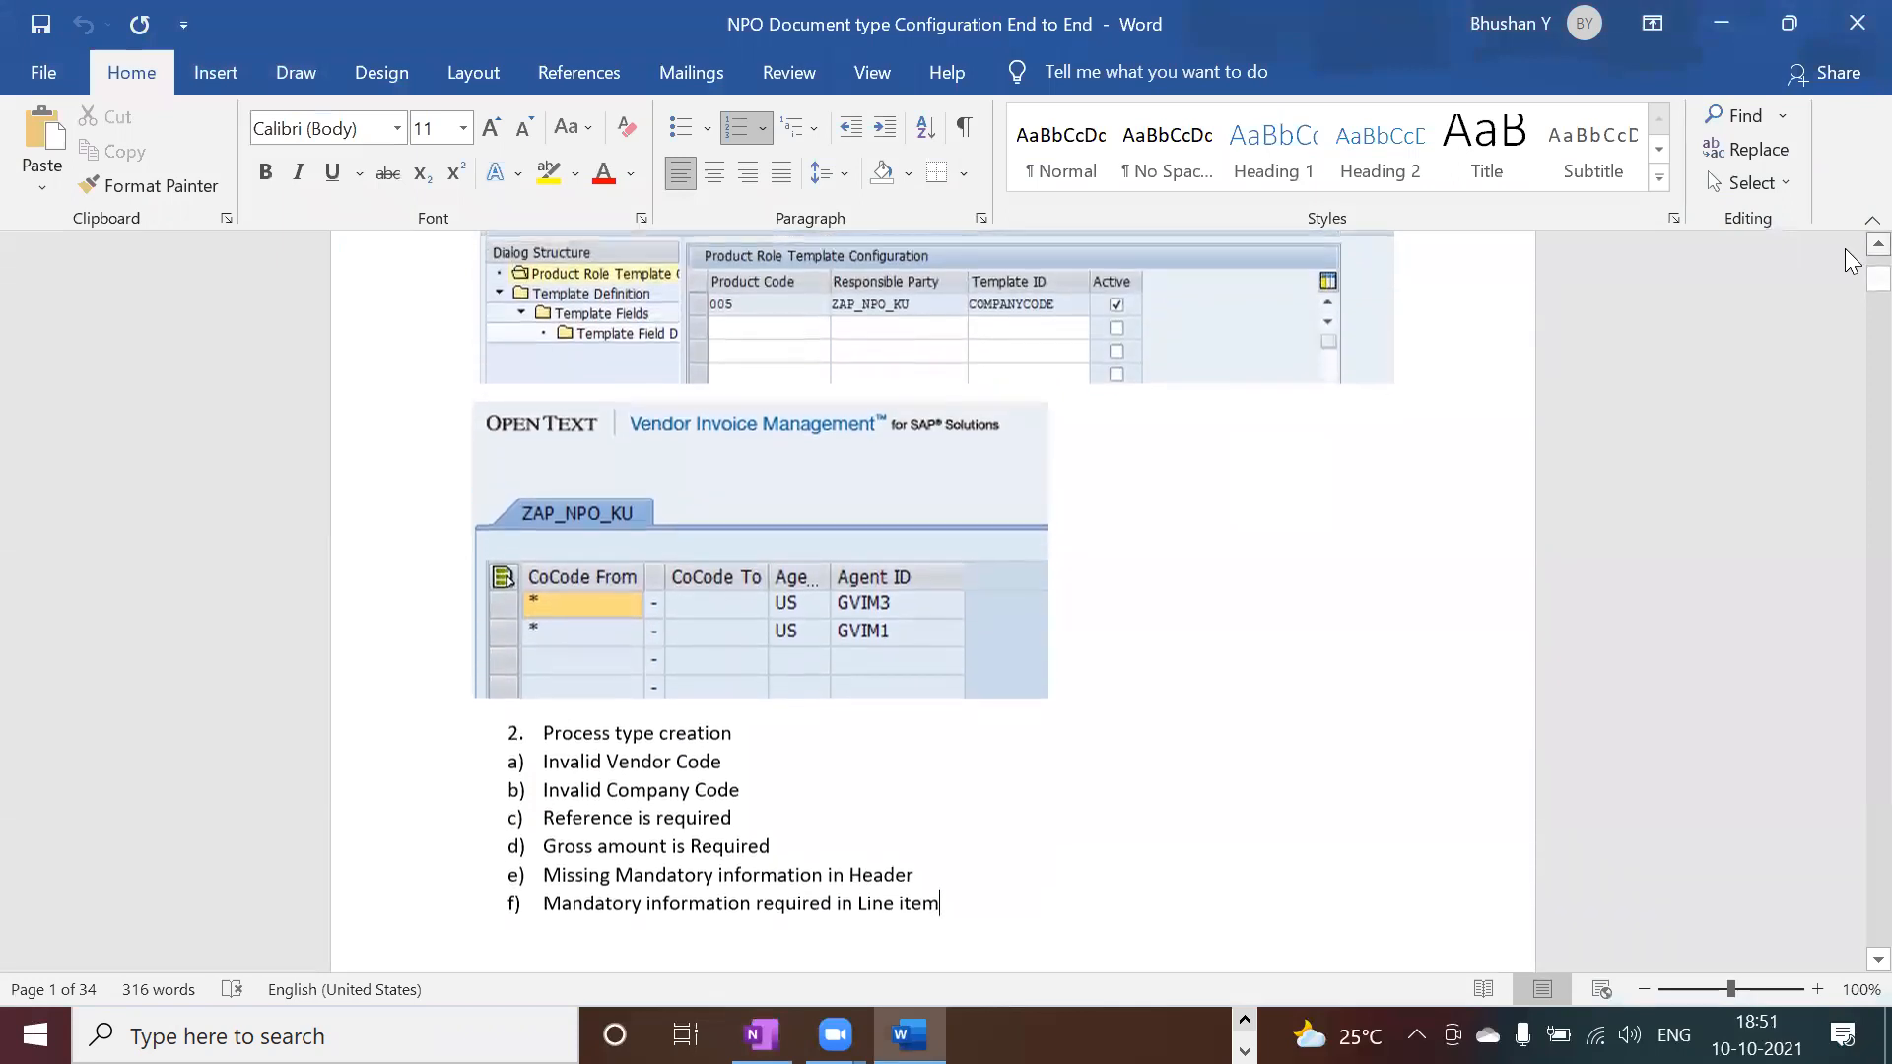
scroll(1853, 261, up, 5)
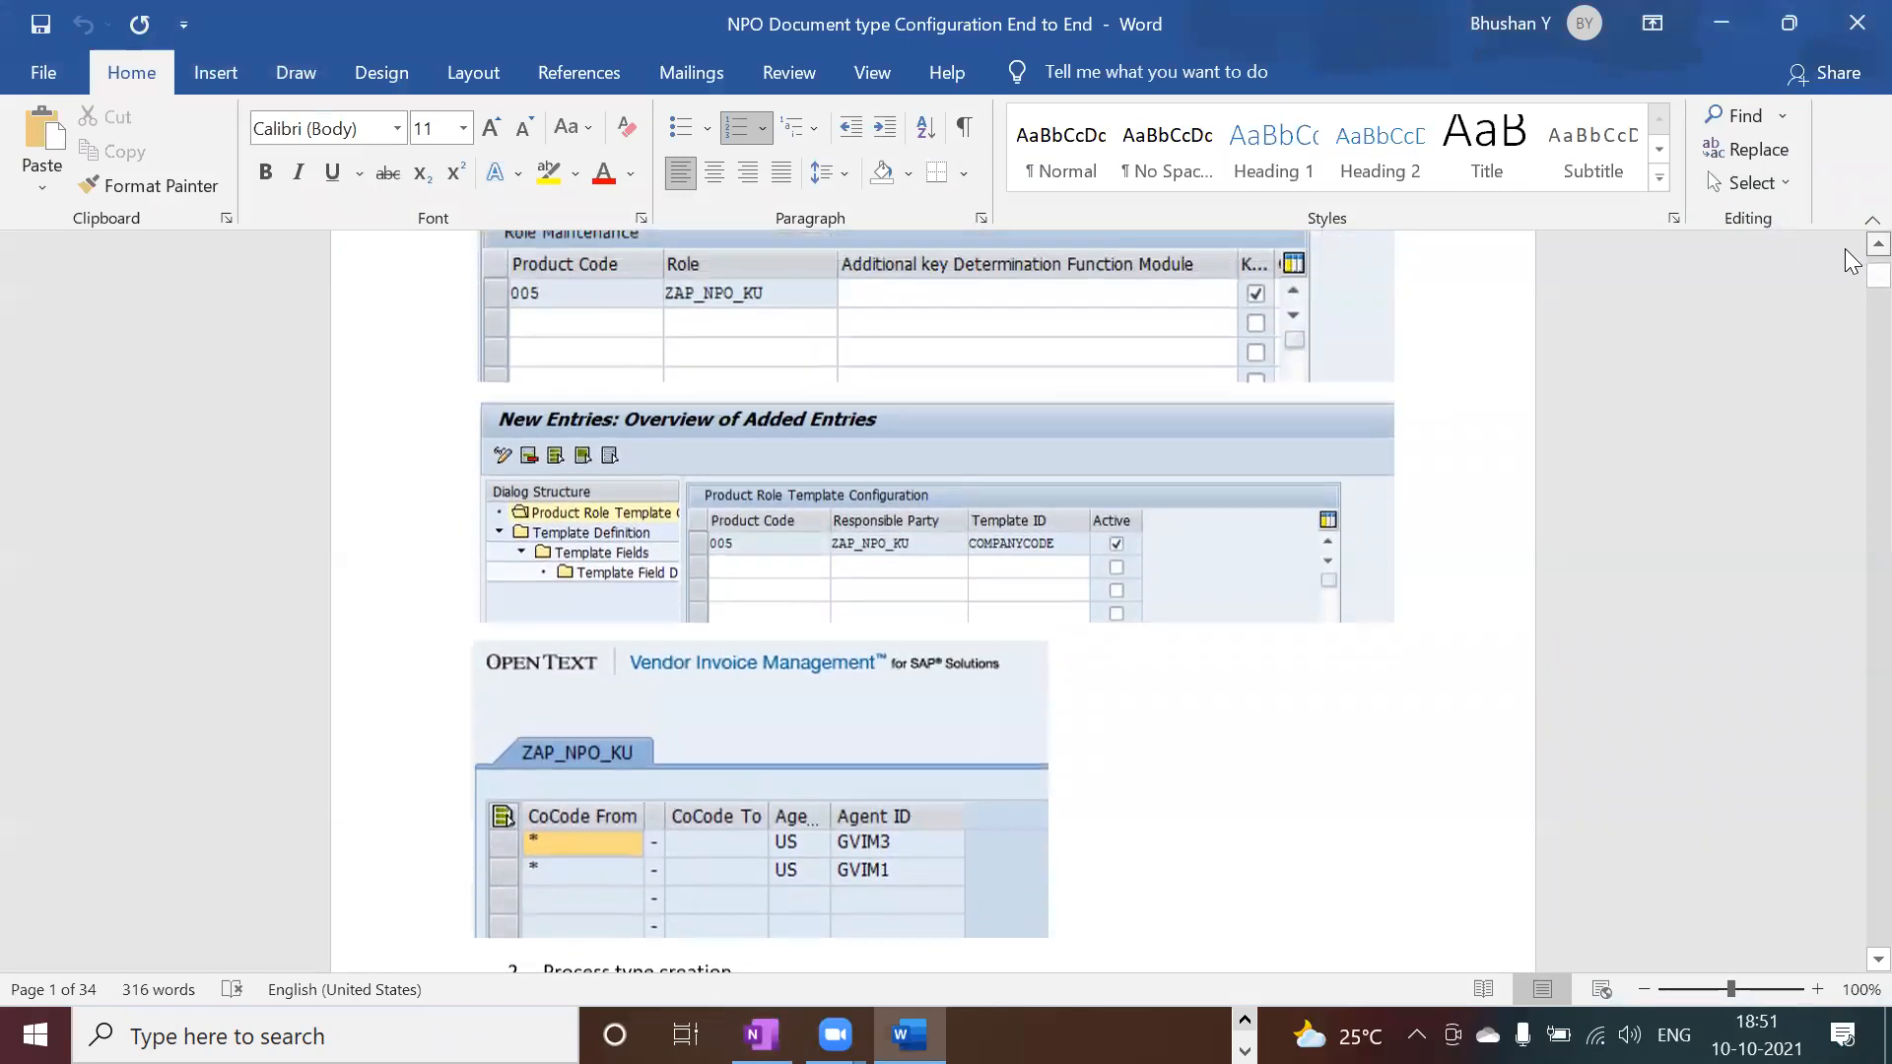
scroll(1852, 261, up, 10)
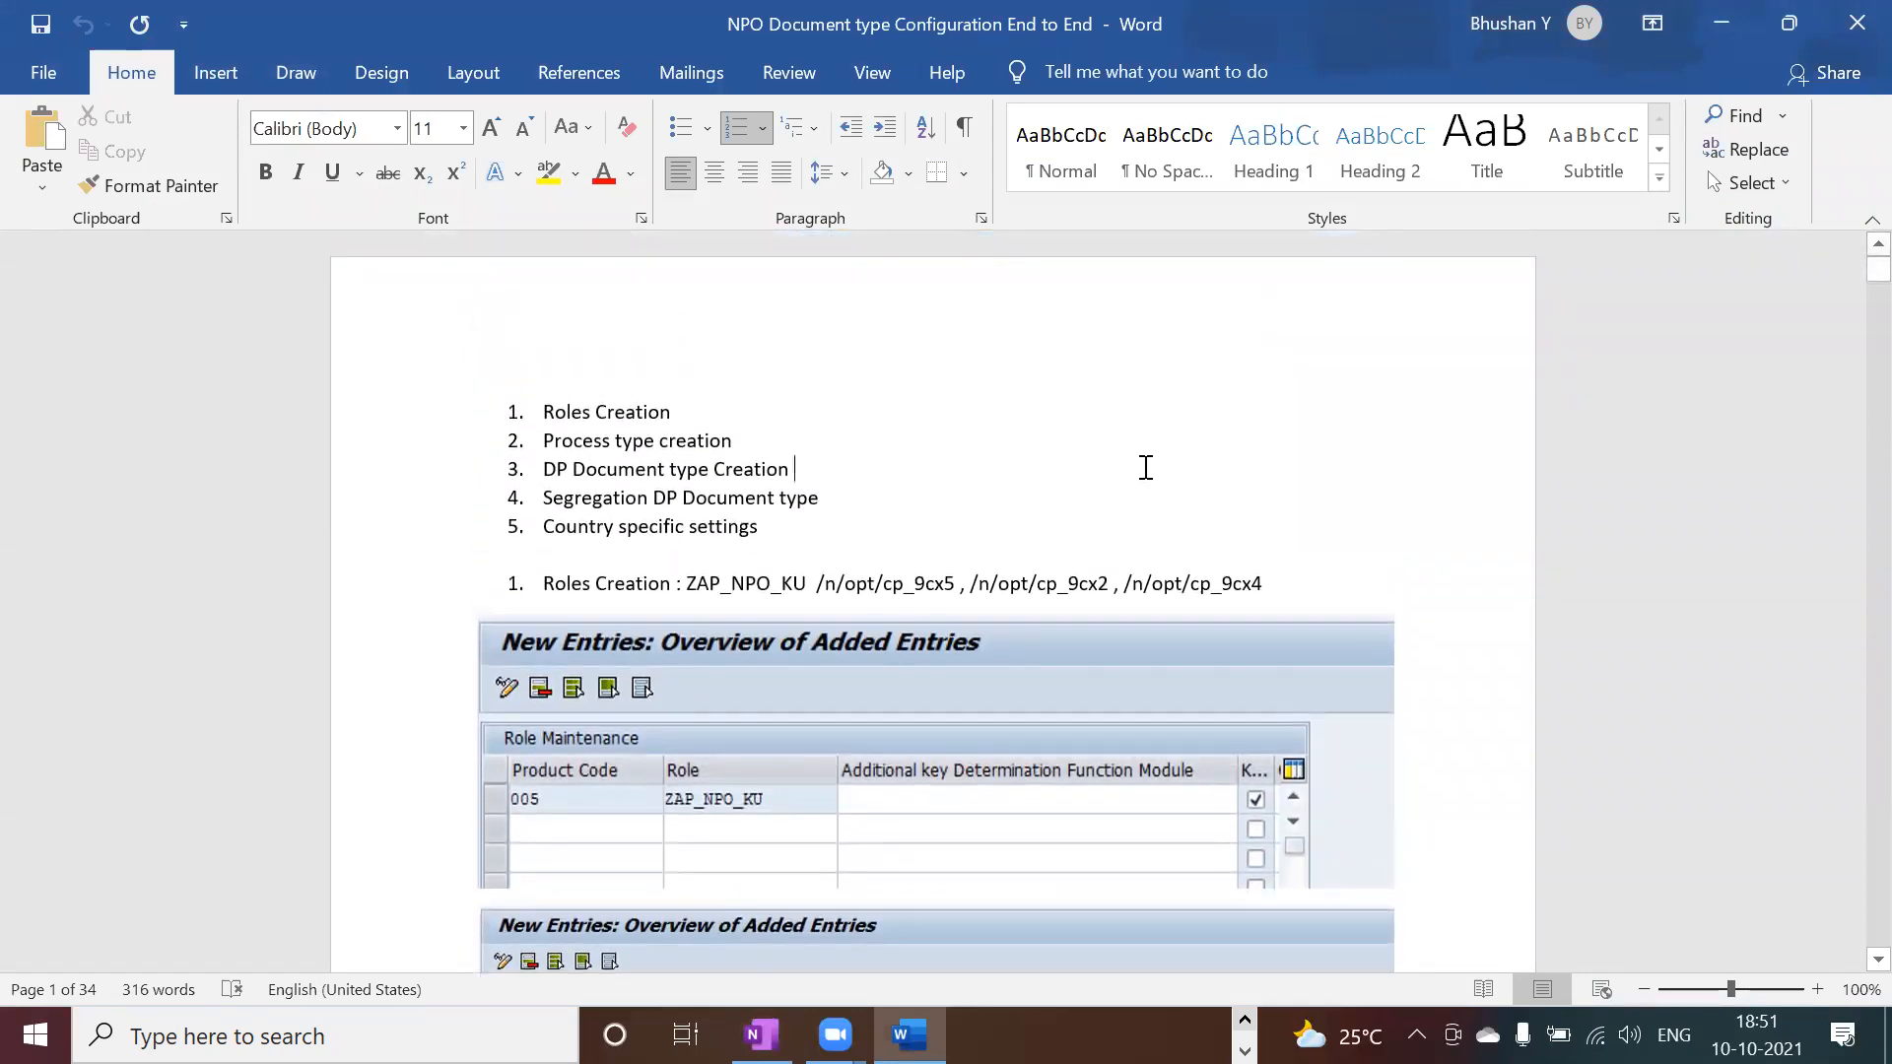
key(alt+Tab)
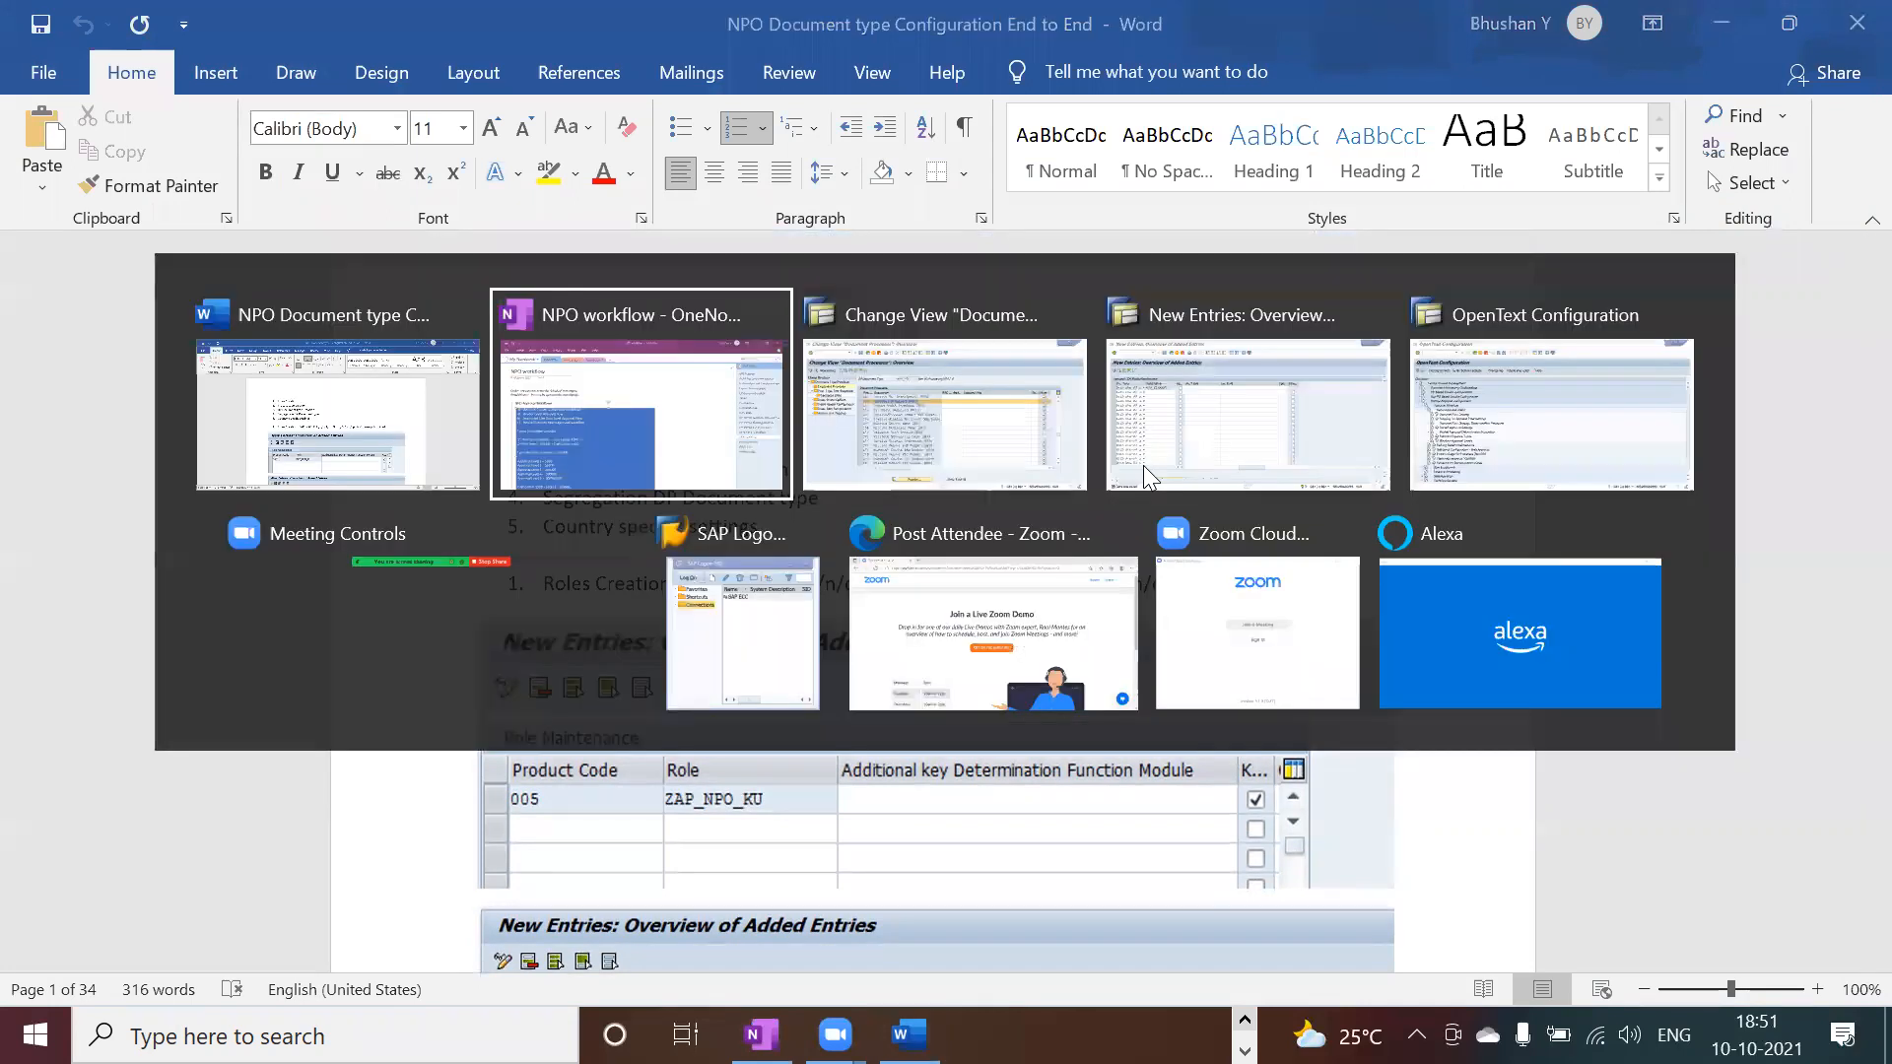
key(Tab)
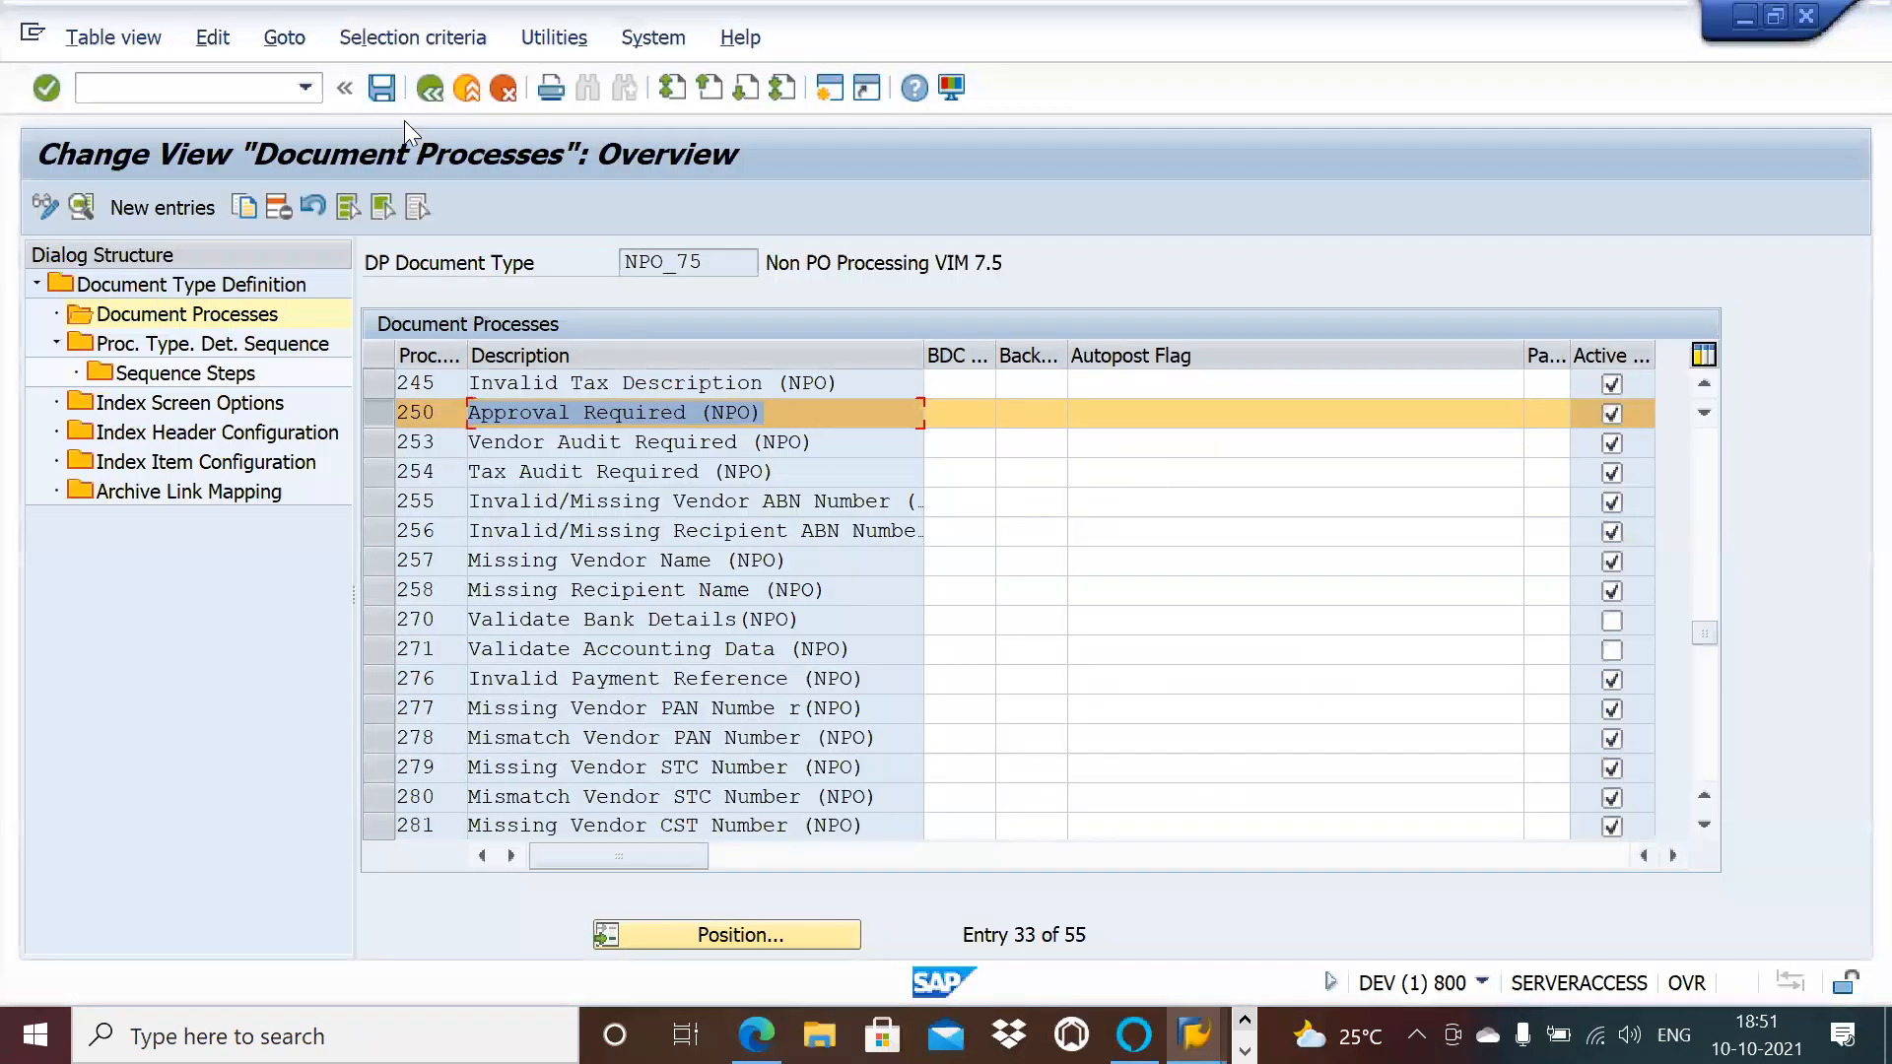
Step: Go back to Document Type Definition and dismiss the broken-connection error, which closes the SAP session
click(427, 100)
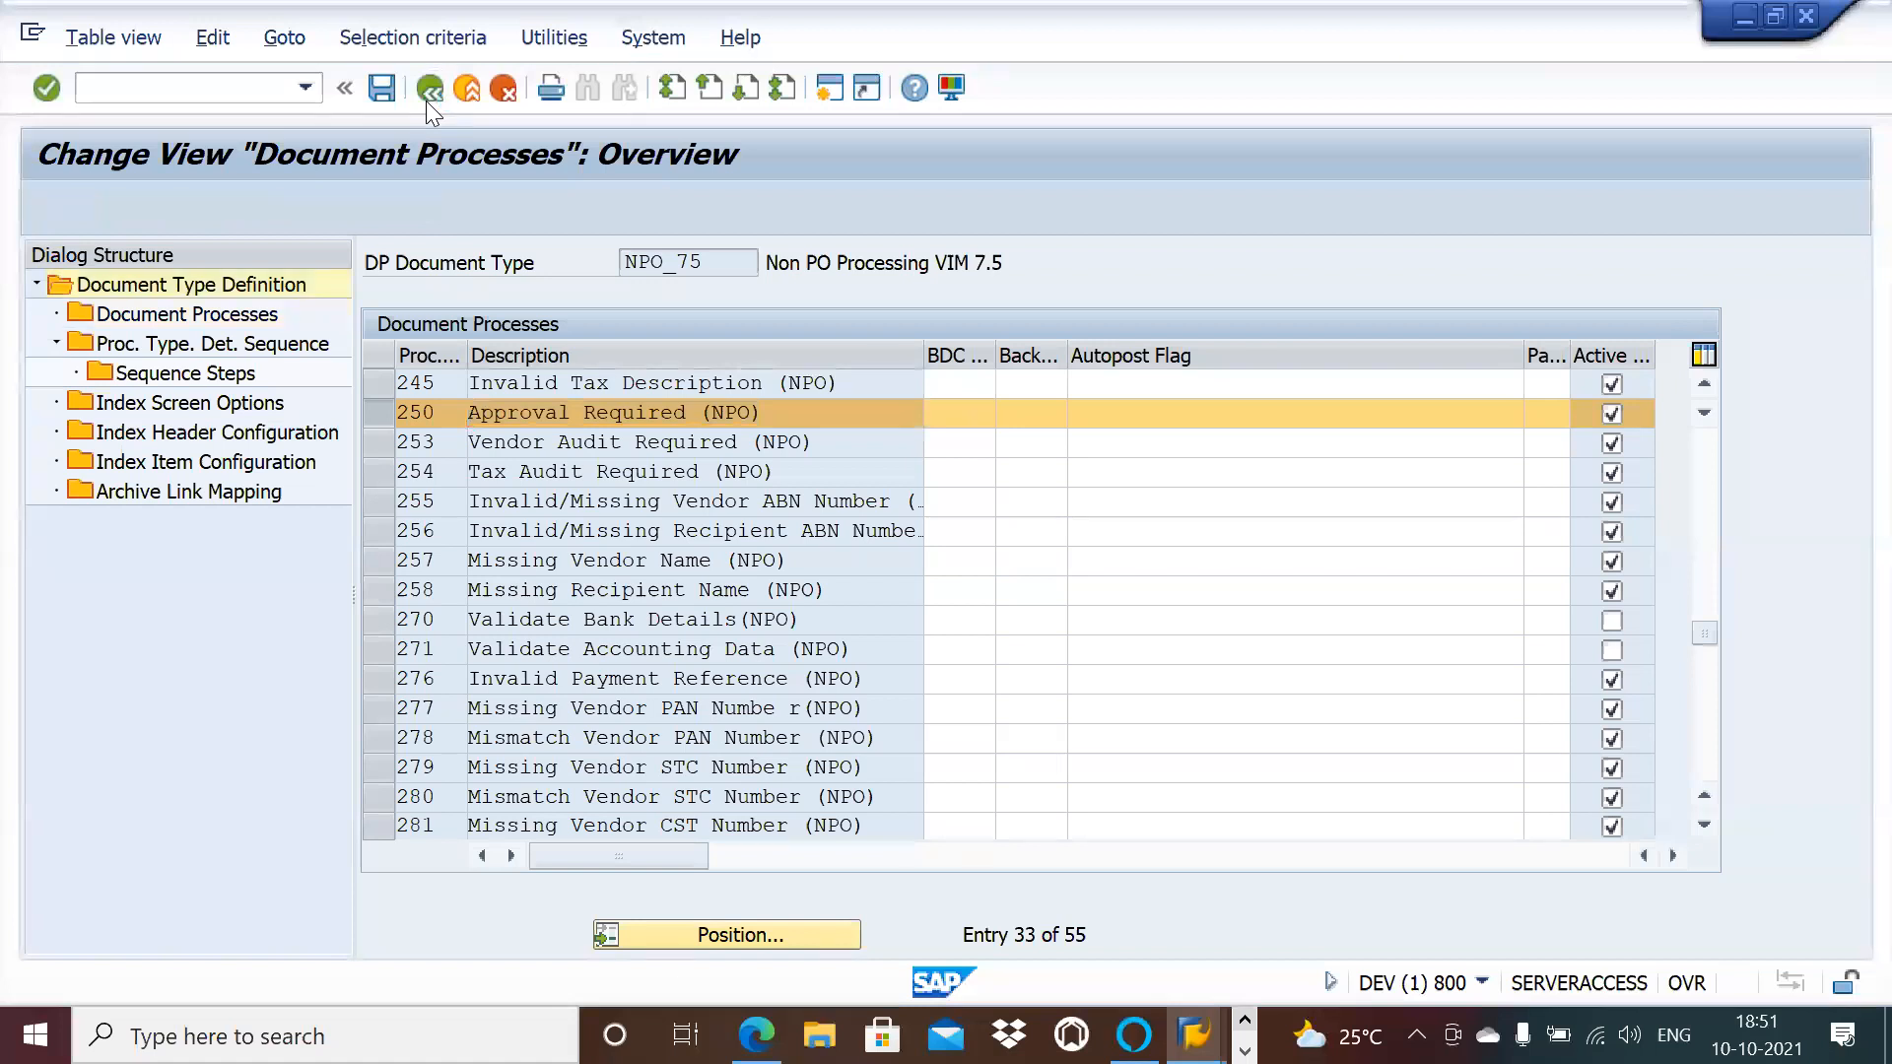
click(426, 101)
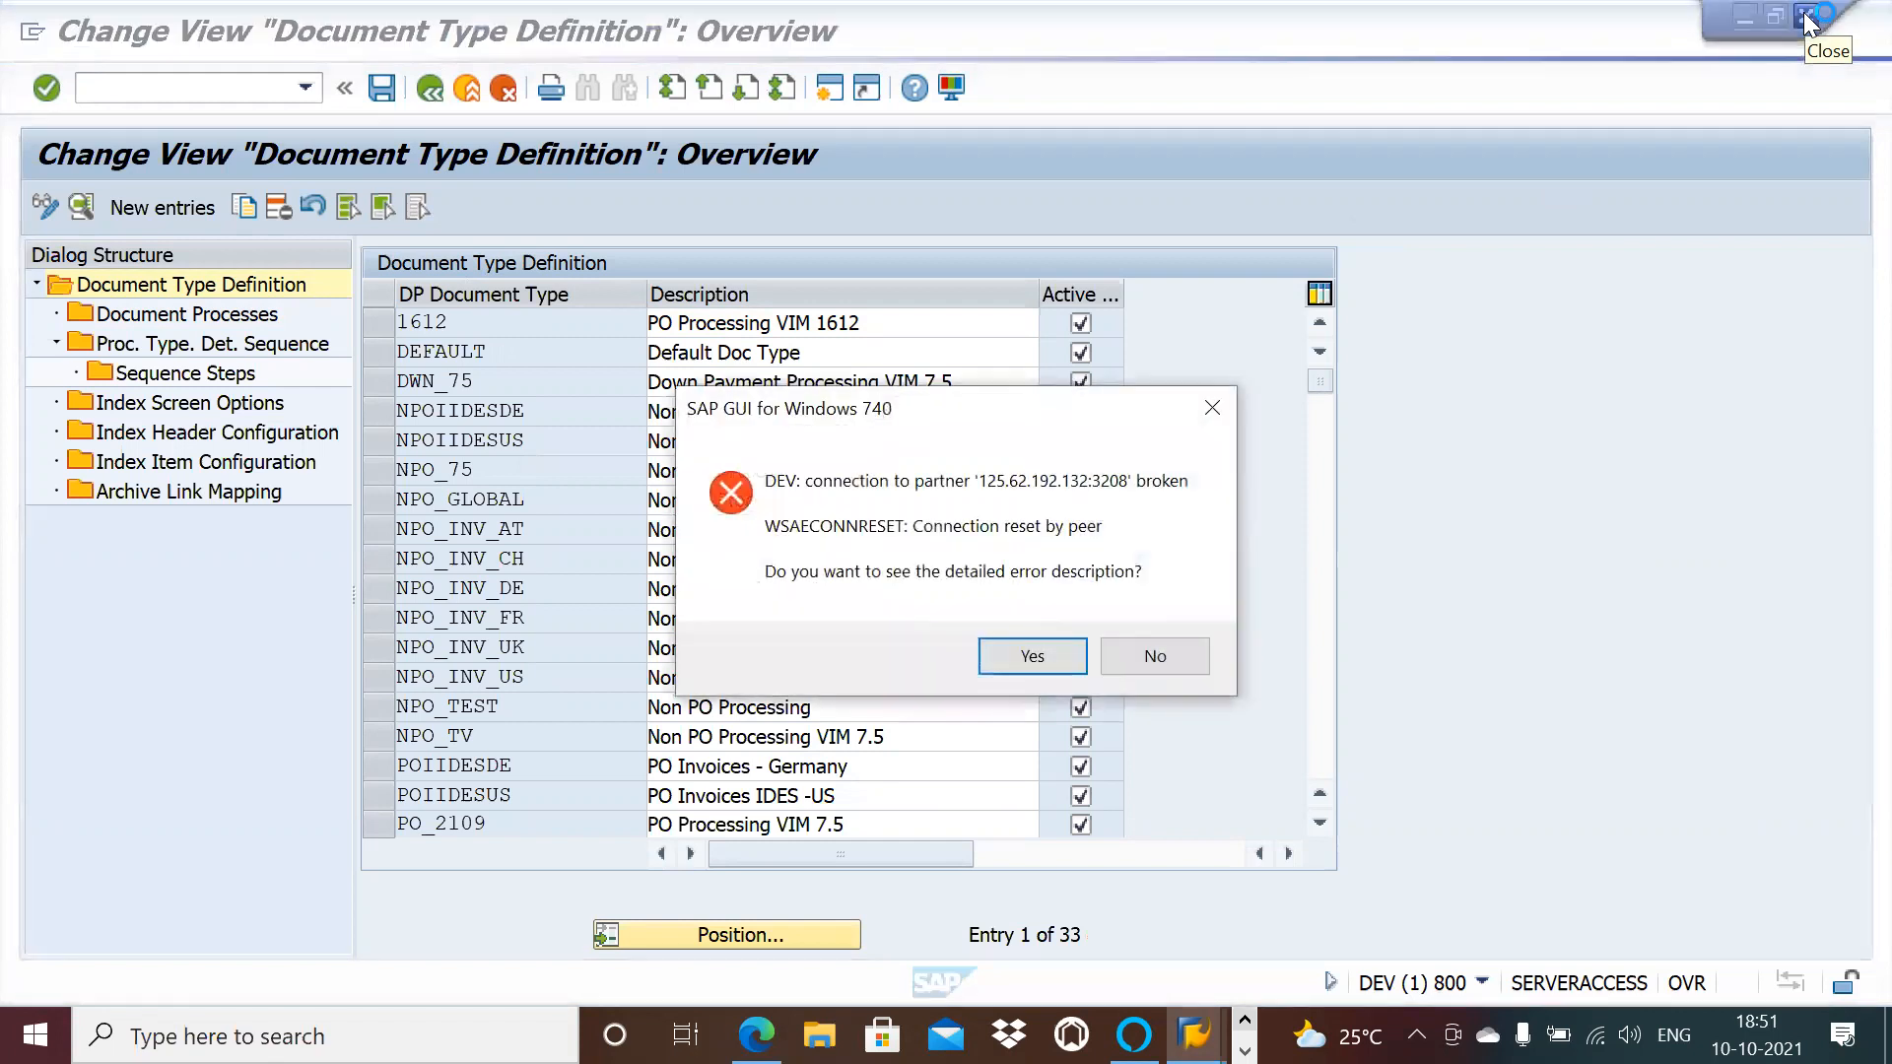
click(1043, 660)
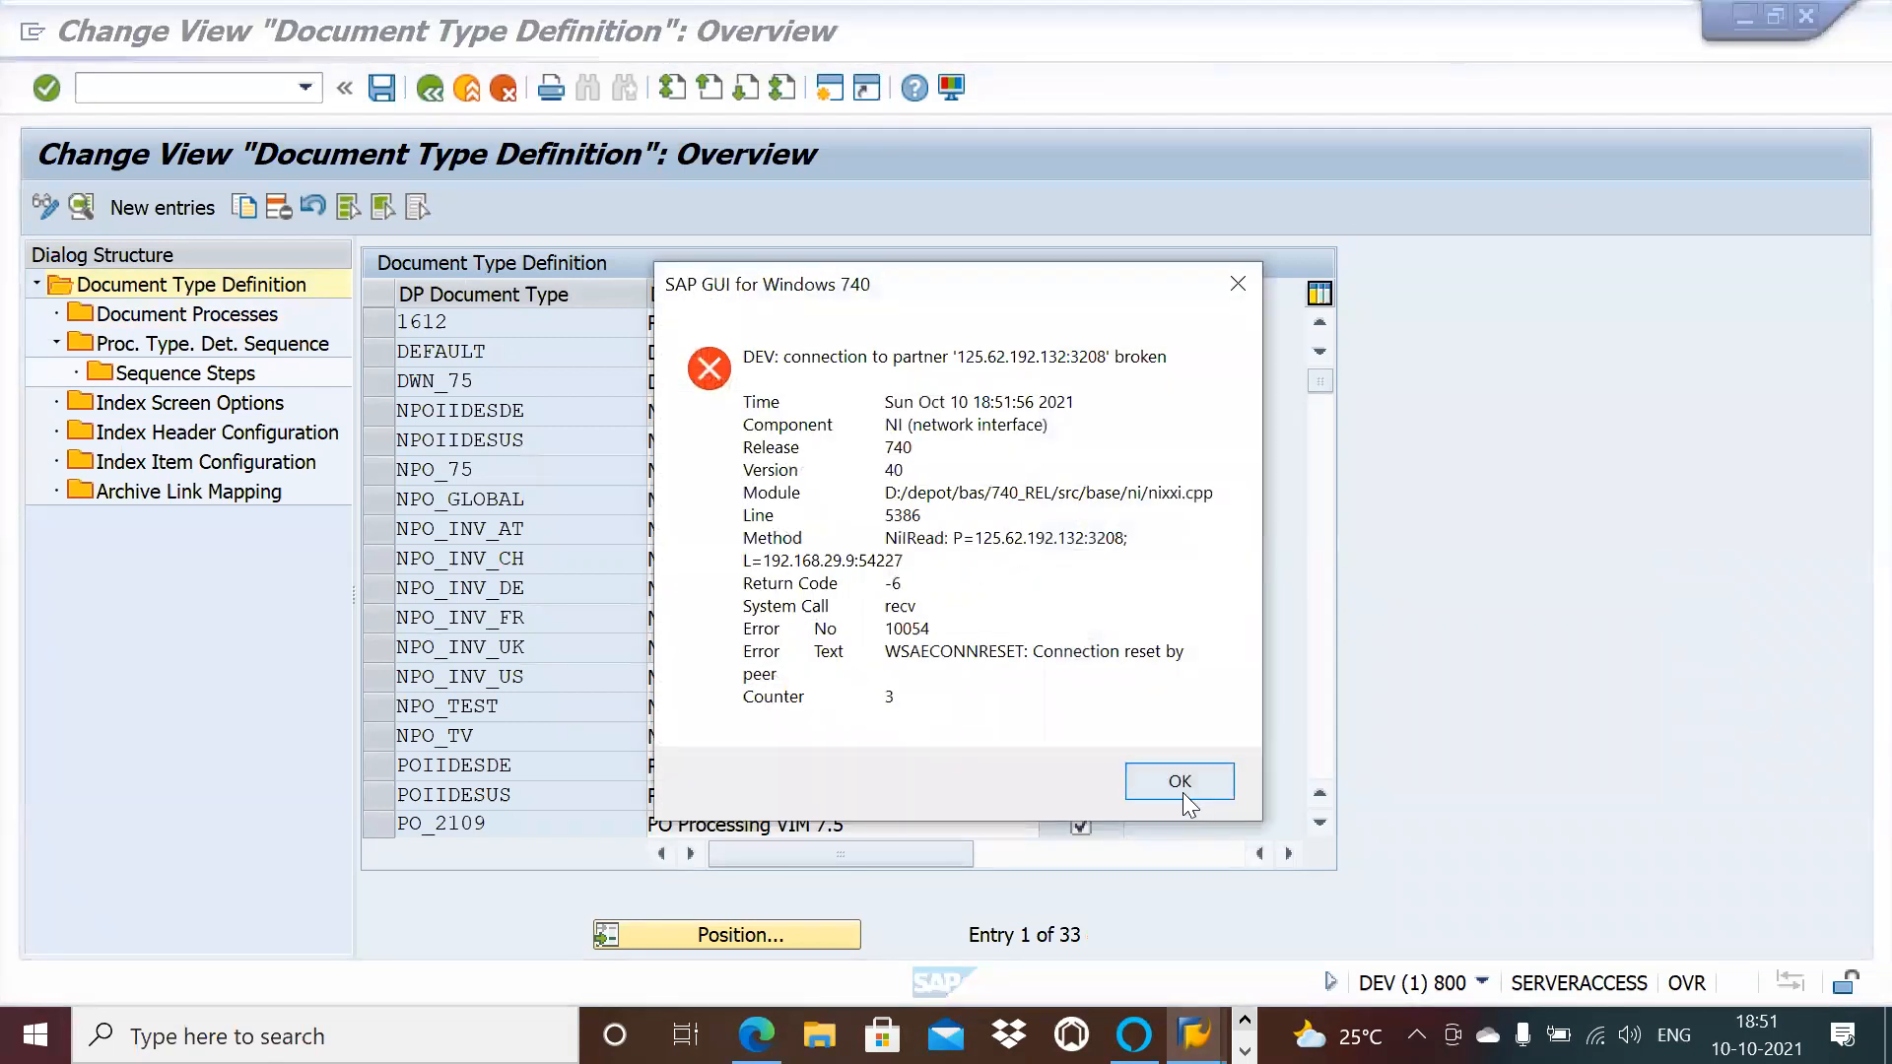
click(1181, 795)
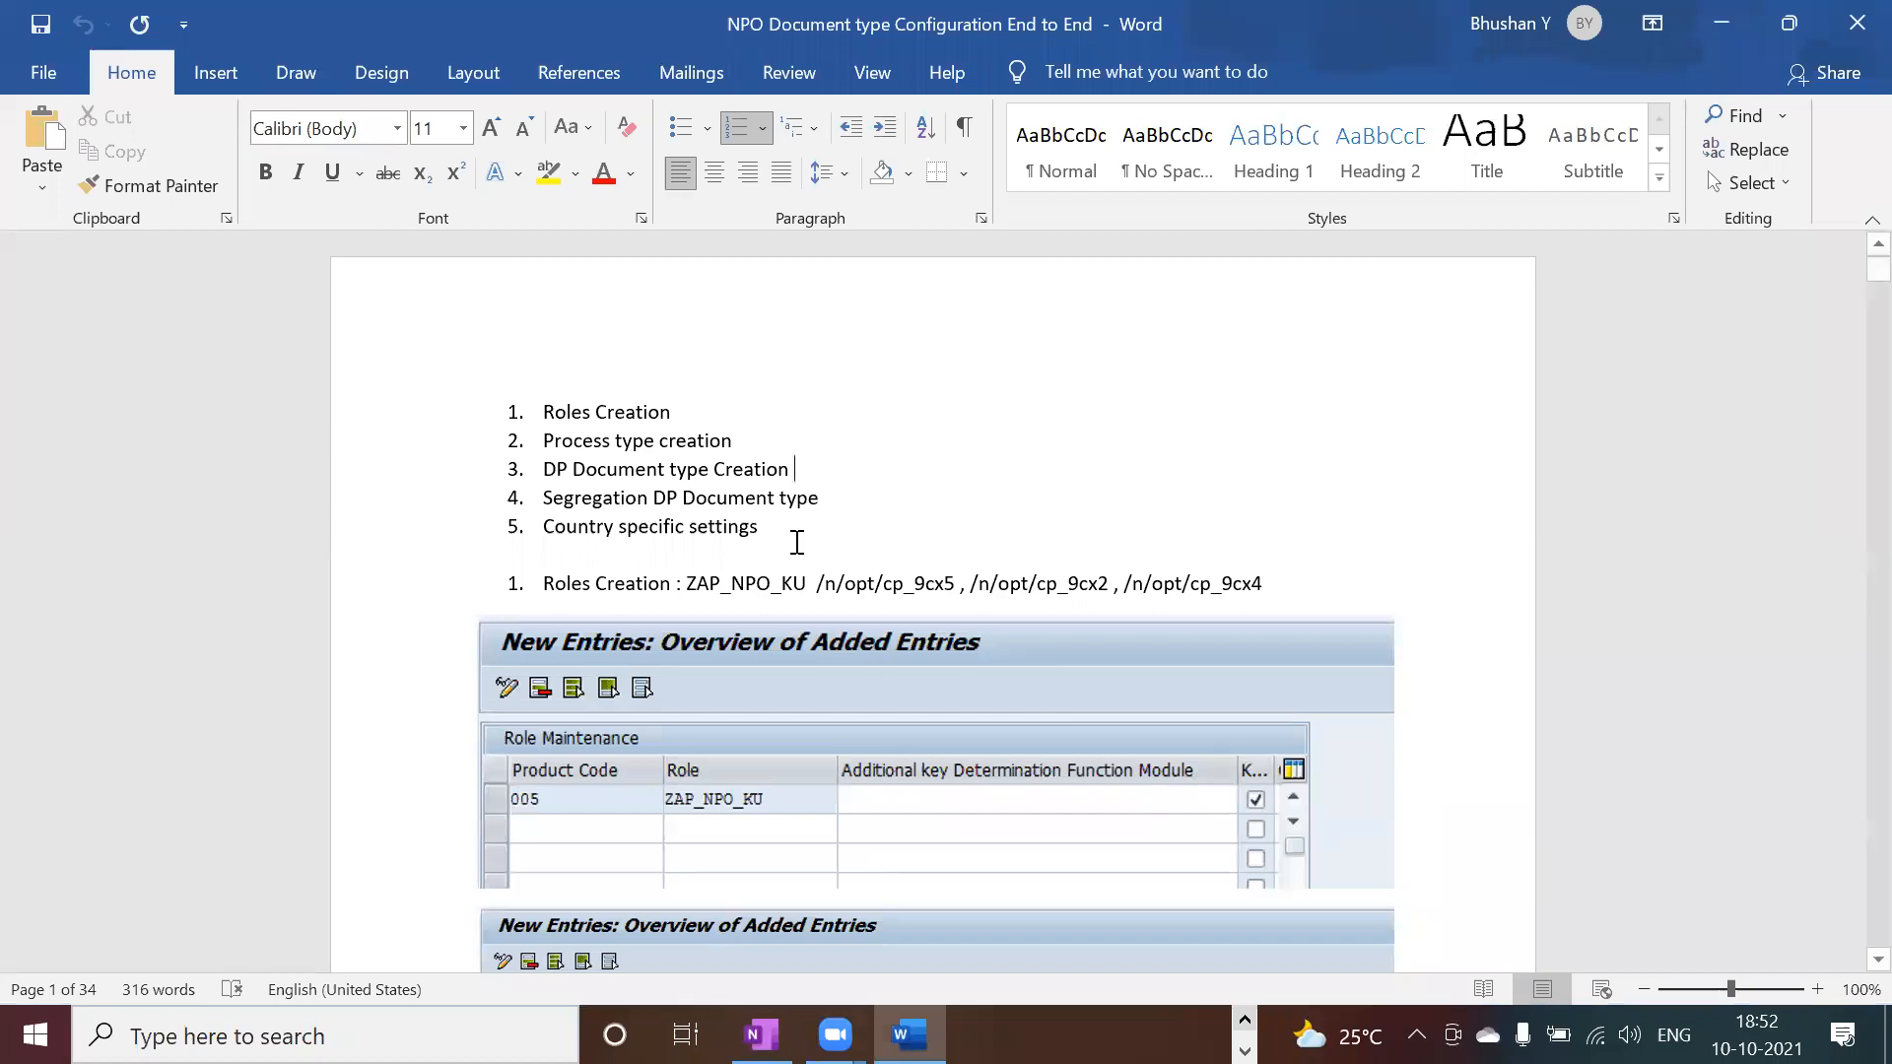
Step: Log on to SAP ECC client 800 with the saved user name, continuing past the multiple-logon notice
key(alt+Tab)
key(alt+Tab)
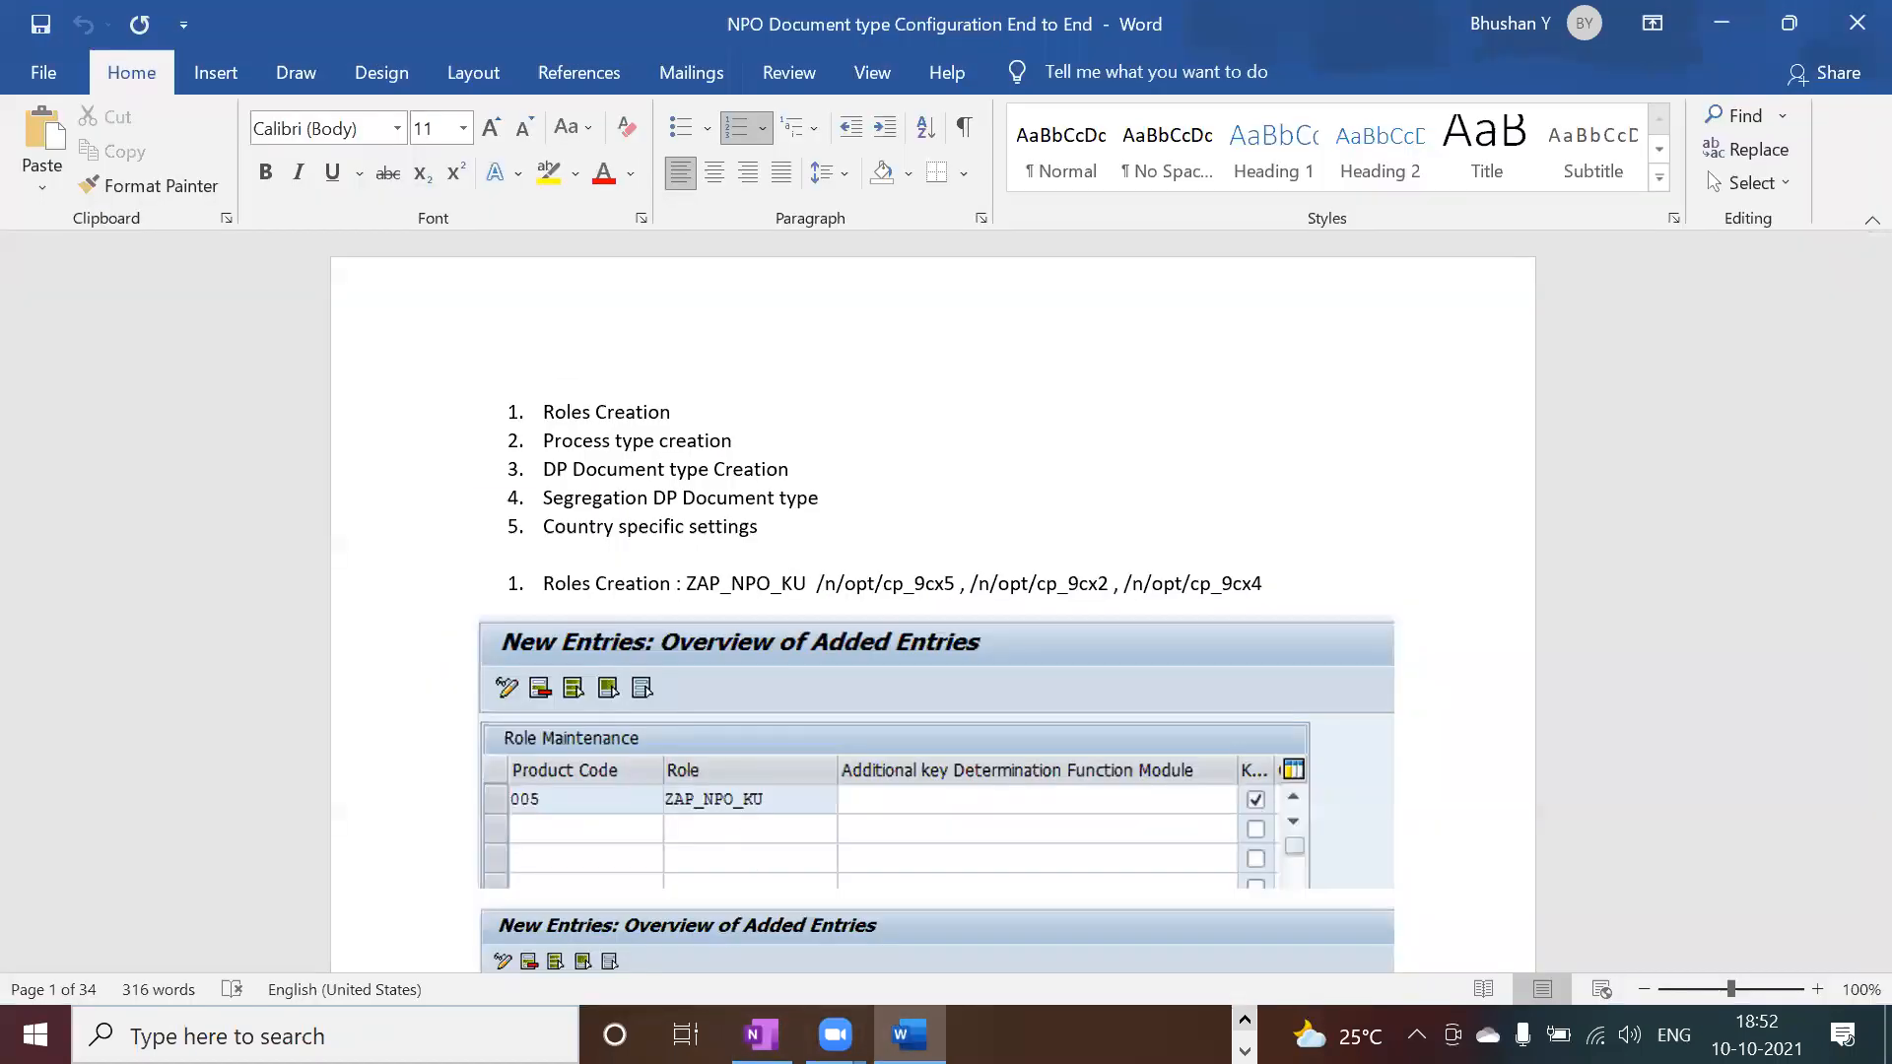
key(alt+Tab)
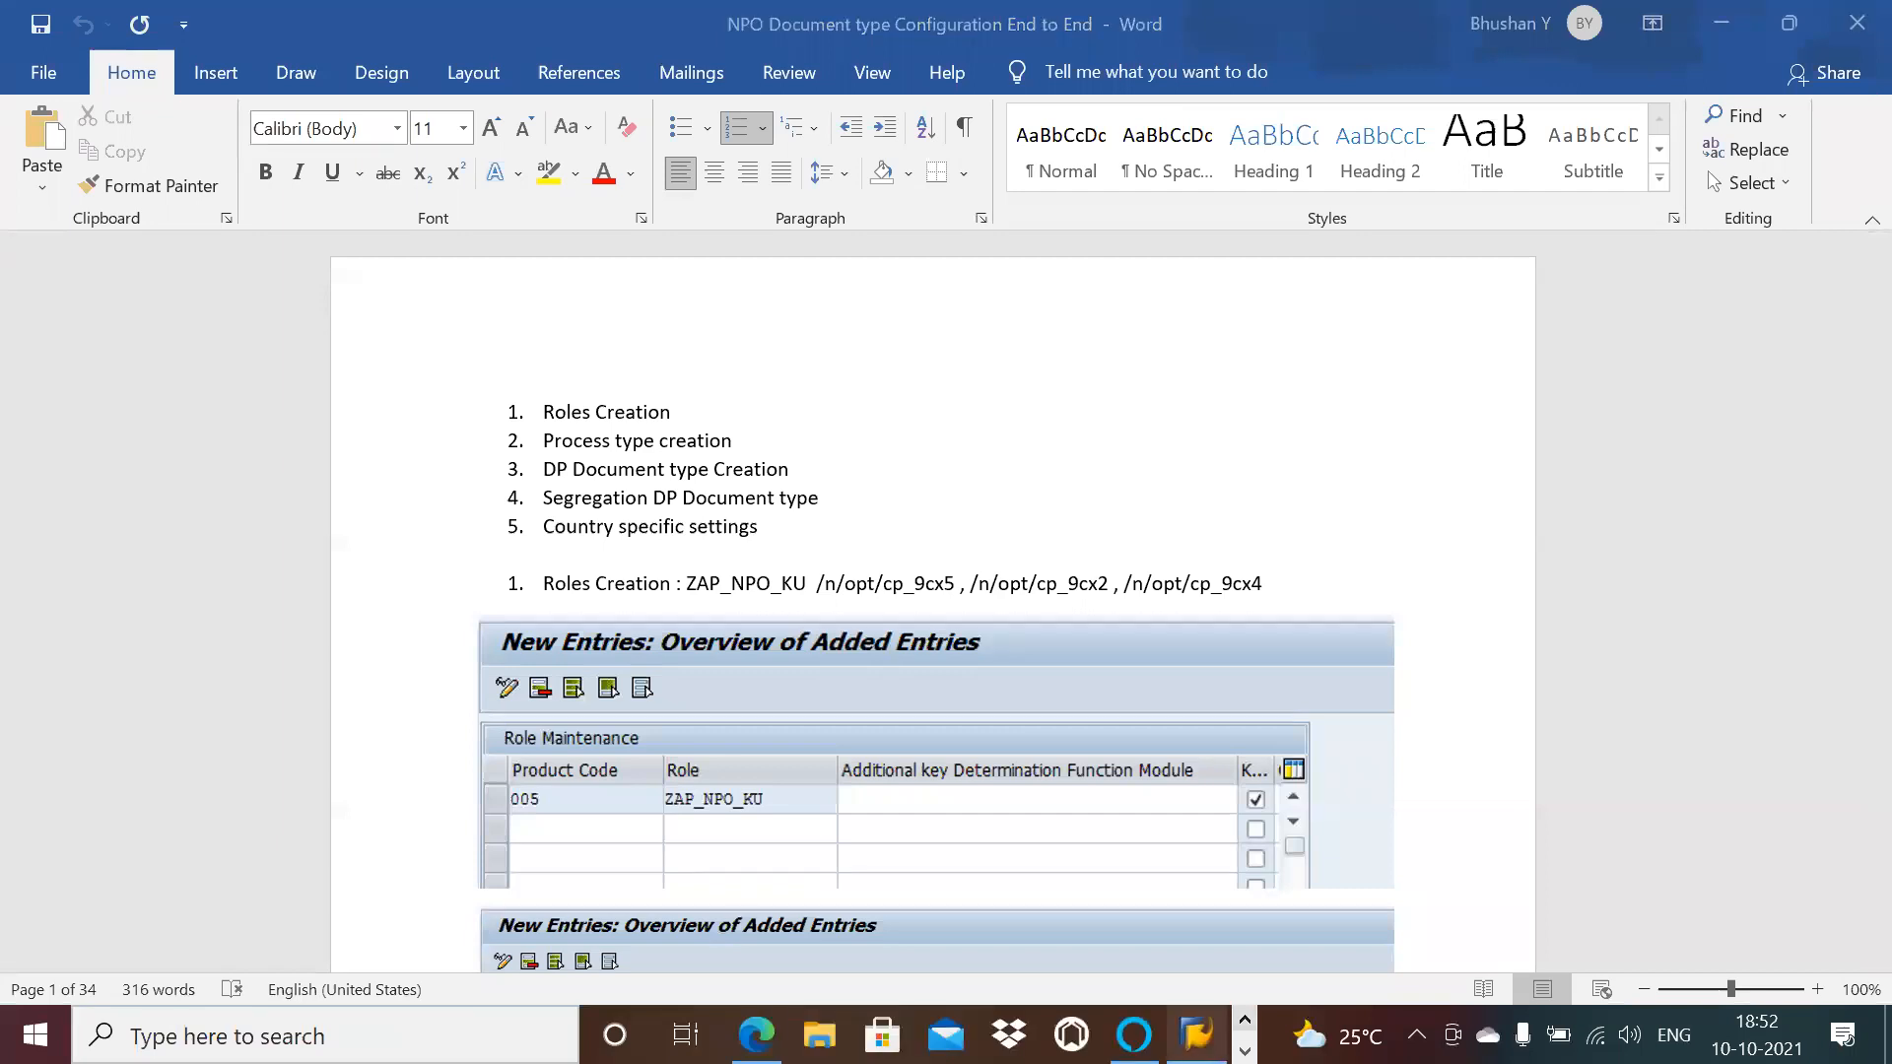
mouse_move(1197, 1035)
click(1206, 959)
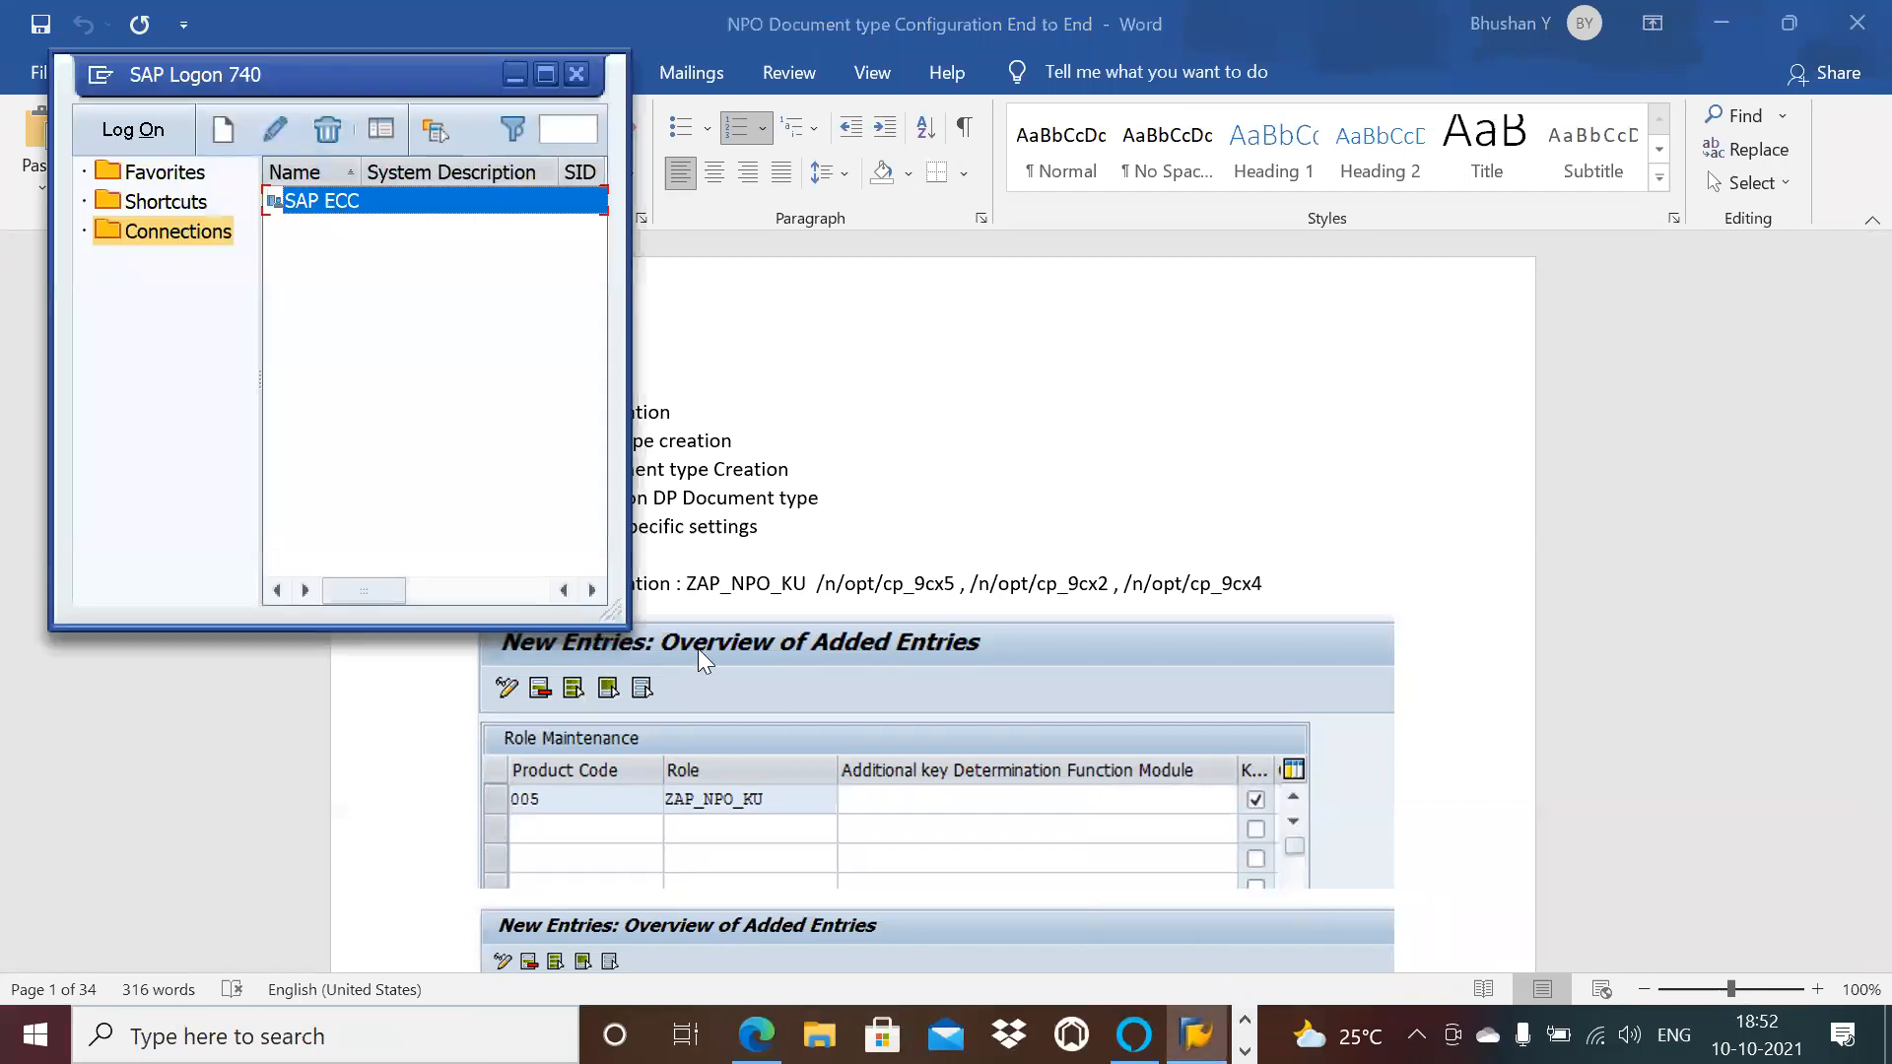
double_click(317, 200)
click(302, 330)
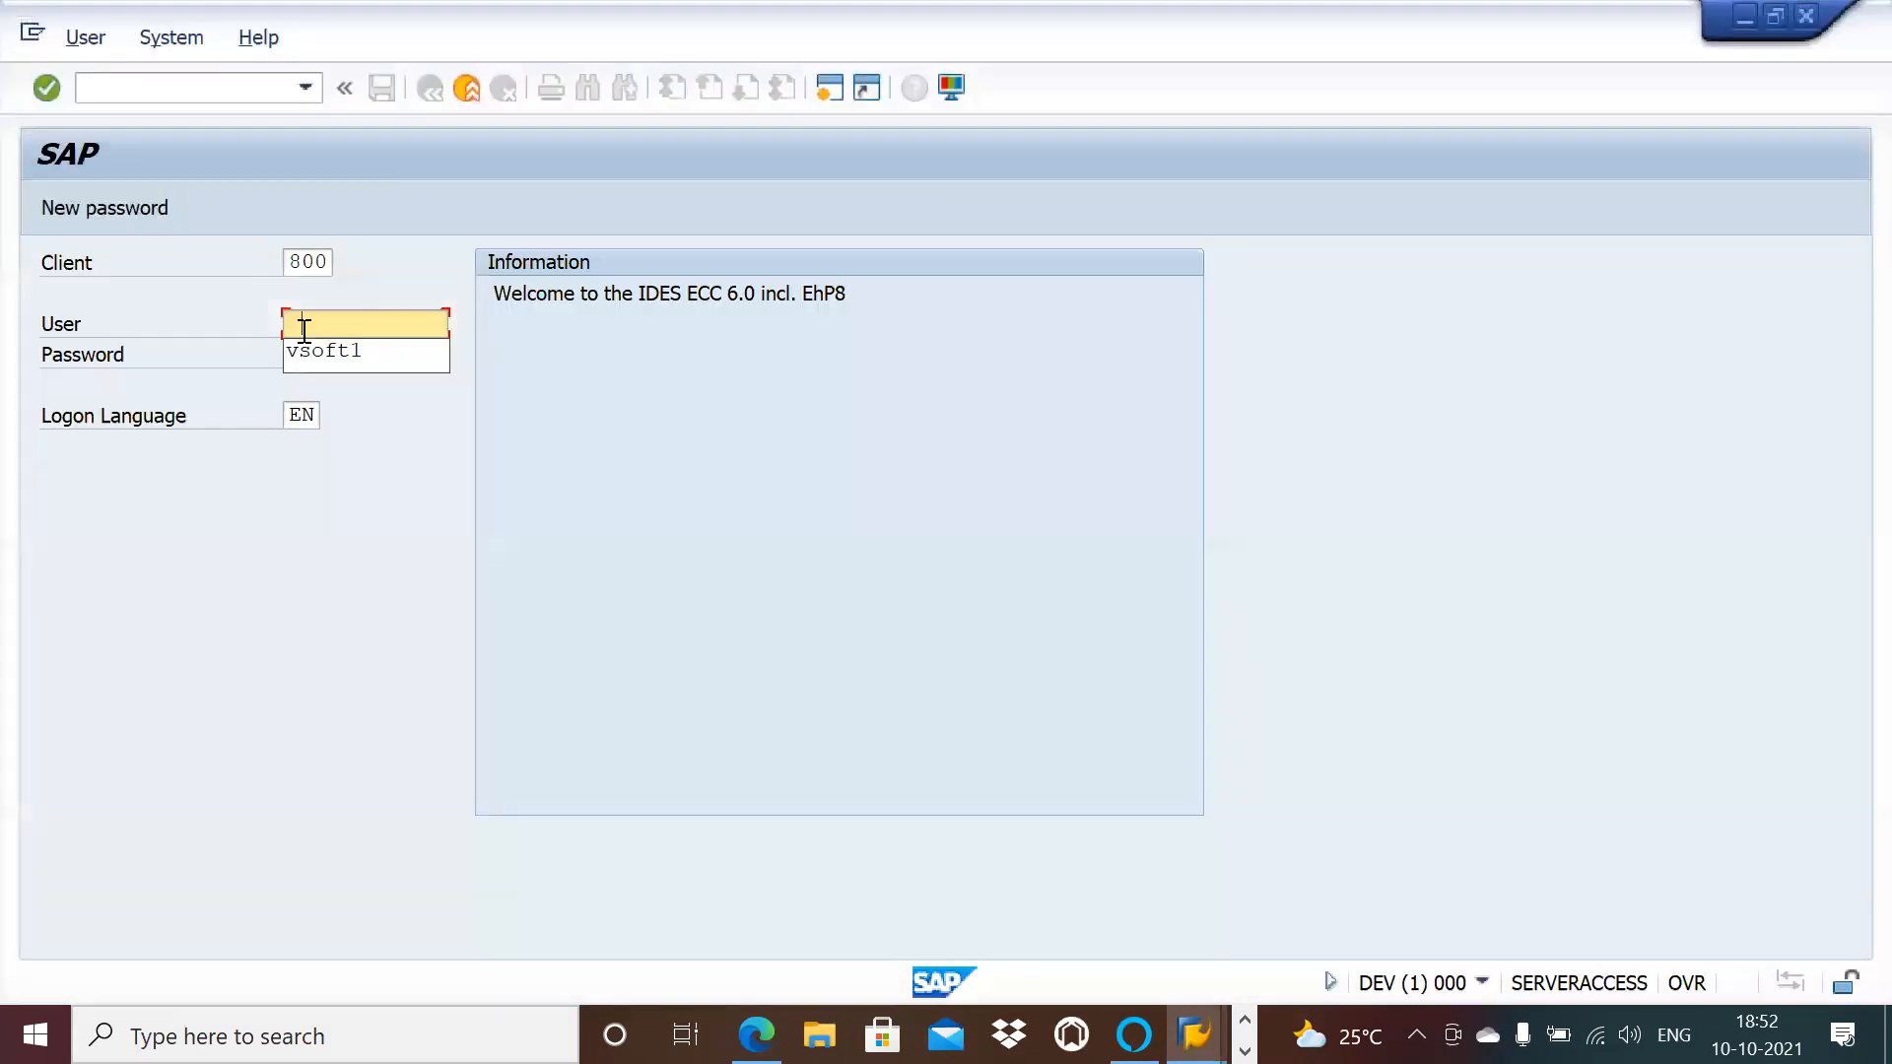
click(304, 349)
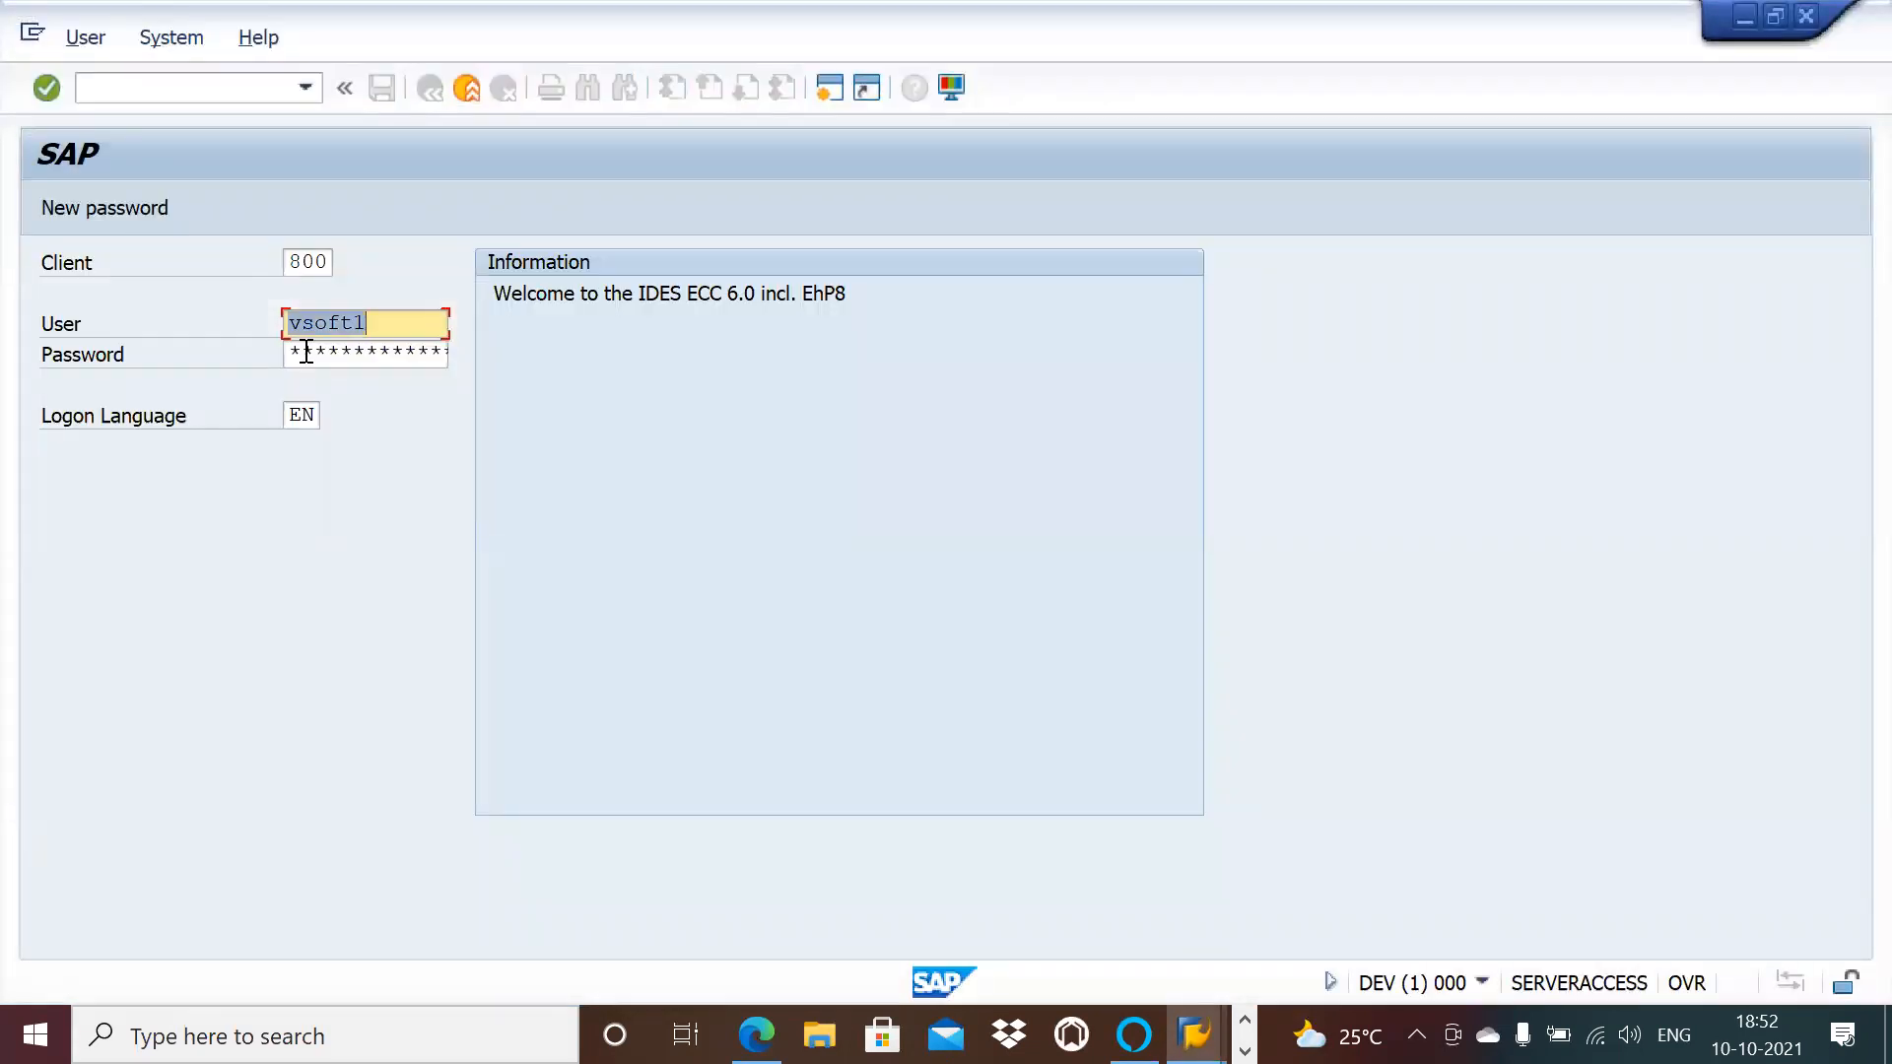
click(307, 352)
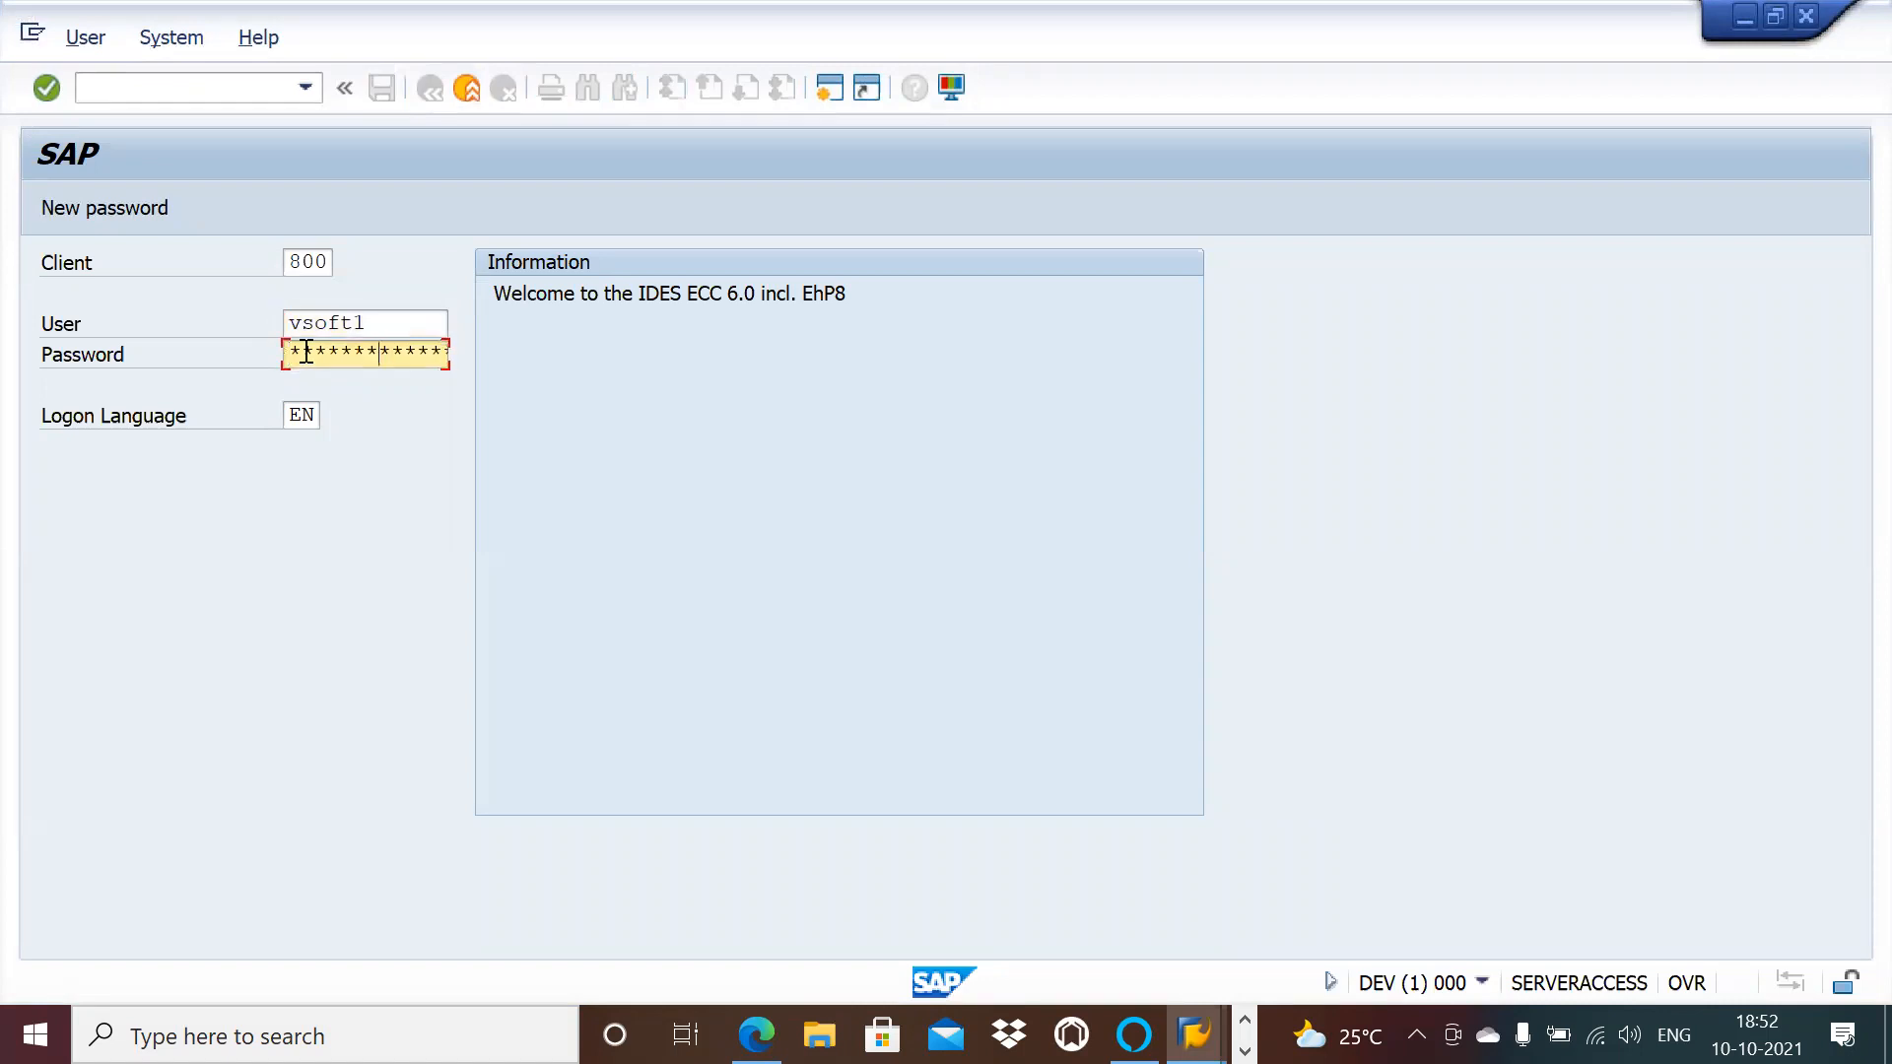
key(Return)
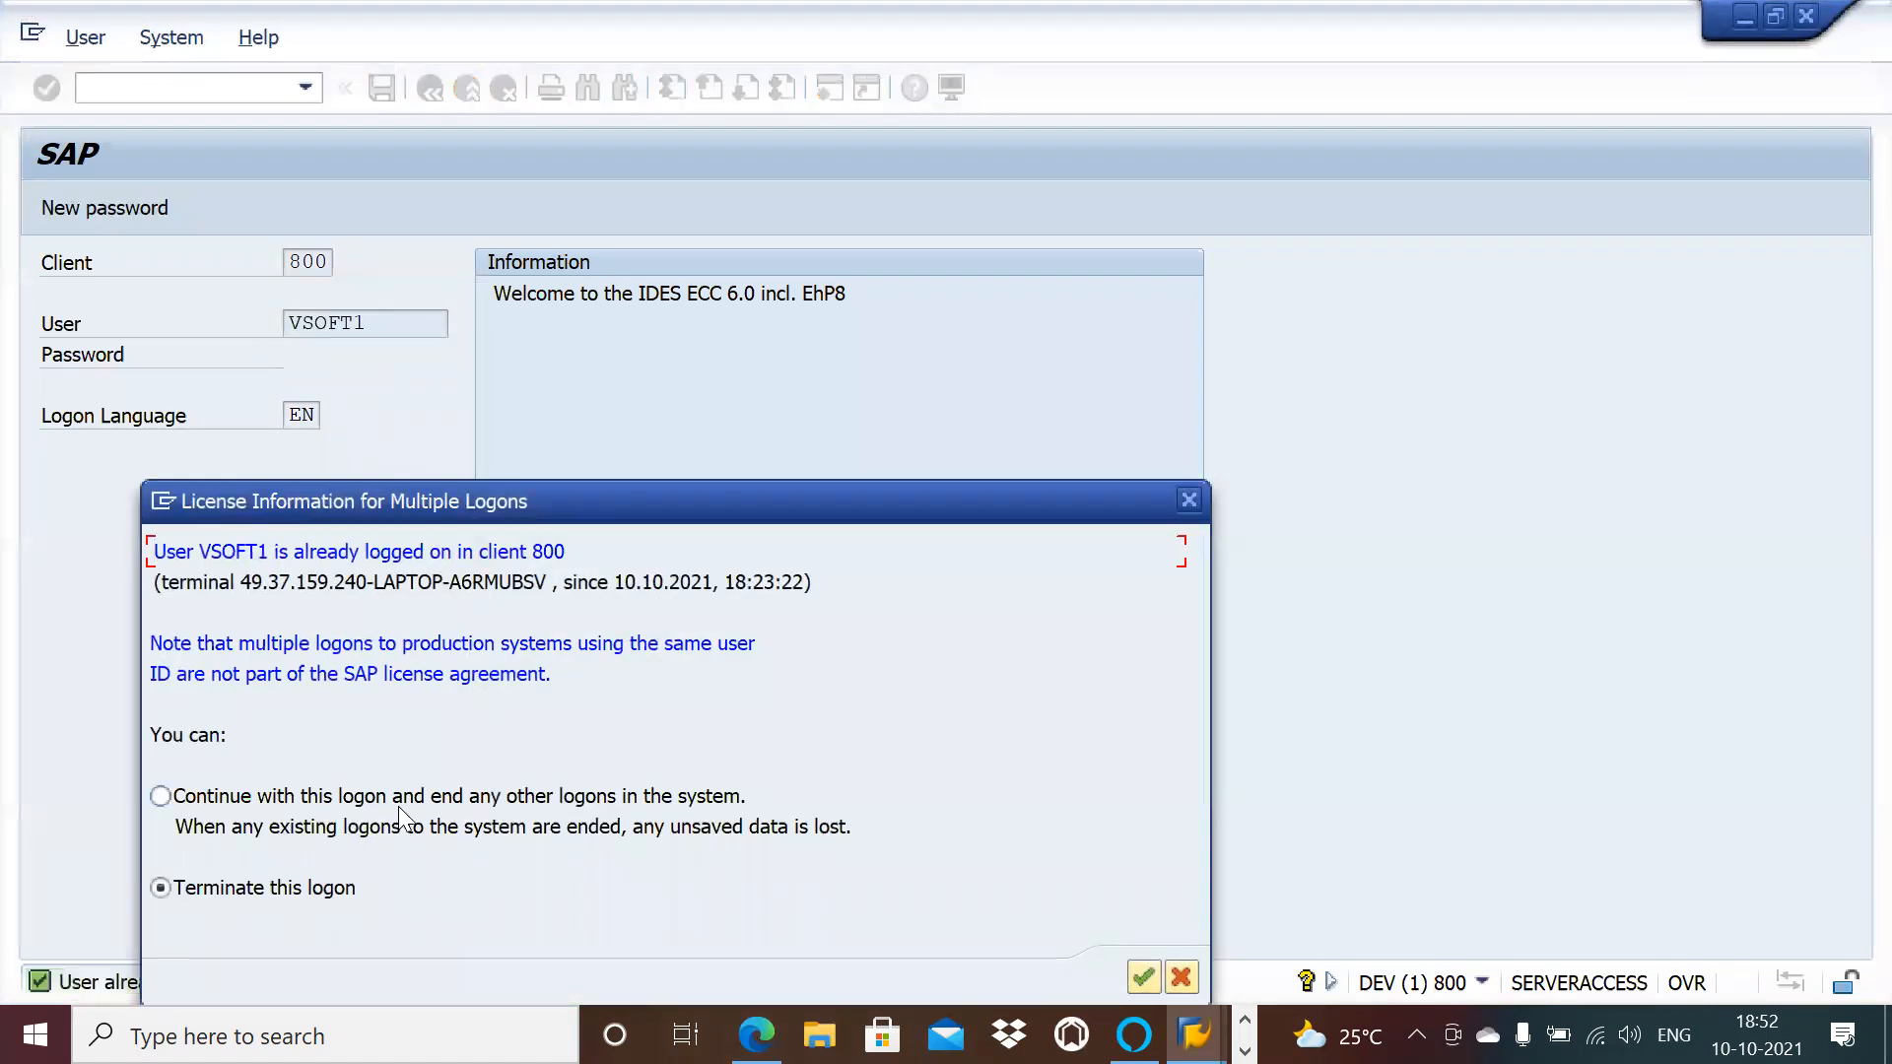
key(Return)
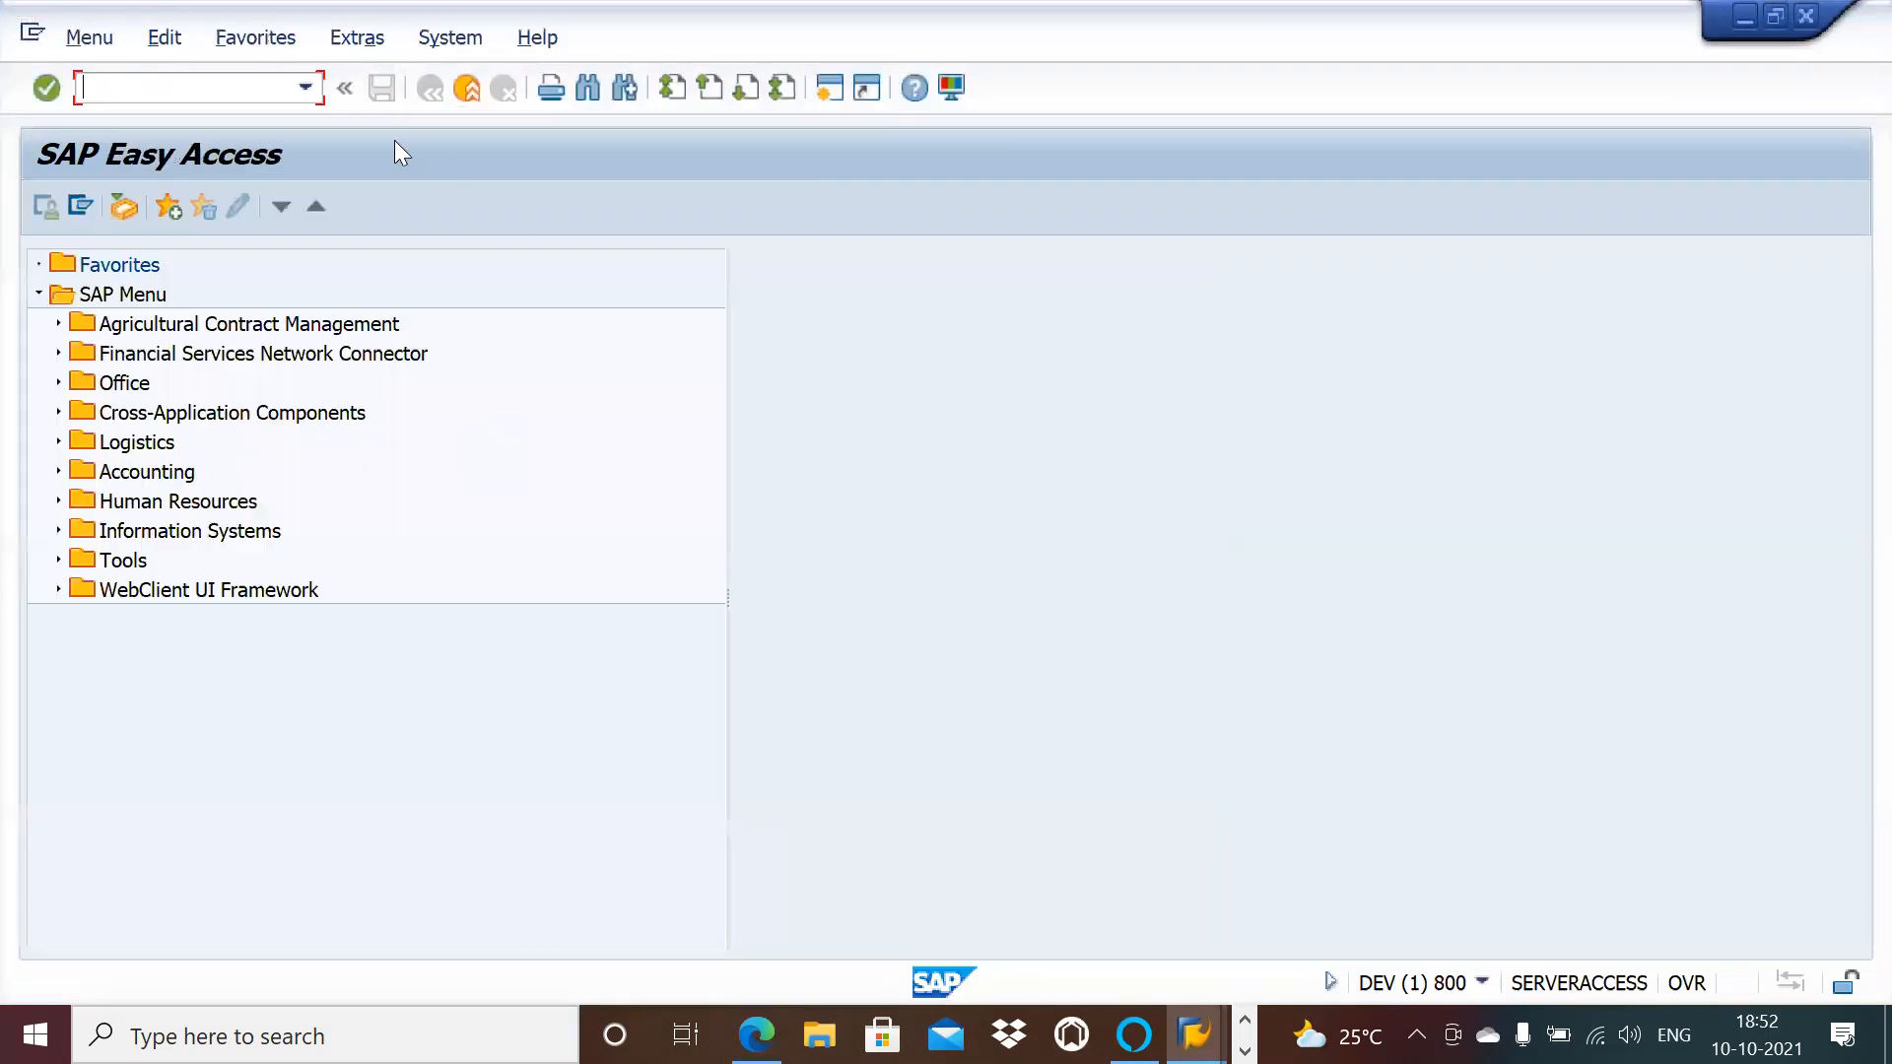
Step: Open the Role Maintenance table from the Roles folder of the OpenText VIM menu
click(307, 88)
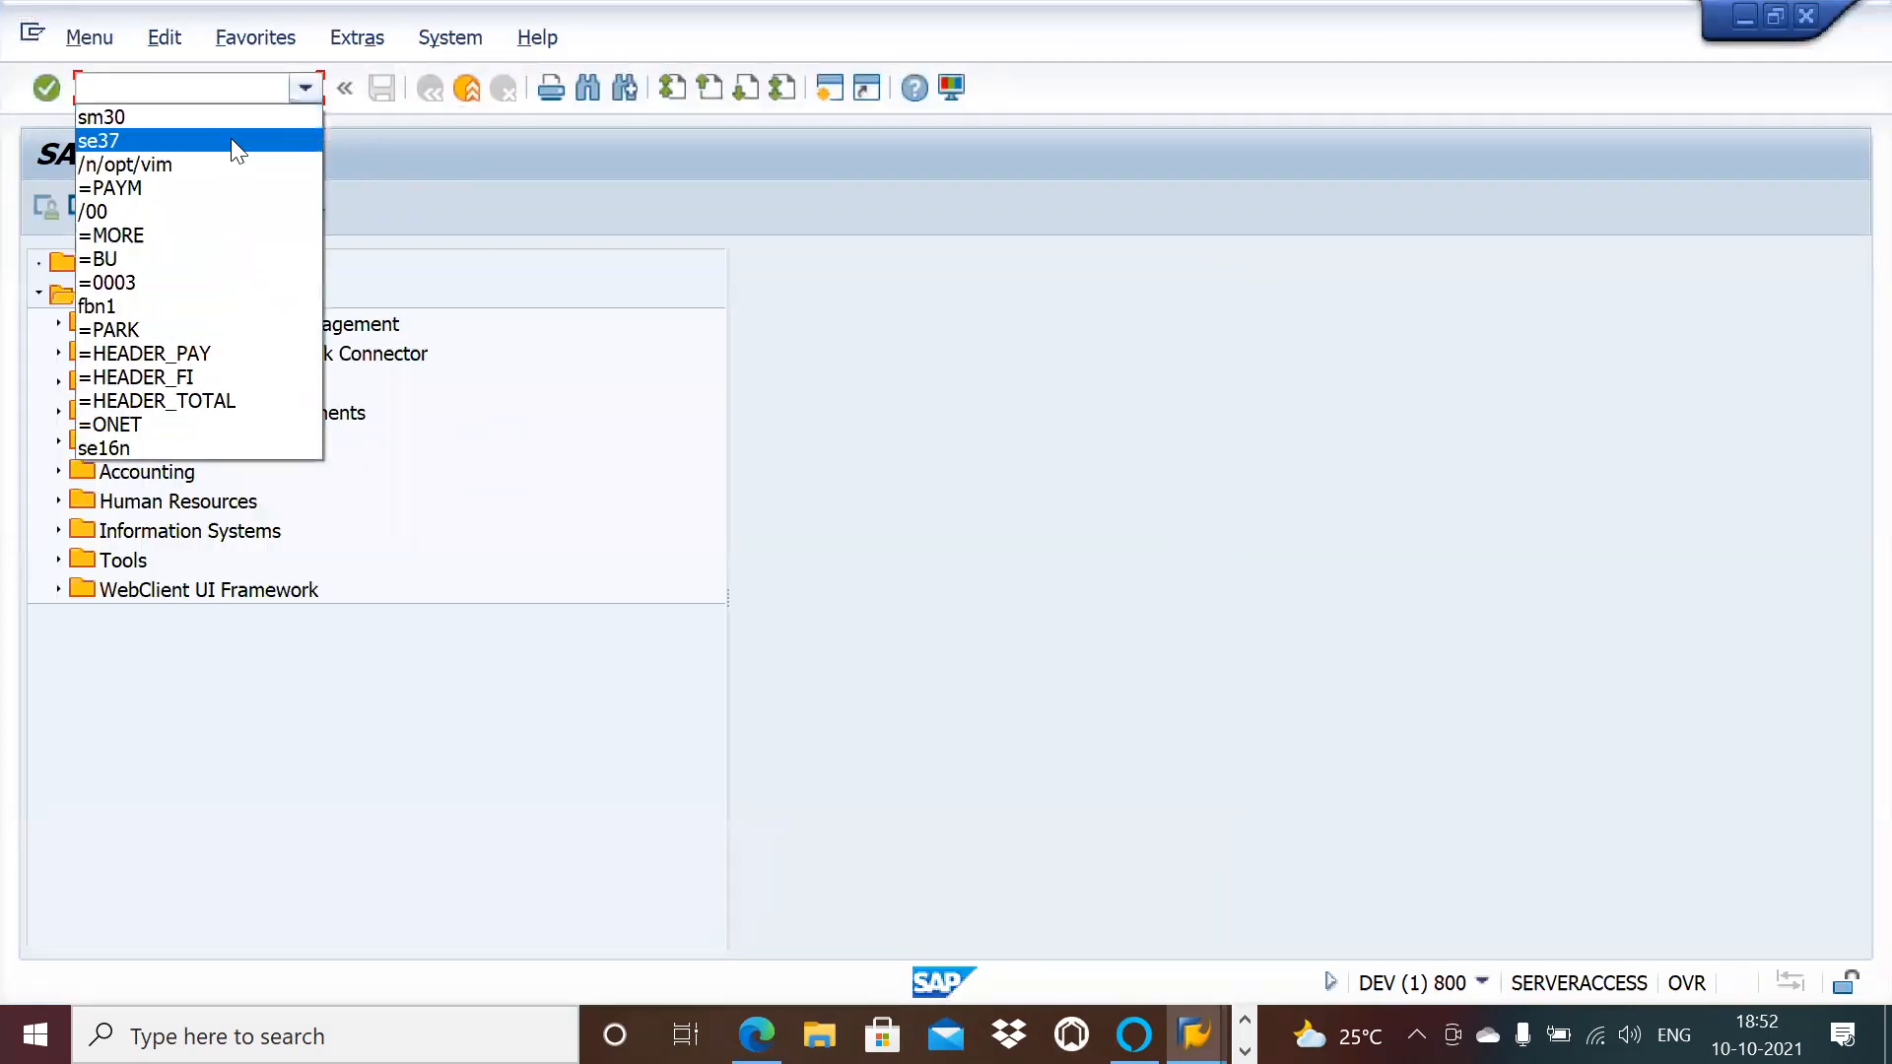
click(221, 164)
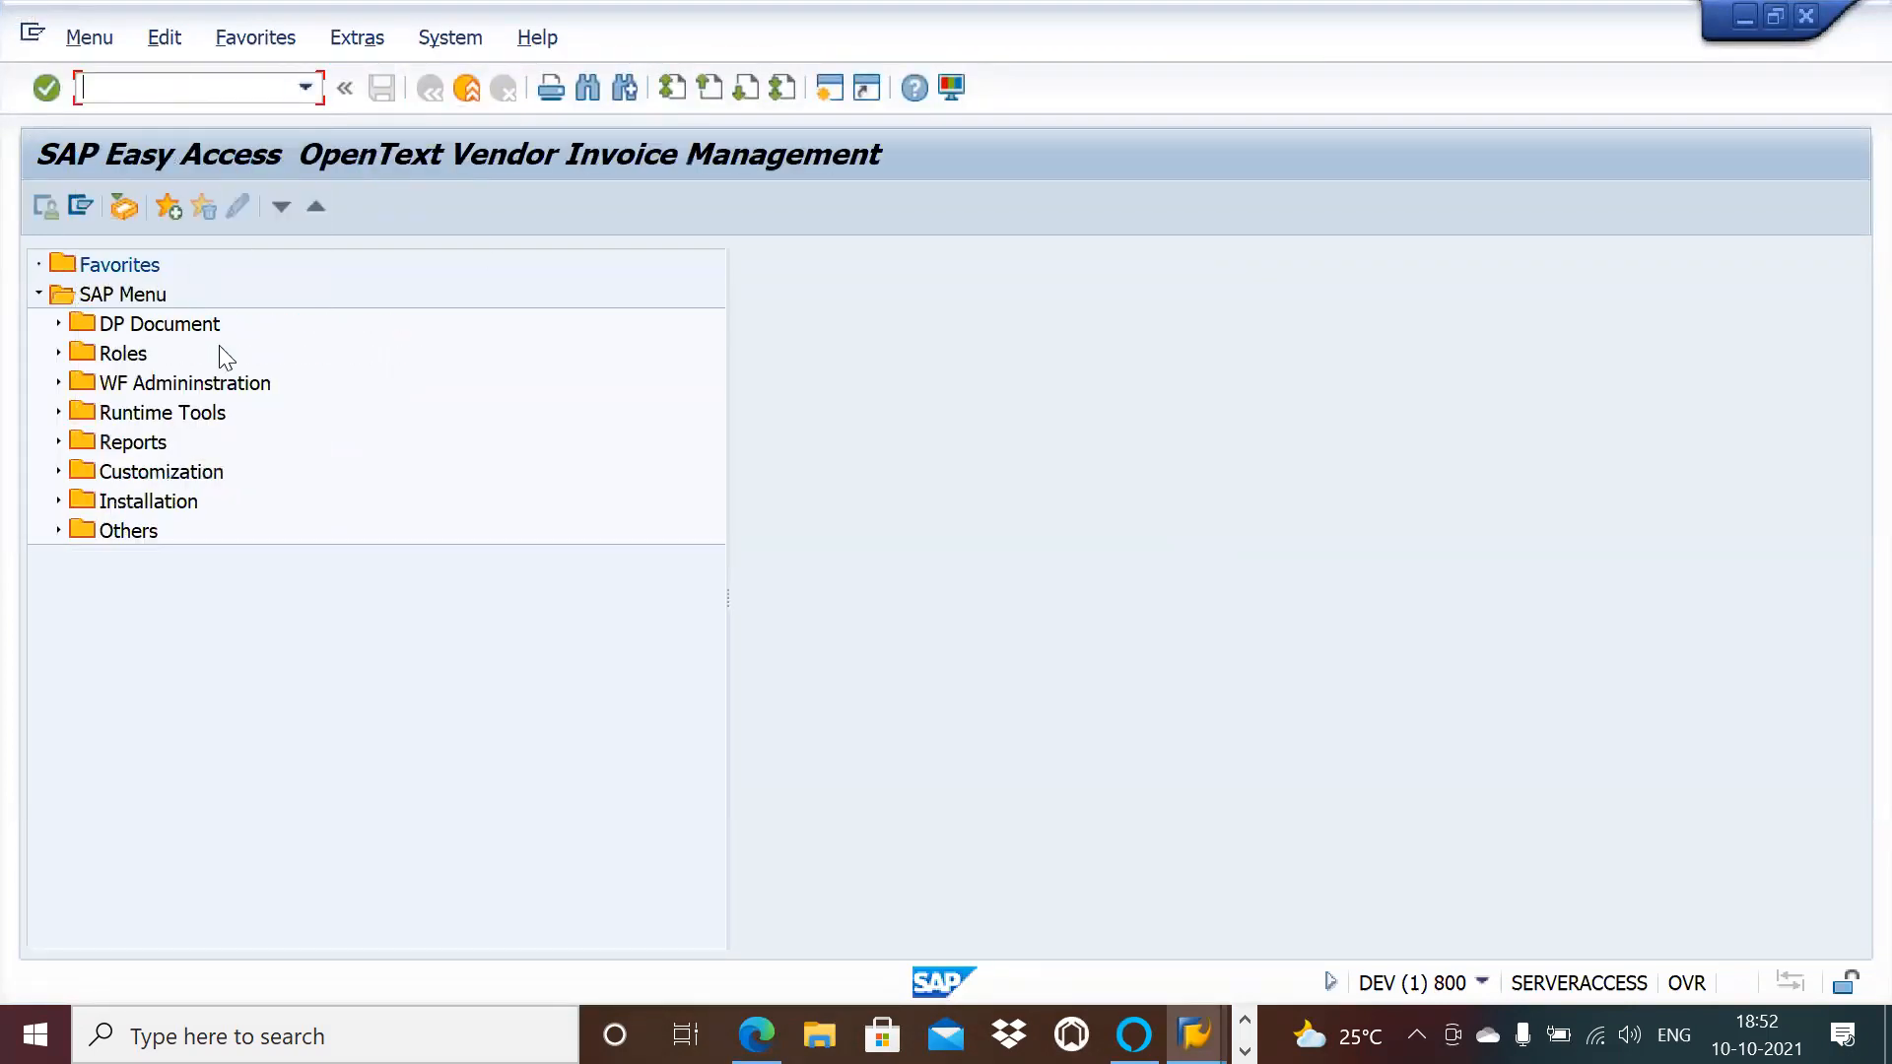
click(57, 353)
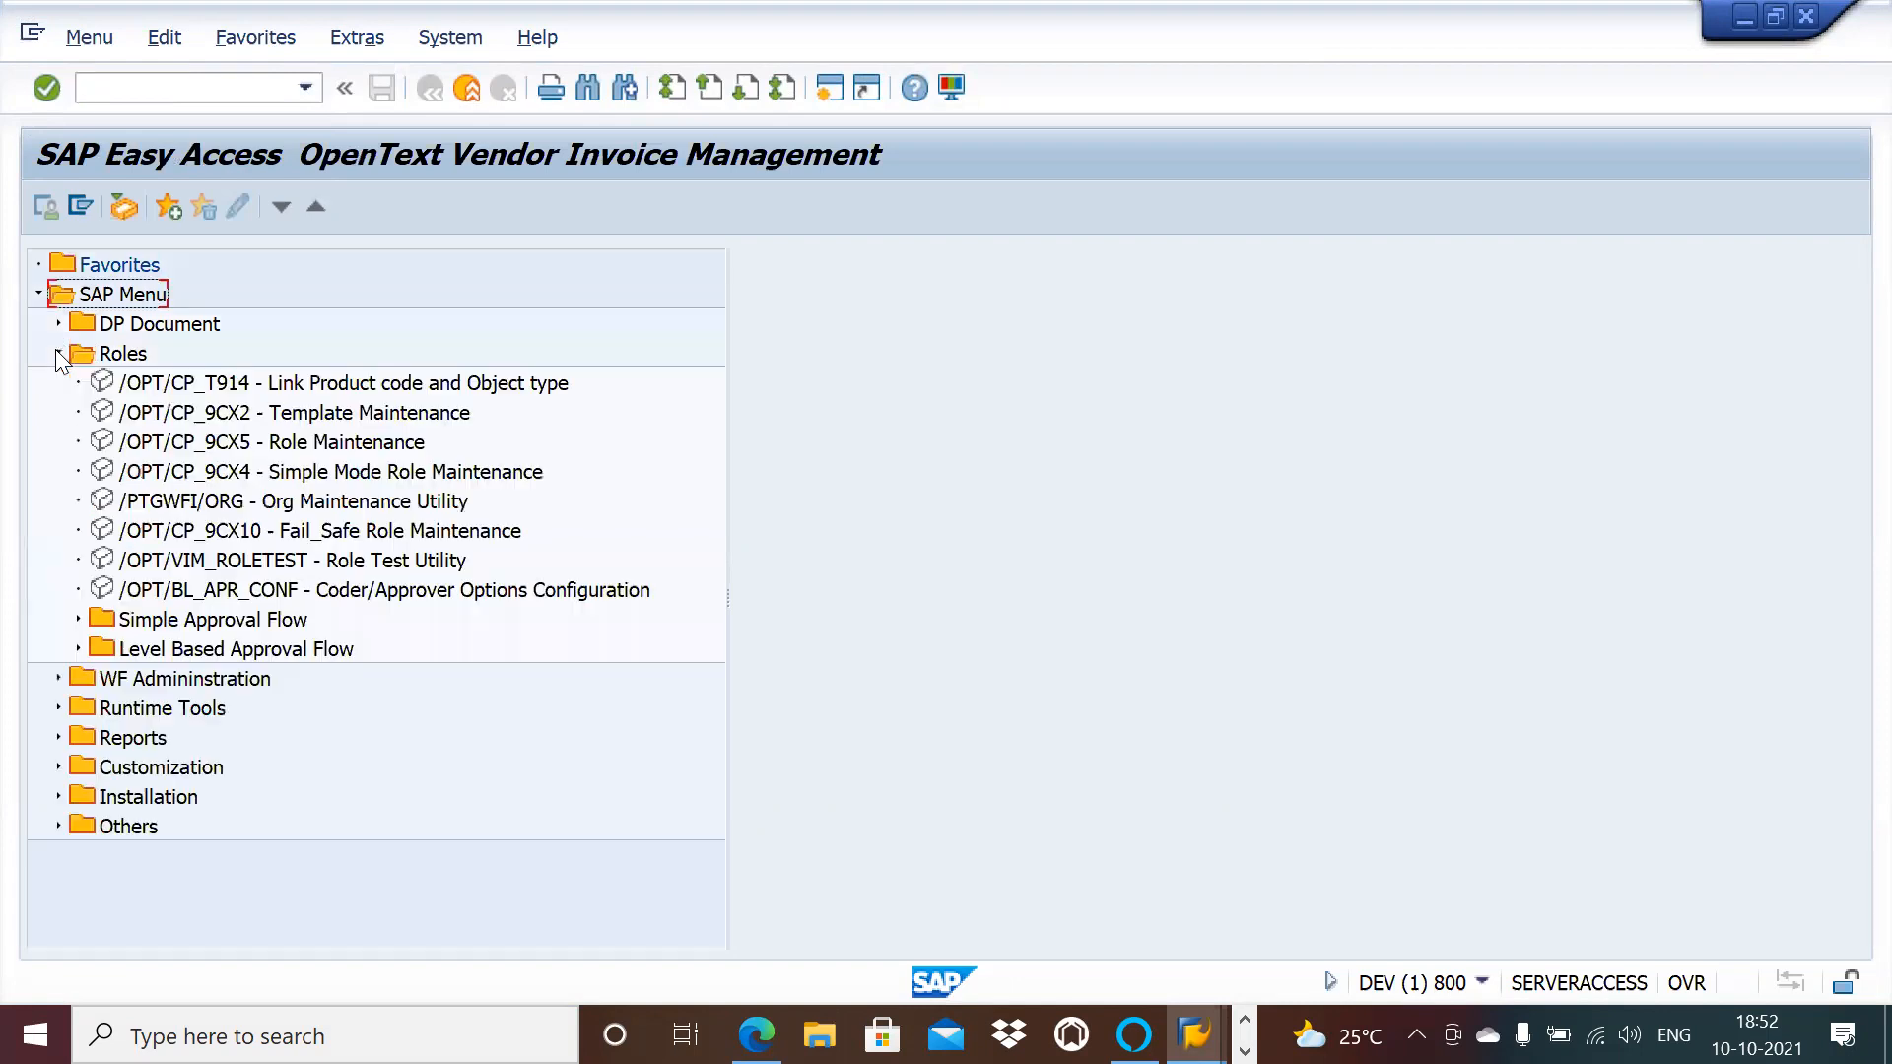
click(317, 443)
double_click(316, 445)
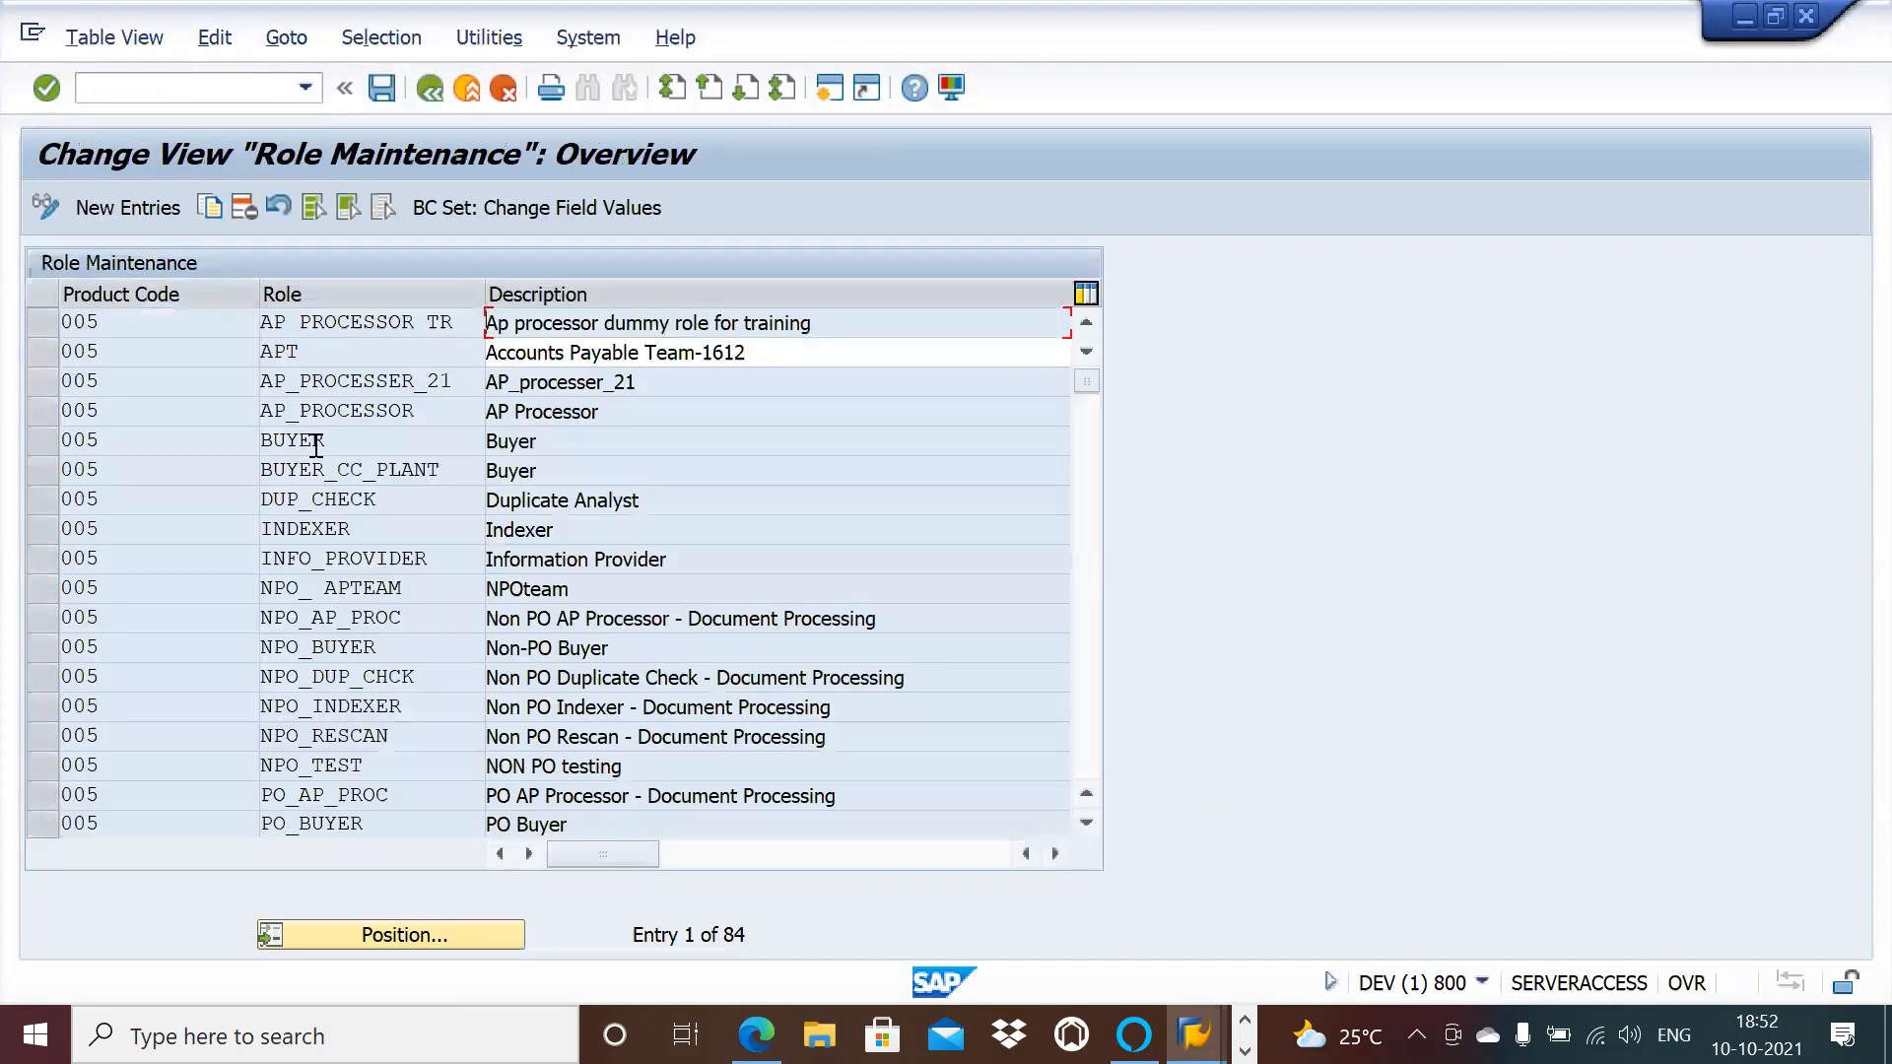
Step: Add a role entry for product code 005 named NPO_AP with an NPO processing description
click(103, 207)
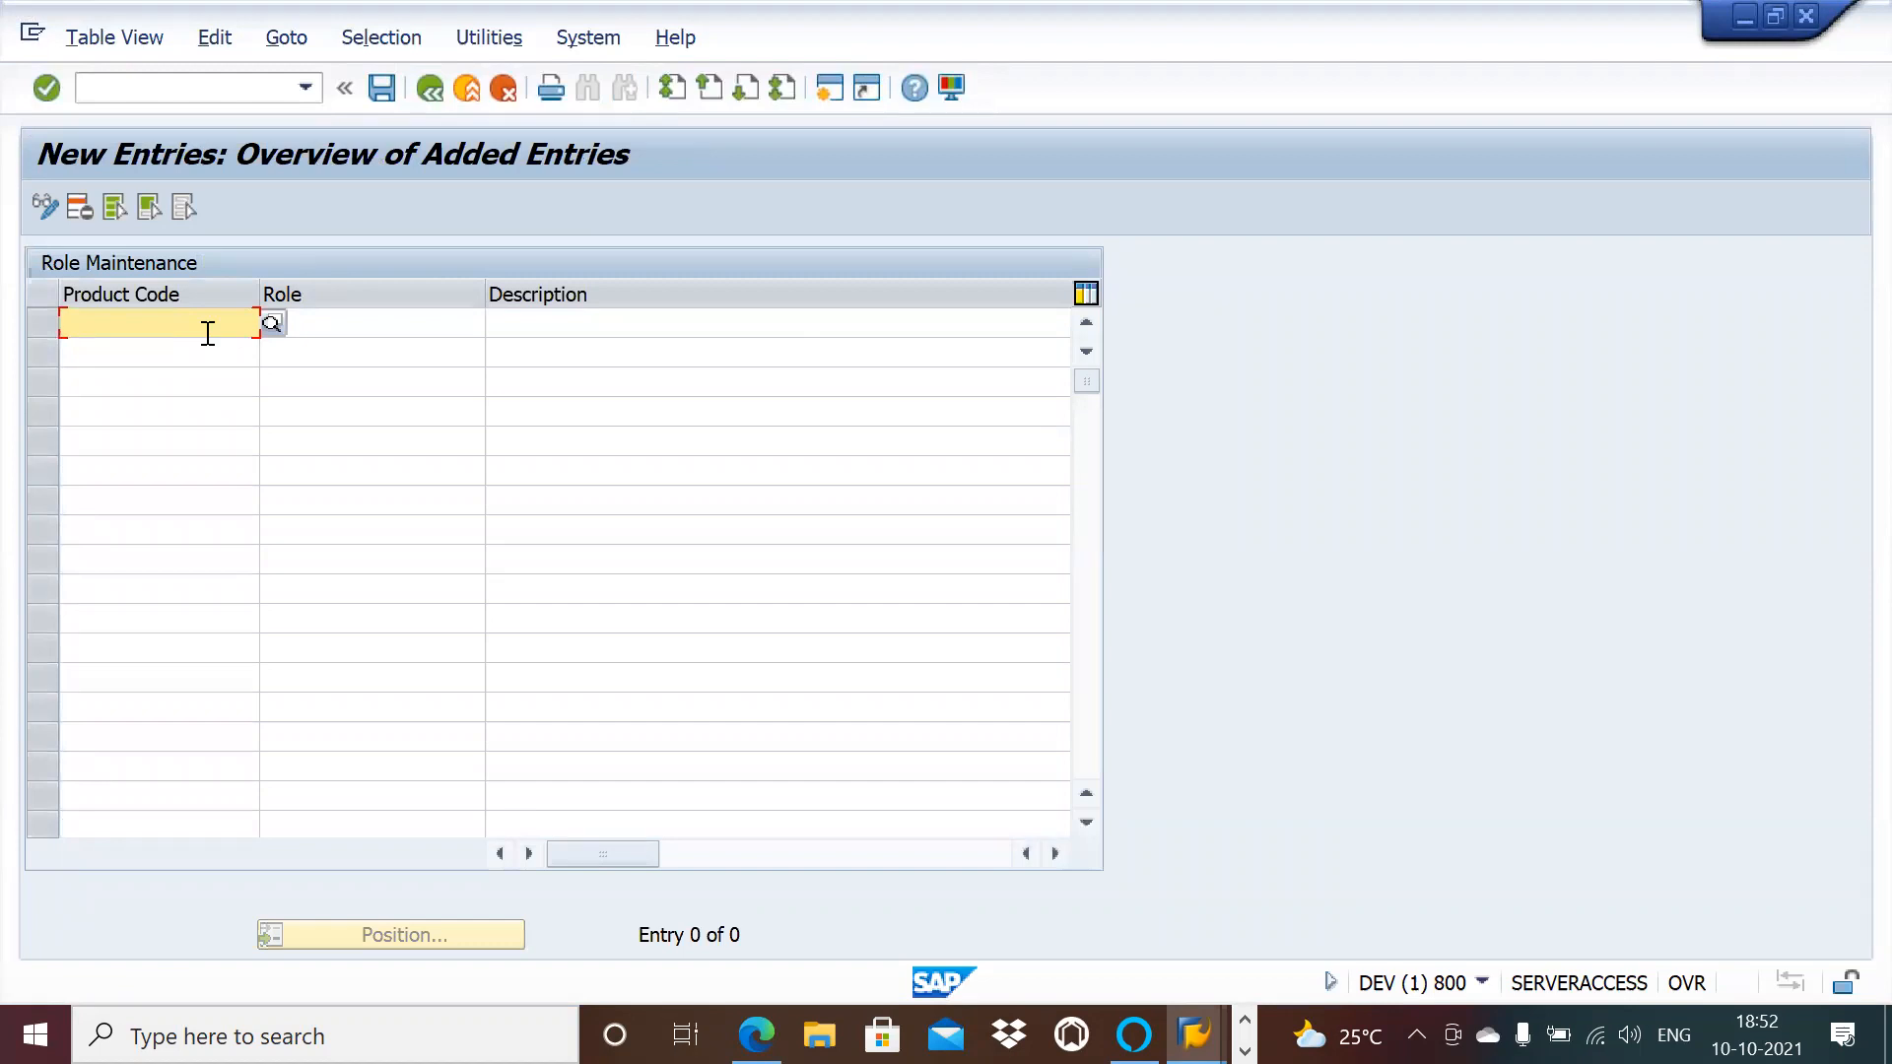
text(005)
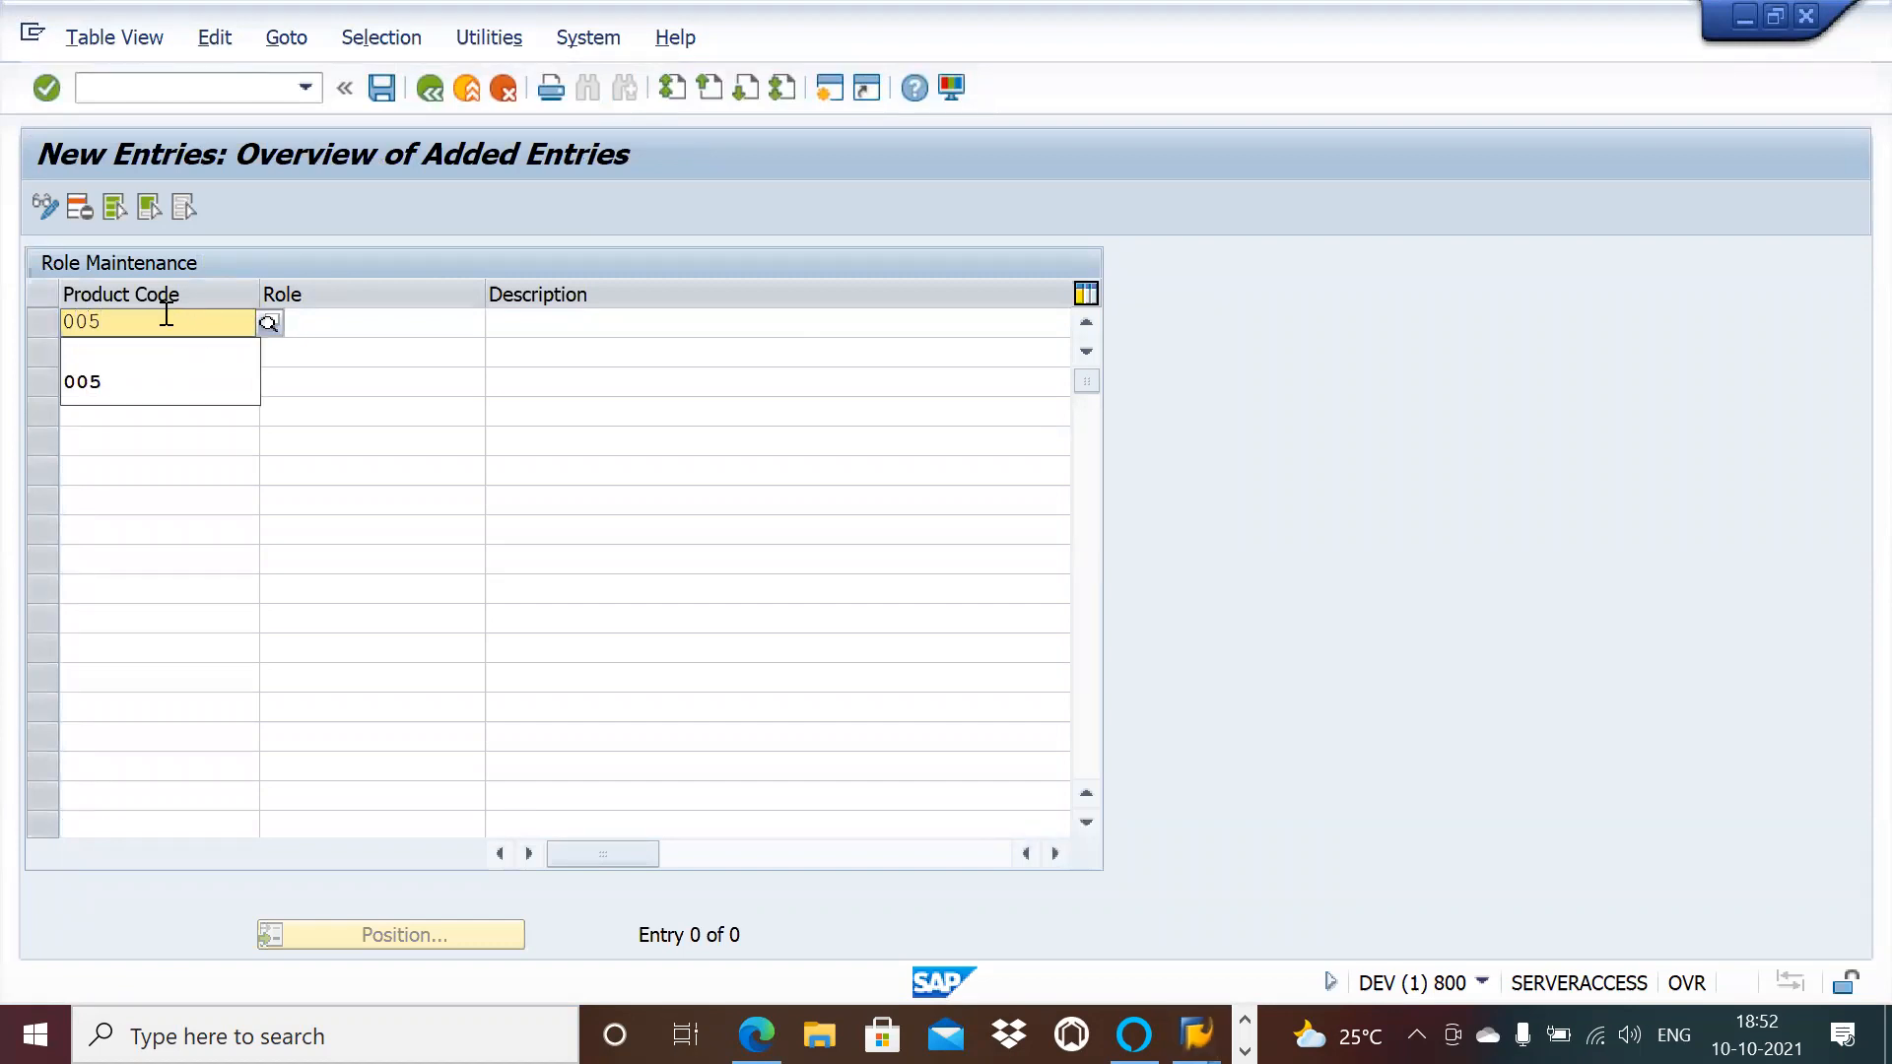
click(106, 390)
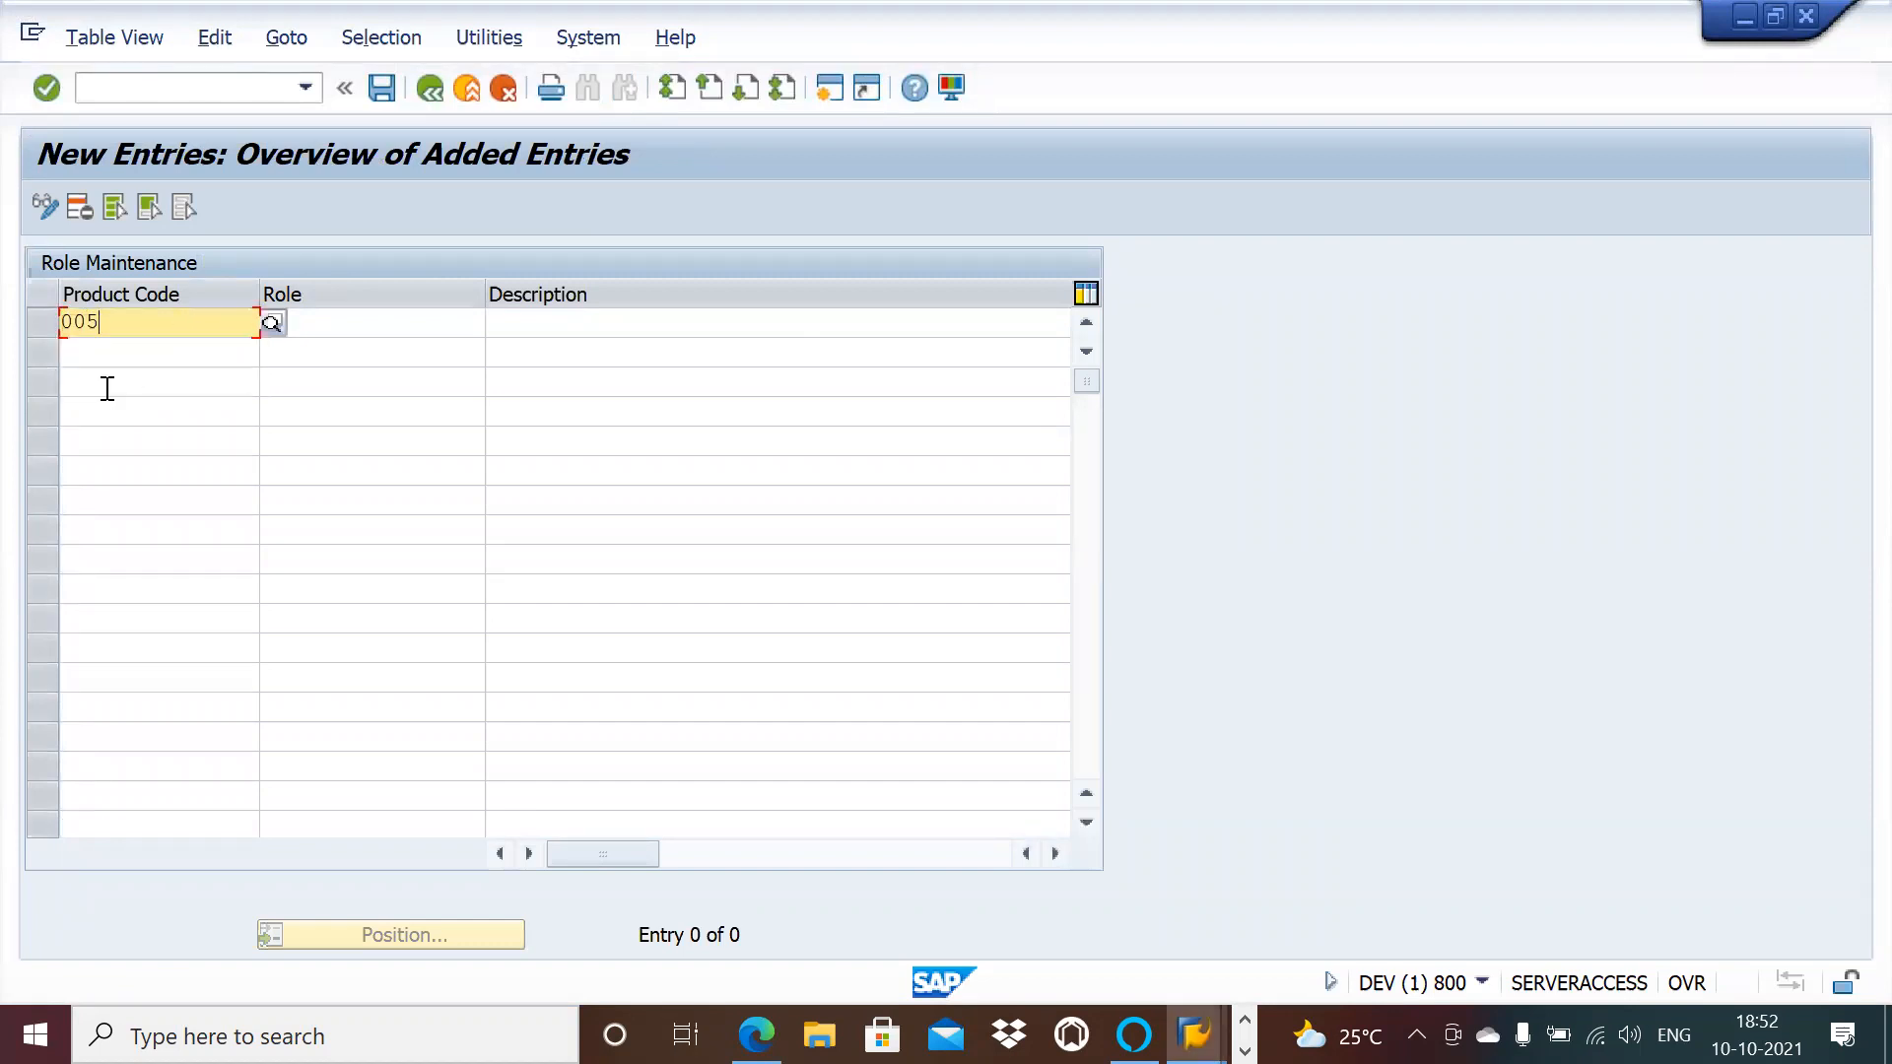
click(337, 320)
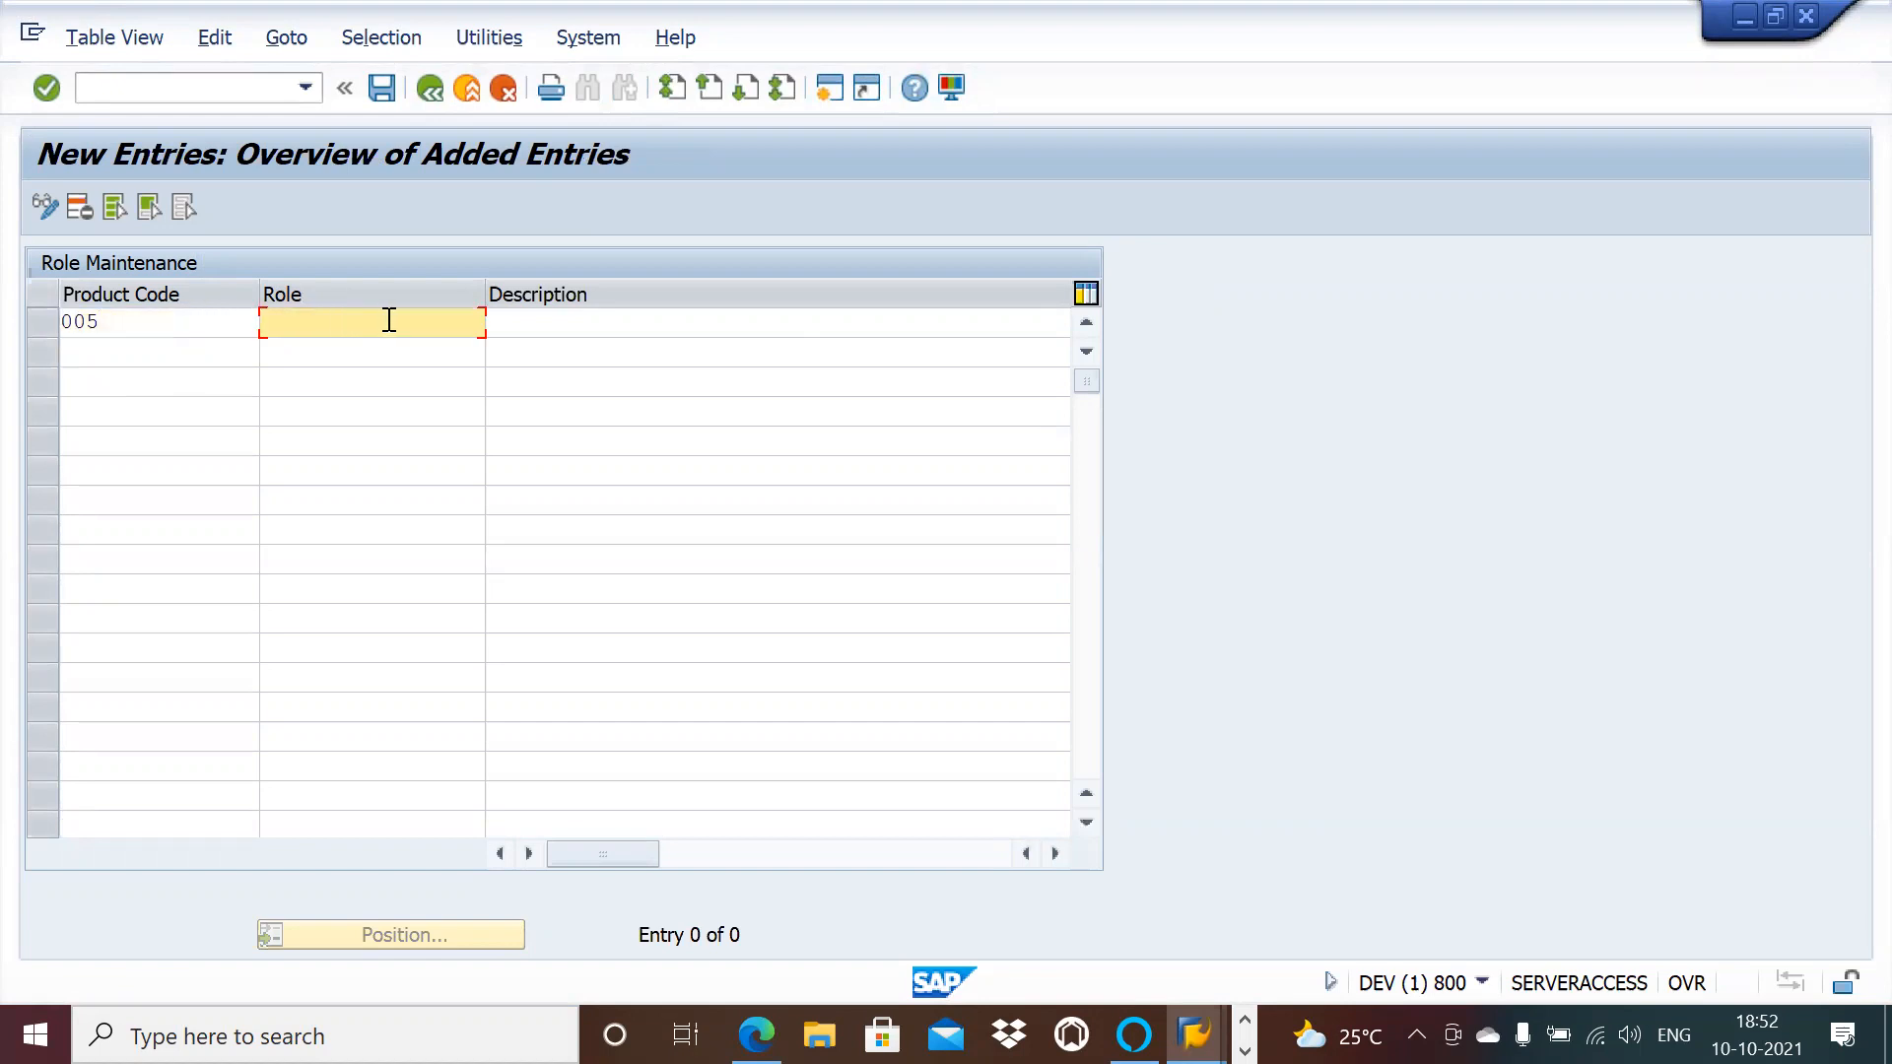
text(N)
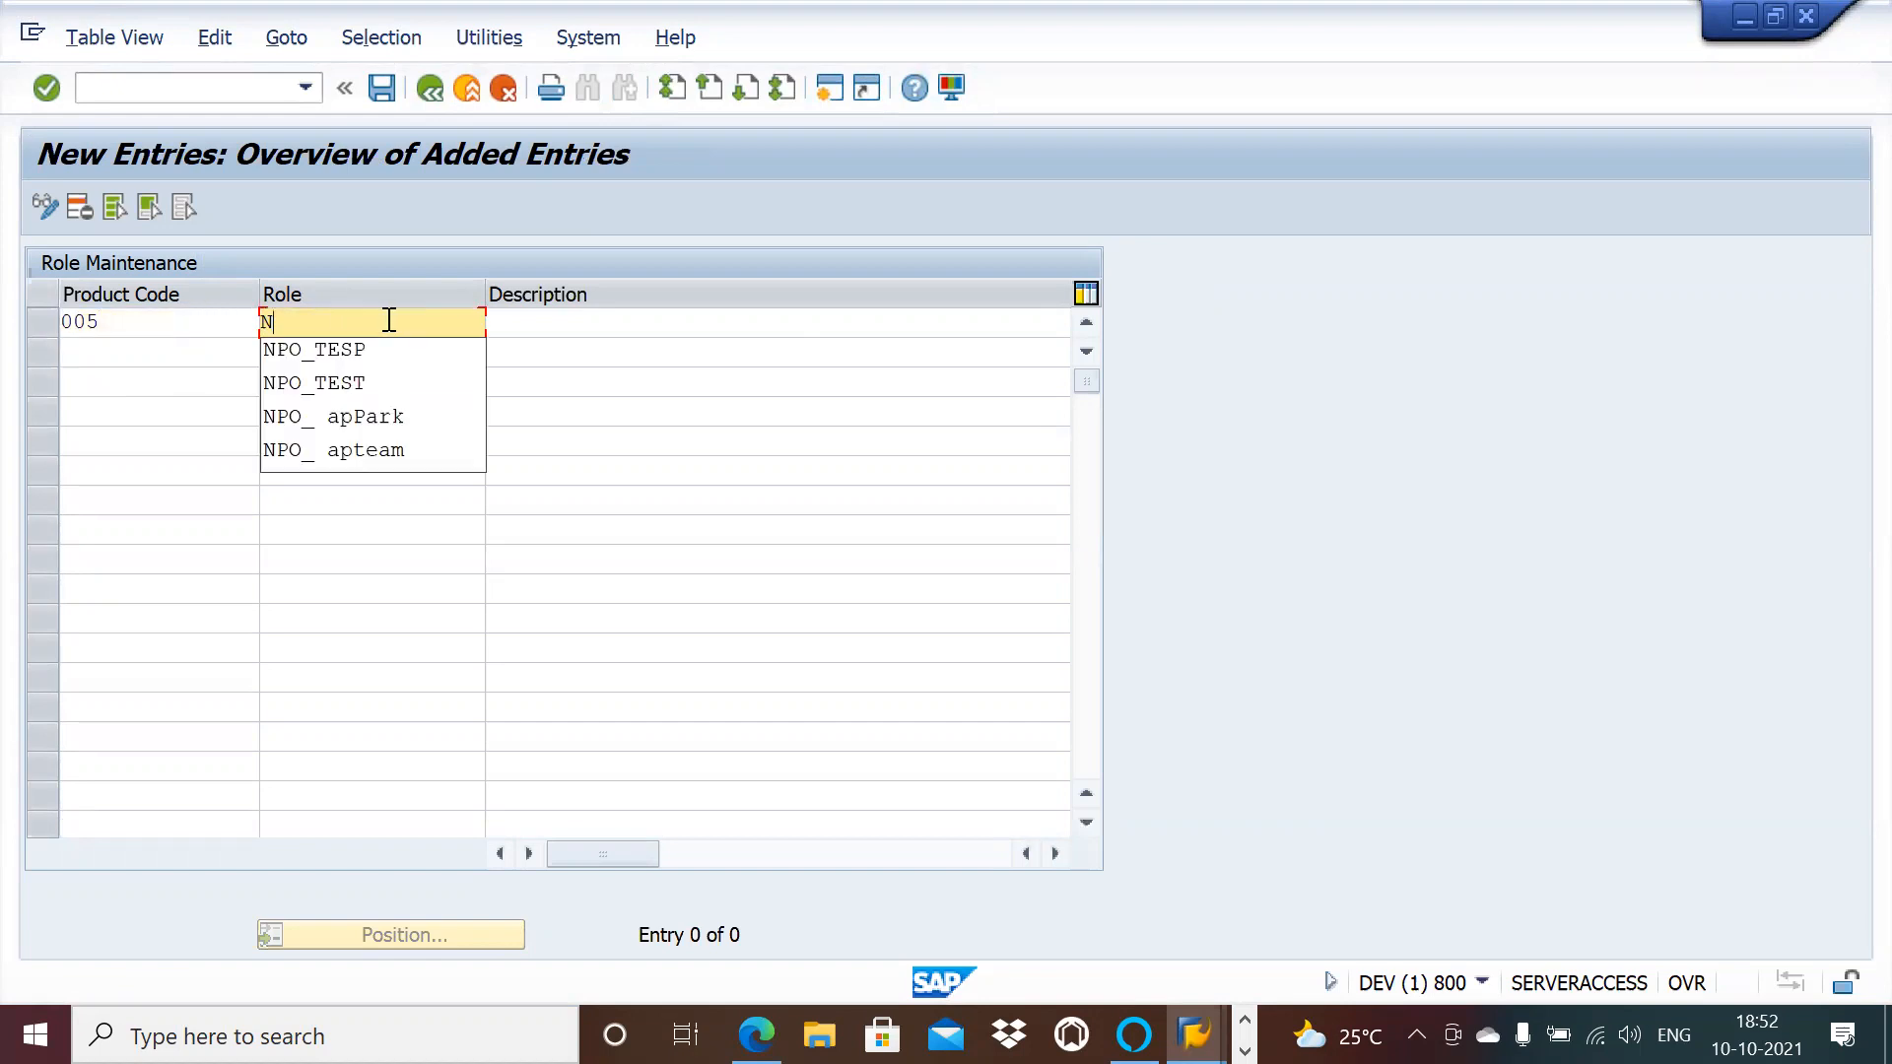
text(PO_AP)
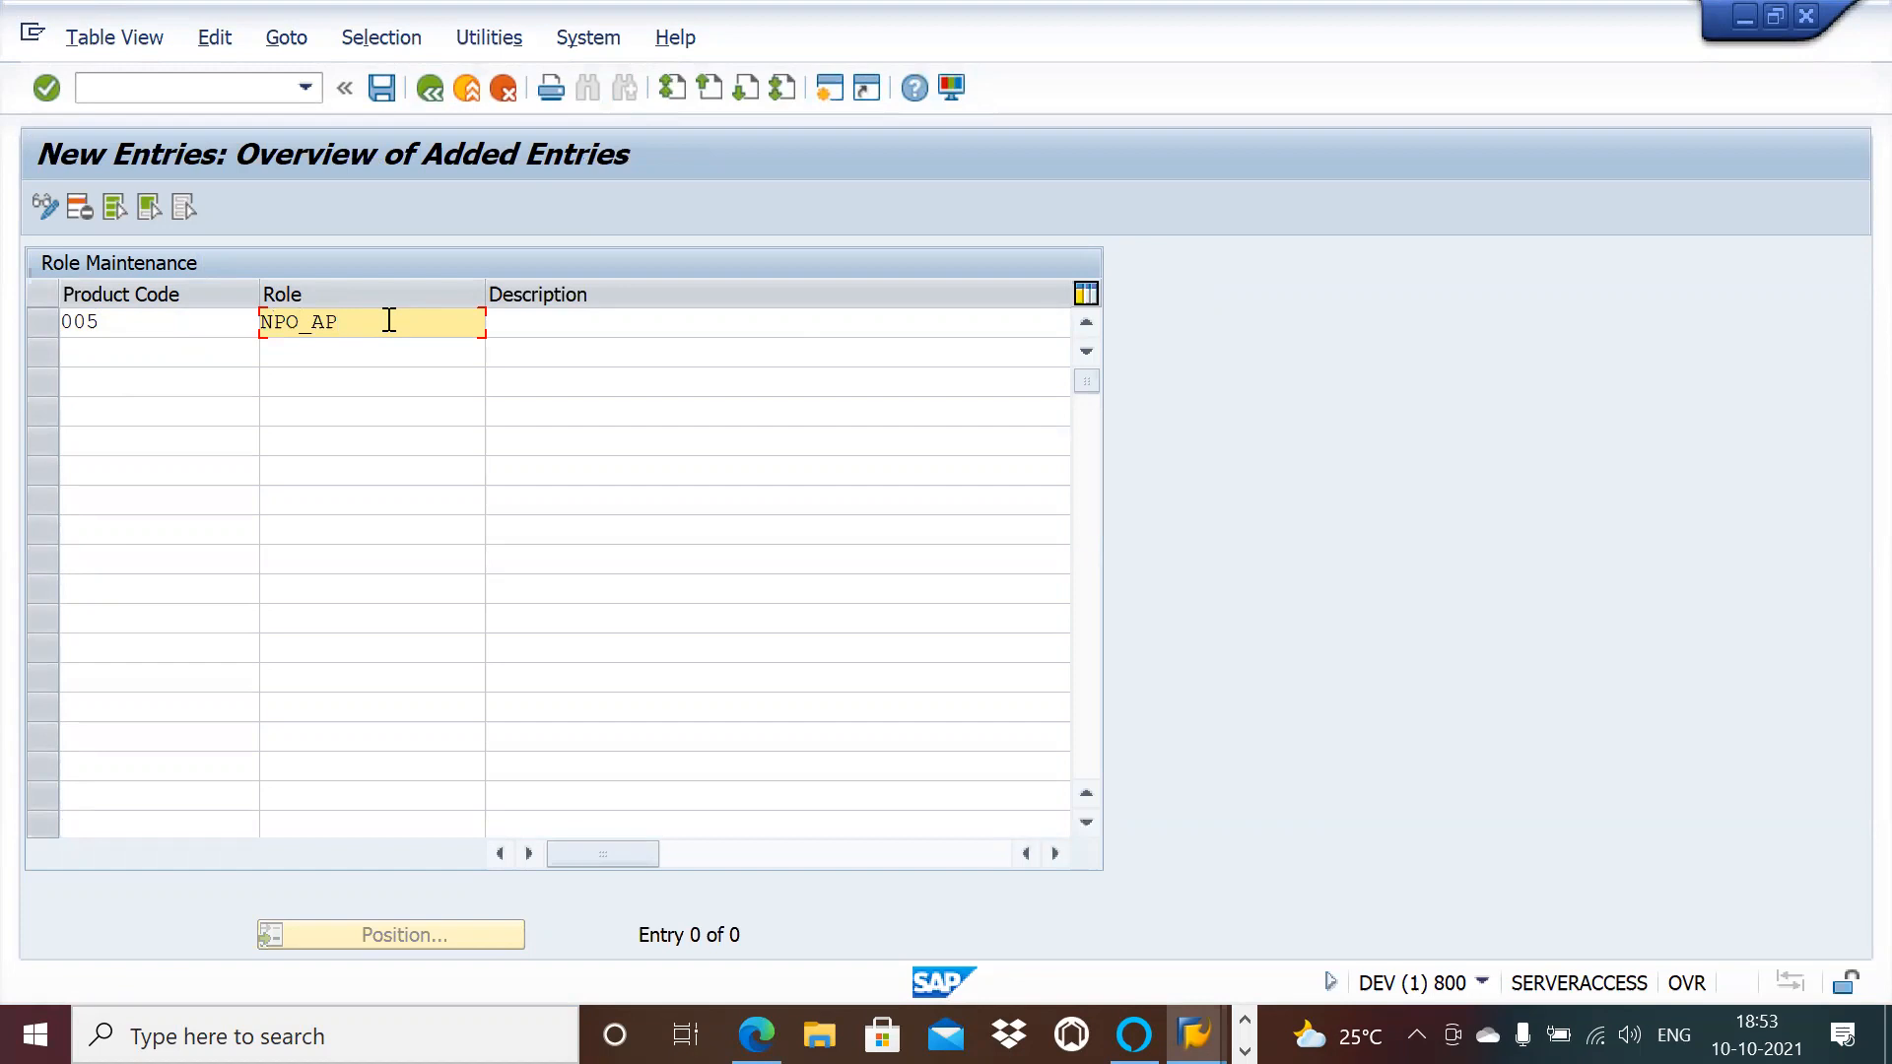
click(571, 327)
text(NPO process)
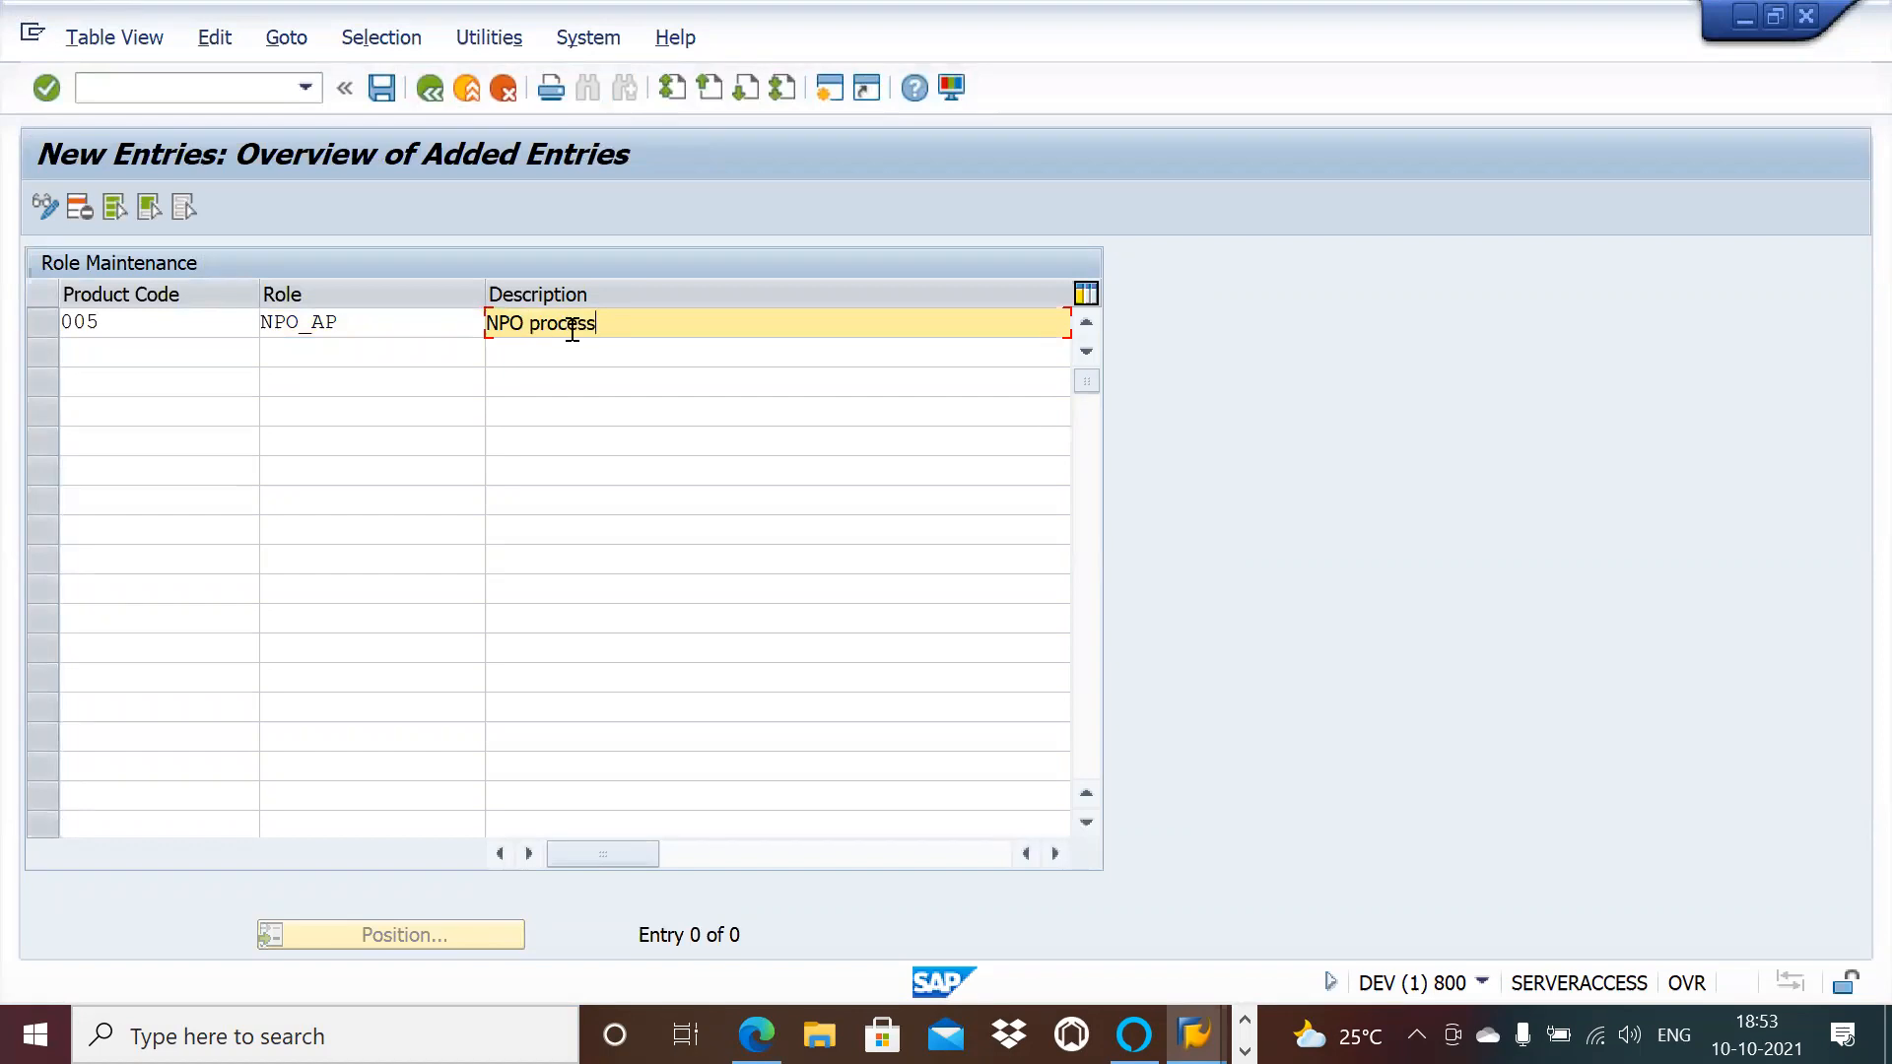
text(ing)
Step: Tick the role's K flag, save under the customizing request, and return to Easy Access
click(1054, 854)
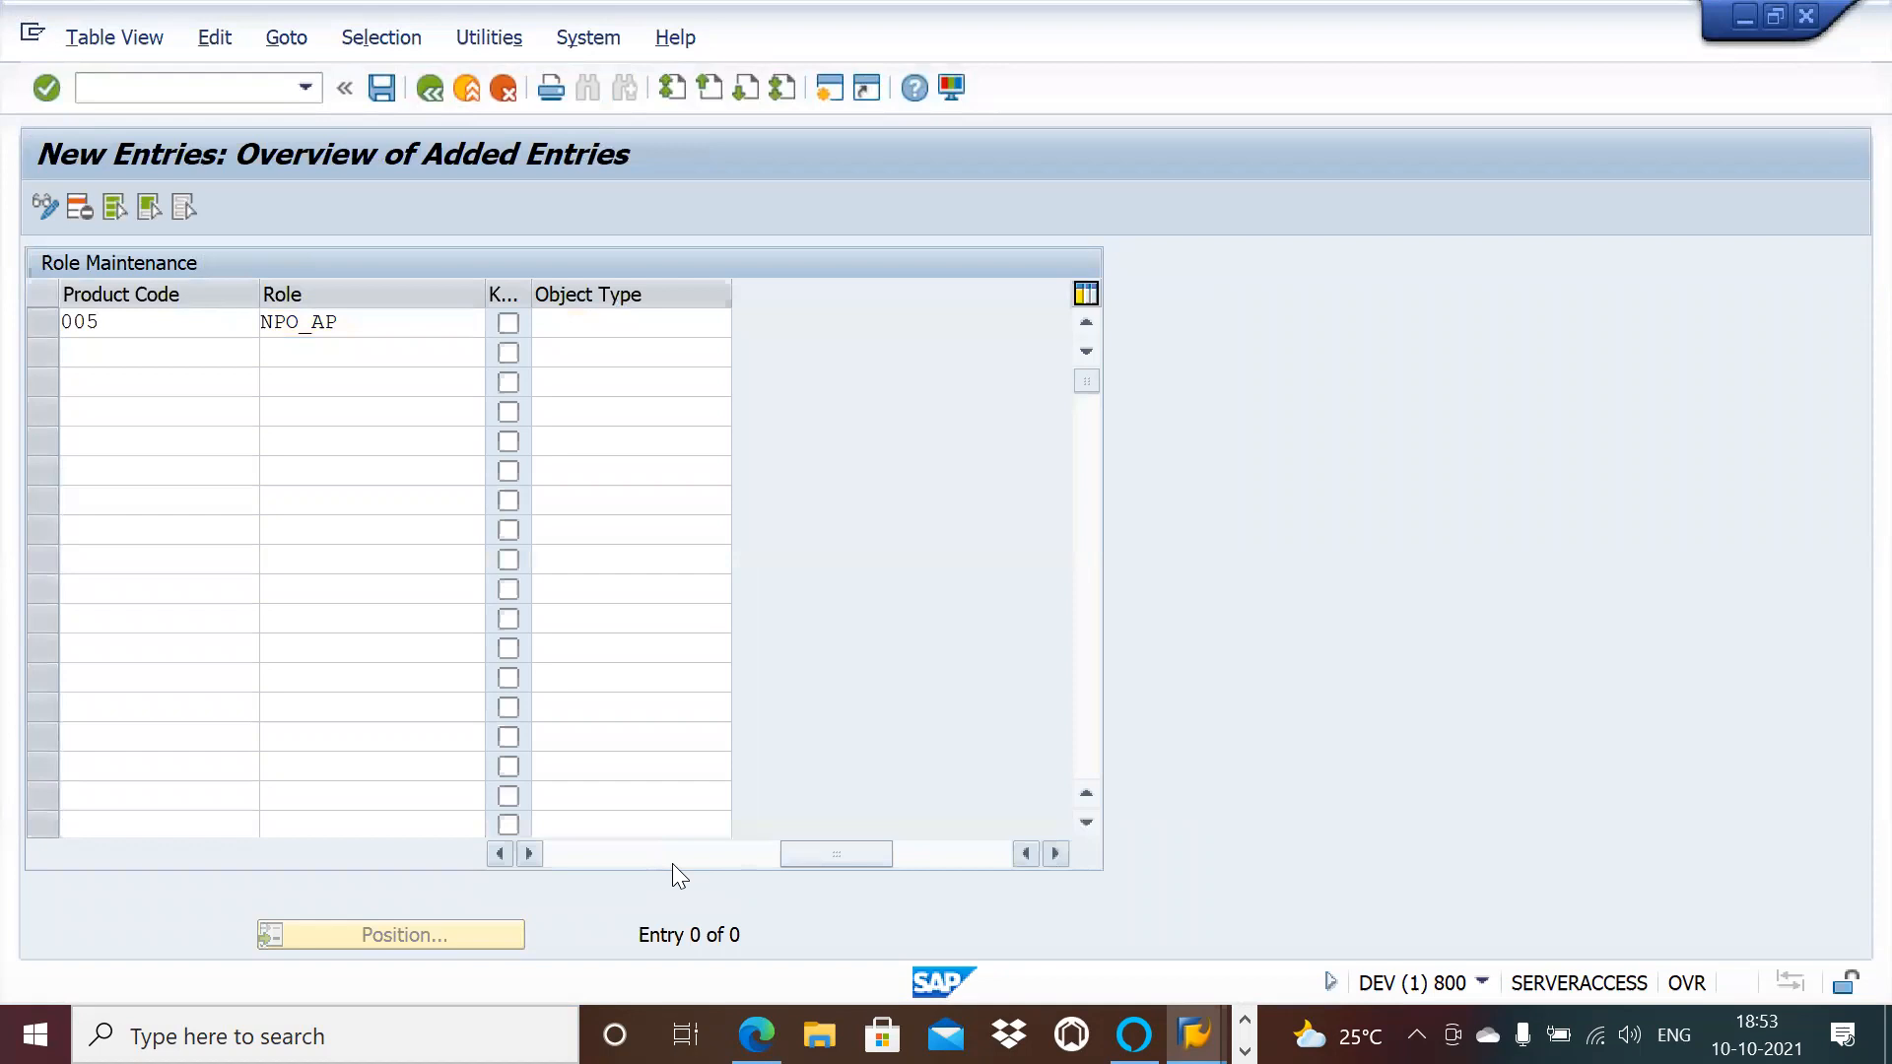
click(505, 863)
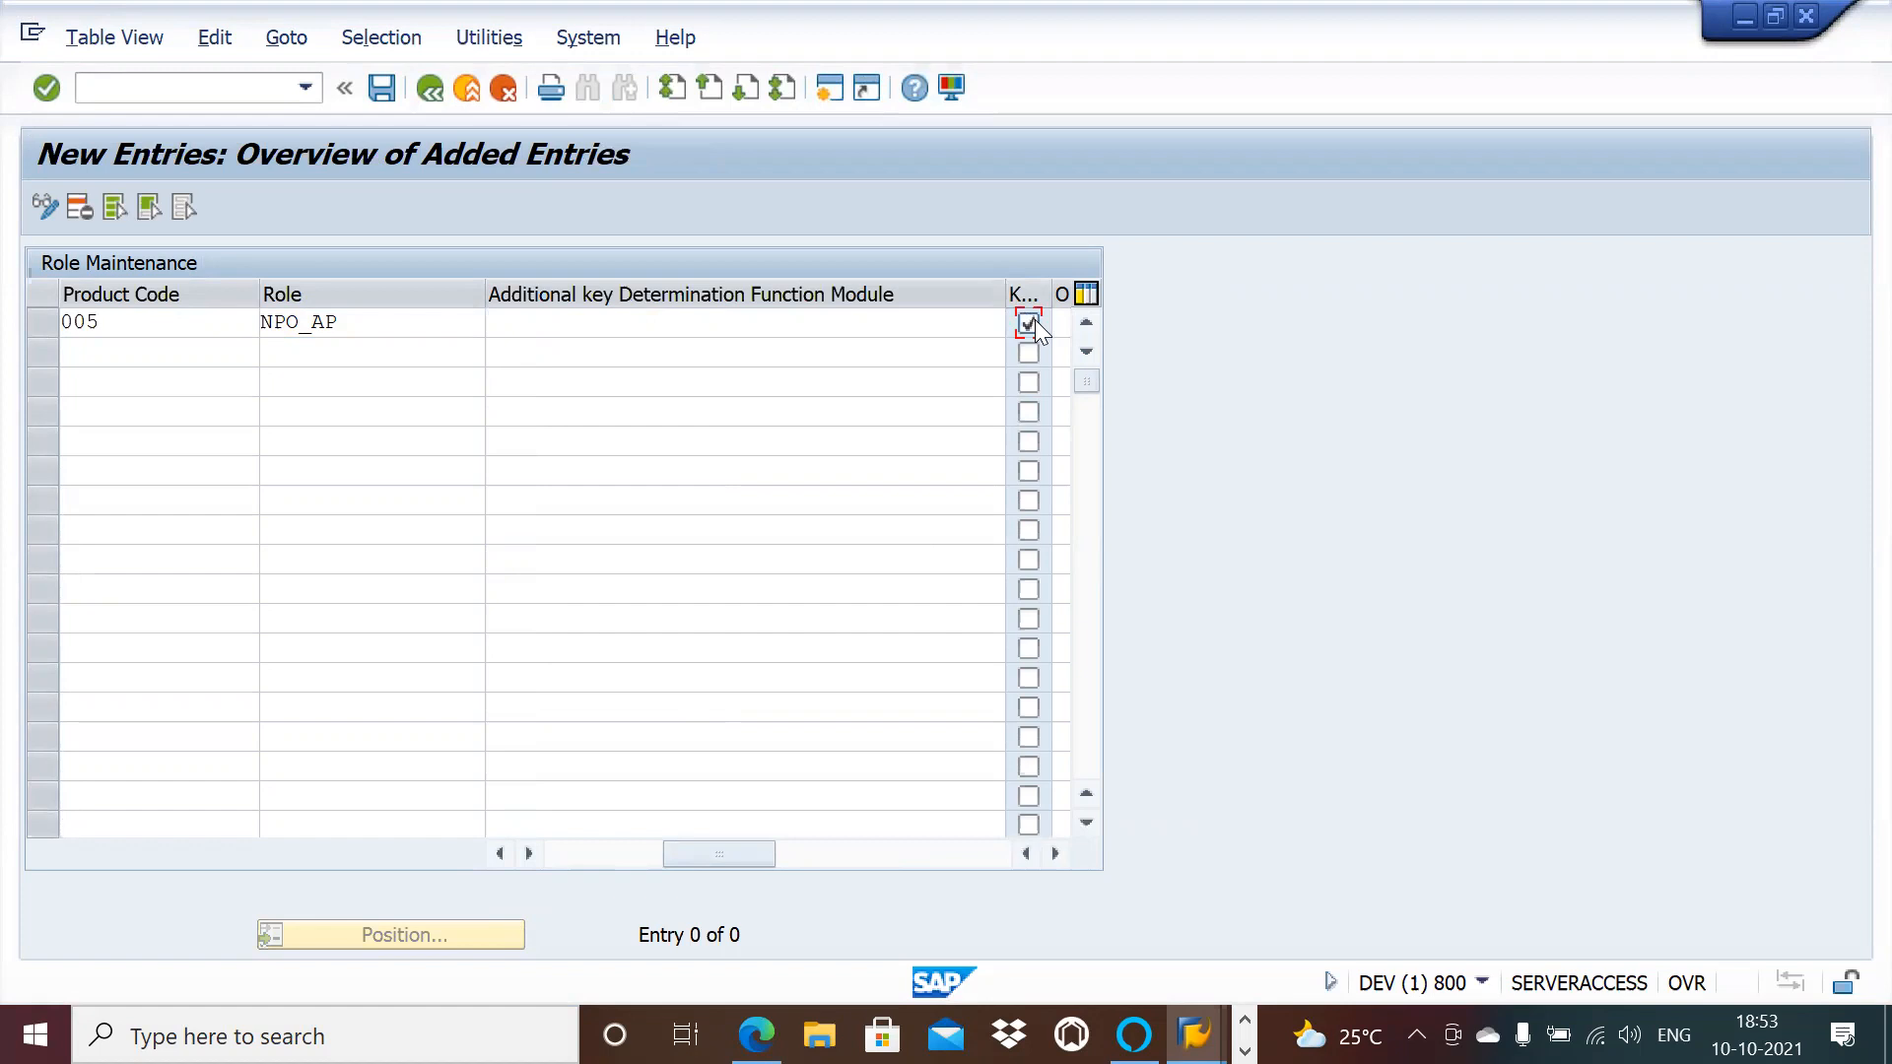
click(383, 88)
key(Return)
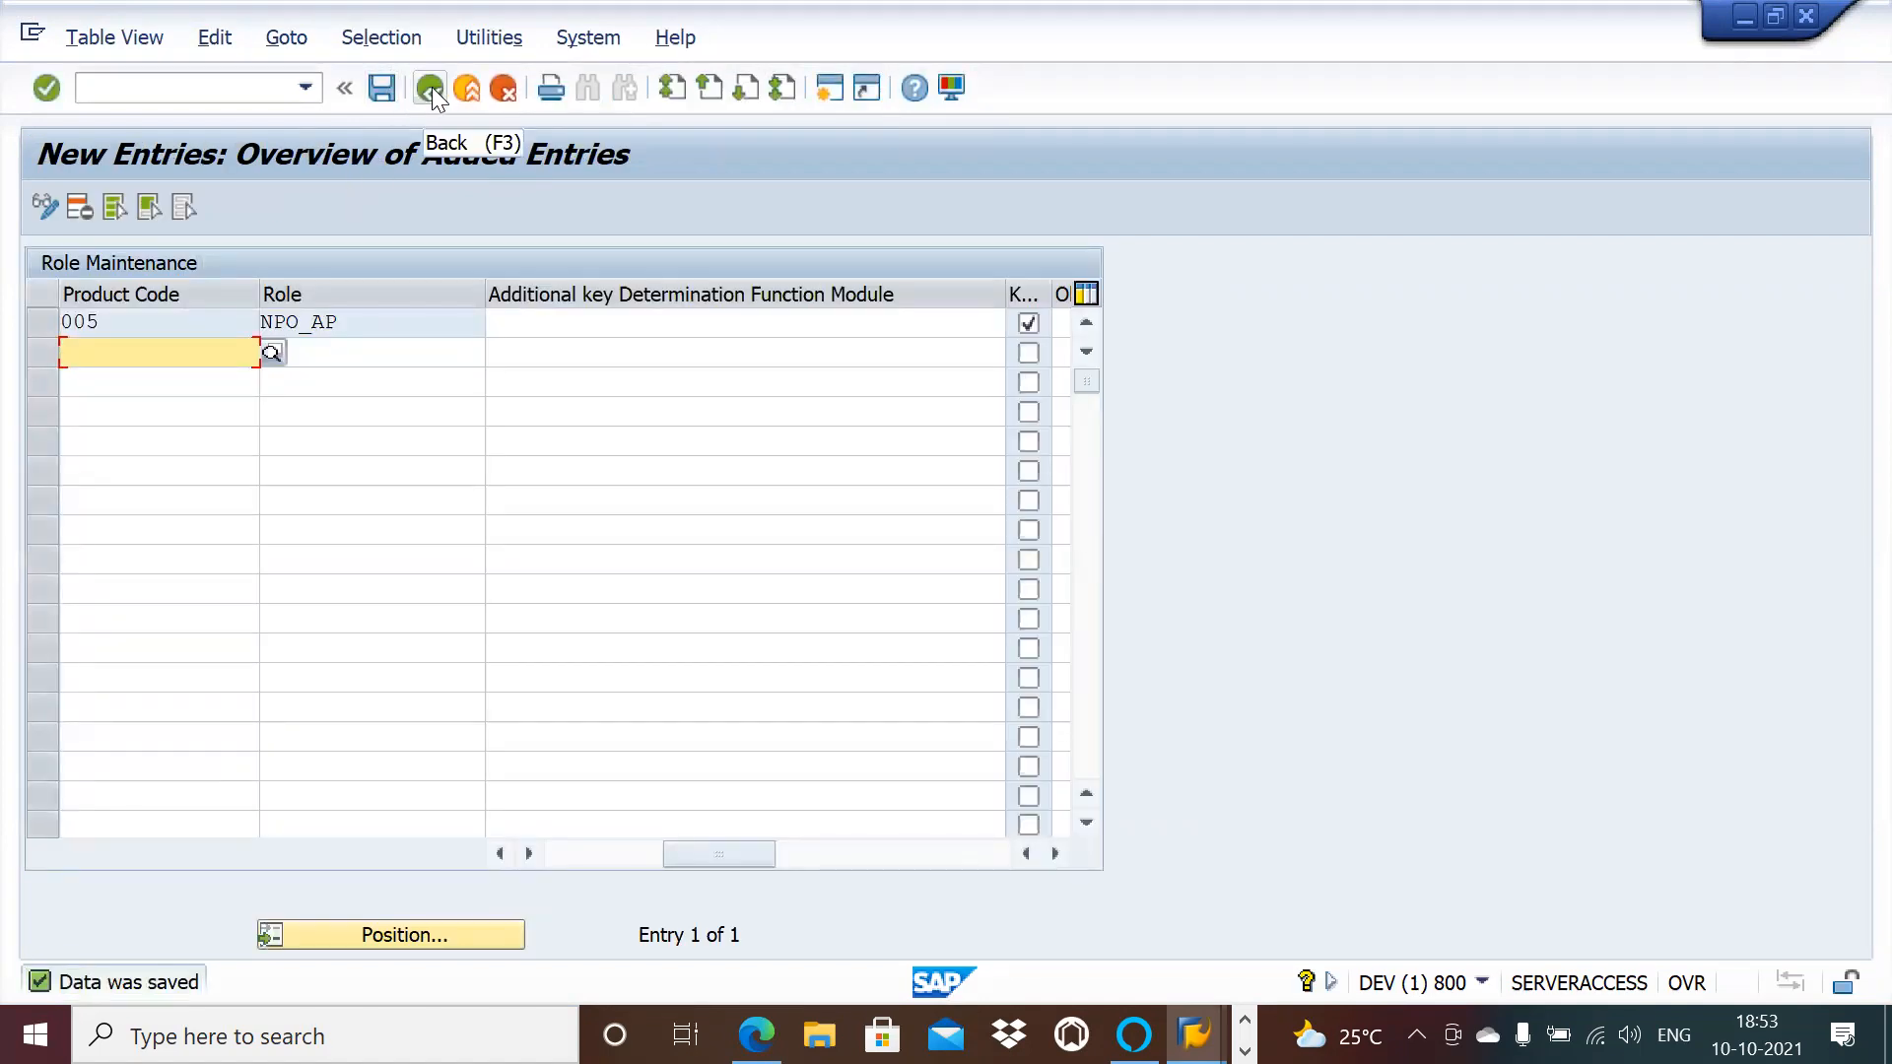
click(431, 87)
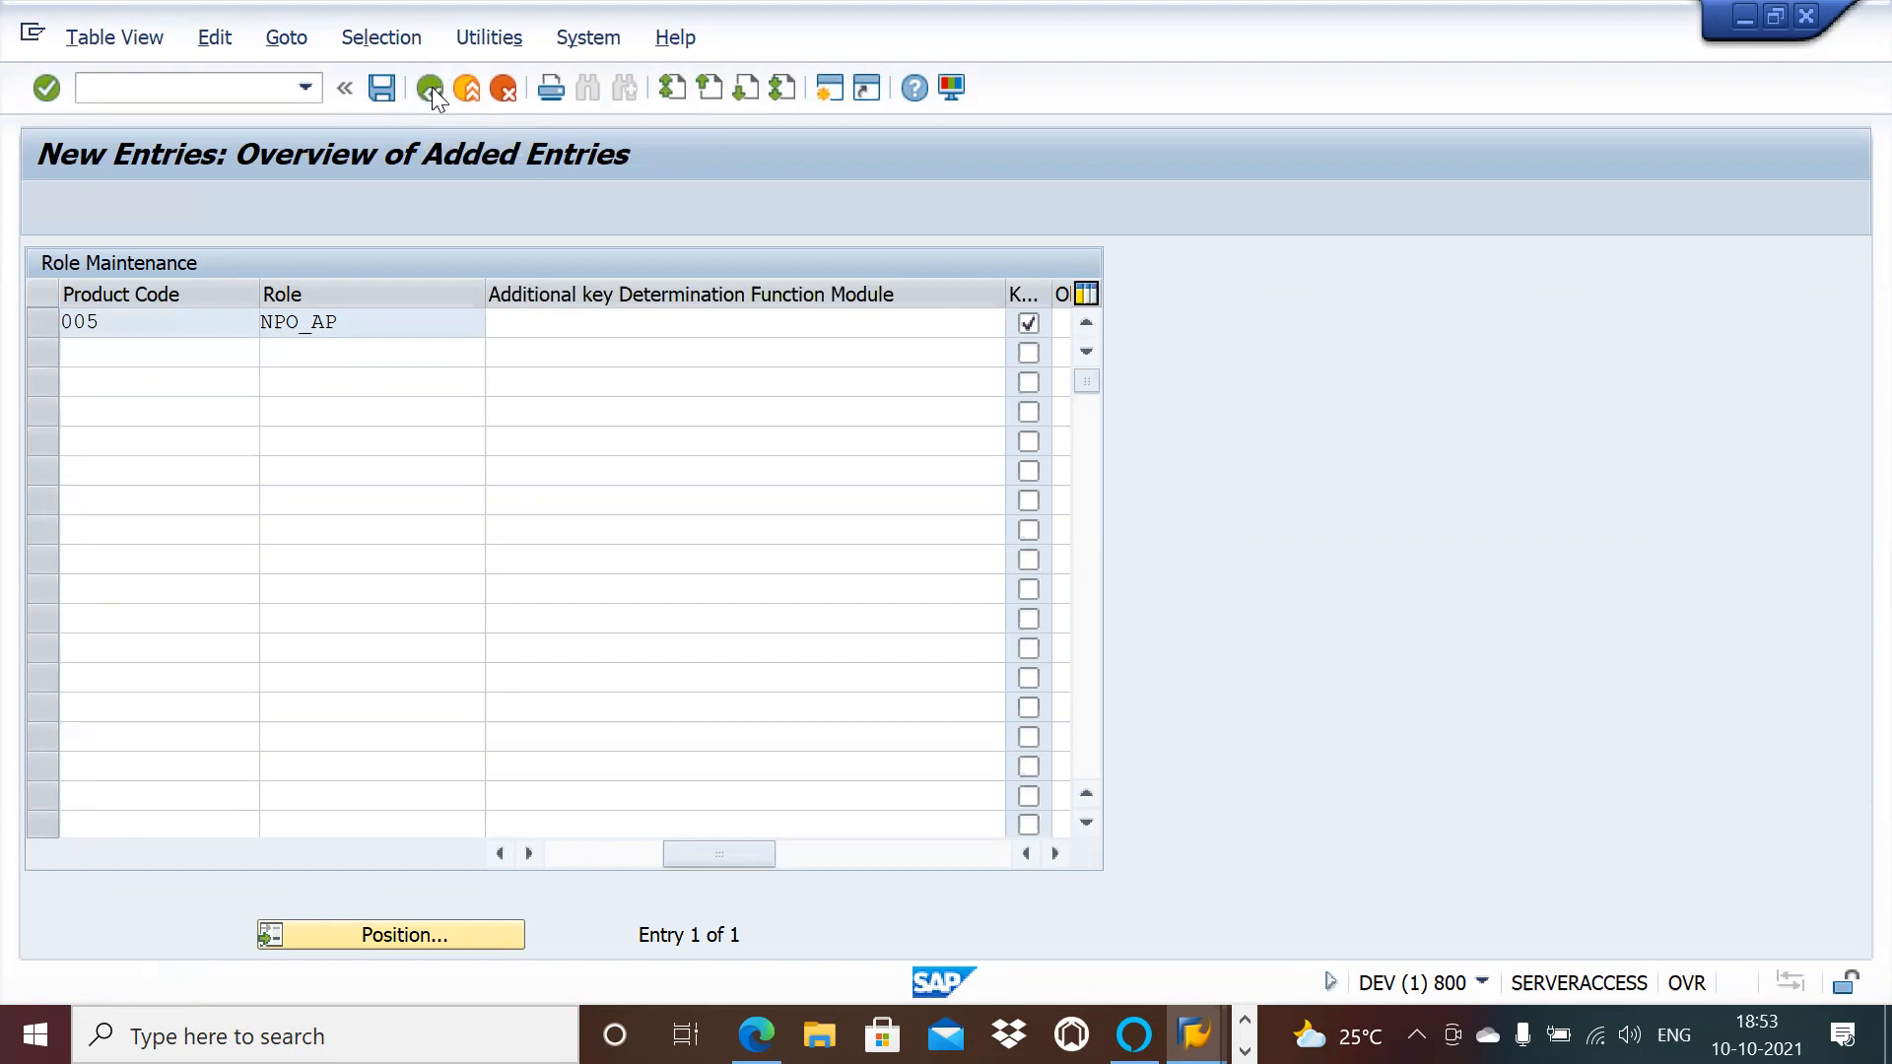
click(431, 87)
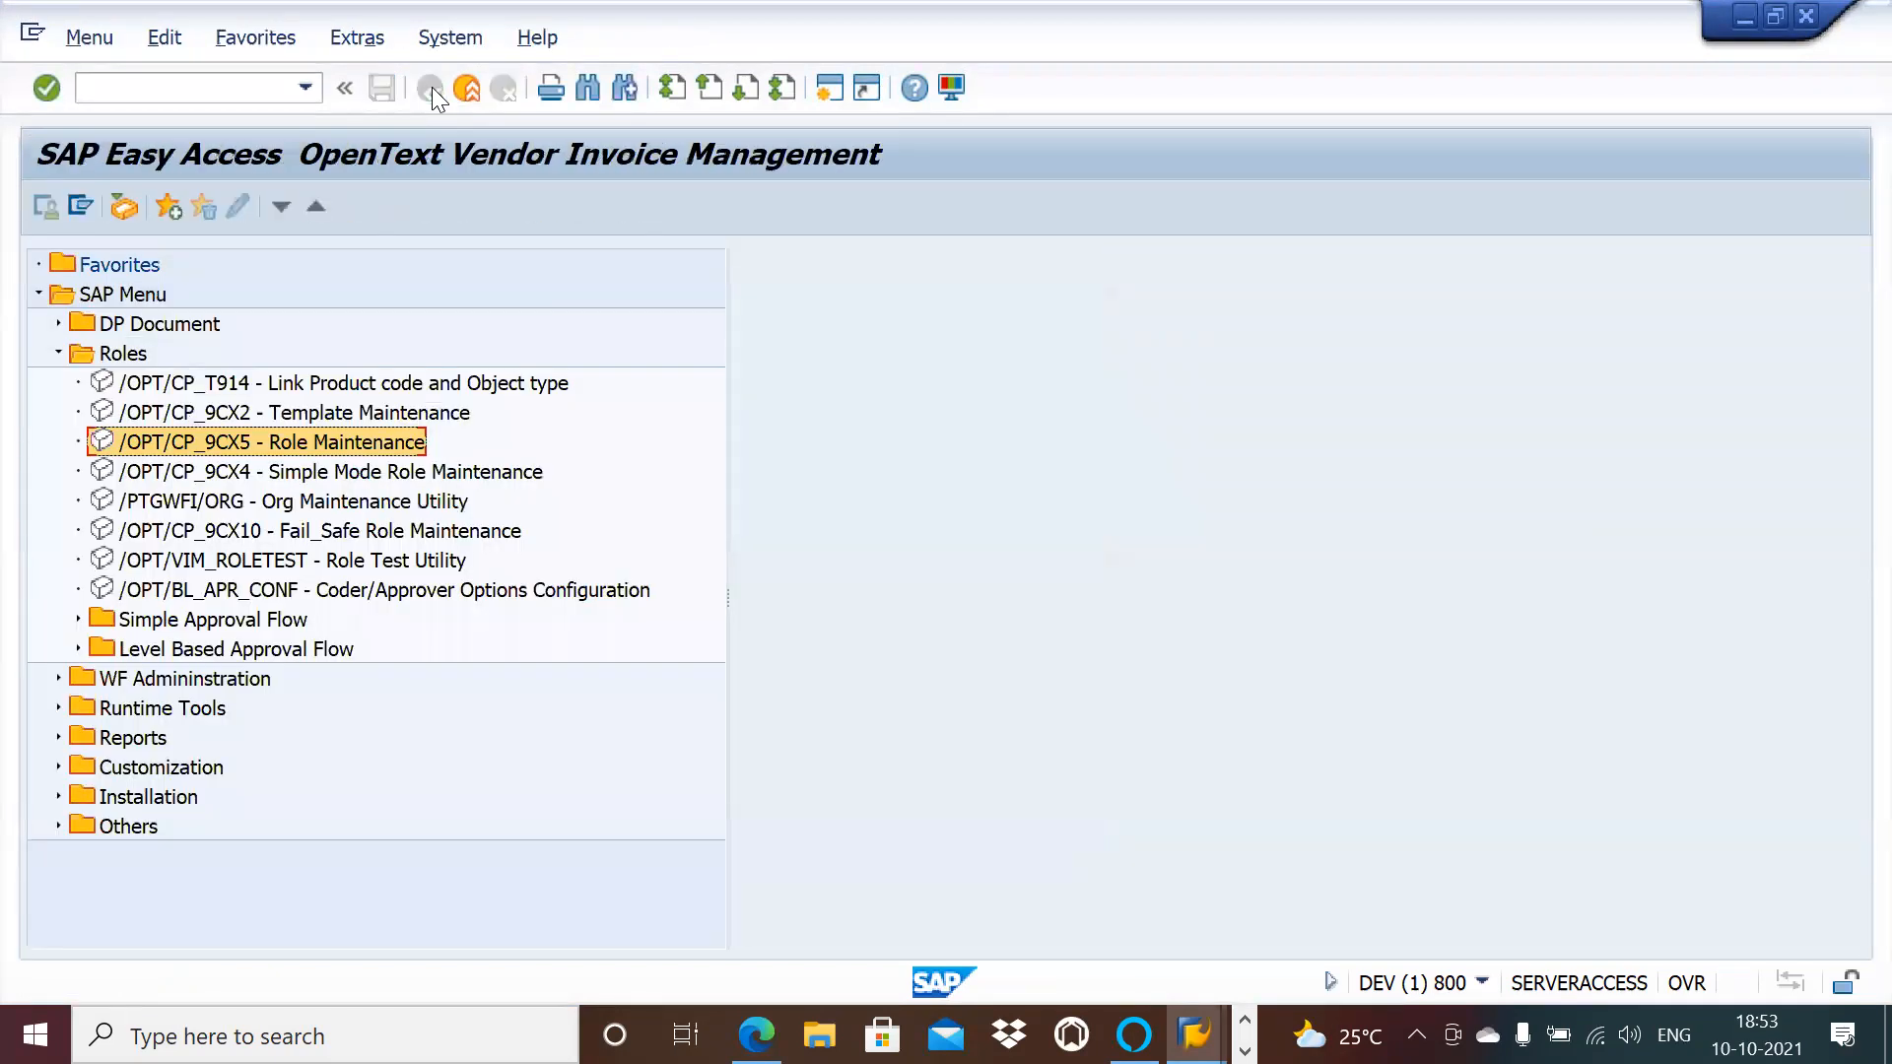
Step: In Template Definition, add a new template with ID NPO_AP of type FieldBased Template
double_click(332, 413)
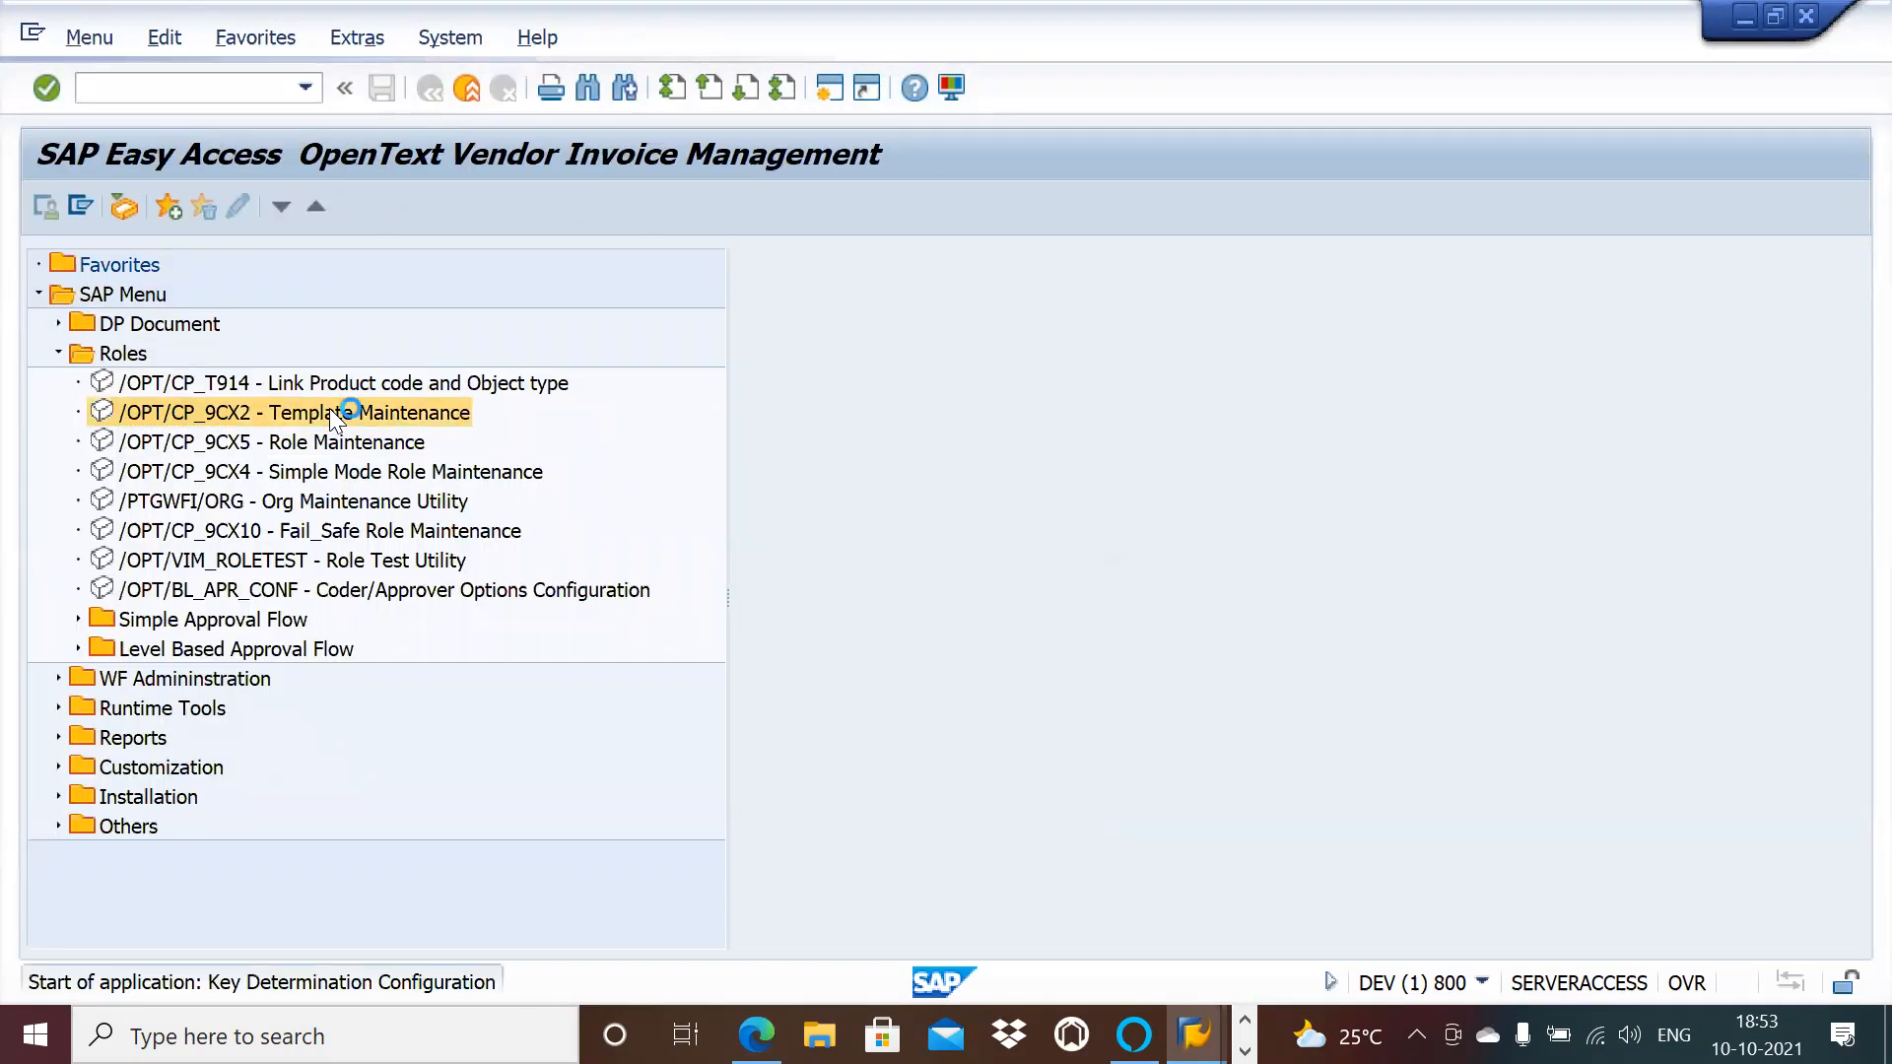
click(193, 317)
double_click(193, 317)
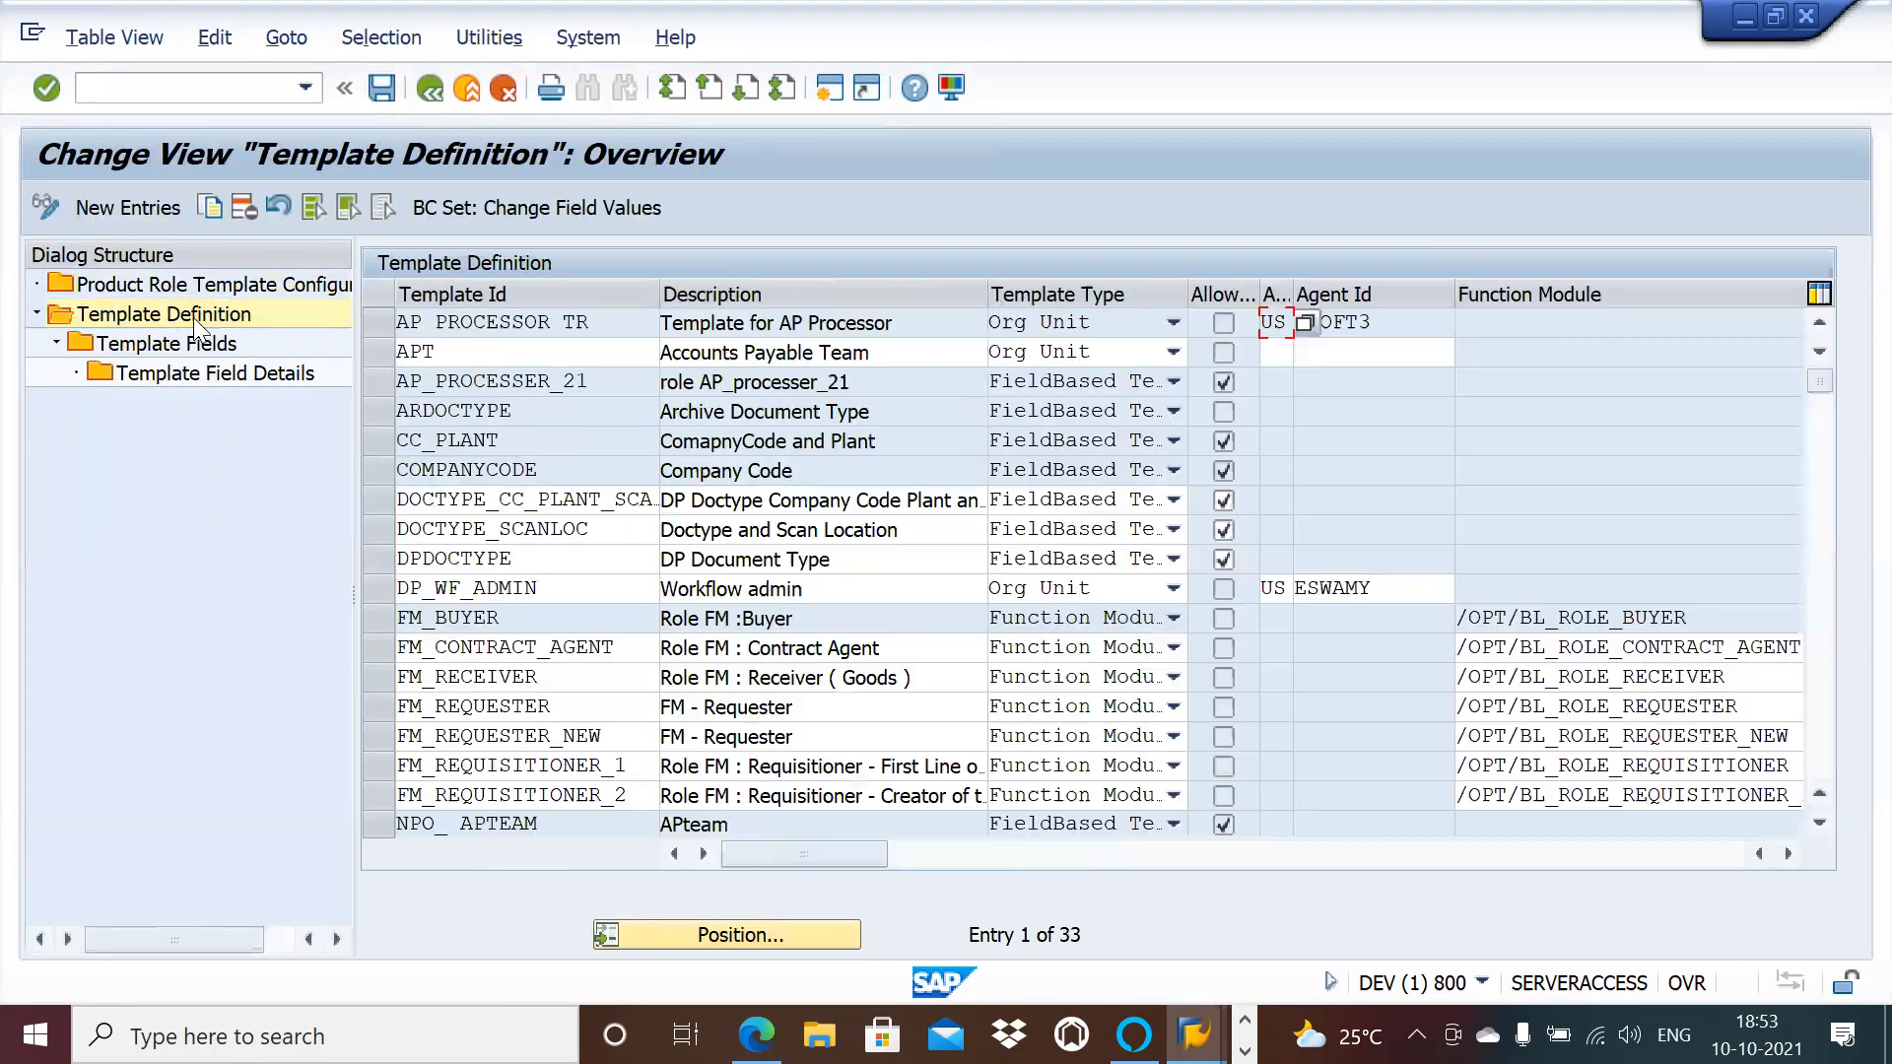
click(158, 208)
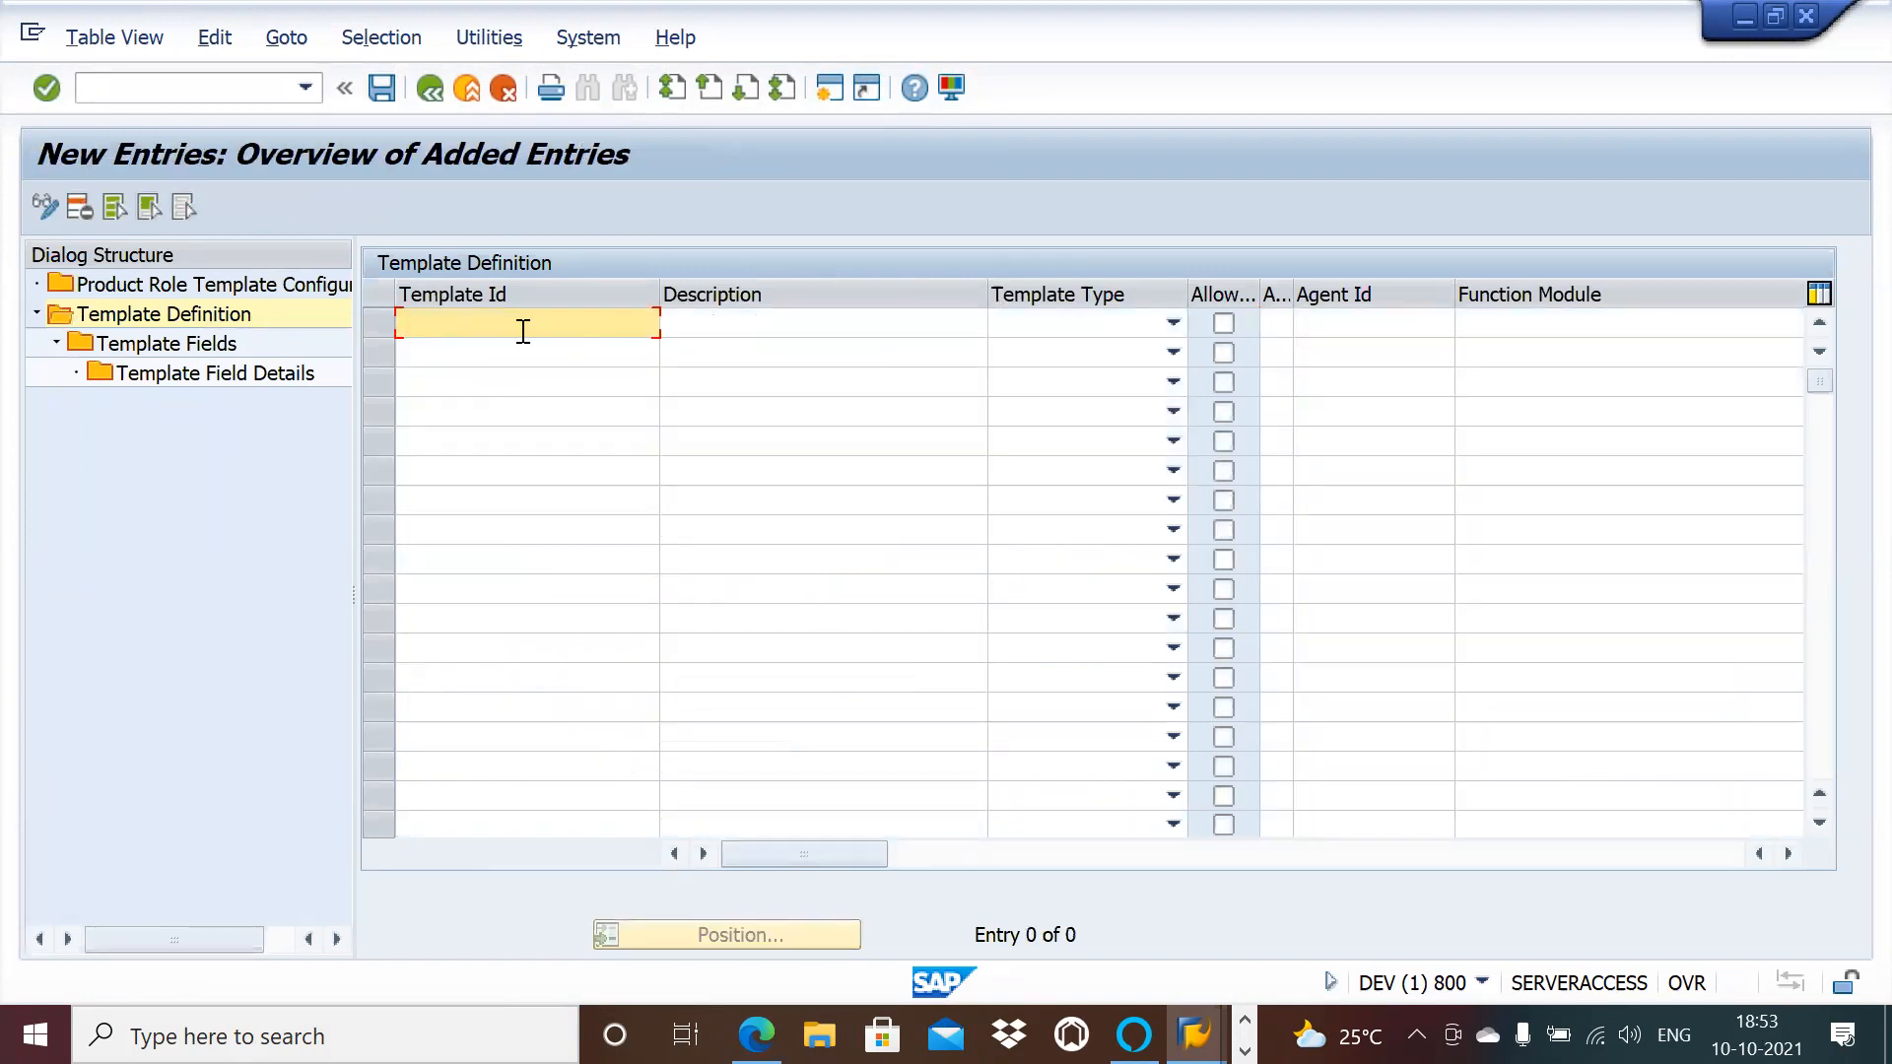
text(N)
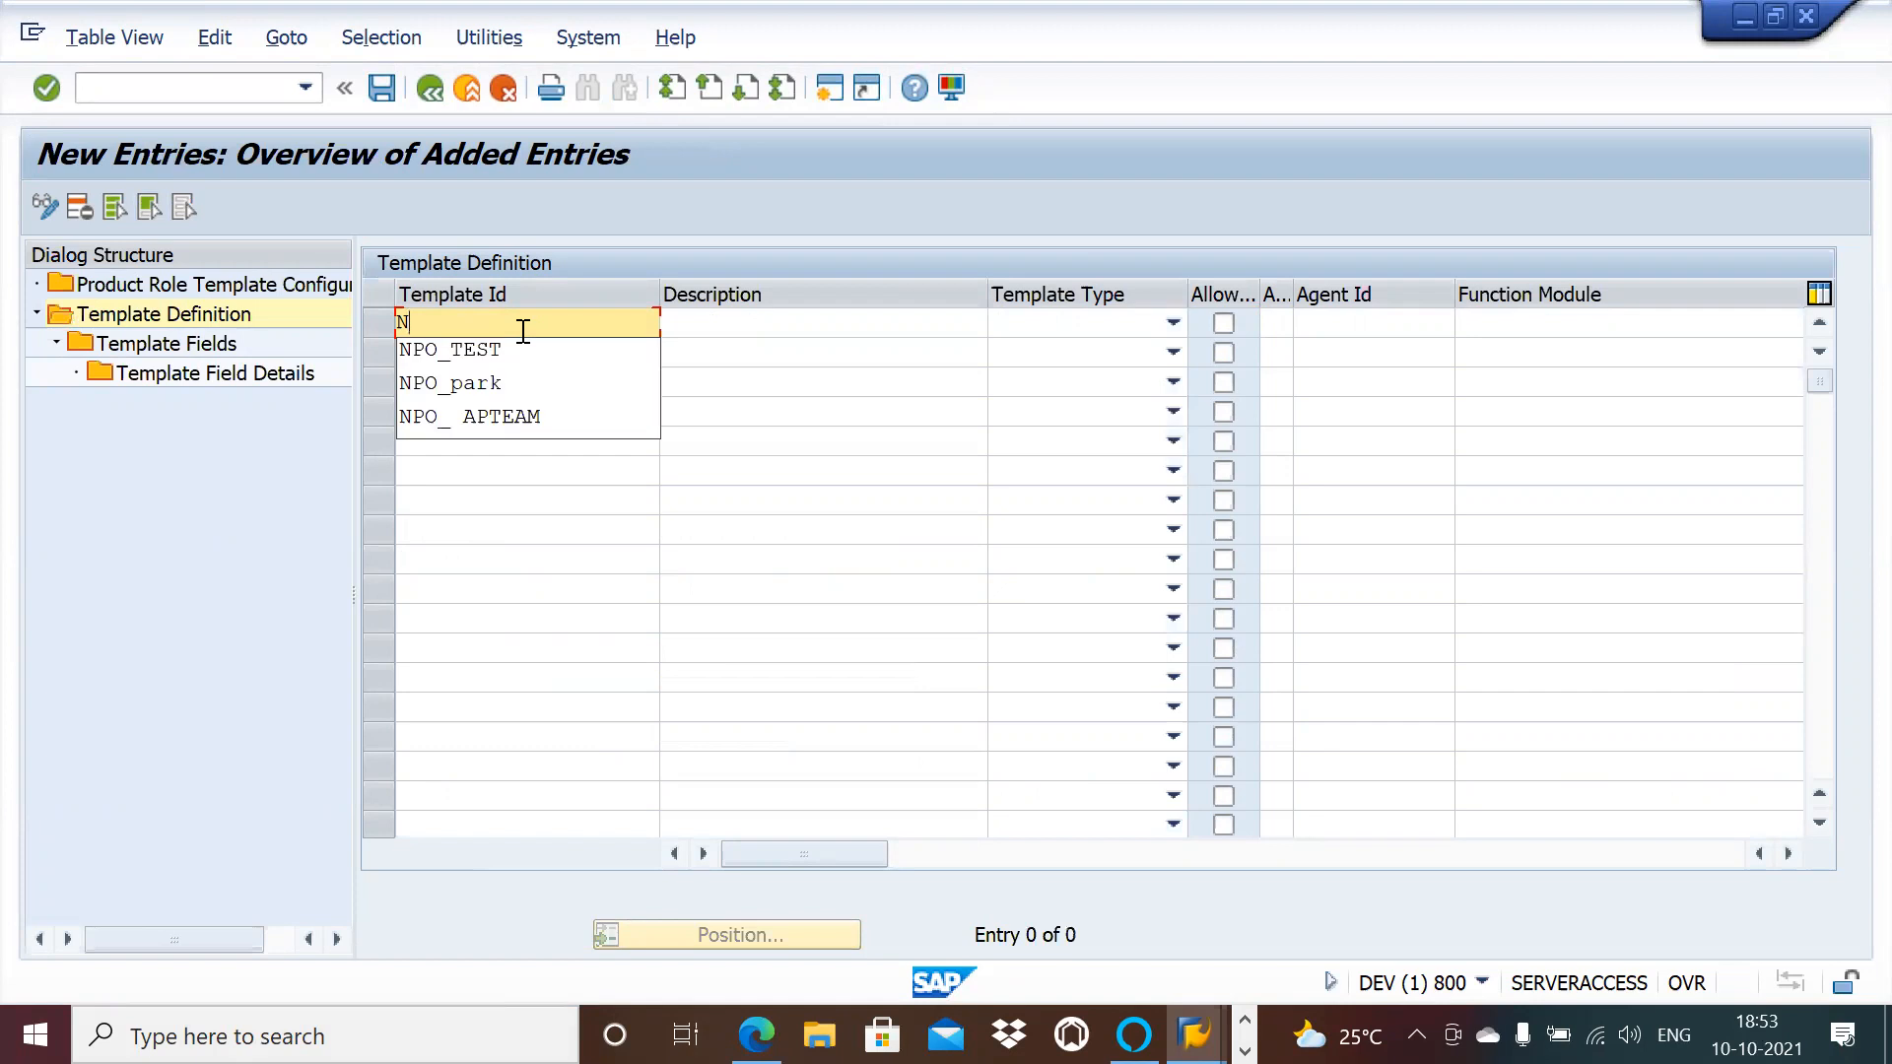
click(508, 351)
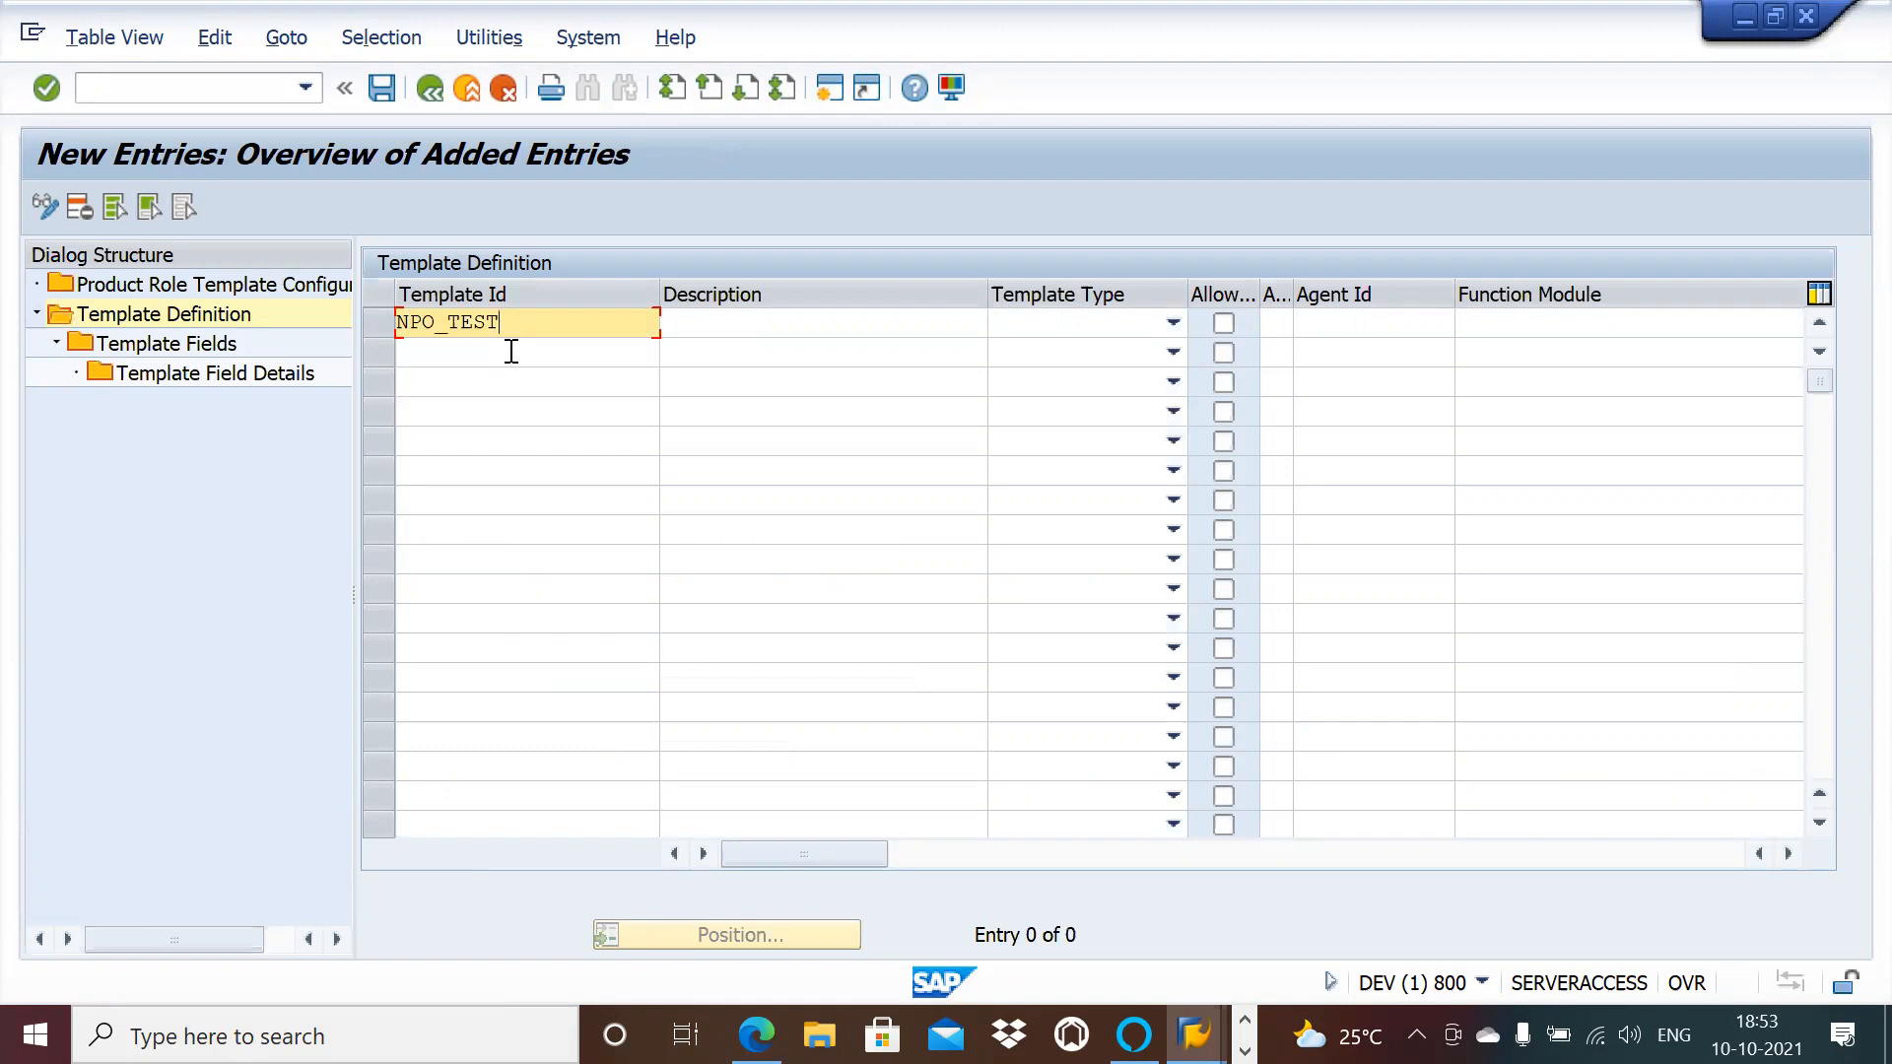
key(BackSpace)
key(BackSpace)
key(BackSpace)
key(BackSpace)
text(AP)
click(799, 328)
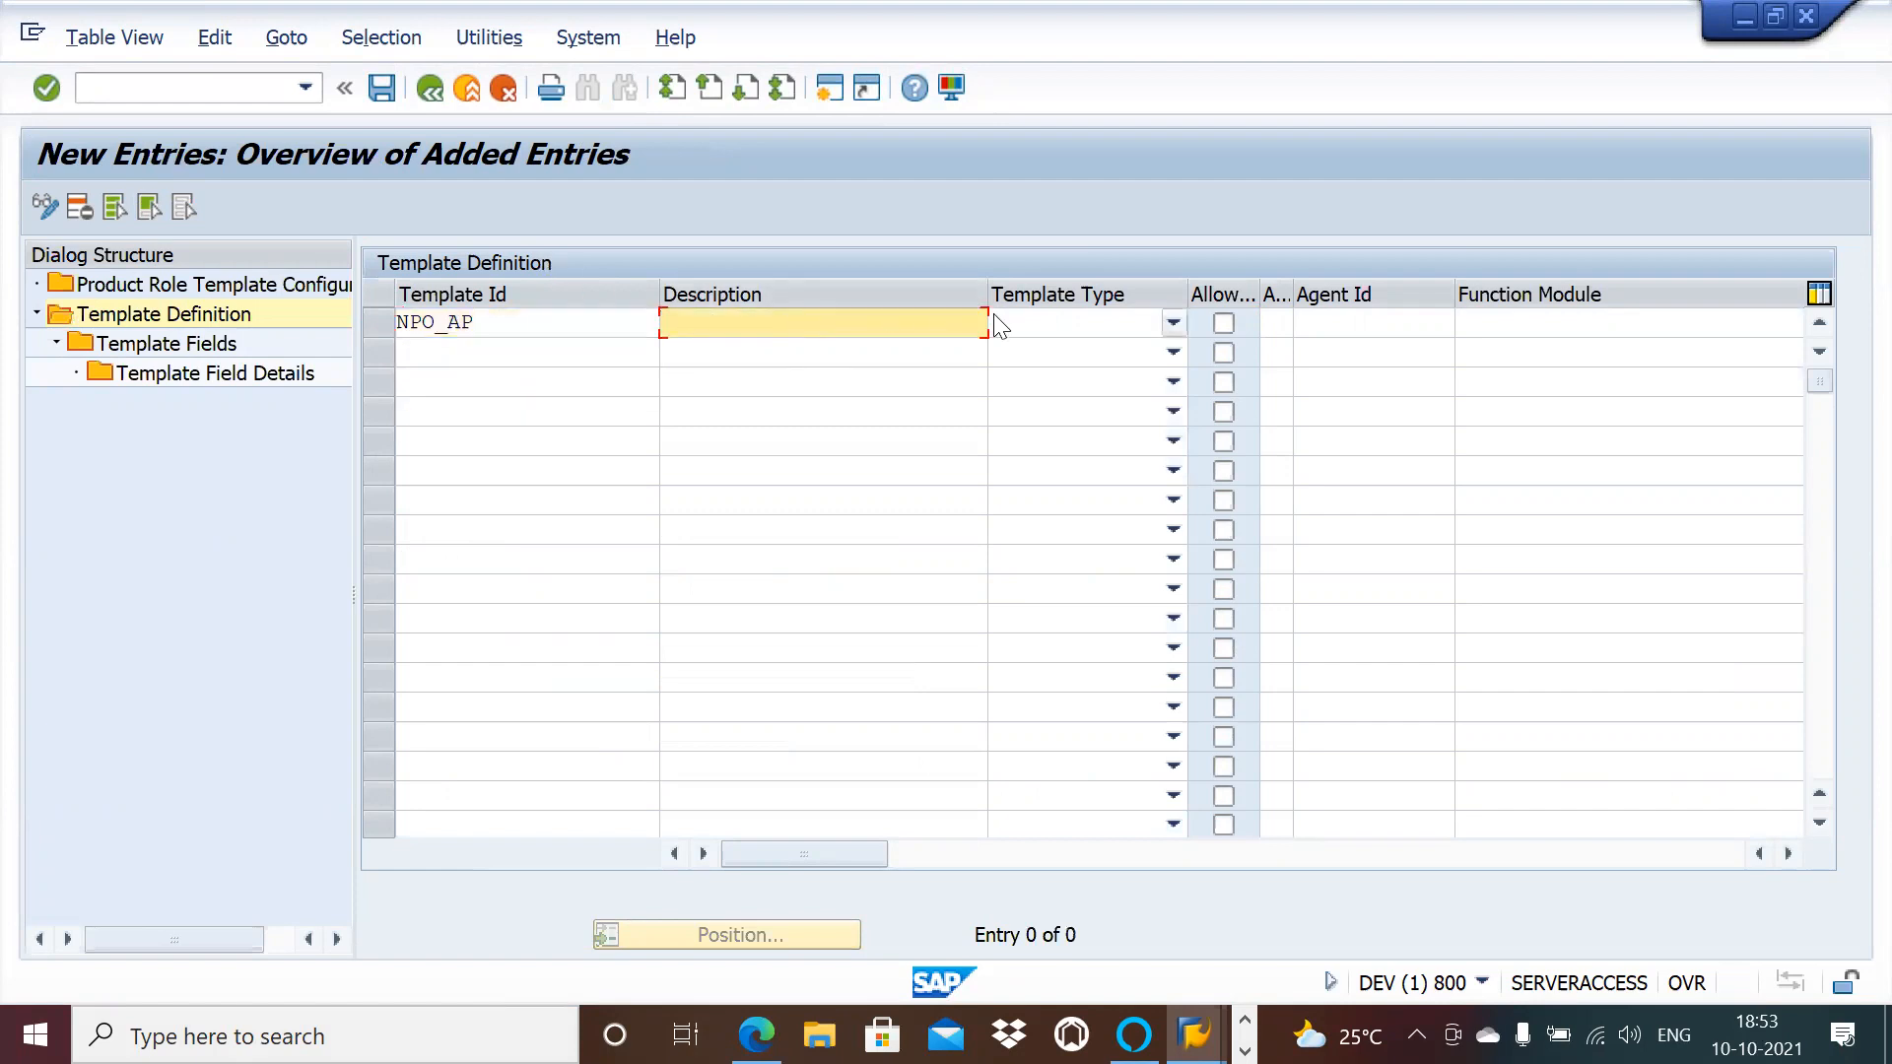
click(1172, 323)
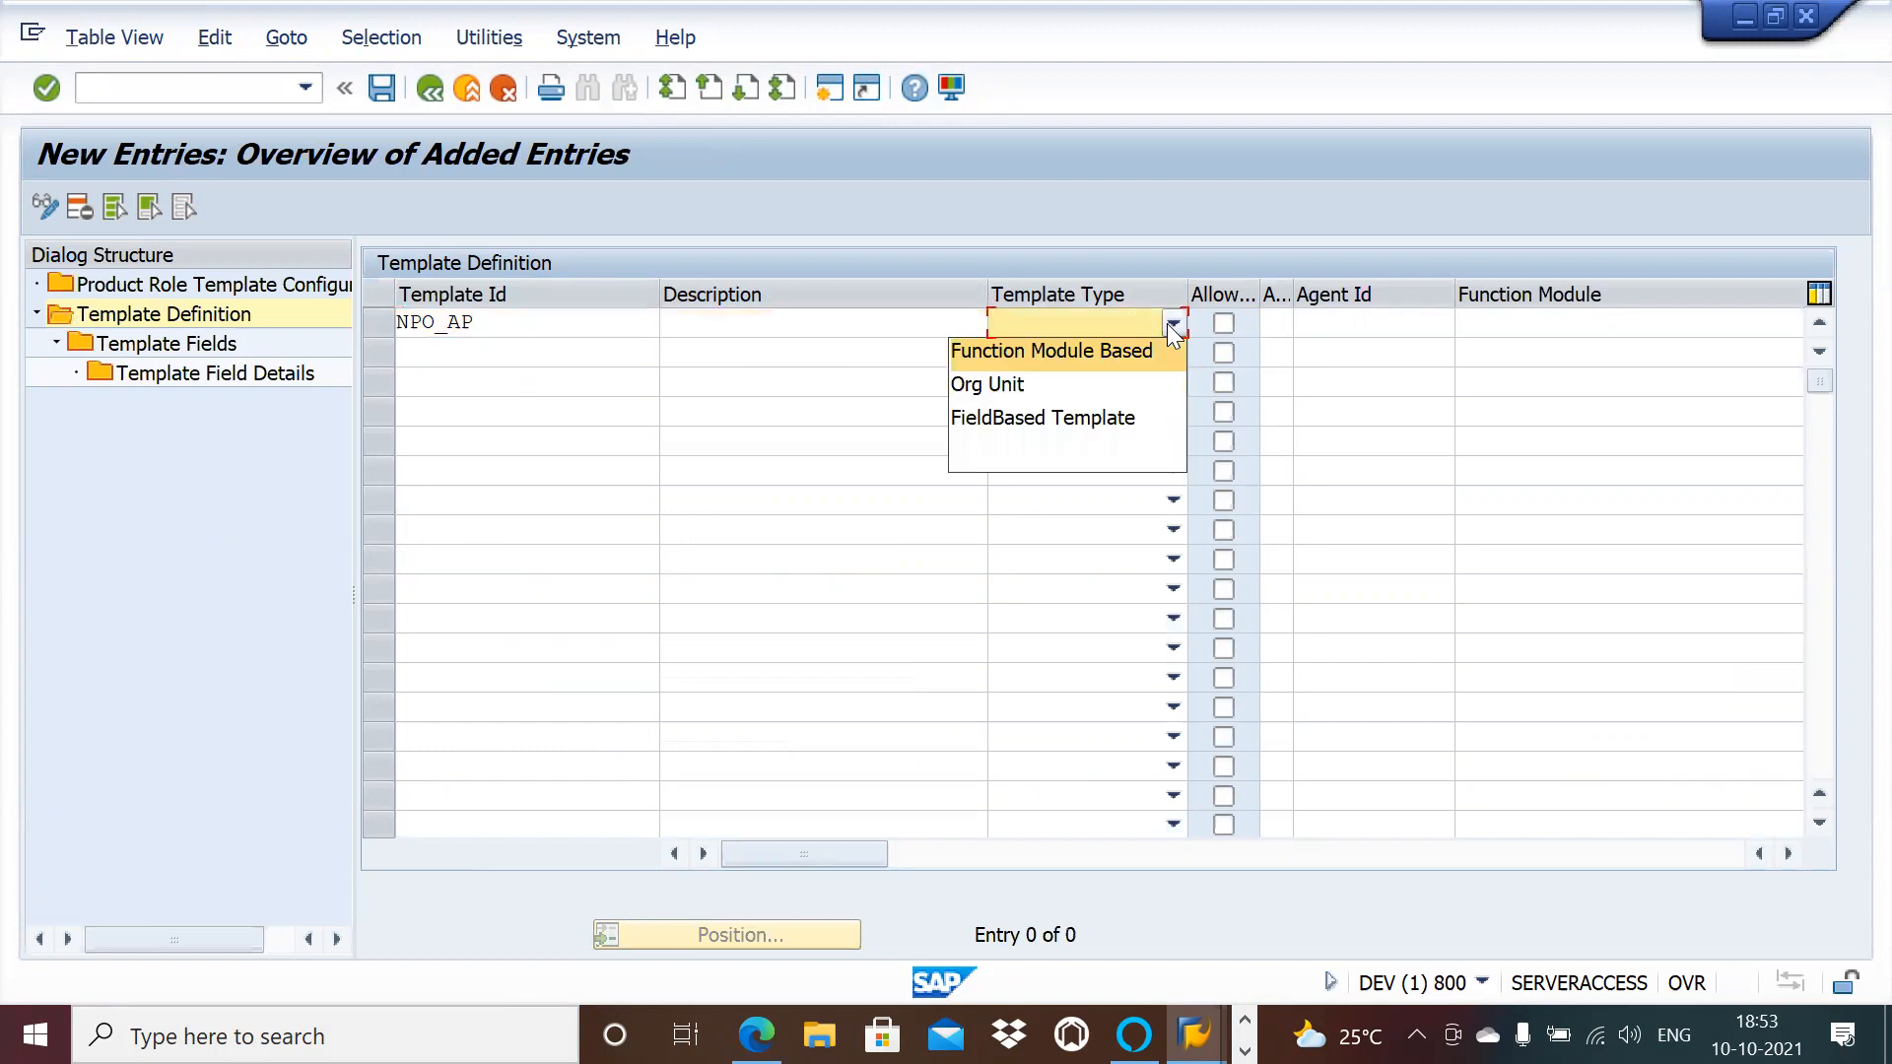
click(1047, 414)
Step: Describe NPO_AP as 'NPO Processing', tick Allow, and save it under the customizing request
click(868, 327)
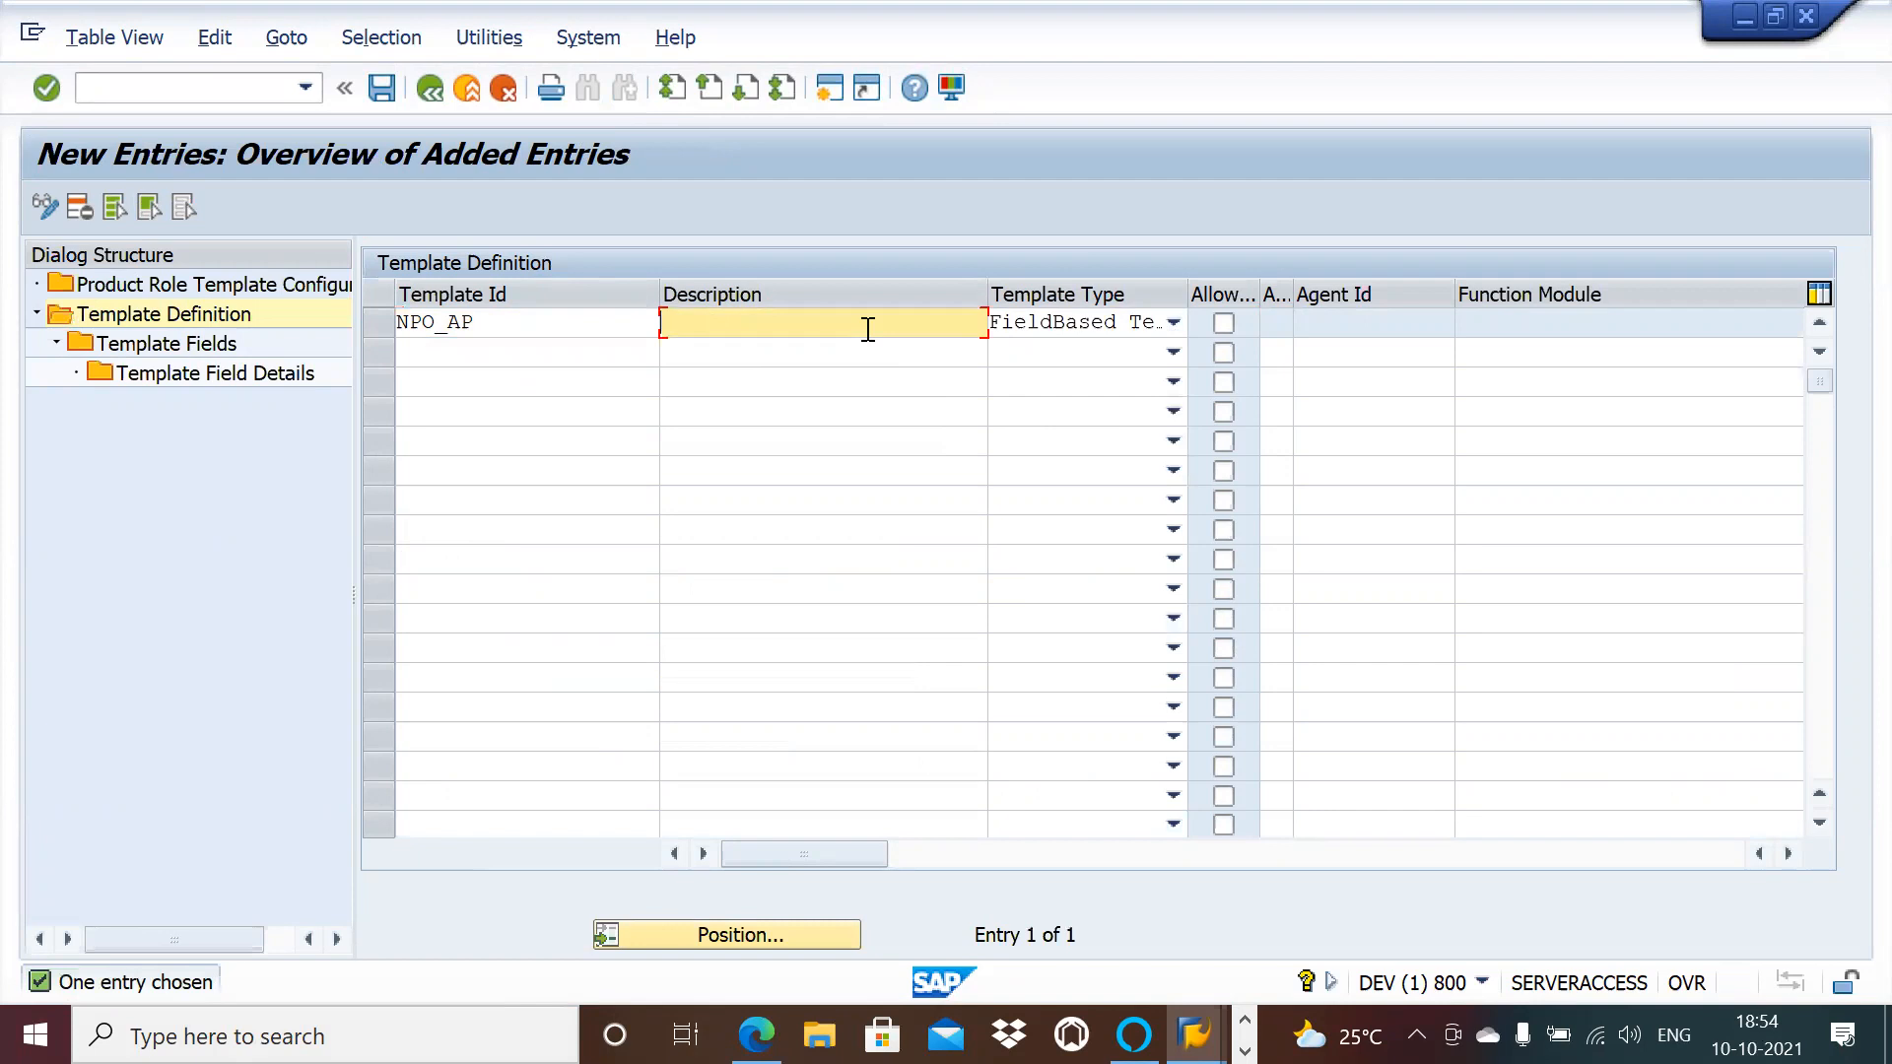
text(NPO)
text(Por)
key(BackSpace)
key(BackSpace)
text(rocessing)
key(Tab)
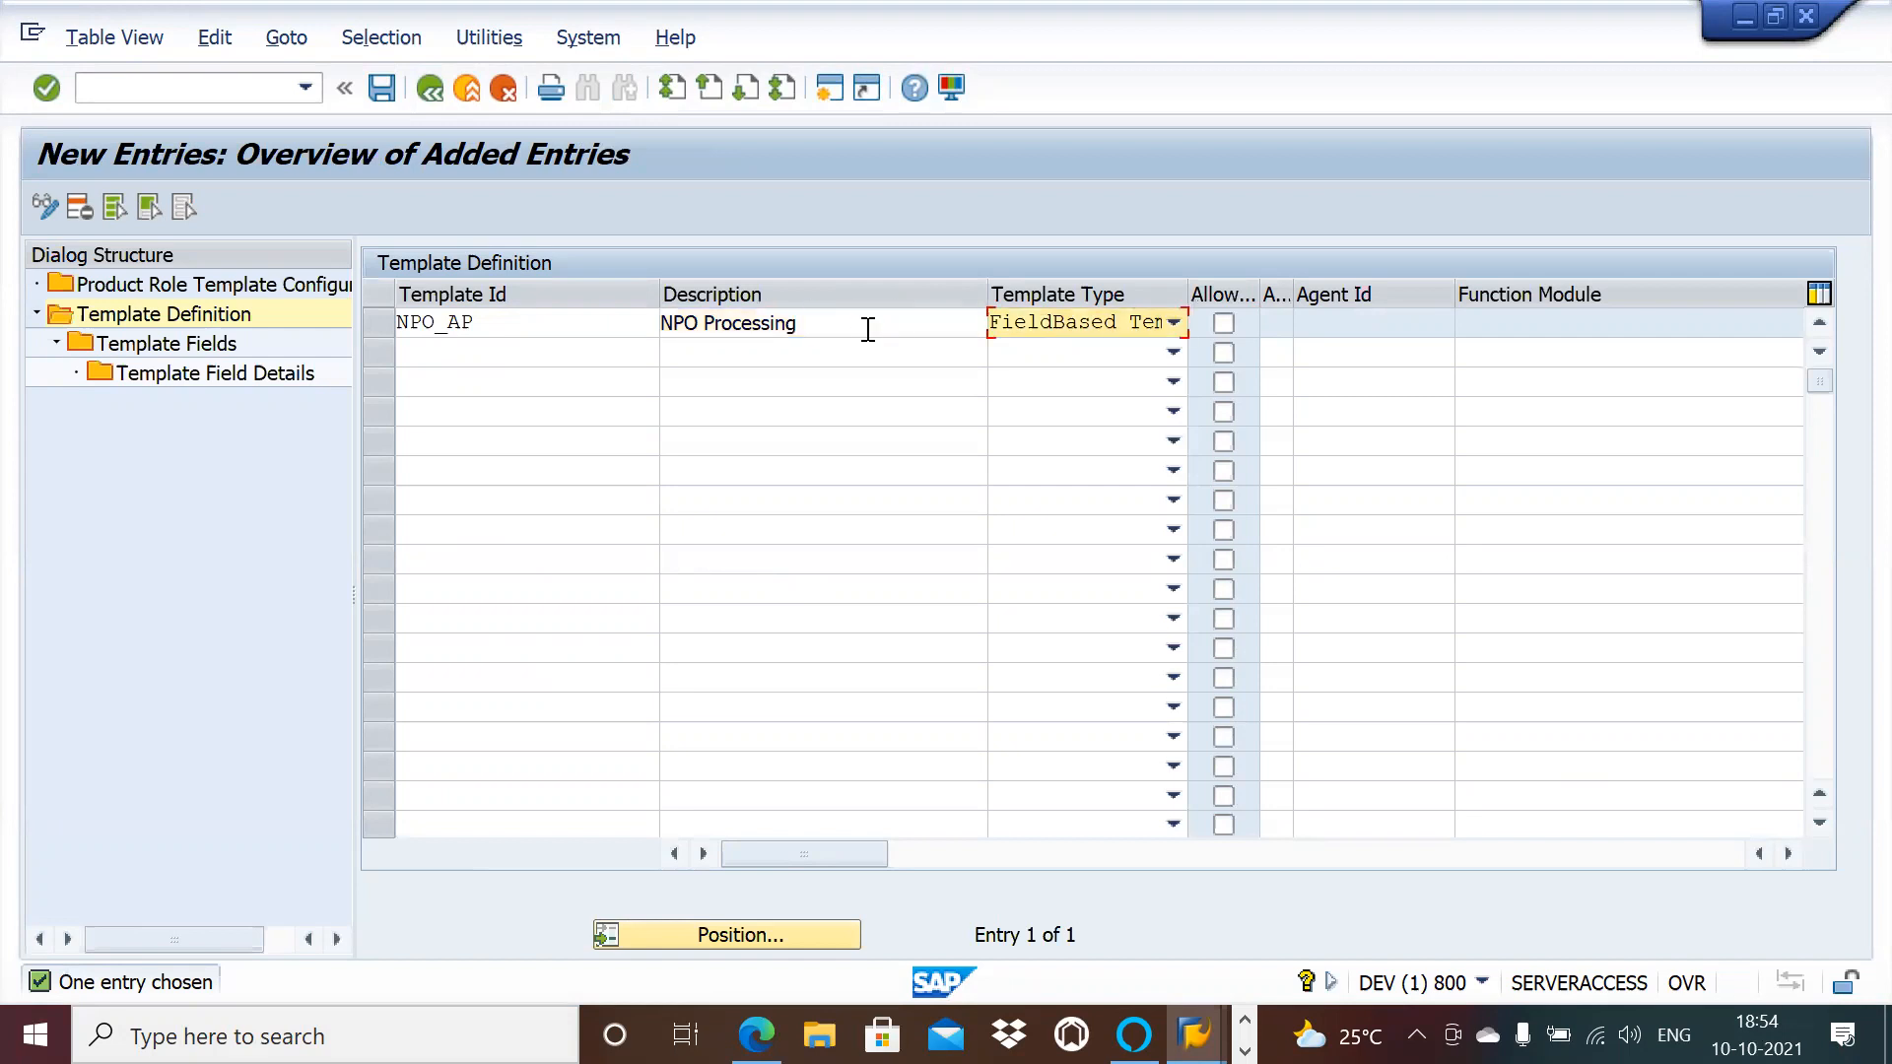
click(1224, 321)
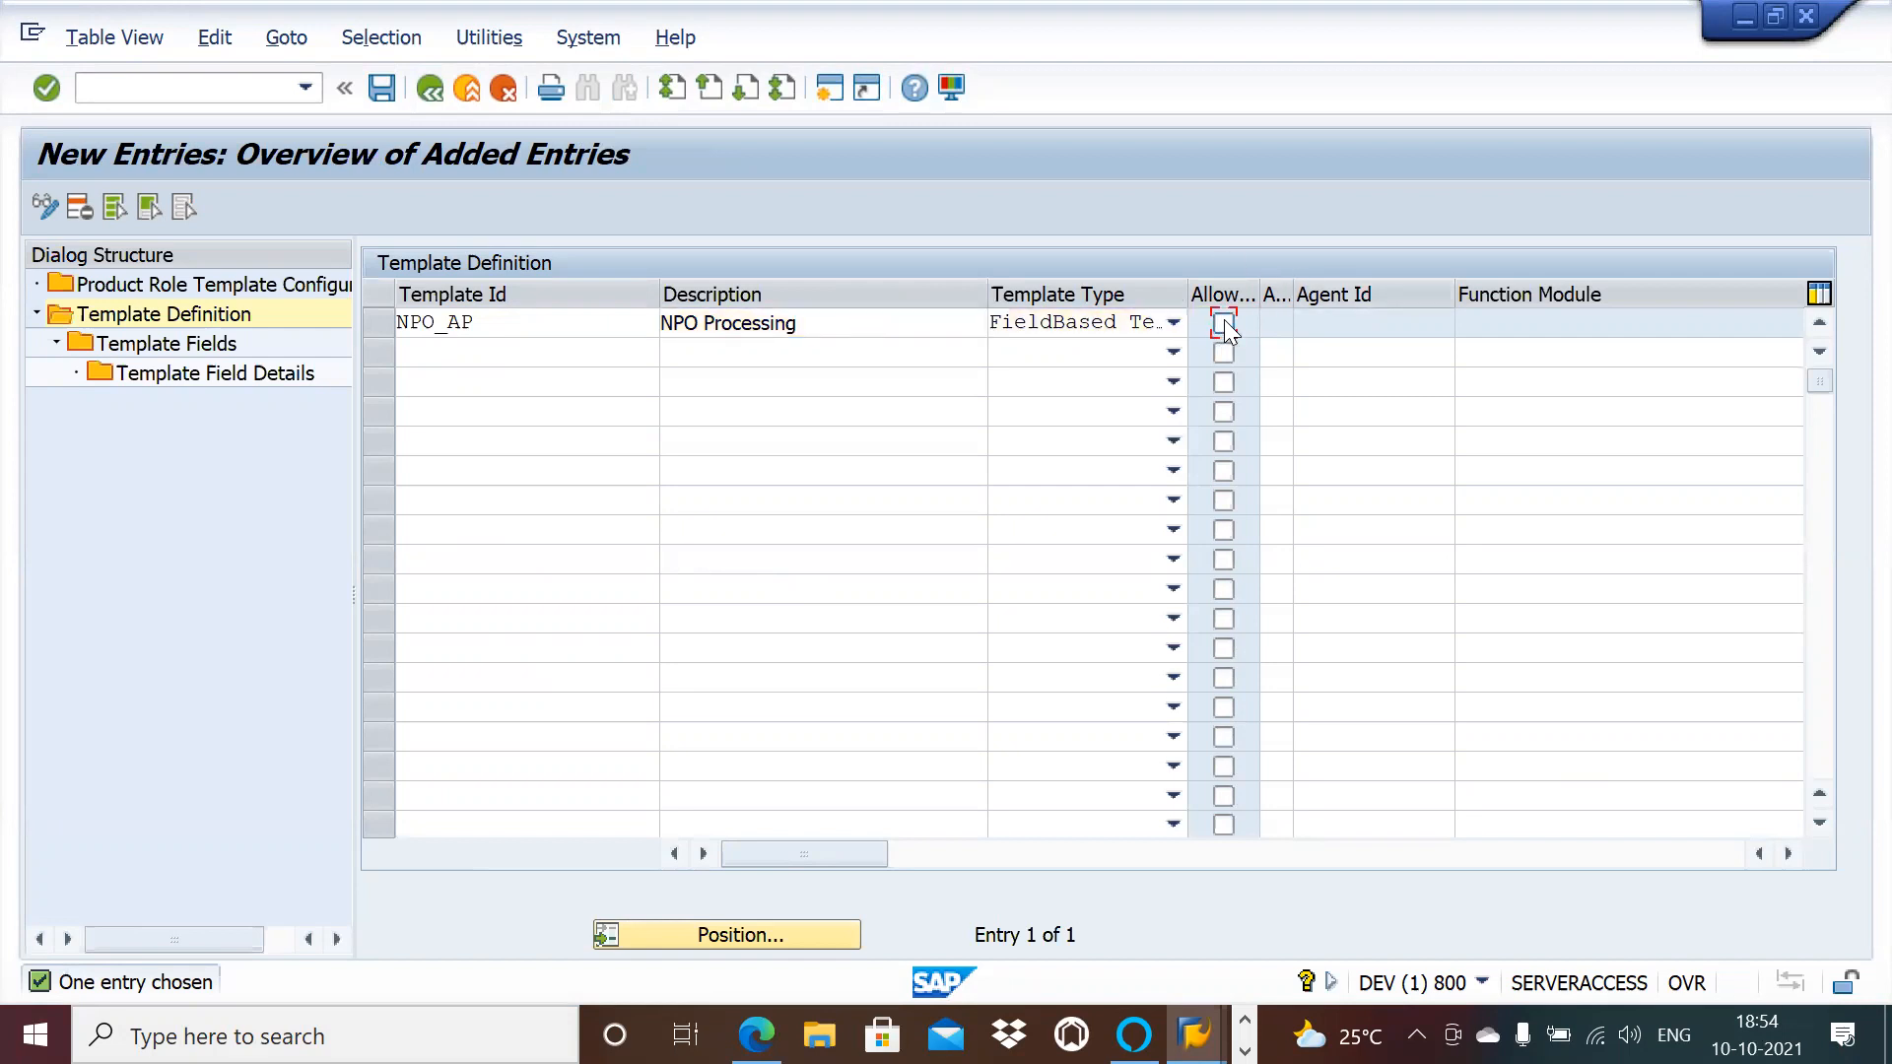
click(390, 89)
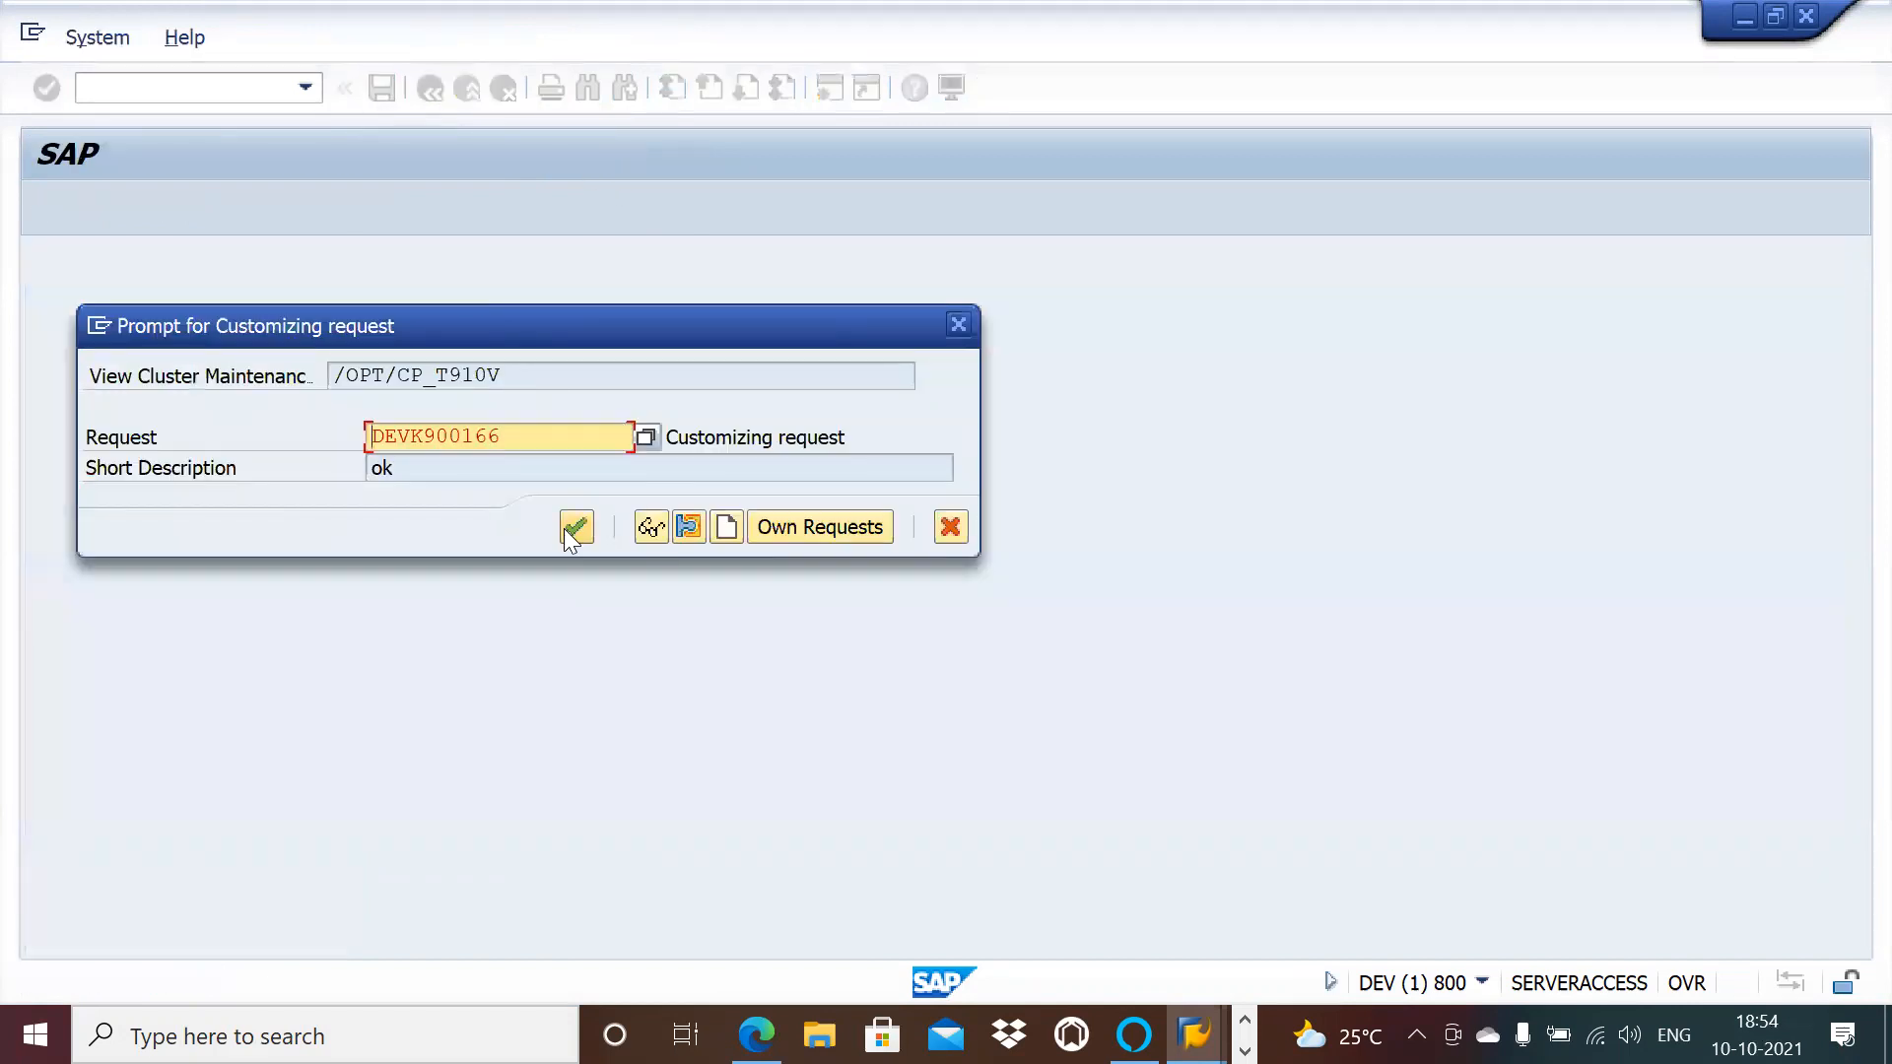
click(569, 532)
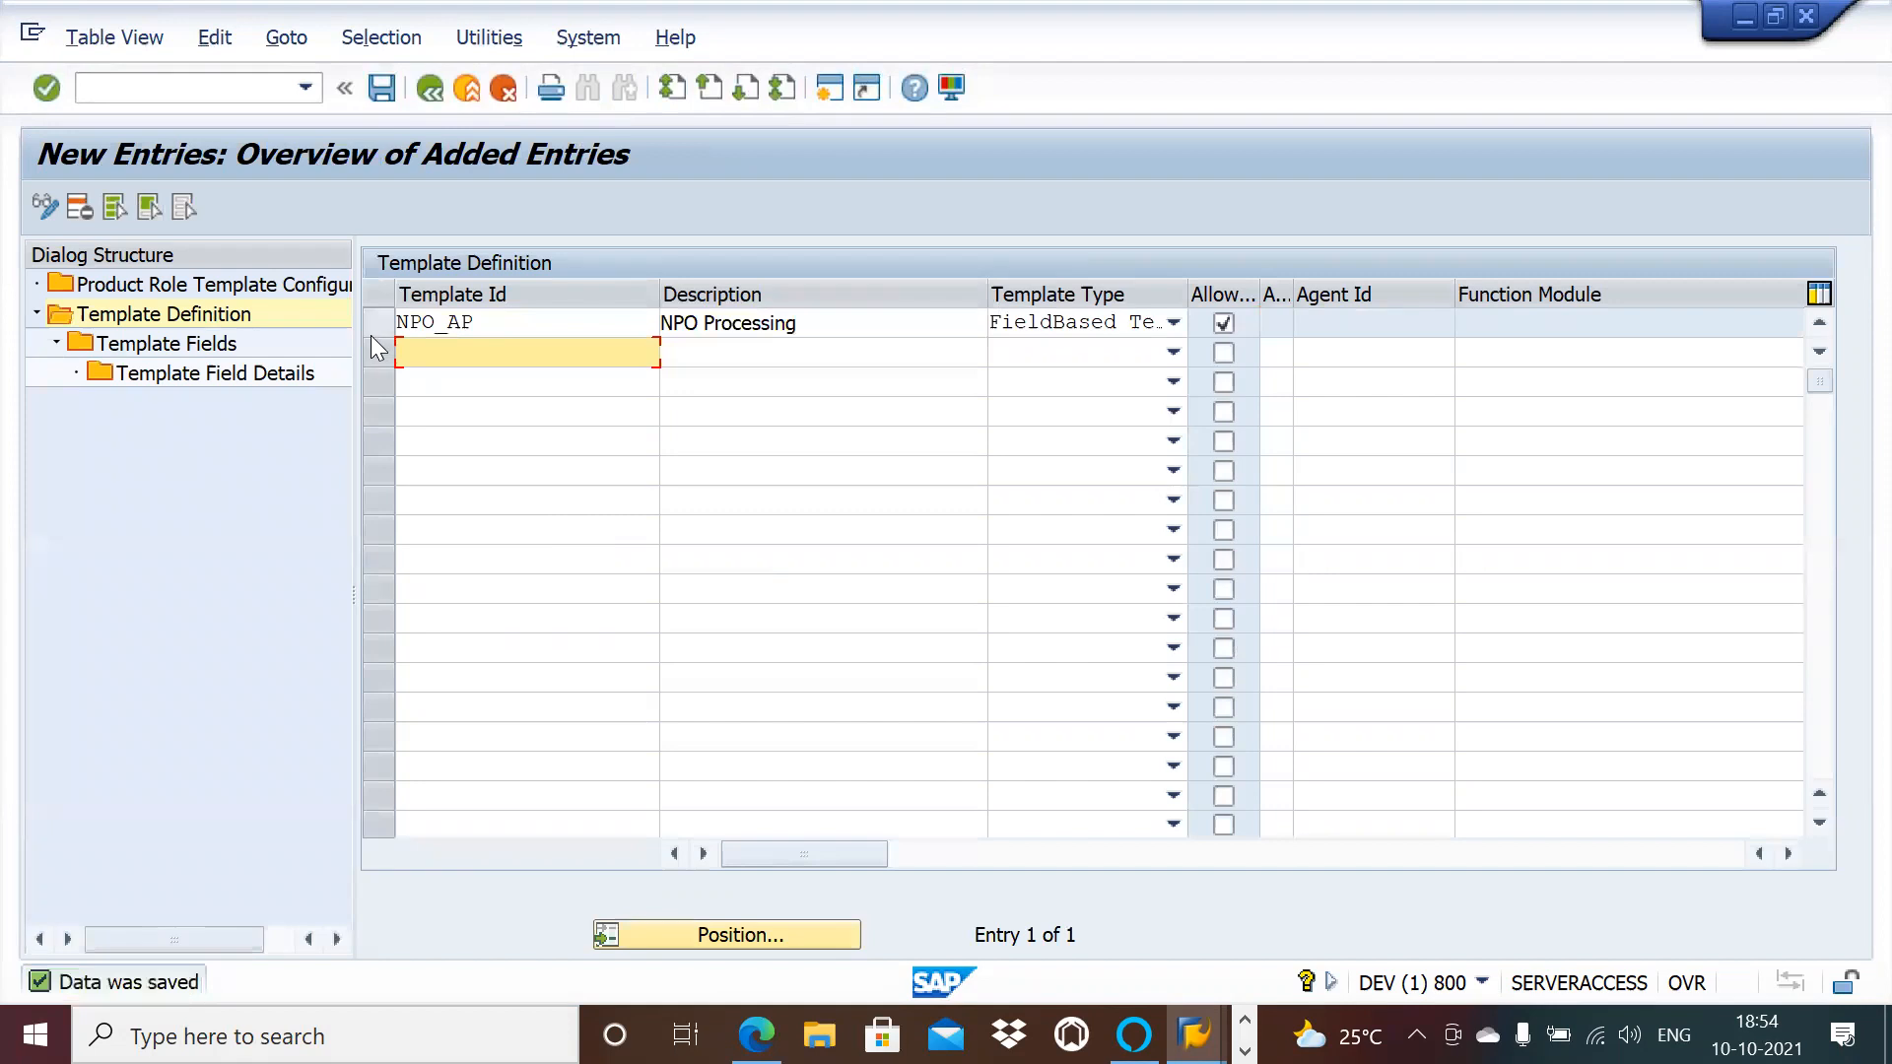
click(377, 322)
Step: Add a Company Code field to NPO_AP referencing T001-BUKRS, allowing ranges and wild cards, and save
double_click(207, 347)
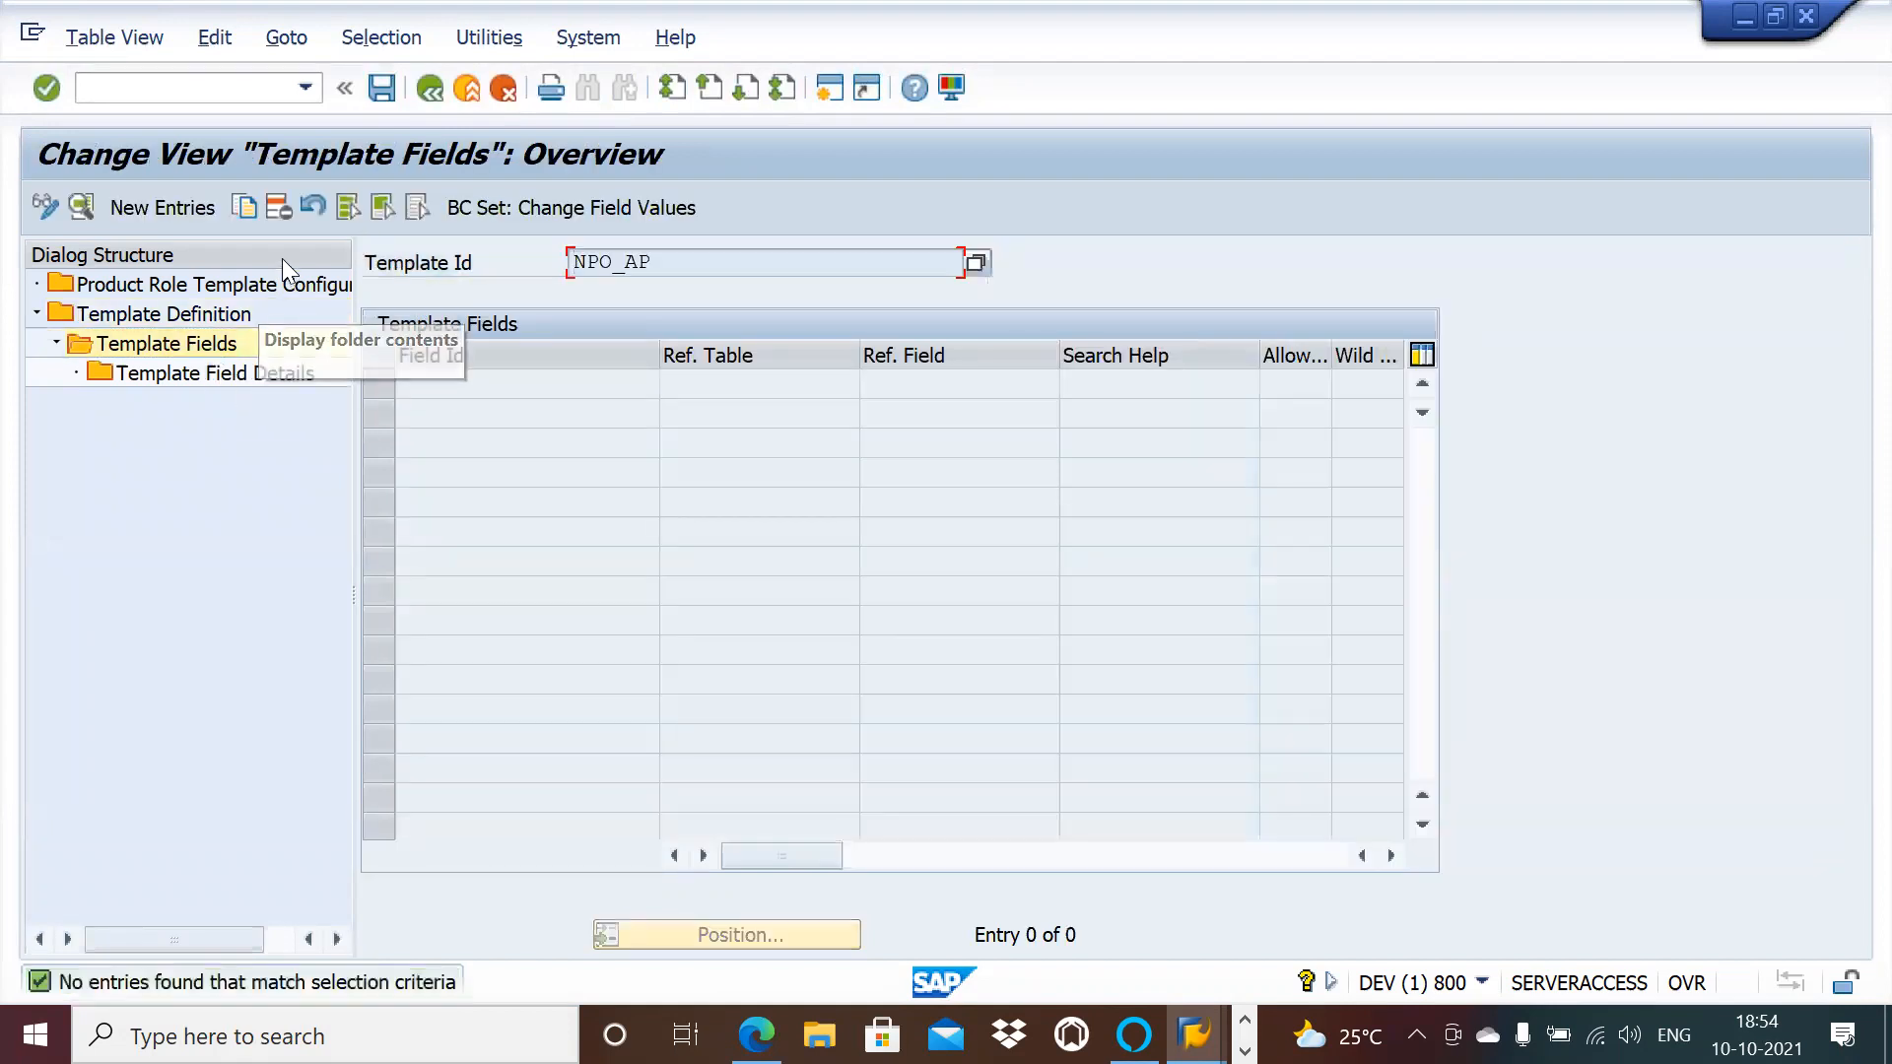
click(171, 206)
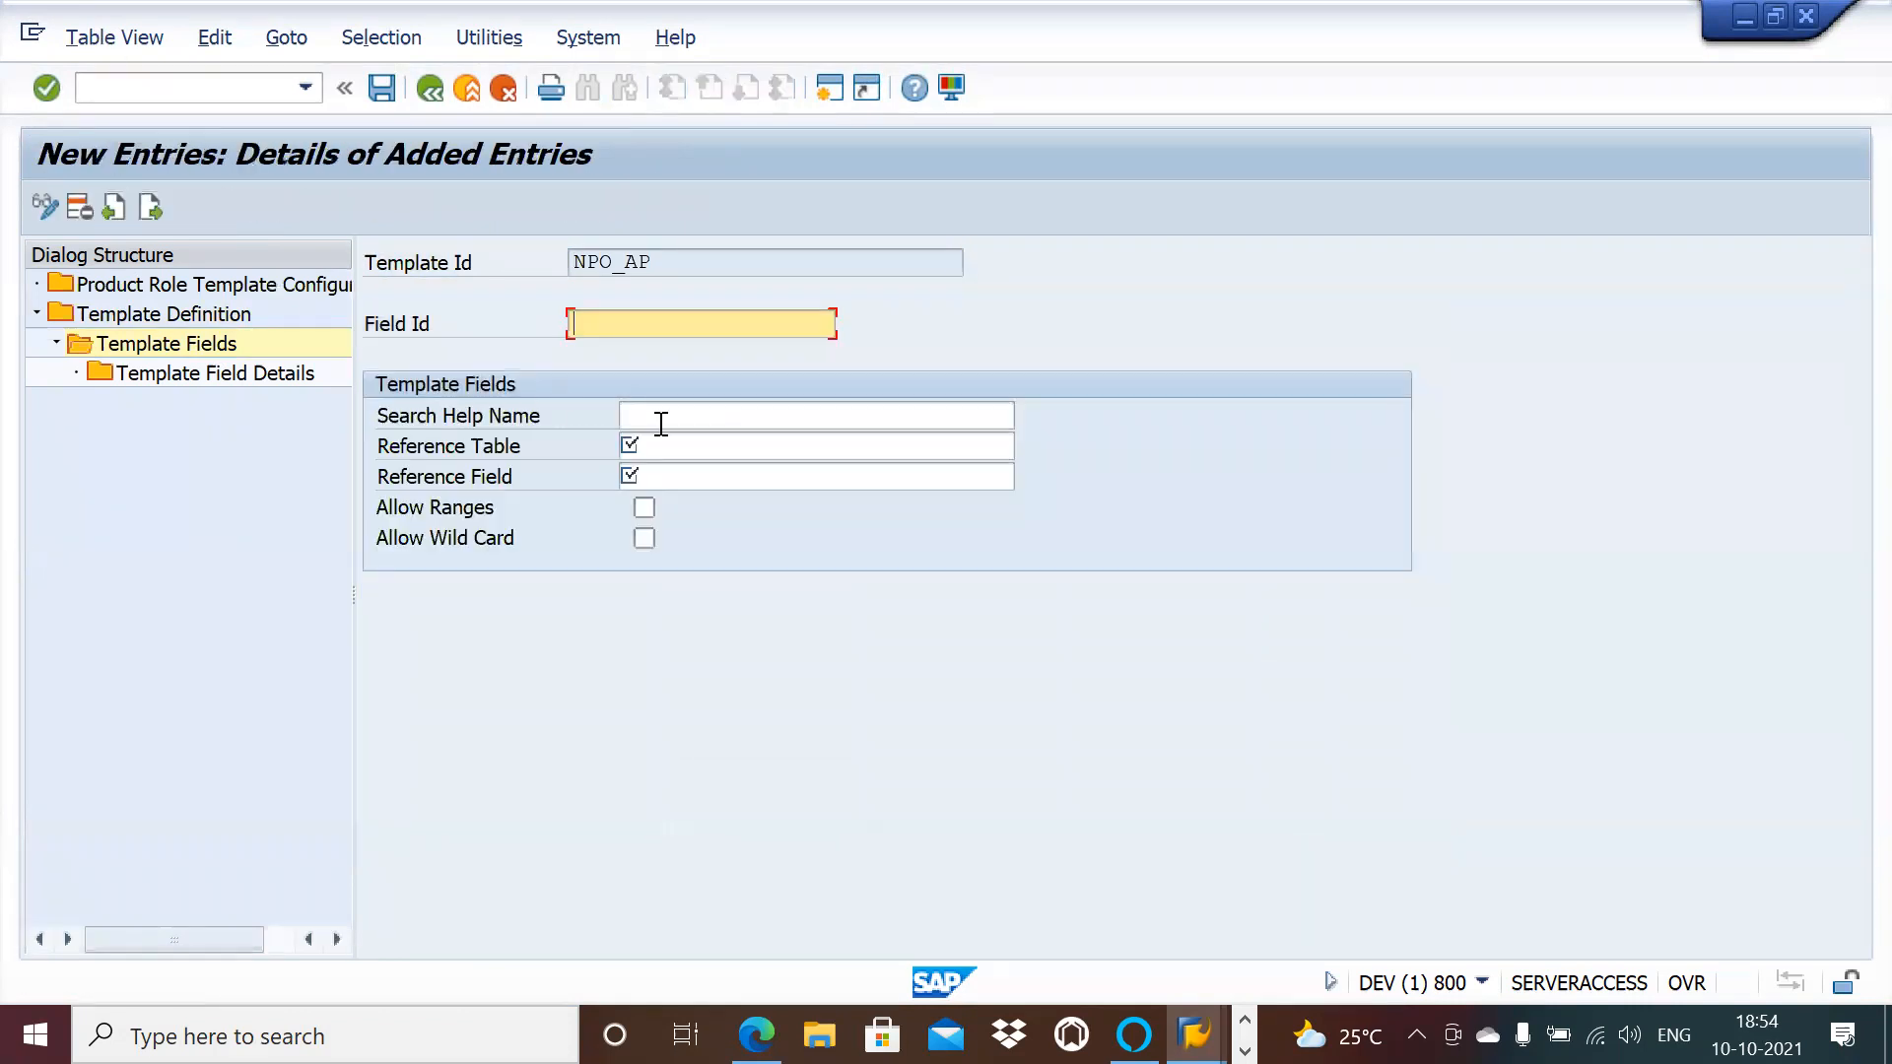
click(611, 311)
click(610, 351)
click(684, 445)
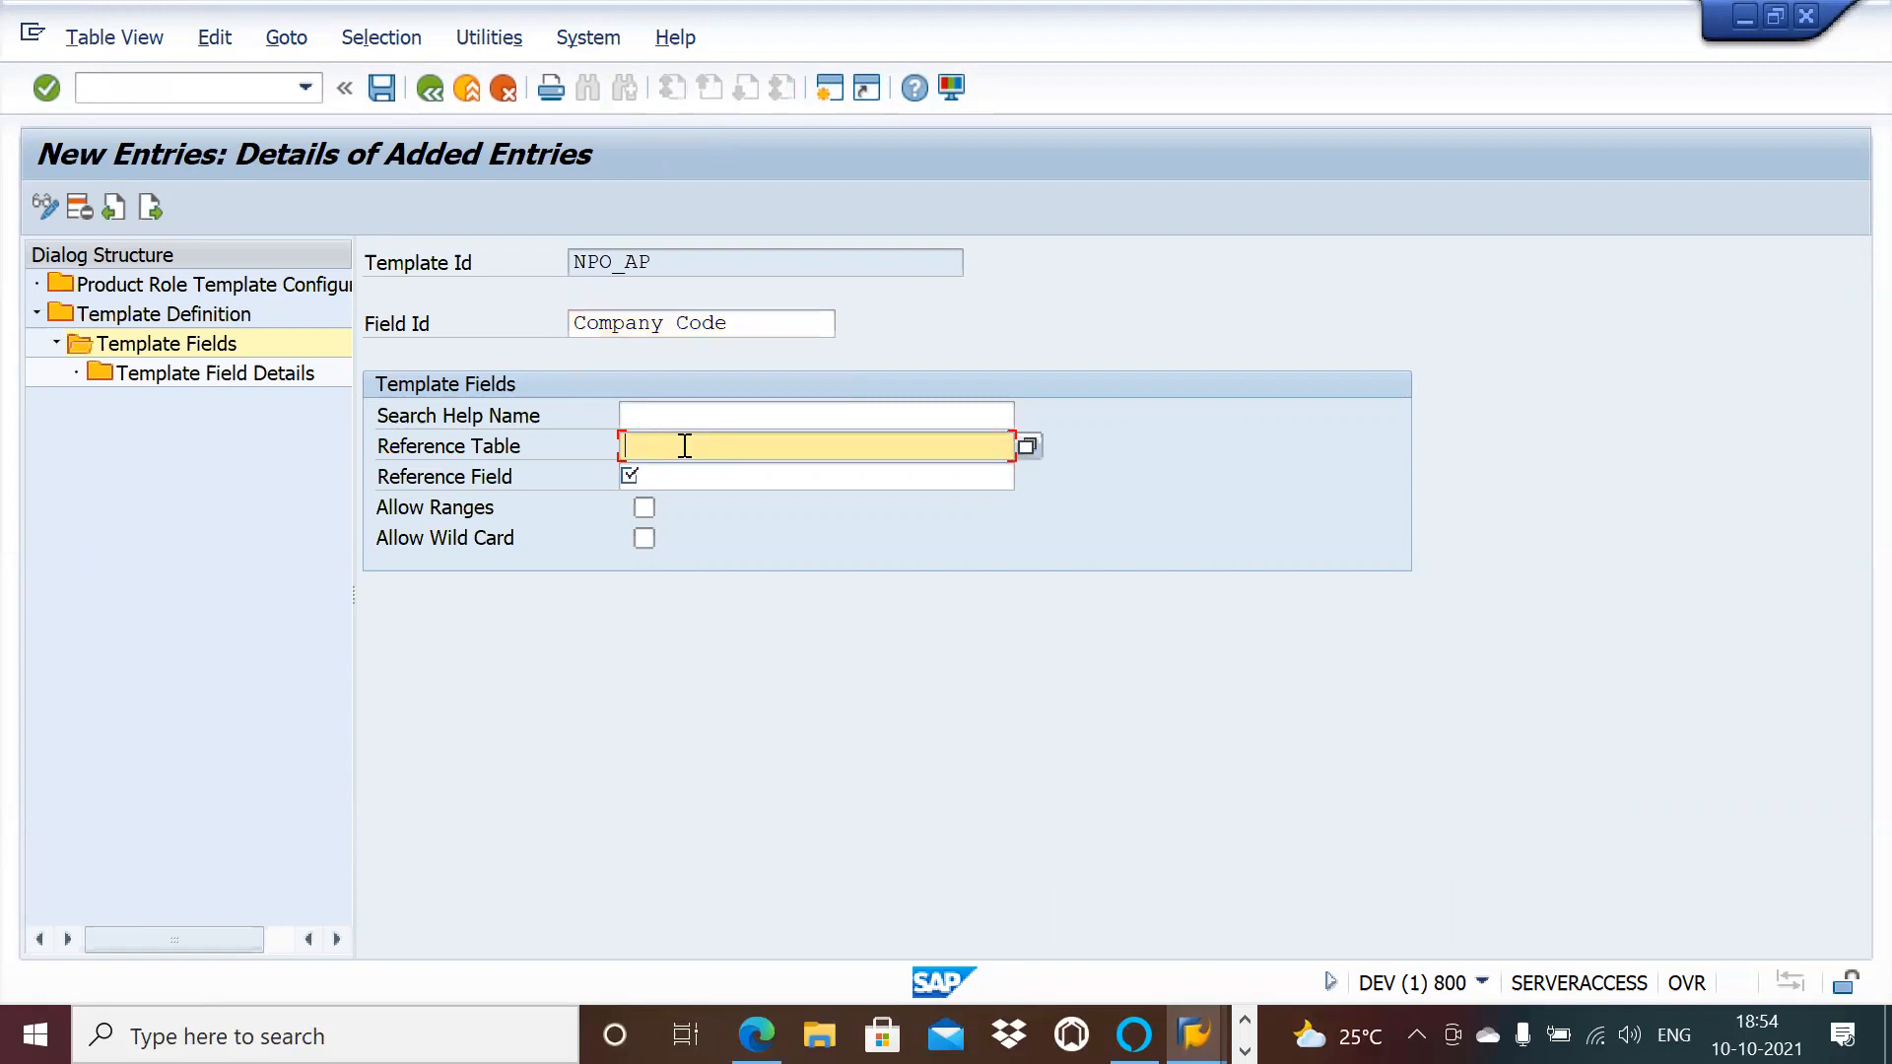
click(672, 469)
click(676, 475)
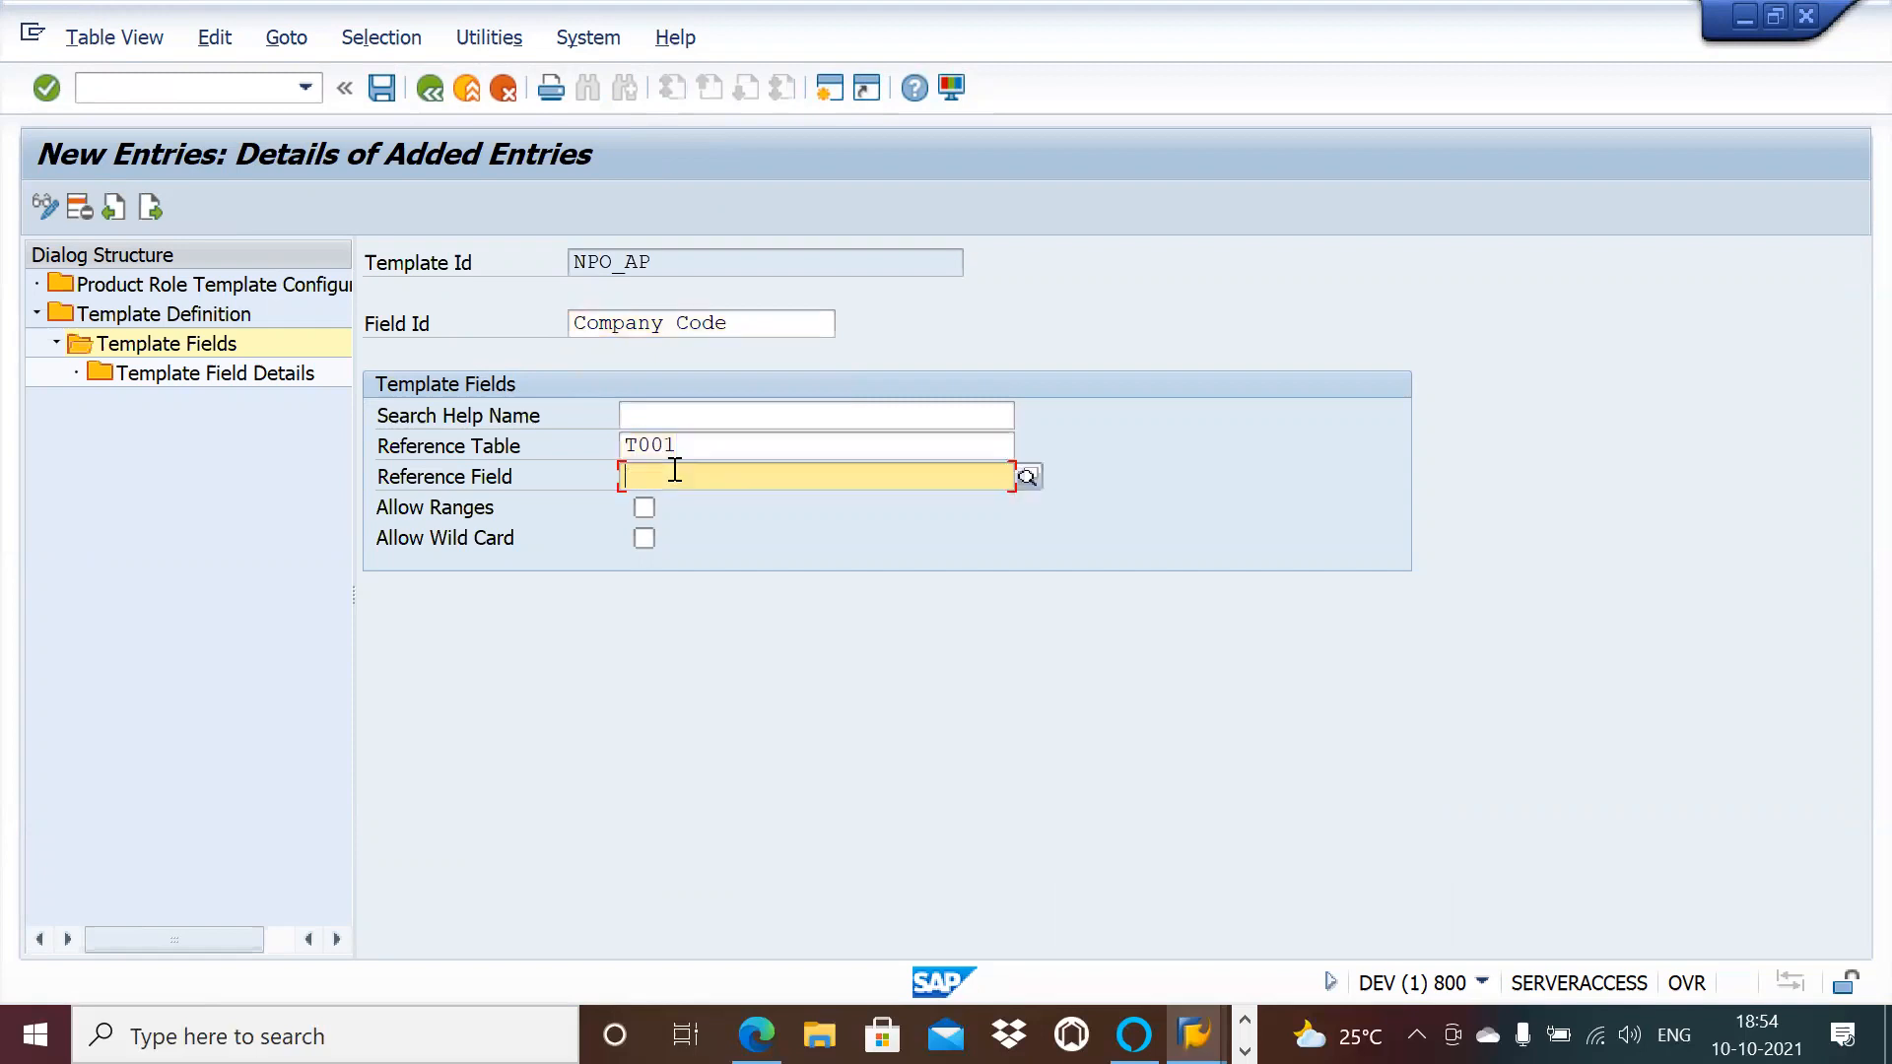
click(668, 502)
key(Tab)
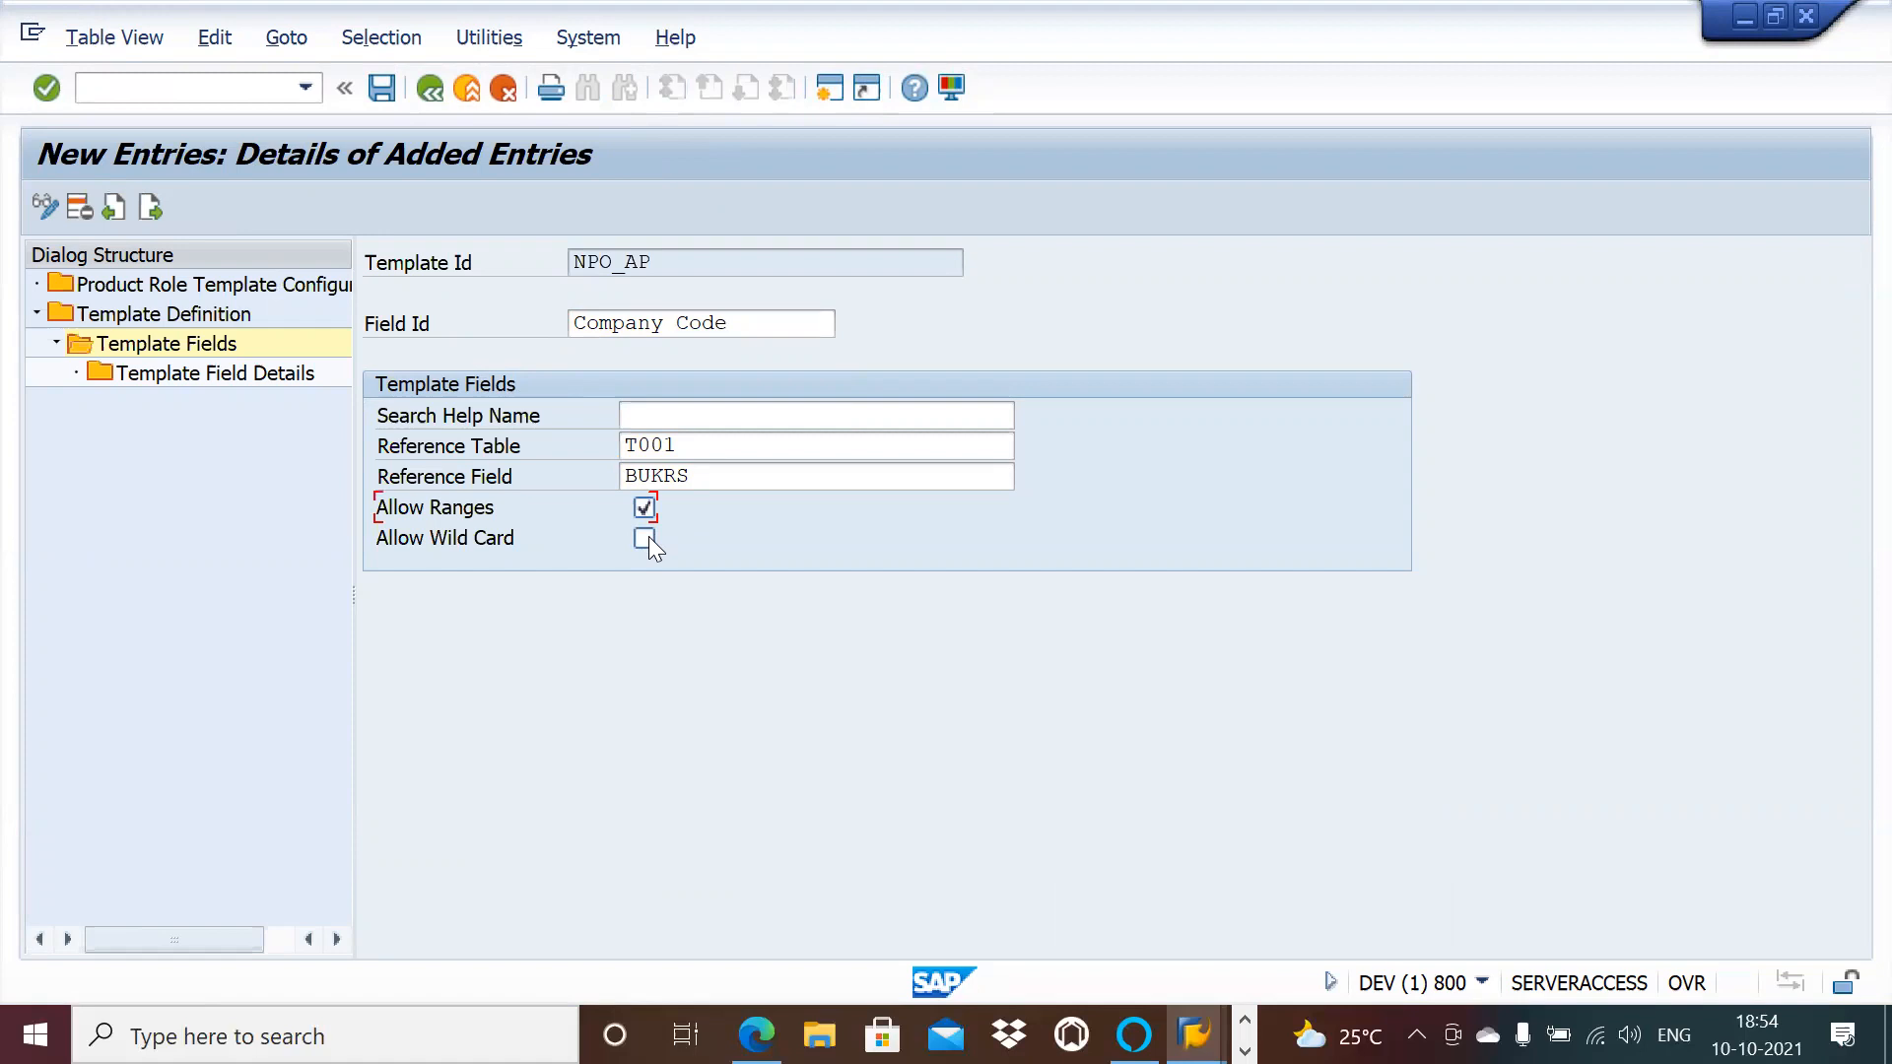
click(382, 89)
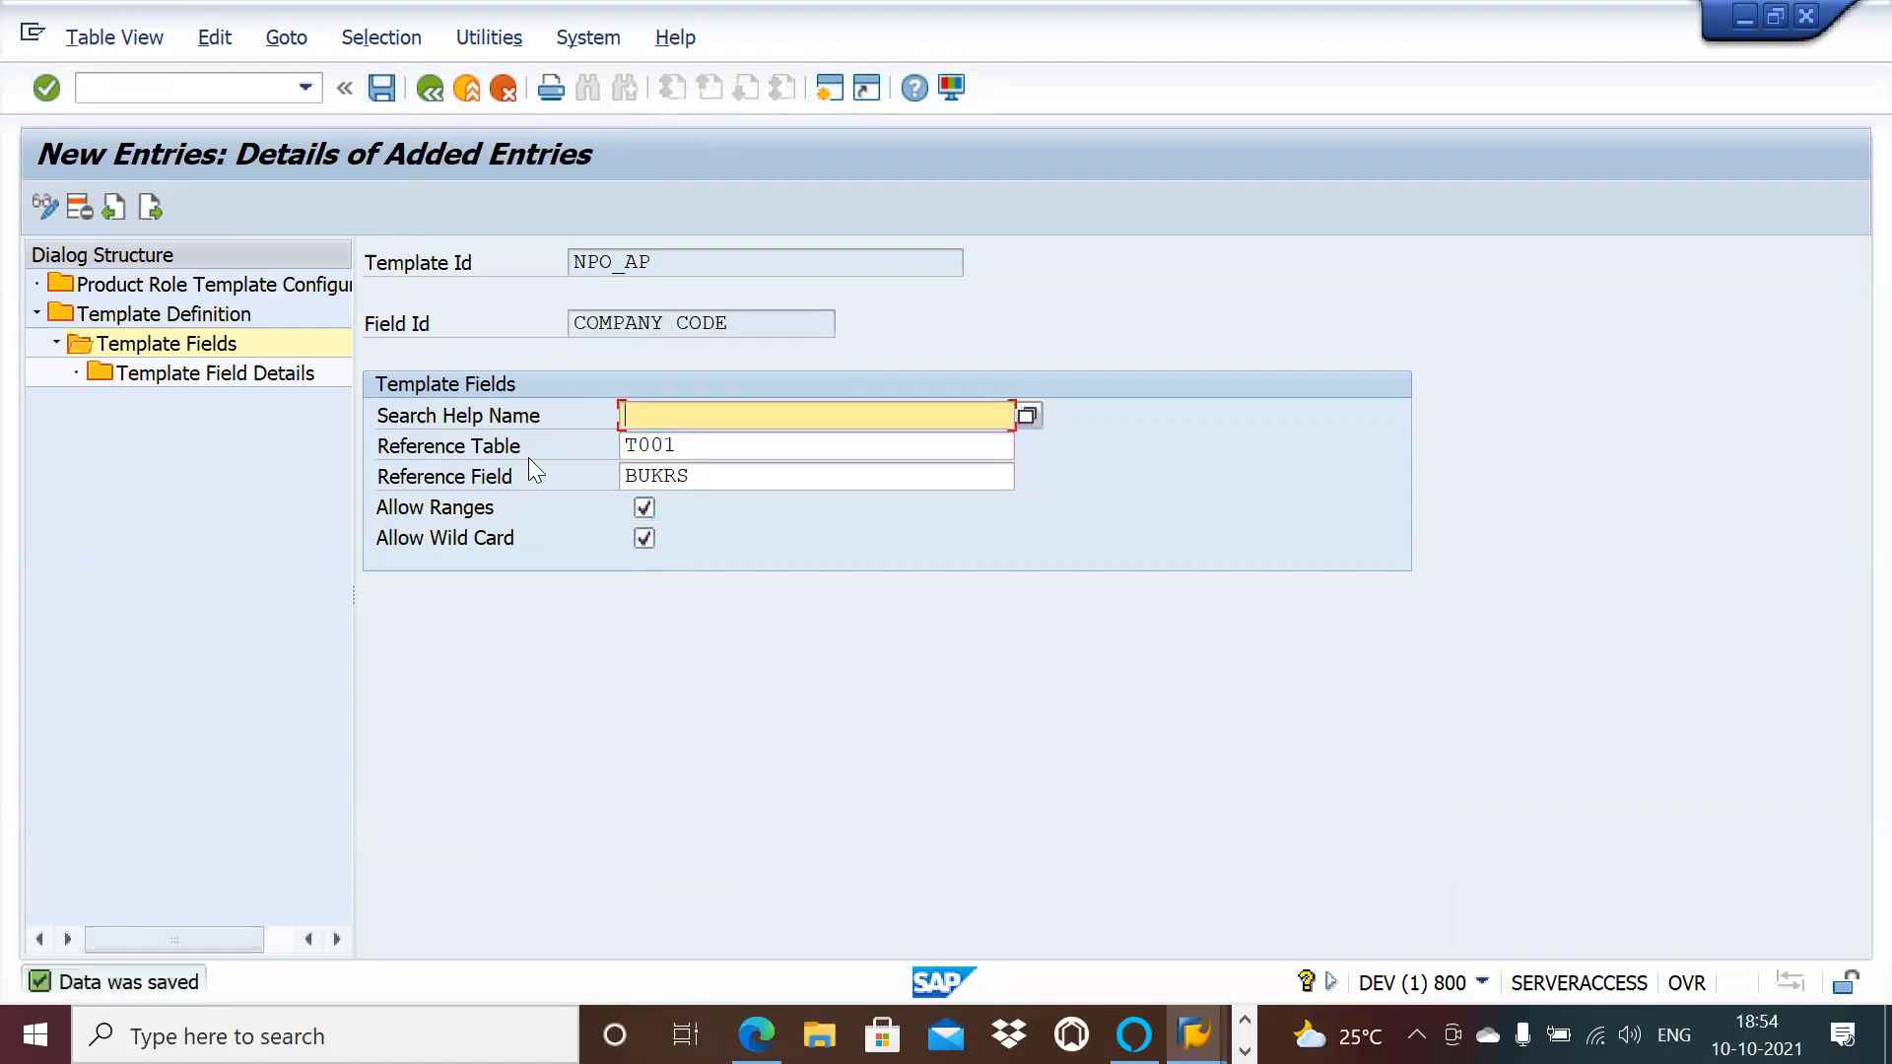
Step: Add a Company Code field detail with product code 005, object type /OPT/V1001, attribute COMPANYCODE, and save
double_click(166, 374)
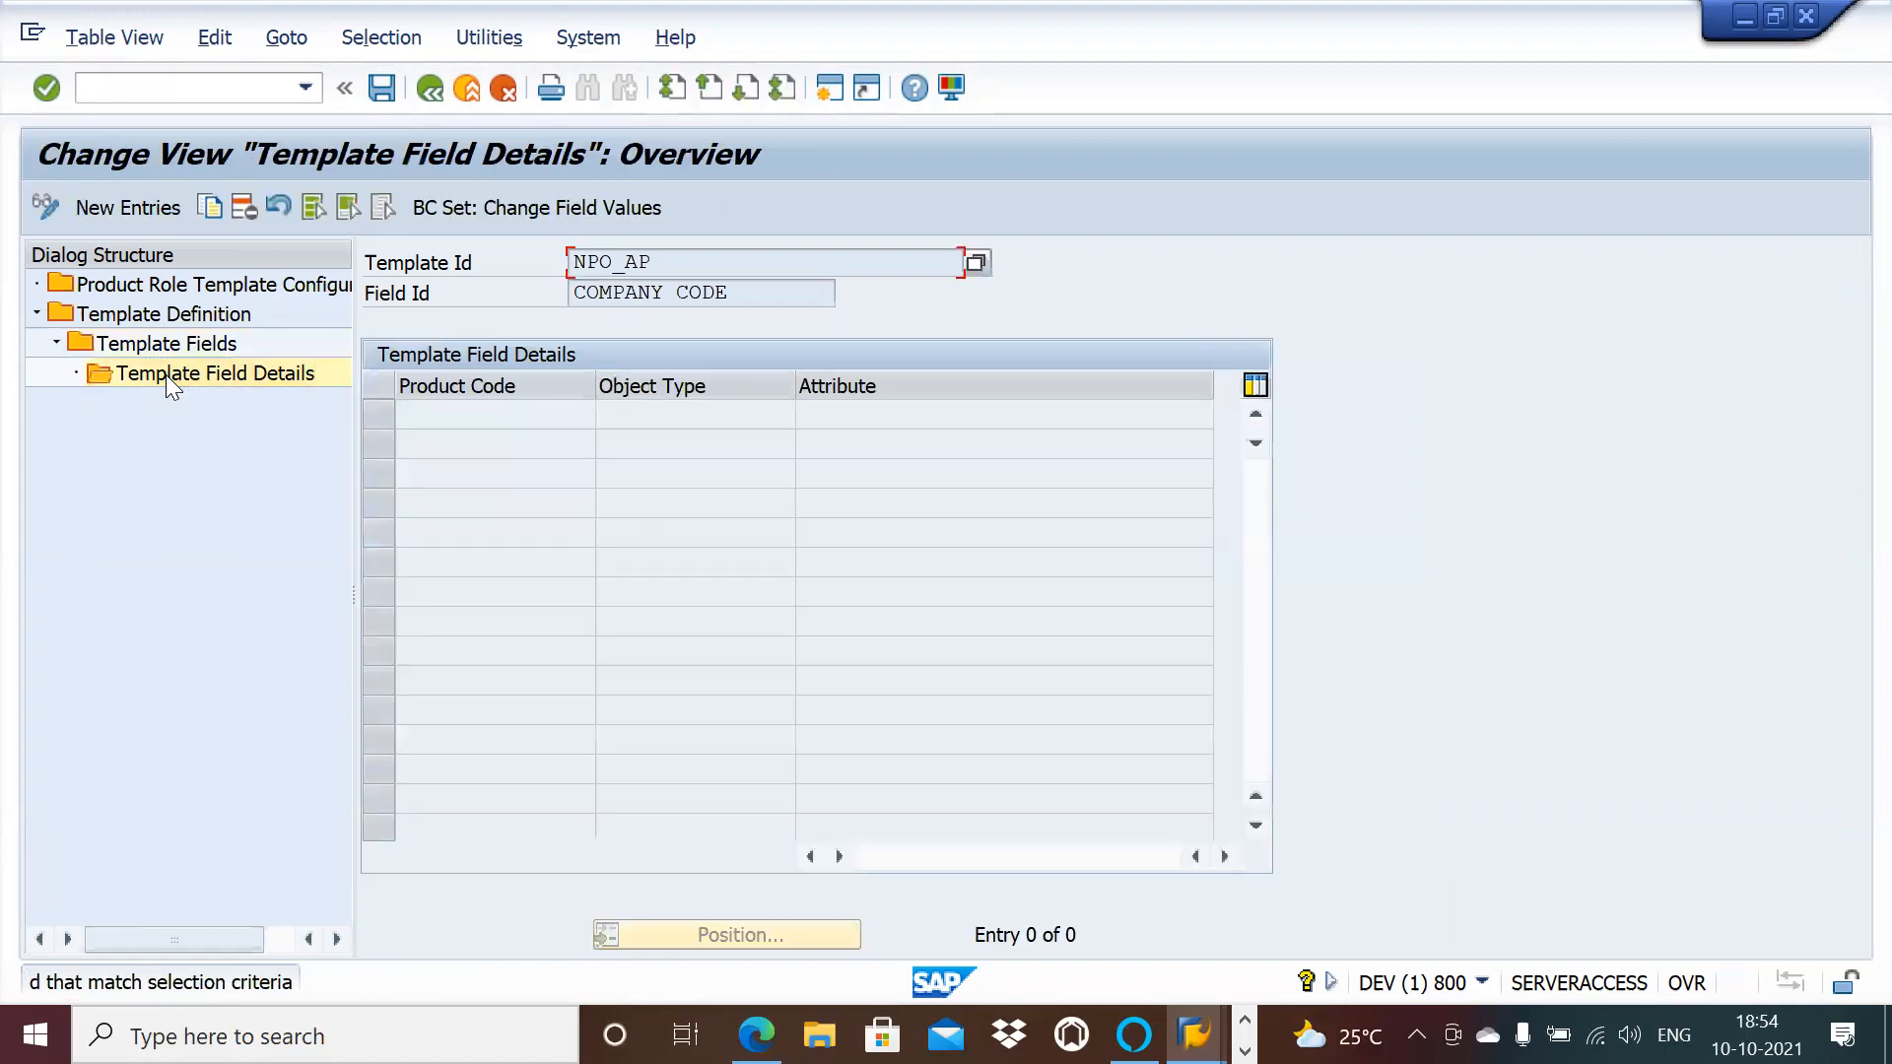
click(163, 211)
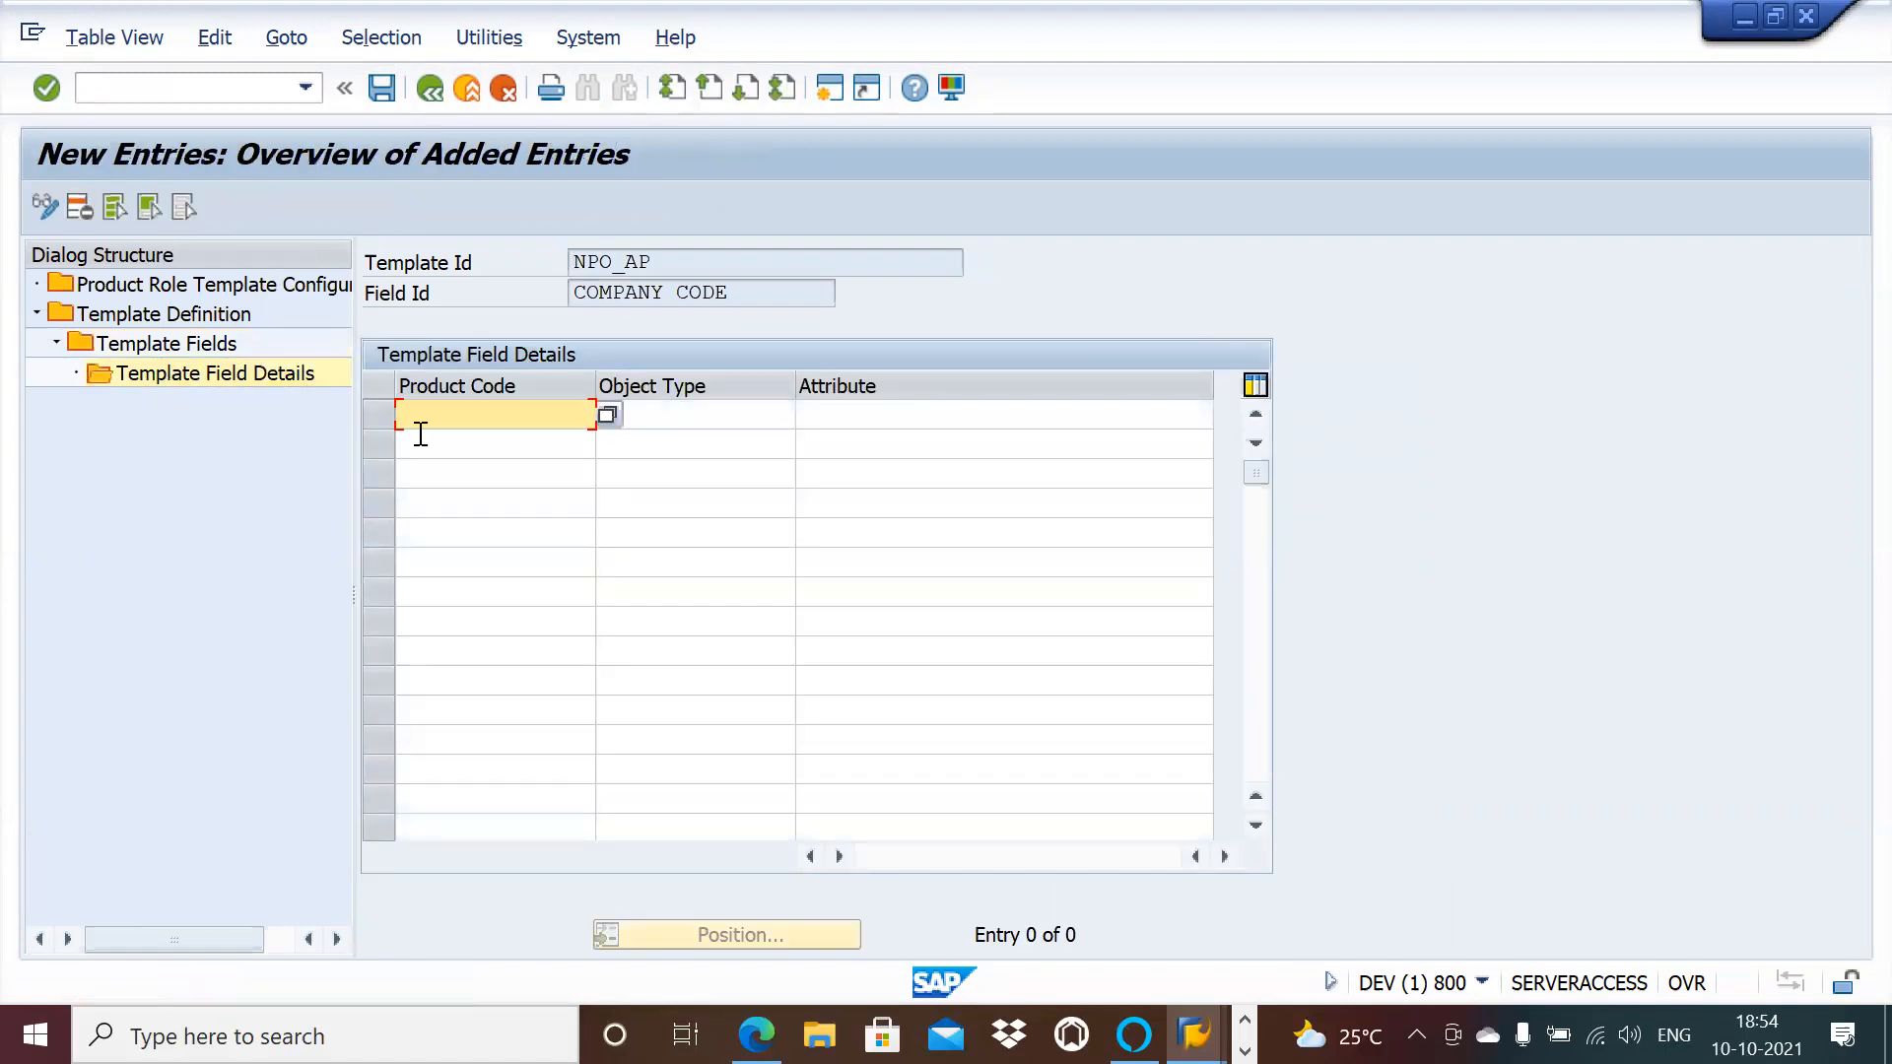
click(607, 415)
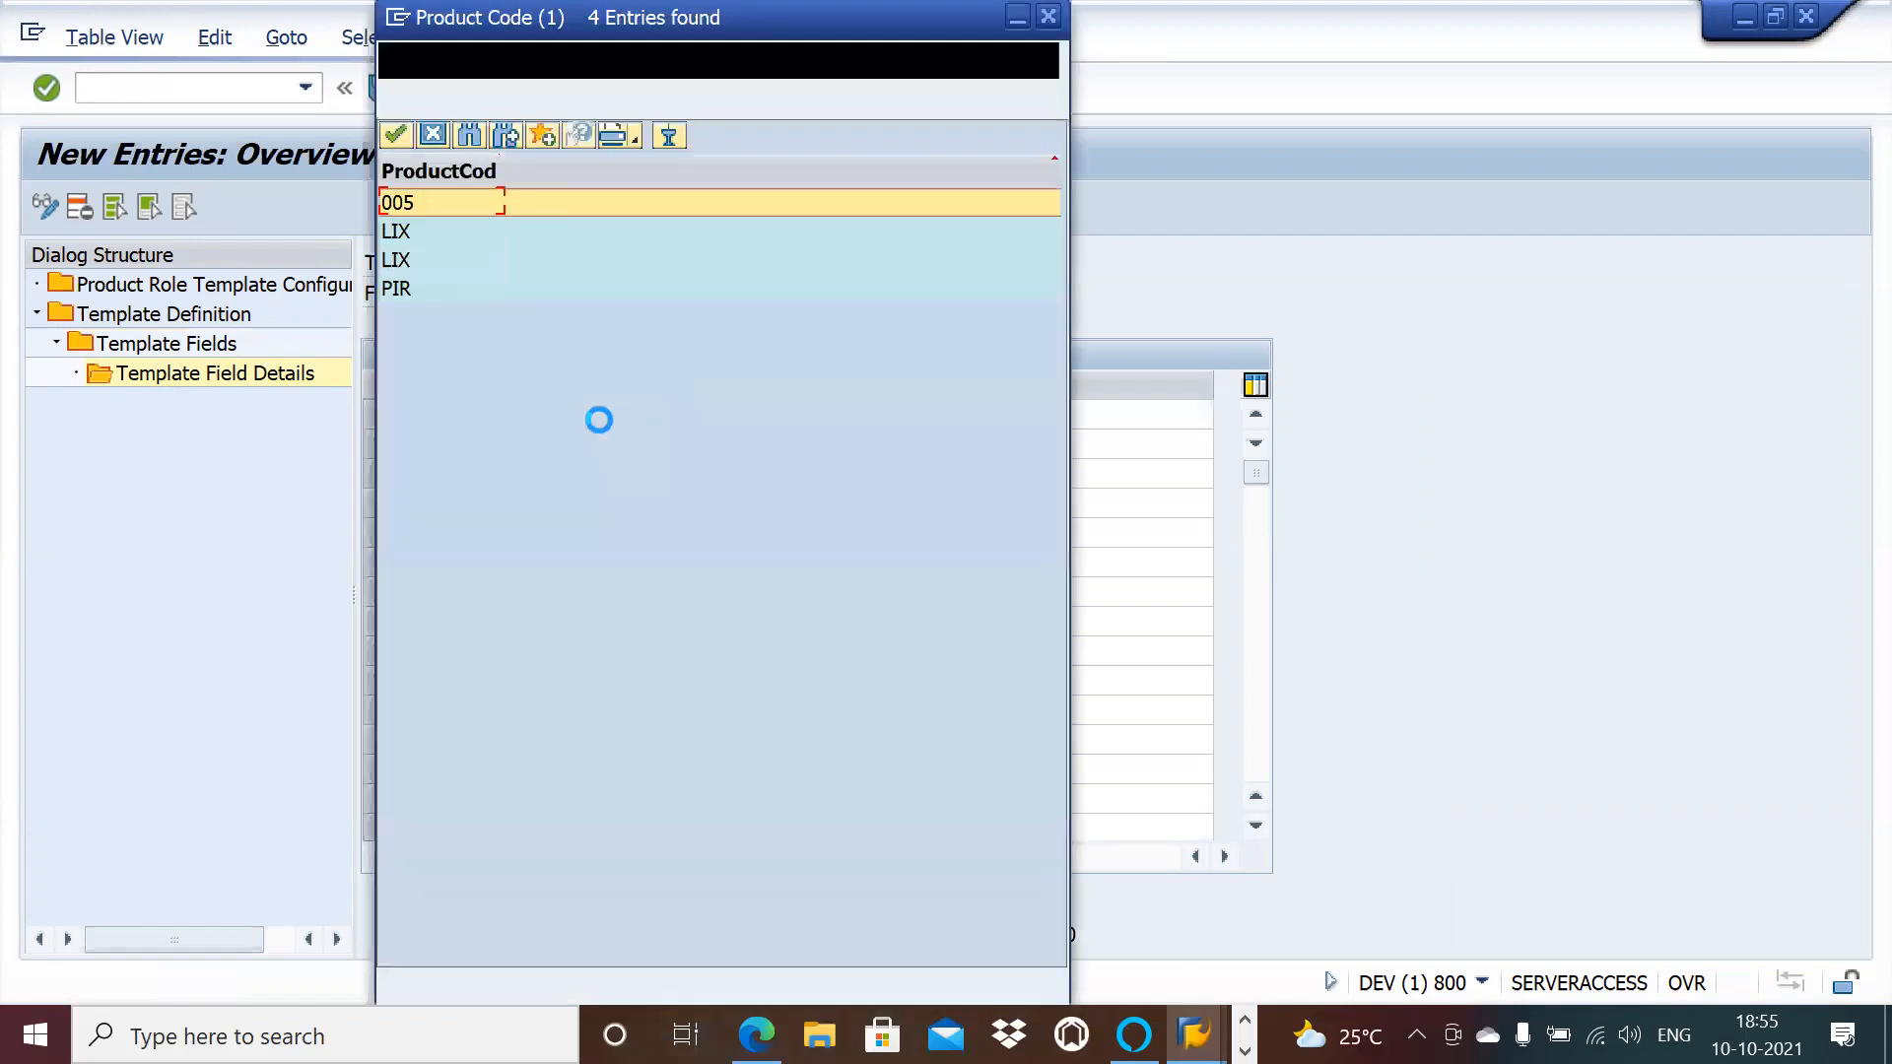
double_click(430, 203)
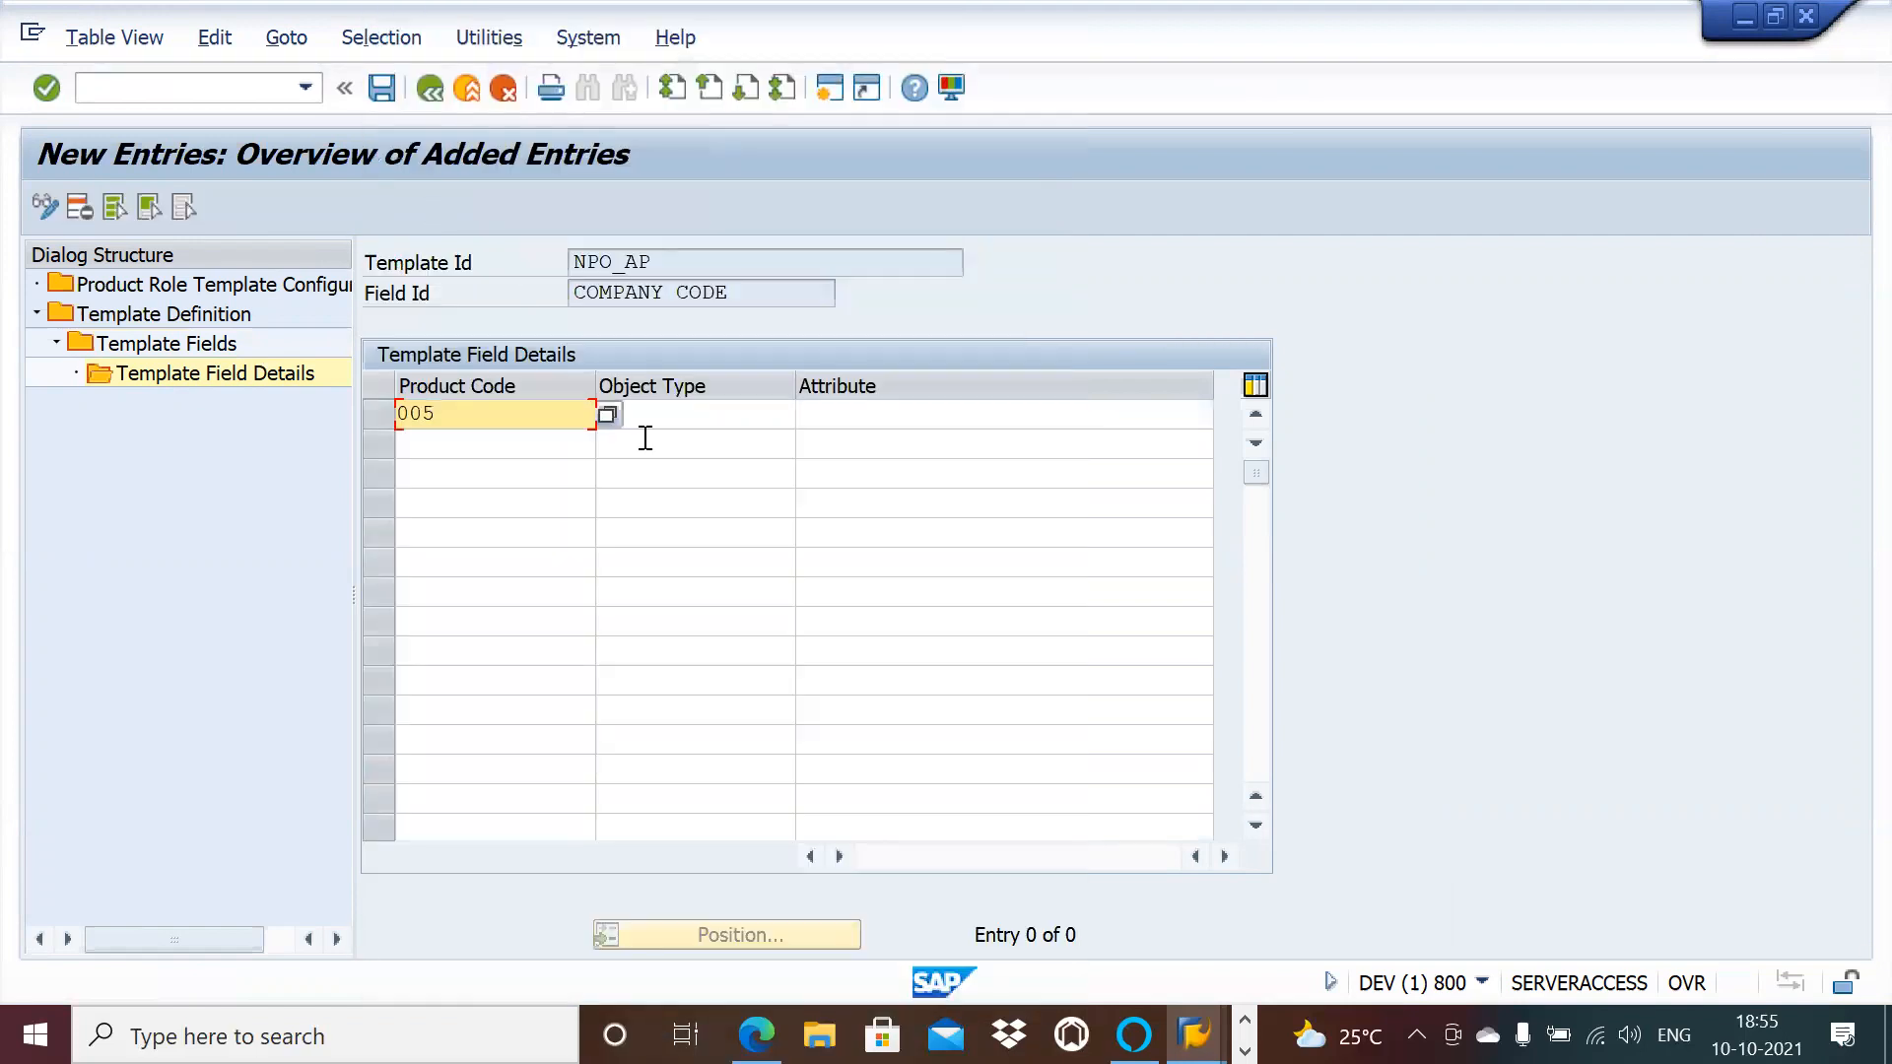
click(656, 426)
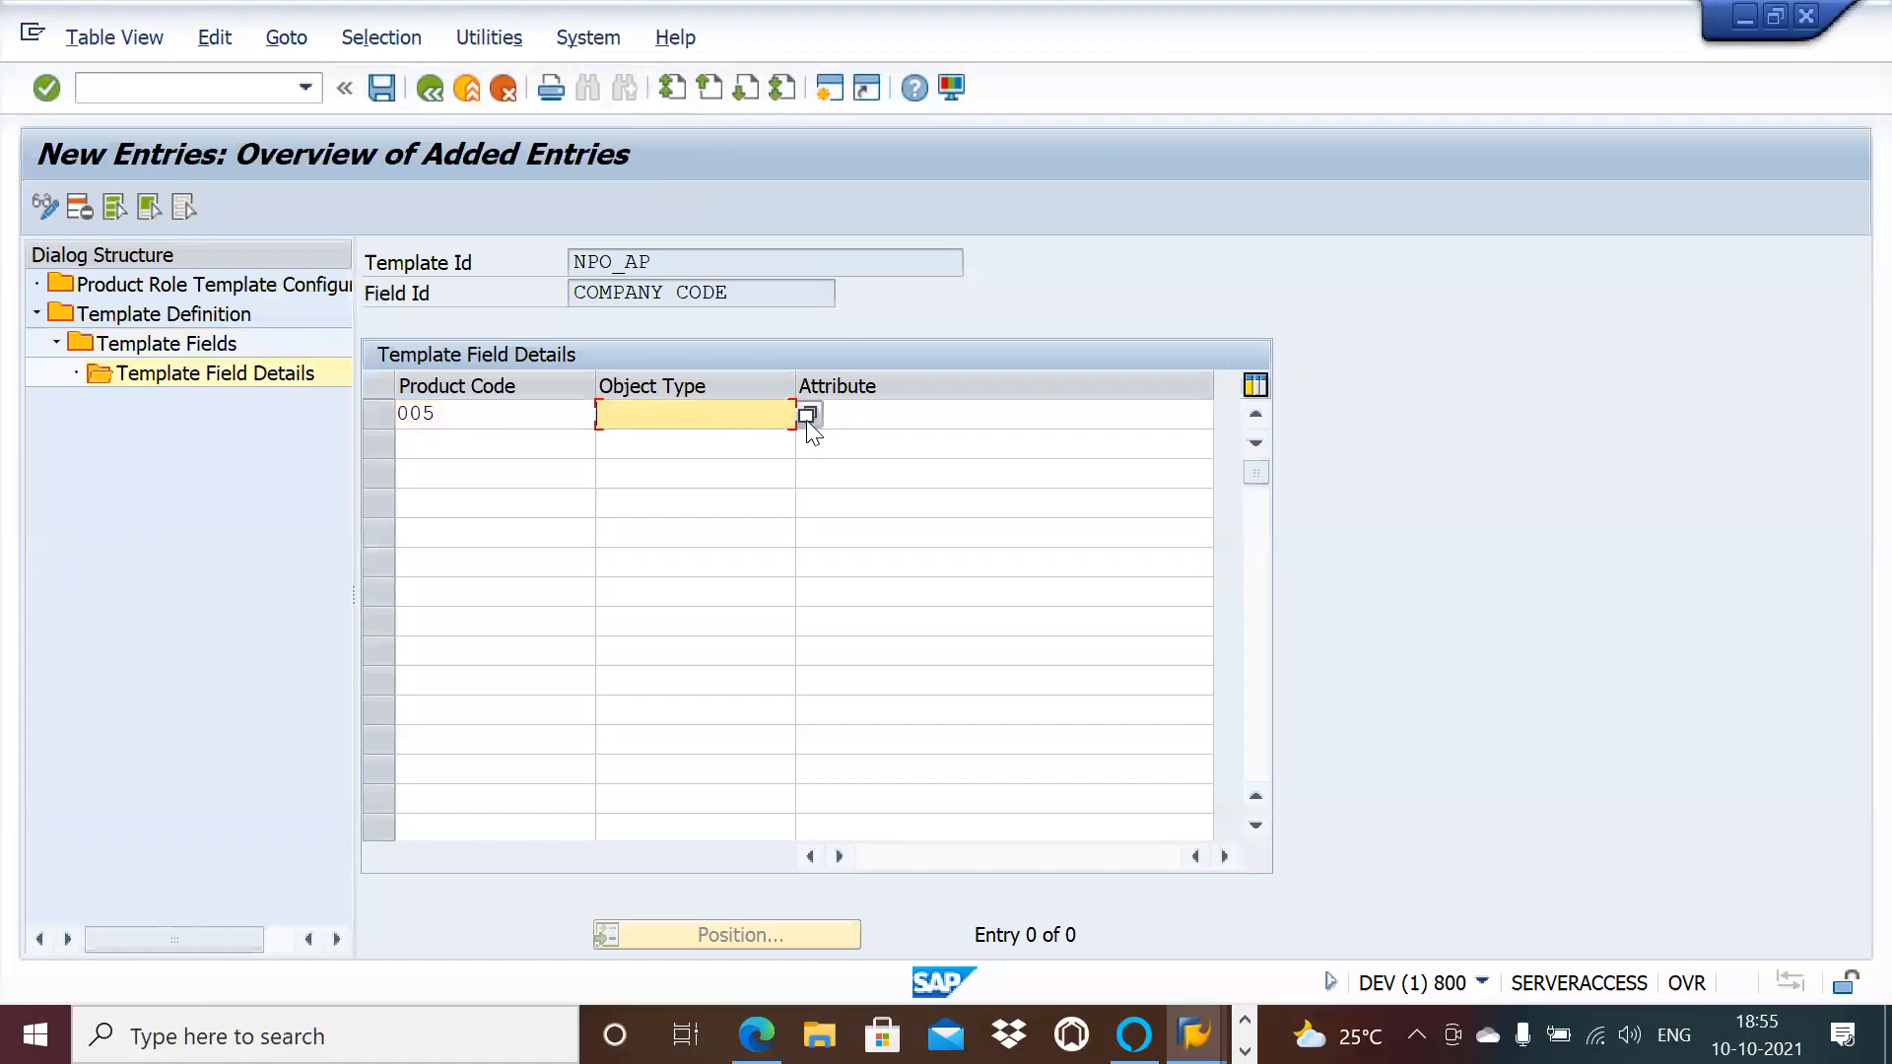
click(807, 416)
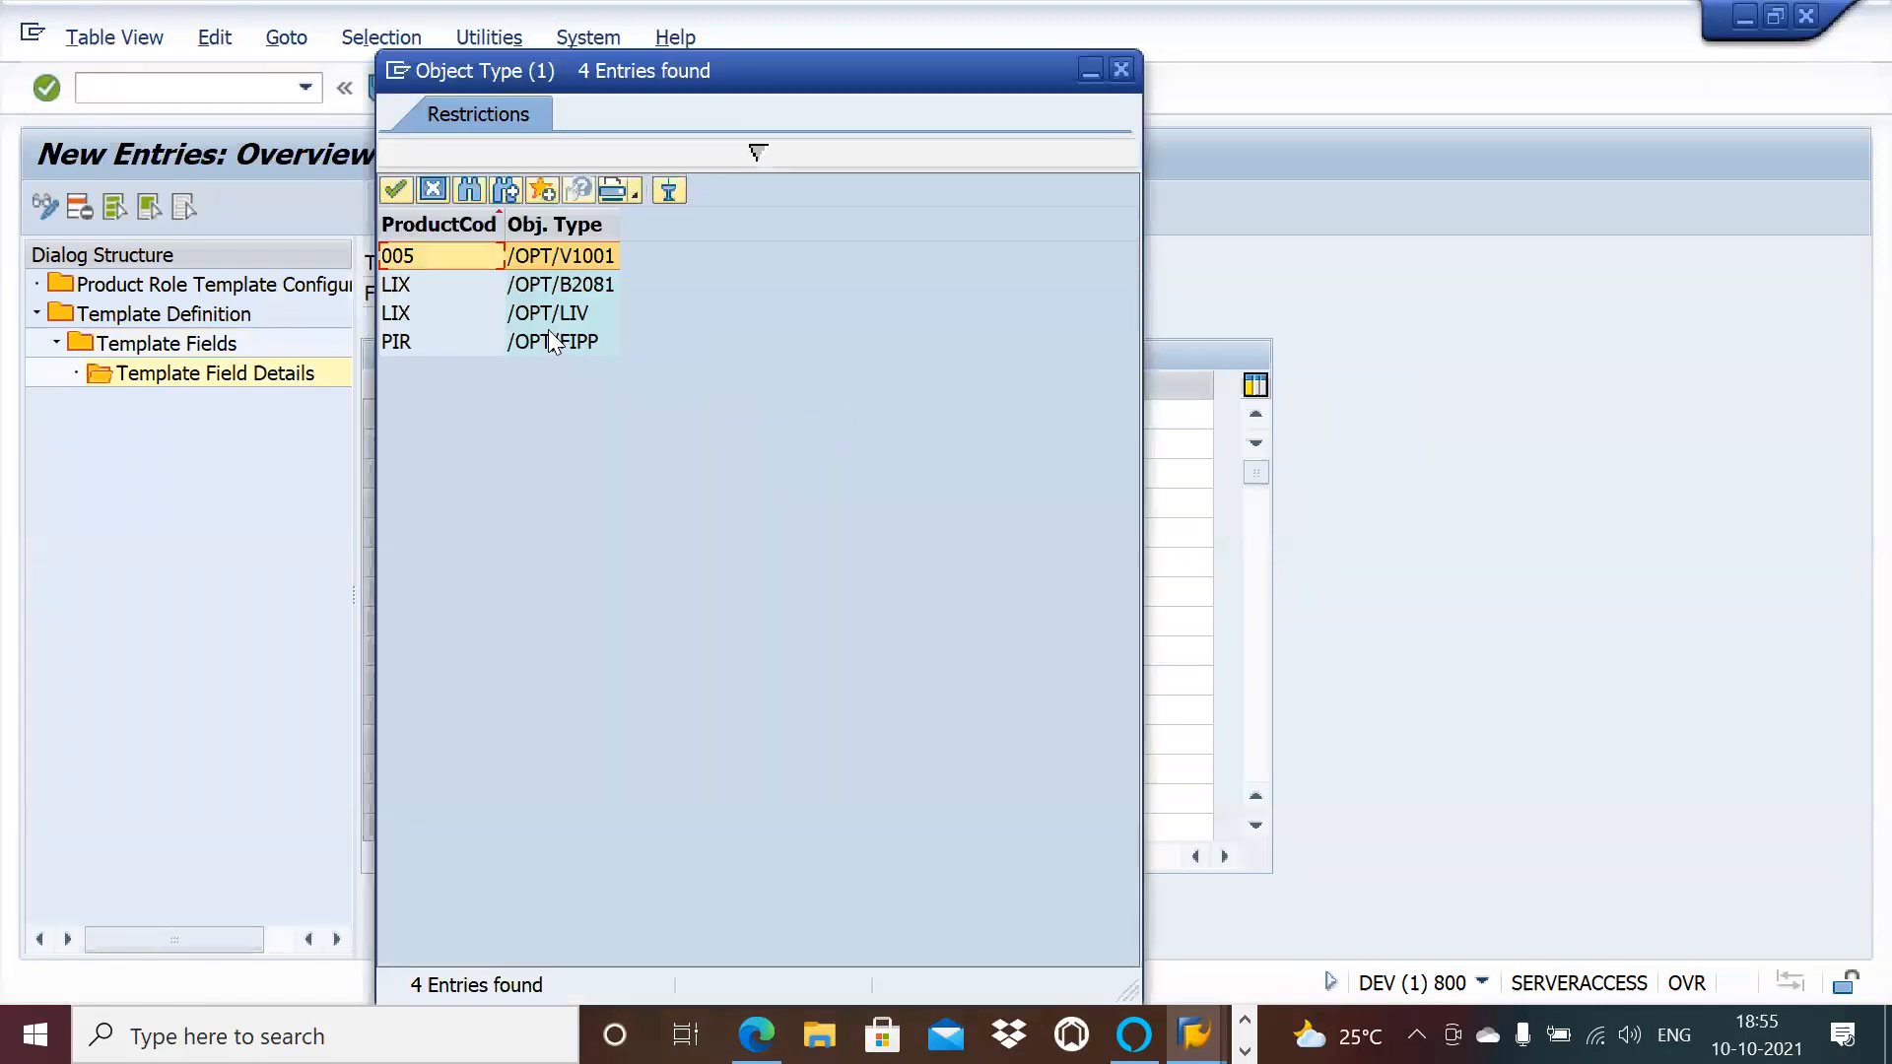
double_click(522, 260)
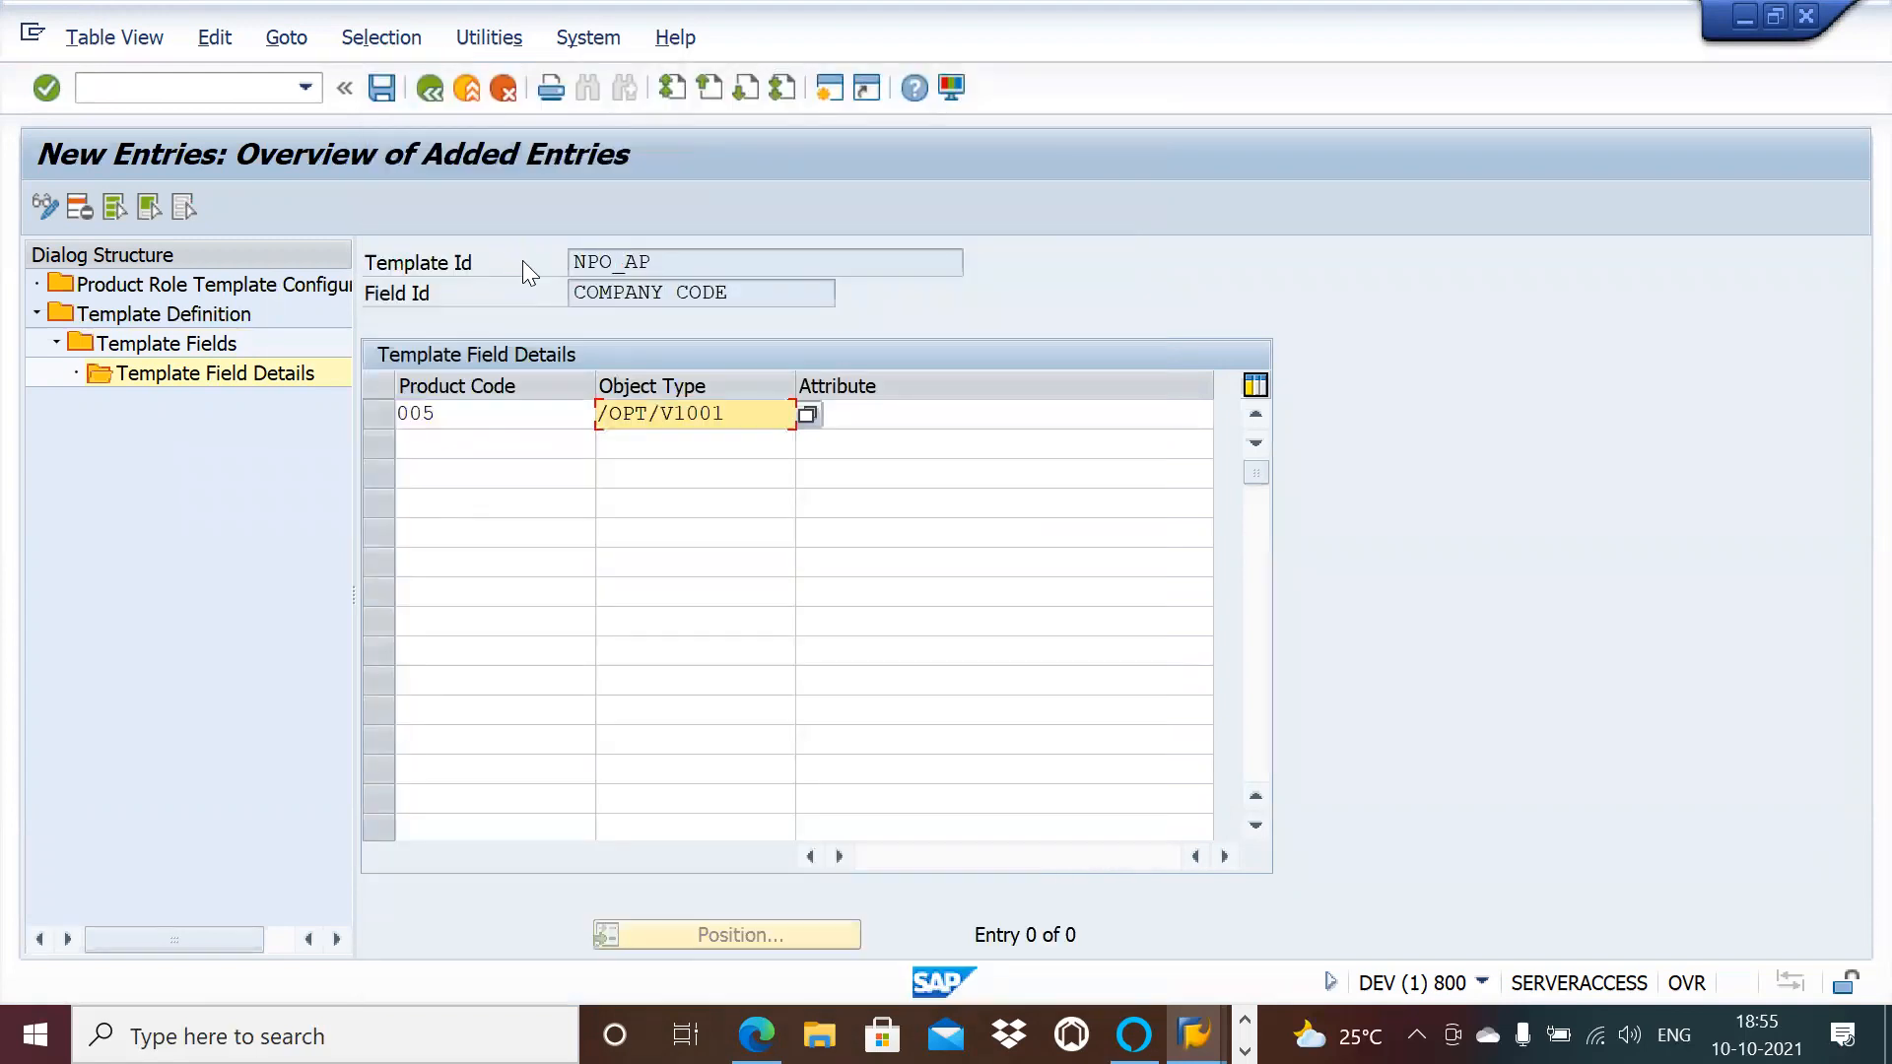
click(903, 424)
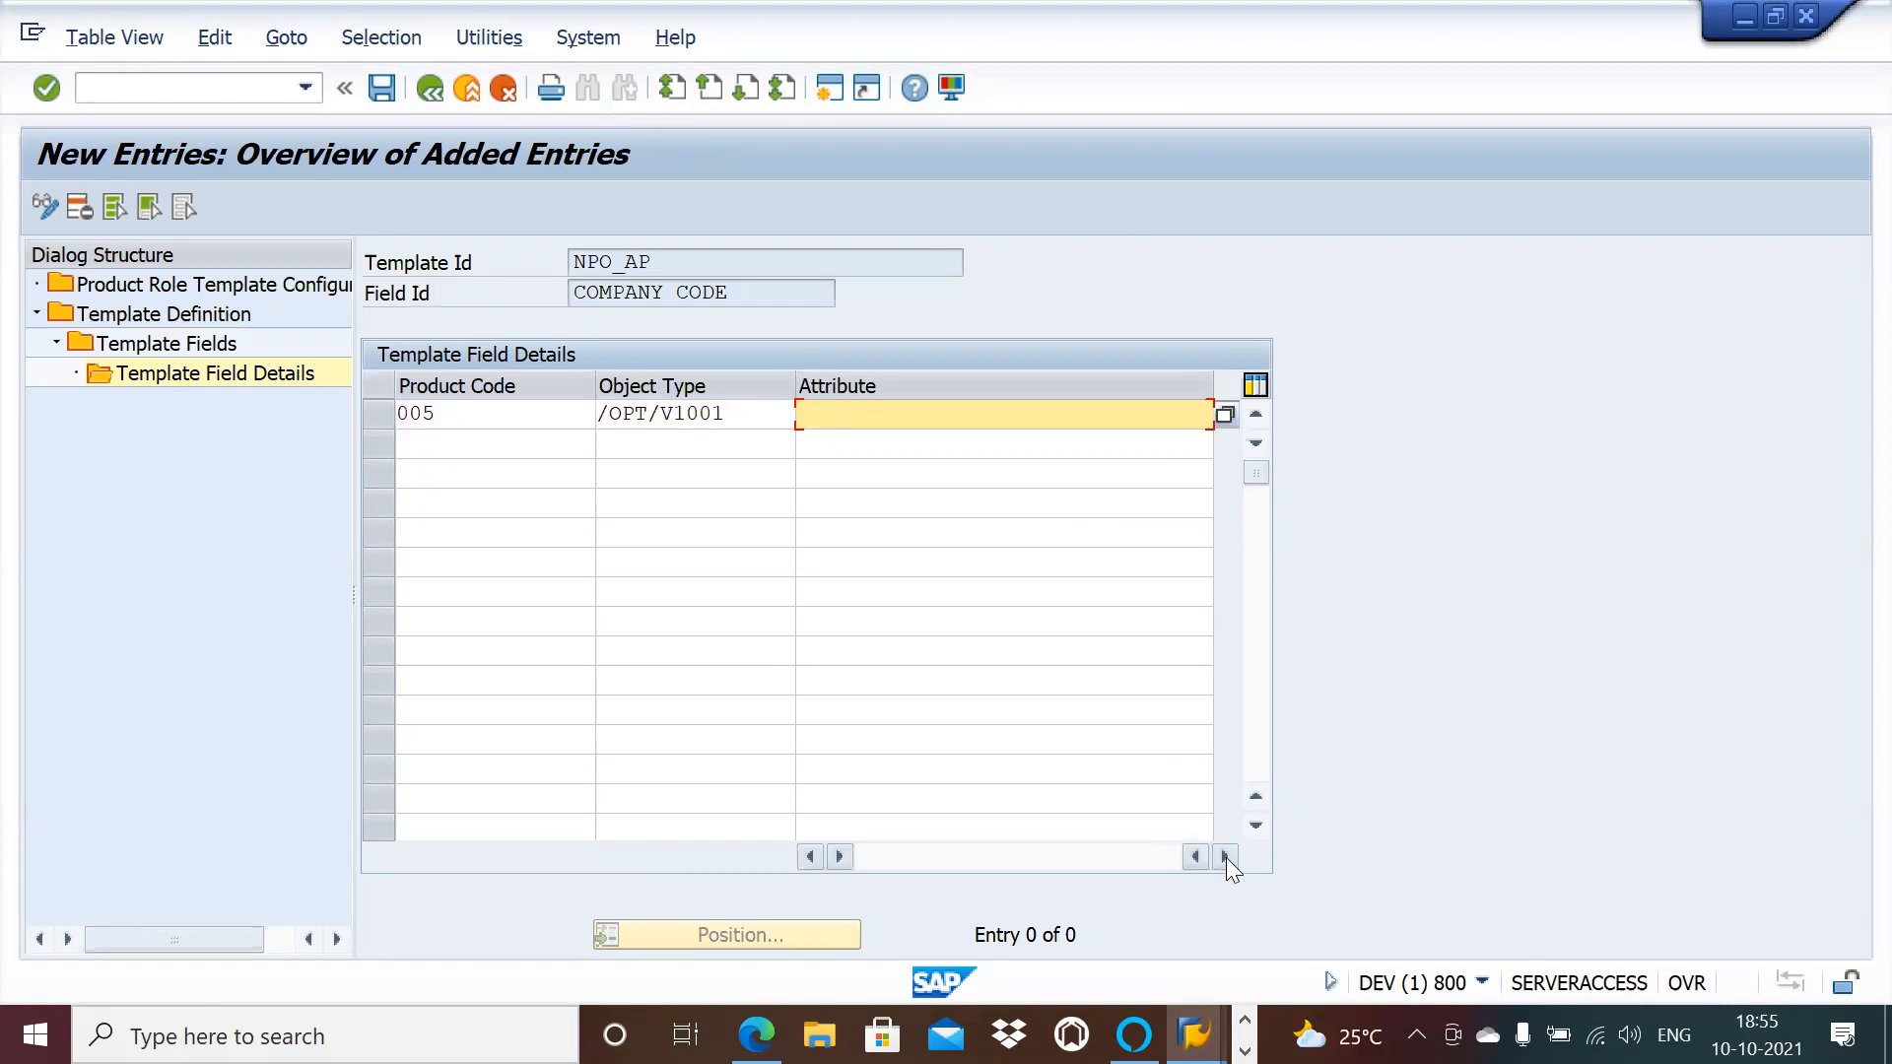
click(1224, 414)
double_click(493, 407)
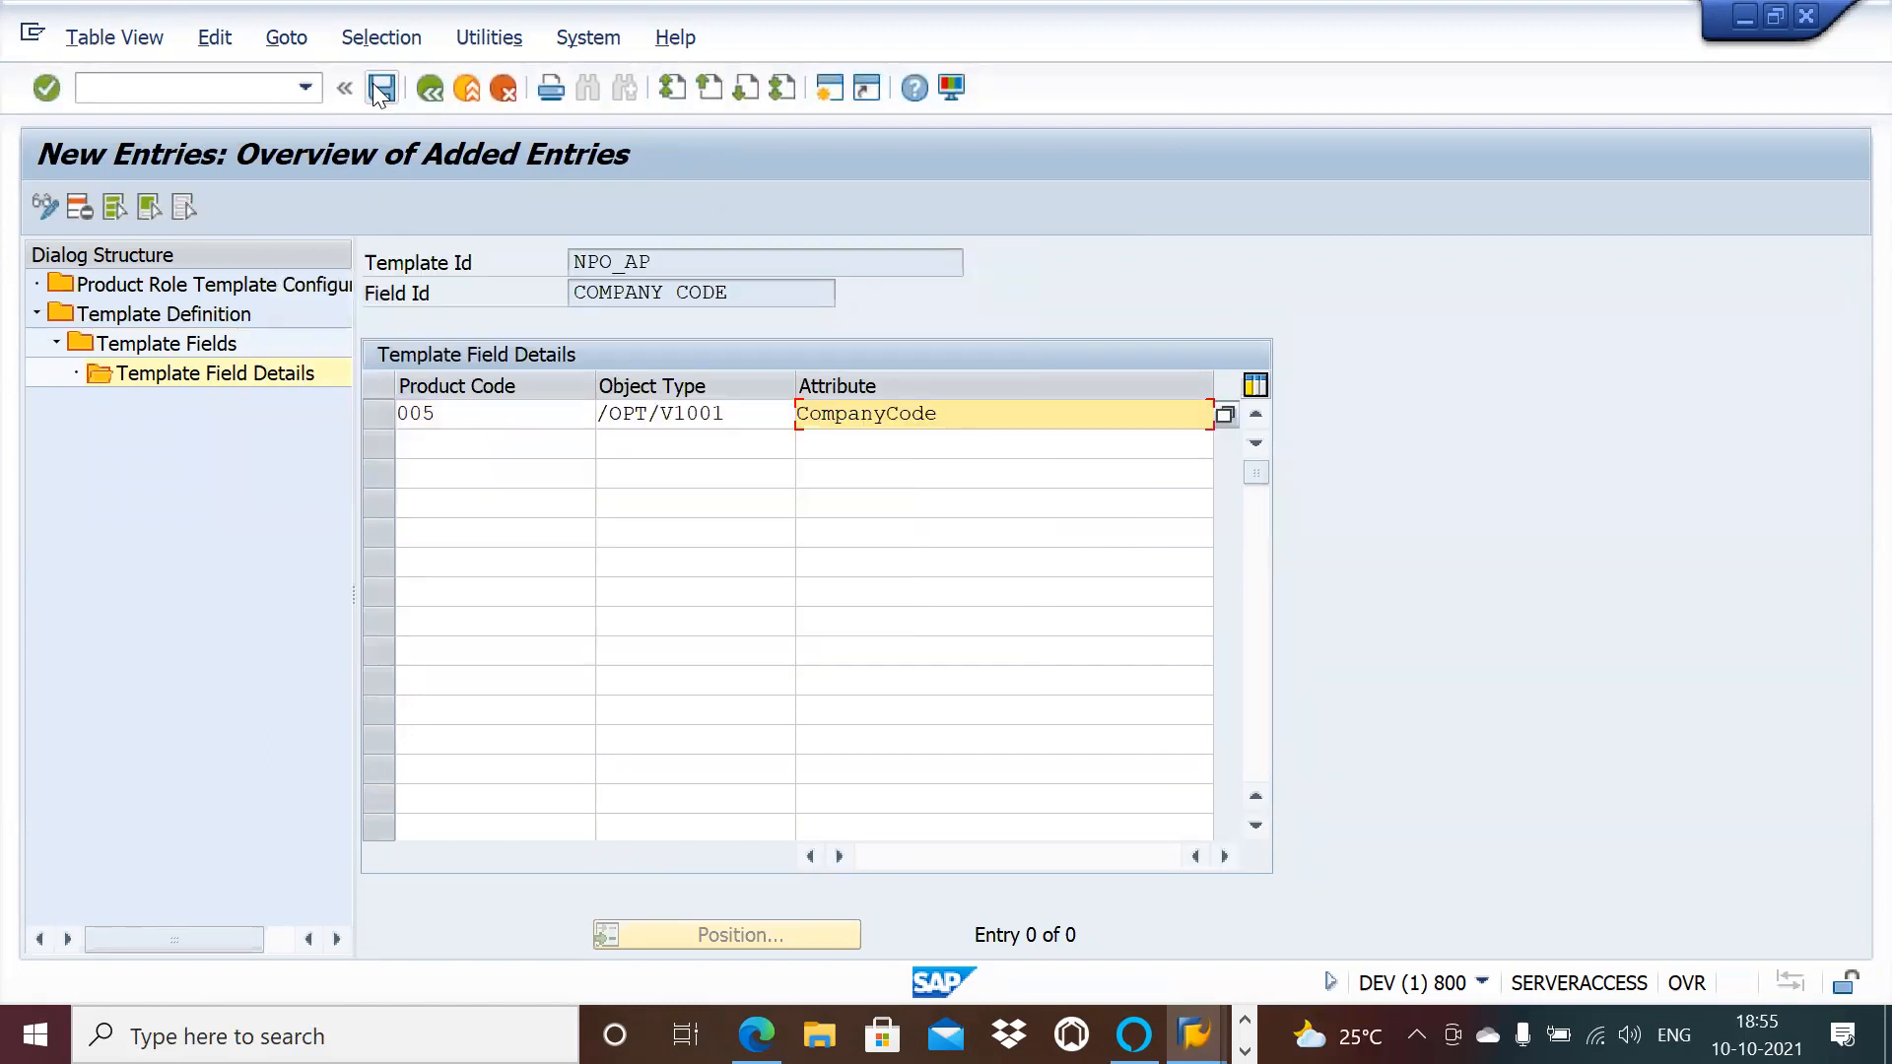
click(380, 89)
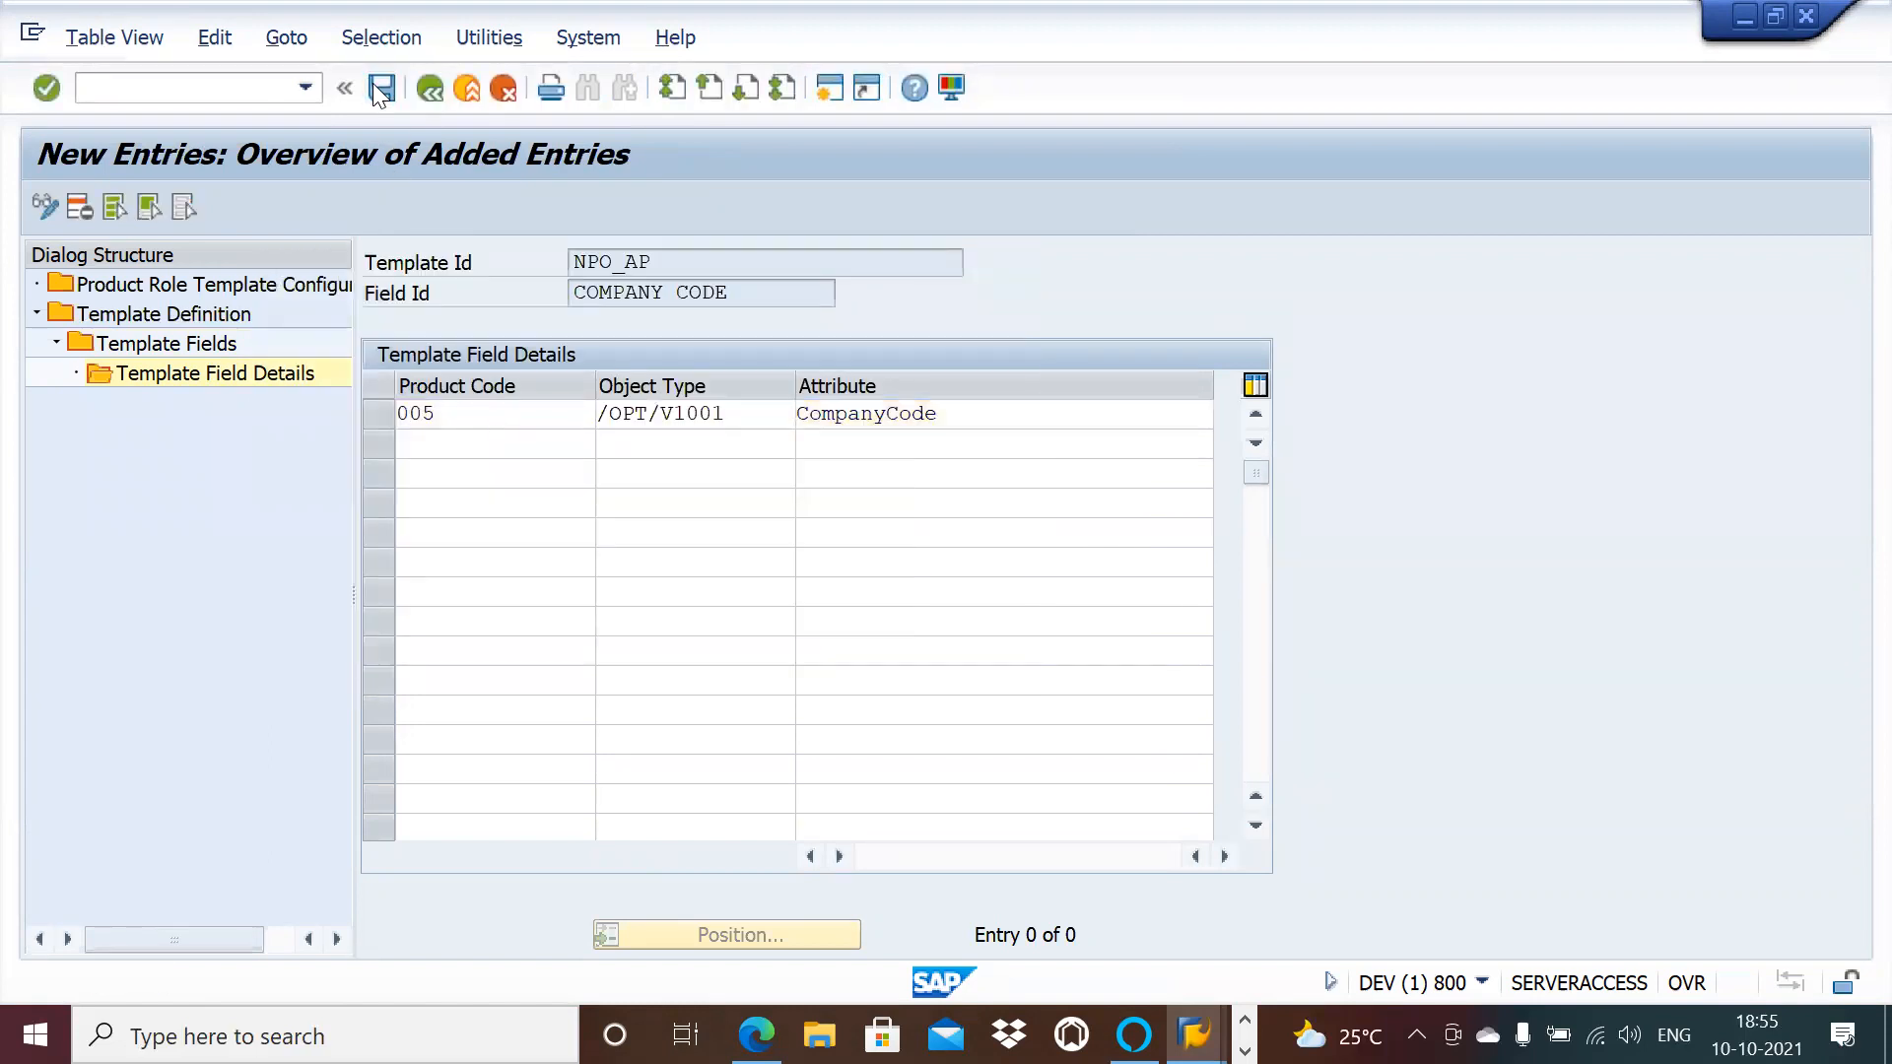
double_click(227, 286)
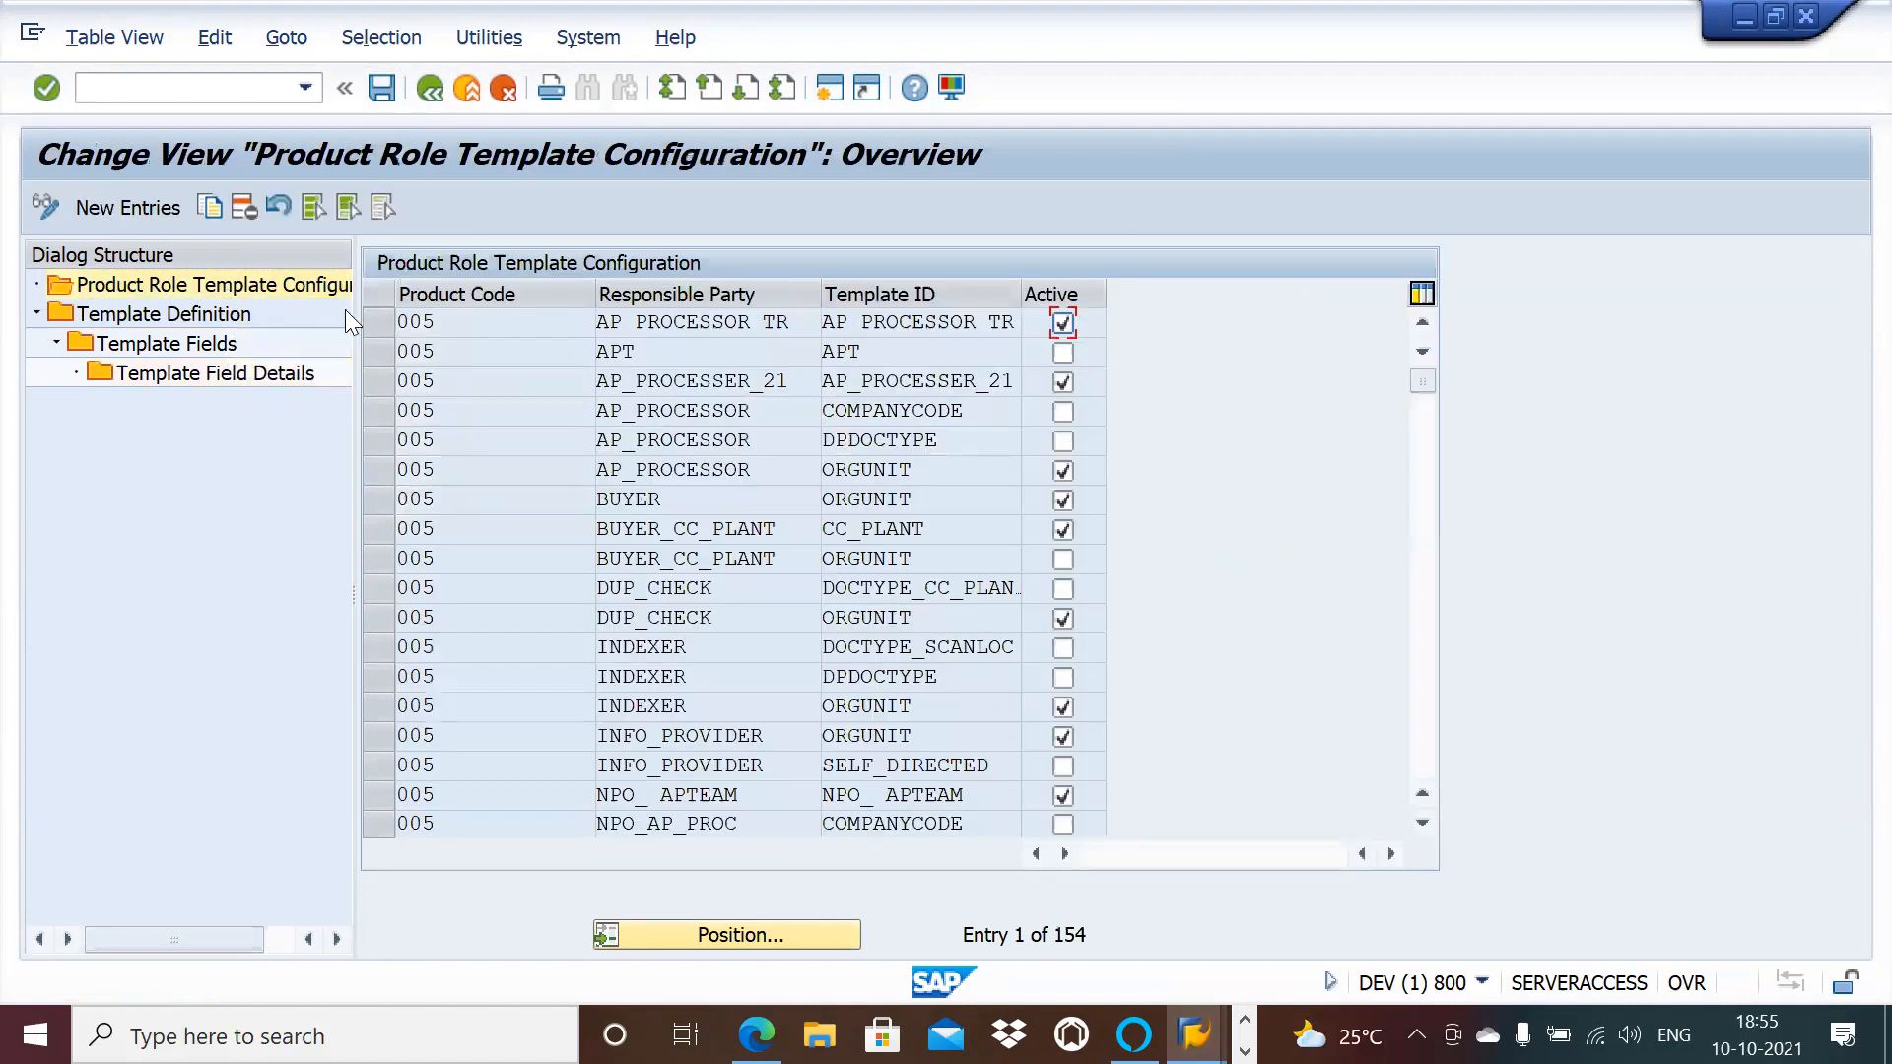
Step: Create an active entry for product code 005 linking responsible party NPO_AP to template NPO_AP, and save
click(138, 209)
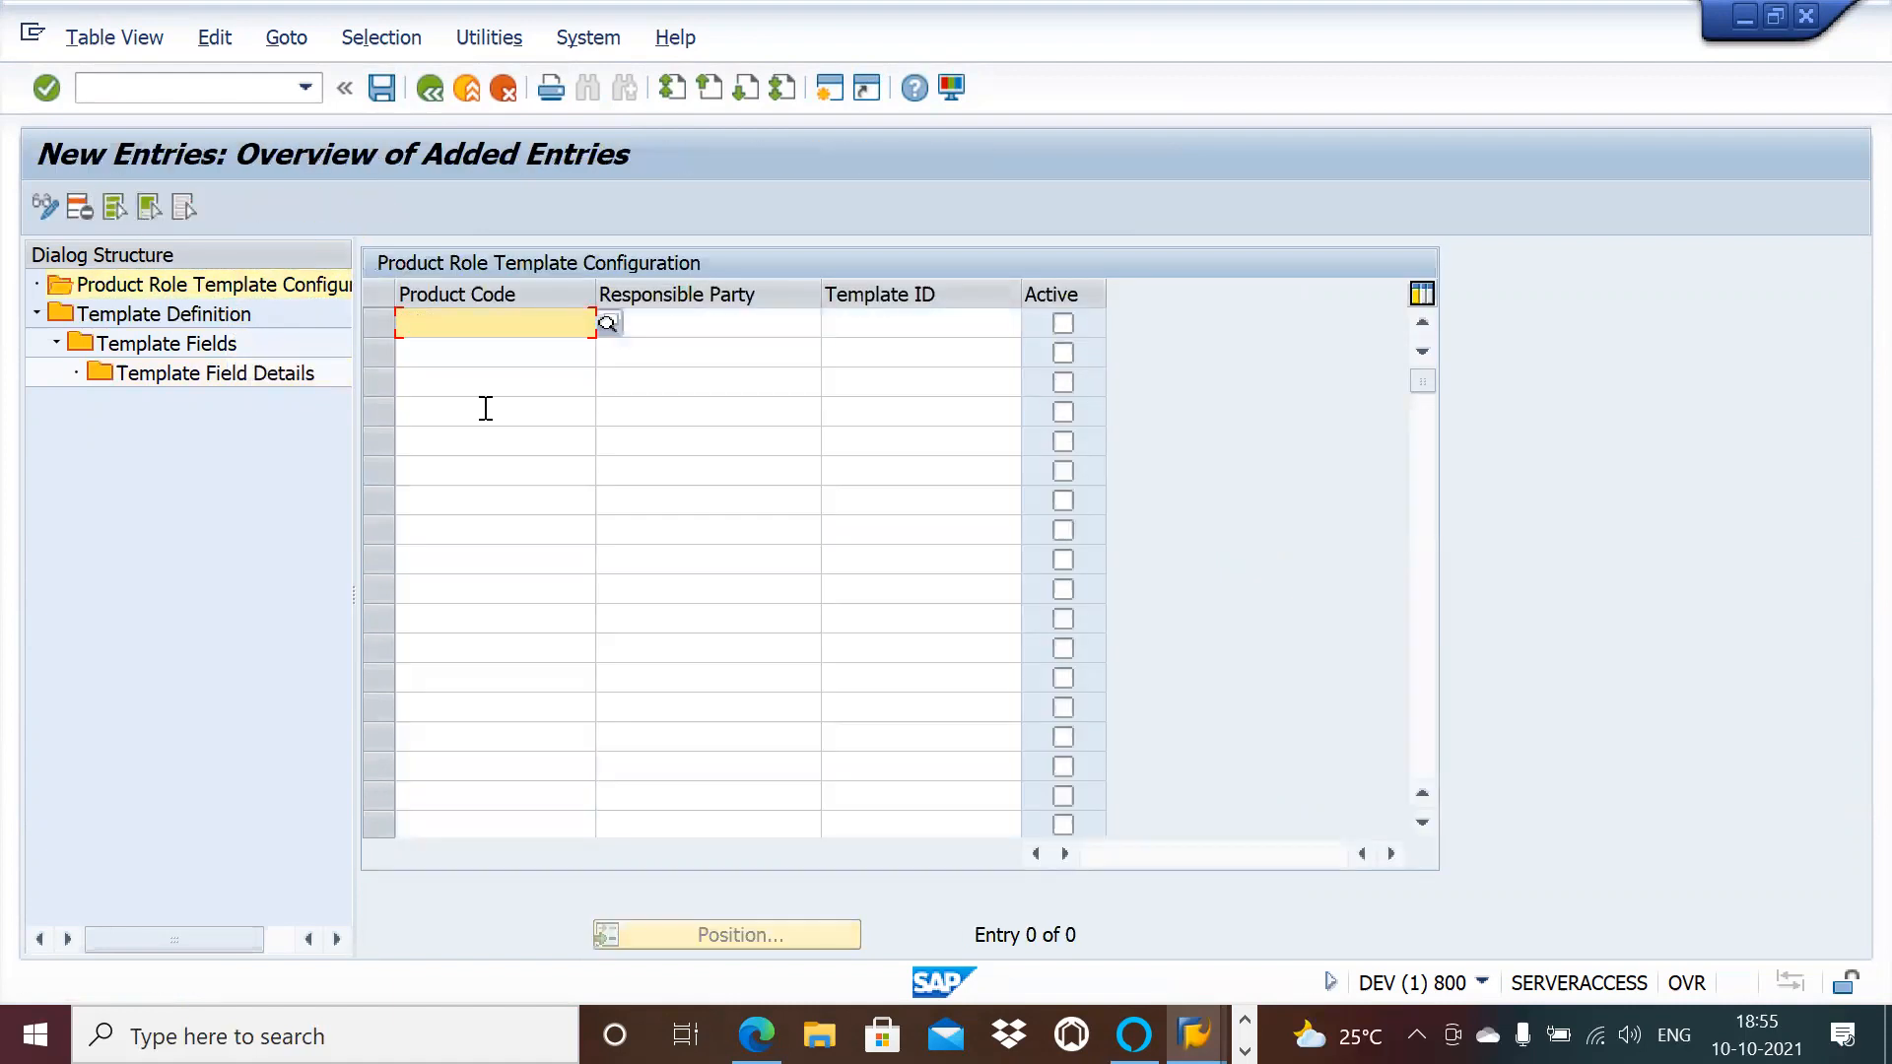
click(547, 326)
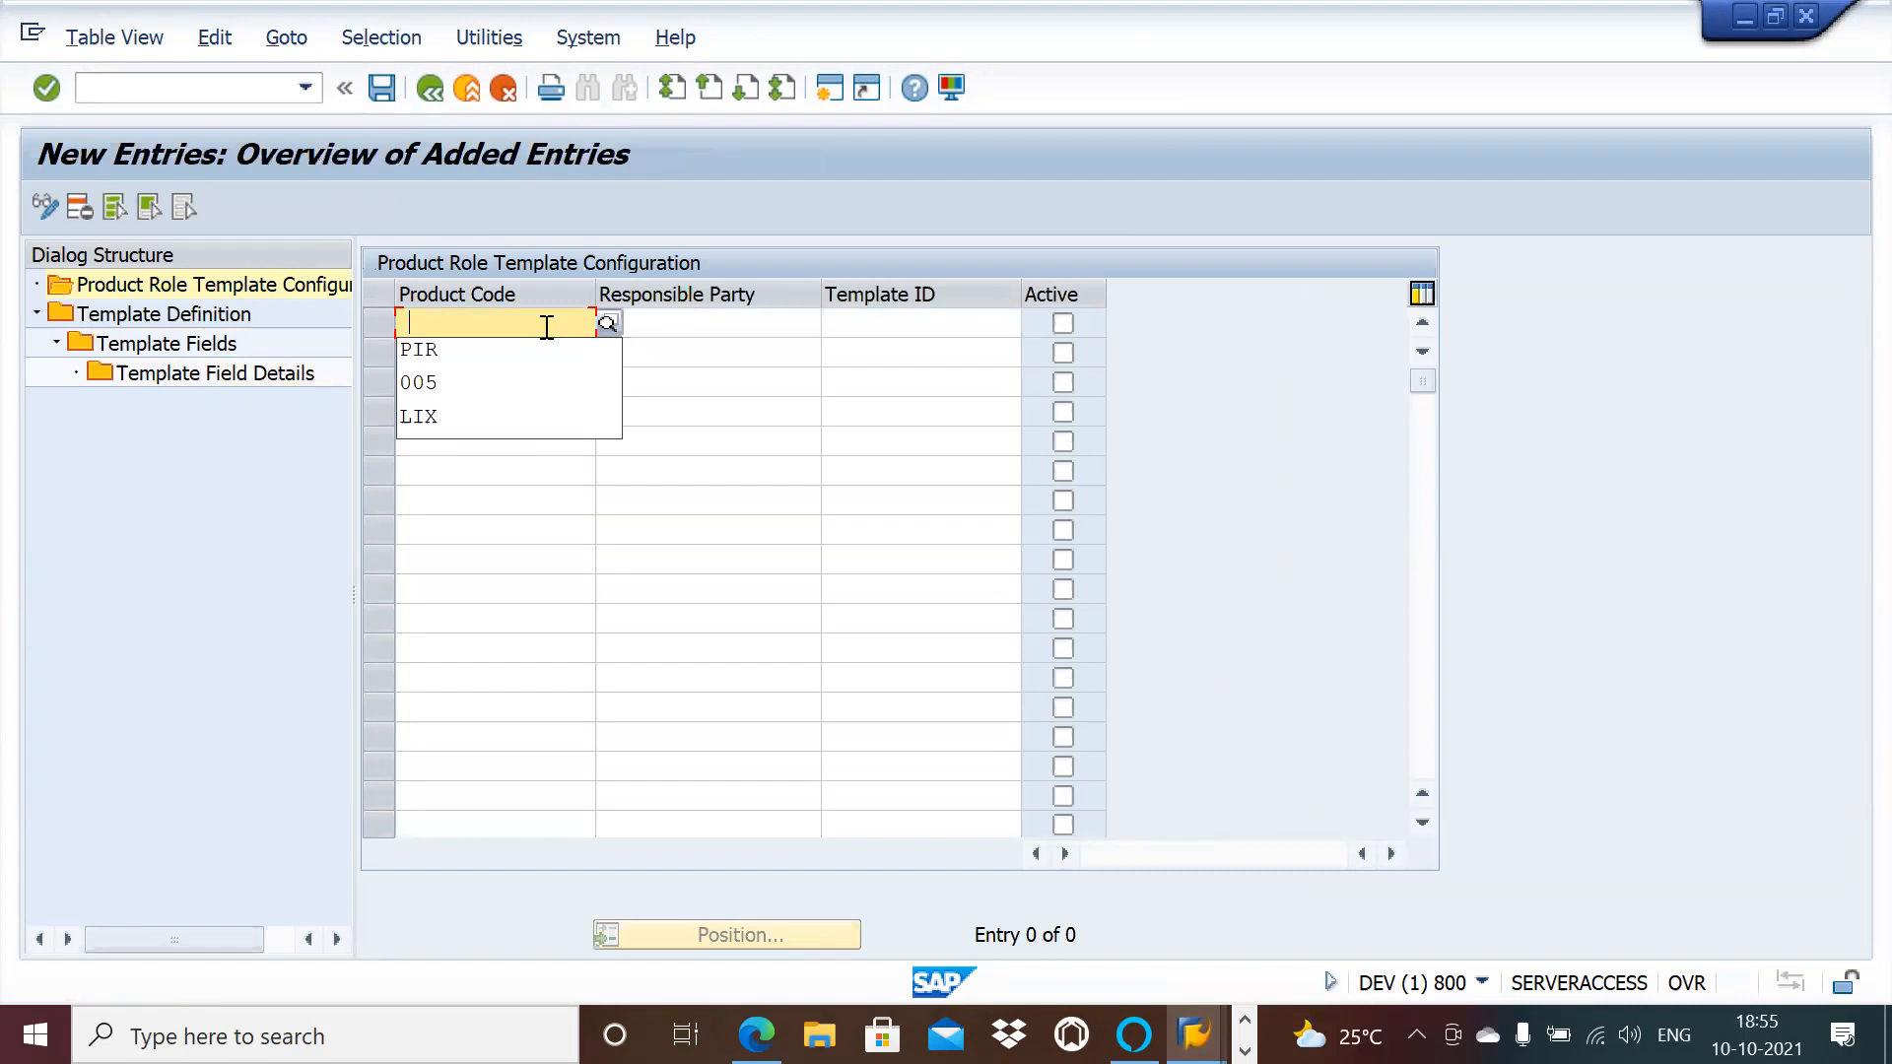
click(508, 383)
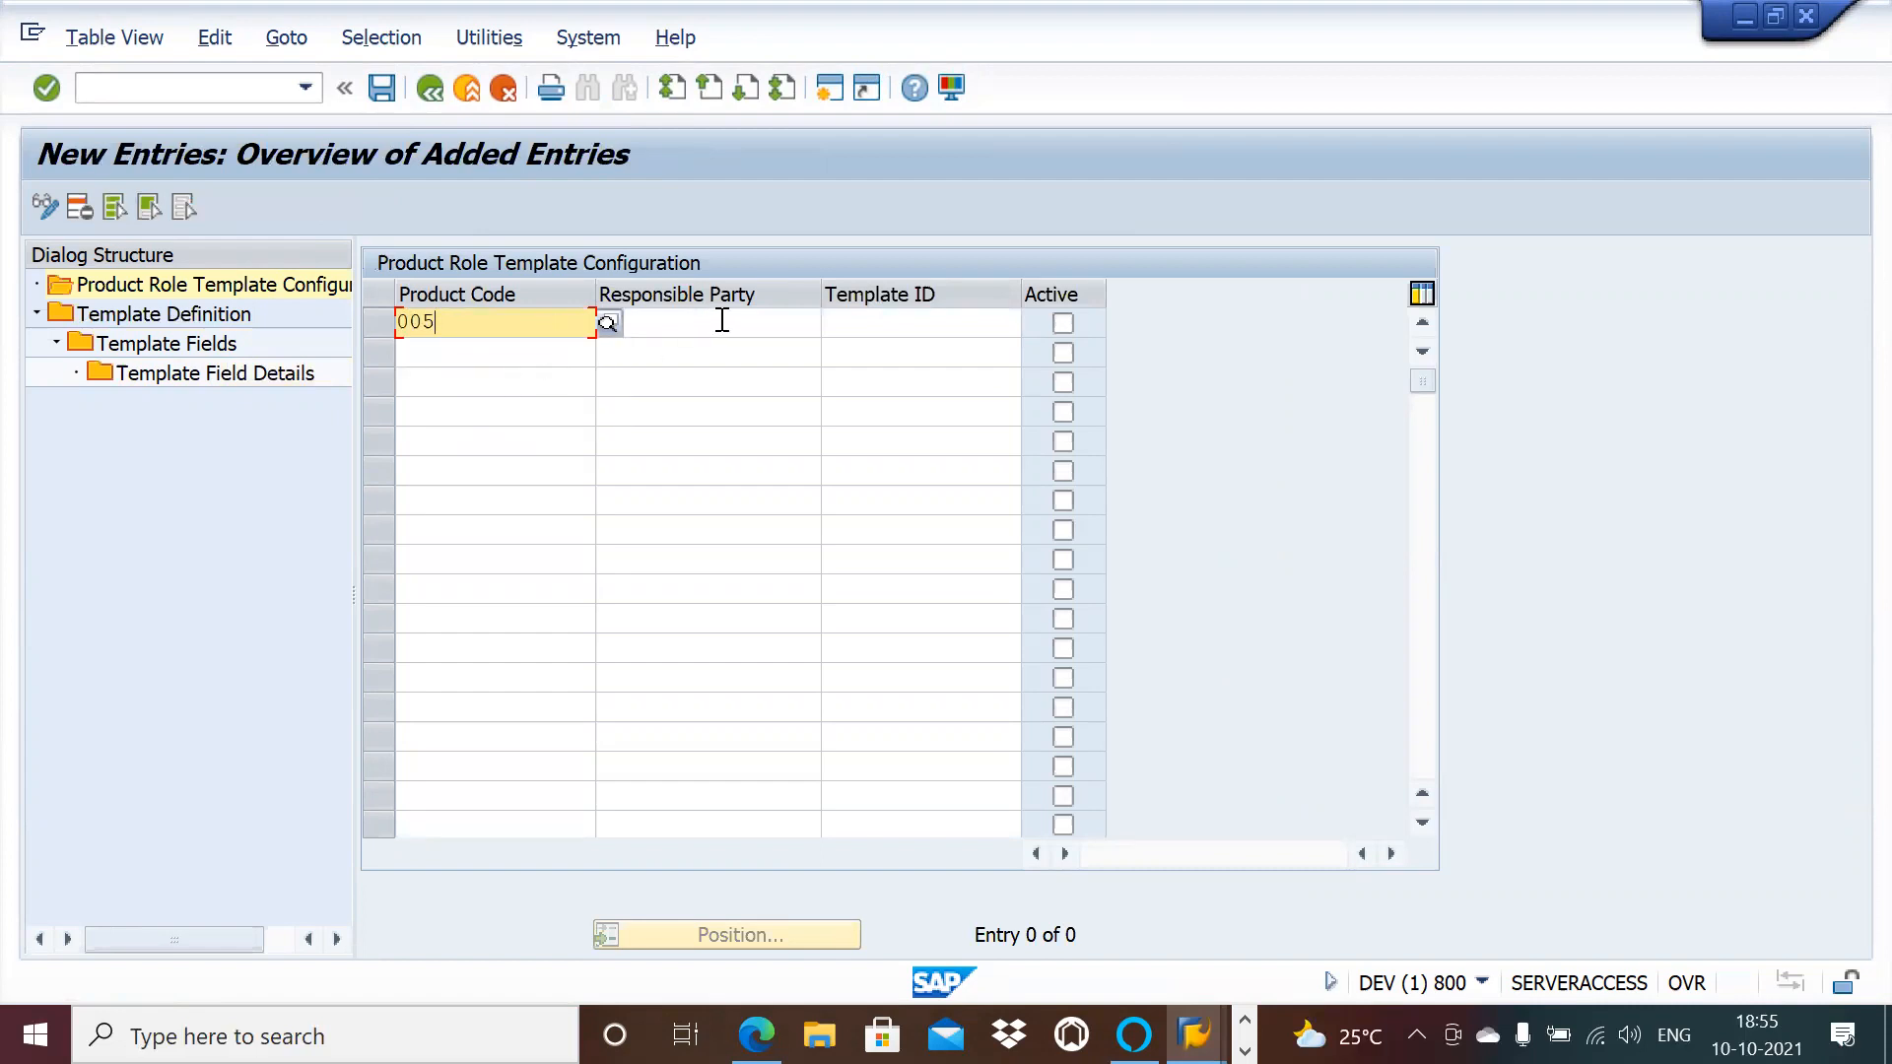
click(723, 320)
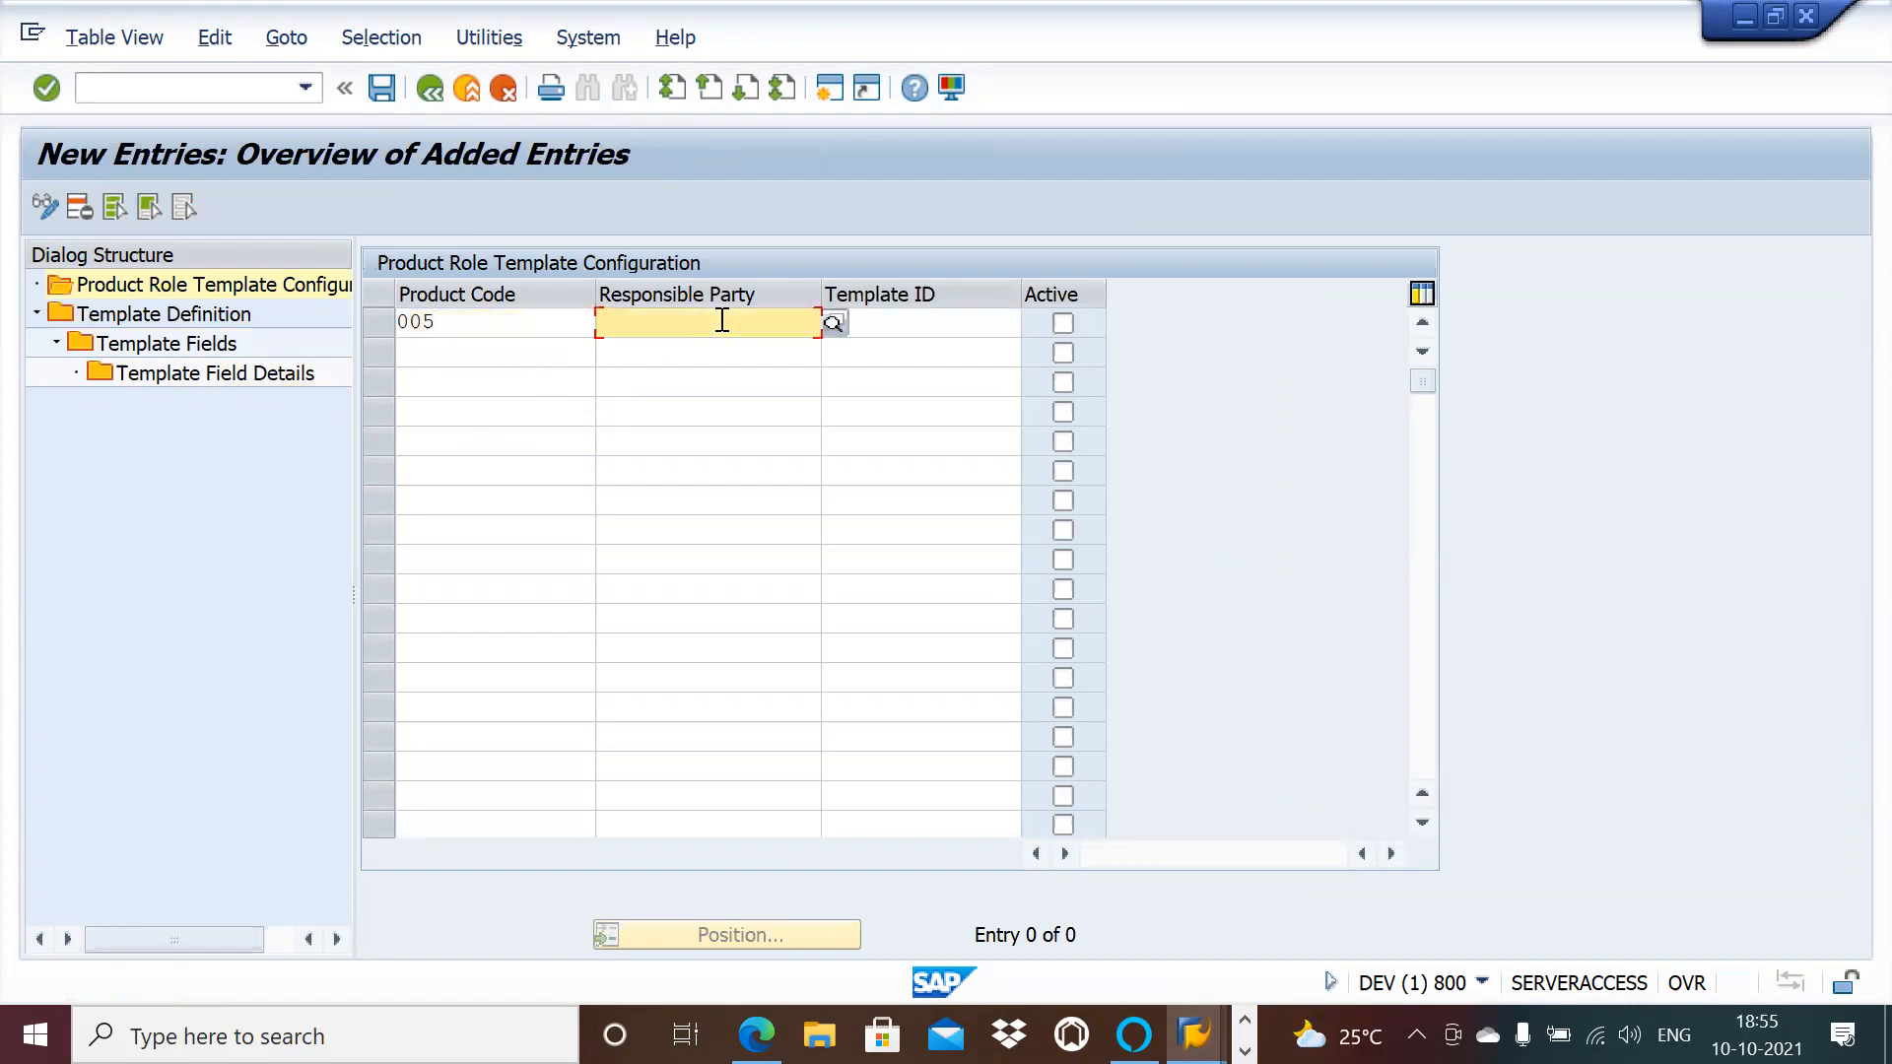
click(833, 323)
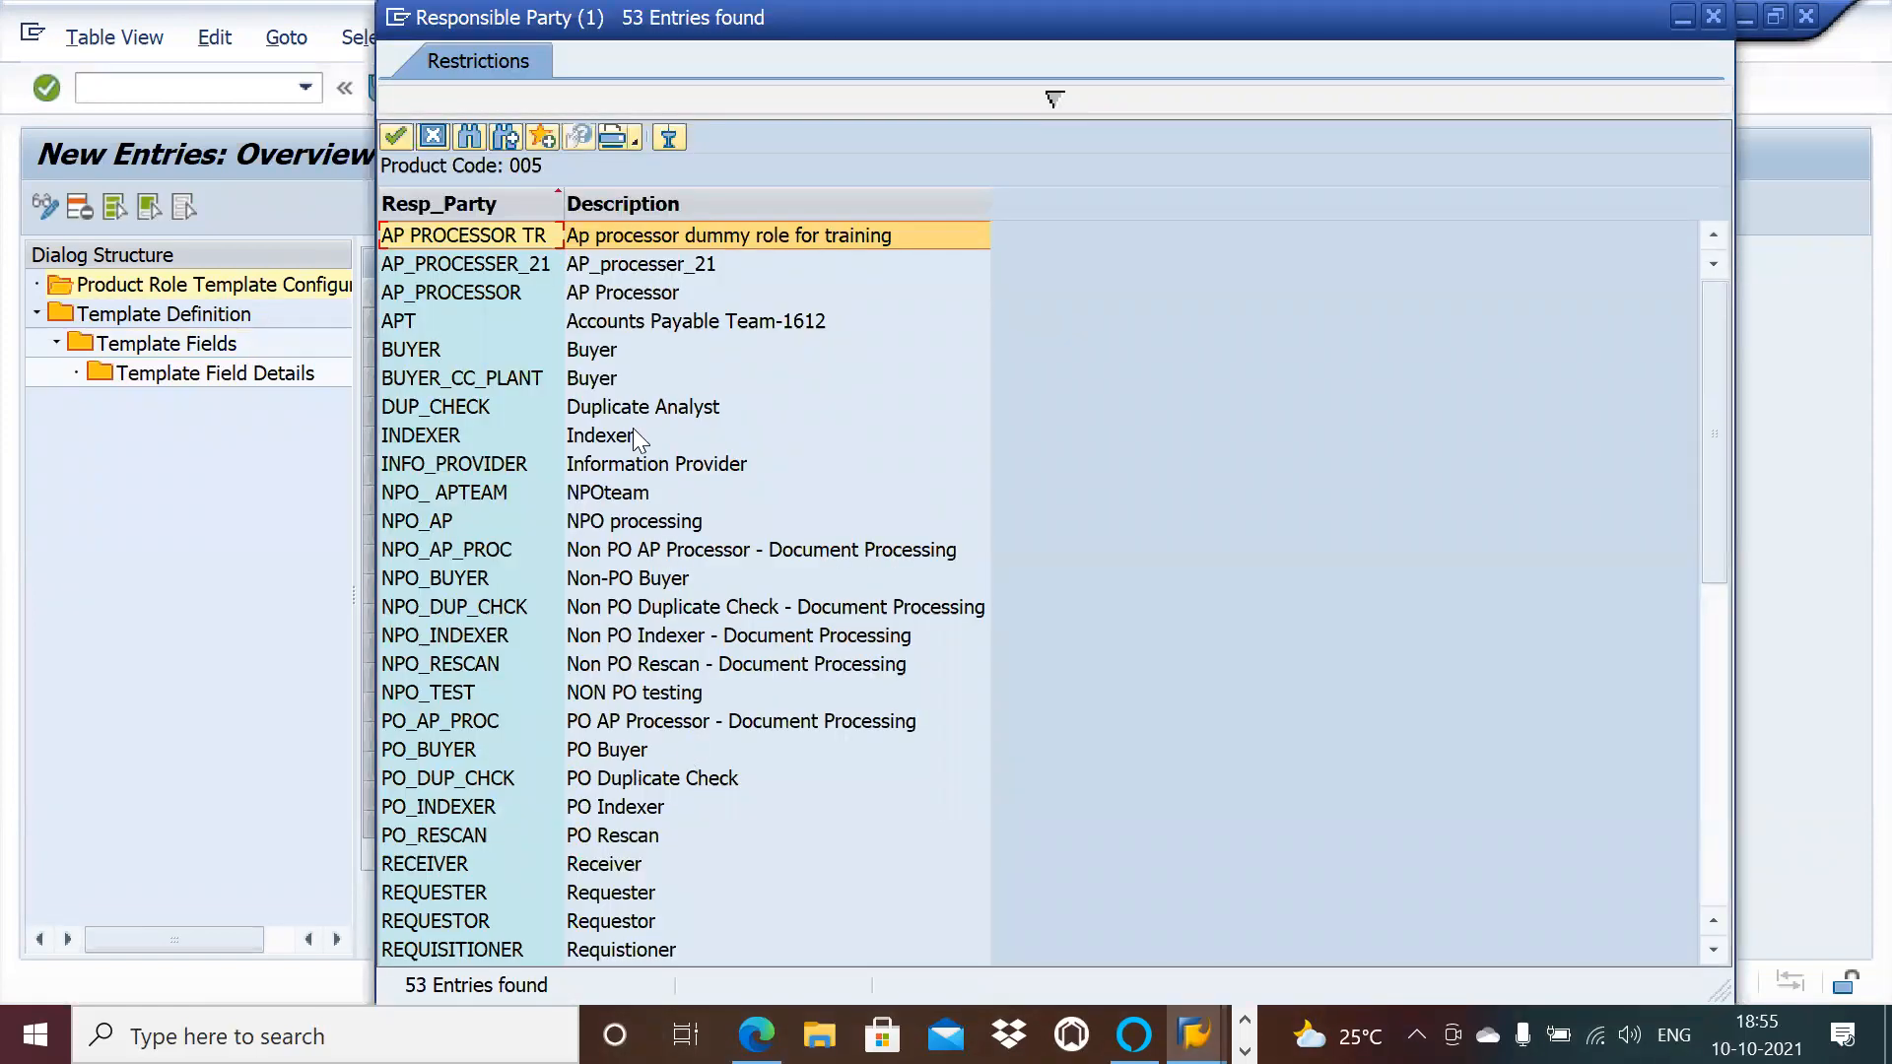
double_click(620, 527)
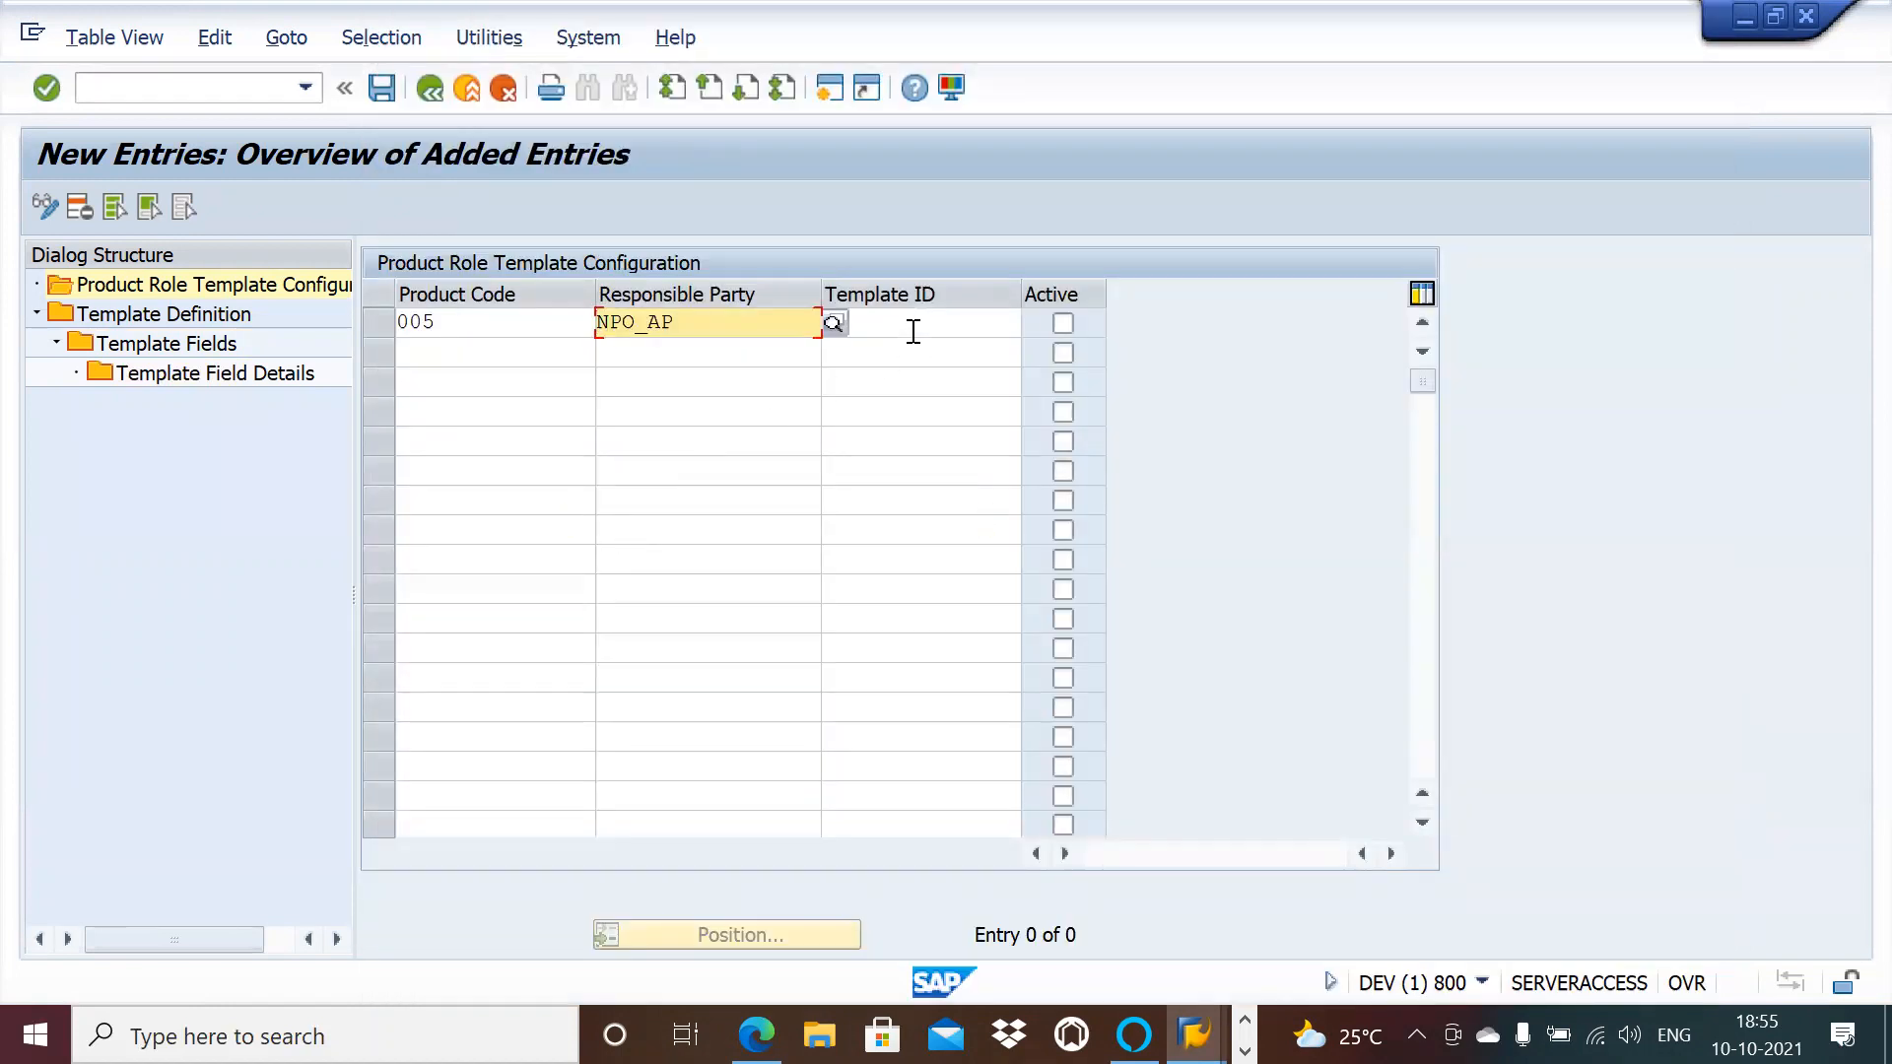
click(913, 332)
click(1027, 325)
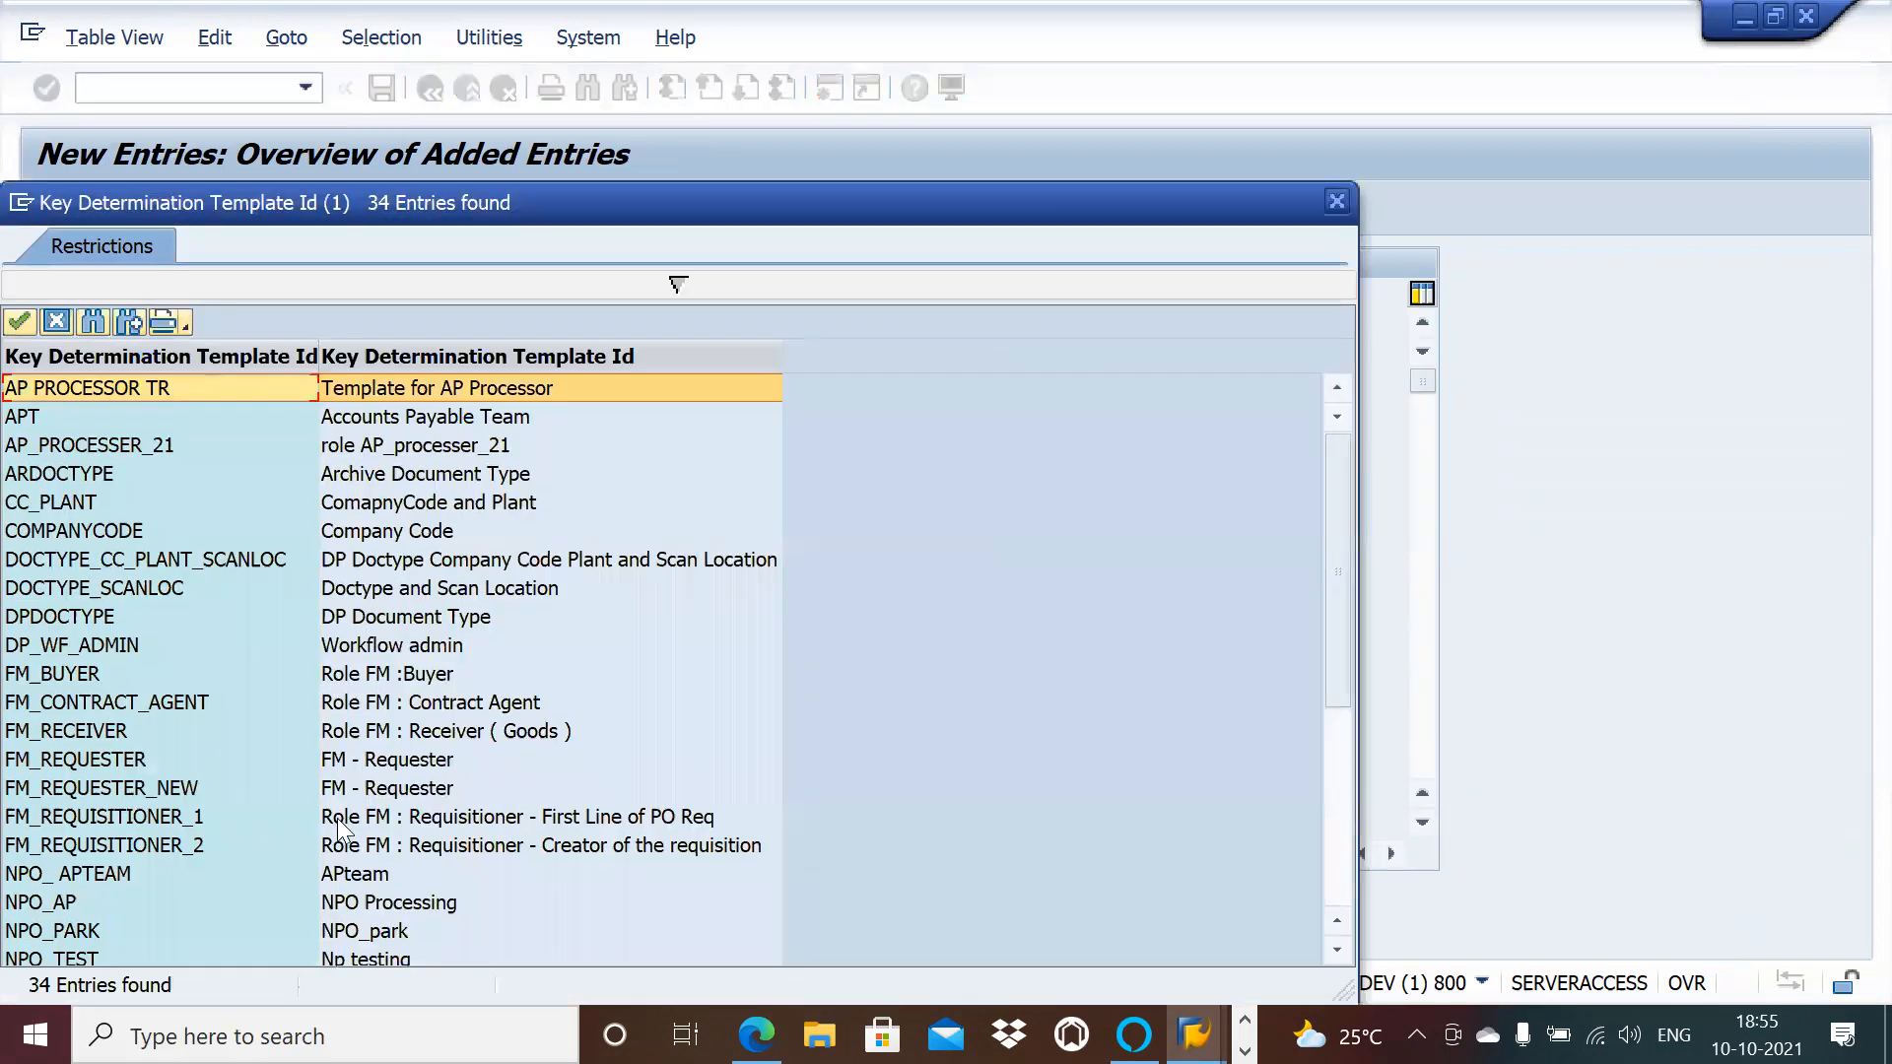
double_click(351, 902)
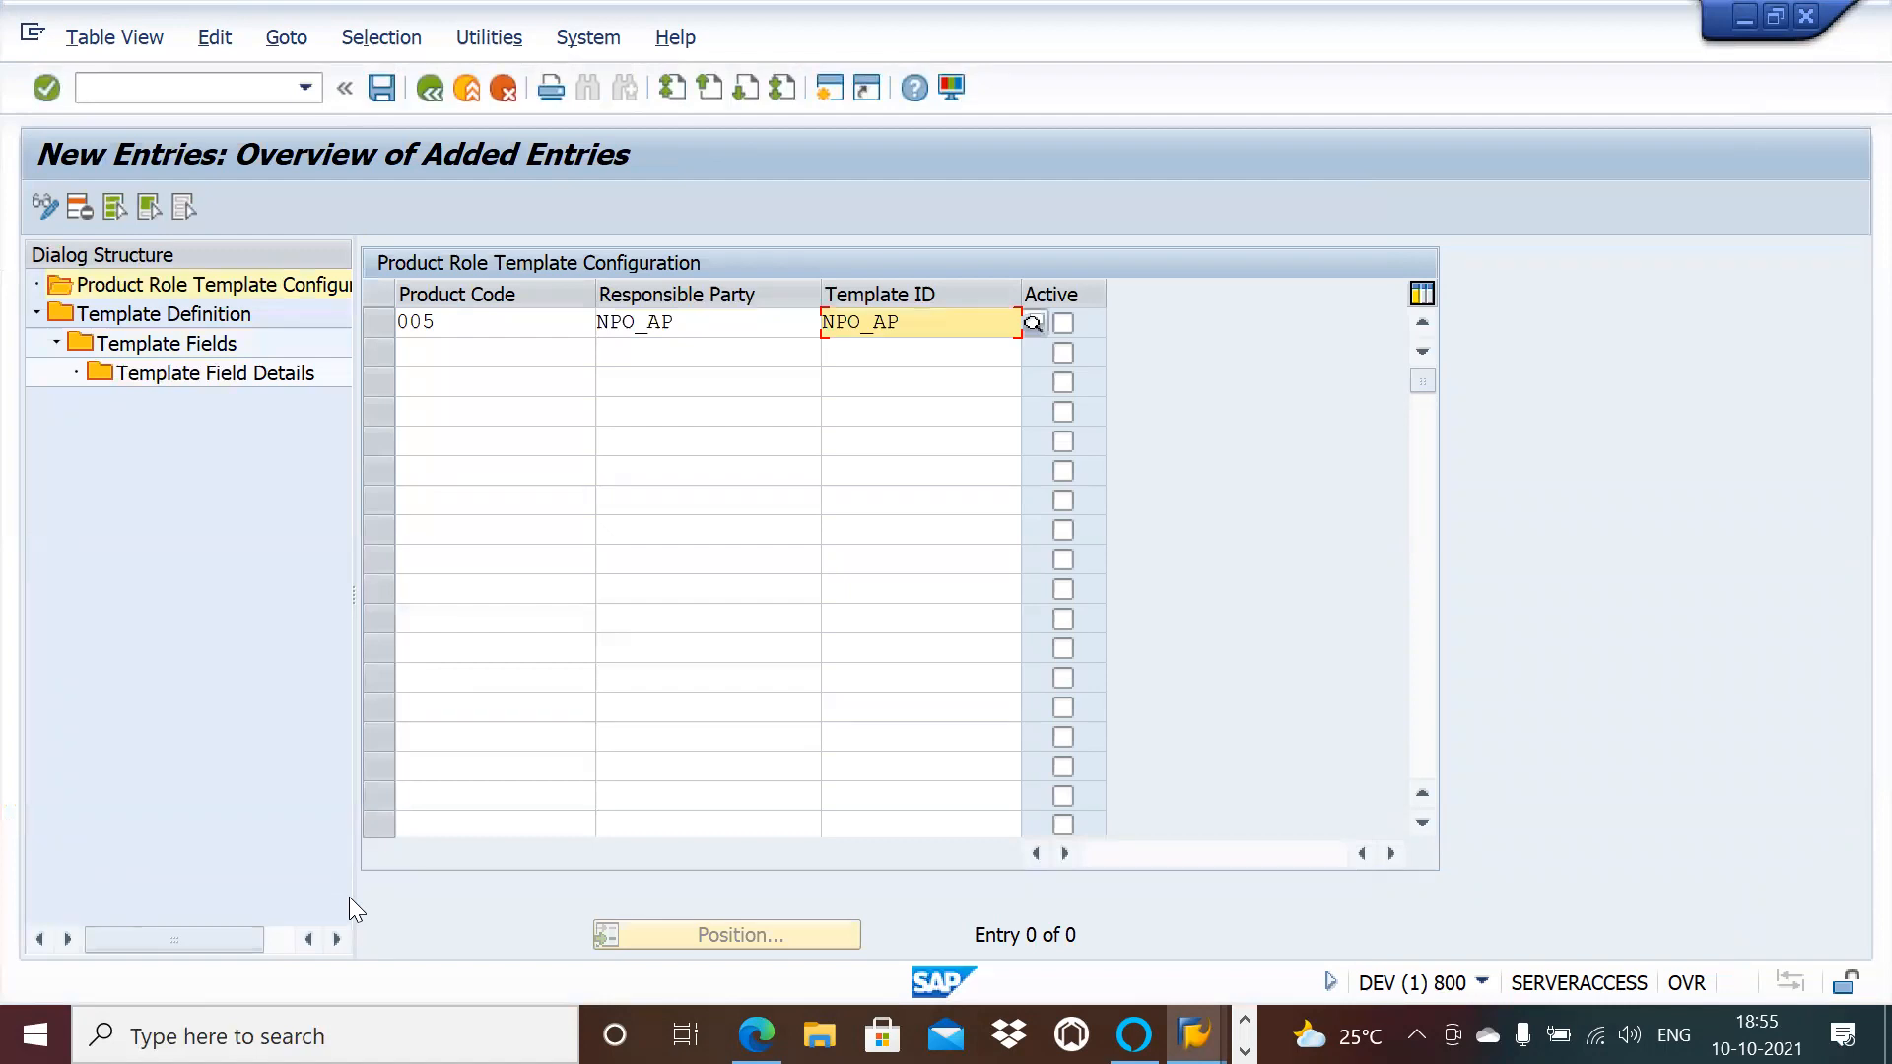
click(1062, 324)
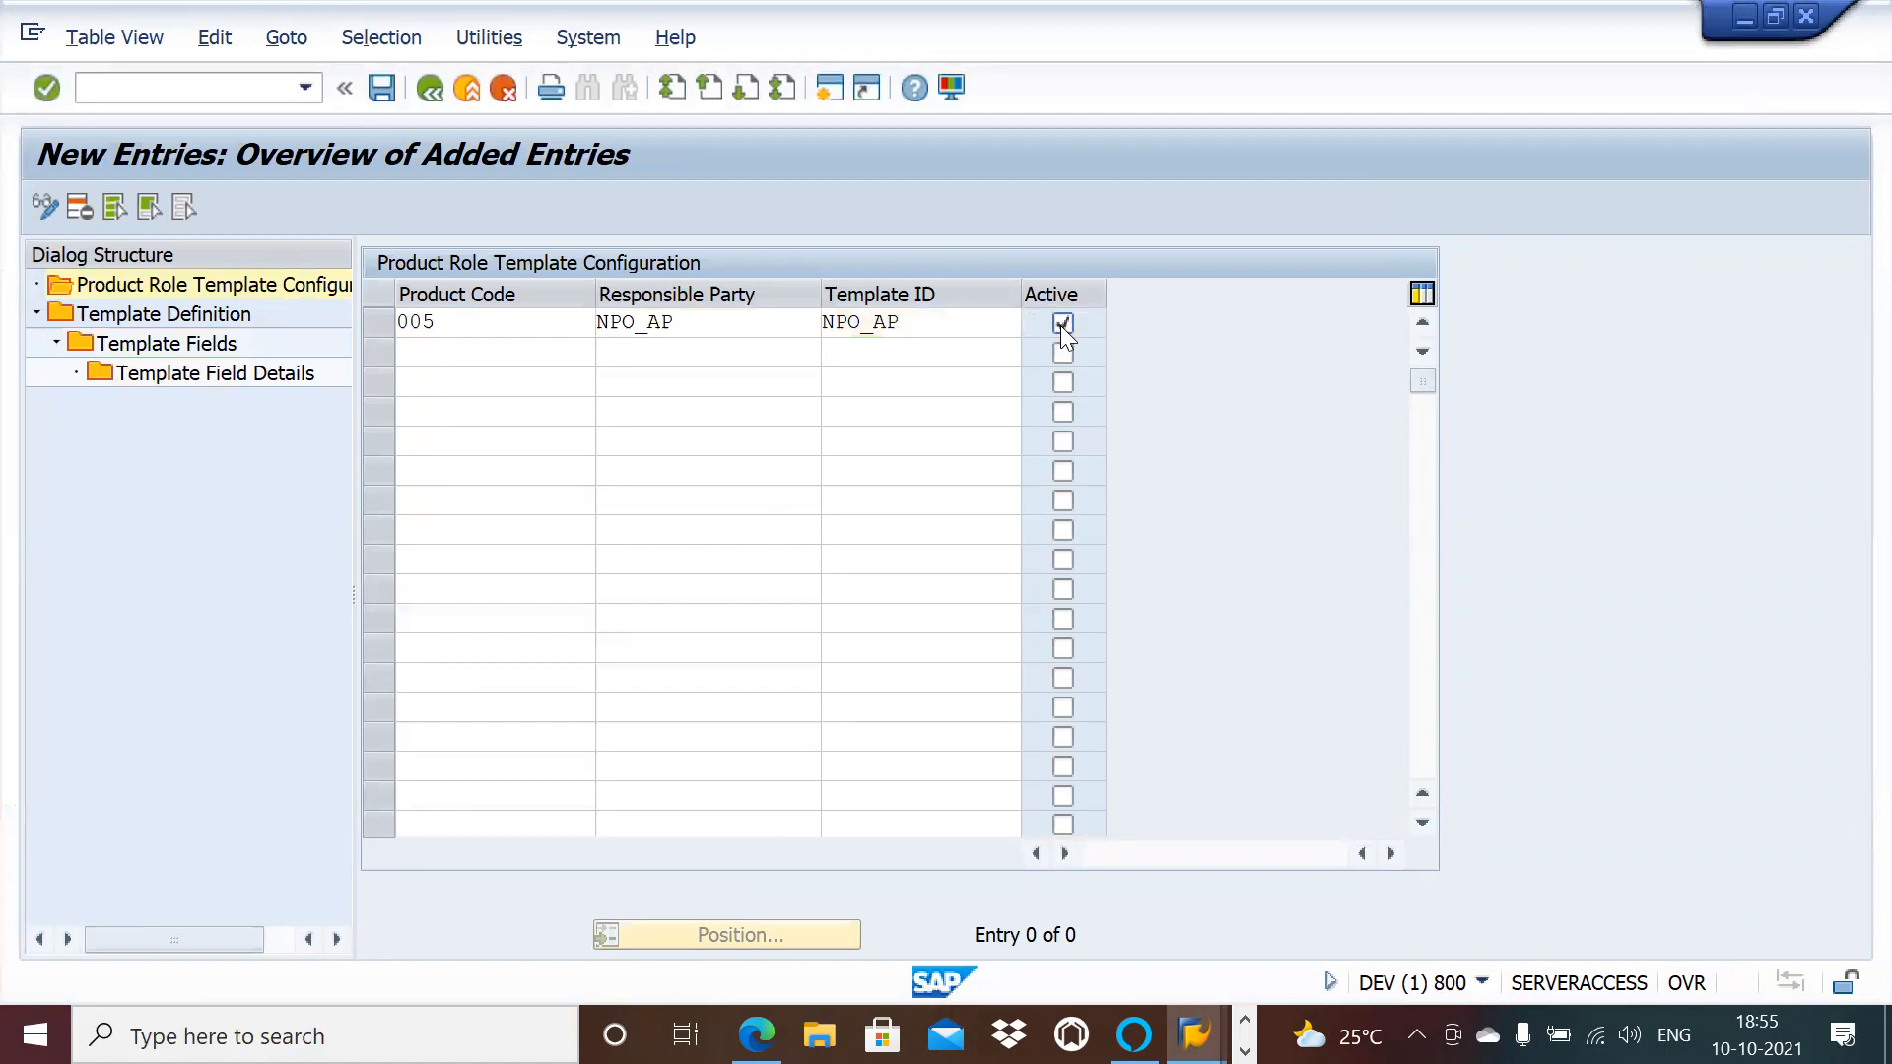
key(Return)
click(382, 89)
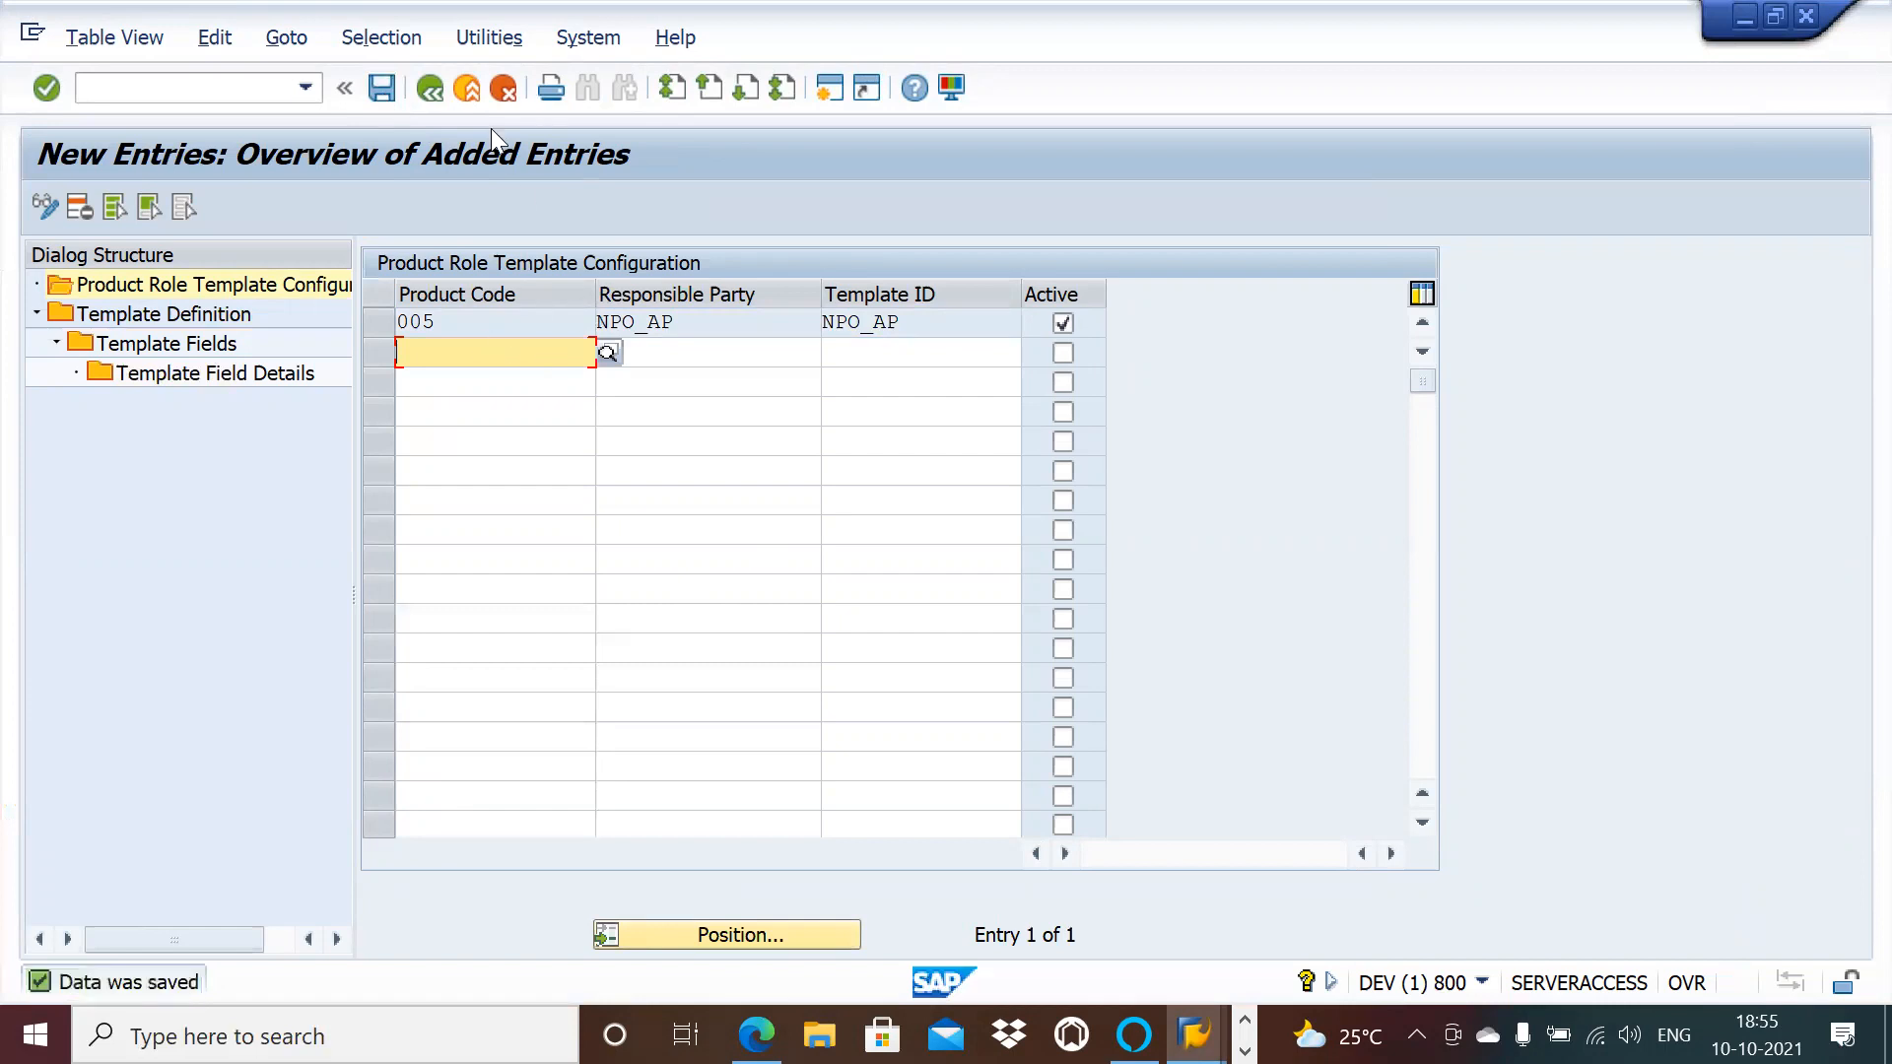
click(429, 90)
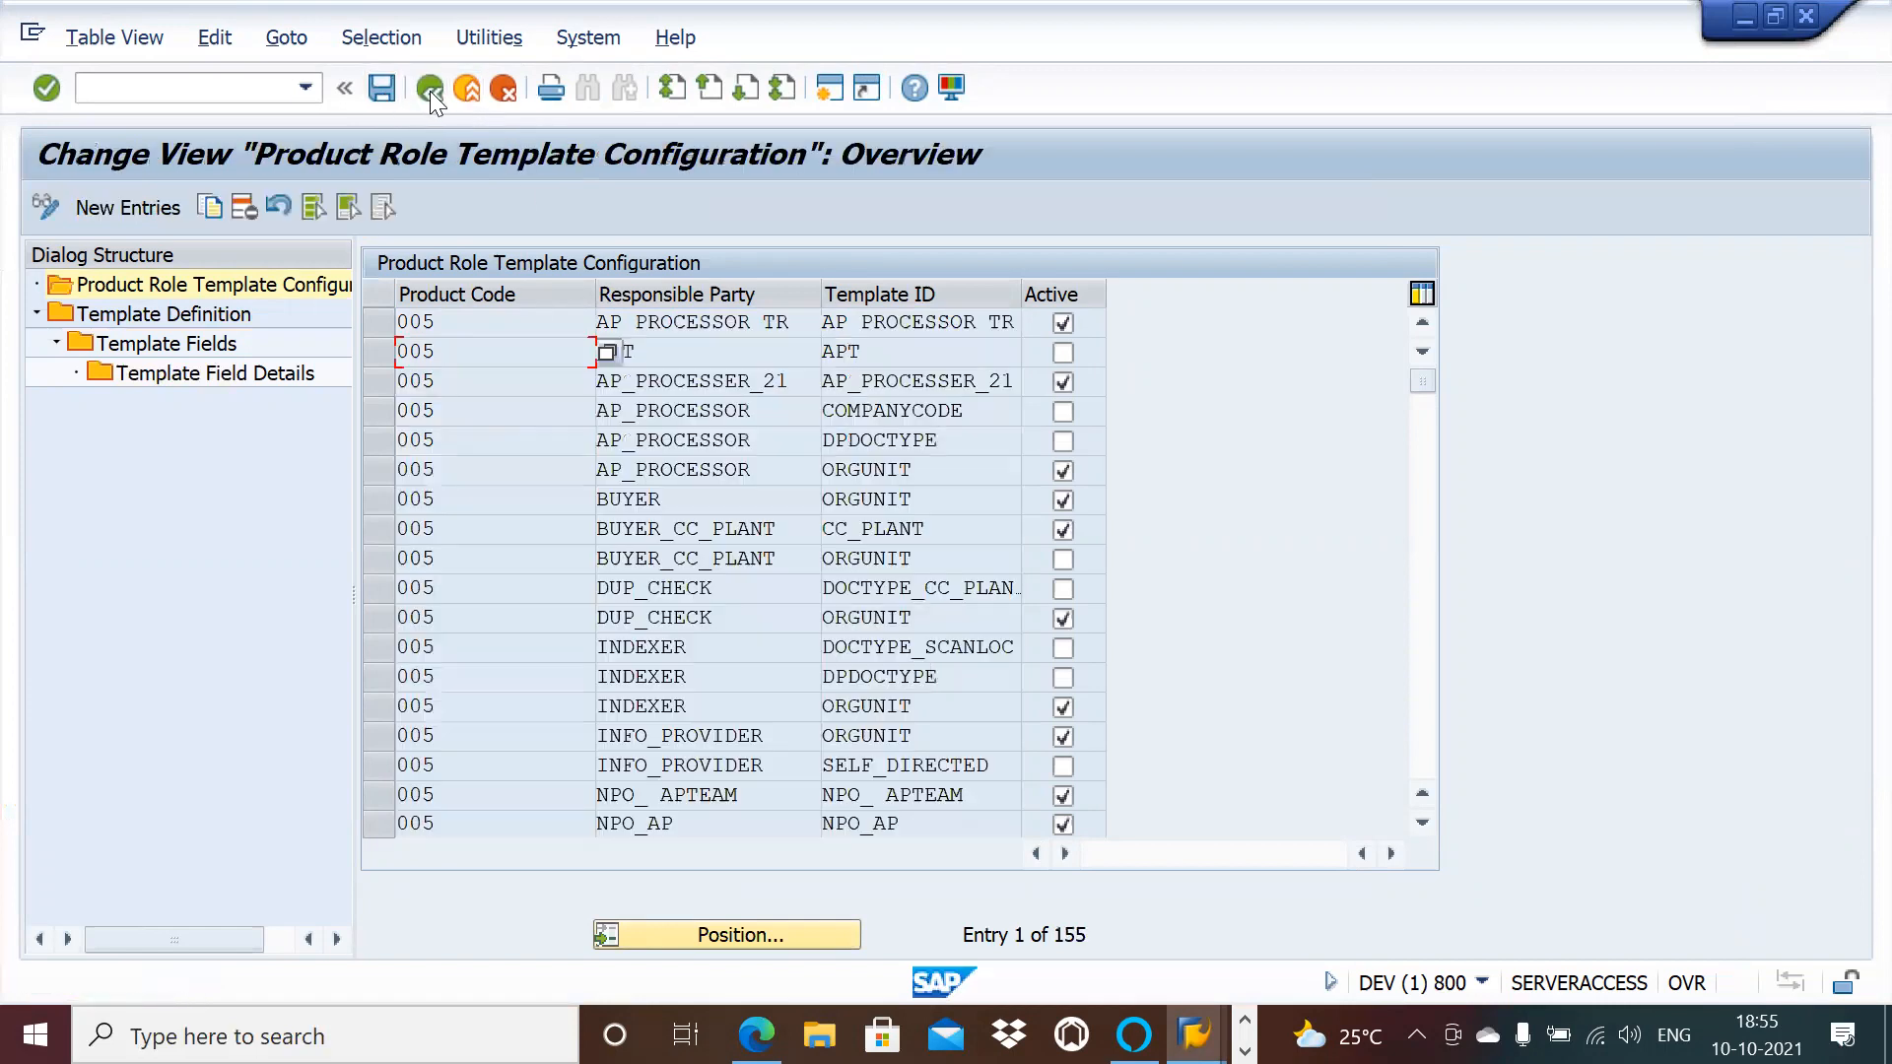
Step: Open Simple Mode Role Maintenance and put the NPO_AP role settings into change mode
click(429, 90)
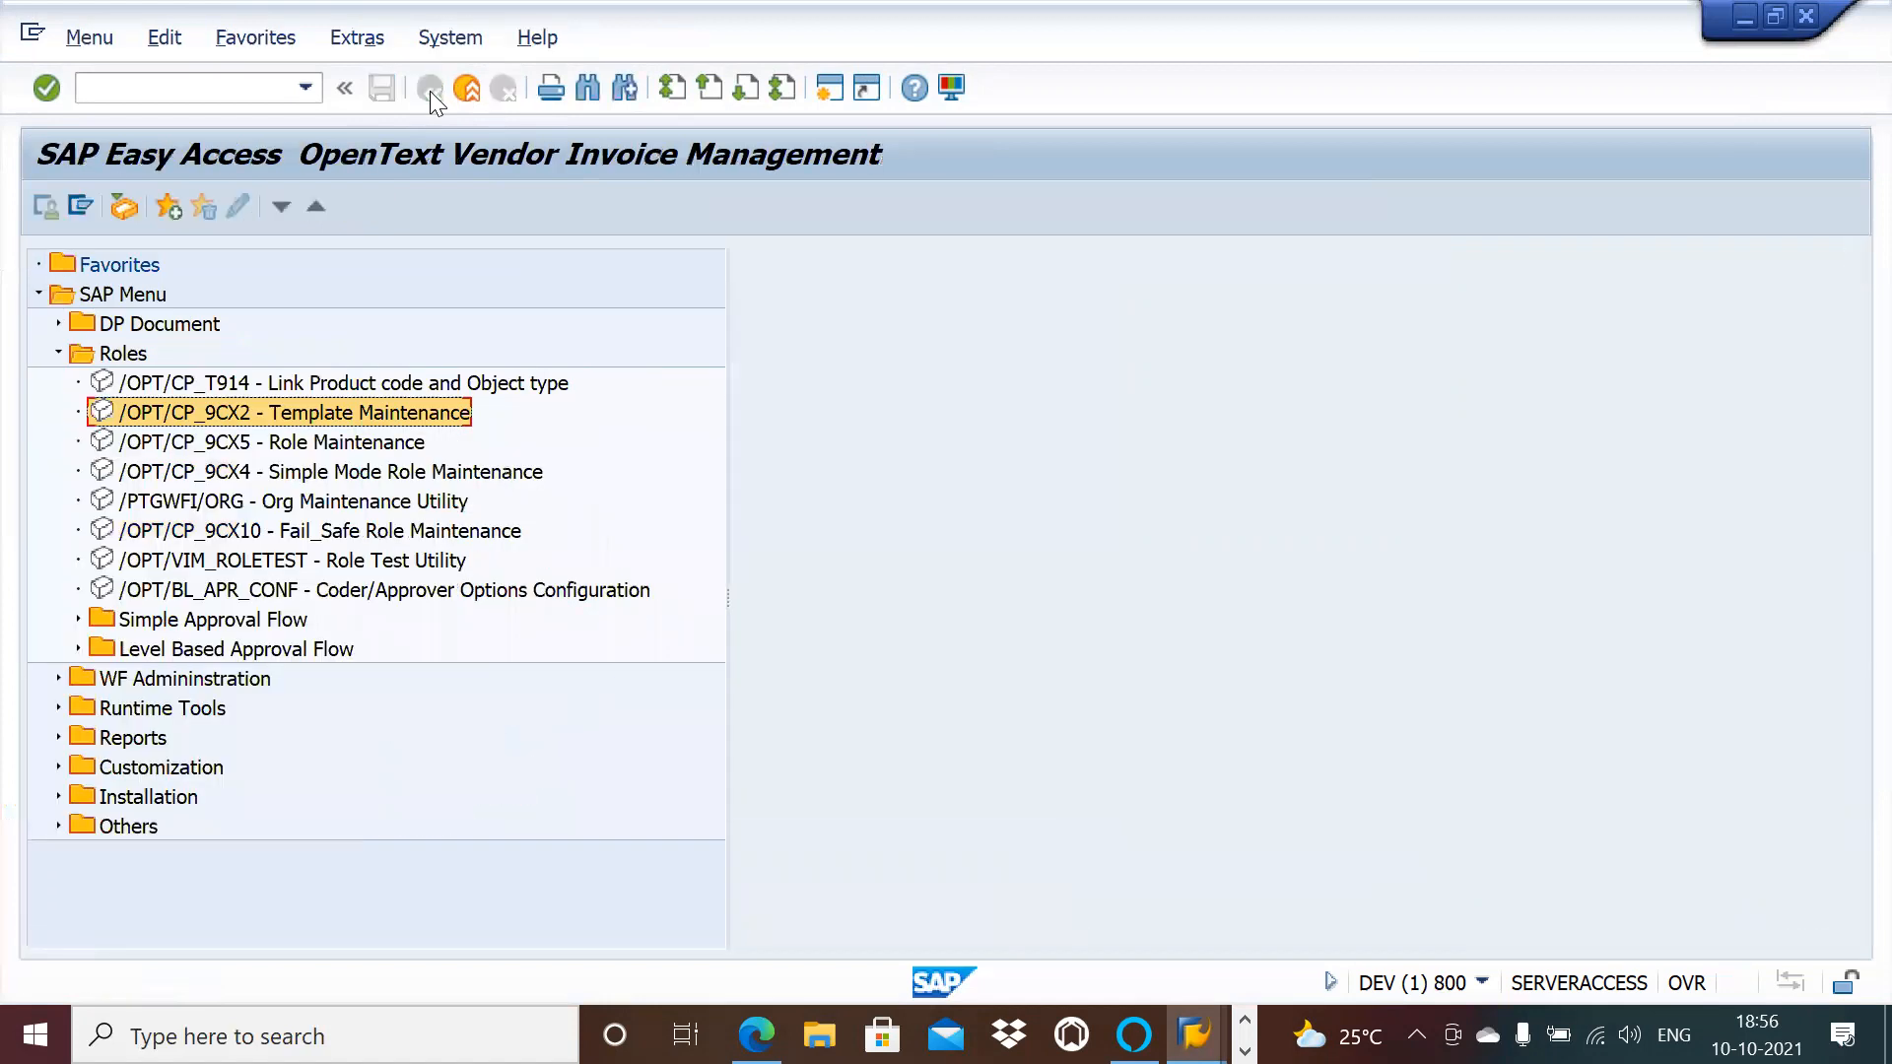
double_click(357, 477)
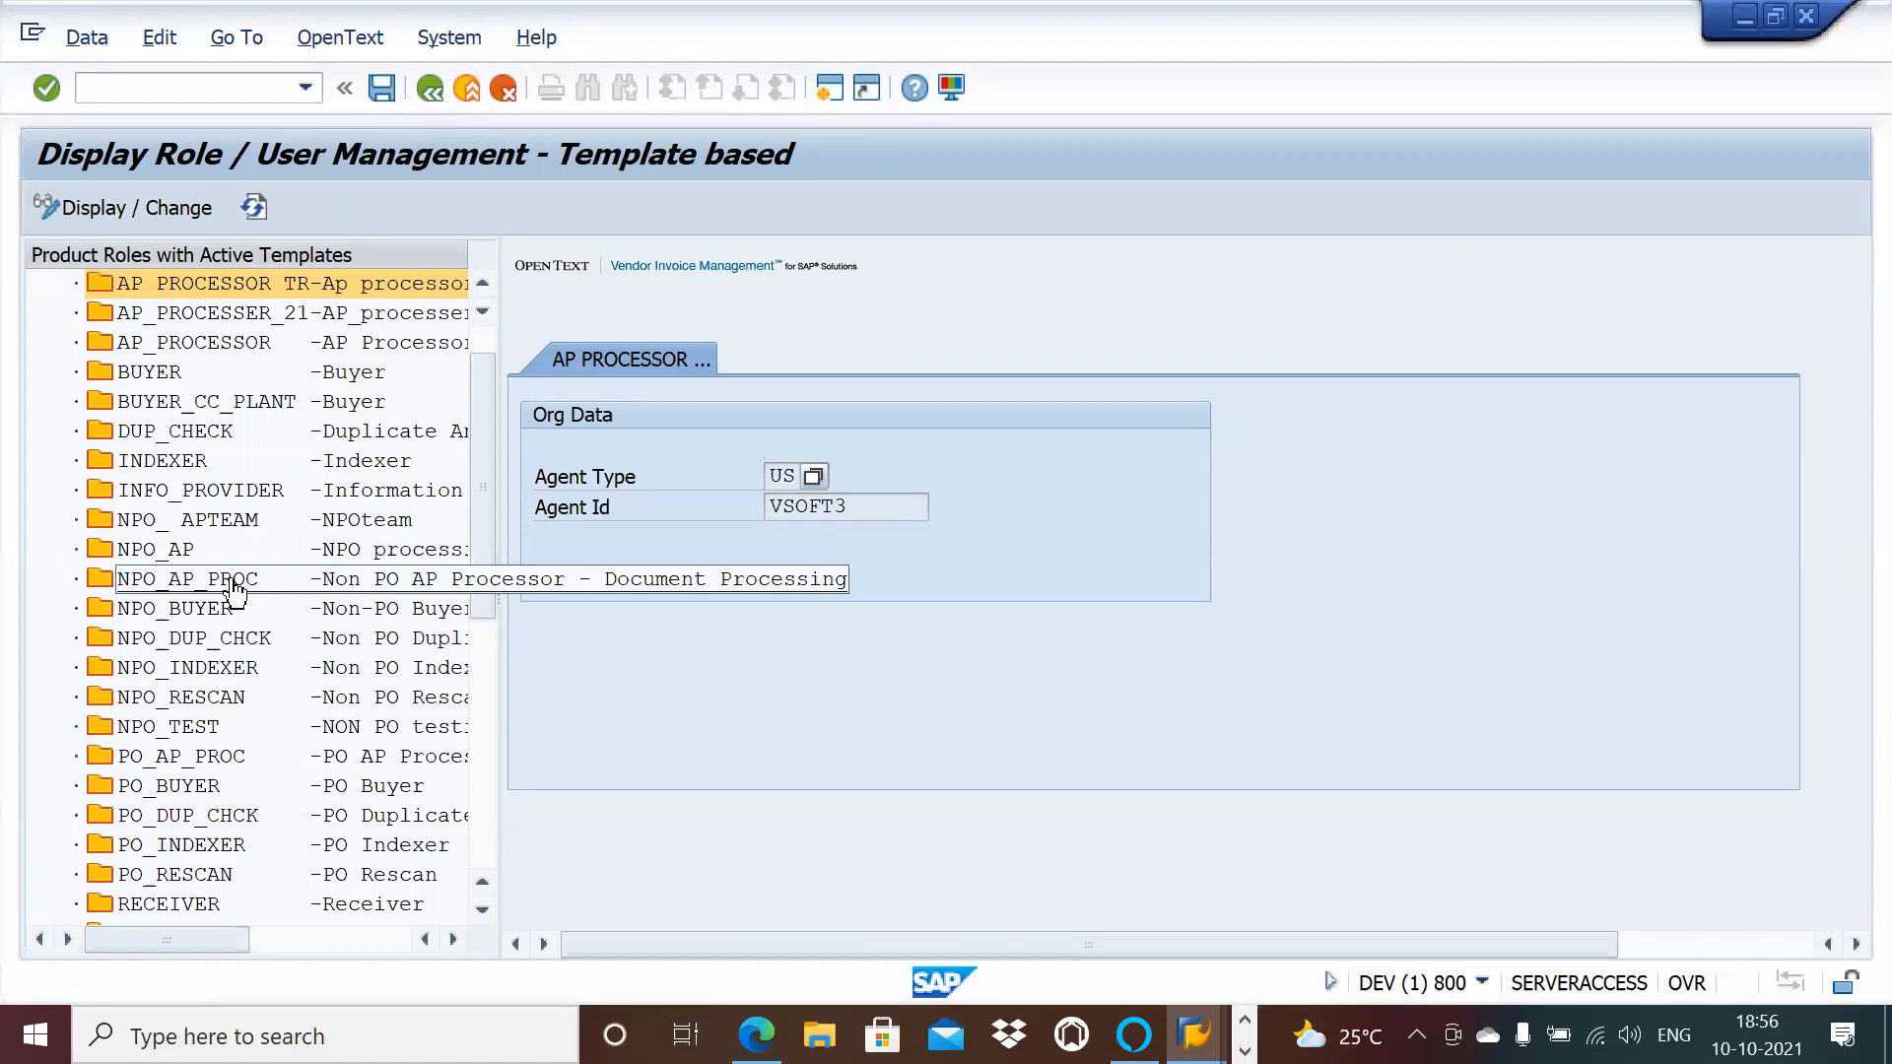
double_click(197, 552)
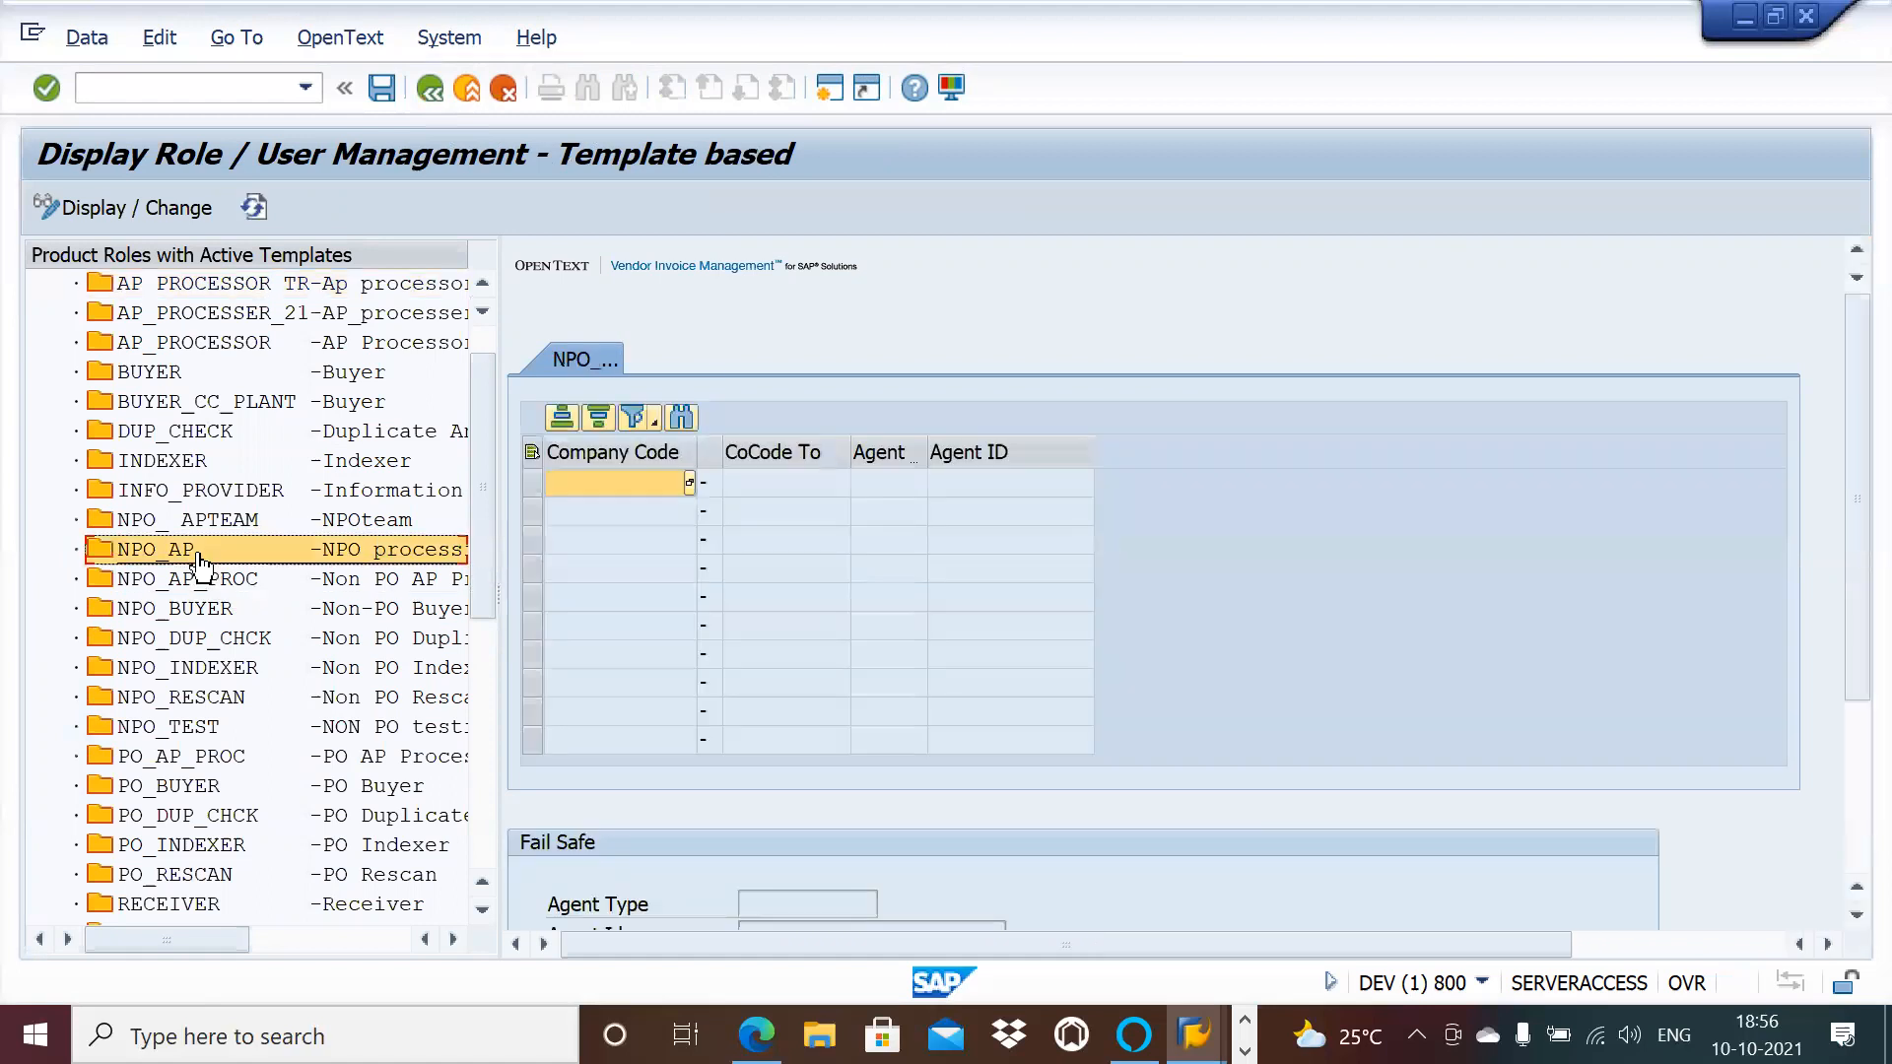
click(176, 211)
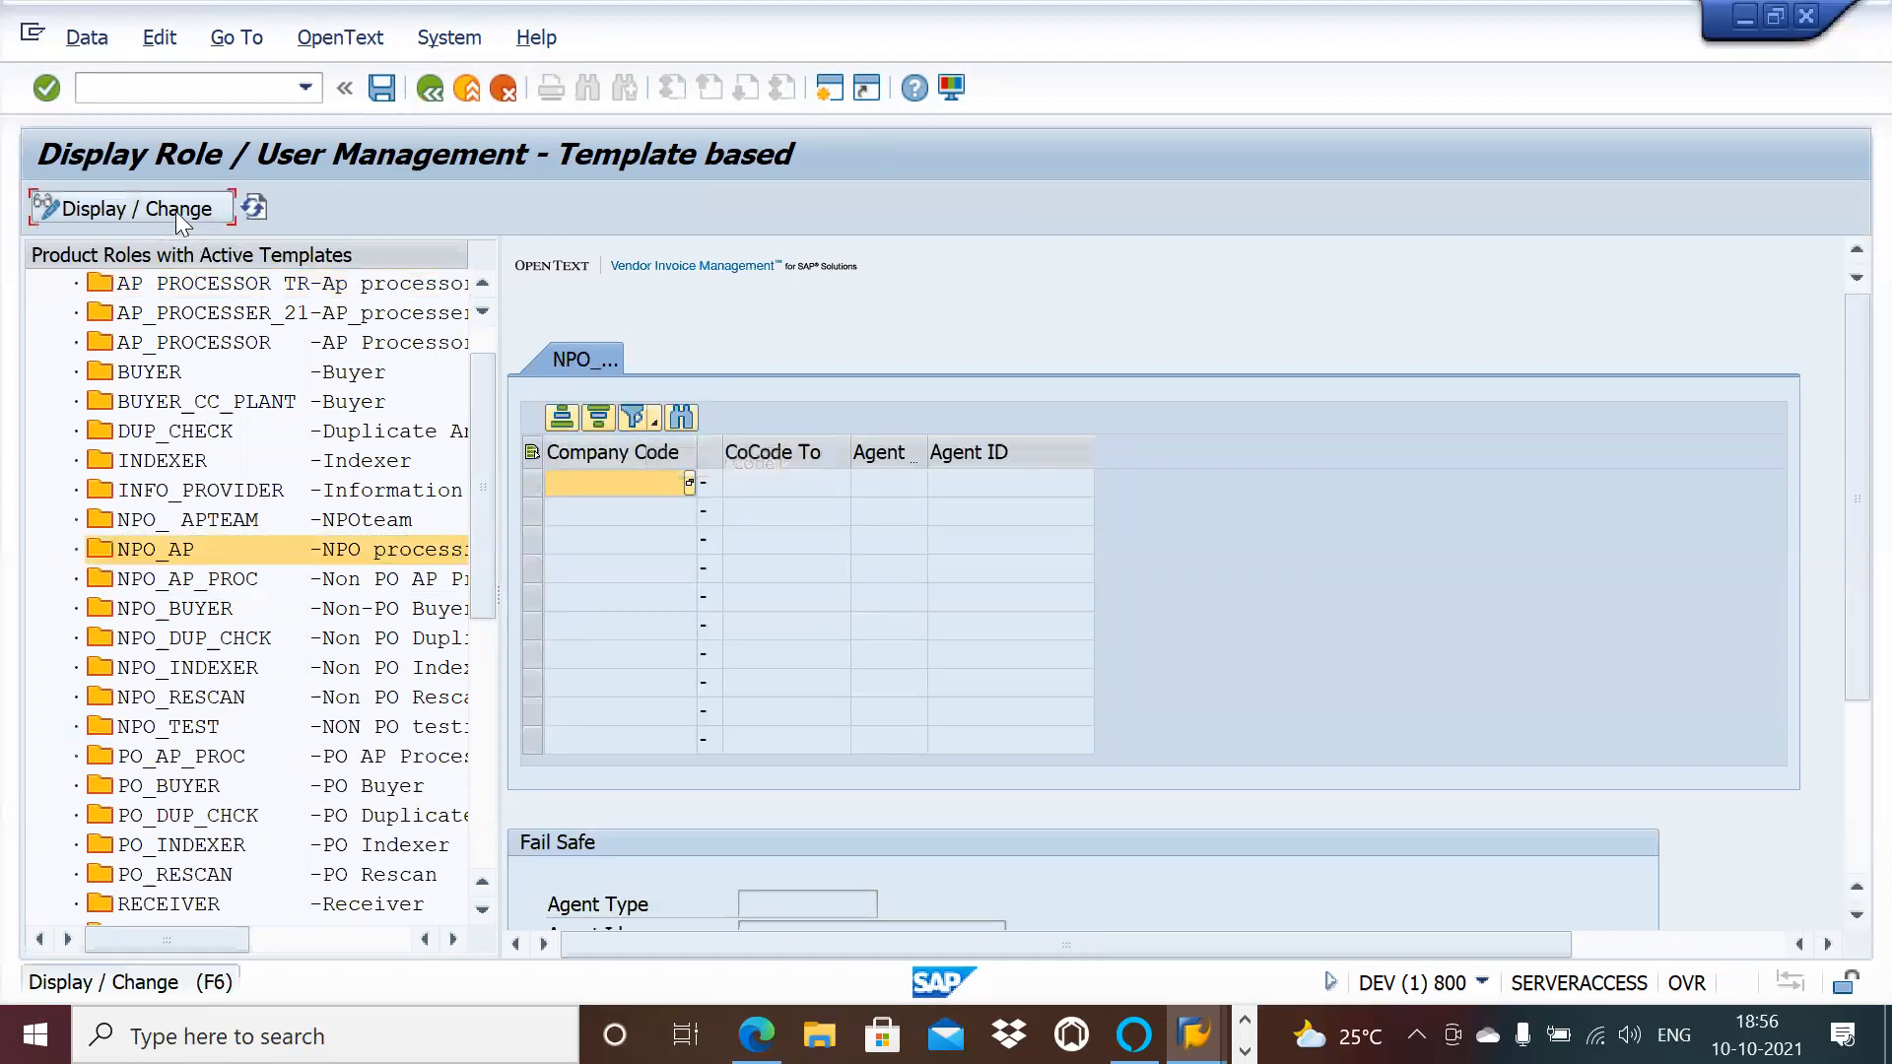
Step: Enter company code range 1000 to 1000 with agent type US
click(688, 482)
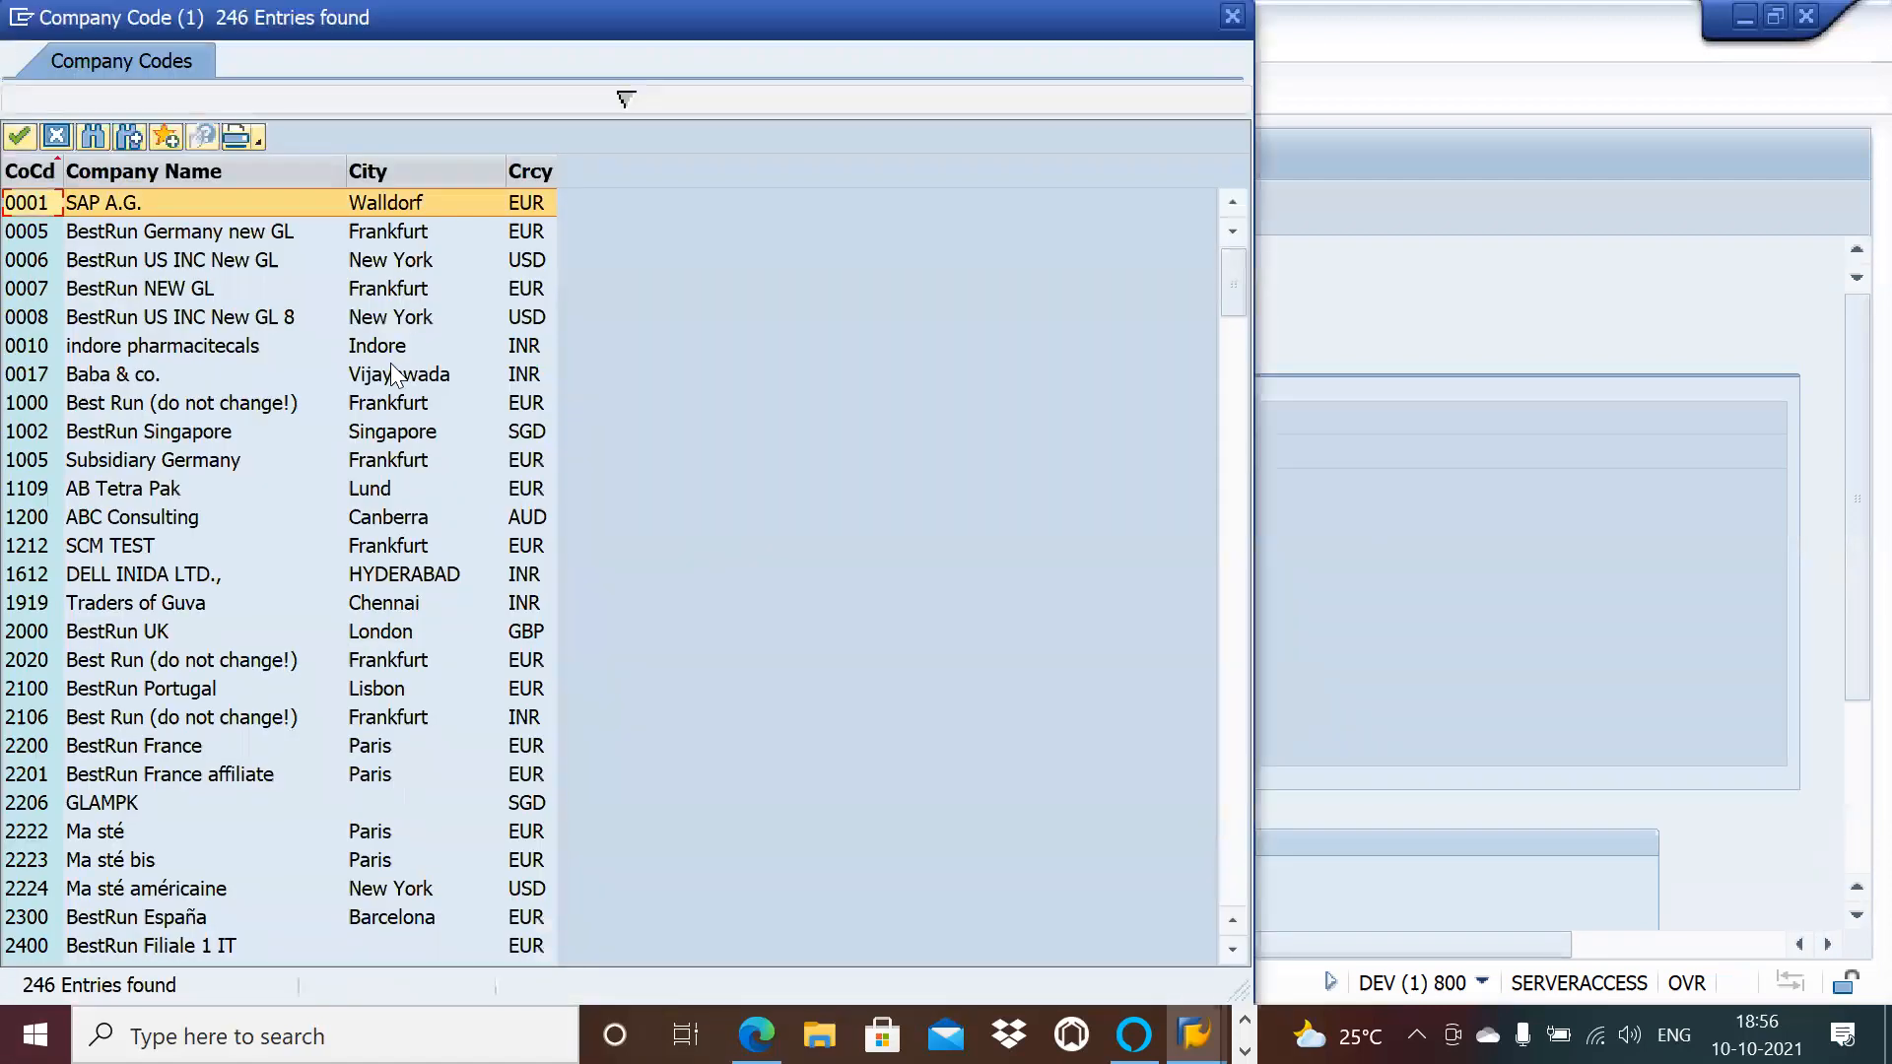
double_click(103, 403)
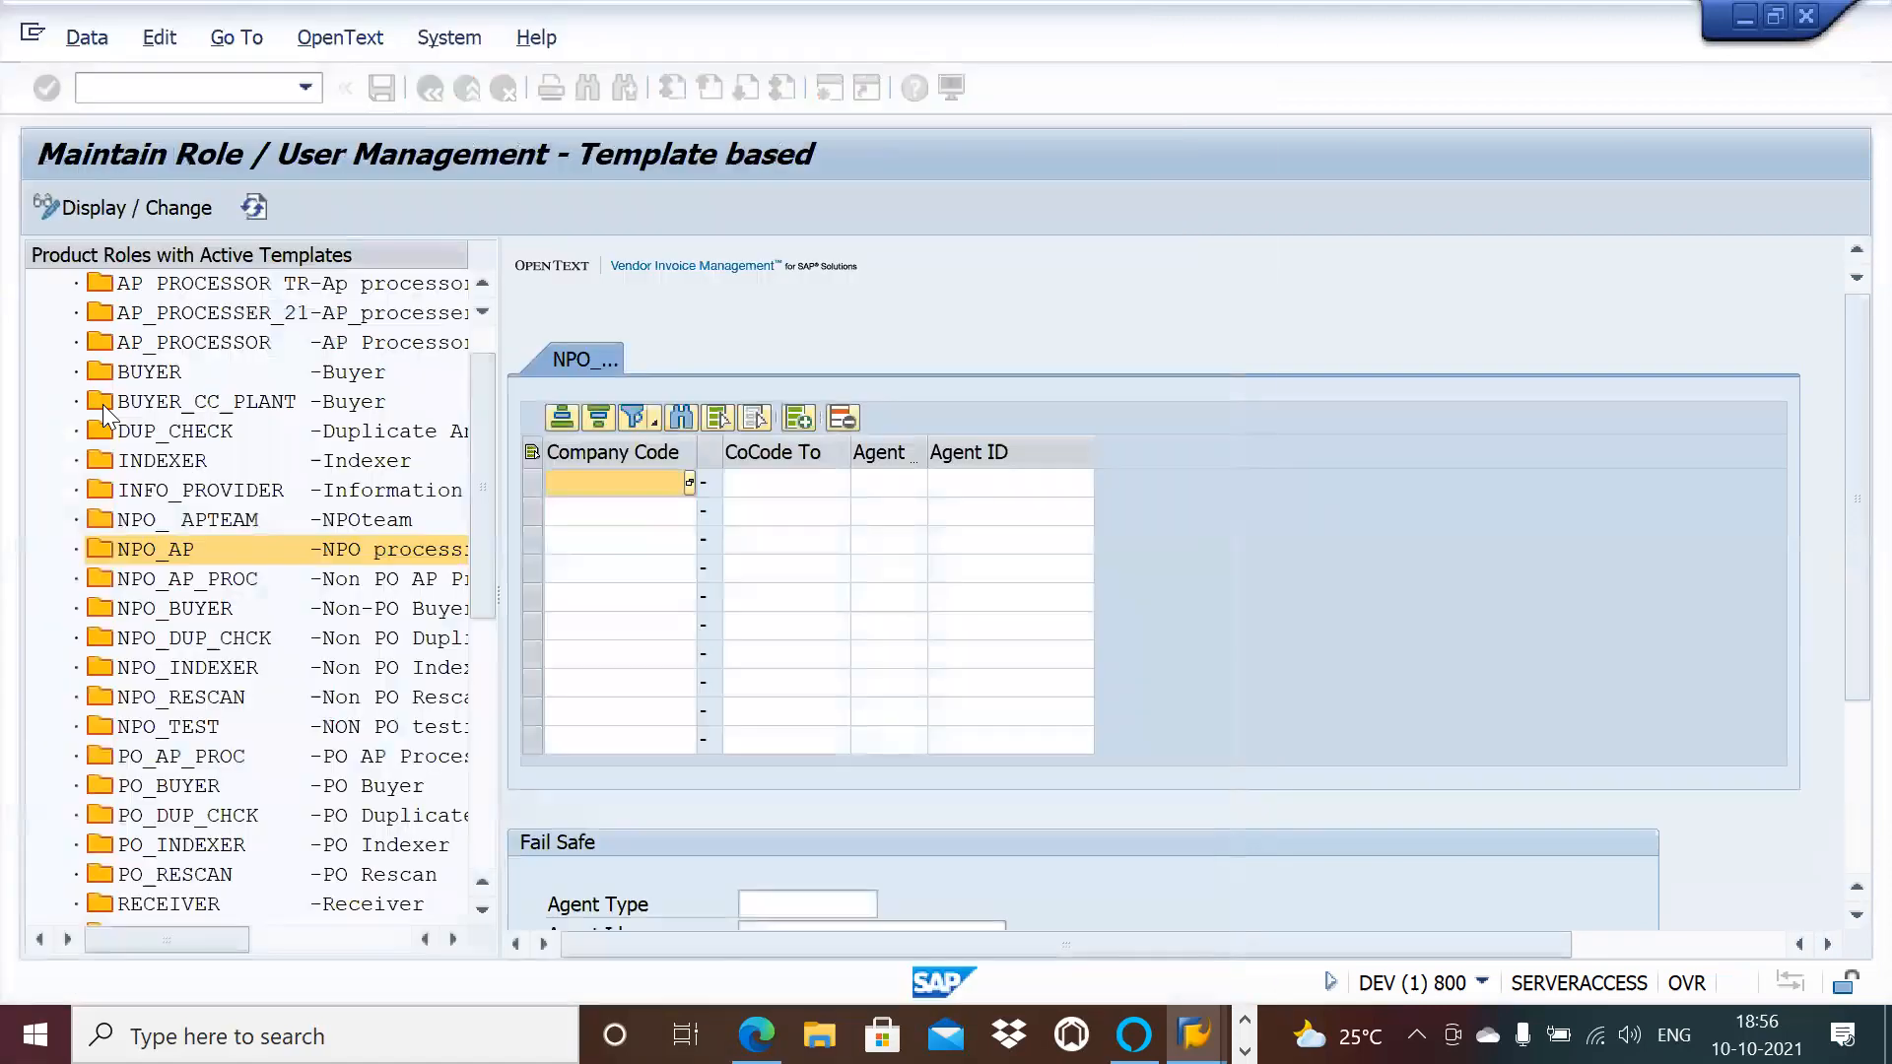
click(786, 479)
text(1000)
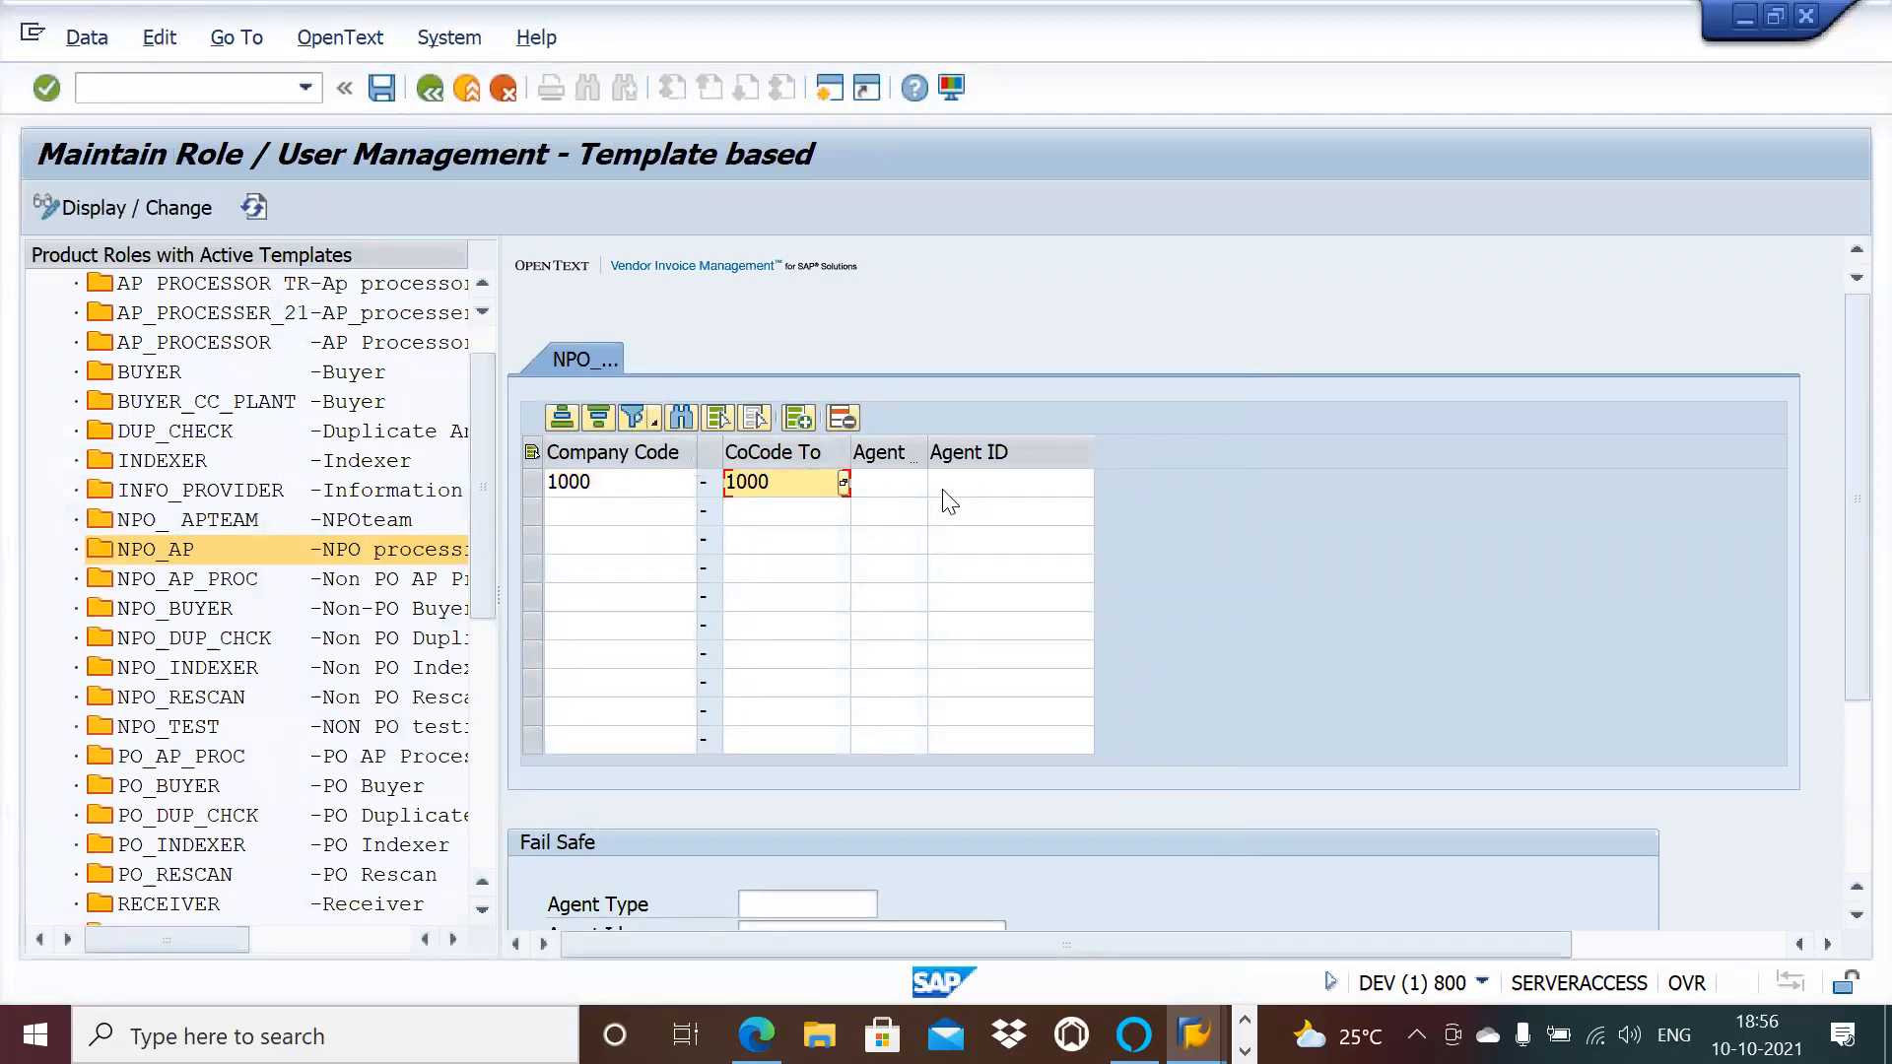
click(906, 492)
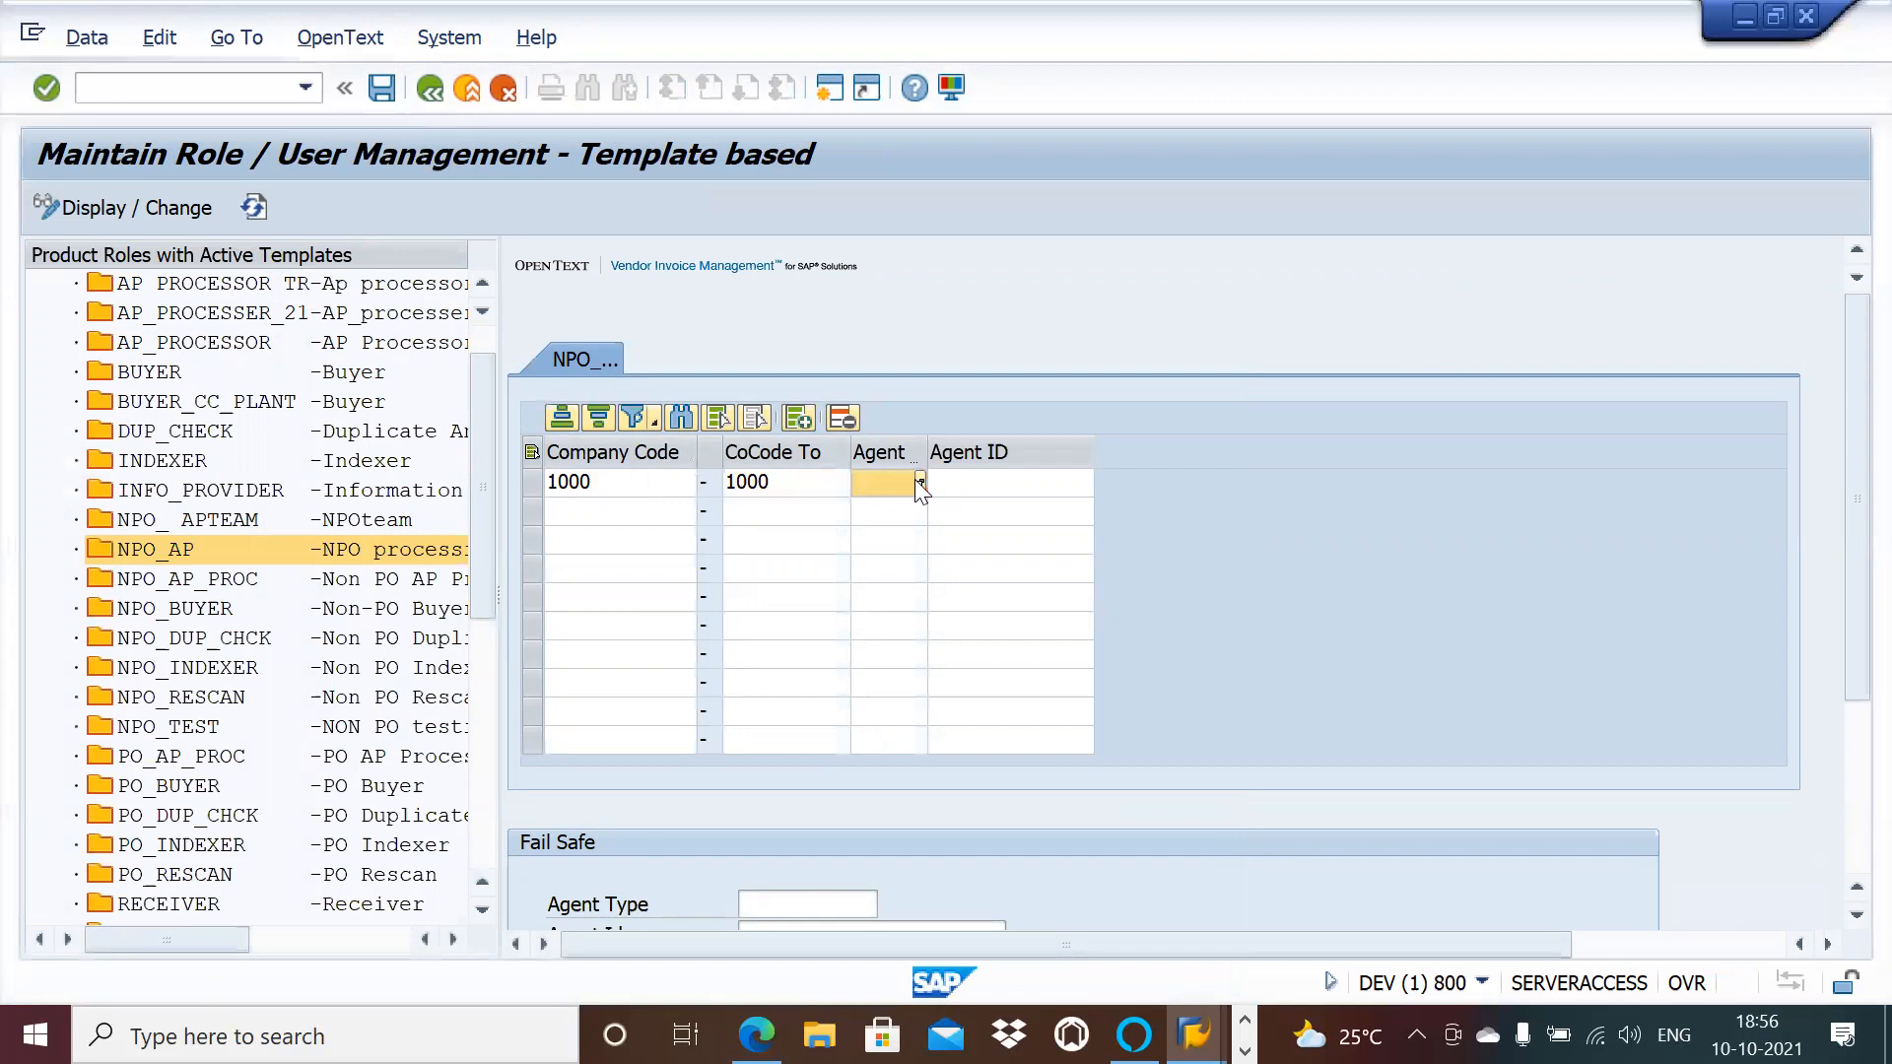
click(919, 482)
click(59, 398)
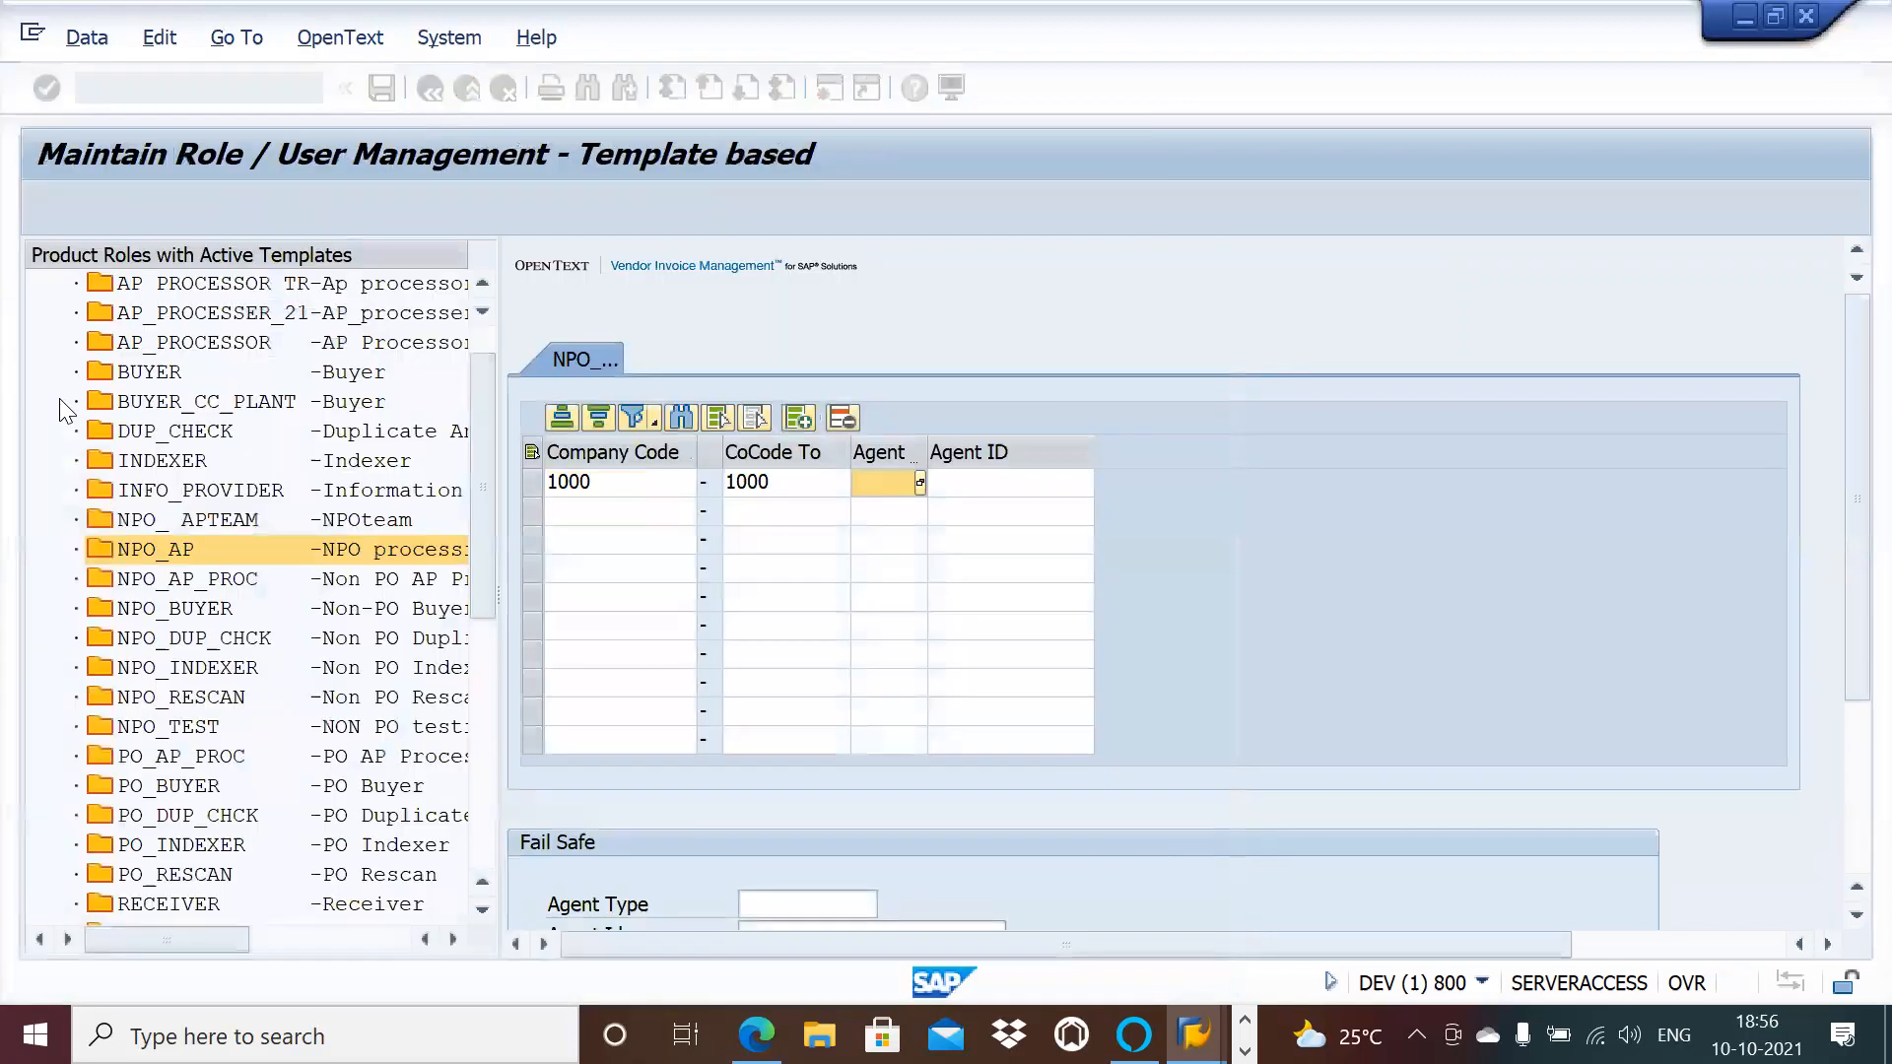
Step: Enter and correct the agent's user ID, then save the role assignment
click(979, 481)
text(Vs)
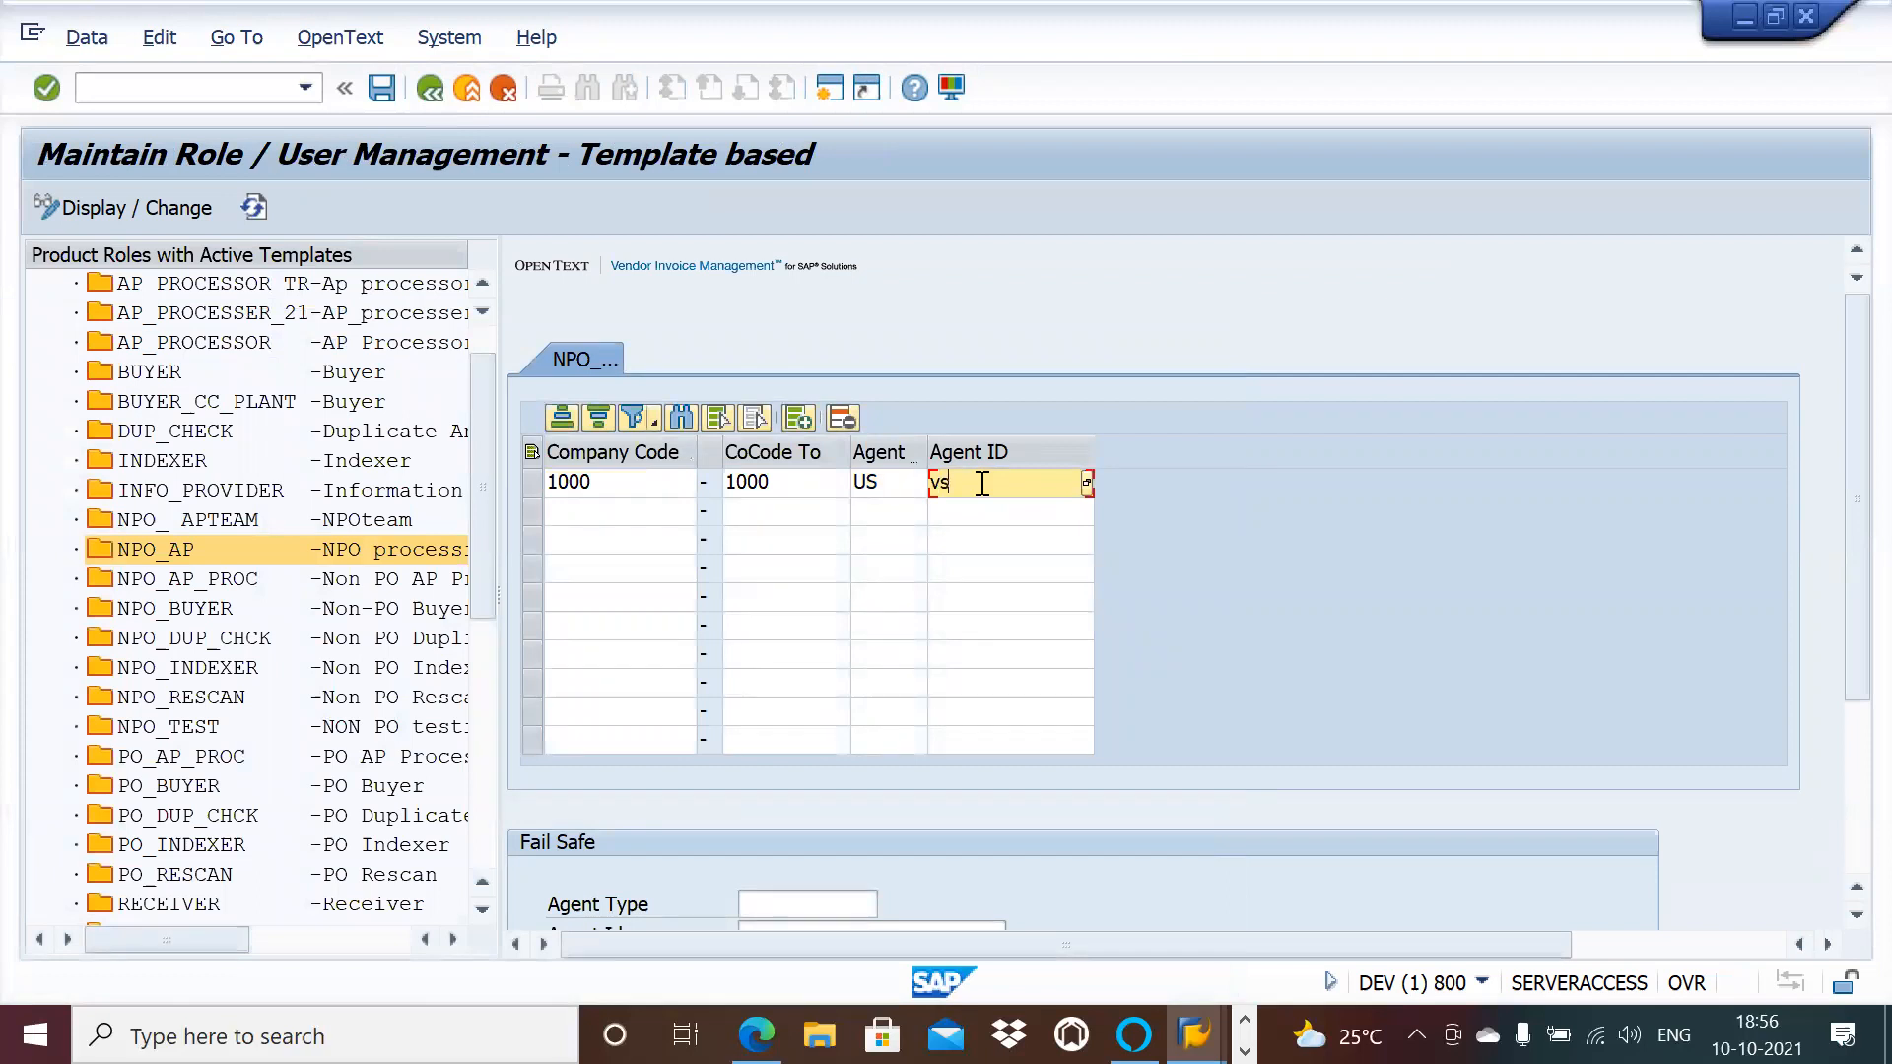
text(fot1)
key(Return)
click(979, 481)
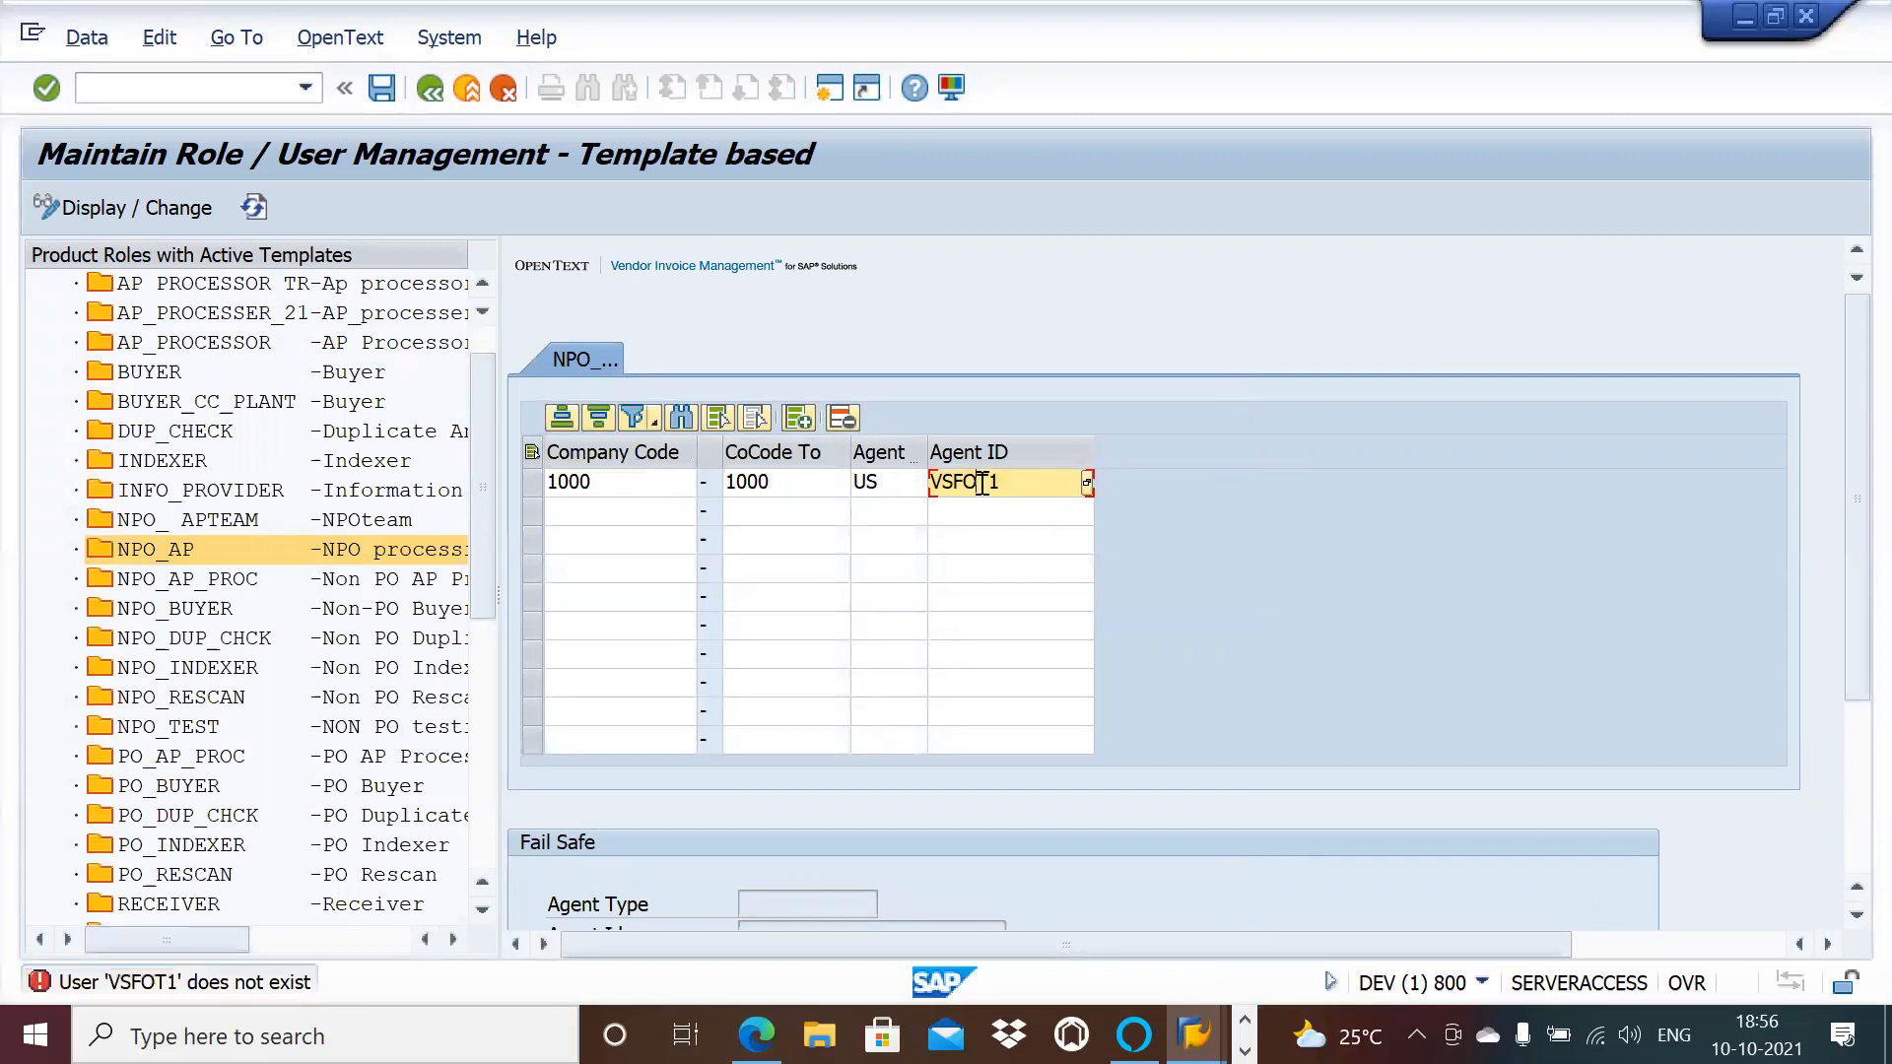
key(BackSpace)
key(BackSpace)
key(BackSpace)
key(BackSpace)
key(BackSpace)
key(BackSpace)
text(vsoft1)
key(Return)
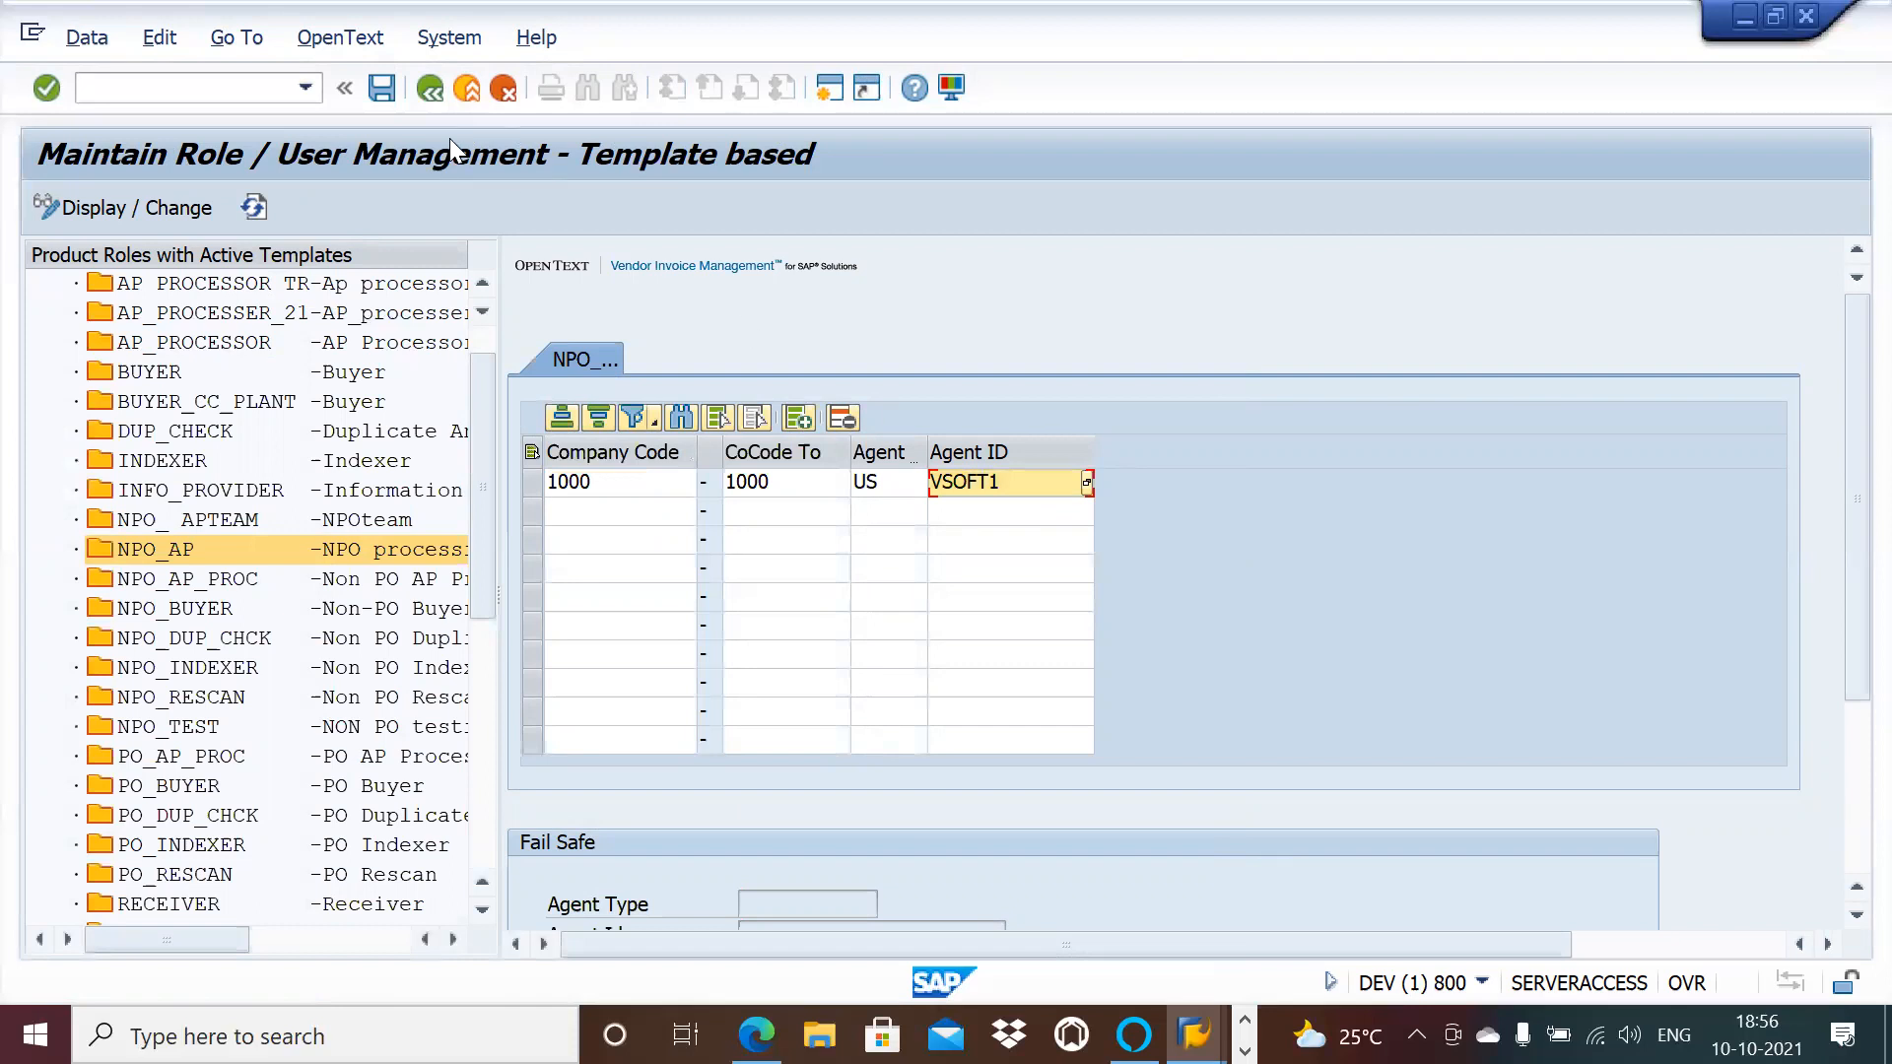
click(389, 99)
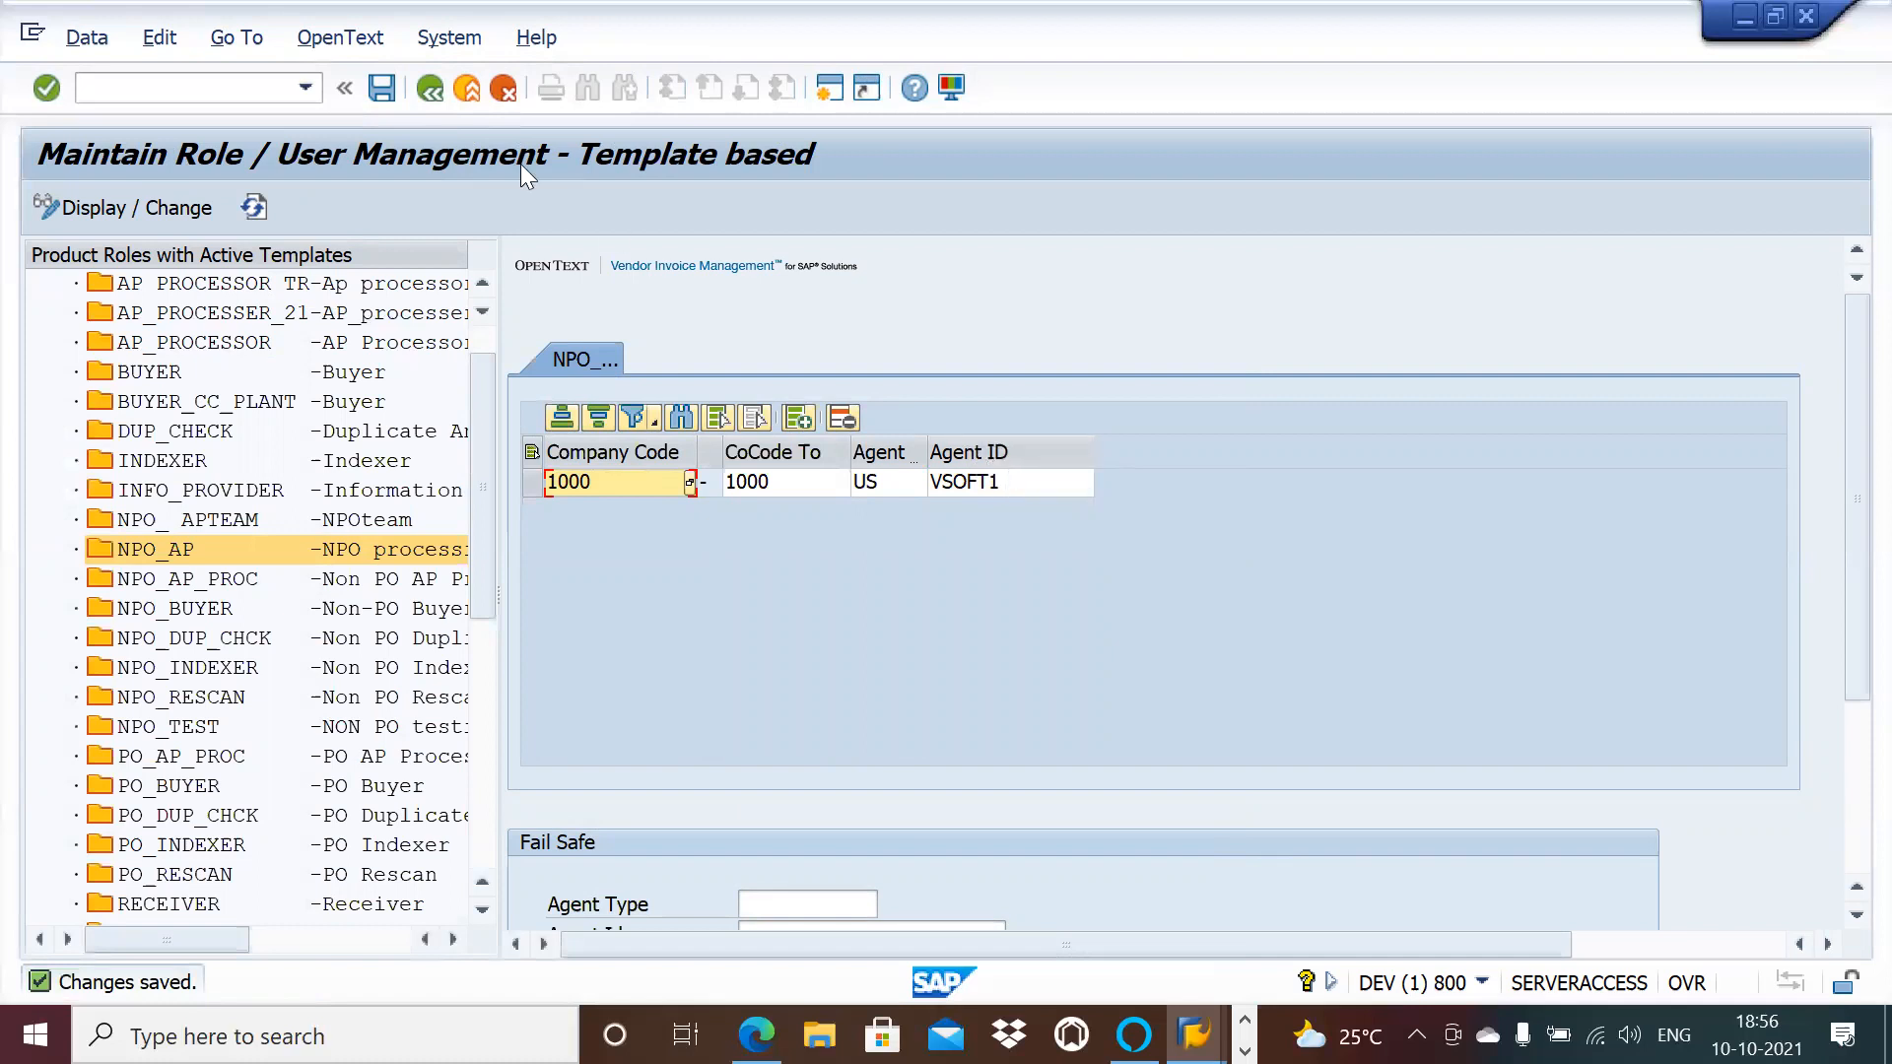
Step: Exit role maintenance with Back to reach the Vendor Invoice Management SAP Easy Access menu
click(435, 97)
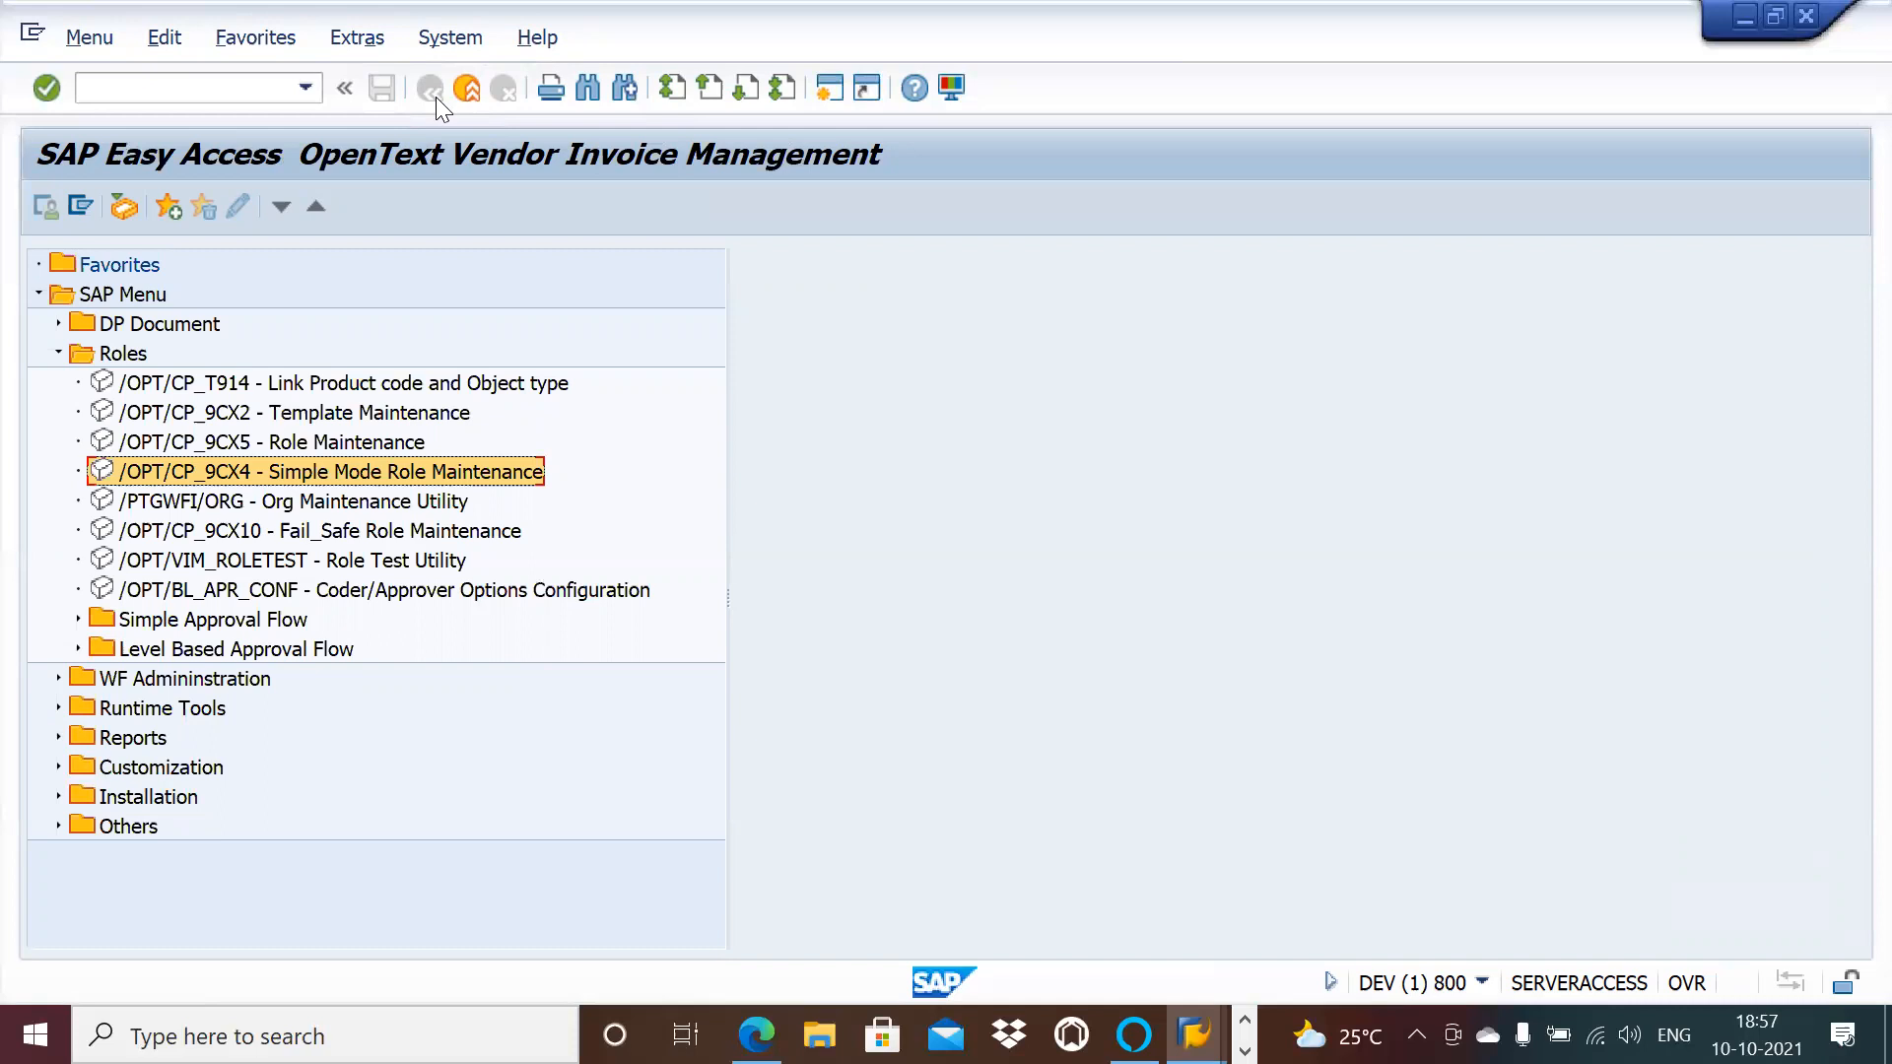
Step: Start OpenText Configuration from Customization and run Maintain Process Types under Process Configuration
click(60, 353)
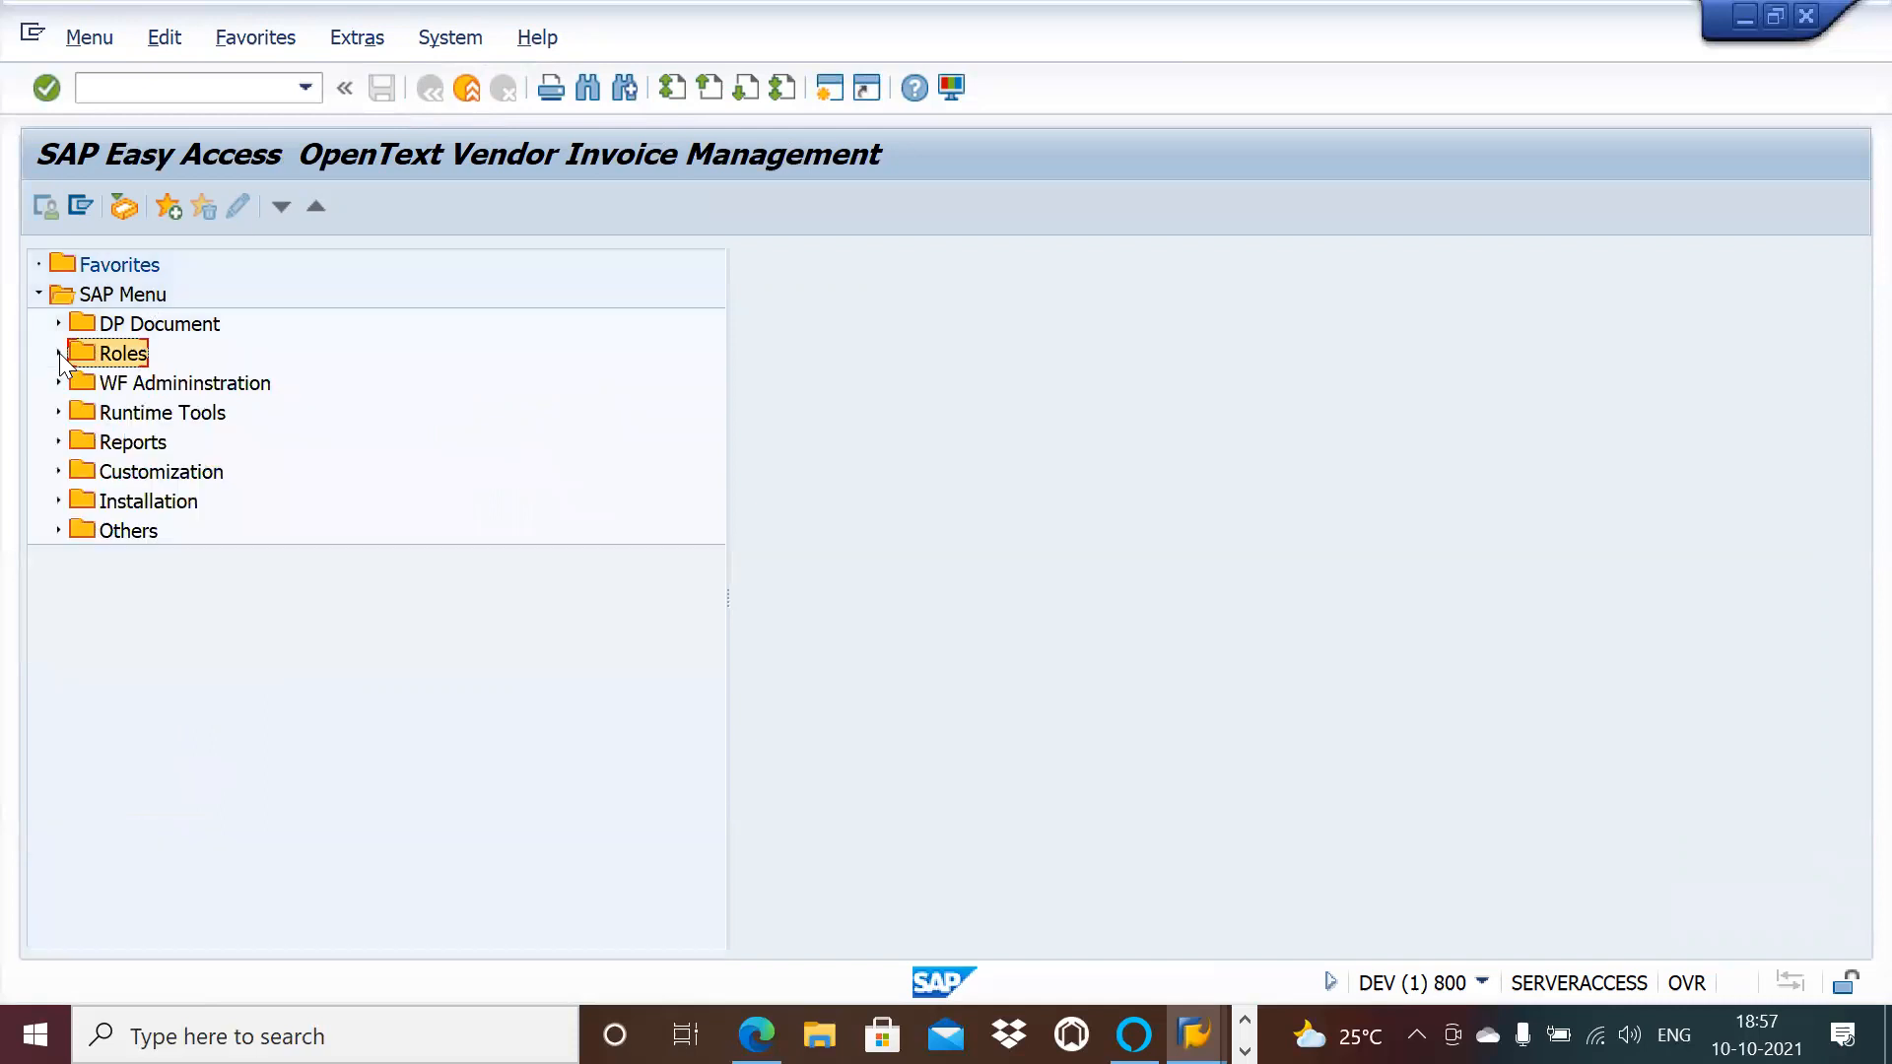
click(58, 471)
double_click(216, 498)
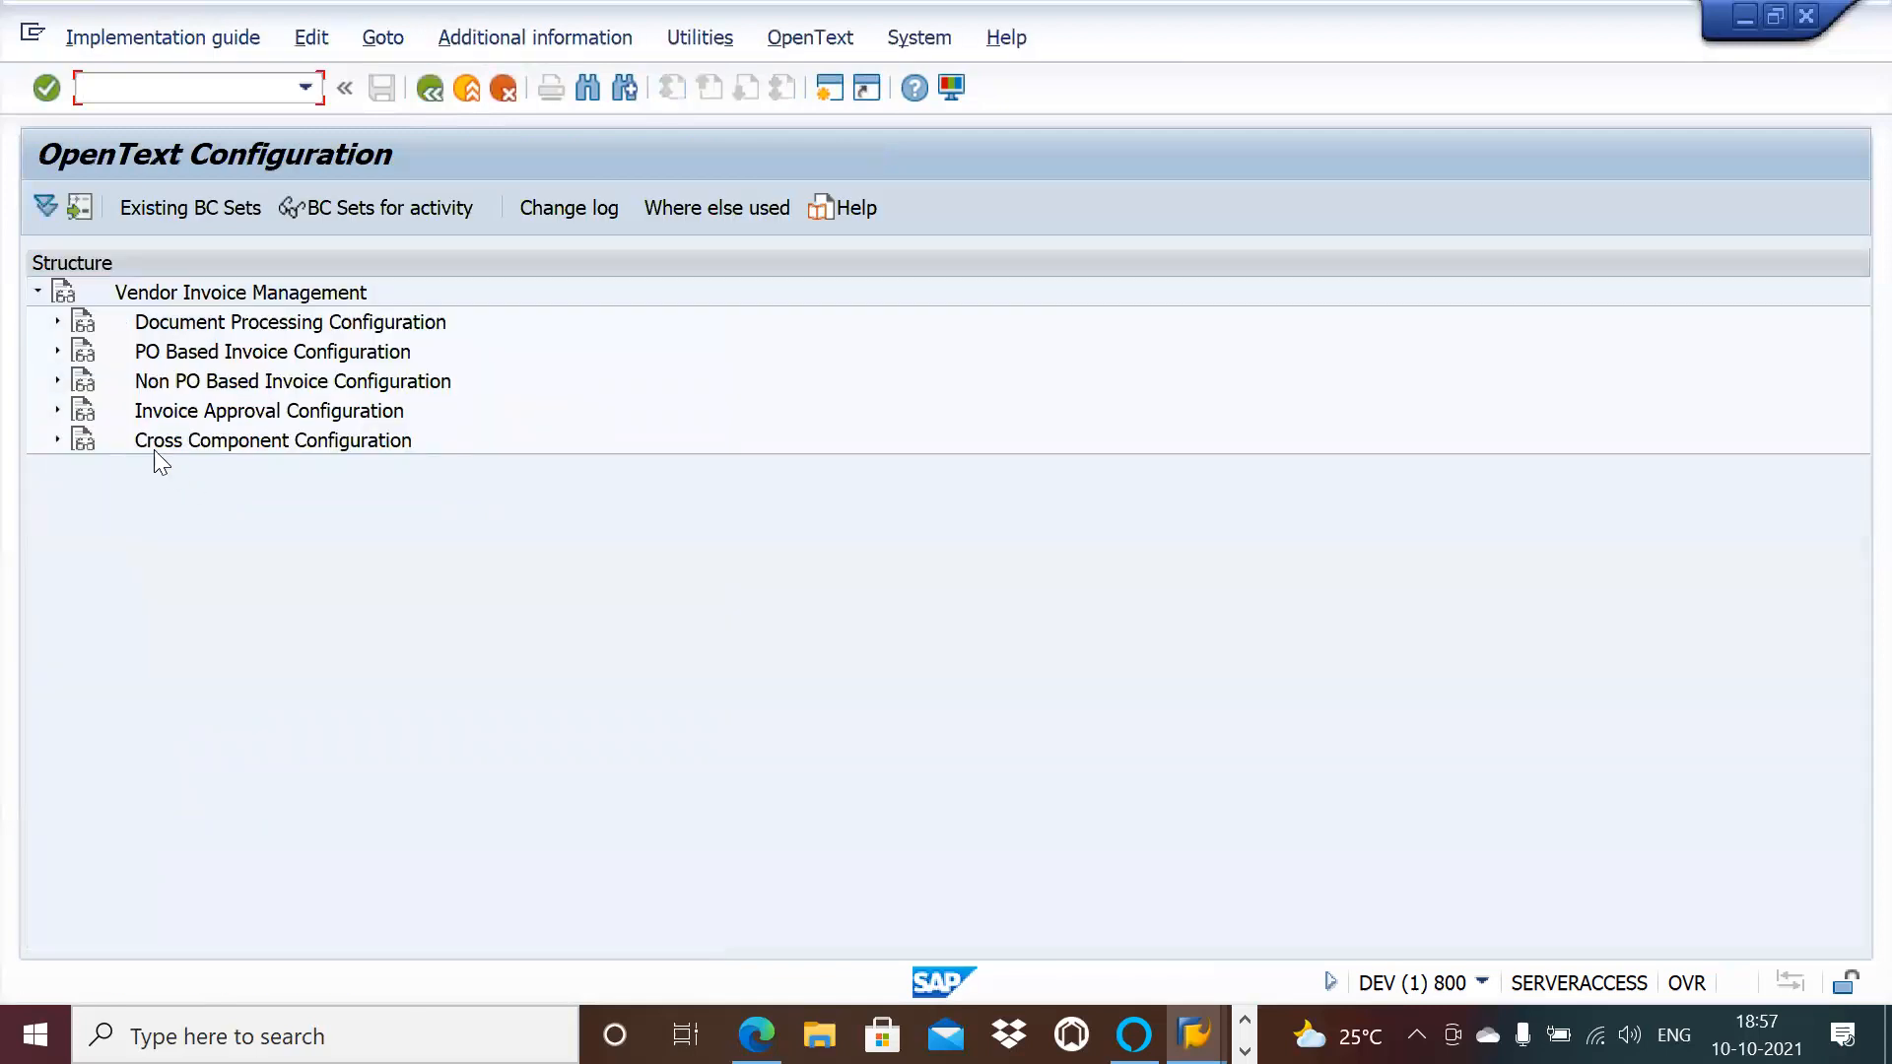
click(56, 322)
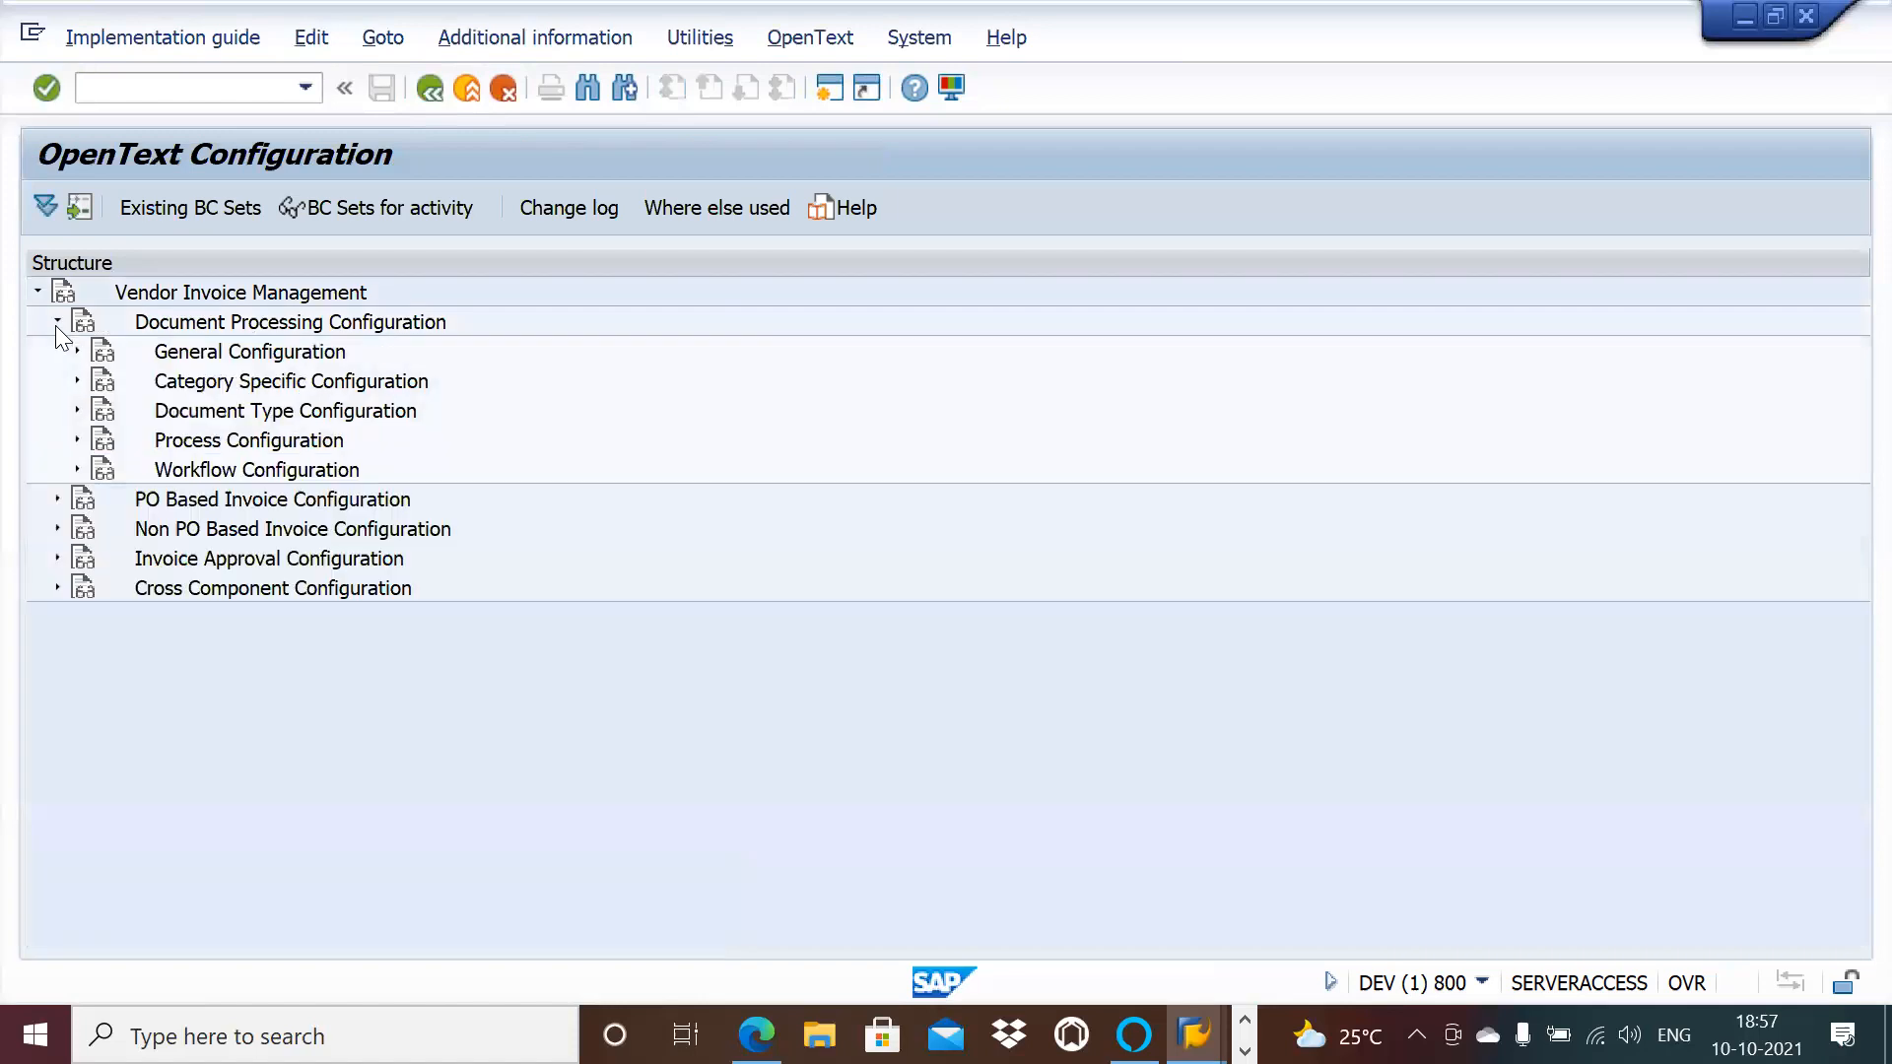
click(76, 441)
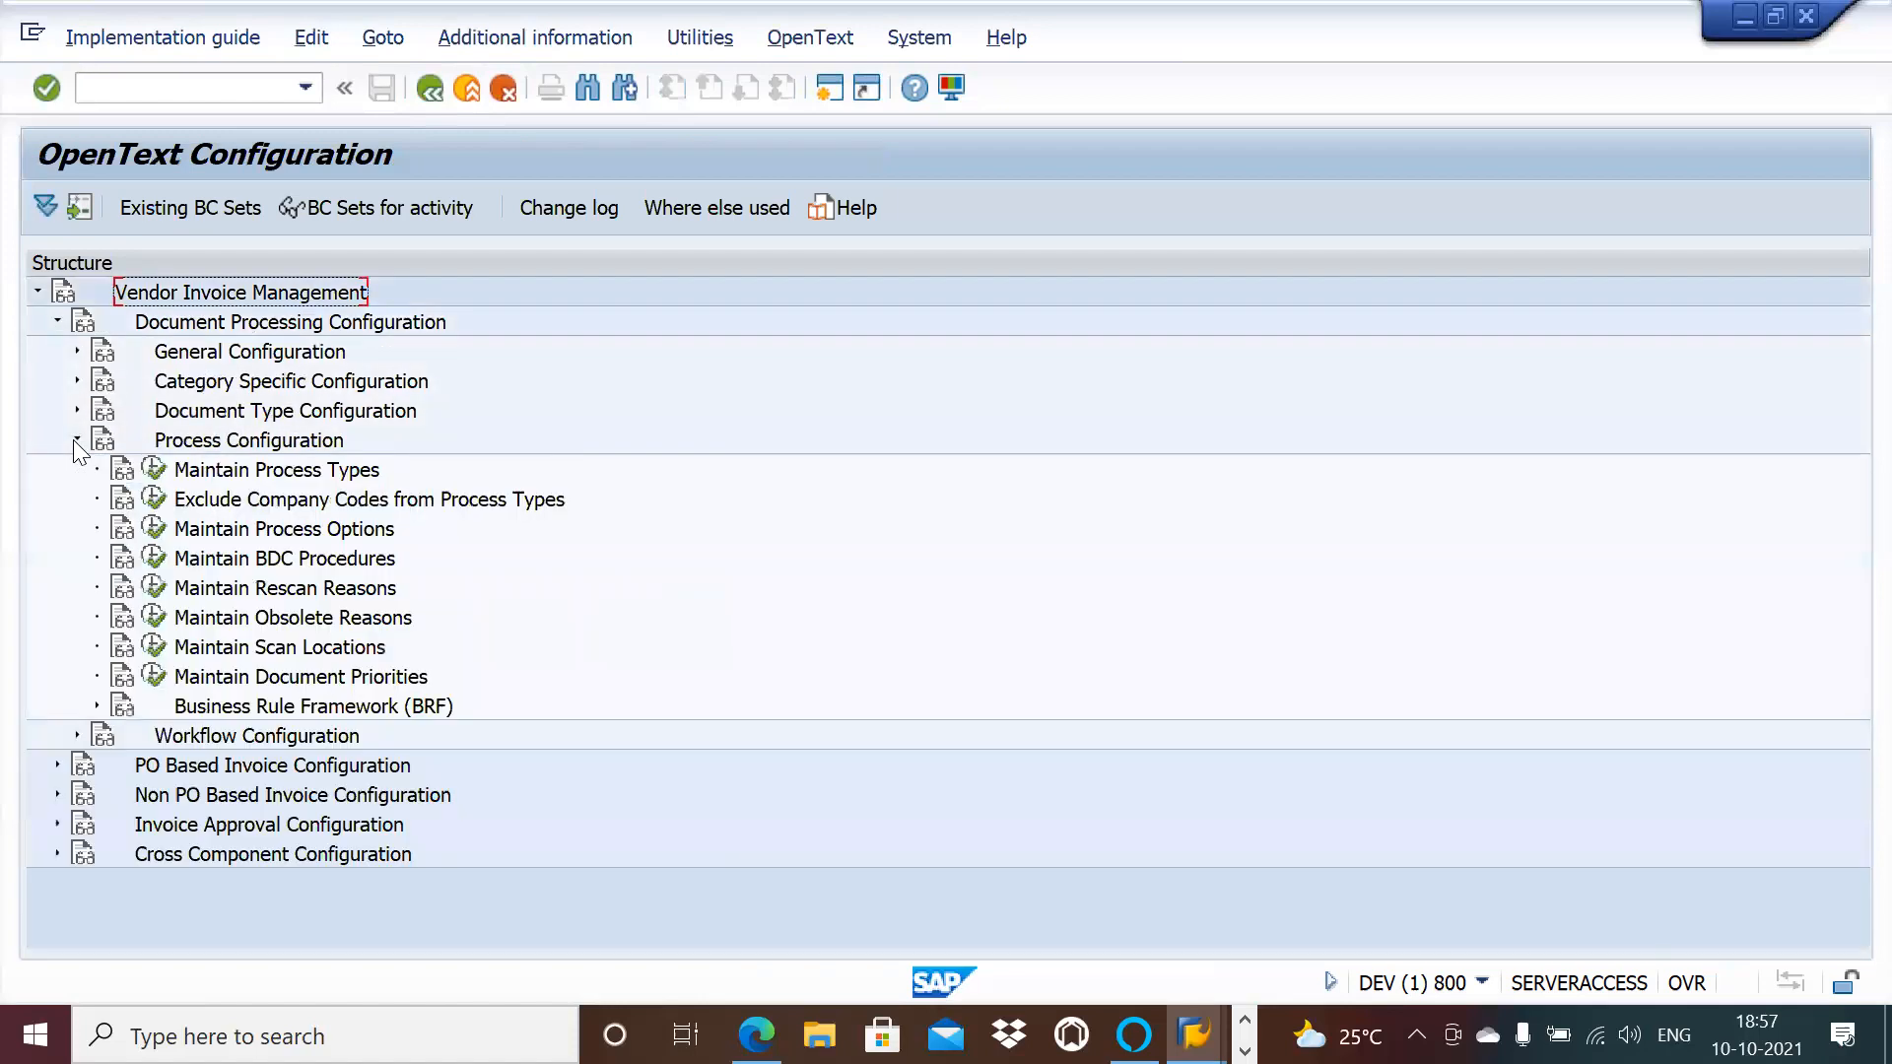
click(154, 470)
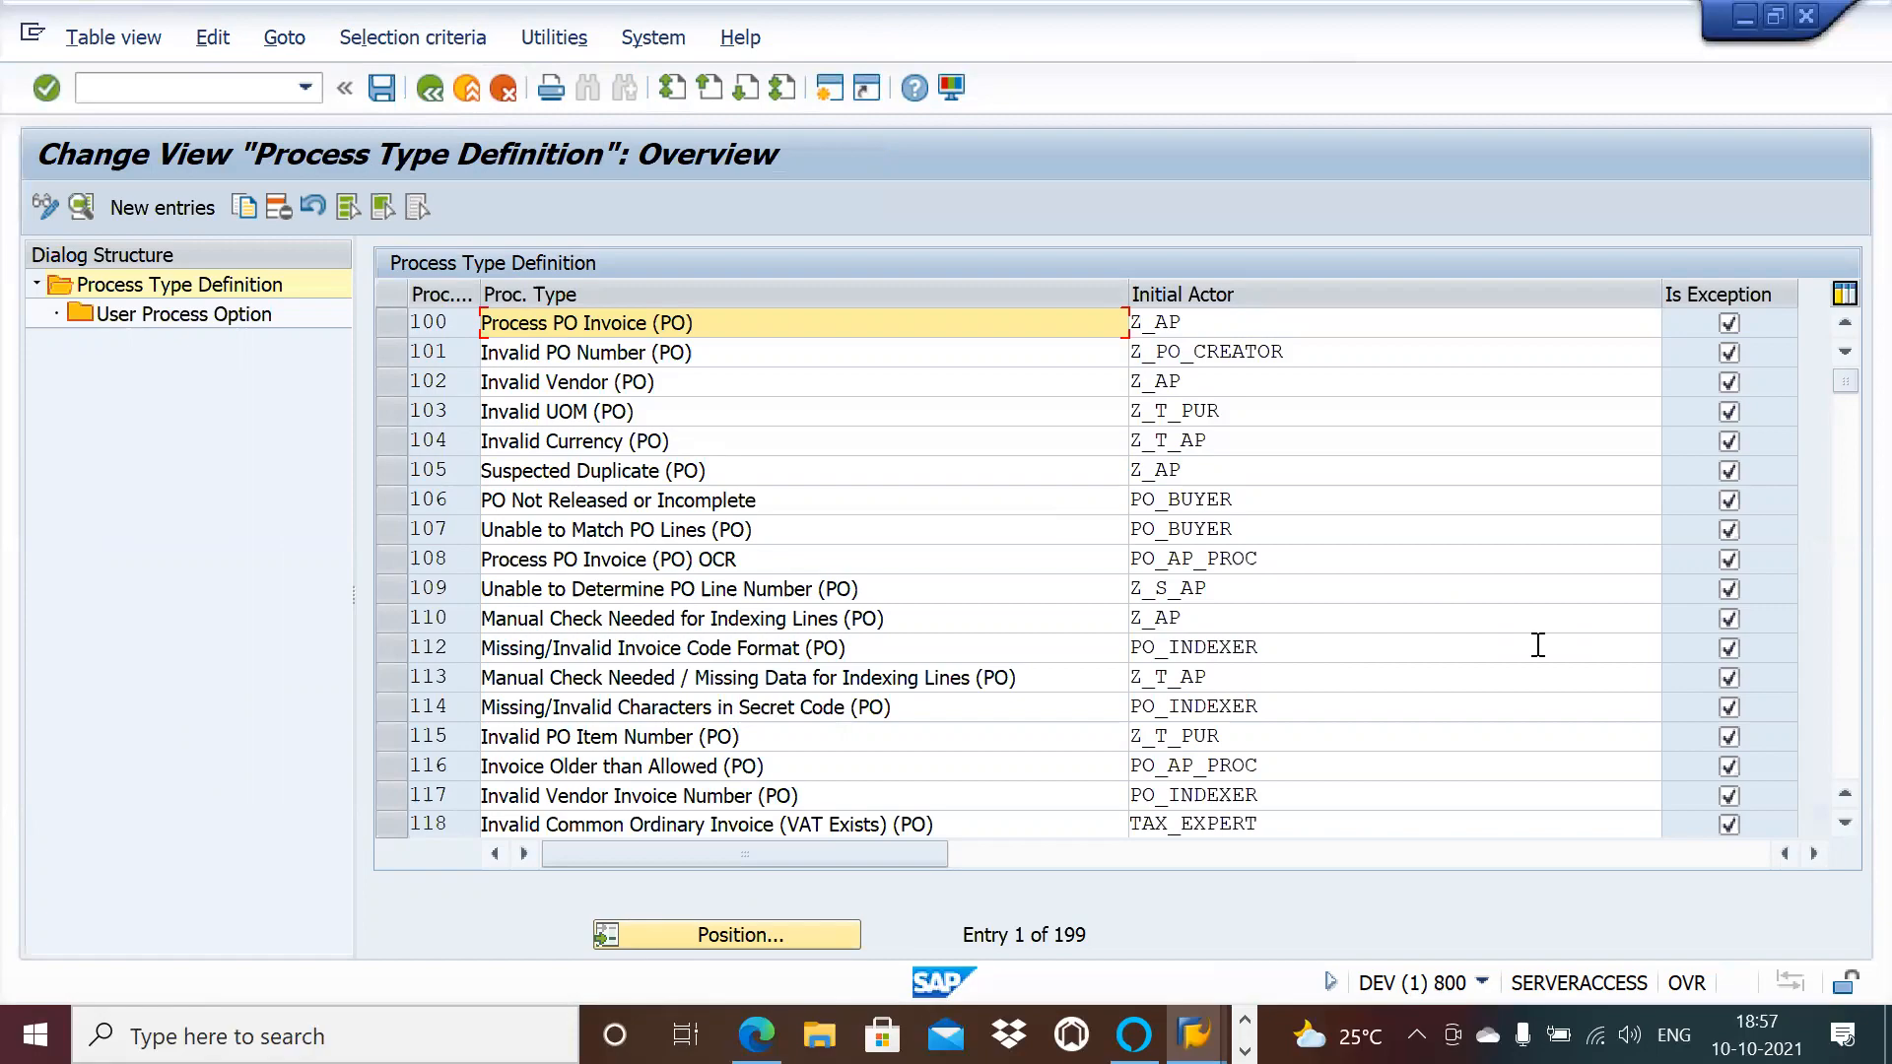
key(alt+Tab)
key(alt+Tab)
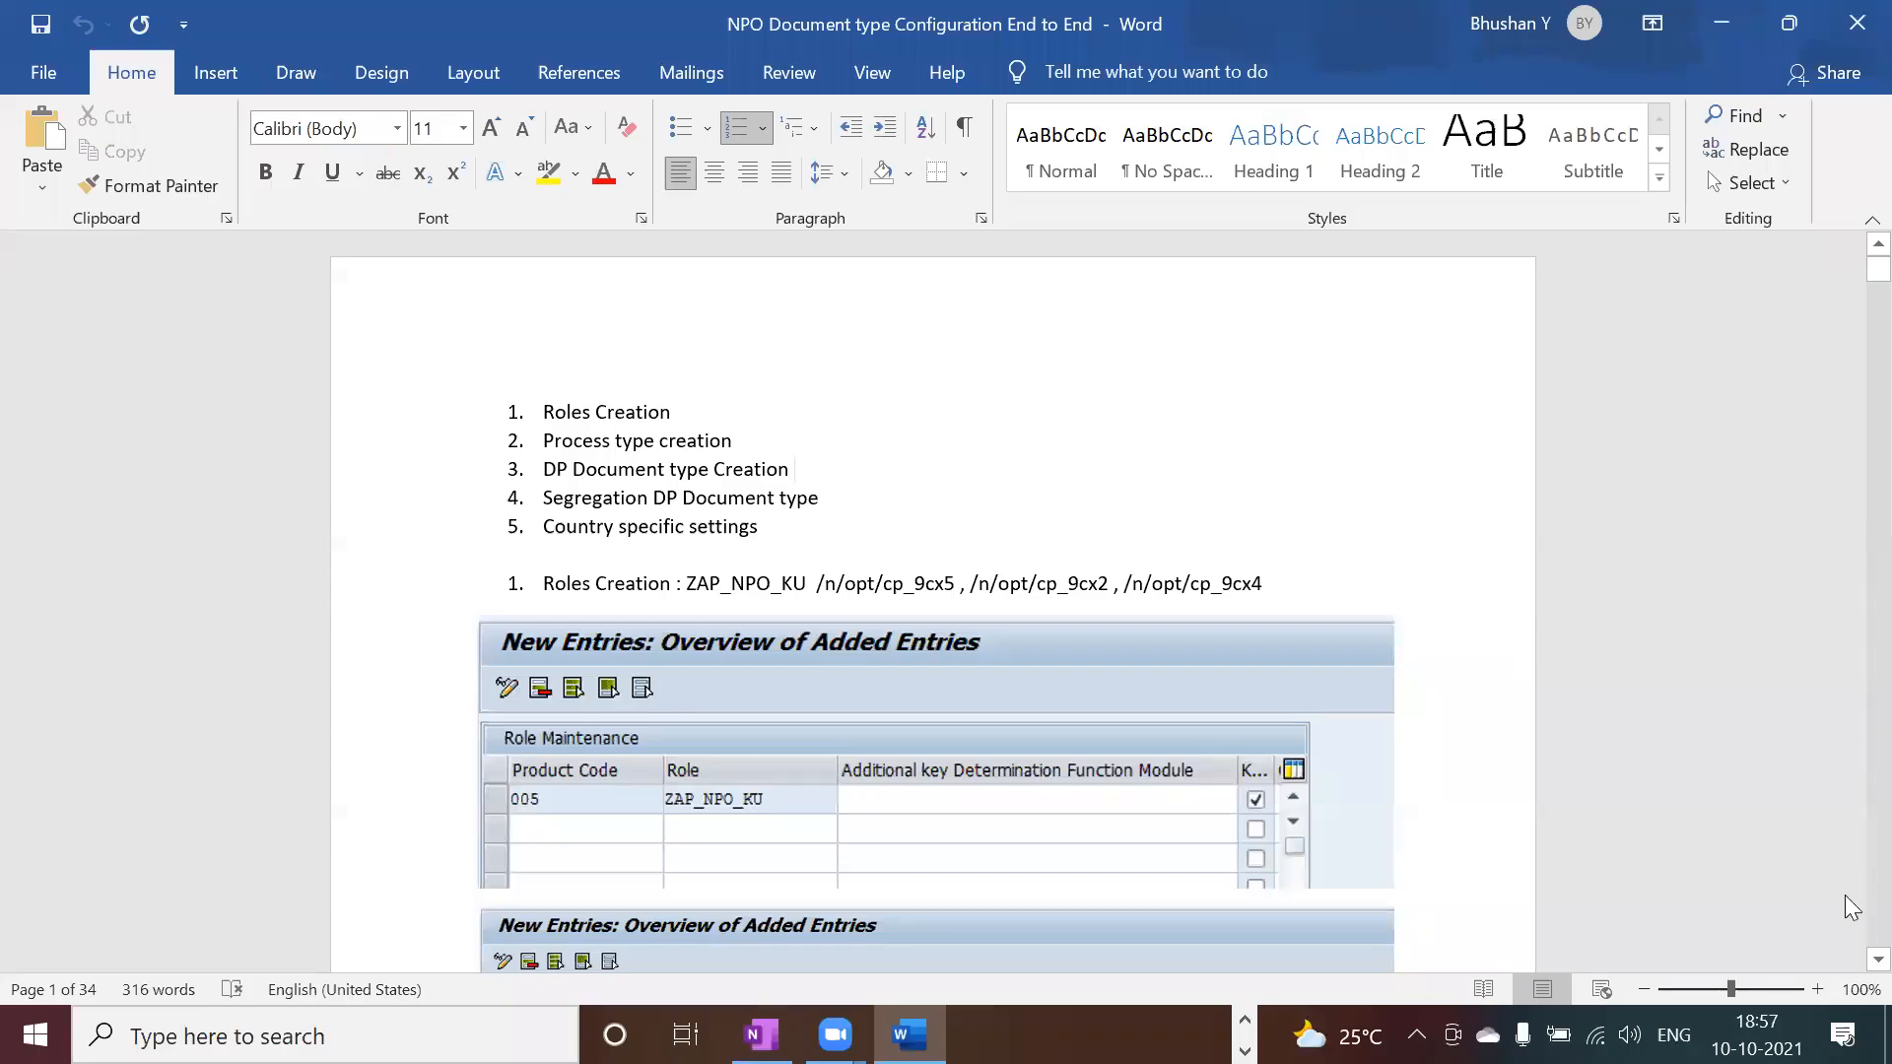
scroll(1852, 971, down, 2)
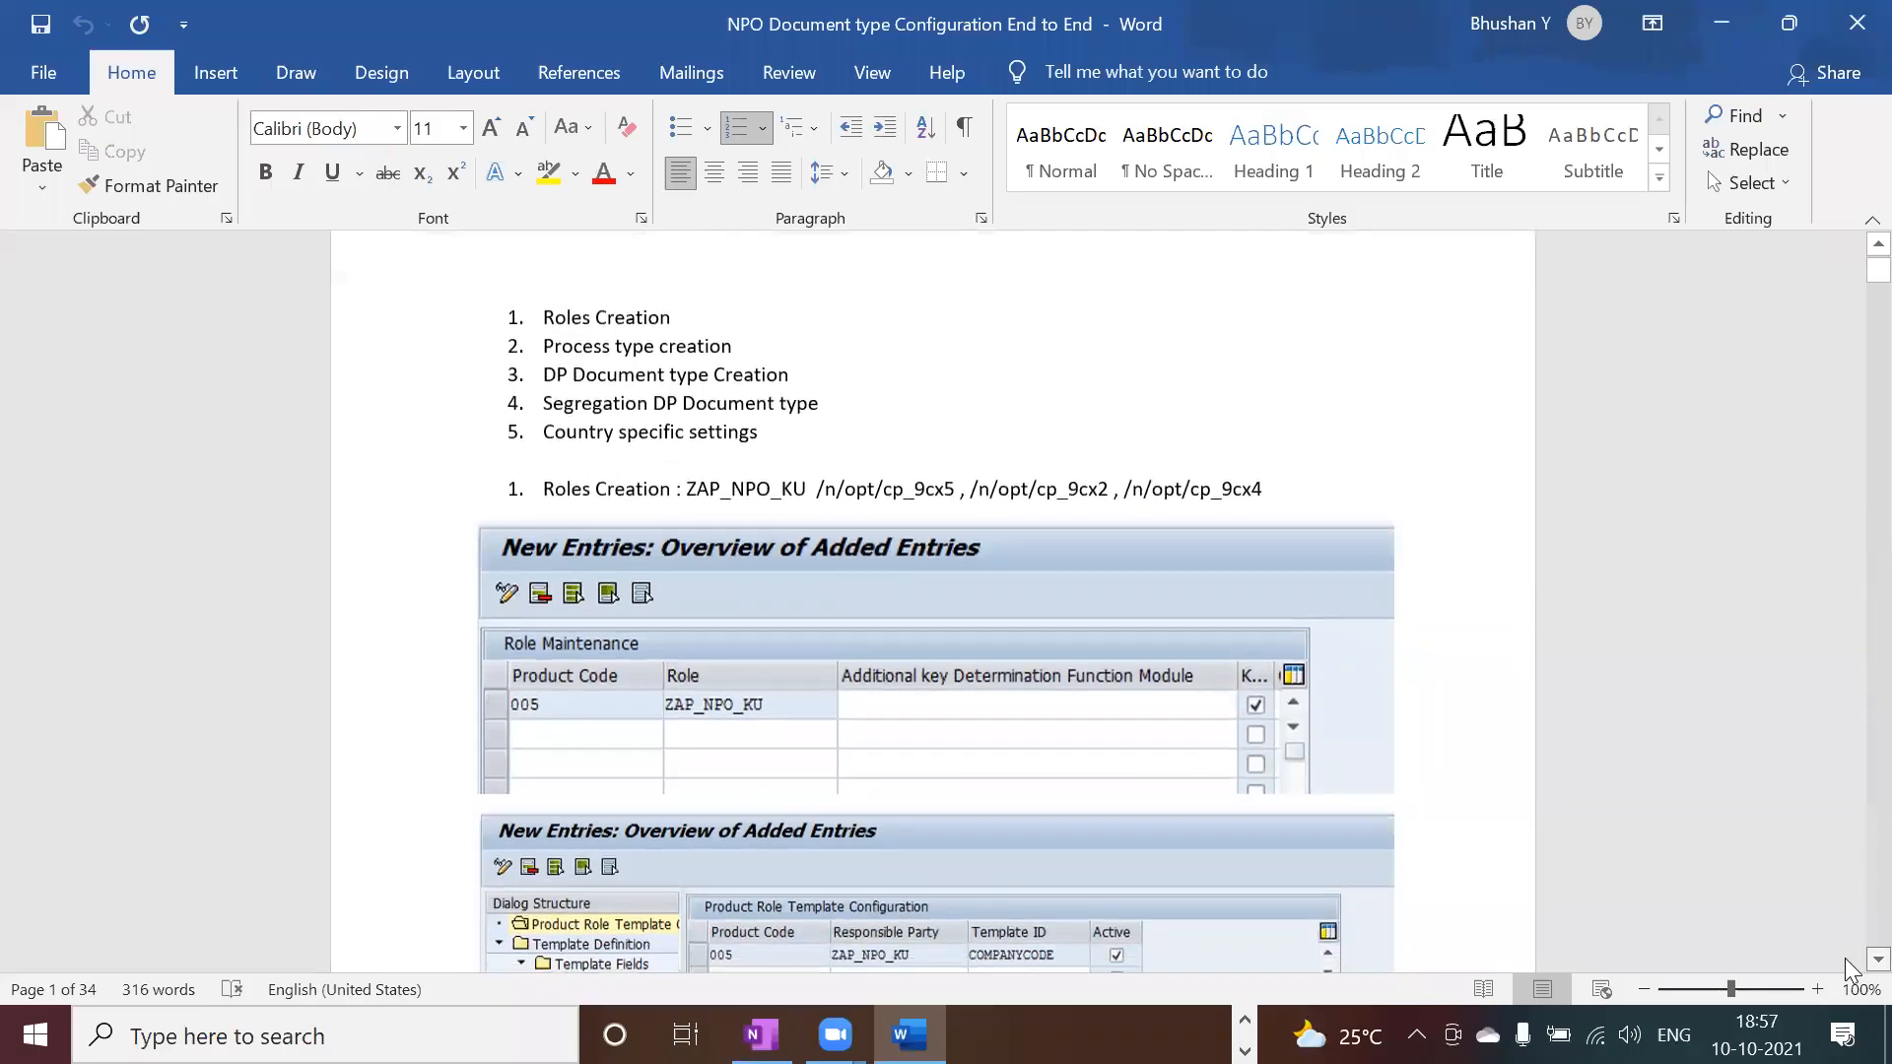
scroll(1851, 971, down, 4)
scroll(1852, 971, down, 9)
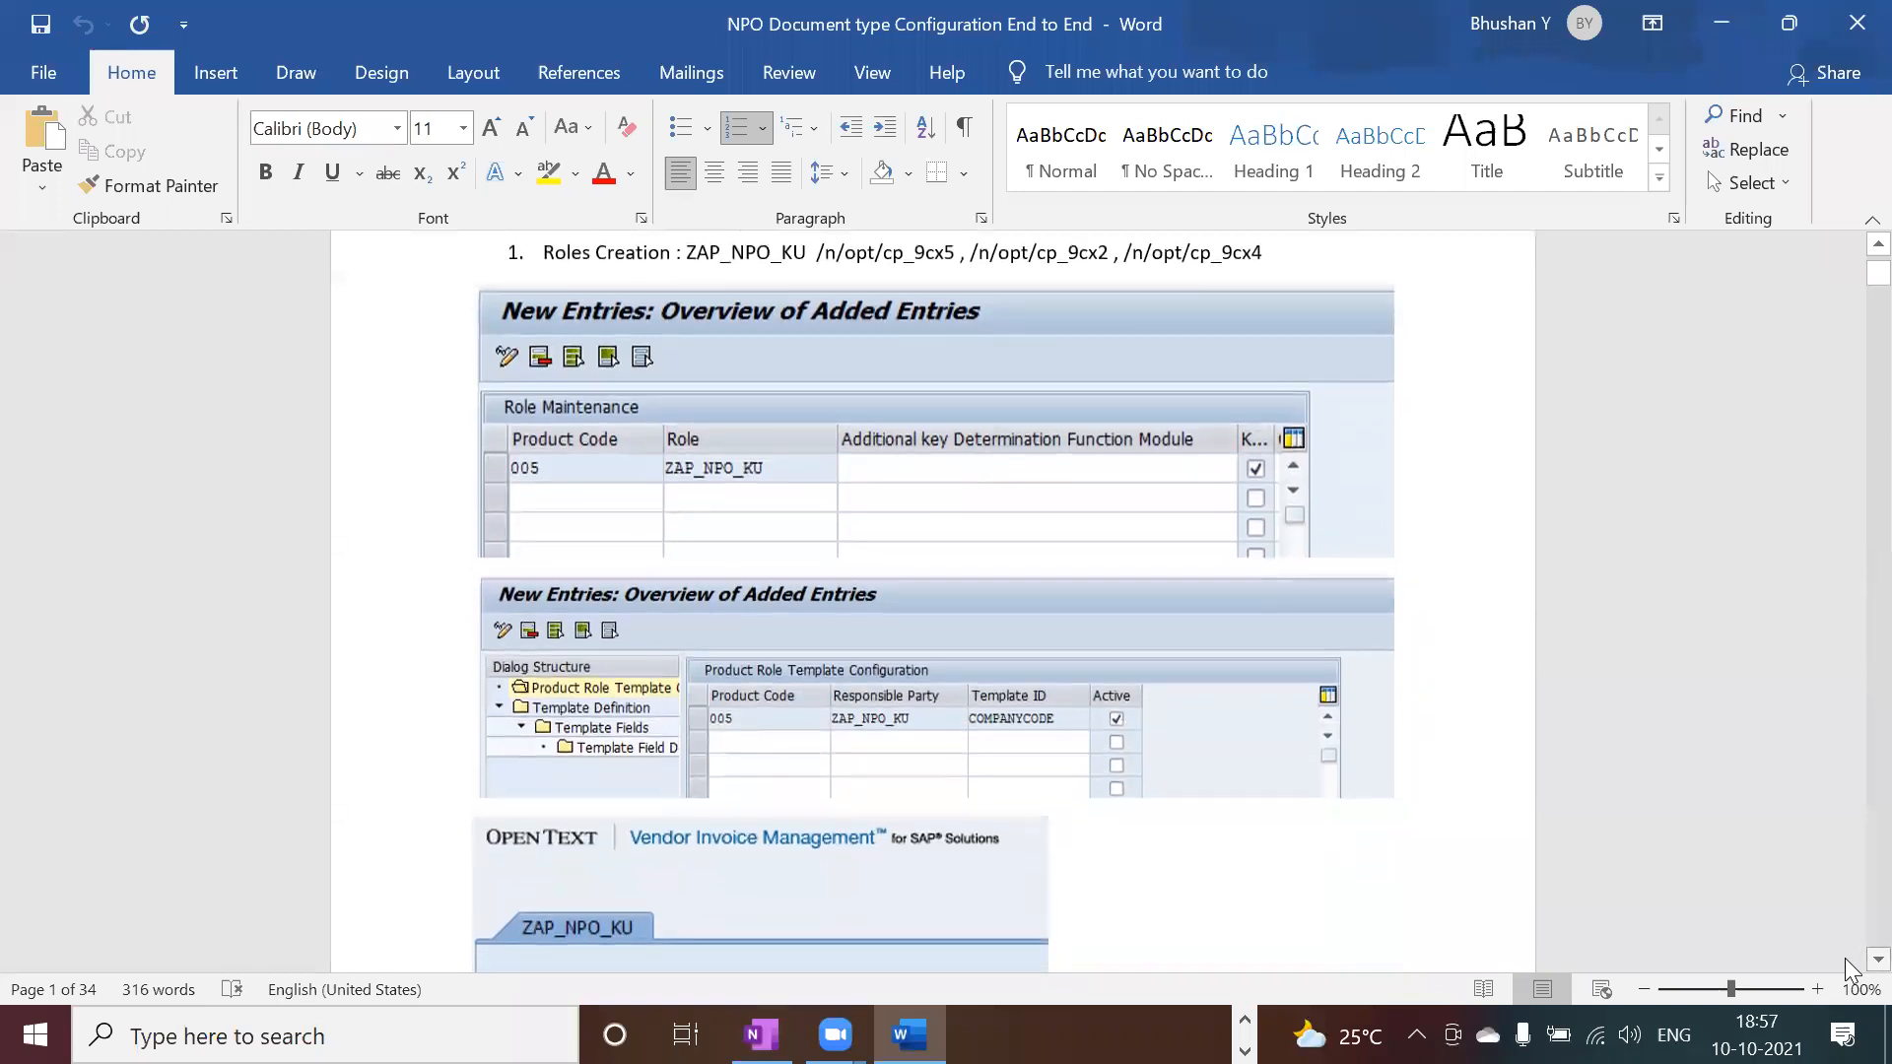
scroll(1851, 971, down, 2)
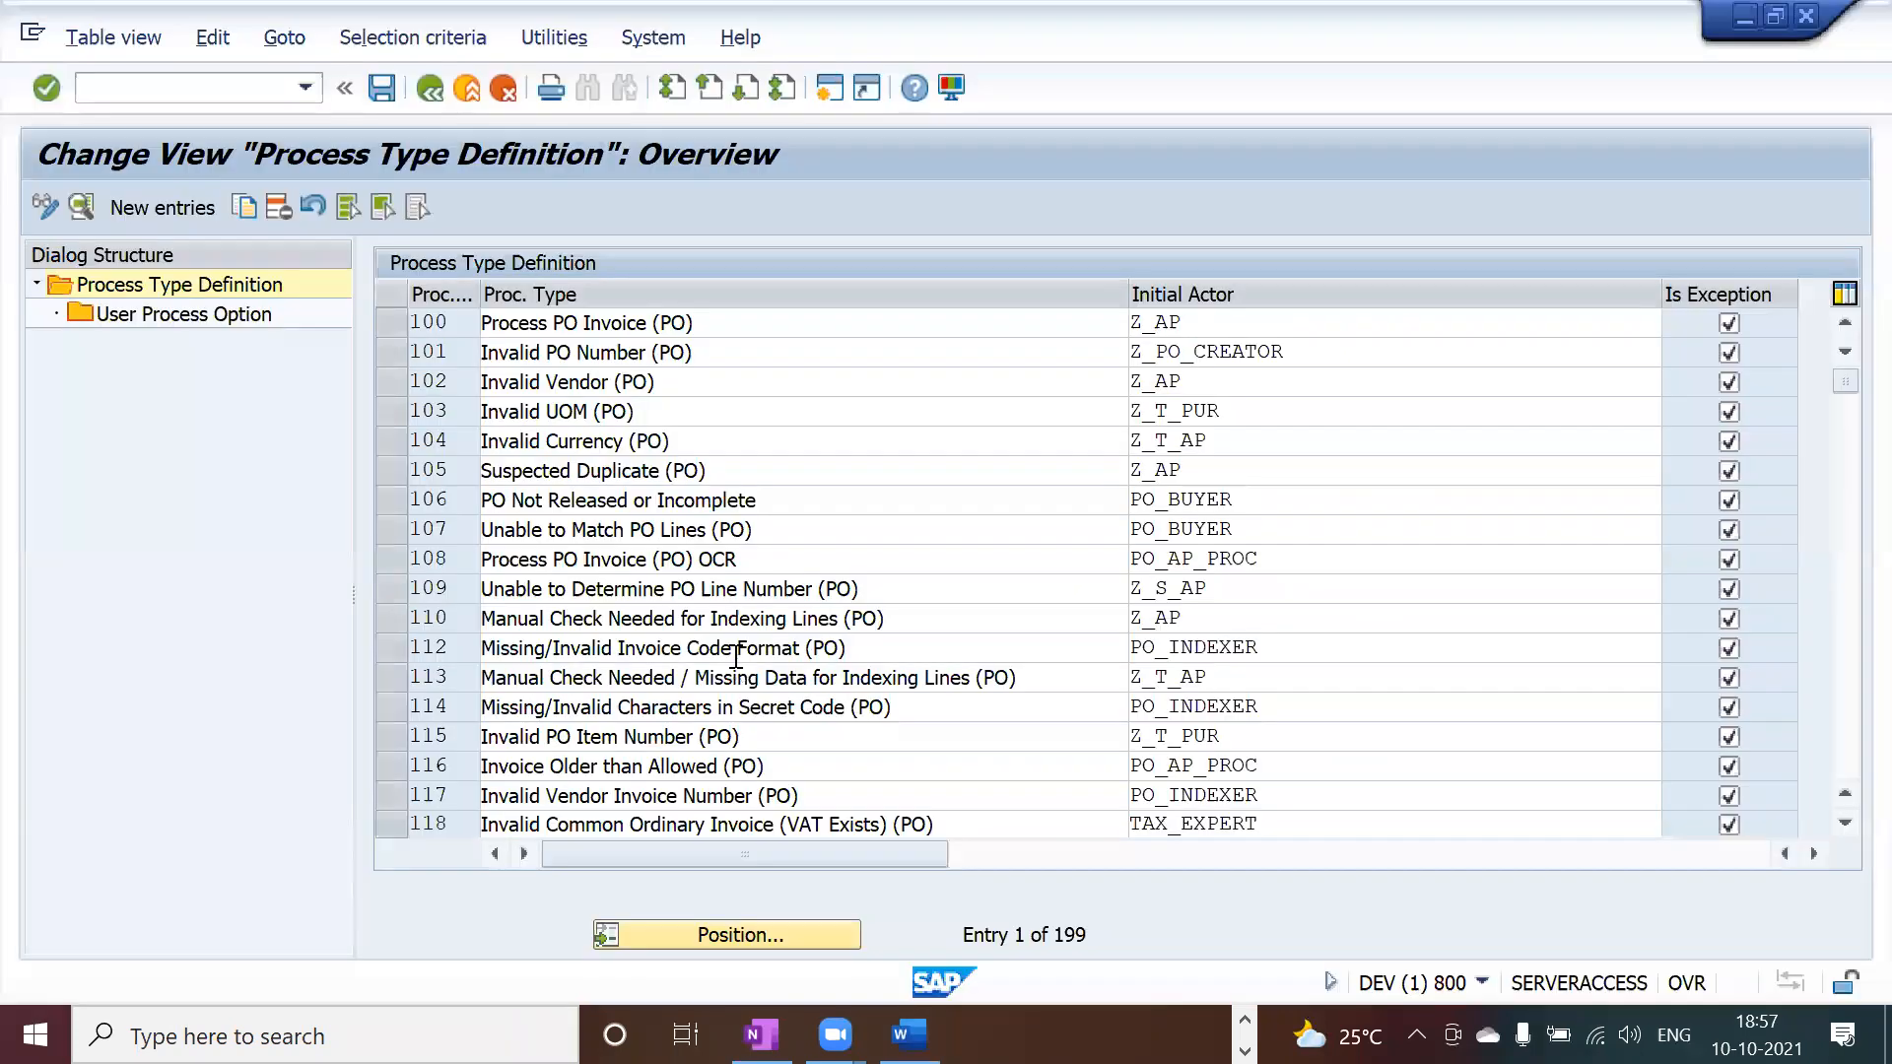
click(493, 323)
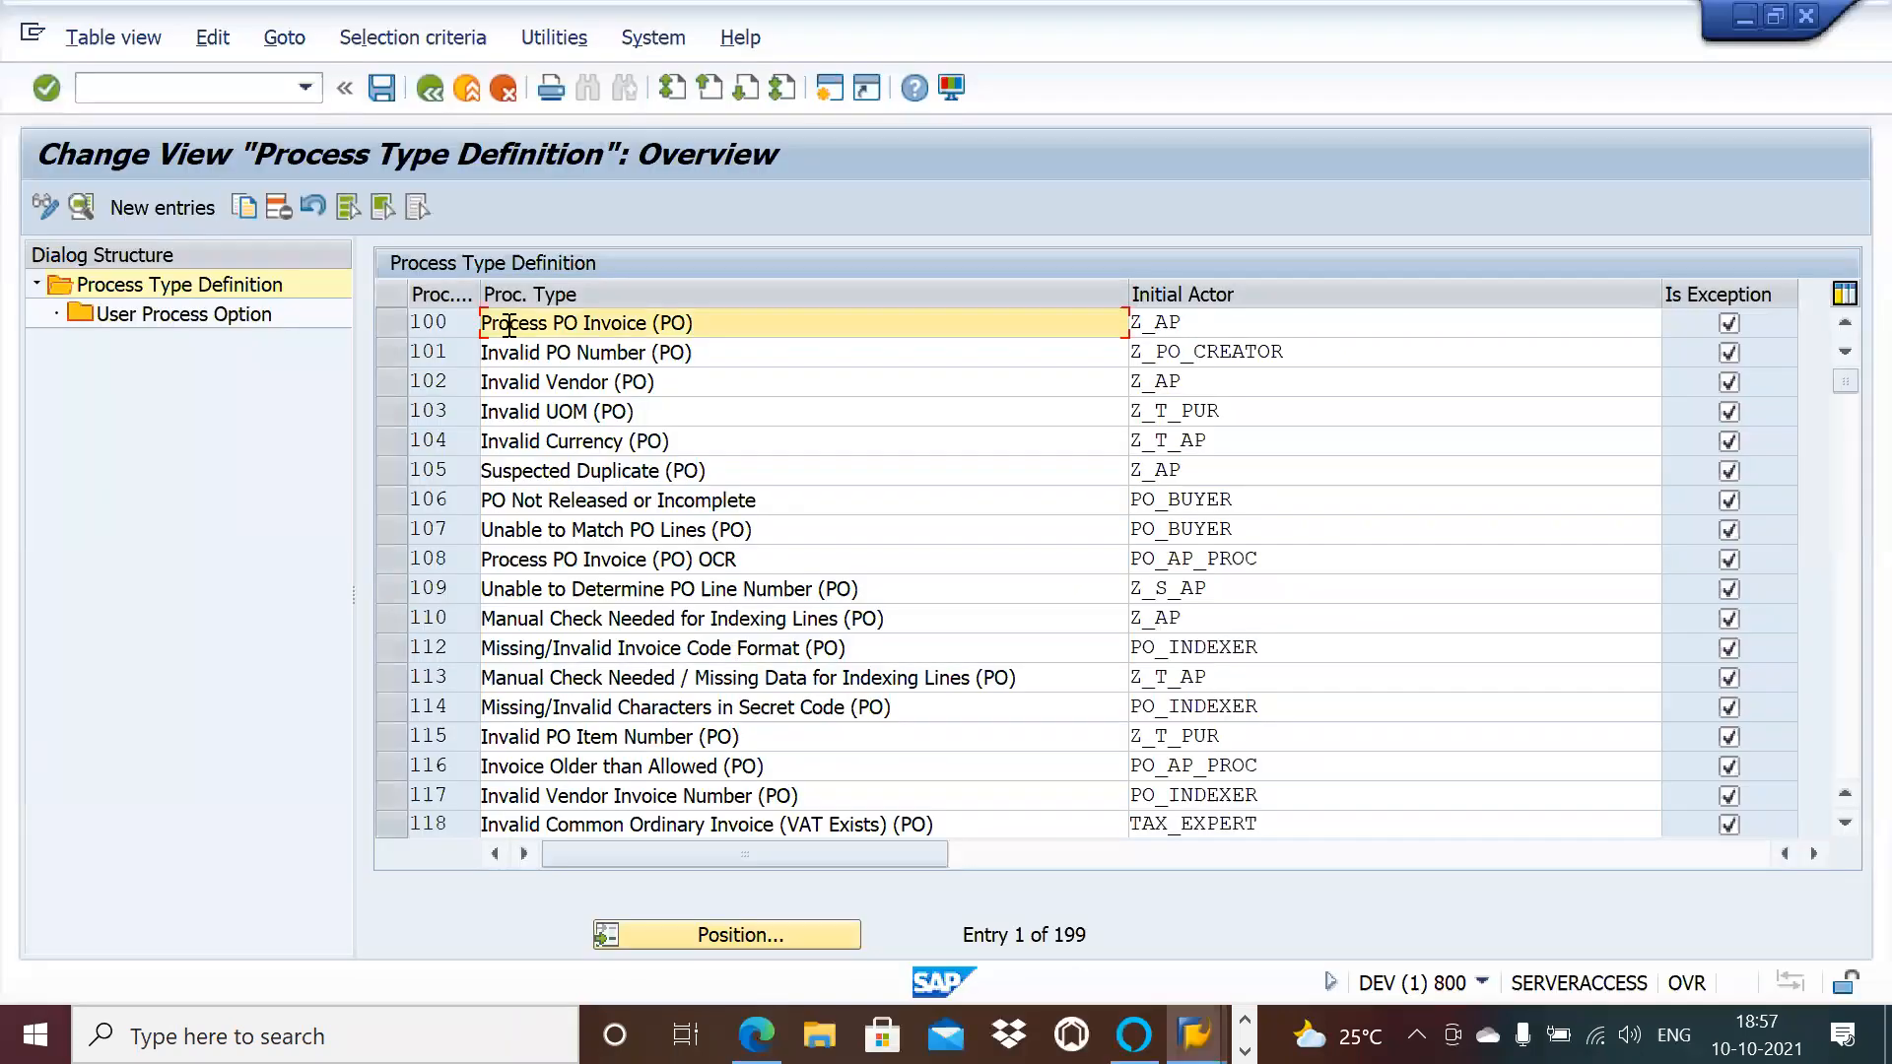
click(400, 386)
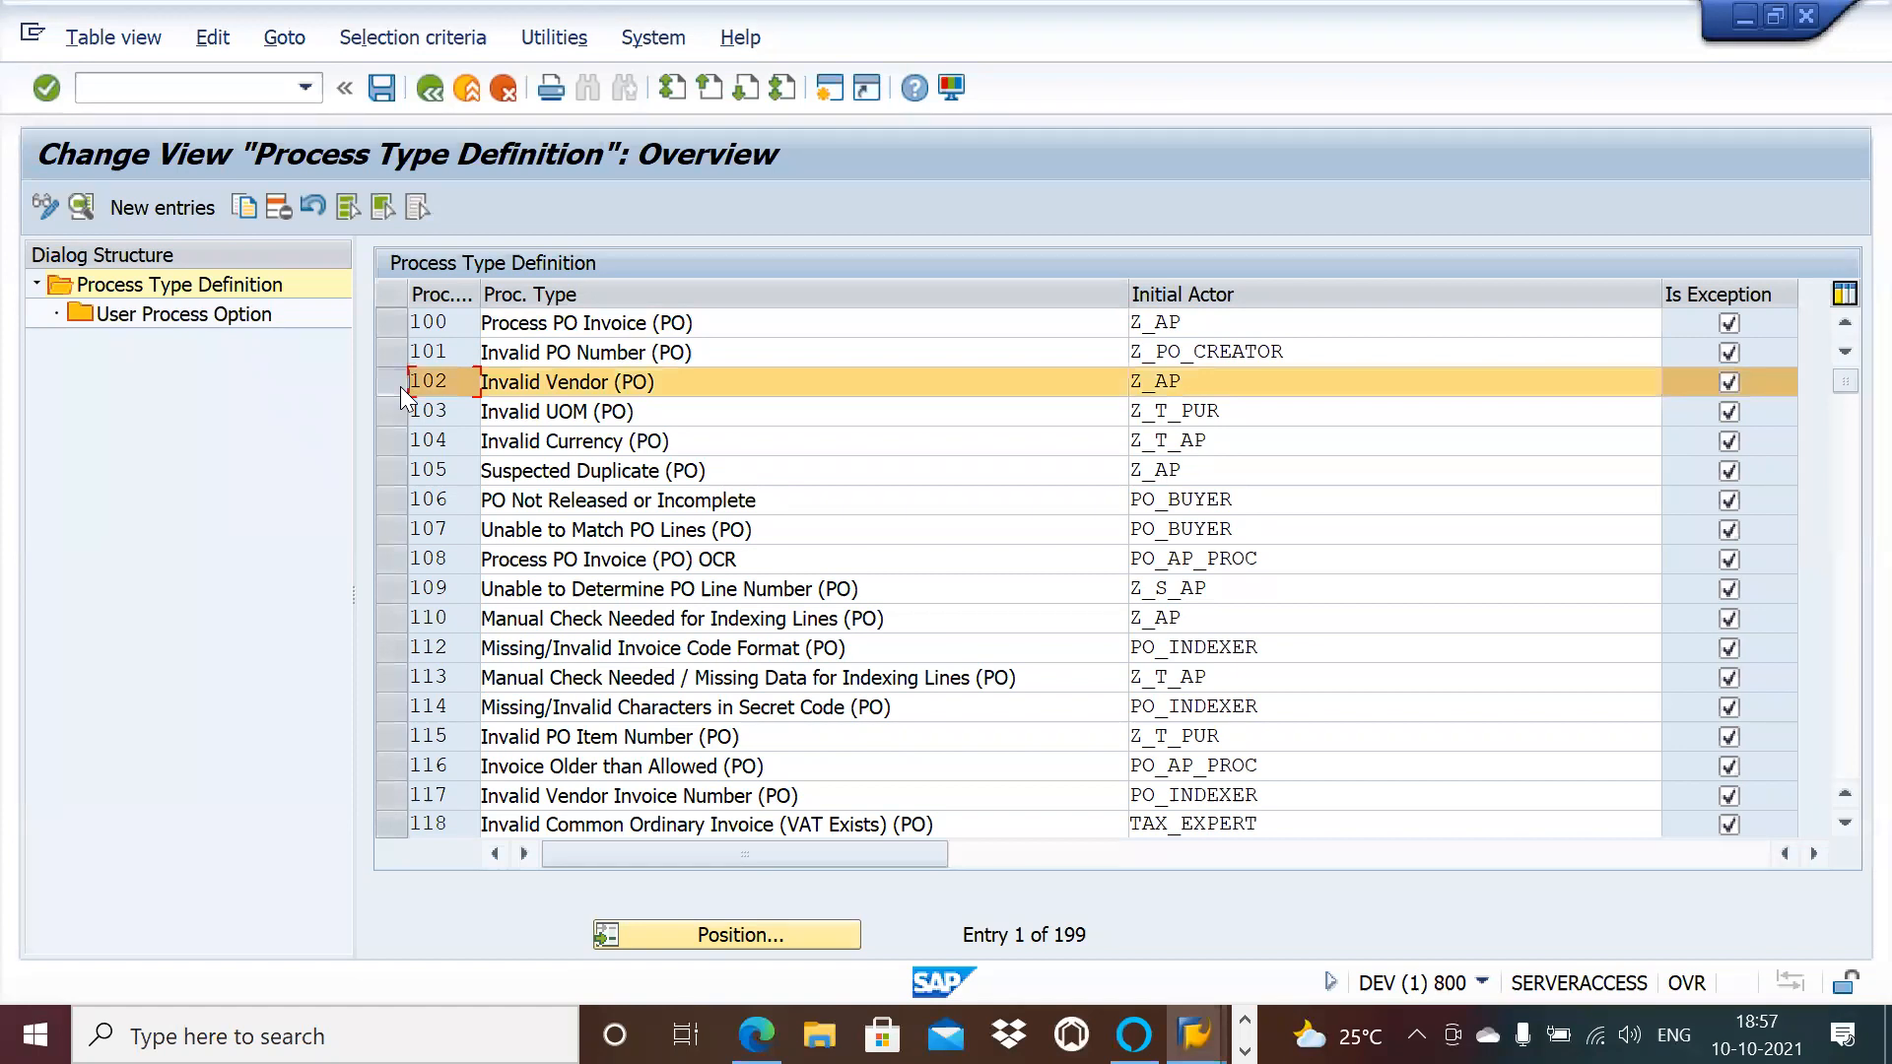
click(246, 209)
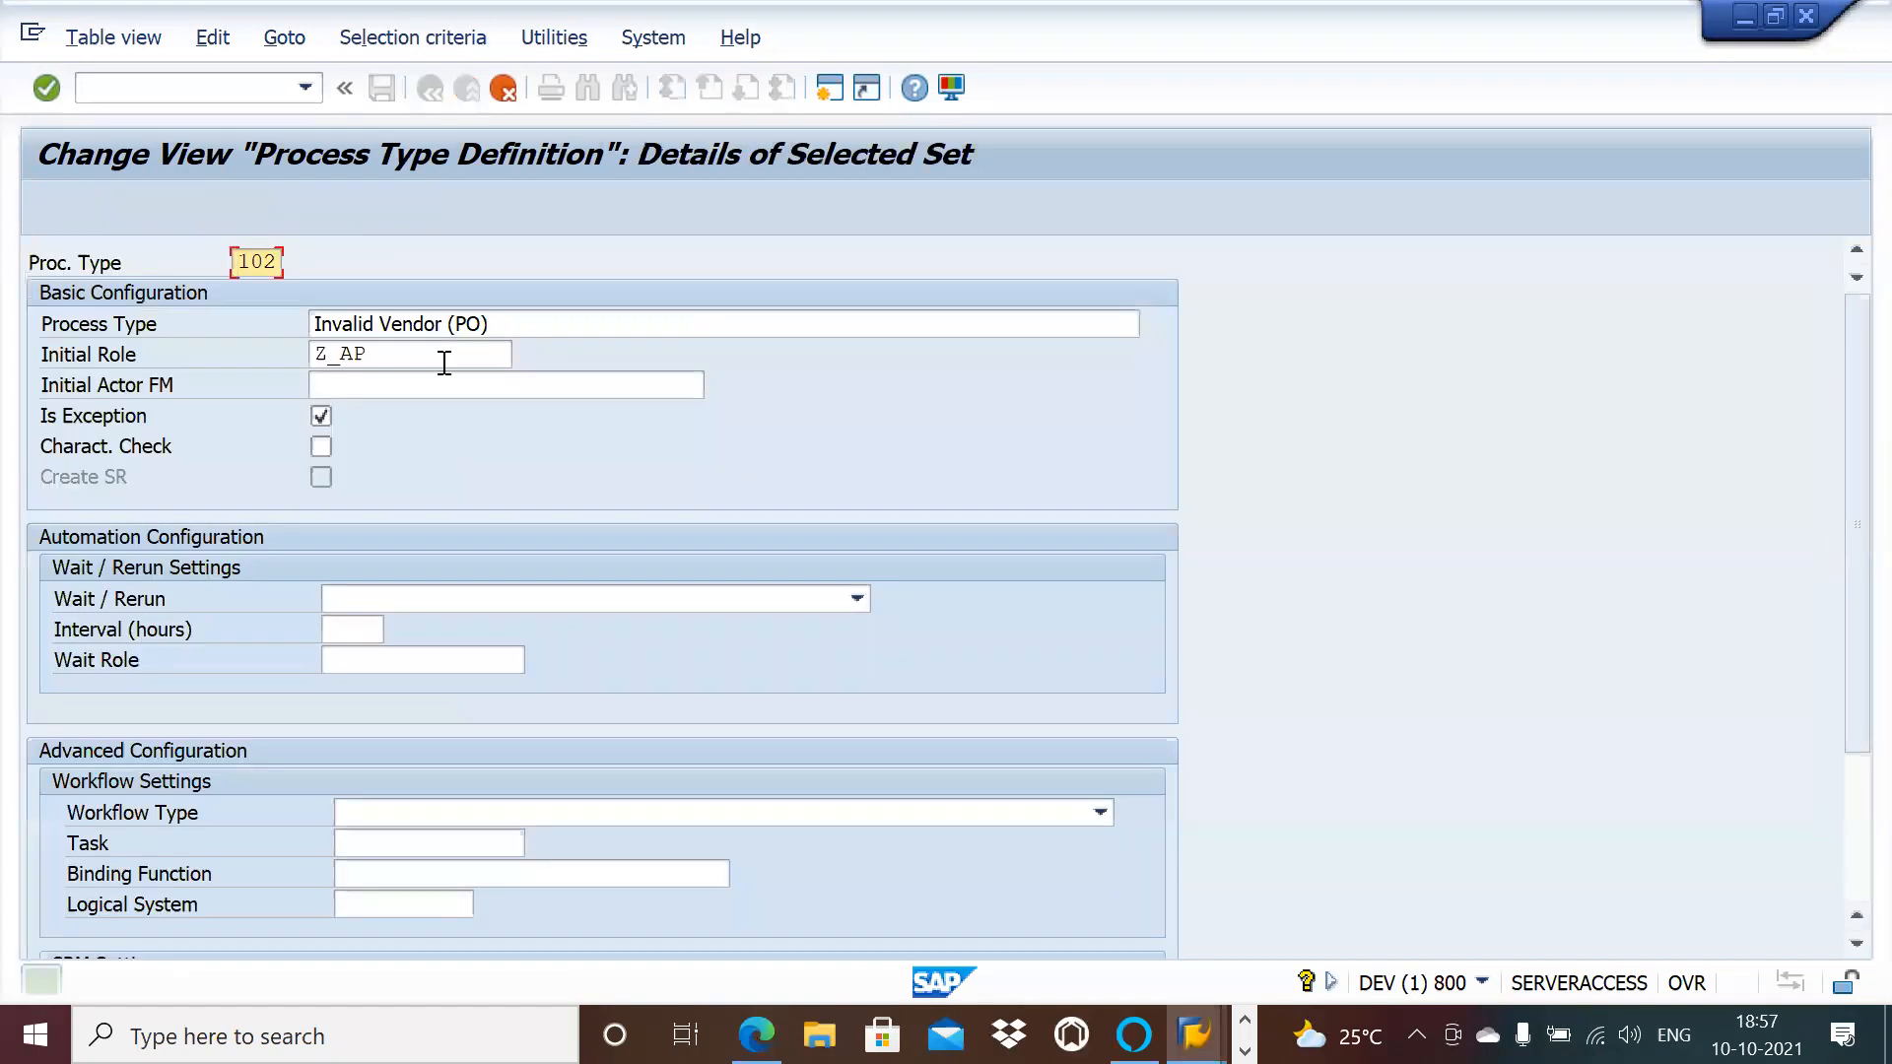
click(422, 352)
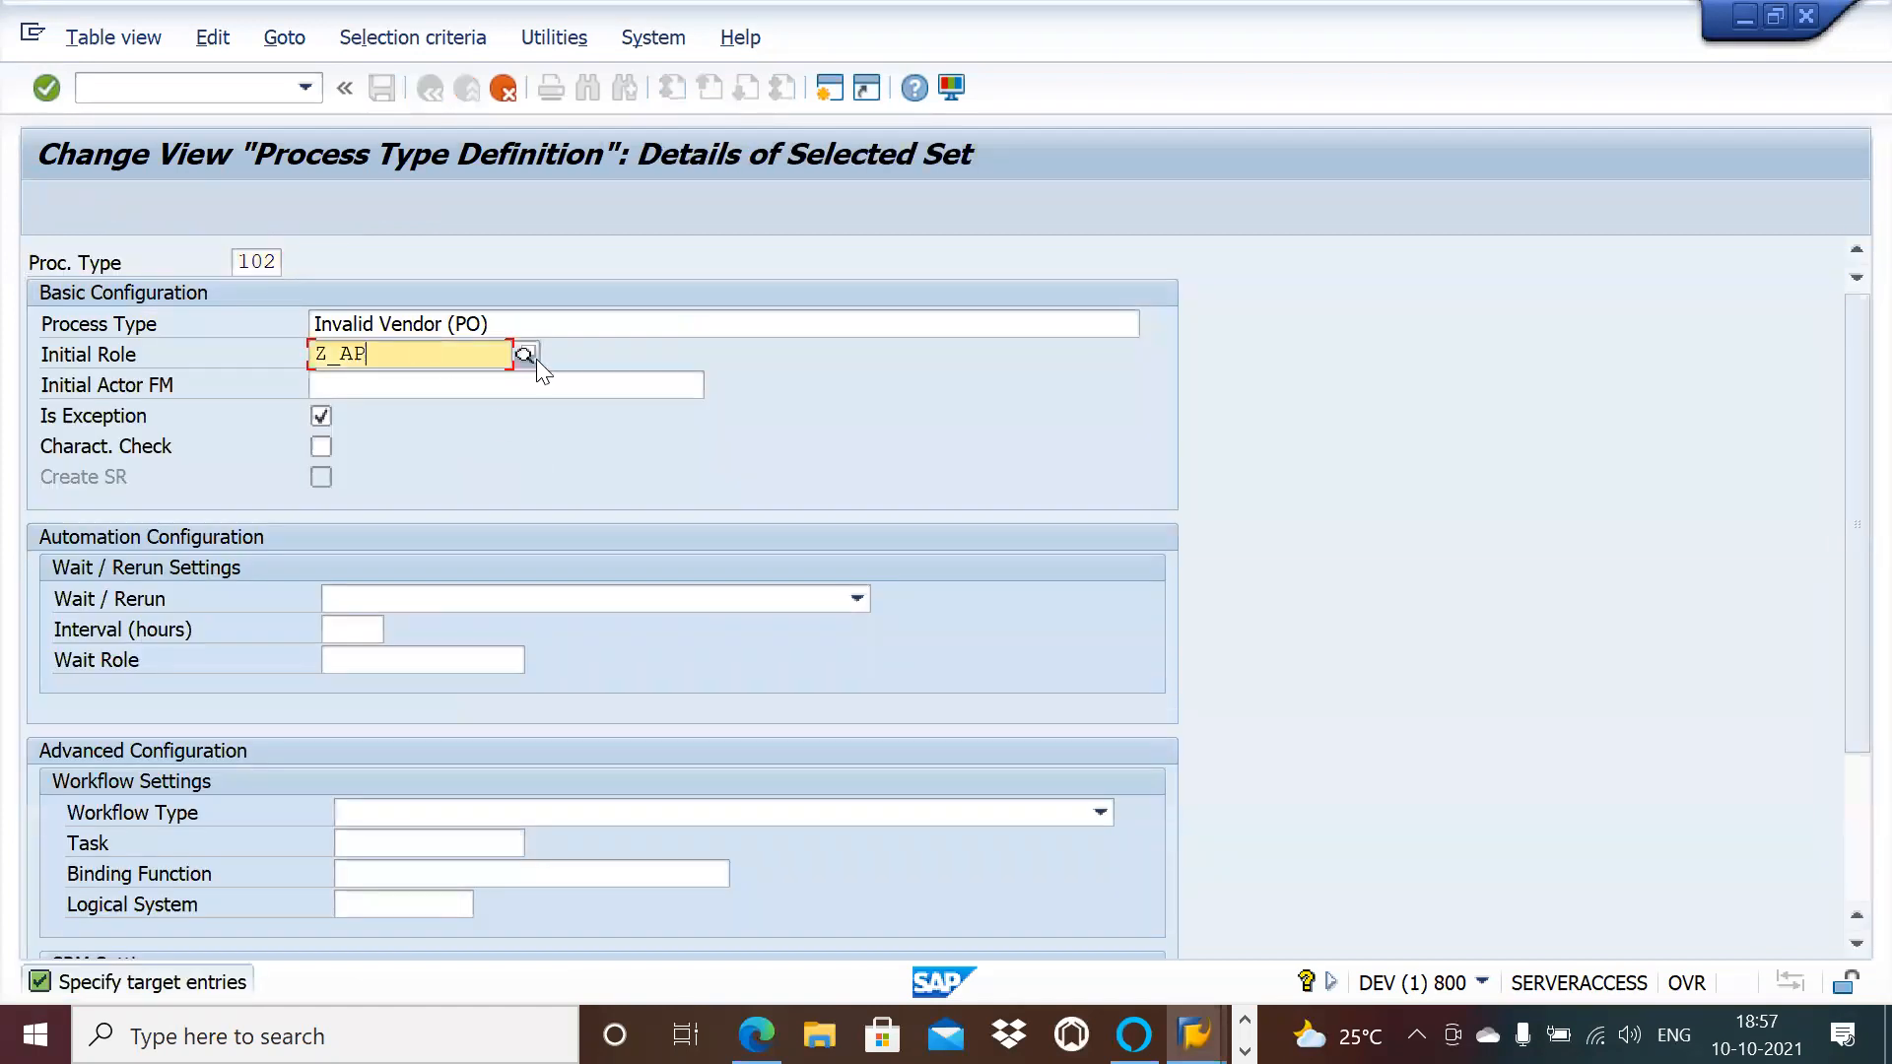
click(278, 264)
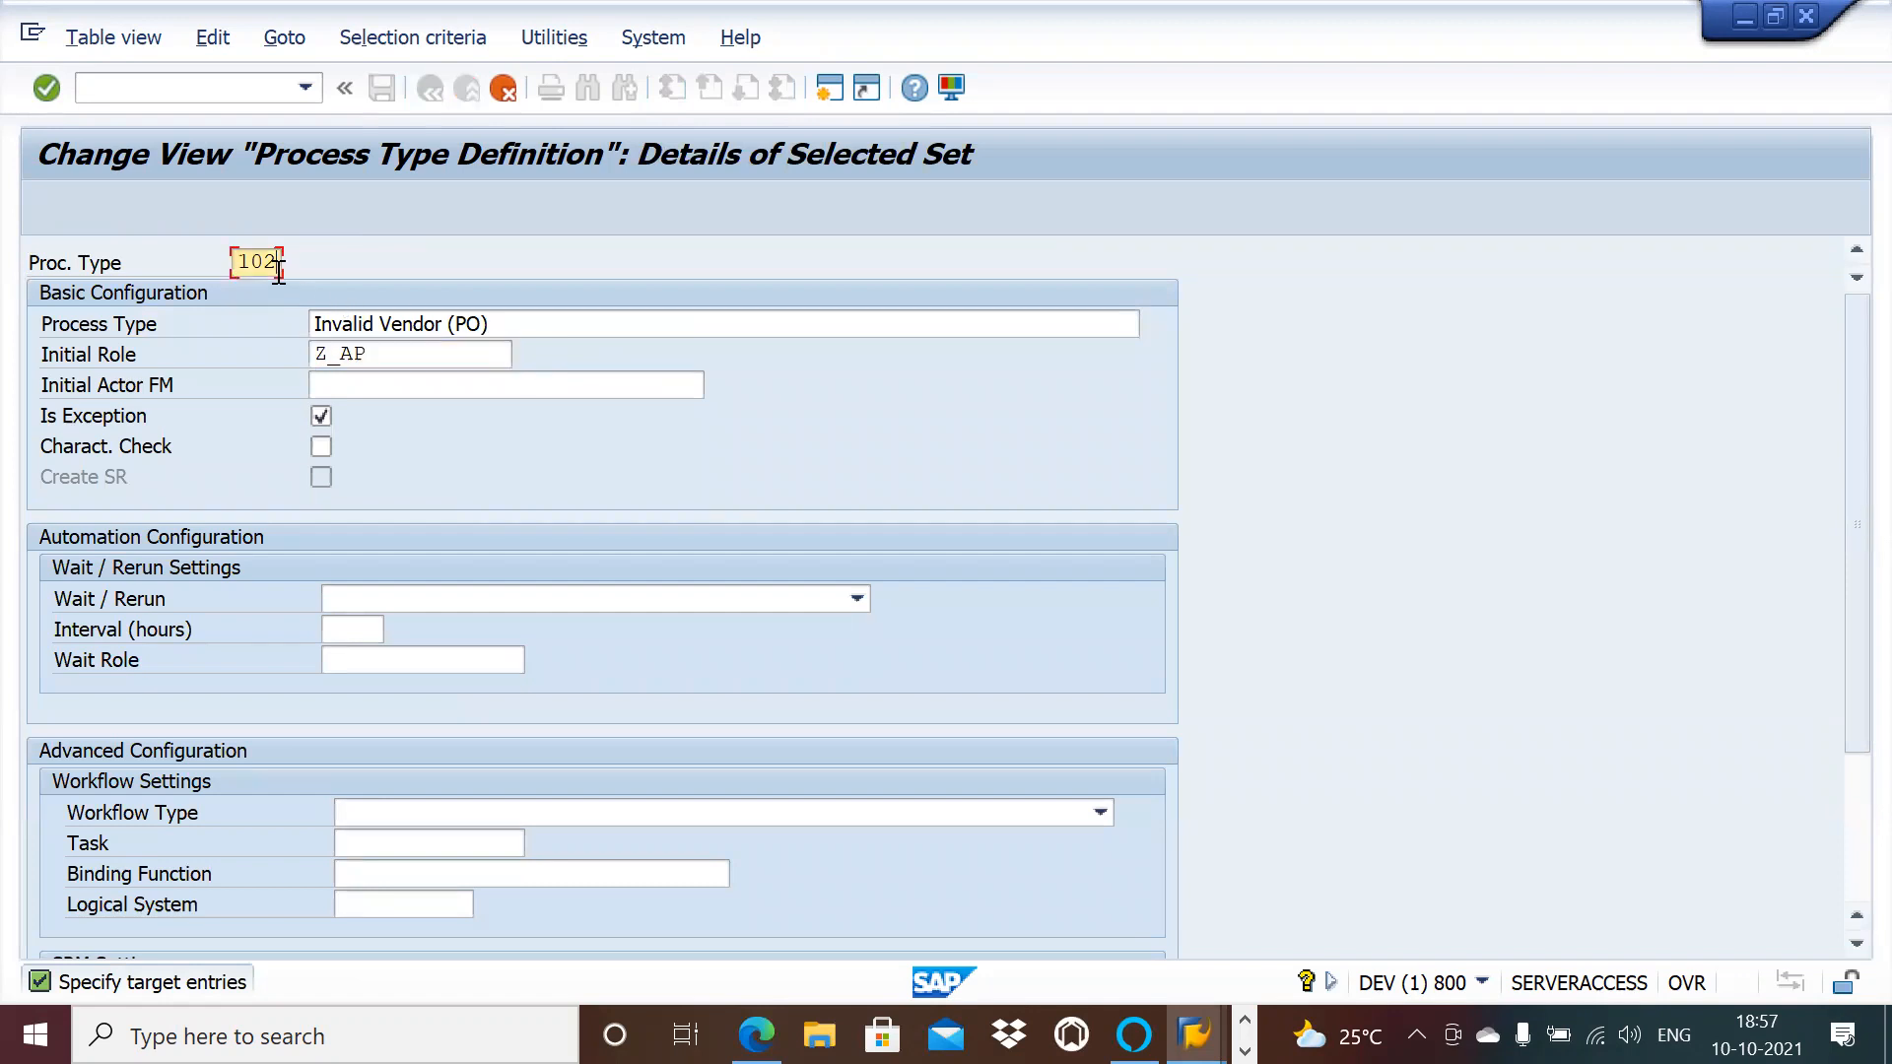
key(BackSpace)
key(BackSpace)
key(BackSpace)
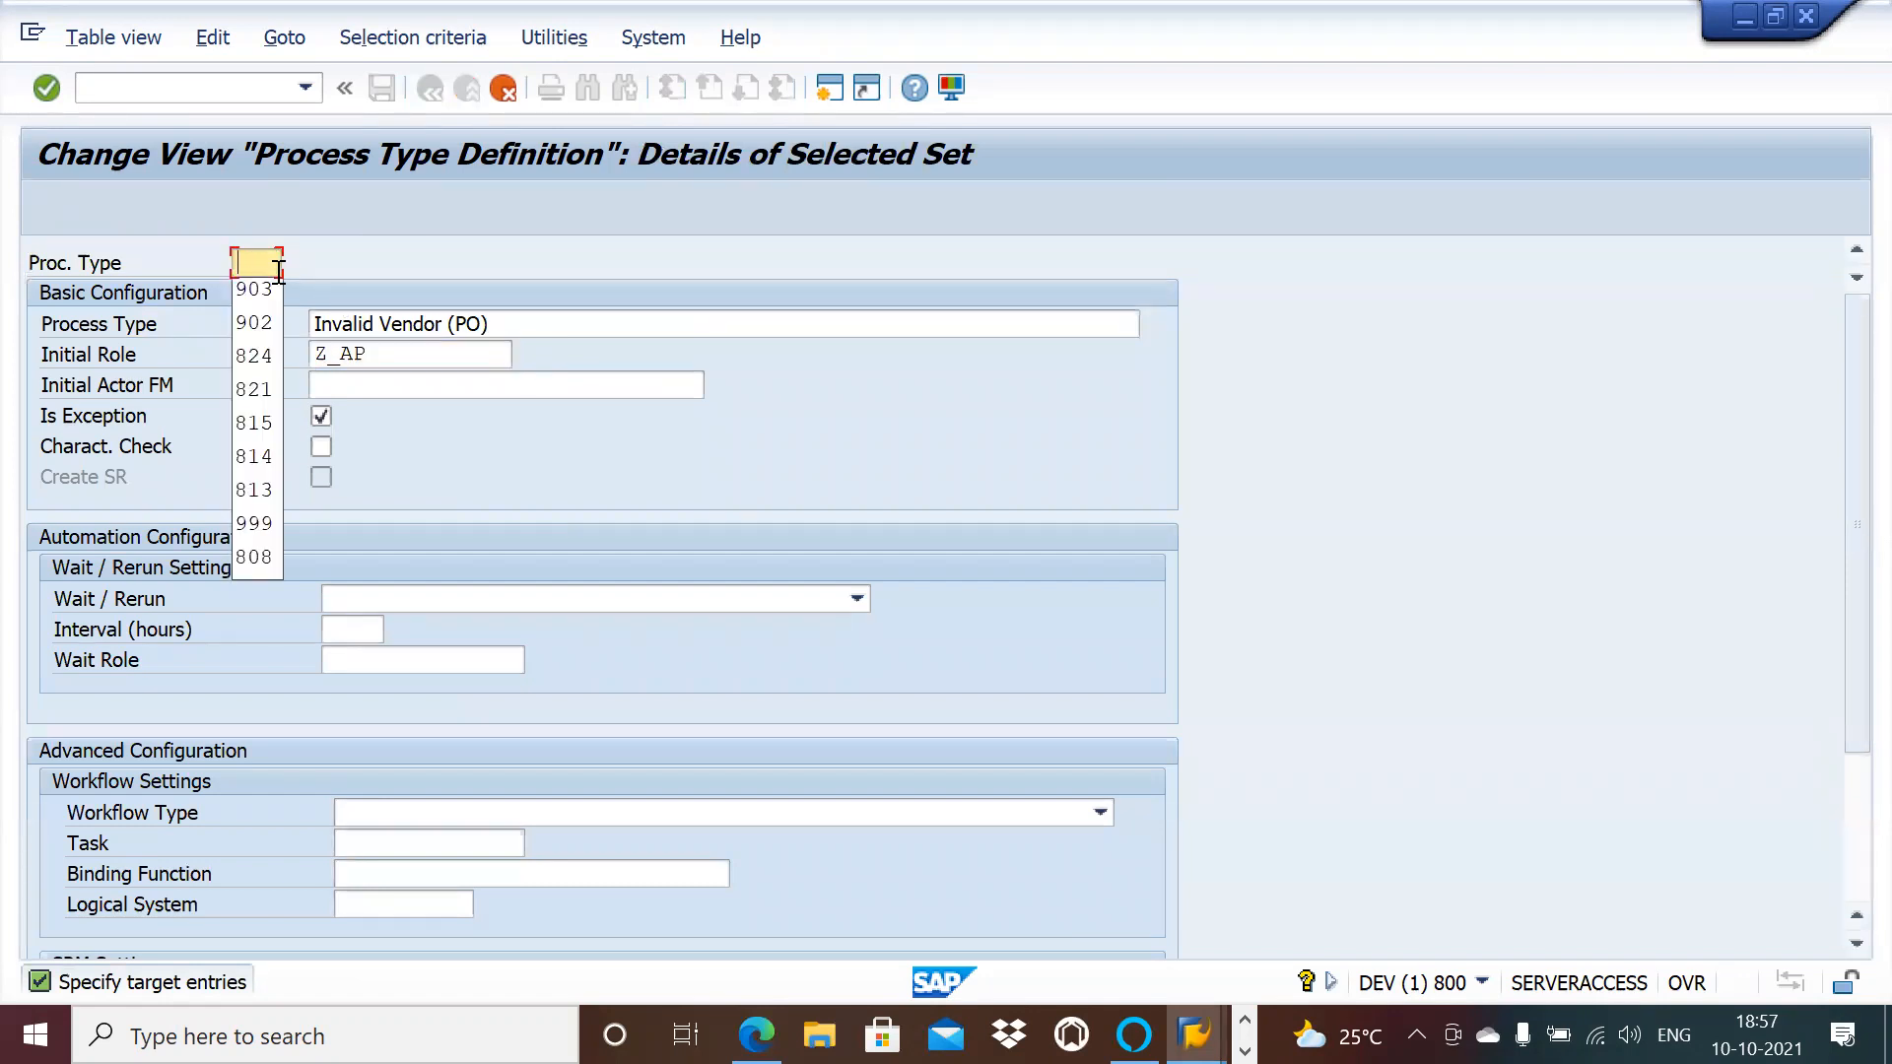
text(8)
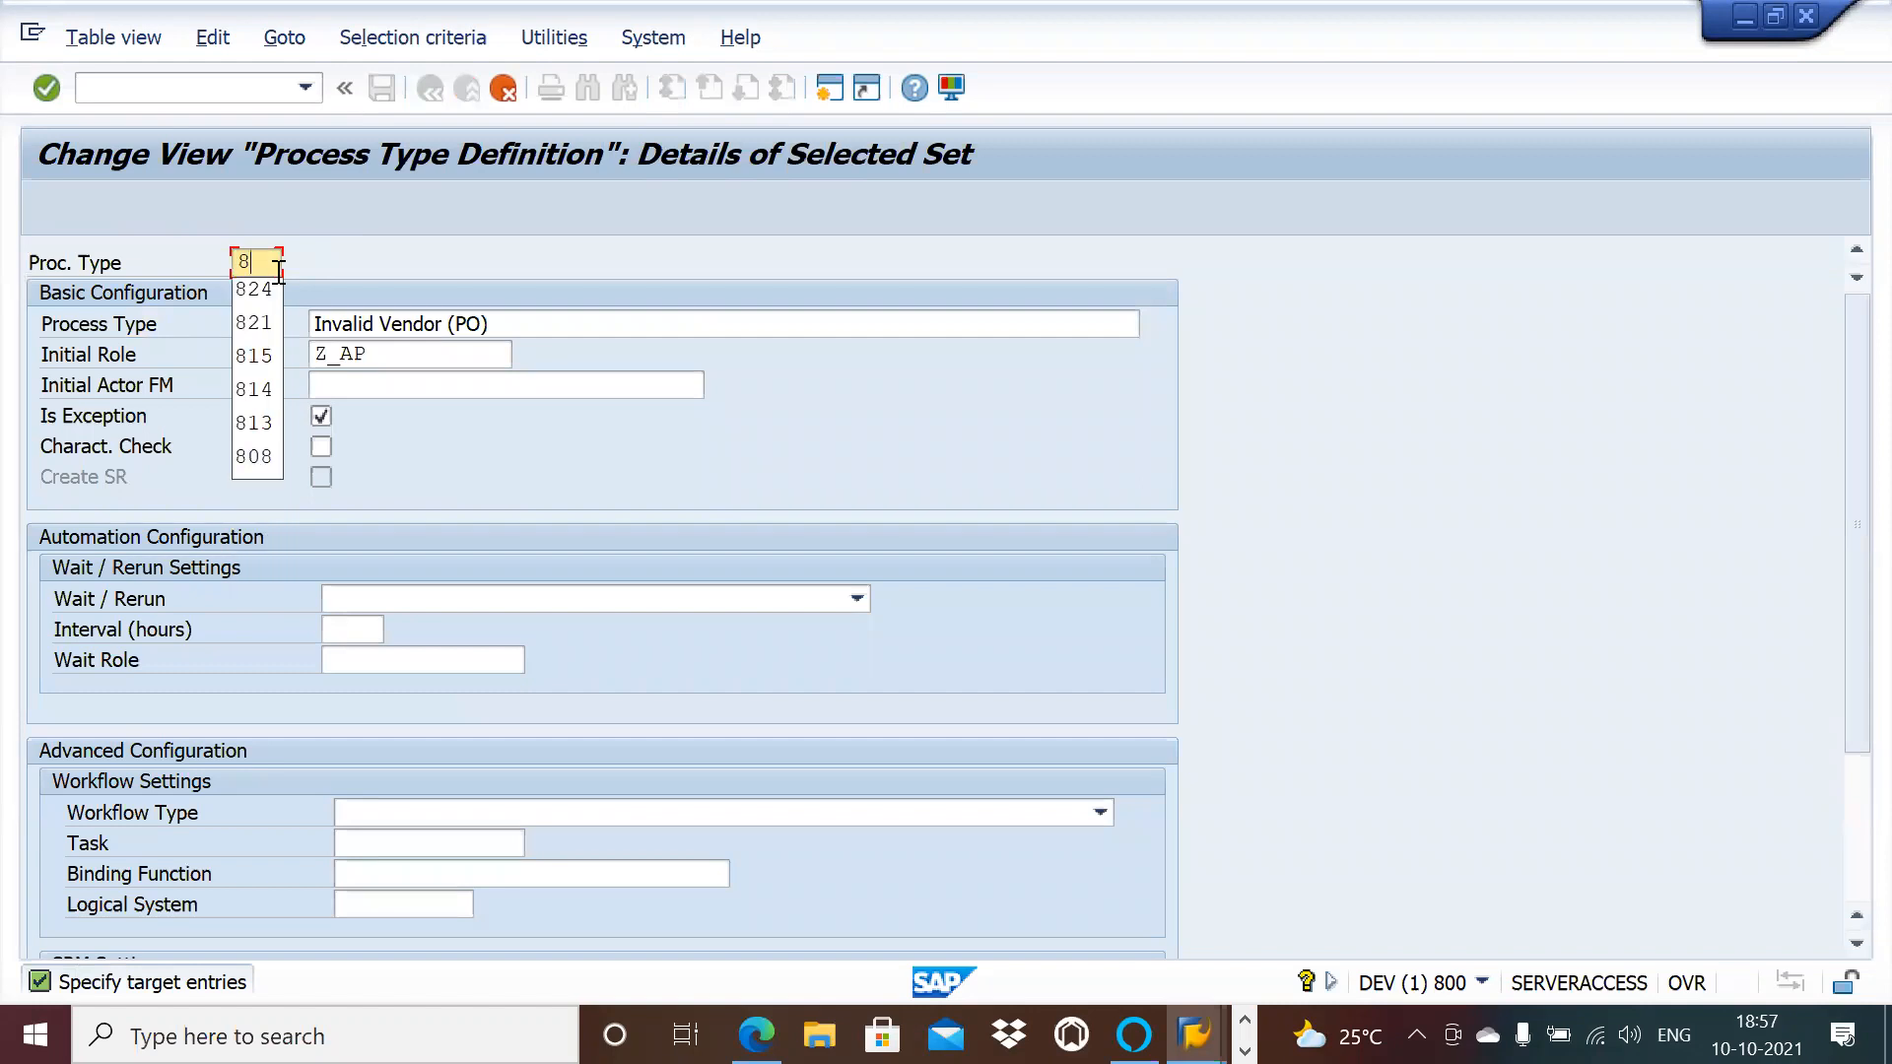
text(51)
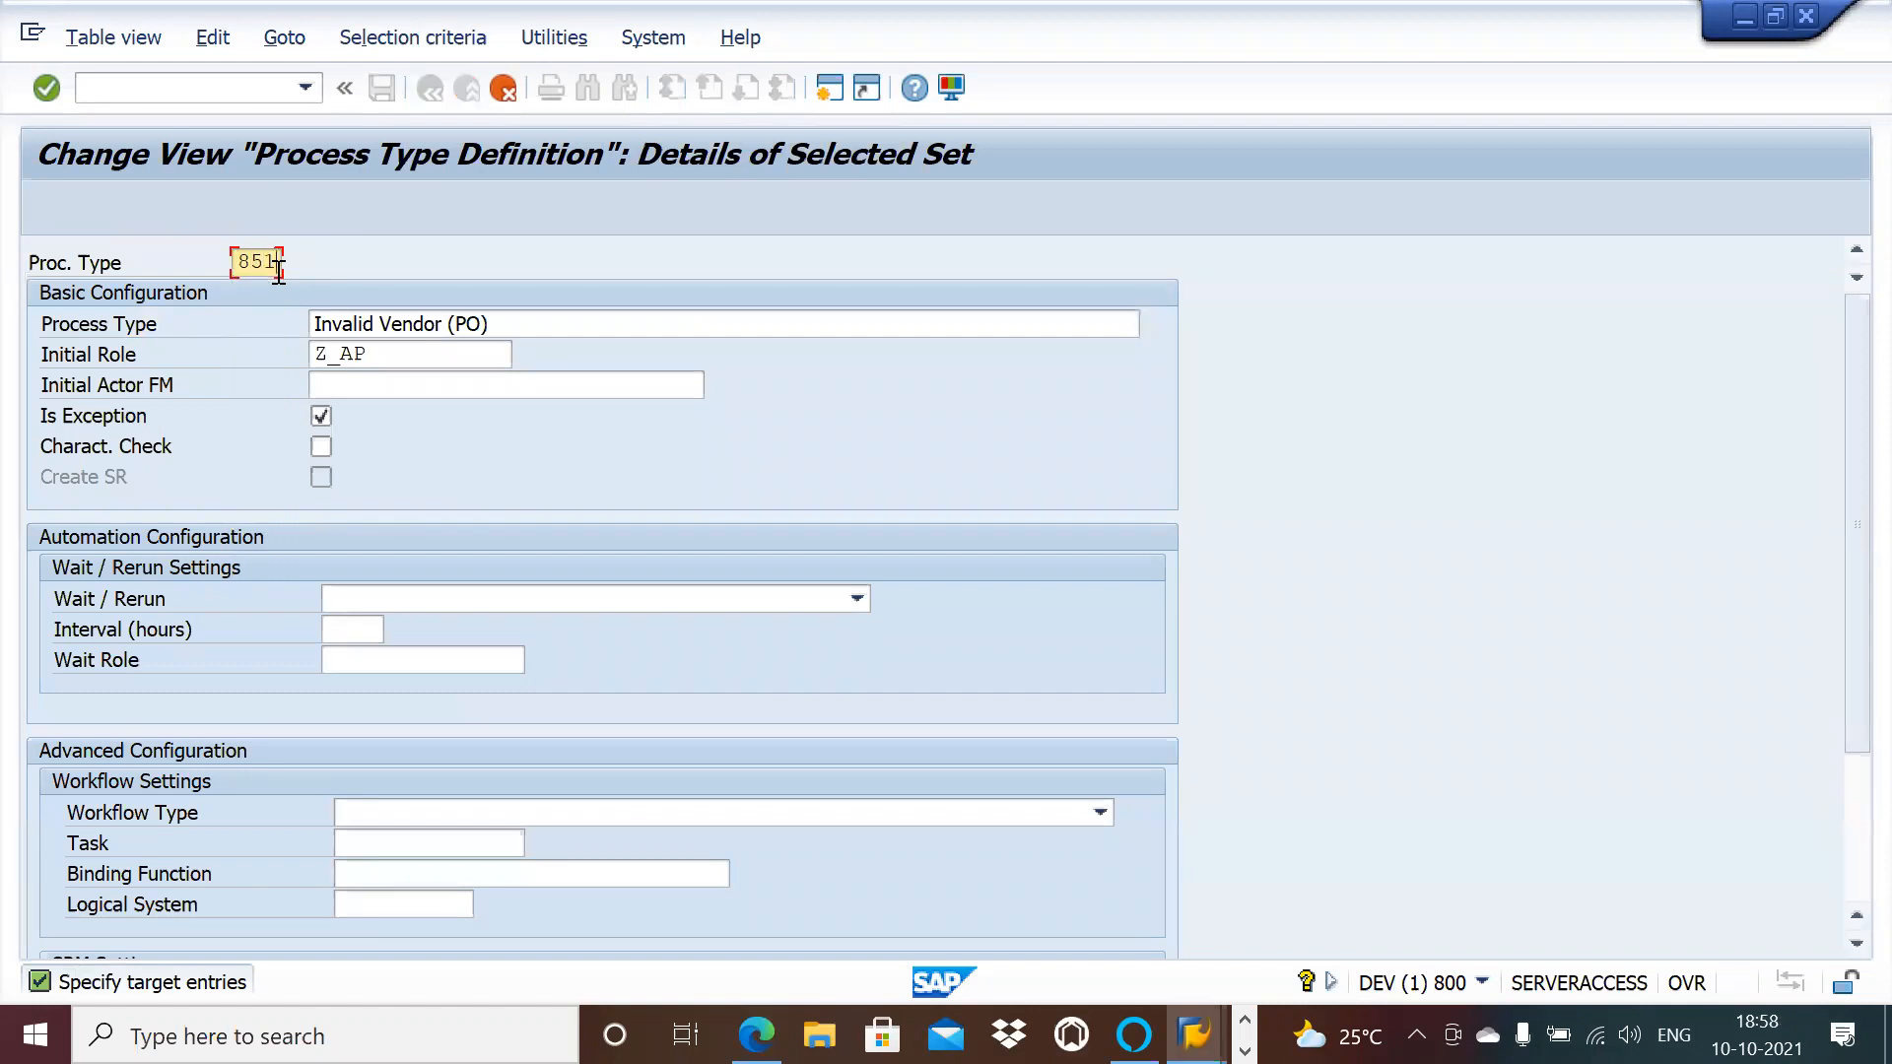
key(Return)
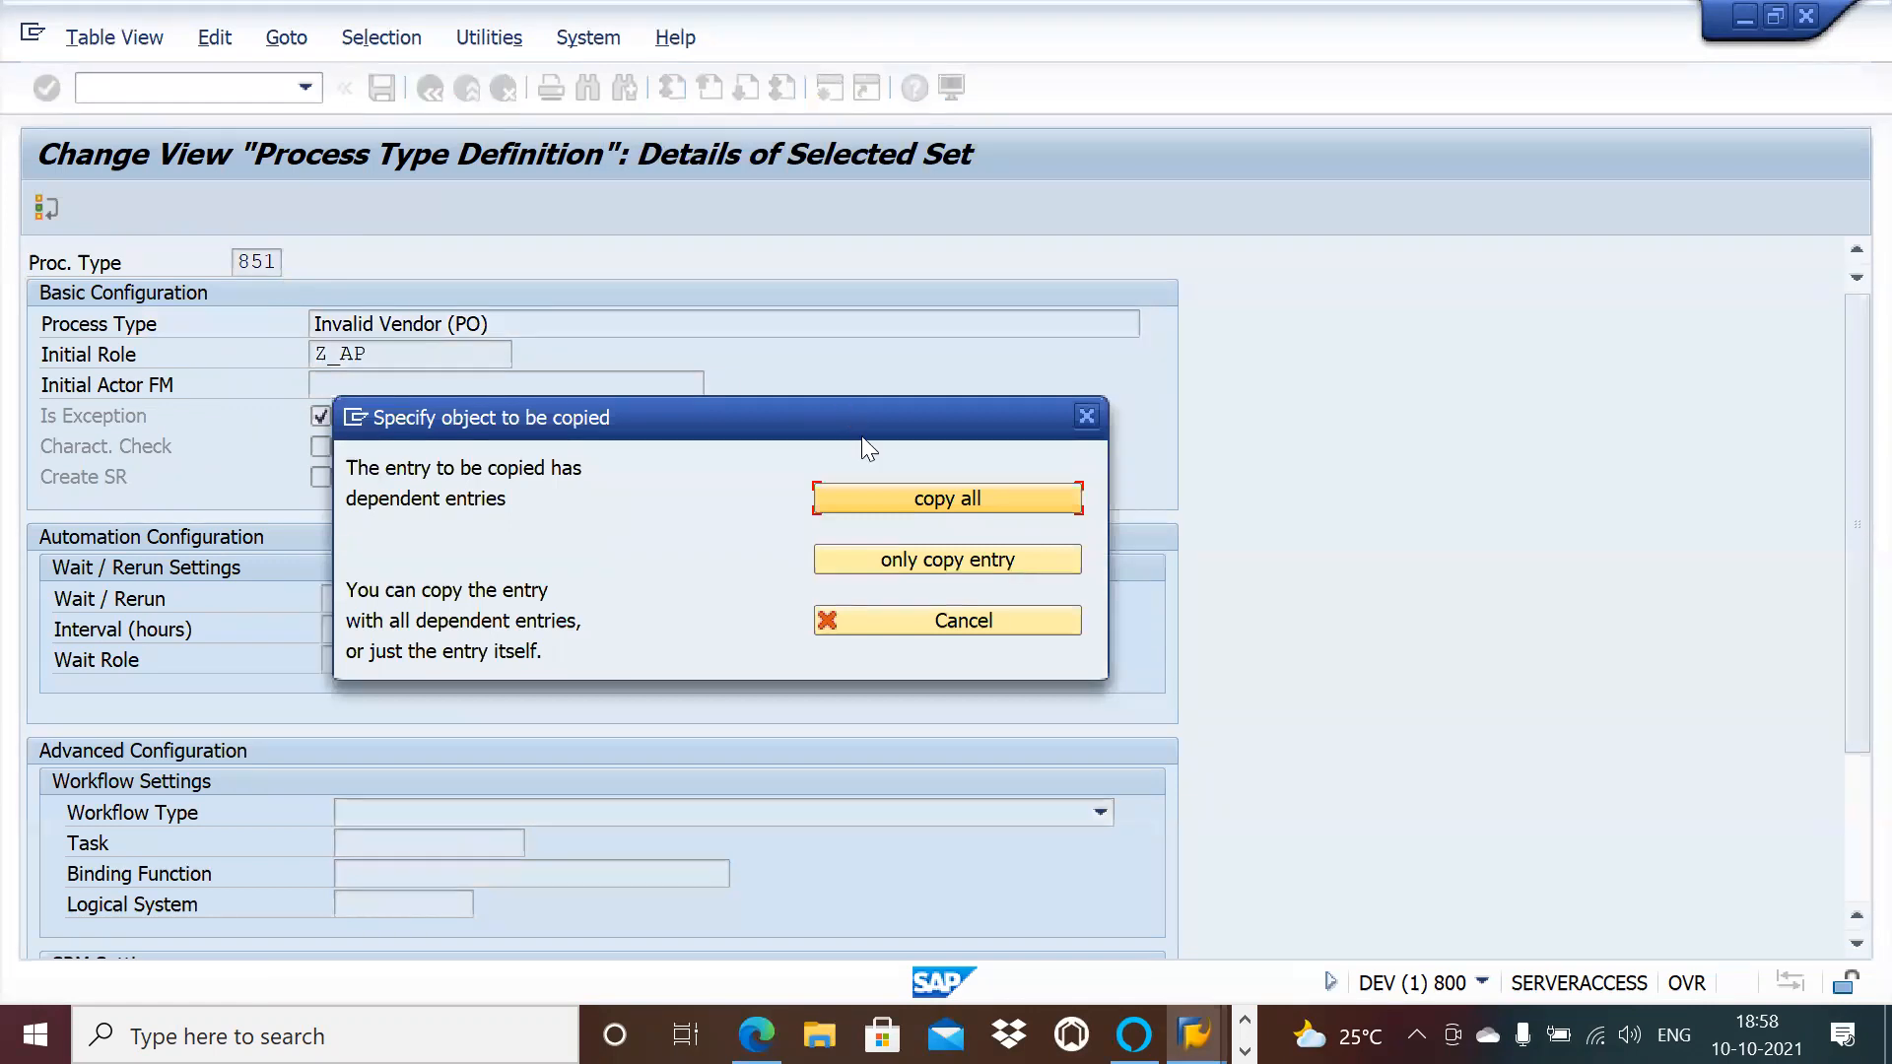
click(865, 500)
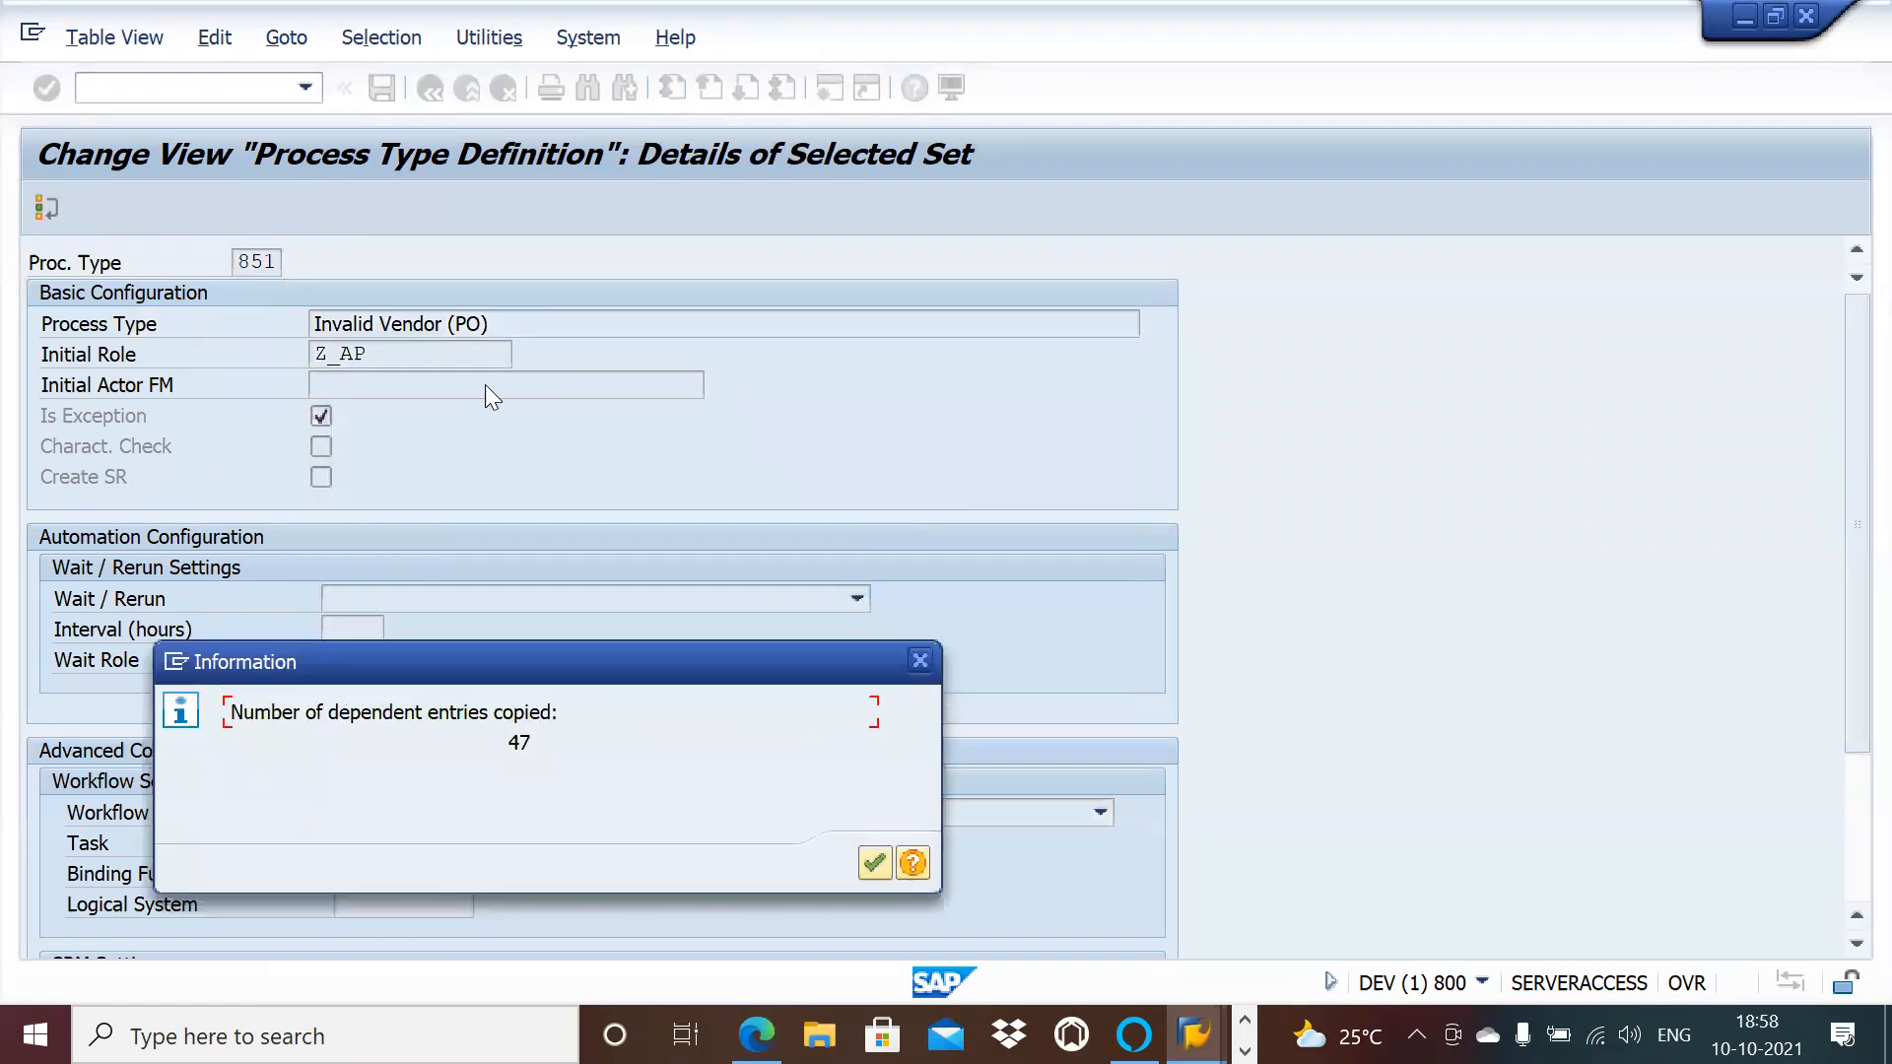
key(Return)
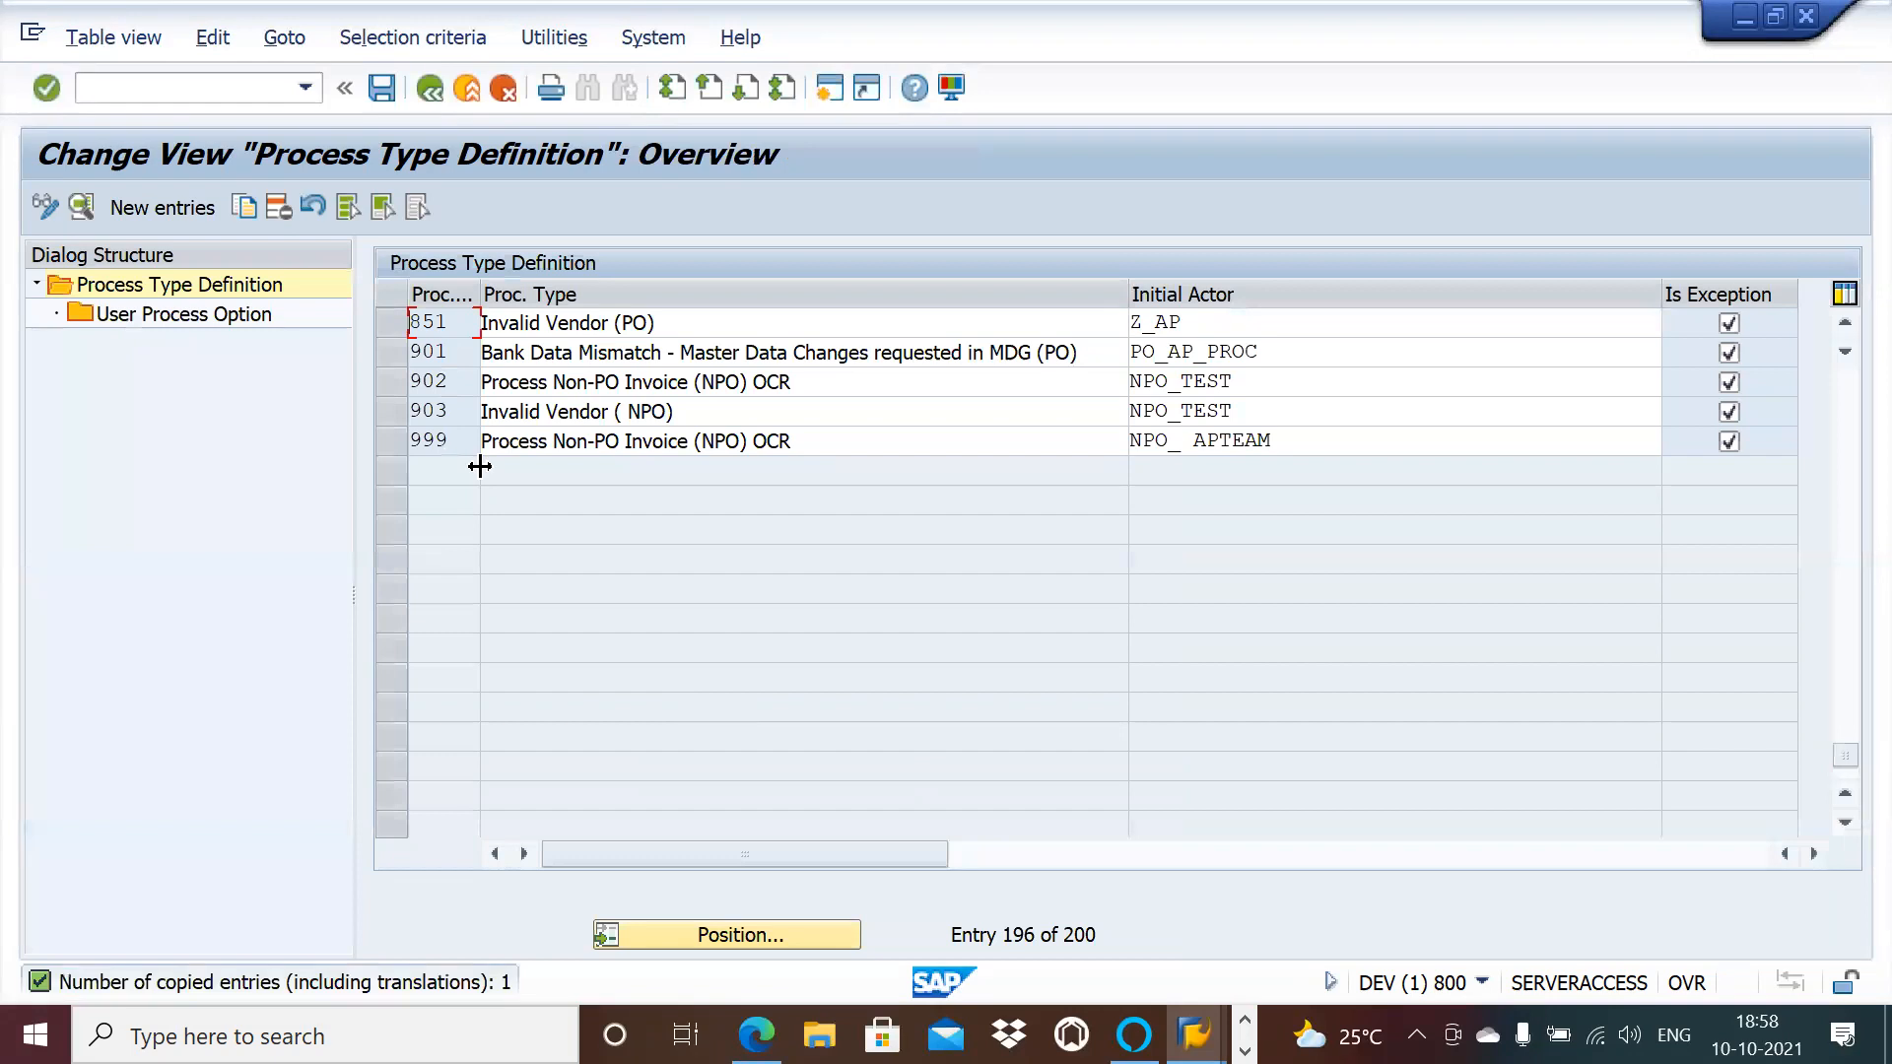
click(398, 325)
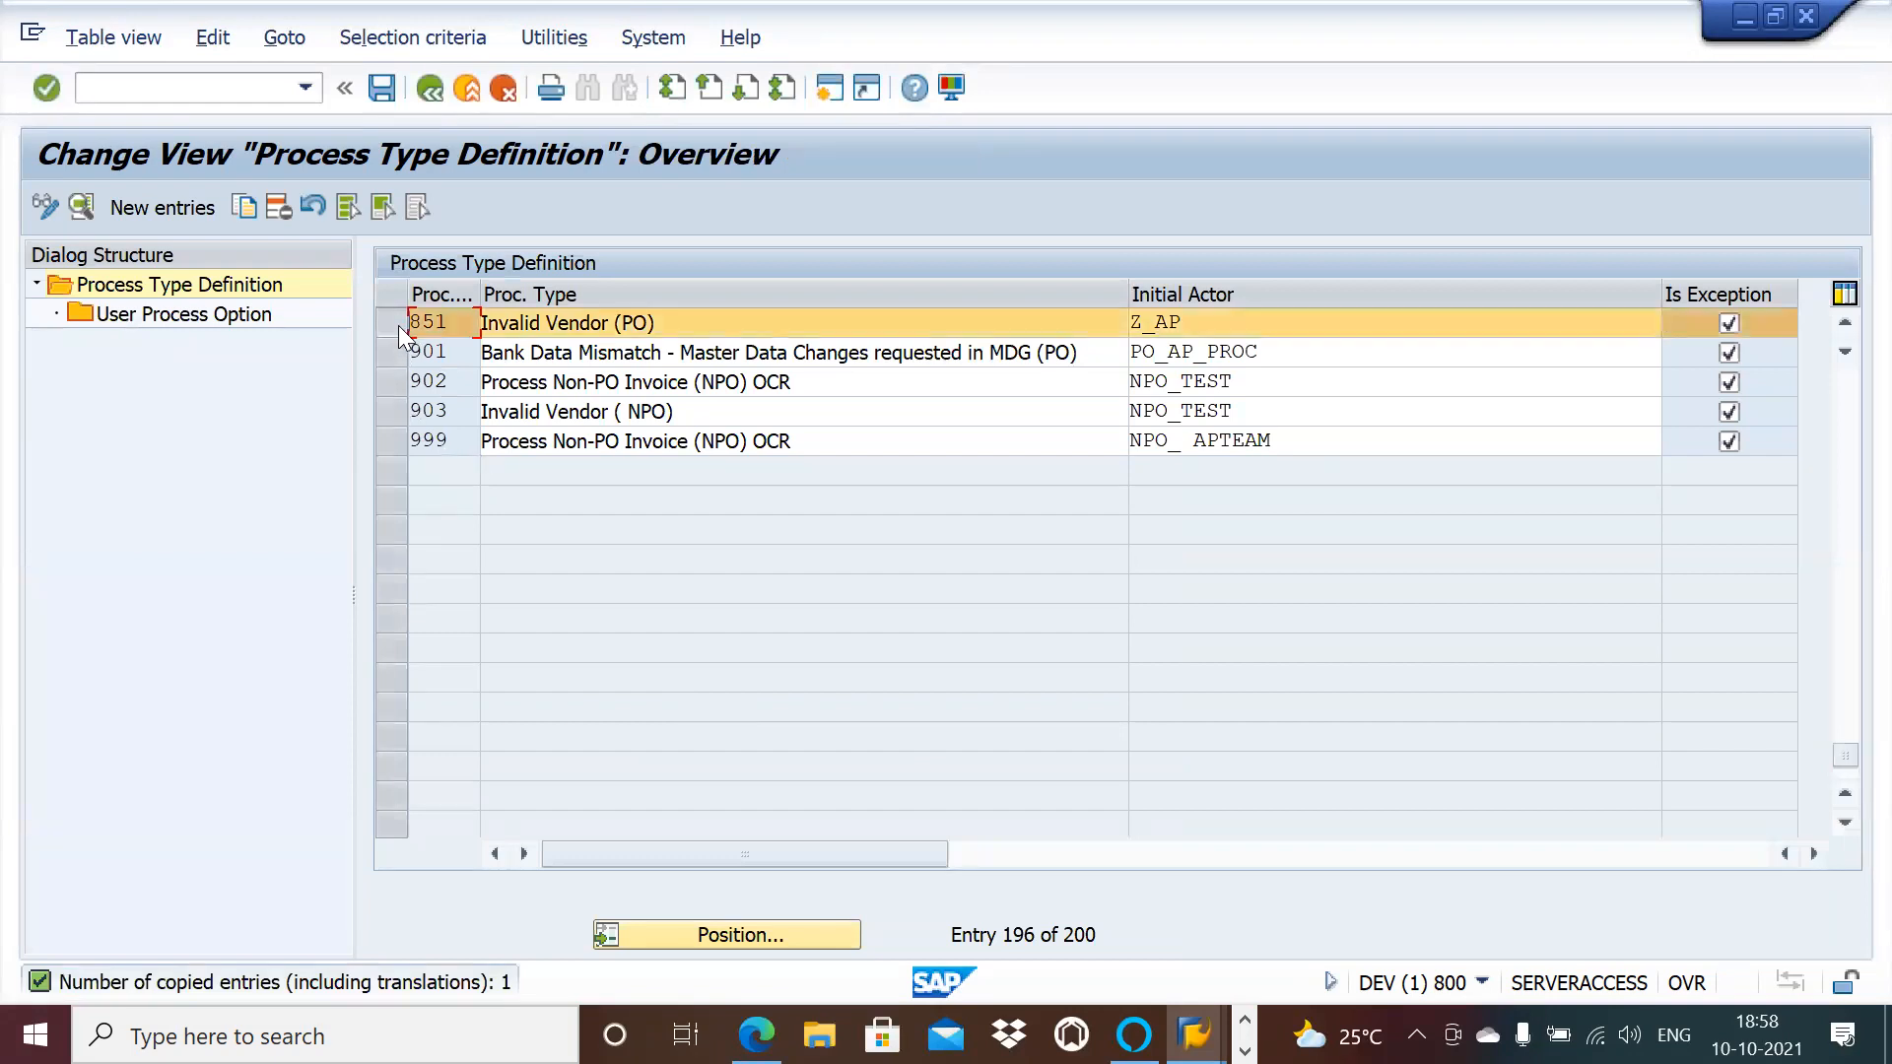
double_click(439, 320)
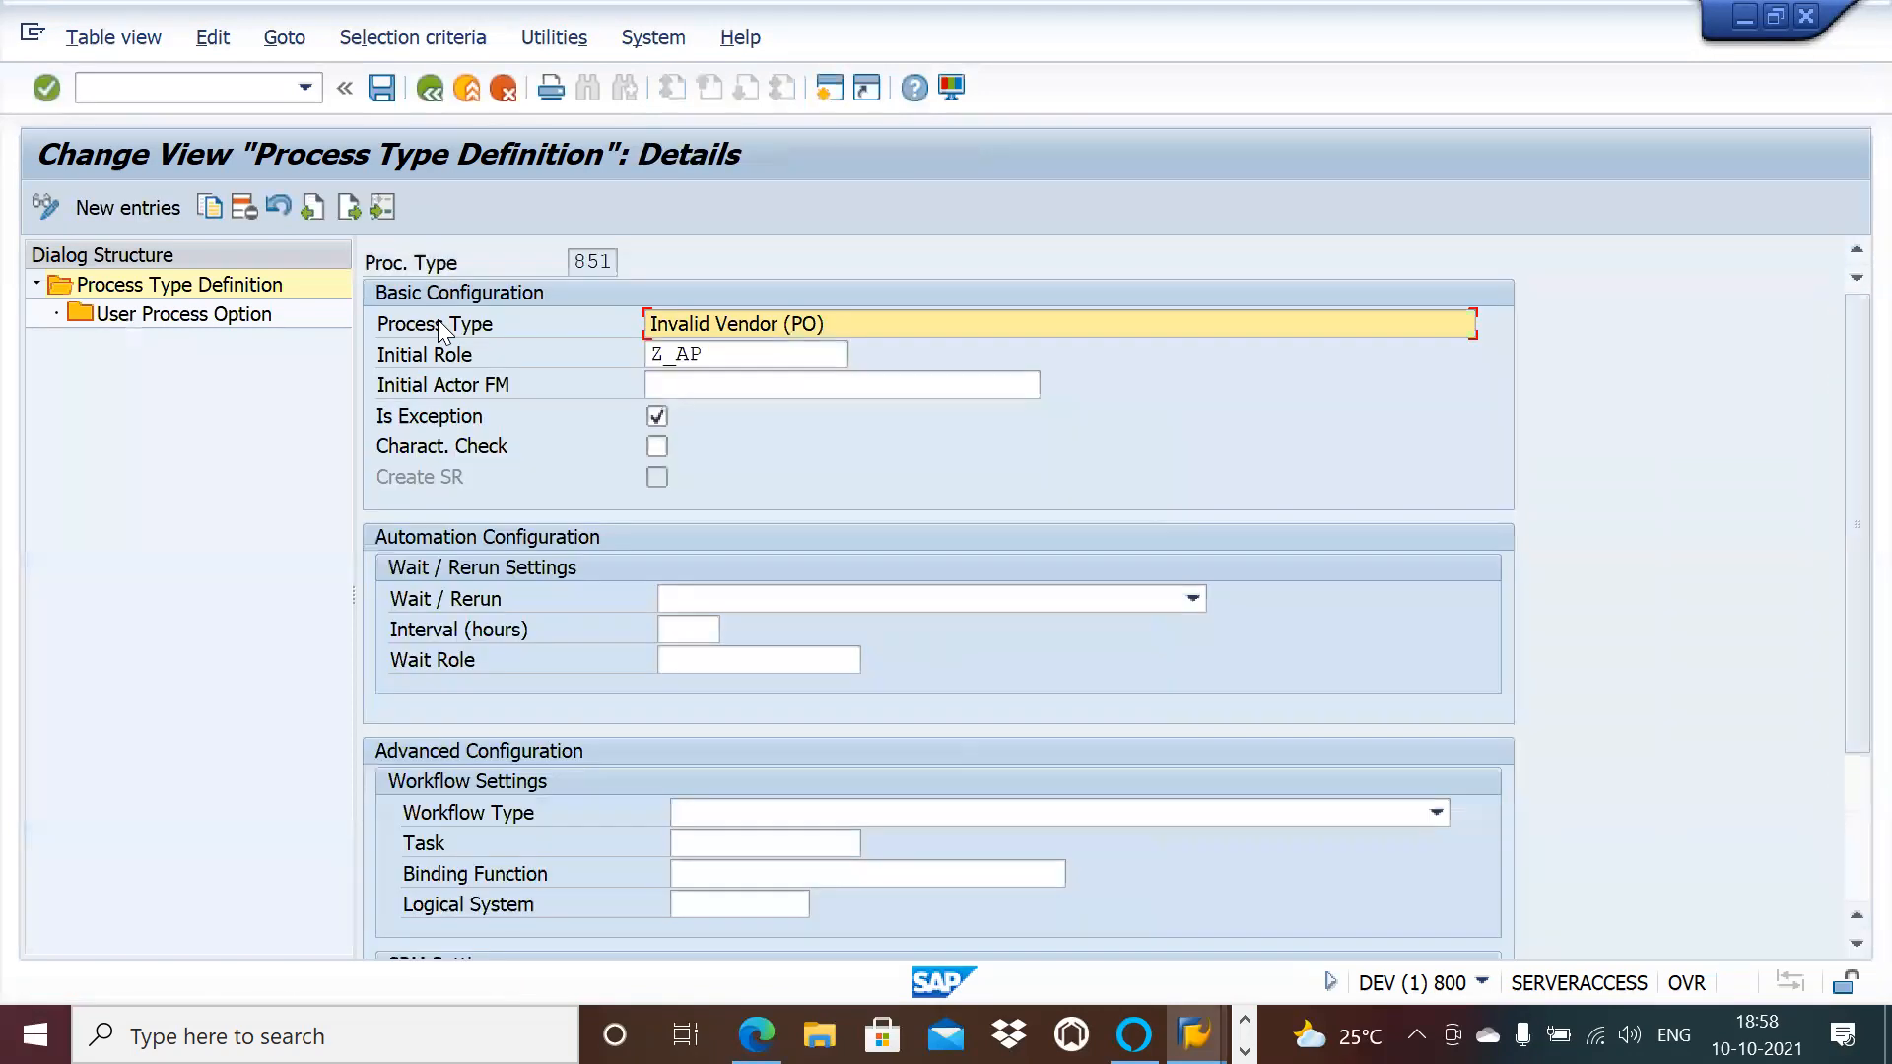
click(728, 357)
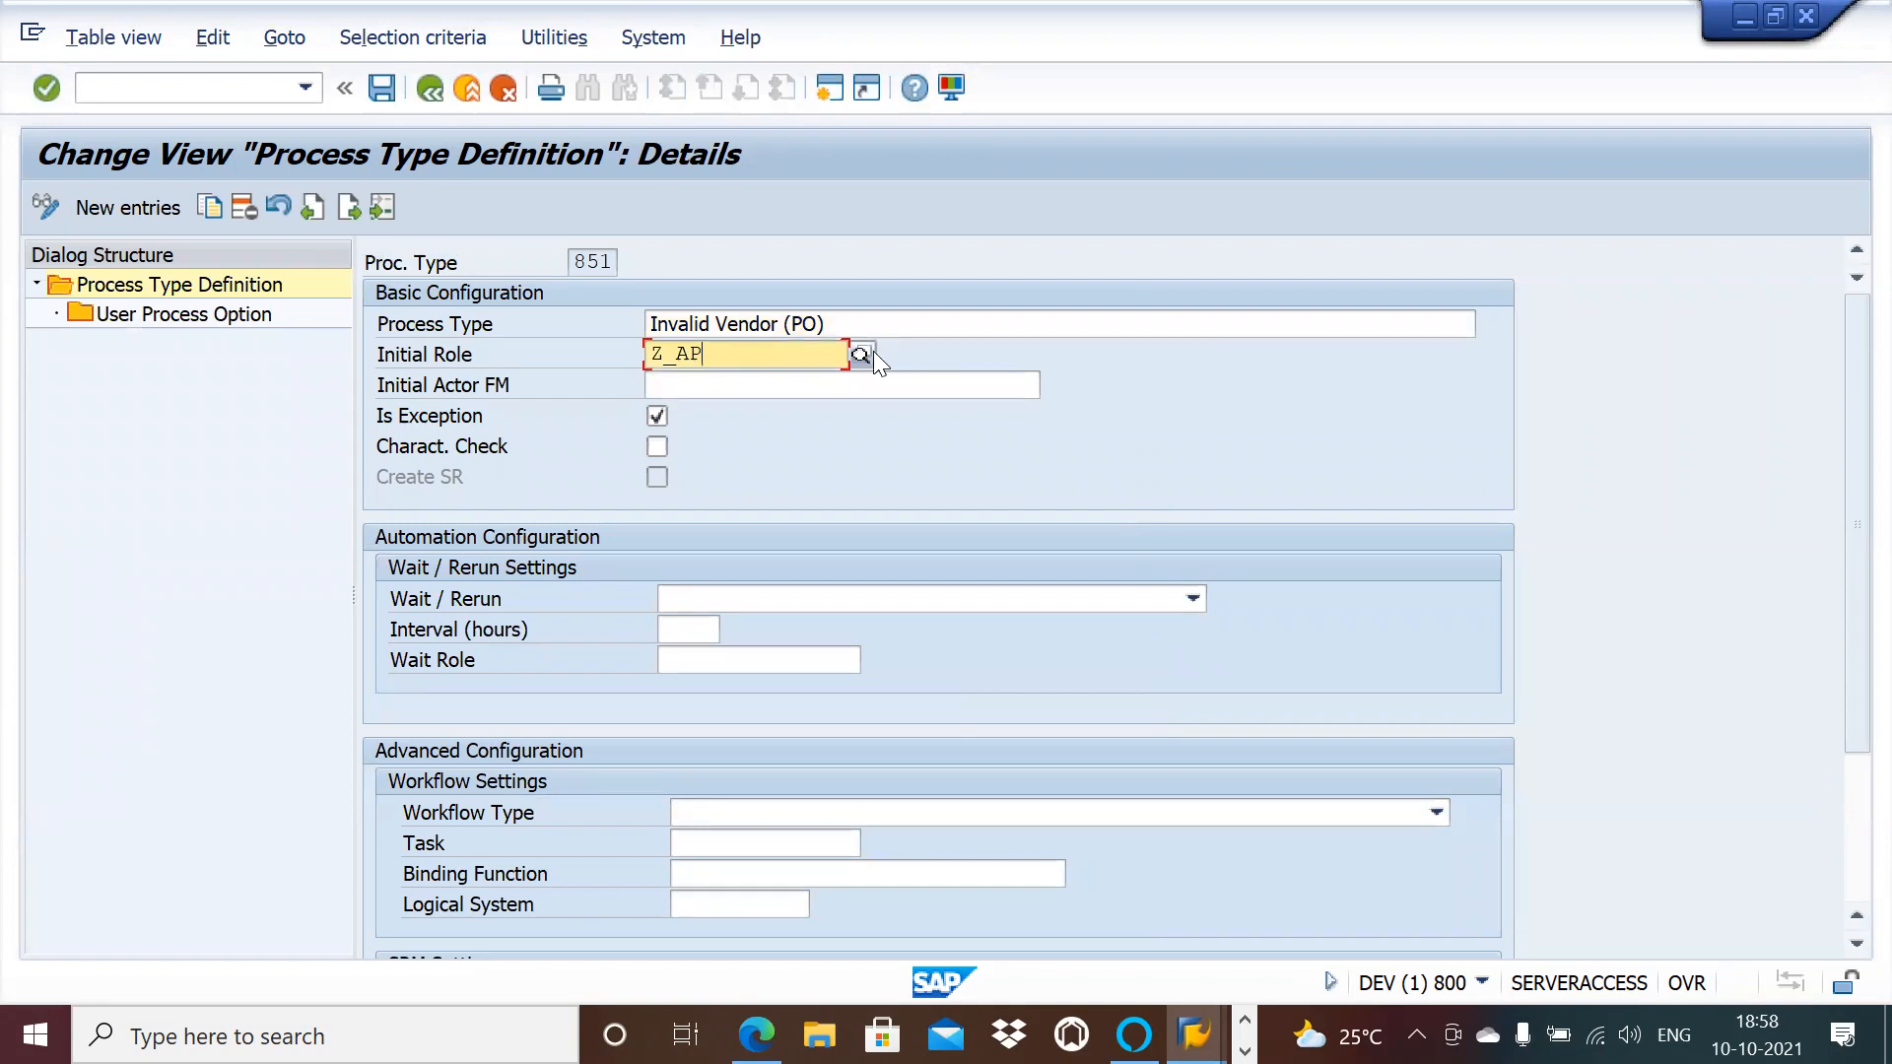
click(502, 88)
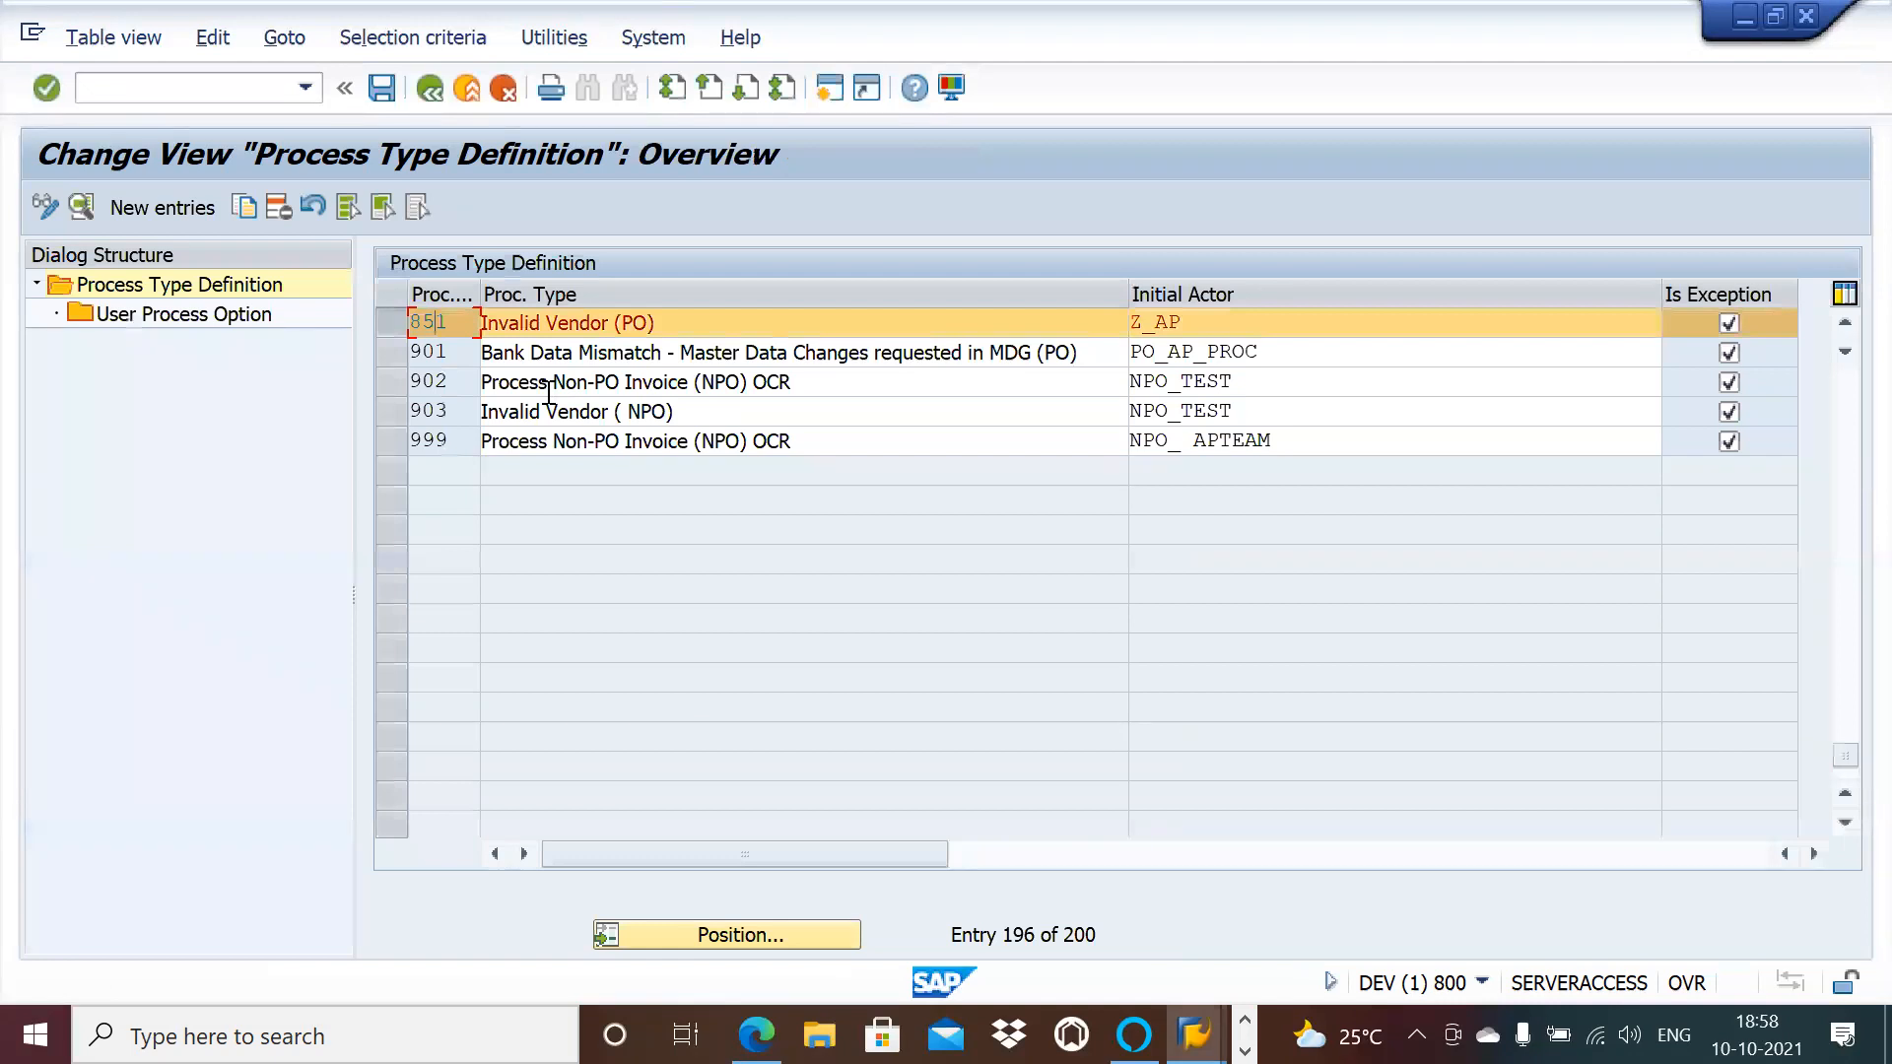
click(498, 90)
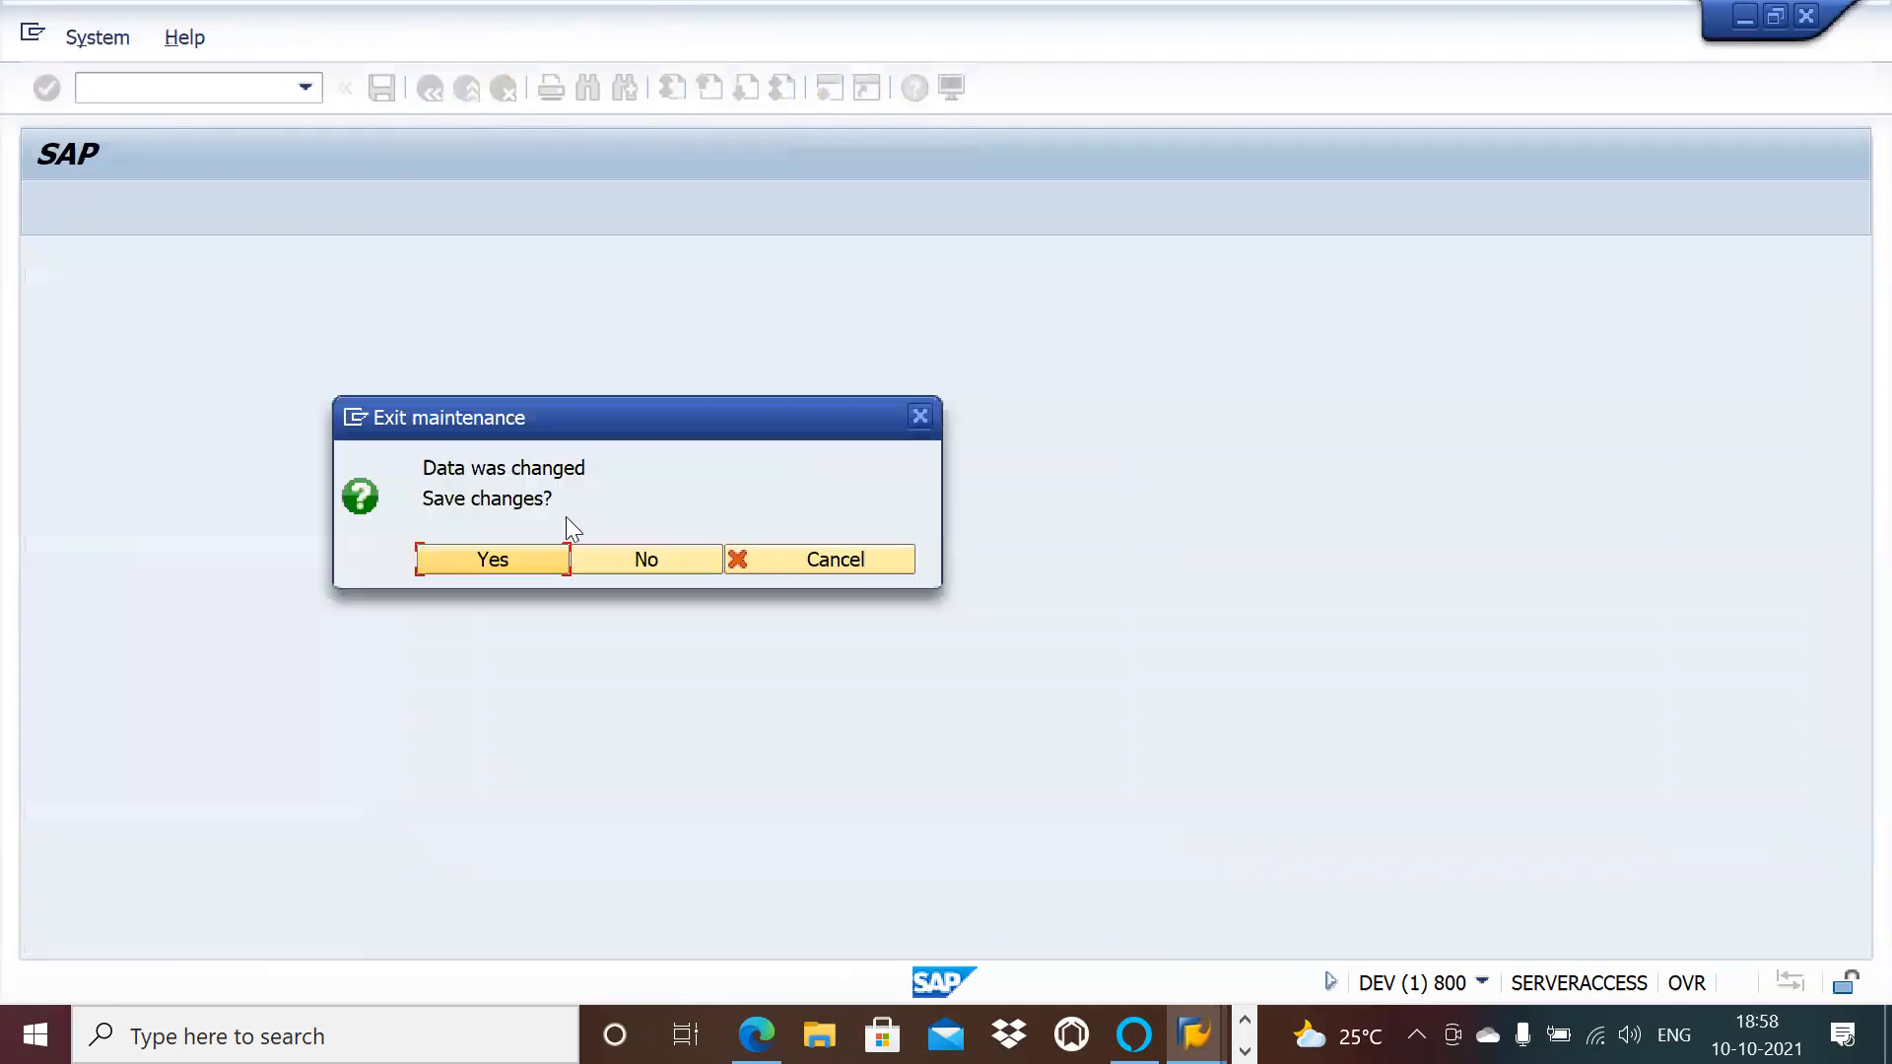
click(627, 564)
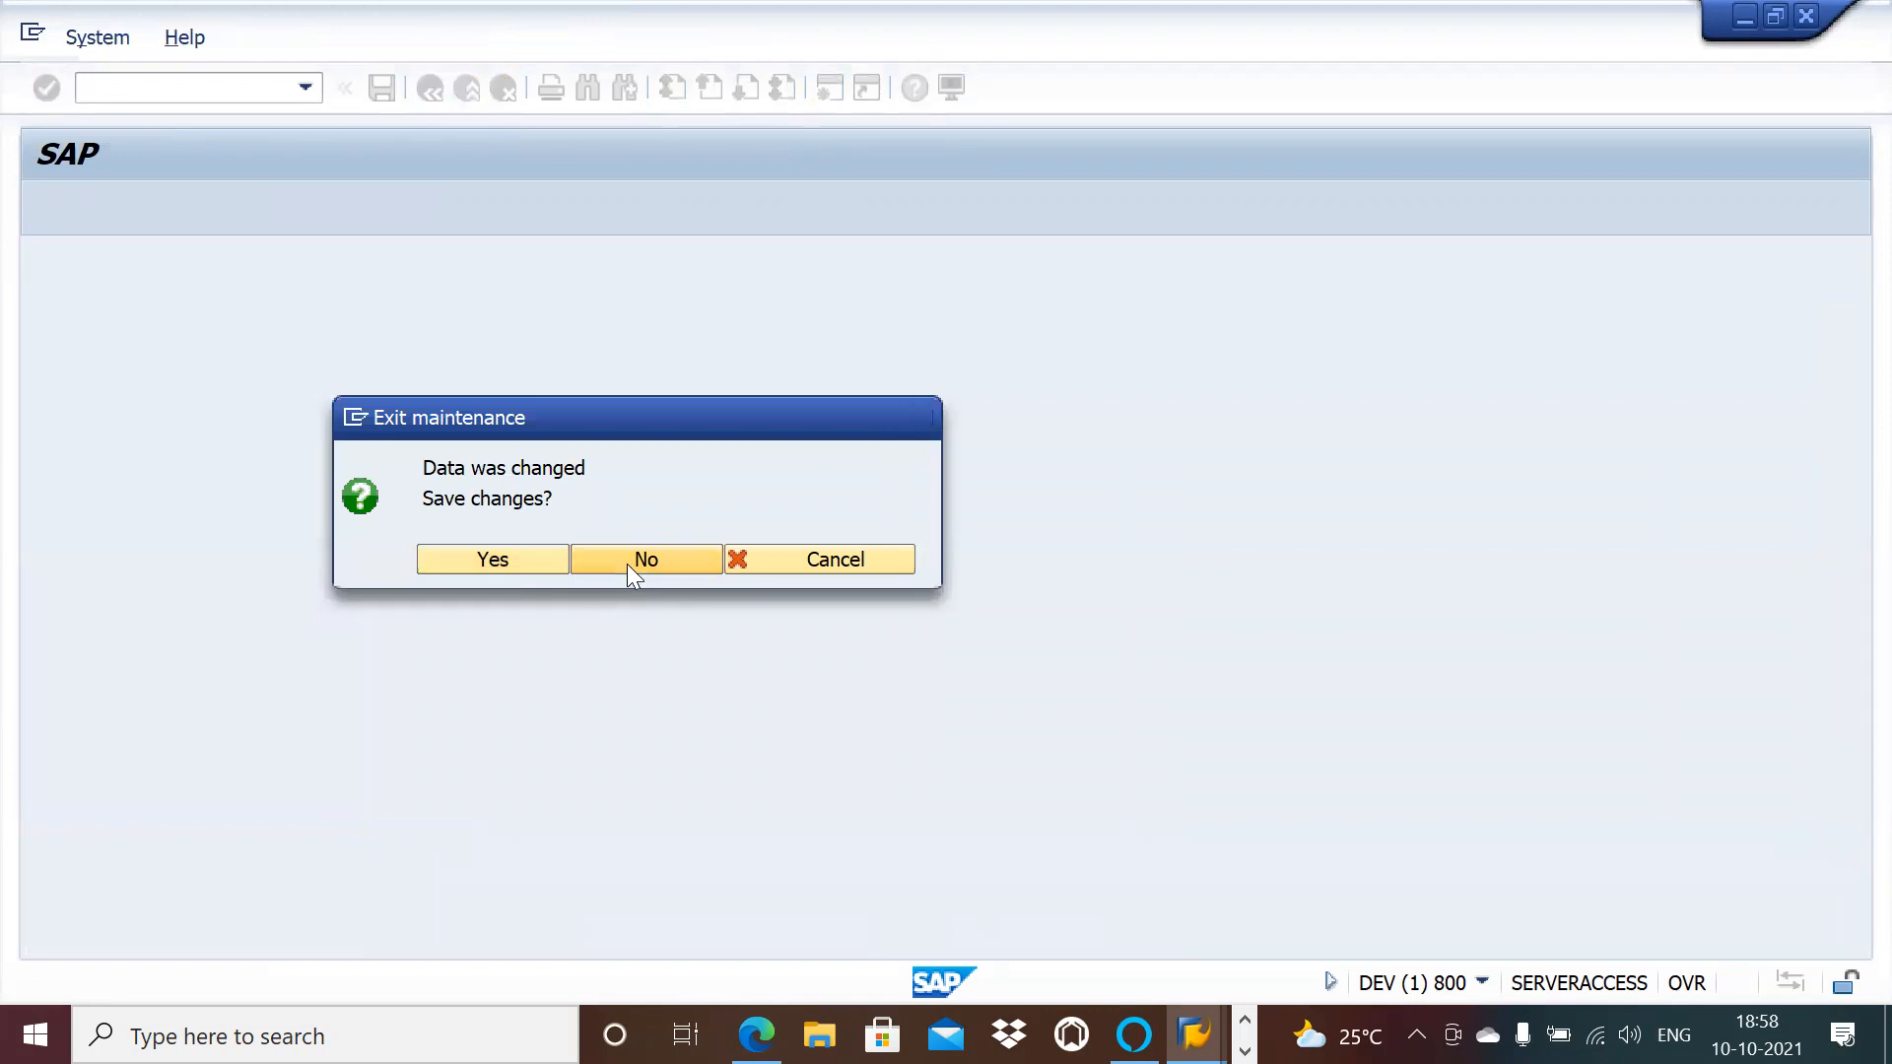
click(152, 469)
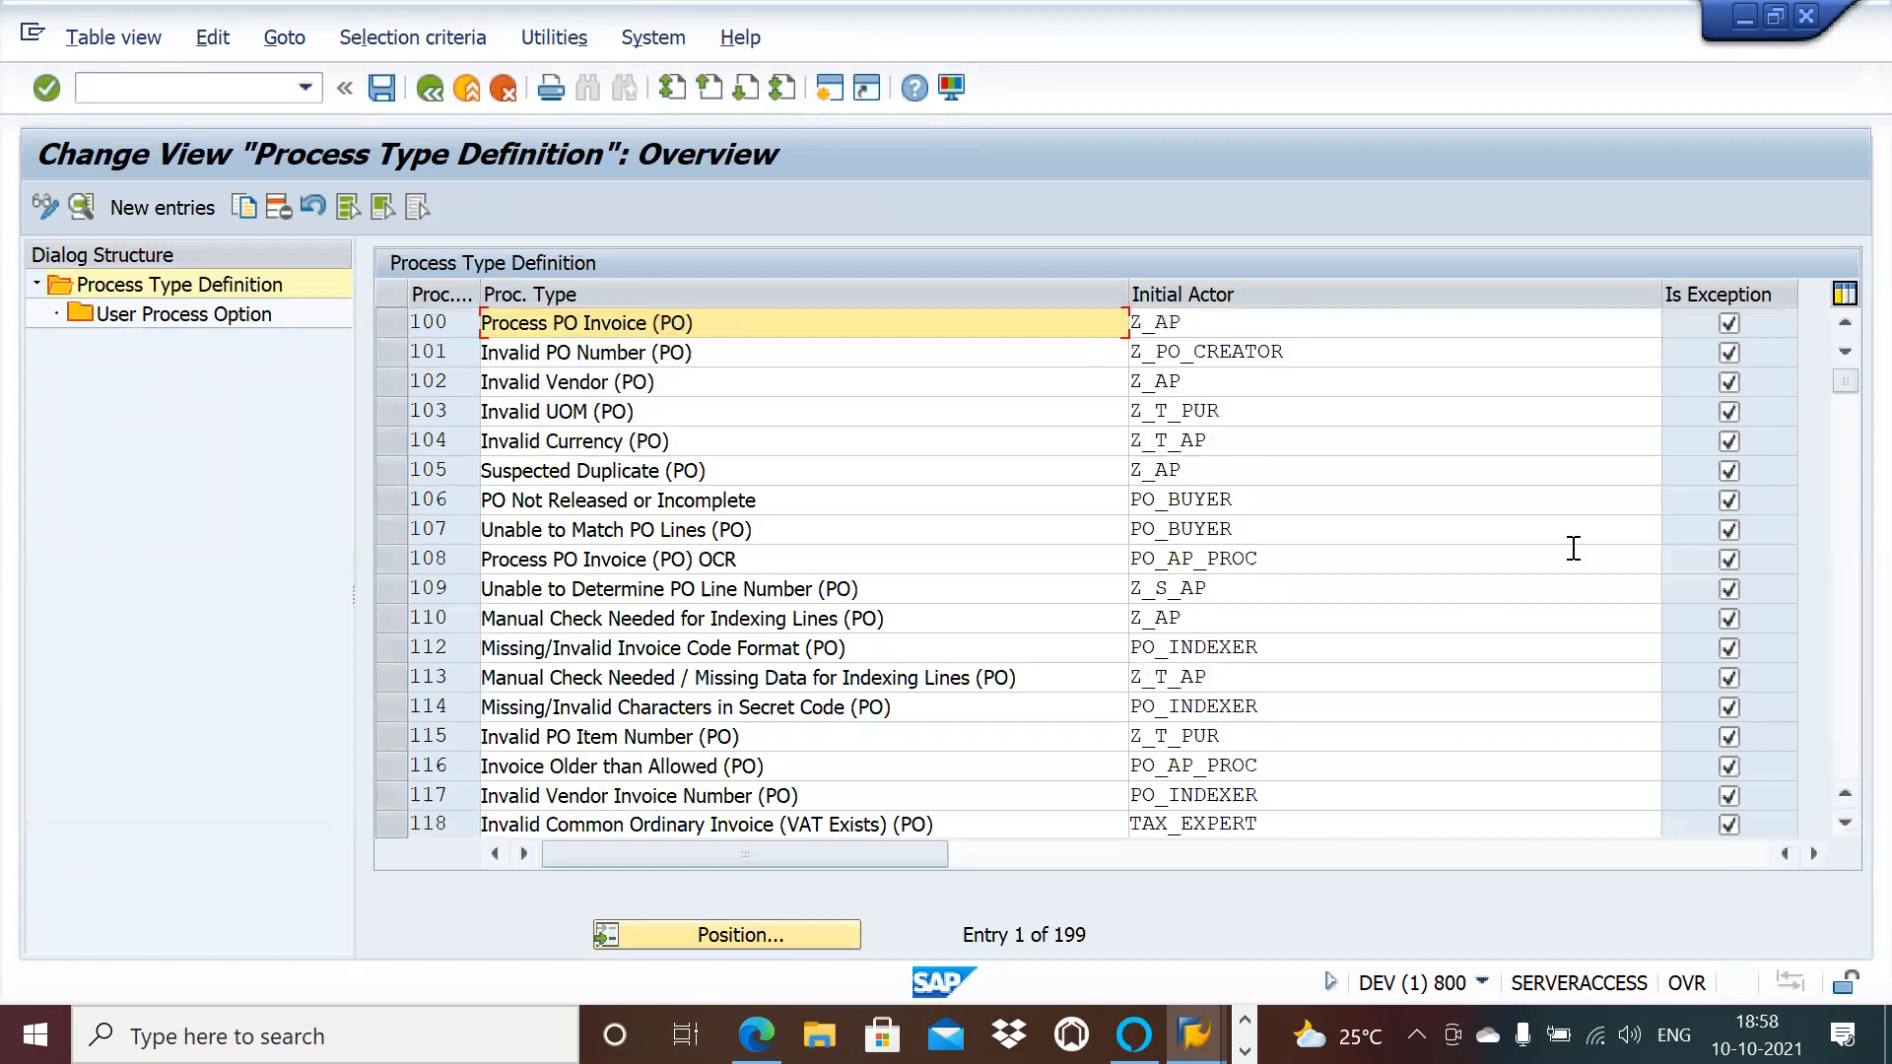
Step: Scroll down the Process Type Definition list and select process type 201, Invalid Vendor (NPO)
click(1844, 824)
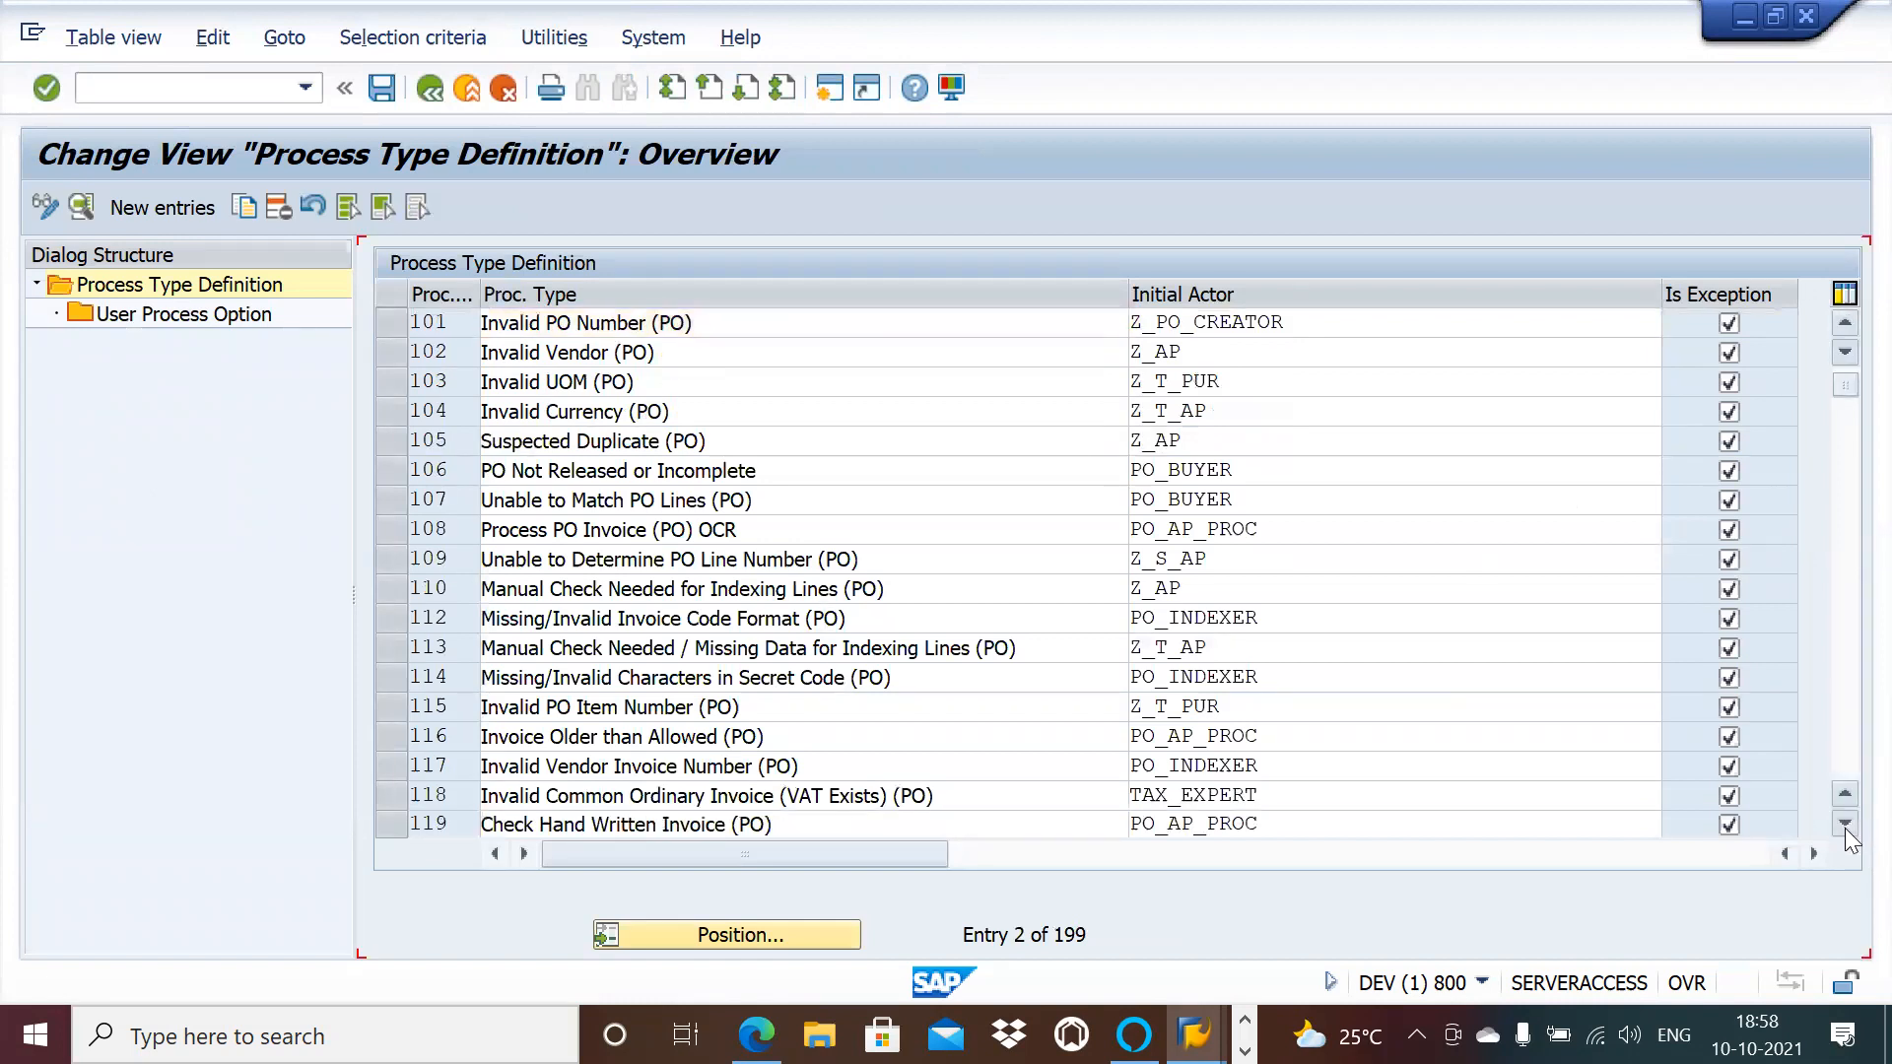
click(1844, 824)
click(1845, 826)
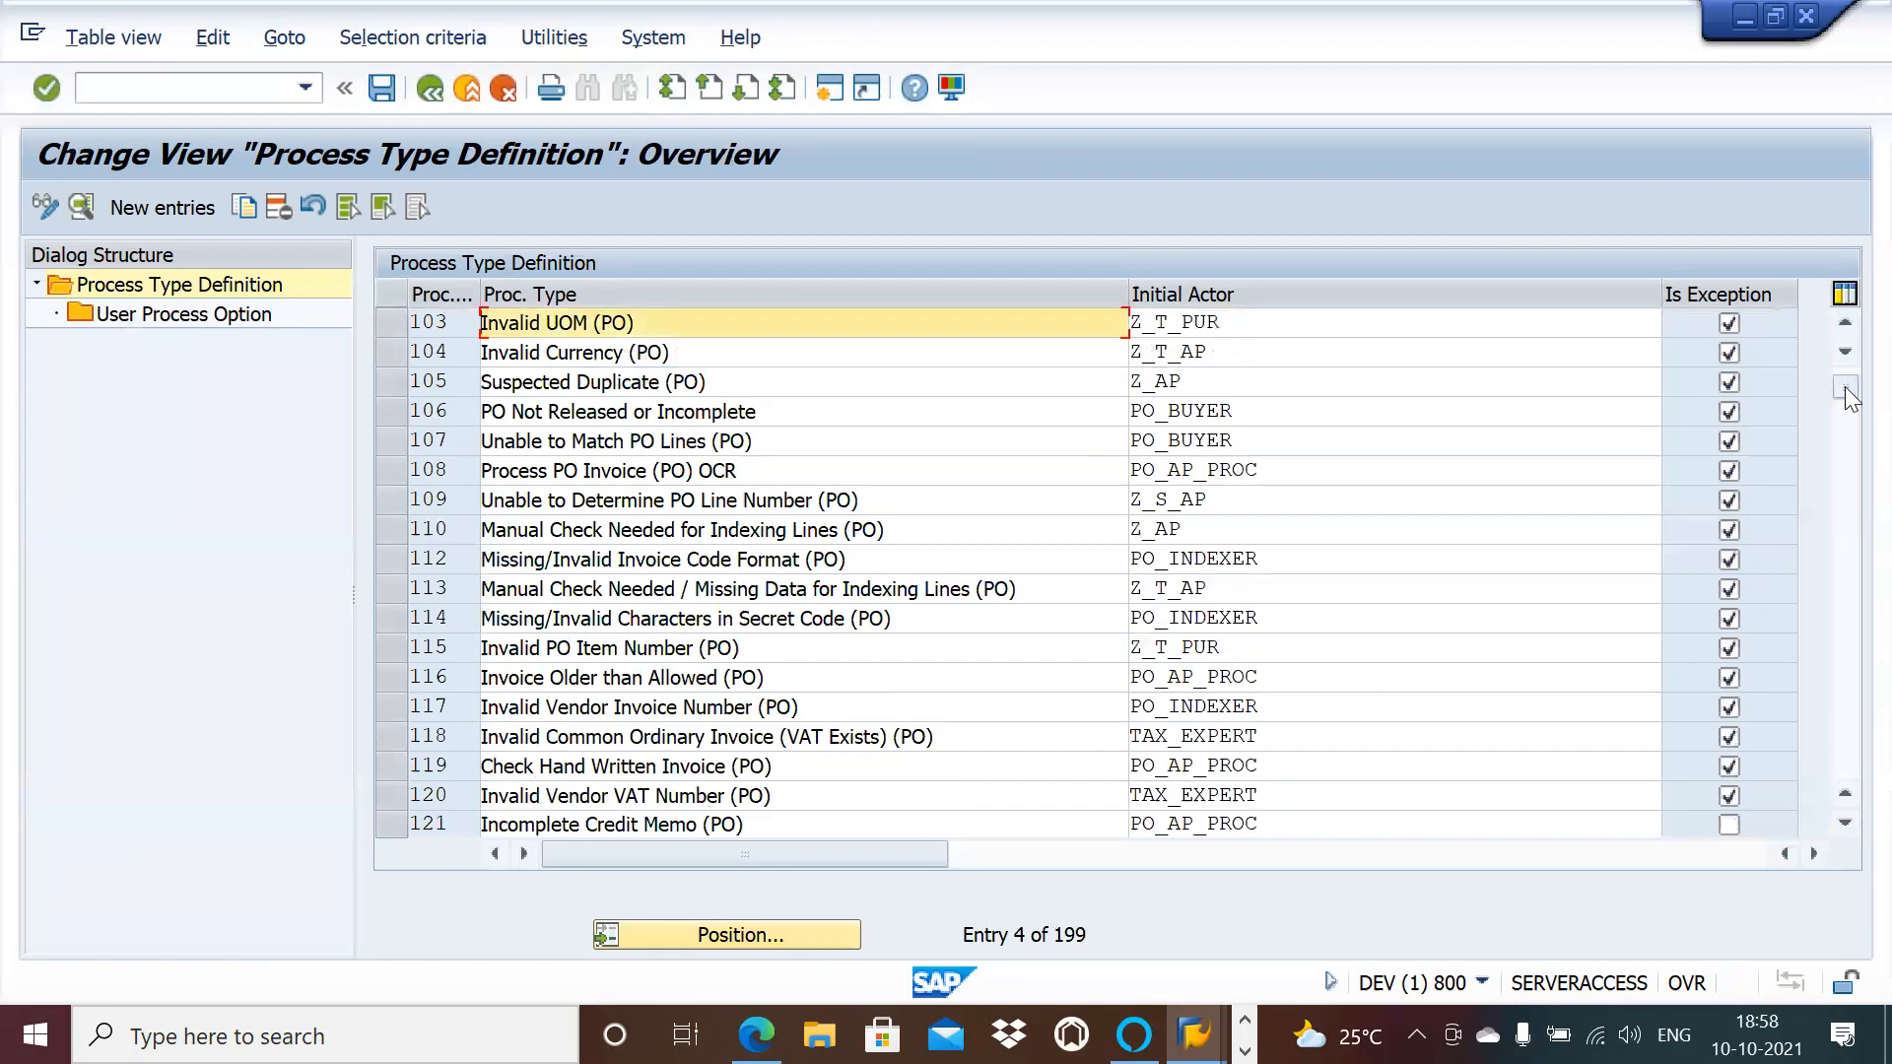
drag(1846, 404, 1845, 407)
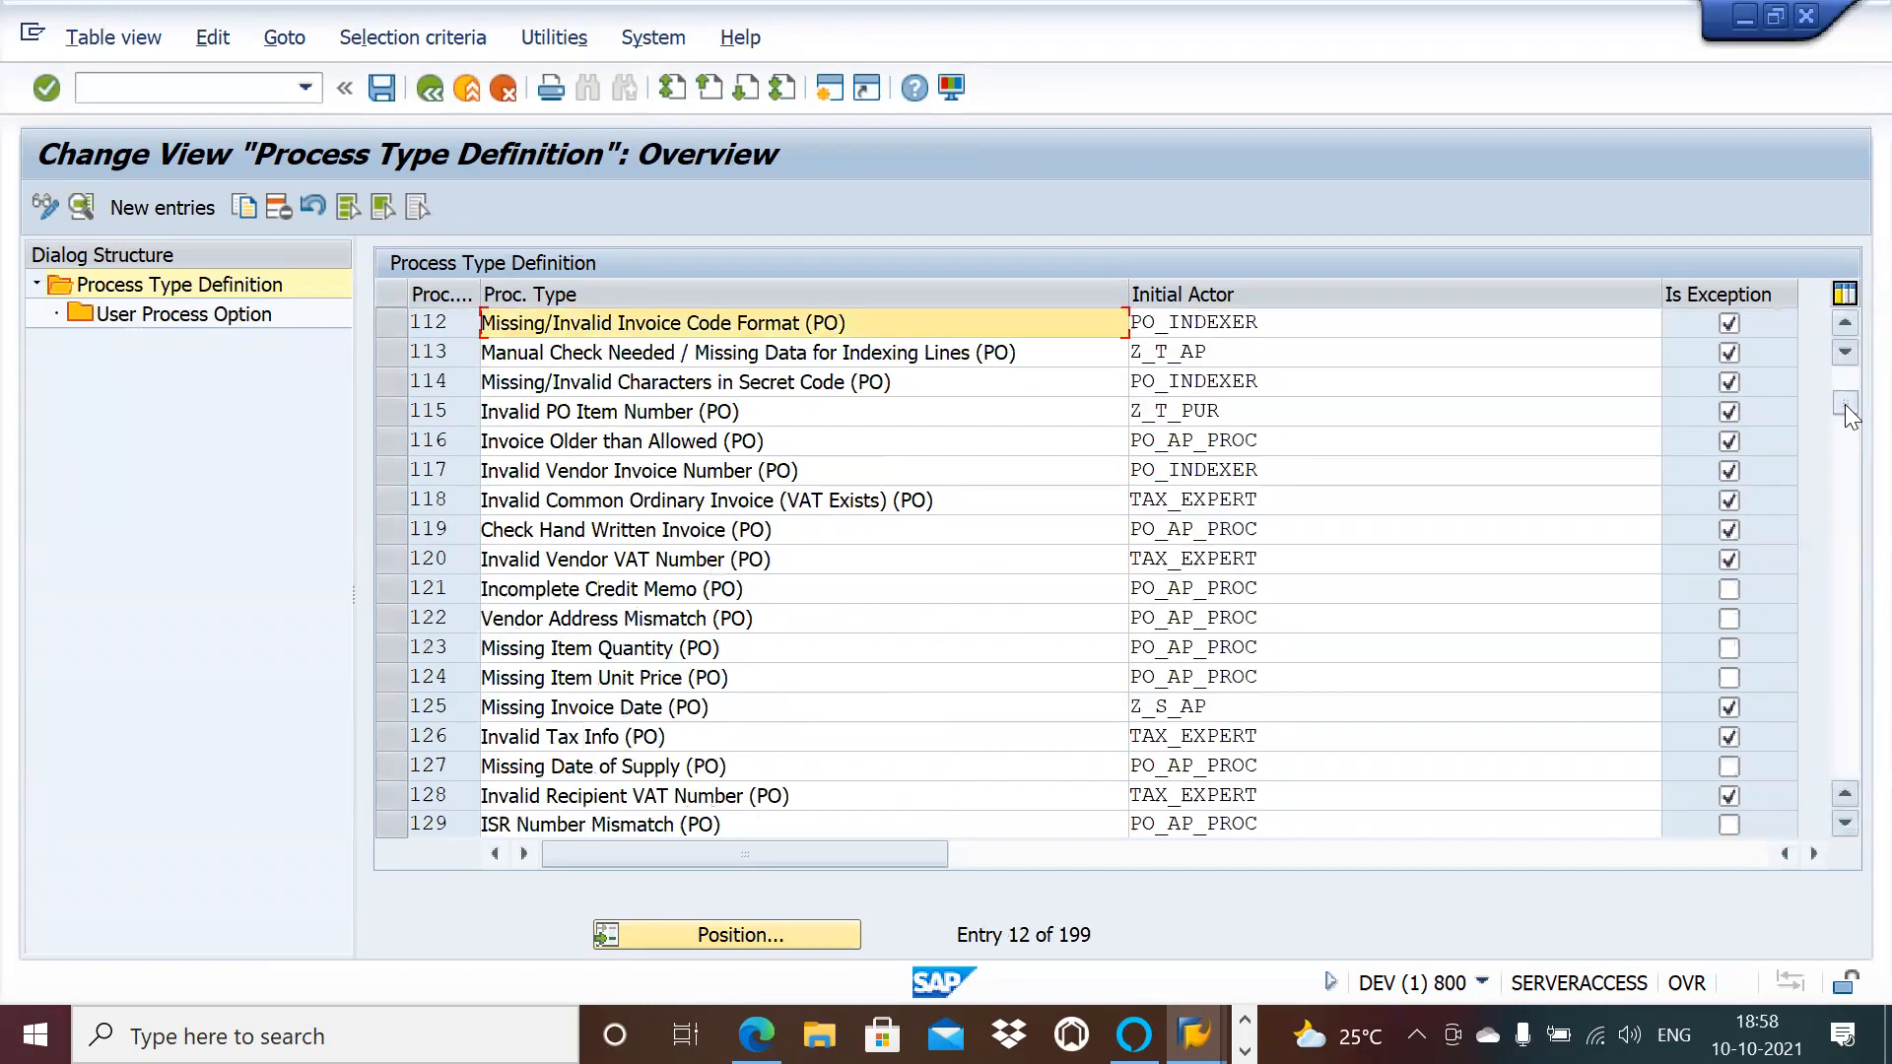
drag(1847, 414, 1839, 534)
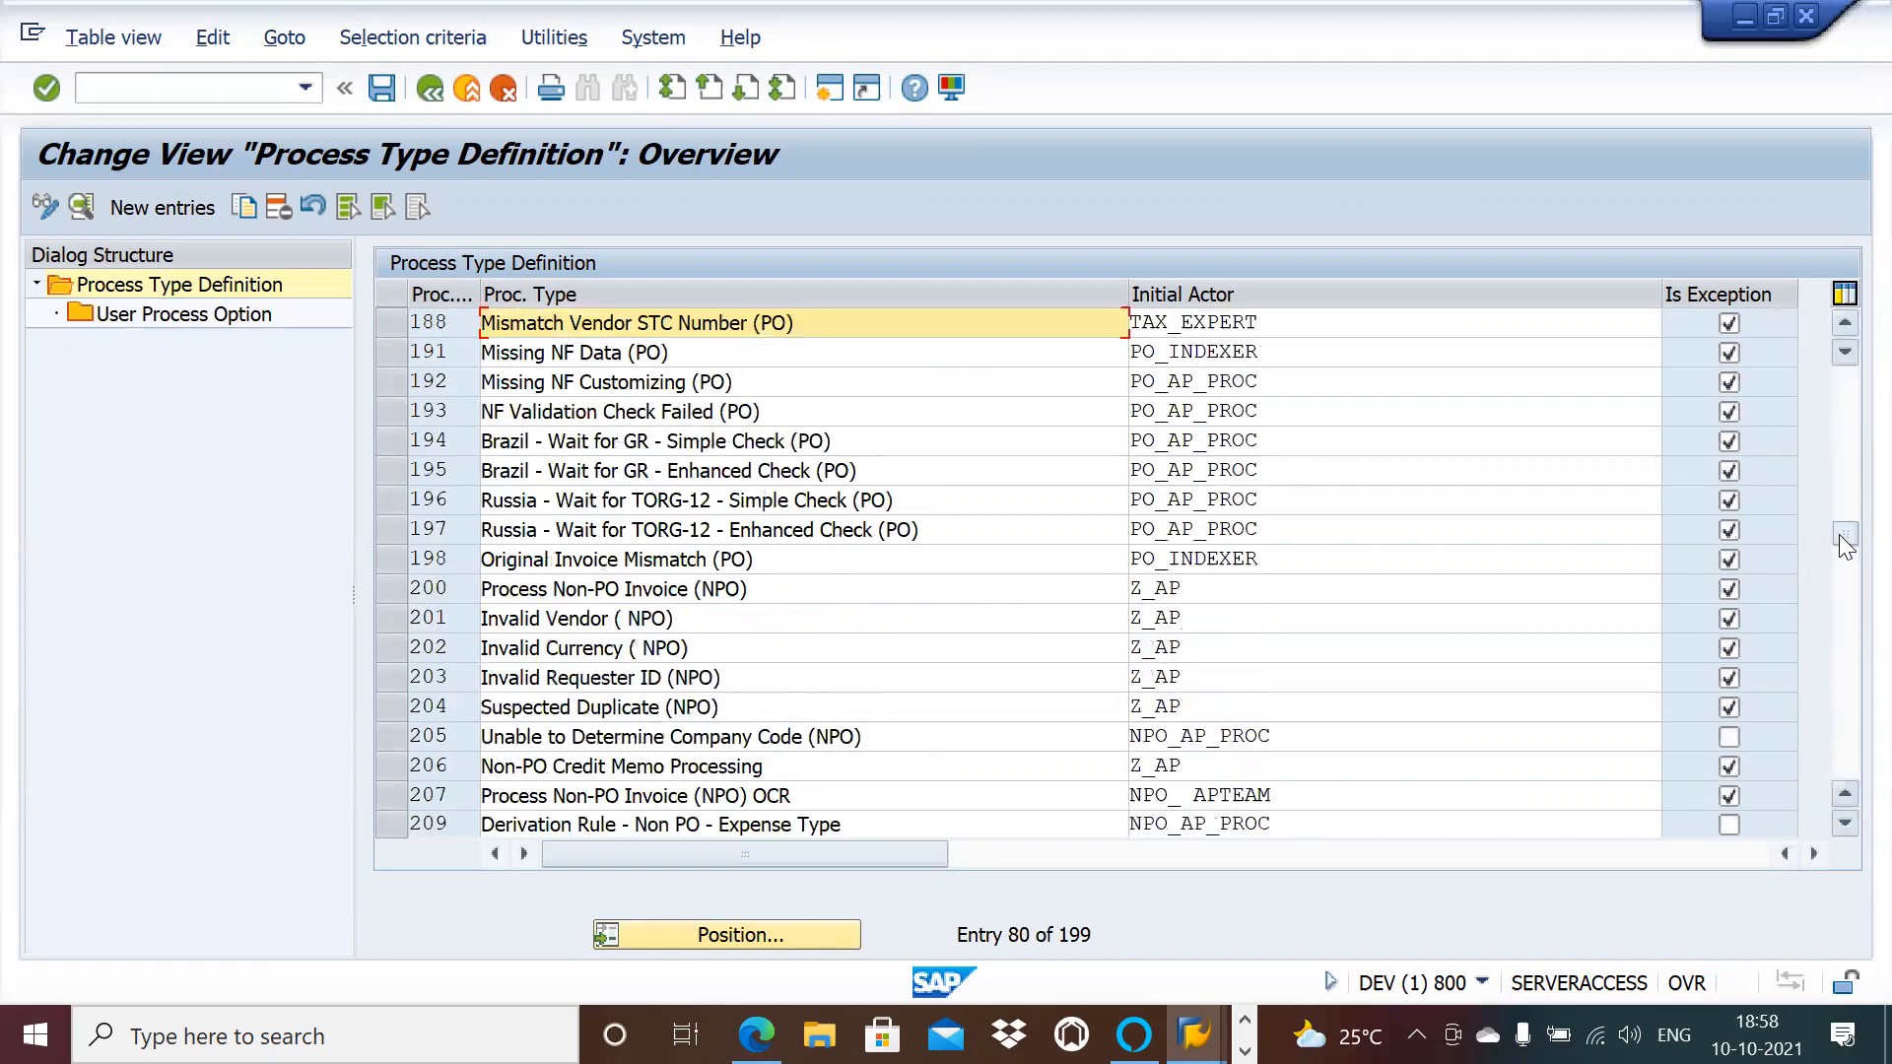
click(390, 617)
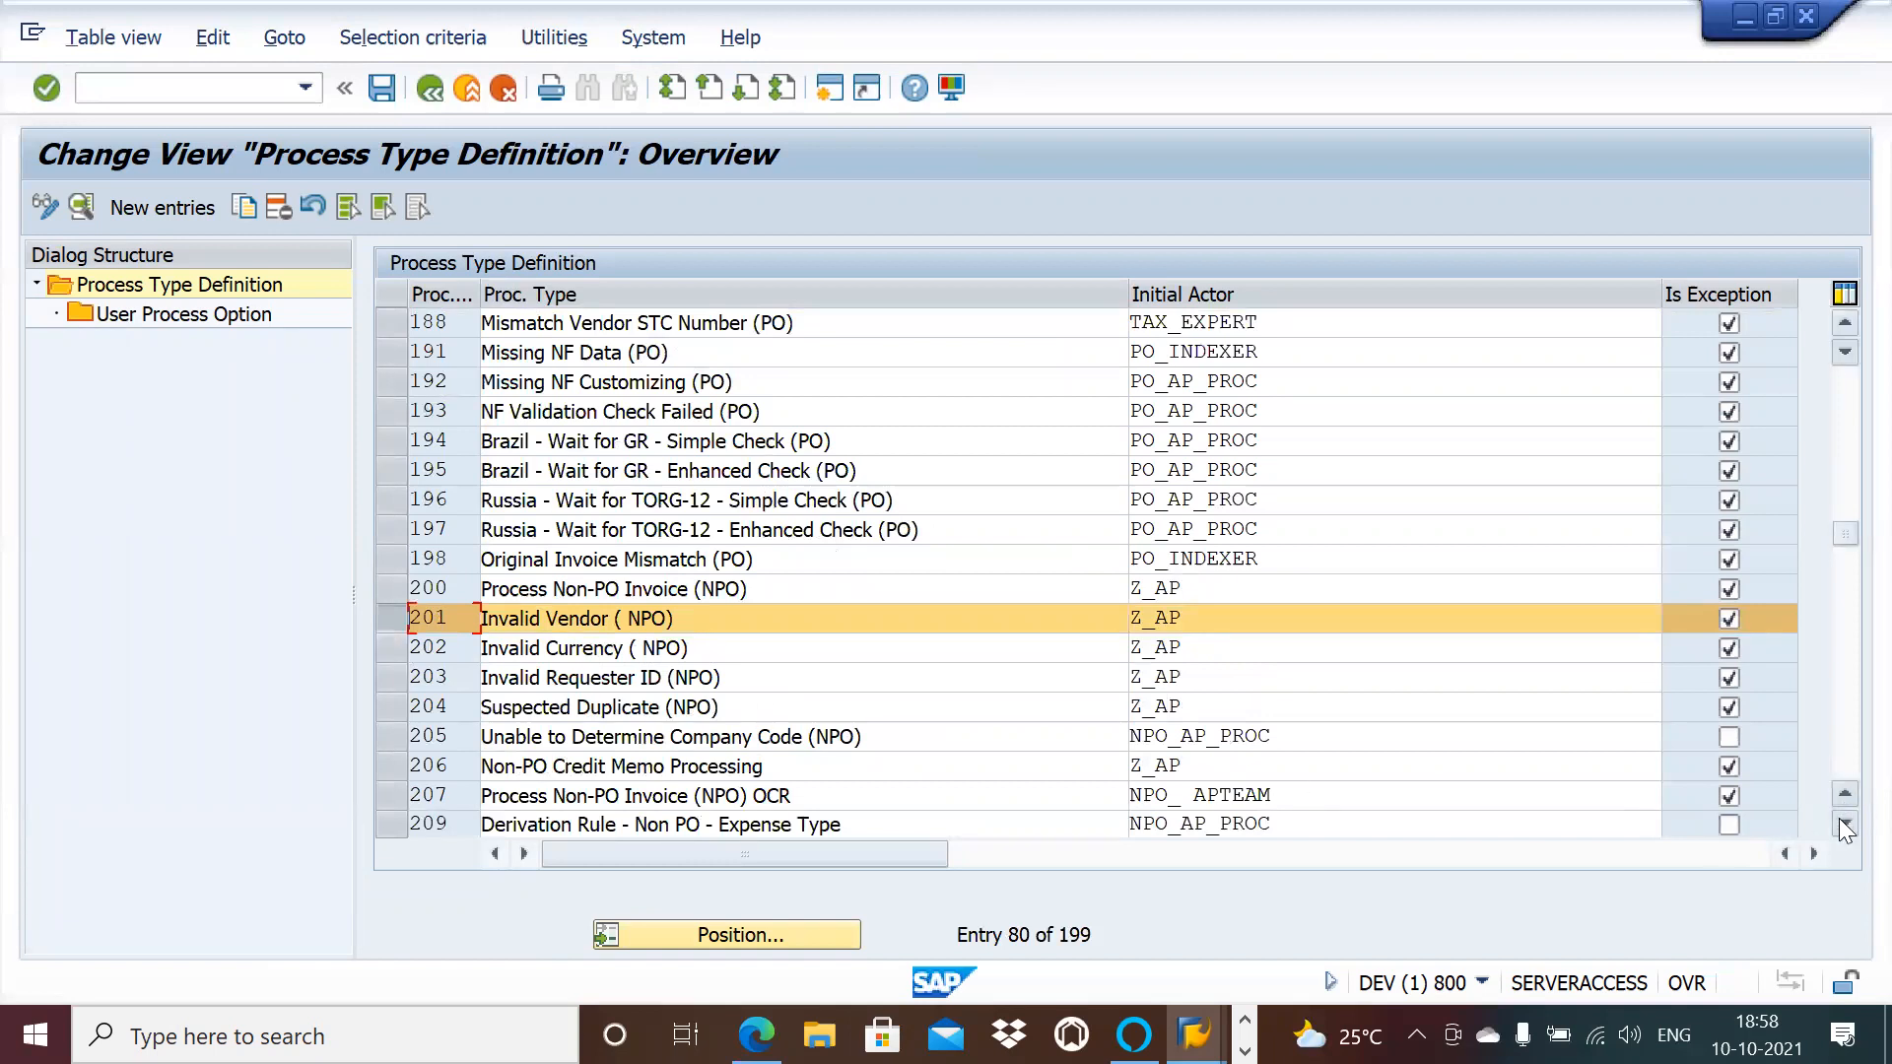
Step: Scroll further down past 209 and select process type 800, Invalid Company Code (PO)
click(1845, 825)
click(1846, 826)
click(1845, 825)
click(1845, 825)
click(1845, 825)
click(1845, 825)
click(1846, 825)
click(1846, 826)
click(1846, 826)
click(1846, 825)
click(1846, 825)
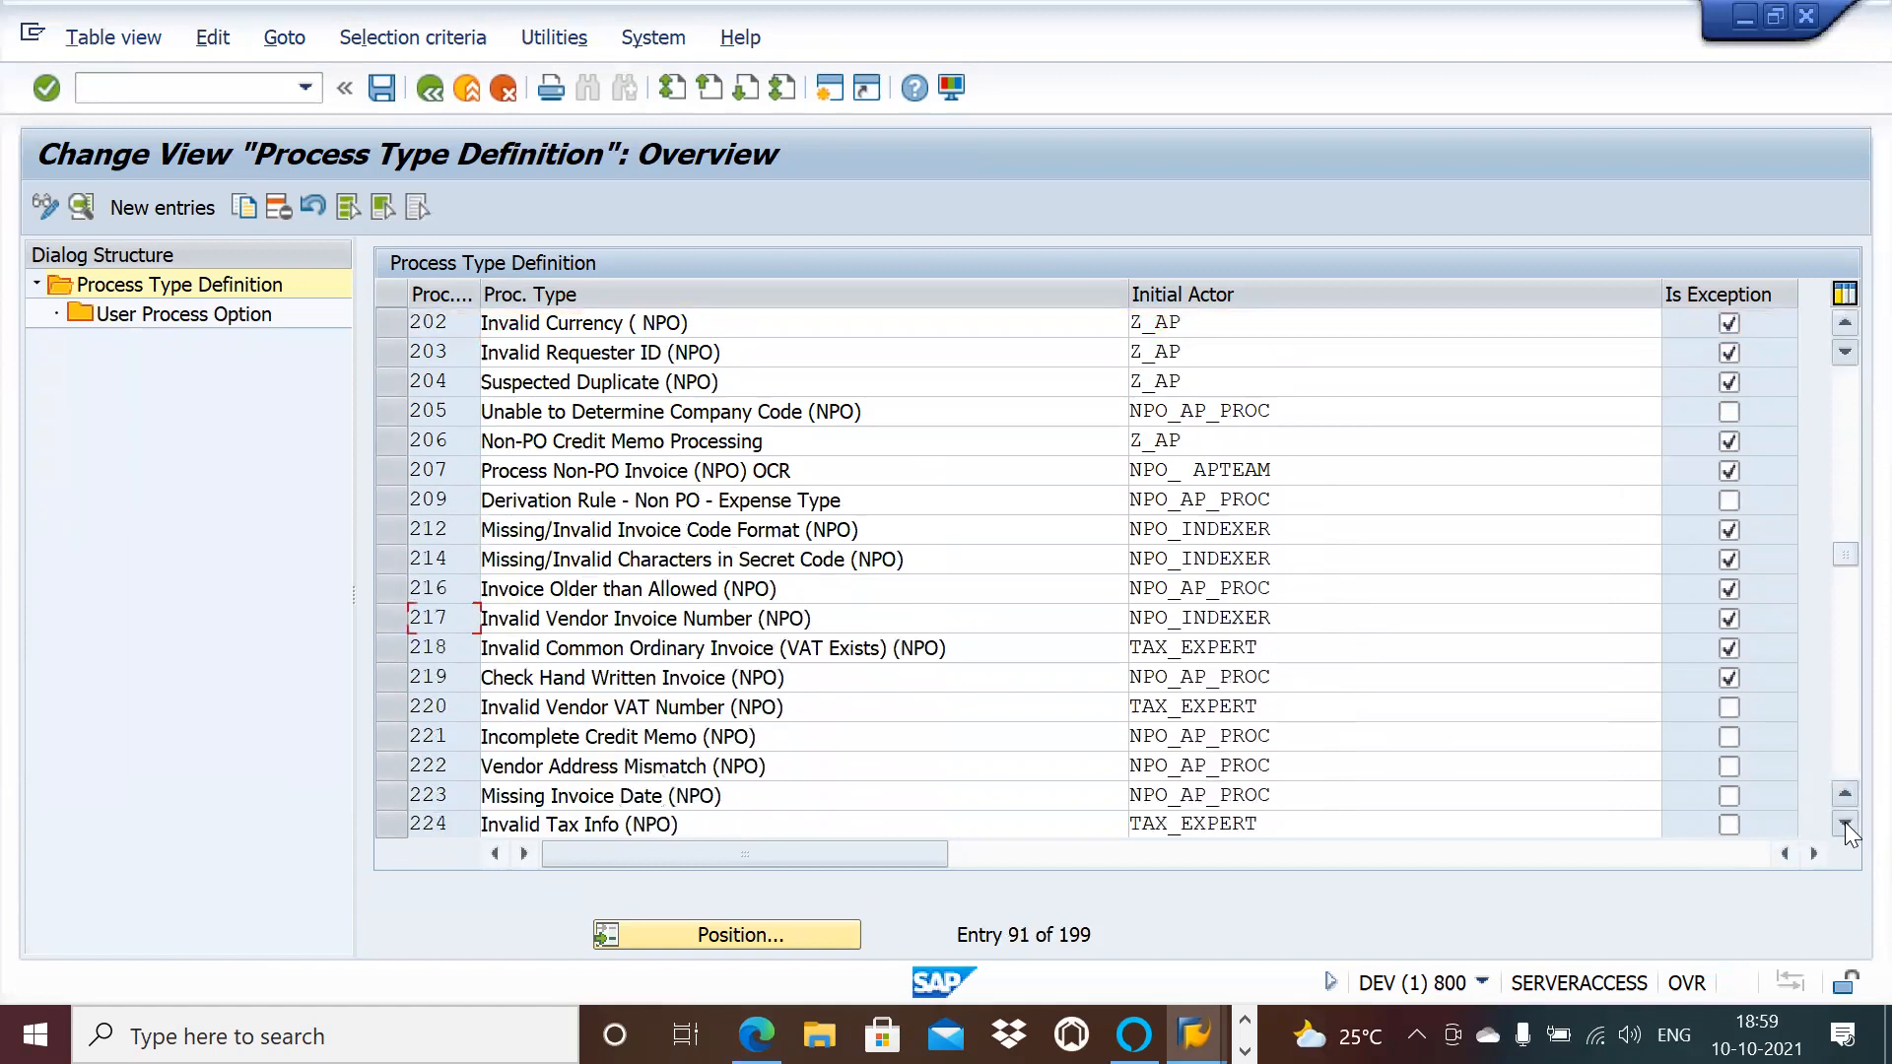
click(1845, 826)
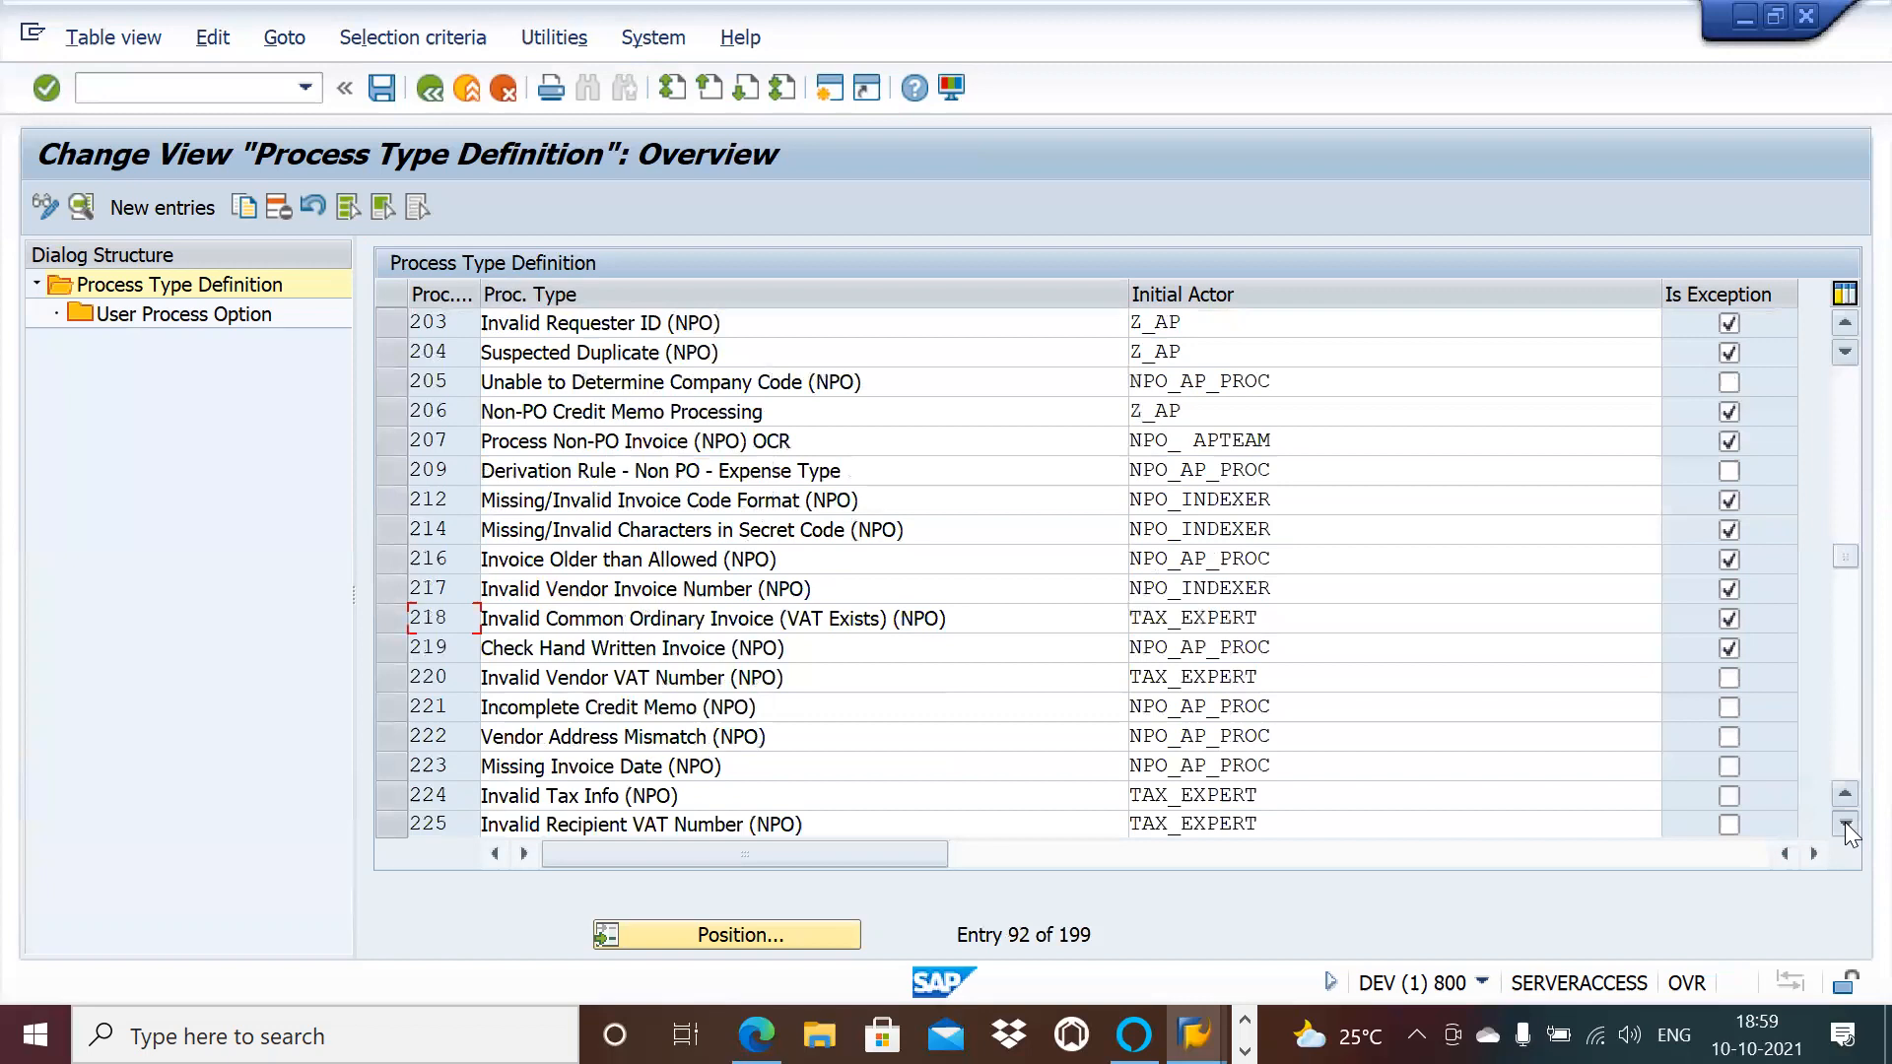
click(1846, 826)
click(1845, 826)
click(1845, 826)
click(1846, 825)
click(1845, 826)
click(1845, 825)
click(1846, 826)
click(1844, 821)
click(1844, 821)
click(1844, 822)
click(1844, 821)
click(1844, 822)
click(1844, 822)
click(1844, 821)
click(1845, 822)
click(1845, 822)
click(1844, 822)
click(1845, 822)
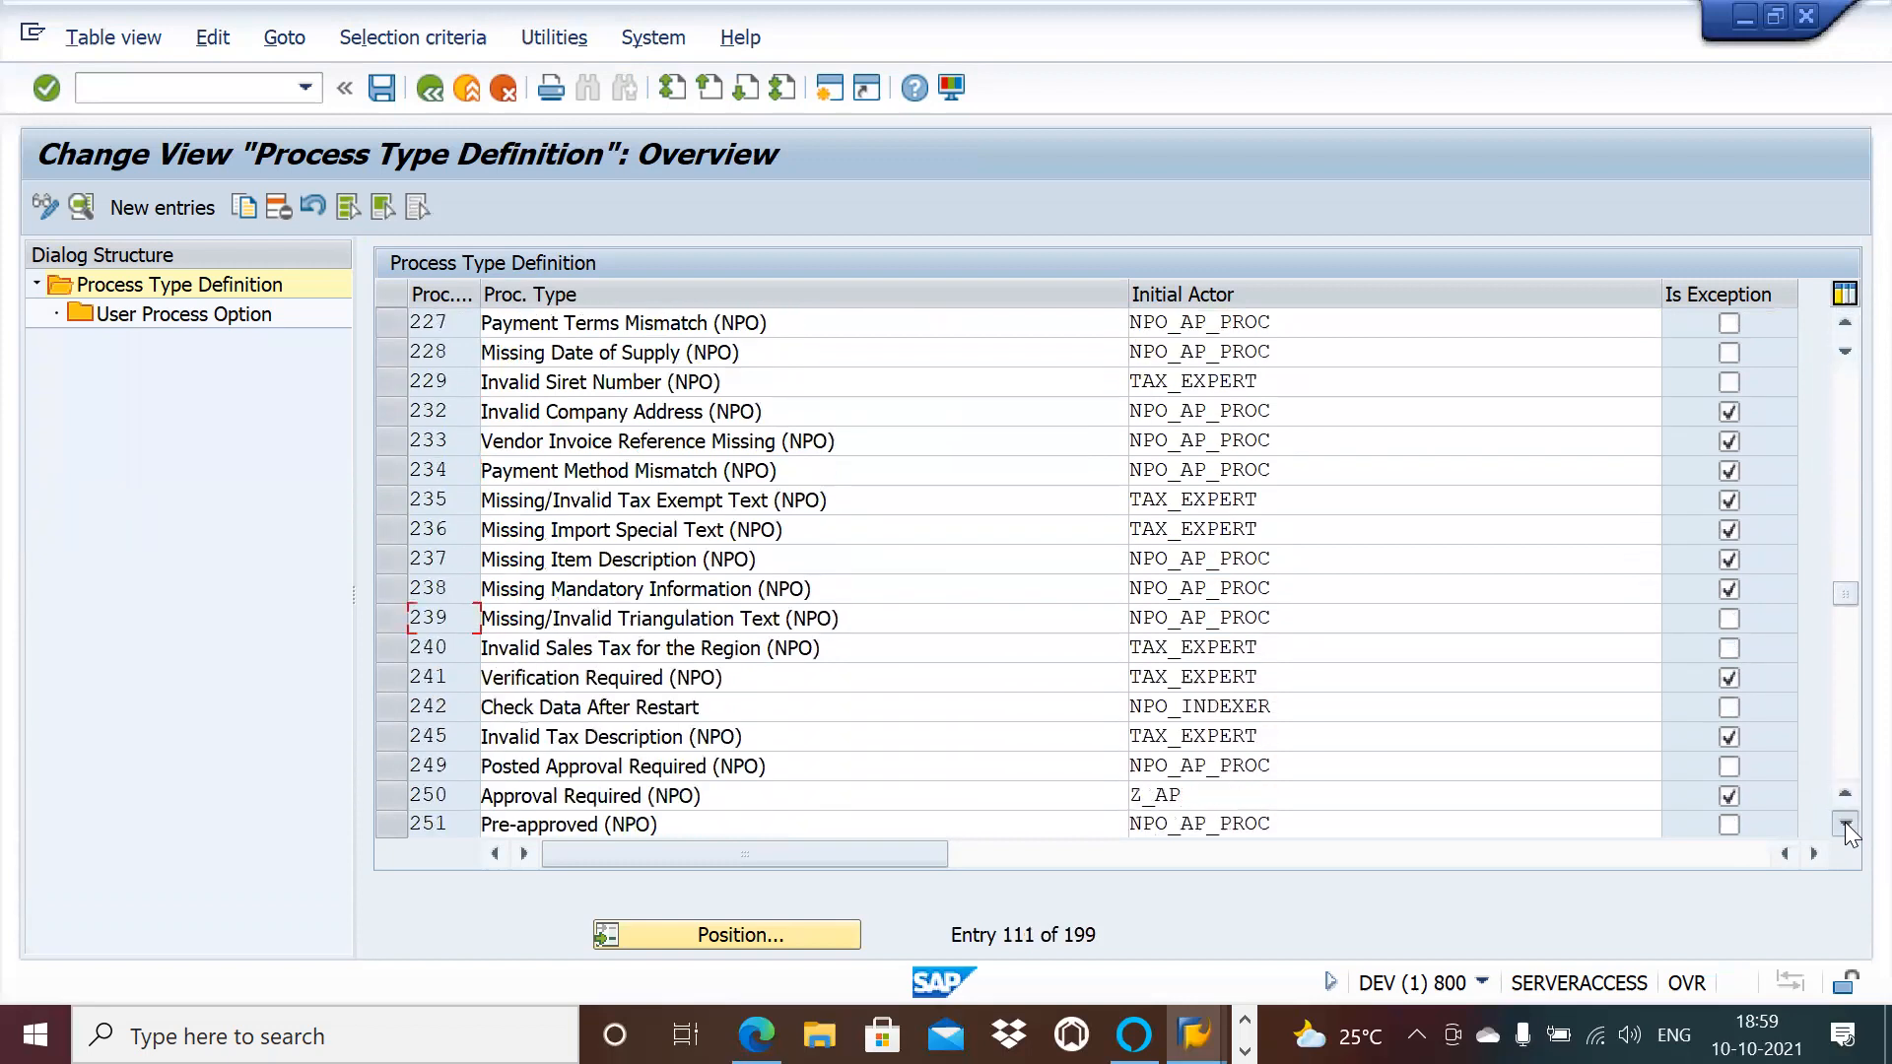
click(1845, 822)
click(1845, 821)
click(1844, 821)
click(1844, 821)
click(1845, 822)
click(1845, 821)
click(1844, 822)
click(1845, 822)
click(1844, 821)
click(1845, 822)
click(1844, 822)
click(1845, 822)
click(1844, 822)
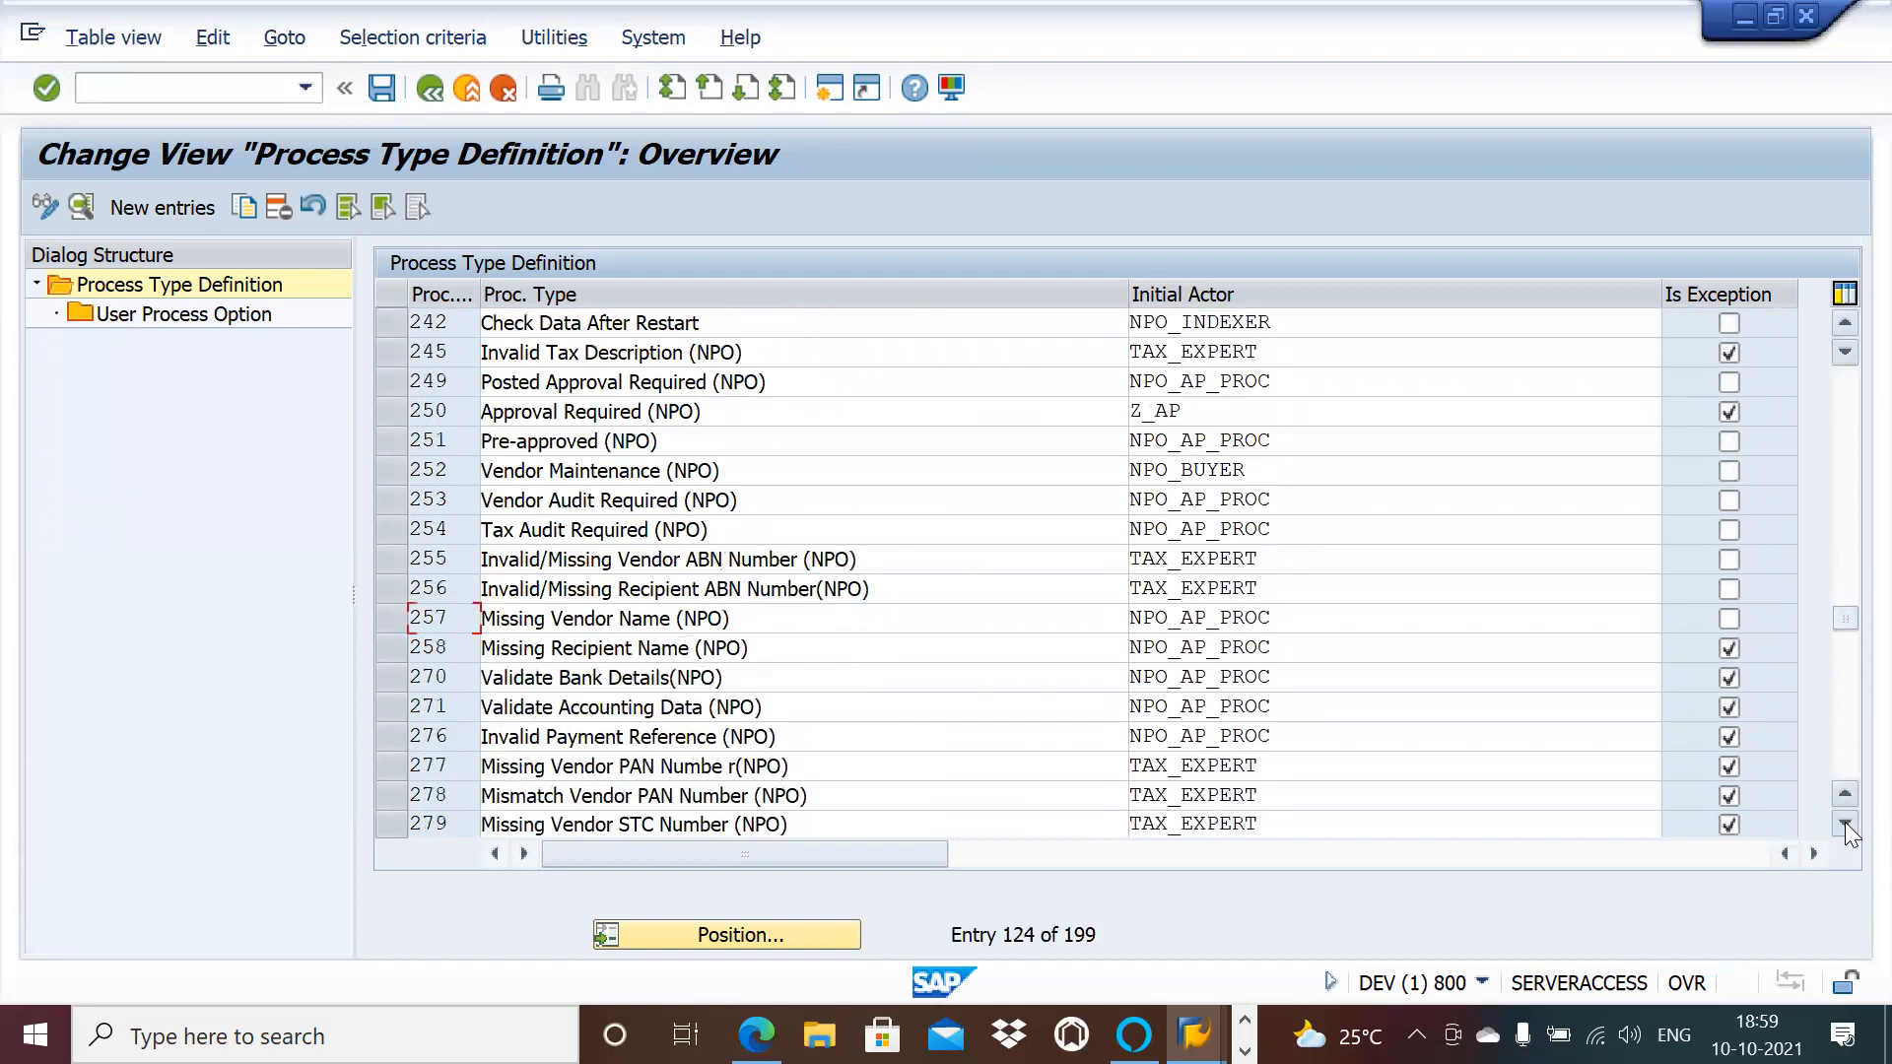
click(1844, 822)
click(1845, 822)
click(1845, 822)
click(1844, 822)
click(1845, 821)
click(1845, 821)
click(1844, 822)
click(1844, 822)
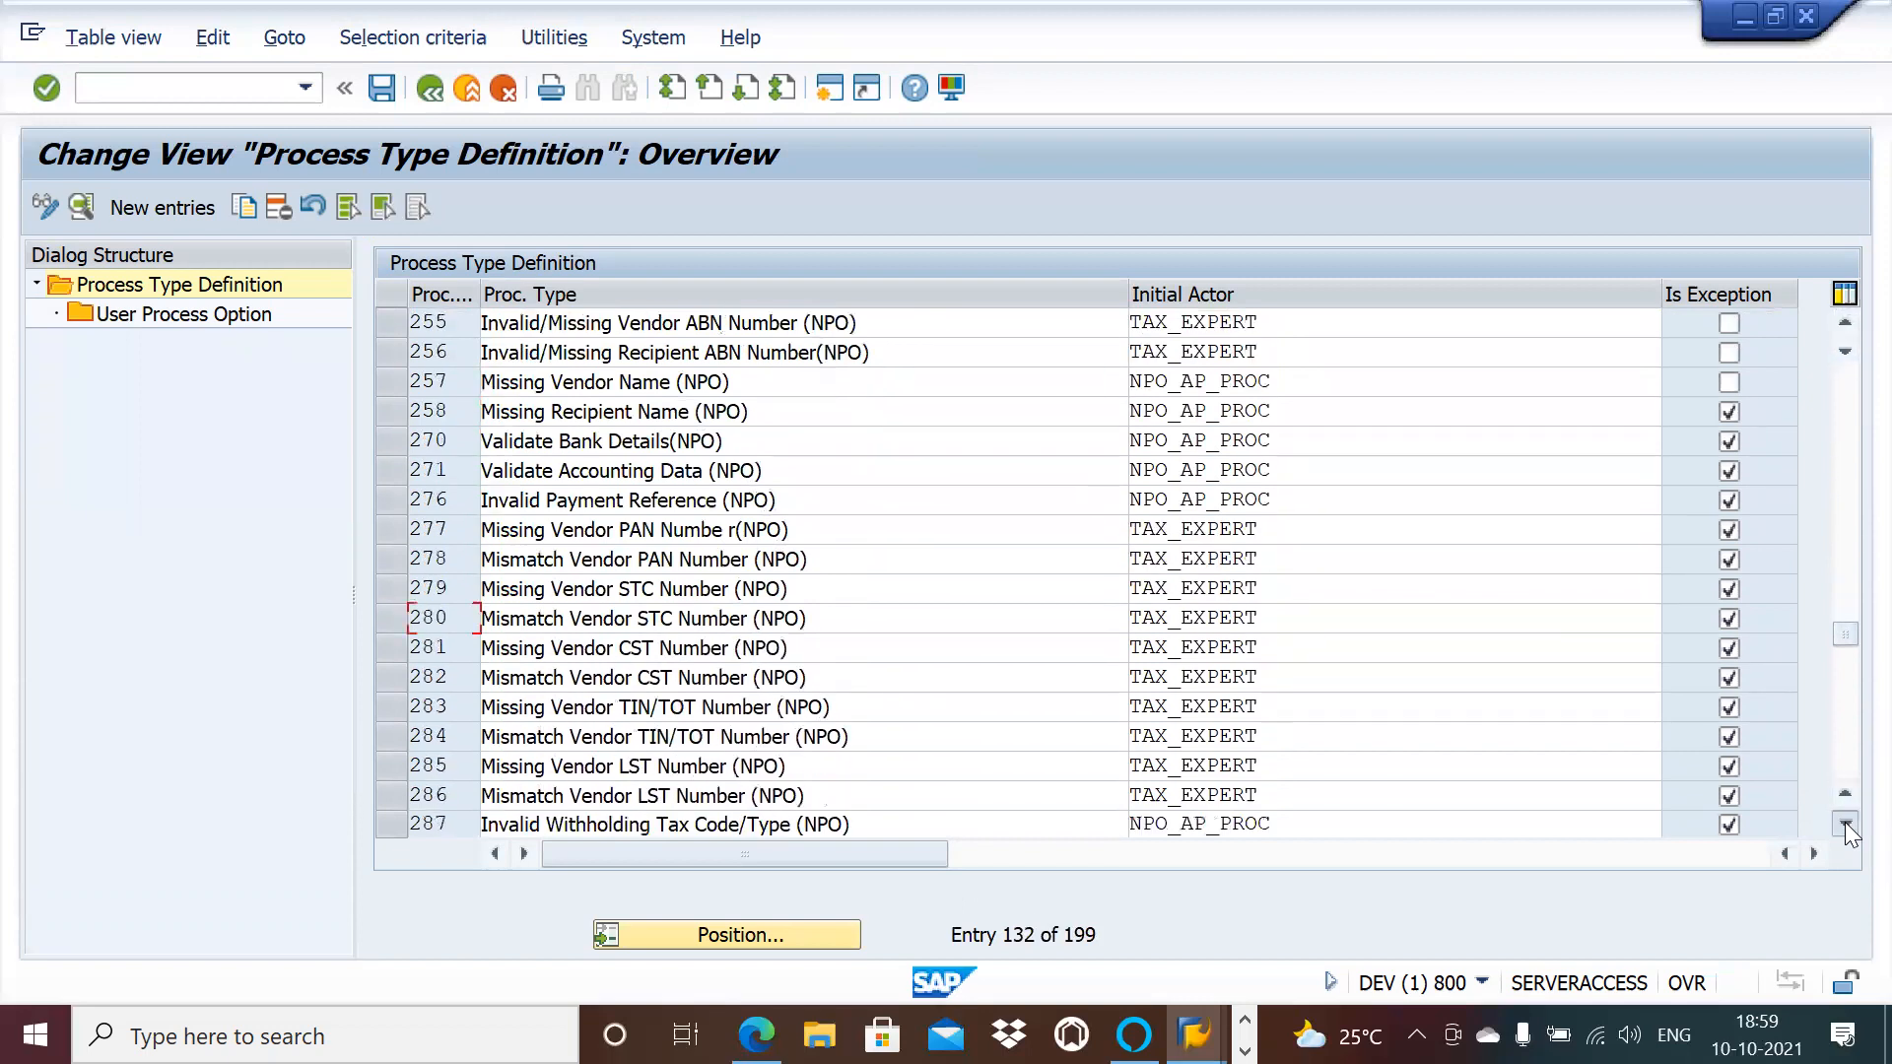
click(1844, 822)
click(1845, 822)
click(1844, 822)
click(1844, 821)
click(1845, 822)
click(1845, 822)
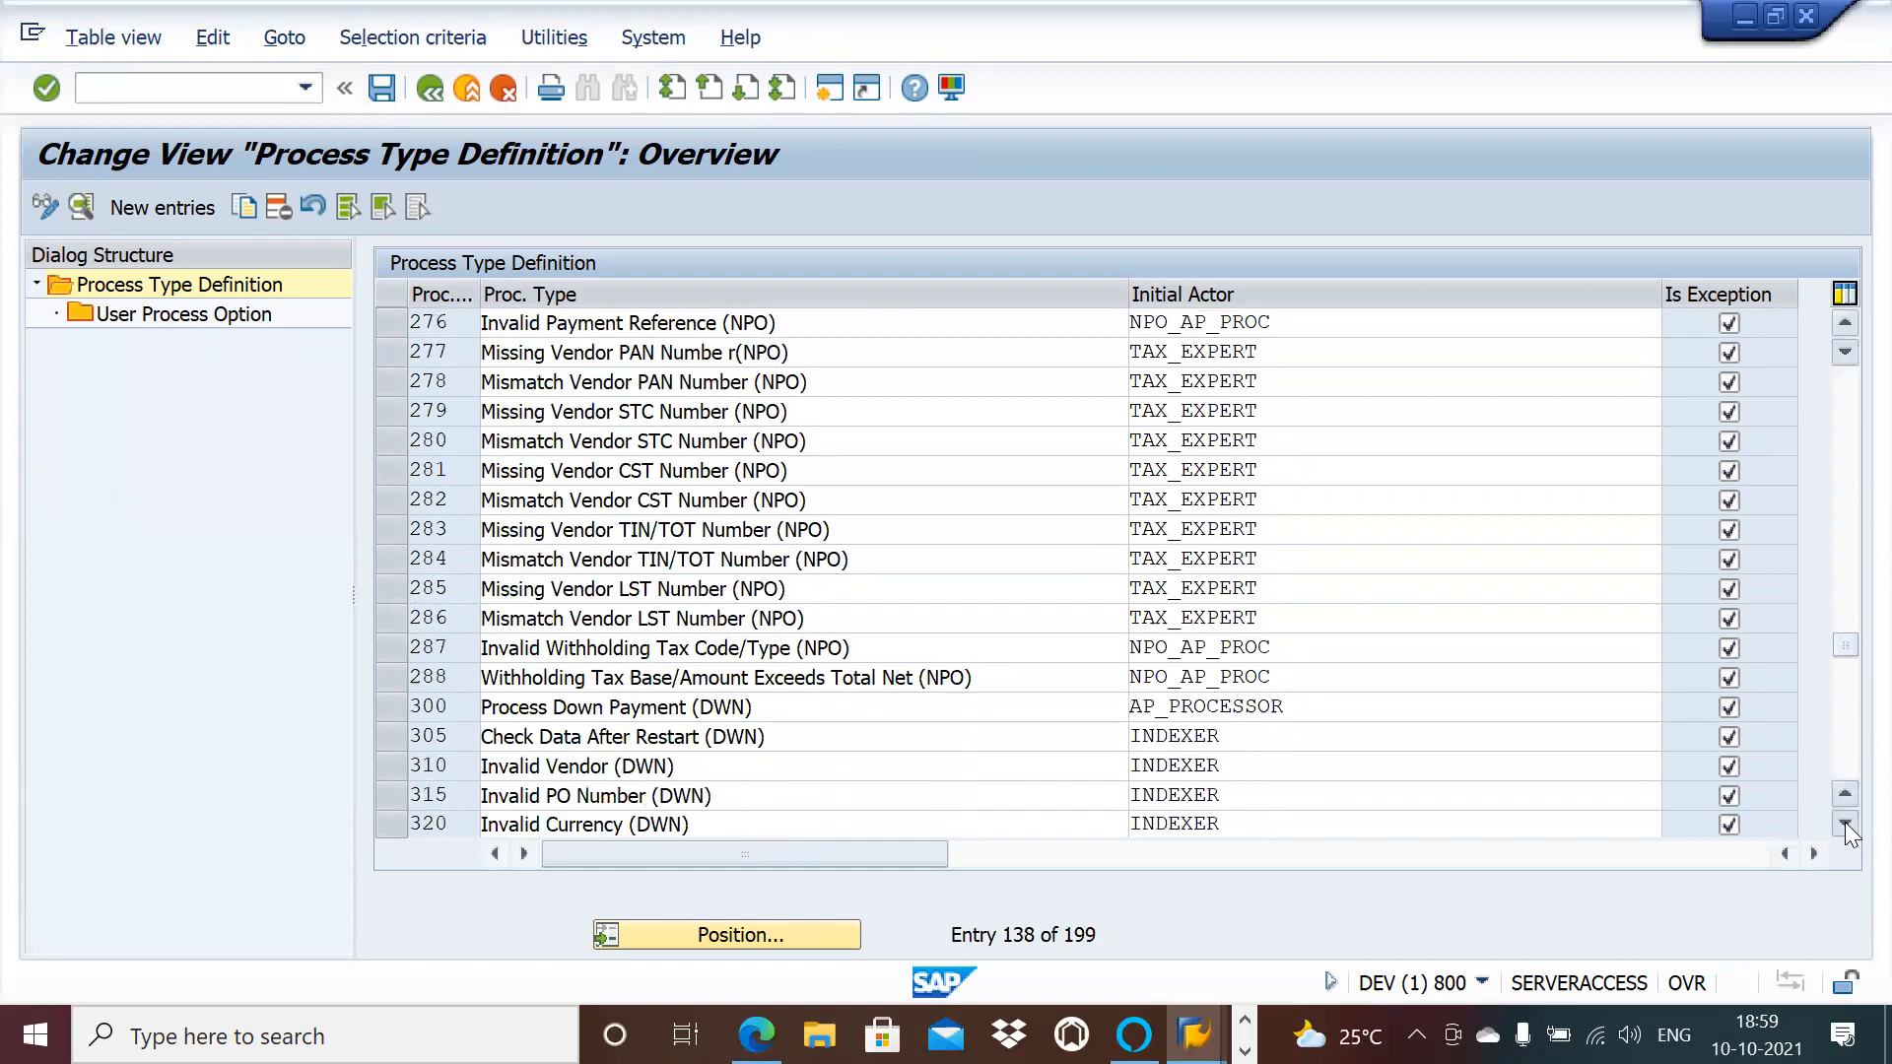
click(1844, 822)
click(1844, 822)
click(1844, 822)
click(1845, 822)
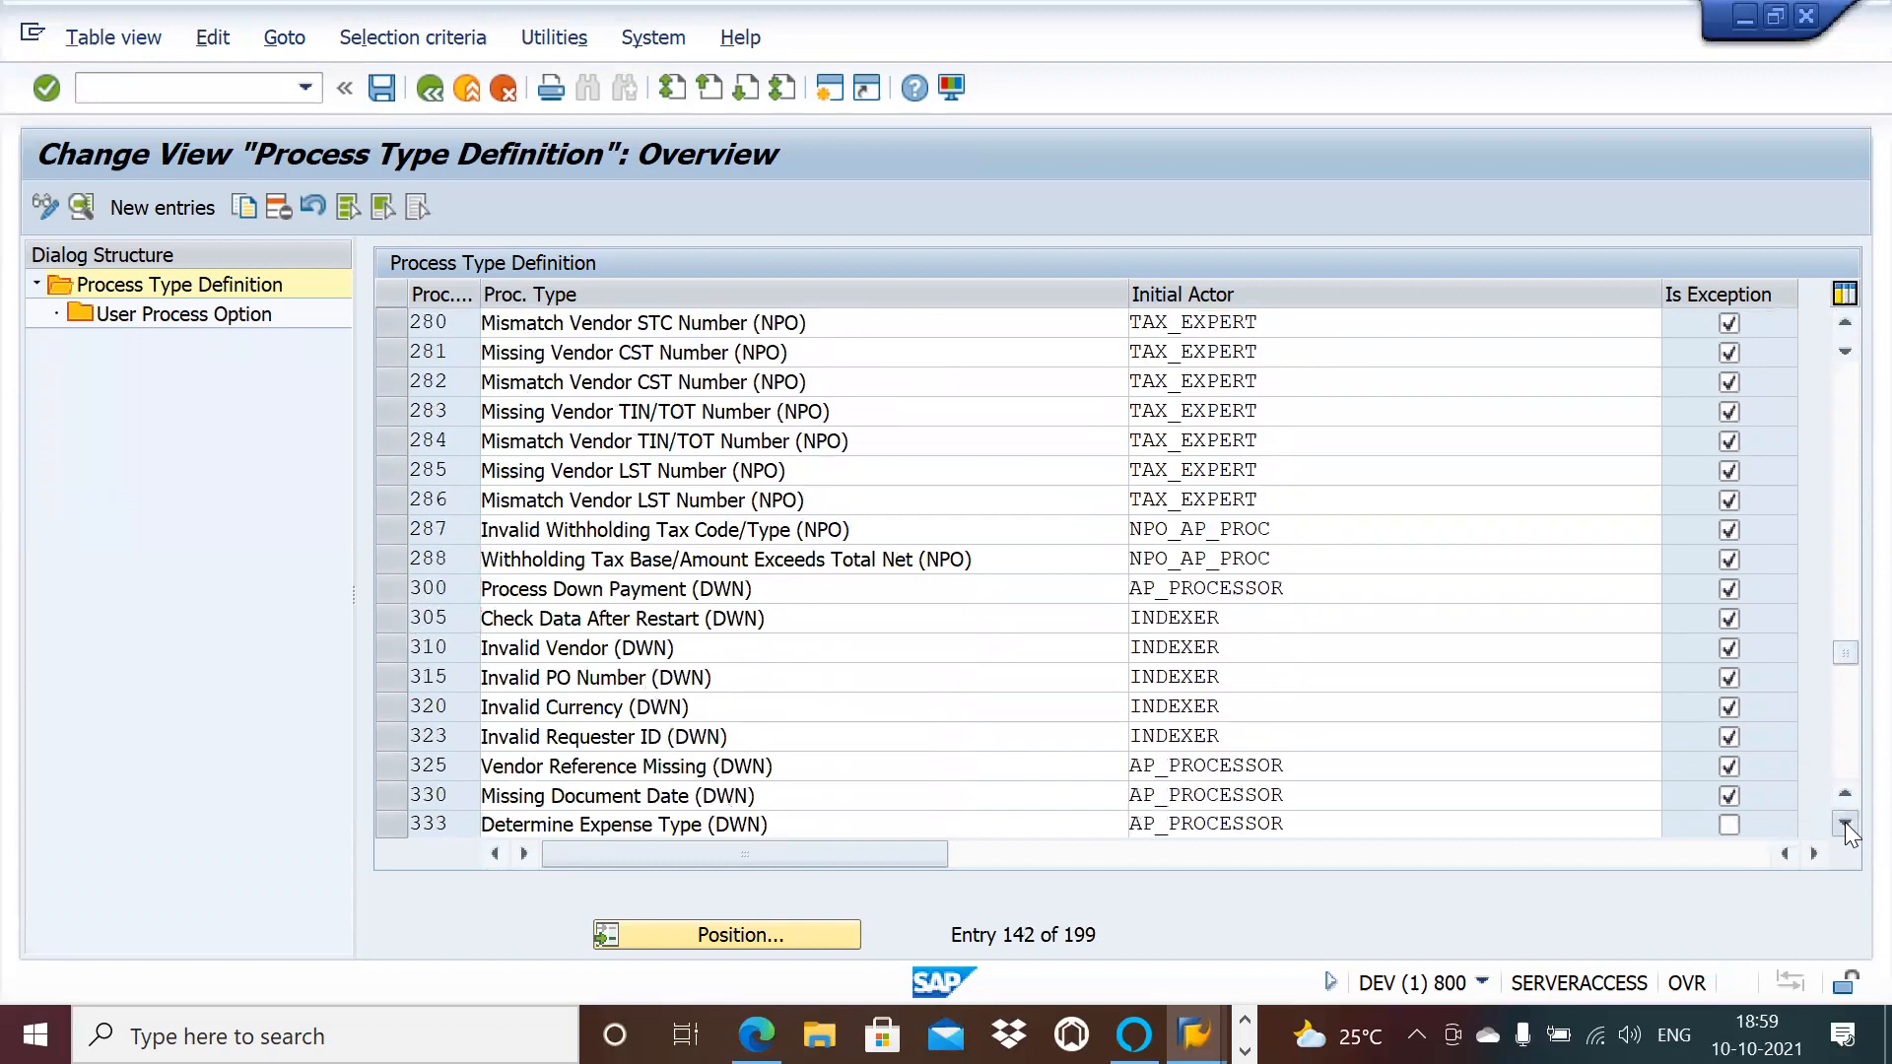
click(1845, 821)
click(1844, 822)
click(1844, 822)
click(1844, 822)
click(1844, 822)
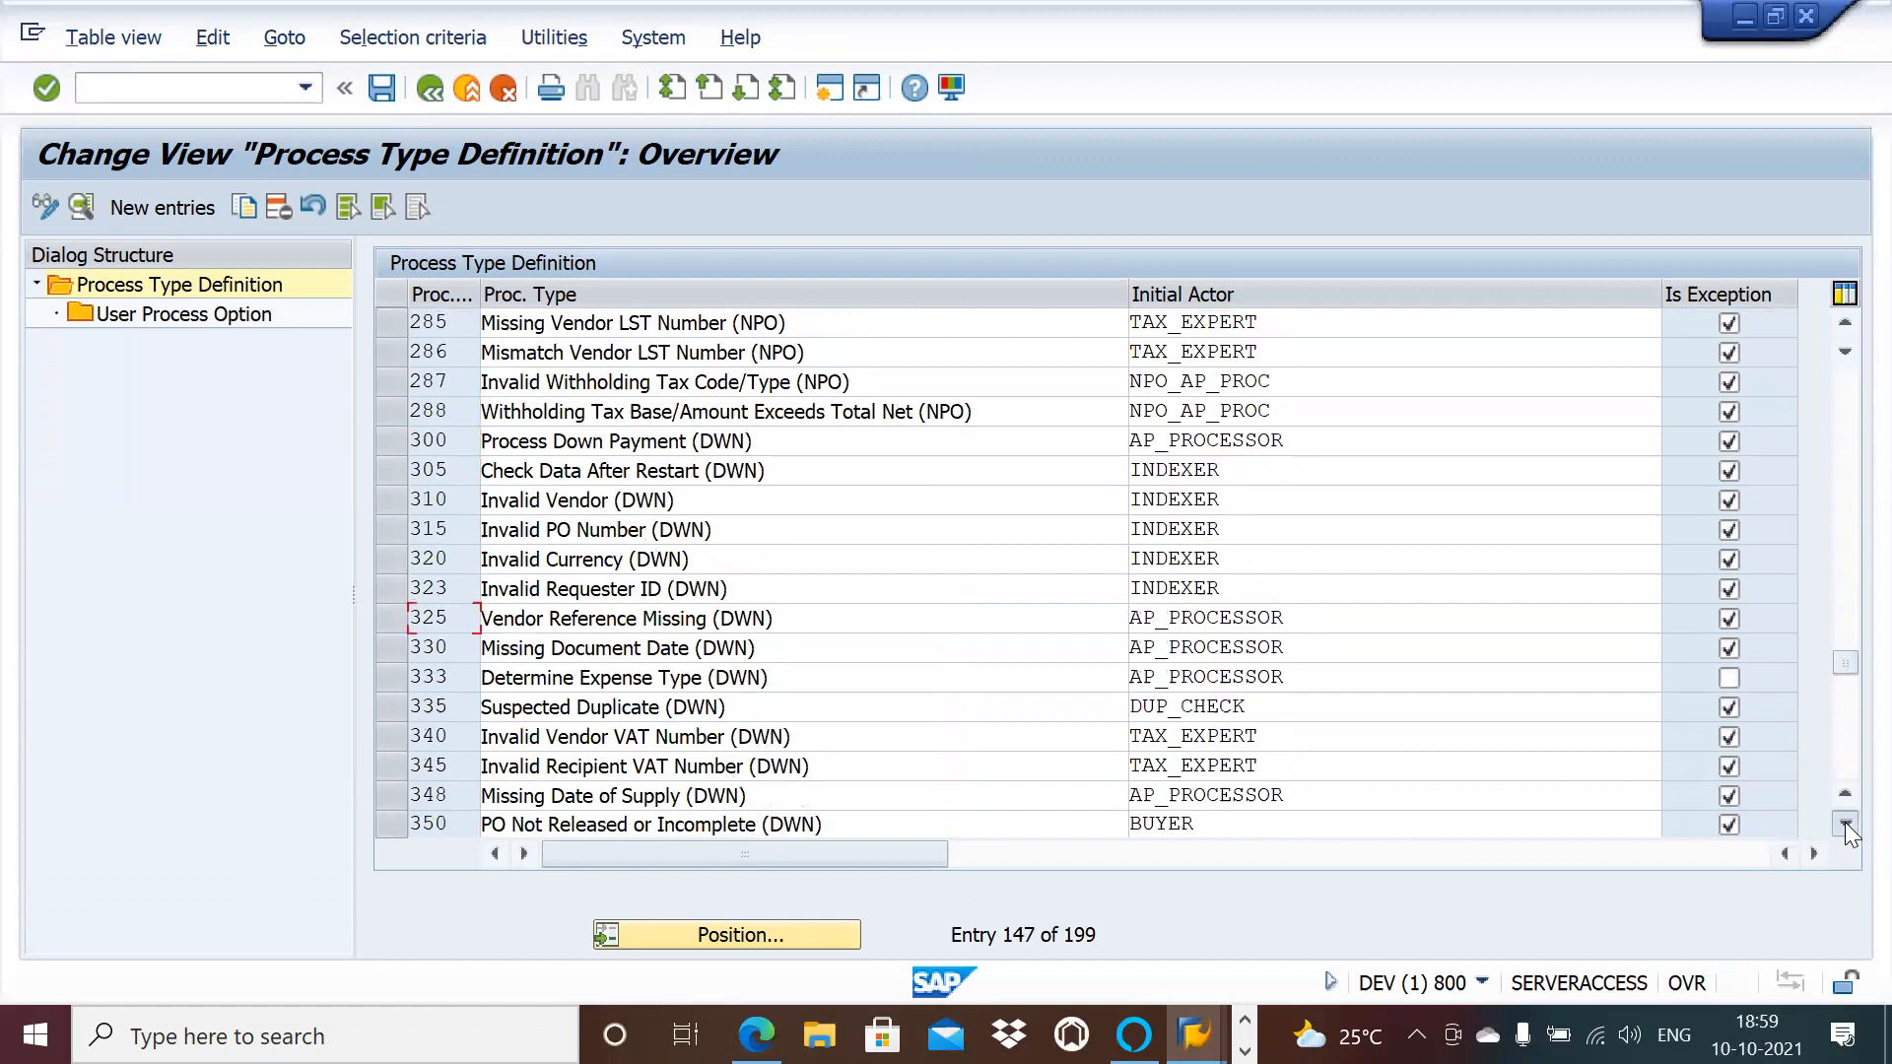
click(1844, 821)
click(1845, 822)
click(1845, 822)
click(1845, 821)
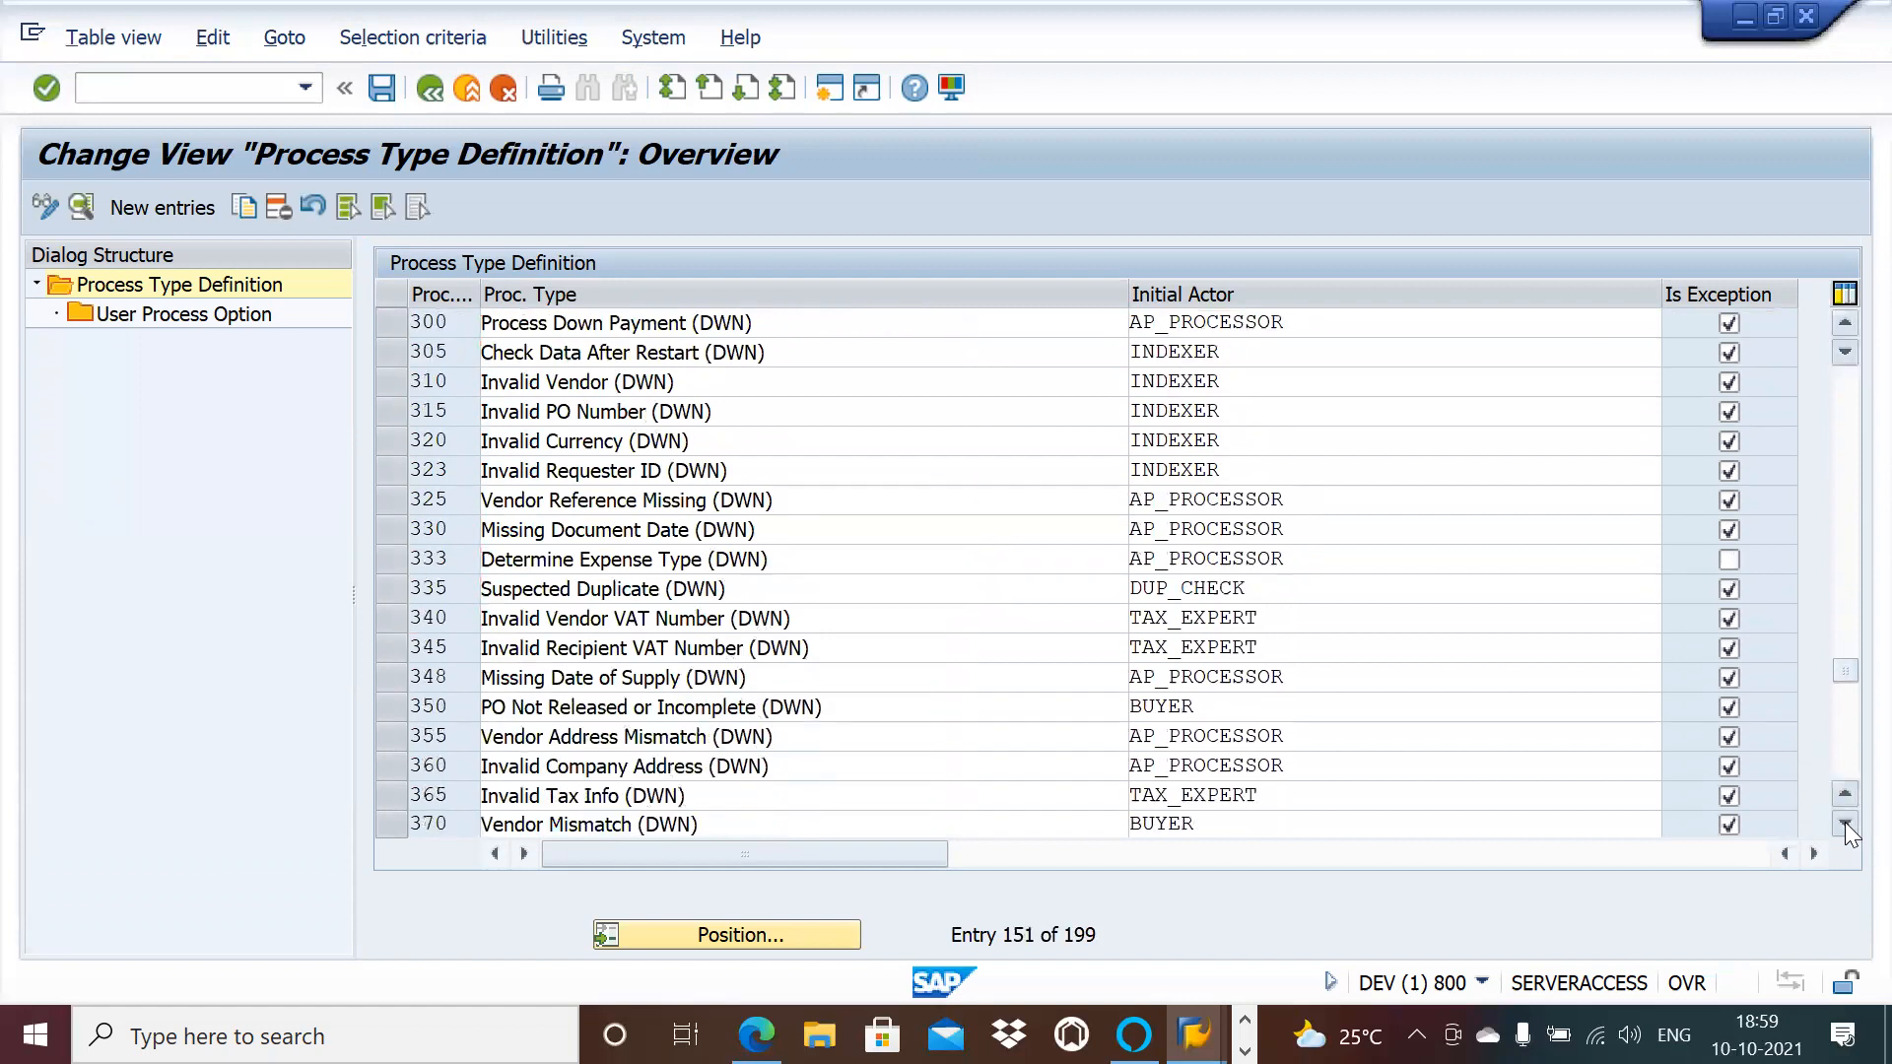
click(1844, 822)
click(1844, 822)
click(1844, 822)
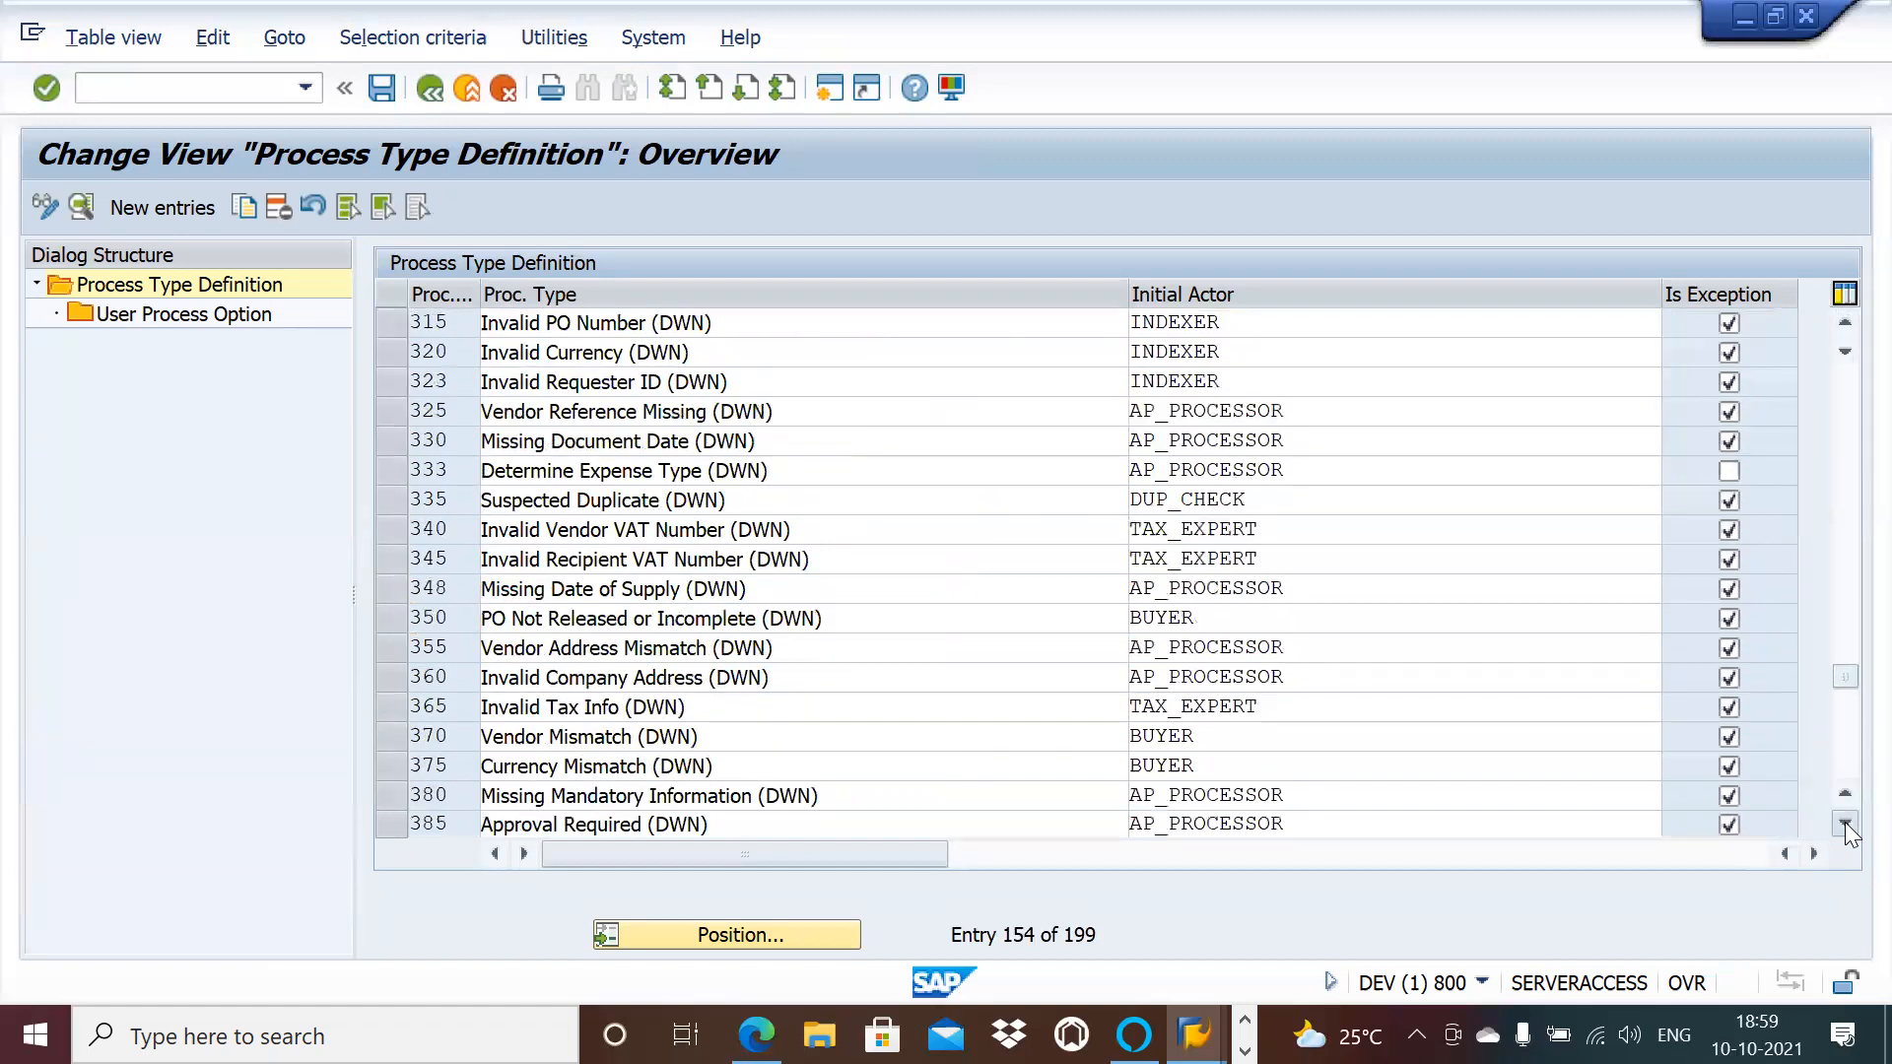
click(1845, 821)
click(1844, 822)
click(1844, 821)
click(1844, 822)
click(1845, 822)
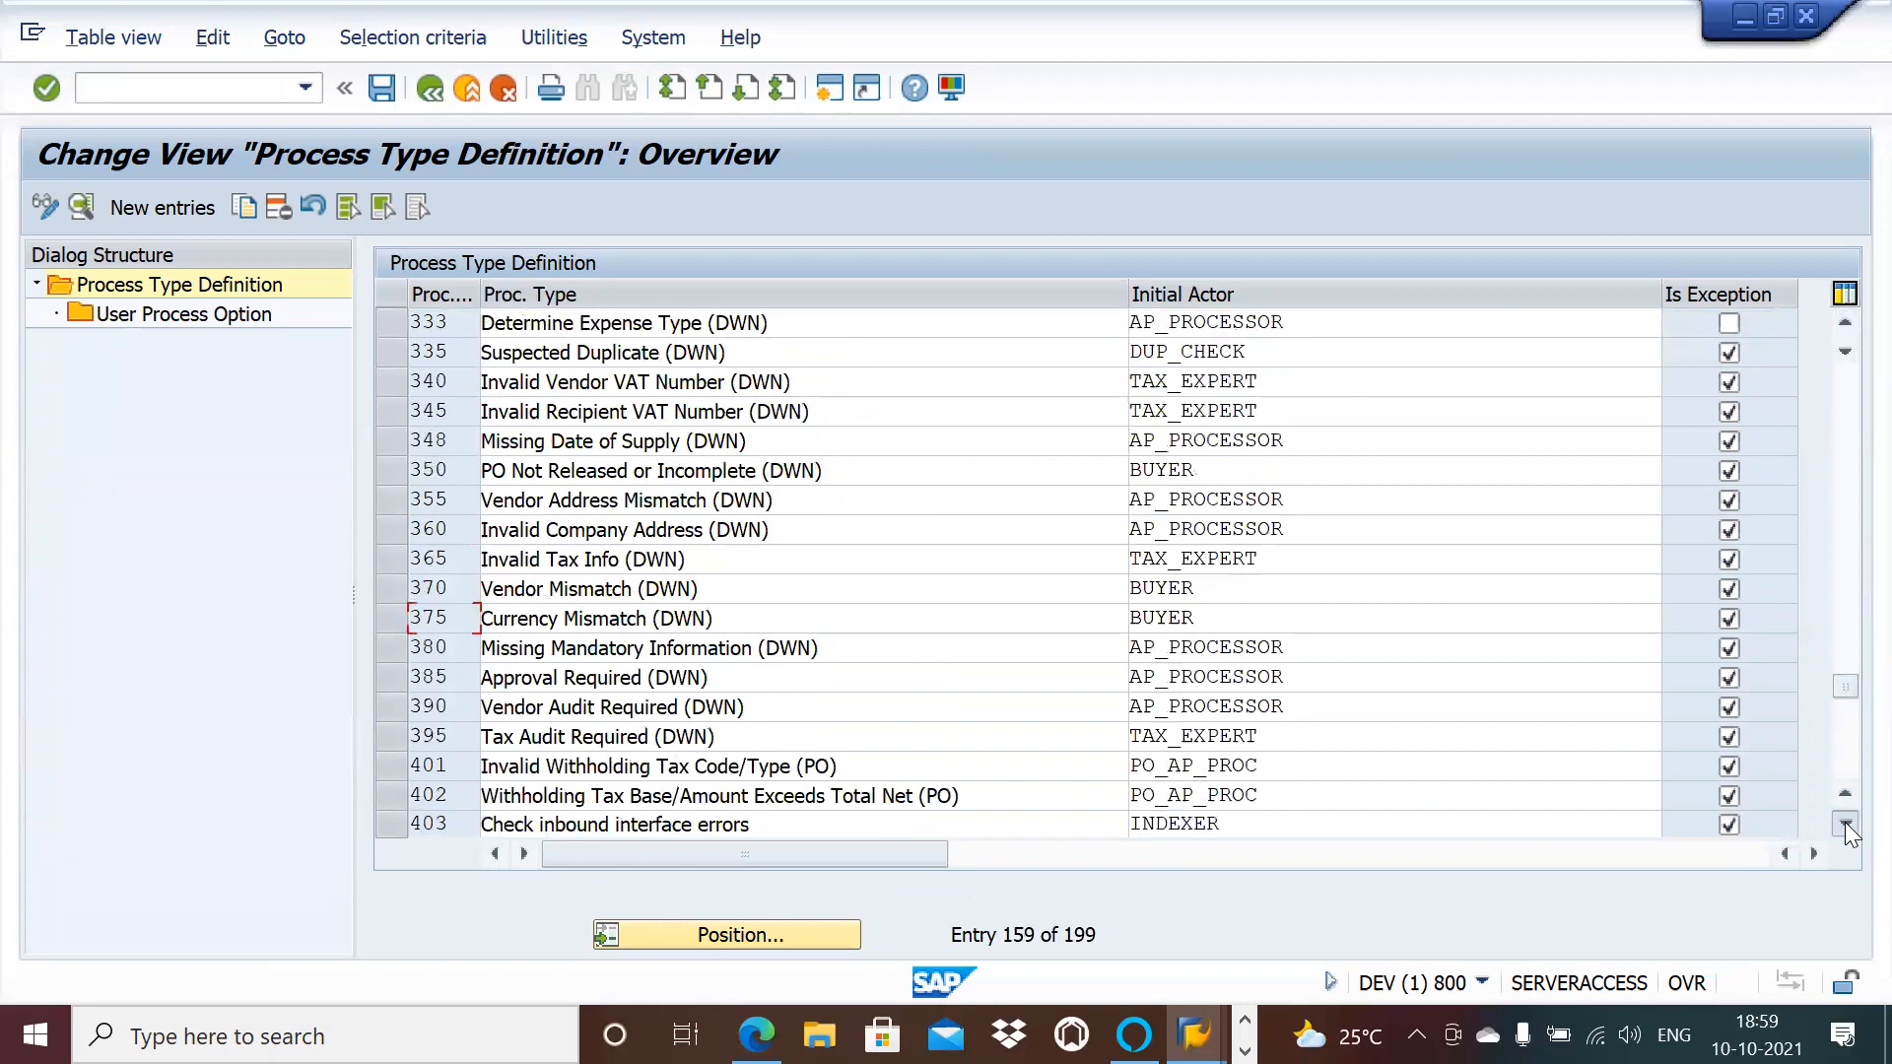
click(1845, 822)
click(1845, 821)
click(1845, 822)
click(1844, 822)
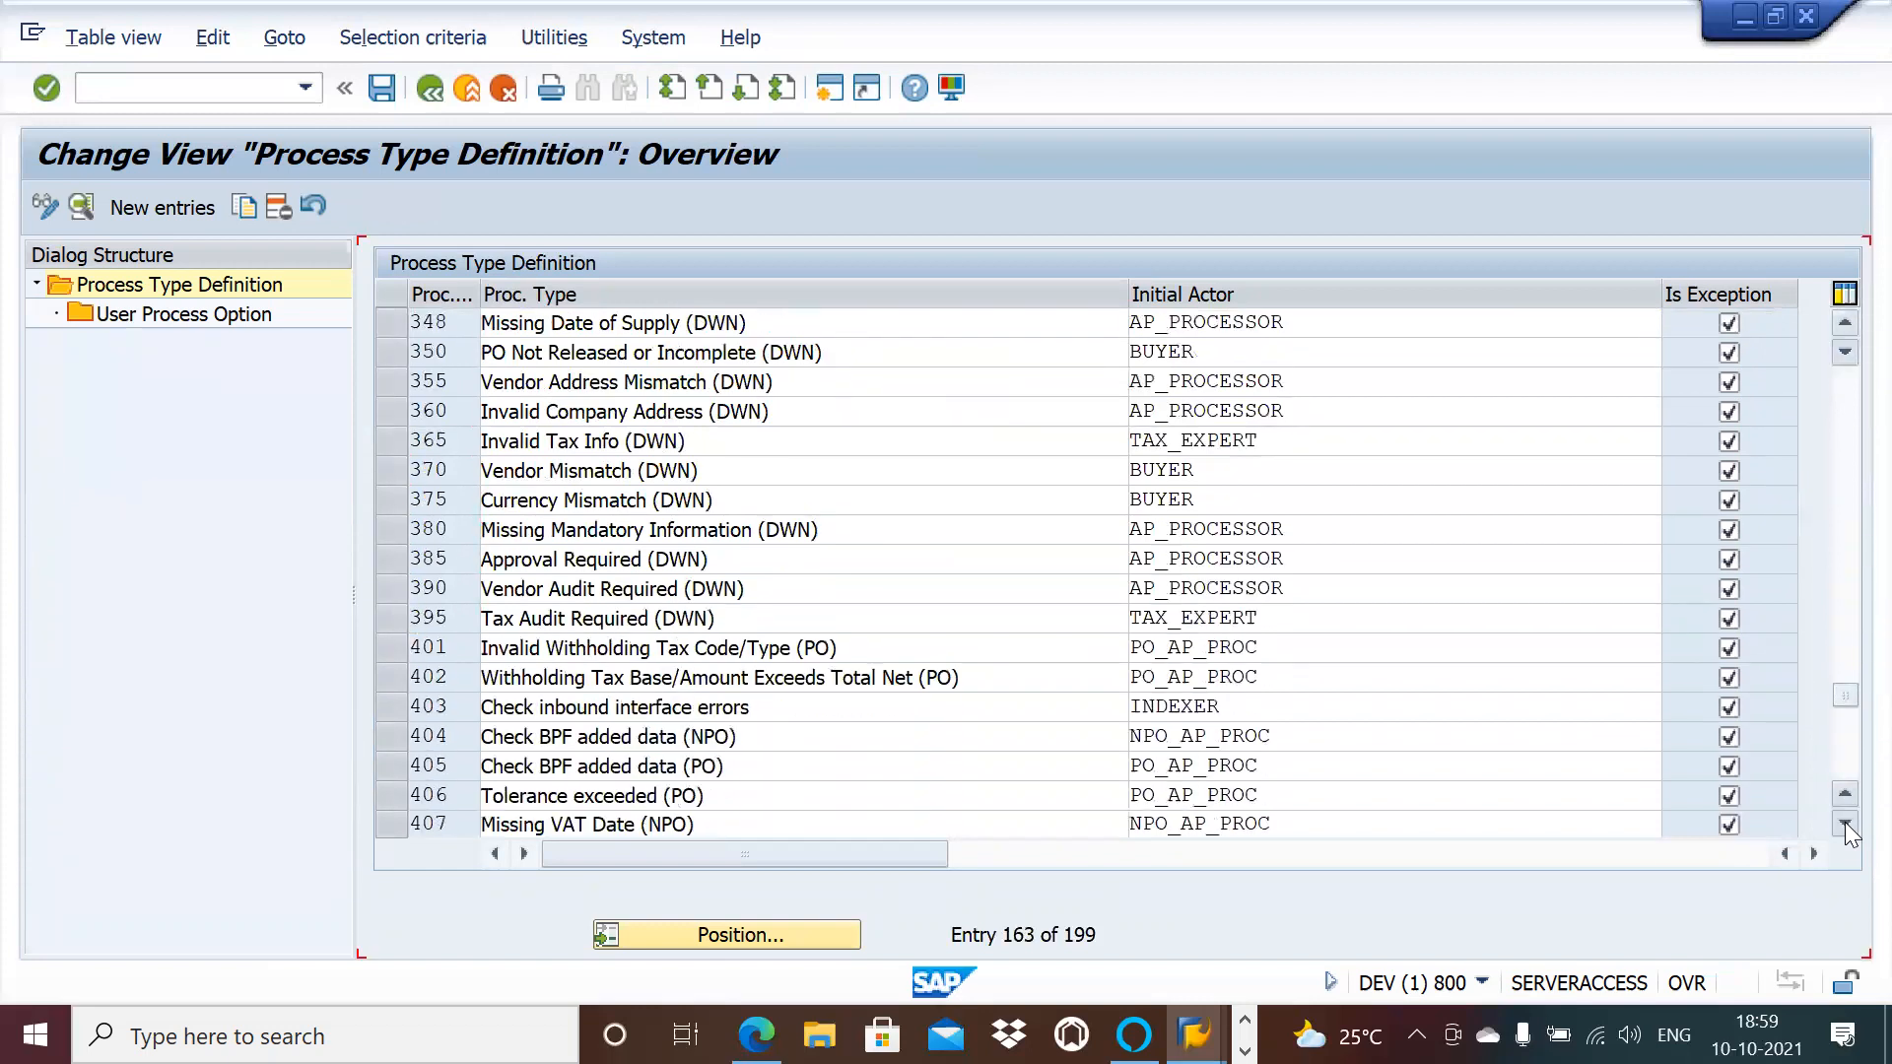
click(1844, 822)
click(1845, 822)
click(1845, 822)
click(1845, 821)
click(1844, 822)
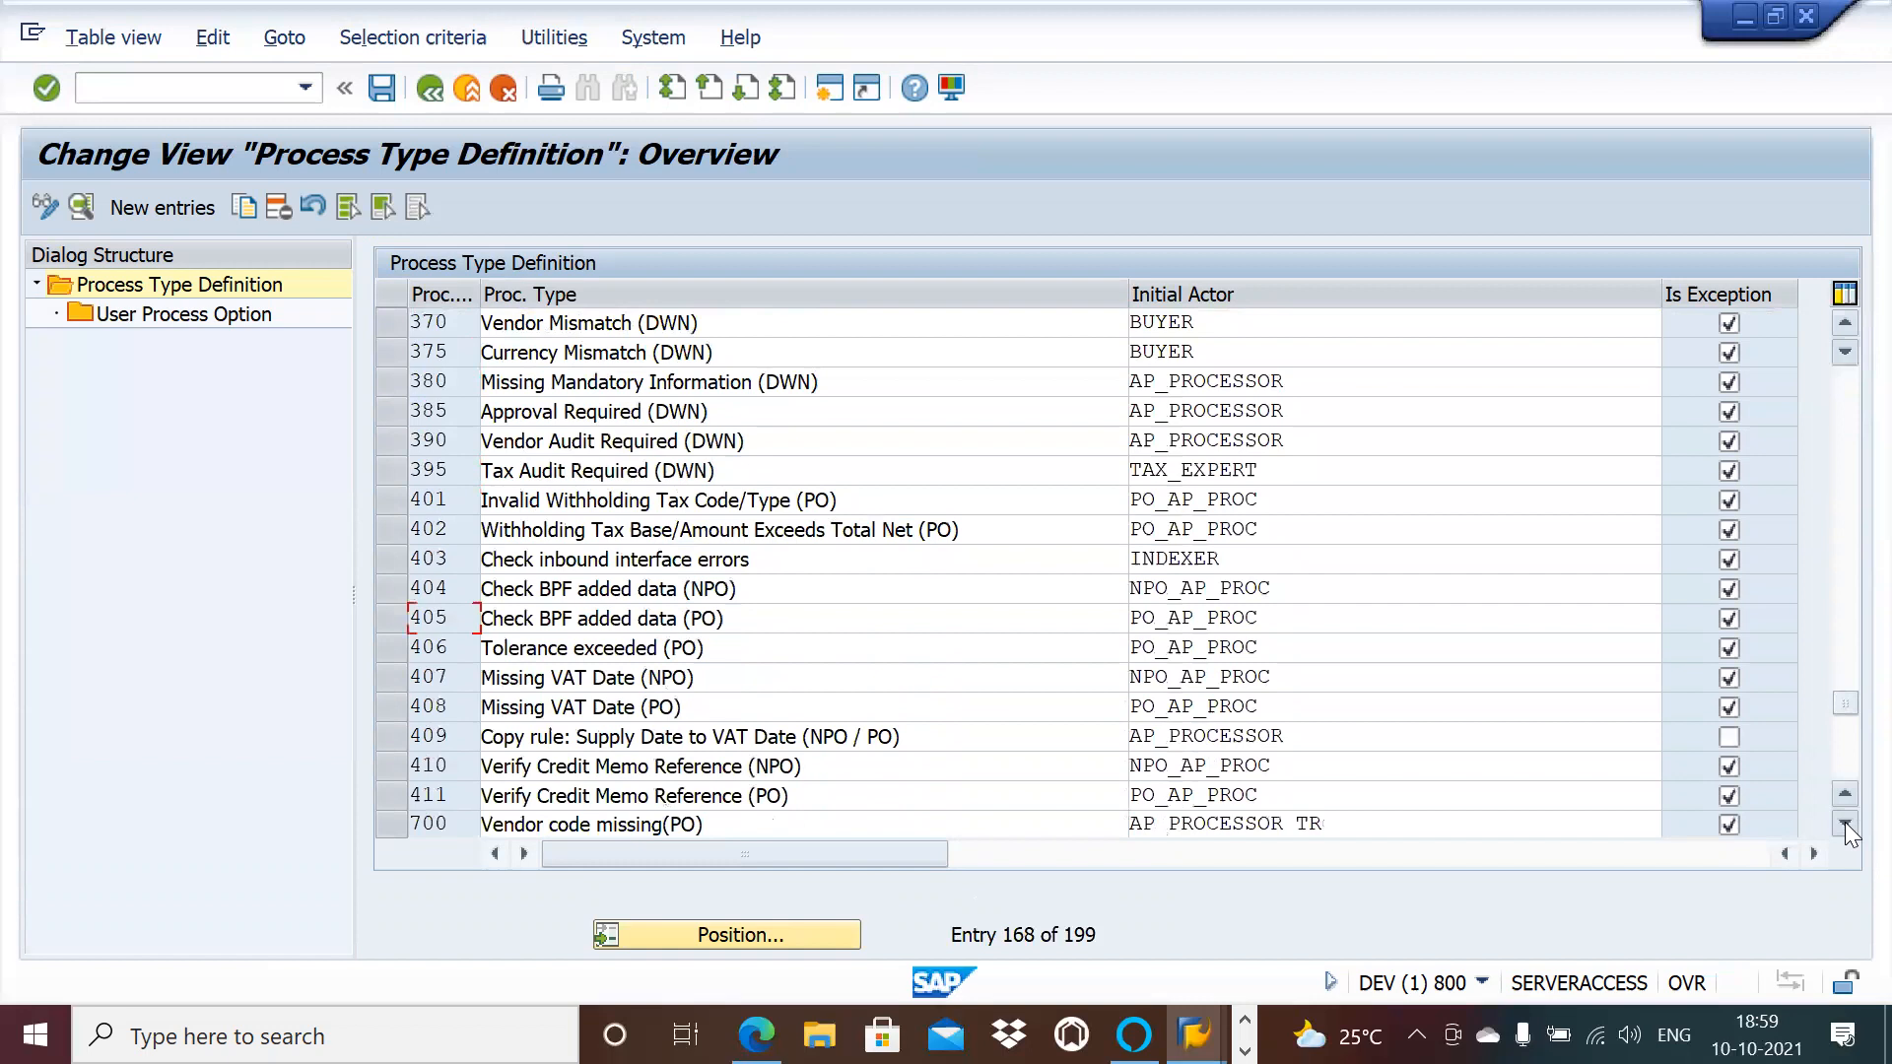
click(1845, 822)
click(1844, 821)
click(1844, 822)
click(1844, 822)
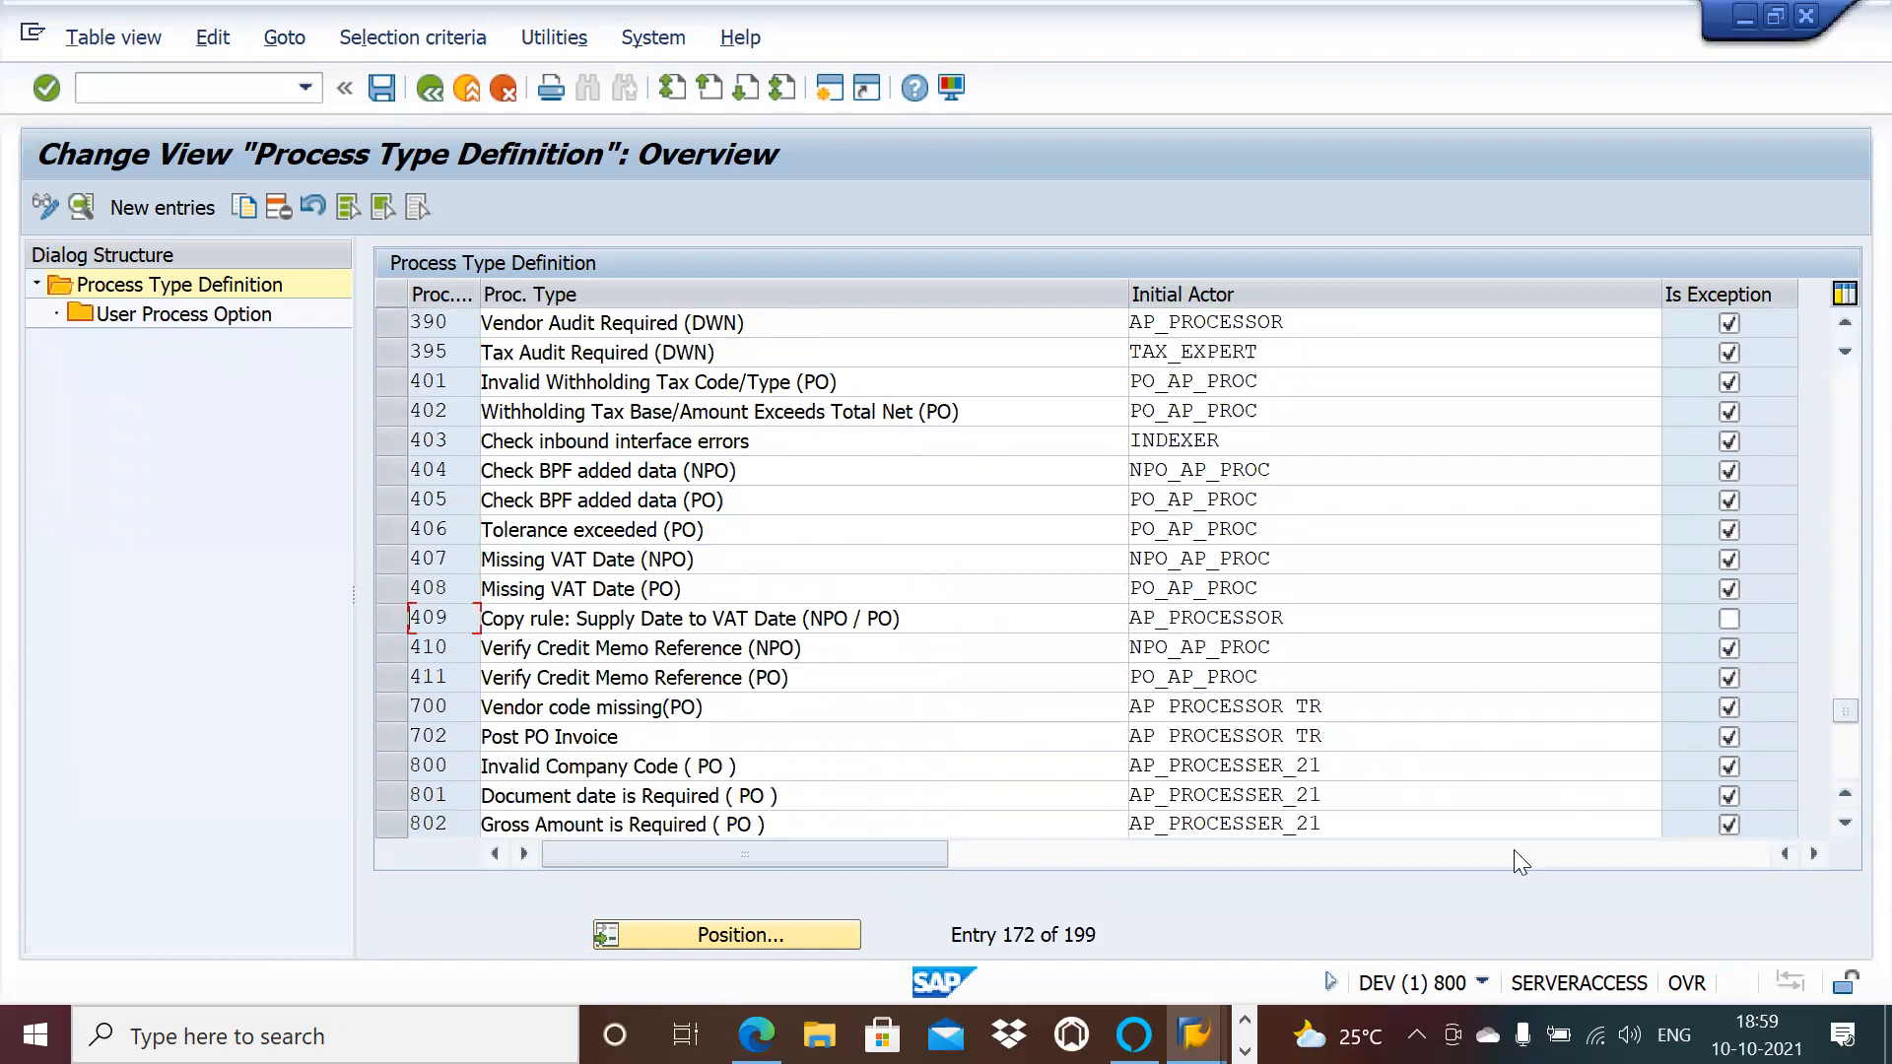
click(1844, 822)
click(1845, 823)
click(1845, 823)
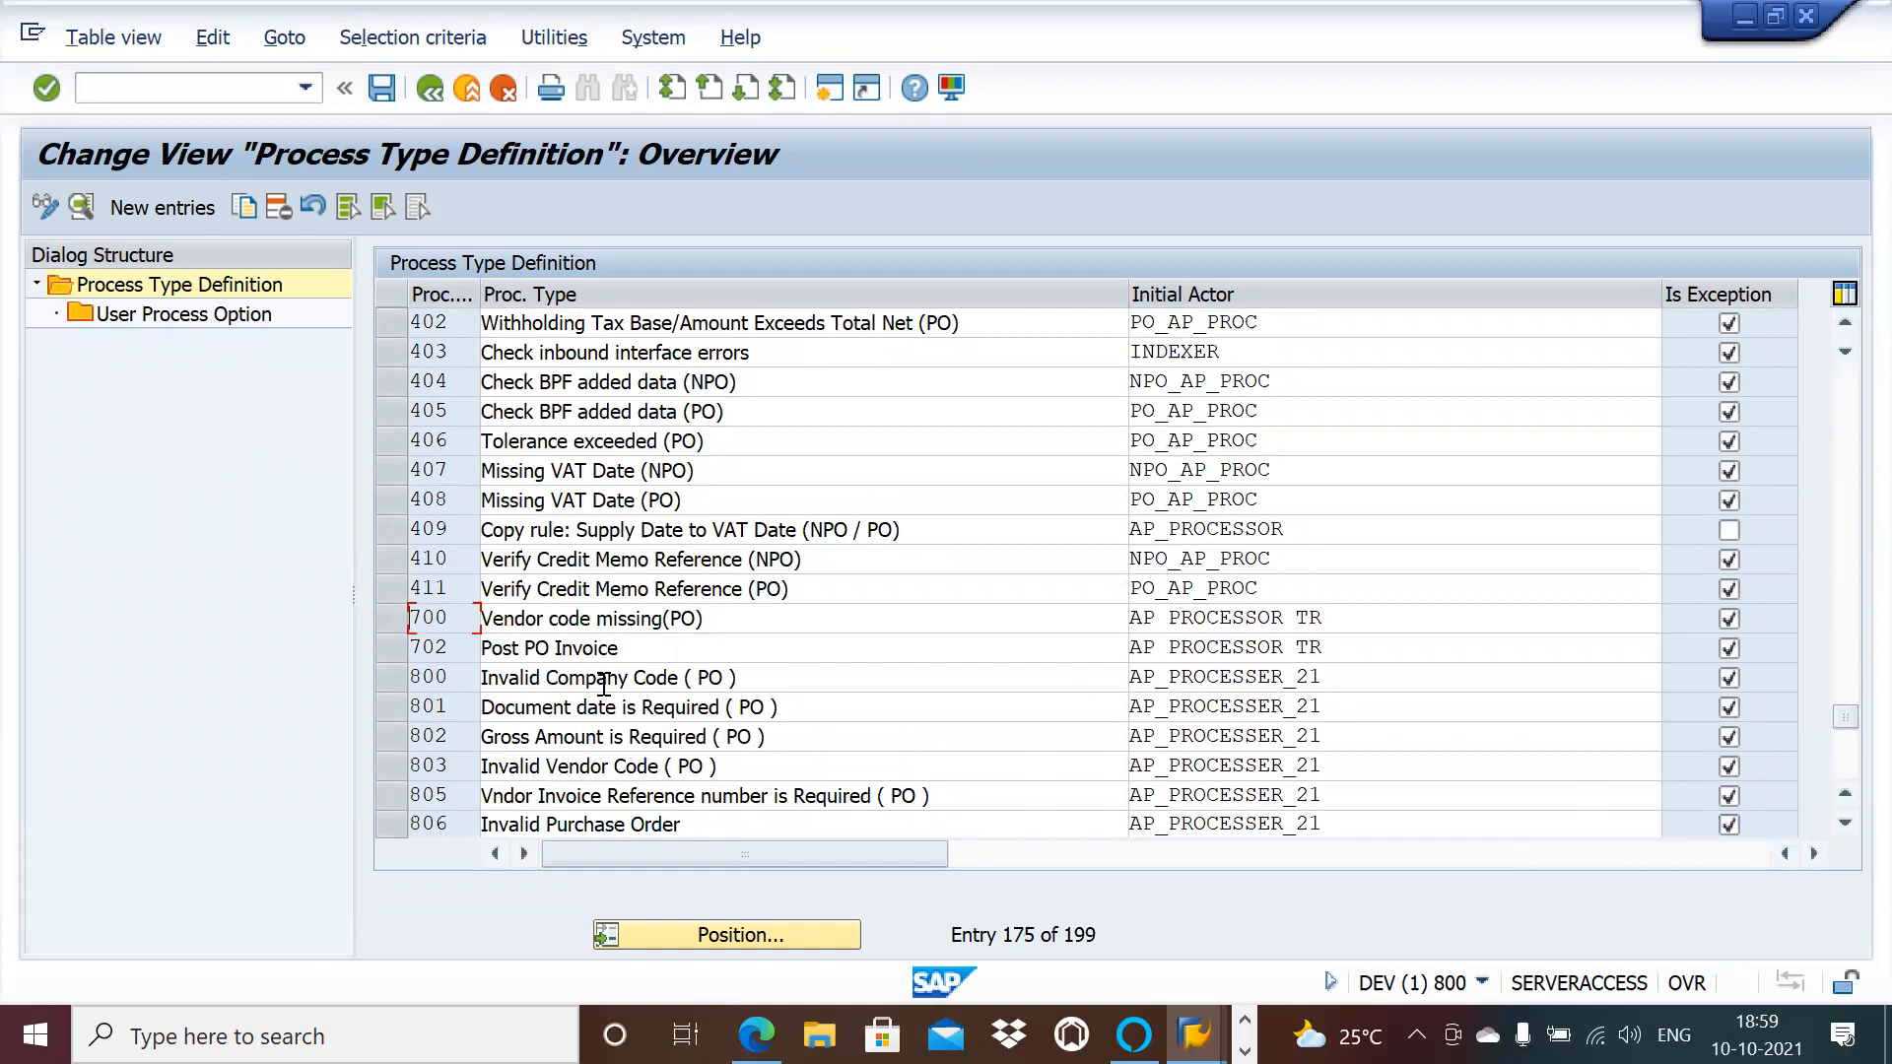
click(388, 676)
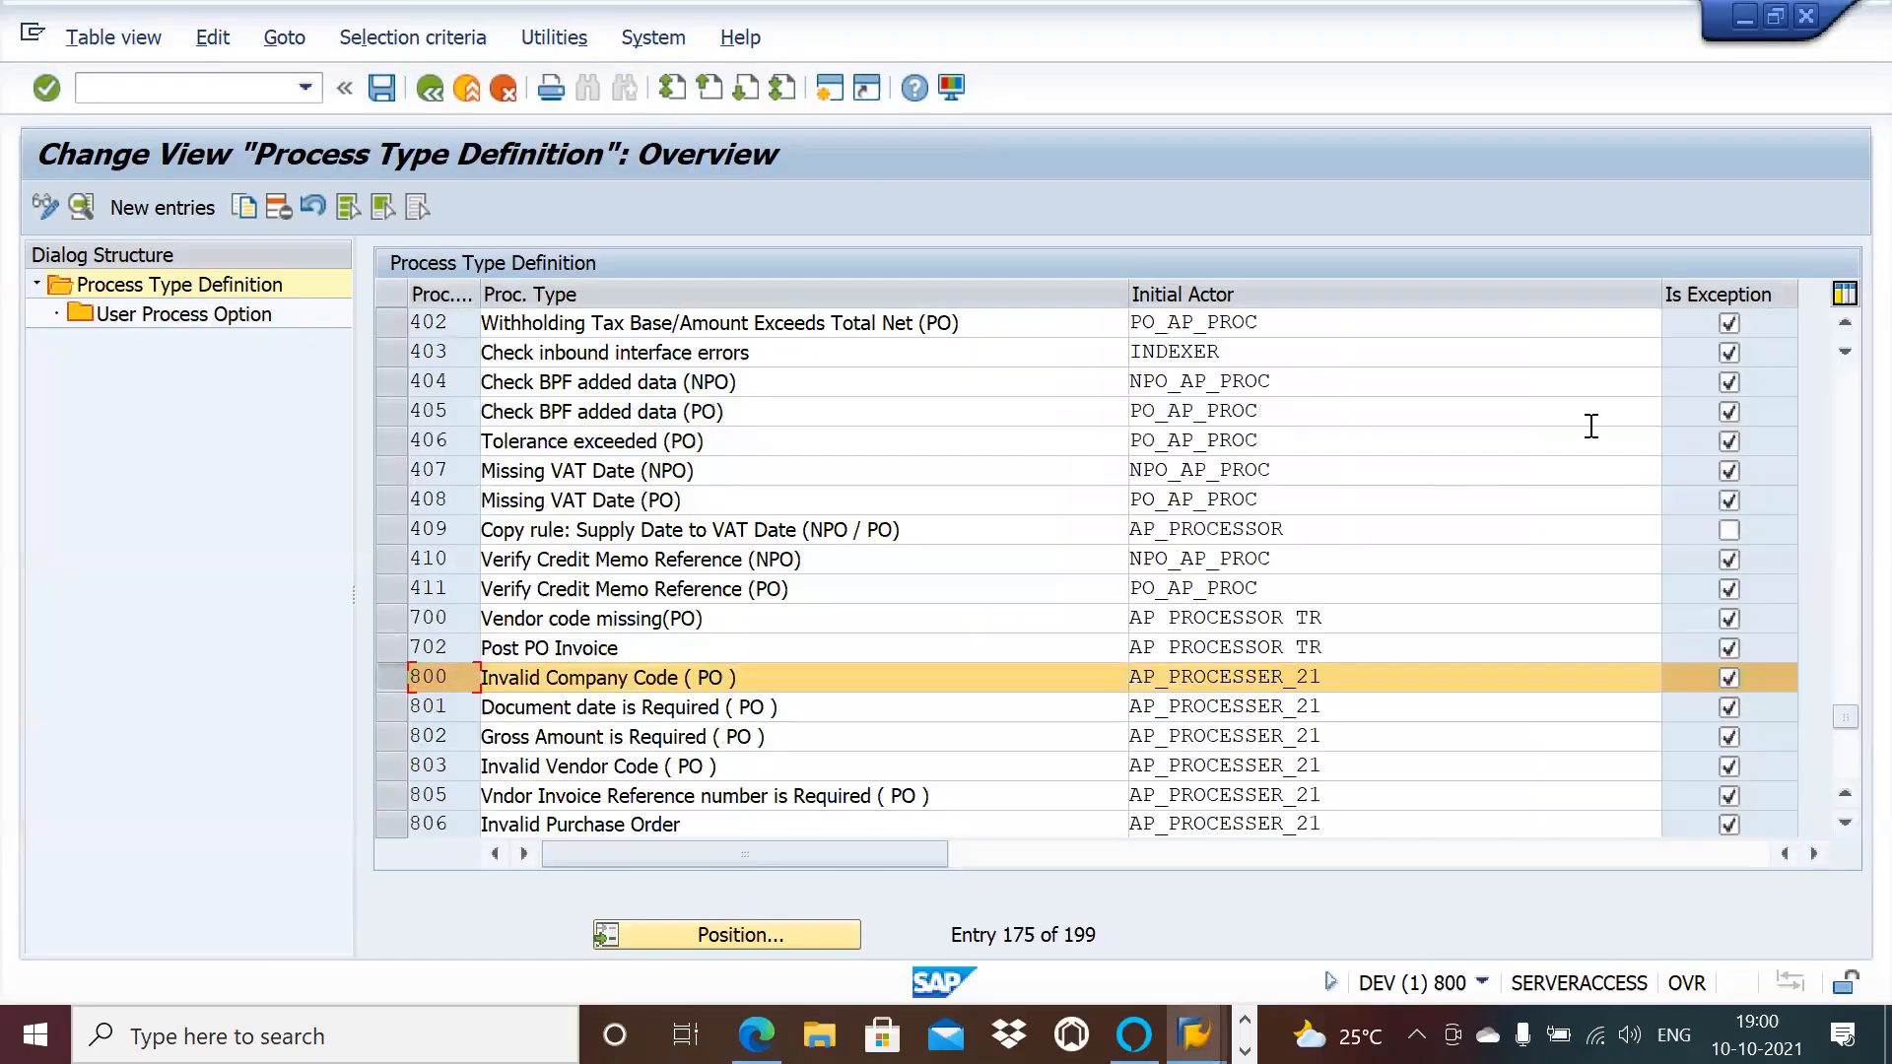
Step: Scroll back up the list and mark entry 233, Vendor Invoice Reference Missing (NPO)
click(1844, 325)
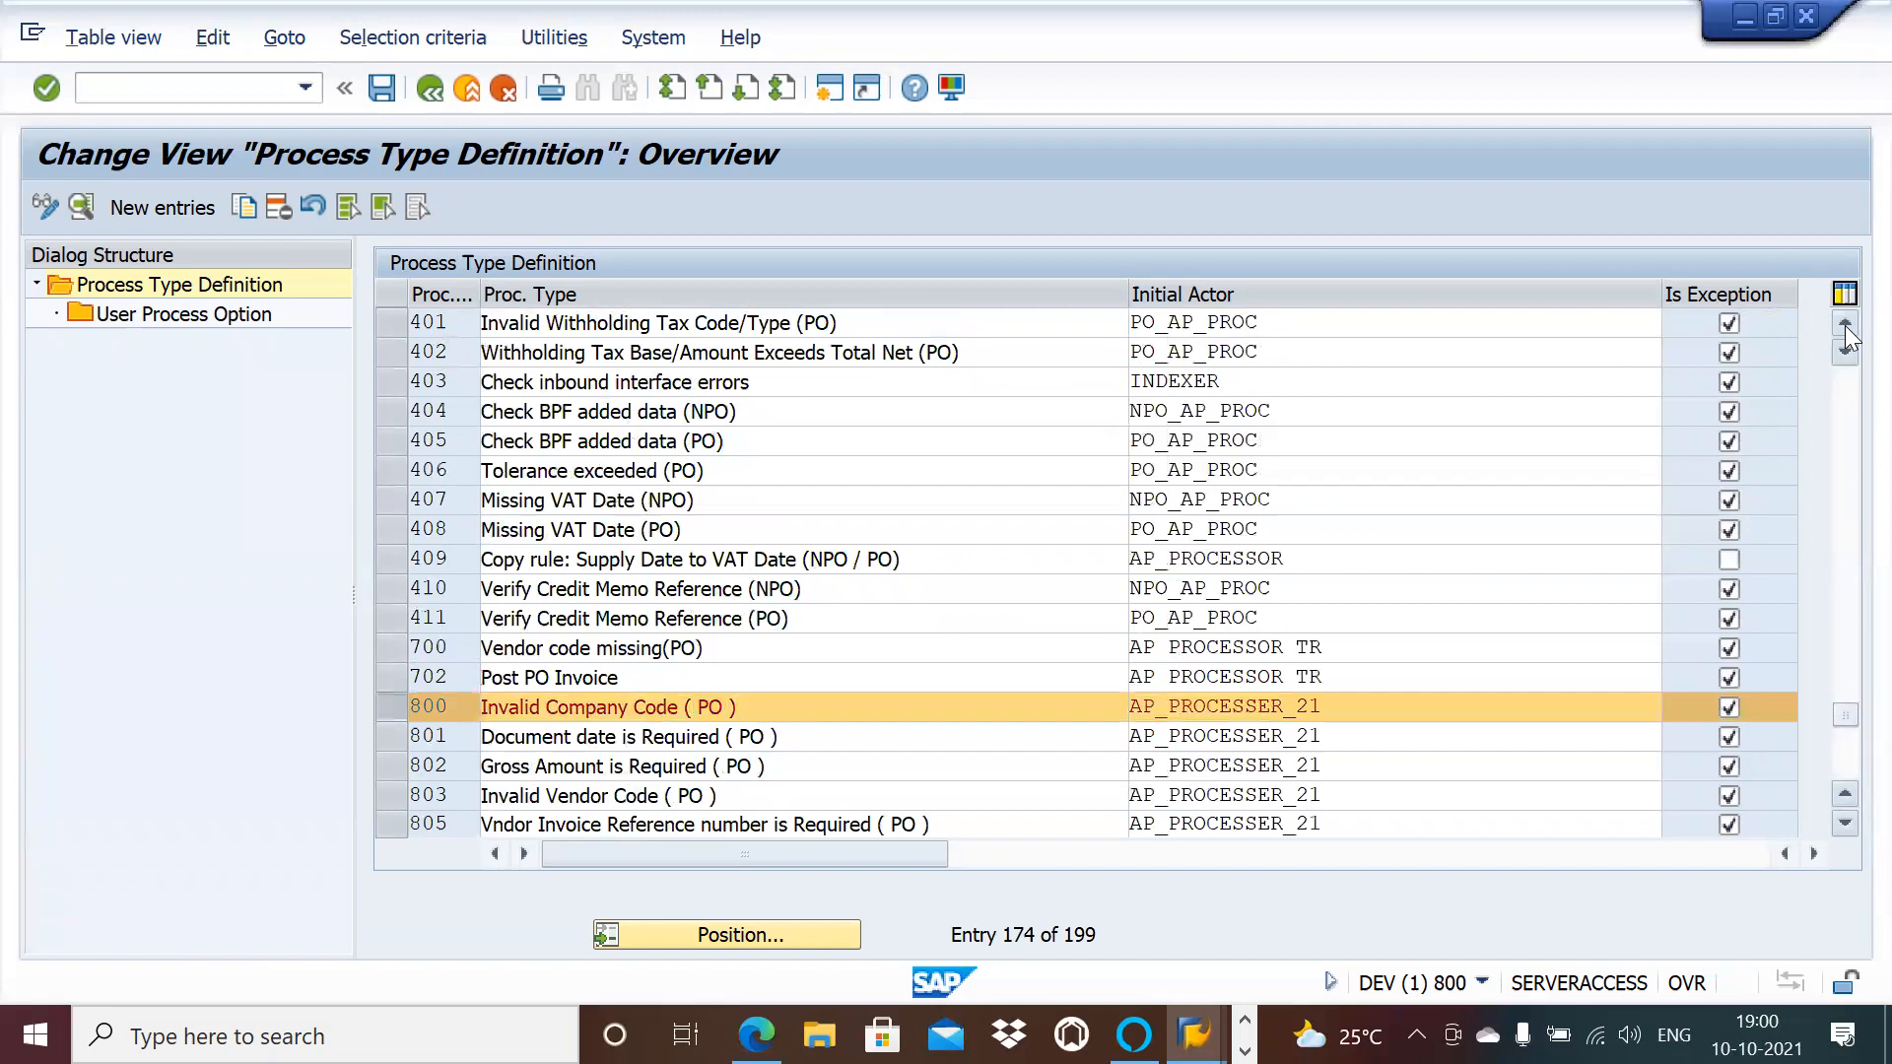
click(1844, 325)
click(1844, 325)
click(1845, 325)
click(1844, 325)
click(1844, 326)
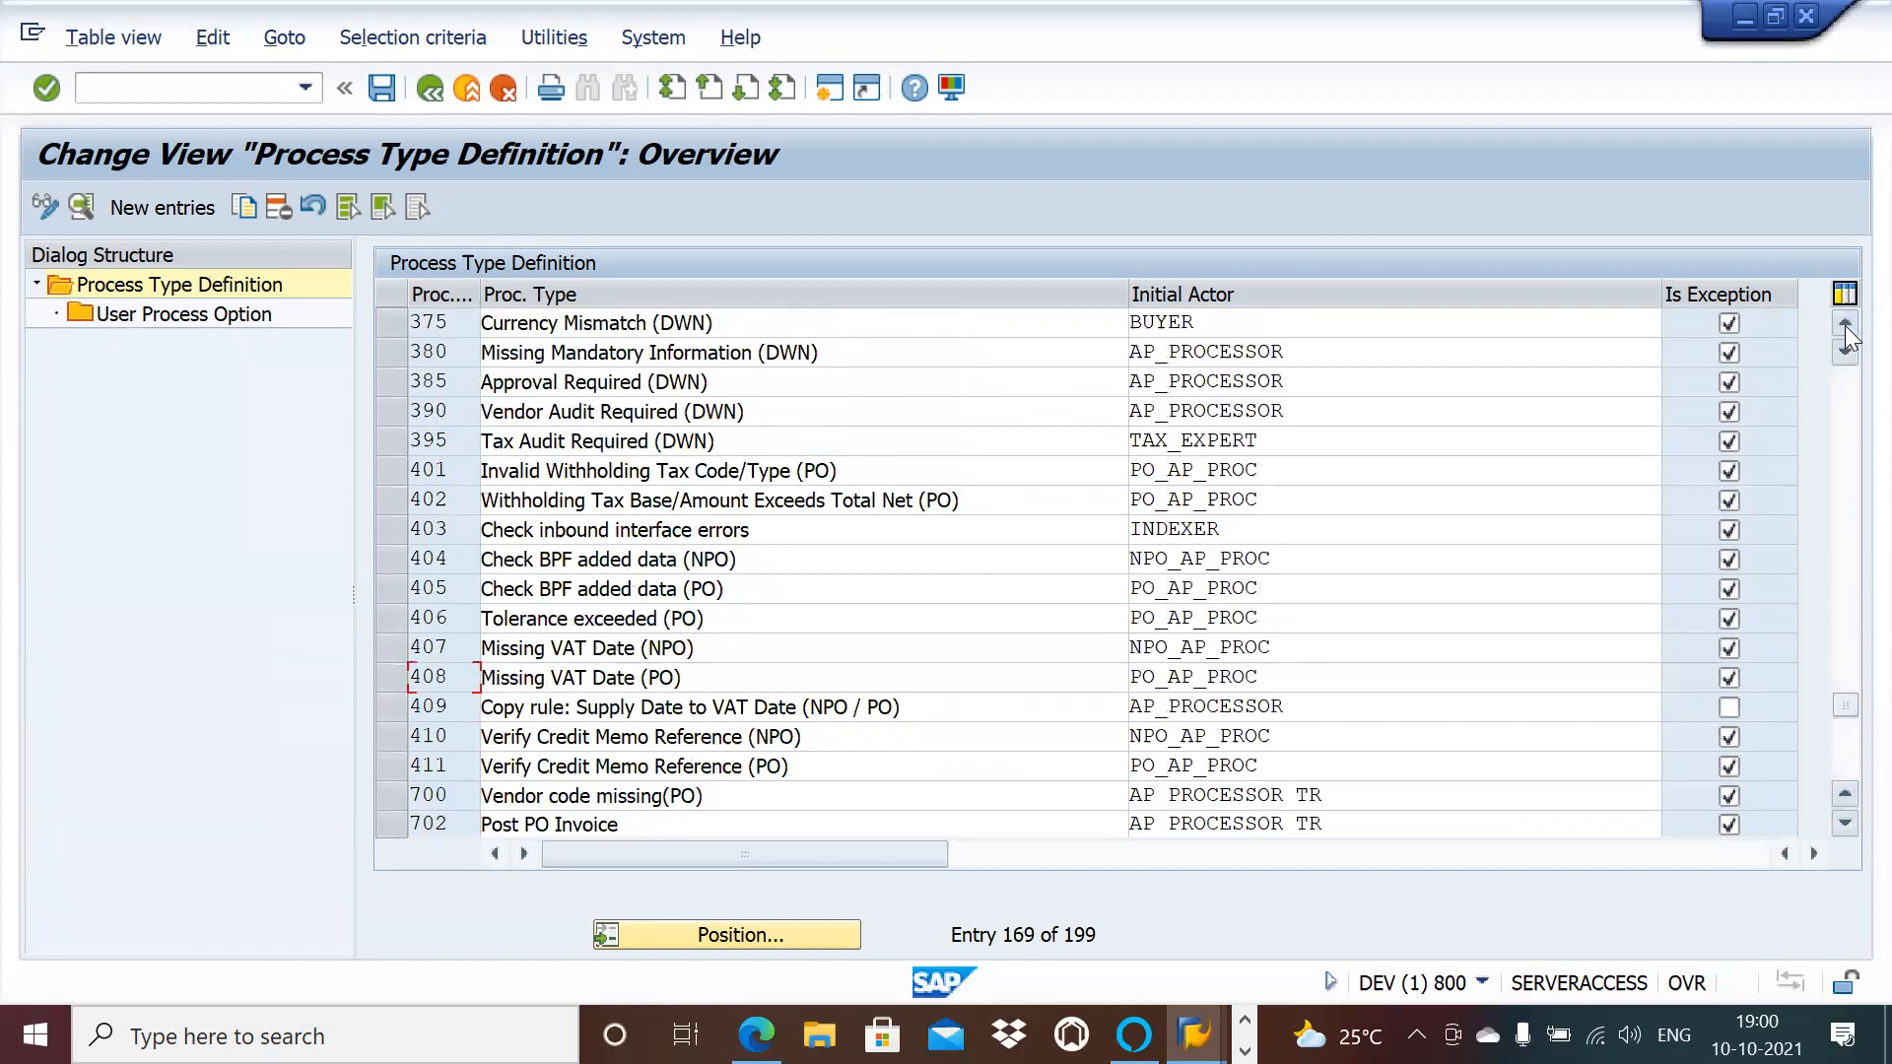
click(1844, 325)
click(1844, 325)
click(1845, 325)
click(1845, 325)
click(1844, 325)
click(1845, 325)
click(1844, 325)
click(1844, 325)
click(1845, 325)
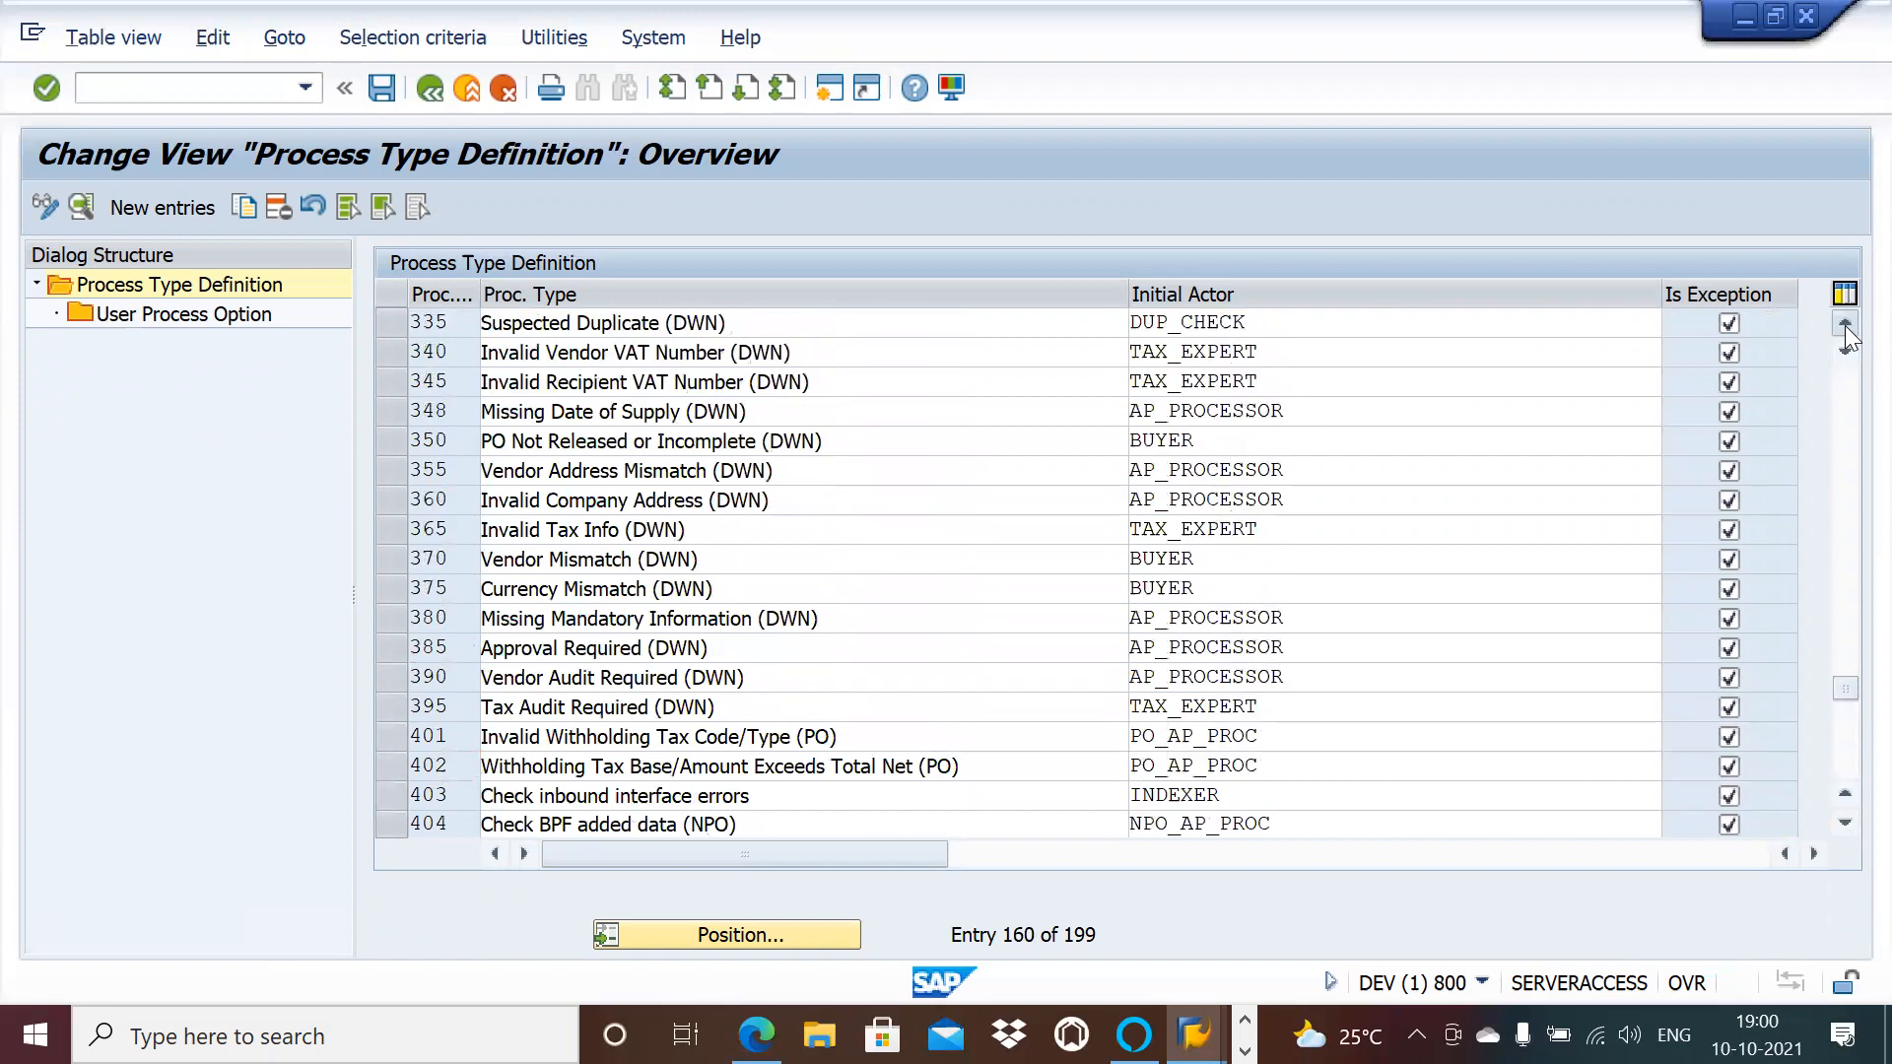
click(1844, 325)
click(1845, 325)
click(1845, 326)
click(1844, 326)
click(1845, 325)
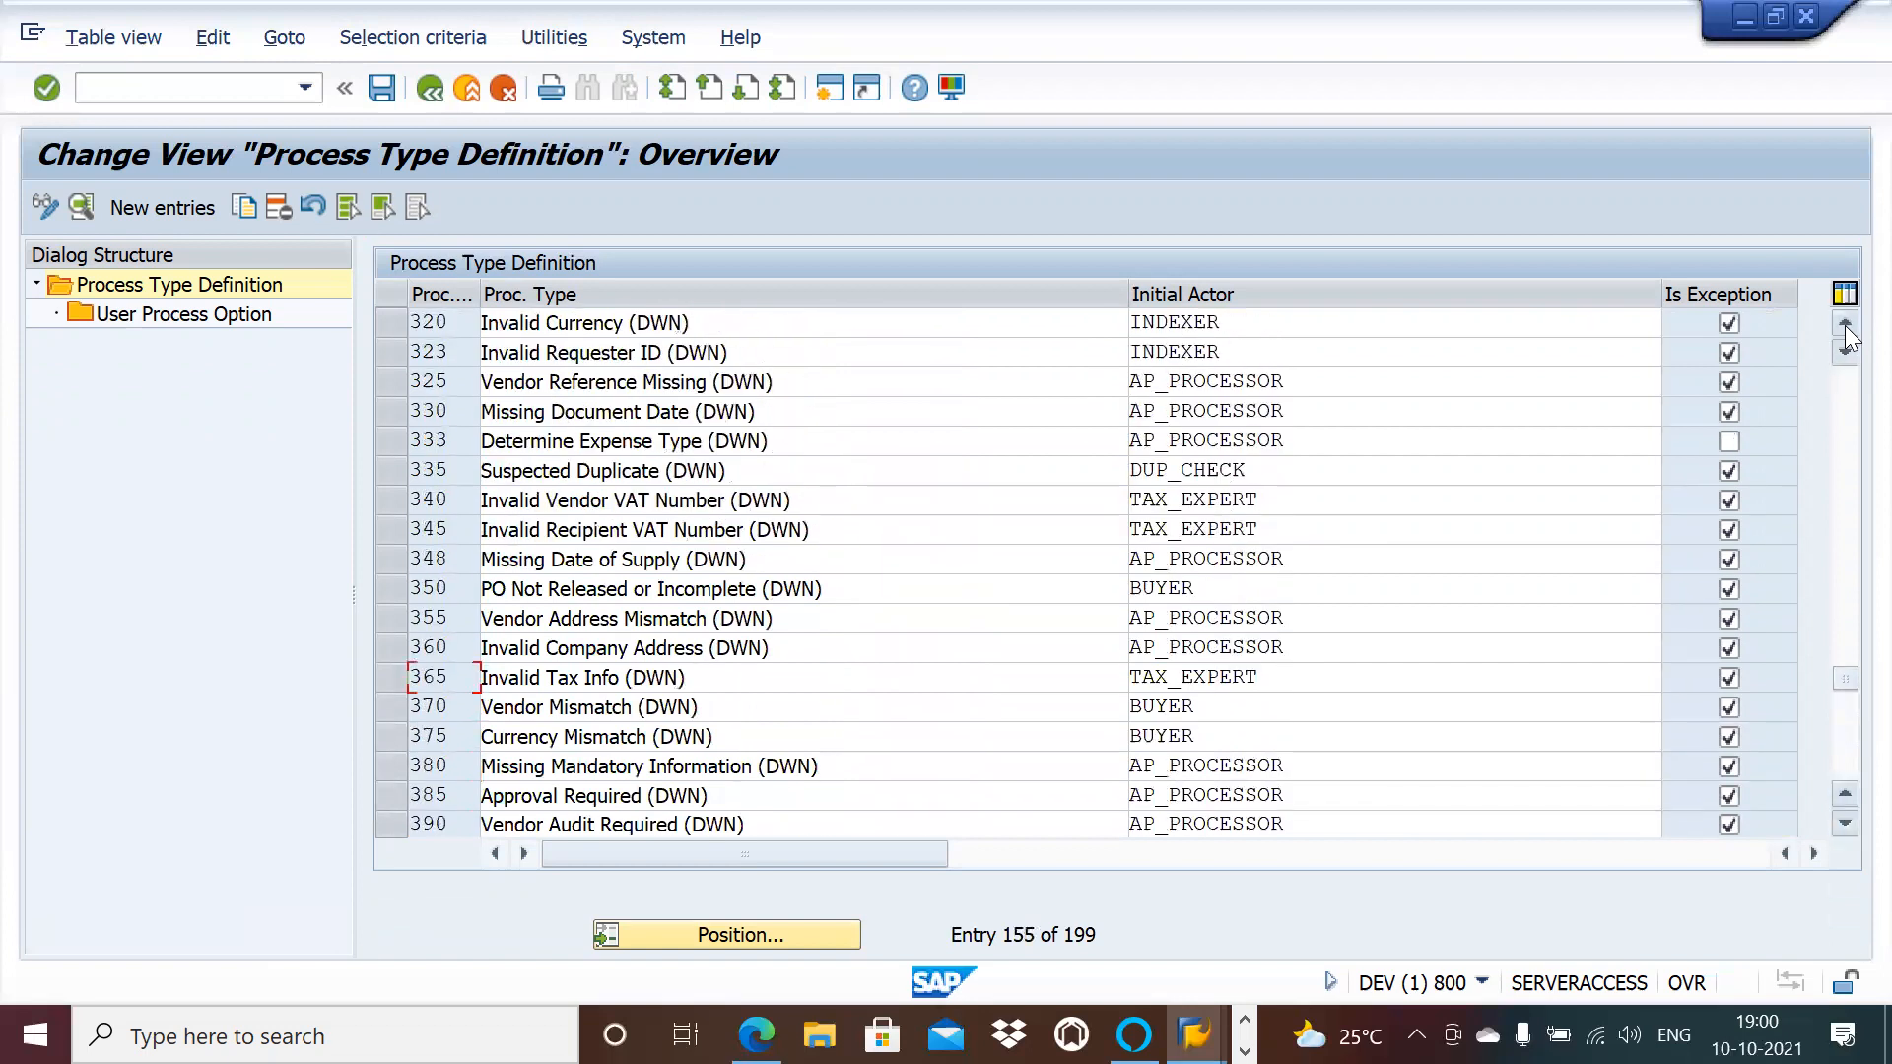
click(1844, 325)
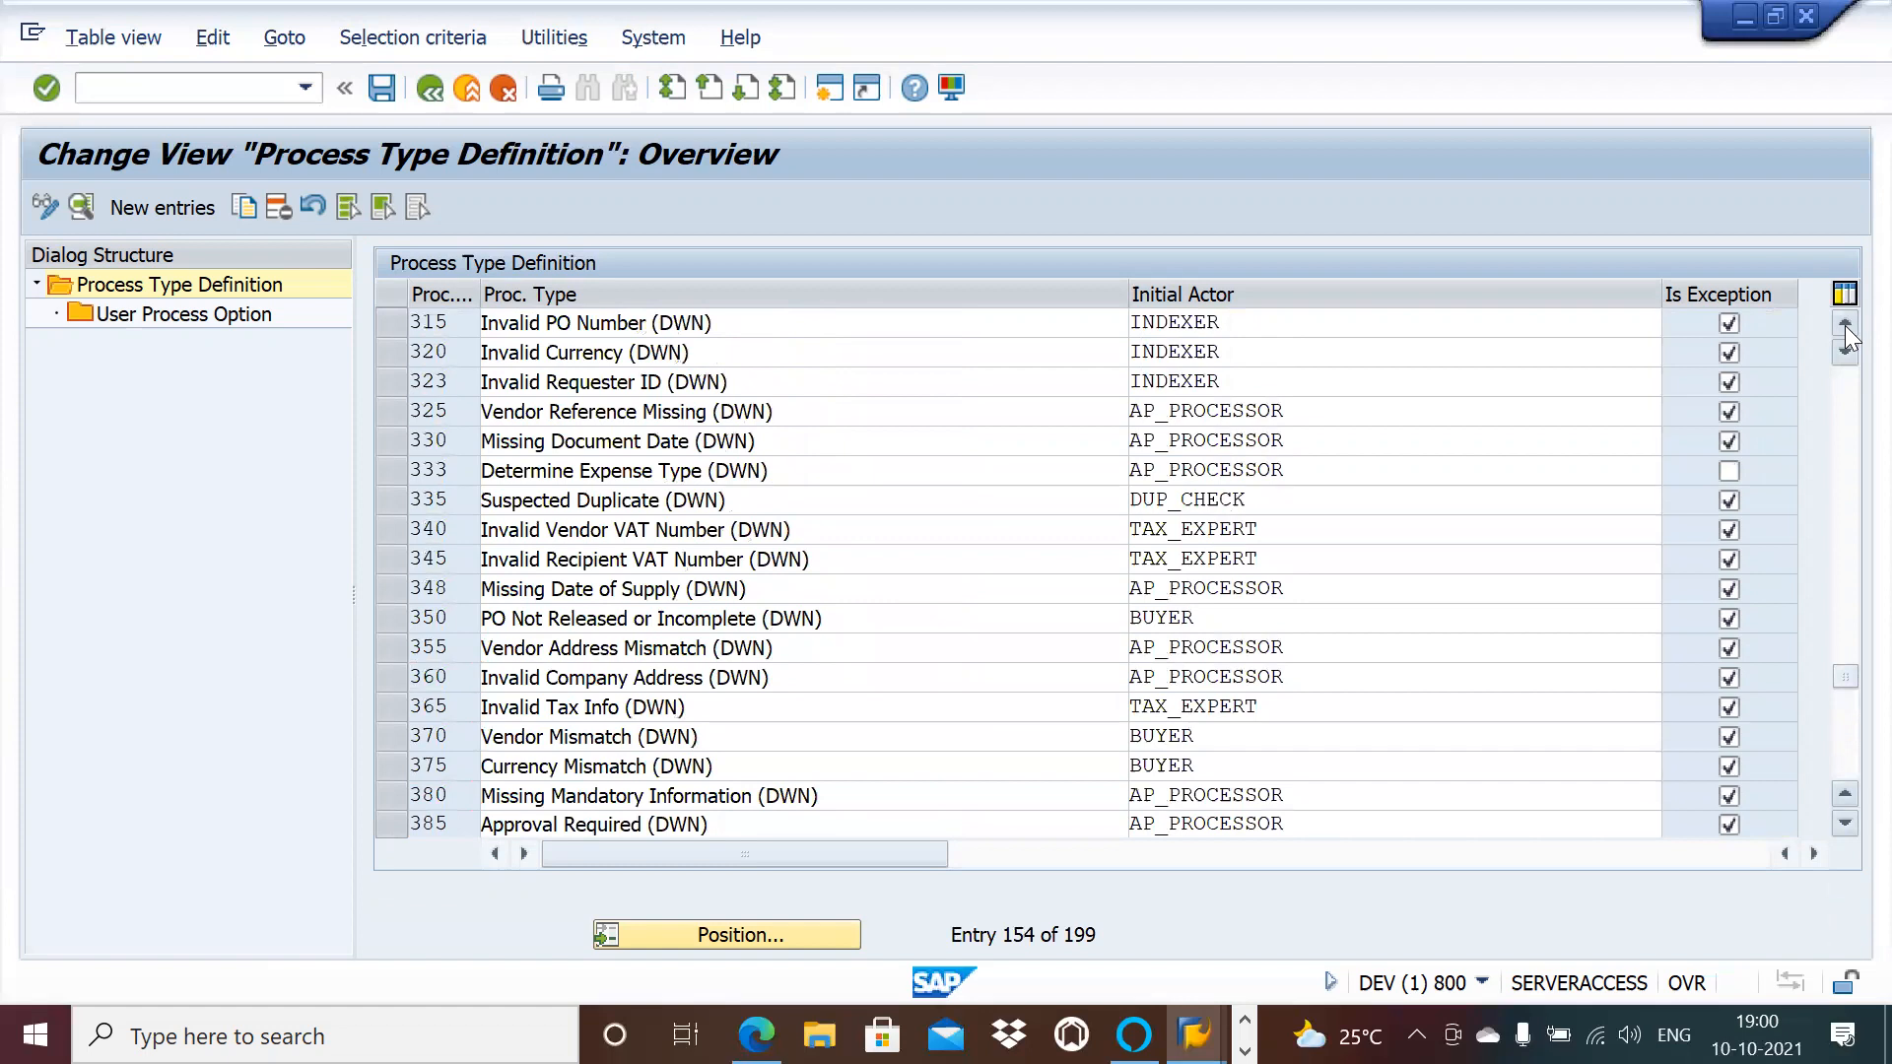
click(1844, 325)
click(1844, 326)
click(1844, 325)
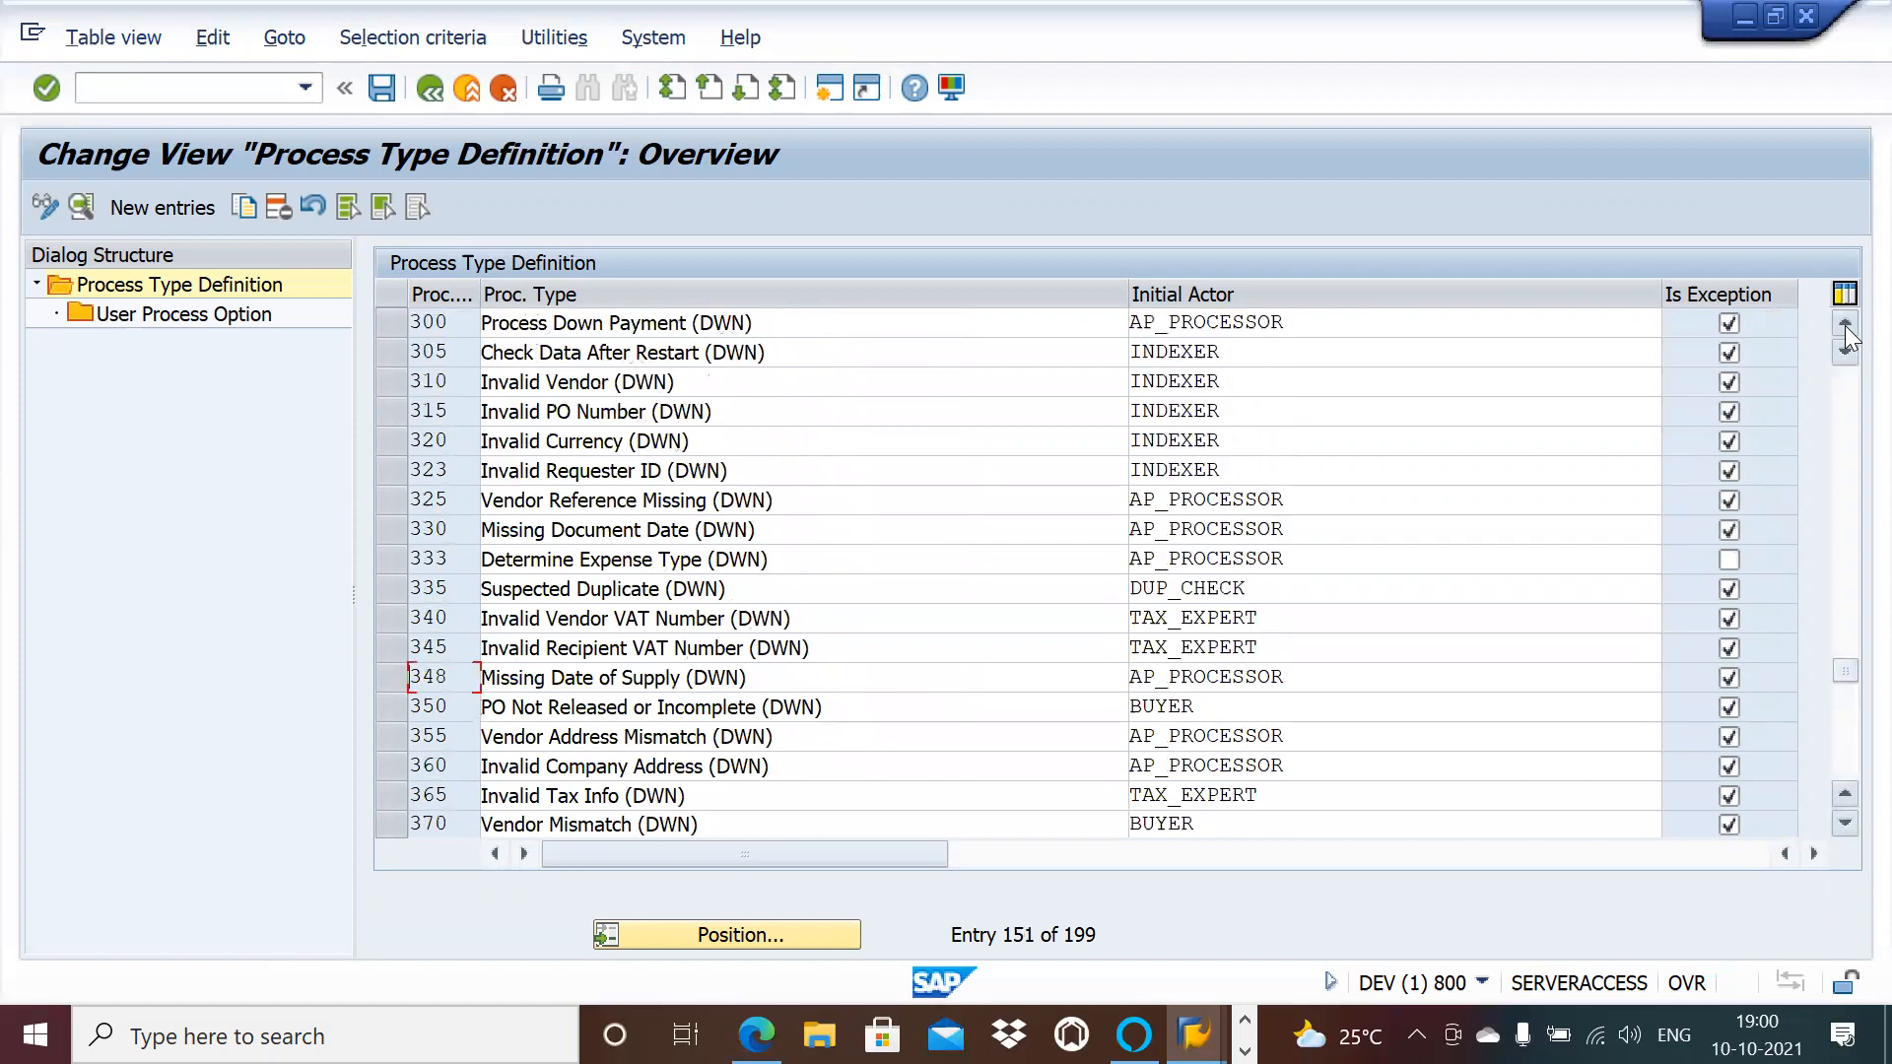
click(1845, 325)
click(1844, 325)
click(1845, 325)
click(1845, 325)
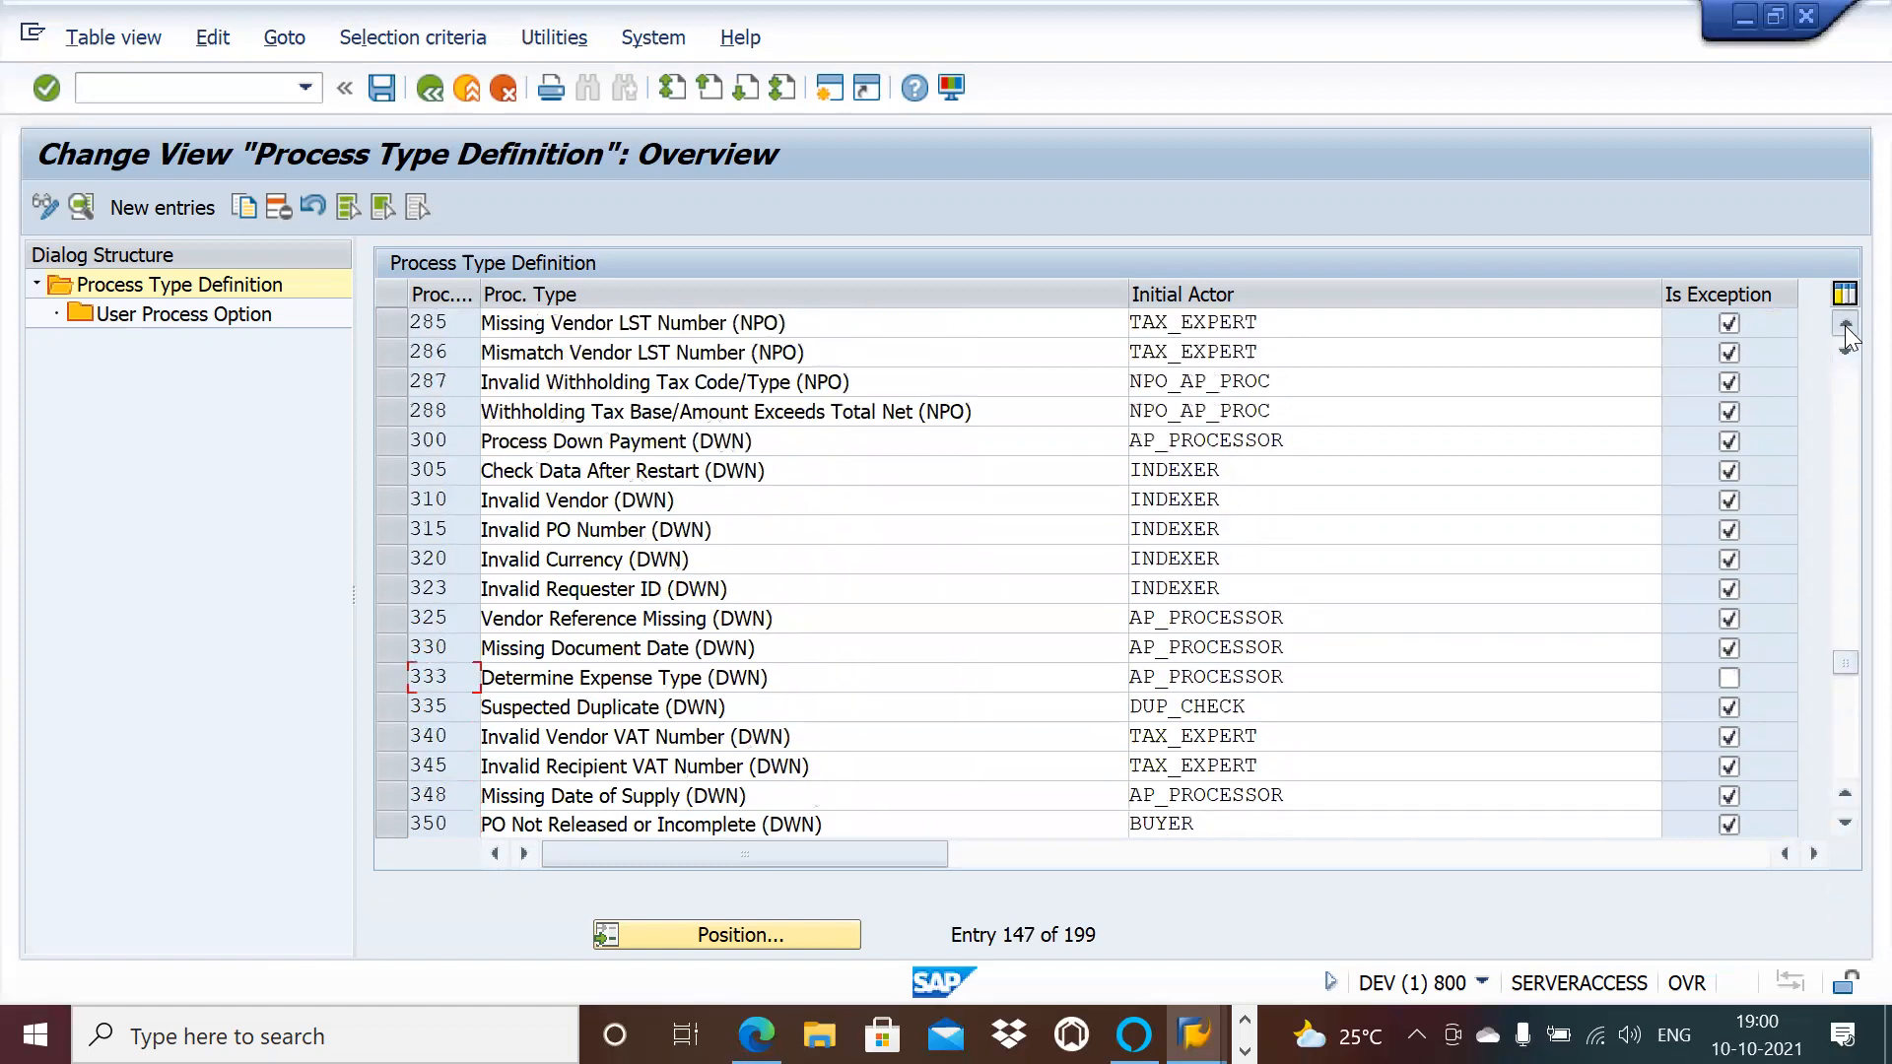
click(1845, 326)
click(1844, 325)
click(1845, 326)
click(1845, 326)
click(1845, 325)
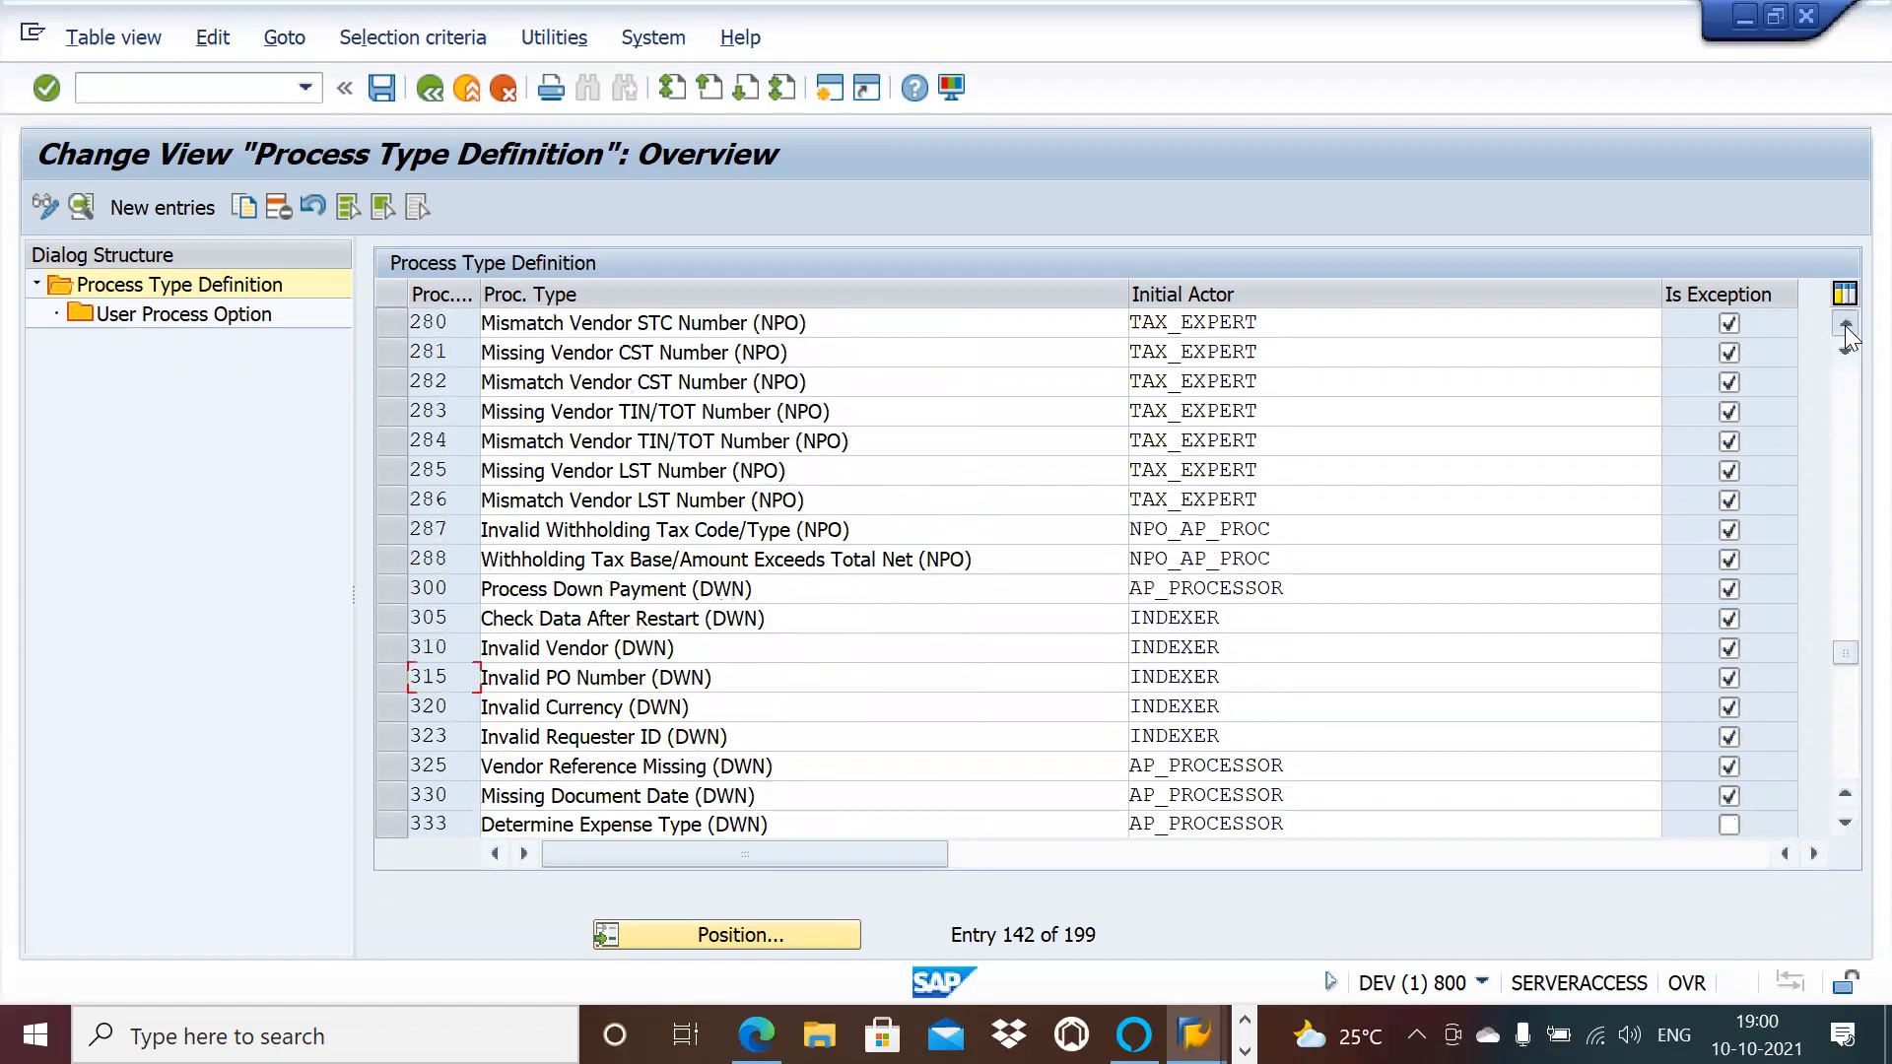
click(1844, 325)
click(1845, 325)
click(1845, 325)
click(1845, 325)
click(1845, 325)
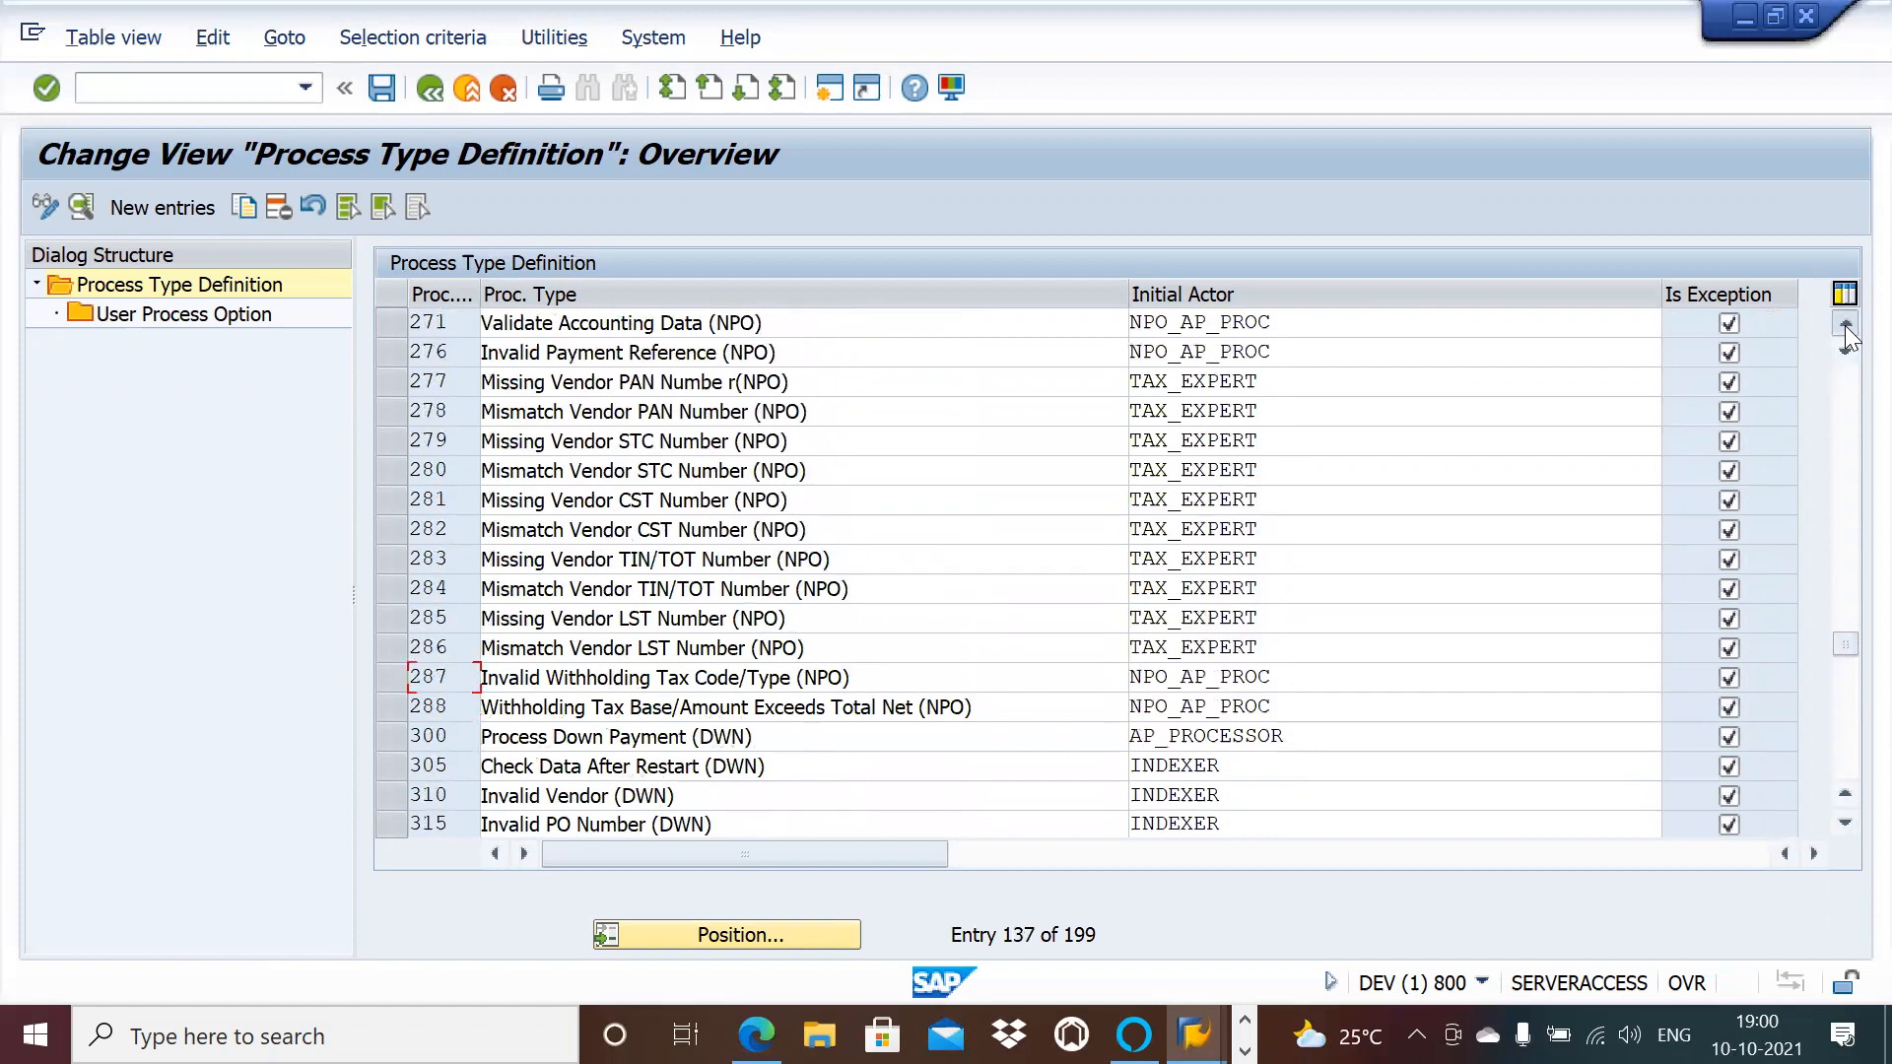
click(1845, 326)
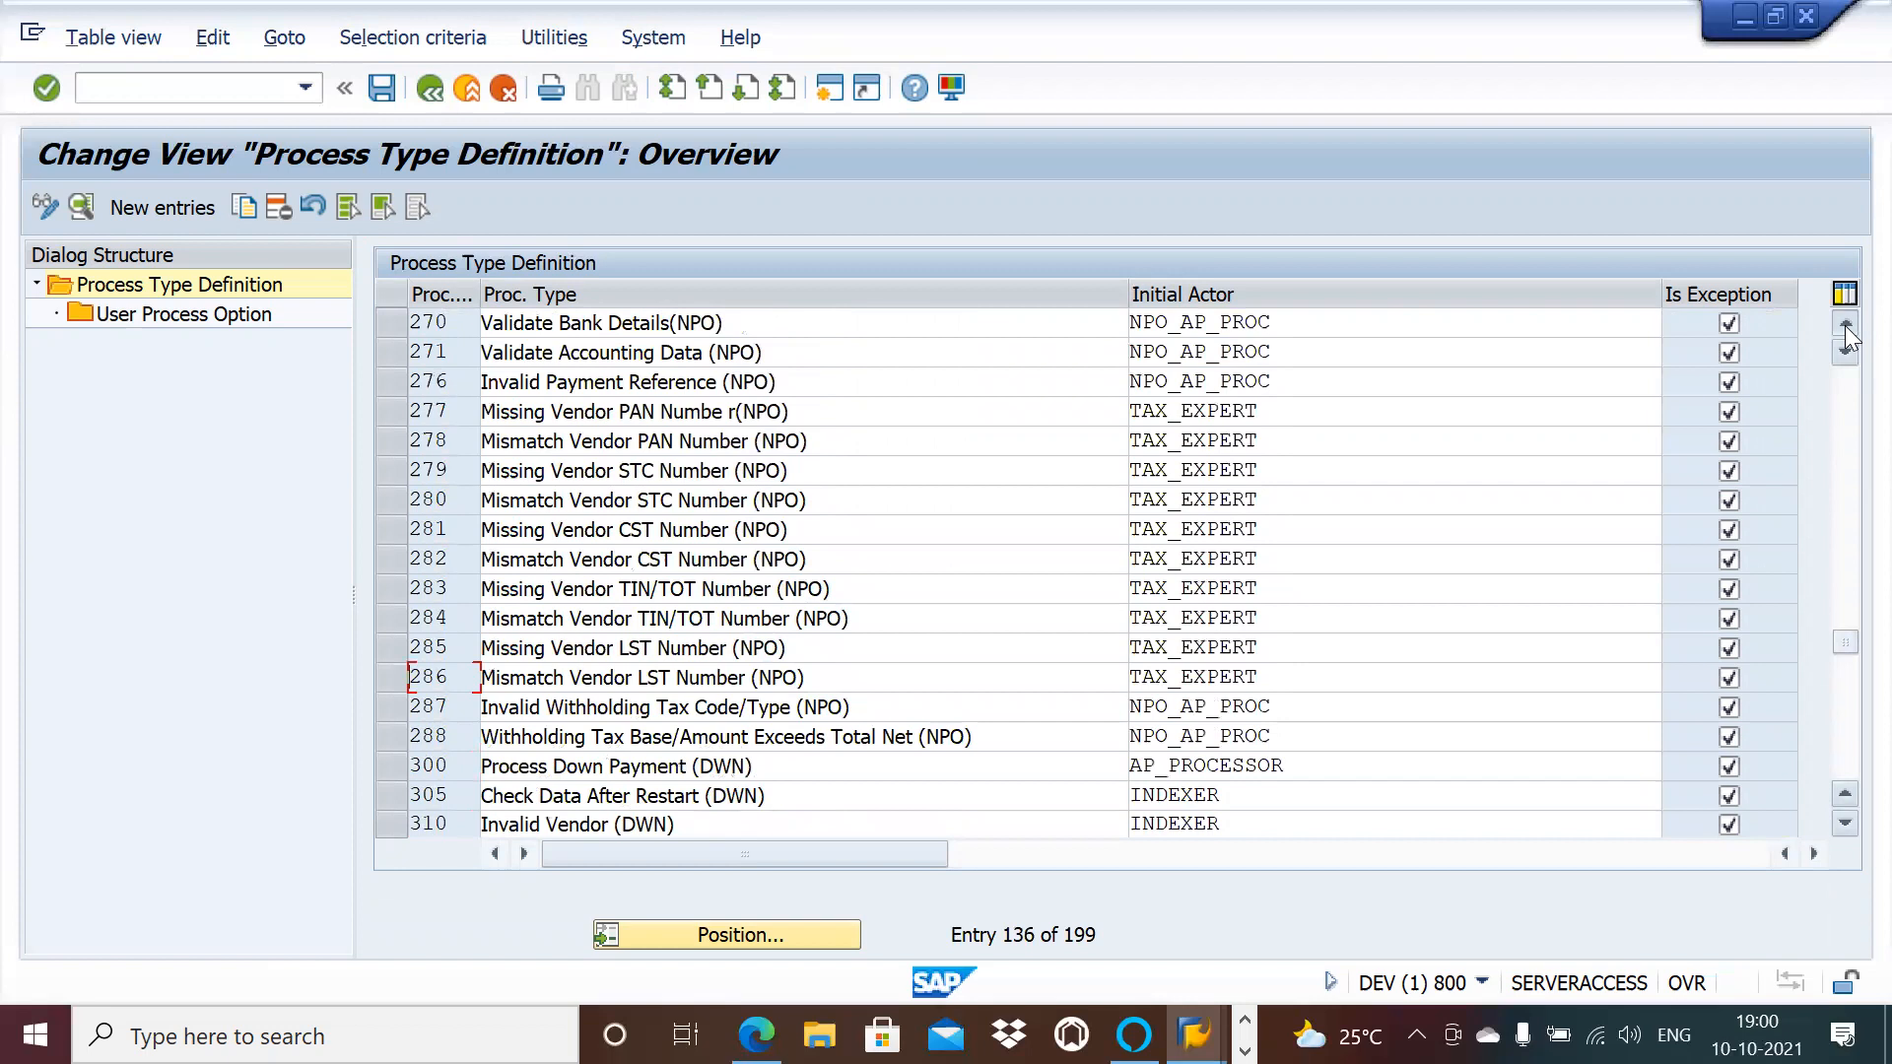
click(1845, 325)
click(1844, 325)
click(1845, 325)
click(1845, 325)
click(1845, 325)
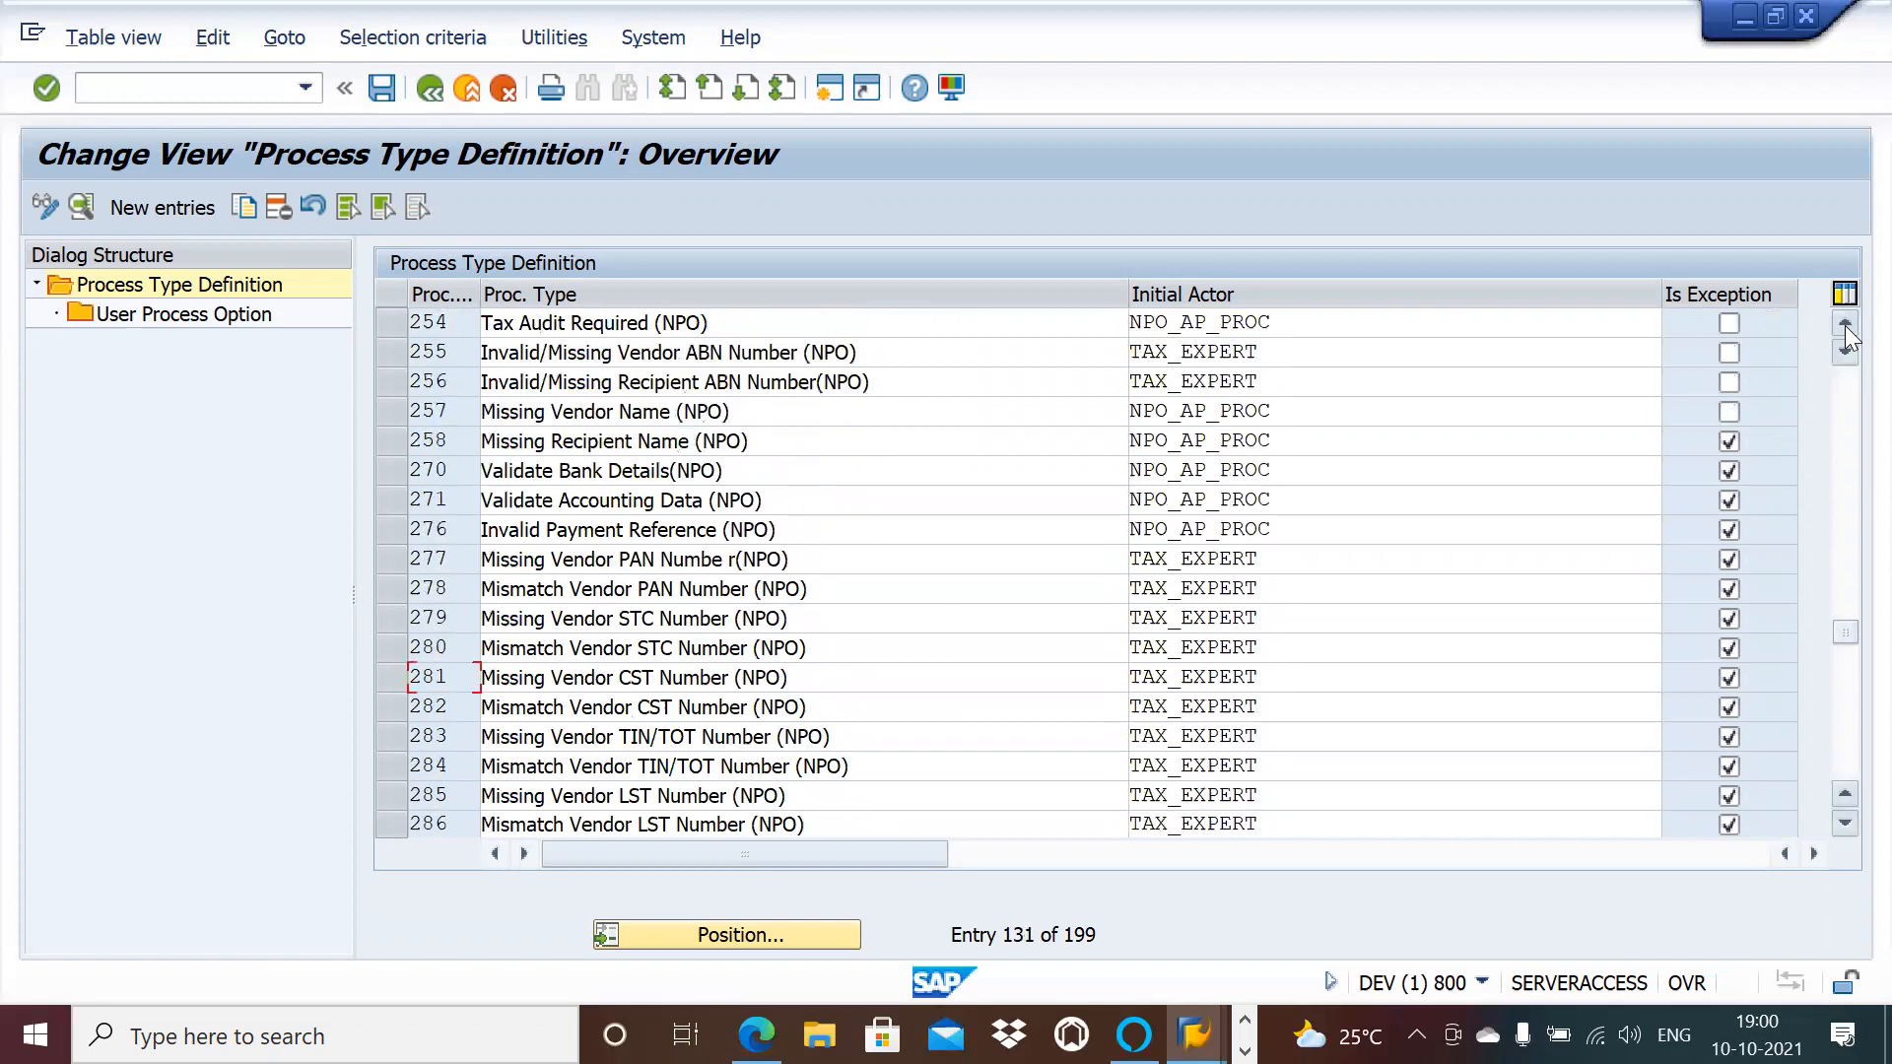
click(1844, 325)
click(1845, 325)
click(1844, 326)
click(1844, 326)
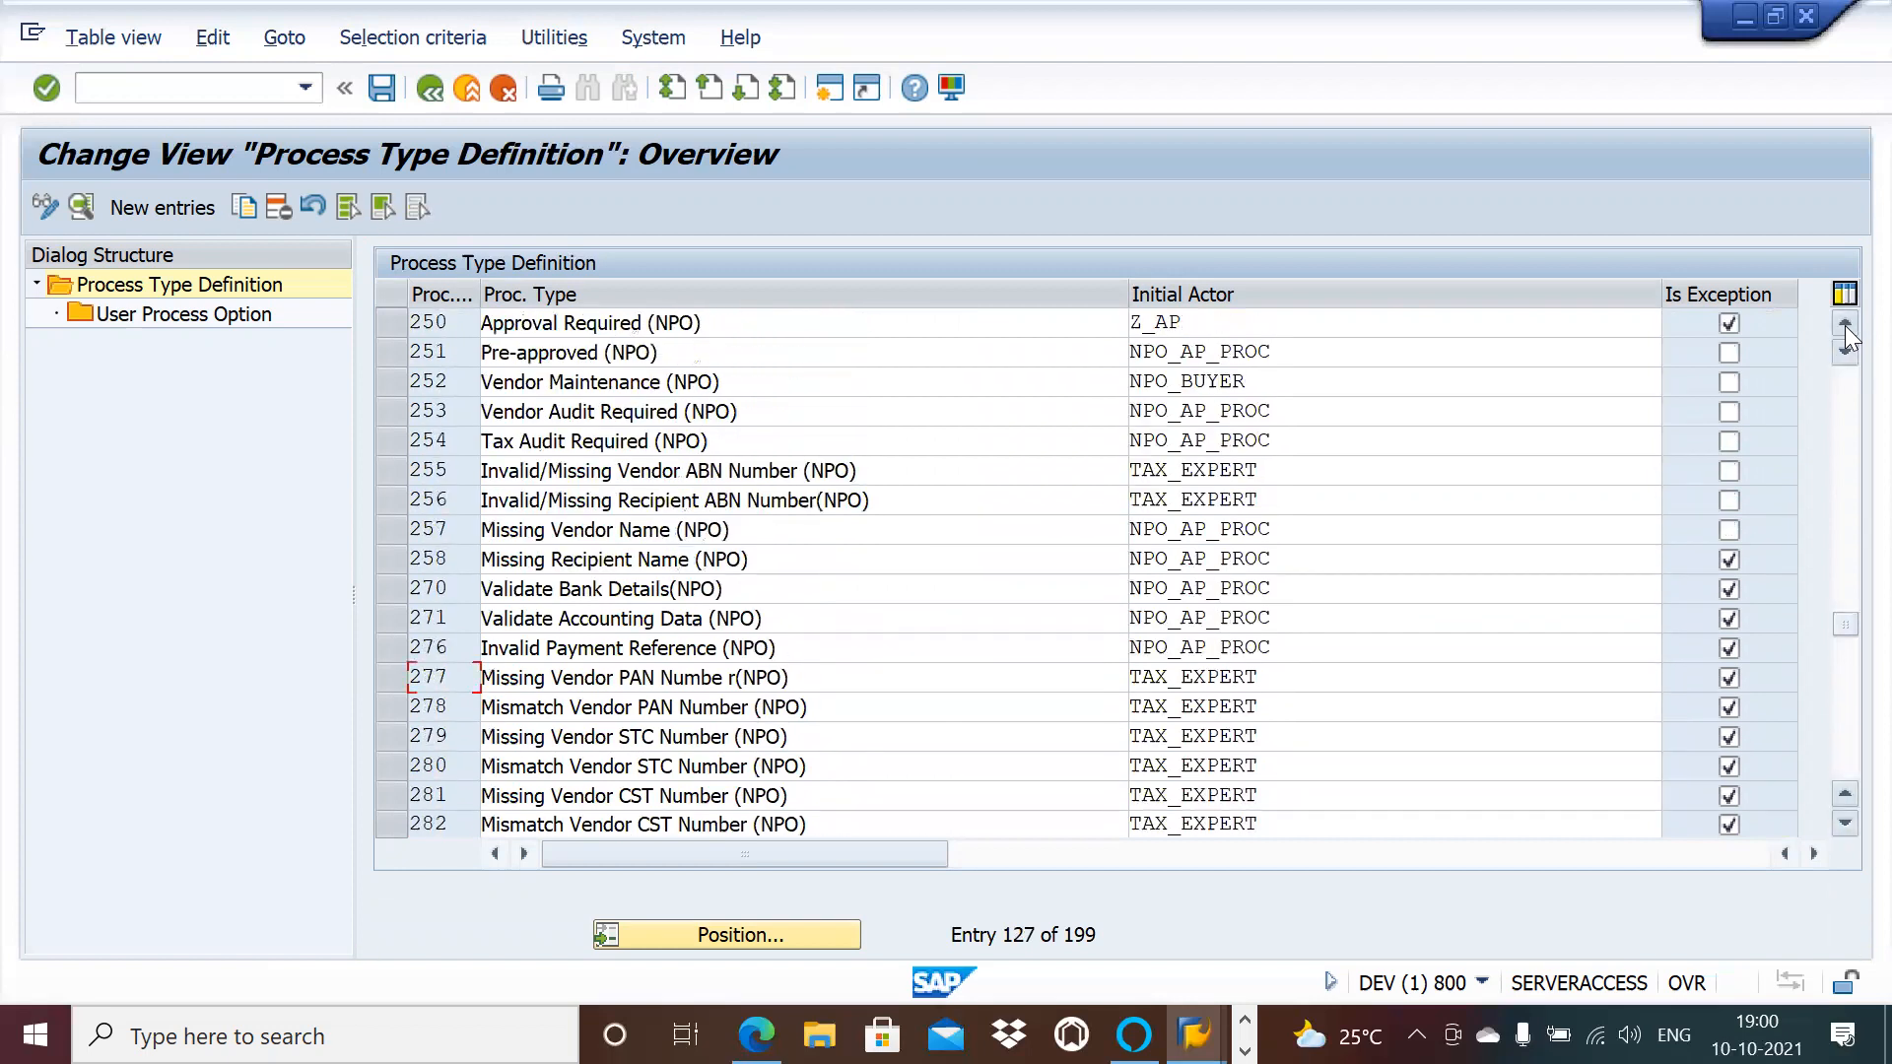
click(1845, 325)
click(1845, 325)
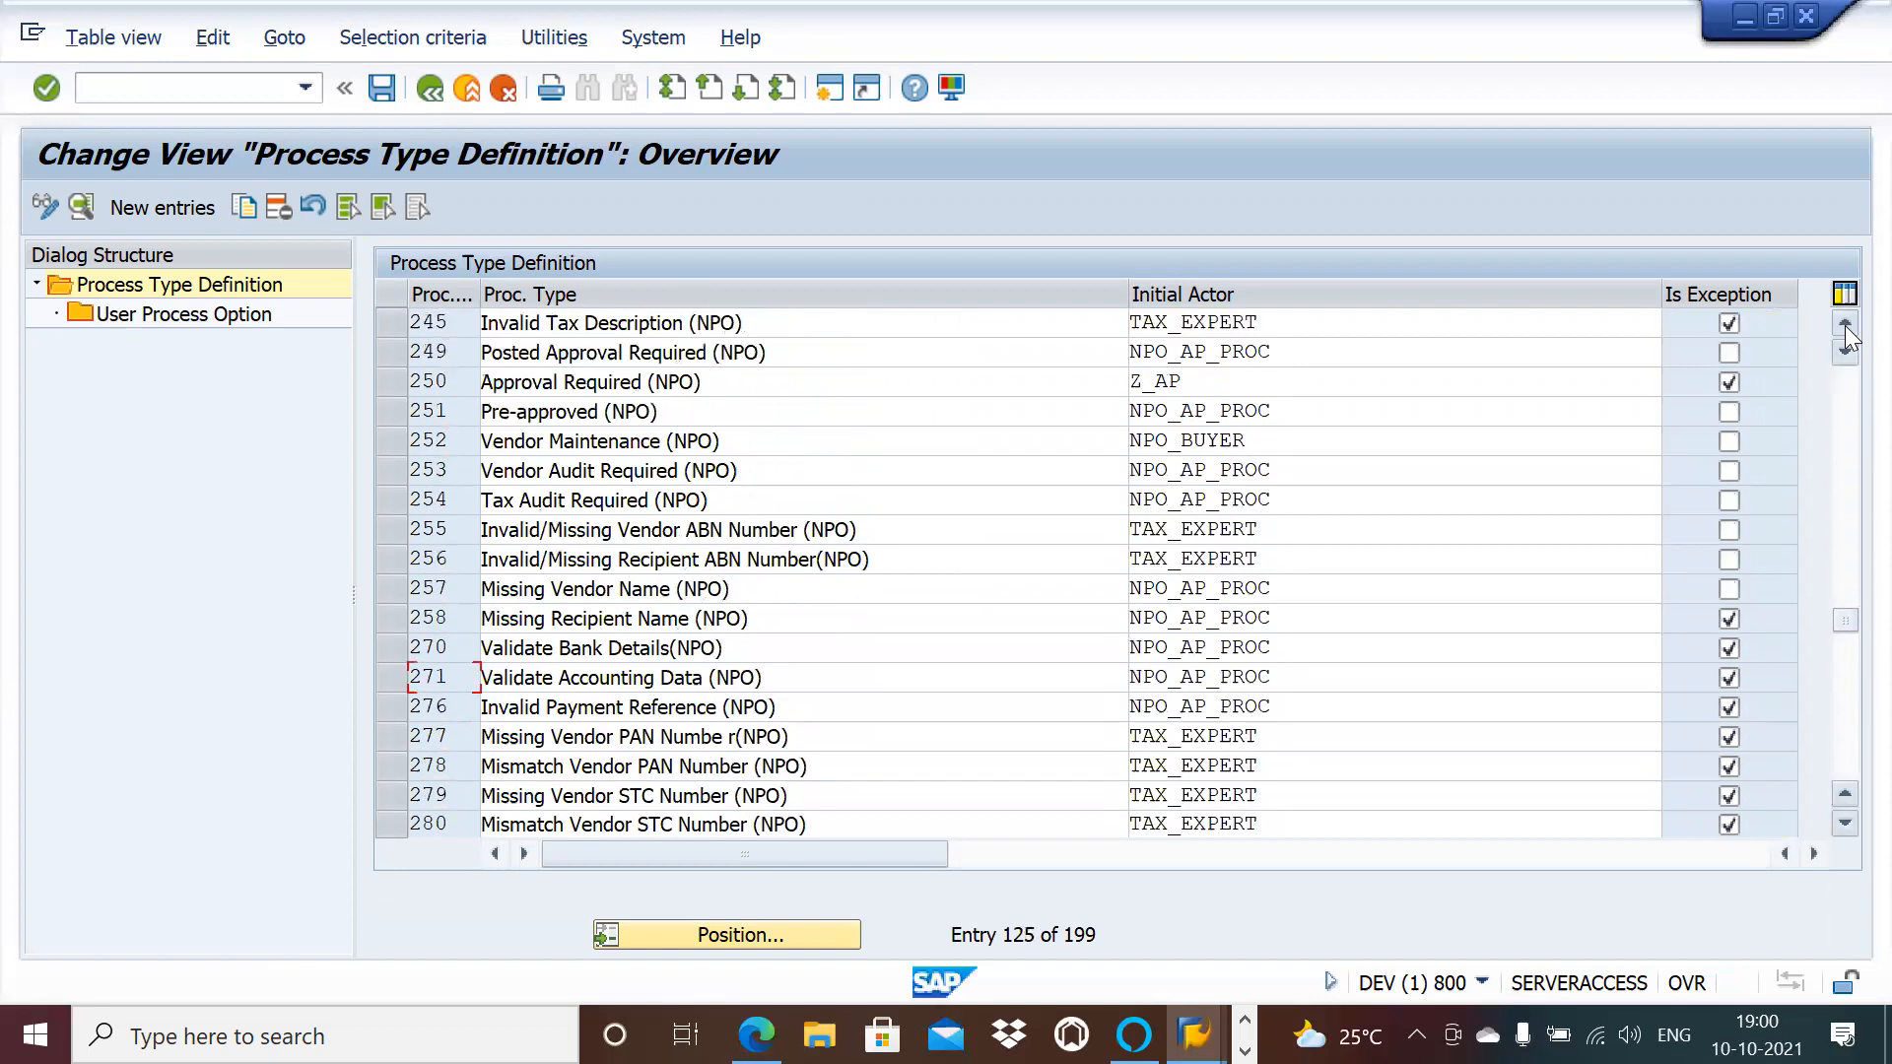
click(1845, 325)
click(1844, 325)
click(1845, 325)
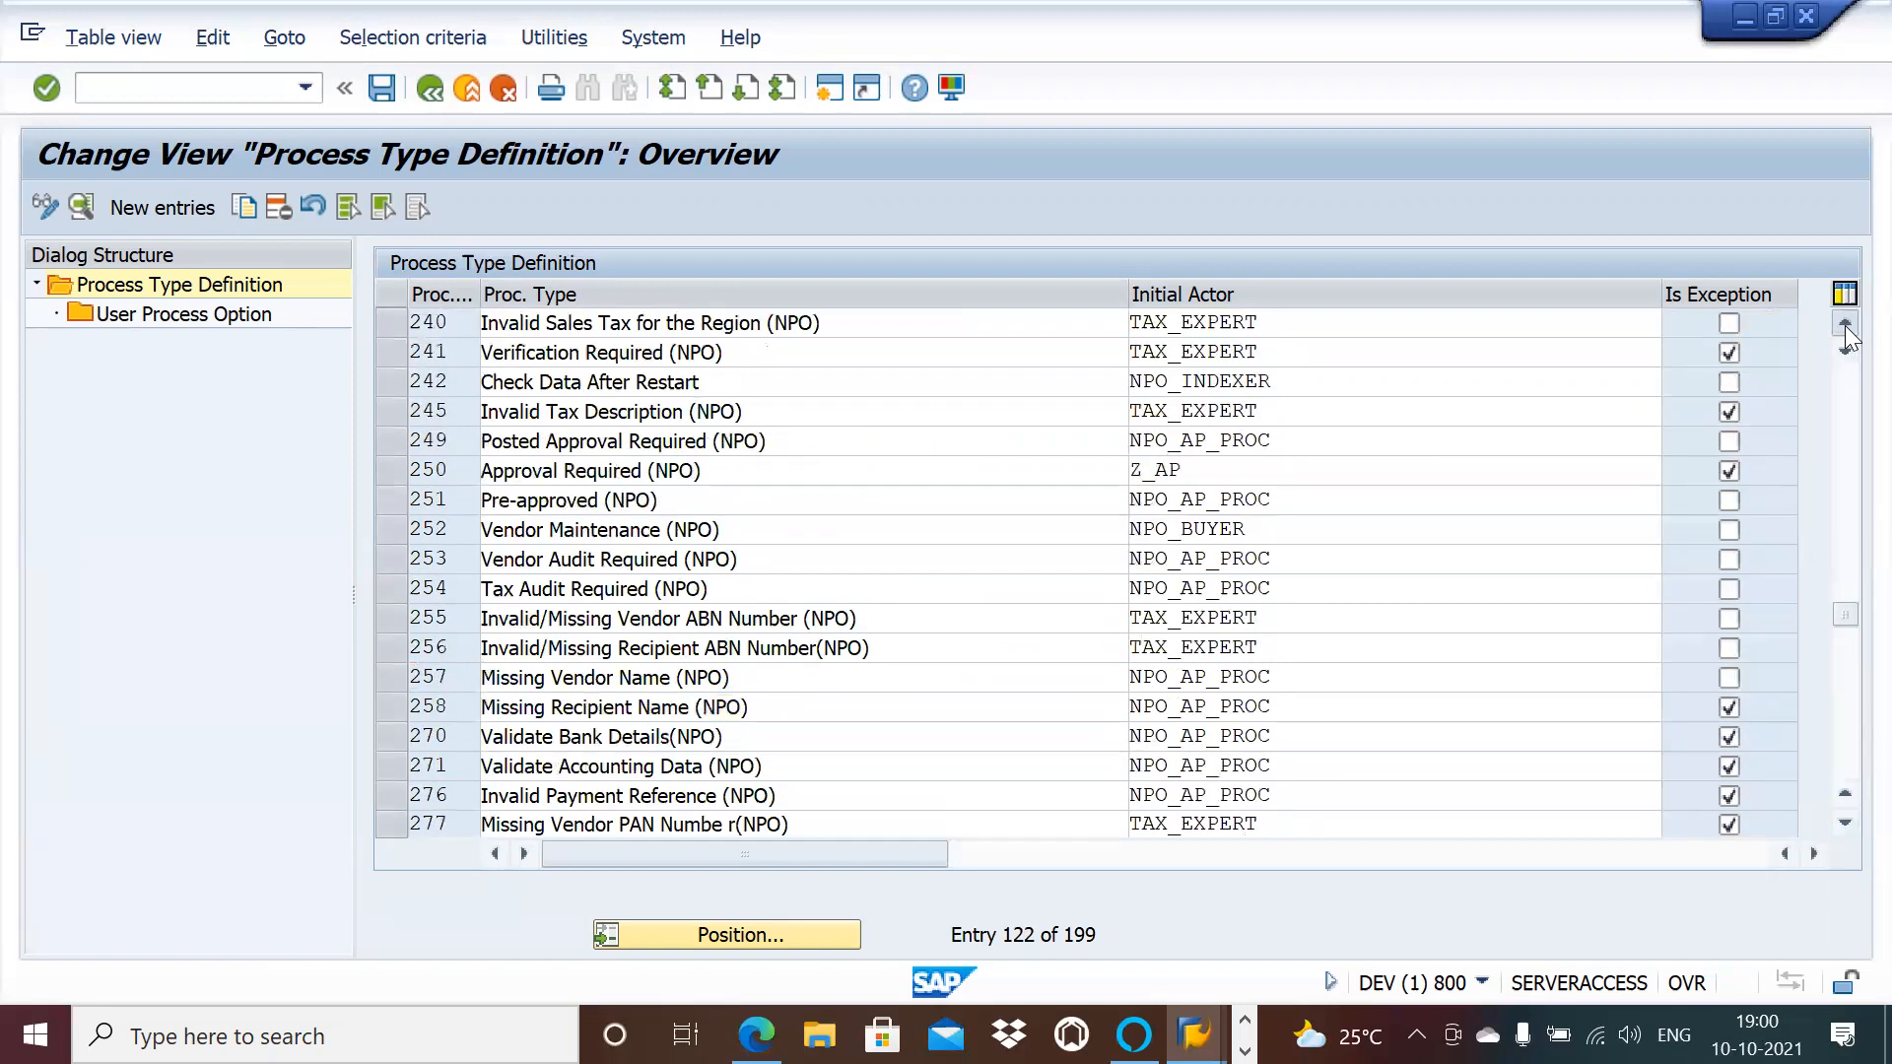
click(1844, 326)
click(1844, 325)
click(1844, 325)
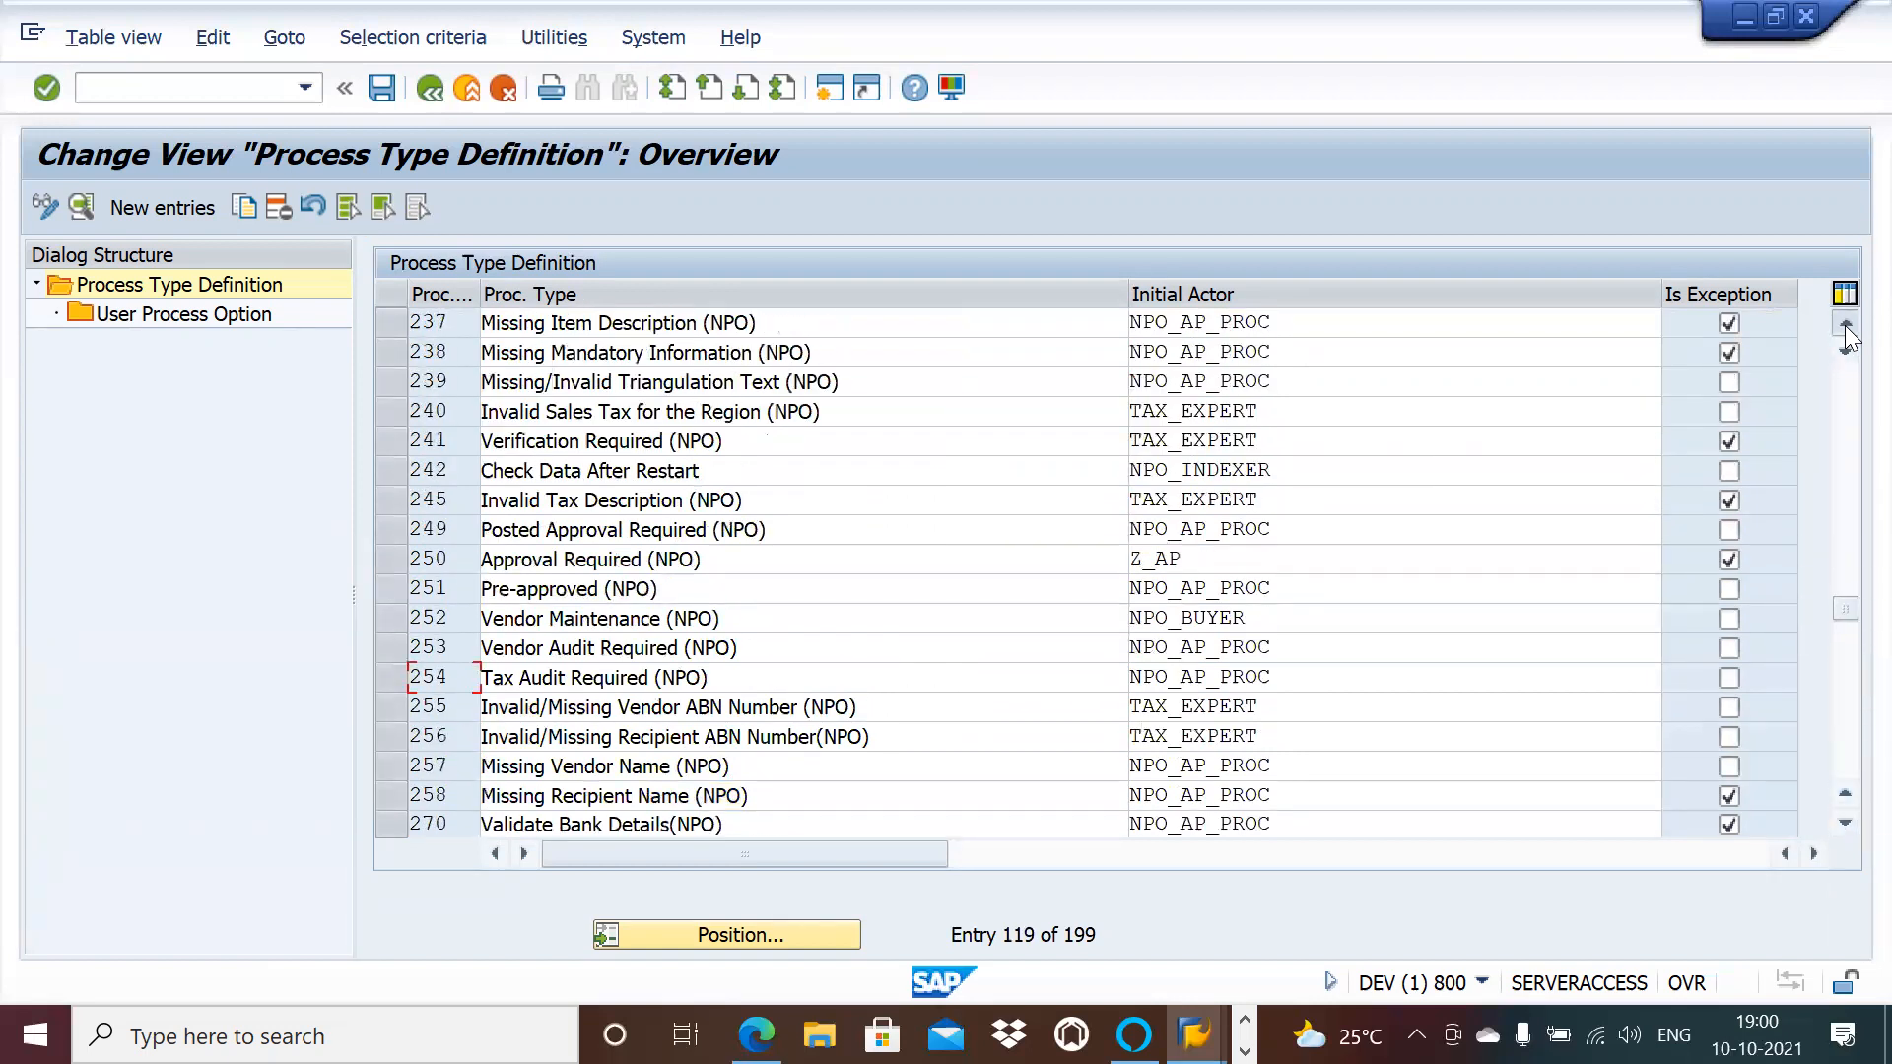
click(1845, 325)
click(1844, 325)
click(1845, 325)
click(1844, 325)
click(1845, 325)
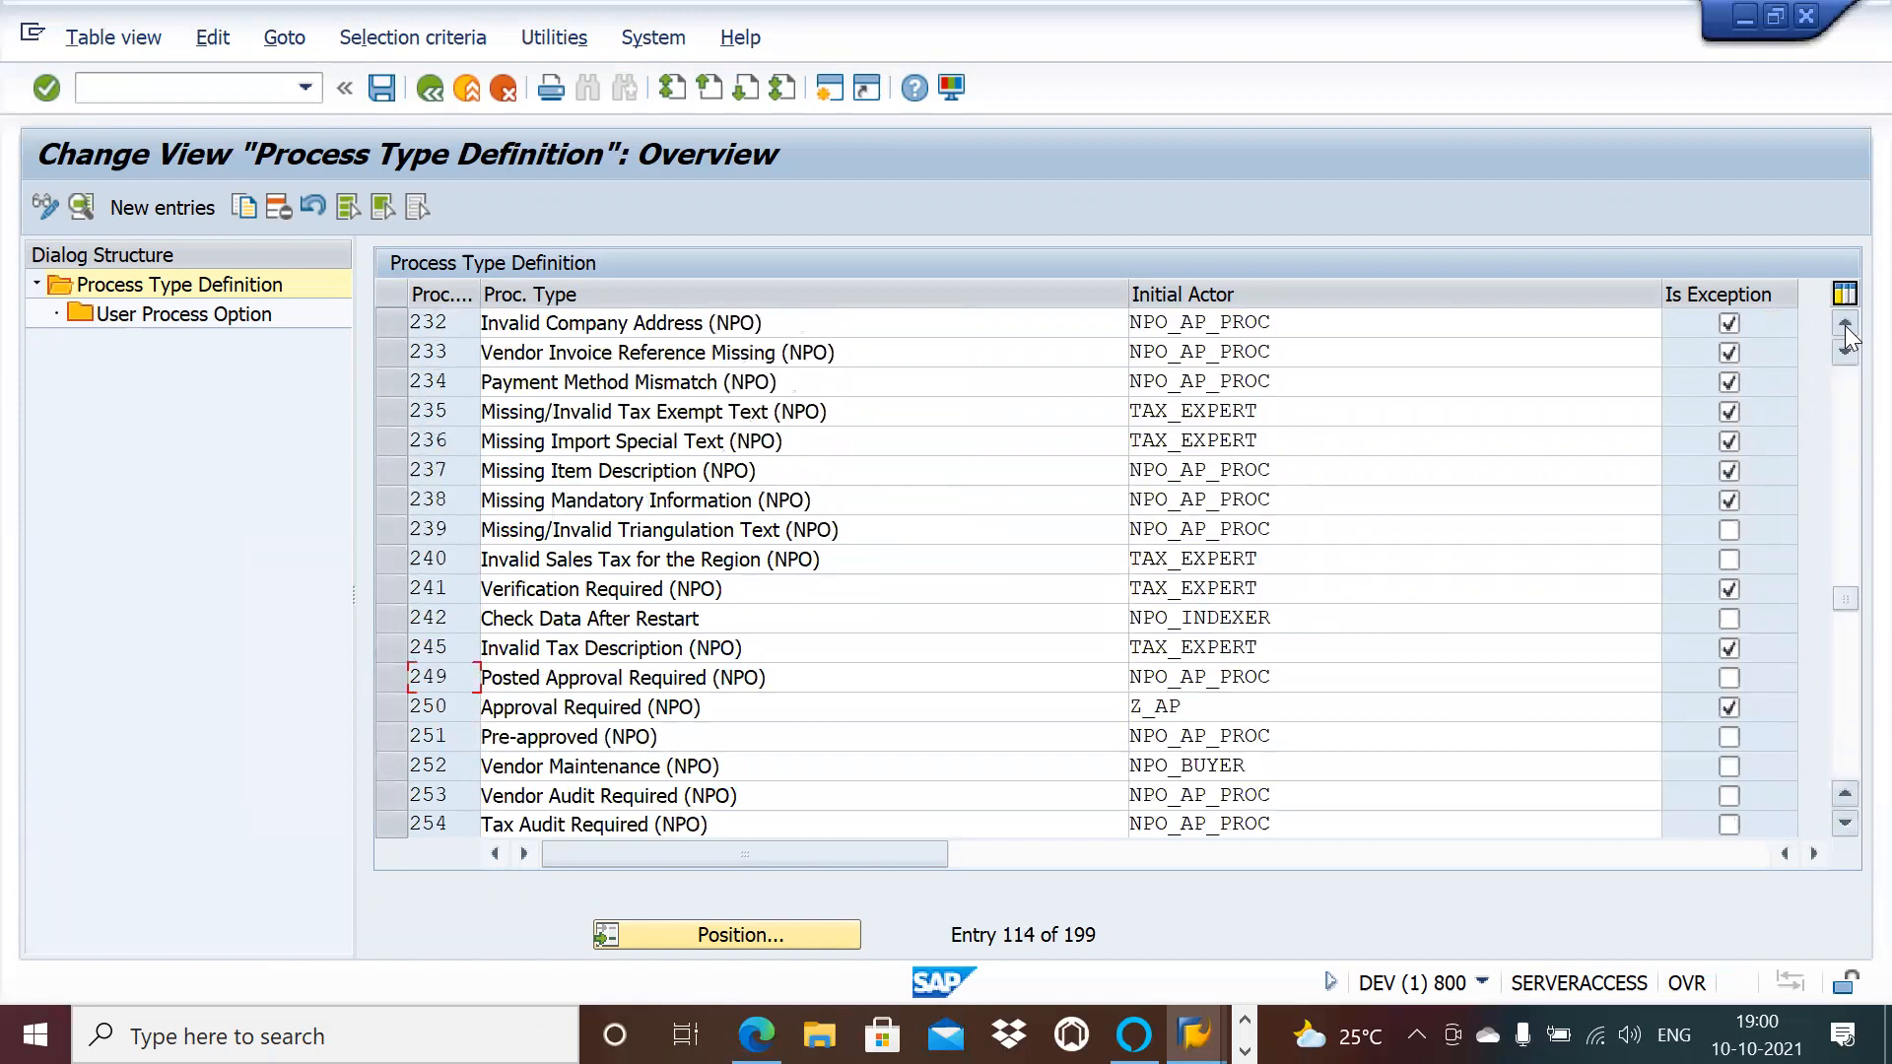
click(1844, 325)
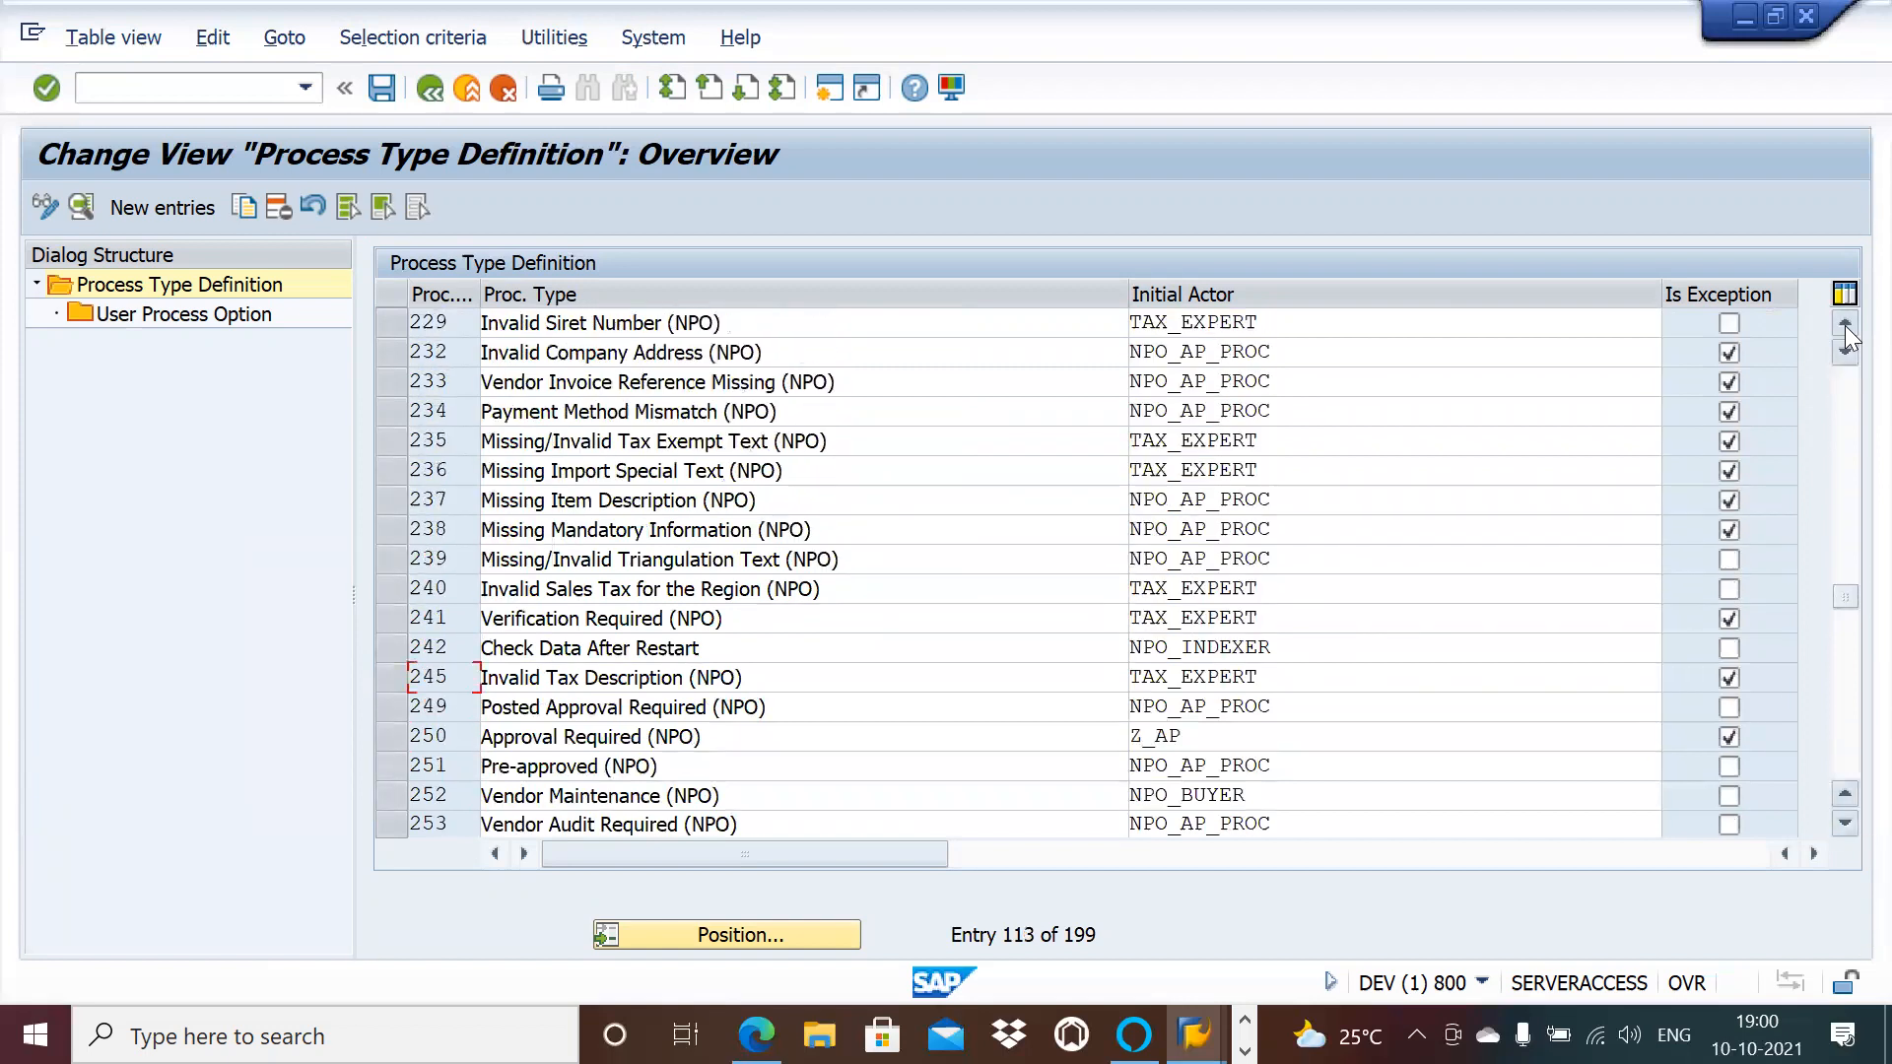
click(1845, 326)
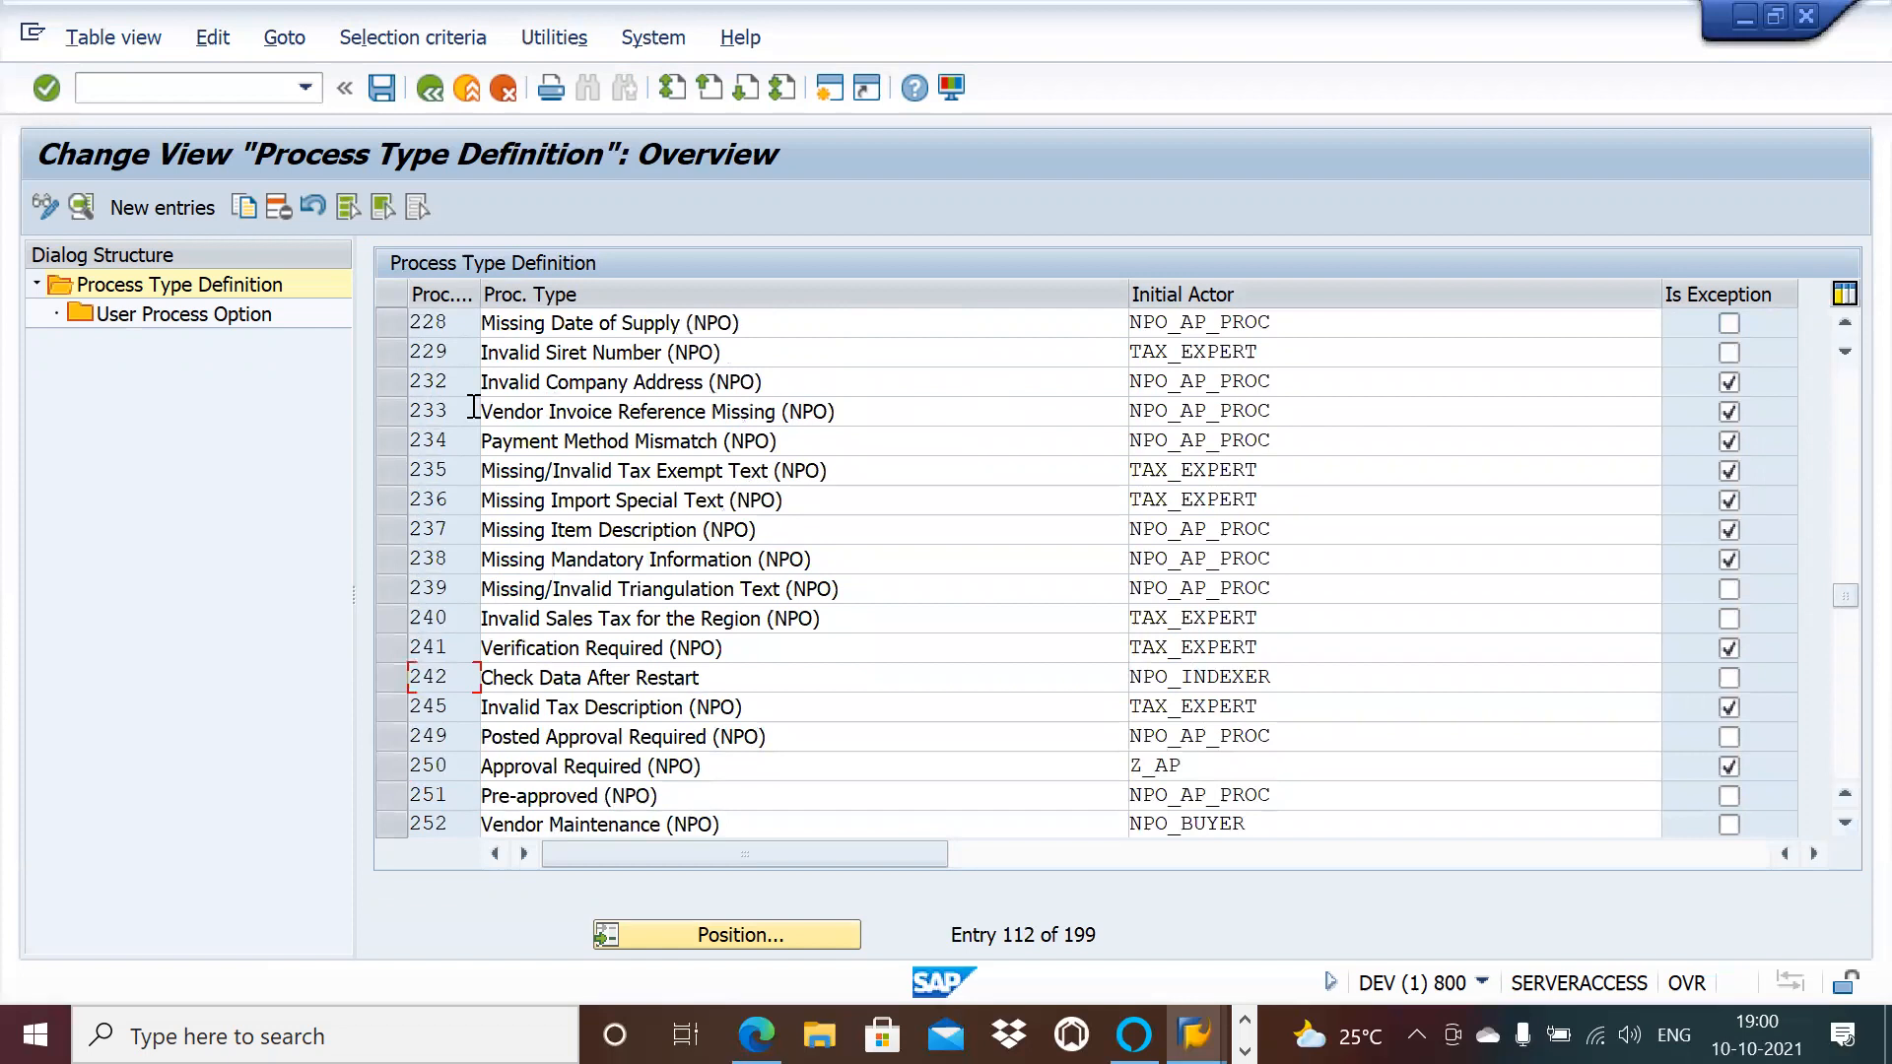
click(392, 410)
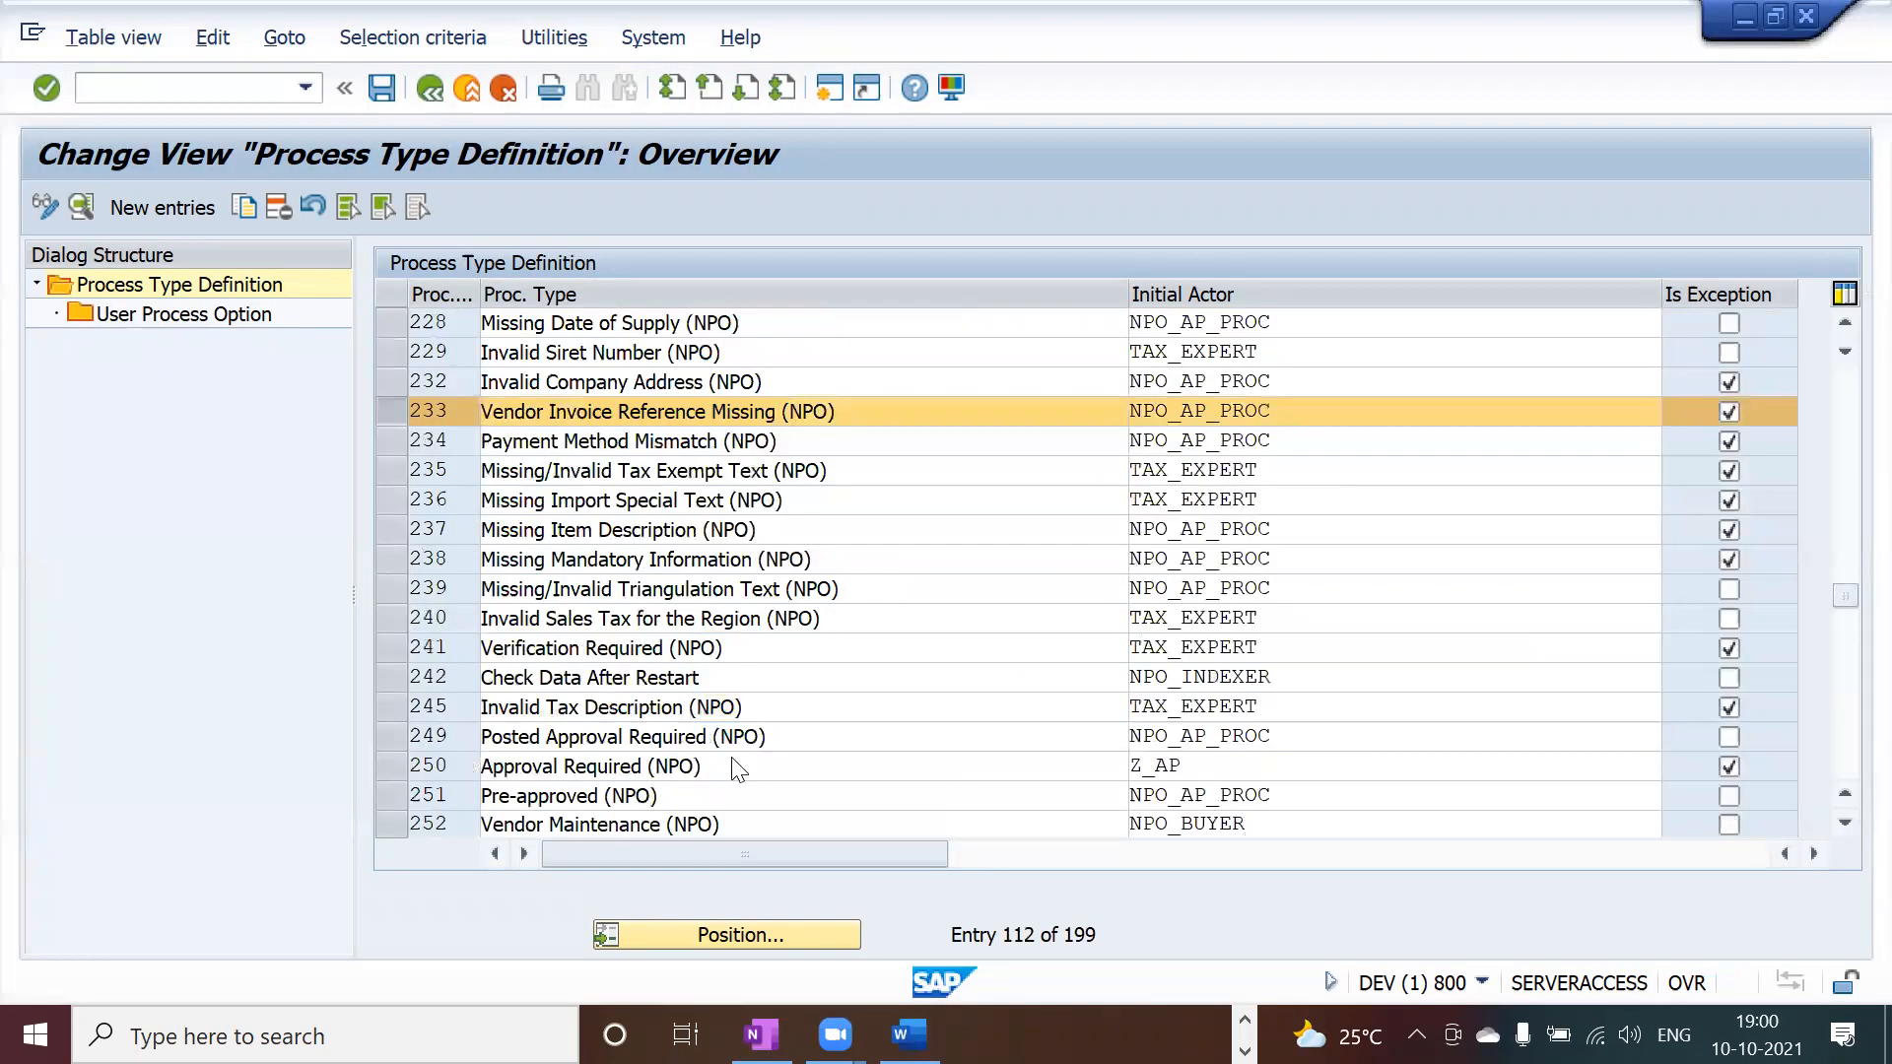
Step: Add process type 238 Missing Mandatory Information (NPO) to the marked entries
click(398, 557)
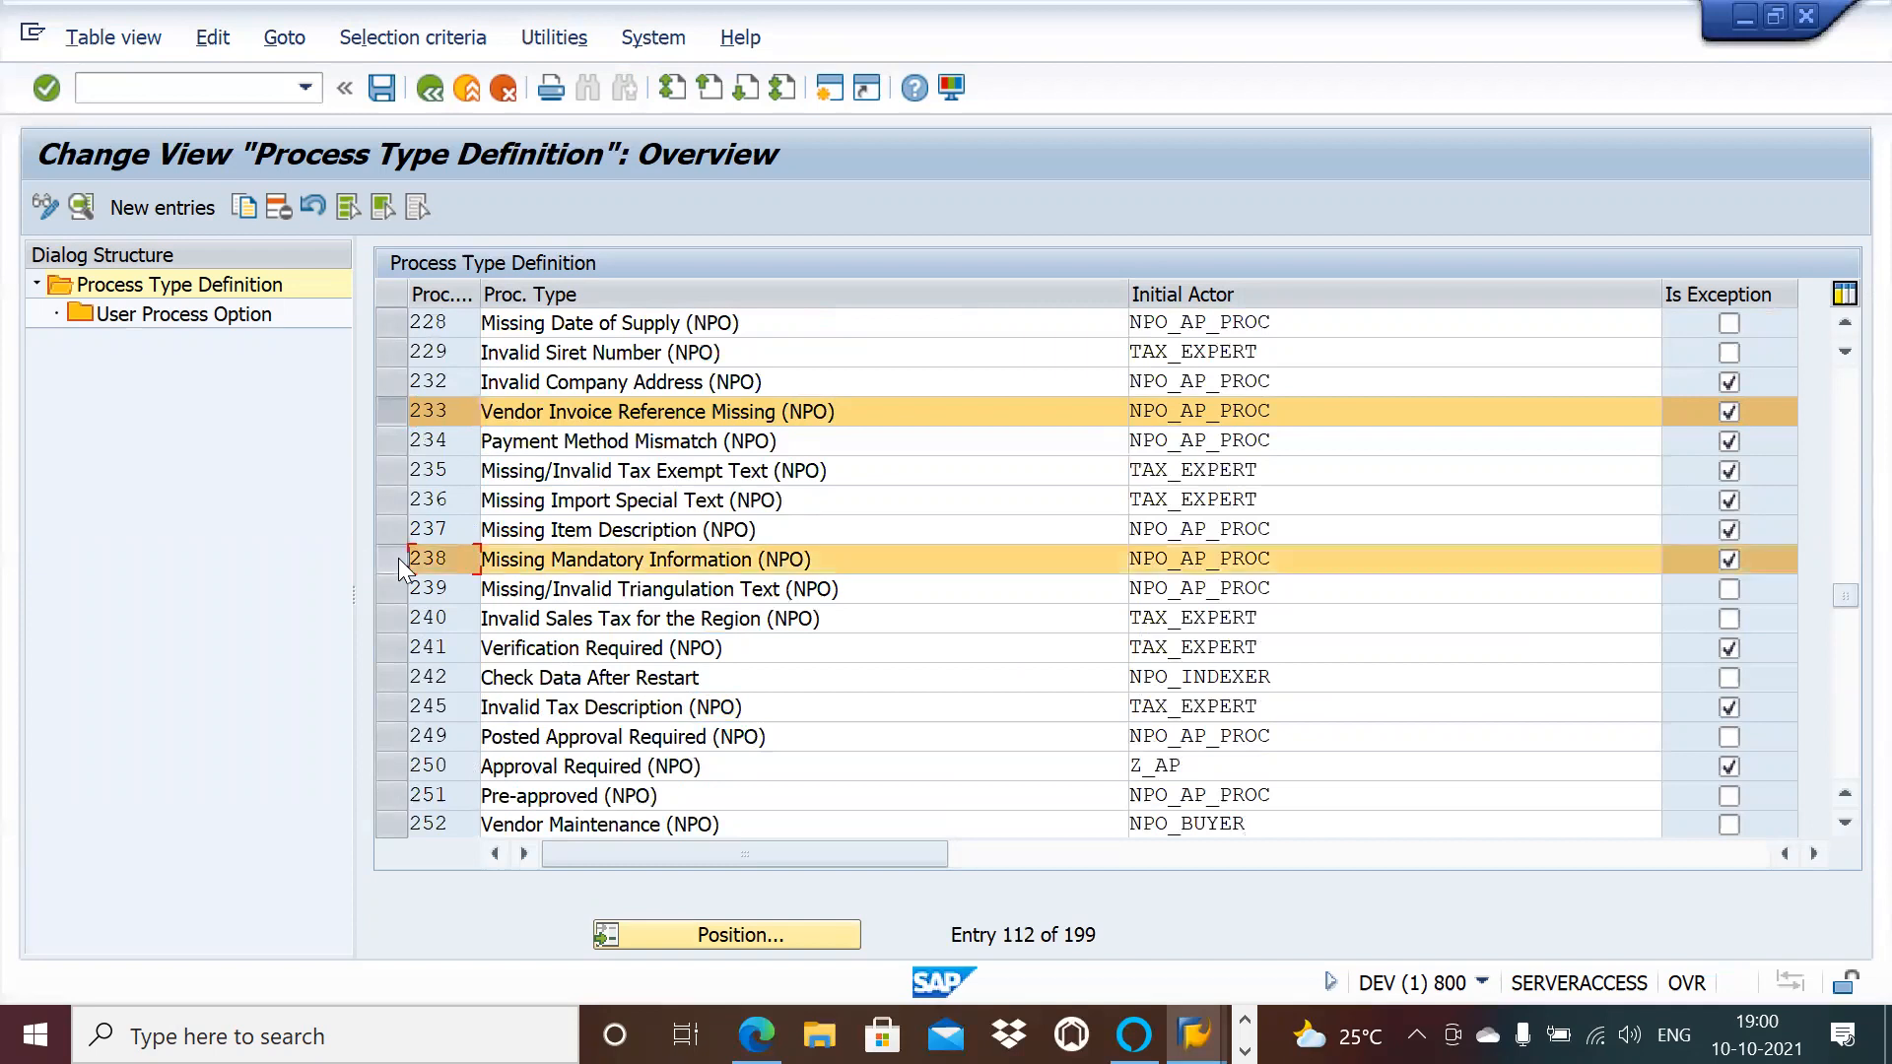
click(1846, 332)
click(1845, 332)
click(1846, 332)
click(1845, 333)
click(1846, 332)
click(1845, 333)
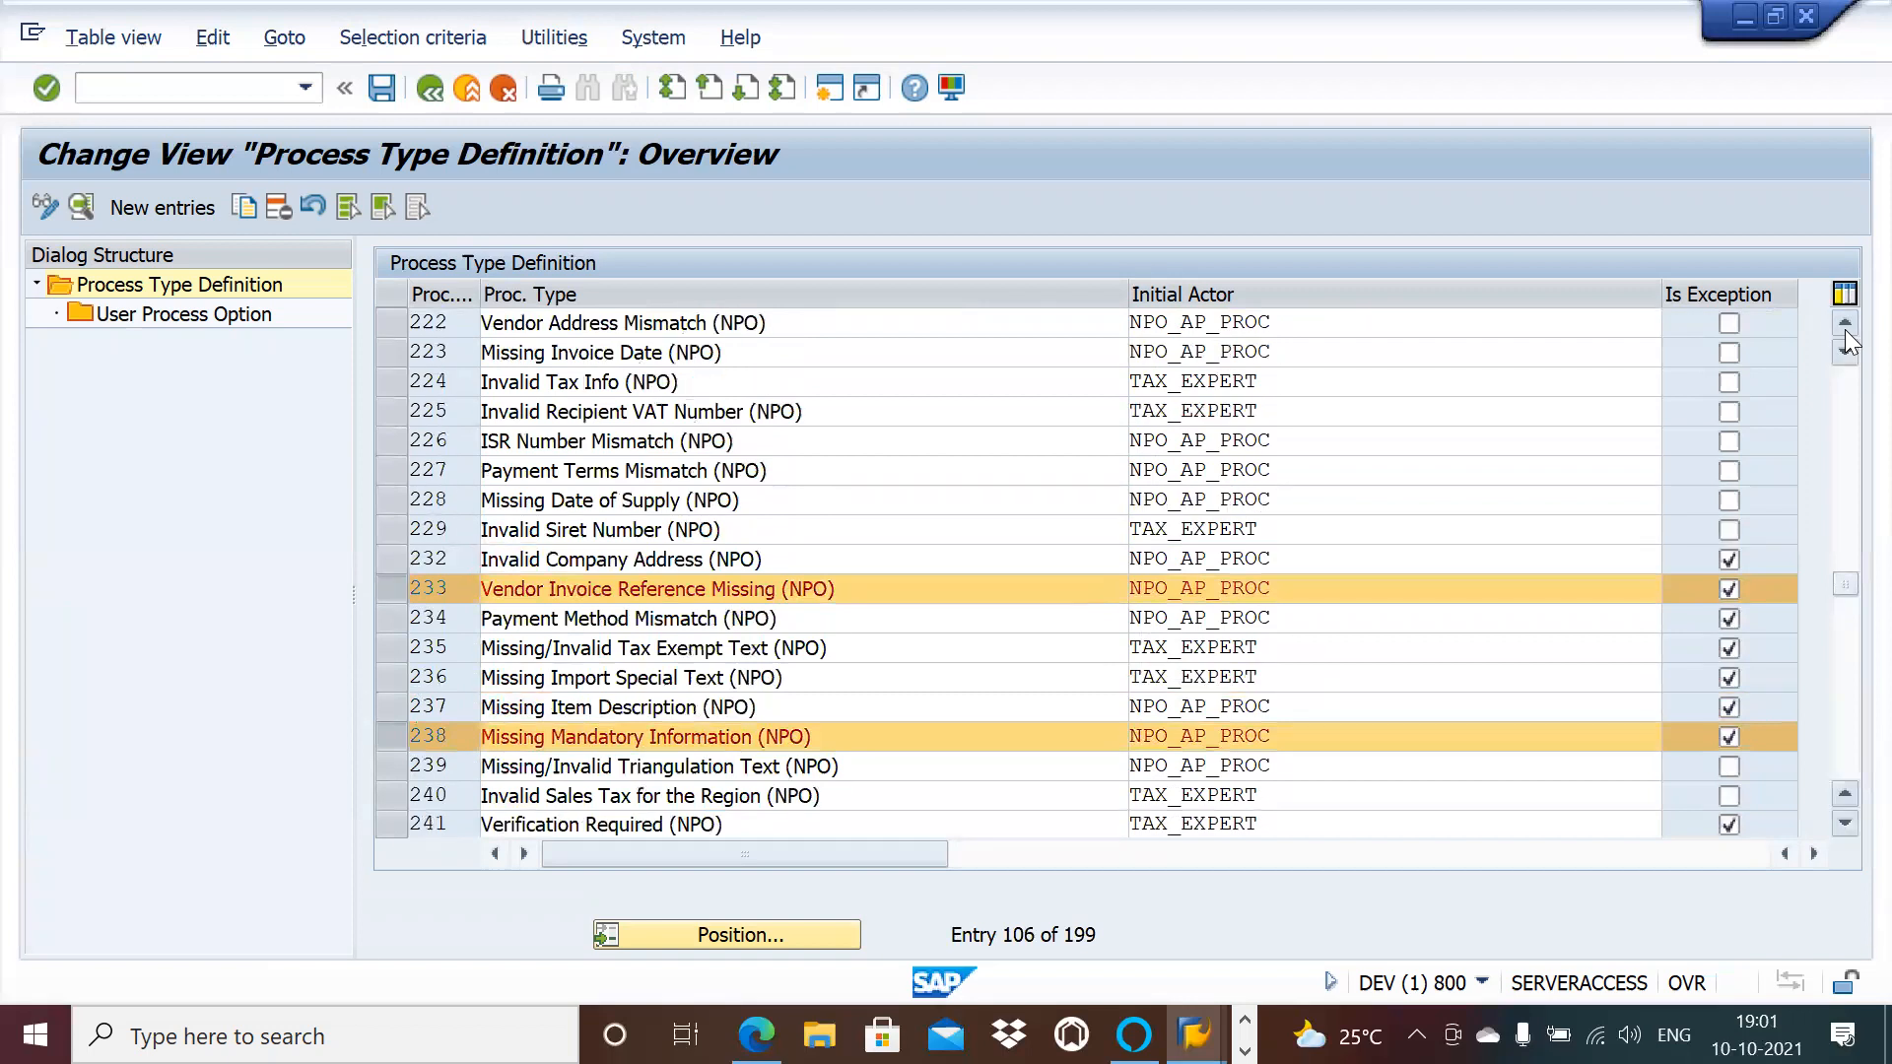
click(1846, 332)
click(1845, 332)
click(1845, 332)
click(1845, 332)
click(1845, 332)
click(1846, 332)
click(1845, 332)
click(1846, 332)
click(1846, 332)
click(1846, 333)
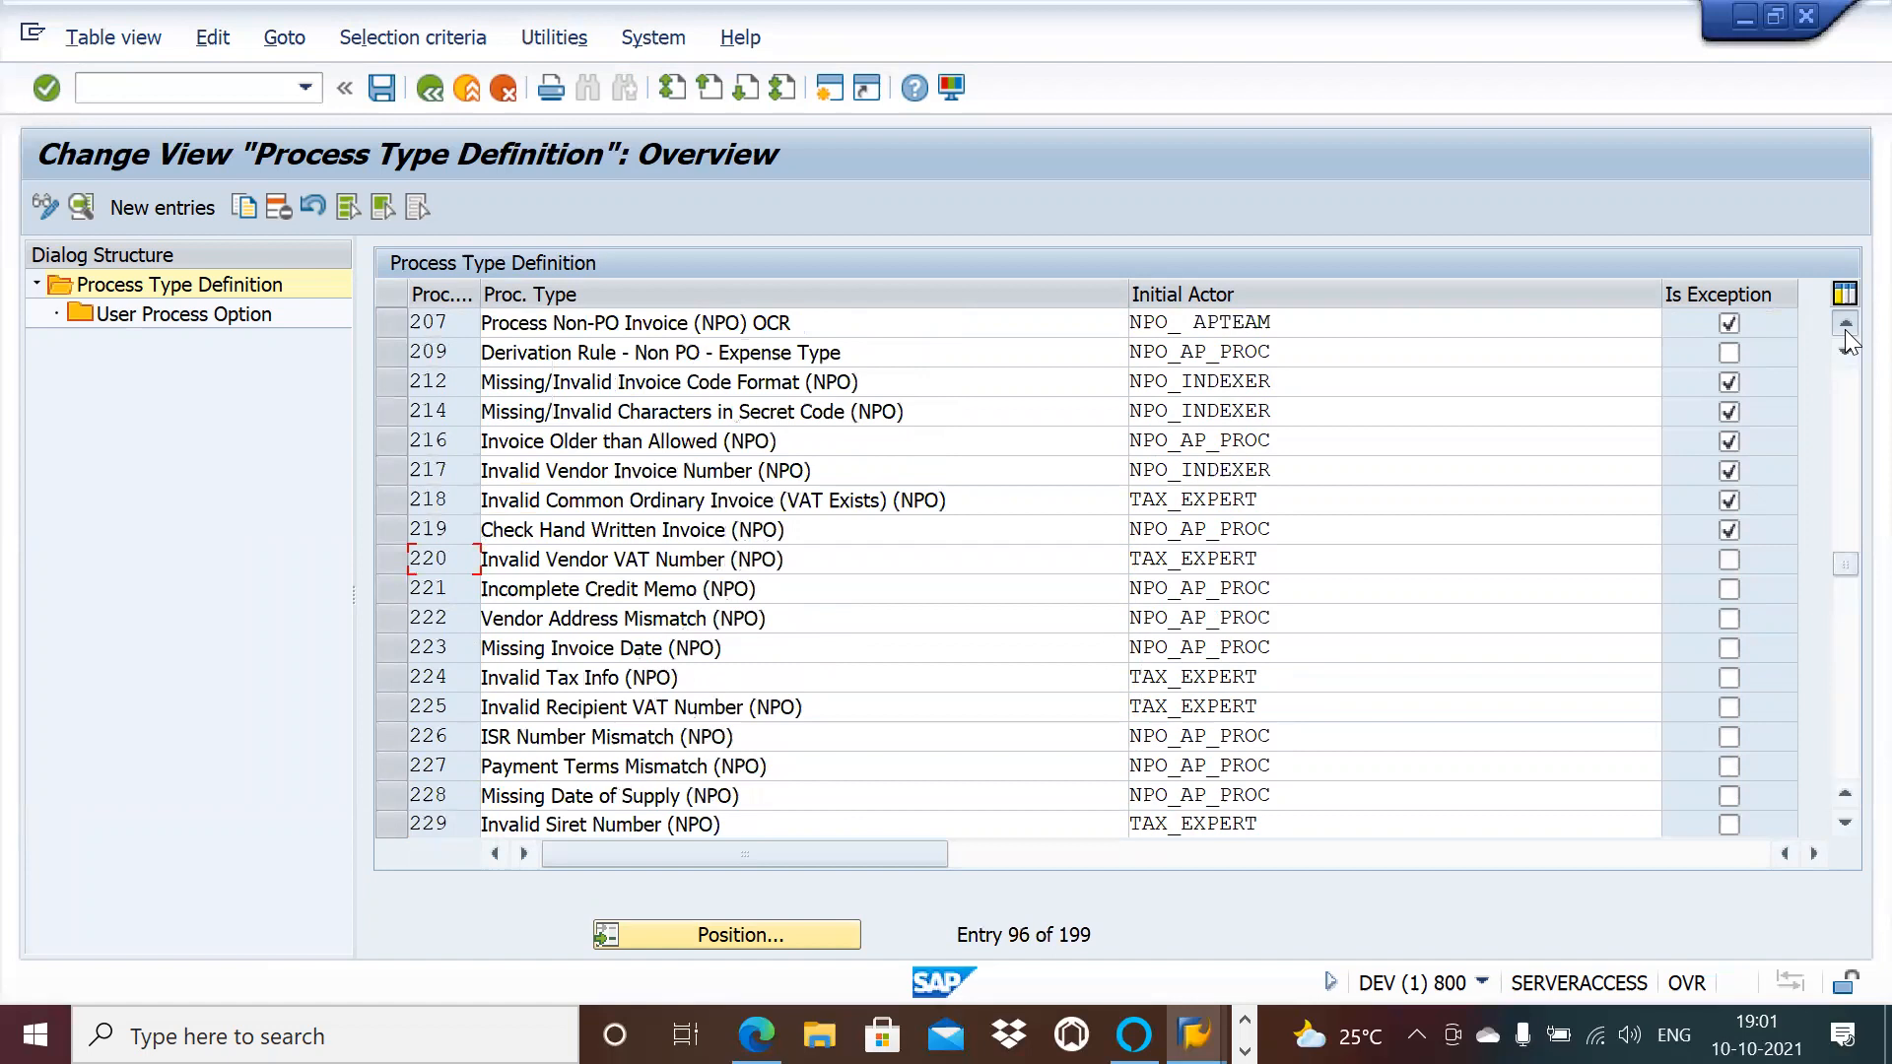
click(1846, 332)
click(1845, 332)
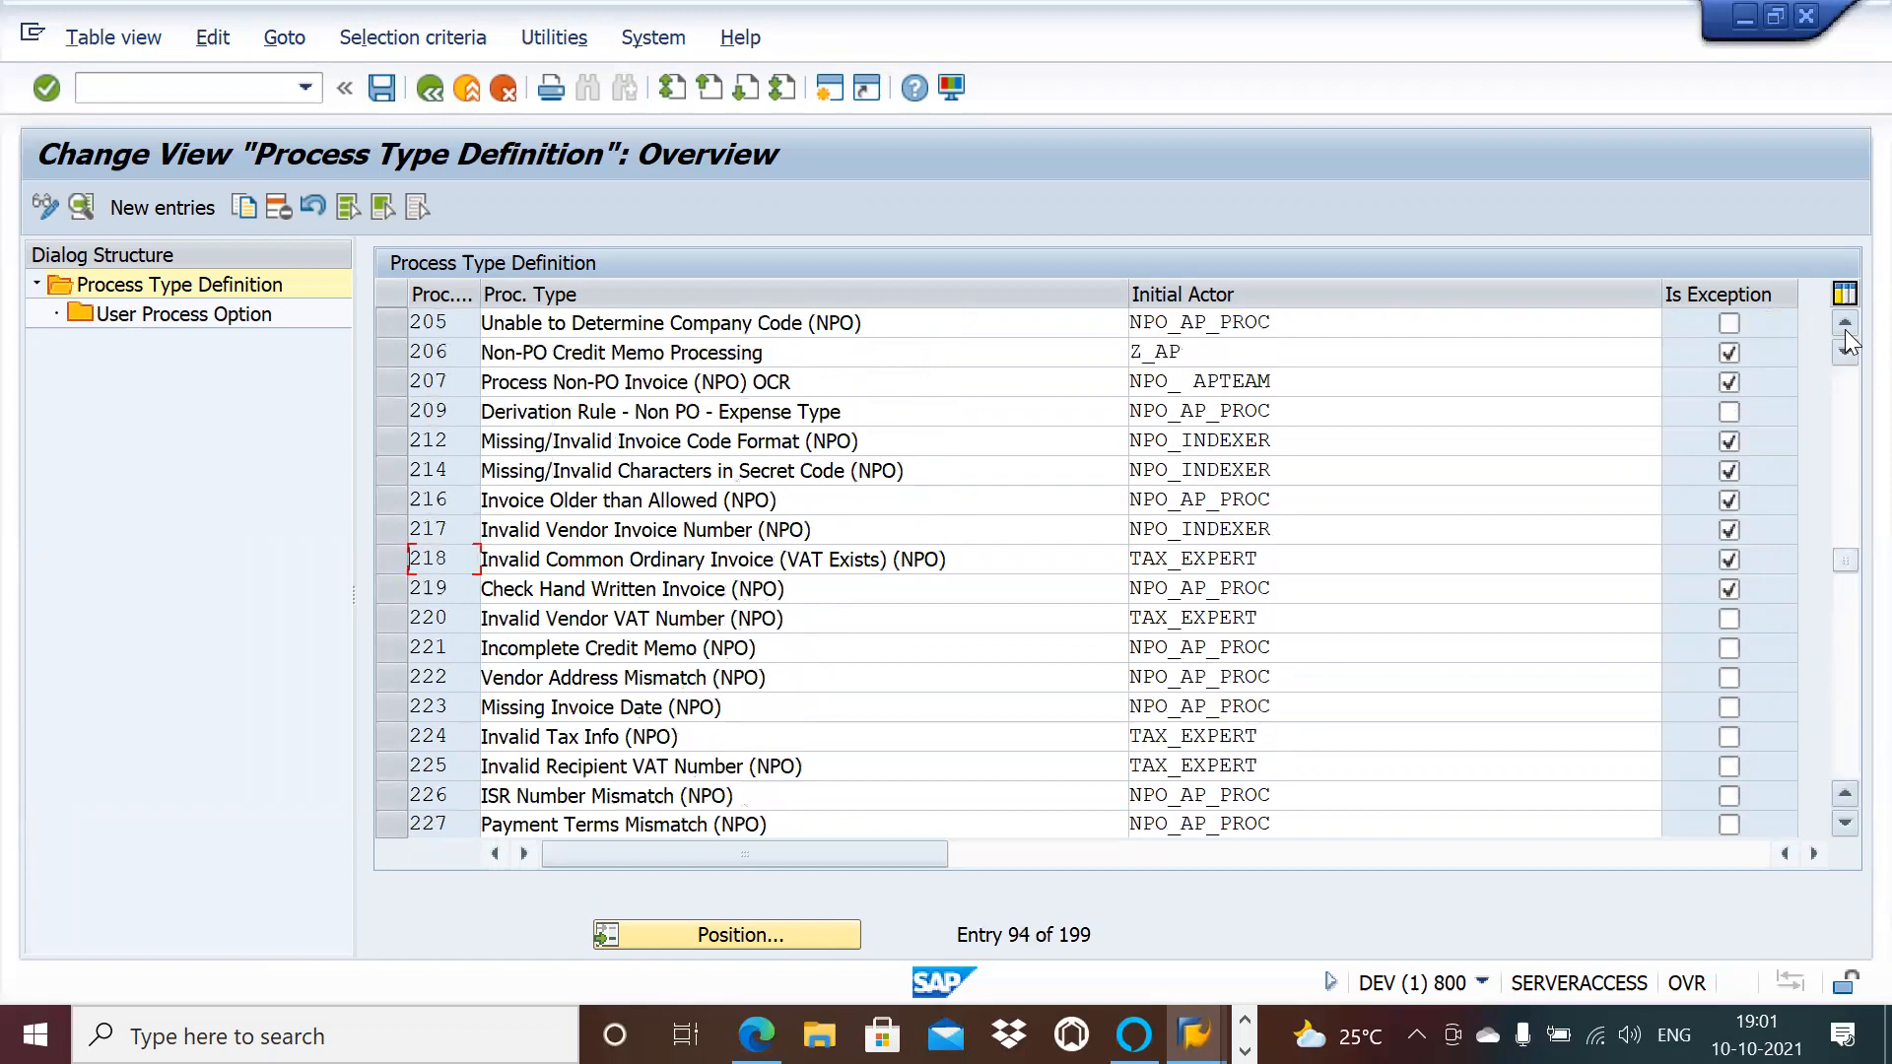
click(1846, 332)
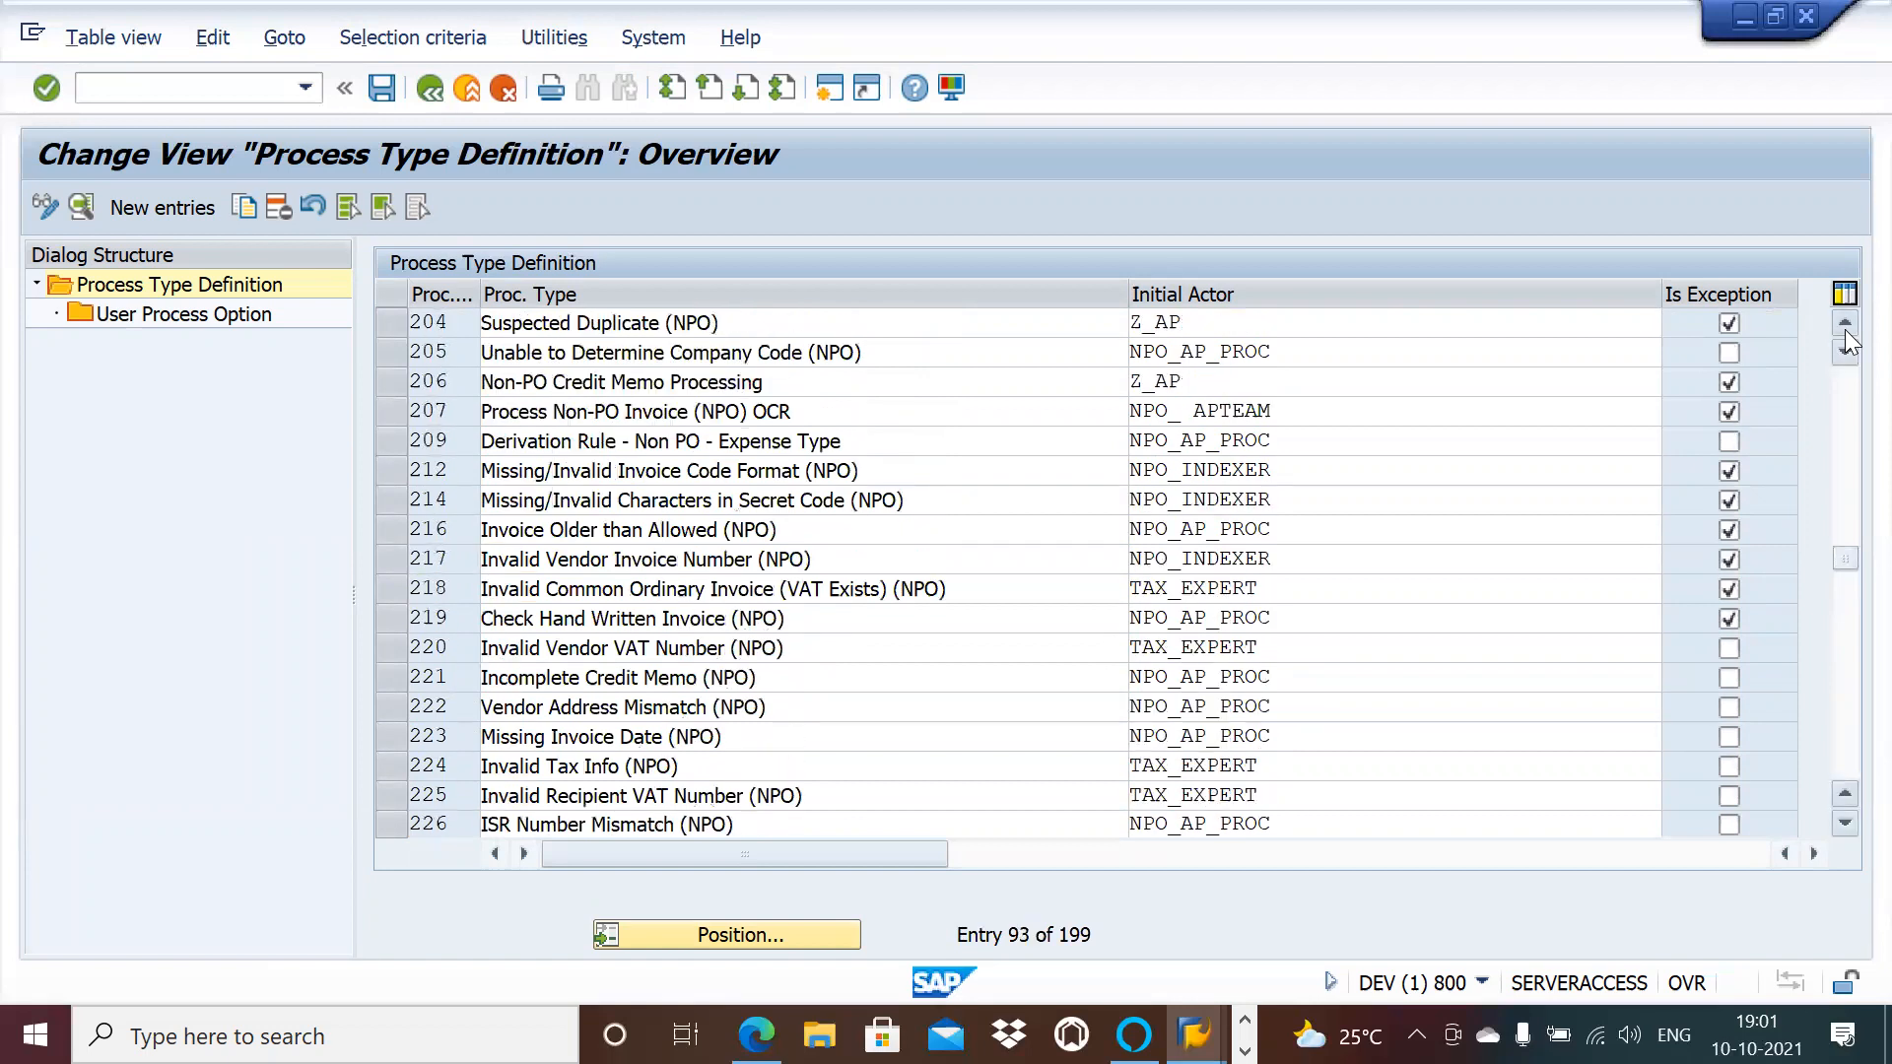
click(1846, 332)
click(1846, 332)
click(1845, 331)
click(1846, 331)
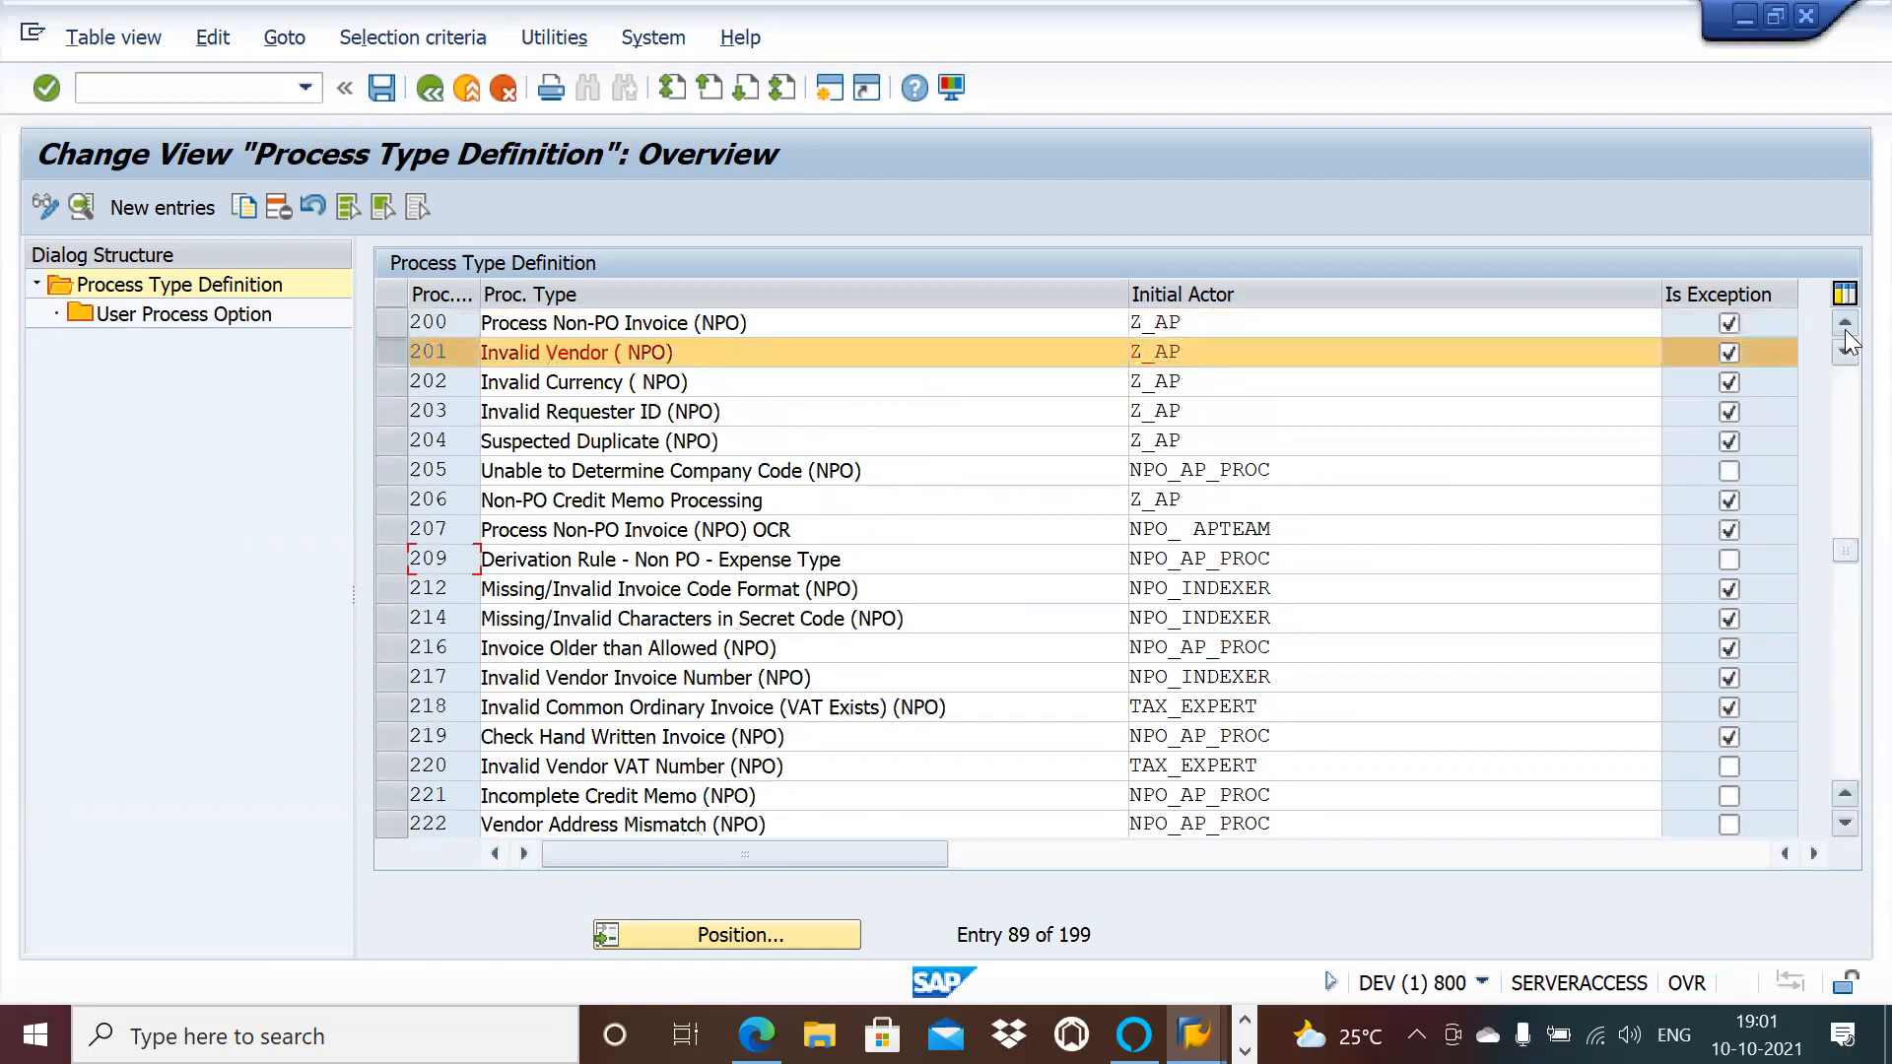
click(1845, 331)
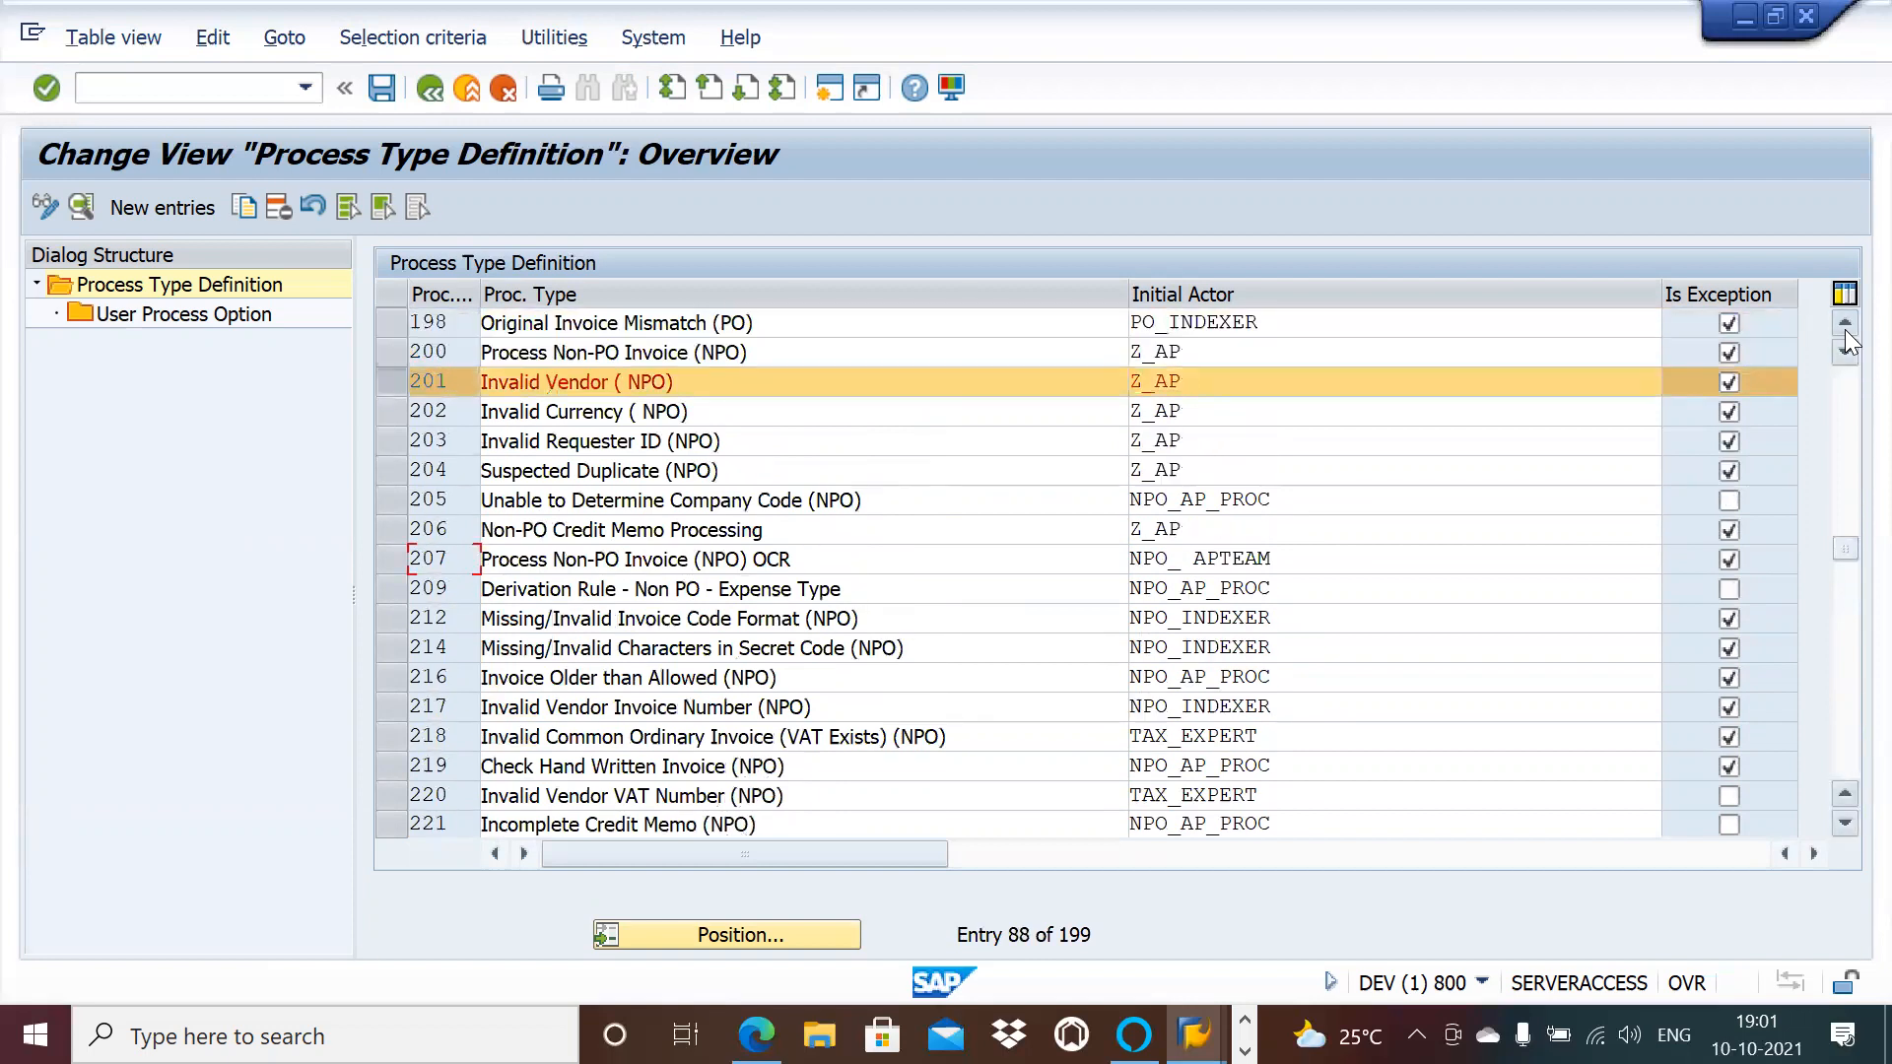
click(1845, 331)
click(1846, 331)
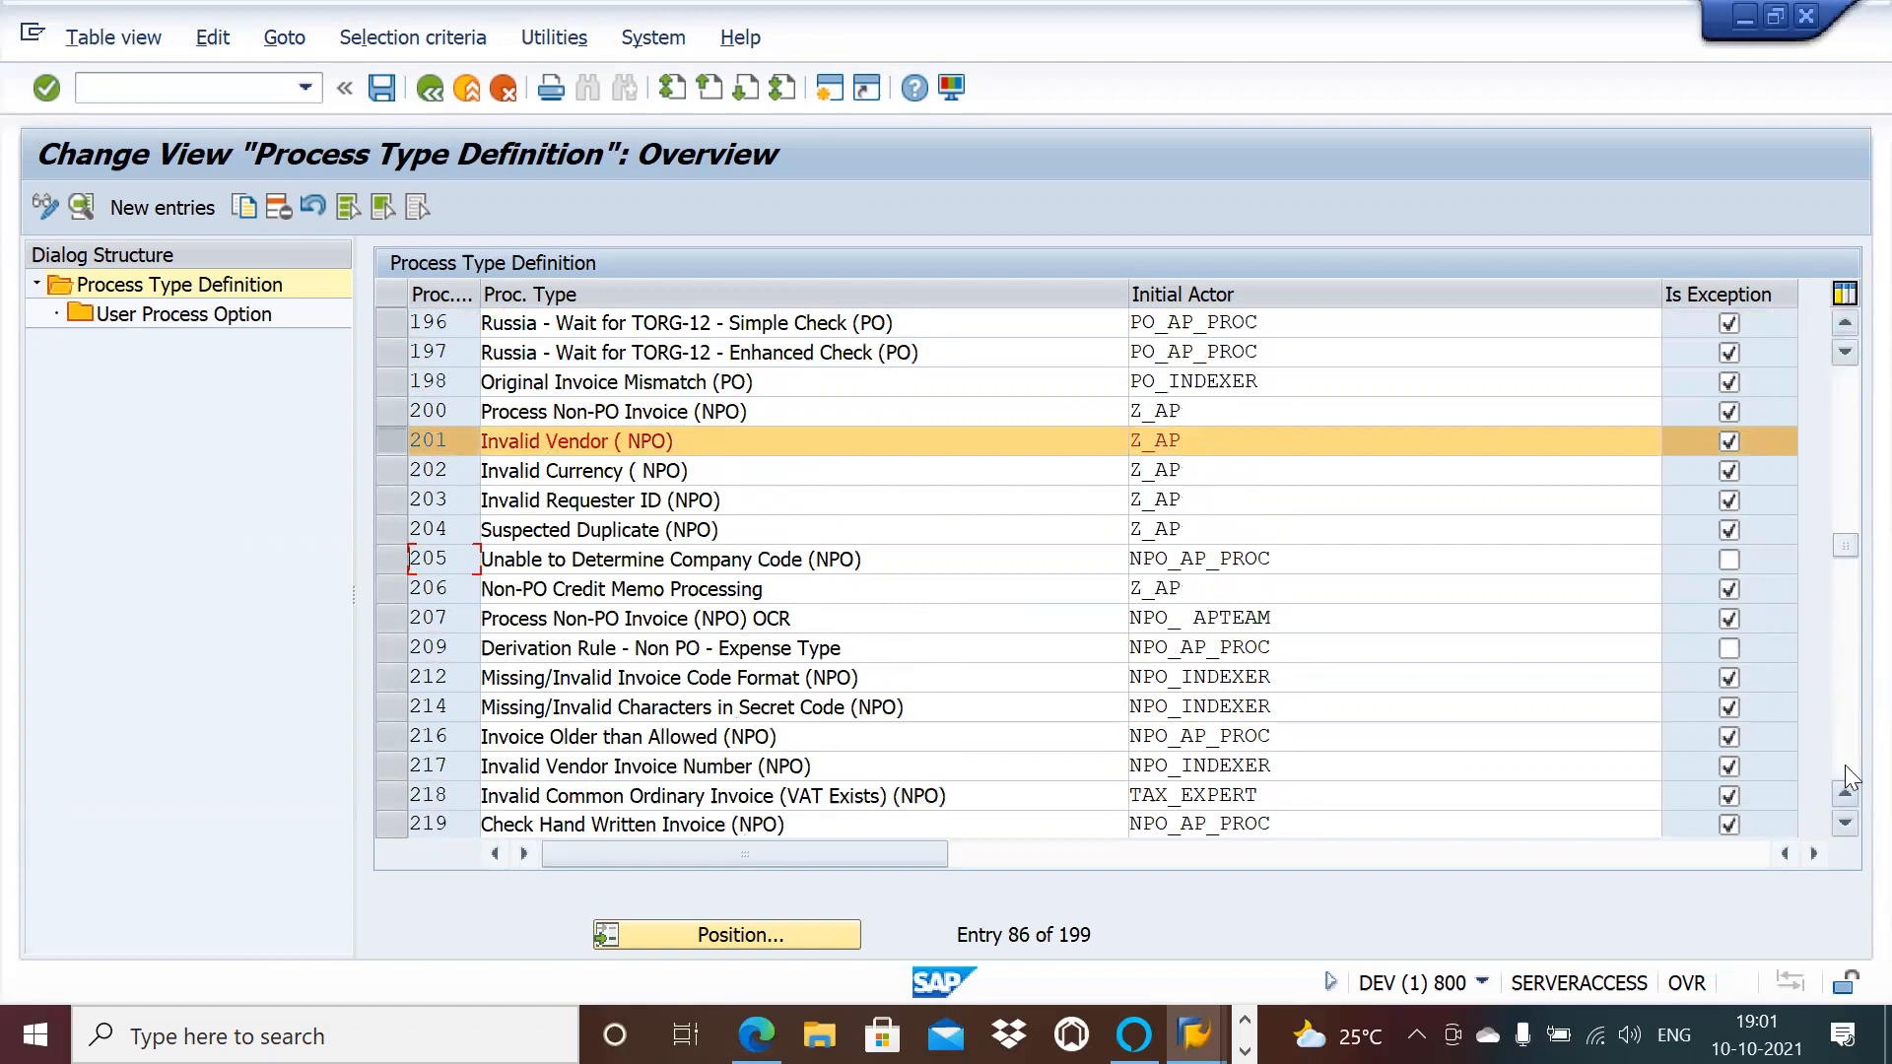
Step: Also mark 802 Gross Amount is Required (PO) and open details of the marked set
click(1844, 824)
click(1844, 825)
click(1844, 825)
click(1843, 825)
click(1844, 825)
click(1843, 825)
click(1843, 824)
click(1843, 824)
click(1844, 825)
click(1844, 825)
click(1843, 825)
click(1844, 825)
click(1843, 825)
click(1844, 824)
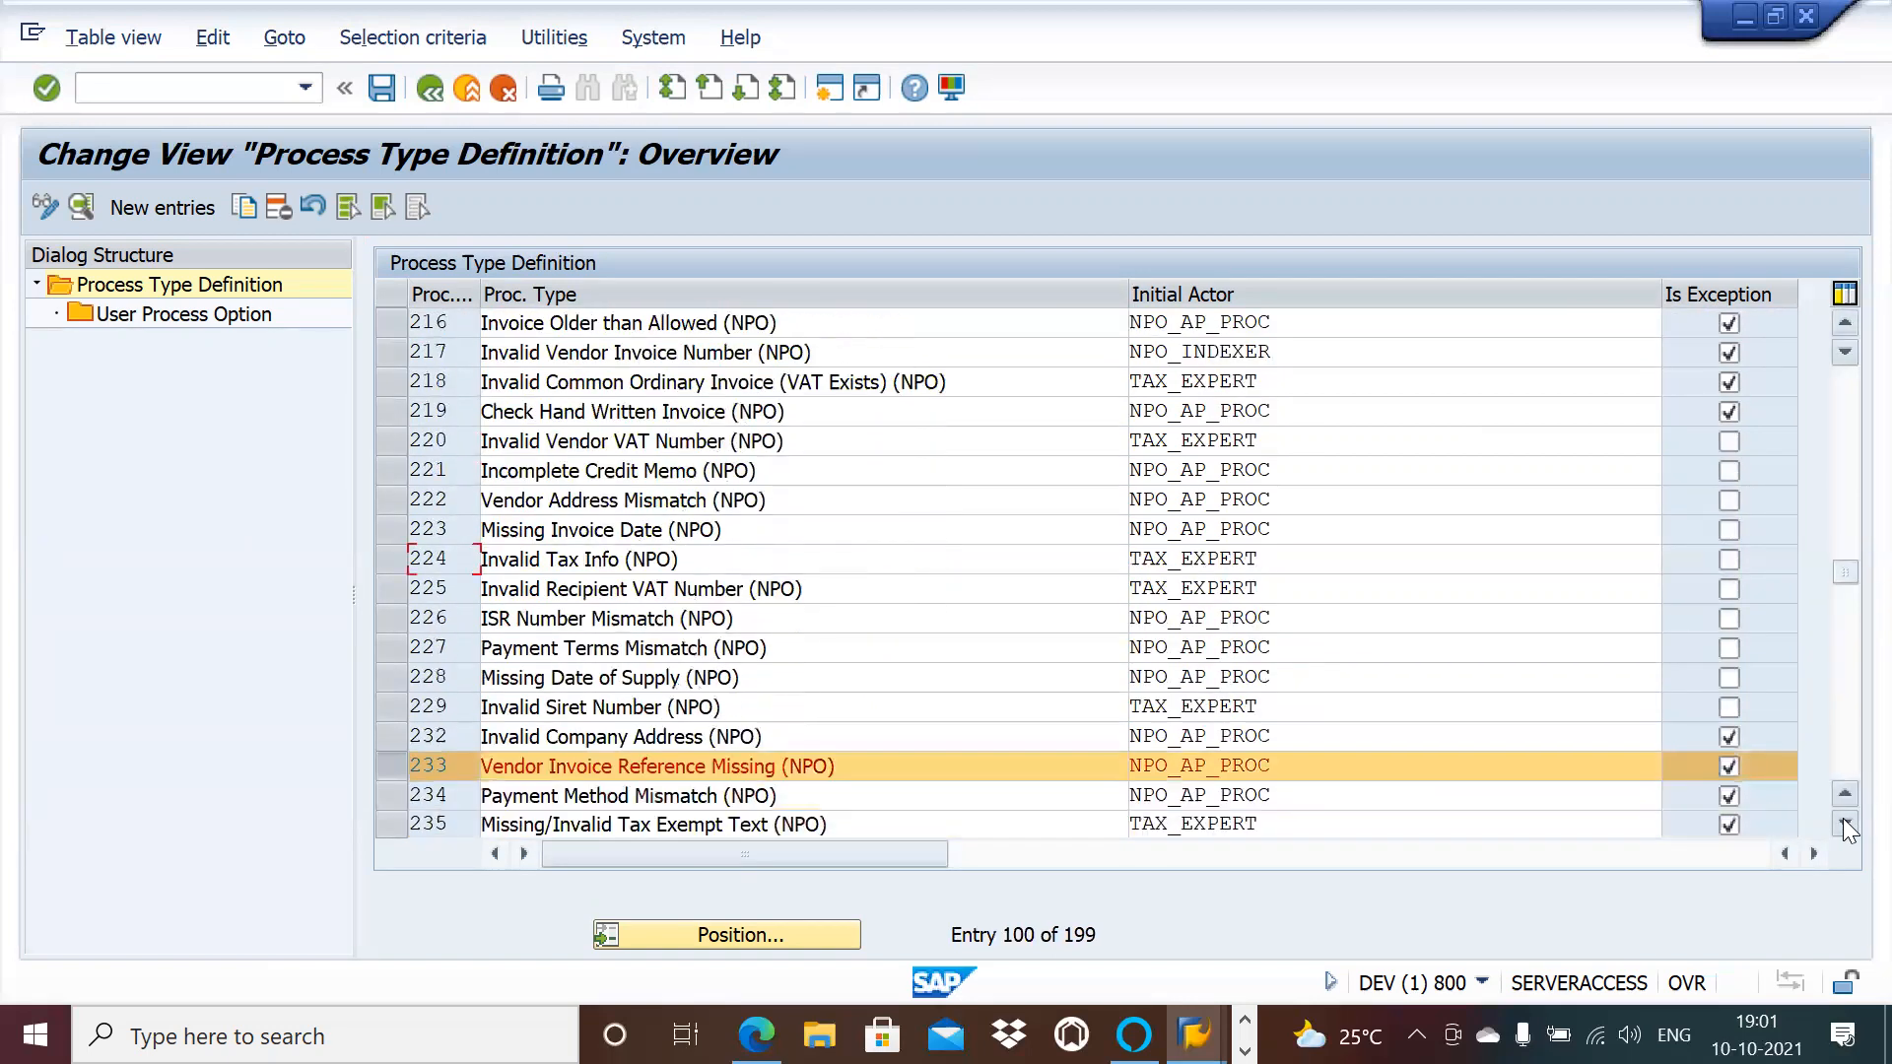
click(1844, 824)
click(1844, 824)
click(1843, 825)
click(1844, 825)
click(1844, 825)
click(1844, 825)
click(1843, 825)
click(1843, 825)
click(1843, 825)
click(1844, 825)
click(1844, 825)
click(1843, 825)
click(1844, 824)
click(1843, 825)
click(1844, 825)
click(1843, 824)
click(1843, 825)
click(1843, 825)
click(1844, 825)
click(1844, 825)
click(1844, 825)
click(1844, 825)
click(1844, 825)
click(1844, 825)
click(1844, 824)
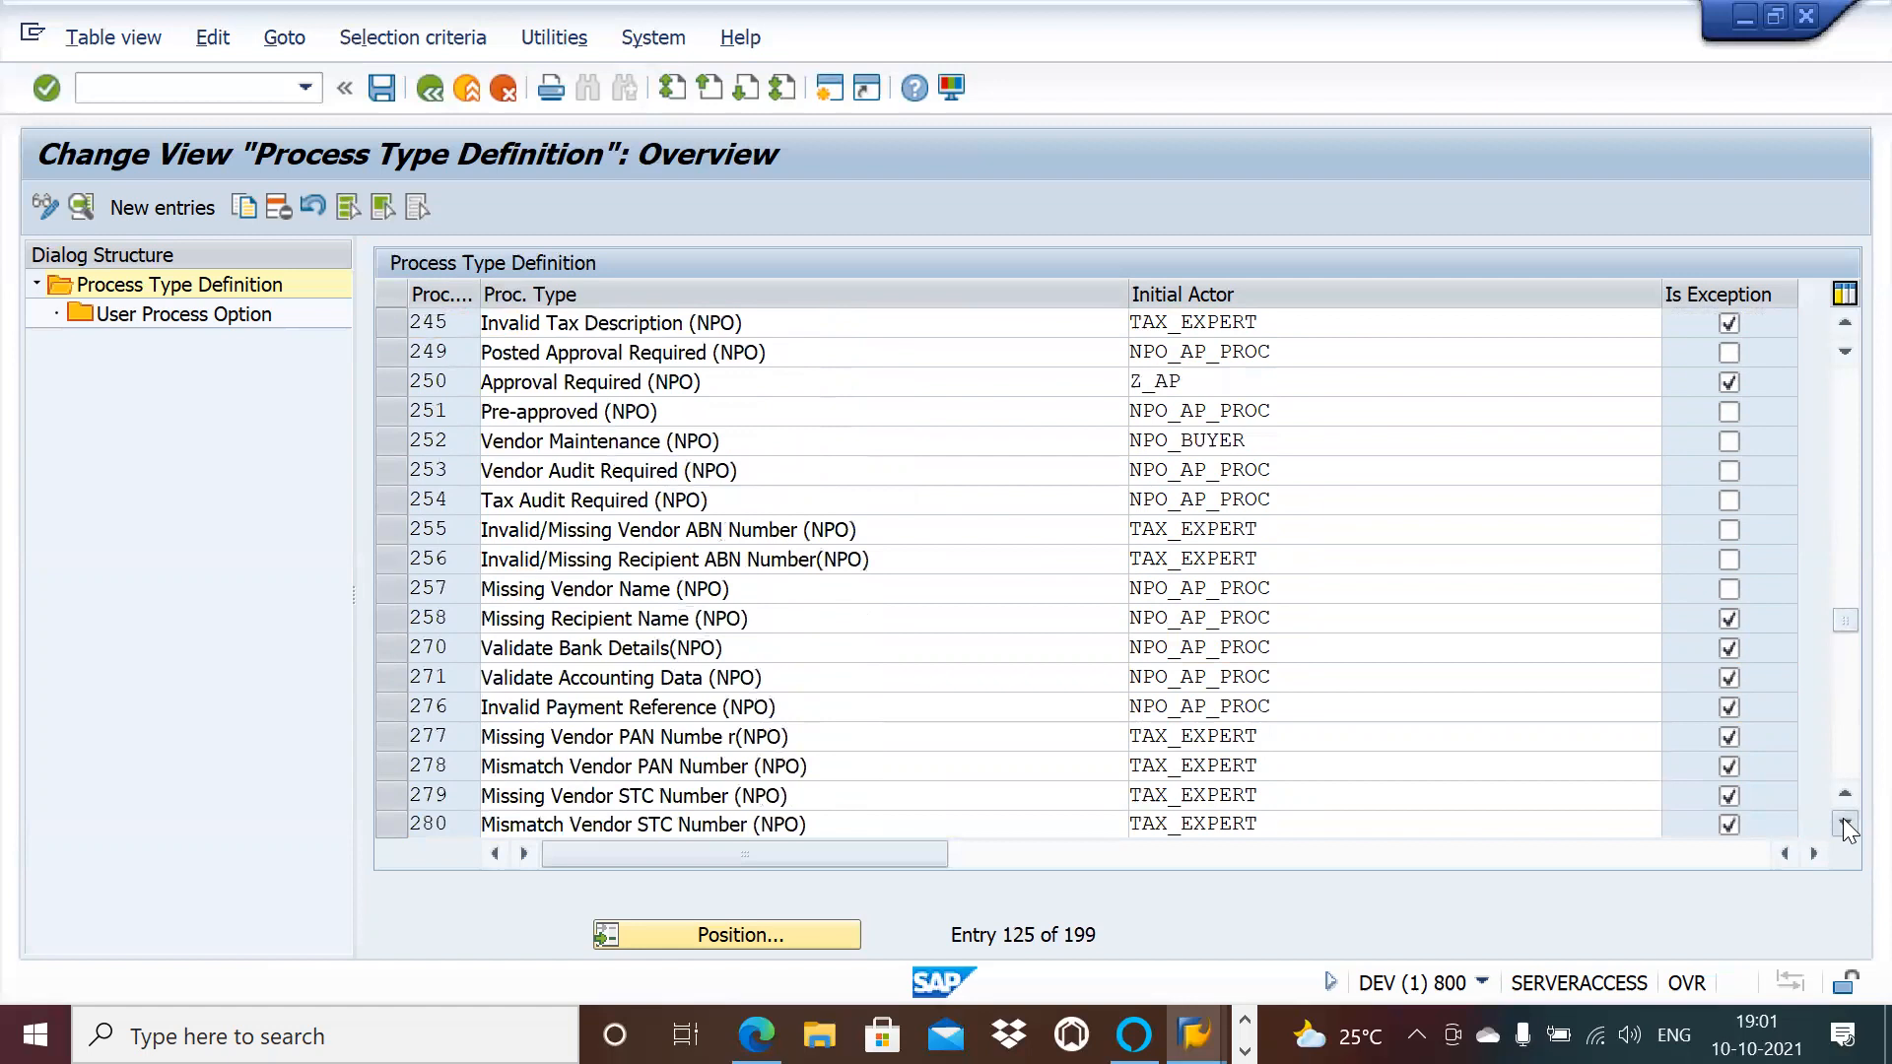
click(1844, 825)
click(1844, 825)
click(1844, 825)
click(1843, 825)
click(1844, 825)
click(1843, 825)
click(1843, 825)
click(1844, 825)
click(1844, 825)
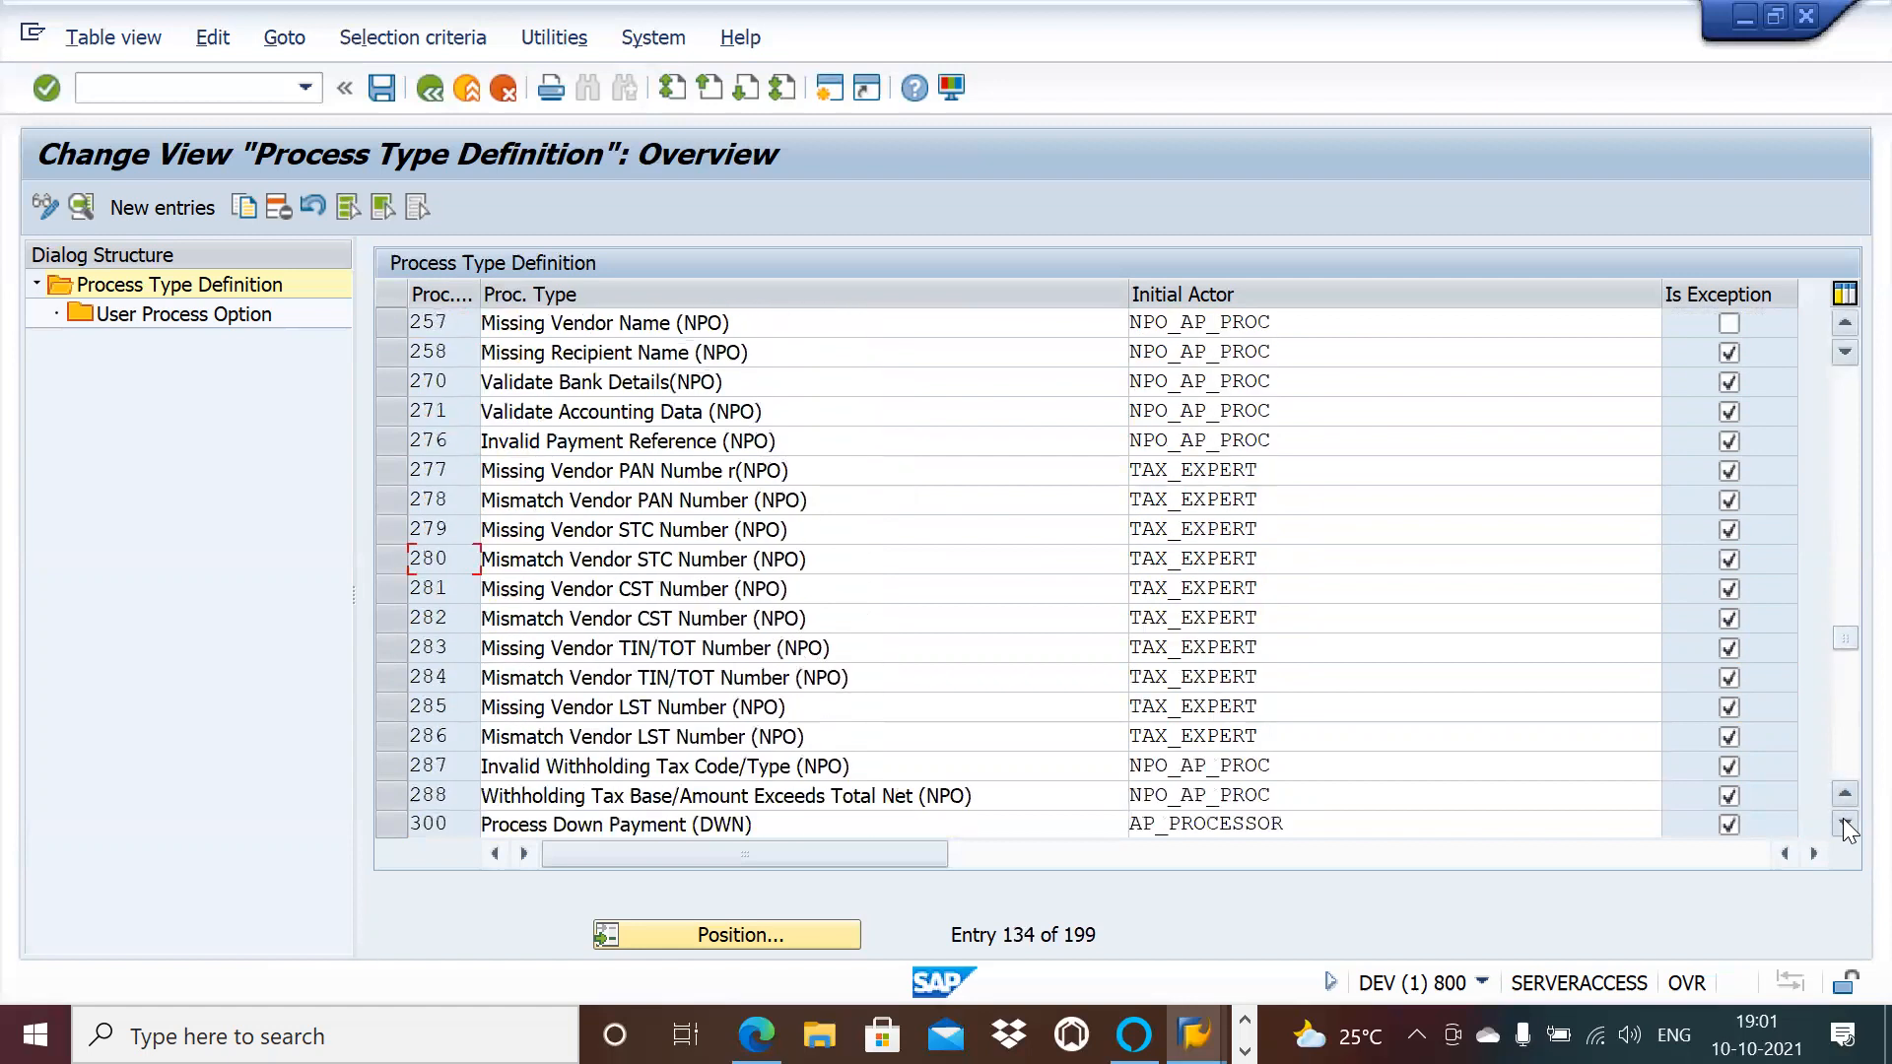
click(1843, 824)
click(1843, 824)
click(1843, 824)
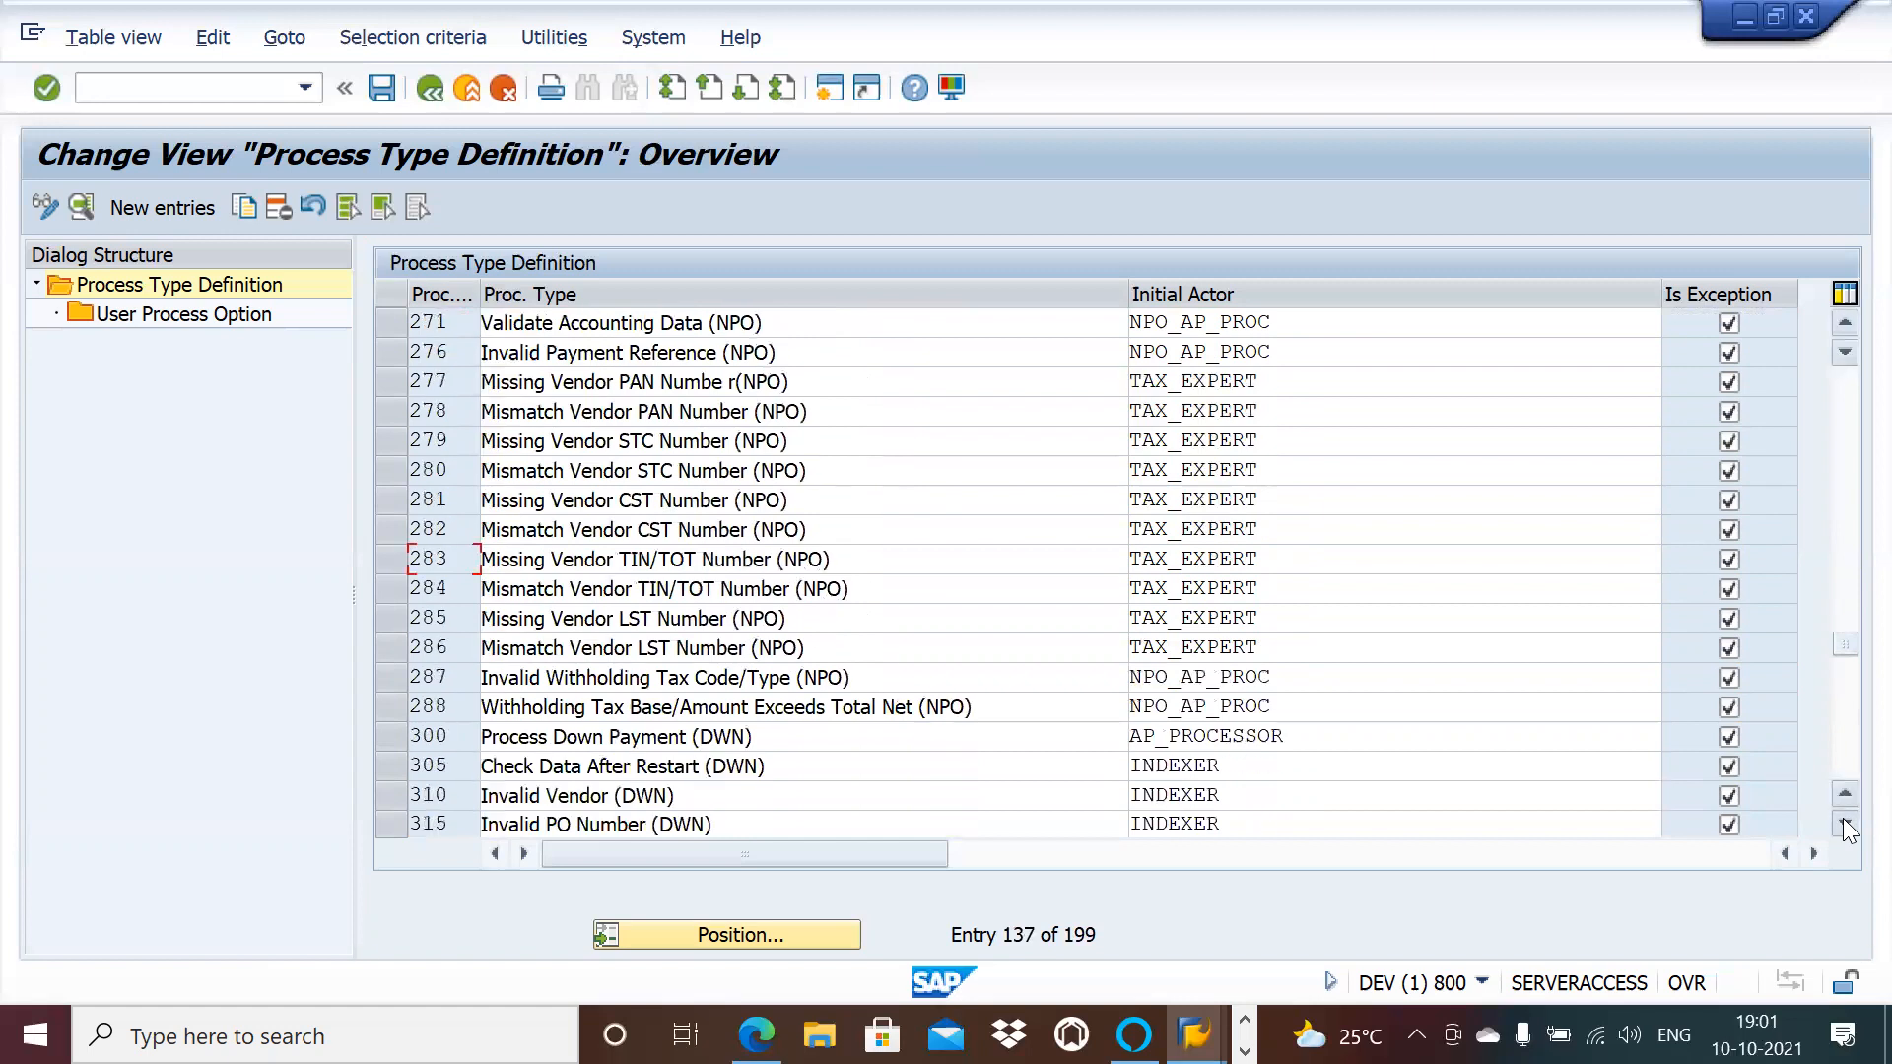
click(1844, 825)
click(1844, 825)
click(1843, 825)
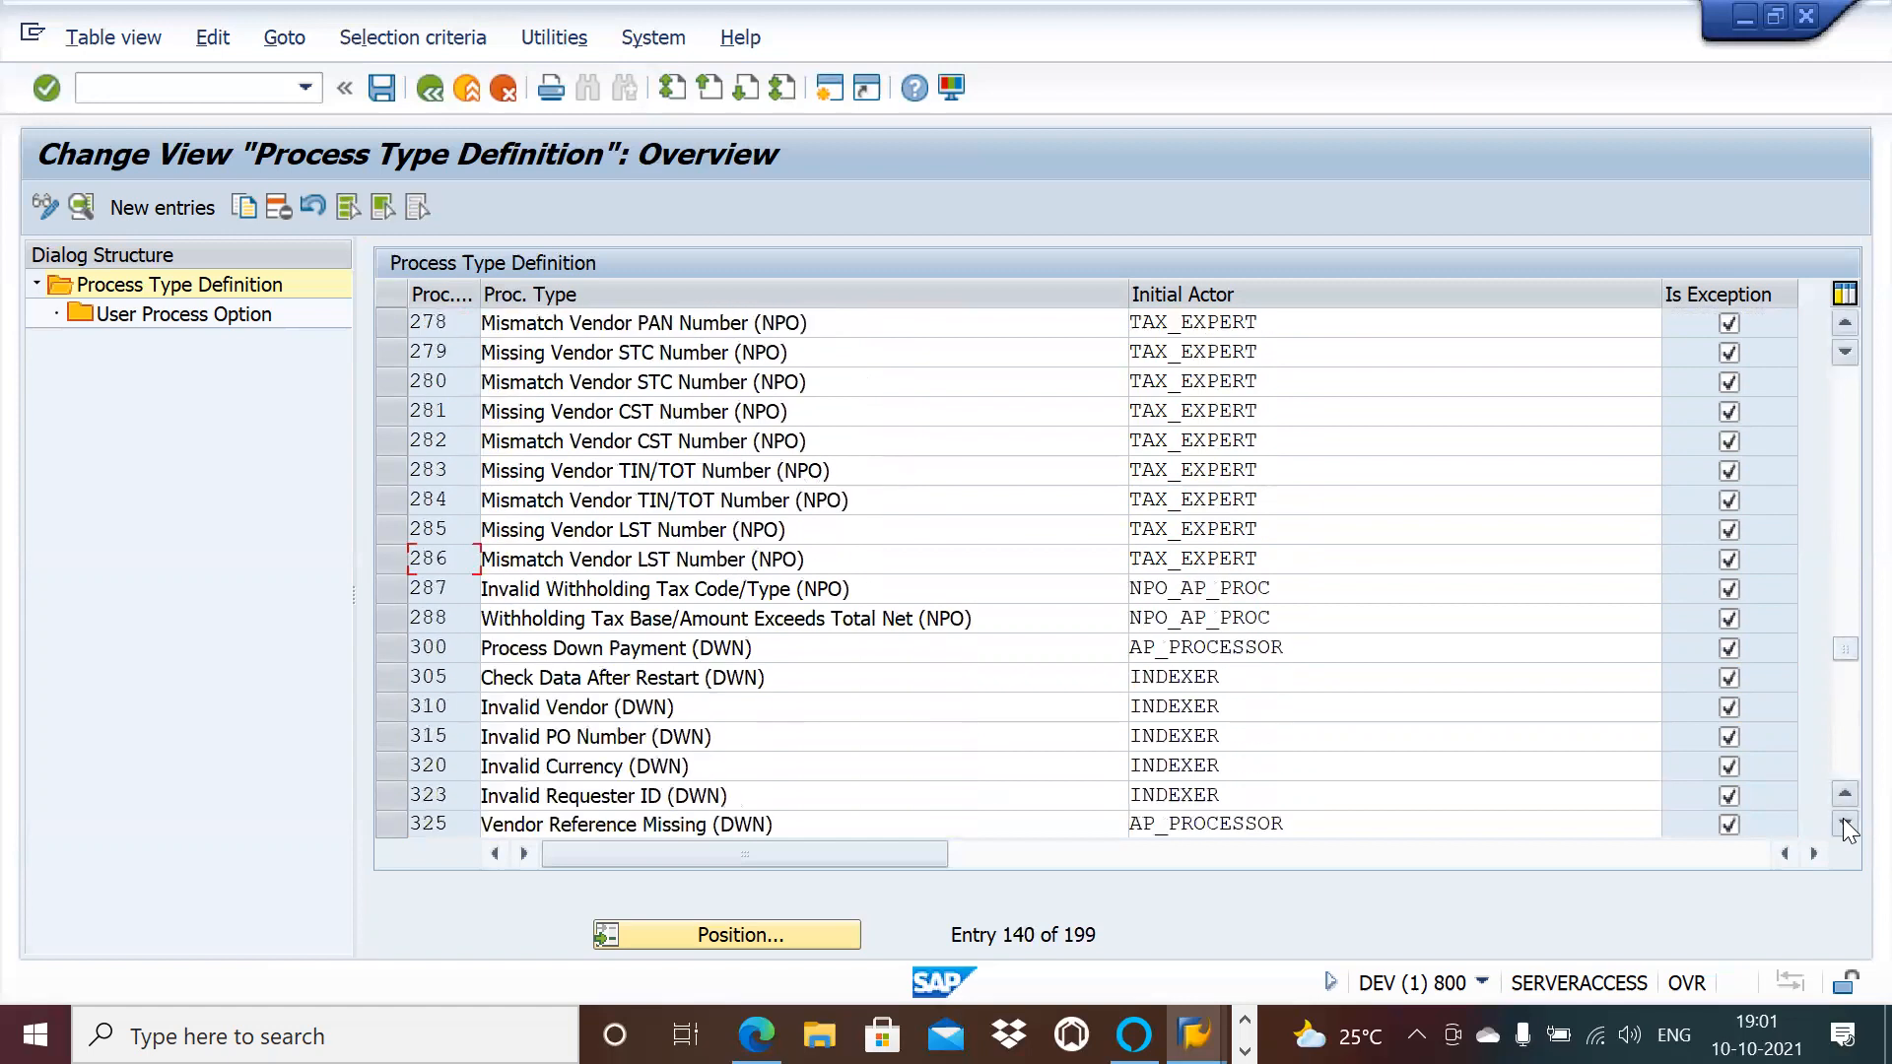
click(1843, 825)
click(1843, 824)
click(1844, 825)
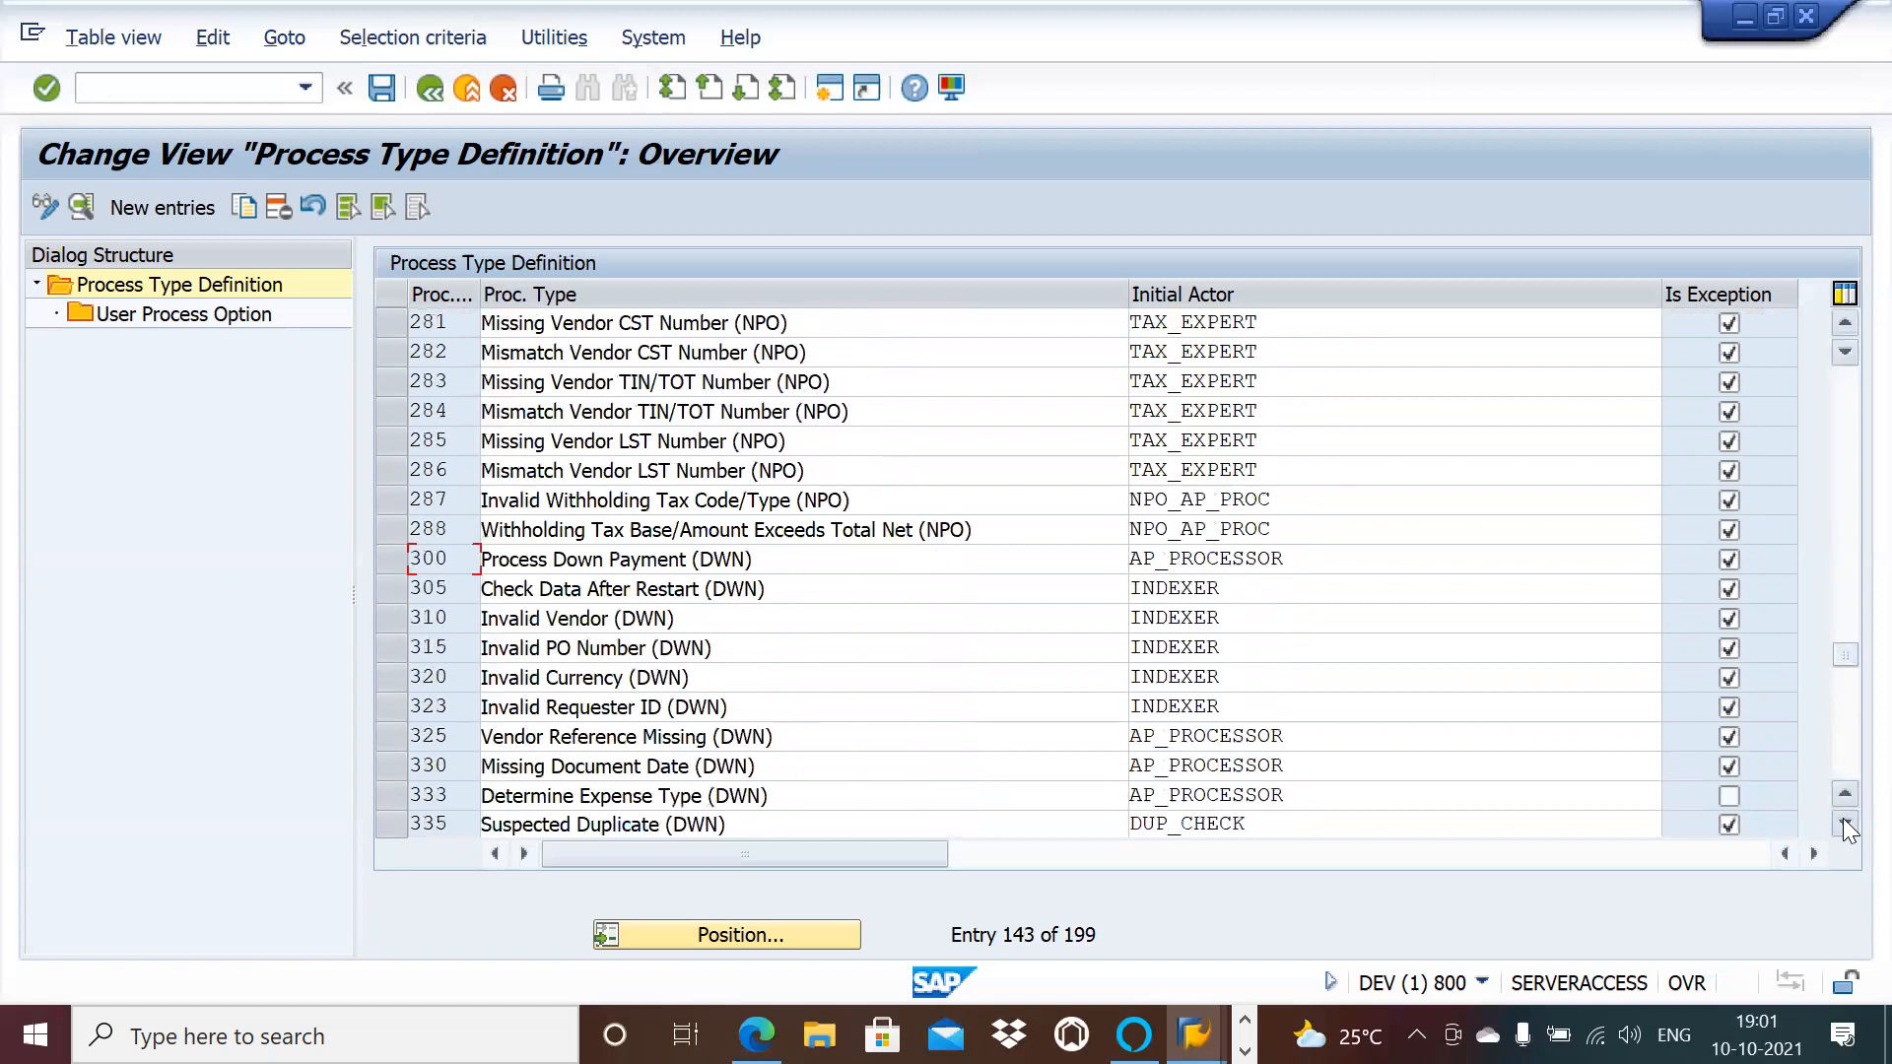
click(1843, 825)
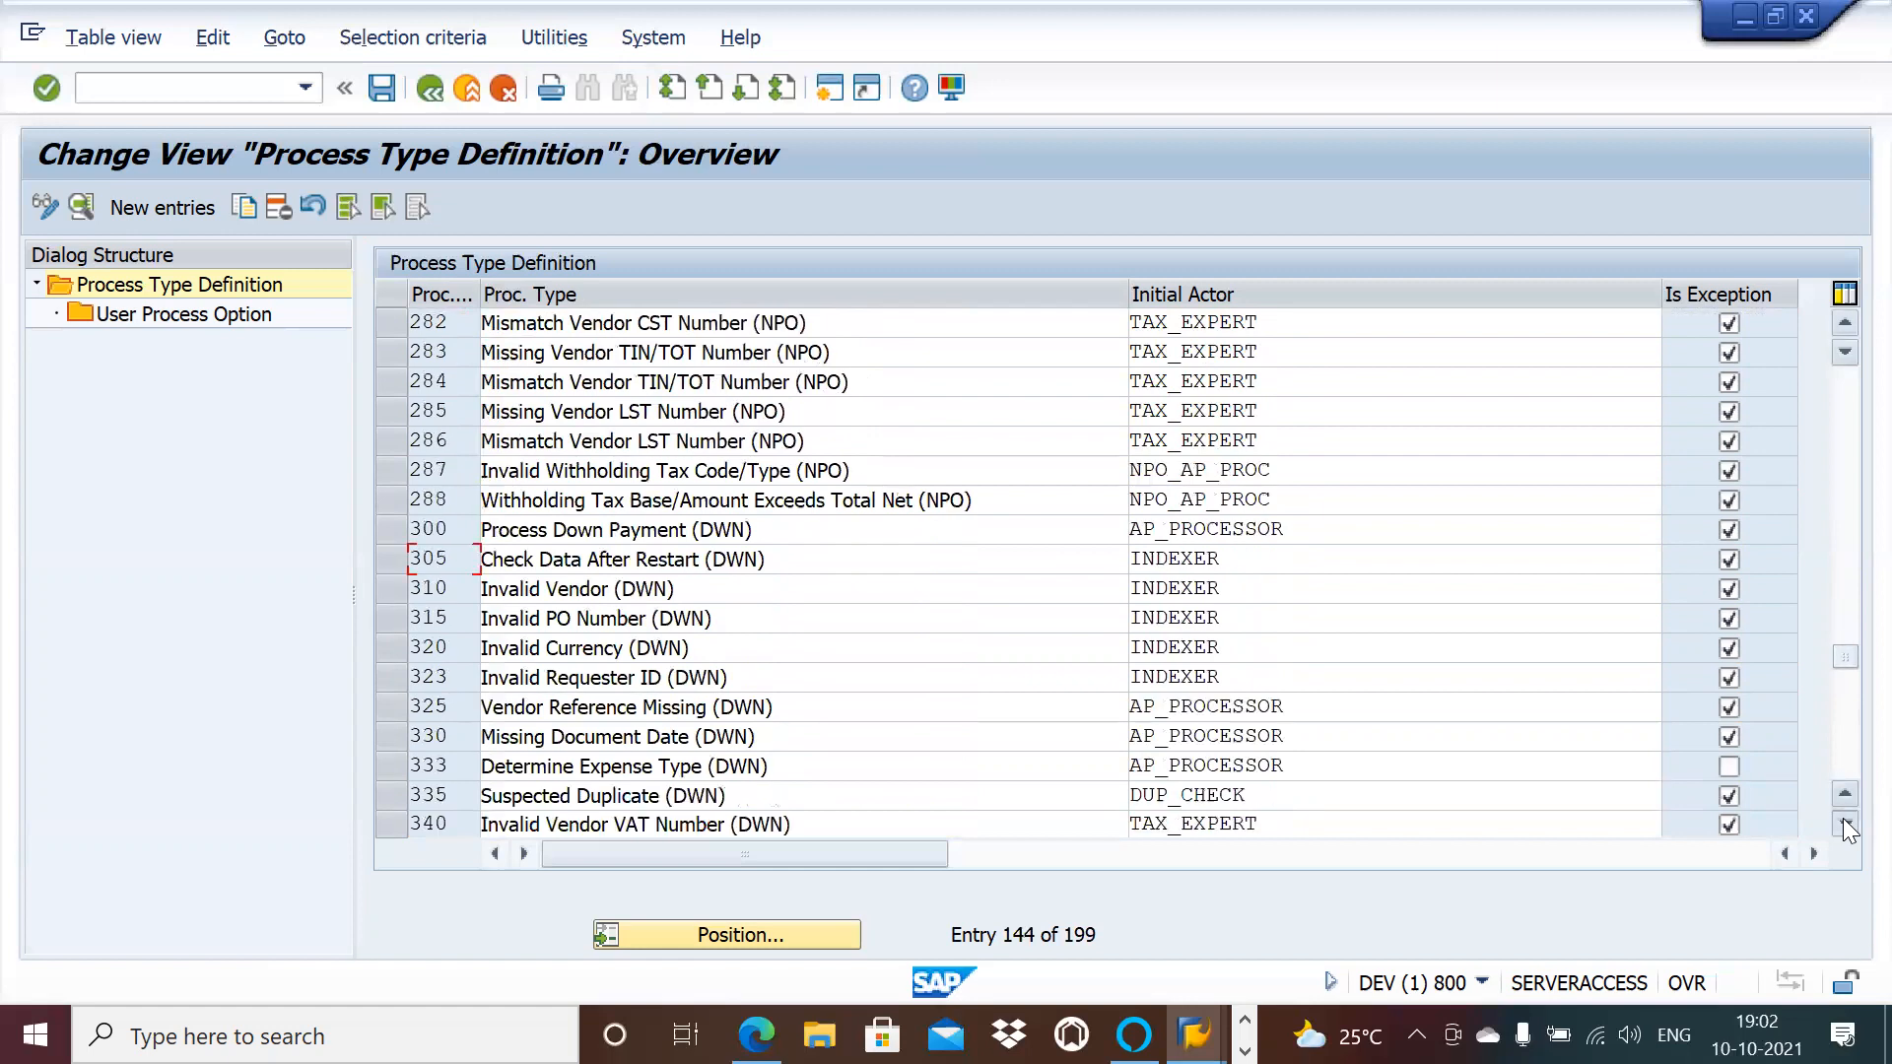
click(1844, 825)
click(1843, 825)
click(1844, 825)
click(1843, 825)
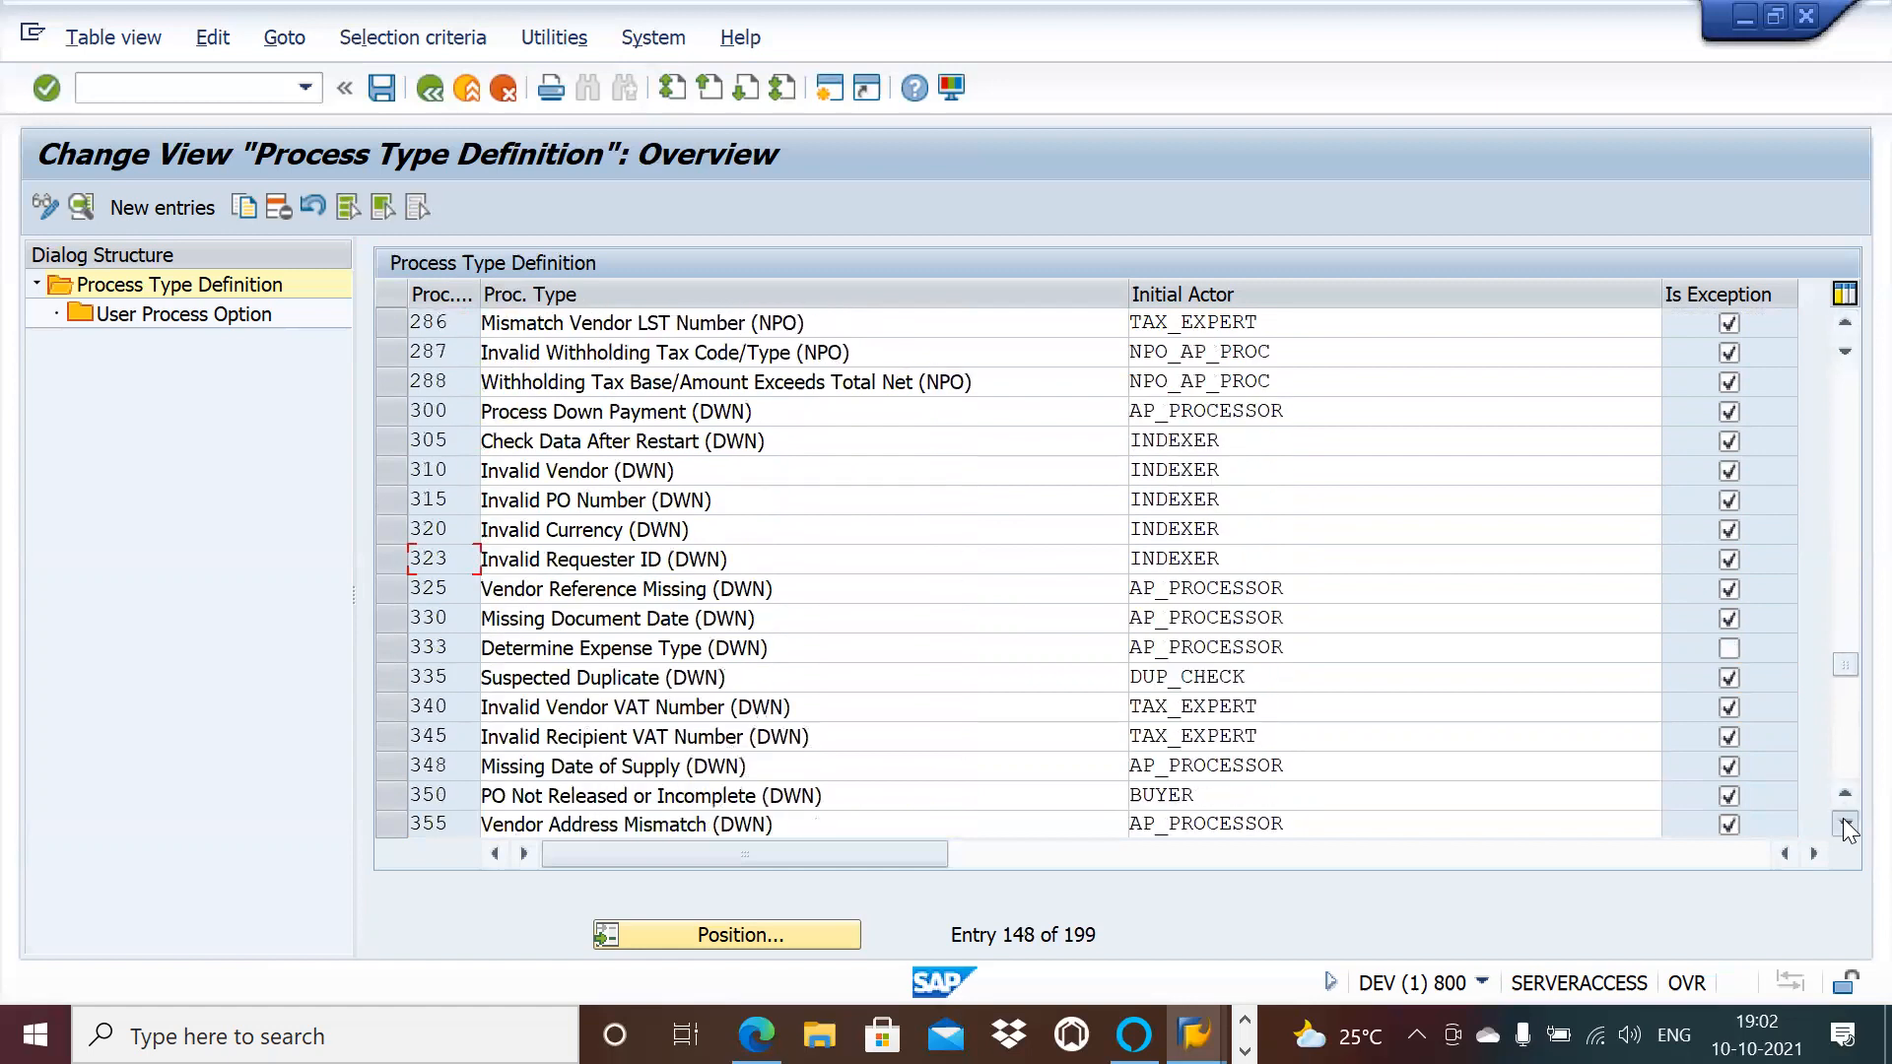
click(1843, 825)
click(1843, 825)
click(1844, 825)
click(1843, 824)
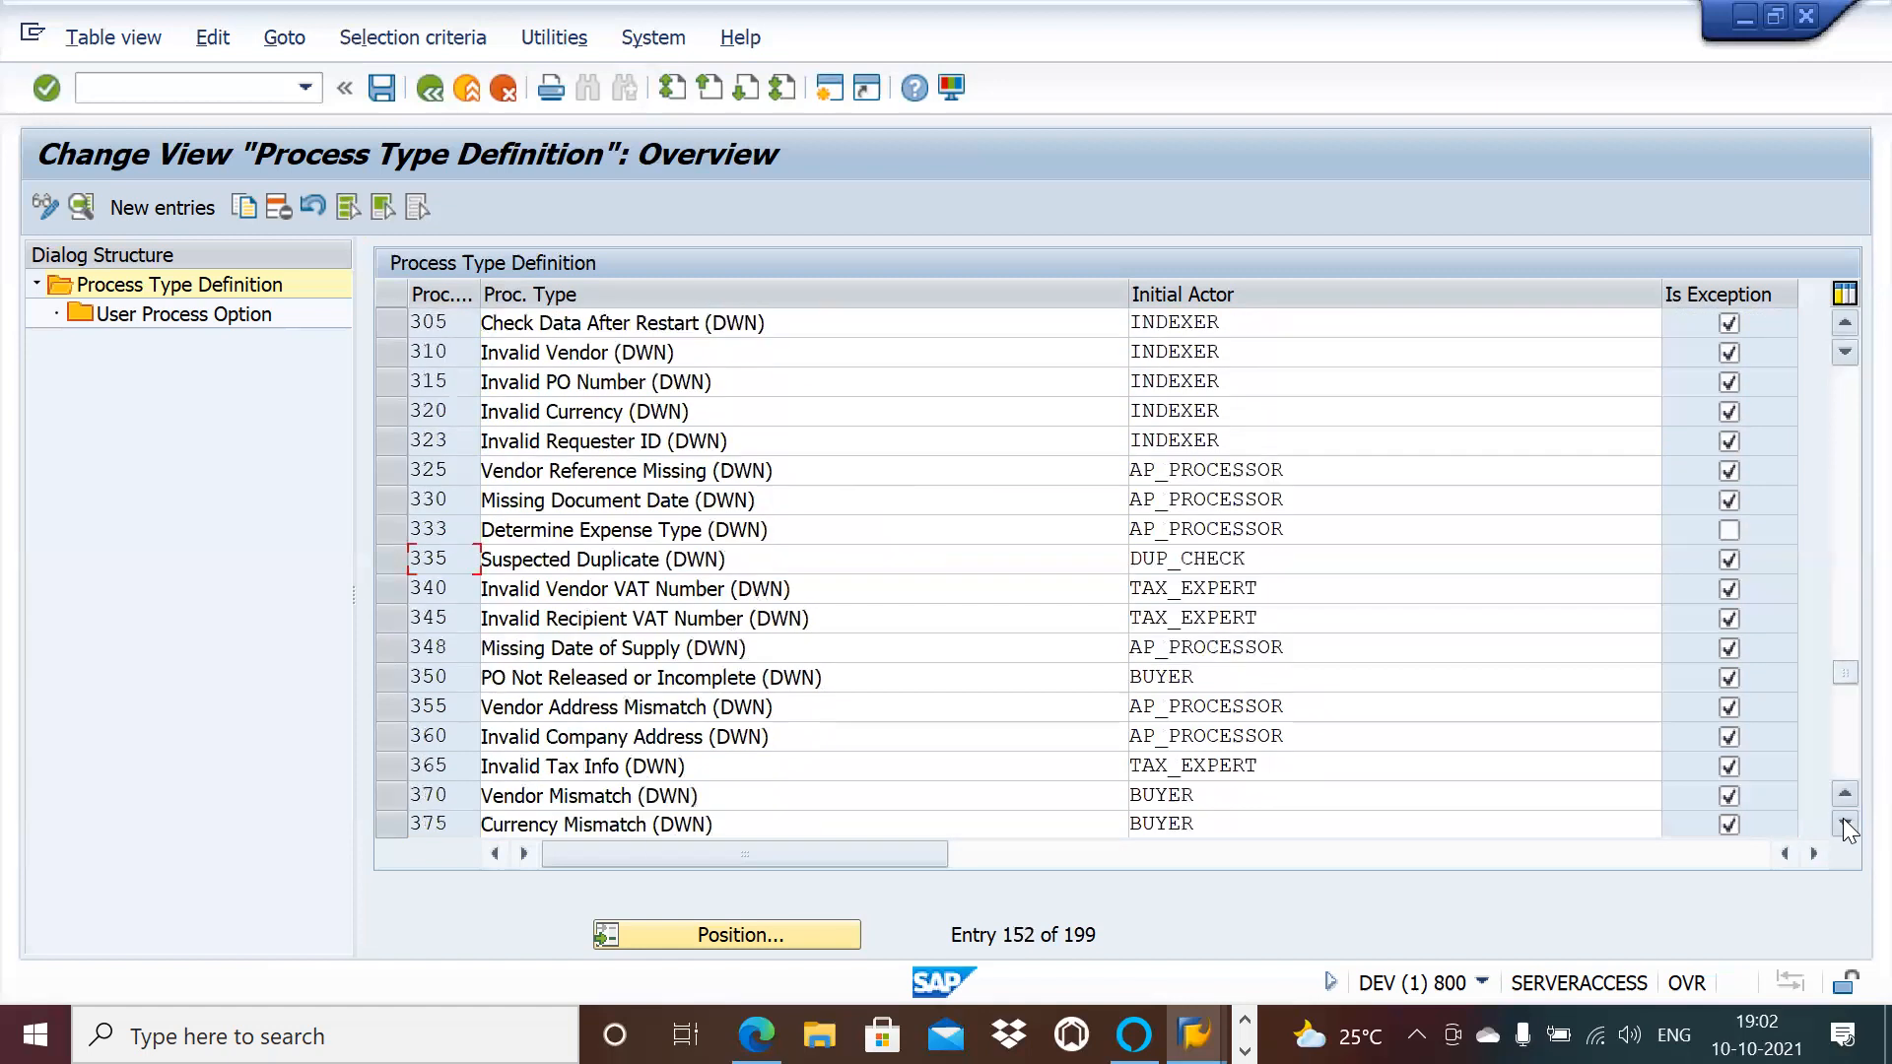
click(1844, 825)
click(1844, 825)
click(1843, 825)
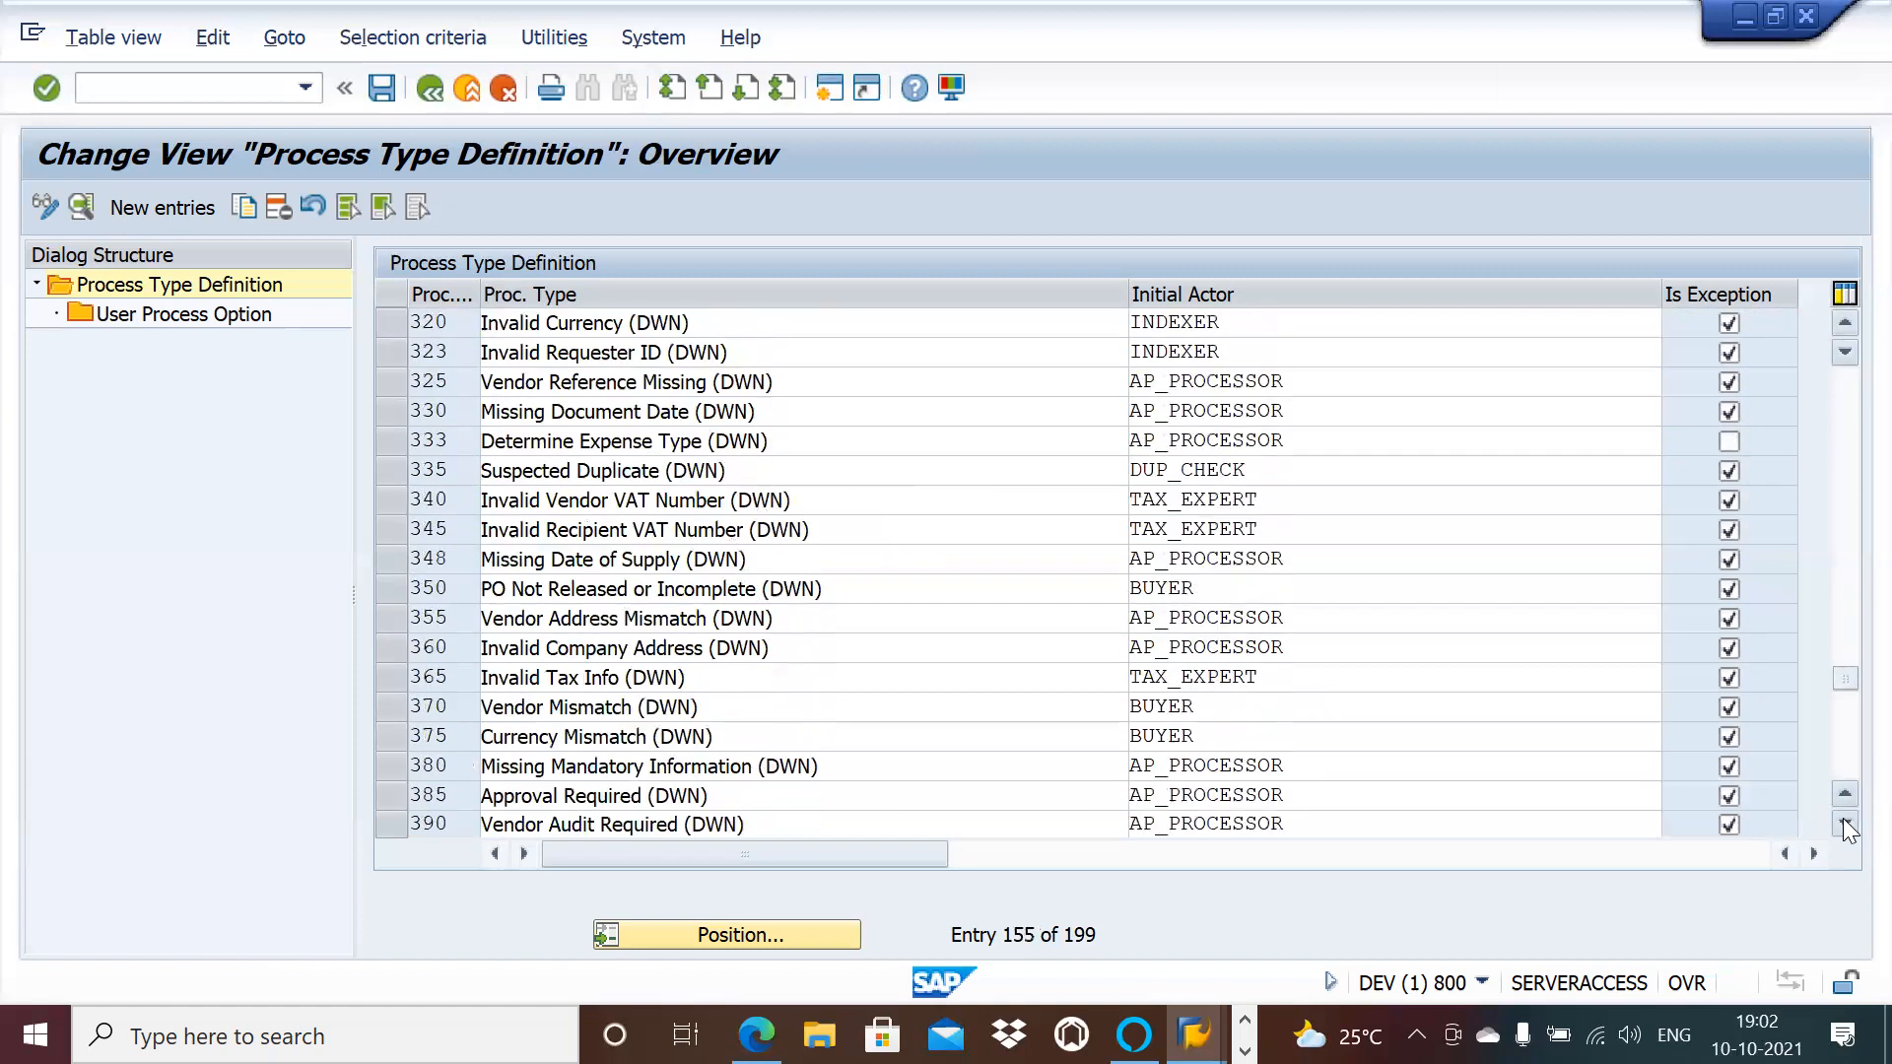
click(1843, 824)
click(1844, 825)
click(1843, 825)
click(1843, 825)
click(1844, 825)
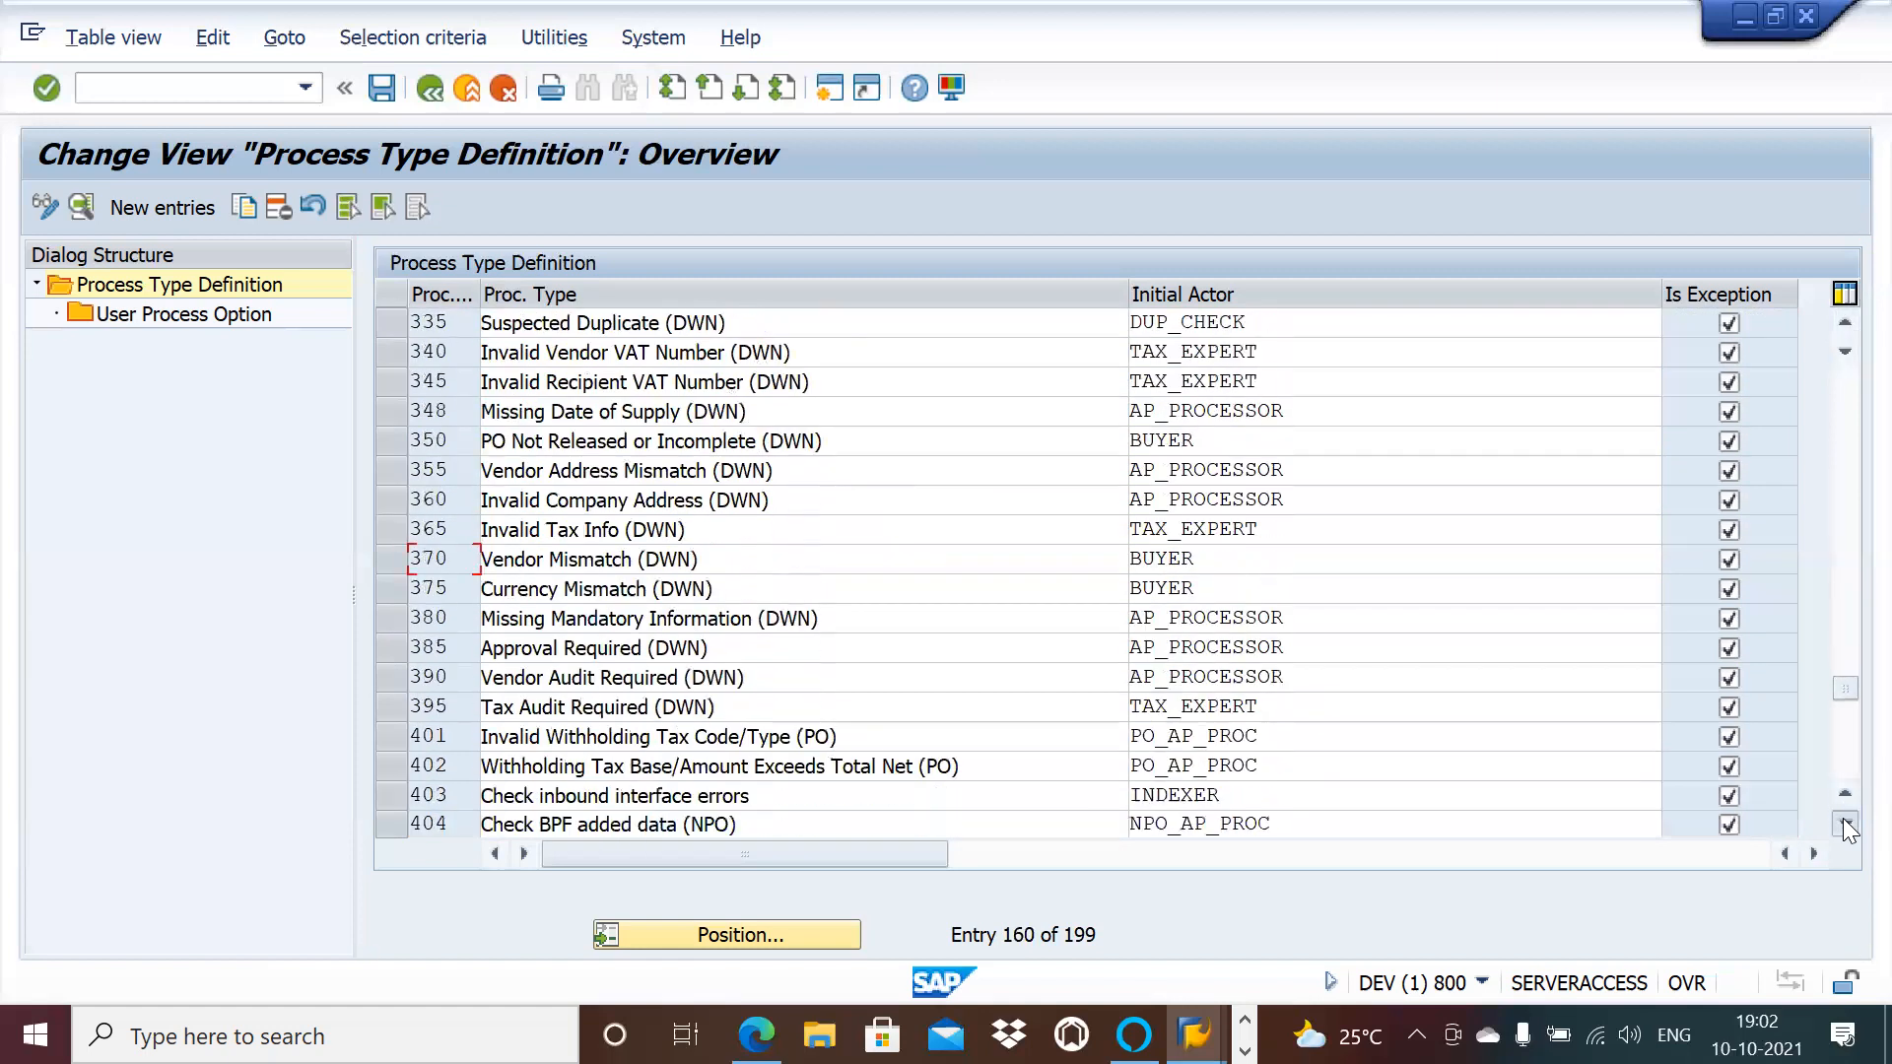
click(1844, 825)
click(1844, 825)
click(1844, 825)
click(1844, 825)
click(1844, 825)
click(1844, 824)
click(1844, 824)
click(1844, 825)
click(1844, 825)
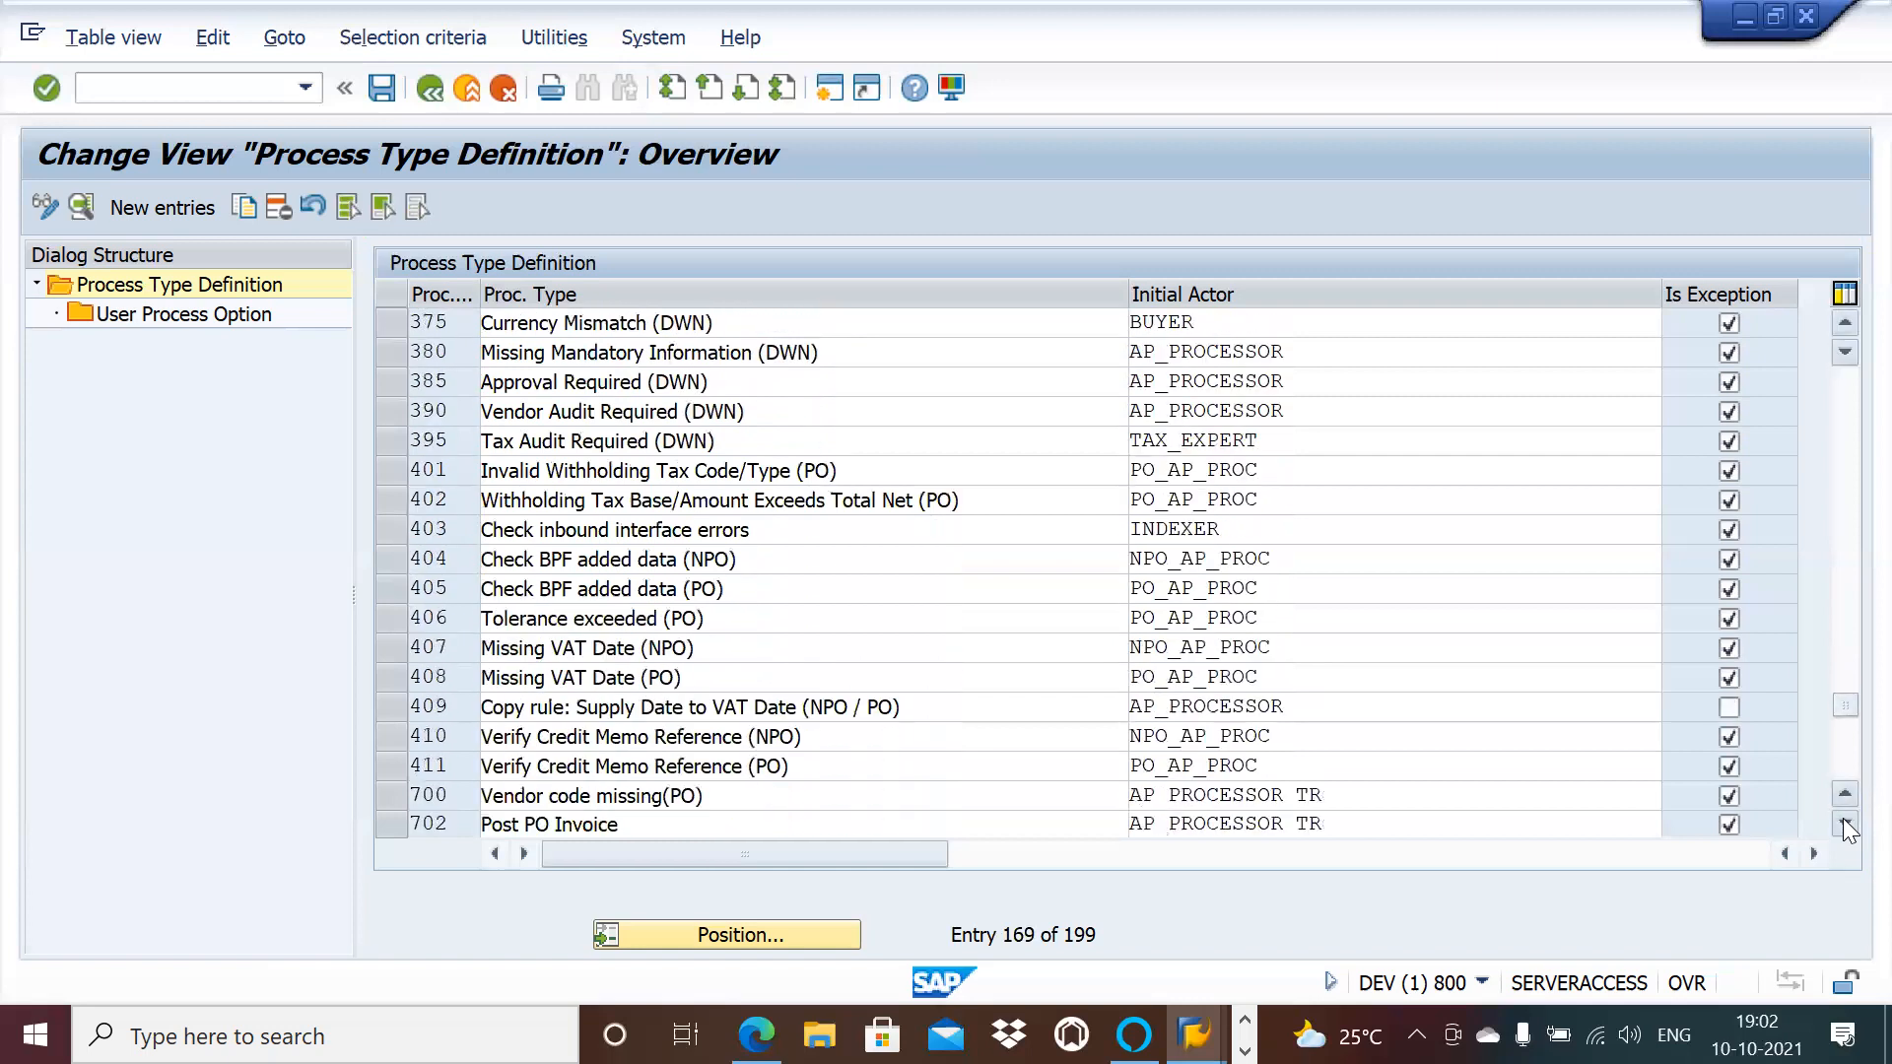
click(1843, 824)
click(1843, 825)
click(1843, 824)
click(1844, 825)
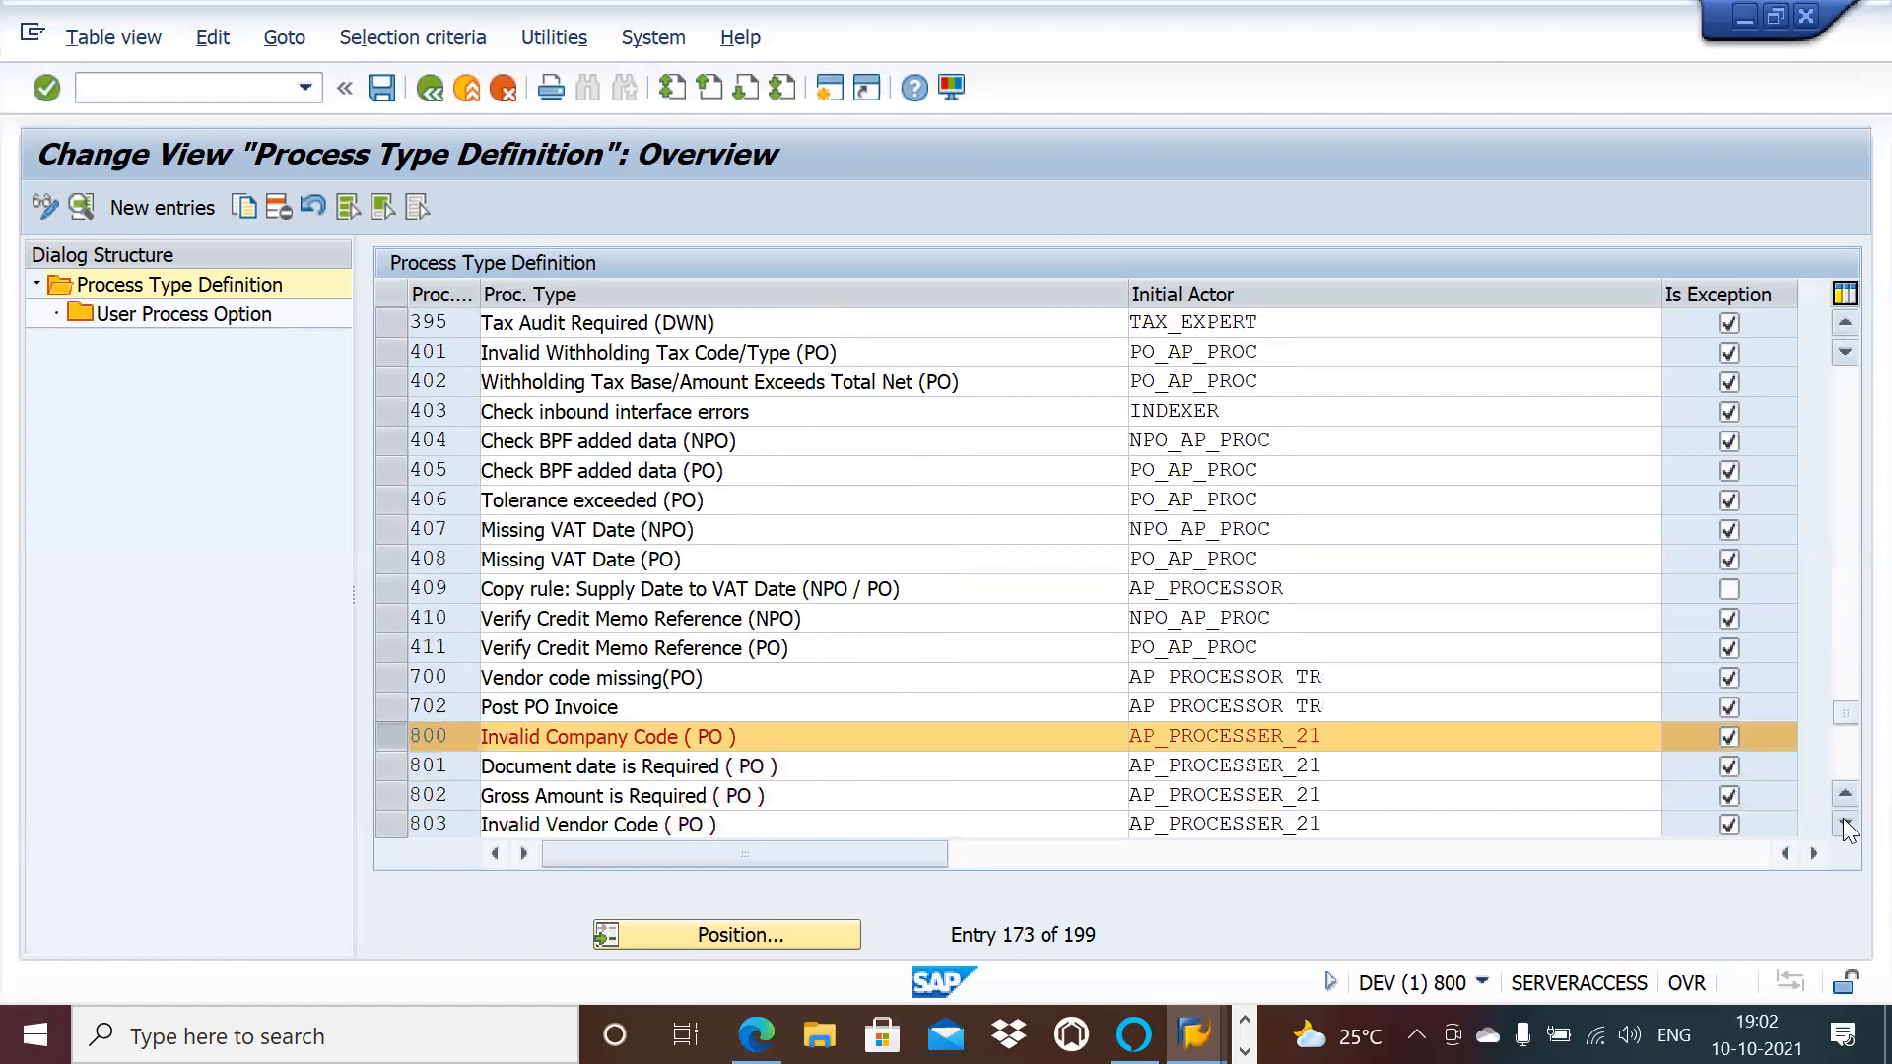
click(1844, 824)
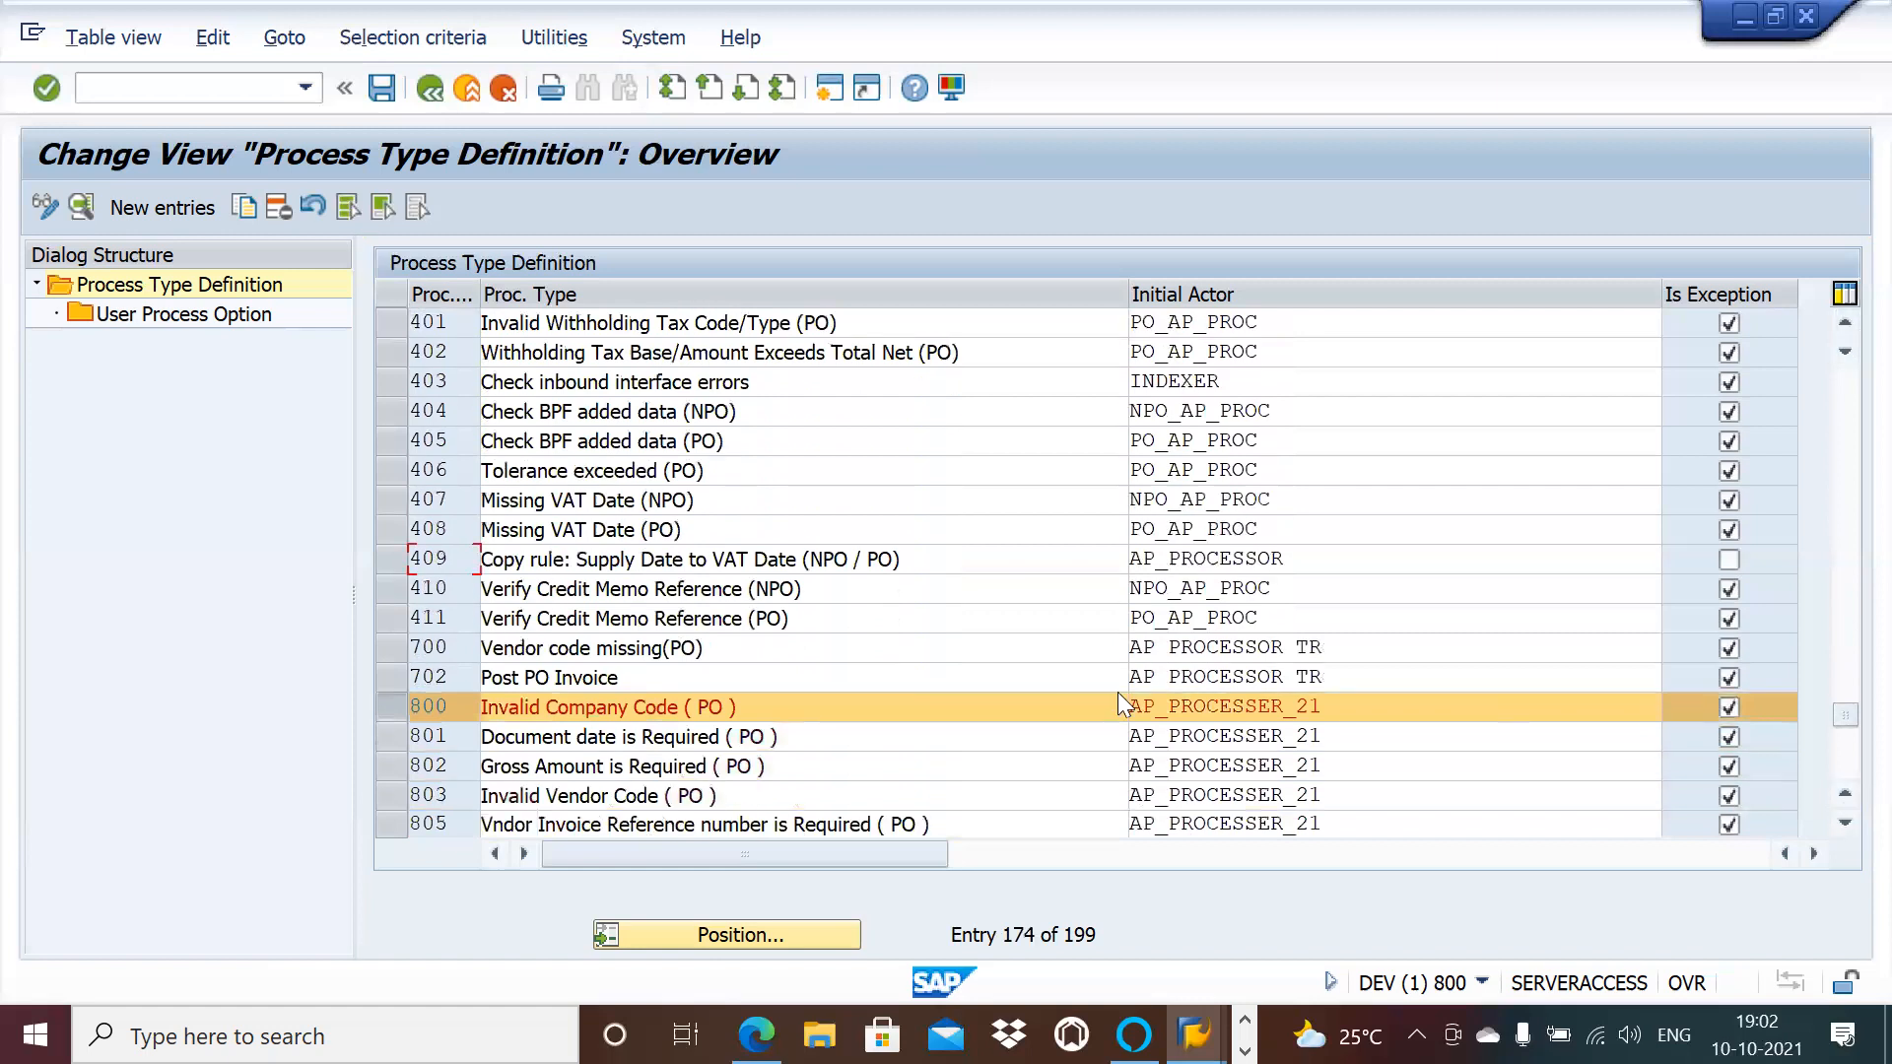
click(398, 765)
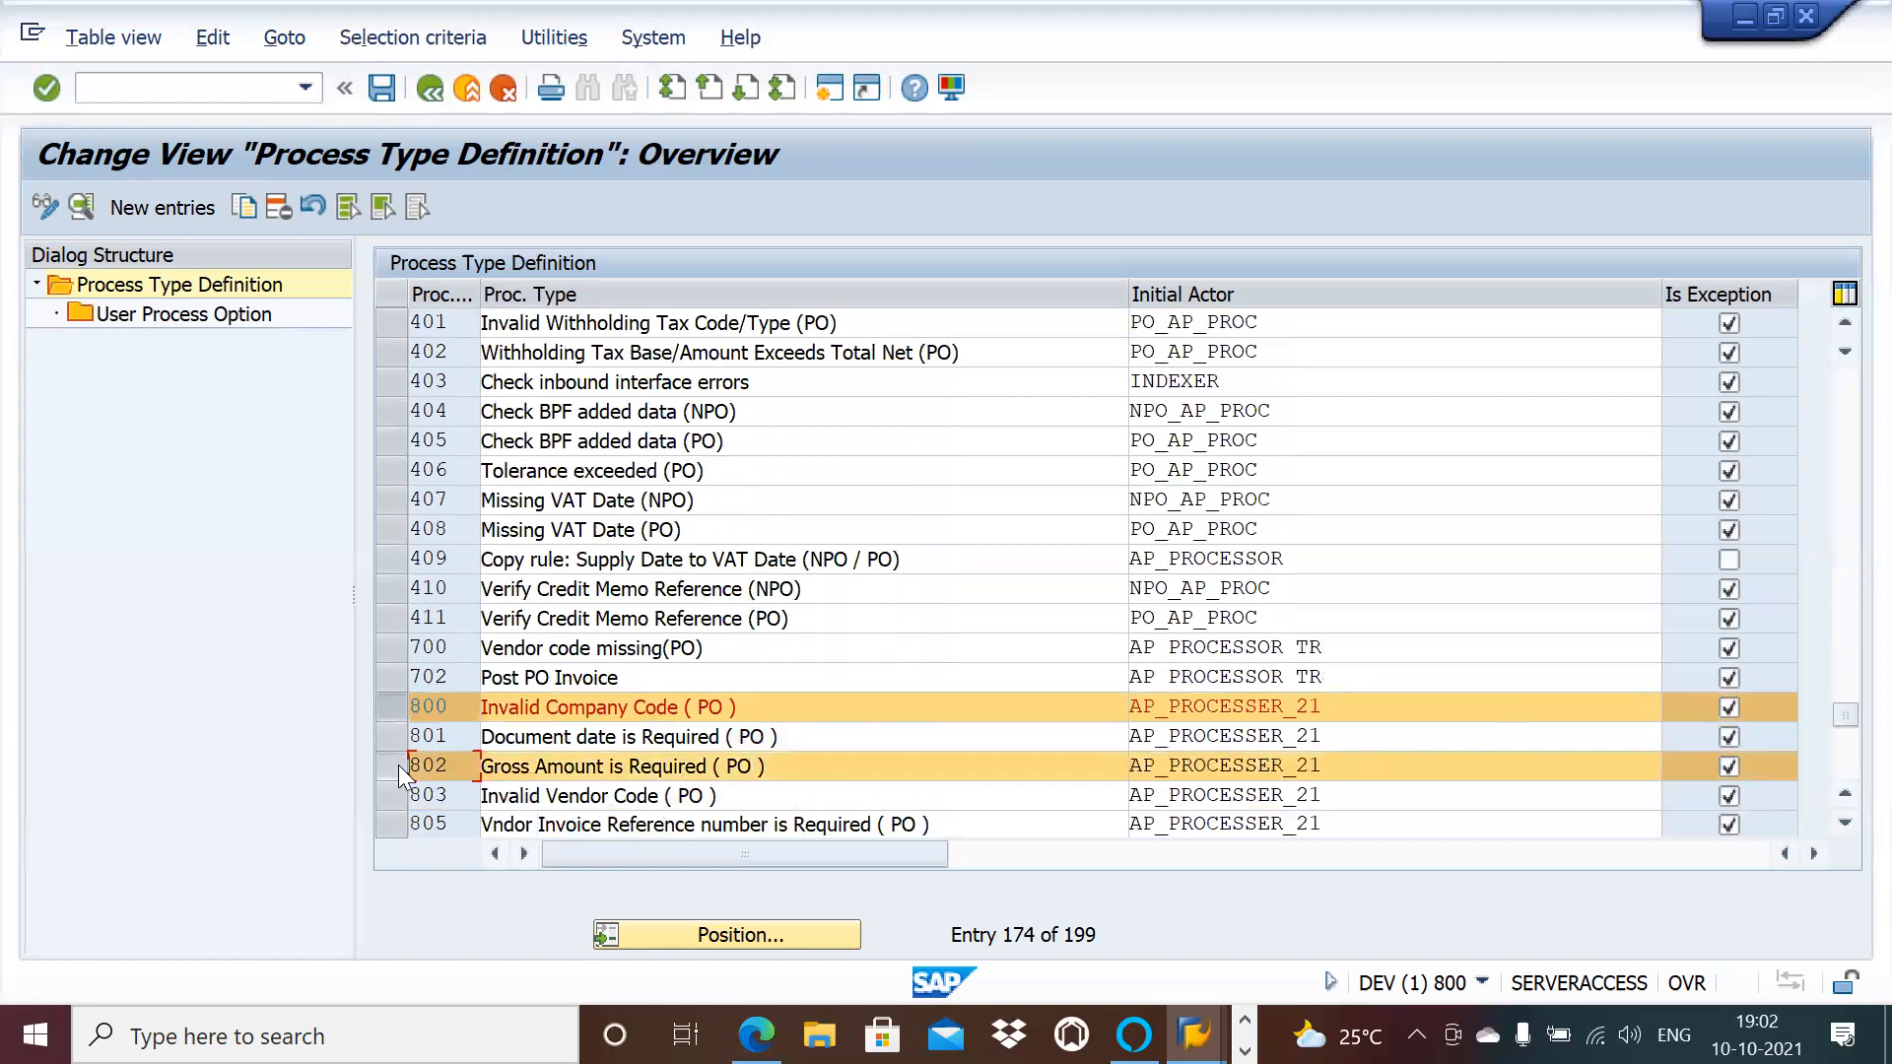
click(81, 206)
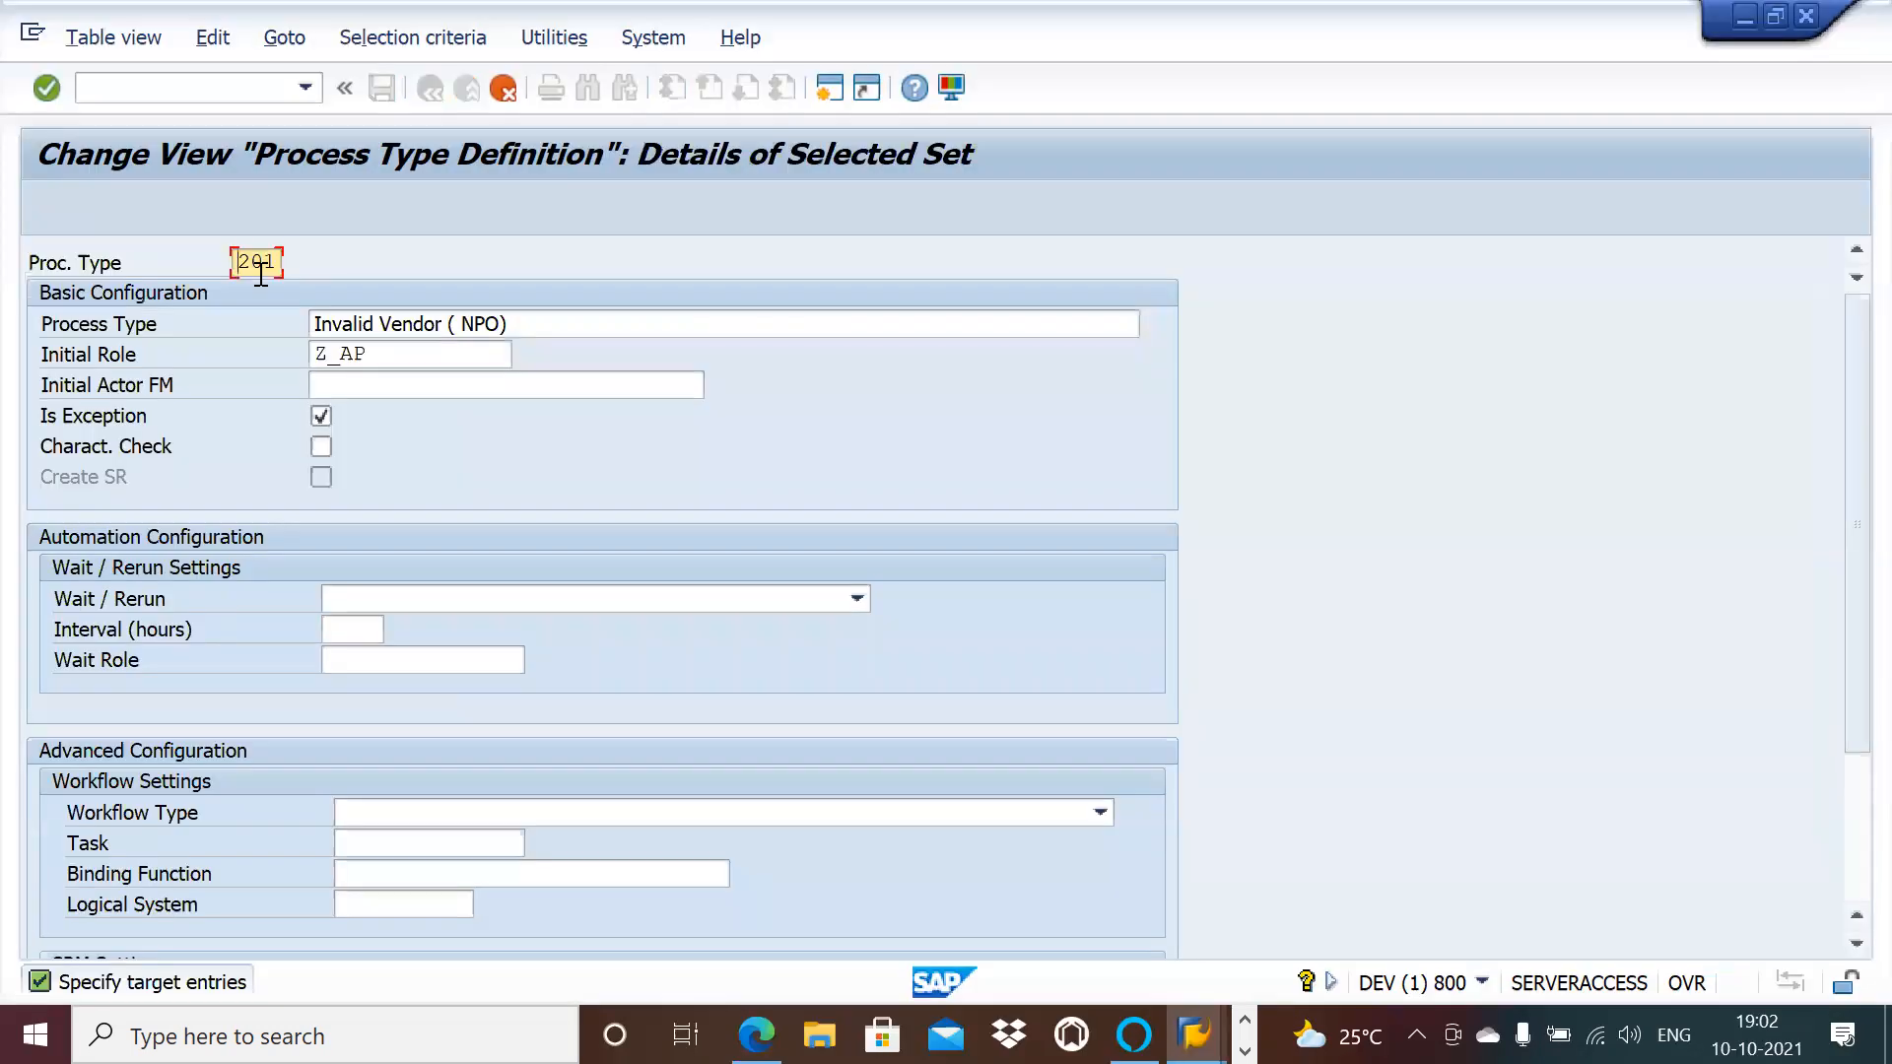
Step: Copy 201 as 830 and 233 as 831, each with all dependent entries
key(Delete)
key(Delete)
key(Delete)
text(830)
key(Return)
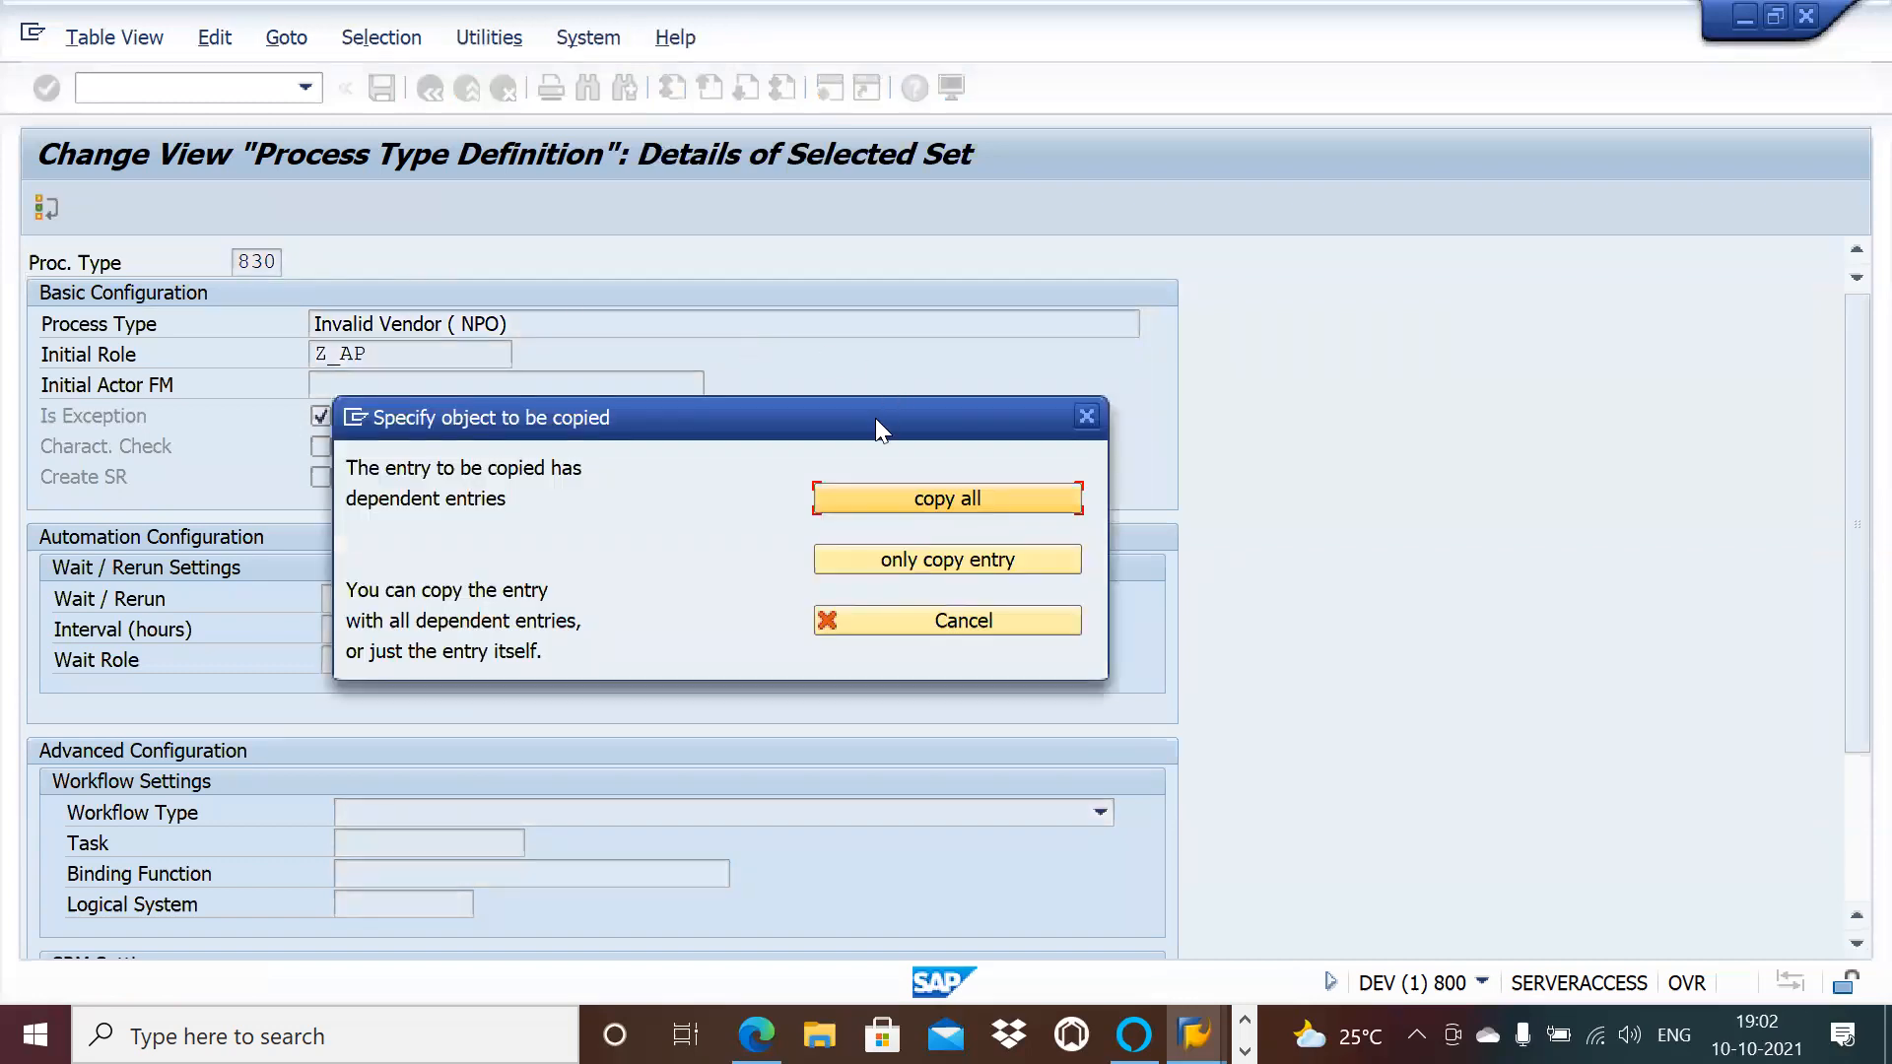
click(888, 491)
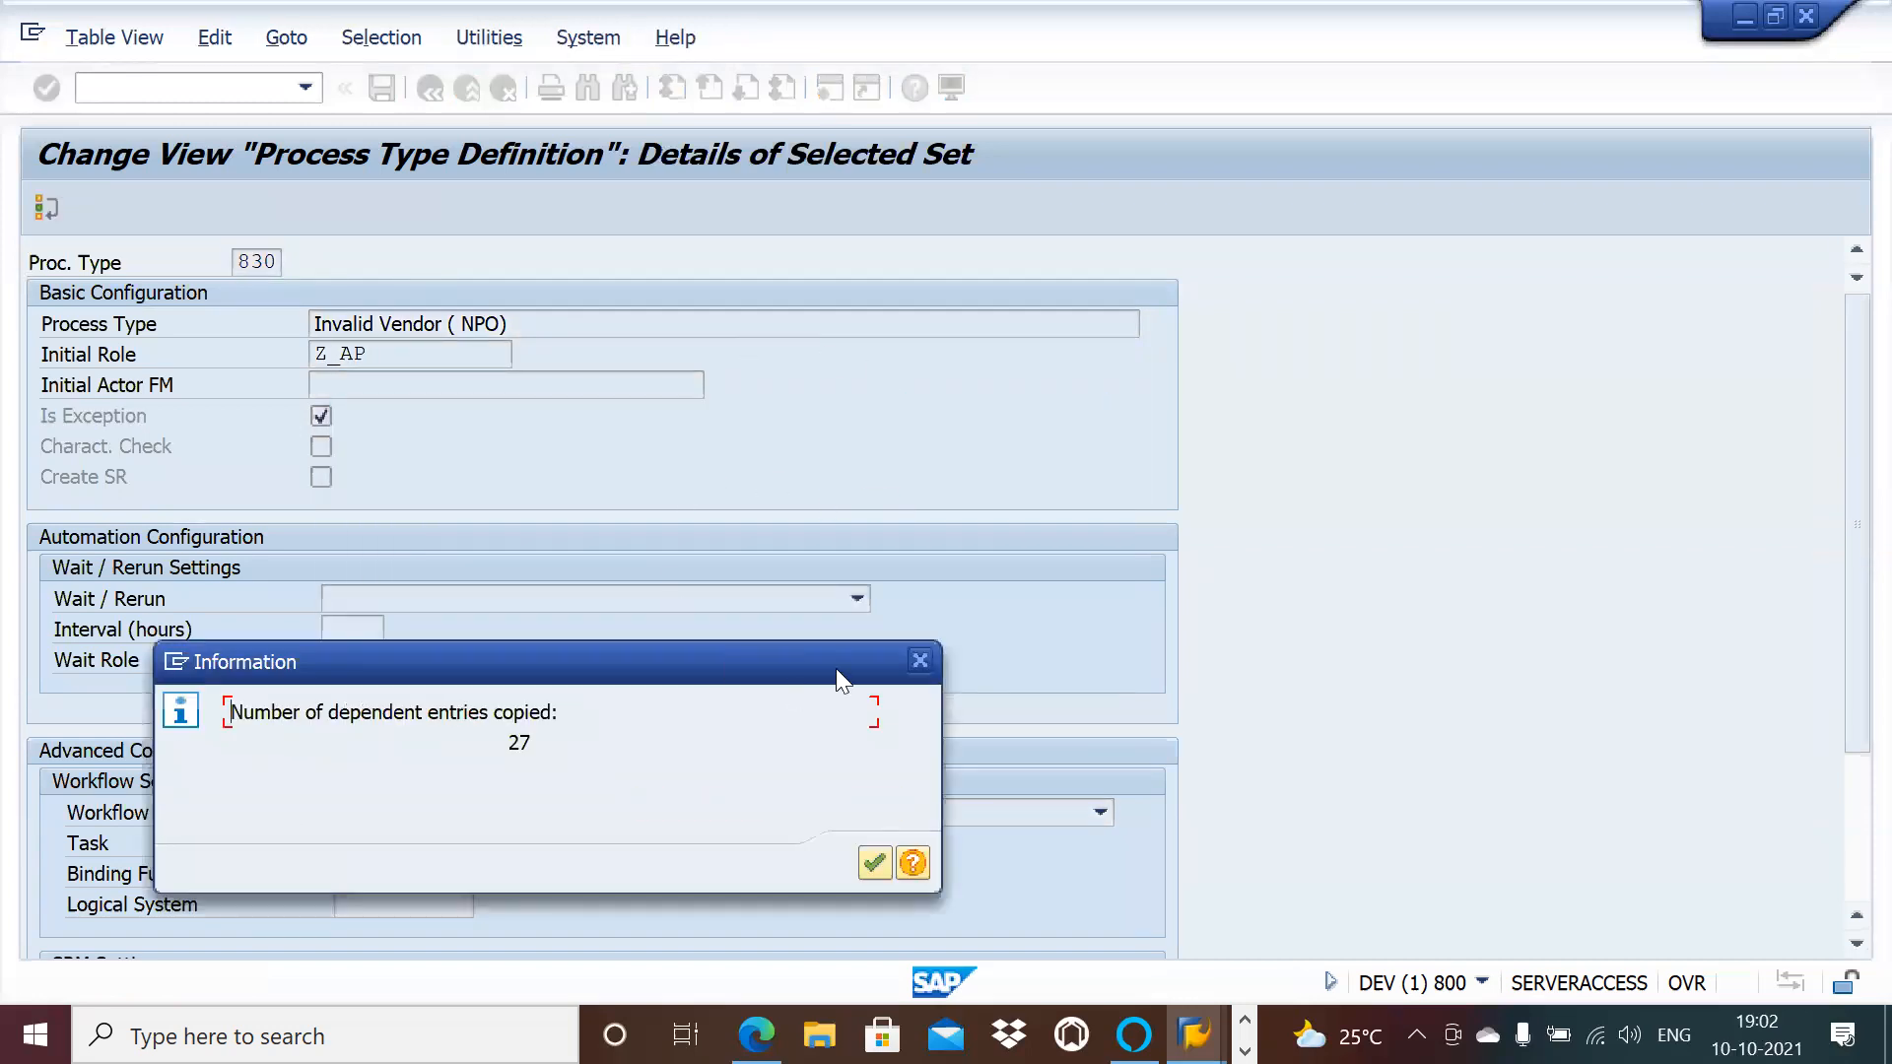
click(876, 860)
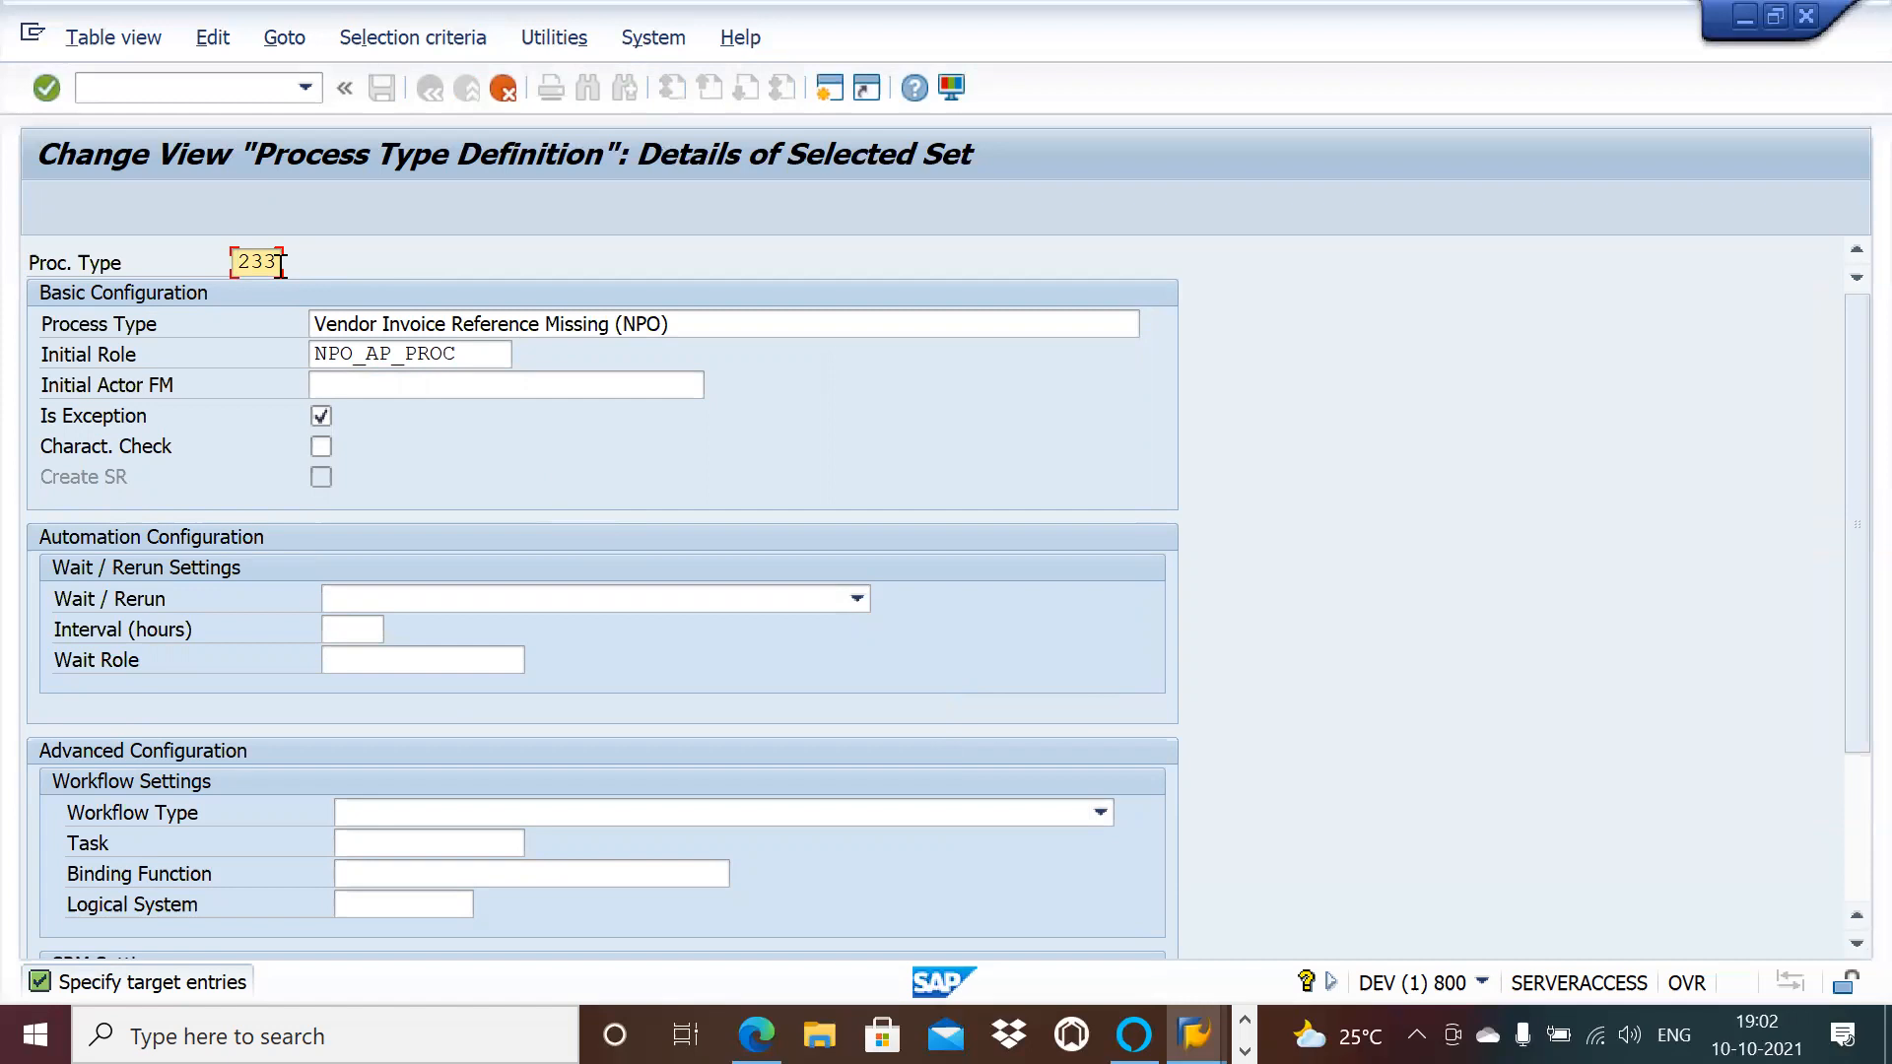
key(BackSpace)
key(BackSpace)
key(BackSpace)
text(831)
key(Return)
click(840, 488)
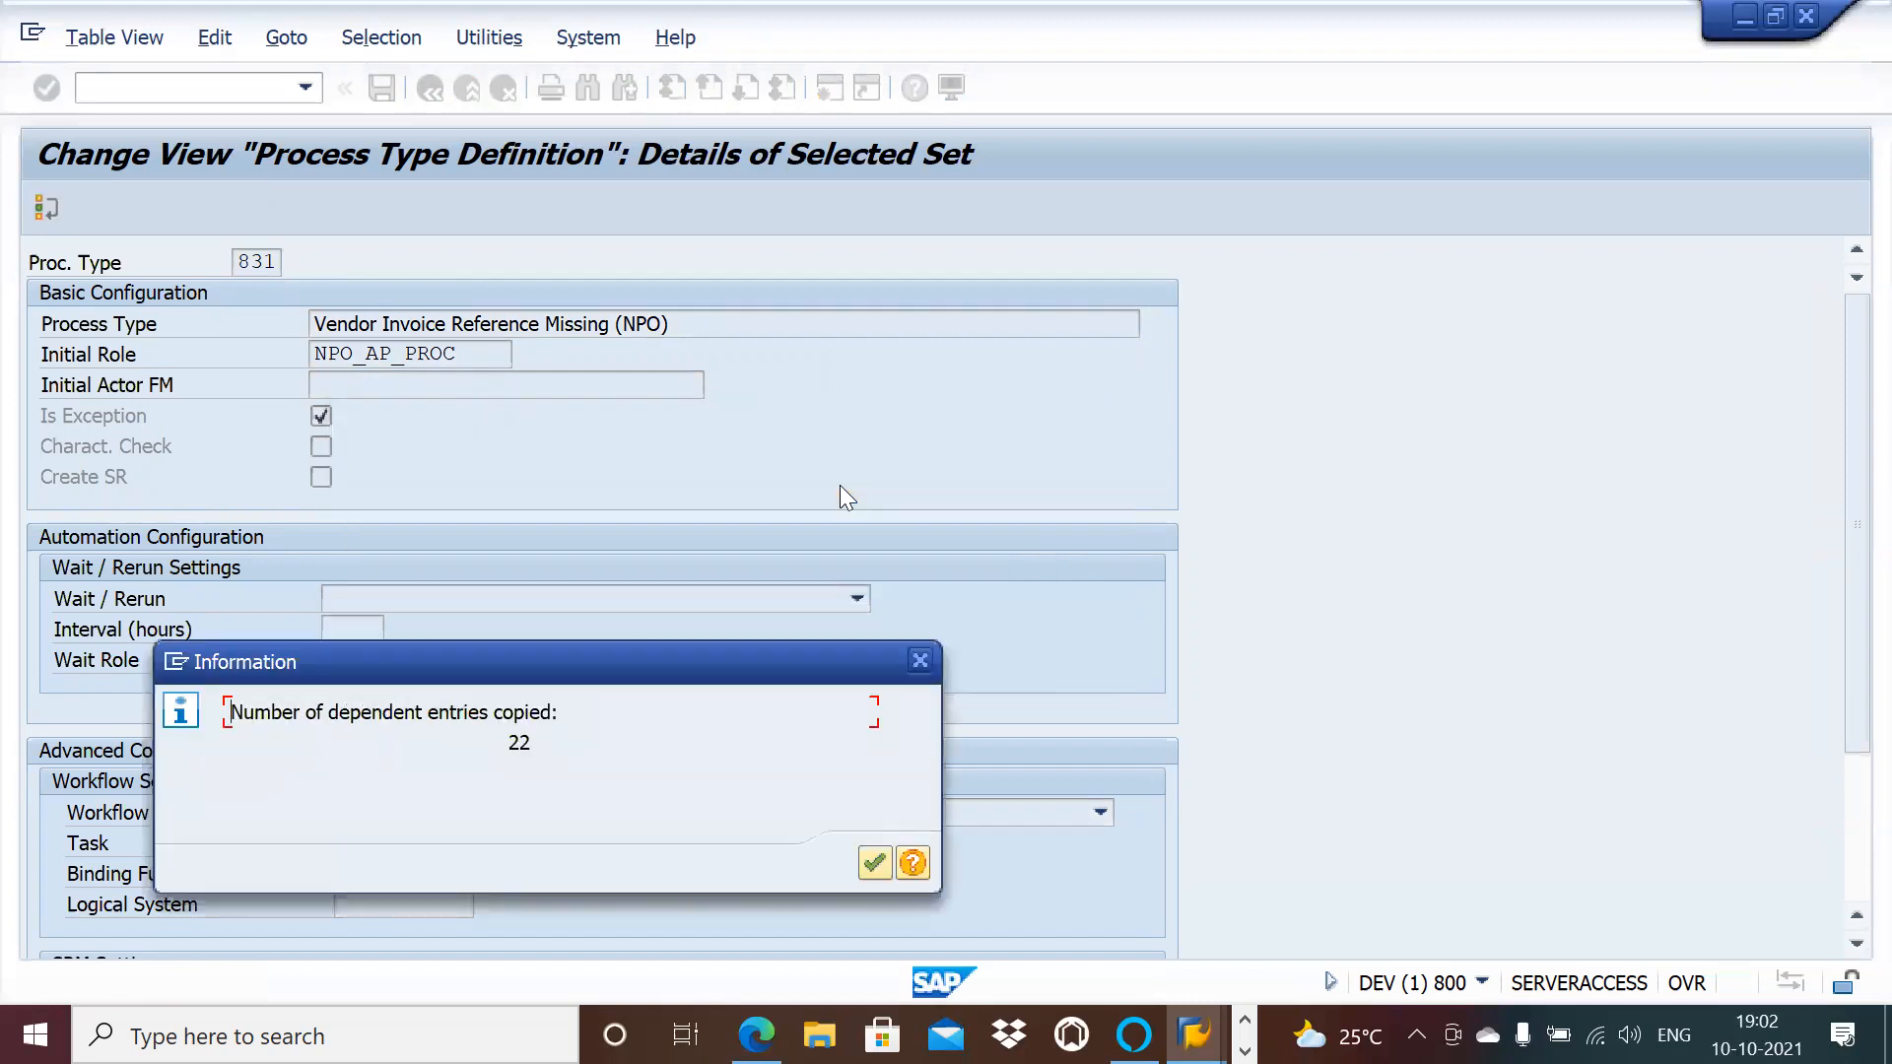
key(Return)
Step: Copy the remaining three entries as 832, 833 (typed 333) and 834
key(BackSpace)
key(BackSpace)
key(BackSpace)
text(832)
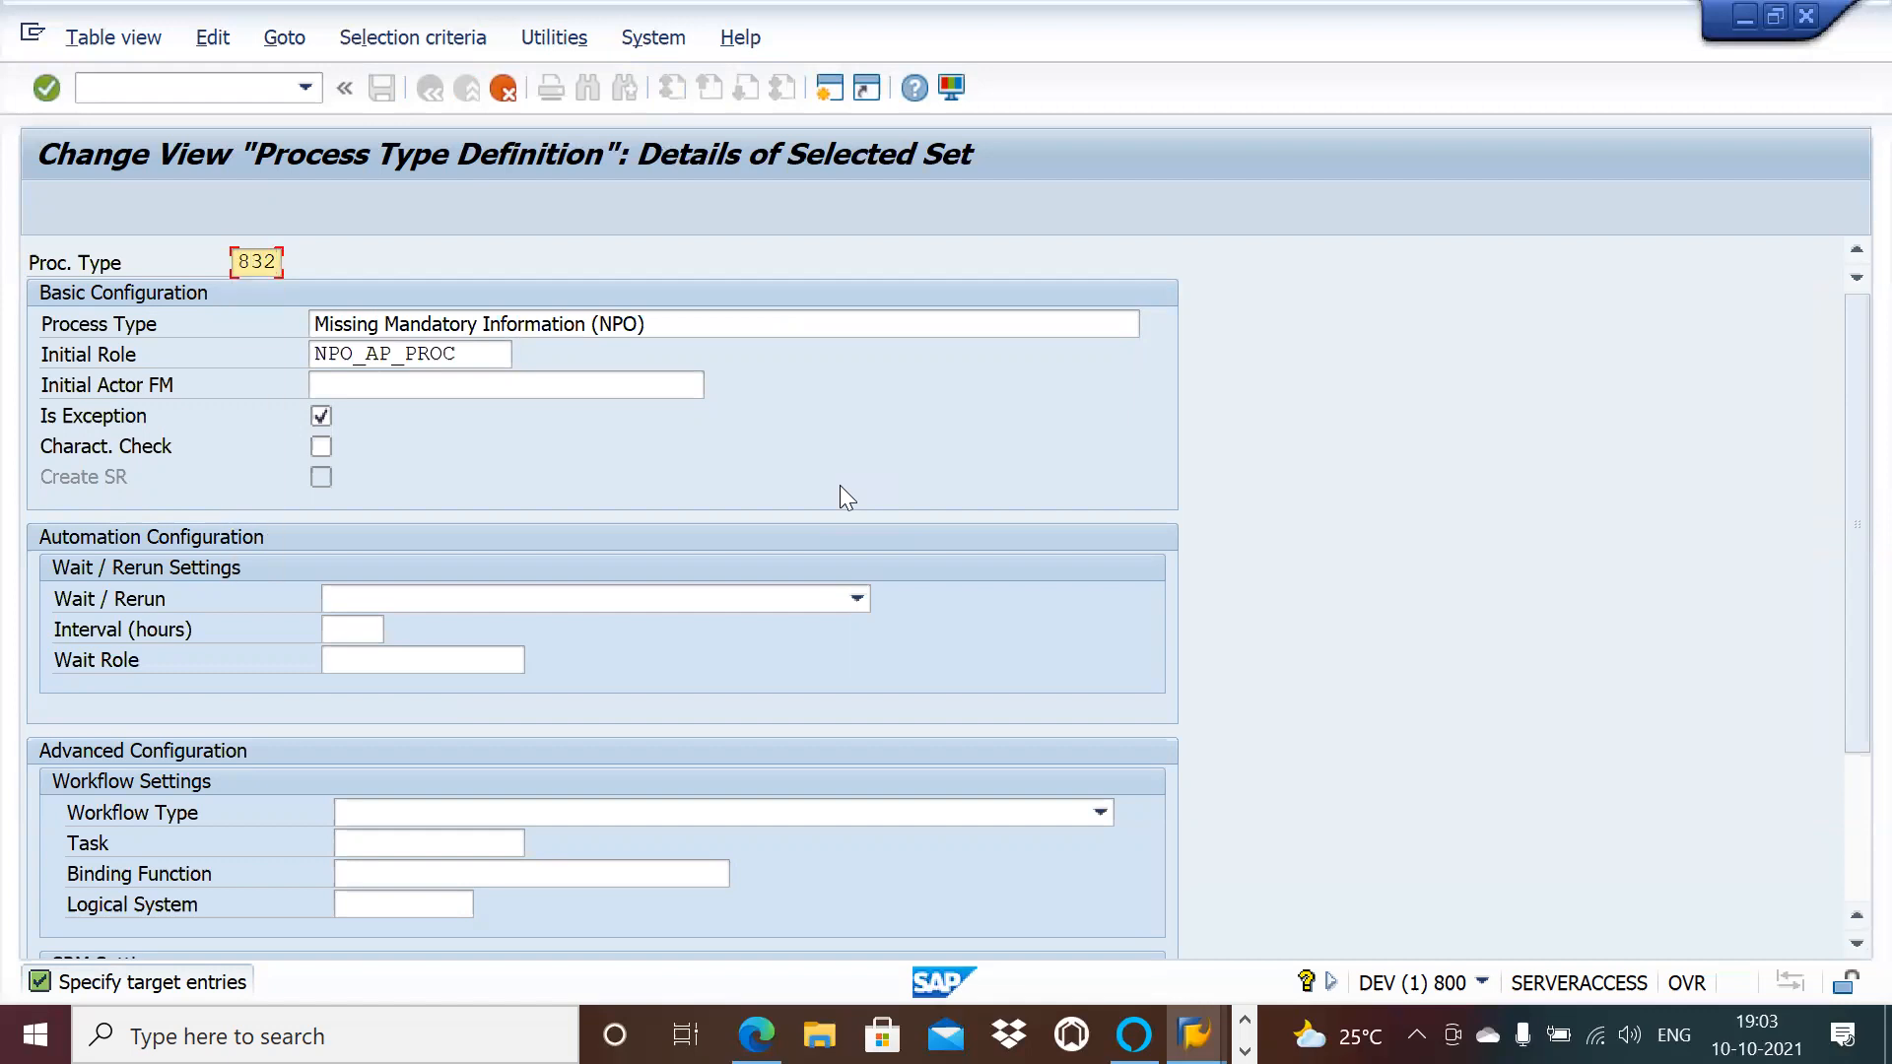
key(Return)
key(Return)
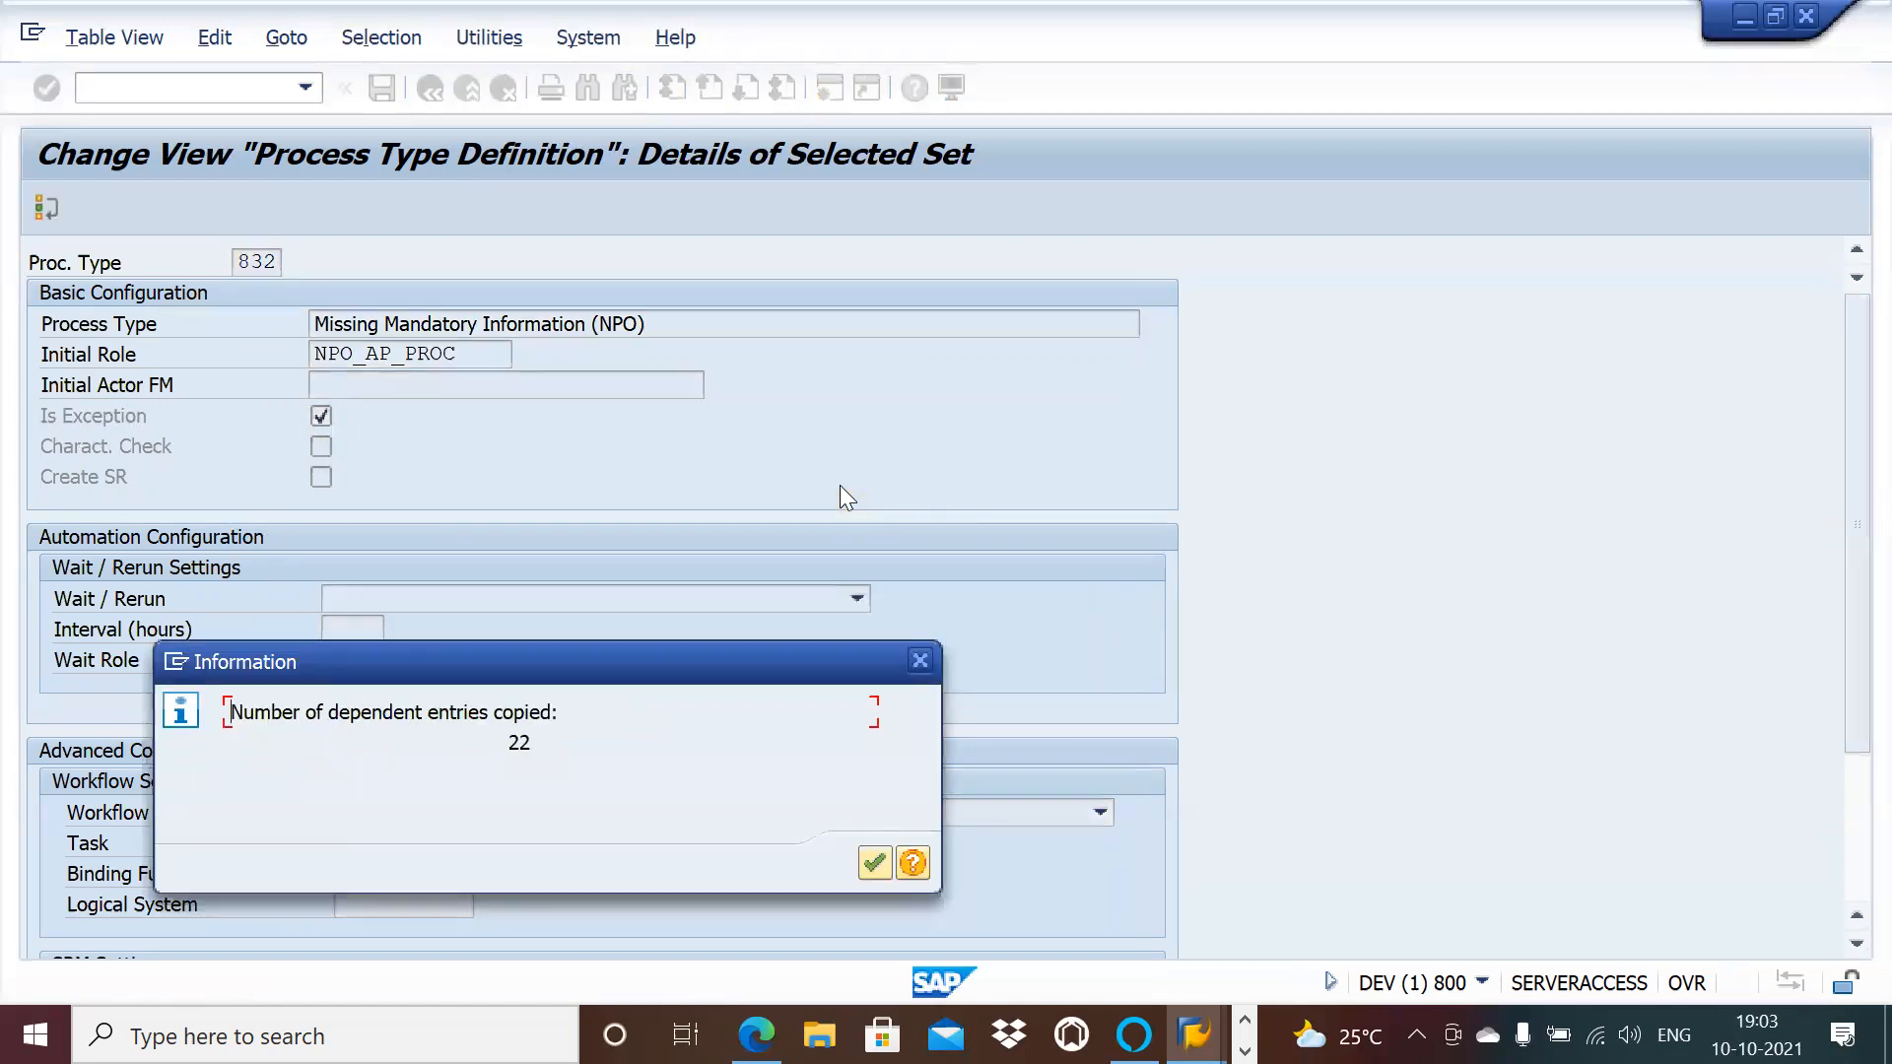
key(Return)
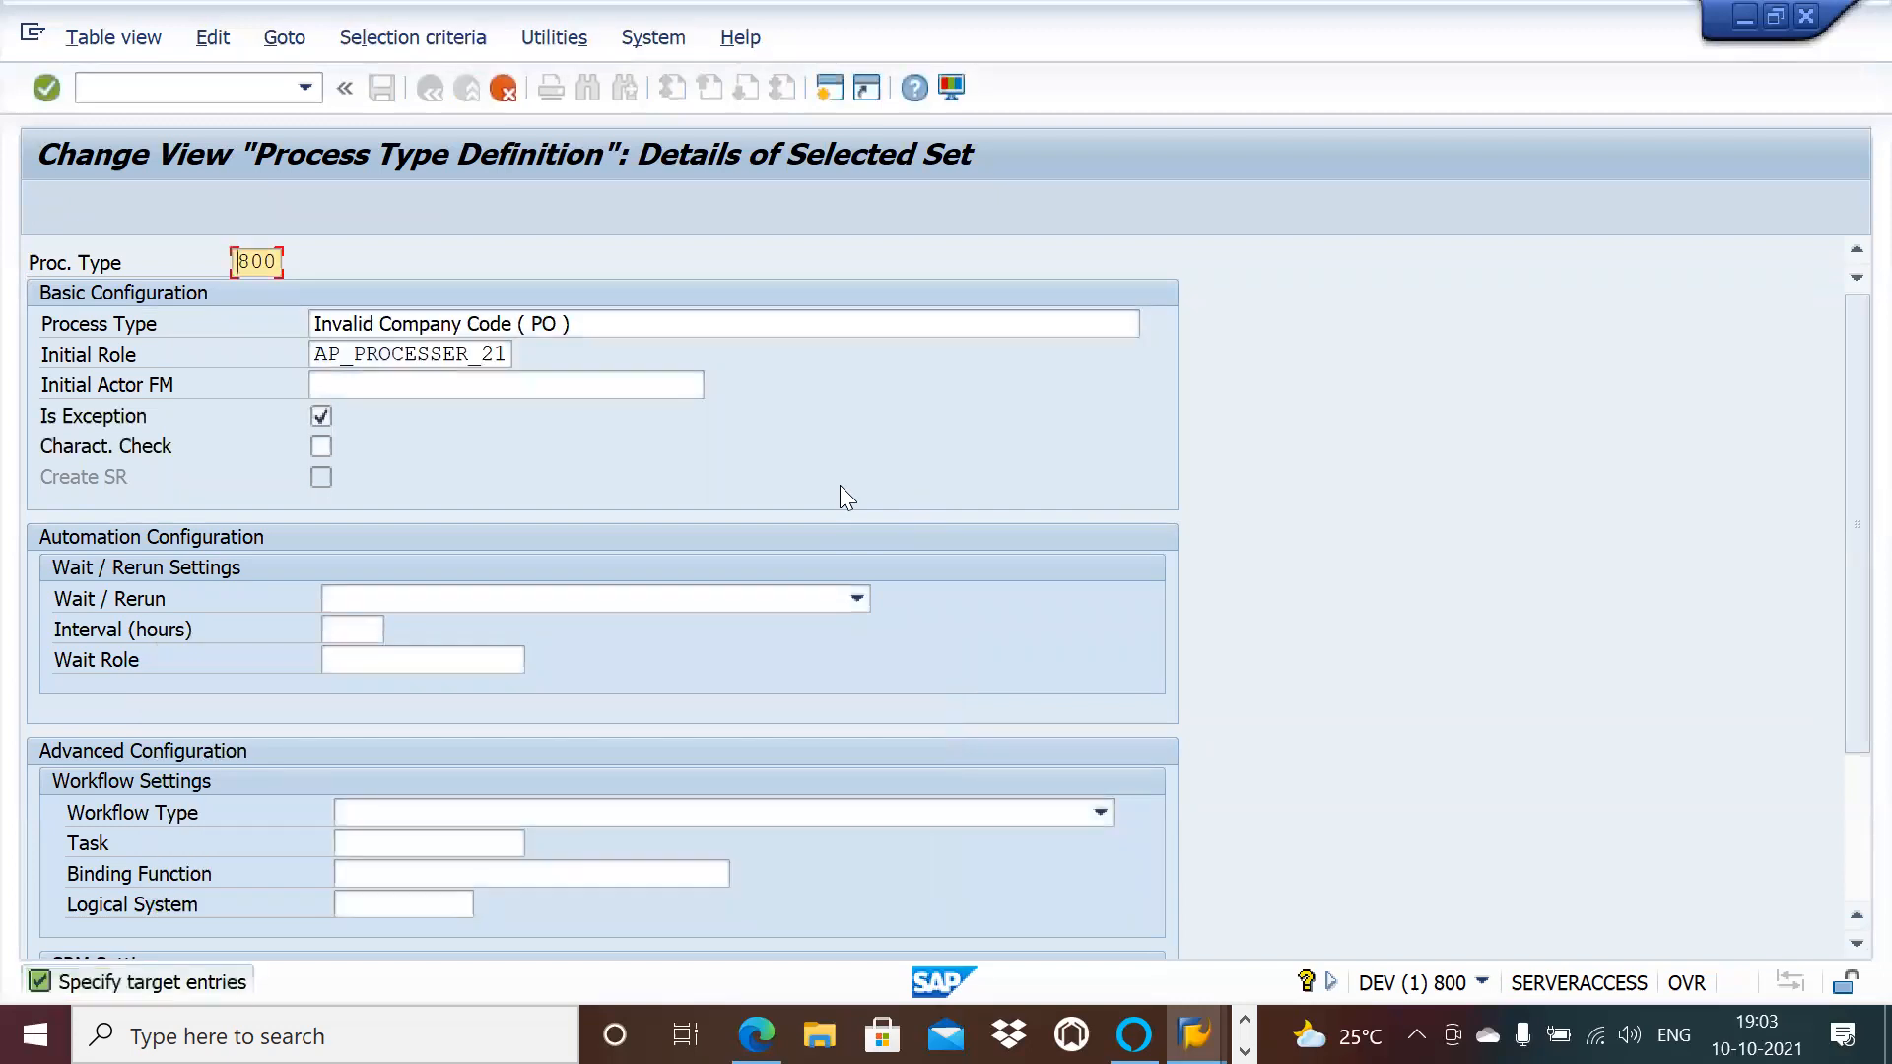
key(BackSpace)
key(BackSpace)
key(BackSpace)
text(333)
key(Return)
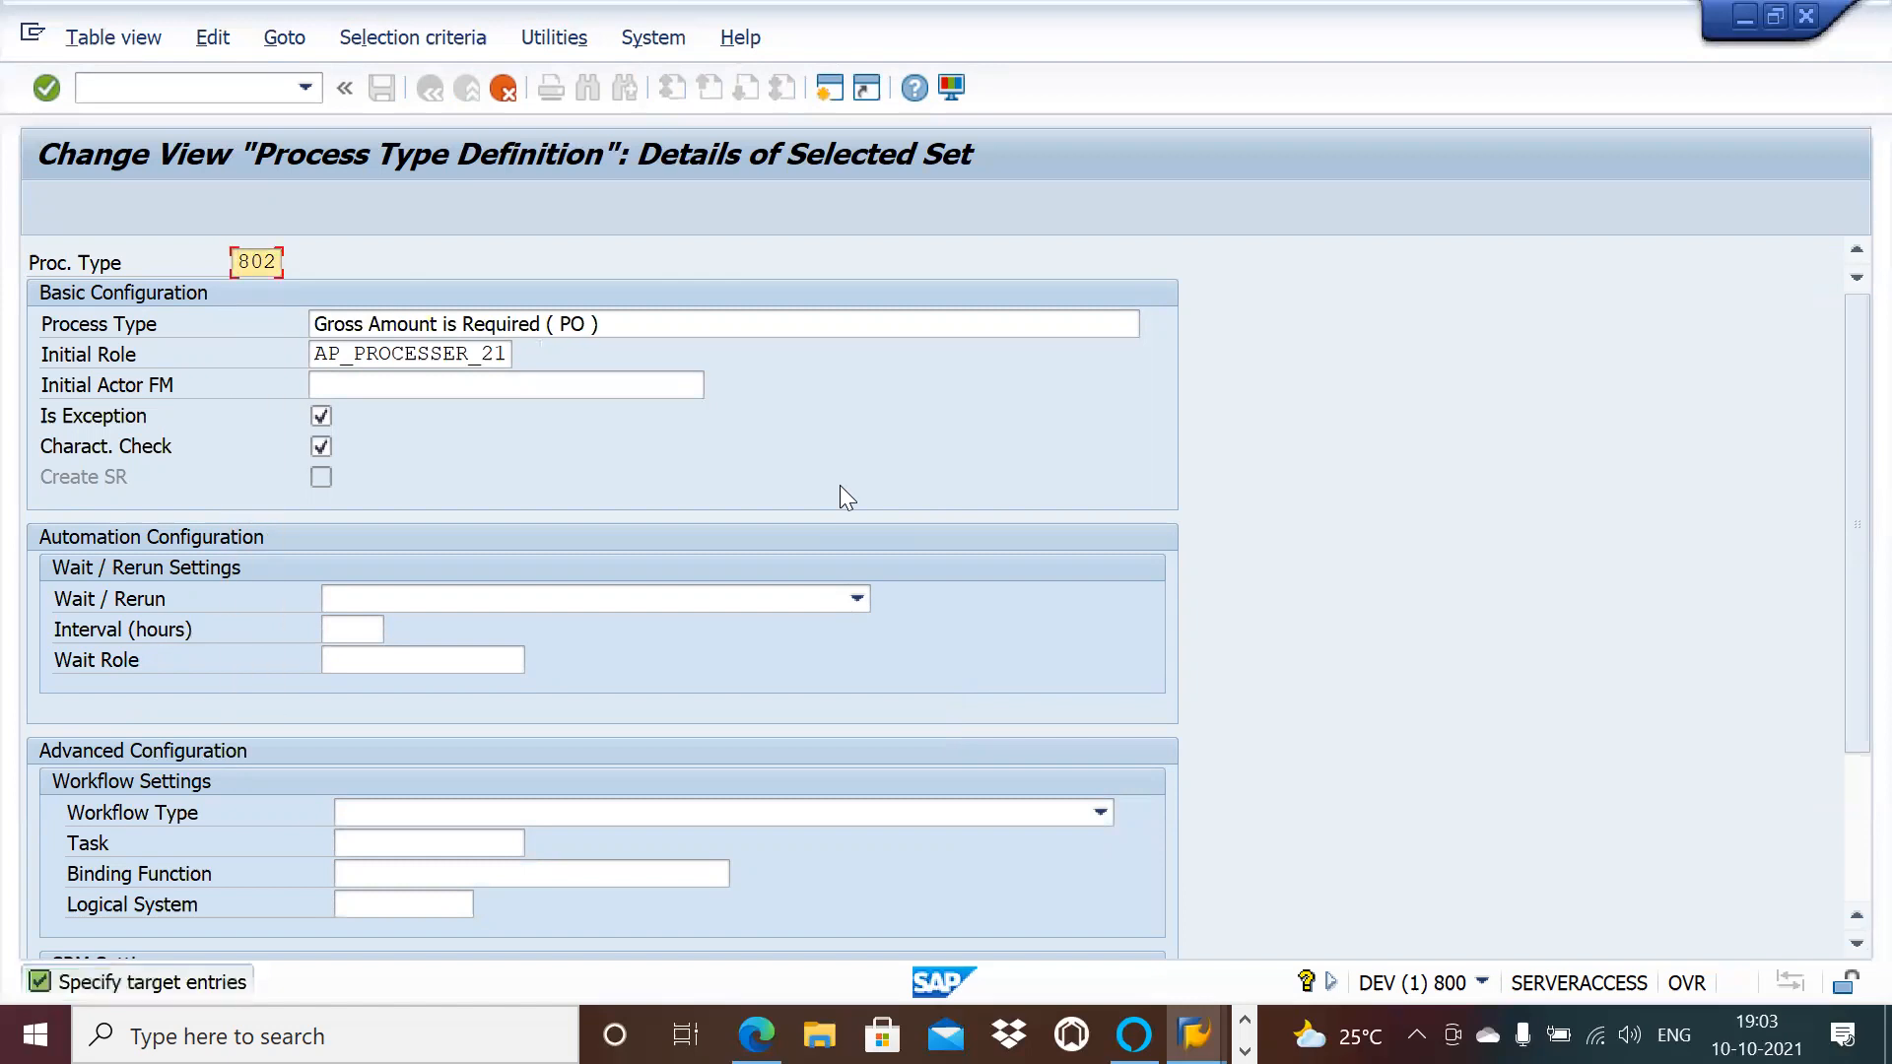
key(BackSpace)
key(BackSpace)
key(BackSpace)
text(8)
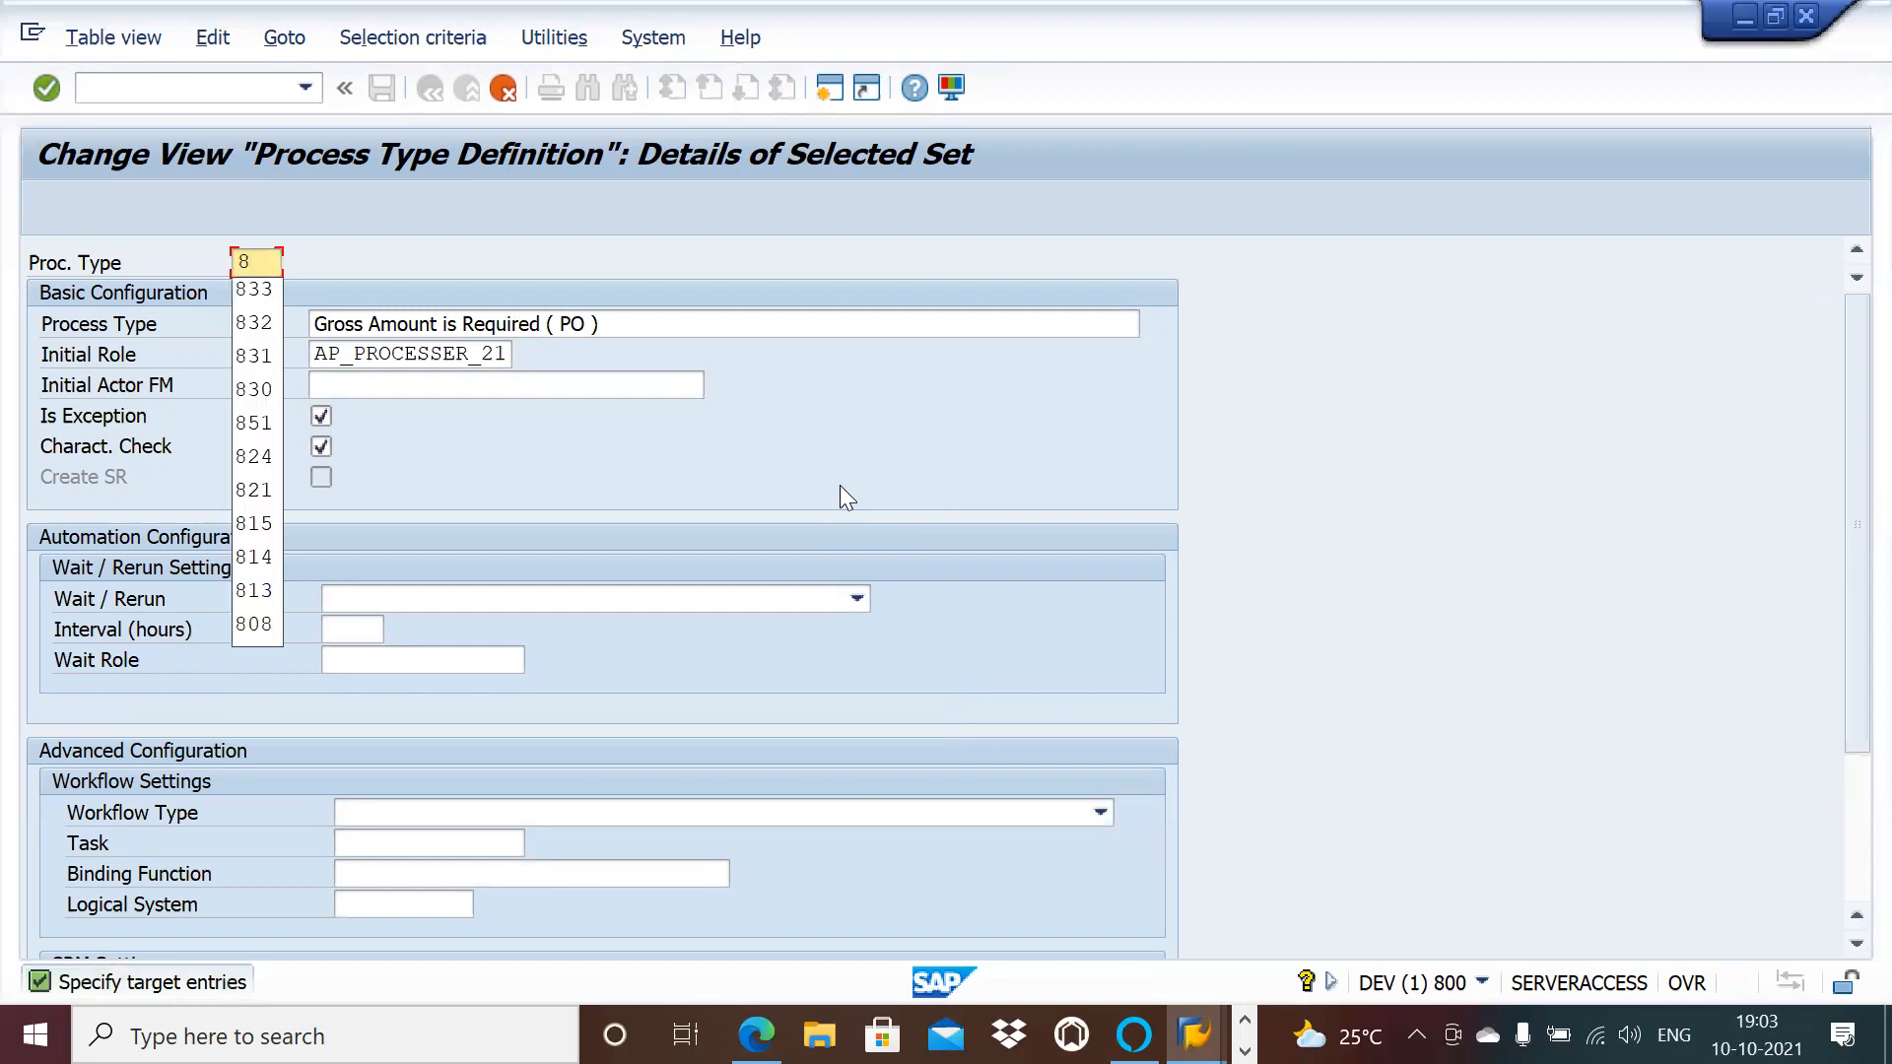
text(34)
key(Return)
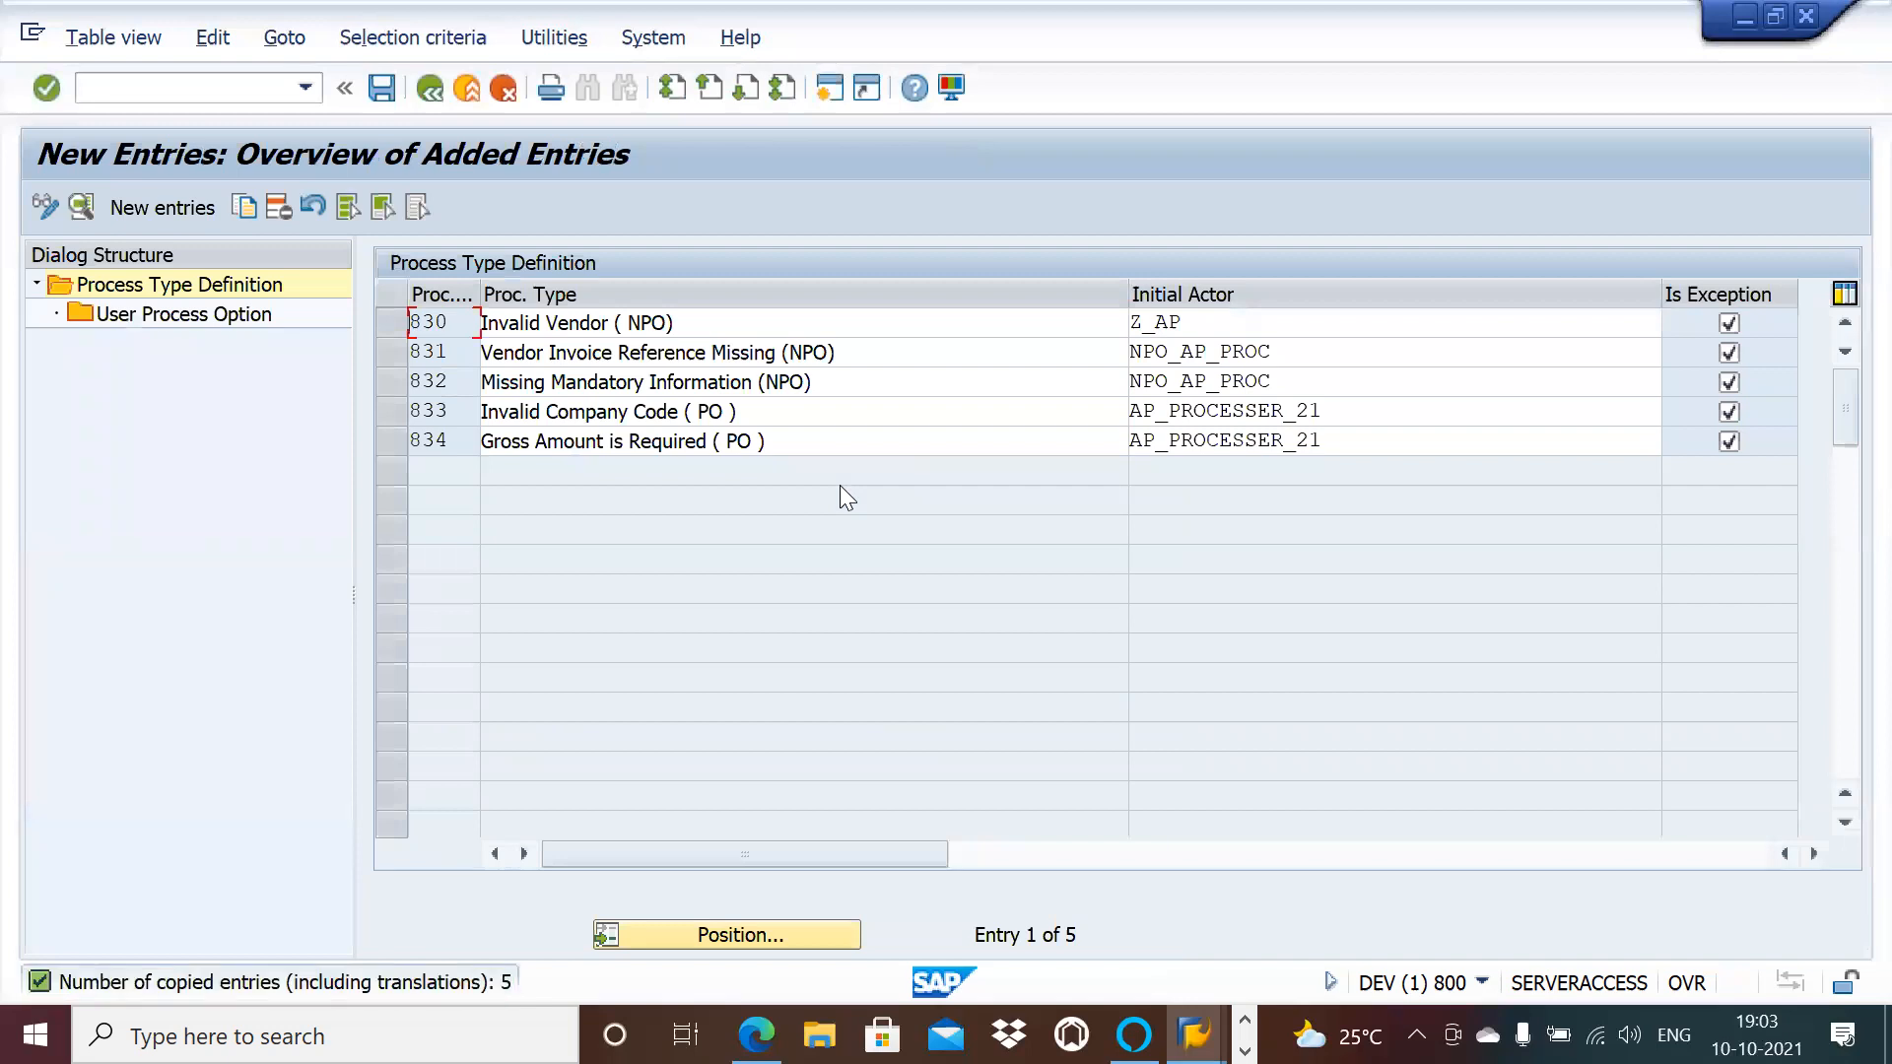
Step: Replace process type 830's initial actor Z_AP with NPO_AP
click(1307, 323)
key(BackSpace)
key(BackSpace)
key(BackSpace)
key(BackSpace)
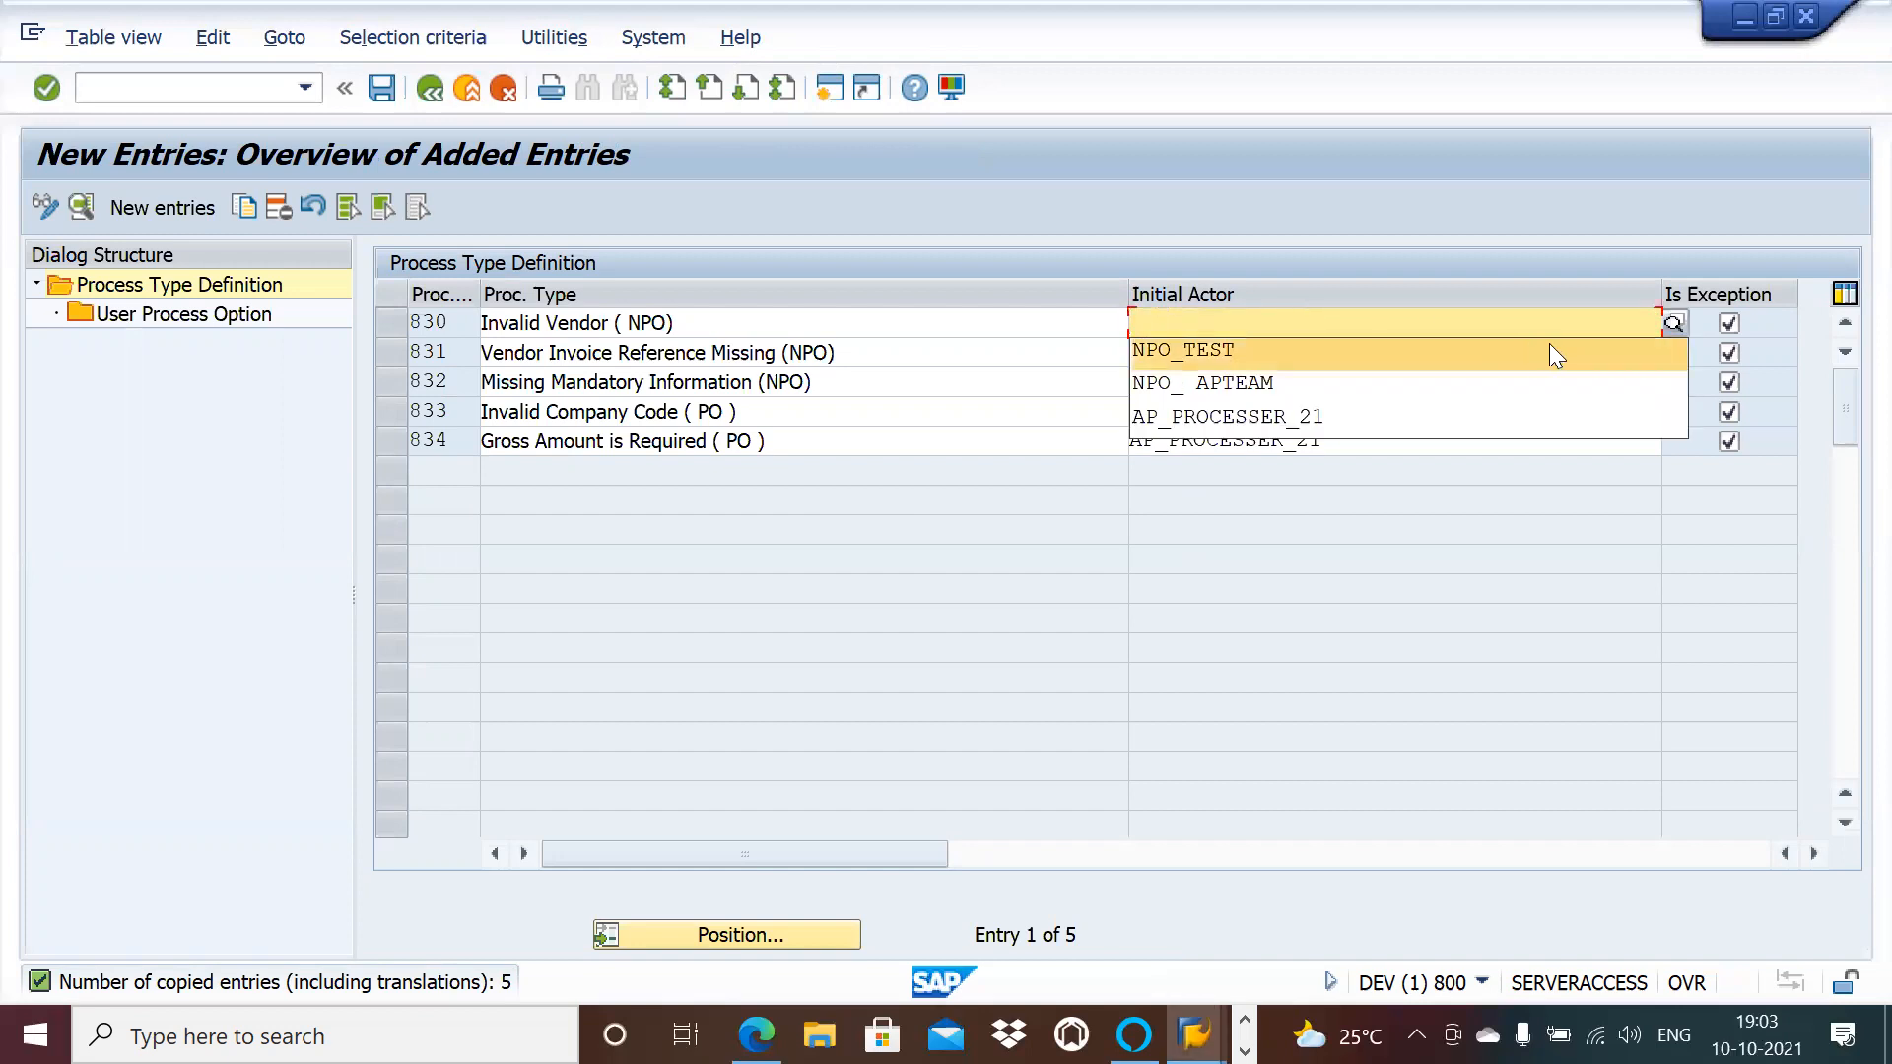
click(1673, 324)
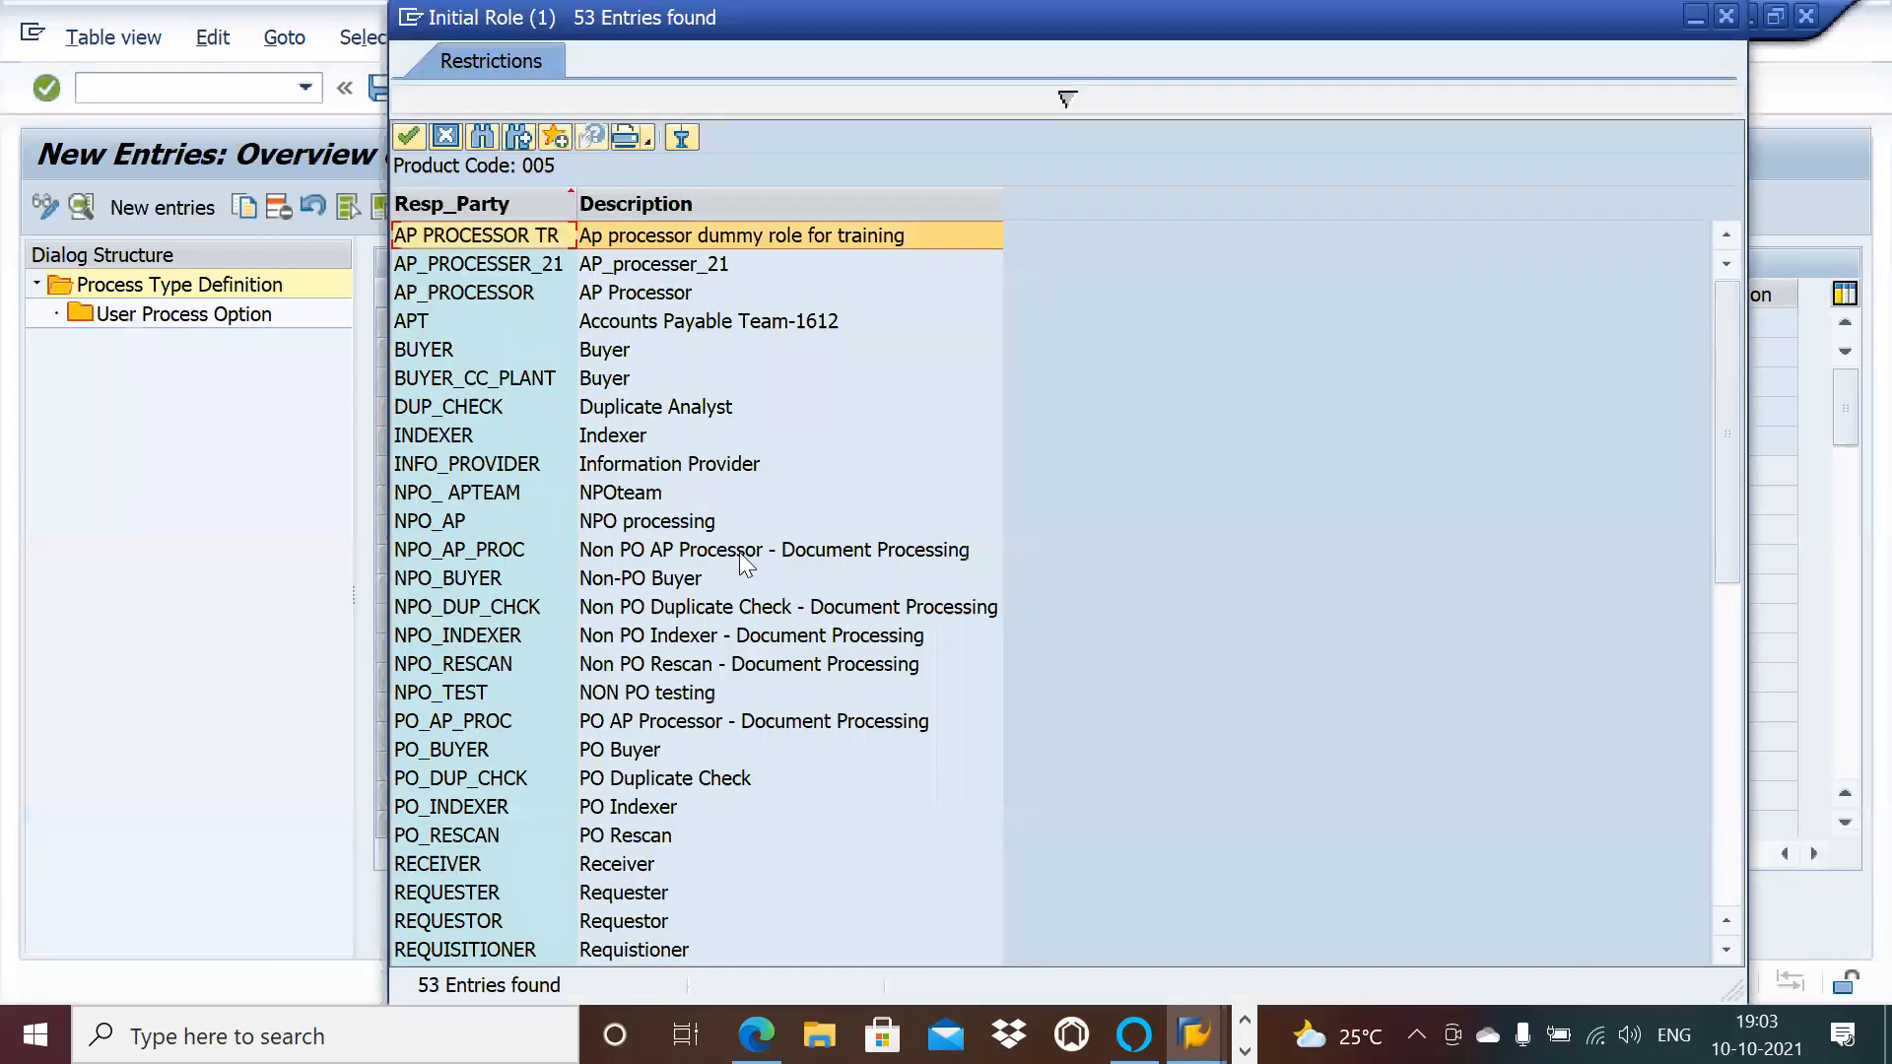
click(653, 519)
double_click(652, 519)
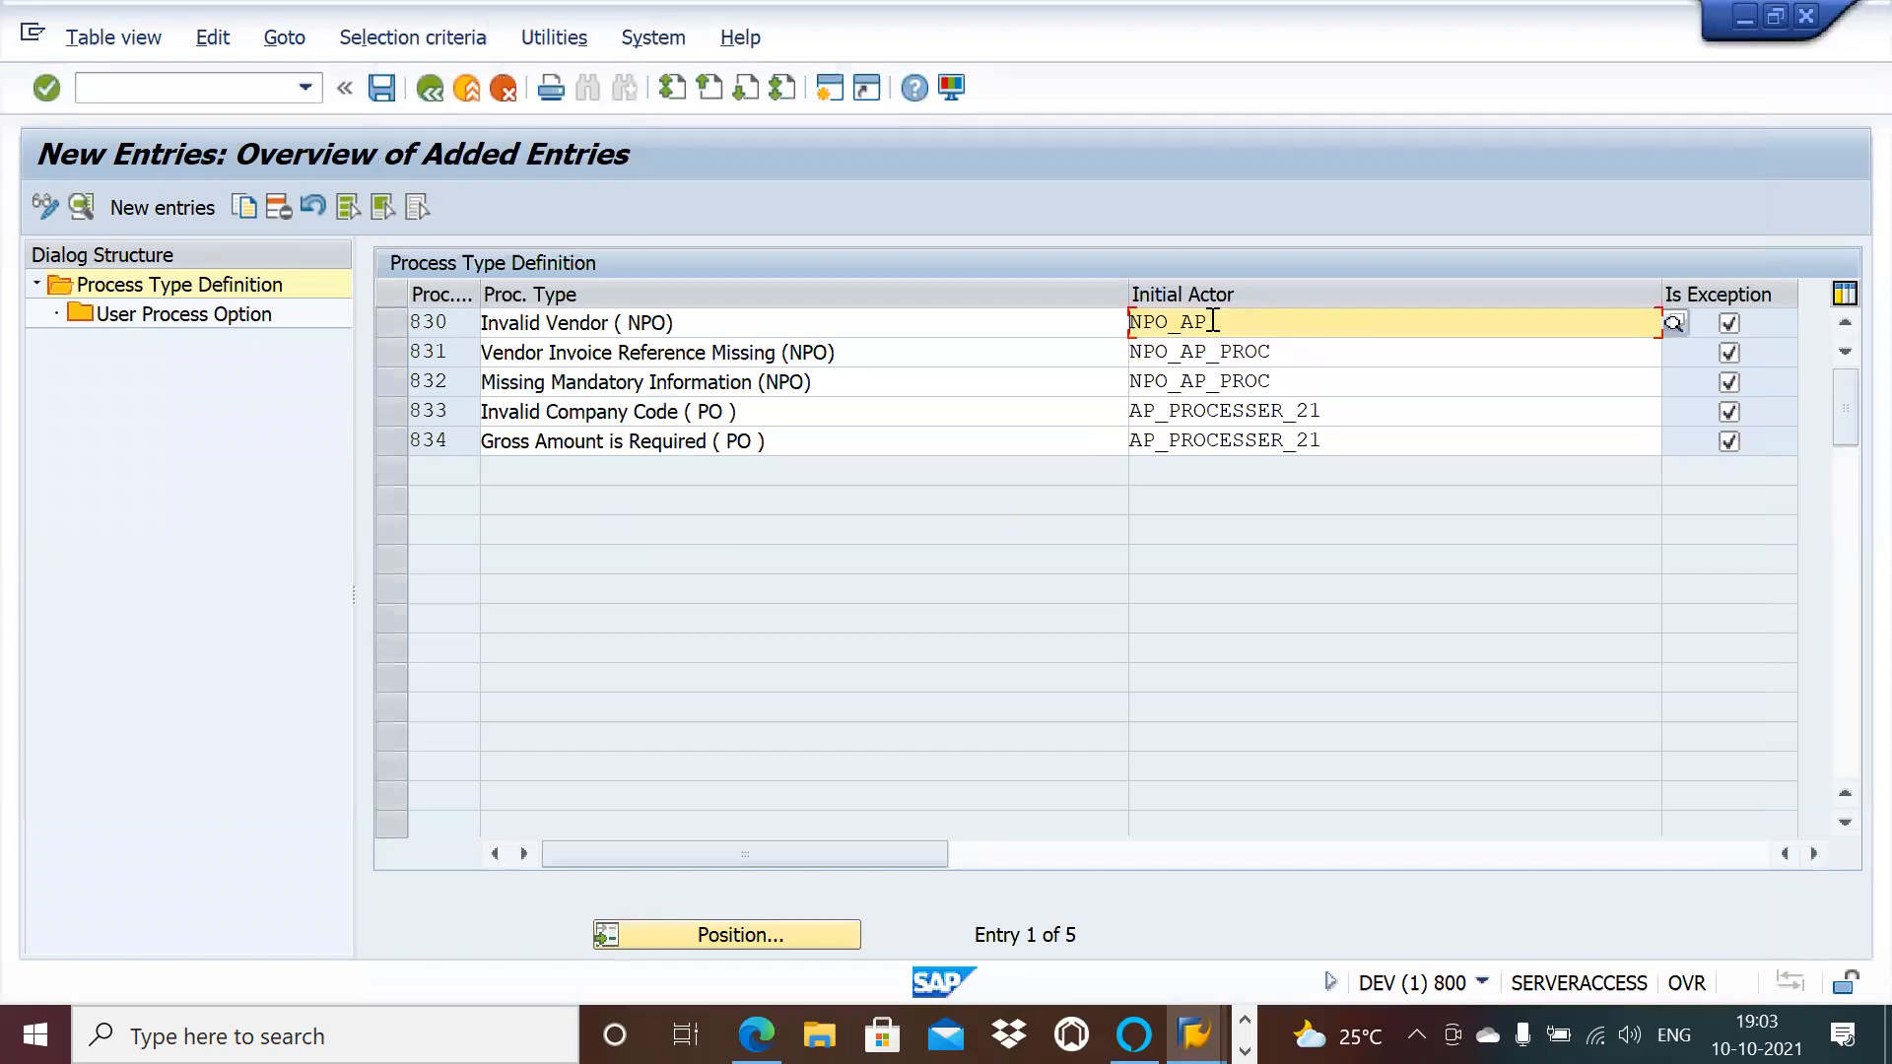
drag(1214, 322, 1131, 325)
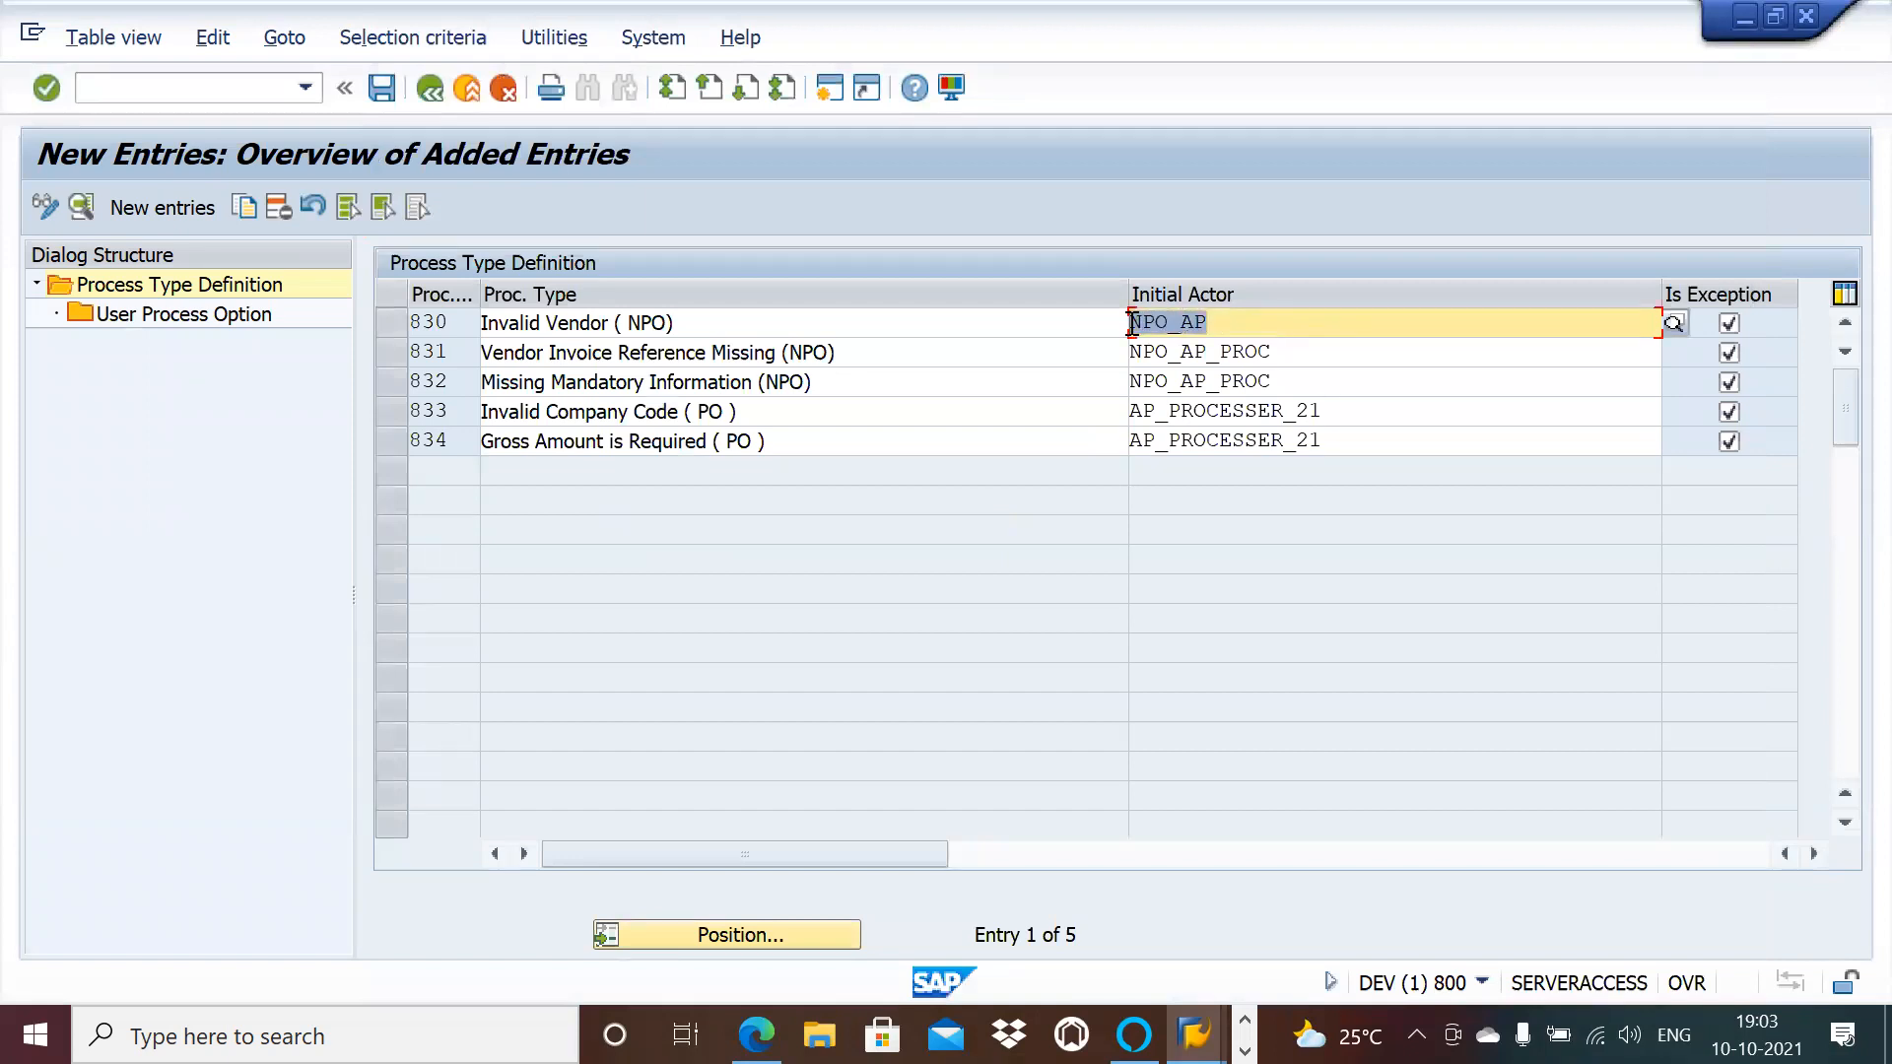
Step: Set NPO_AP as the initial actor for process types 831 and 832
click(1135, 333)
click(1310, 343)
key(BackSpace)
key(BackSpace)
key(BackSpace)
key(BackSpace)
key(BackSpace)
key(BackSpace)
key(BackSpace)
key(BackSpace)
key(BackSpace)
key(BackSpace)
key(BackSpace)
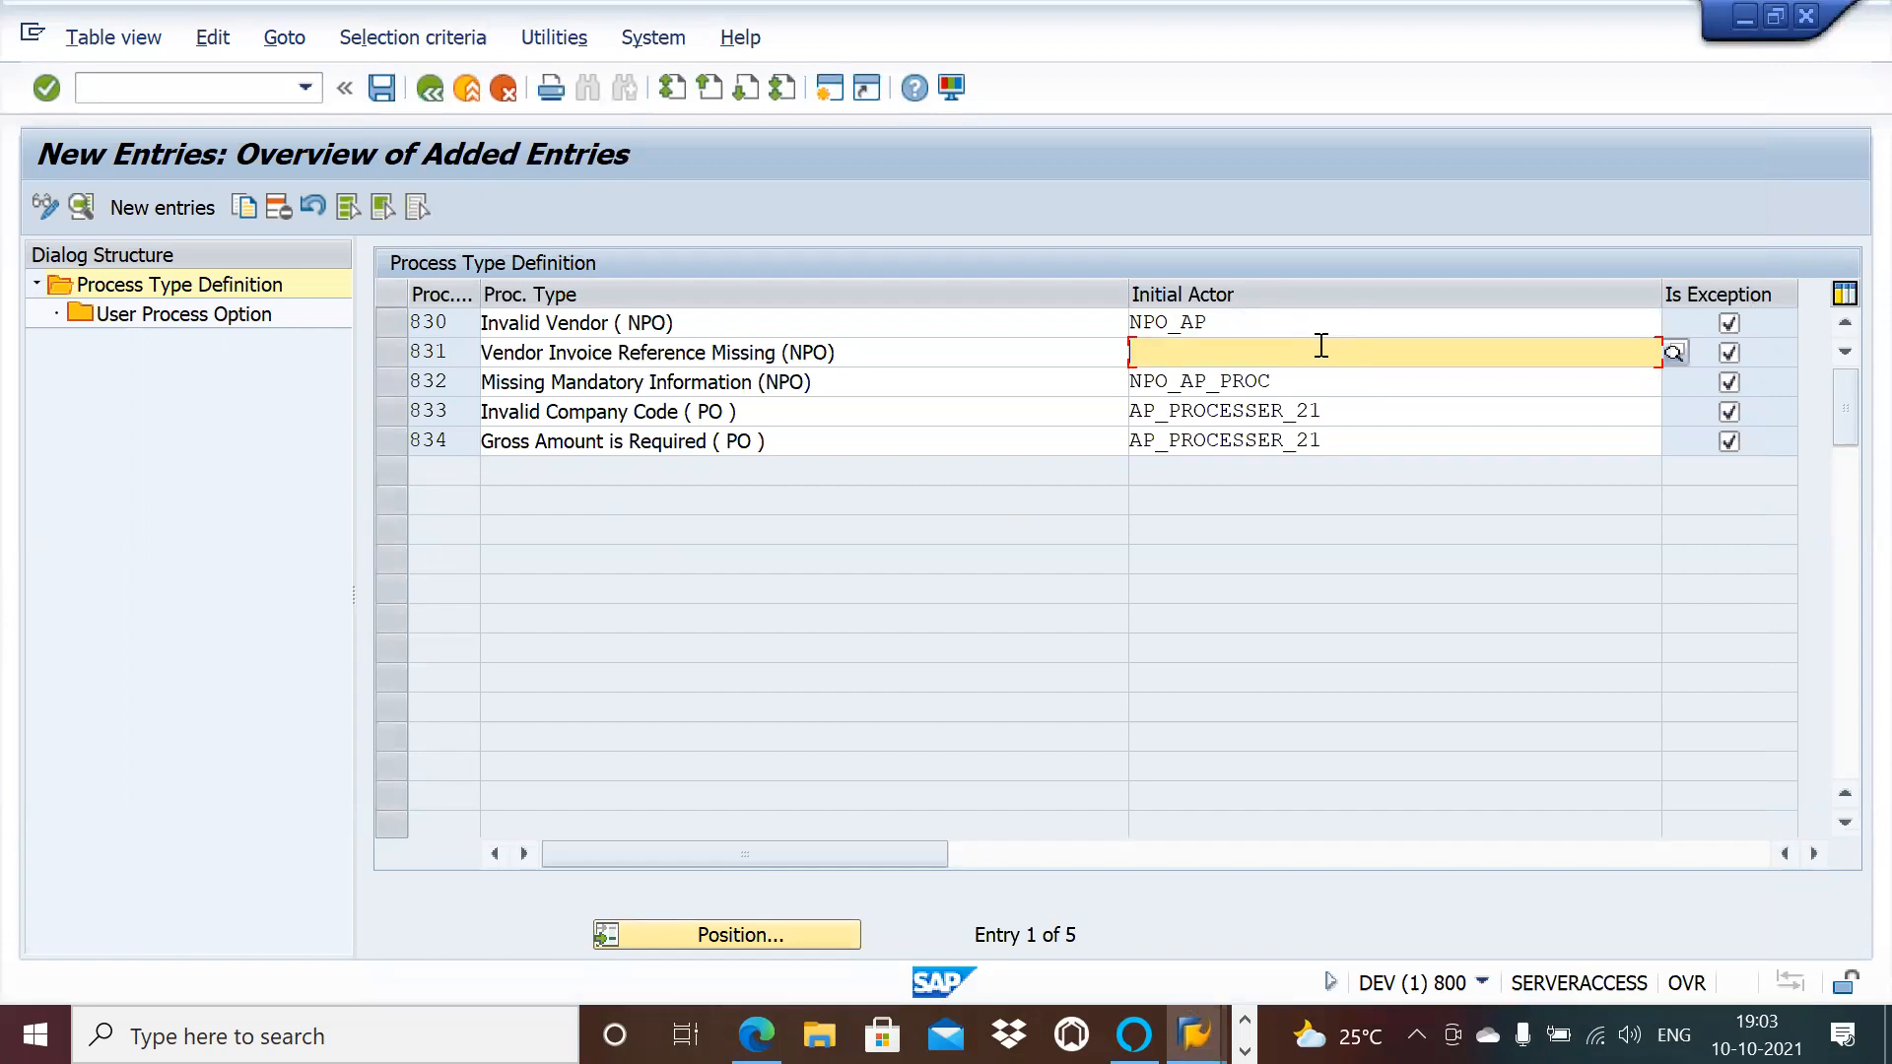
click(1675, 354)
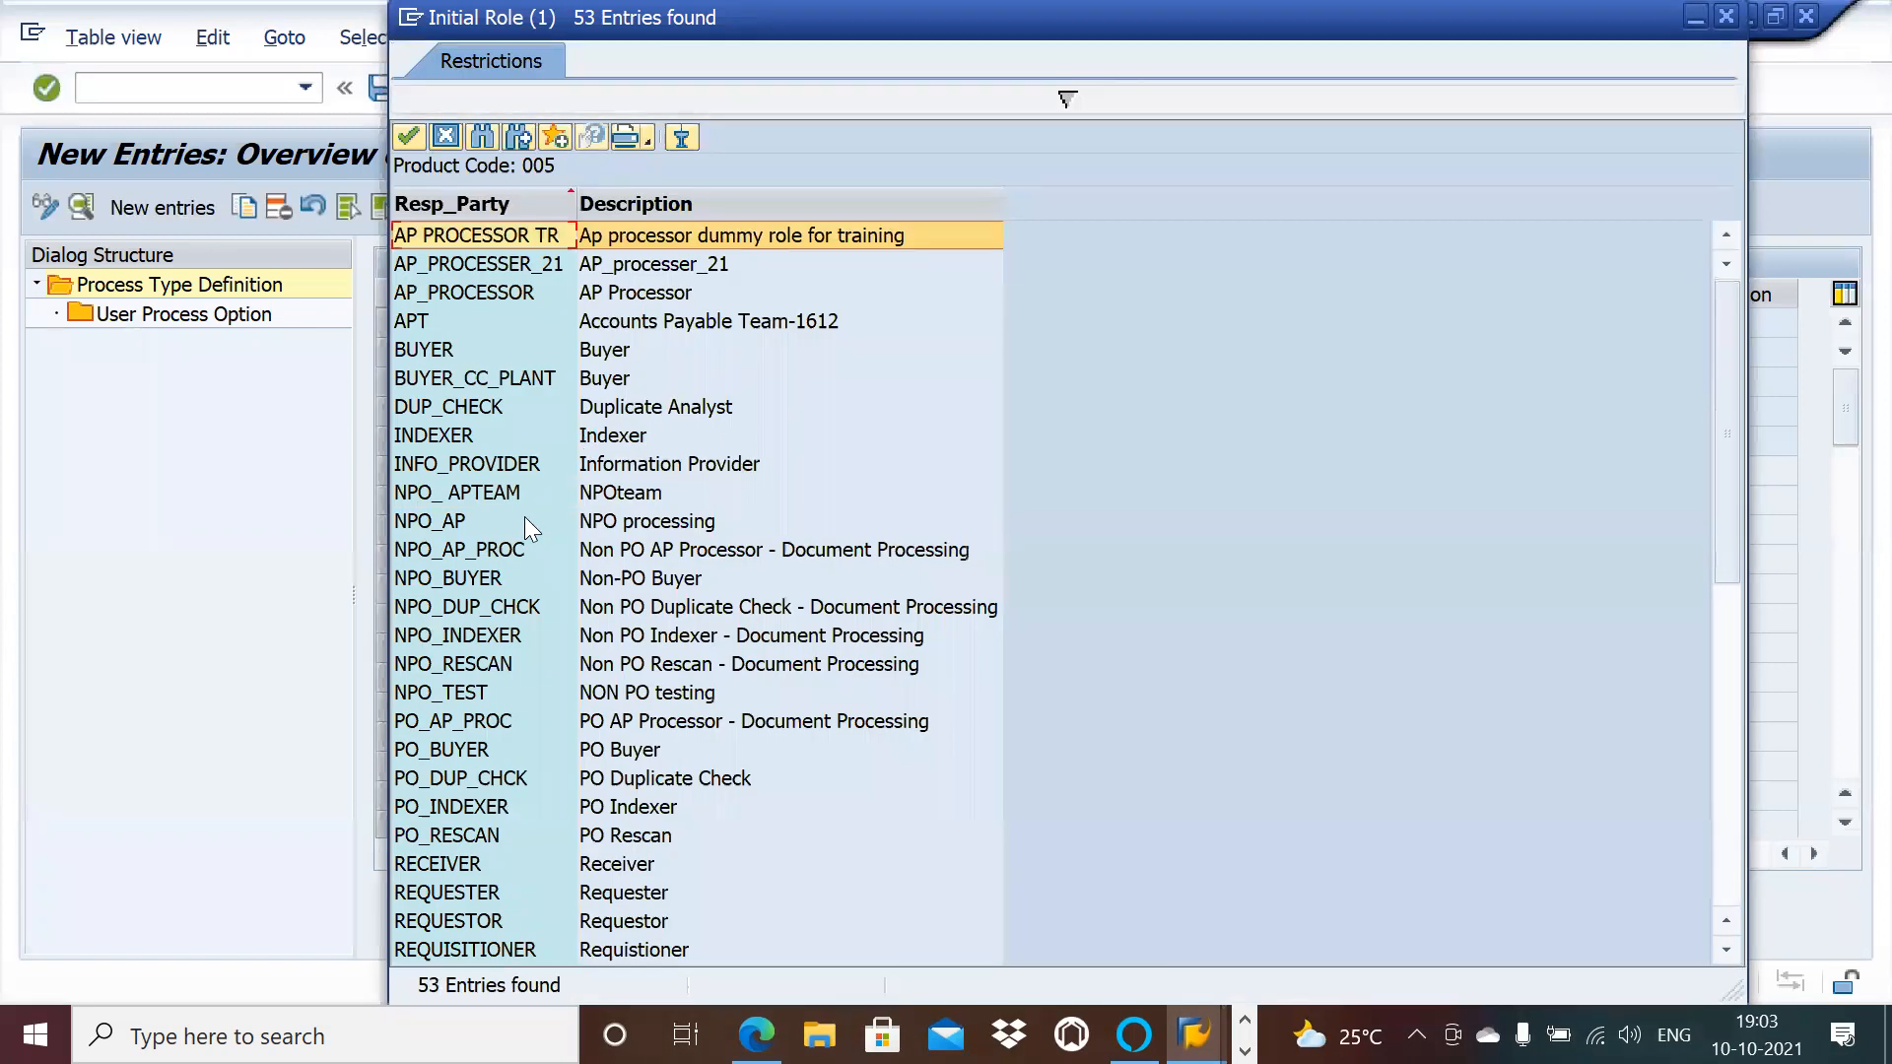
double_click(524, 520)
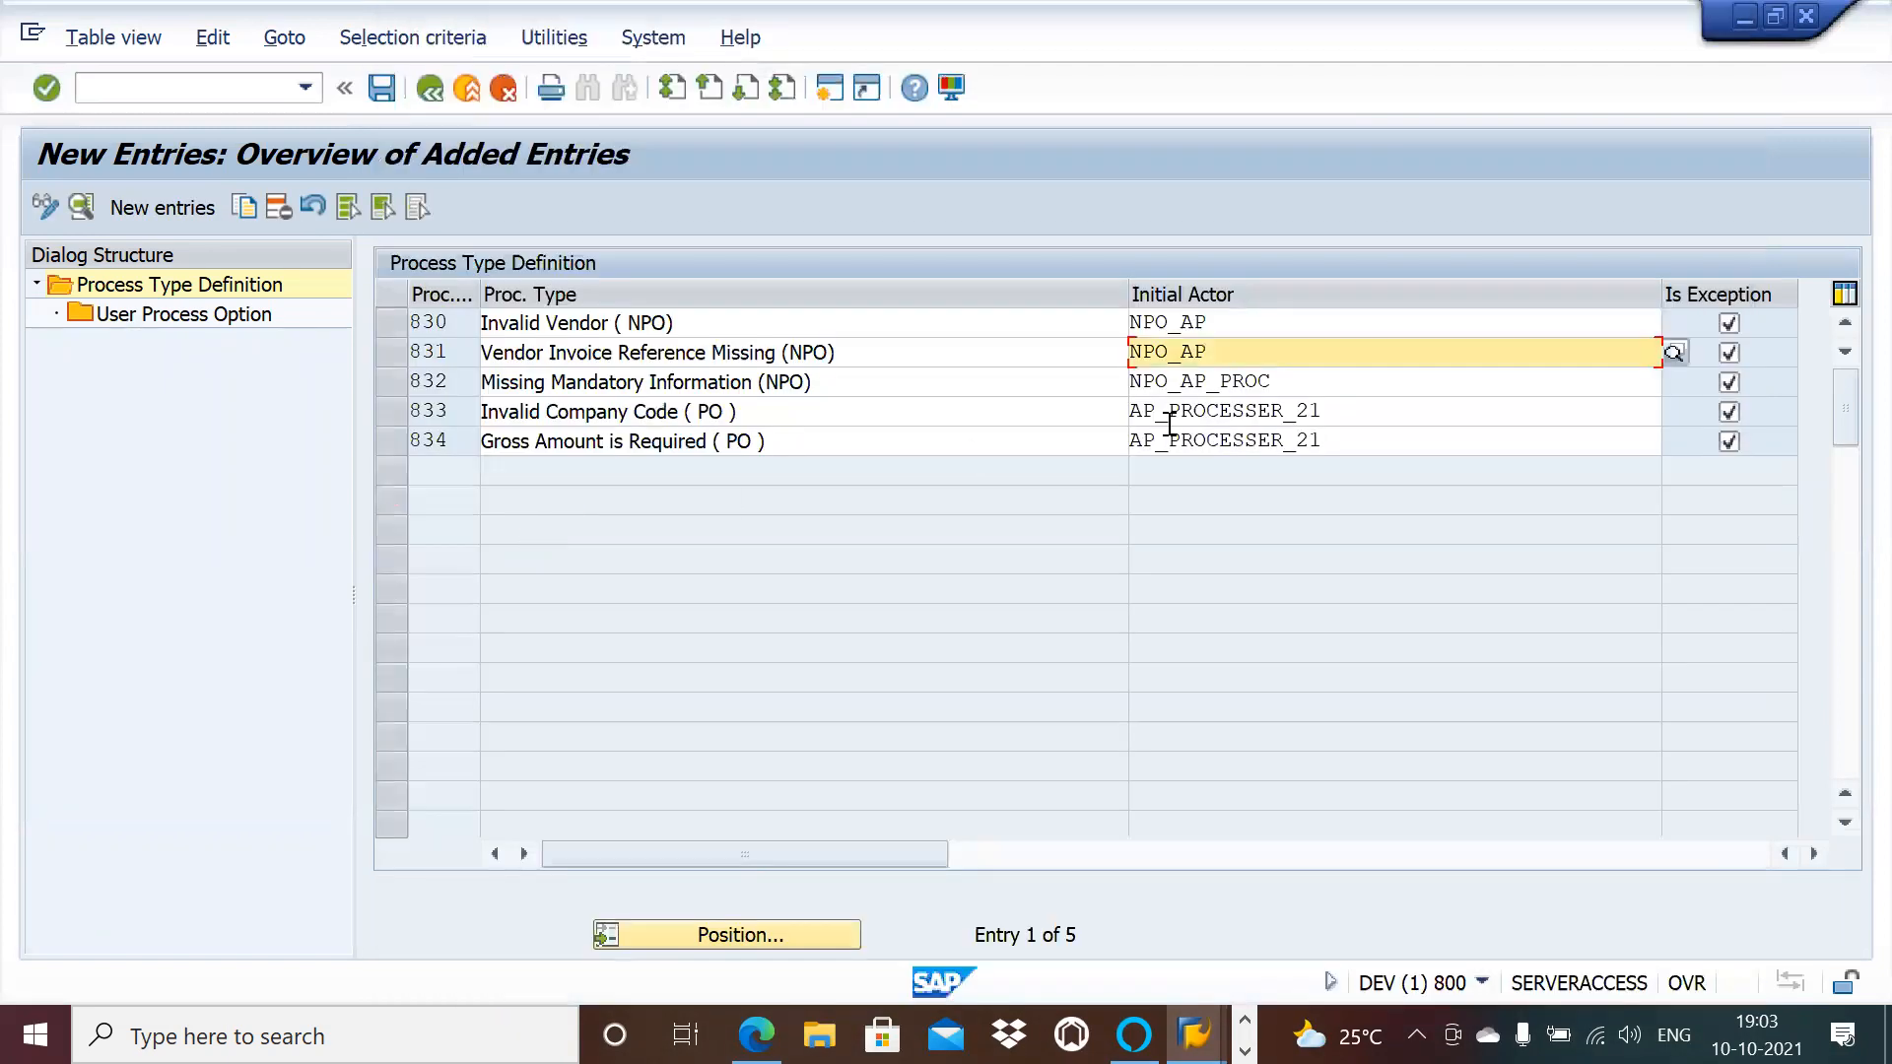
click(1353, 388)
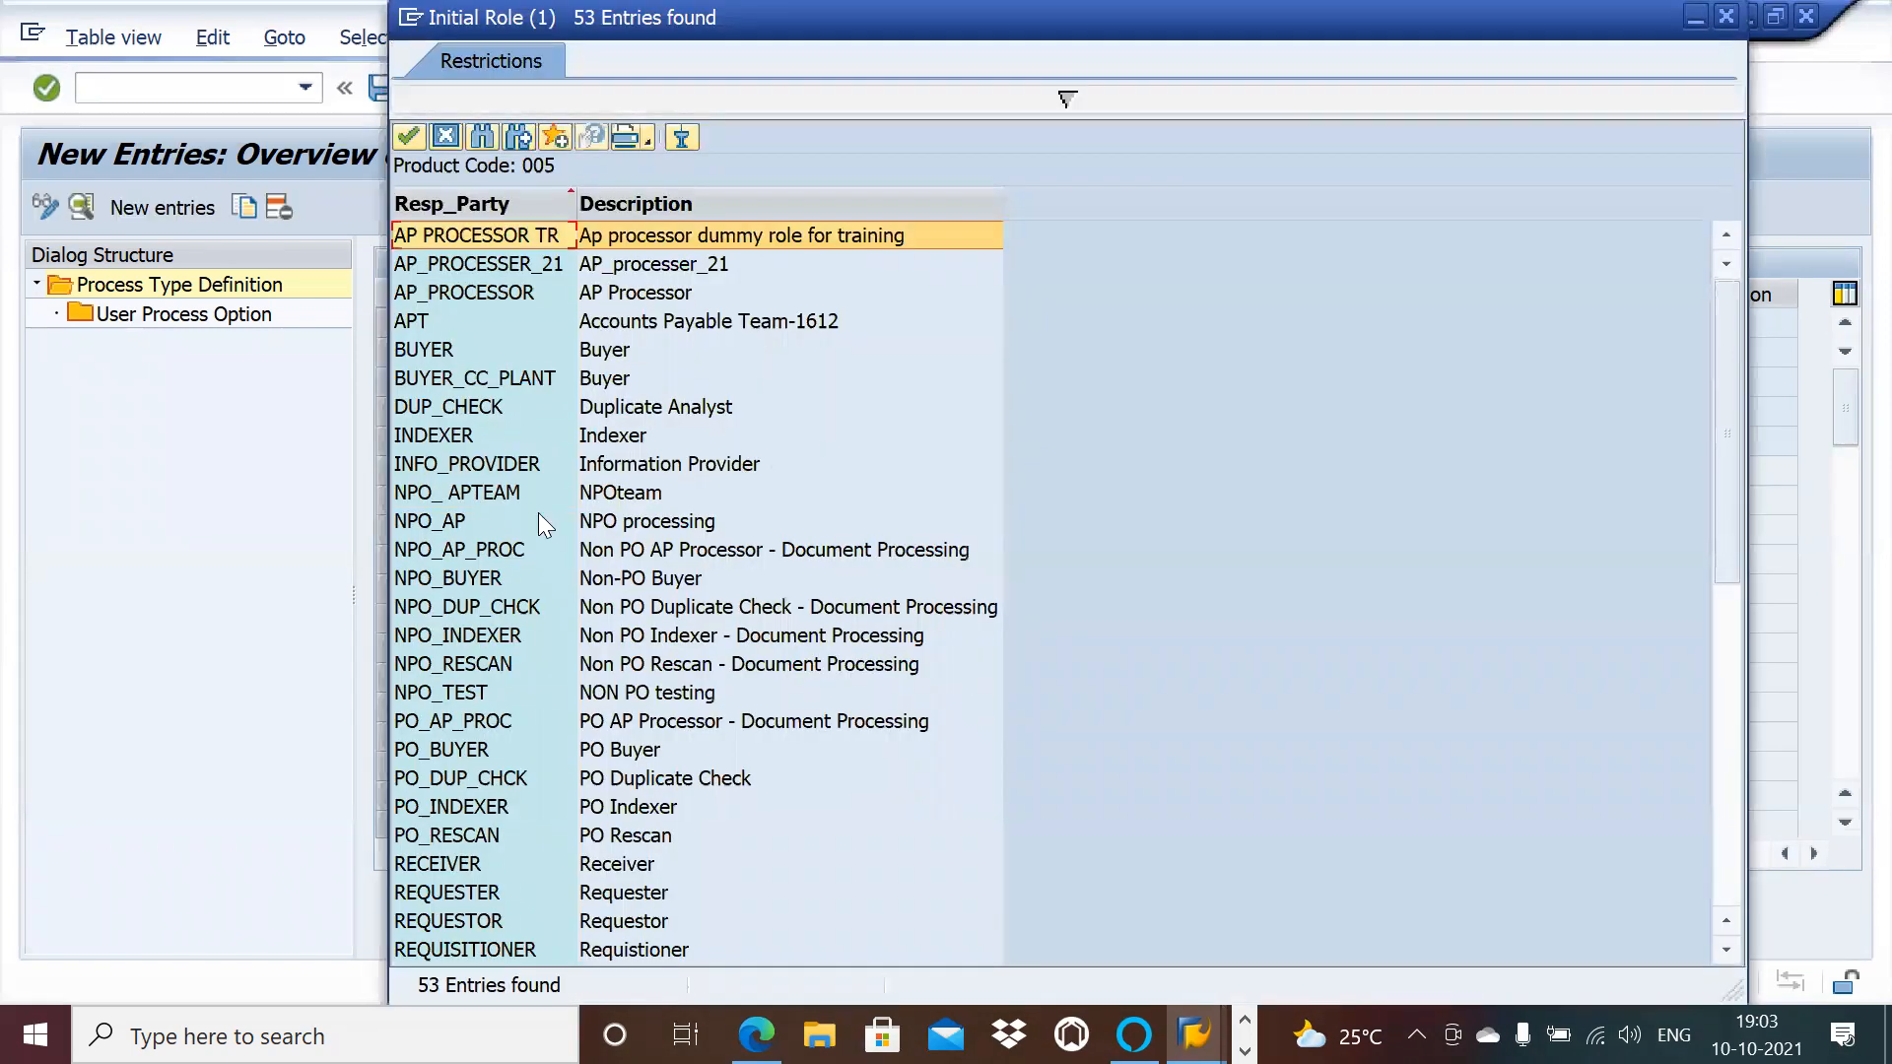
double_click(597, 527)
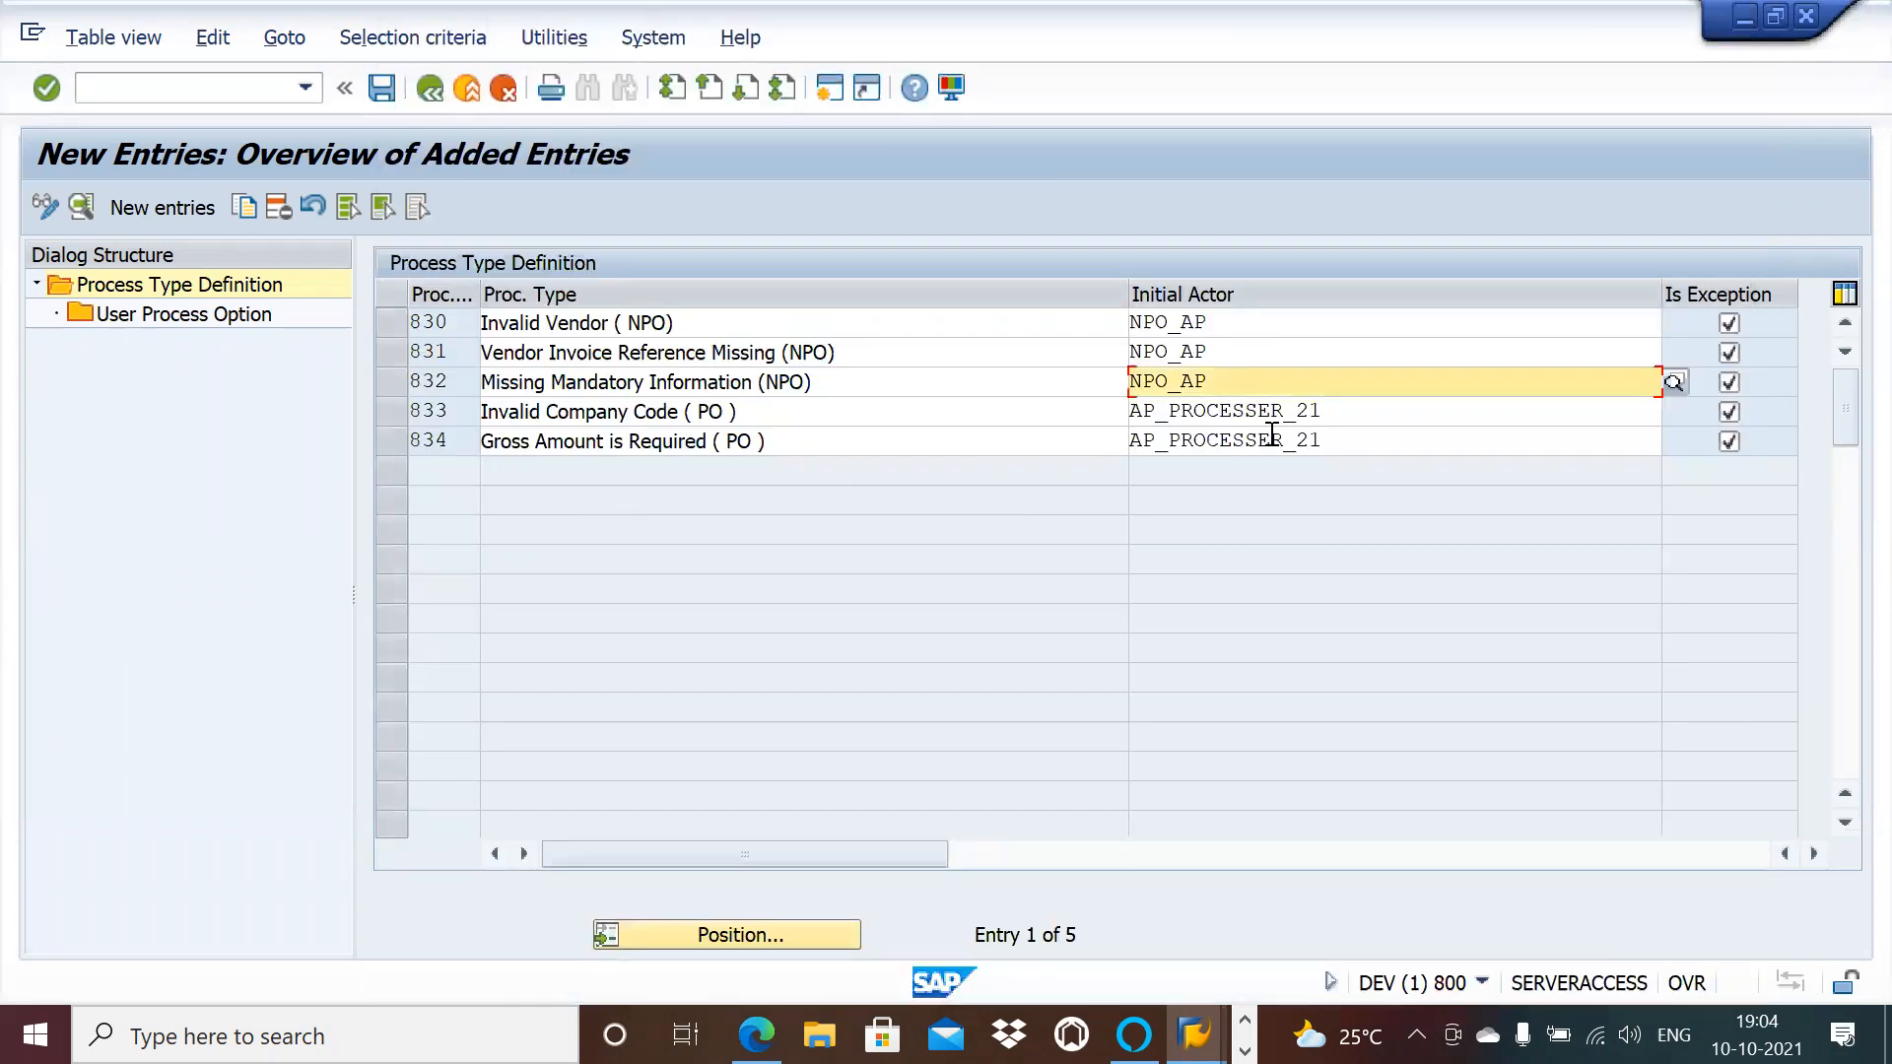
Step: Set NPO_AP as the initial actor for process types 833 and 834
click(1359, 413)
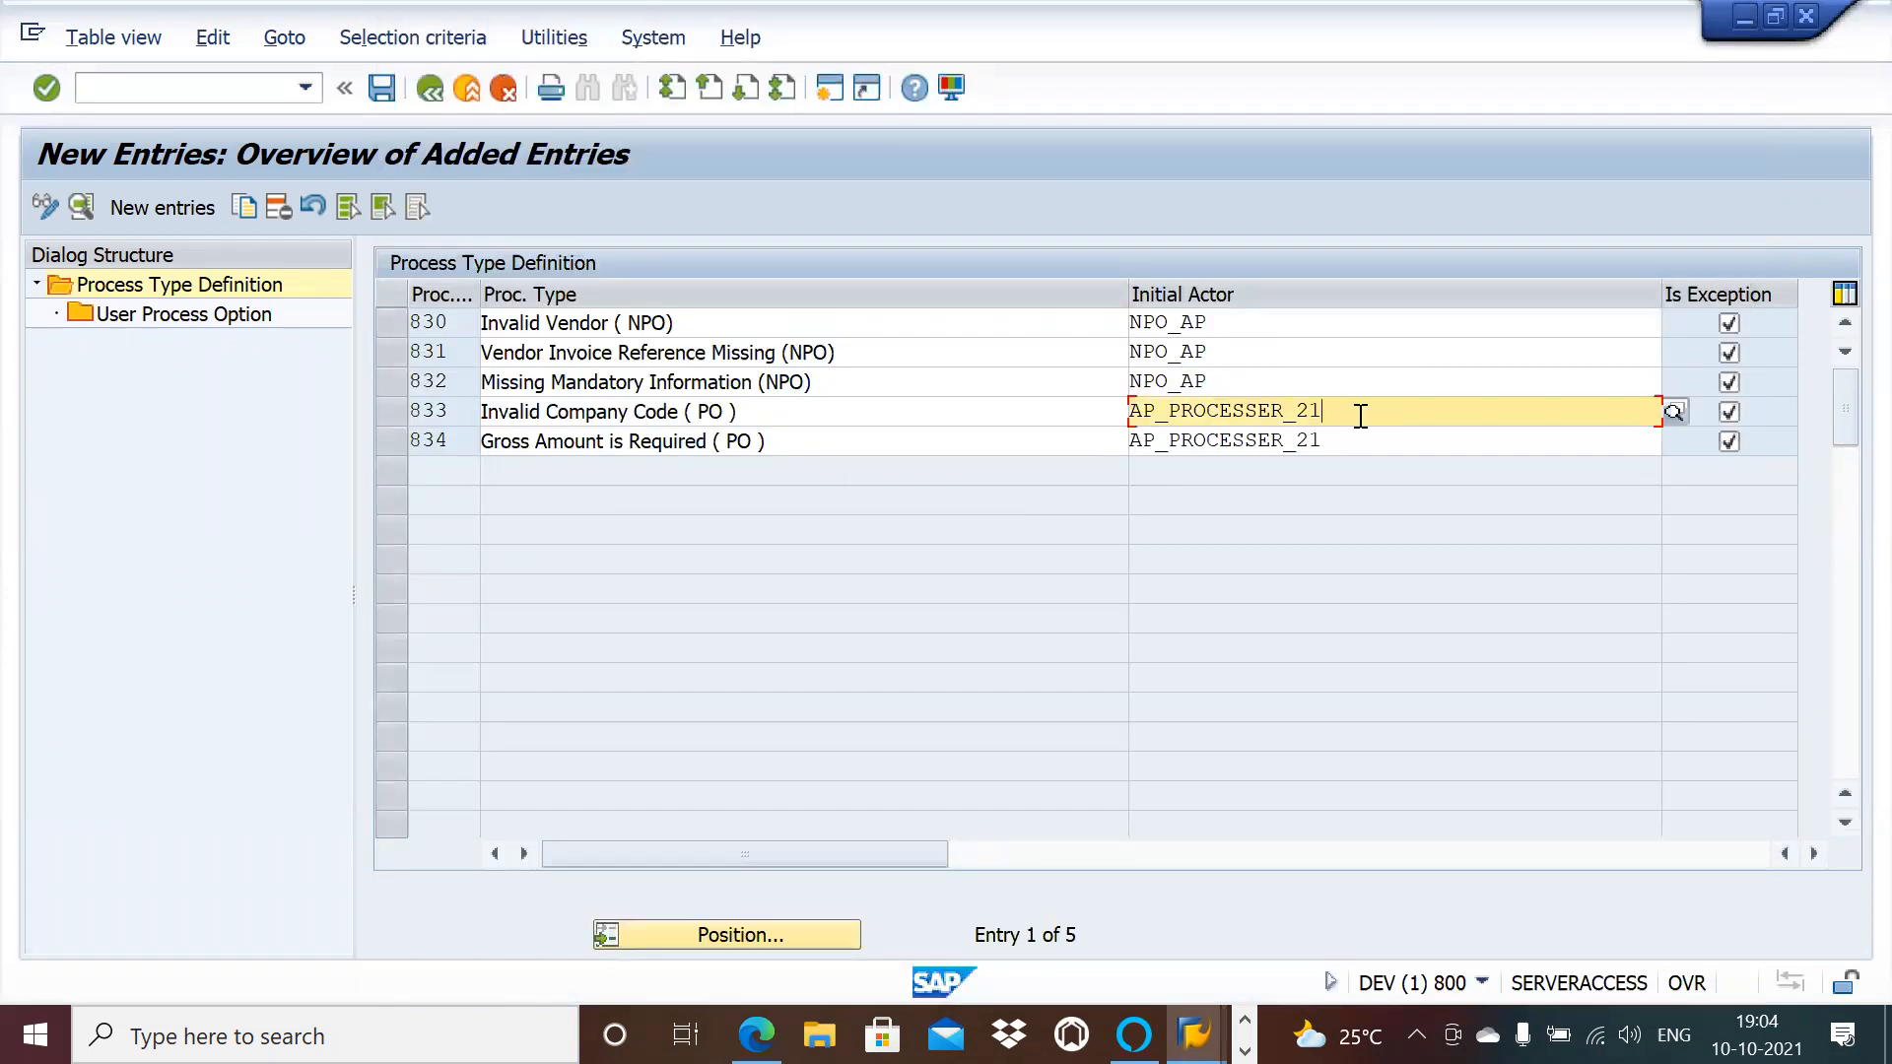
click(1673, 412)
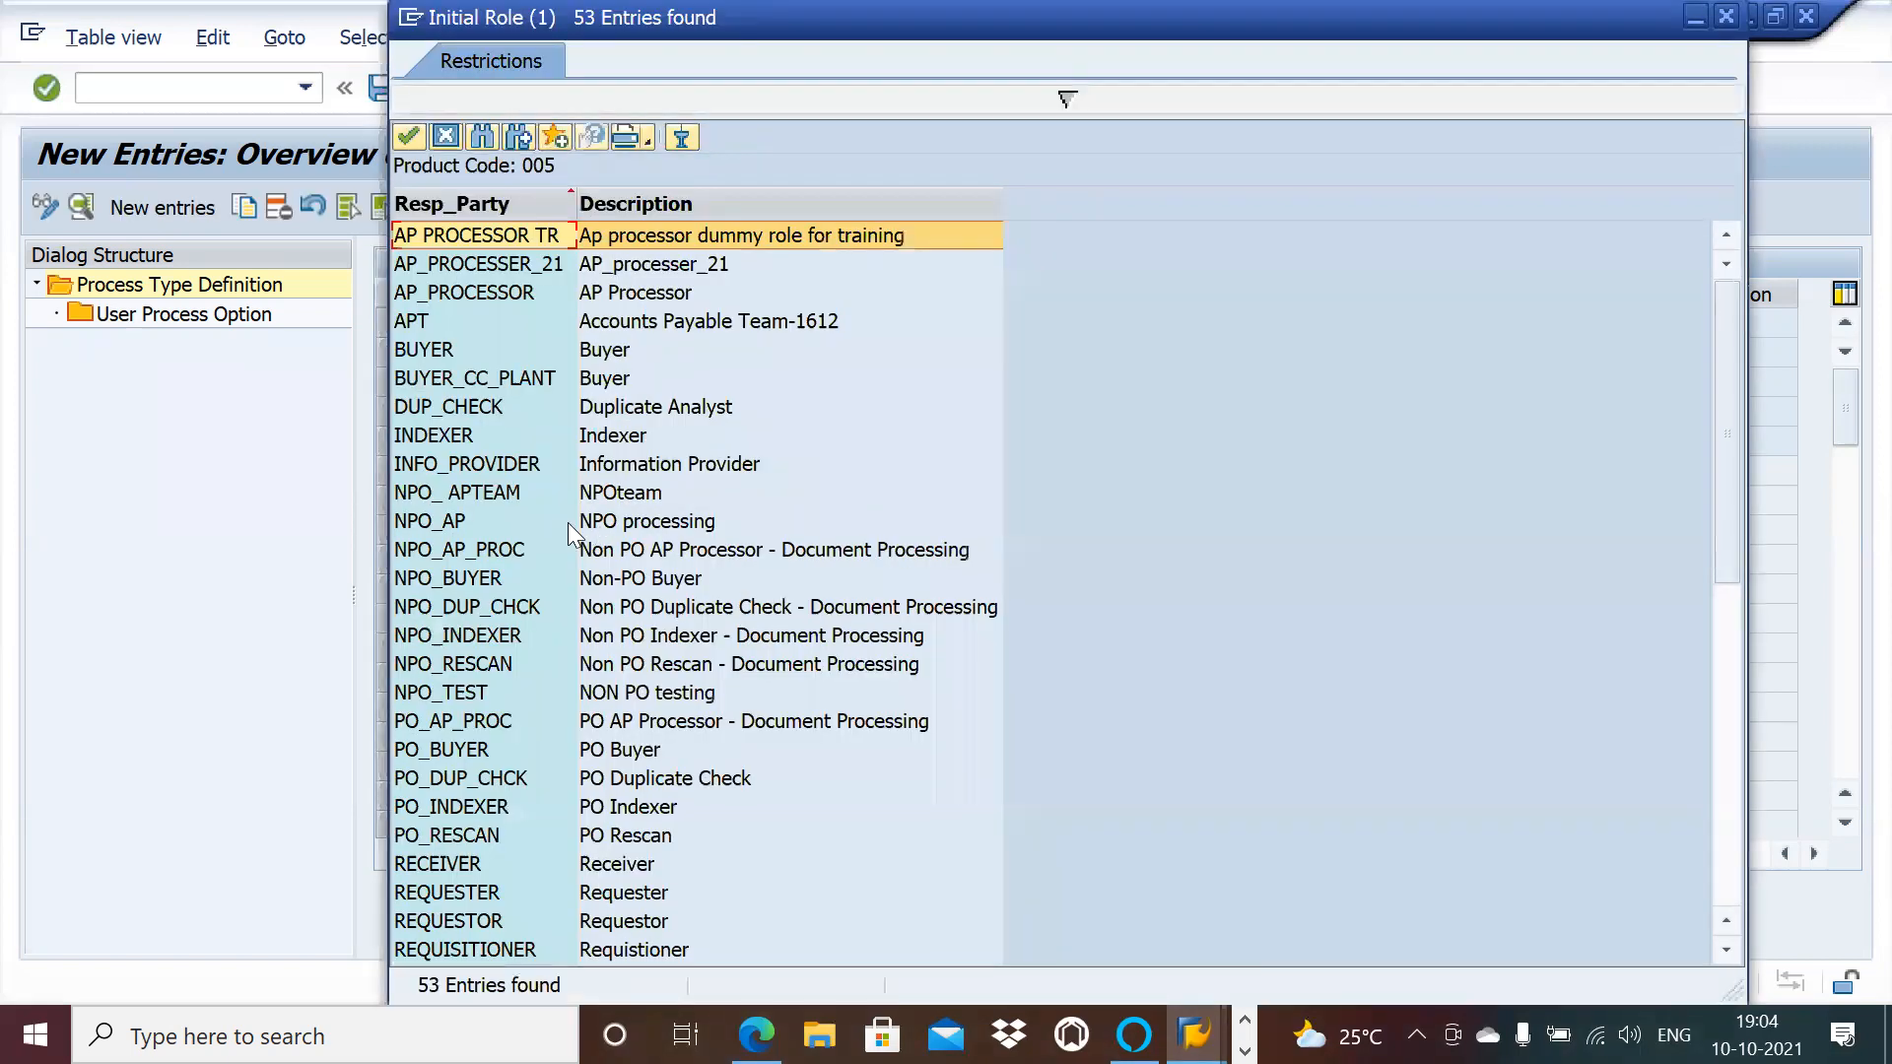
double_click(565, 524)
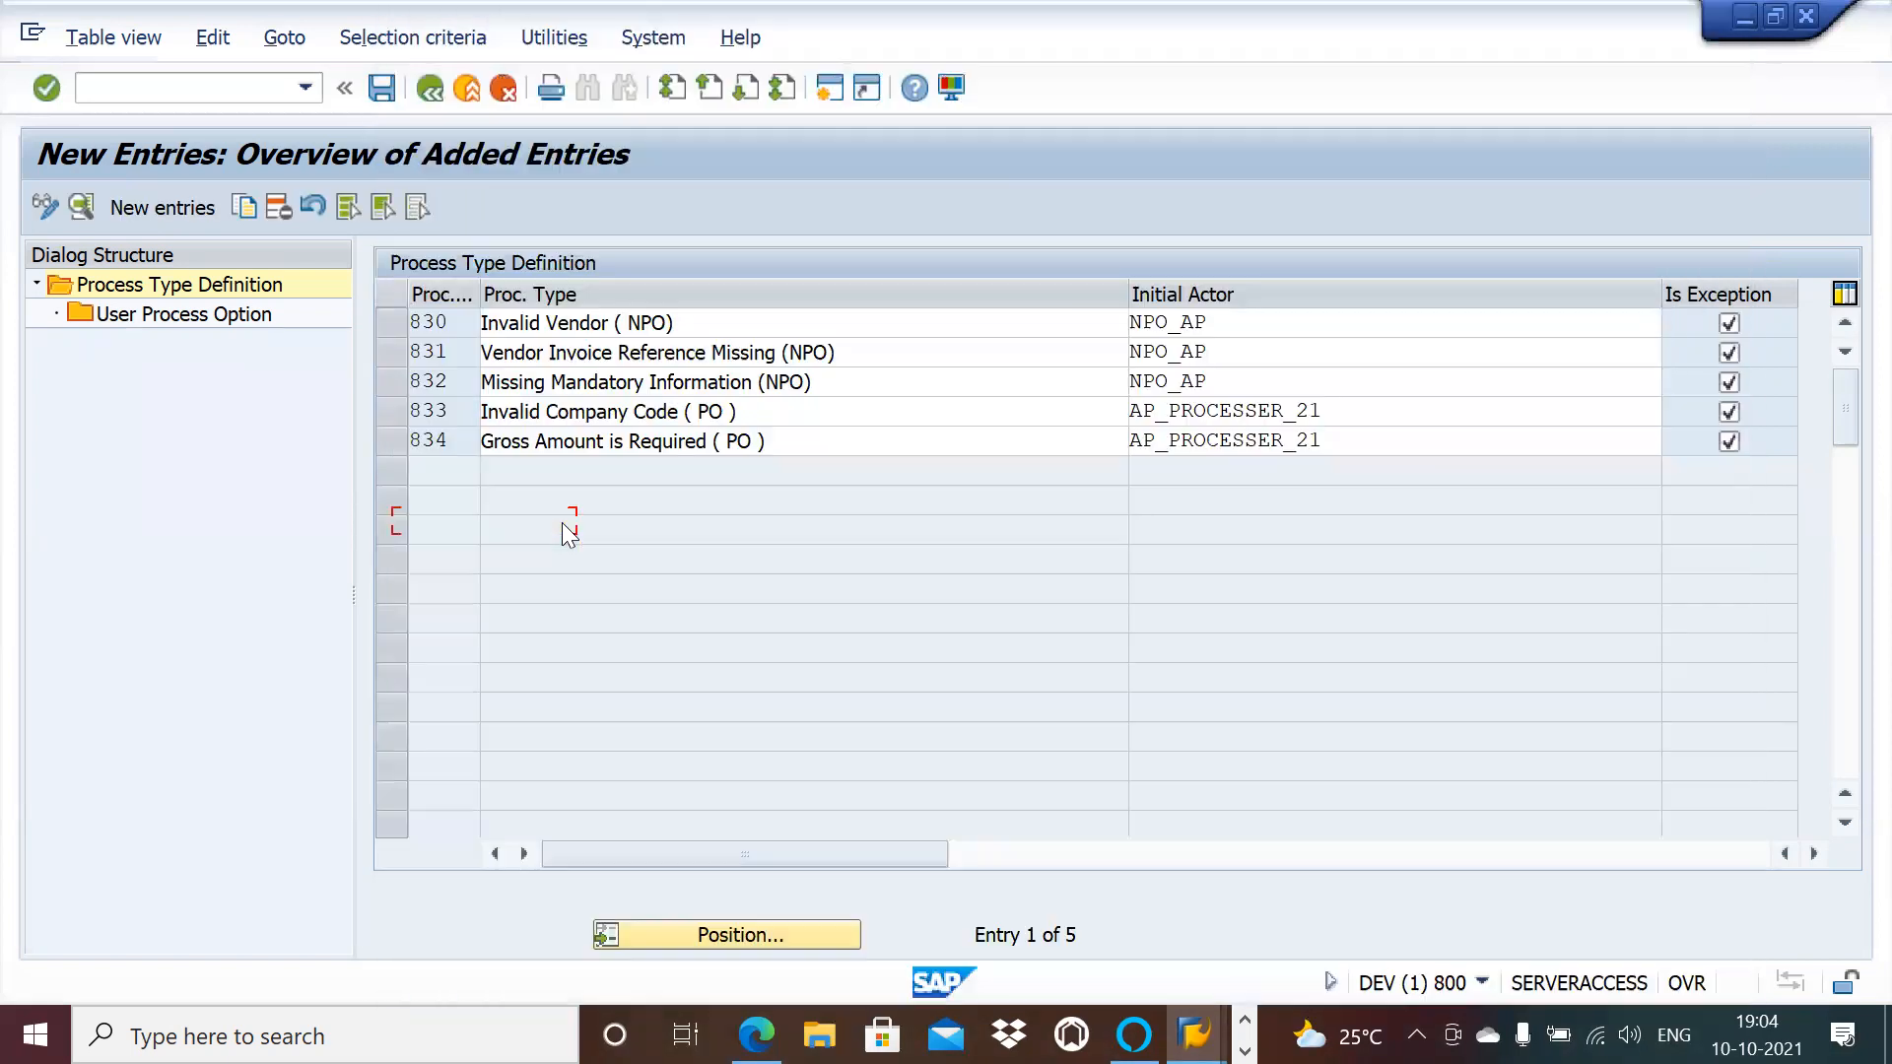
click(1457, 441)
click(1673, 442)
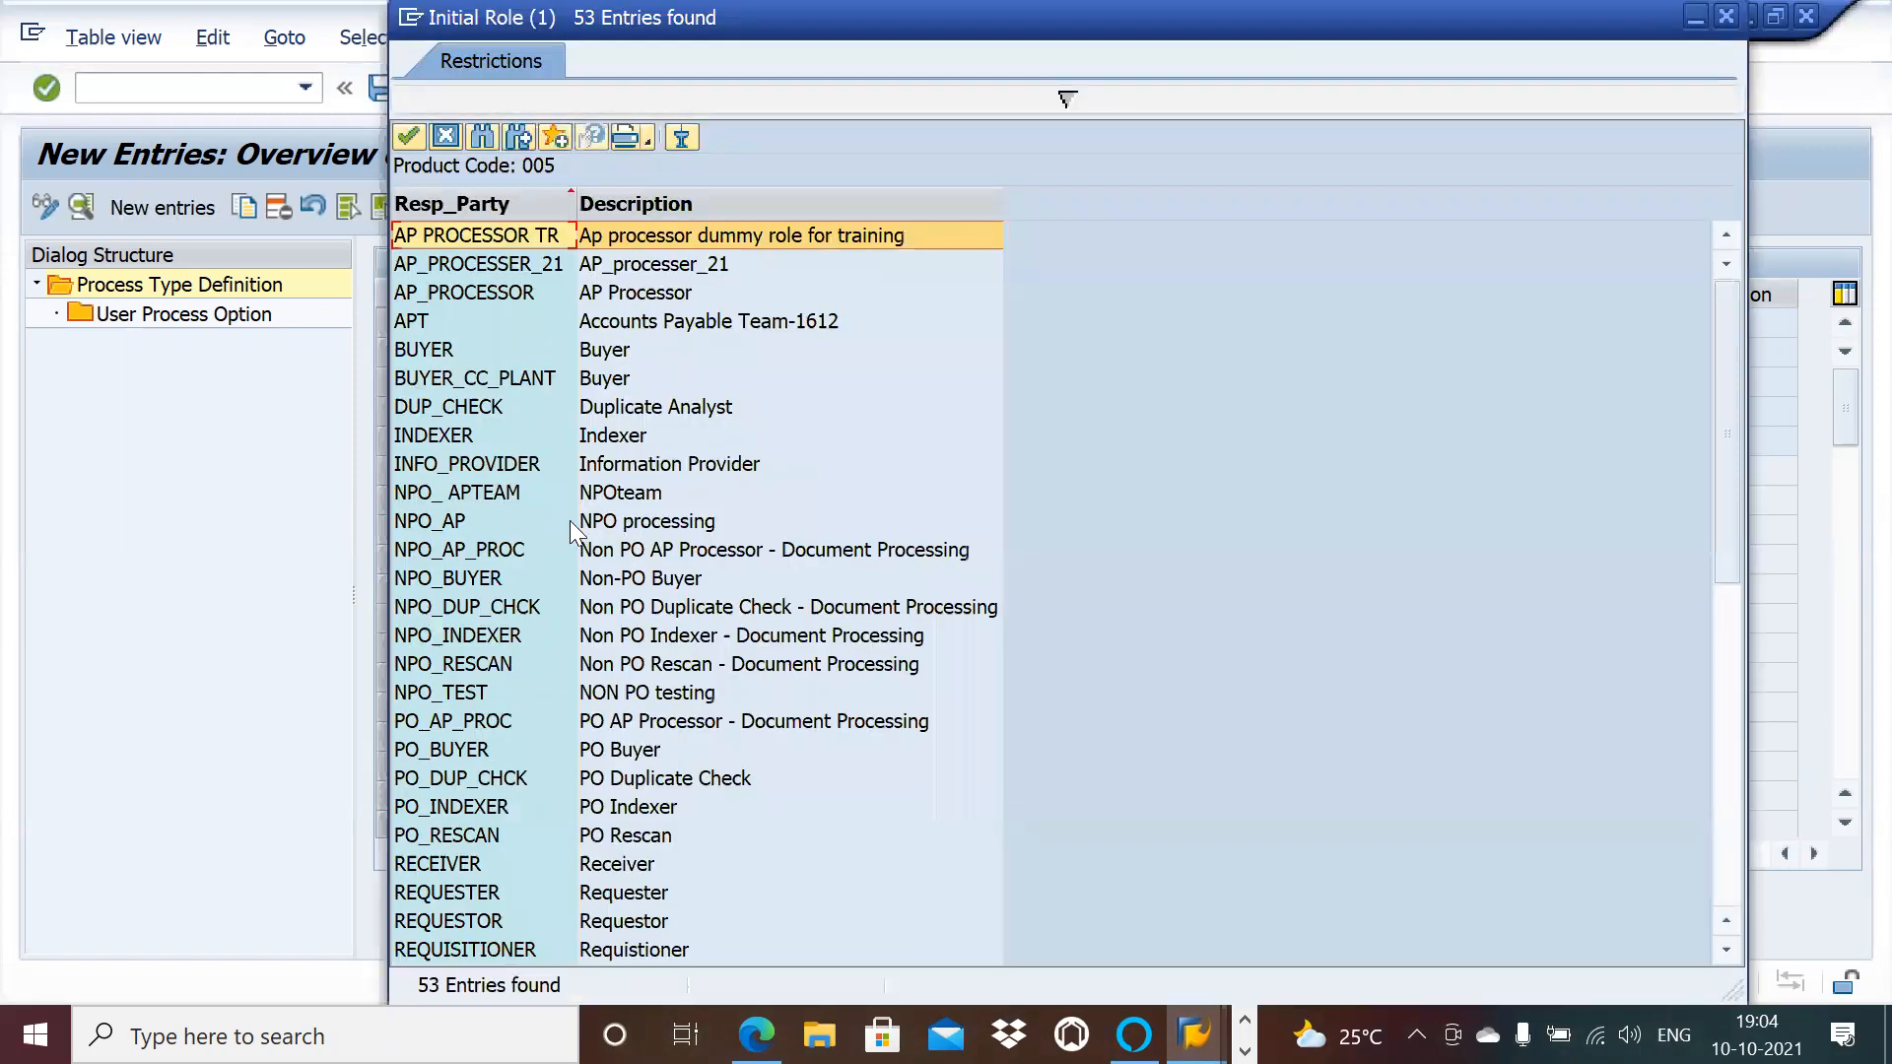
double_click(570, 520)
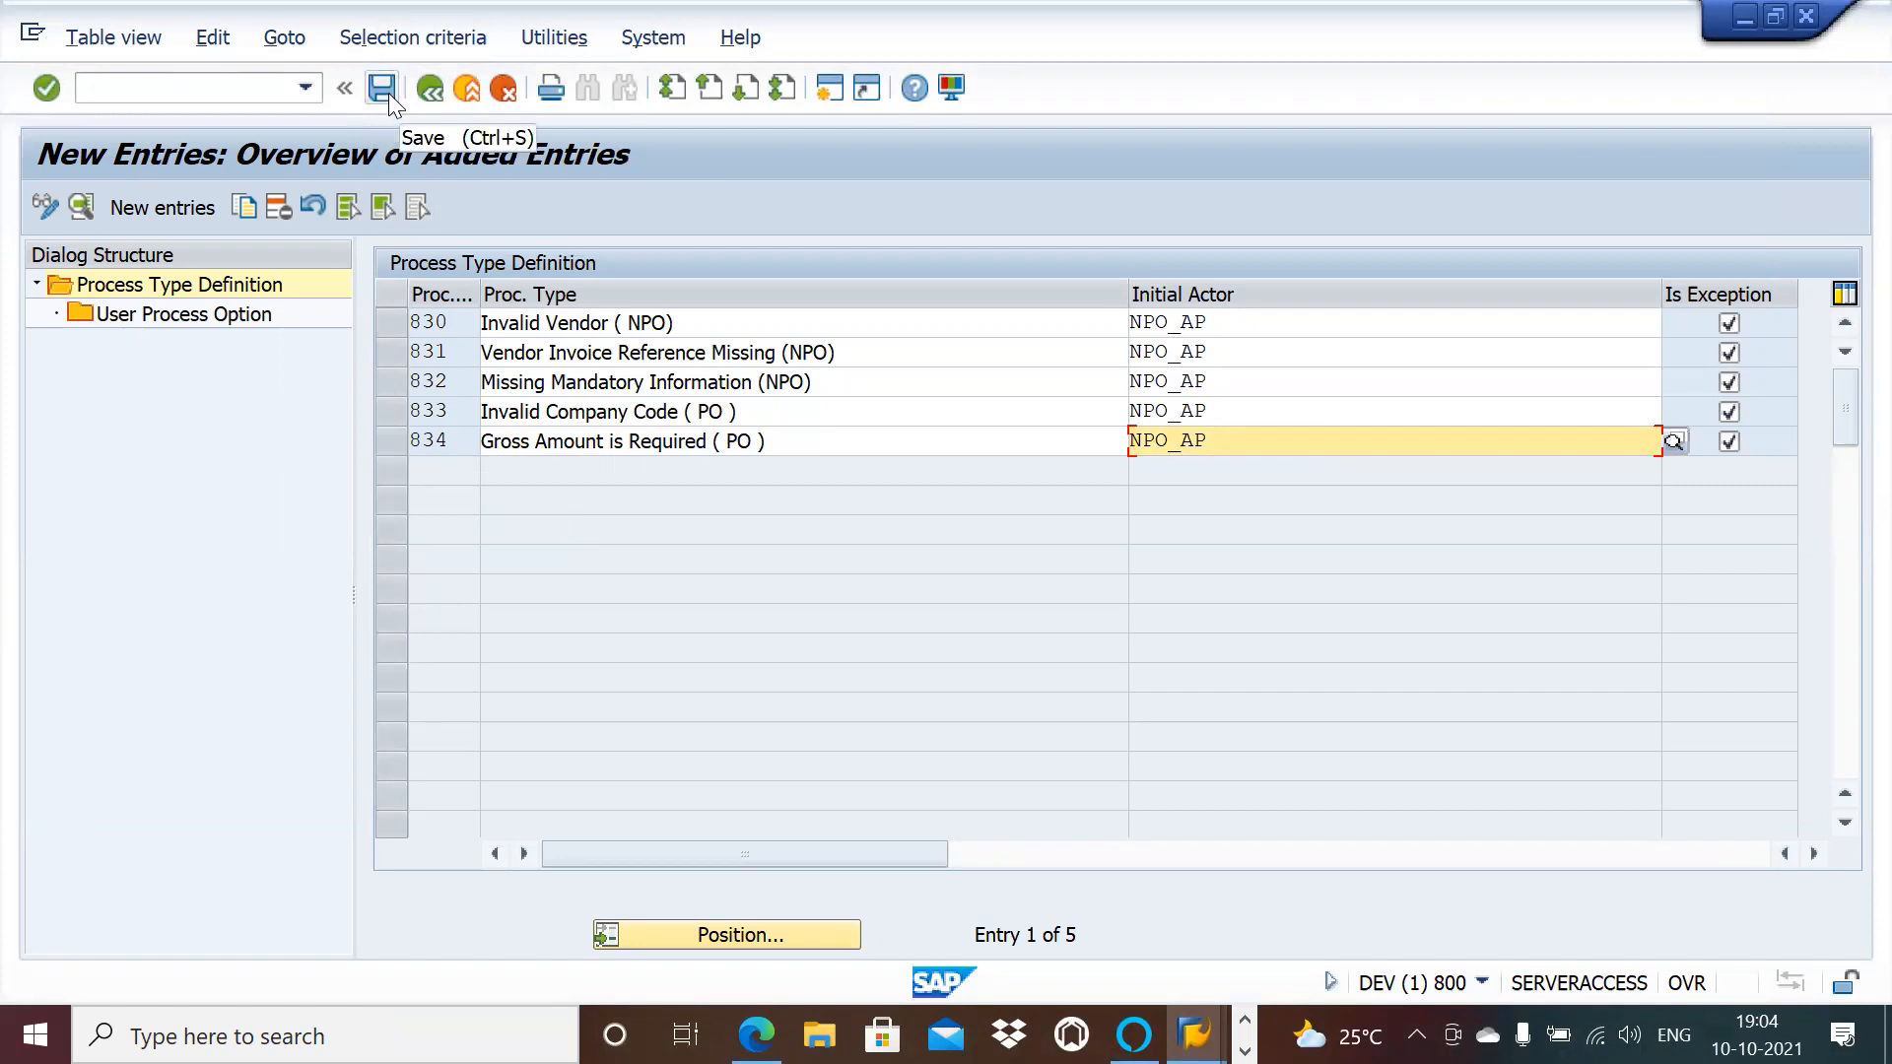
Step: Save process types 830–834 under the customizing request and open 830's user process options
click(1811, 855)
click(1811, 856)
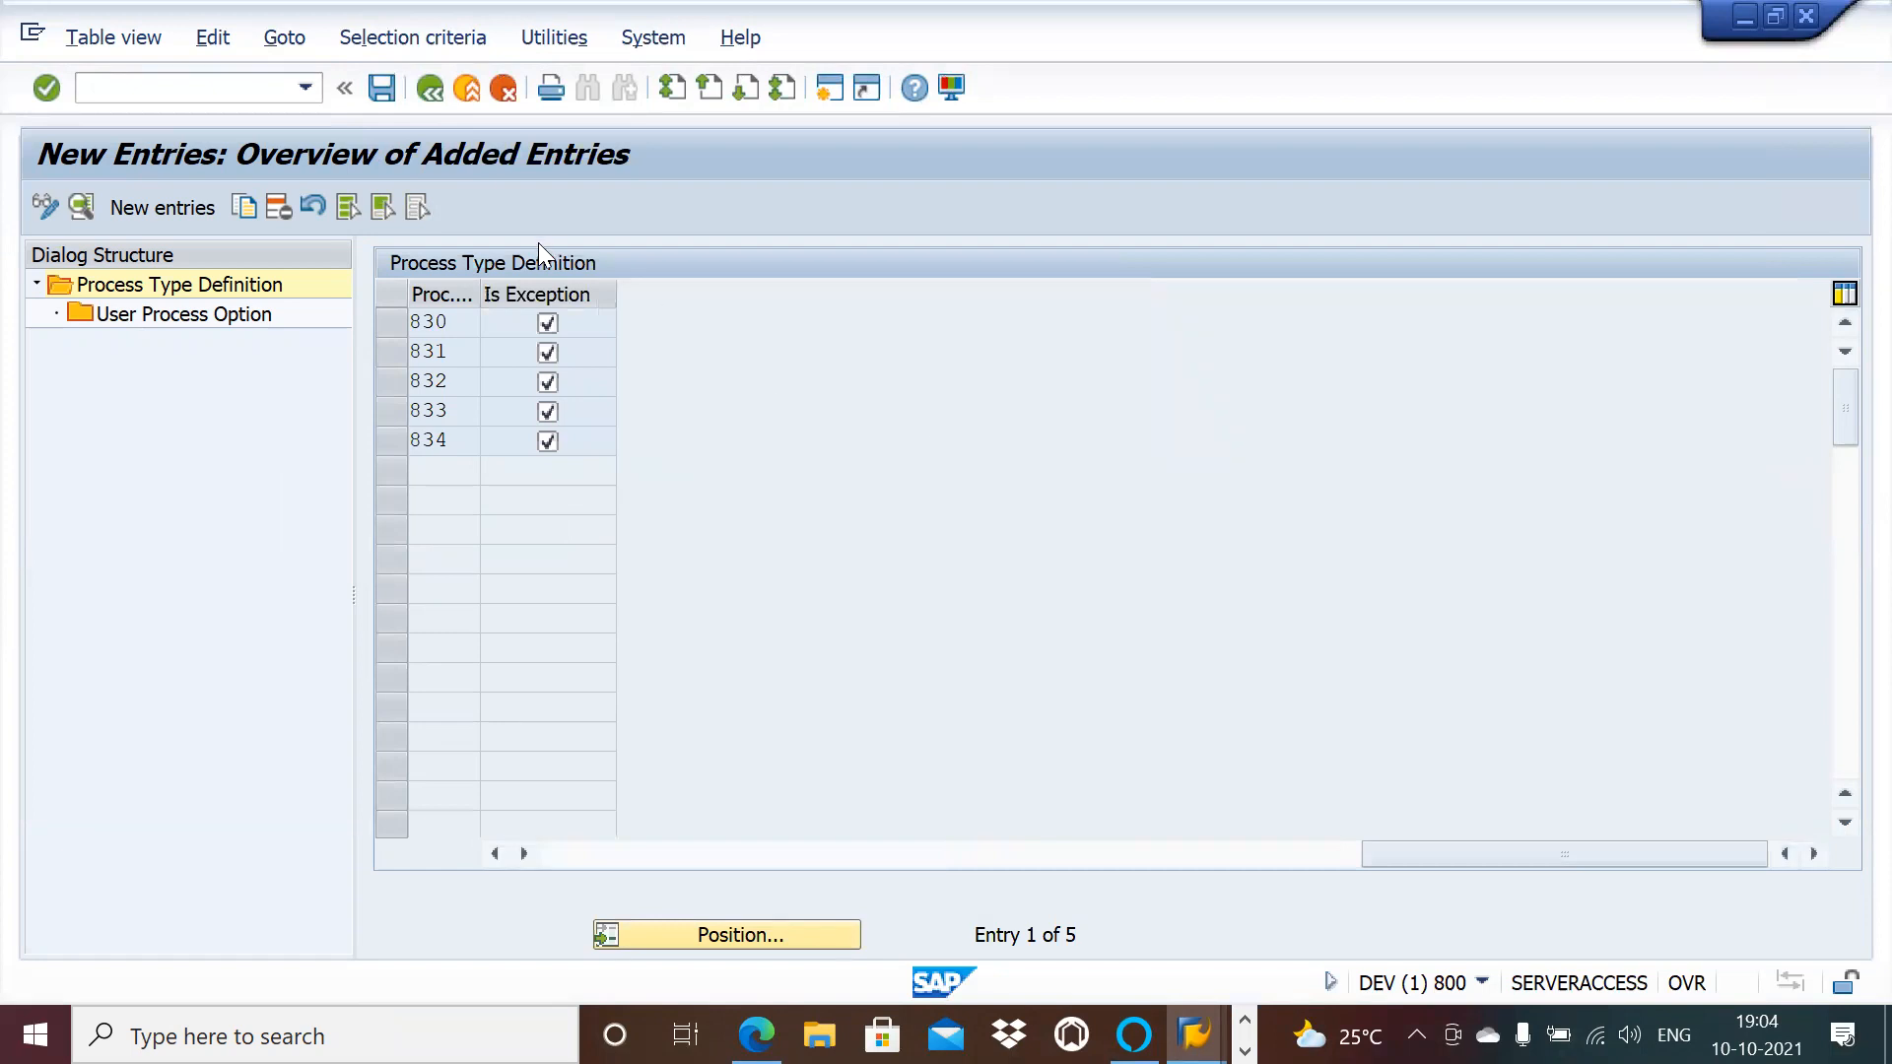
click(382, 89)
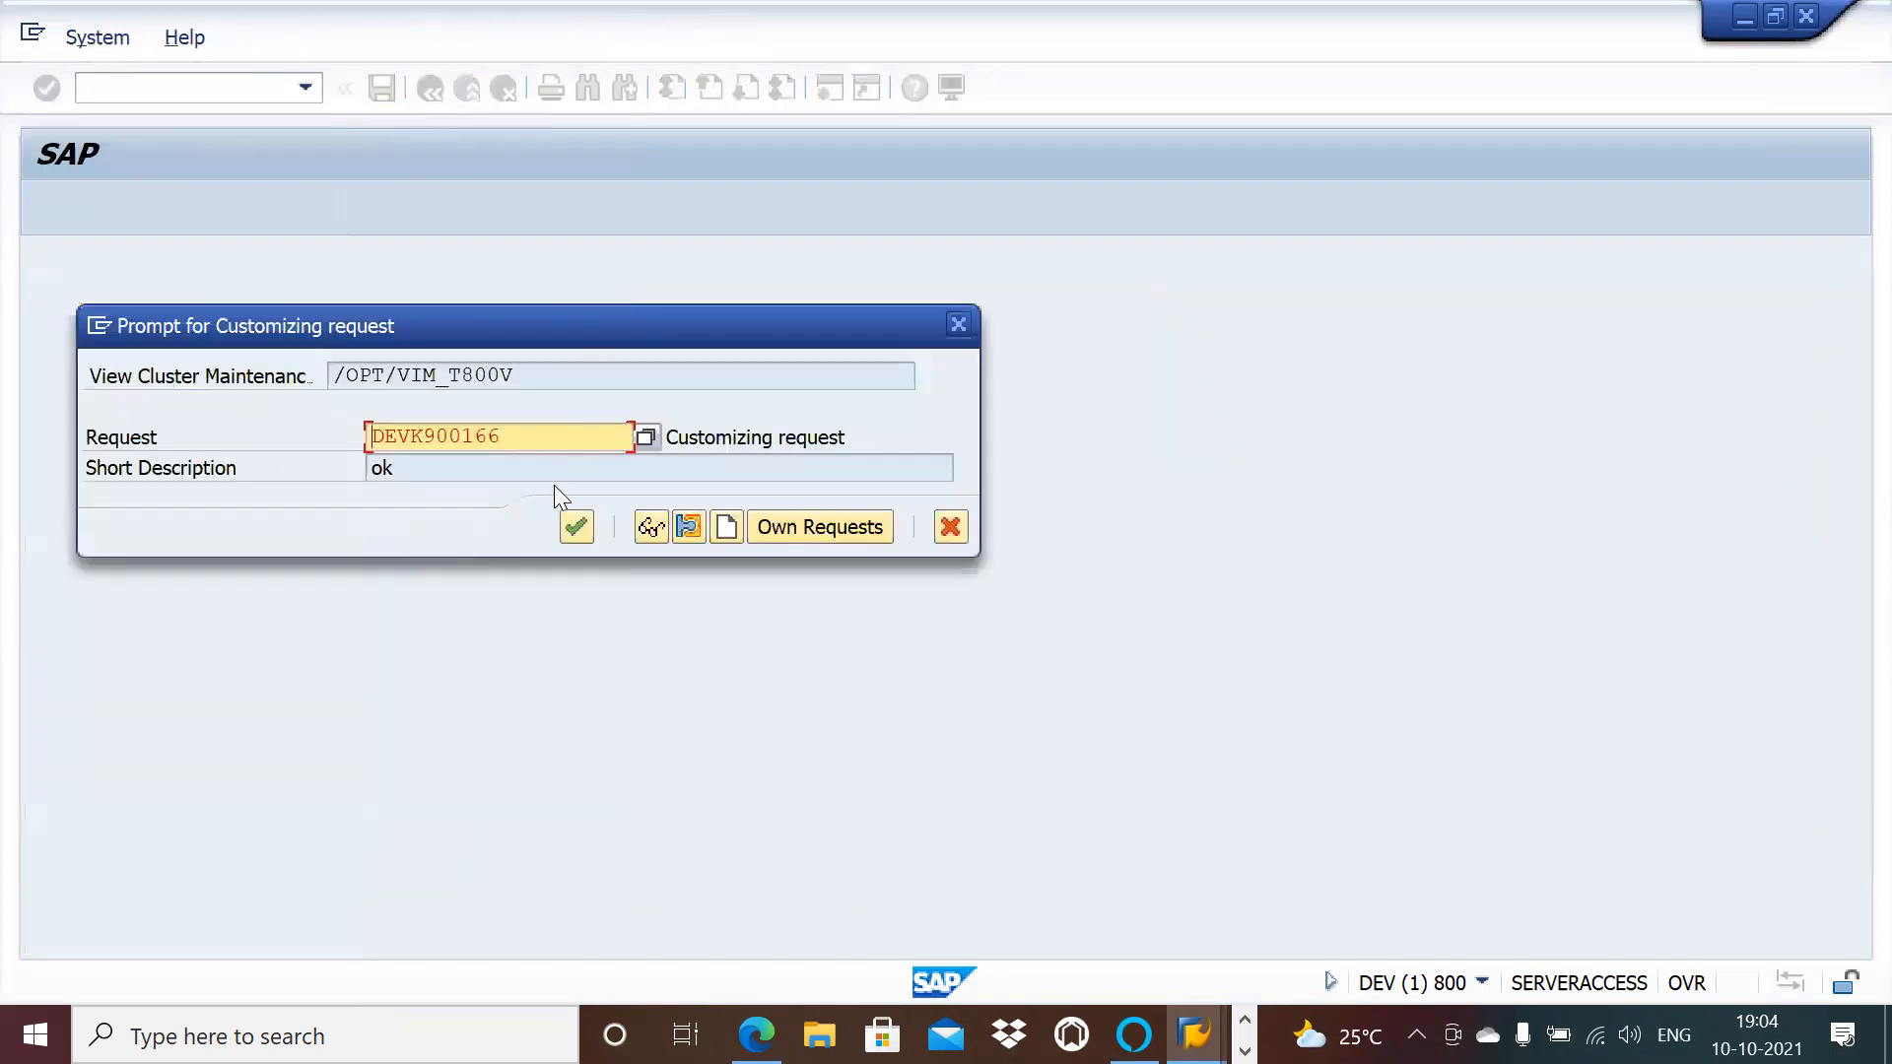
click(567, 522)
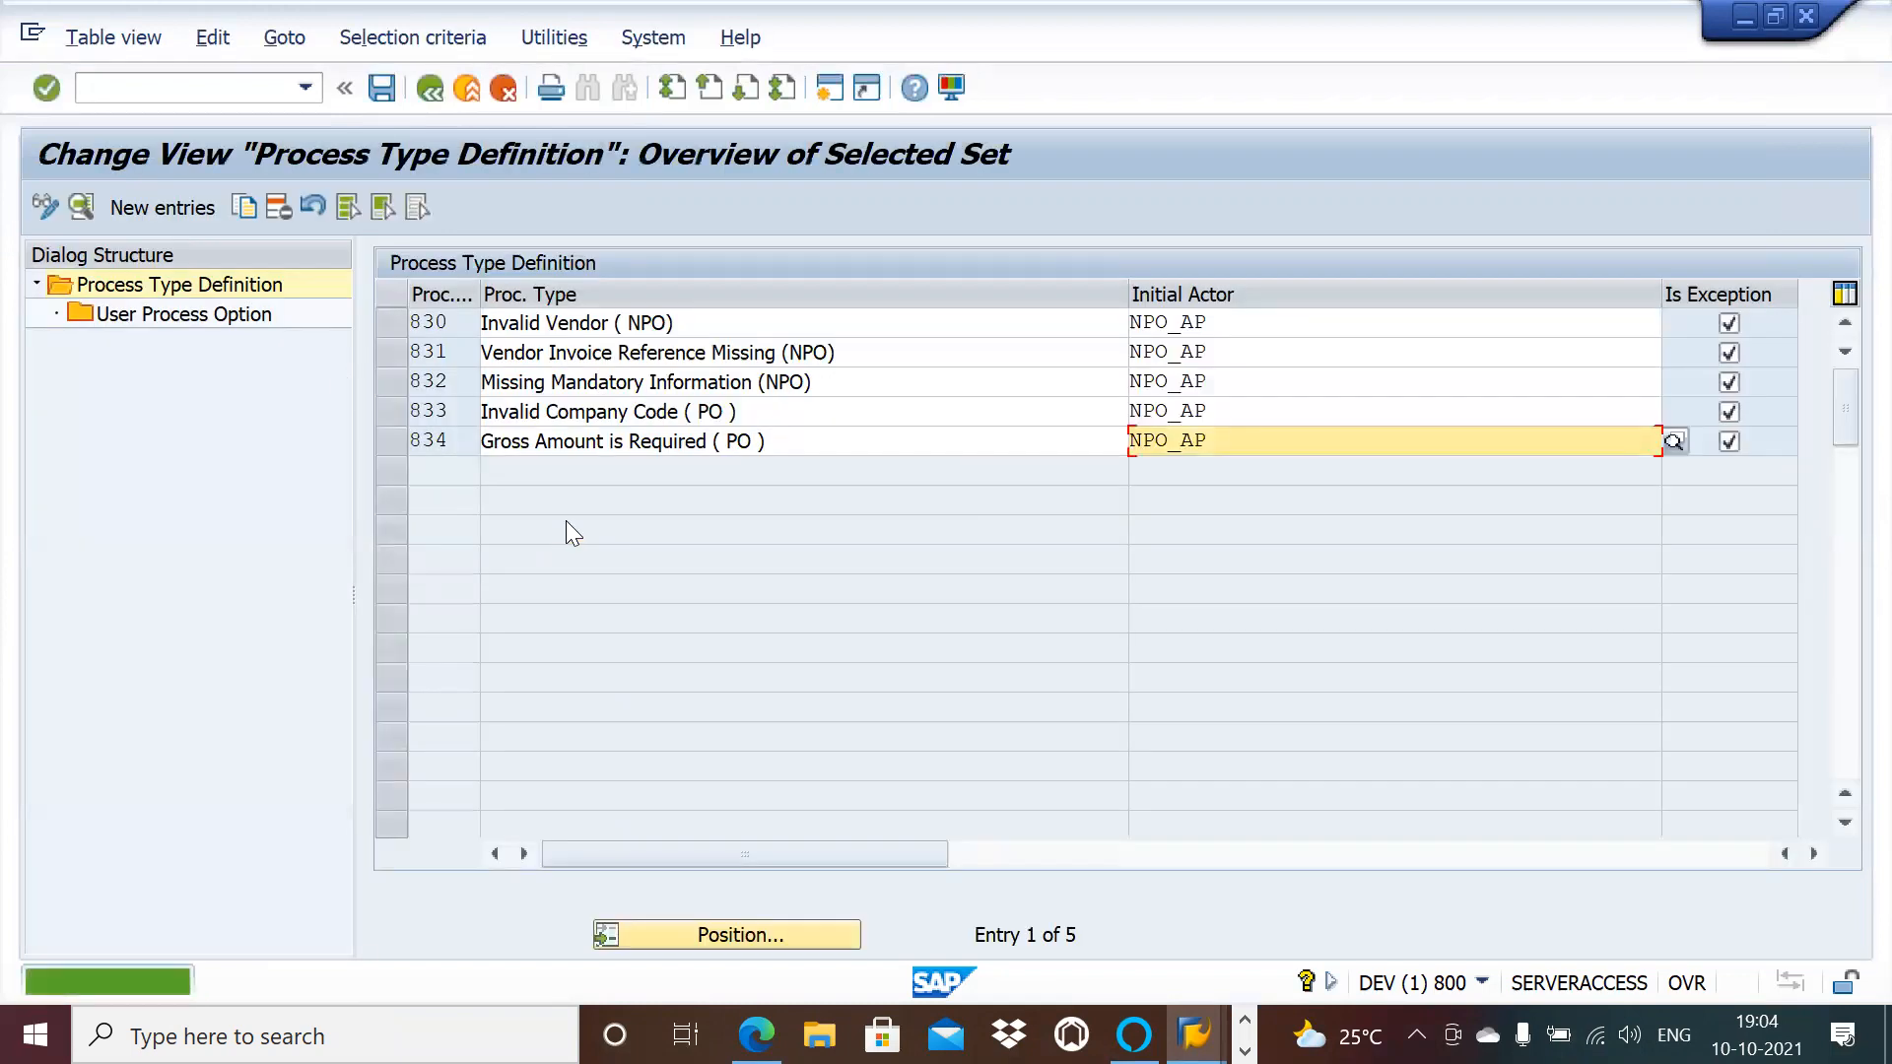
click(390, 323)
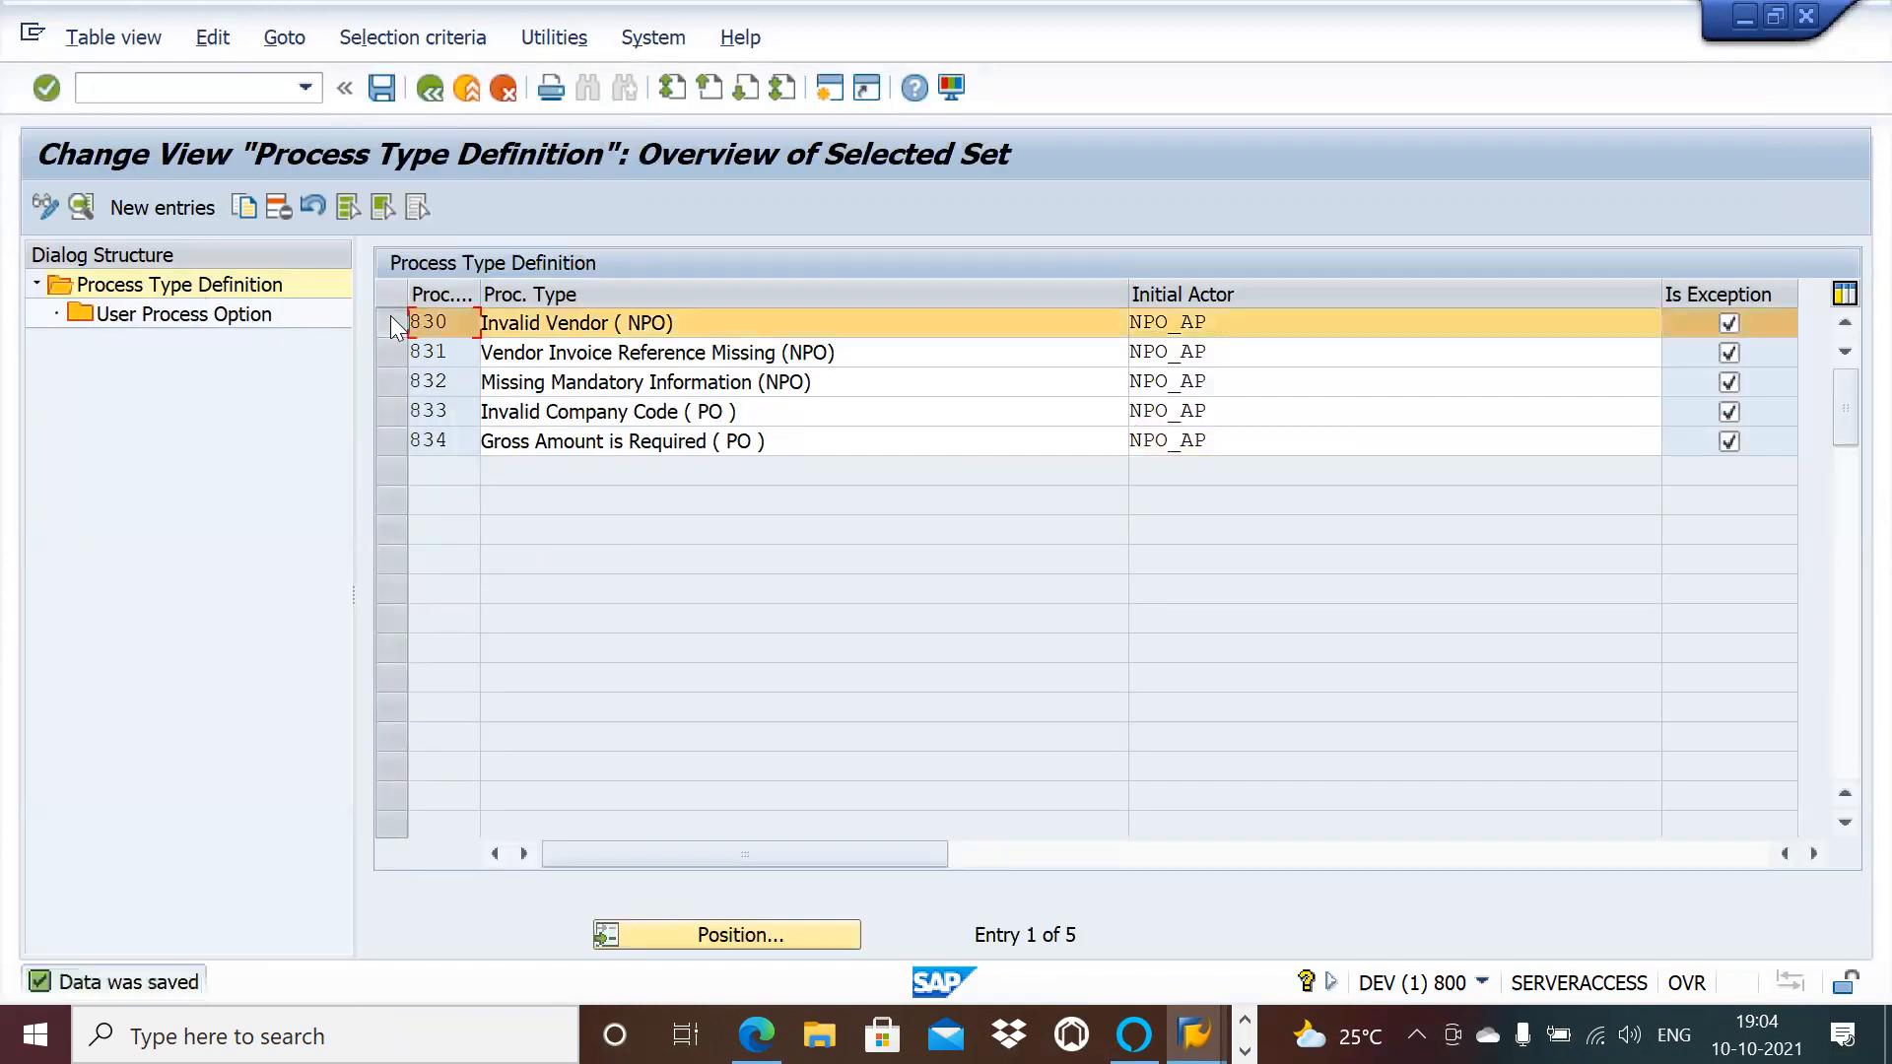
double_click(188, 324)
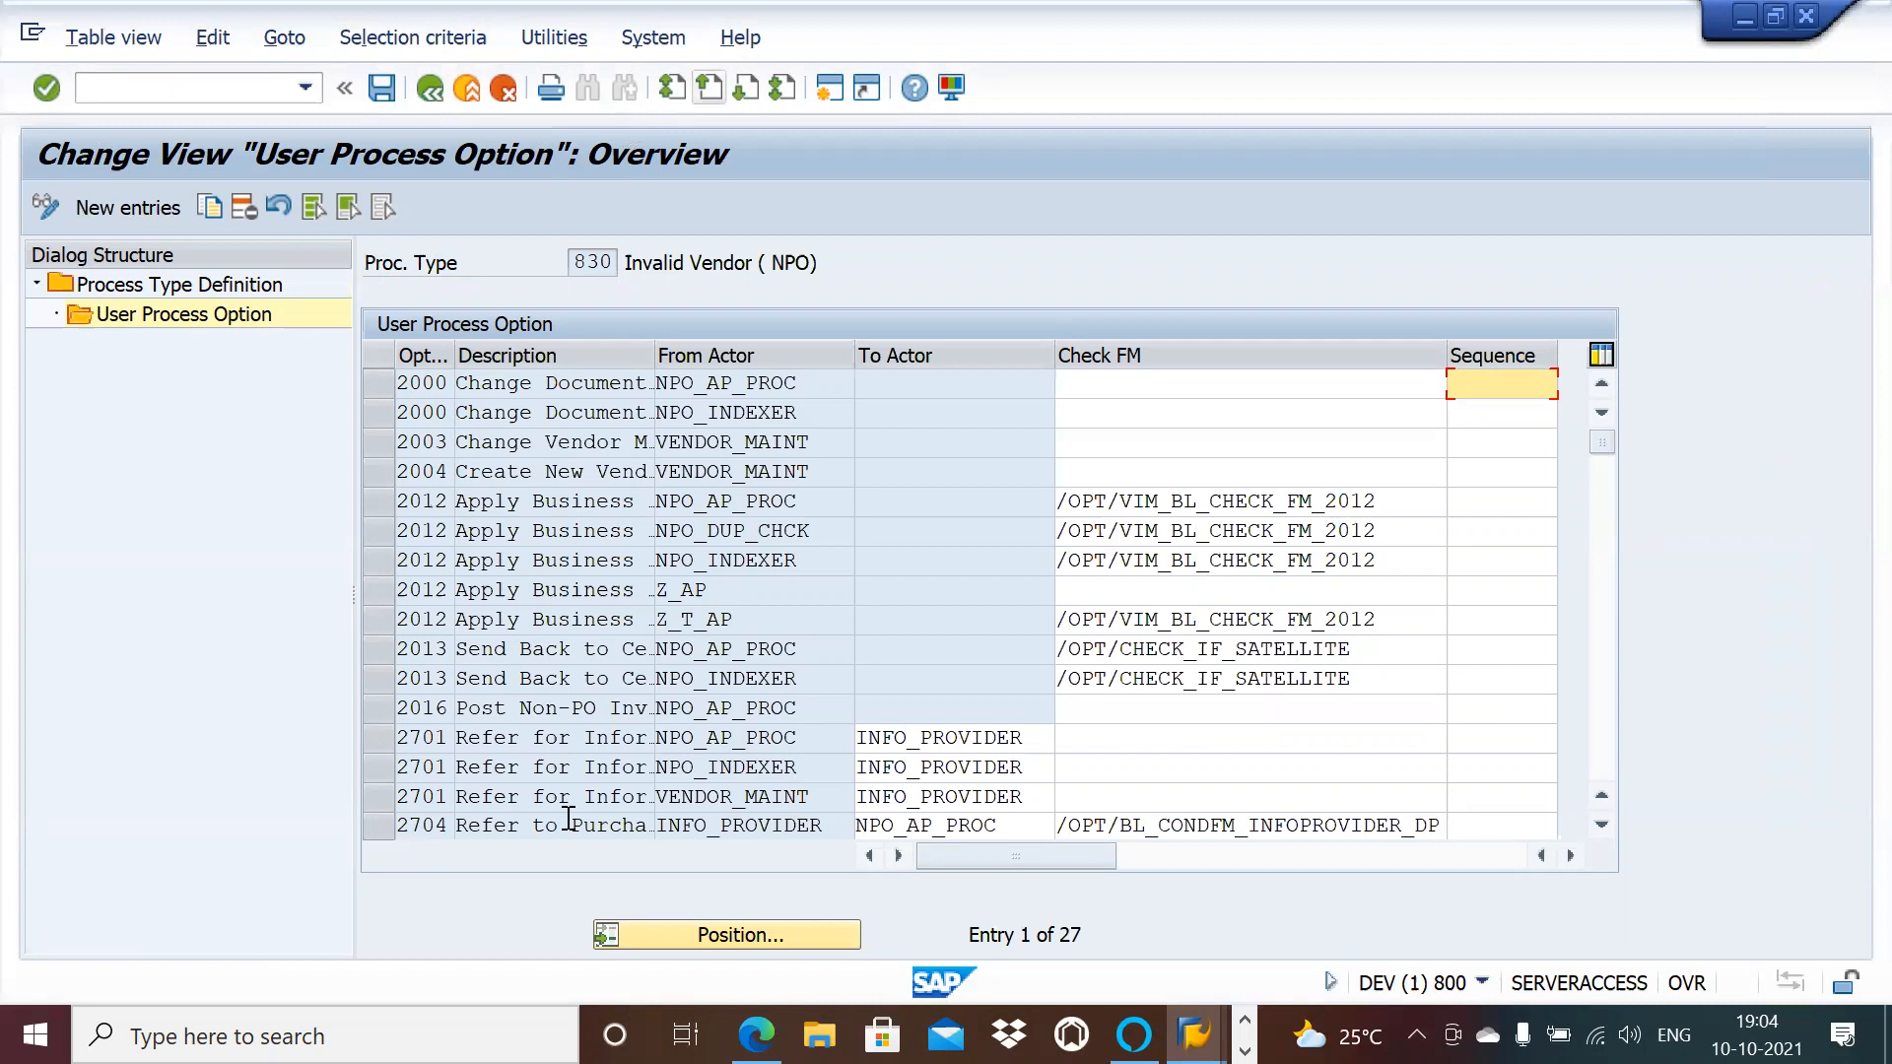
Step: Turn Bluetooth off in Windows Bluetooth & other devices settings, then return to SAP
key(super)
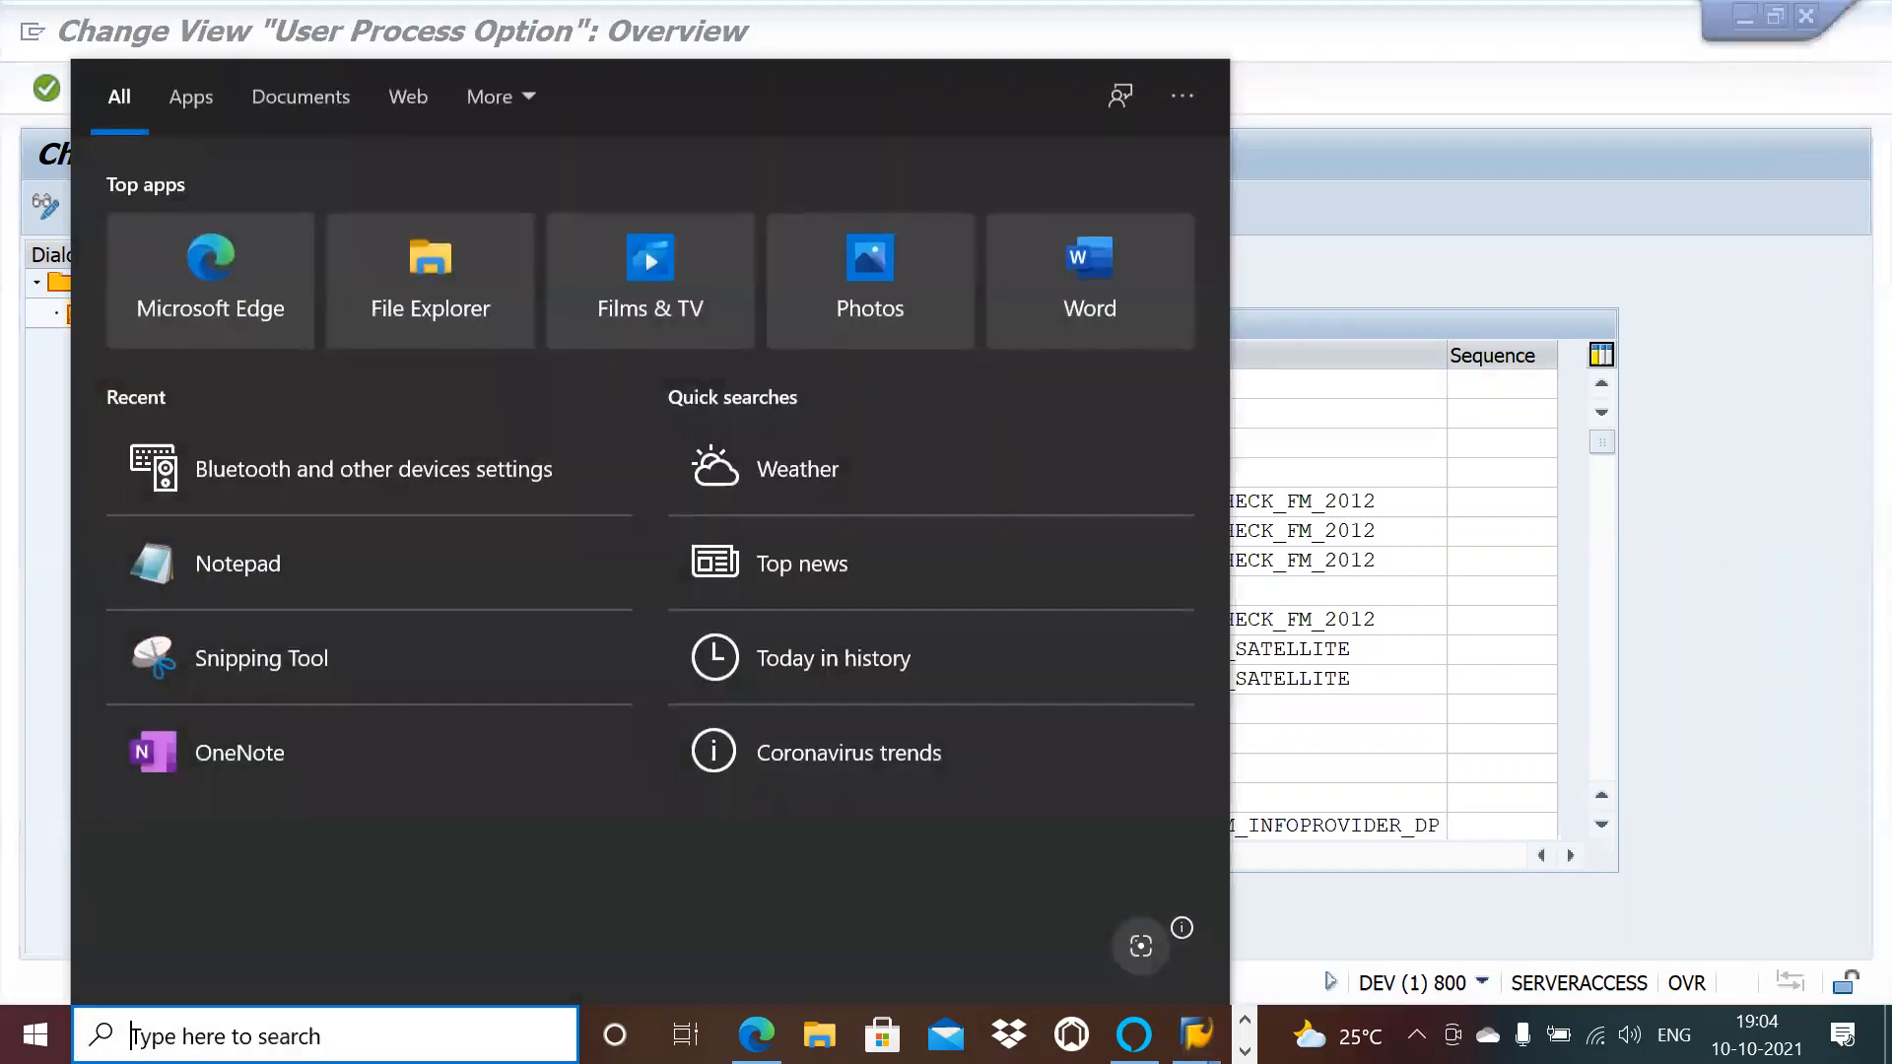
text(bu)
key(BackSpace)
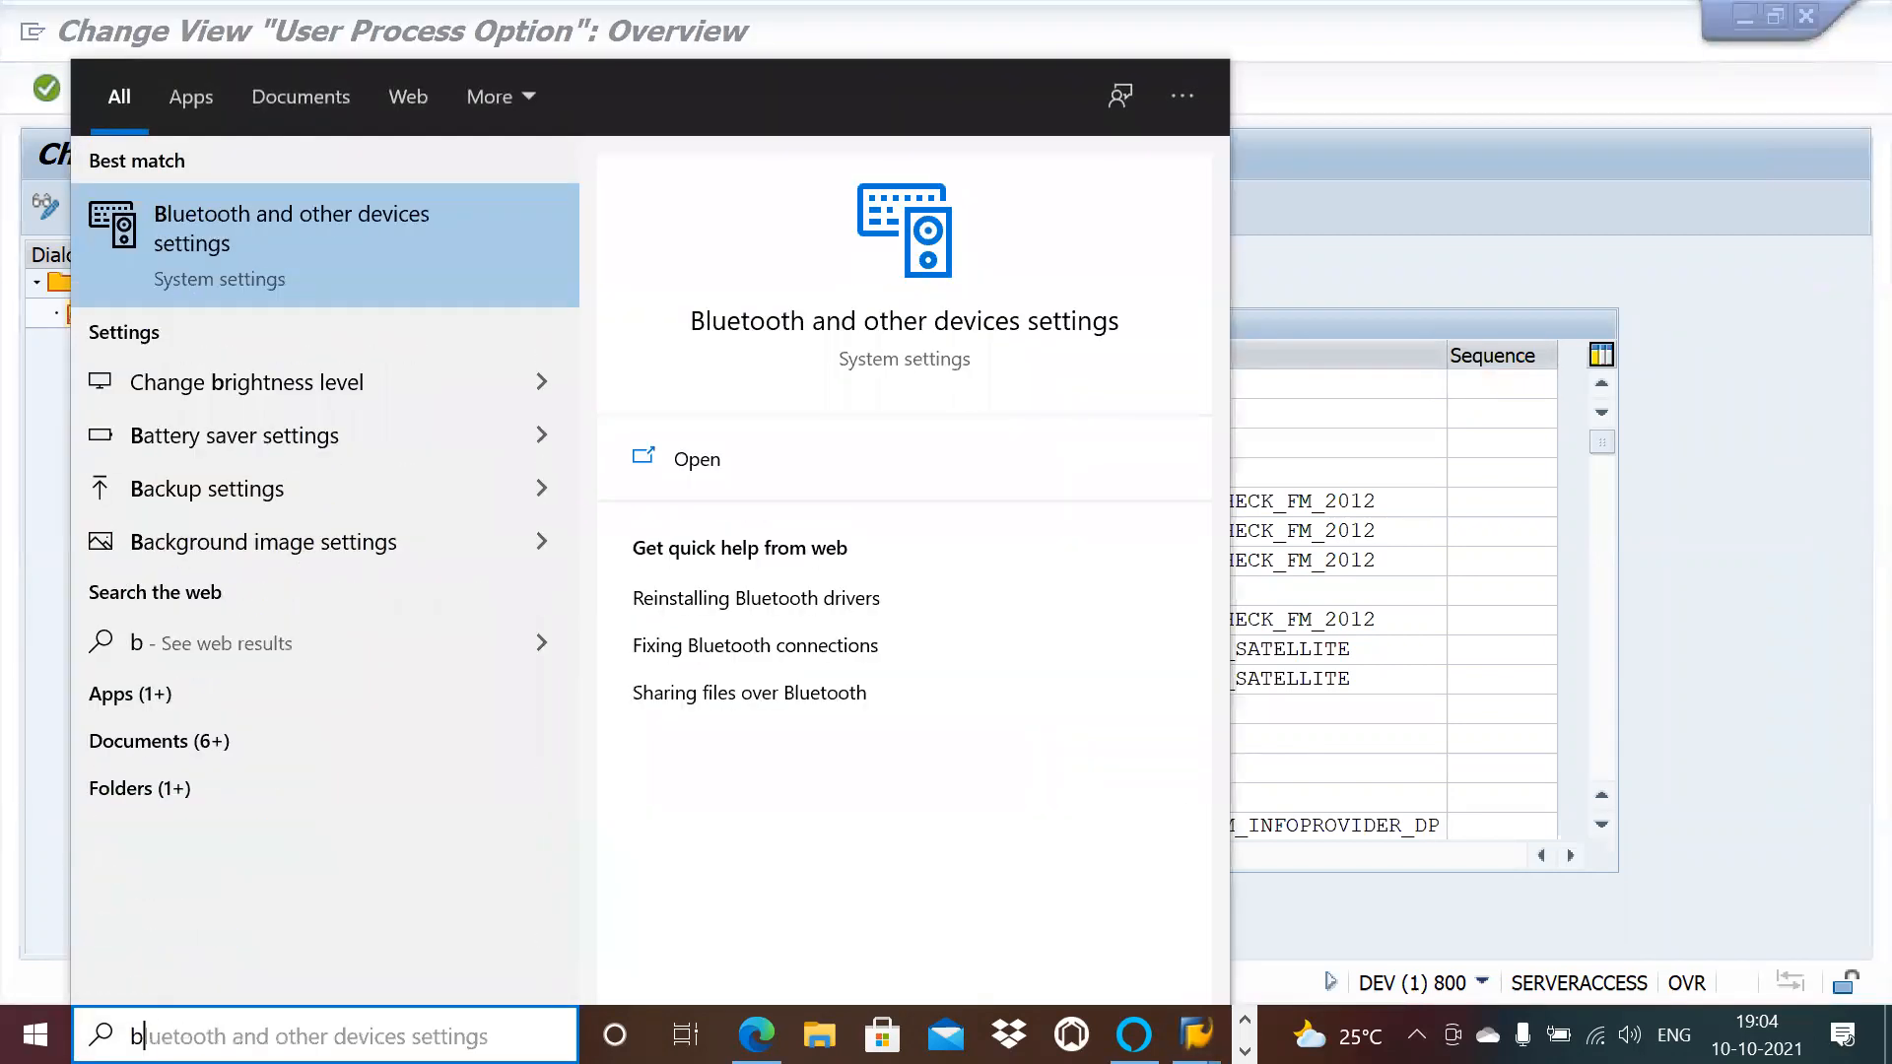
click(304, 268)
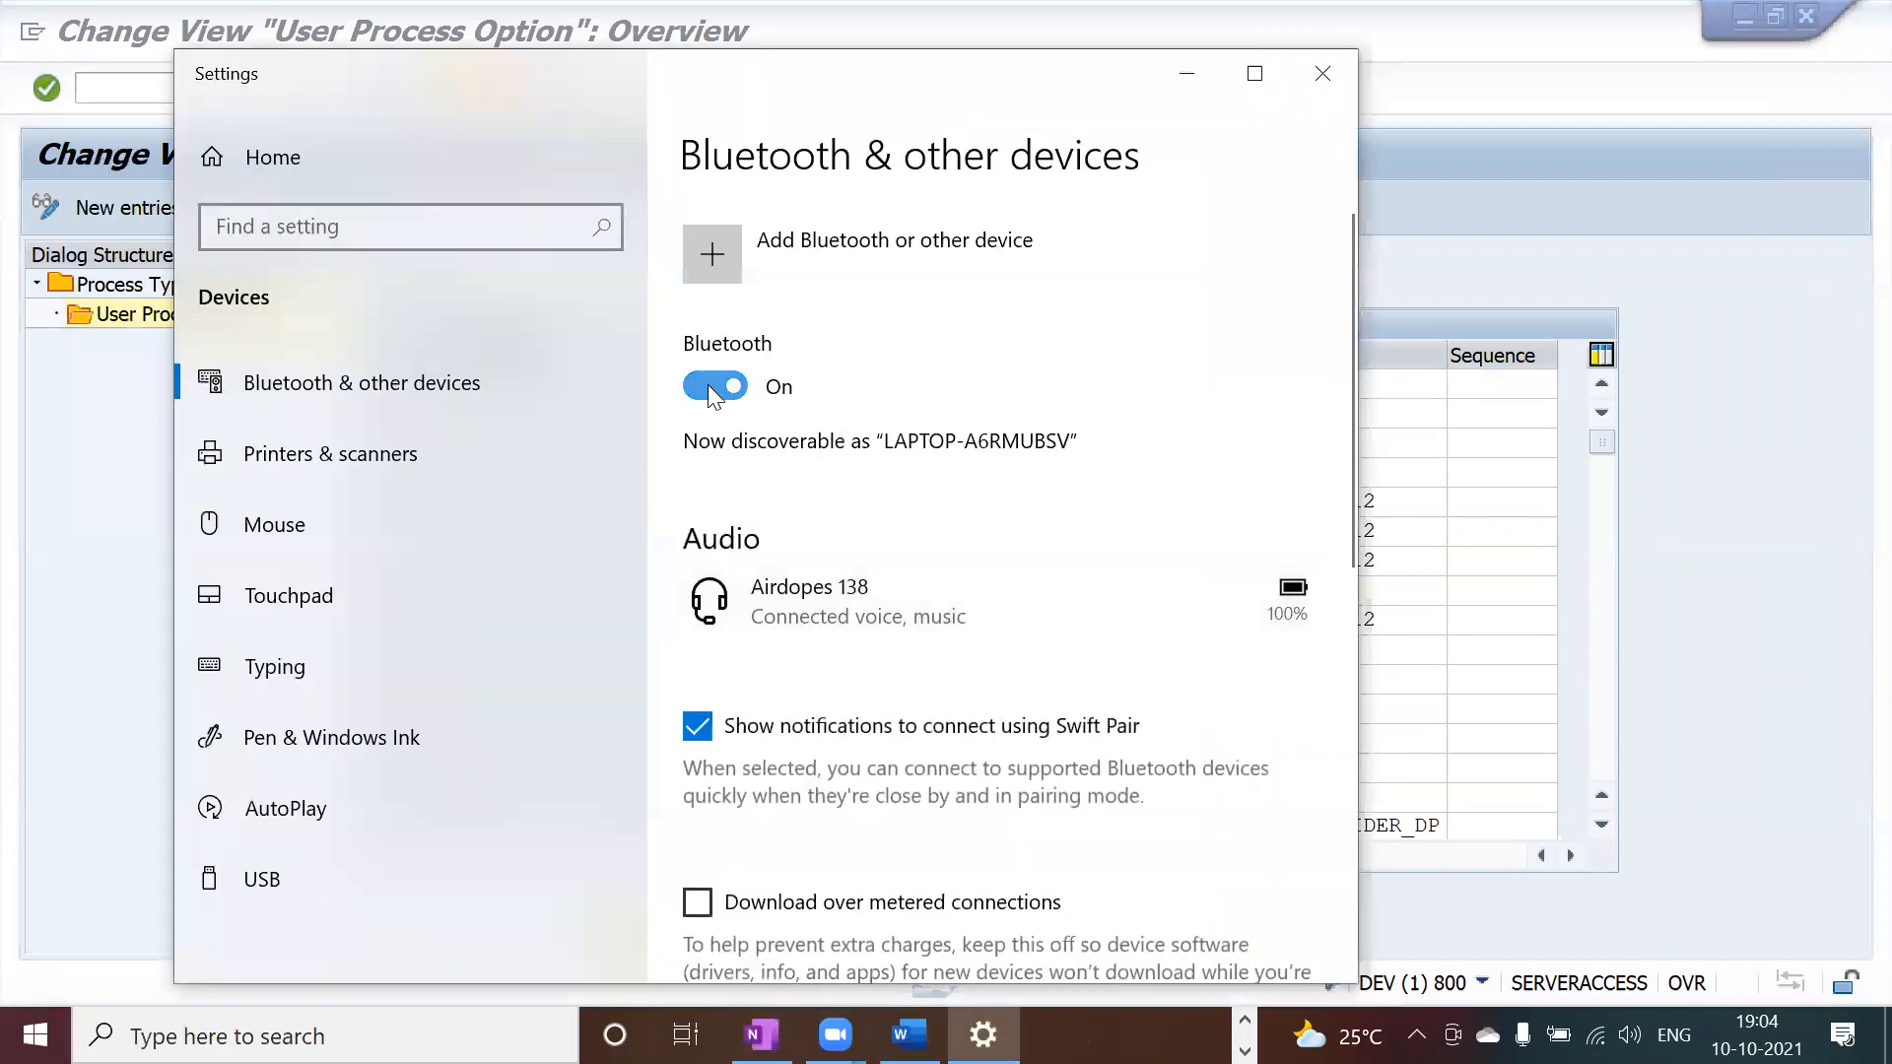
click(712, 386)
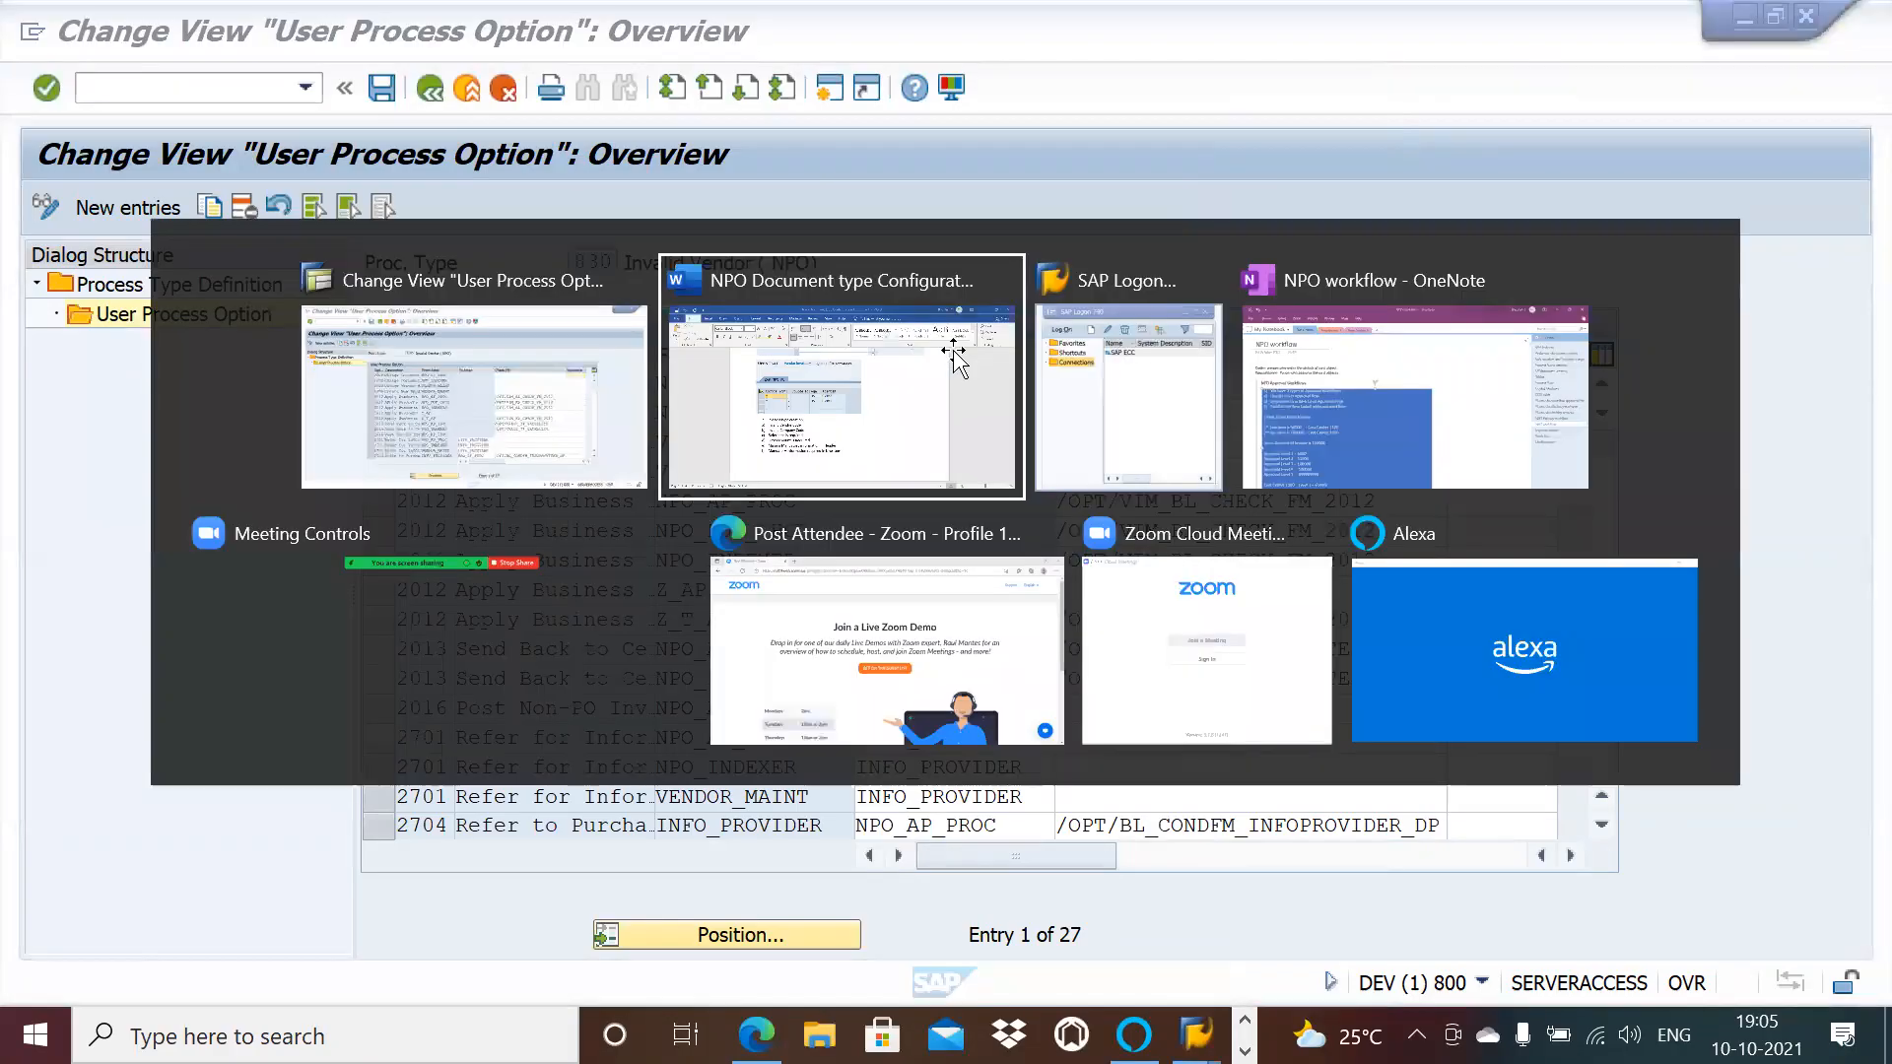
key(Escape)
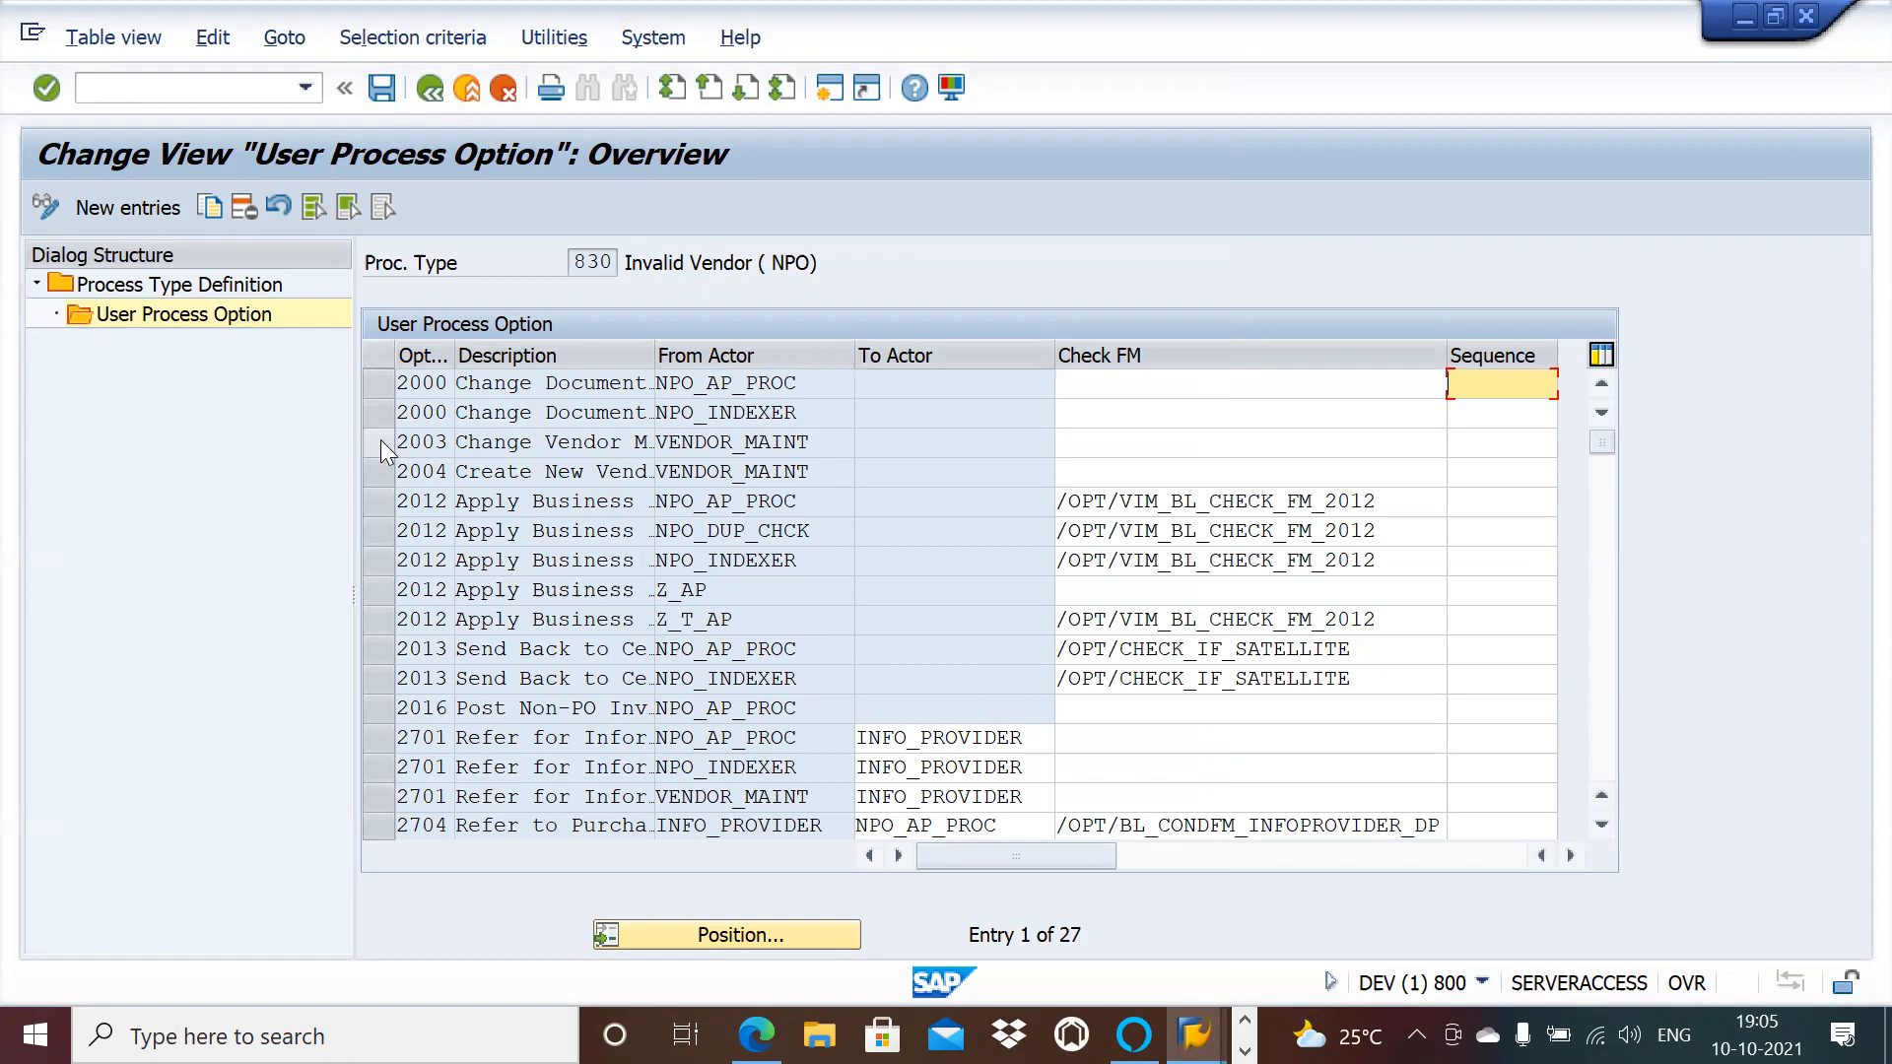
Step: Delete all 27 existing user process options of process type 830
click(313, 208)
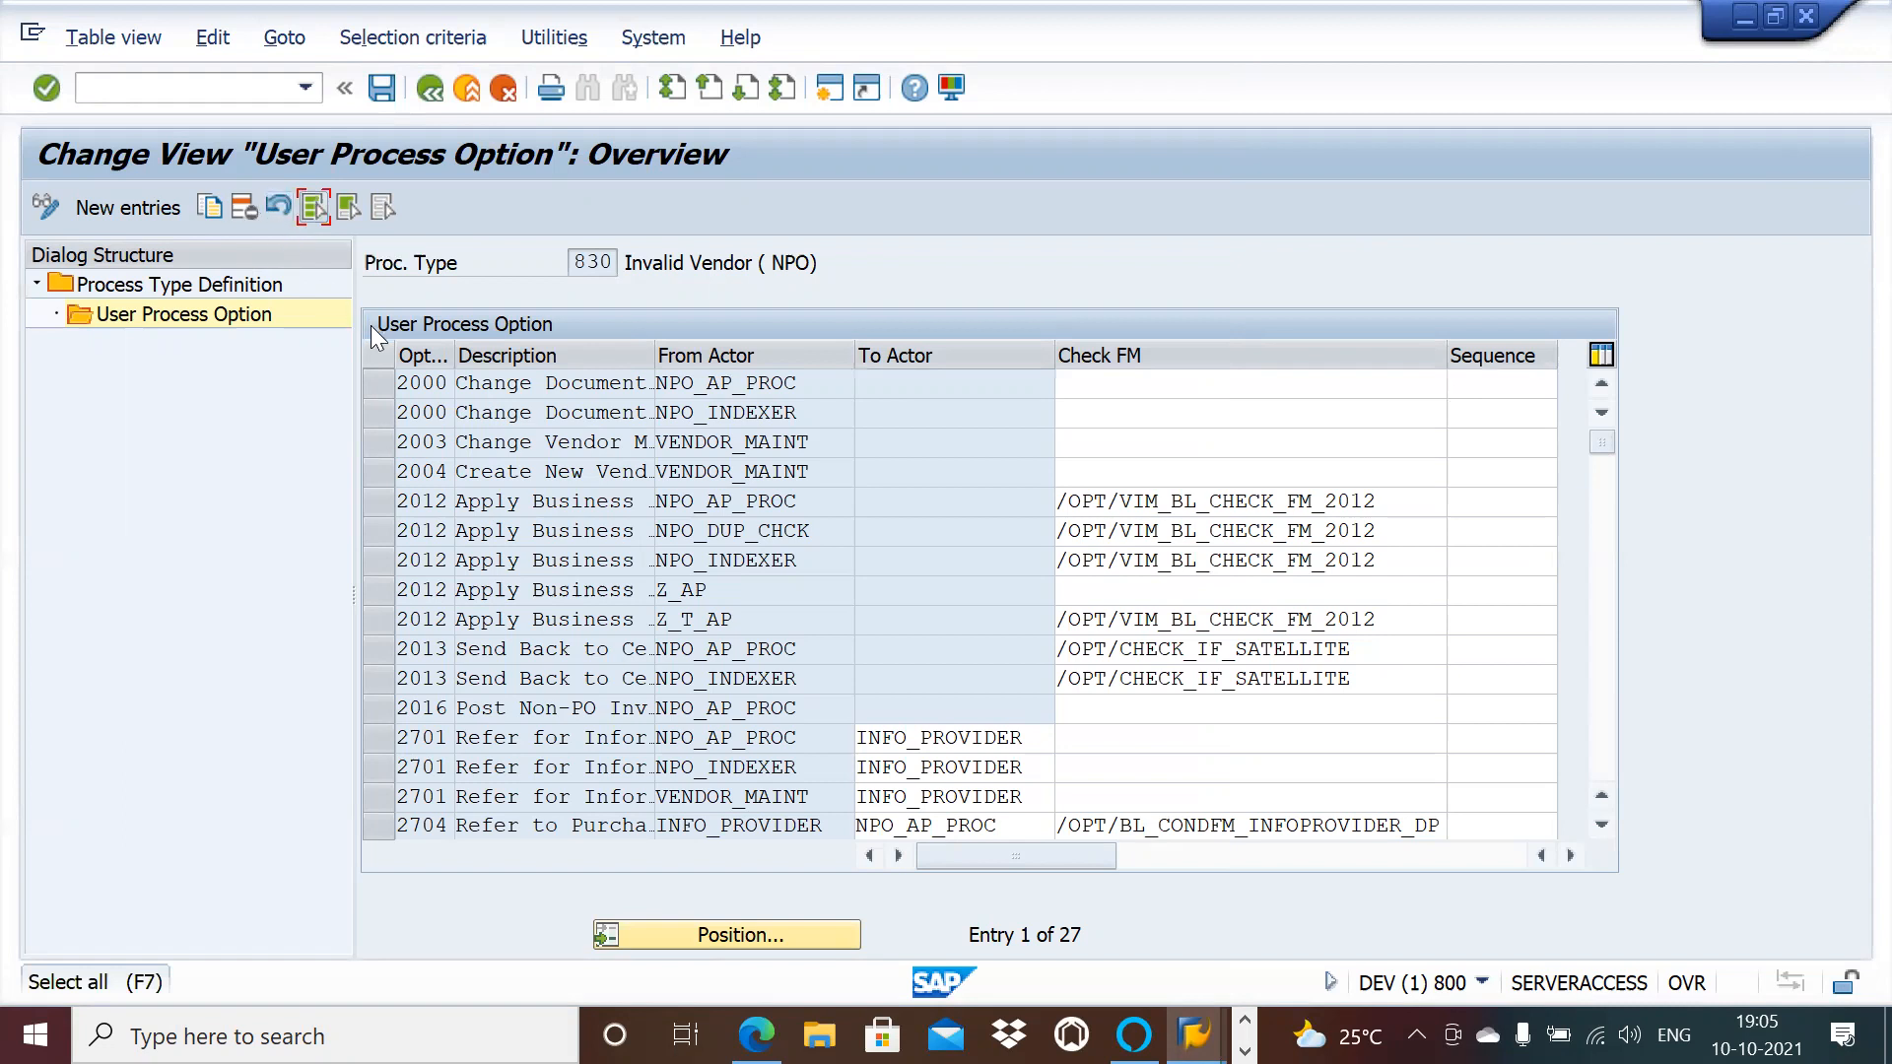
click(318, 205)
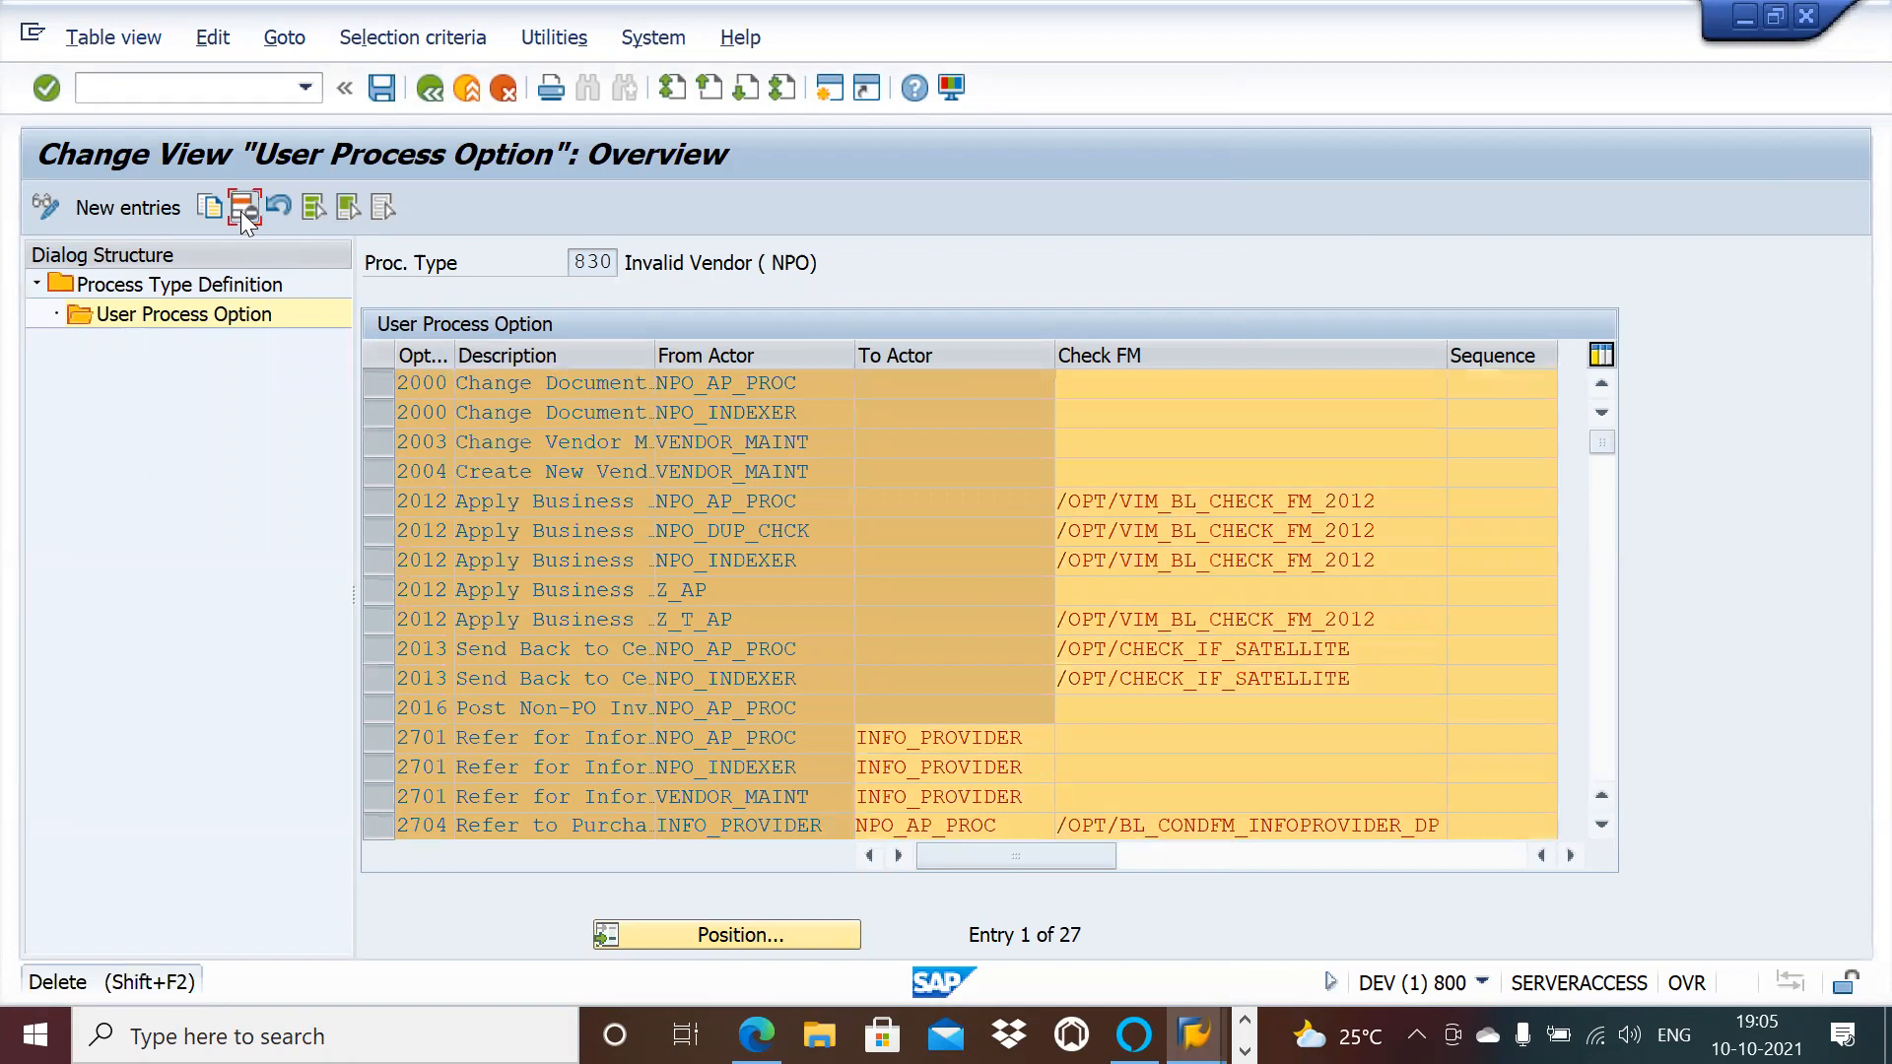
click(242, 209)
click(875, 836)
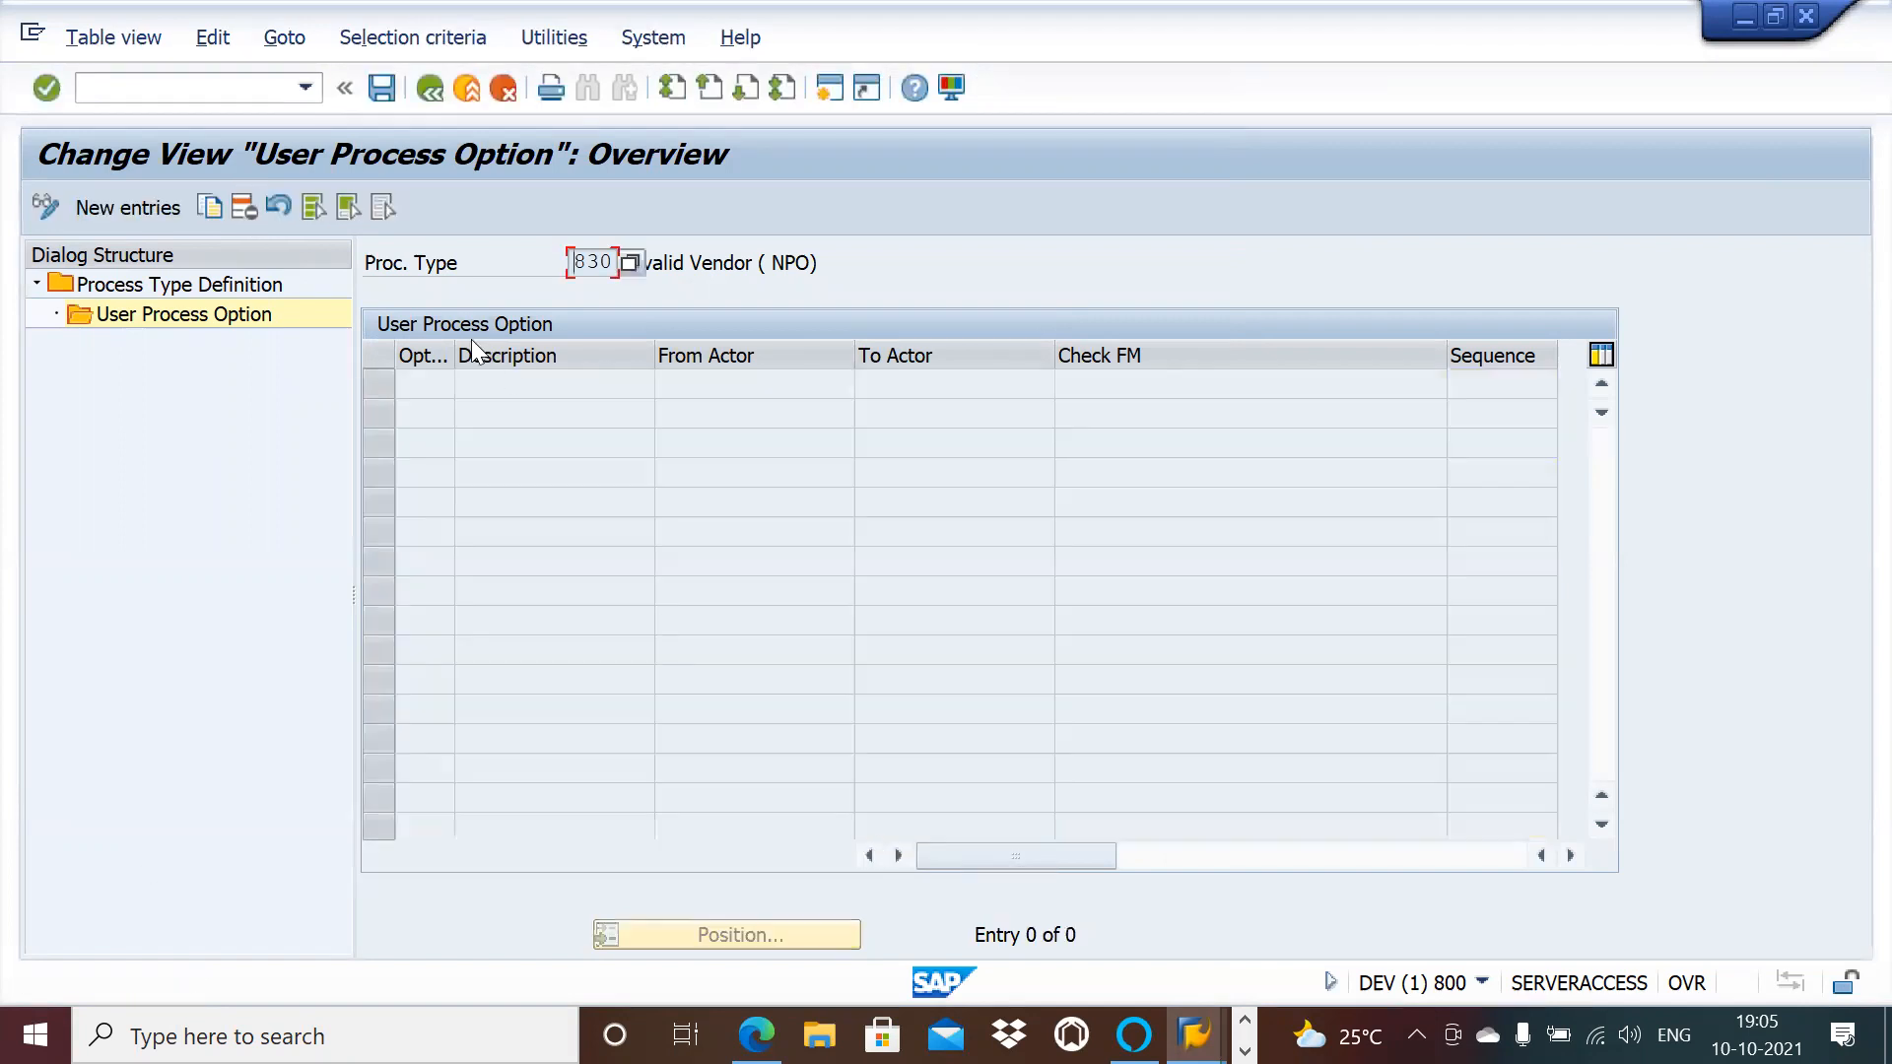
Step: Add a new option 2000 with From Actor NPO_AP
click(150, 205)
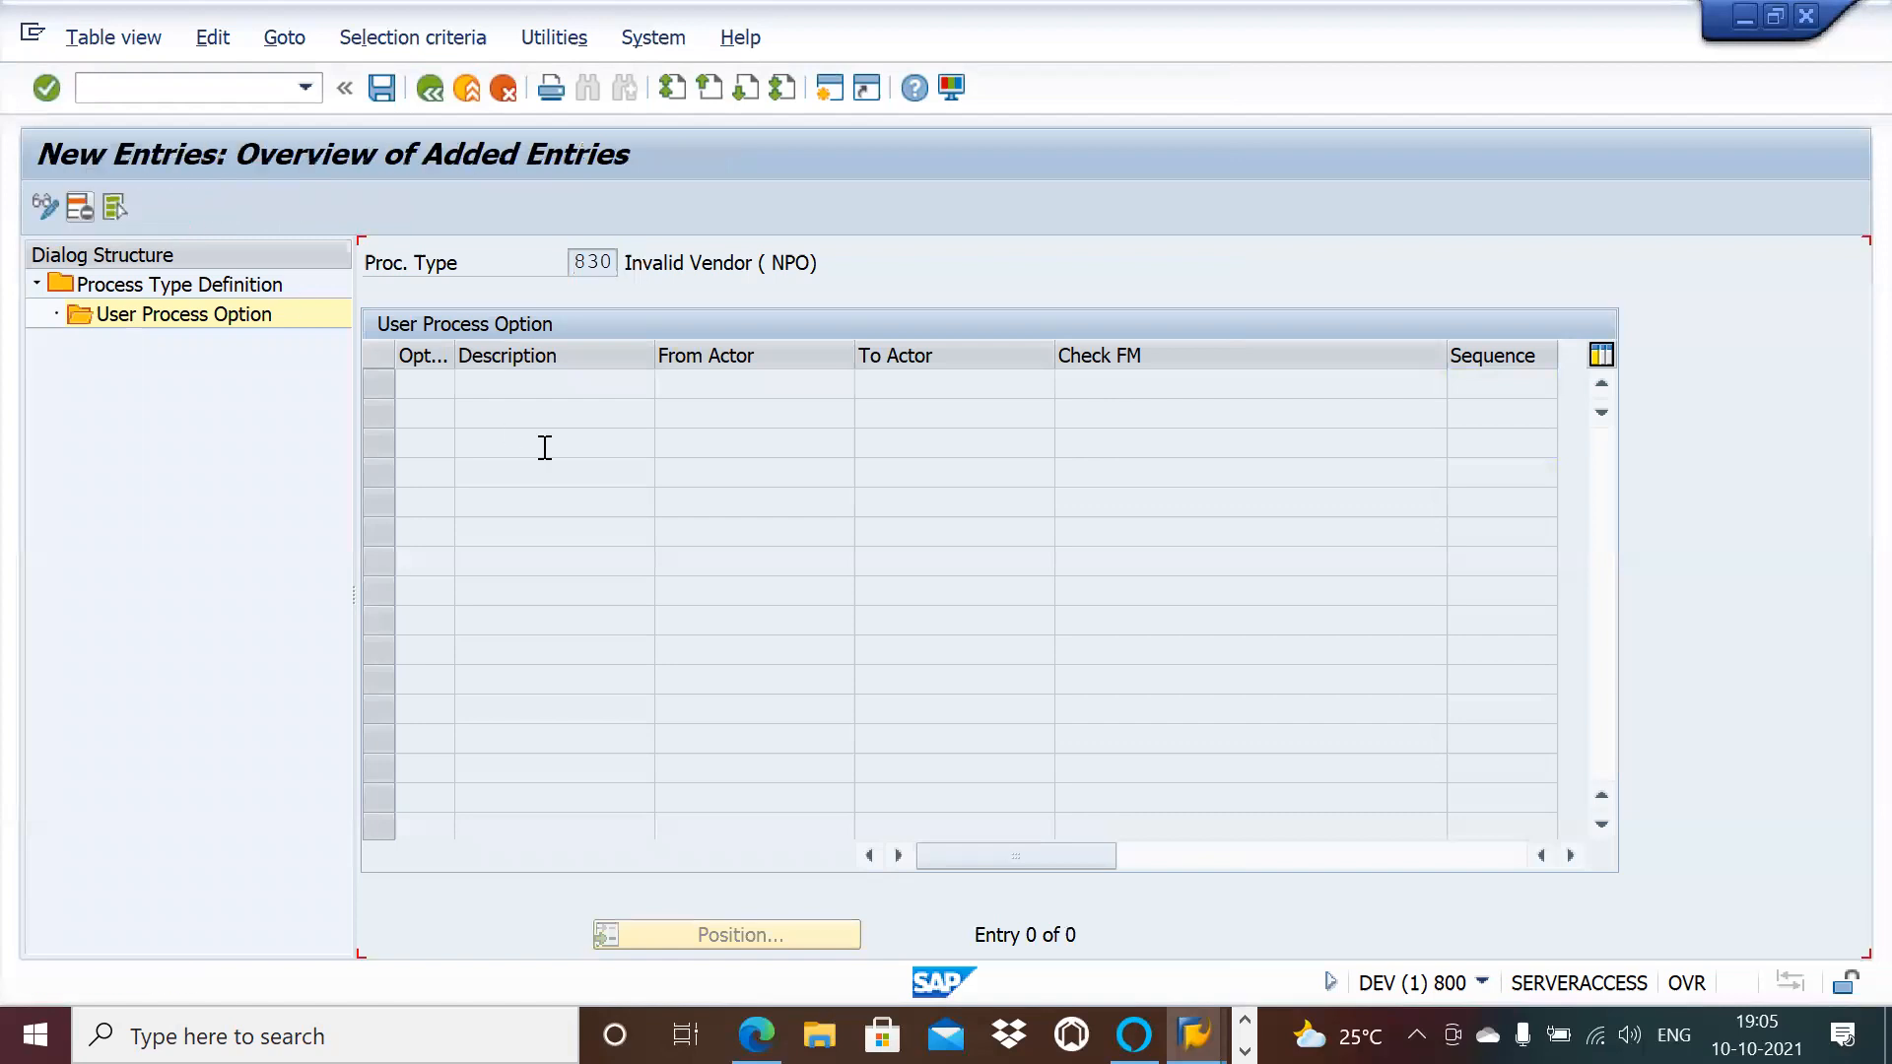
click(467, 384)
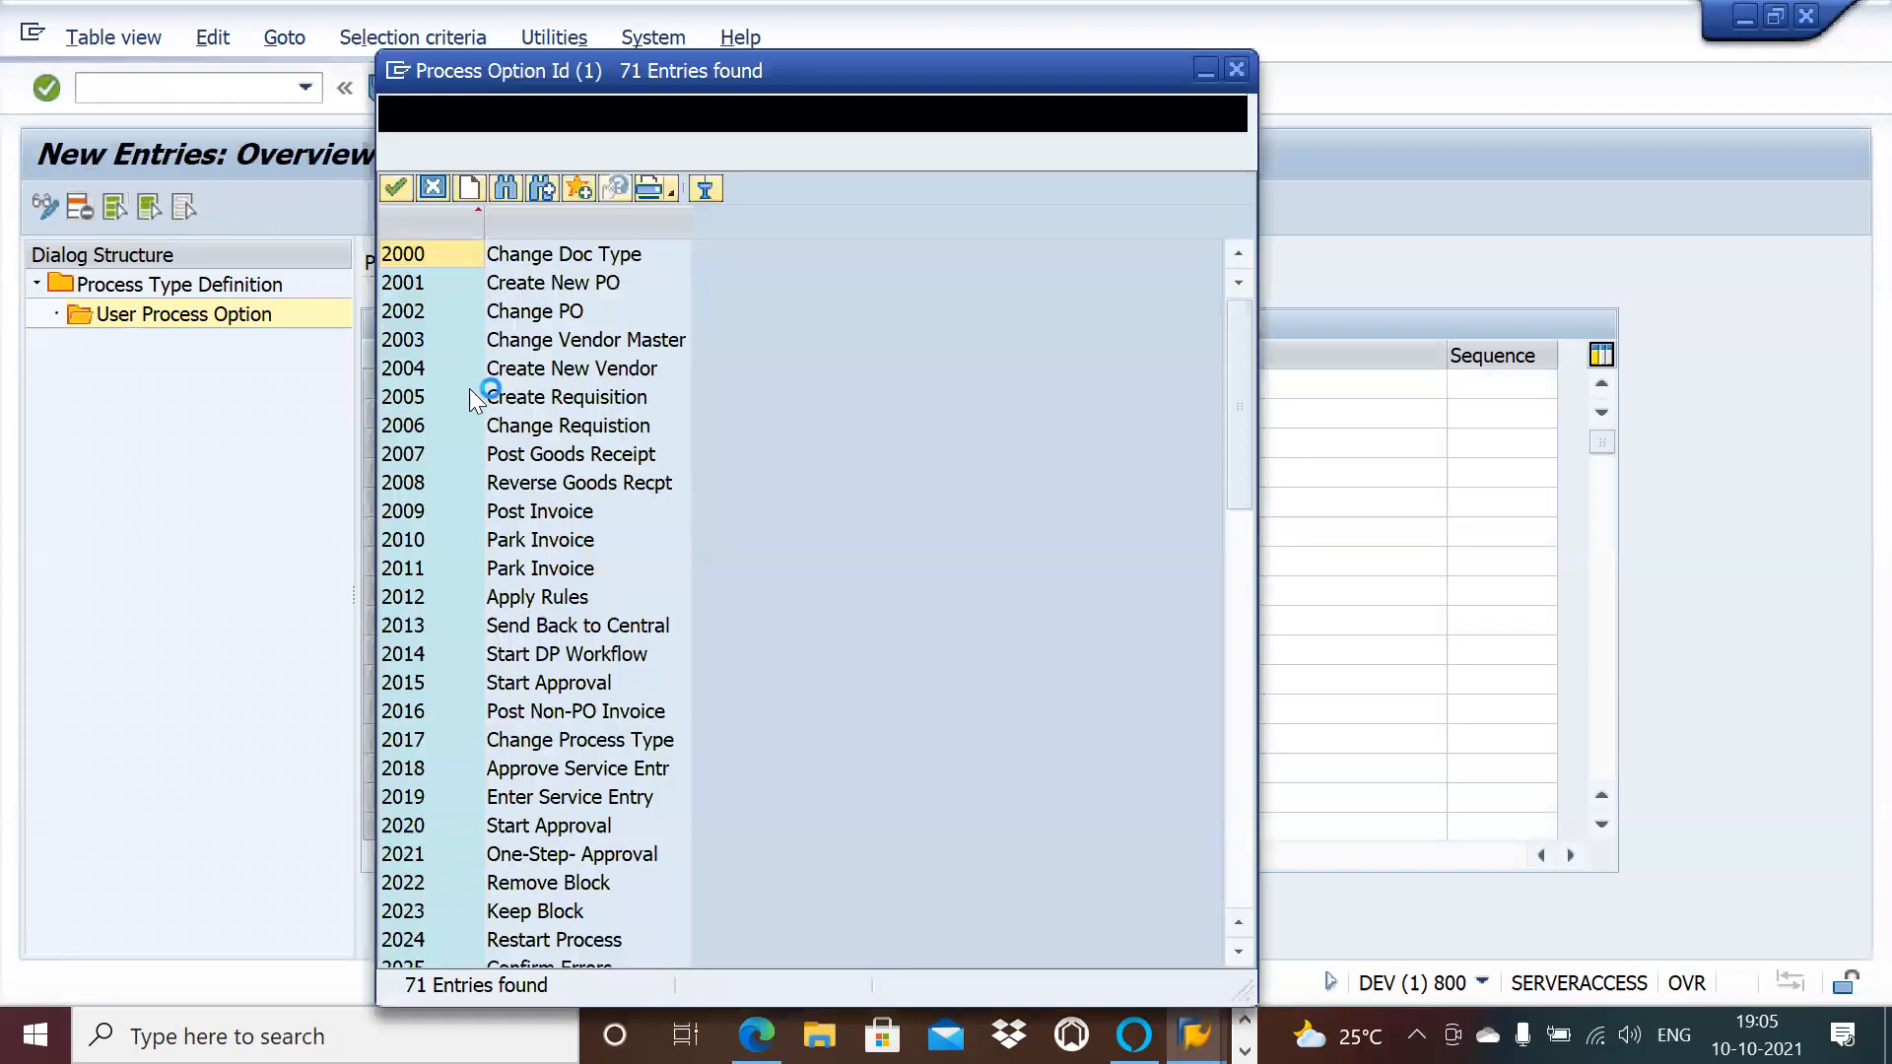
click(494, 542)
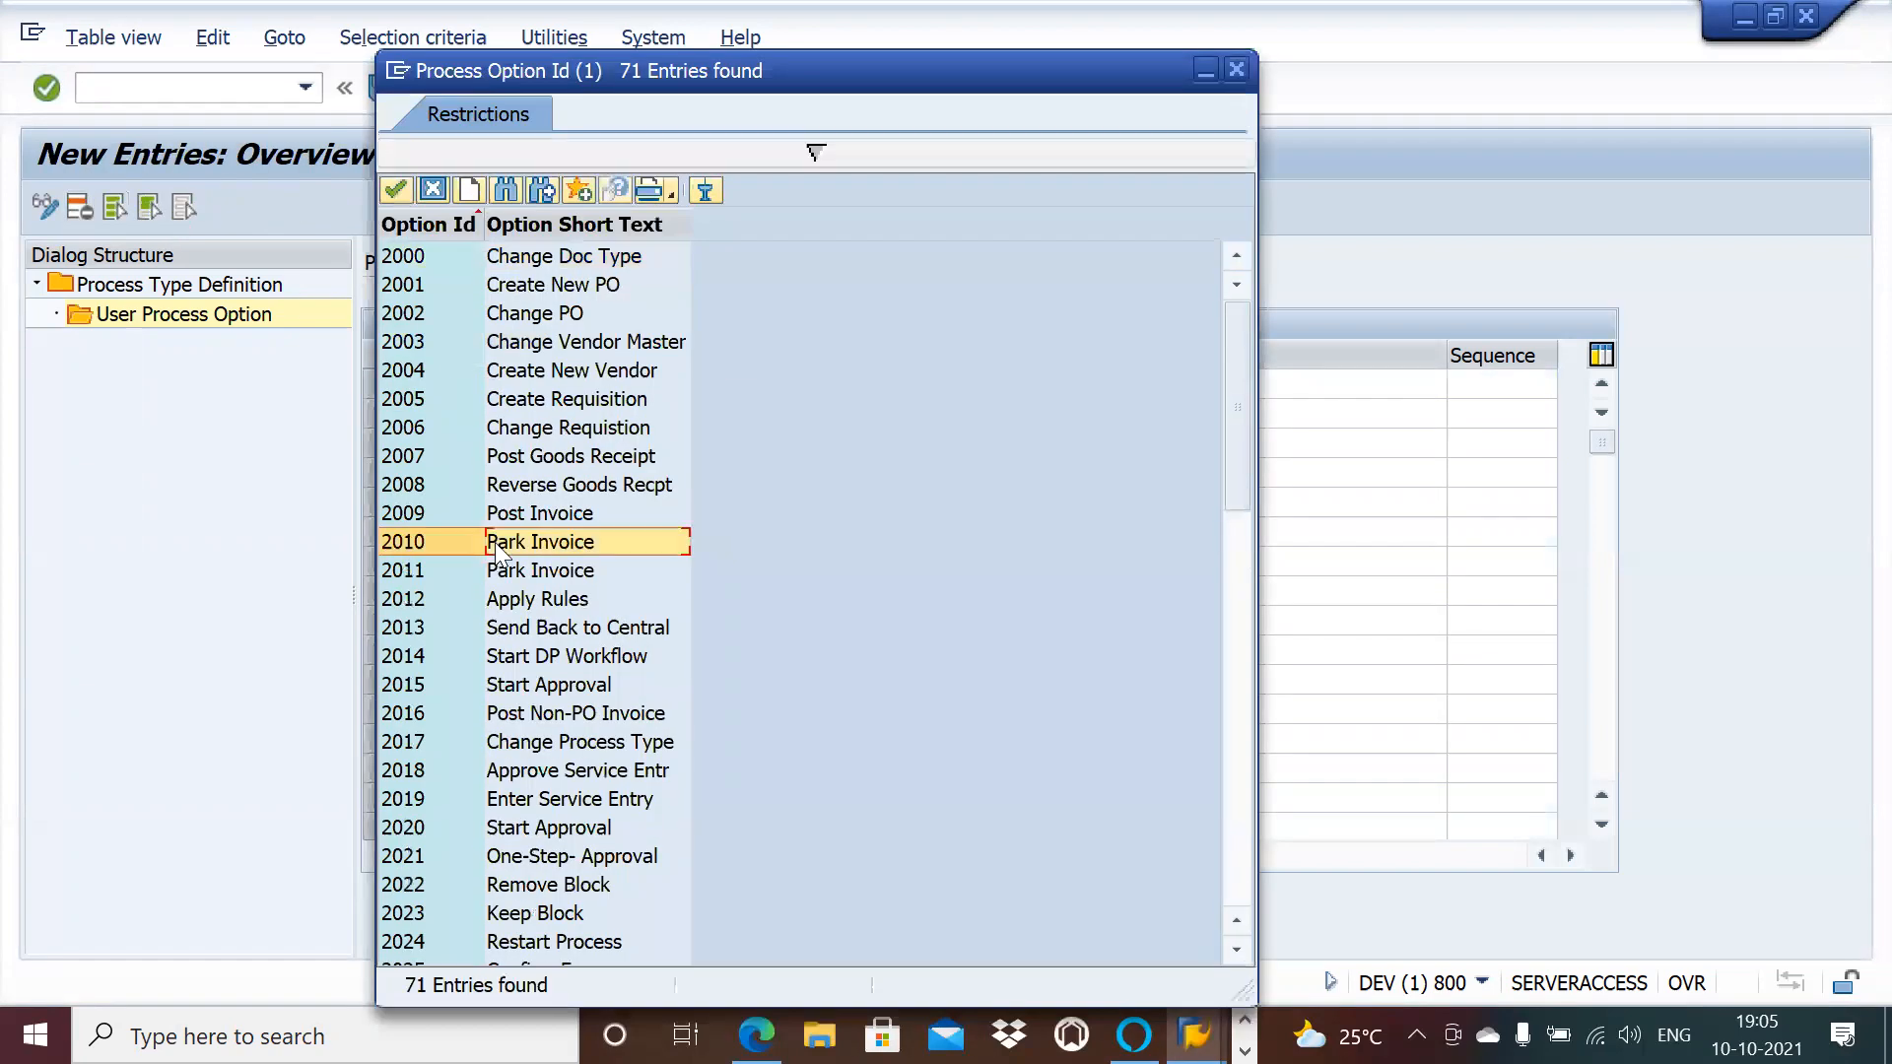
double_click(528, 258)
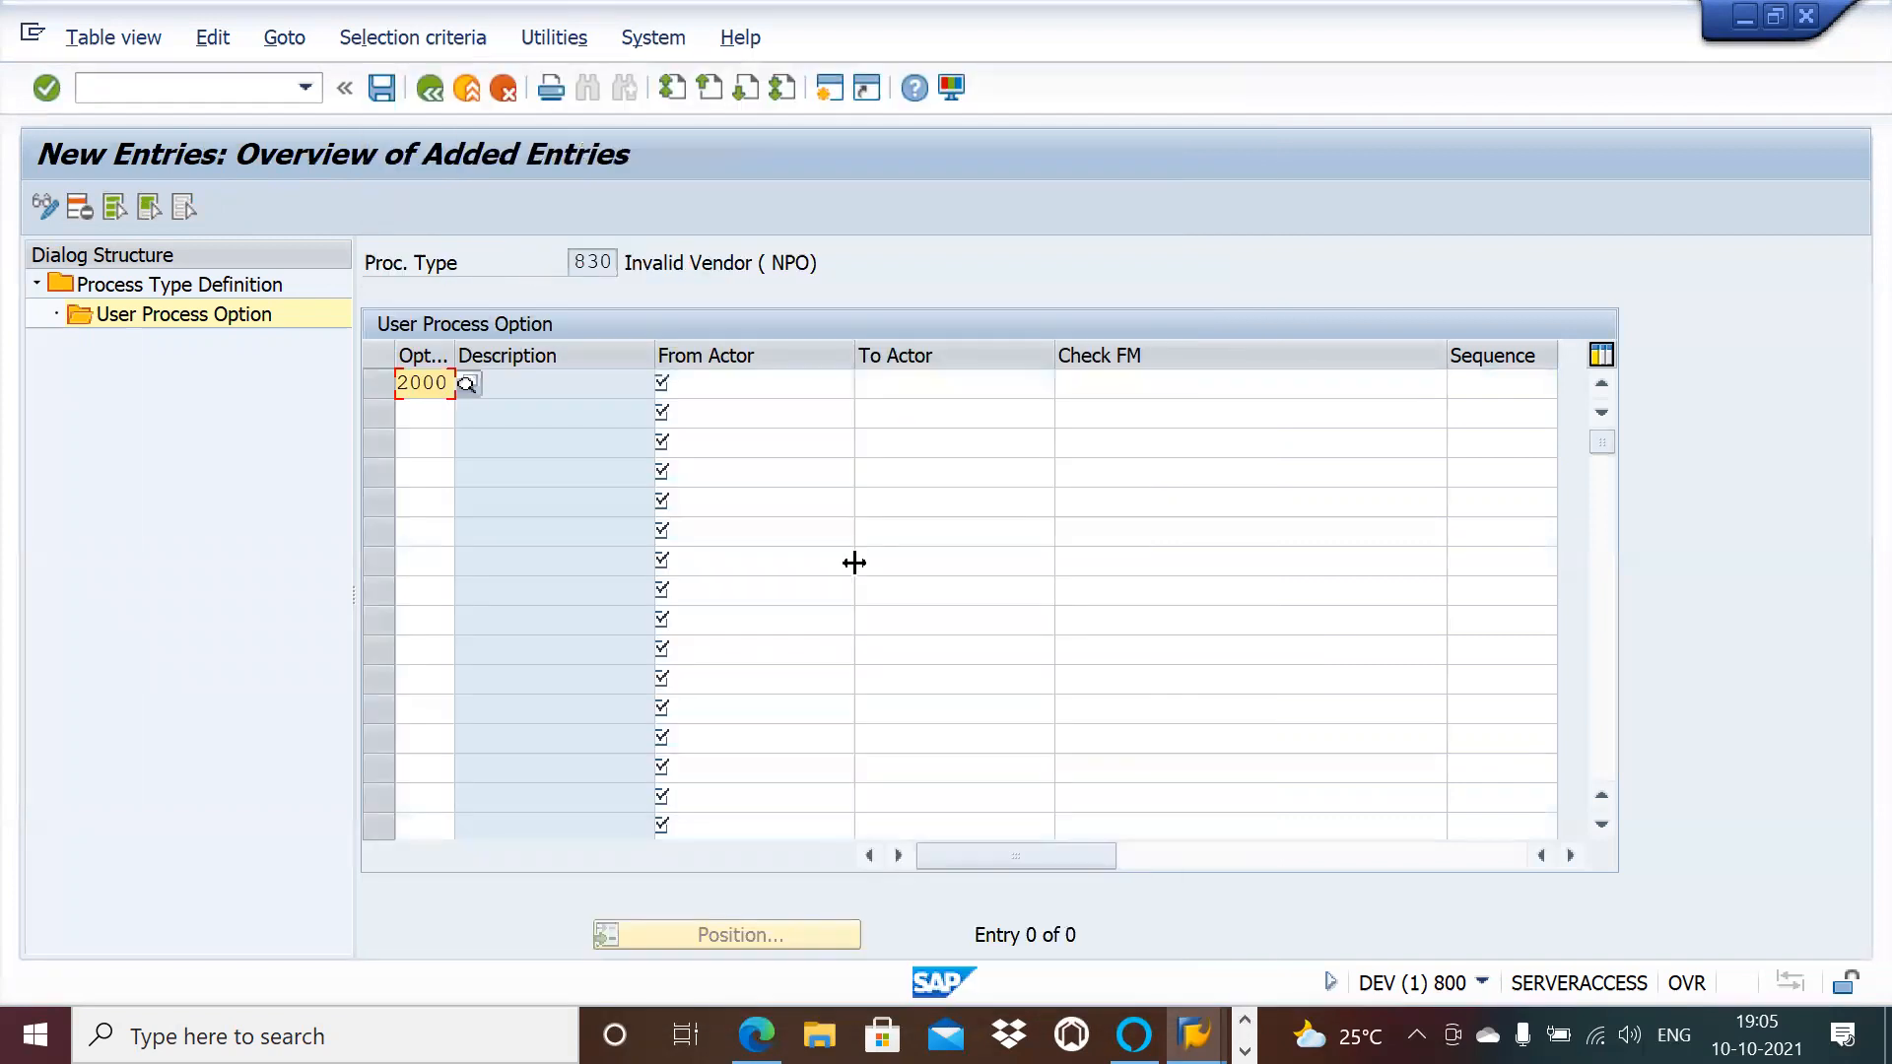
click(776, 382)
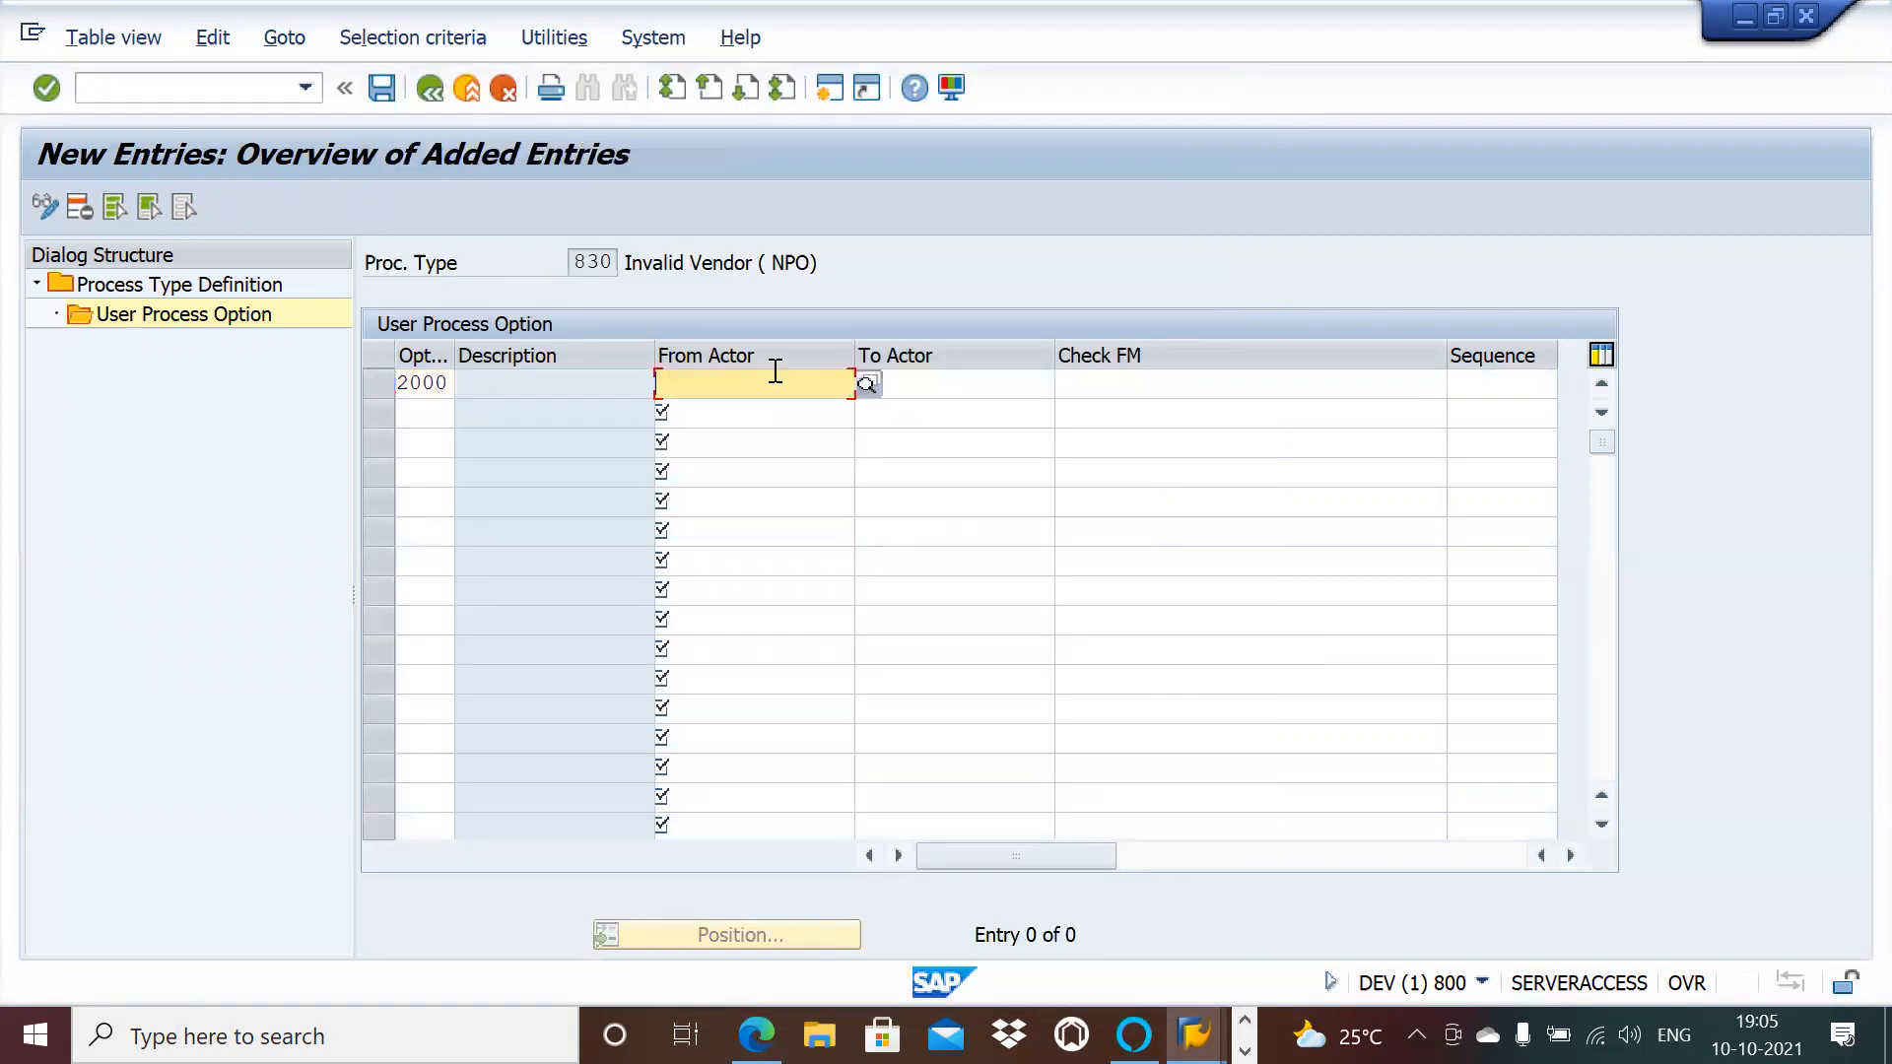
click(867, 385)
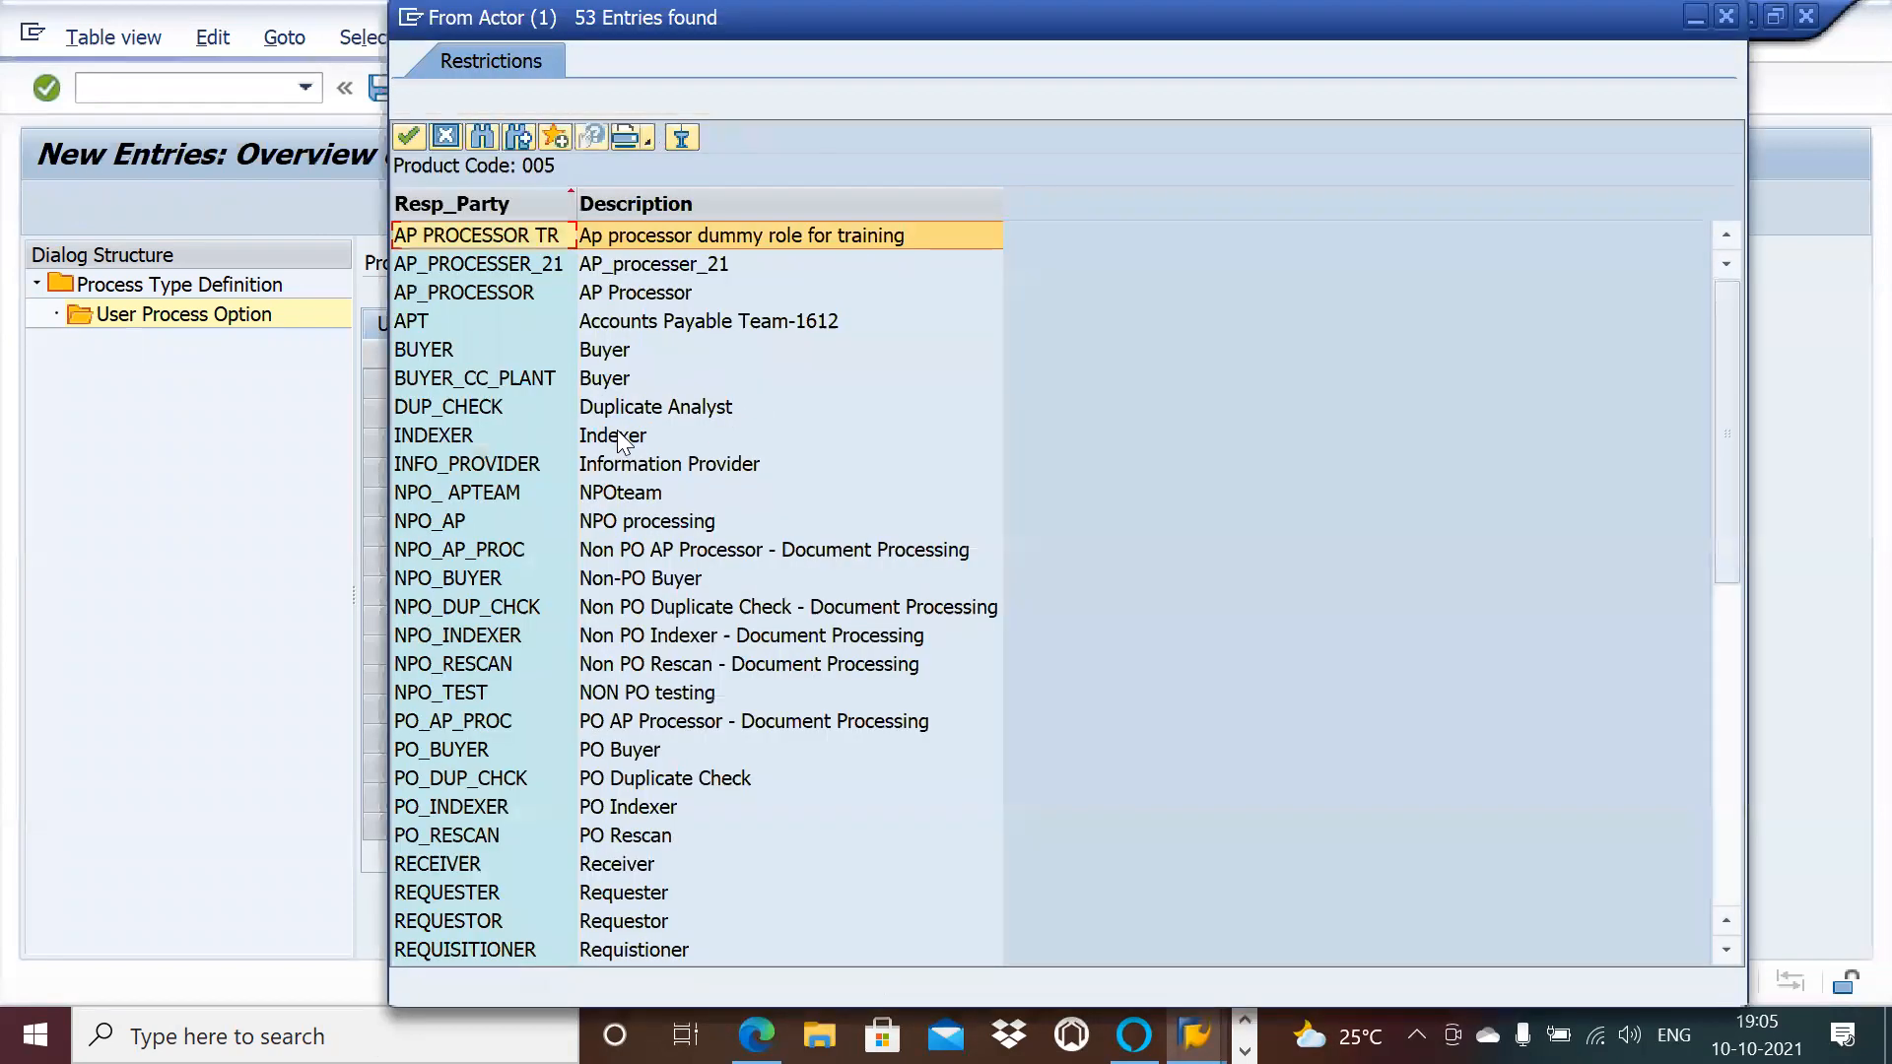
double_click(552, 517)
Step: Add option 2012 for NPO_AP with check FM /OPT/VIM_BL_CHECK_FM_2012
click(430, 412)
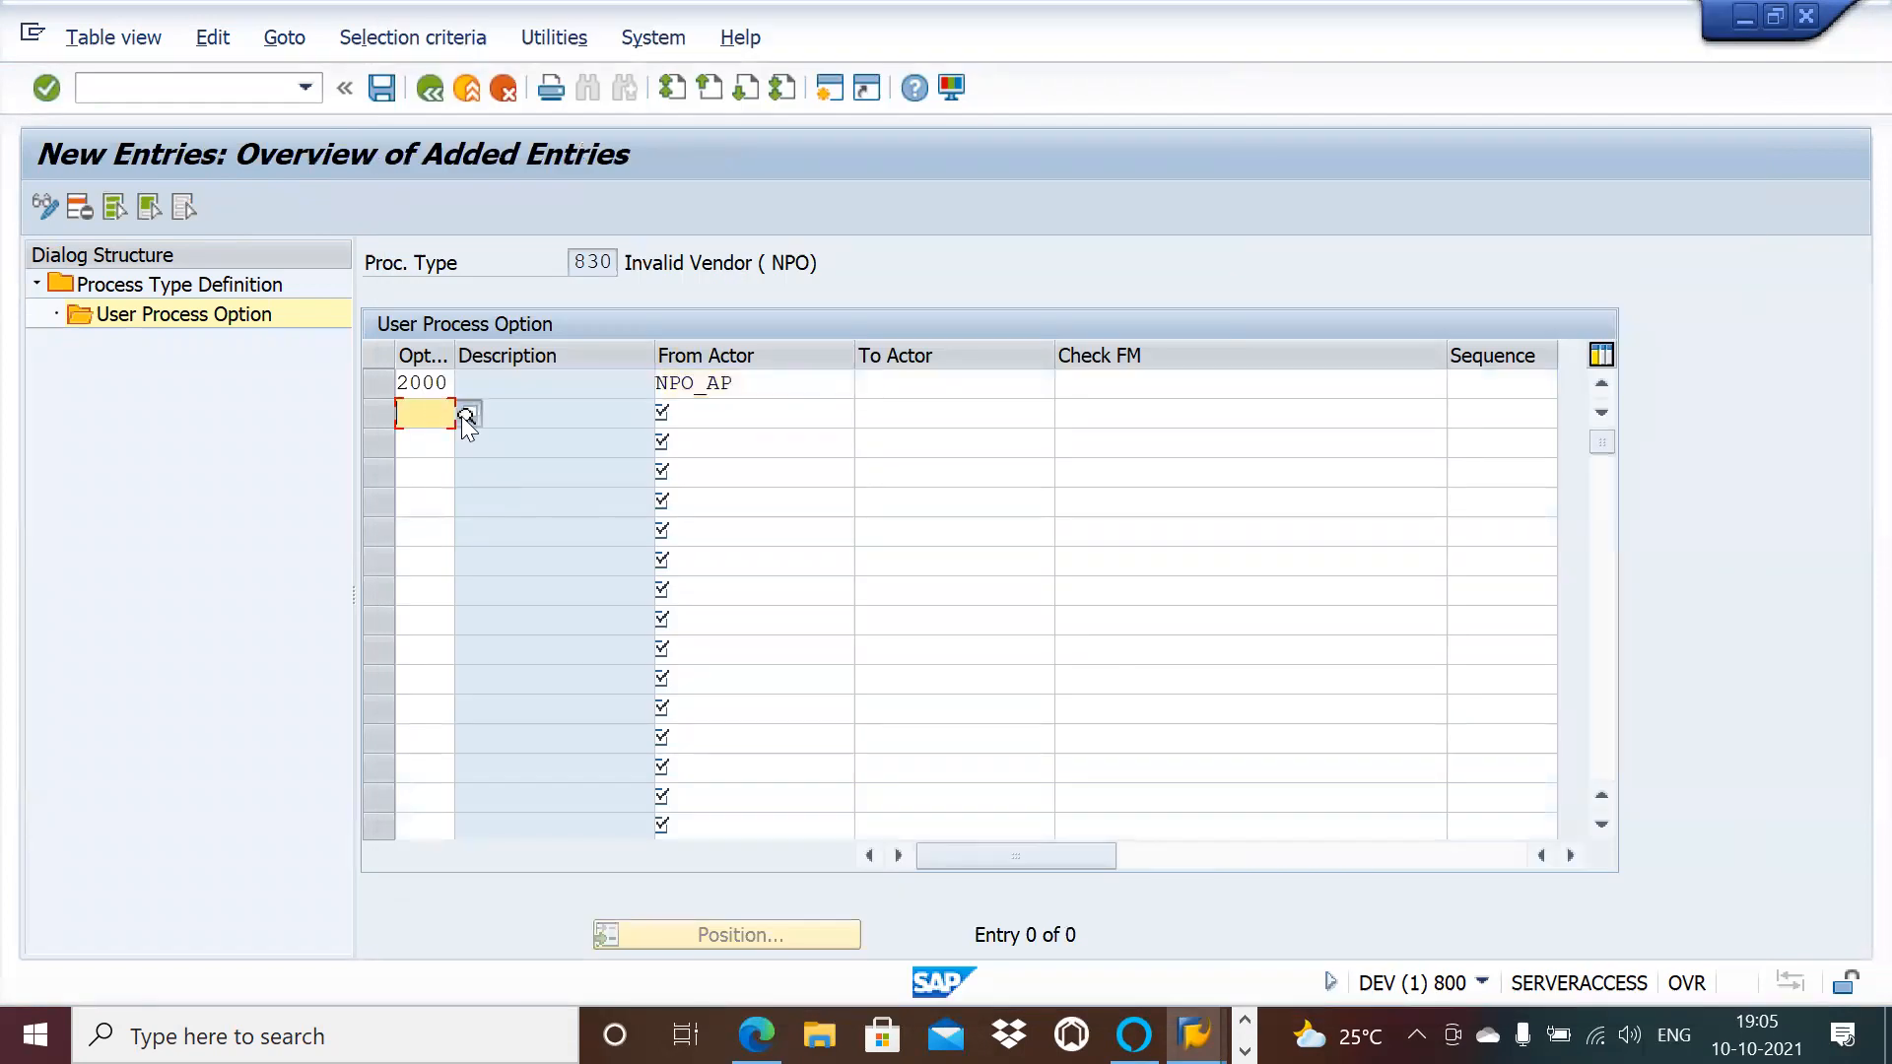
click(466, 413)
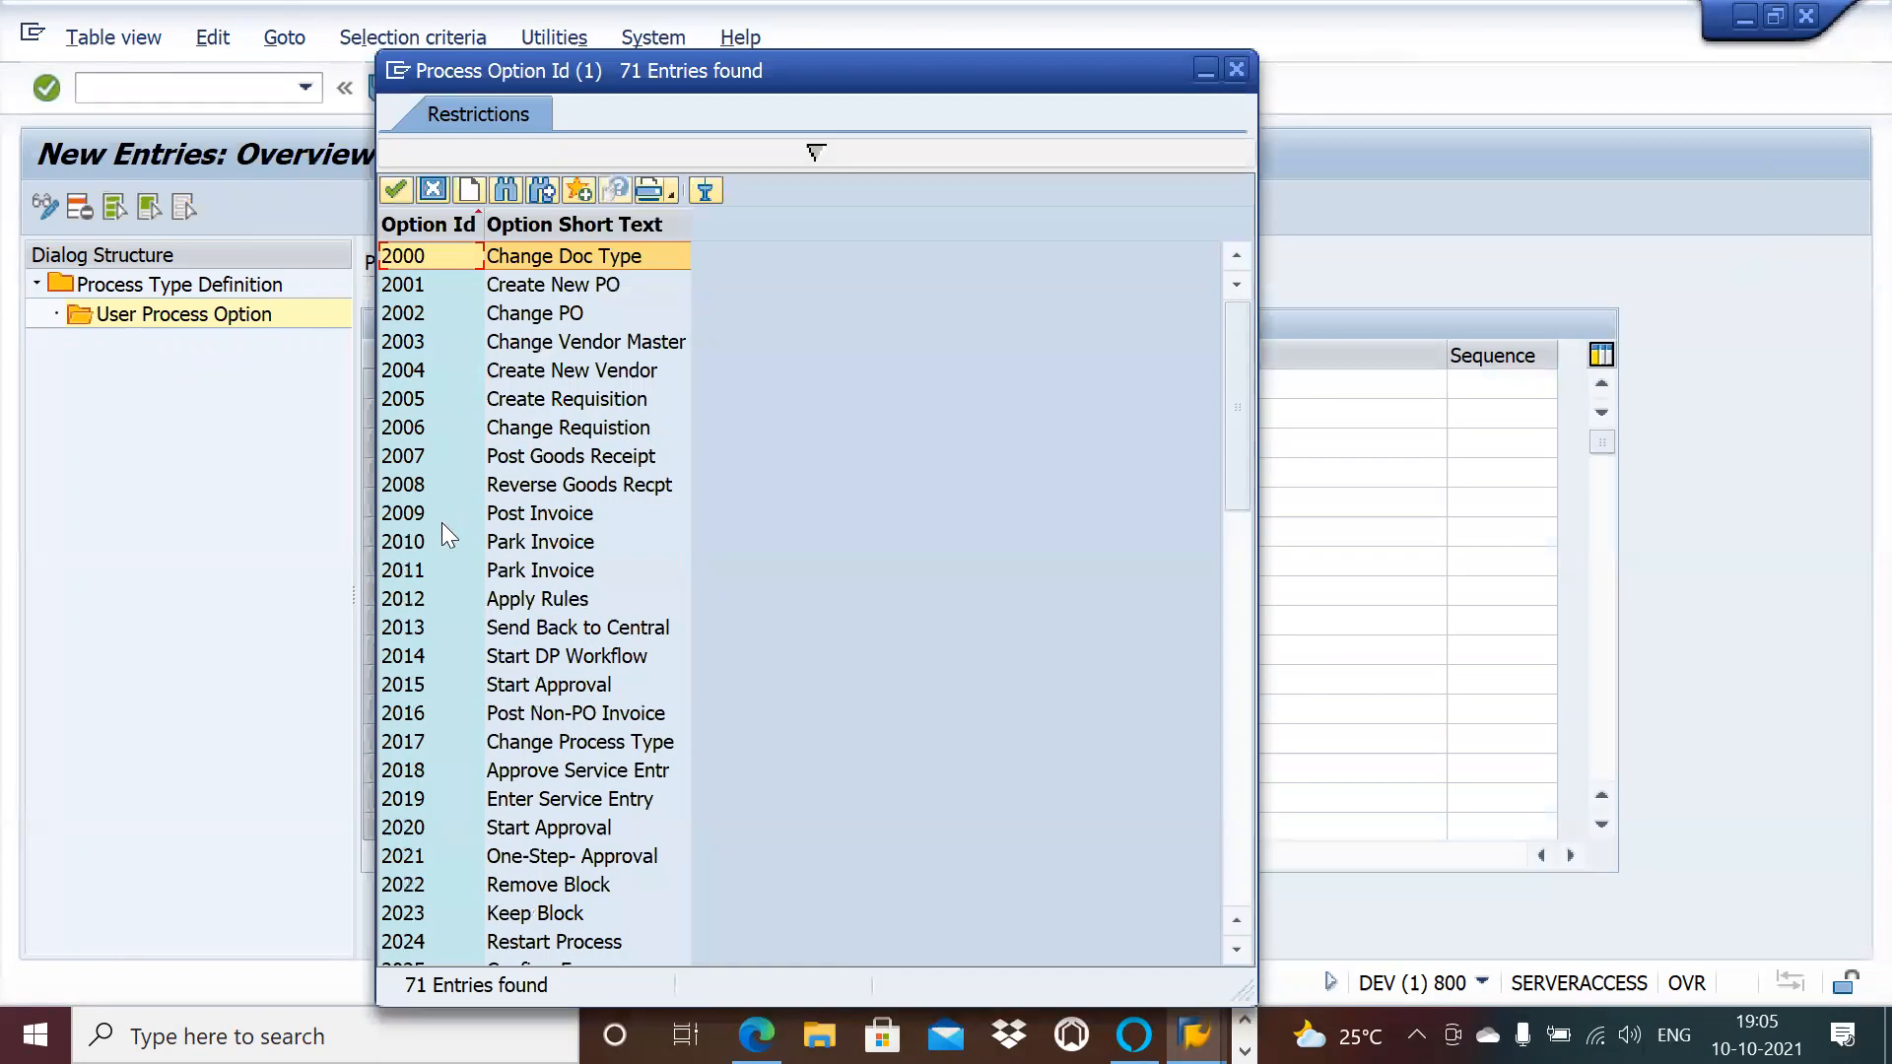
double_click(534, 601)
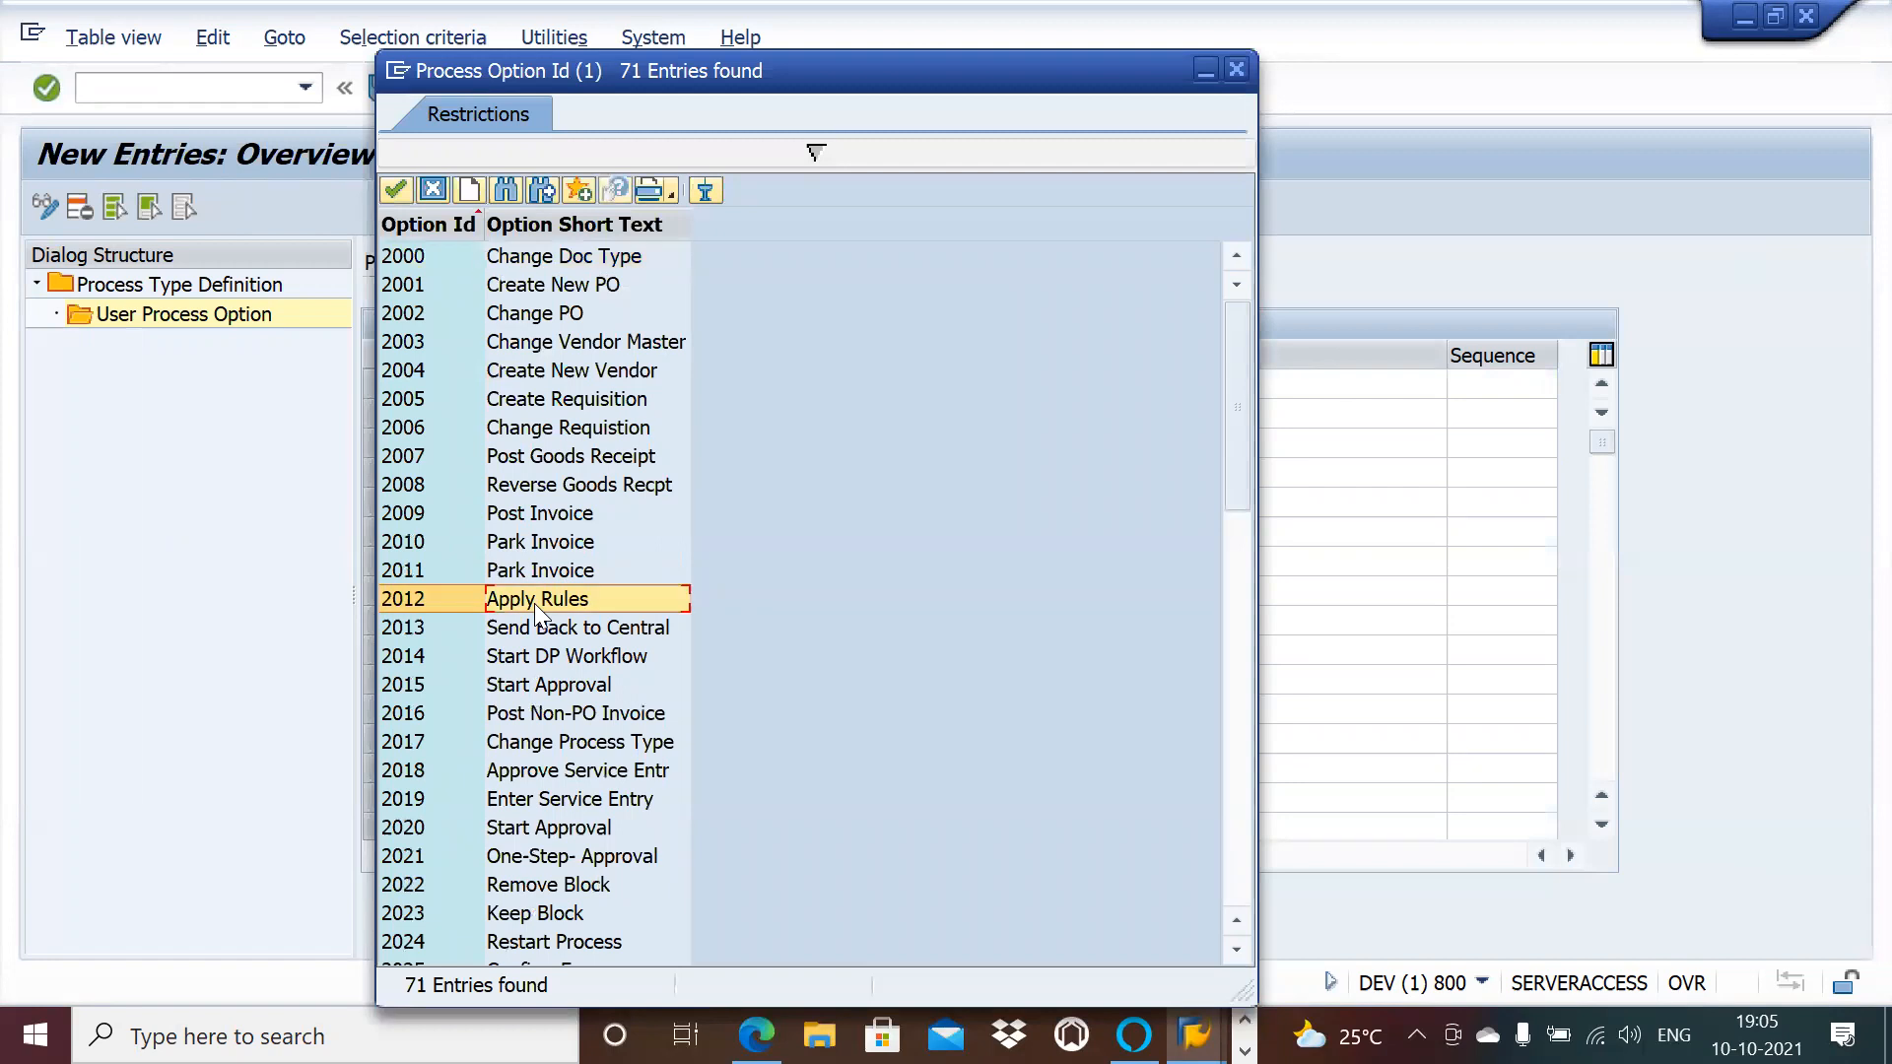
click(795, 414)
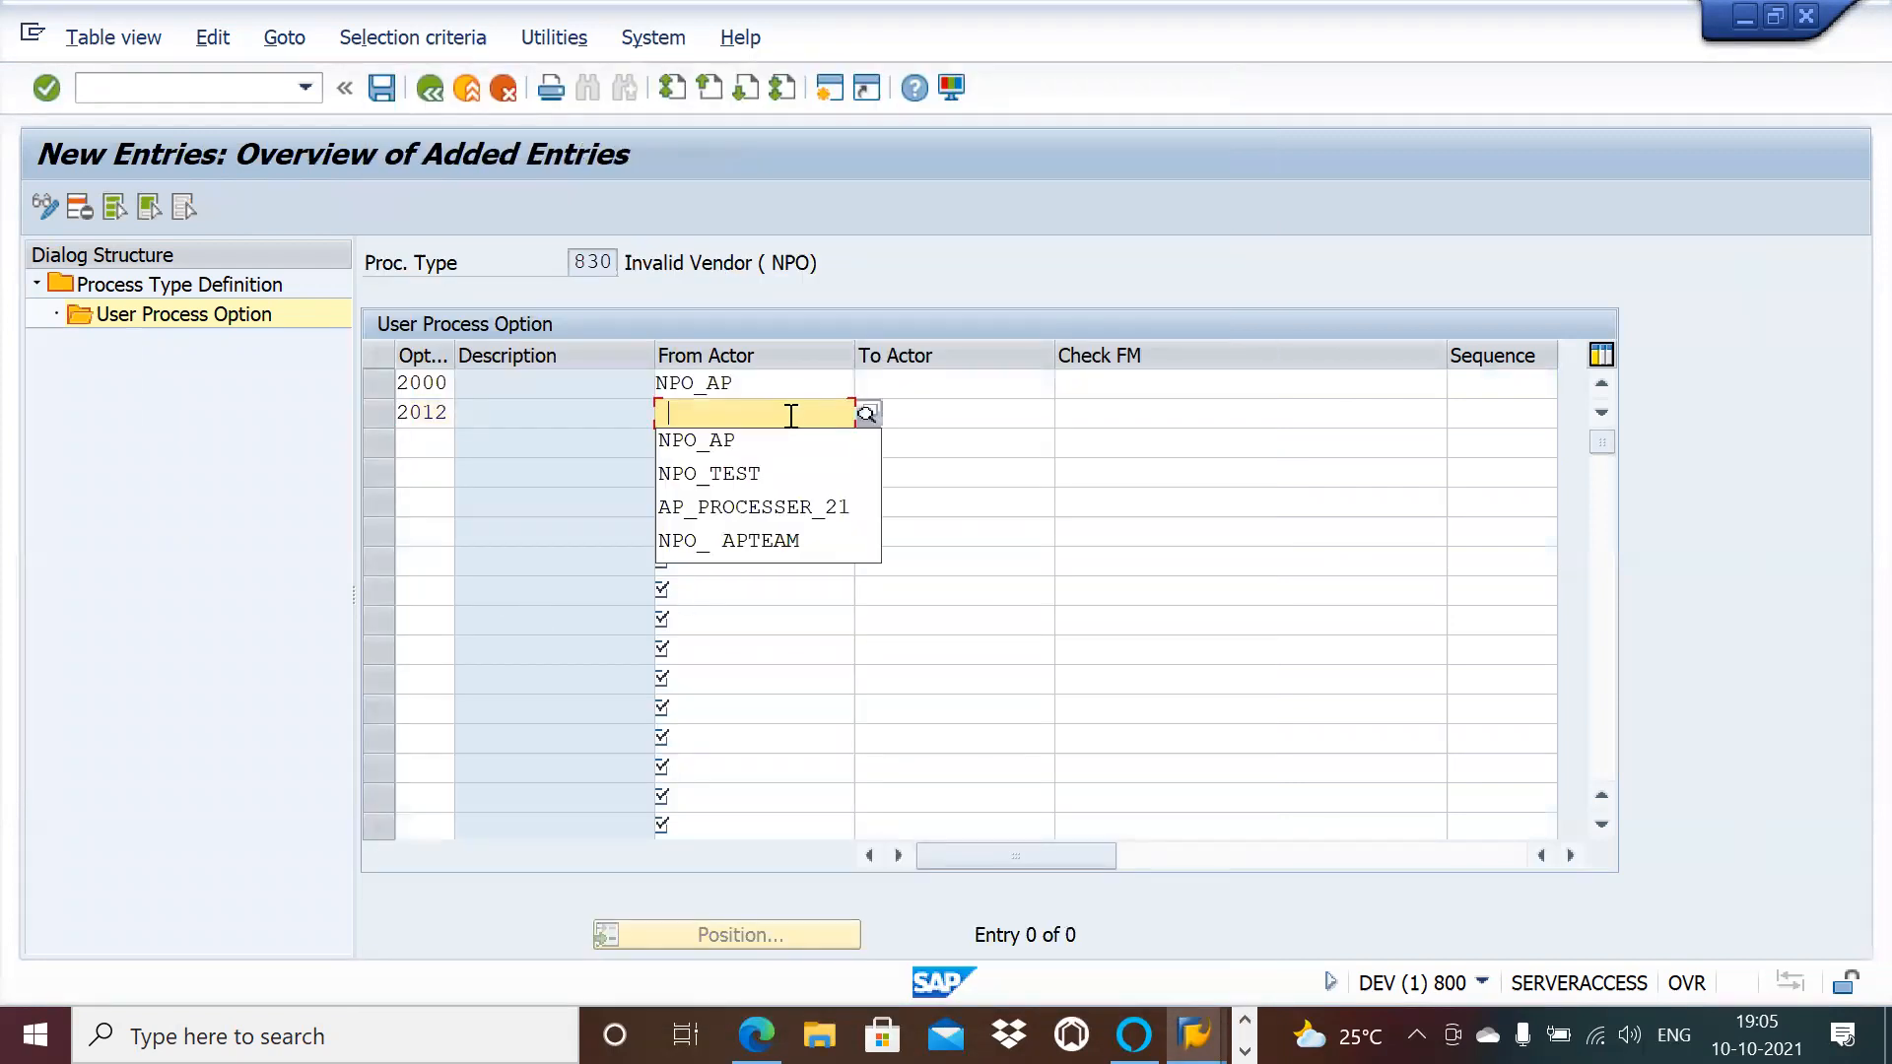
click(800, 440)
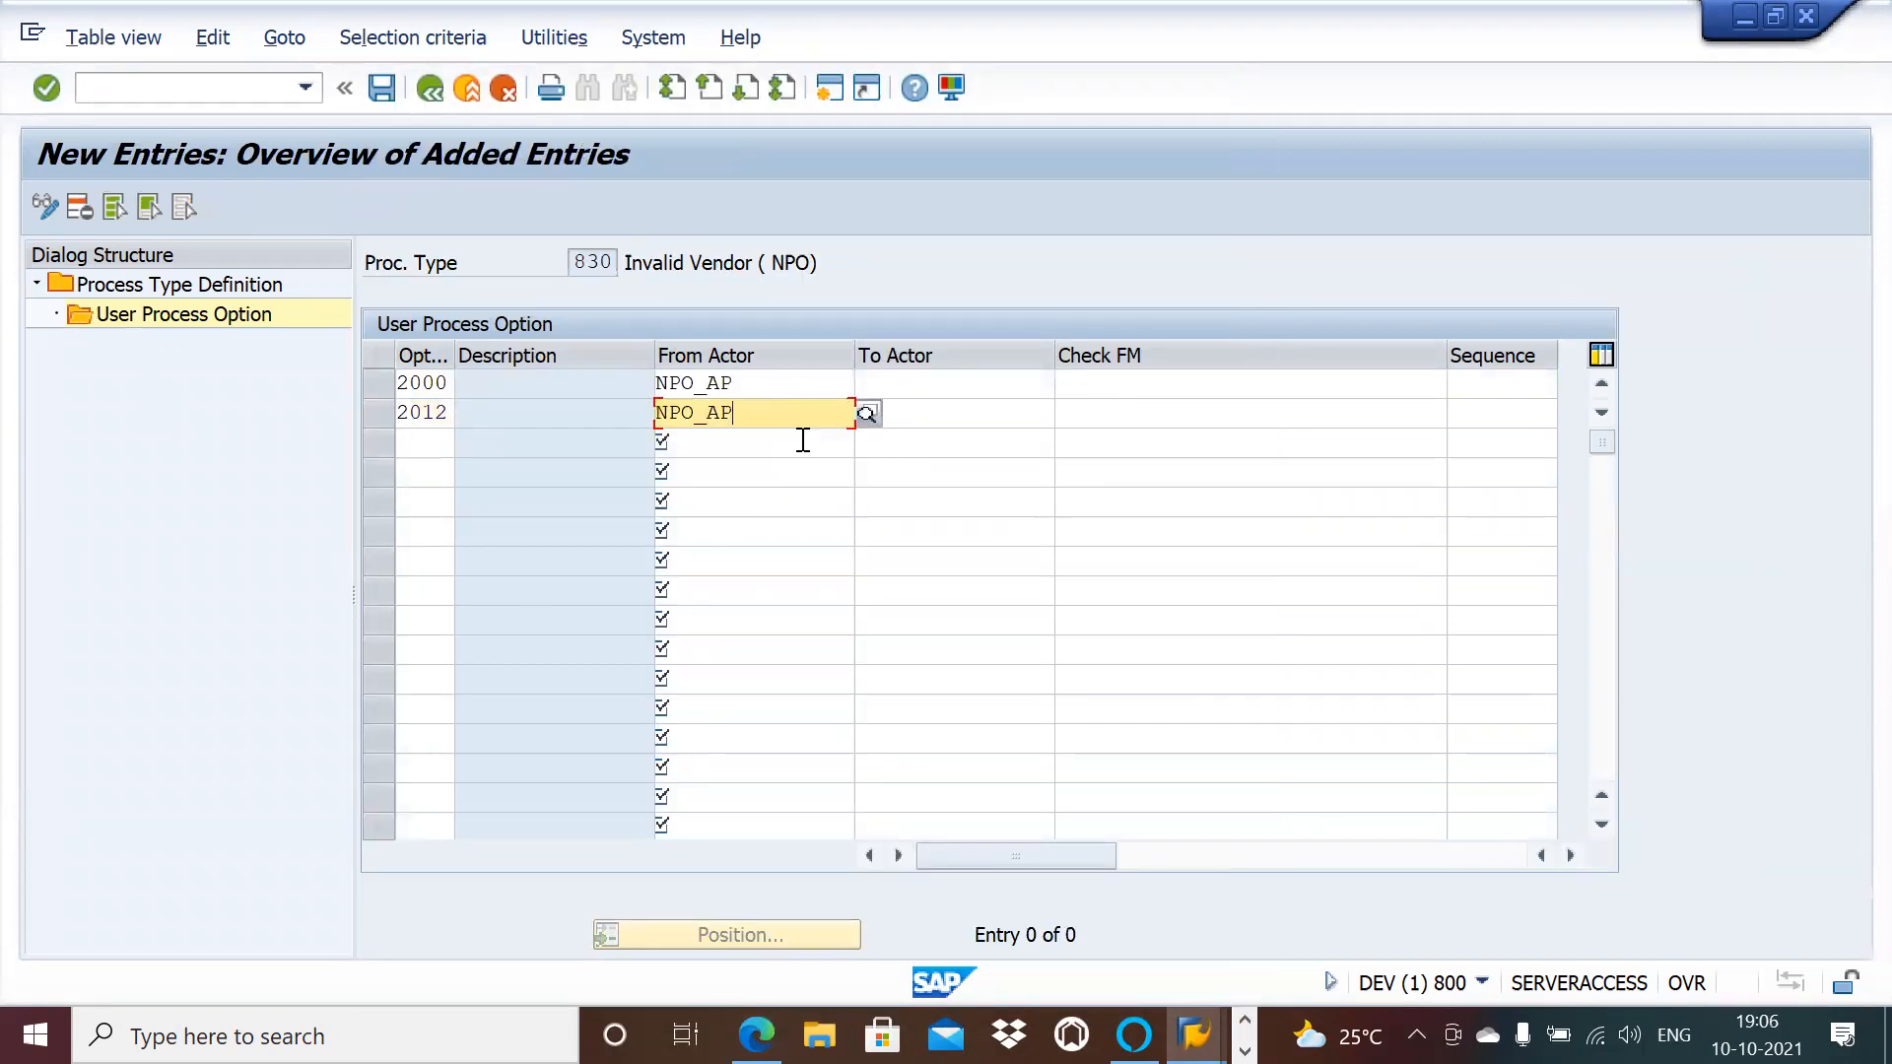
click(1106, 427)
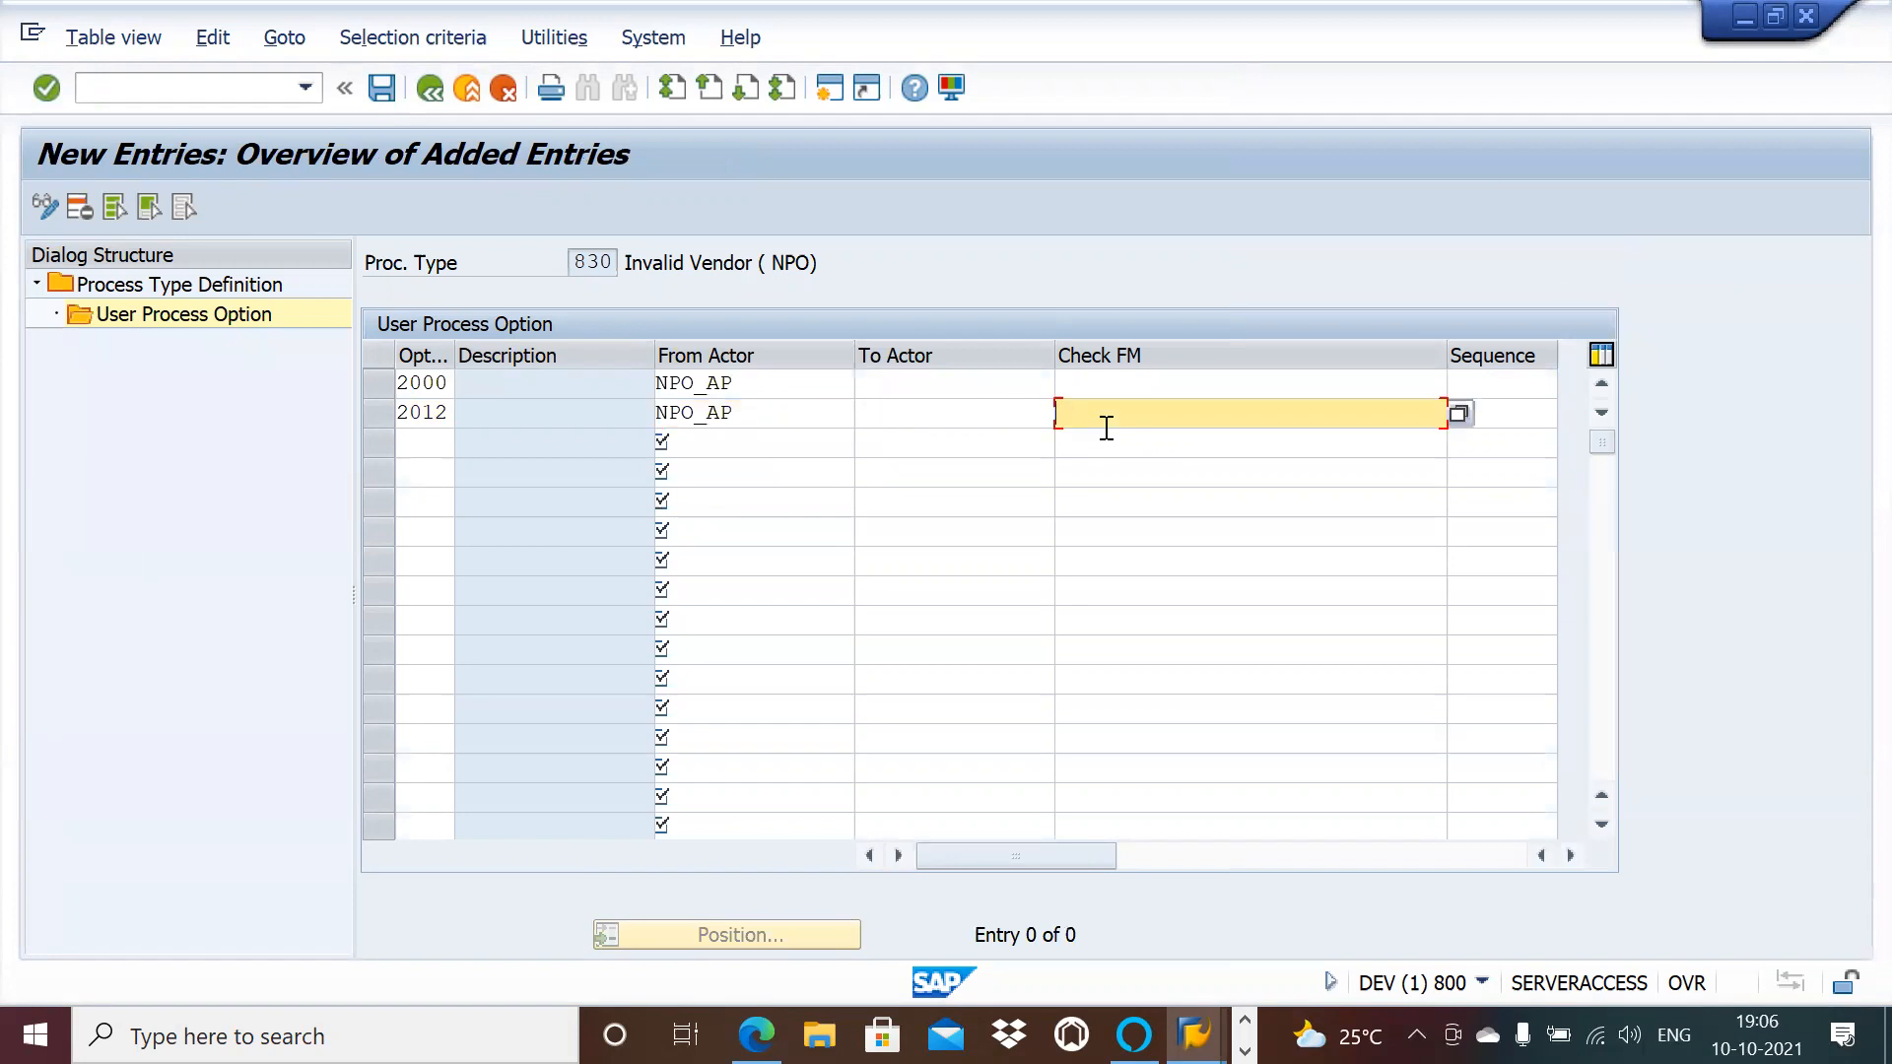
click(1456, 414)
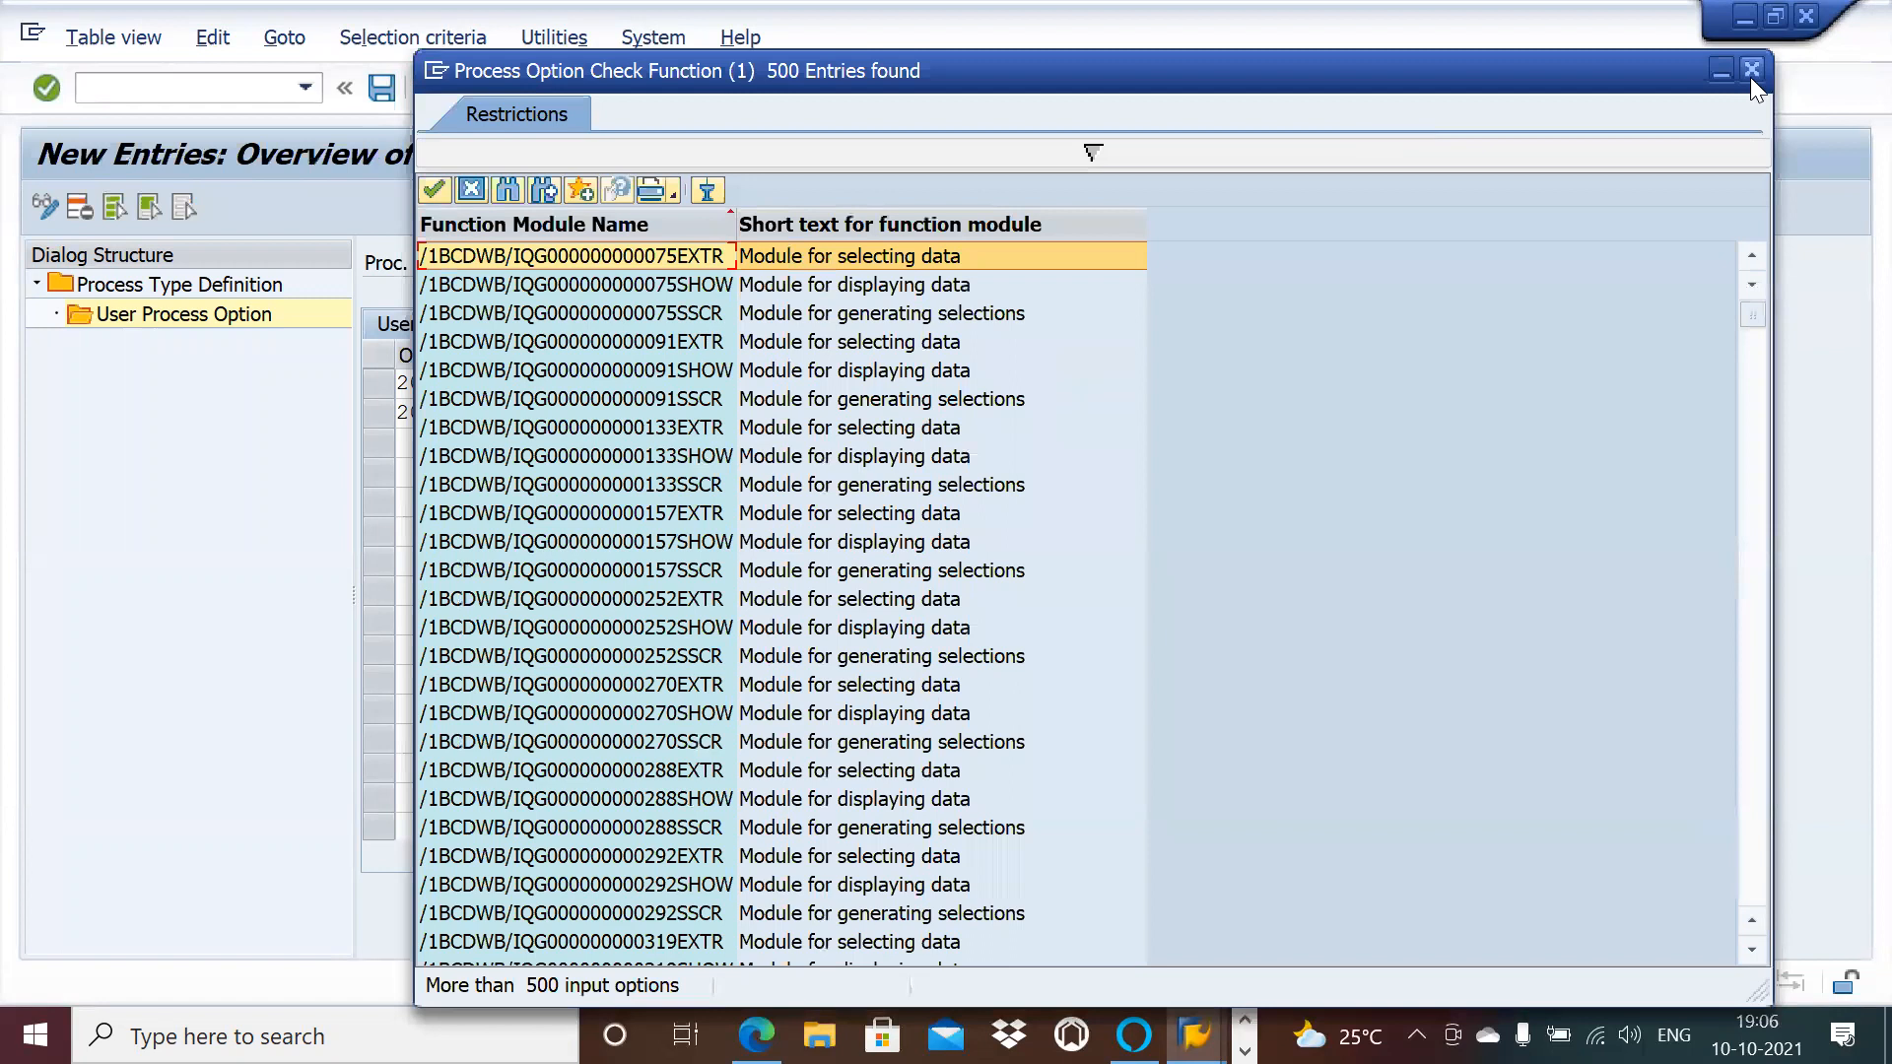
drag(1754, 465, 1754, 465)
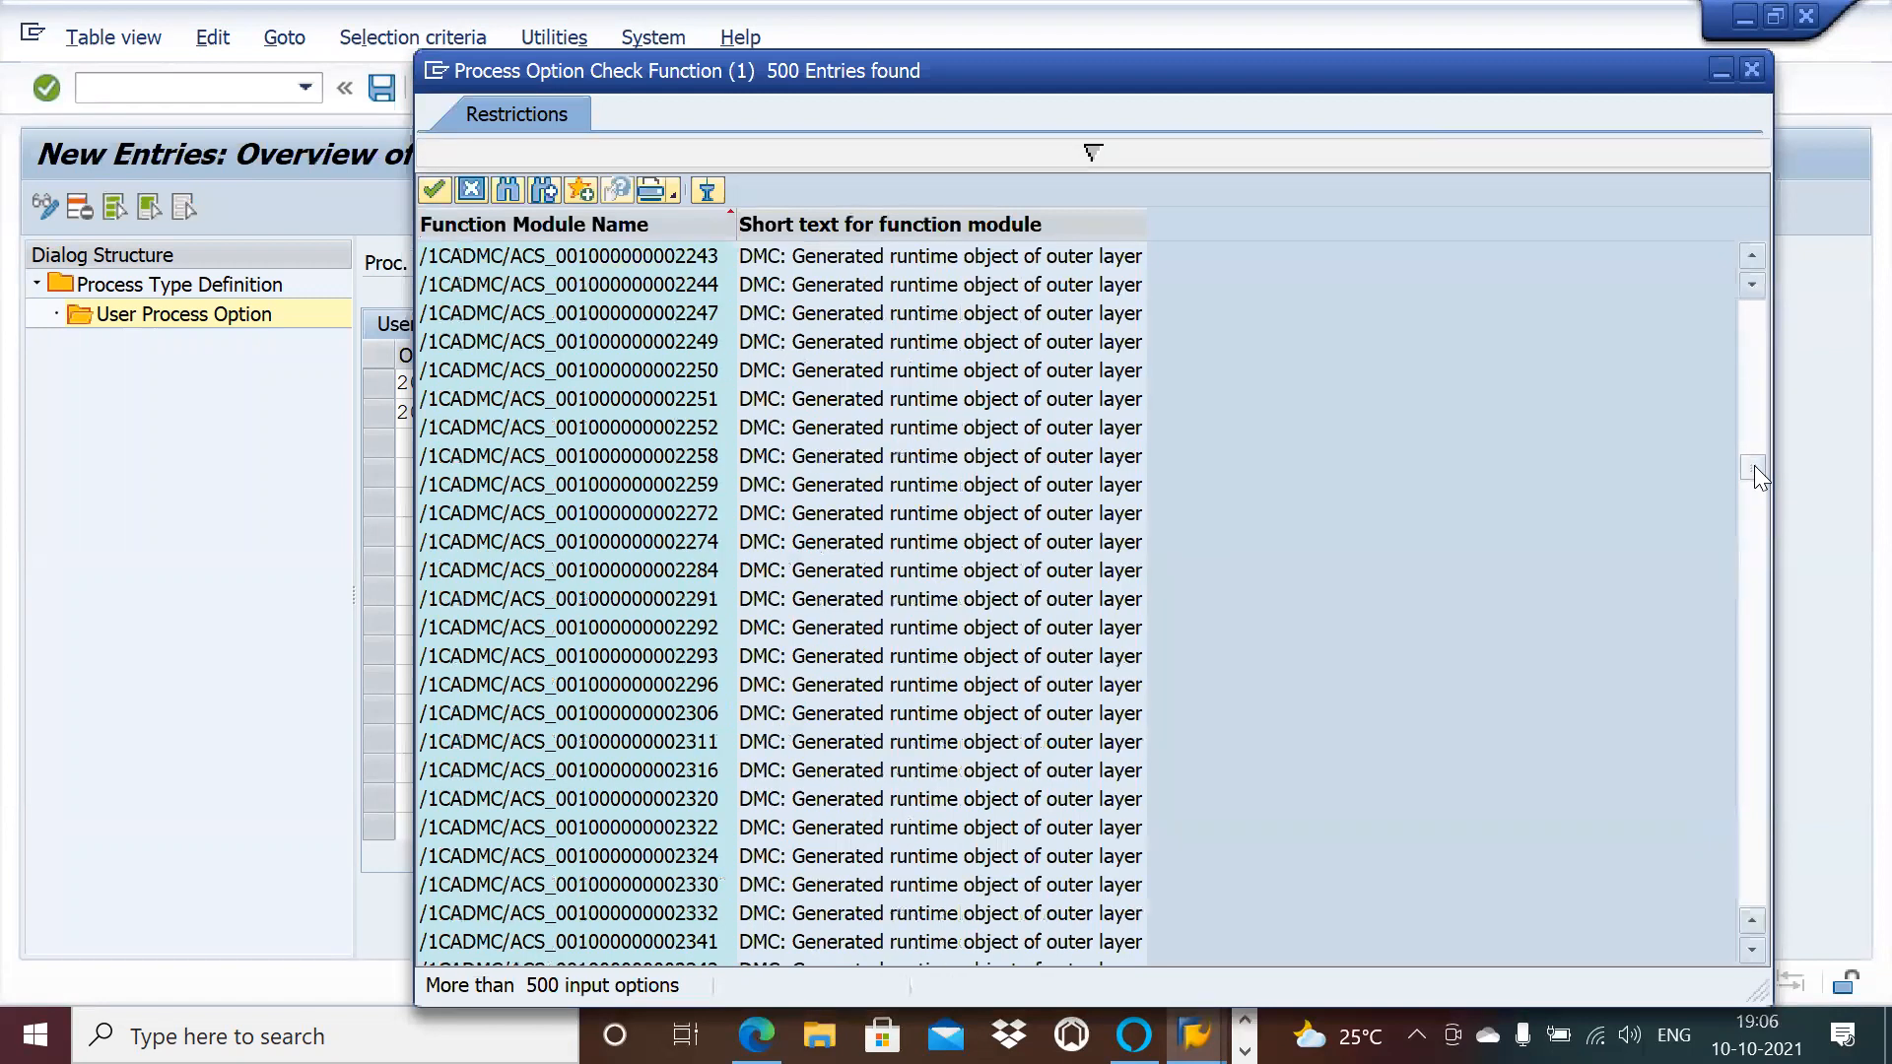
drag(1754, 660, 1753, 852)
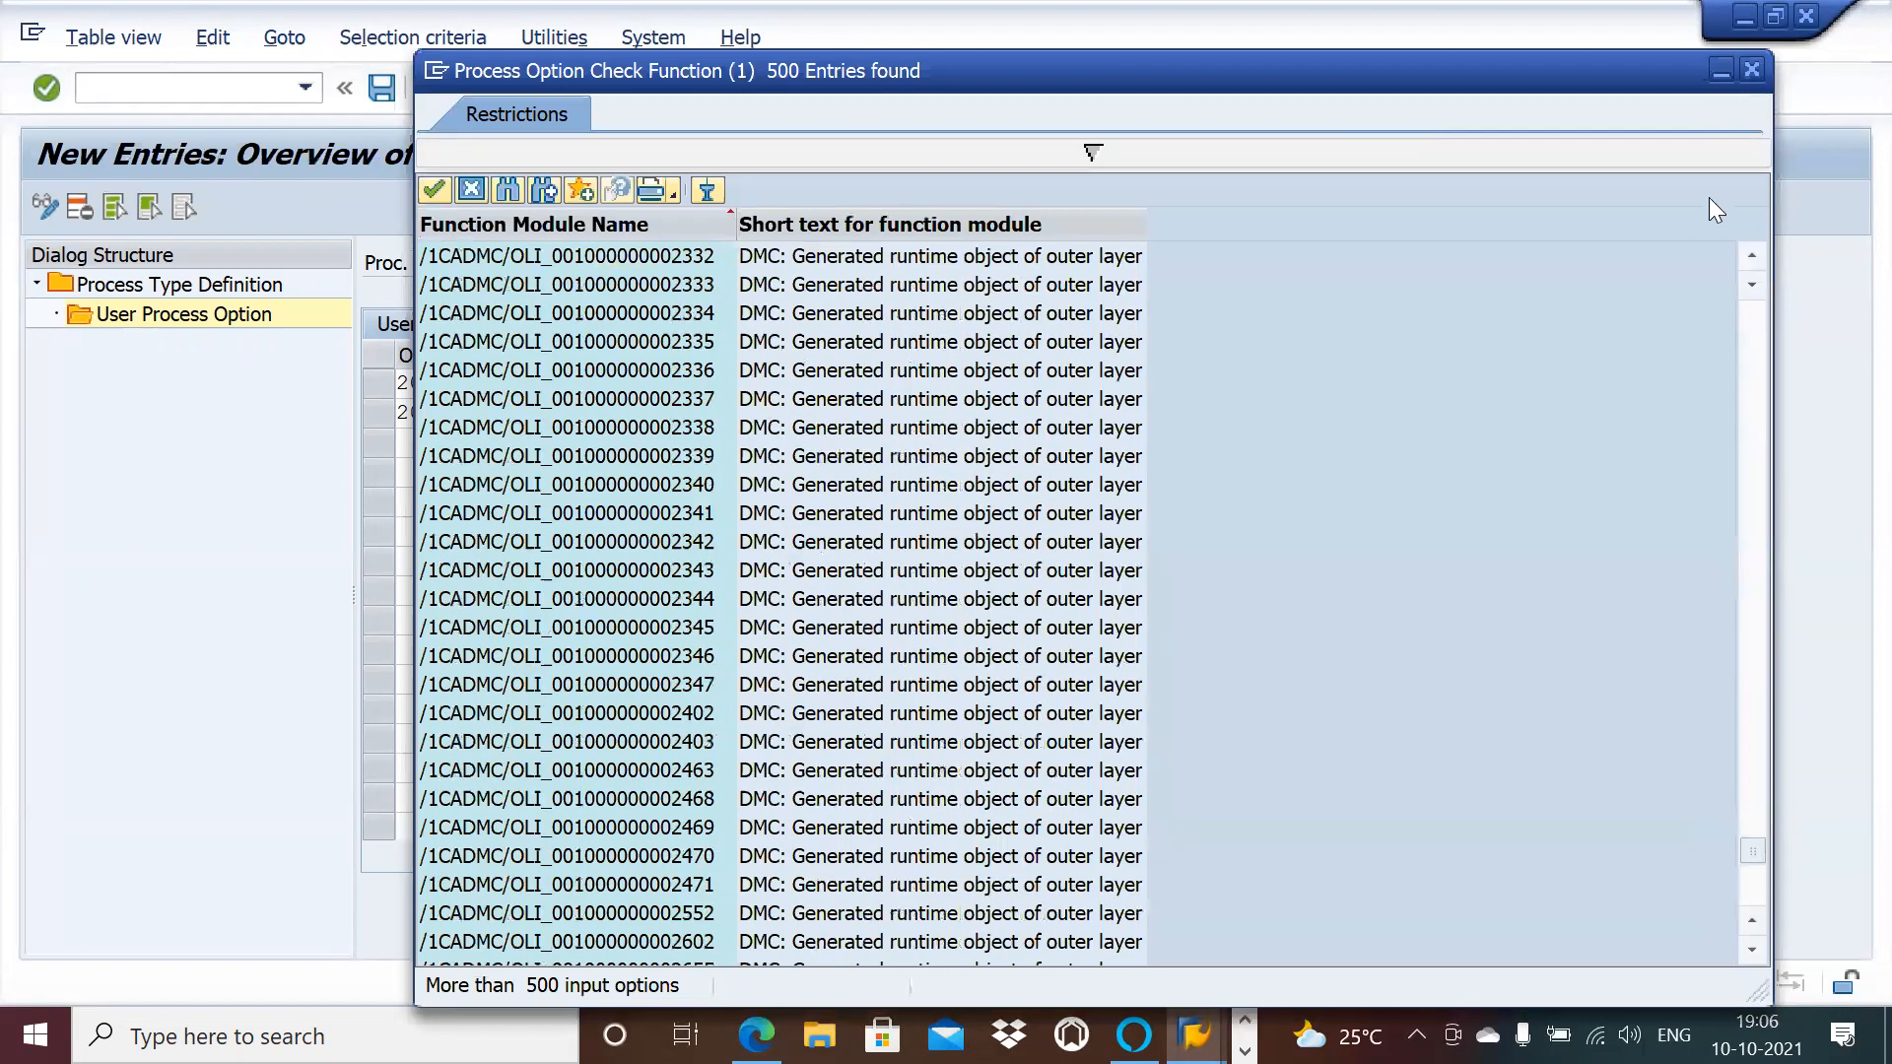
click(1752, 68)
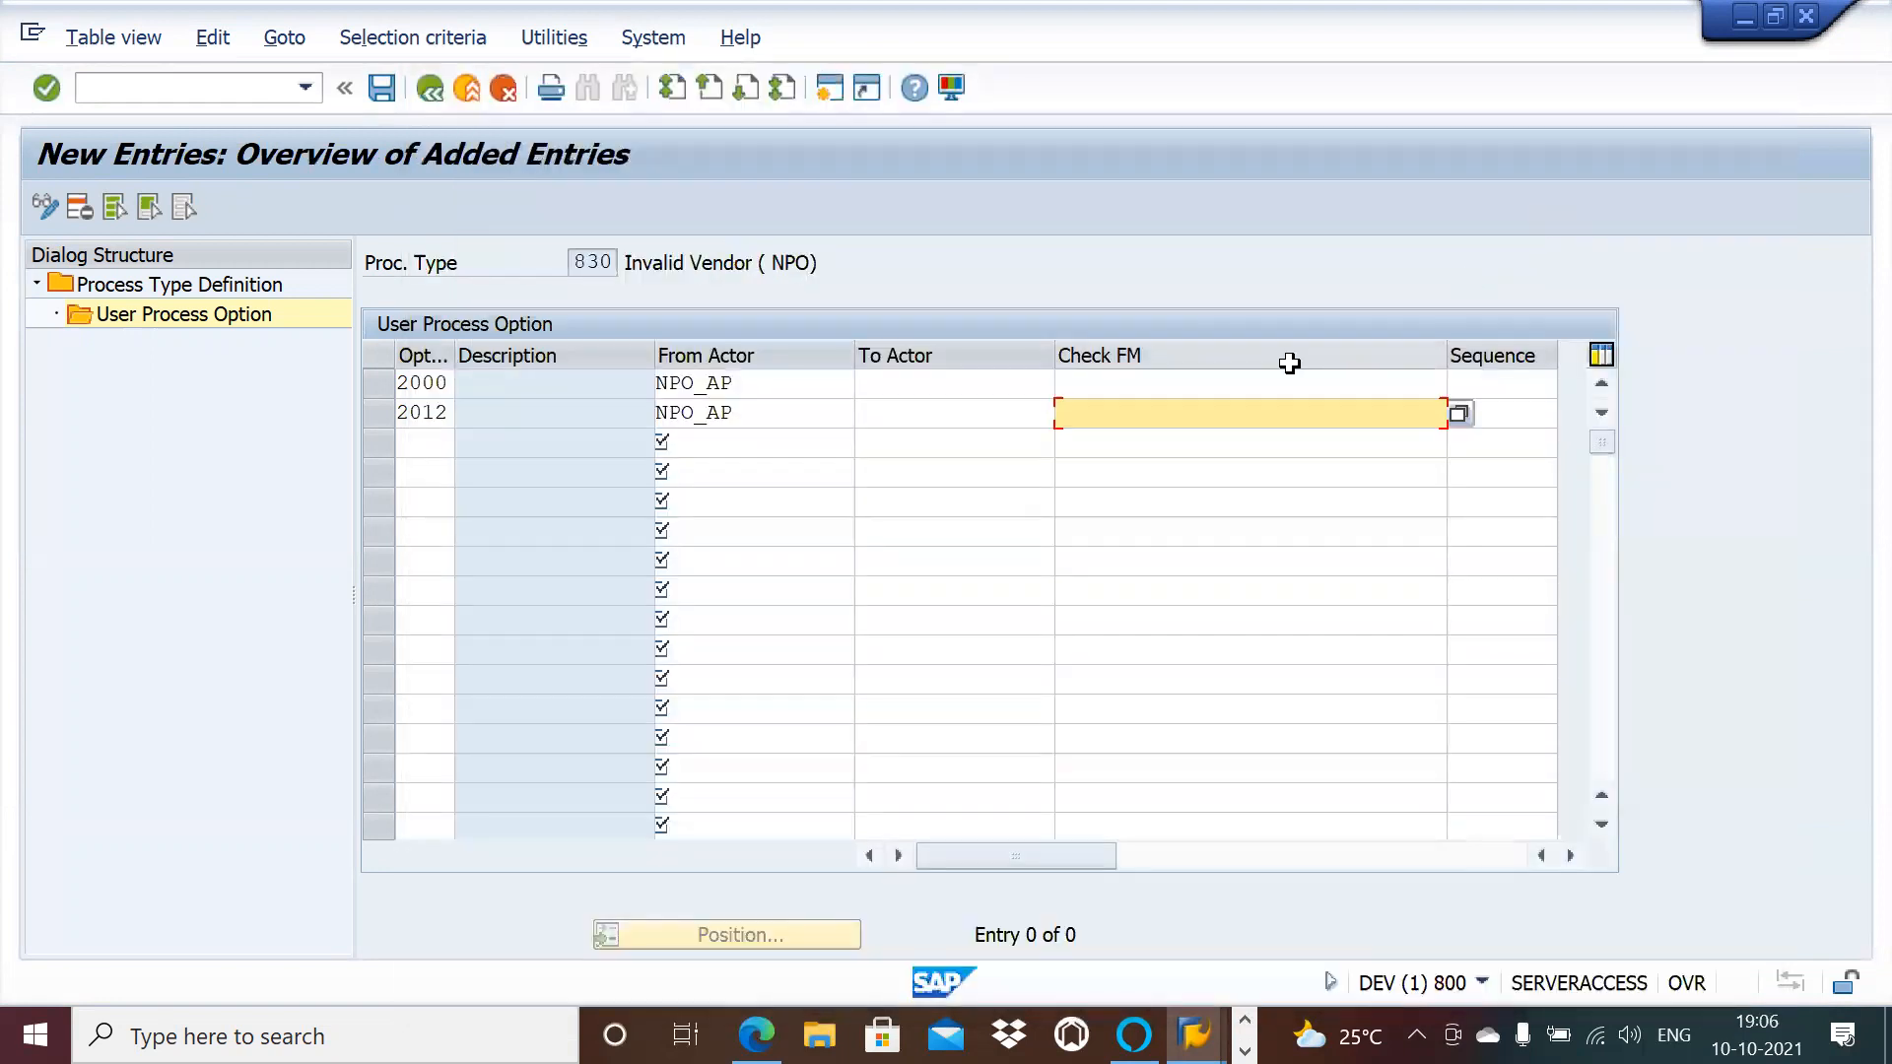
click(1263, 441)
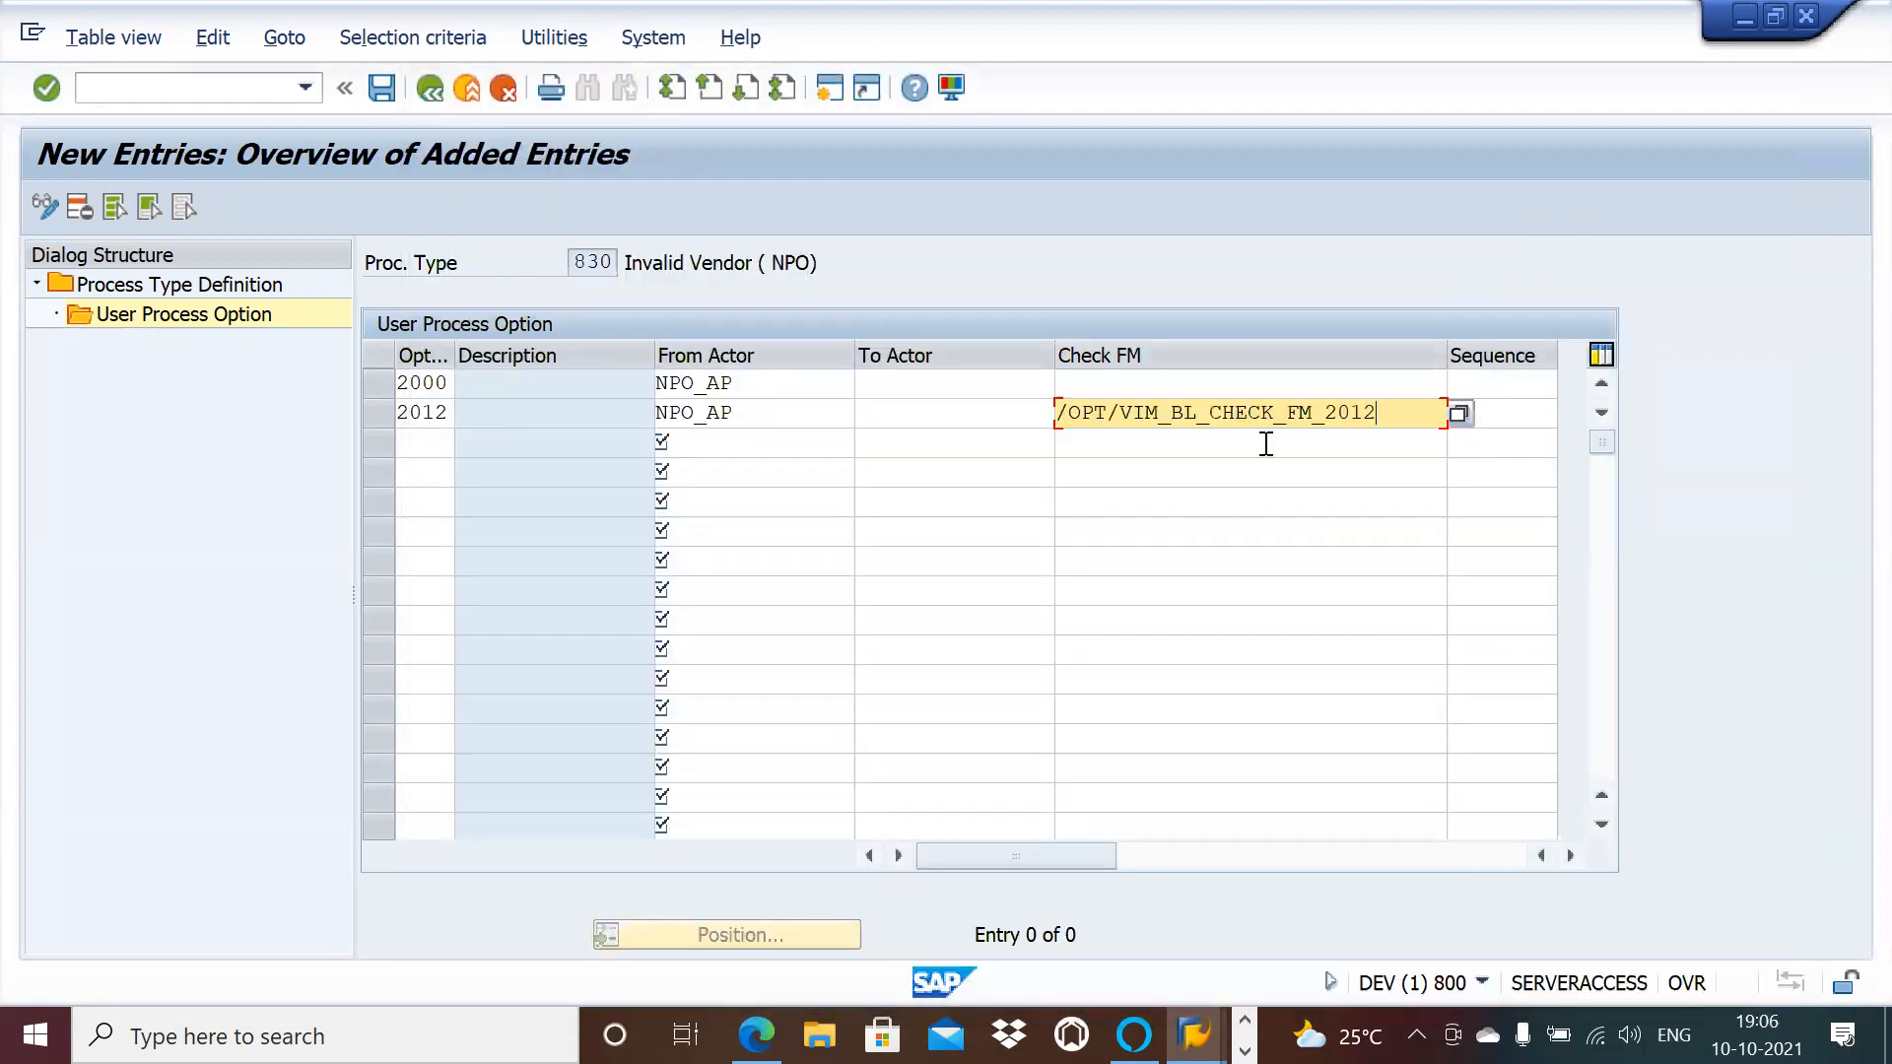
Step: Save the two options and return to the process type list
click(380, 89)
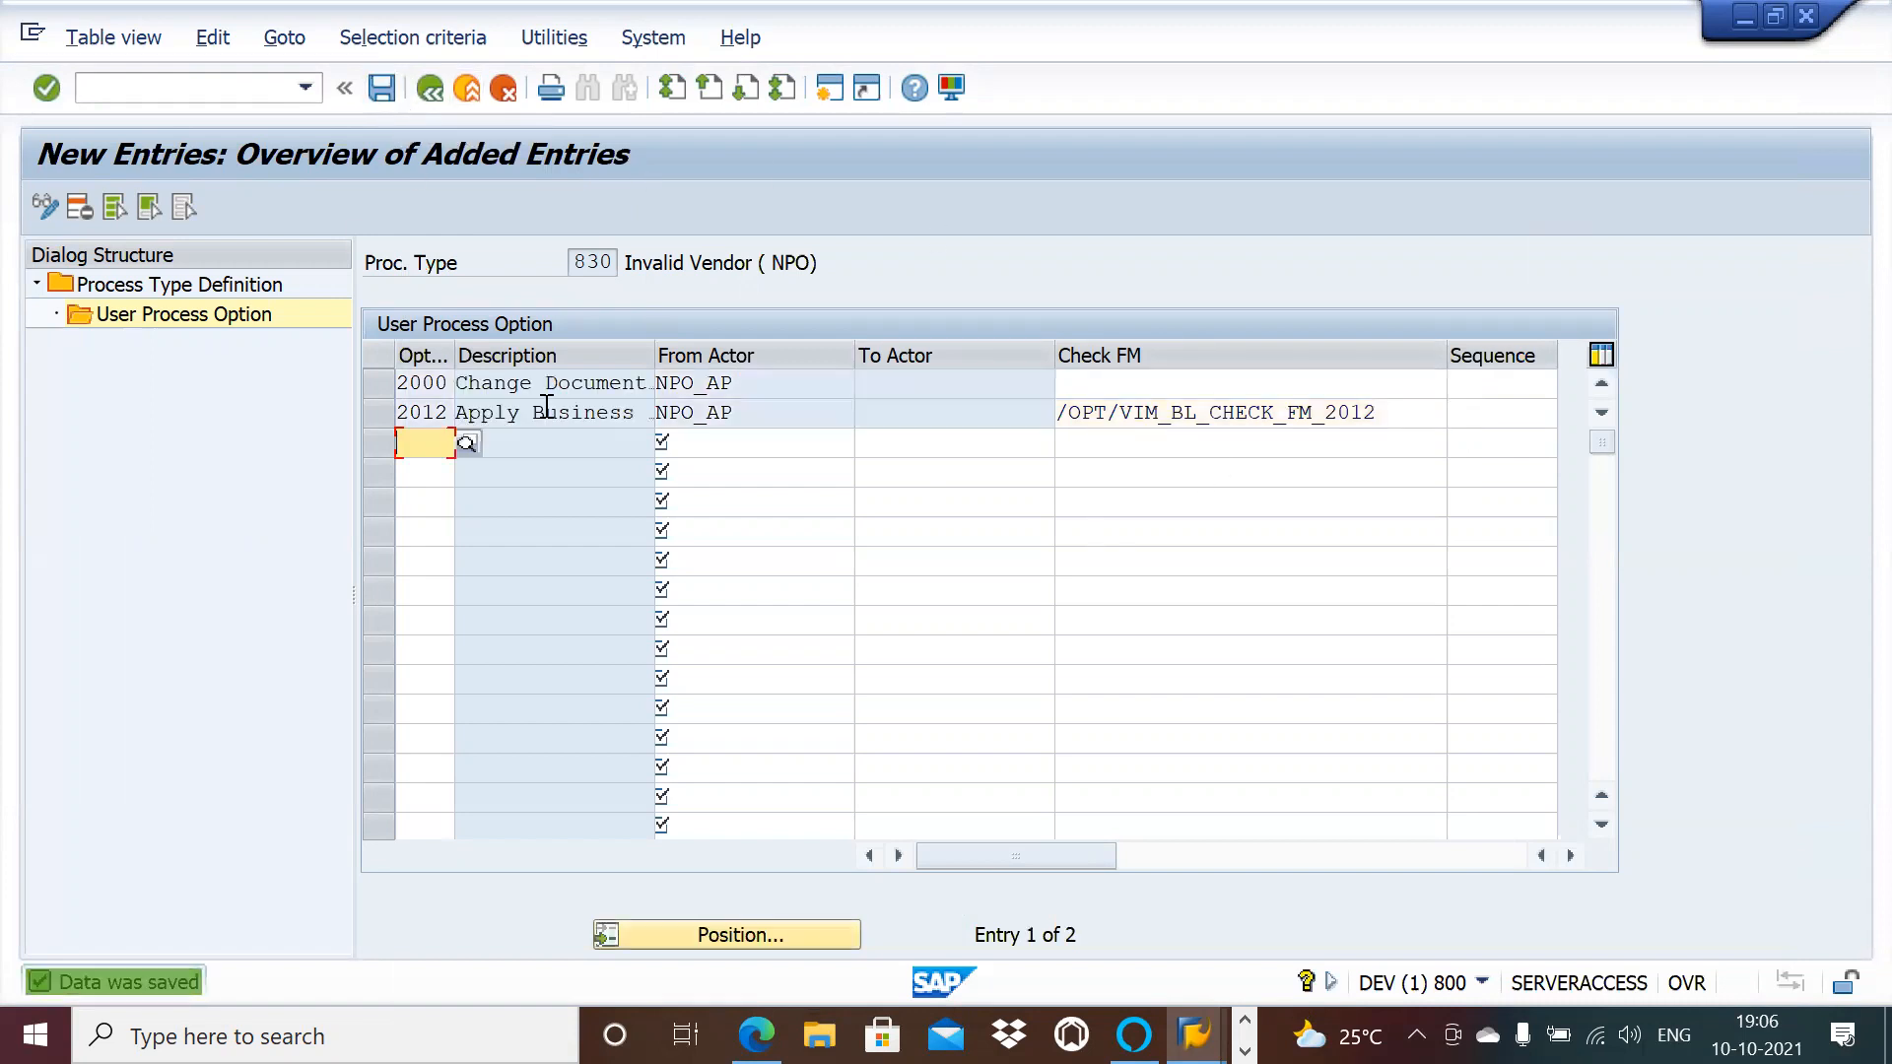
click(430, 87)
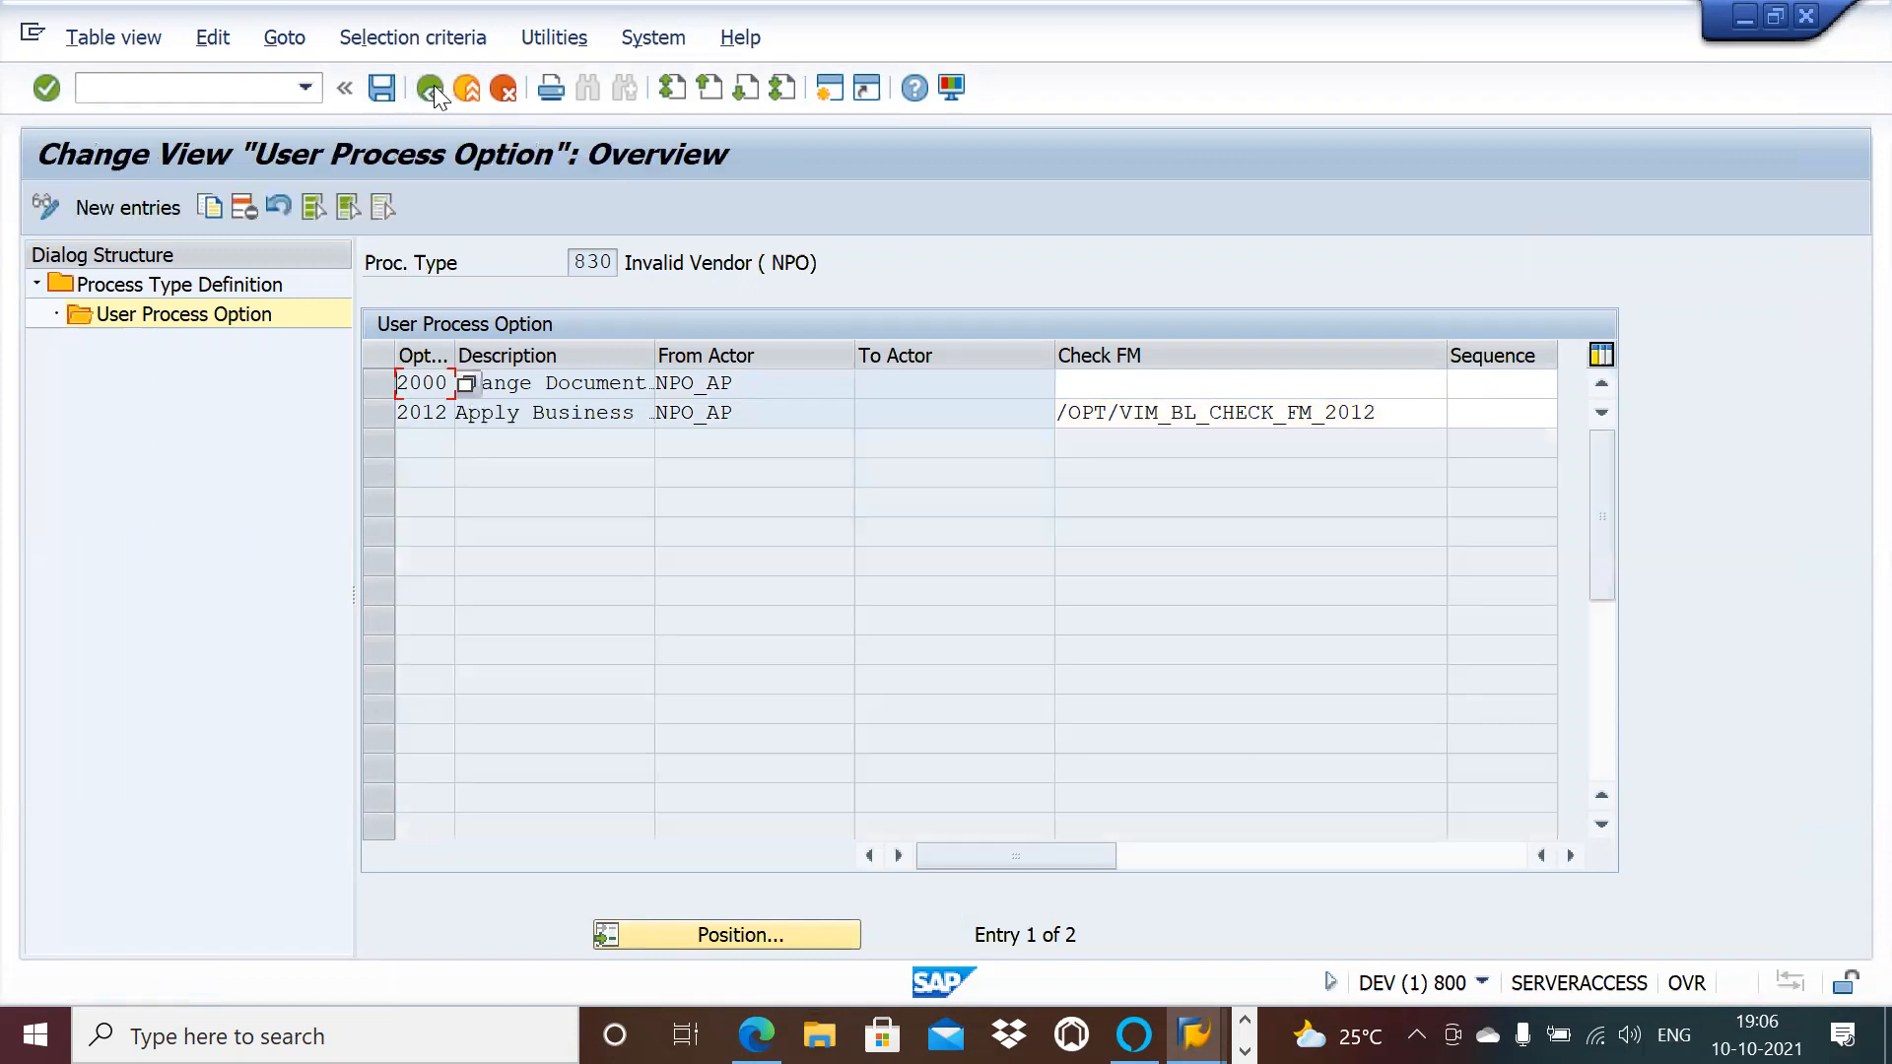
click(434, 87)
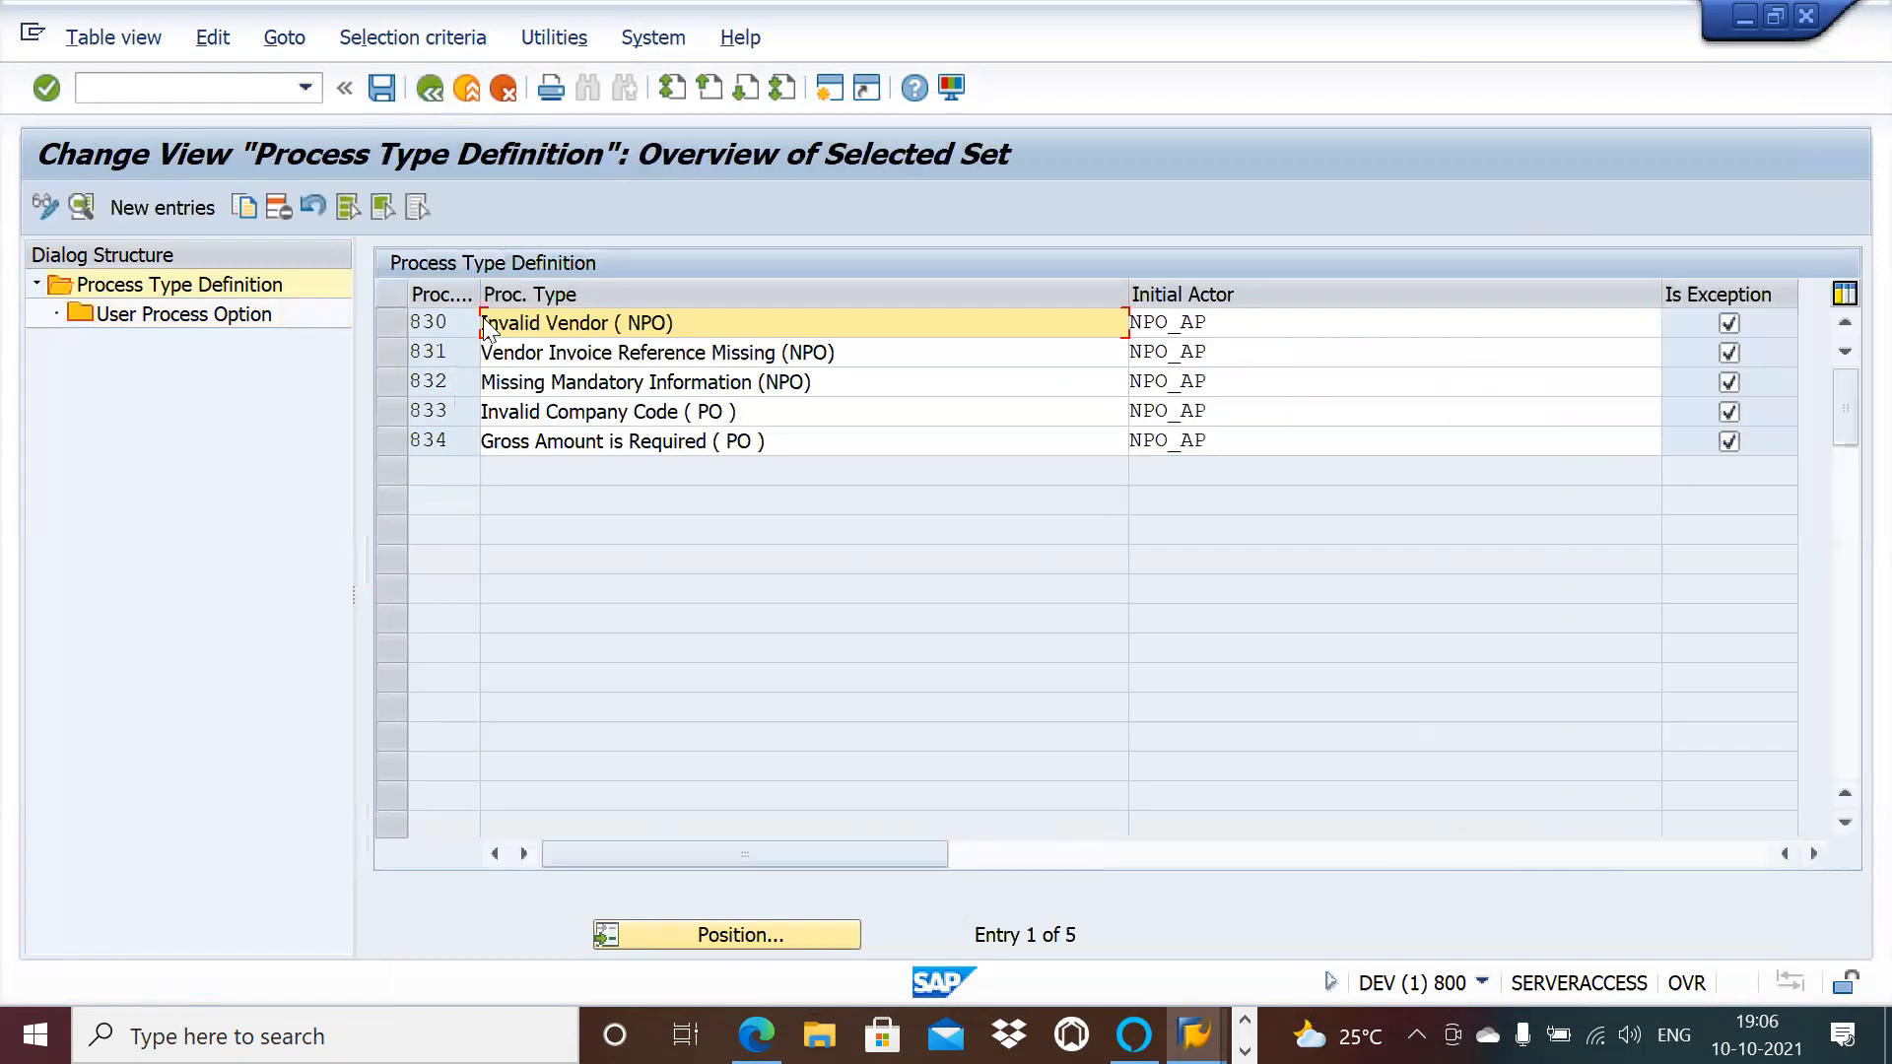
Step: Open process type 831's user process options and delete all 22 entries
click(394, 353)
double_click(232, 321)
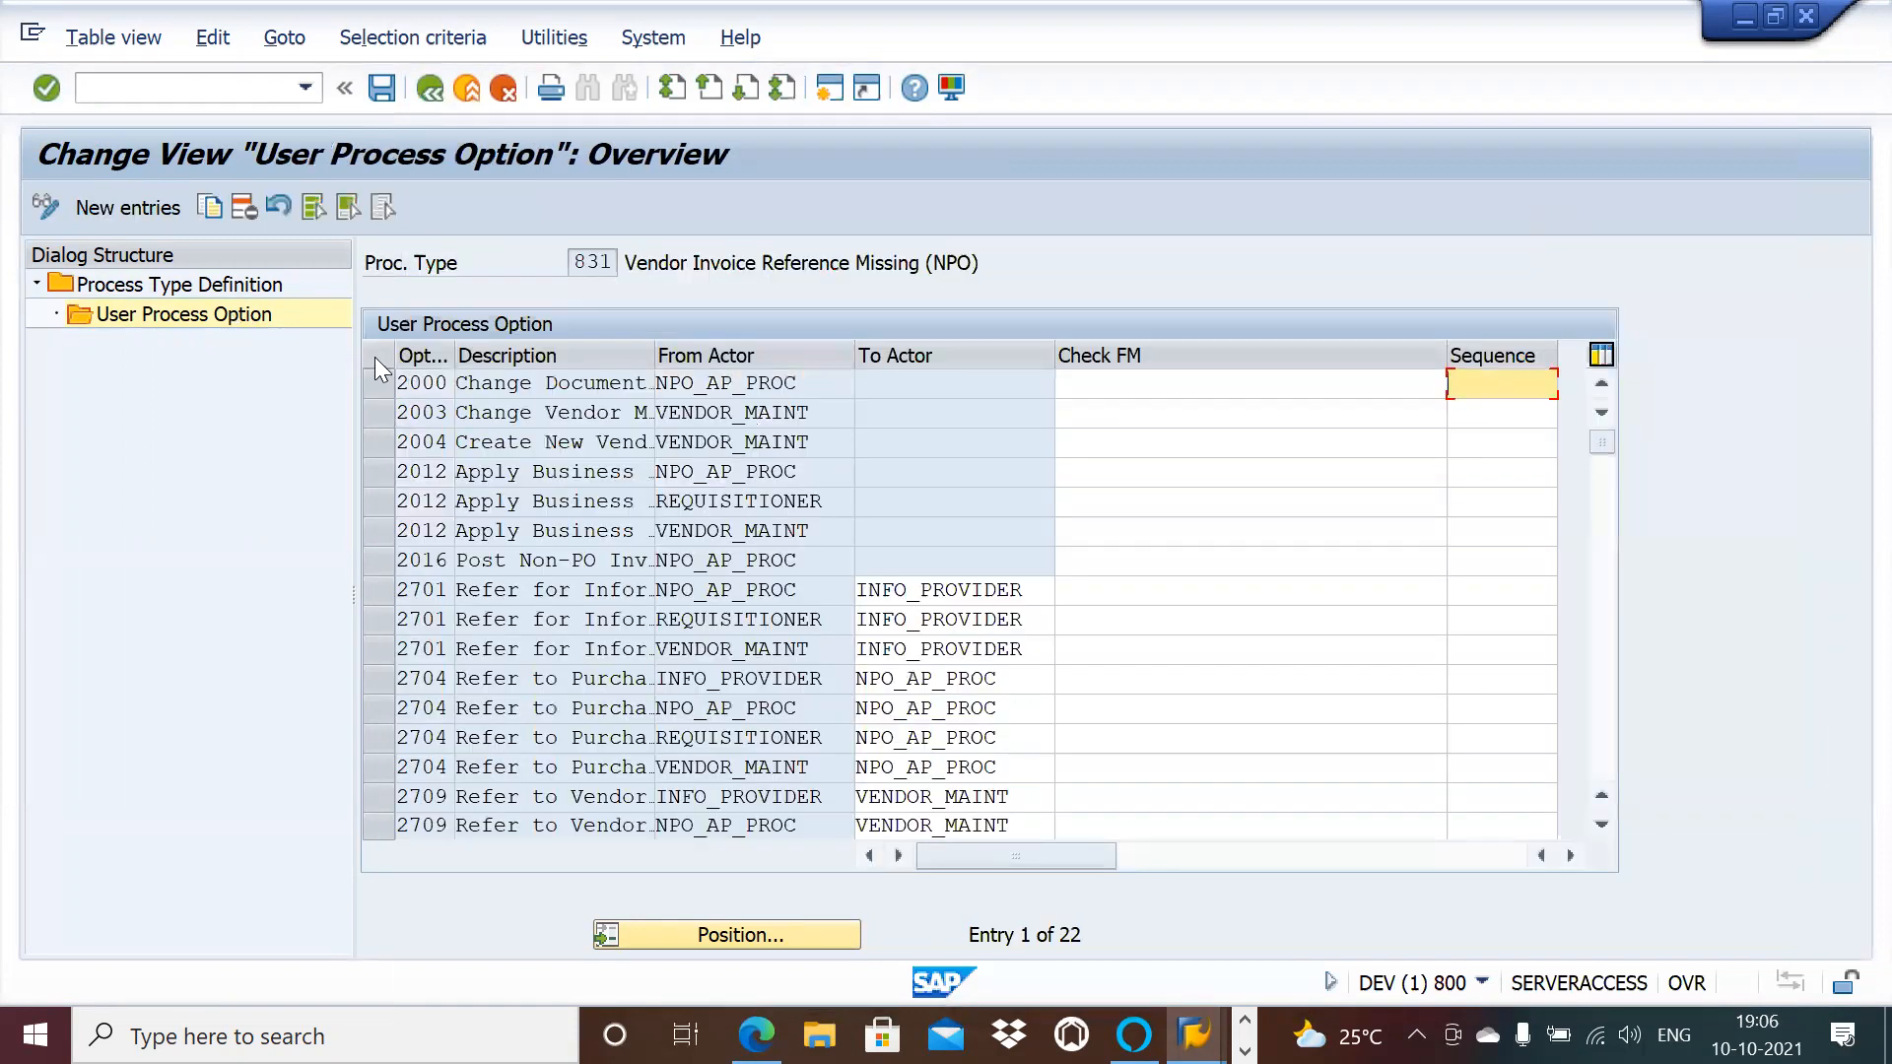
click(314, 209)
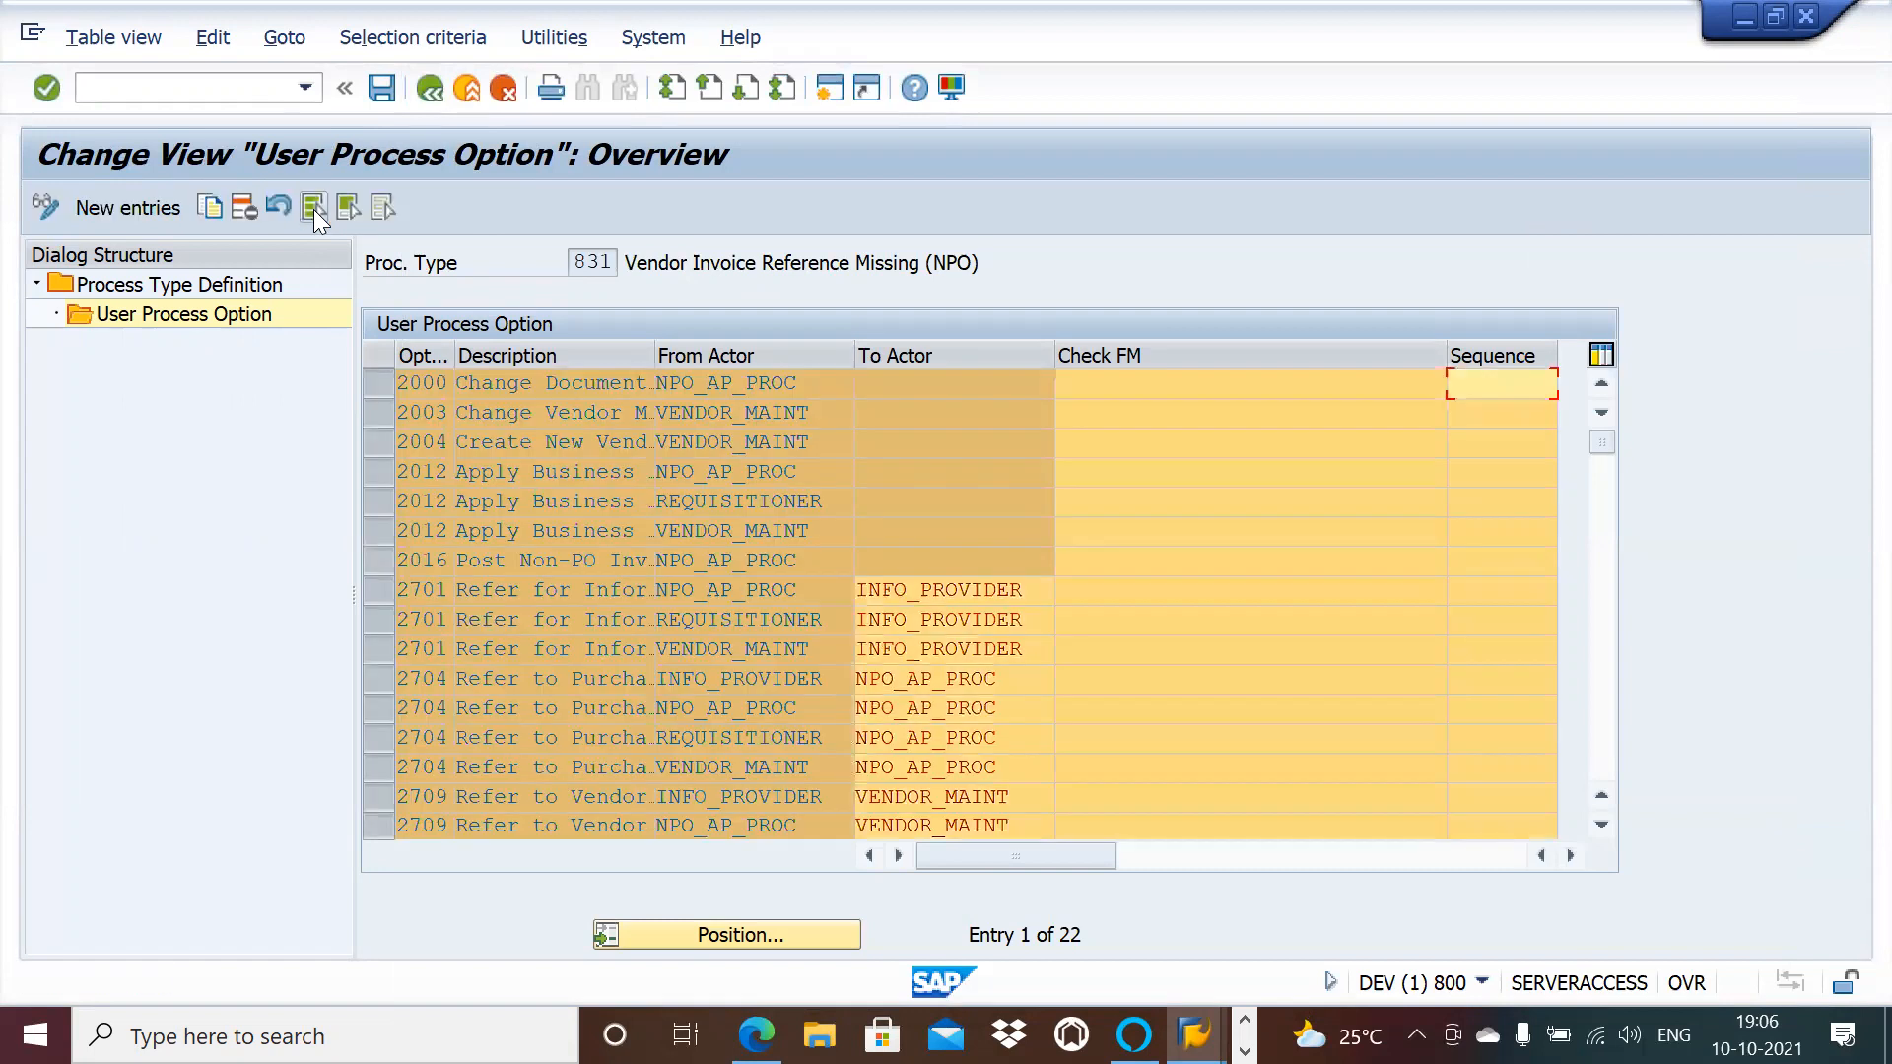
click(241, 205)
click(873, 832)
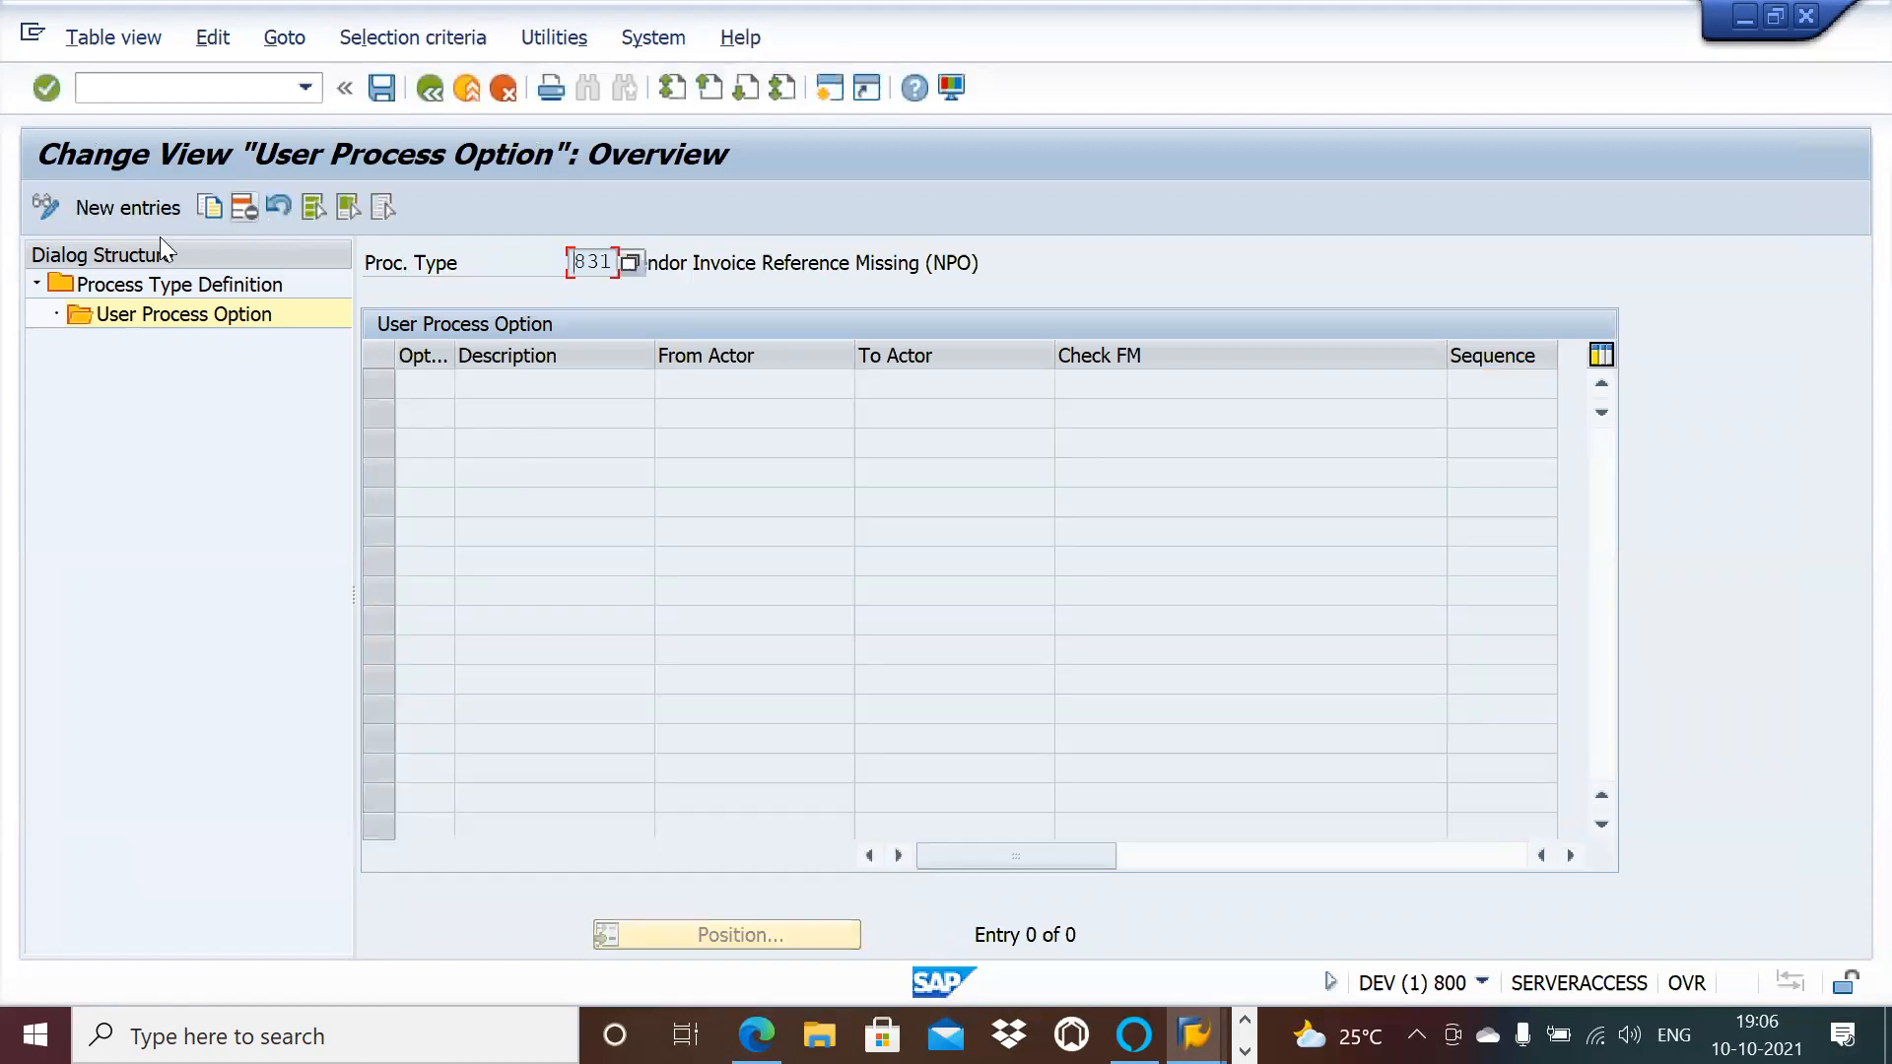
Step: Add a new option 2000 with From Actor NPO_AP
click(145, 207)
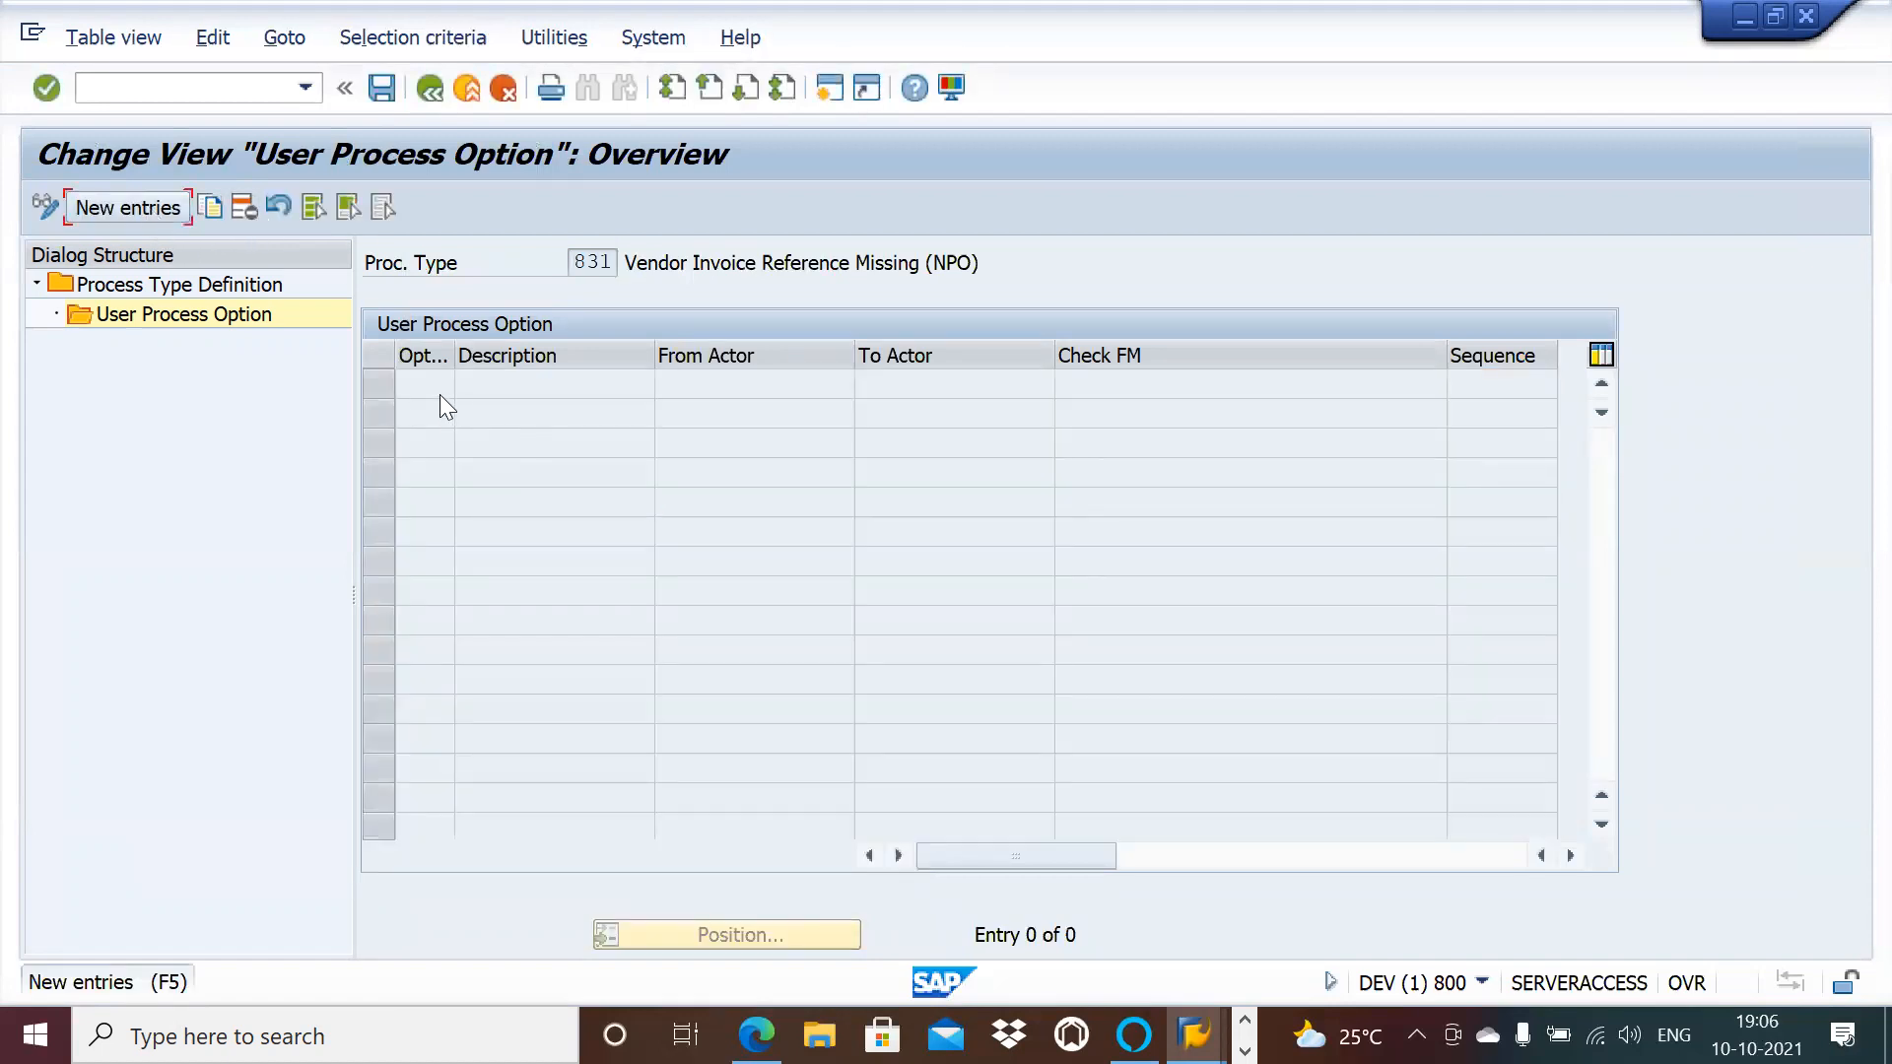
click(155, 212)
click(467, 385)
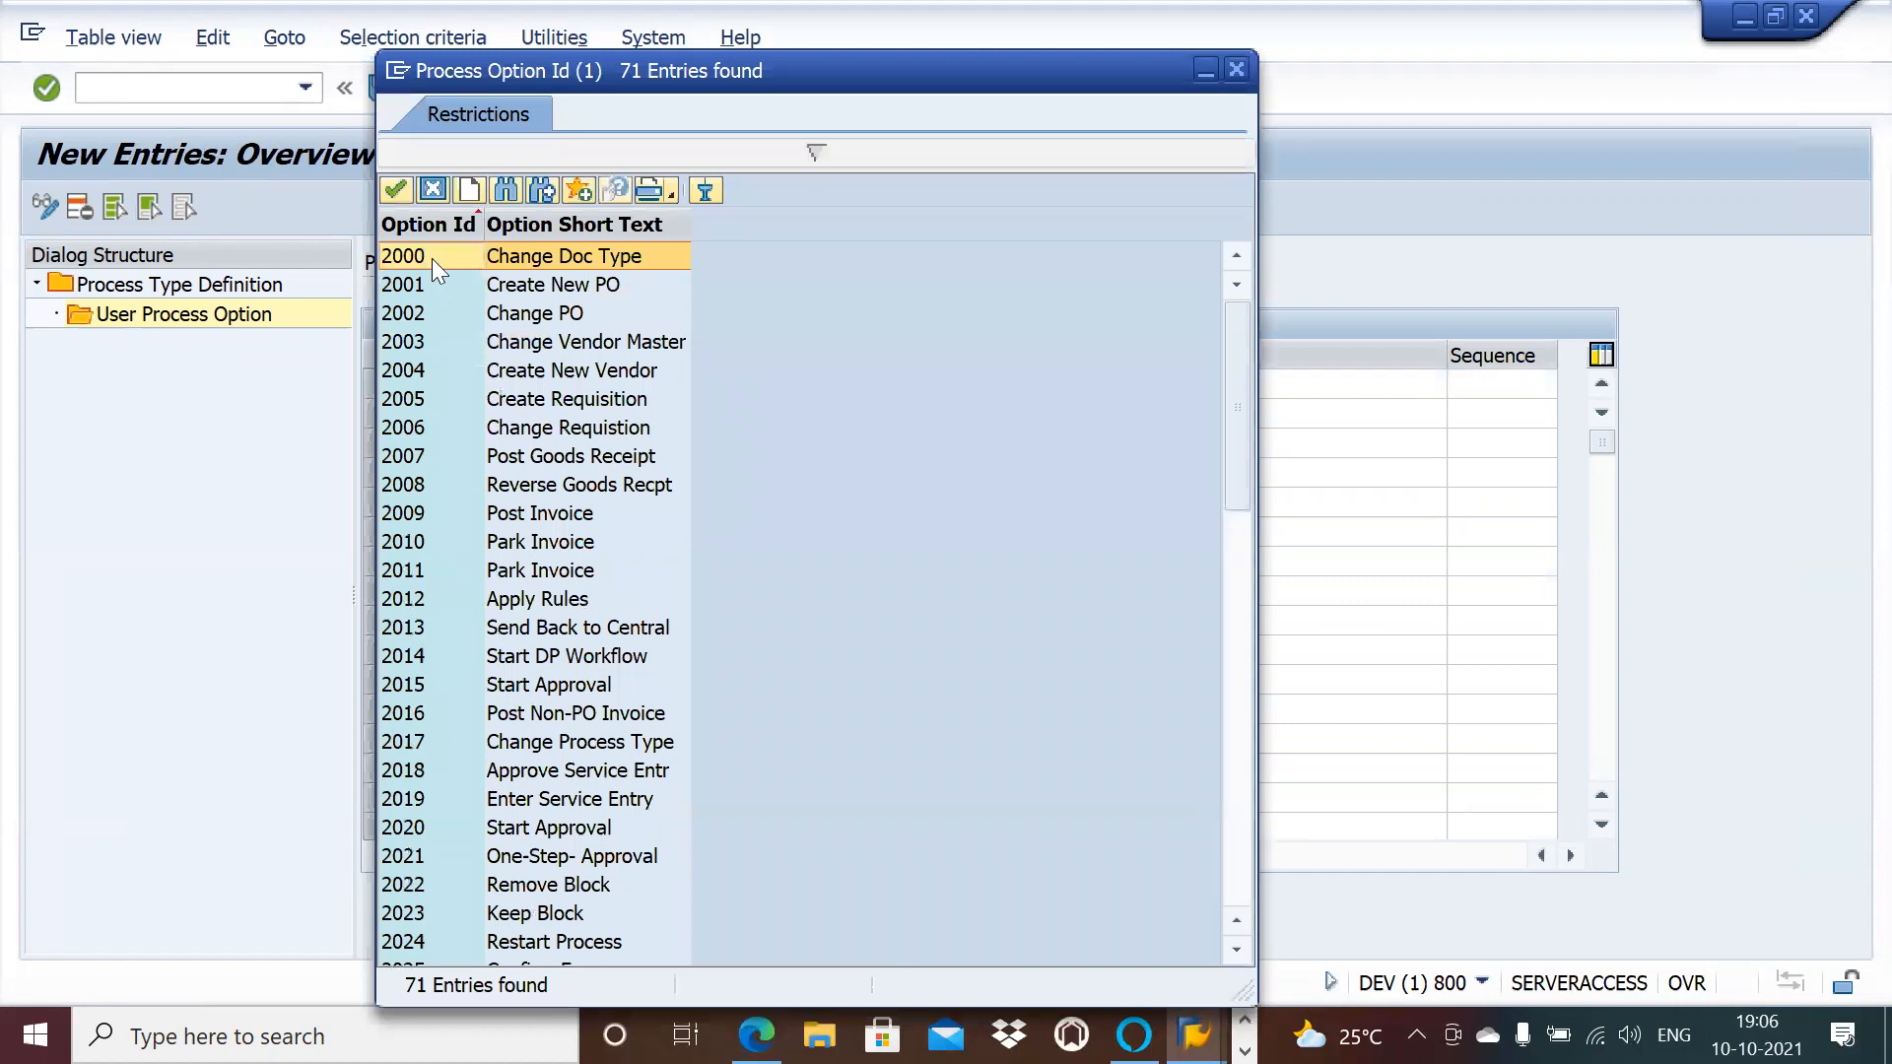
double_click(432, 258)
click(765, 384)
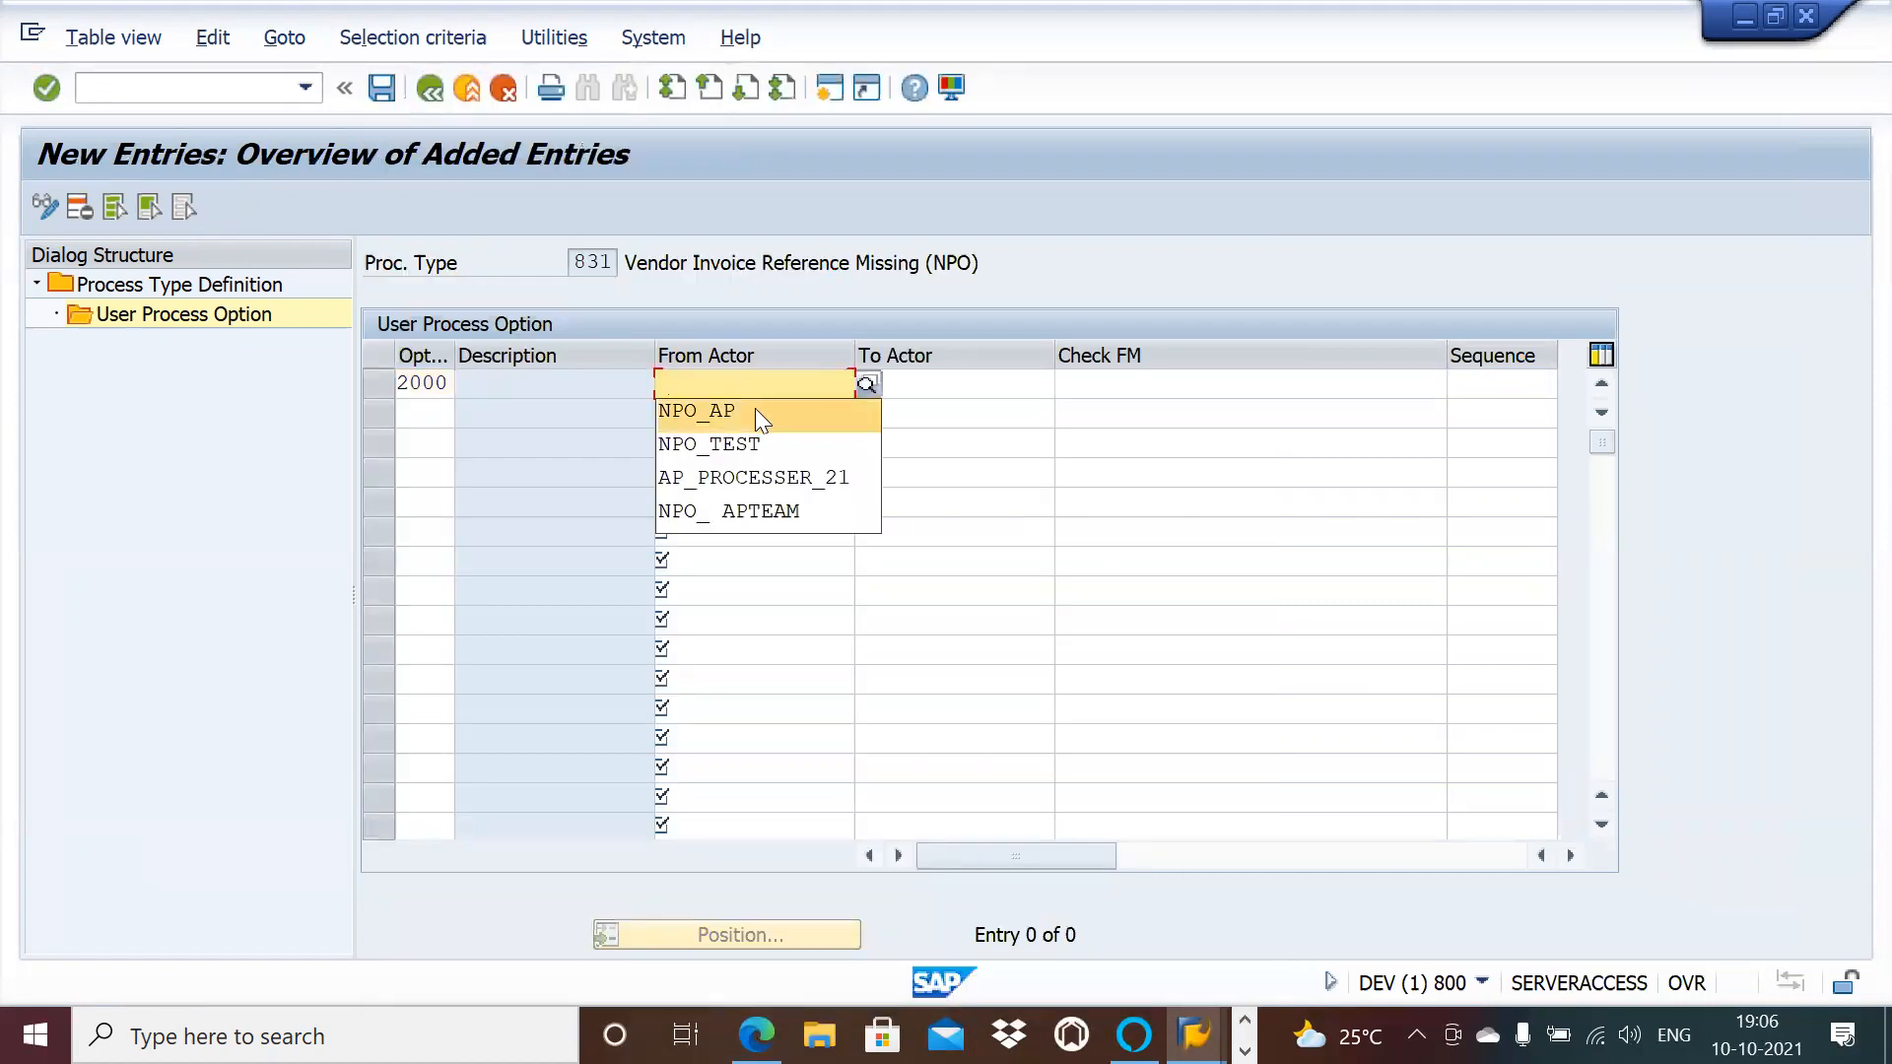
click(755, 407)
Step: Add option 2012 for NPO_AP with check FM /OPT/VIM_BL_CHECK_FM_2012
click(444, 414)
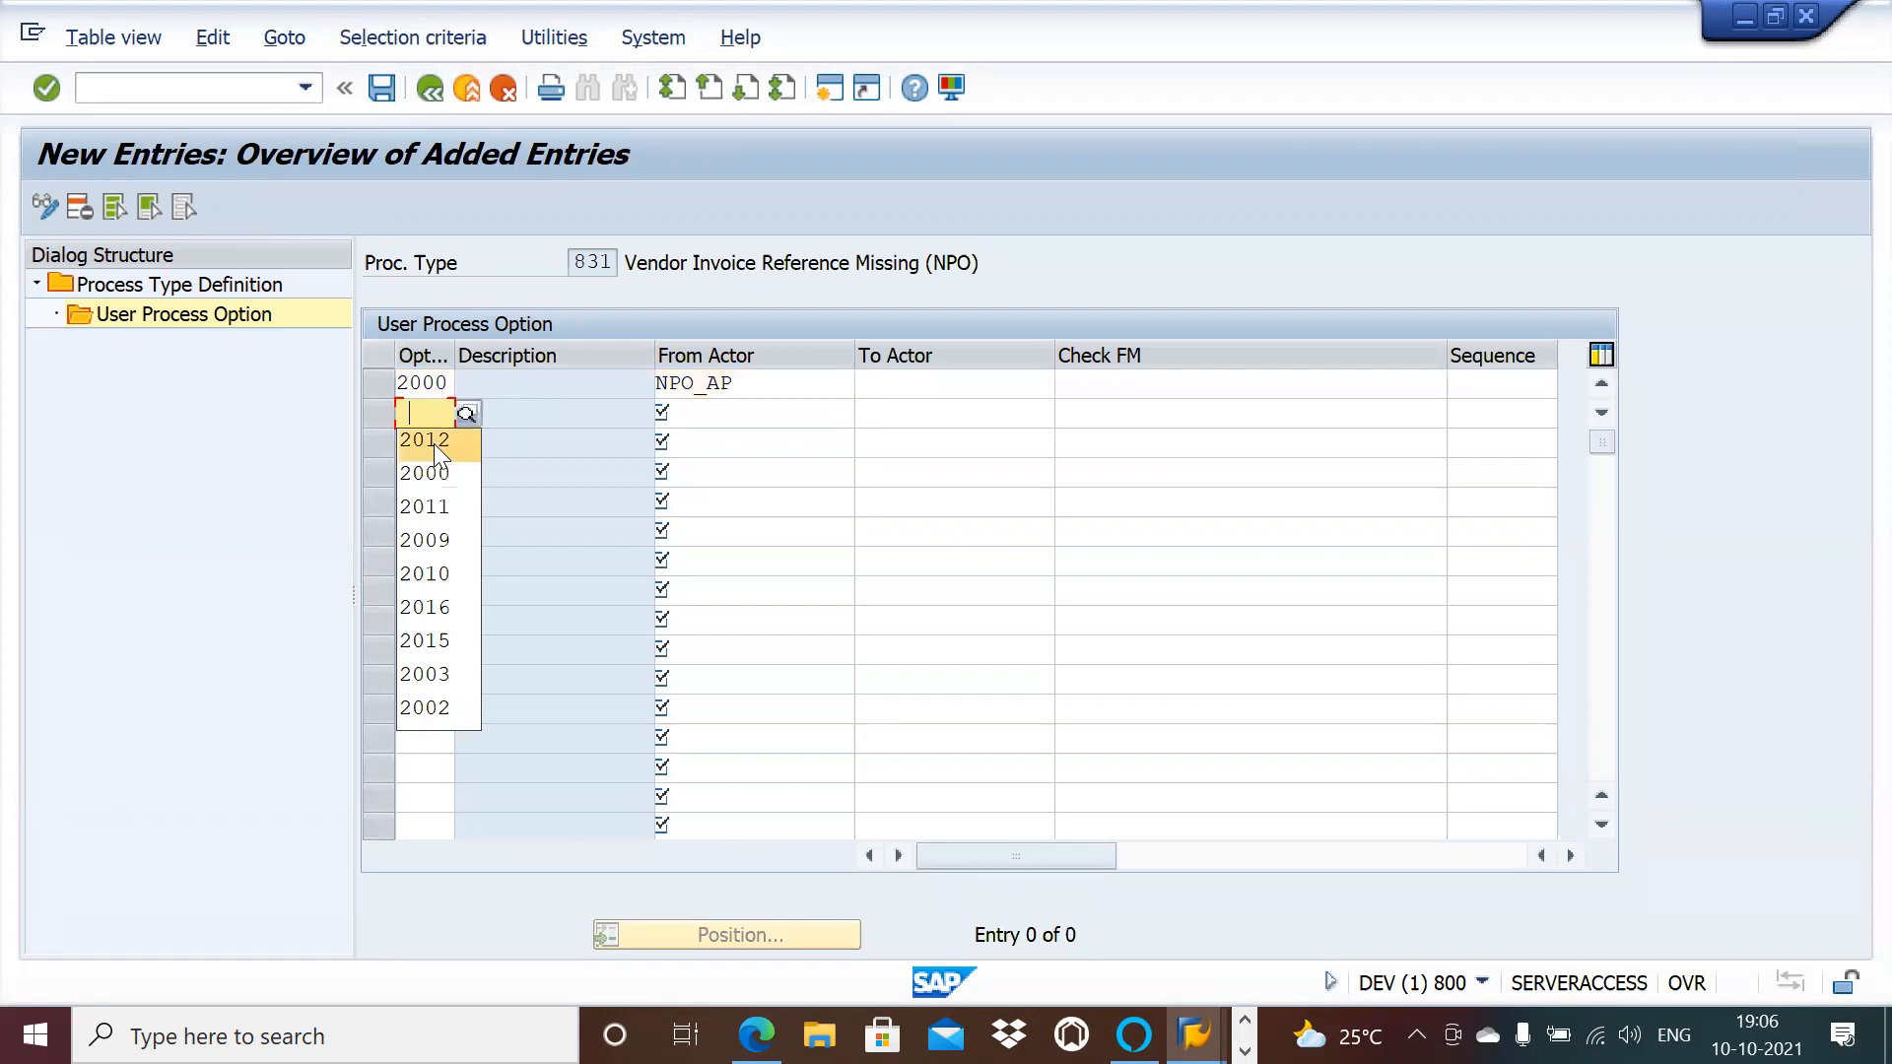
click(433, 448)
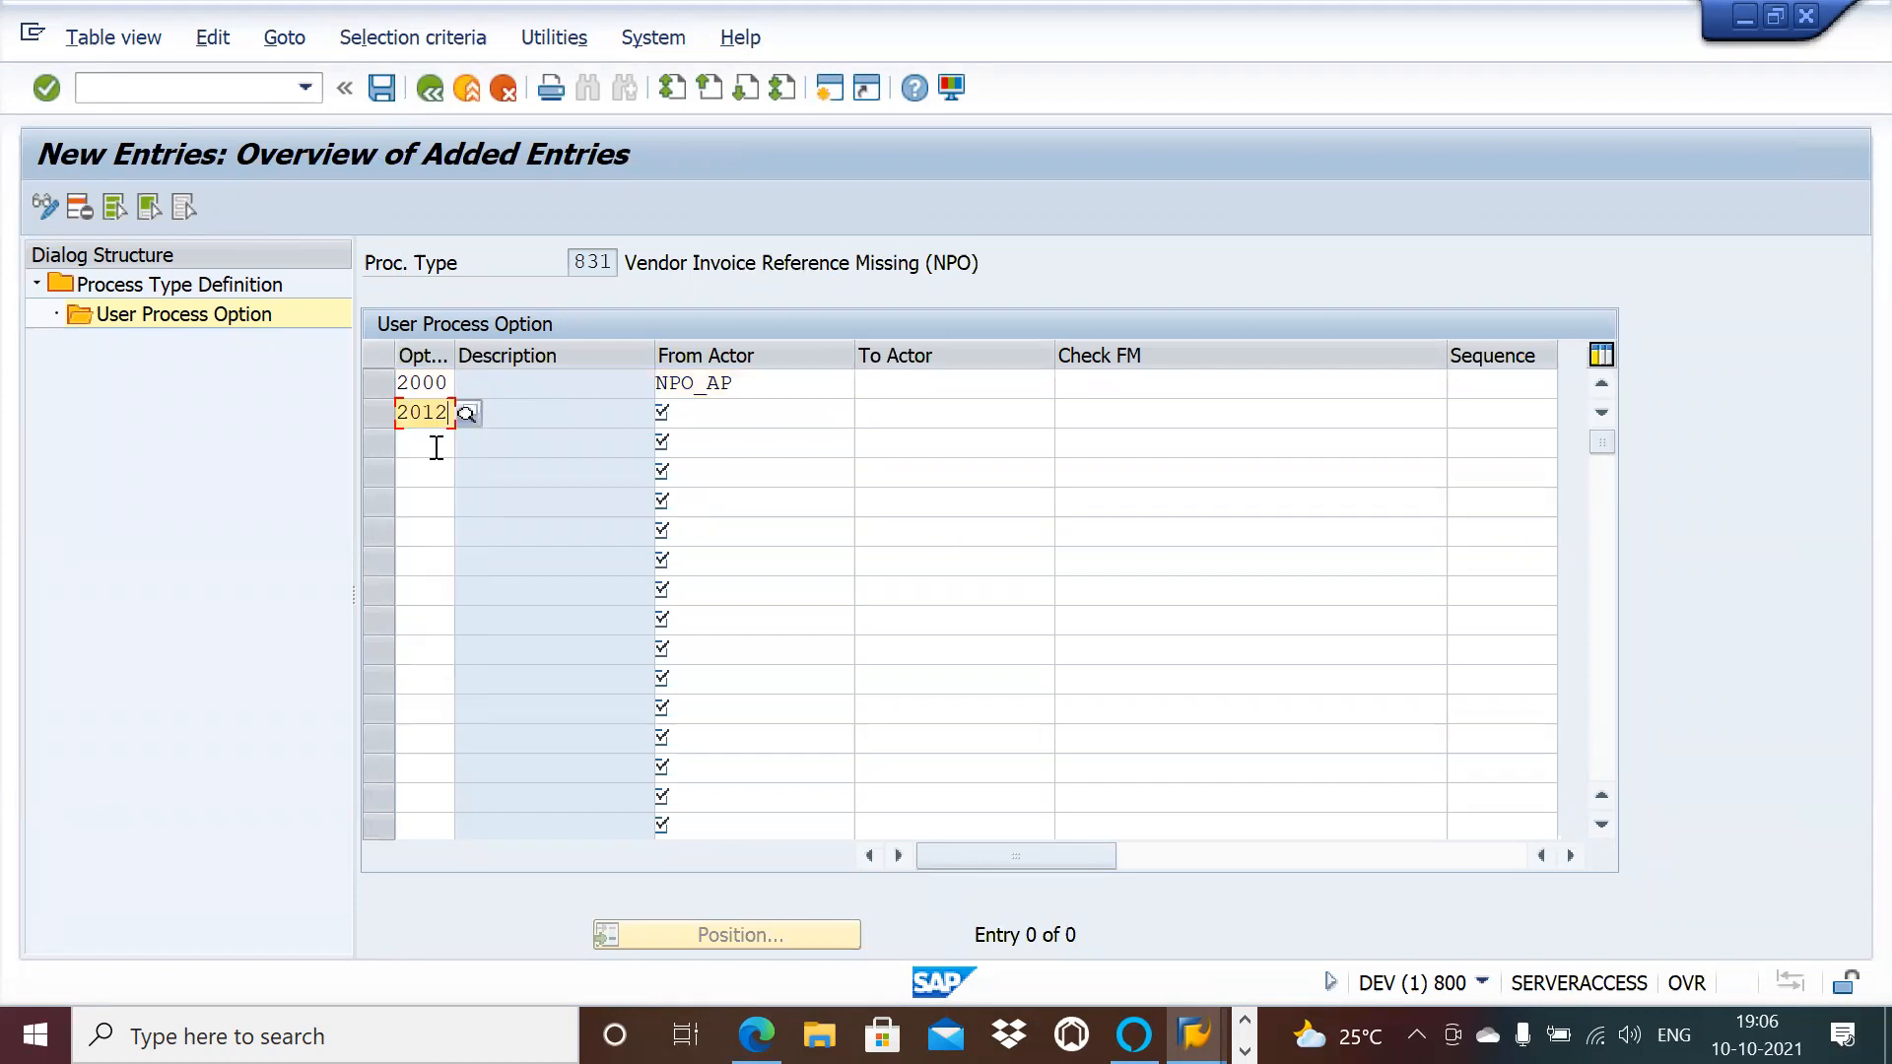
click(739, 411)
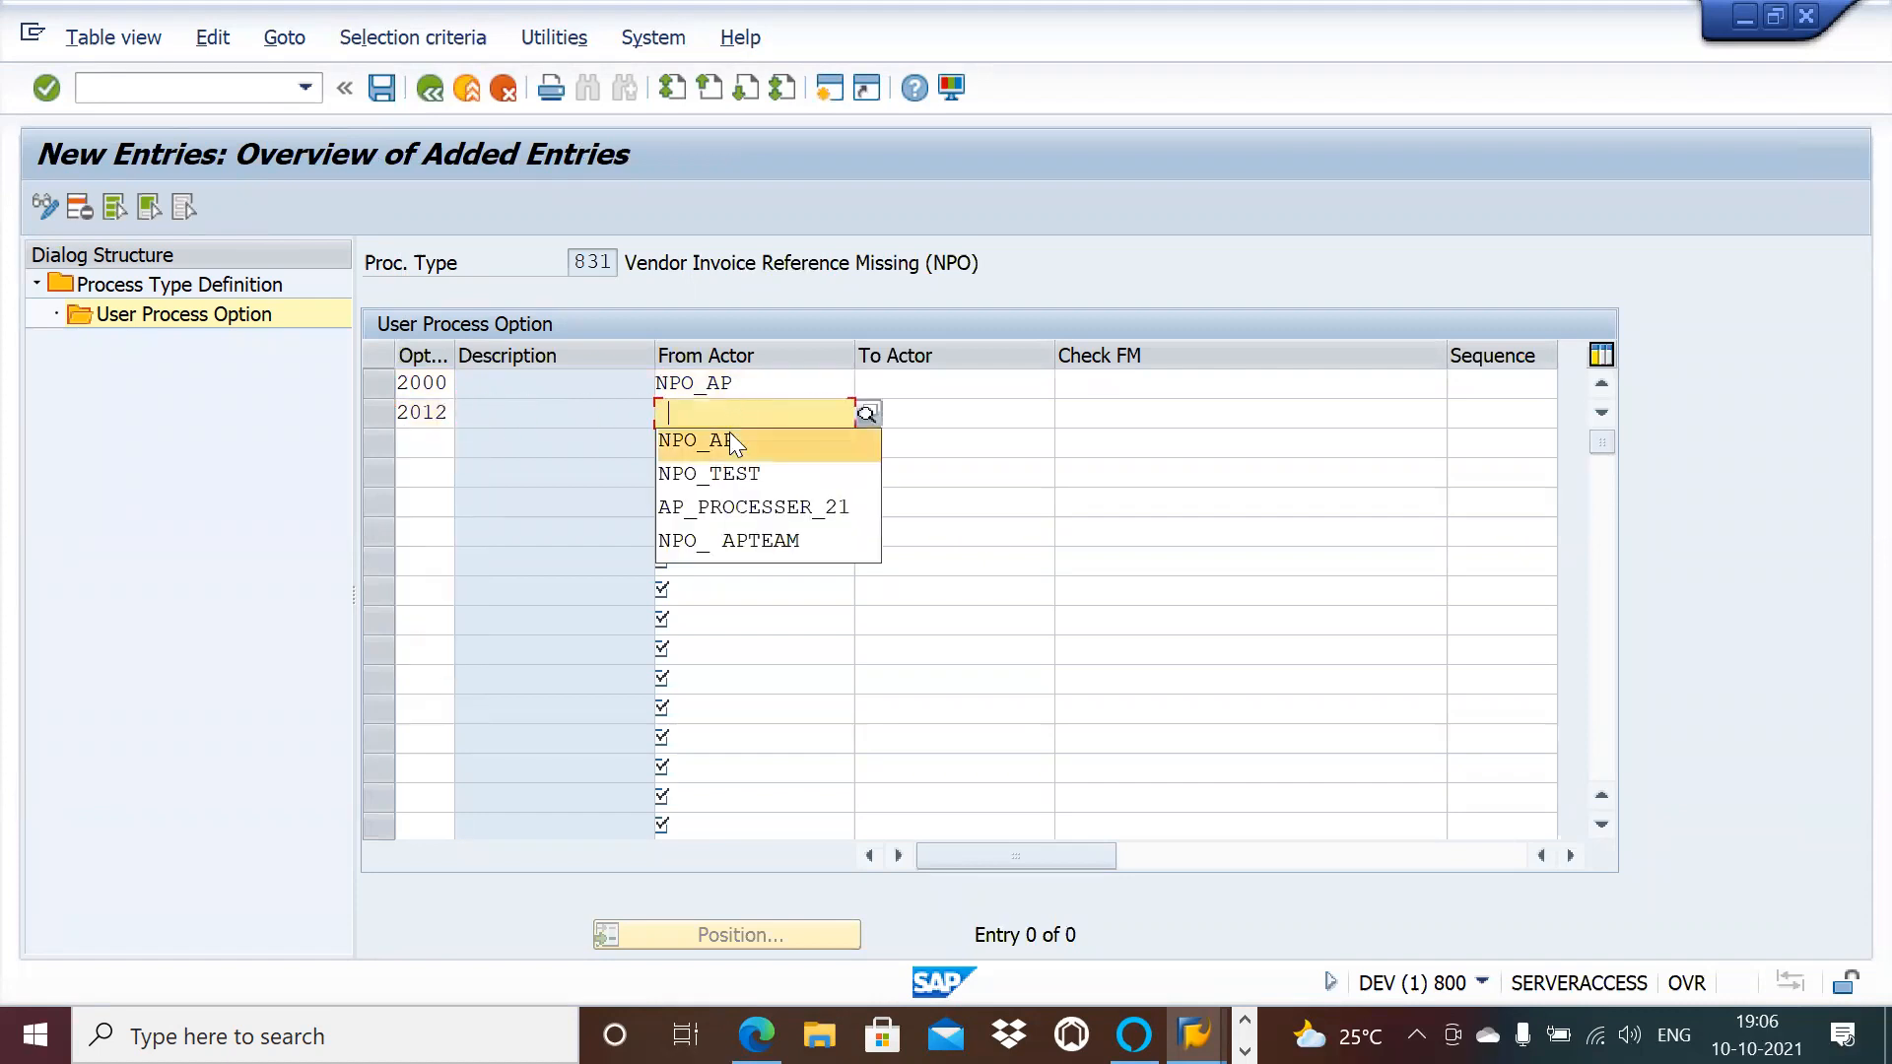
click(731, 435)
click(1084, 416)
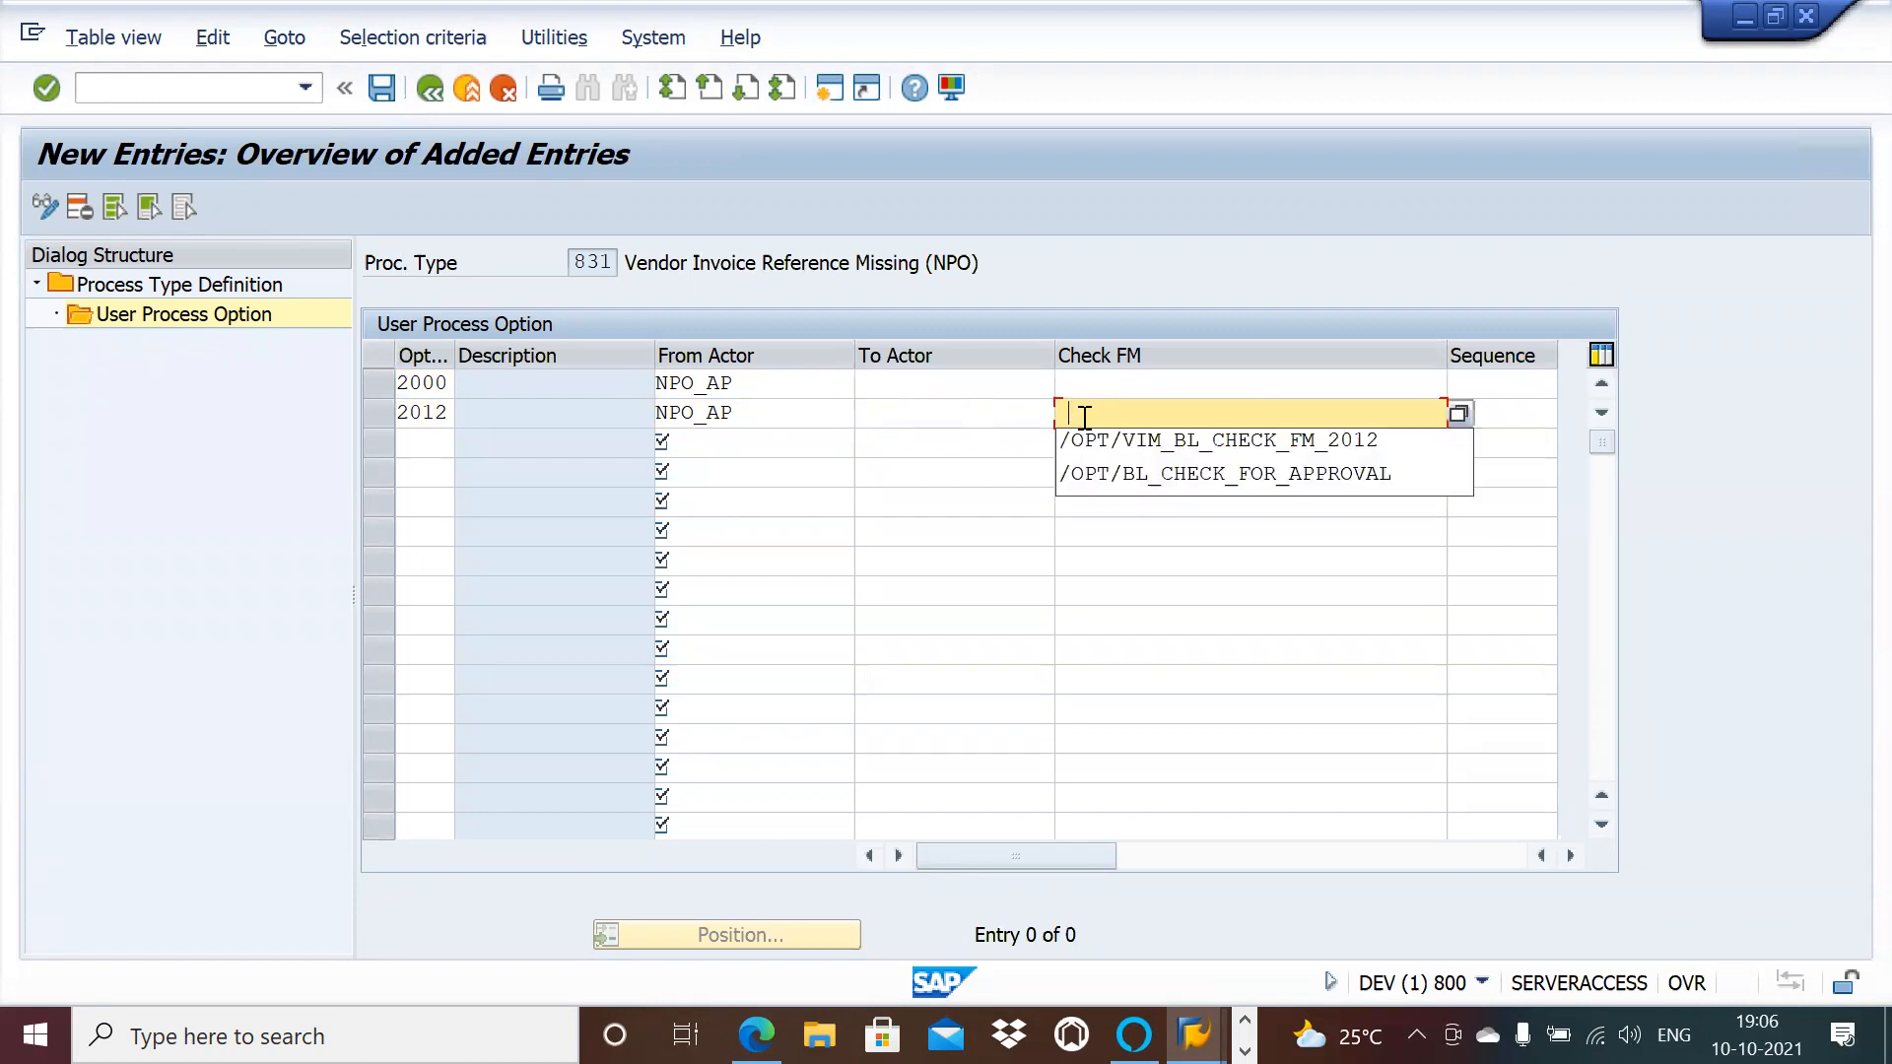
click(1100, 439)
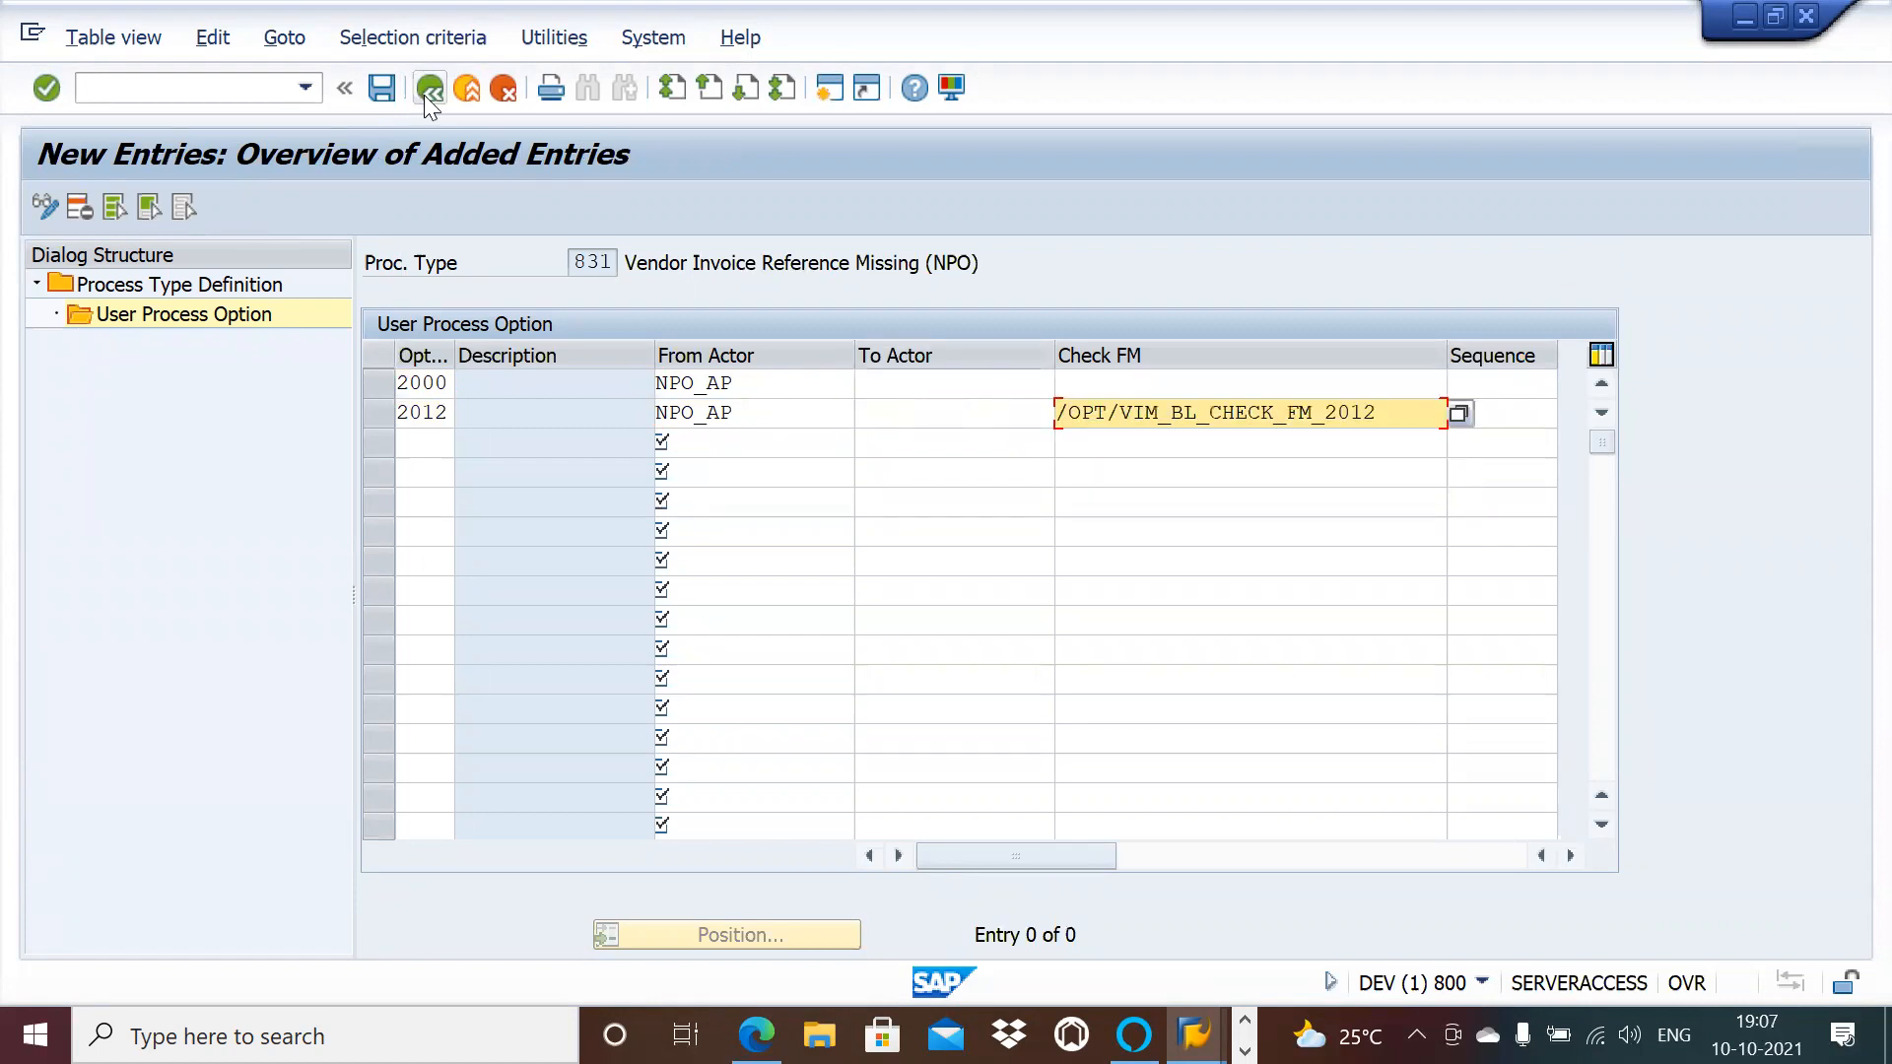
Step: Save 831's options and return to the process type list
click(381, 89)
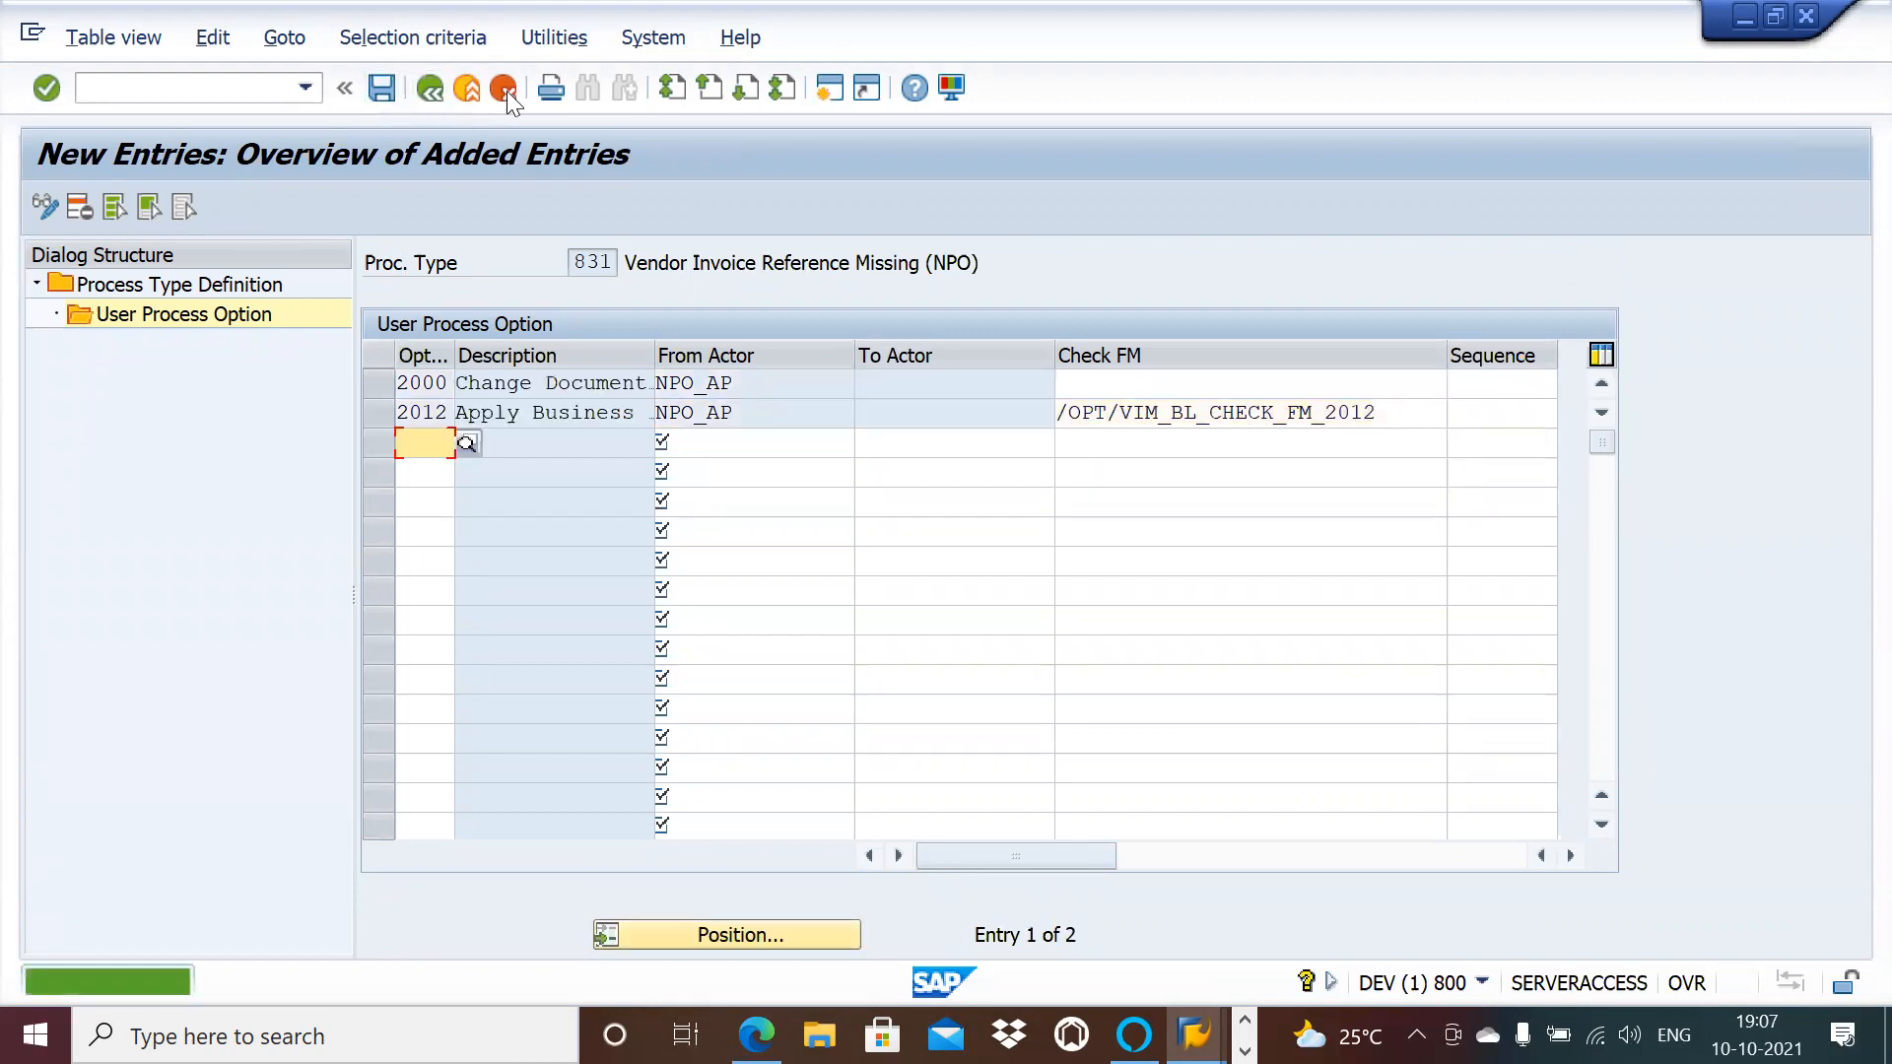
click(428, 88)
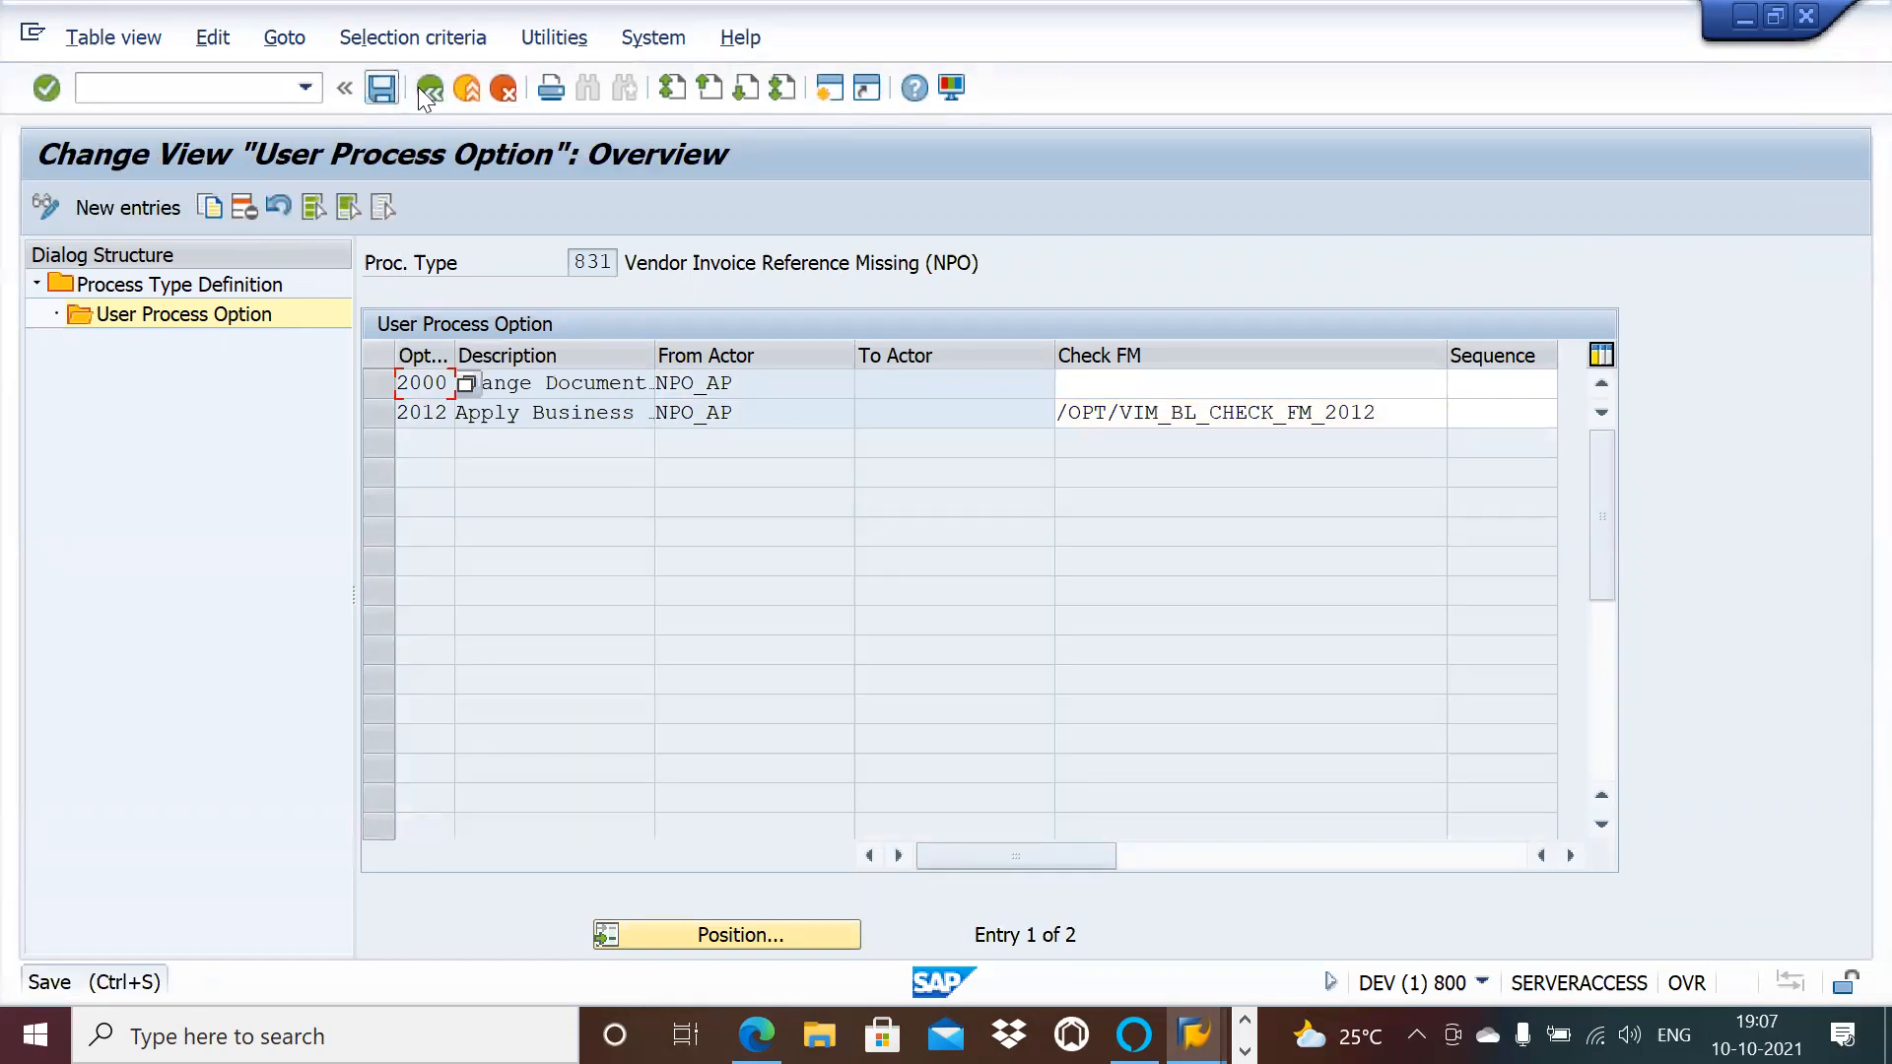
click(418, 88)
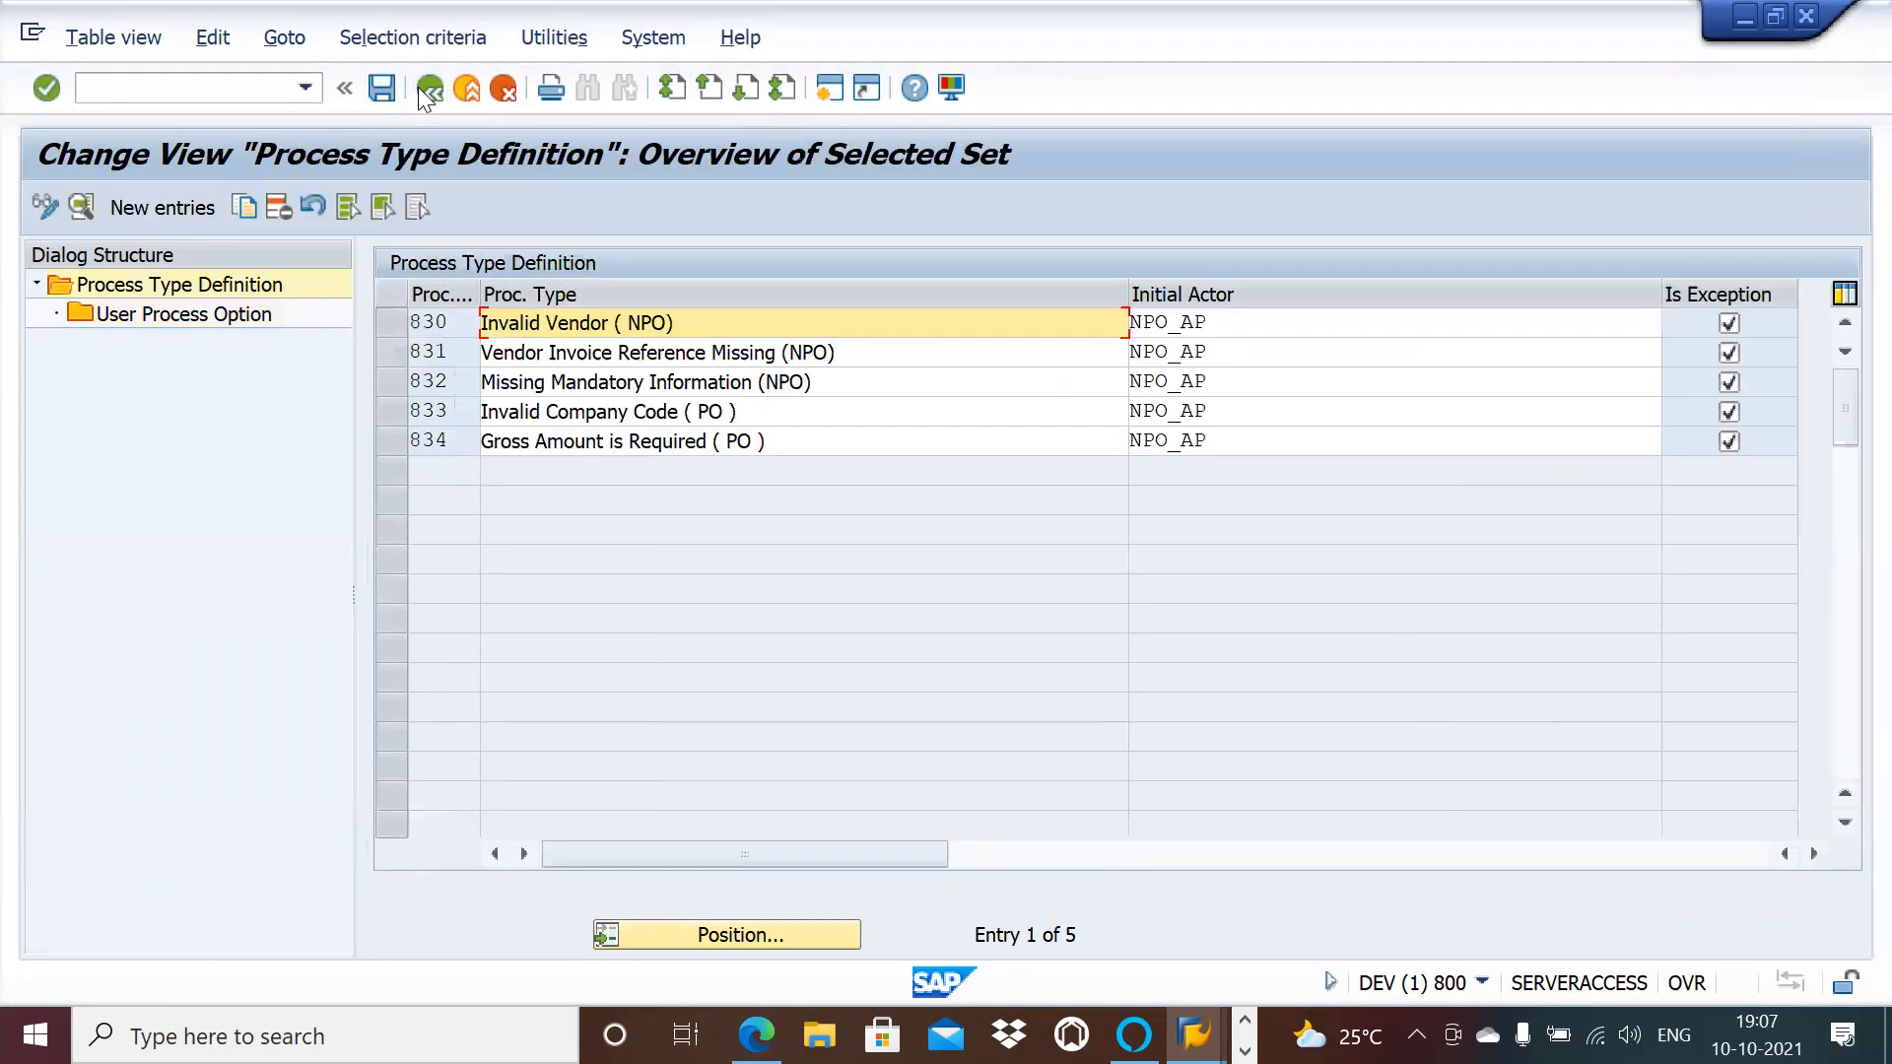
Step: Open process type 832's user process options and delete all 22 entries
click(400, 381)
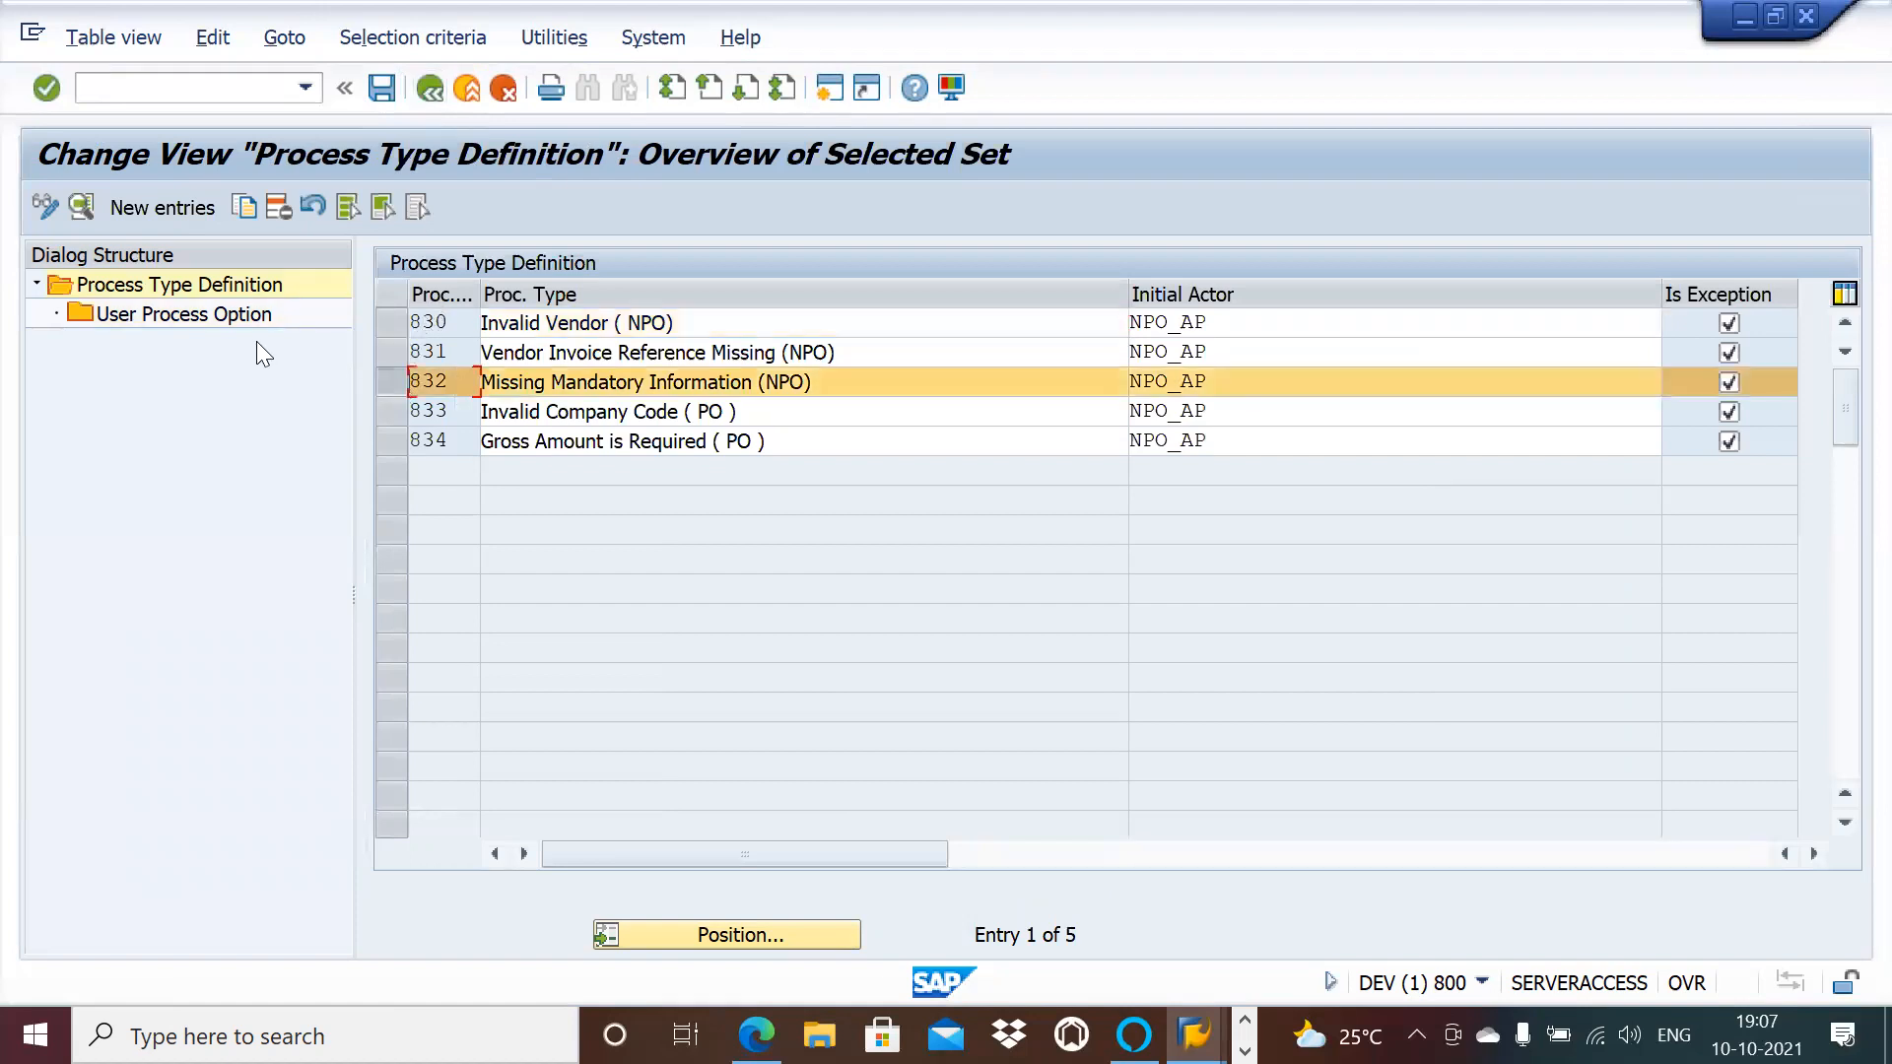
double_click(225, 314)
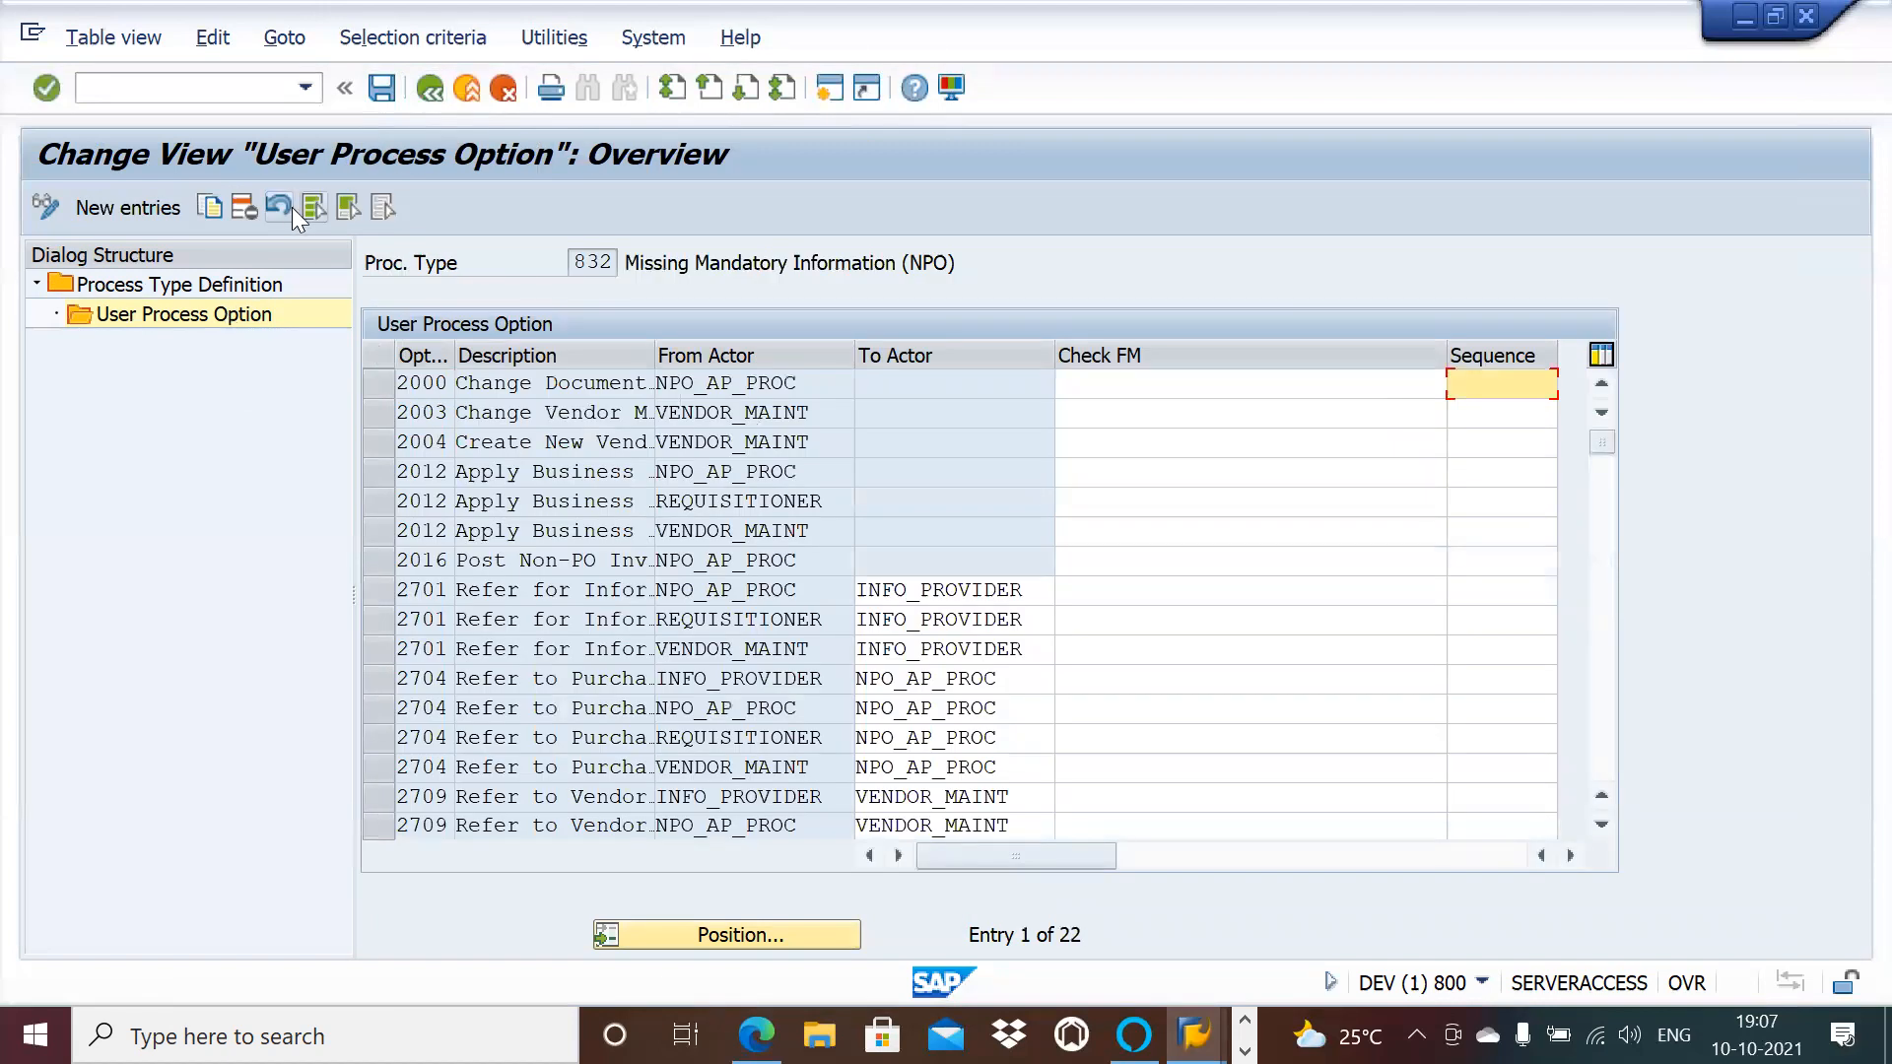
click(314, 208)
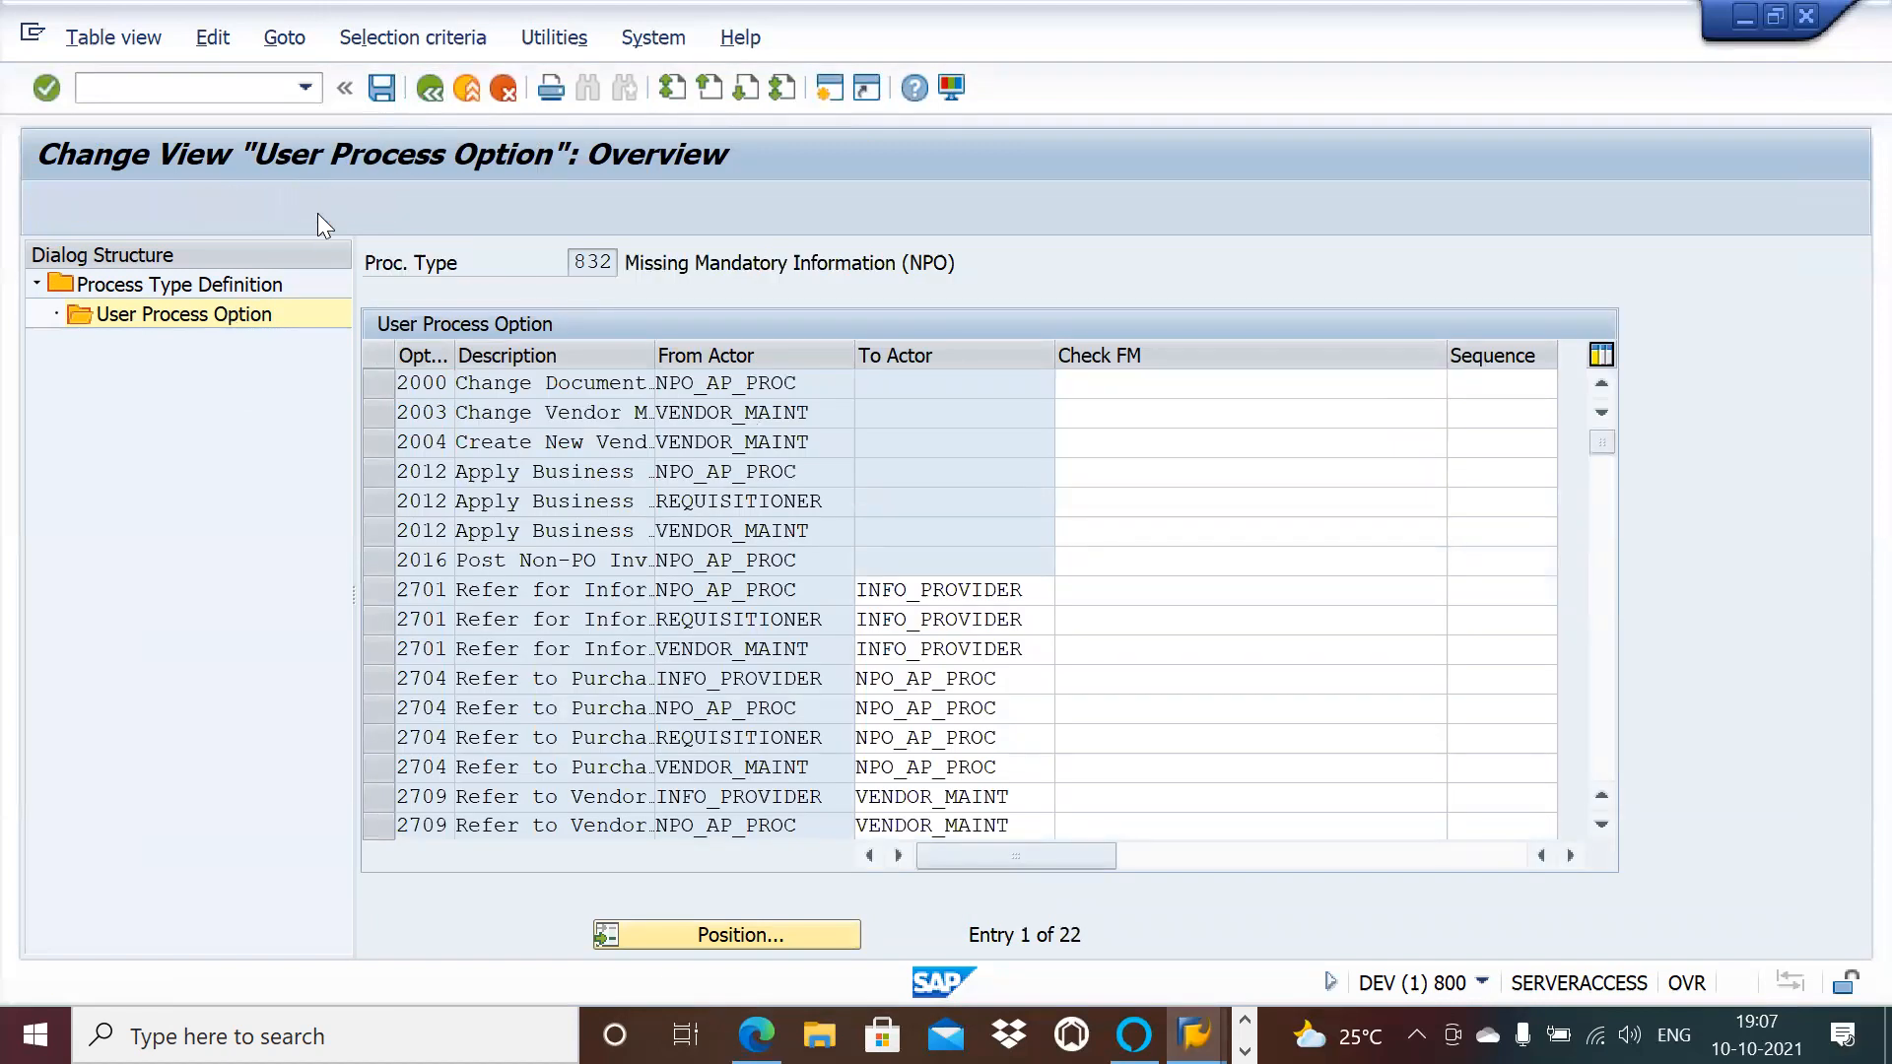
click(240, 207)
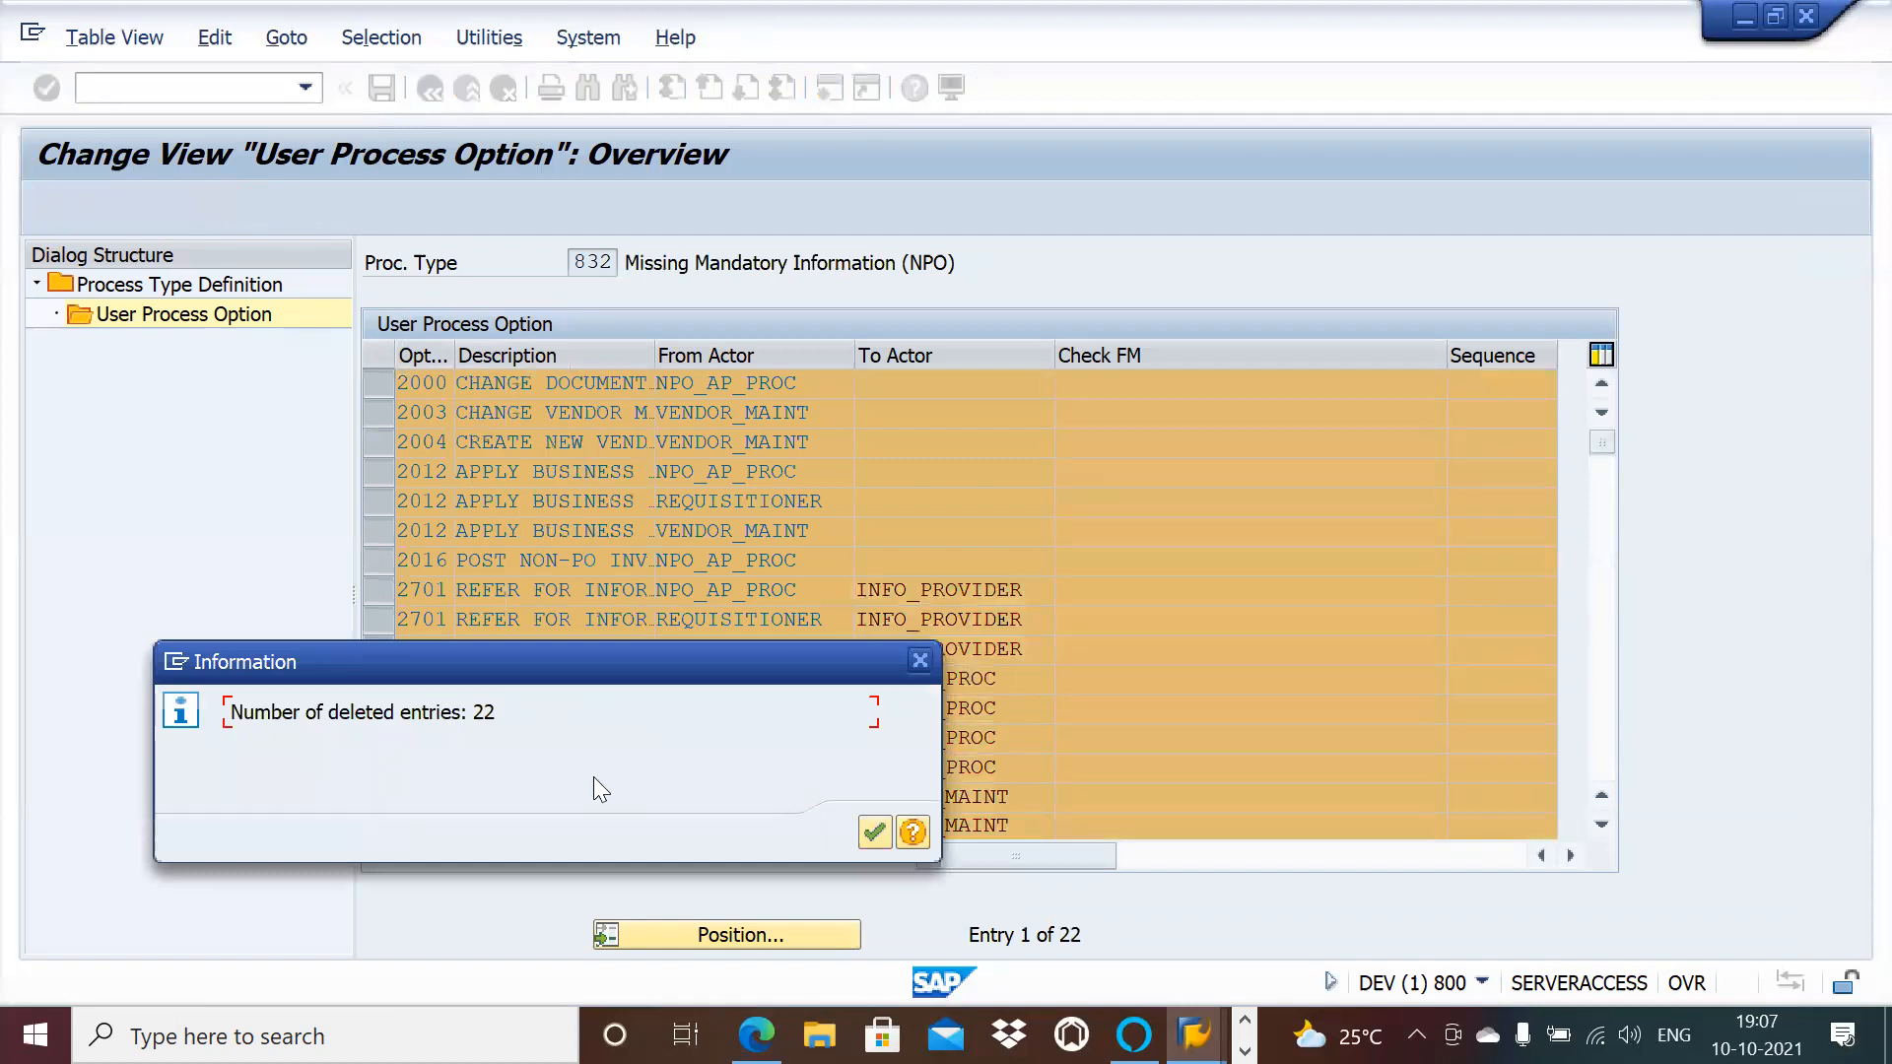
click(873, 833)
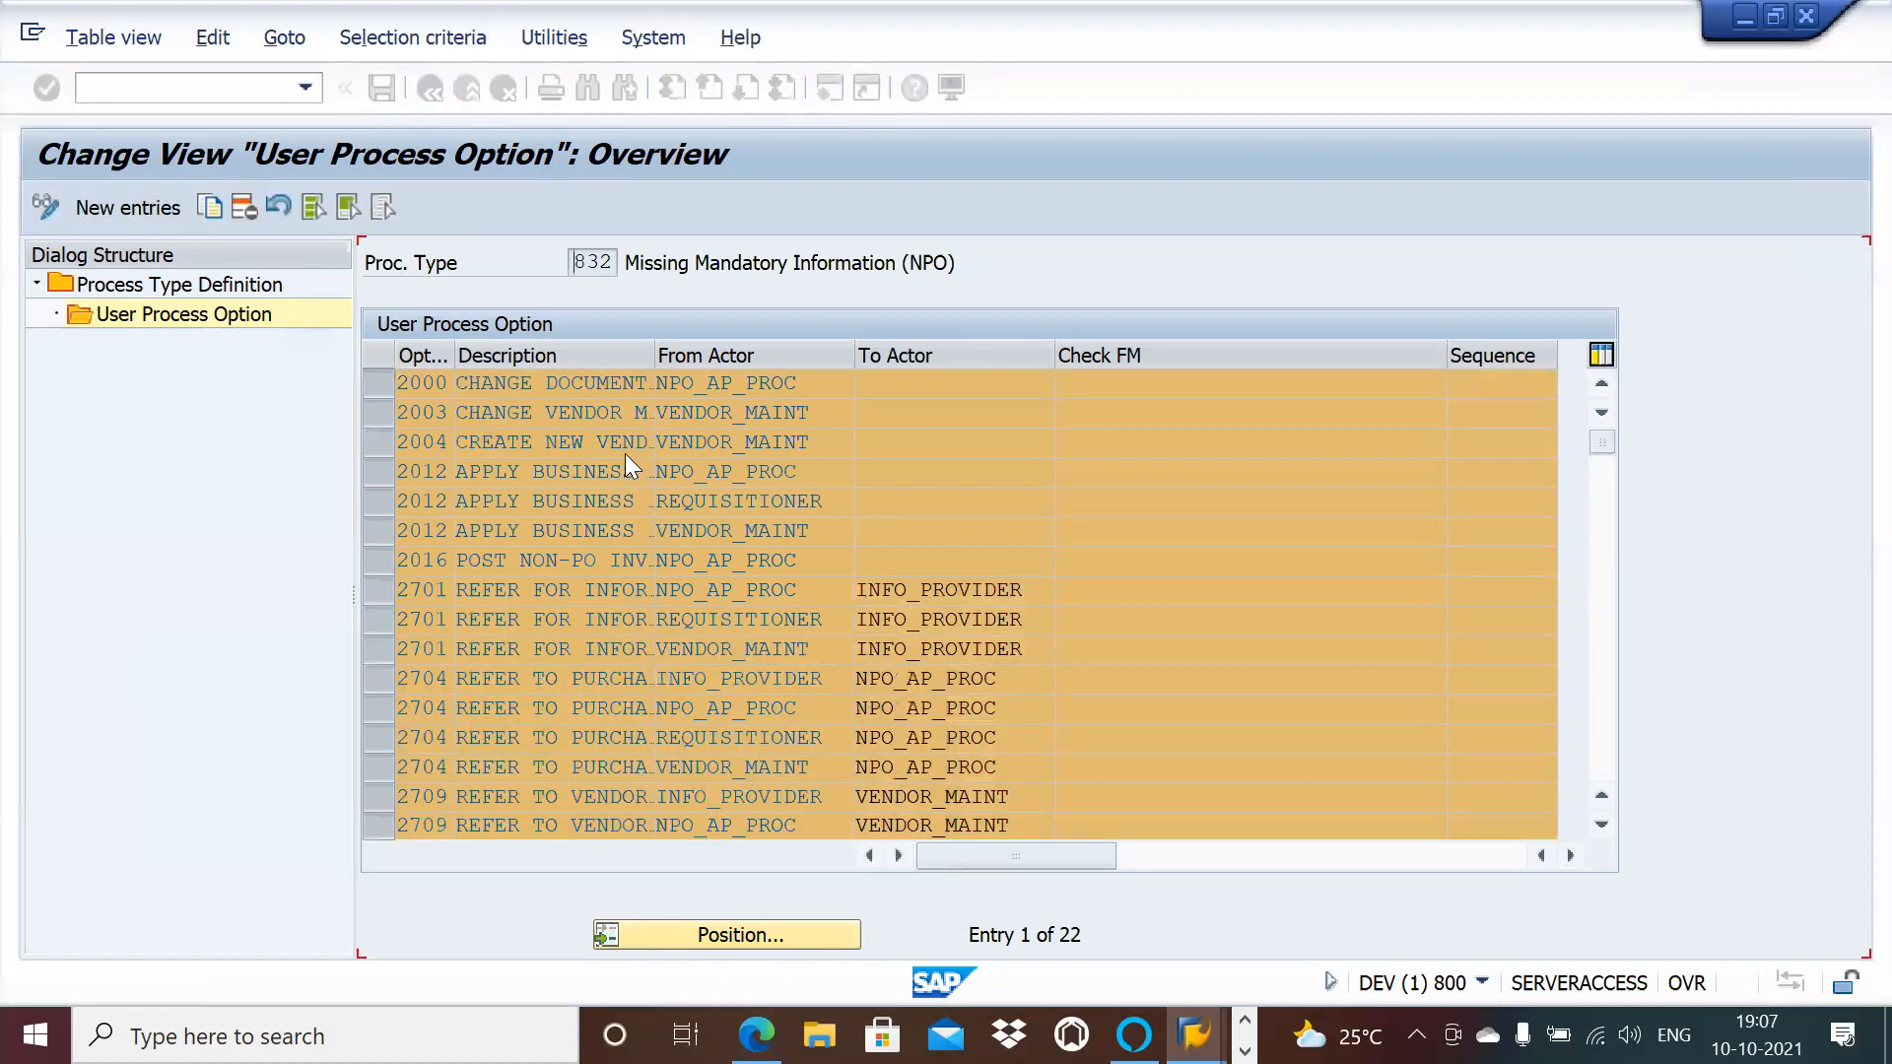
Step: Add a new option 2000 with From Actor NPO_AP
click(165, 205)
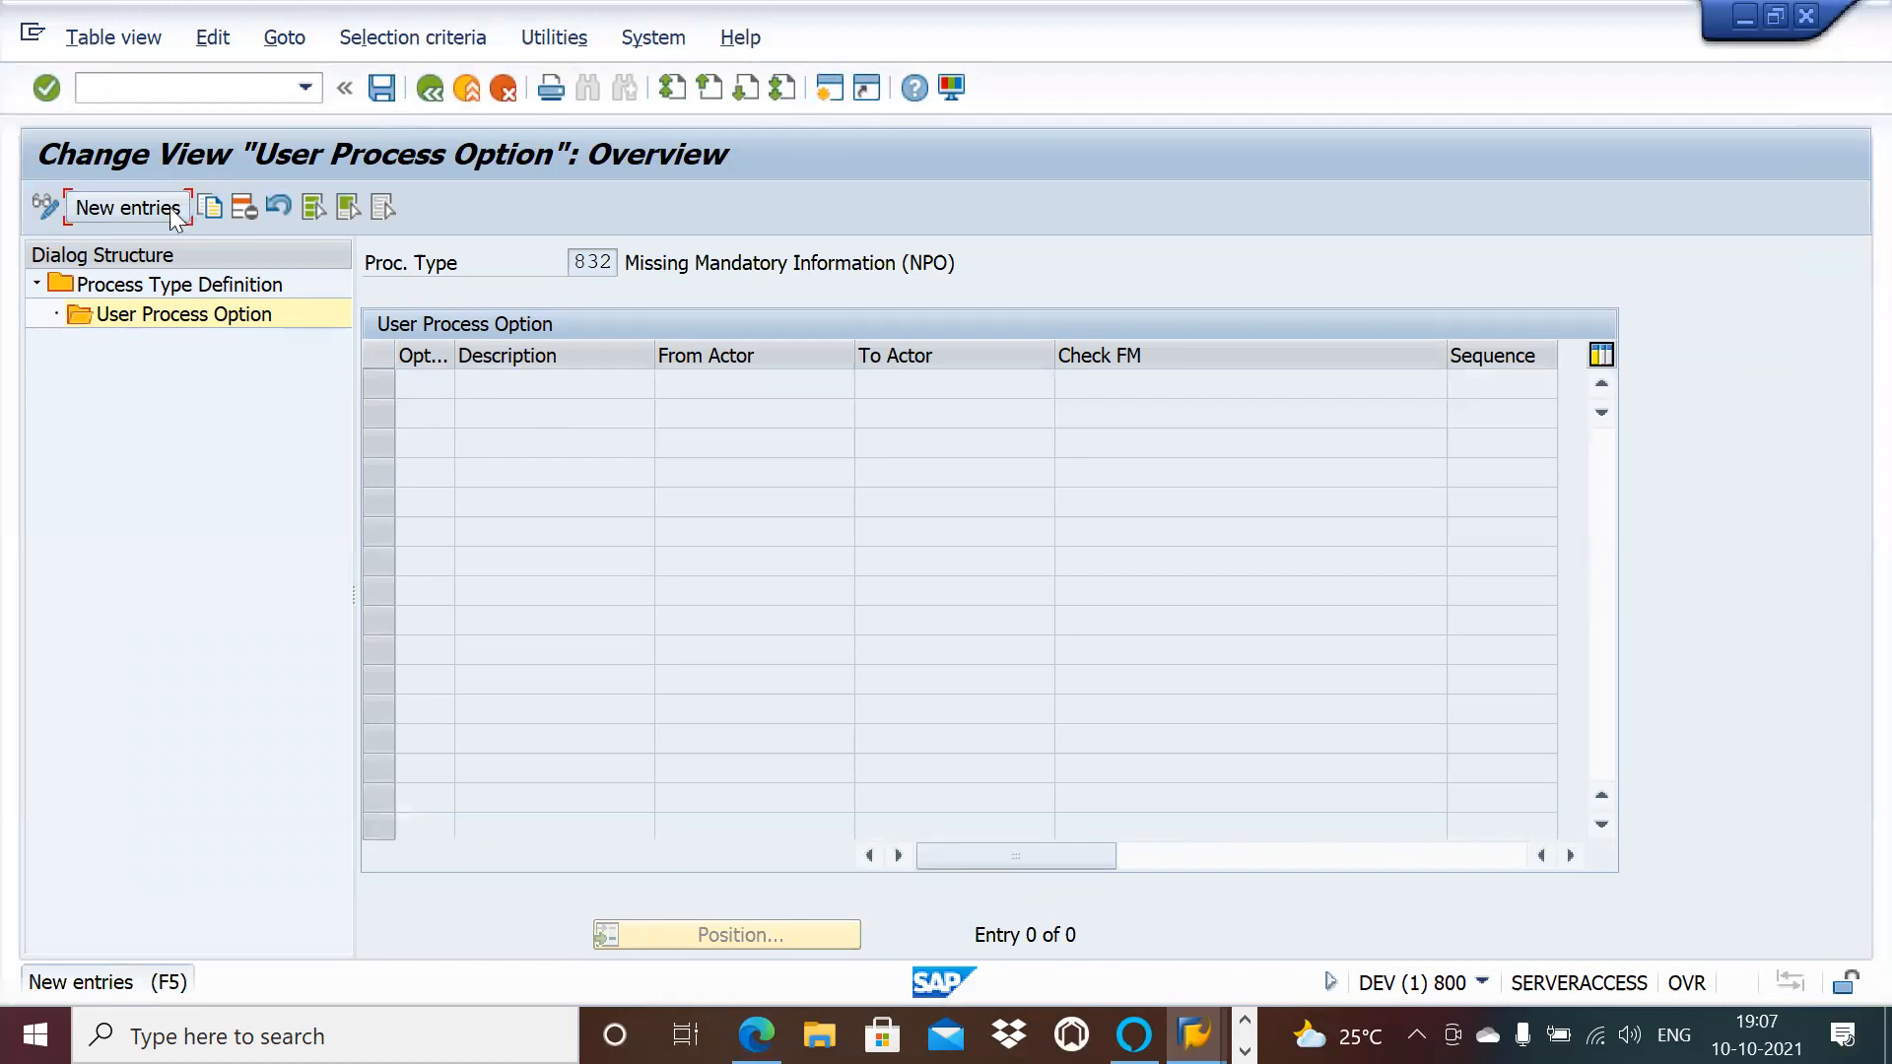
click(126, 207)
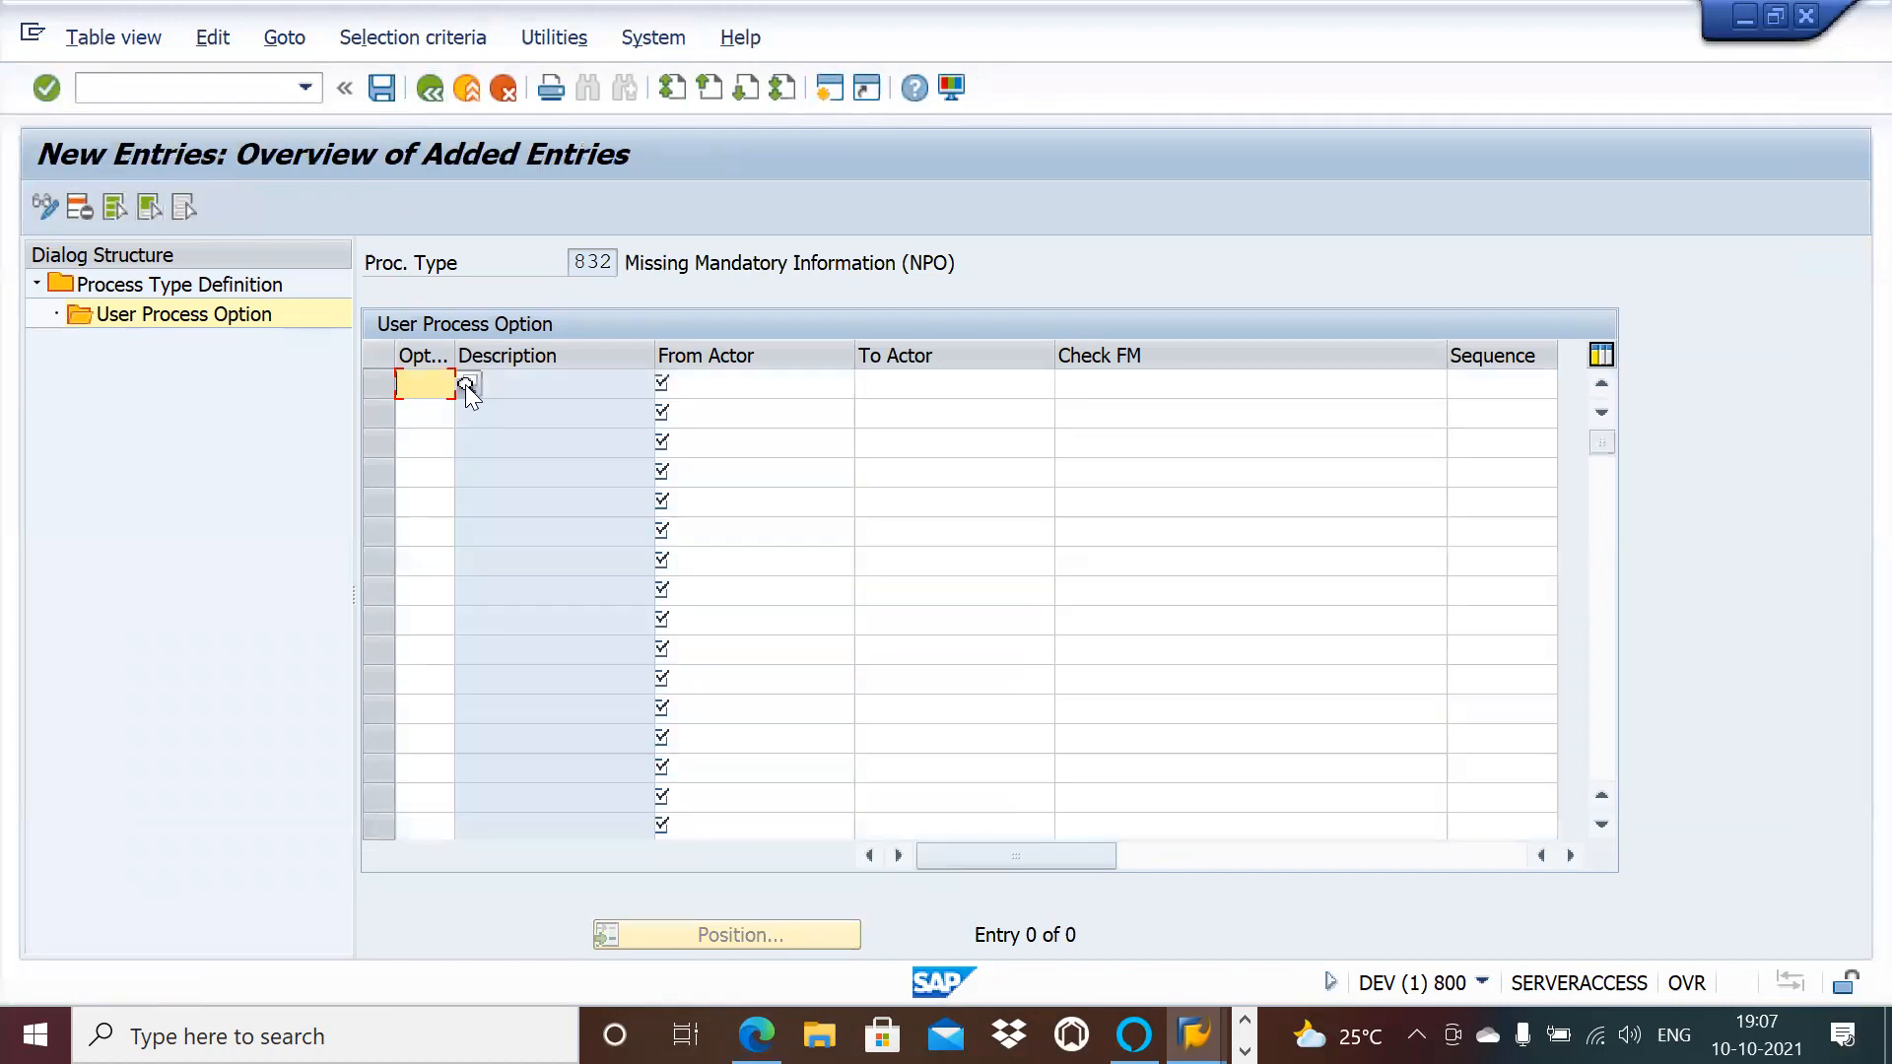
click(426, 384)
click(426, 451)
click(722, 386)
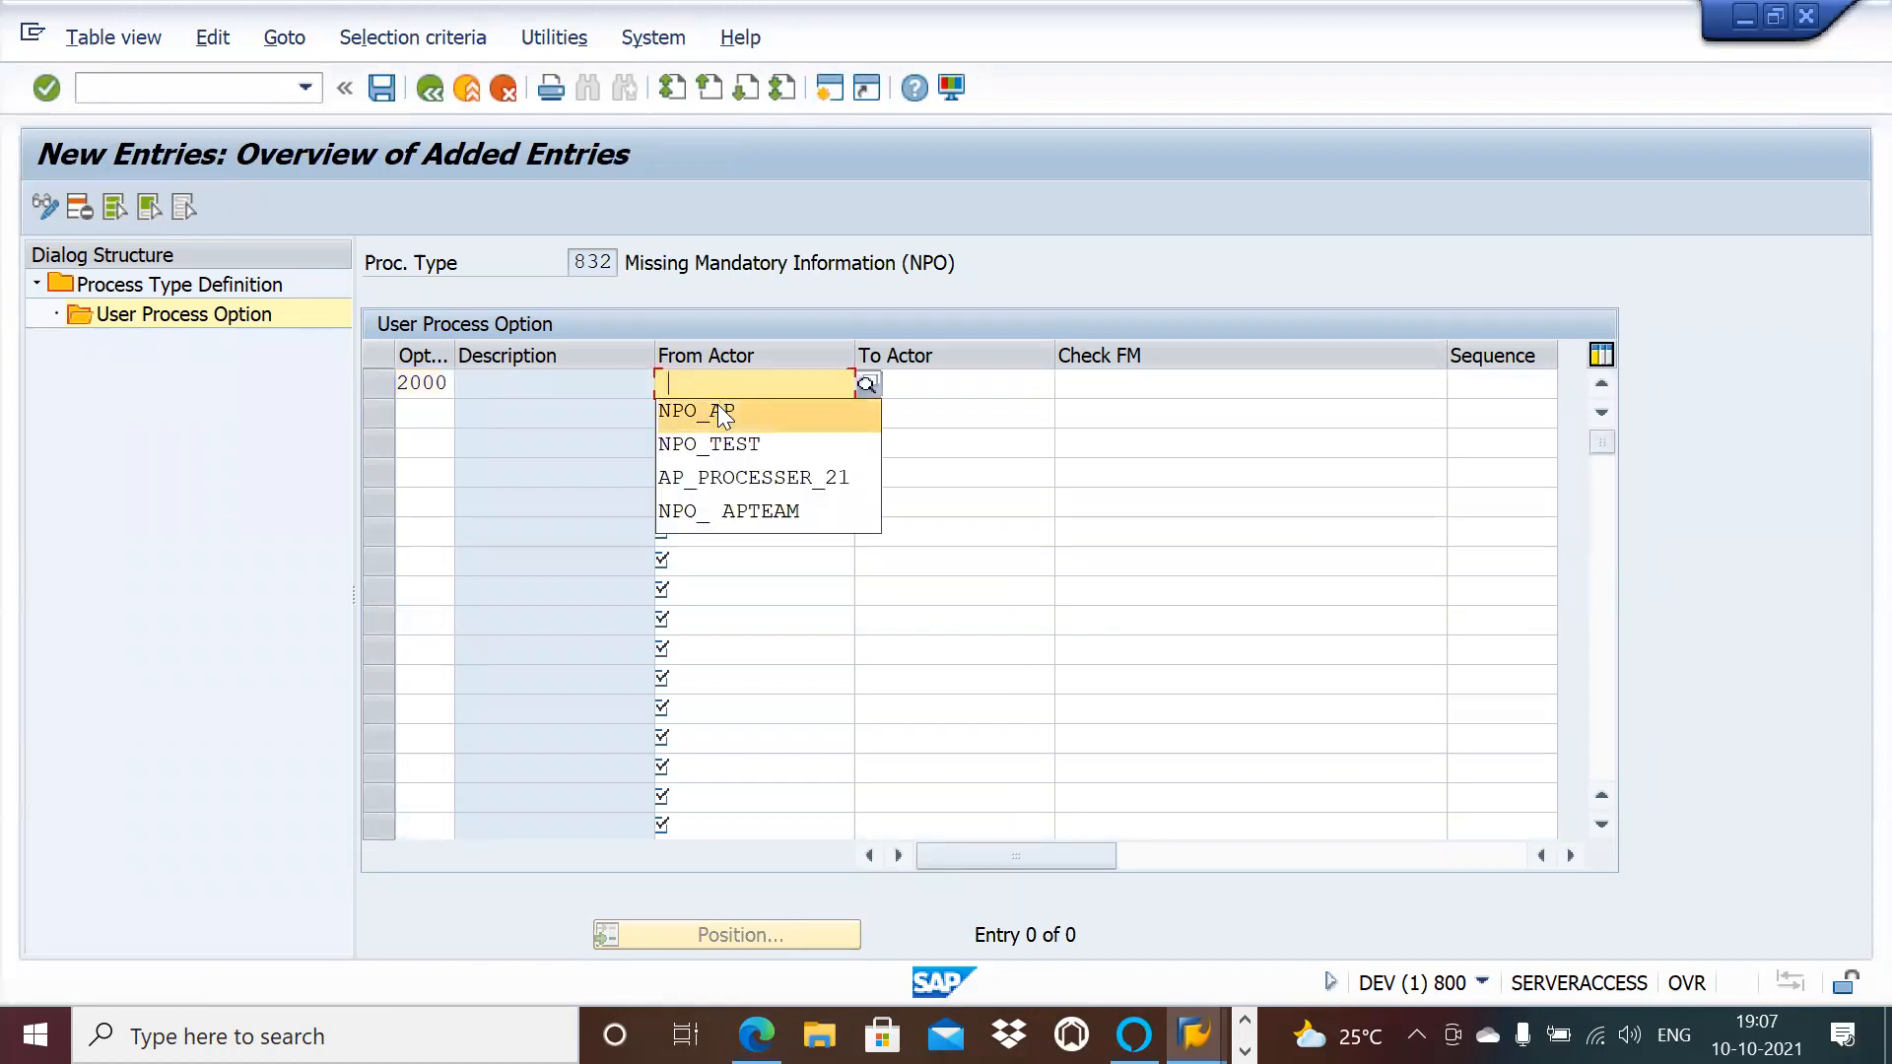
click(724, 411)
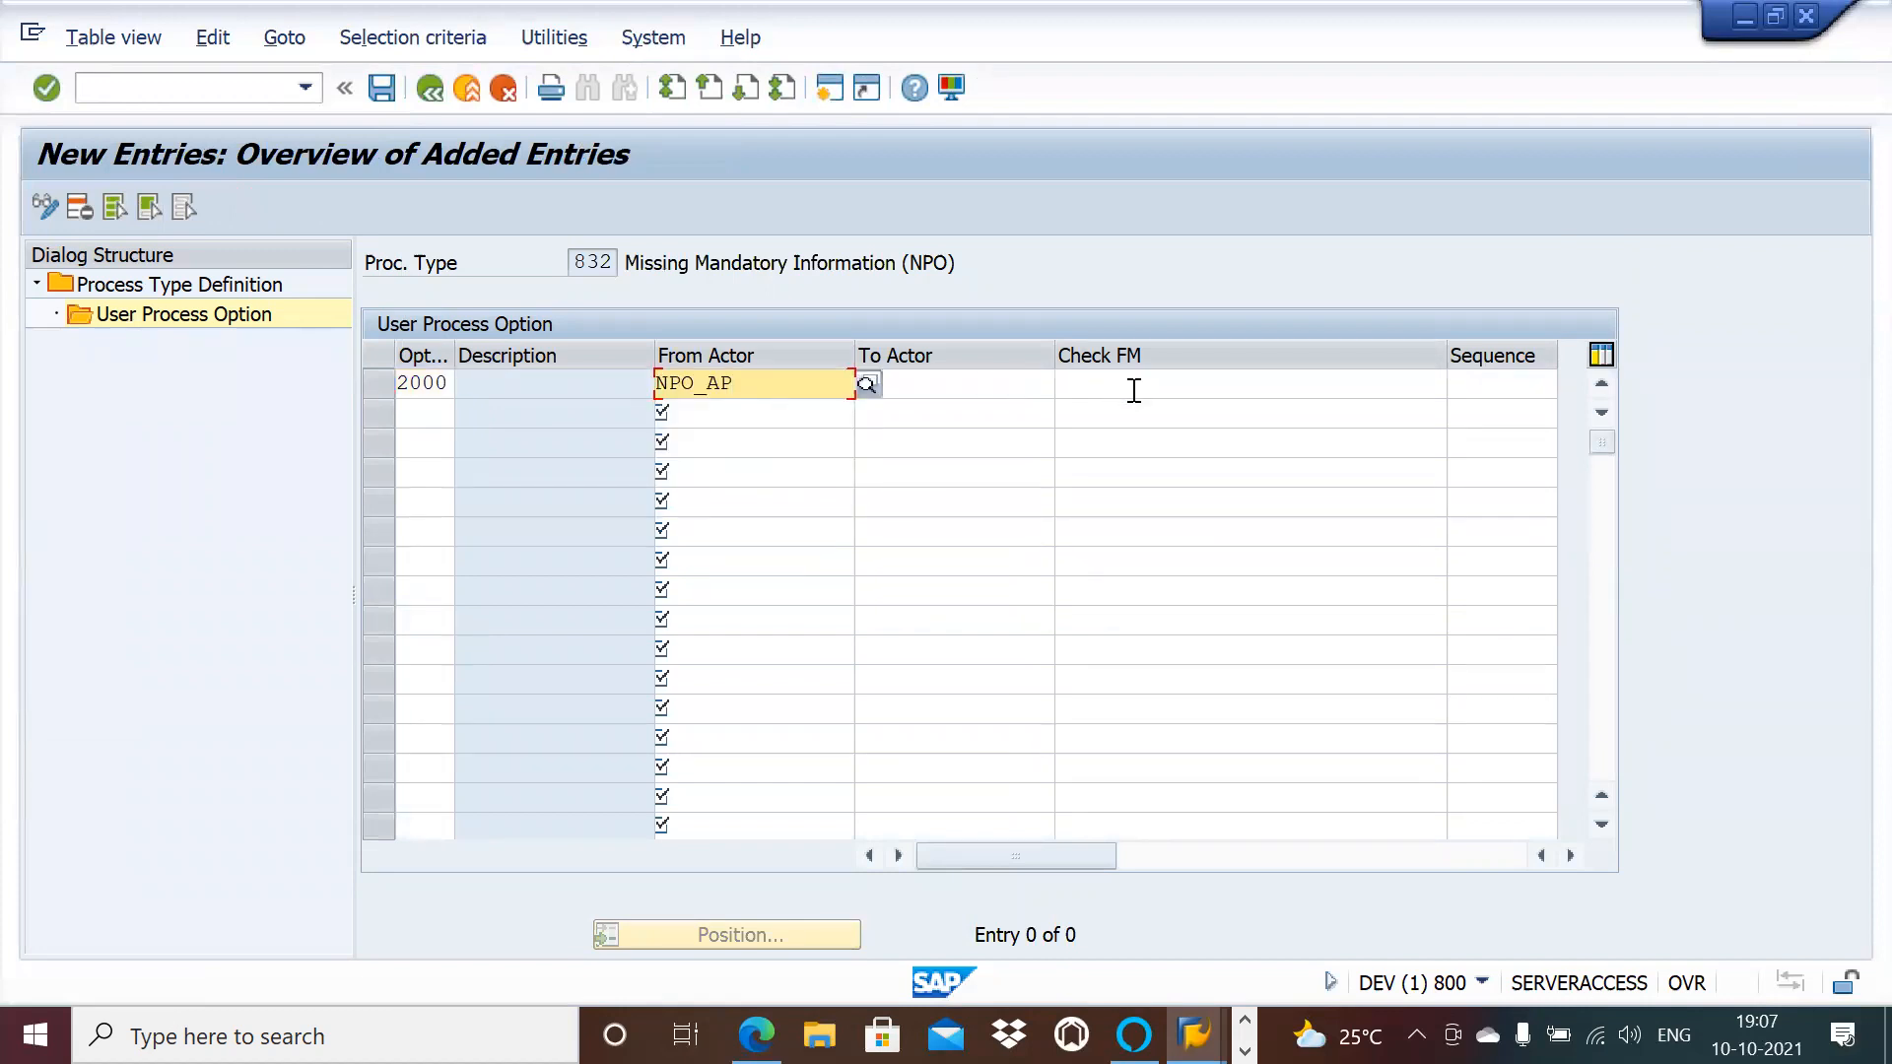
Step: Add option 2012 for NPO_AP with check FM /OPT/VIM_BL_CHECK_FM_2012
click(439, 412)
click(429, 452)
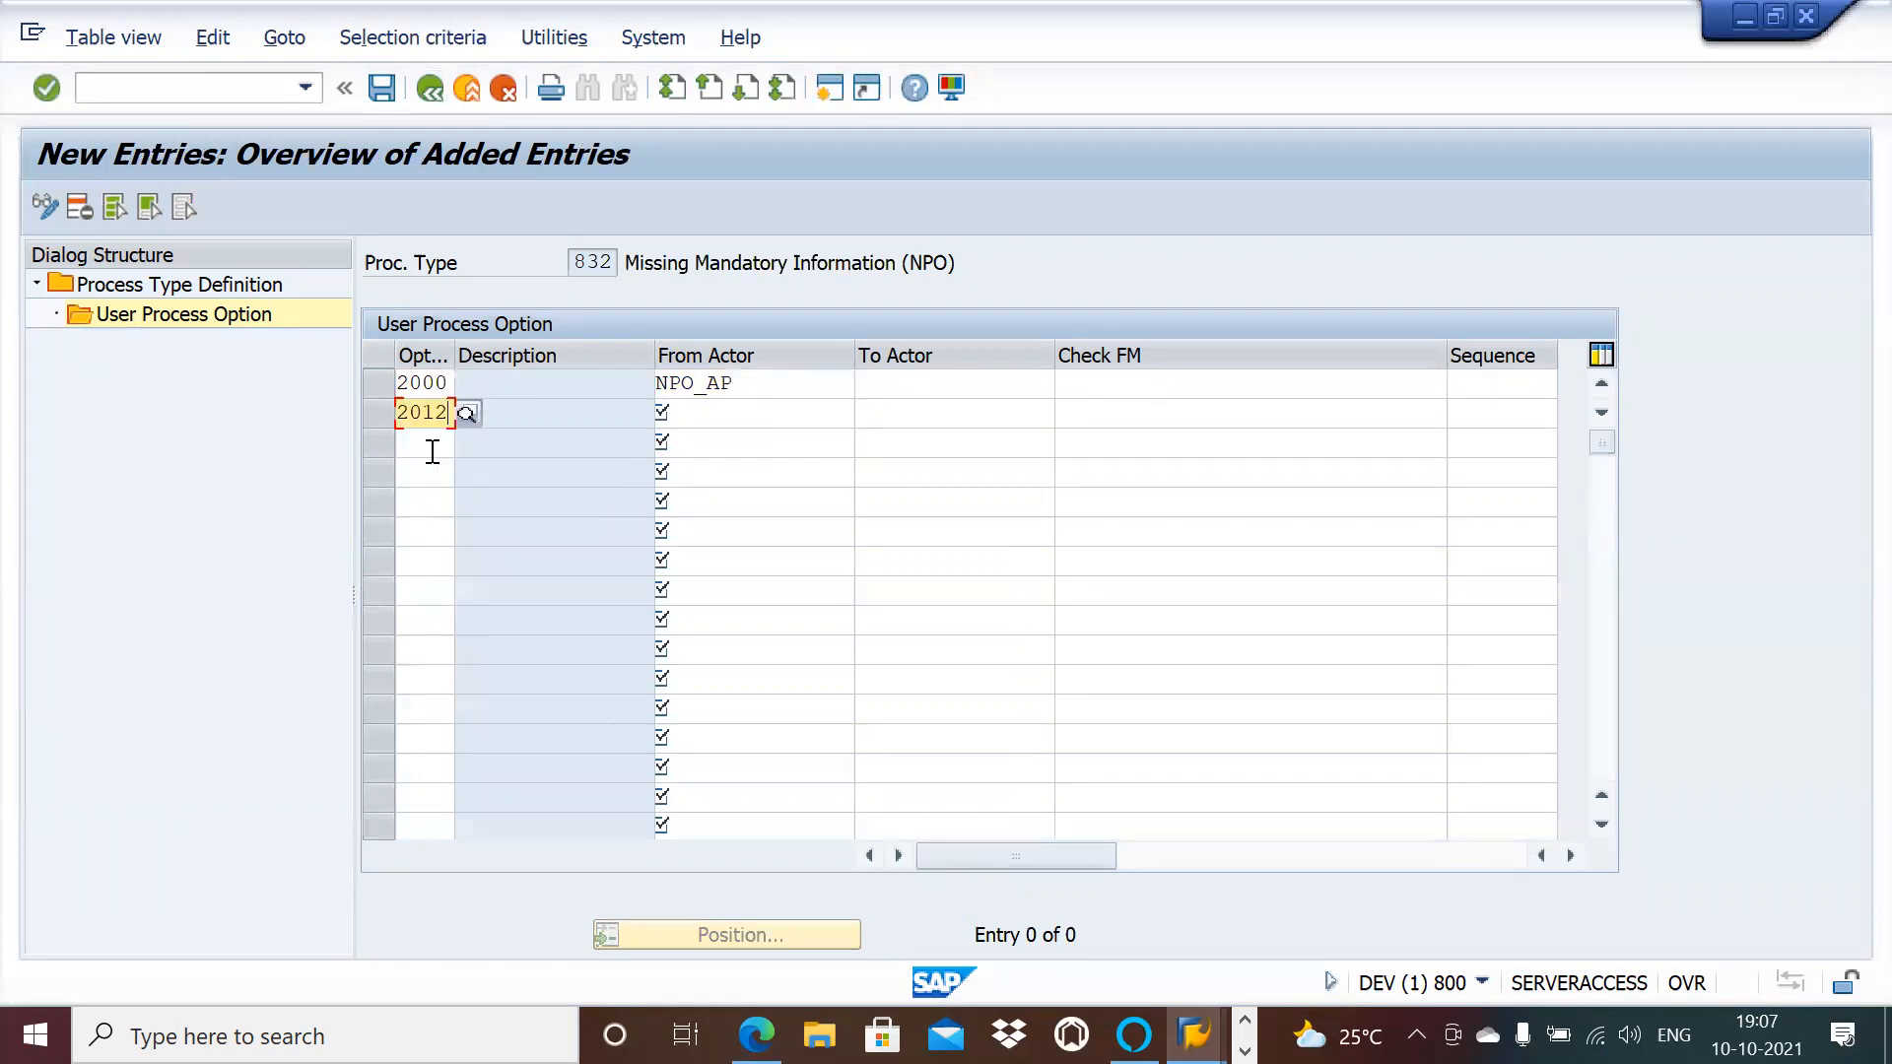
click(755, 412)
click(751, 440)
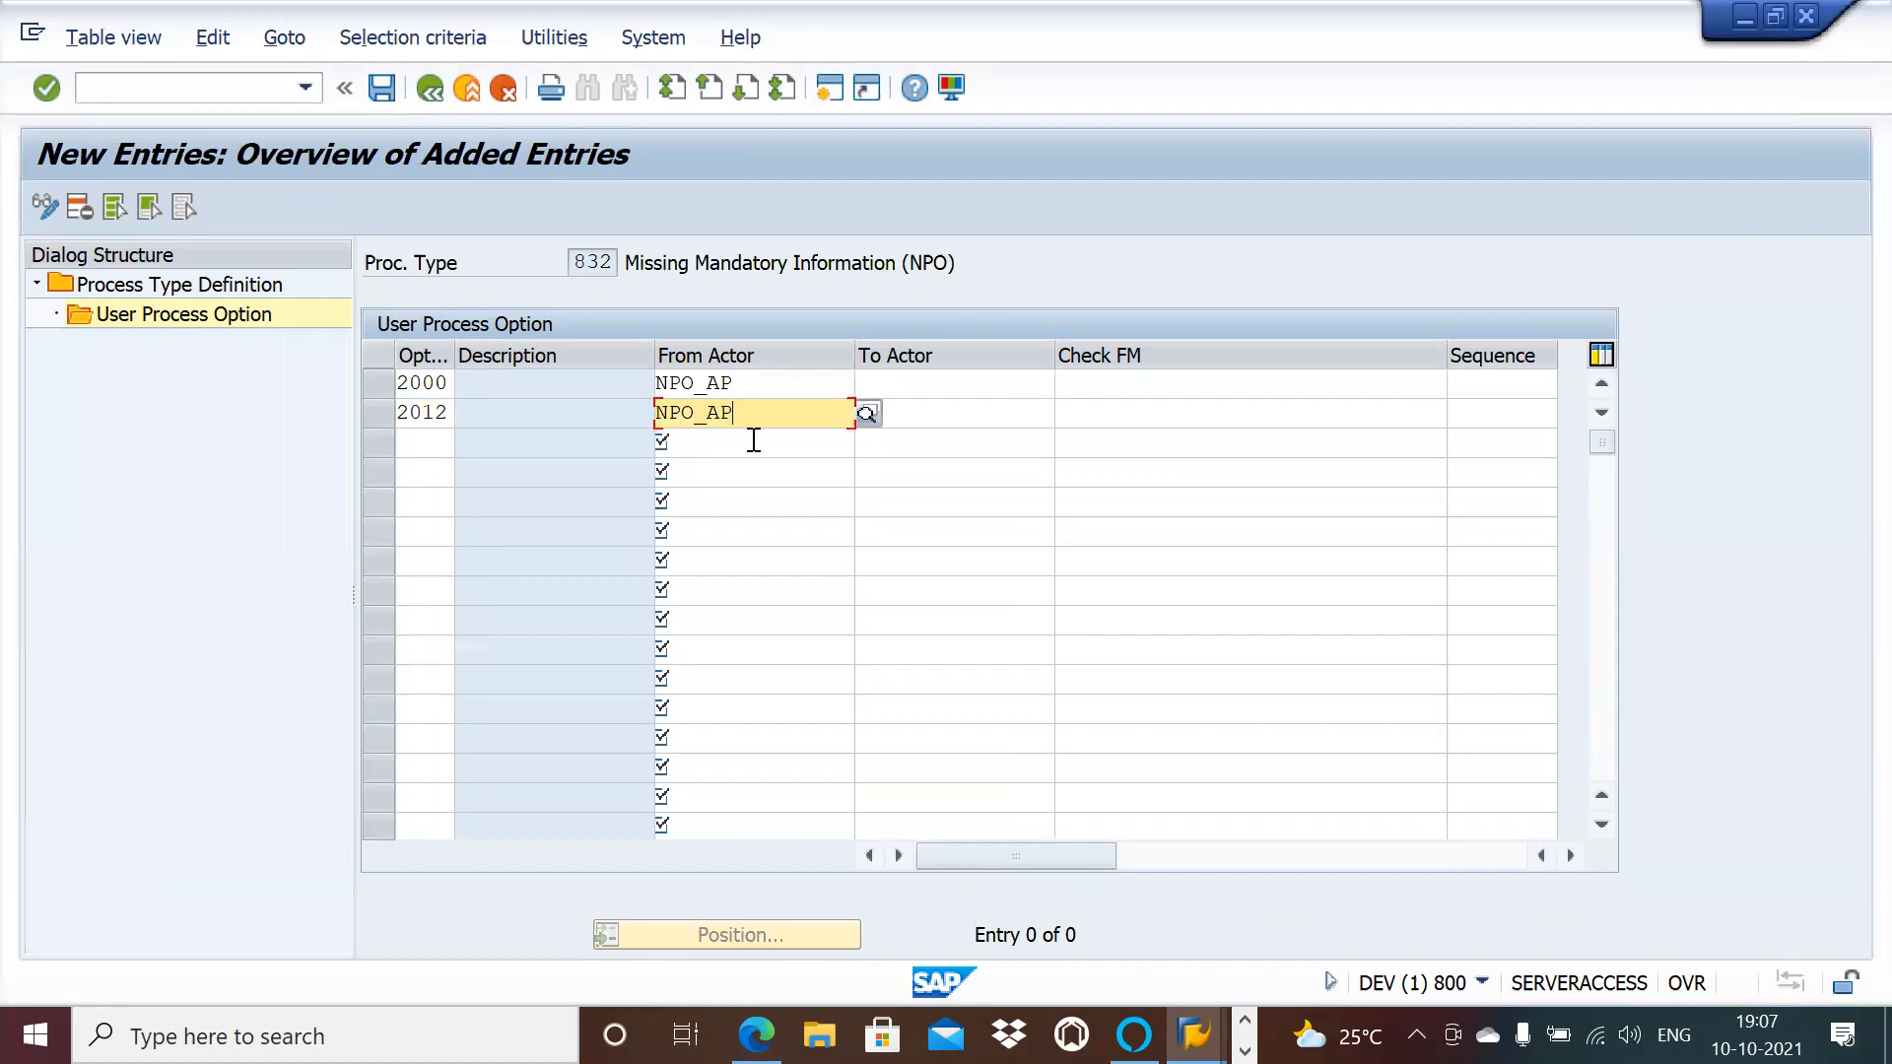
click(1153, 410)
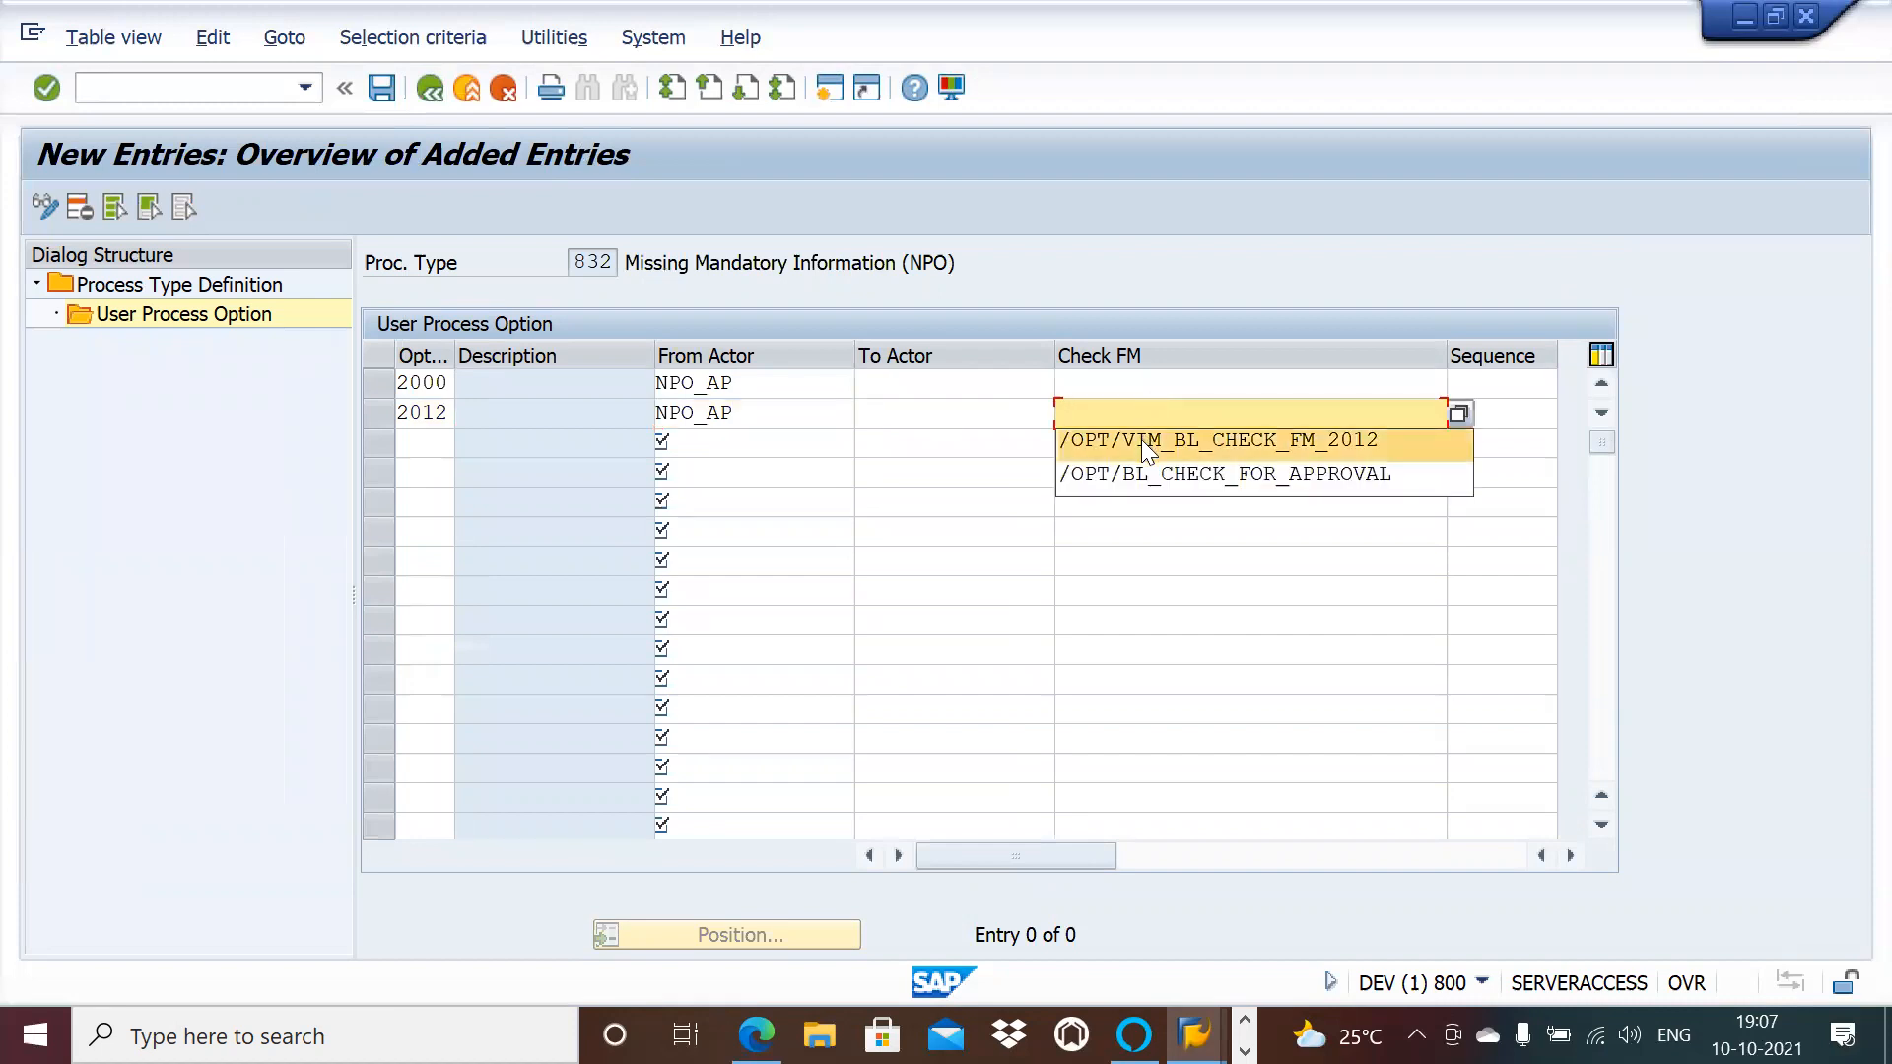
click(1141, 439)
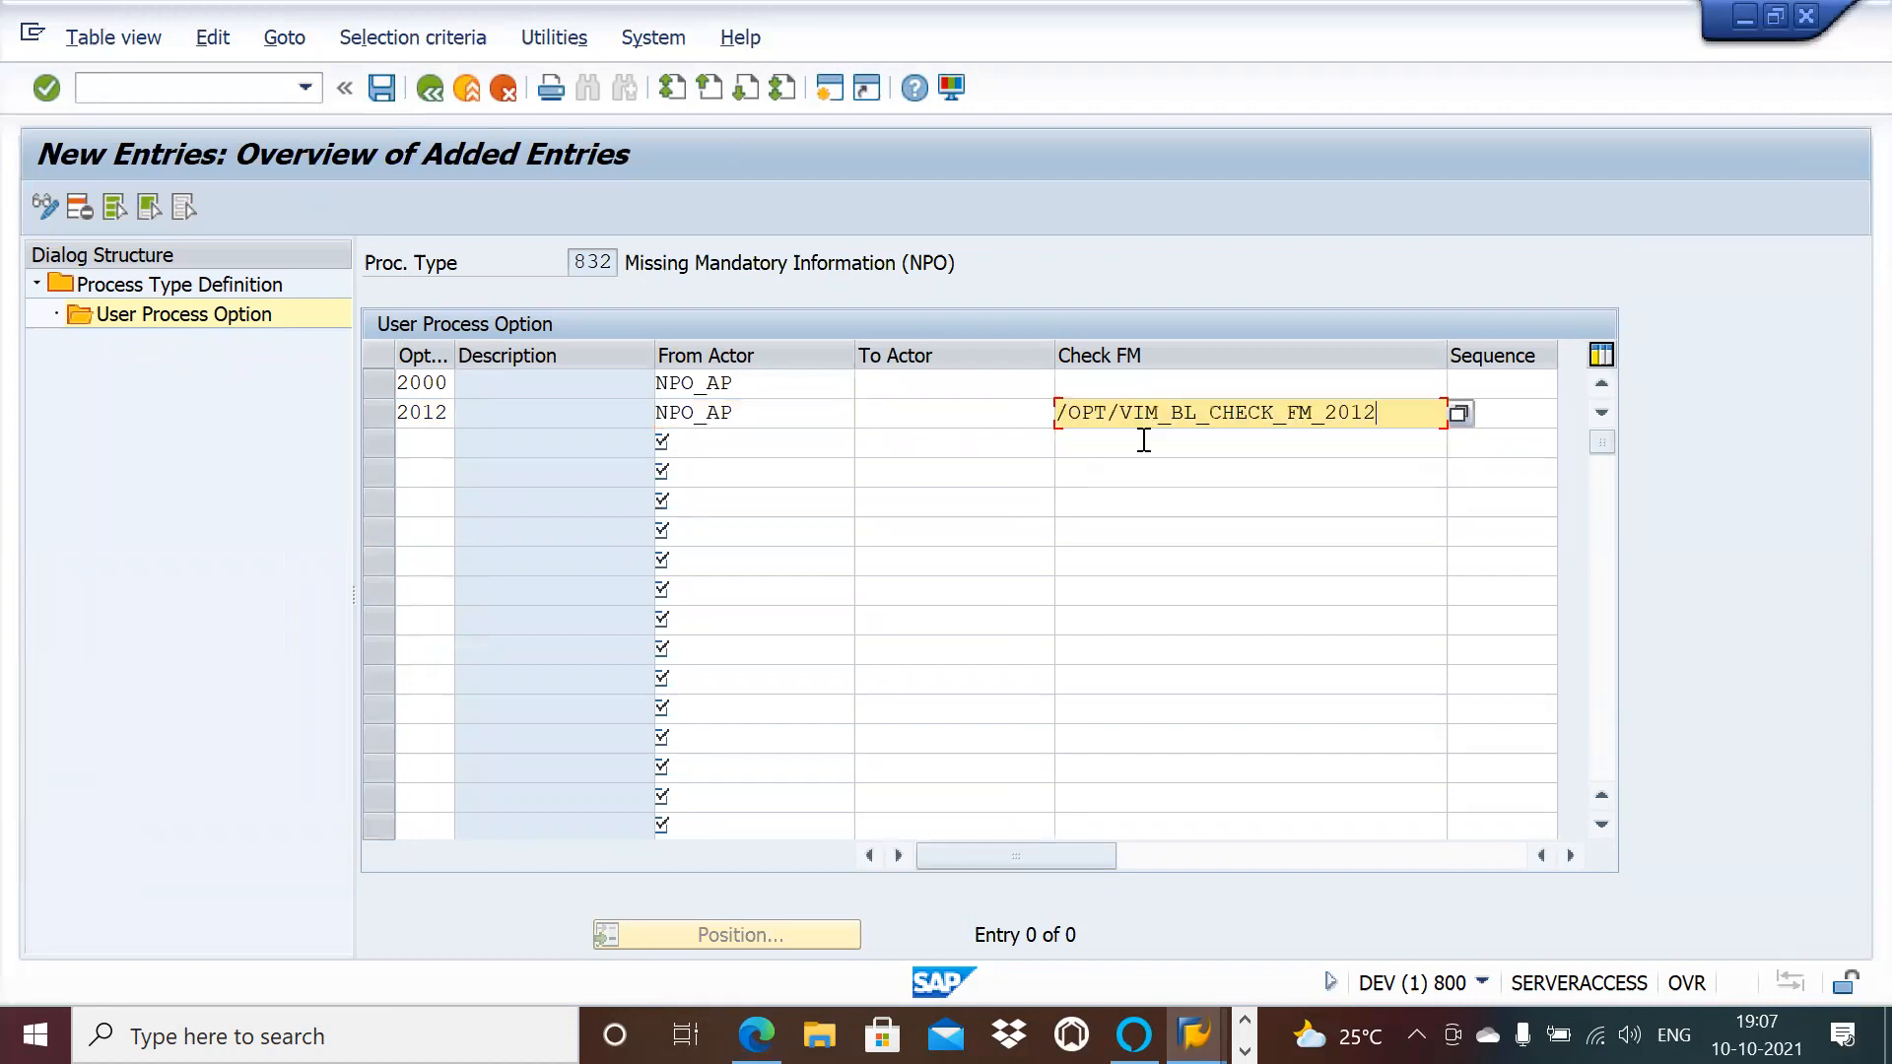
Step: Save 832's options and return to the process type list
click(382, 89)
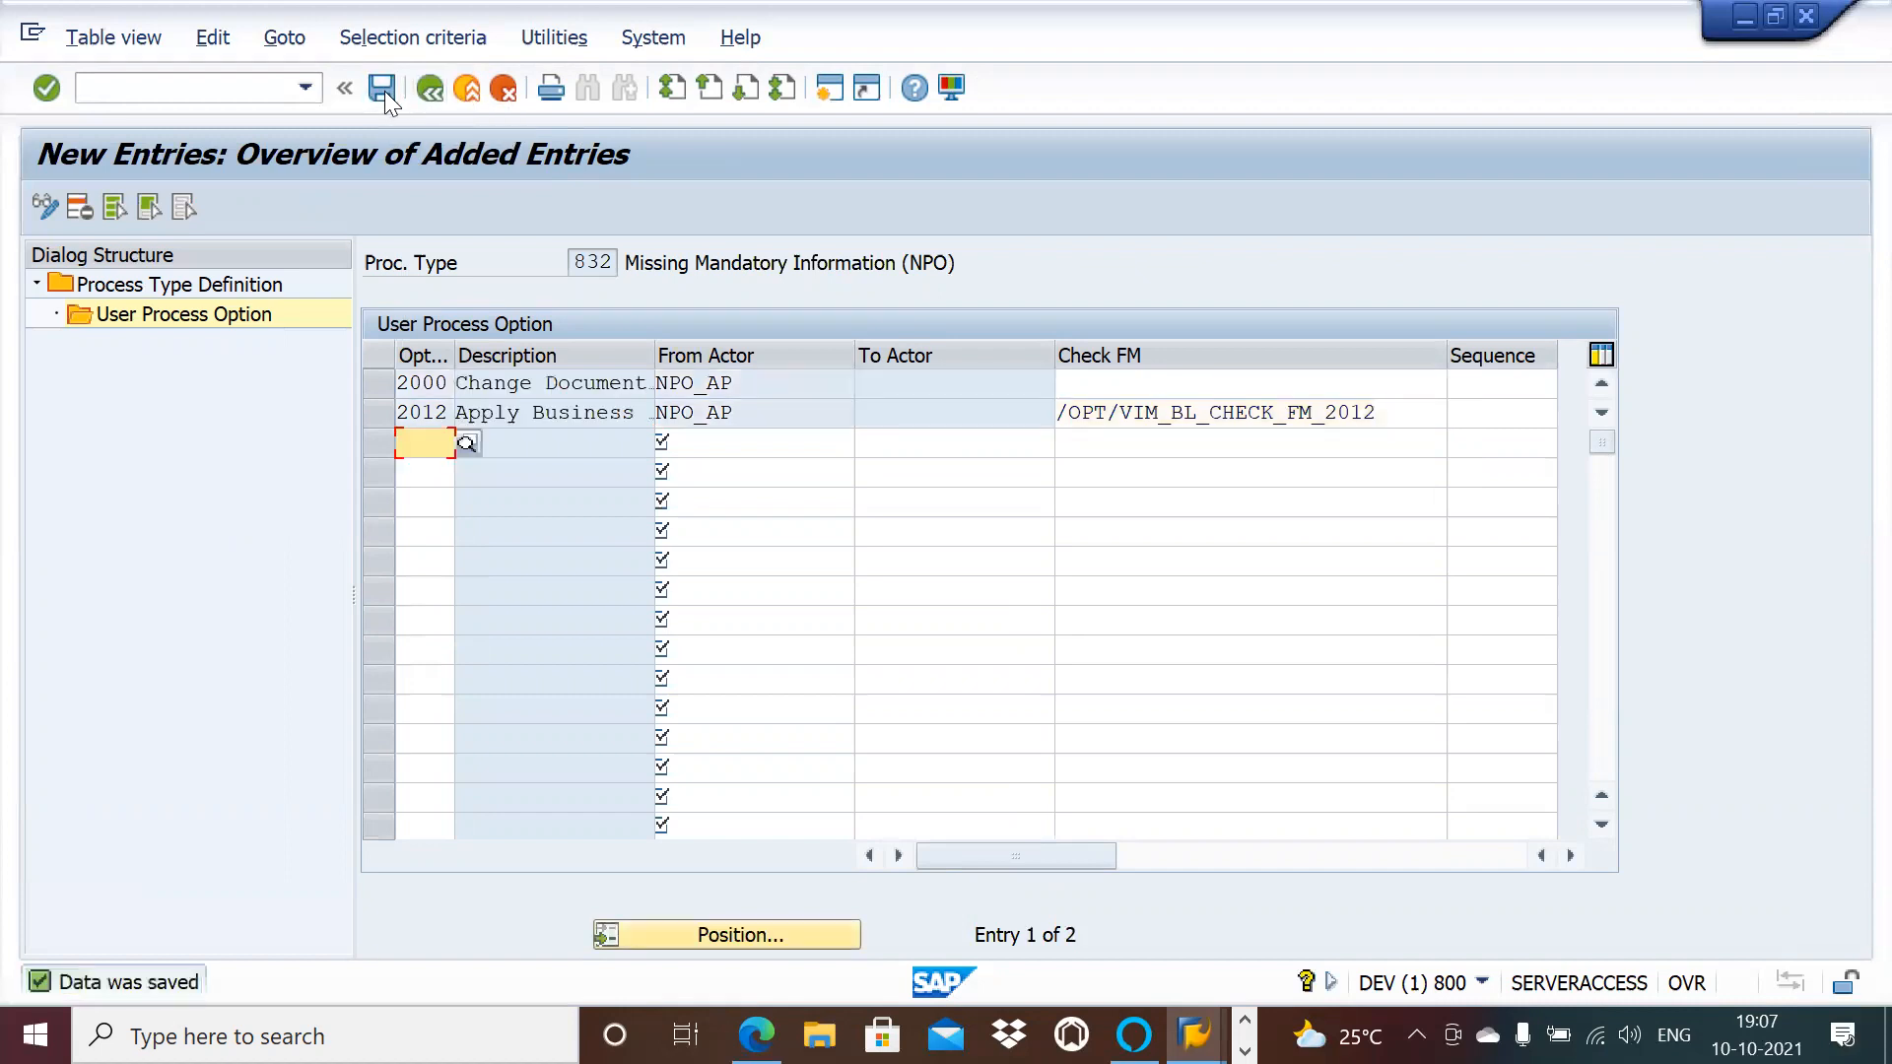
click(437, 92)
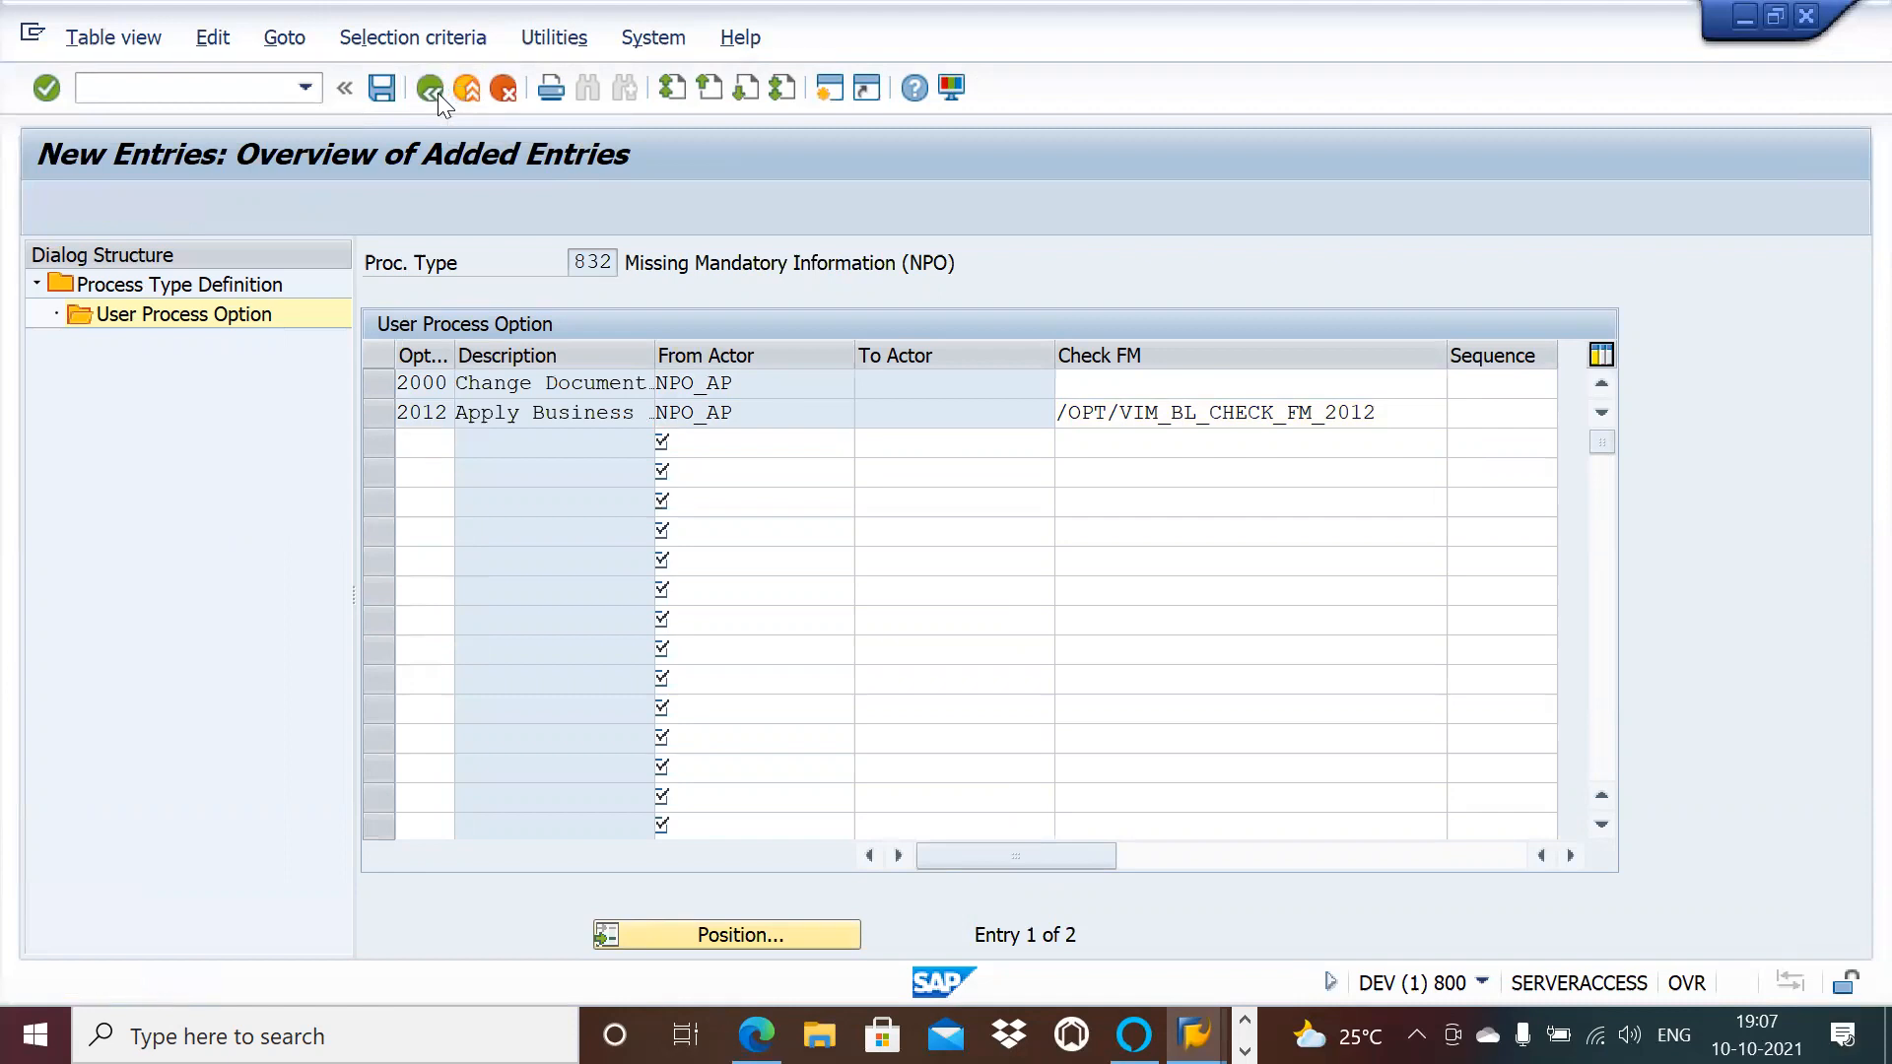
click(438, 92)
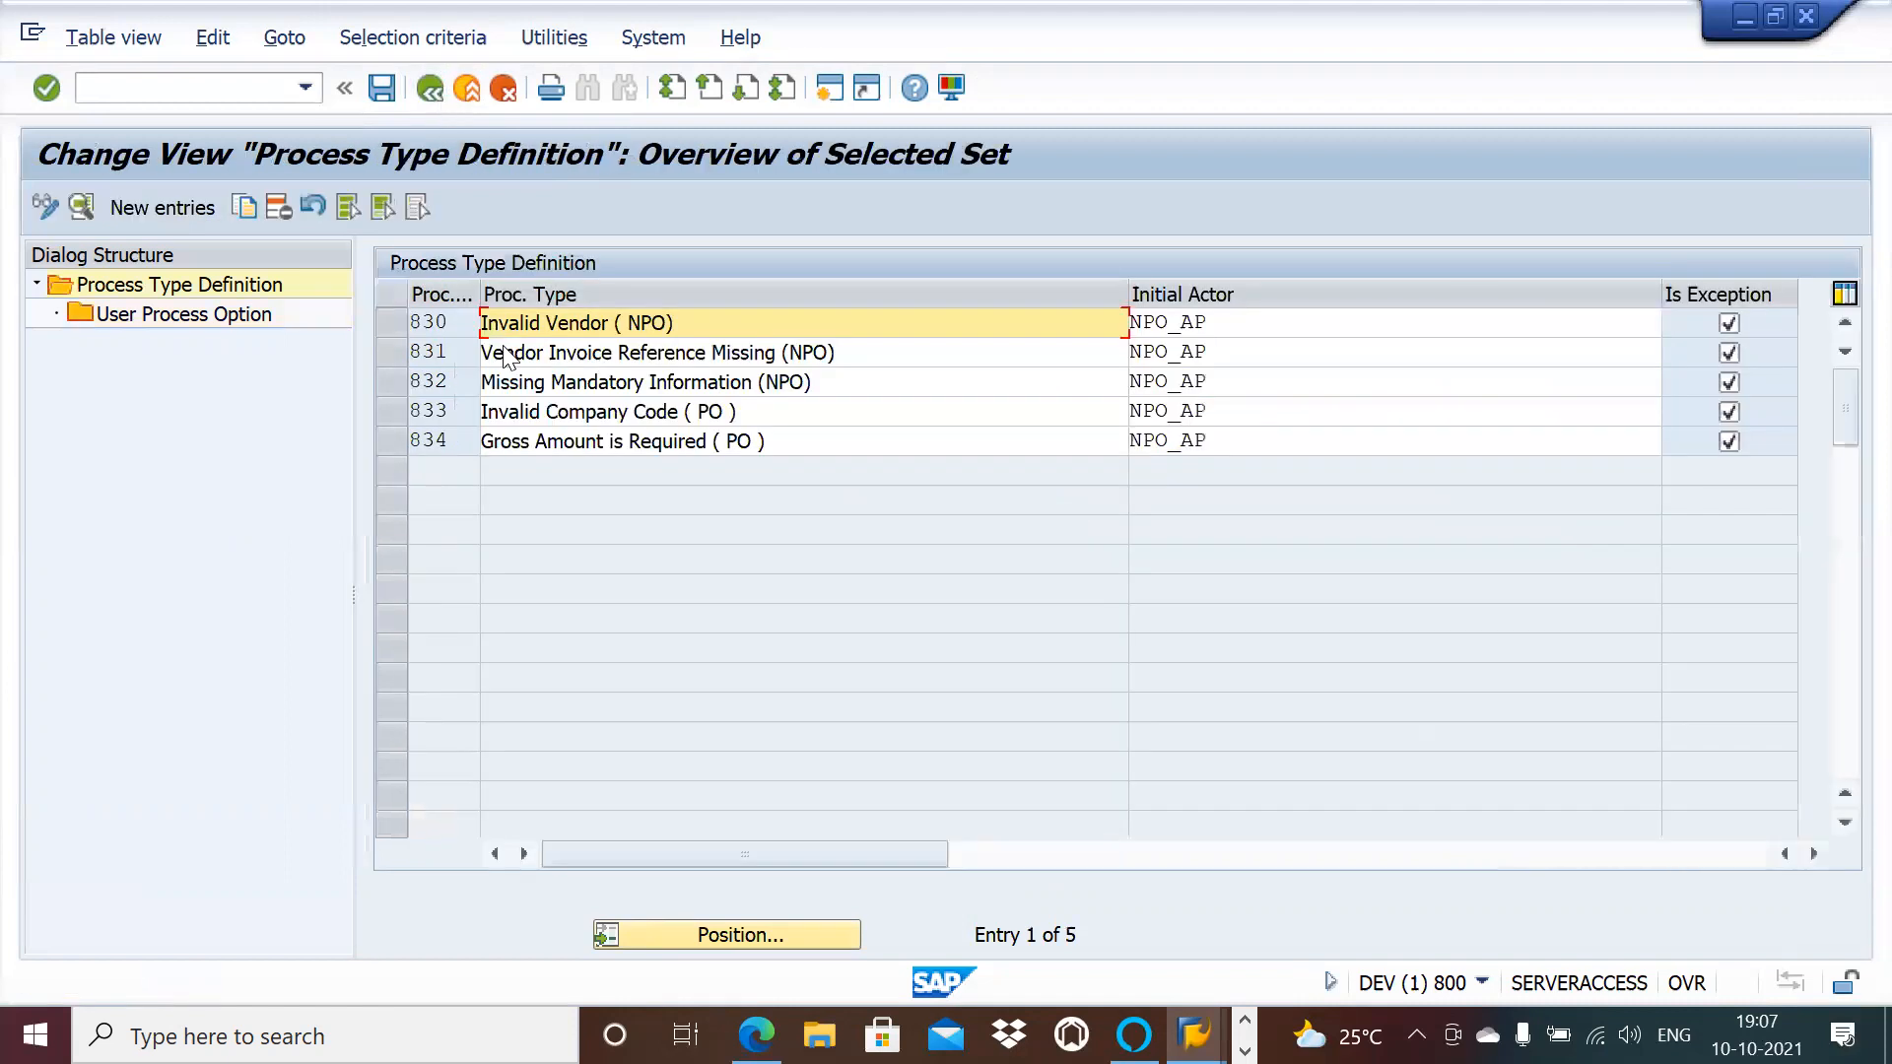
Step: Review process type 832's saved user process options, then go back to the list
click(392, 381)
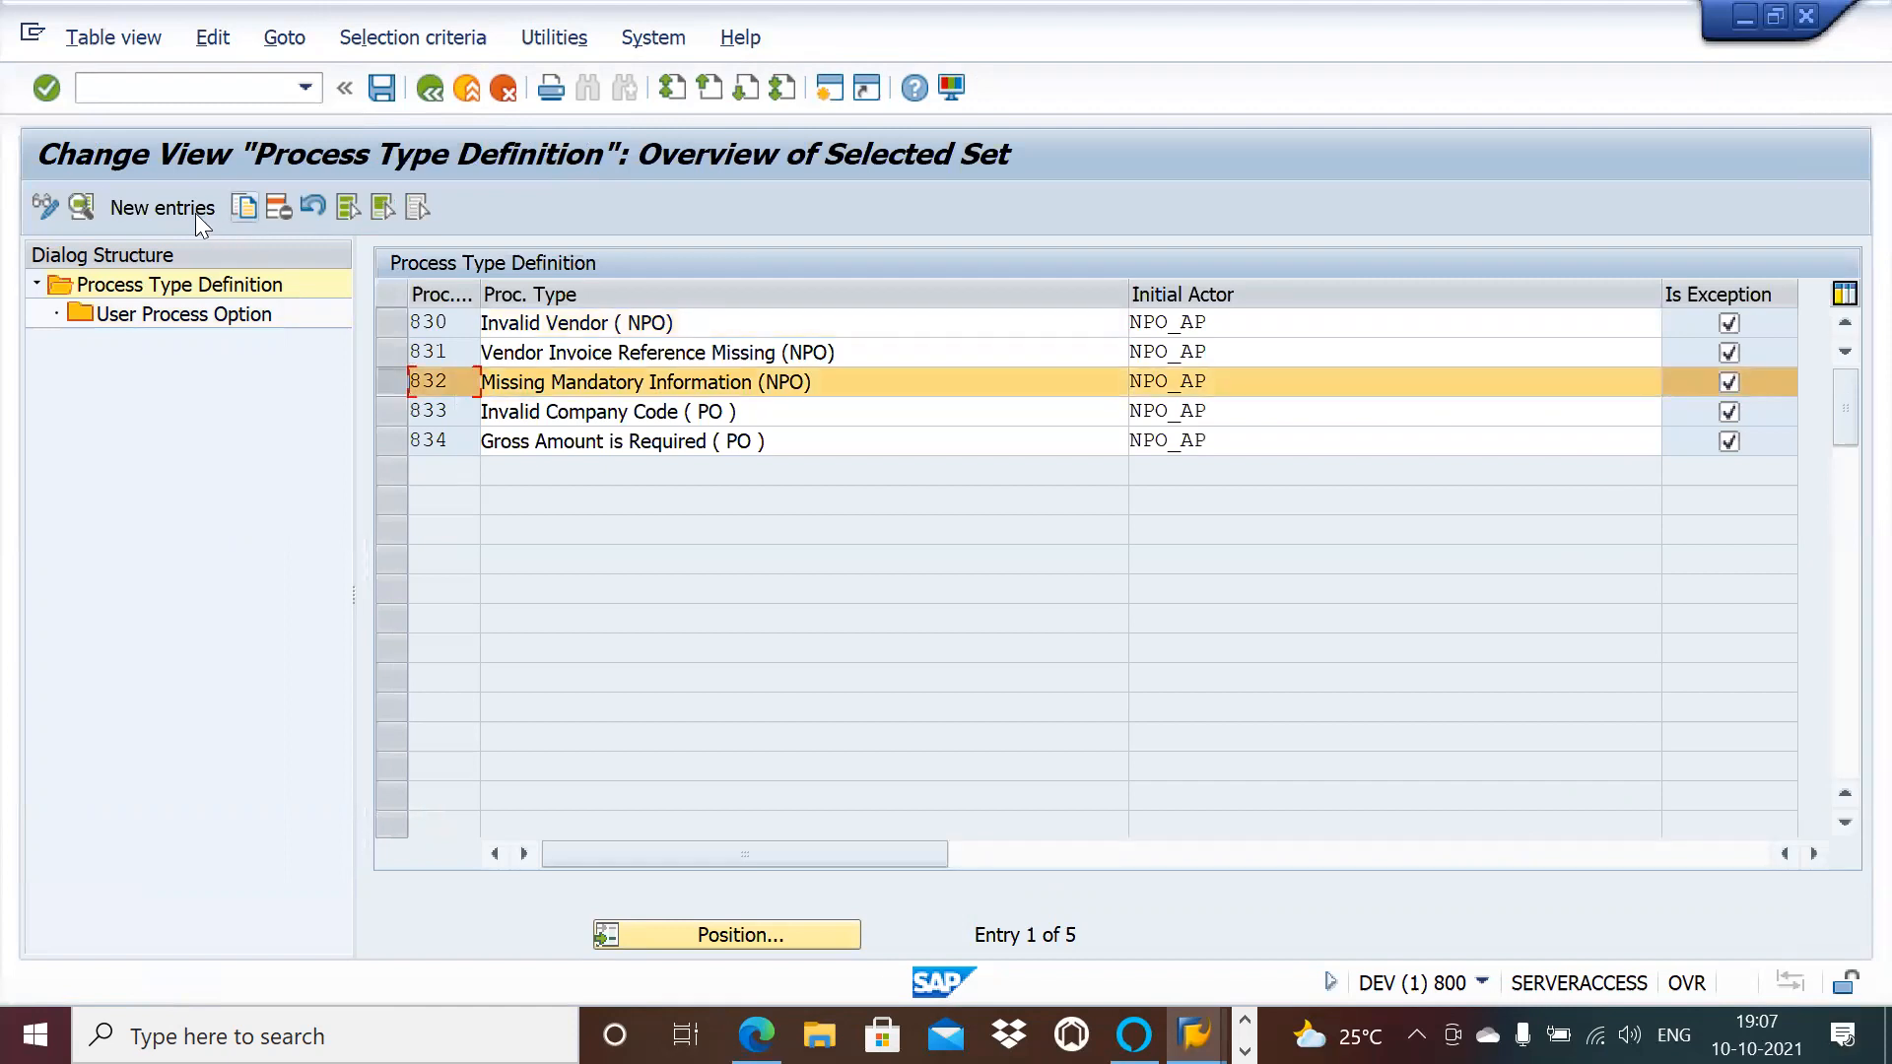
double_click(220, 312)
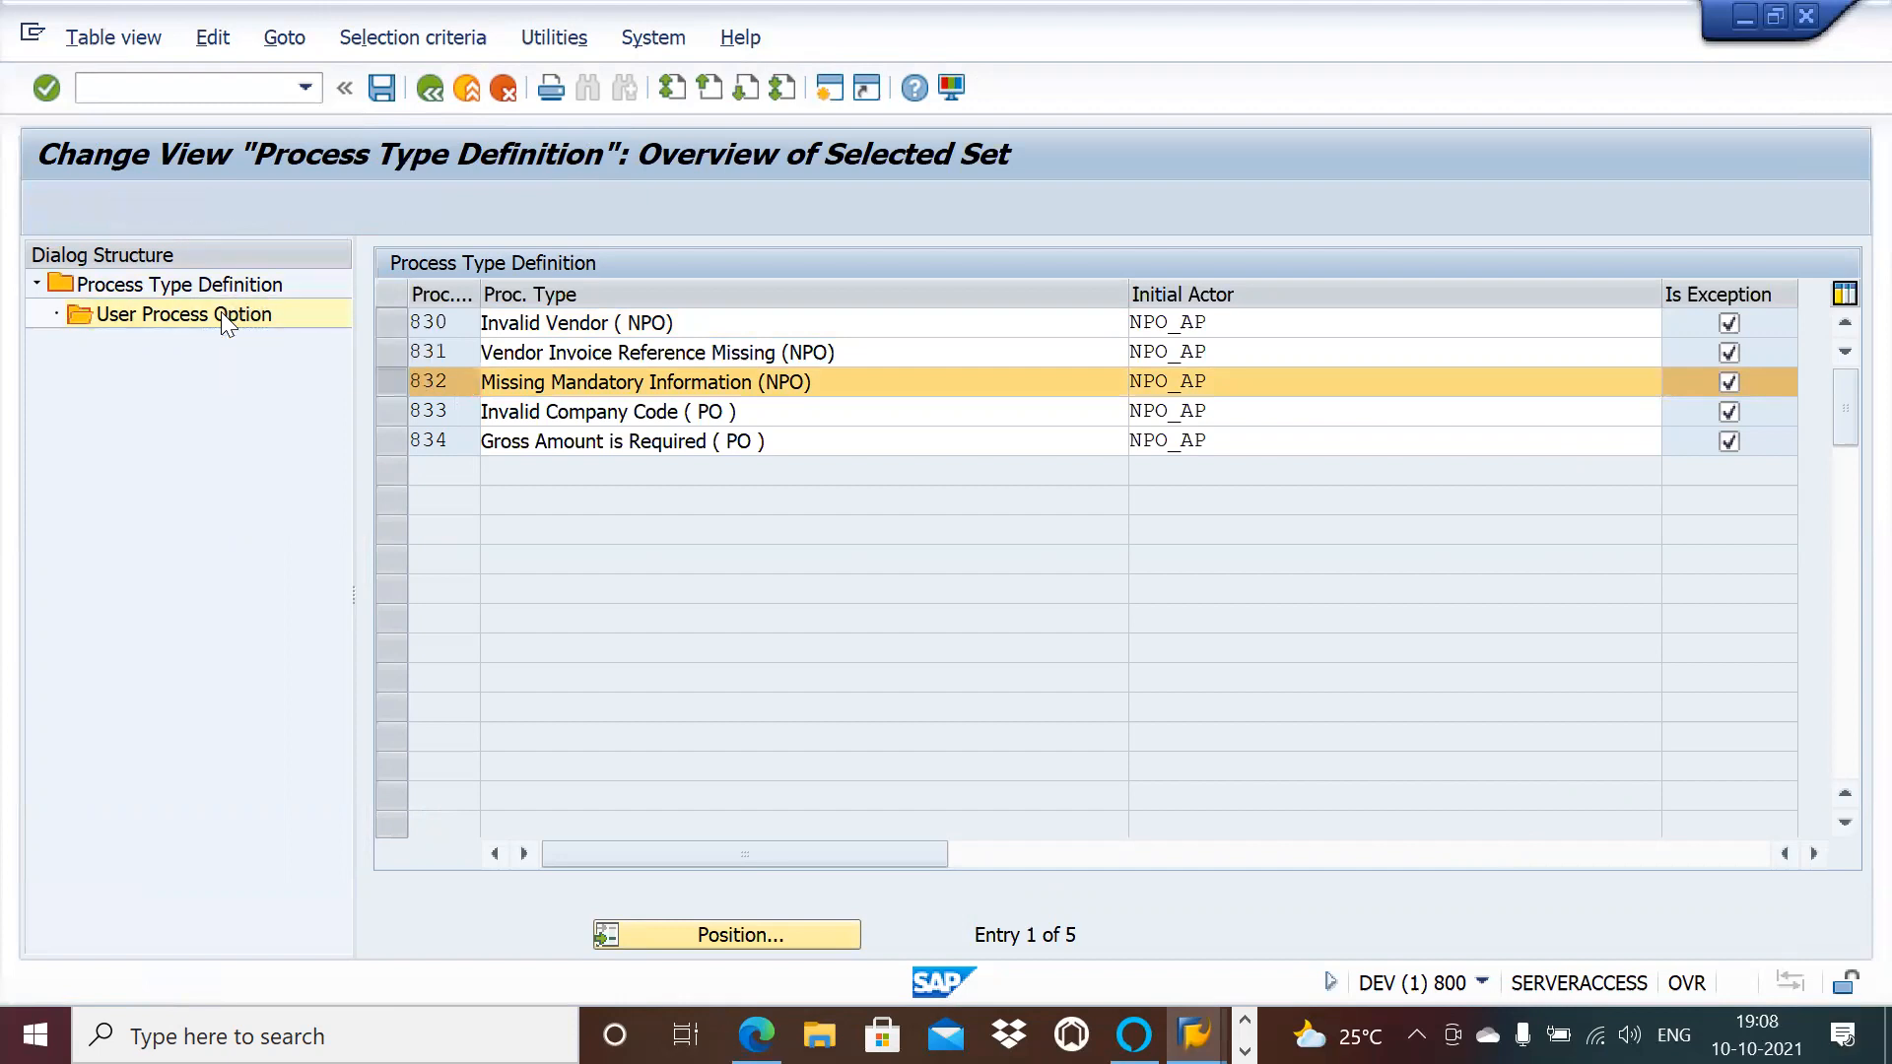
click(428, 89)
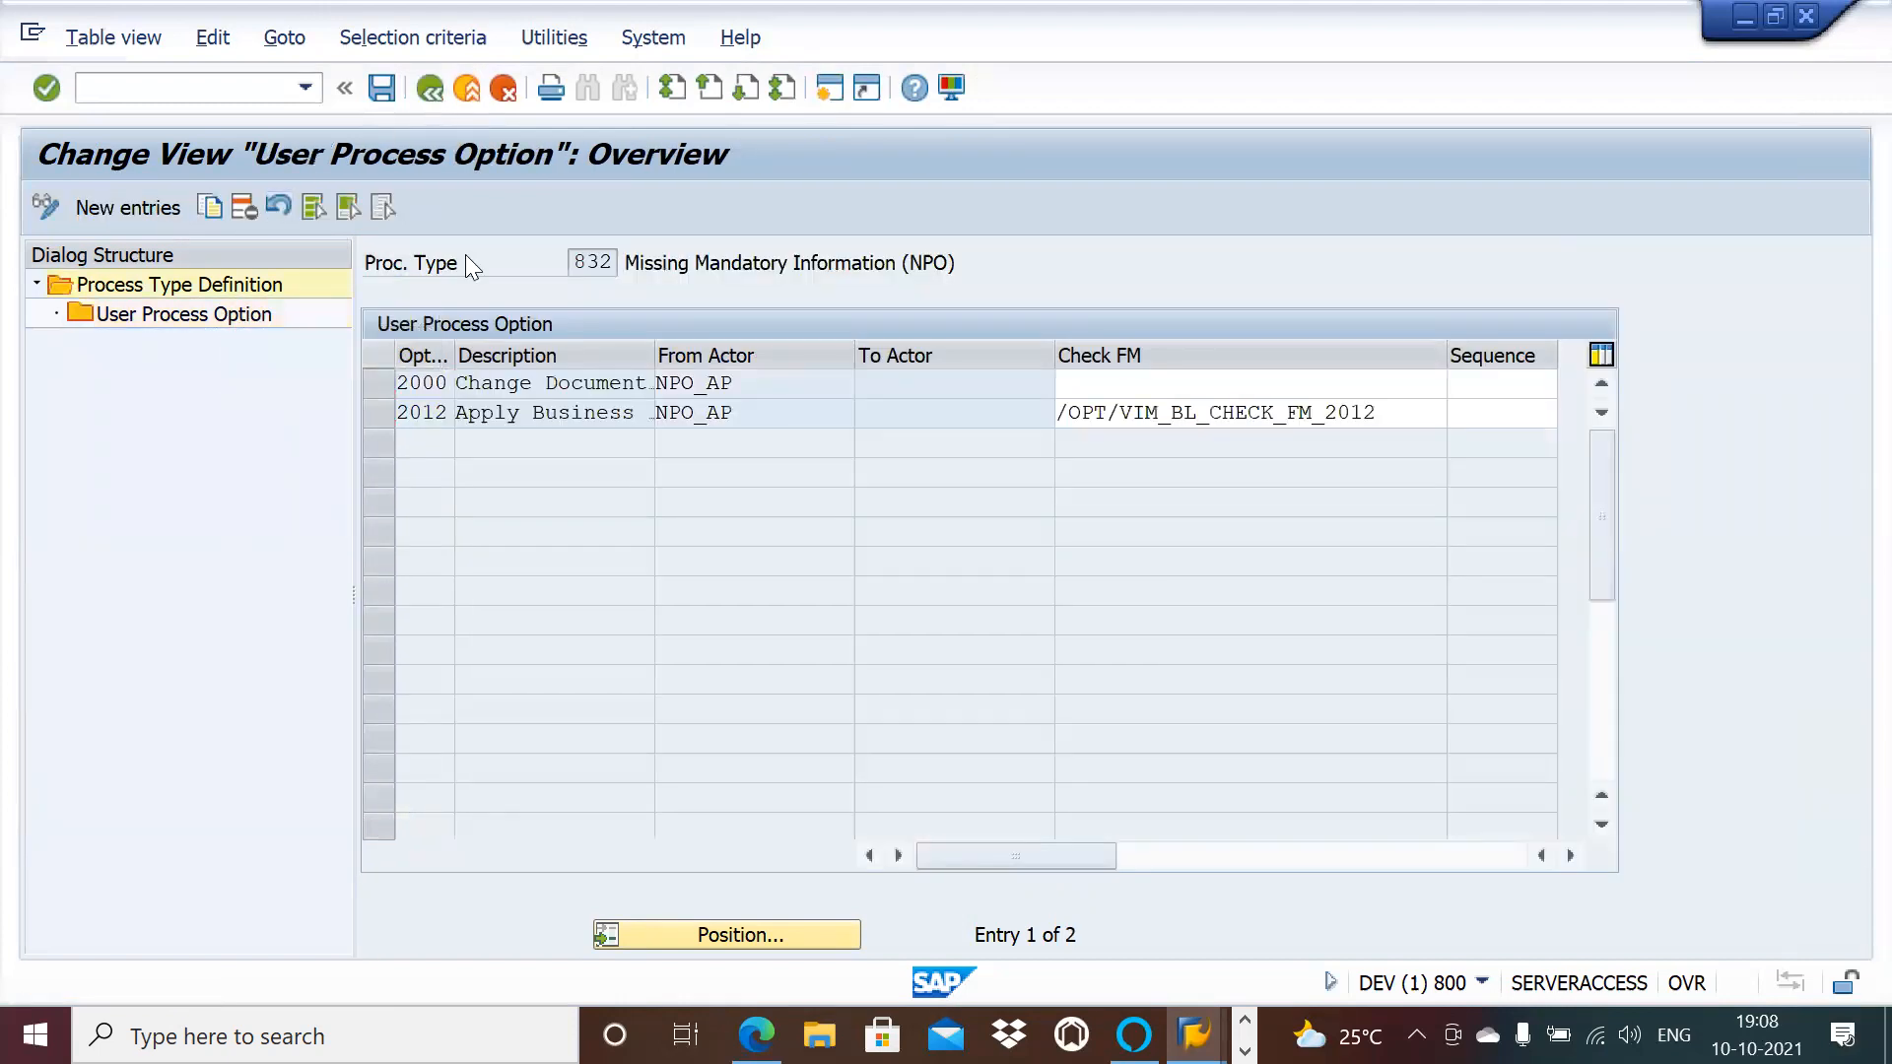
Step: Open the empty user process options of process type 833 Invalid Company Code (PO)
click(400, 410)
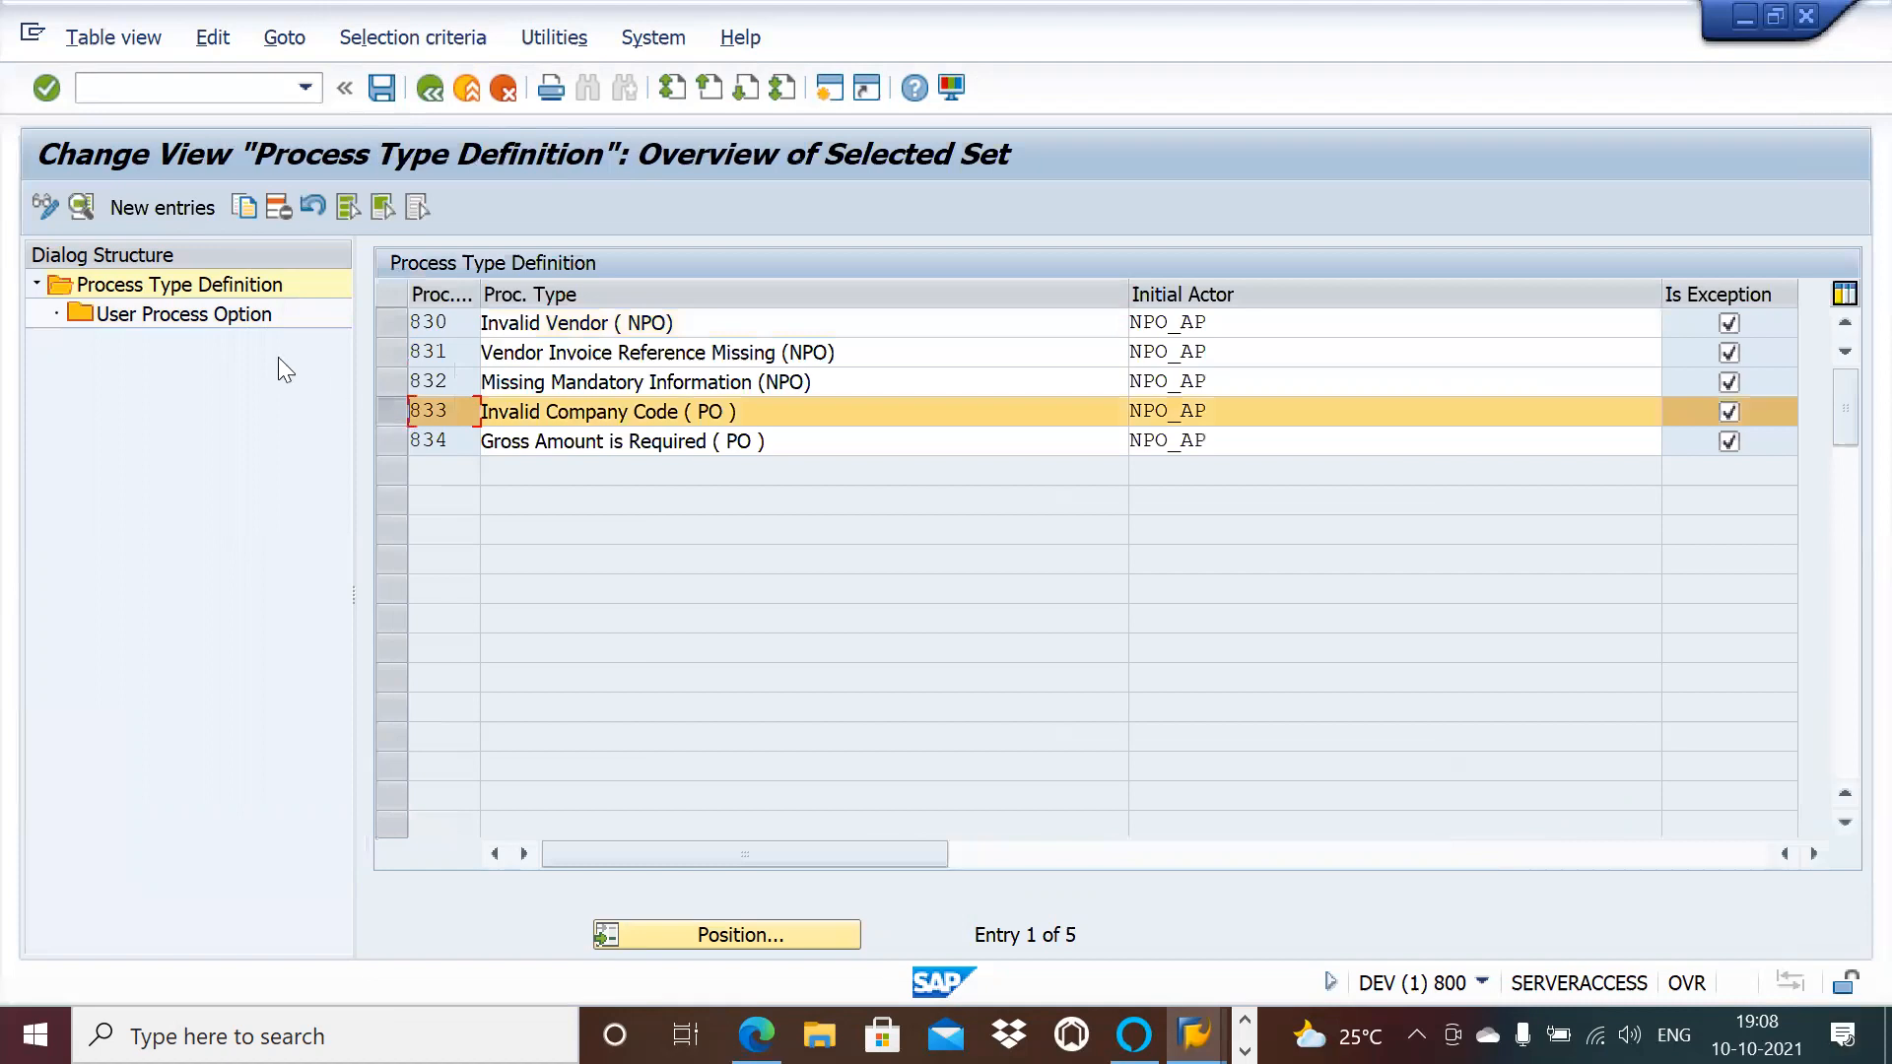
click(225, 322)
double_click(225, 321)
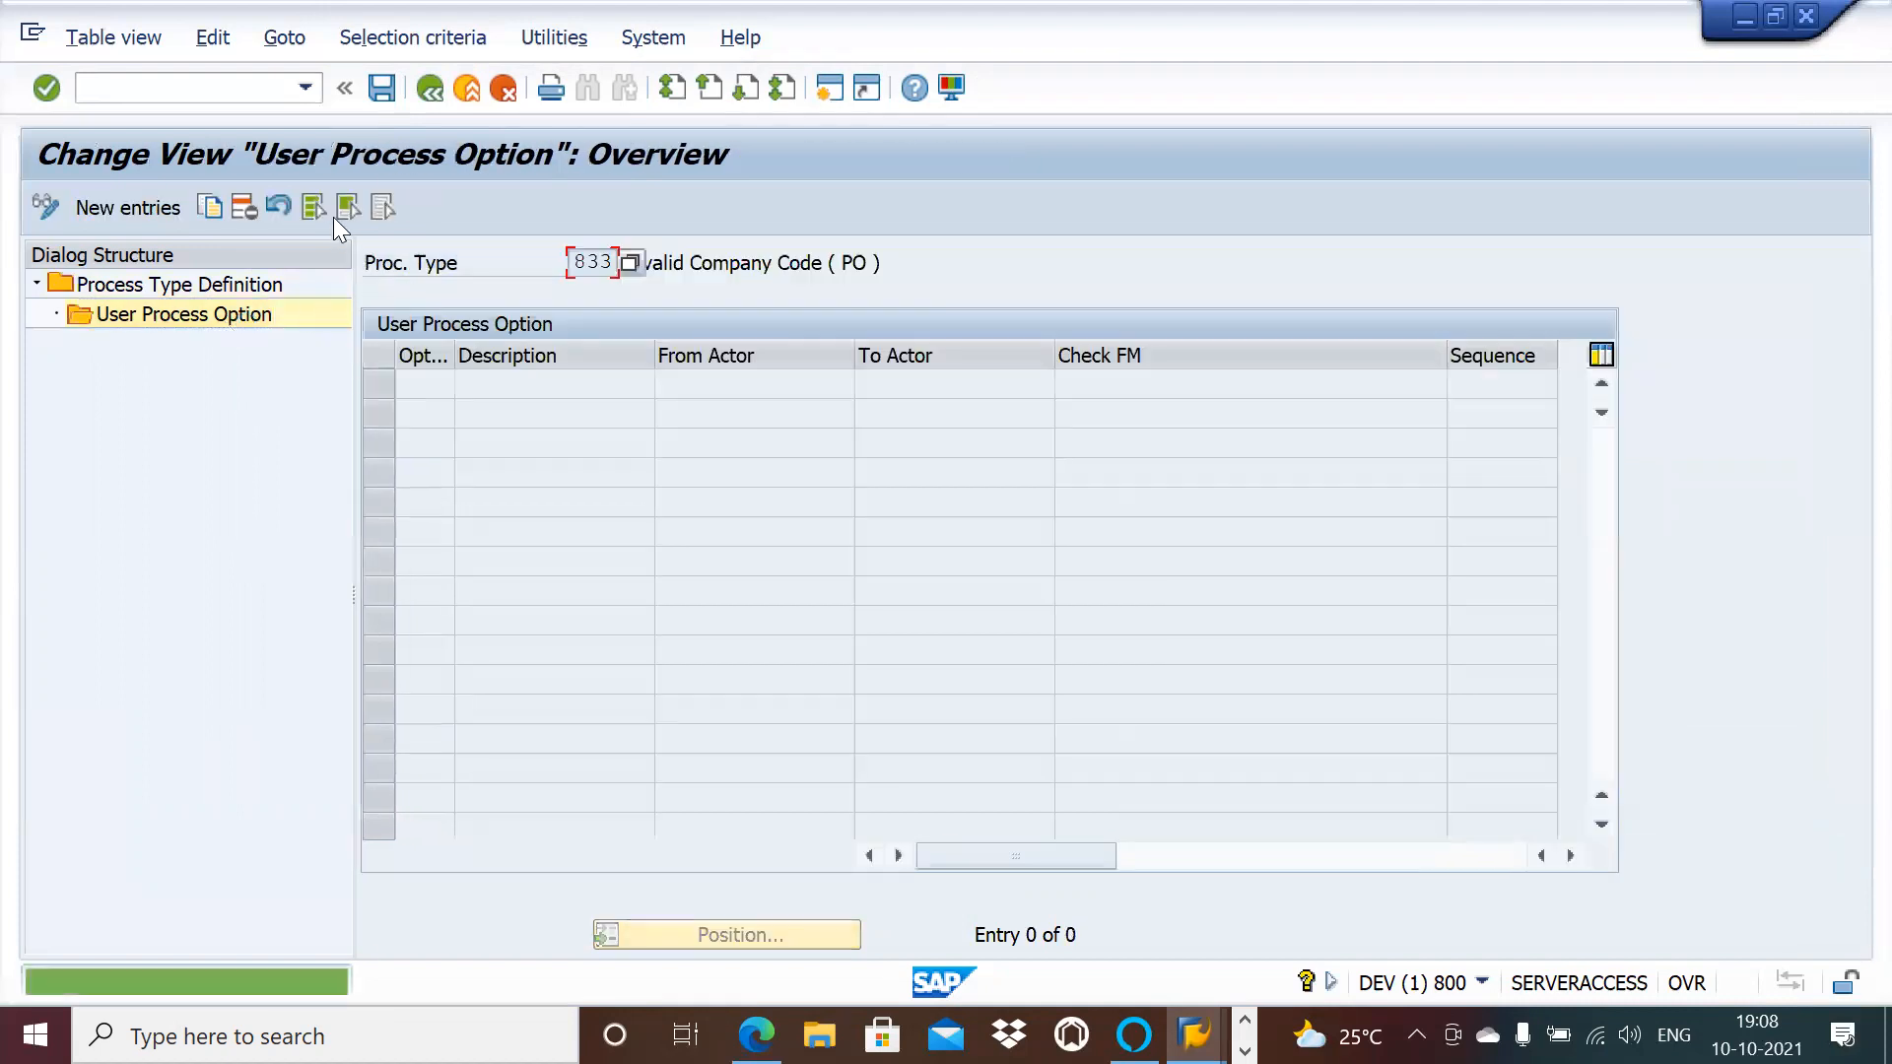
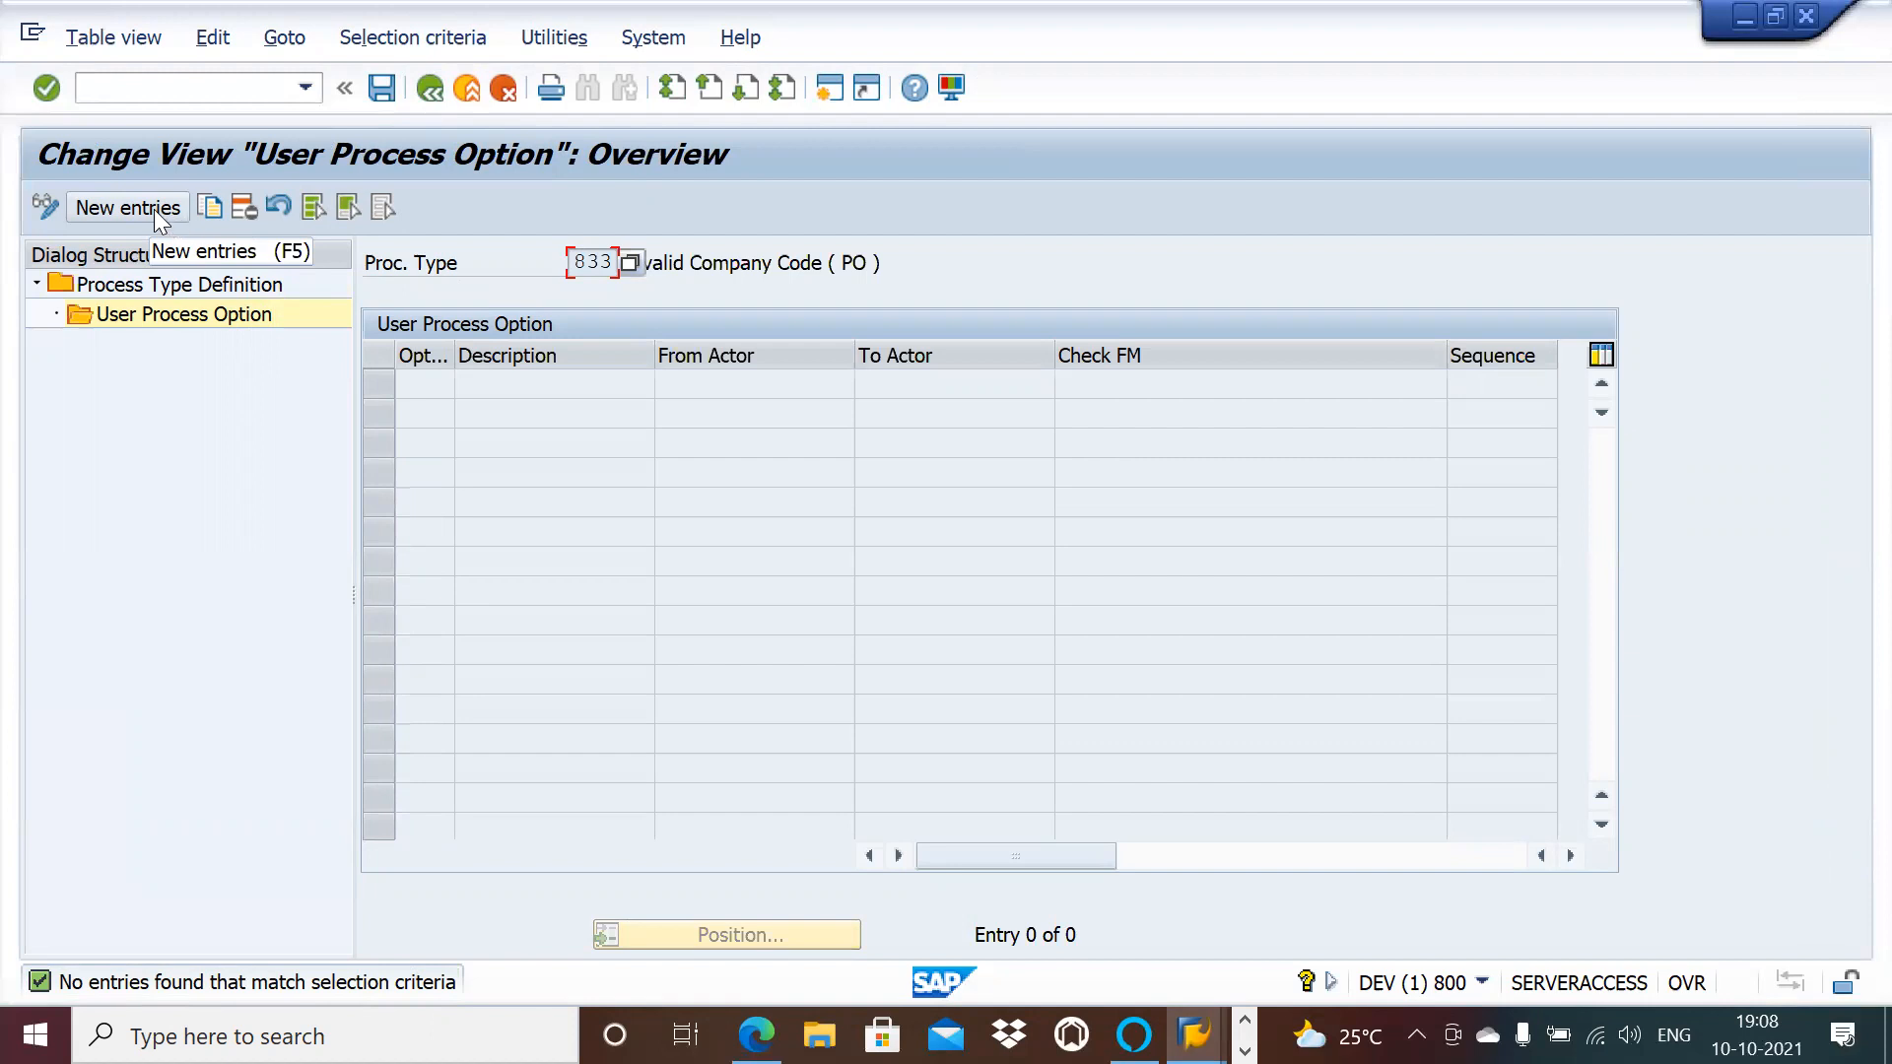
Step: Add a new user process option 2000 for type 833 with From Actor NPO_AP
click(154, 209)
click(429, 383)
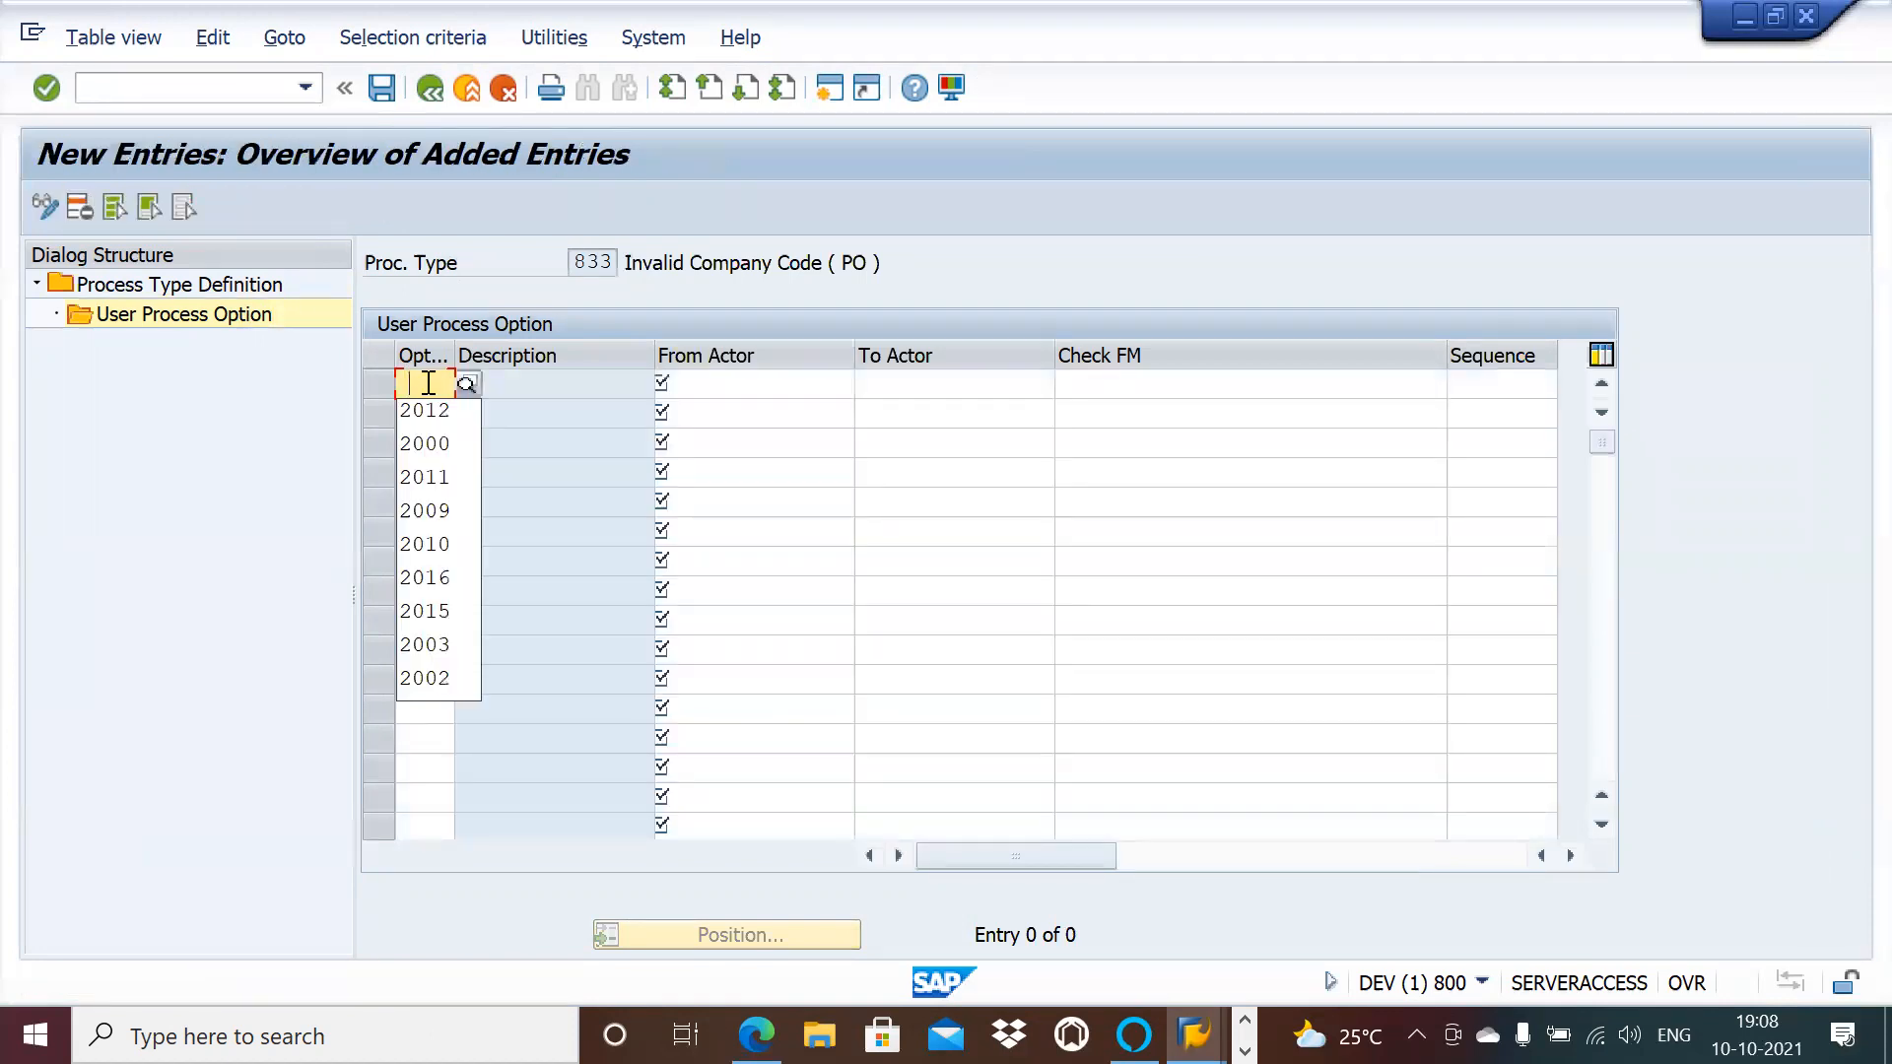
click(432, 441)
key(Tab)
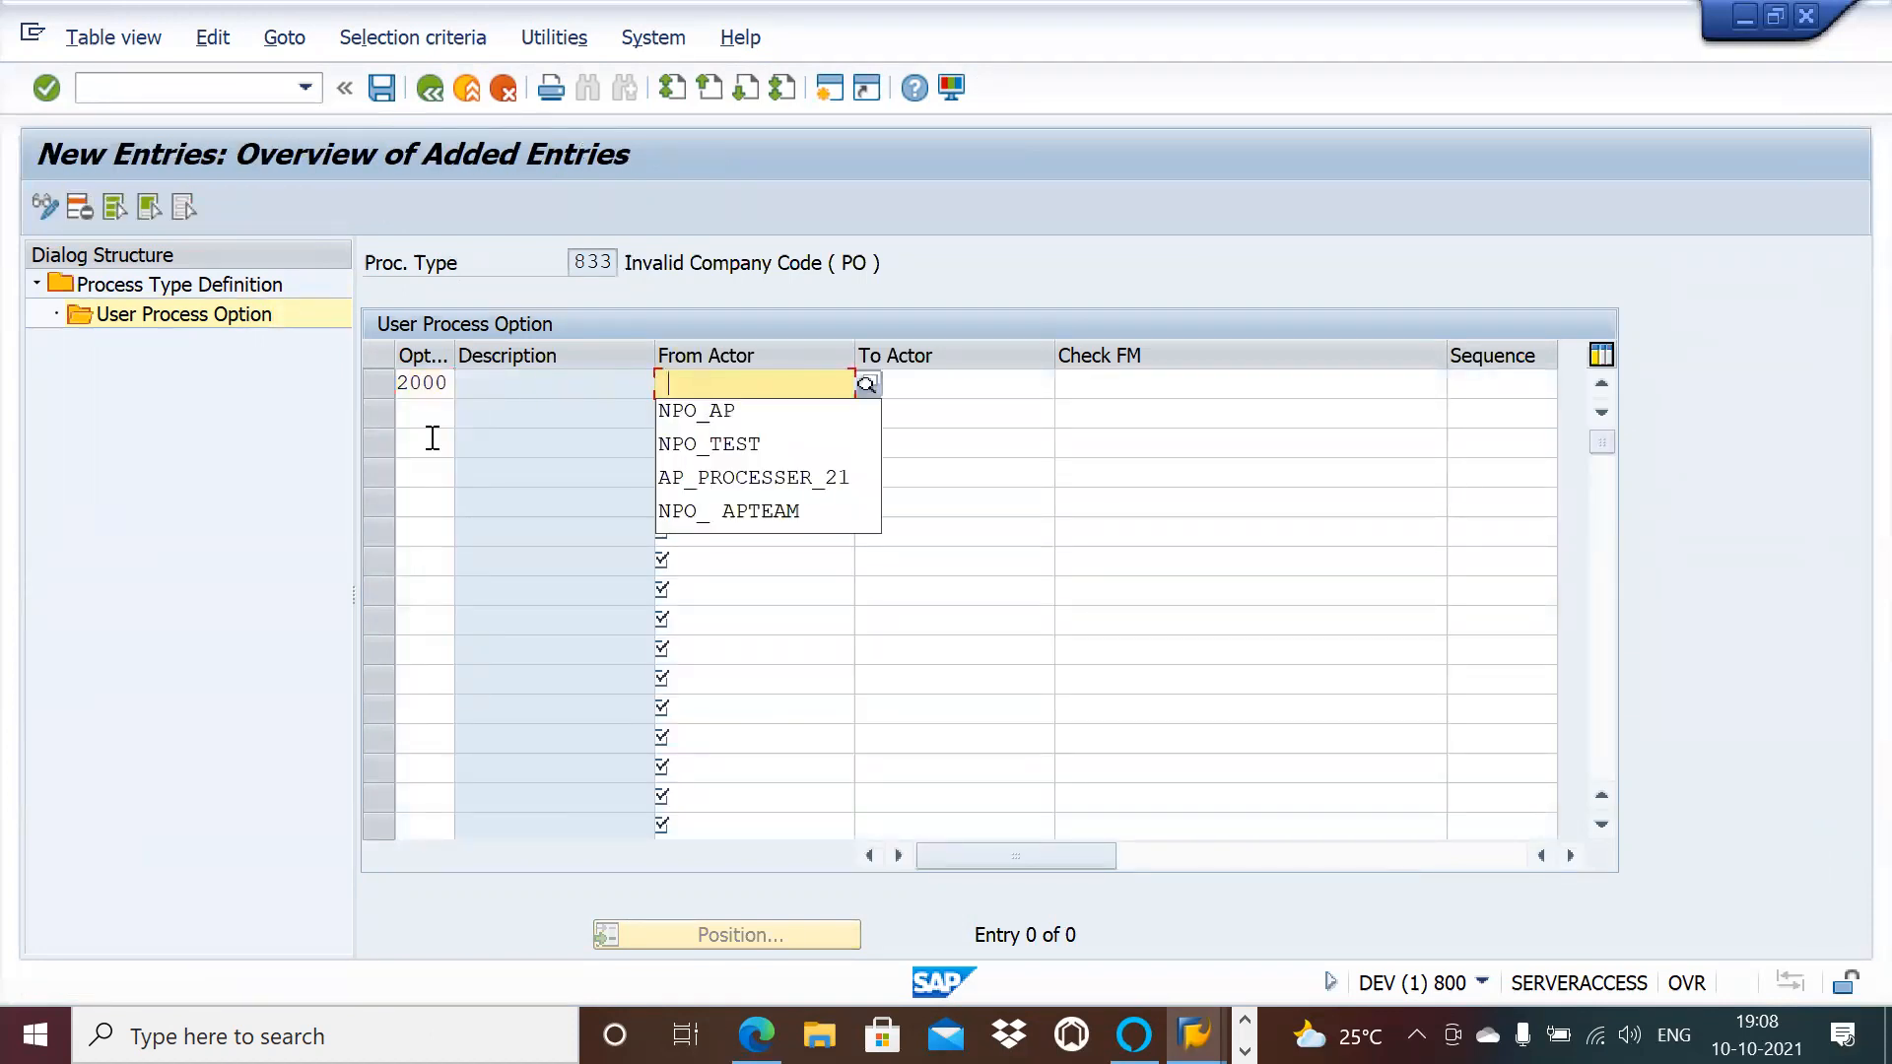
click(700, 416)
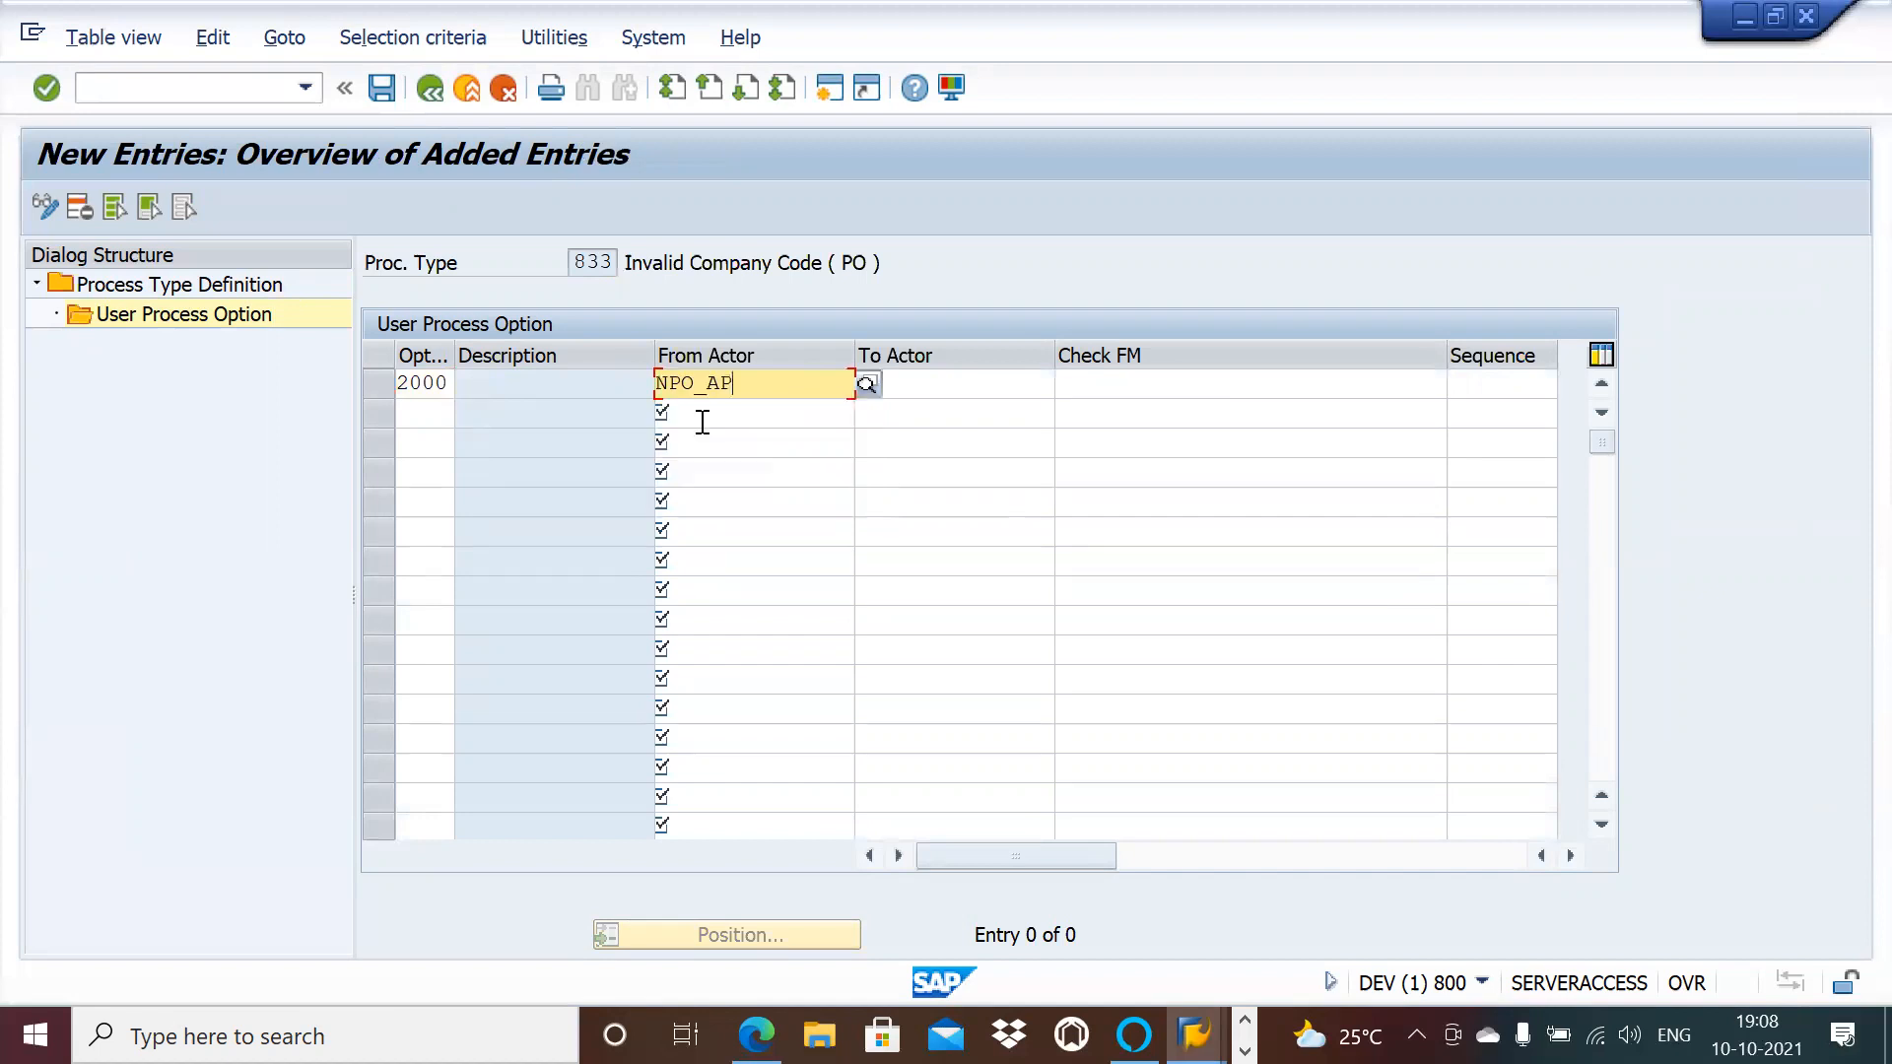
Step: Add option 2012 from NPO_AP with check function /OPT/VIM_BL_CHECK_FM_2012
click(435, 411)
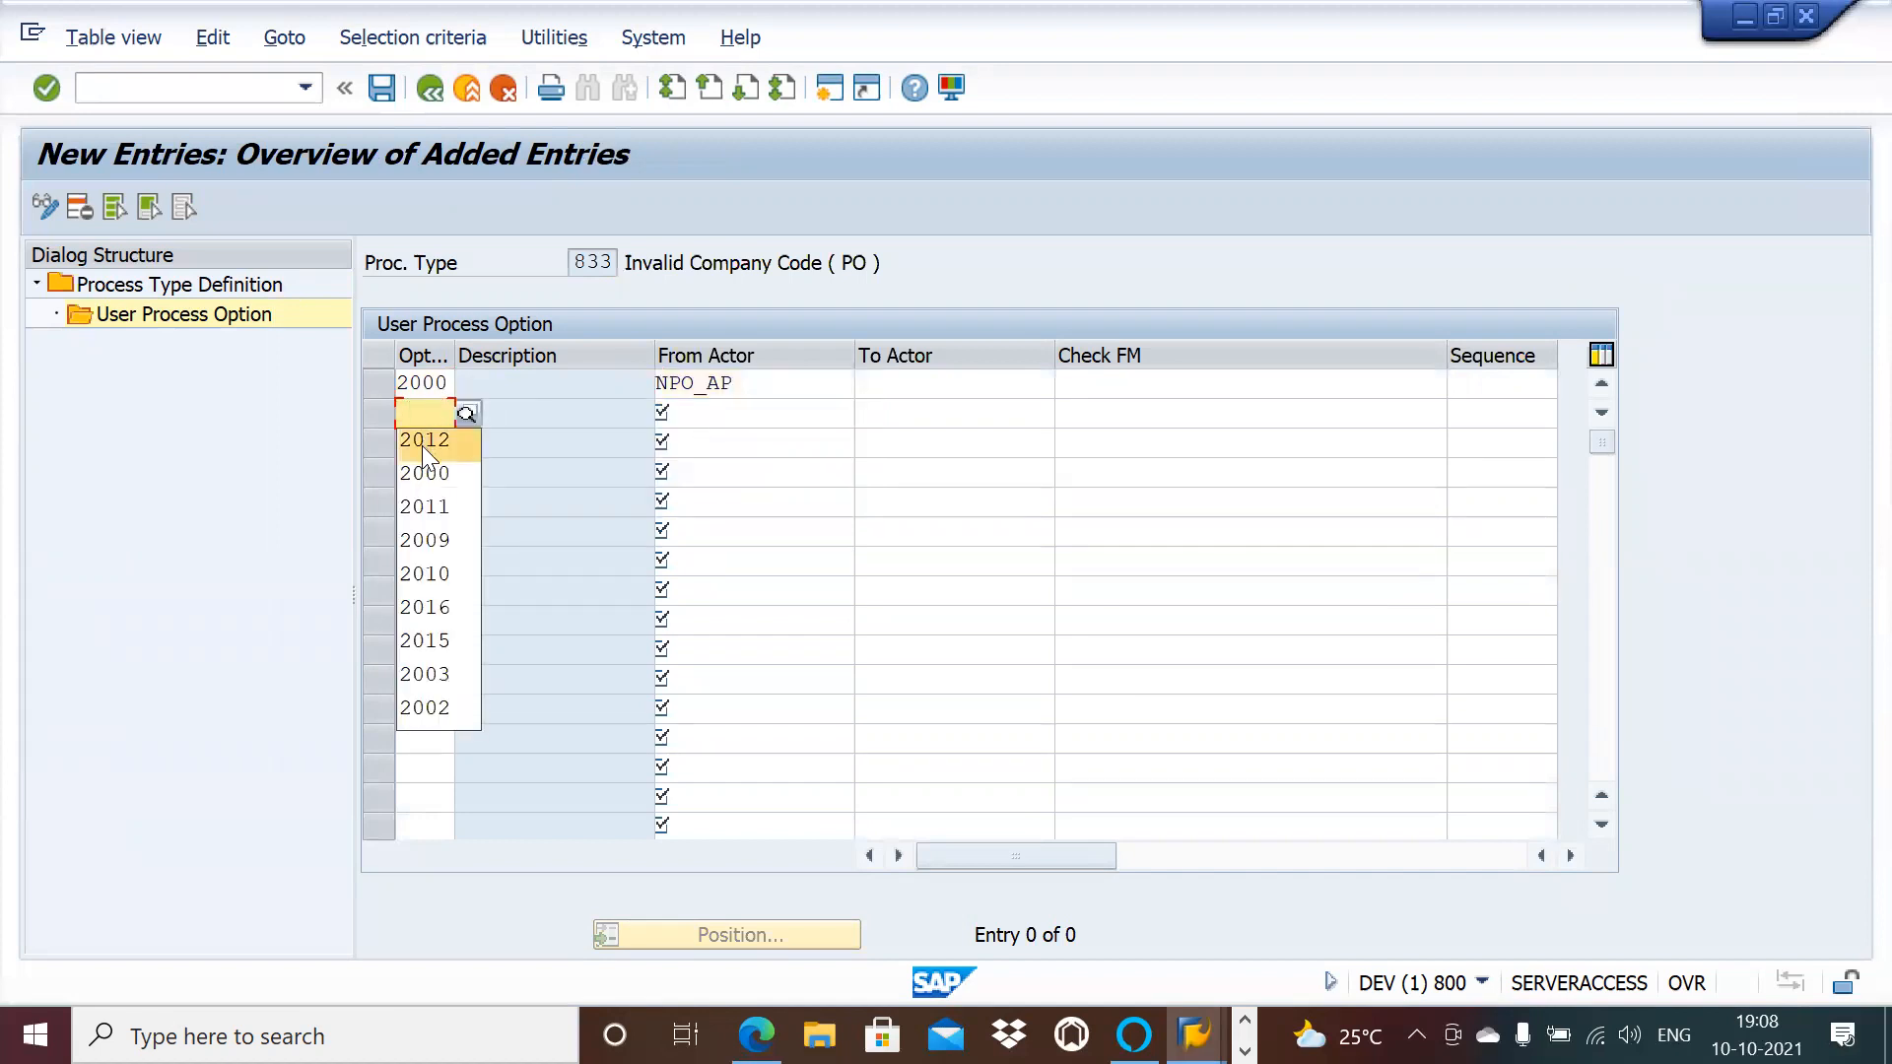
click(421, 441)
key(Tab)
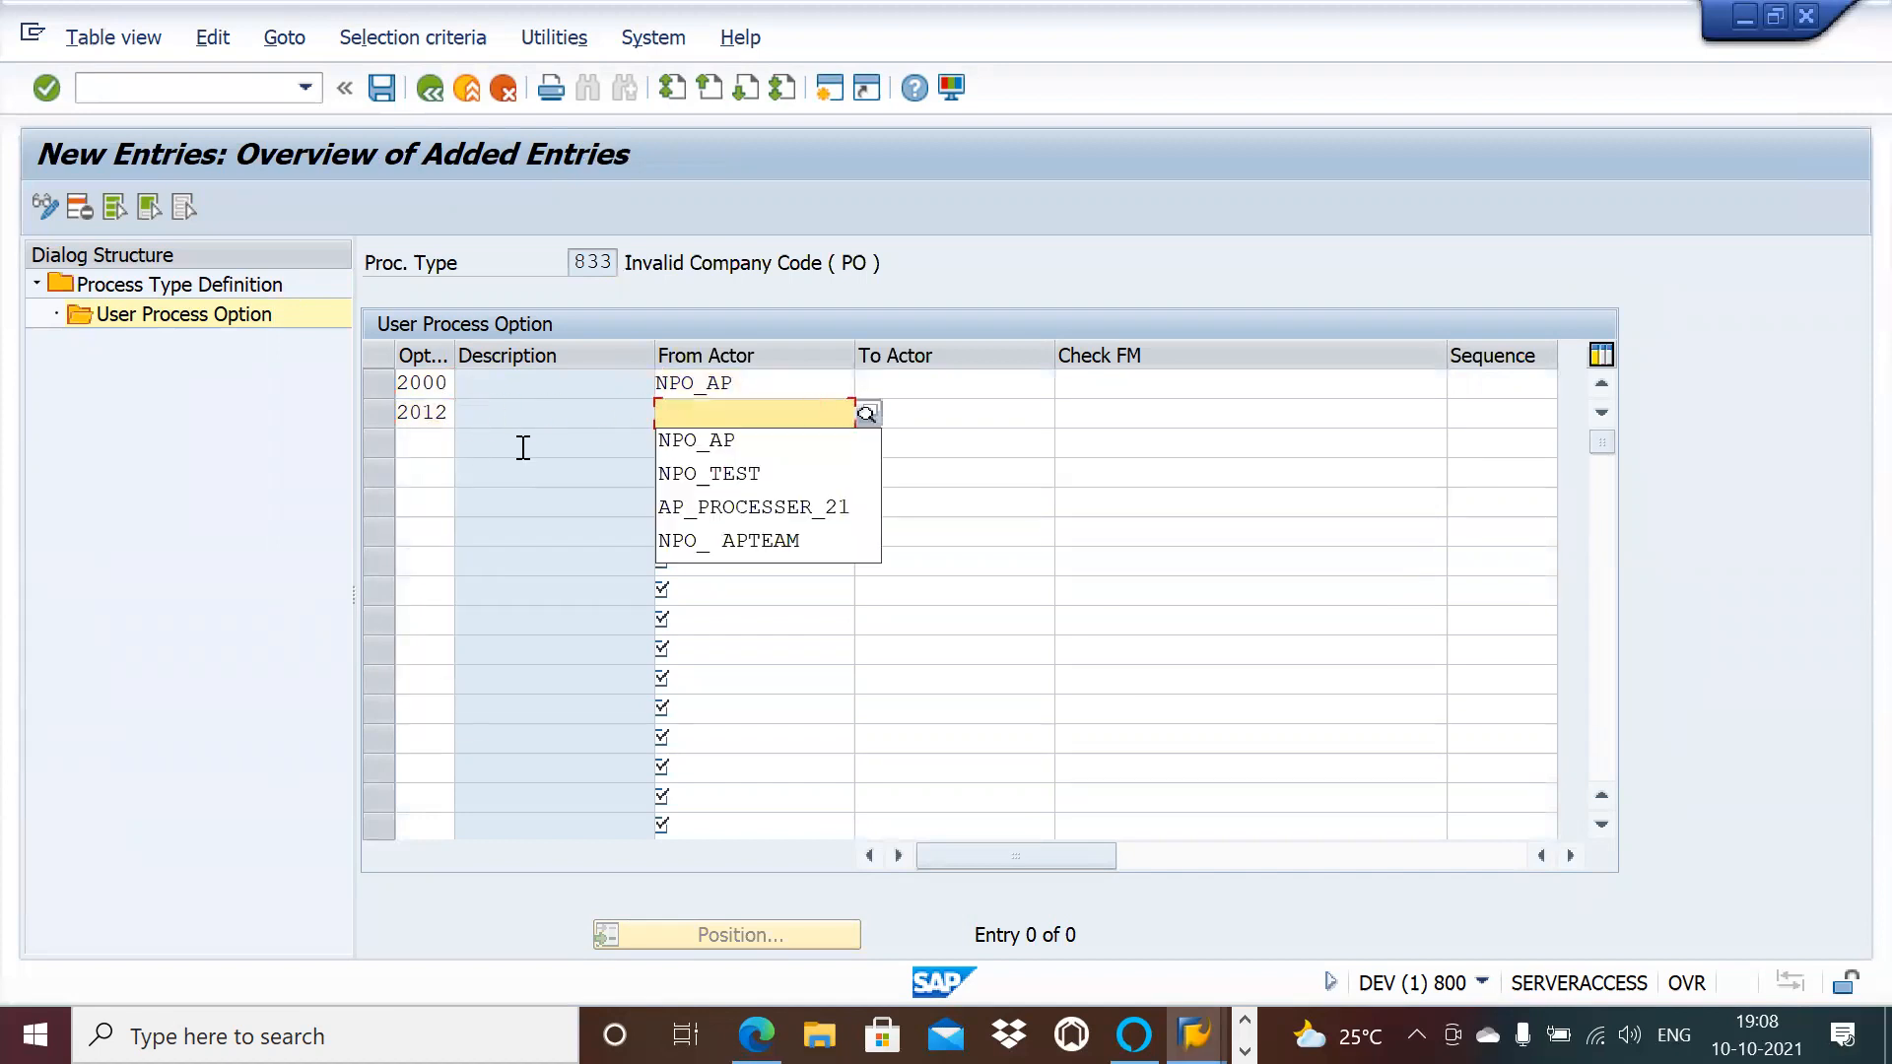
click(690, 444)
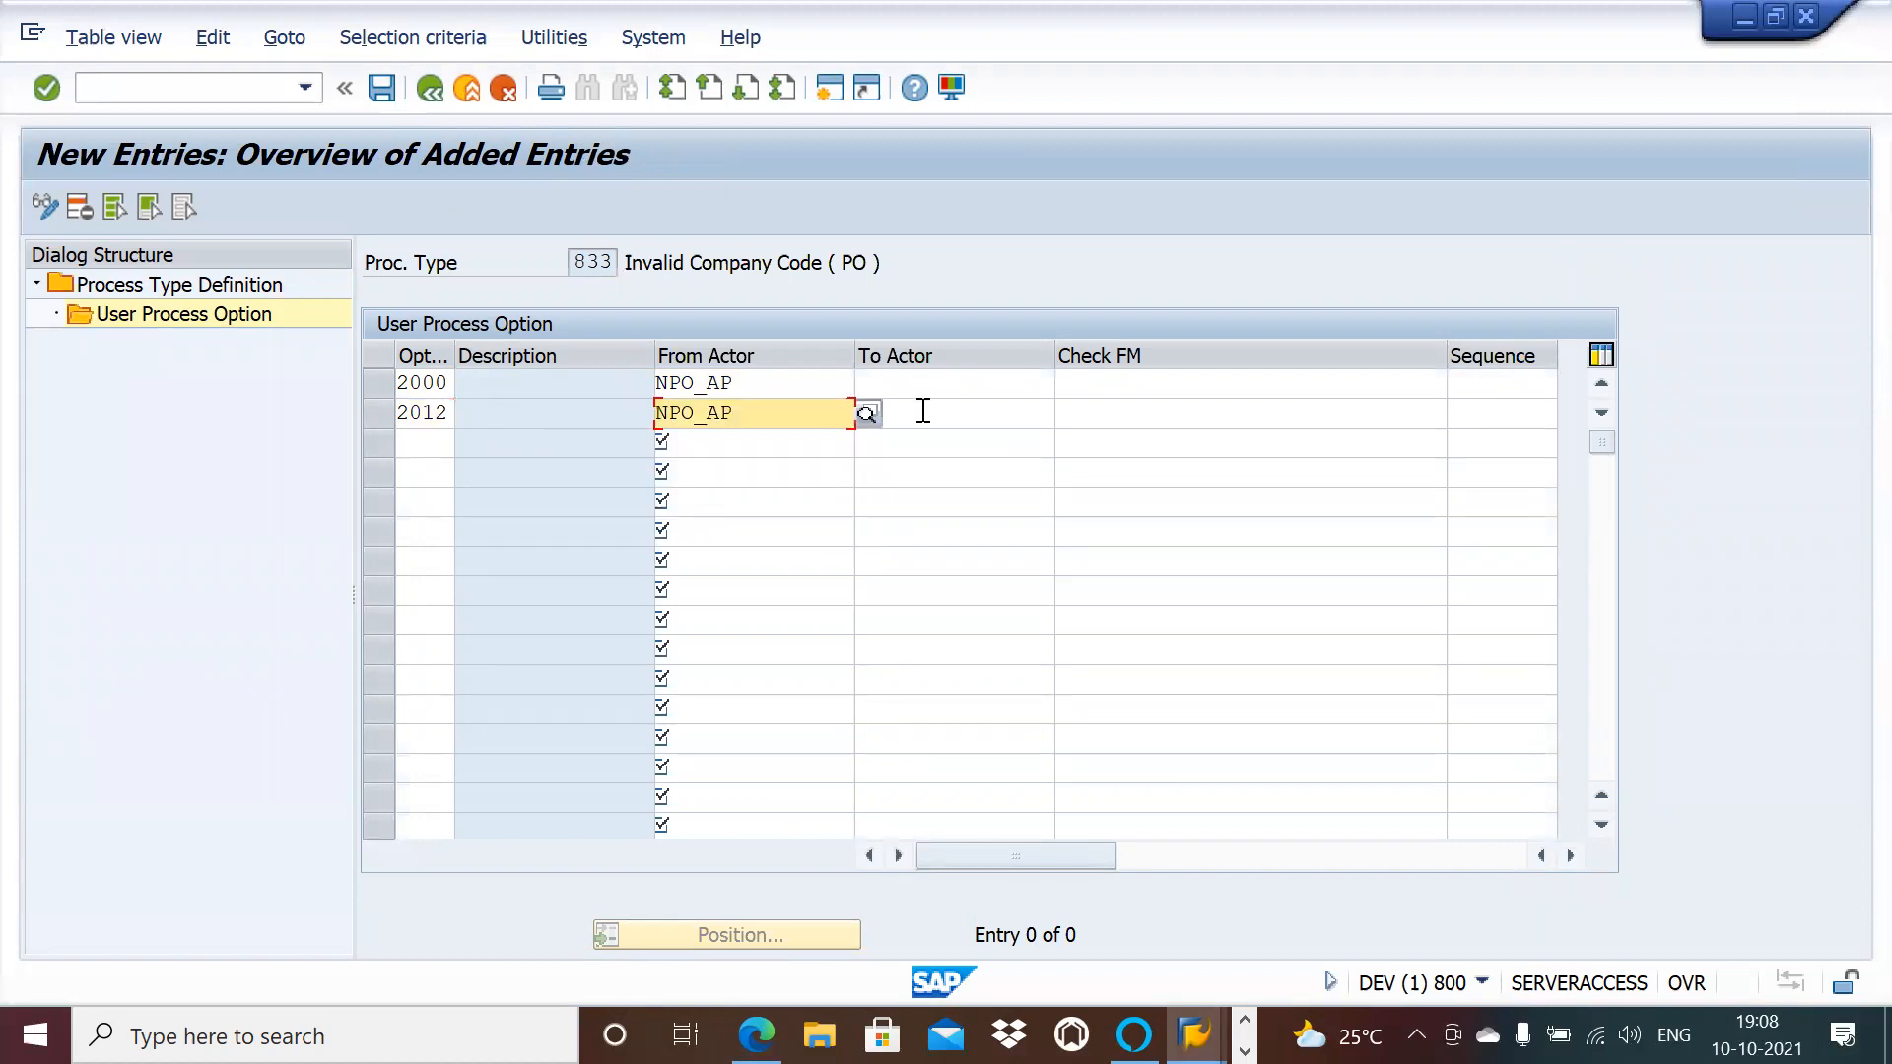
click(1167, 415)
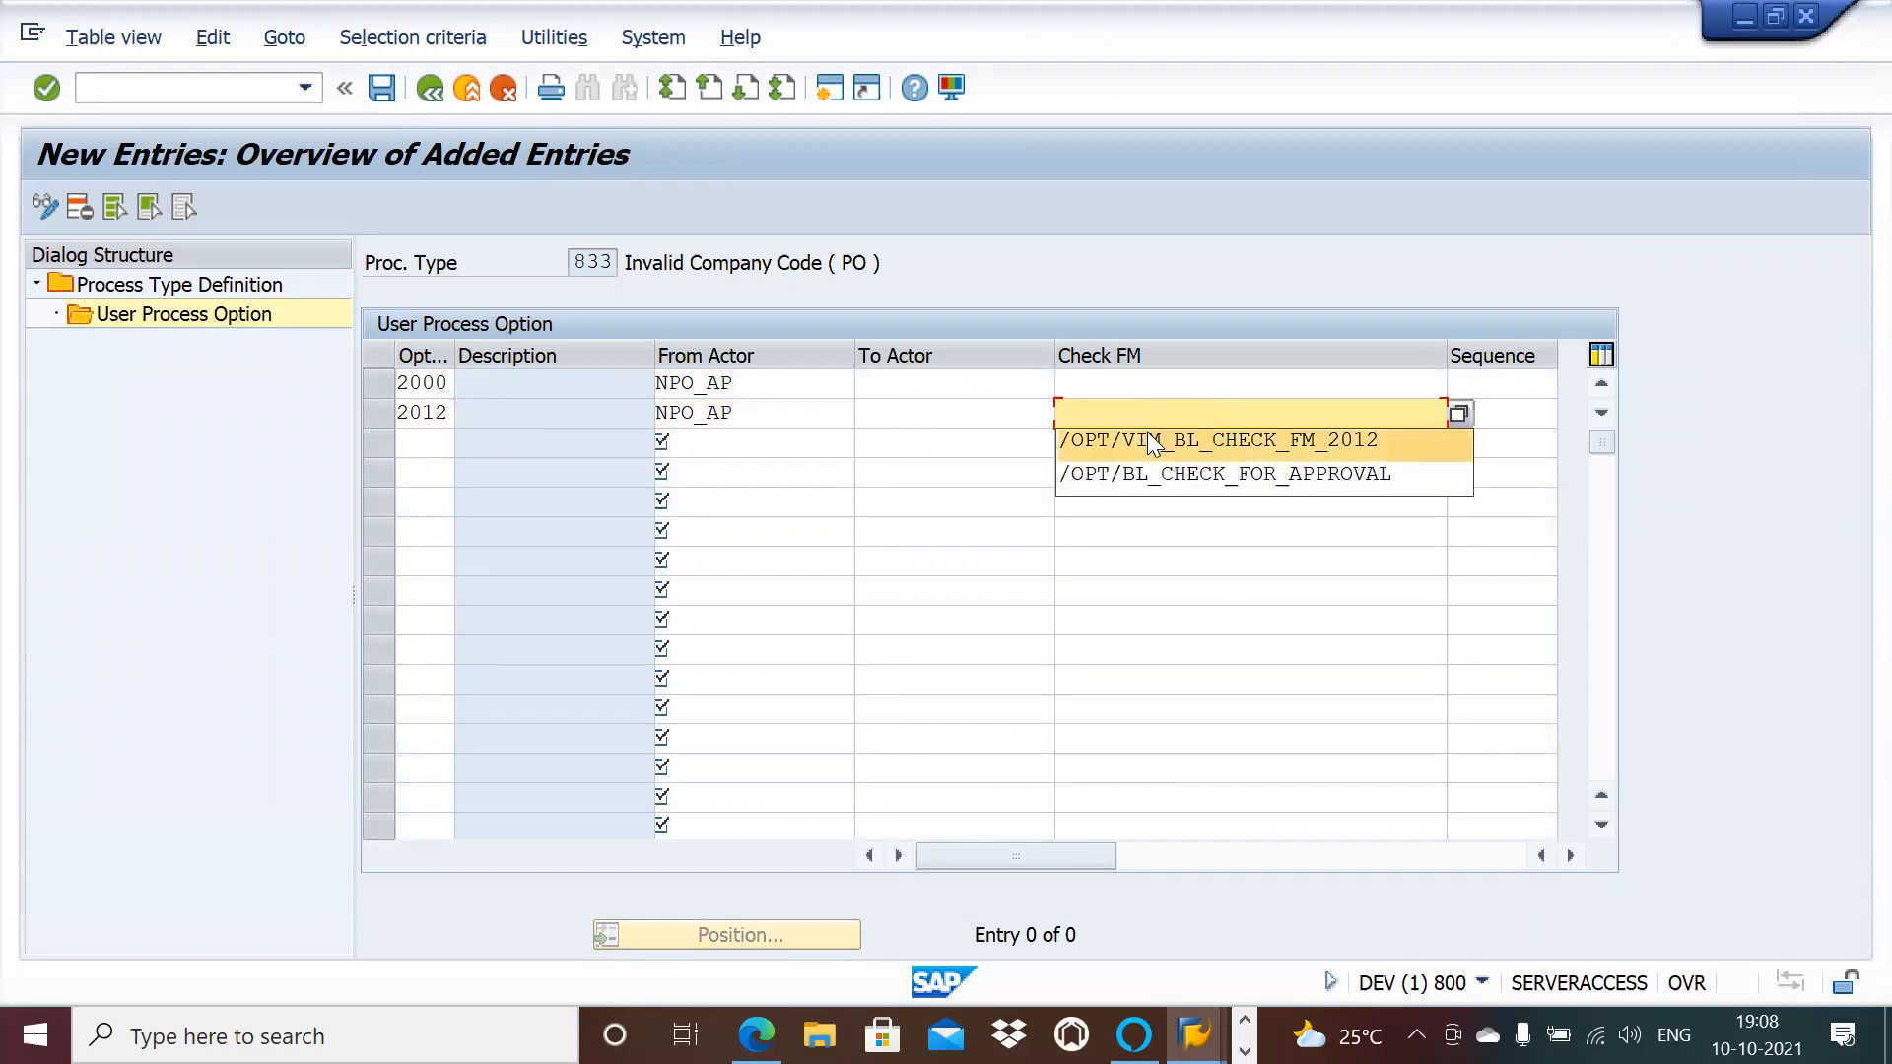
click(1147, 439)
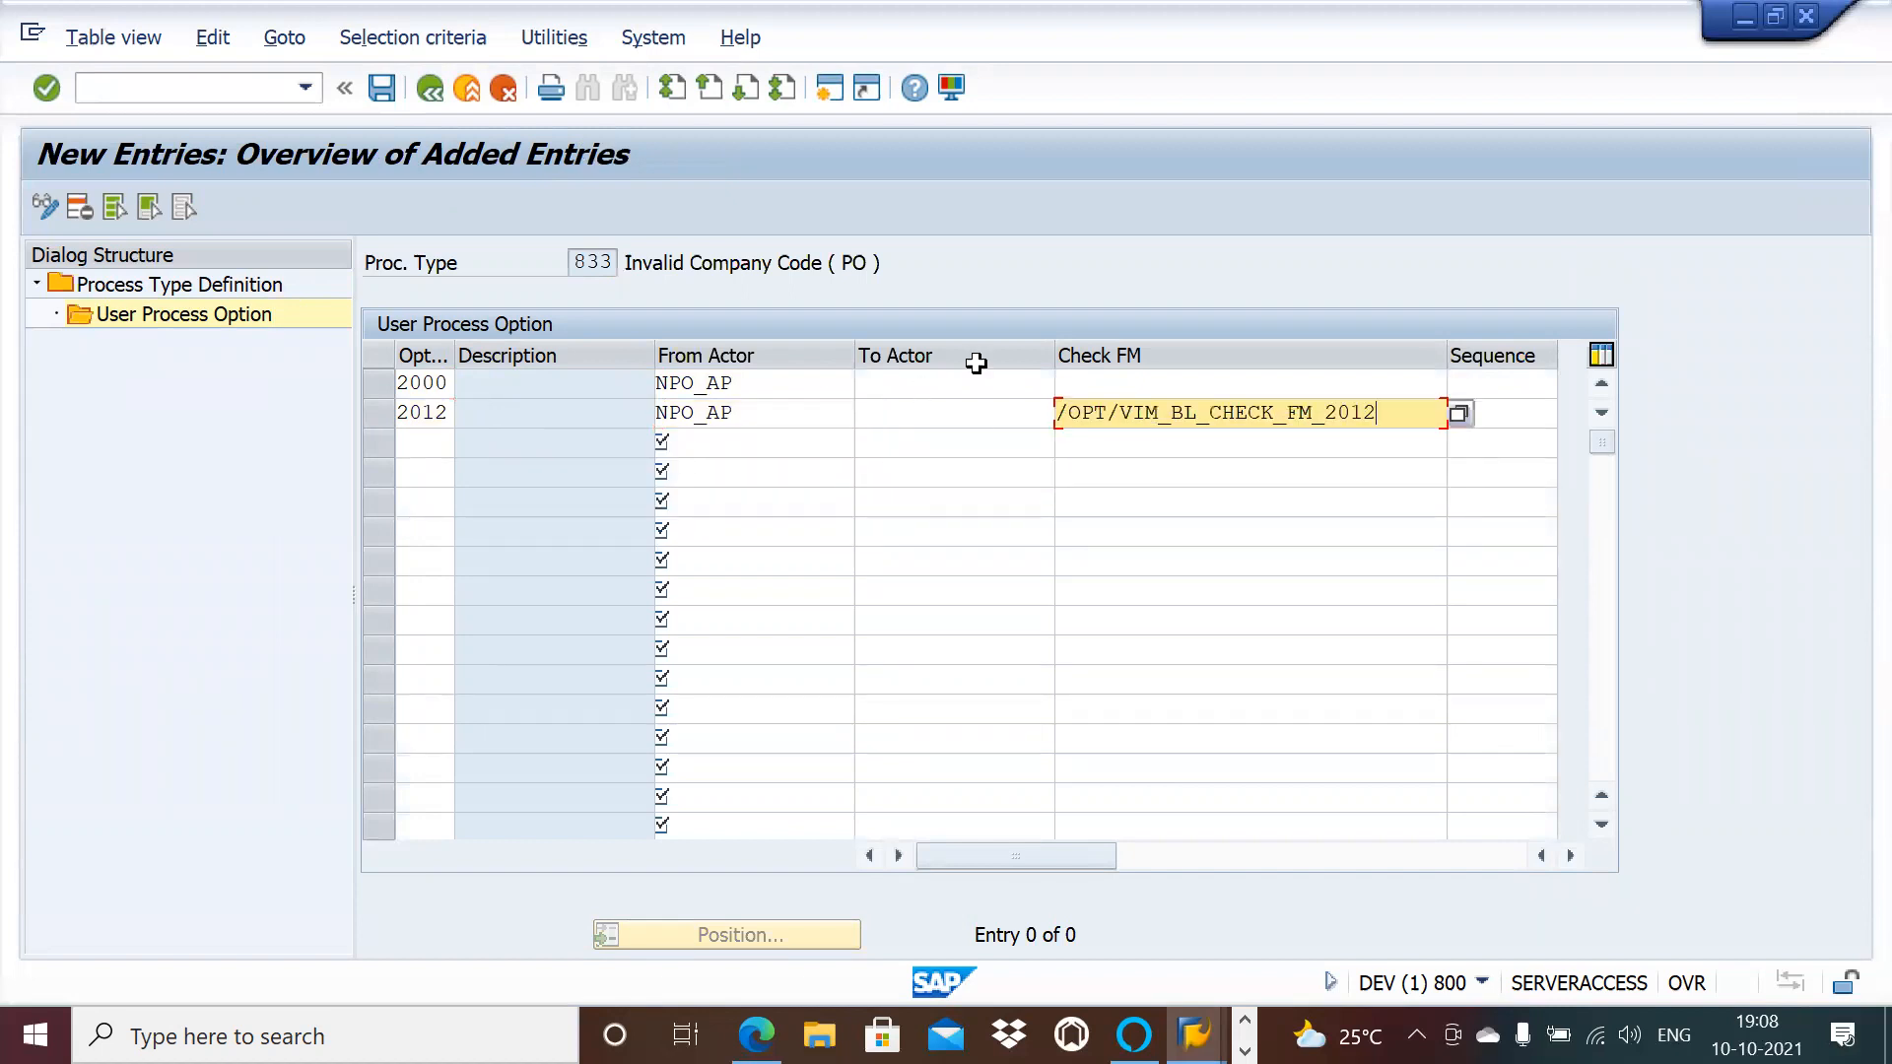
Step: Save 833's two new options and return to the process type list
click(380, 89)
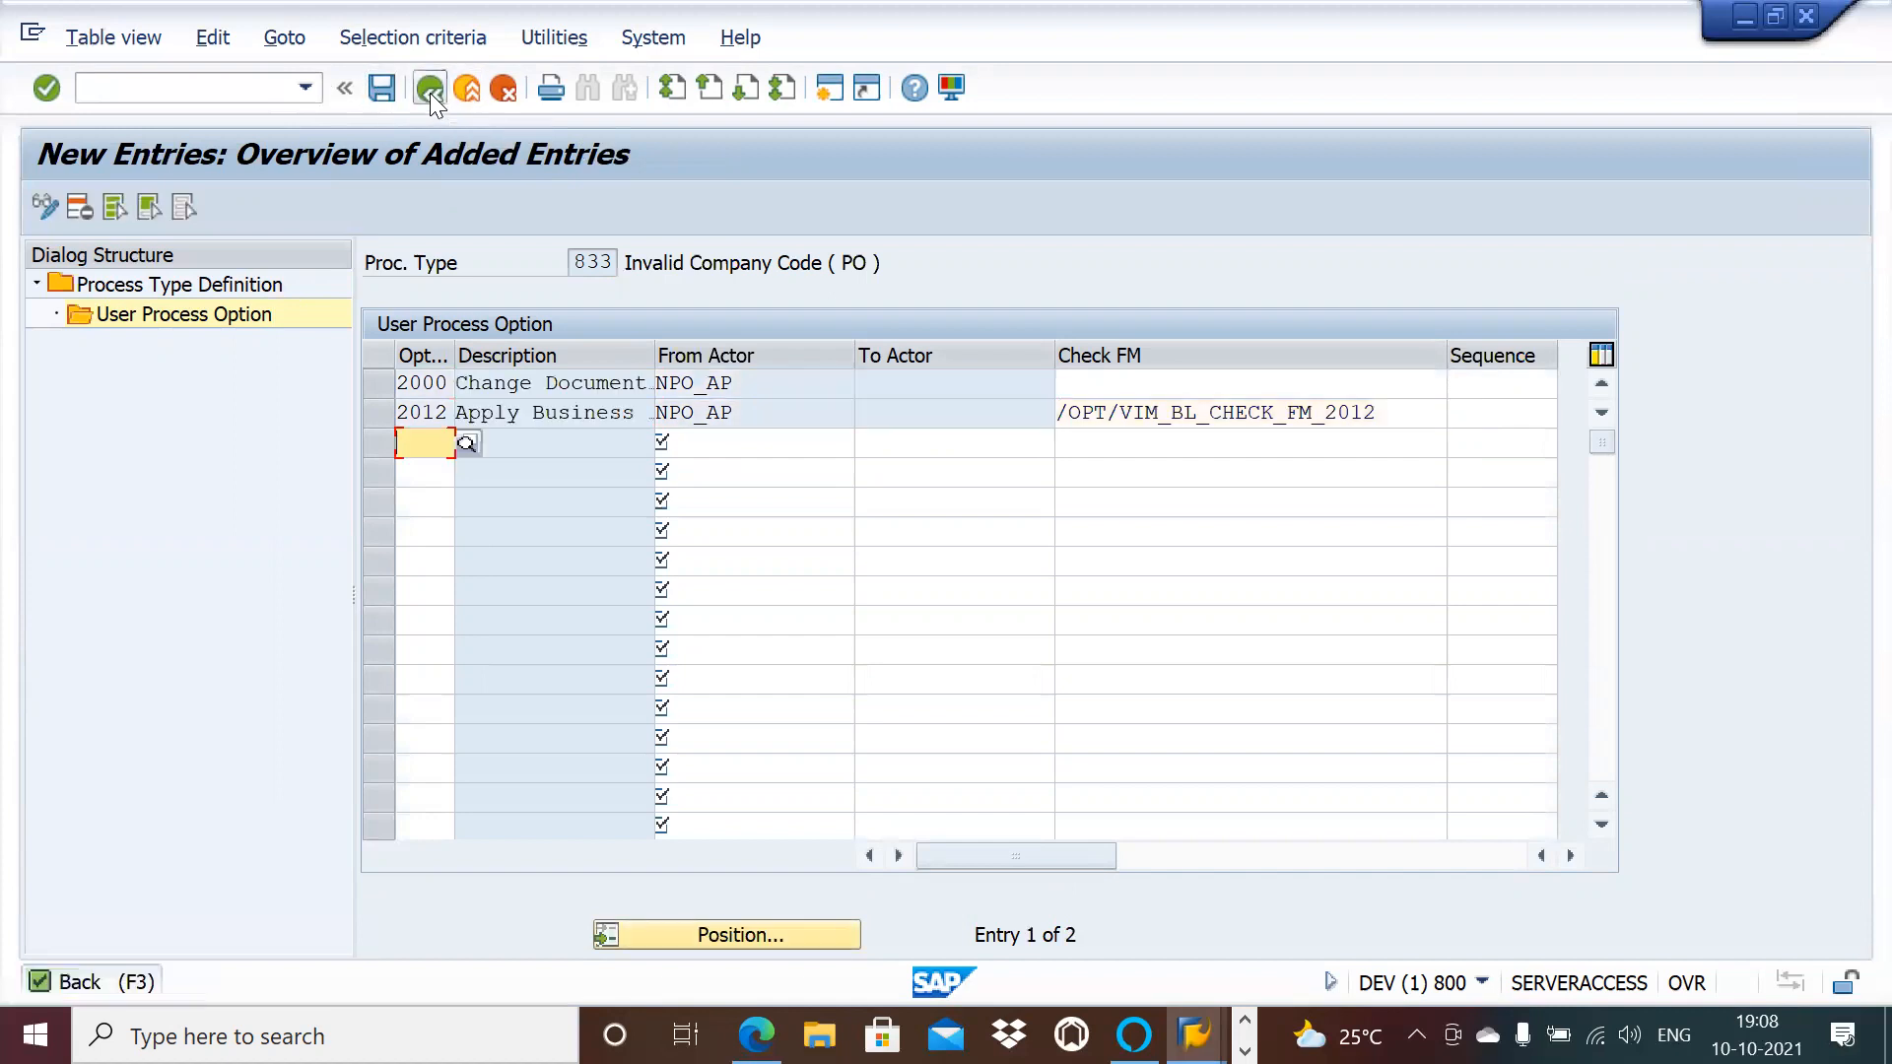
click(430, 89)
click(430, 89)
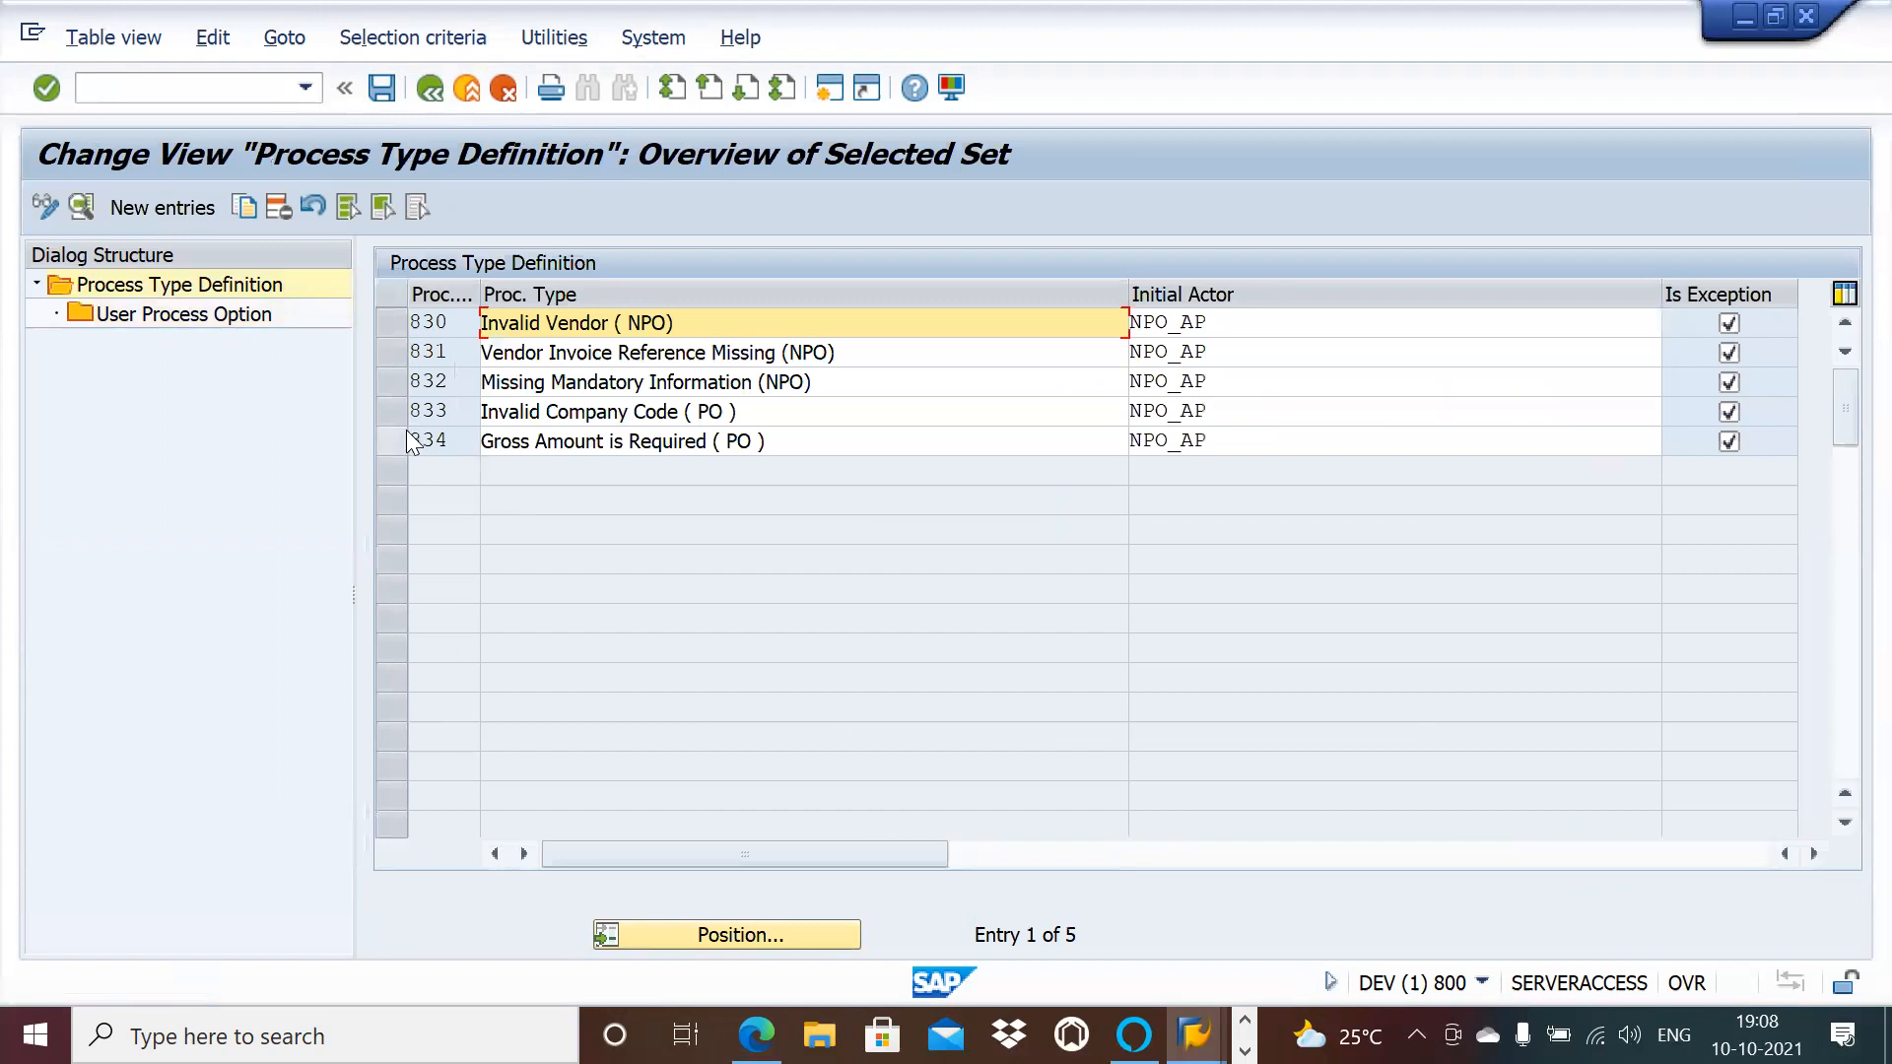
Step: For process type 834, add new option 2000 Change Doc Type with From Actor NPO_AP
click(393, 440)
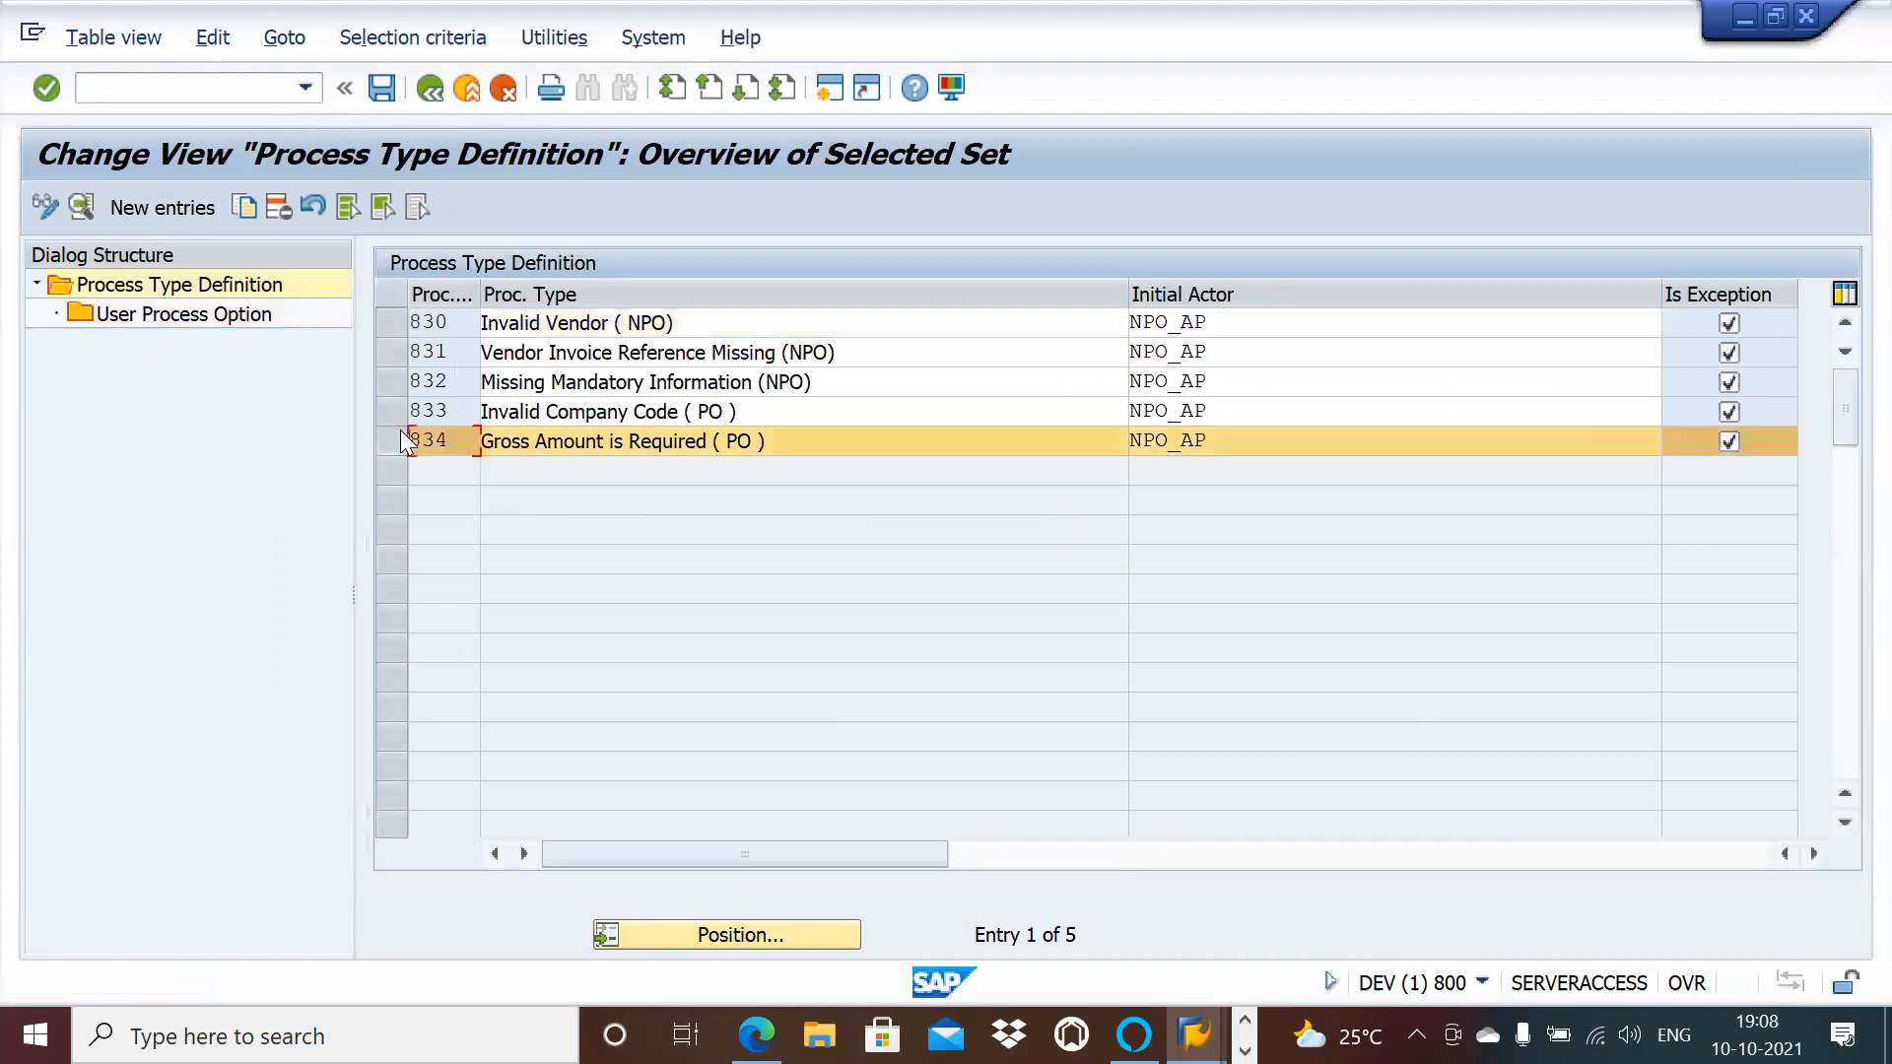
double_click(234, 323)
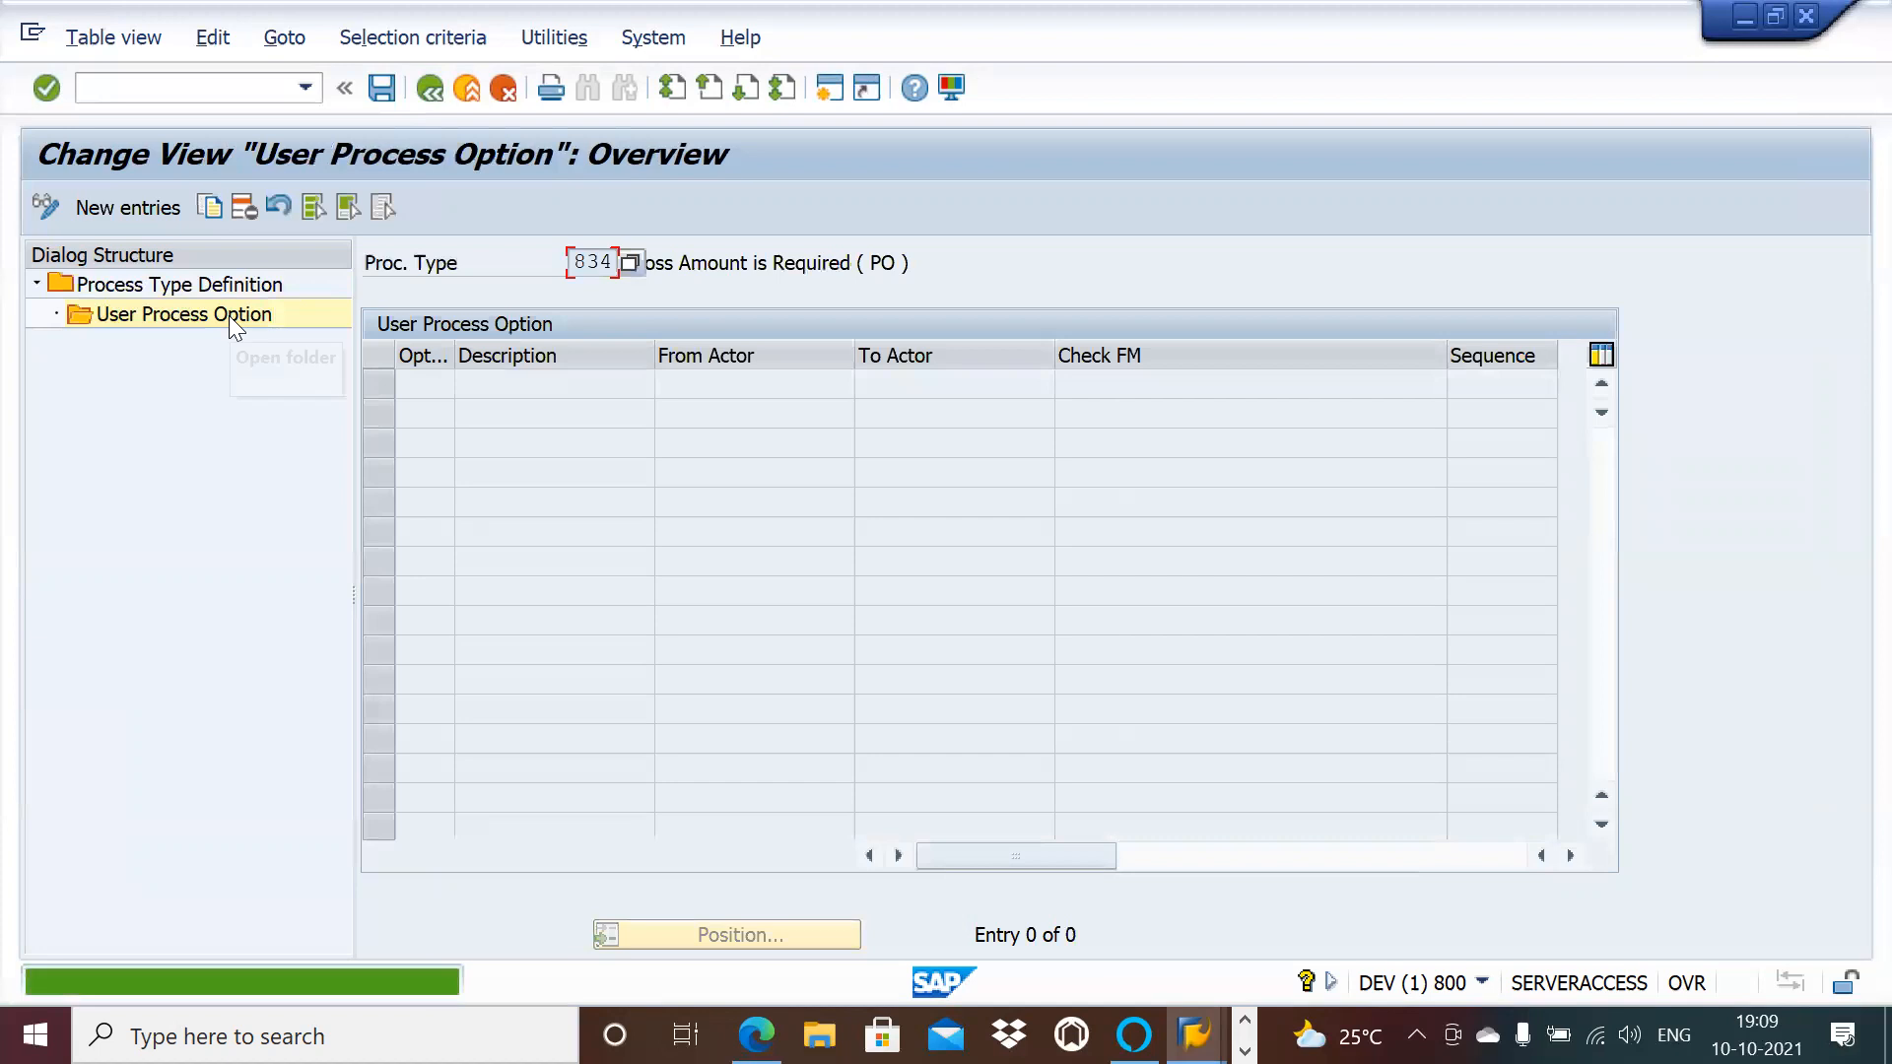
click(120, 207)
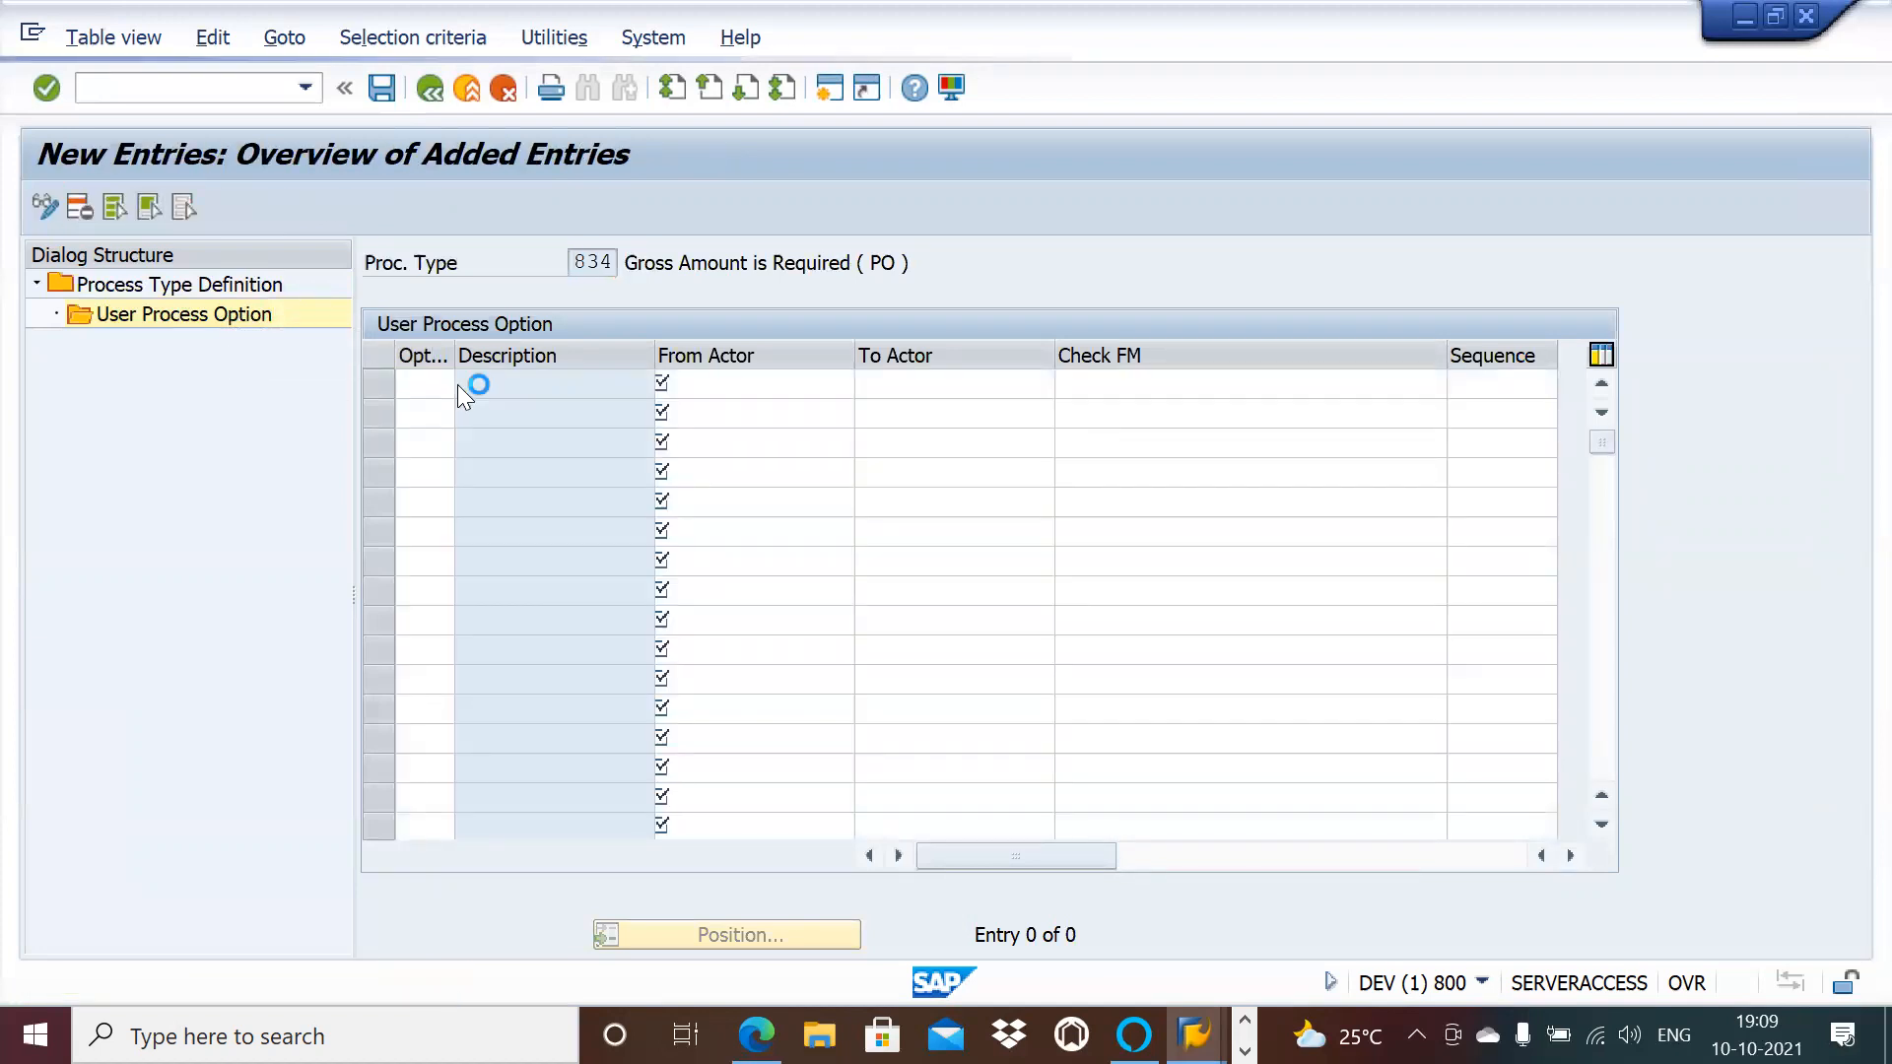
click(459, 385)
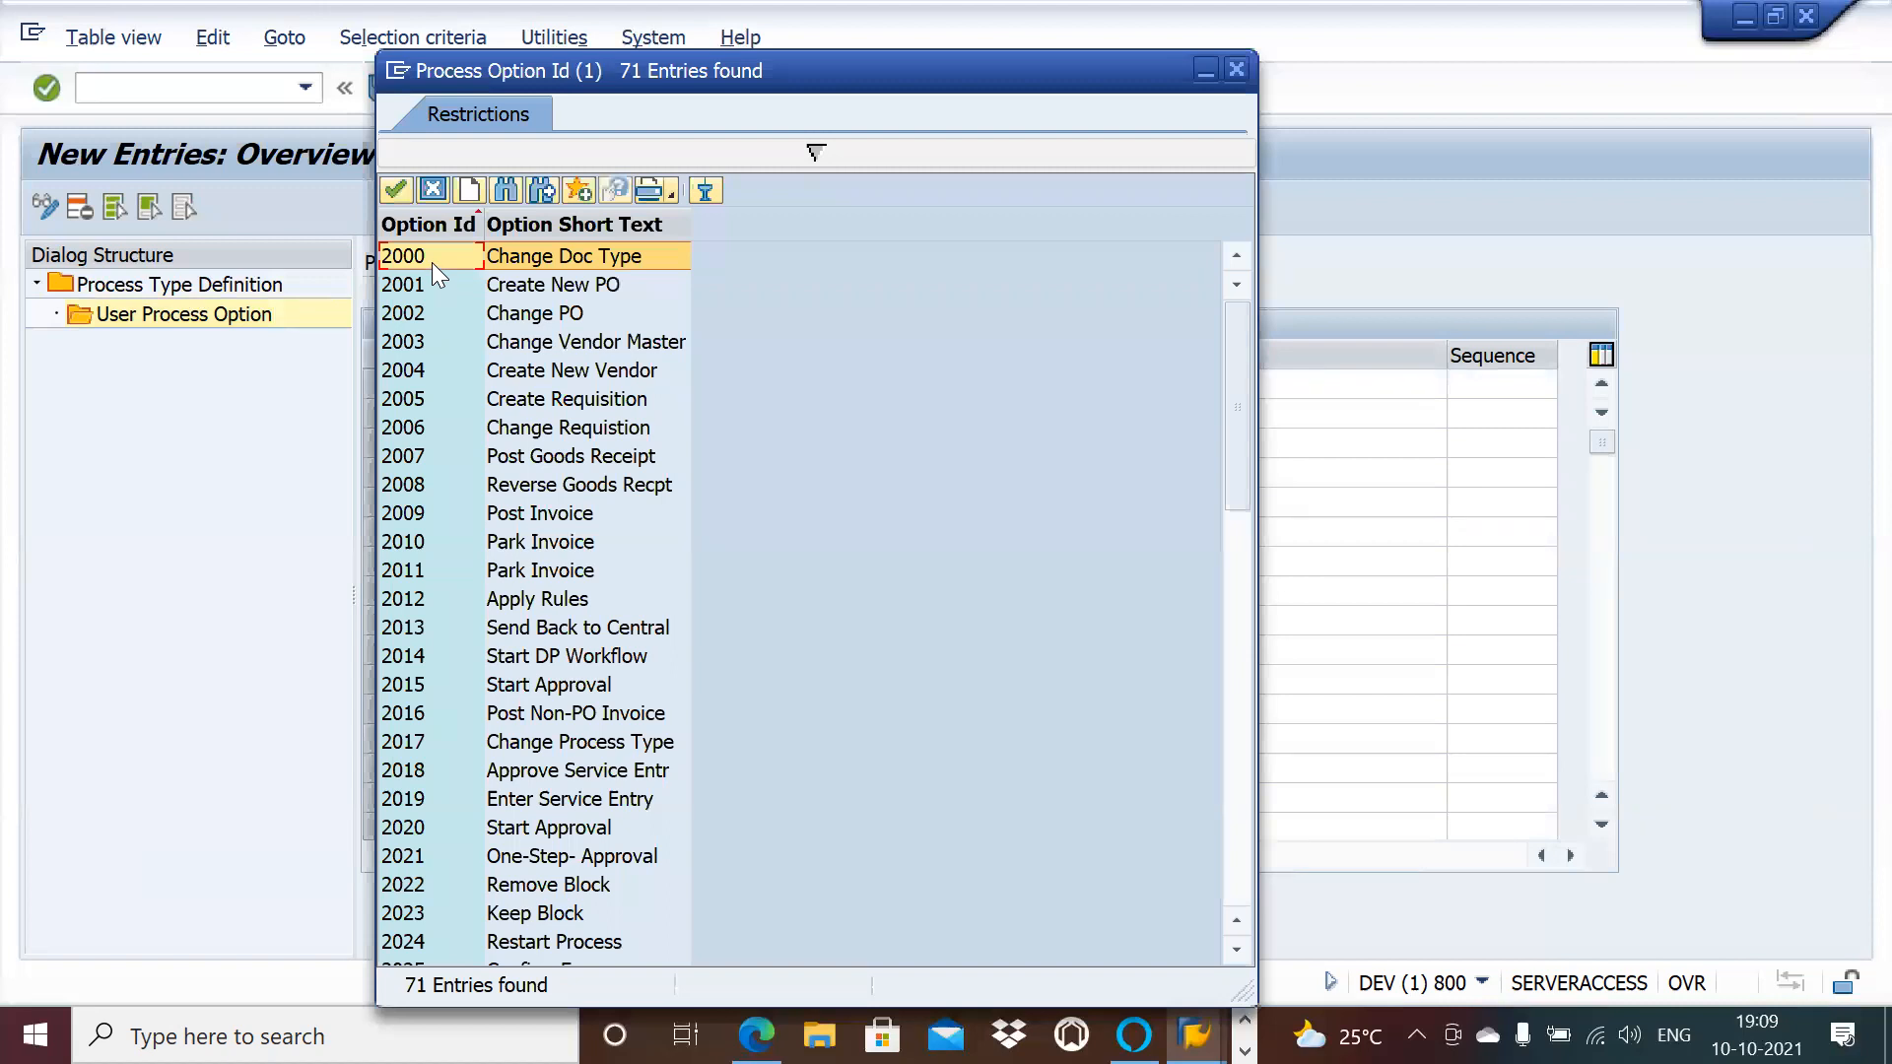
double_click(431, 263)
click(756, 396)
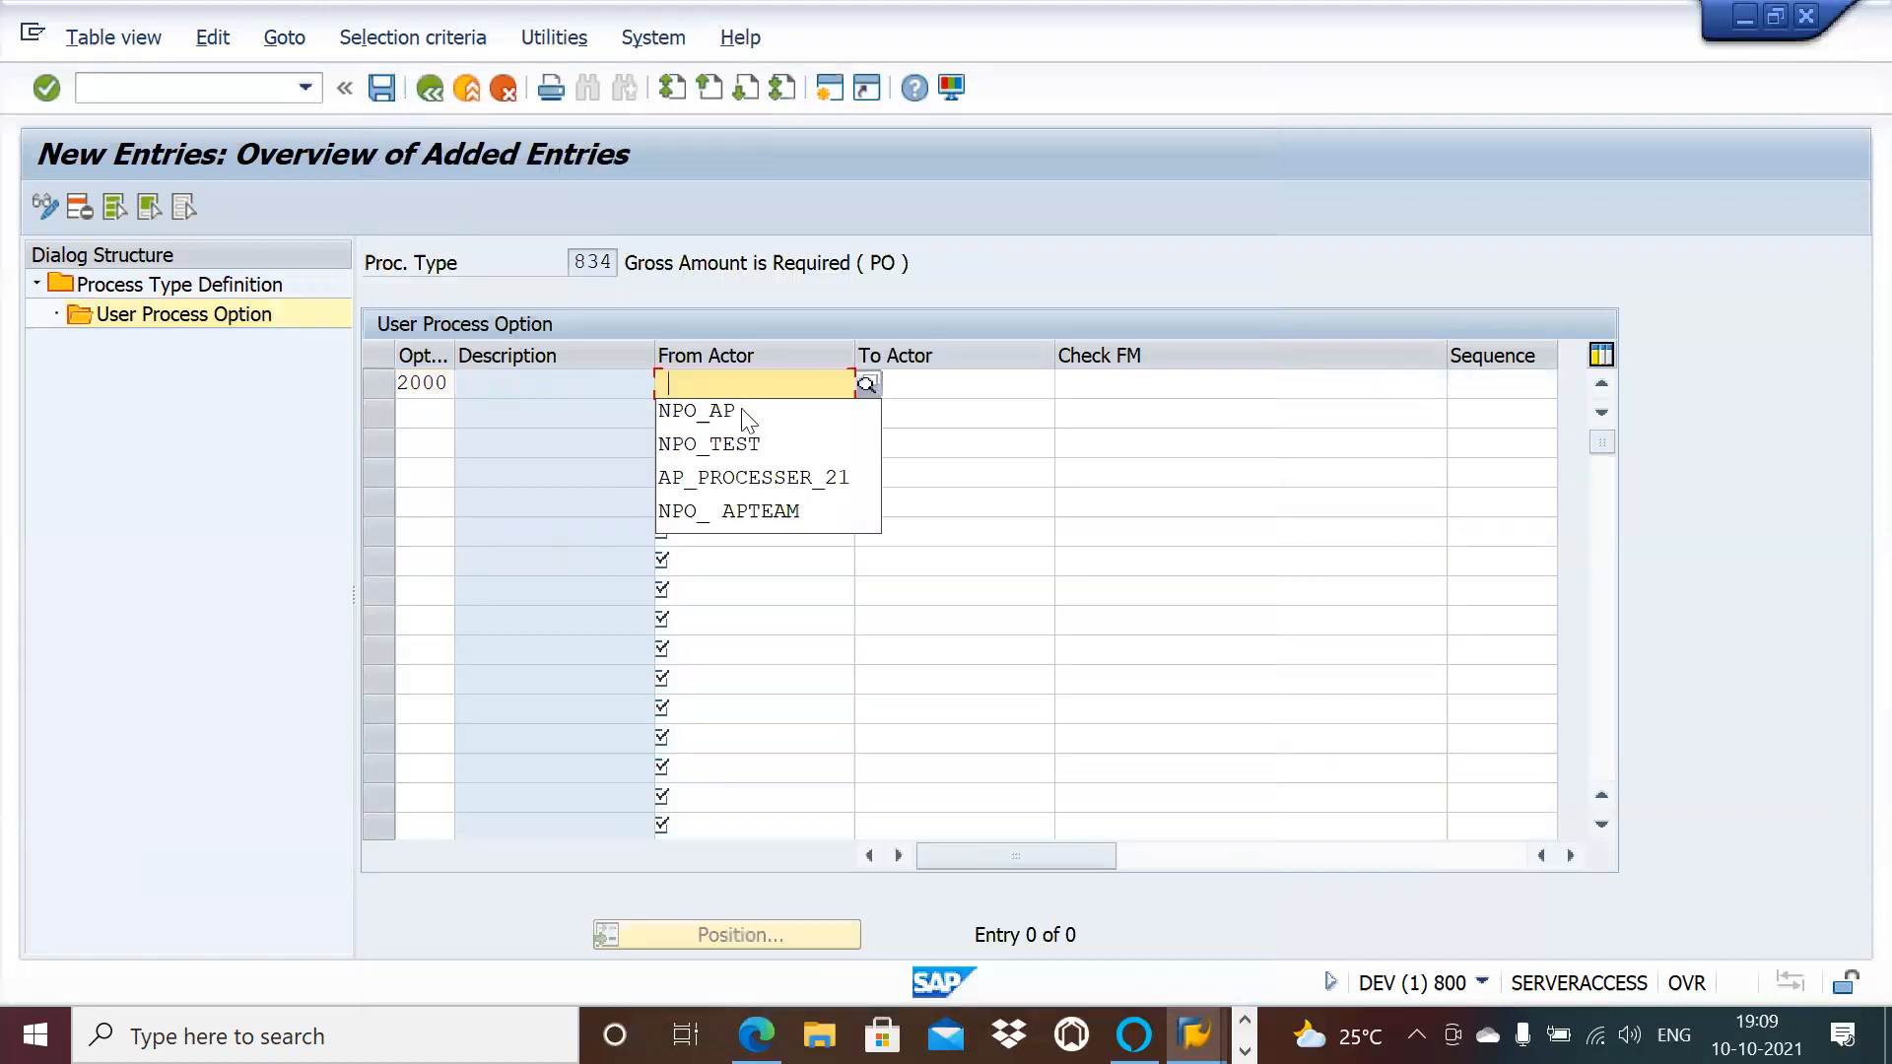
click(731, 419)
Step: Add option 2012 from NPO_AP with check function /OPT/VIM_BL_CHECK_FM_2012
click(434, 416)
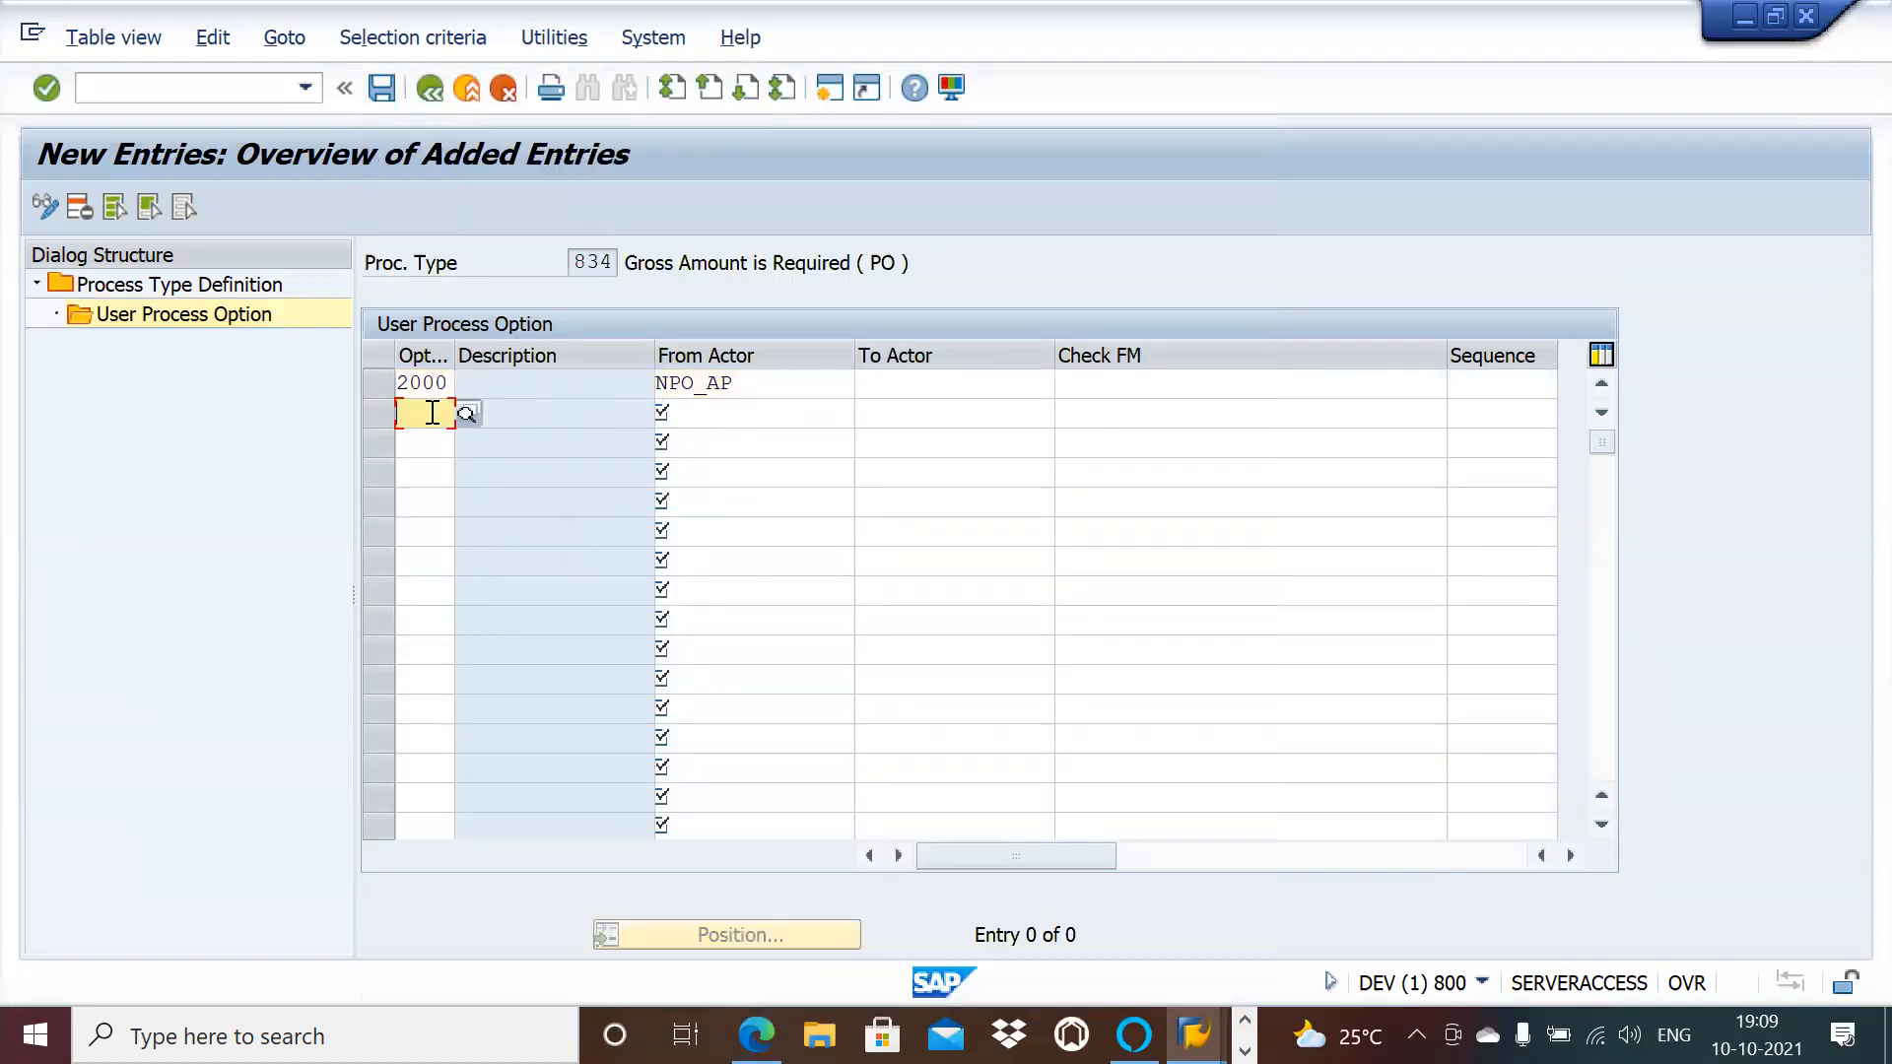
click(430, 440)
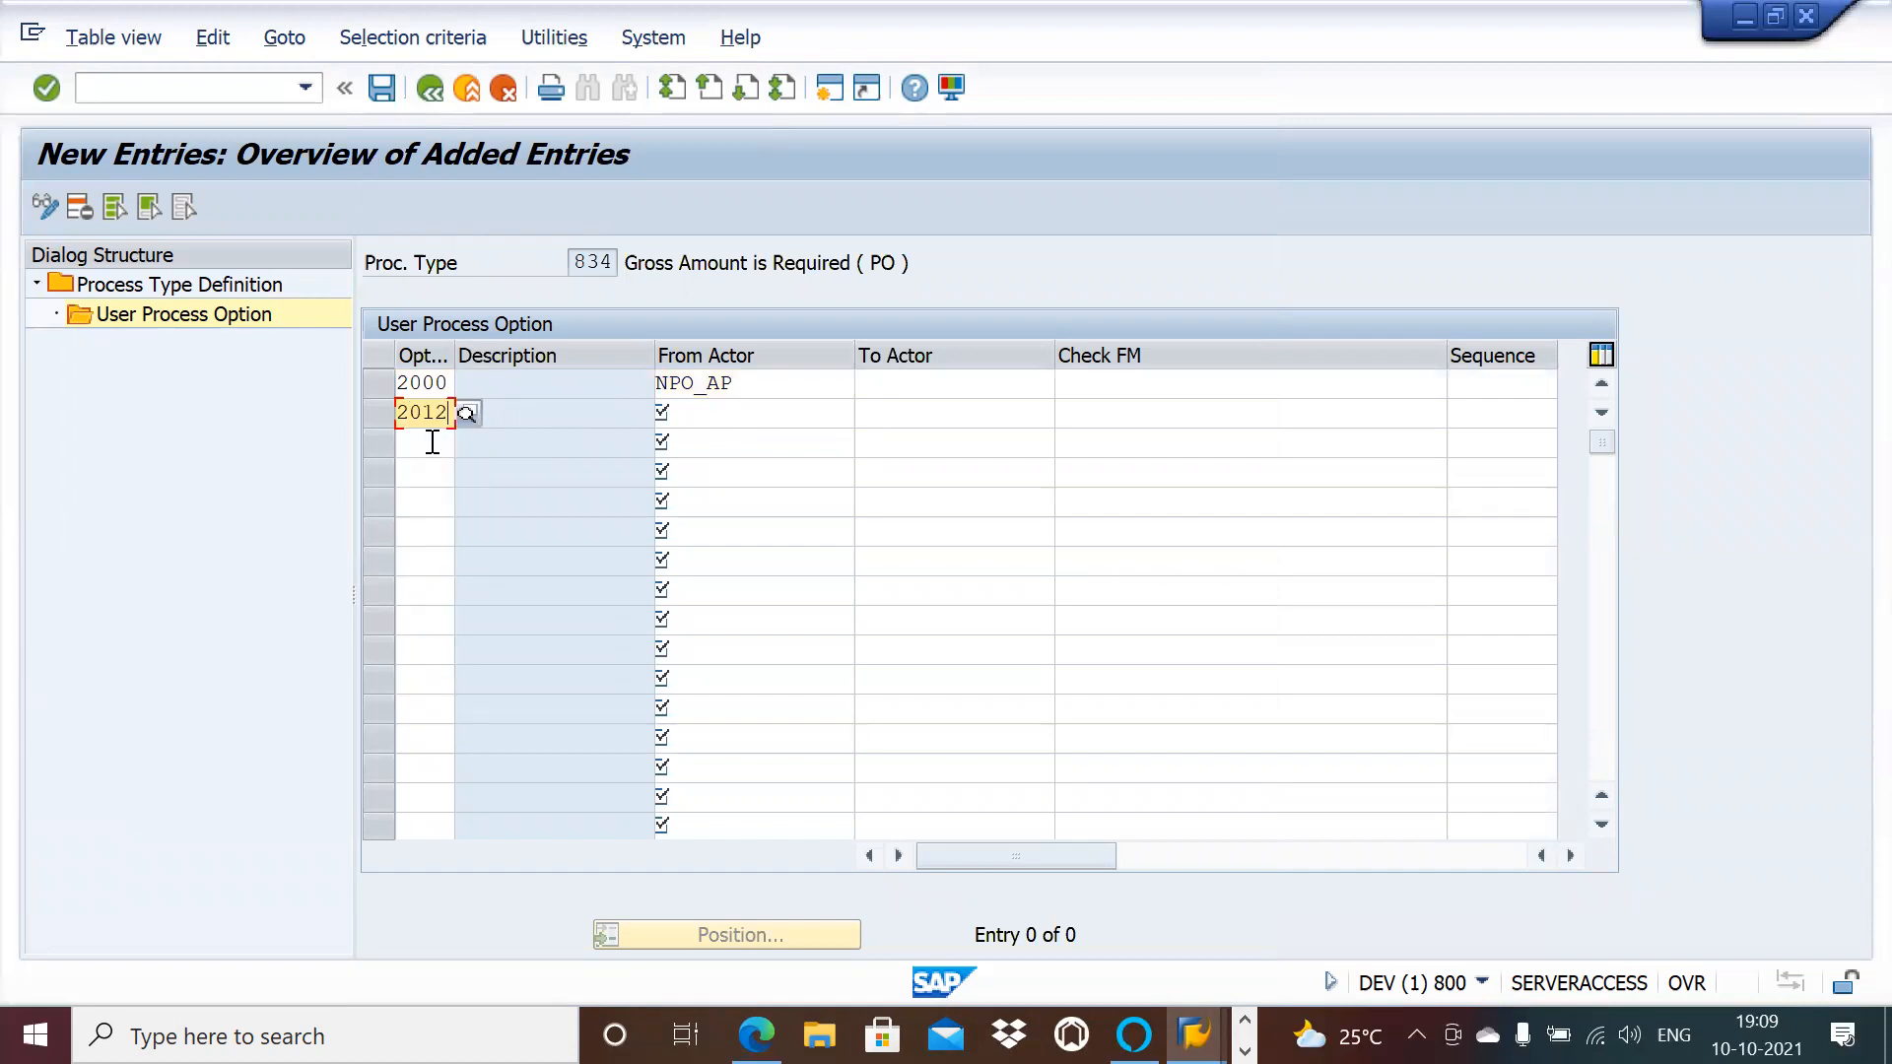
click(778, 411)
click(763, 439)
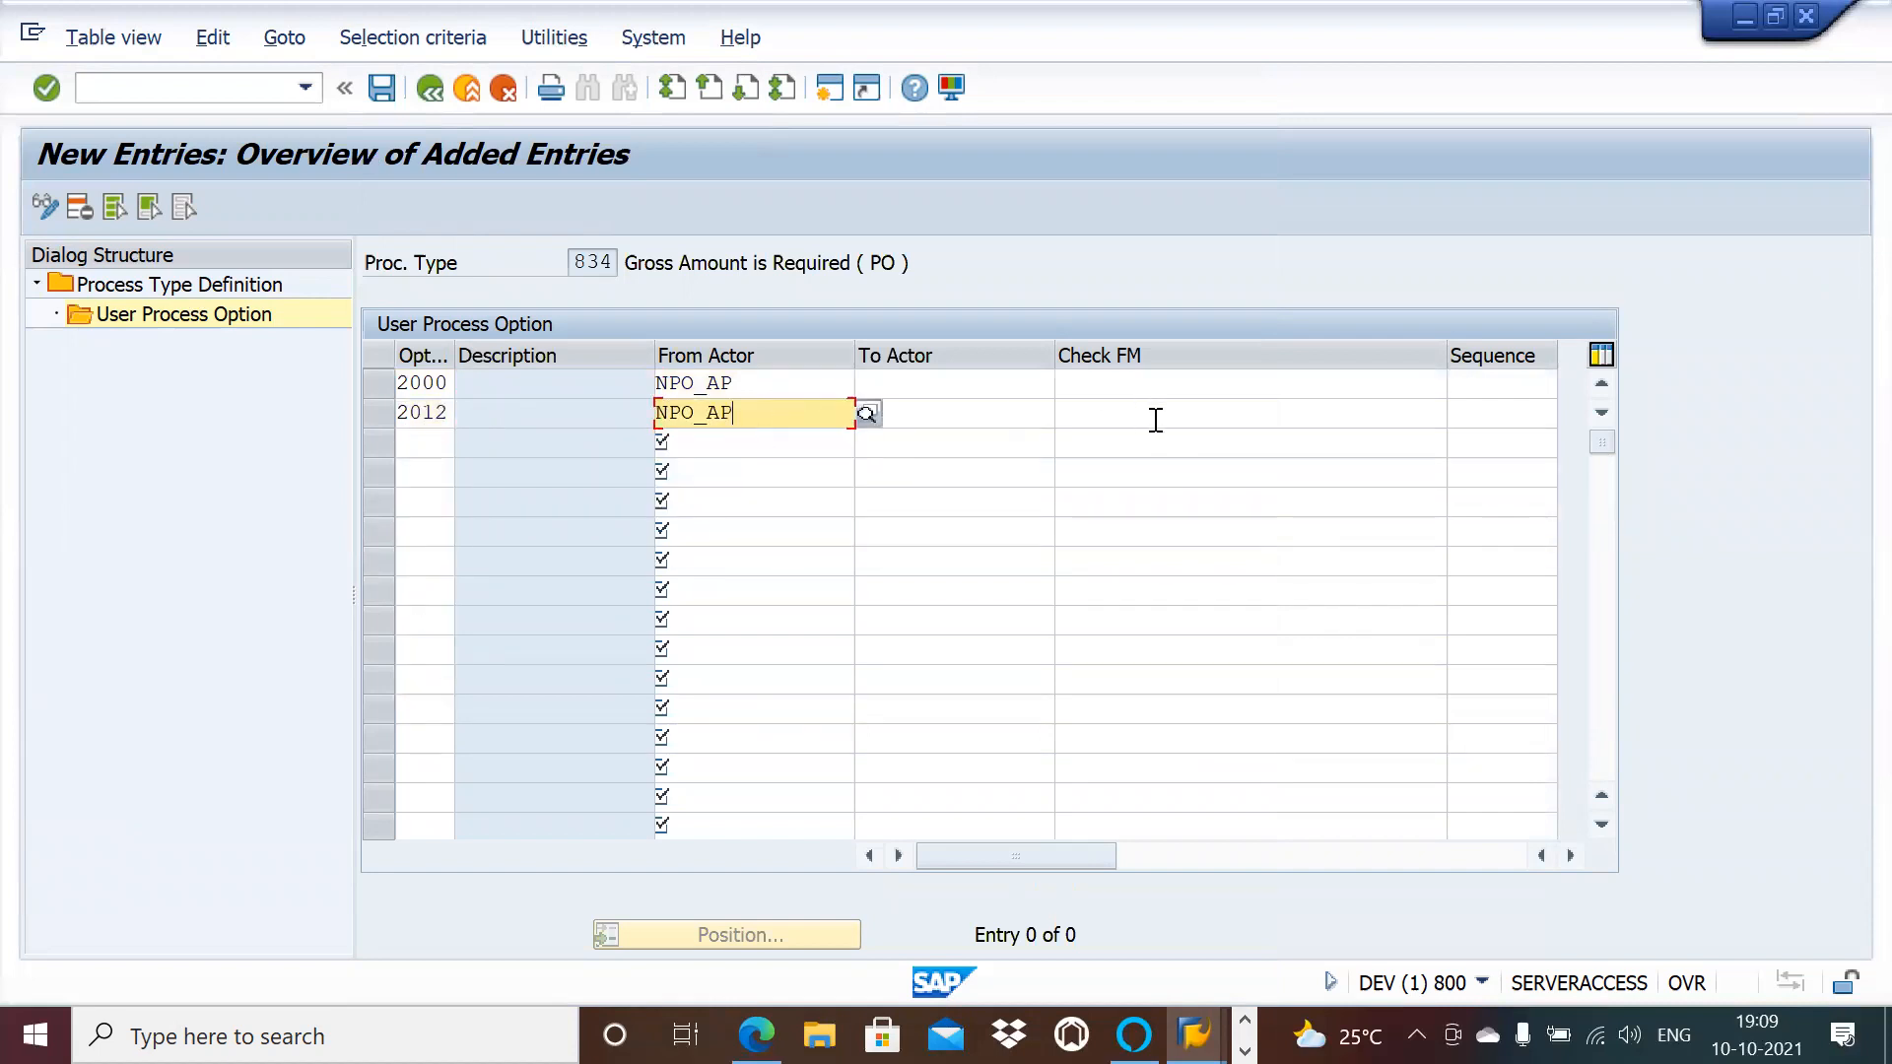
click(1153, 414)
click(1153, 450)
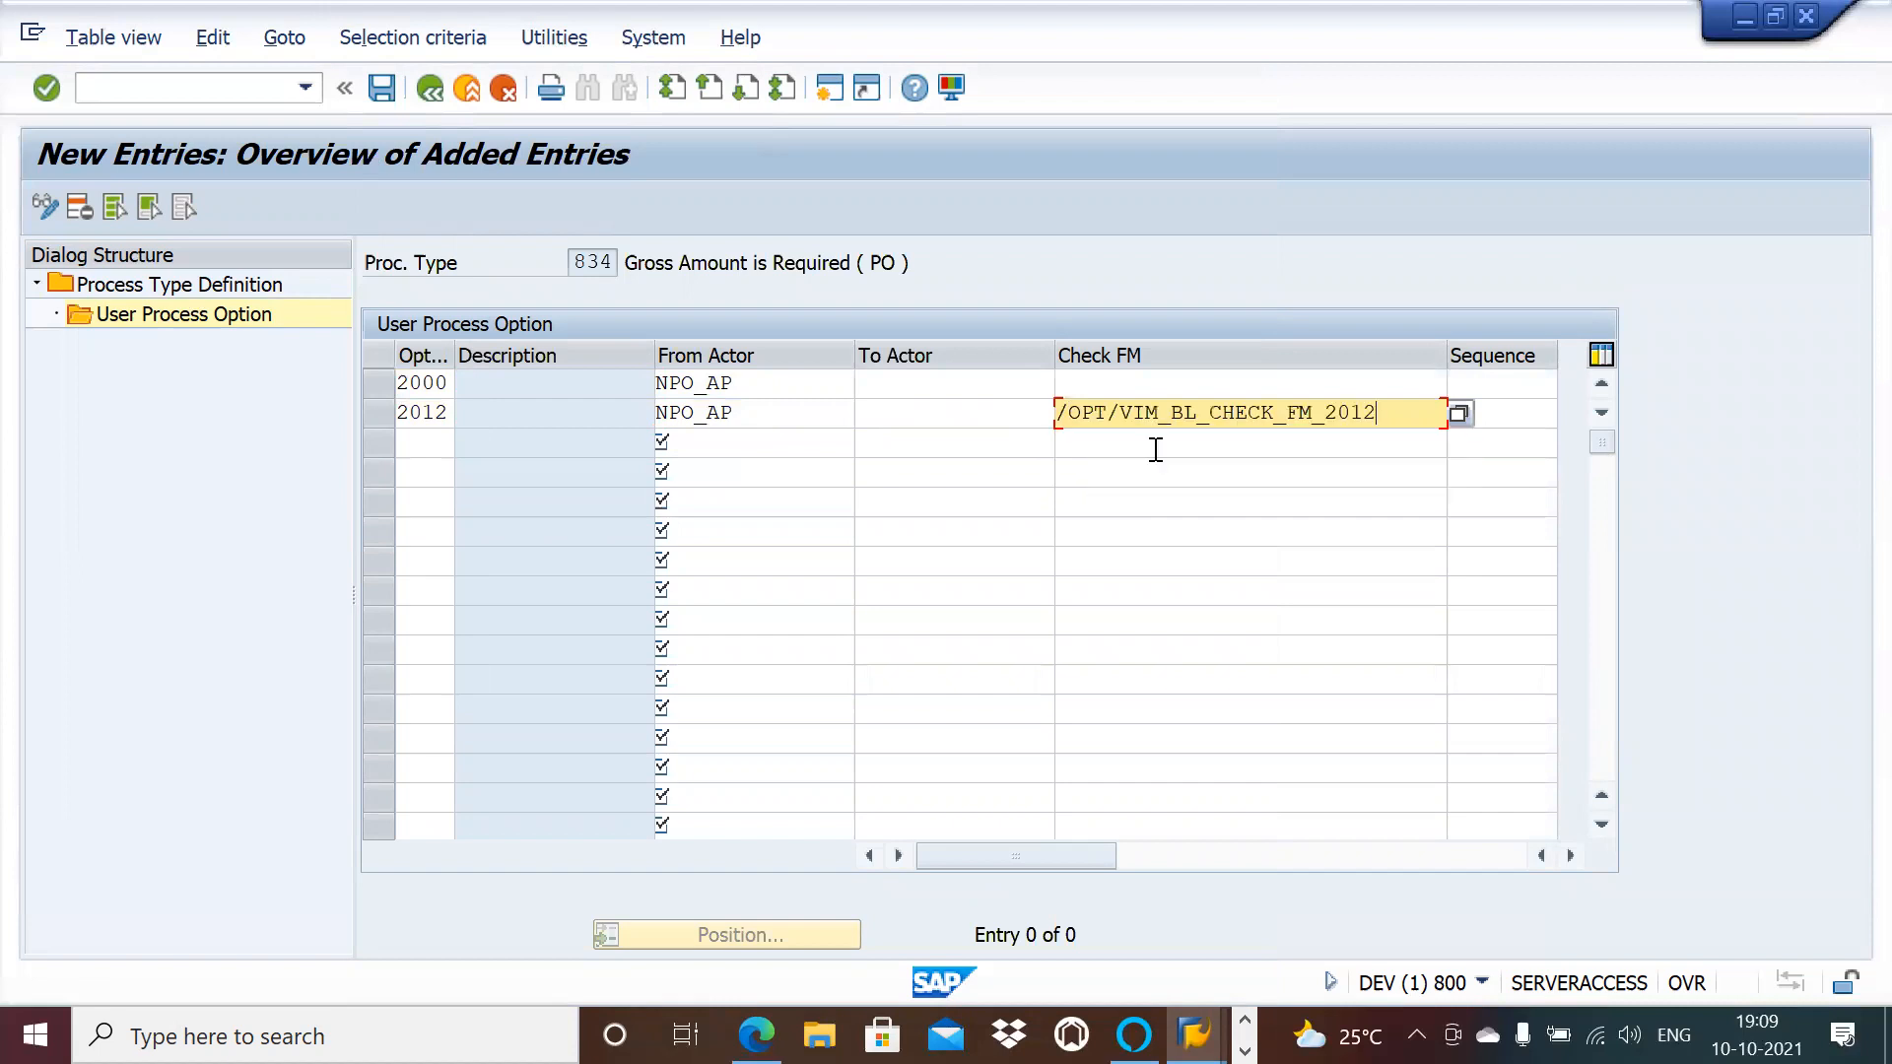
Step: Save 834's new options and return to the process type list
click(387, 92)
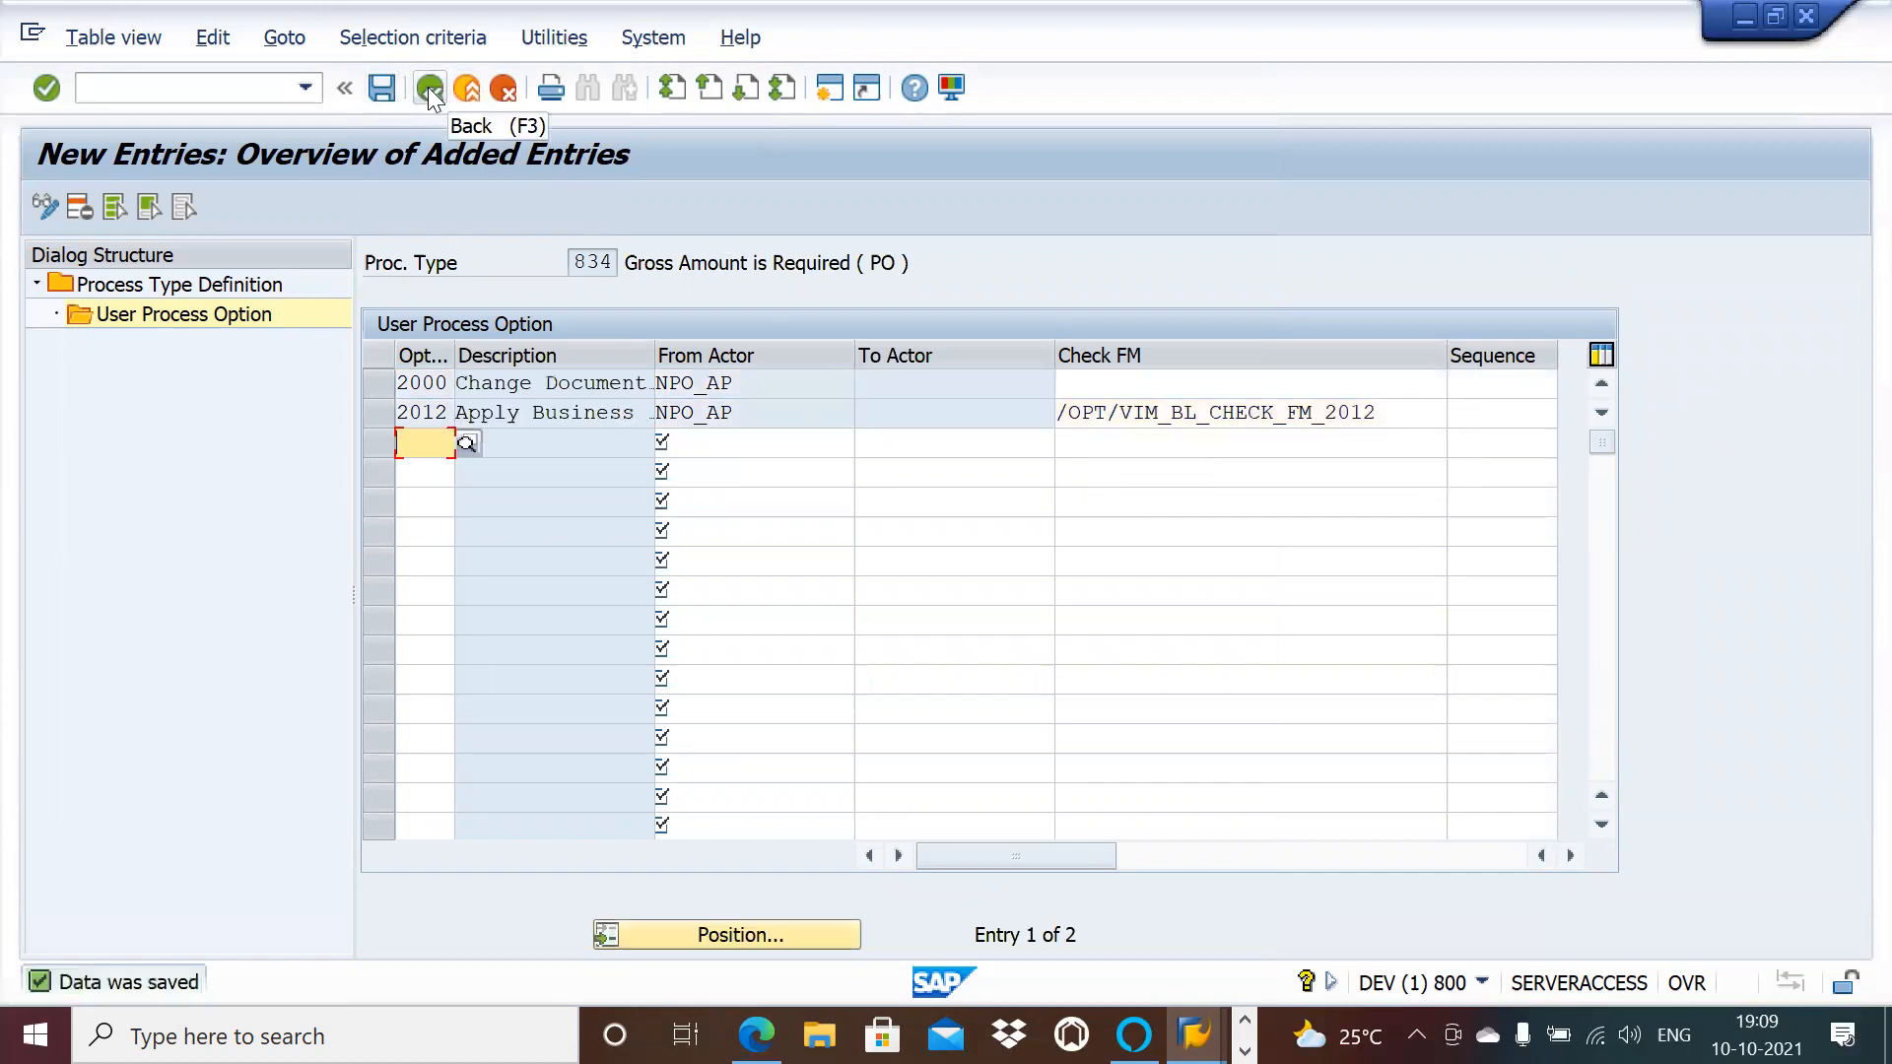
click(428, 87)
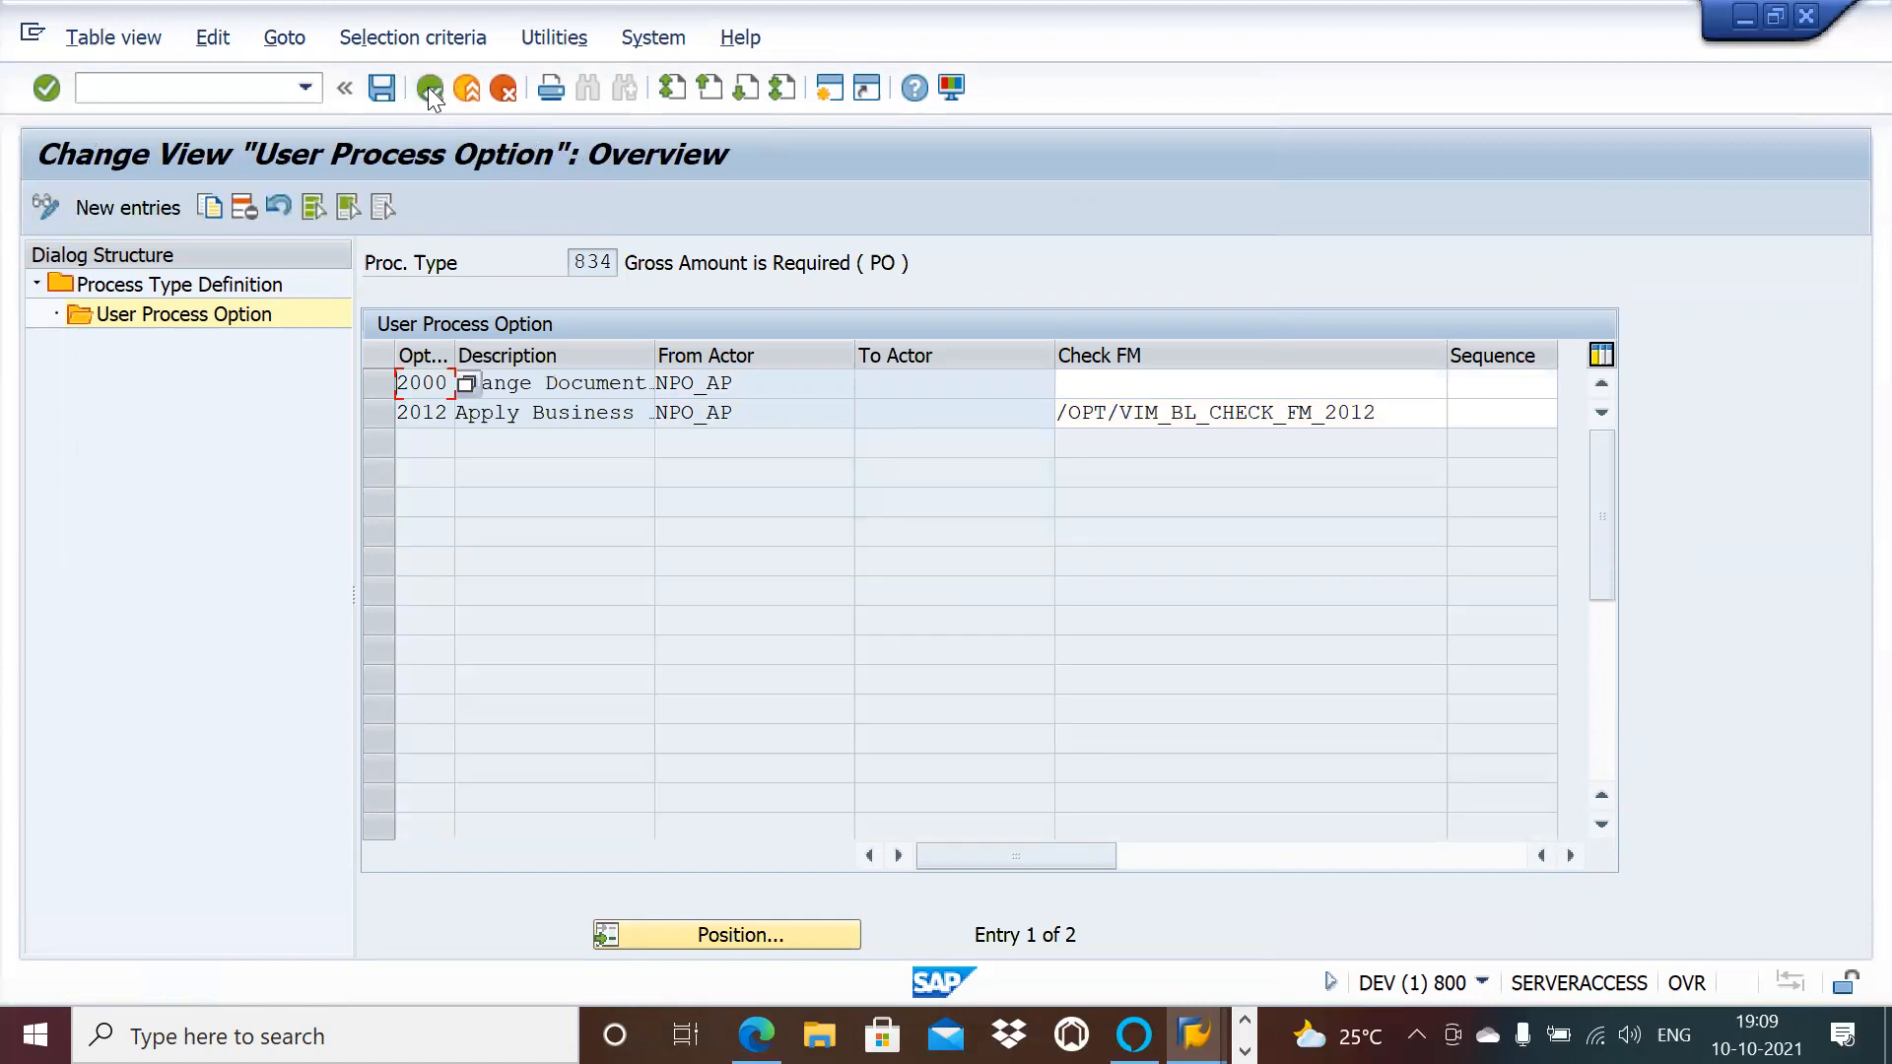
click(427, 87)
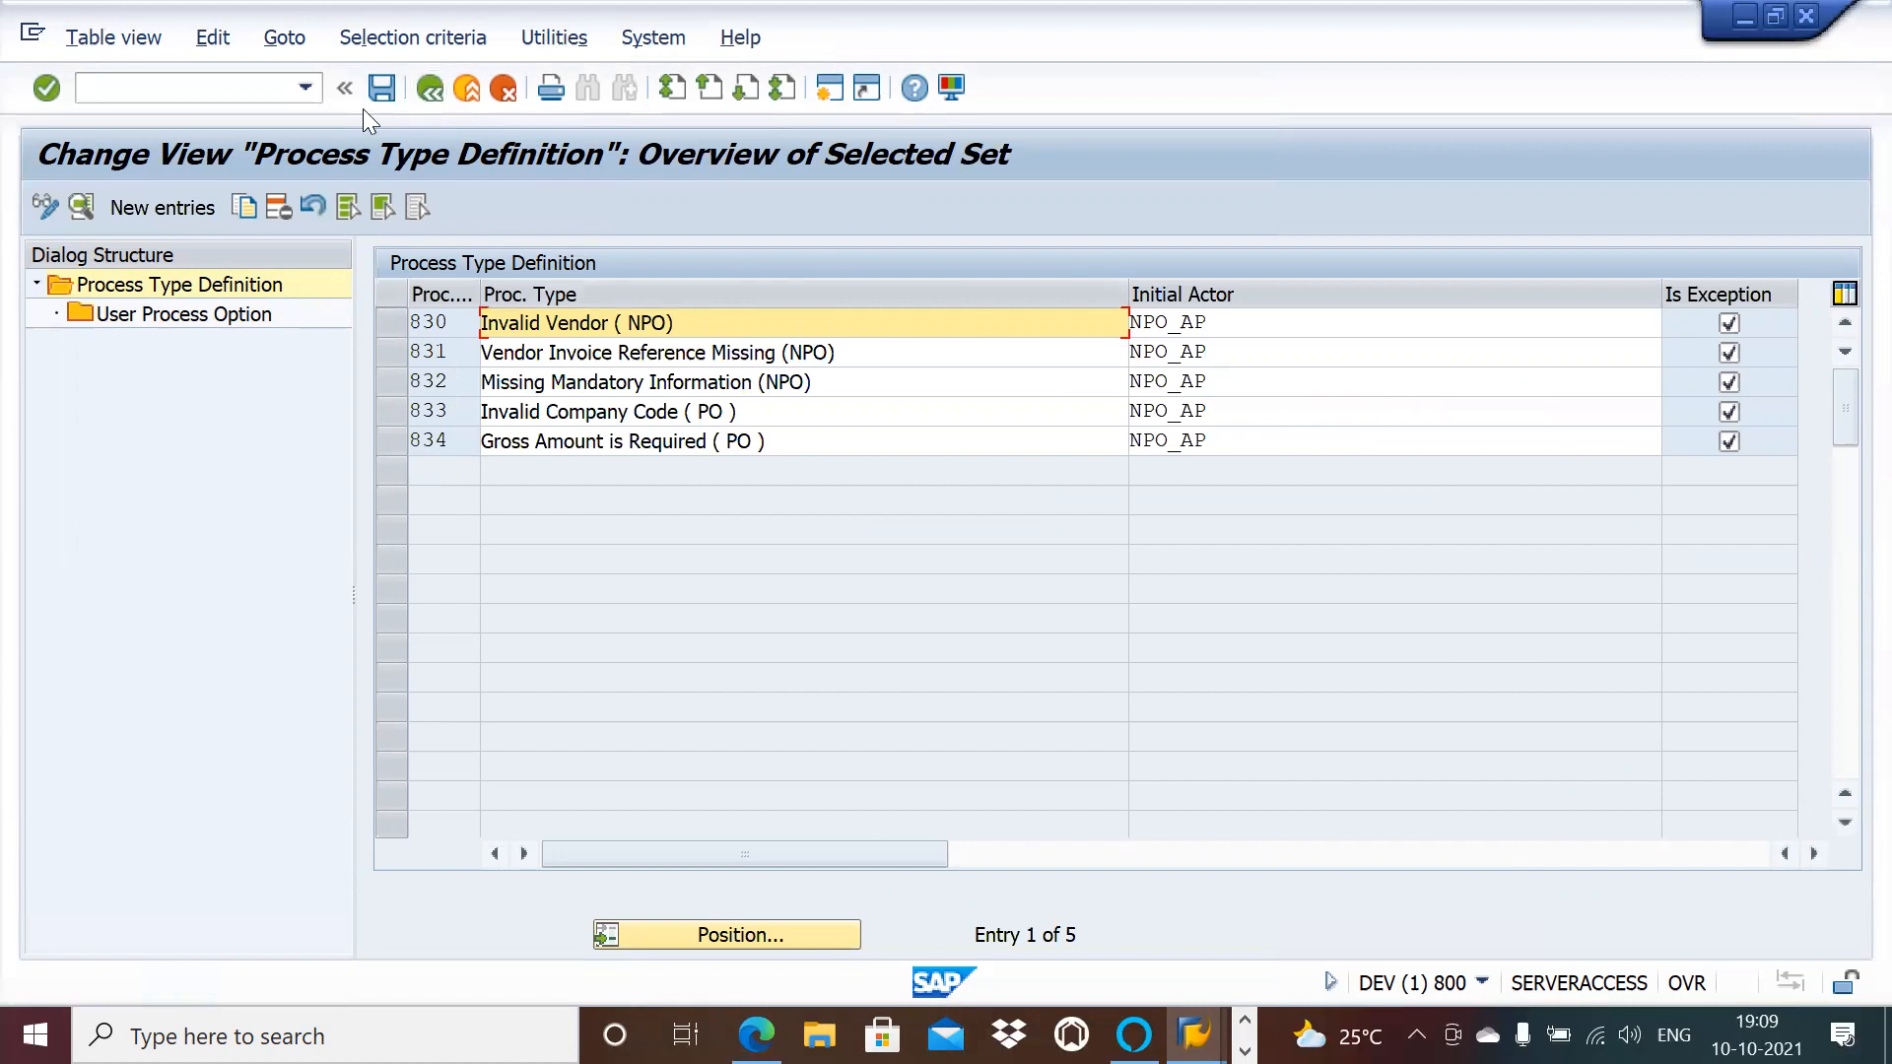
Step: Leave process type maintenance and open Document Type Configuration's document type maintenance
click(427, 98)
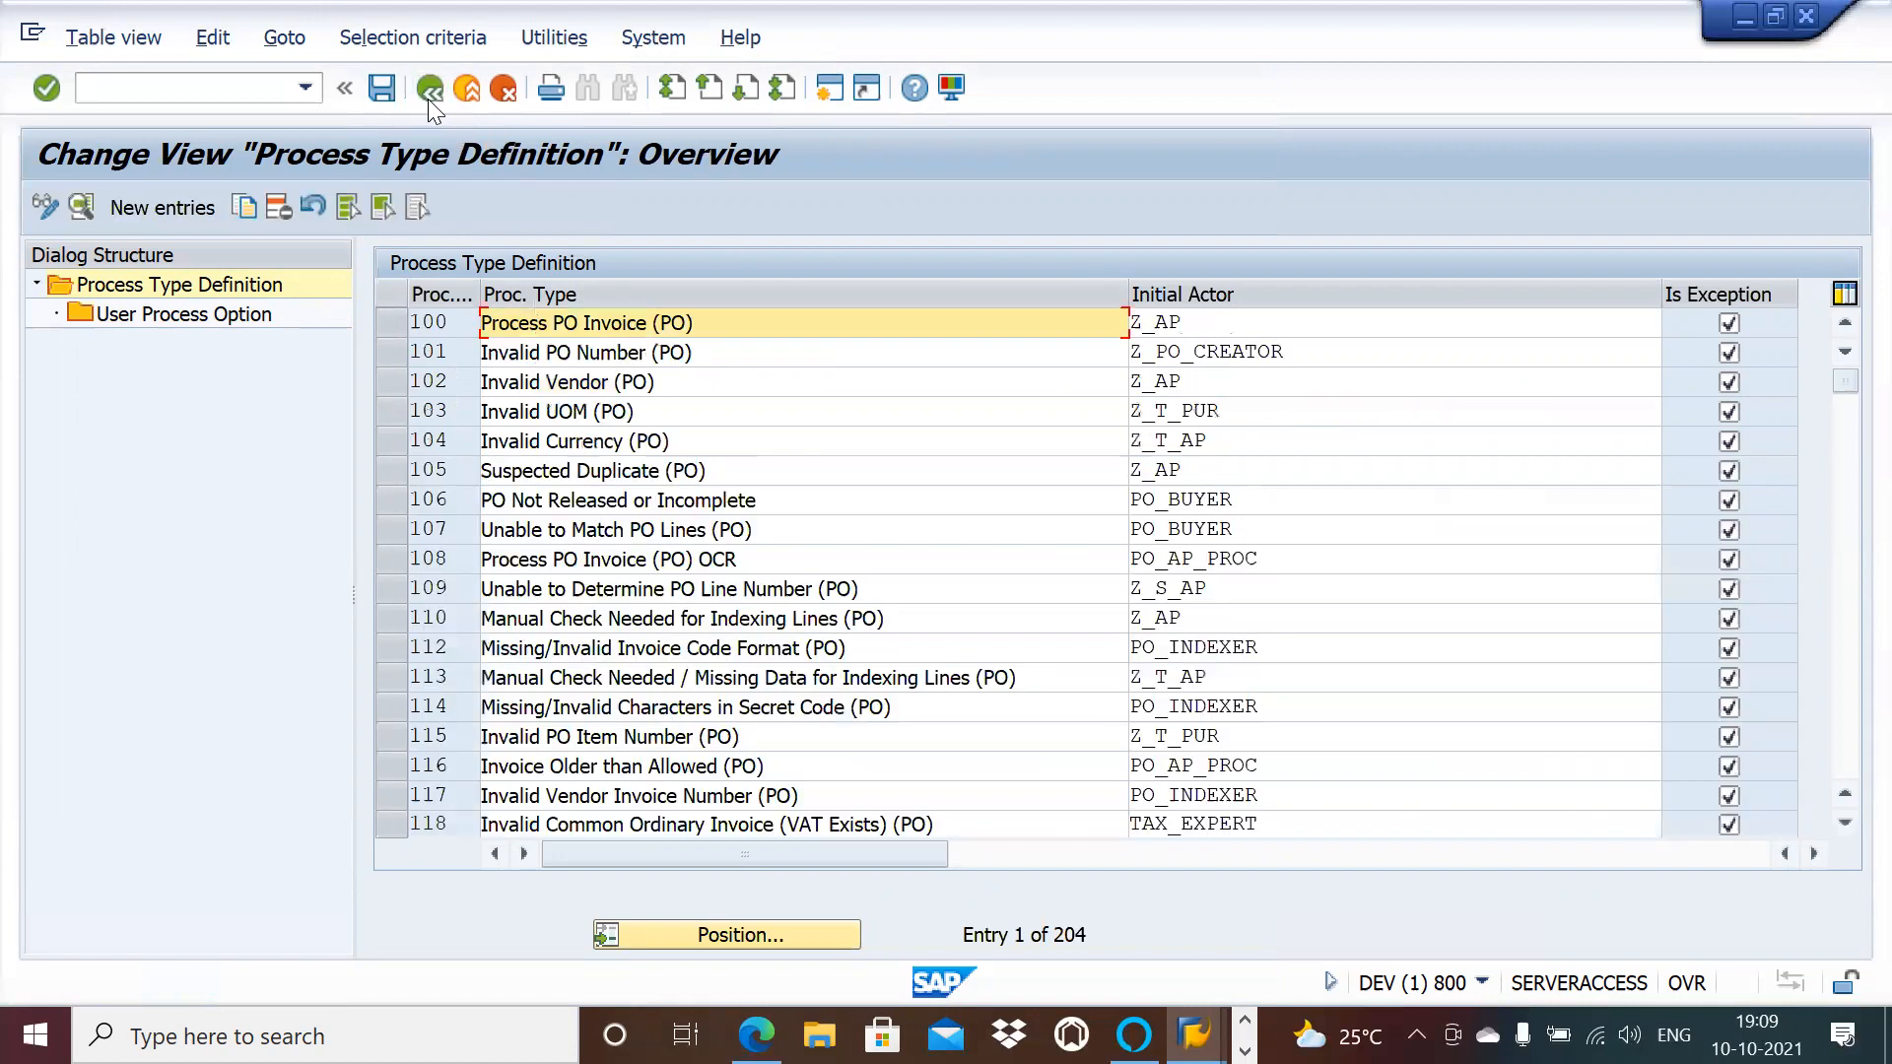
click(428, 99)
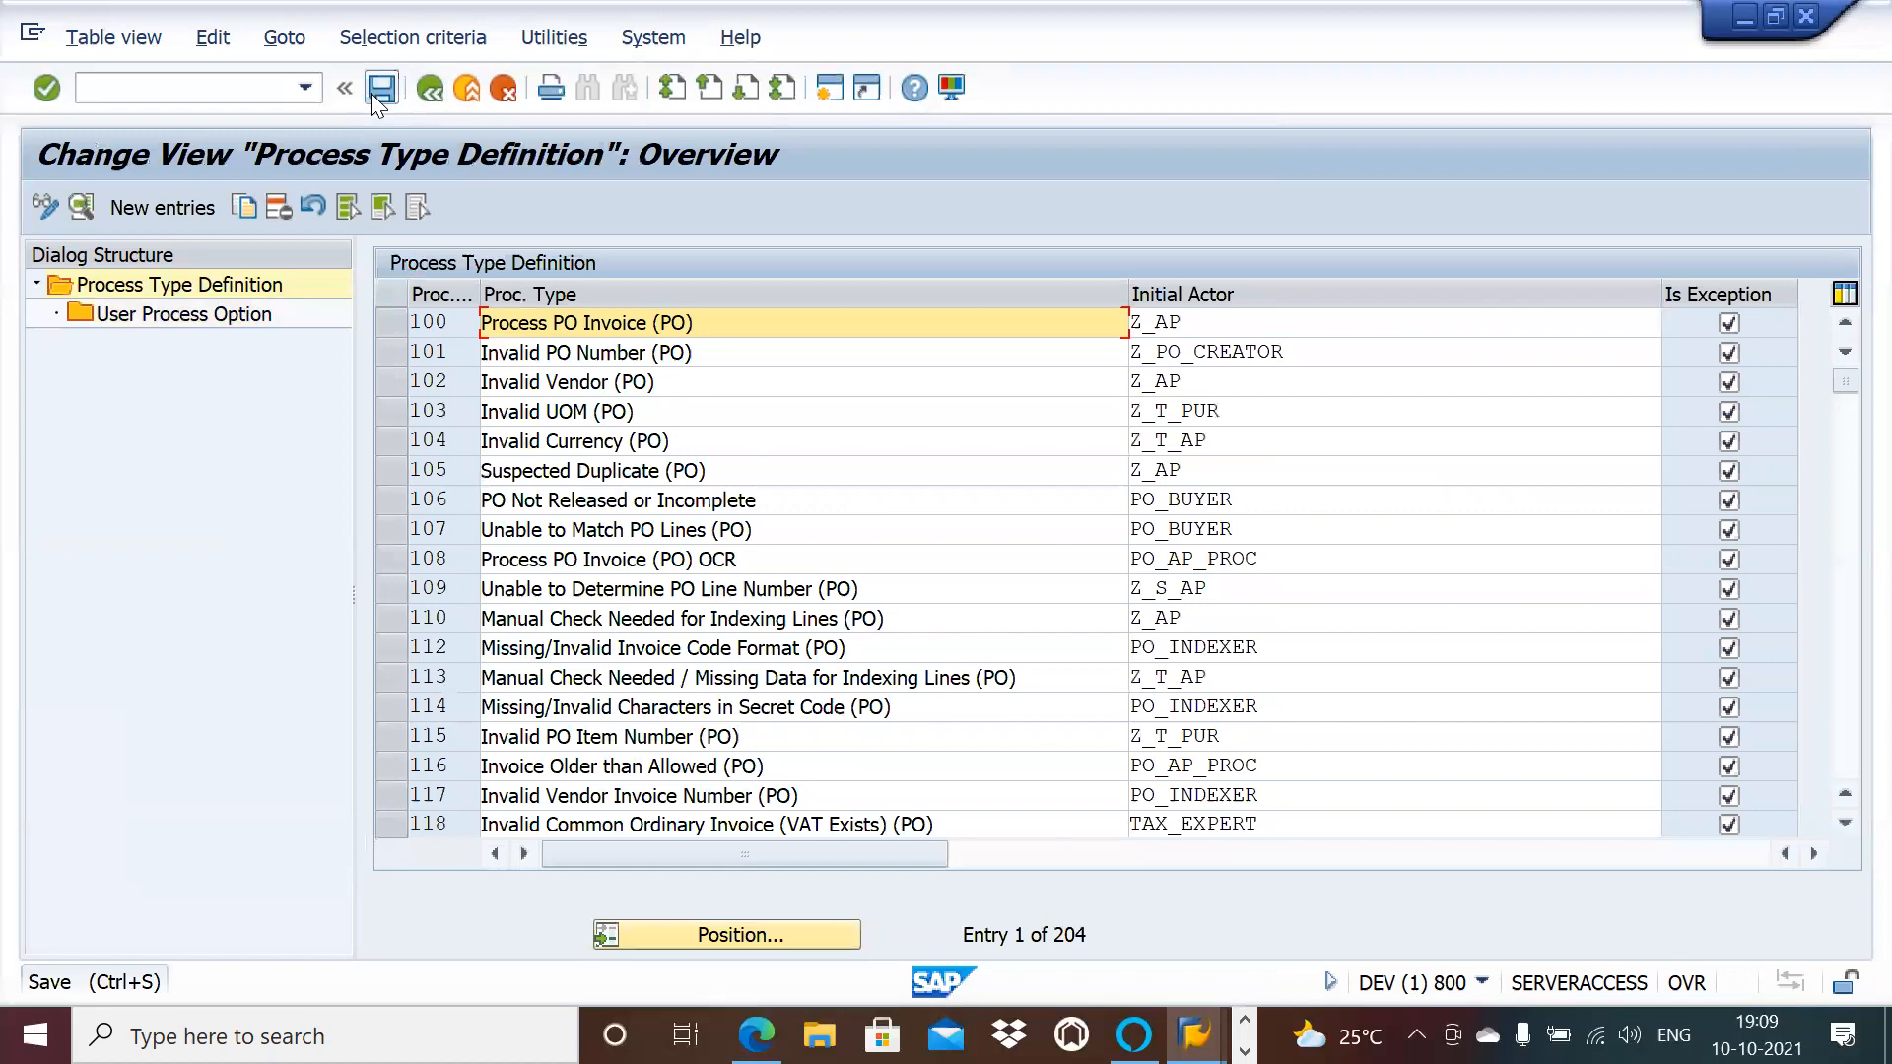
click(424, 97)
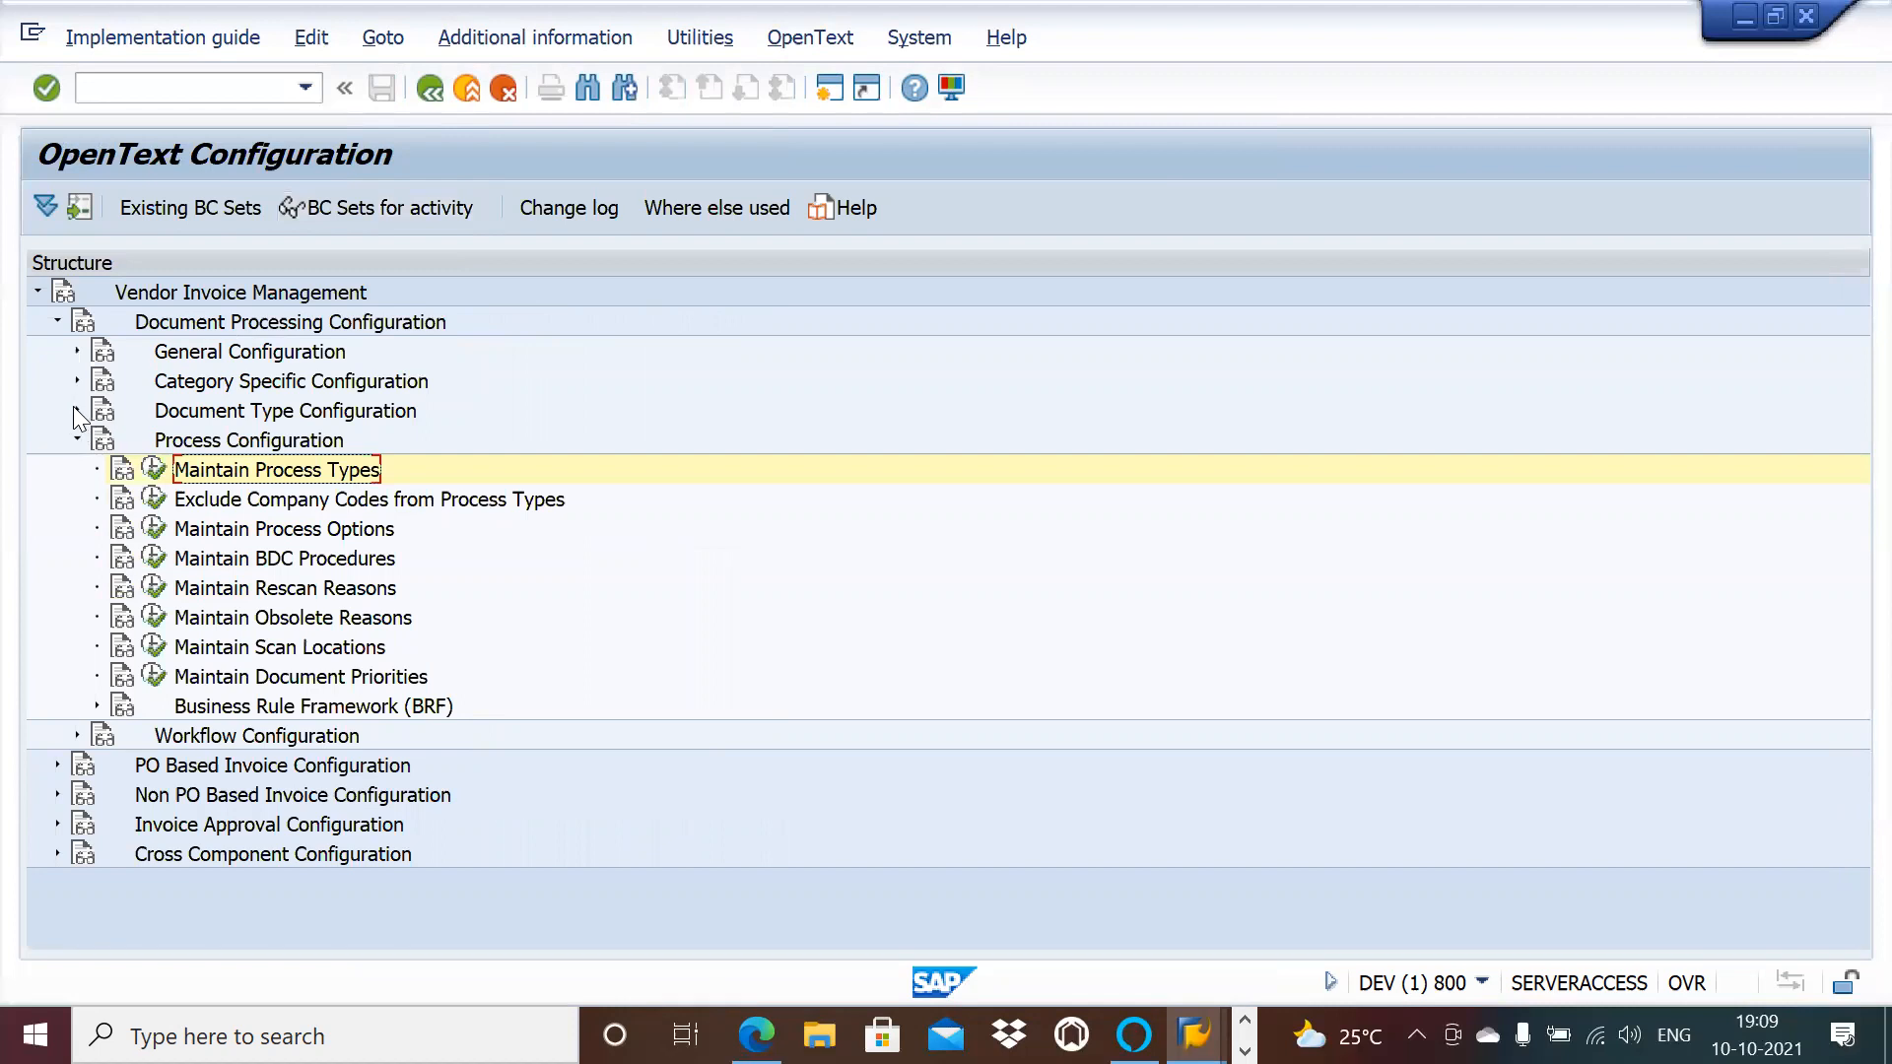
click(77, 409)
click(155, 440)
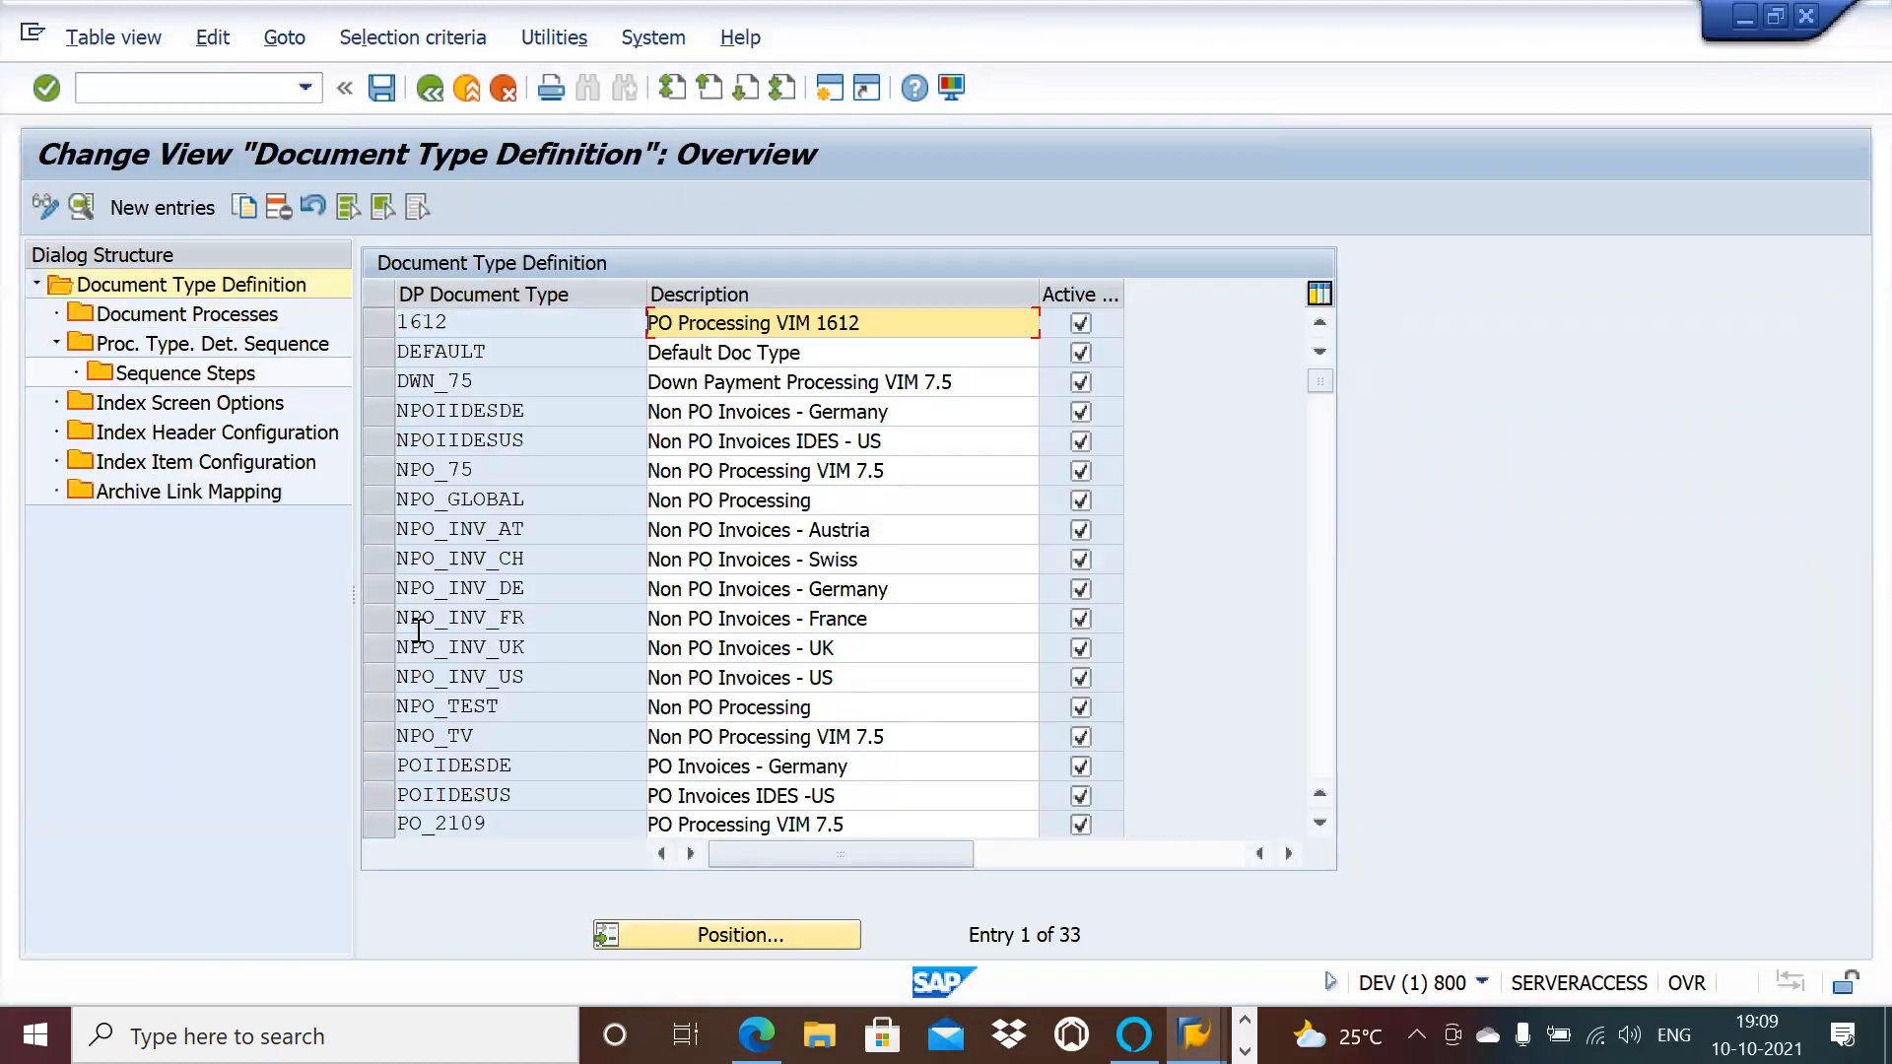
Step: Copy NPO_GLOBAL as new document type NPO_AP with all 451 dependent entries
click(383, 470)
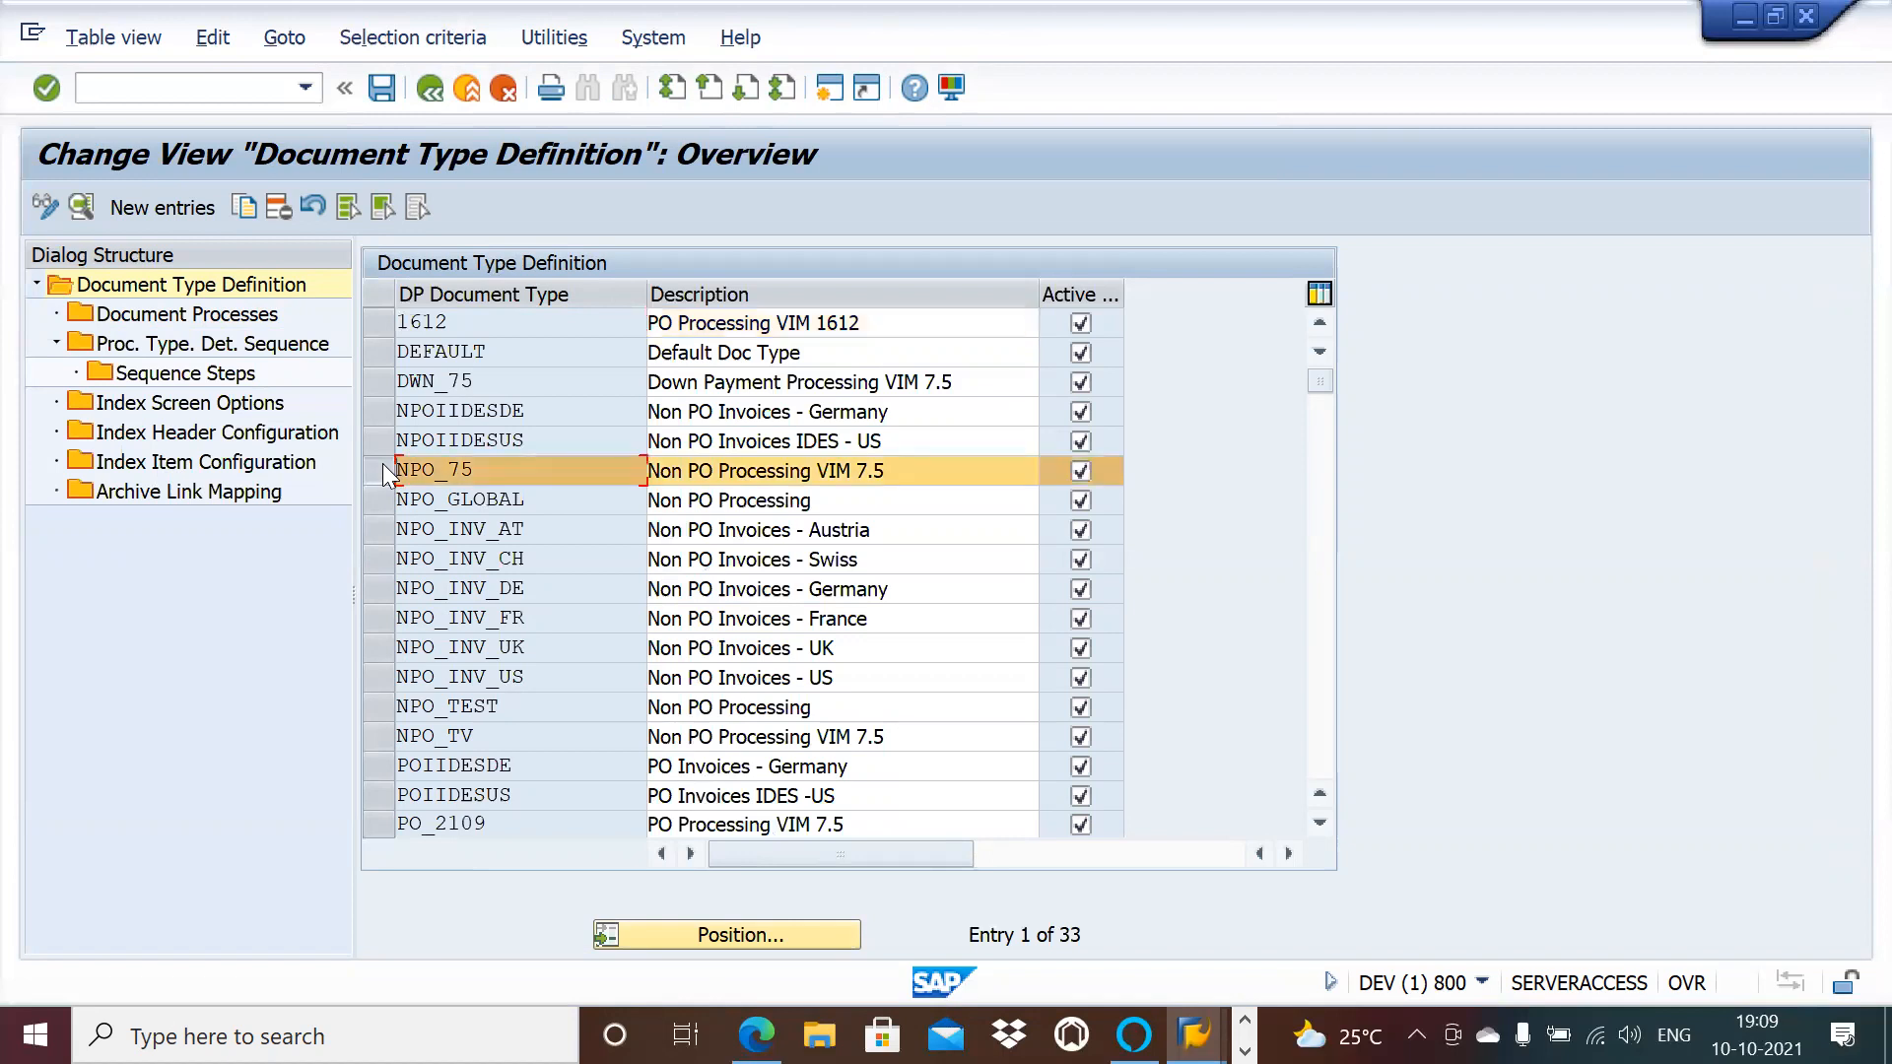
click(383, 471)
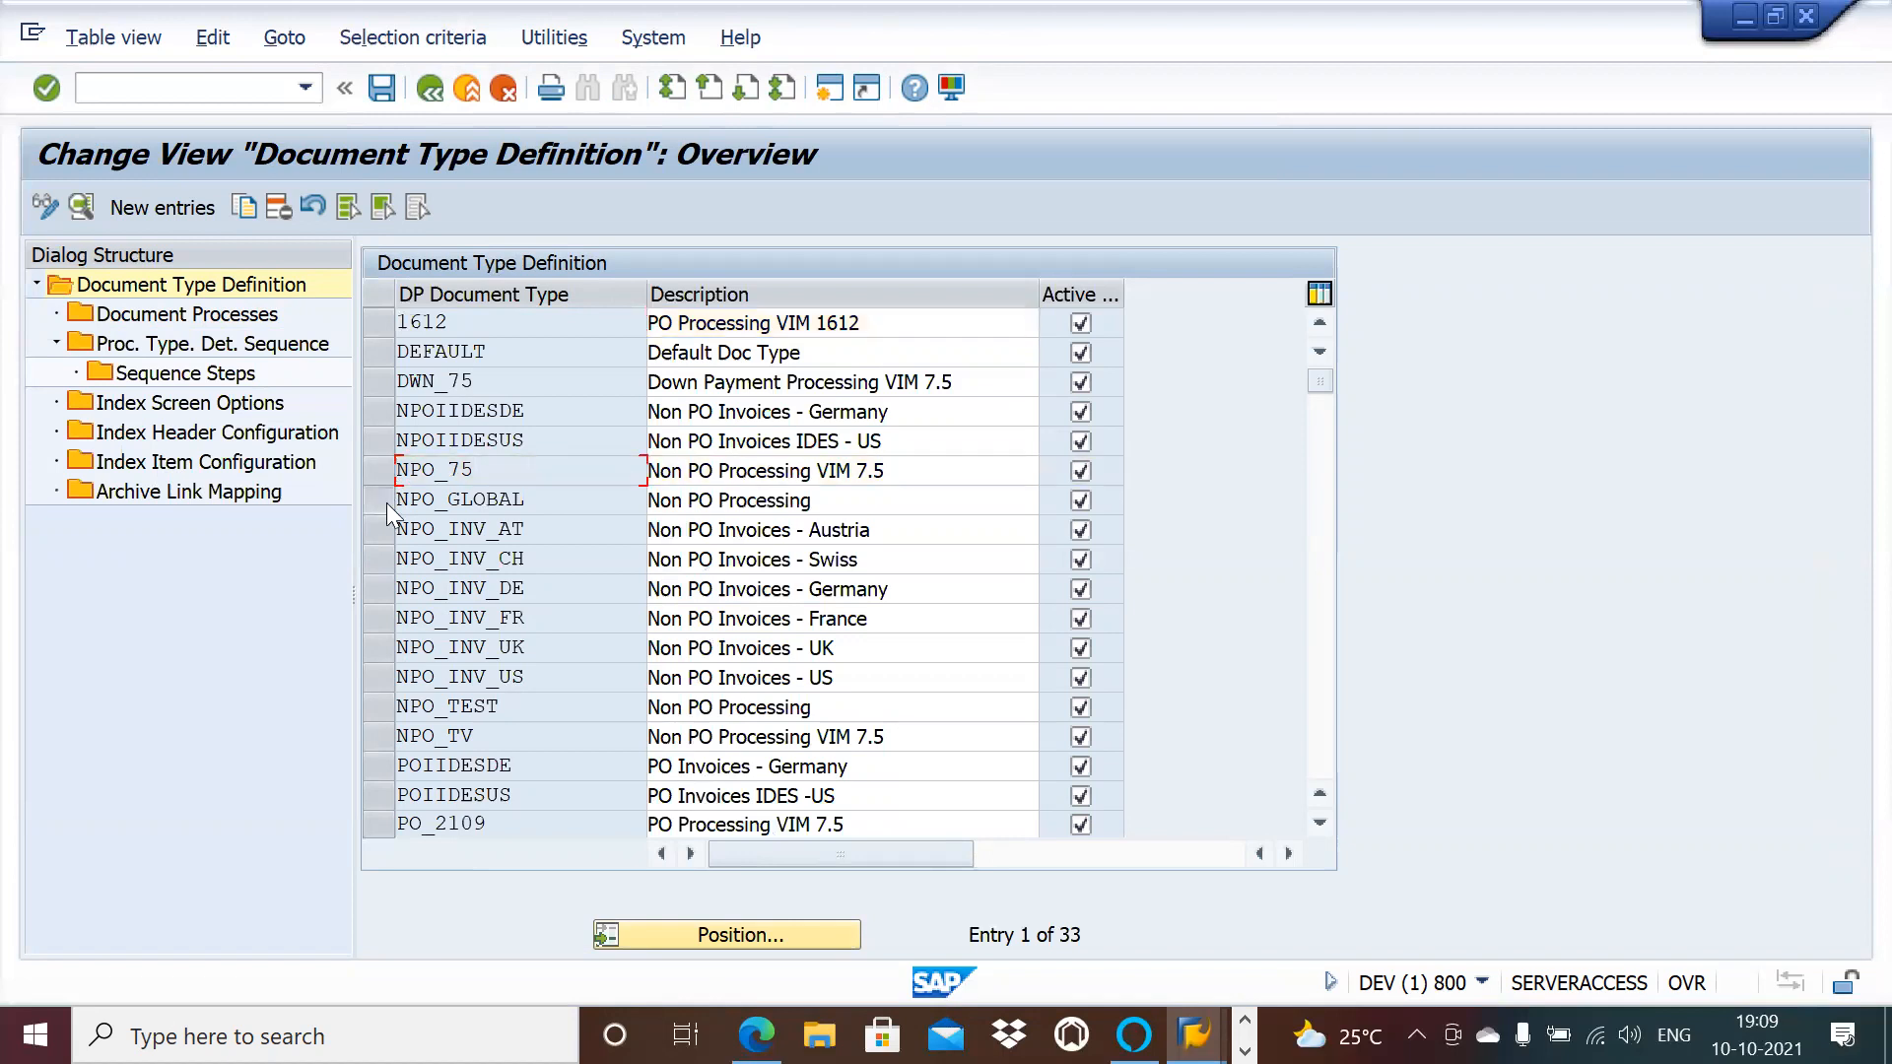
click(387, 501)
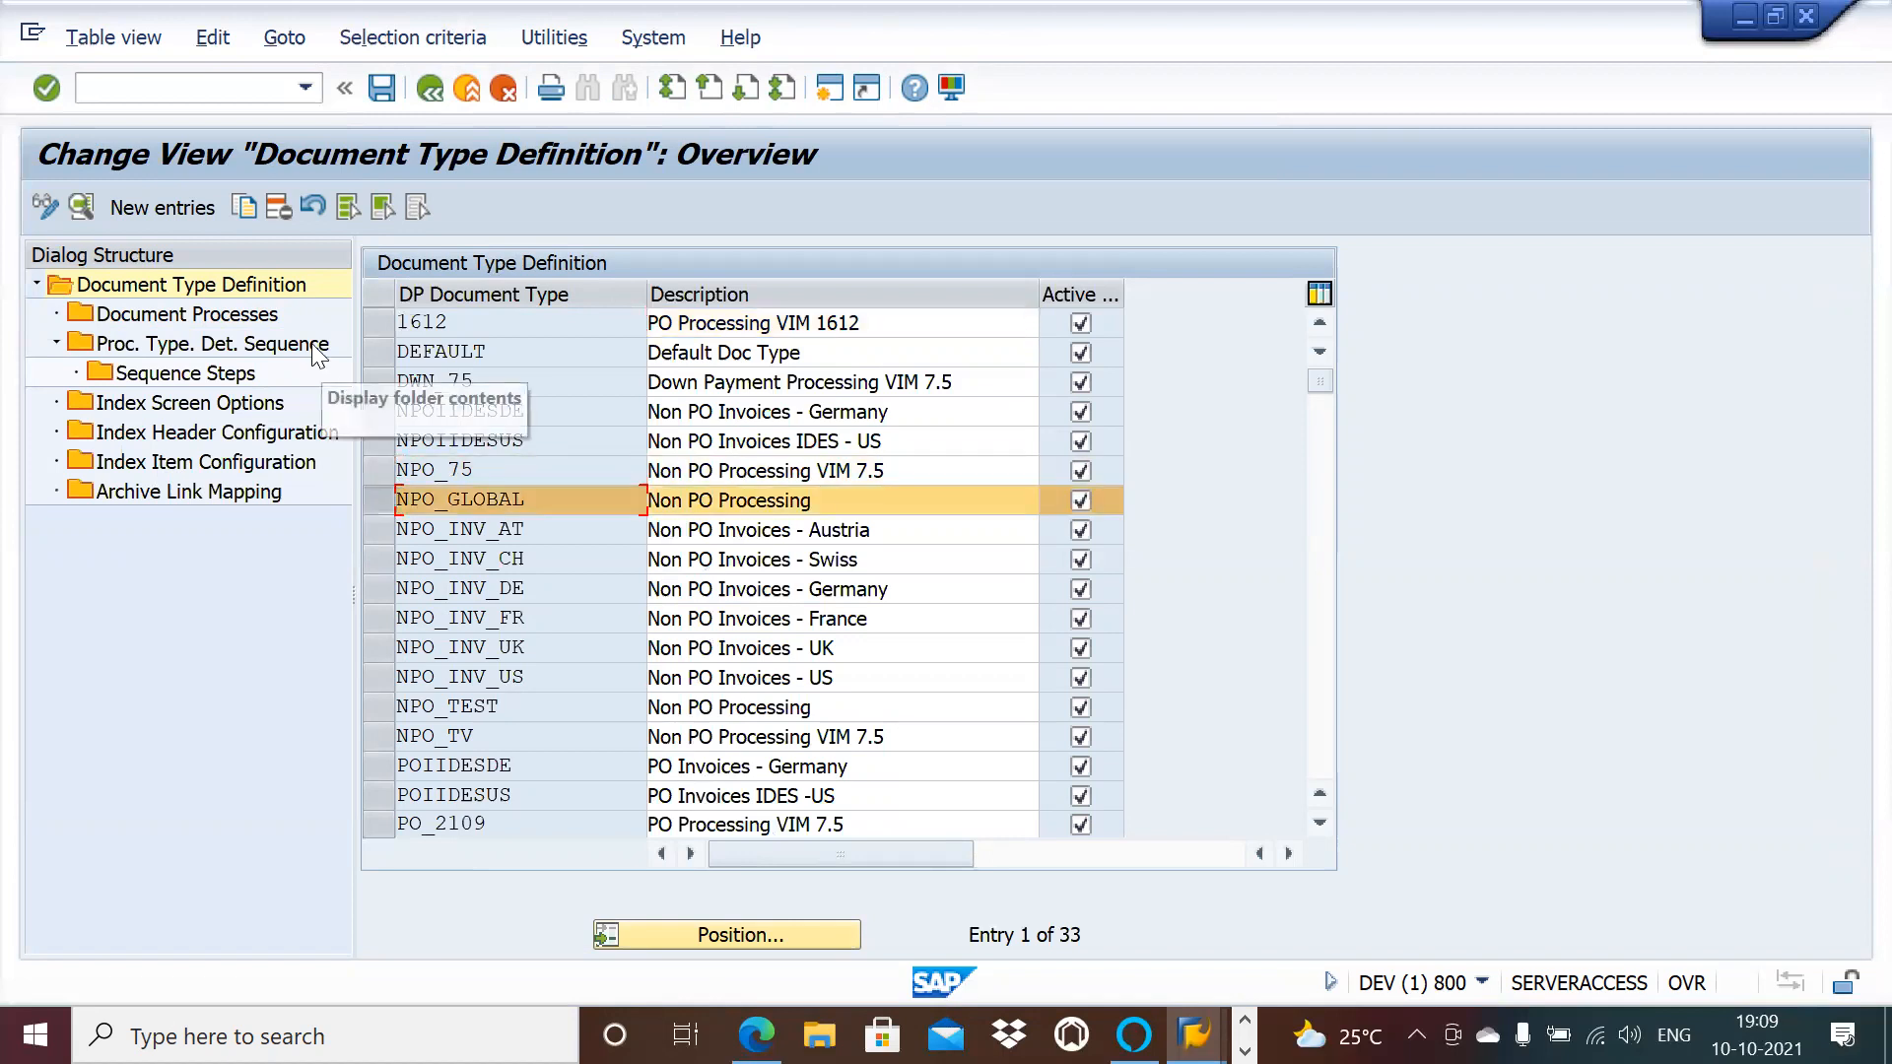
click(243, 207)
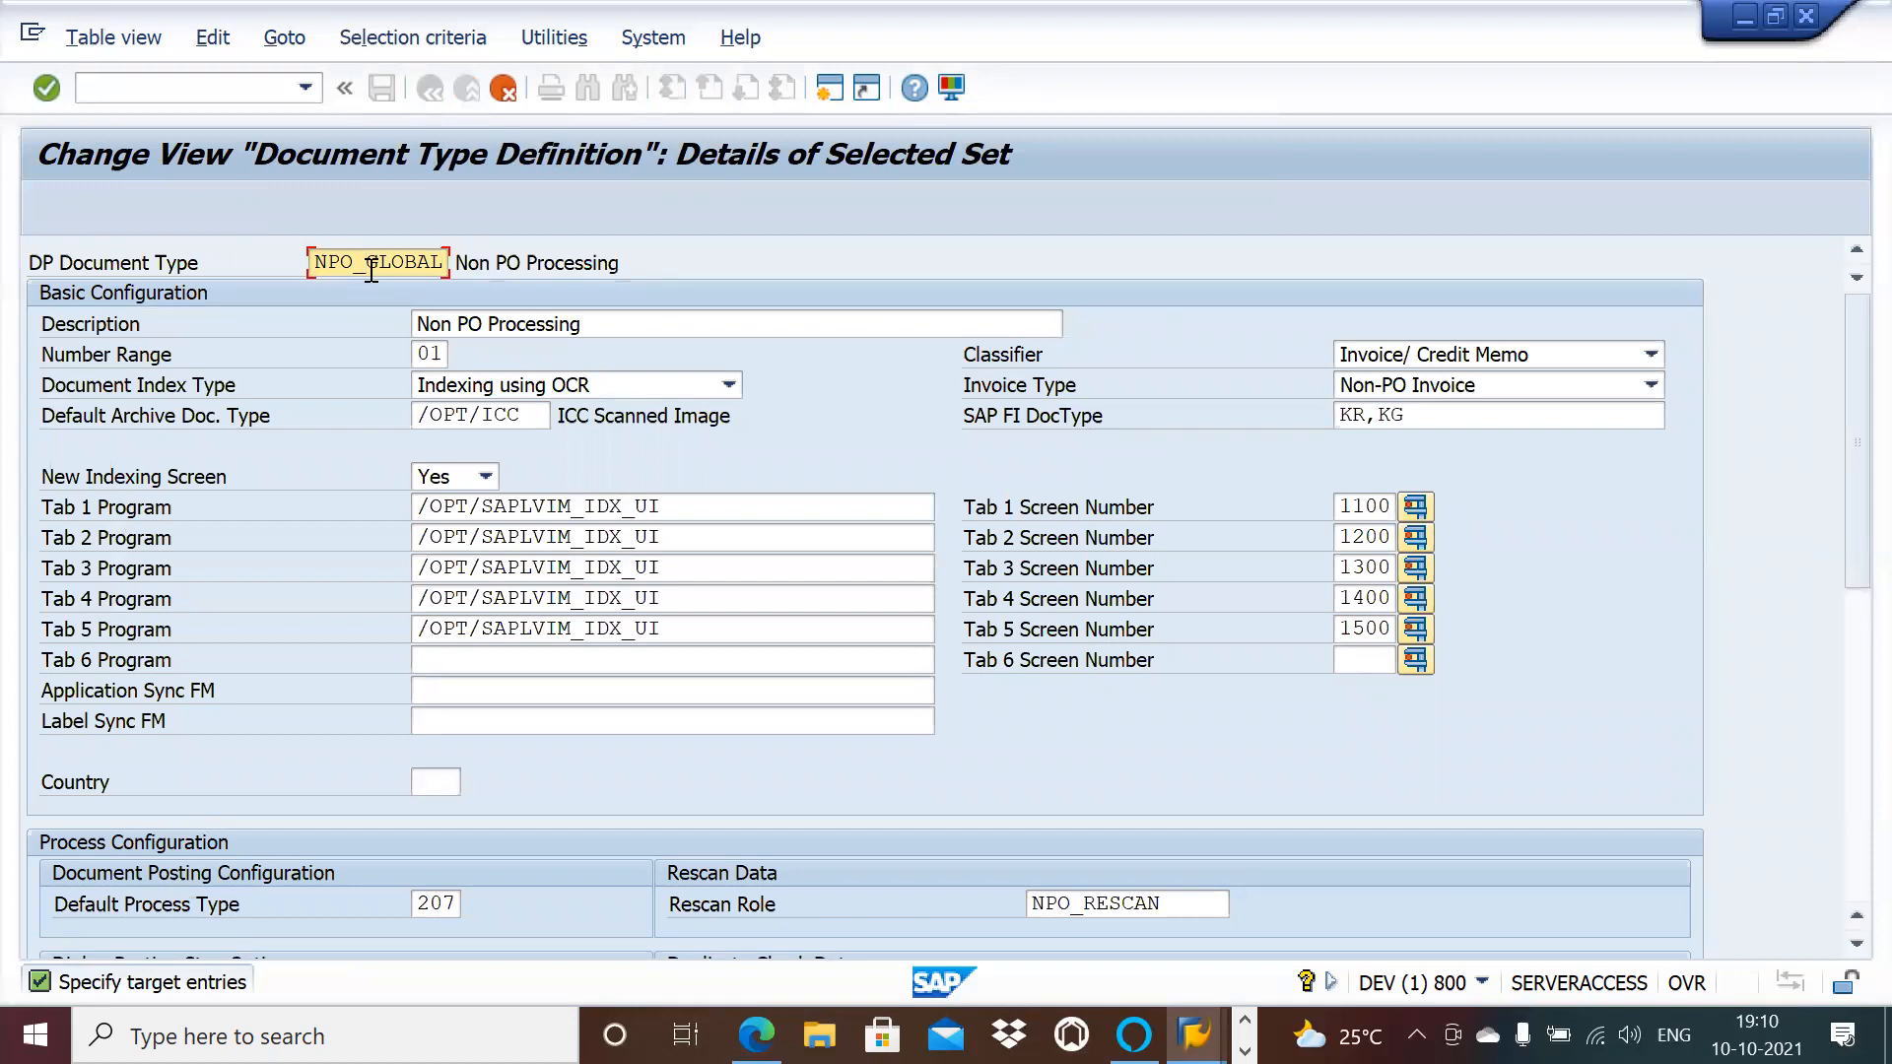
key(Delete)
key(Delete)
key(Delete)
key(Delete)
key(Delete)
key(Delete)
text(AP)
key(Return)
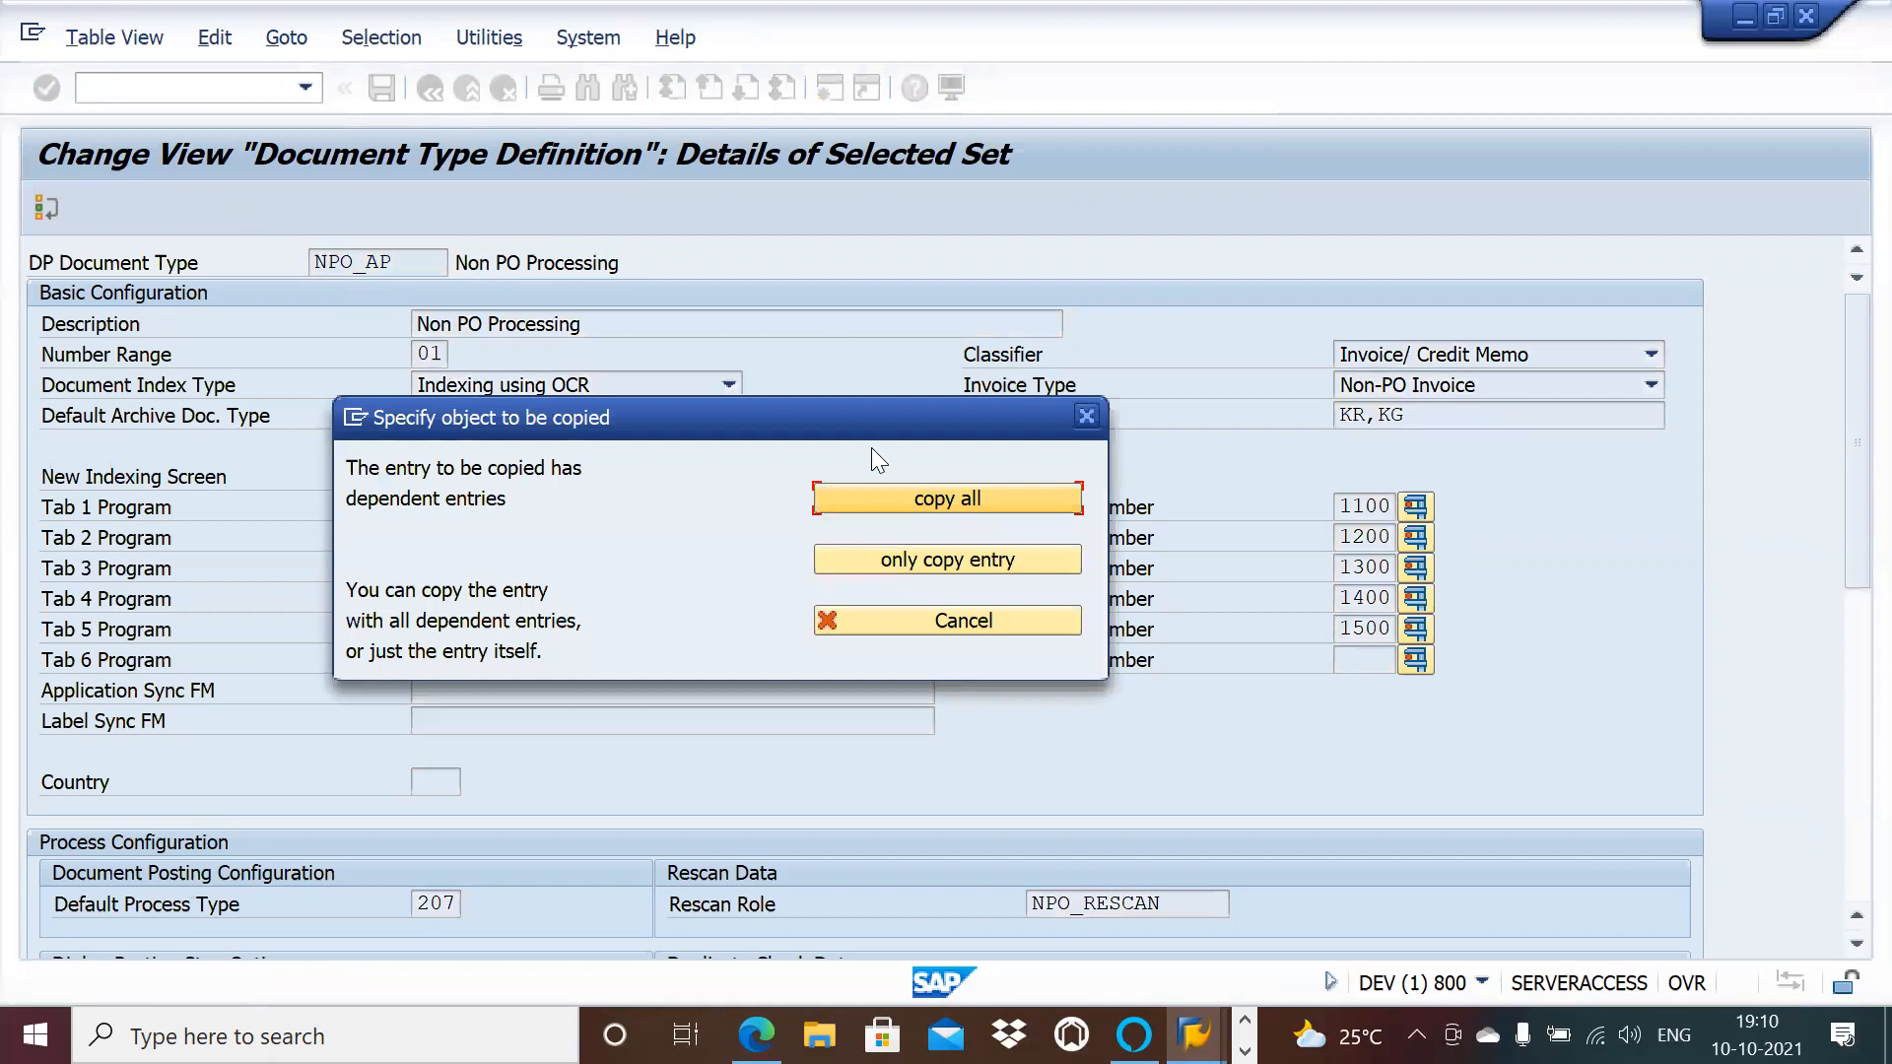
click(873, 499)
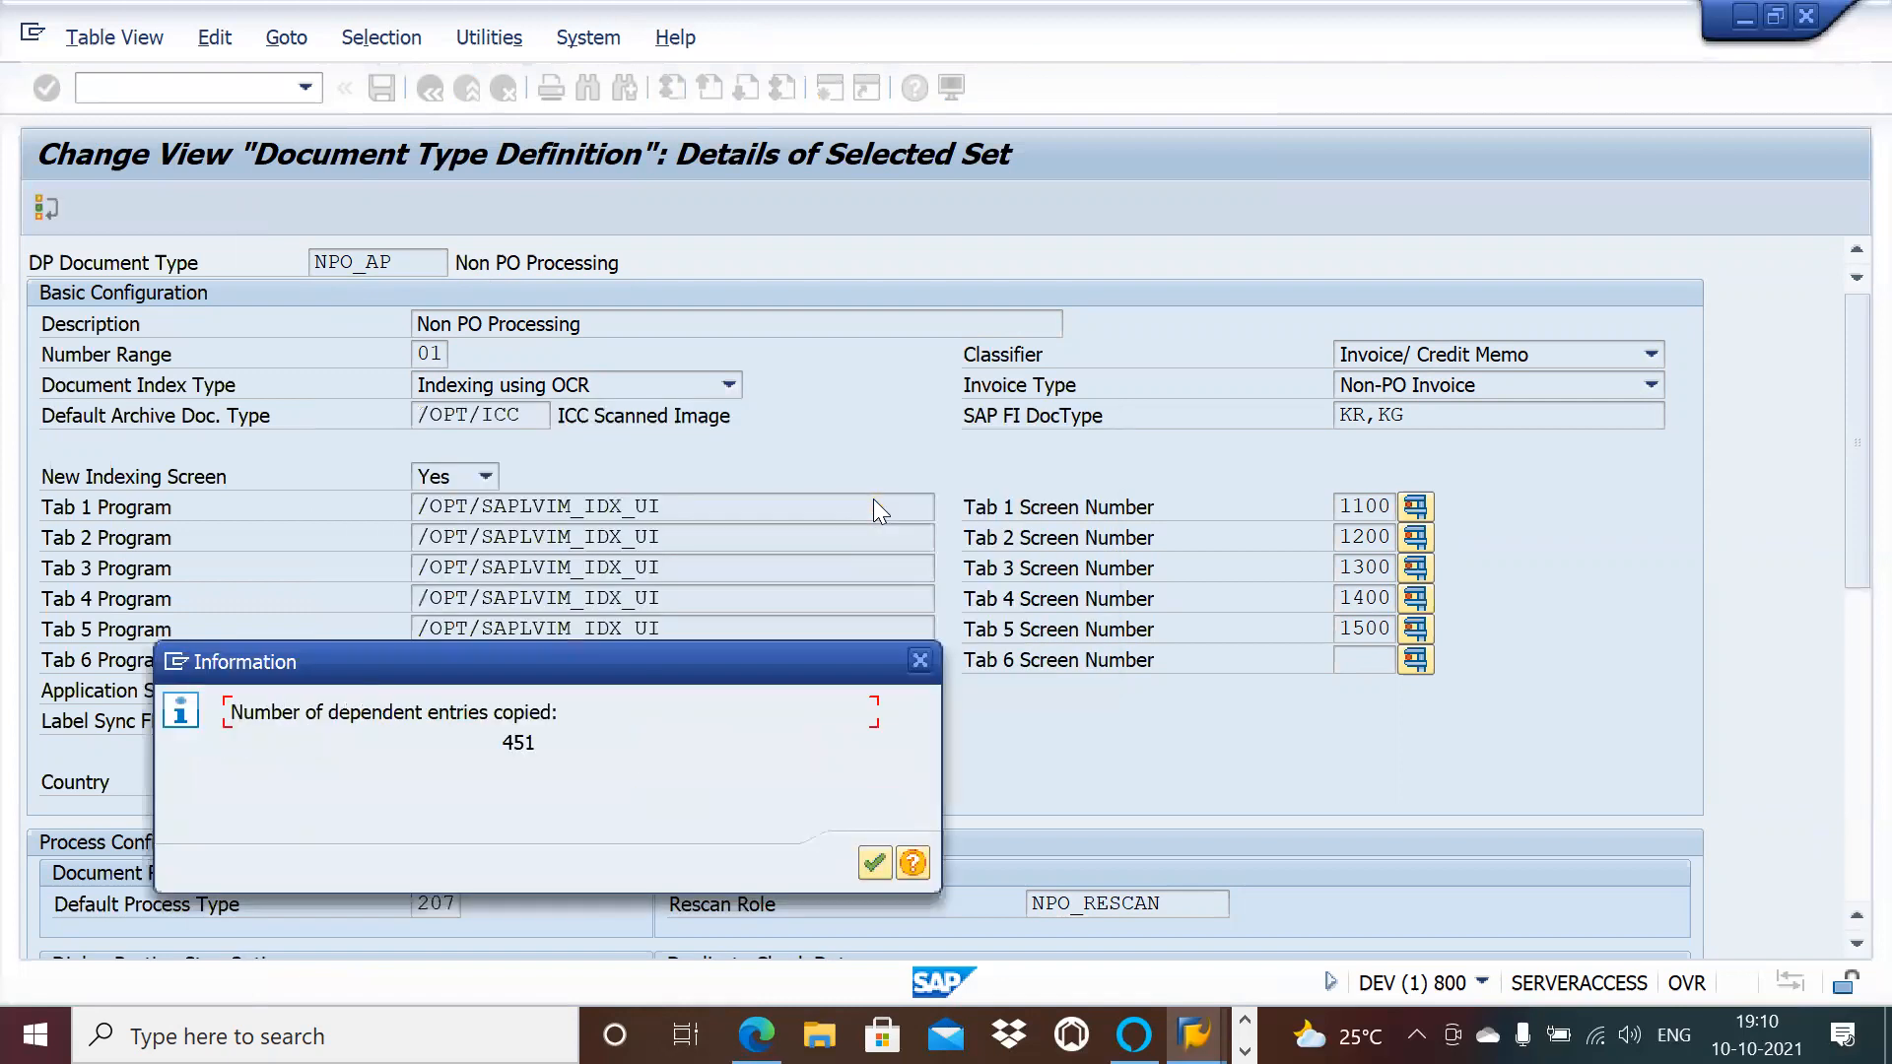
key(Return)
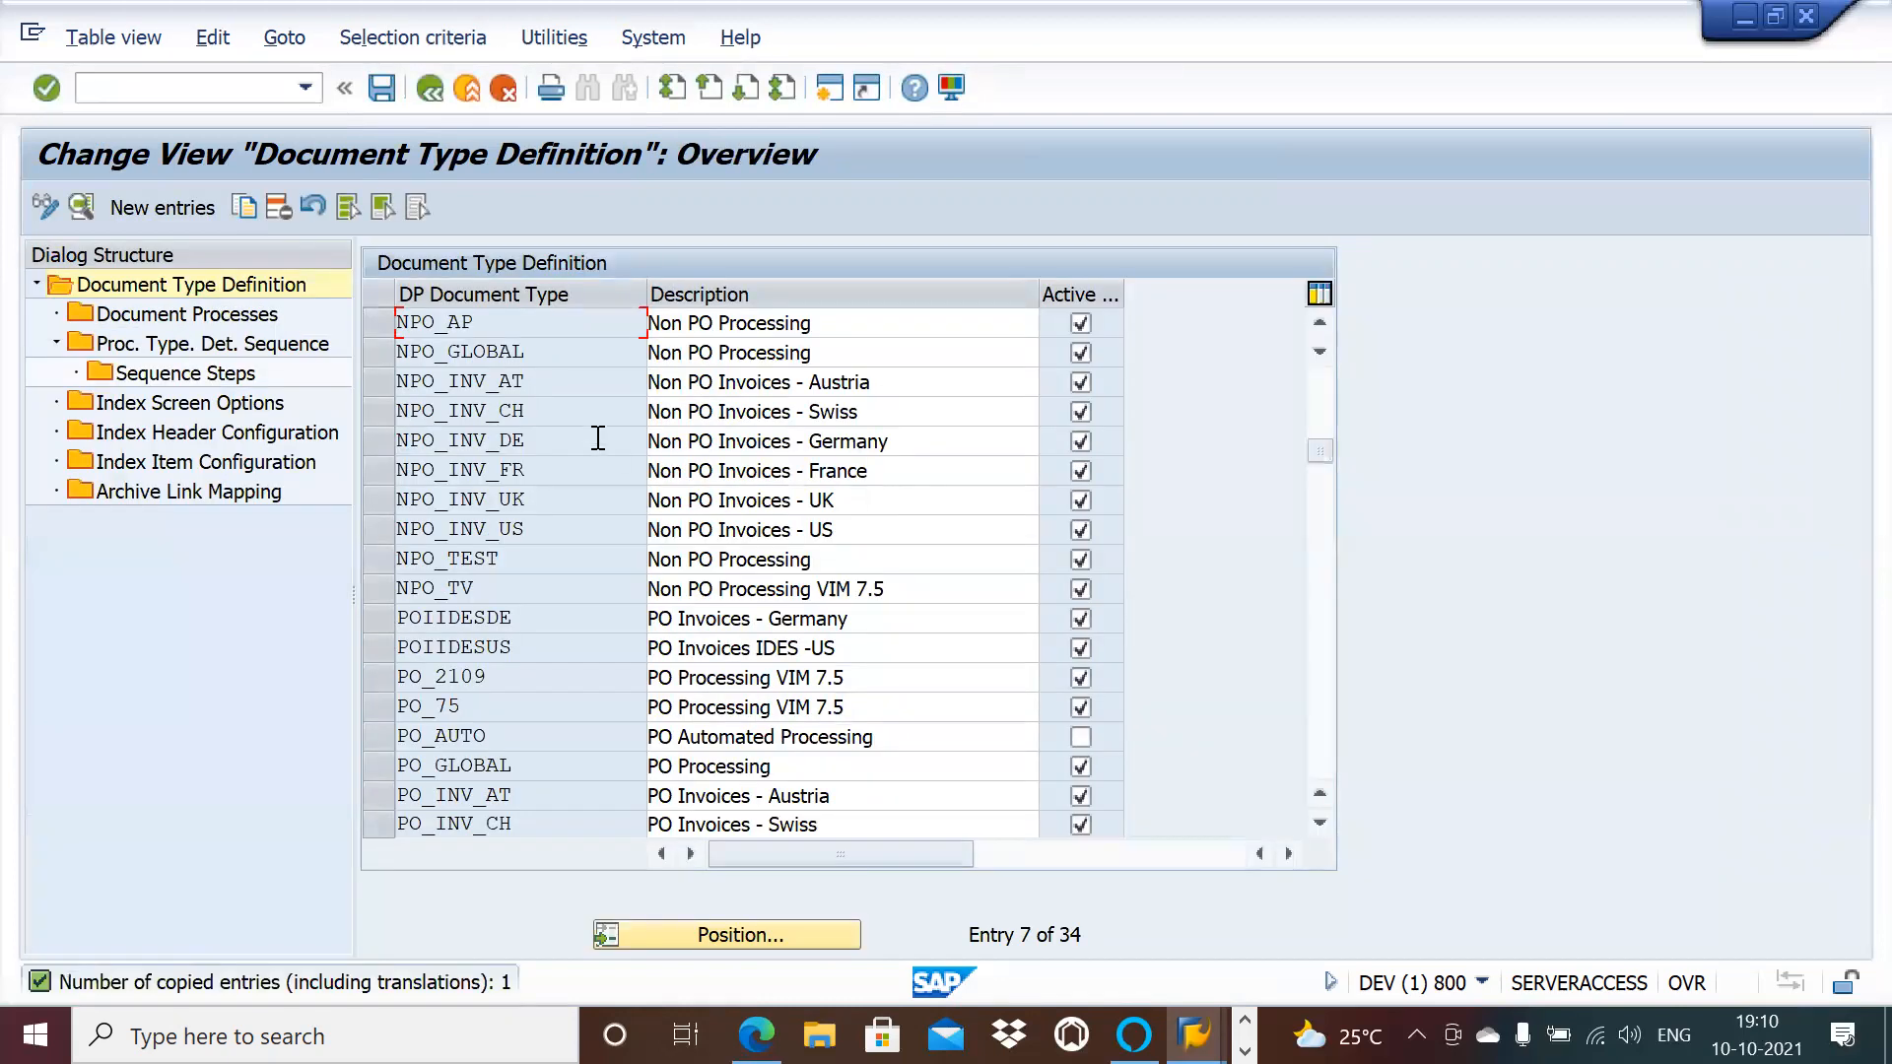
Step: Open the Document Processes of document type NPO_AP
double_click(254, 317)
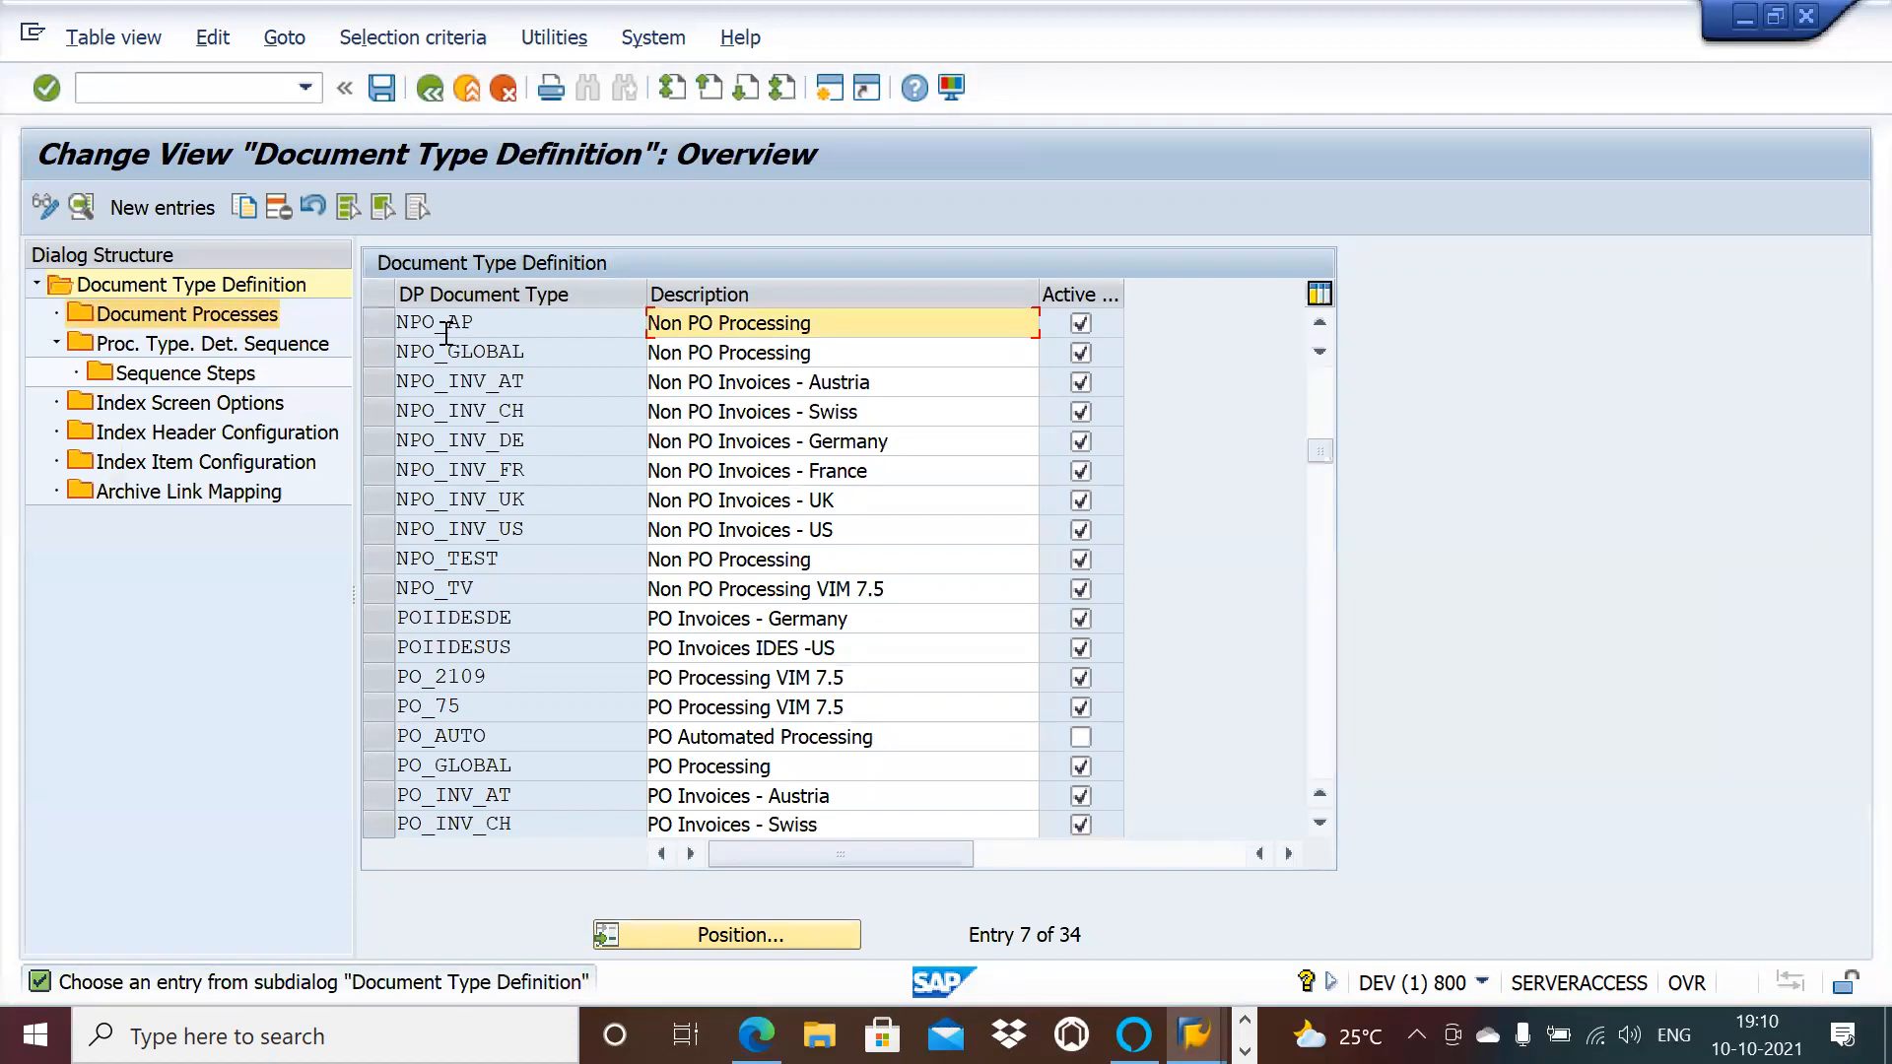
click(386, 322)
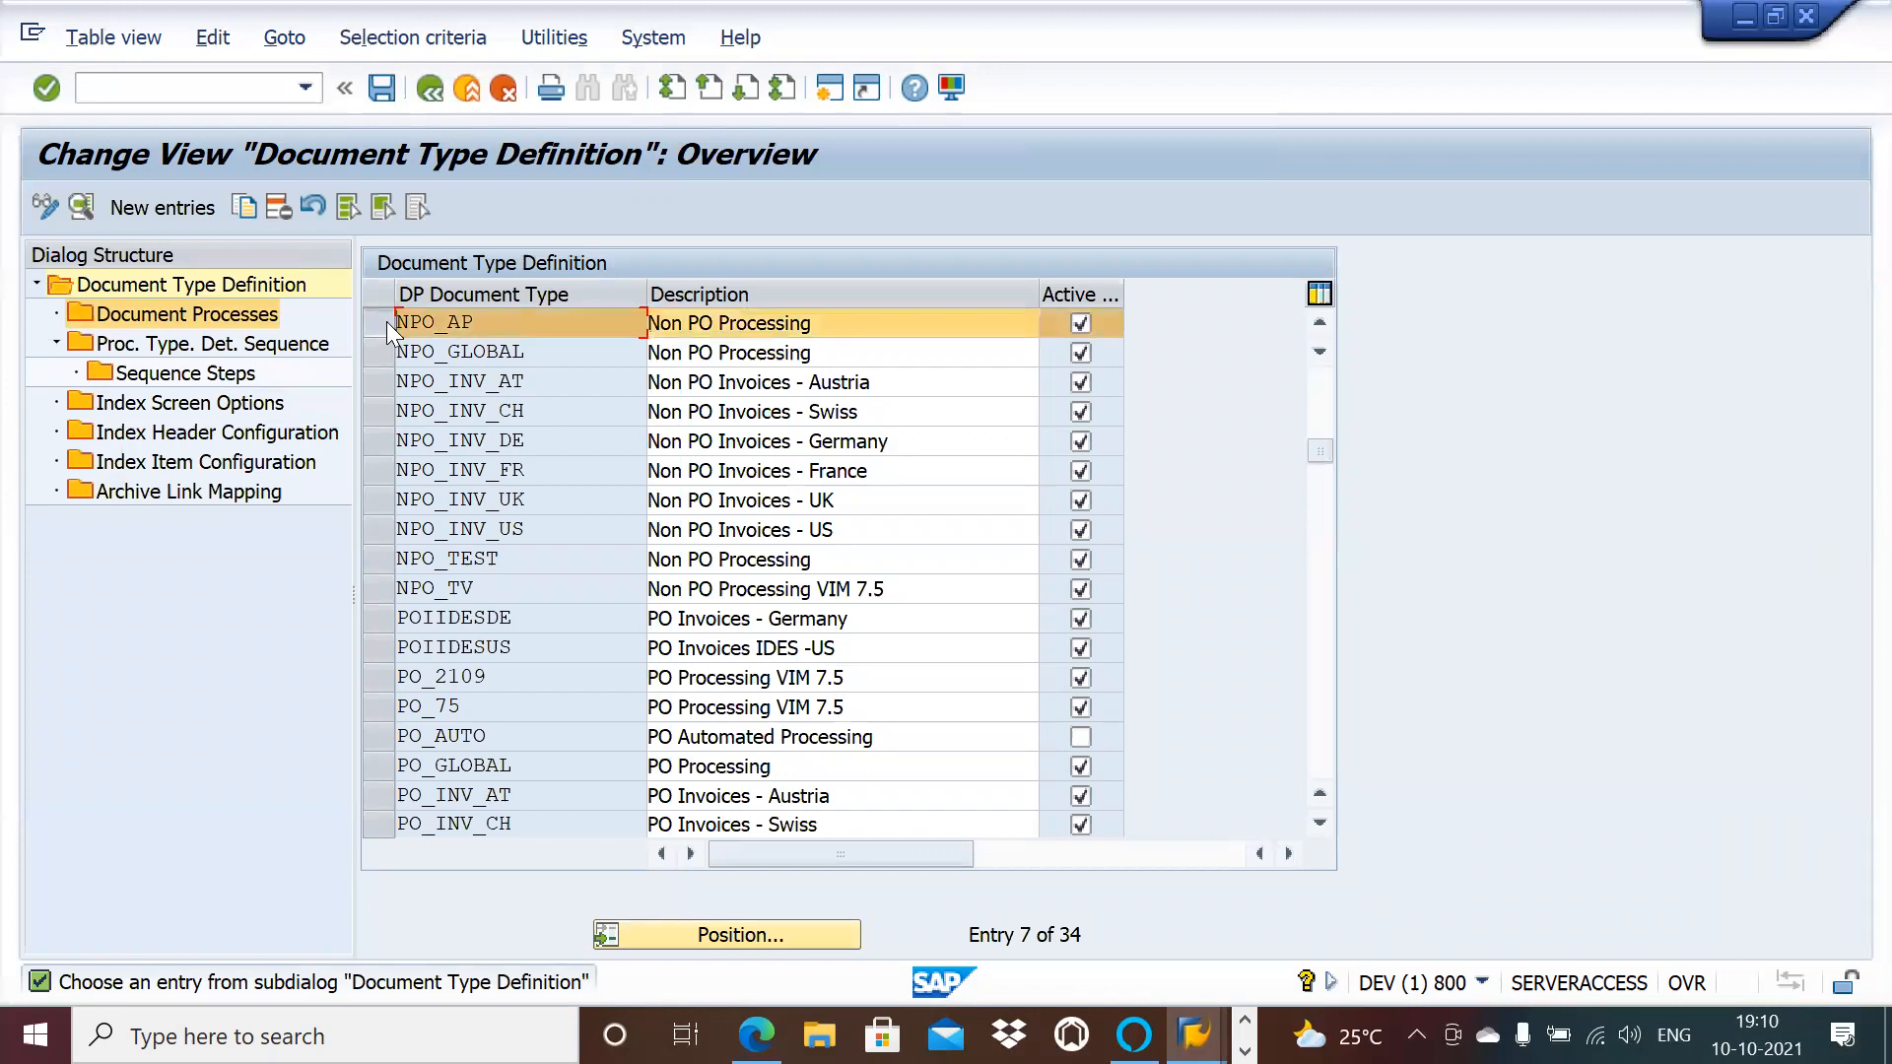
click(258, 315)
double_click(258, 315)
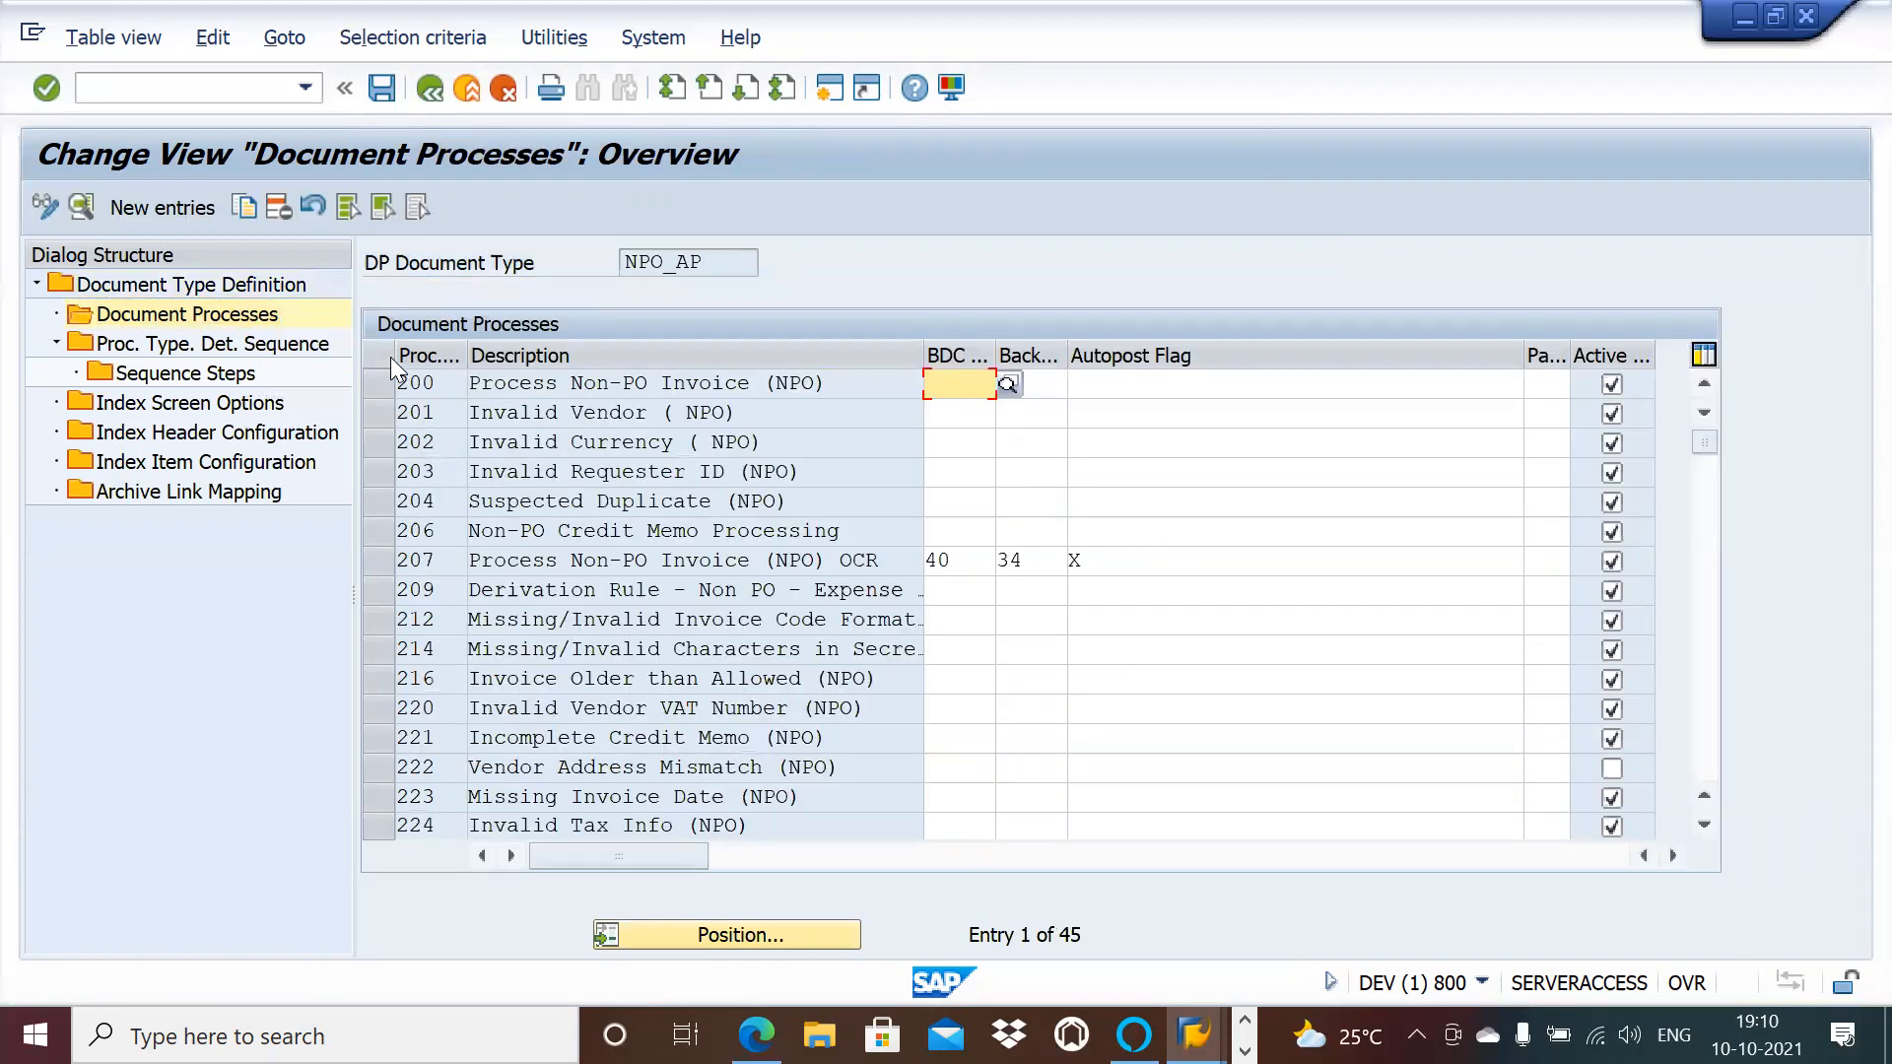
Step: Delete all 45 document processes, then open the Proc. Type Det. Sequence
click(352, 209)
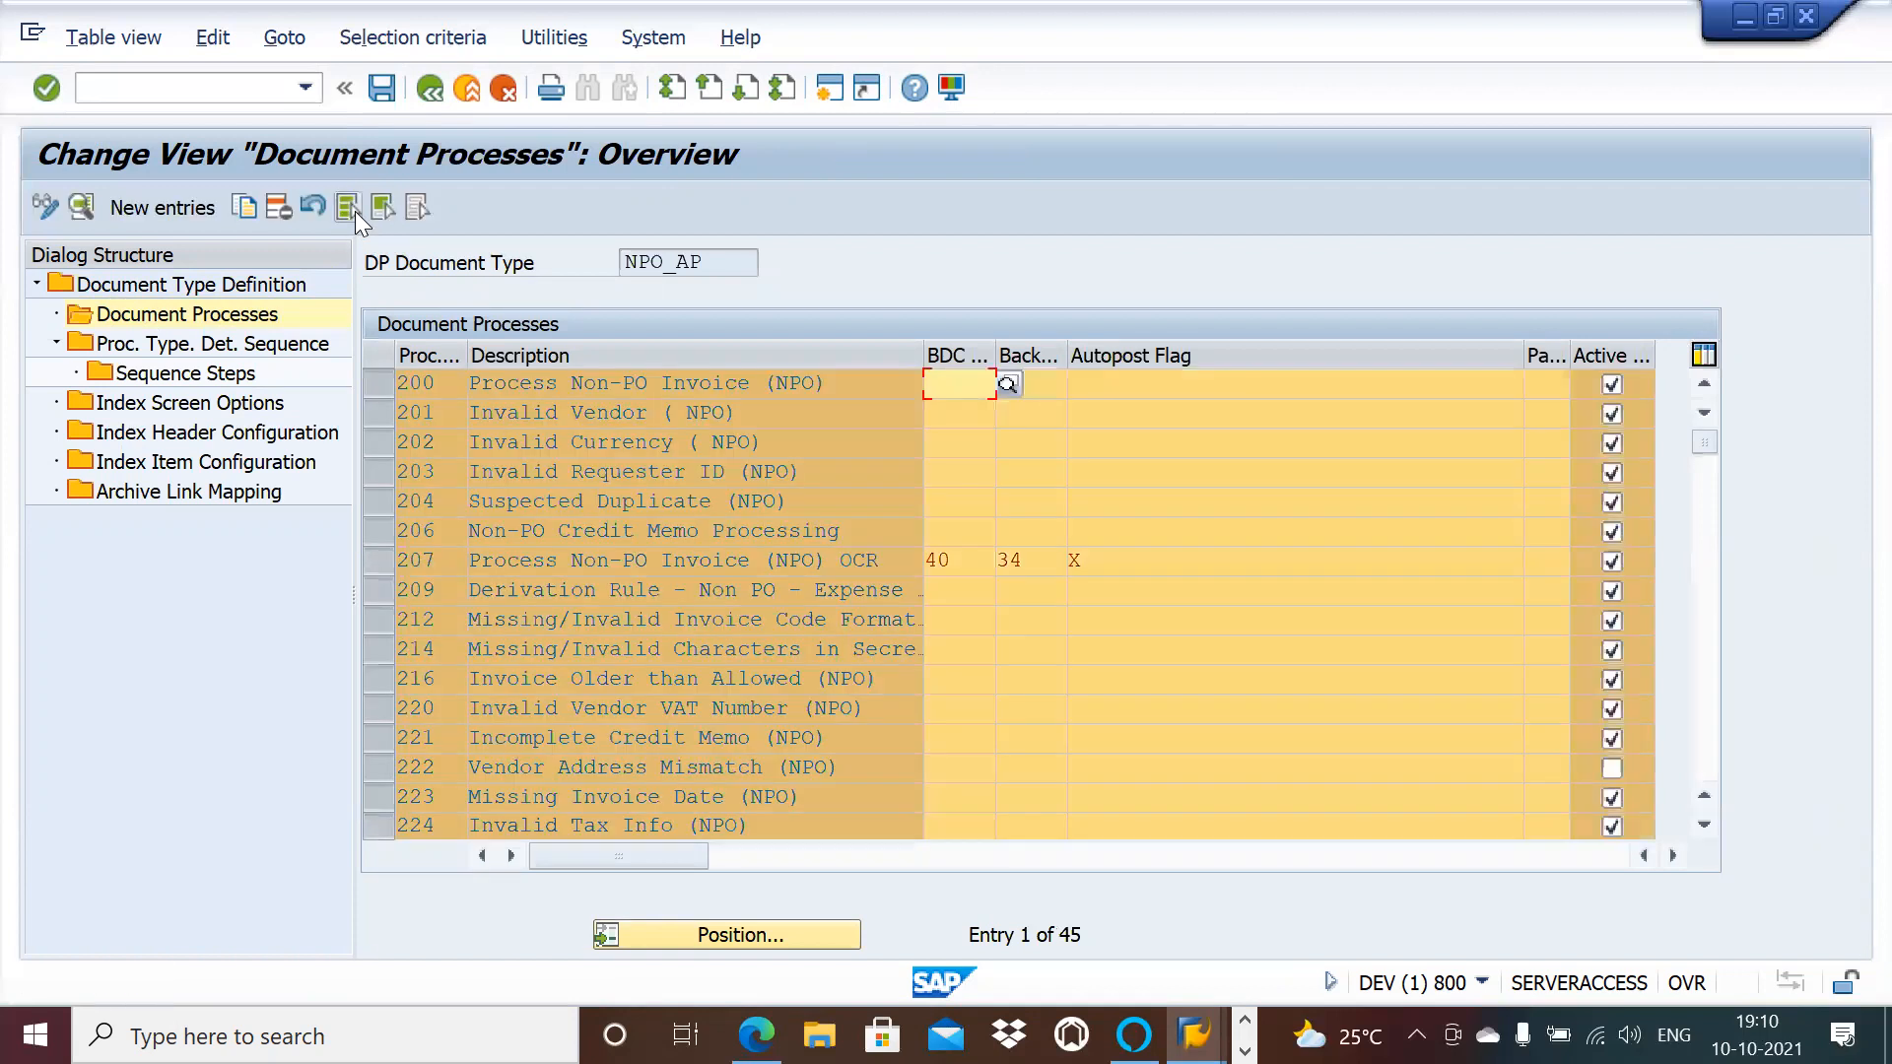
click(277, 208)
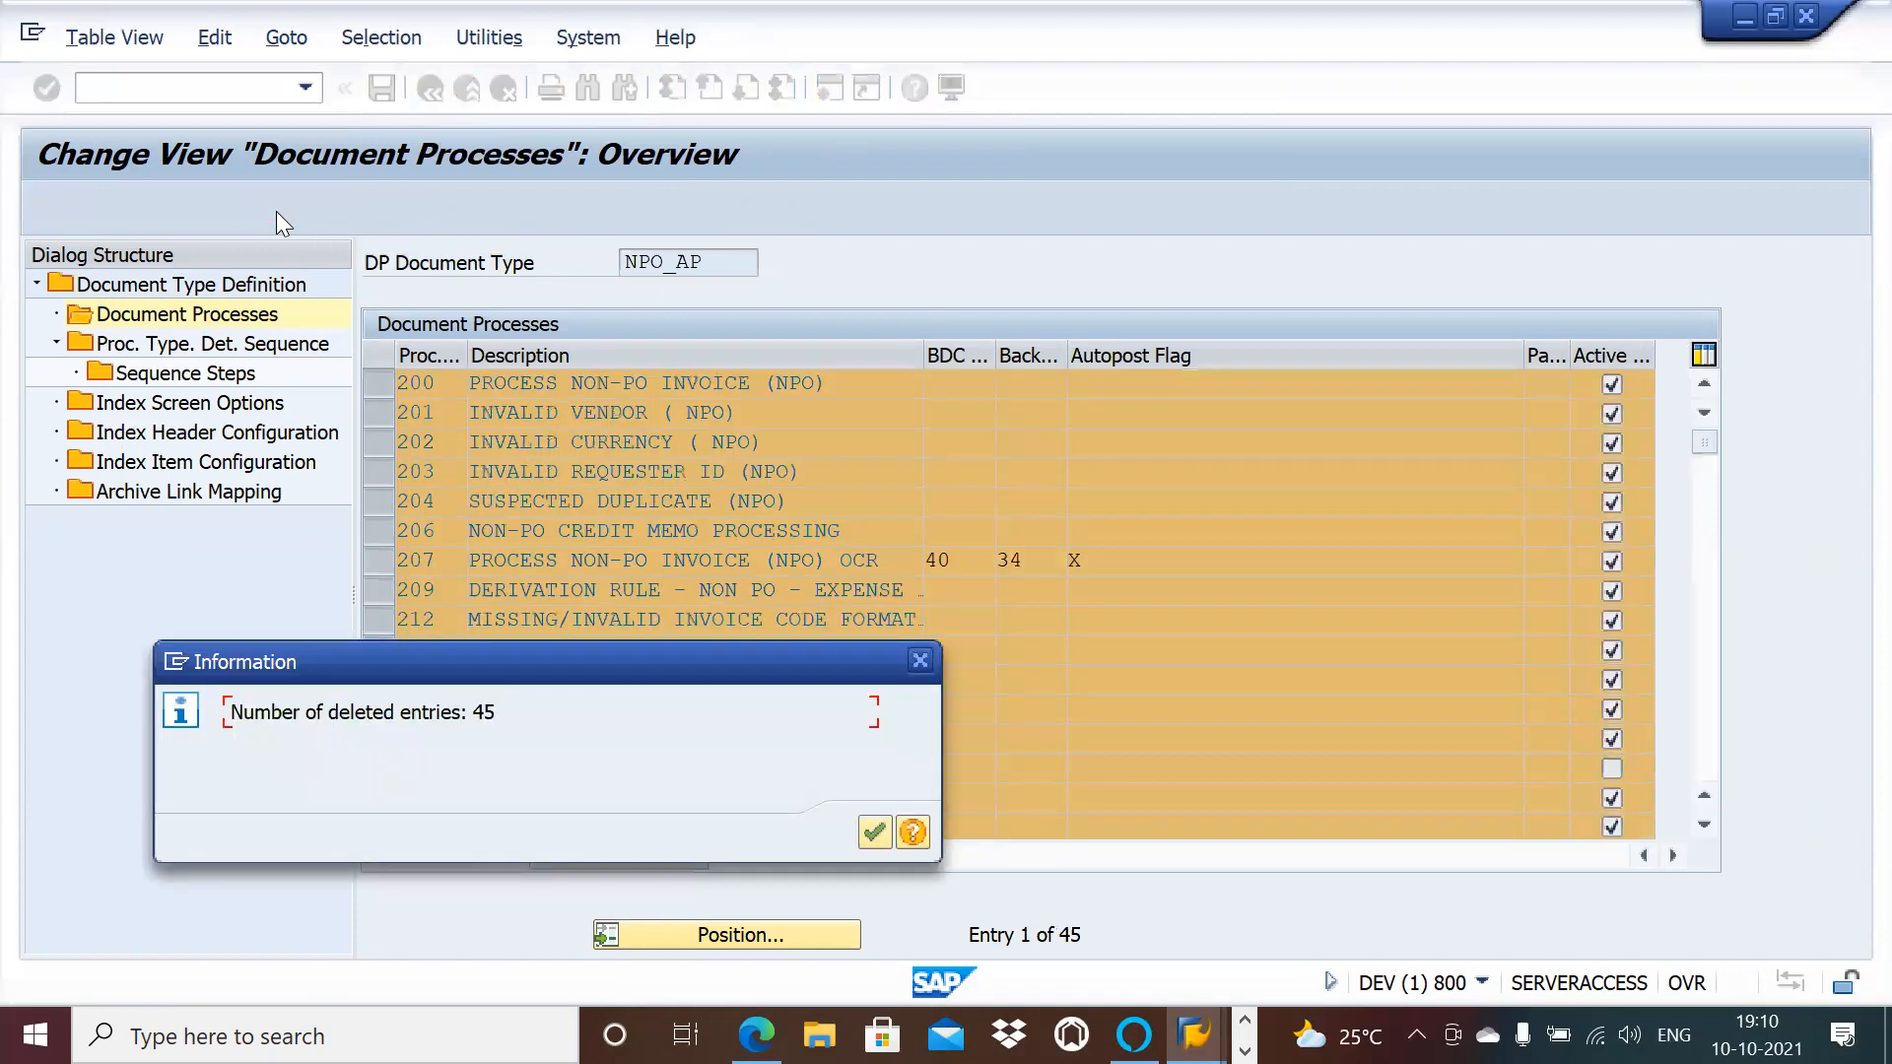
click(875, 832)
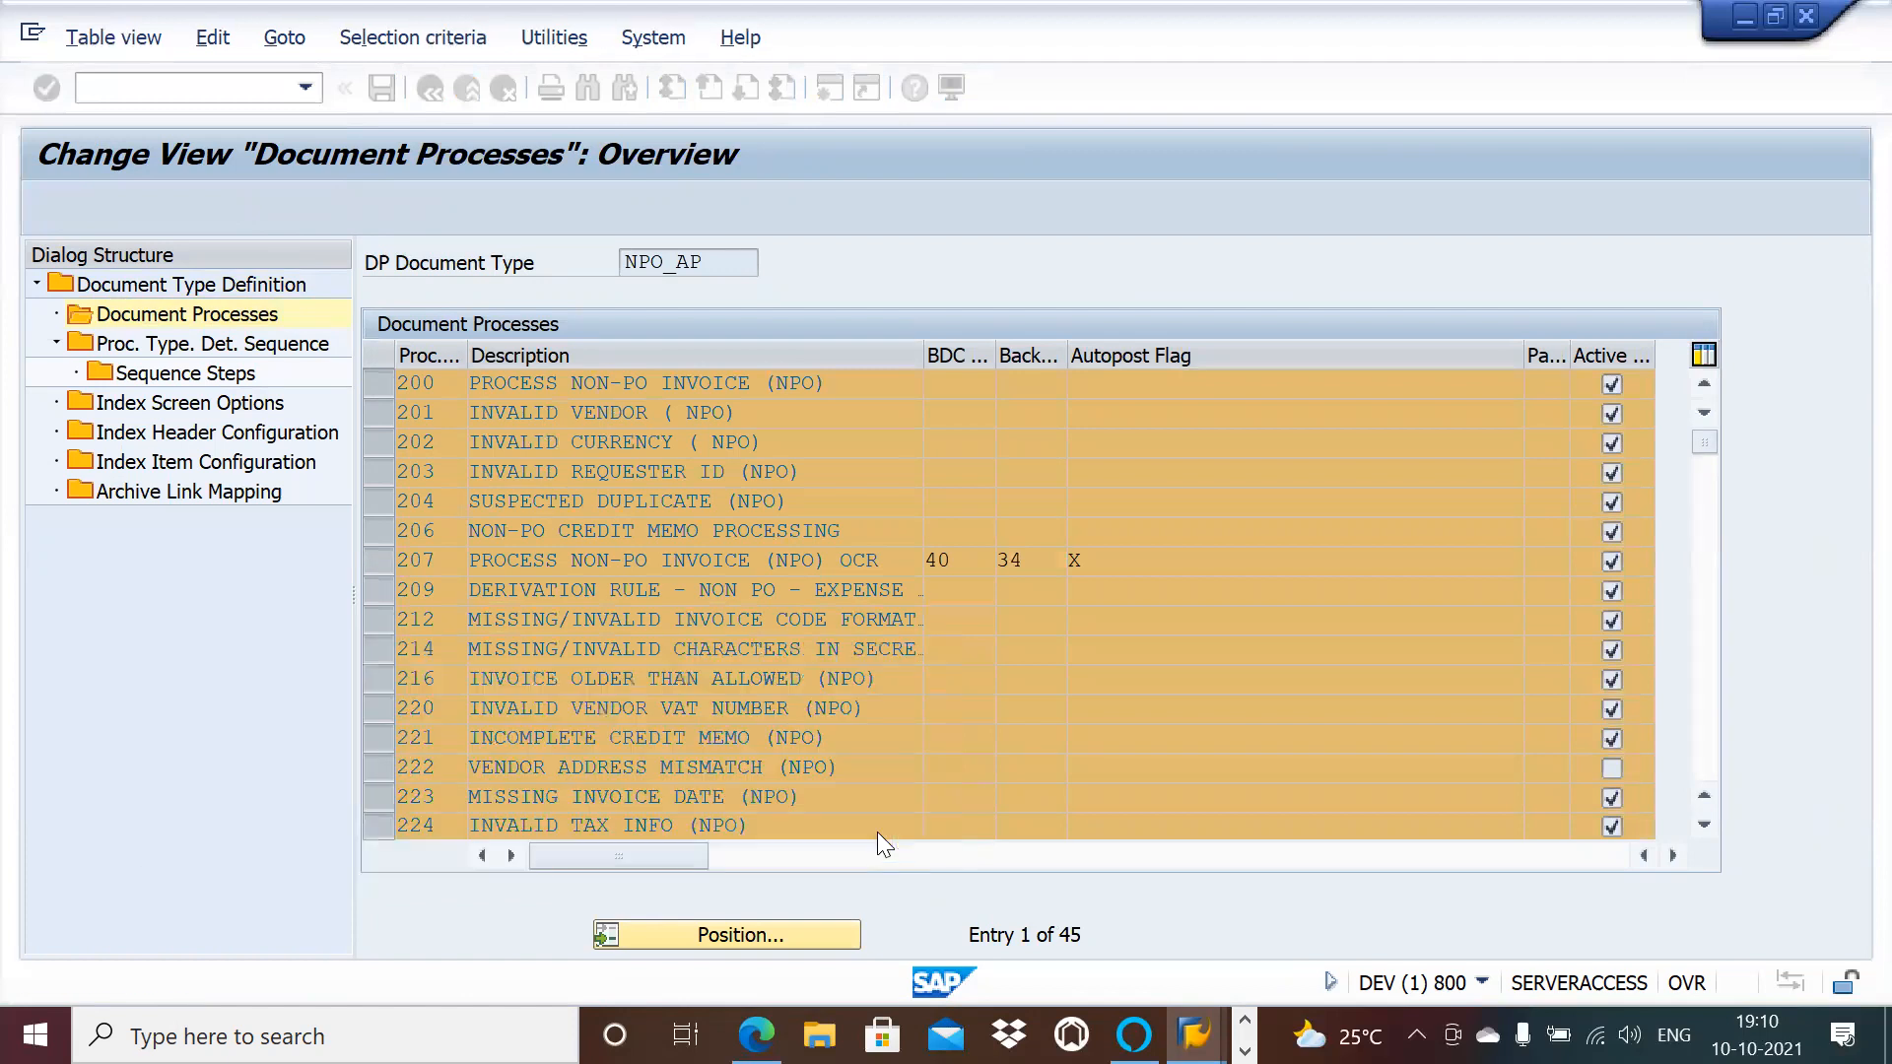
double_click(220, 351)
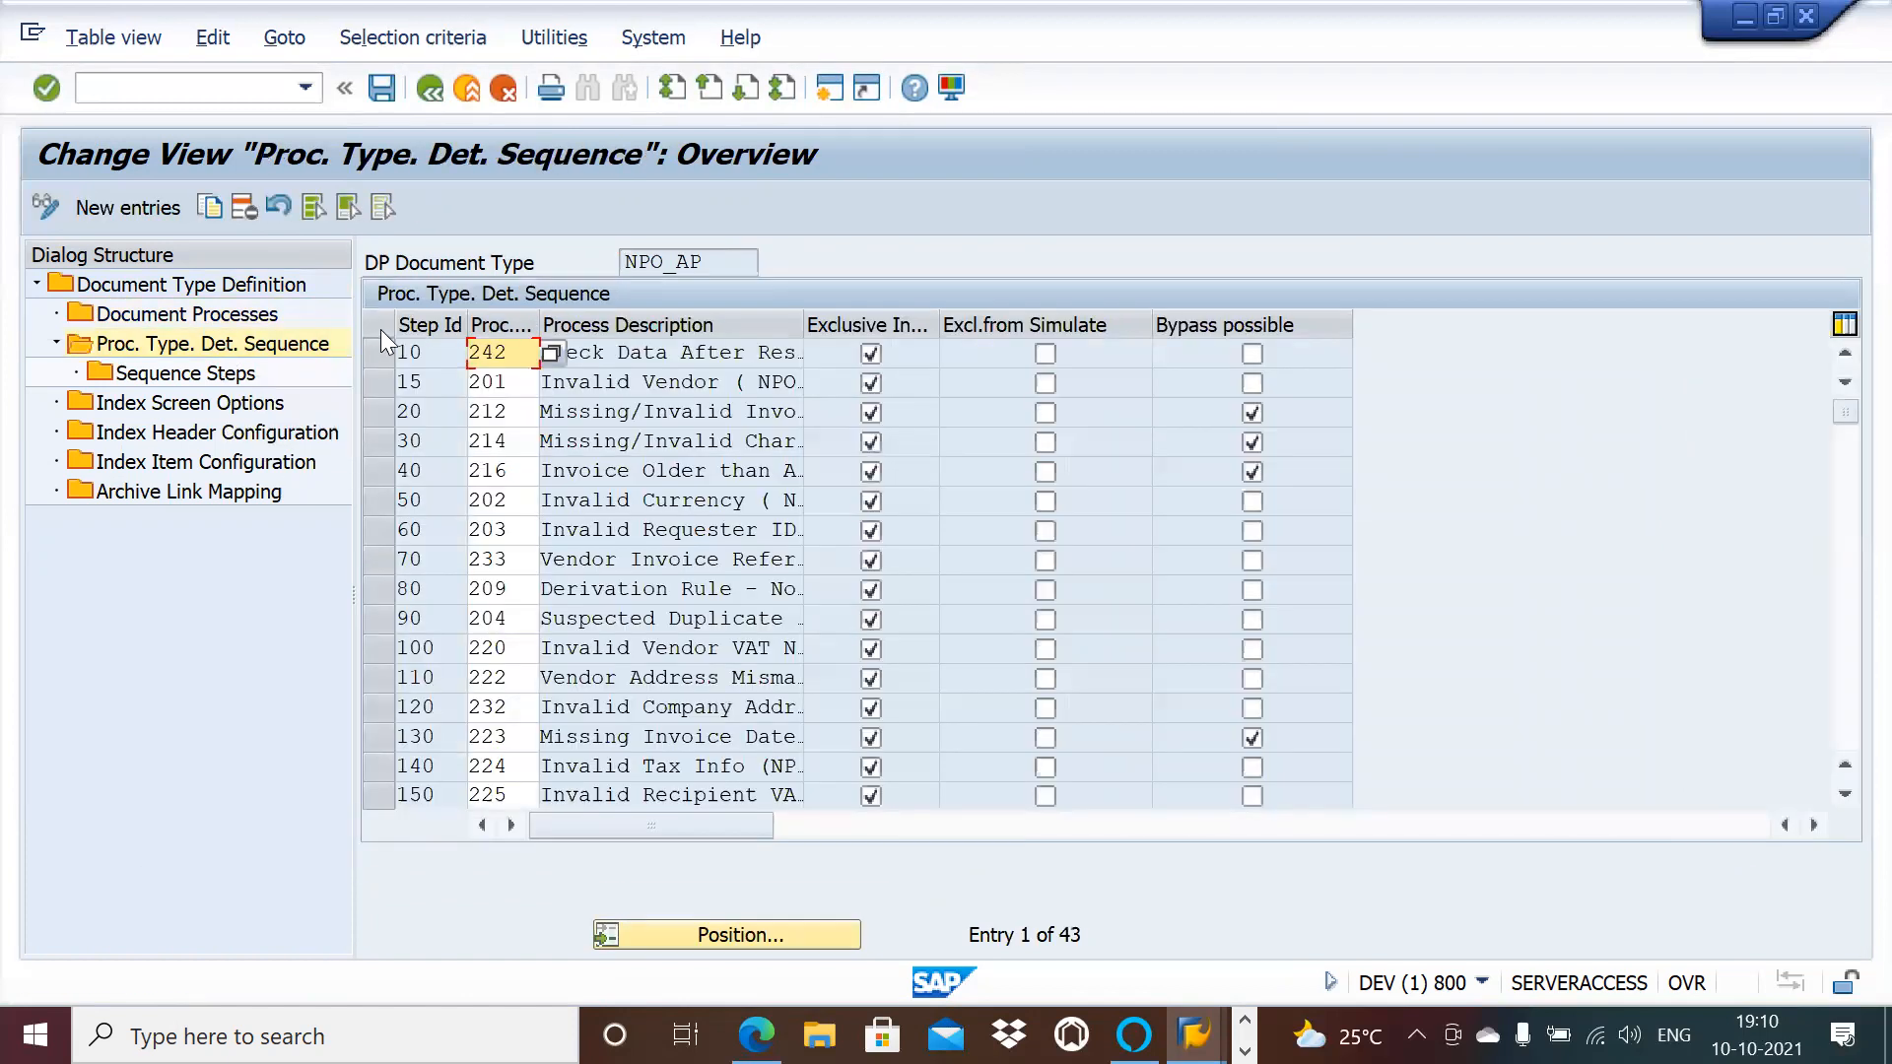
Step: Delete all 43 sequence entries with their dependents, check Sequence Steps, then open Index Screen Options
click(313, 207)
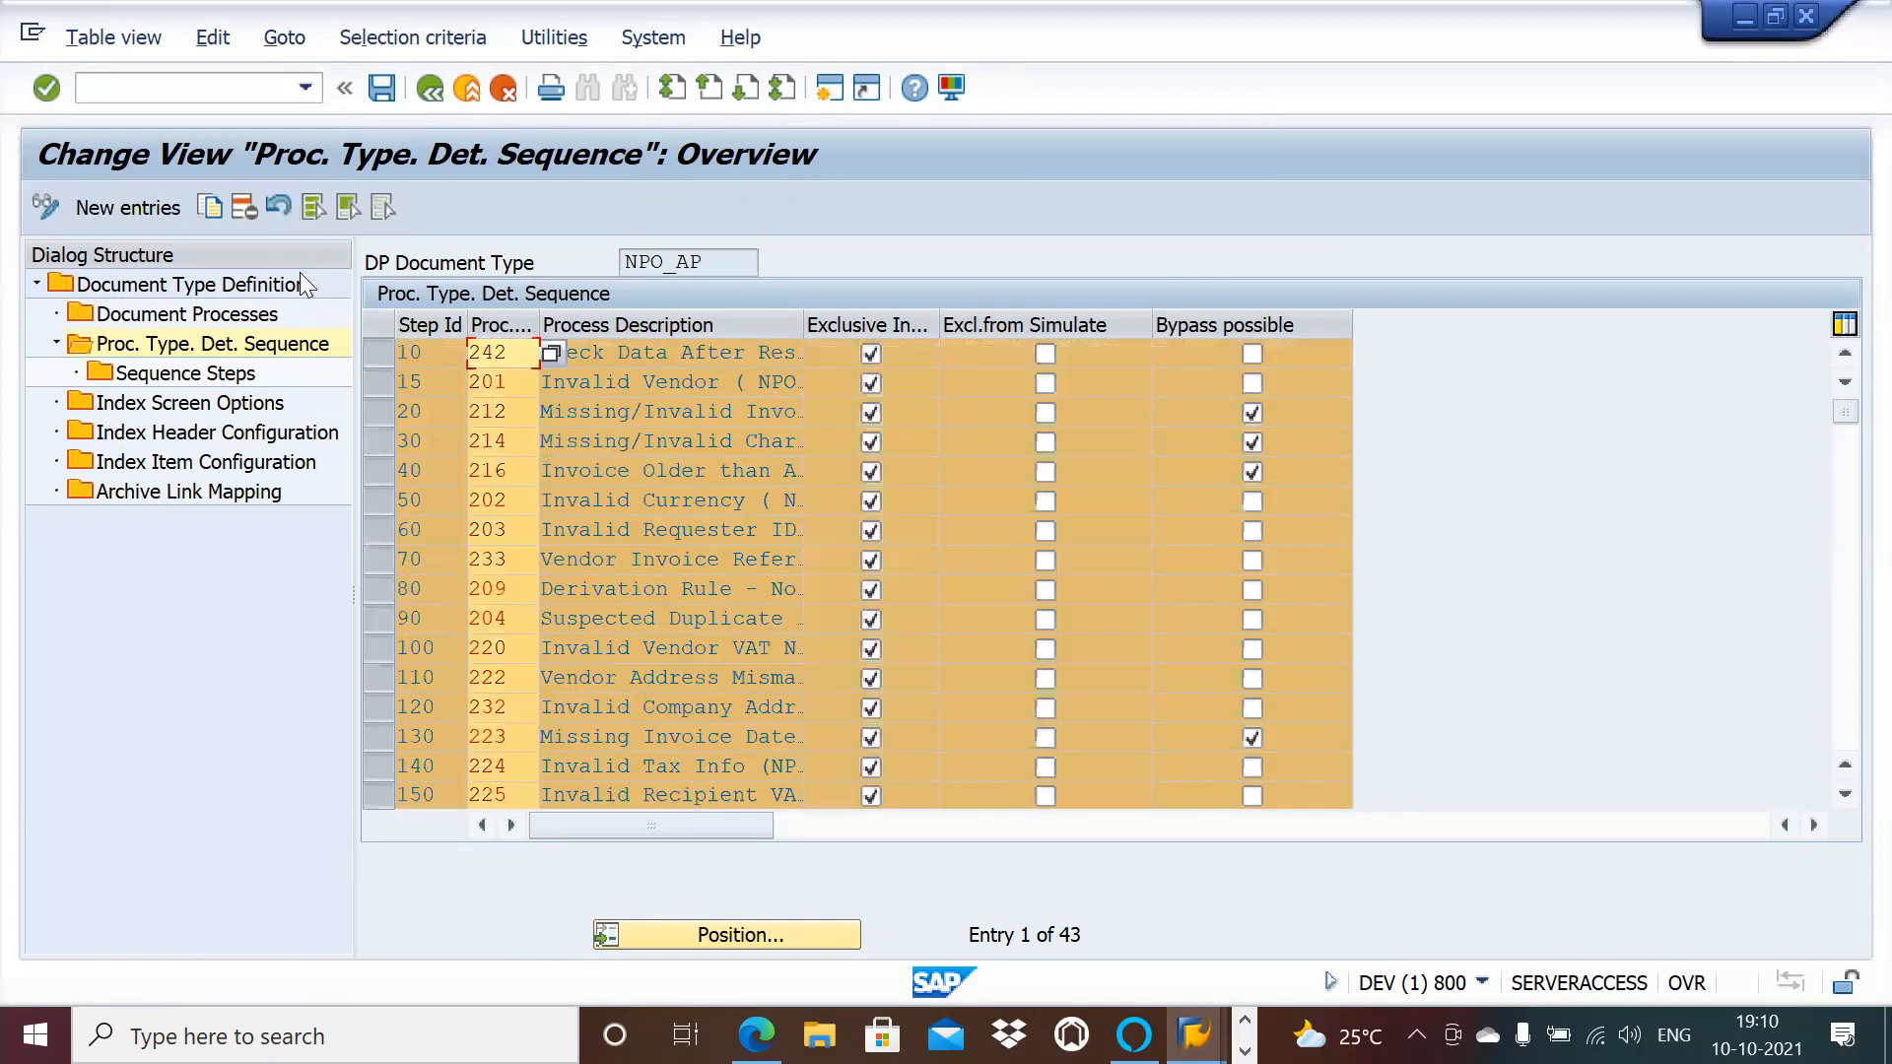
click(245, 207)
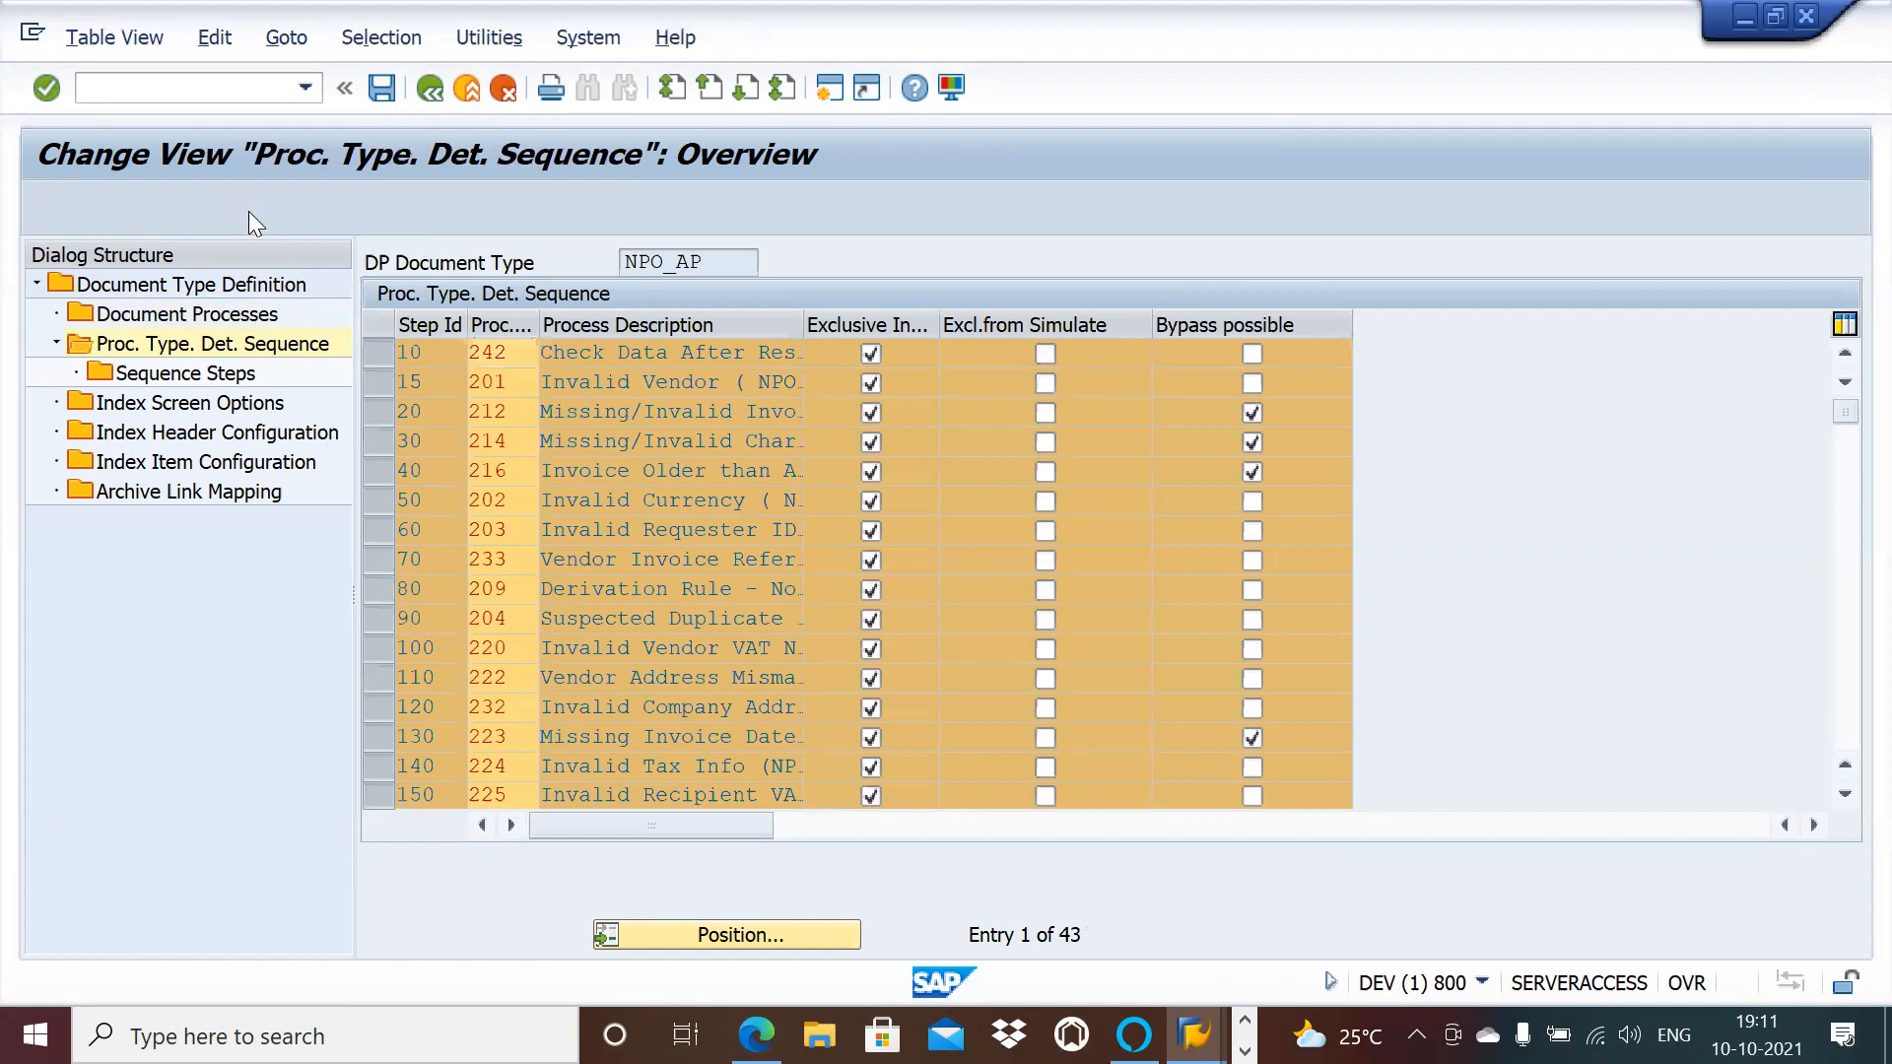
click(926, 502)
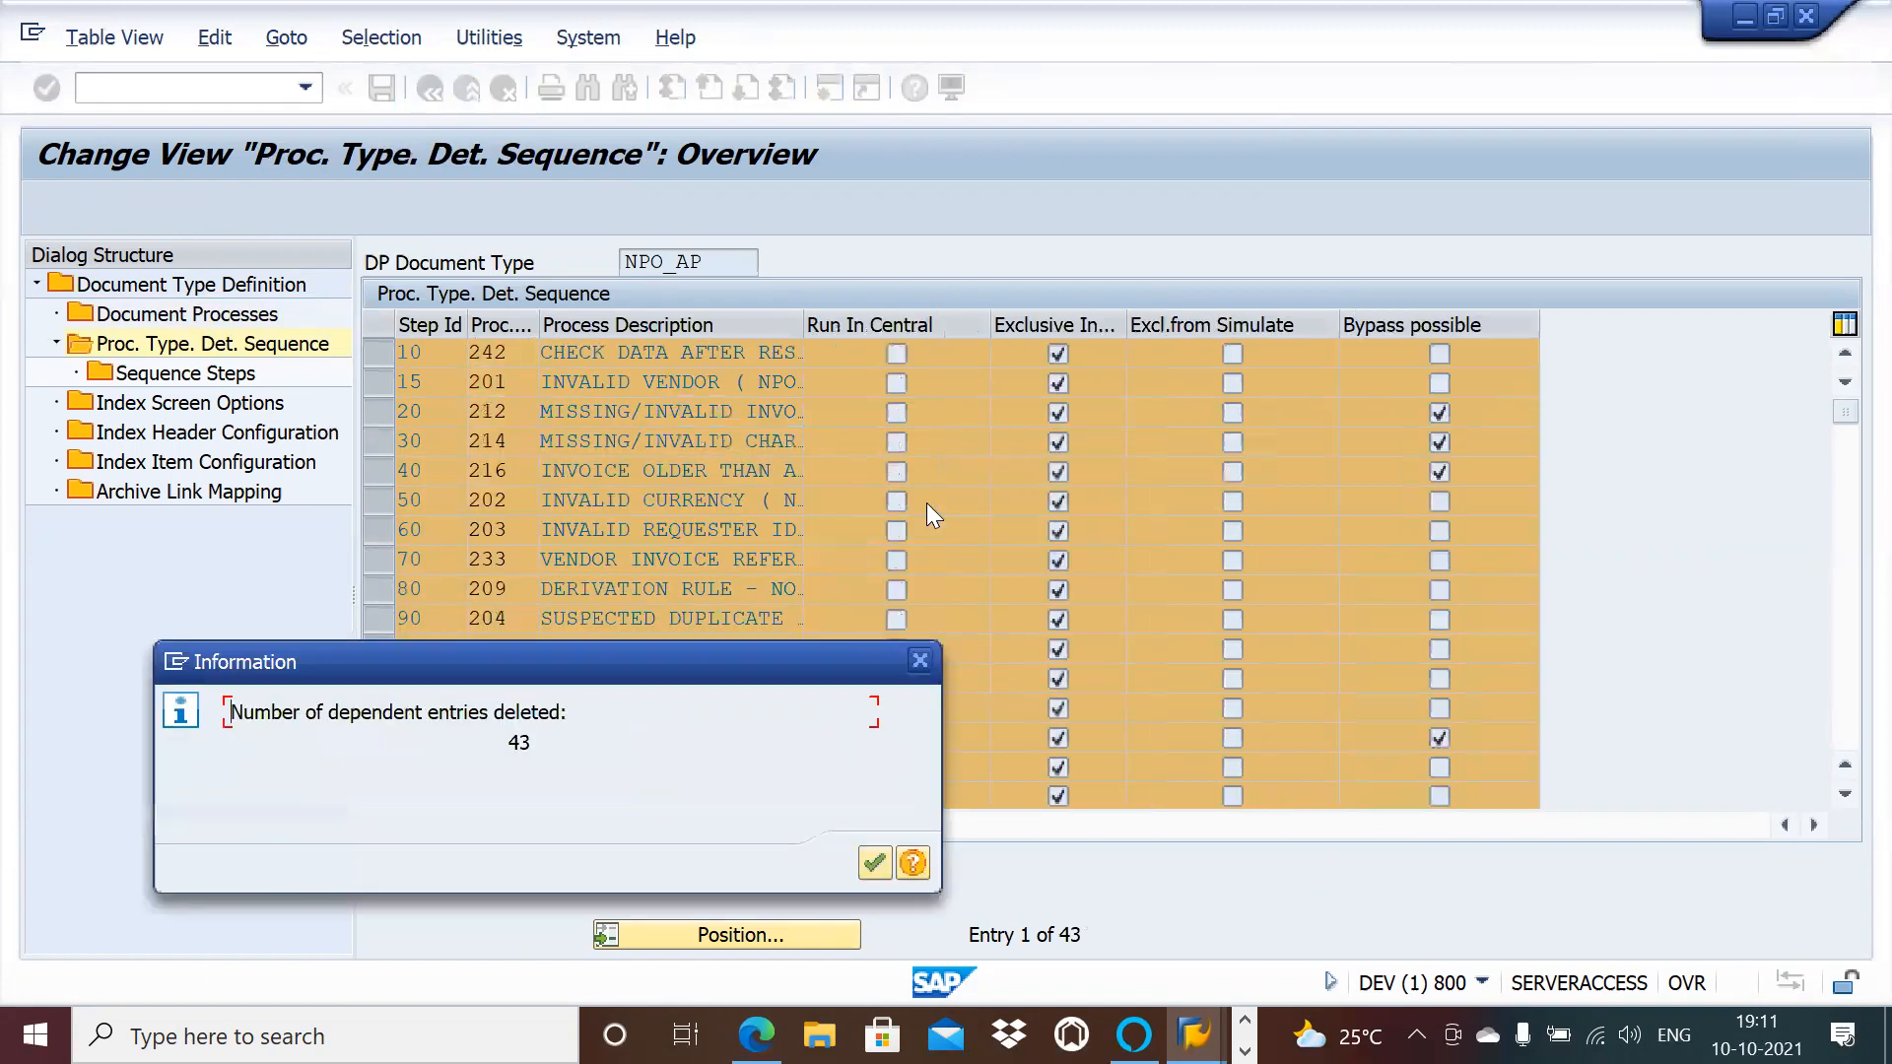
click(872, 863)
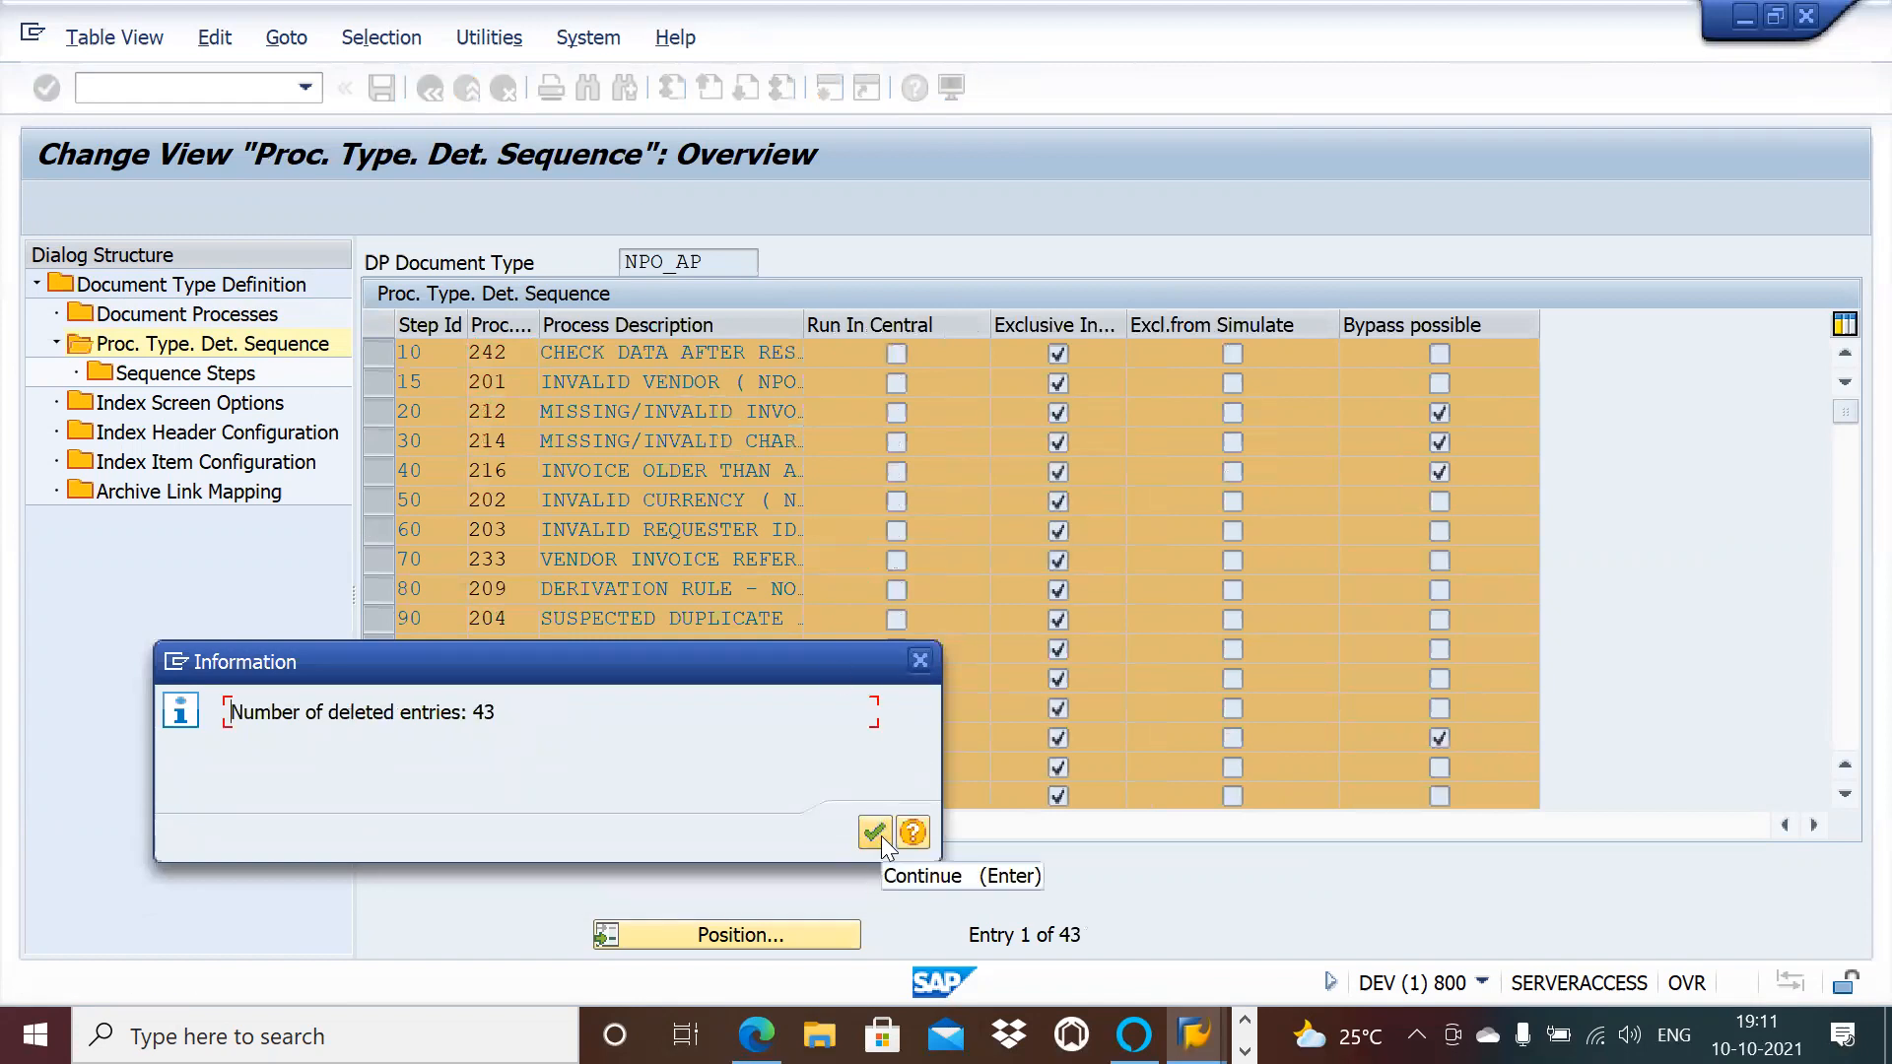
click(880, 836)
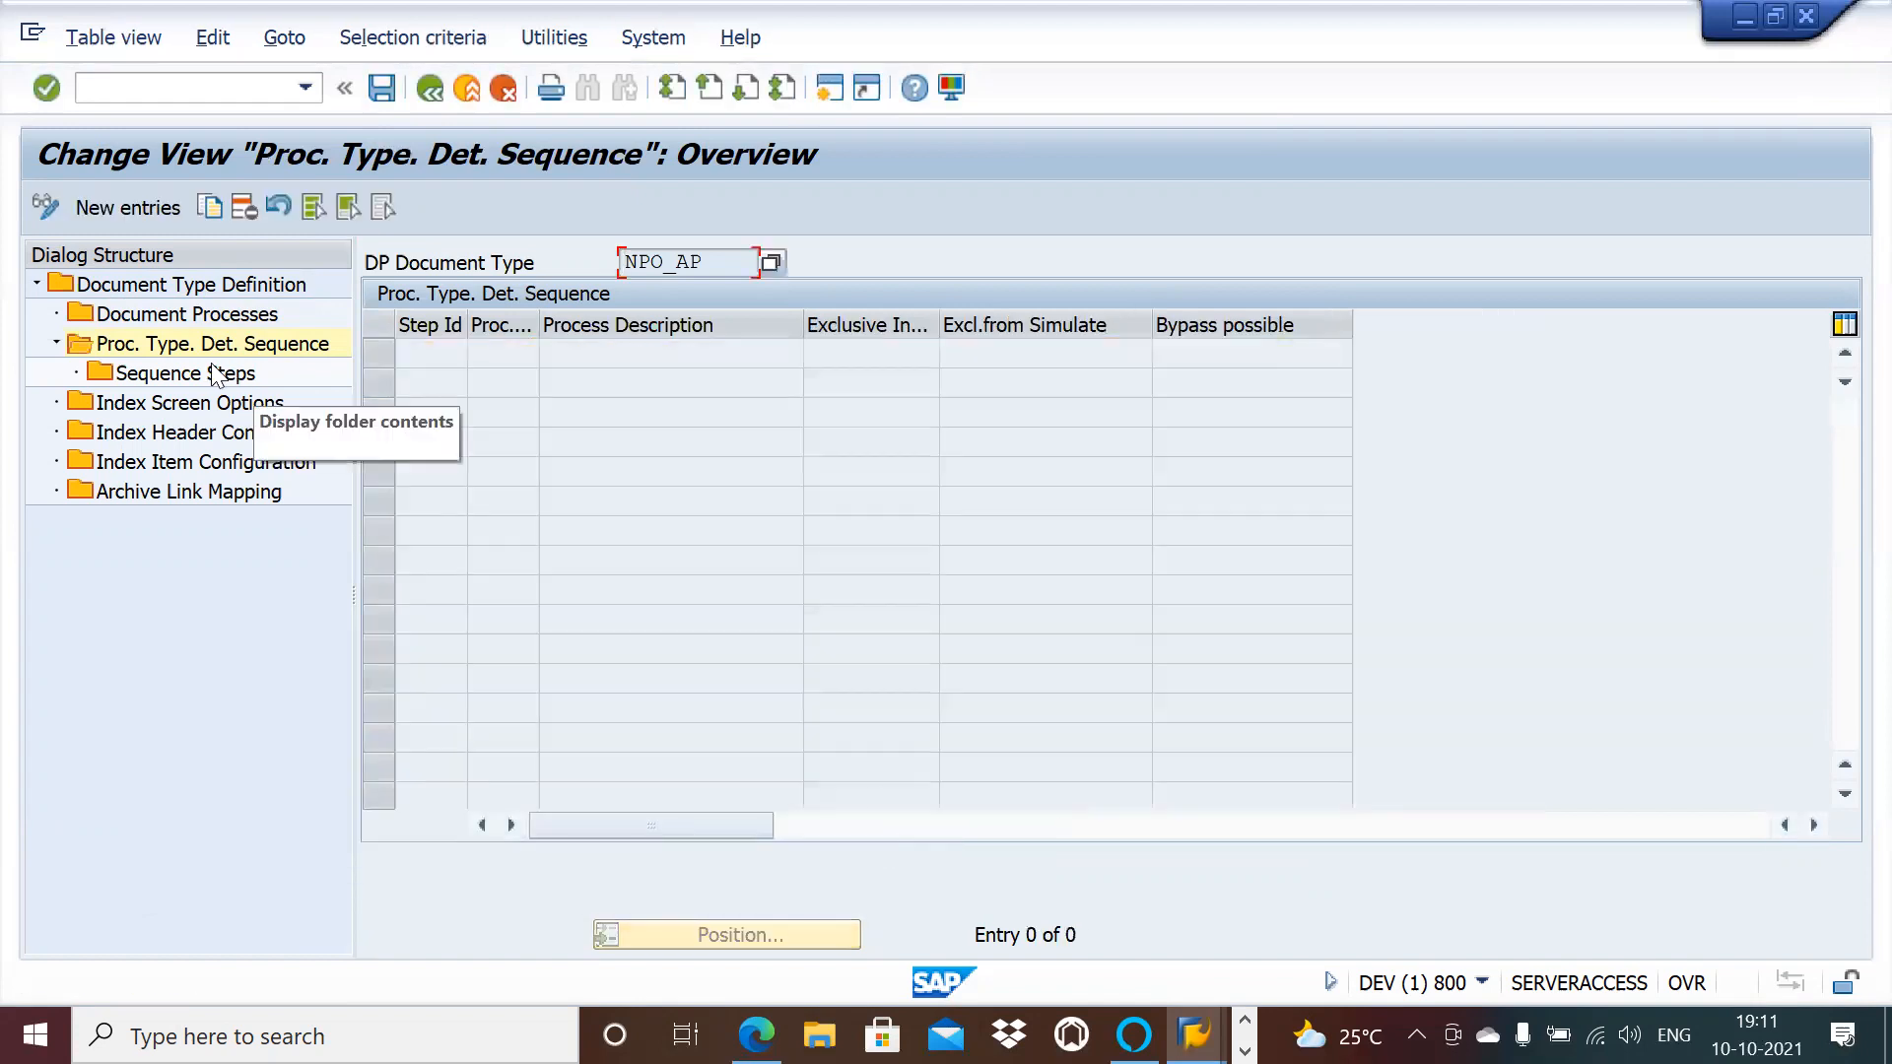
double_click(212, 372)
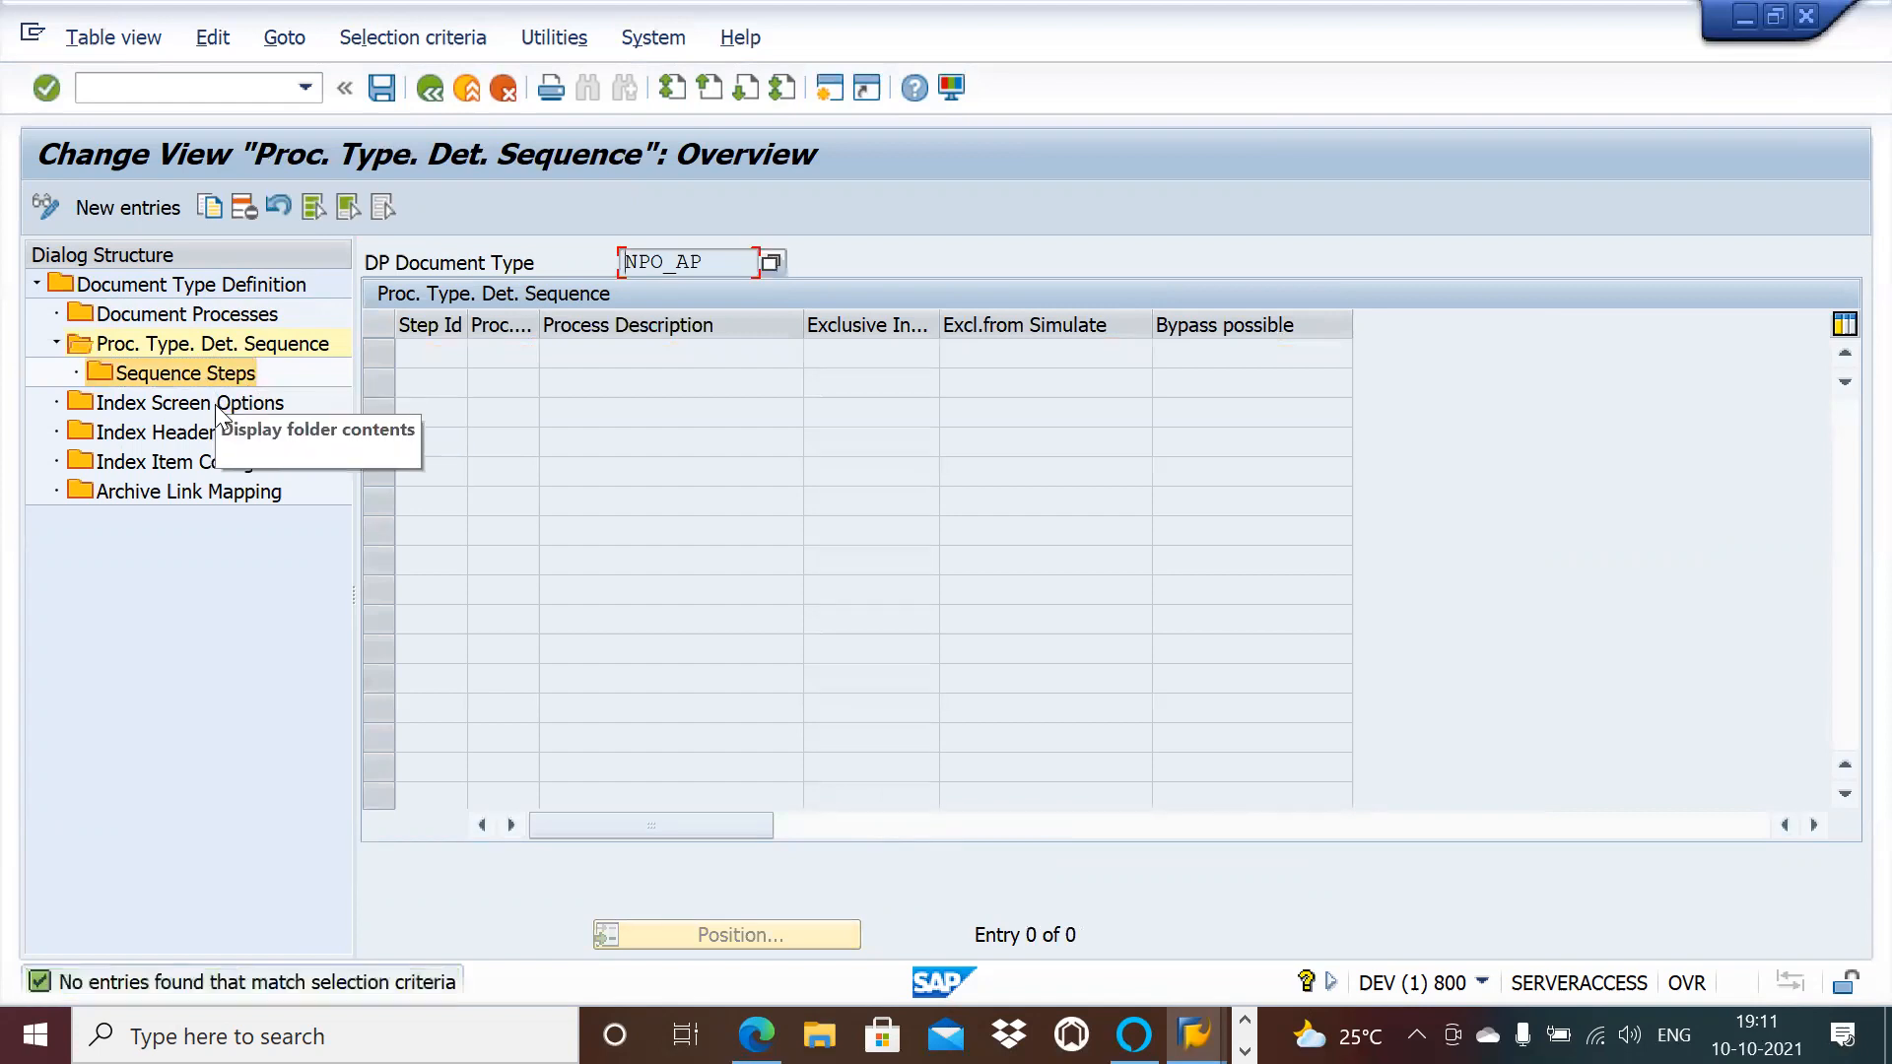
double_click(215, 404)
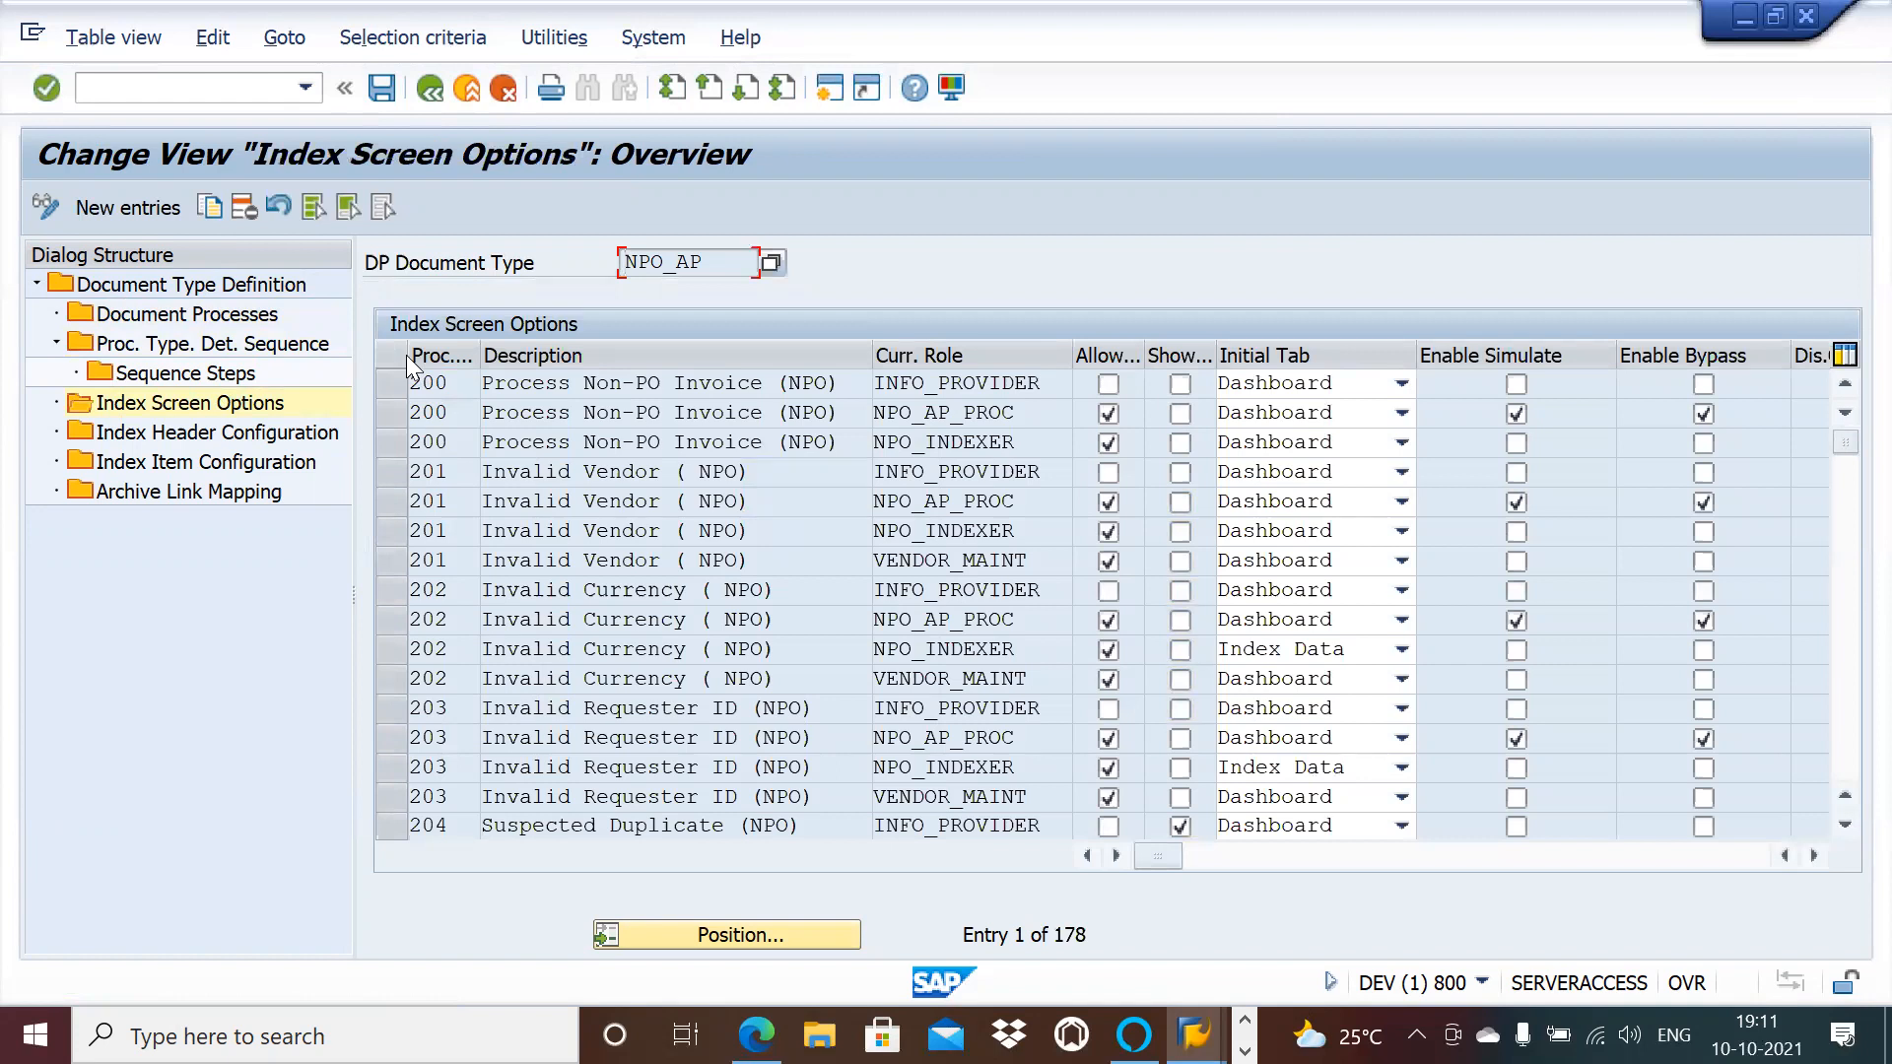
Step: Select and delete all 178 NPO_AP index screen options, acknowledging the deletion count
click(316, 207)
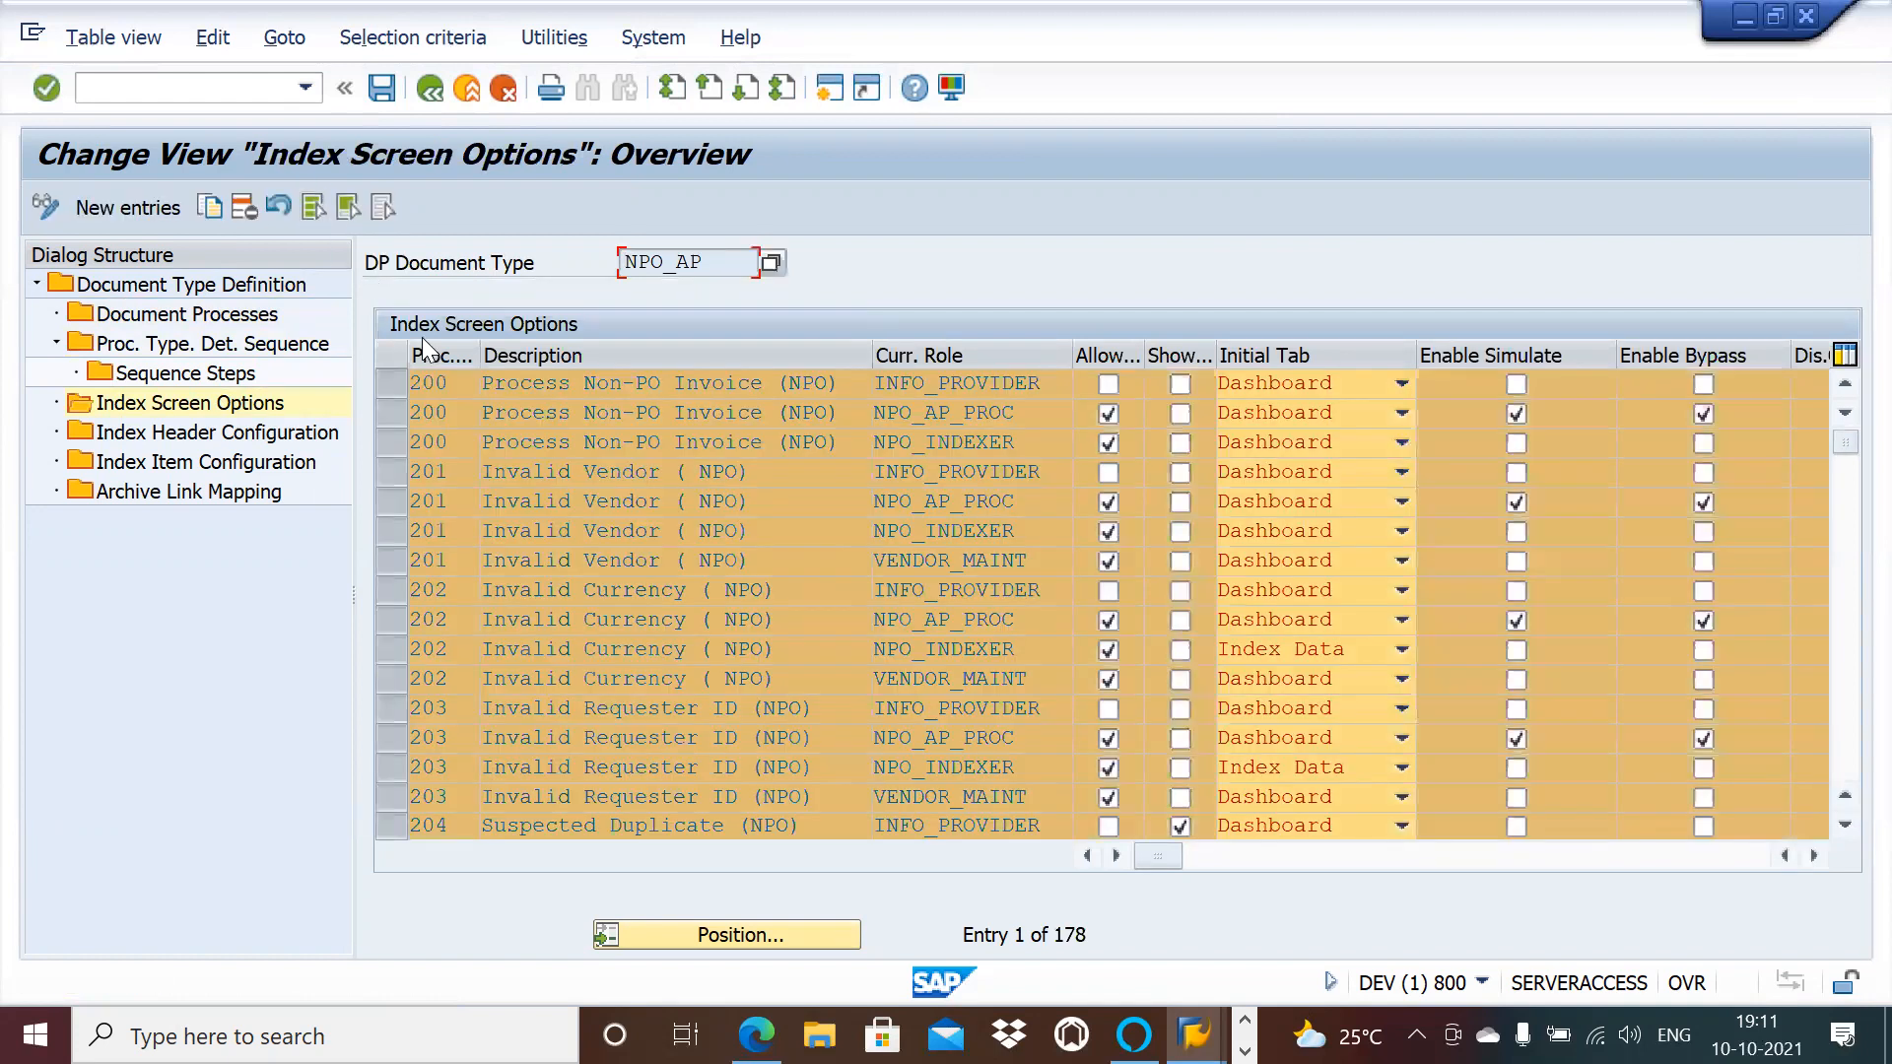
click(244, 208)
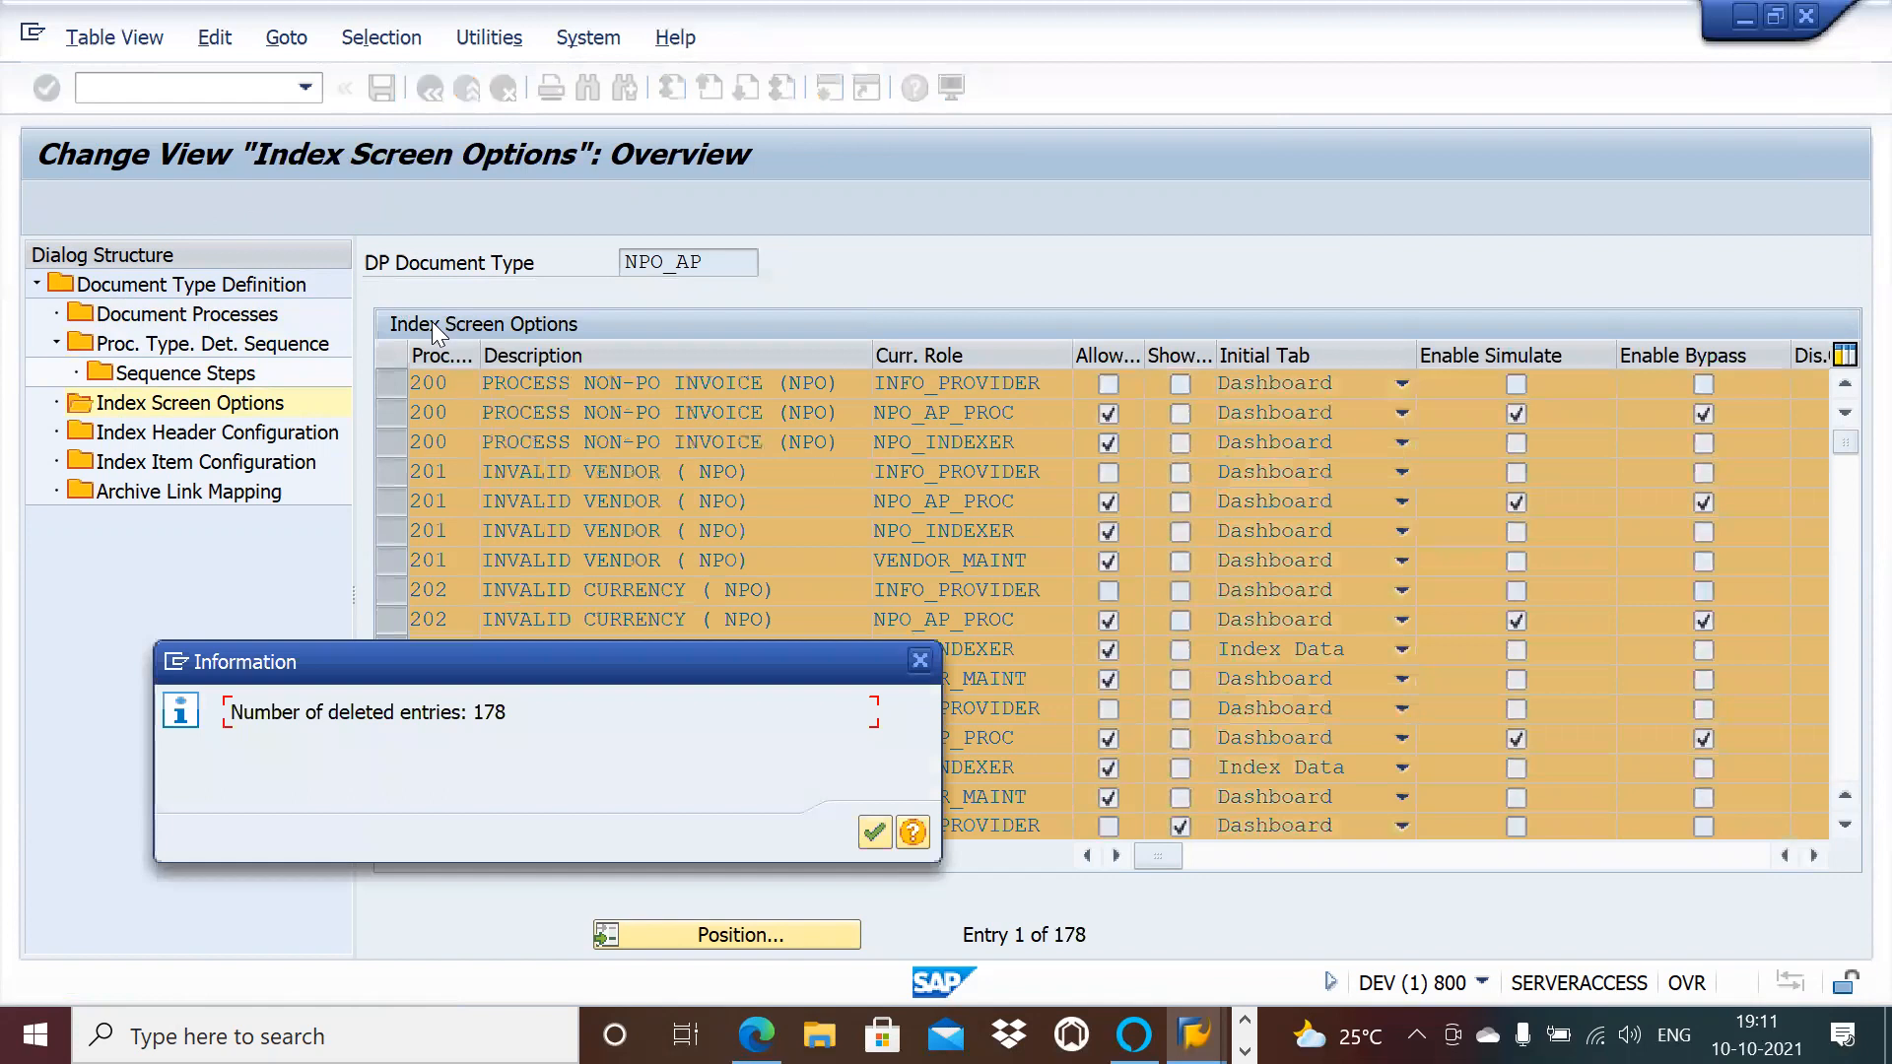
click(873, 832)
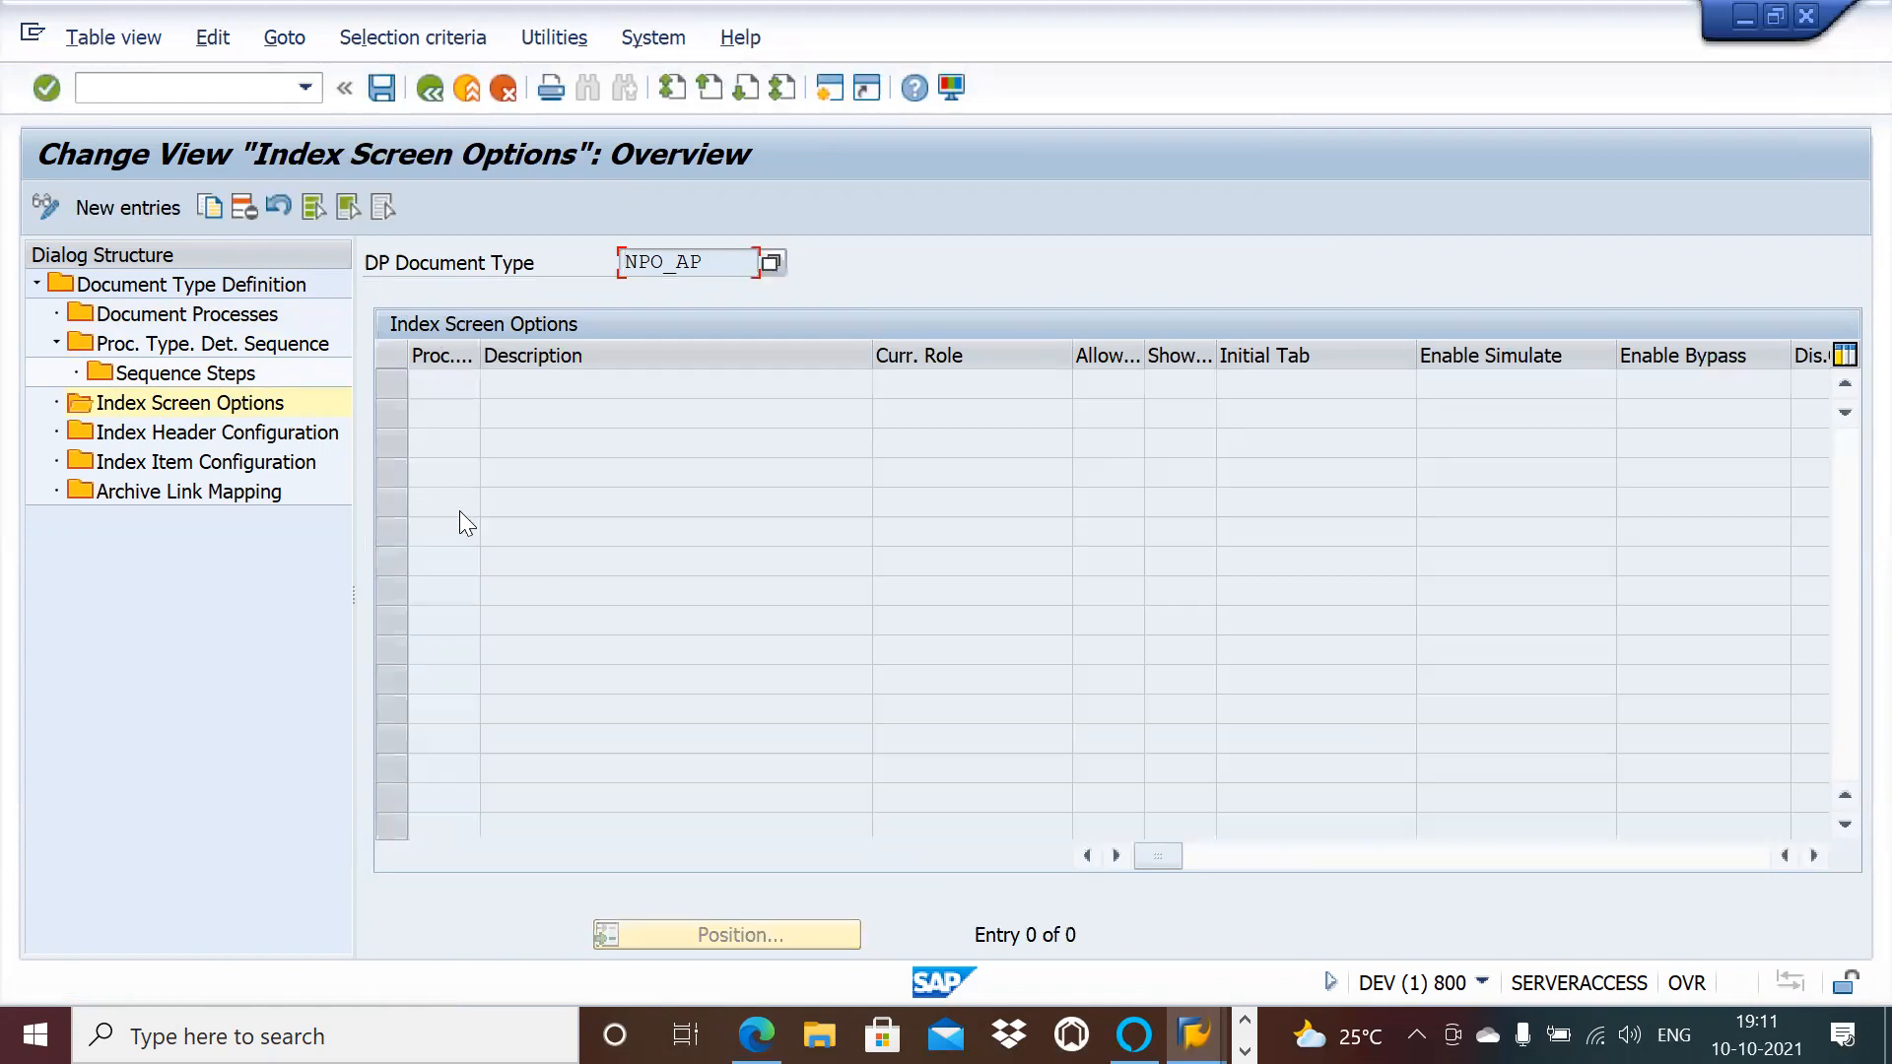
Step: Display the 120 field settings of NPO_AP's Index Header Configuration
click(237, 436)
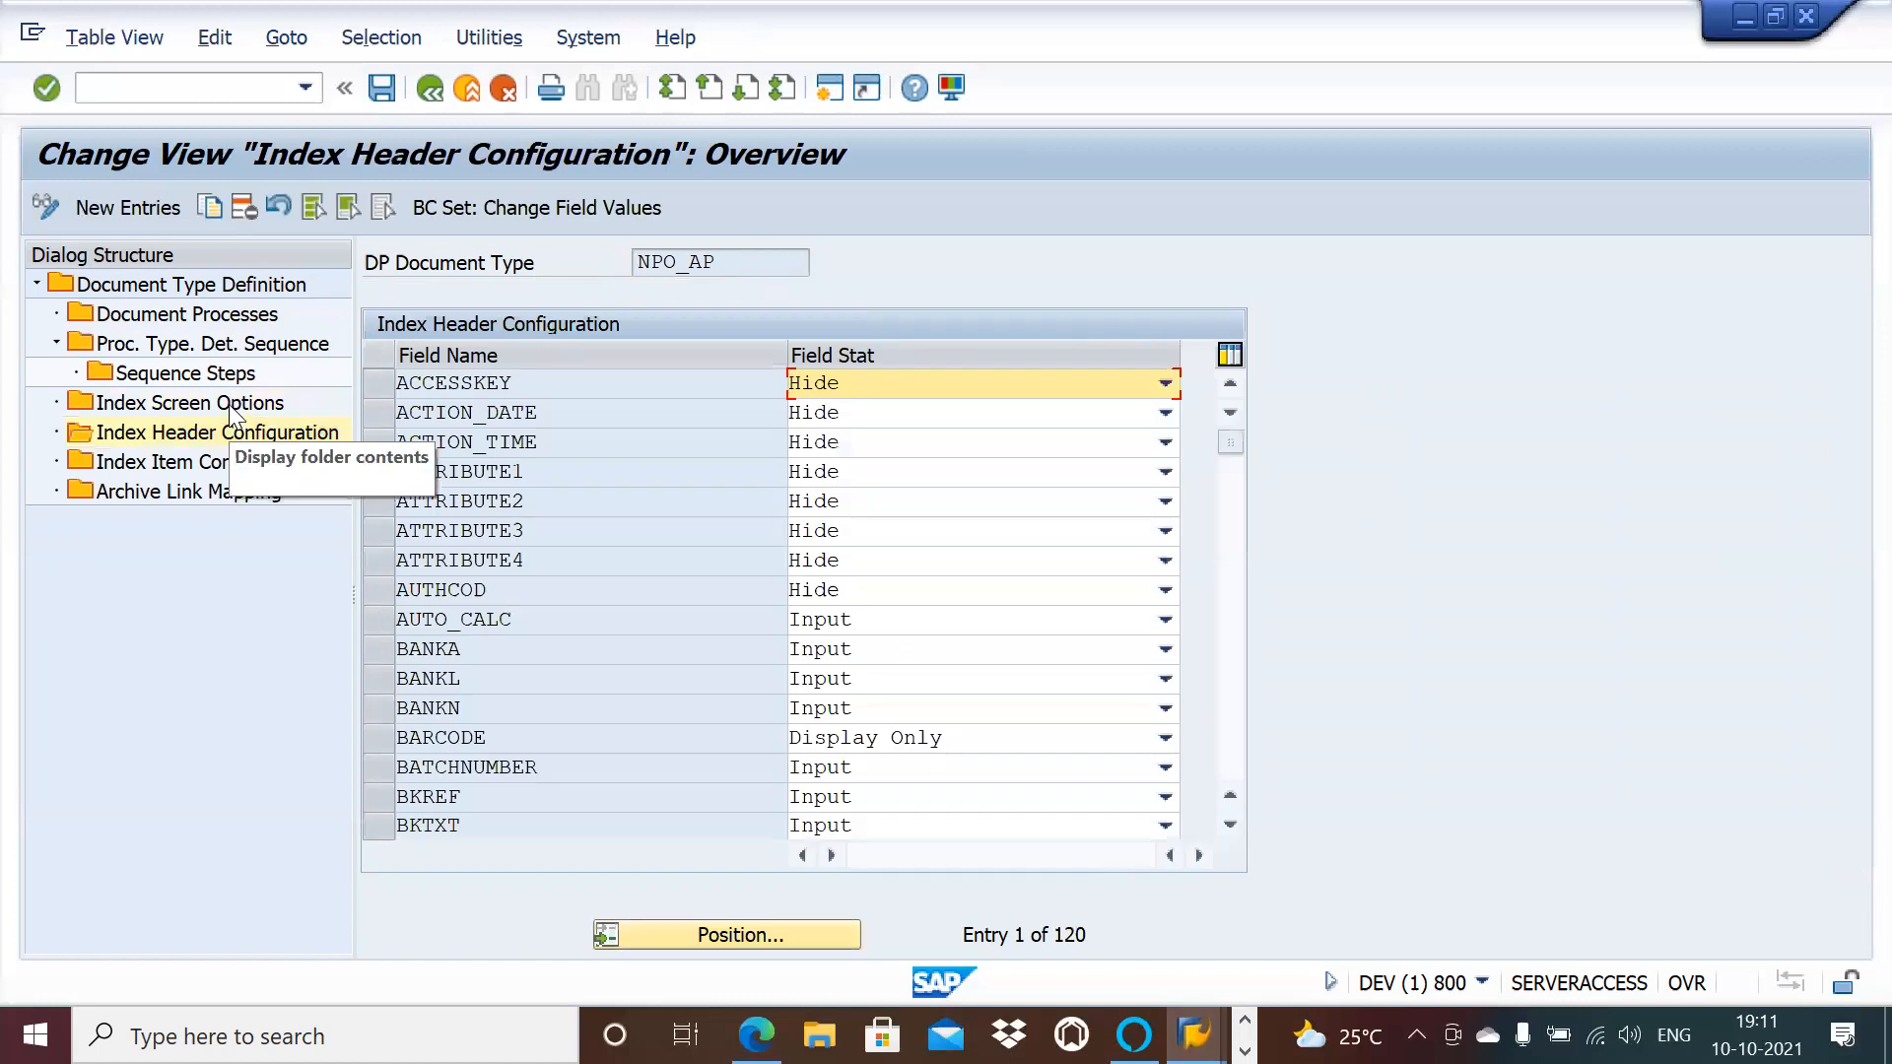
click(231, 406)
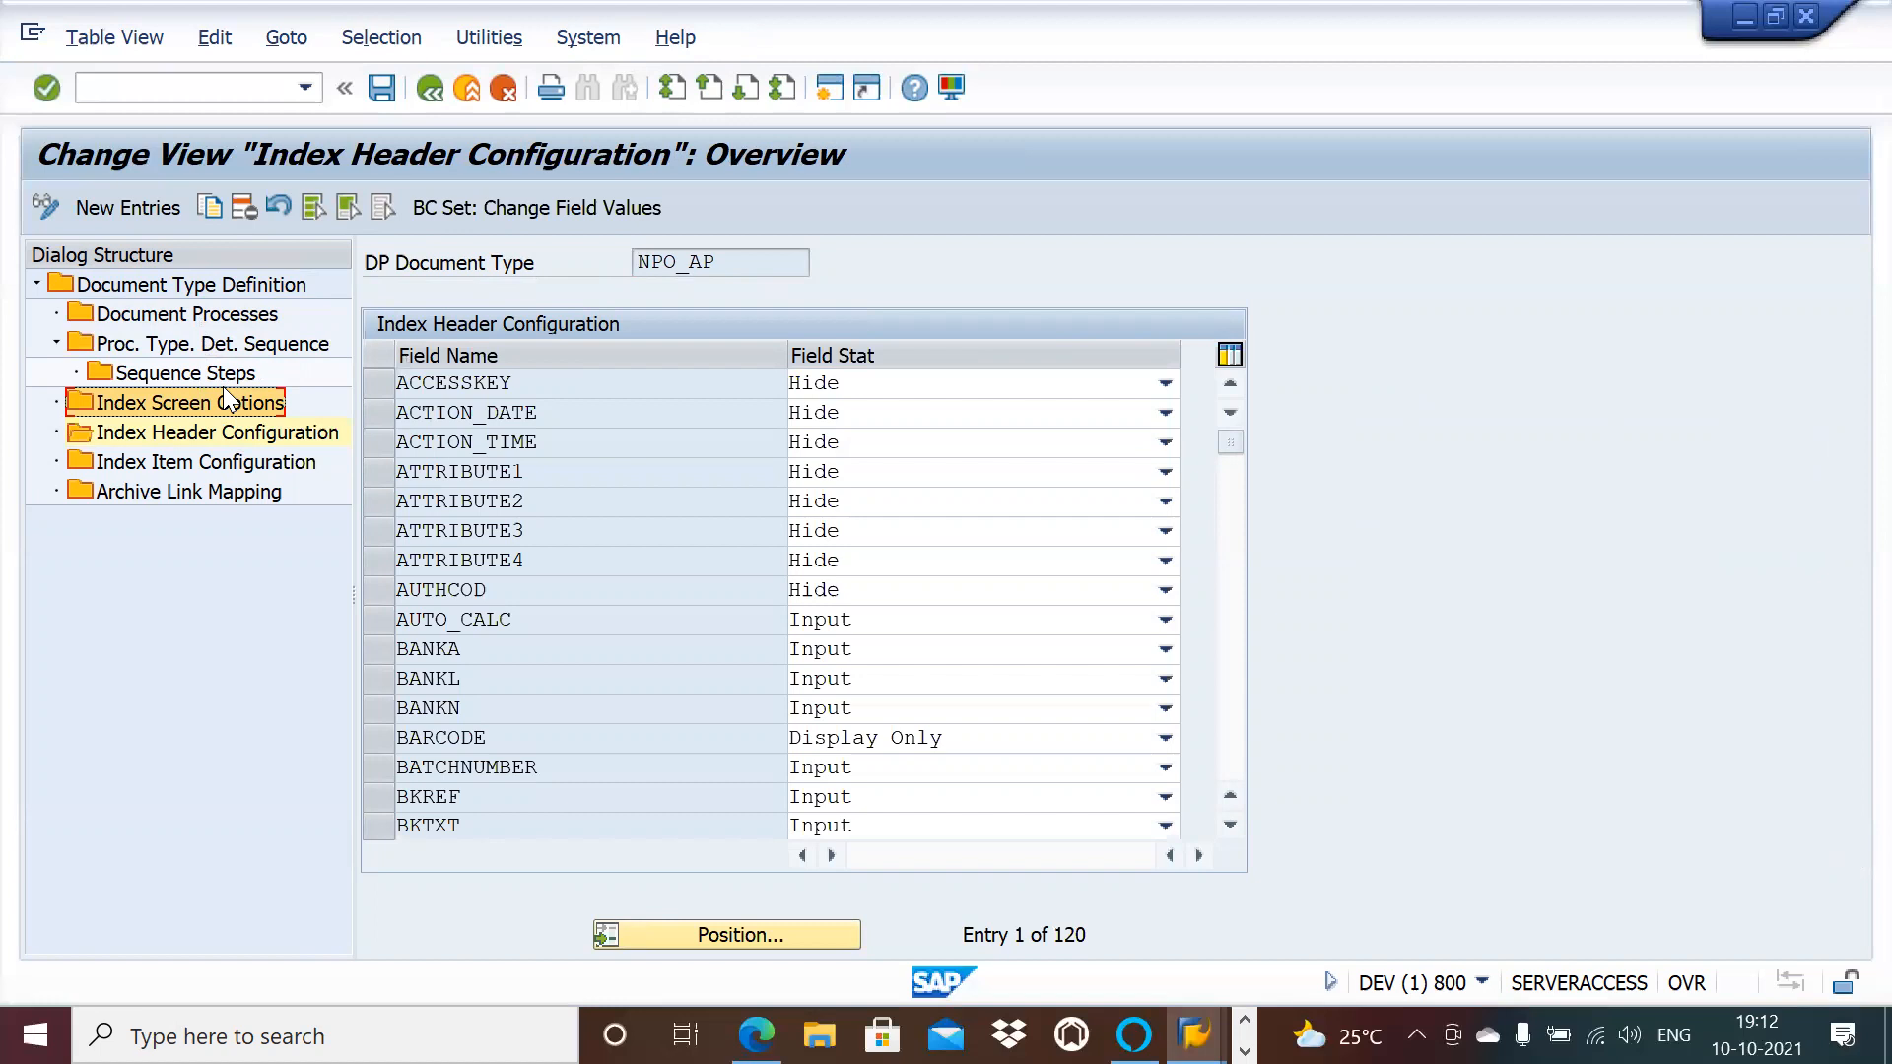
Step: Save NPO_AP's changes to request DEVK900166, view Archive Link Mapping, and return to document types
click(382, 89)
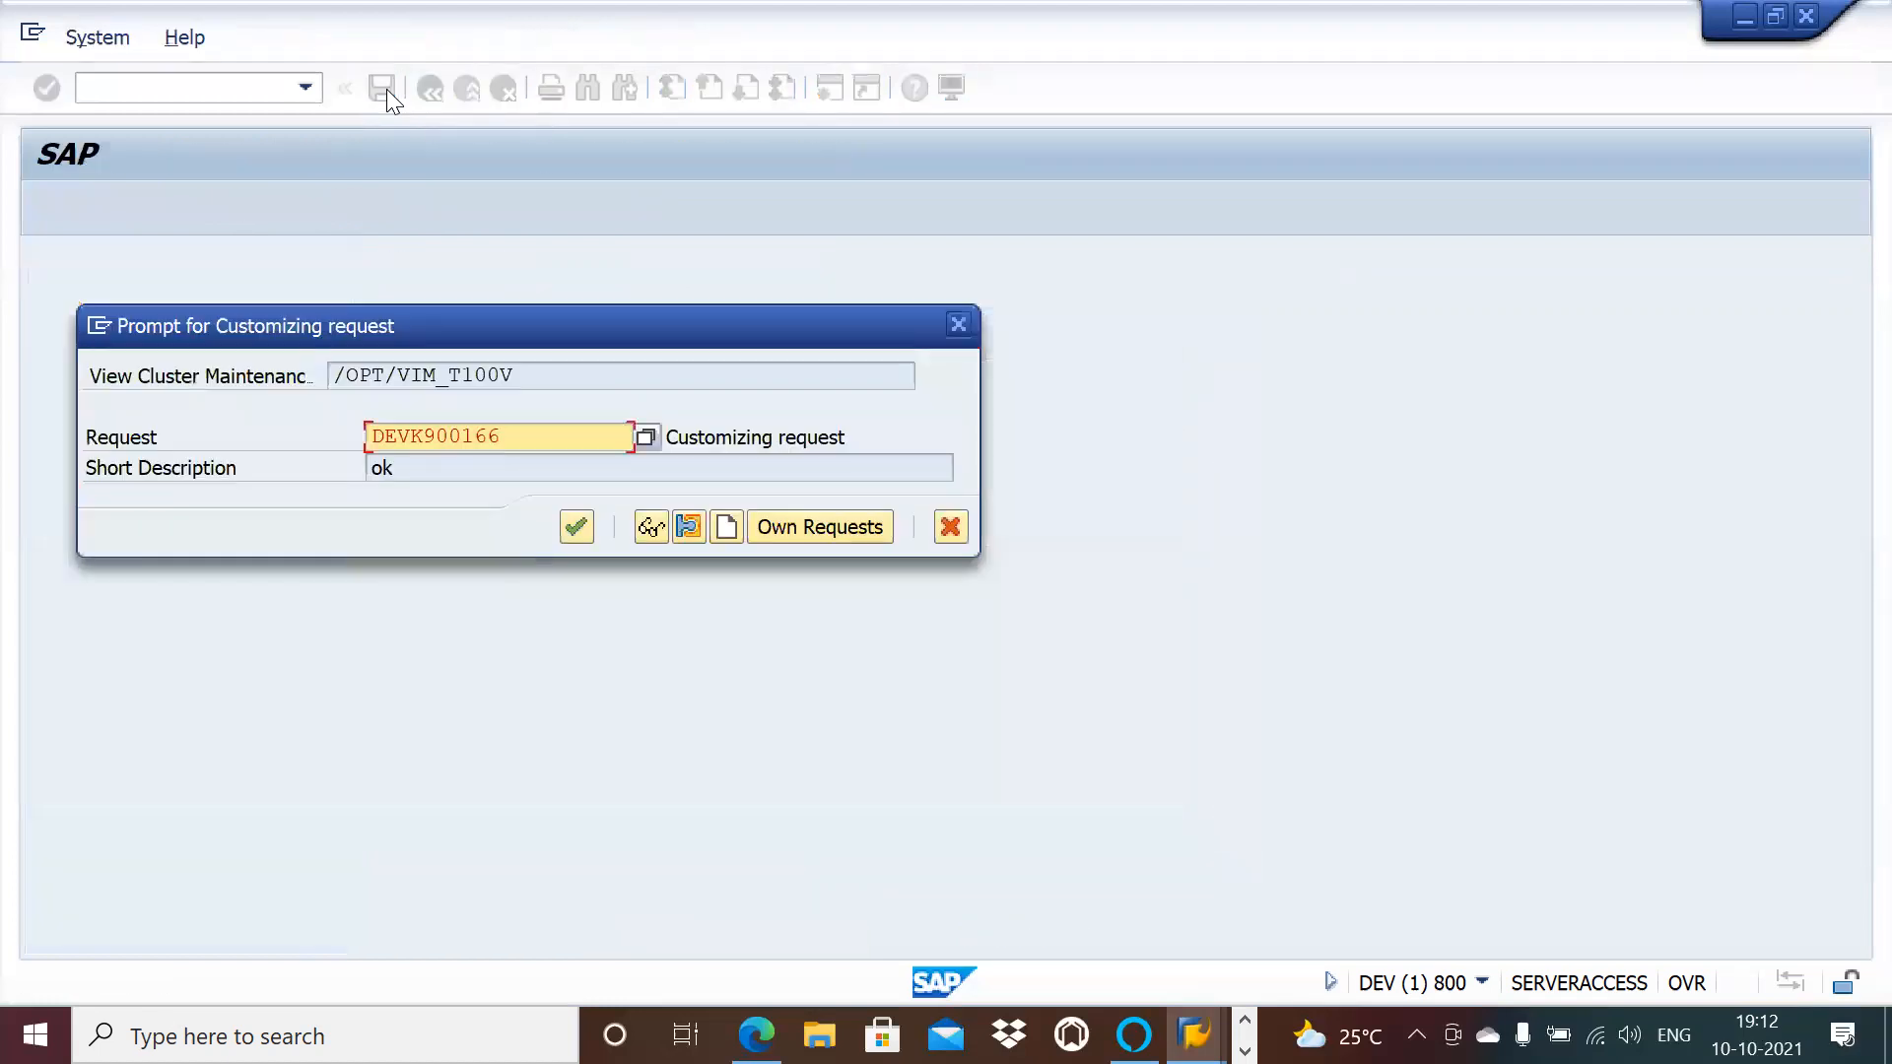
click(581, 526)
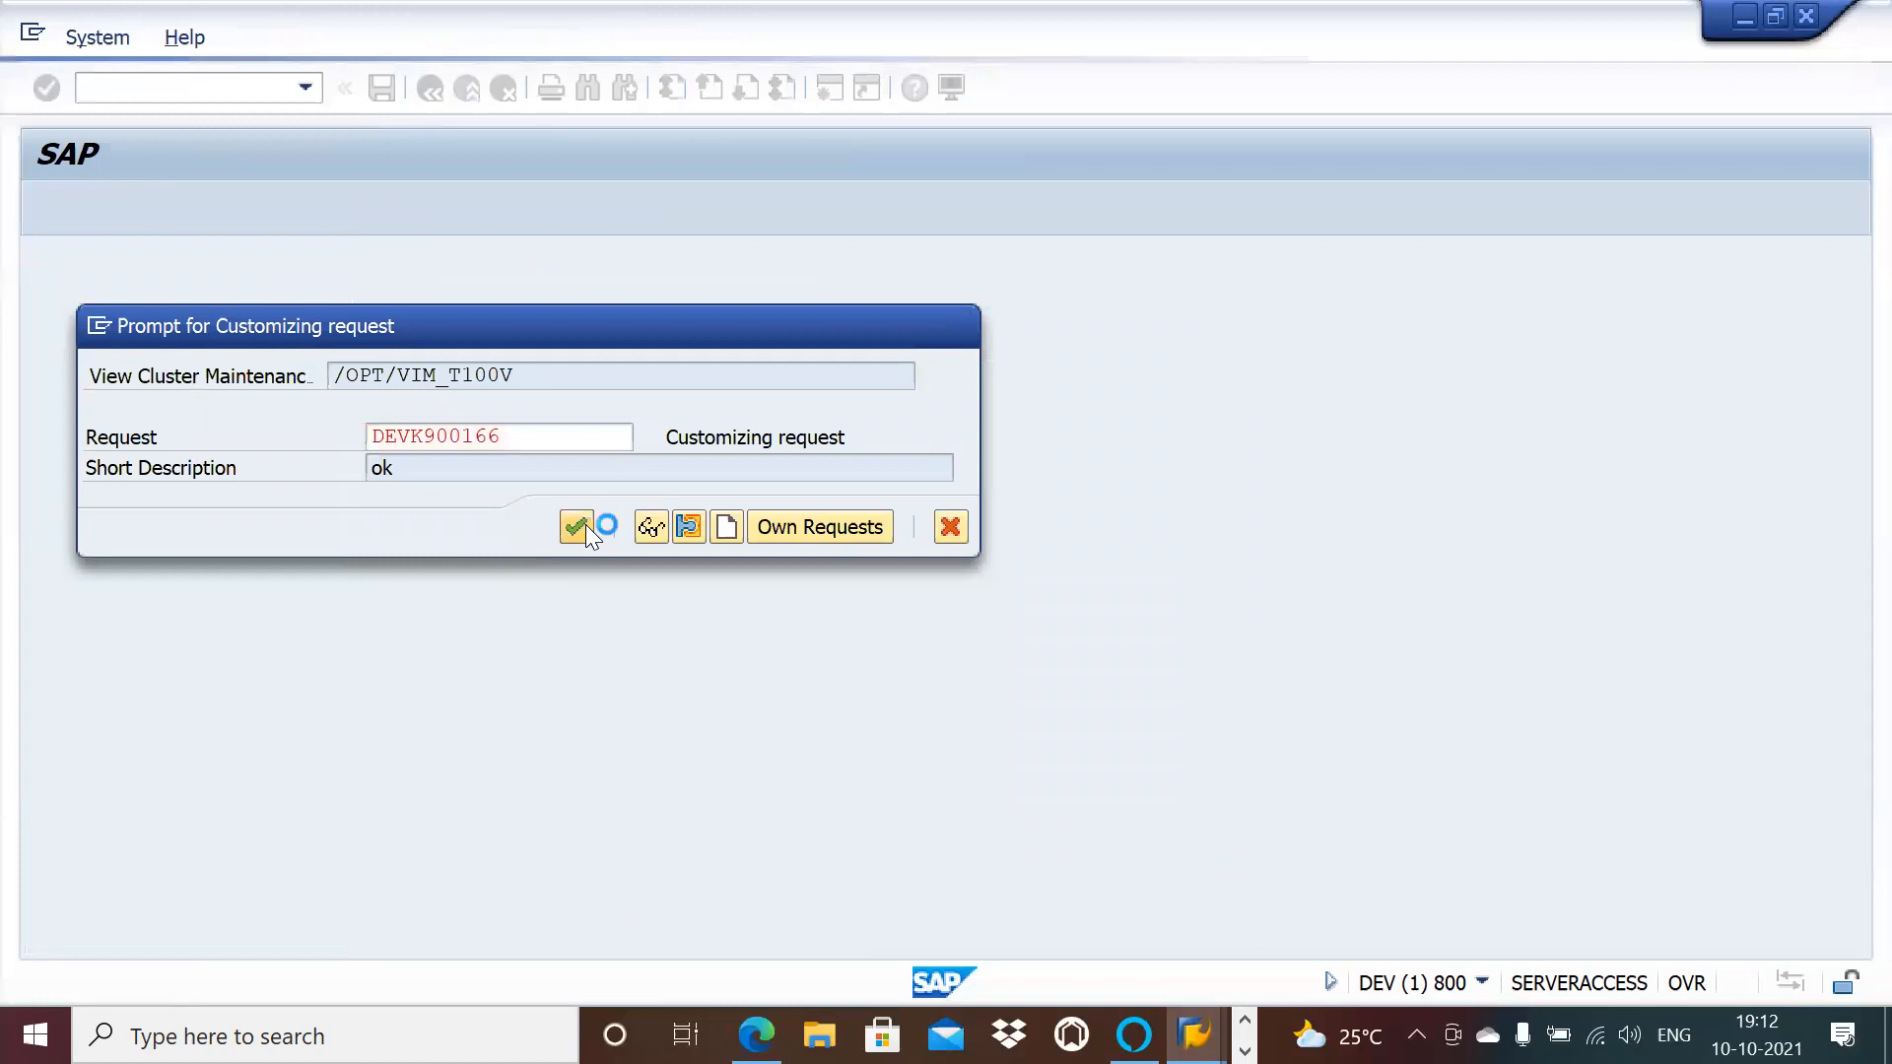
double_click(248, 493)
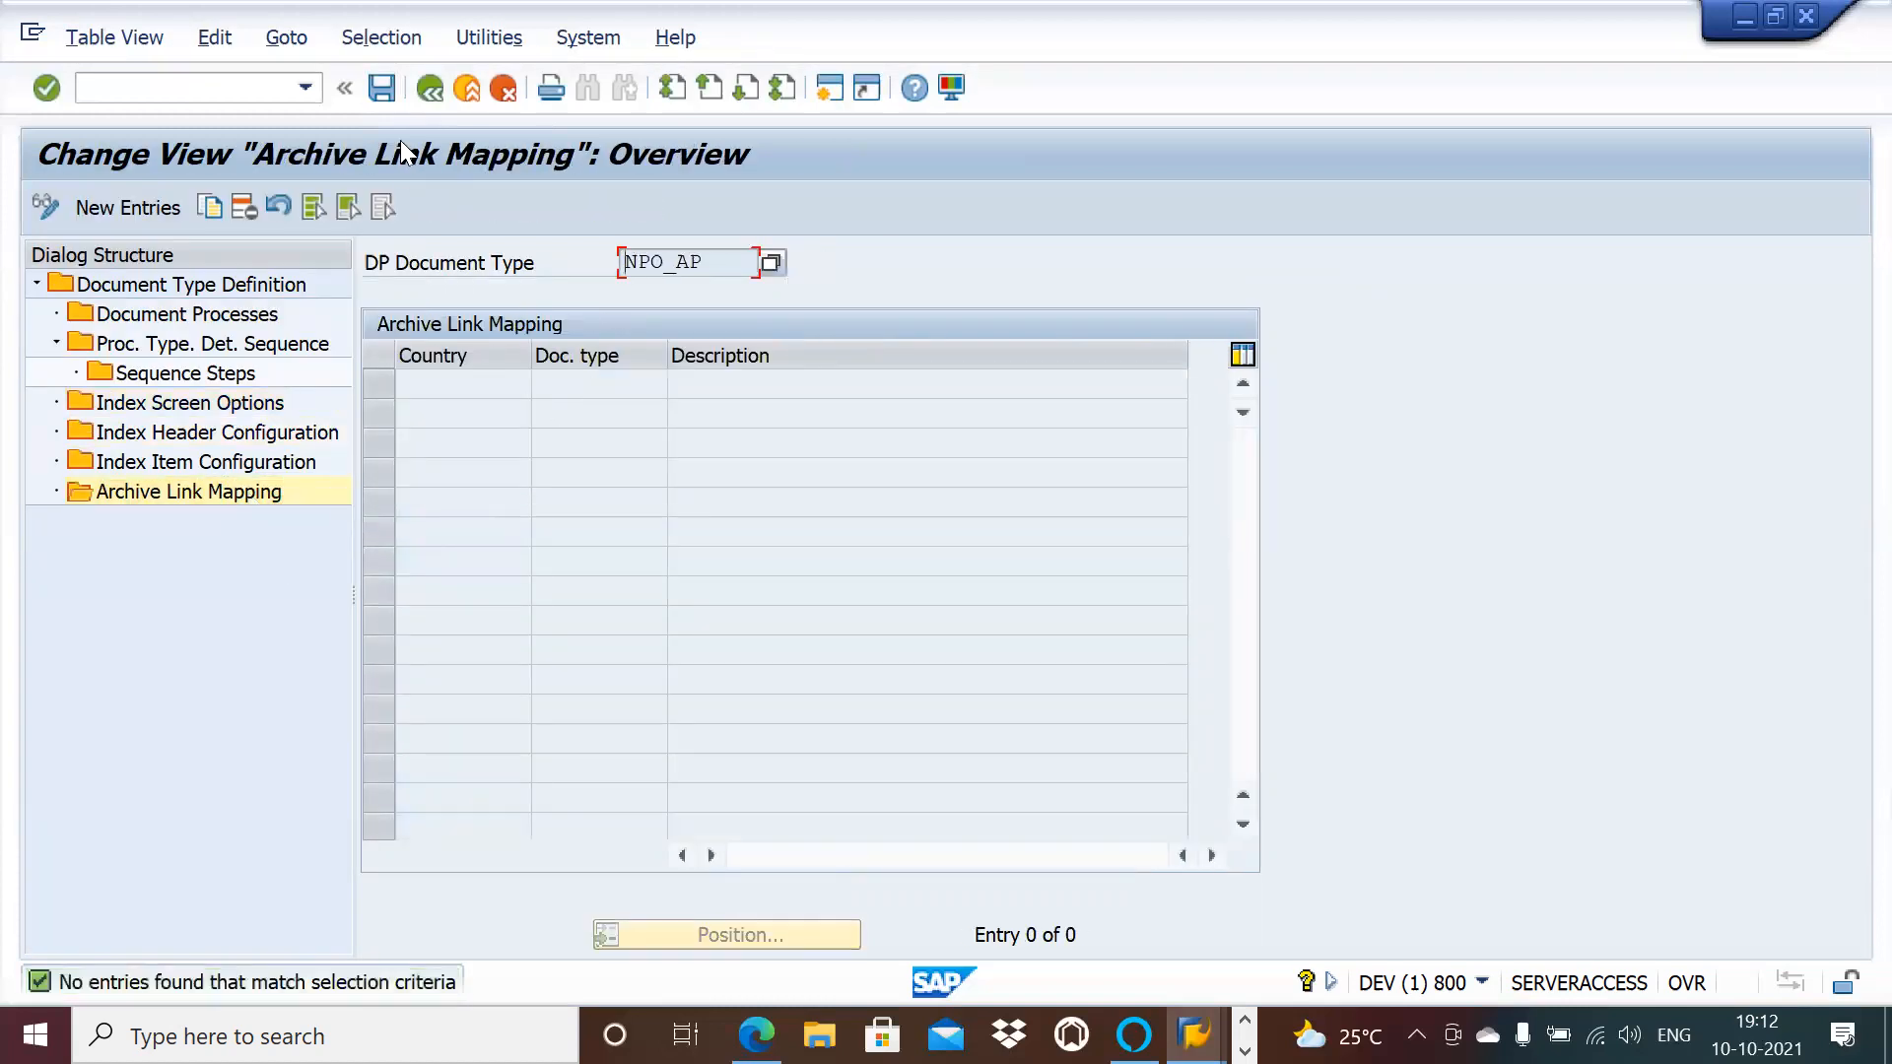
double_click(248, 286)
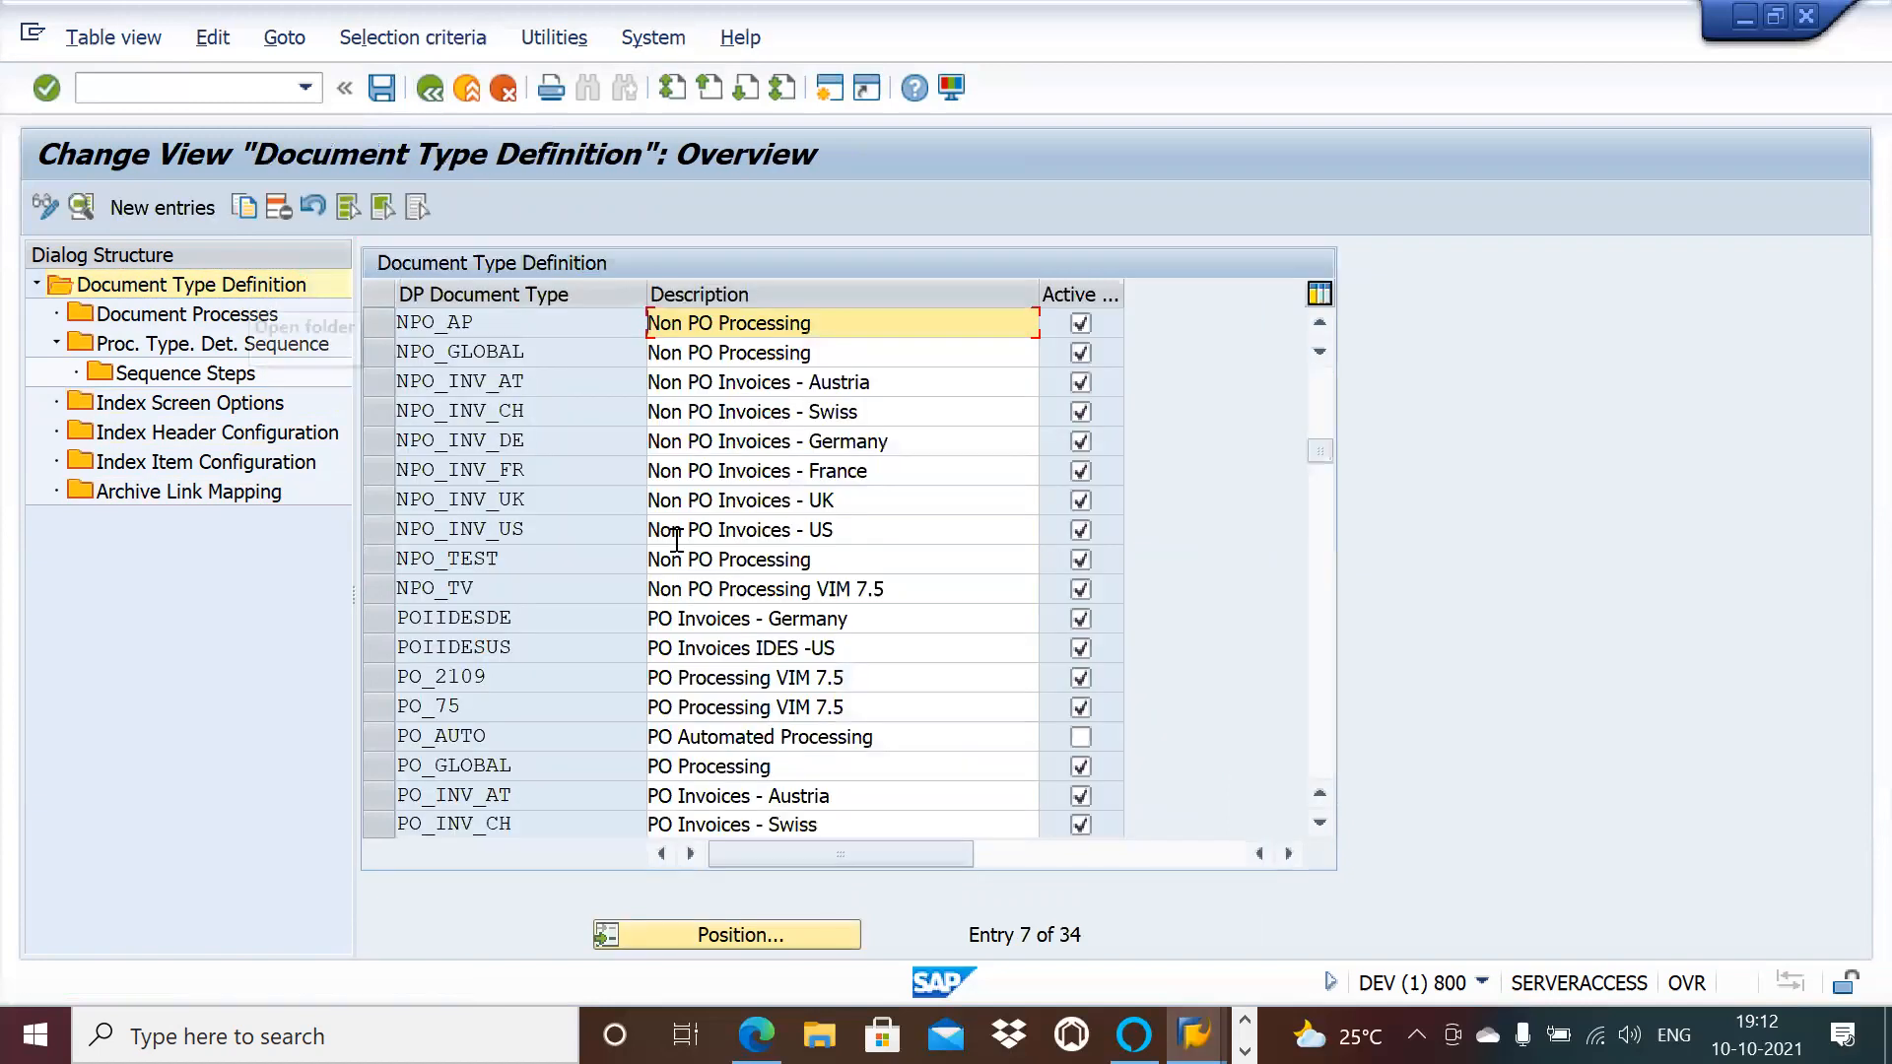
Step: Open NPO_AP's details and scroll to Process and Tax Configuration (posting role NPO_AP_PROC, process type 207)
double_click(554, 330)
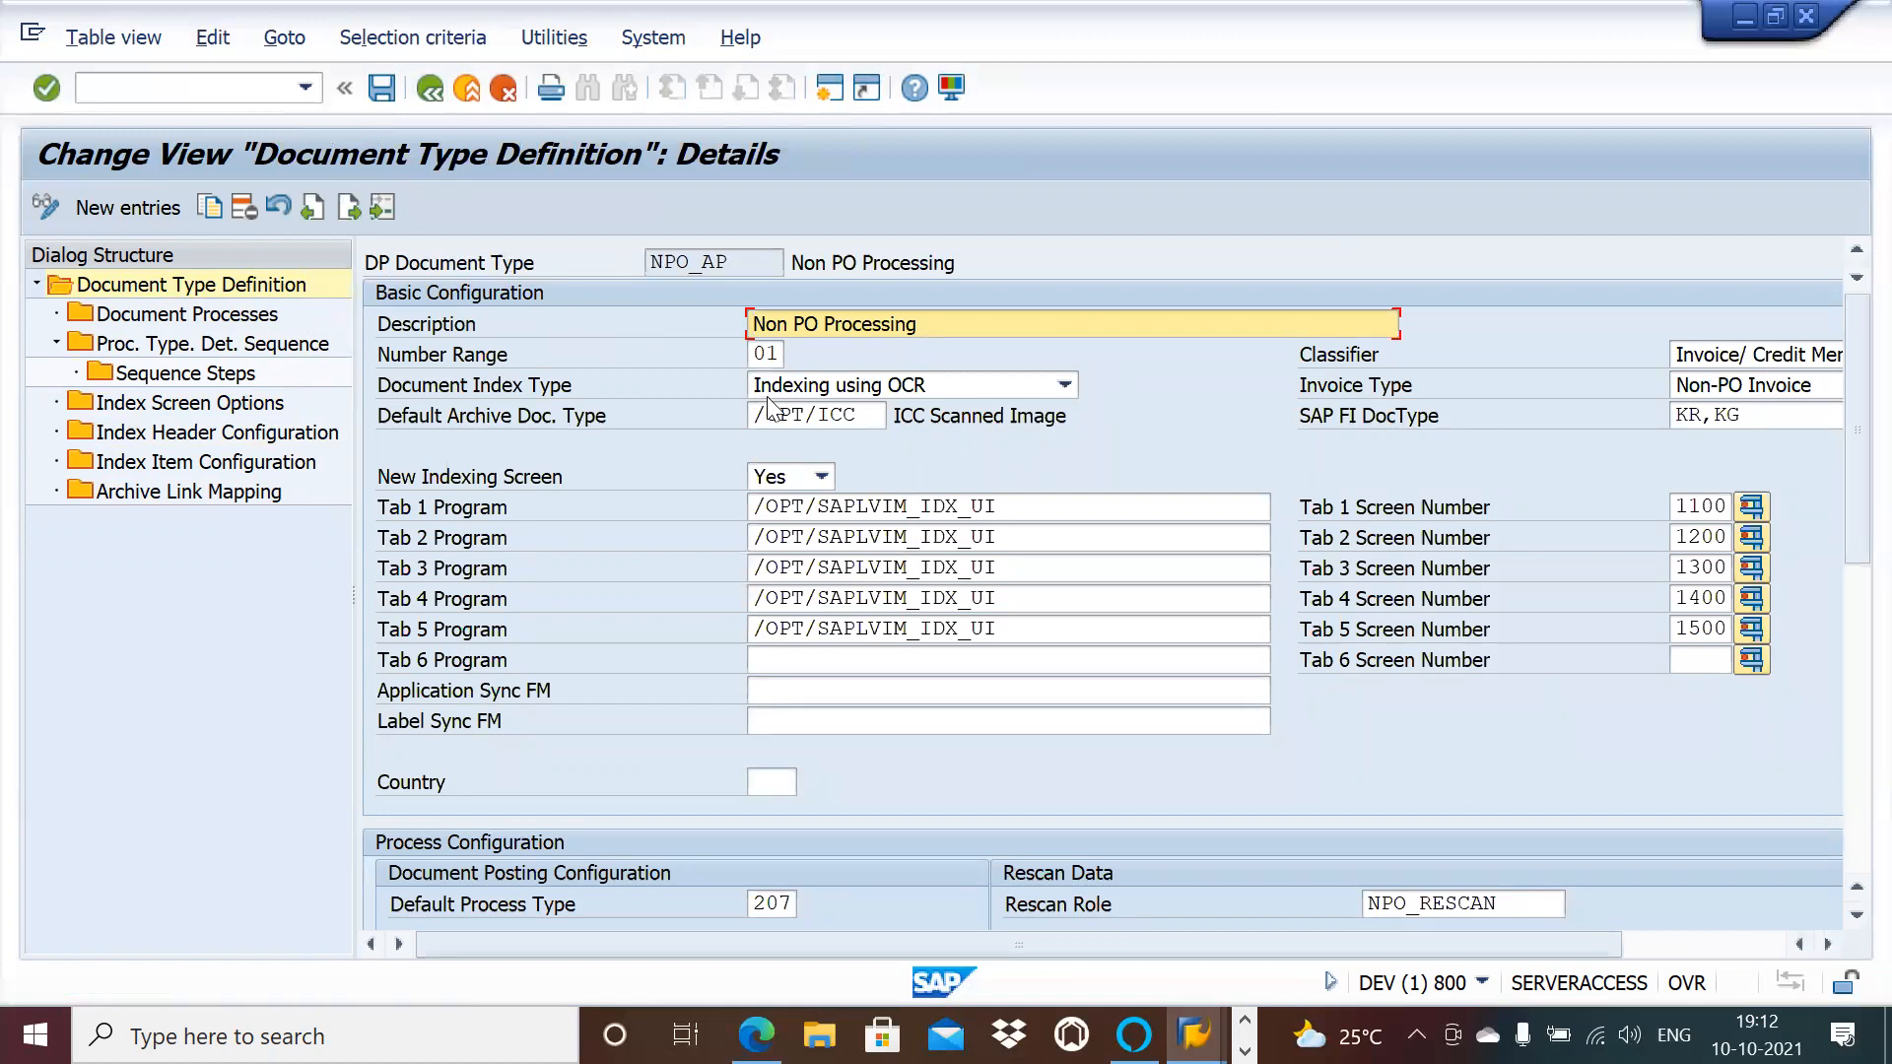
drag(744, 261, 633, 262)
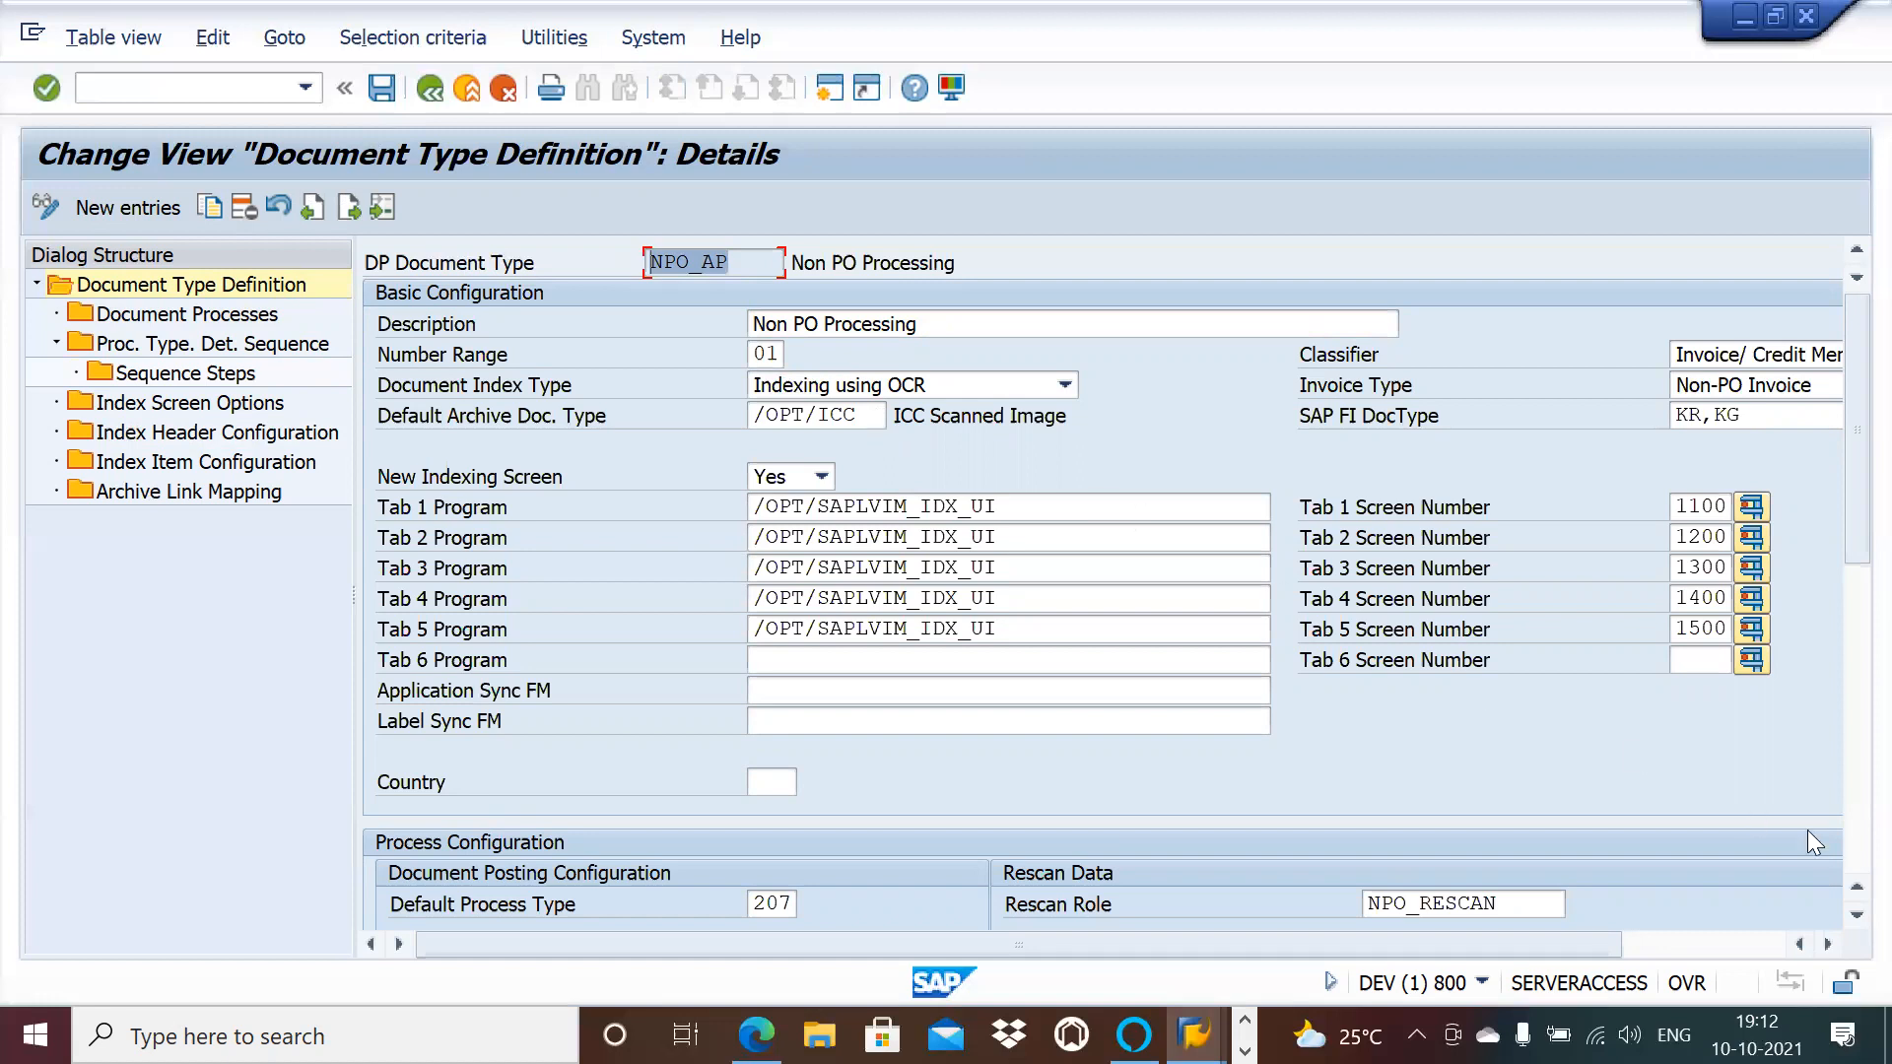
click(1847, 914)
click(1845, 914)
click(1844, 915)
click(1845, 915)
click(1845, 914)
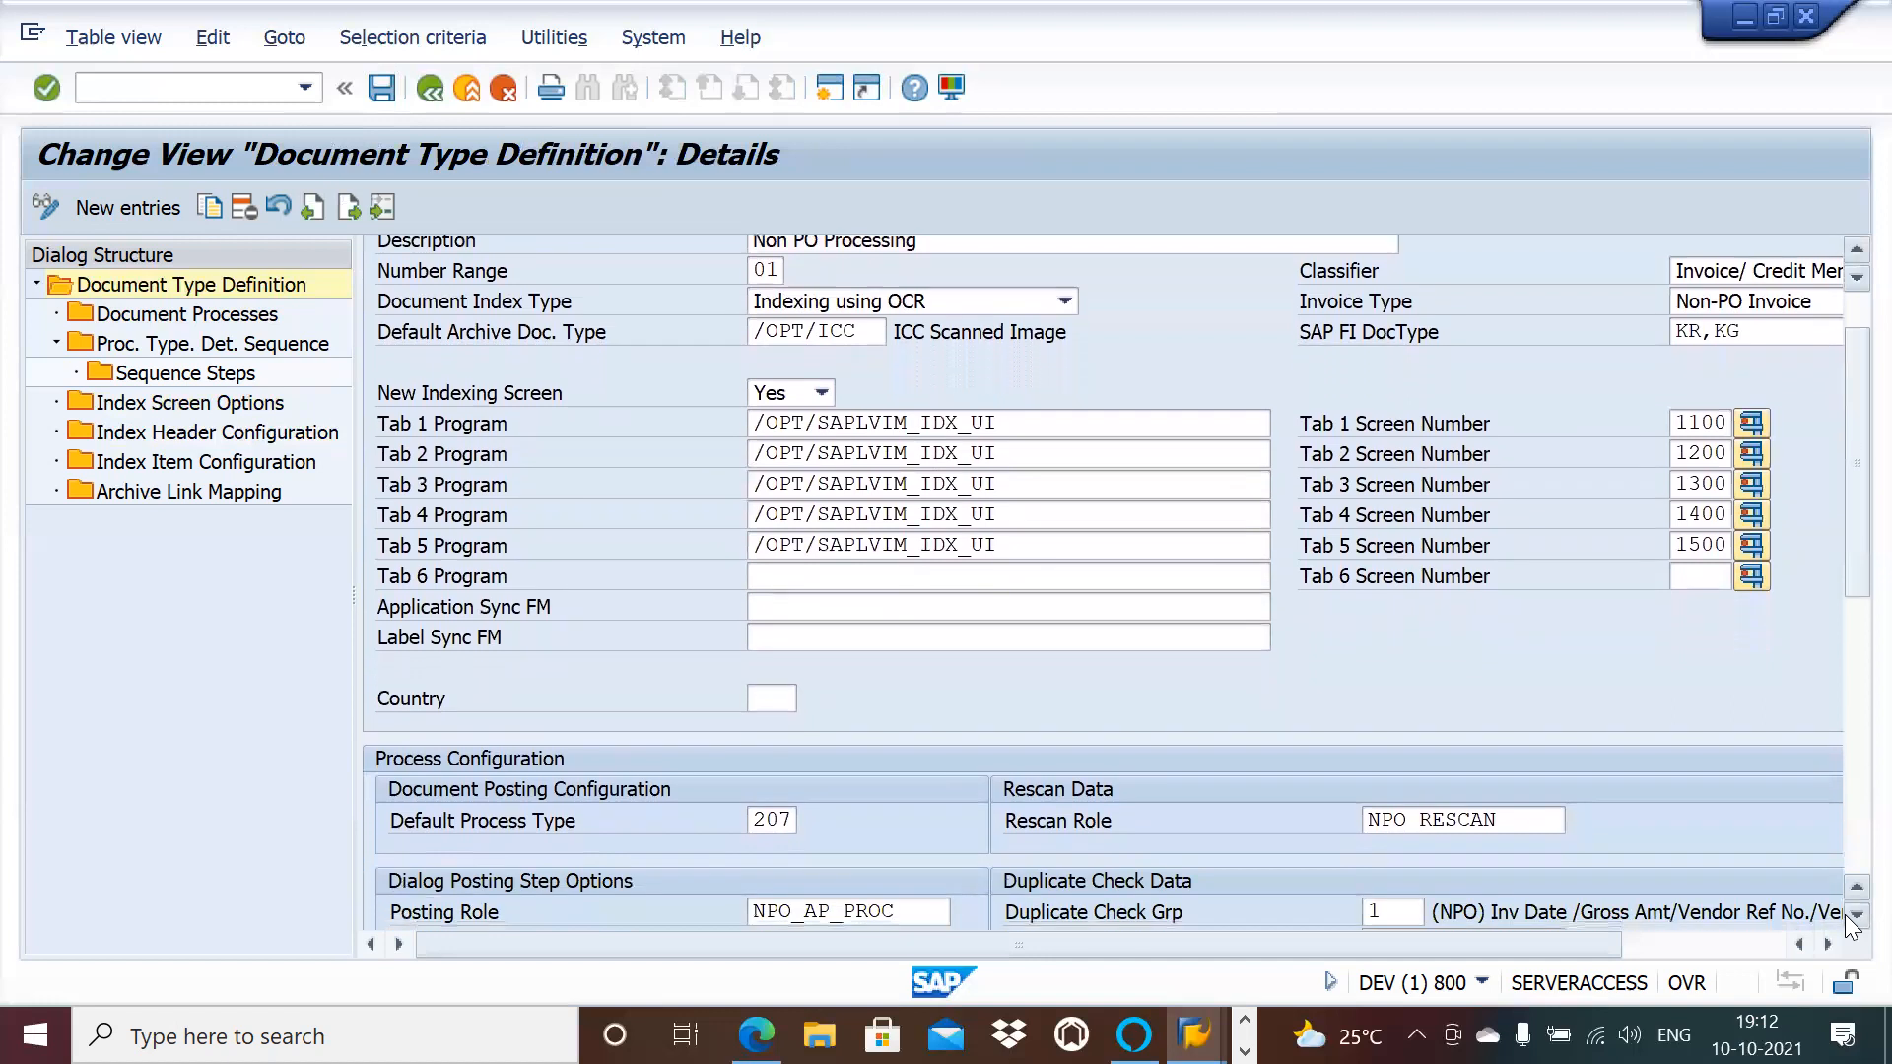
click(1845, 914)
click(1845, 914)
click(1845, 914)
click(1844, 915)
click(1845, 915)
click(1844, 915)
click(1845, 914)
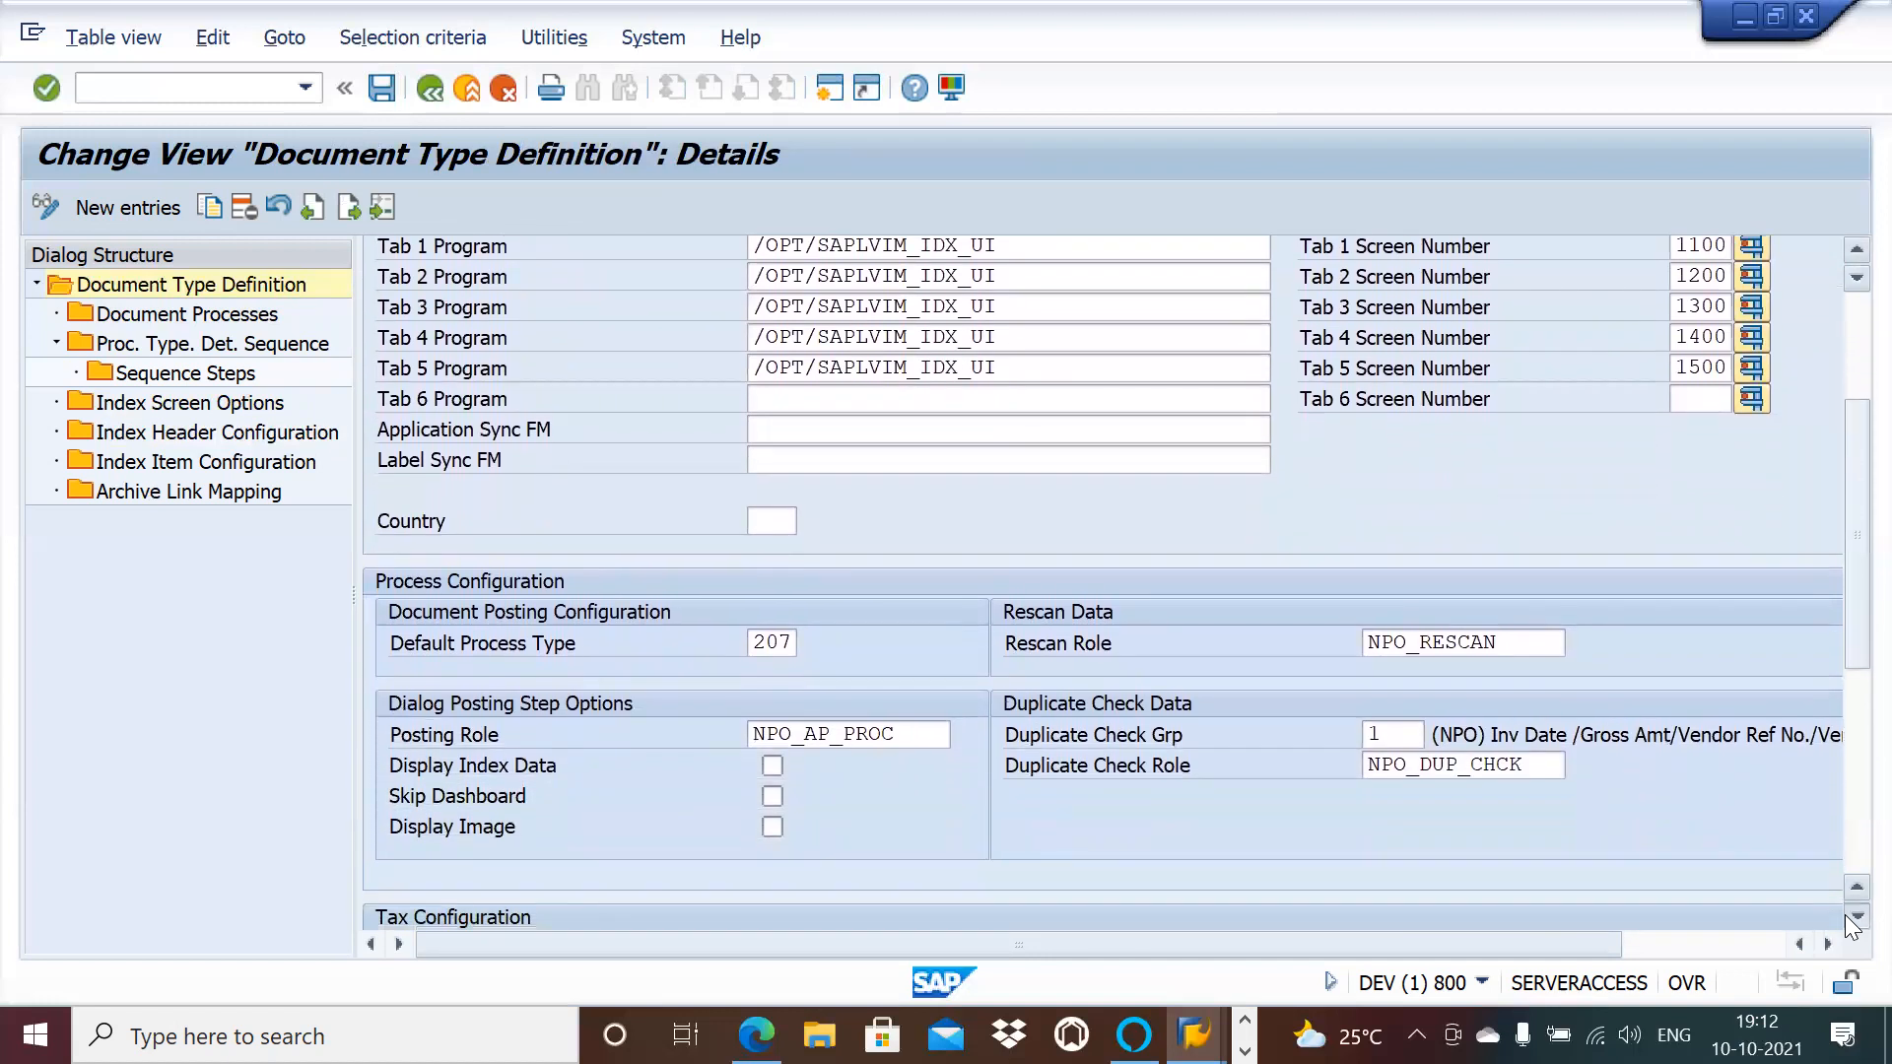
click(1845, 914)
click(1844, 914)
click(1845, 914)
click(1845, 915)
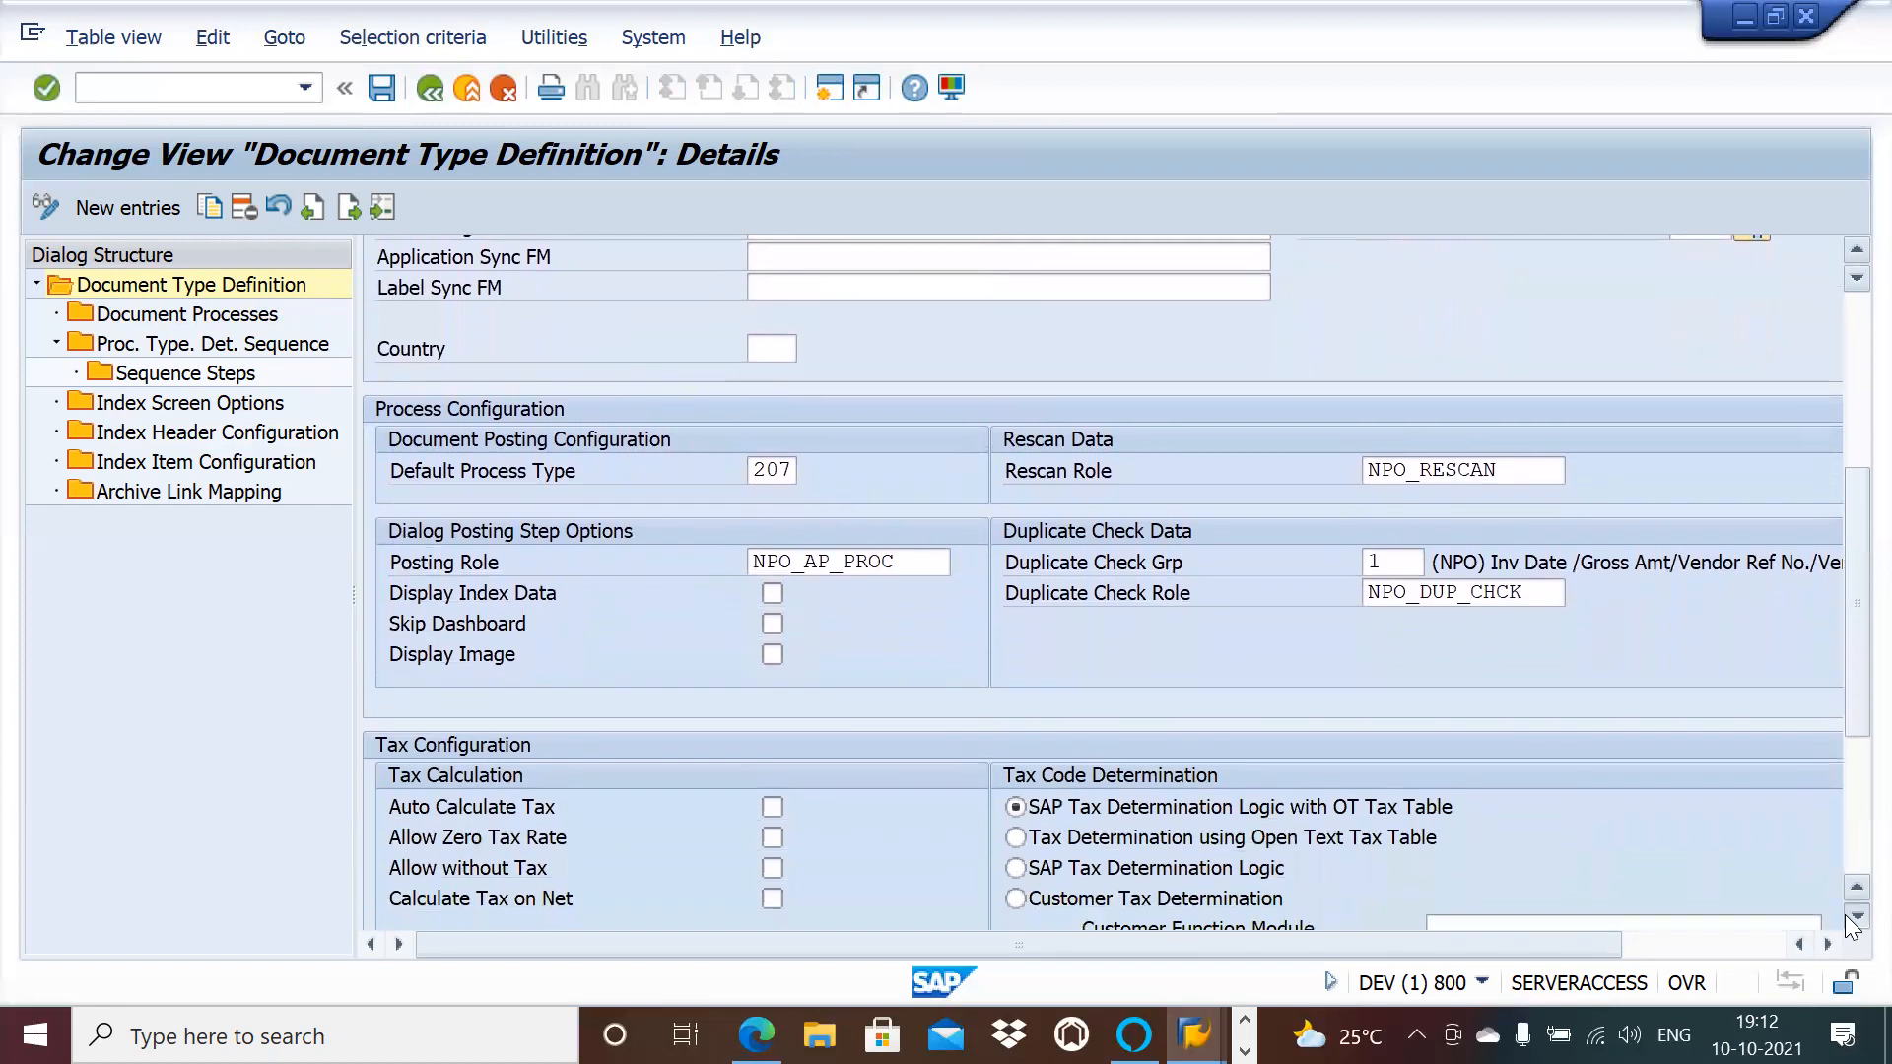
click(1844, 915)
click(1845, 914)
click(1844, 914)
click(1844, 914)
click(1845, 914)
click(1845, 915)
click(1845, 914)
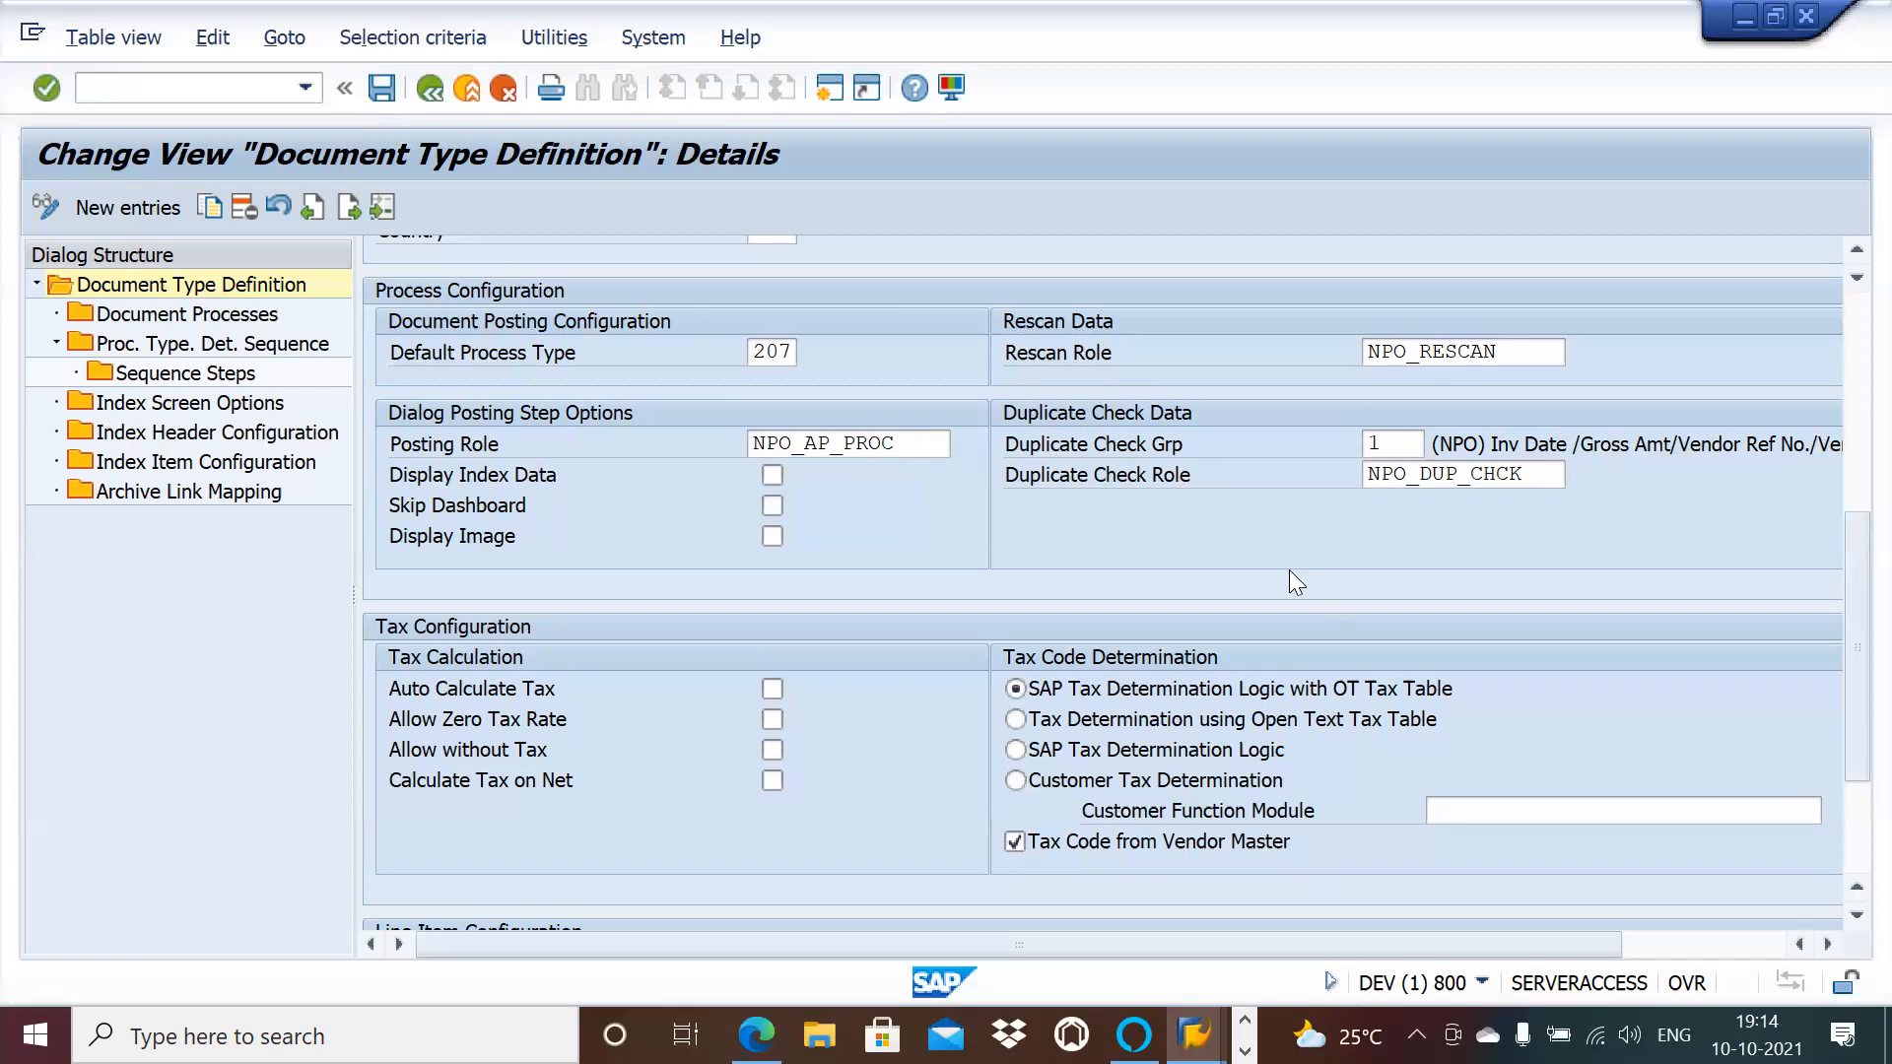
click(1386, 446)
click(832, 98)
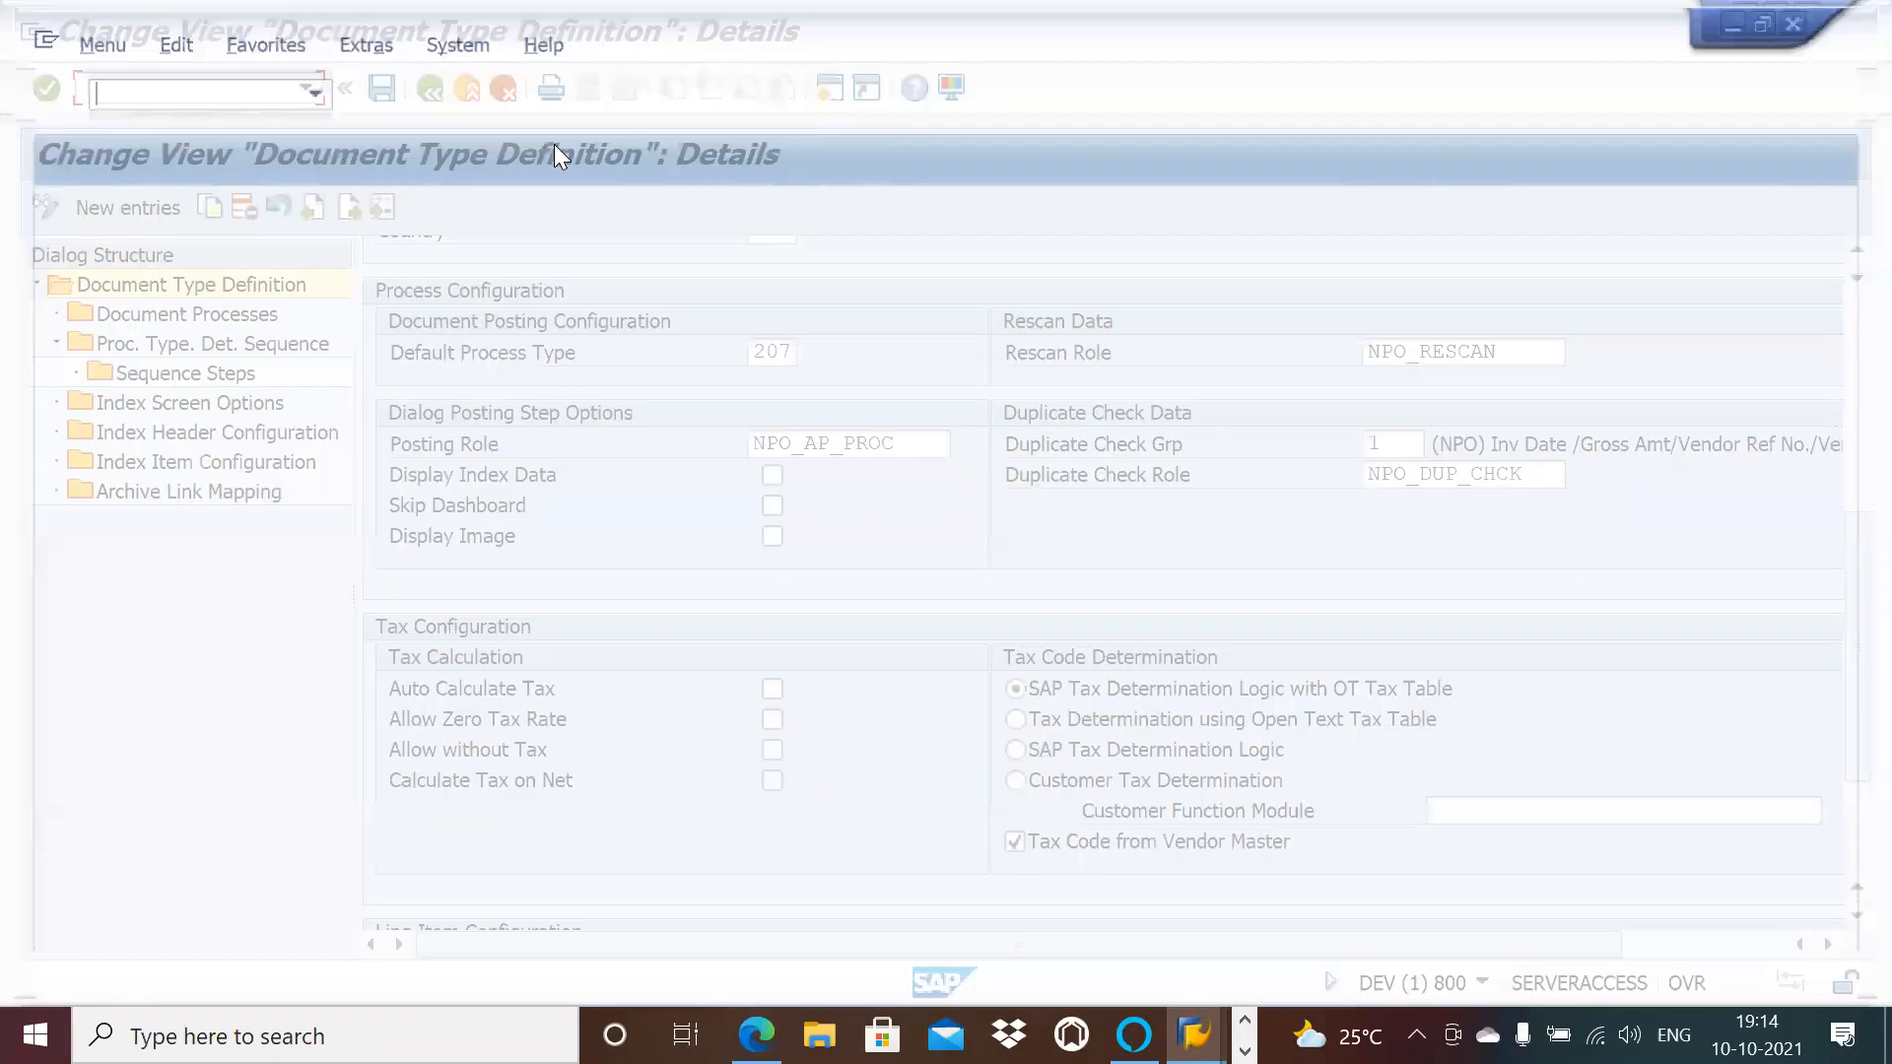
Step: Run the VIM transaction from command history and start /OPT/SPRO OpenText Configuration
click(305, 93)
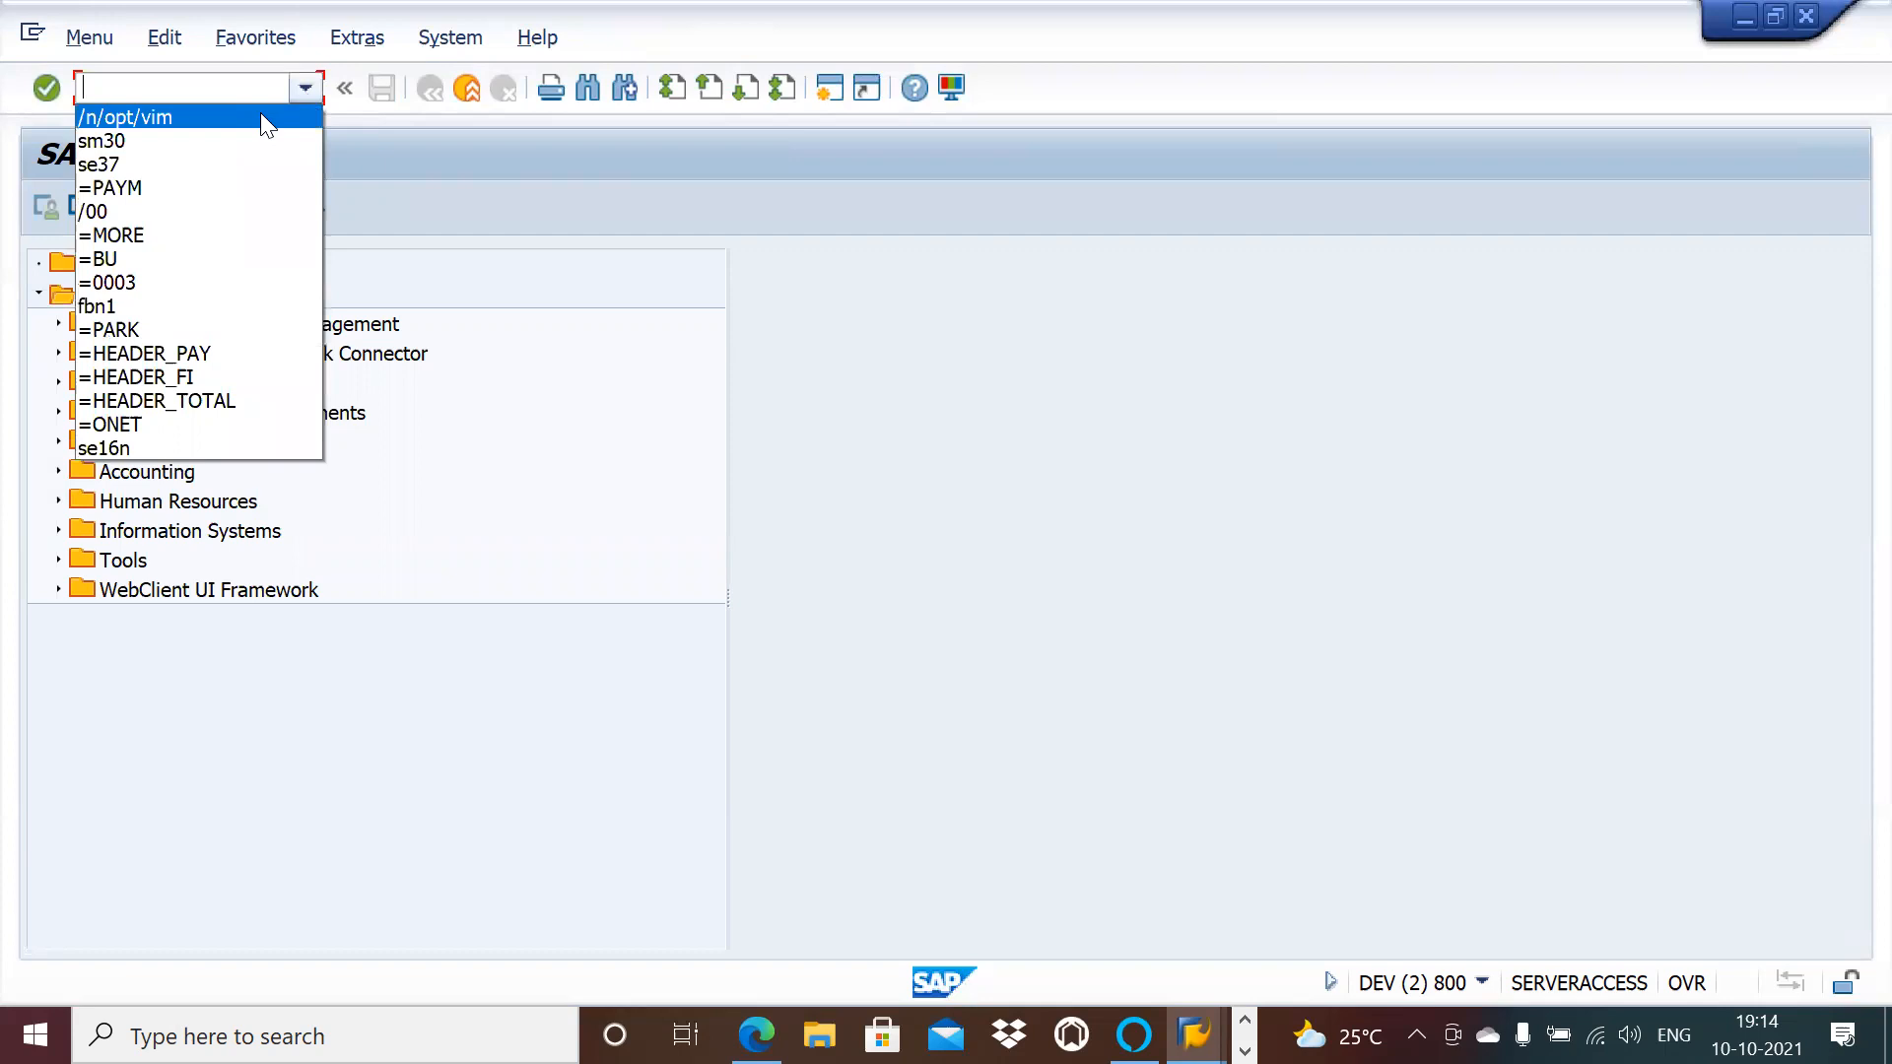
click(260, 112)
key(Return)
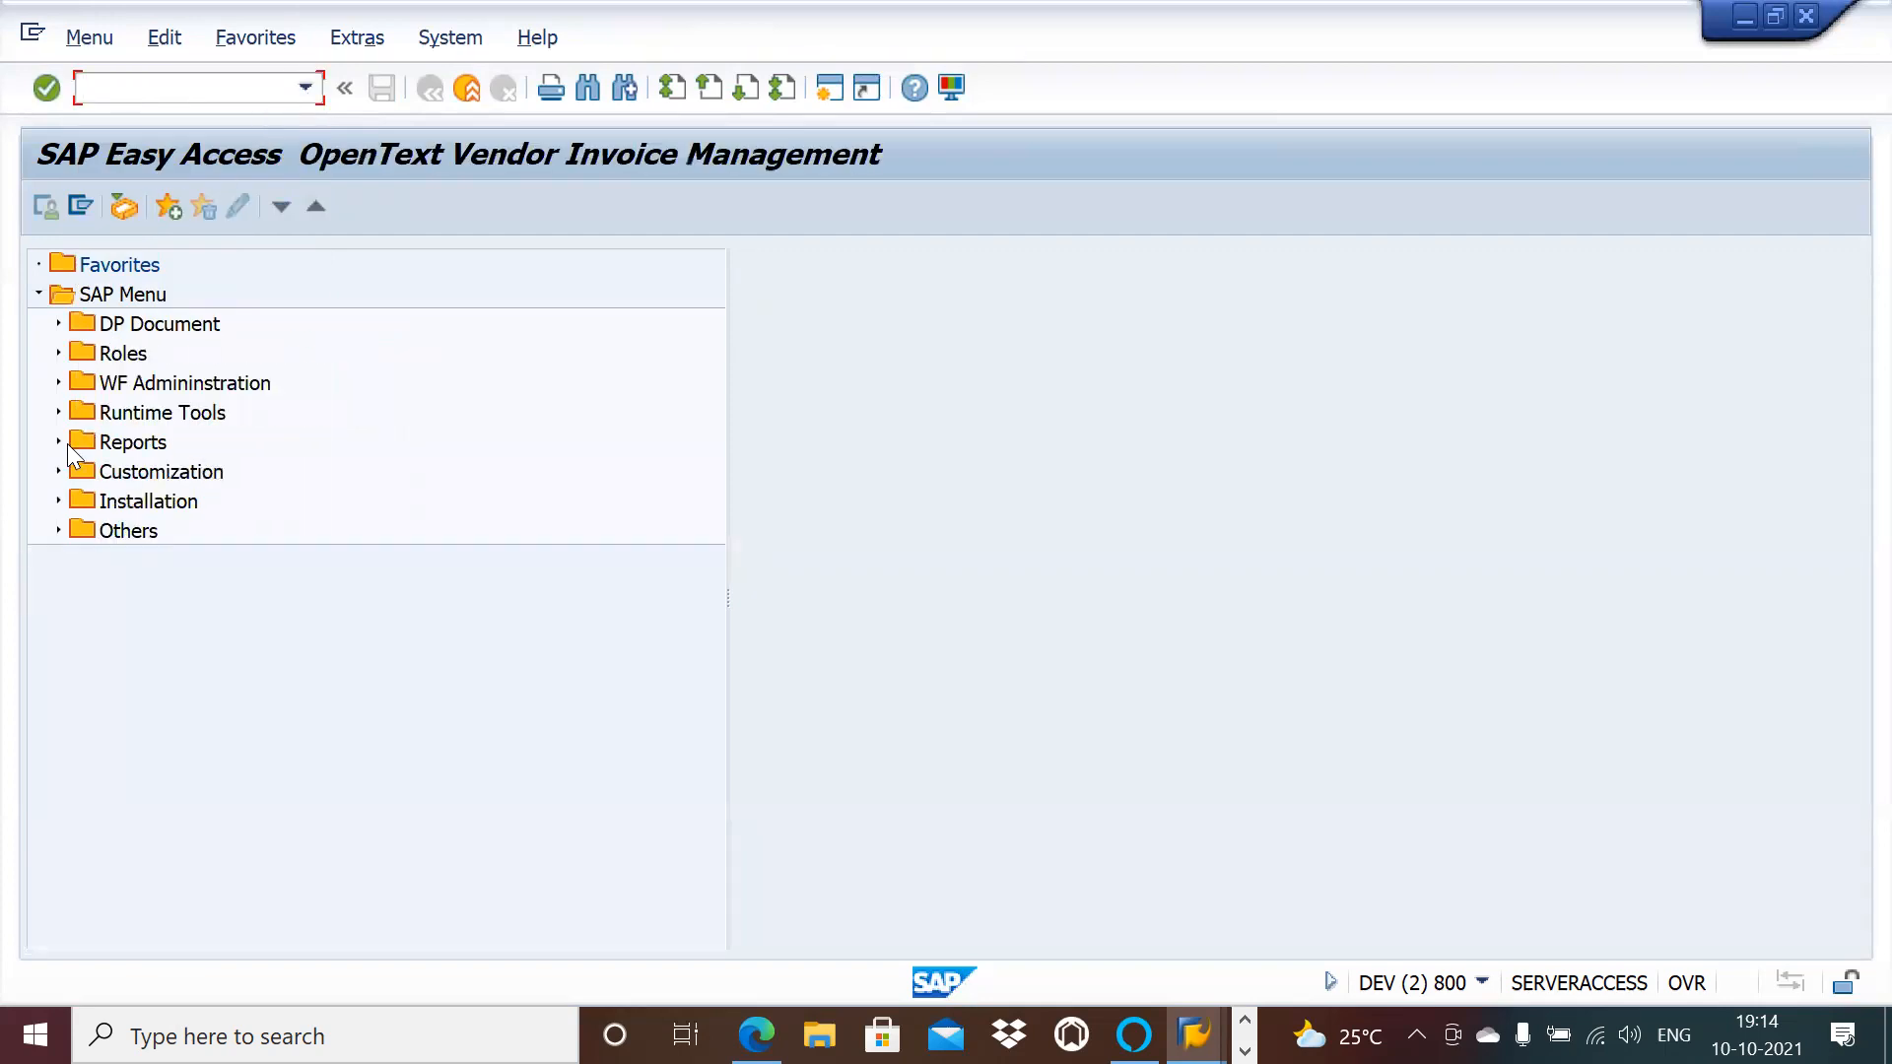
click(57, 467)
double_click(165, 498)
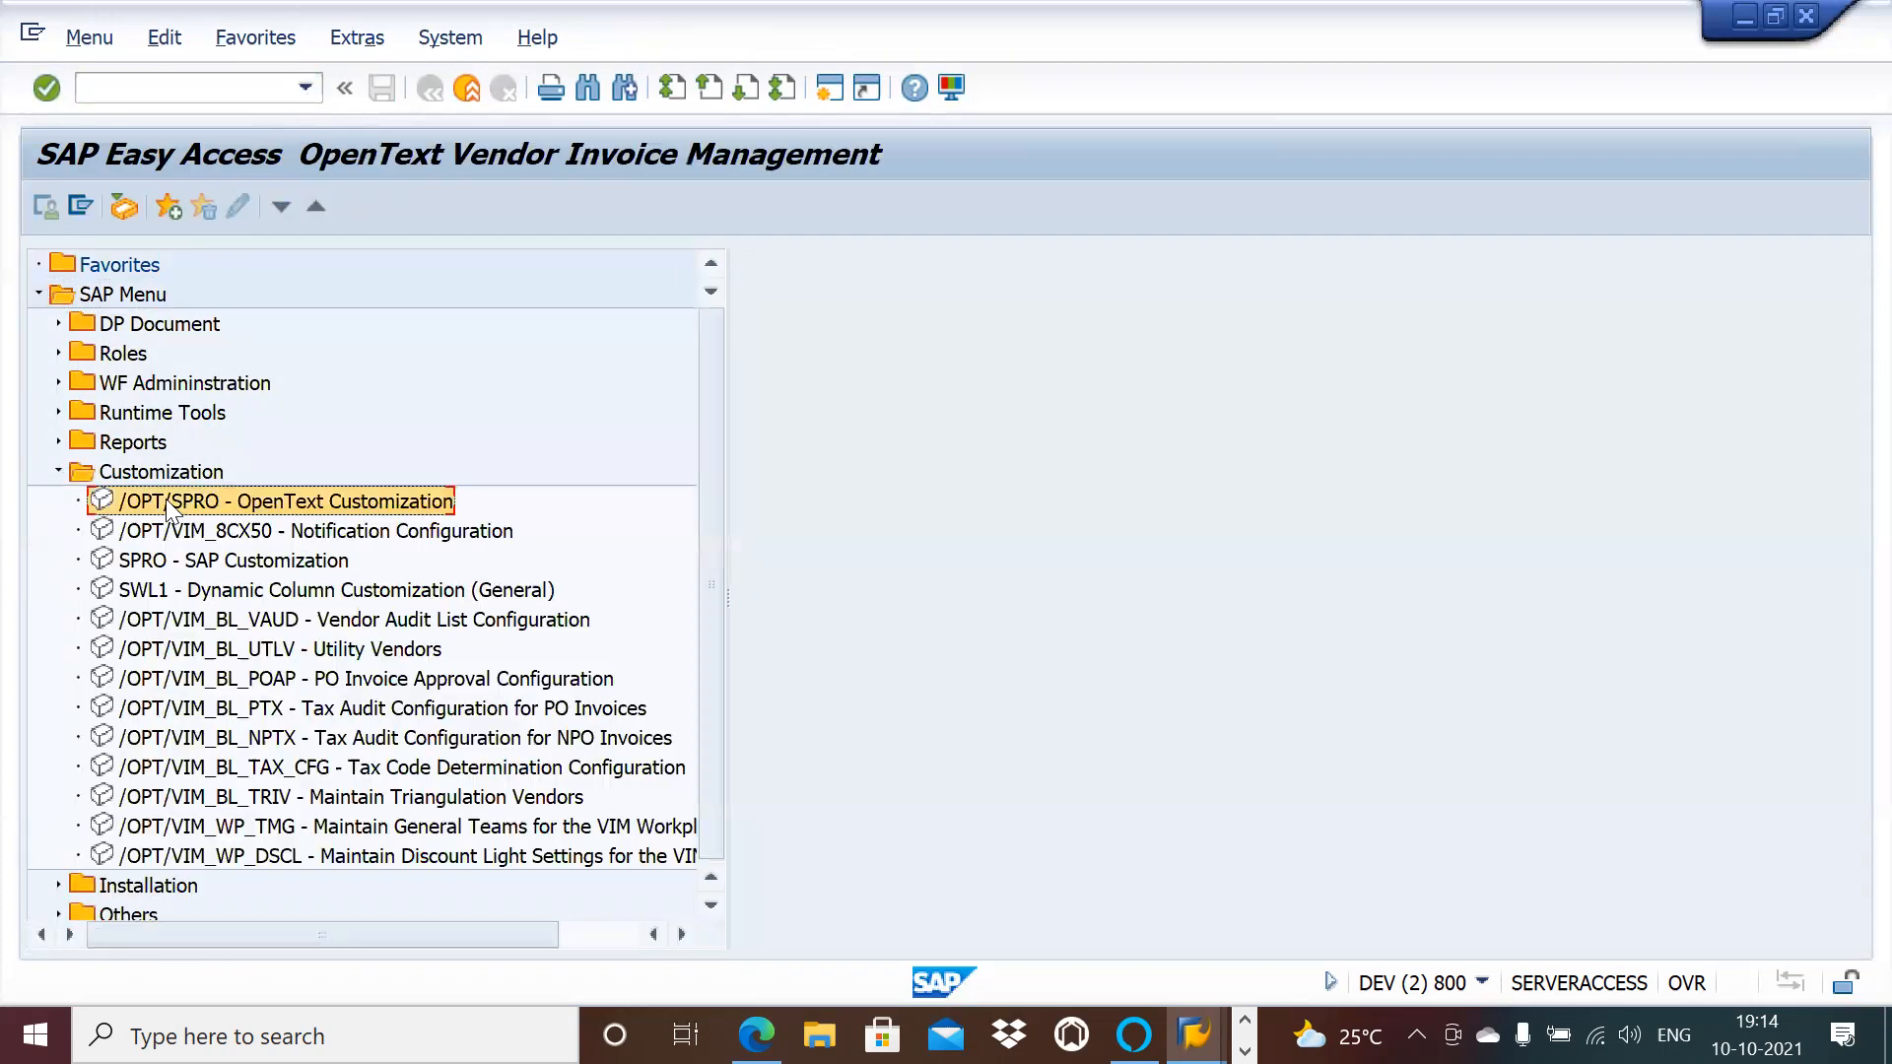
Step: Expand General Configuration and browse its Incoming Document Processing, ICC and Category Specific branches
click(53, 323)
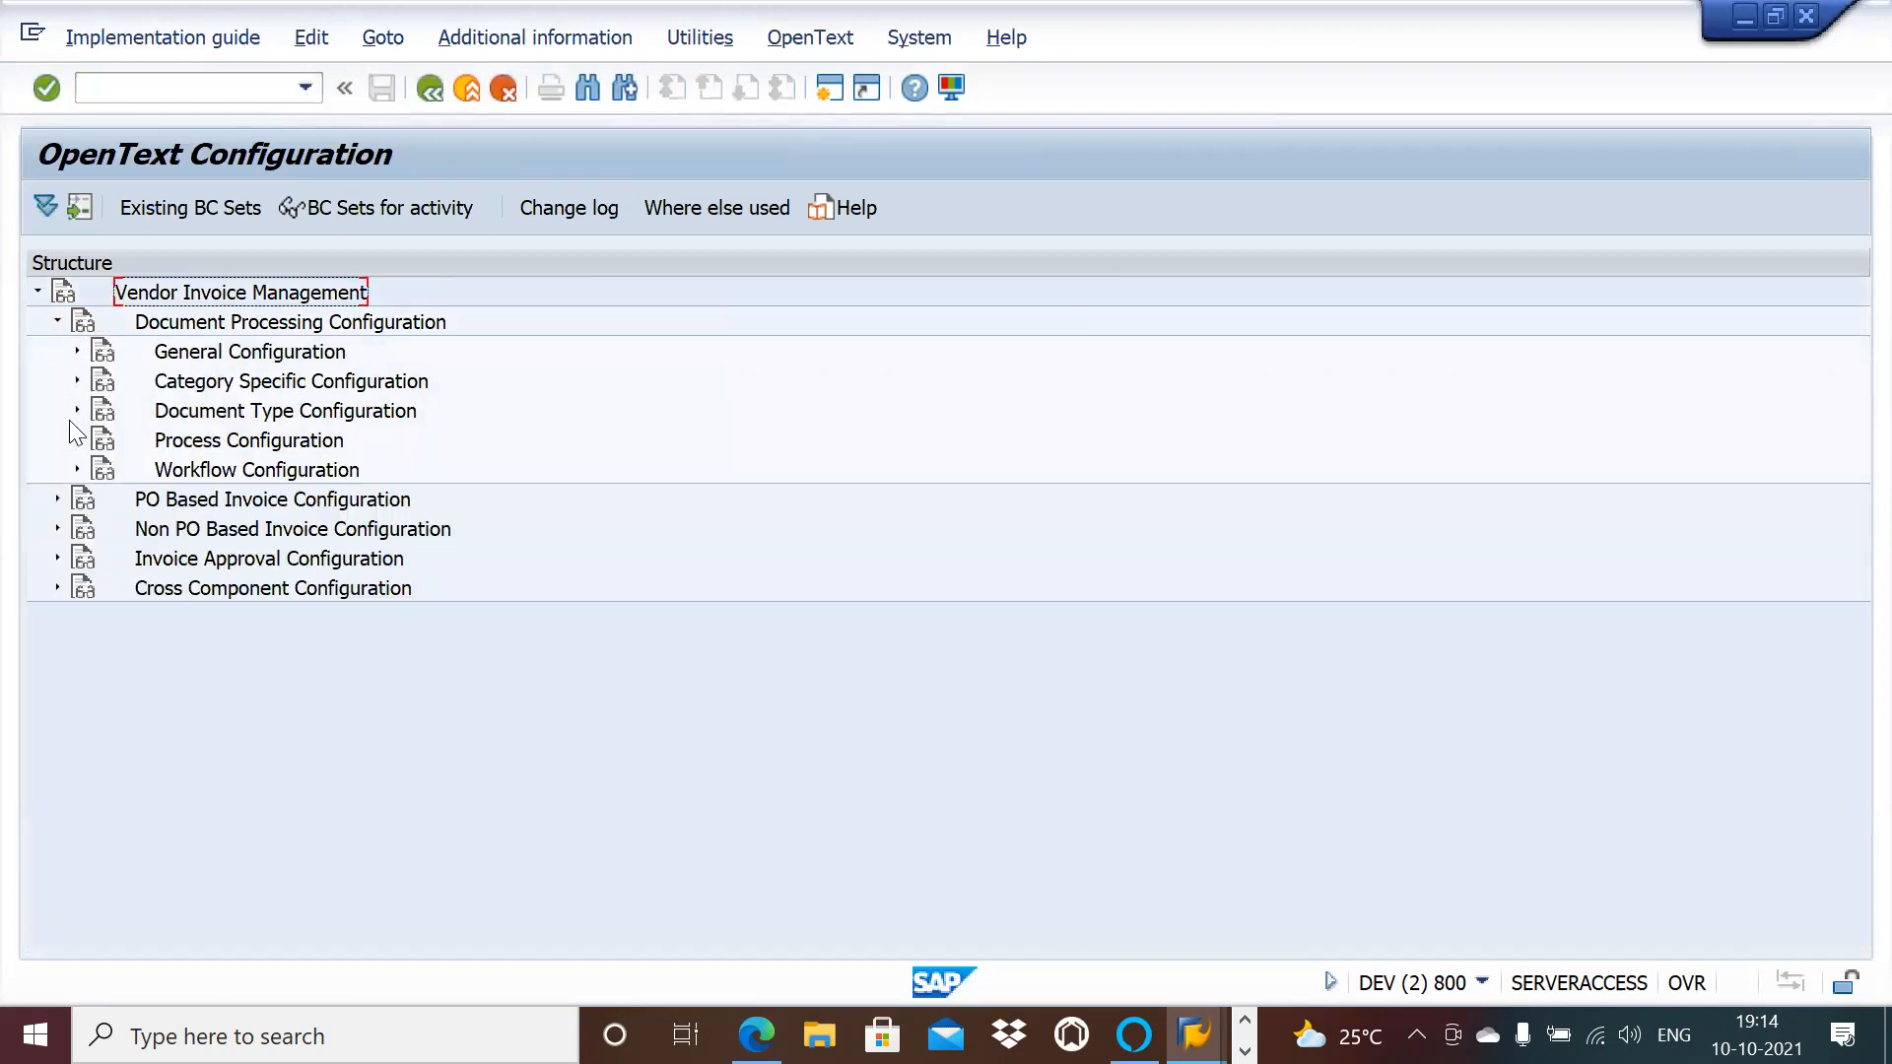
click(77, 352)
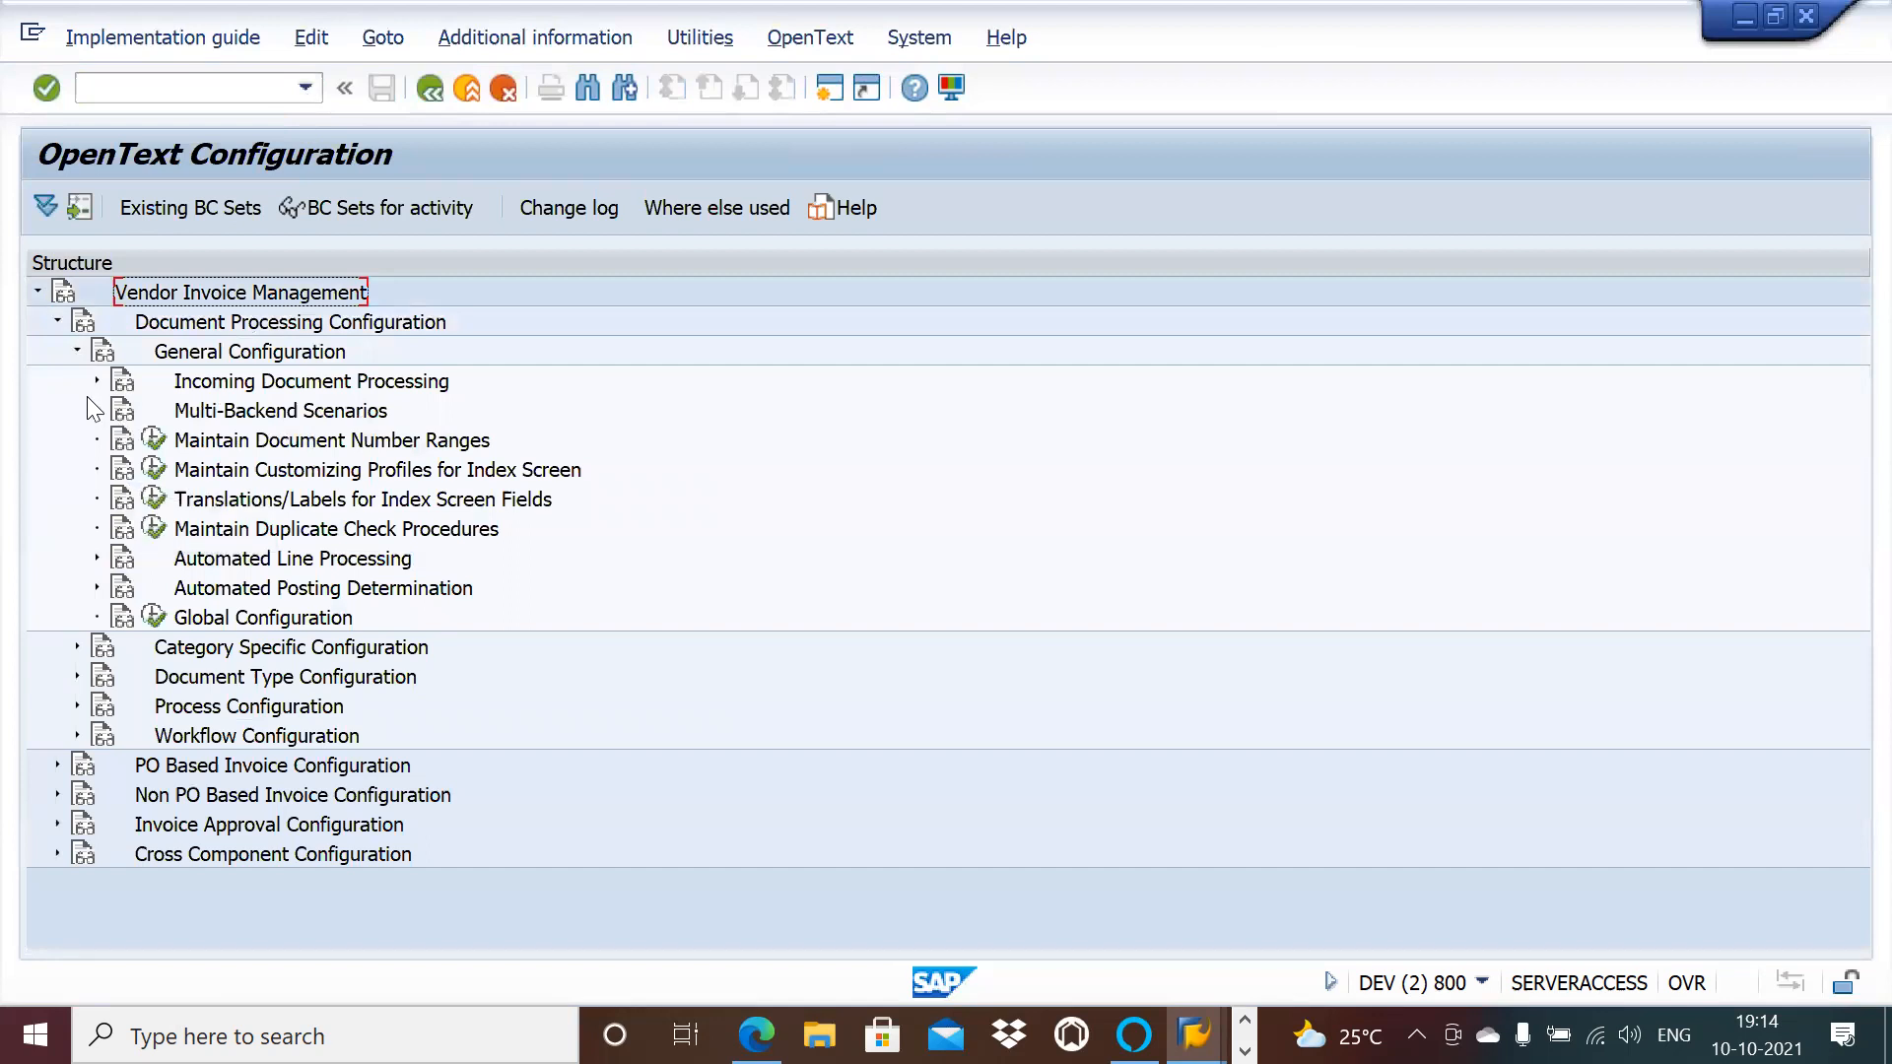
click(95, 381)
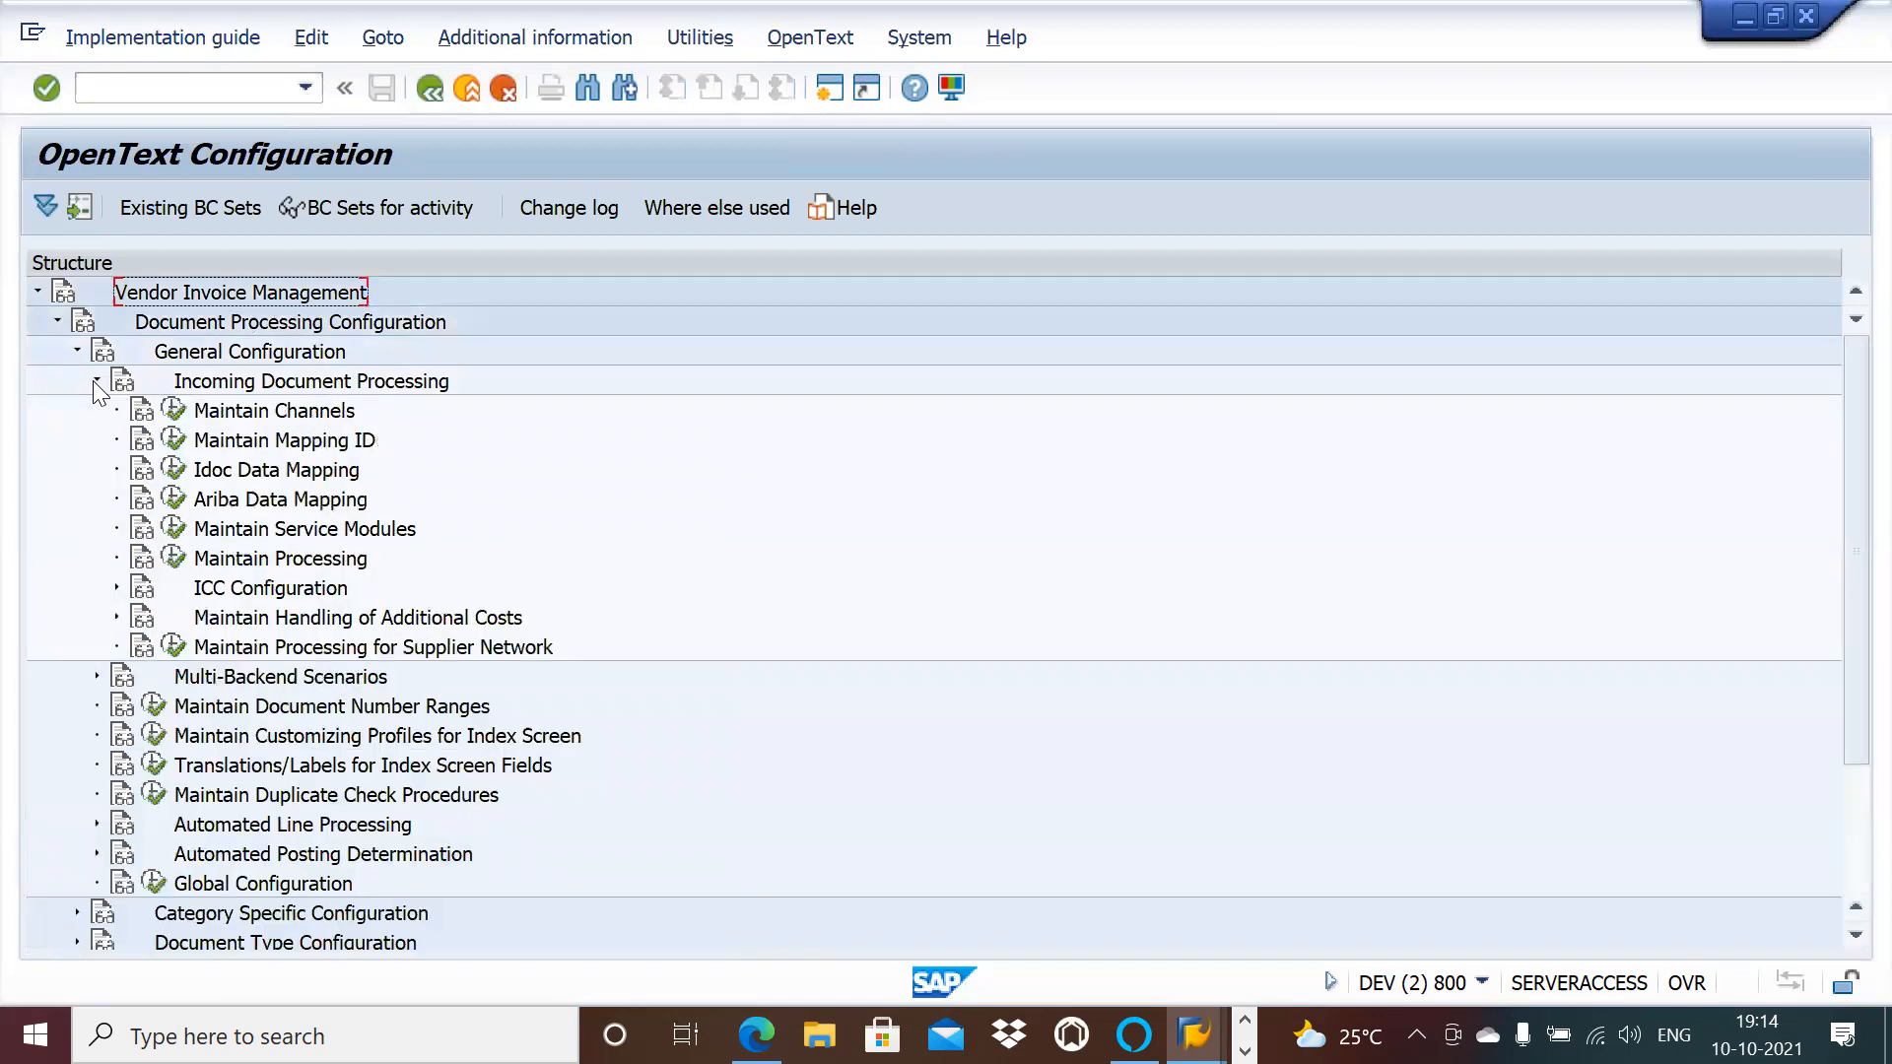
click(116, 589)
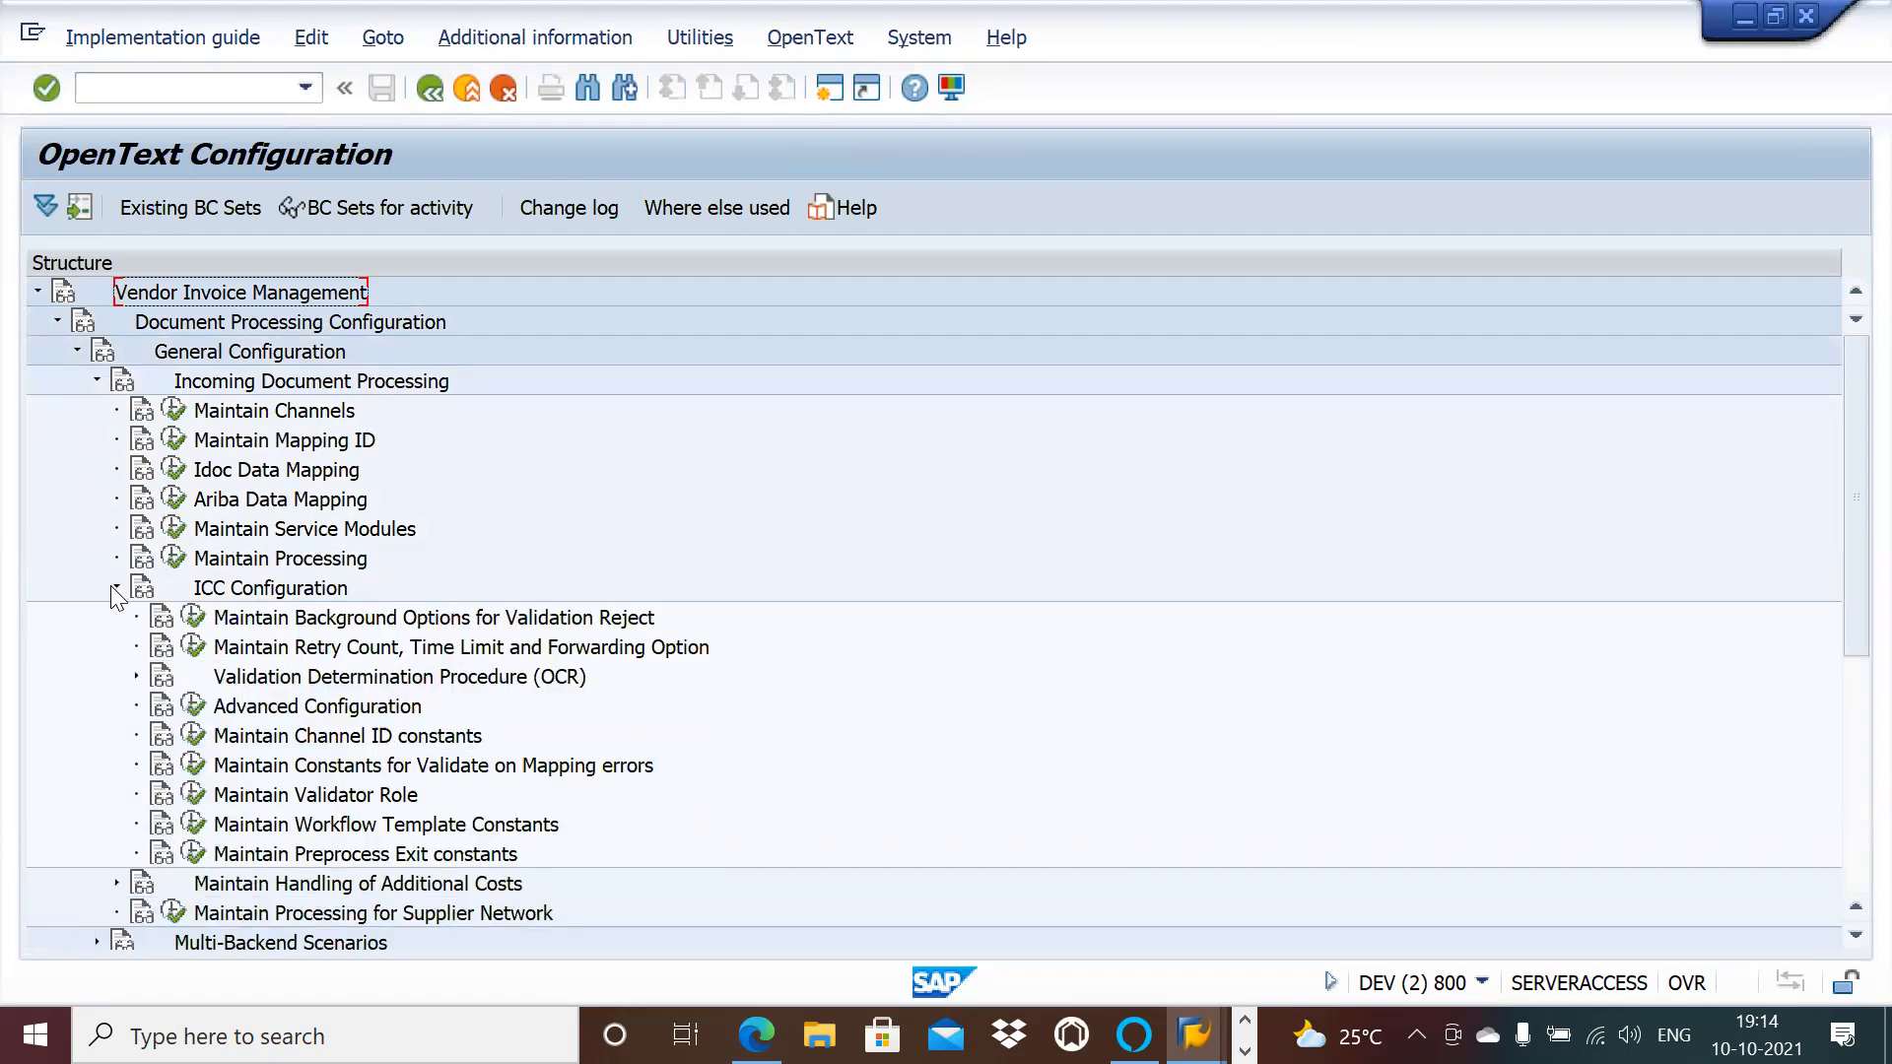
click(115, 590)
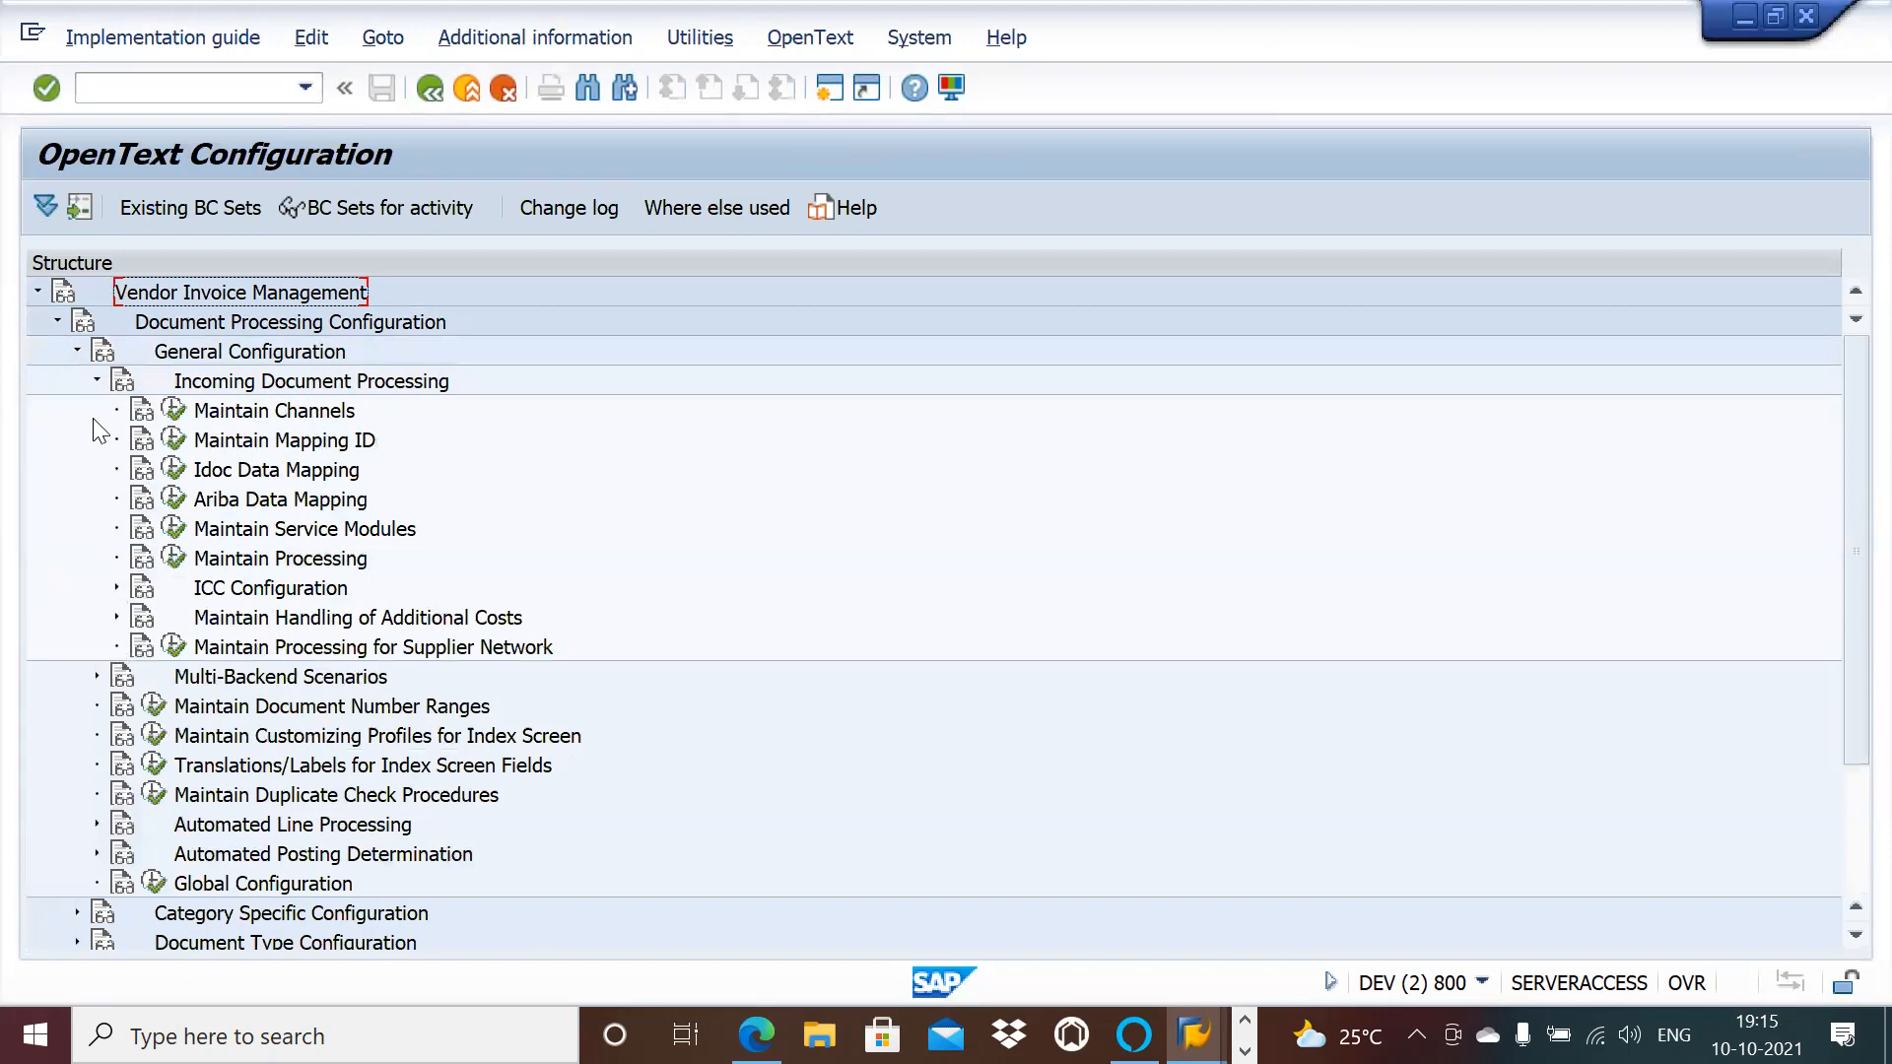
click(95, 382)
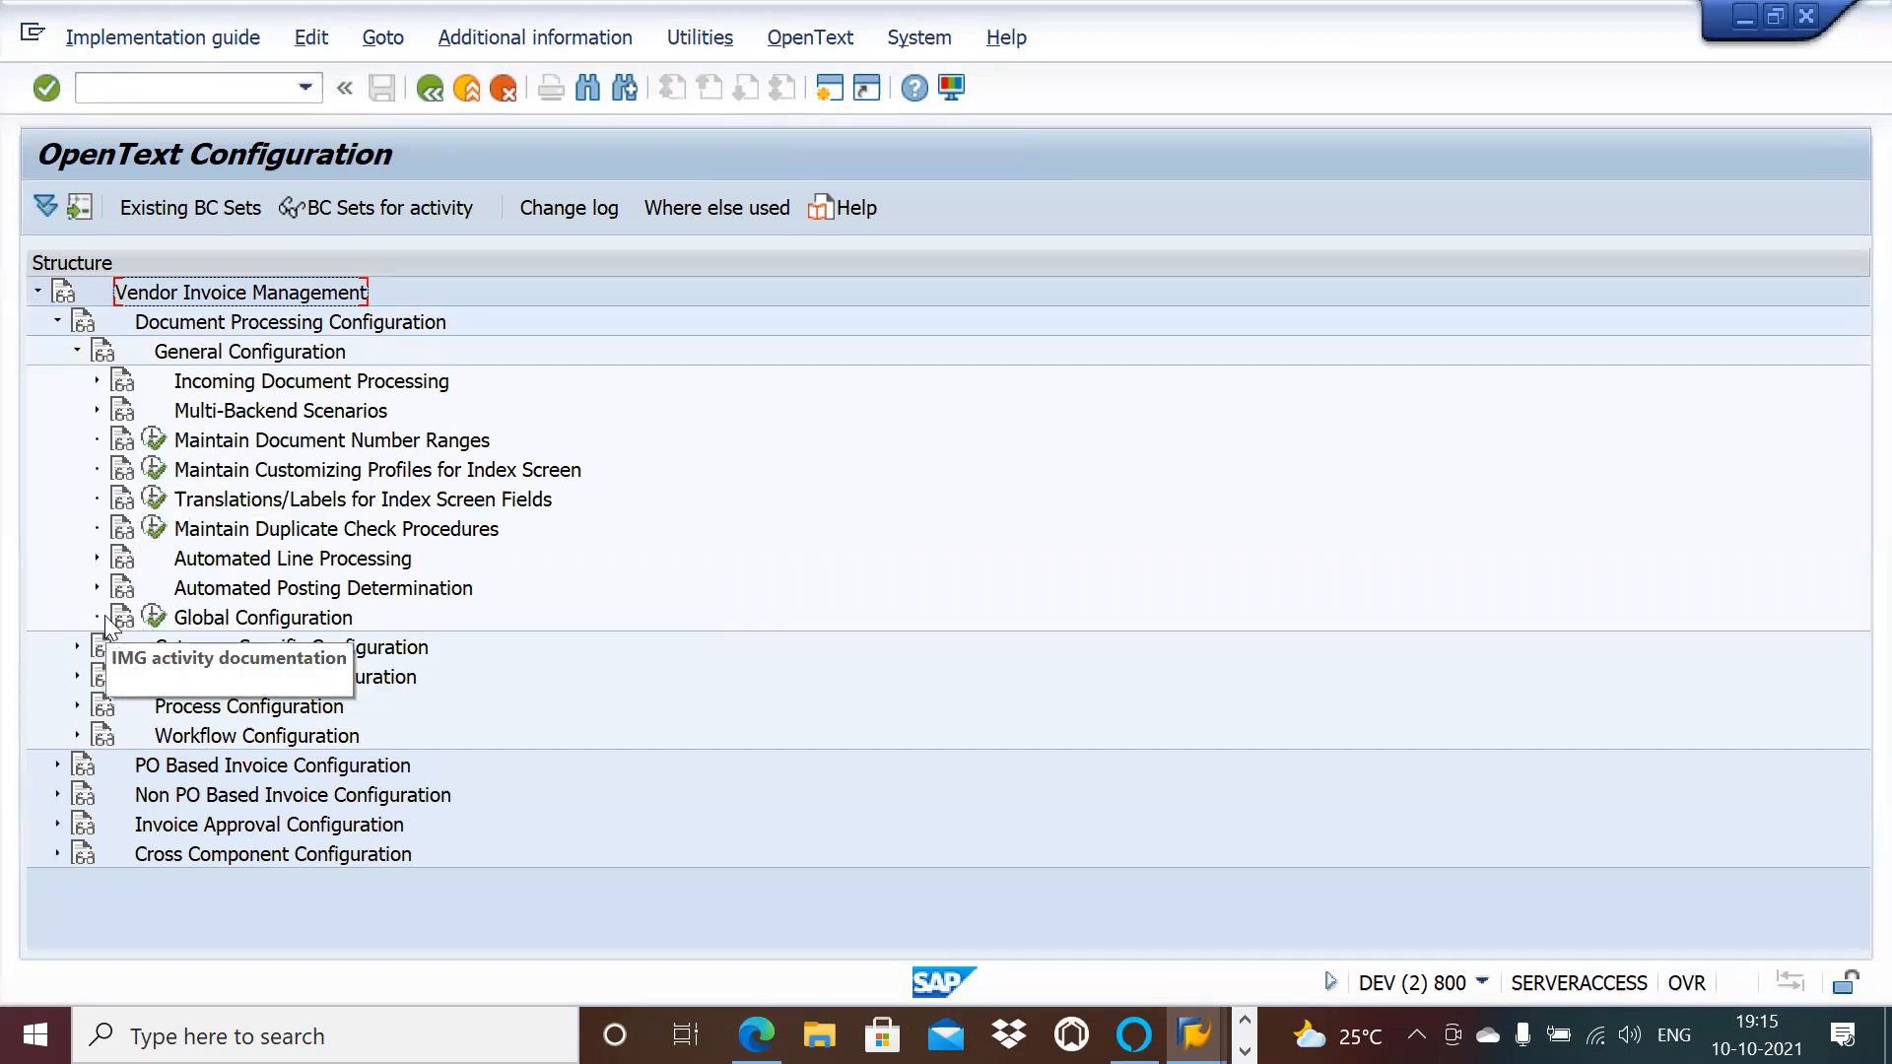
click(96, 588)
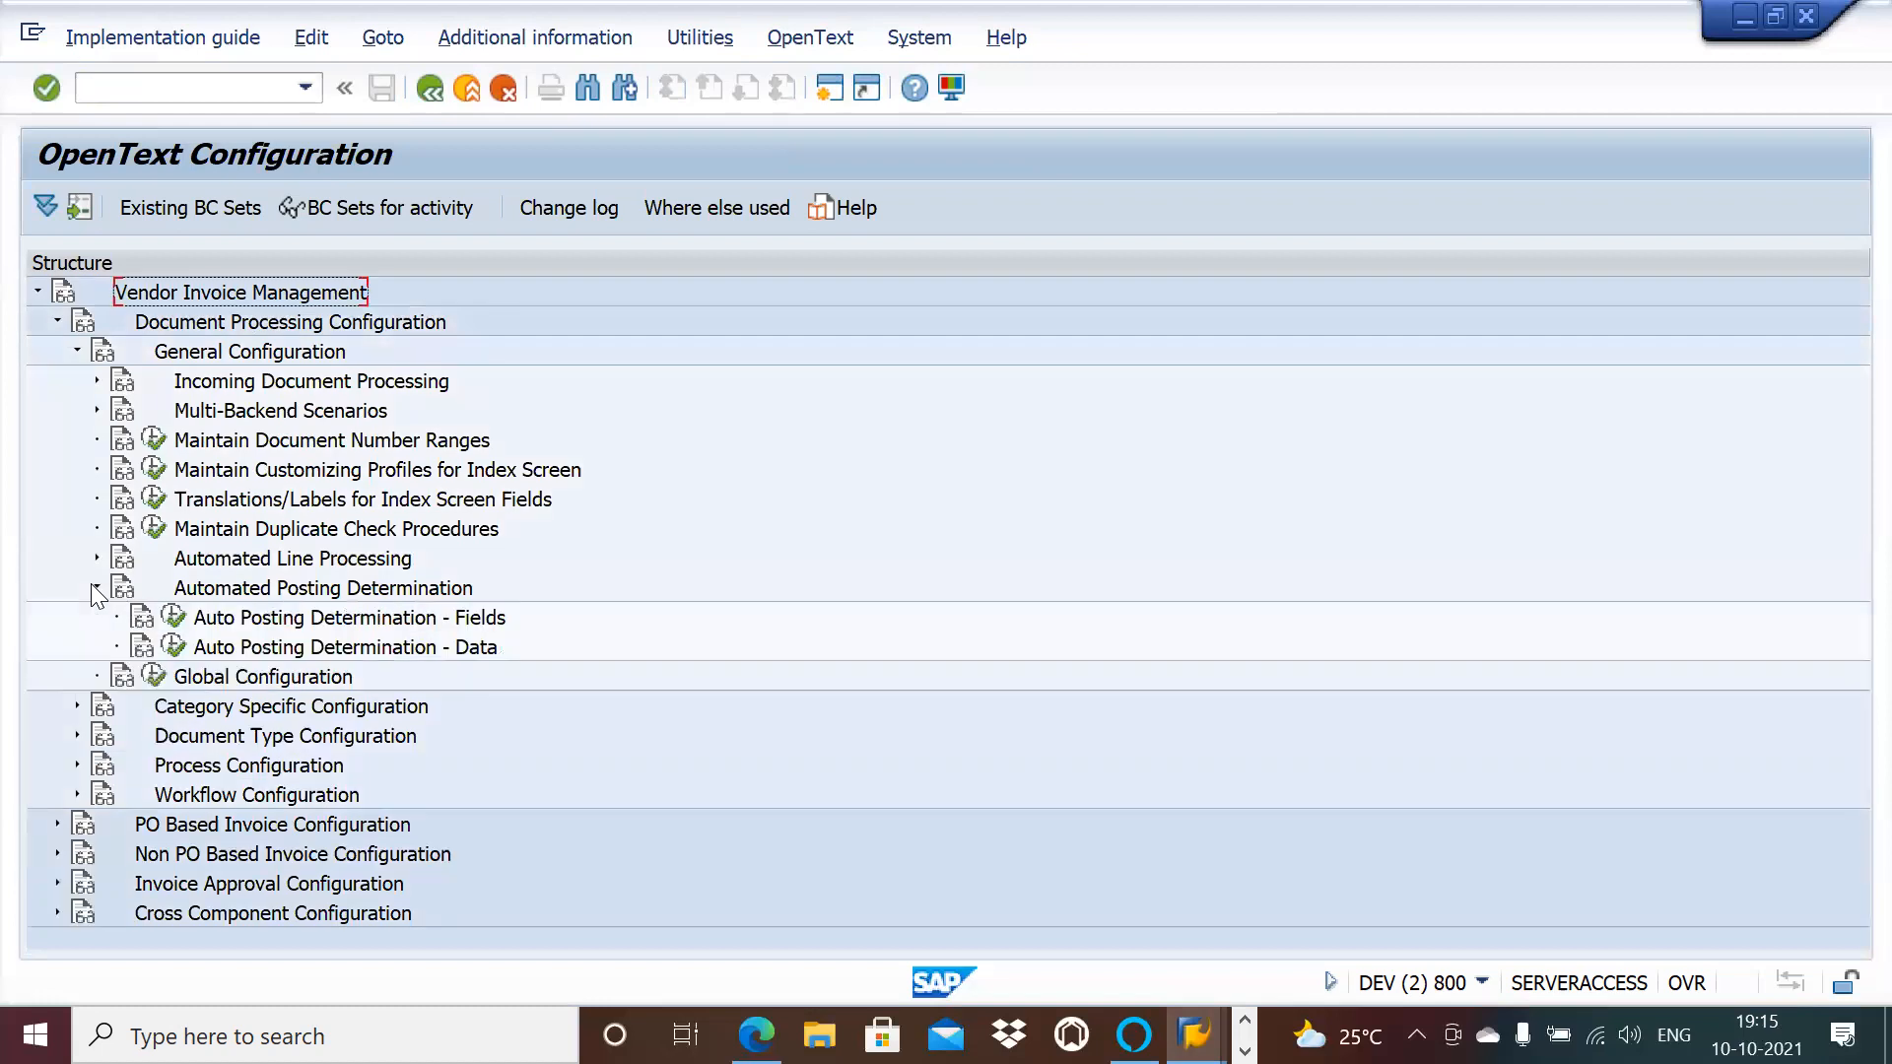
click(94, 589)
click(76, 647)
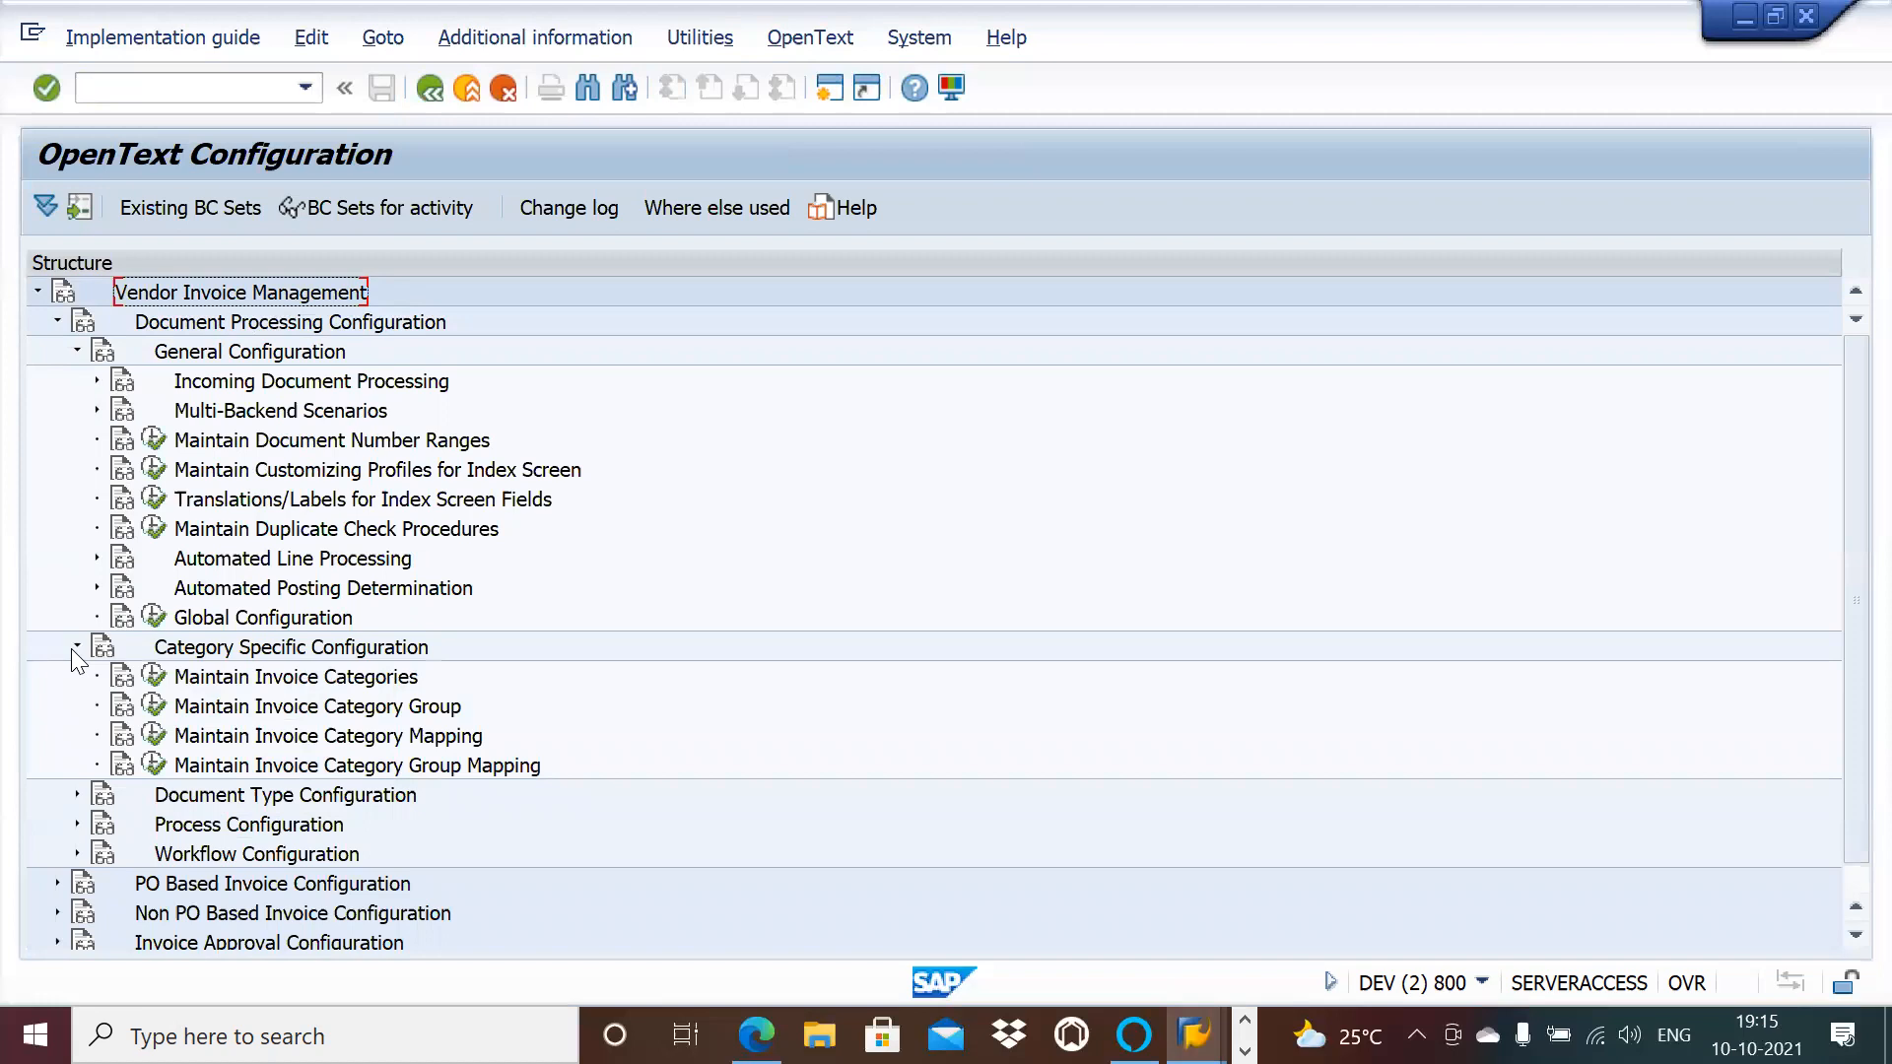
click(76, 648)
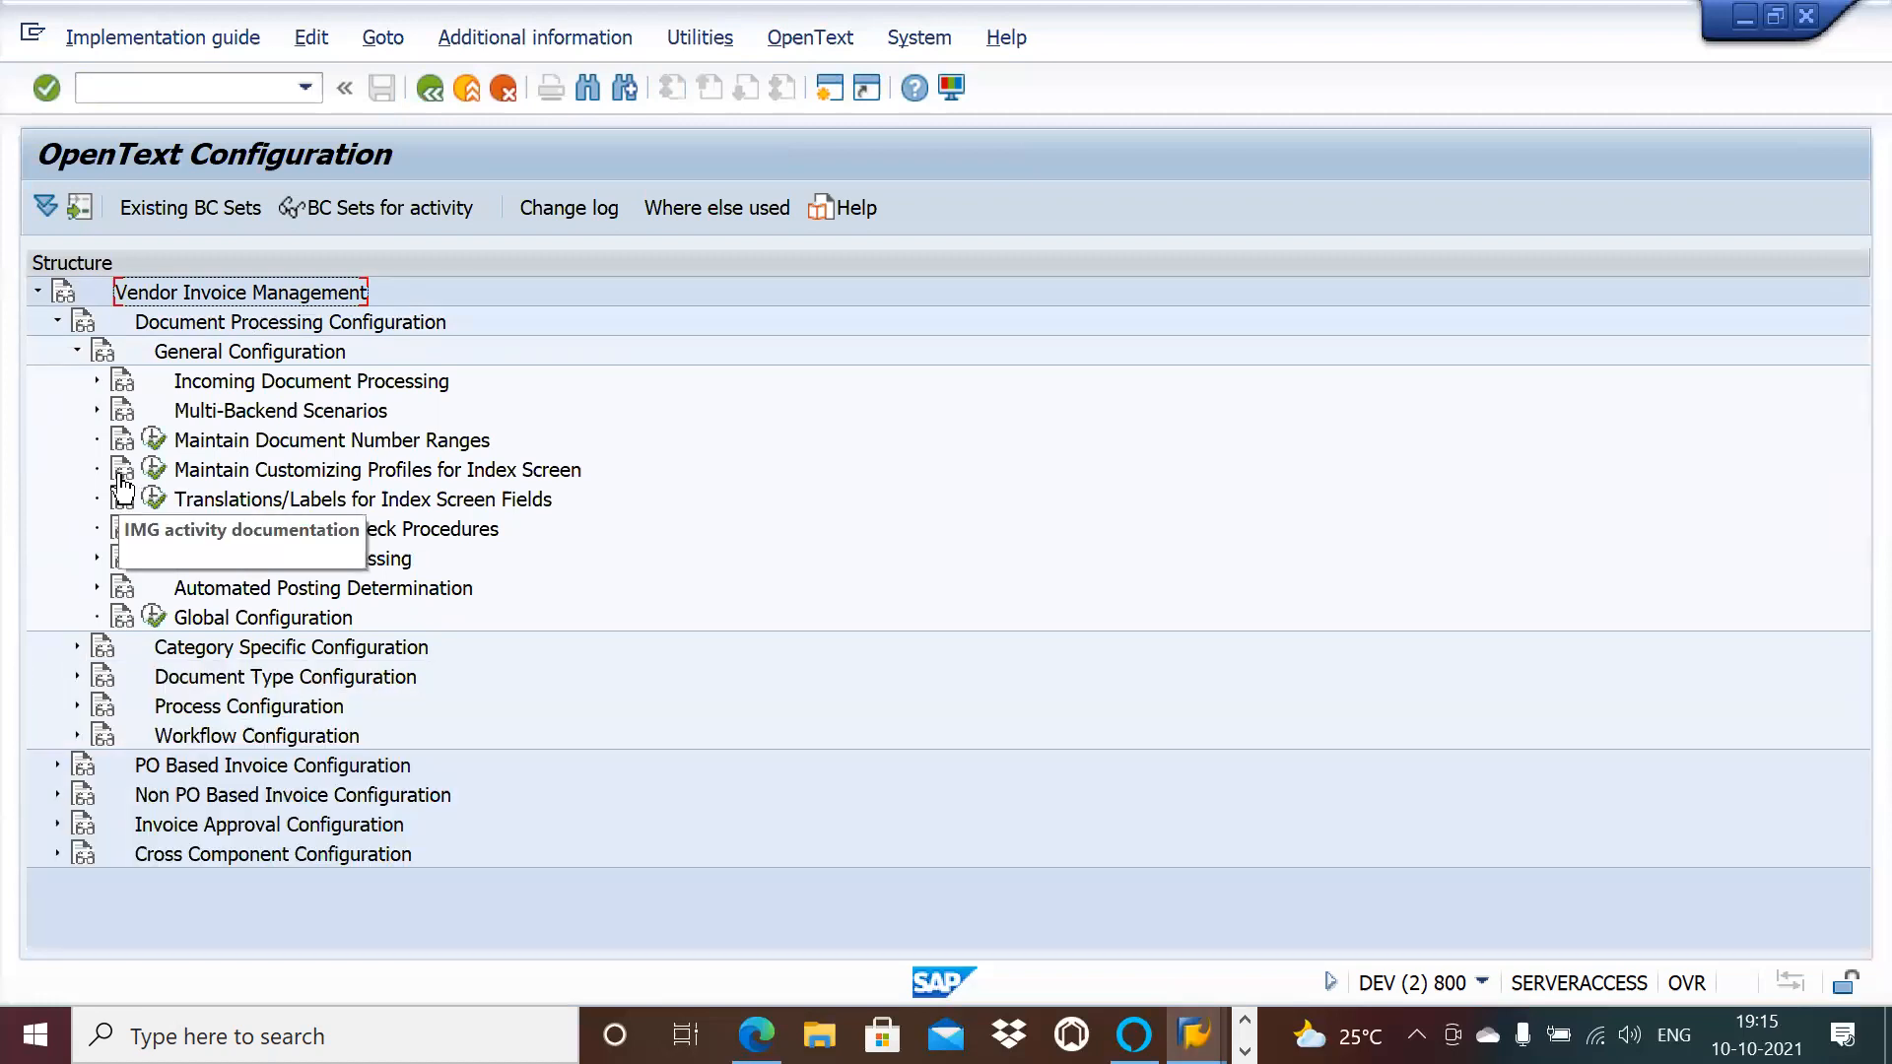
Step: Browse ICC, additional cost handling and automated line processing nodes, then collapse Incoming Document Processing
click(90, 381)
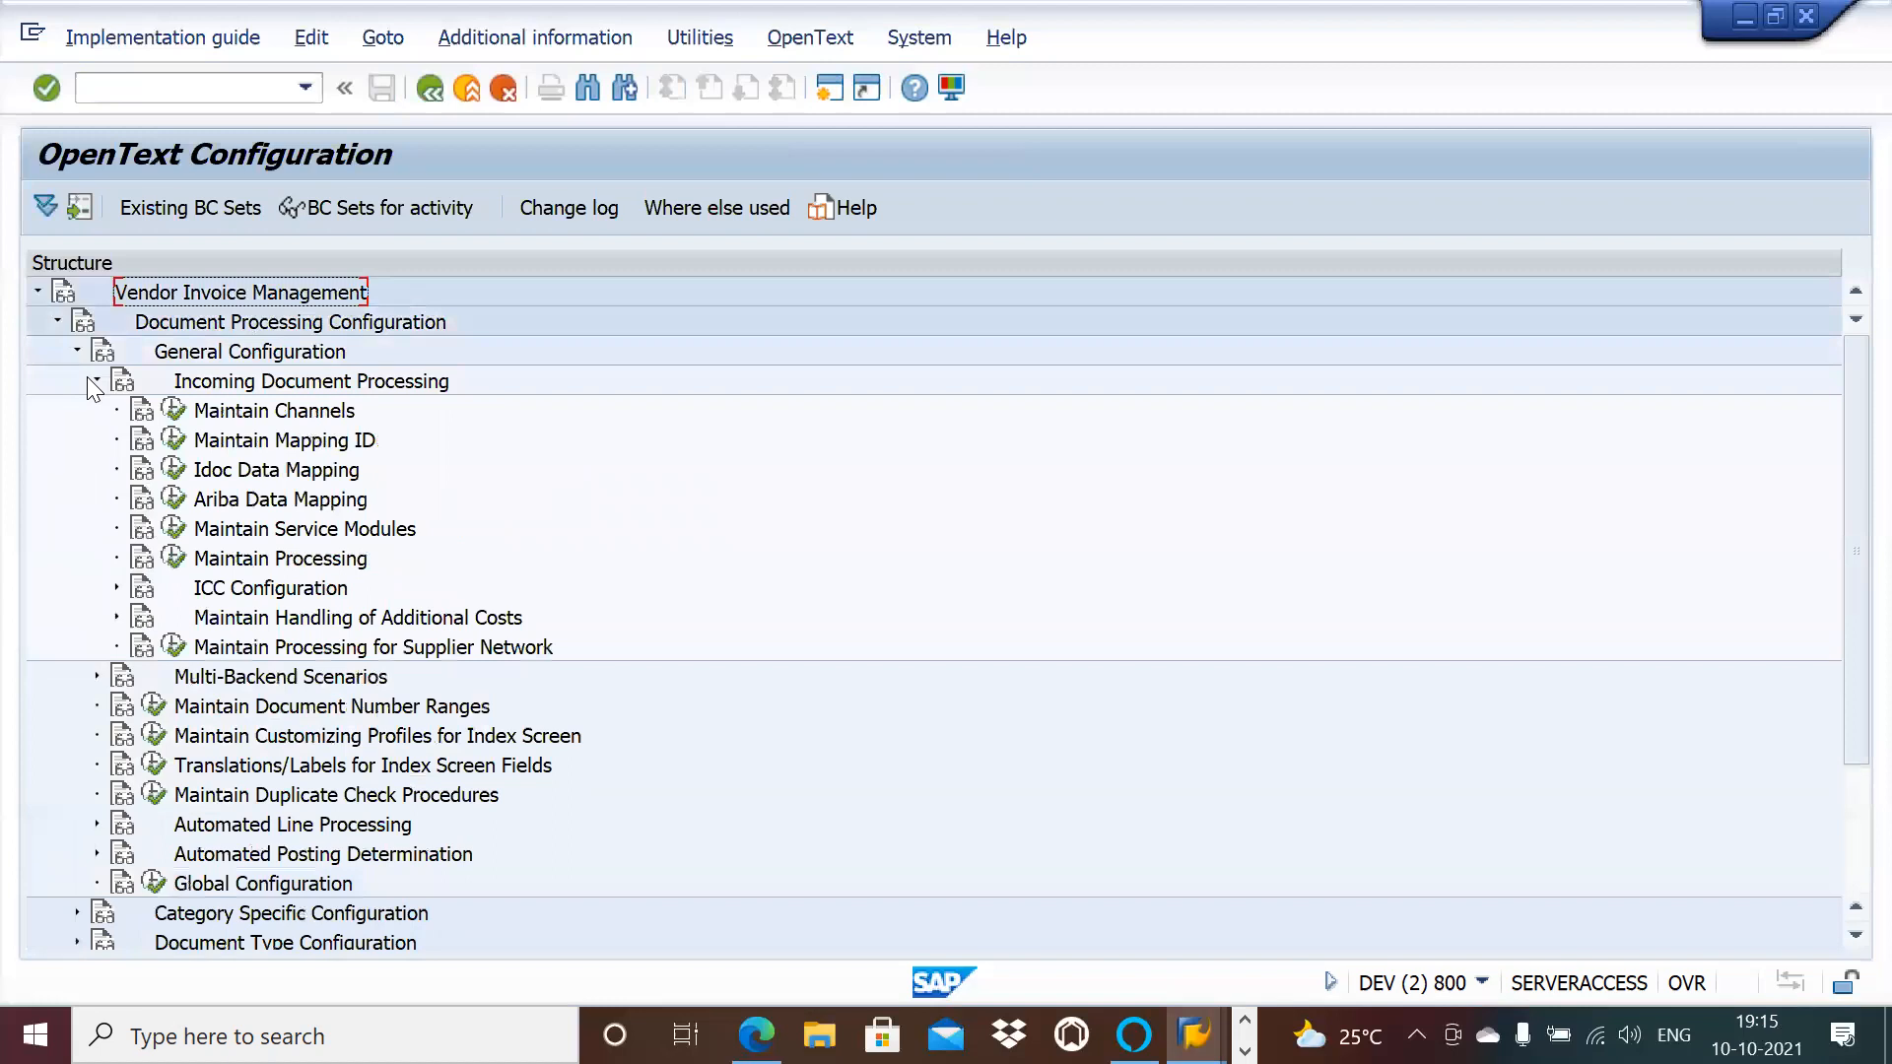
click(114, 588)
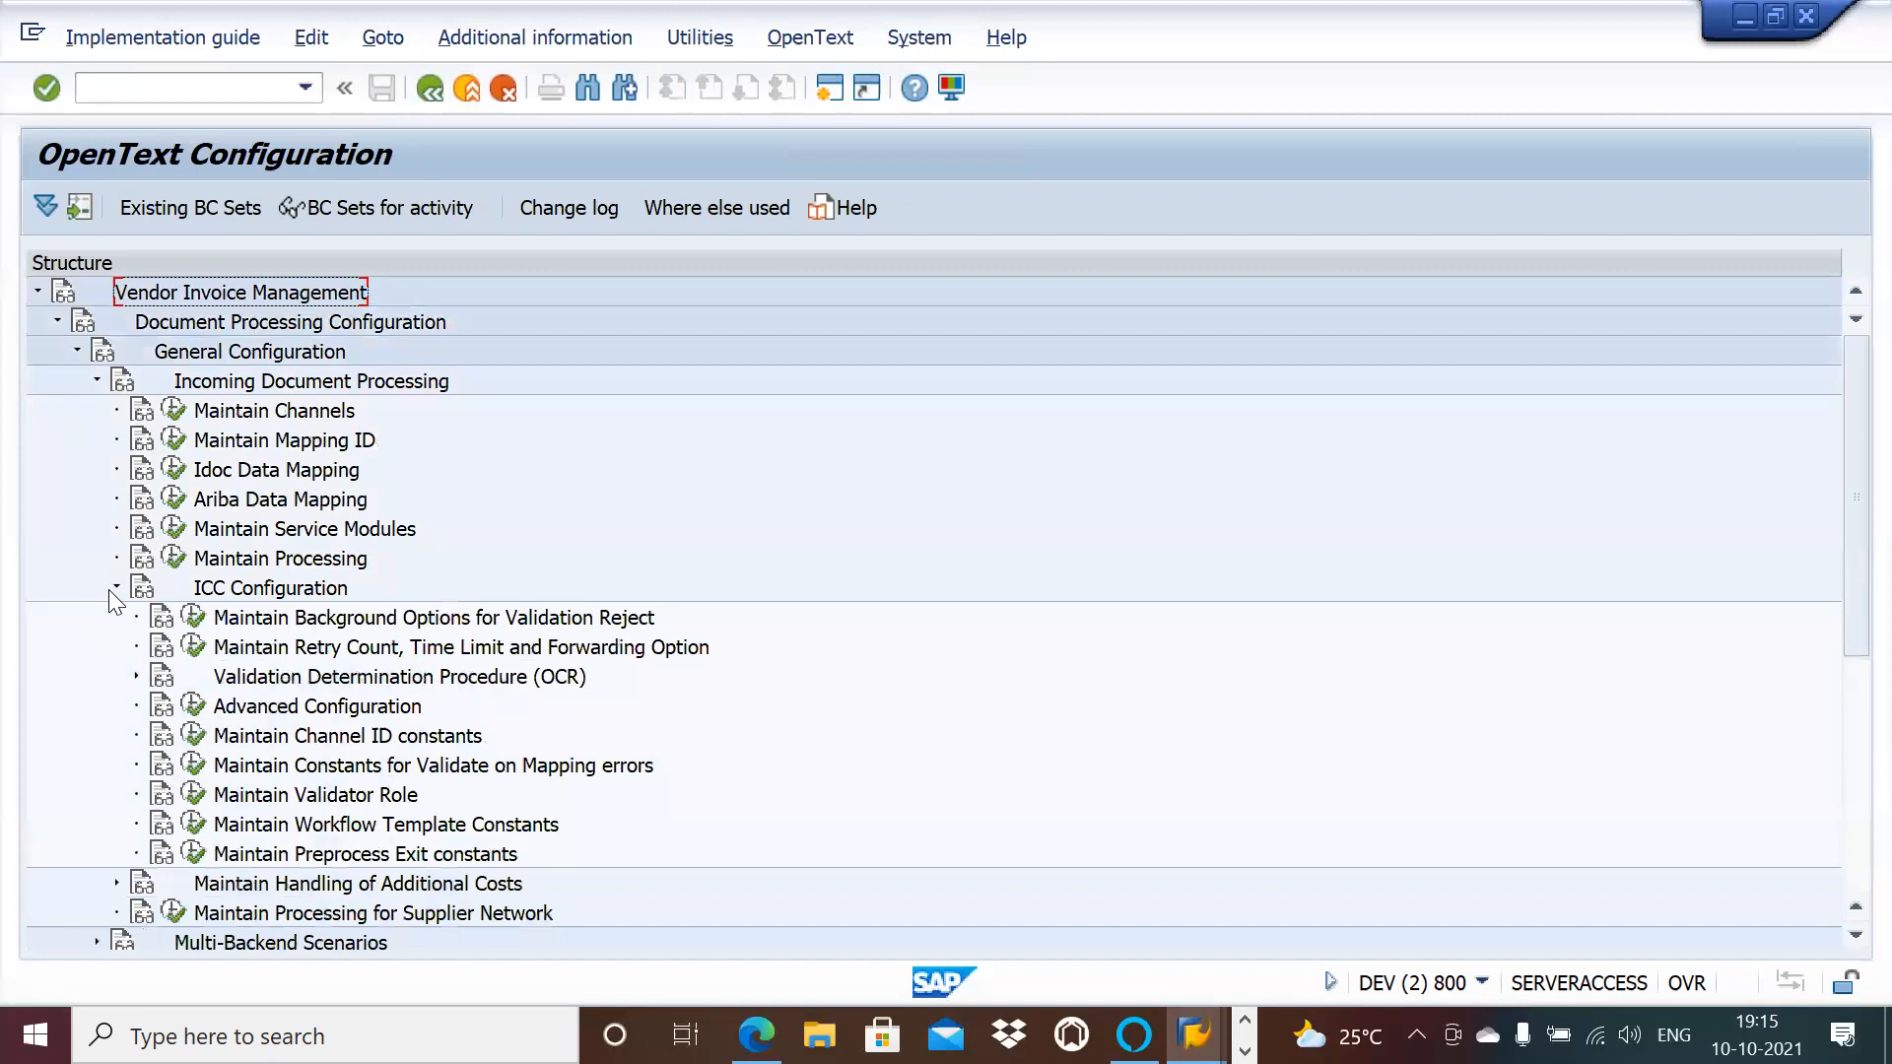
click(137, 676)
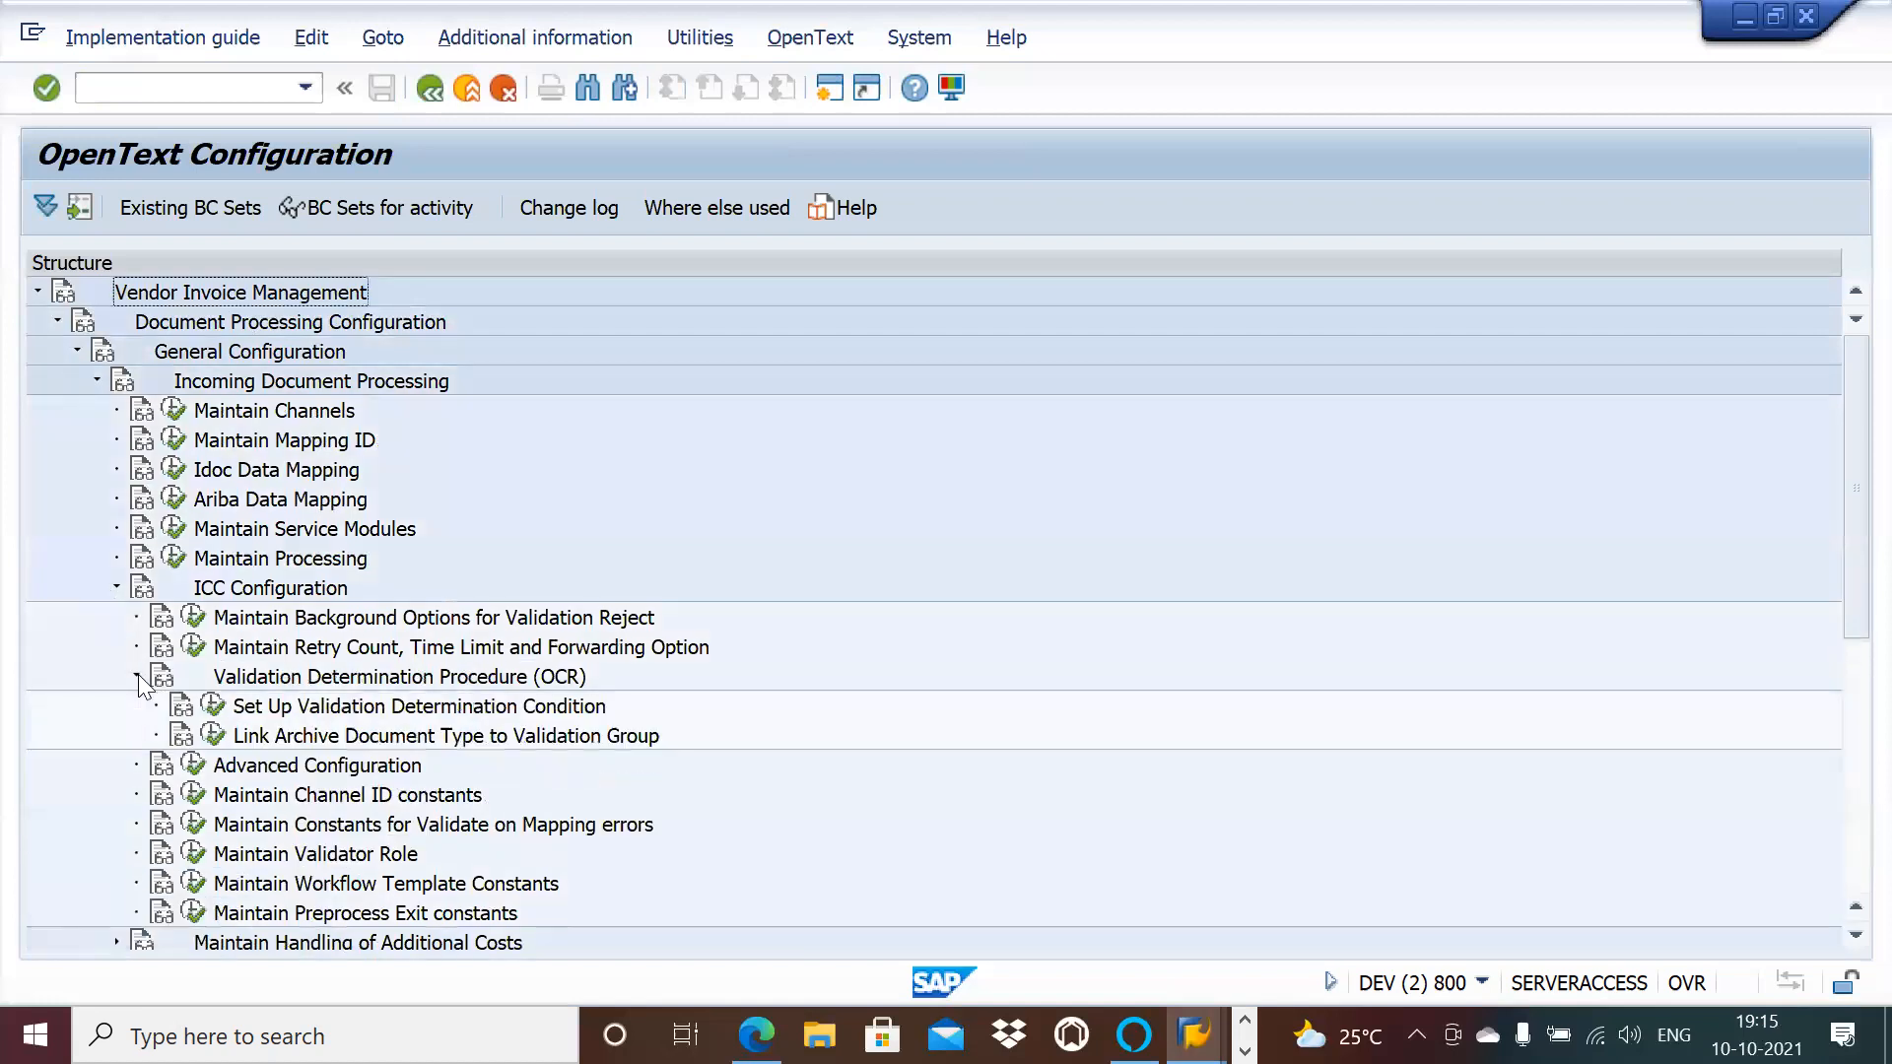
click(138, 676)
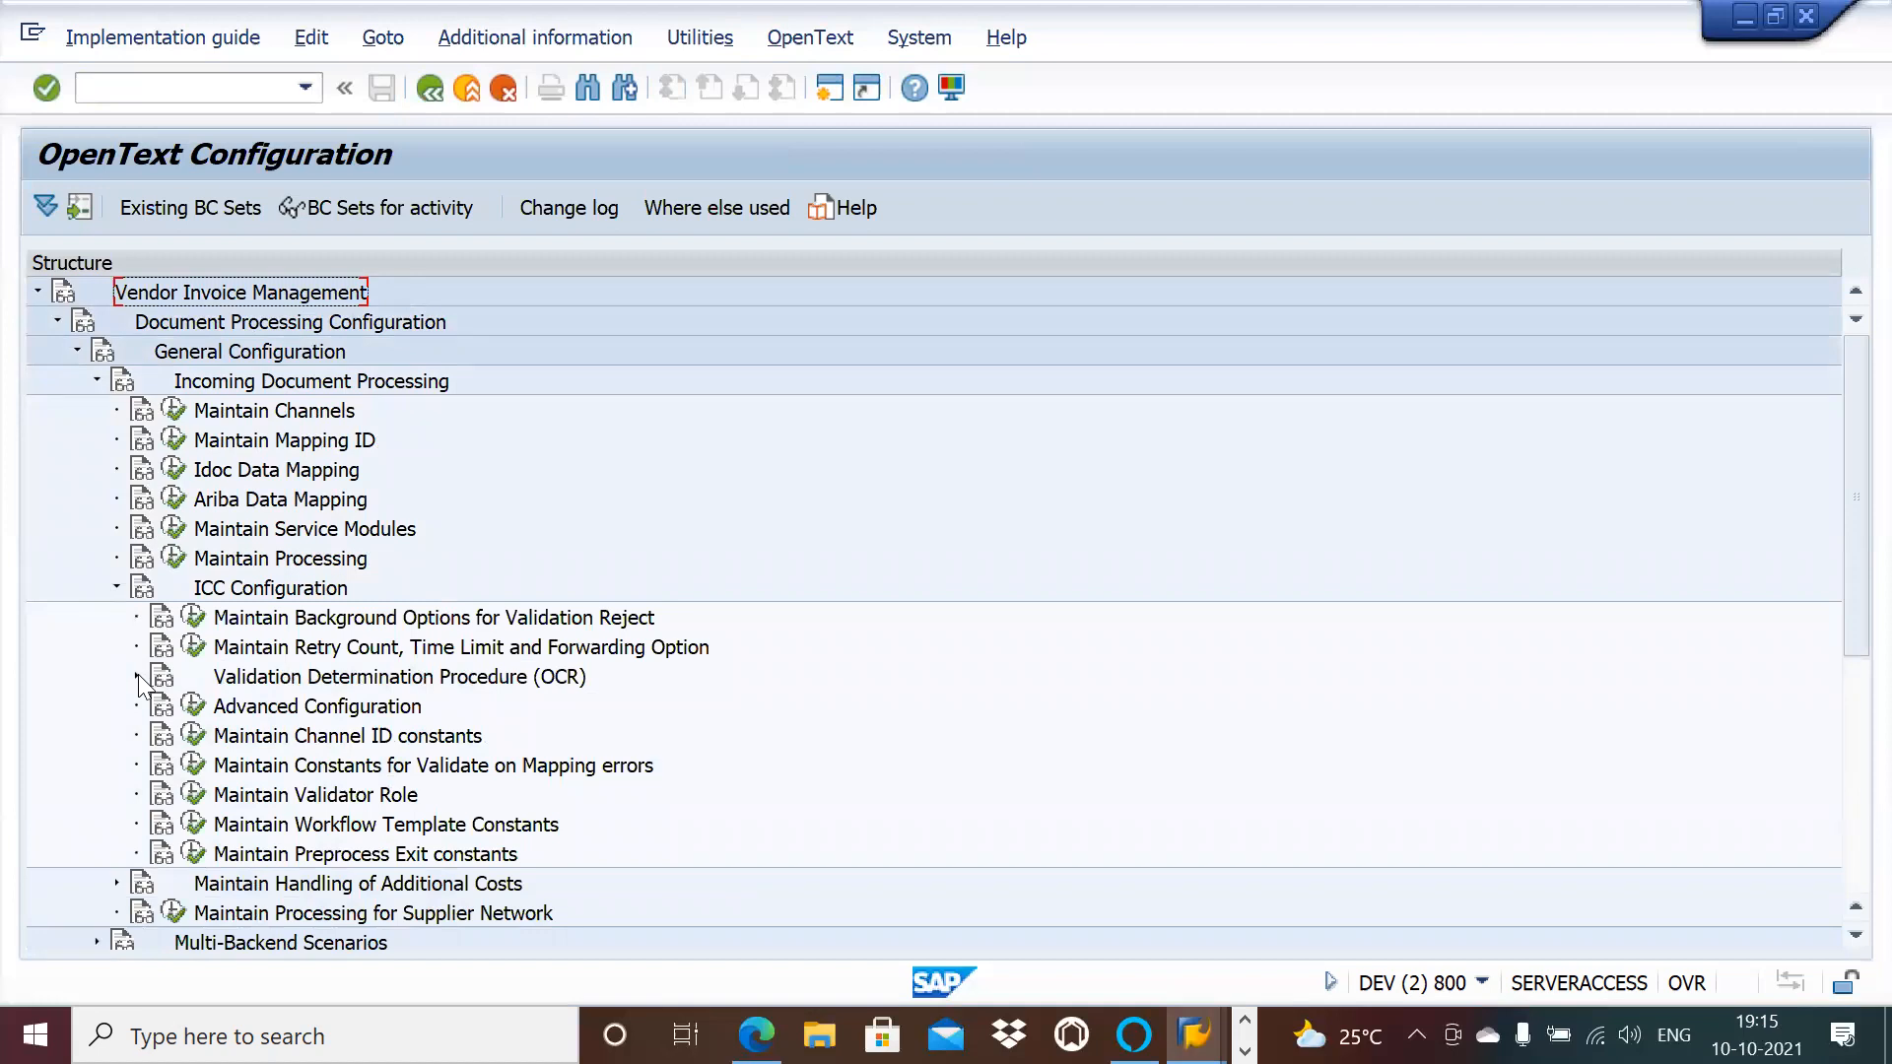
click(114, 589)
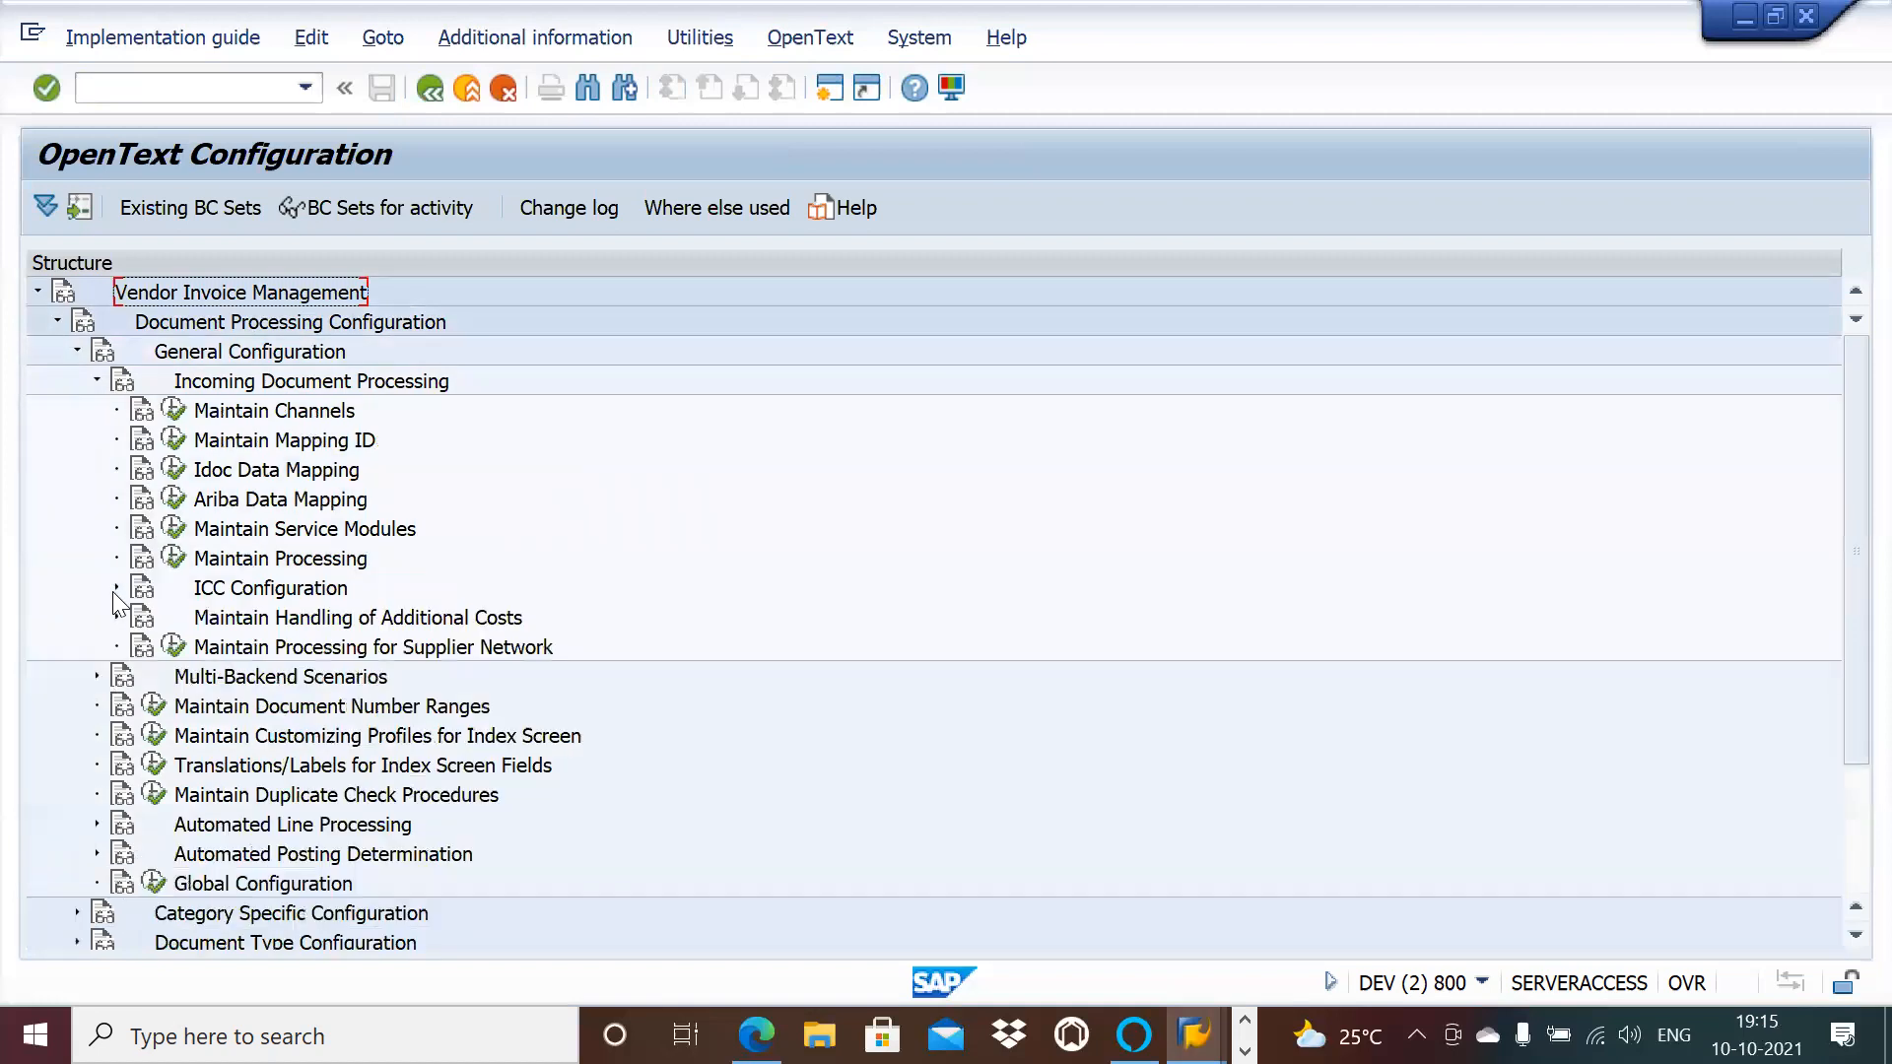
click(115, 618)
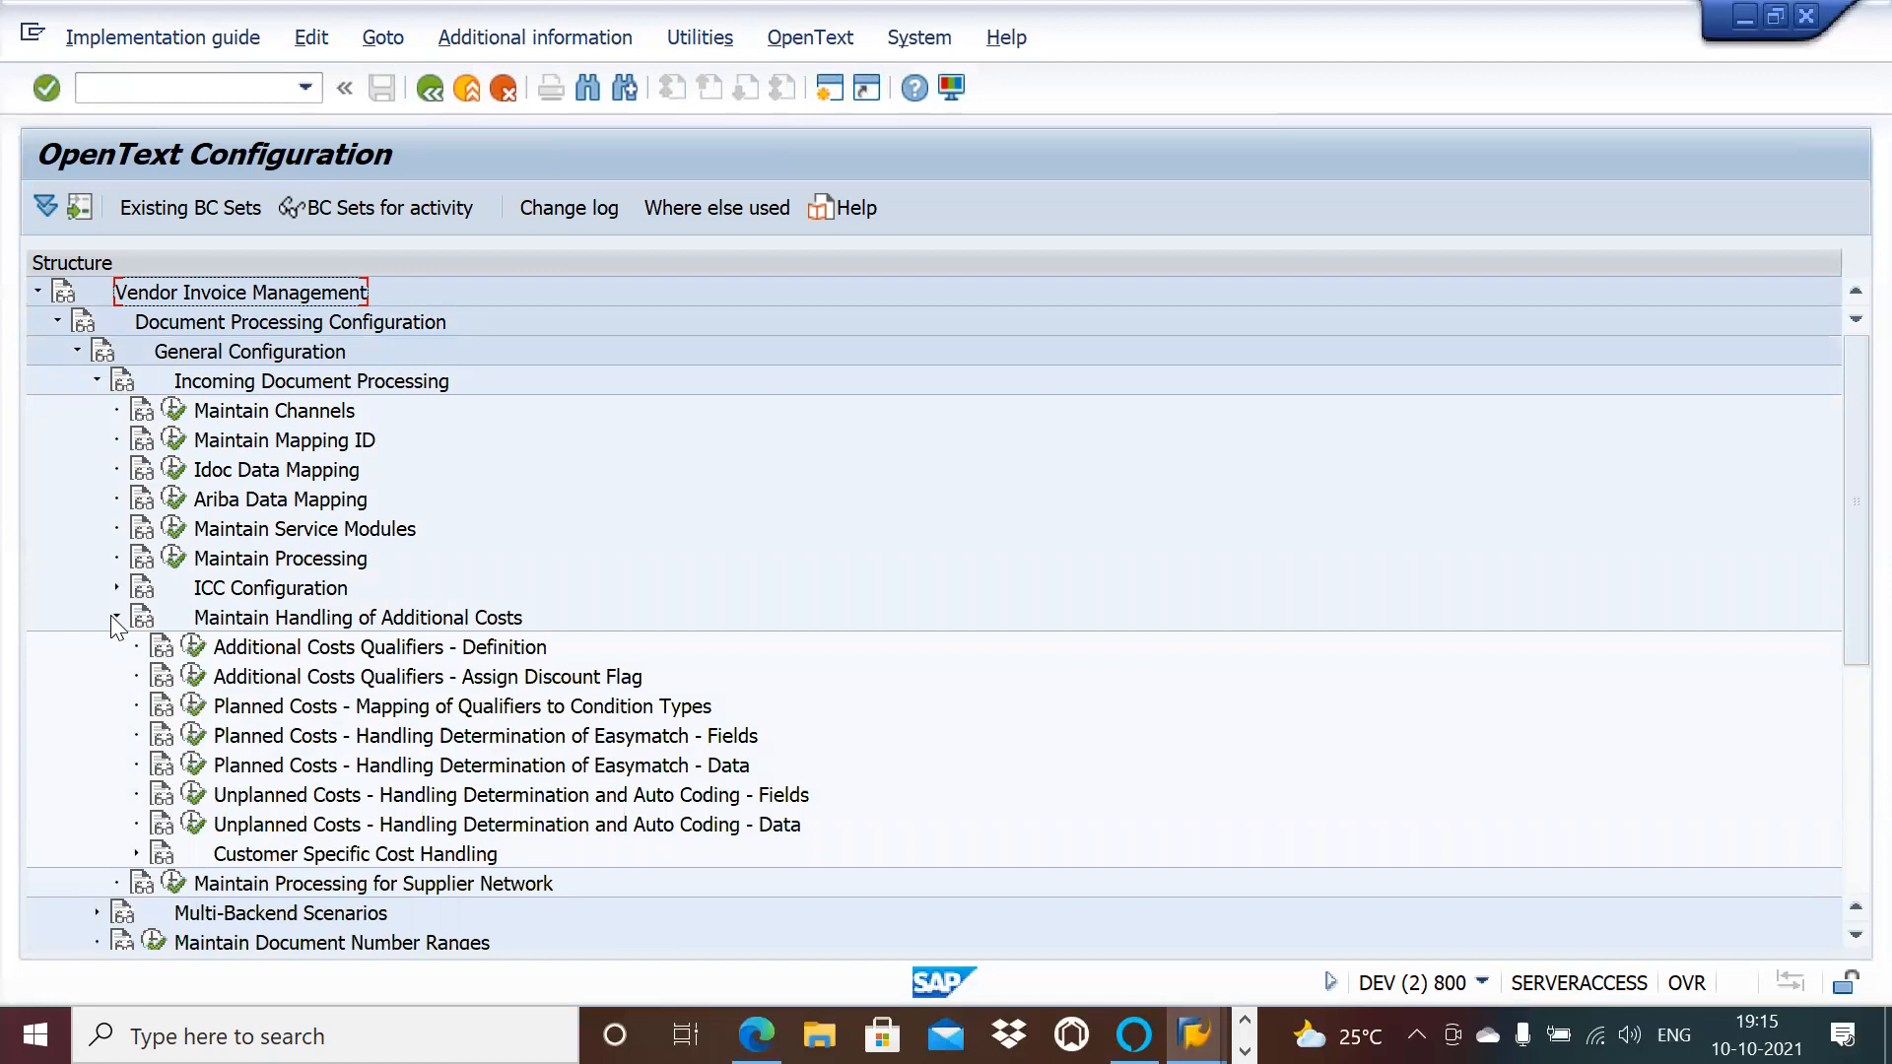
click(135, 853)
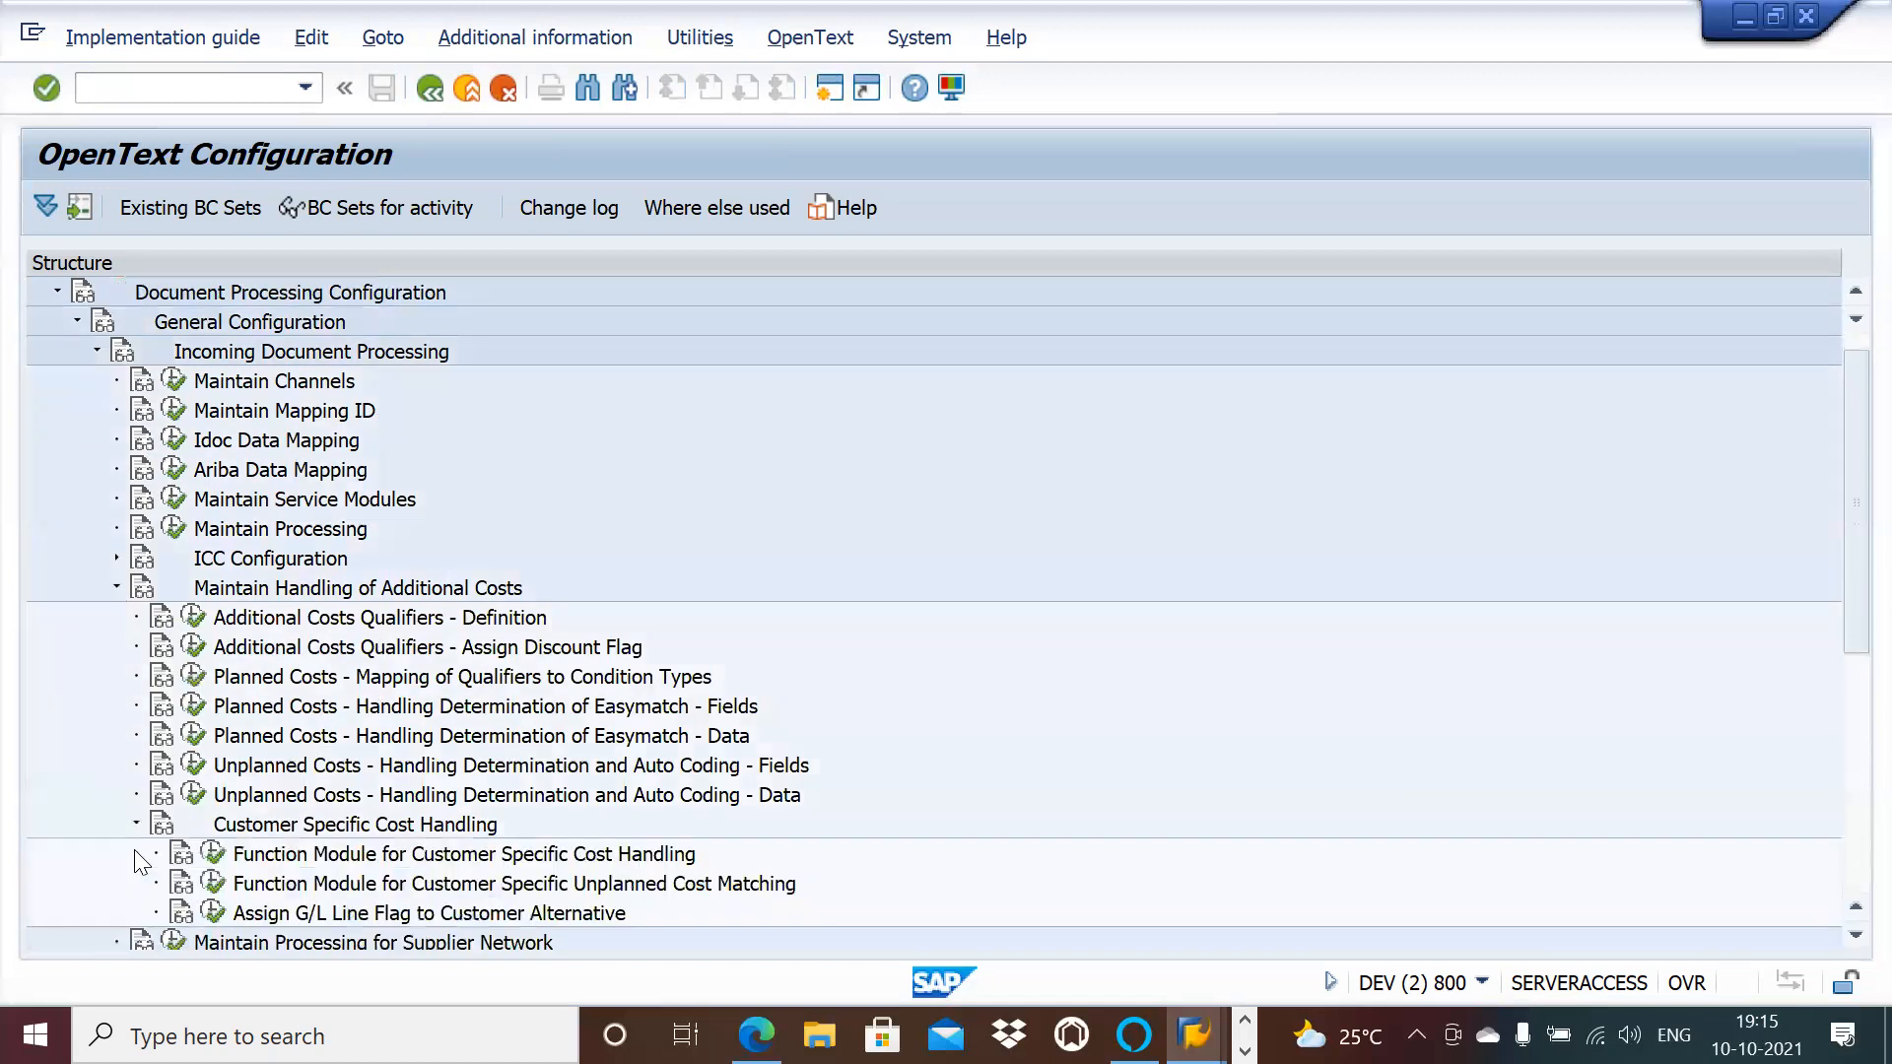
click(115, 588)
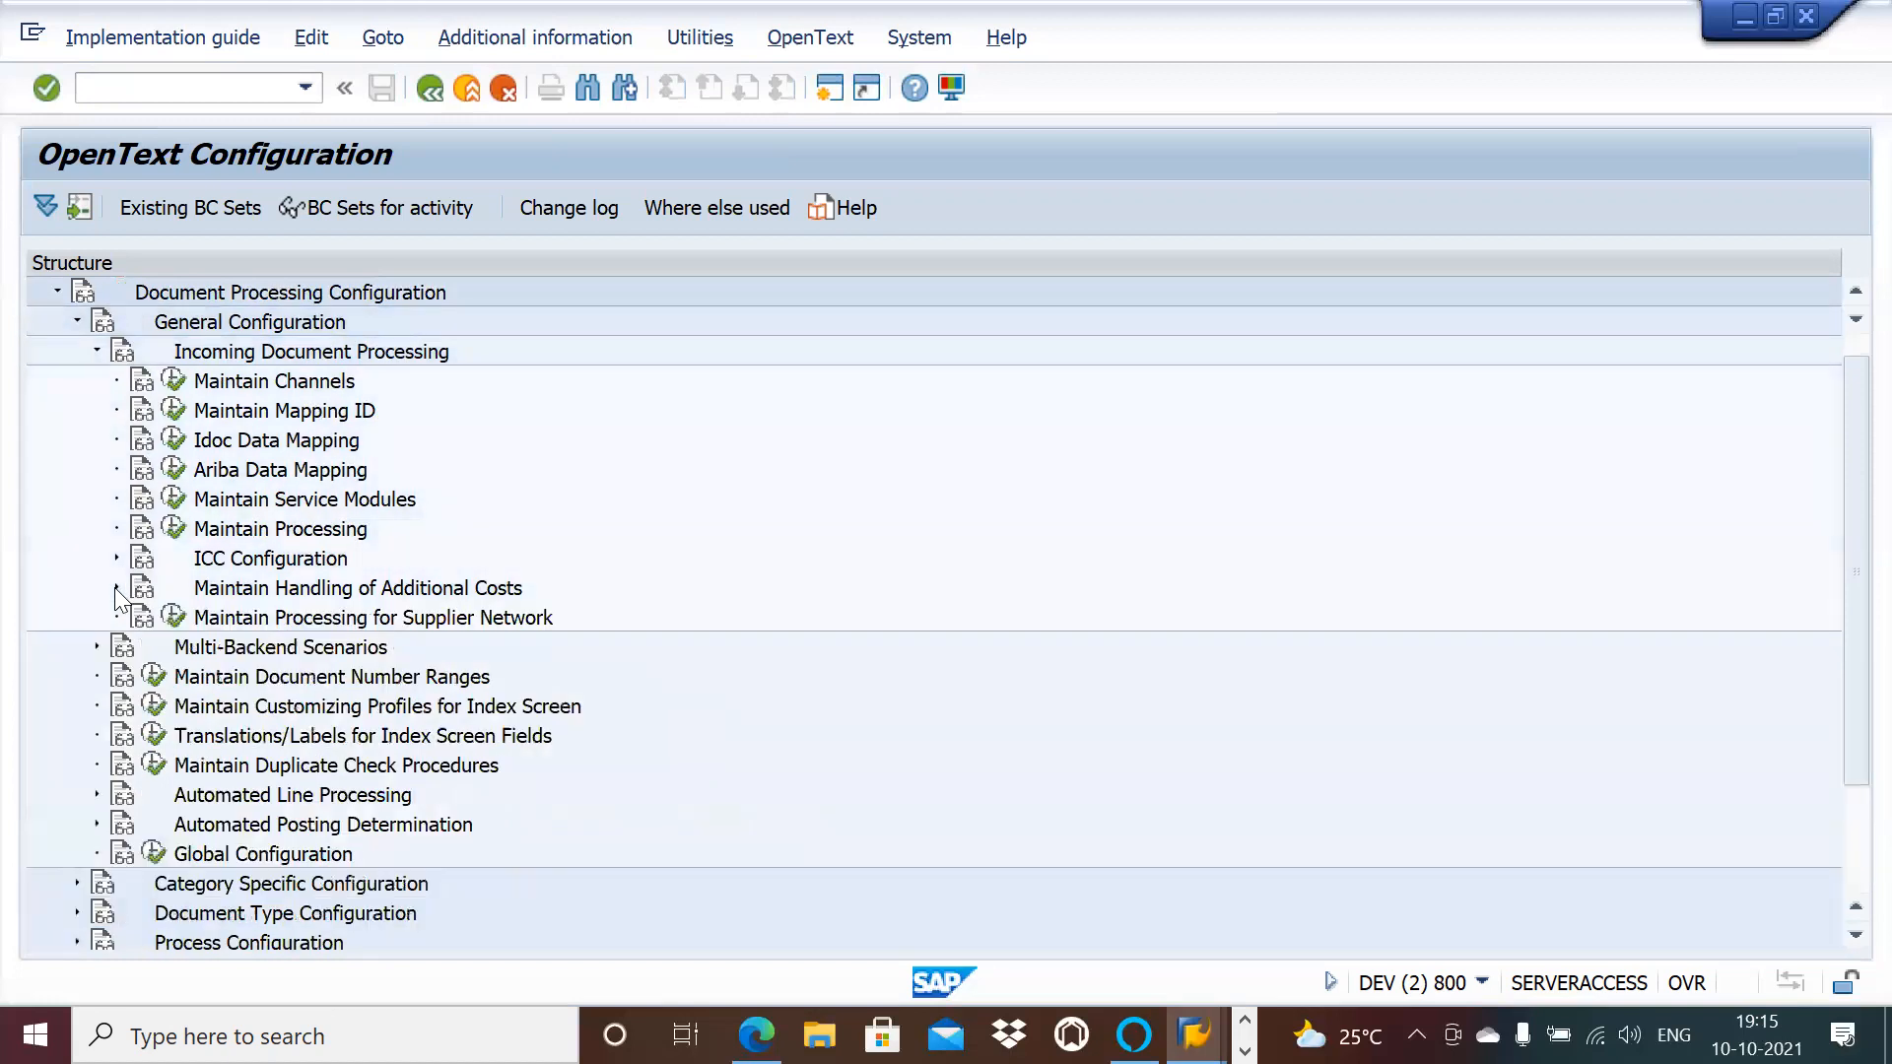
click(96, 824)
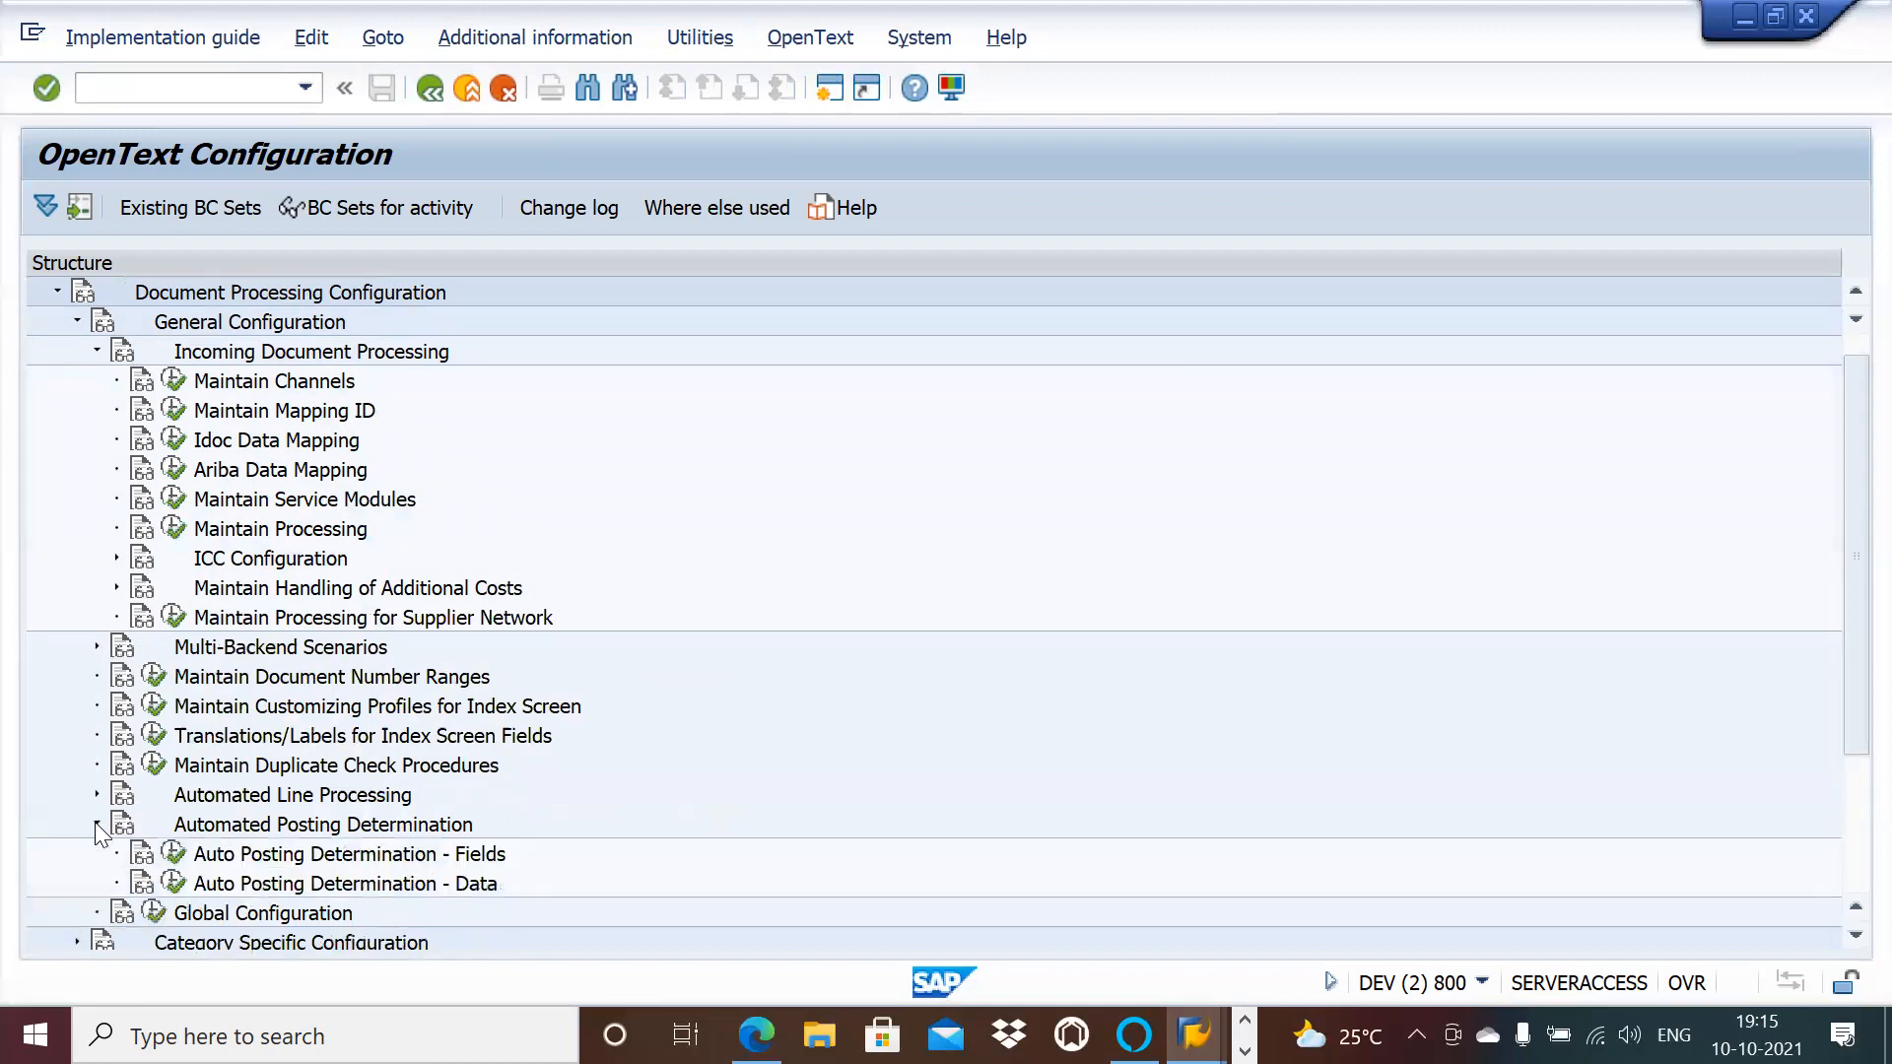
click(97, 824)
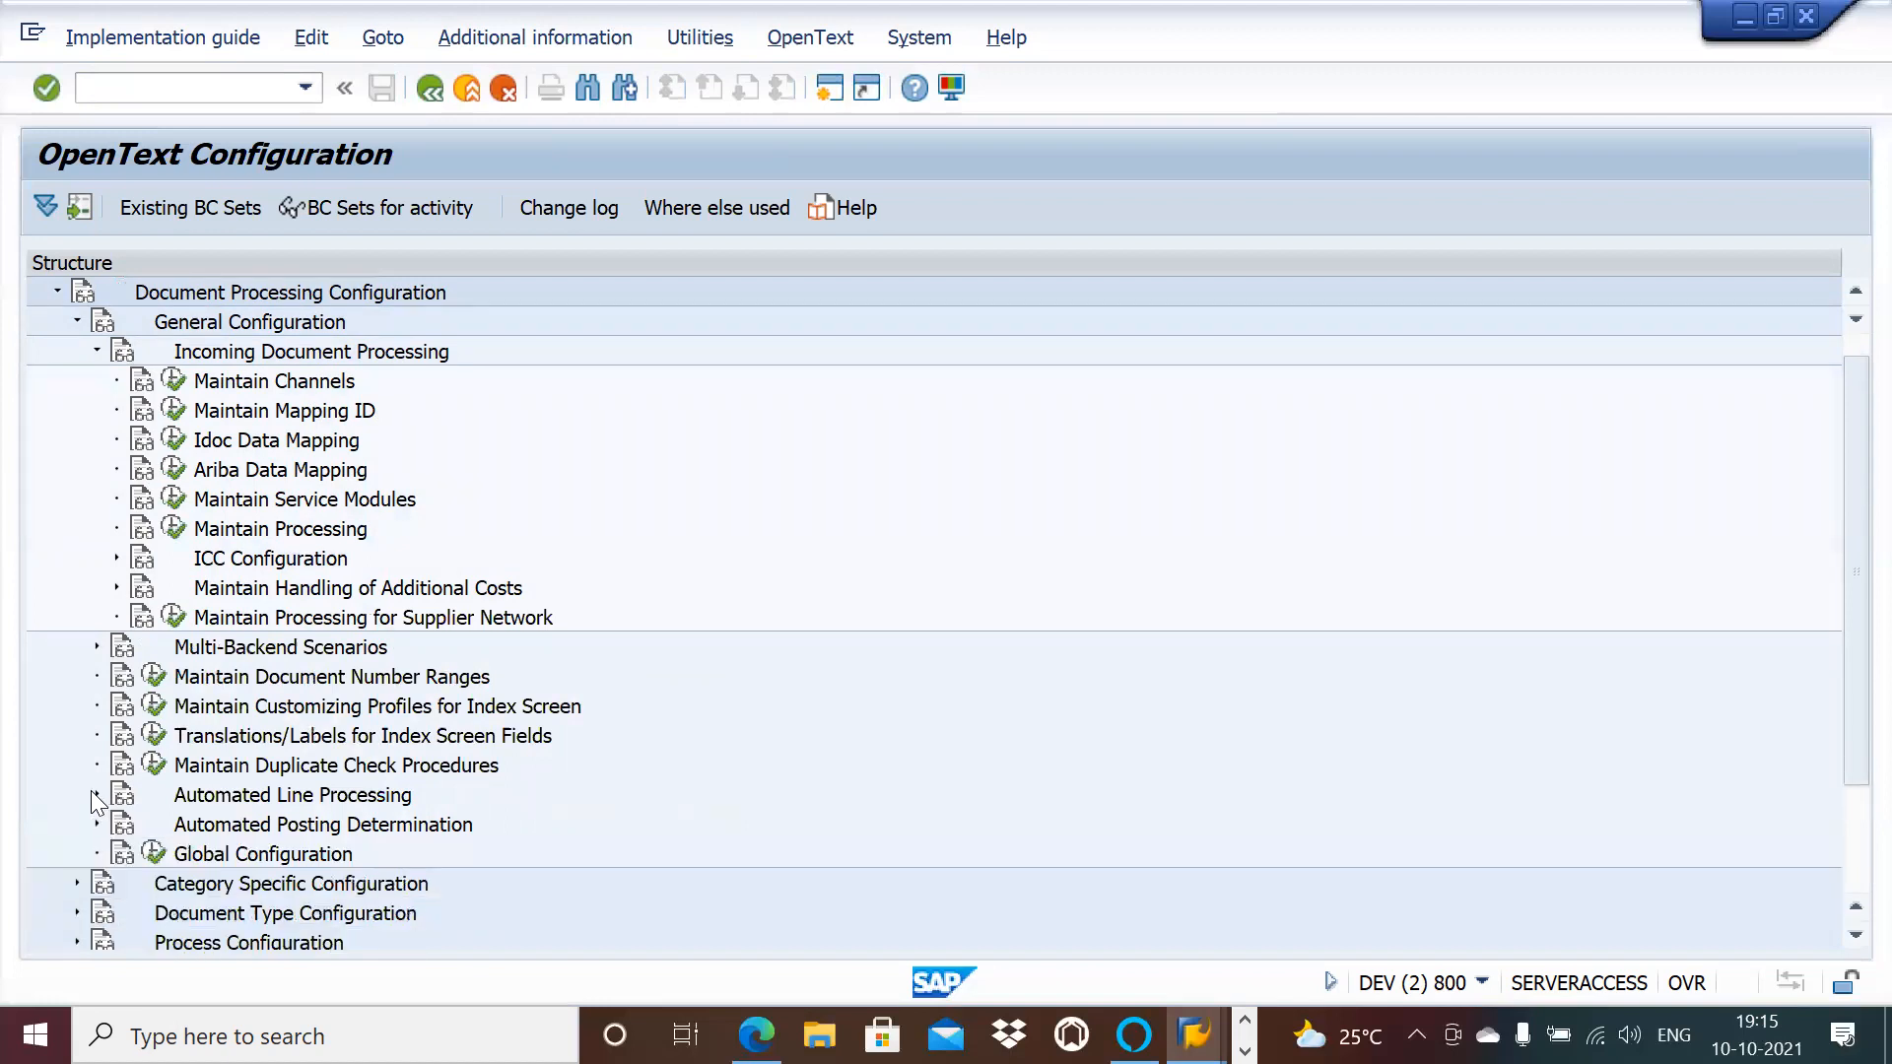
click(96, 794)
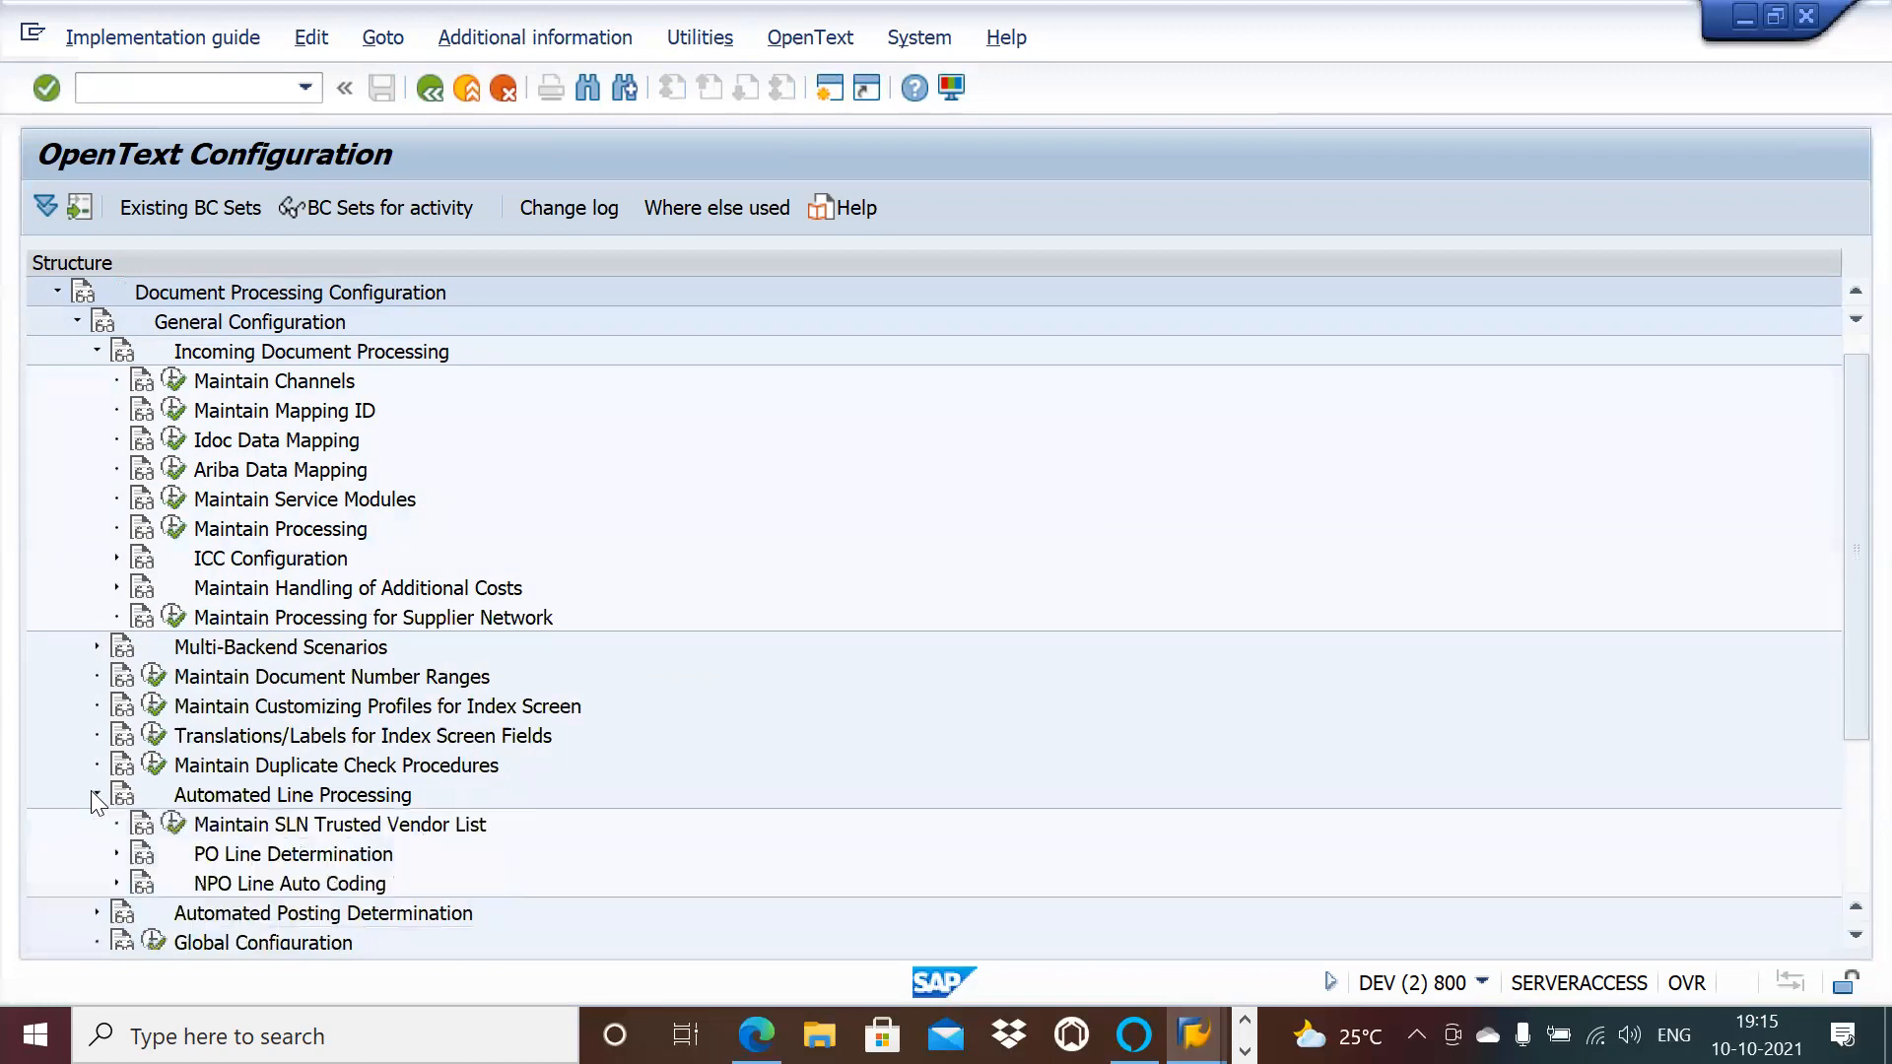
click(116, 854)
click(116, 855)
click(117, 855)
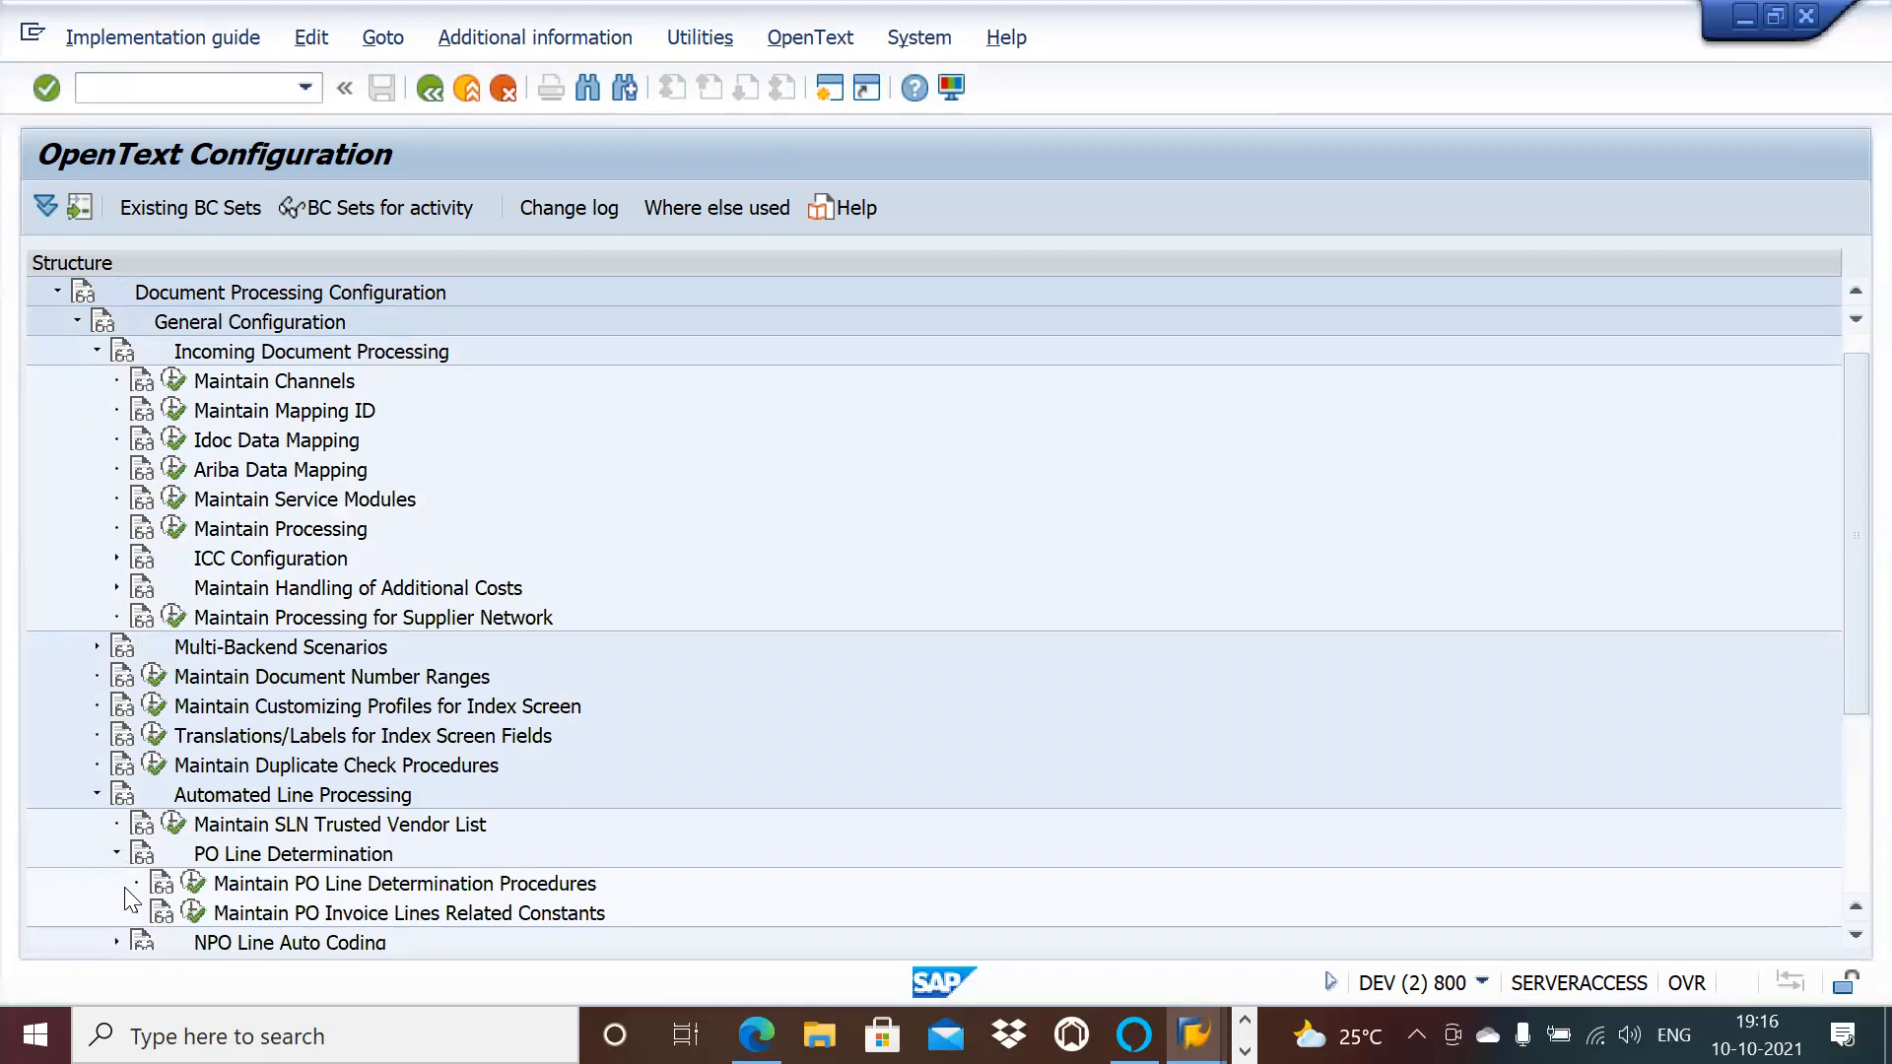
click(95, 351)
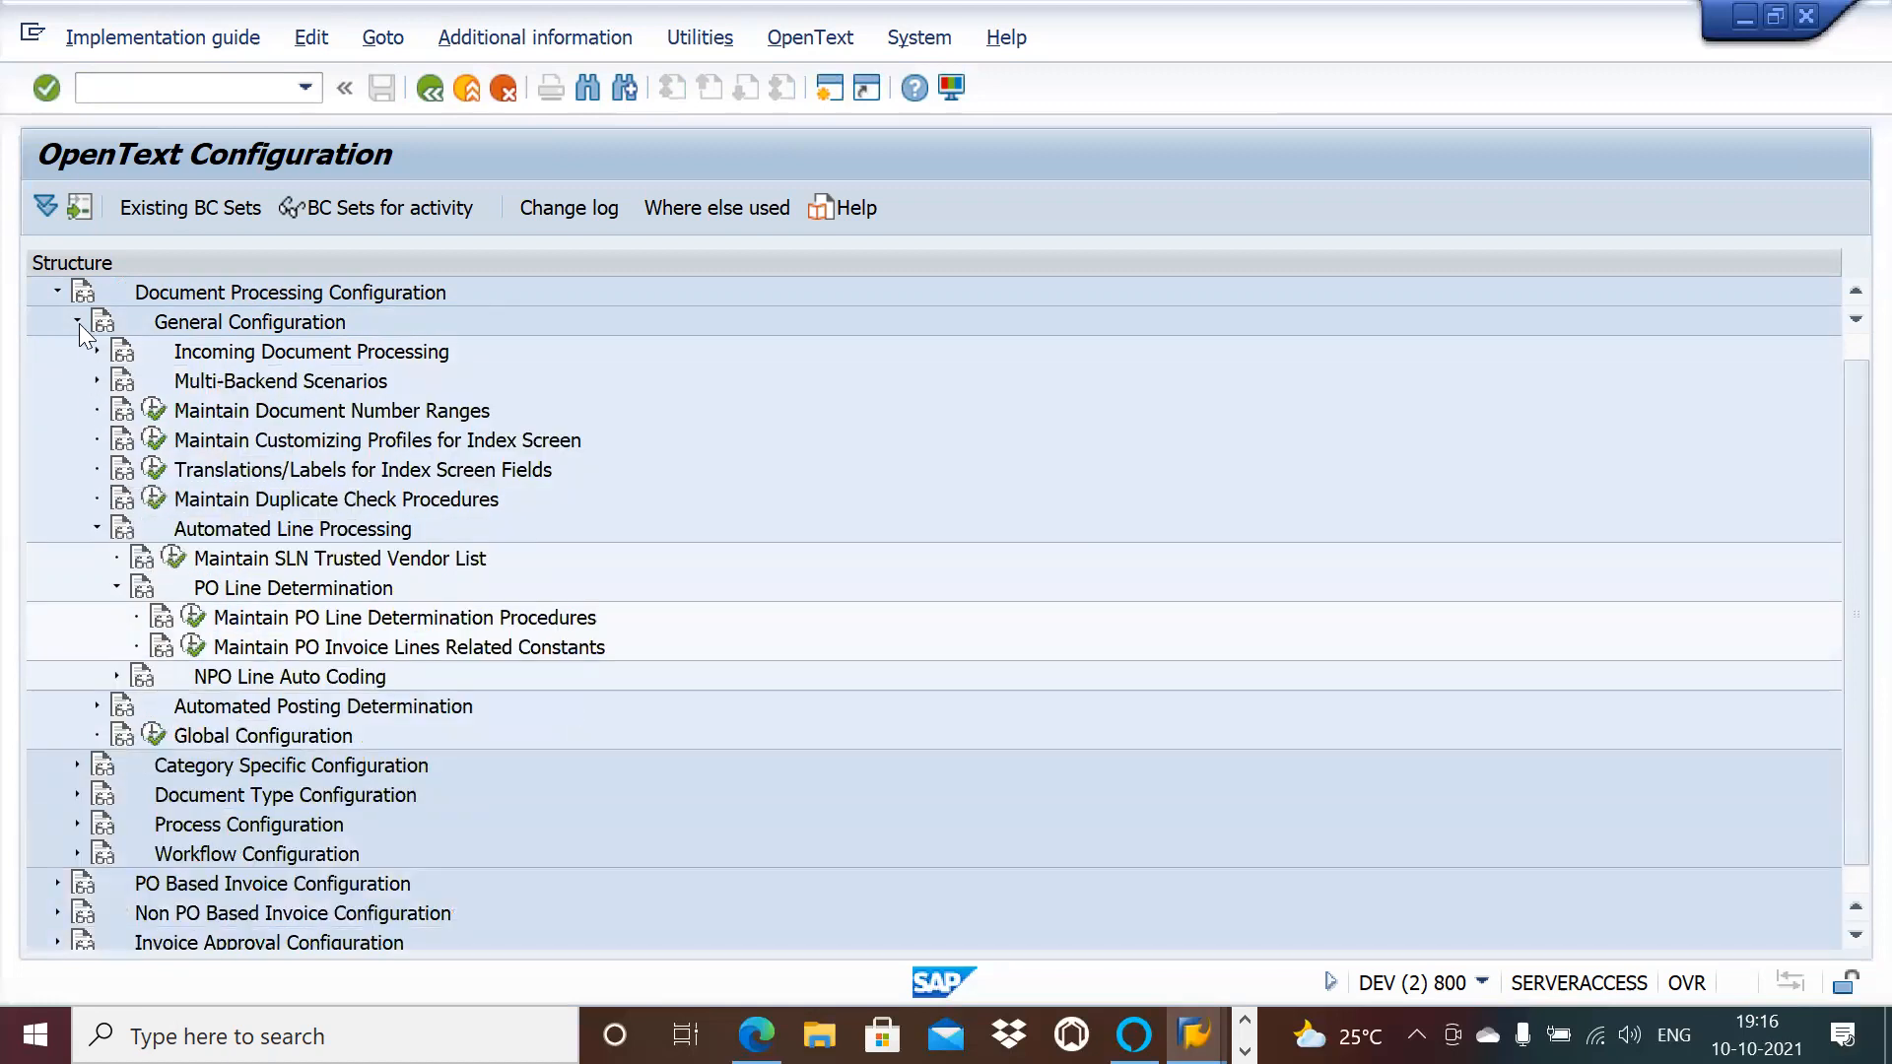
Step: Expand Document Type Configuration, Logic Module Processing and Specific Country Settings
click(71, 792)
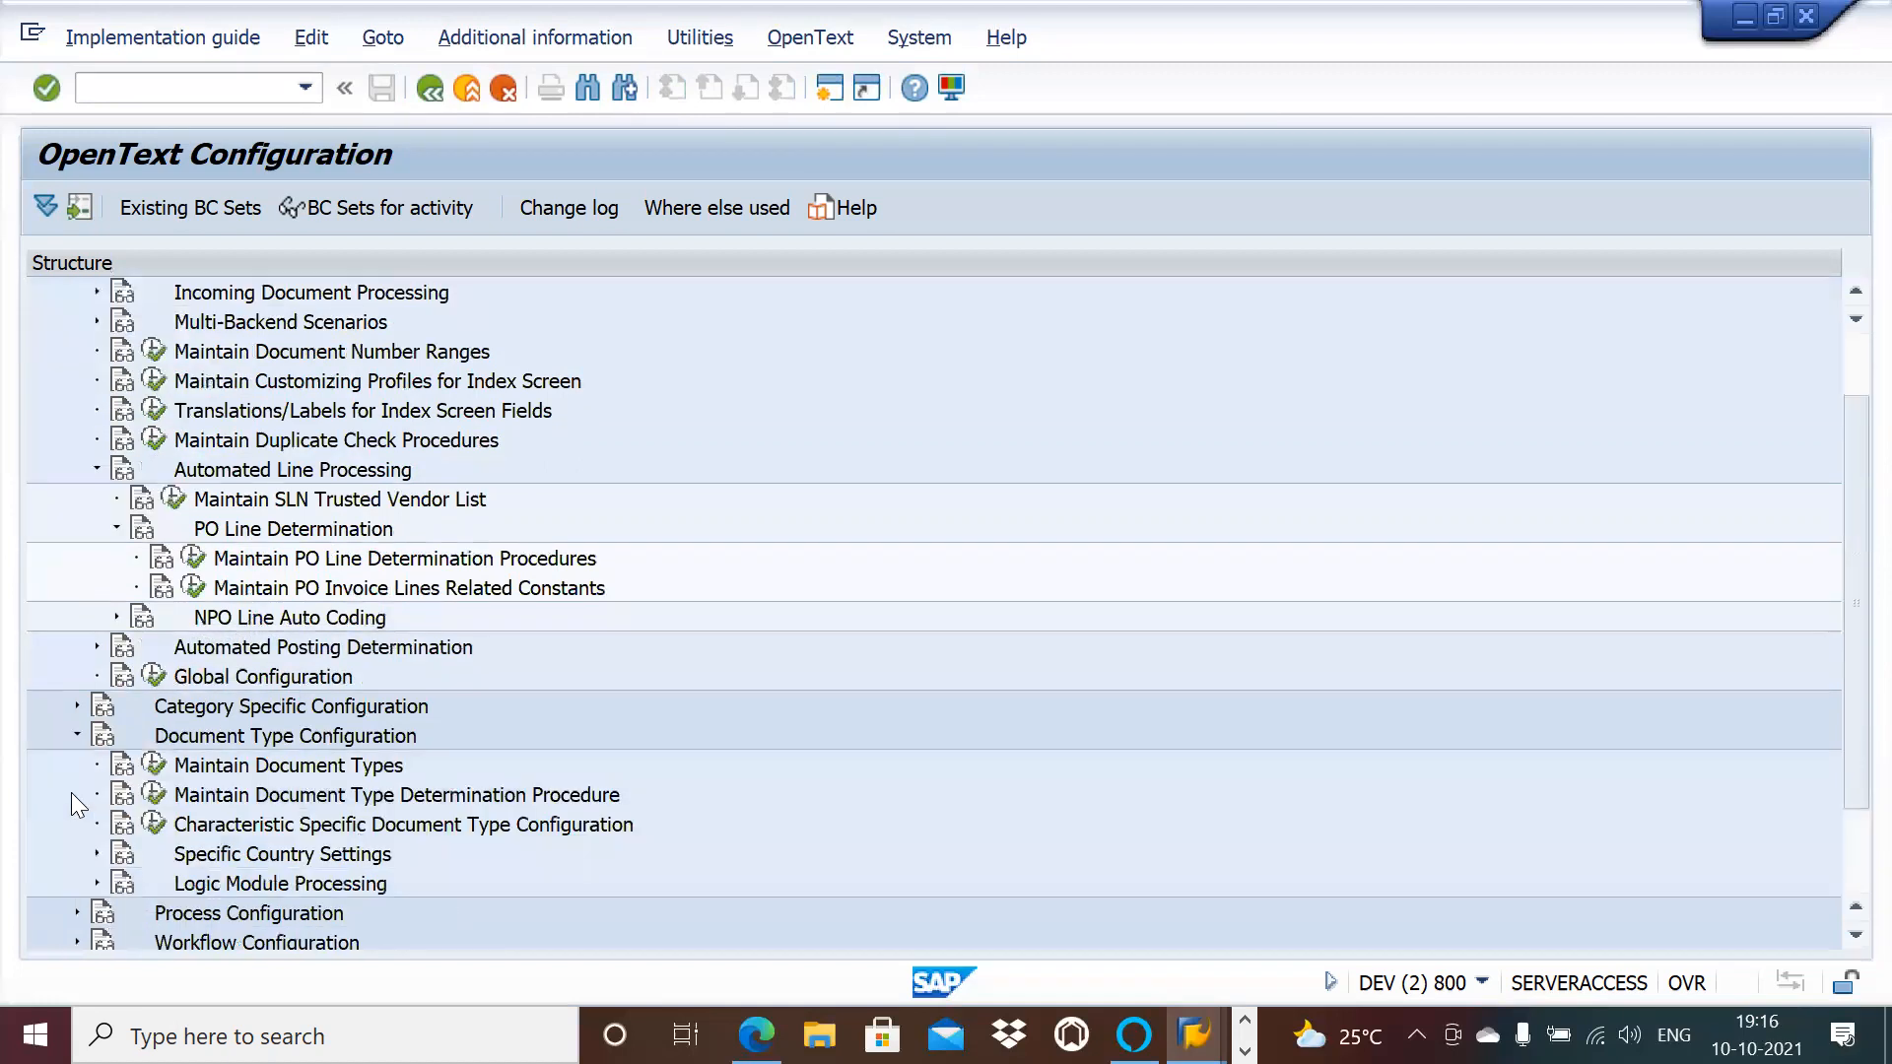
click(95, 877)
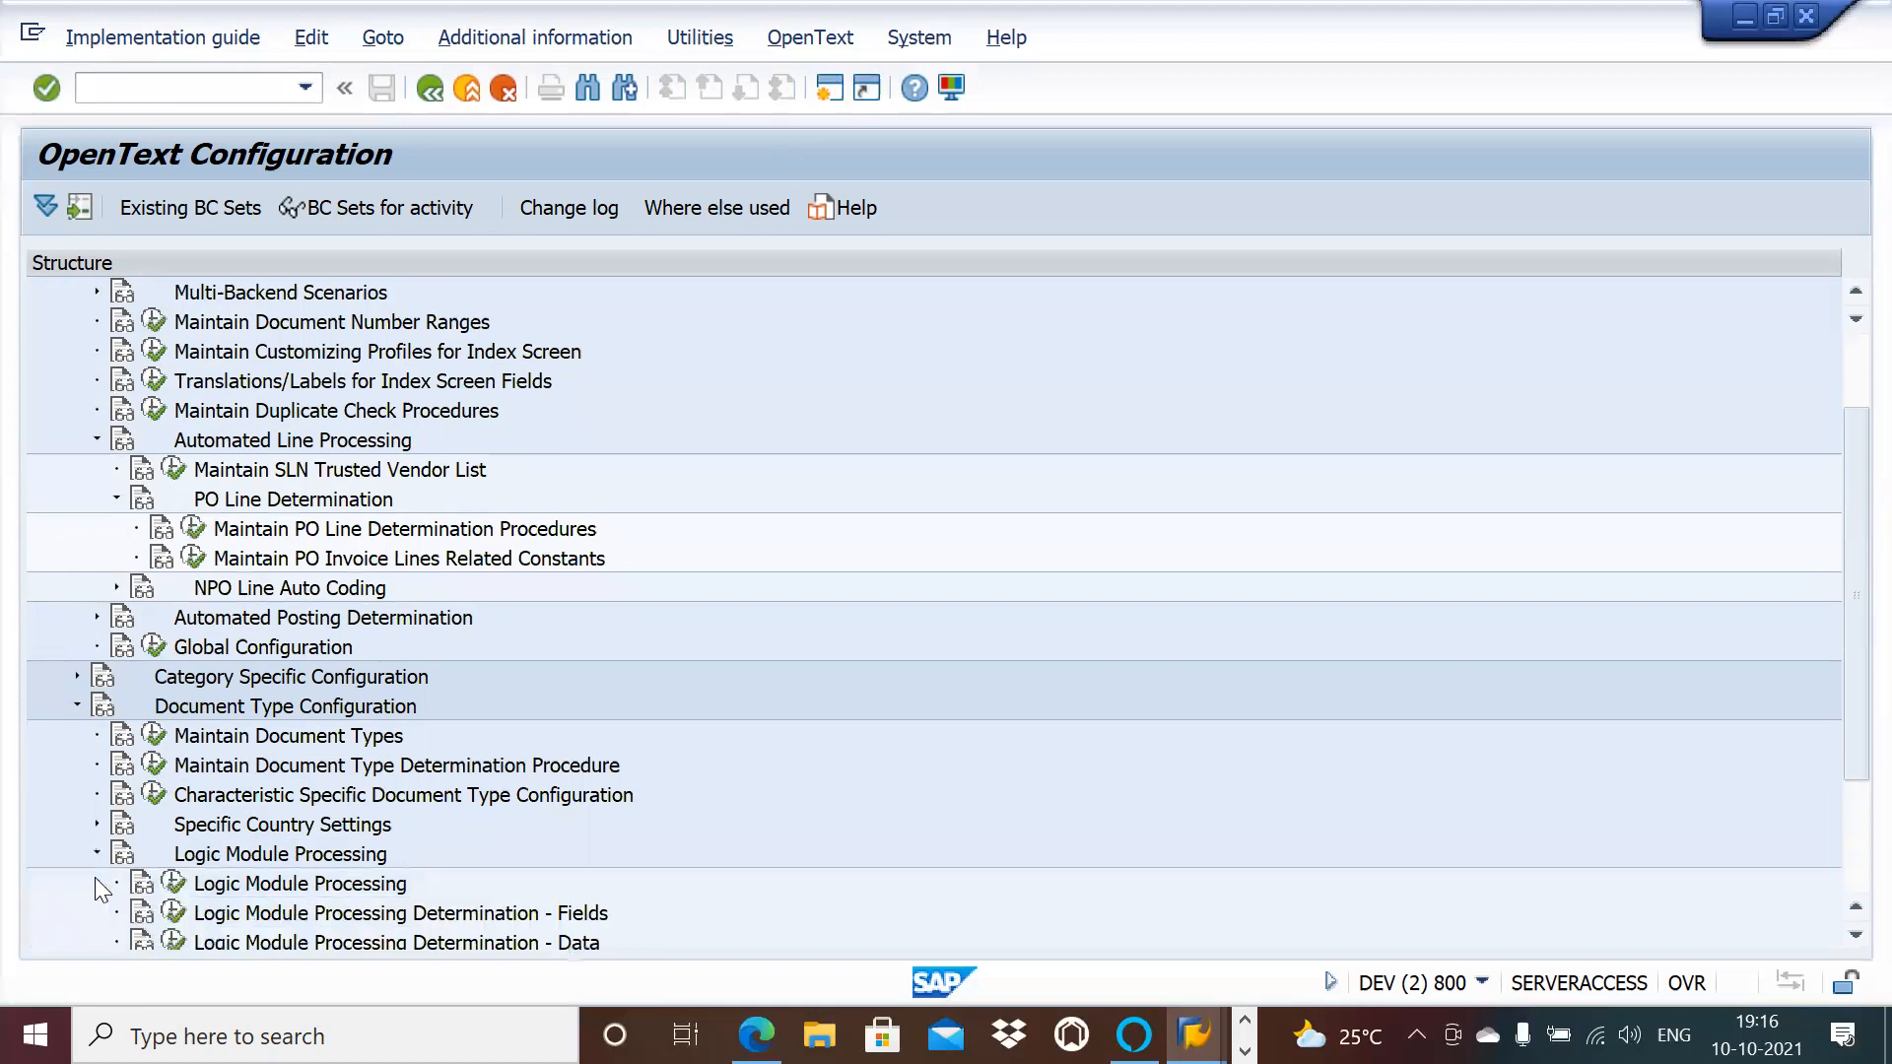
click(95, 824)
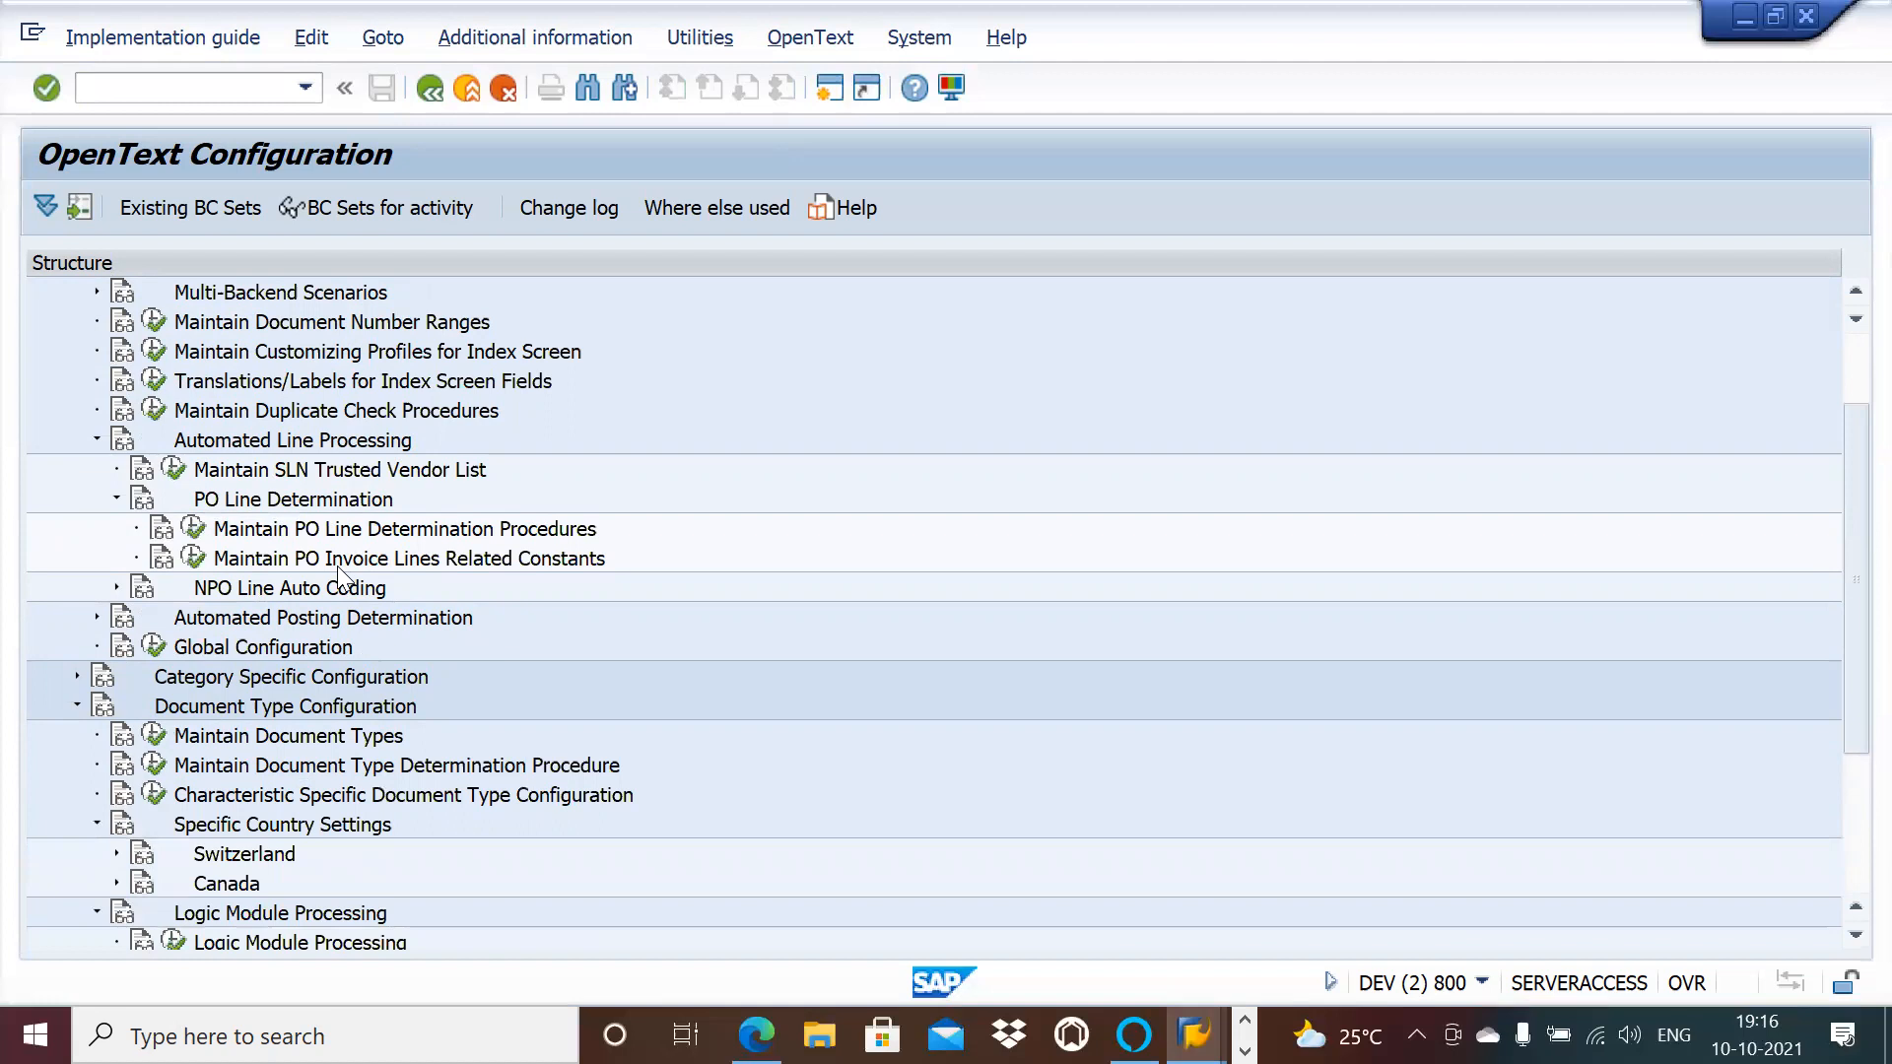
Step: Search the configuration structure for 'dupli' to find the duplicate check settings
key(ctrl+f)
text(dupli)
key(Return)
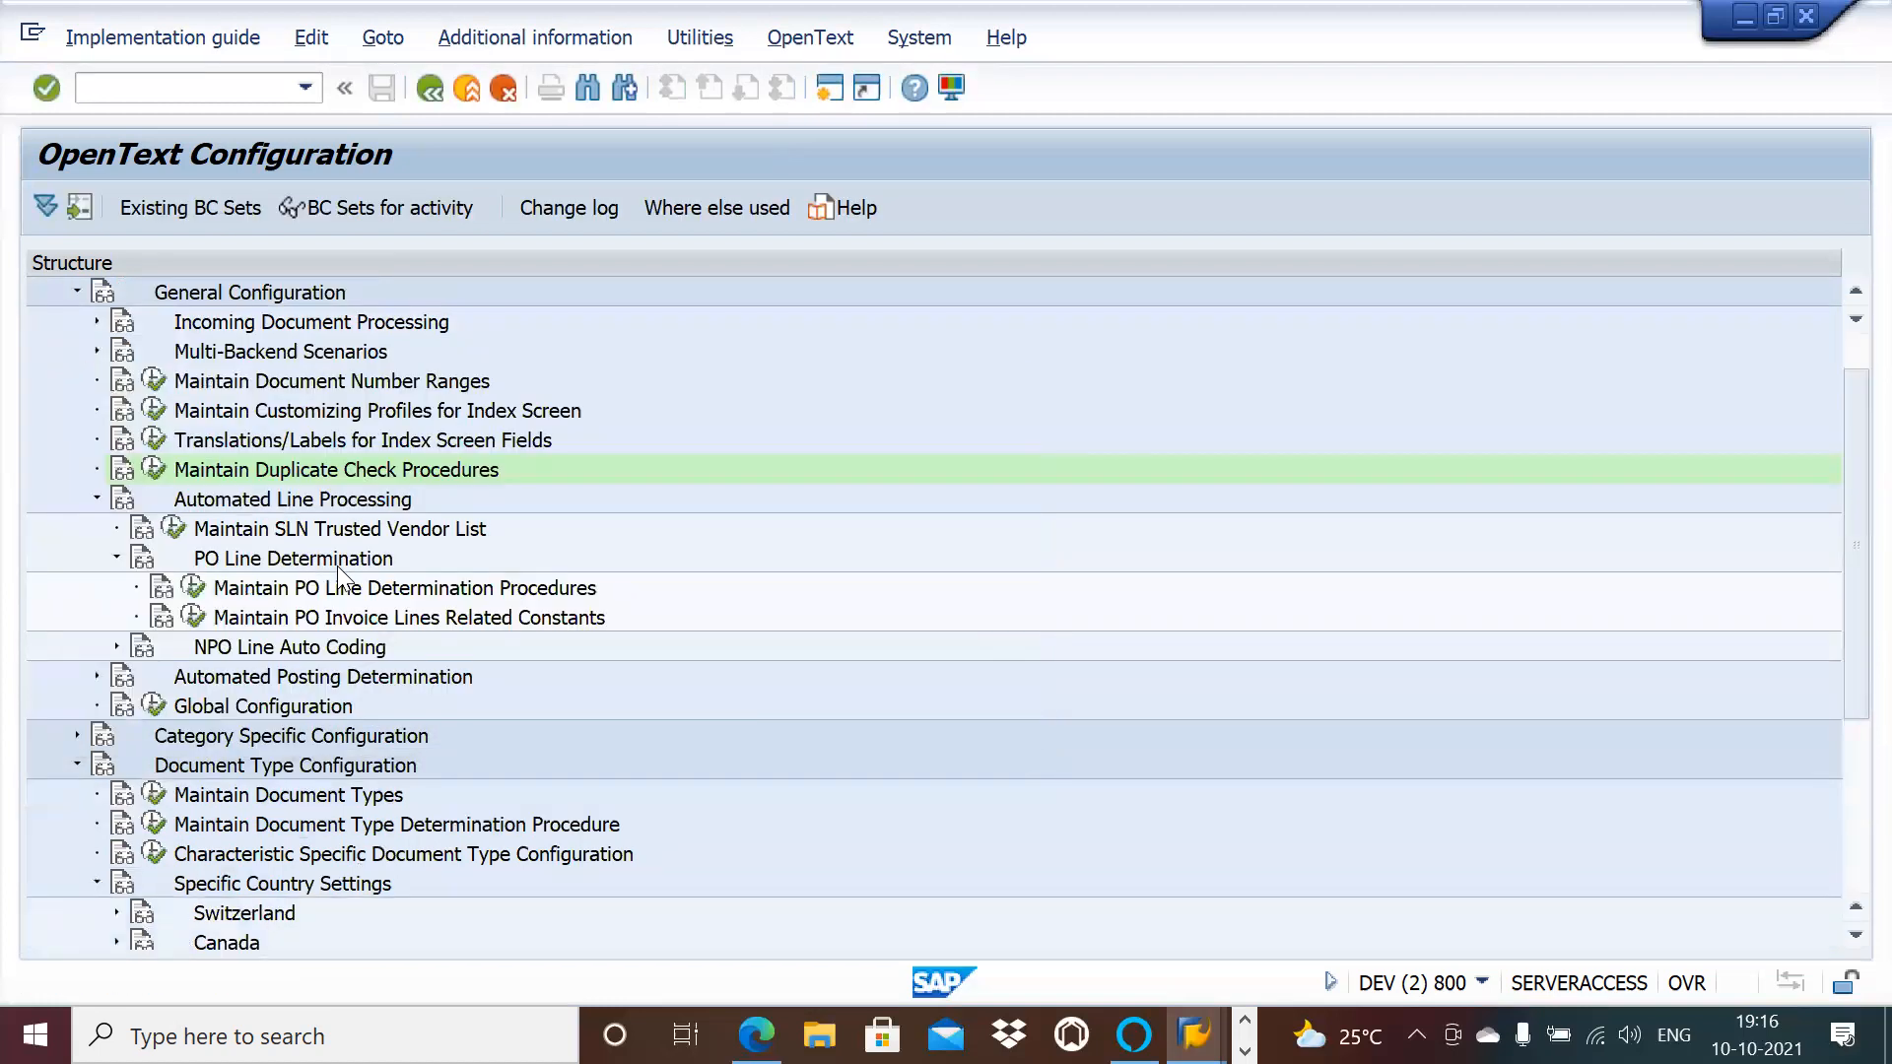
key(ctrl+f)
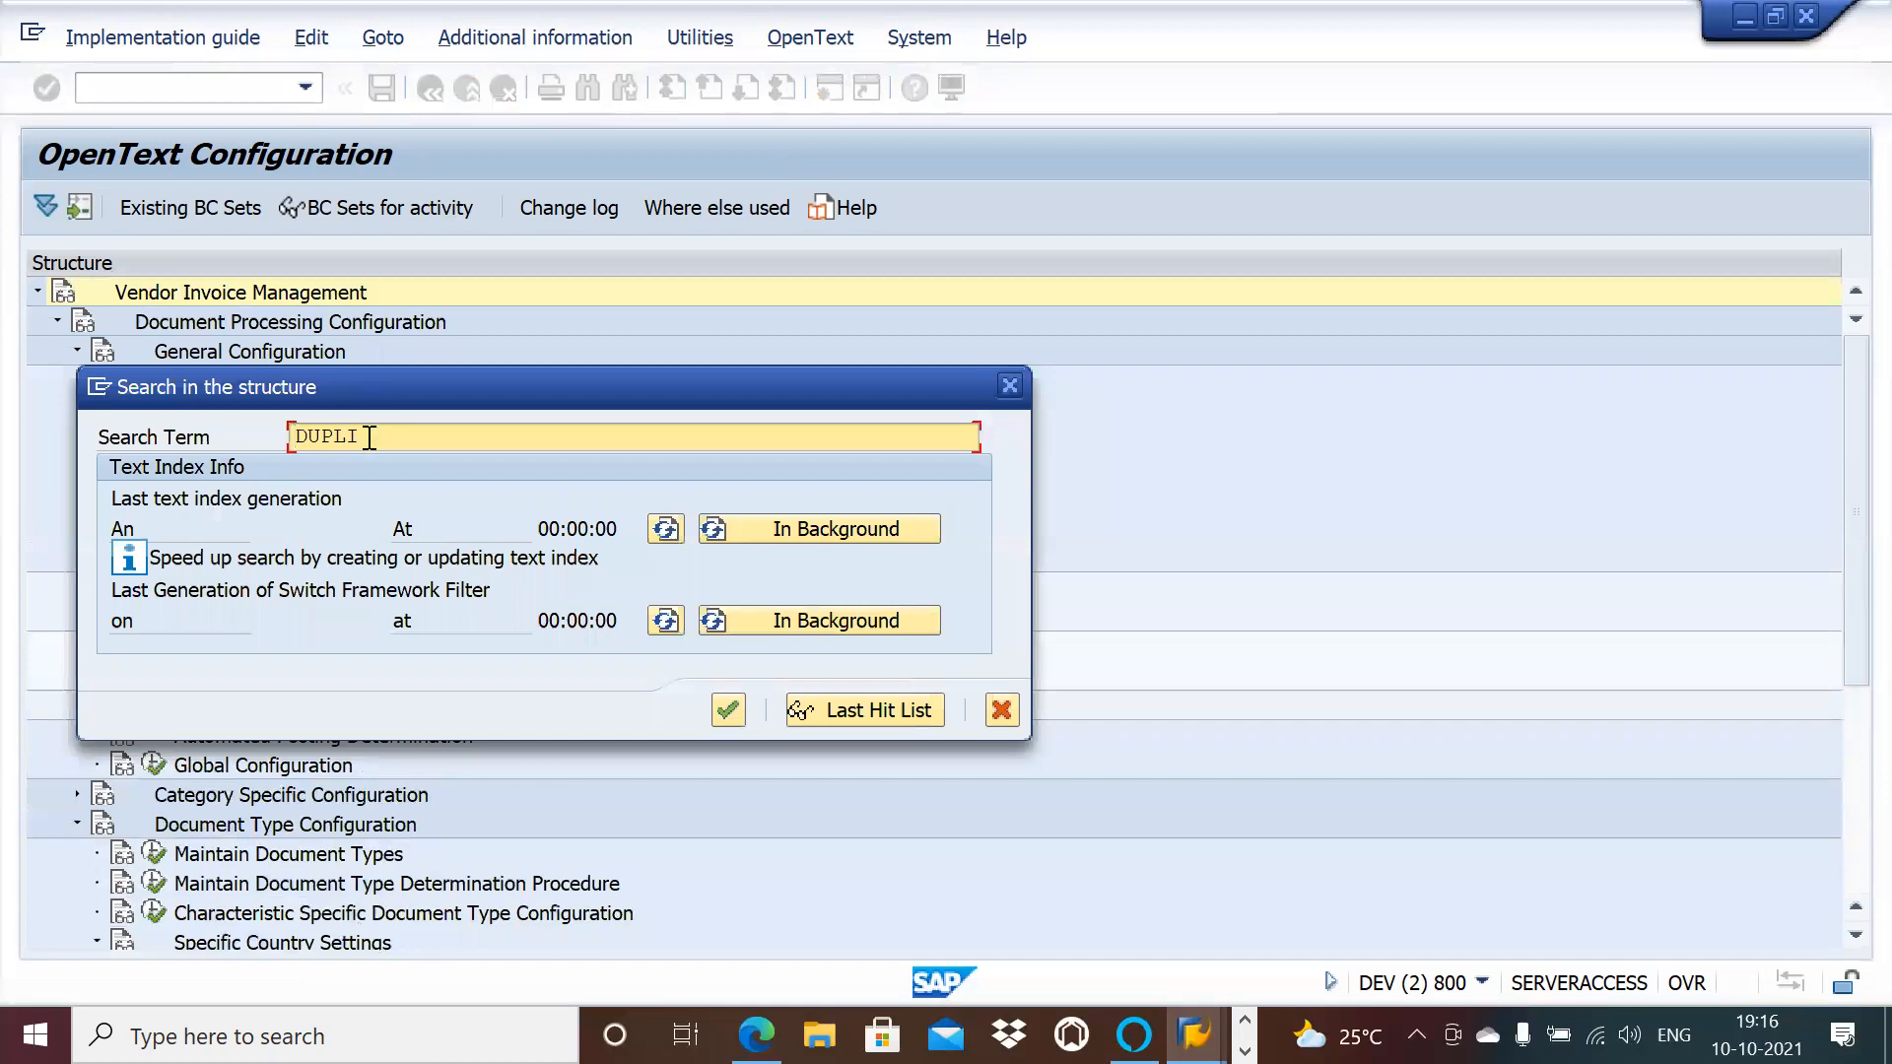
key(BackSpace)
key(BackSpace)
key(Return)
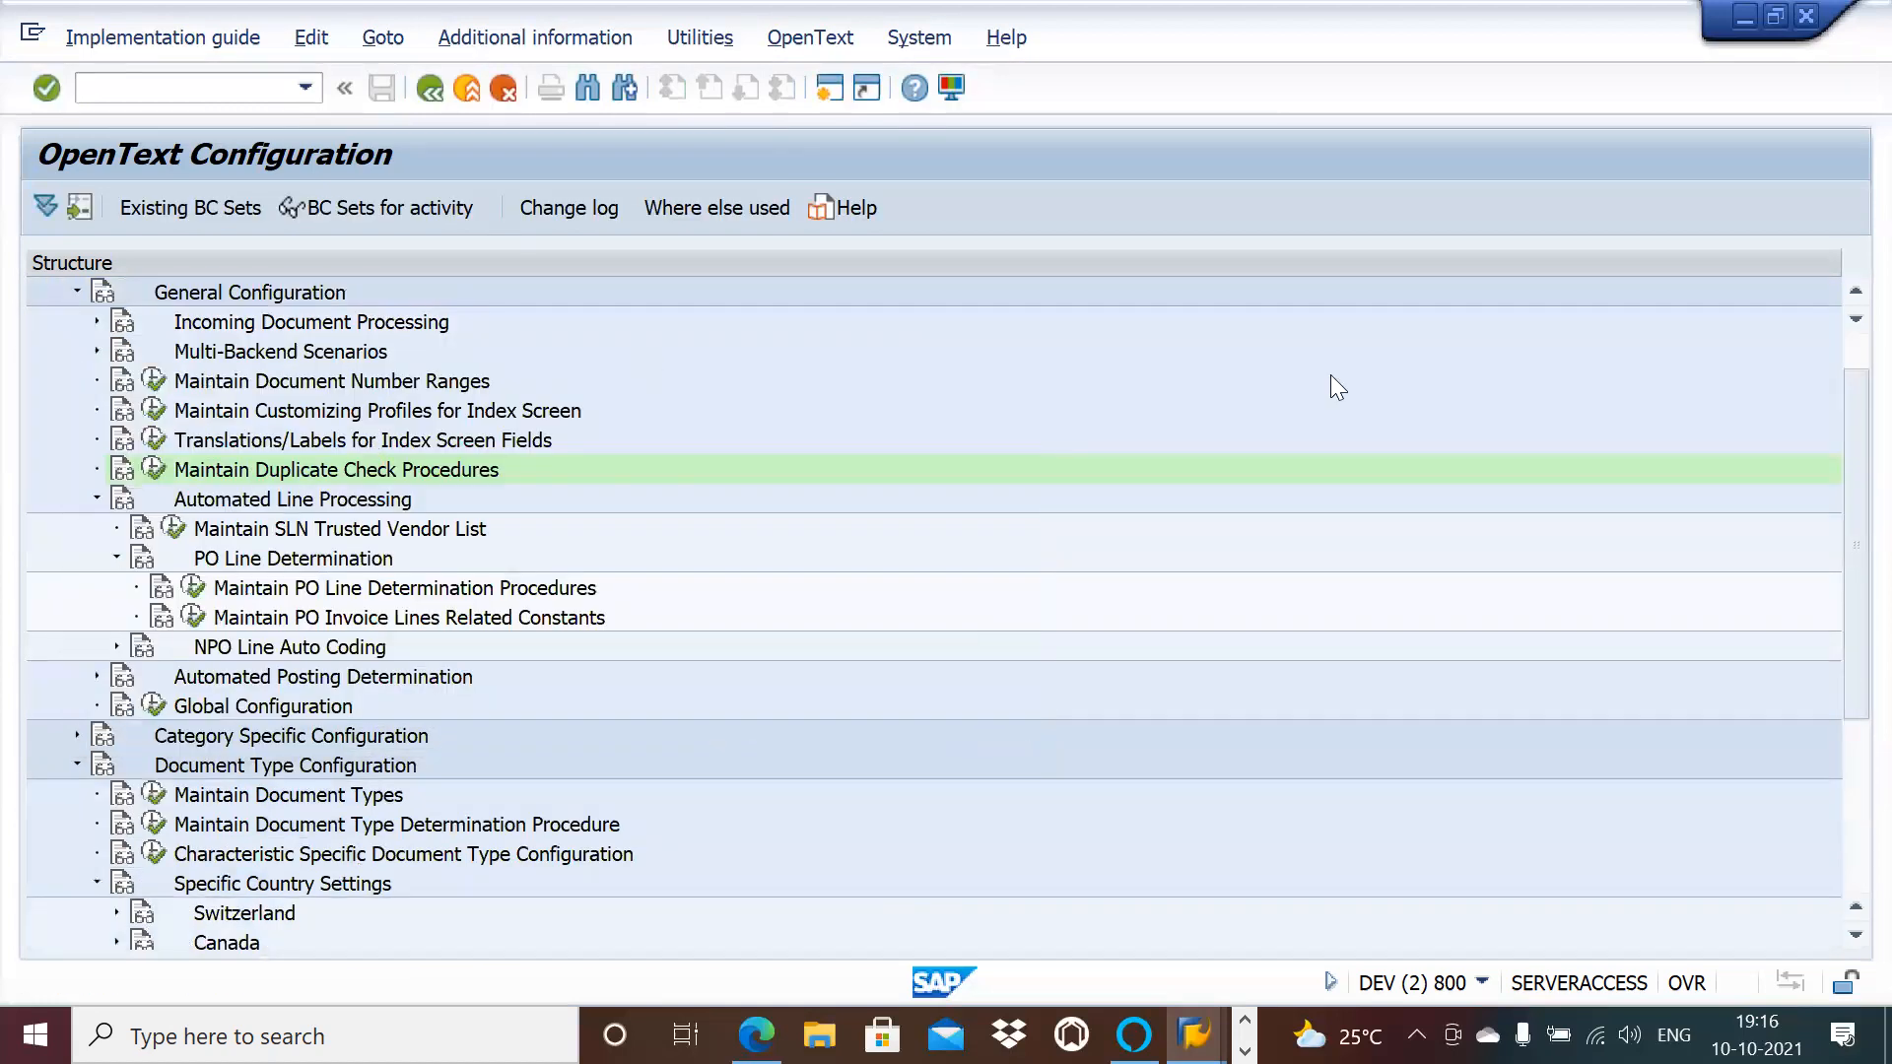
scroll(1852, 323, down, 4)
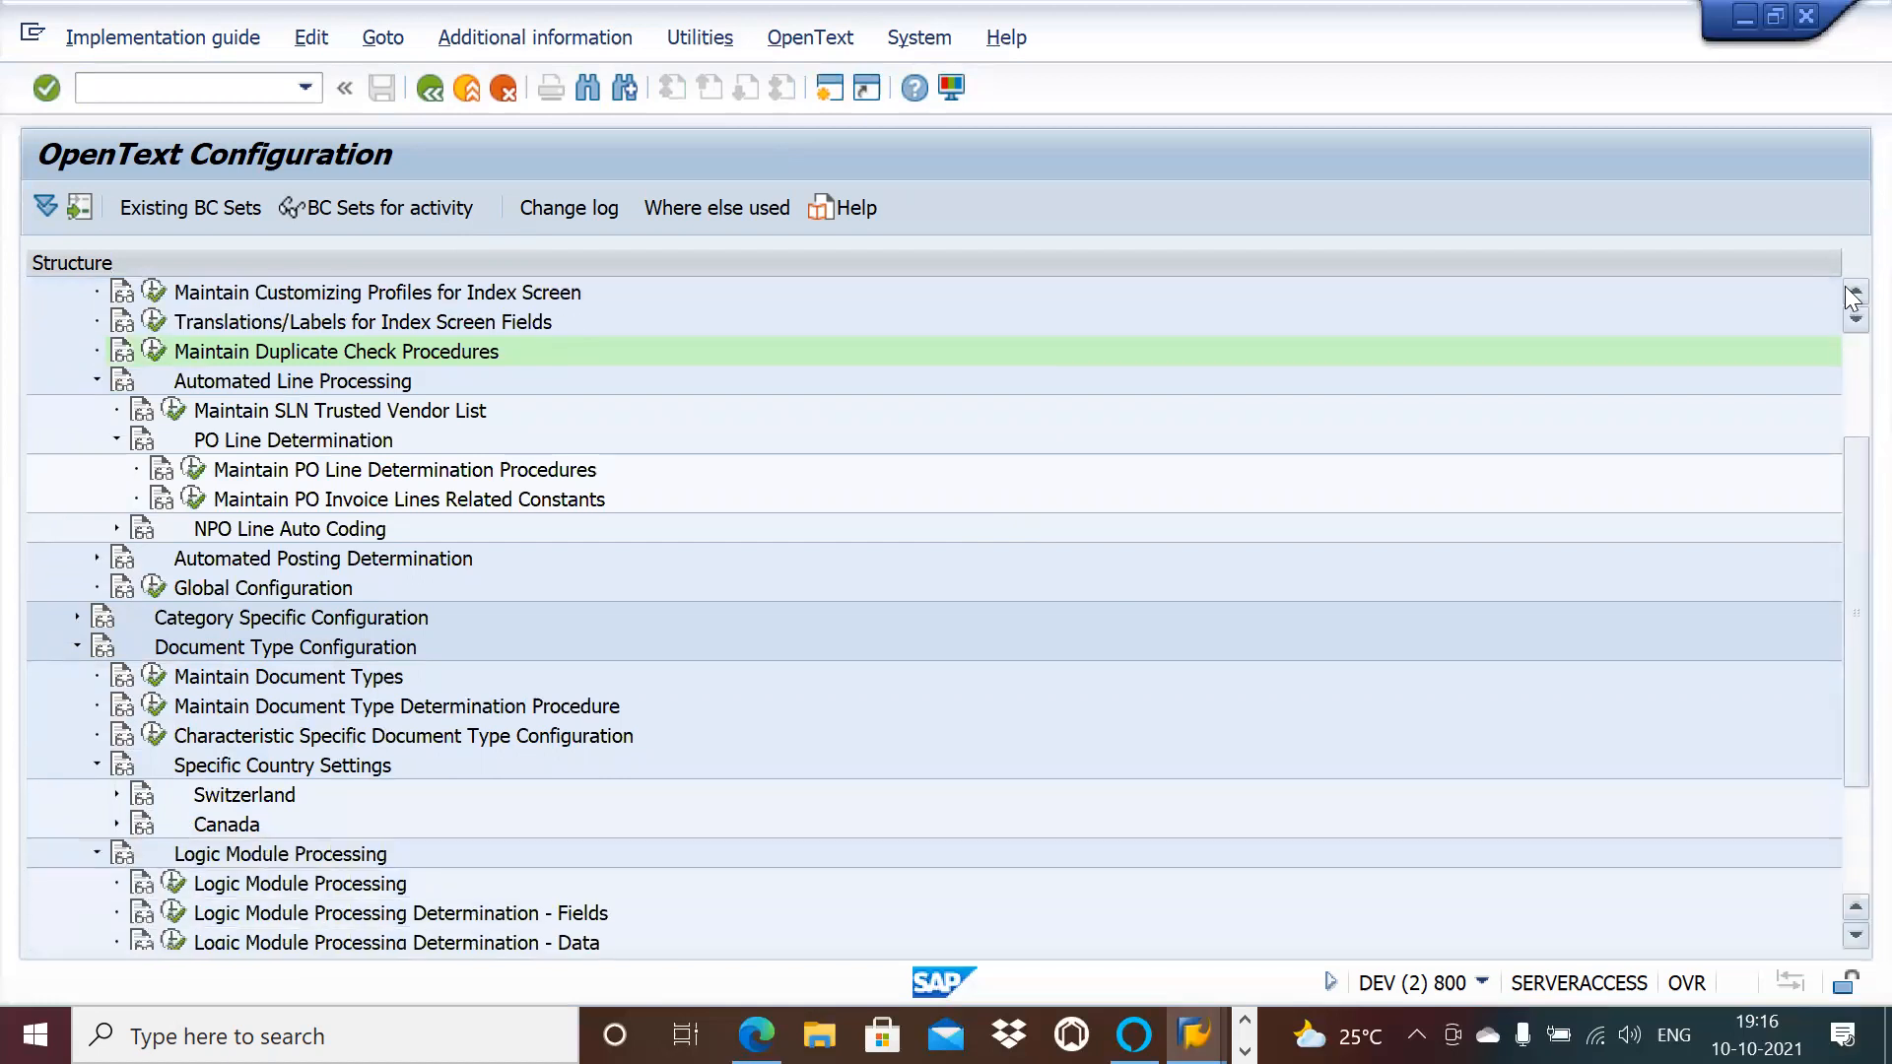
scroll(1852, 294, up, 3)
scroll(1852, 295, up, 3)
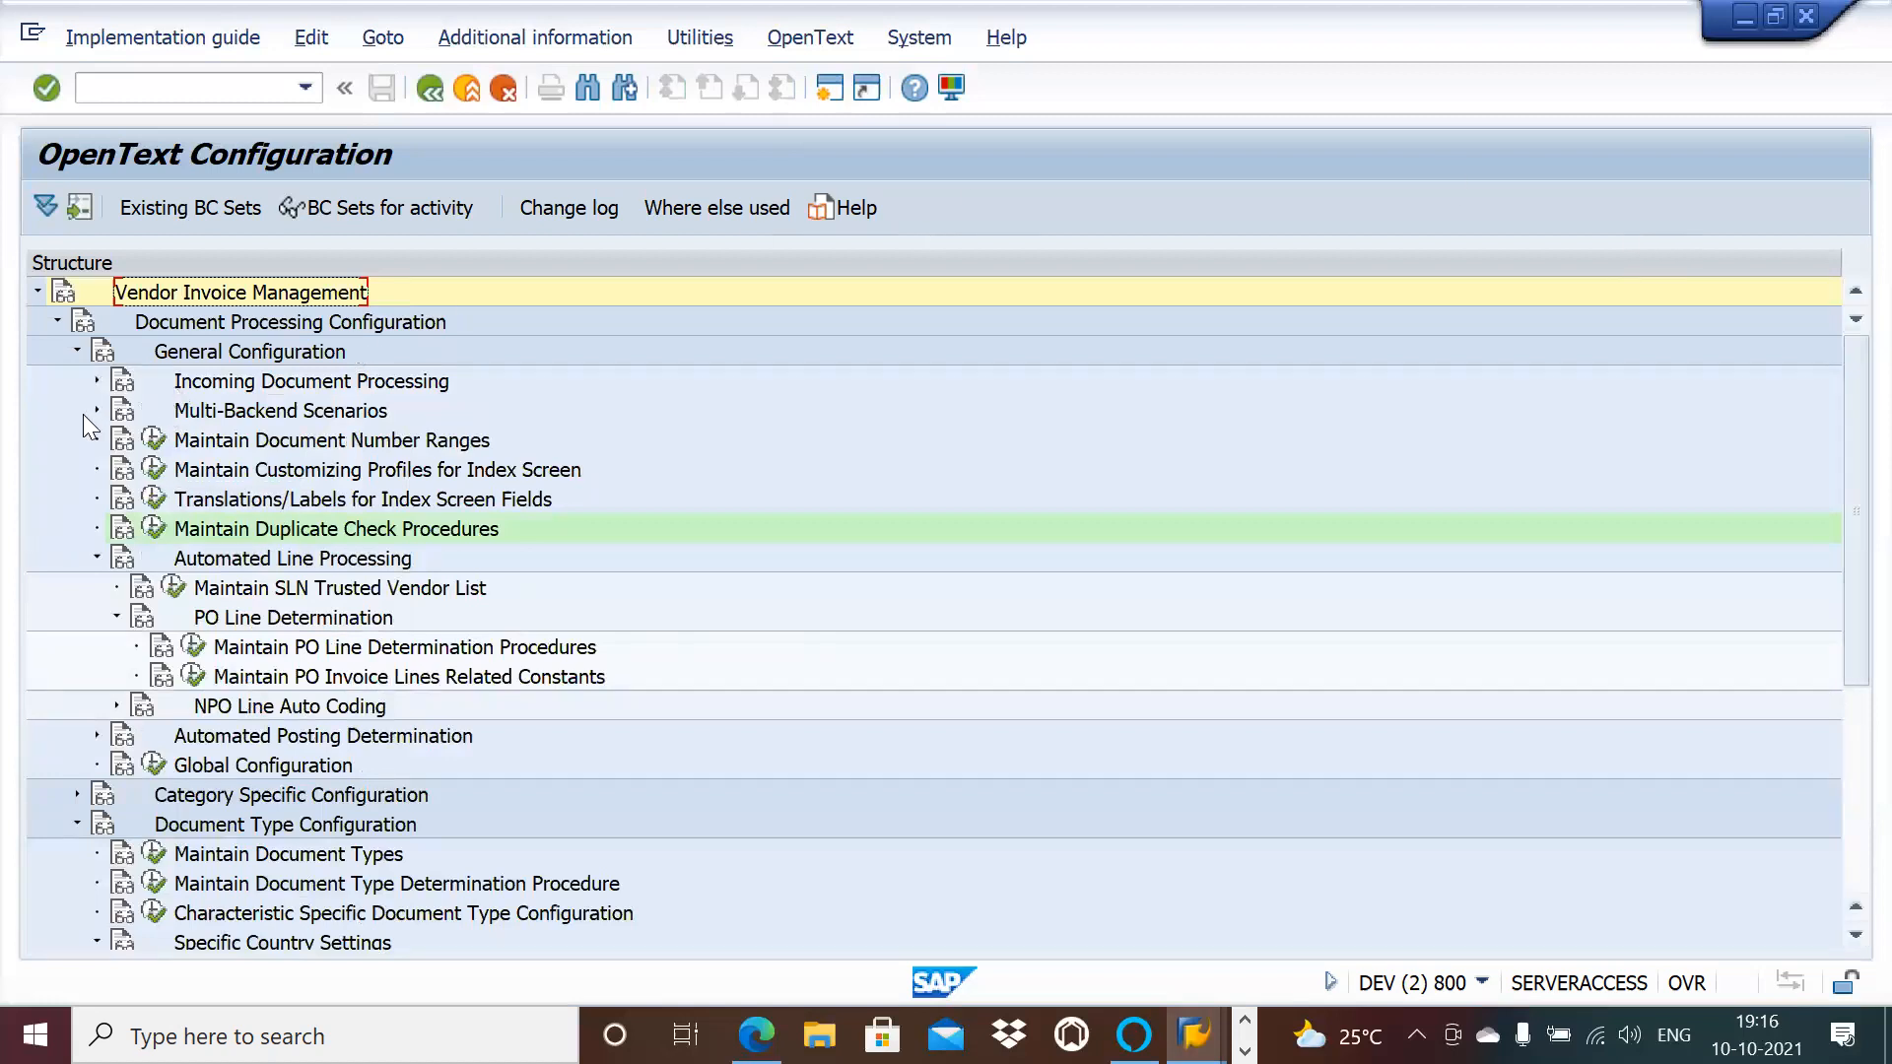
Step: Expand Incoming Document Processing and Maintain Handling of Additional Costs, then collapse them again
click(96, 381)
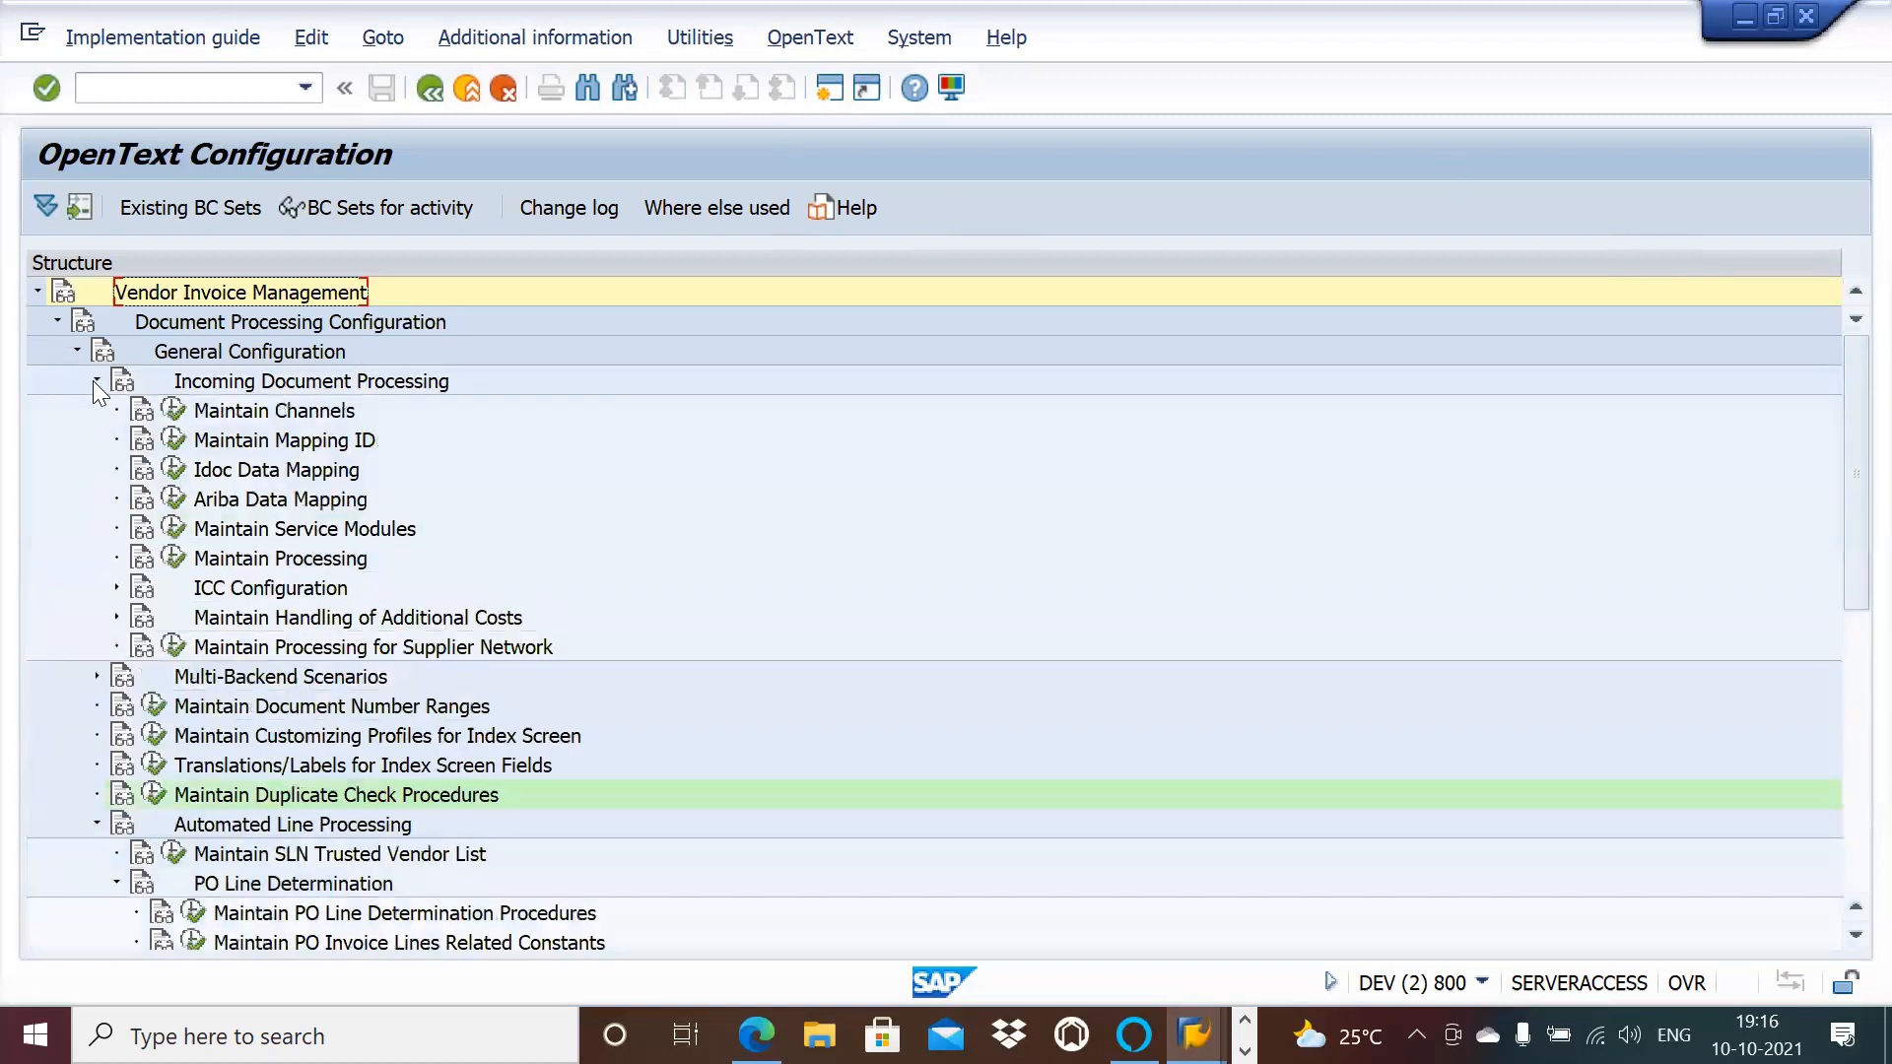
click(116, 618)
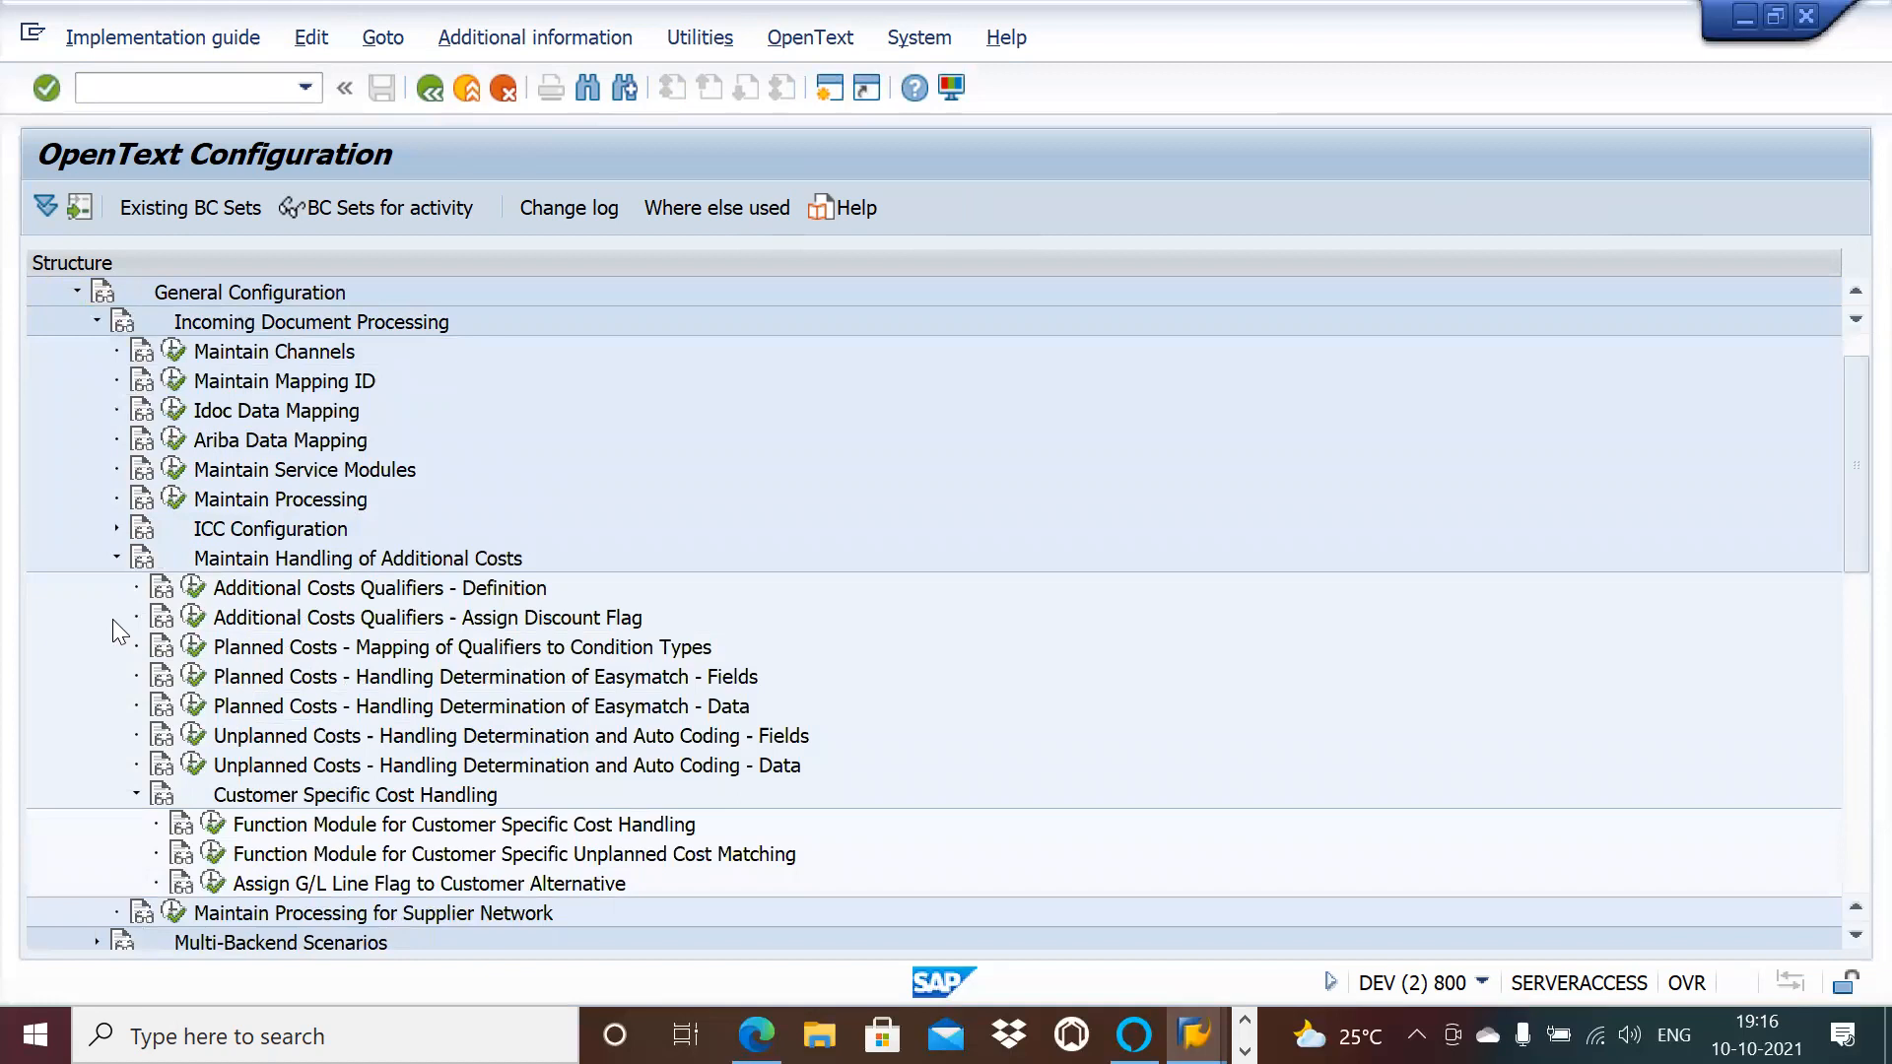
click(96, 322)
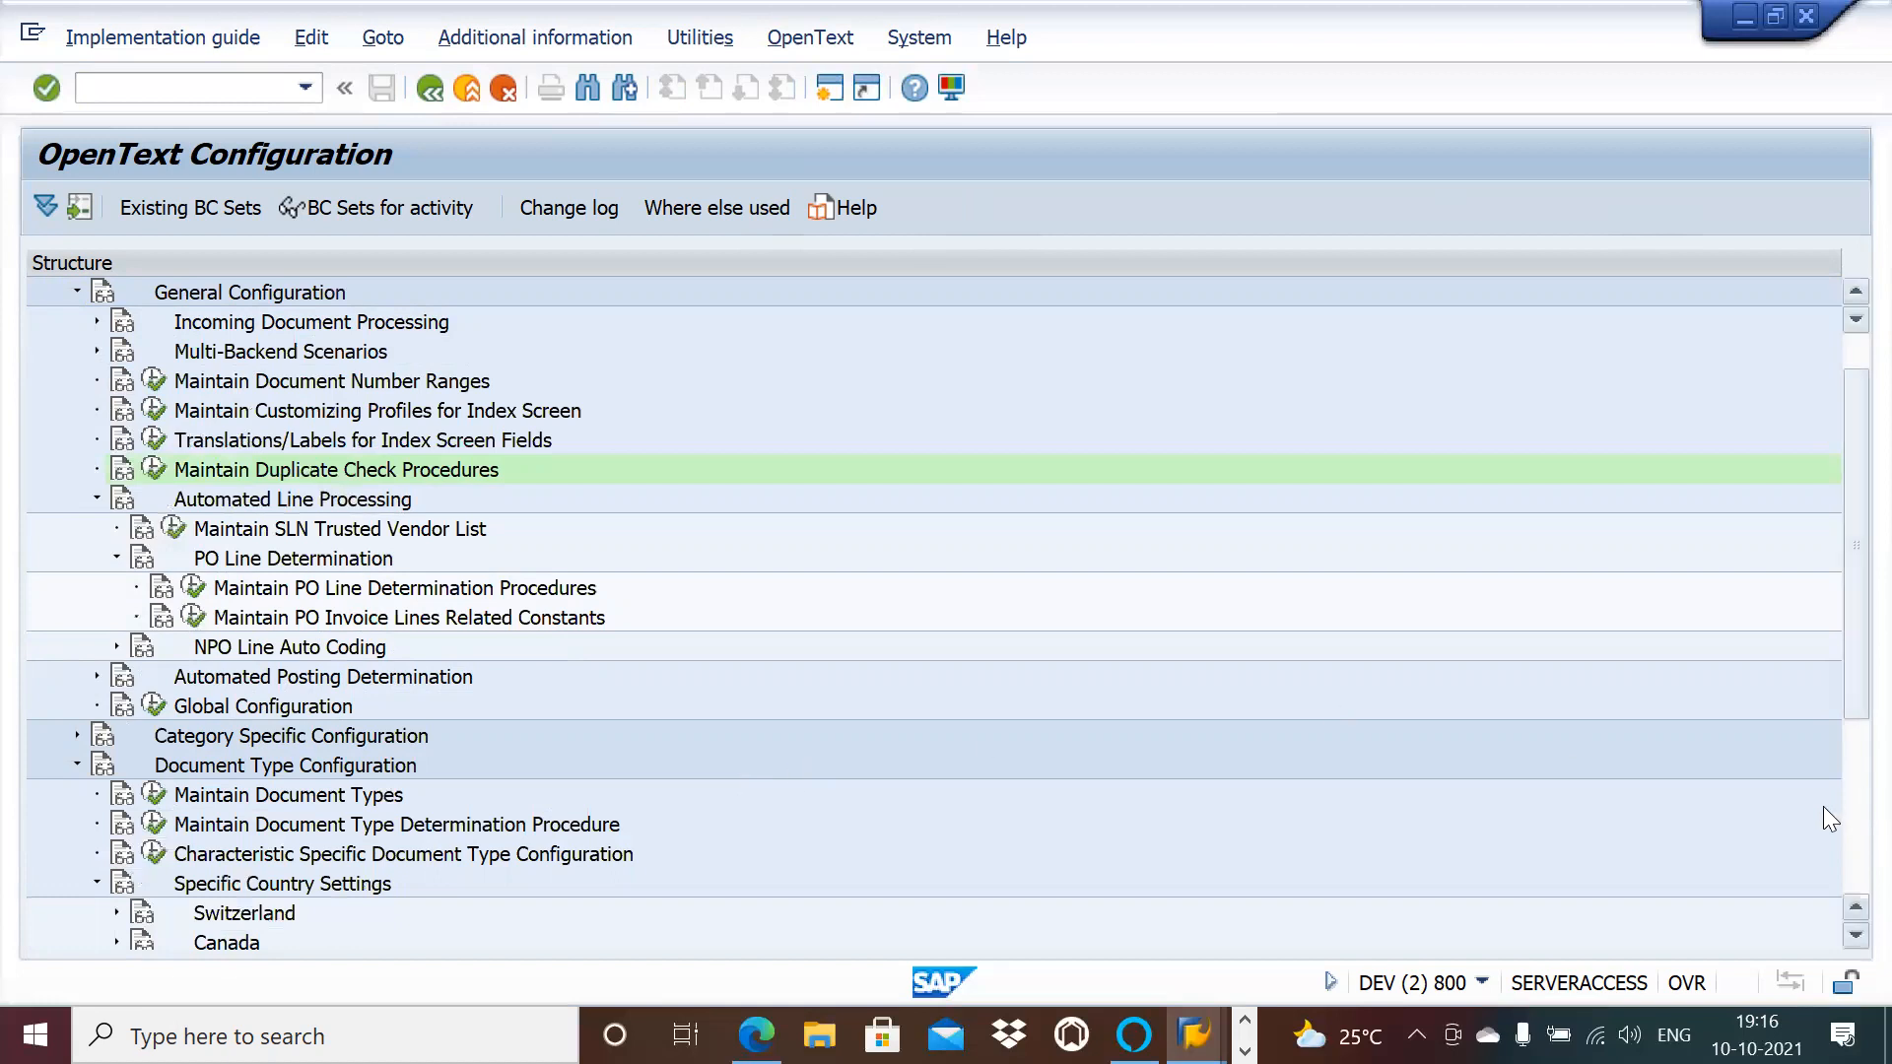
click(1844, 830)
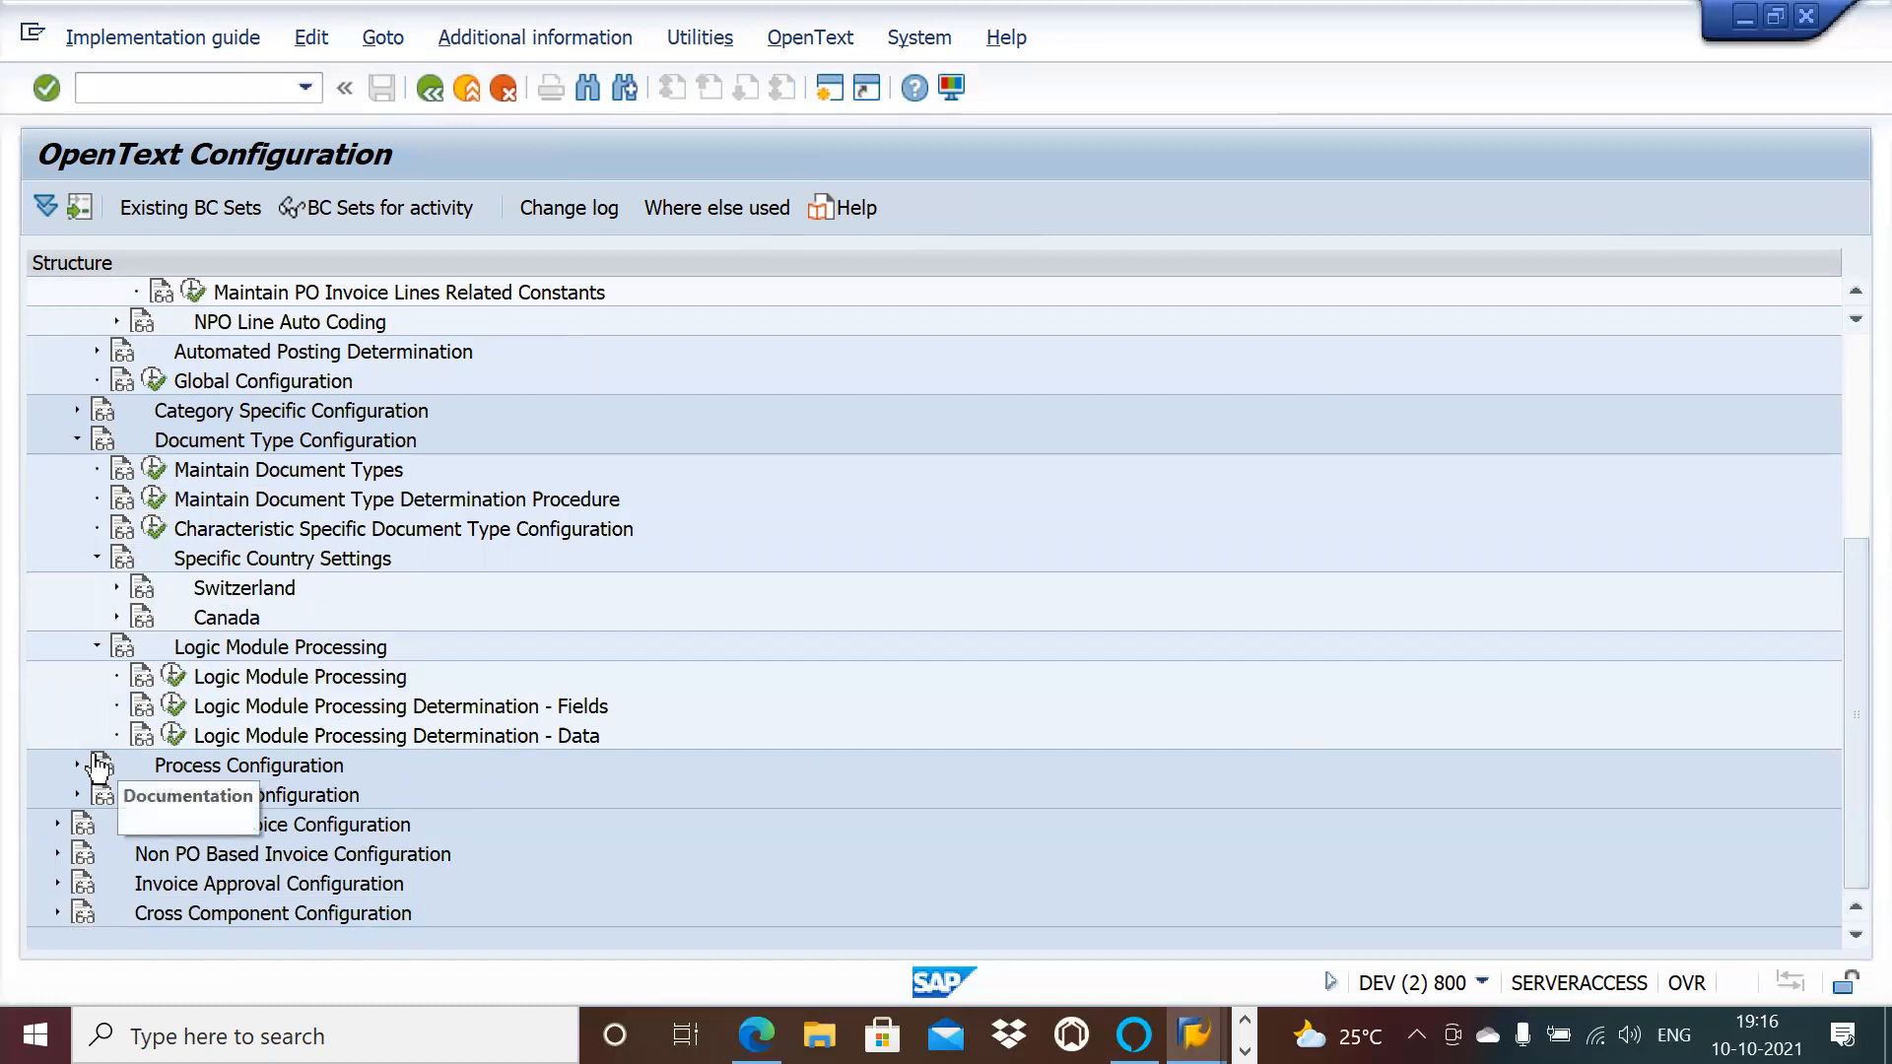
Step: Expand Category Specific Configuration and scroll the tree back to the top
click(77, 410)
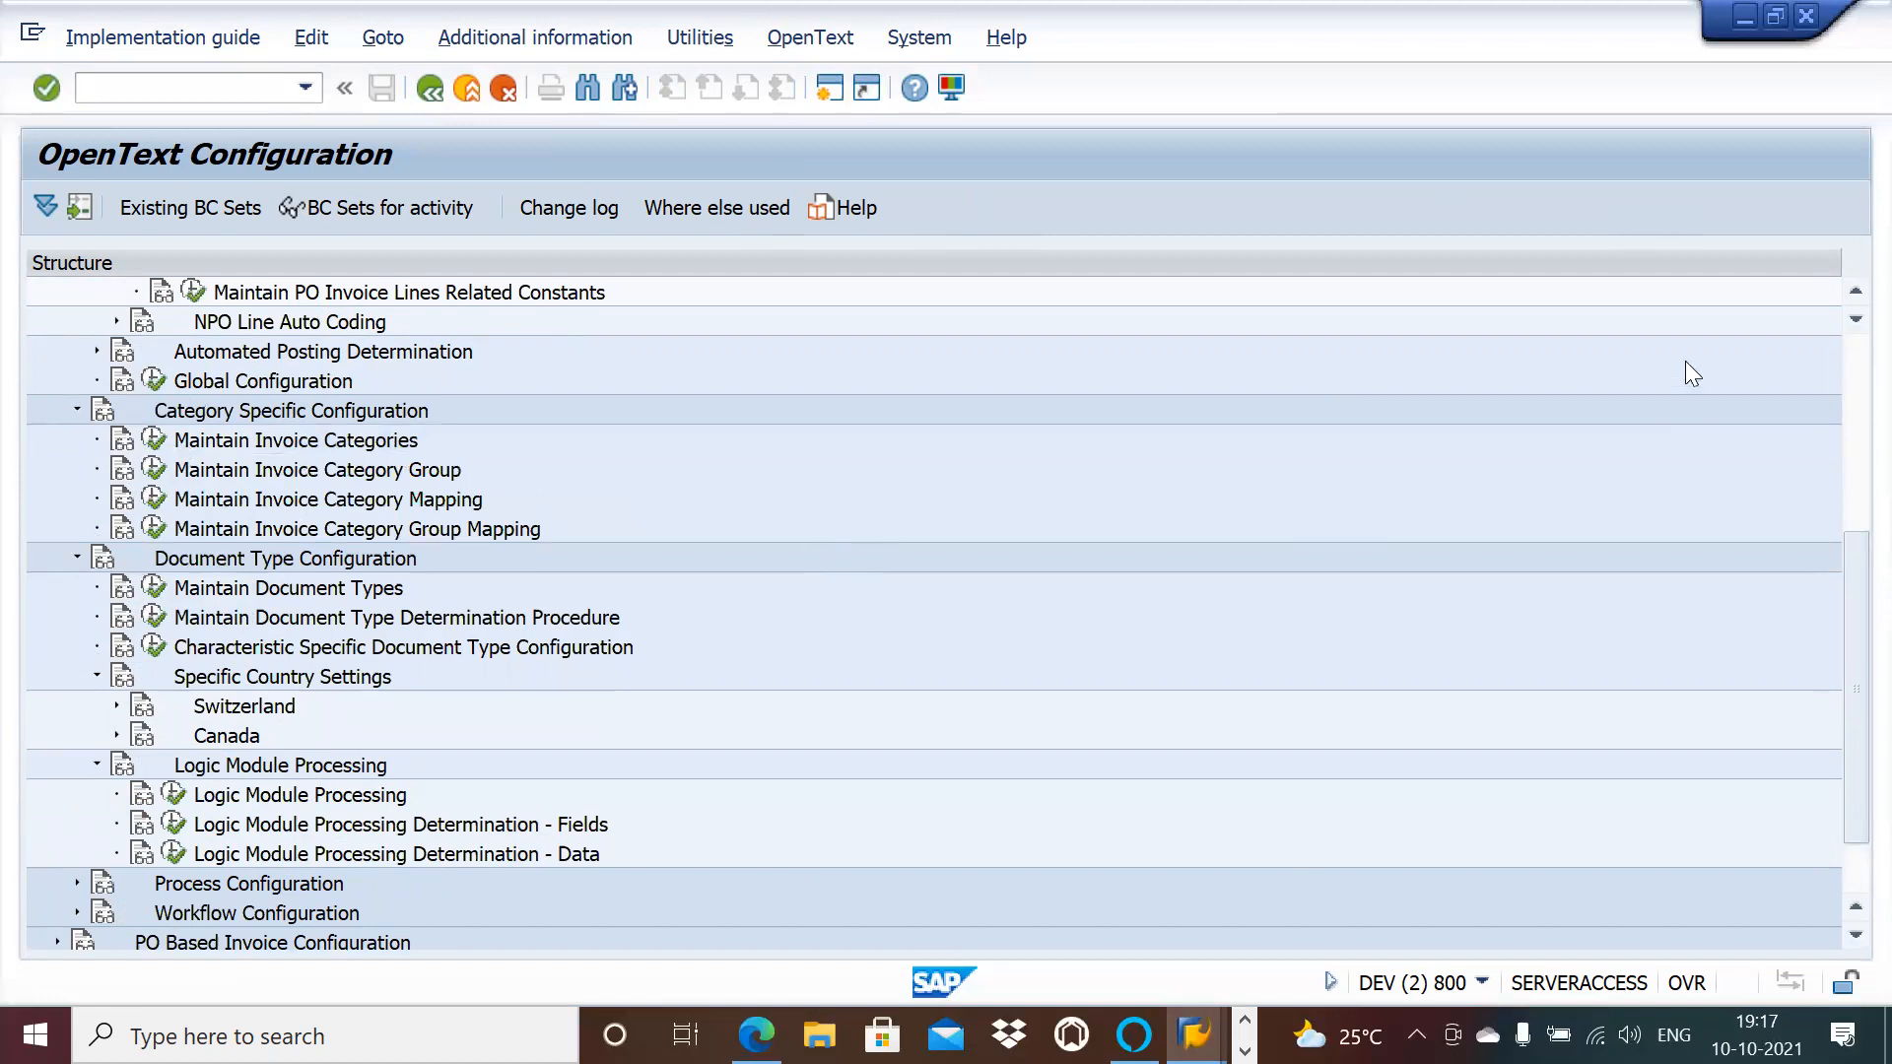
click(1855, 292)
click(1855, 292)
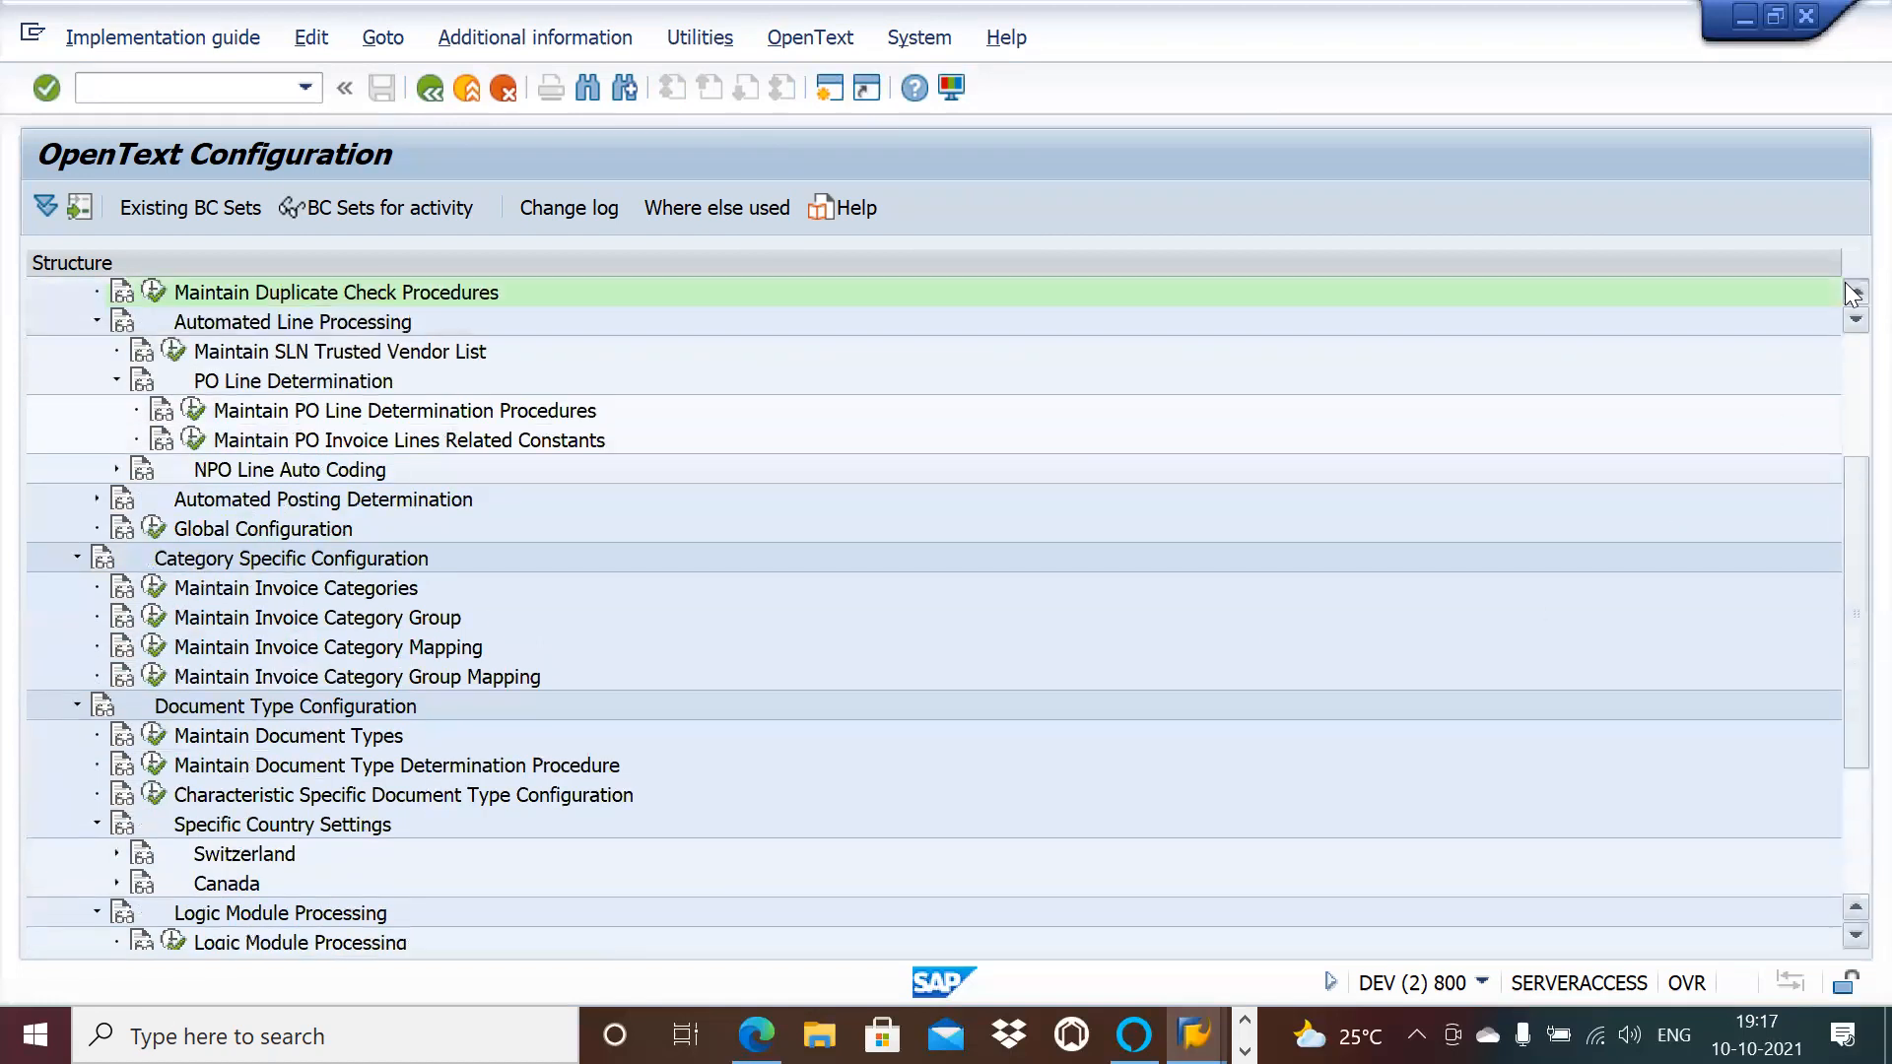
click(1852, 292)
click(1853, 293)
click(1853, 292)
click(1853, 293)
click(1852, 293)
click(1853, 293)
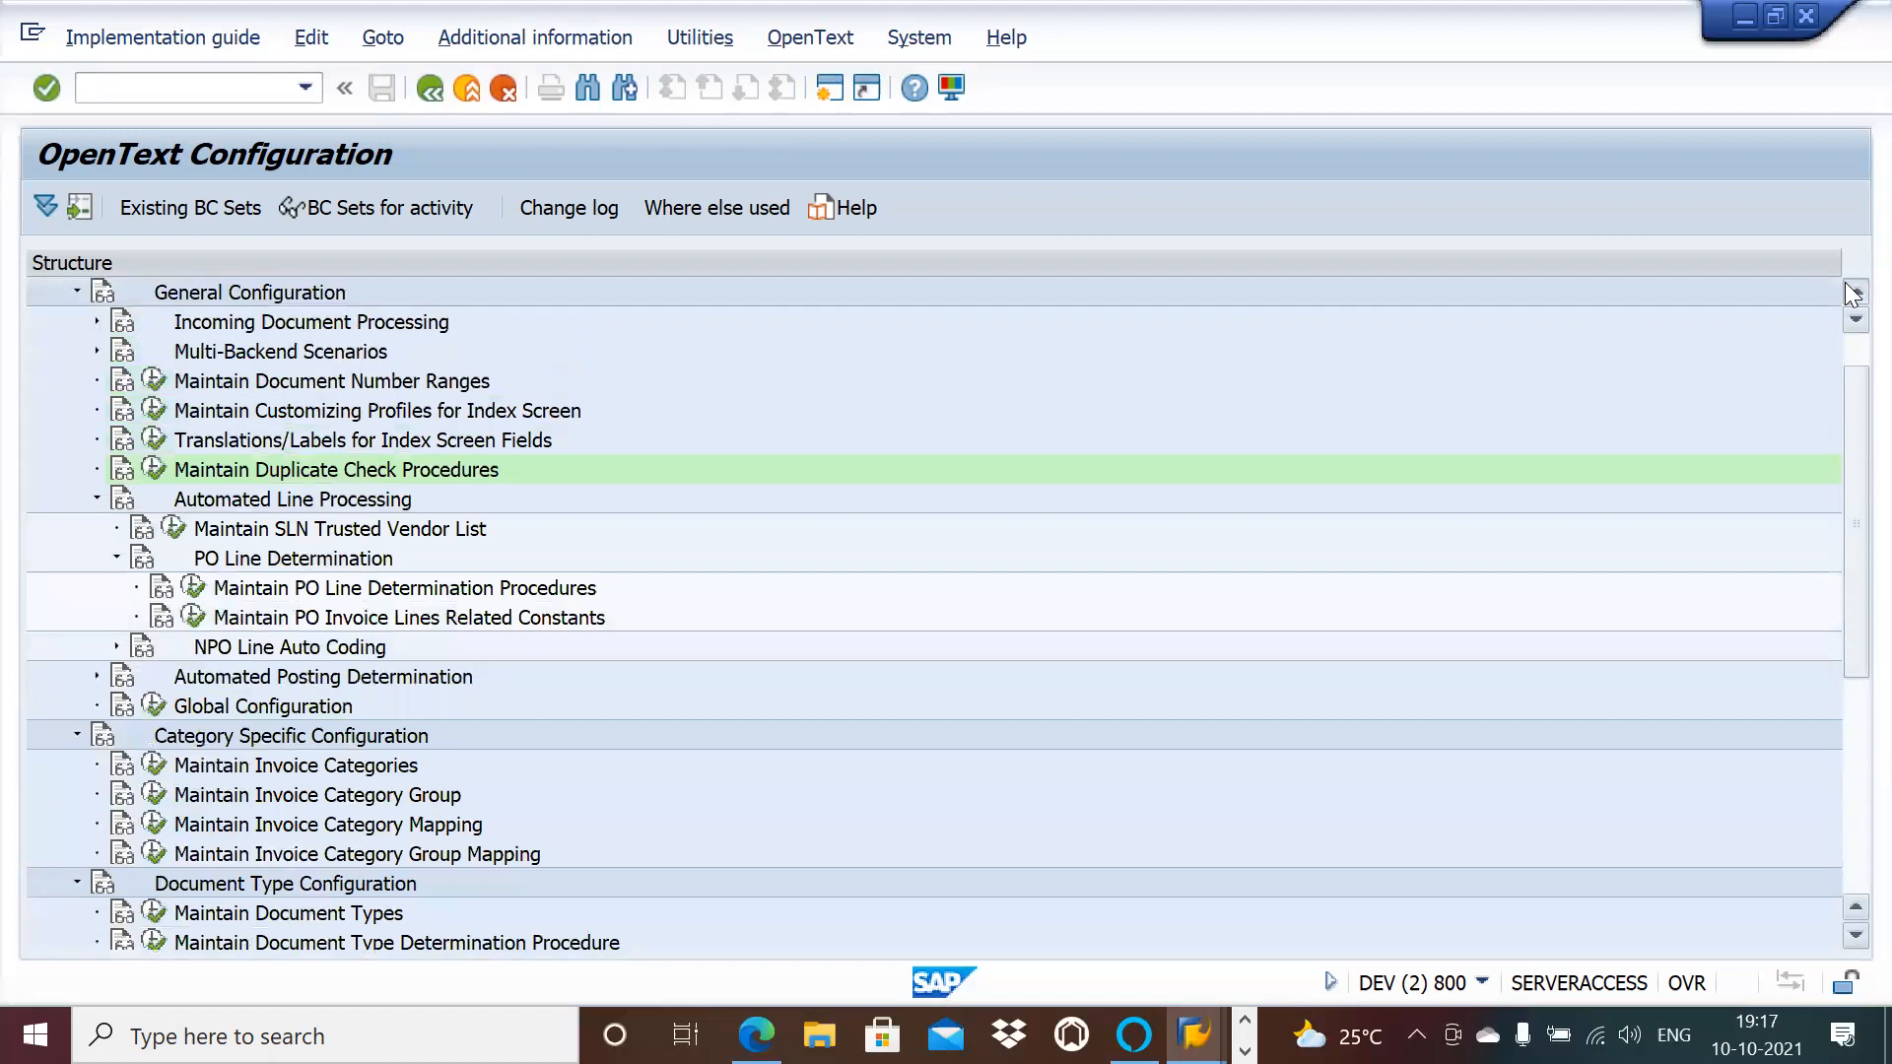
click(1852, 292)
click(1852, 293)
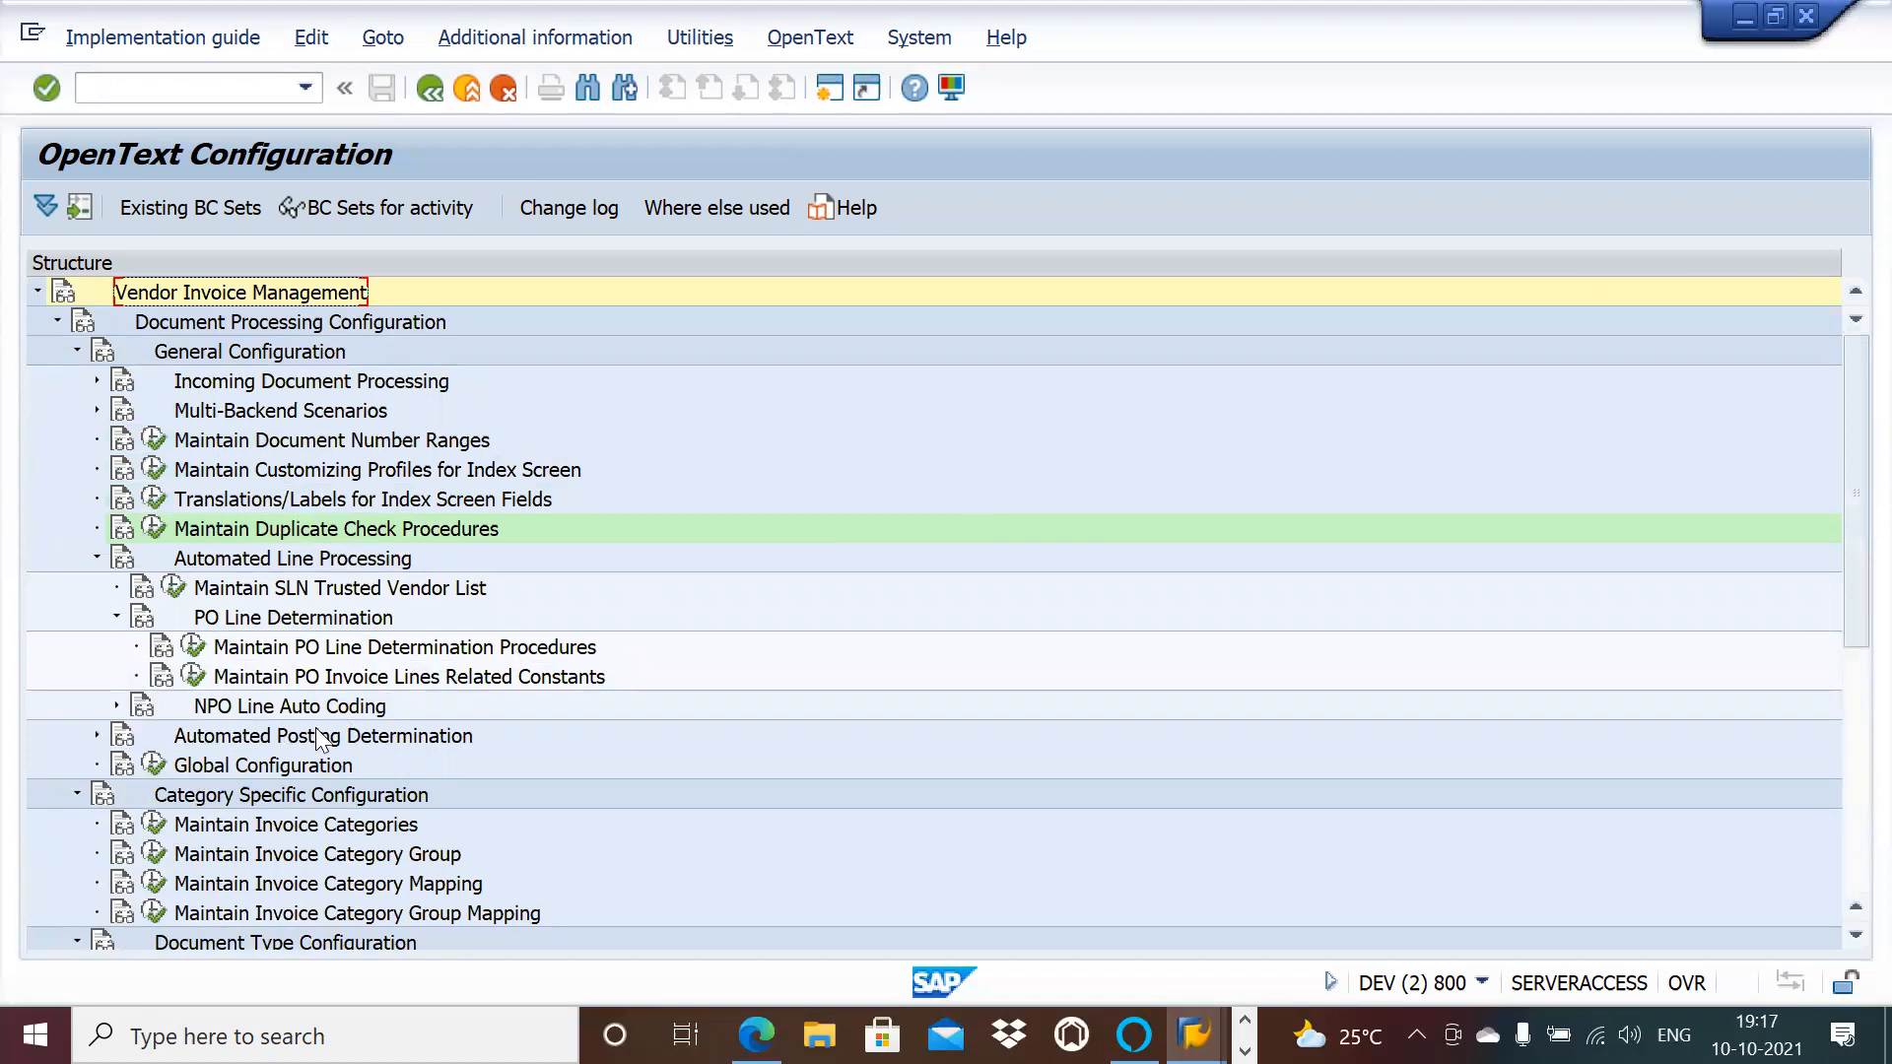
click(195, 647)
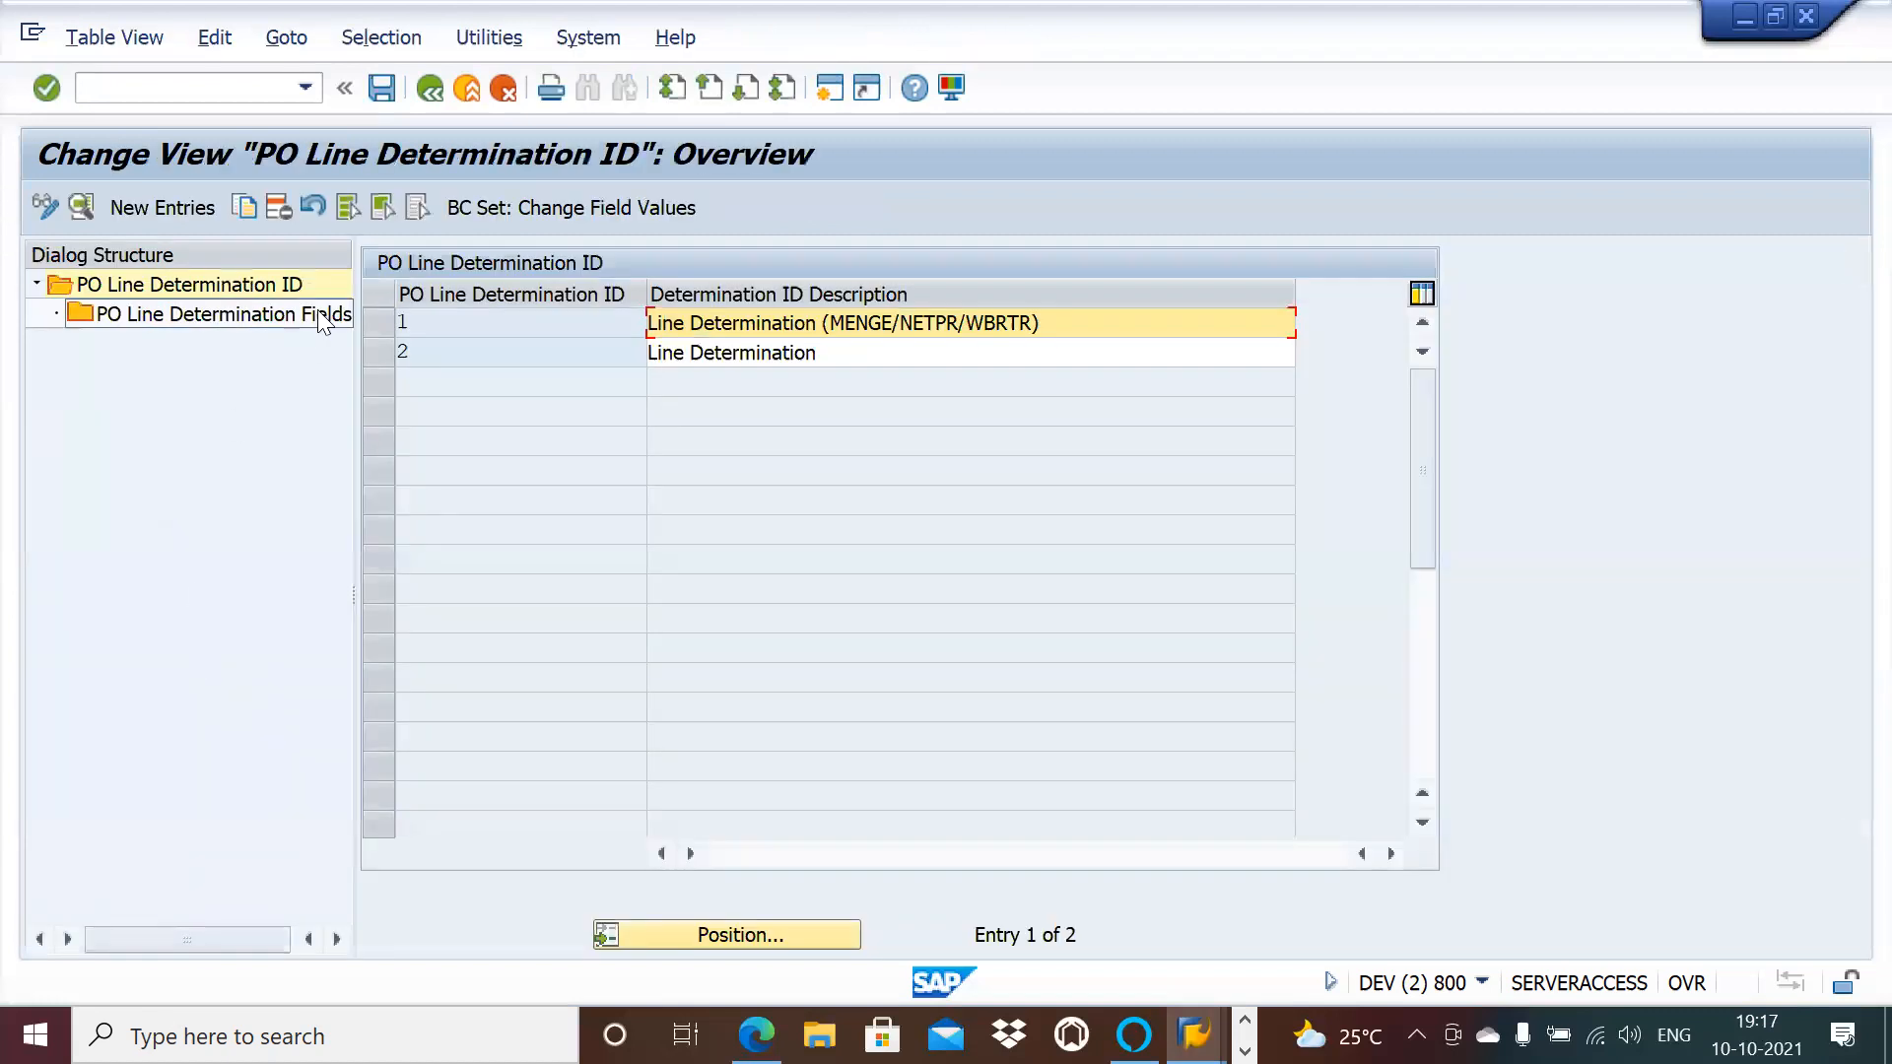
click(379, 323)
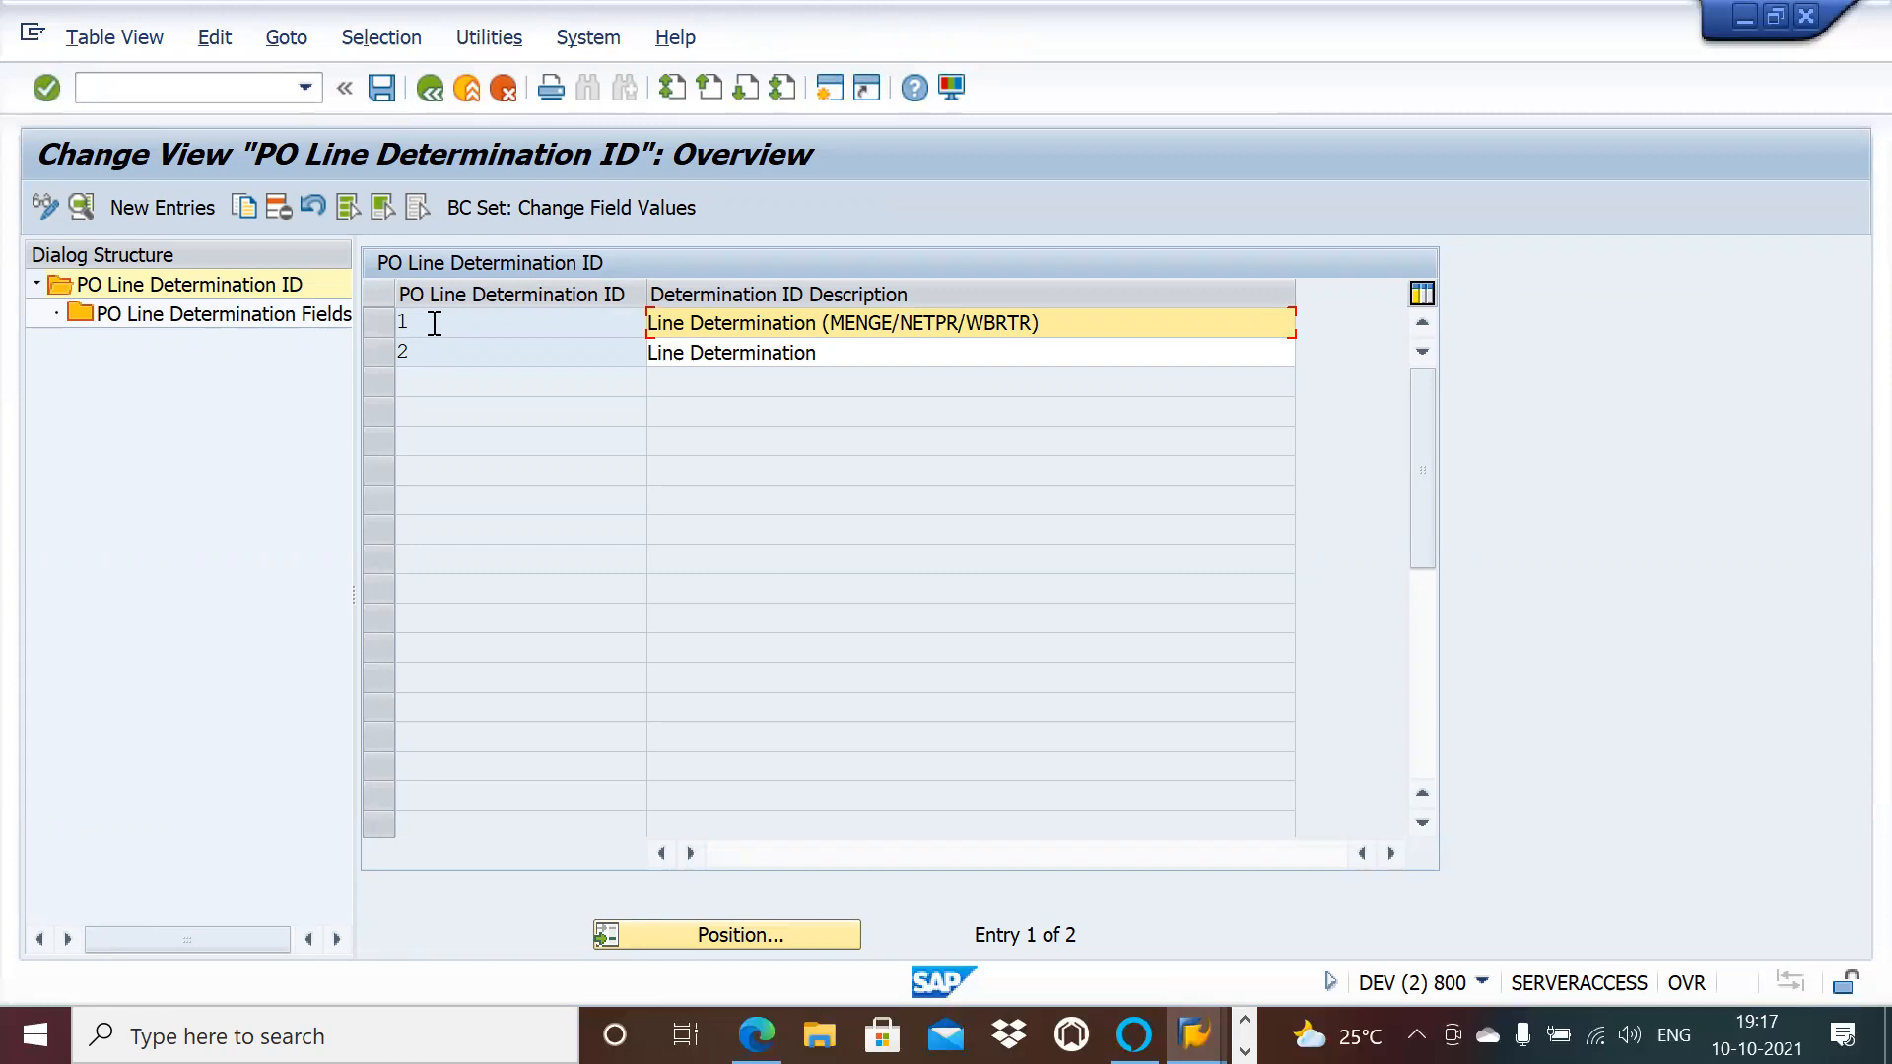
double_click(431, 321)
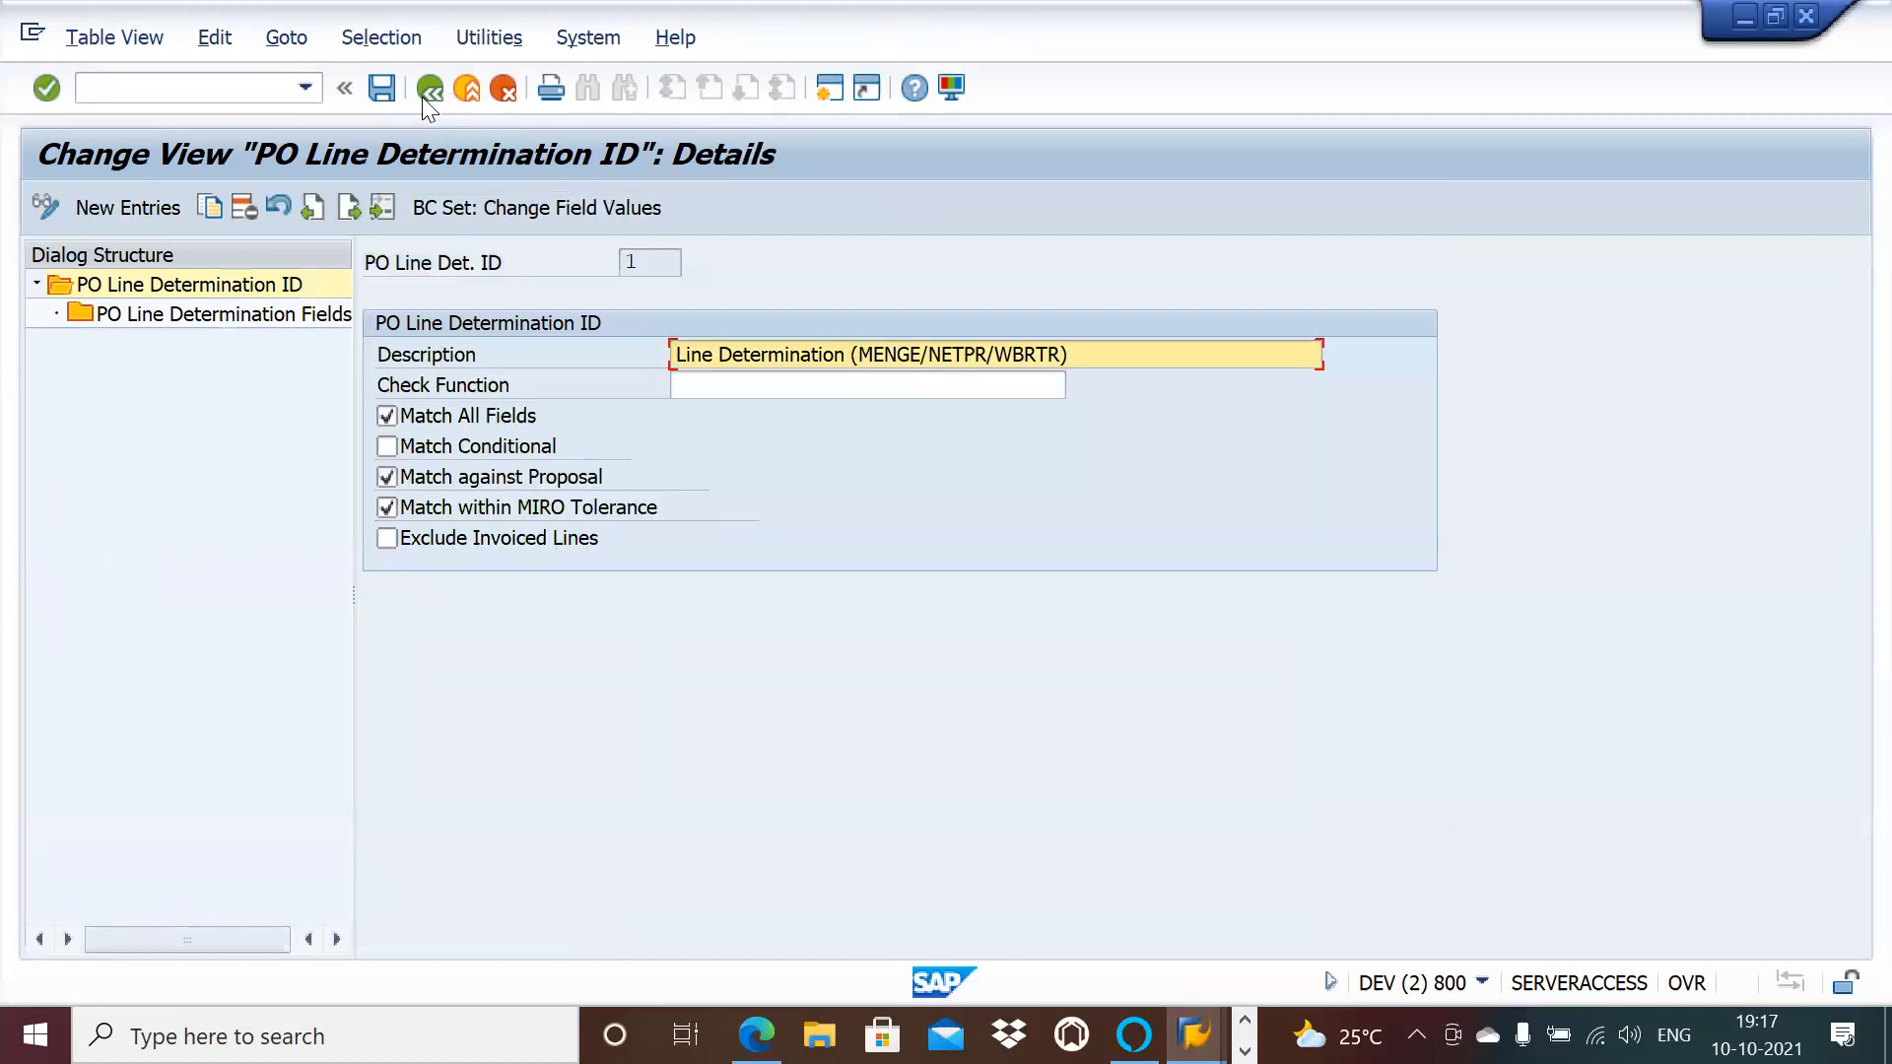
click(422, 97)
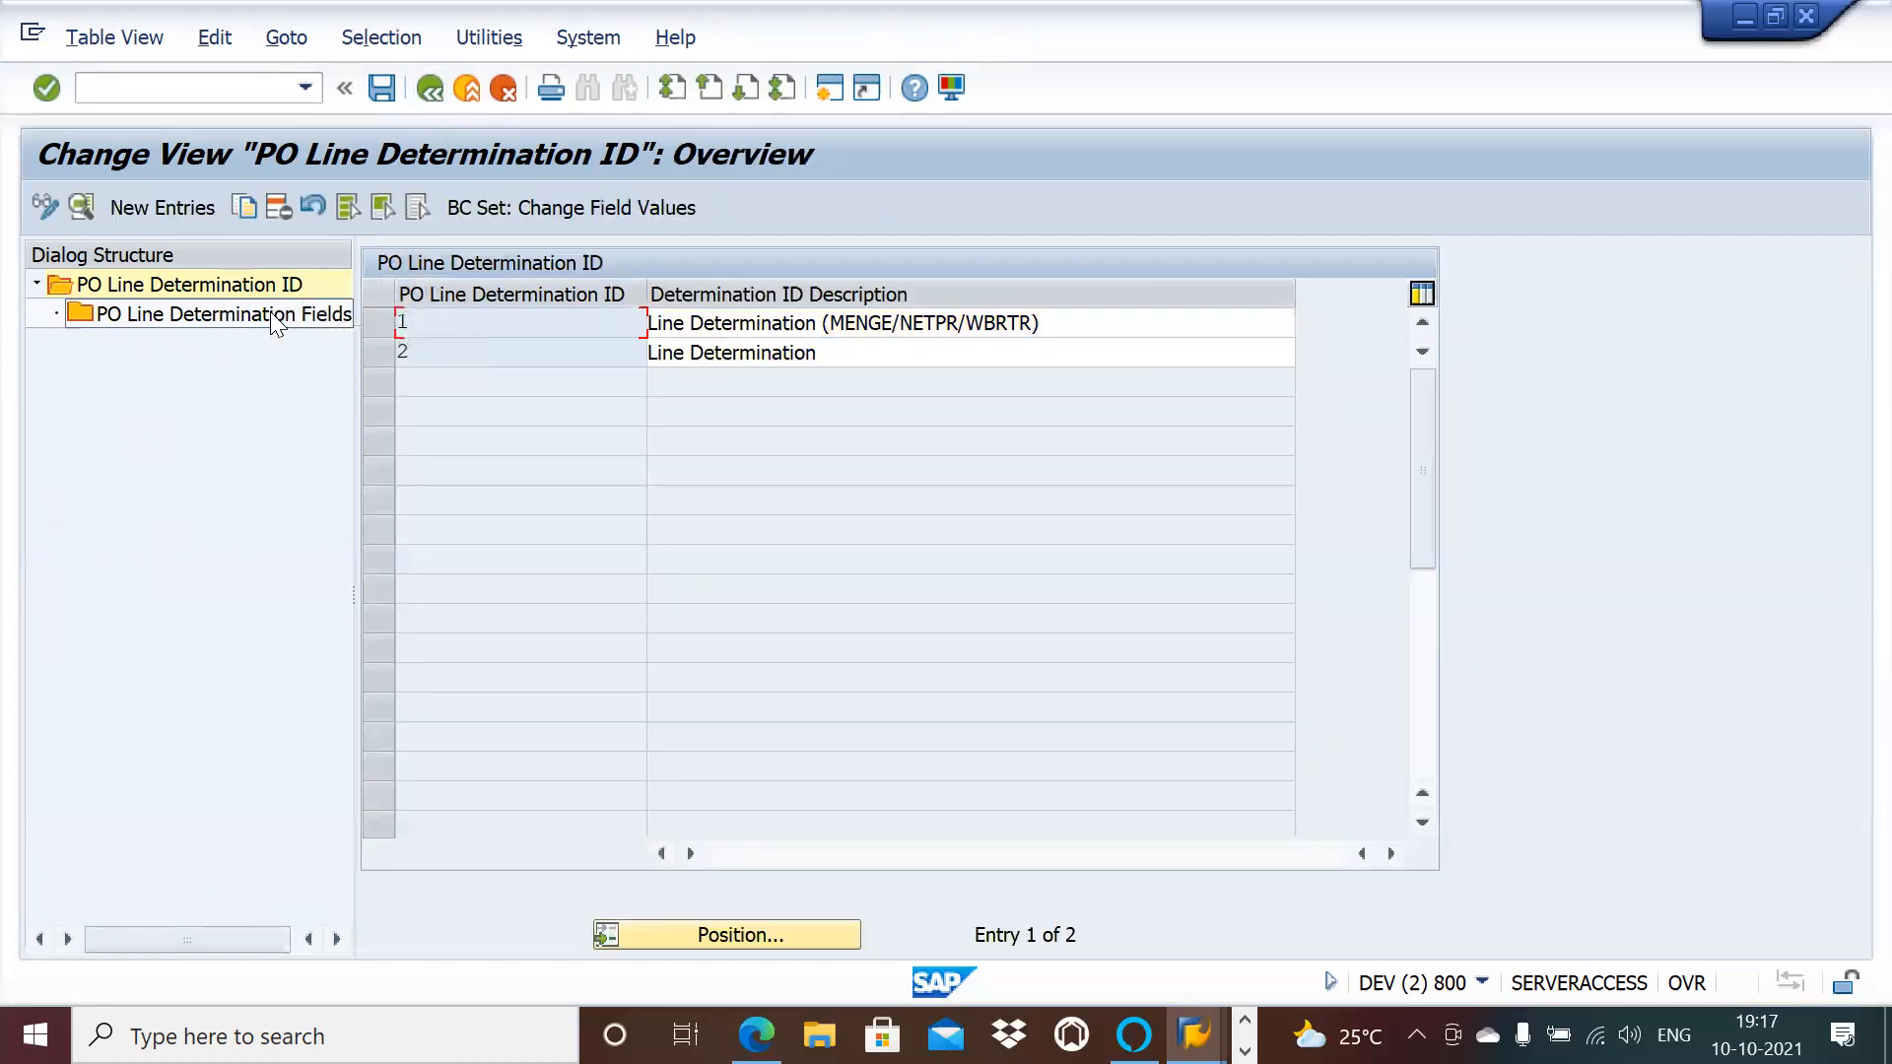
click(423, 89)
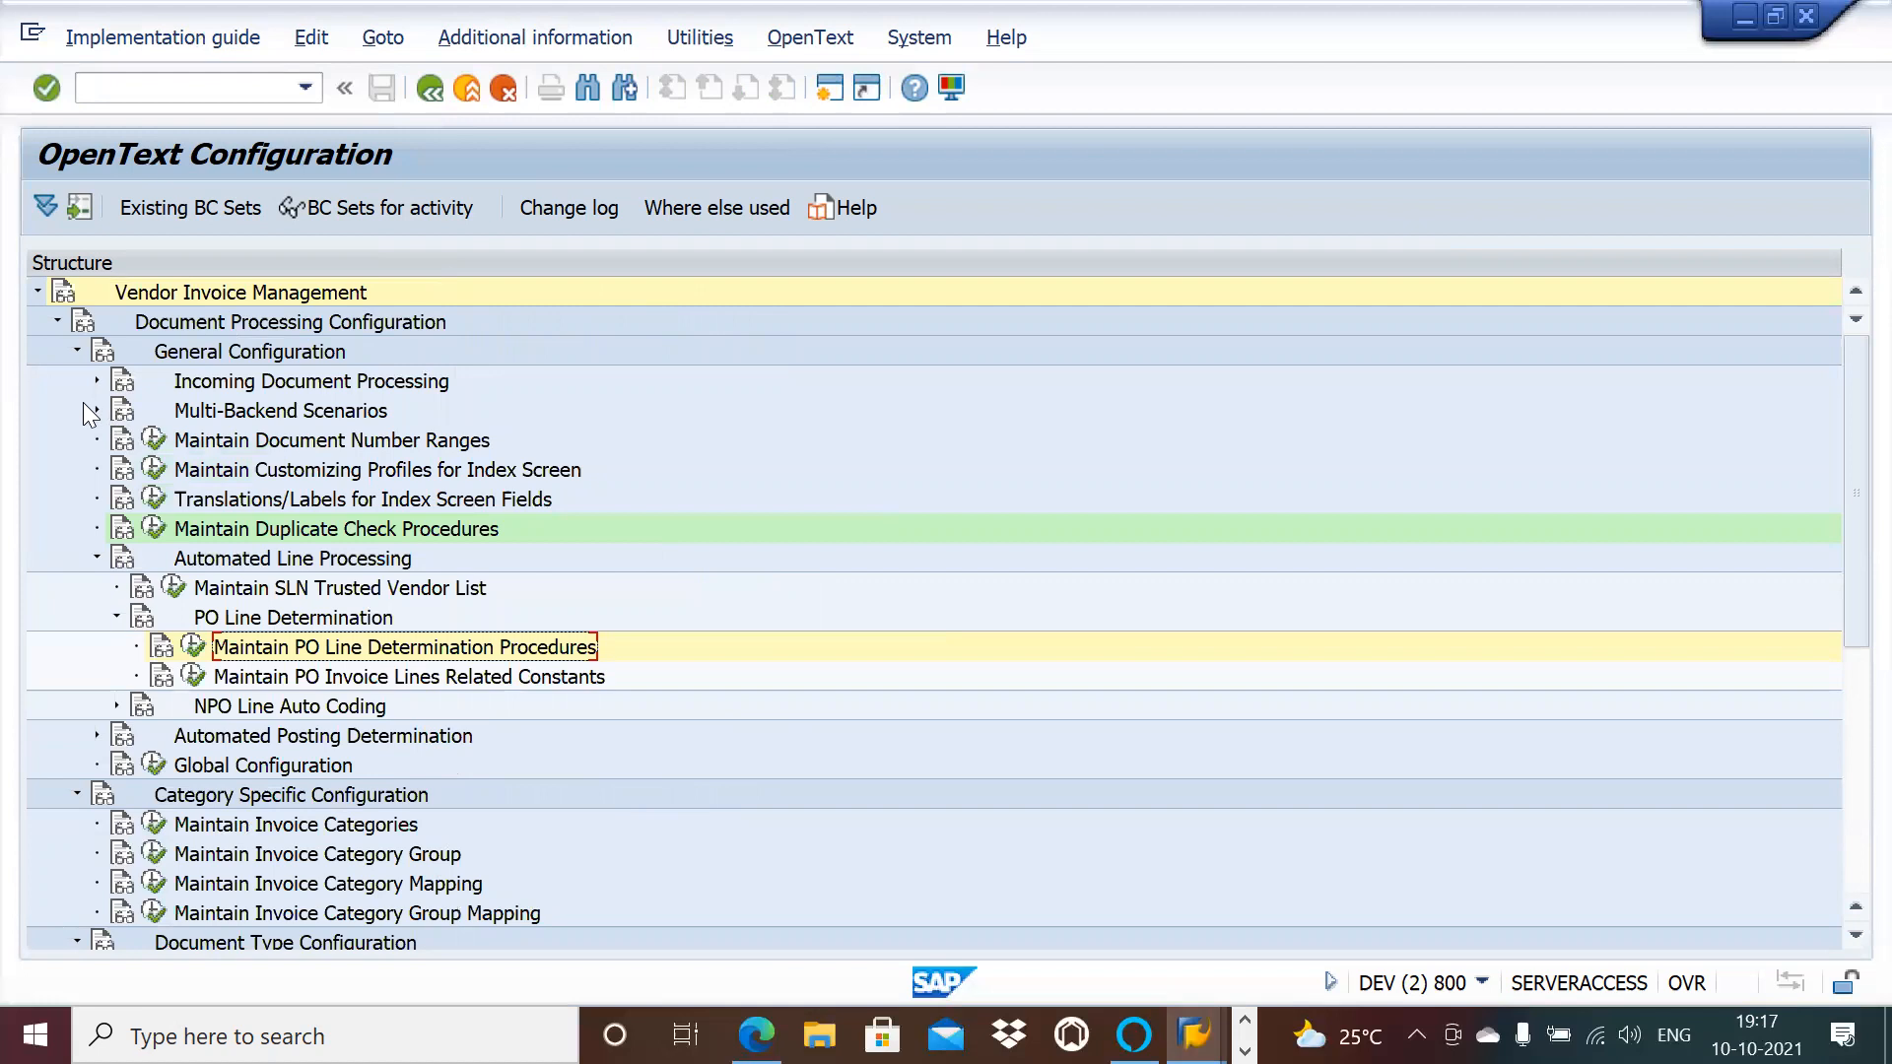
Step: Run Maintain Duplicate Check Procedures, select group 1, and compare it with the document type's Duplicate Check Role
click(154, 529)
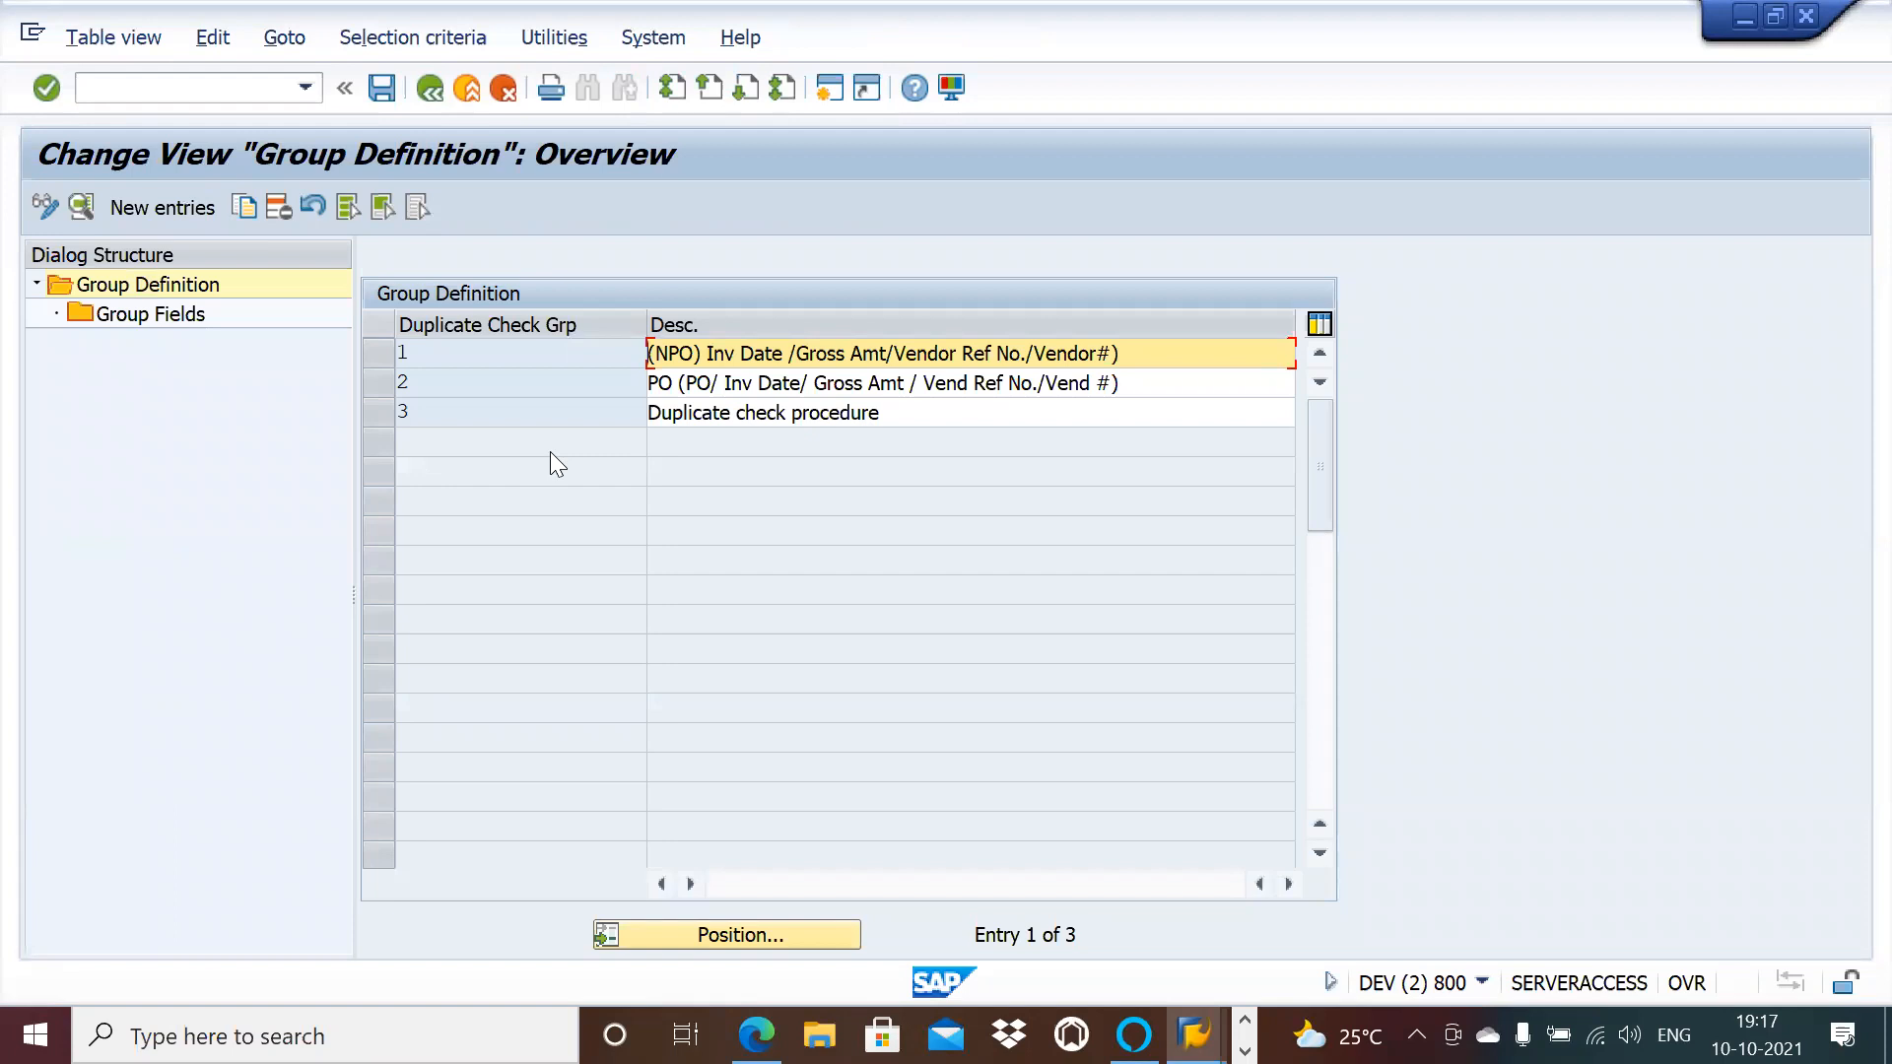
click(390, 361)
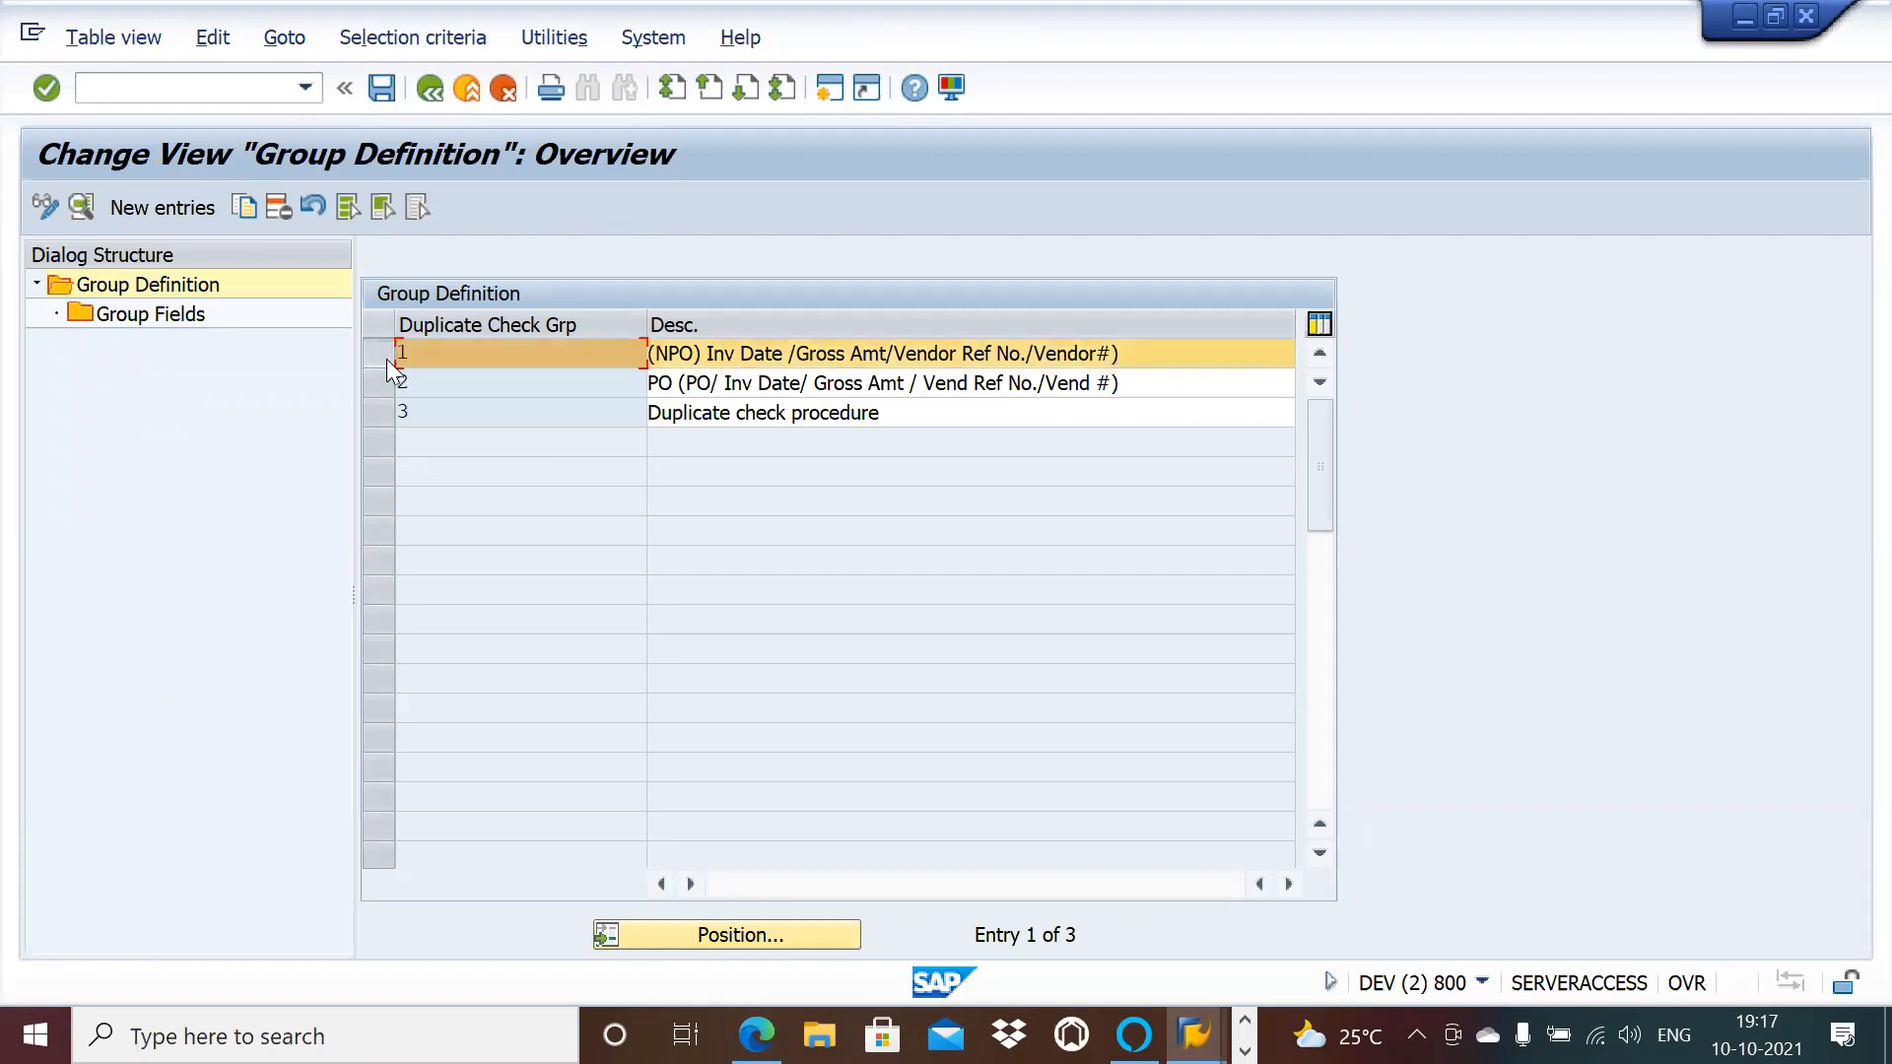
key(alt+Tab)
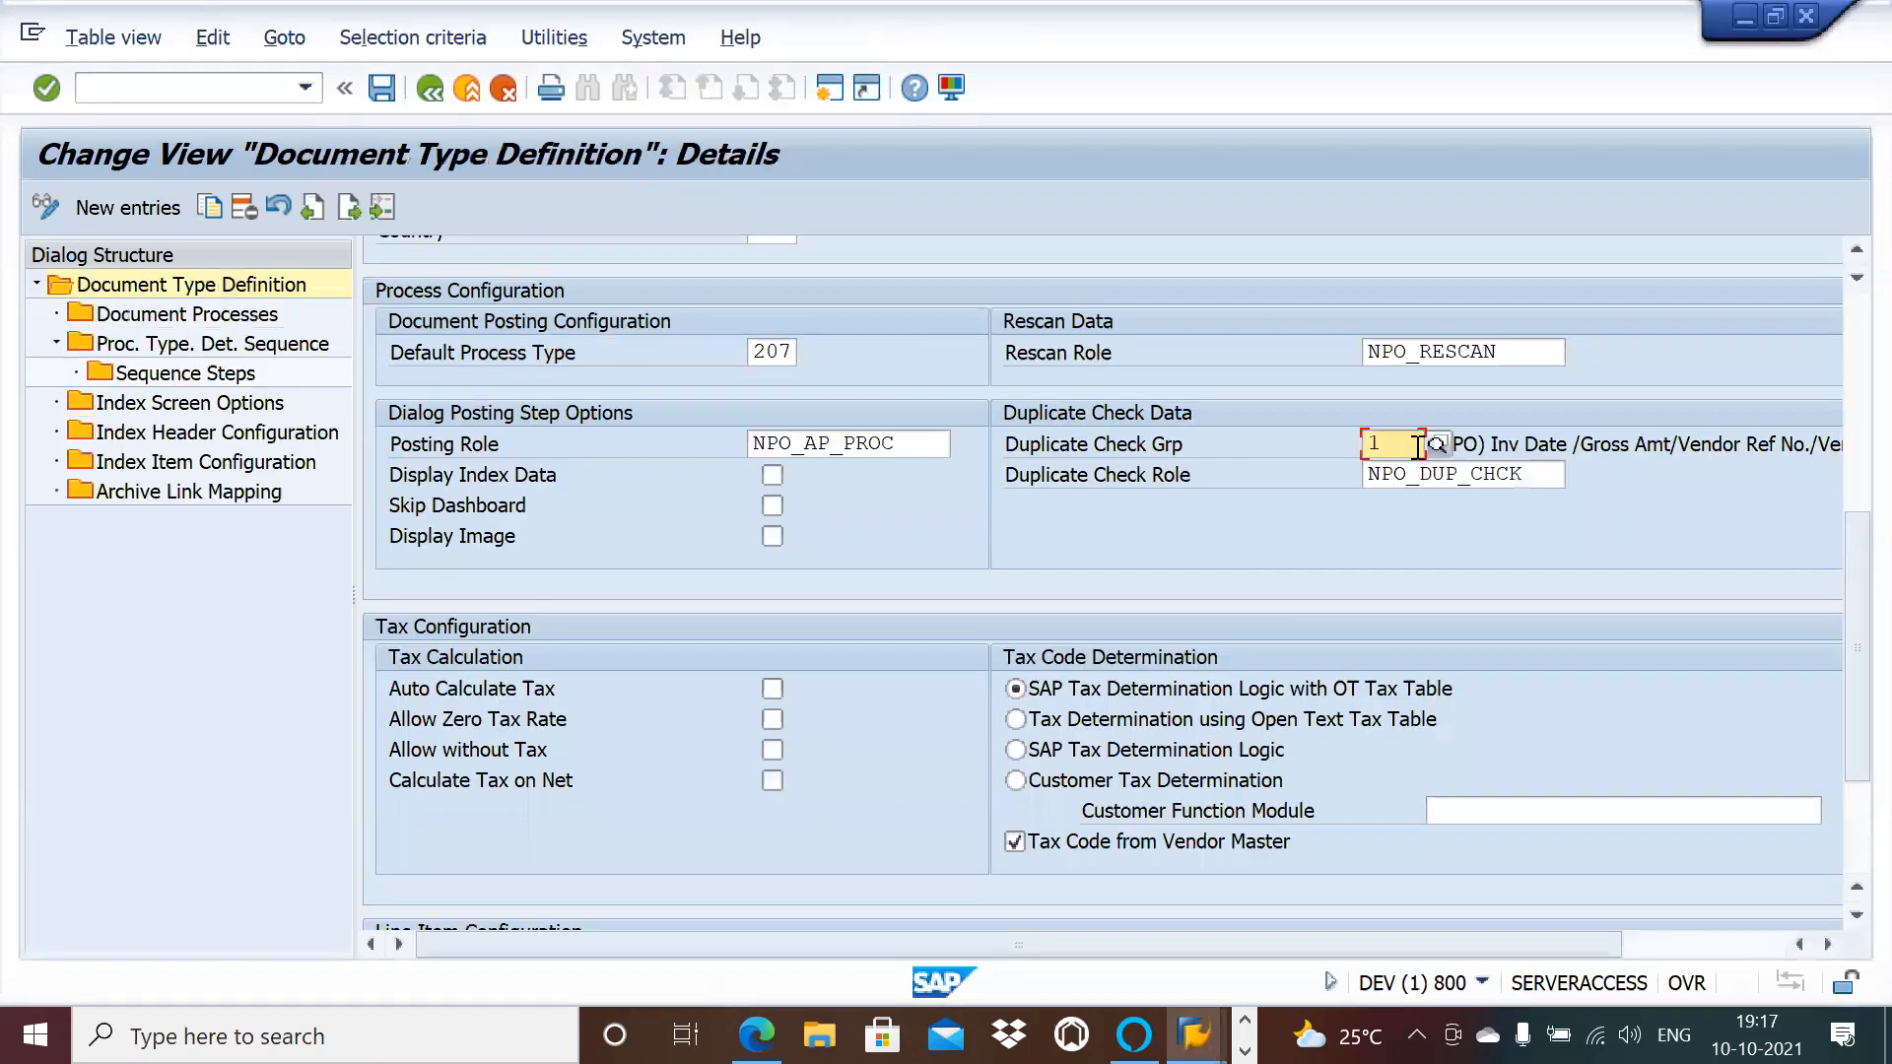
key(alt+Tab)
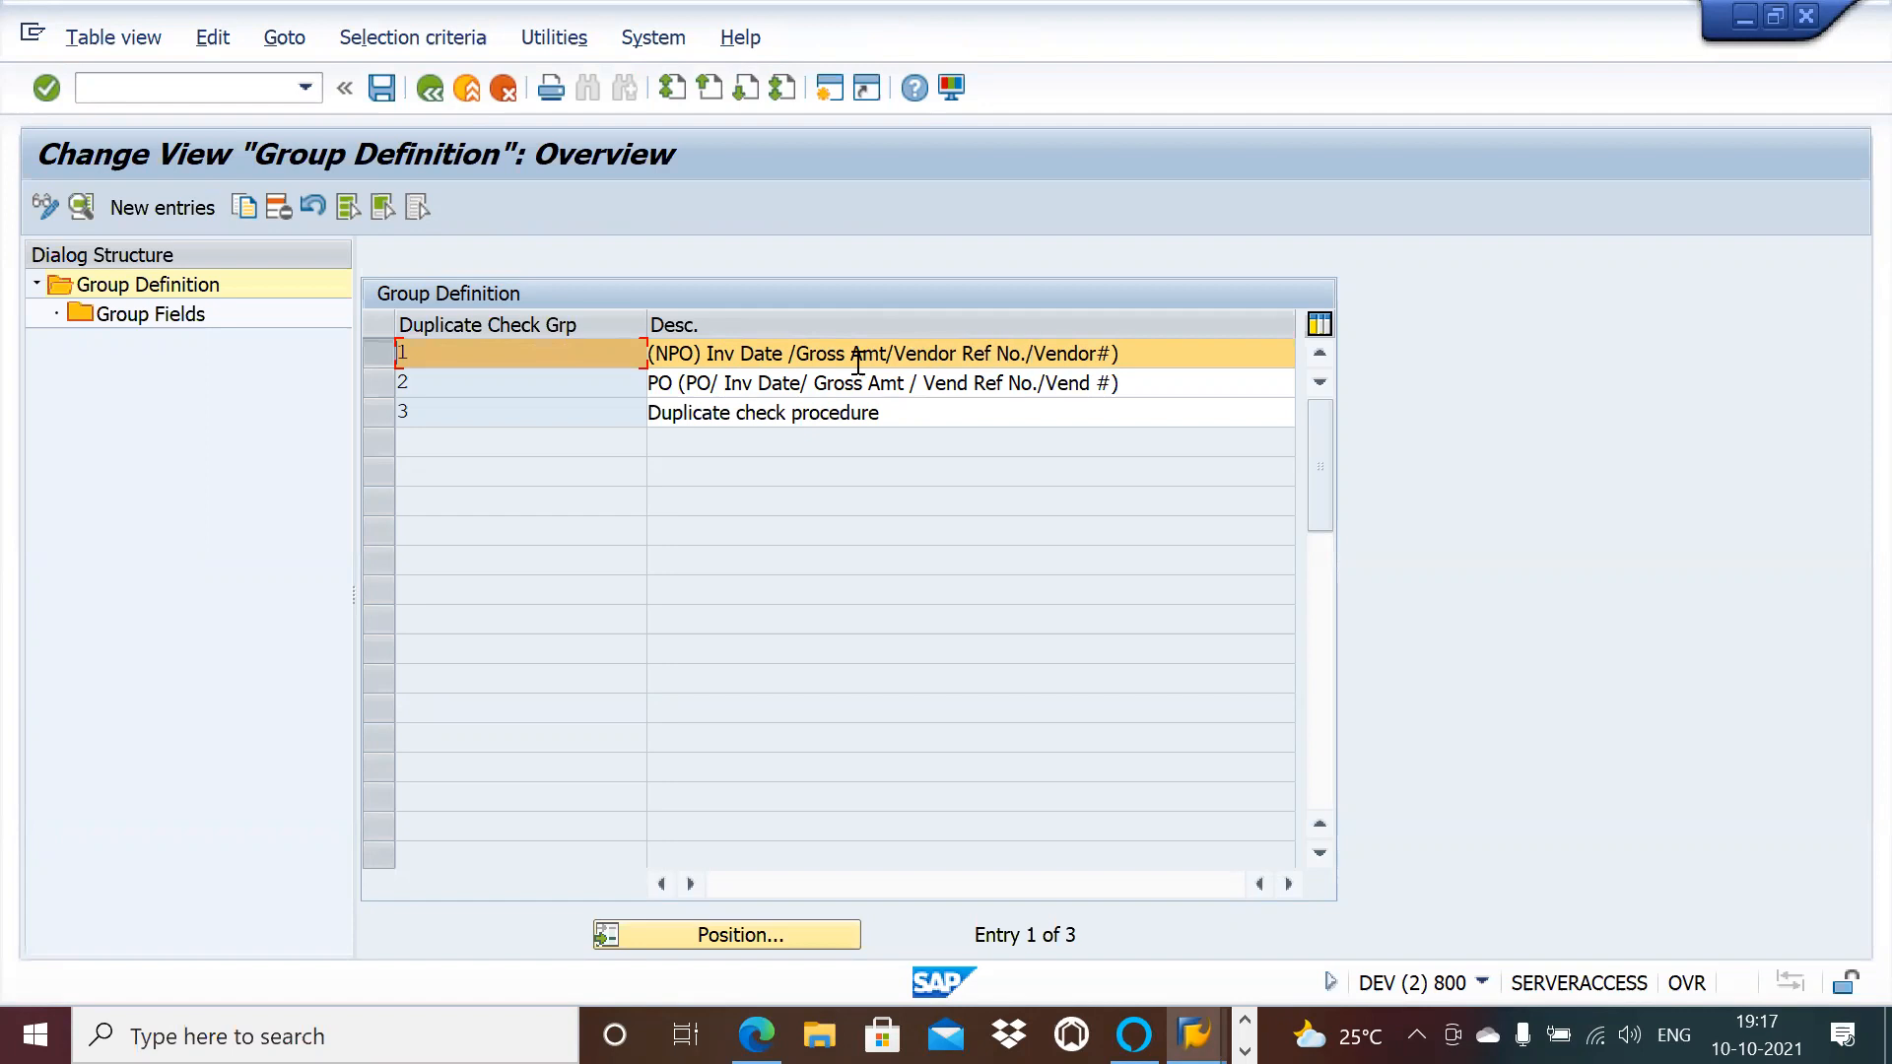
key(alt+Tab)
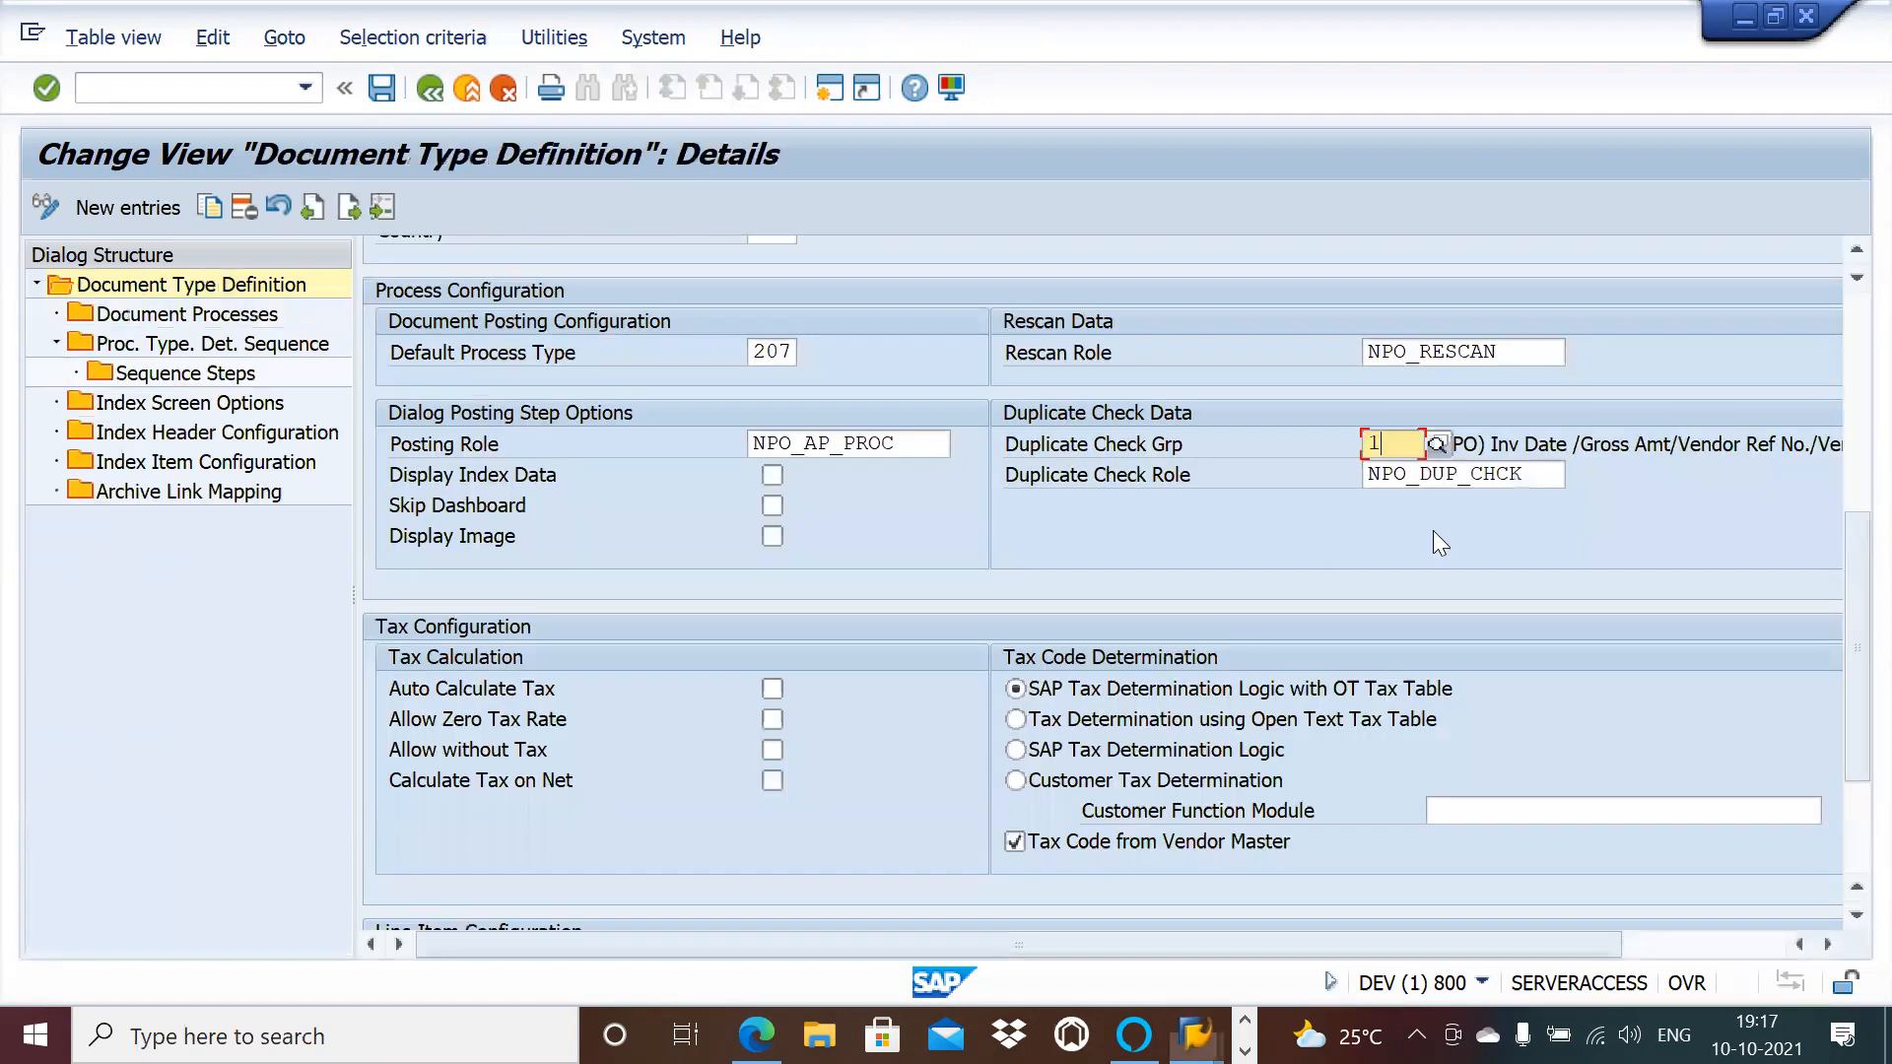
click(1525, 476)
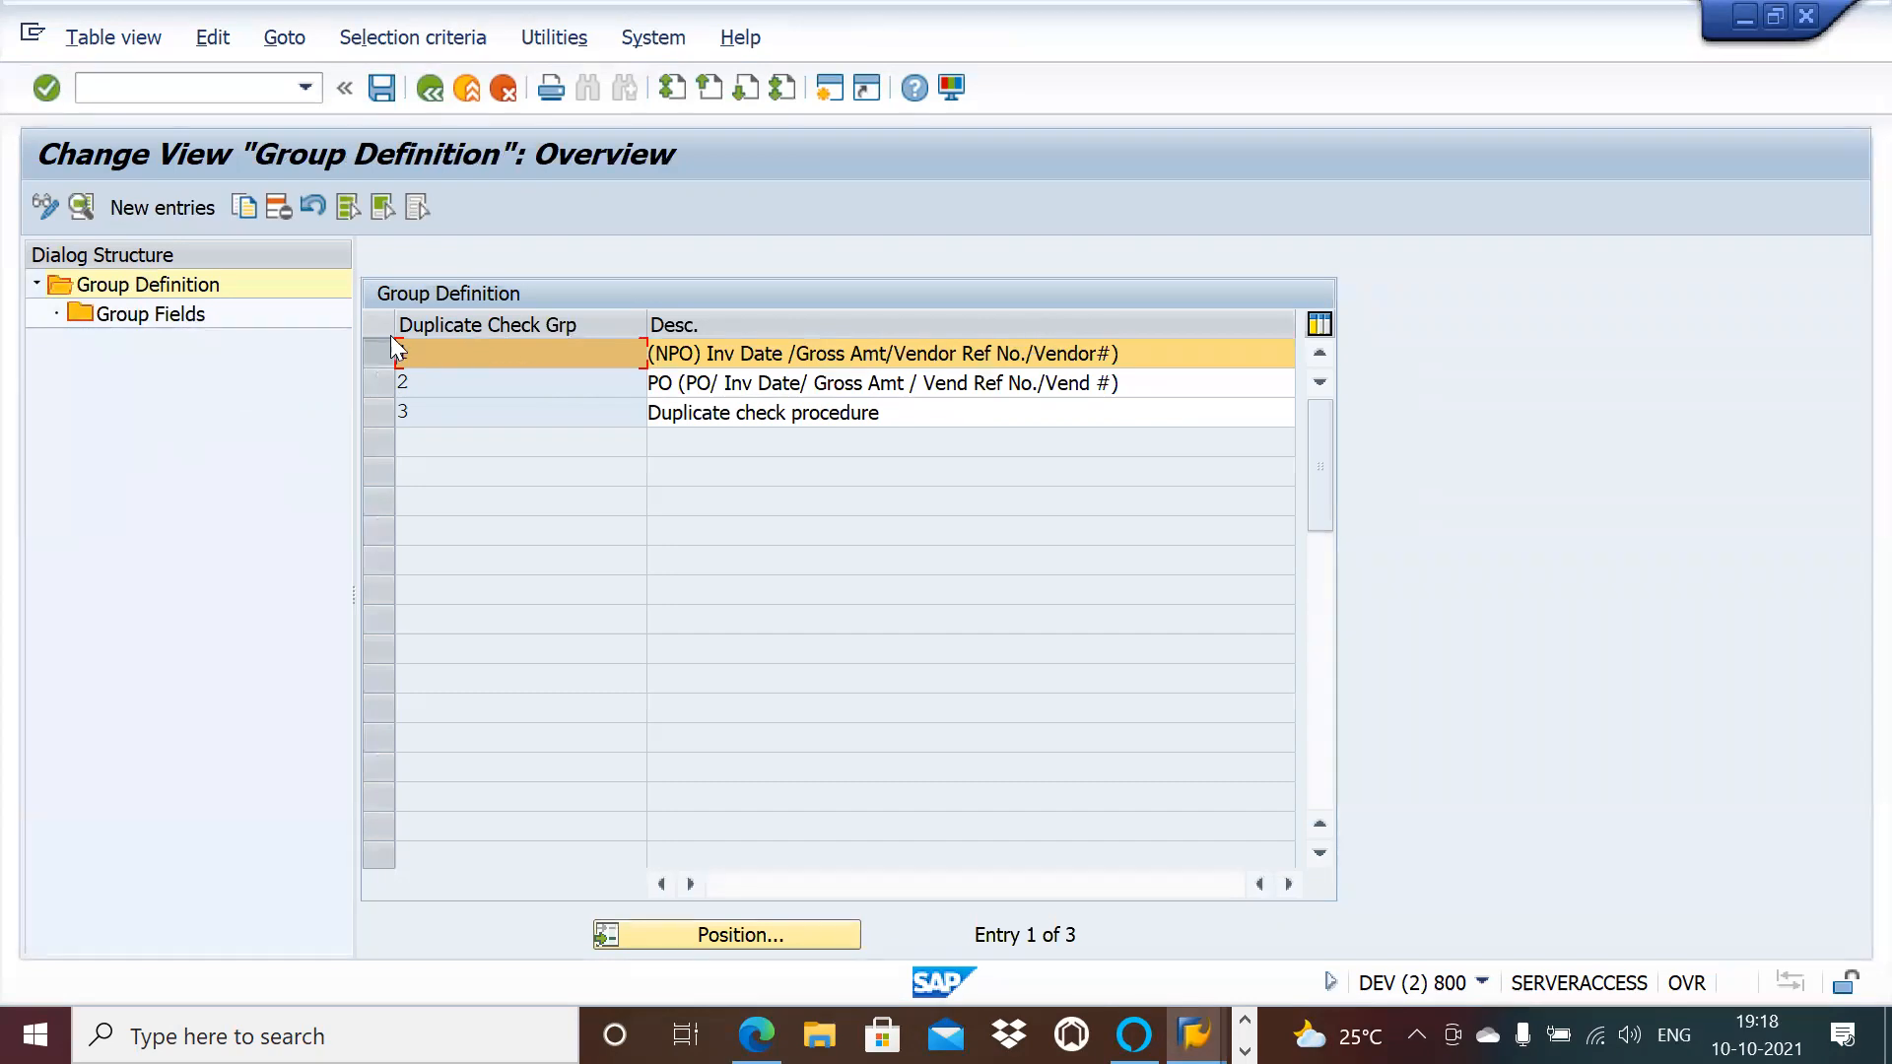
Step: Review duplicate check group 1's fields, then go back to the Document Type Definition details
double_click(170, 317)
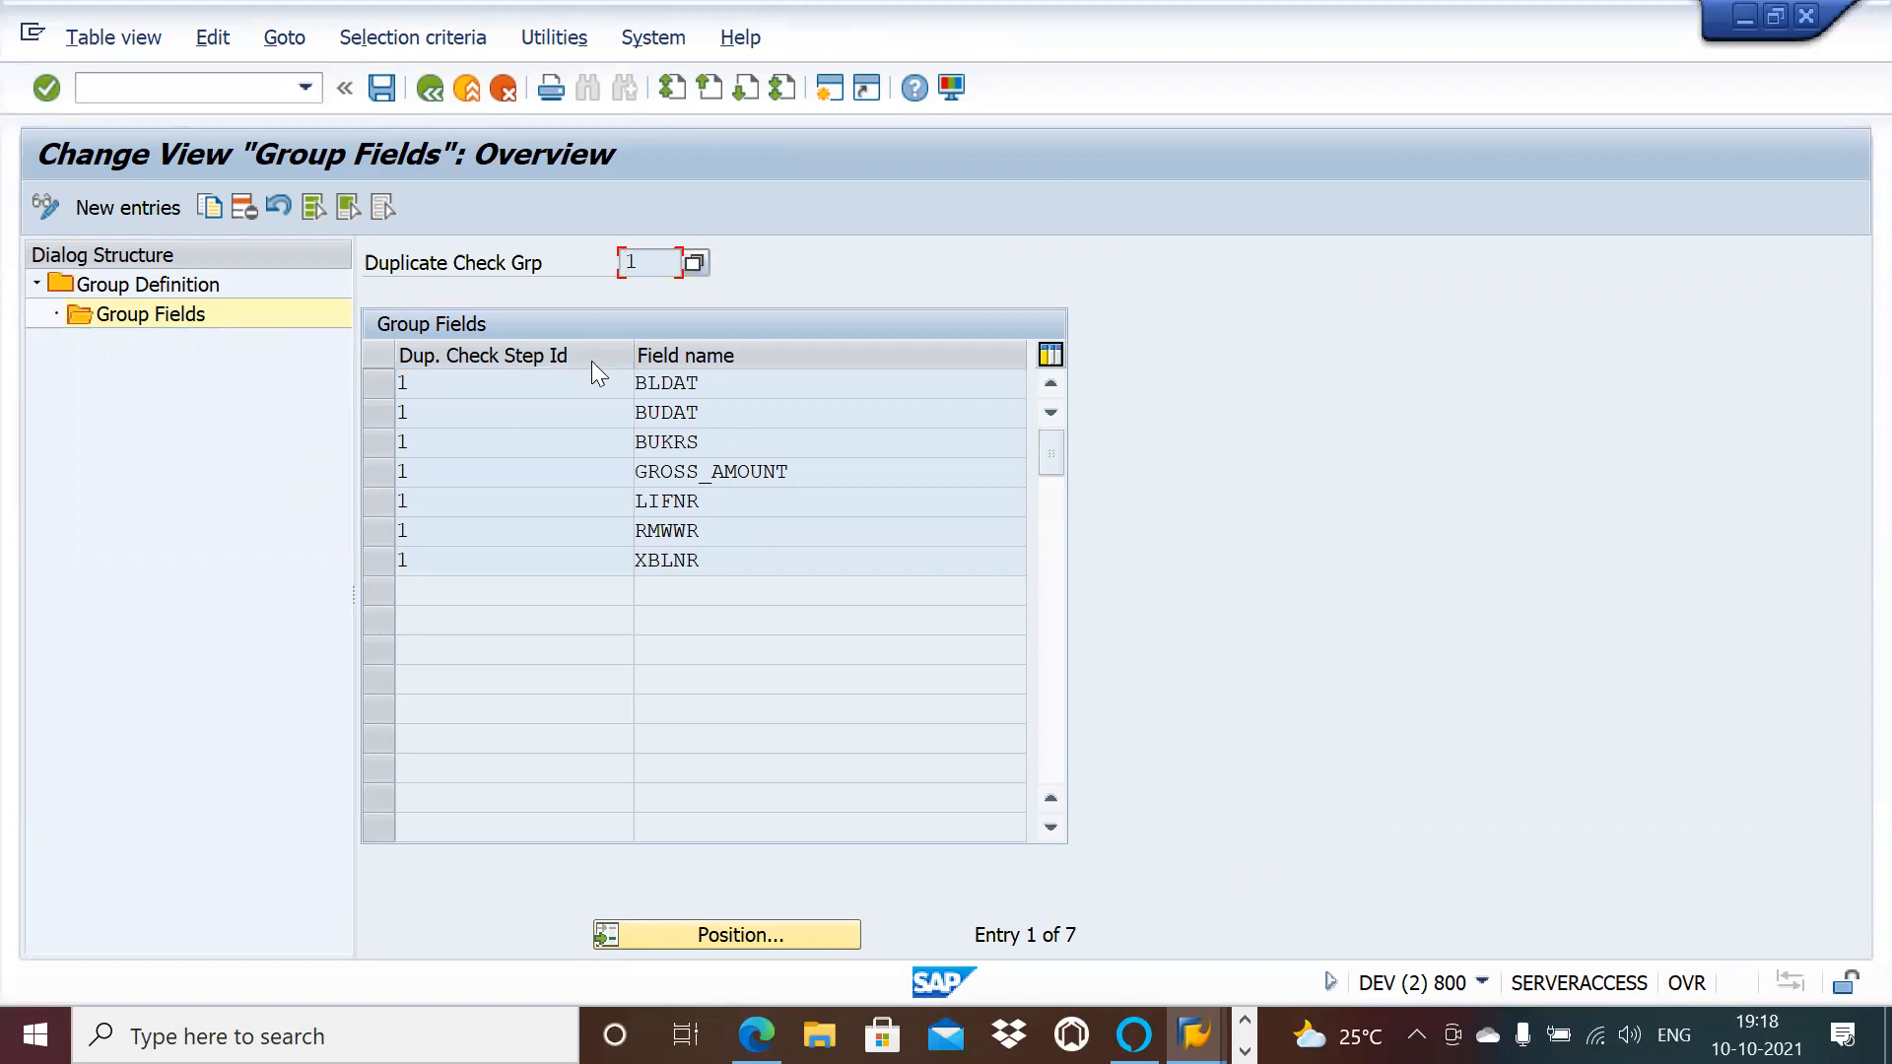
click(431, 95)
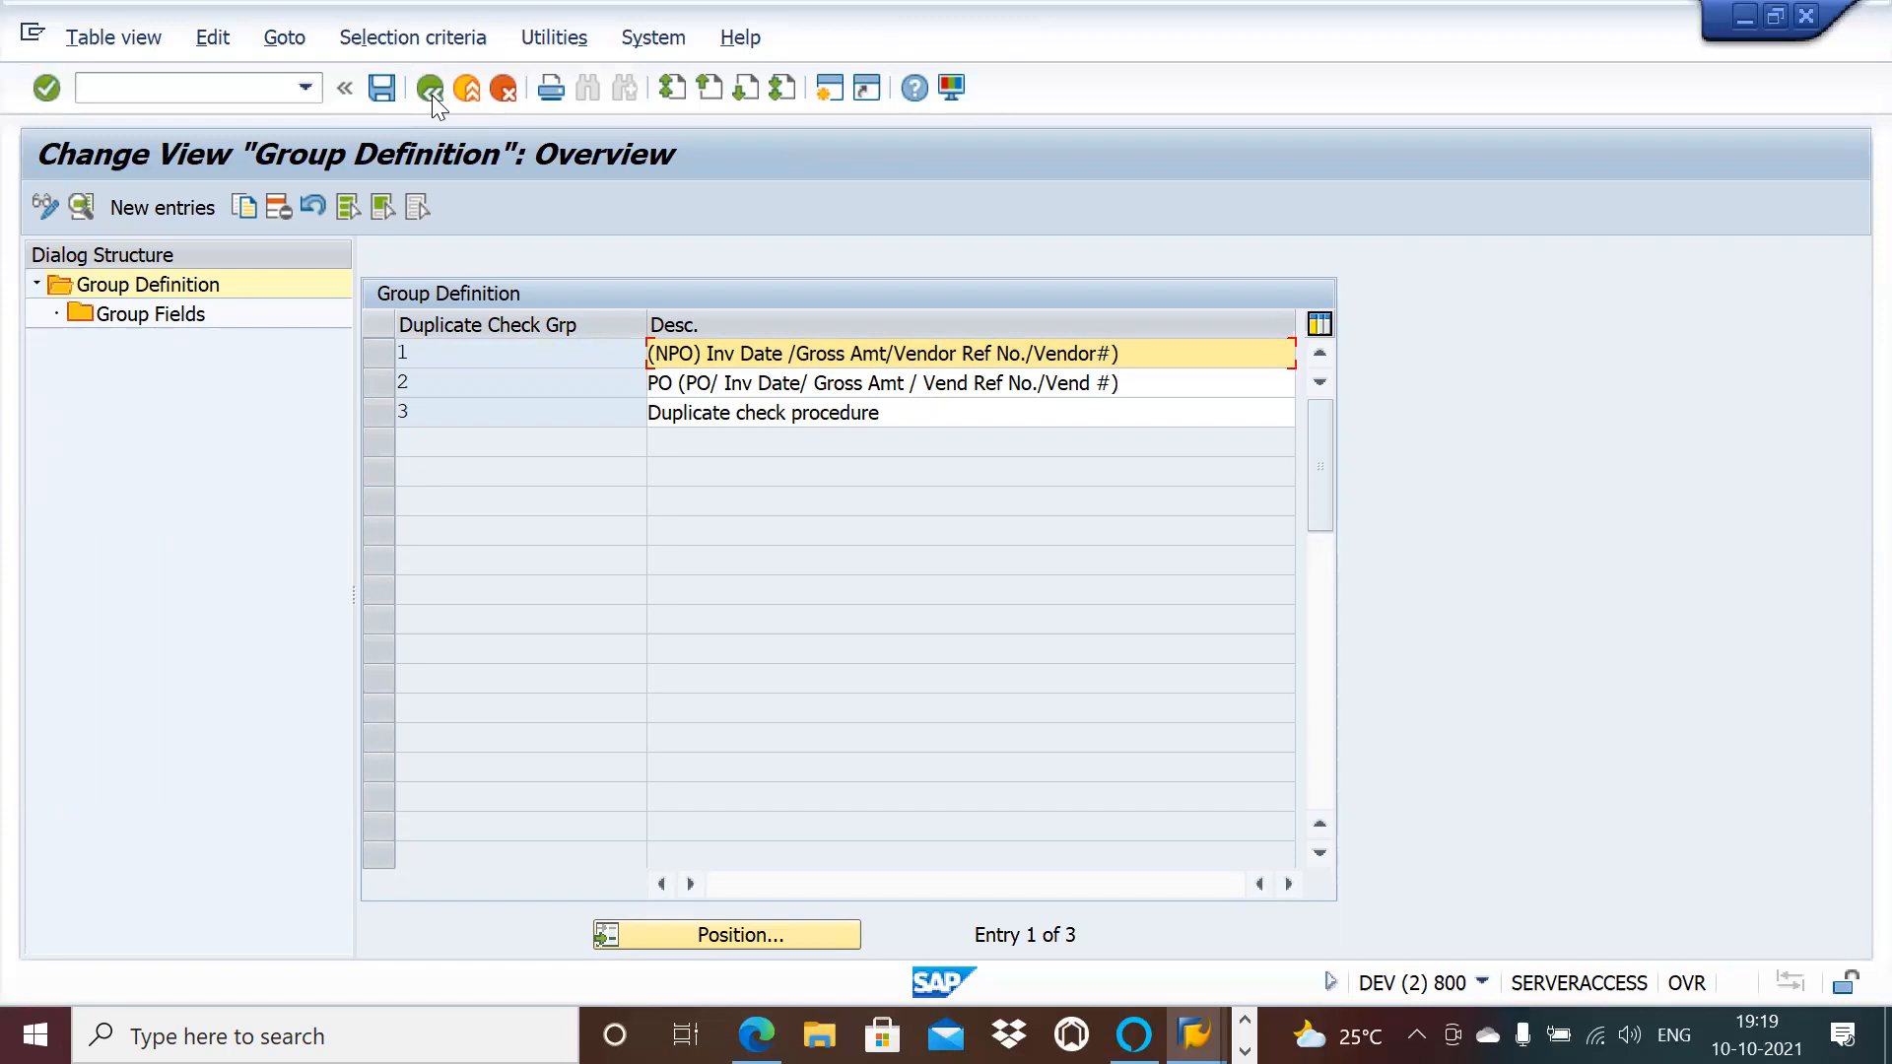
click(431, 91)
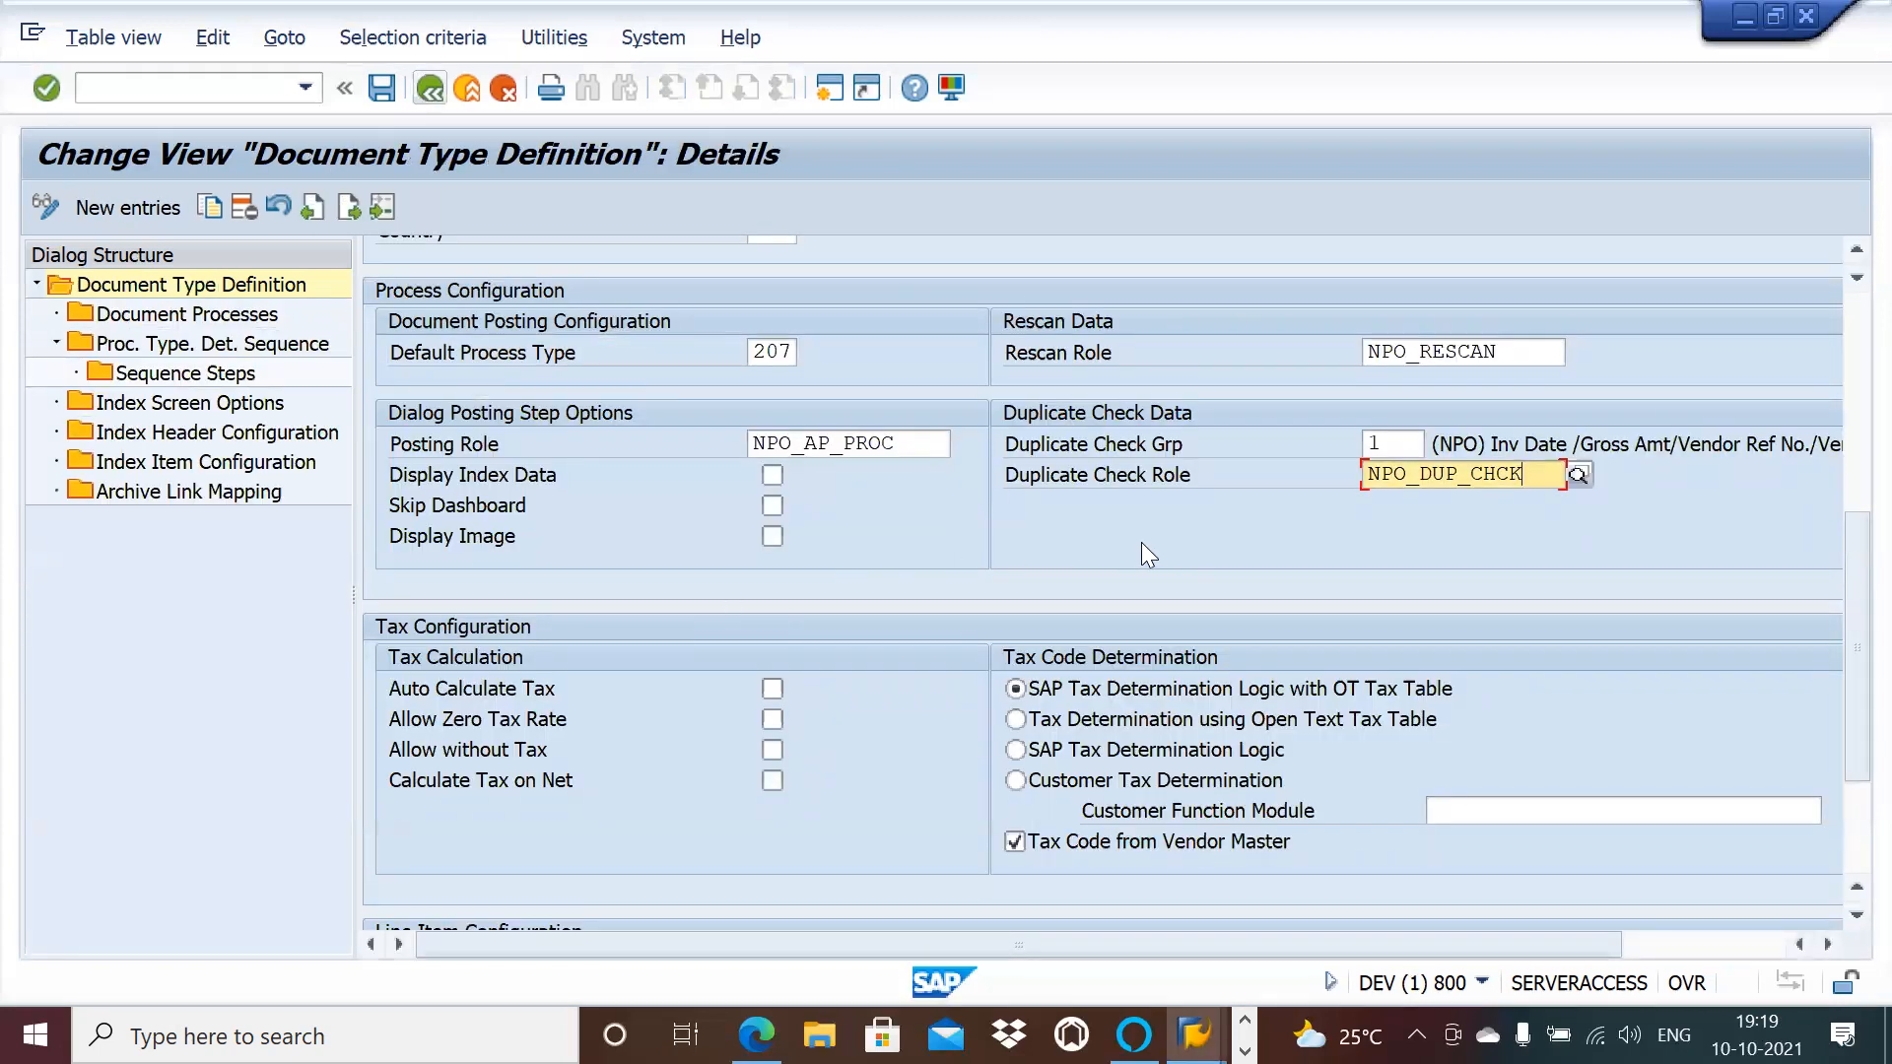
click(1849, 915)
click(1850, 918)
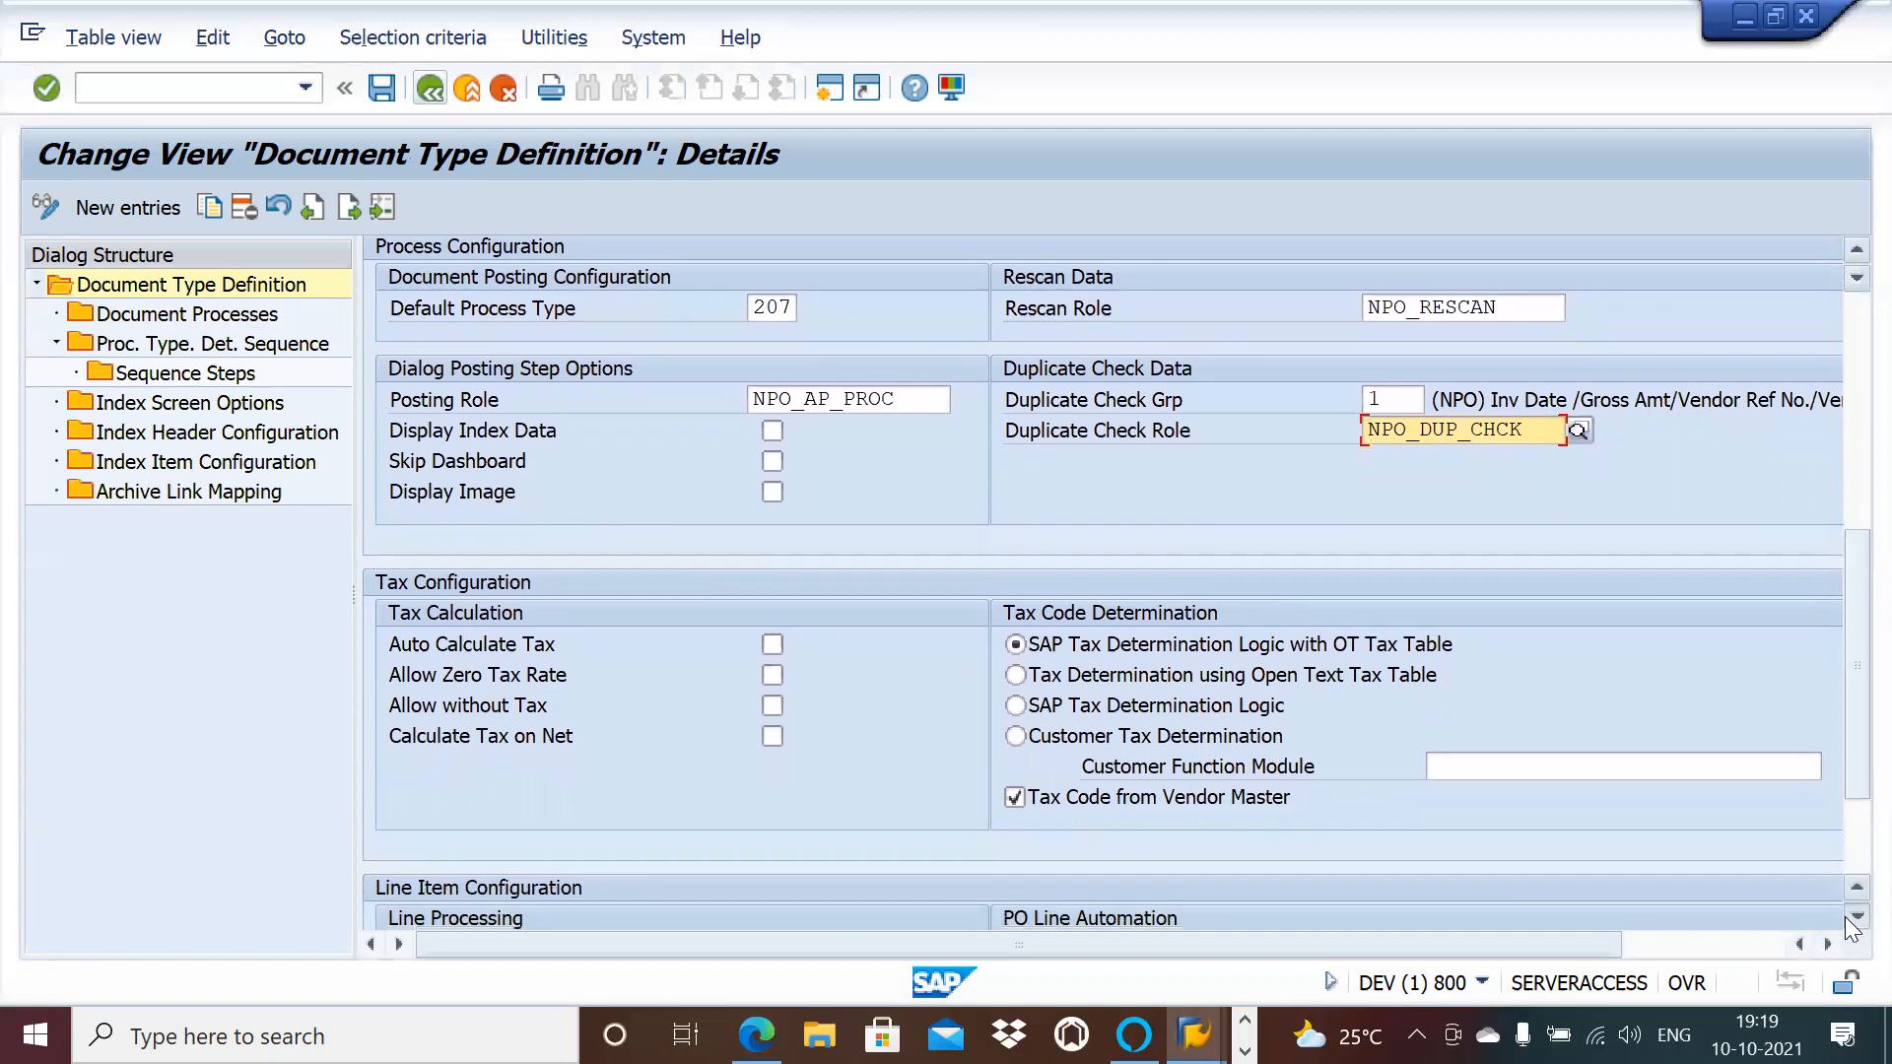
click(1852, 916)
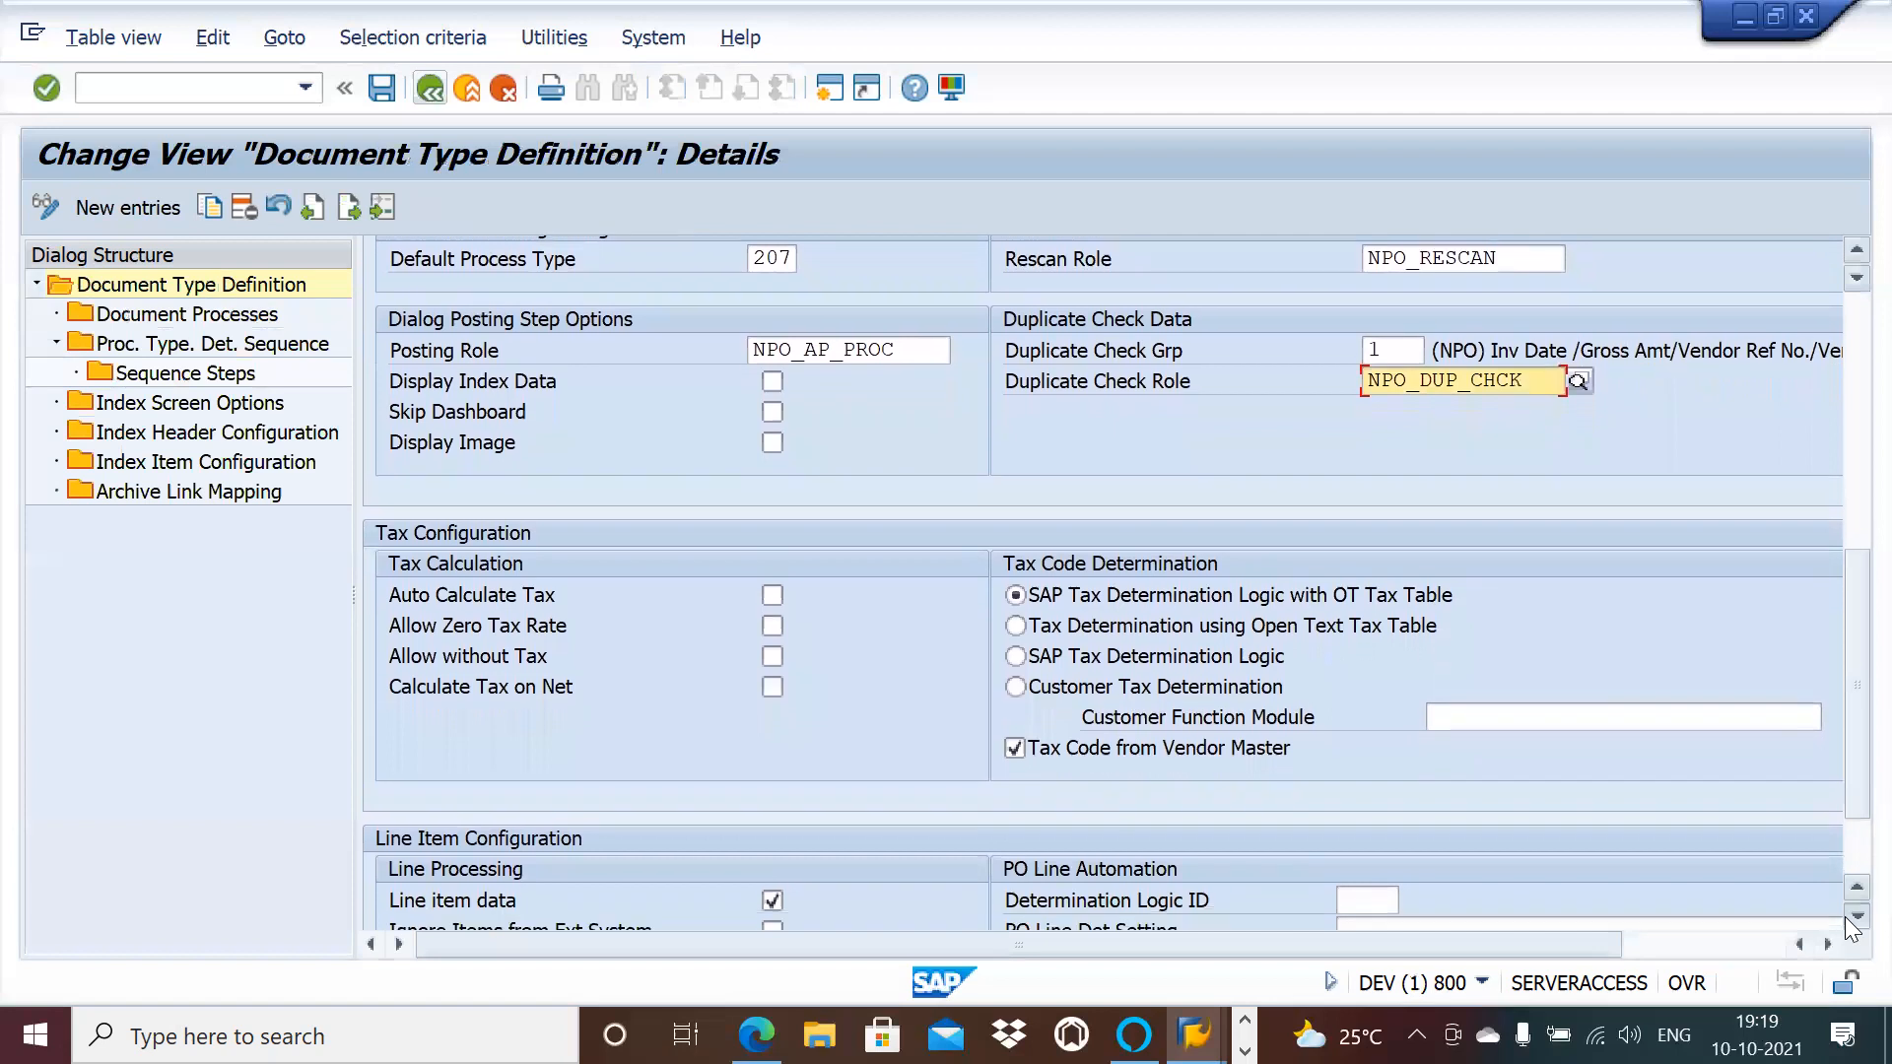
click(1849, 916)
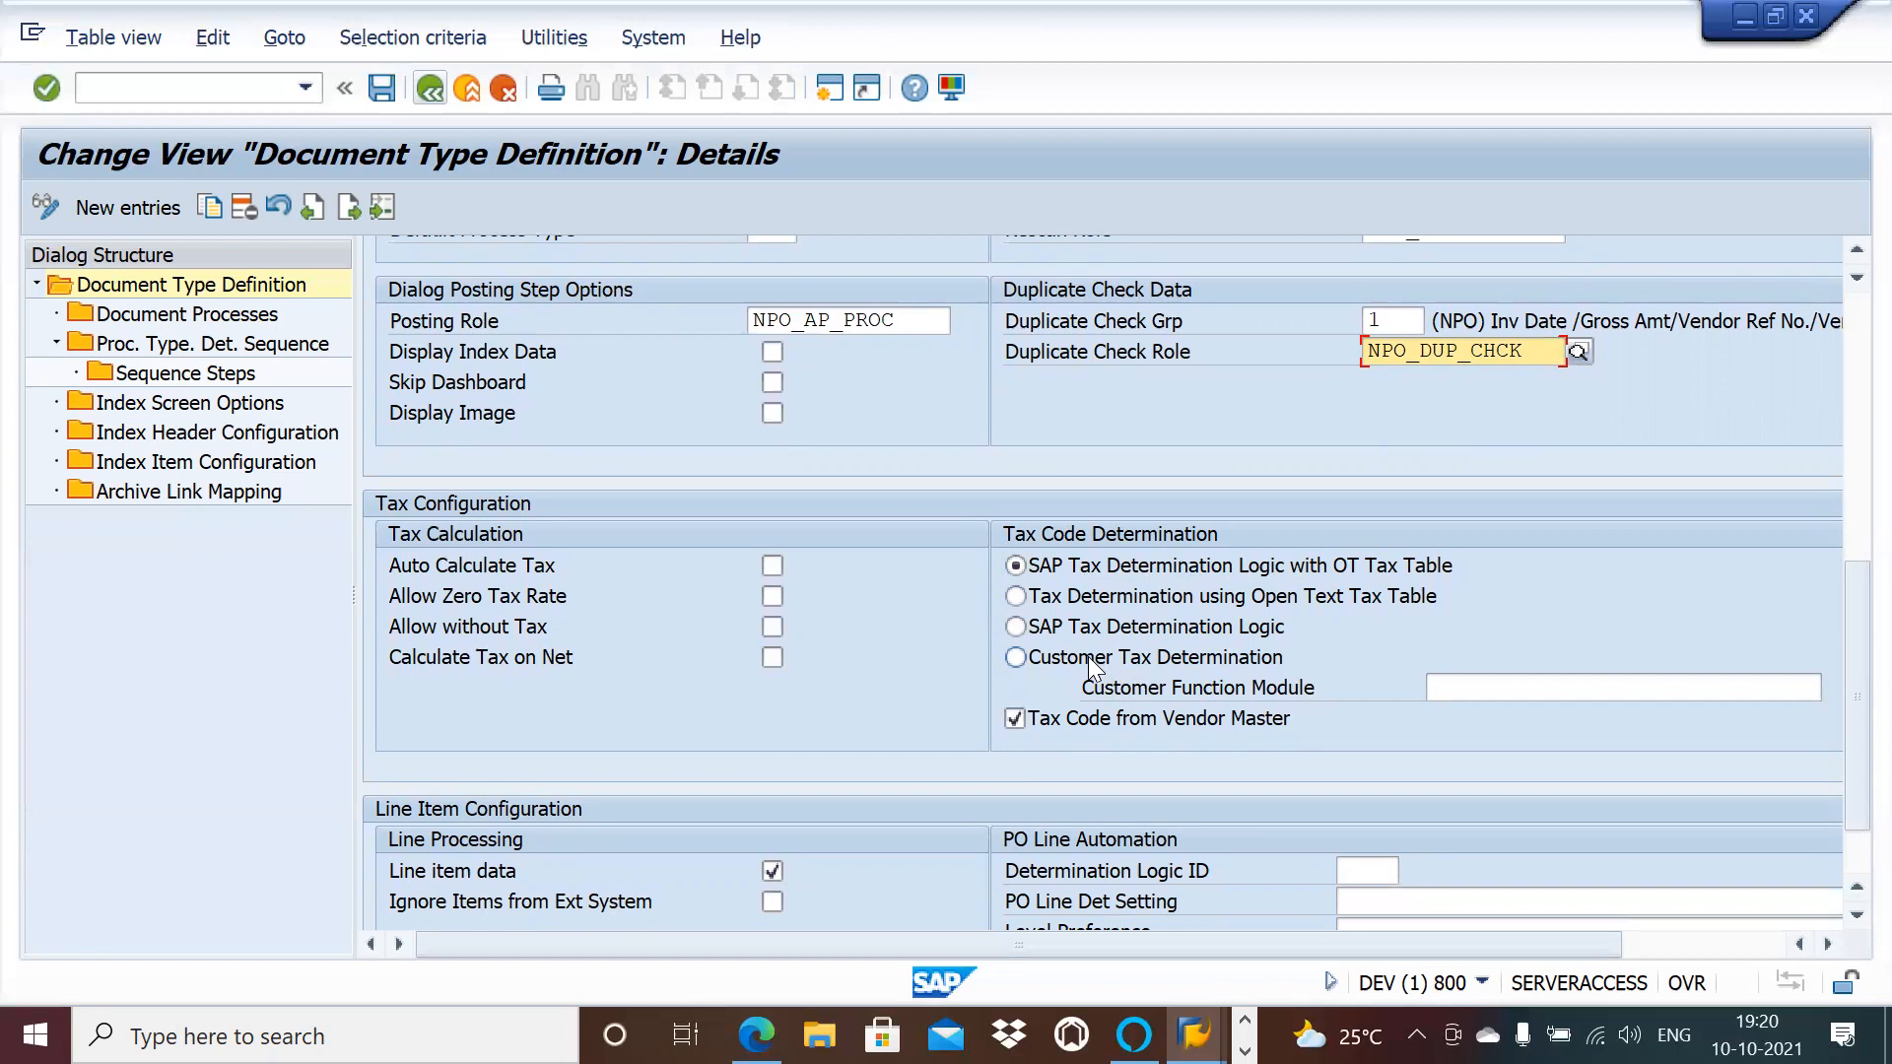
click(1471, 683)
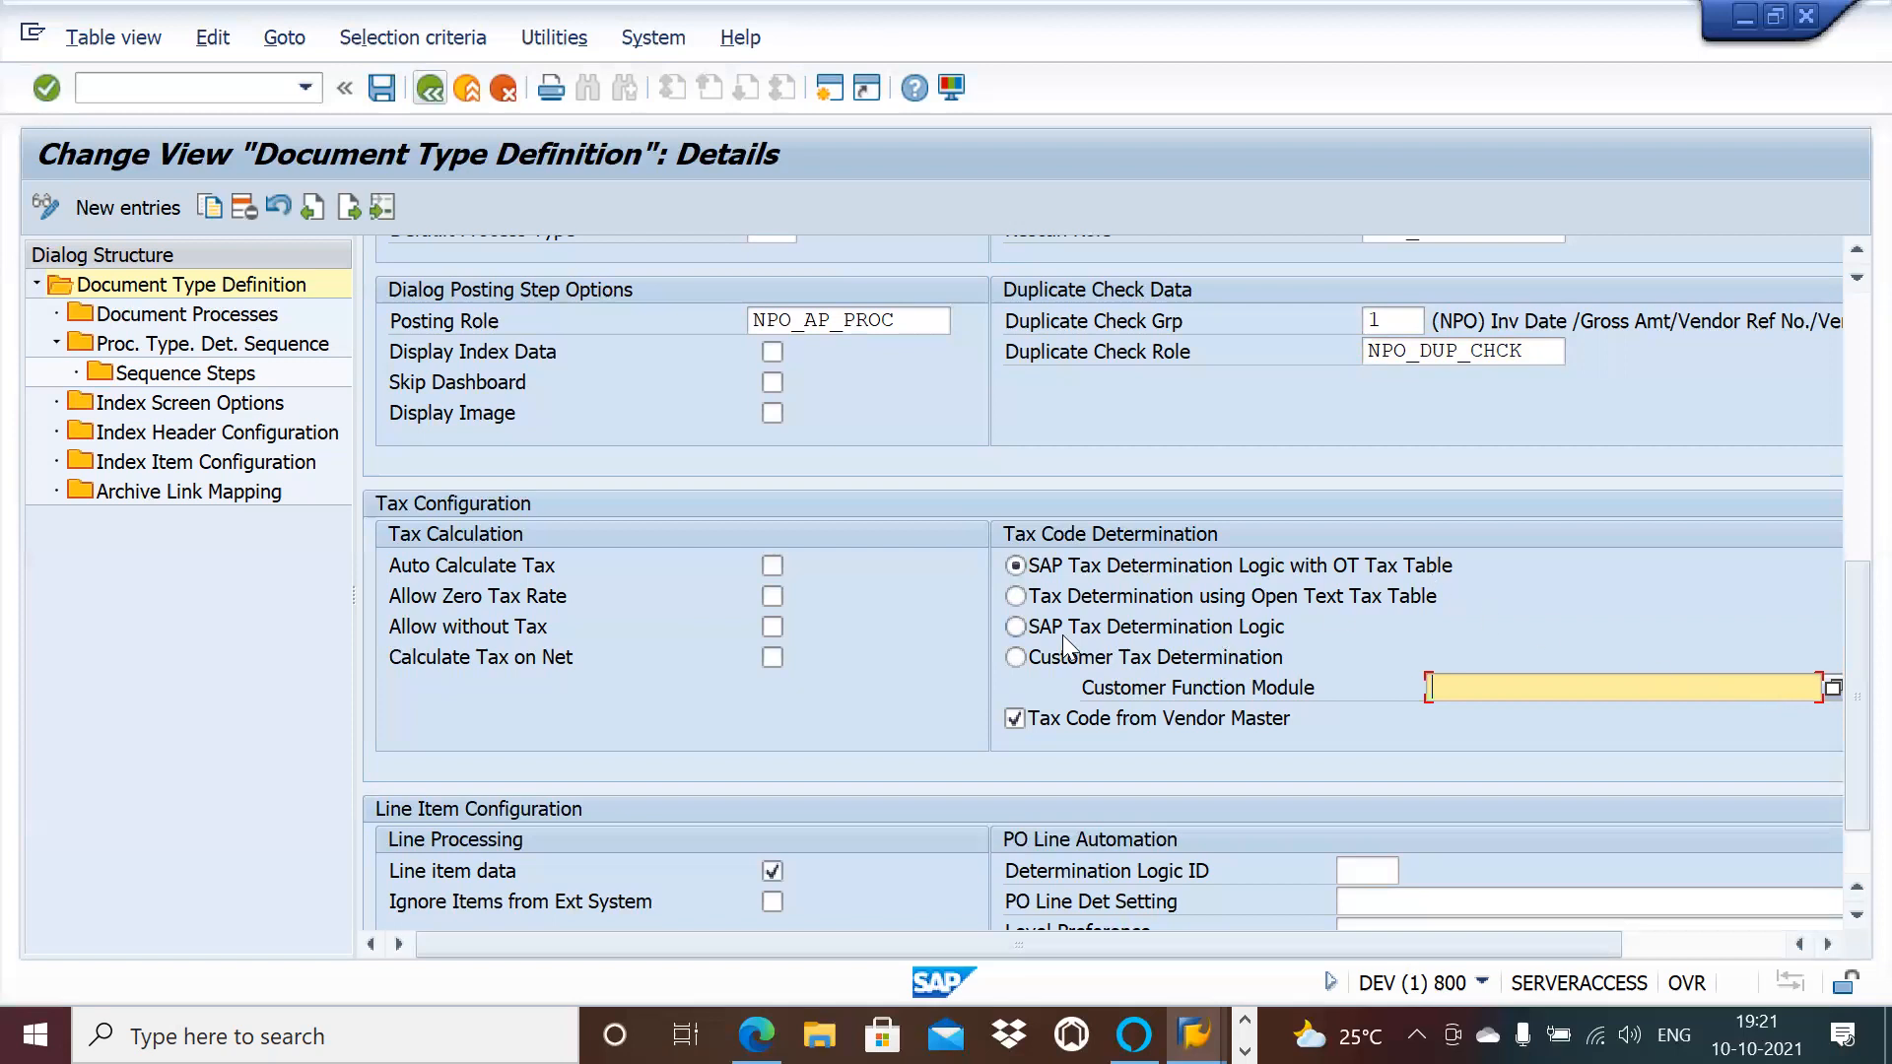
click(1855, 916)
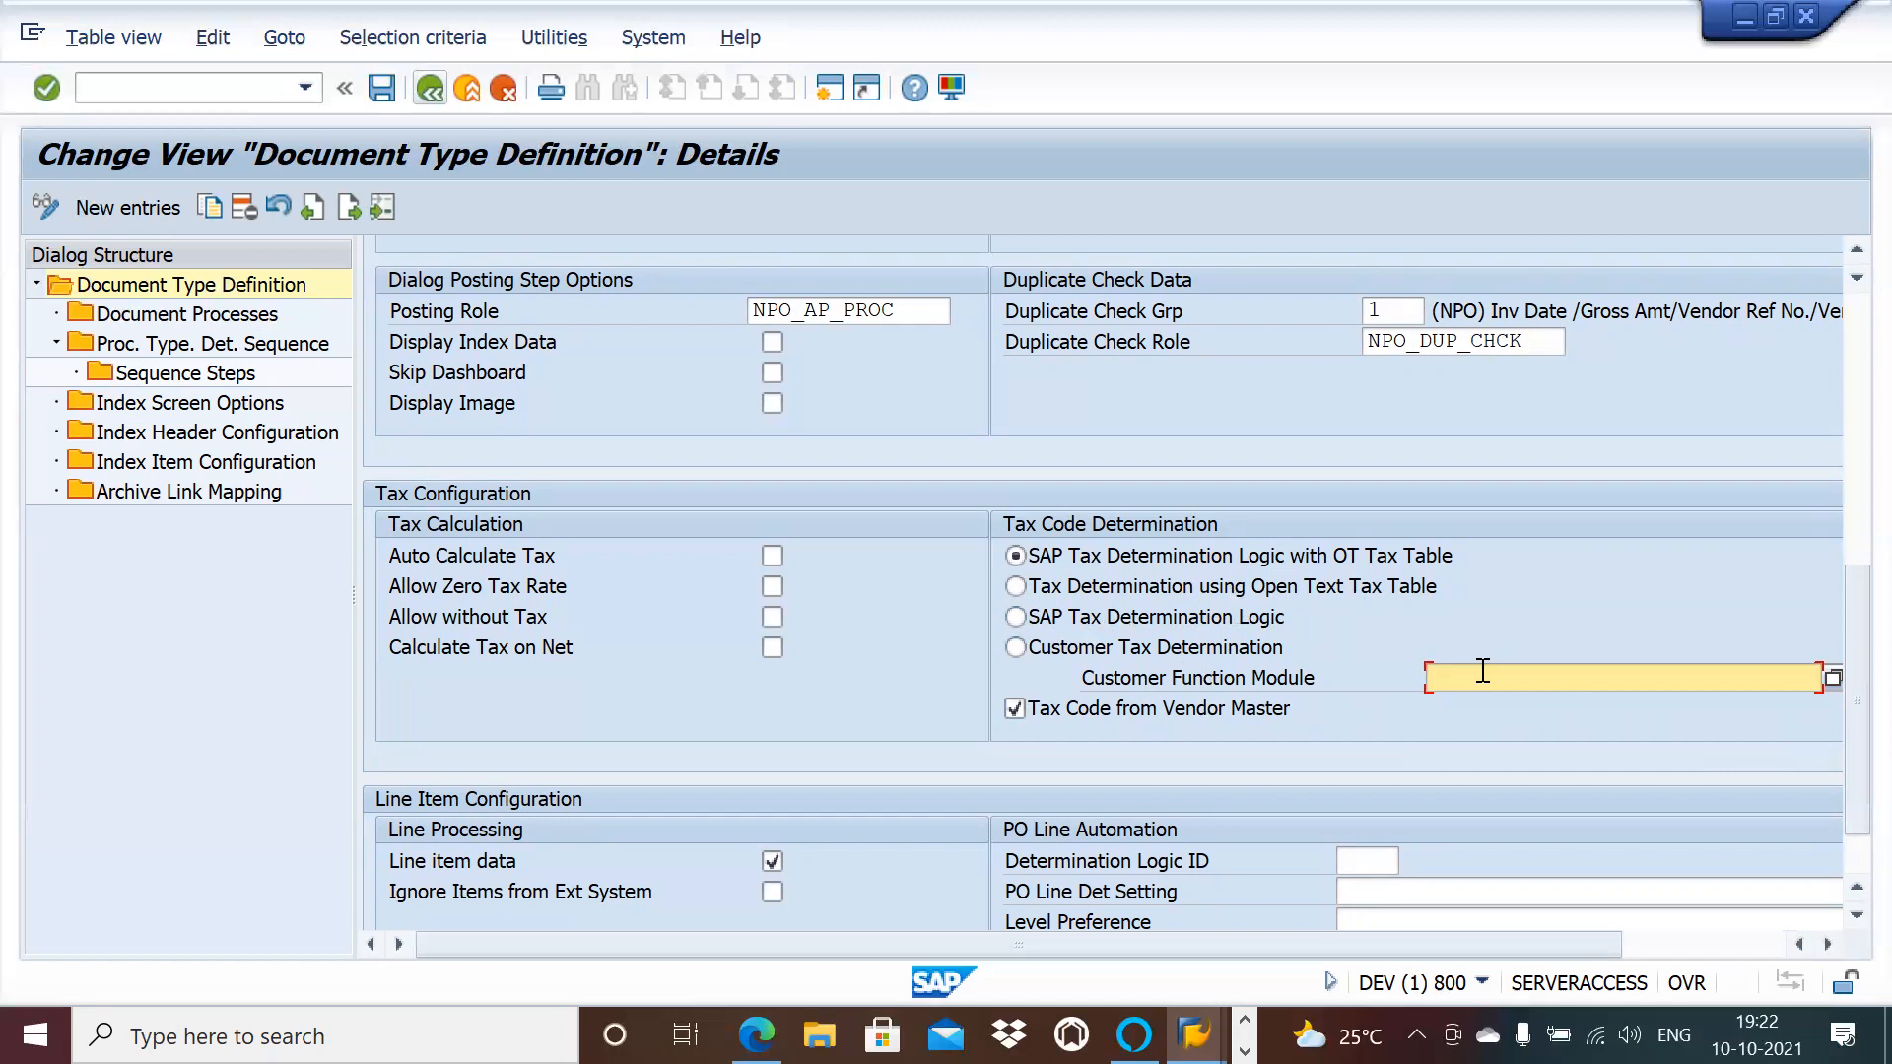
click(1849, 914)
click(1849, 918)
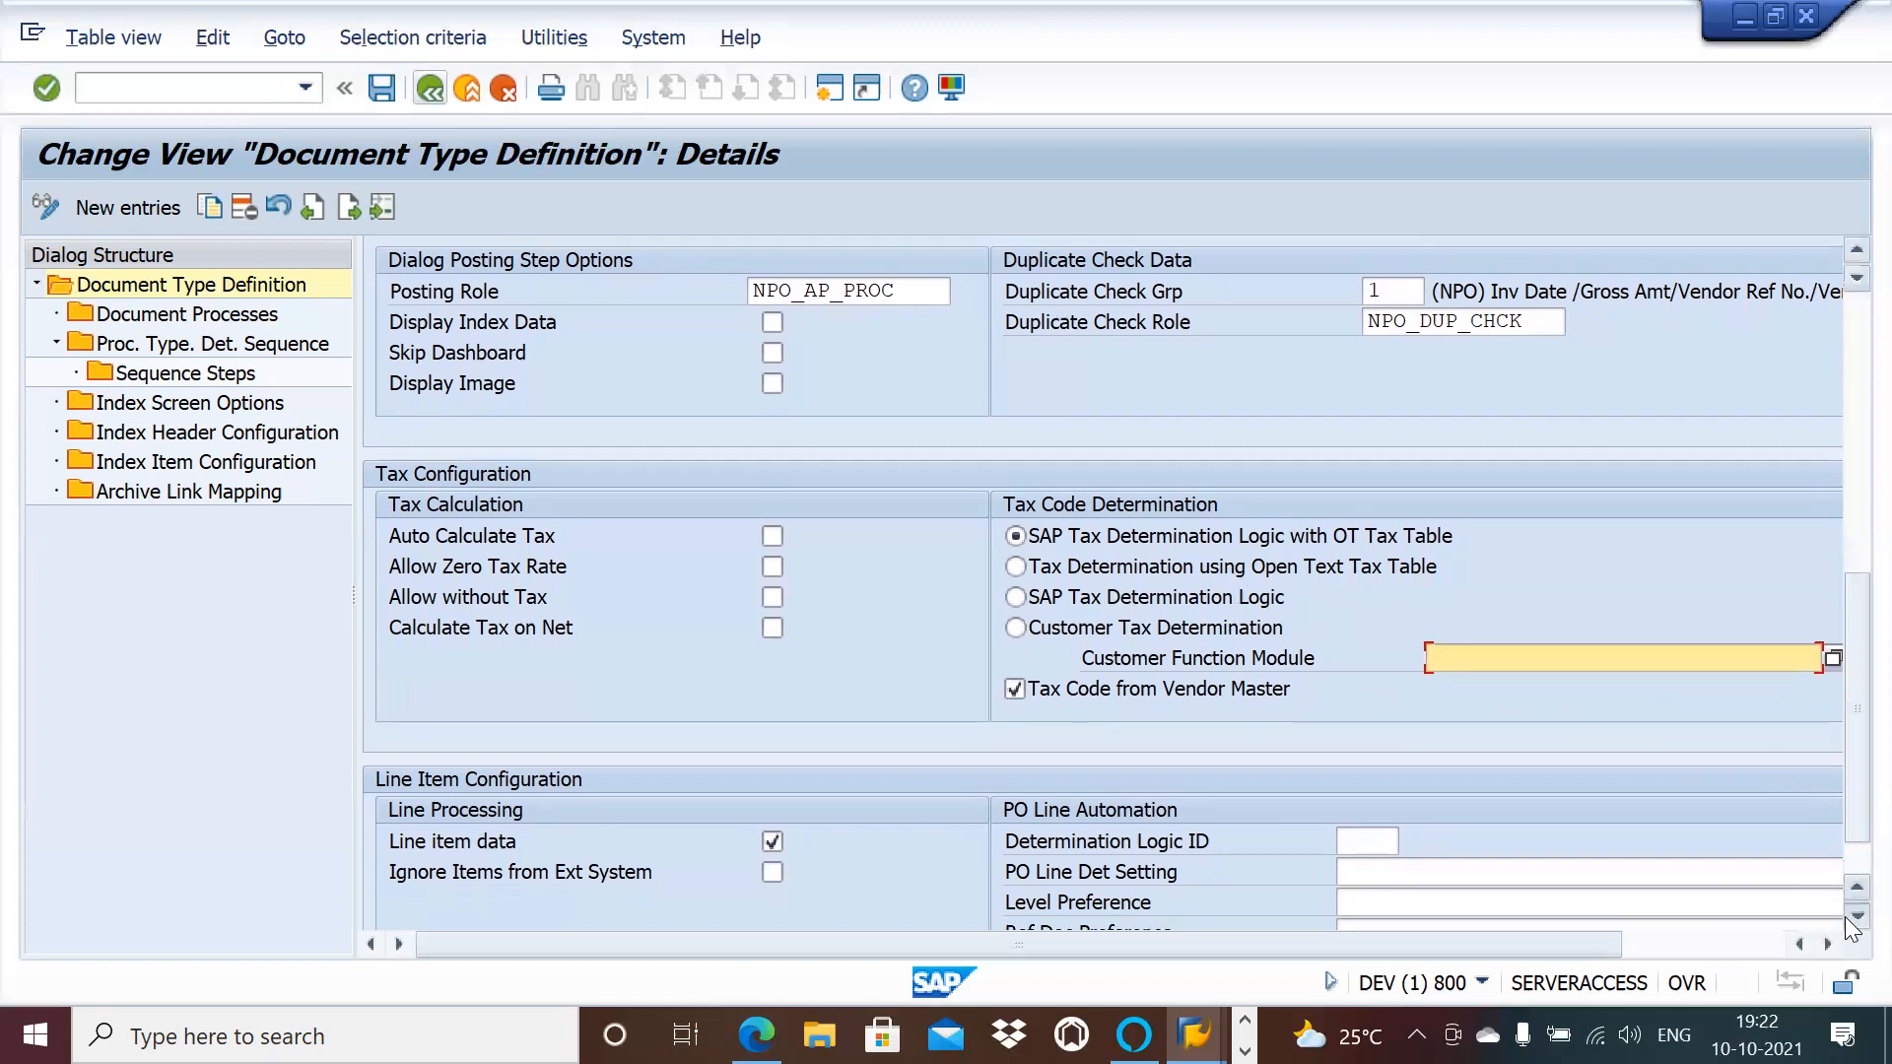
click(1850, 916)
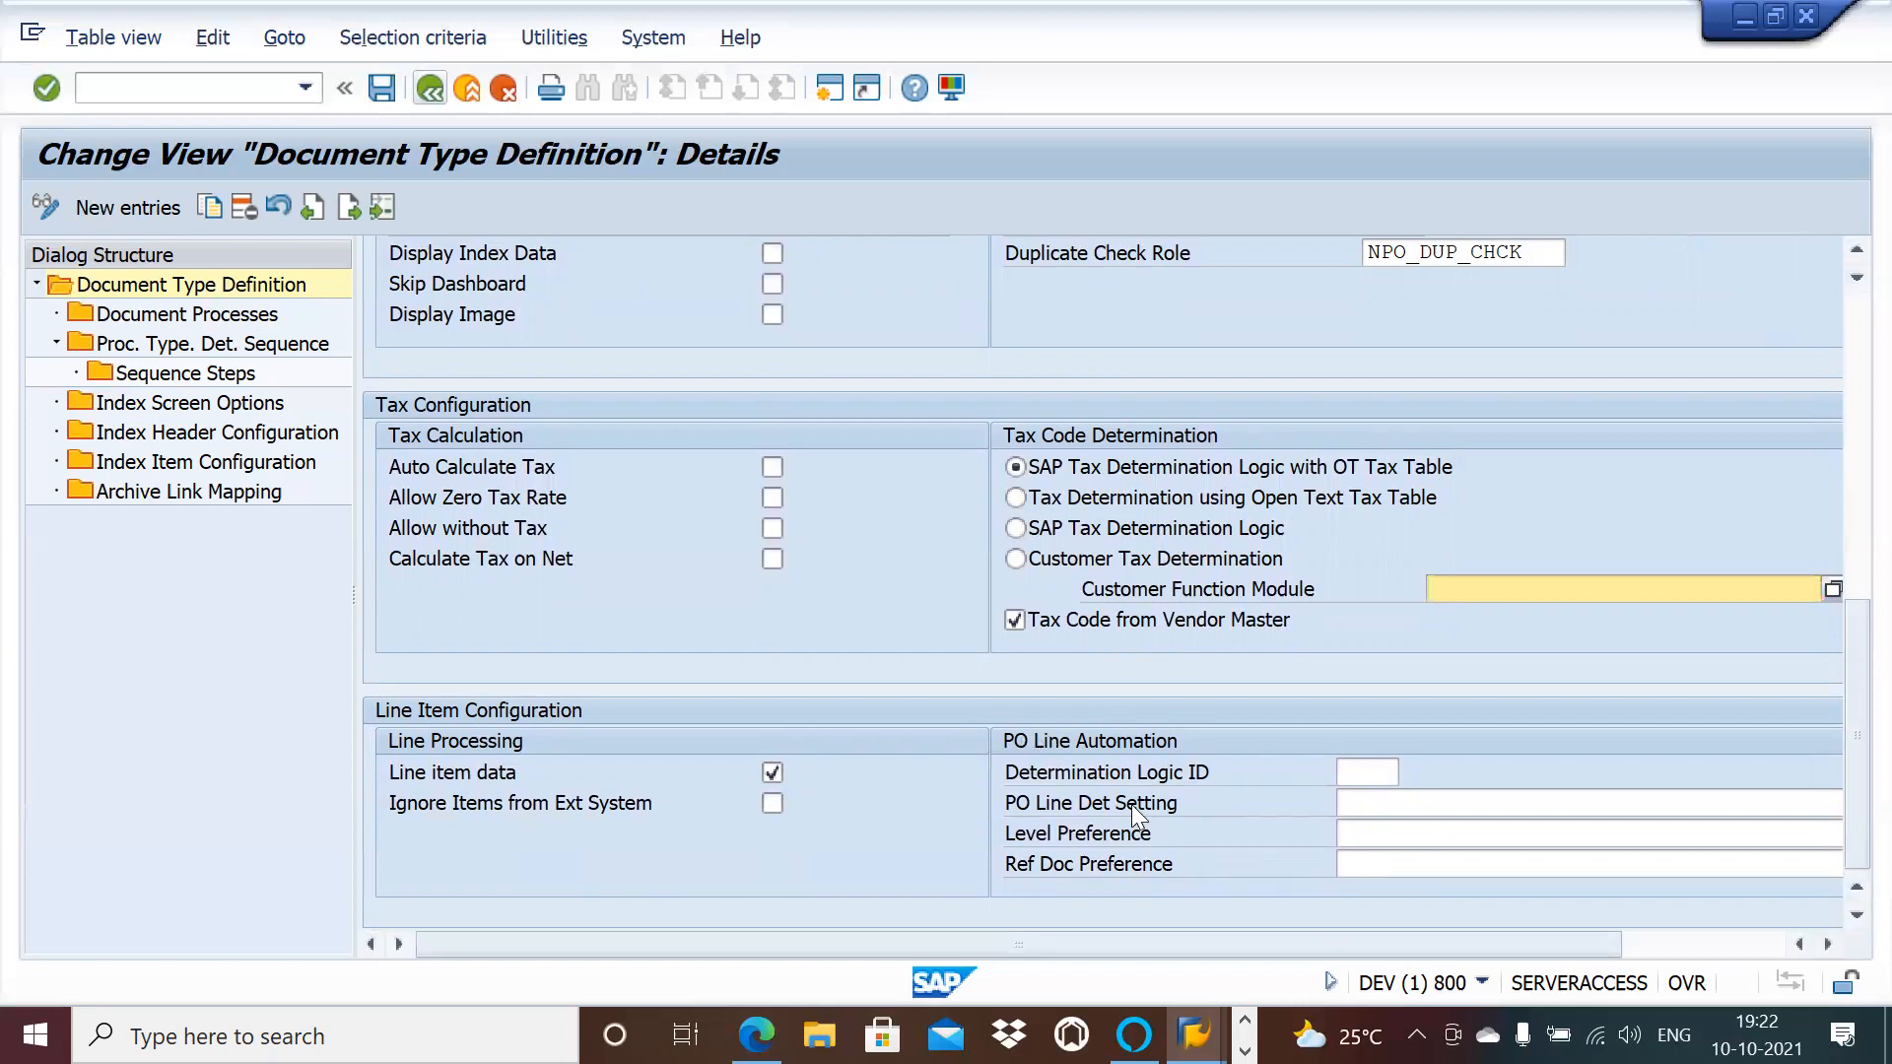
key(alt+Tab)
click(426, 89)
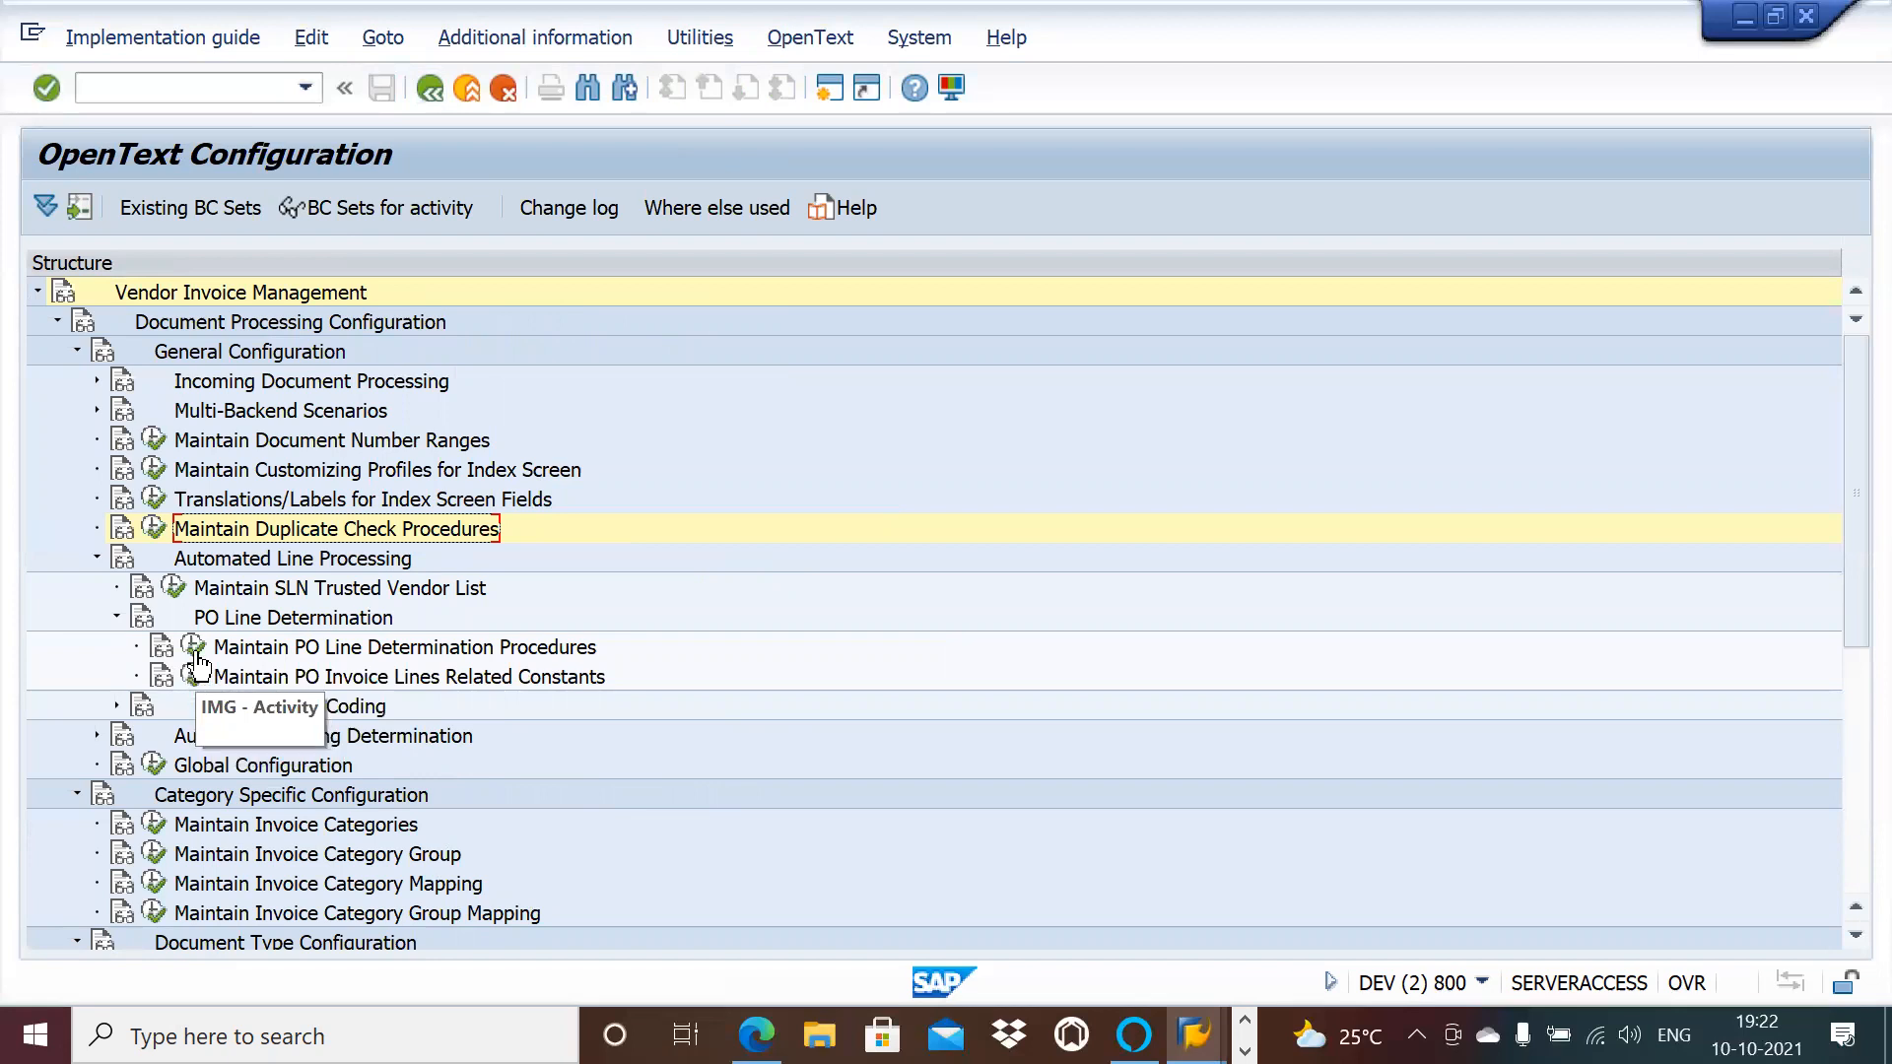
key(alt+Tab)
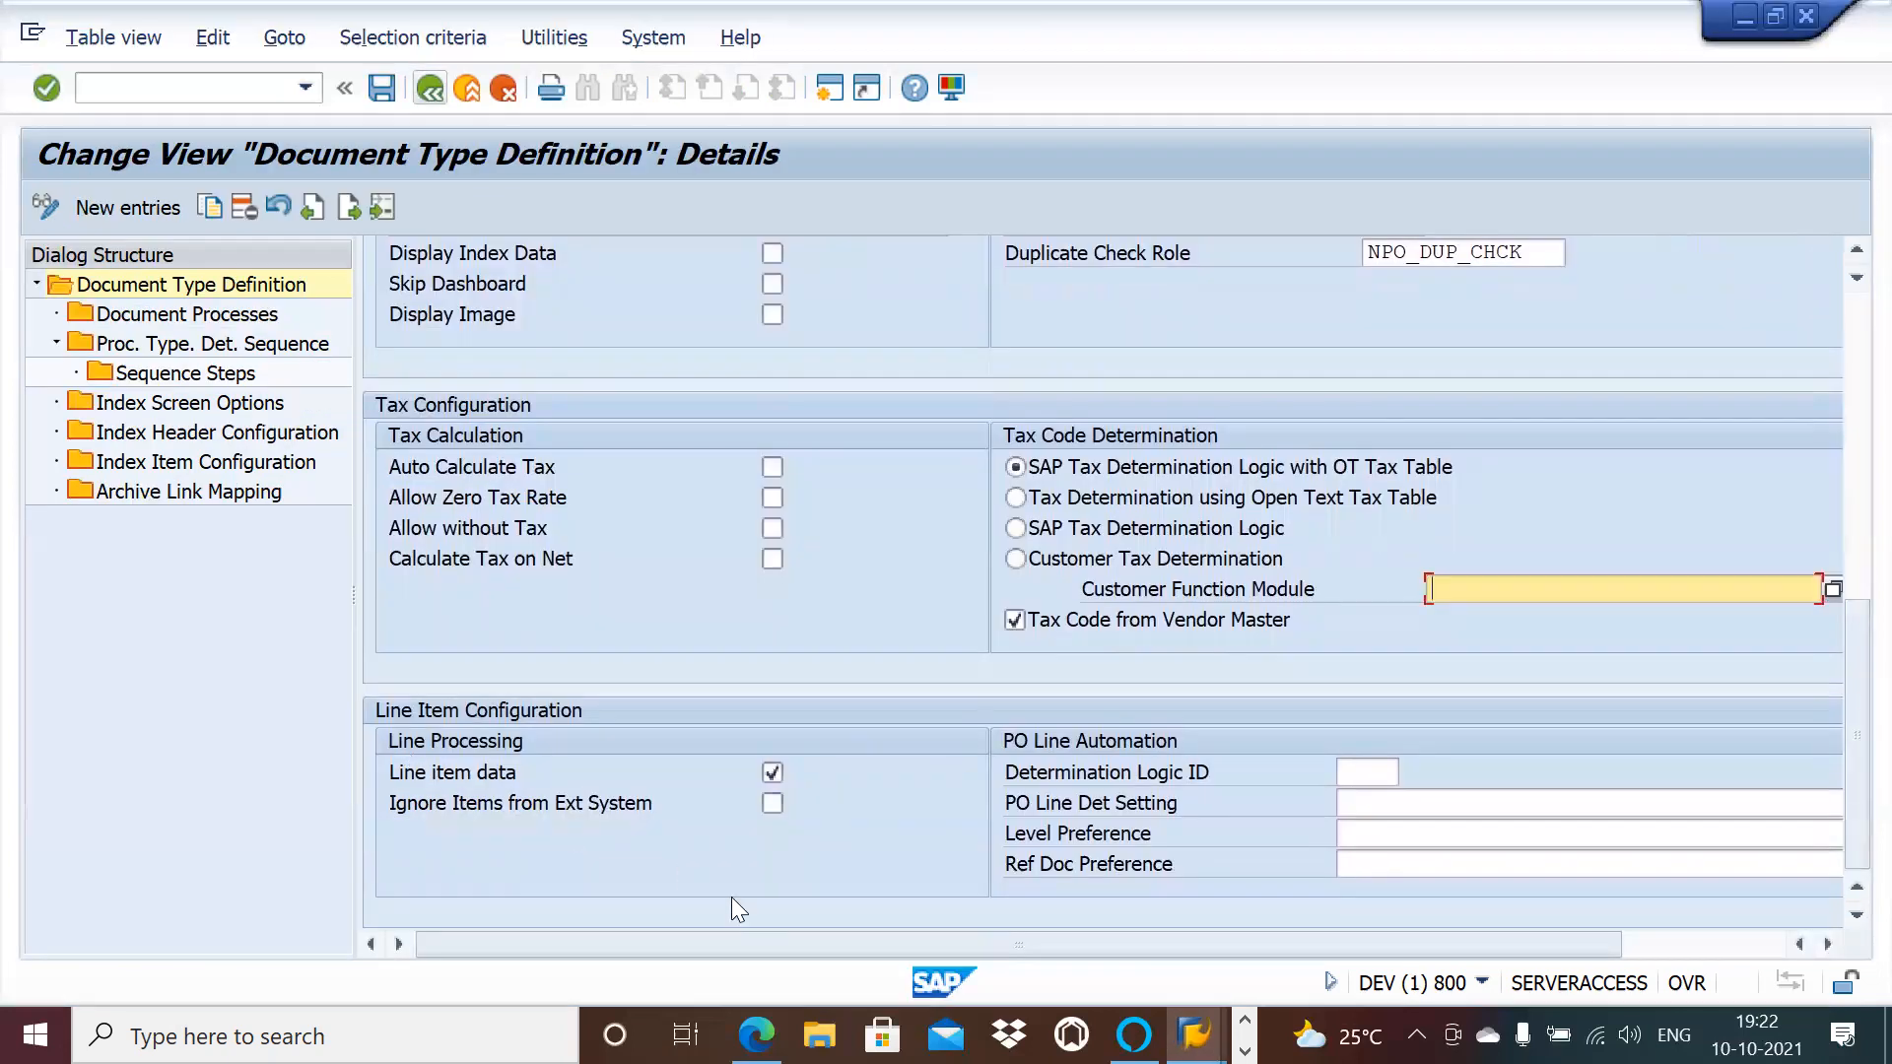
click(1833, 950)
click(1833, 949)
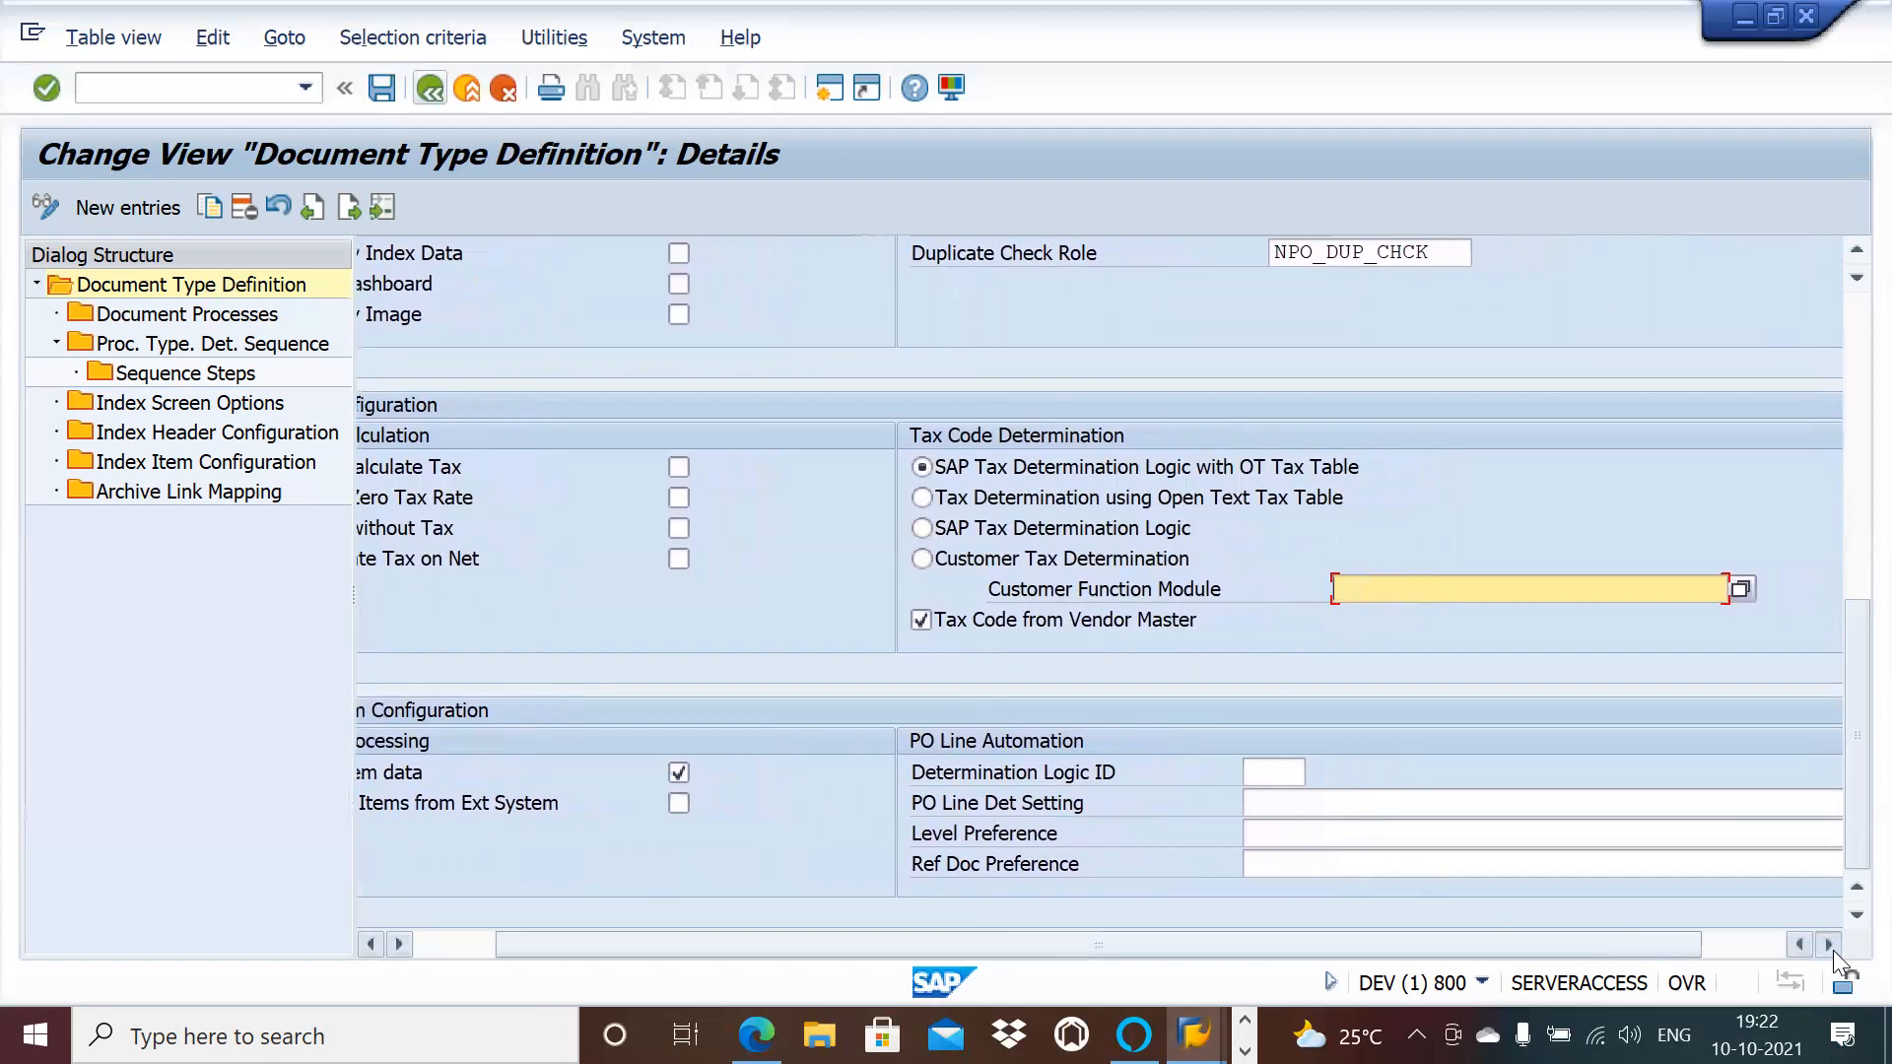
click(1833, 950)
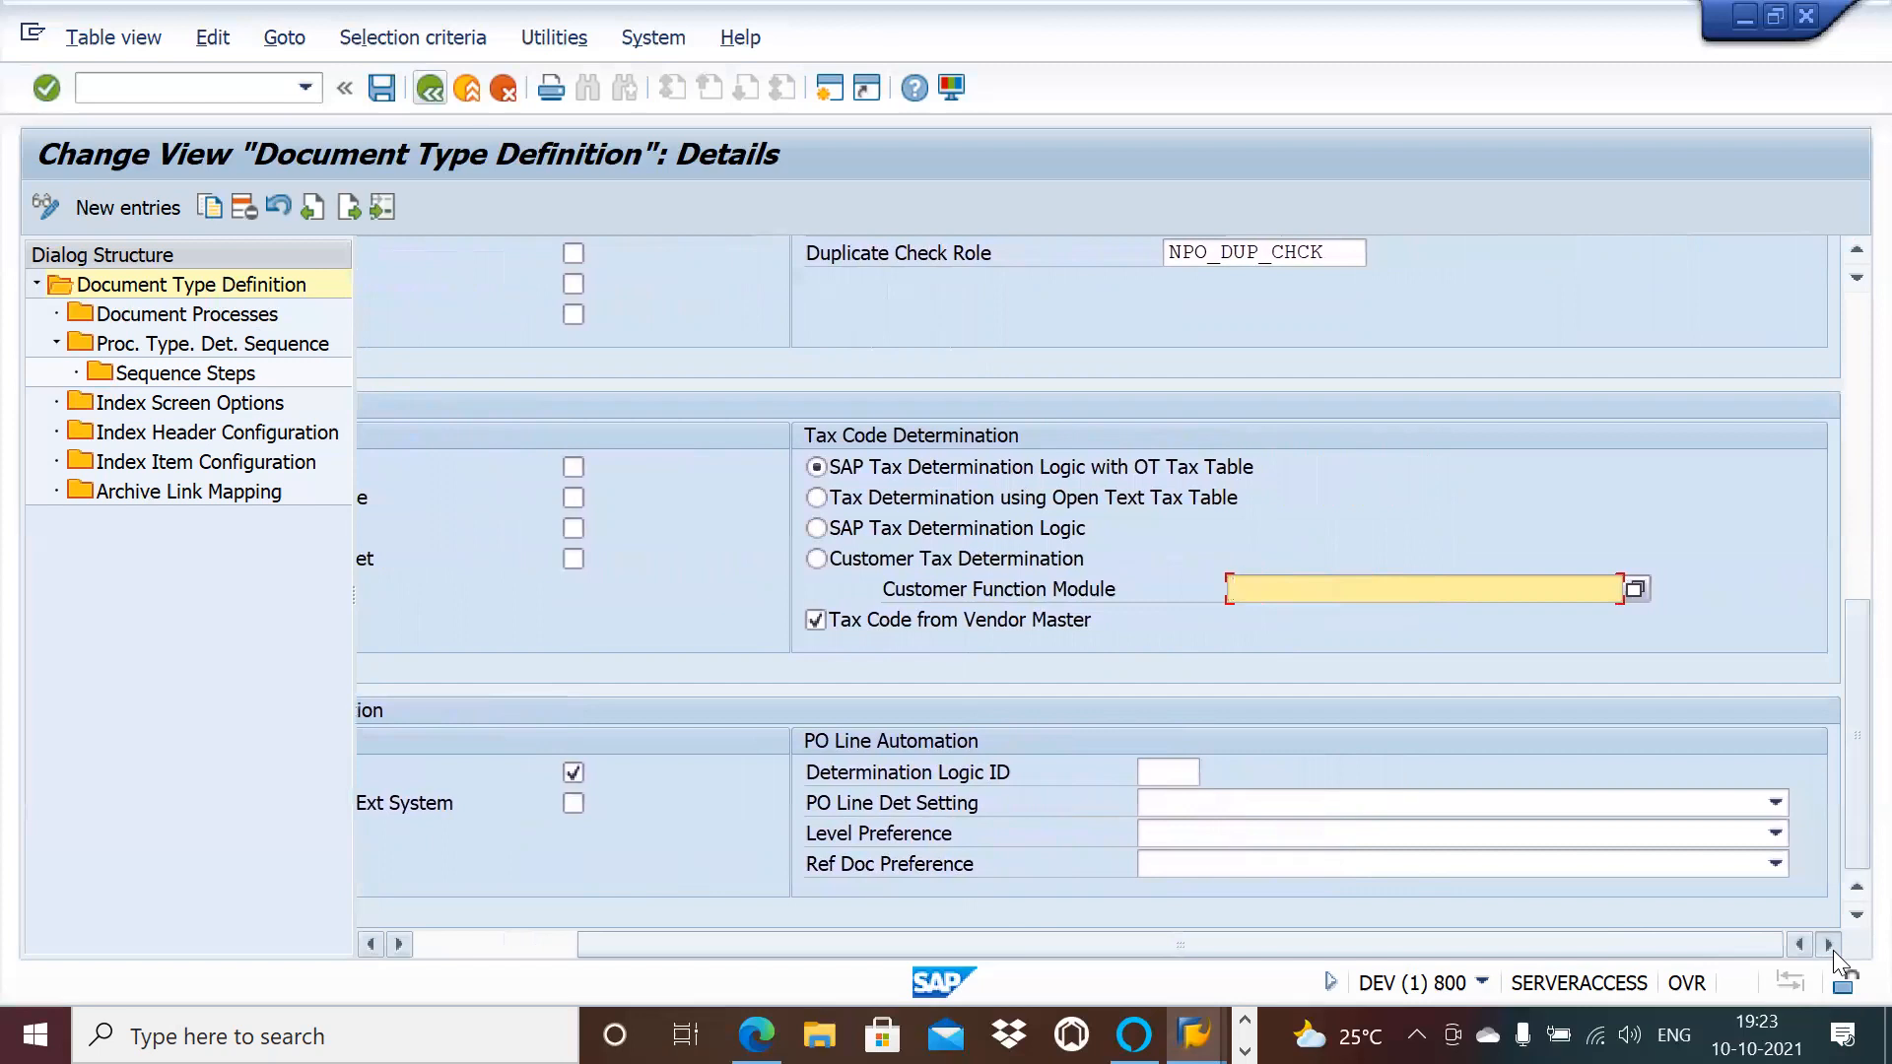
click(370, 945)
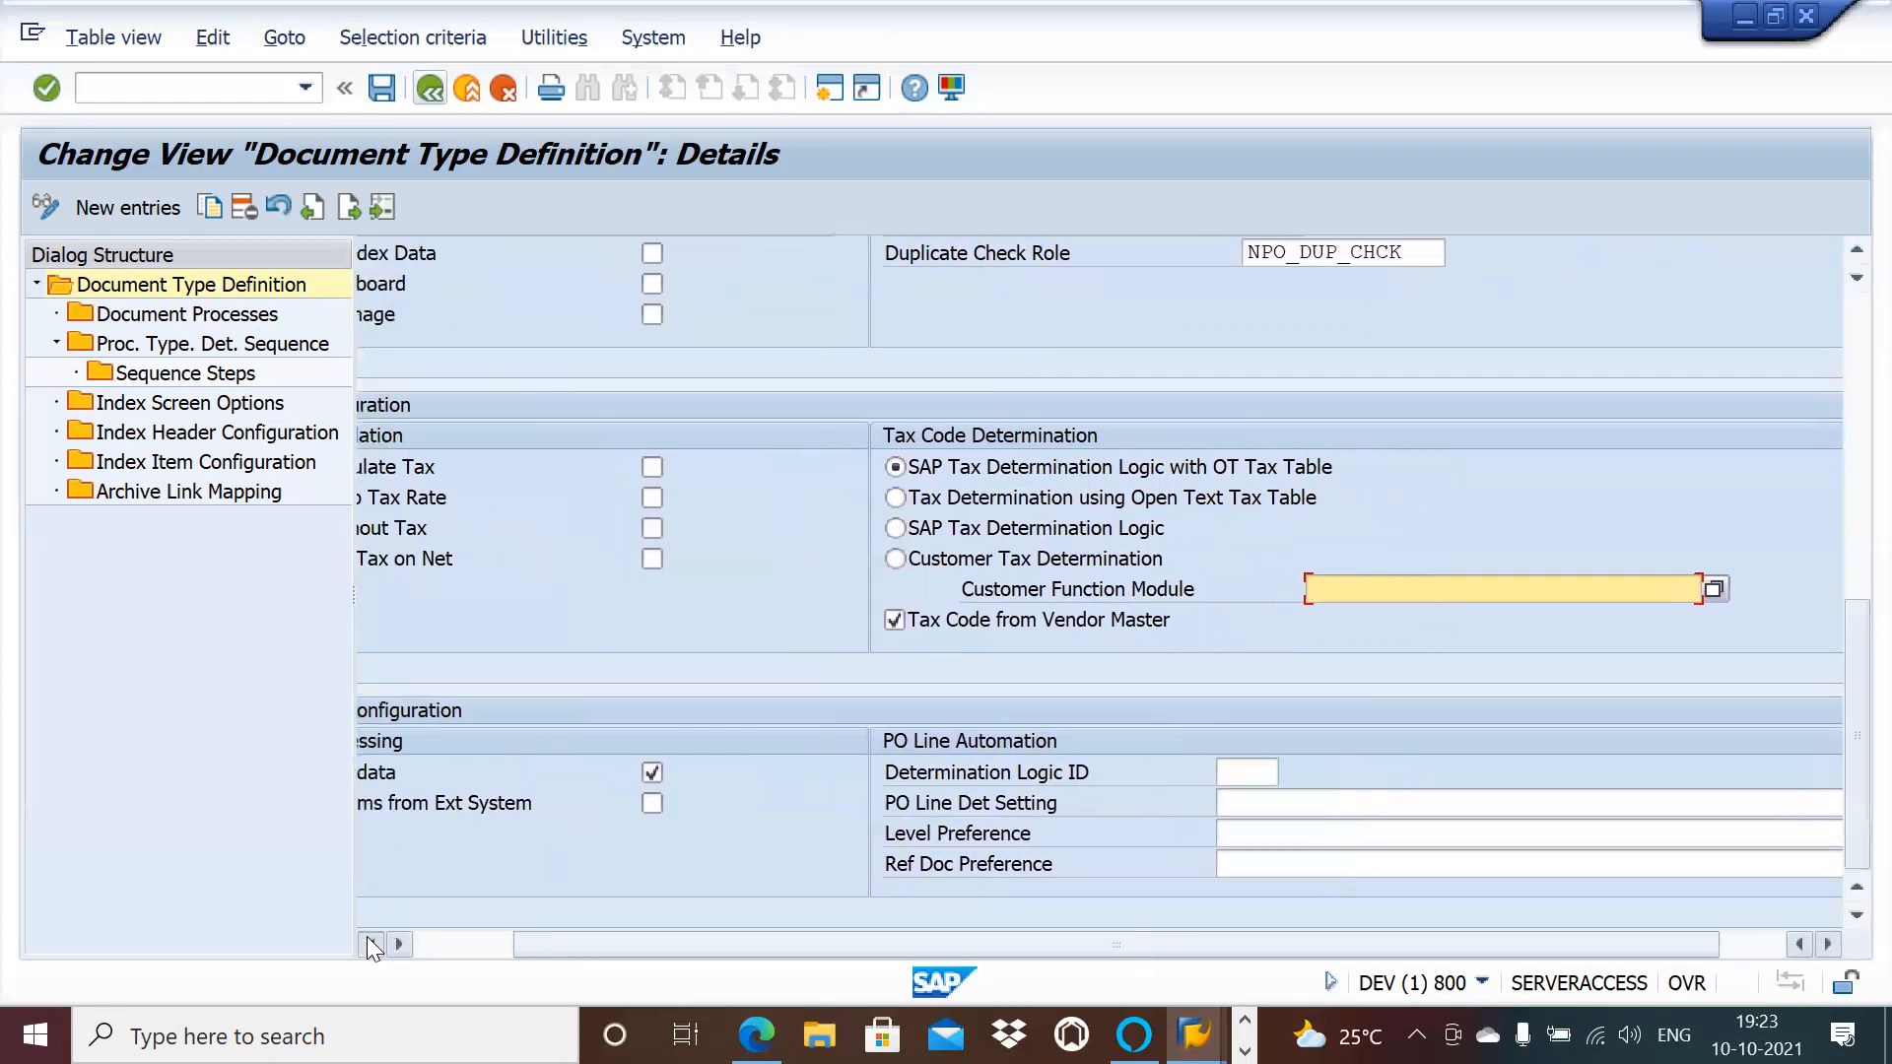
click(371, 945)
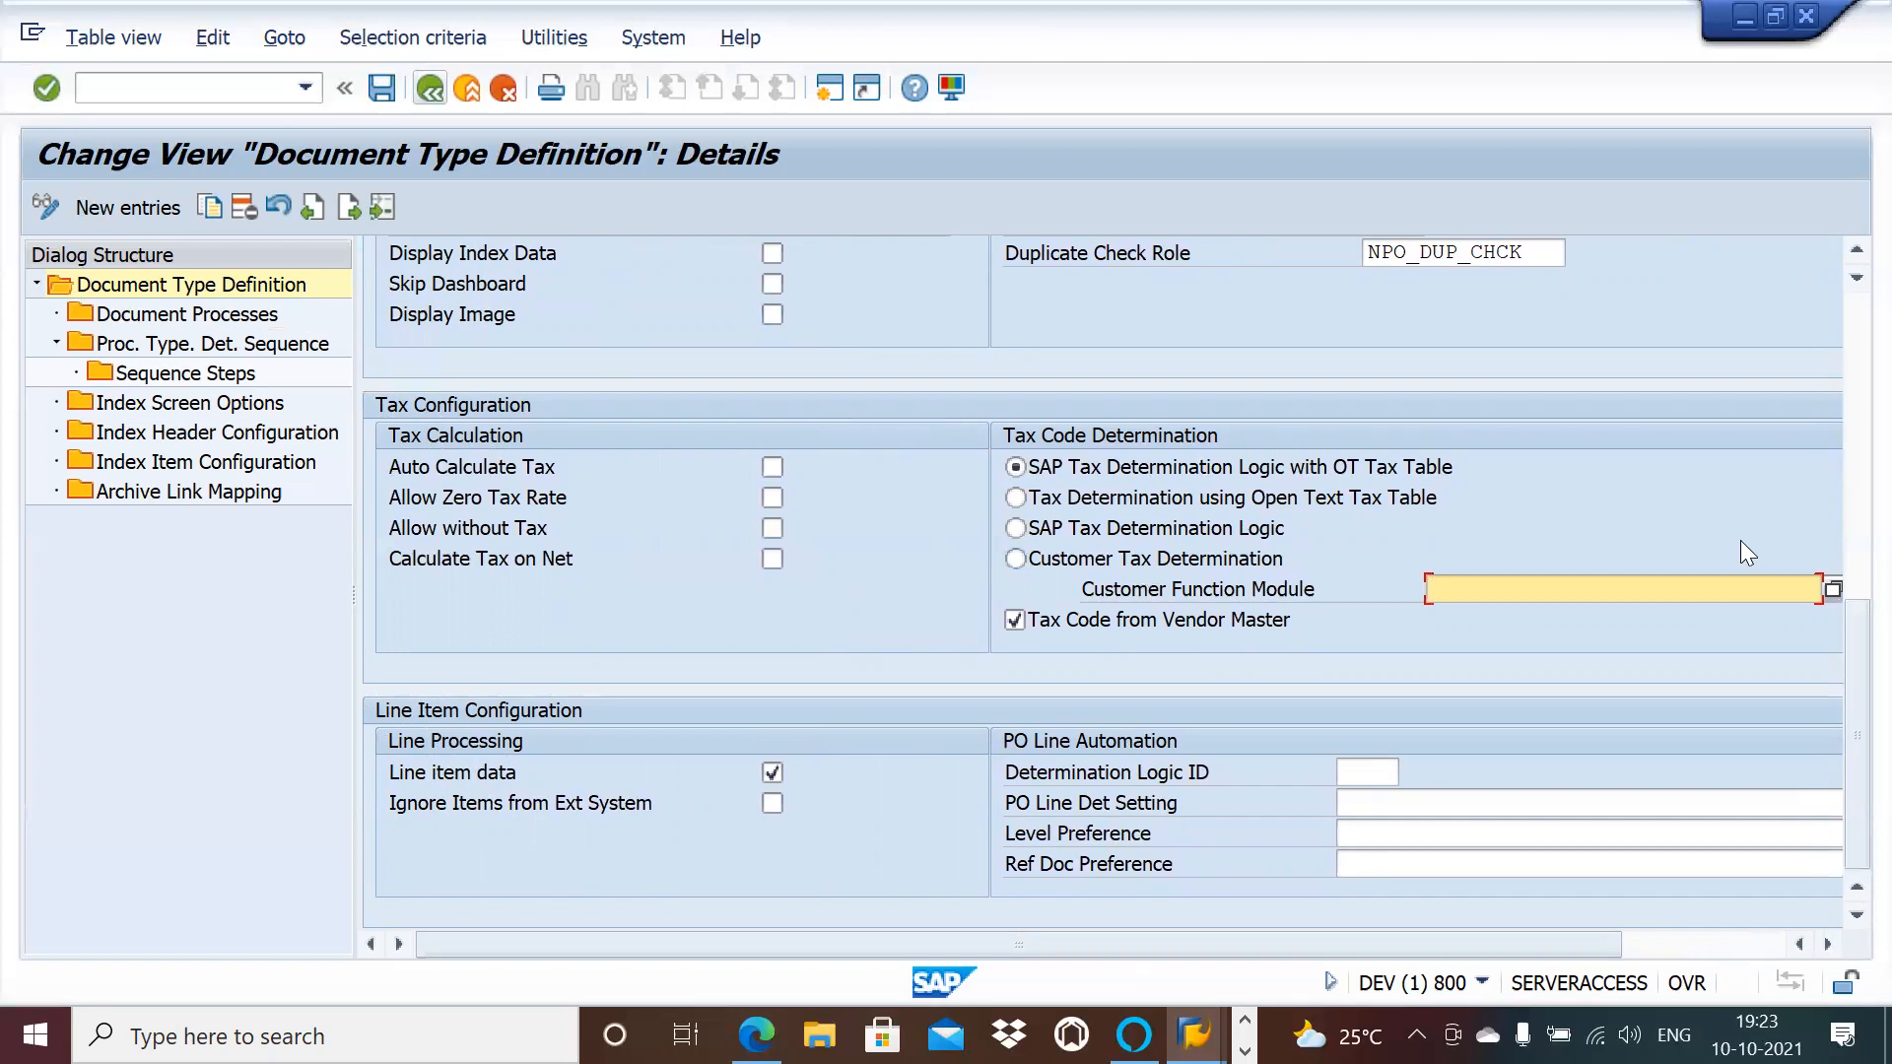
click(1850, 313)
Step: Scroll to the top and open NPO_AP's Document Processes from the Dialog Structure
click(1844, 302)
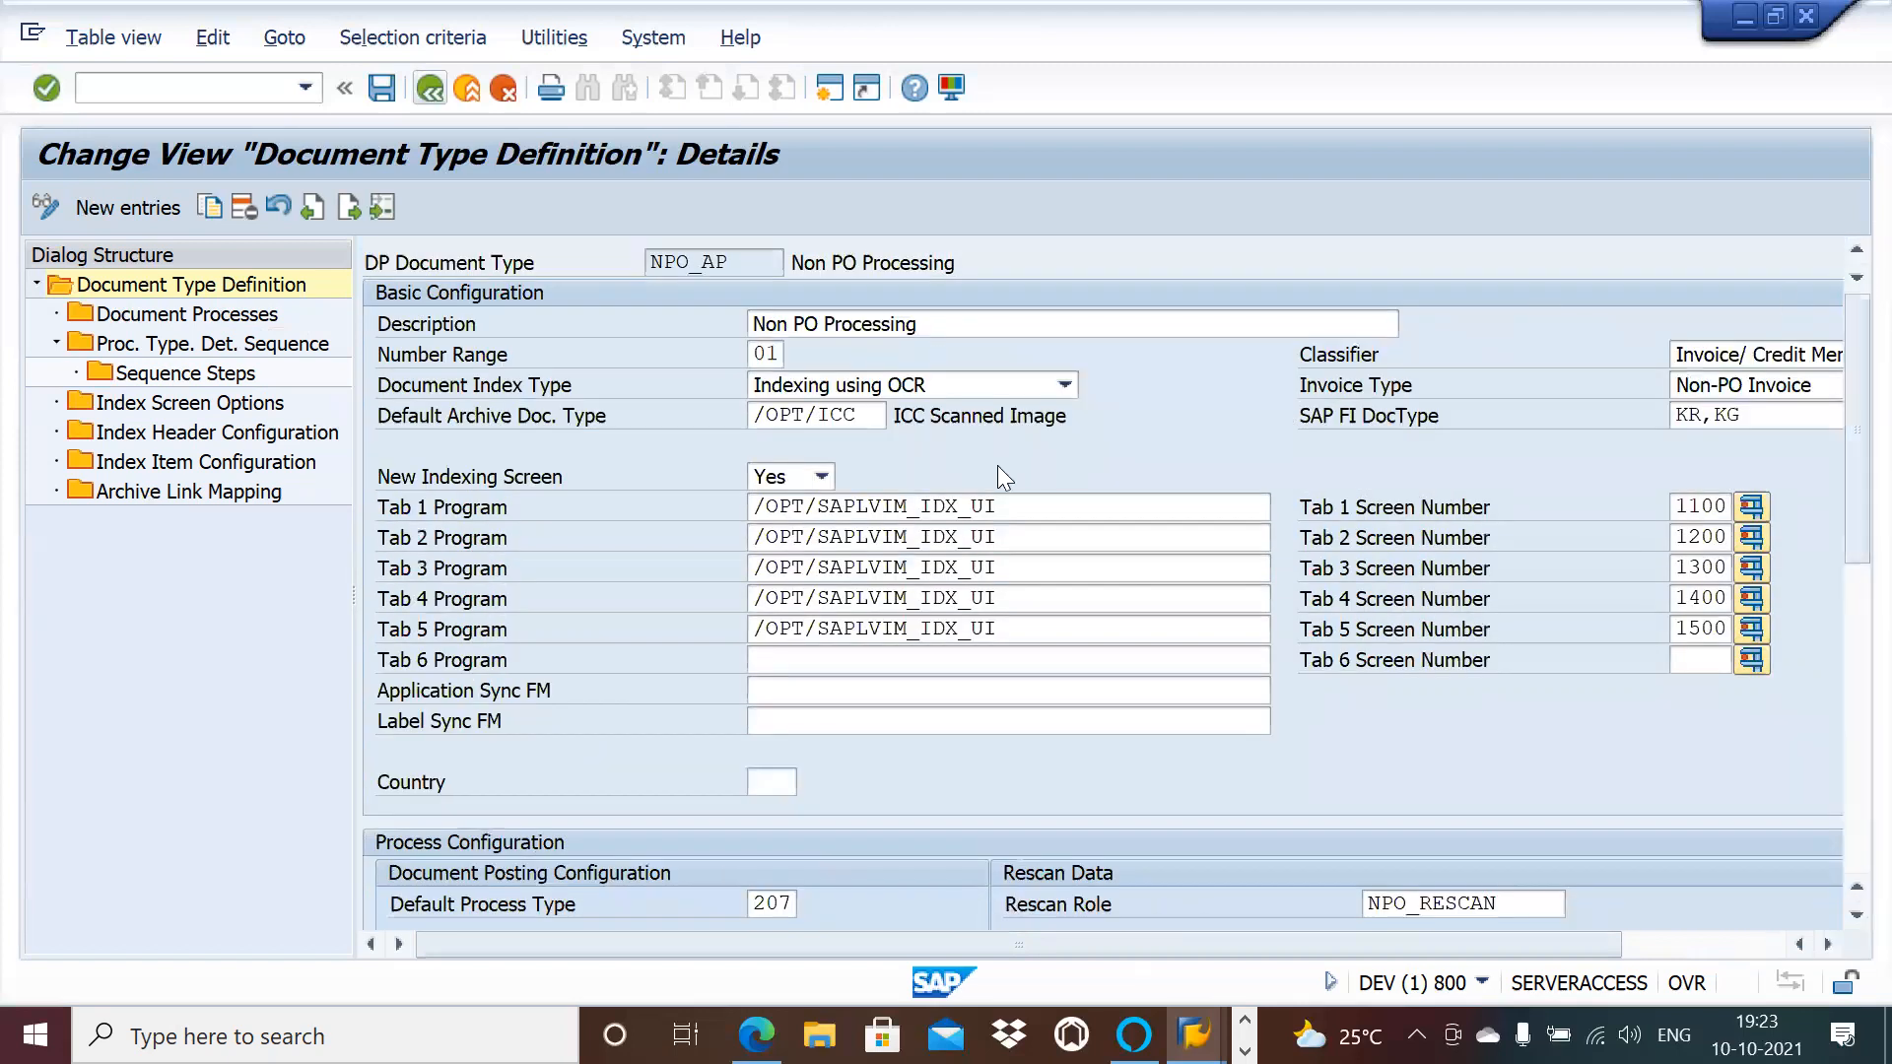
double_click(185, 313)
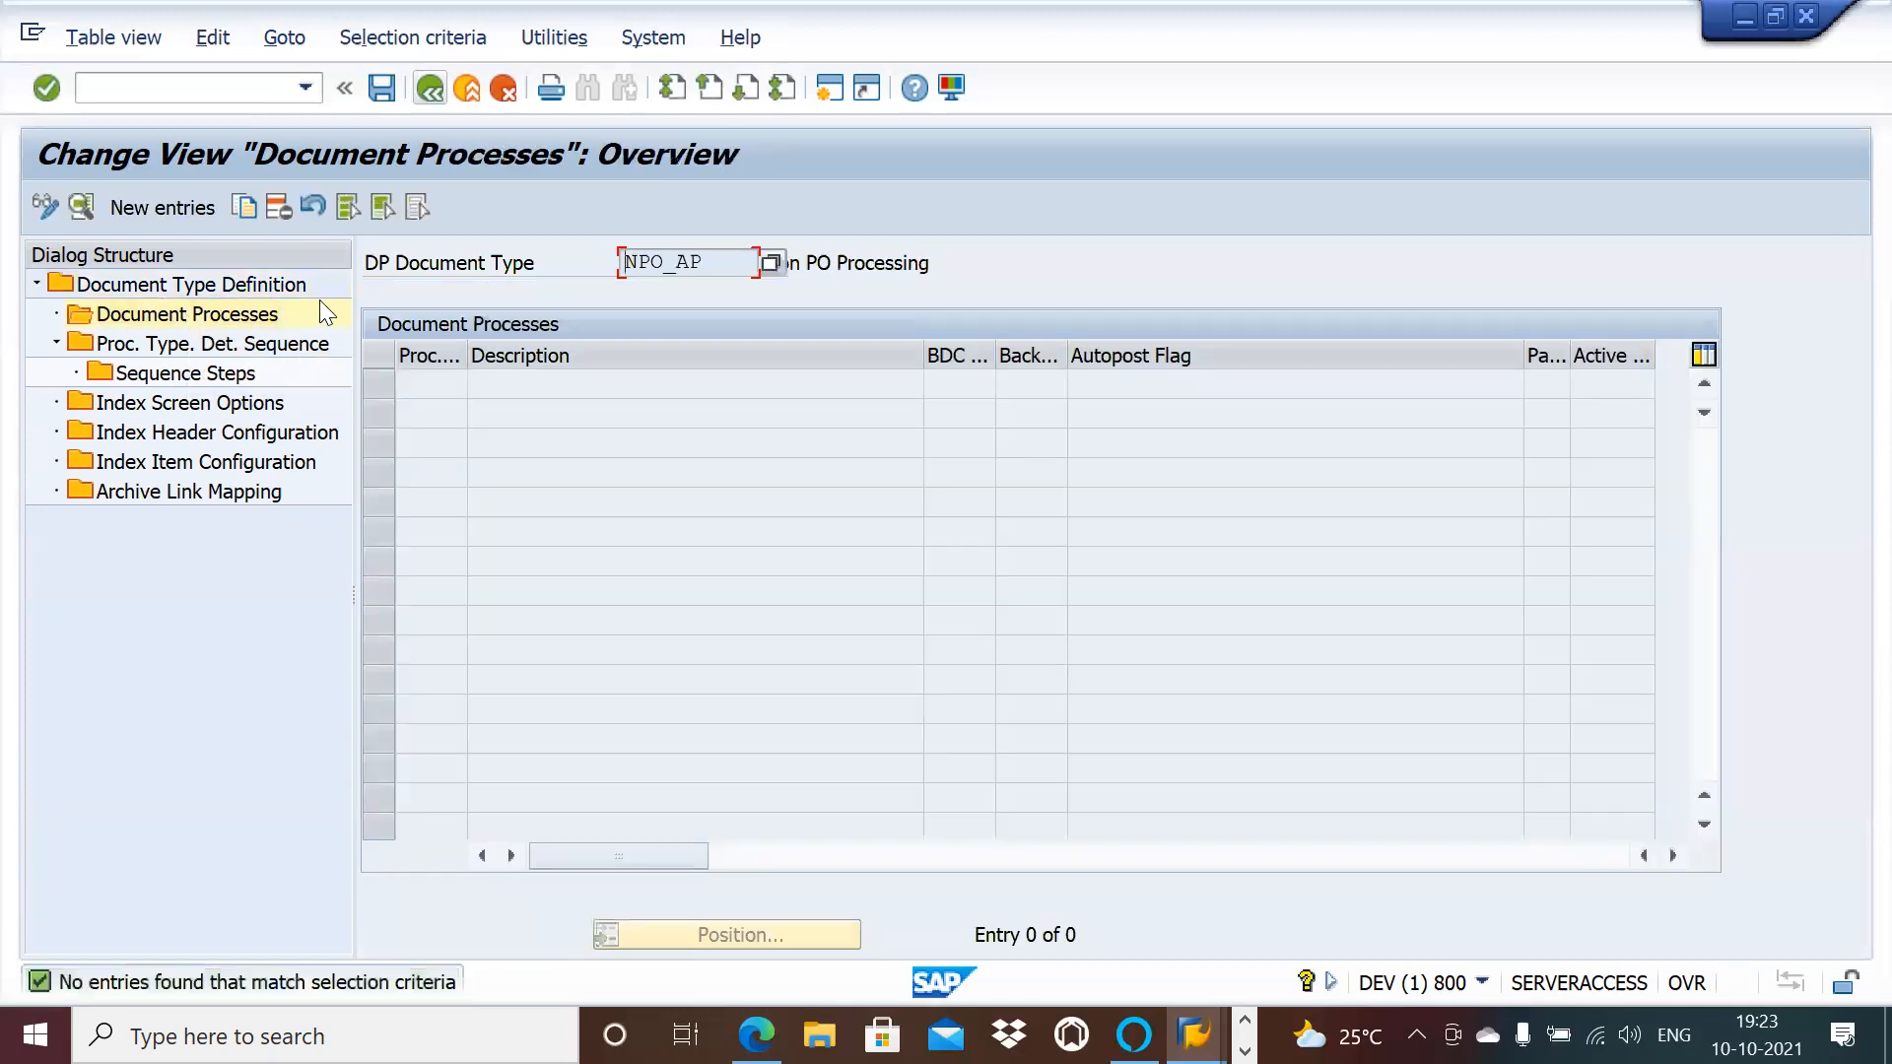
Step: Add active document processes 830 and 831 to NPO_AP, saving each entry
click(163, 207)
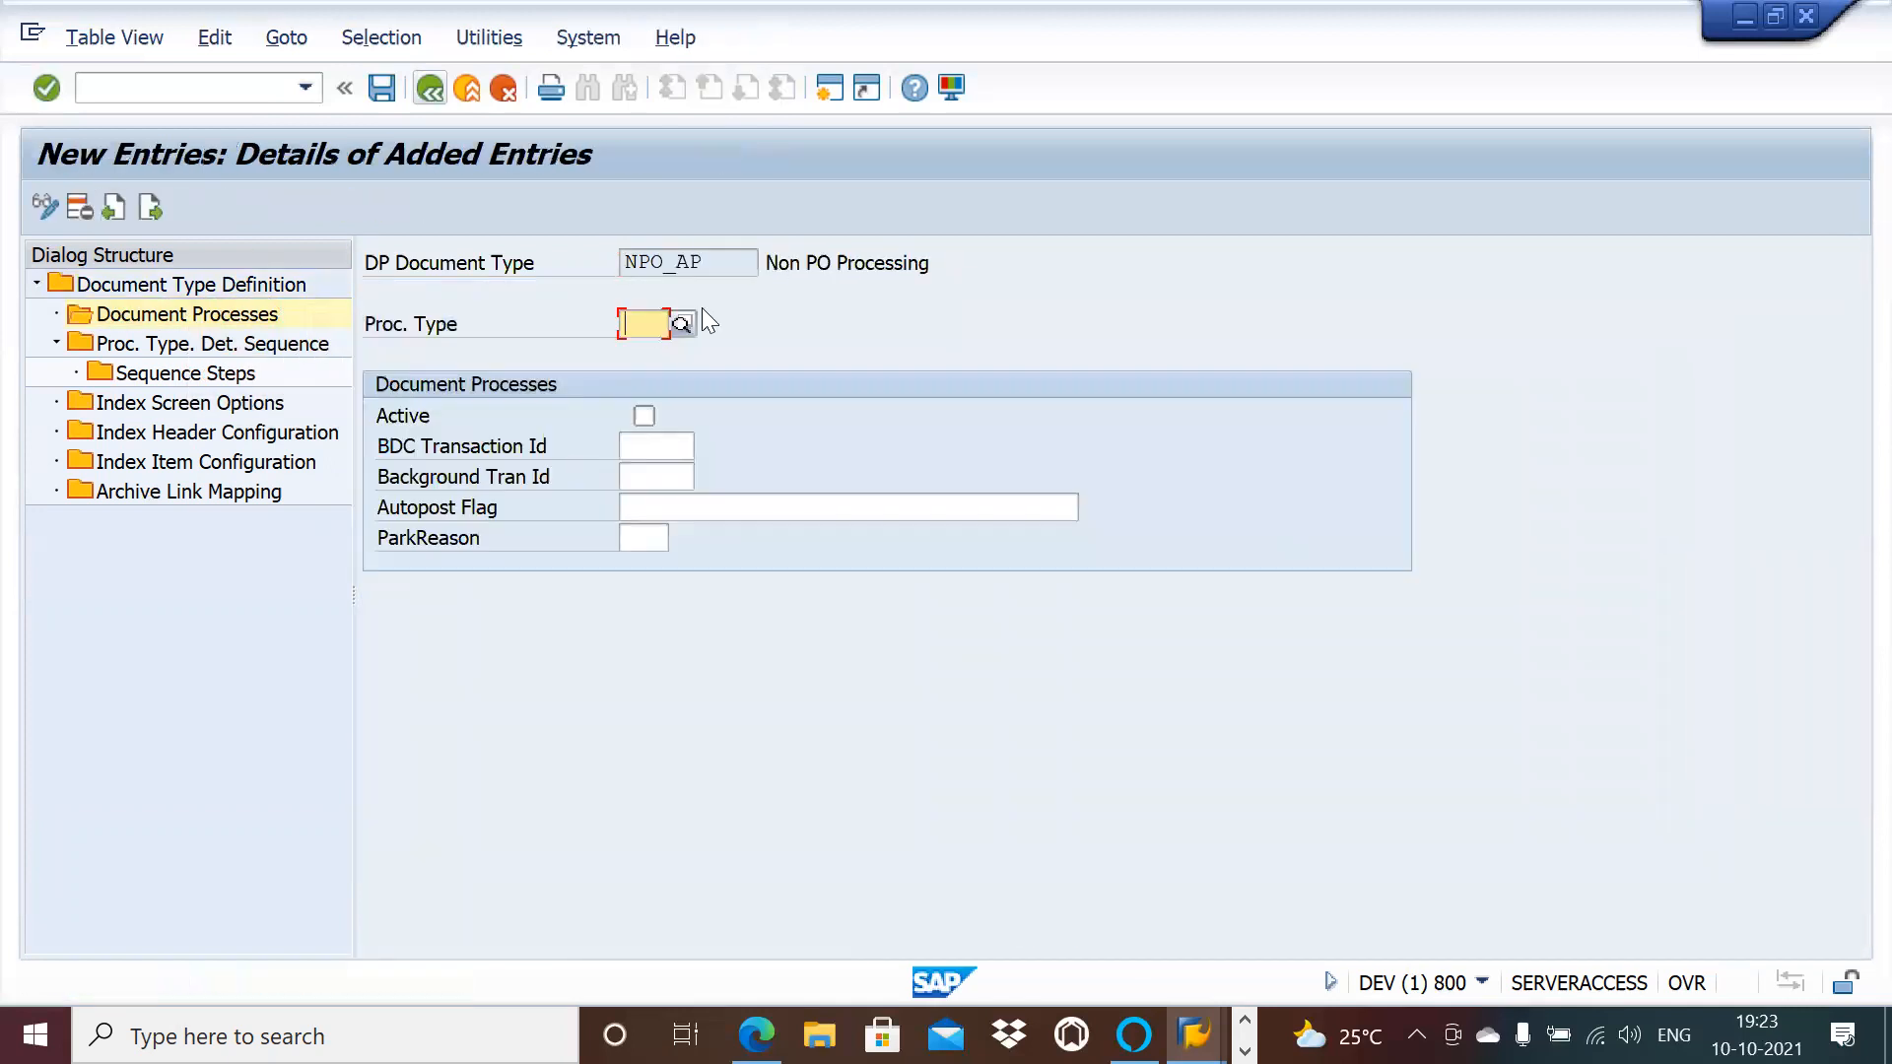
text(830)
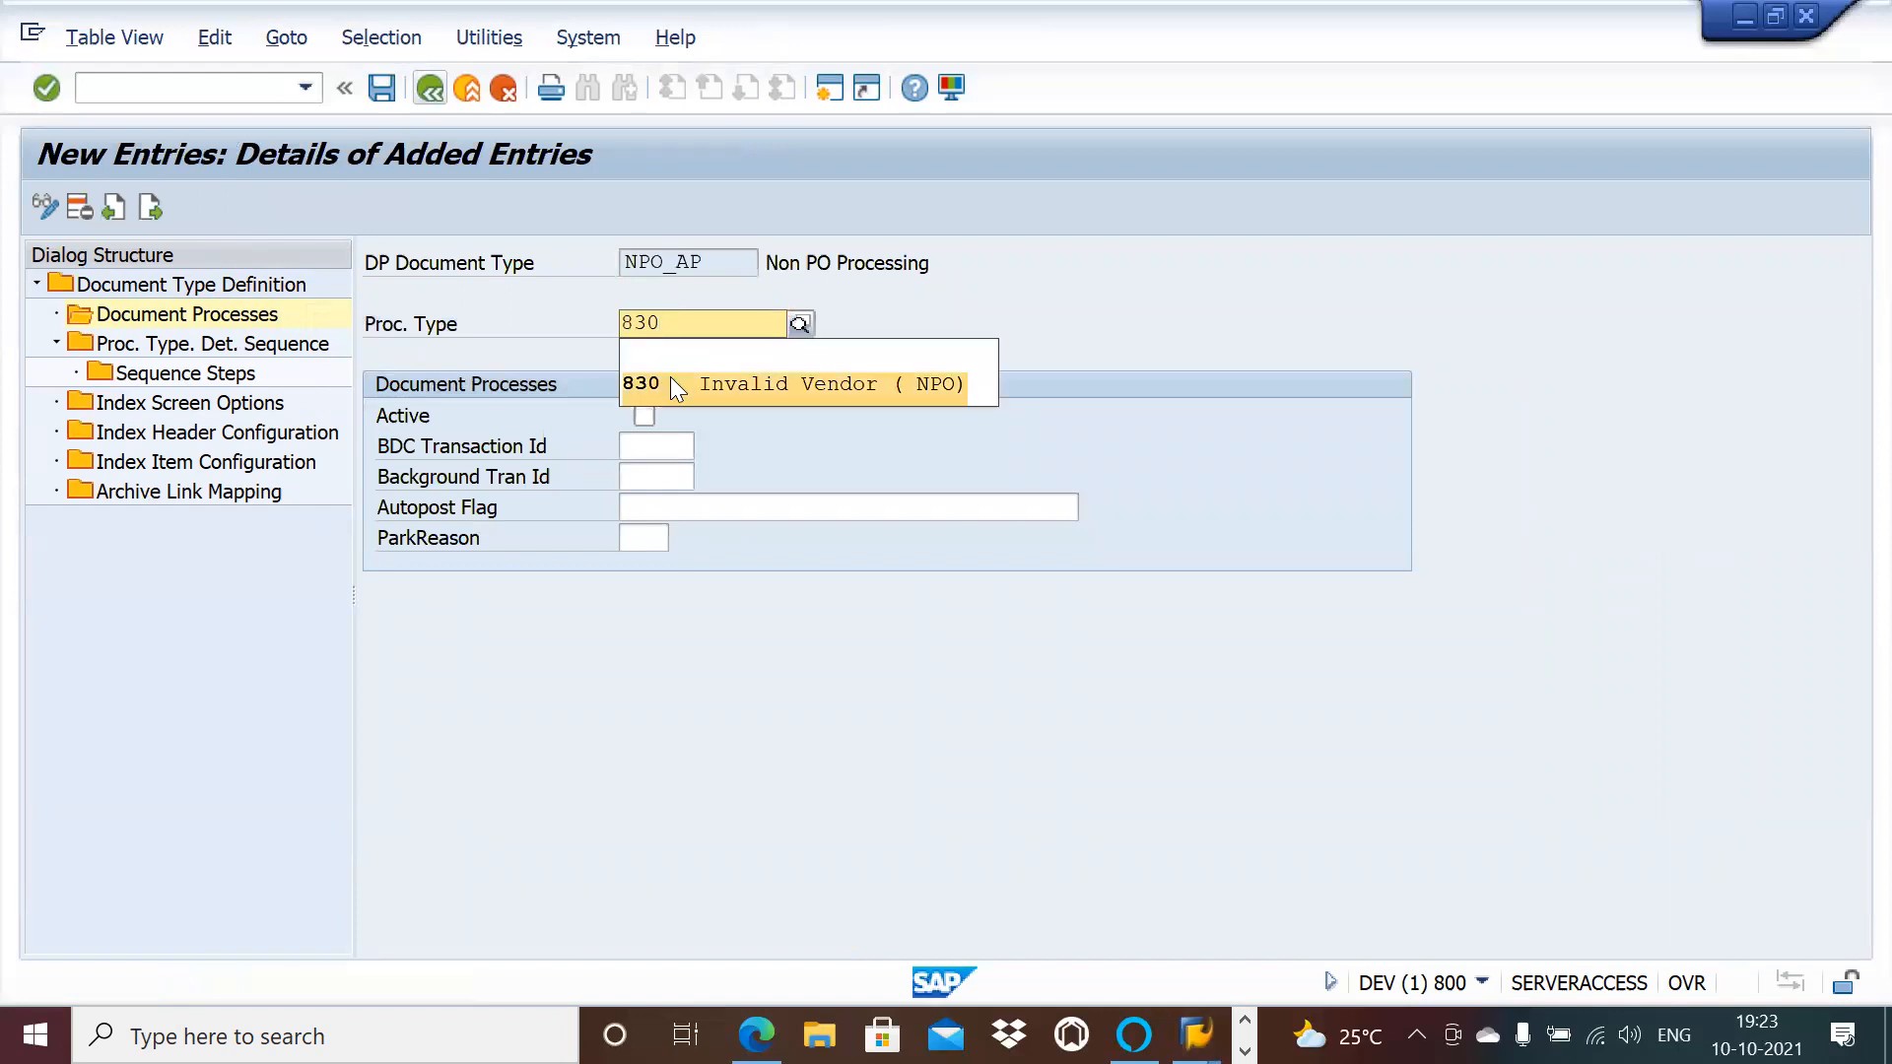
click(673, 385)
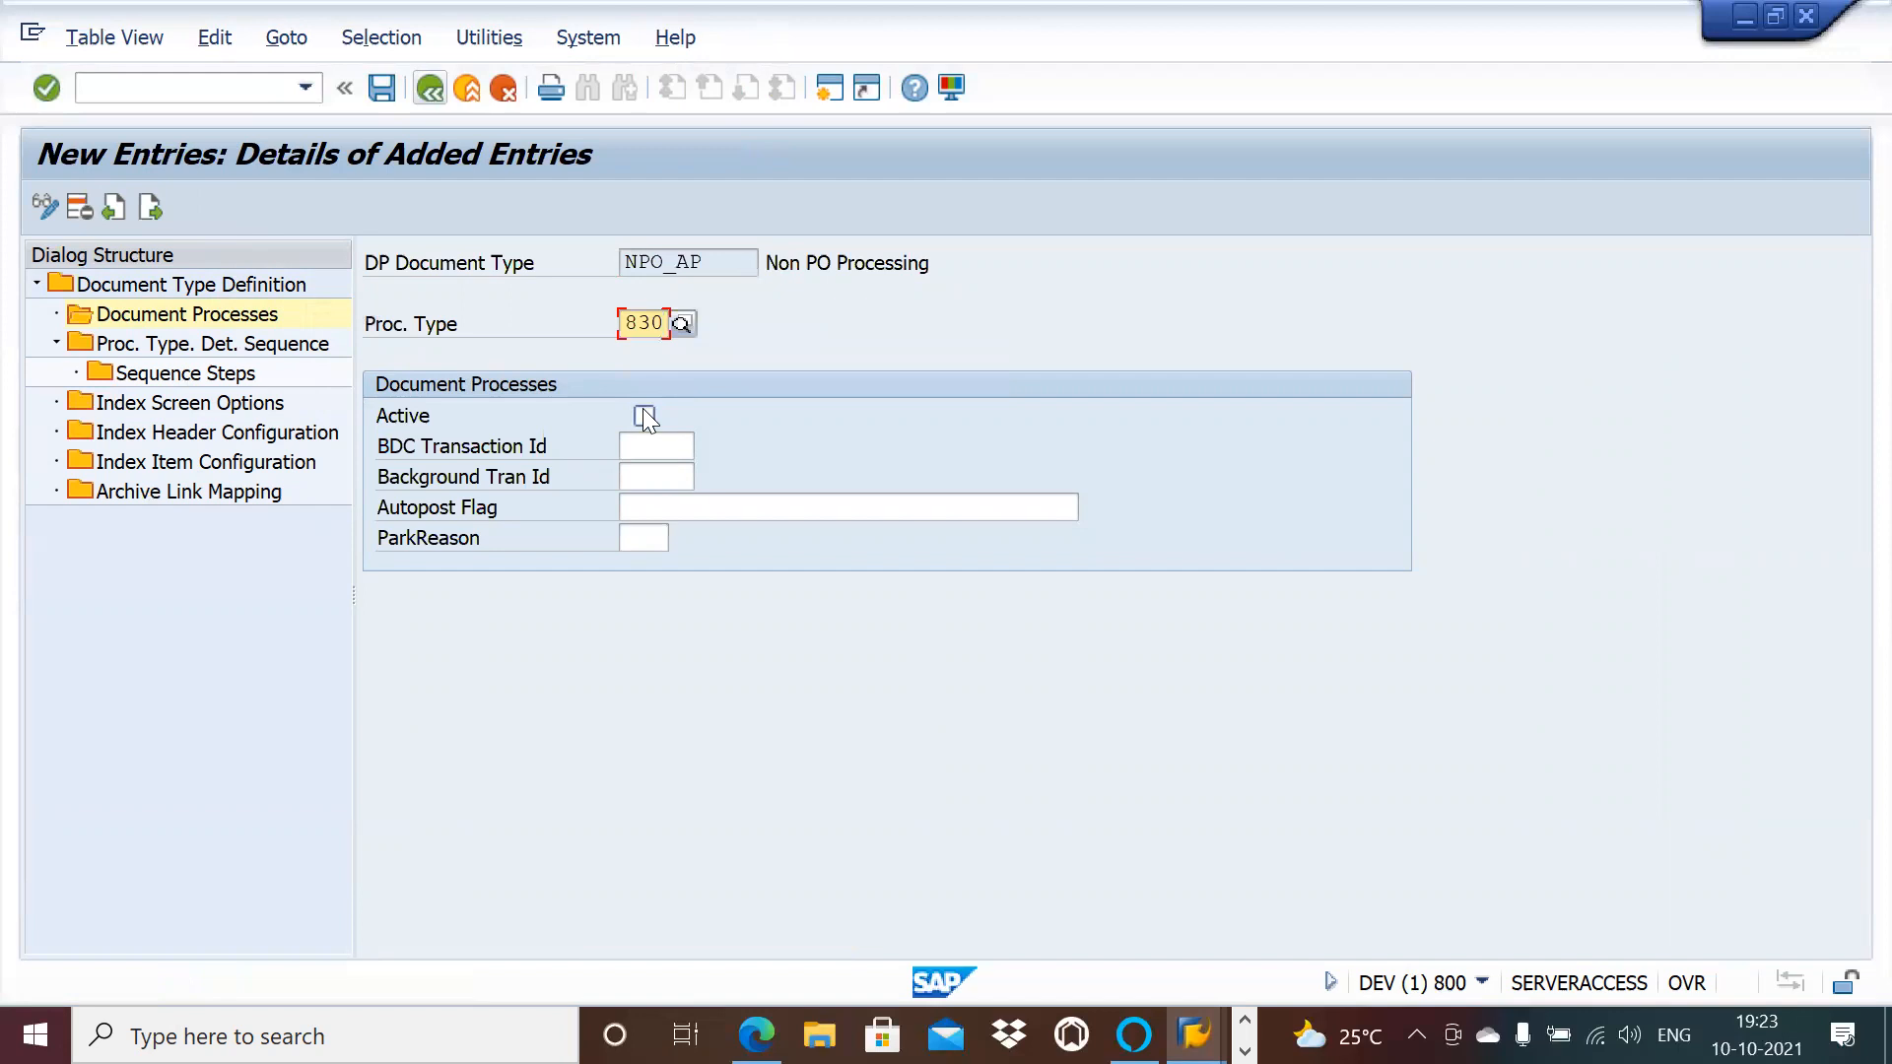
click(643, 415)
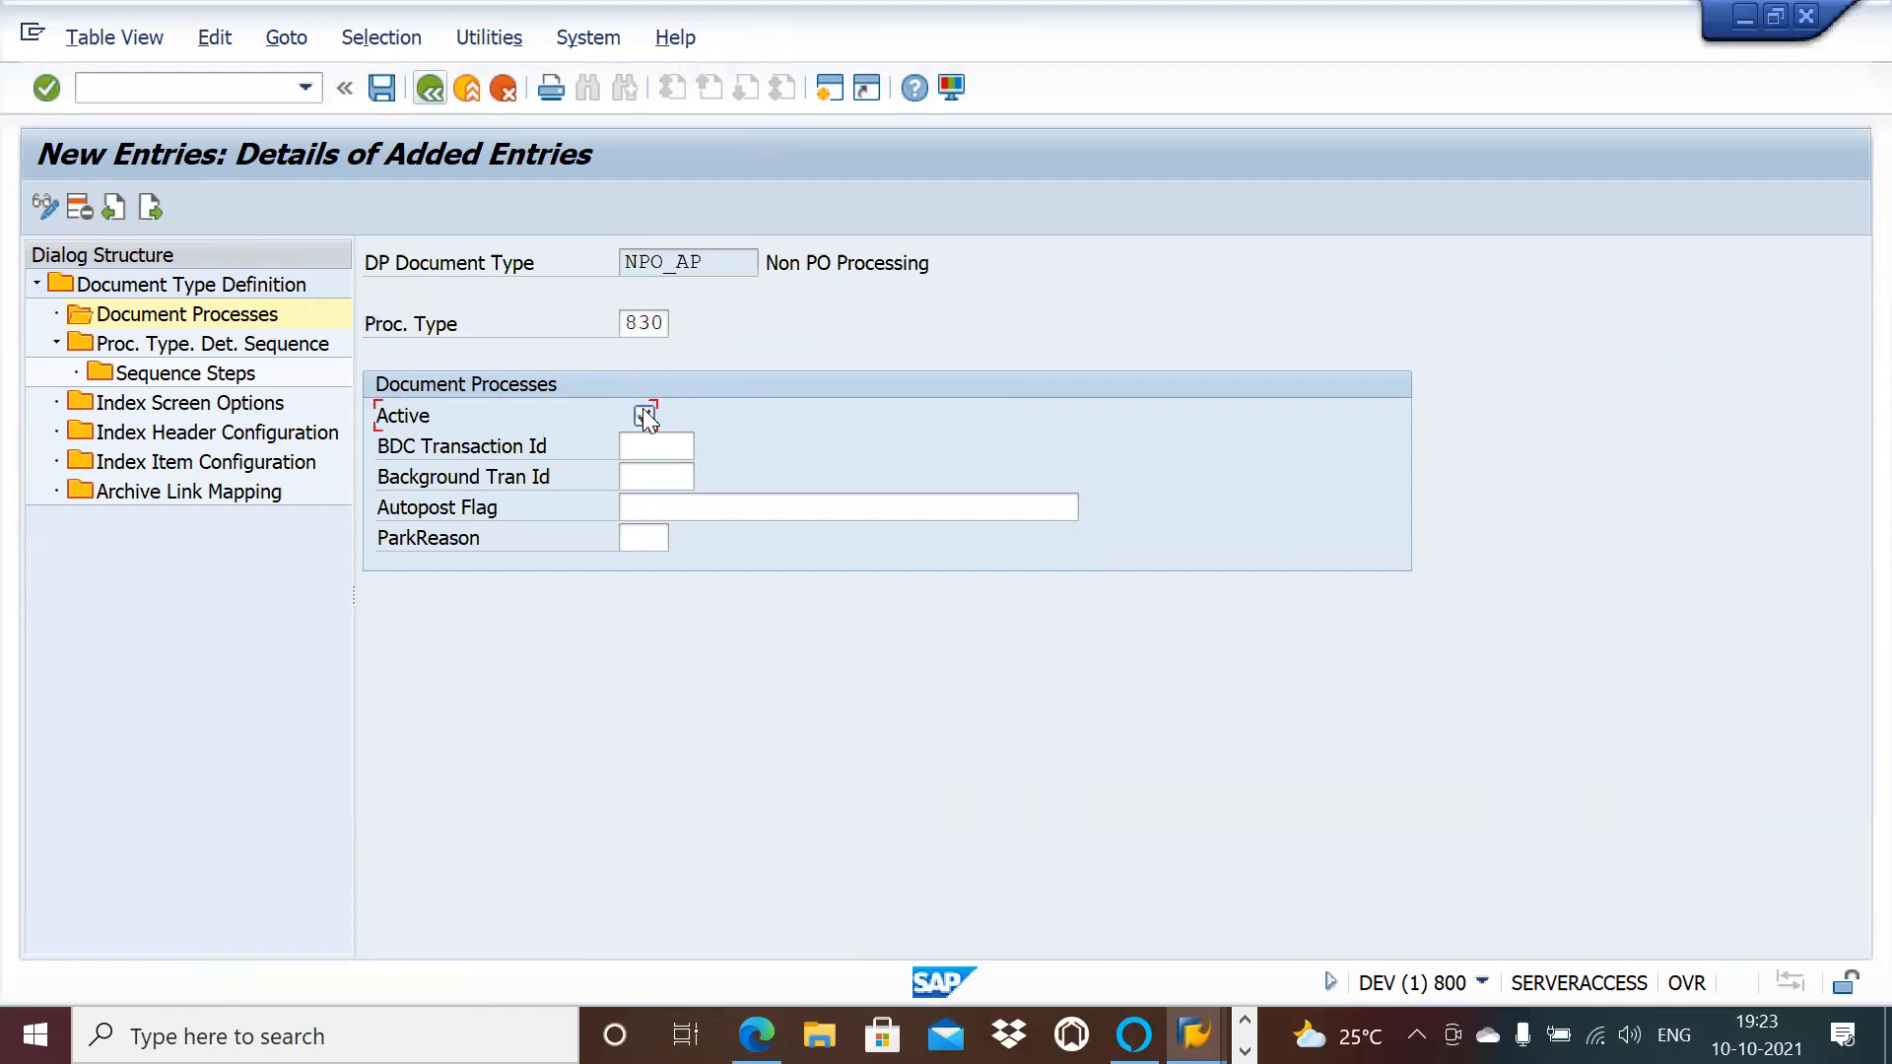
click(385, 87)
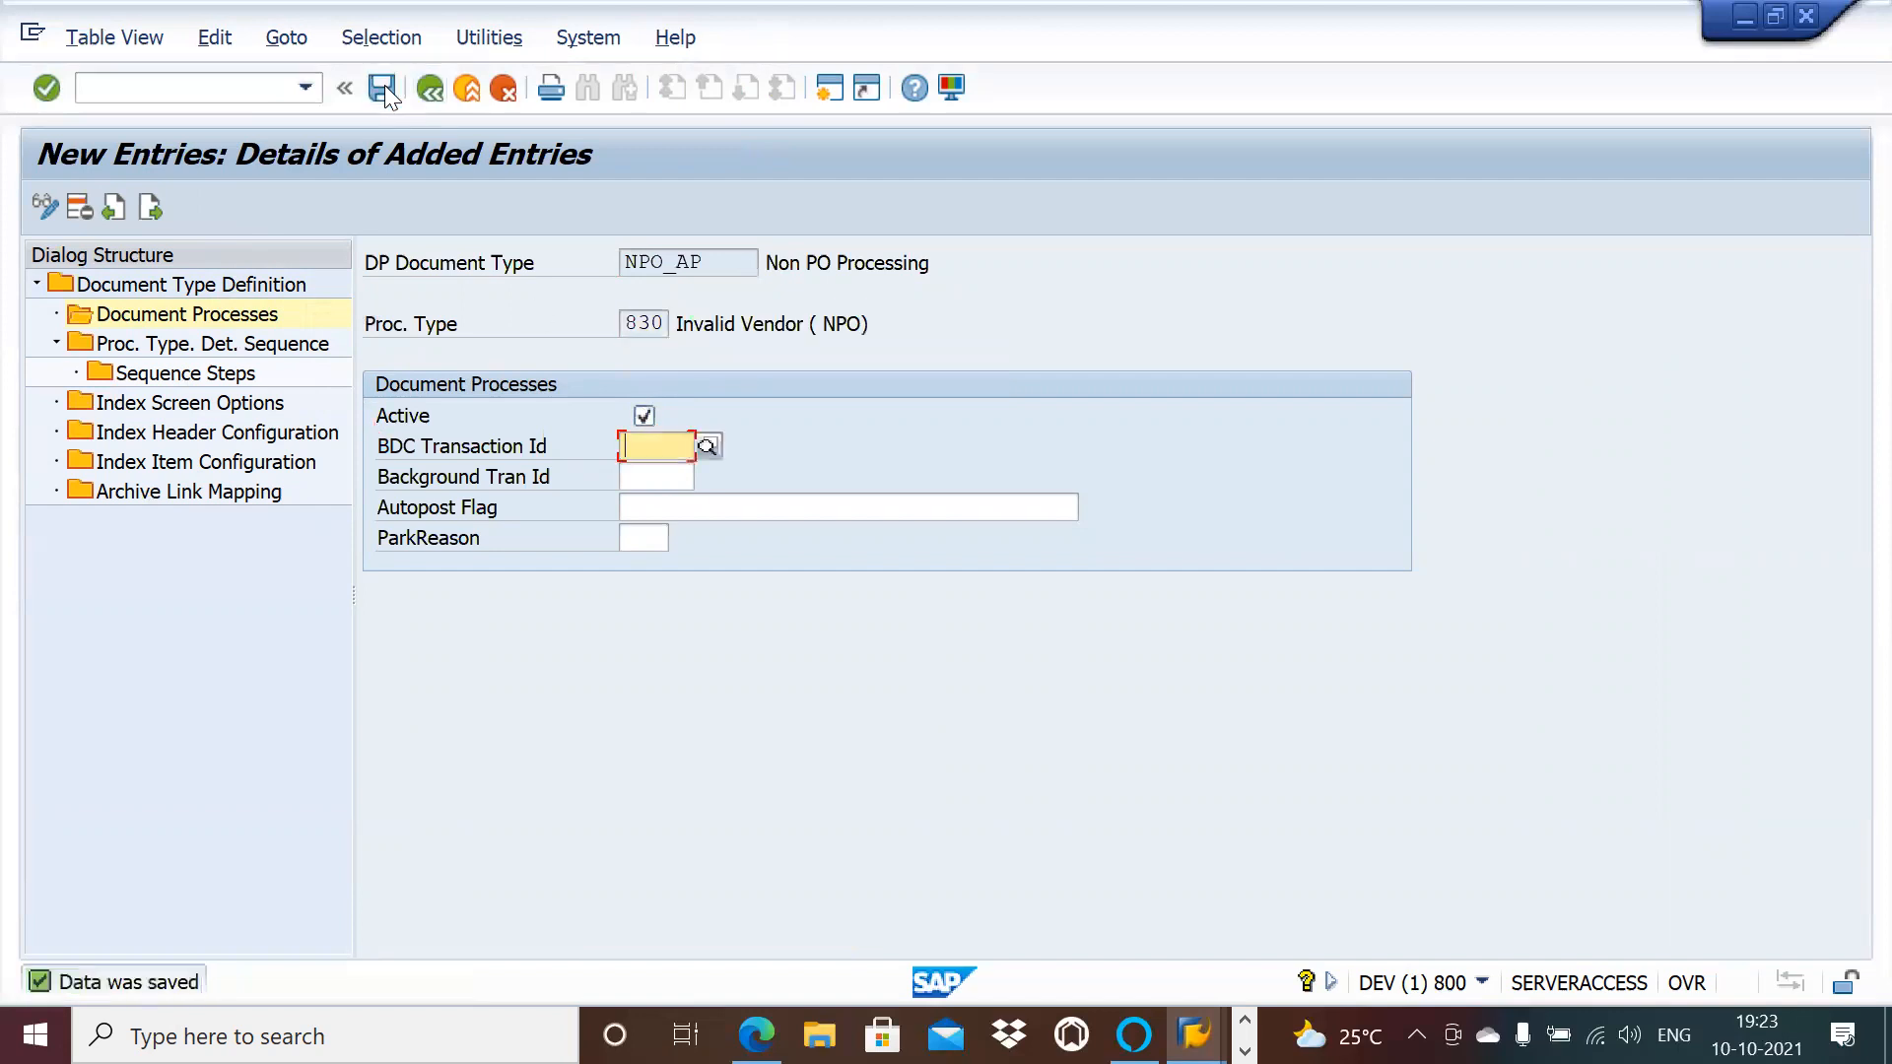
click(157, 207)
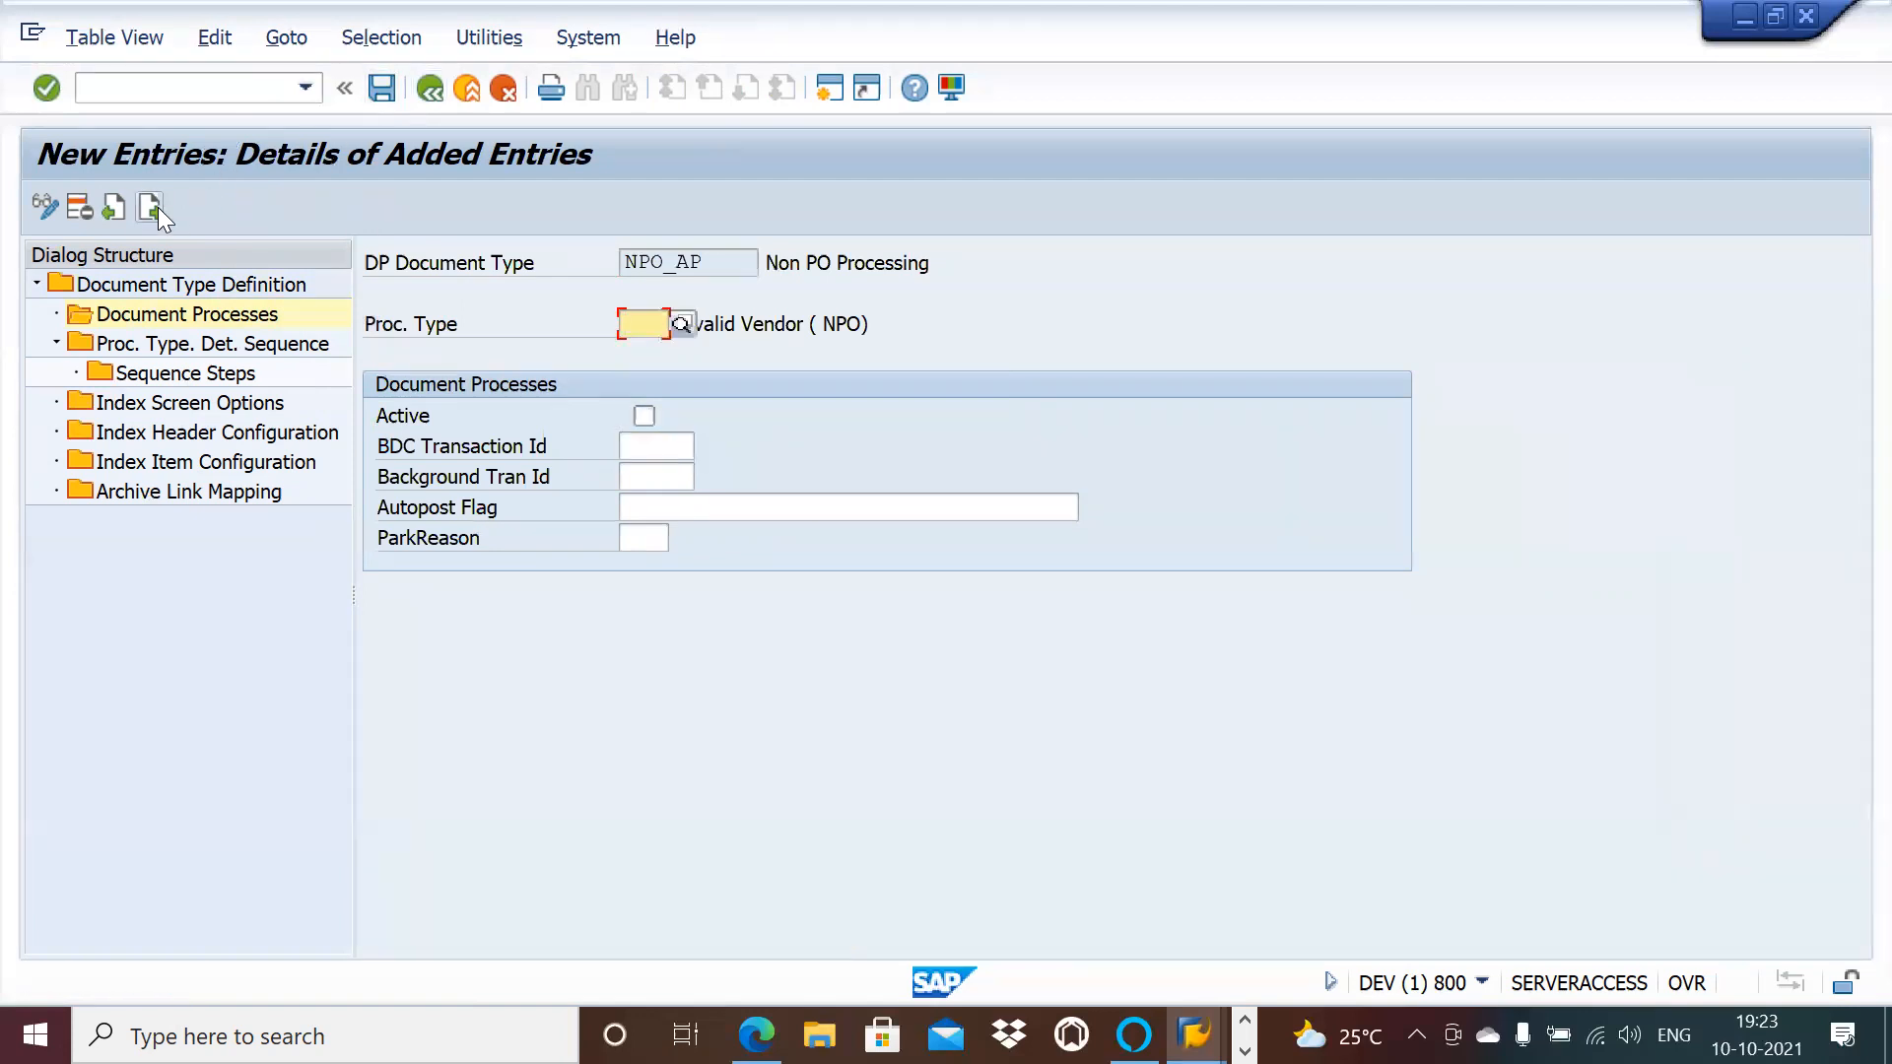
text(831)
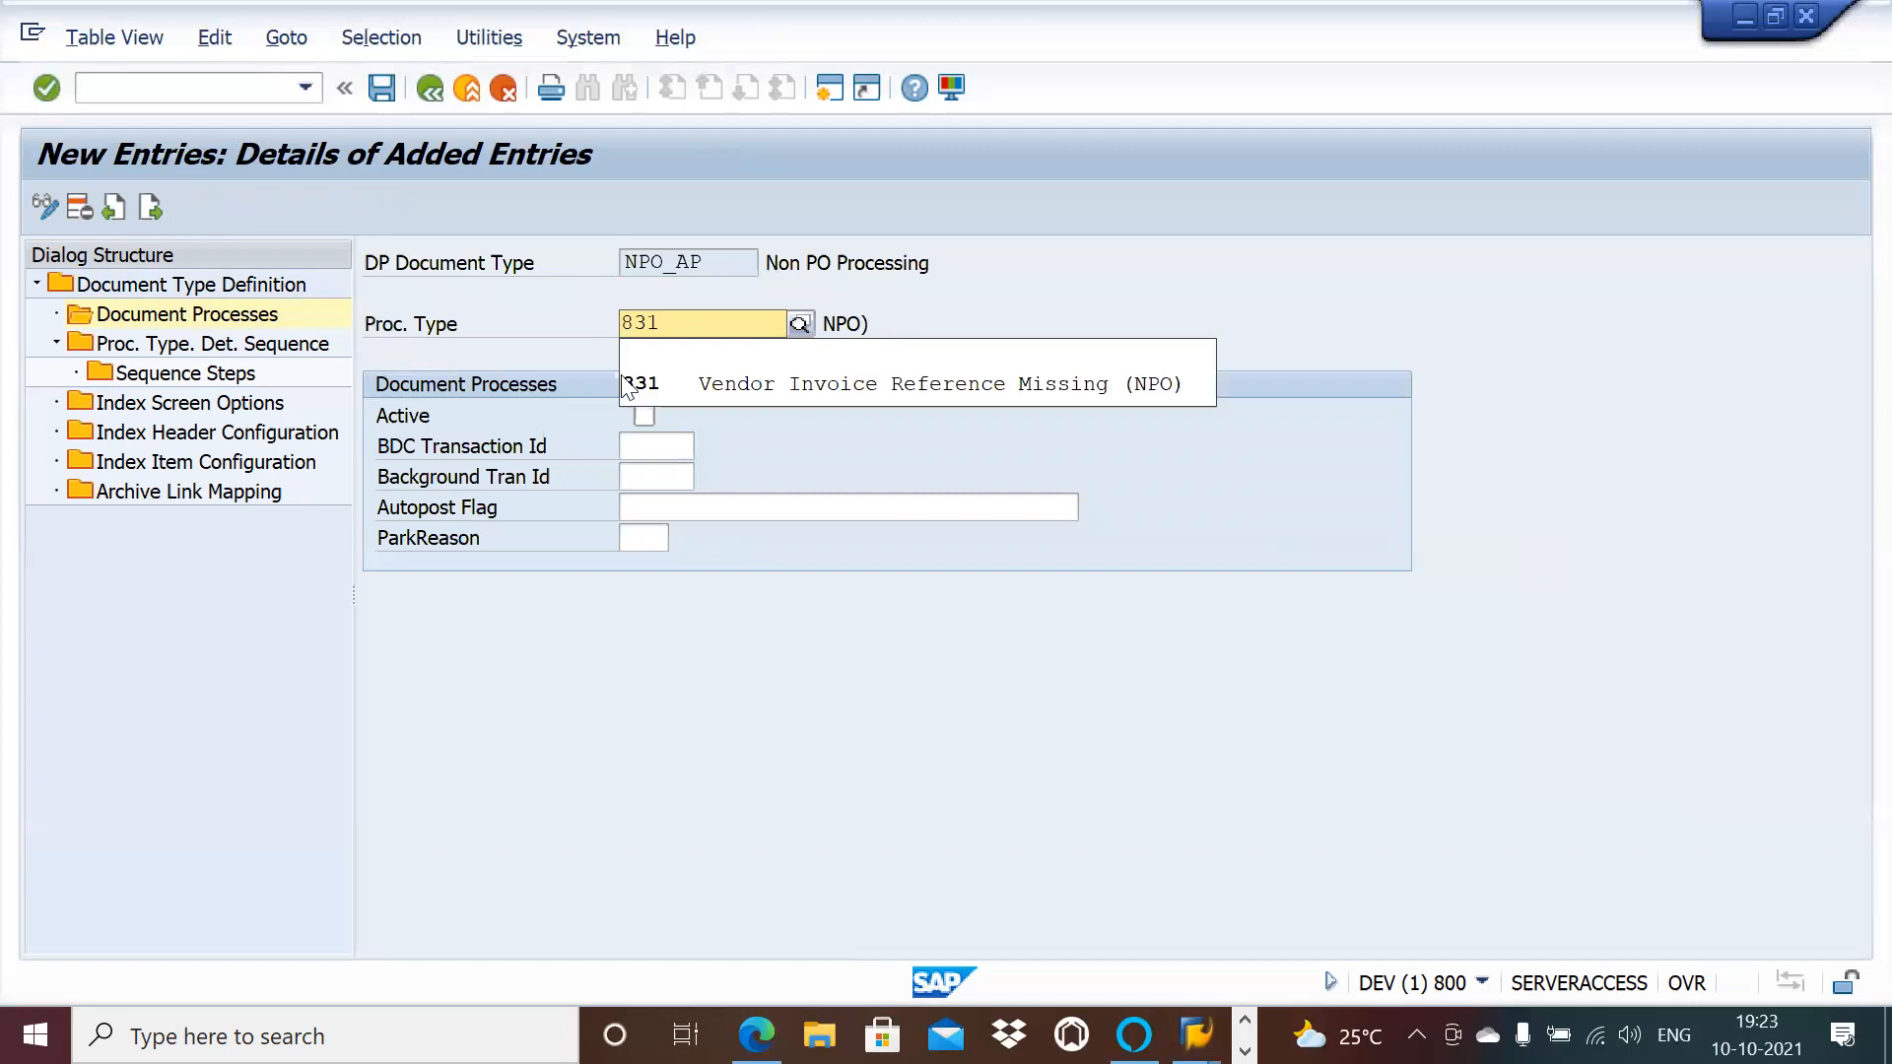
click(706, 376)
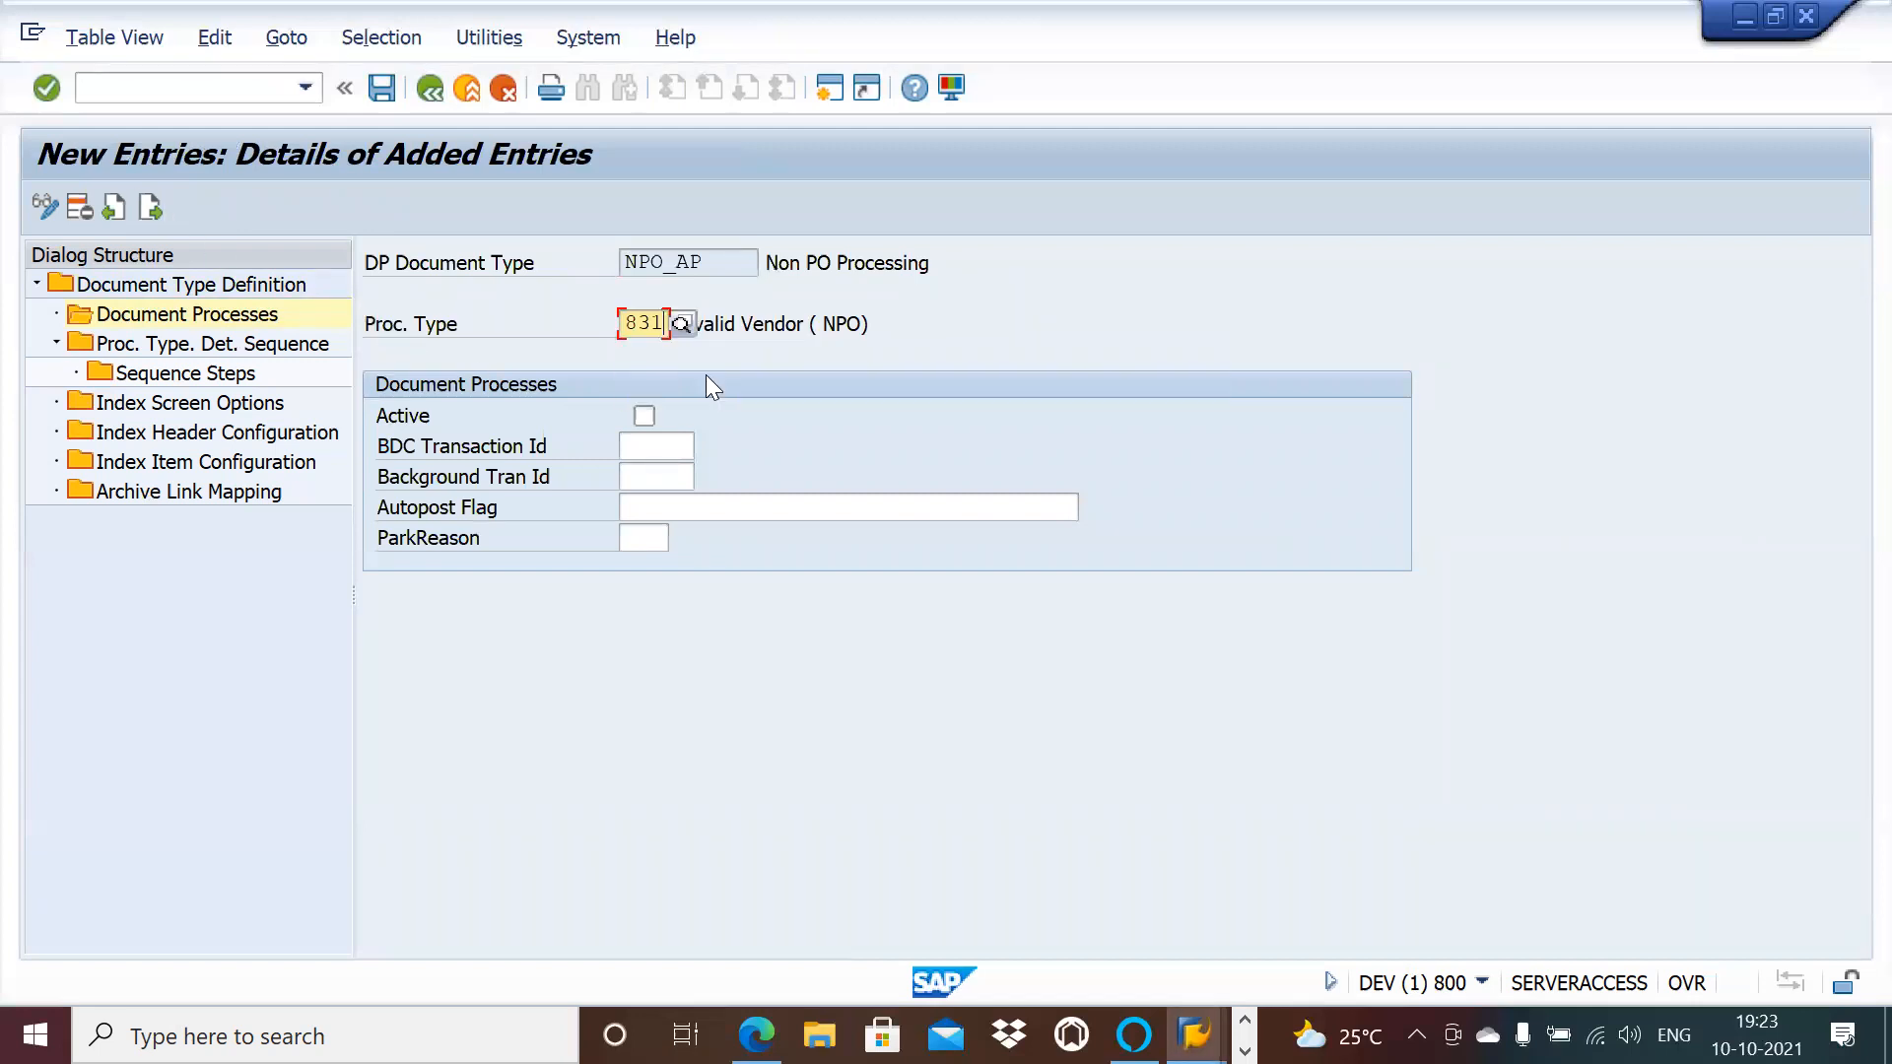
click(645, 414)
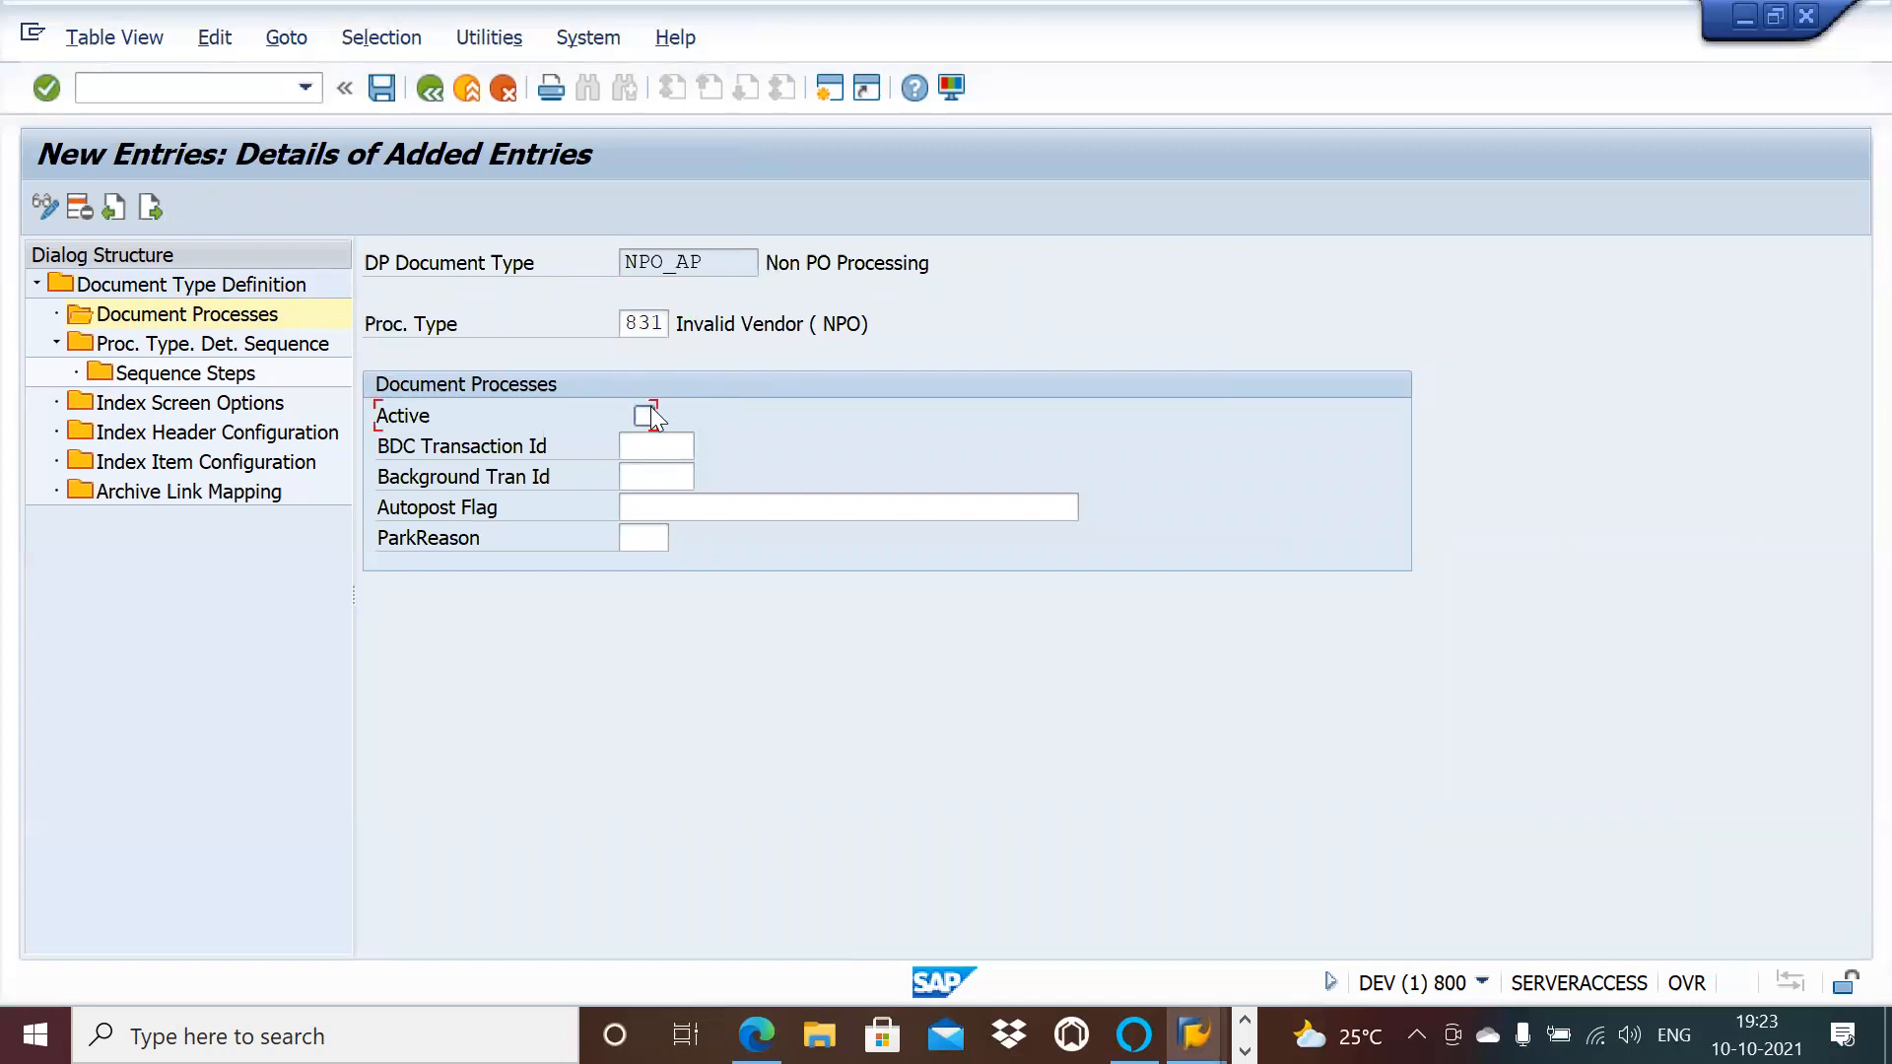
click(392, 84)
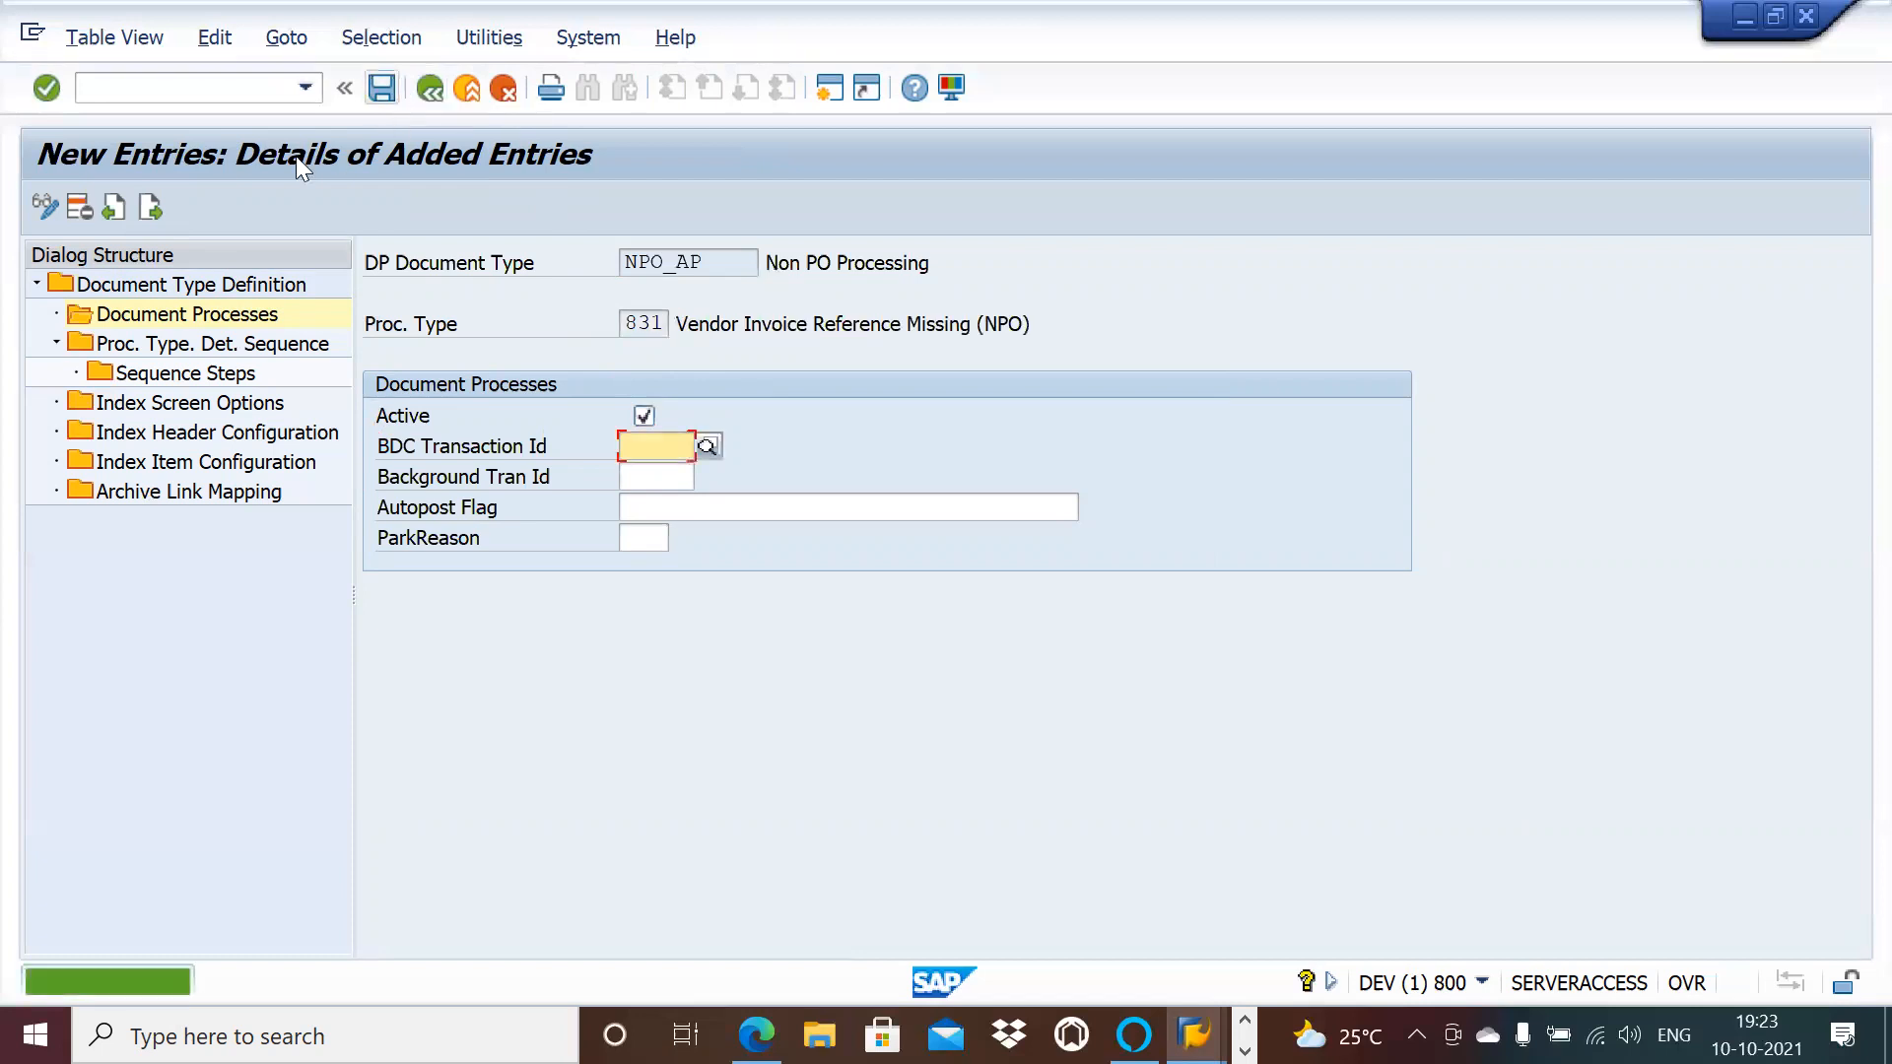
Step: Add active document process 832 and save it
click(149, 206)
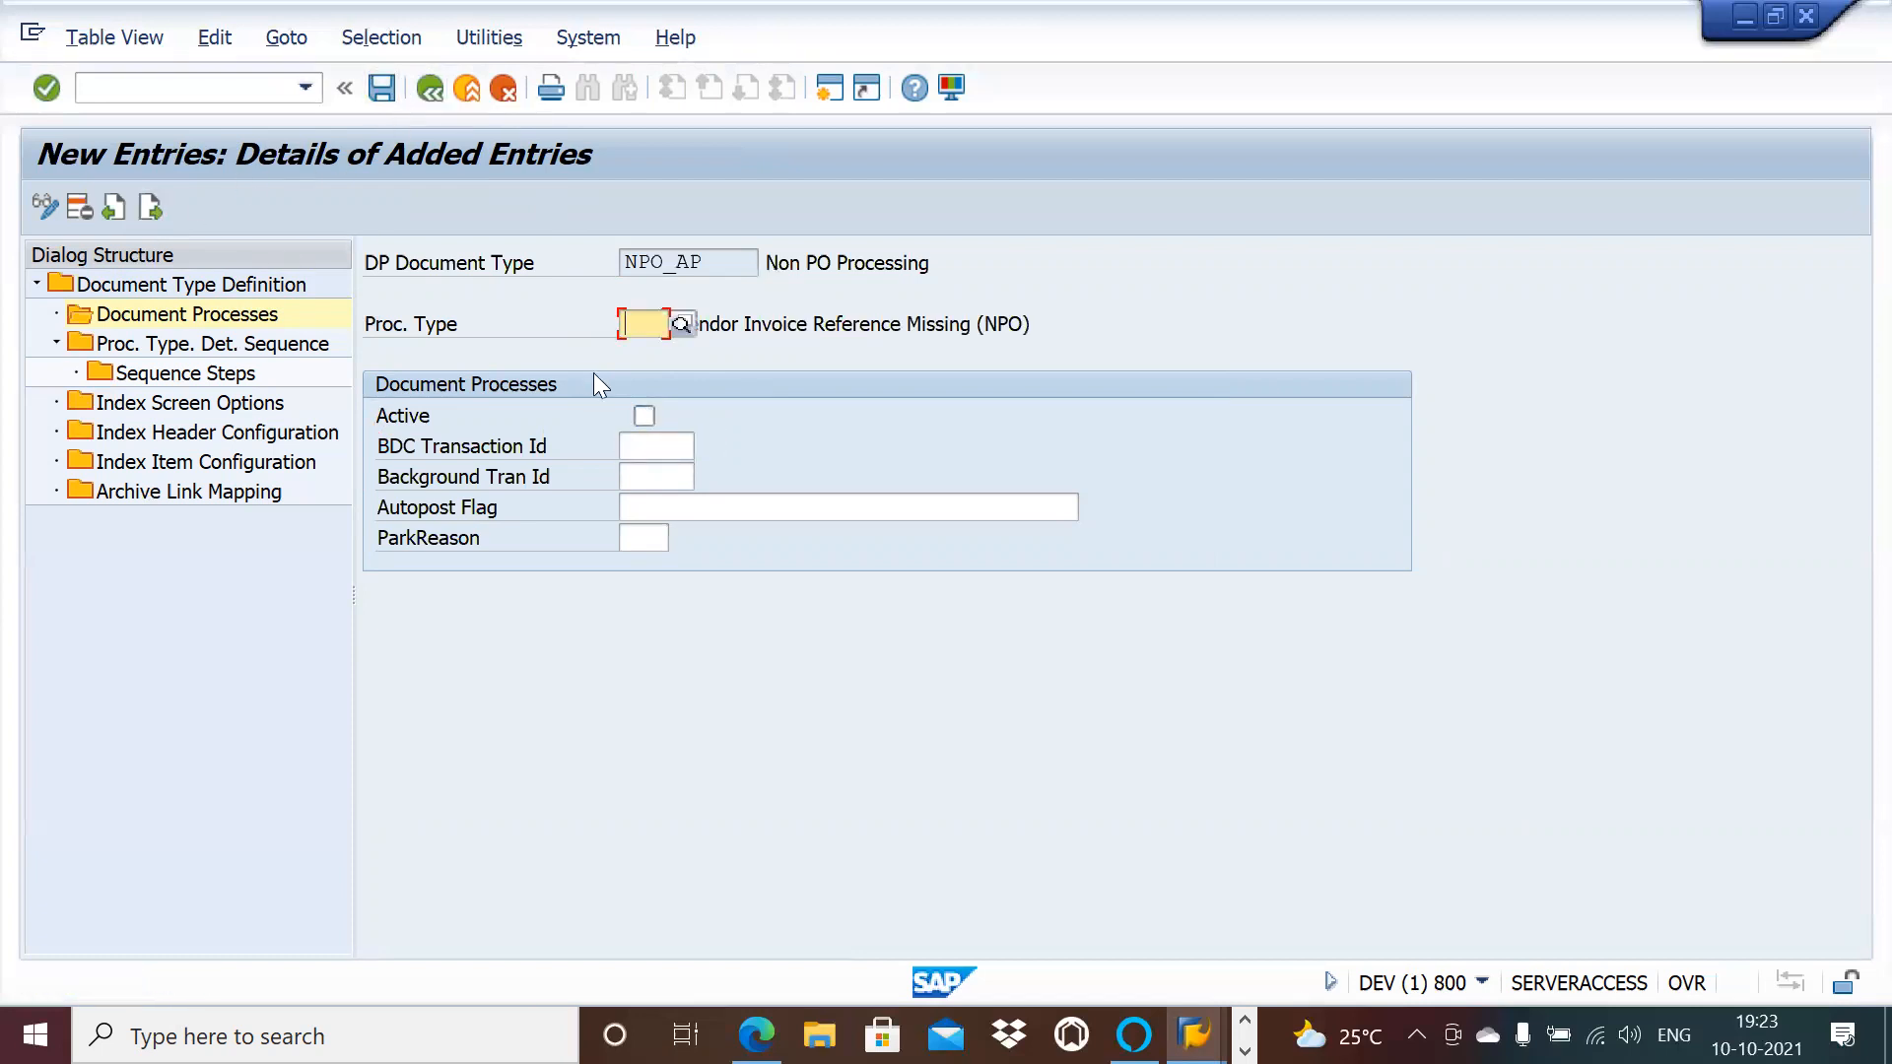
text(832)
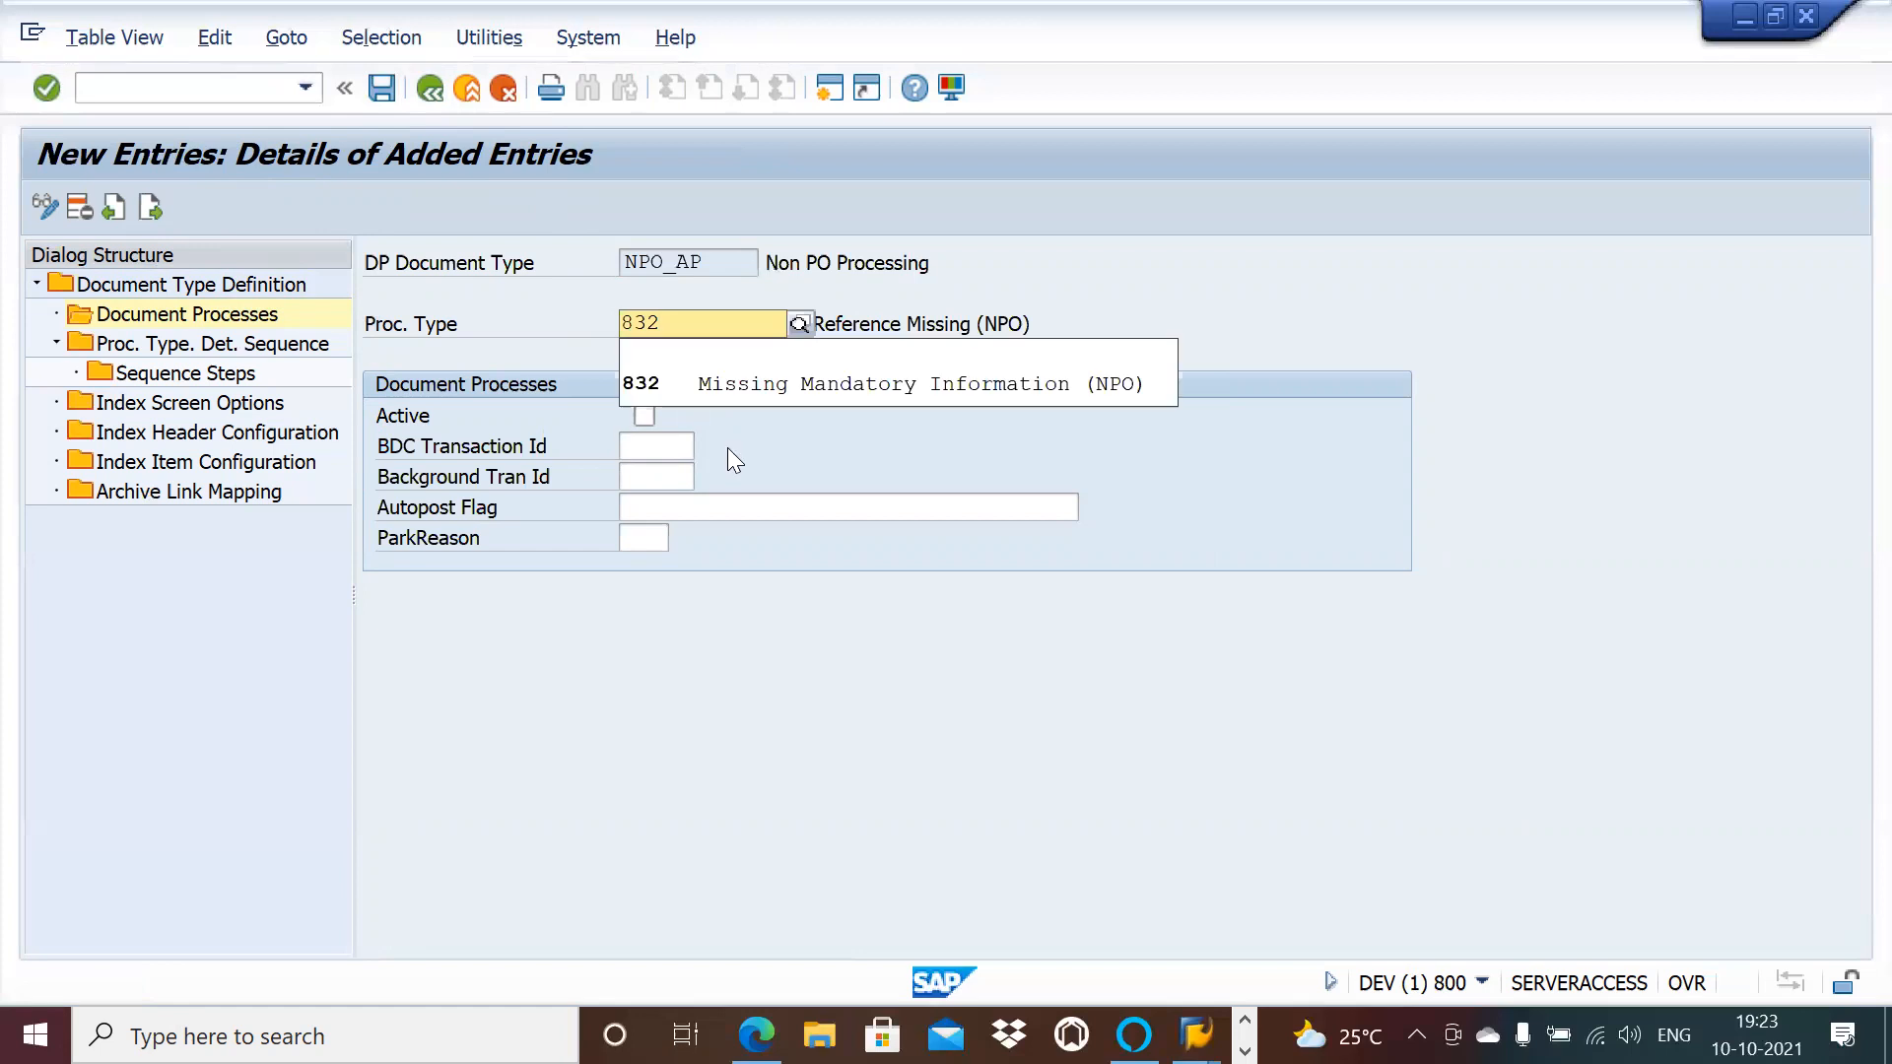
click(704, 386)
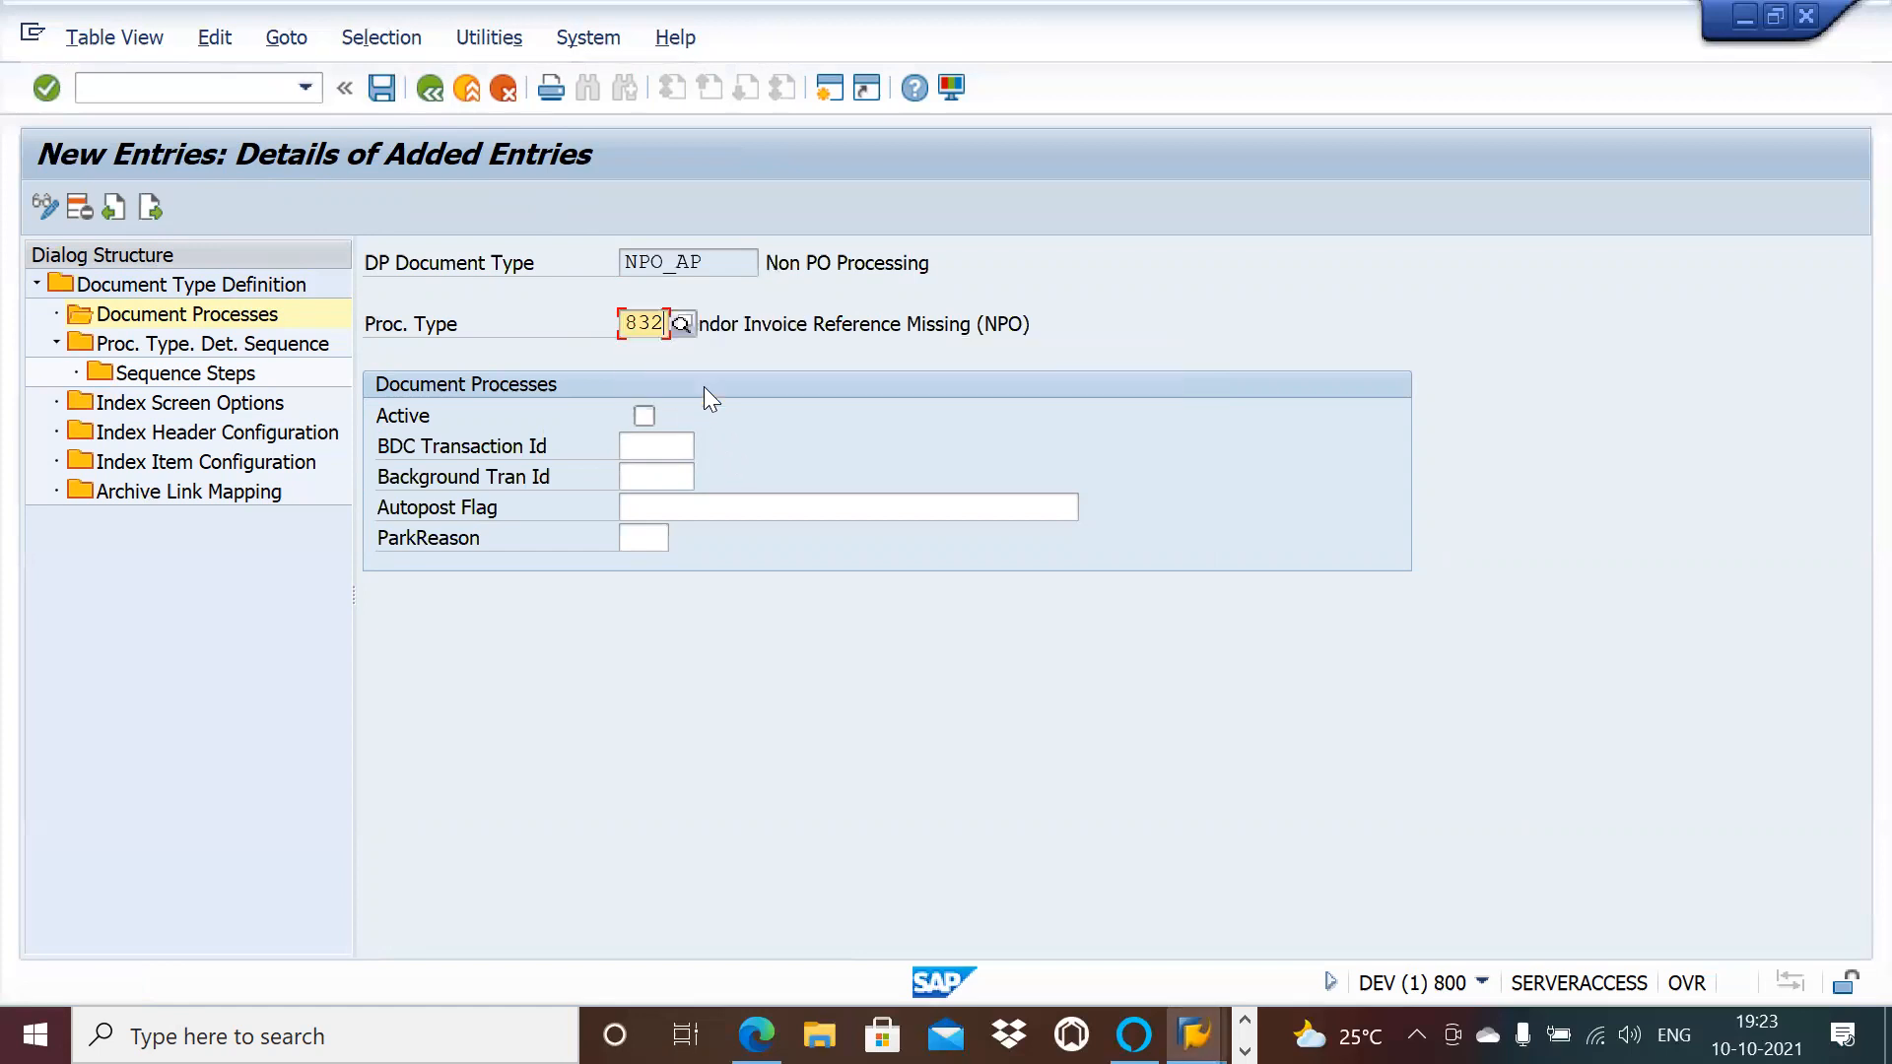
click(642, 413)
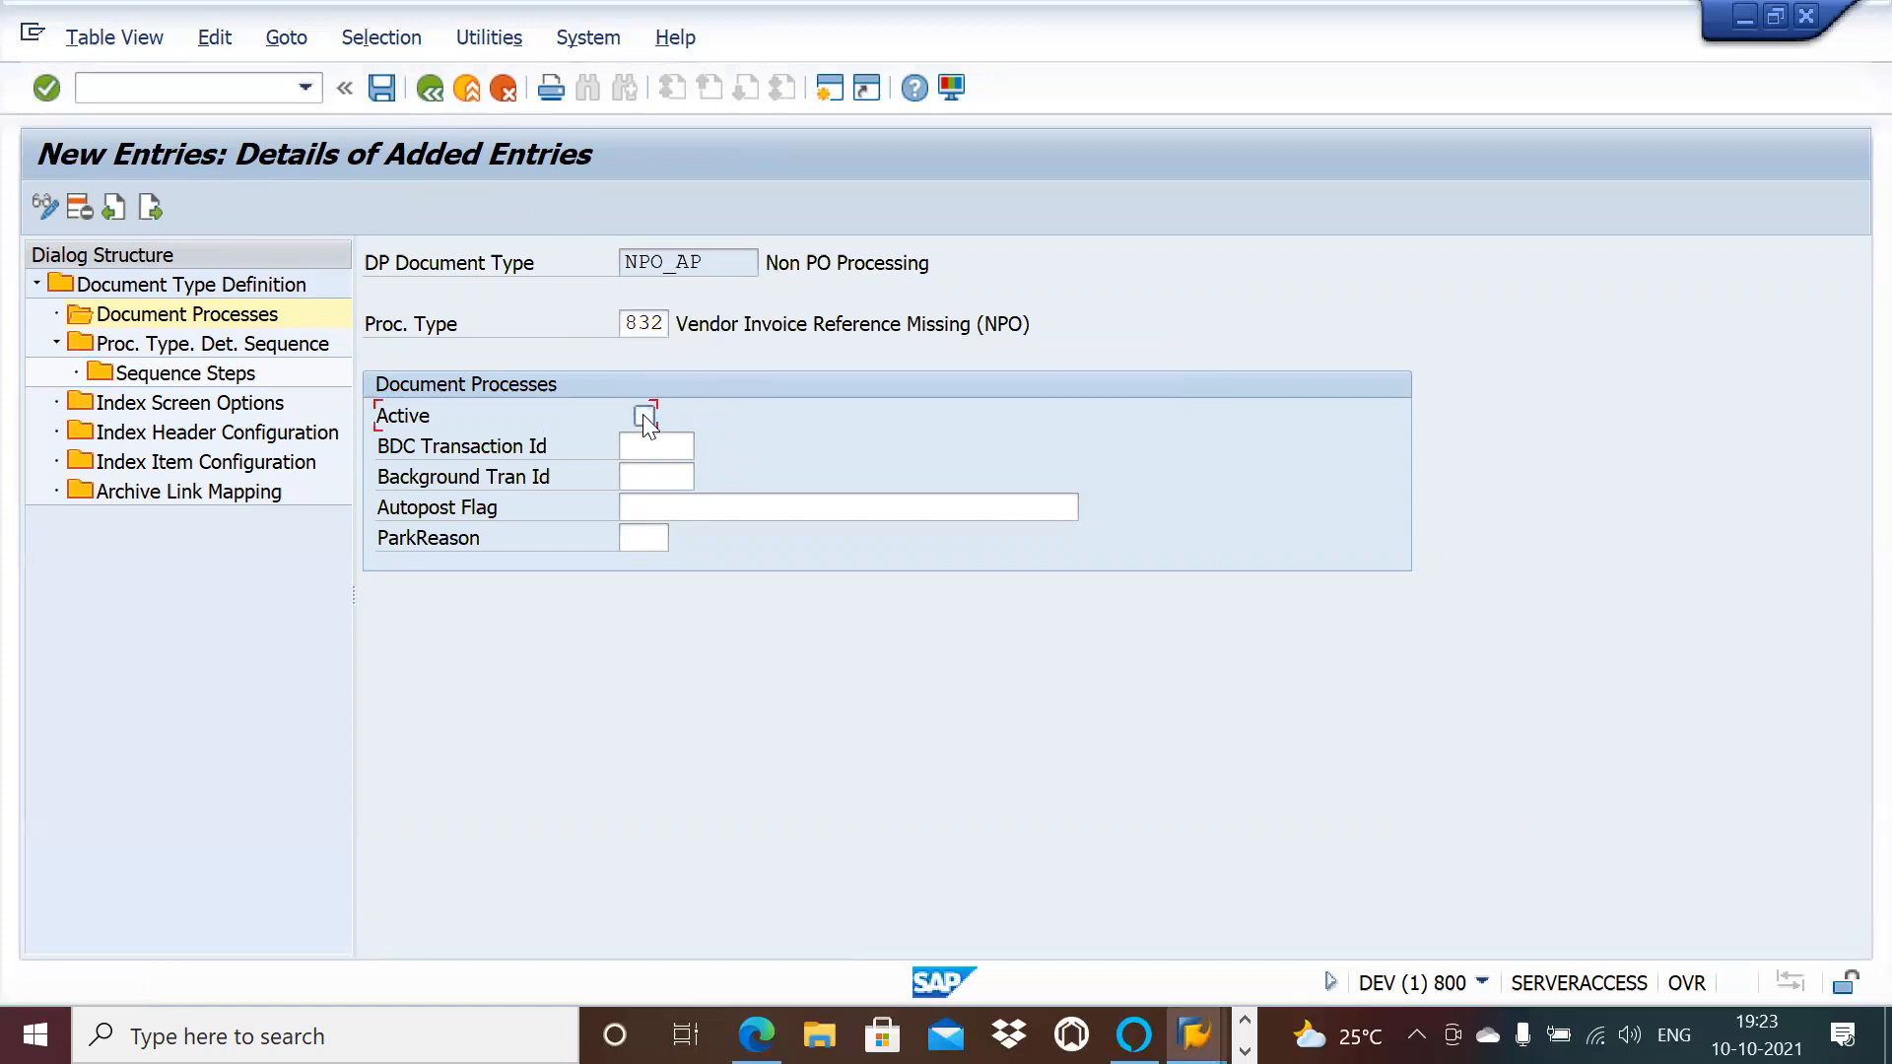
click(387, 93)
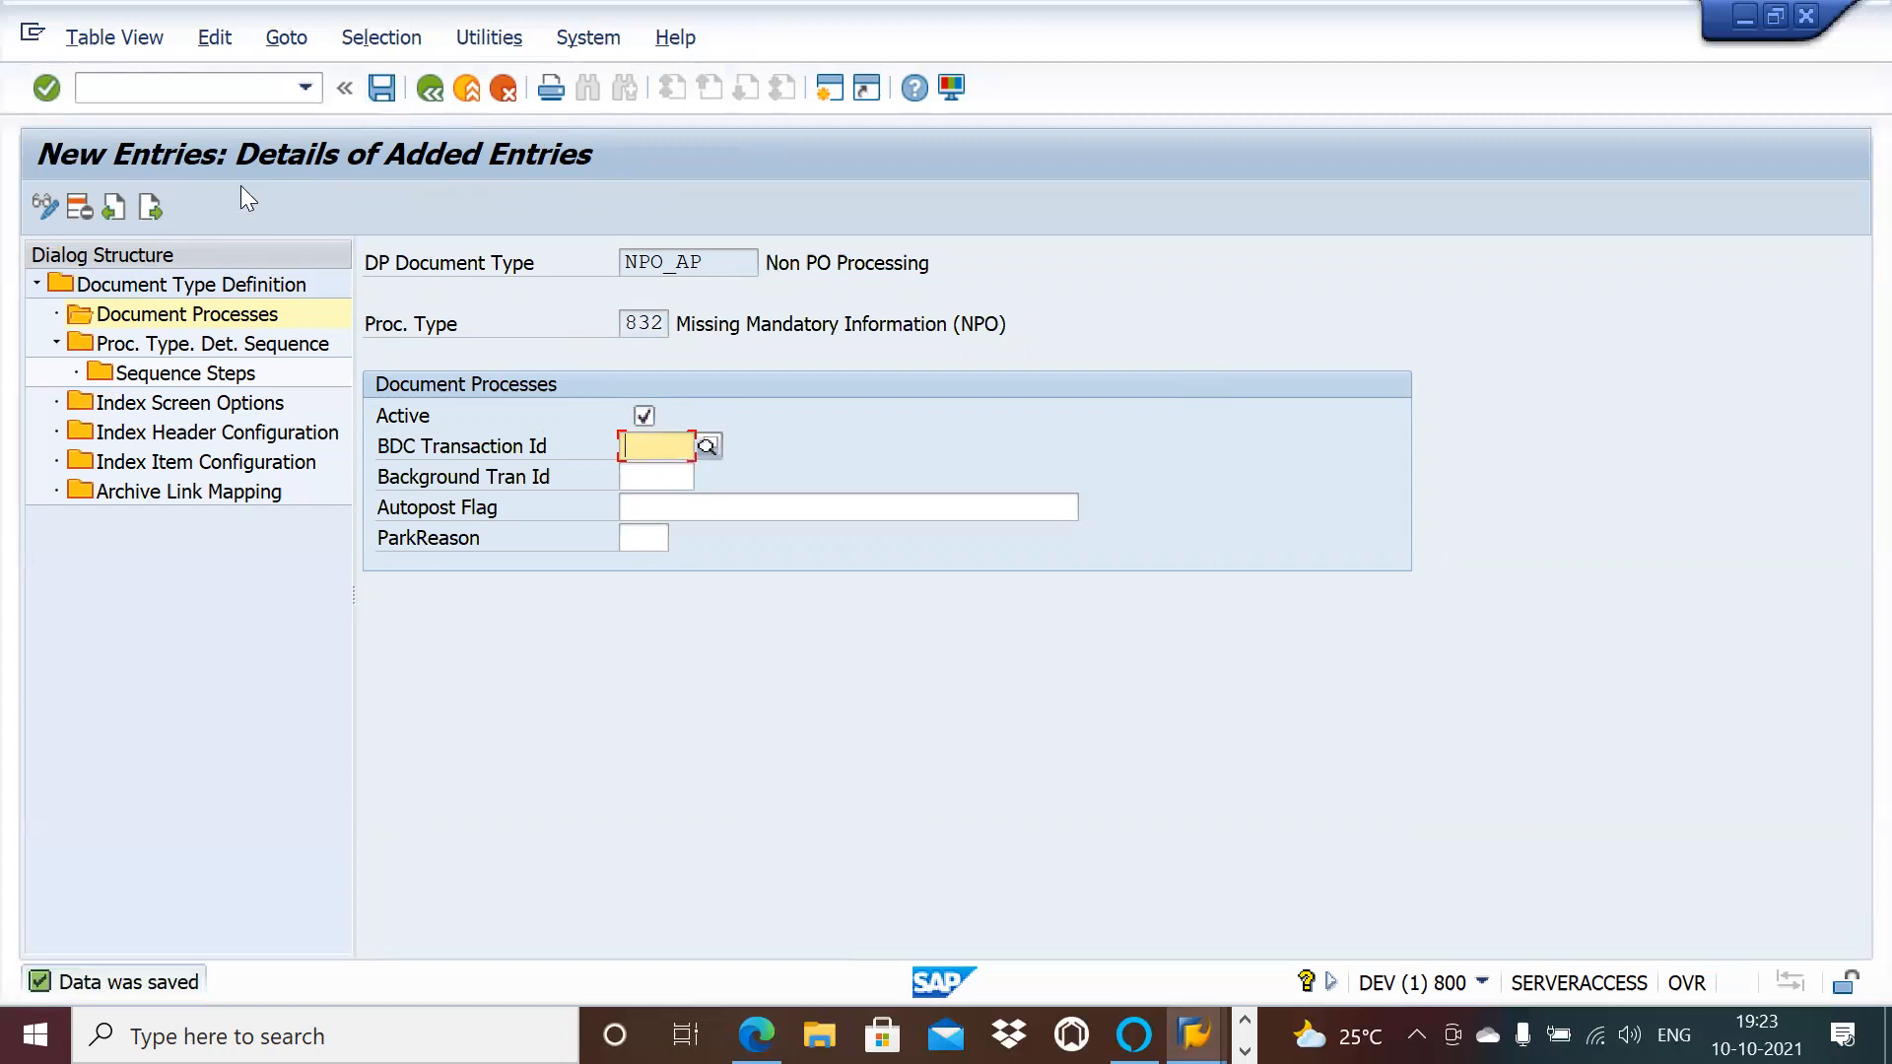
Step: Add active document processes 833 and 834 to NPO_AP, saving each entry
click(155, 205)
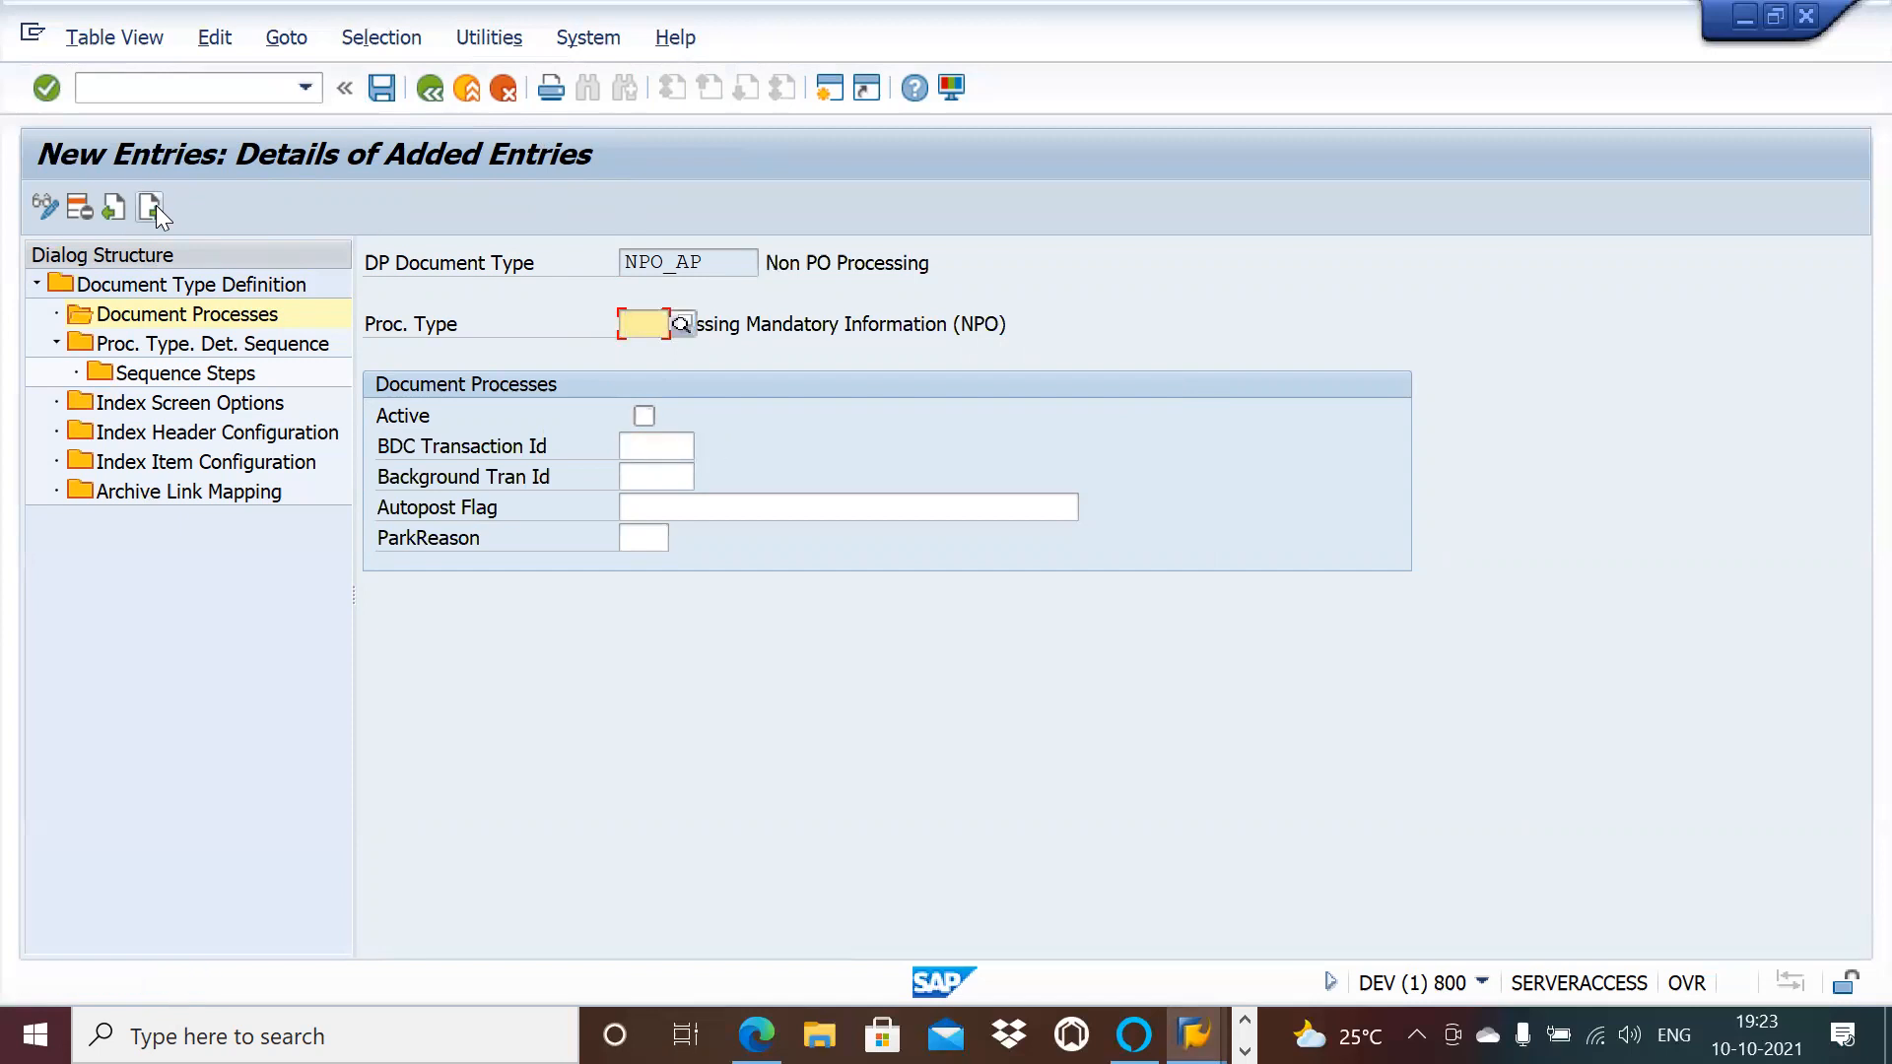
text(833)
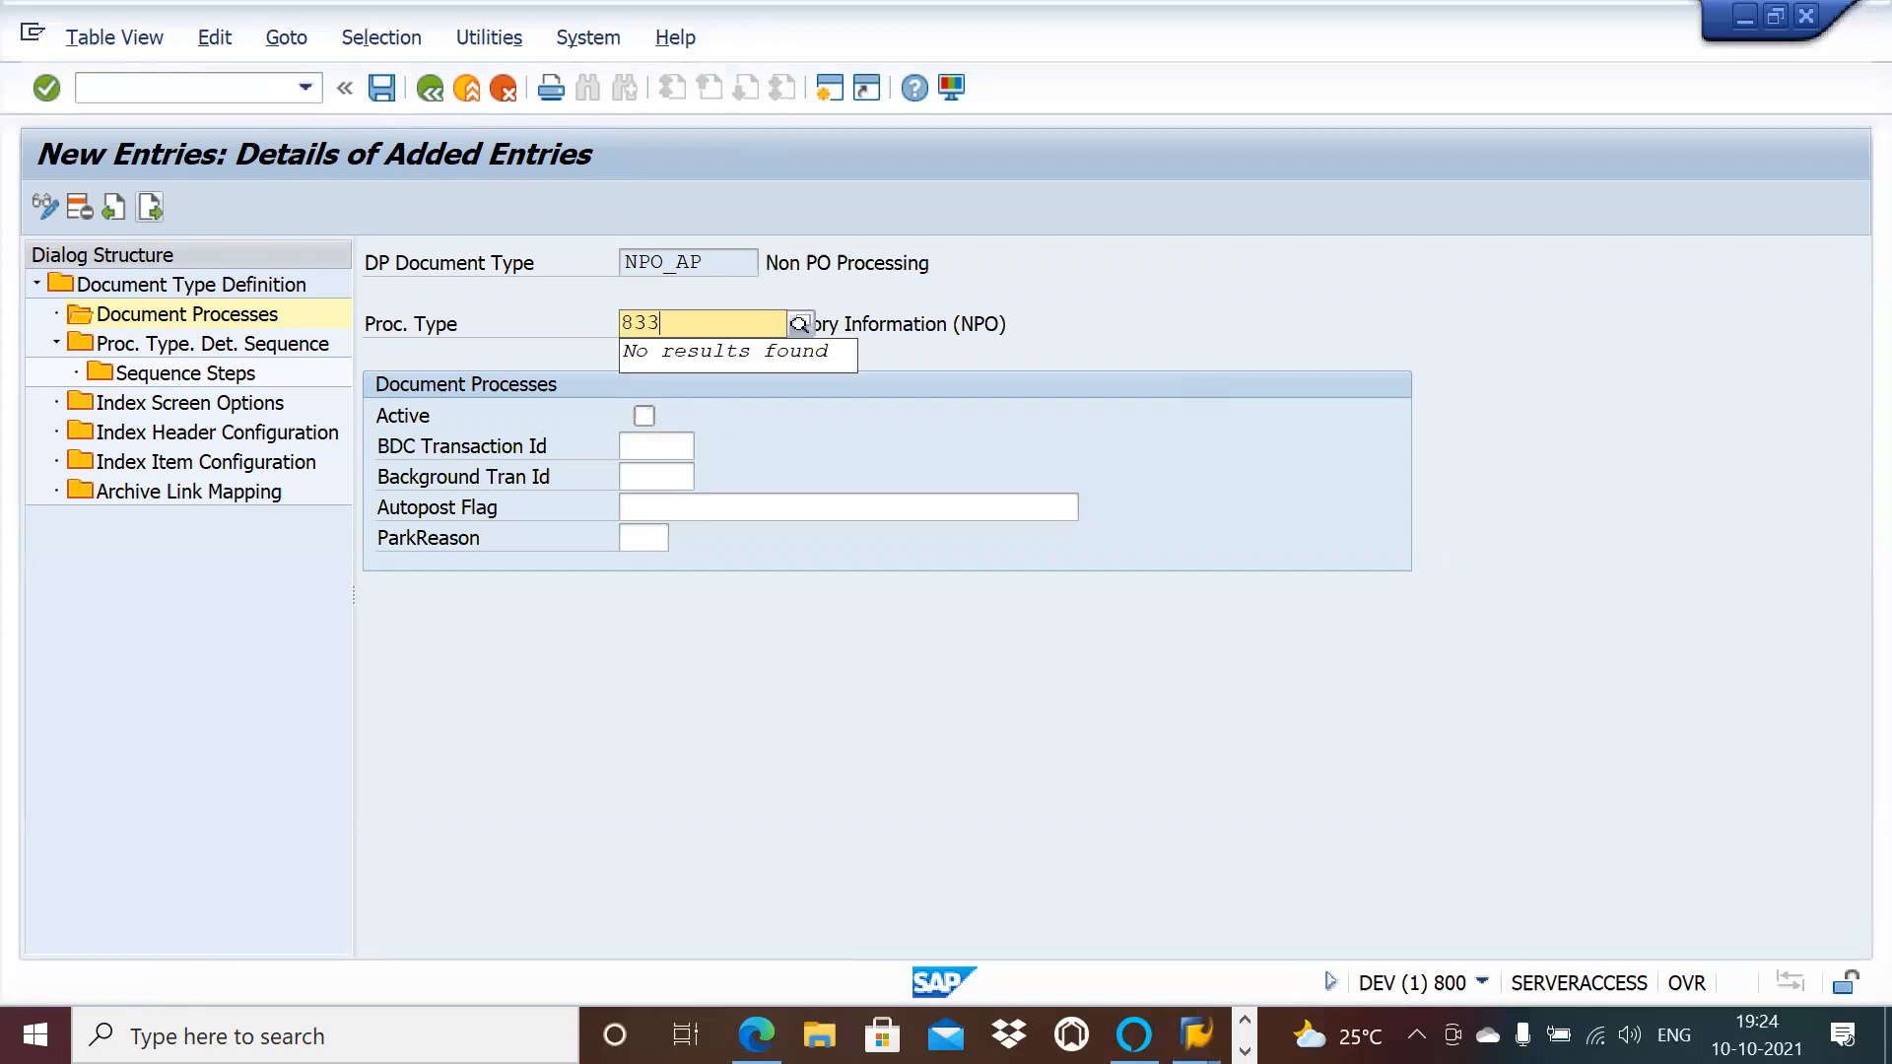
click(683, 374)
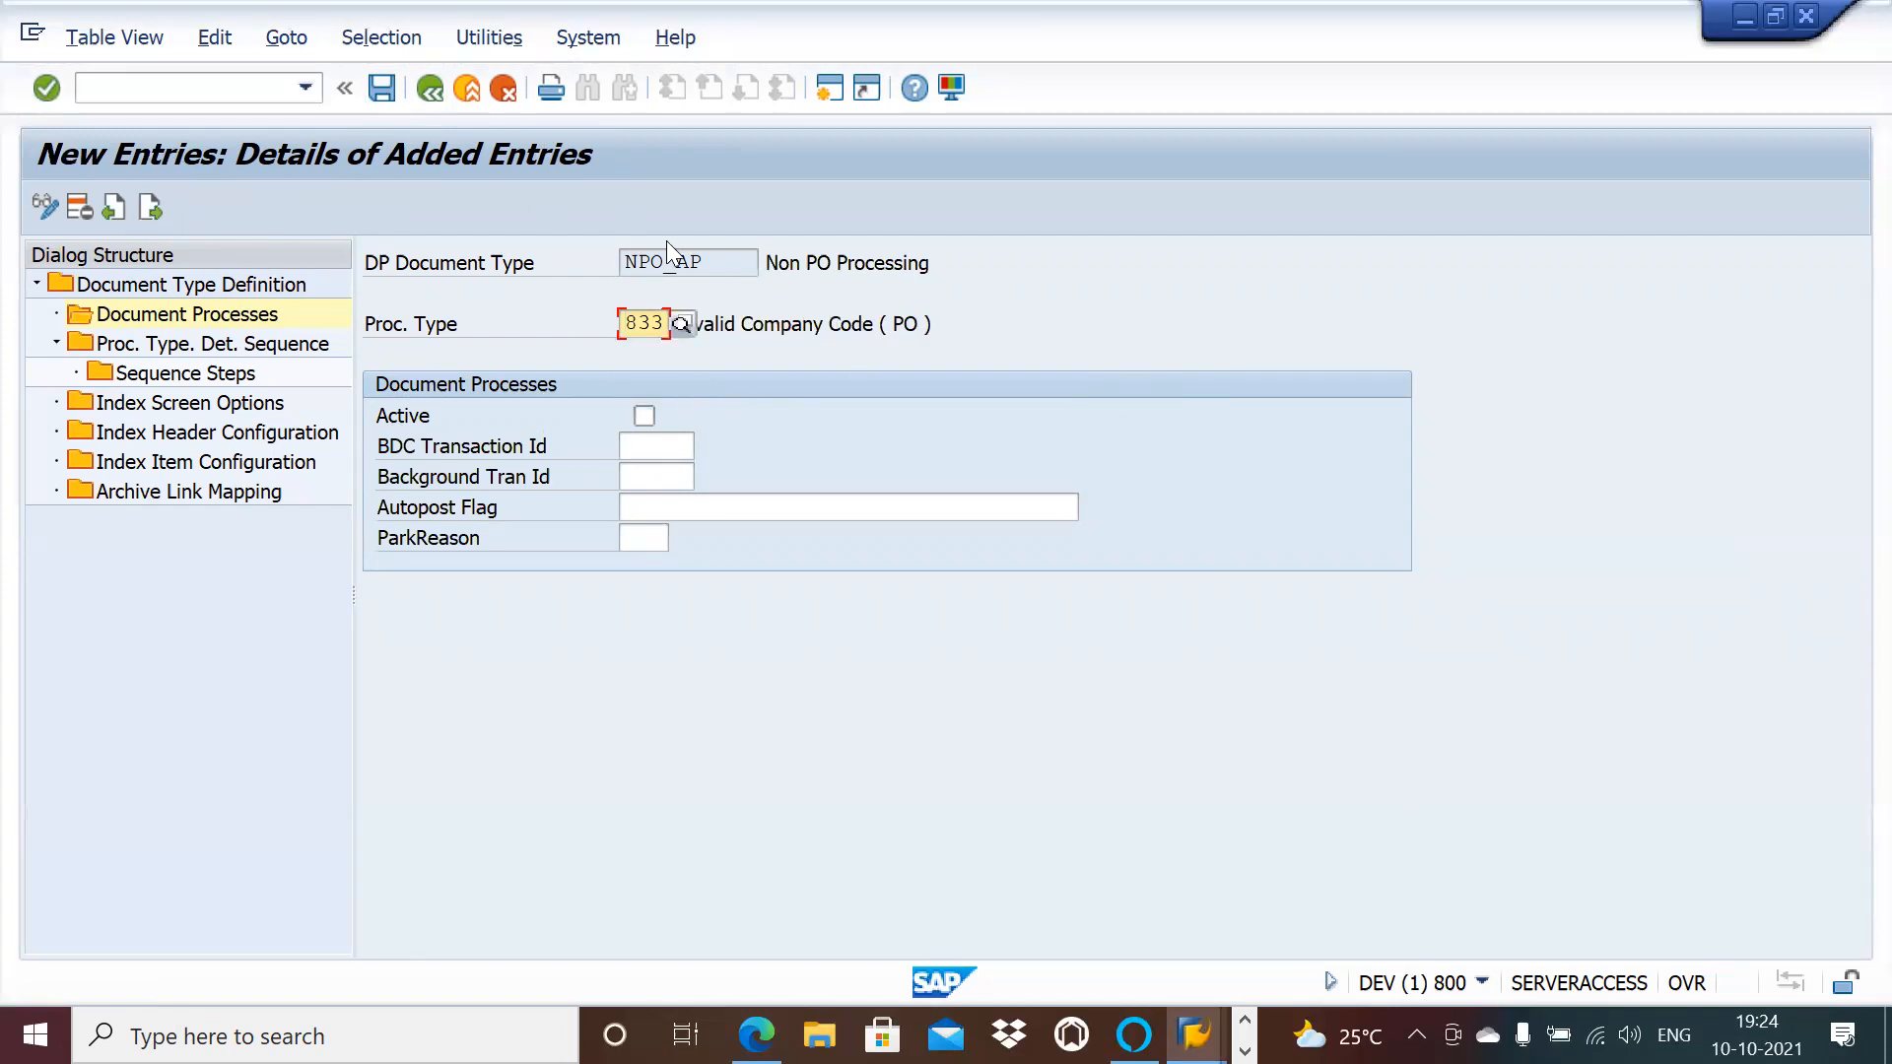
click(642, 416)
click(384, 87)
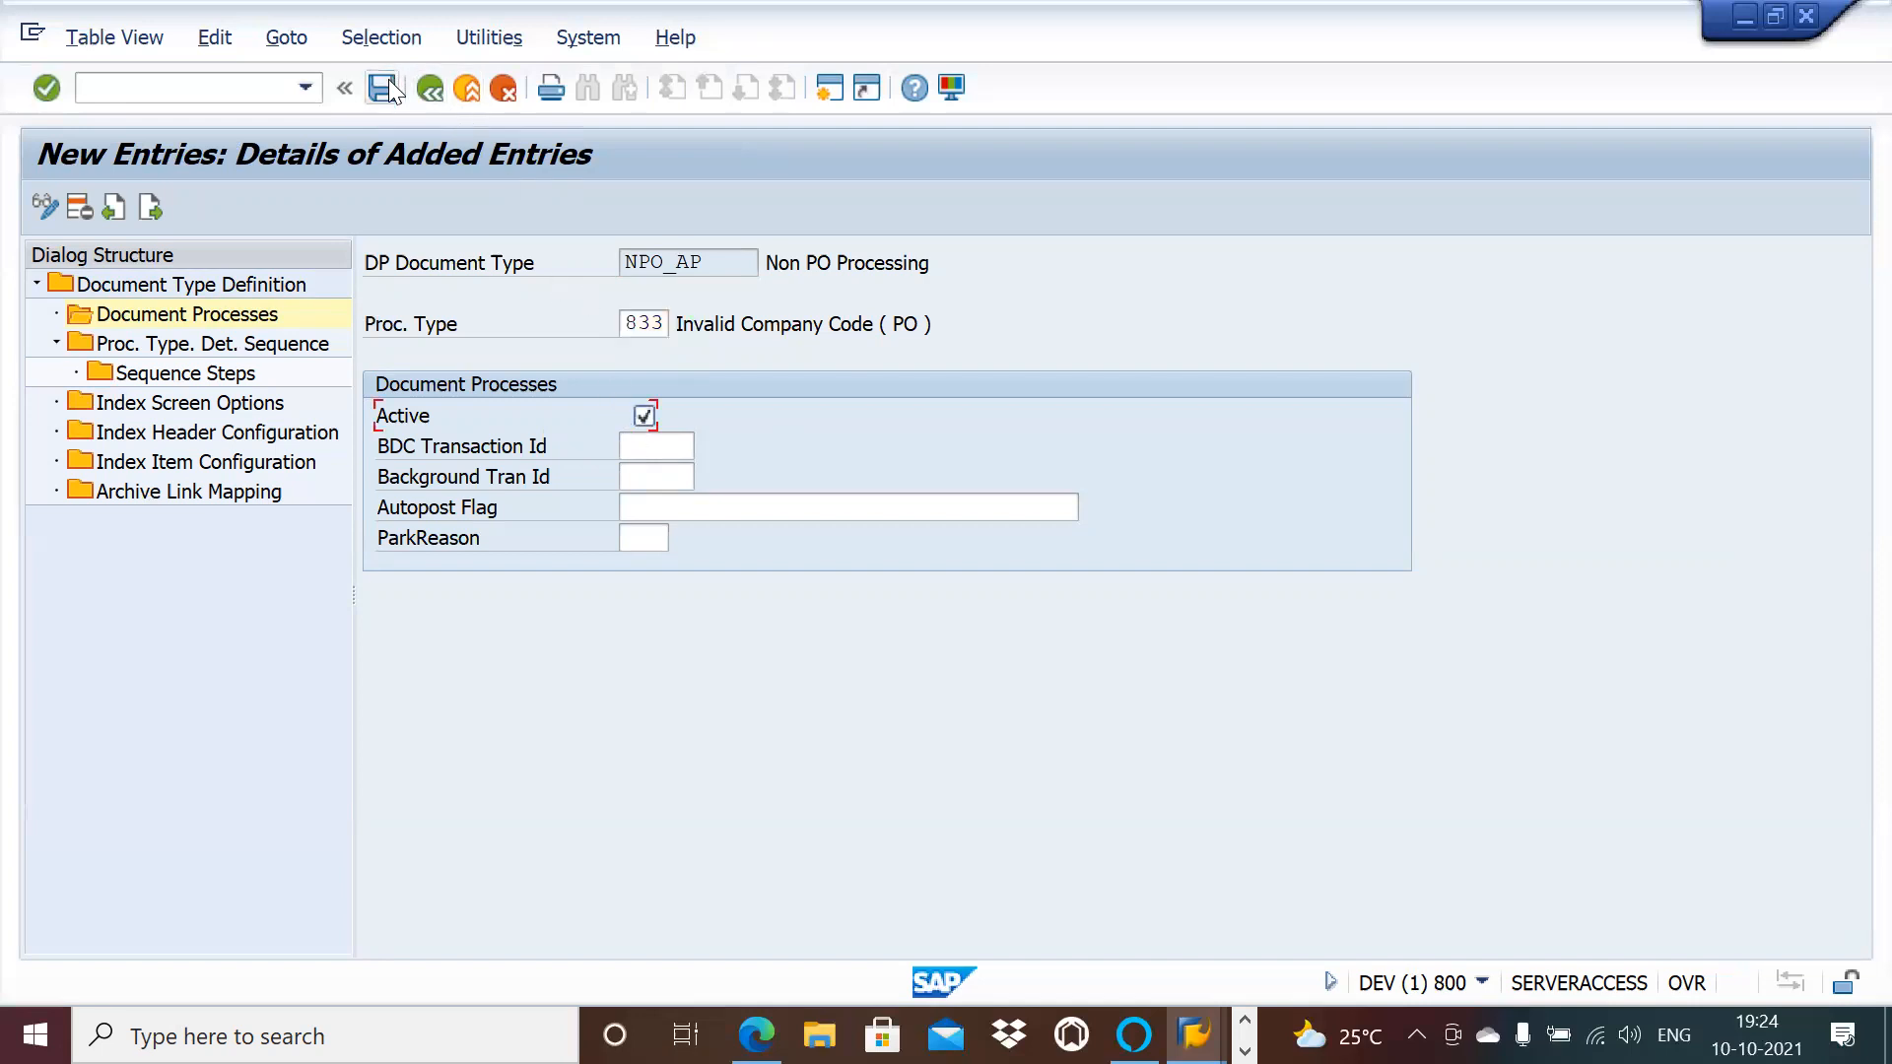
click(151, 208)
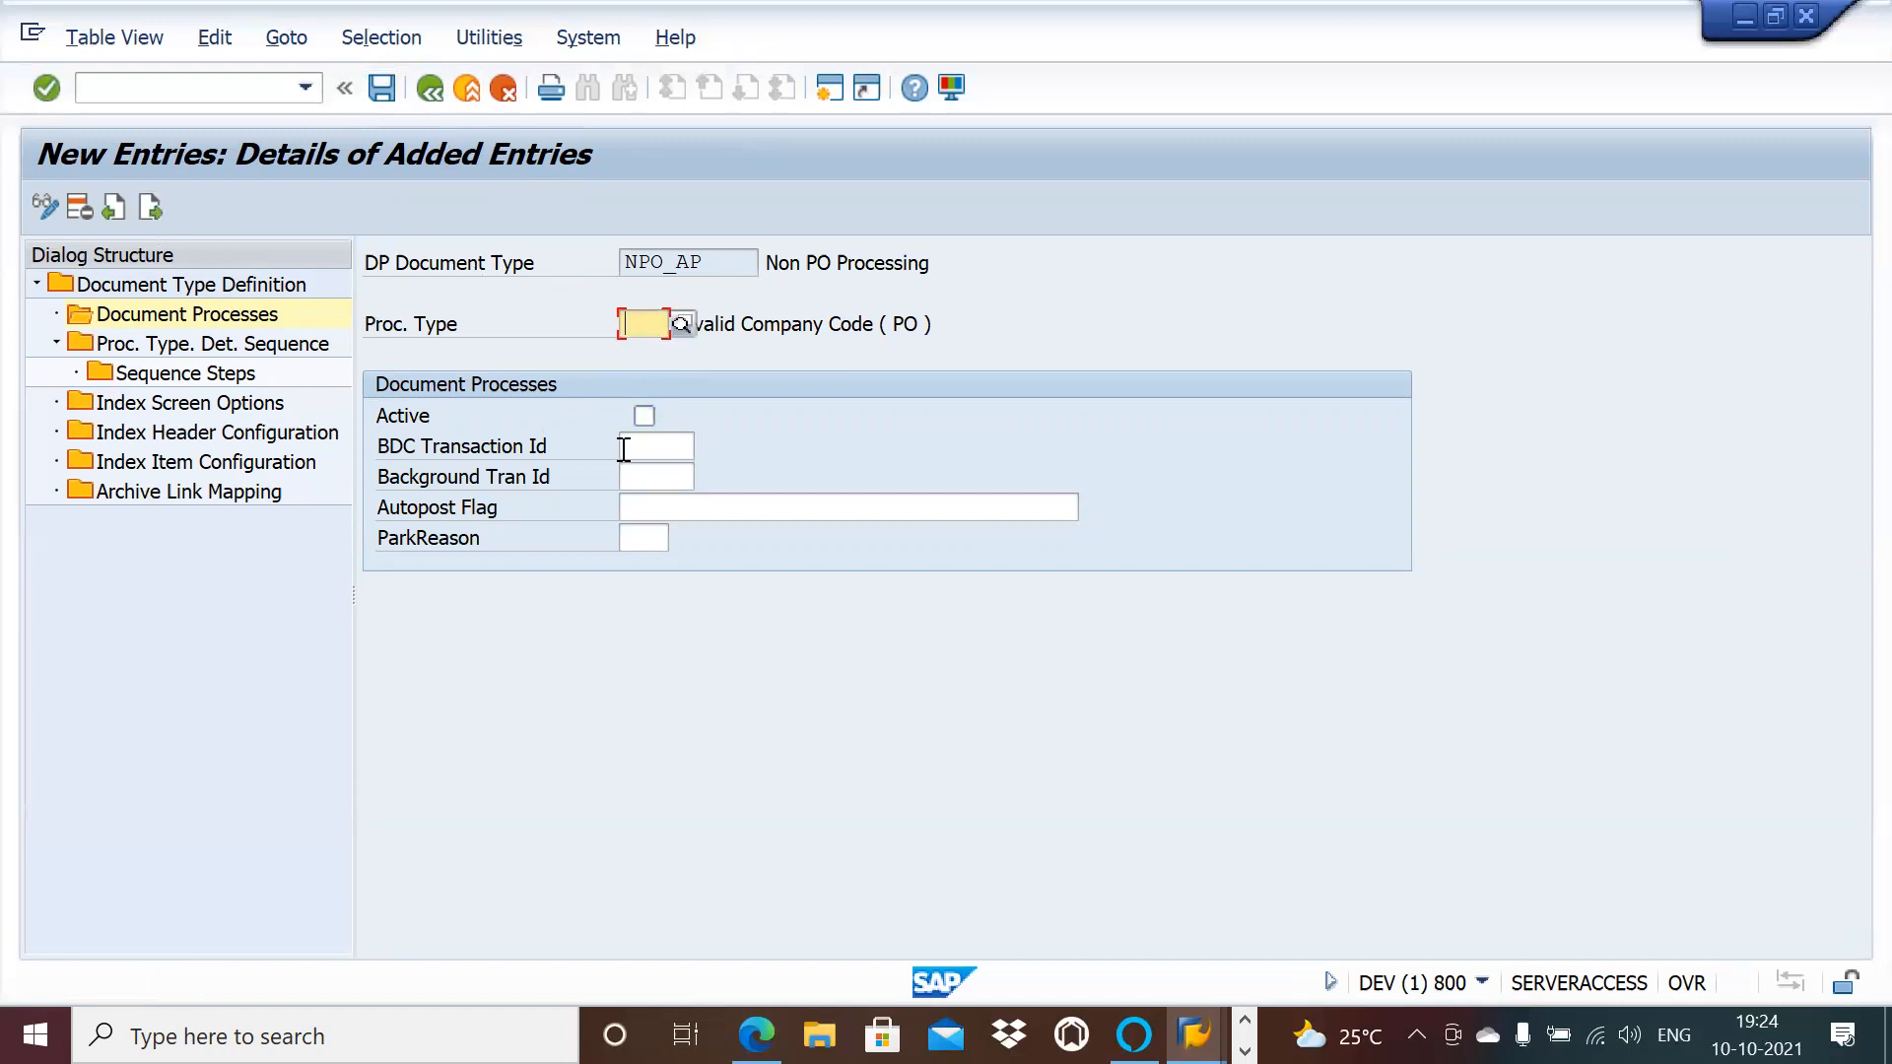
text(834)
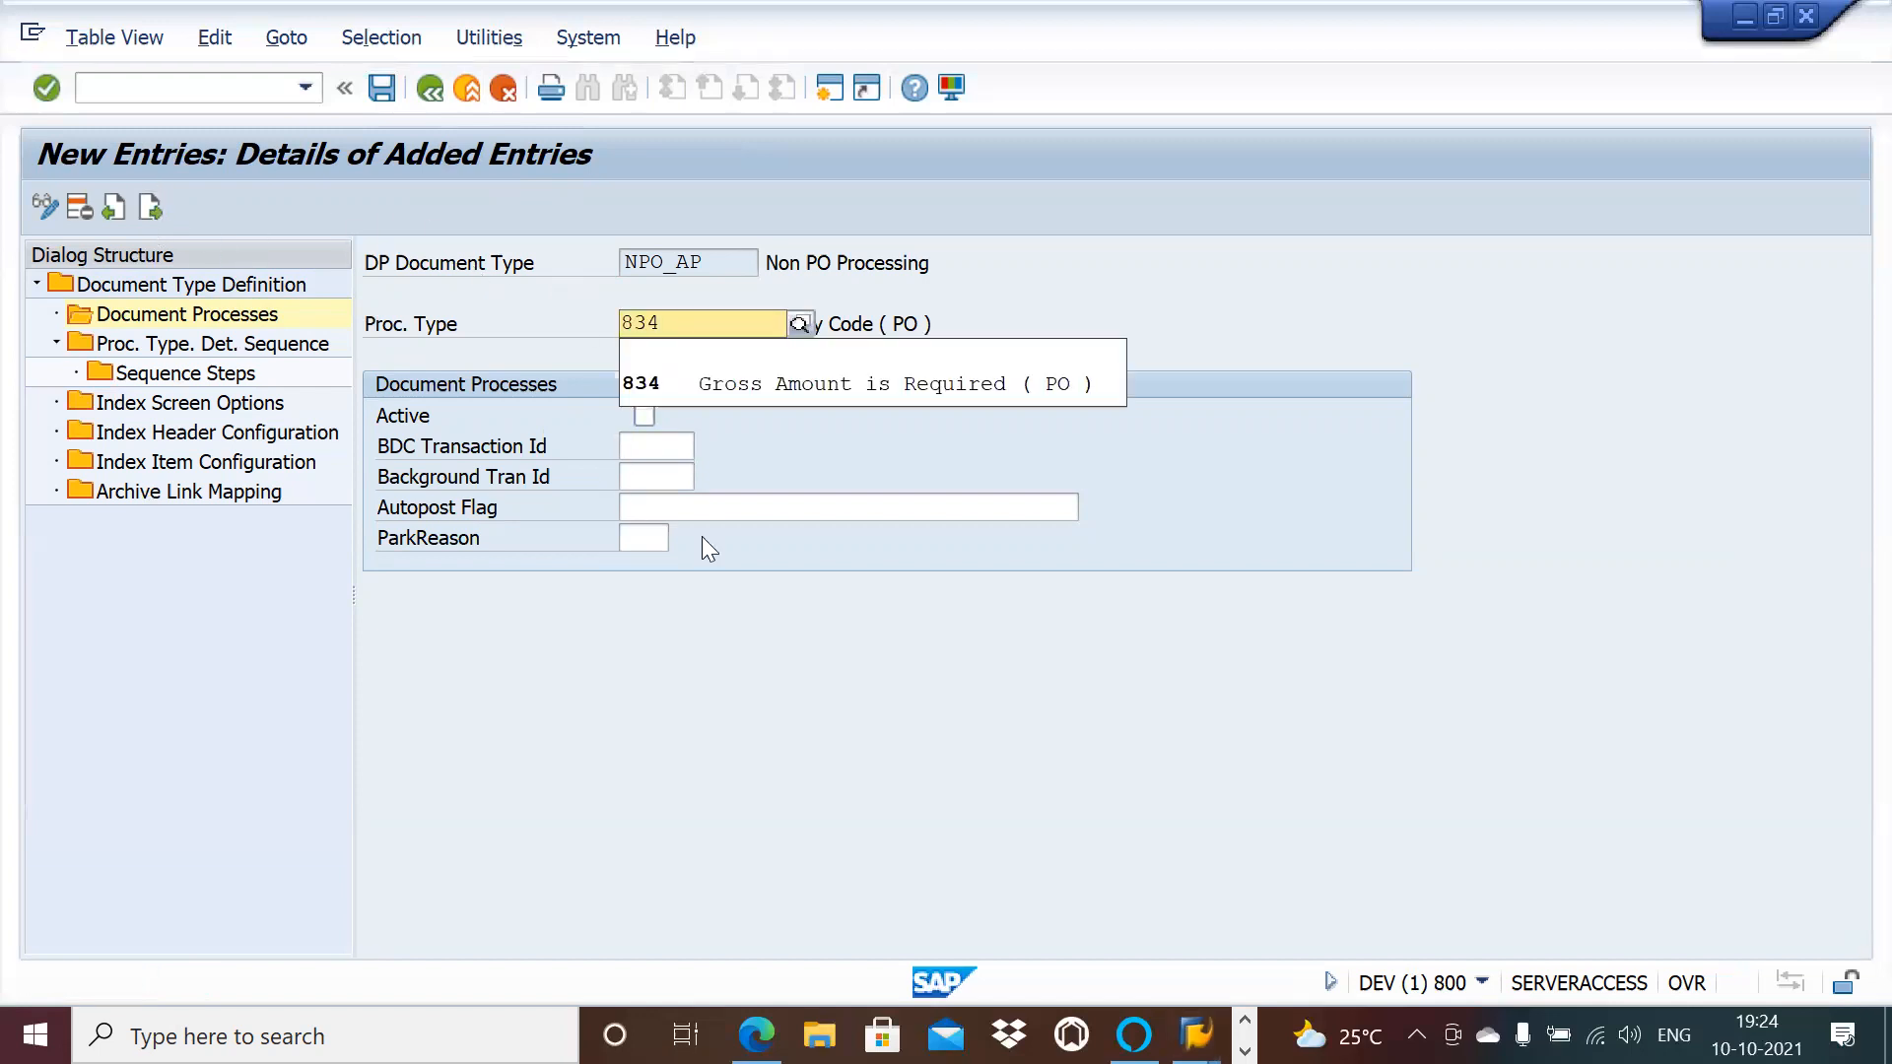
click(863, 396)
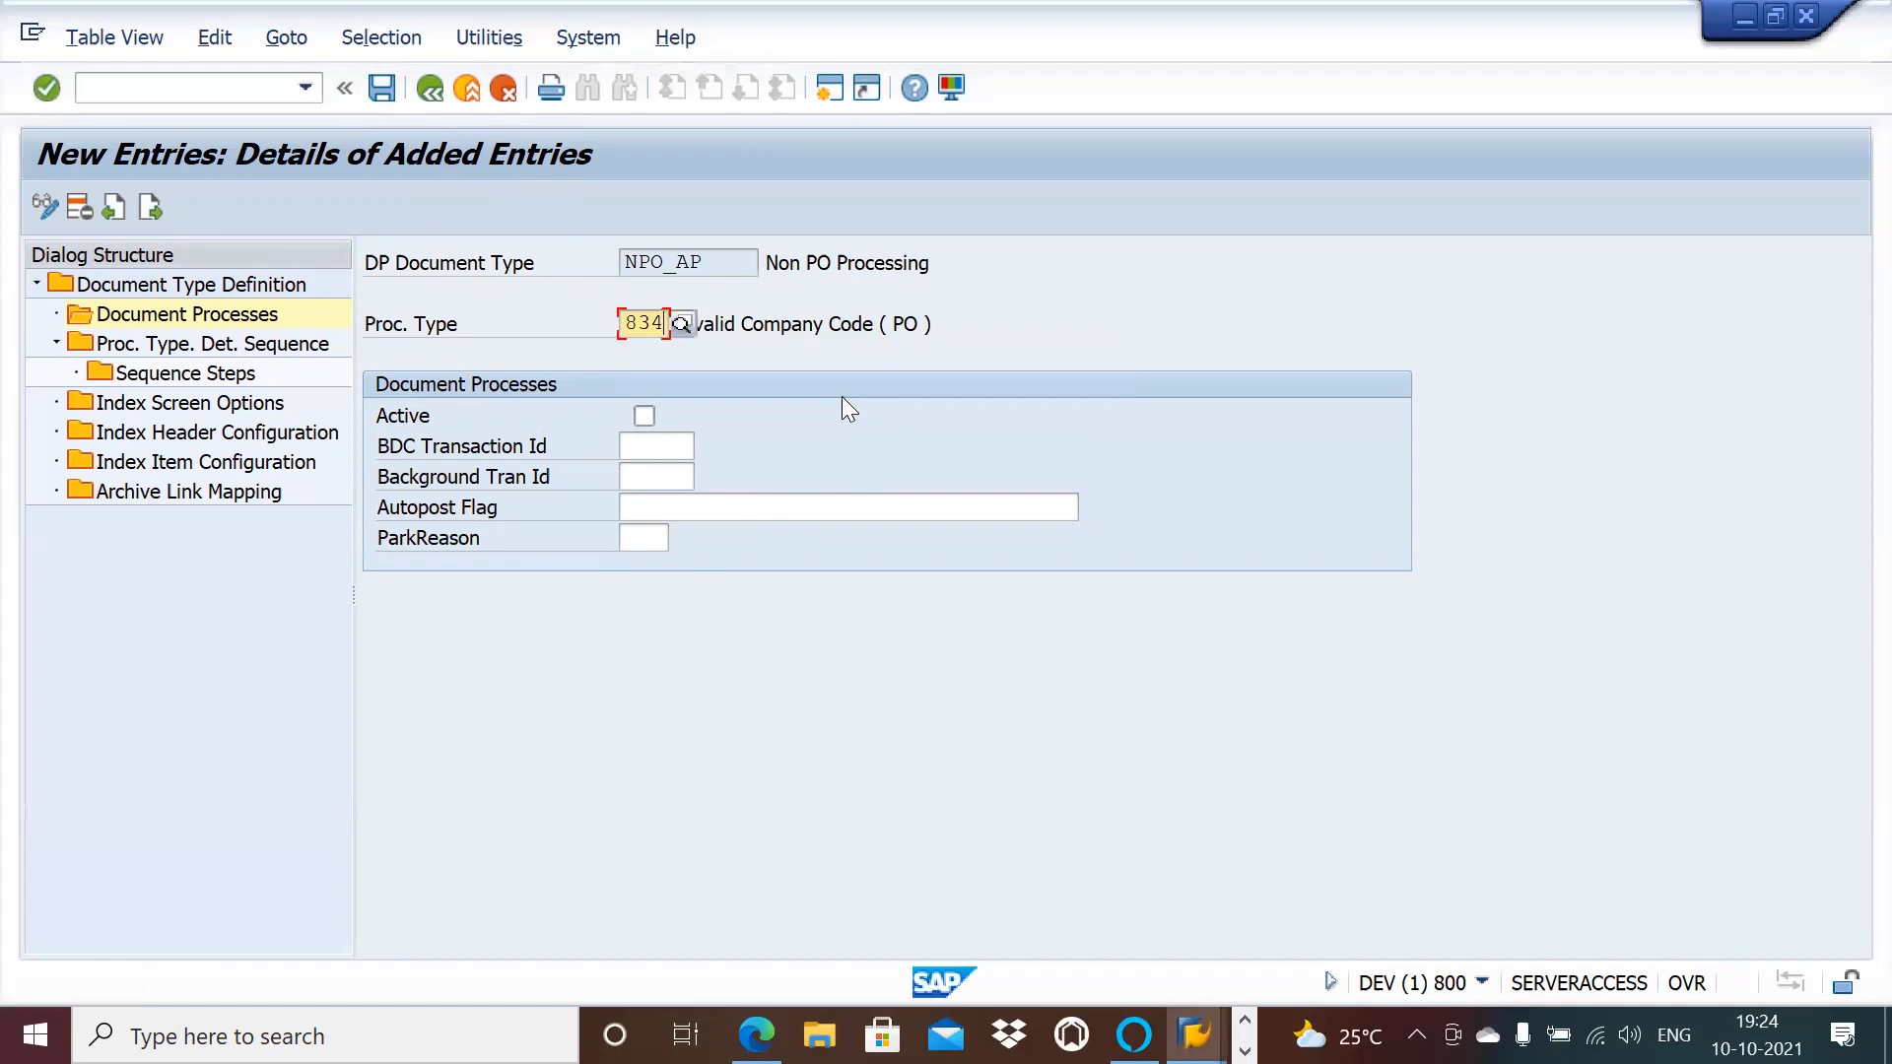
click(650, 414)
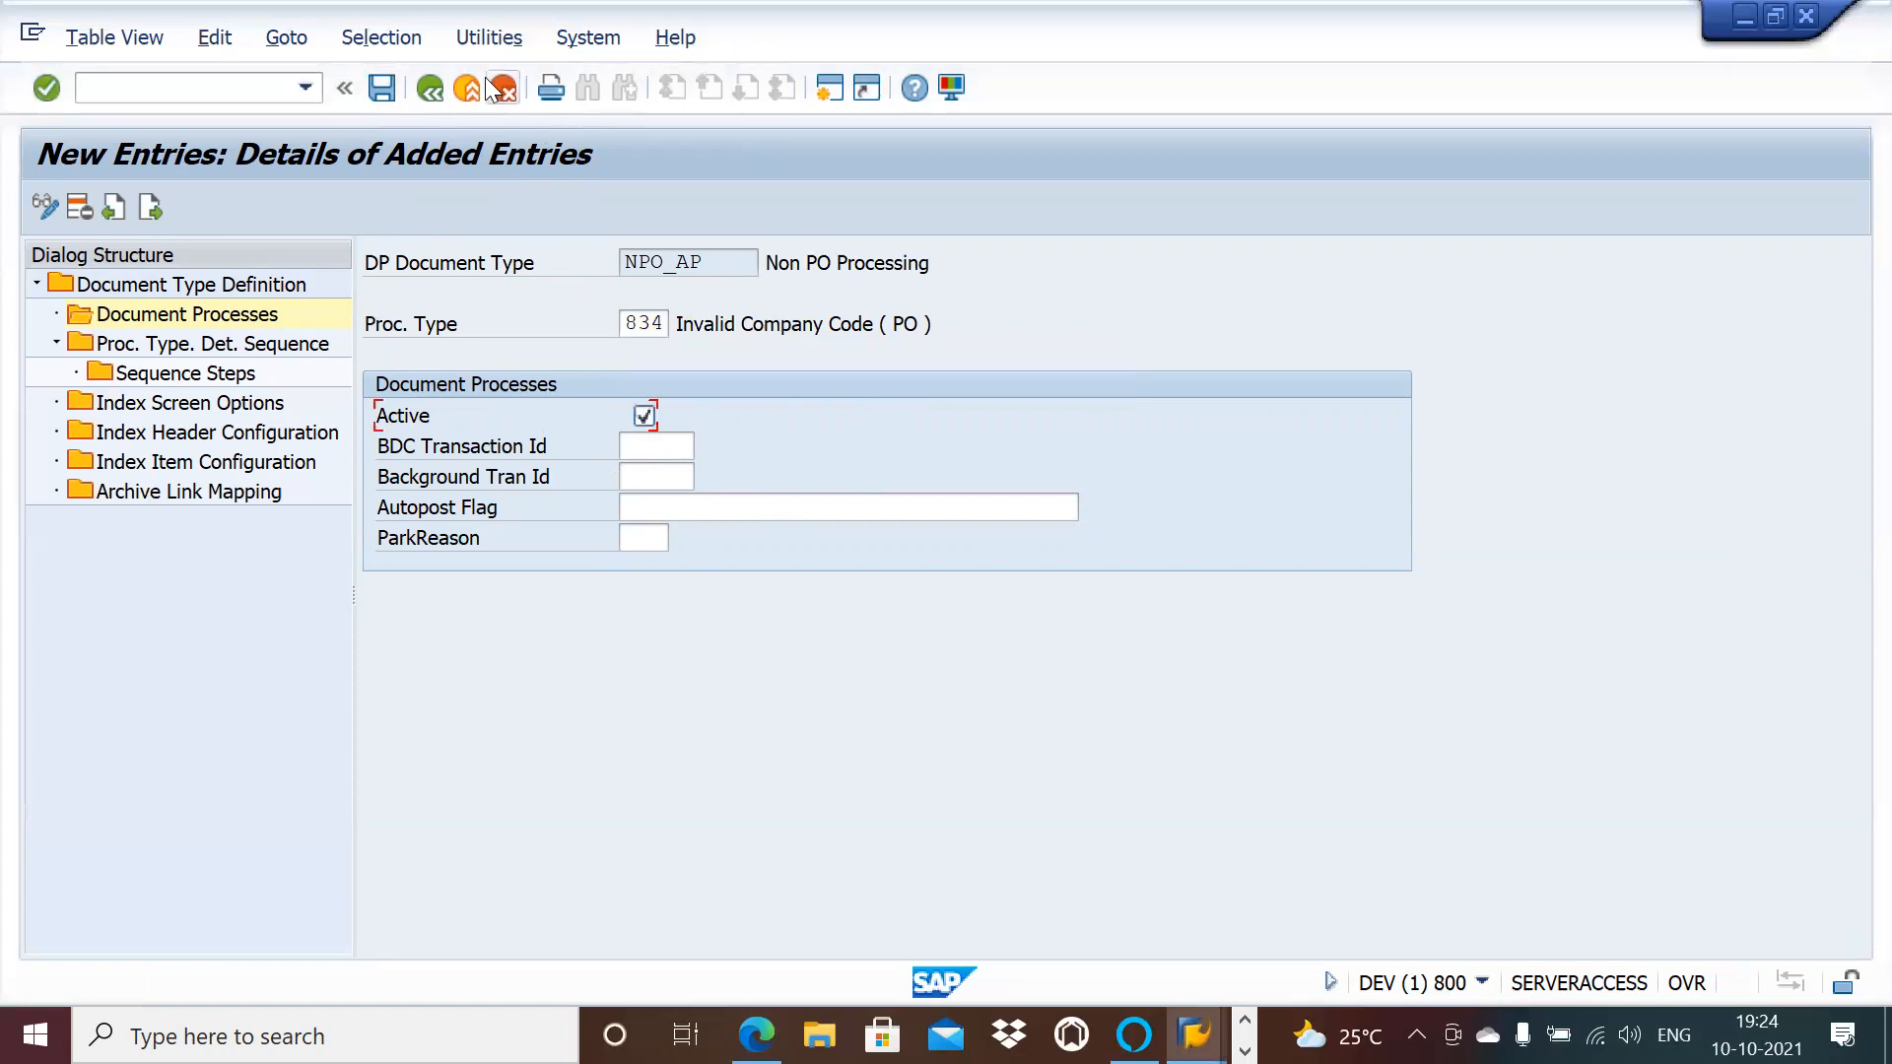
click(388, 89)
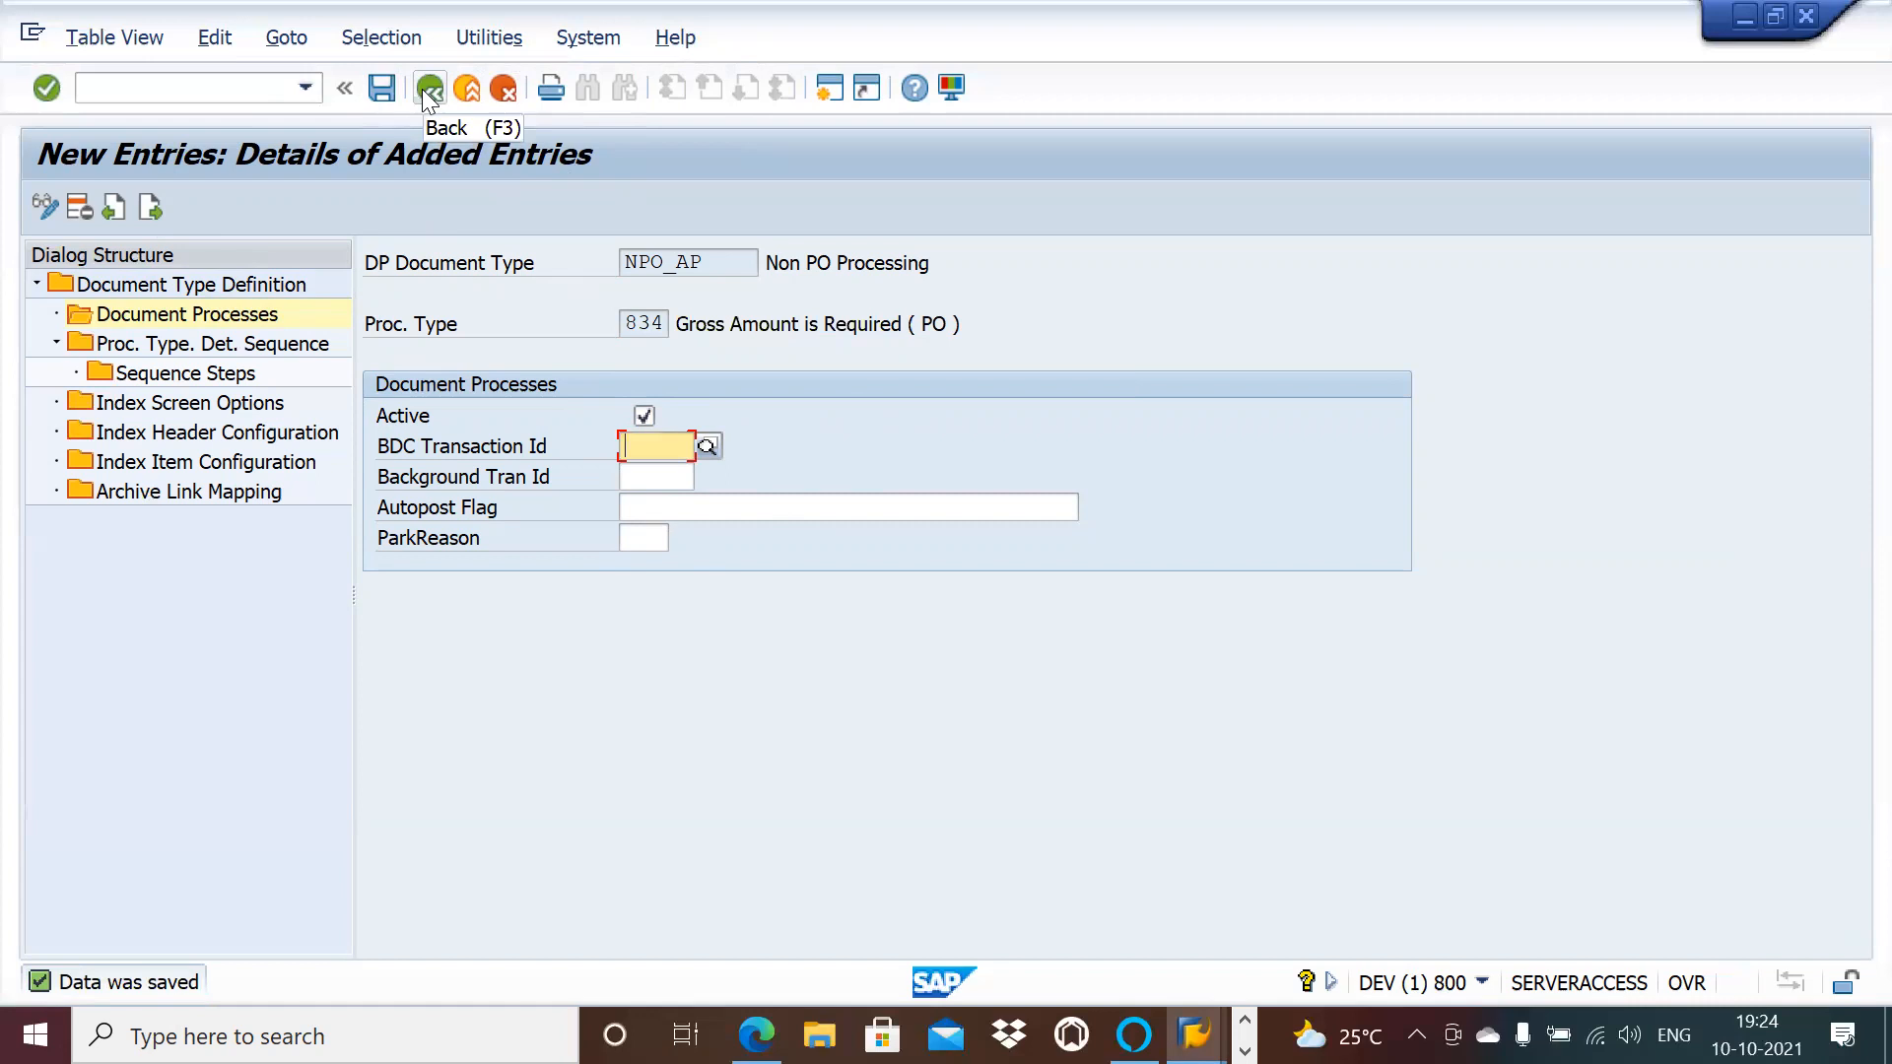
Step: Return to the Document Processes overview and select process 834 in the last row
click(424, 89)
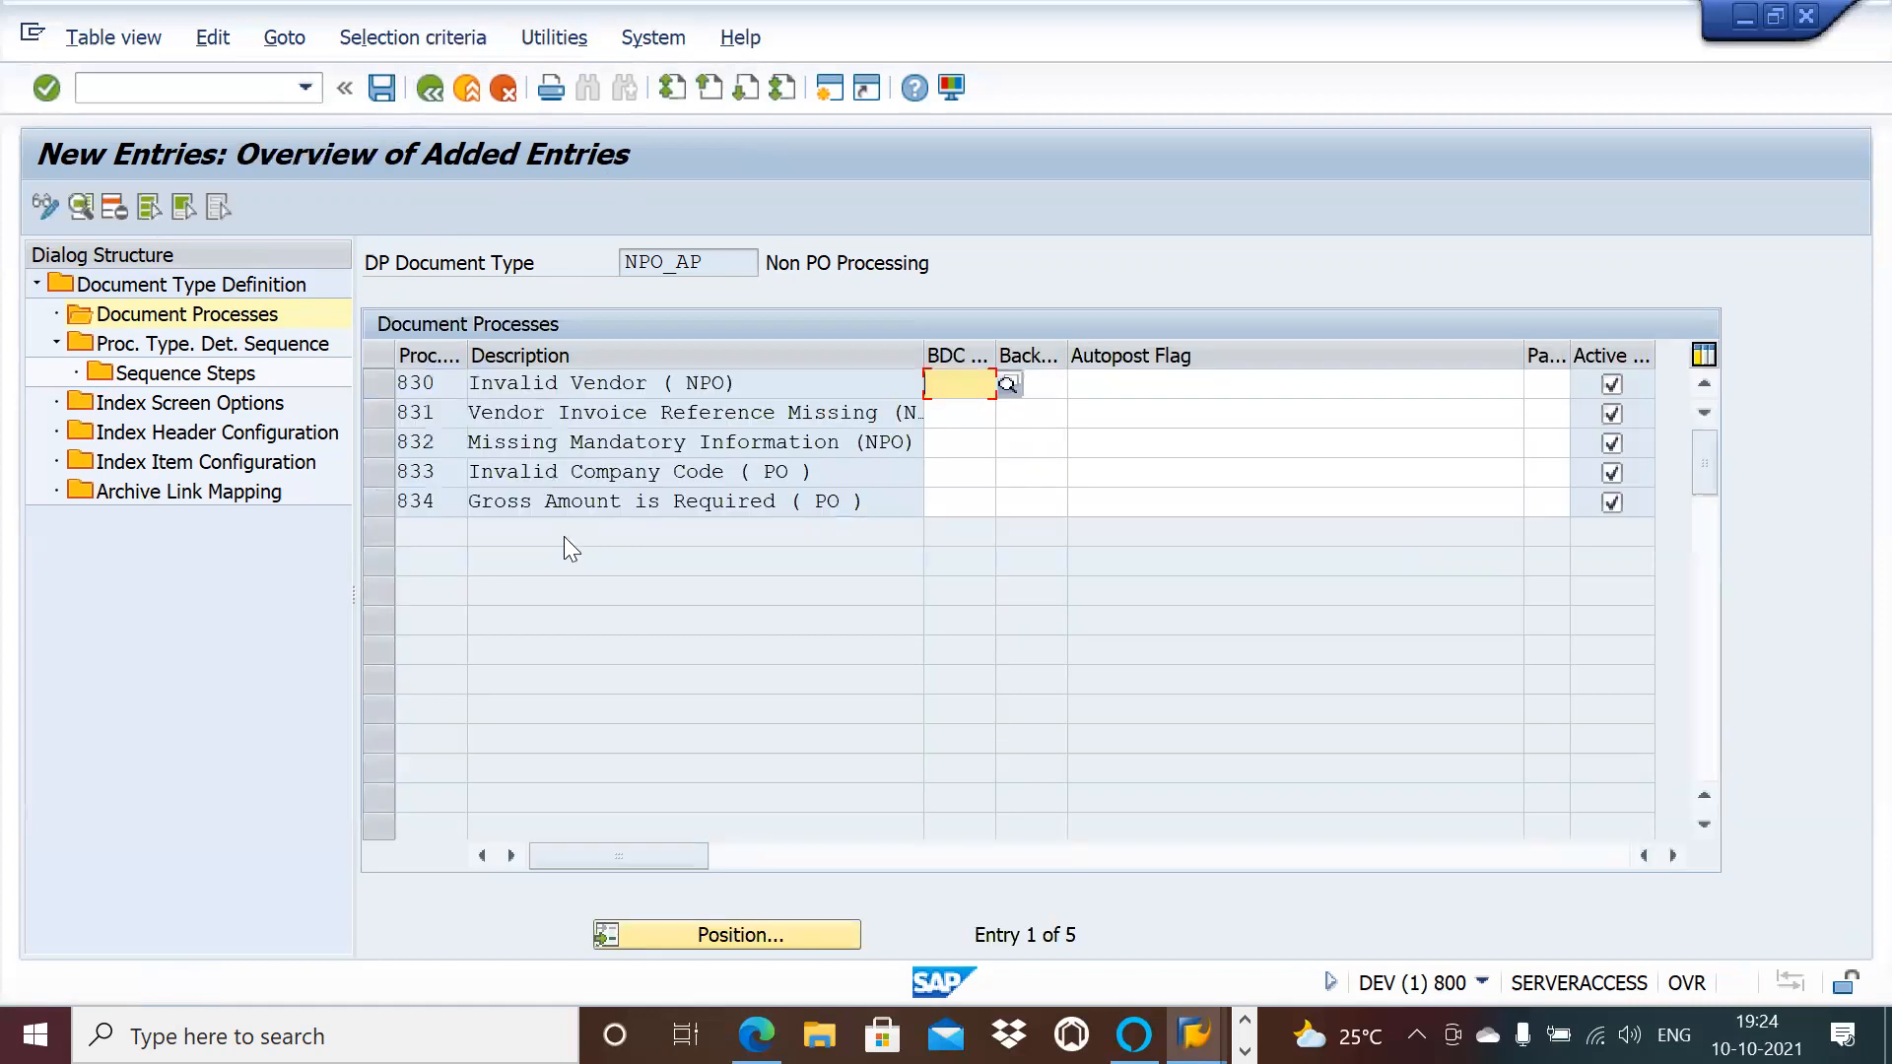
click(988, 503)
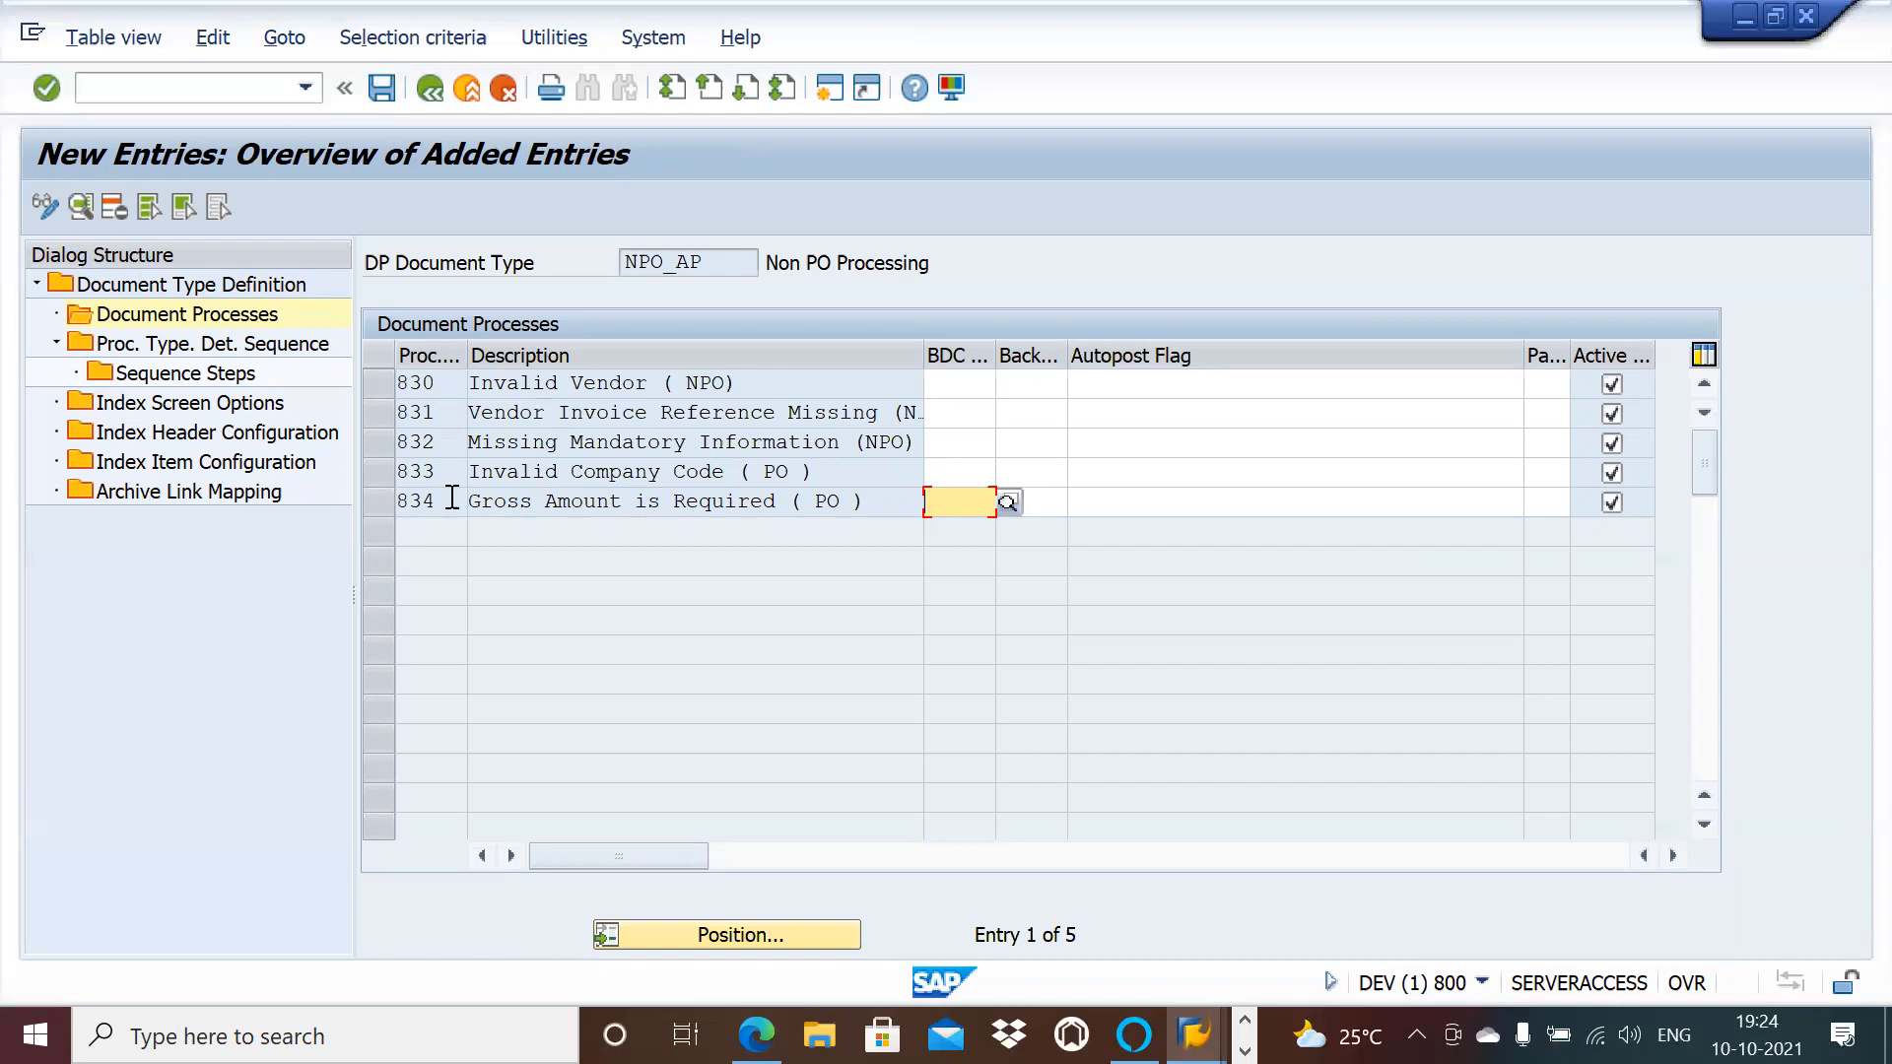
drag(451, 498, 381, 498)
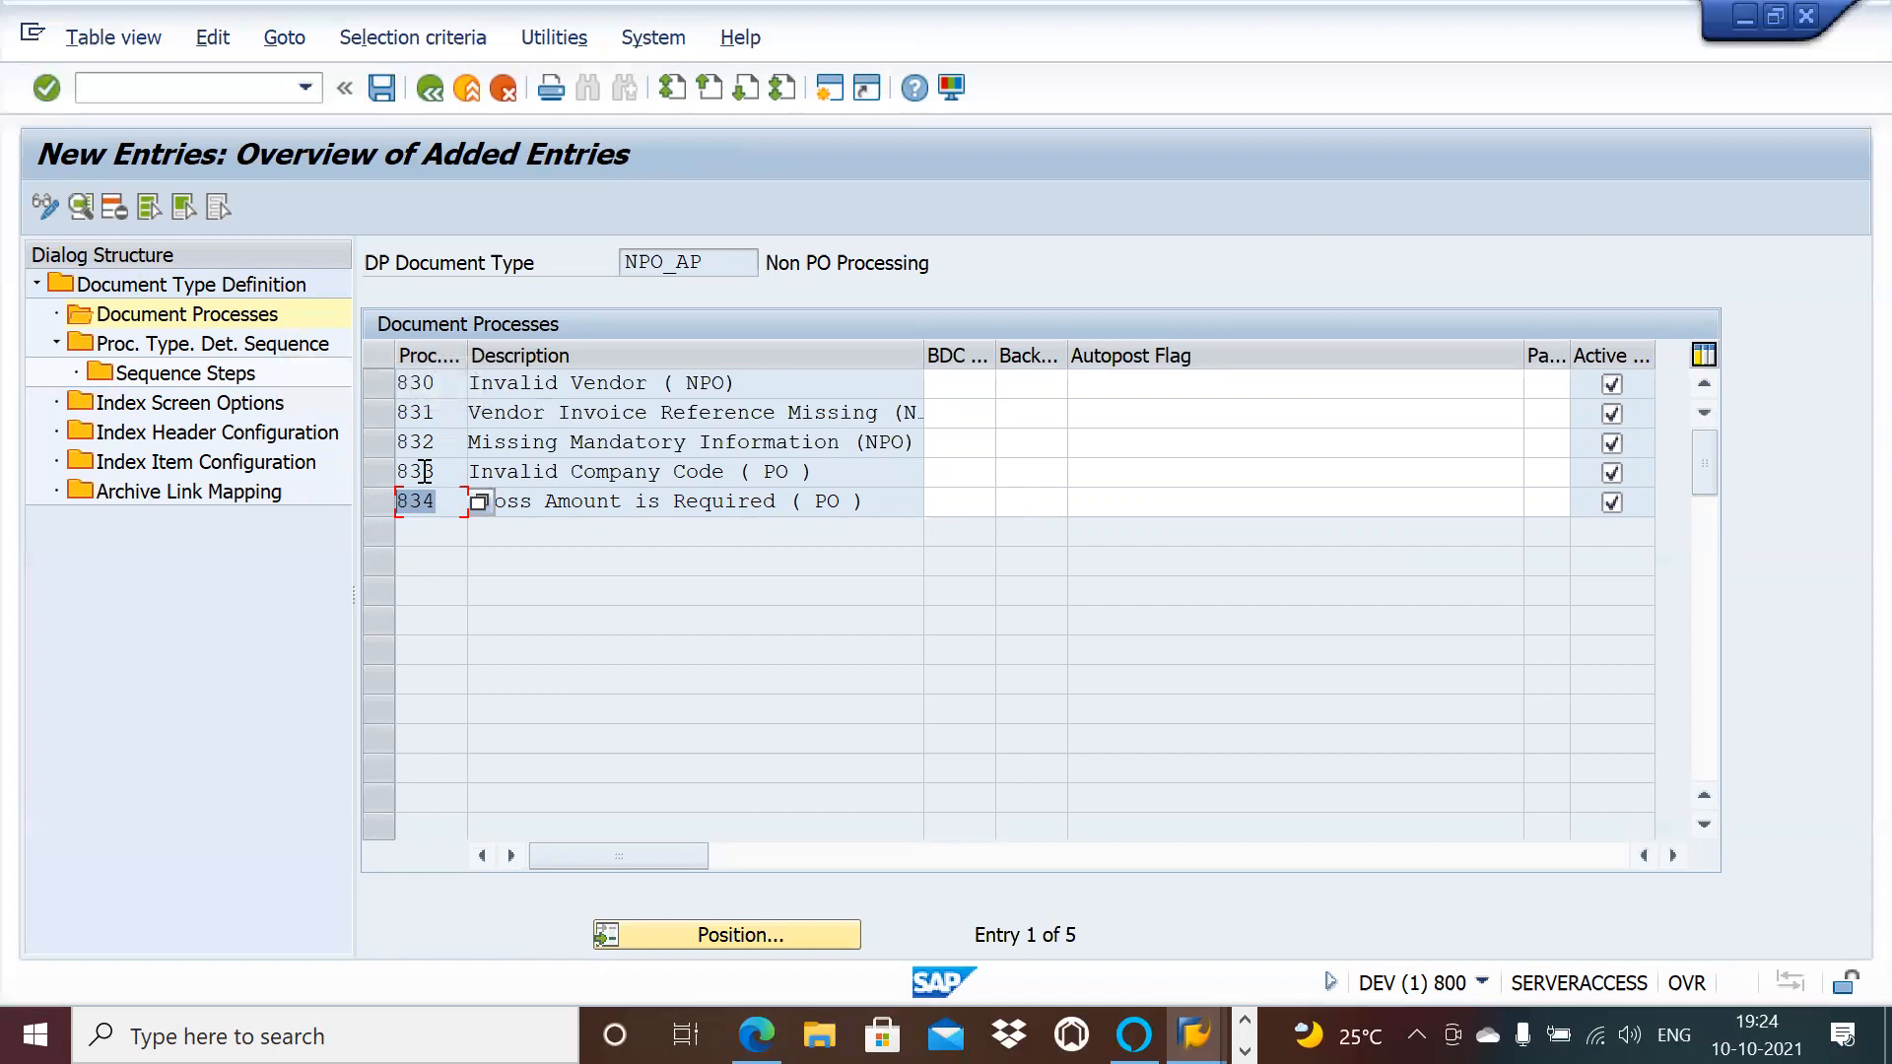
Step: In NPO_AP's determination sequence, add exclusive step 10 (process 830) and step 20 (process 831)
click(272, 344)
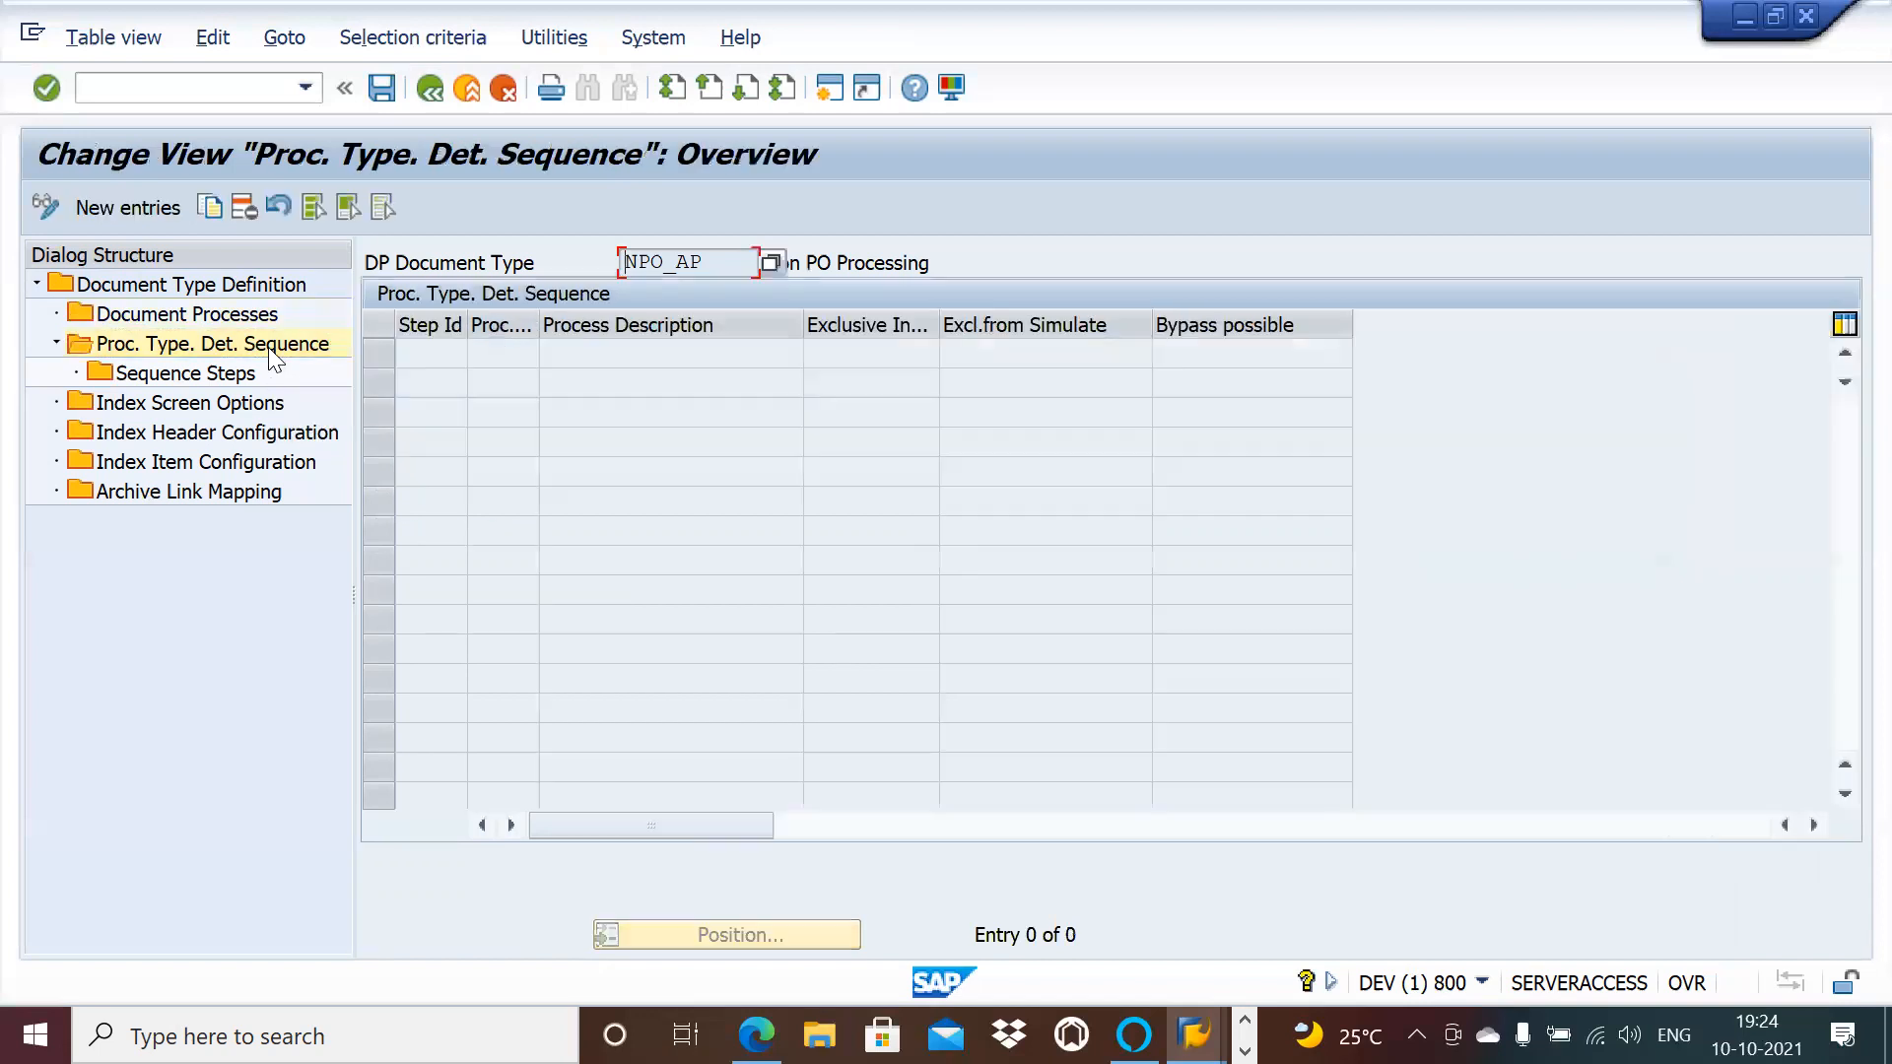
click(140, 203)
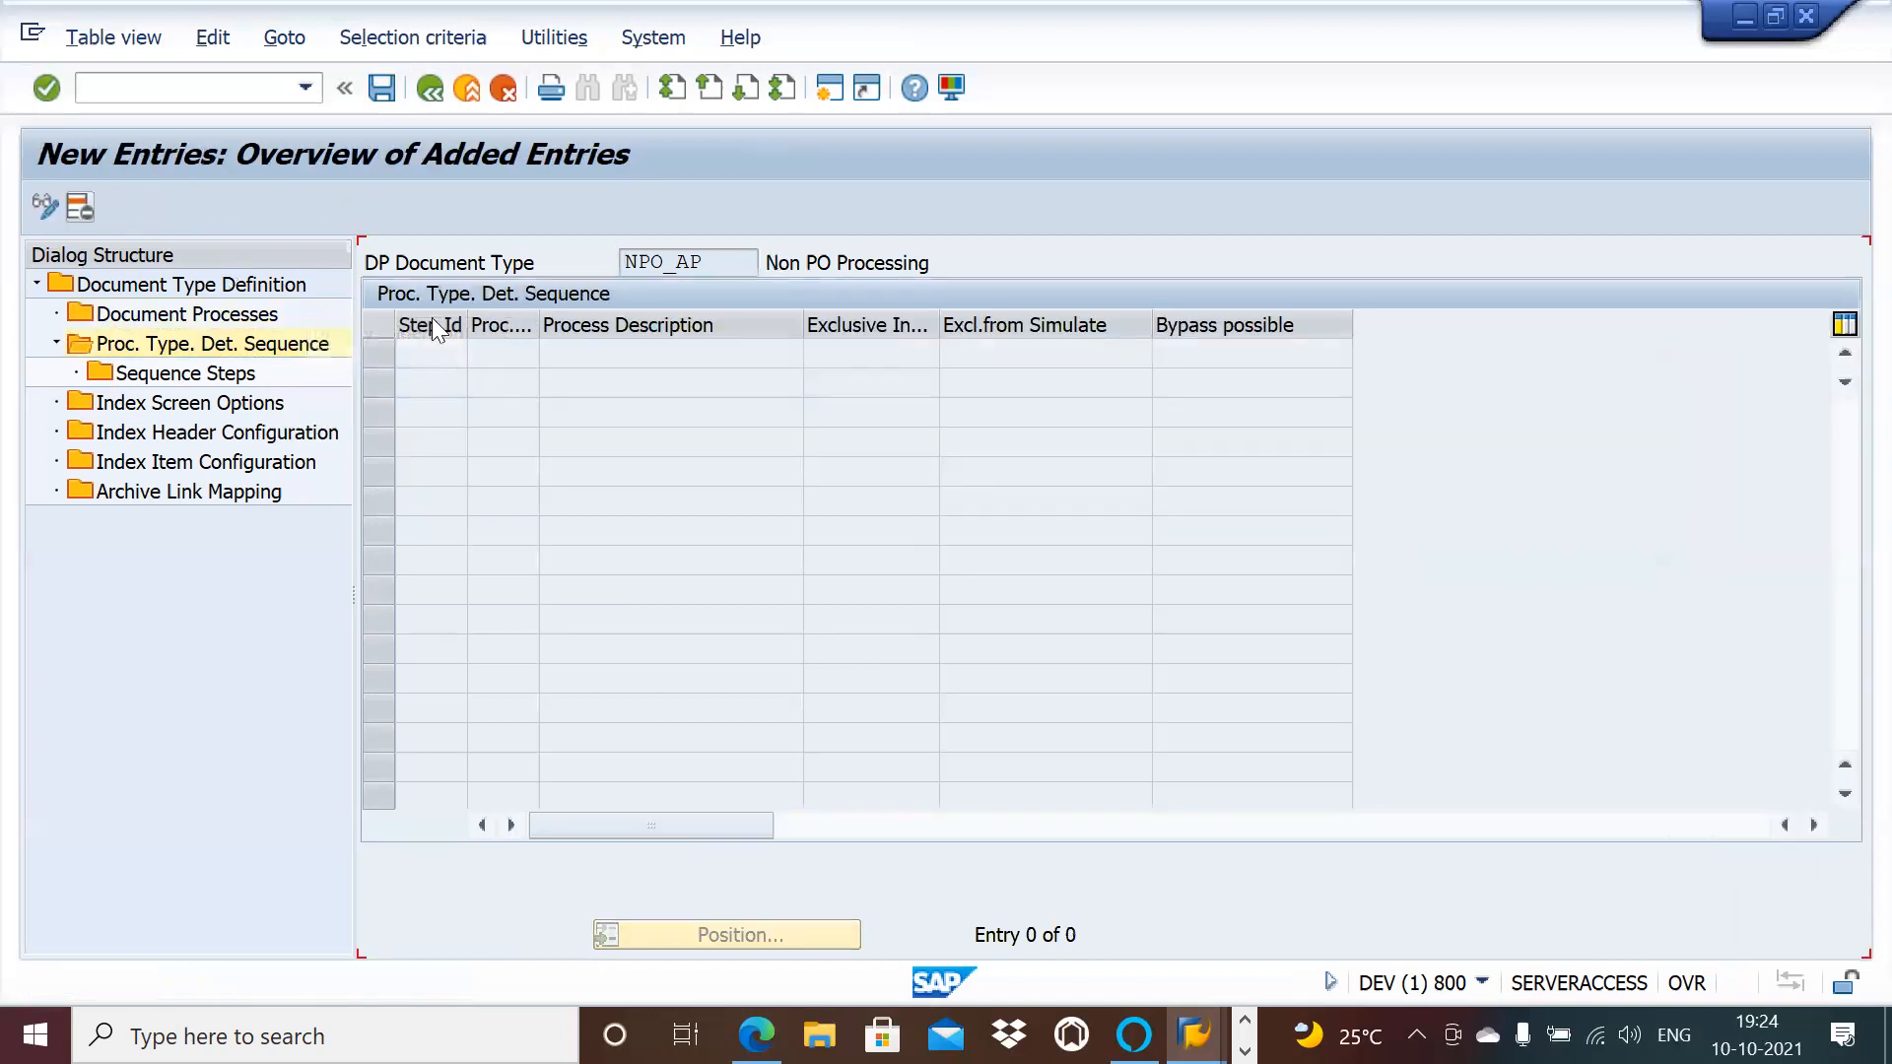
text(10)
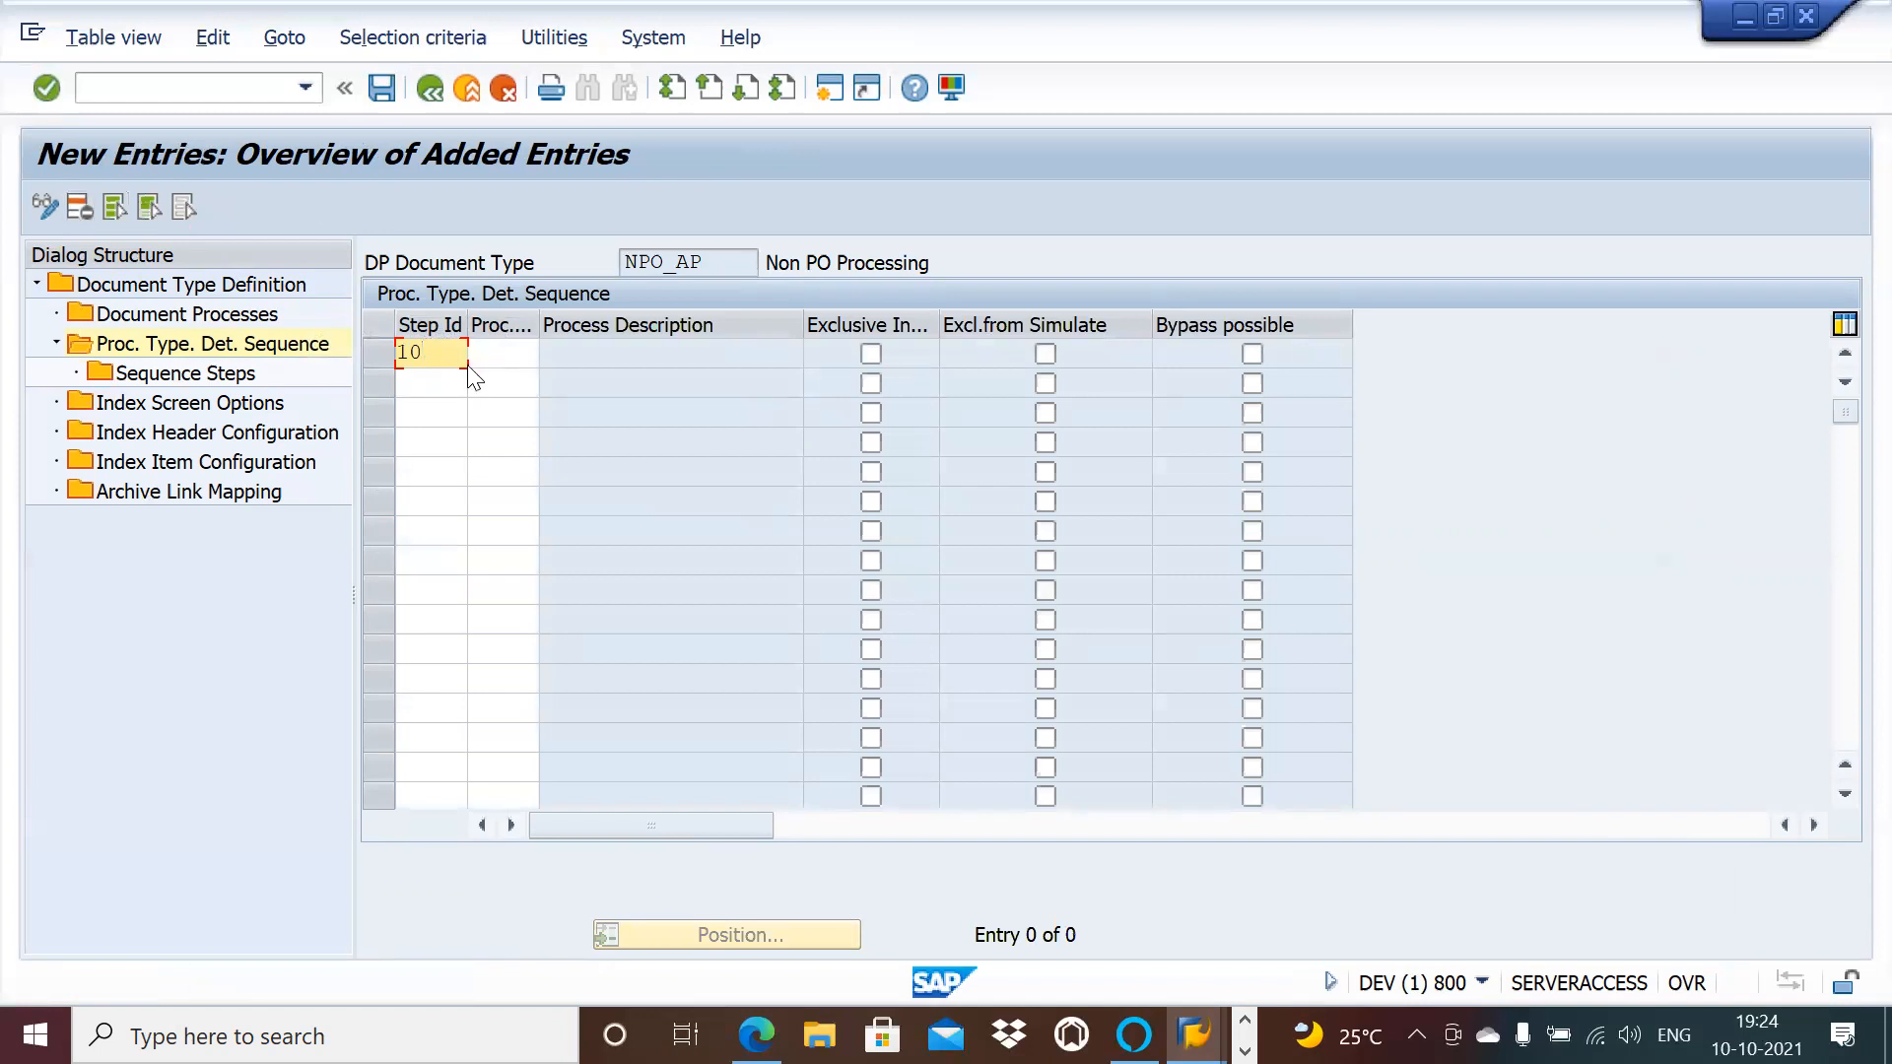
click(506, 361)
text(830)
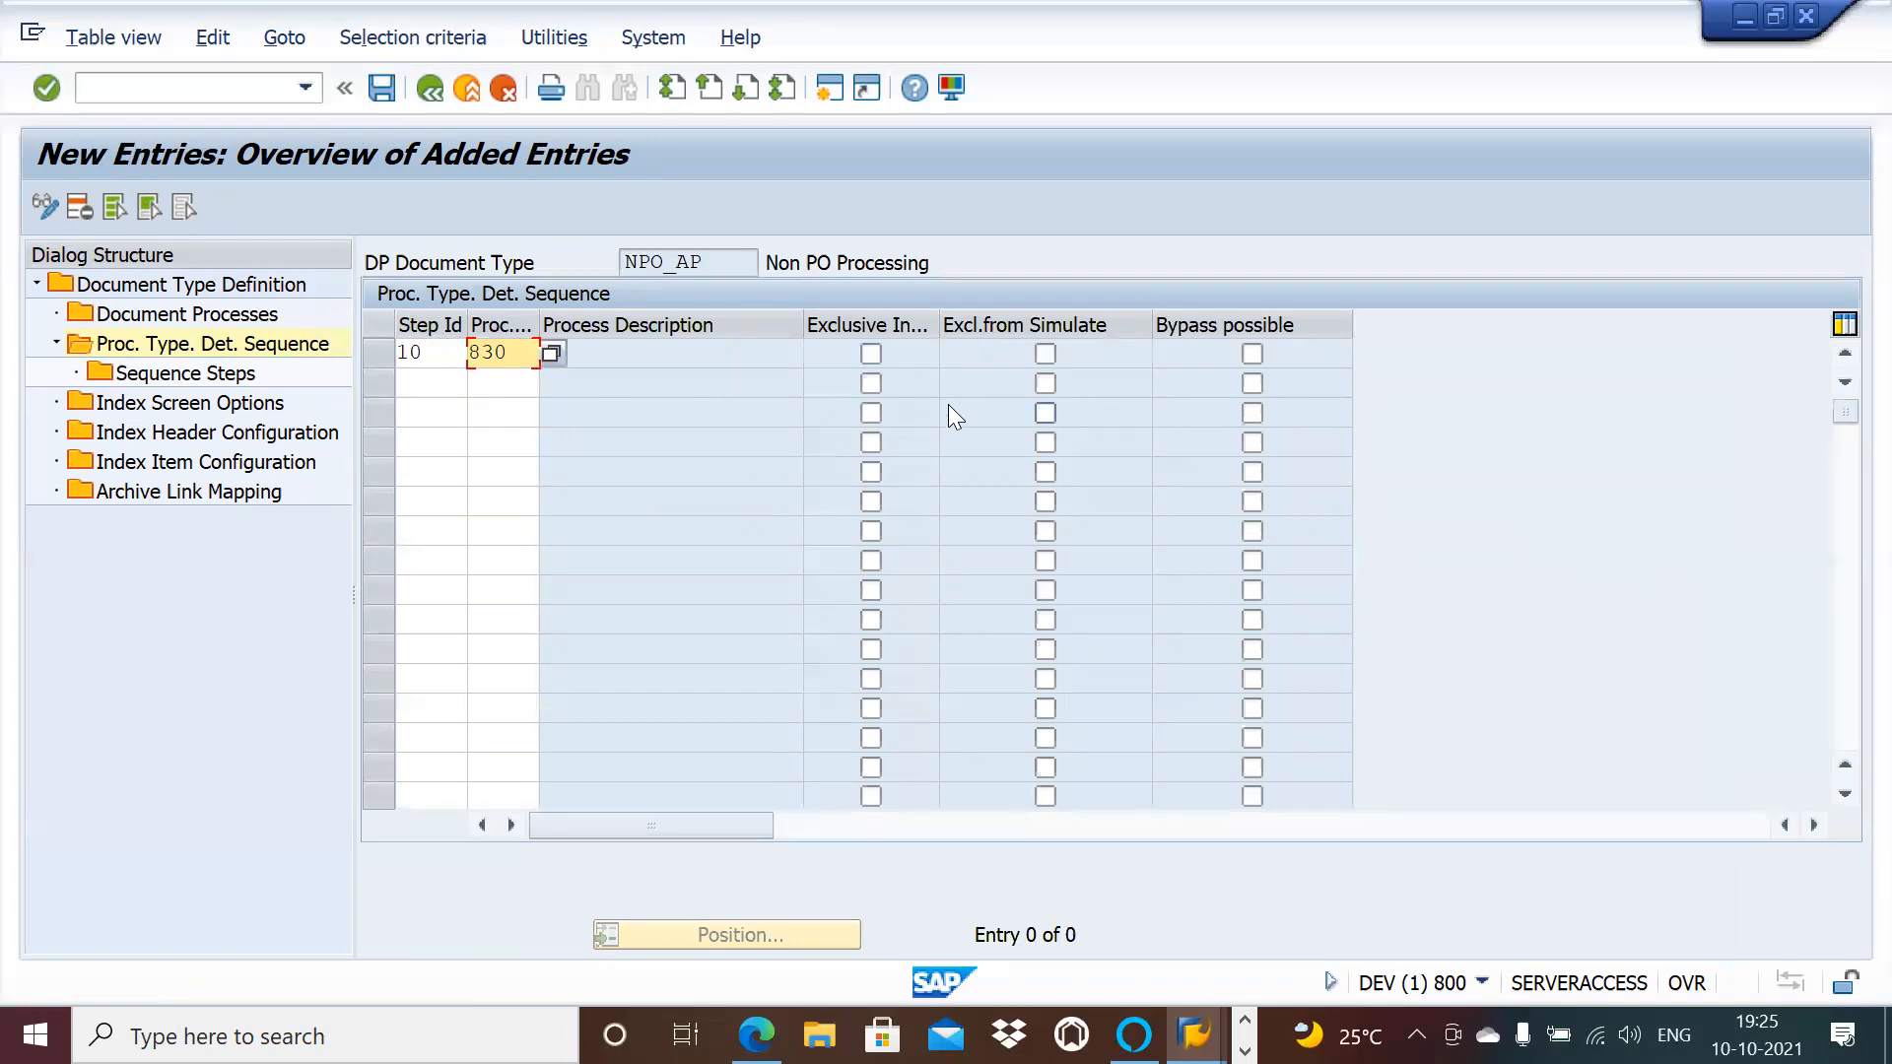
click(873, 351)
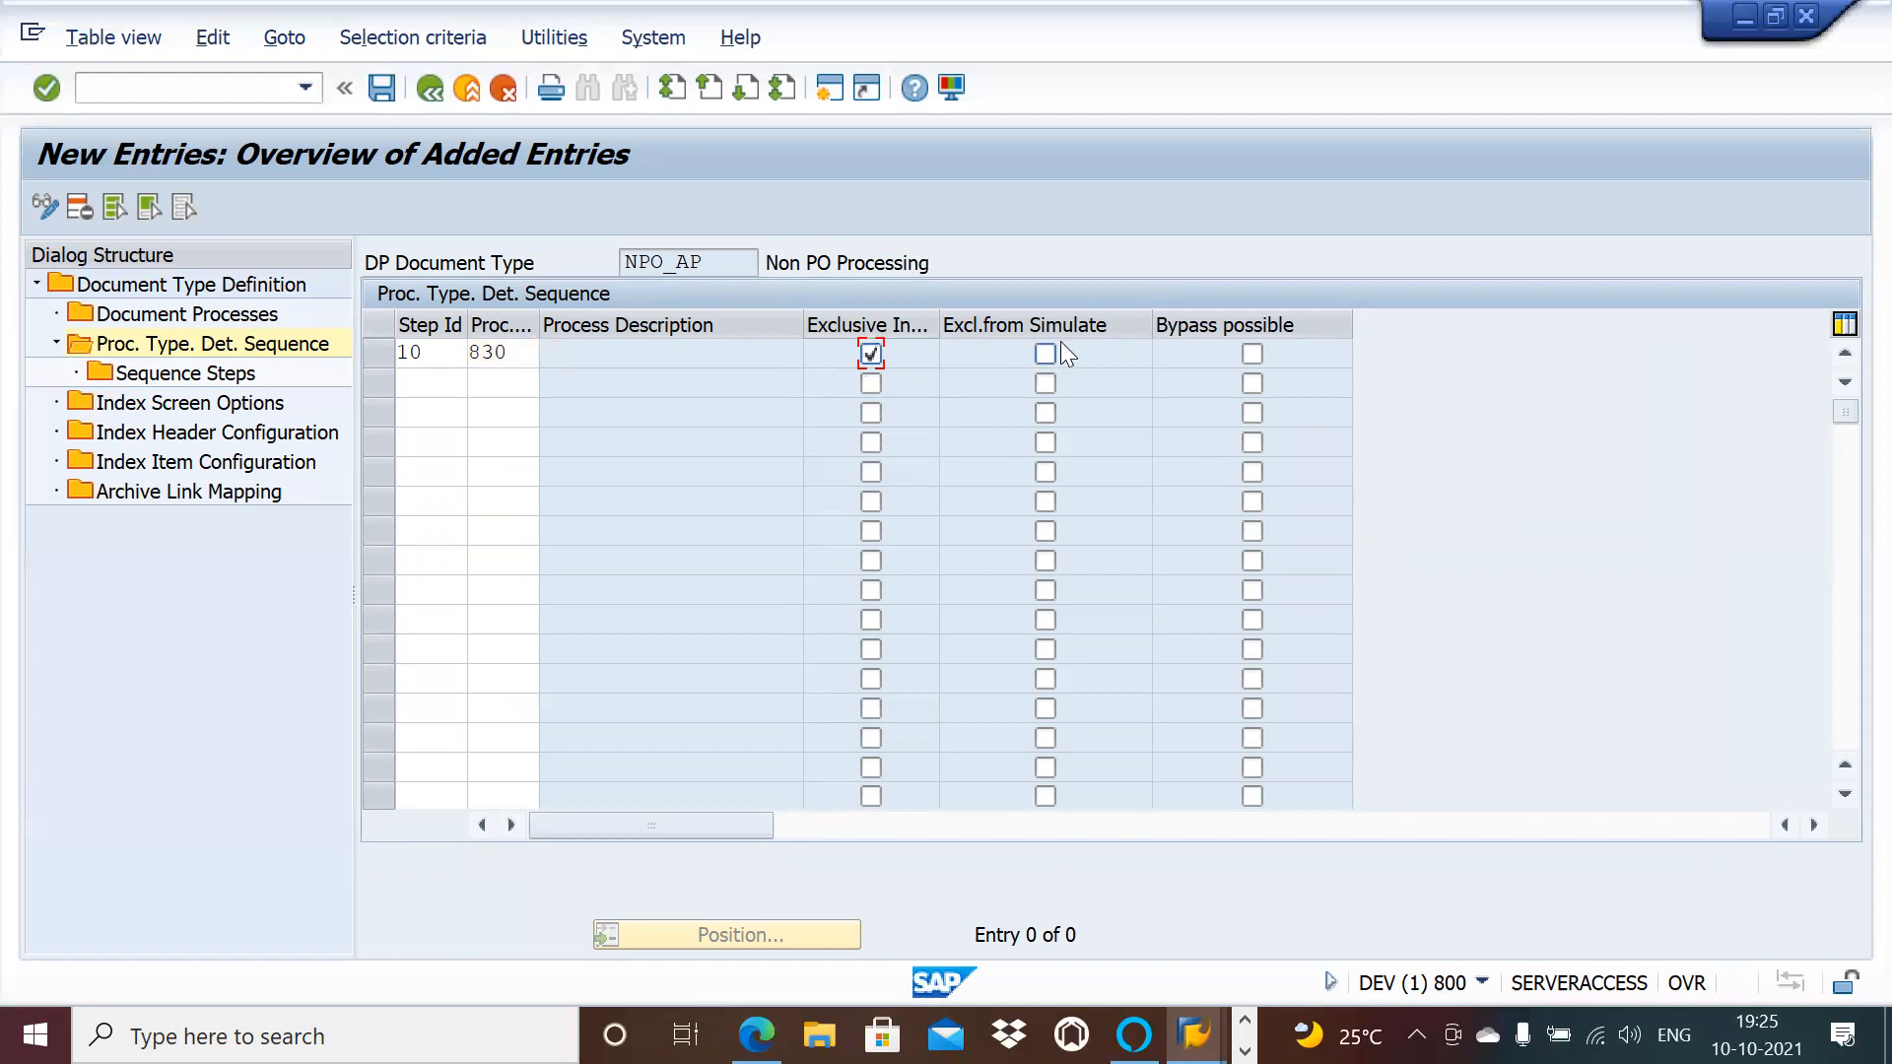
click(412, 385)
text(20)
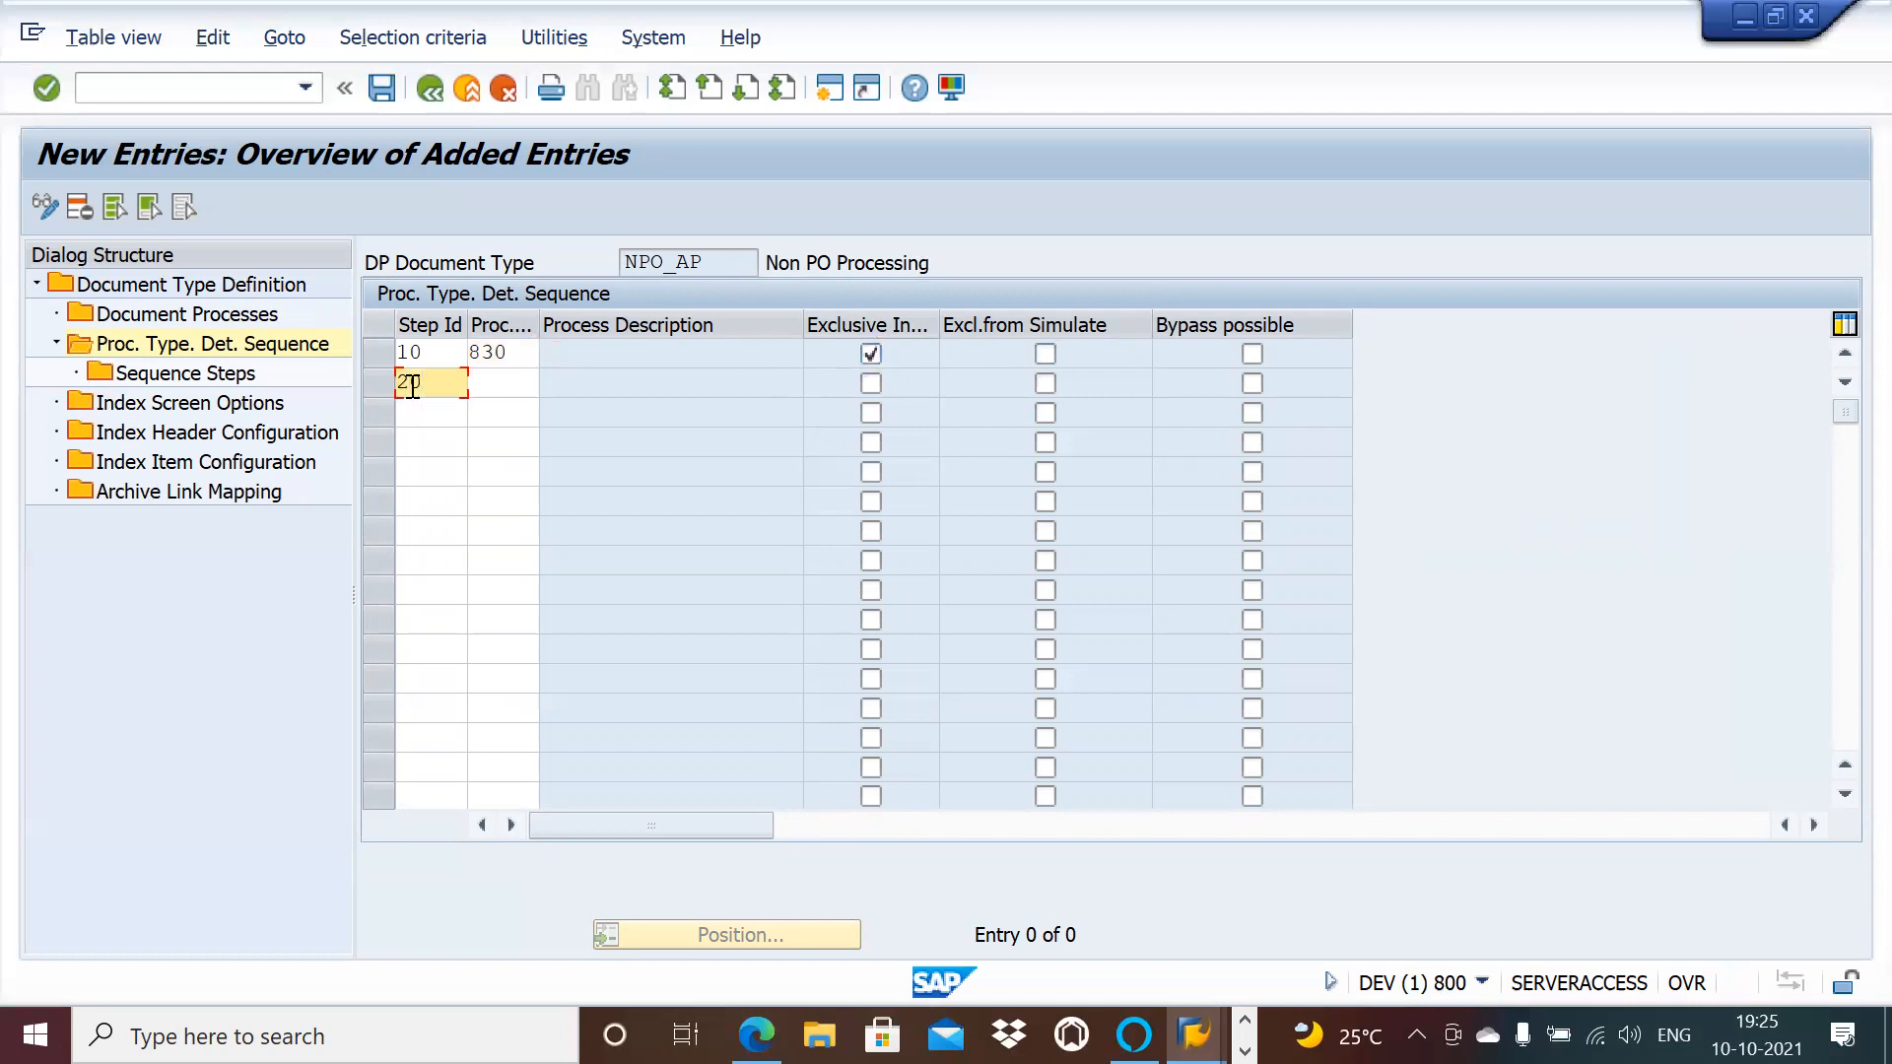
click(516, 380)
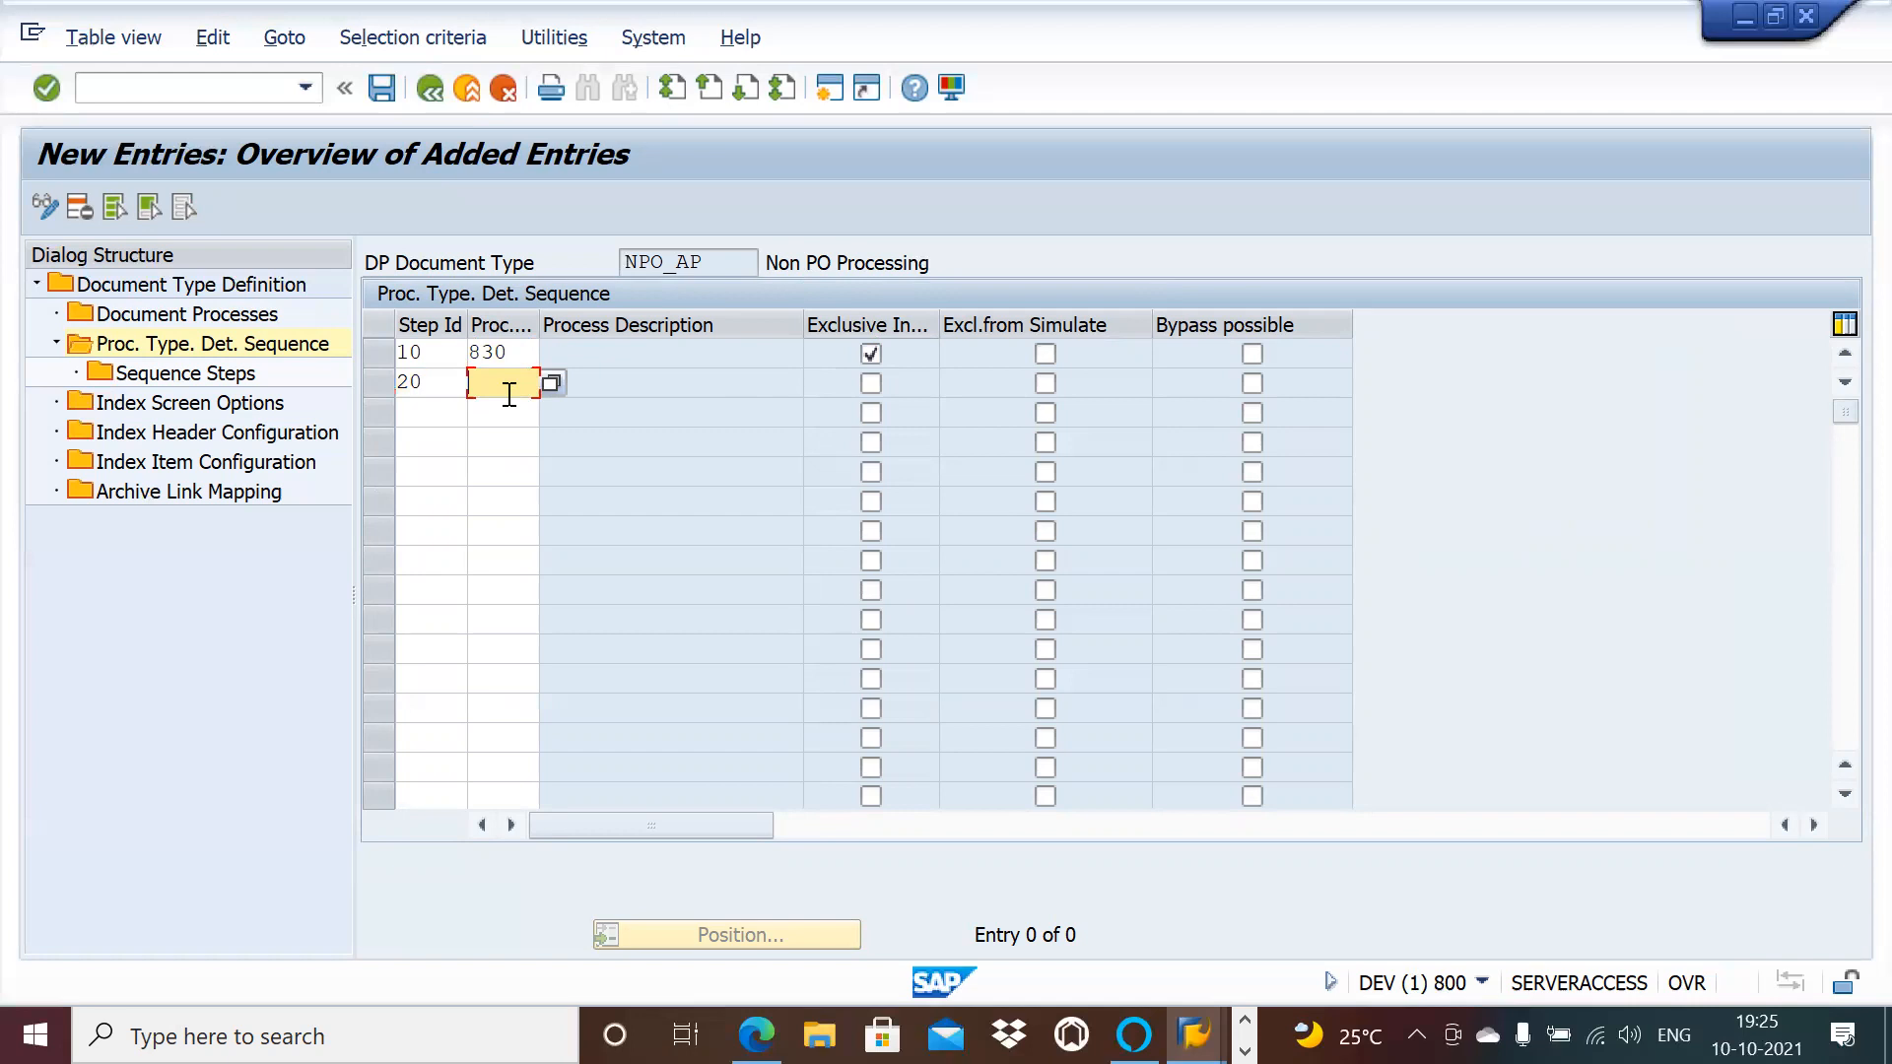
text(831)
click(871, 384)
Step: Add exclusive step 30 (process 832) and step 40 (process 833), then save the sequence
click(430, 411)
text(30)
click(522, 412)
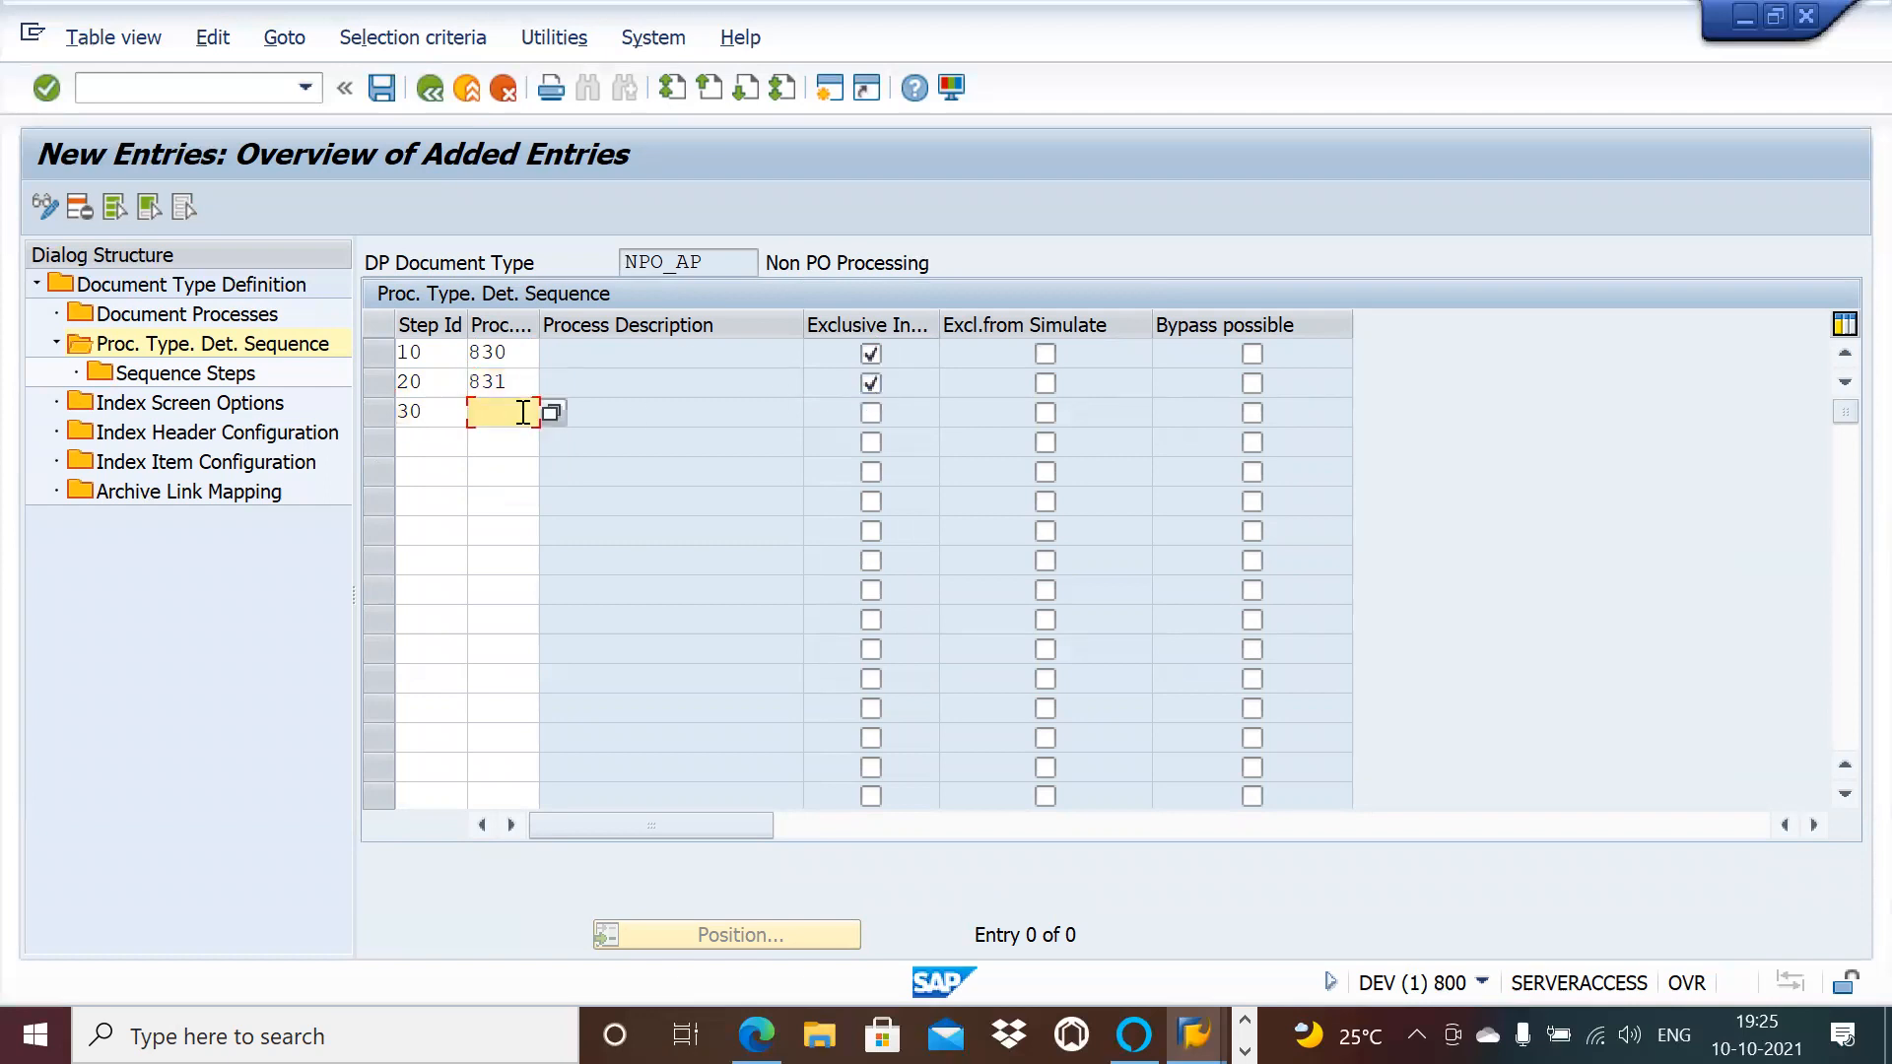
text(832)
click(871, 411)
click(449, 451)
text(40)
click(505, 451)
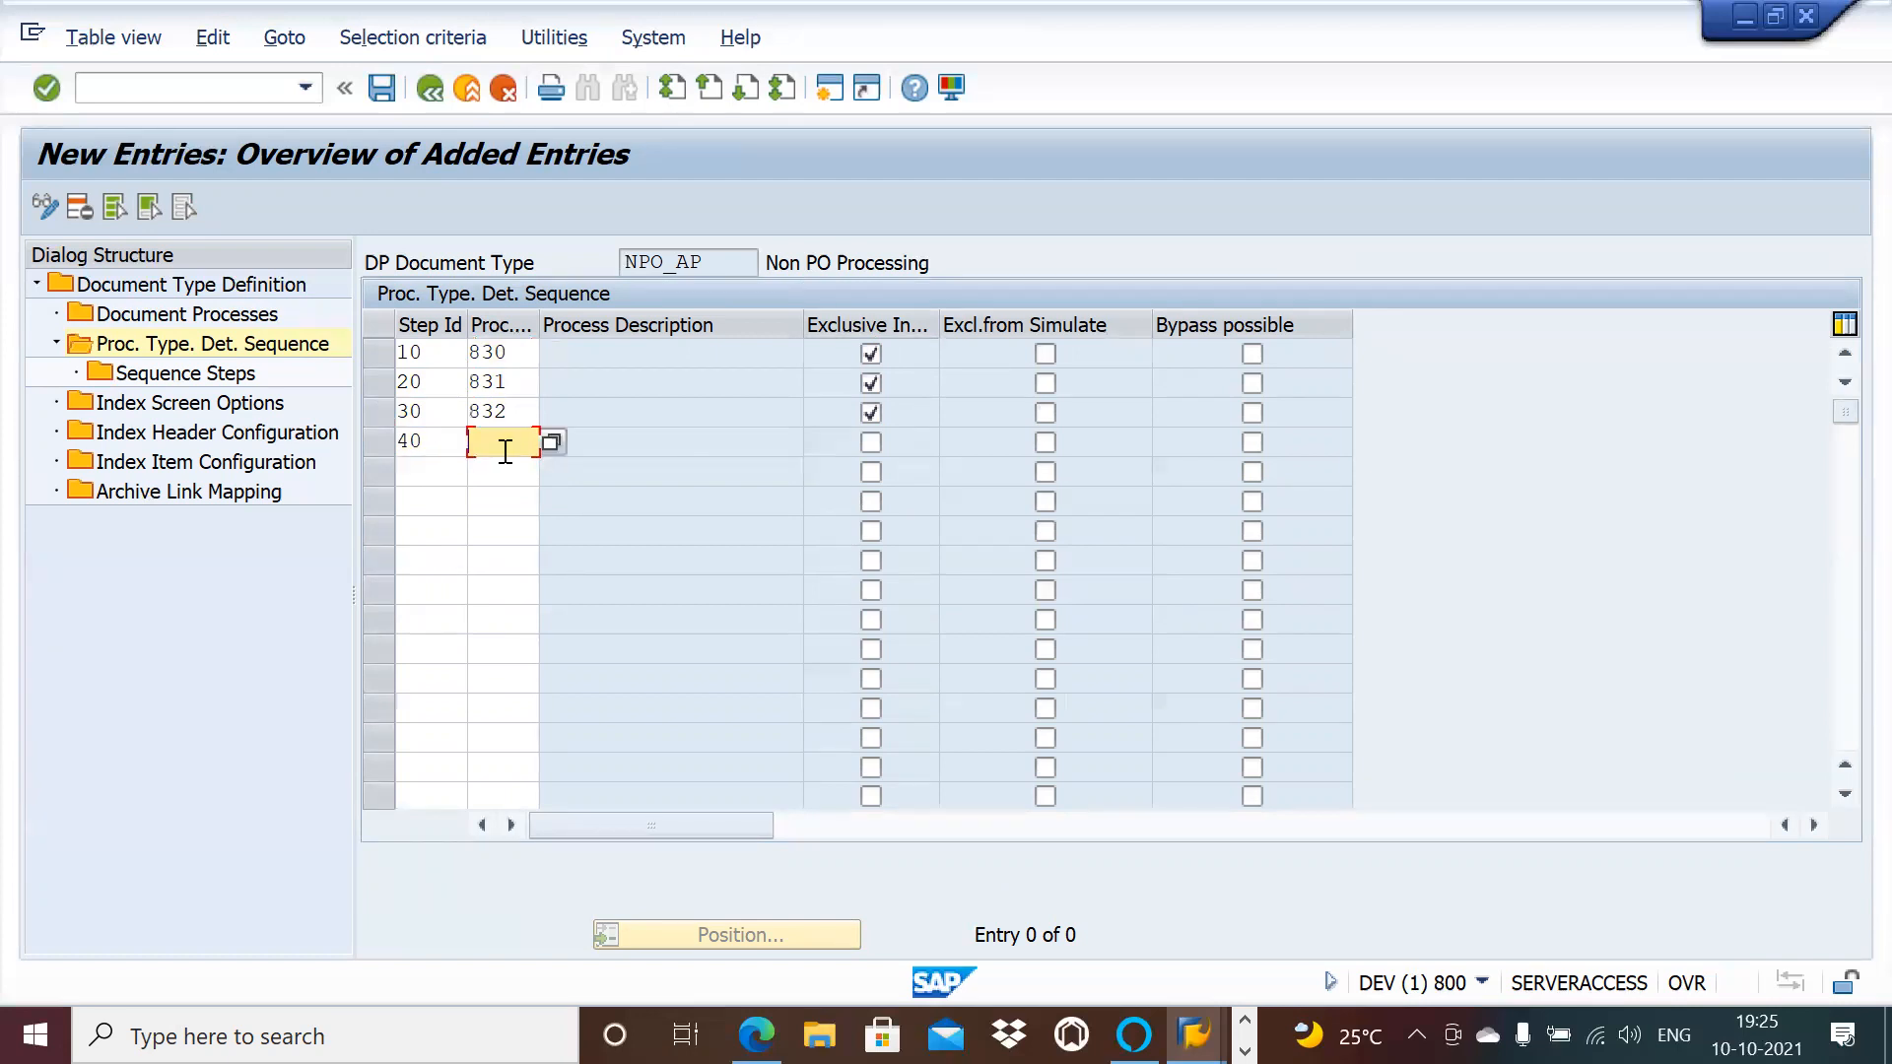
text(833)
click(867, 442)
click(376, 89)
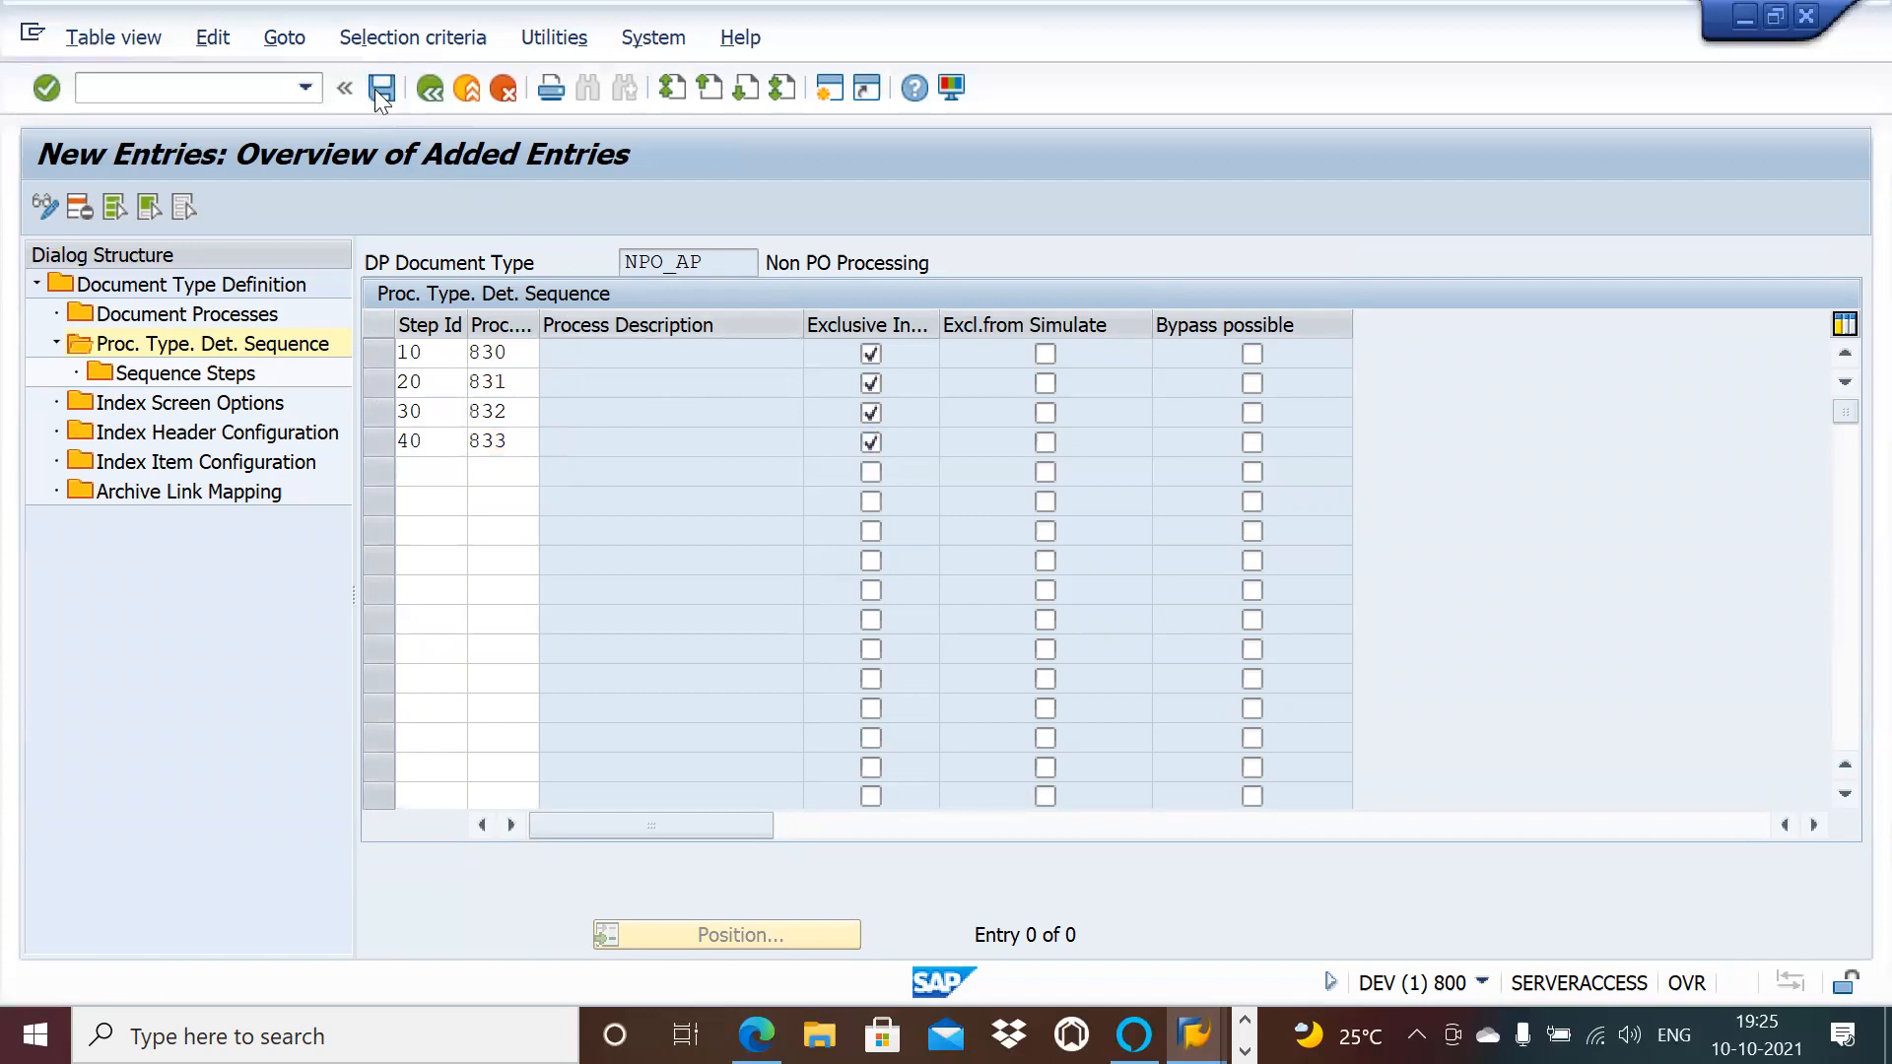
Step: Go back to NPO_AP's Document Processes list
click(425, 88)
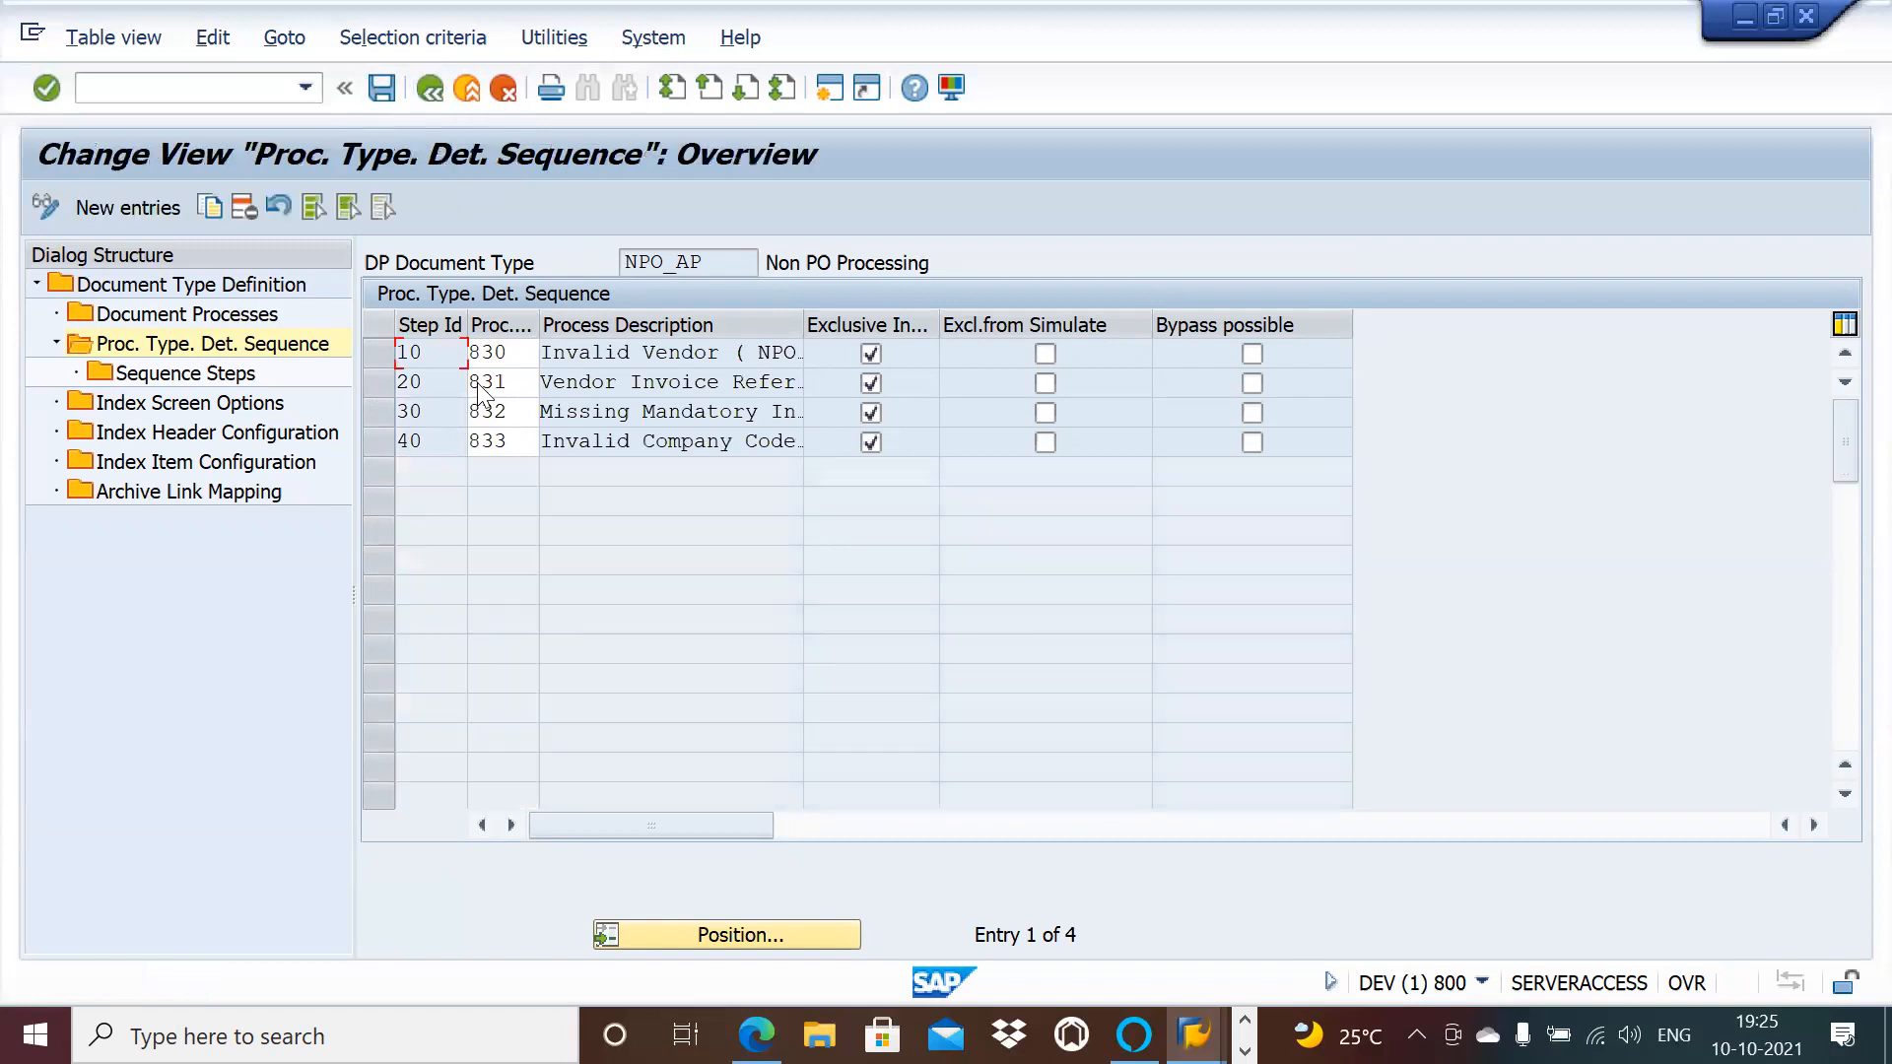
click(434, 89)
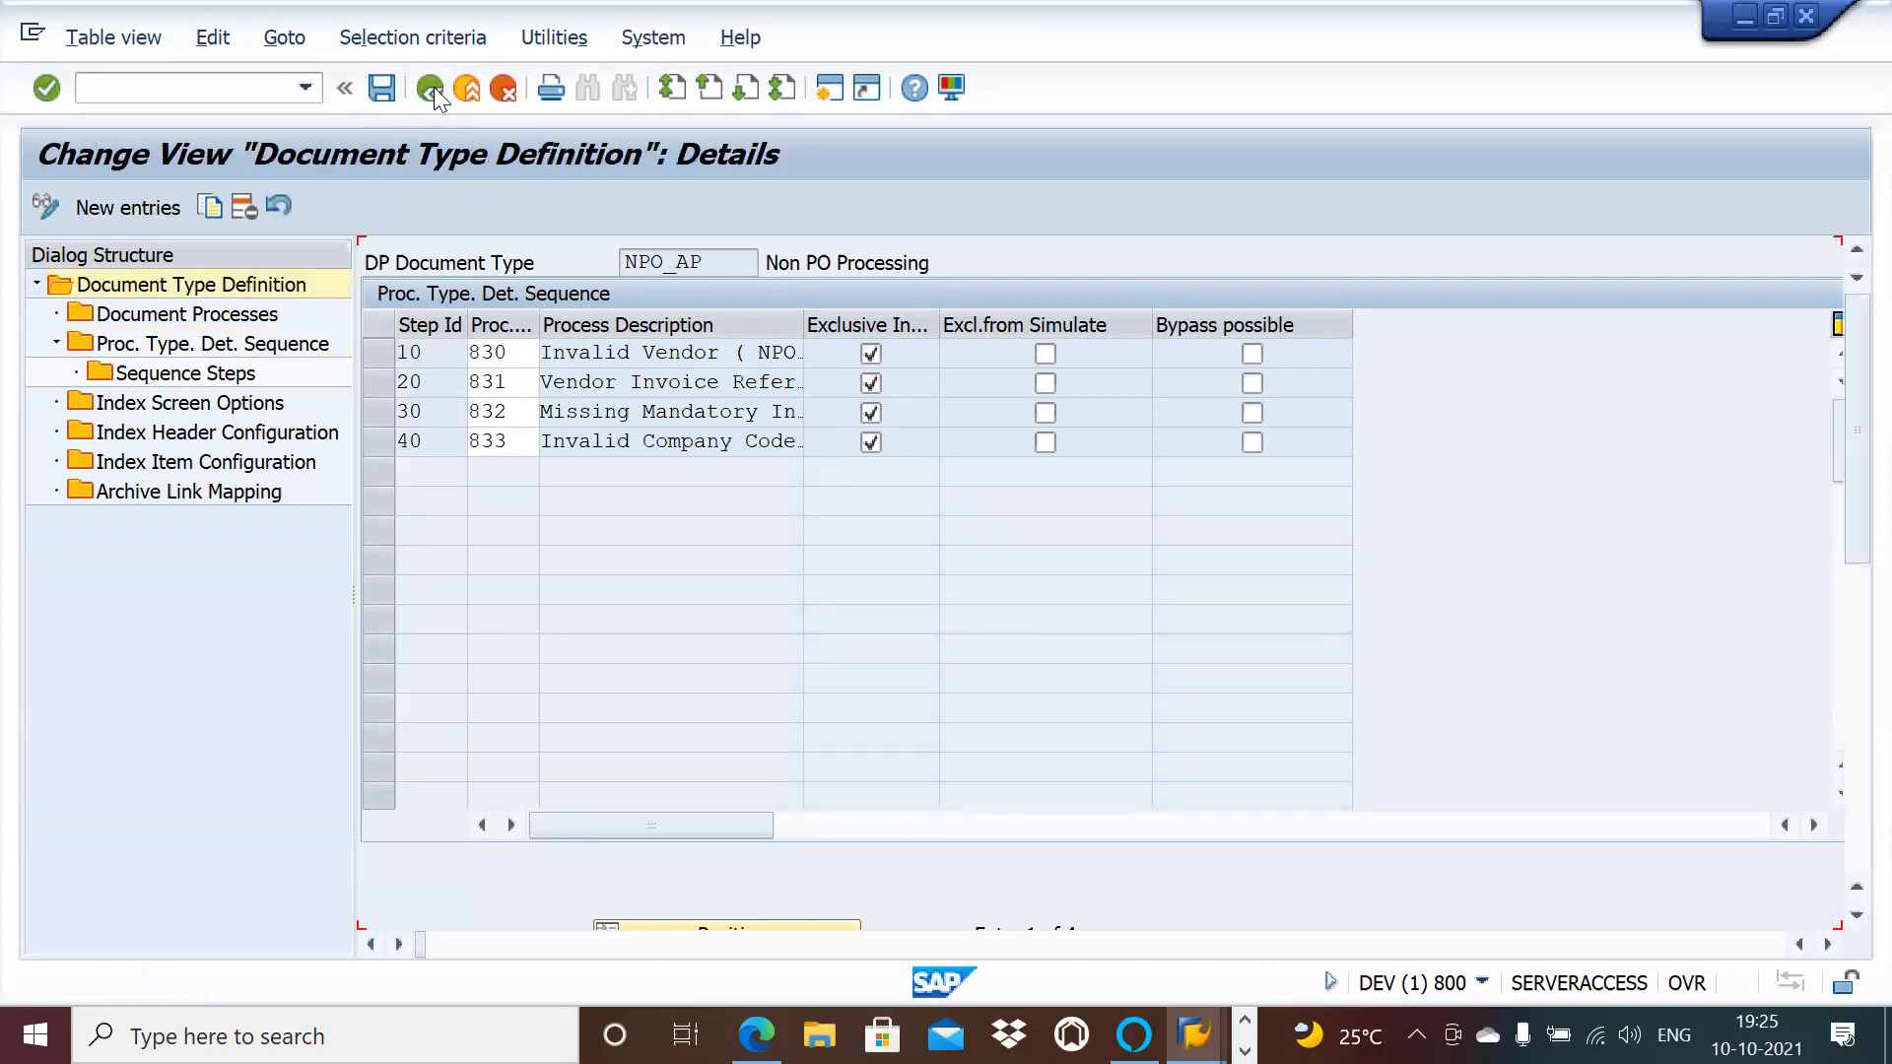
double_click(237, 316)
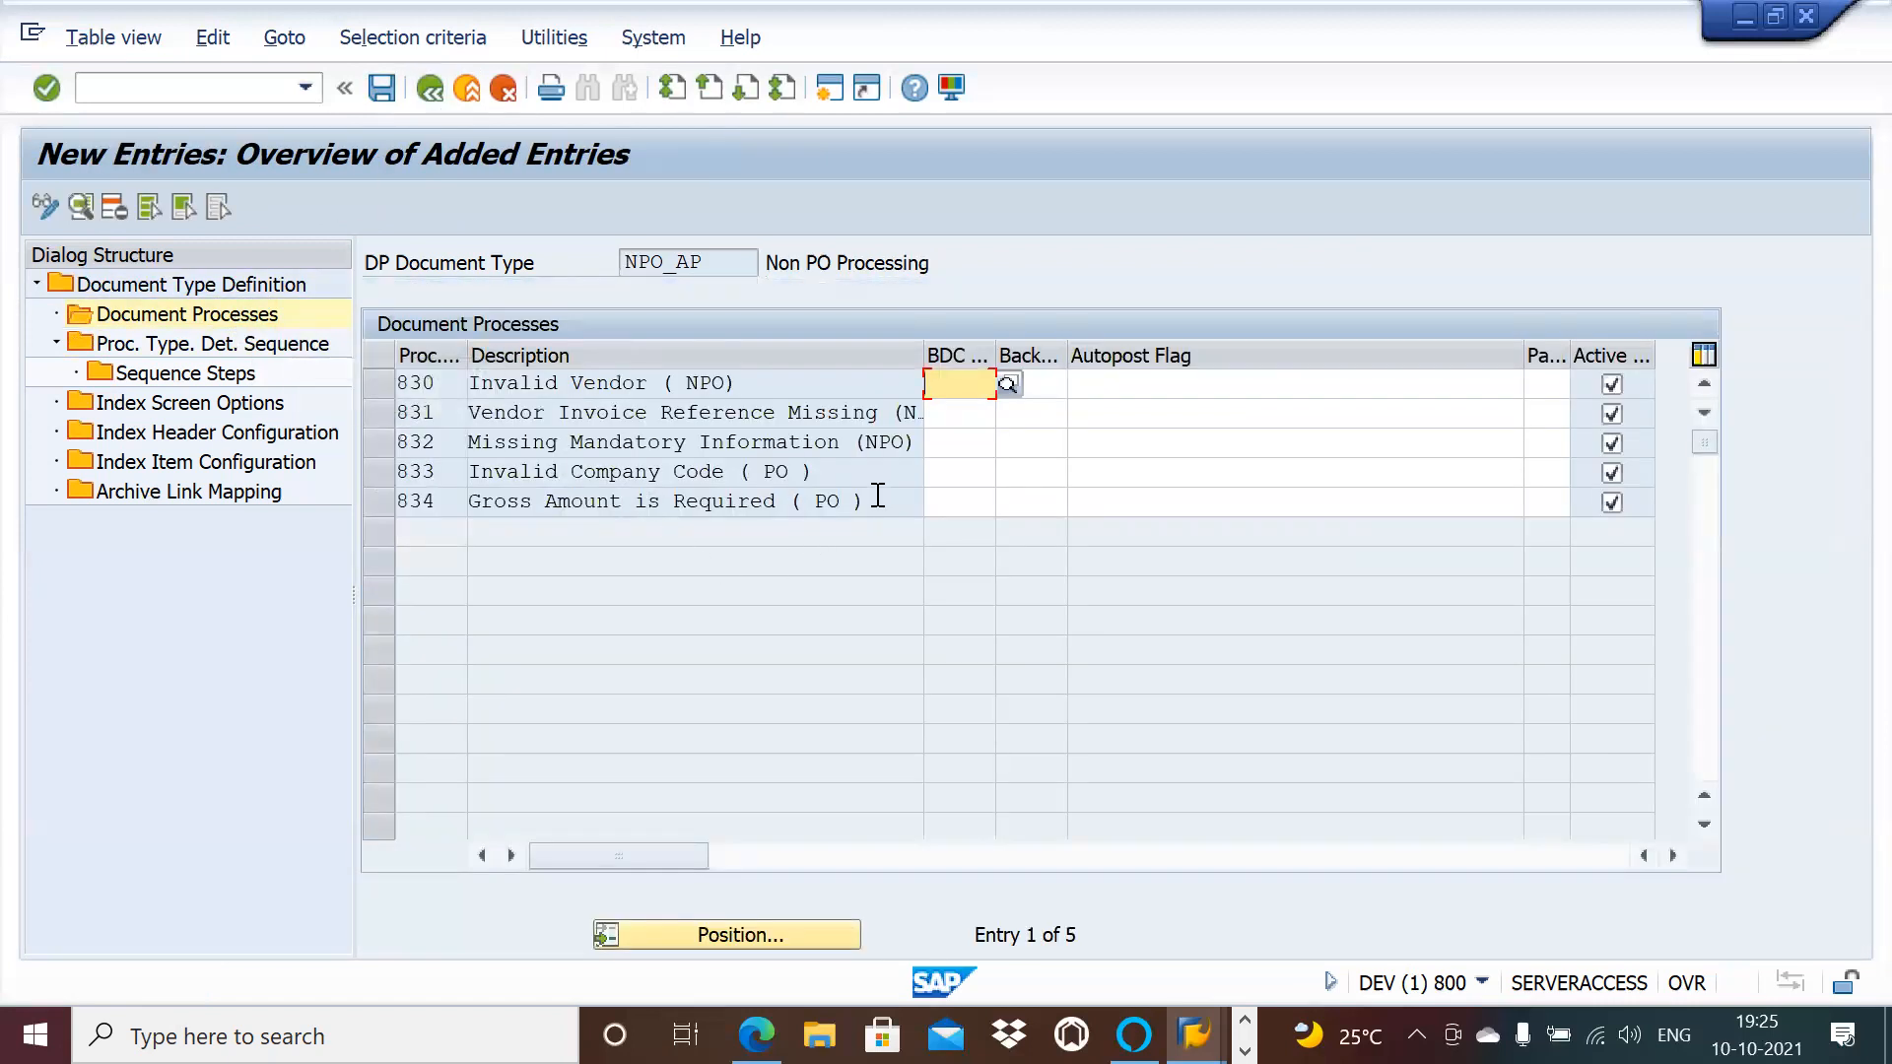
Step: Choose BDC transaction 00034 NPO Background Invoice Posting for process 834
click(976, 501)
click(999, 499)
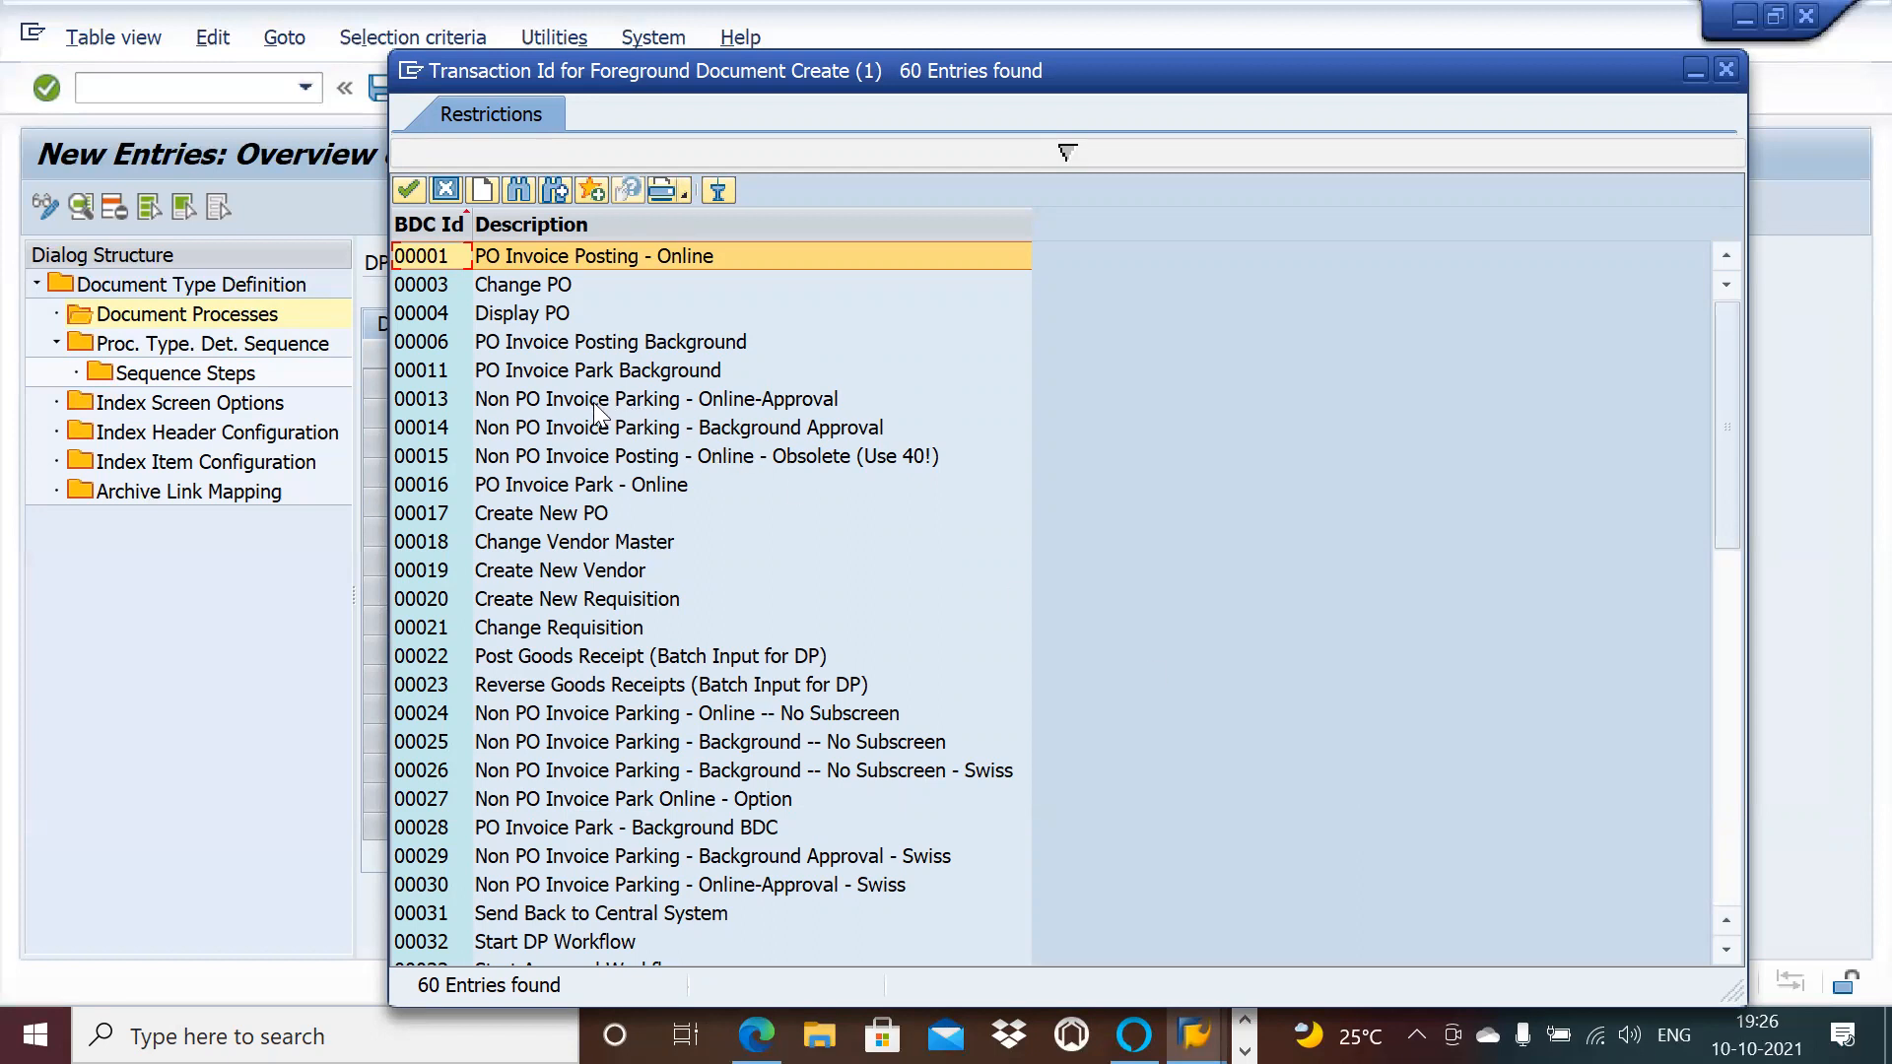
click(1730, 737)
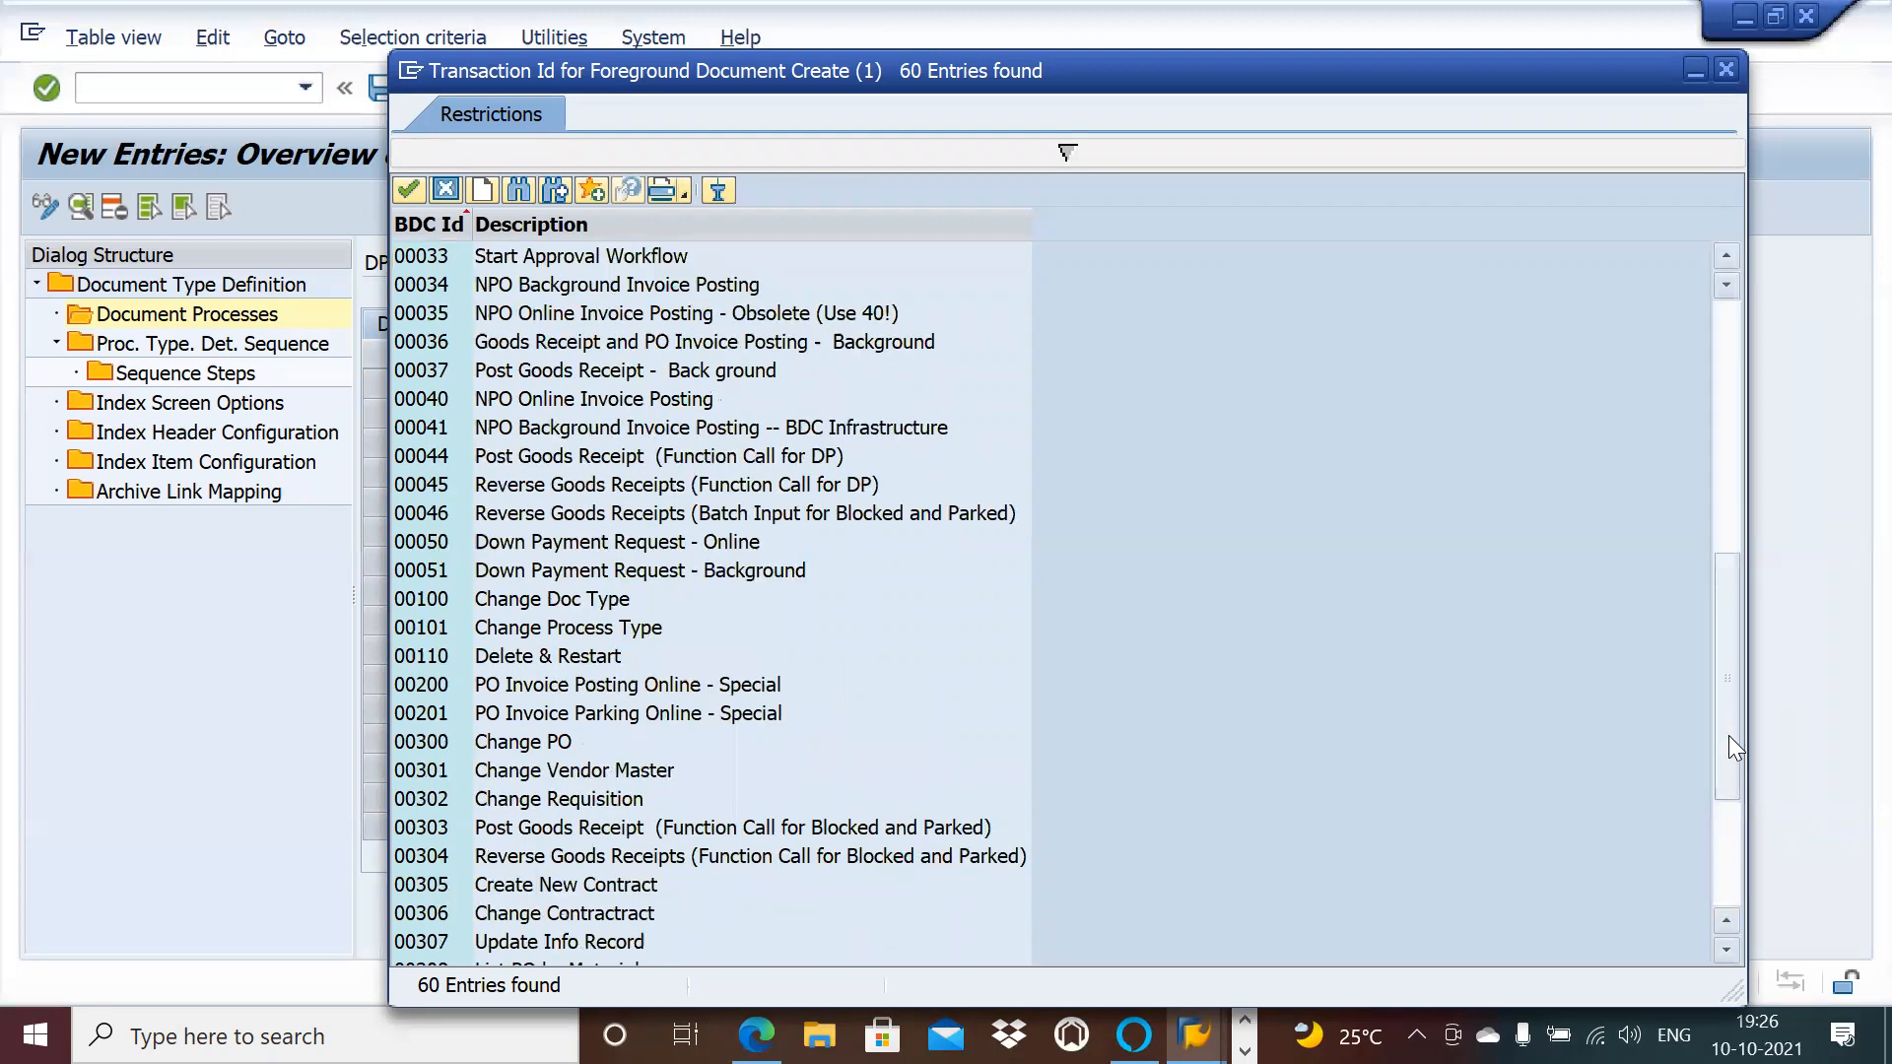
click(1738, 813)
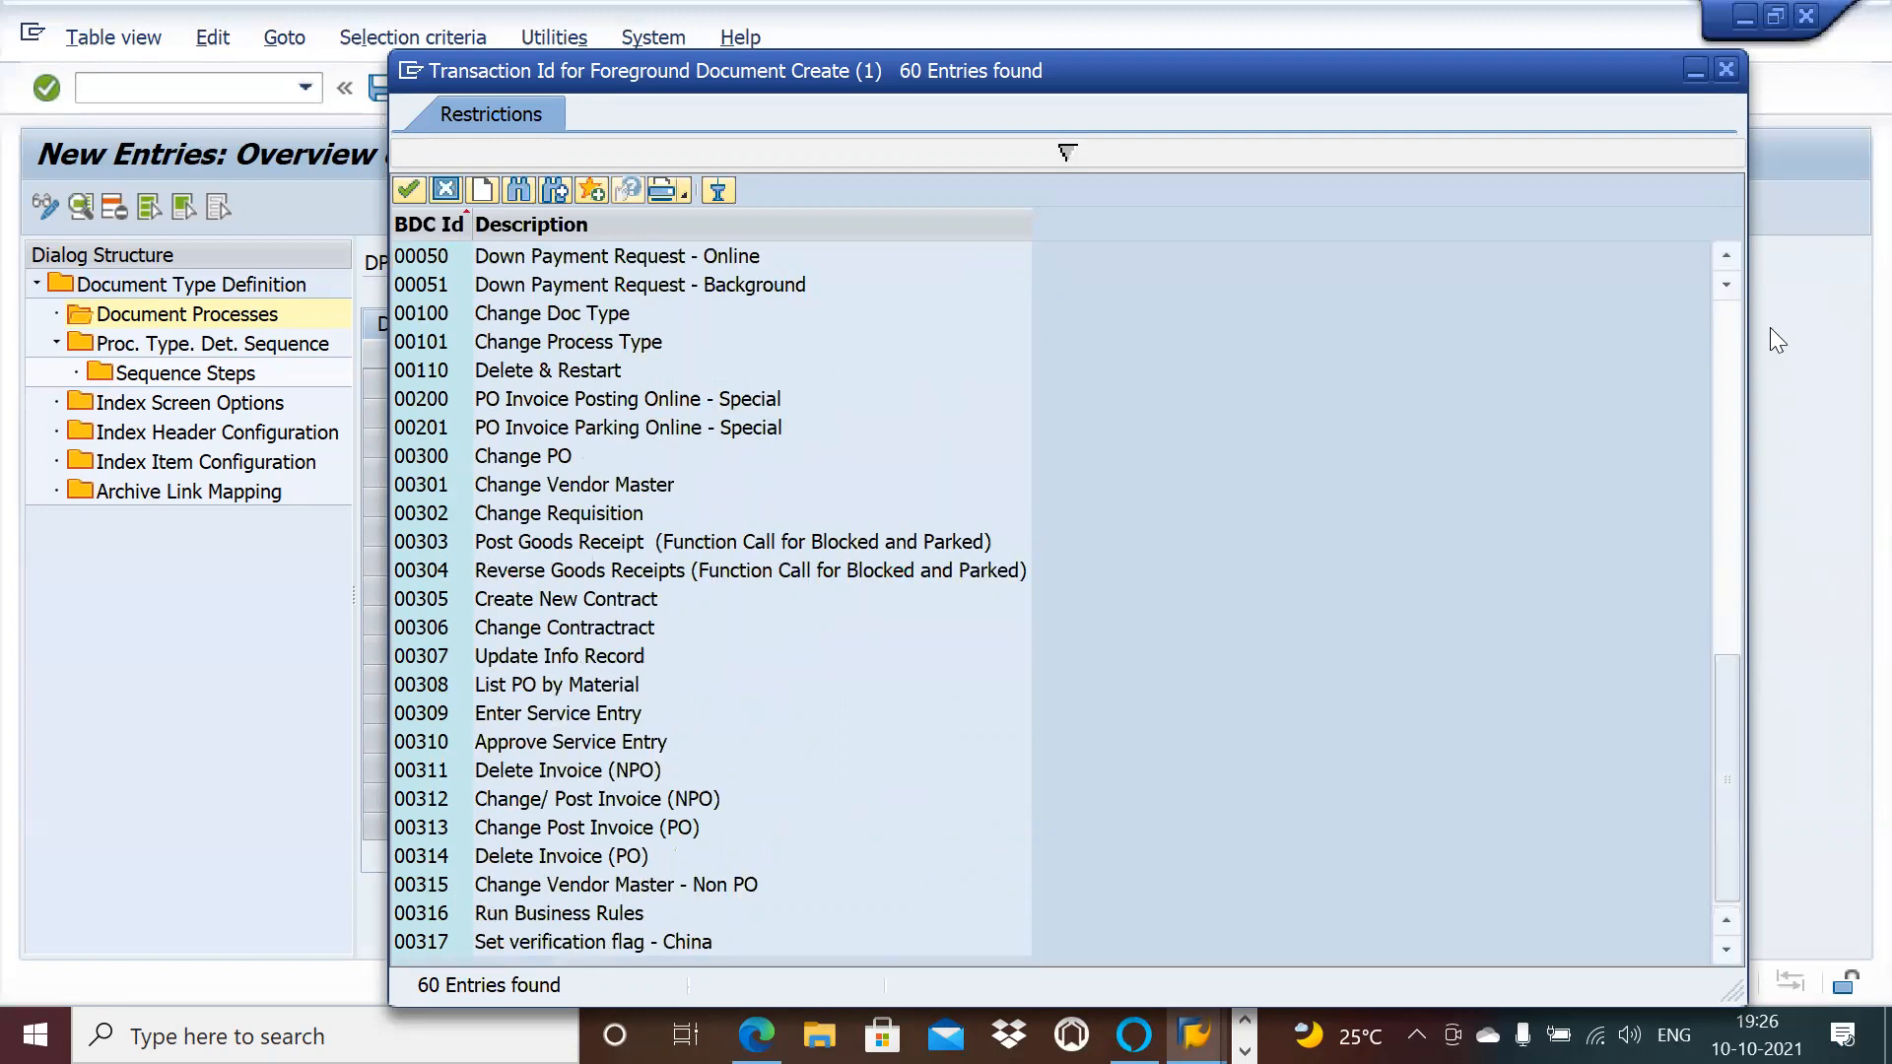
click(1738, 316)
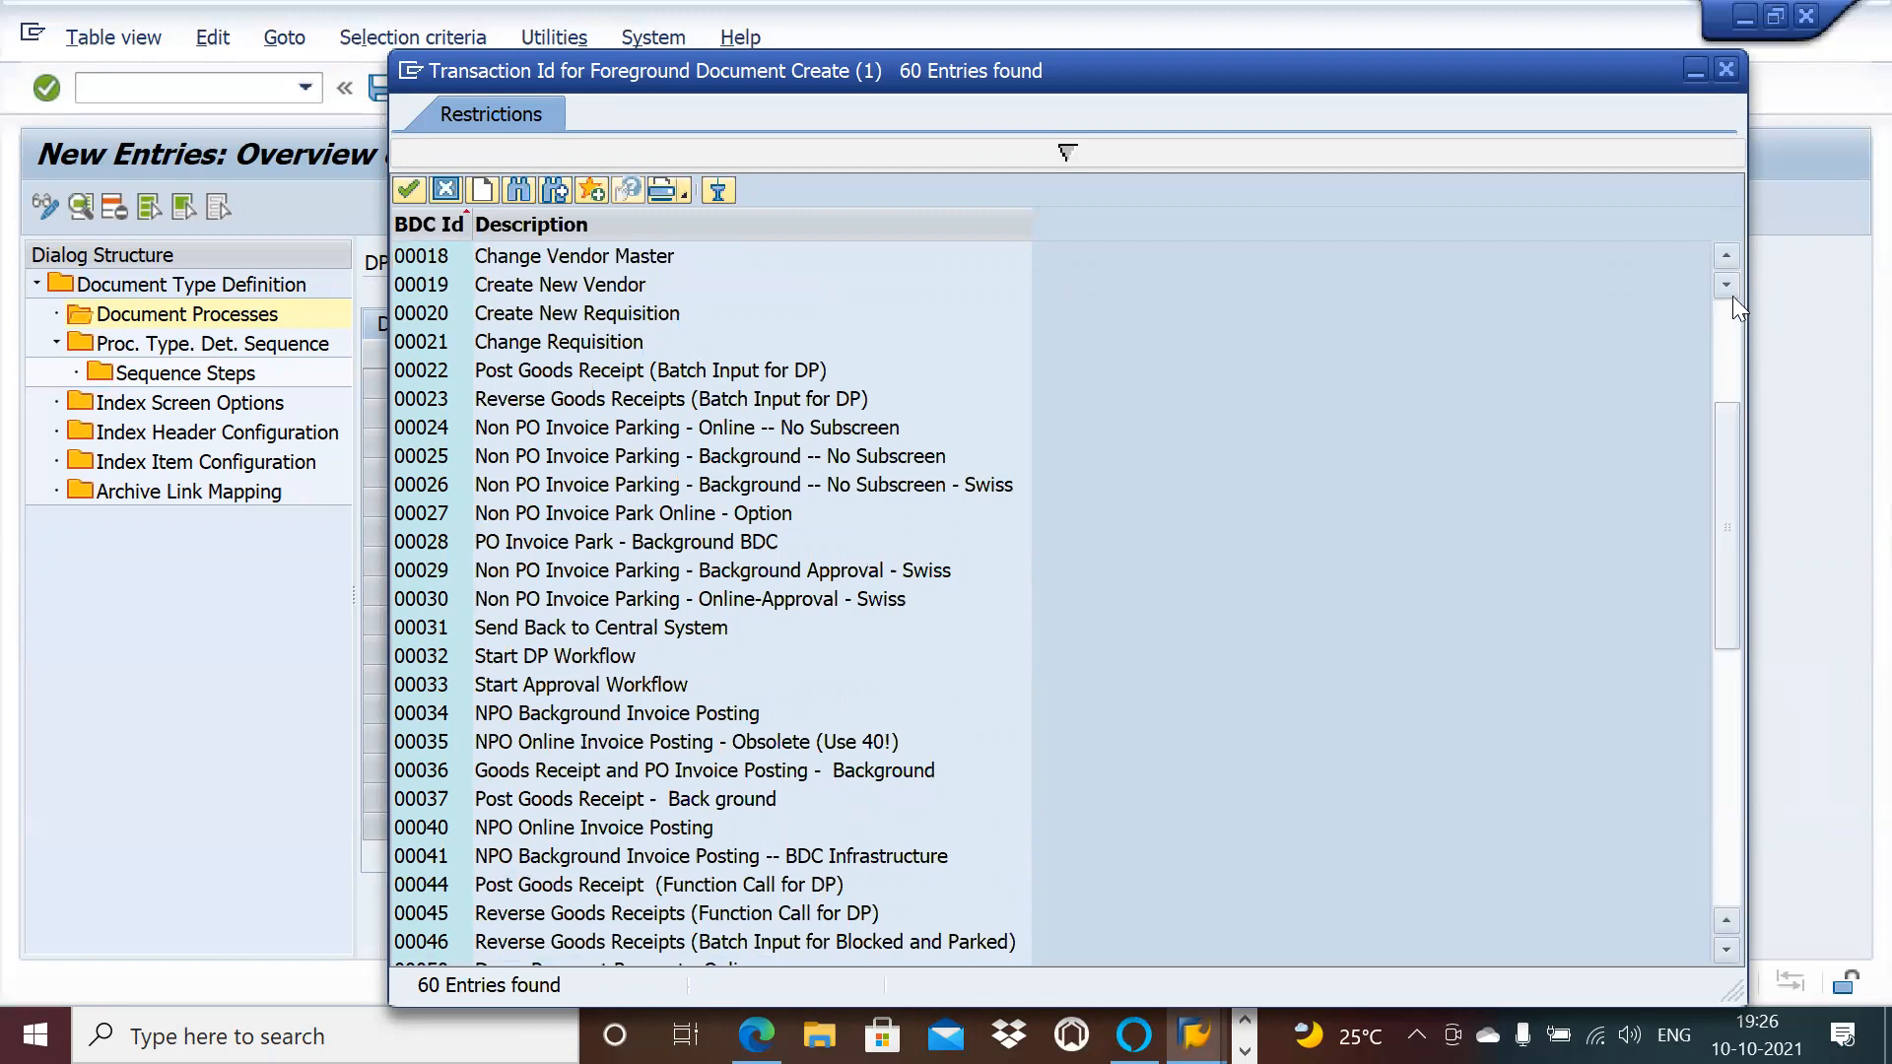
click(1727, 285)
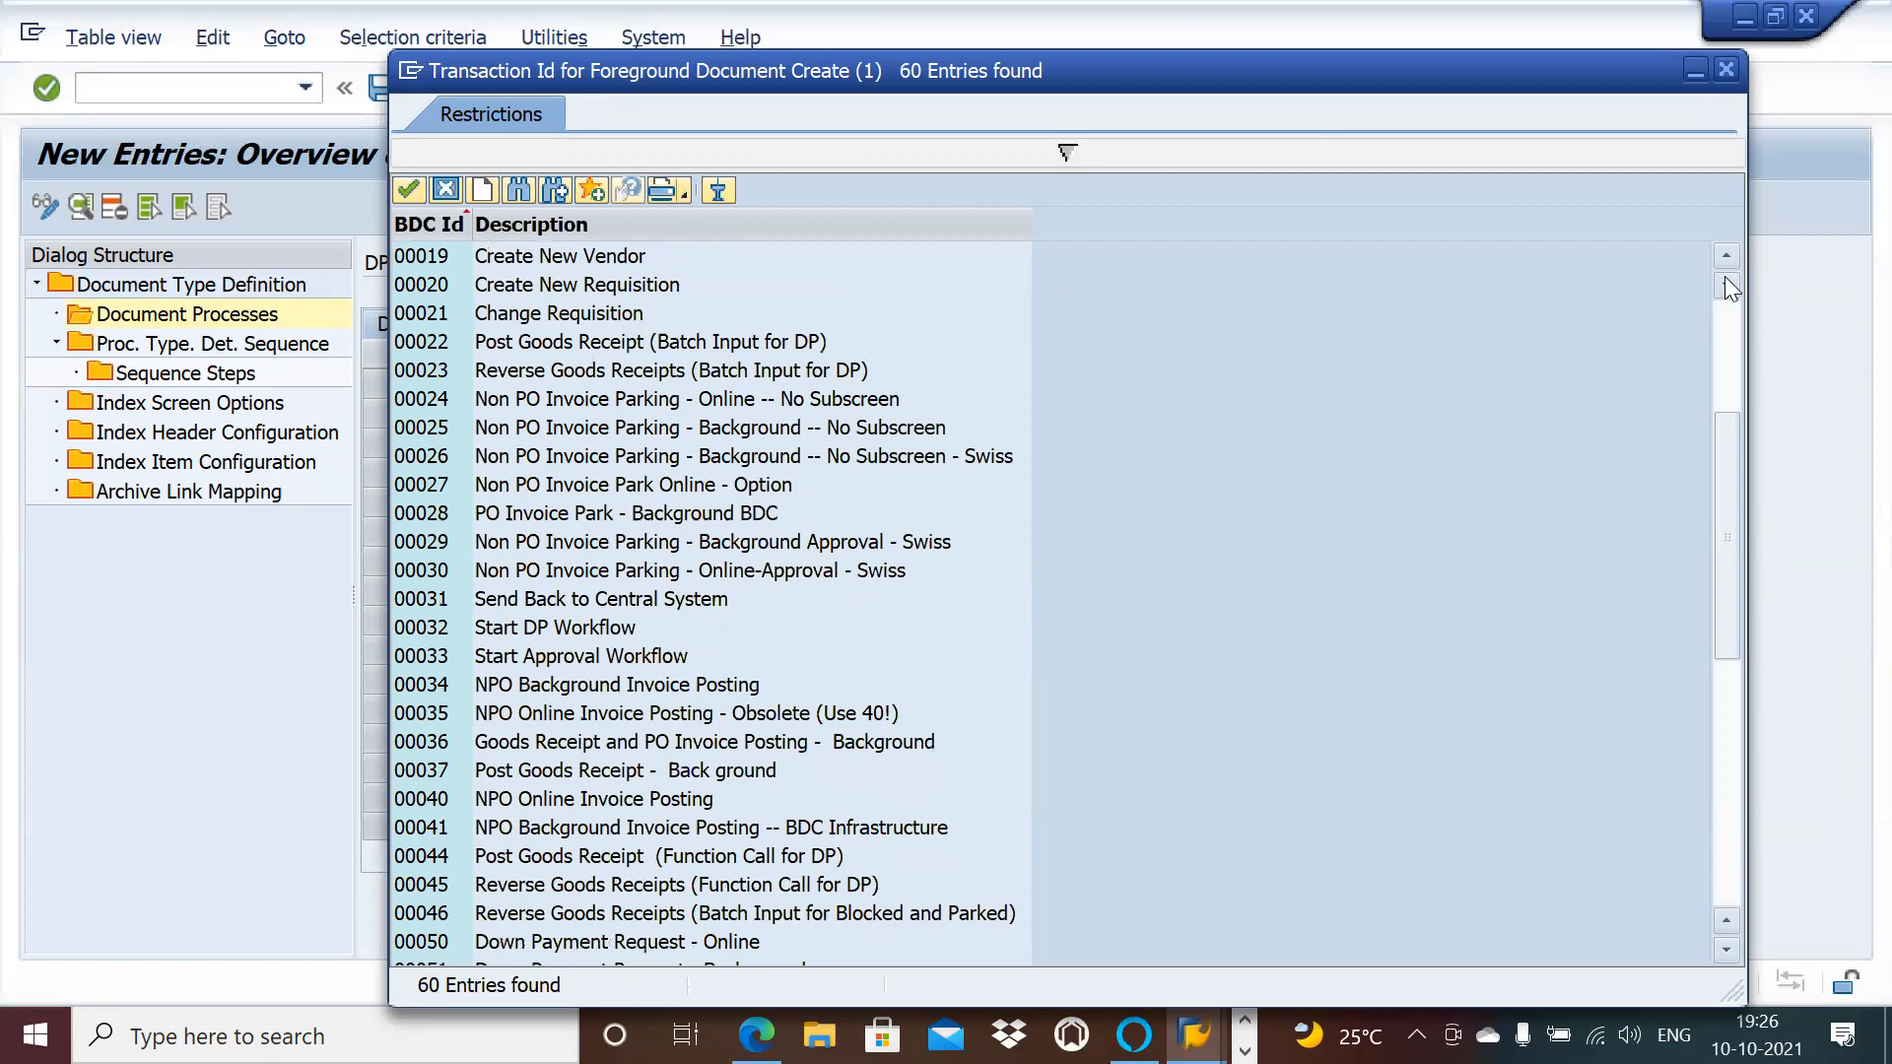
click(1726, 258)
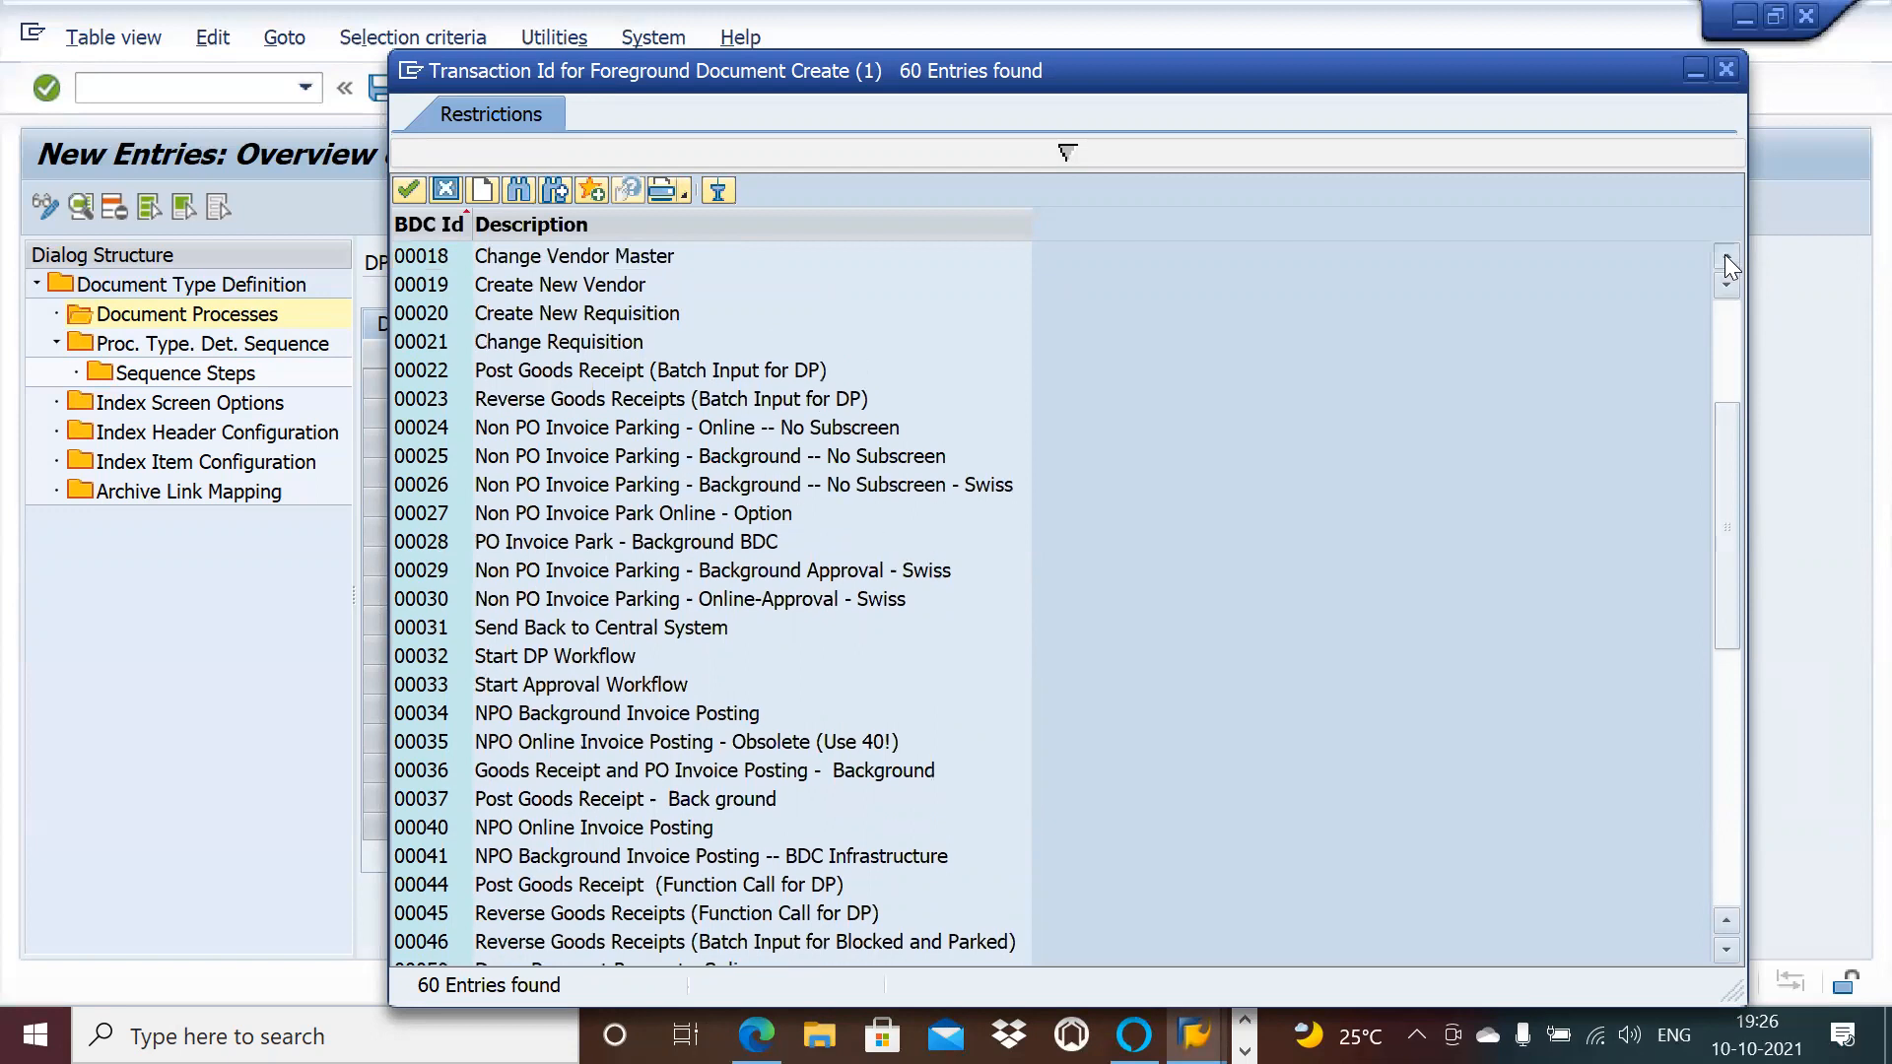
click(1726, 258)
click(1725, 258)
click(1725, 258)
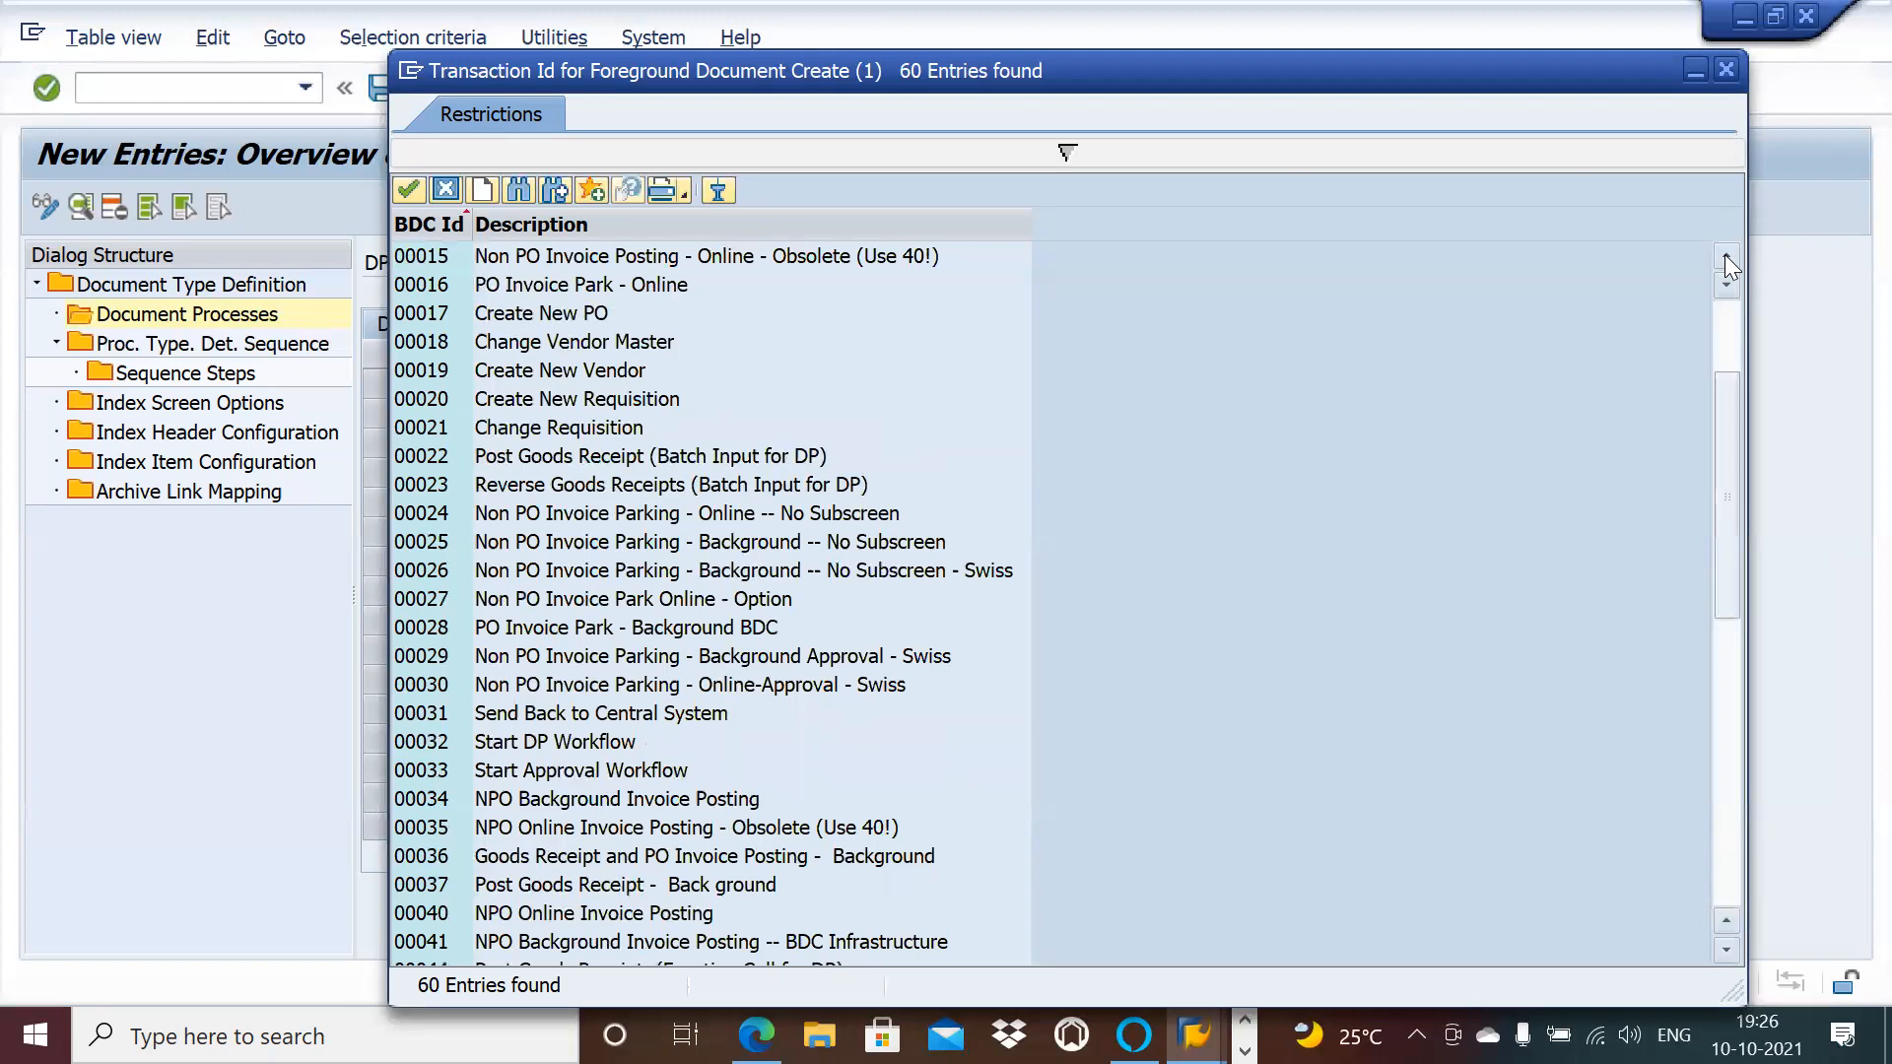
click(1725, 258)
click(1725, 259)
click(1725, 258)
click(1725, 258)
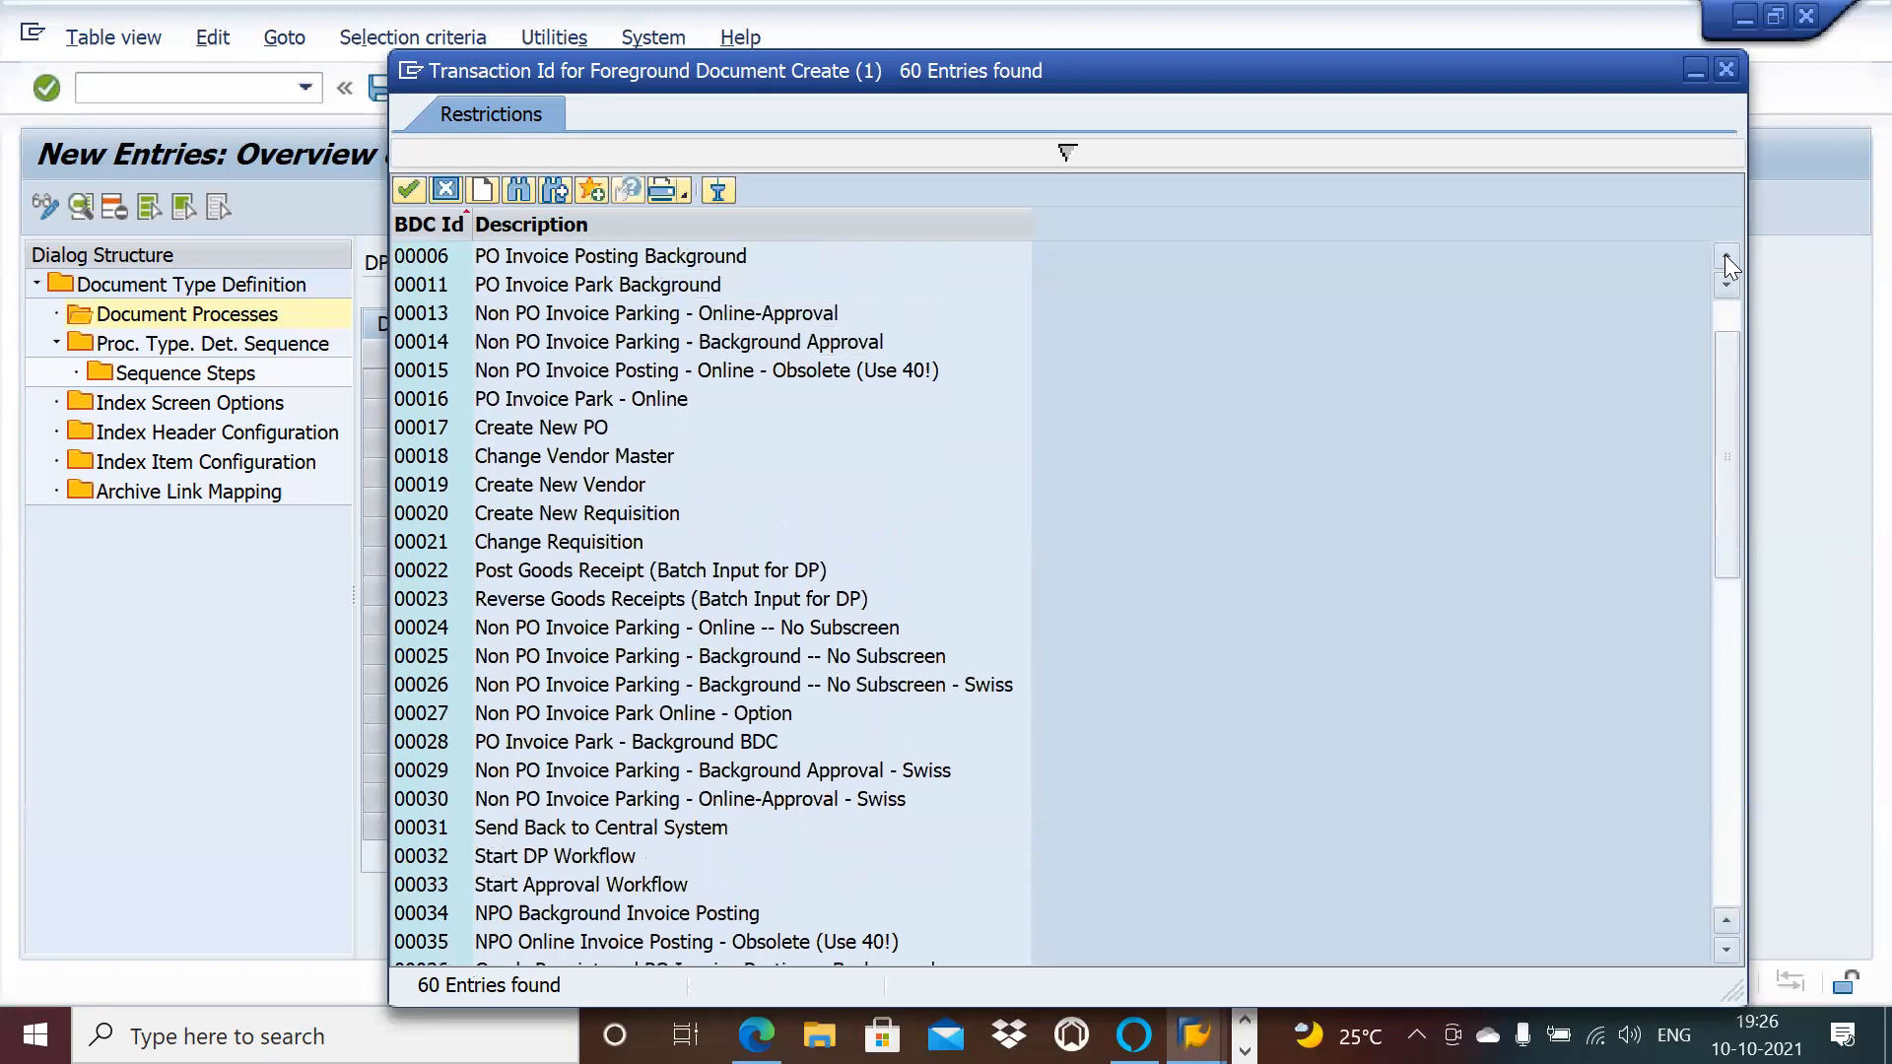
double_click(579, 914)
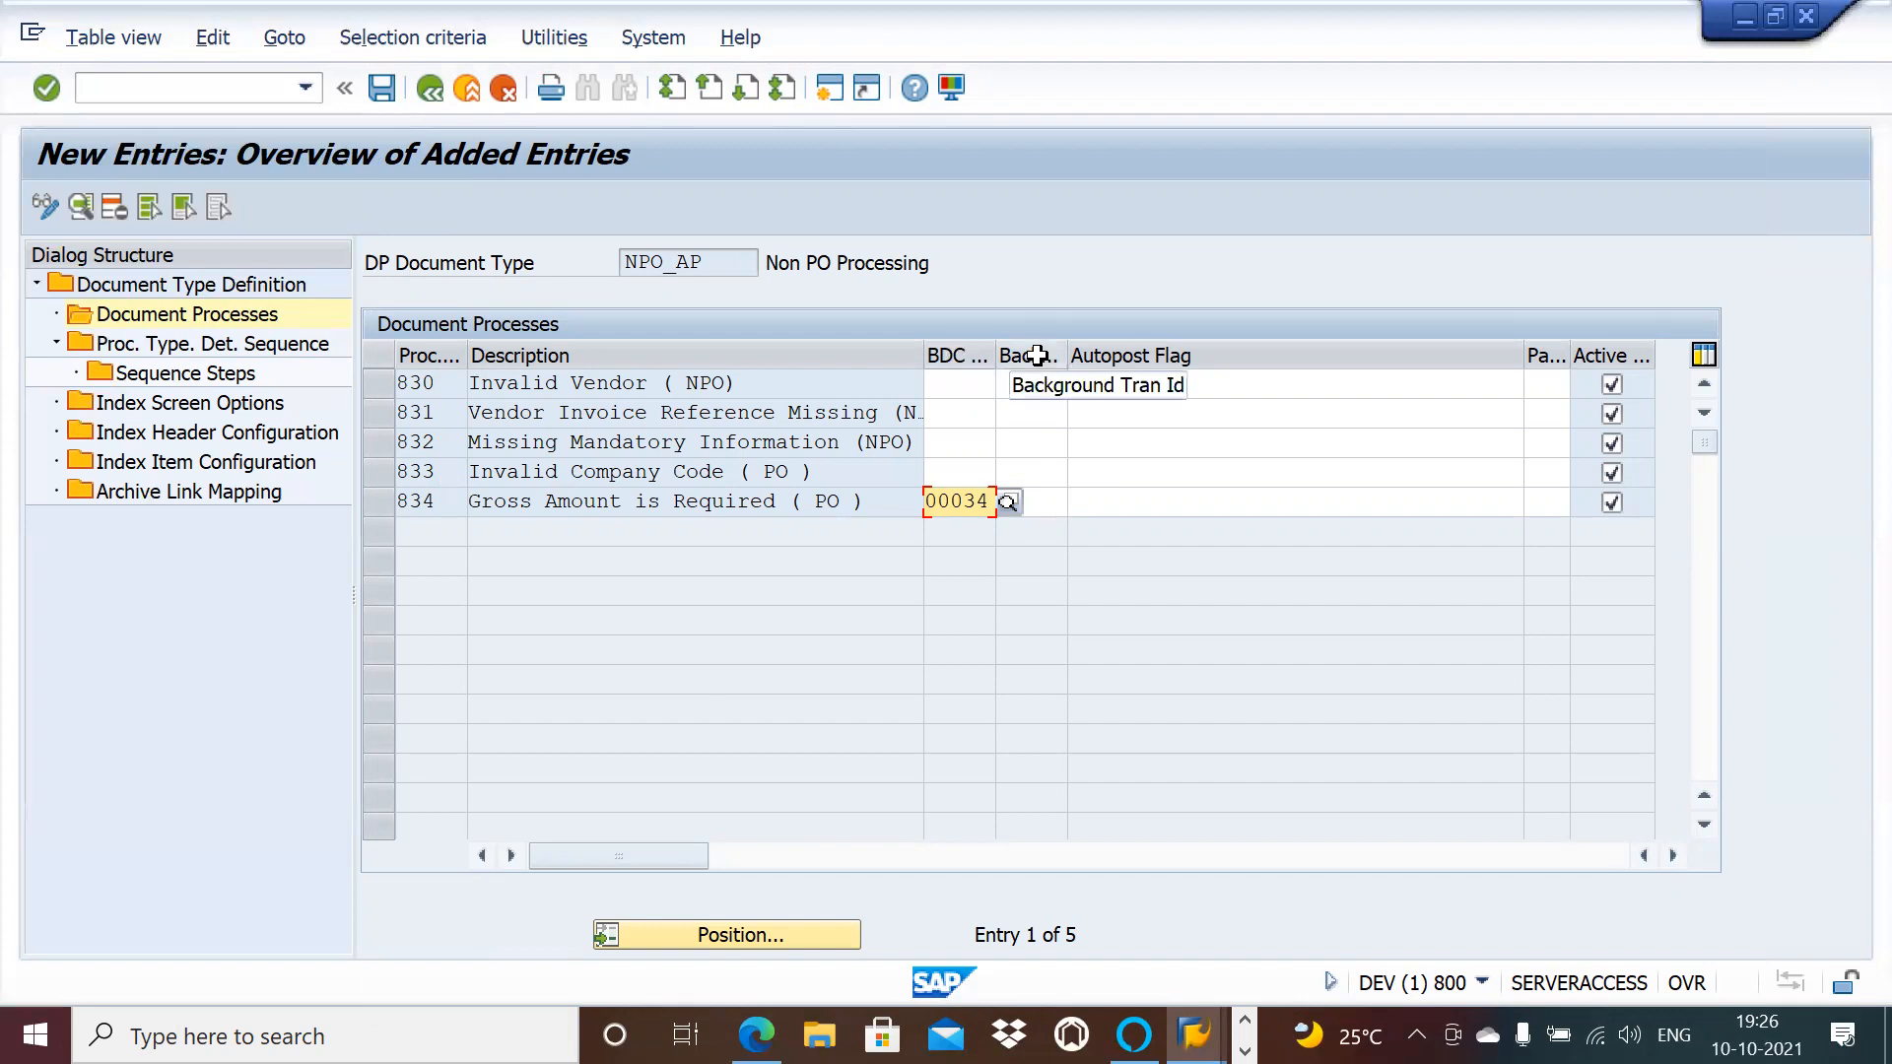
Step: Set process 834's background transaction to 00034 NPO Background Invoice Posting
click(1060, 504)
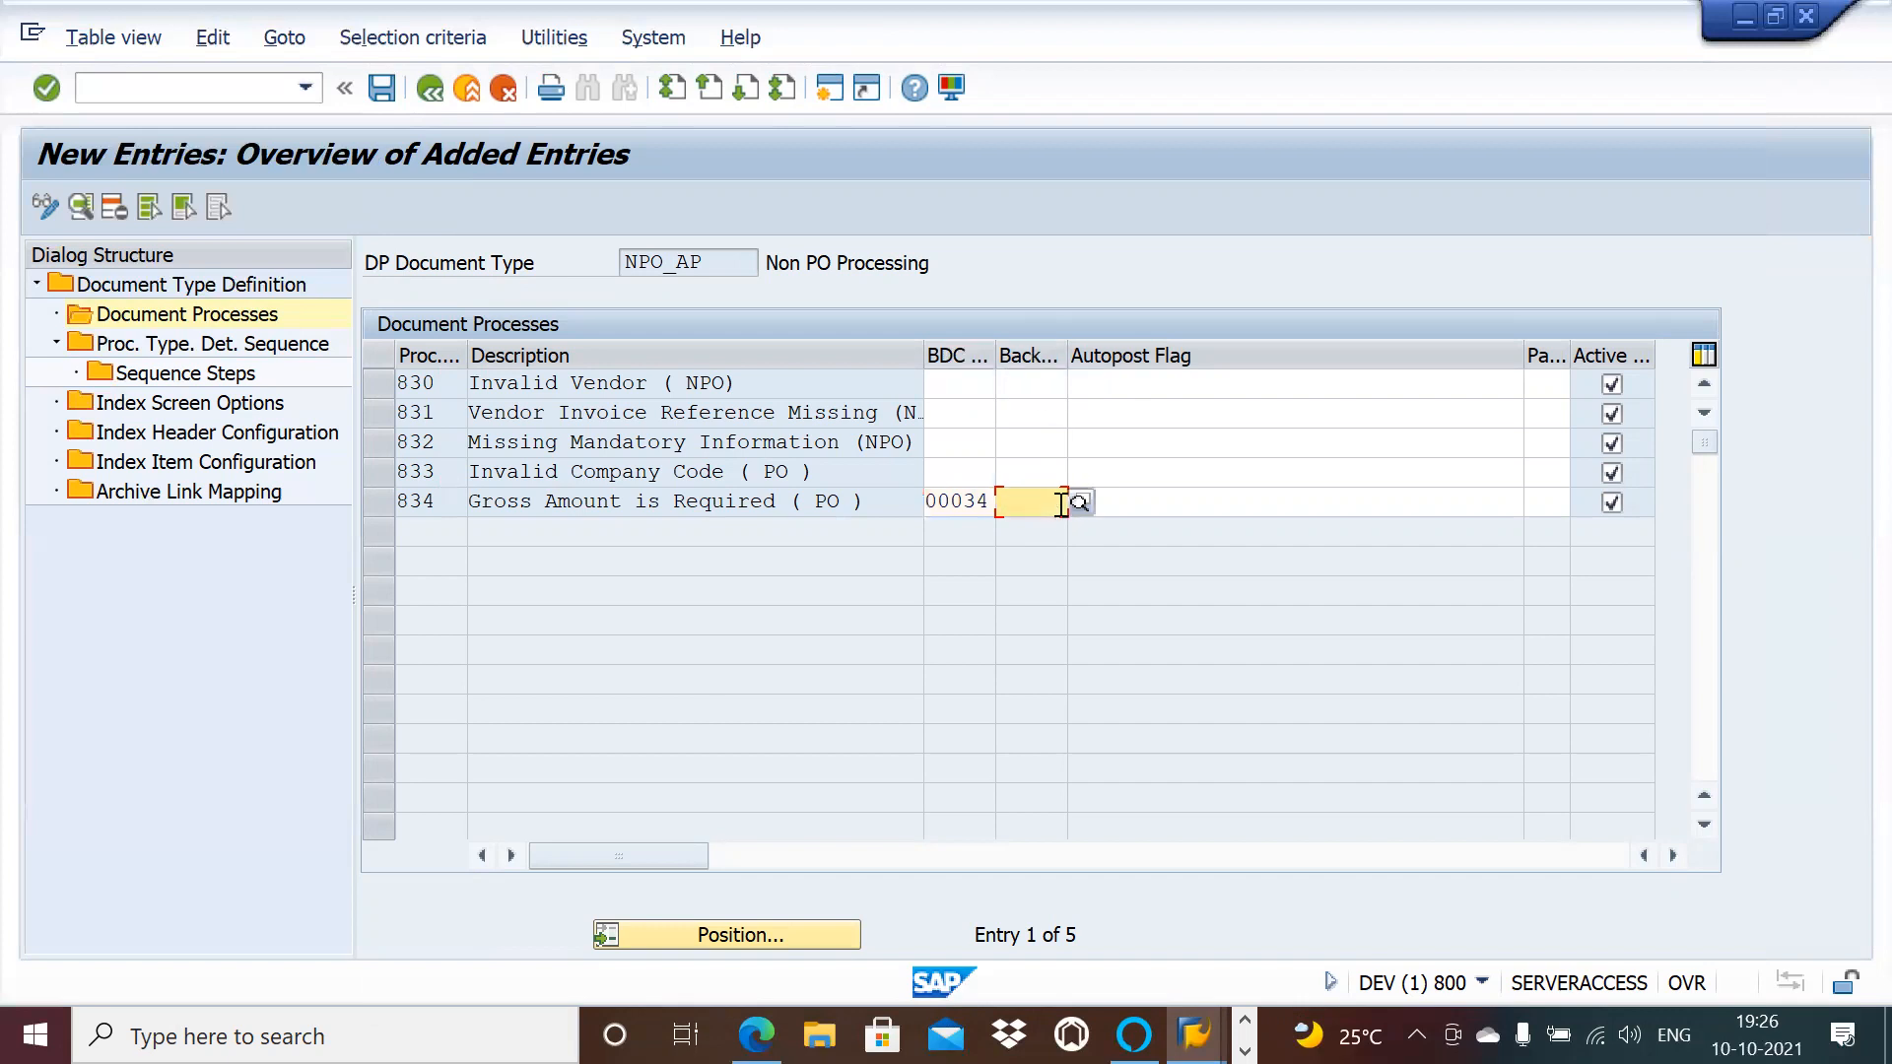
click(983, 504)
click(1003, 504)
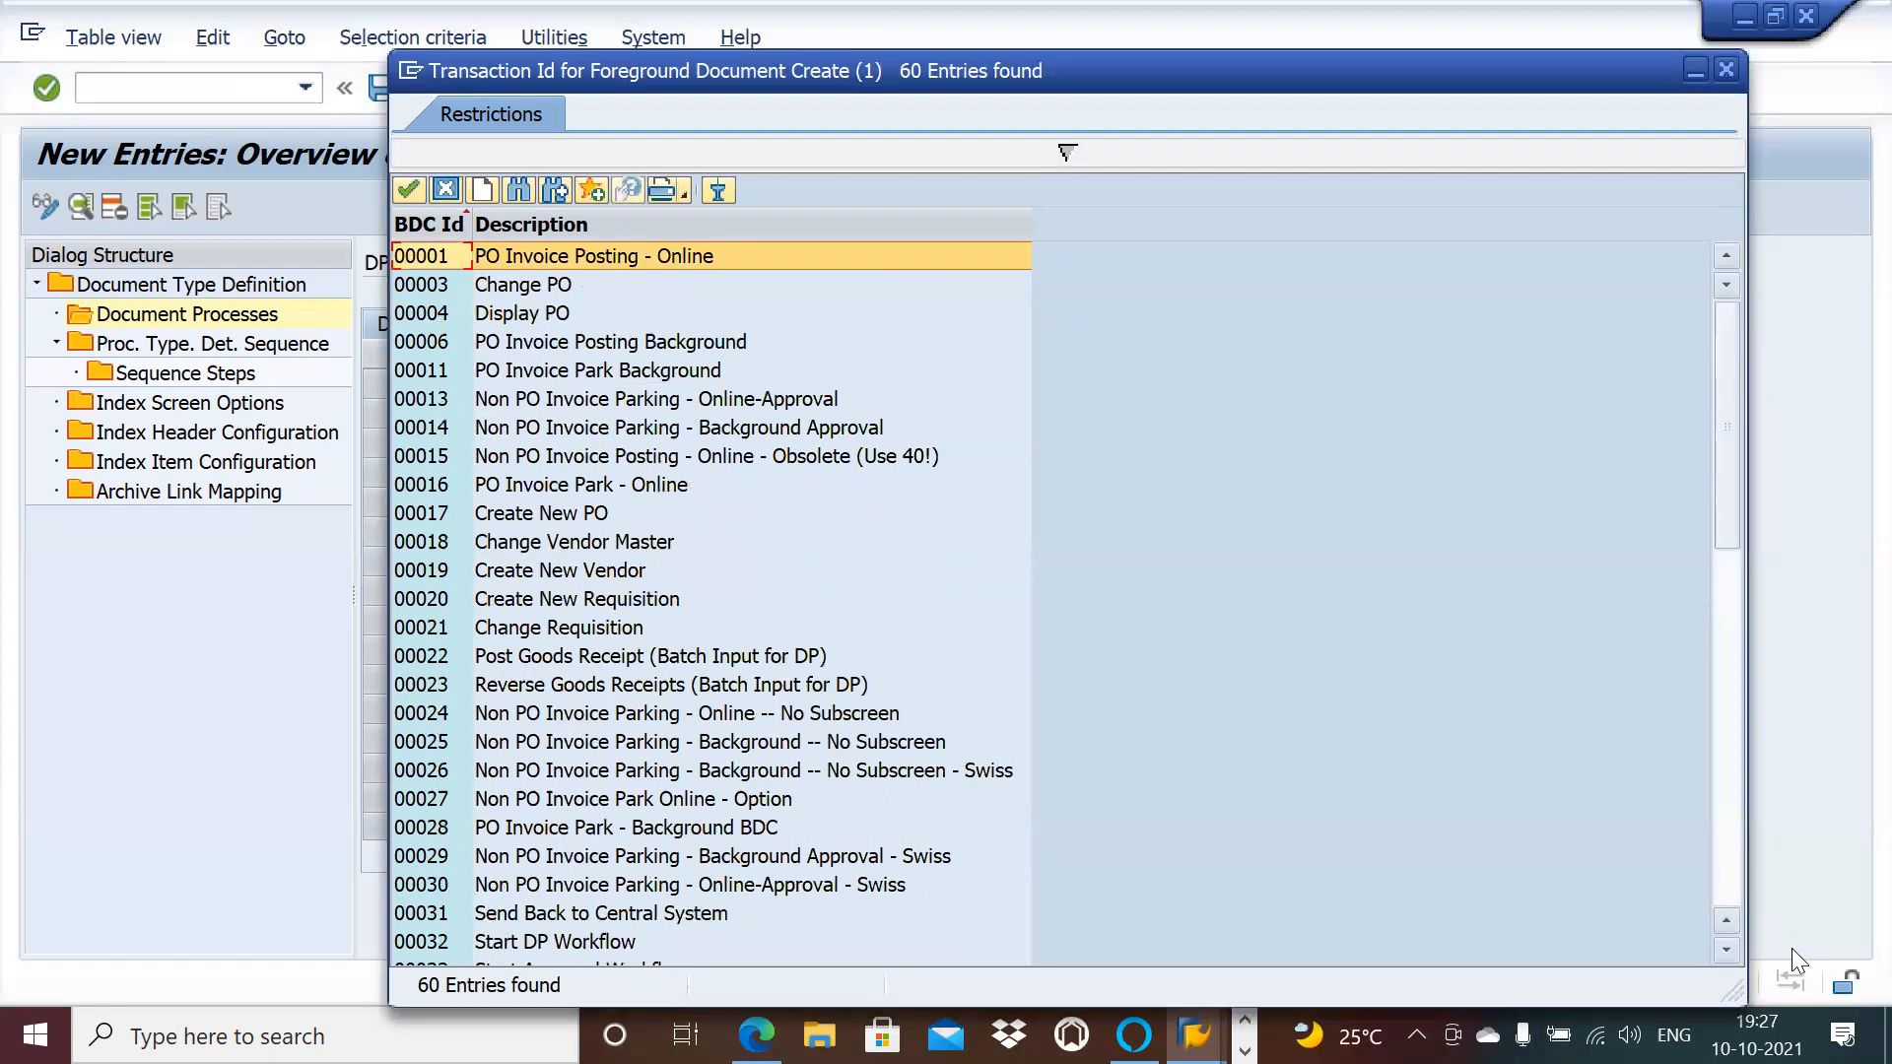
click(1728, 949)
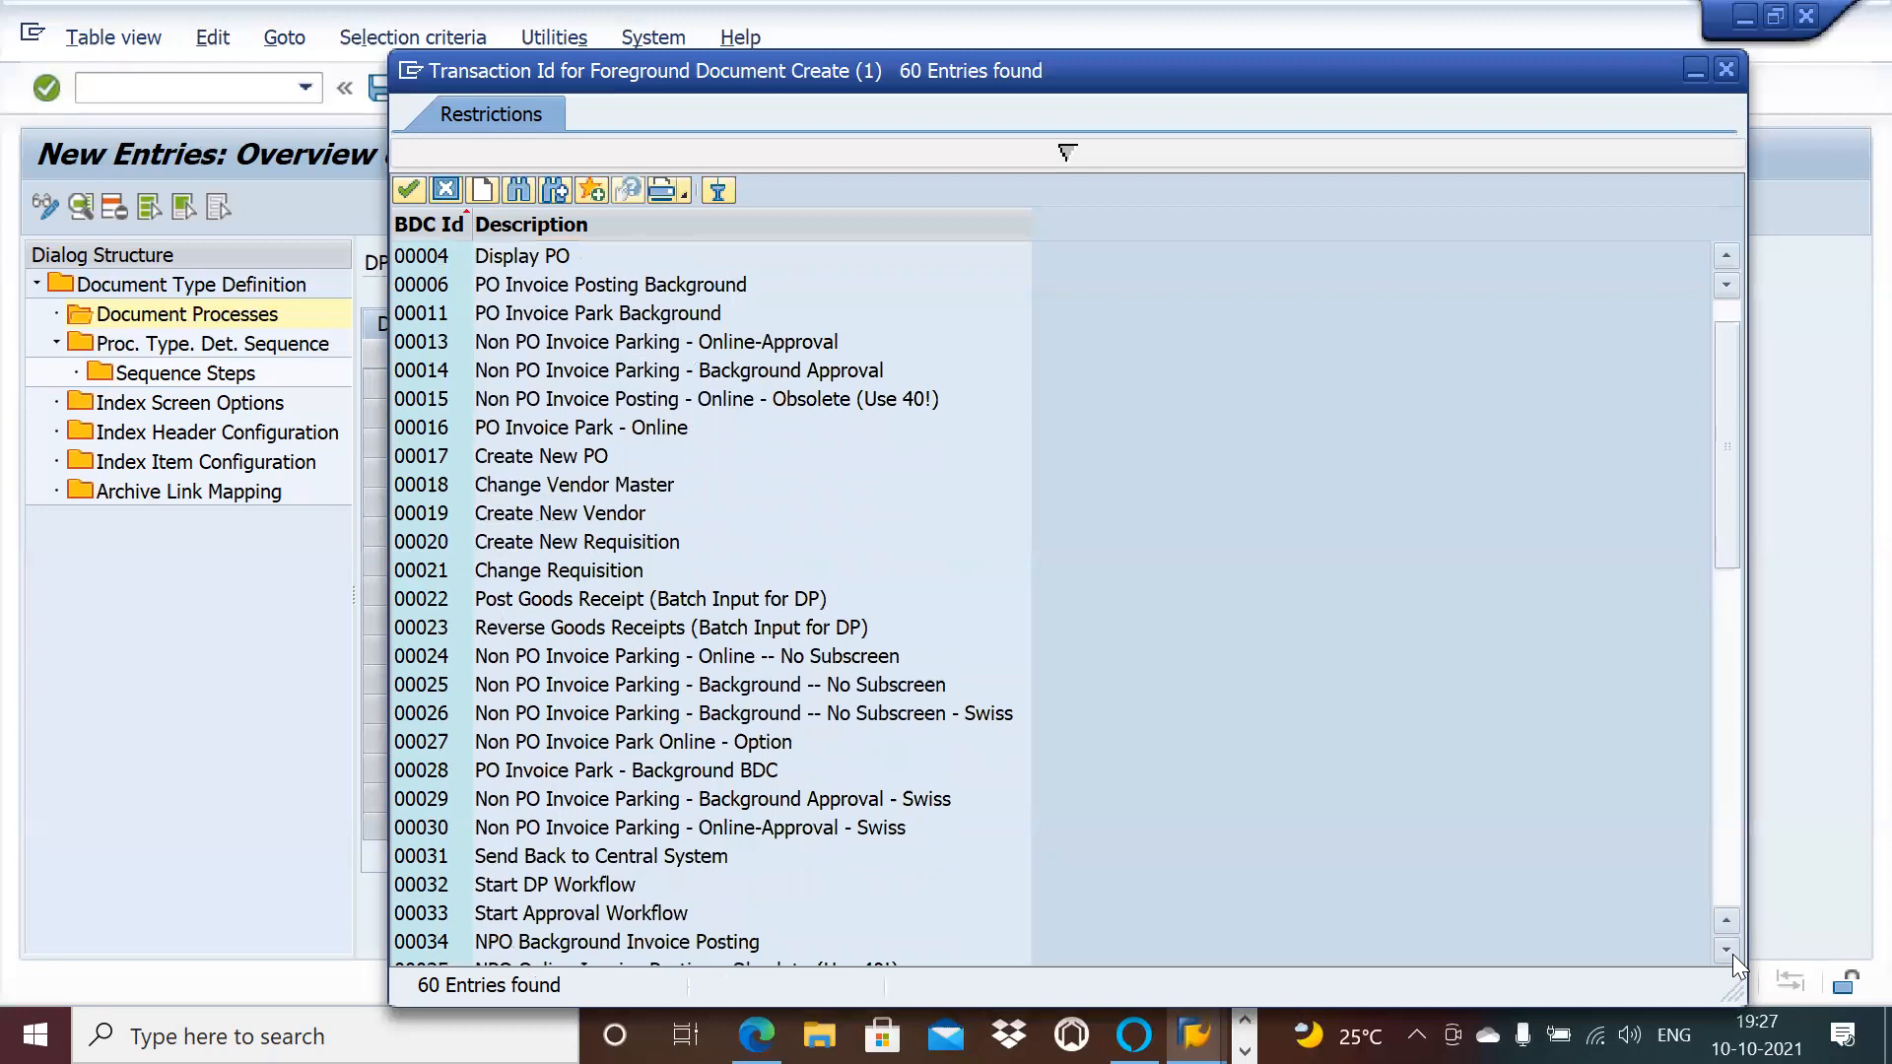
click(1725, 69)
click(1038, 503)
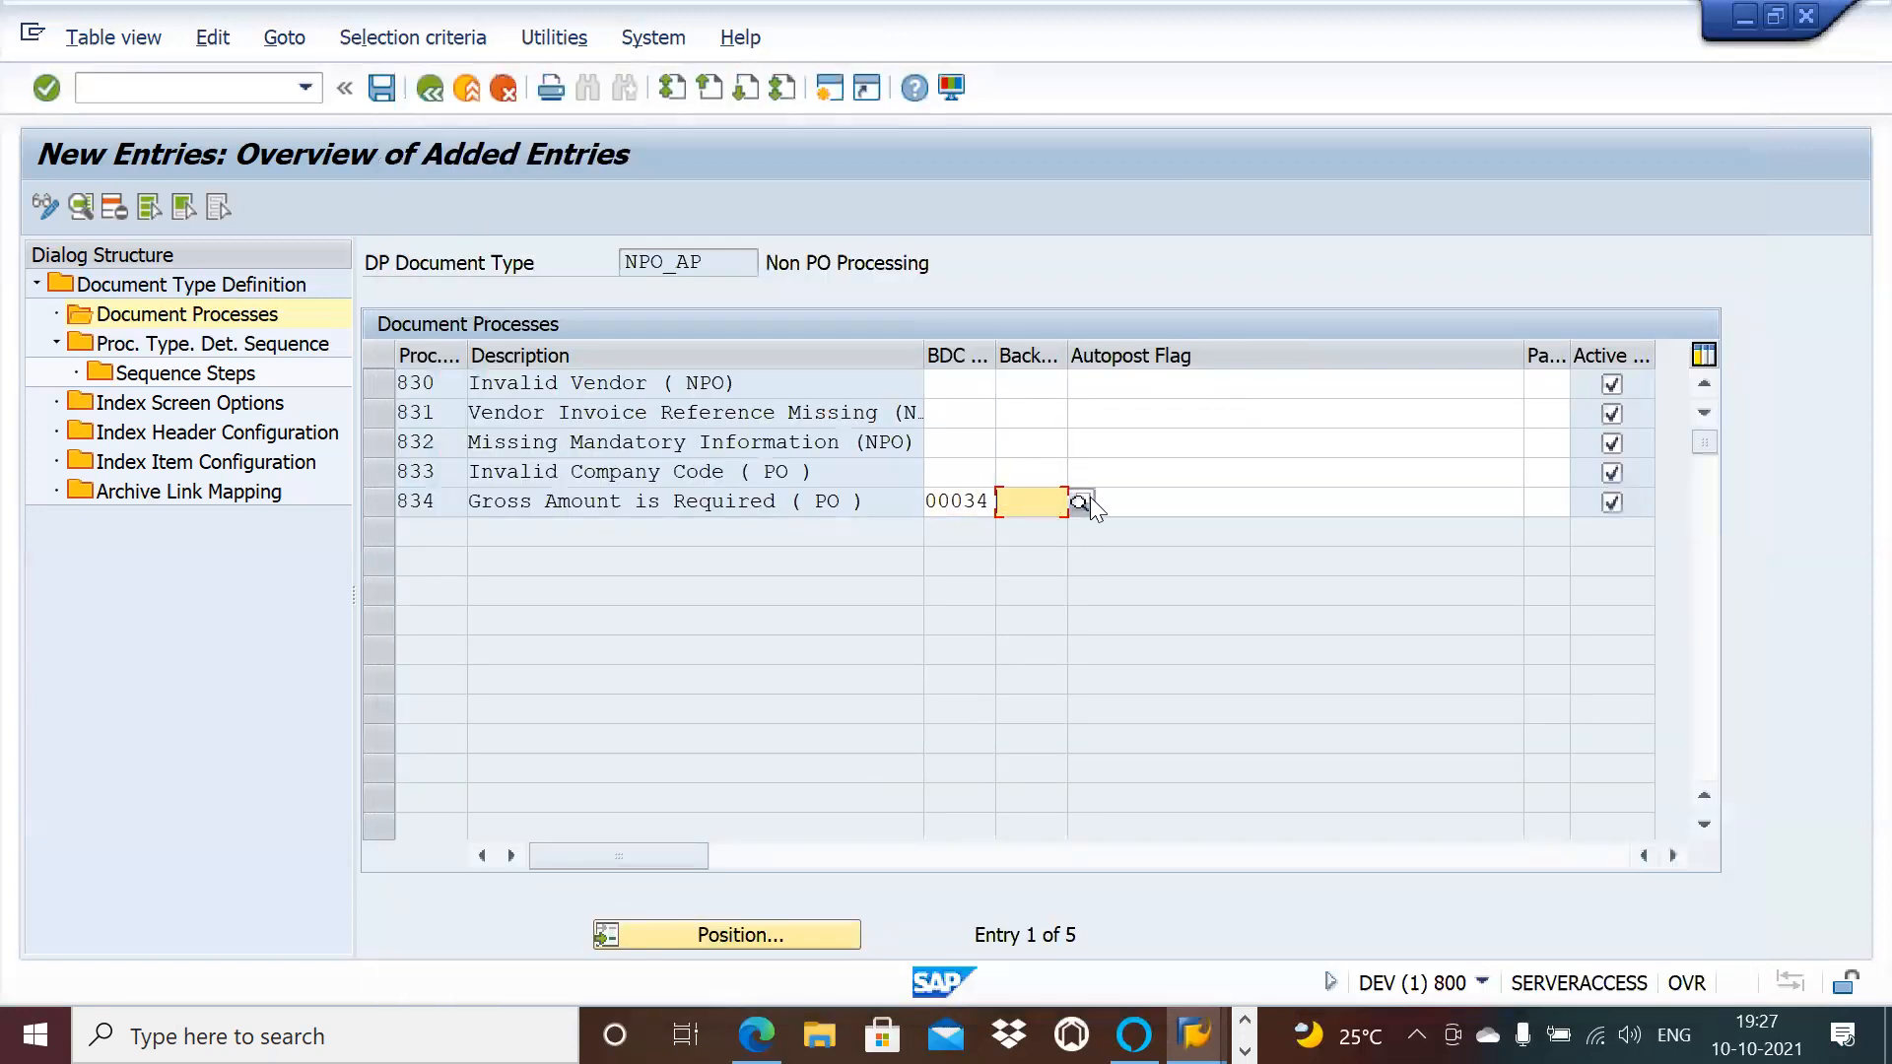
click(1084, 501)
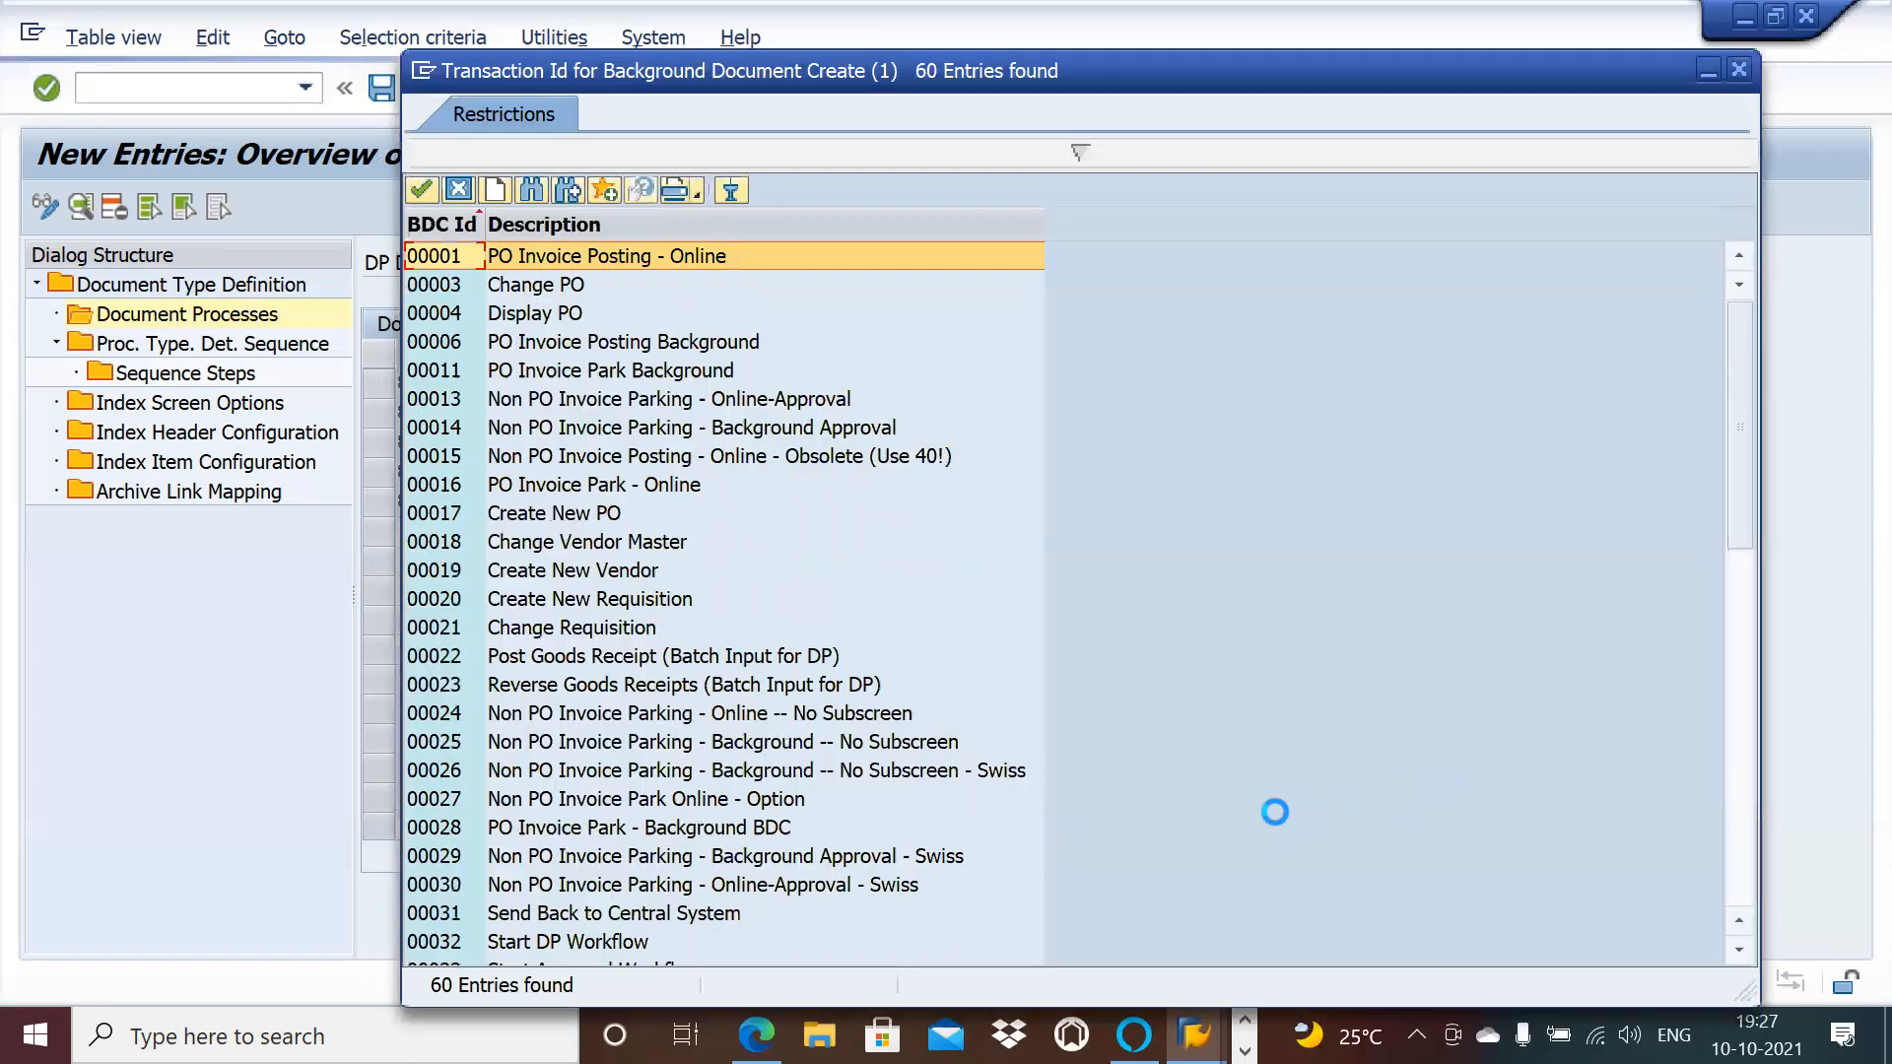
click(1739, 949)
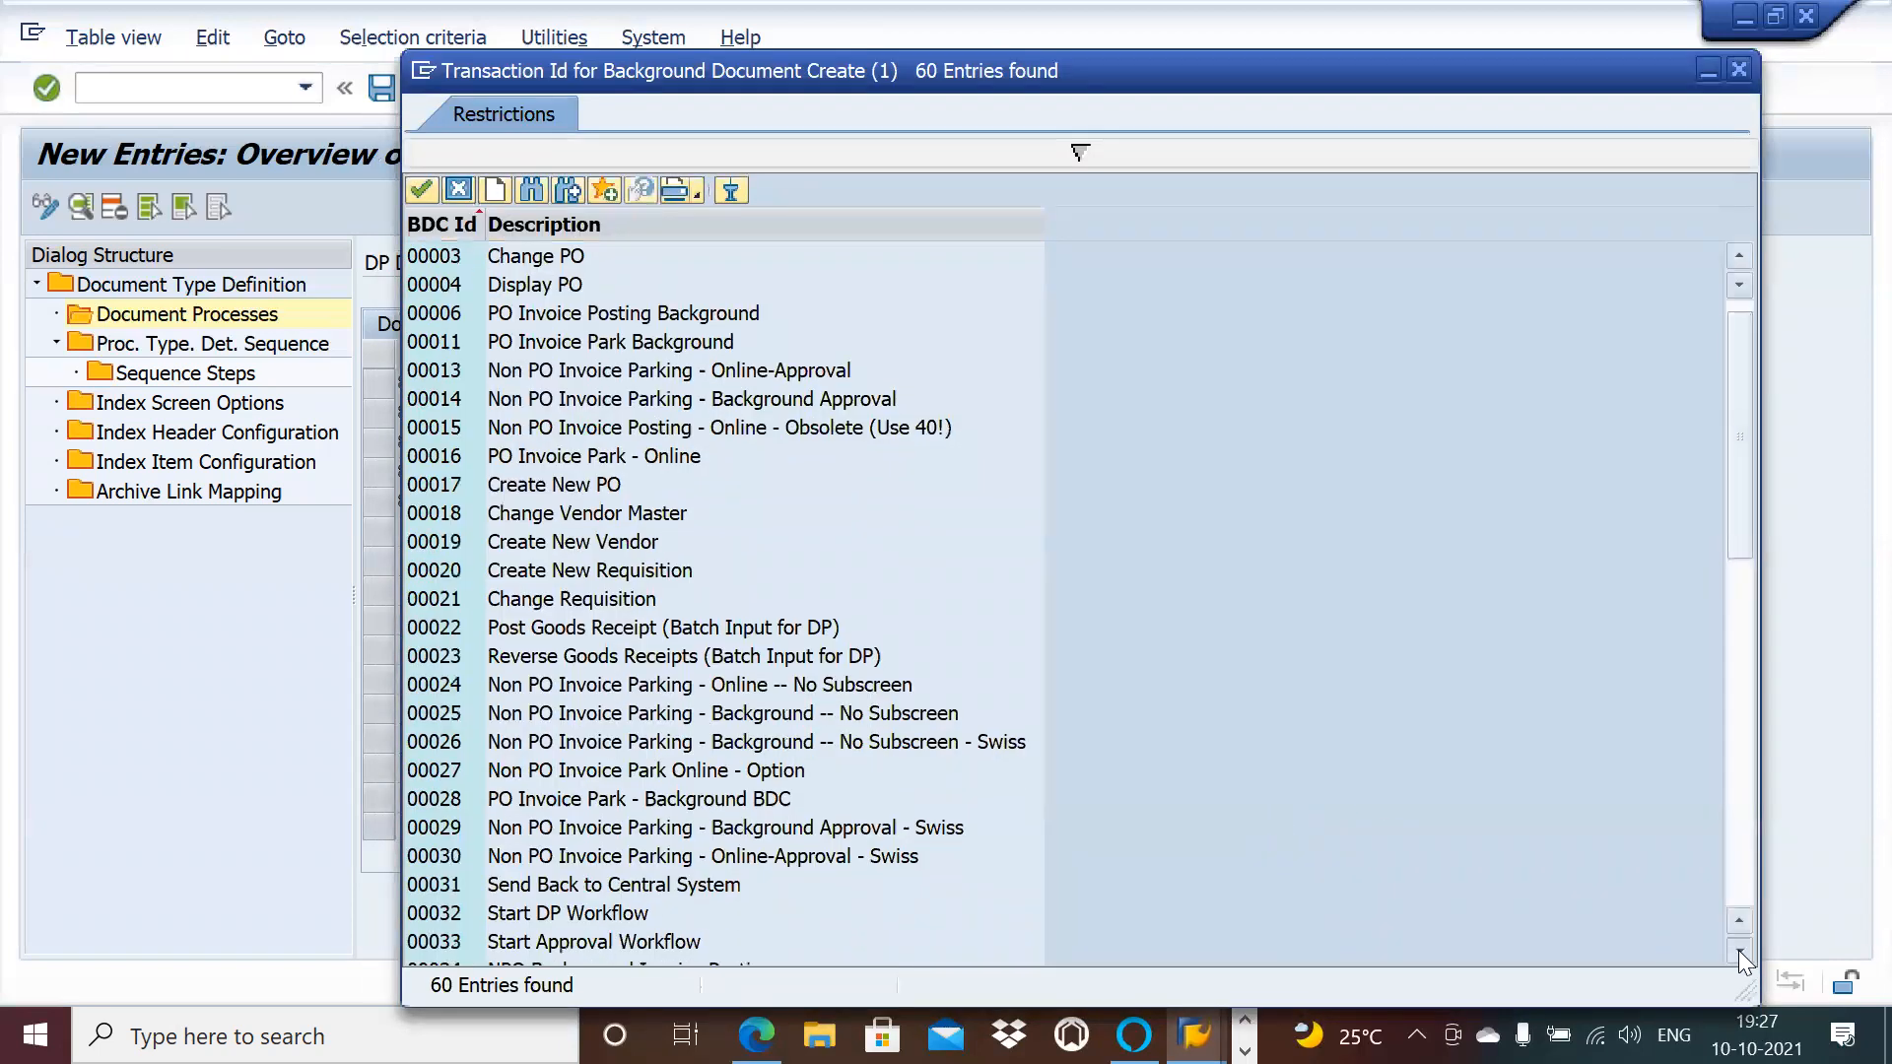
click(1739, 948)
click(1739, 949)
click(1739, 949)
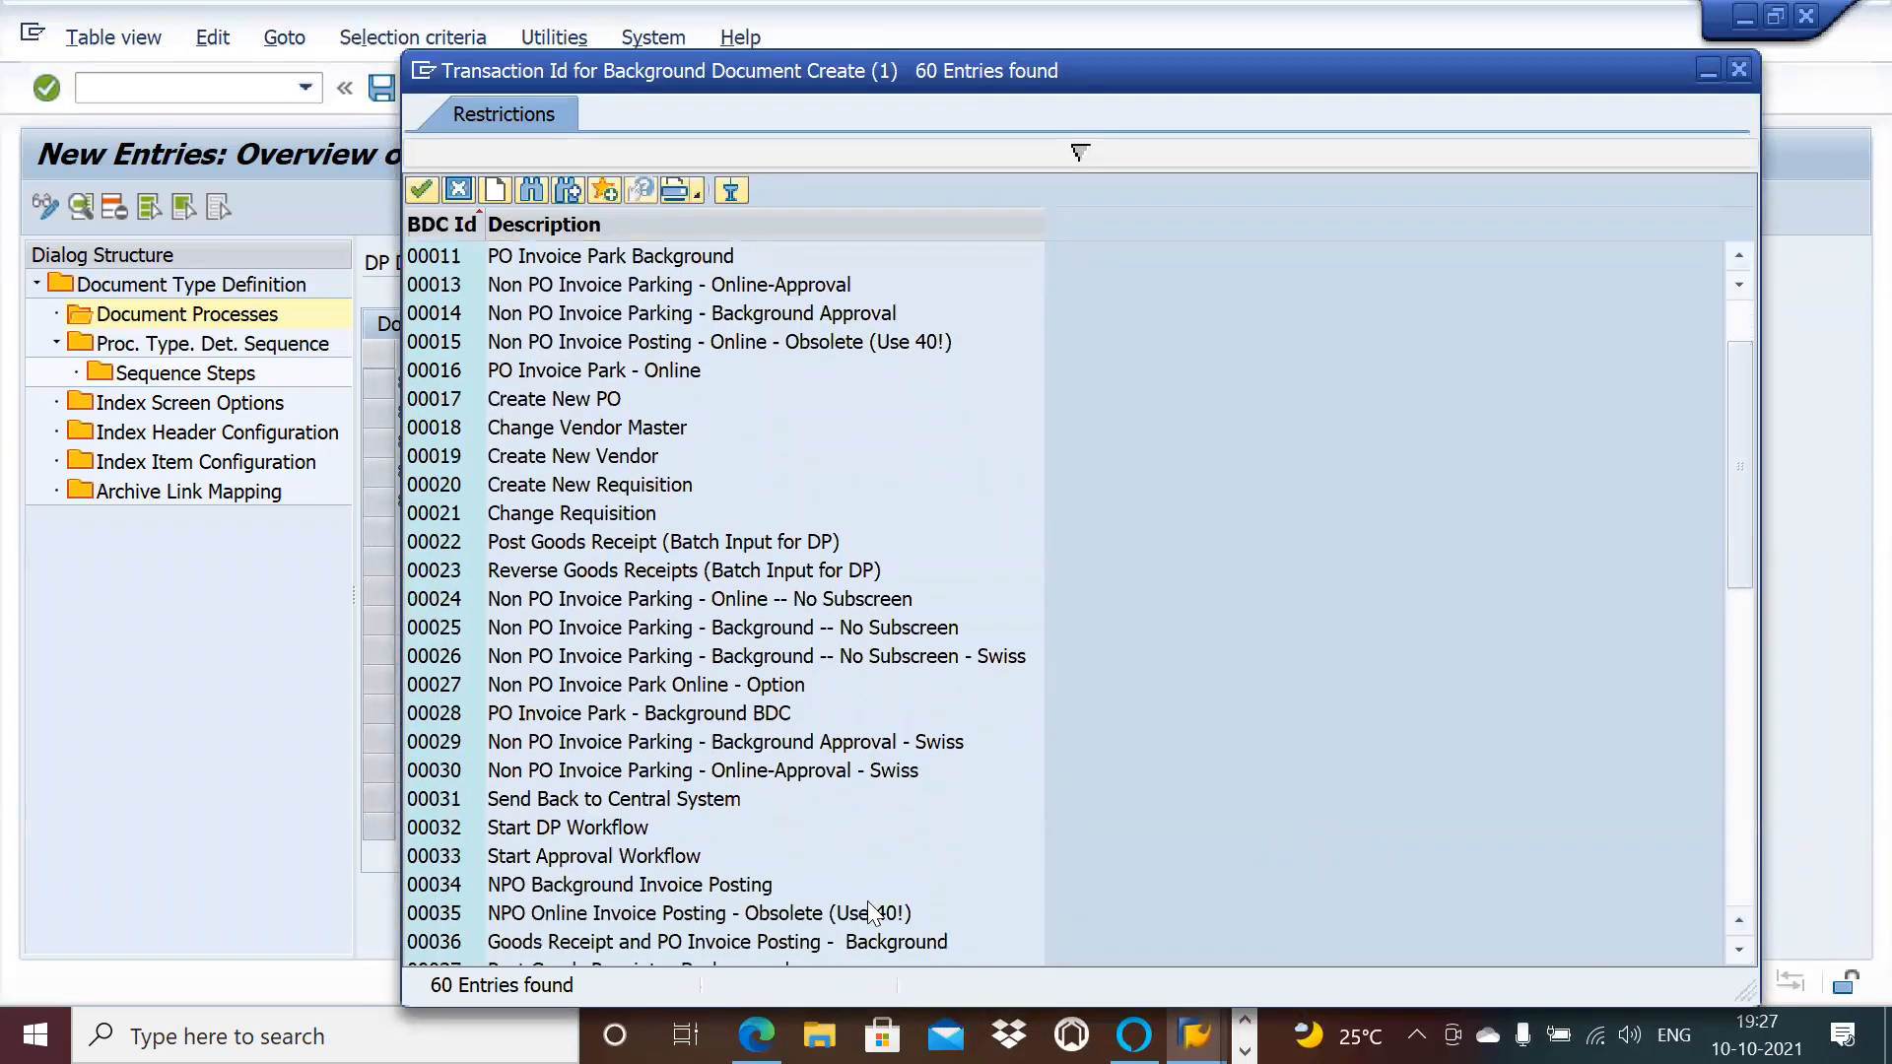
double_click(676, 885)
Step: Set process 834's foreground transaction to 00040 NPO Online Invoice Posting and save
click(974, 500)
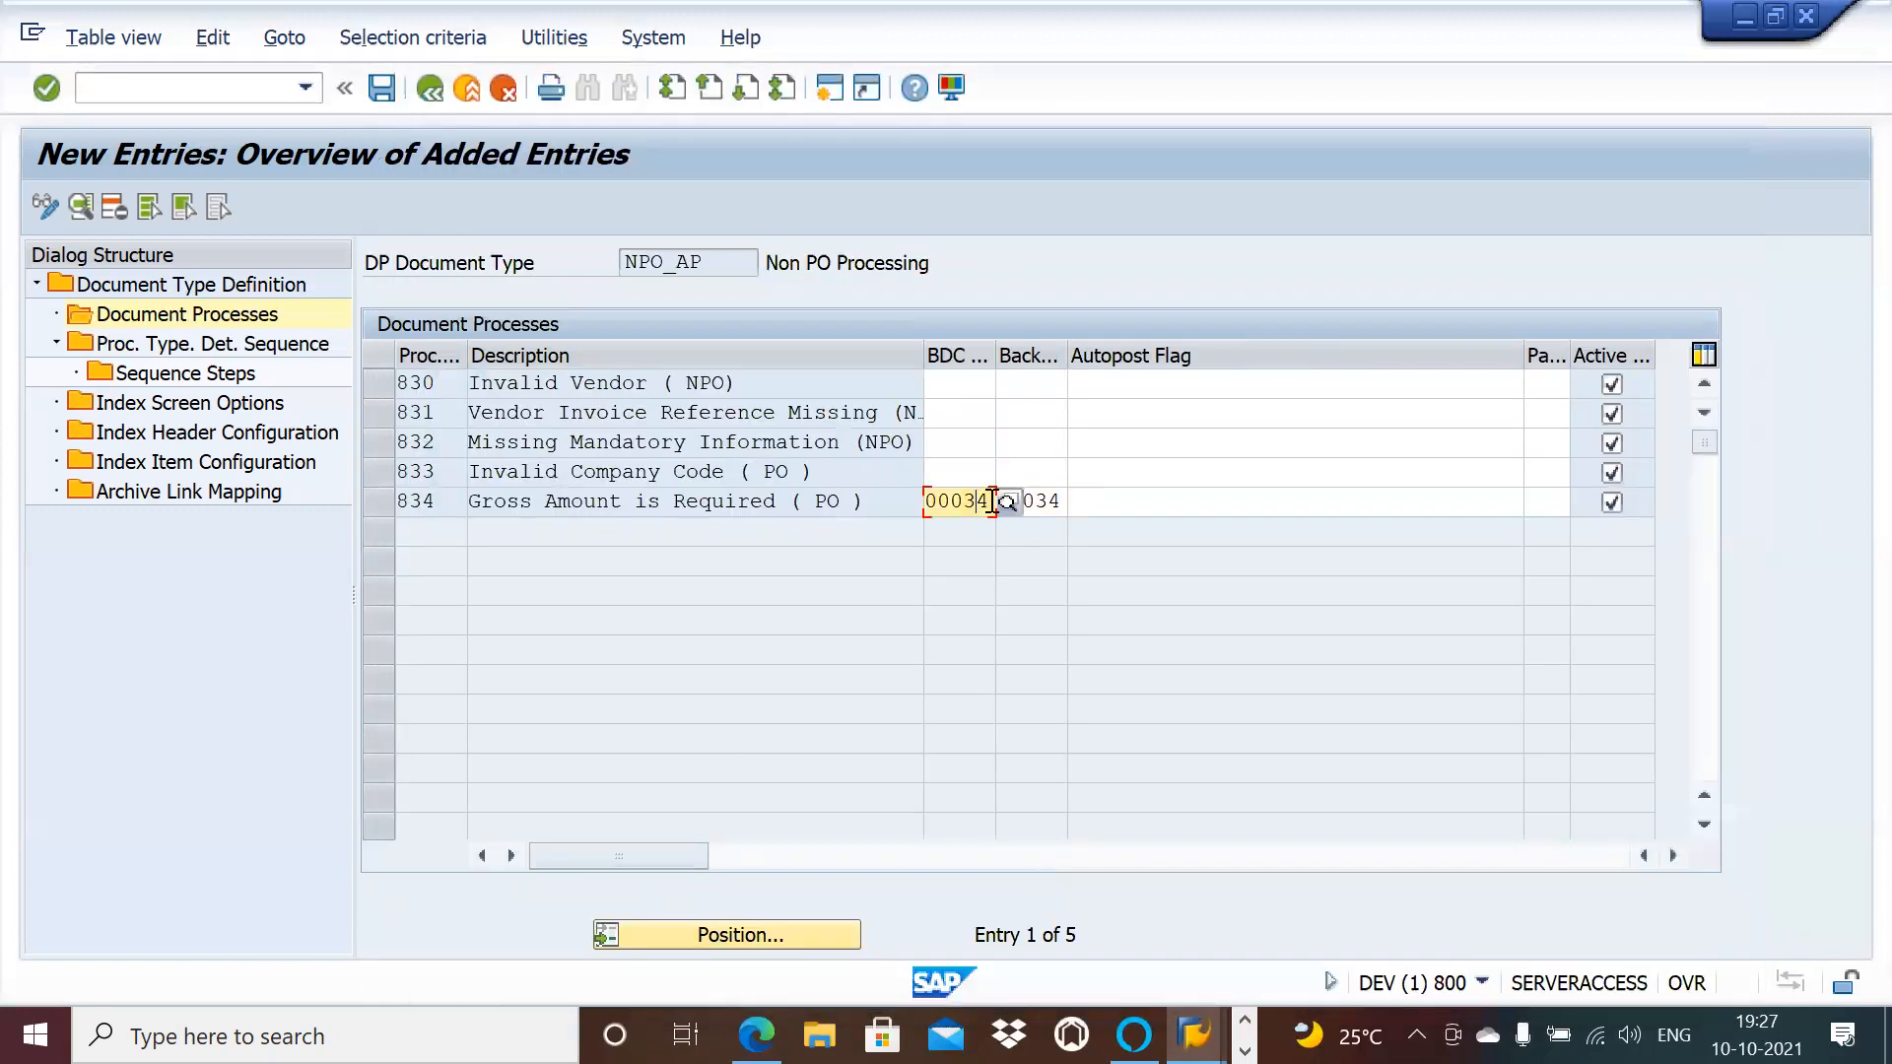
key(F4)
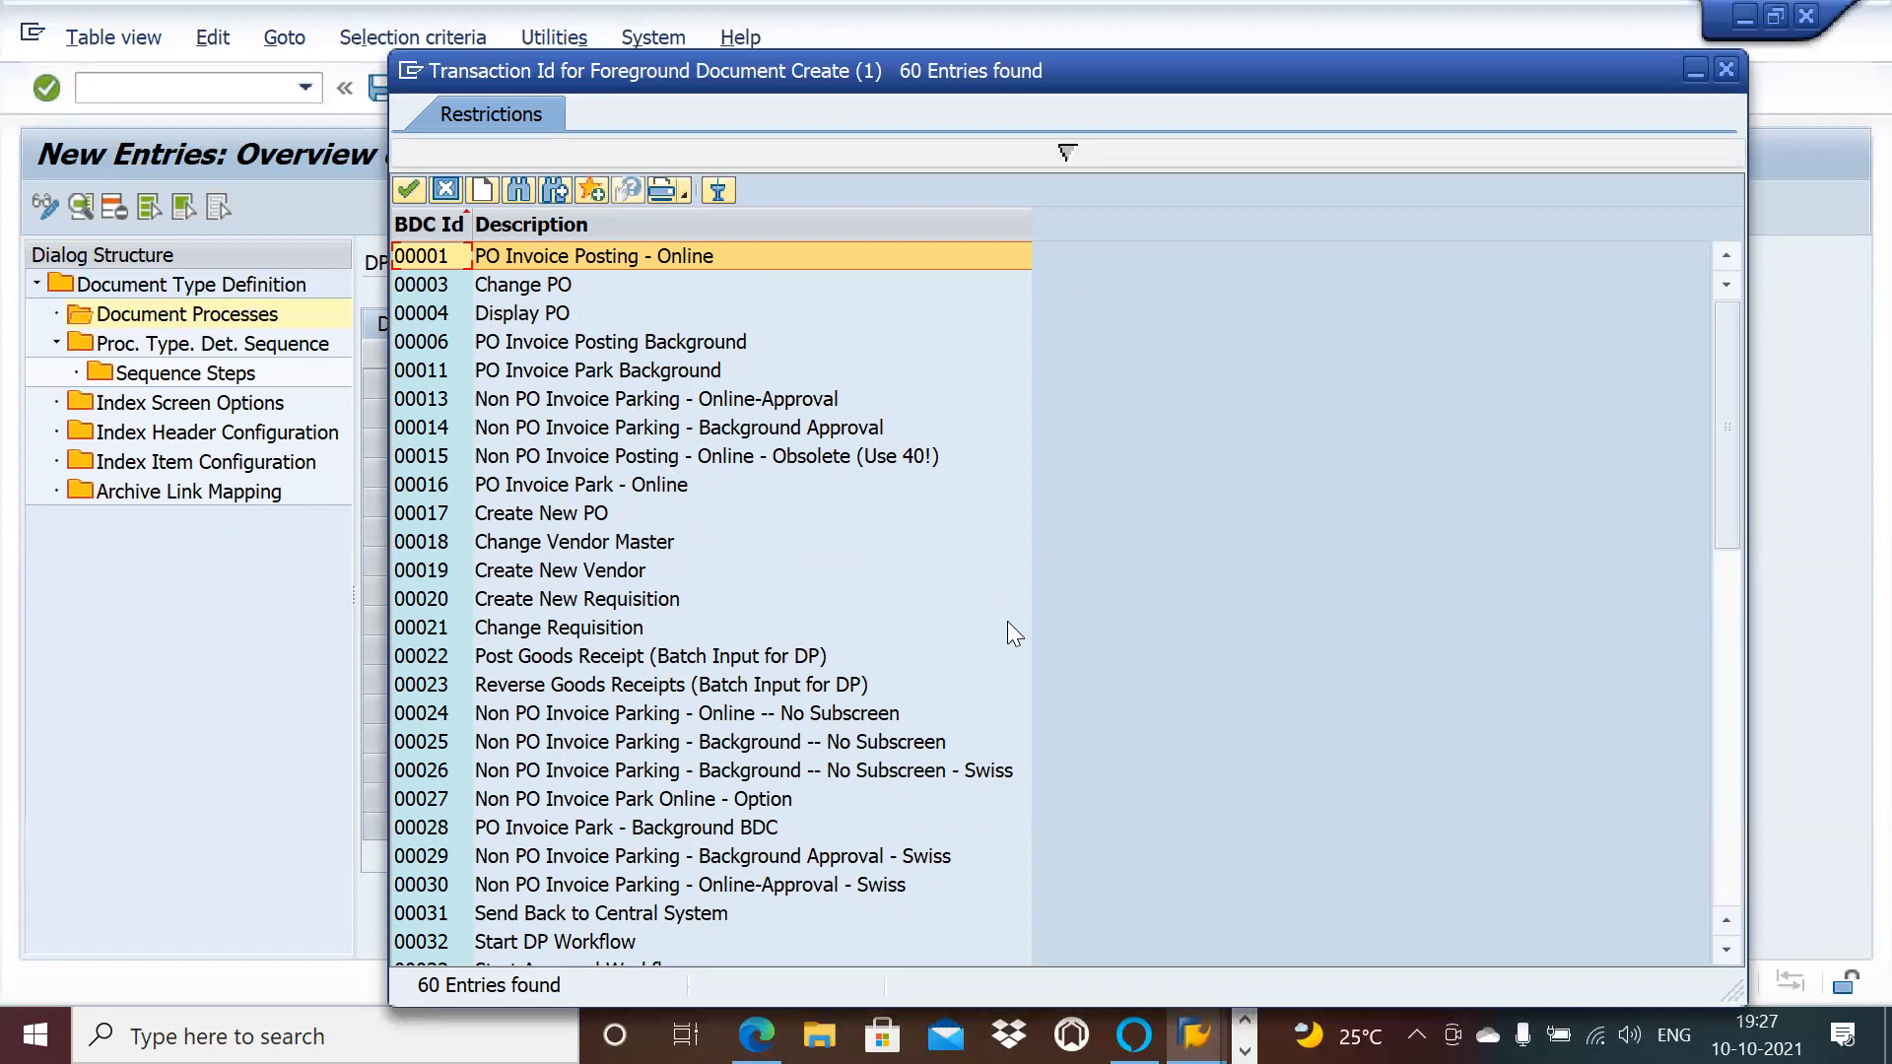
scroll(1724, 953, down, 9)
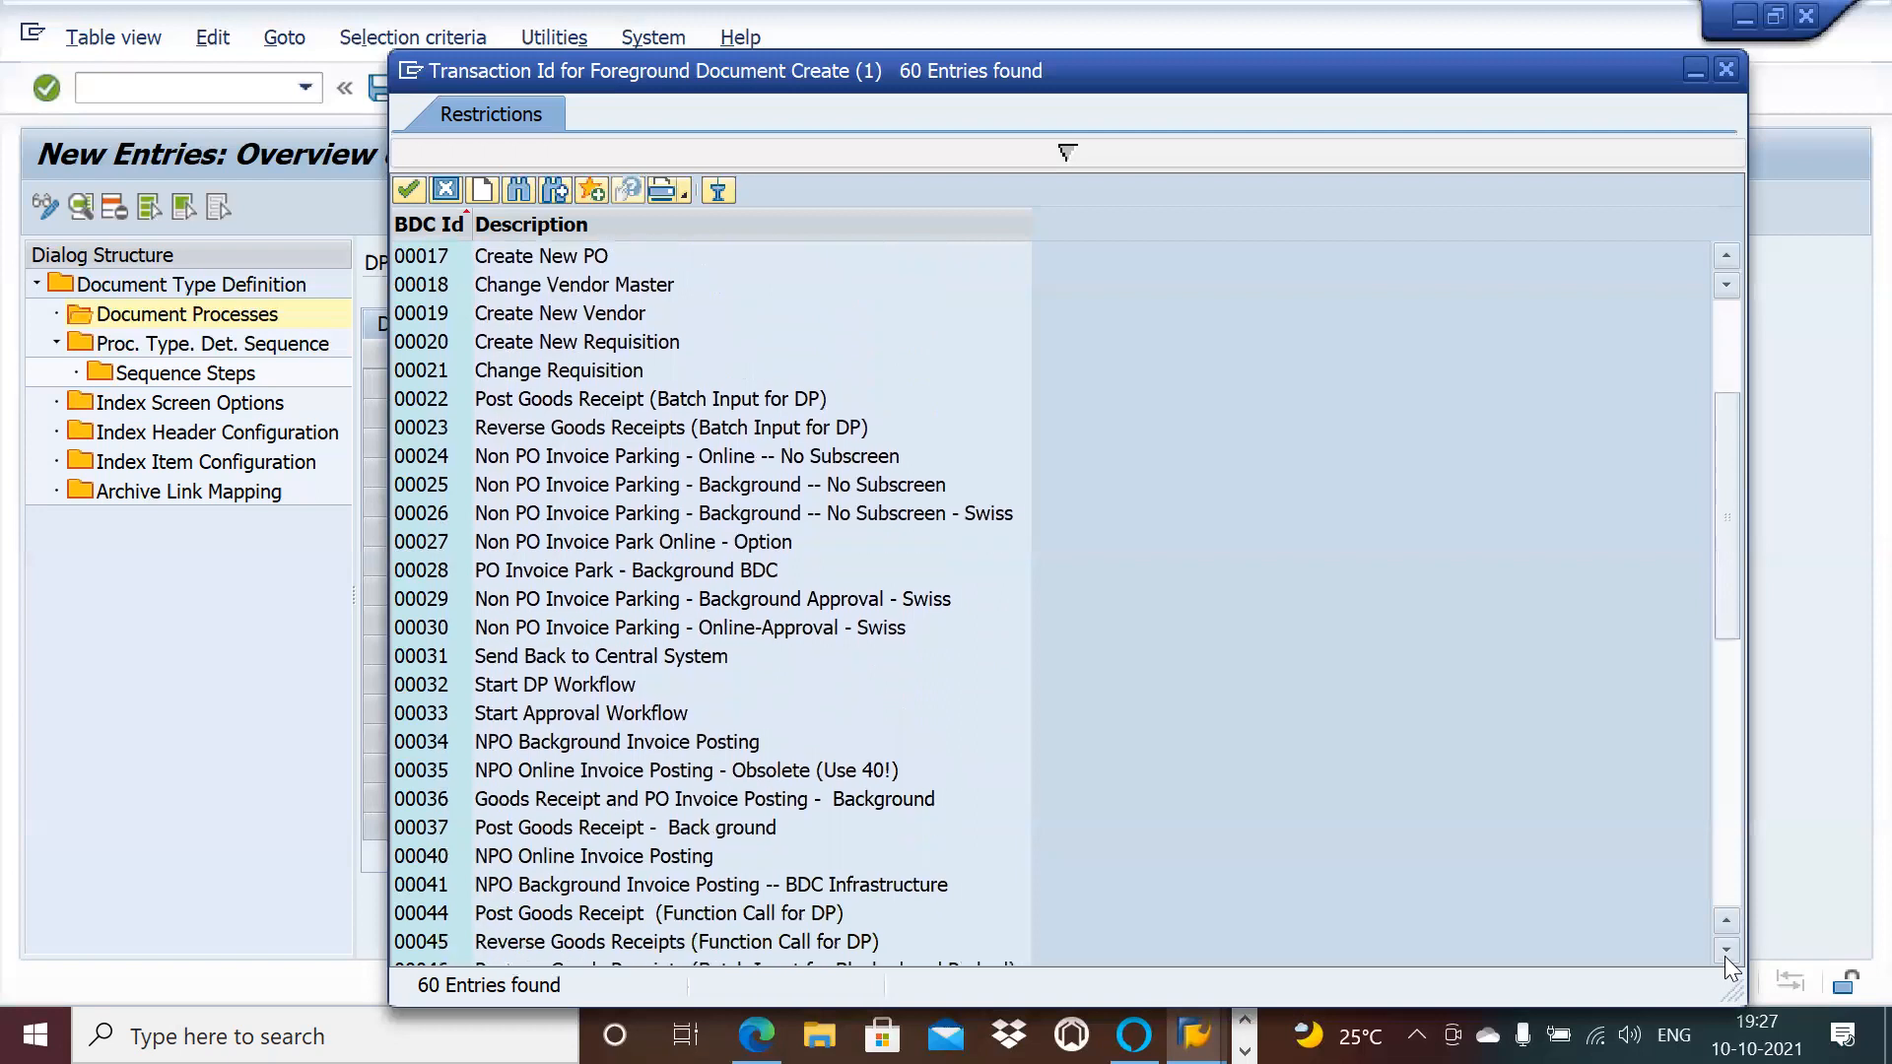
double_click(666, 859)
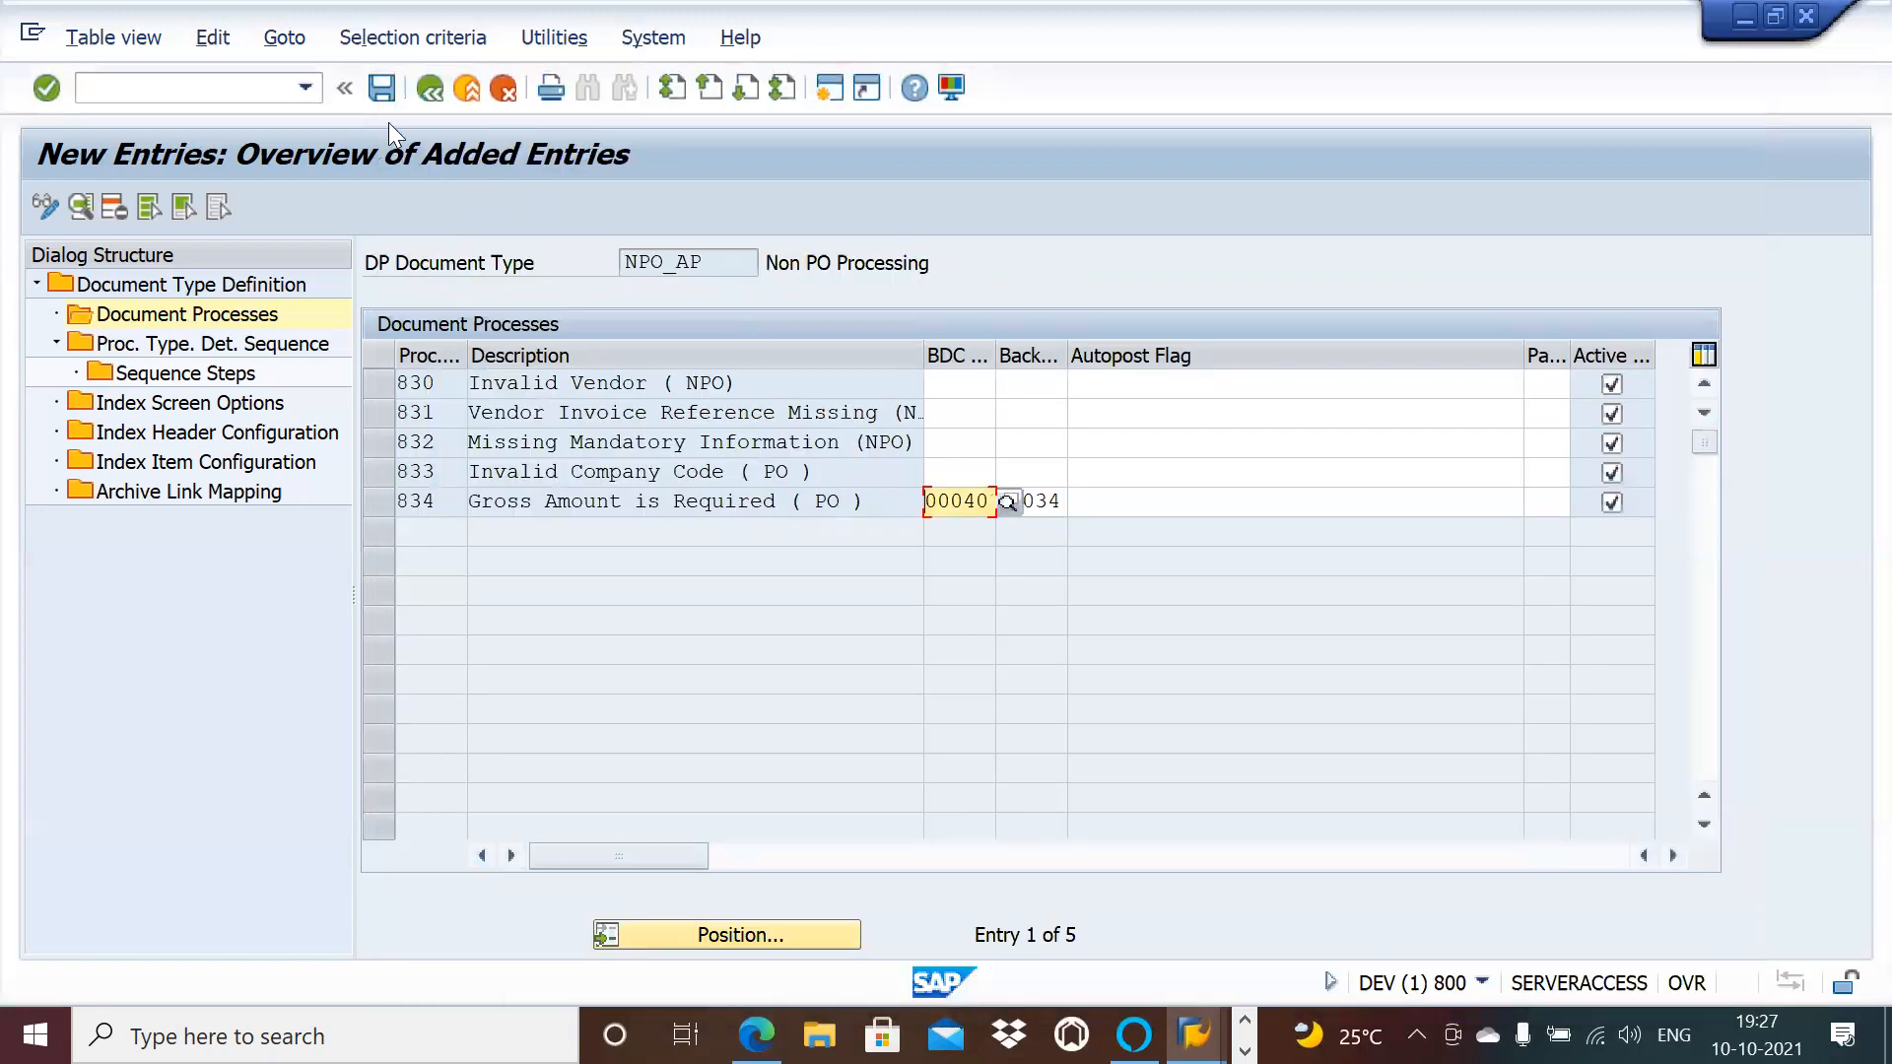
click(381, 89)
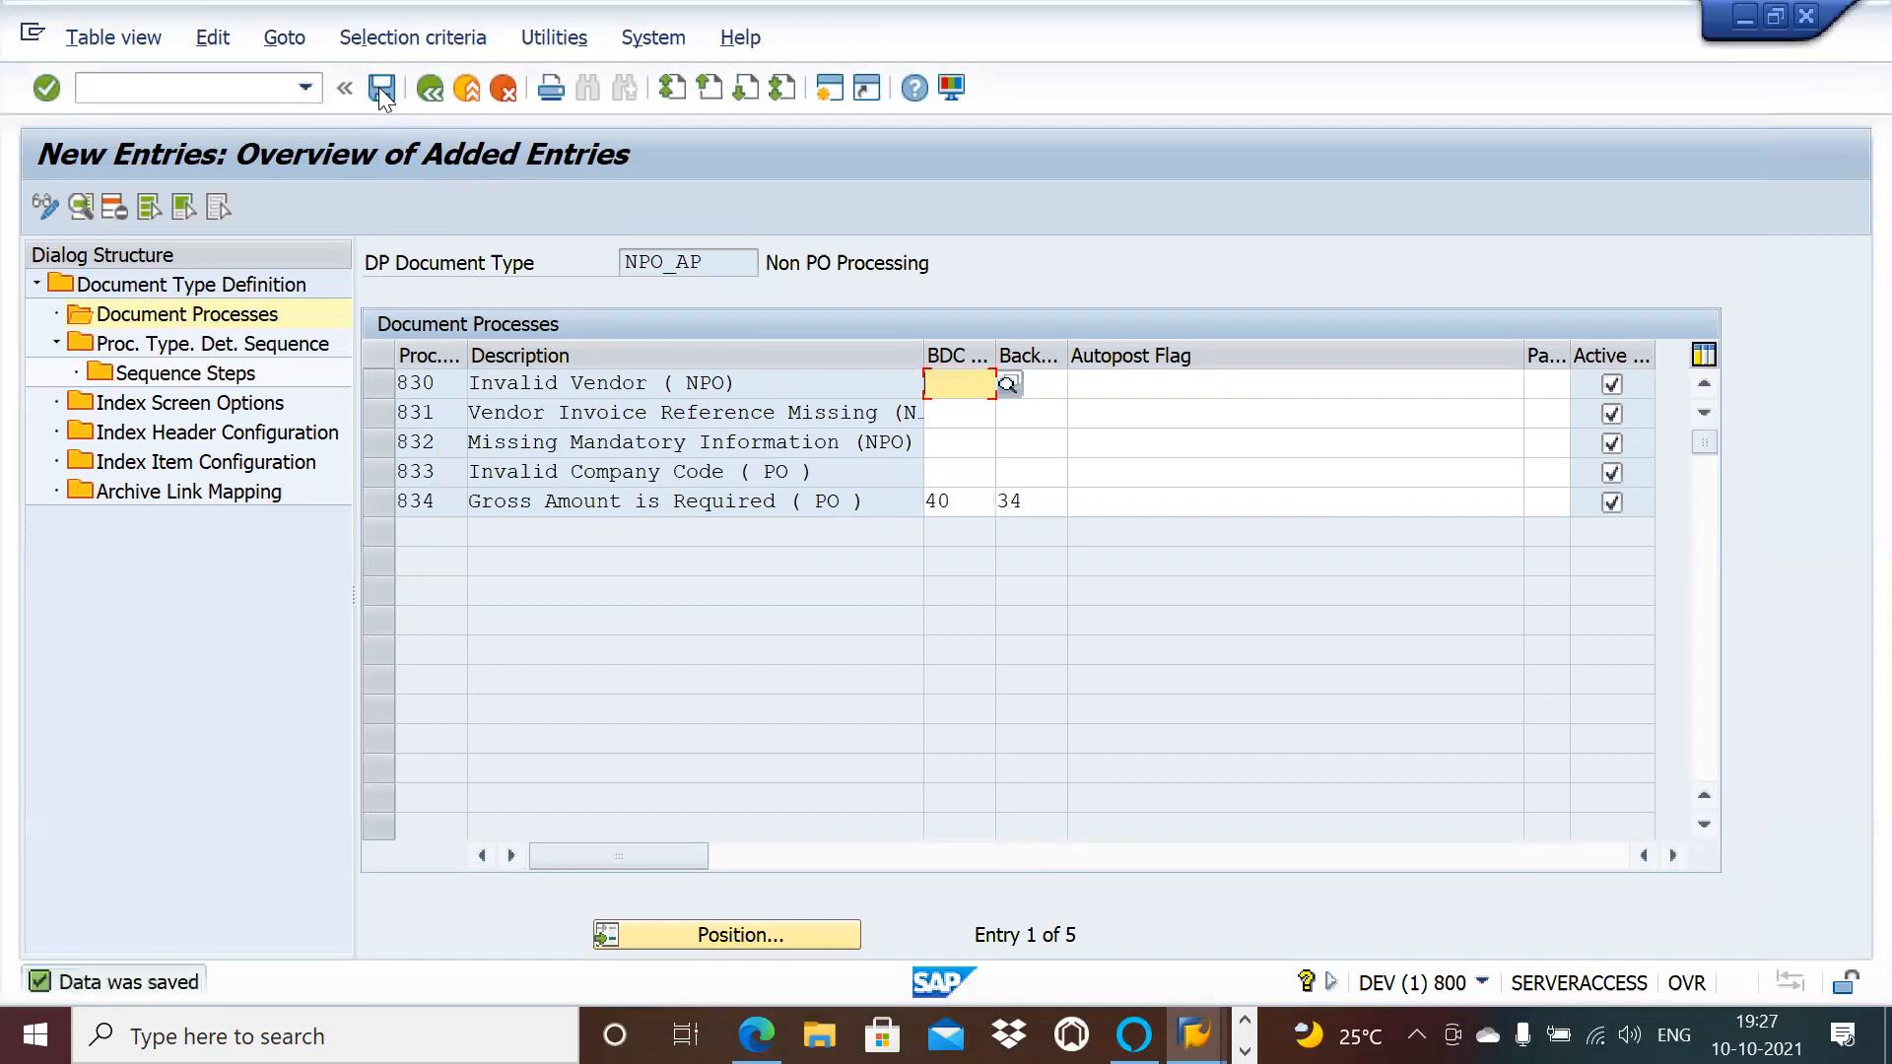
Step: Open NPO_AP's document type details and change Default Process Type from 207 to 834, then save
double_click(249, 346)
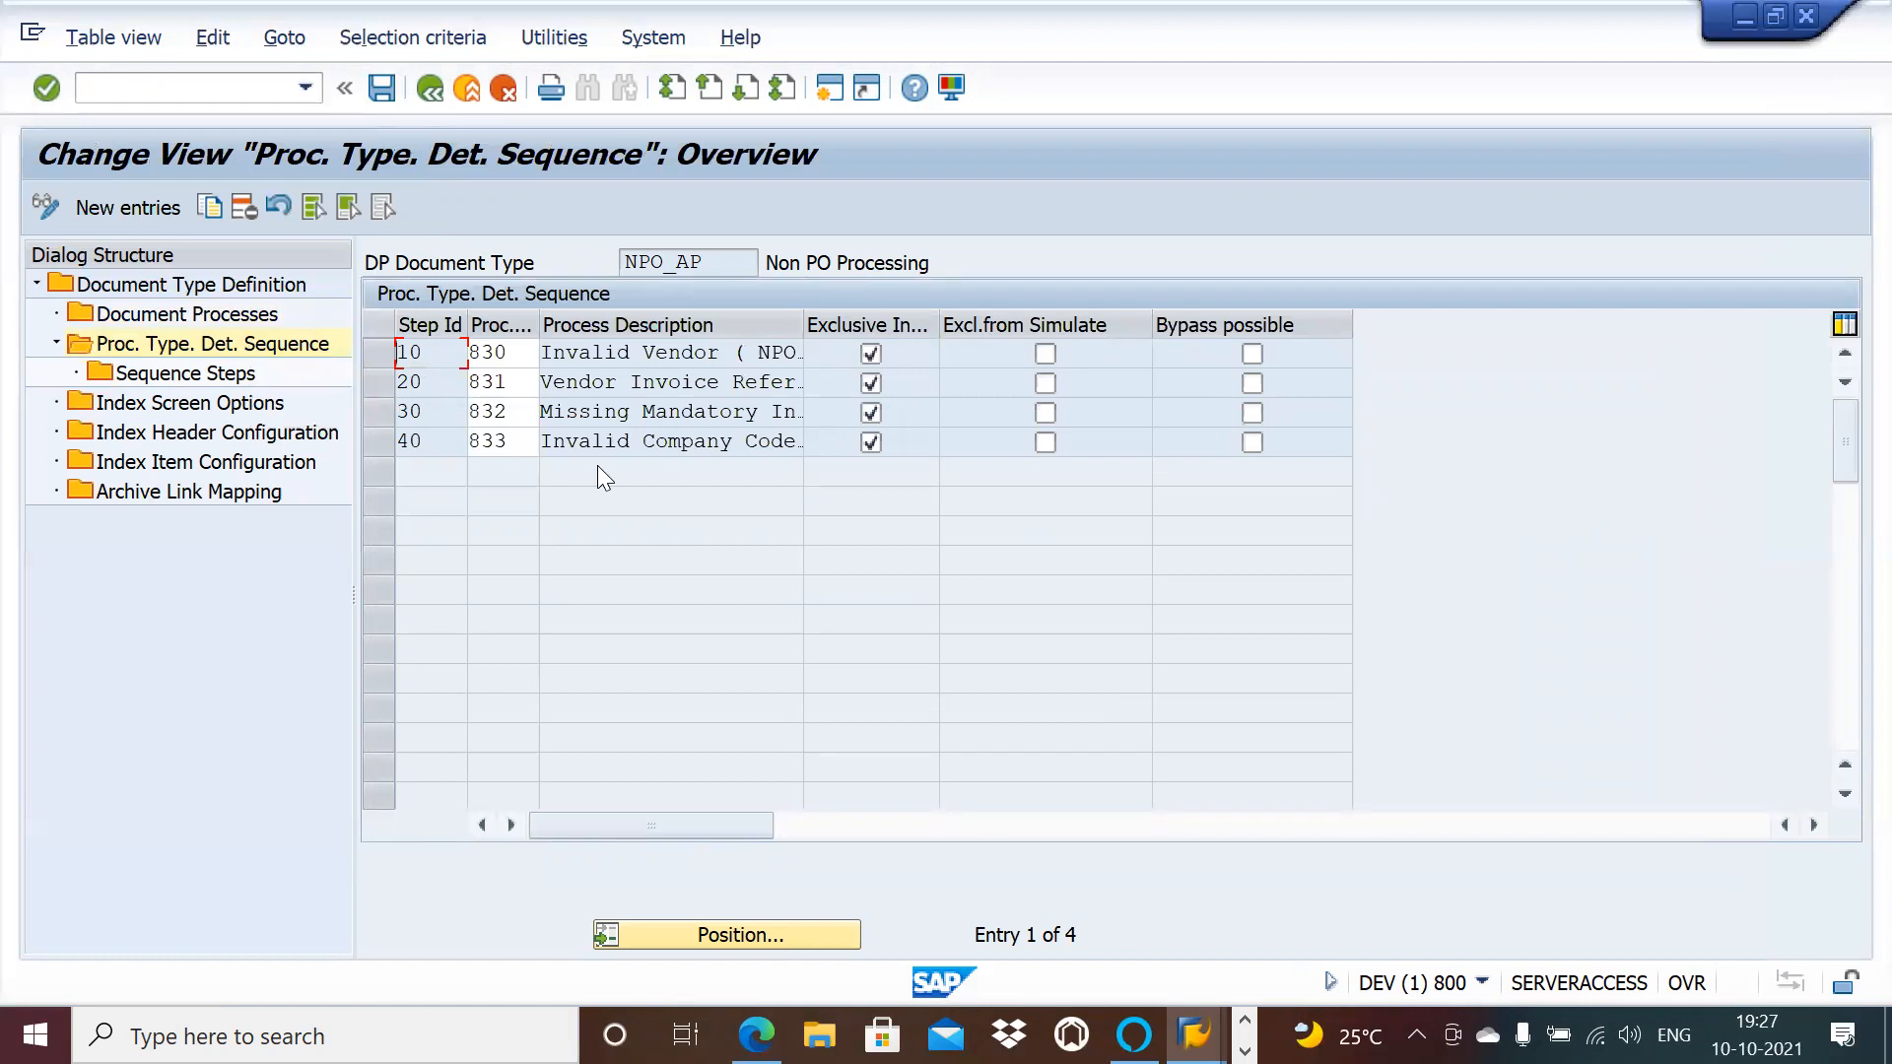
double_click(219, 294)
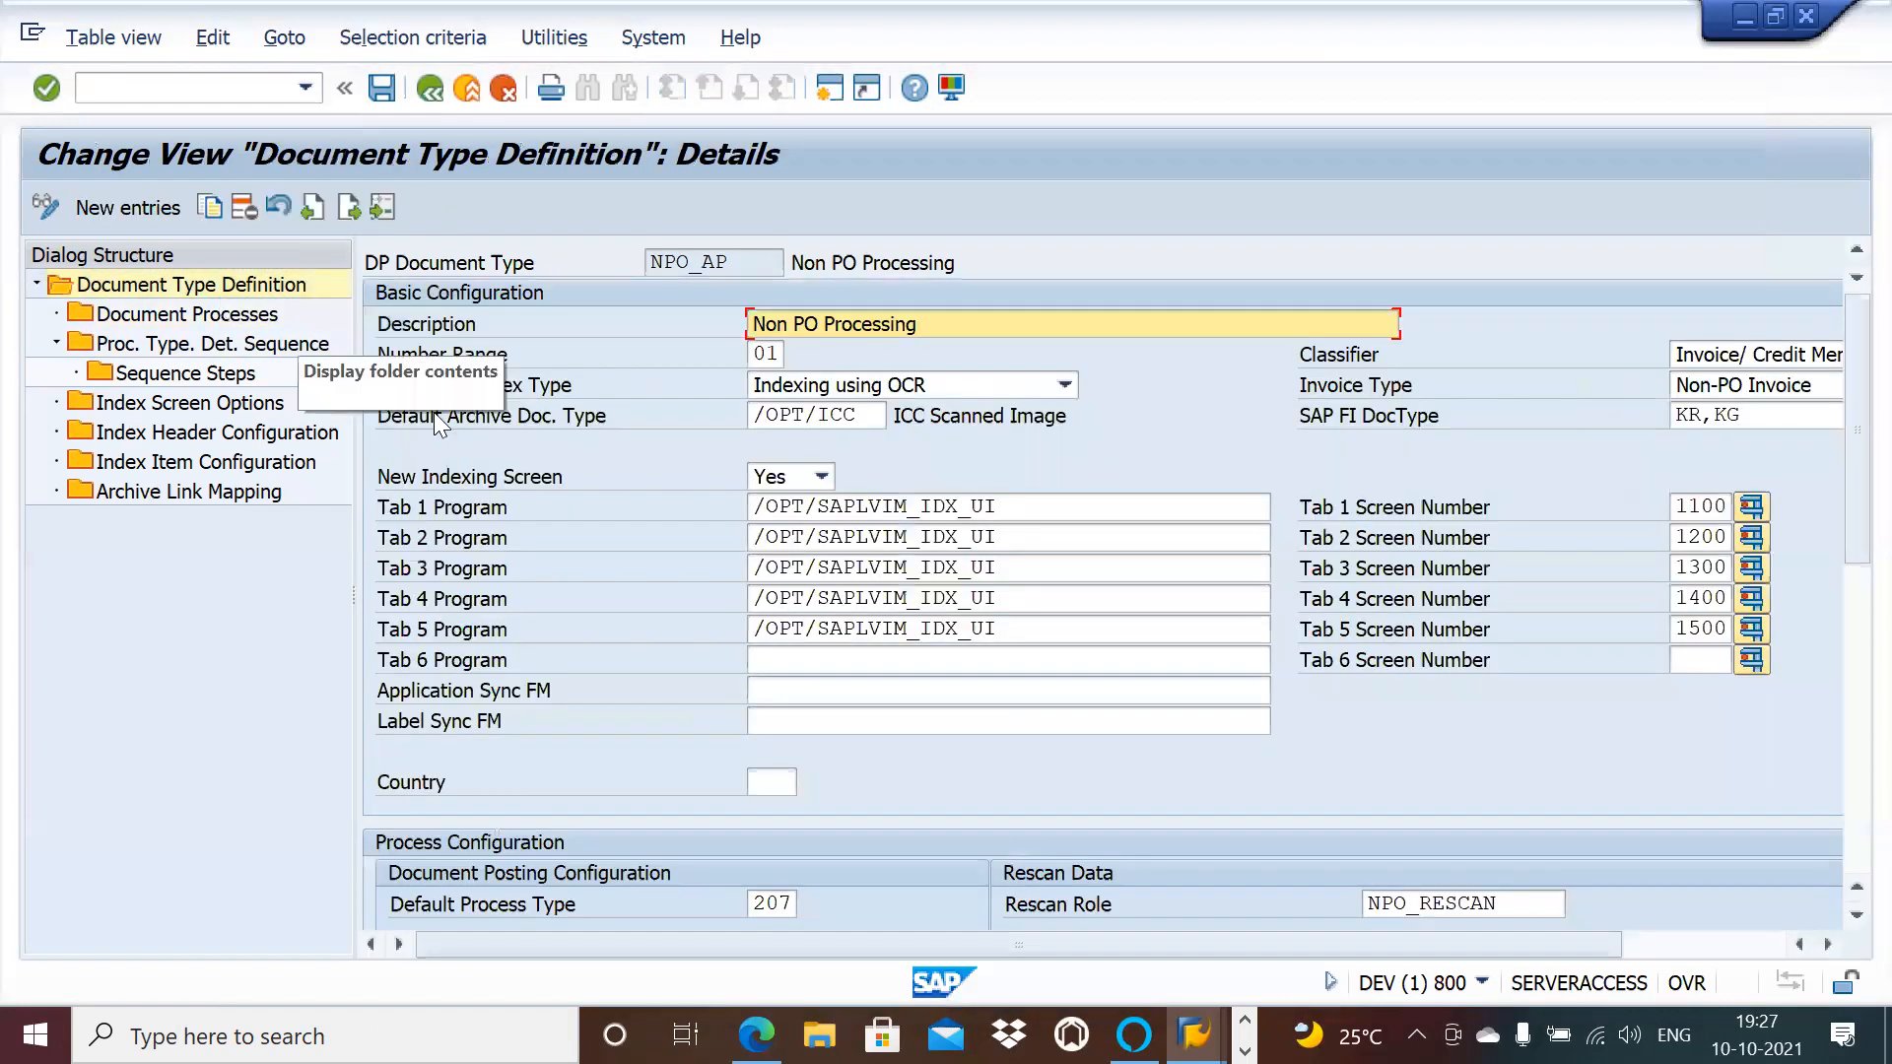
click(778, 904)
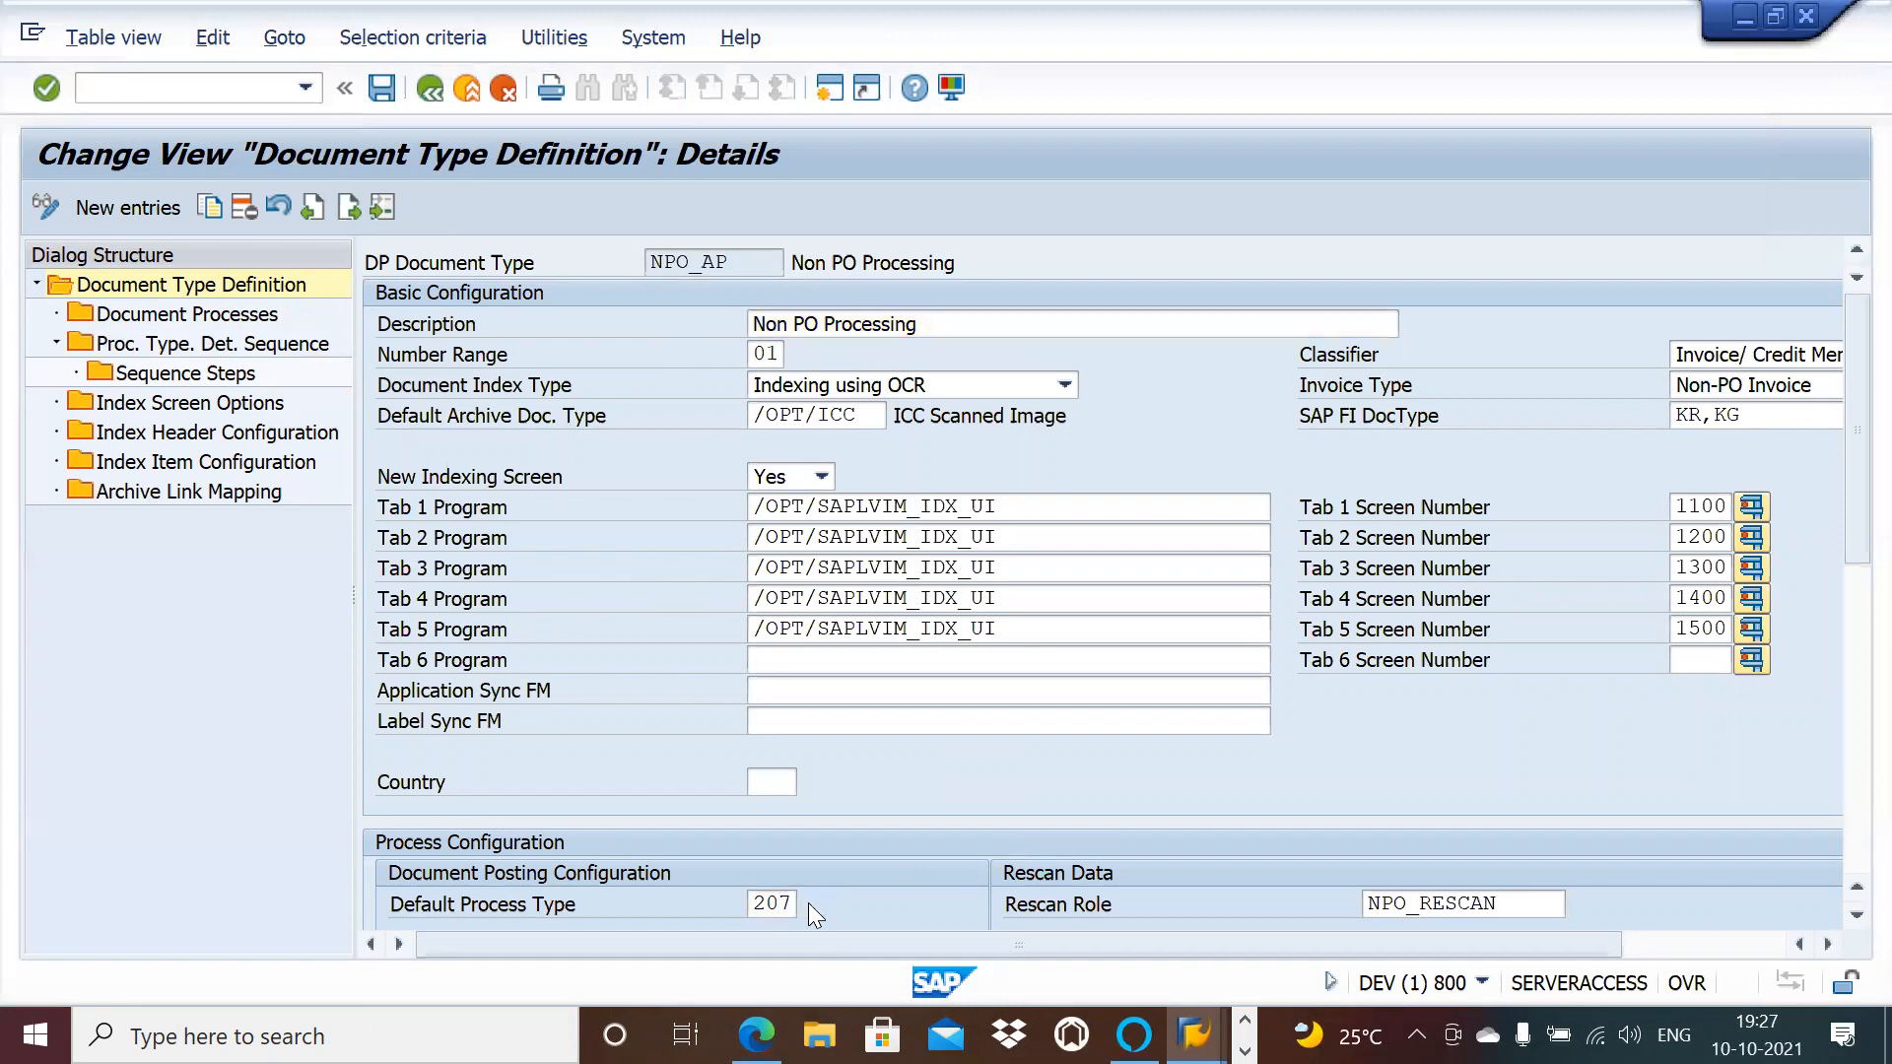
click(808, 902)
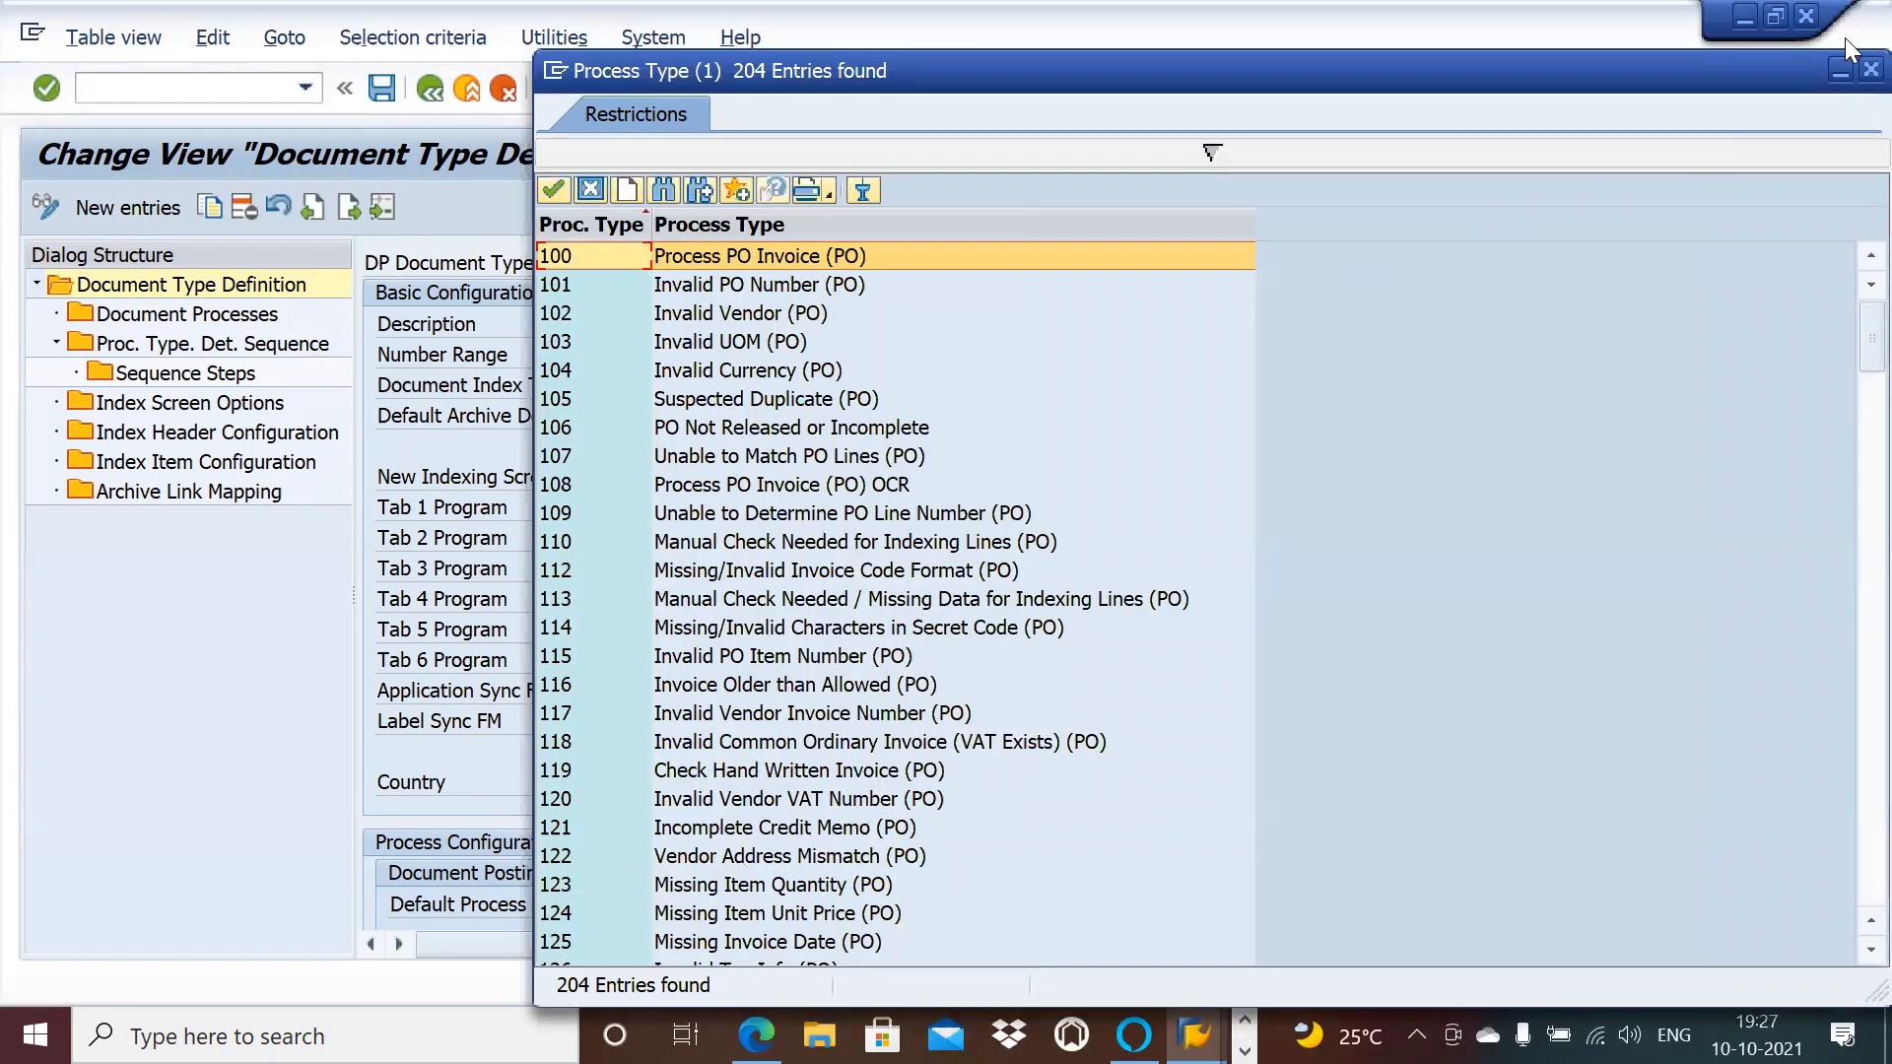
click(1845, 66)
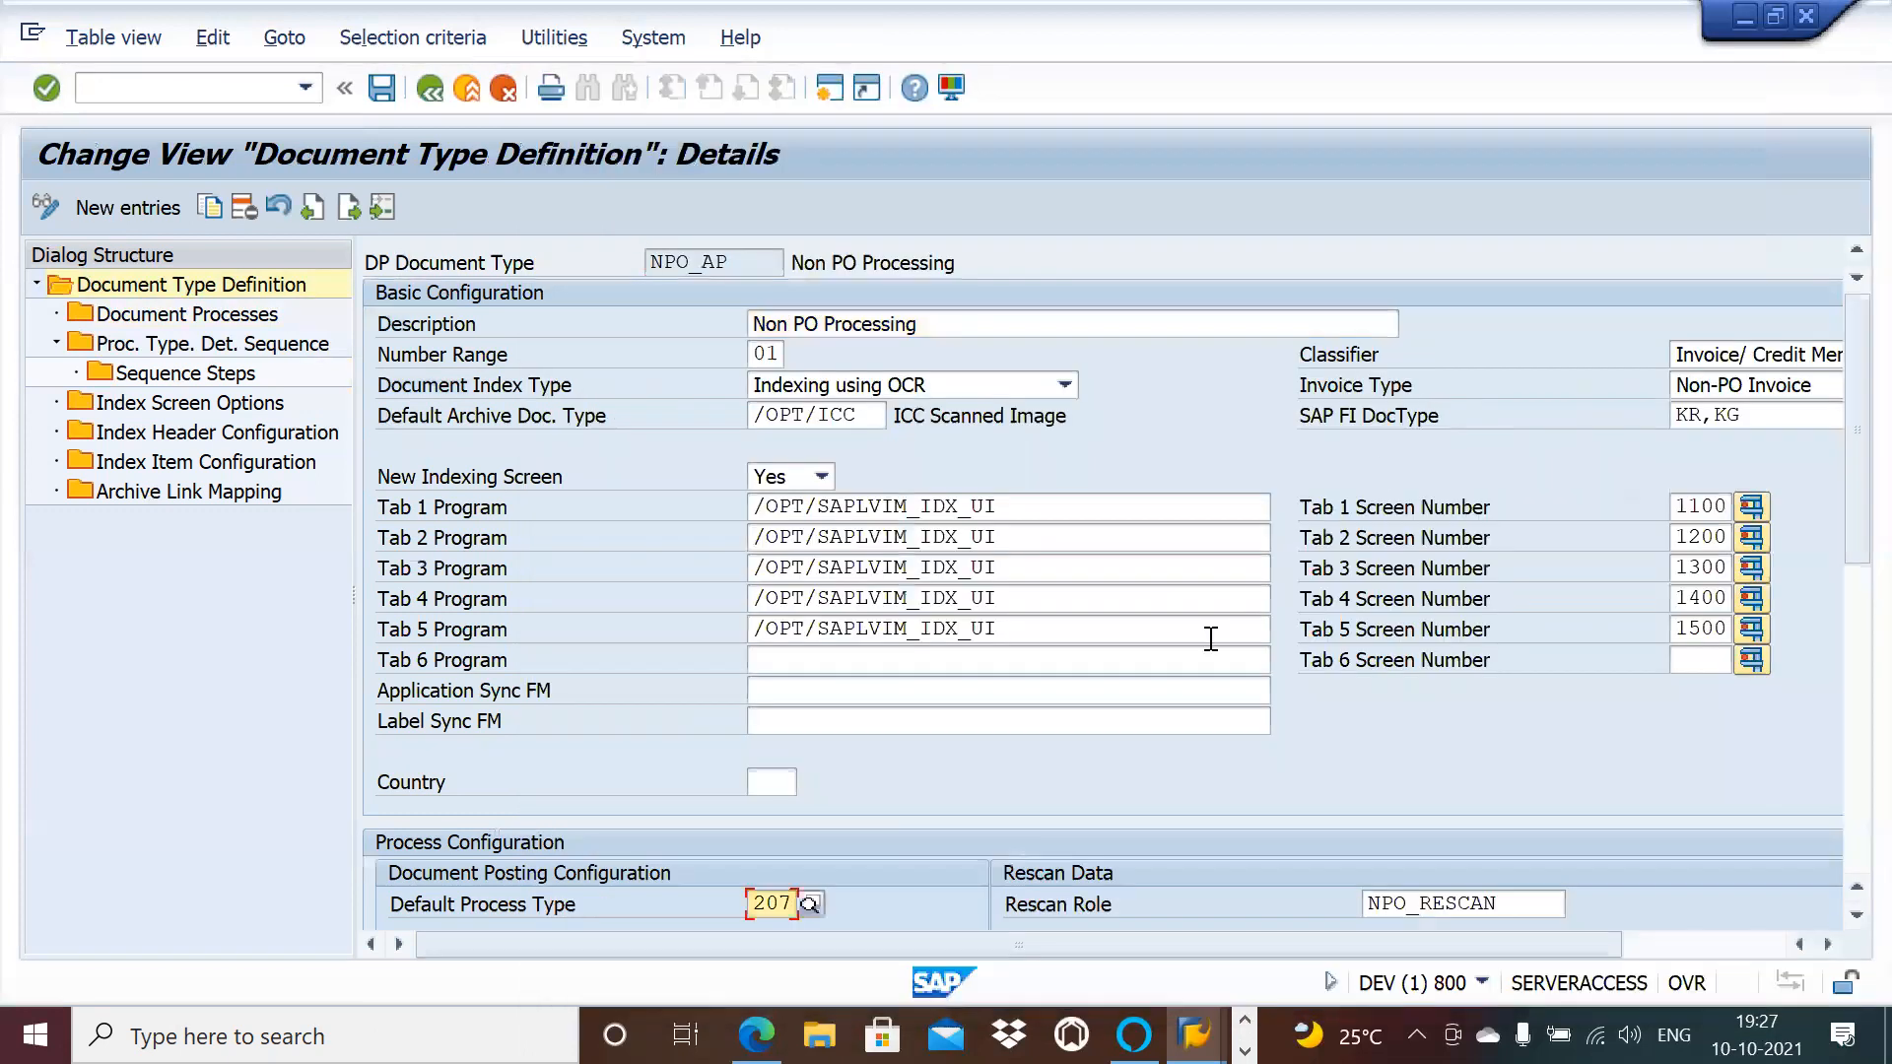
key(BackSpace)
key(BackSpace)
key(BackSpace)
text(834)
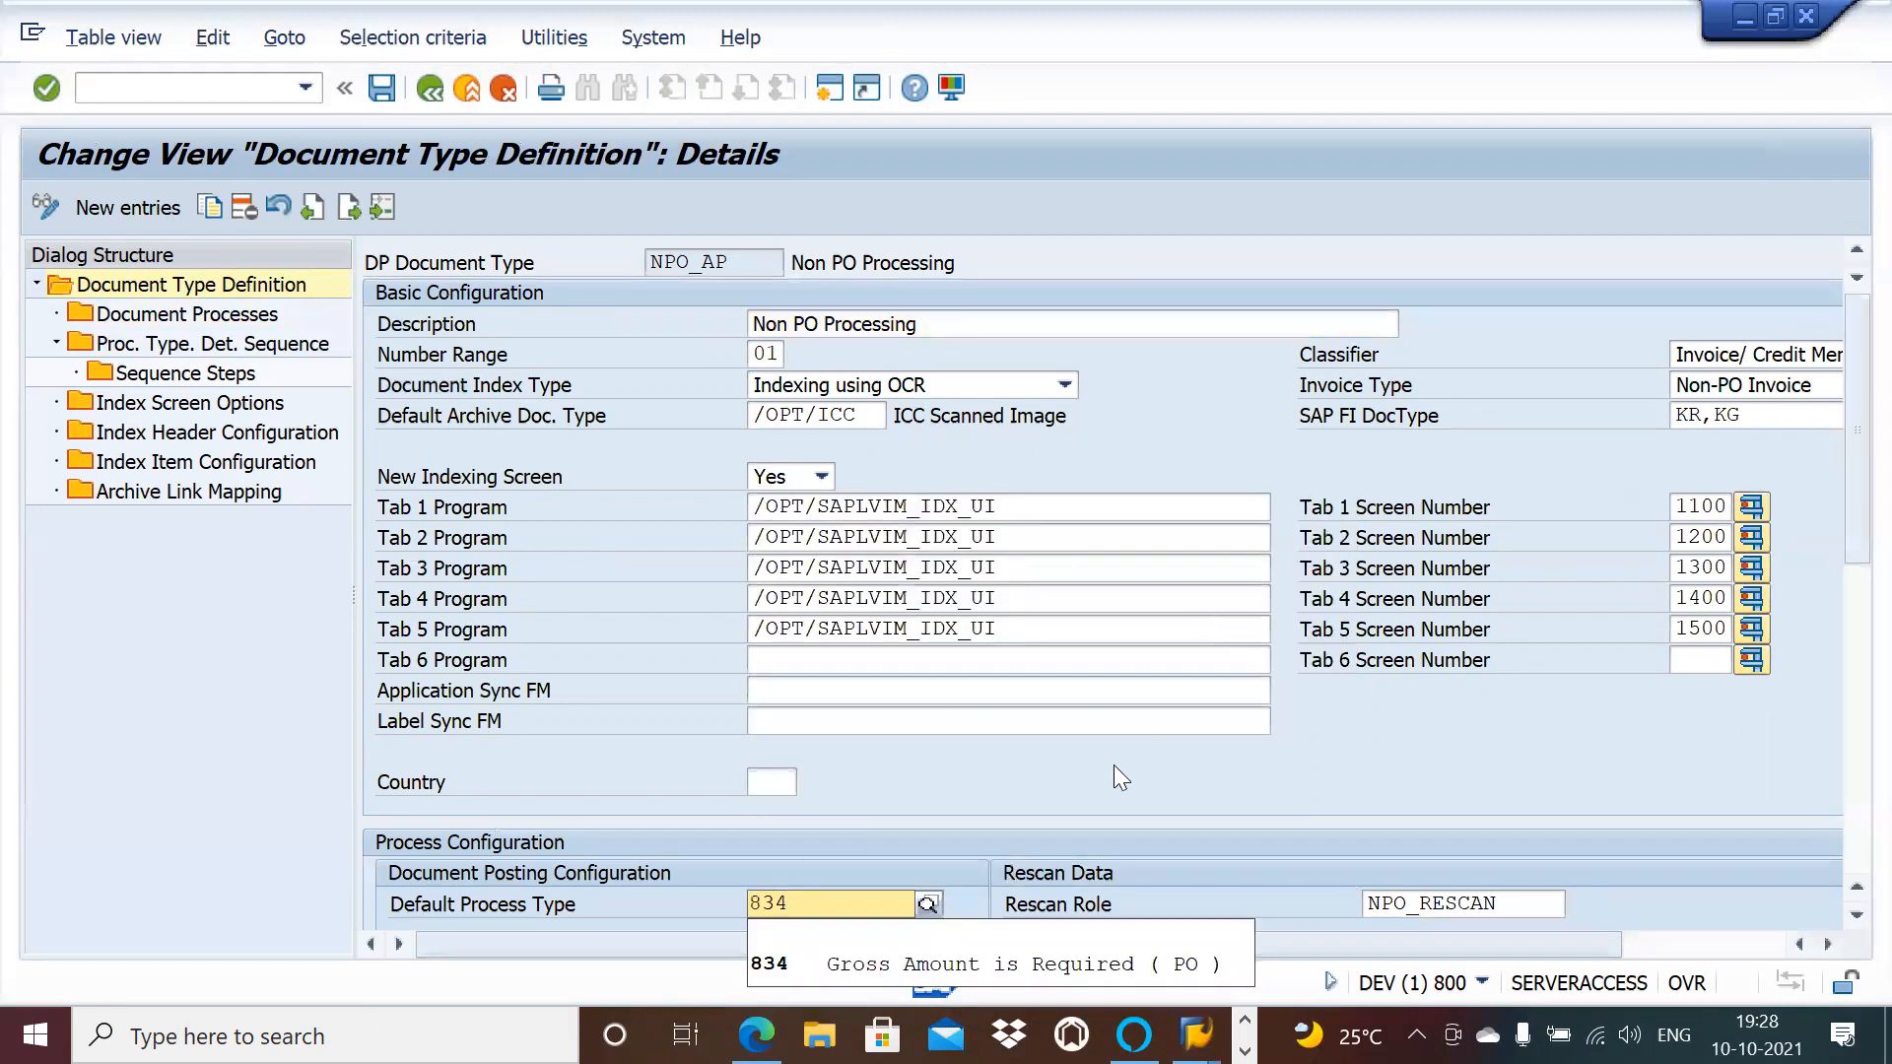
click(881, 958)
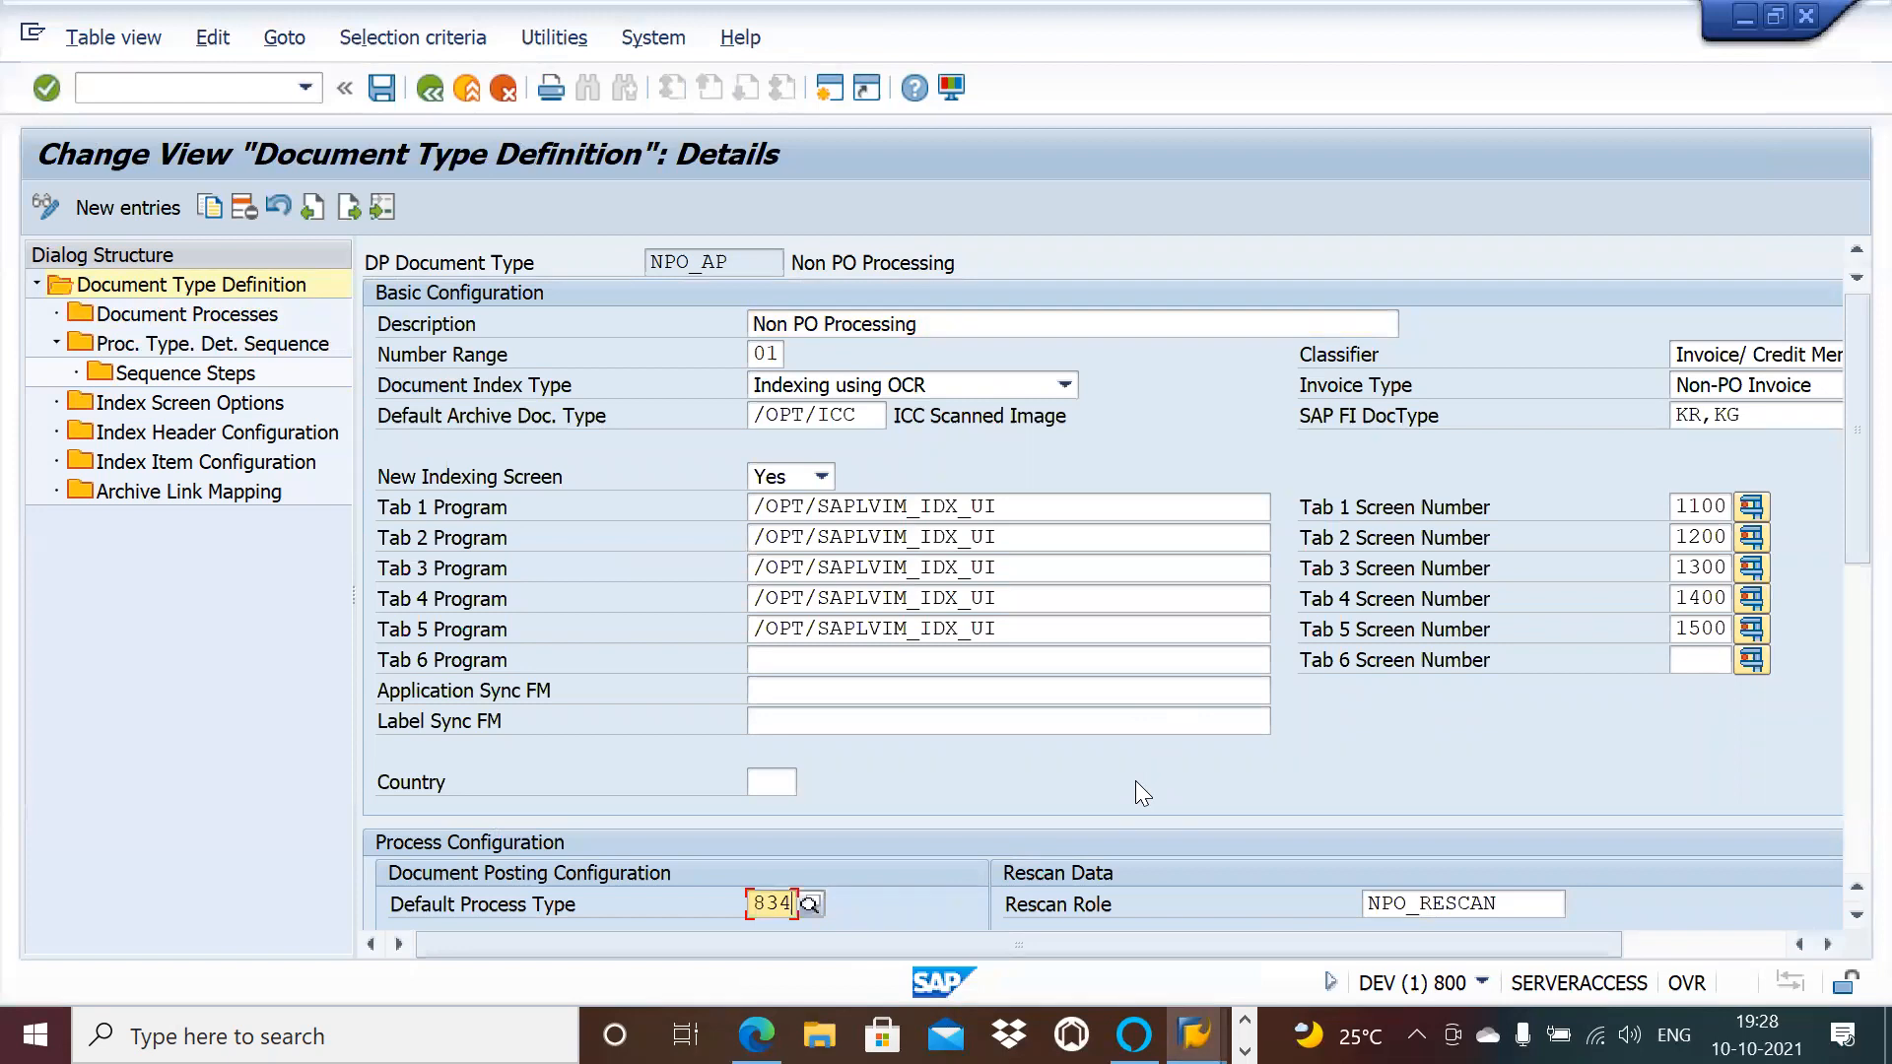
key(Return)
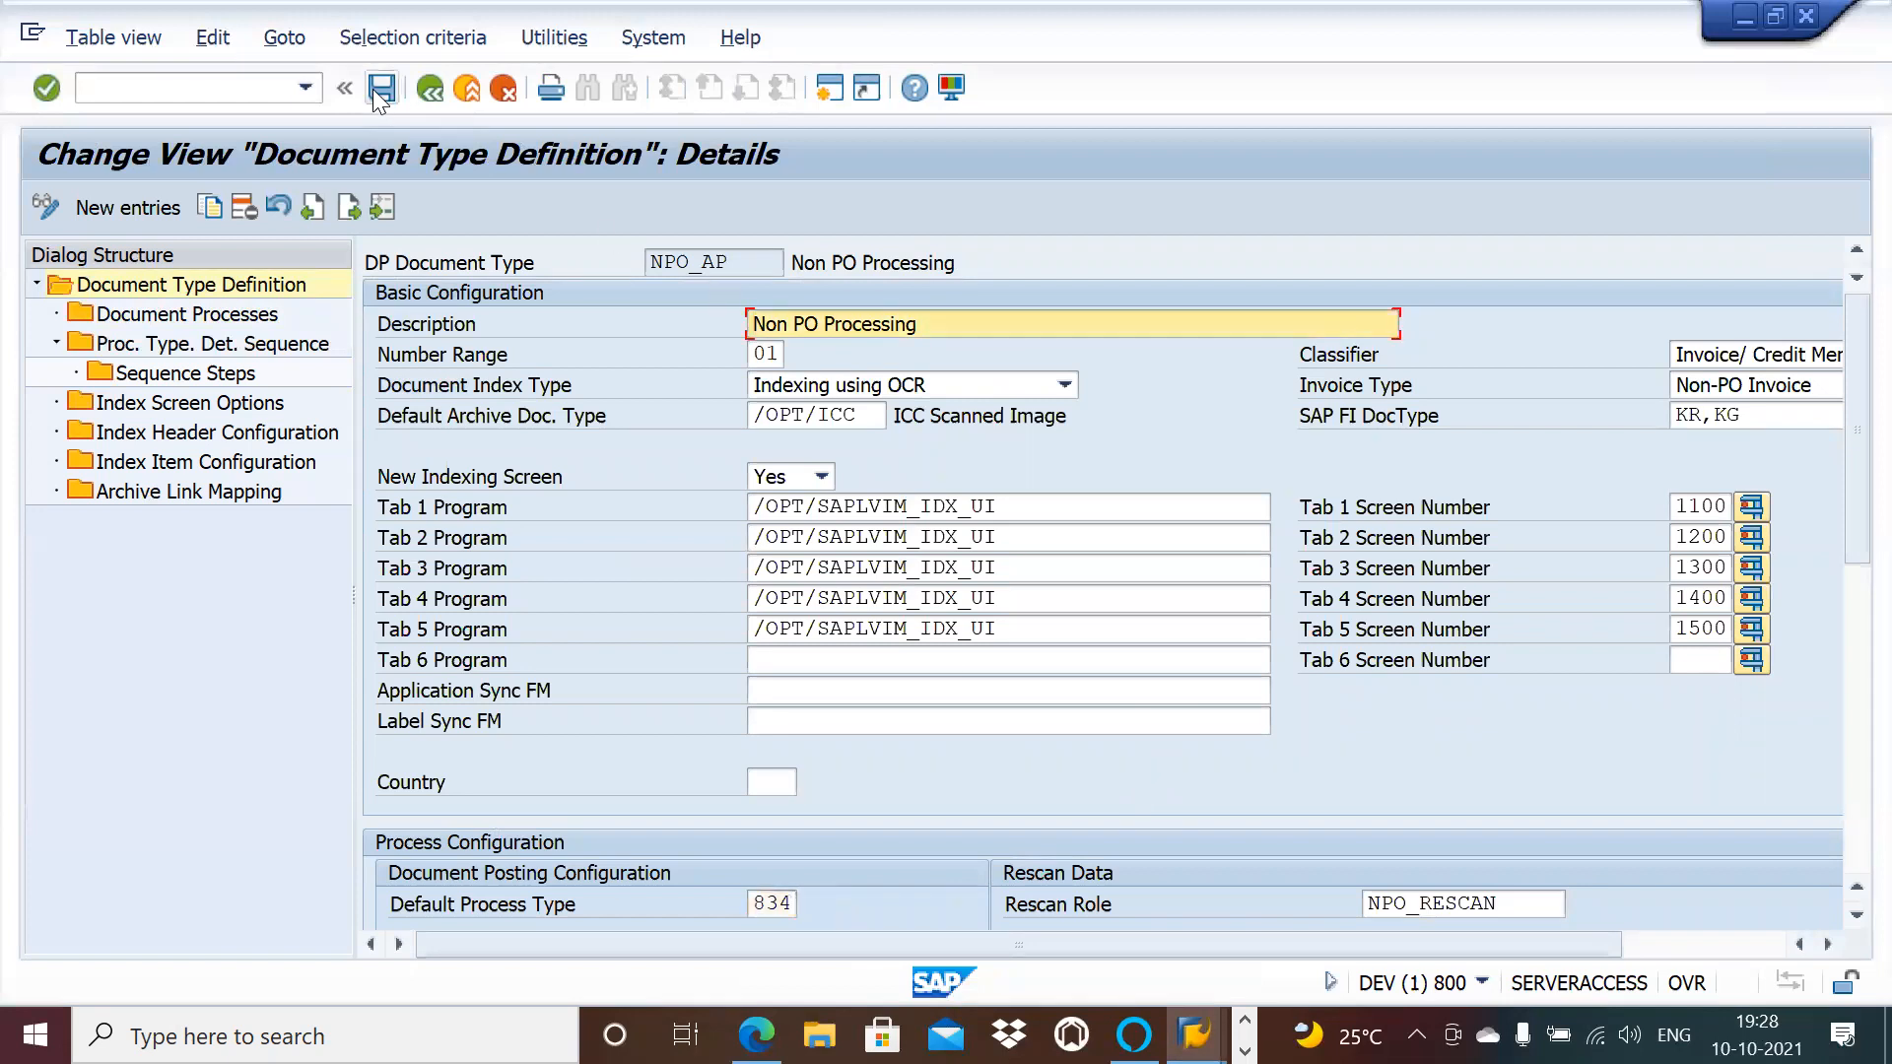
click(381, 87)
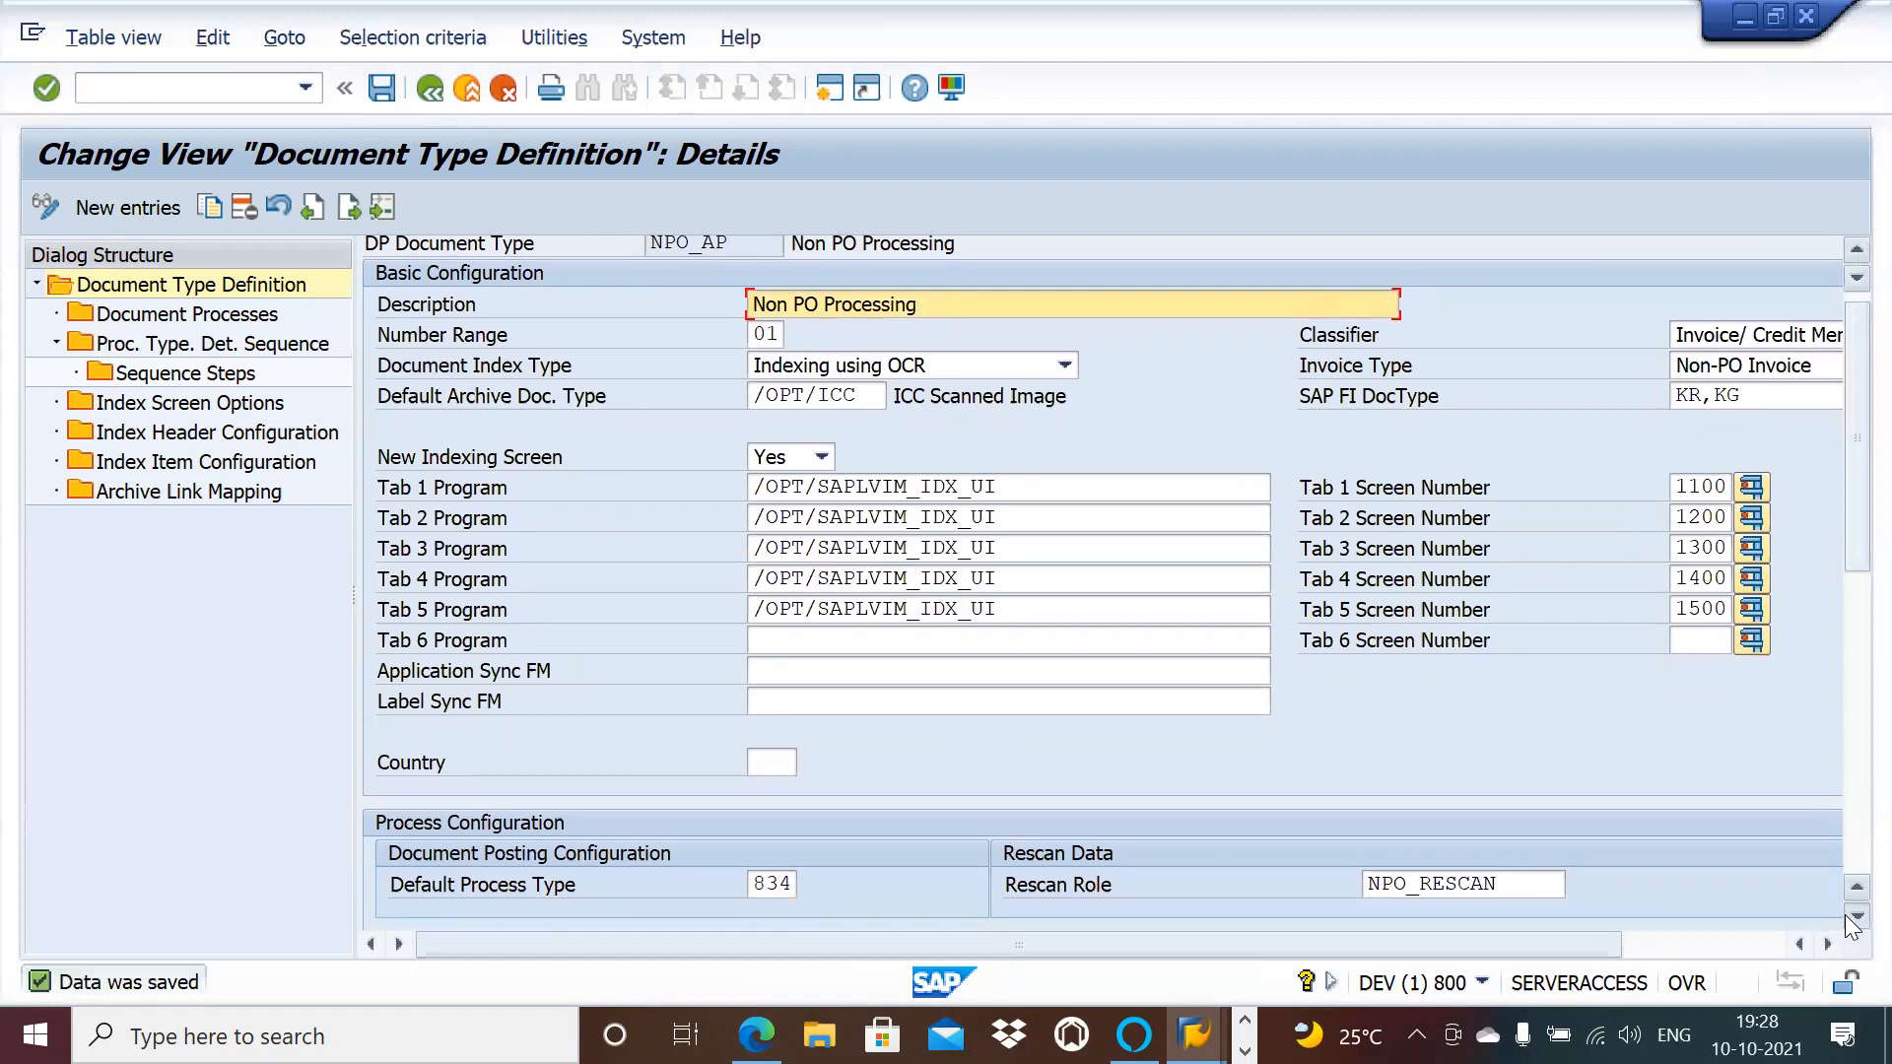
Step: Set NPO_AP's Posting Role to NPO_AP and save
click(1847, 915)
scroll(1845, 915, down, 4)
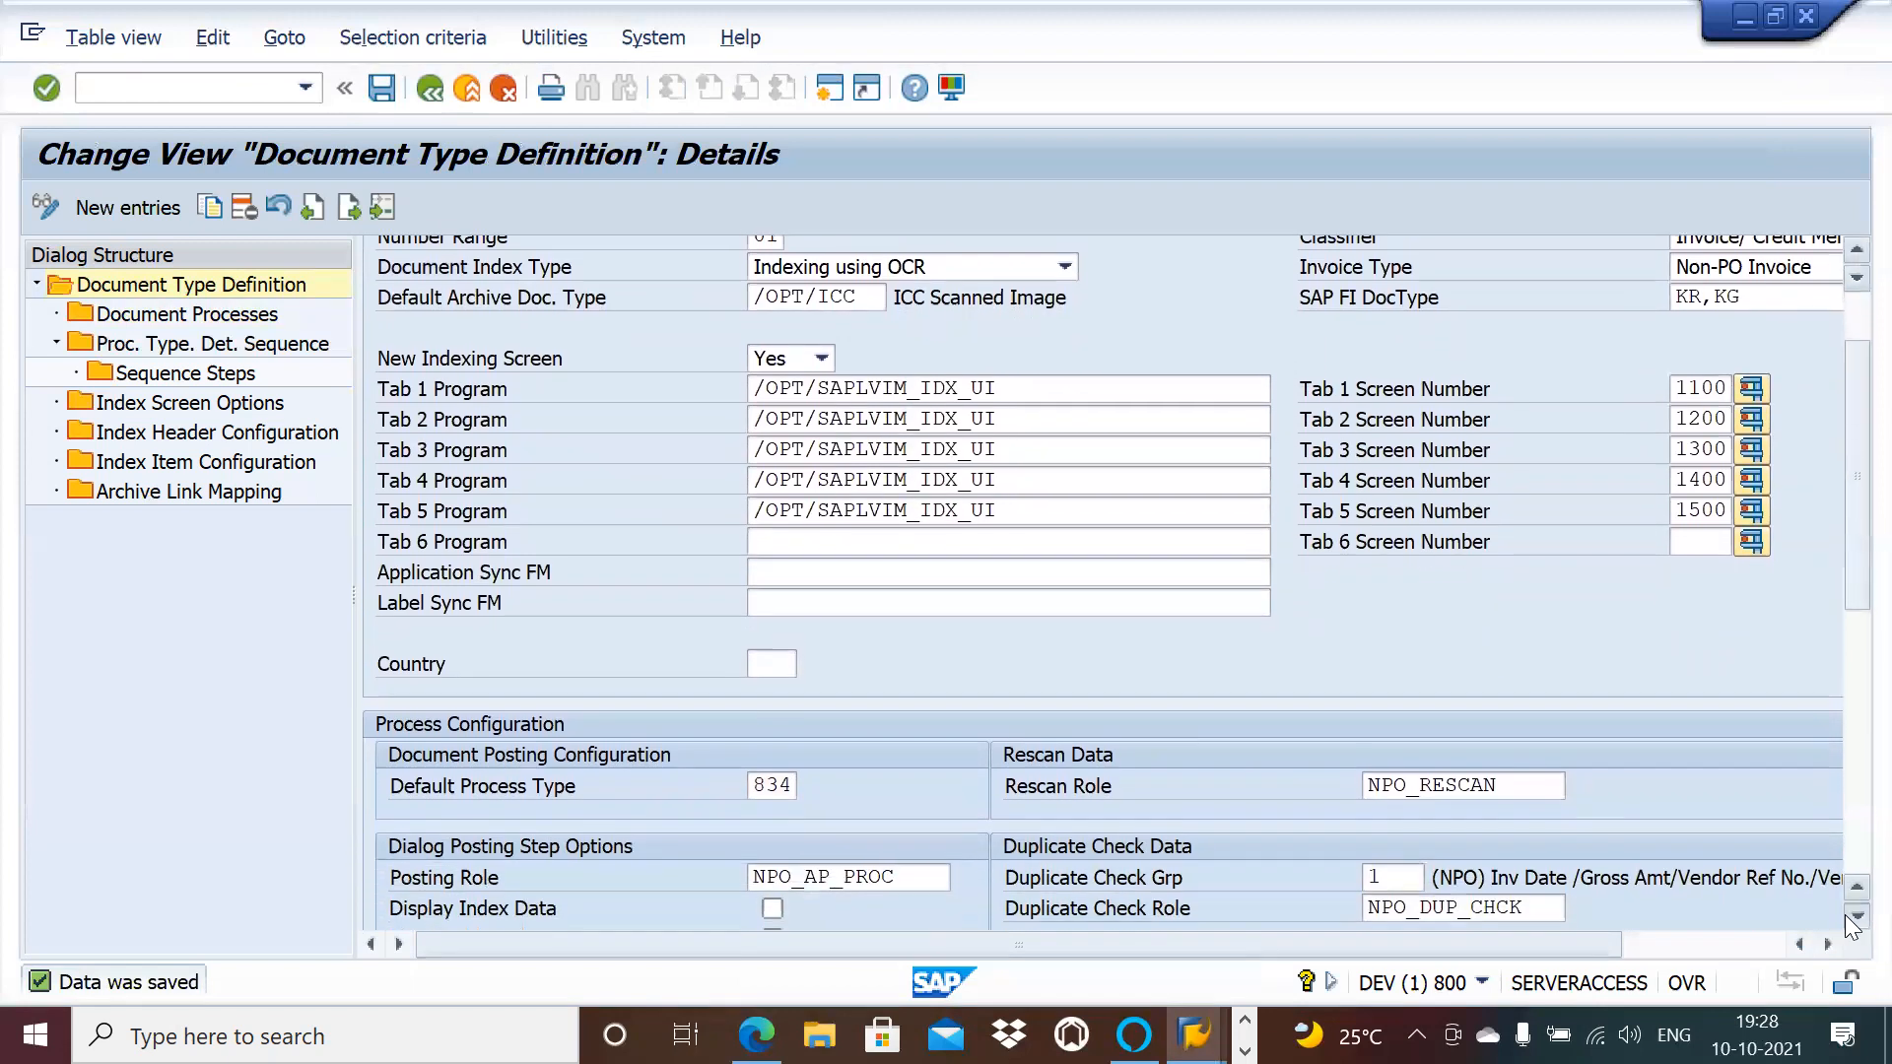
scroll(1844, 915, down, 4)
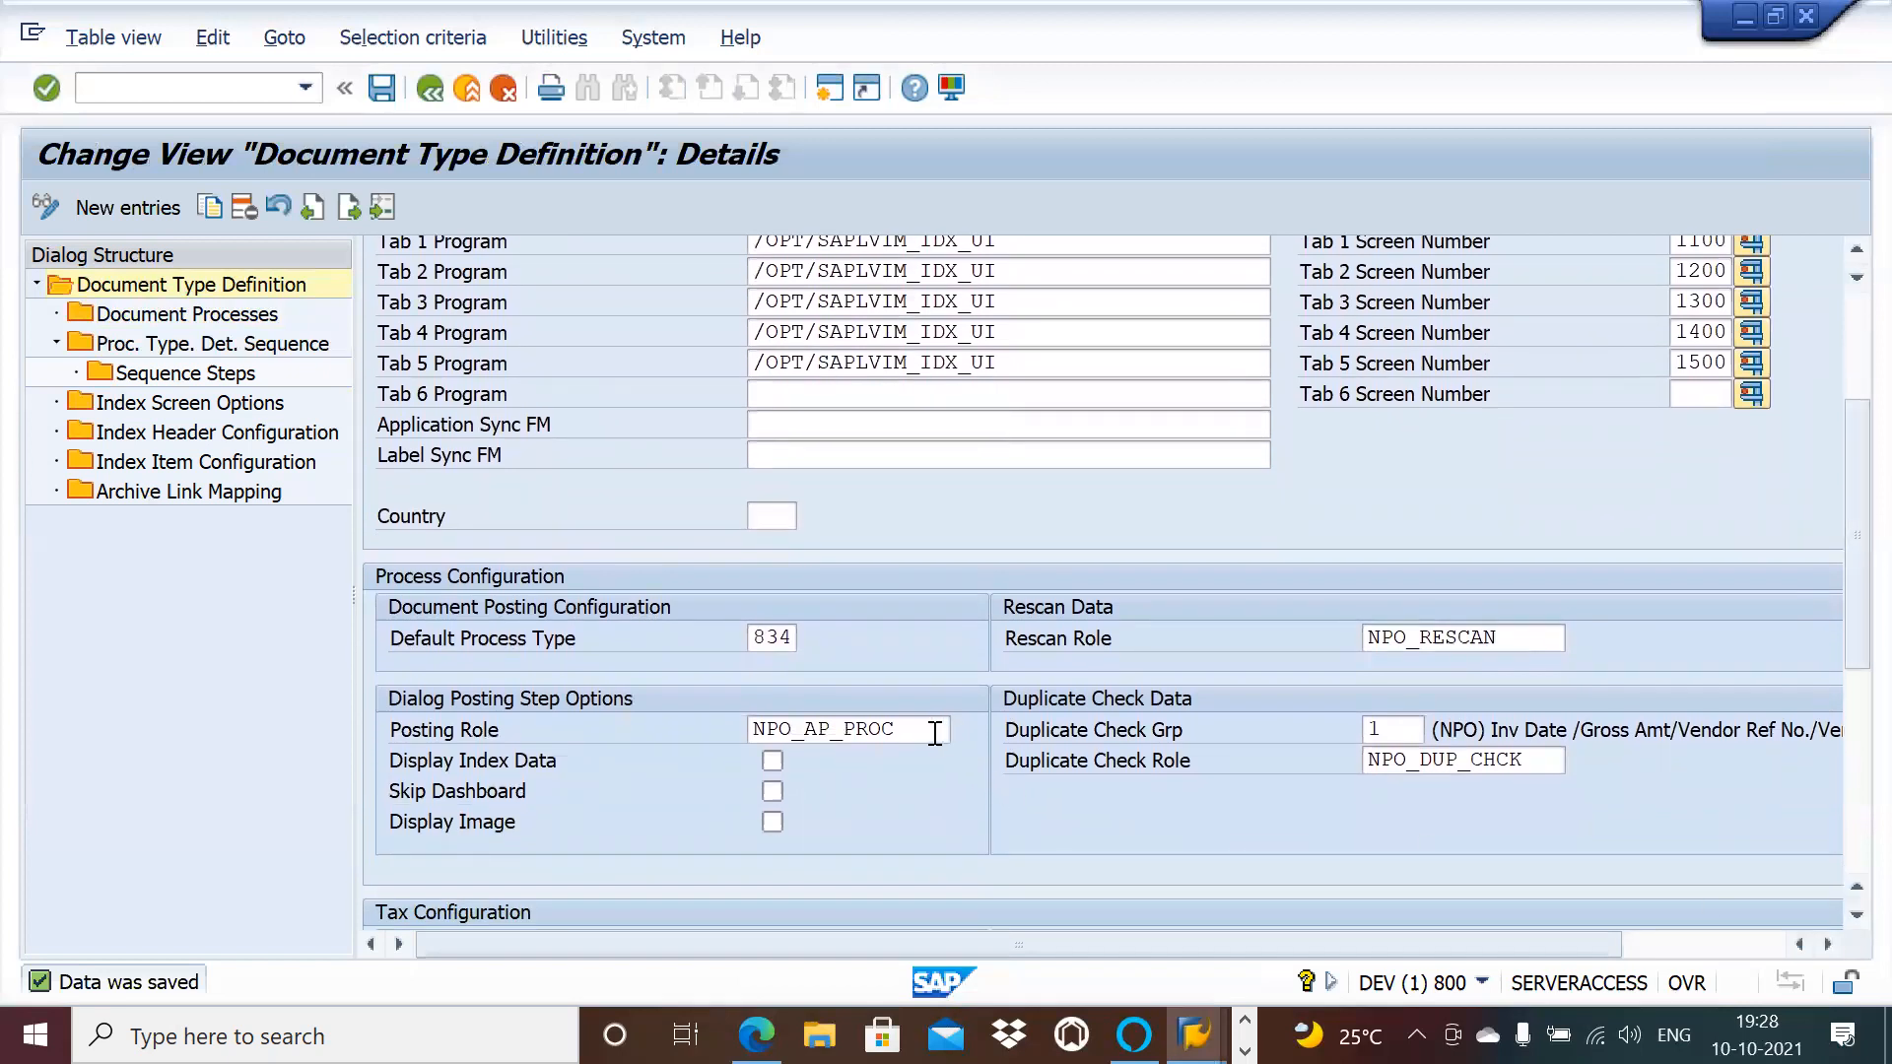
click(794, 637)
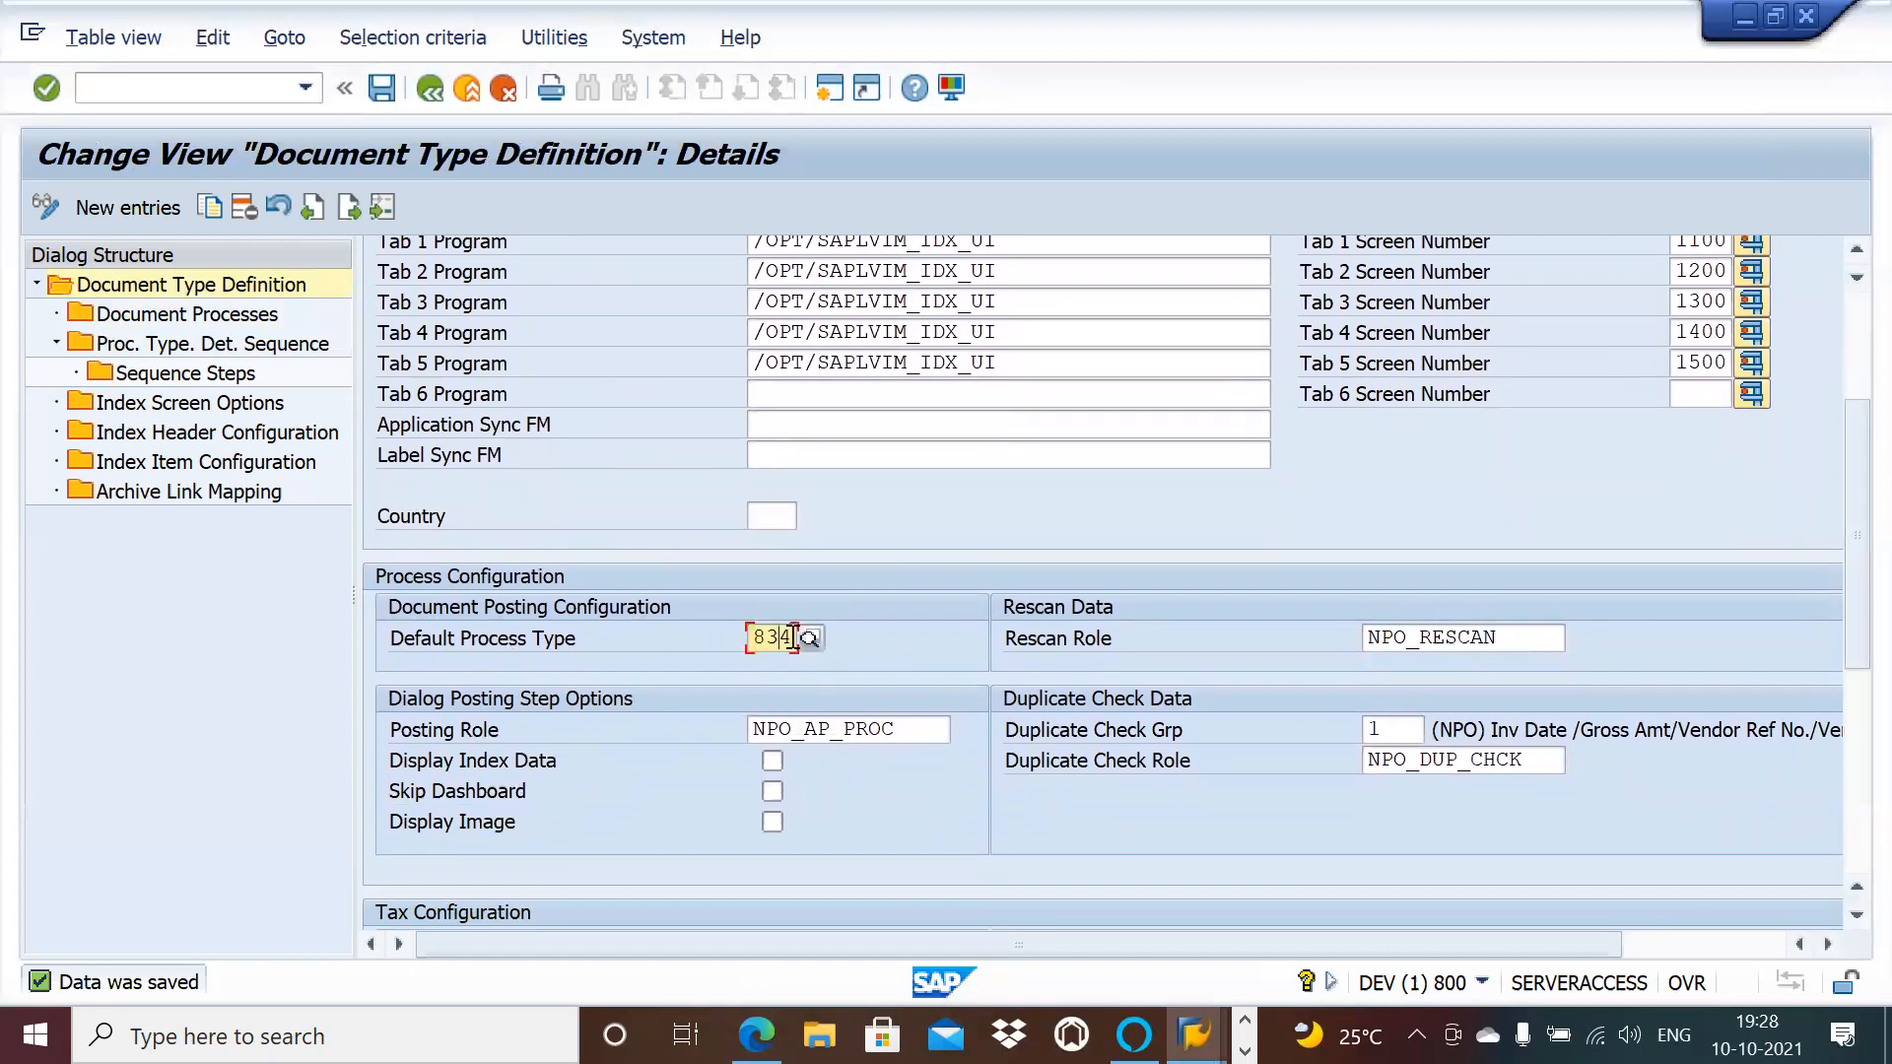
click(911, 730)
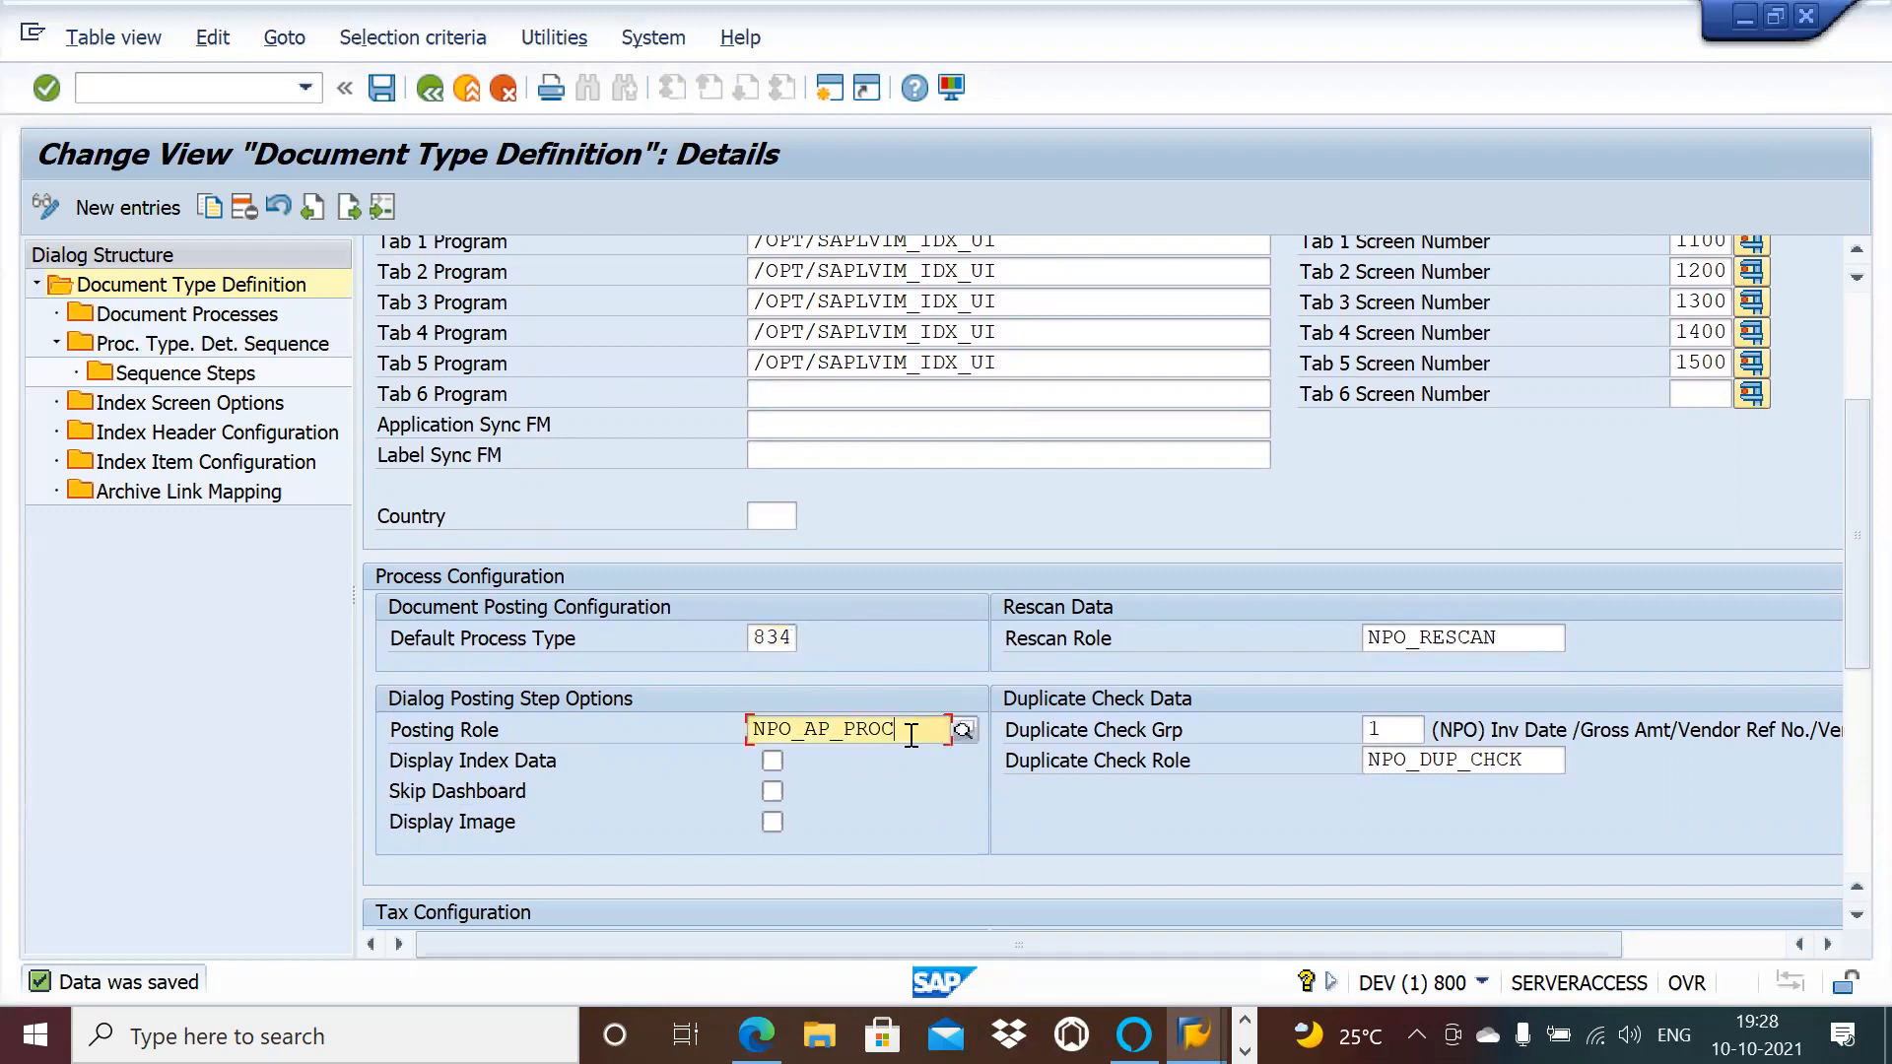
click(963, 729)
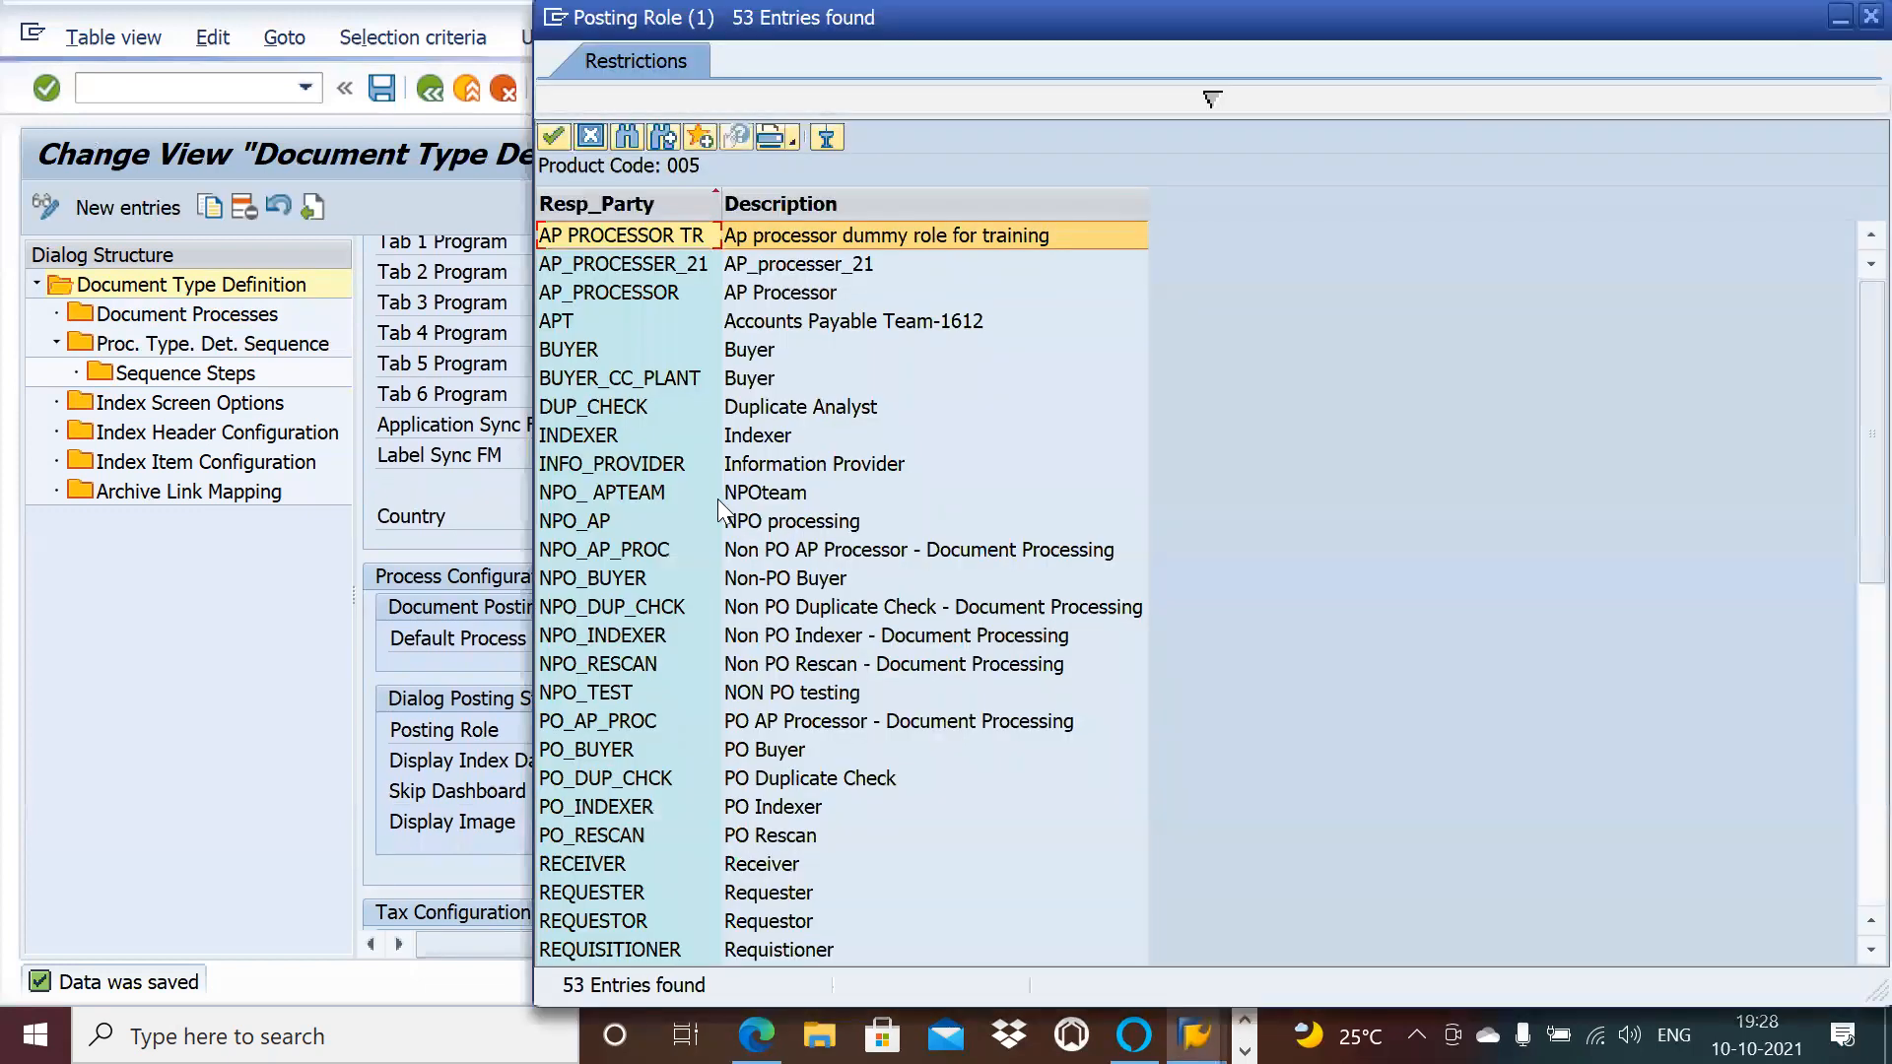
double_click(814, 522)
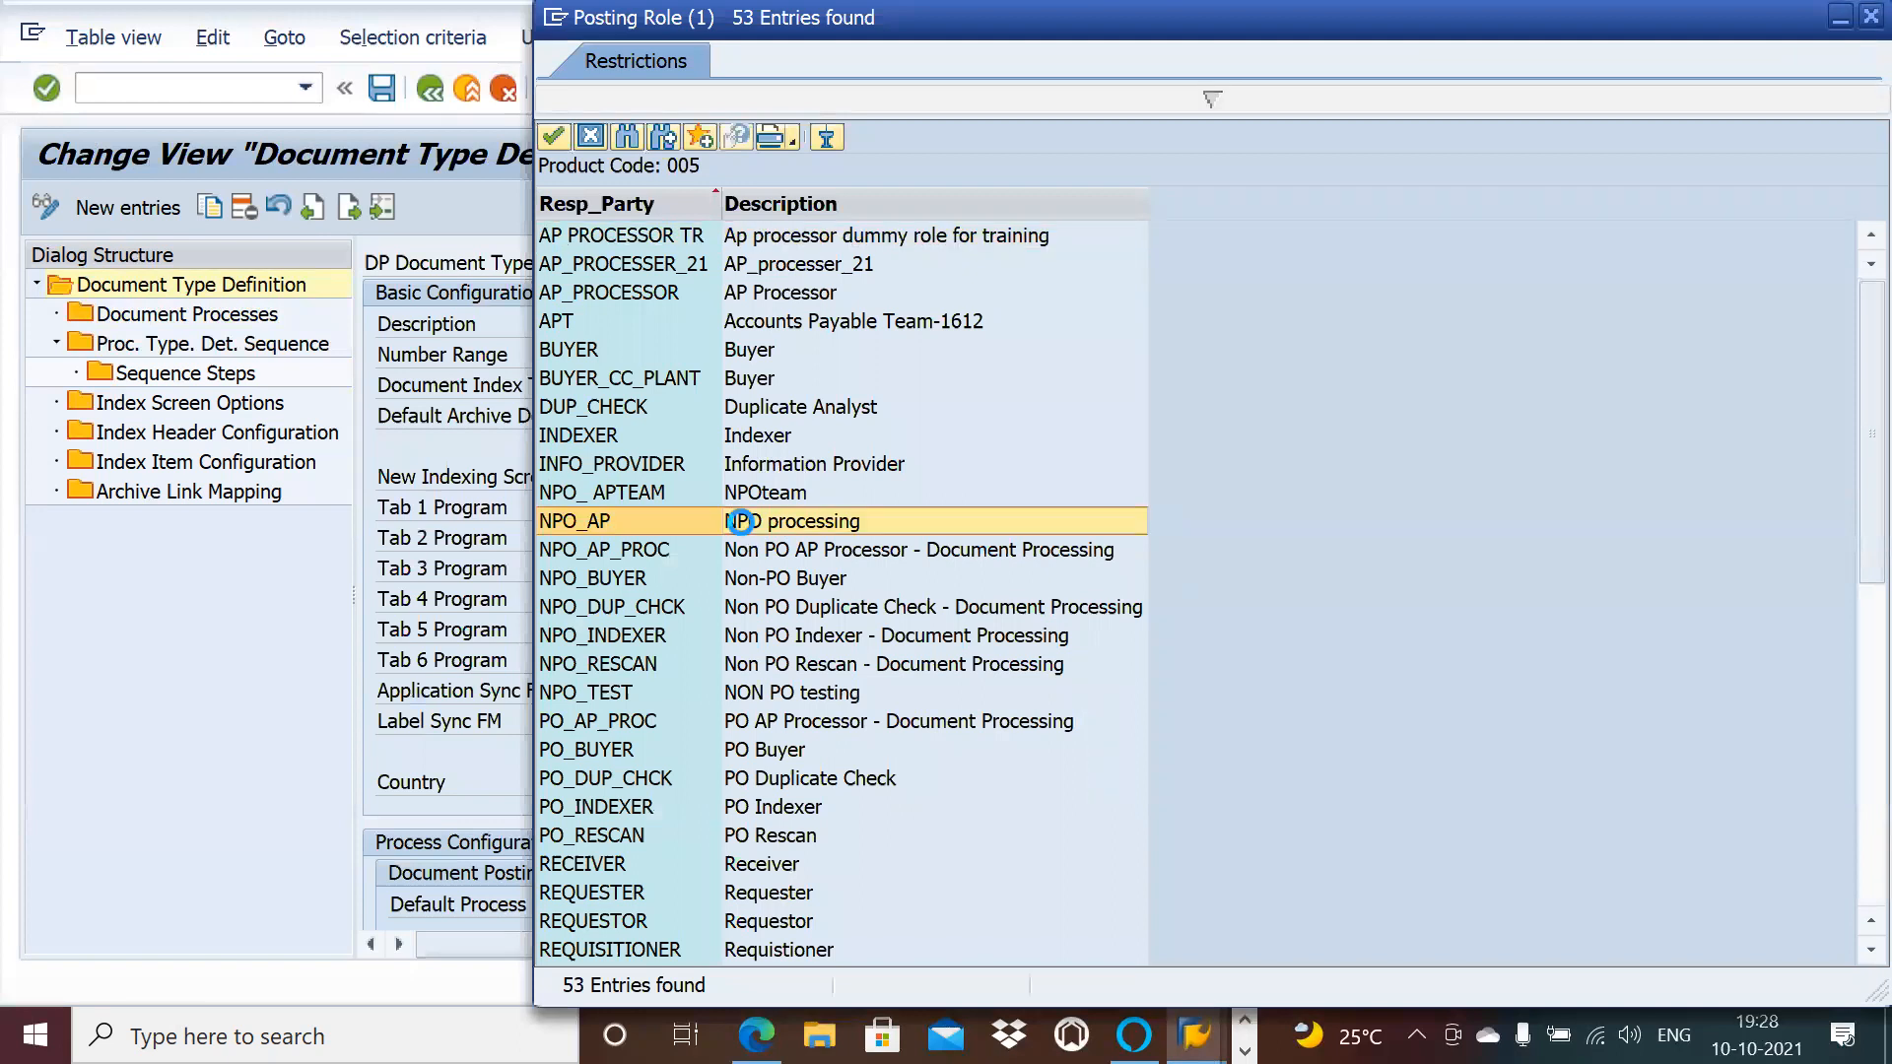
click(382, 89)
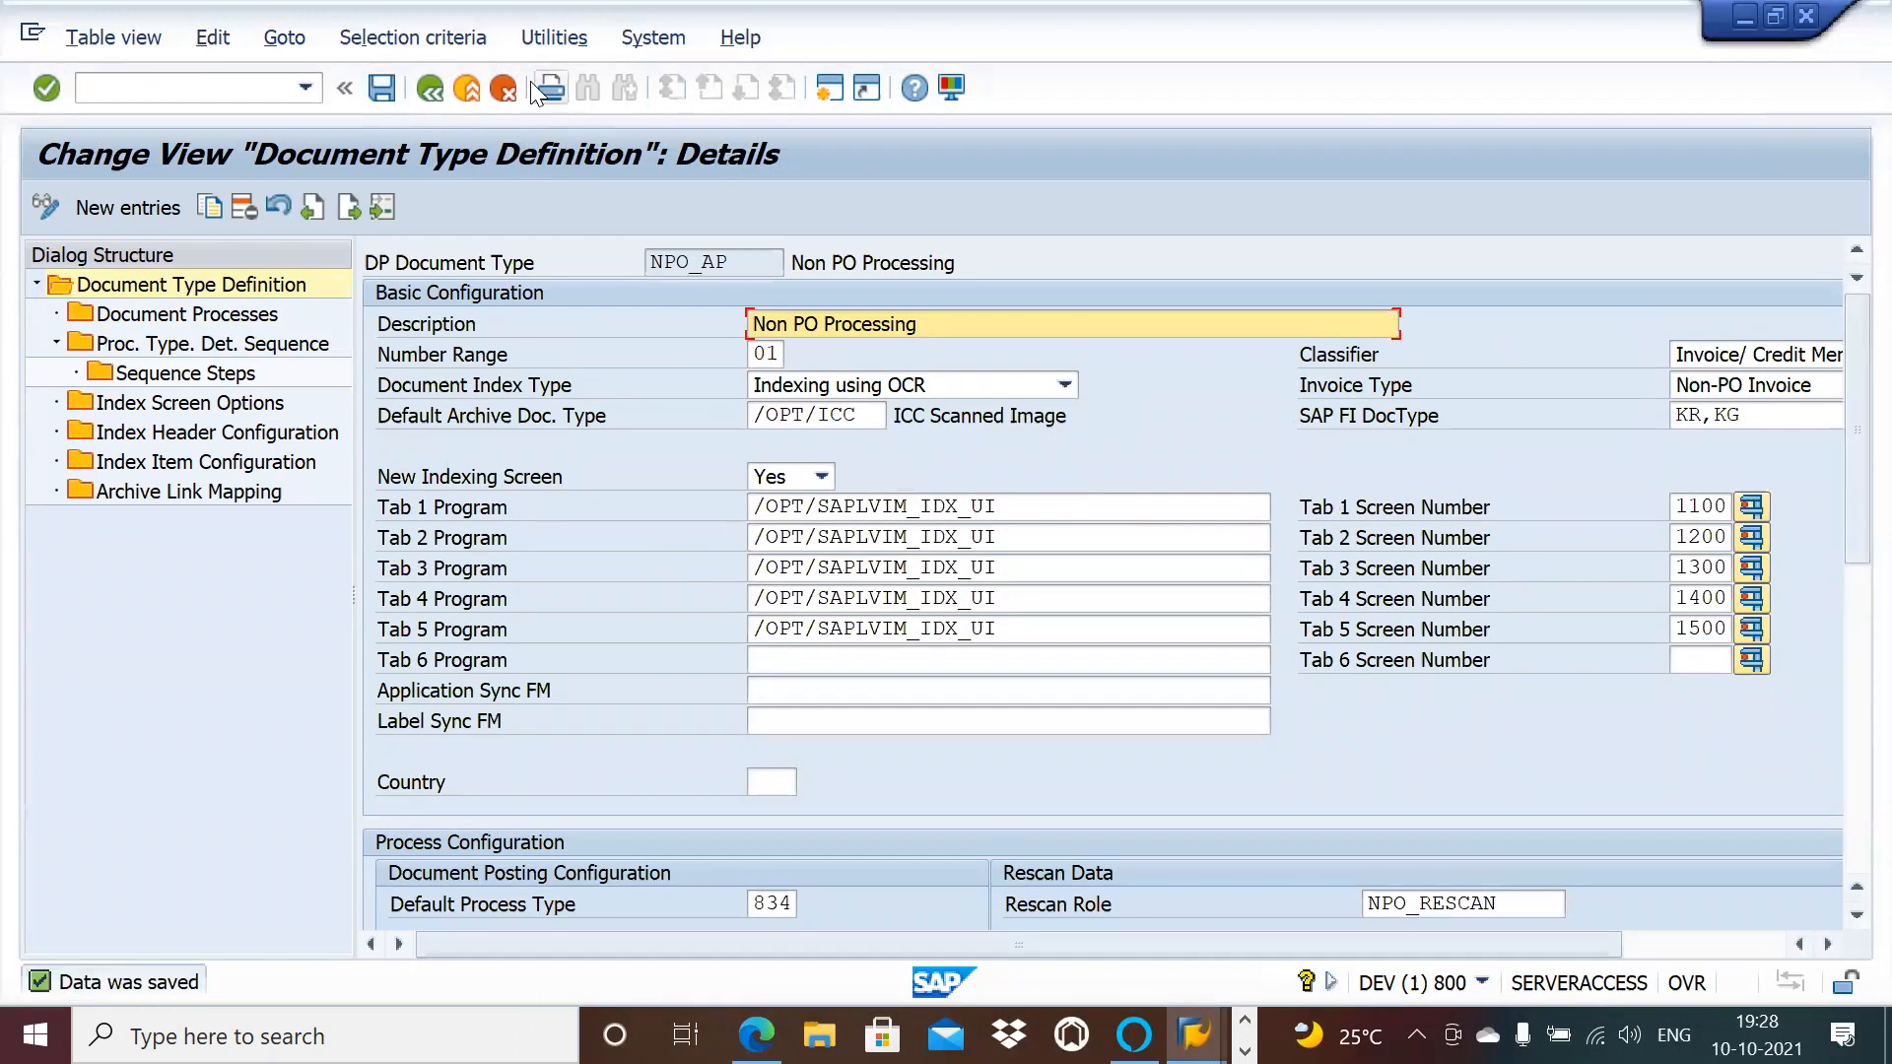
Step: Reopen NPO_AP's Proc. Type. Det. Sequence, select step 10, and start a second SAP session
double_click(246, 345)
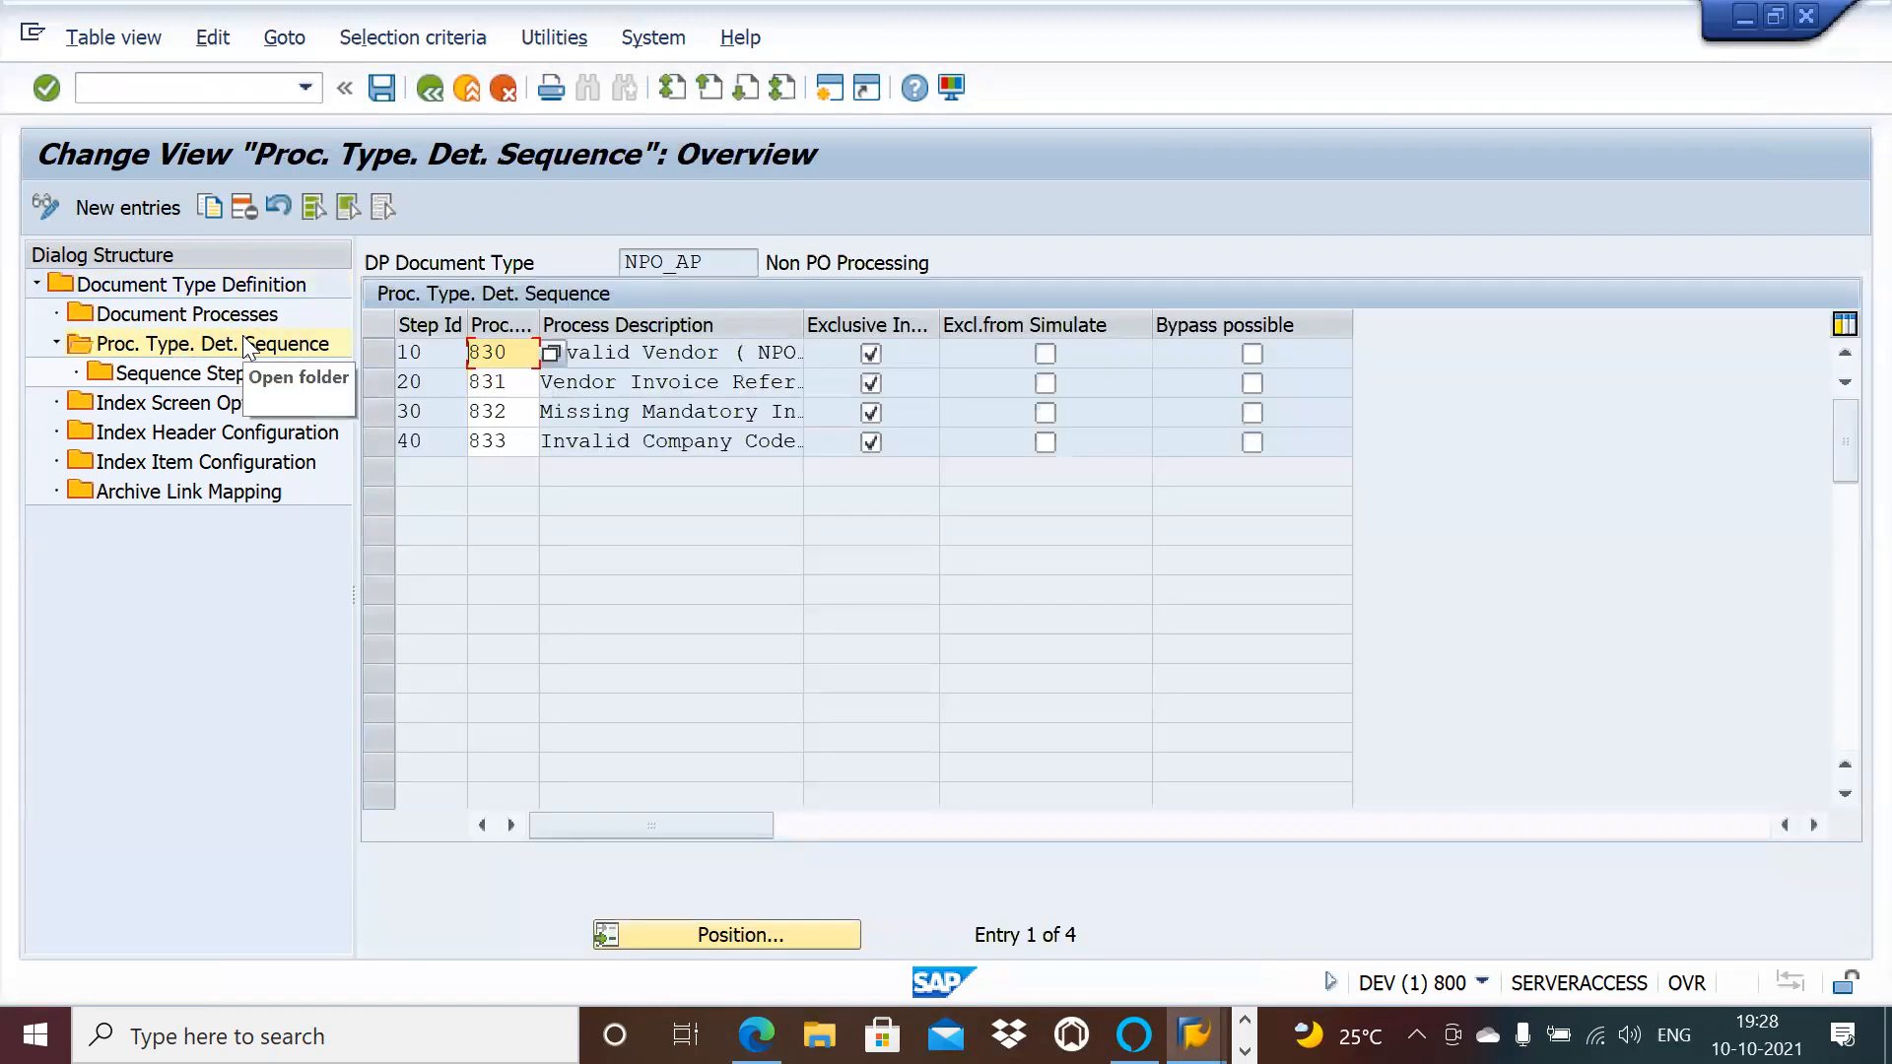
double_click(253, 376)
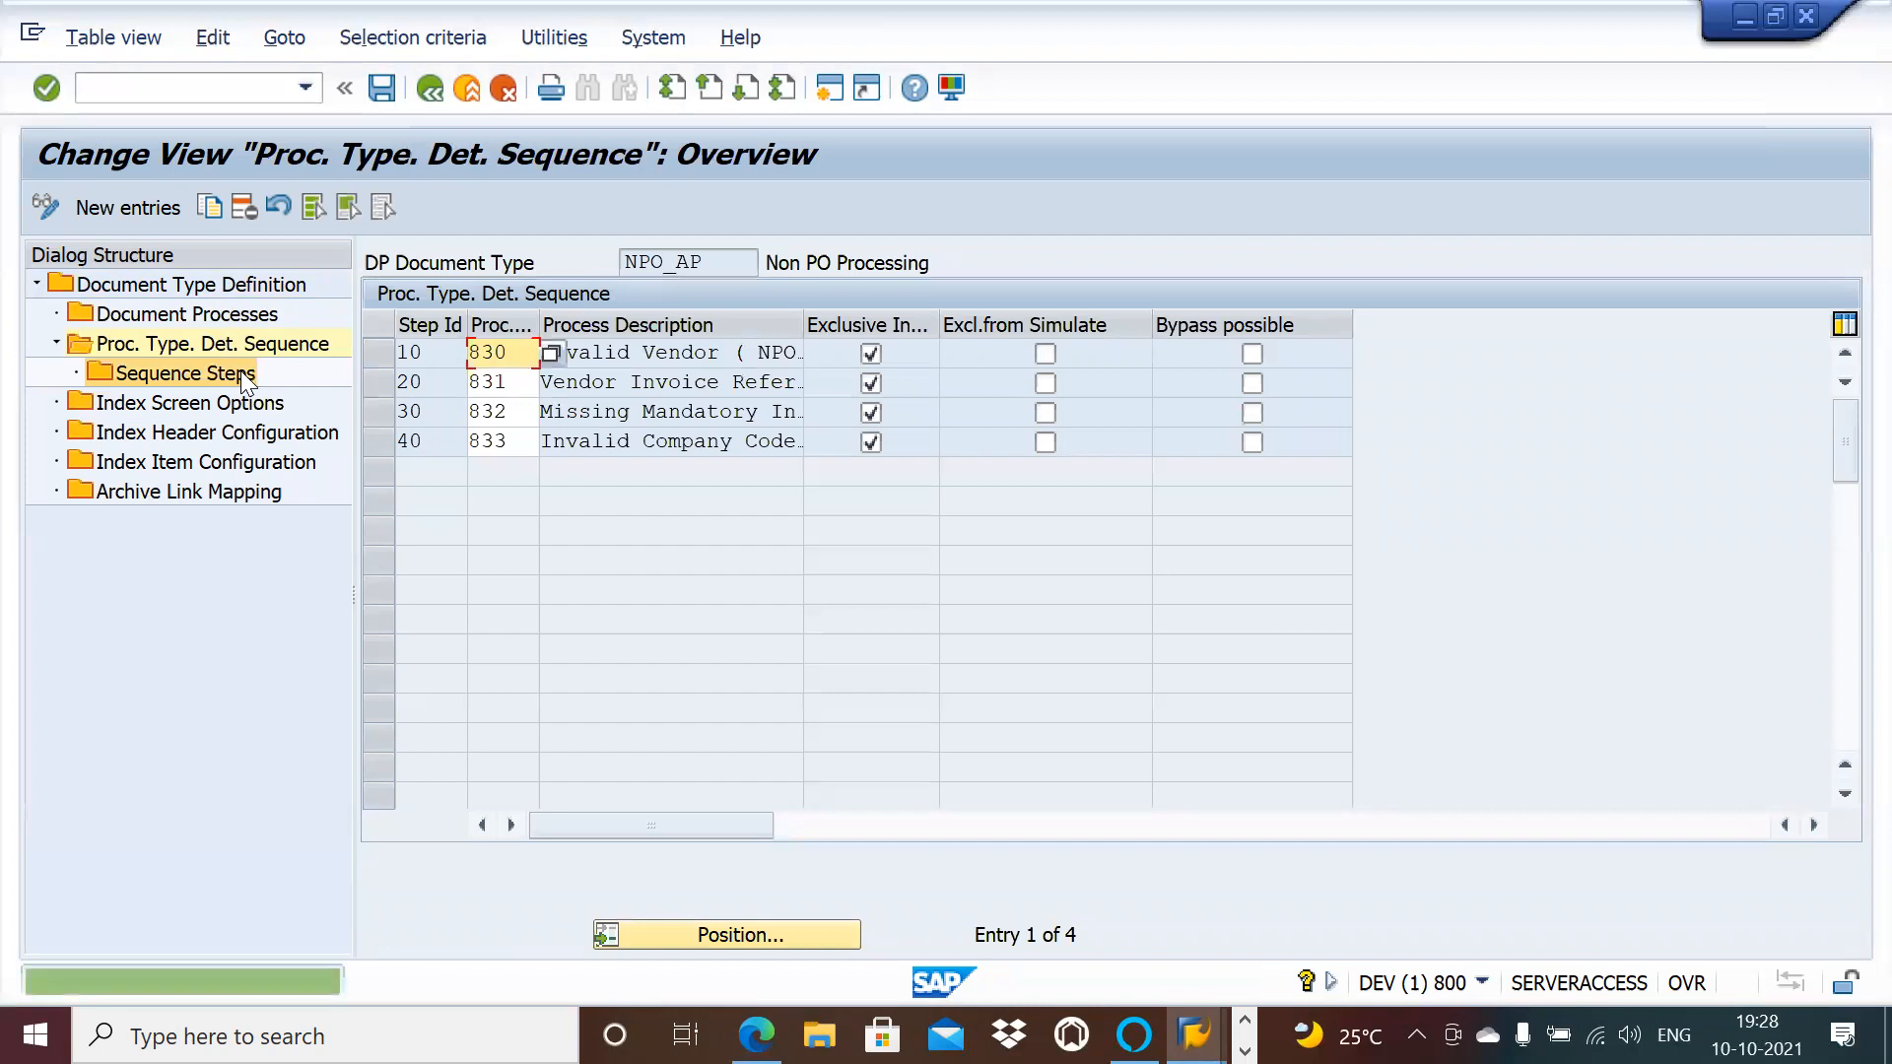
click(678, 352)
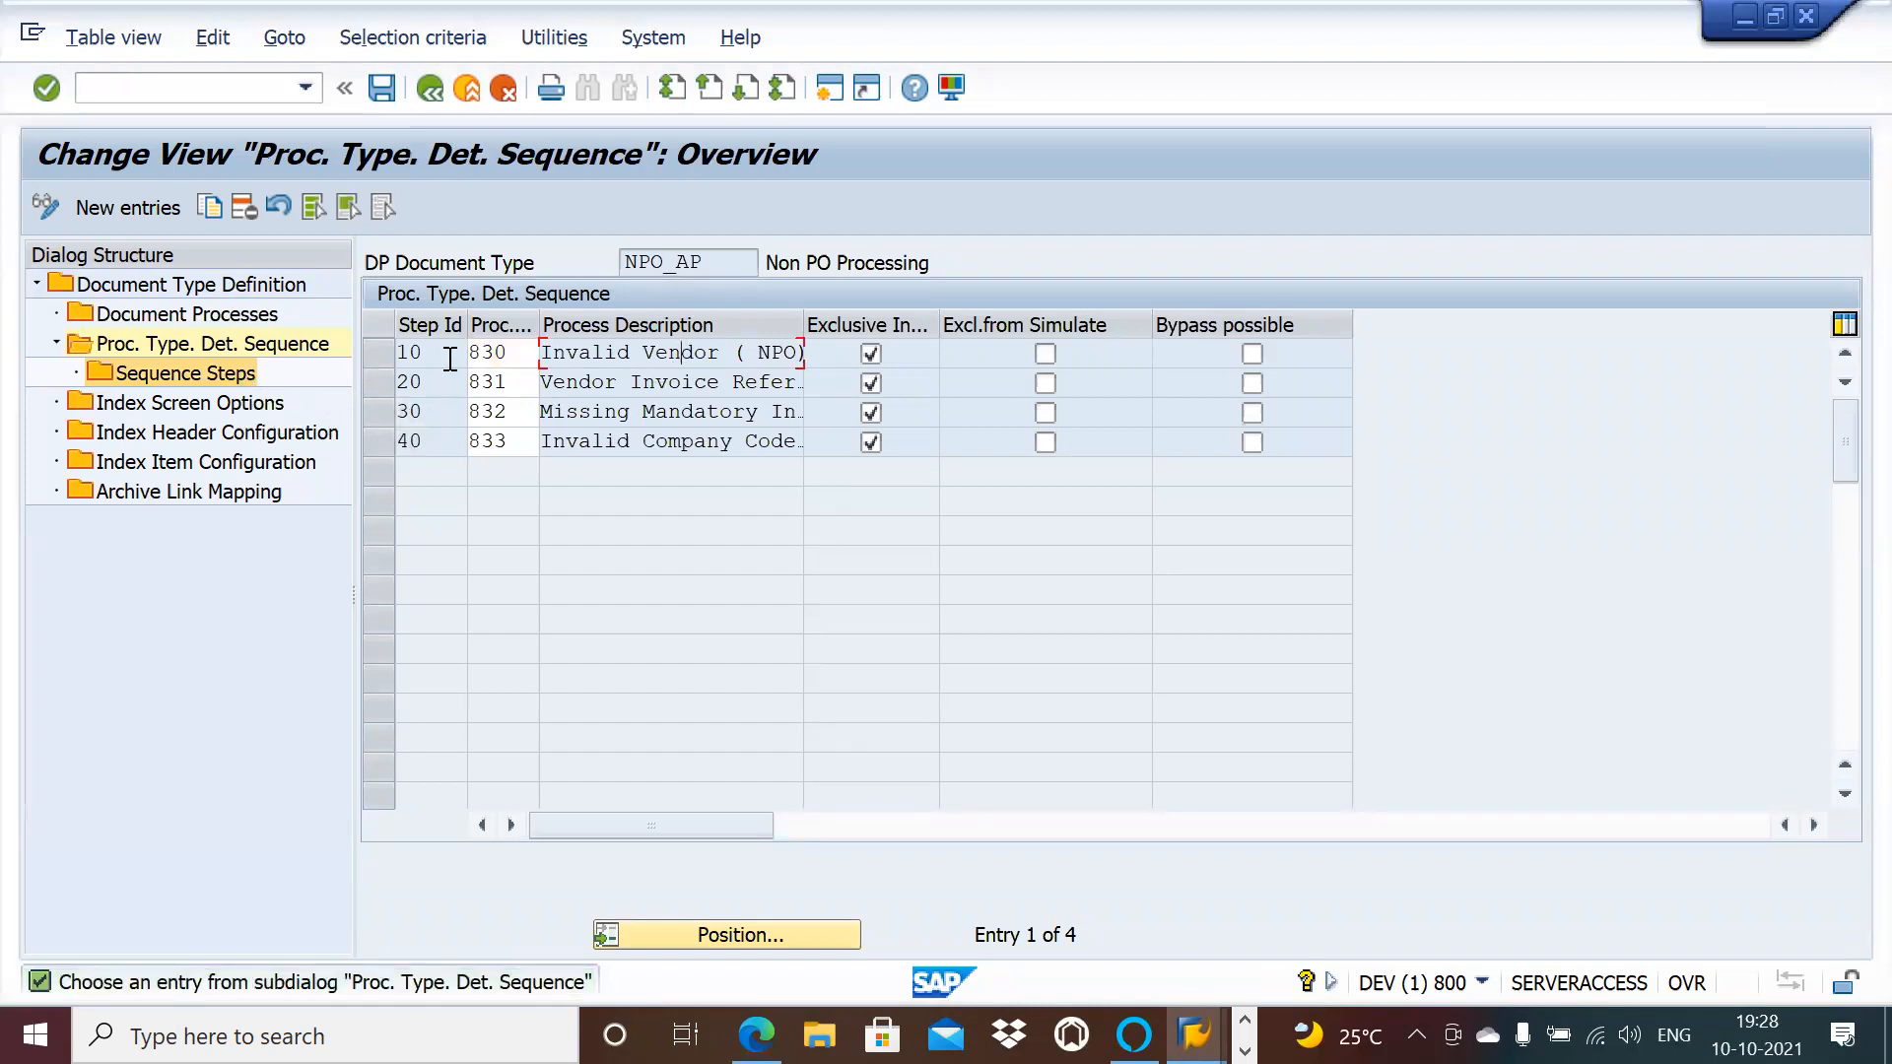
click(391, 355)
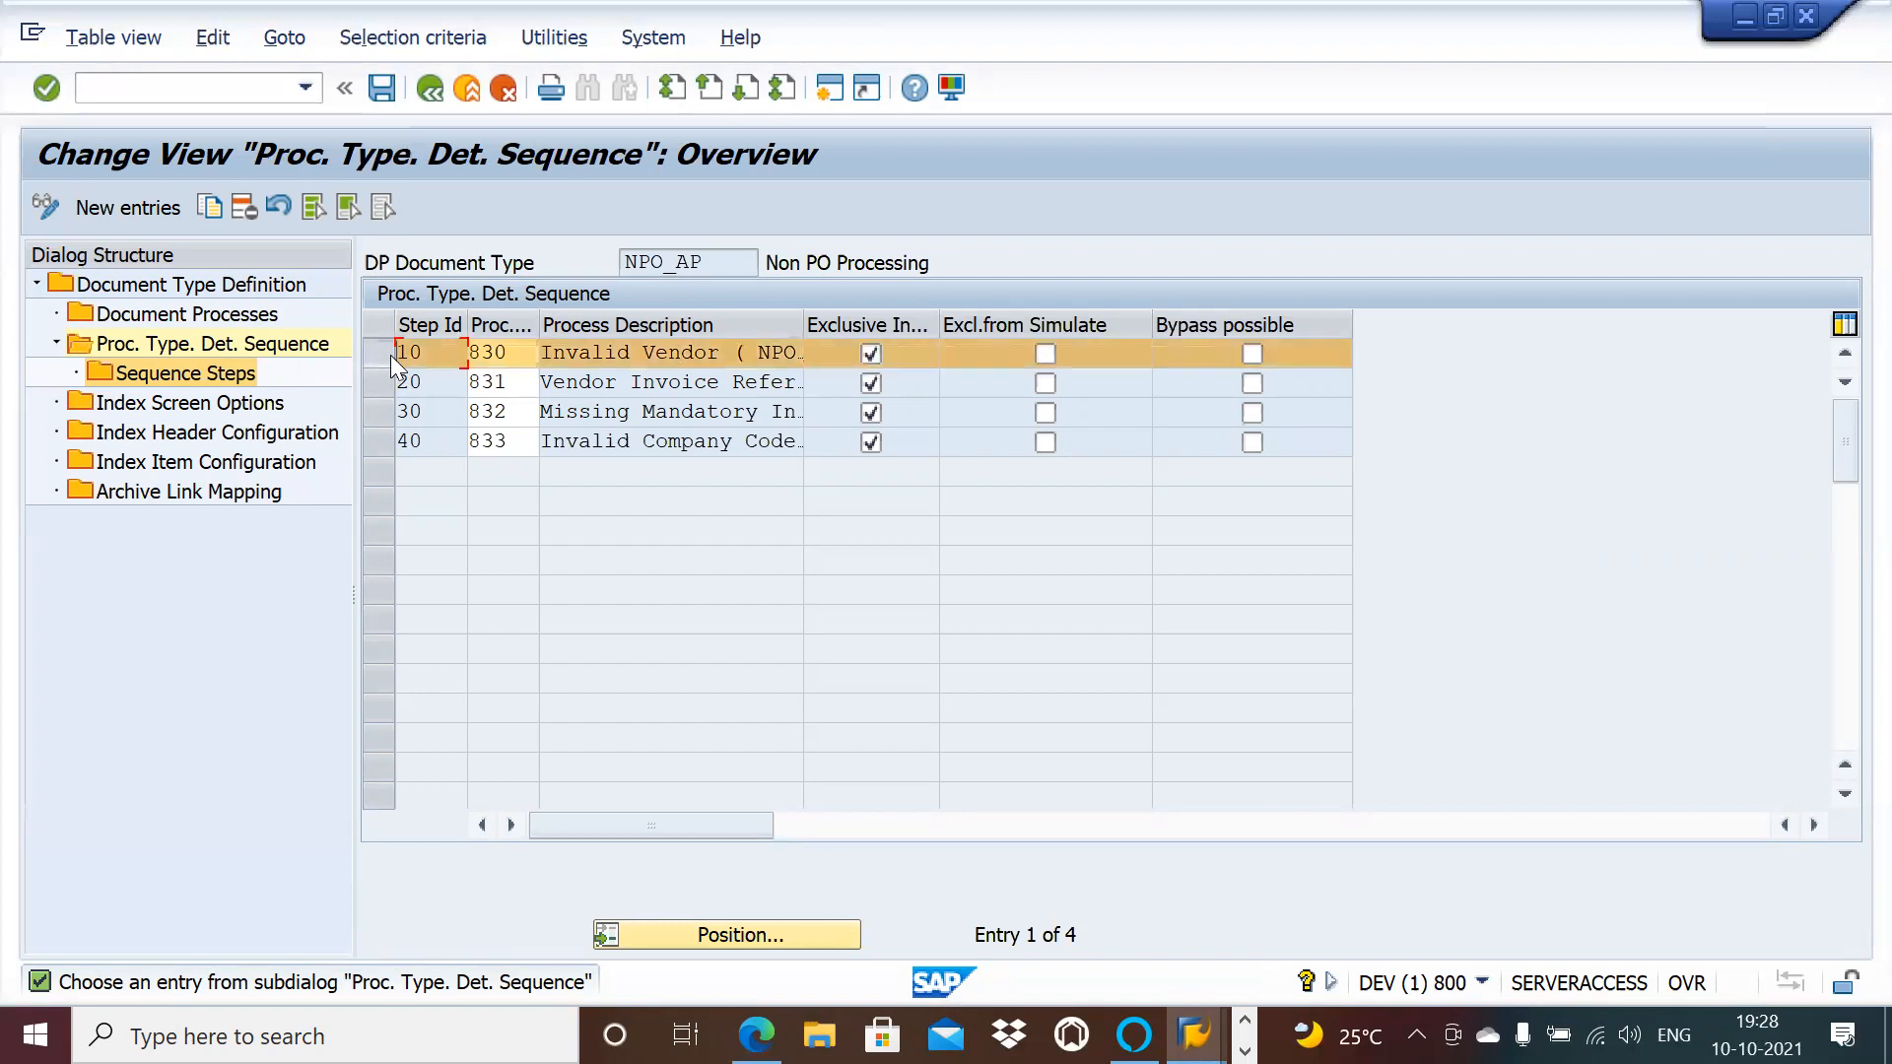
click(831, 87)
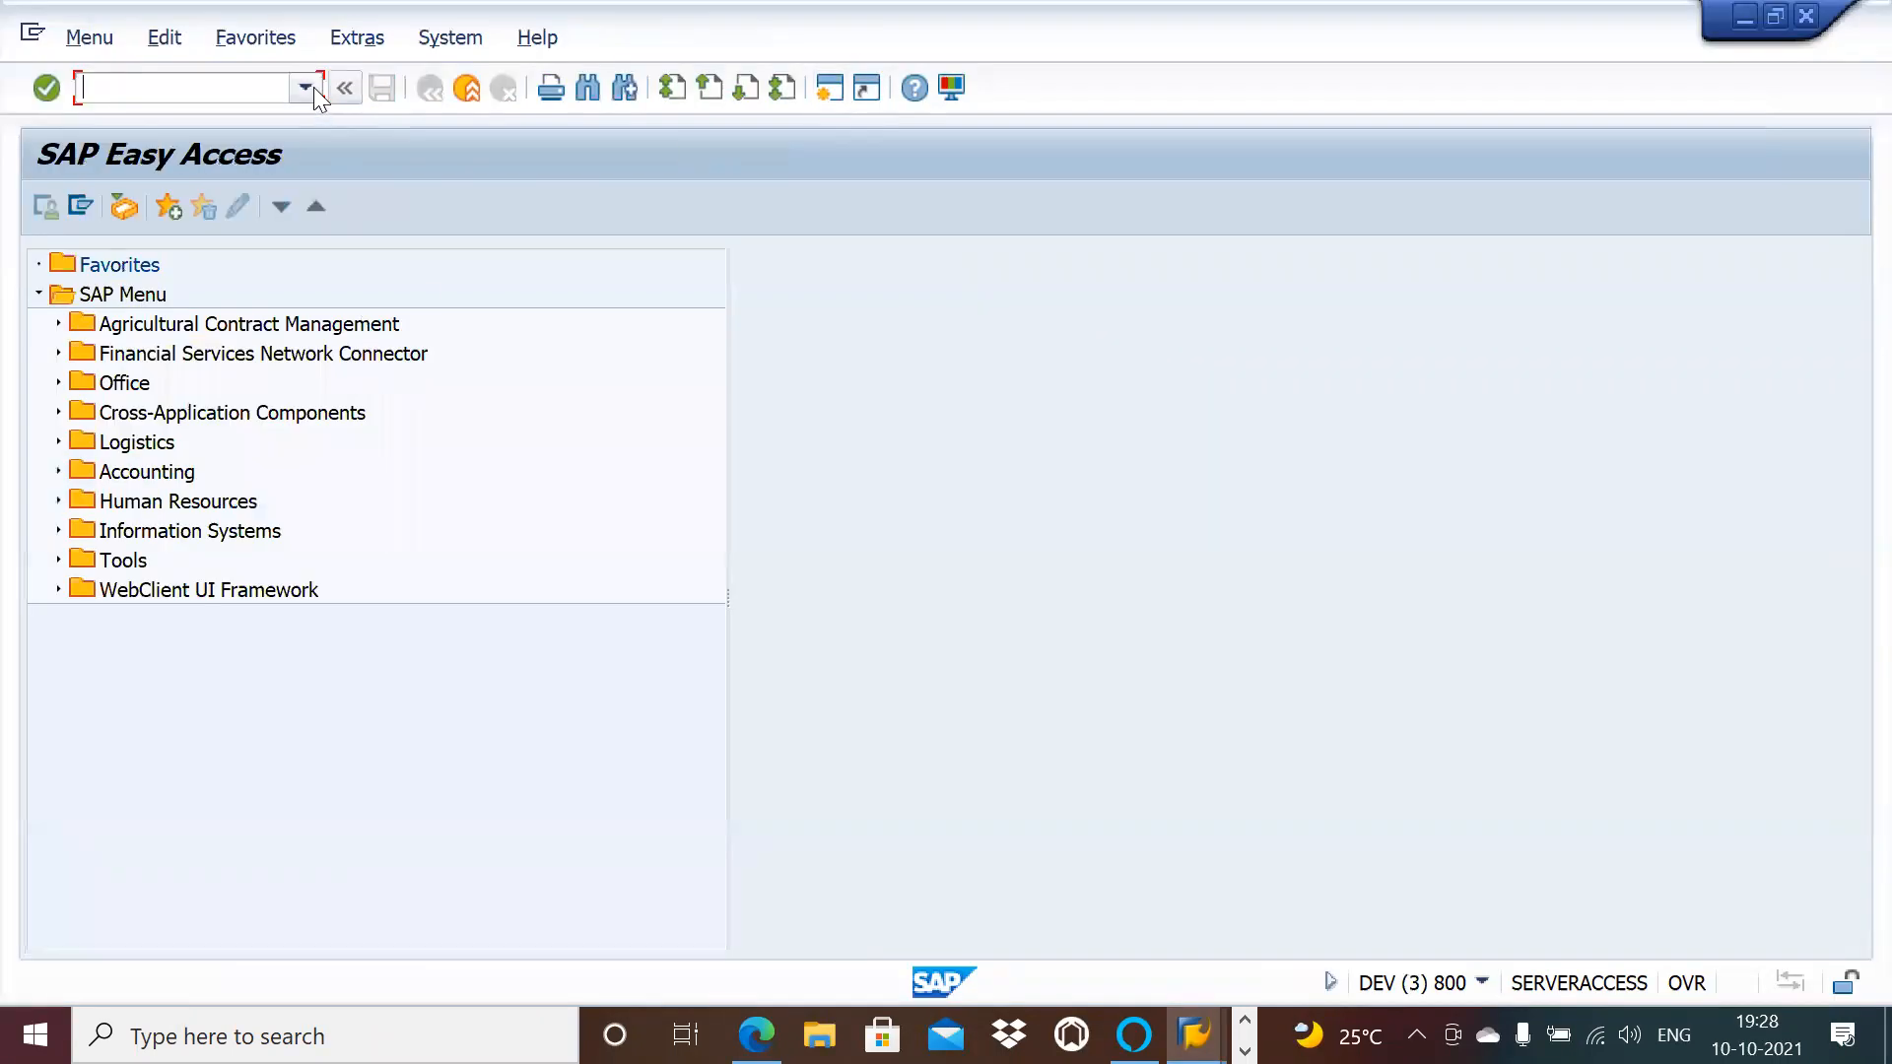
Step: Run /n/opt/vim, open the OpenText configuration, and launch Maintain Document Types under Document Type Configuration
click(313, 86)
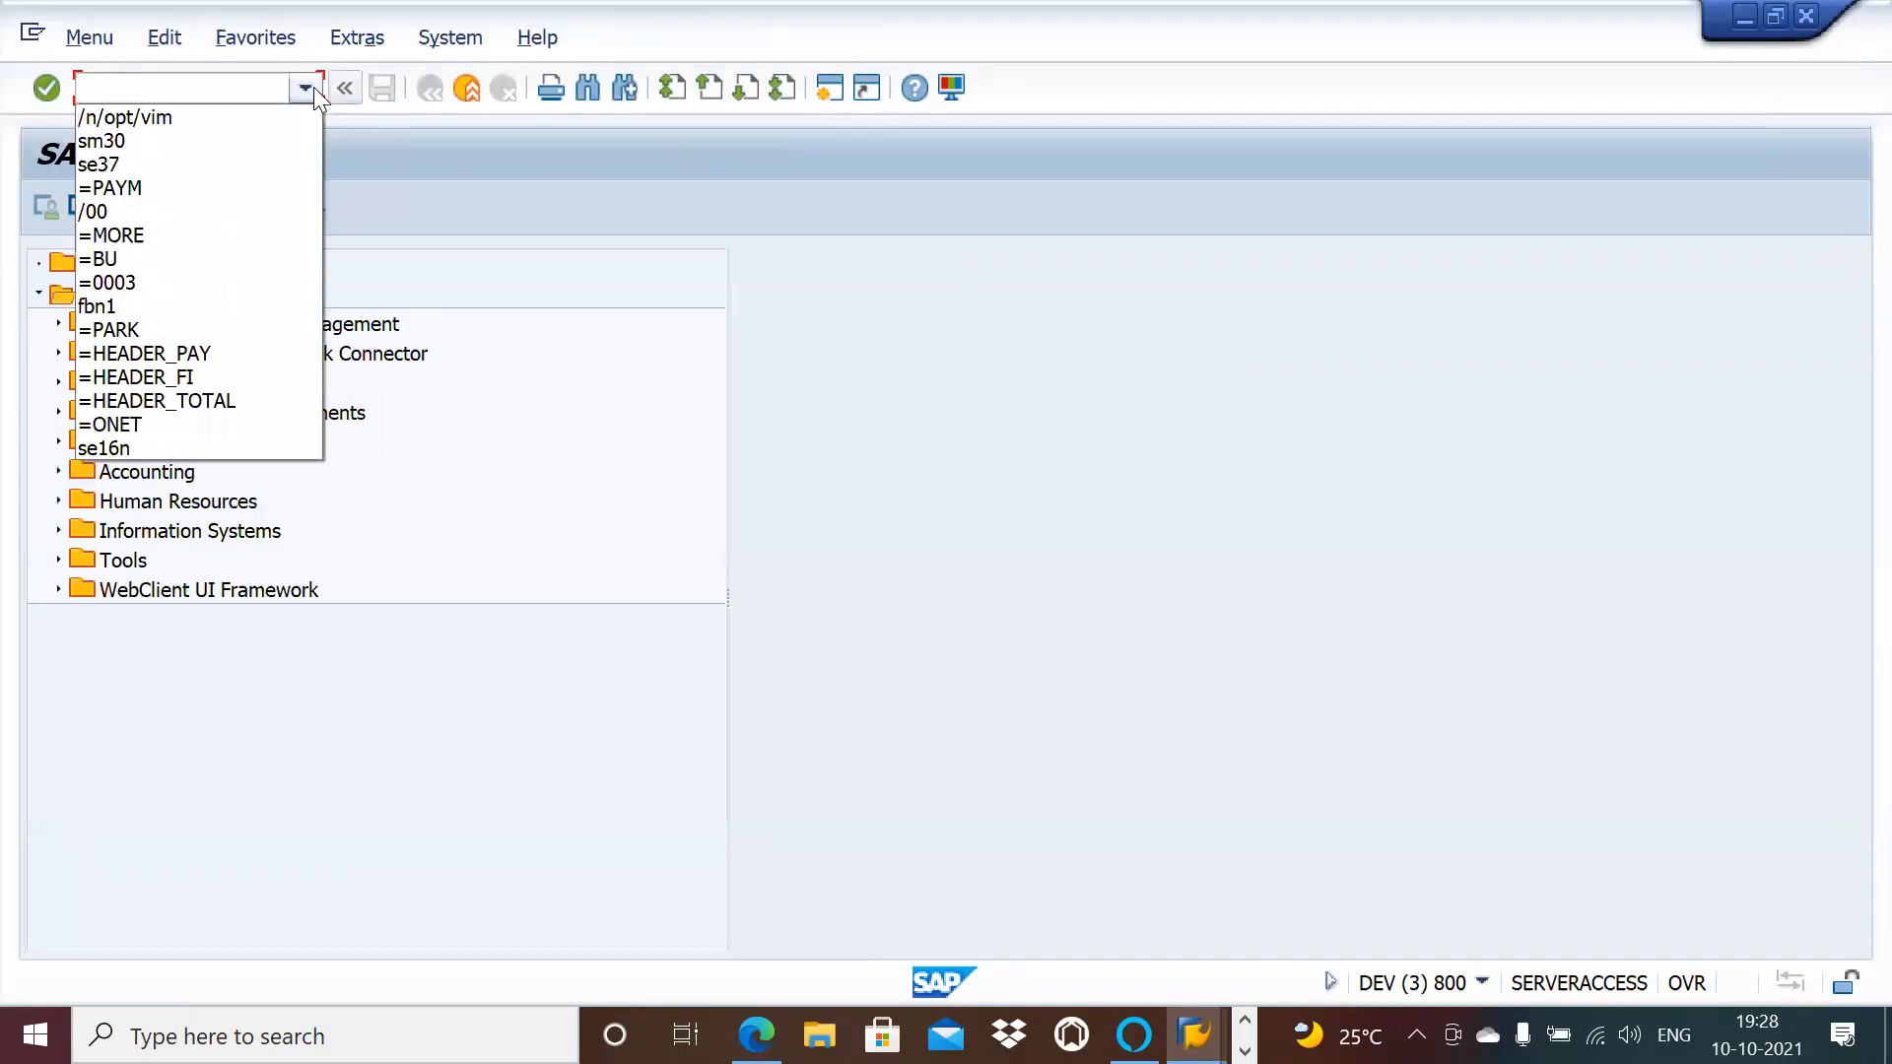
click(249, 125)
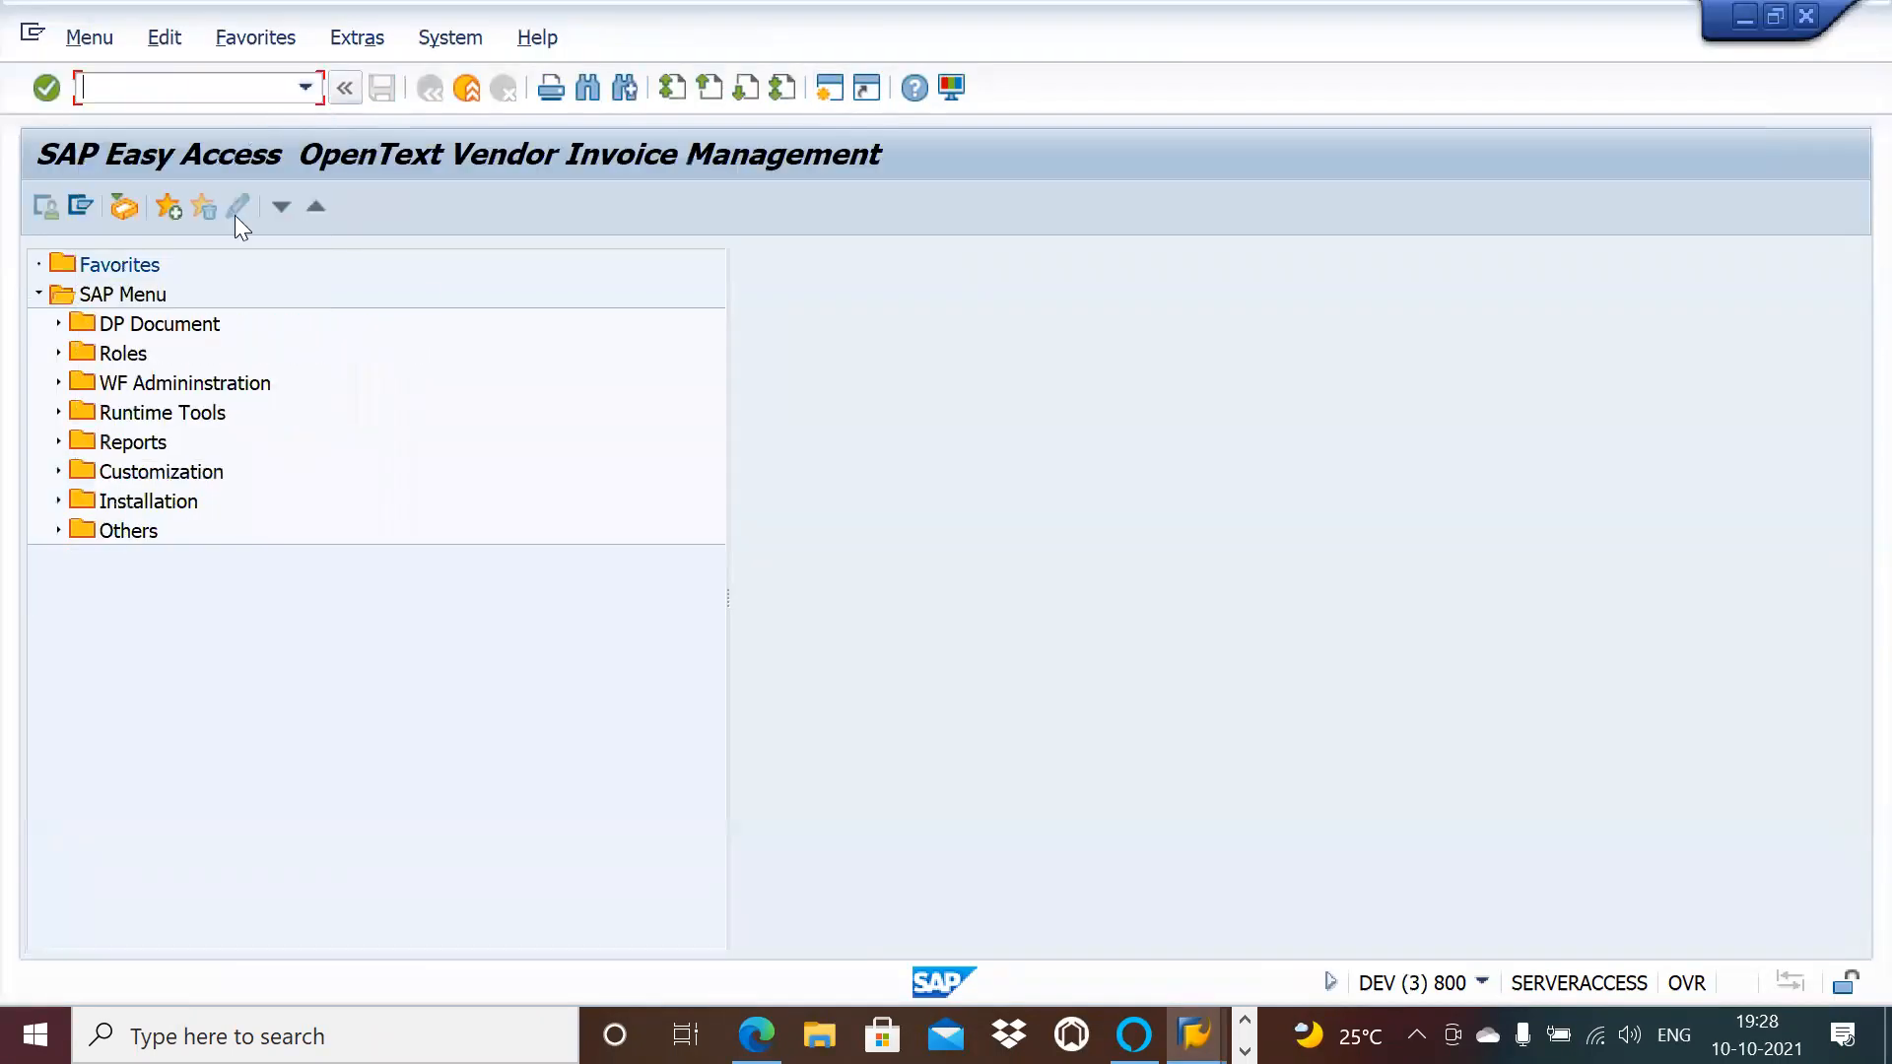
click(58, 471)
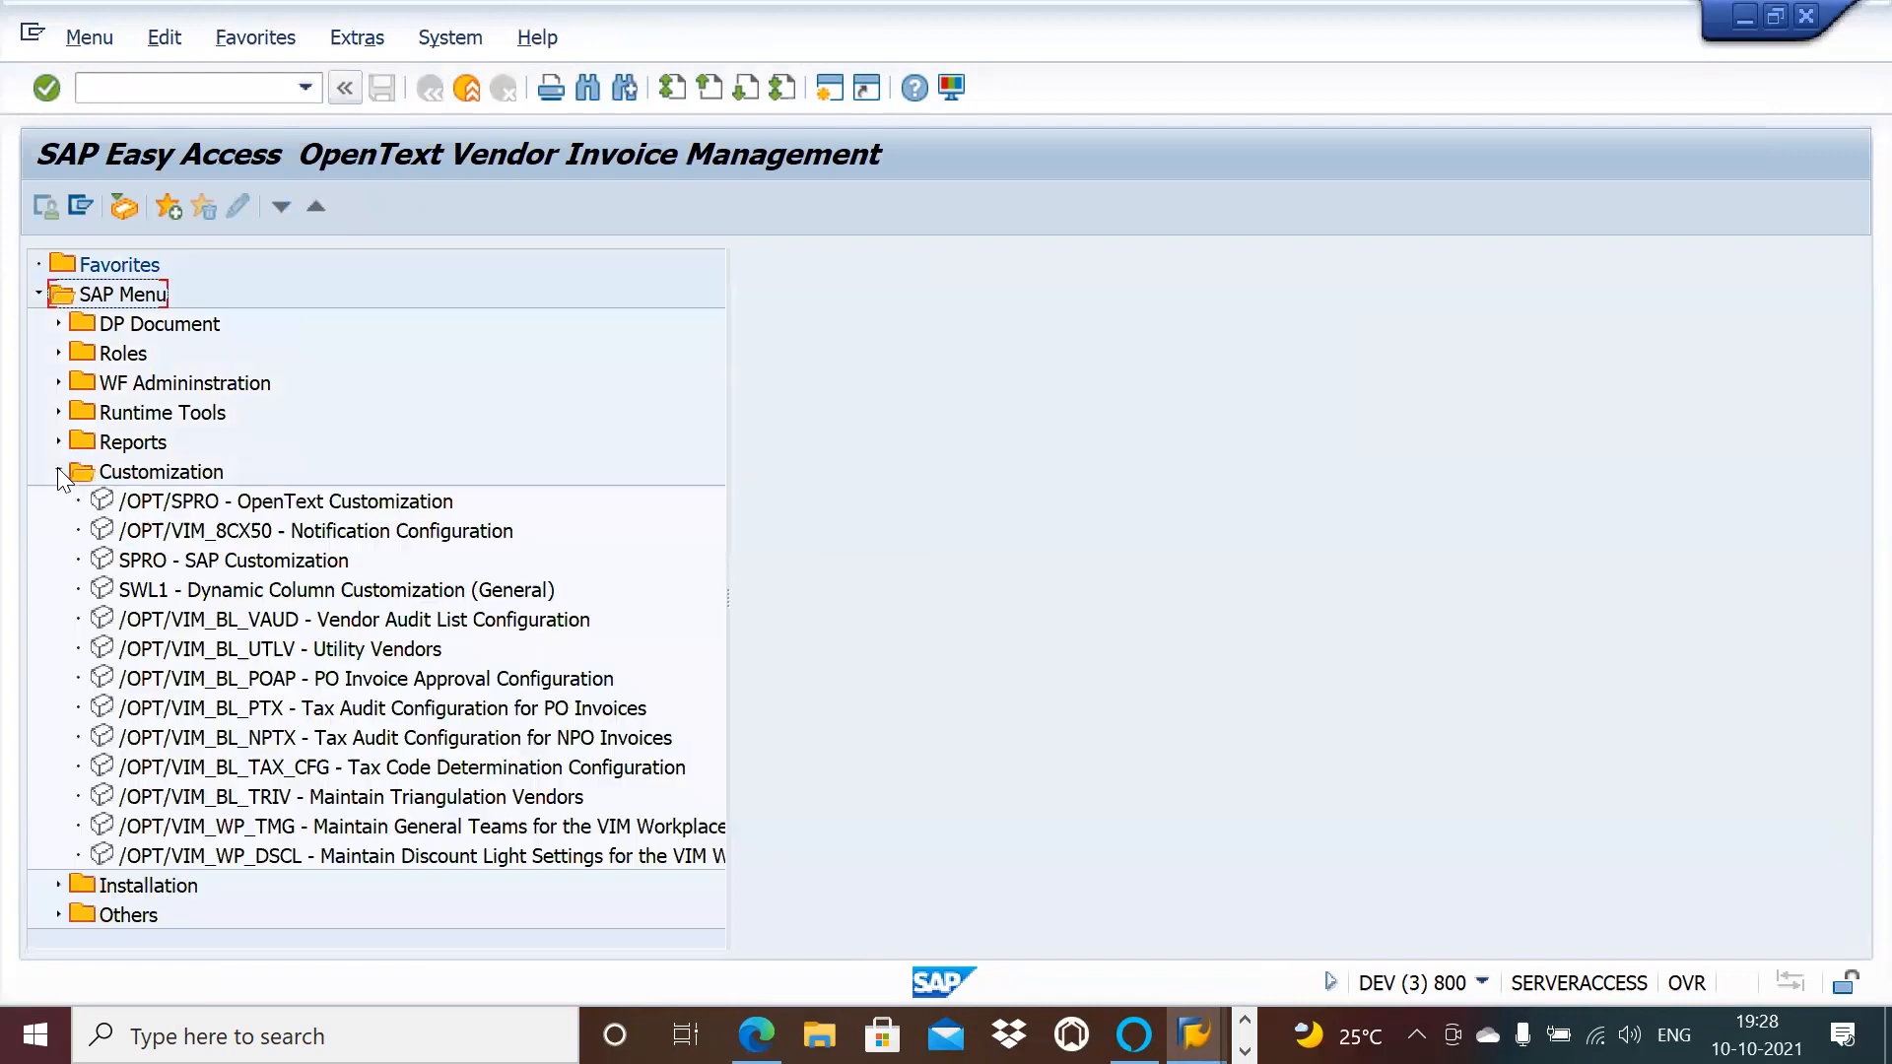
double_click(229, 500)
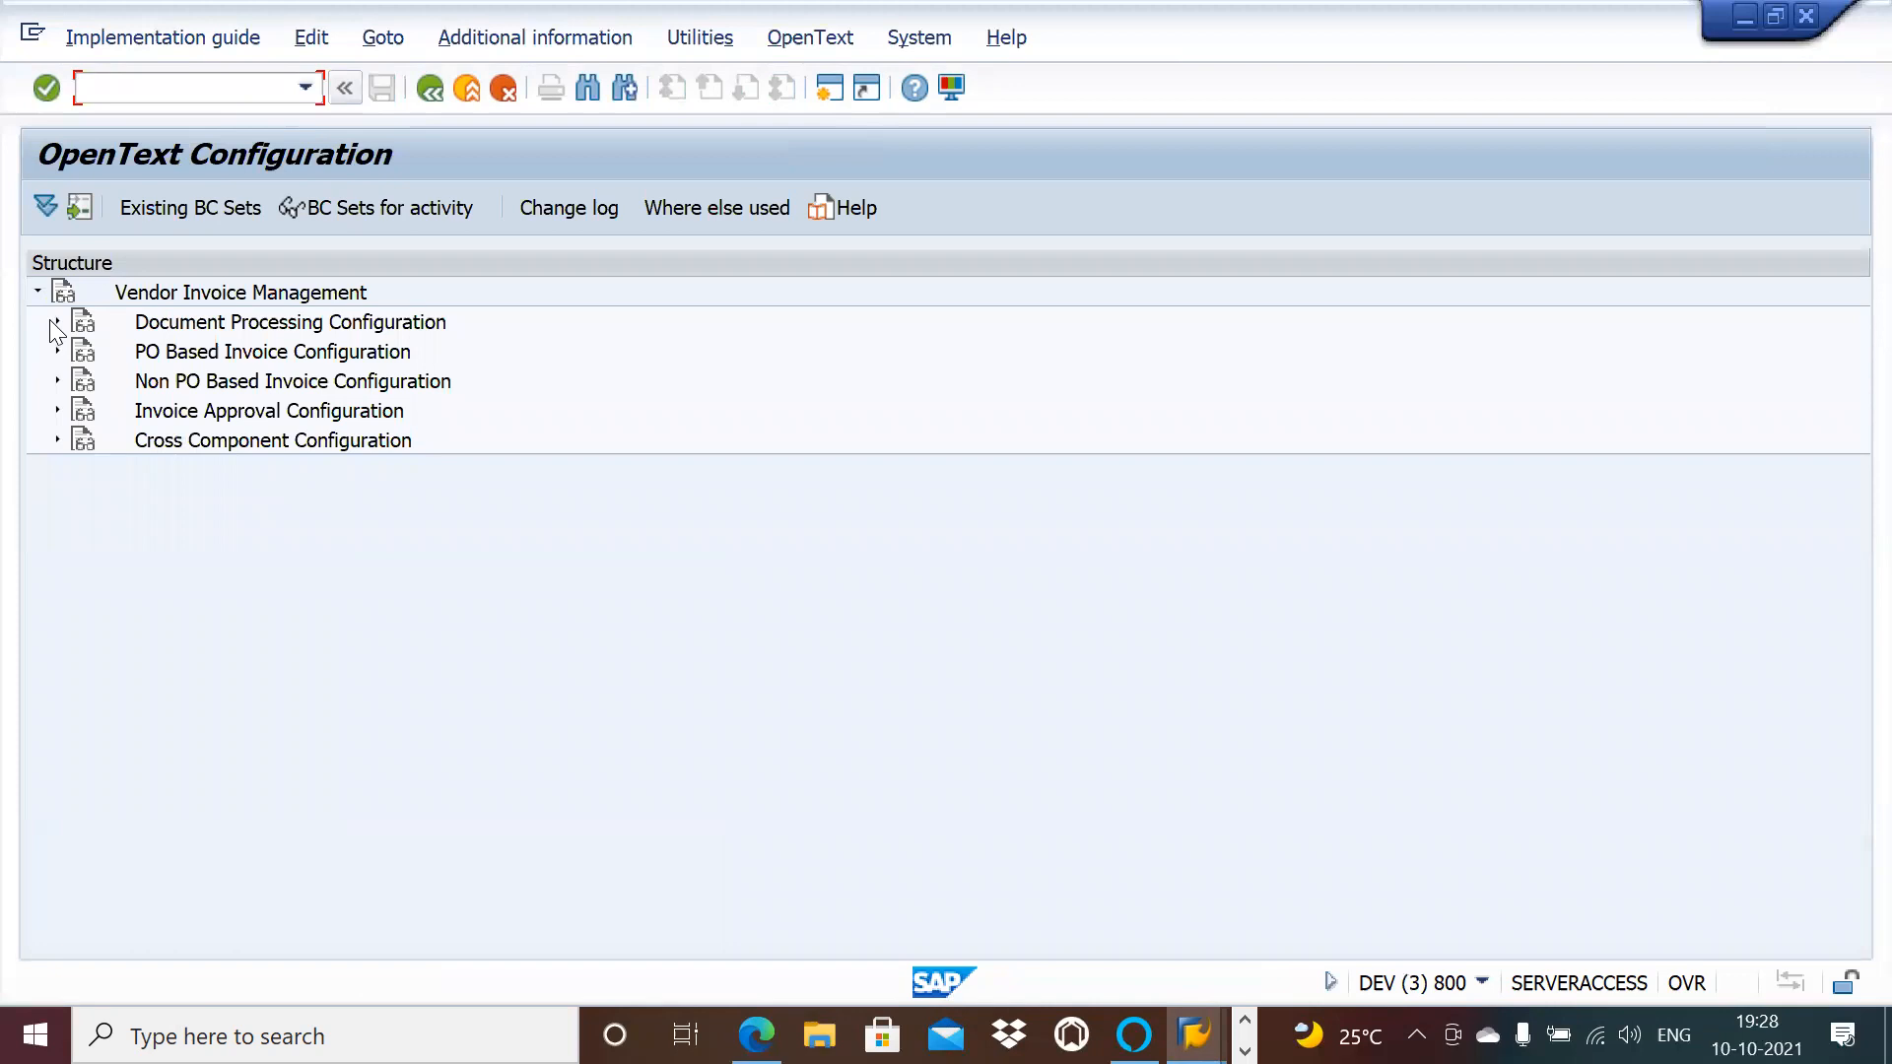
click(57, 321)
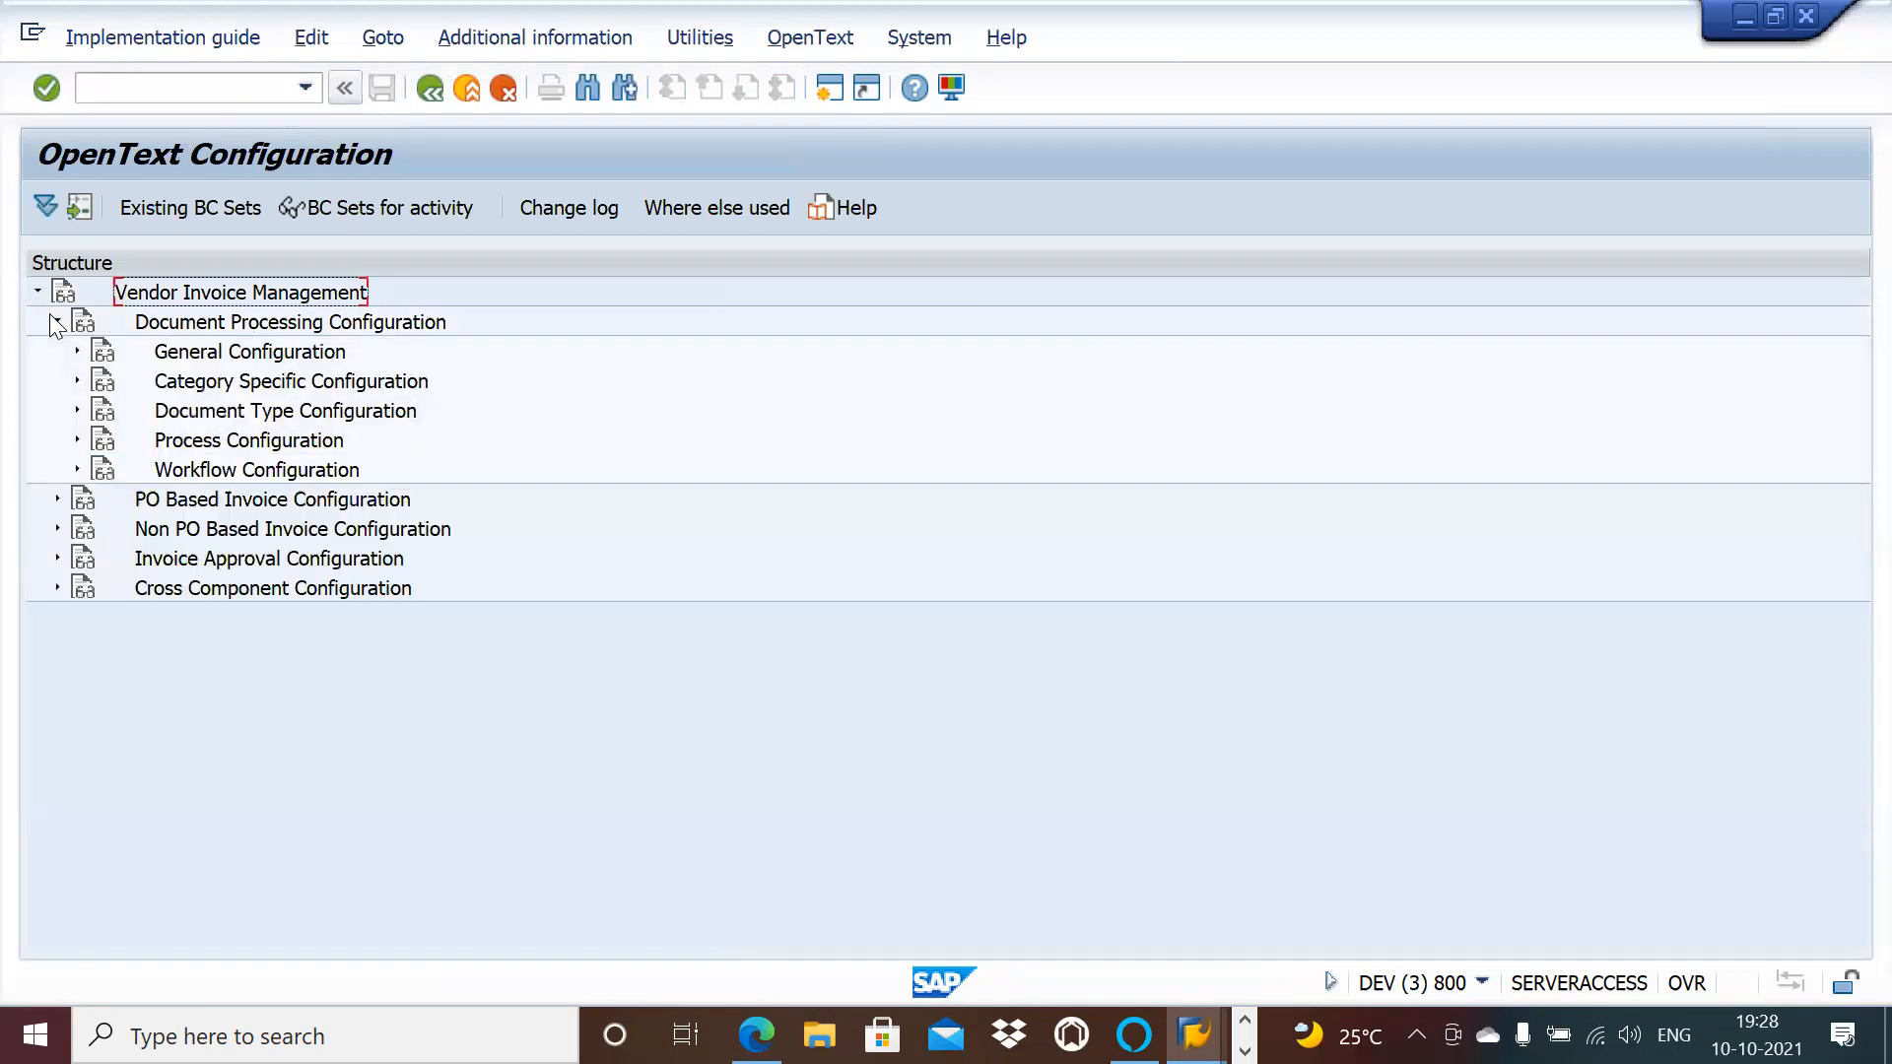
click(73, 441)
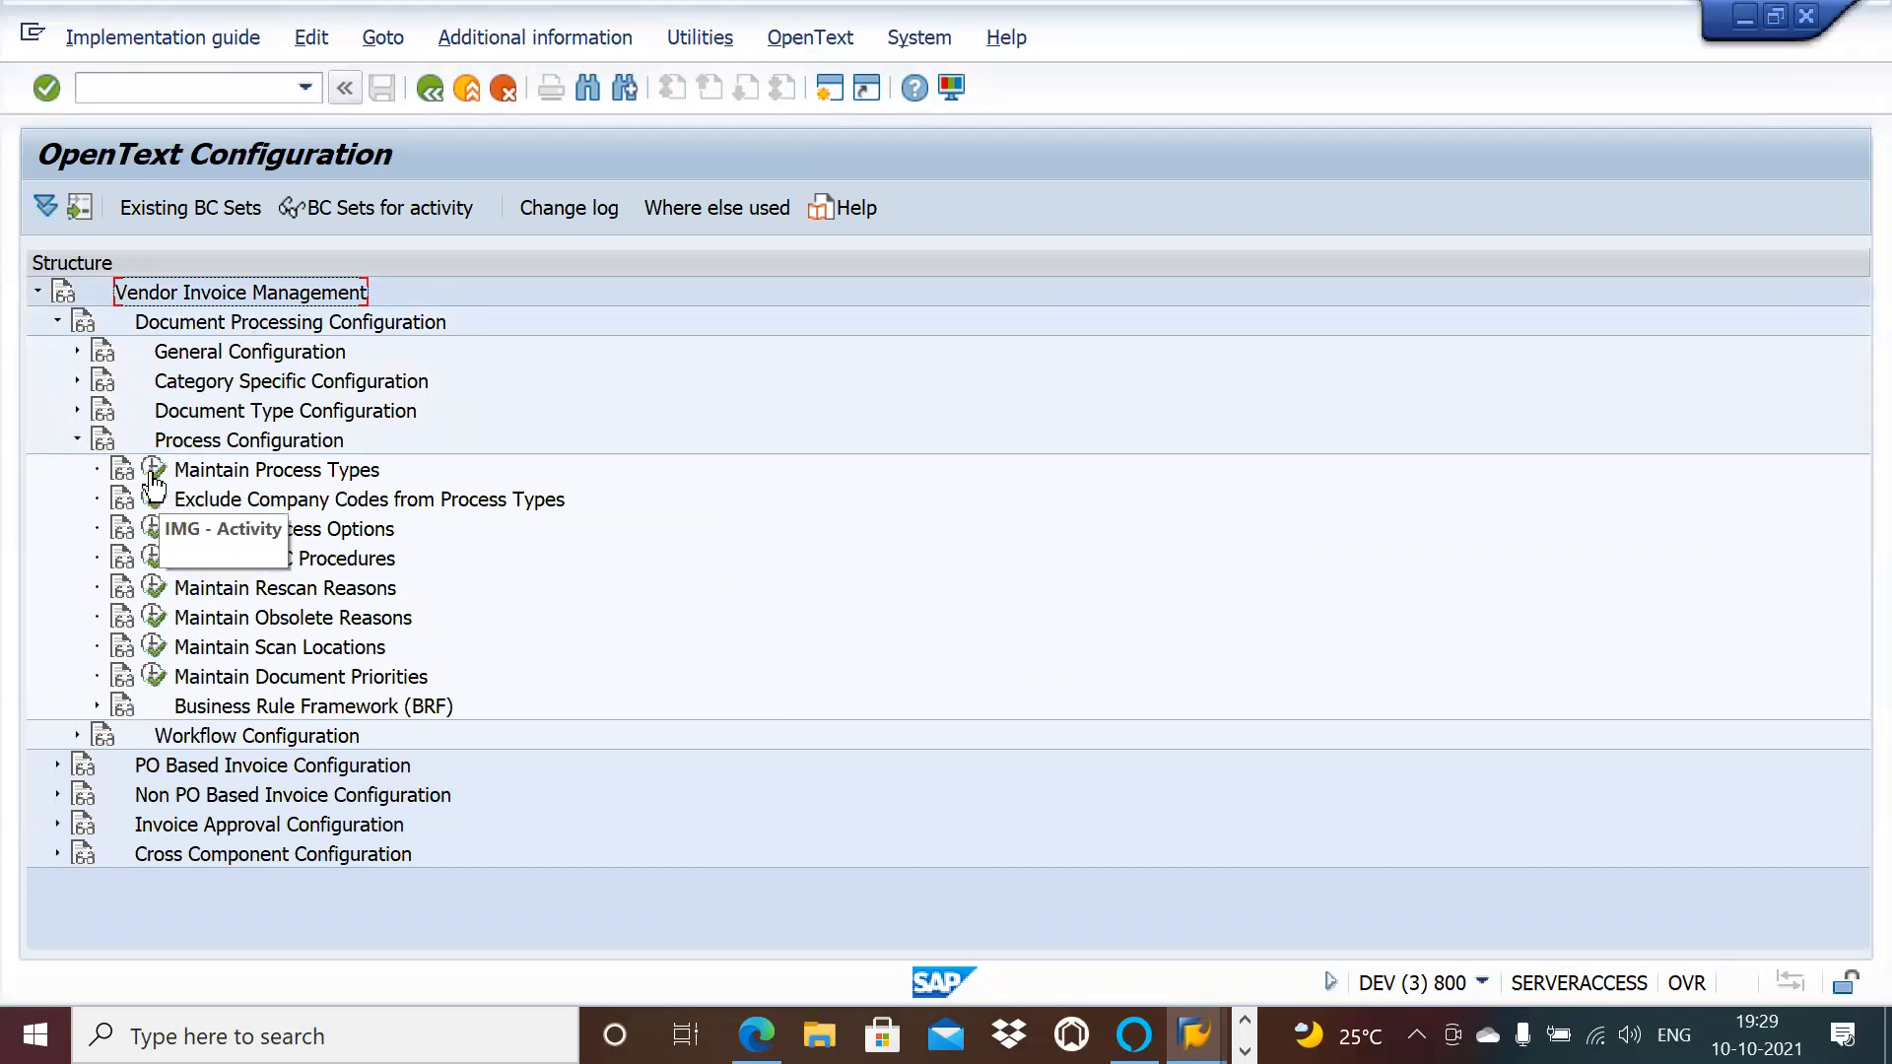
click(75, 410)
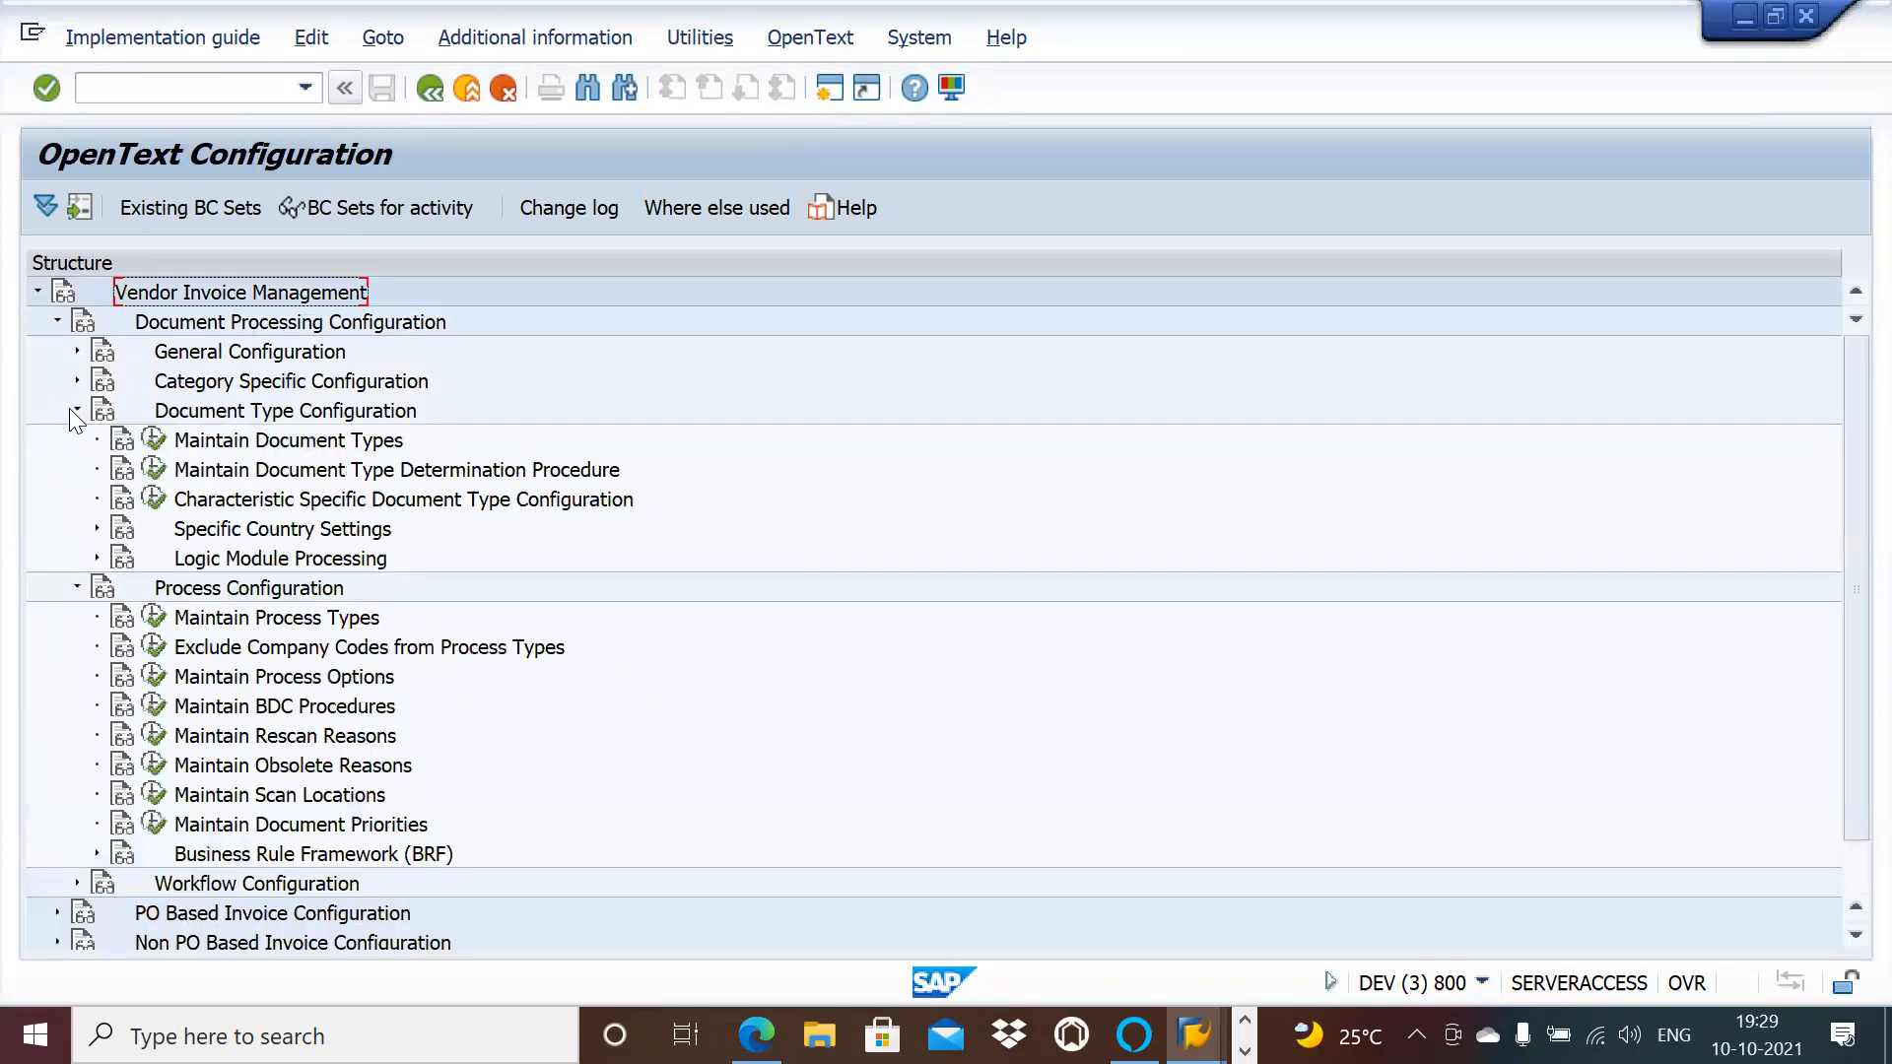
click(154, 440)
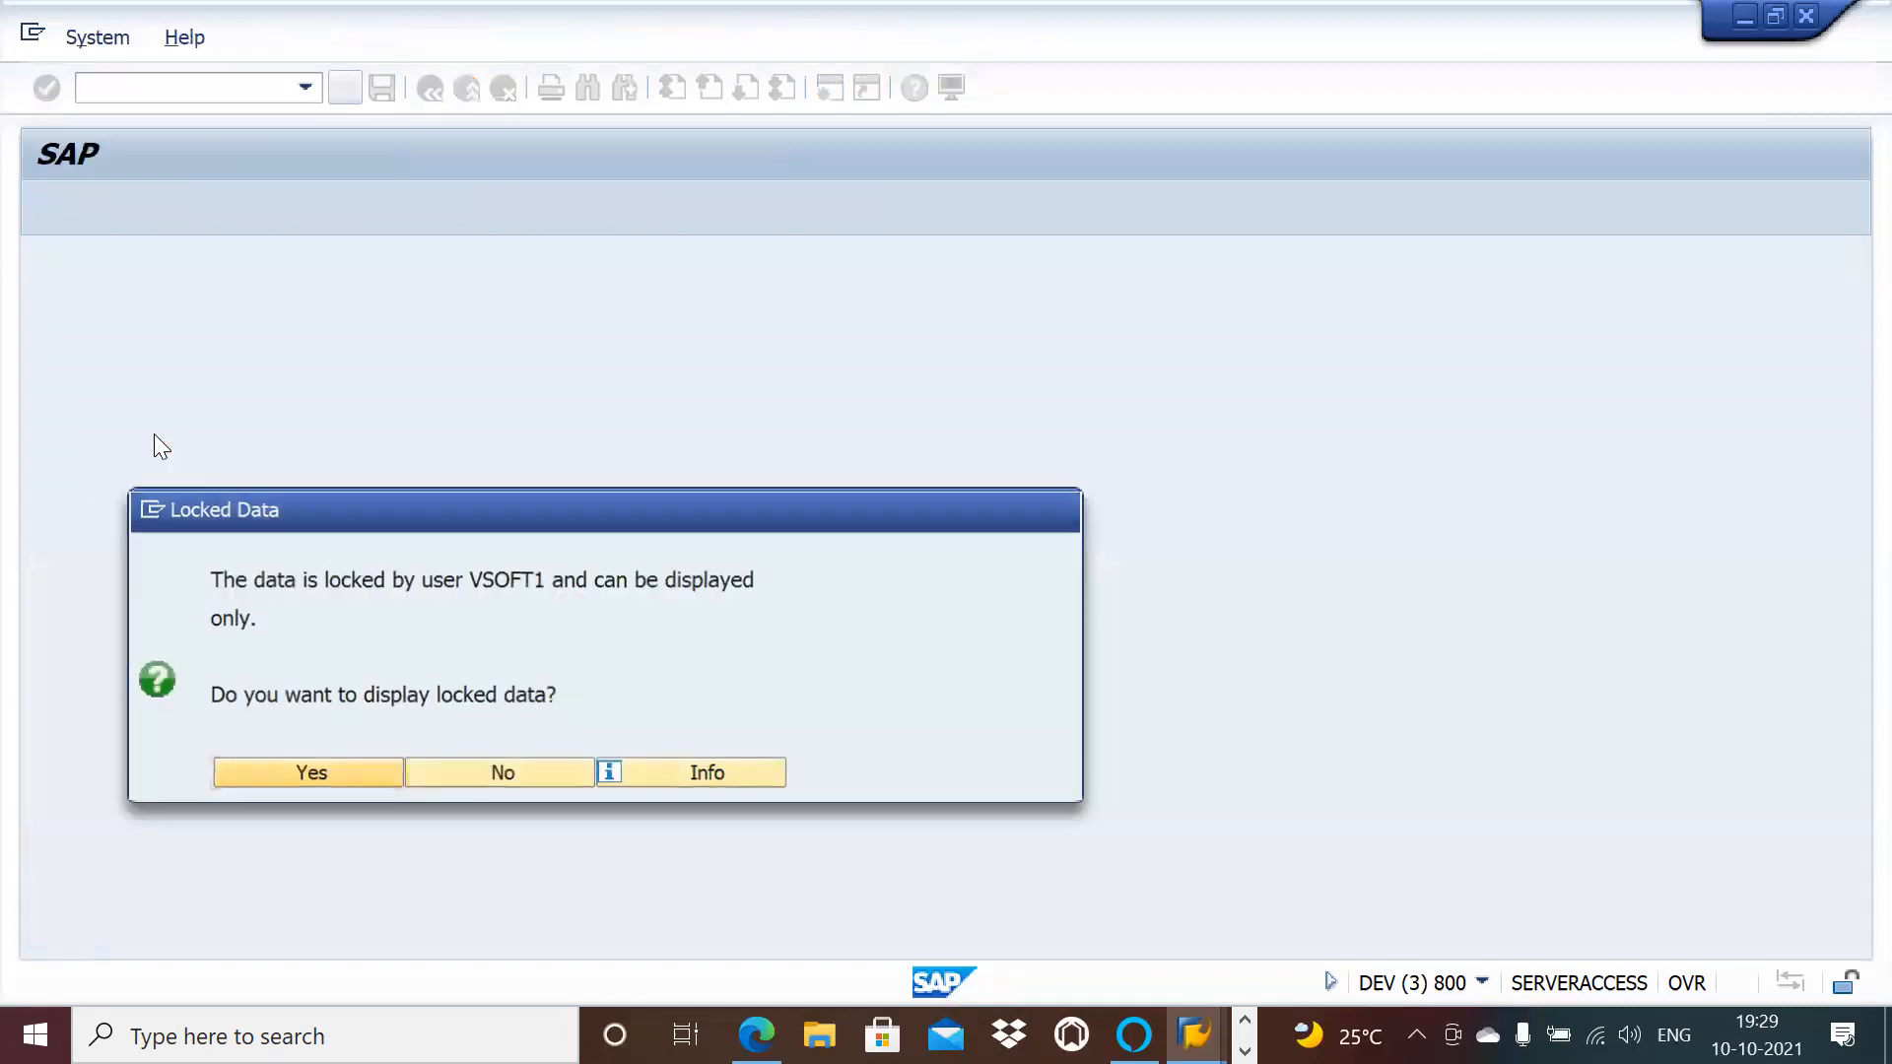
Step: Accept display-only access to the locked data and open NPO_GLOBAL's document processes
click(357, 773)
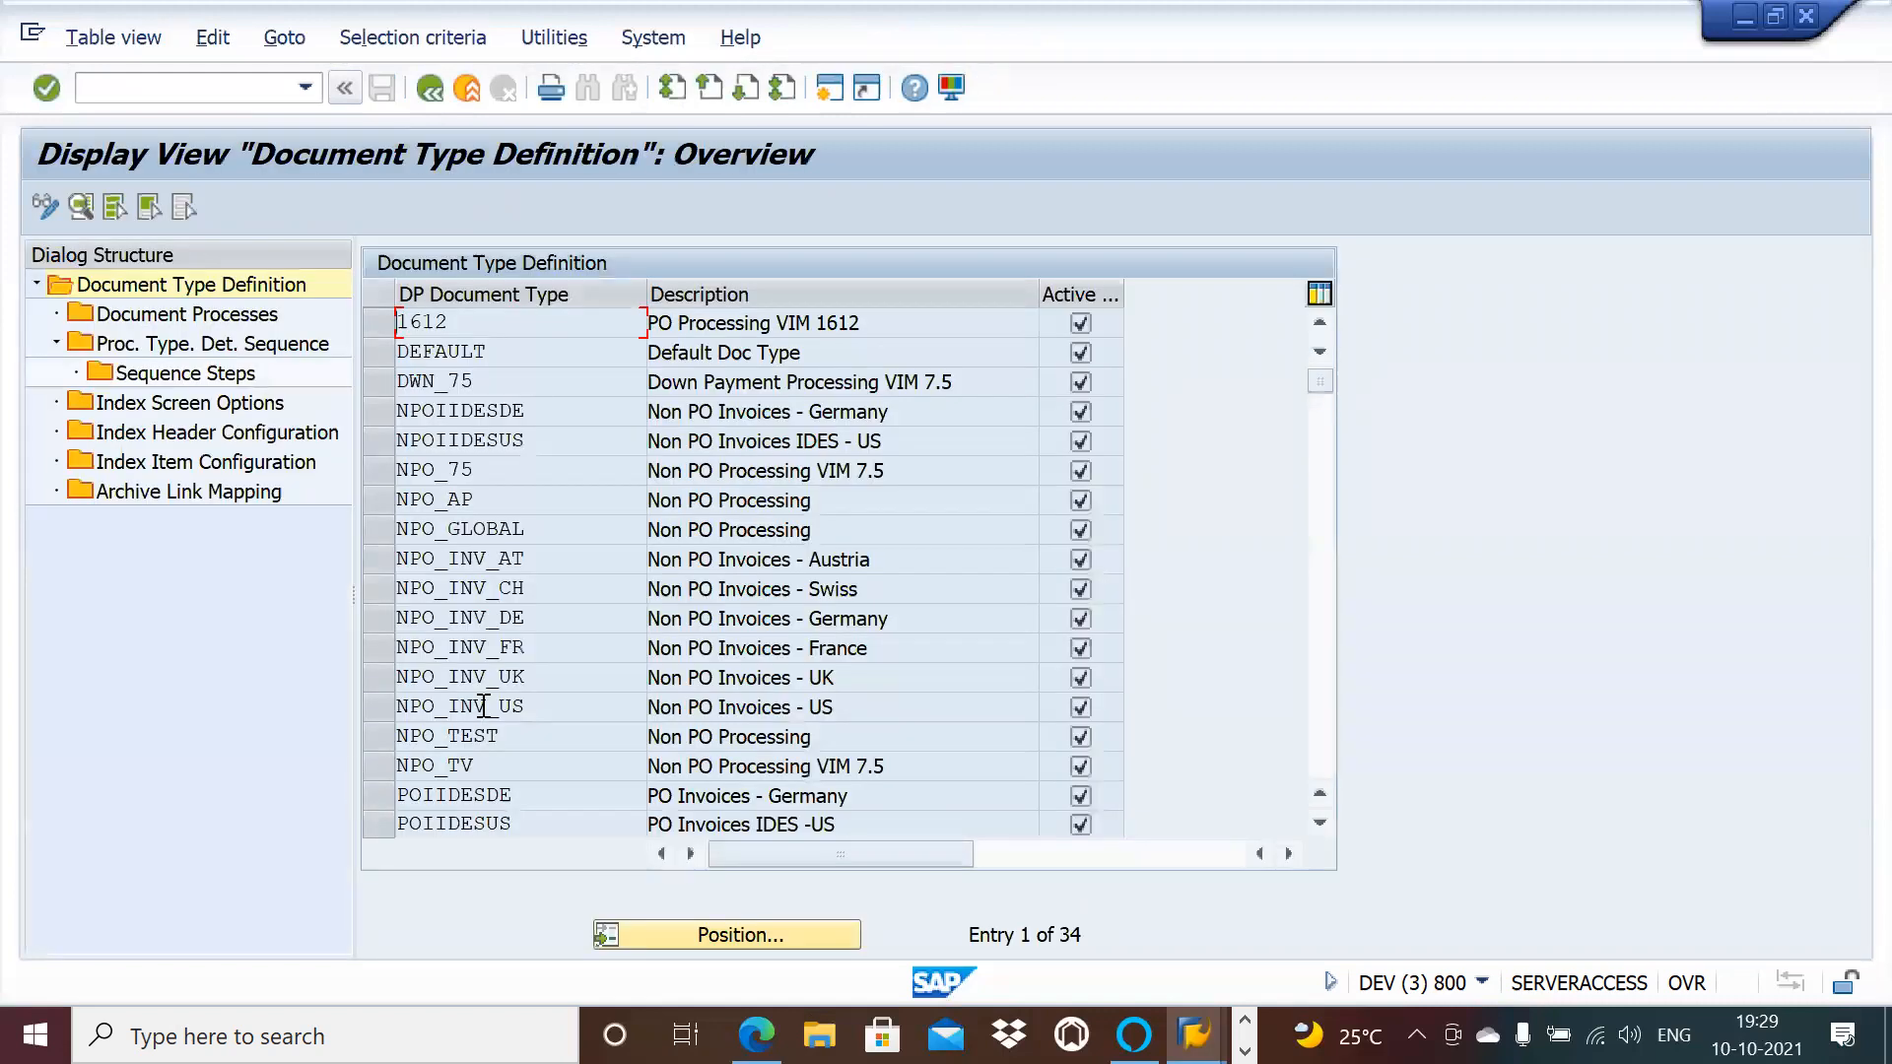
click(392, 528)
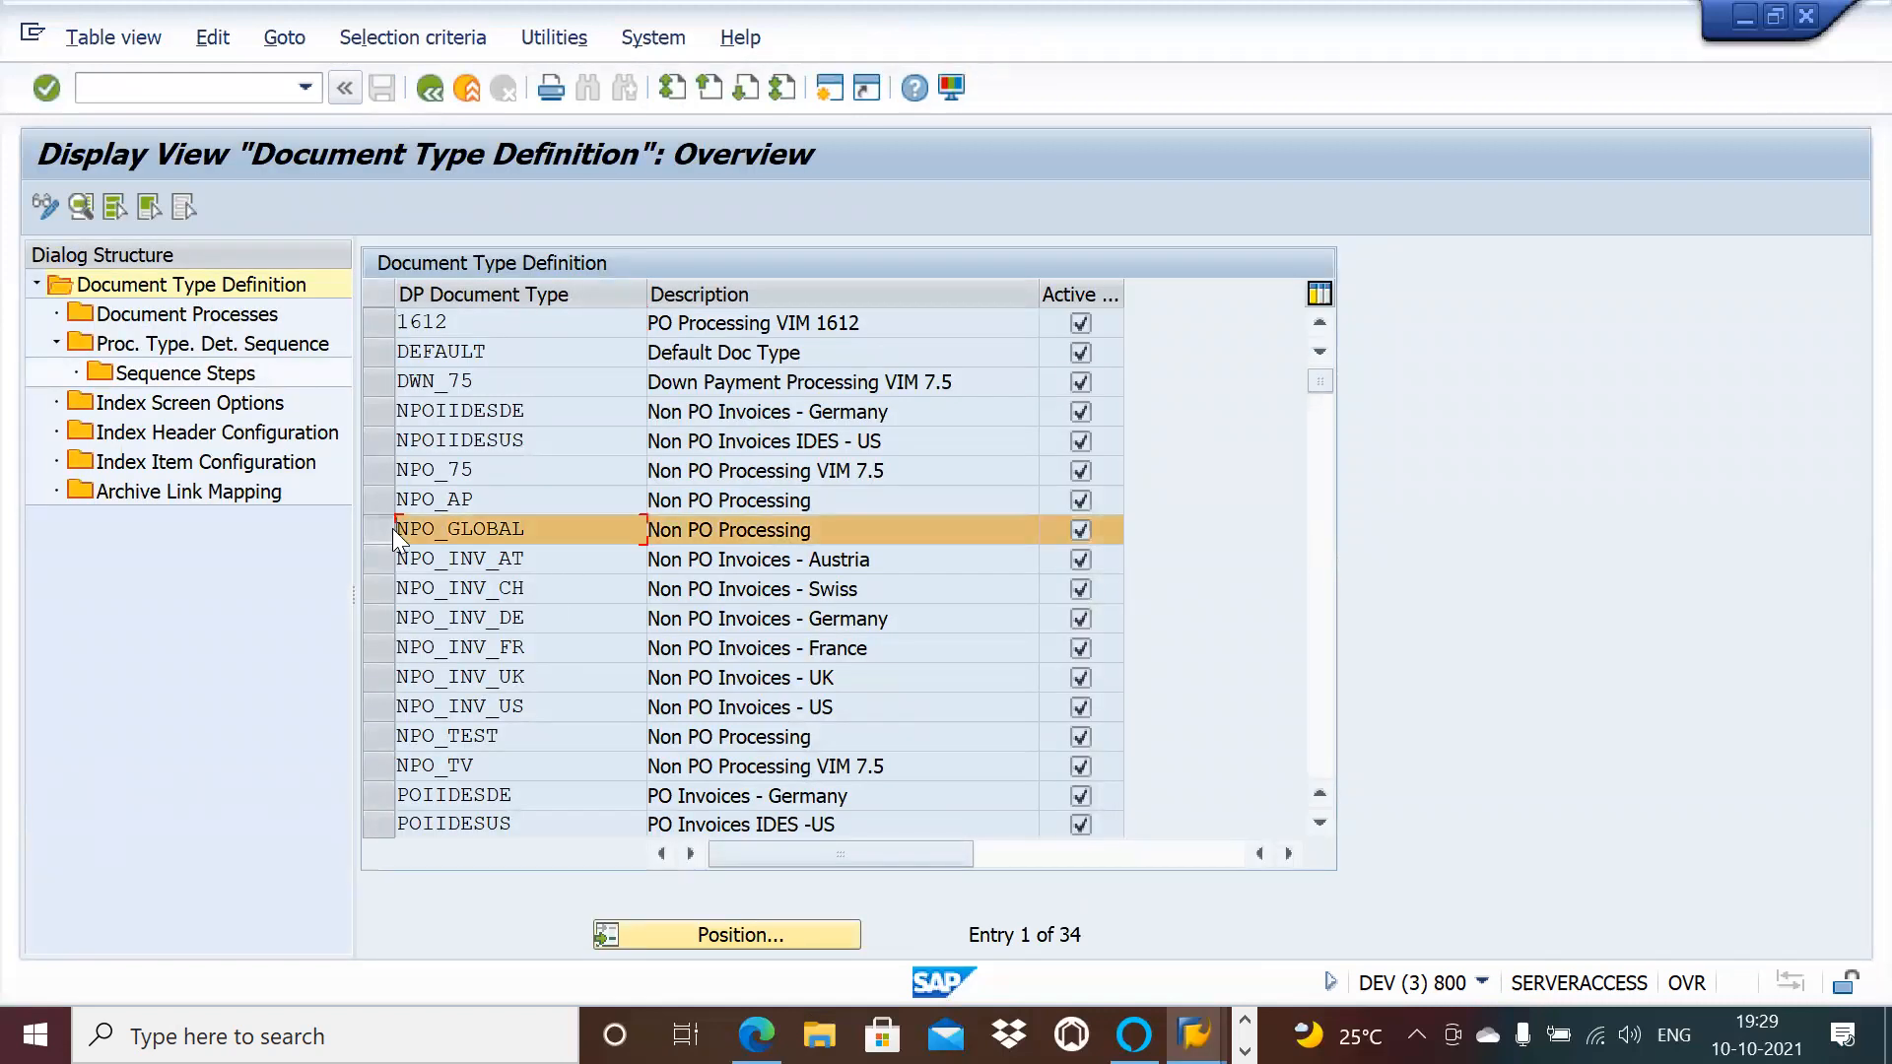
double_click(209, 318)
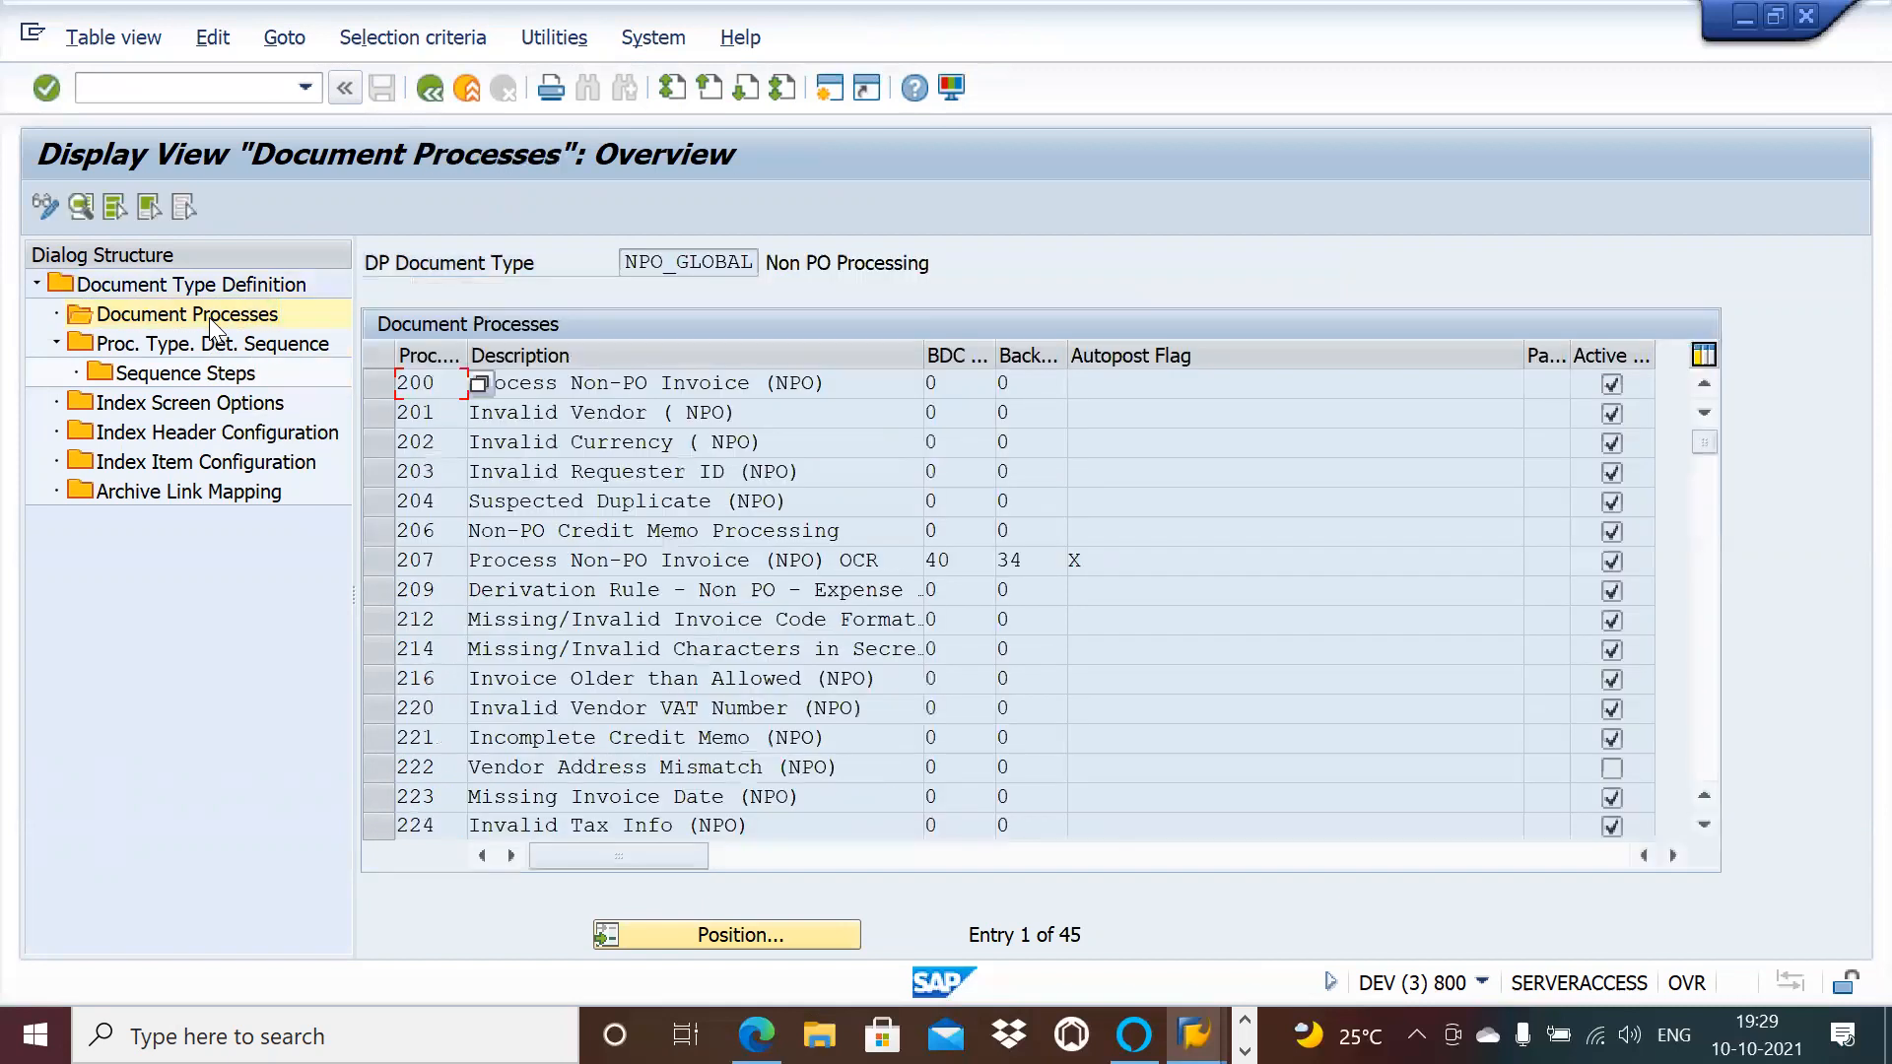
click(634, 416)
key(alt+Tab)
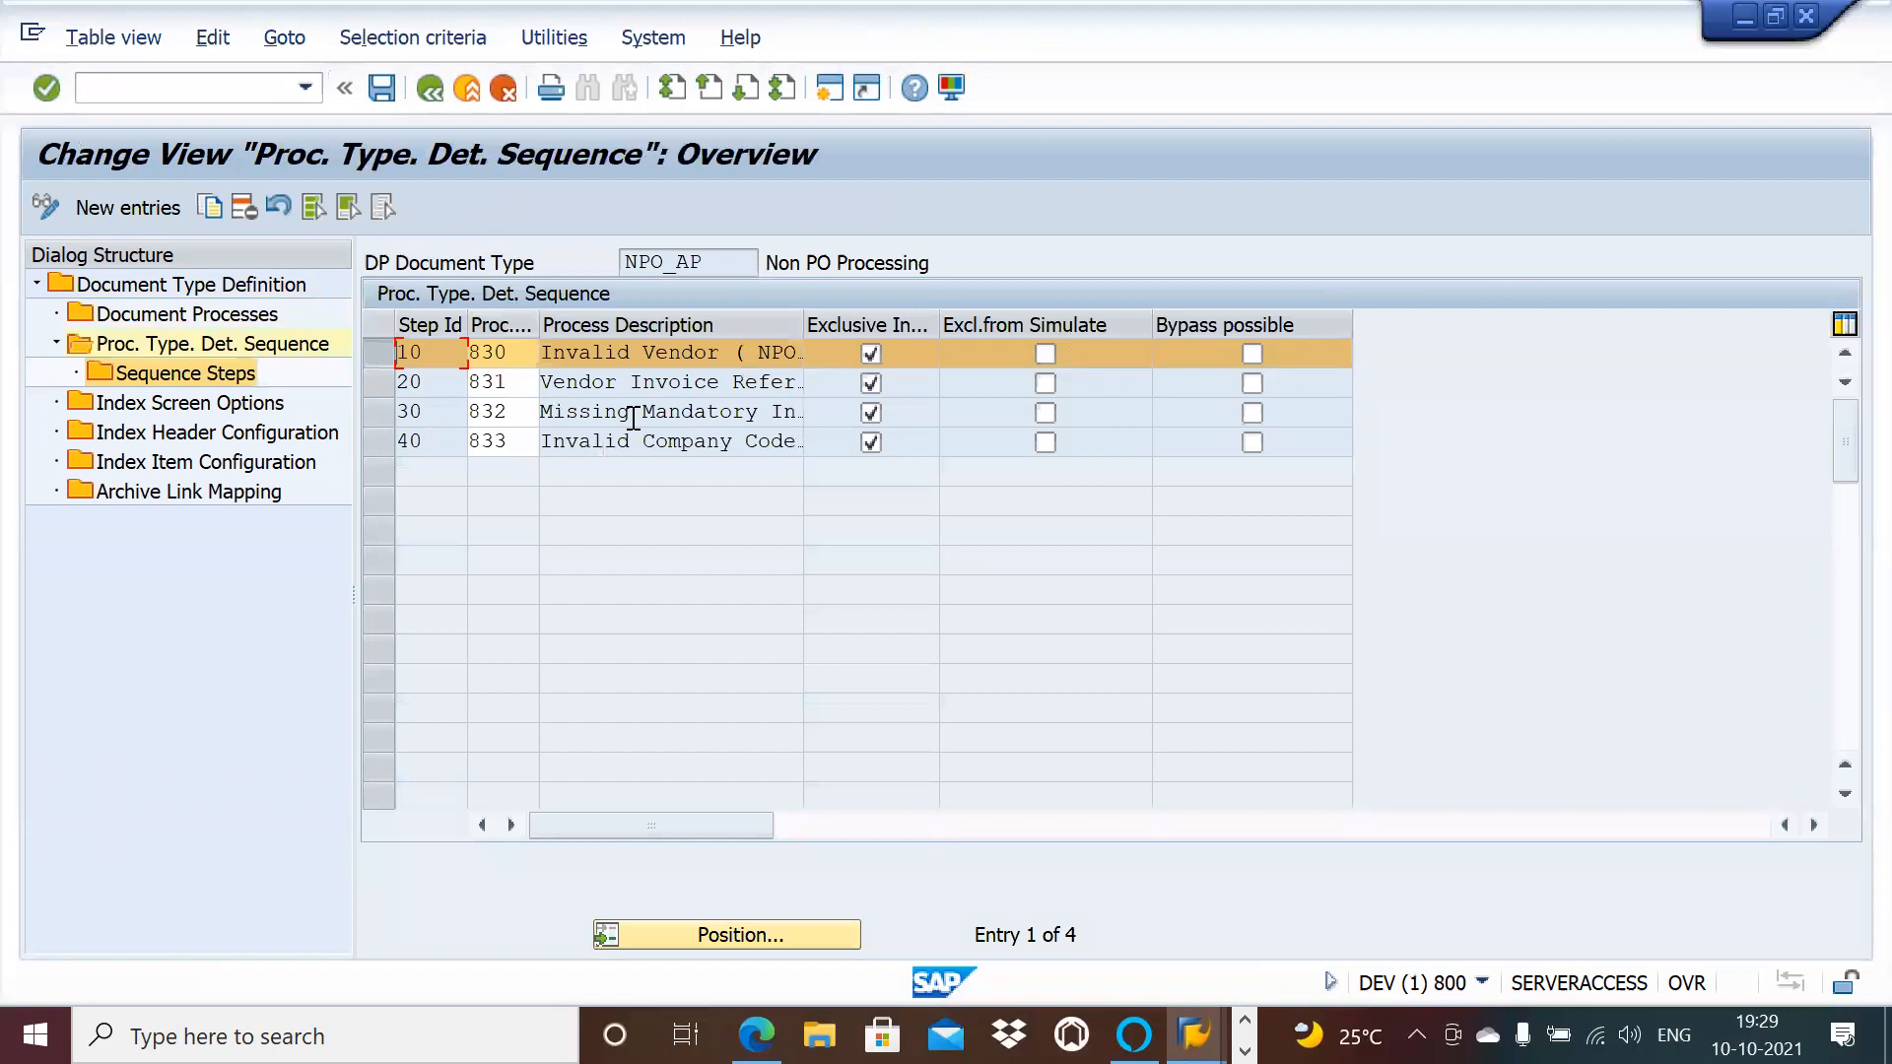
key(alt+Tab)
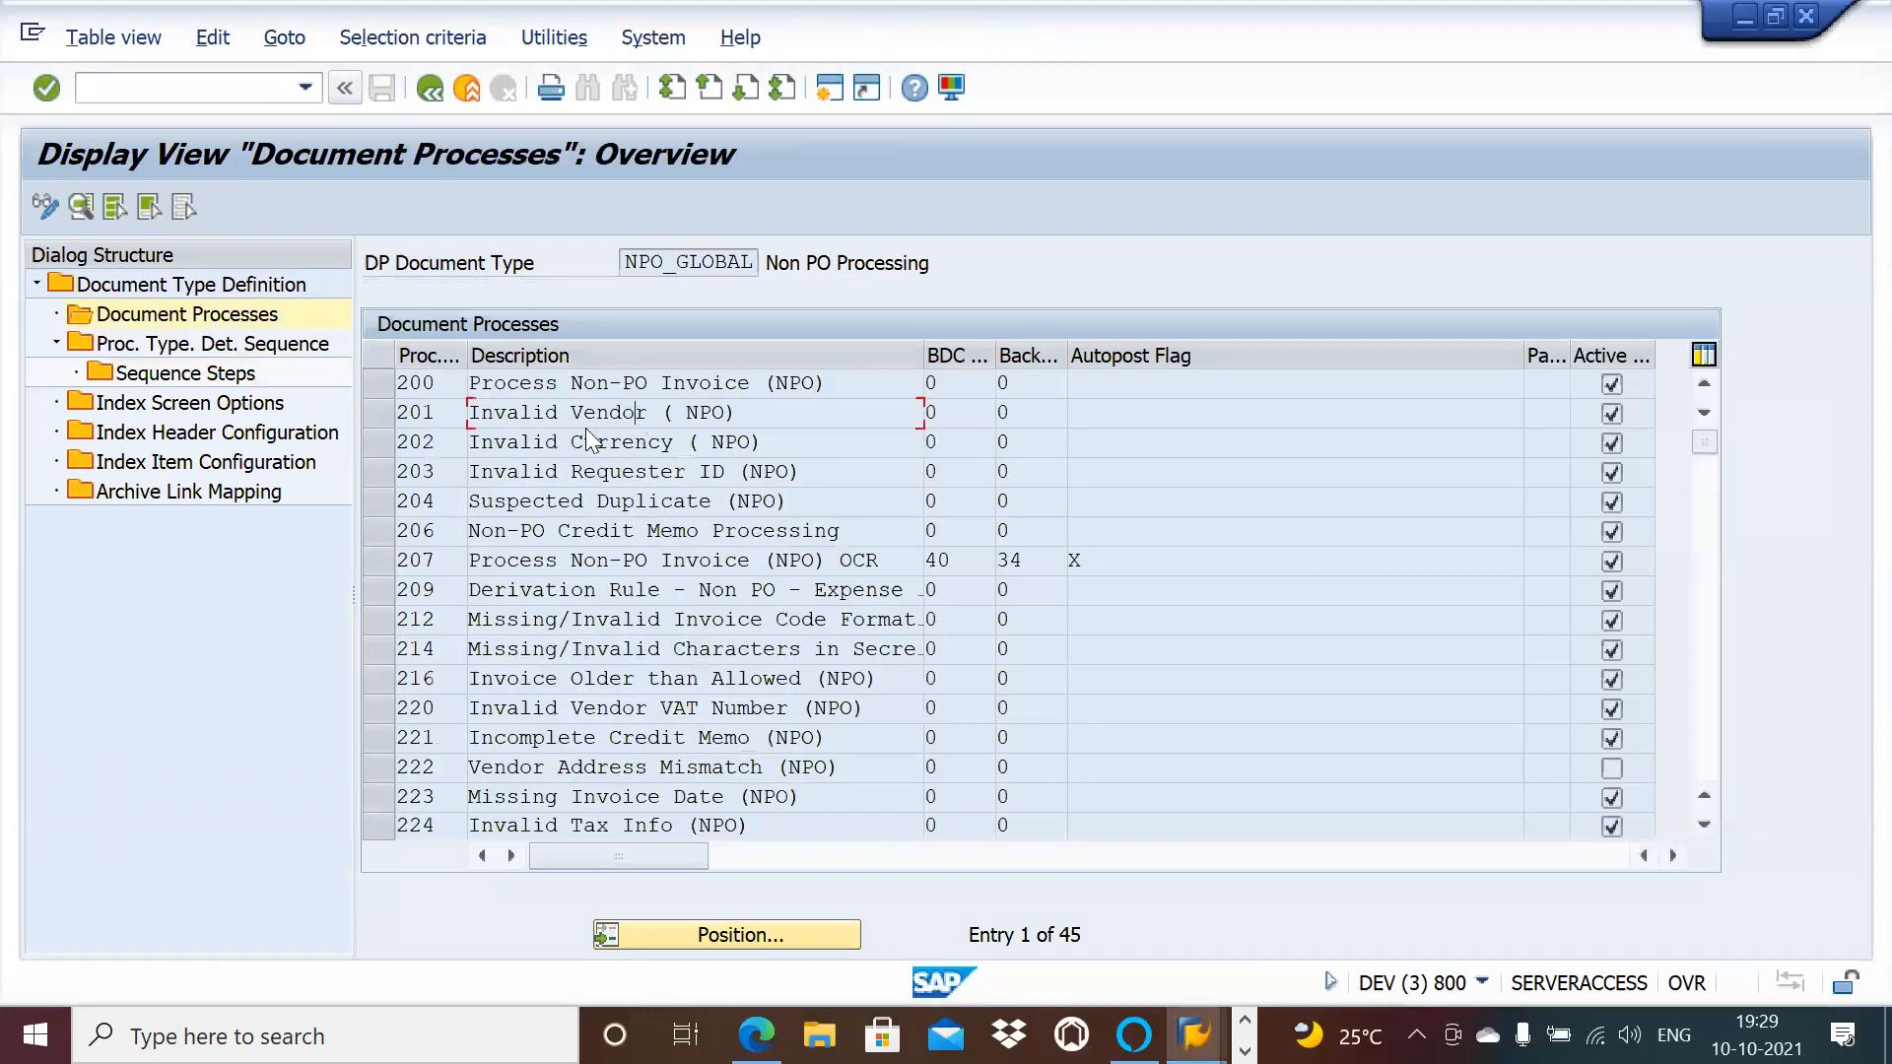
Step: Select process 201 Invalid Vendor and open its Sequence Steps, confirming the work area
click(385, 412)
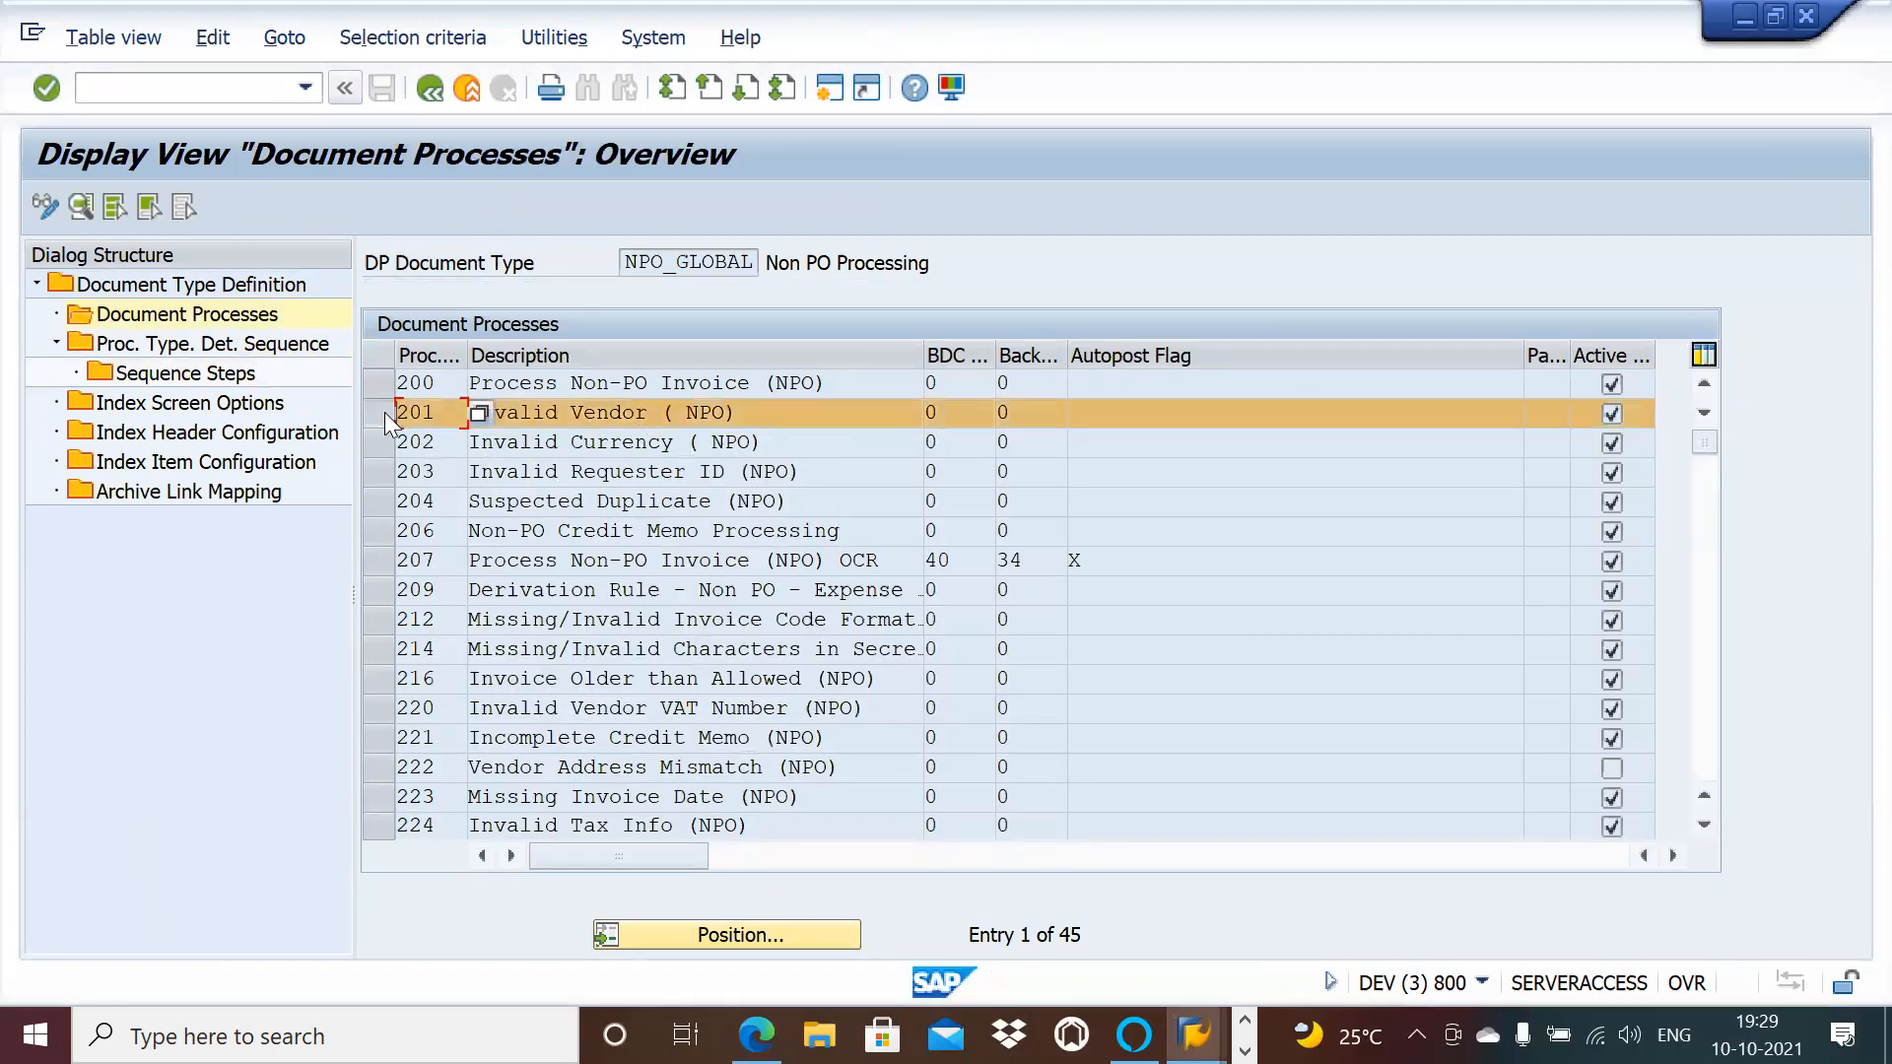
click(243, 379)
double_click(243, 379)
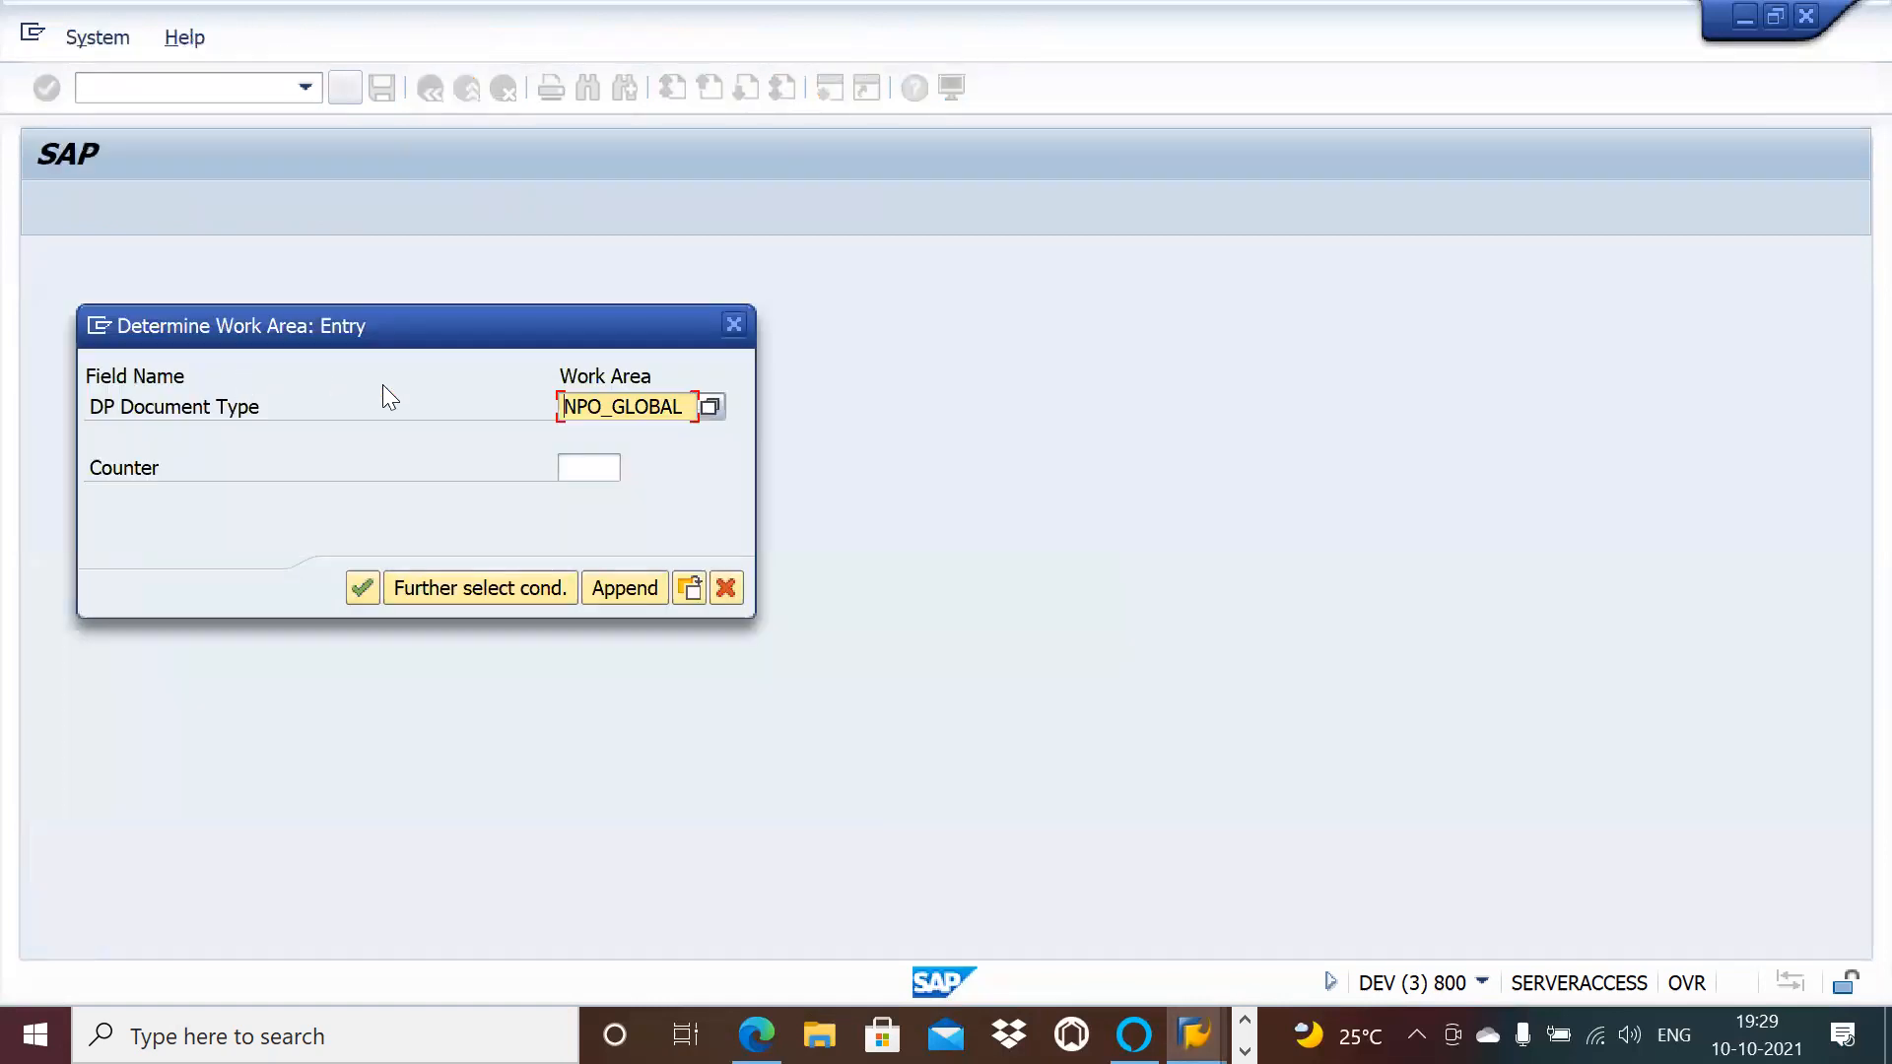
key(alt+Tab)
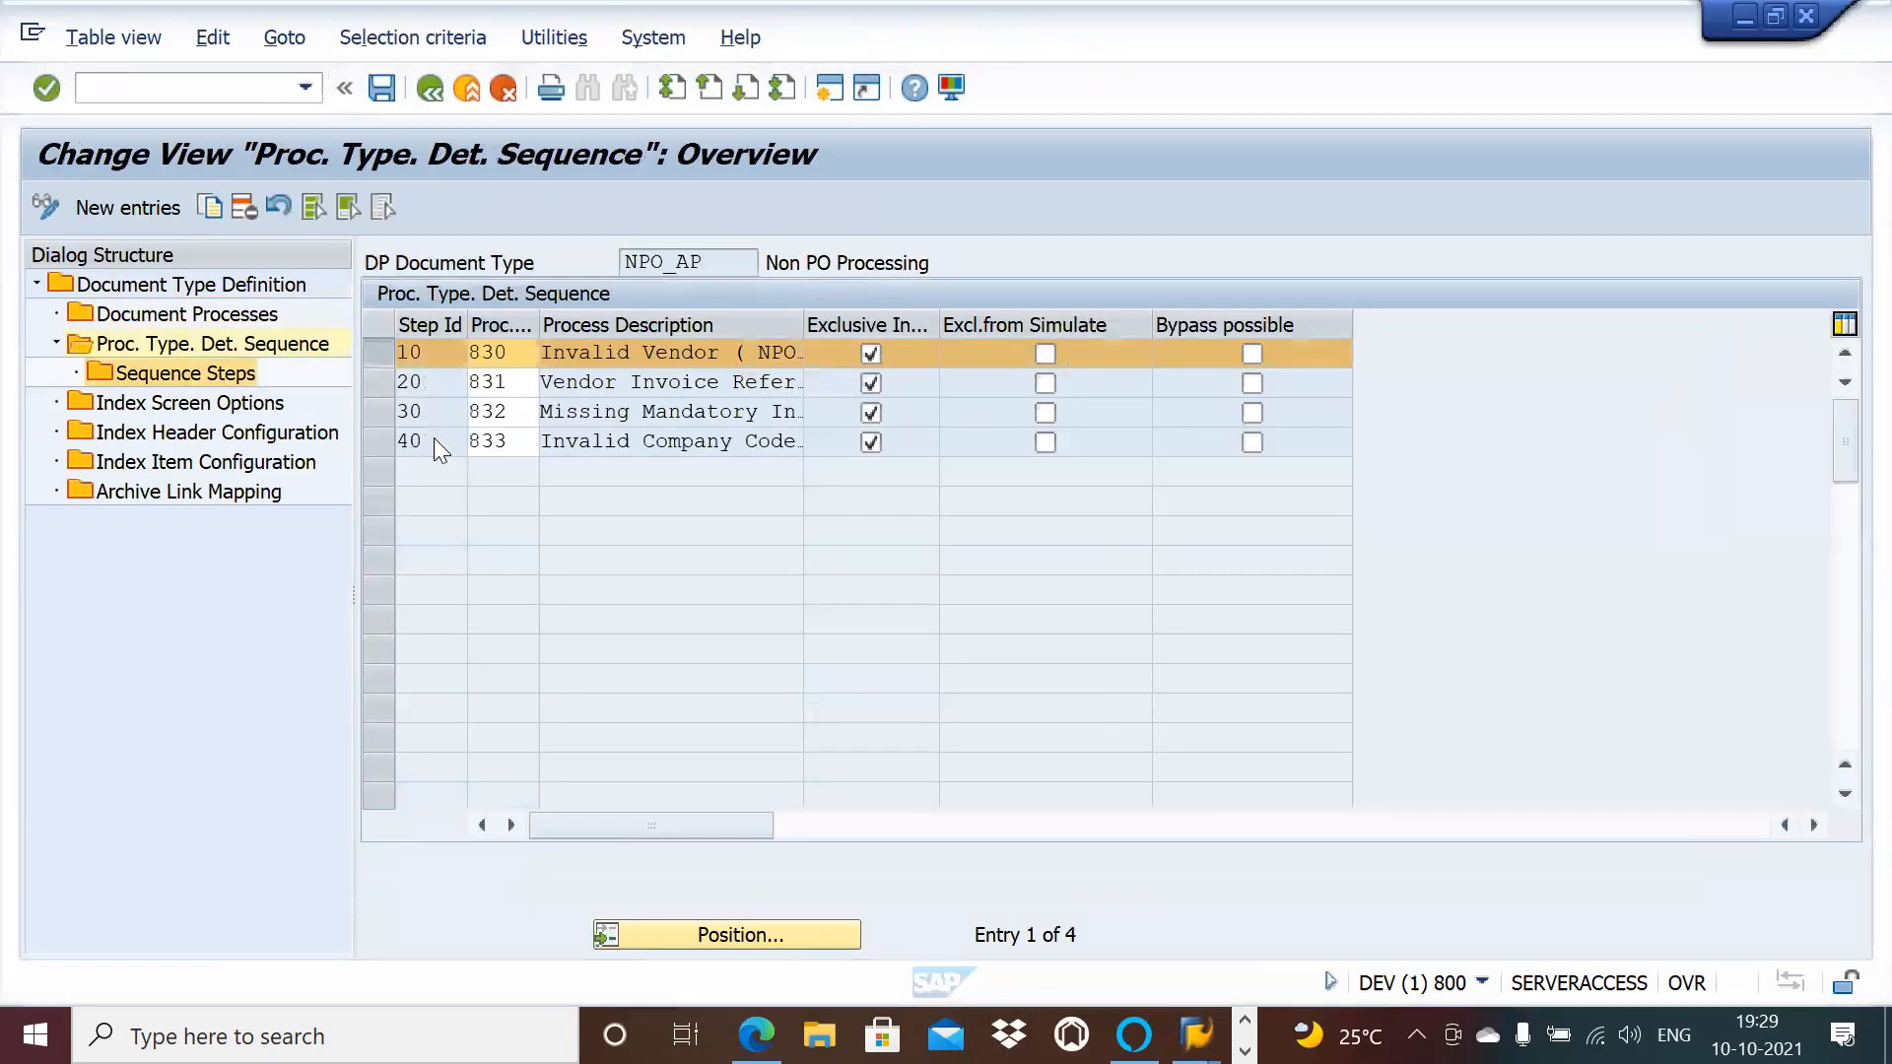
key(alt+Tab)
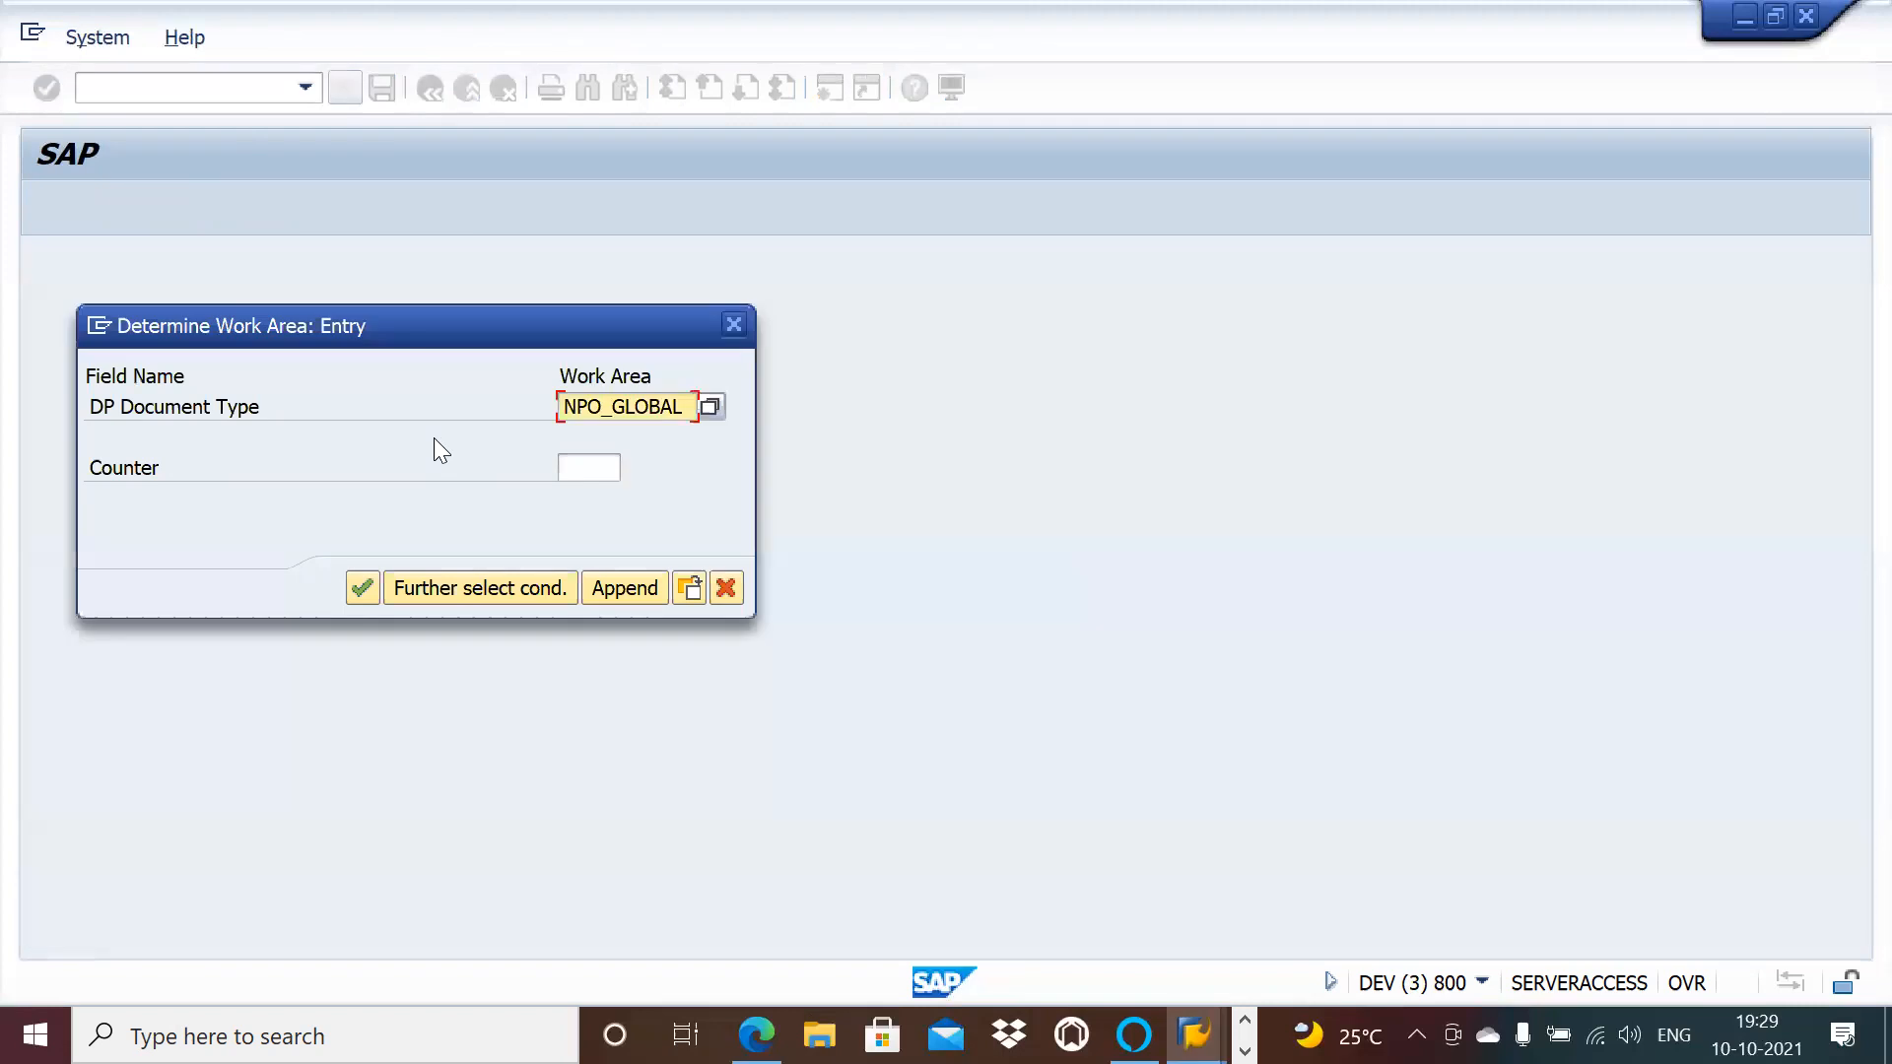
click(733, 325)
click(619, 552)
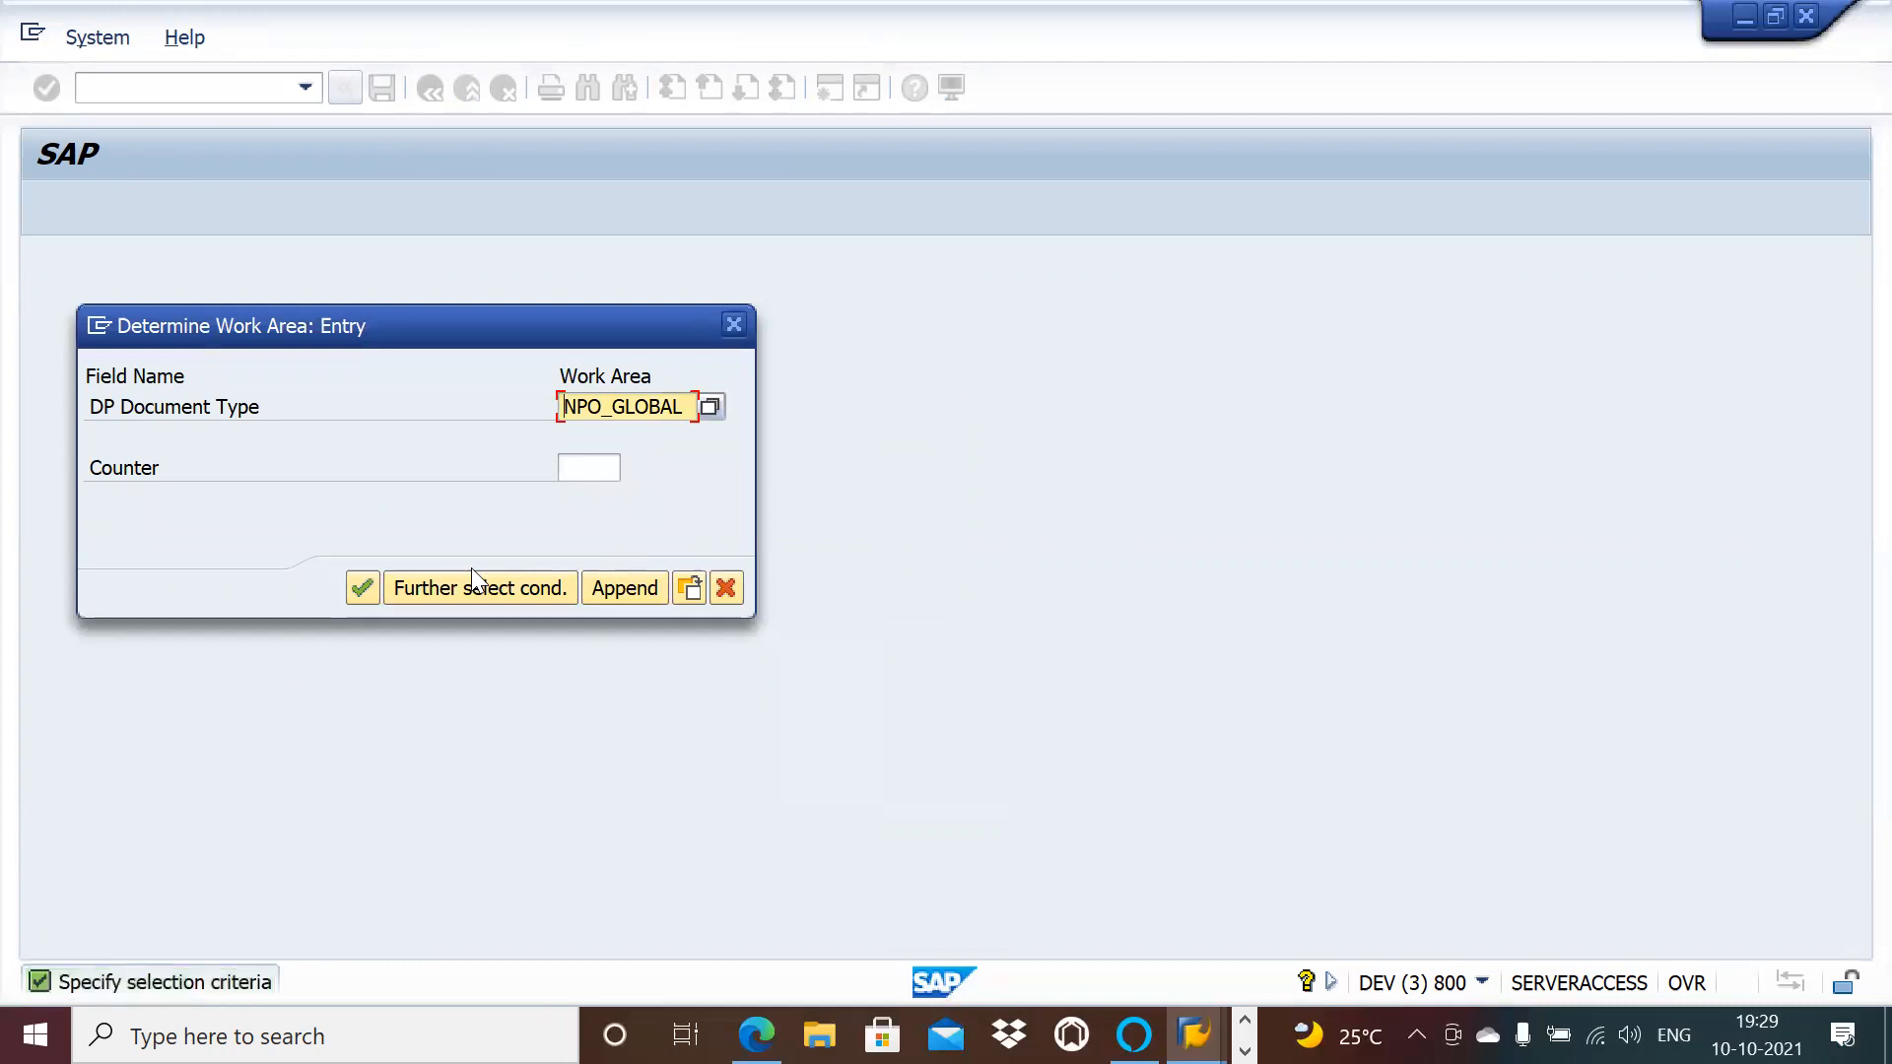
click(367, 592)
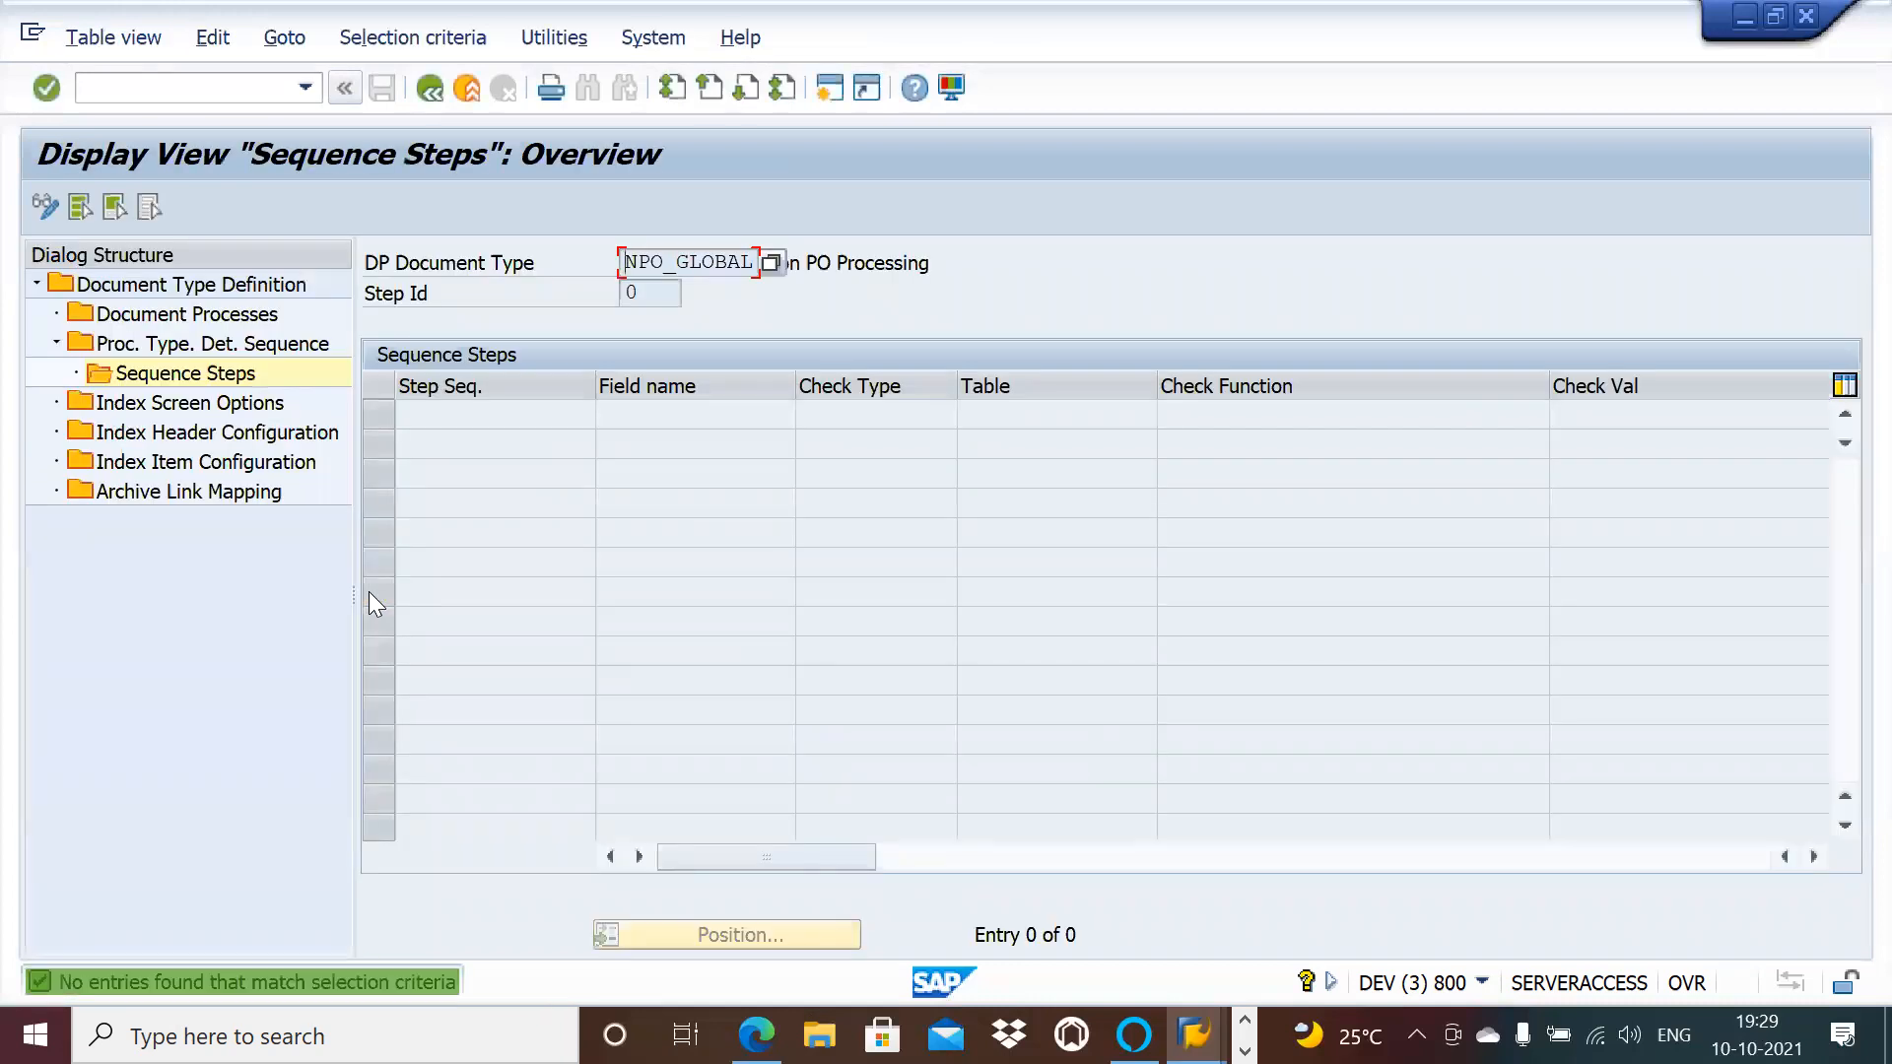
Step: In the NPO_AP session, open the Sequence Steps for step 10
click(427, 90)
click(424, 88)
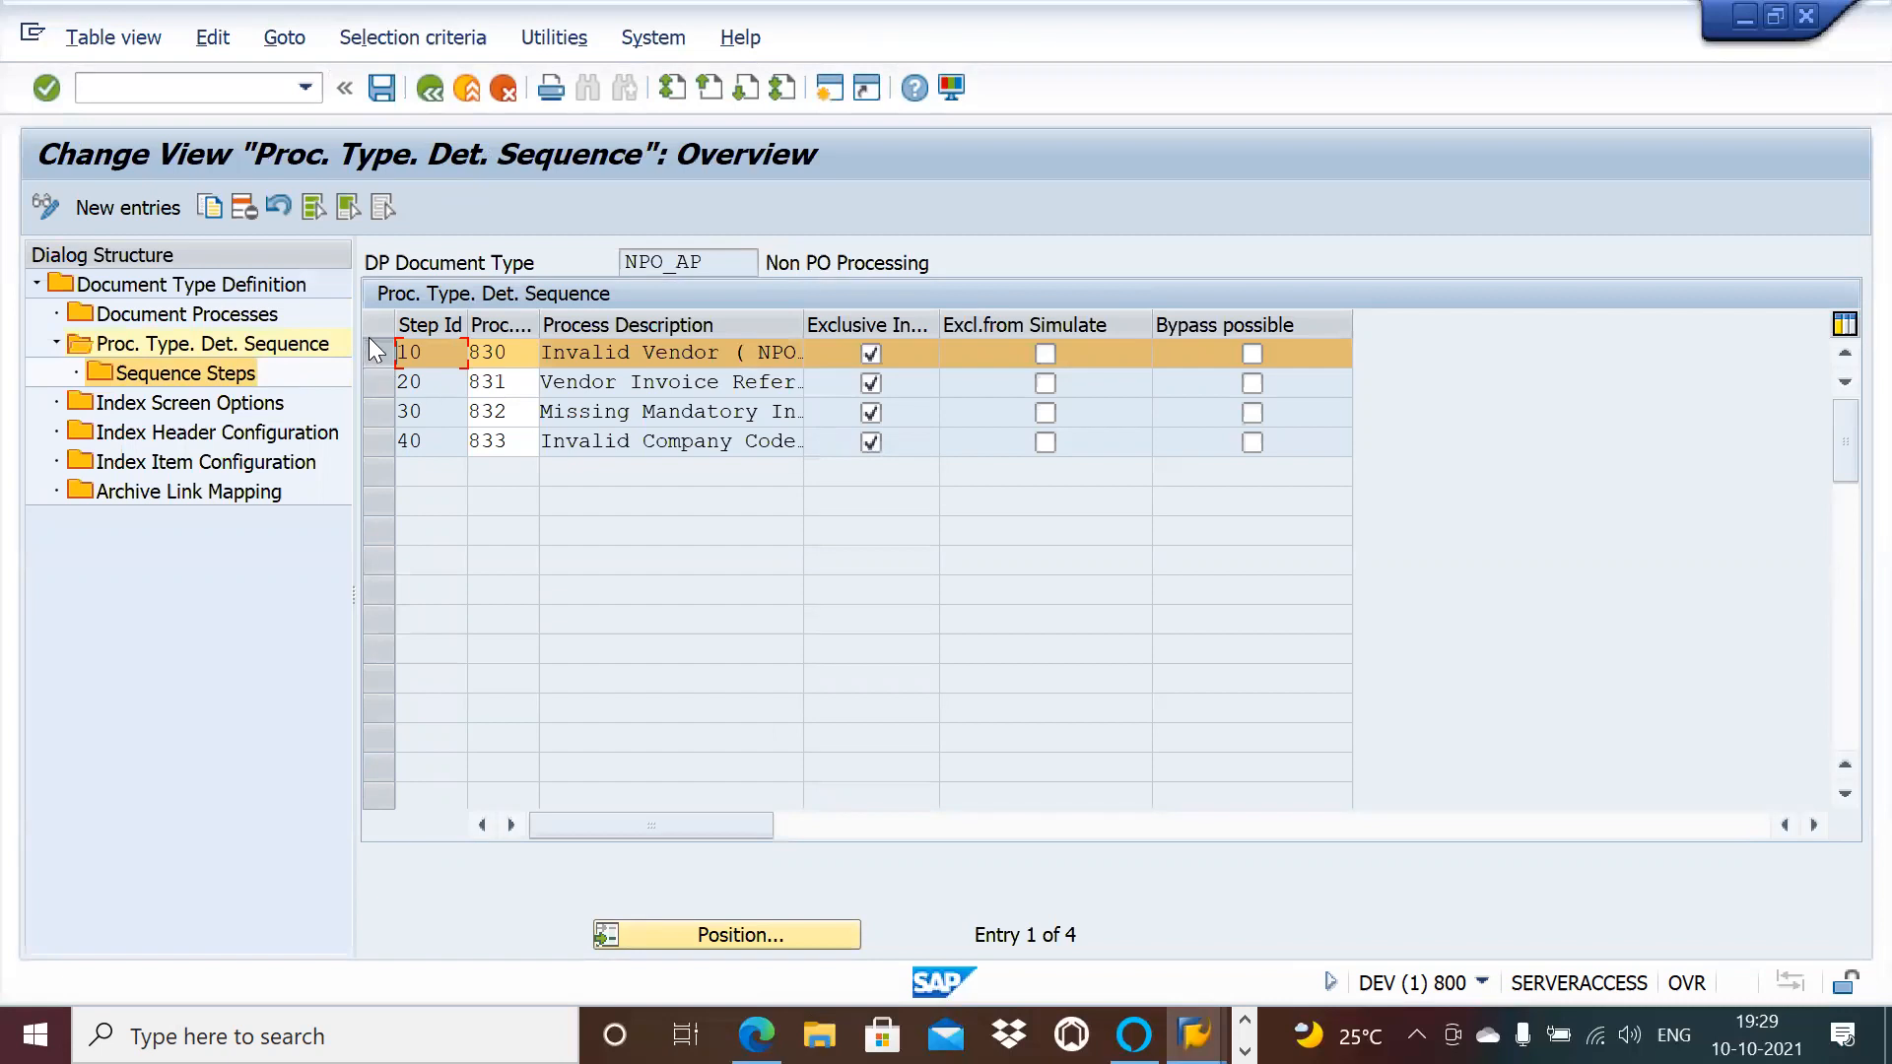
double_click(176, 373)
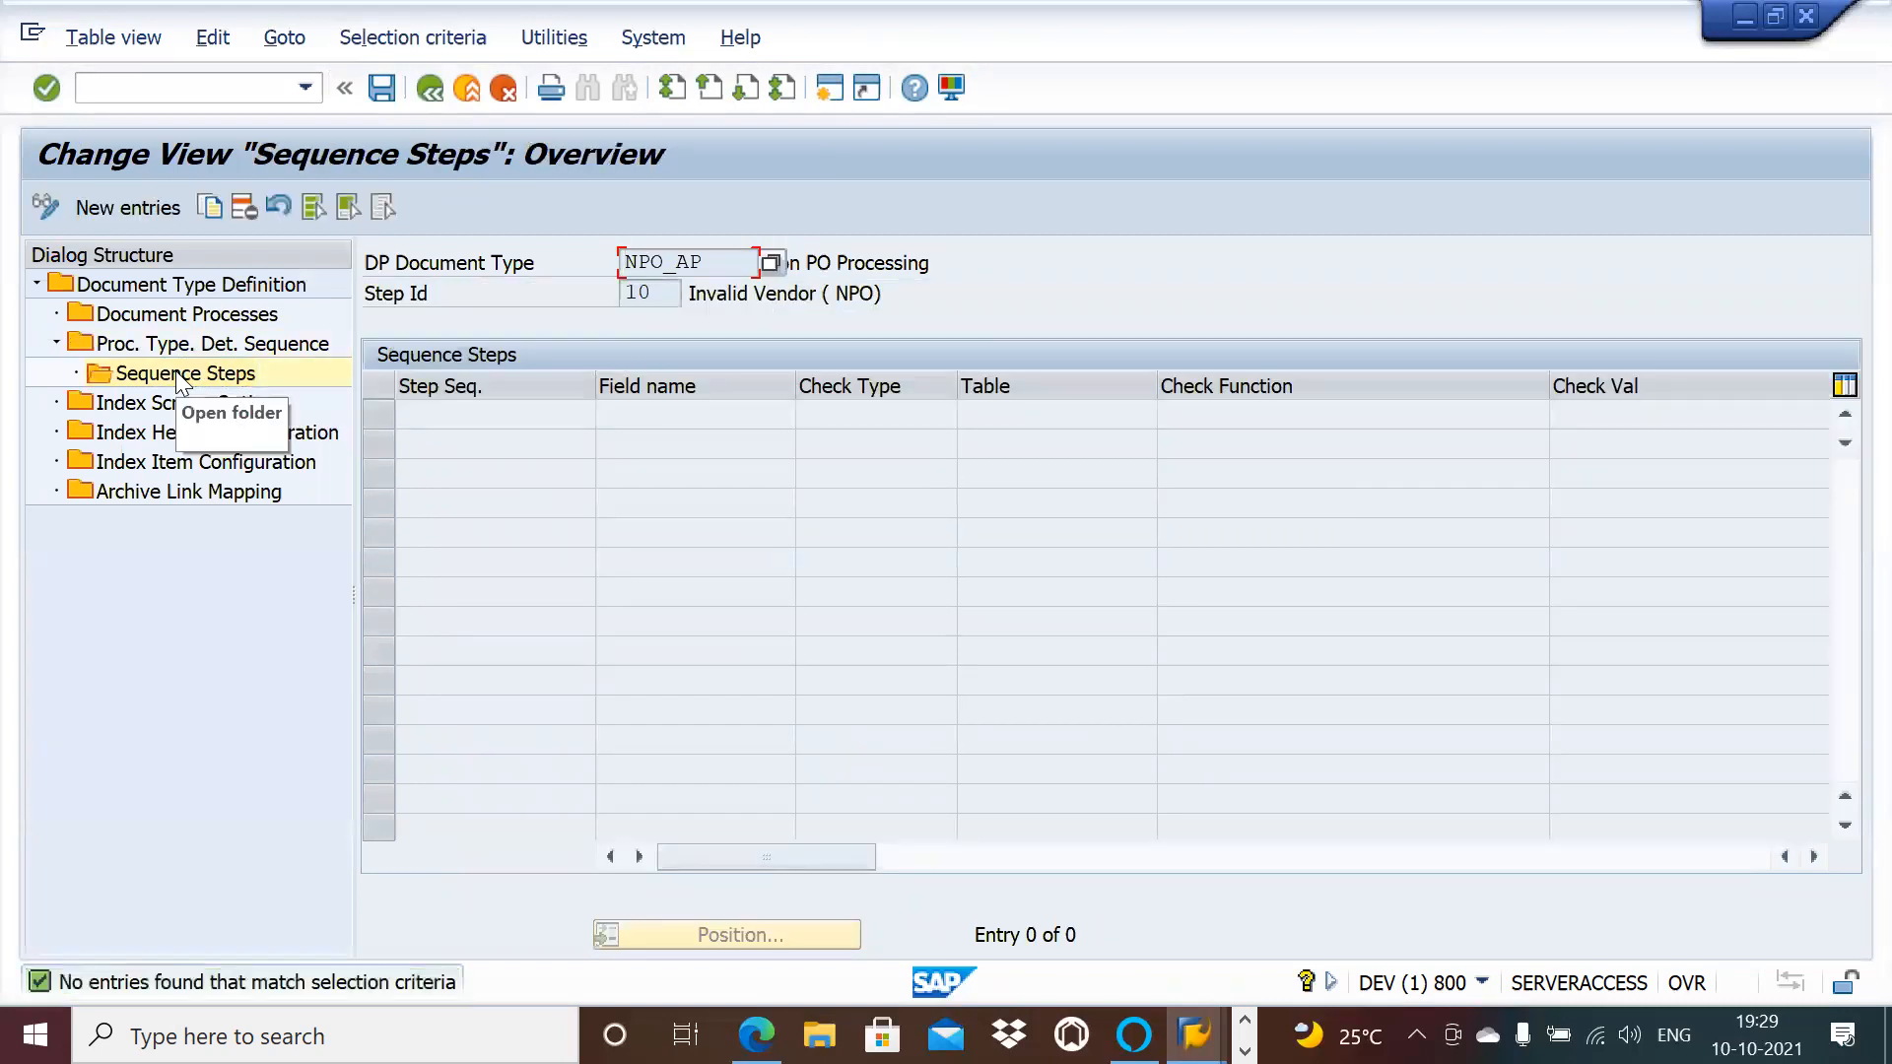
key(alt+Tab)
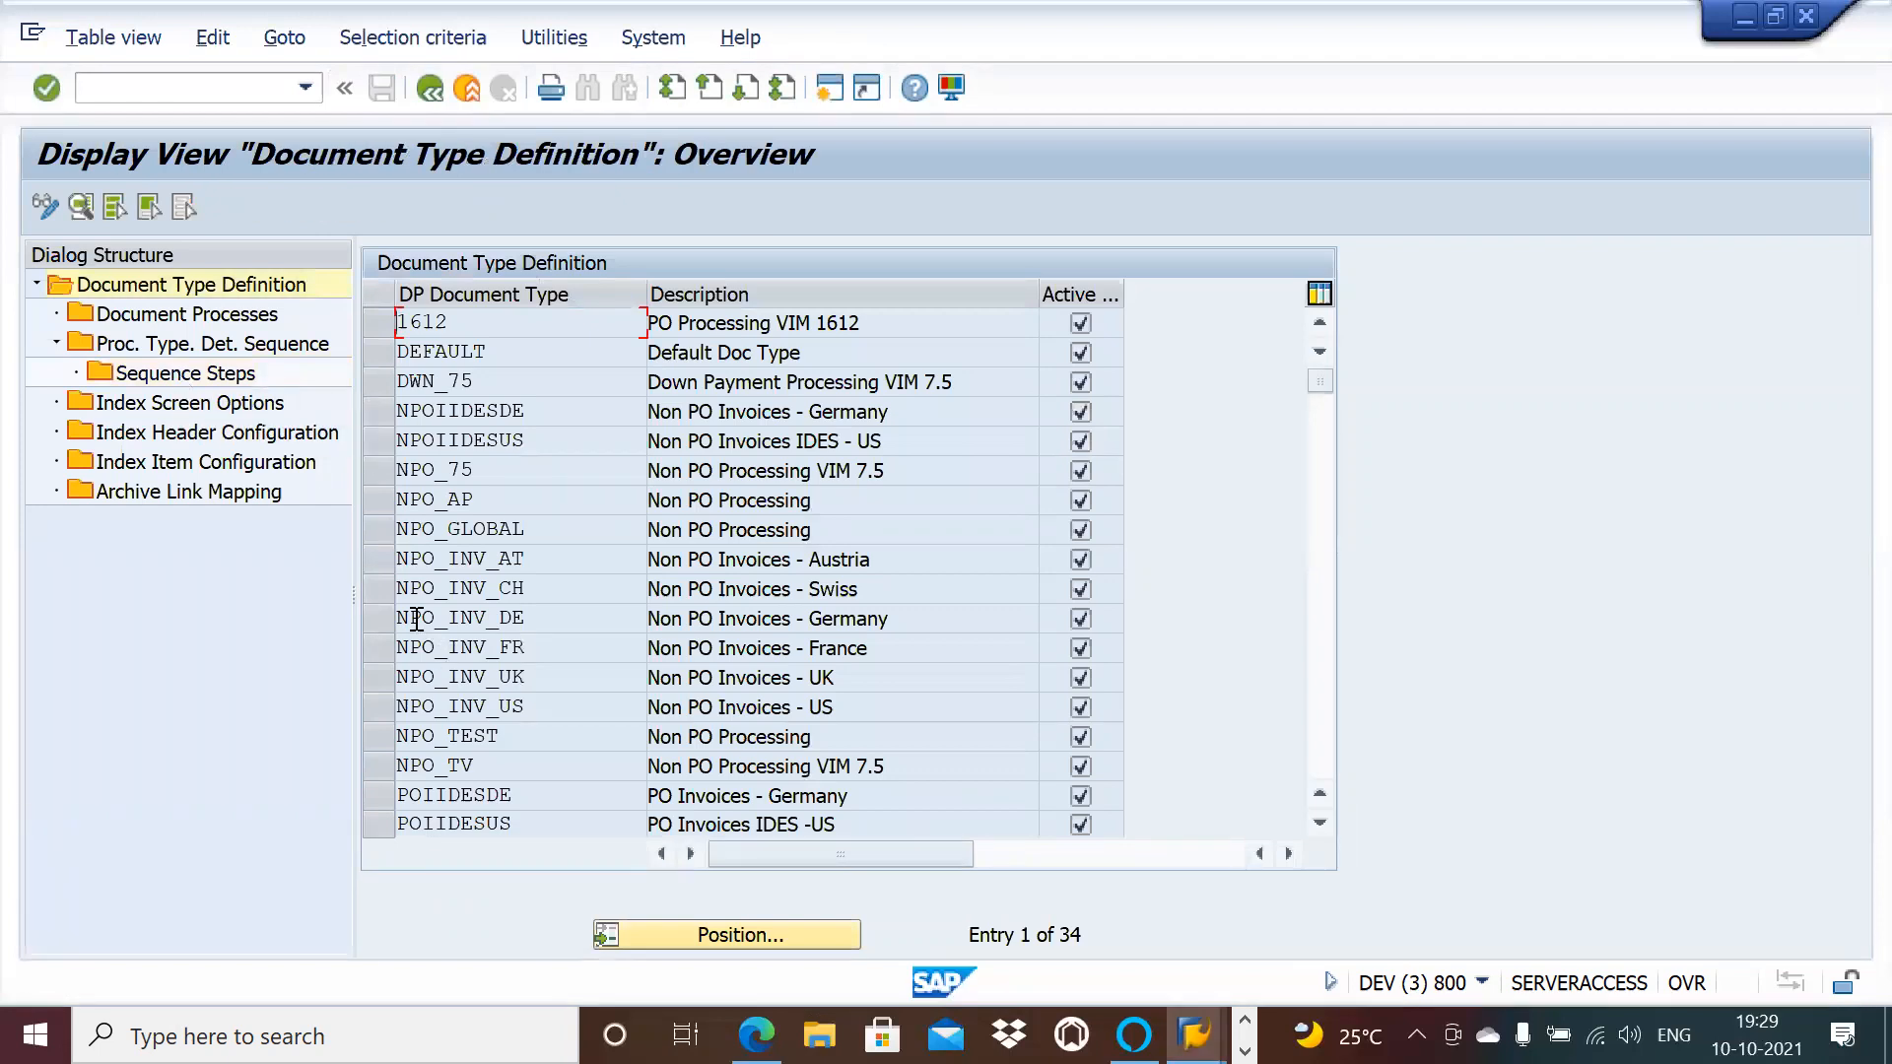
Step: In the NPO_GLOBAL session, reopen process 201 Invalid Vendor and dismiss the work area prompt
click(386, 536)
double_click(225, 315)
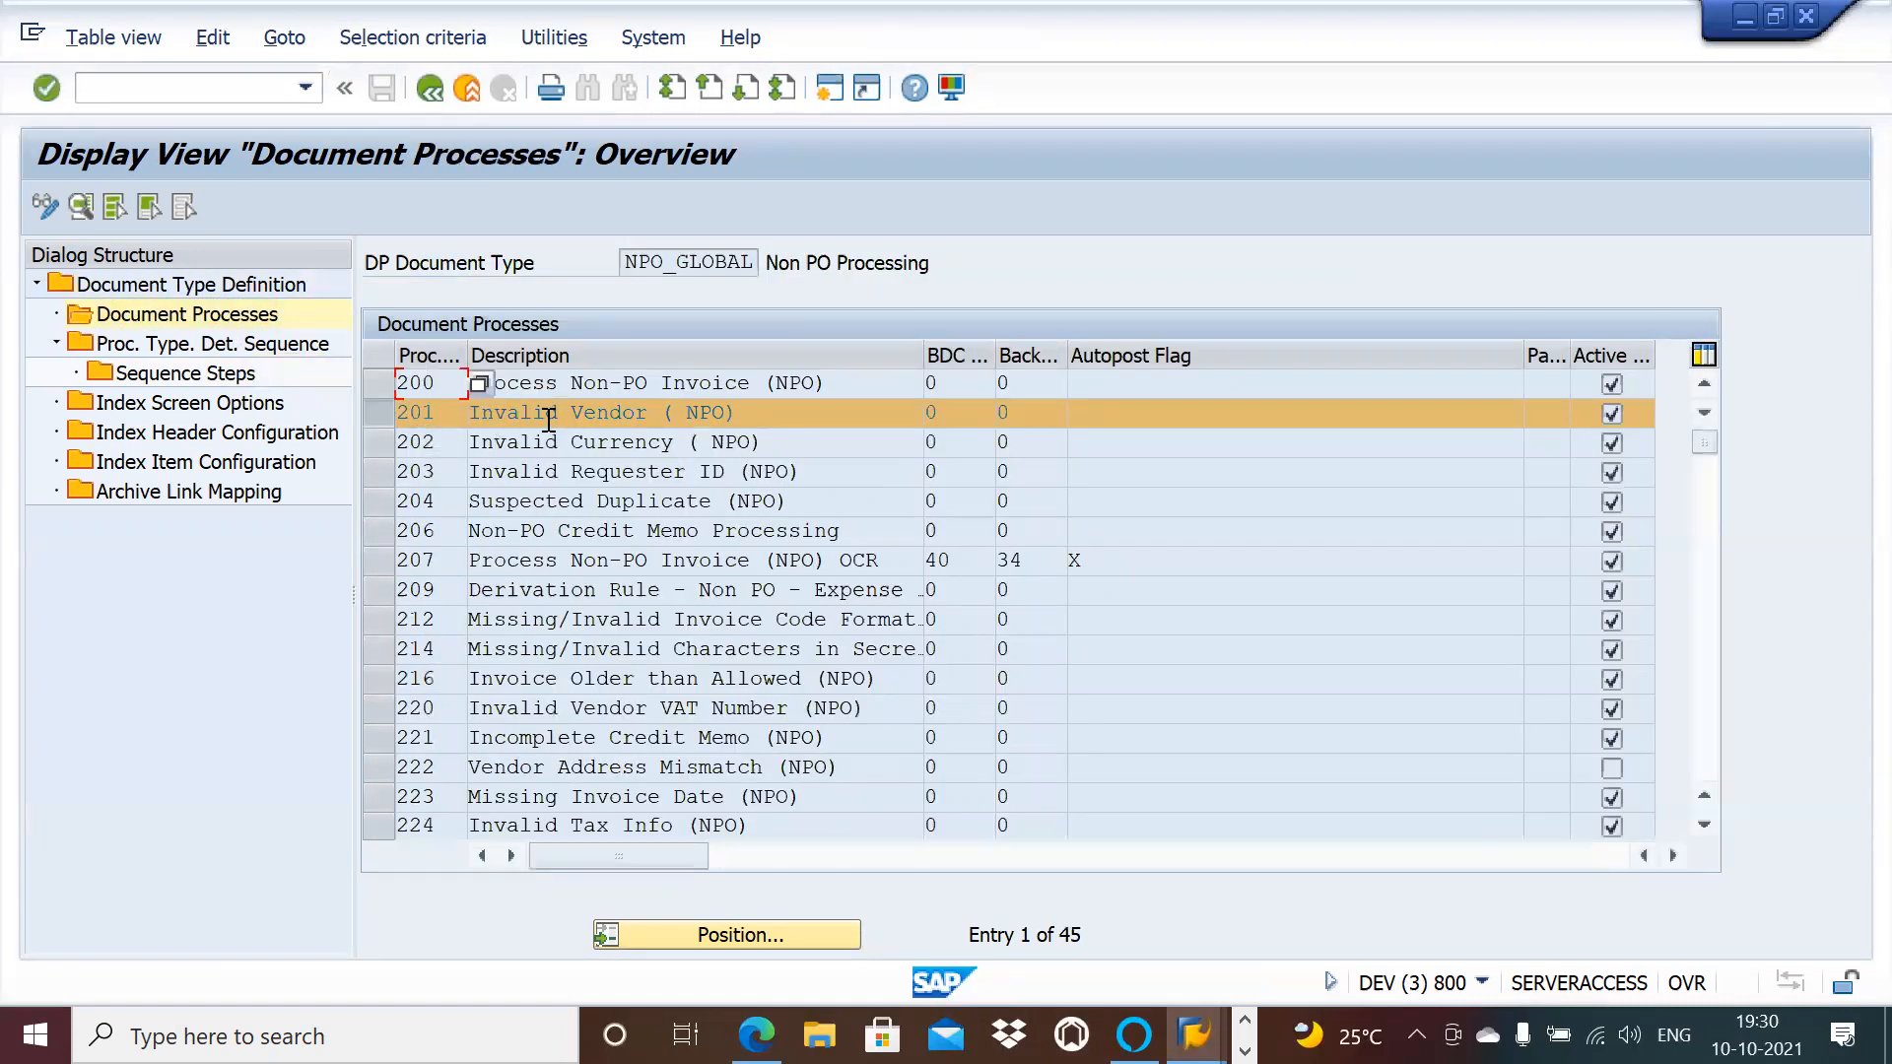
double_click(548, 415)
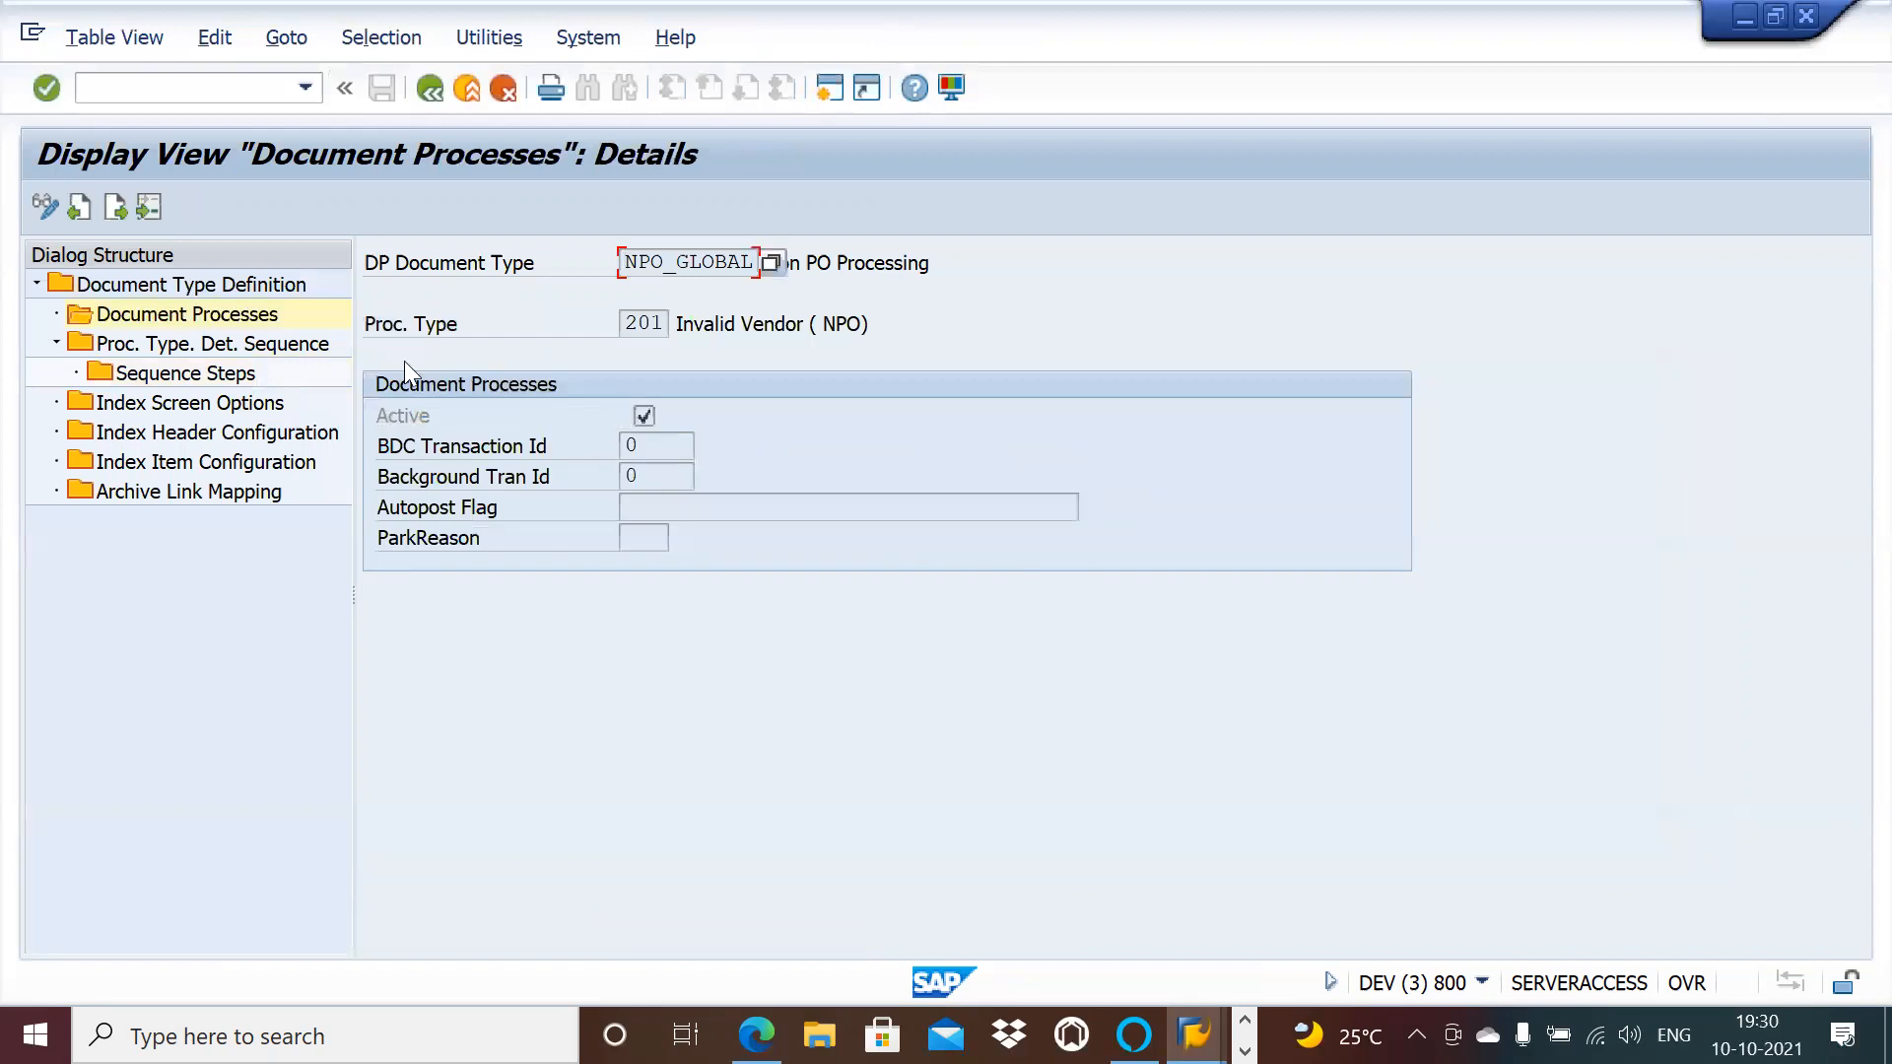
double_click(219, 372)
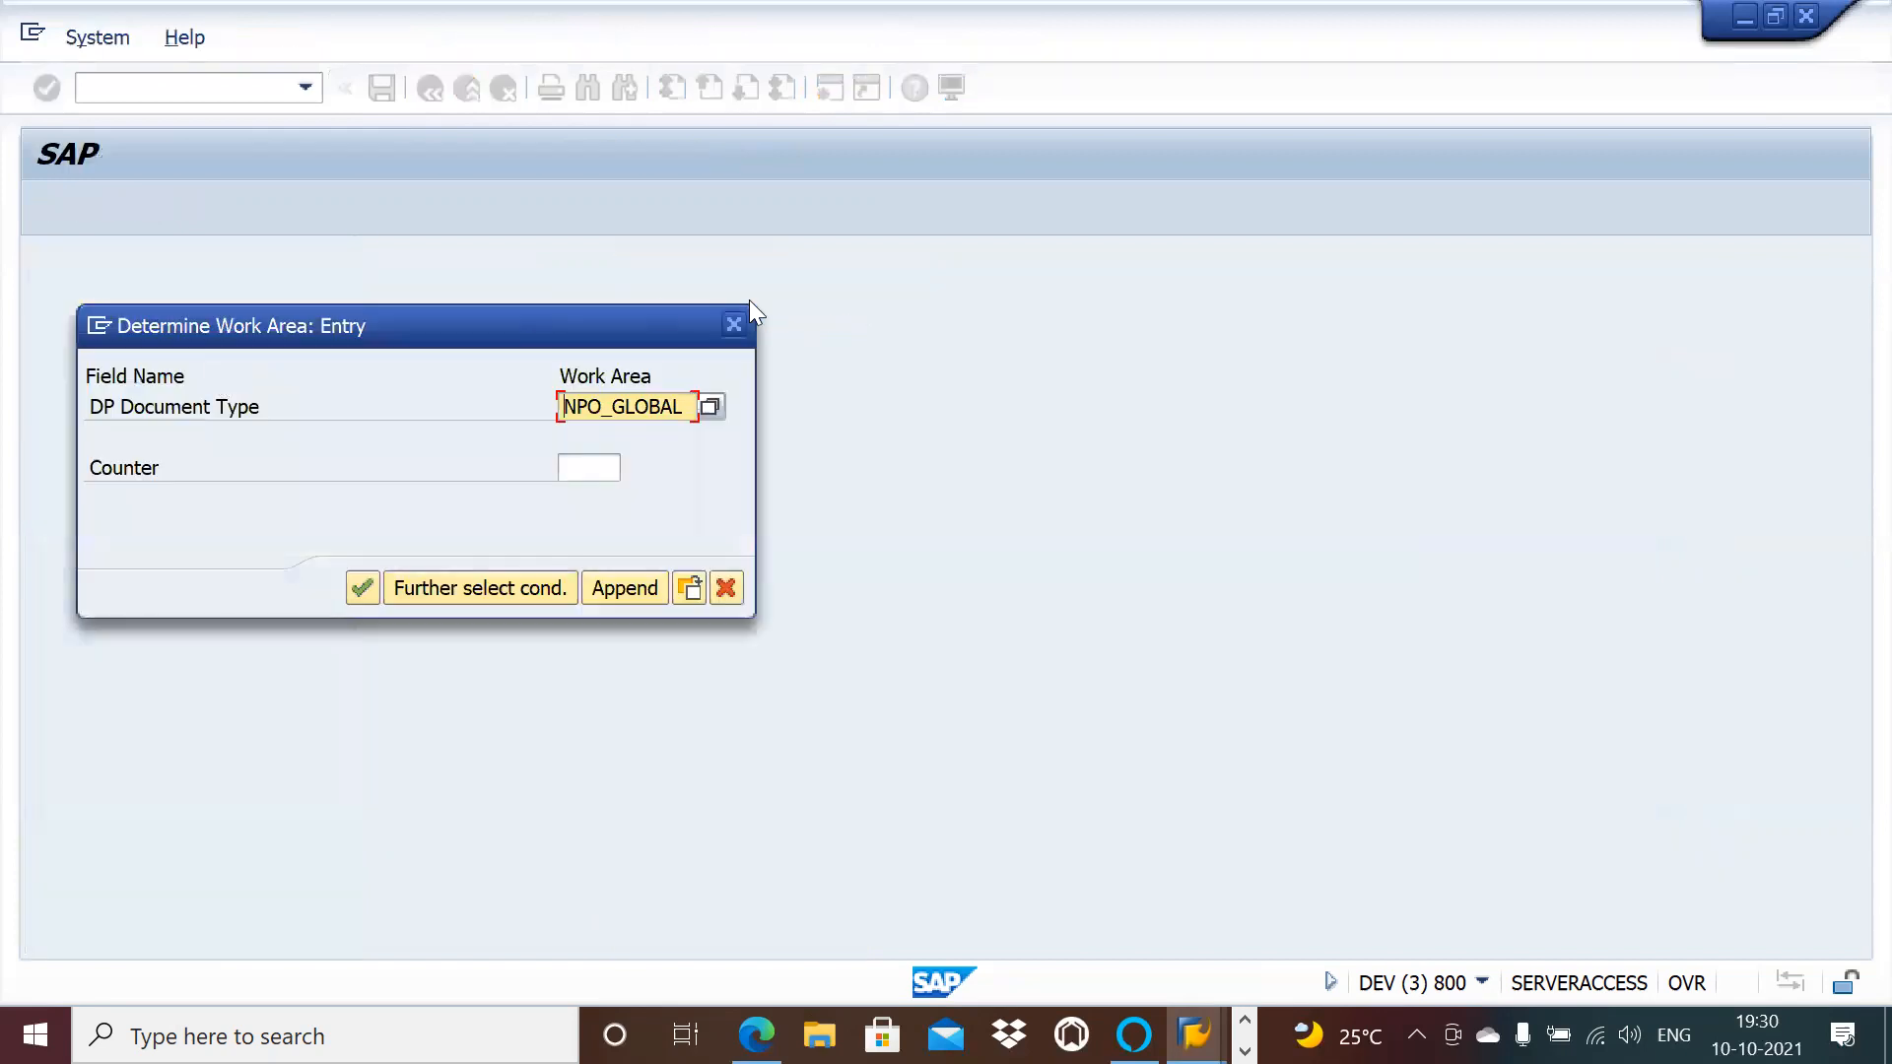
click(733, 317)
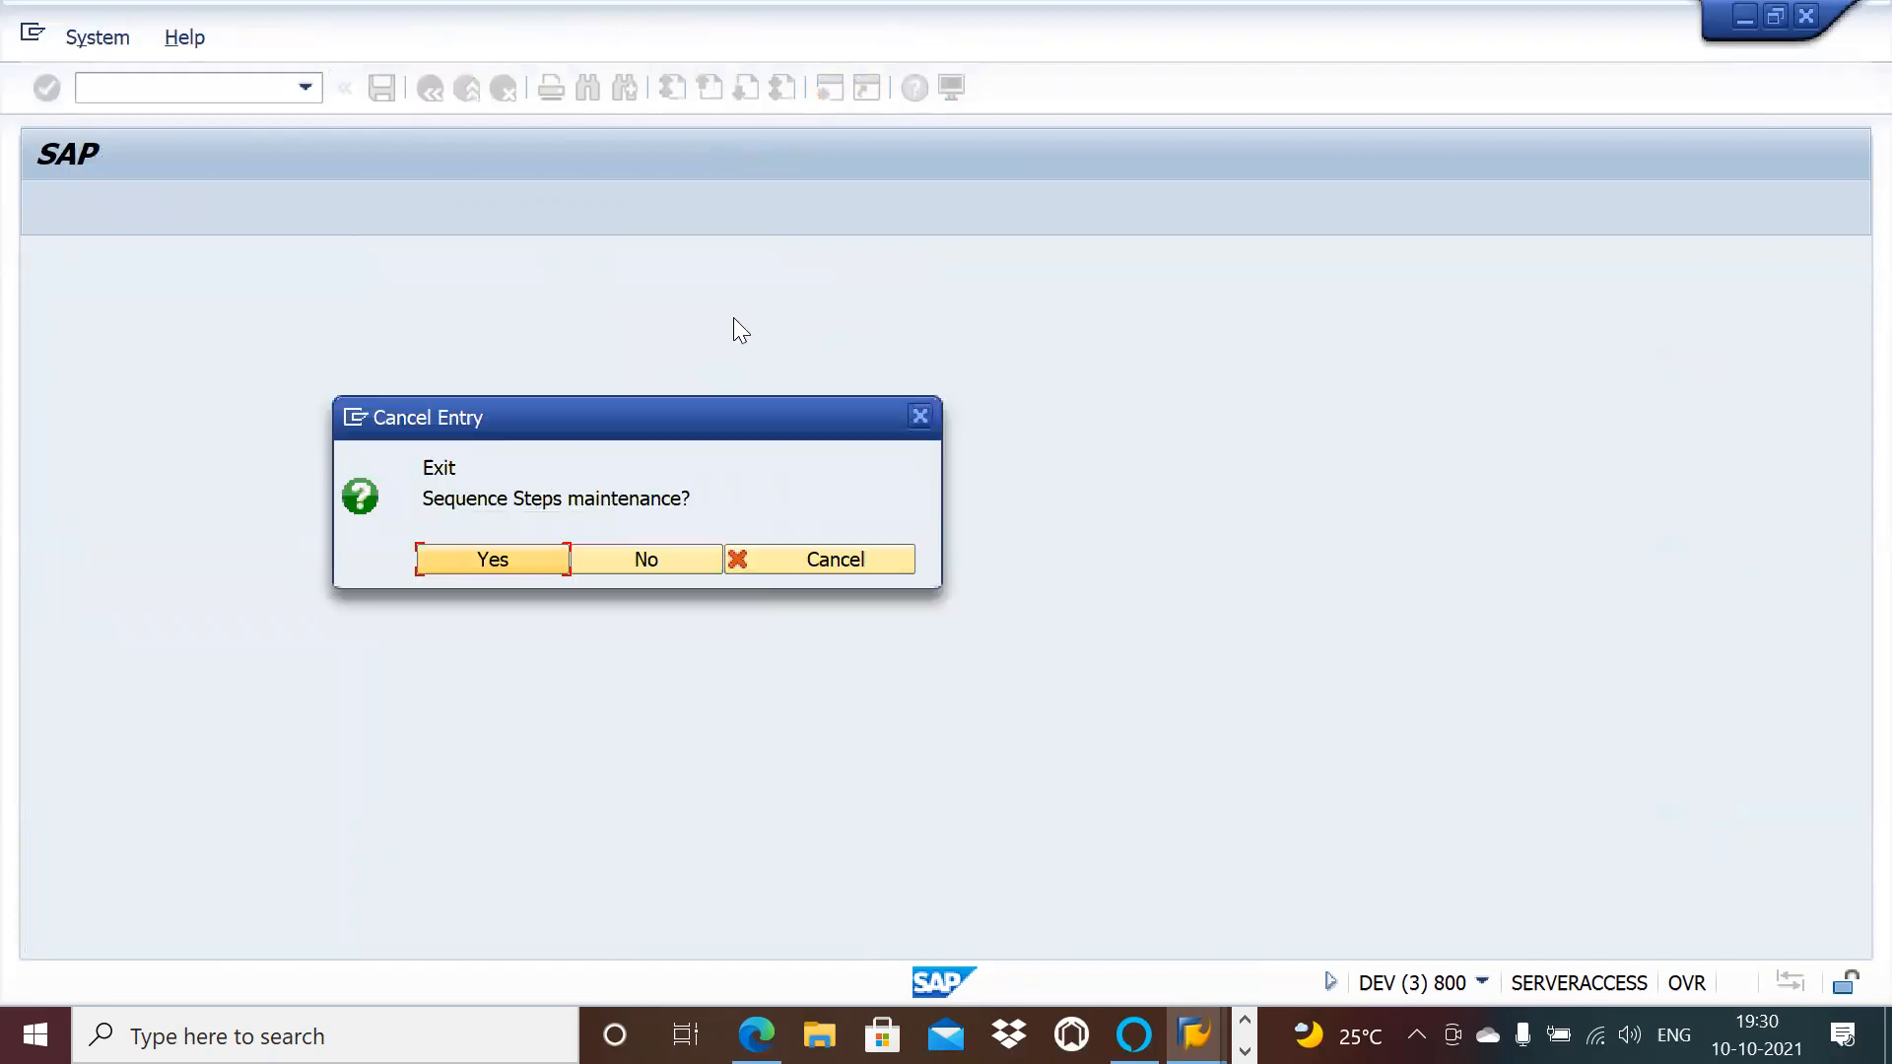
click(508, 560)
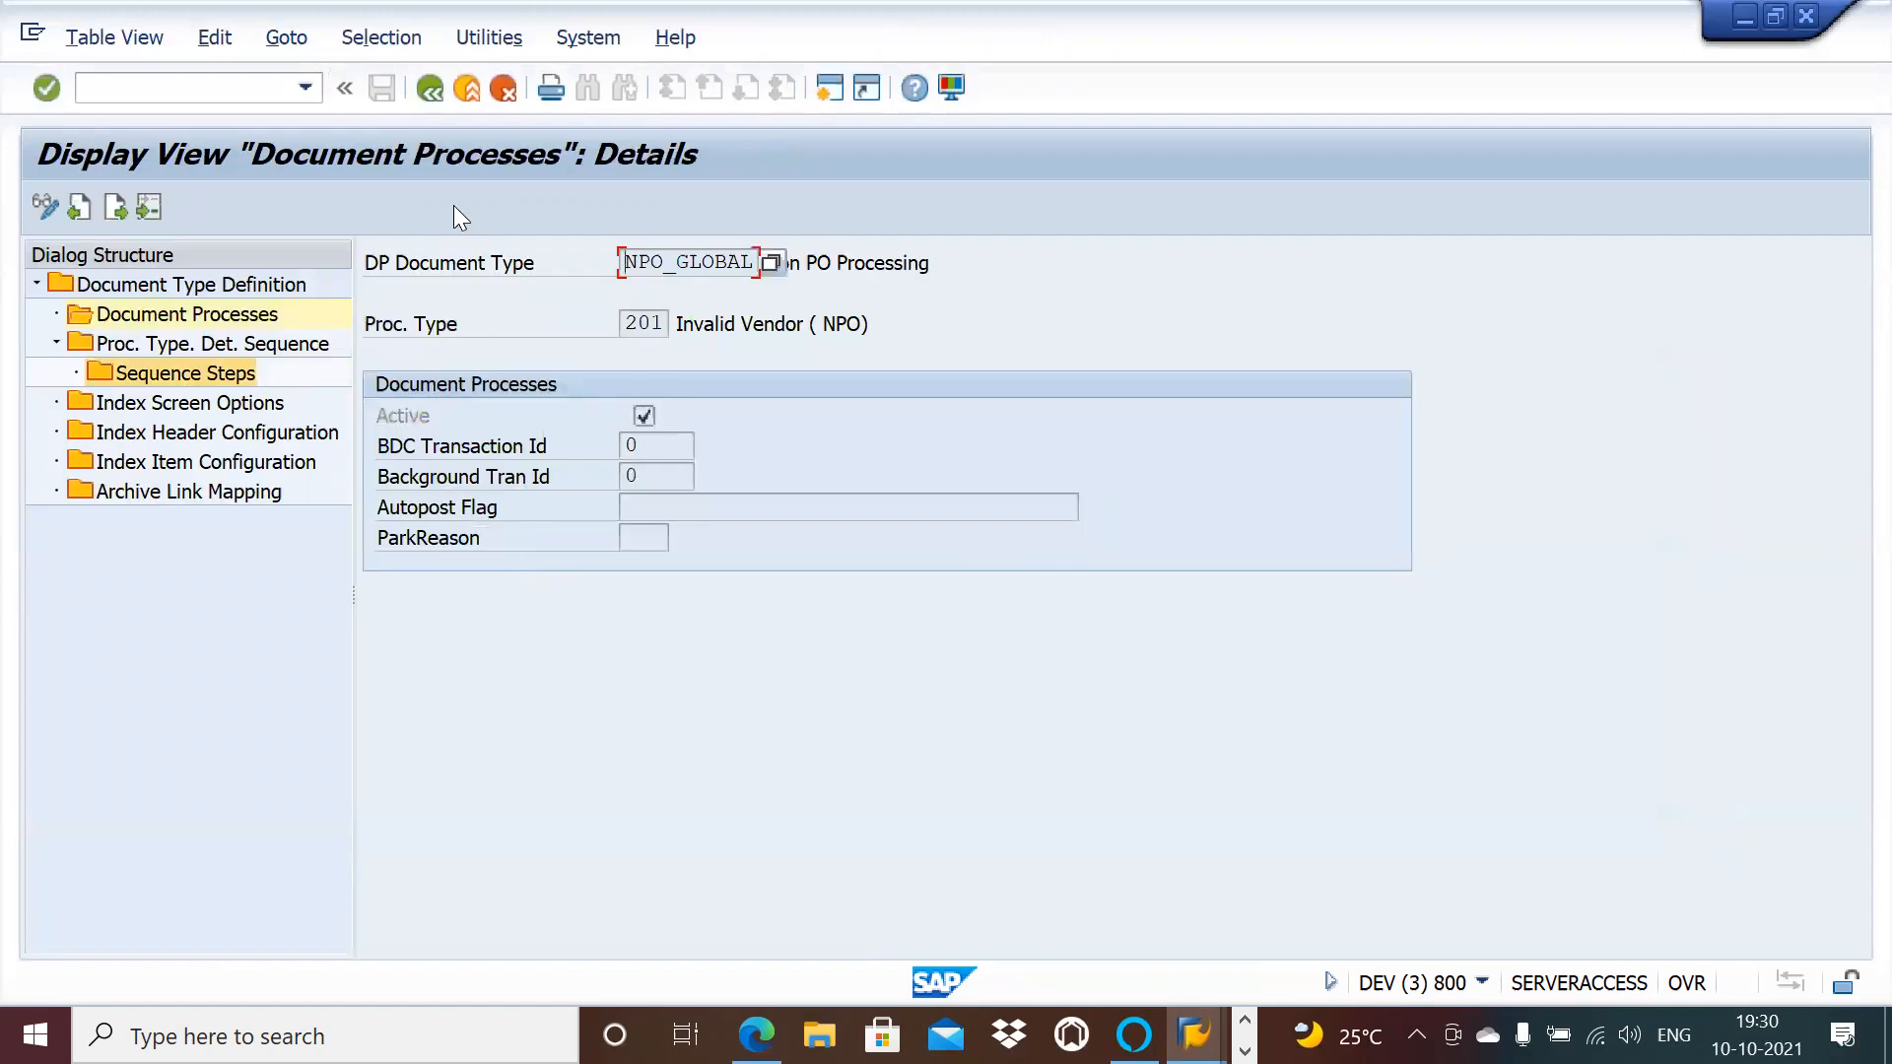
Step: Open NPO_GLOBAL step 15's Sequence Steps and select the check function /OPT/VIM_DETERMINE_PROC_201
double_click(276, 347)
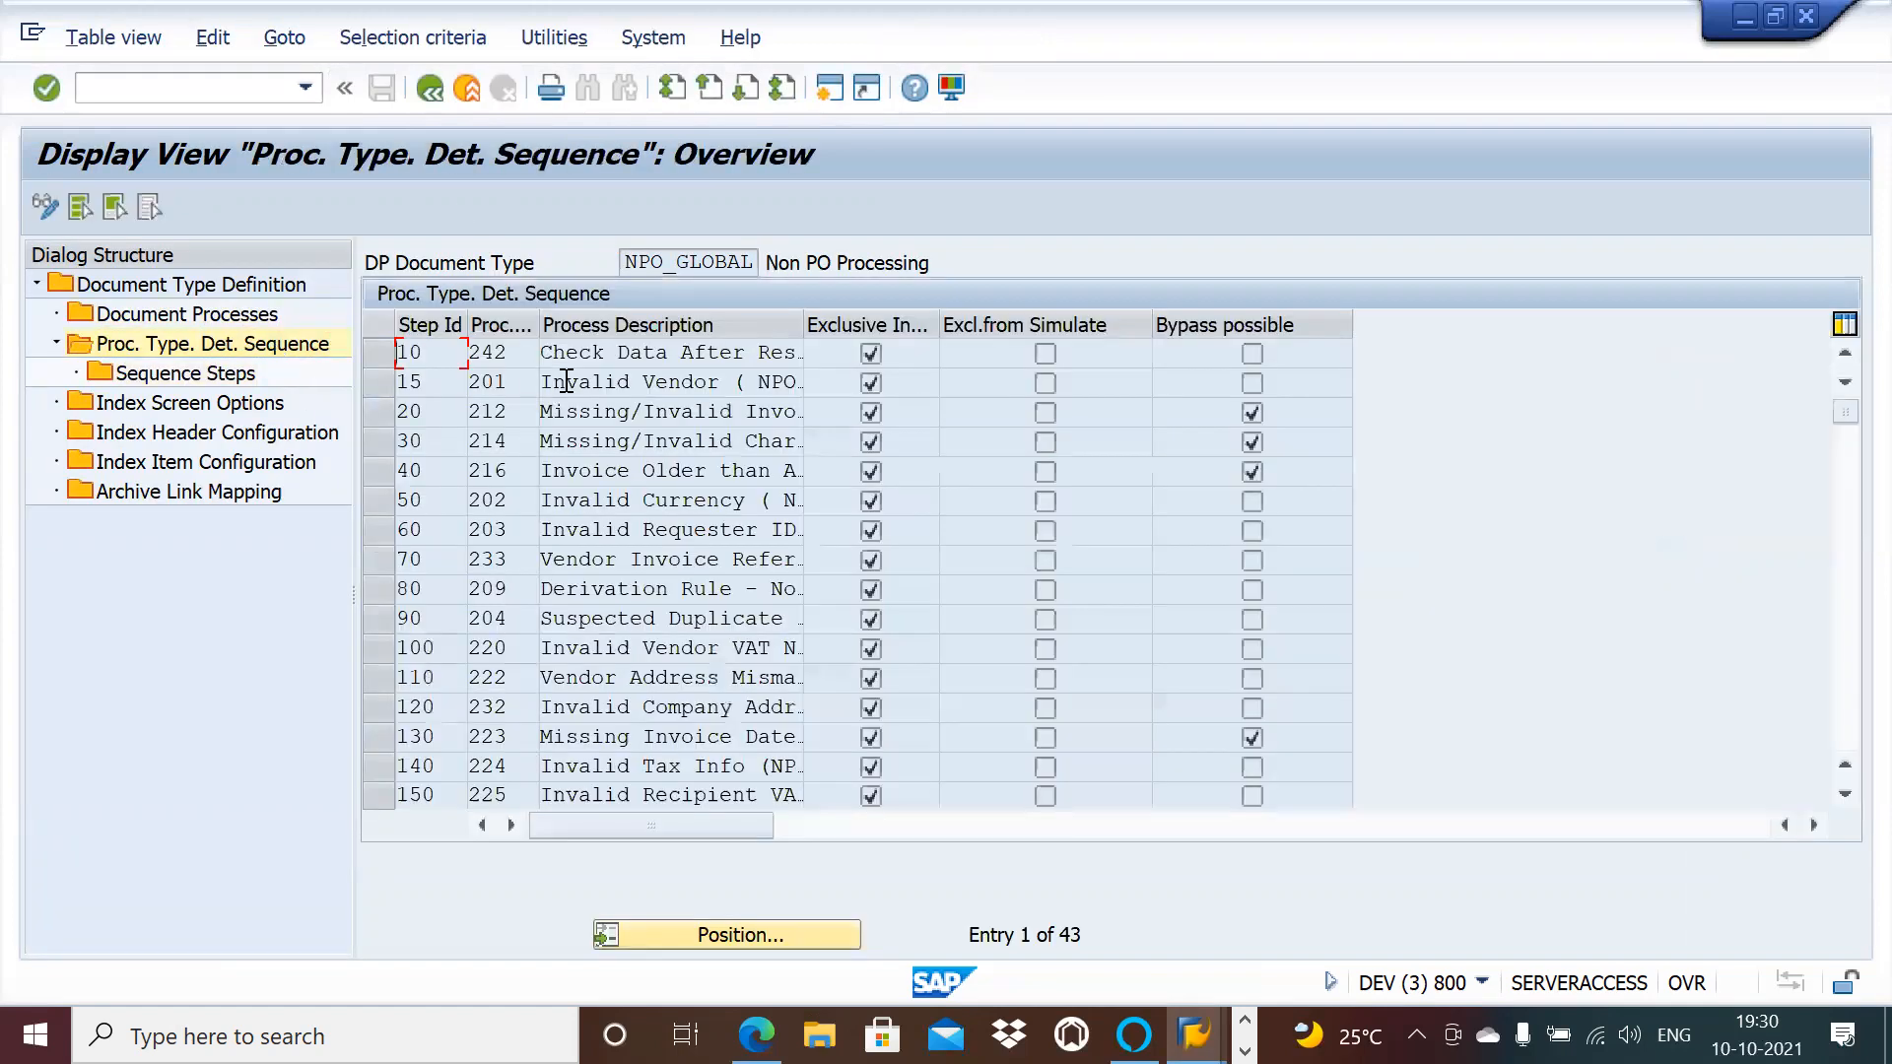
drag(660, 407, 540, 409)
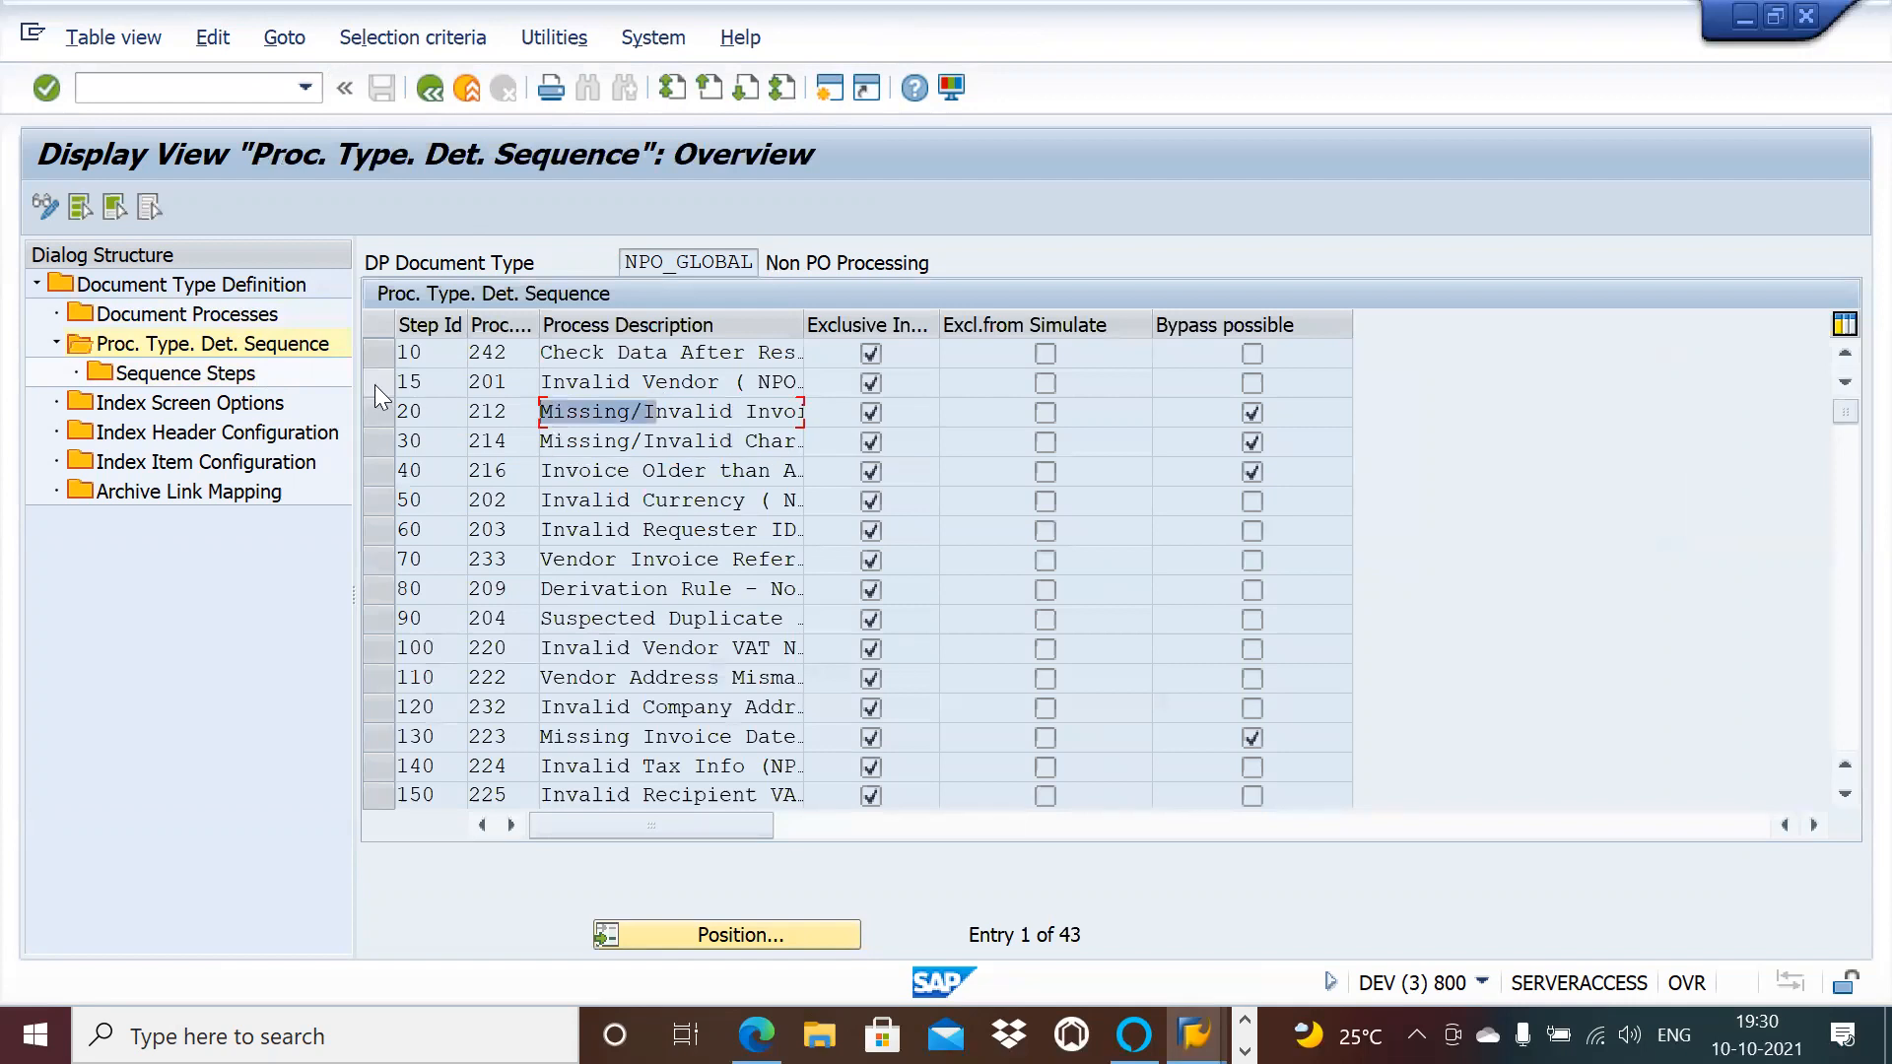
click(375, 385)
double_click(217, 378)
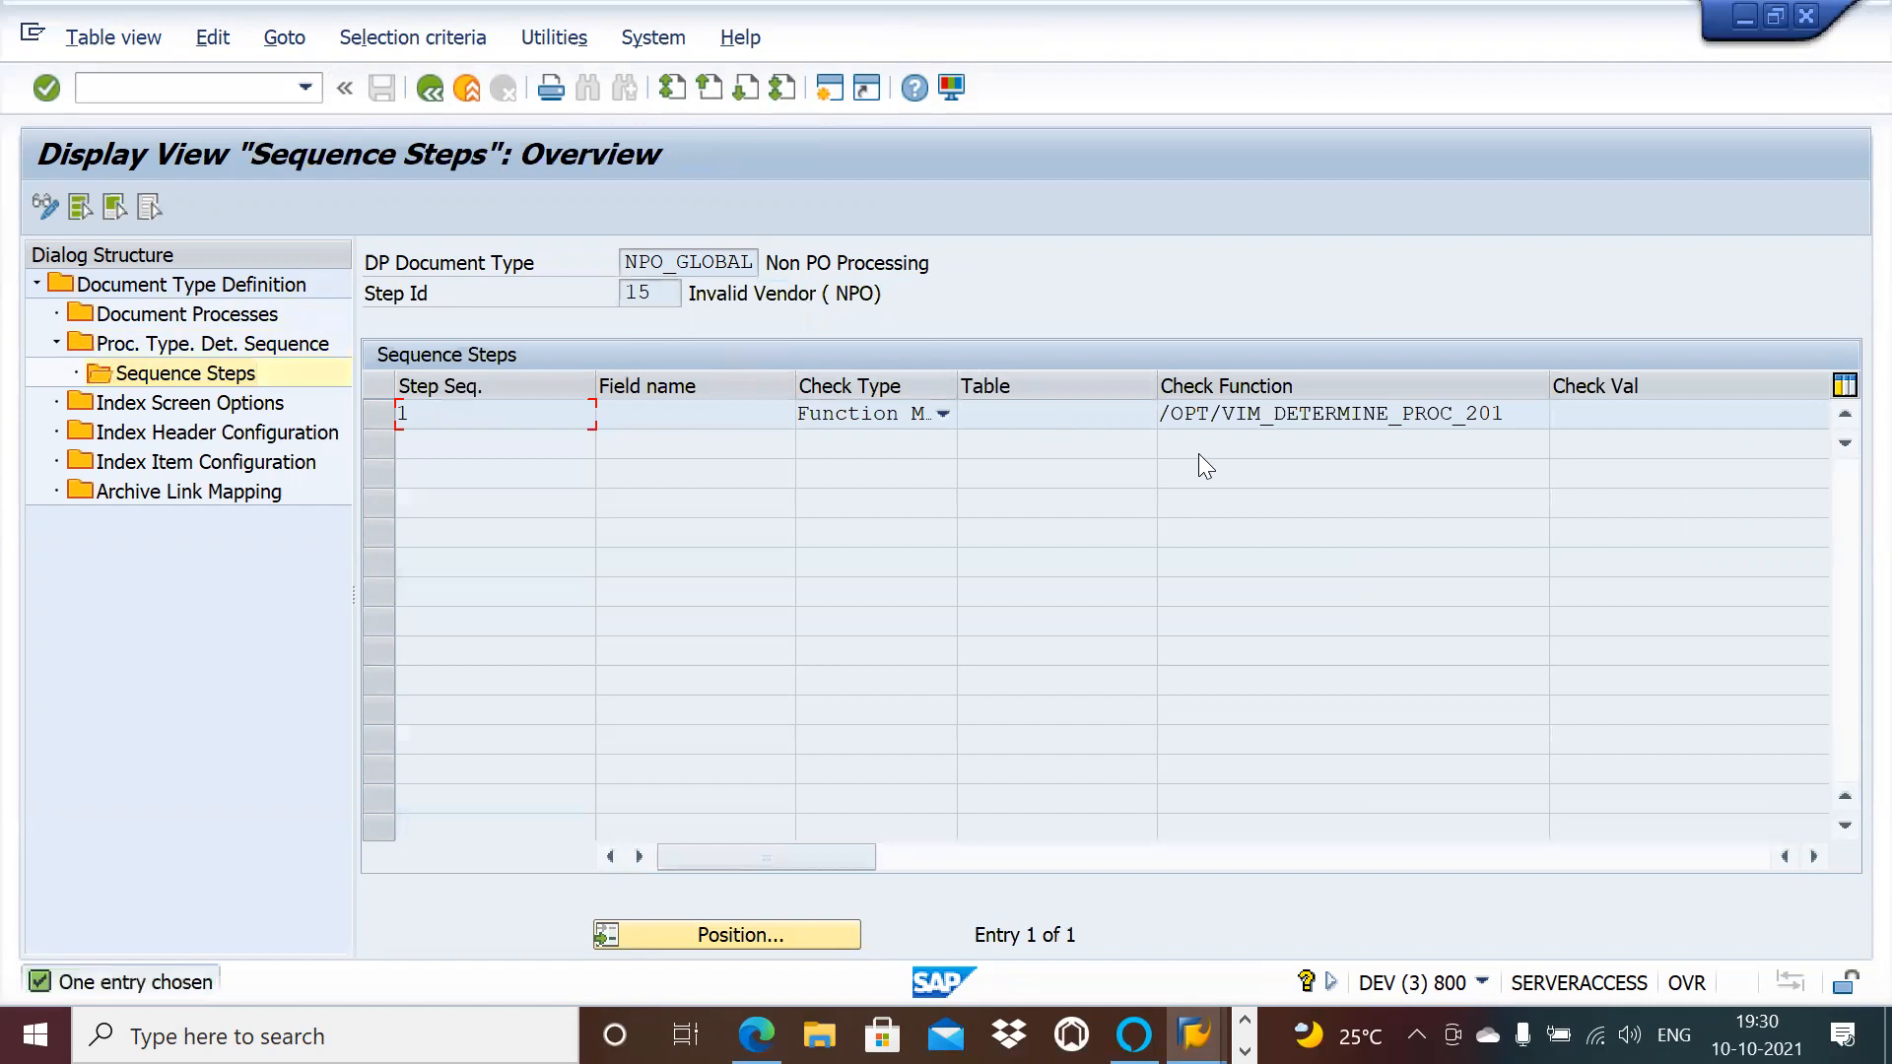
drag(1504, 413, 1153, 414)
key(ctrl+c)
click(1148, 414)
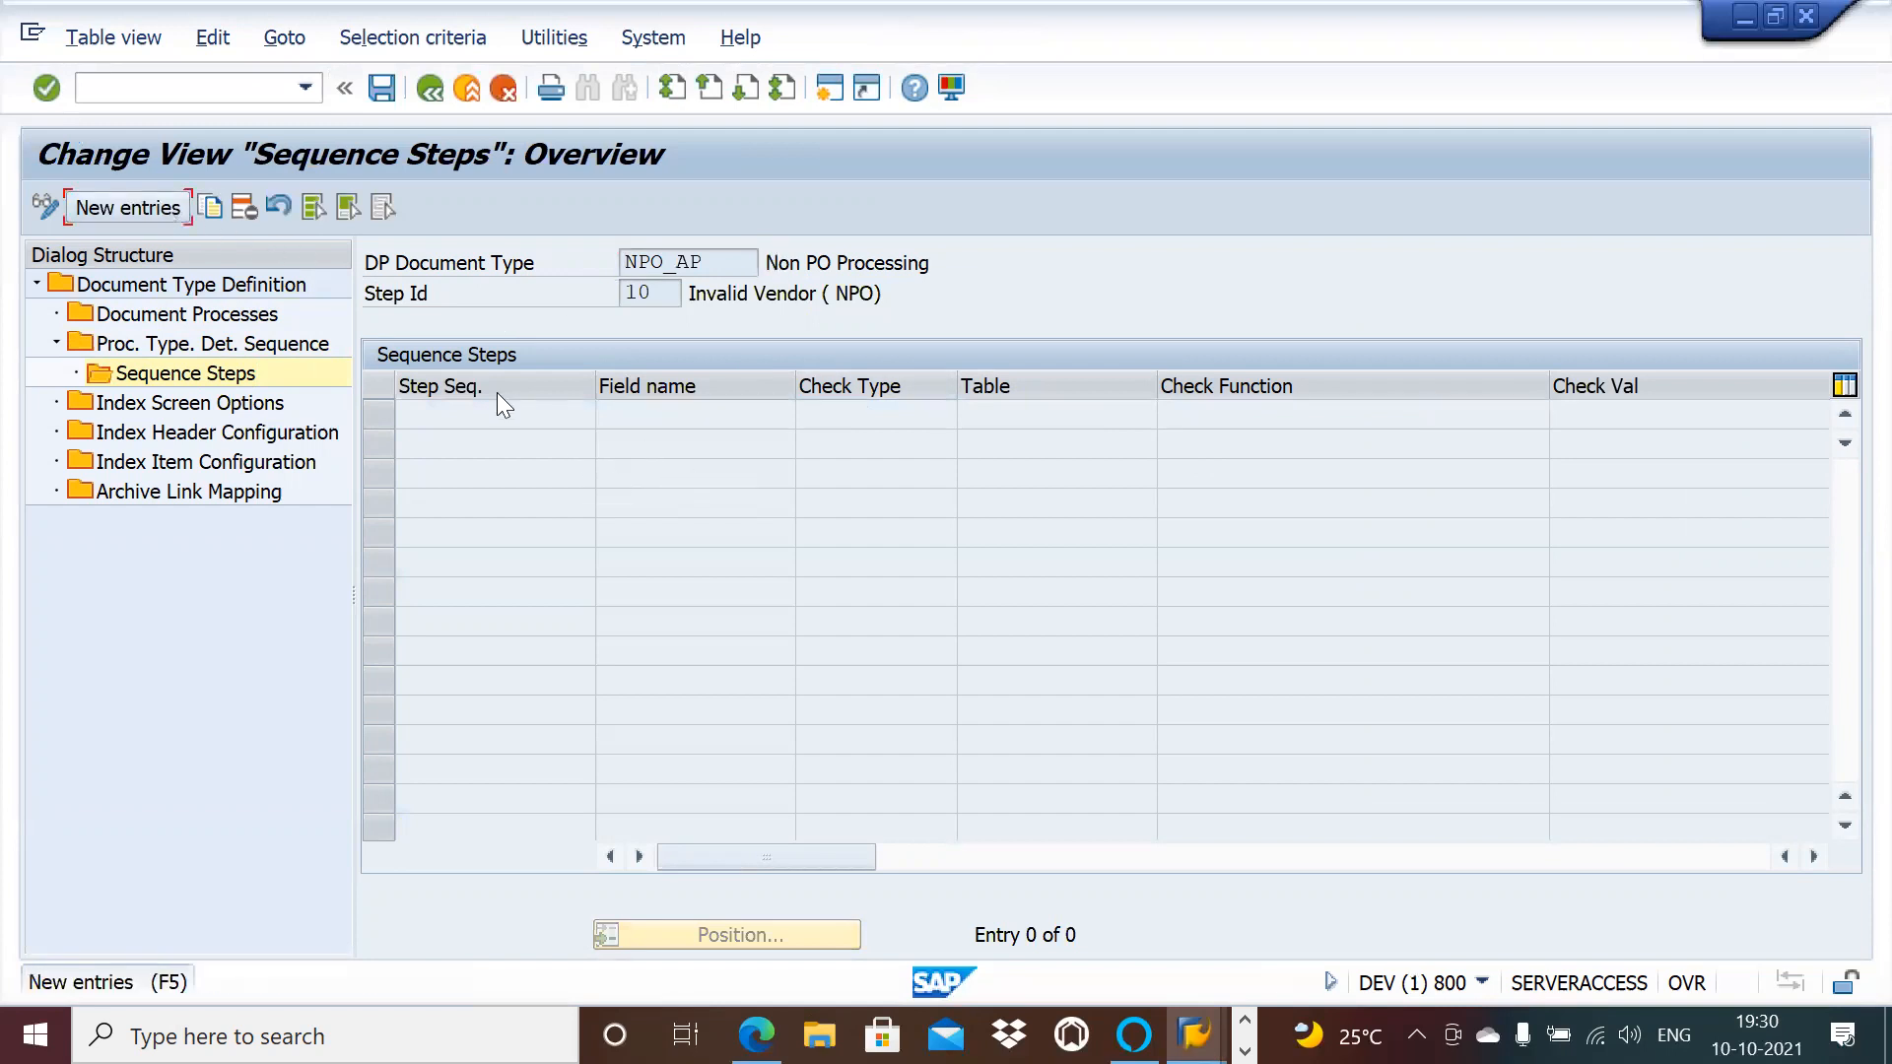
Step: Add a Function Module sequence step with check function /OPT/VIM_DETERMINE_PROC_201 for step 10 and save
click(134, 208)
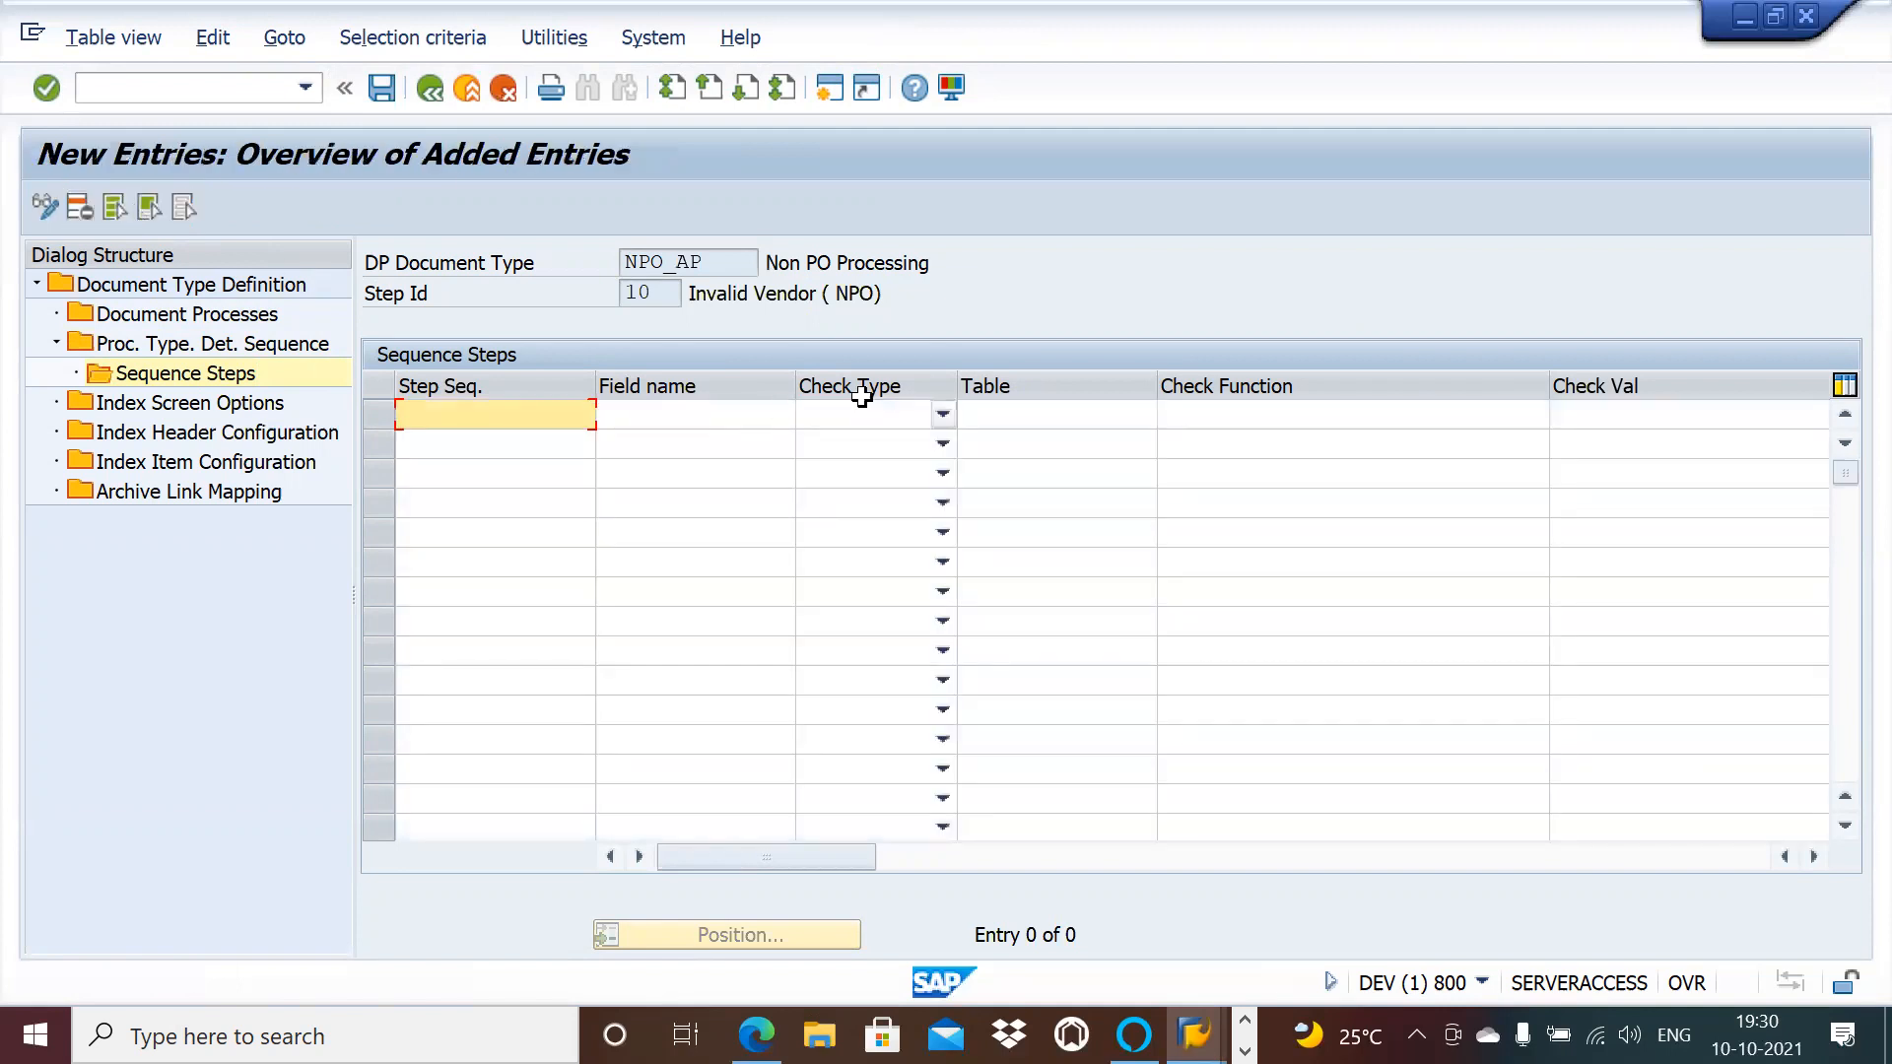
click(943, 414)
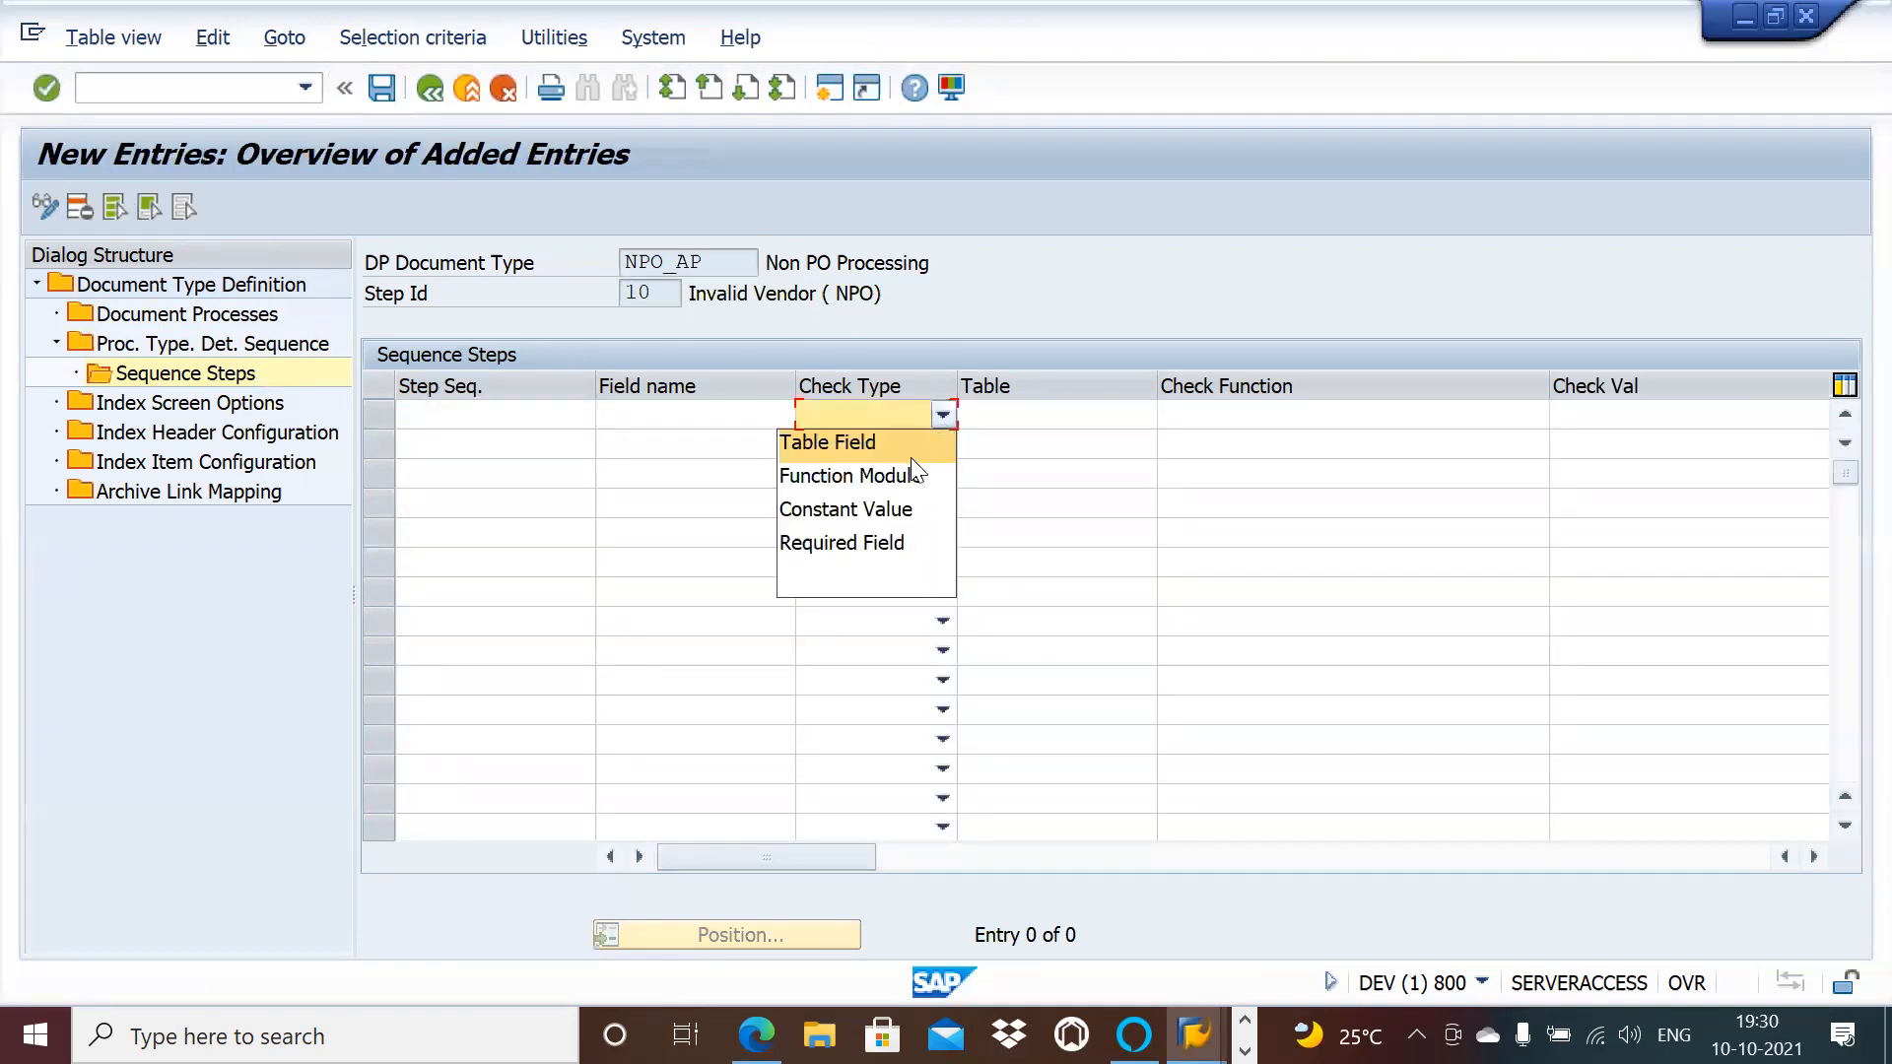
click(892, 476)
click(1303, 416)
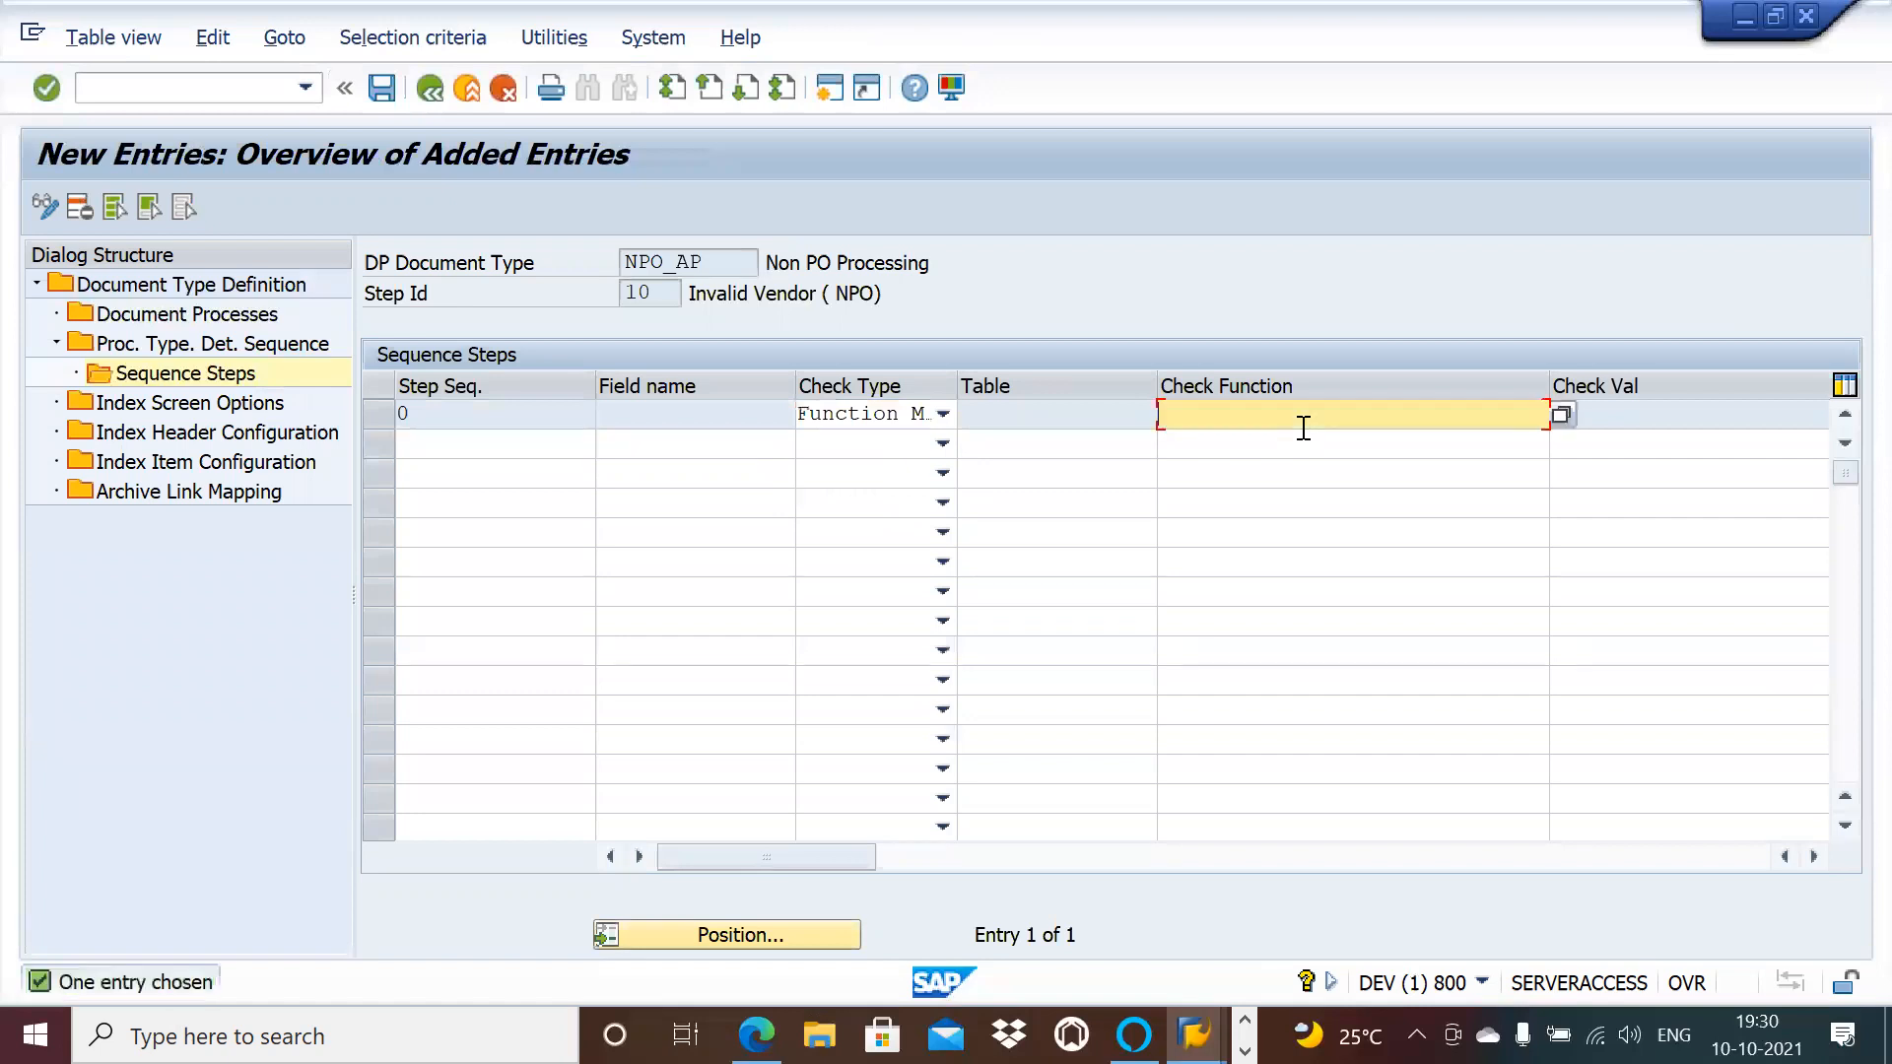
key(ctrl+v)
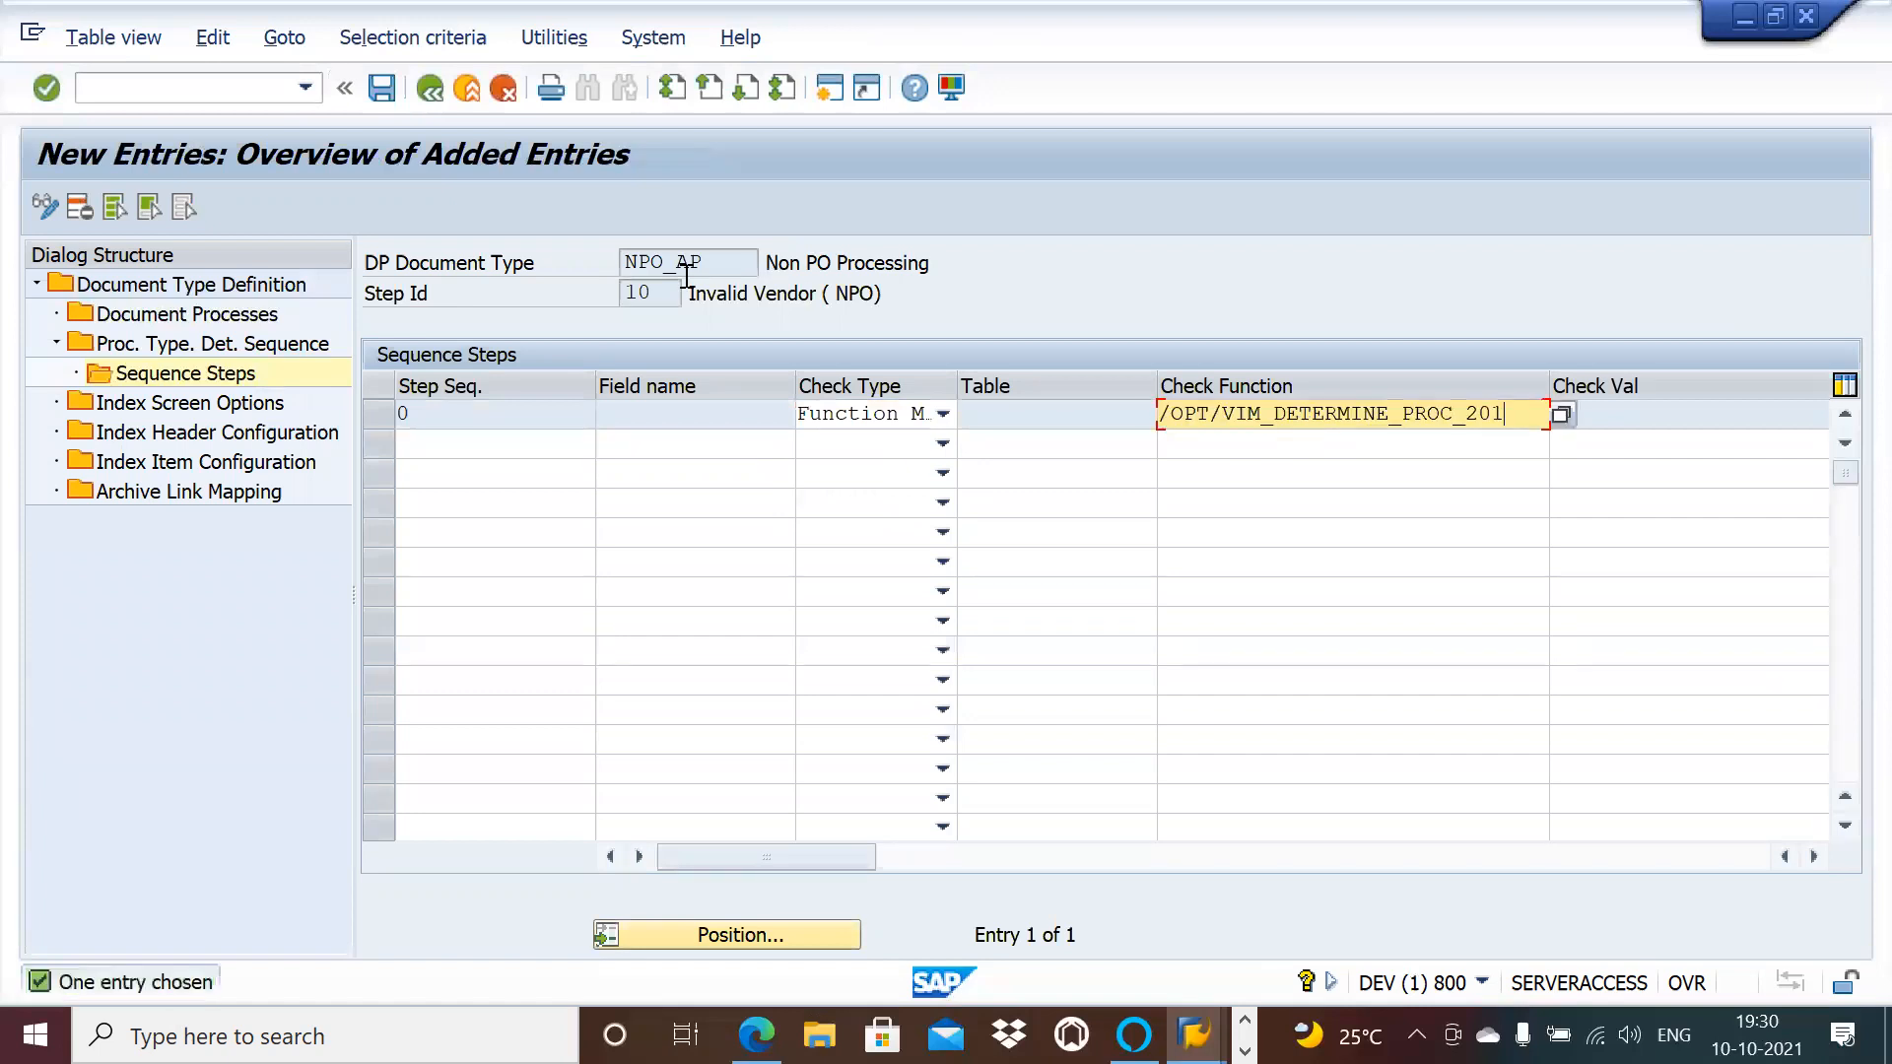
click(383, 86)
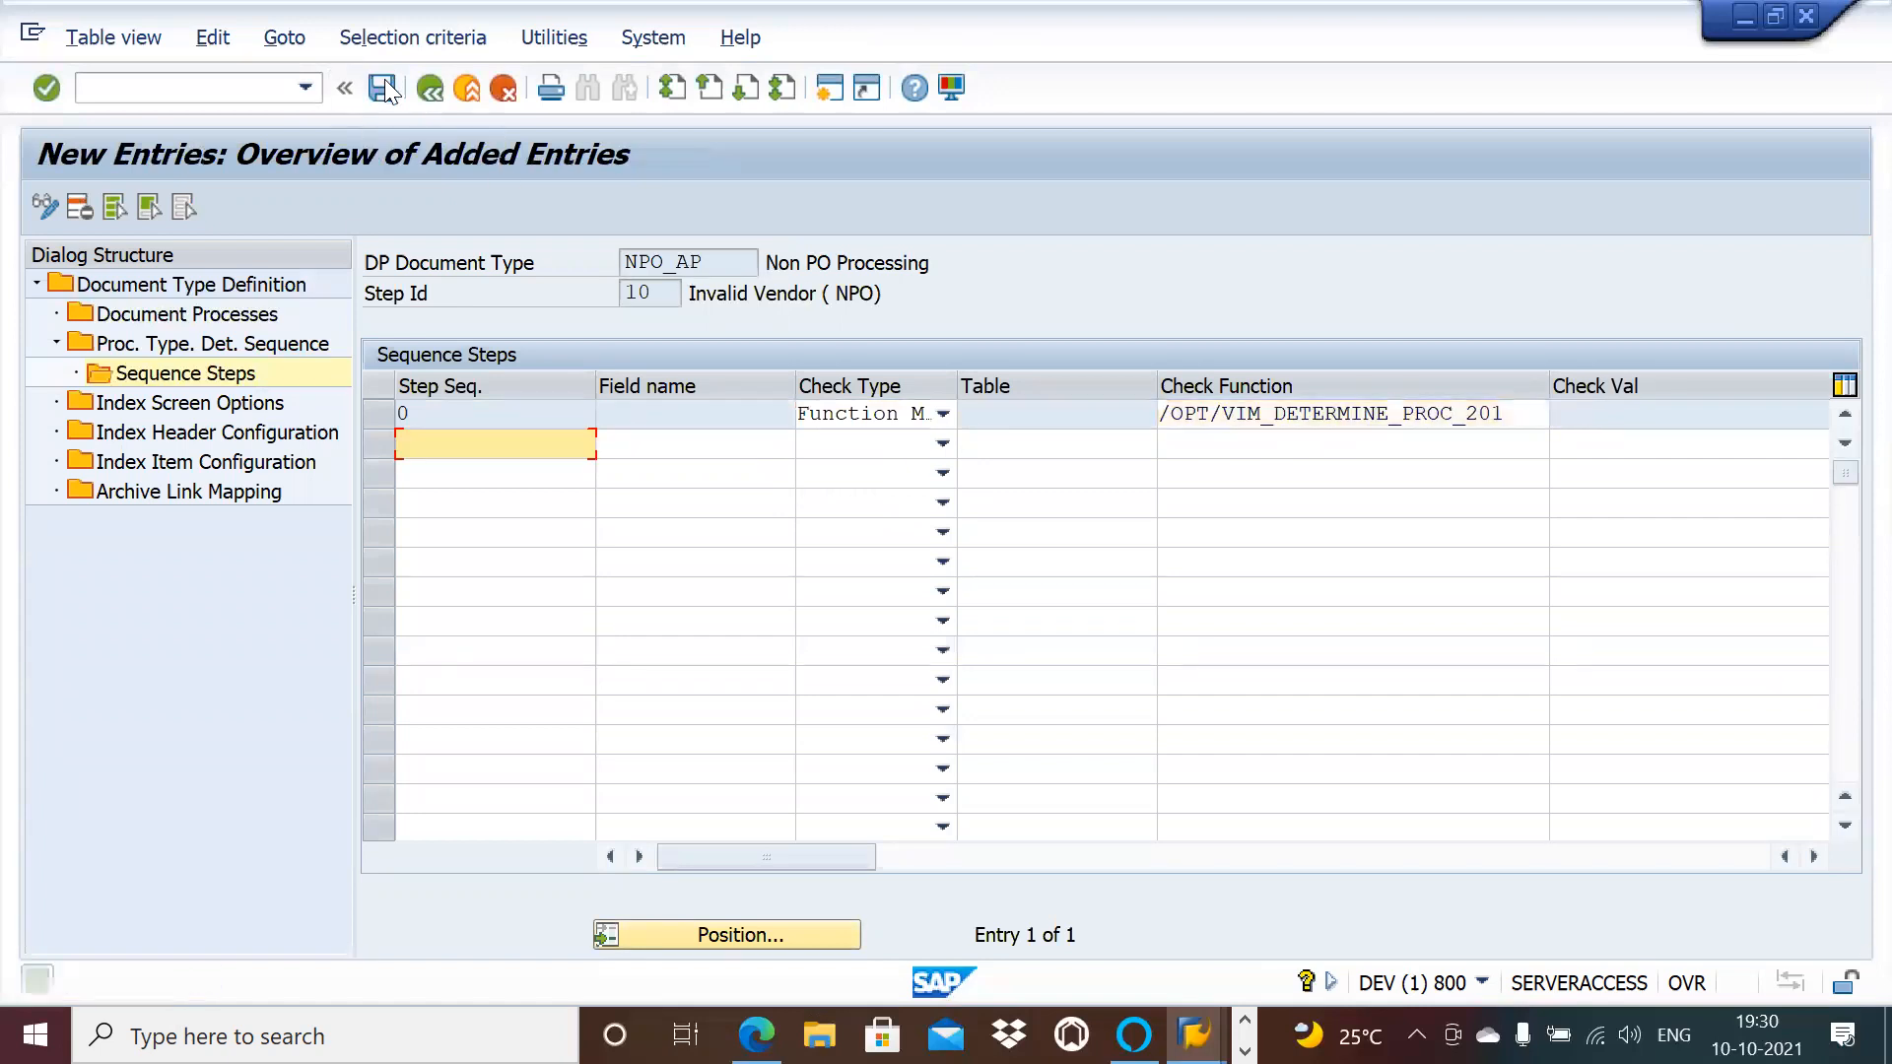
click(430, 87)
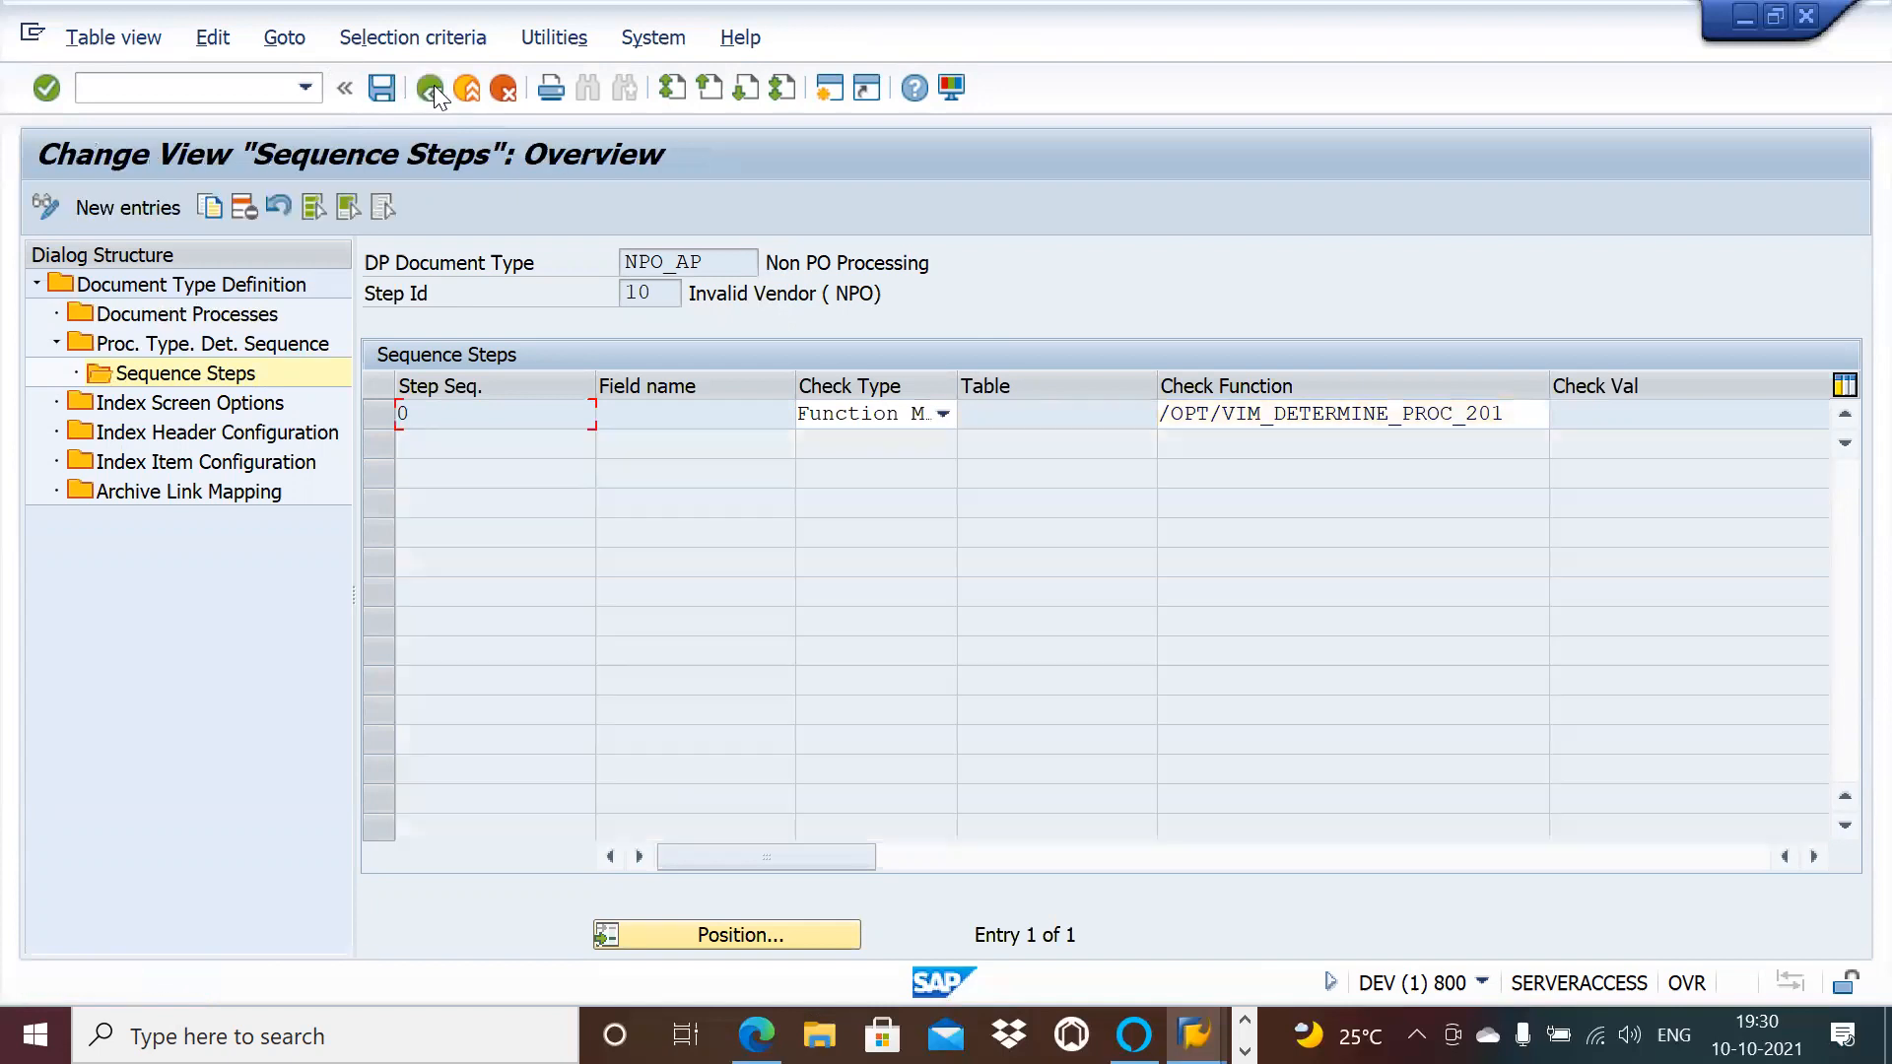
click(431, 87)
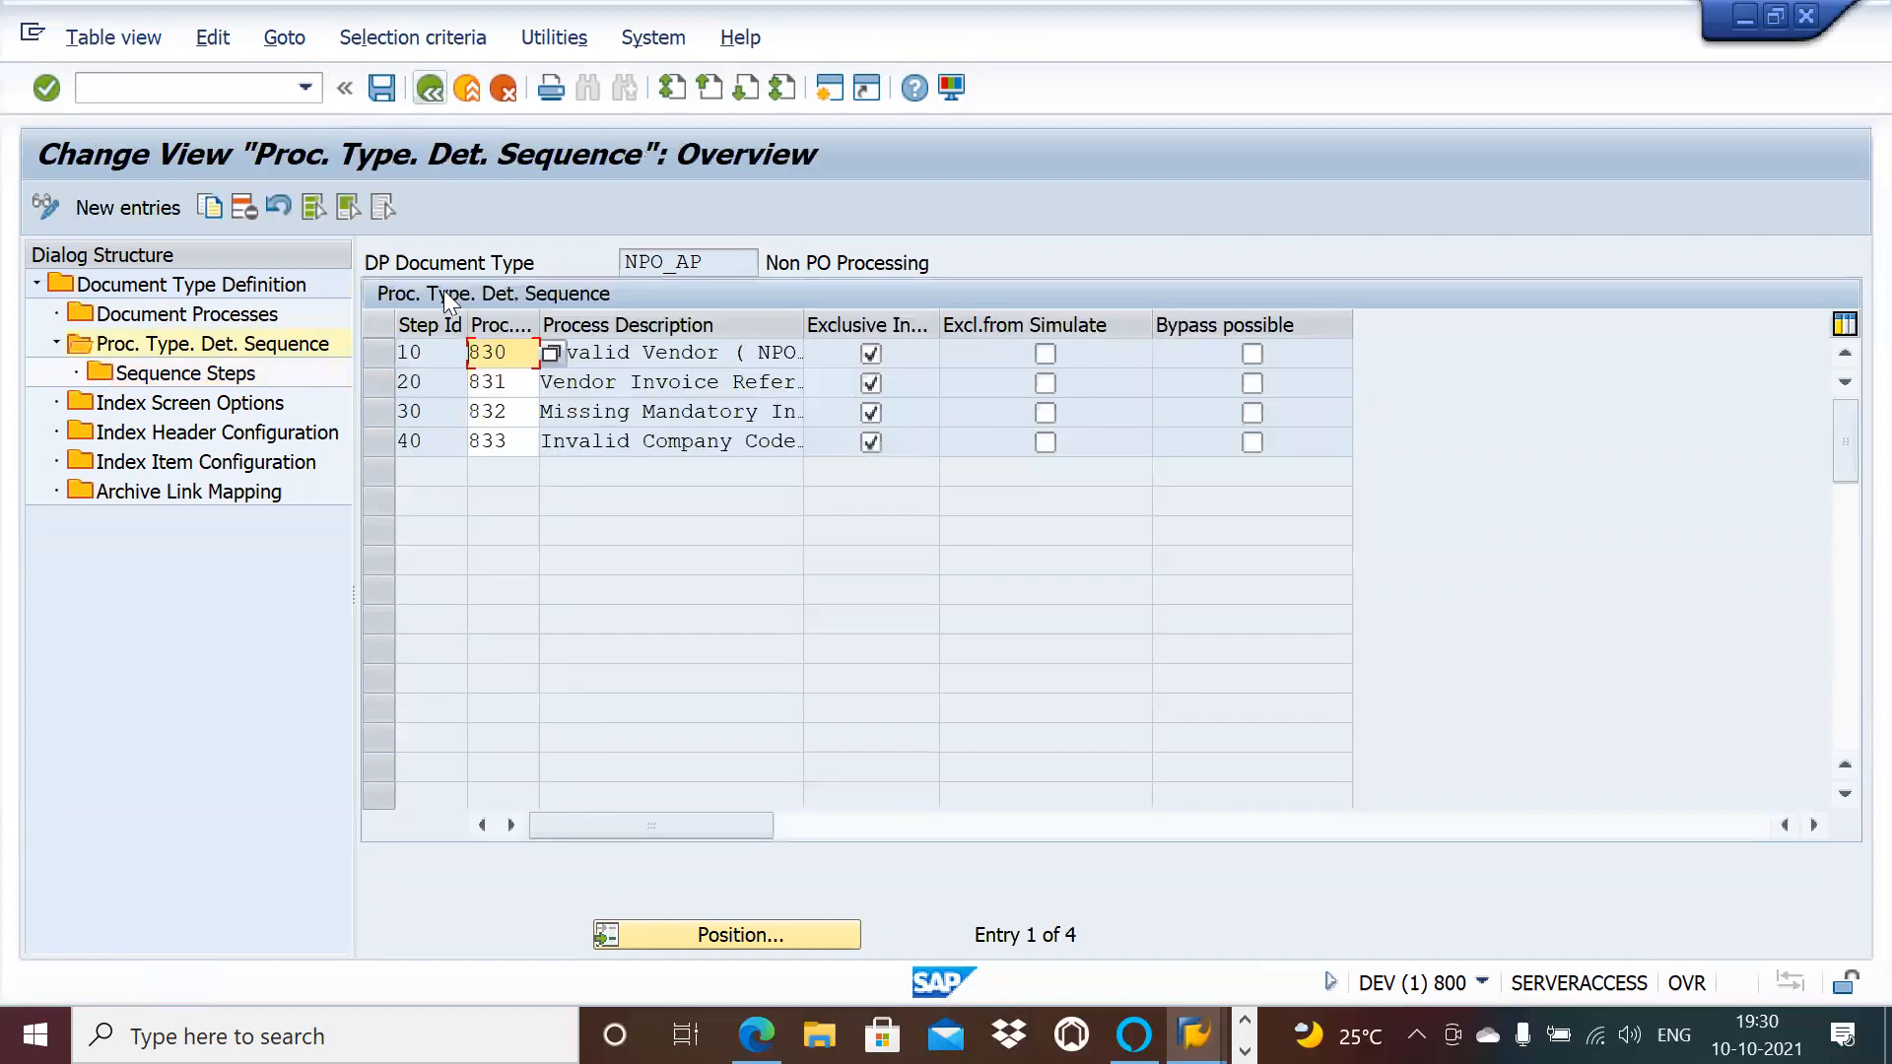
Step: Select the step 20 row and open its Sequence Steps
click(630, 381)
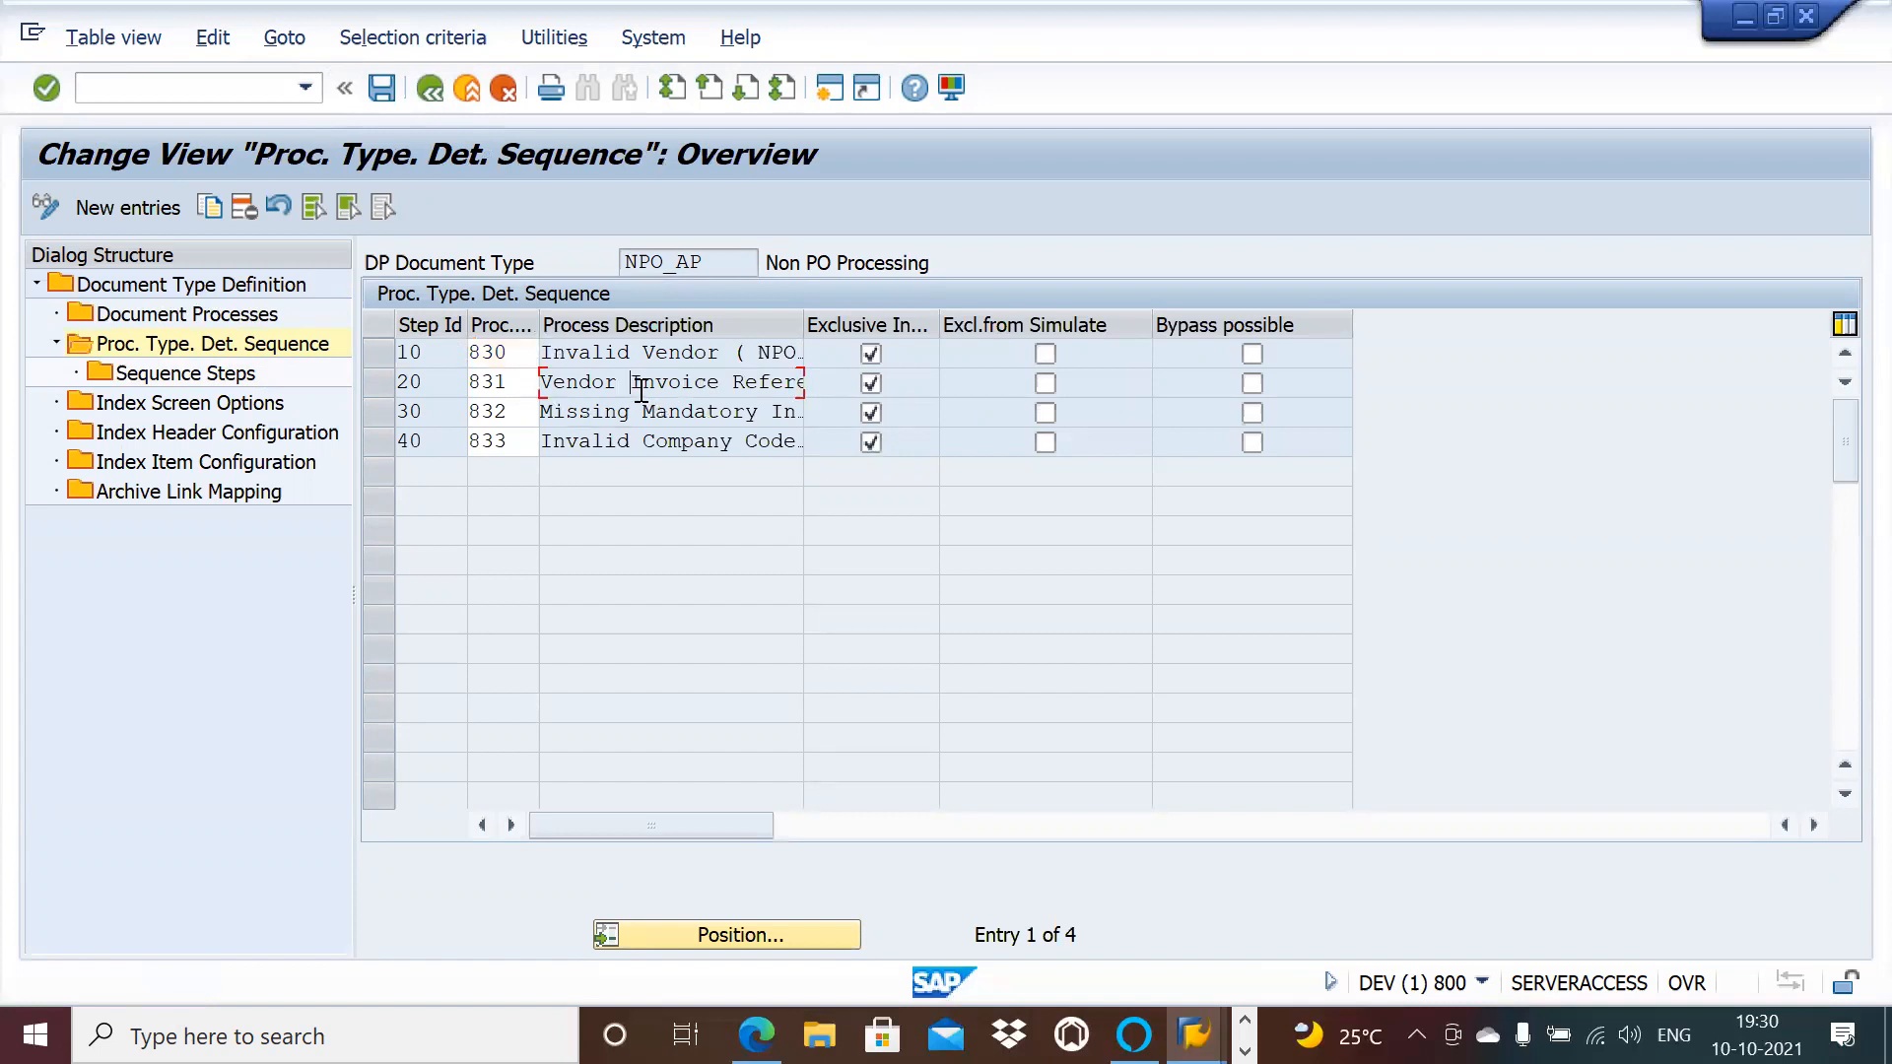
click(384, 385)
double_click(231, 377)
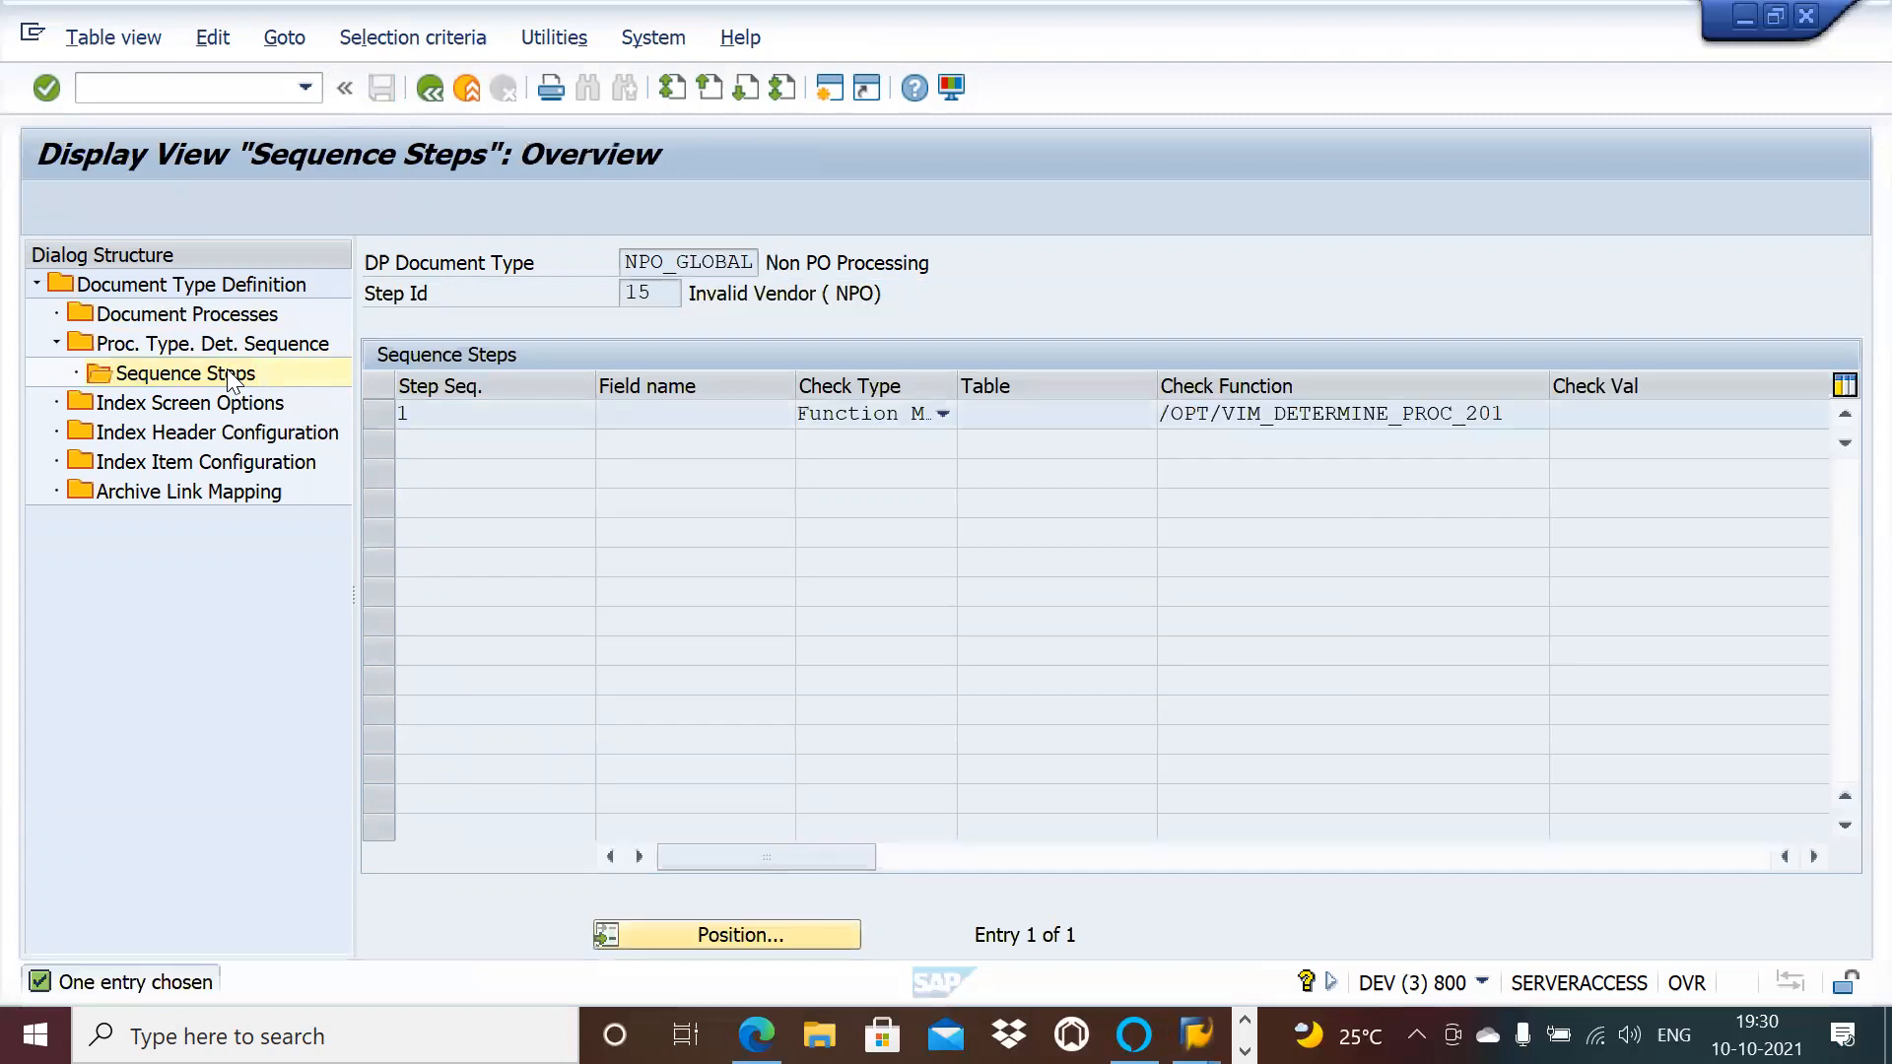
Step: Open NPO_GLOBAL step 70's Sequence Steps and note its checked field XBLNR
double_click(224, 343)
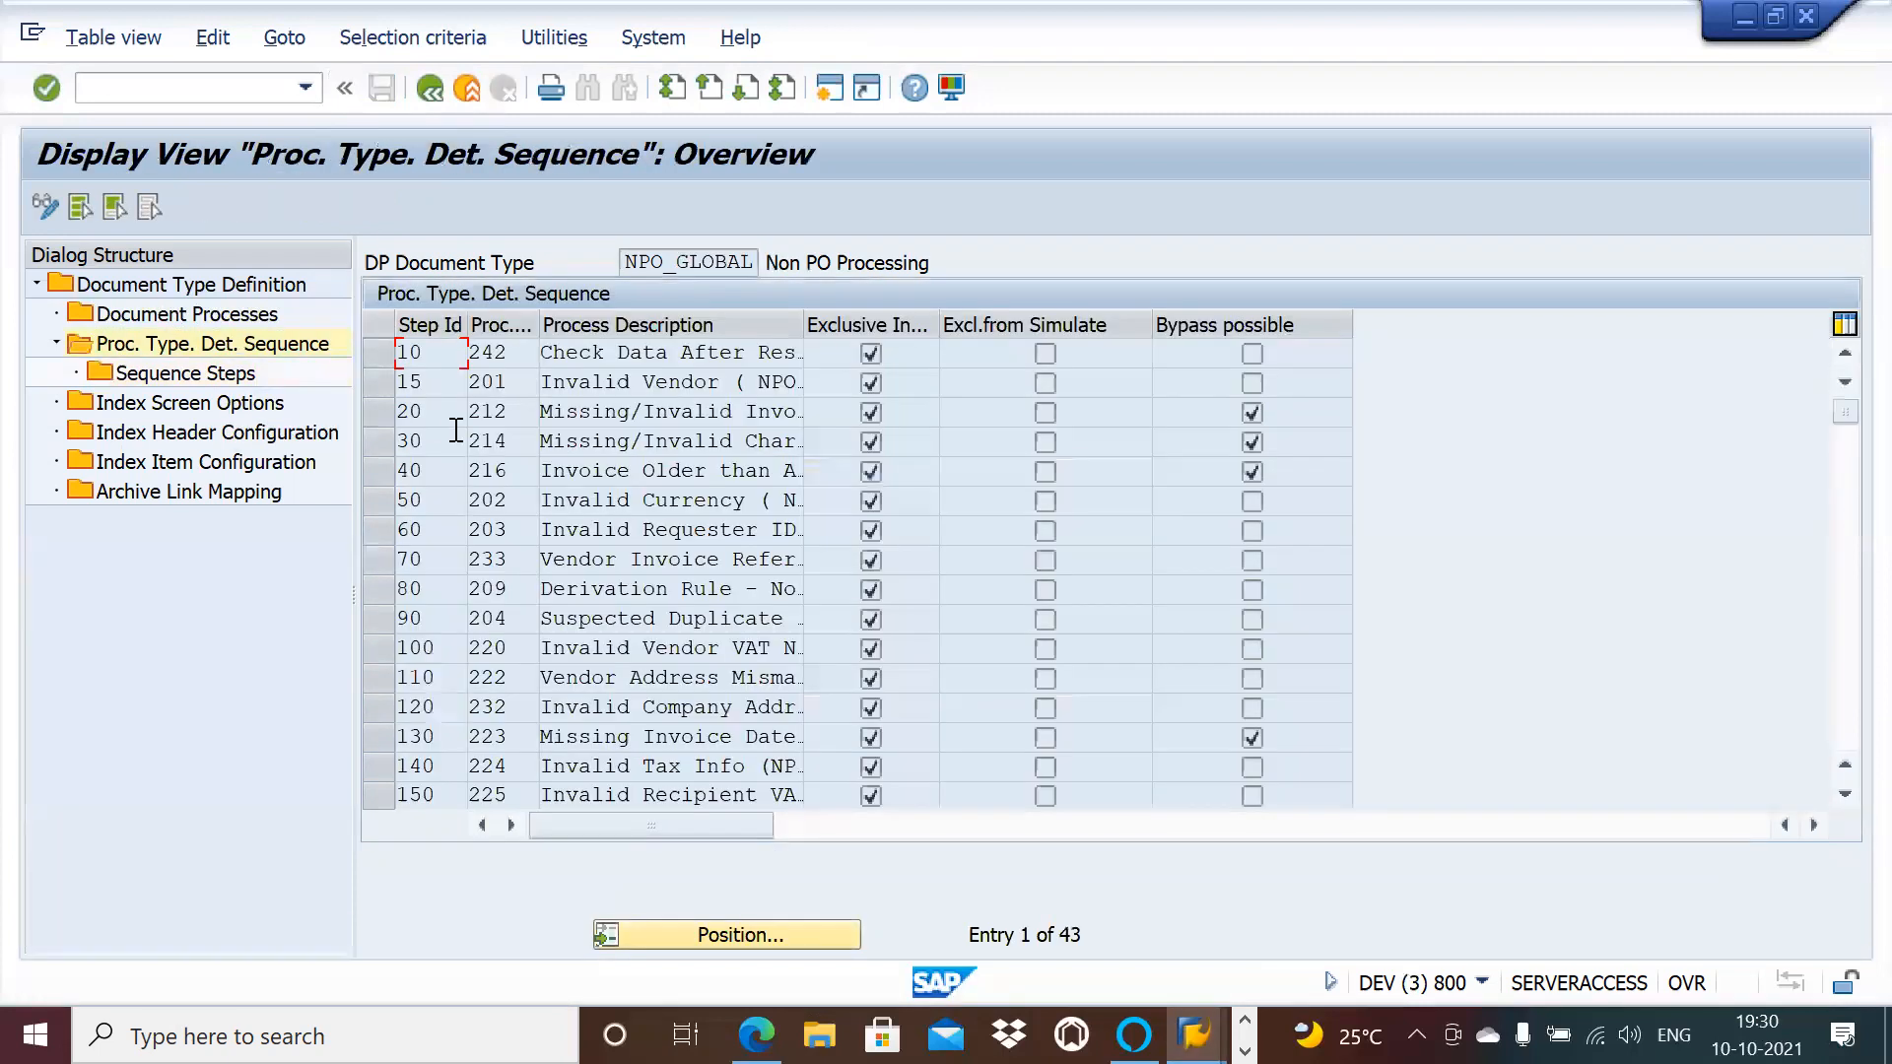
click(370, 558)
click(220, 373)
double_click(219, 370)
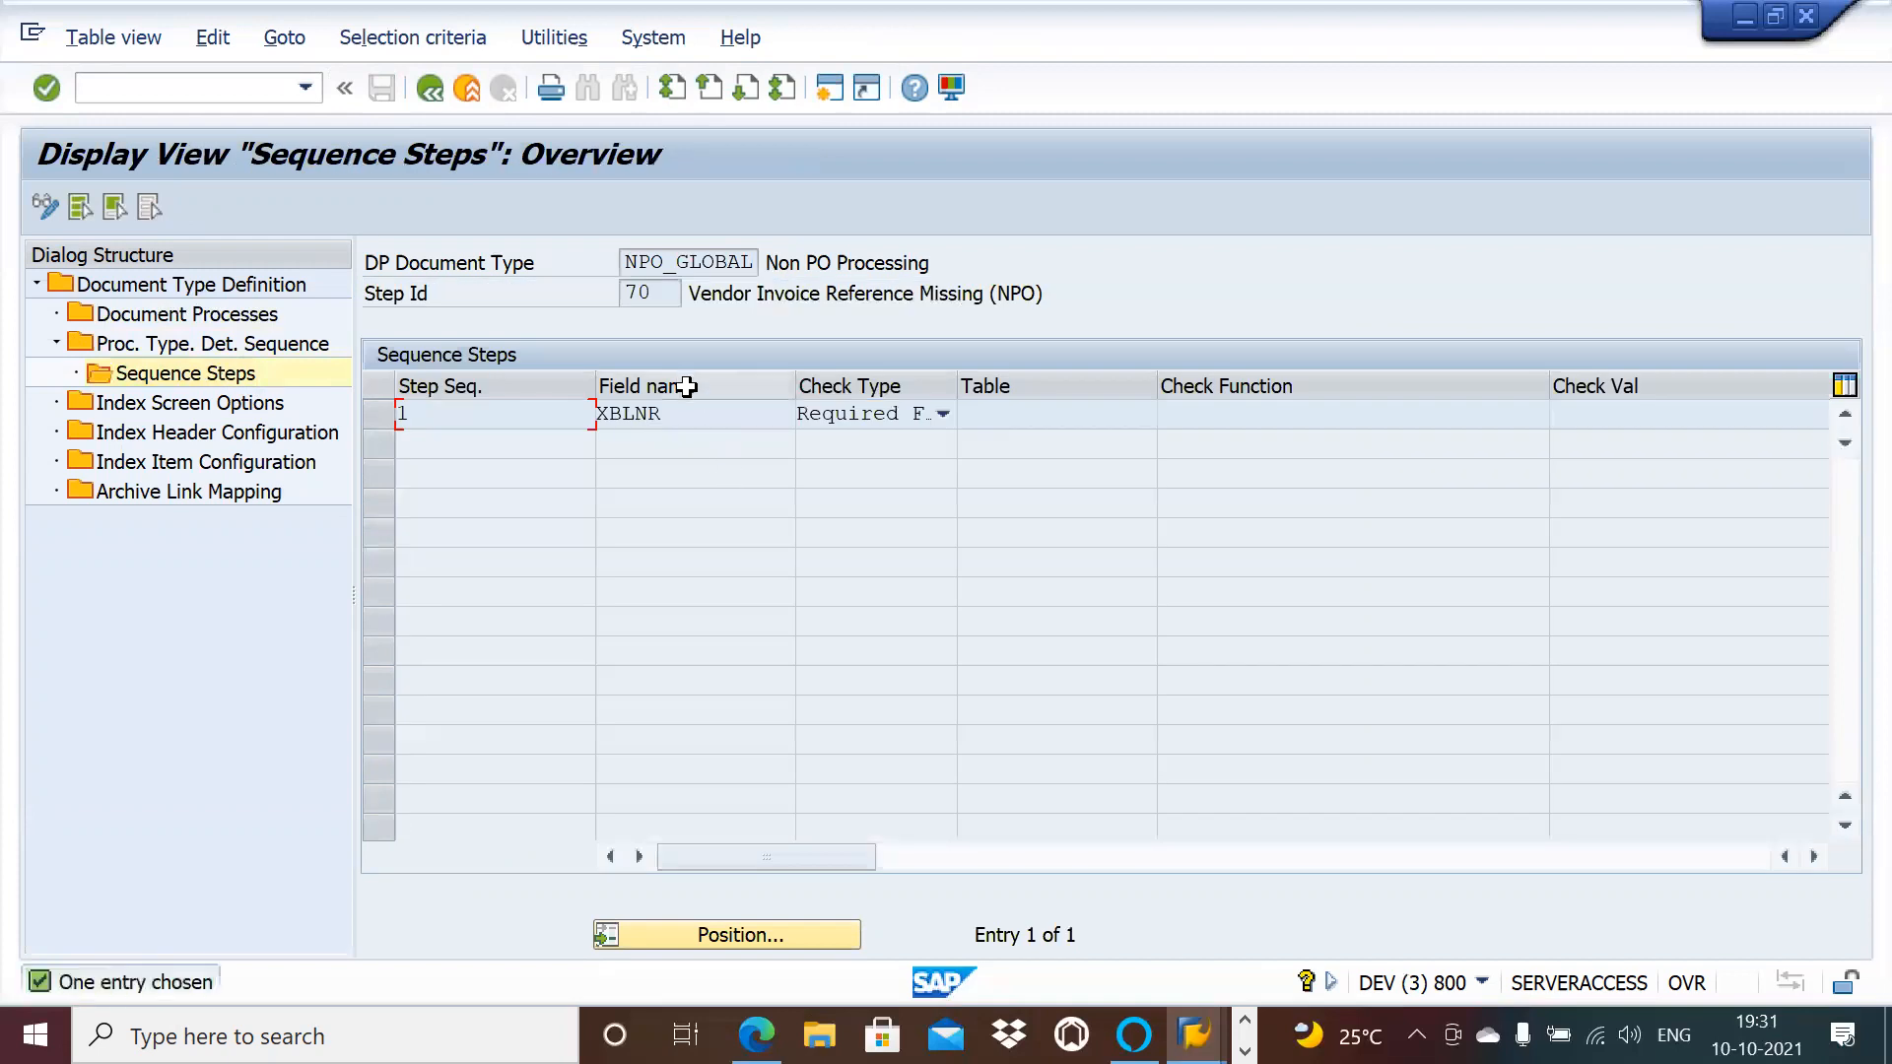
drag(679, 412, 595, 412)
click(595, 411)
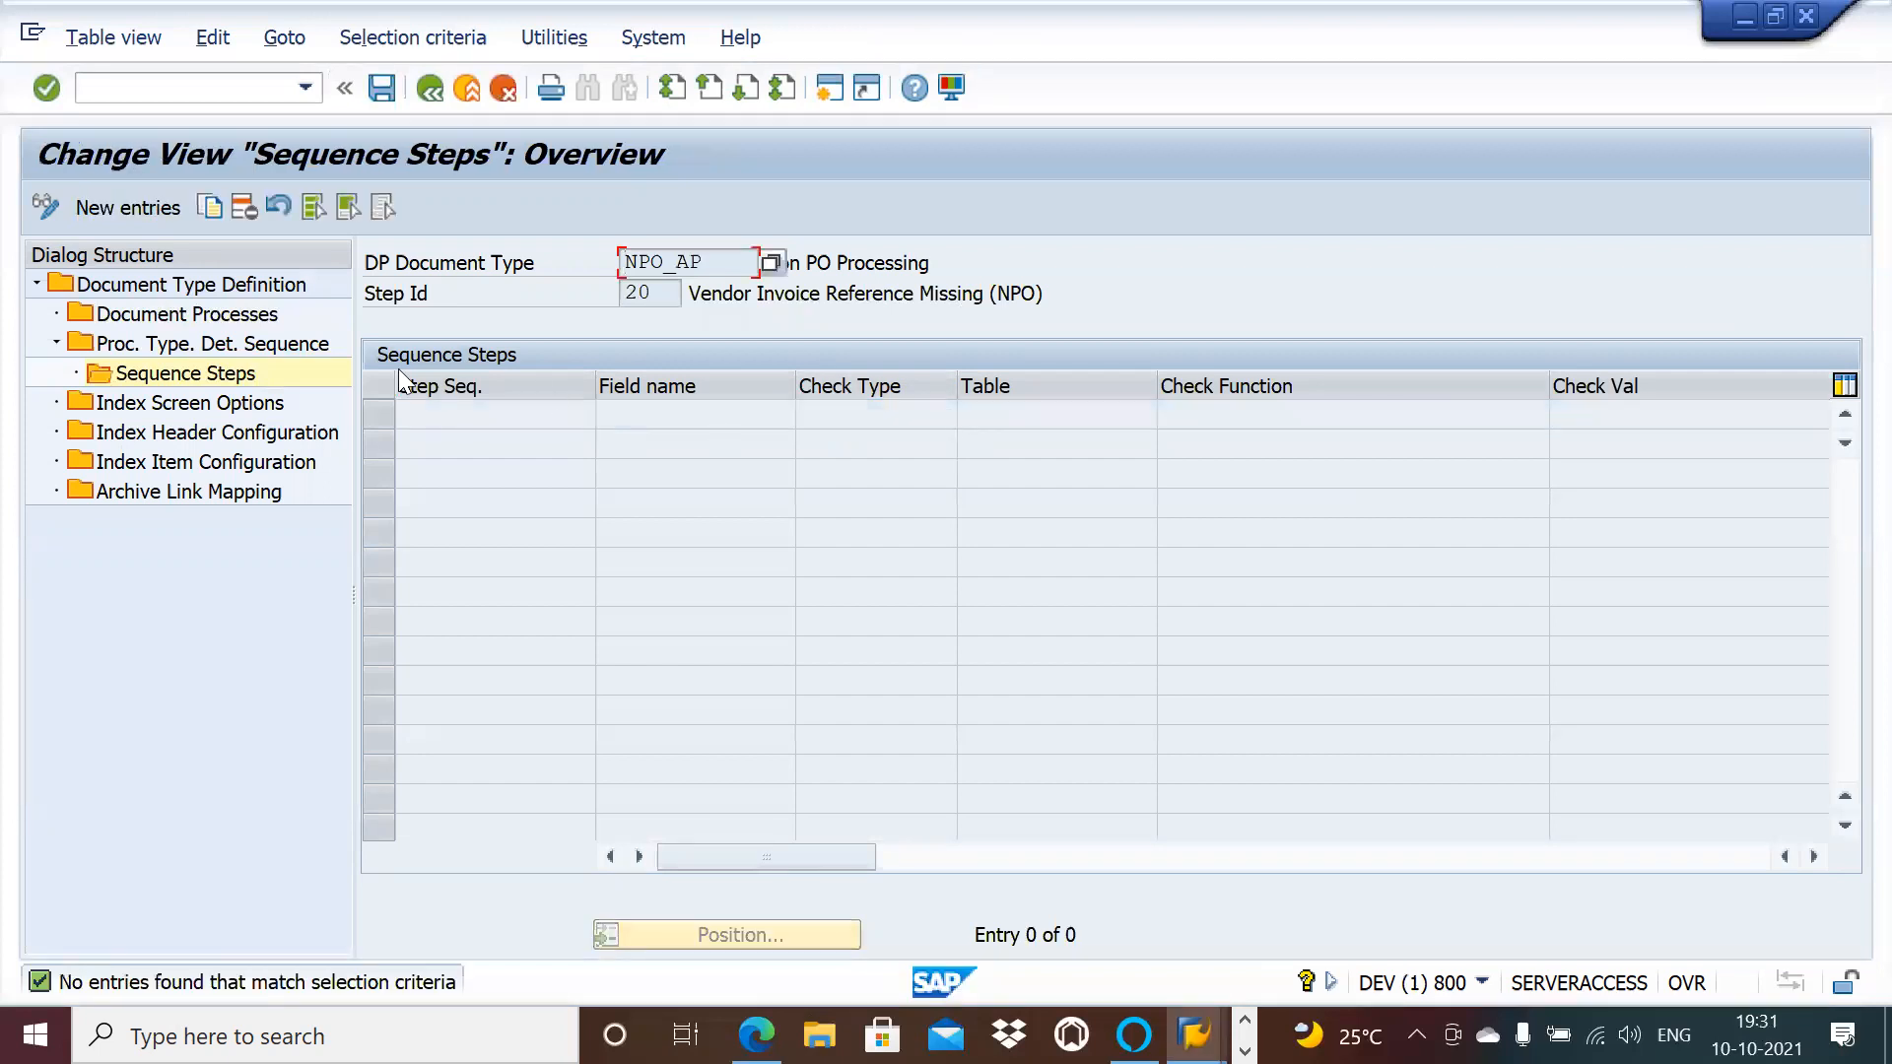
Step: Create a new sequence step with check type Table Field and field name XBLNR
click(122, 207)
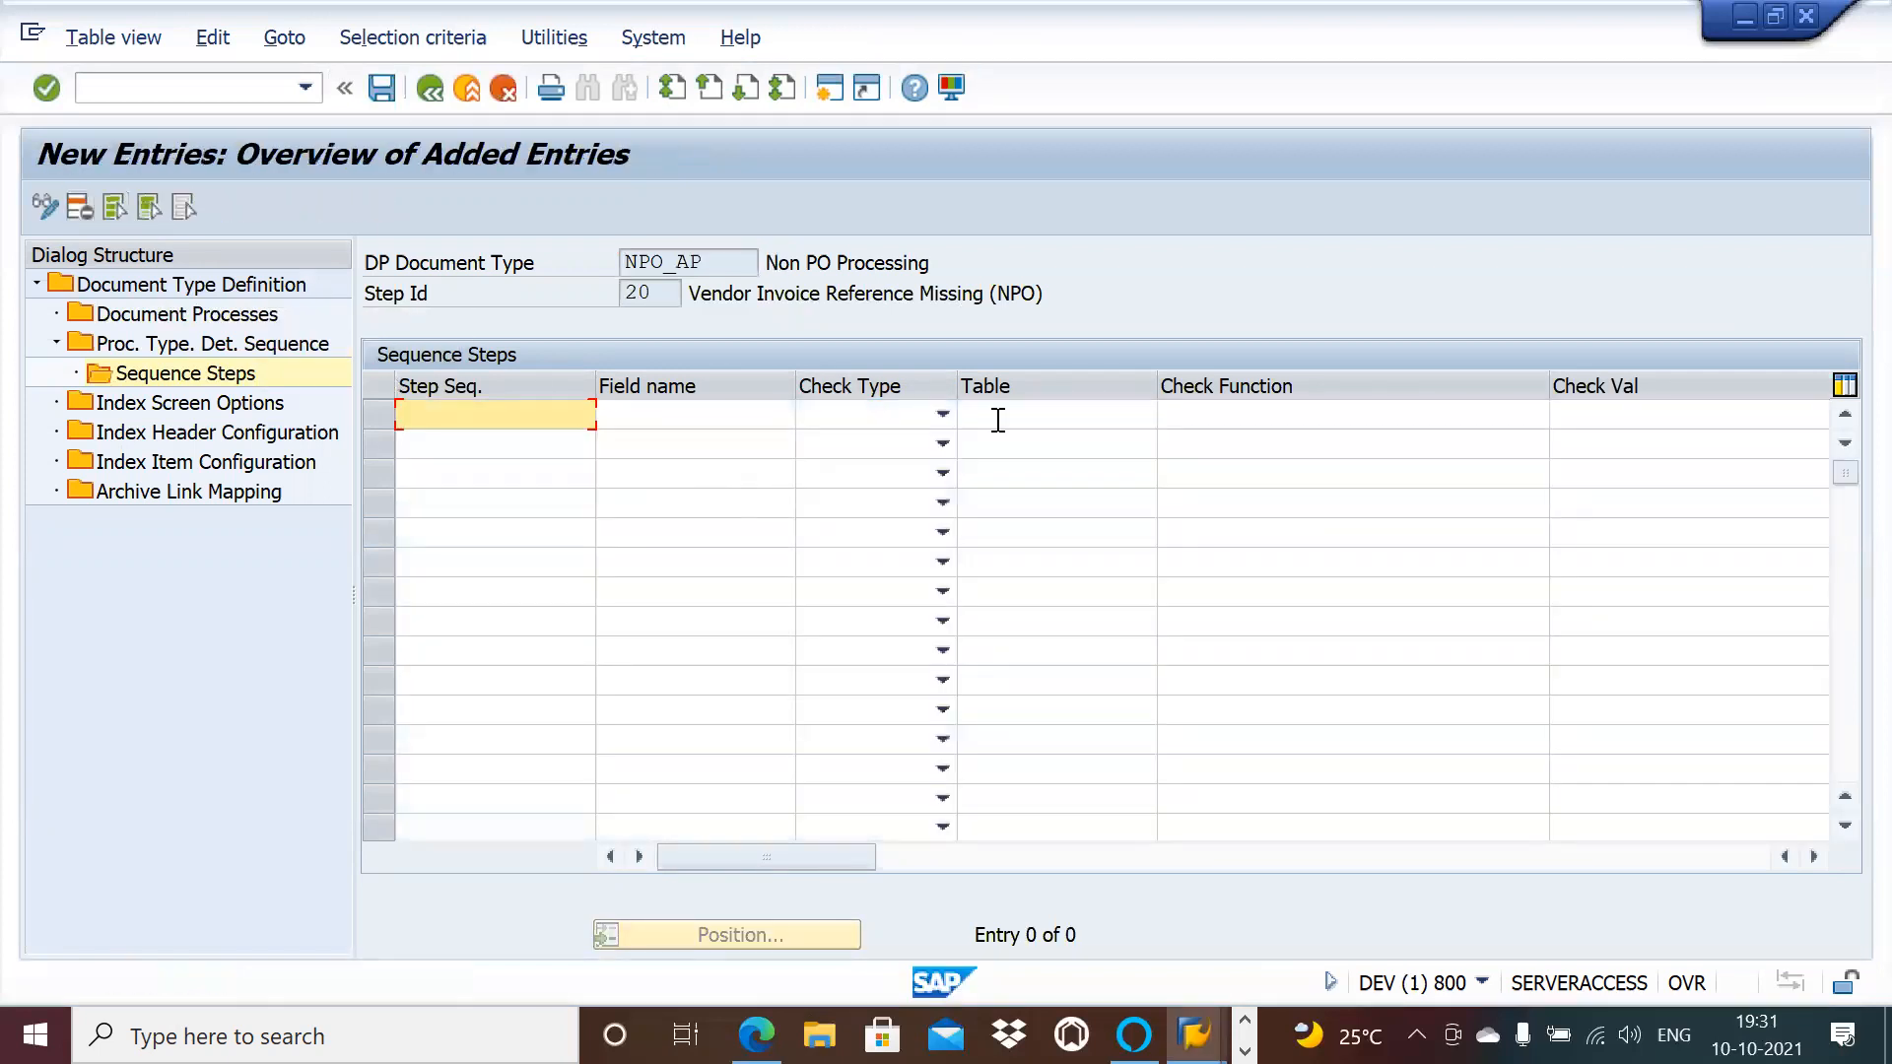
click(933, 417)
click(915, 439)
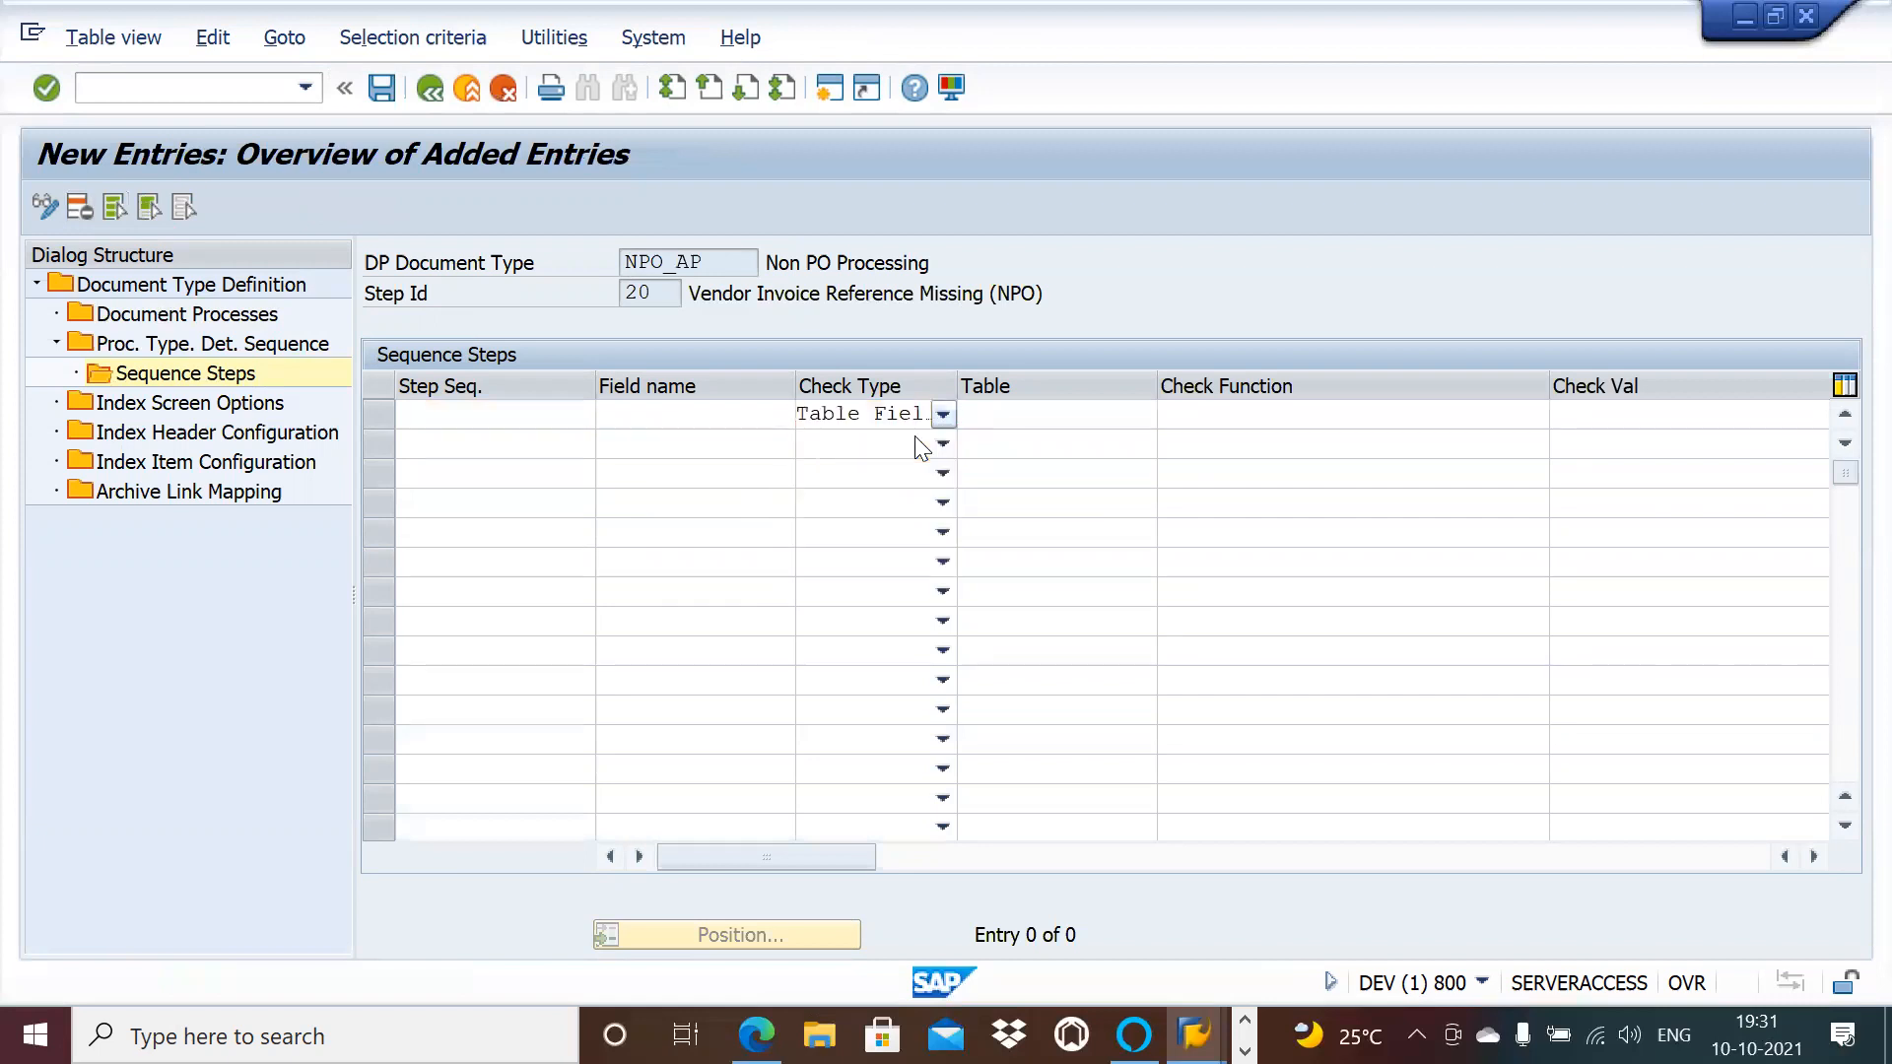
click(760, 416)
text(XBLNR)
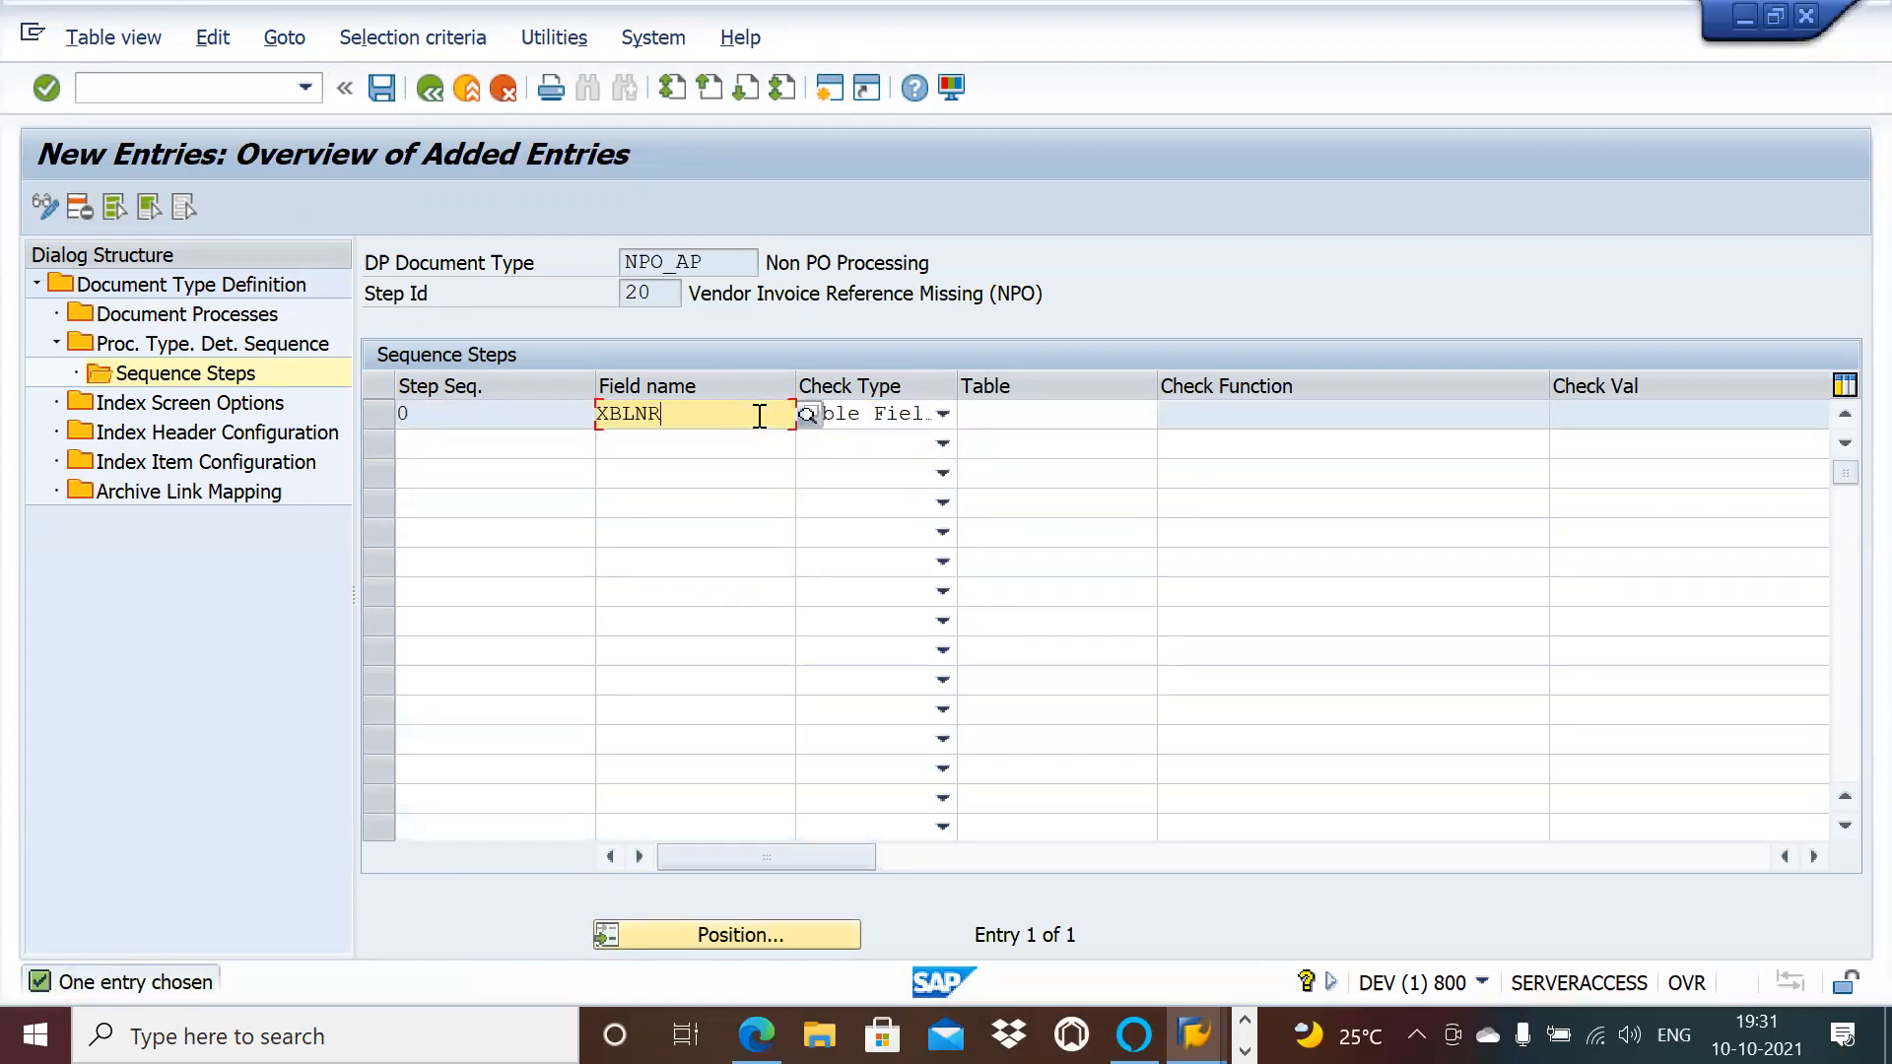
key(Return)
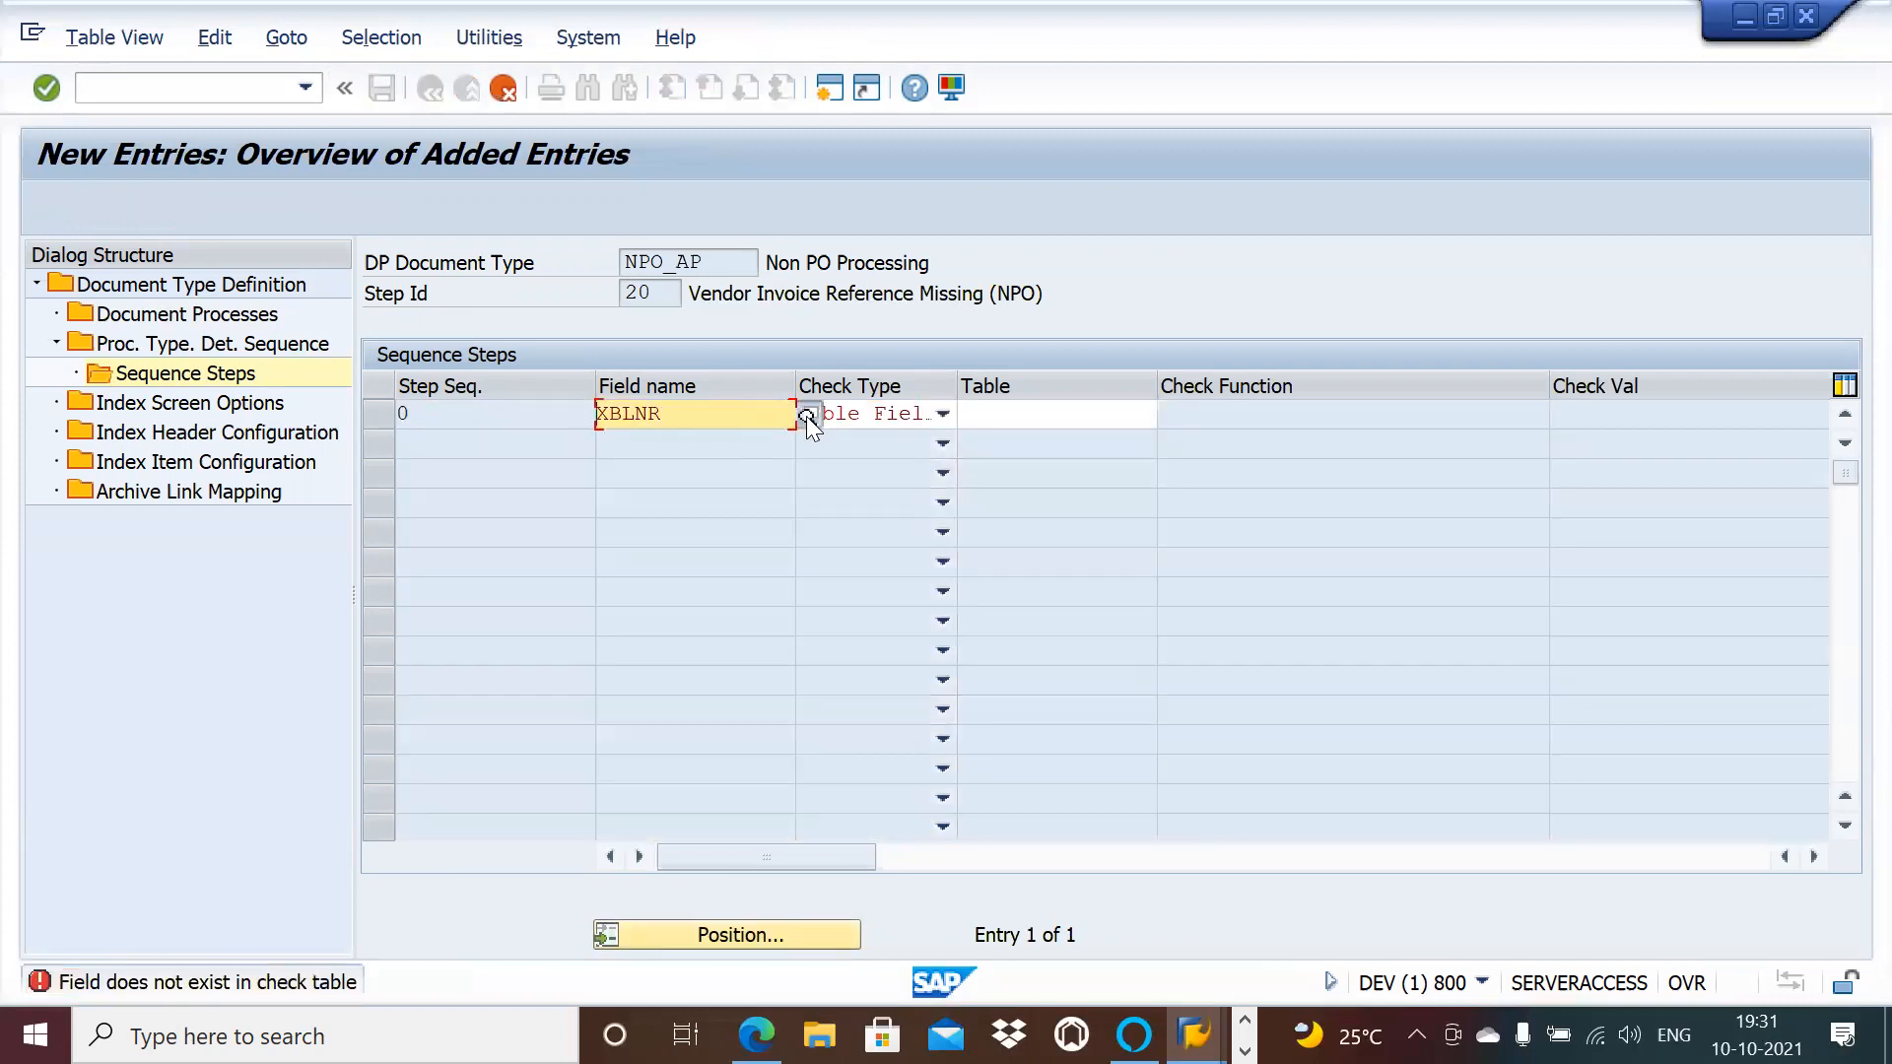
click(806, 414)
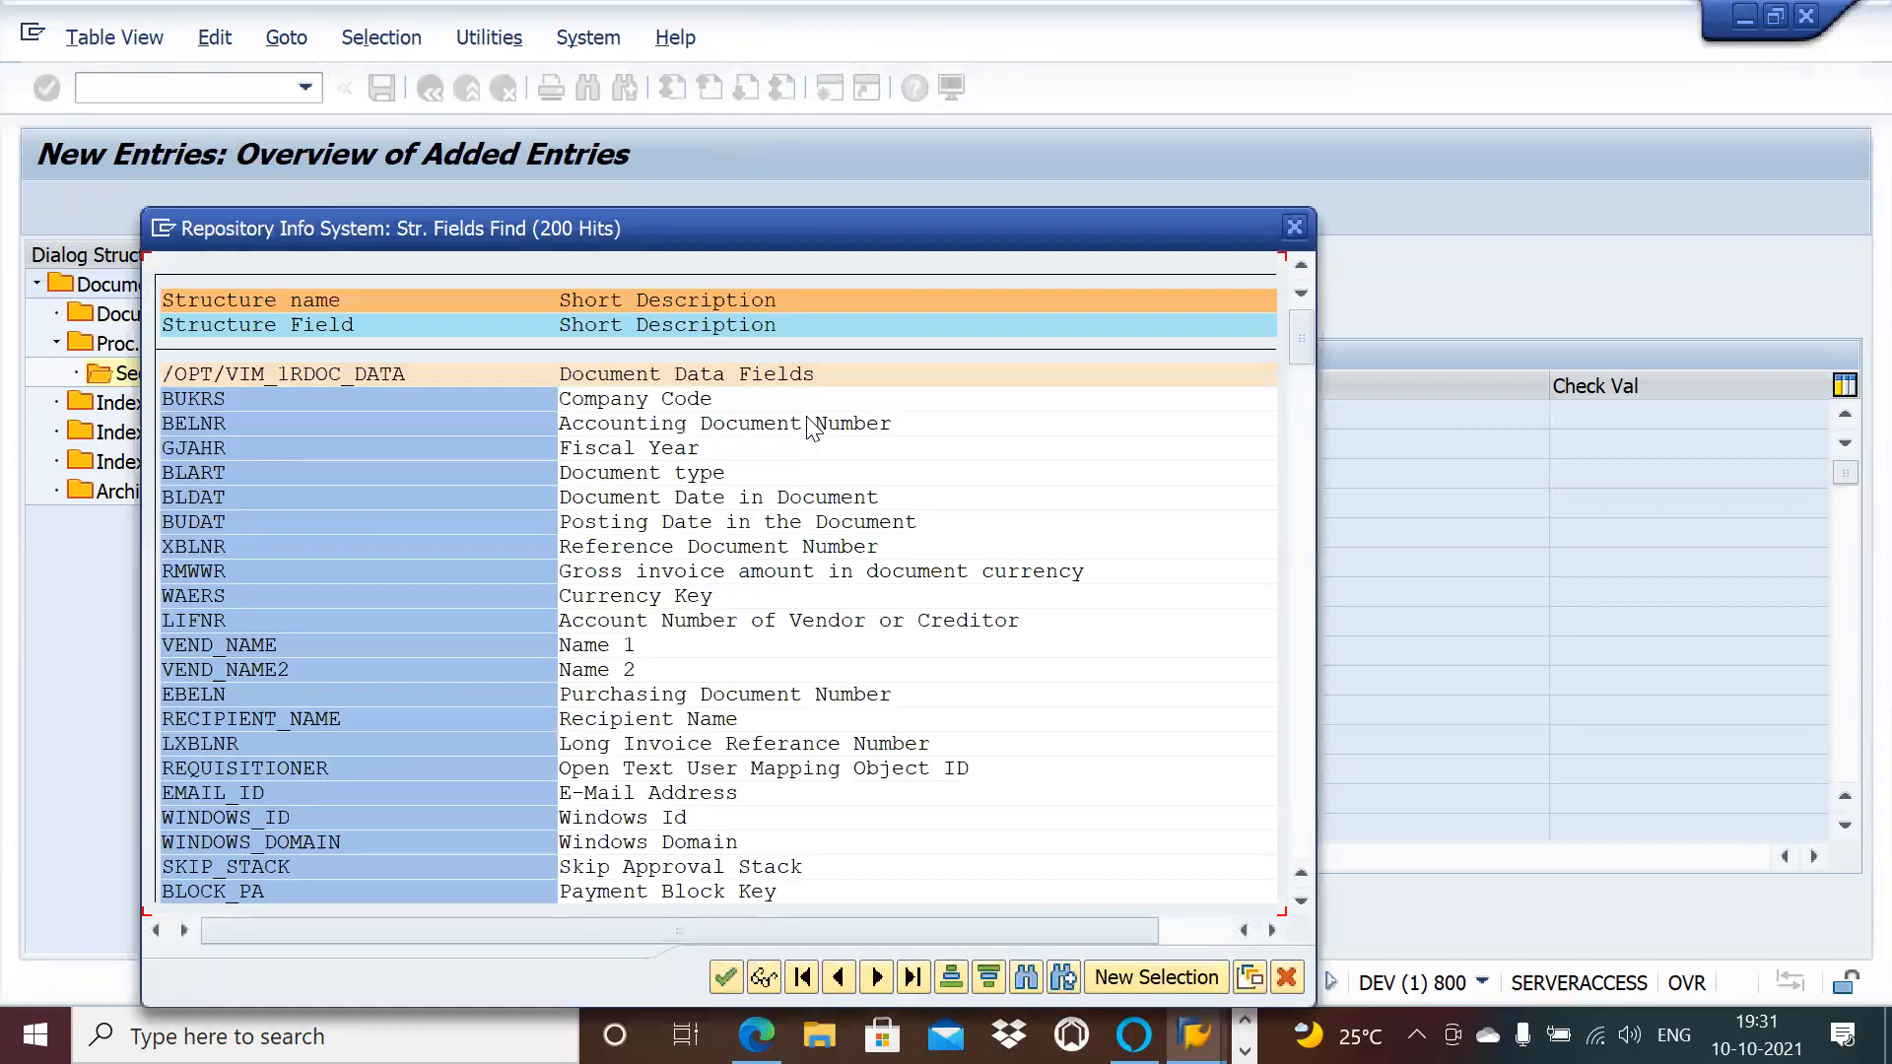
double_click(268, 548)
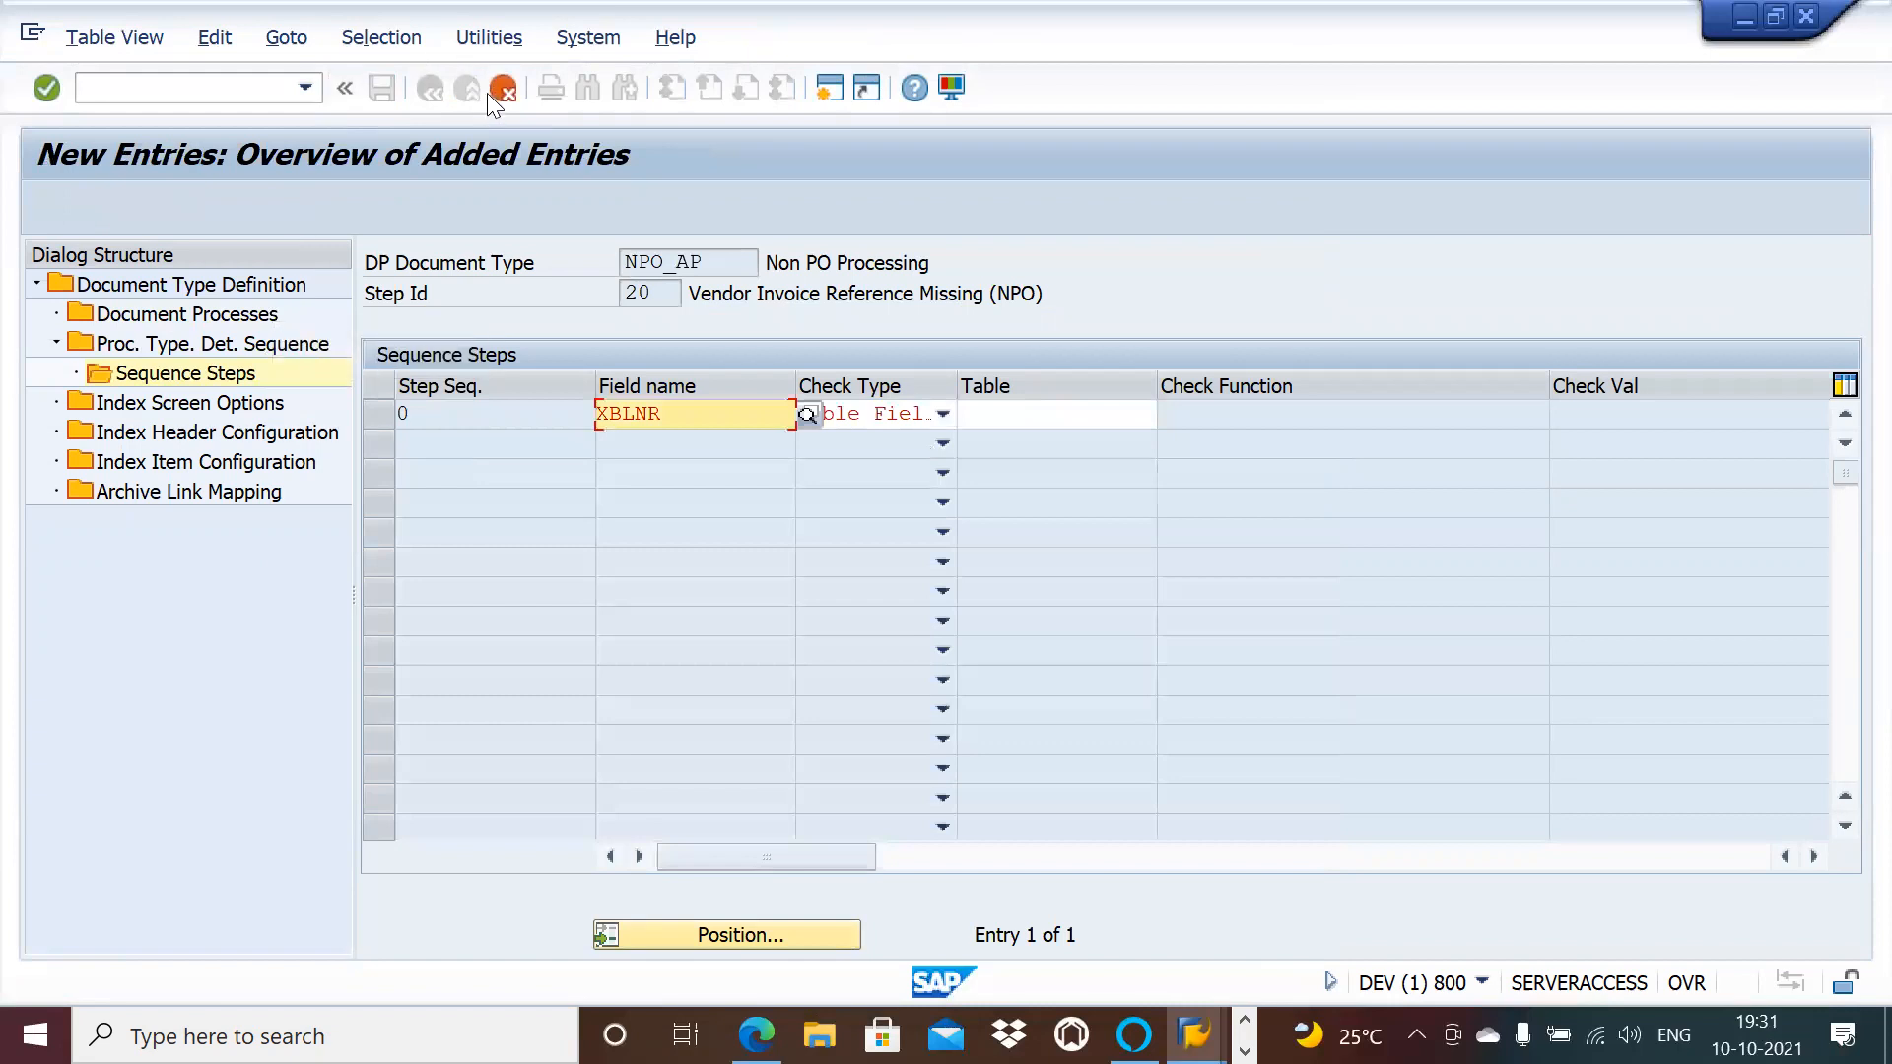
Step: Enter BKPF as the table for the XBLNR row and confirm the entry
click(1039, 424)
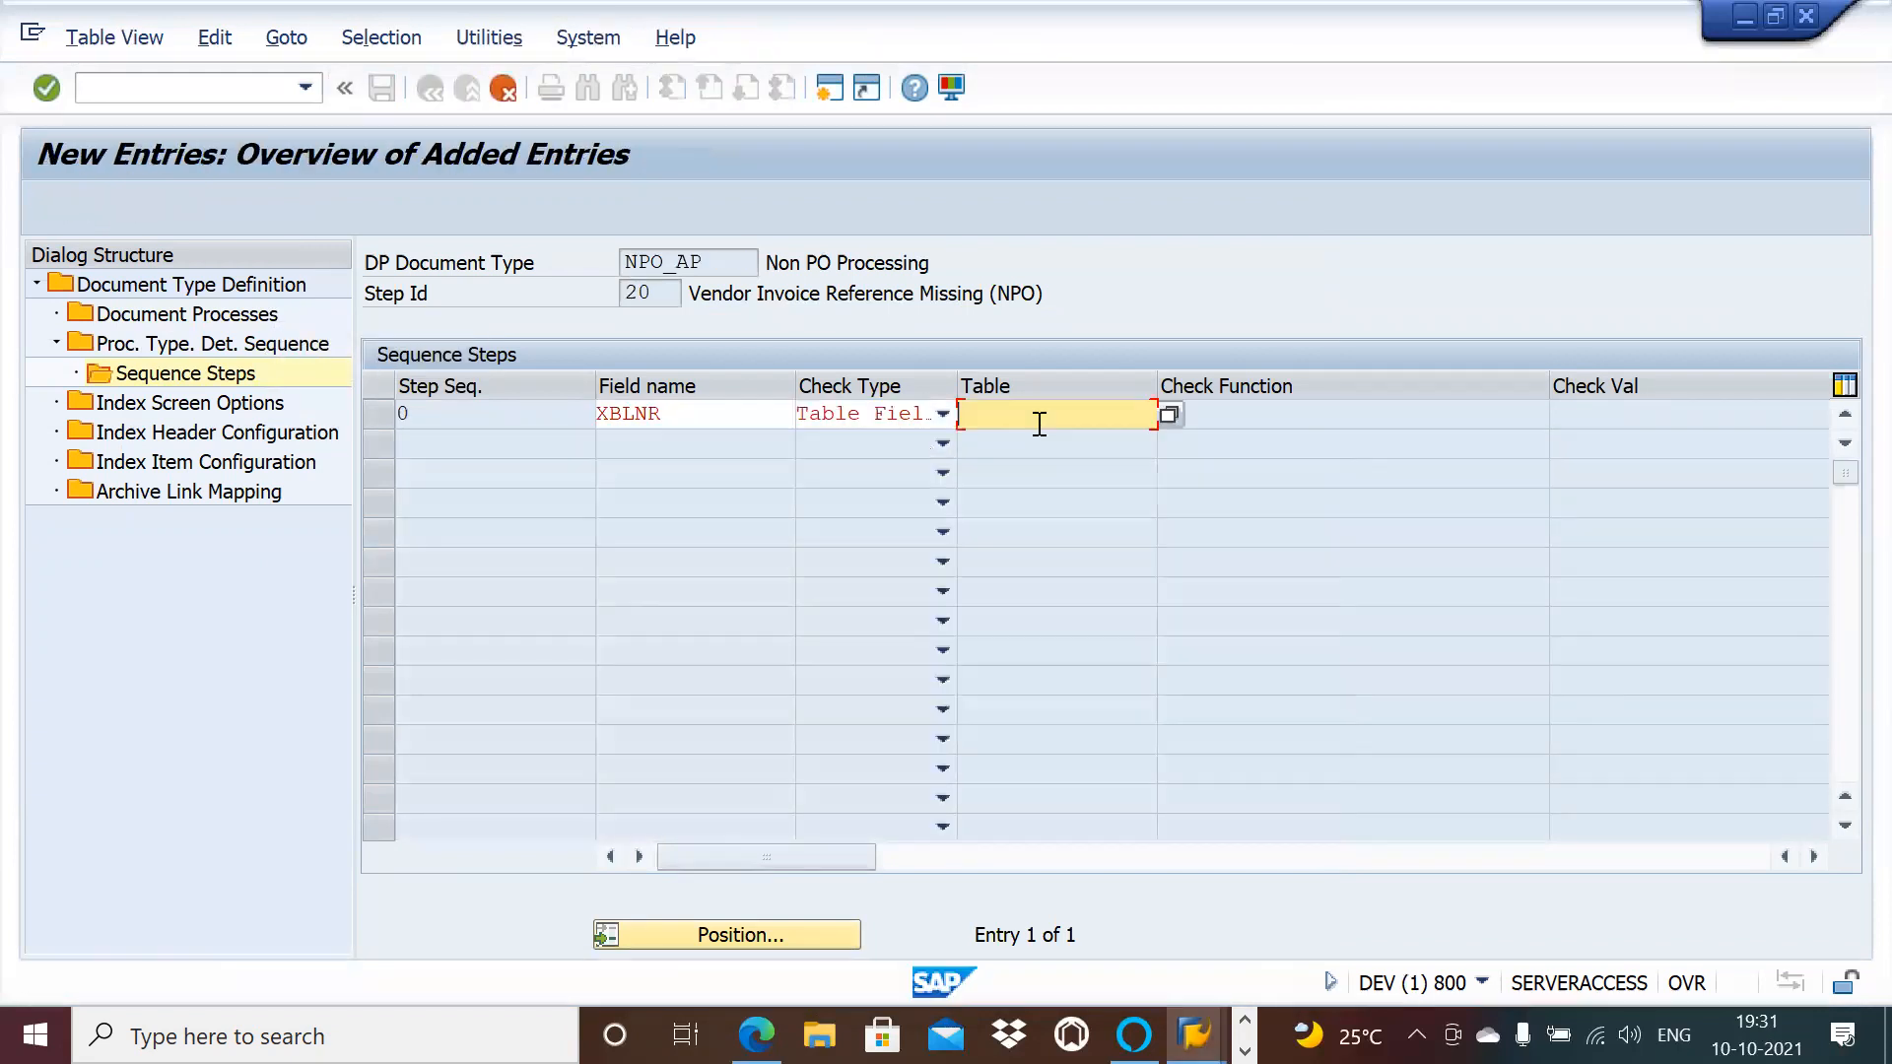
key(Return)
click(1083, 414)
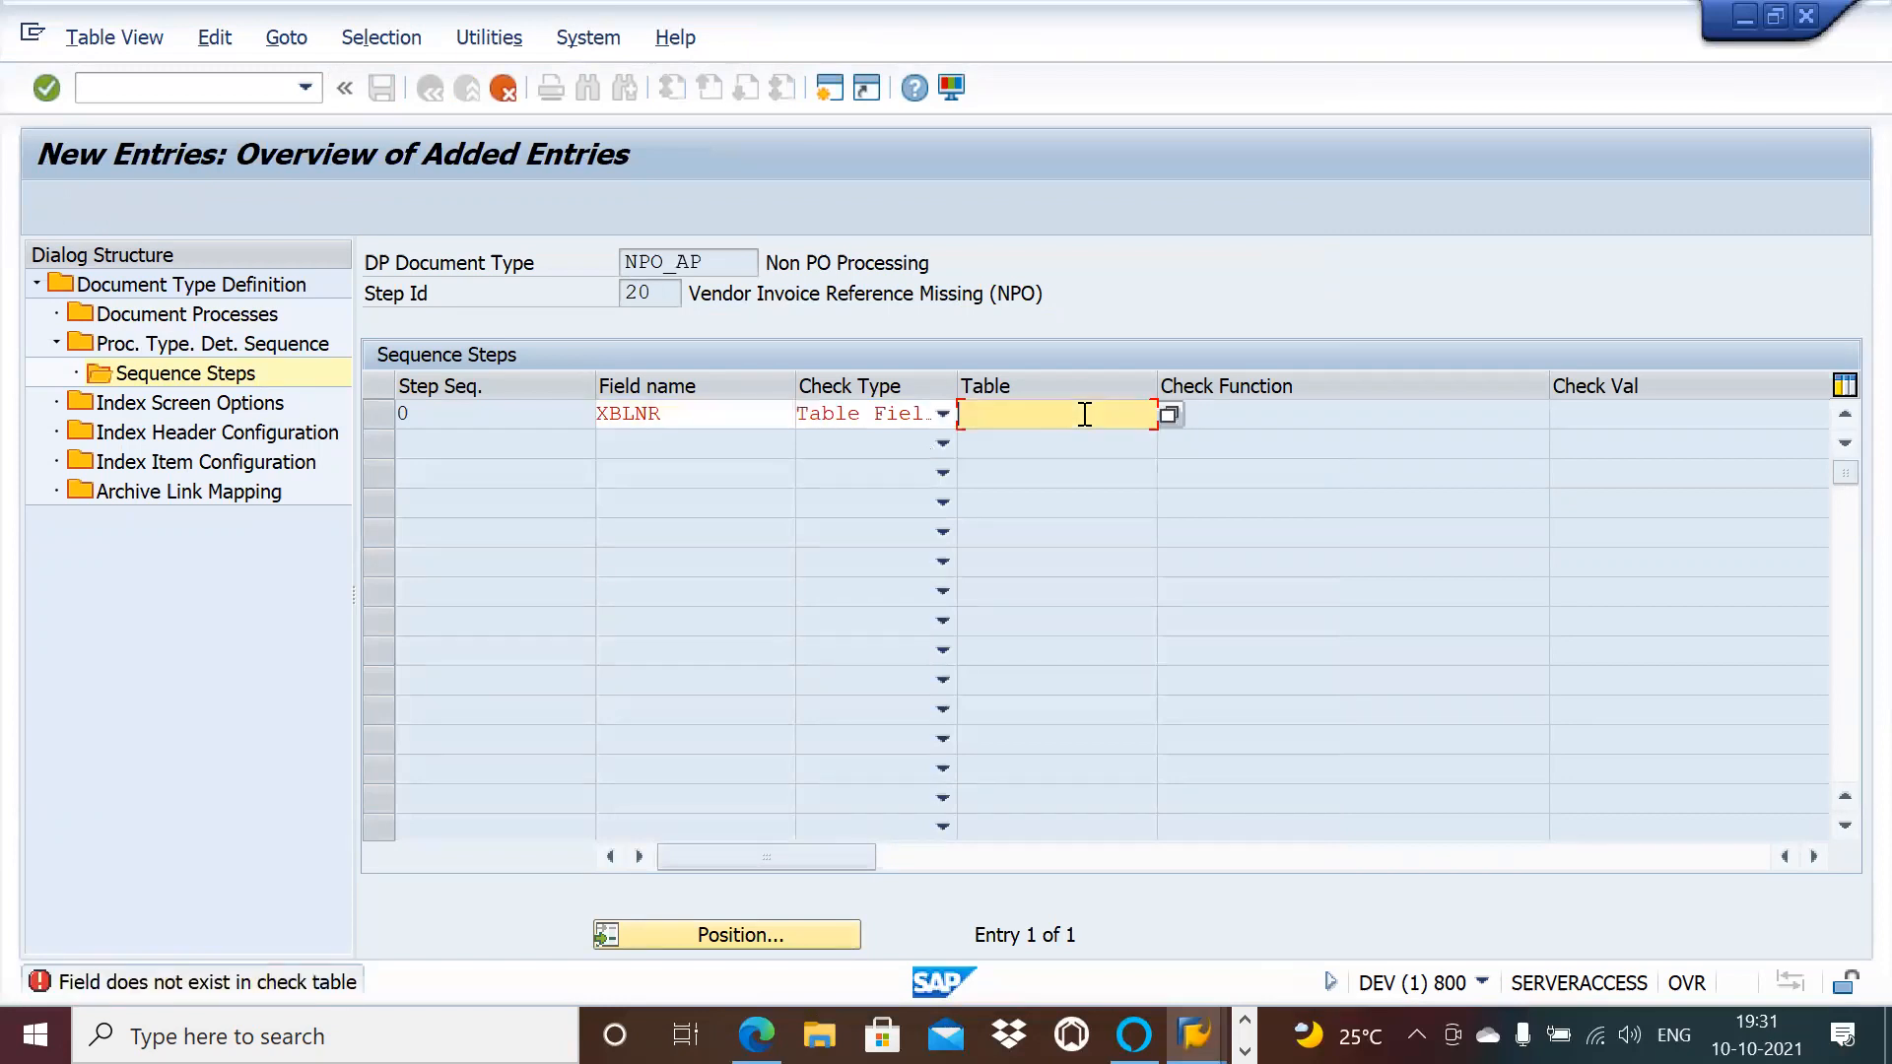
click(1166, 417)
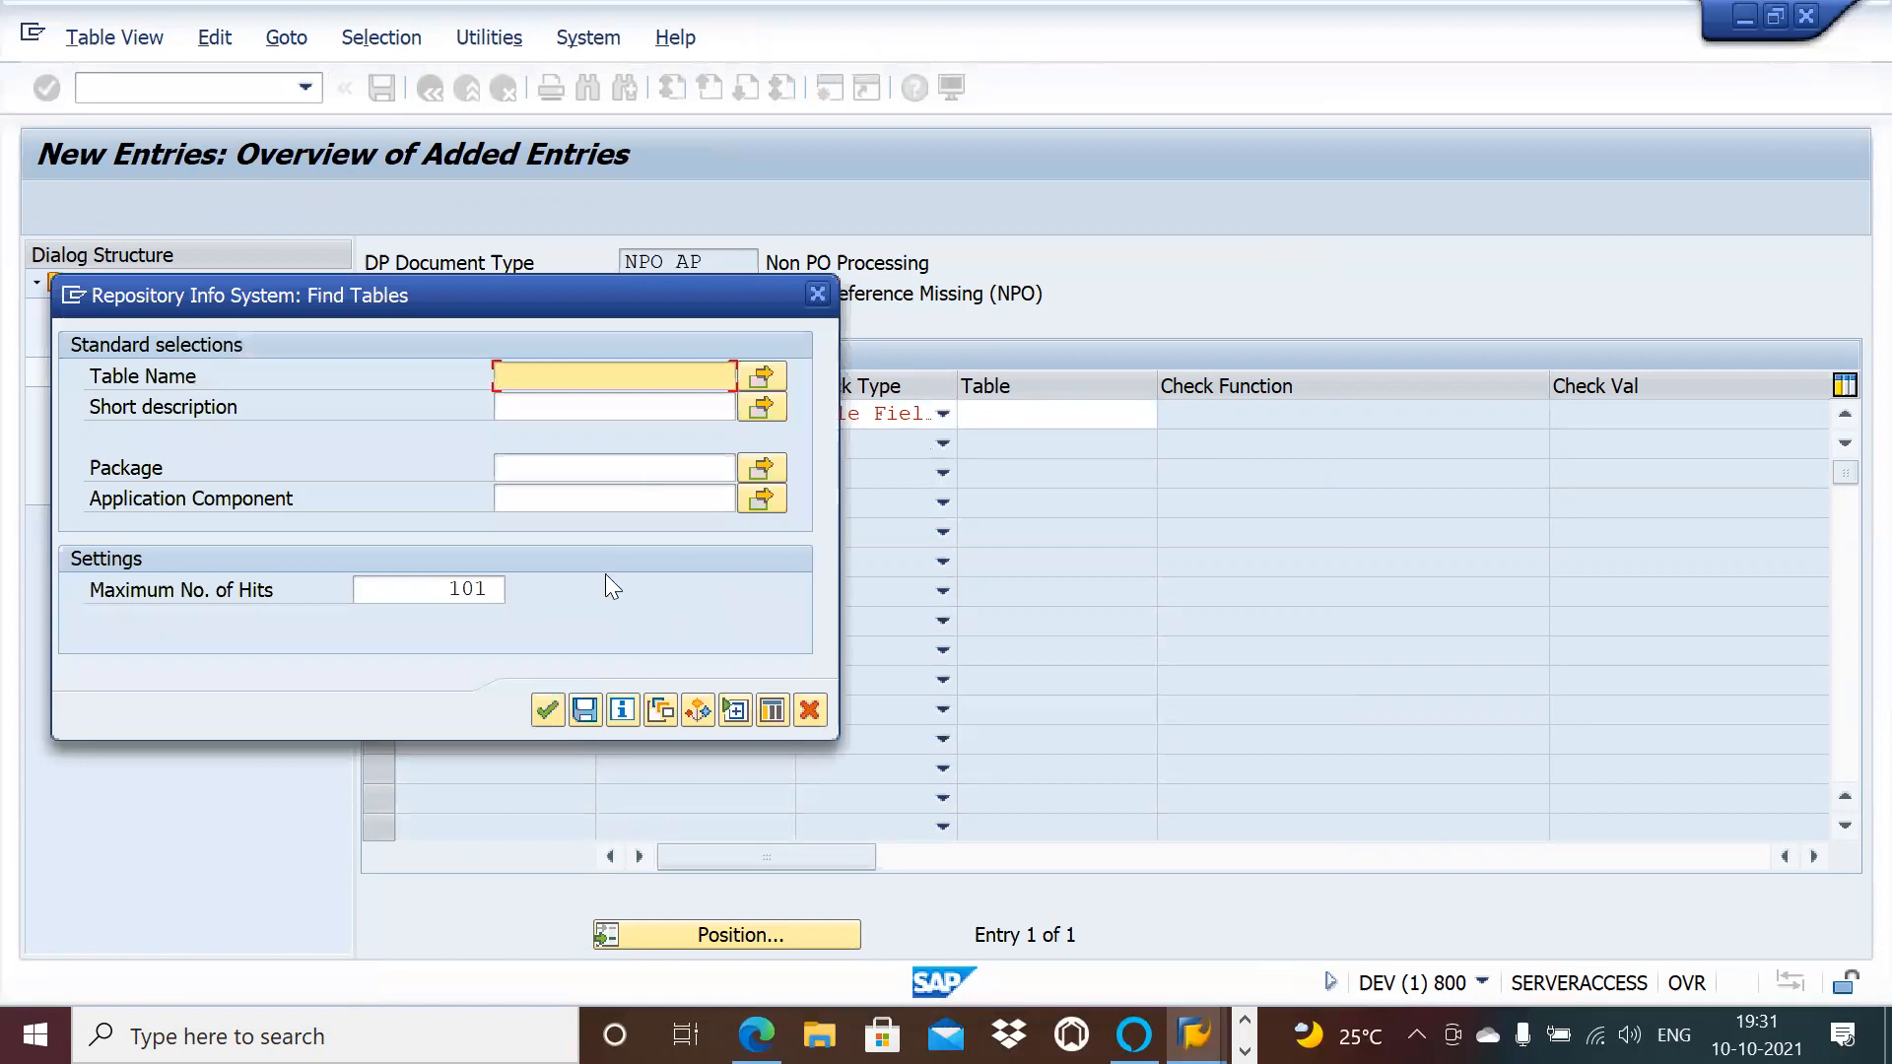
click(538, 710)
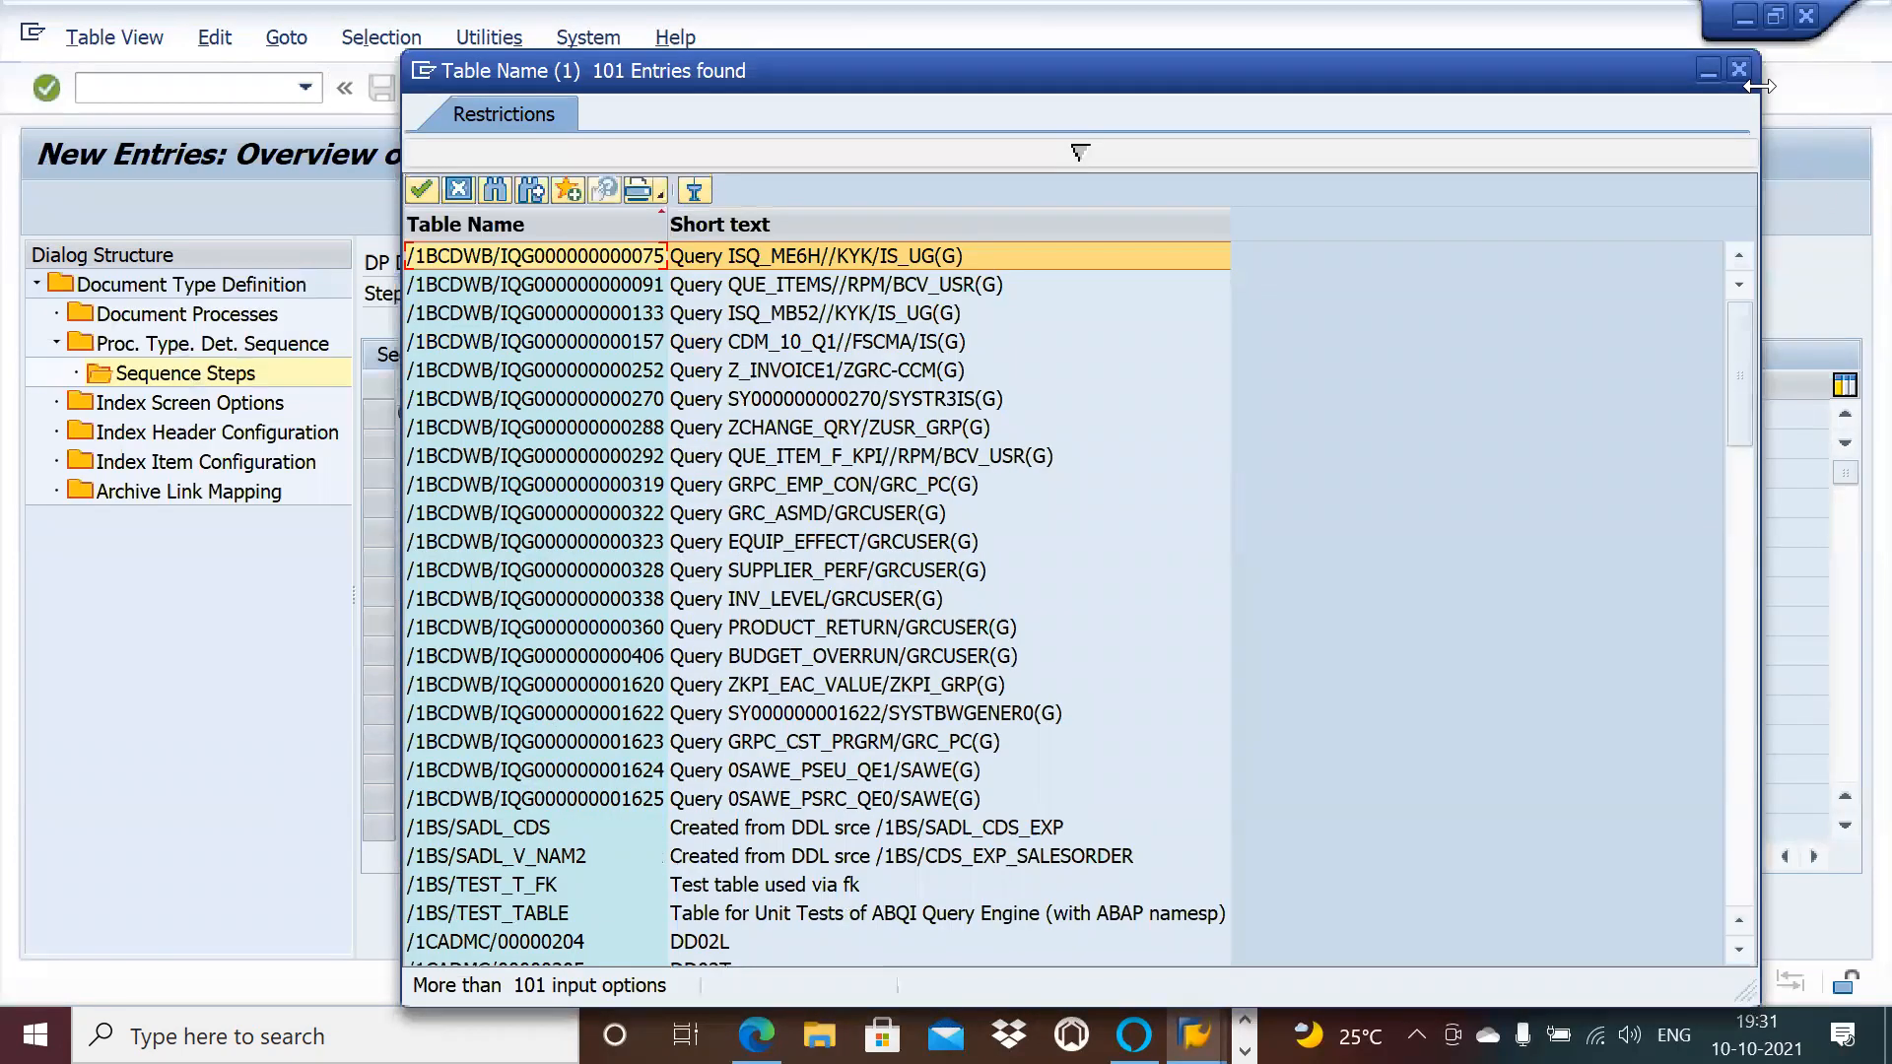
click(1744, 73)
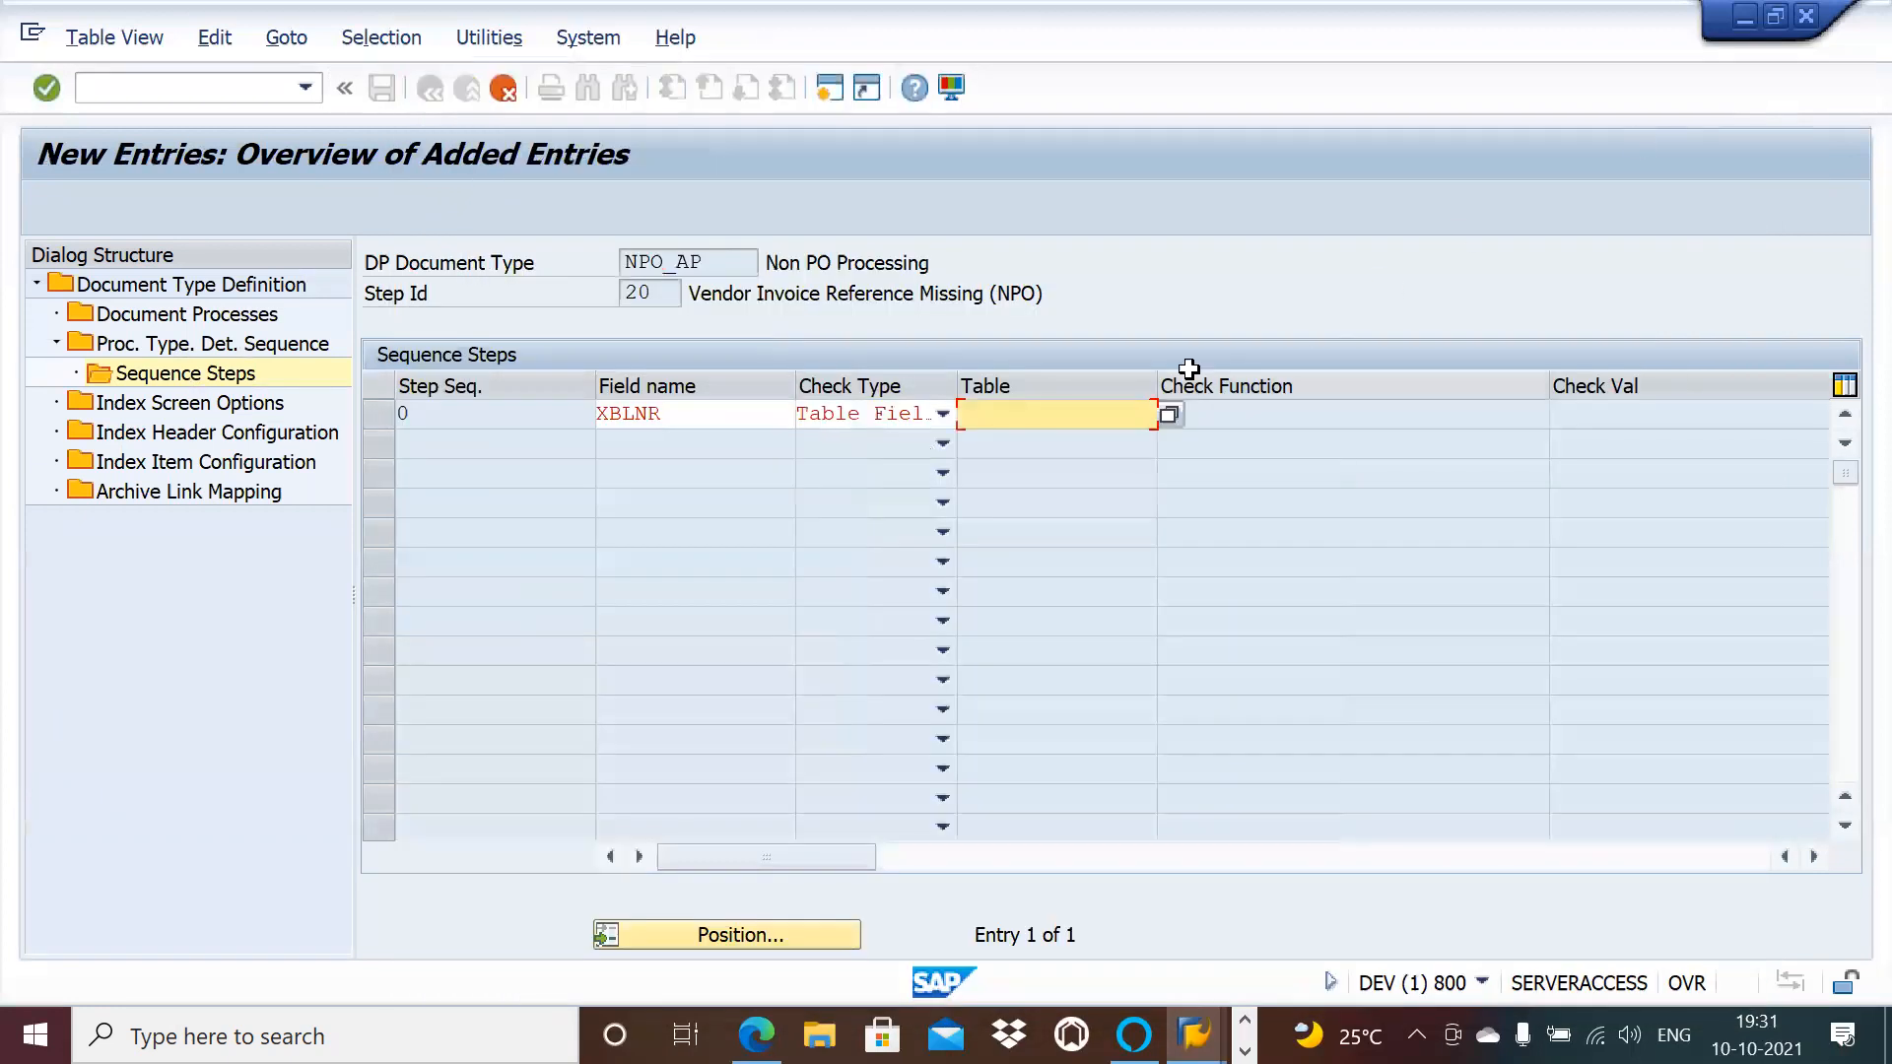
text(B)
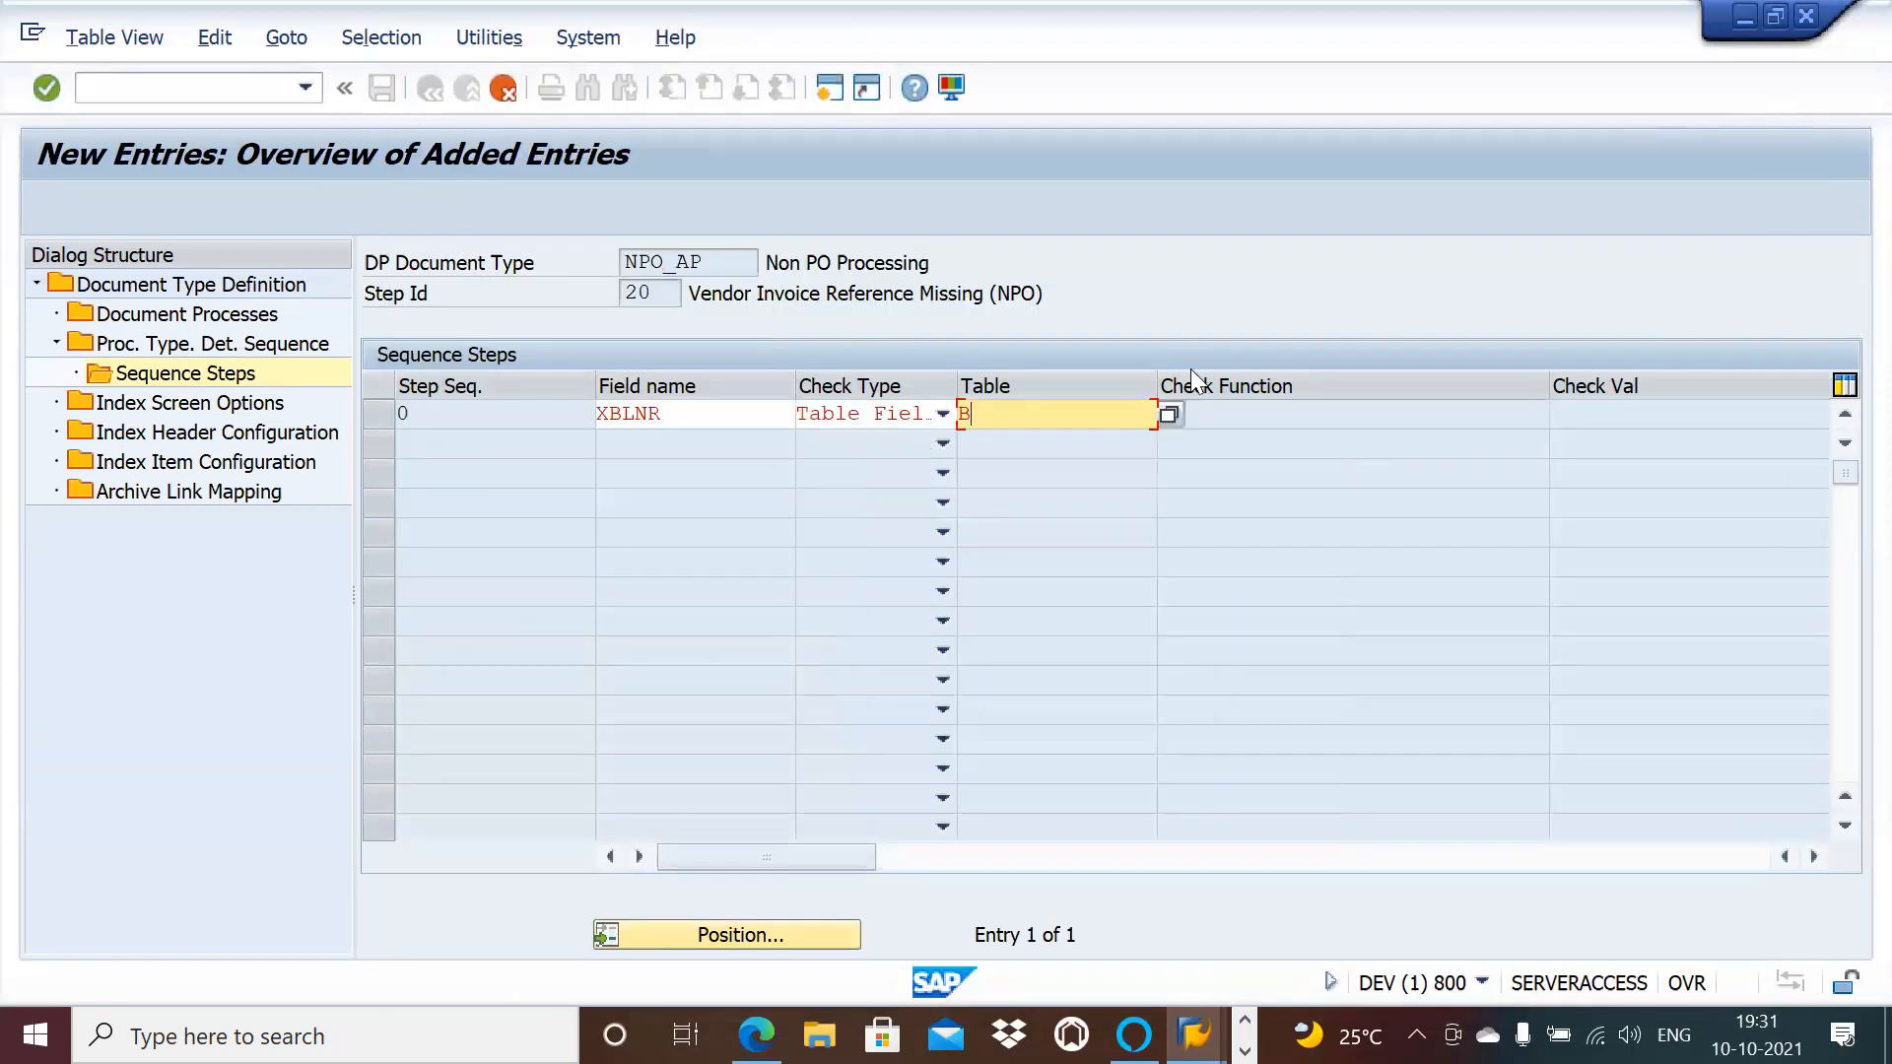
text(F)
key(BackSpace)
text(KPF)
key(Return)
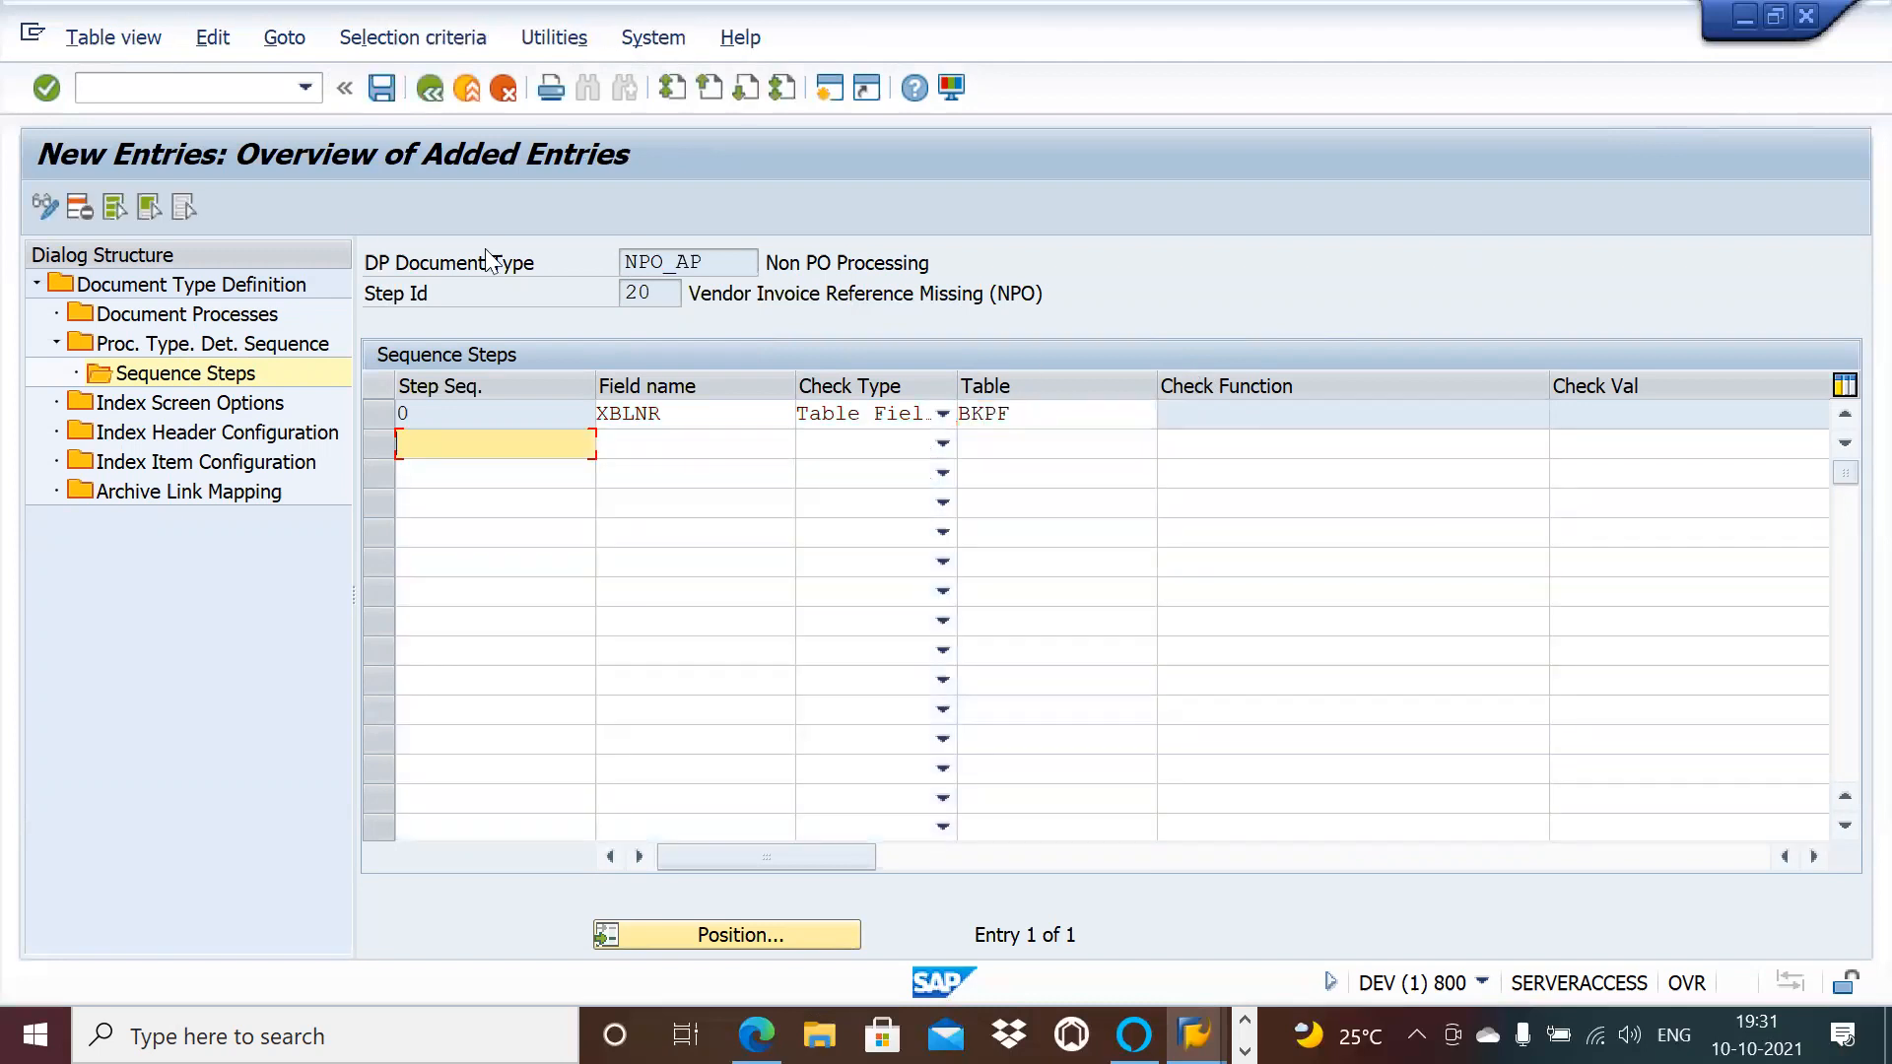
Step: Save the XBLNR Table Field step, then clear BKPF from the row's Table cell
click(382, 90)
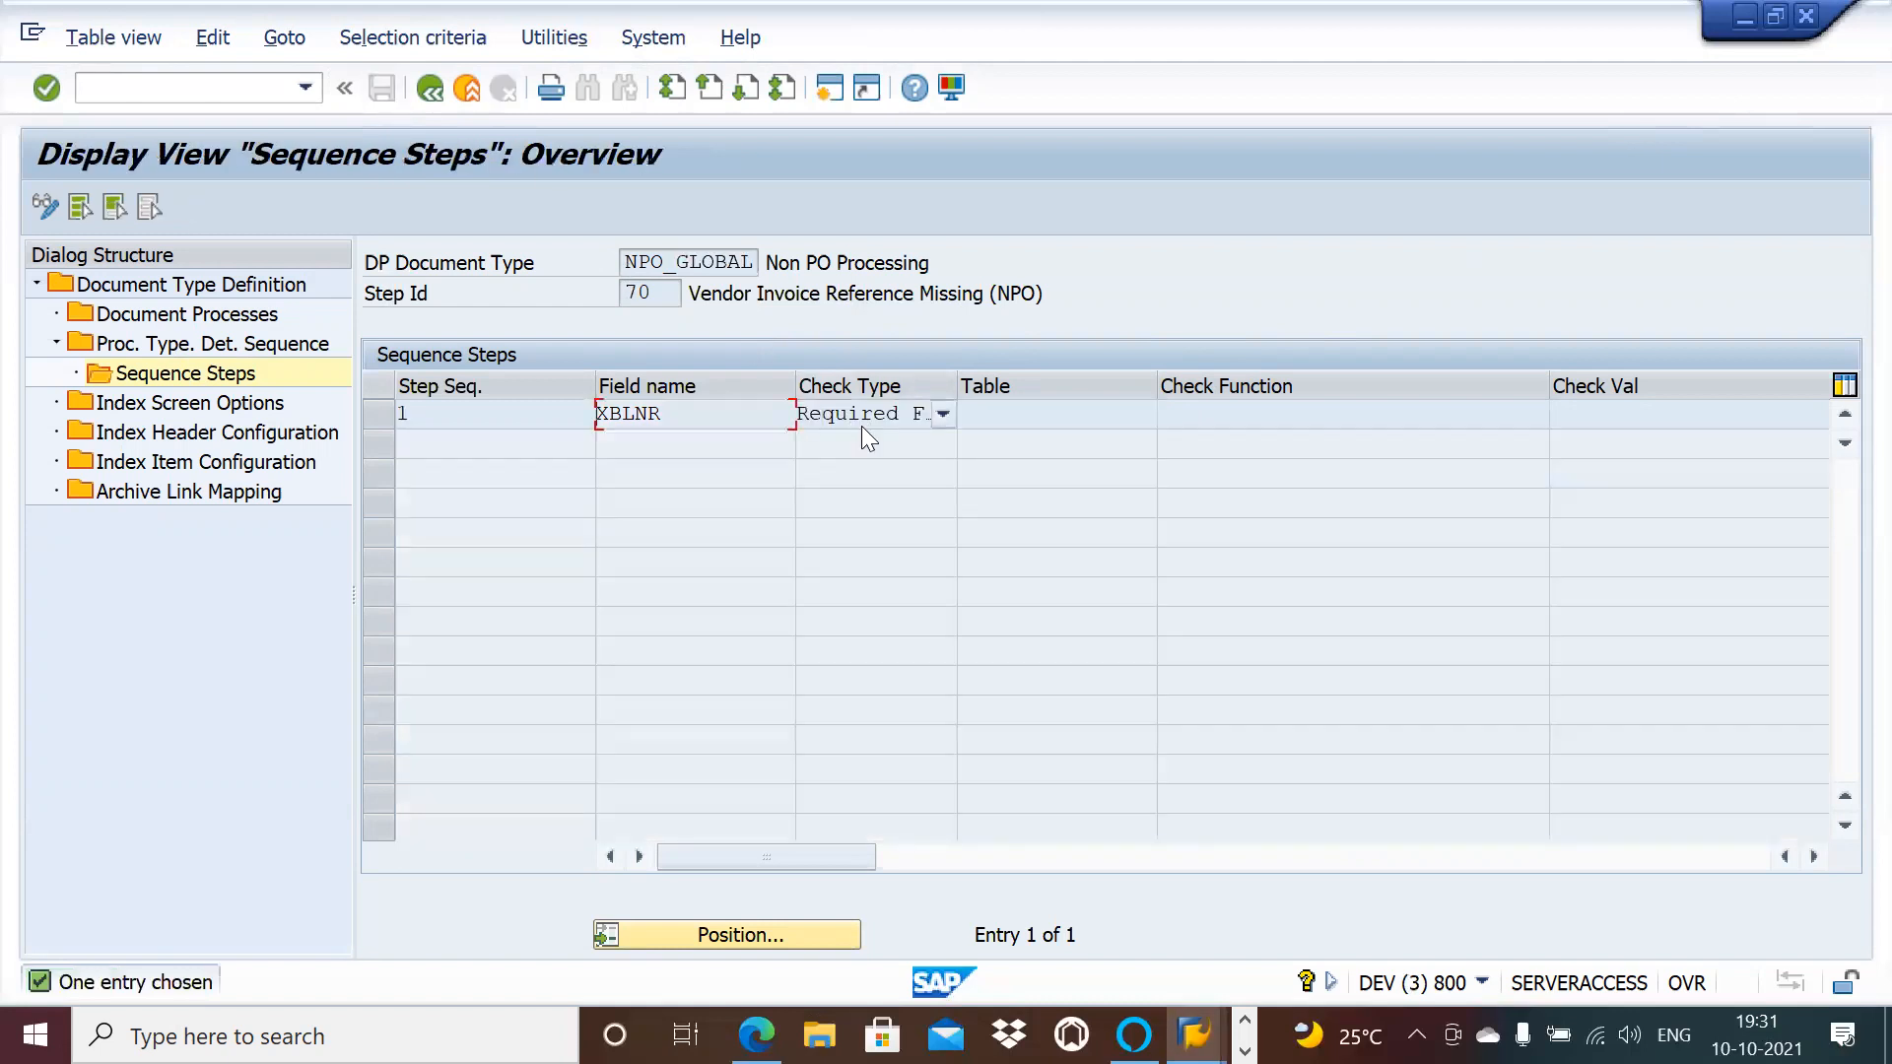
click(1057, 412)
click(936, 413)
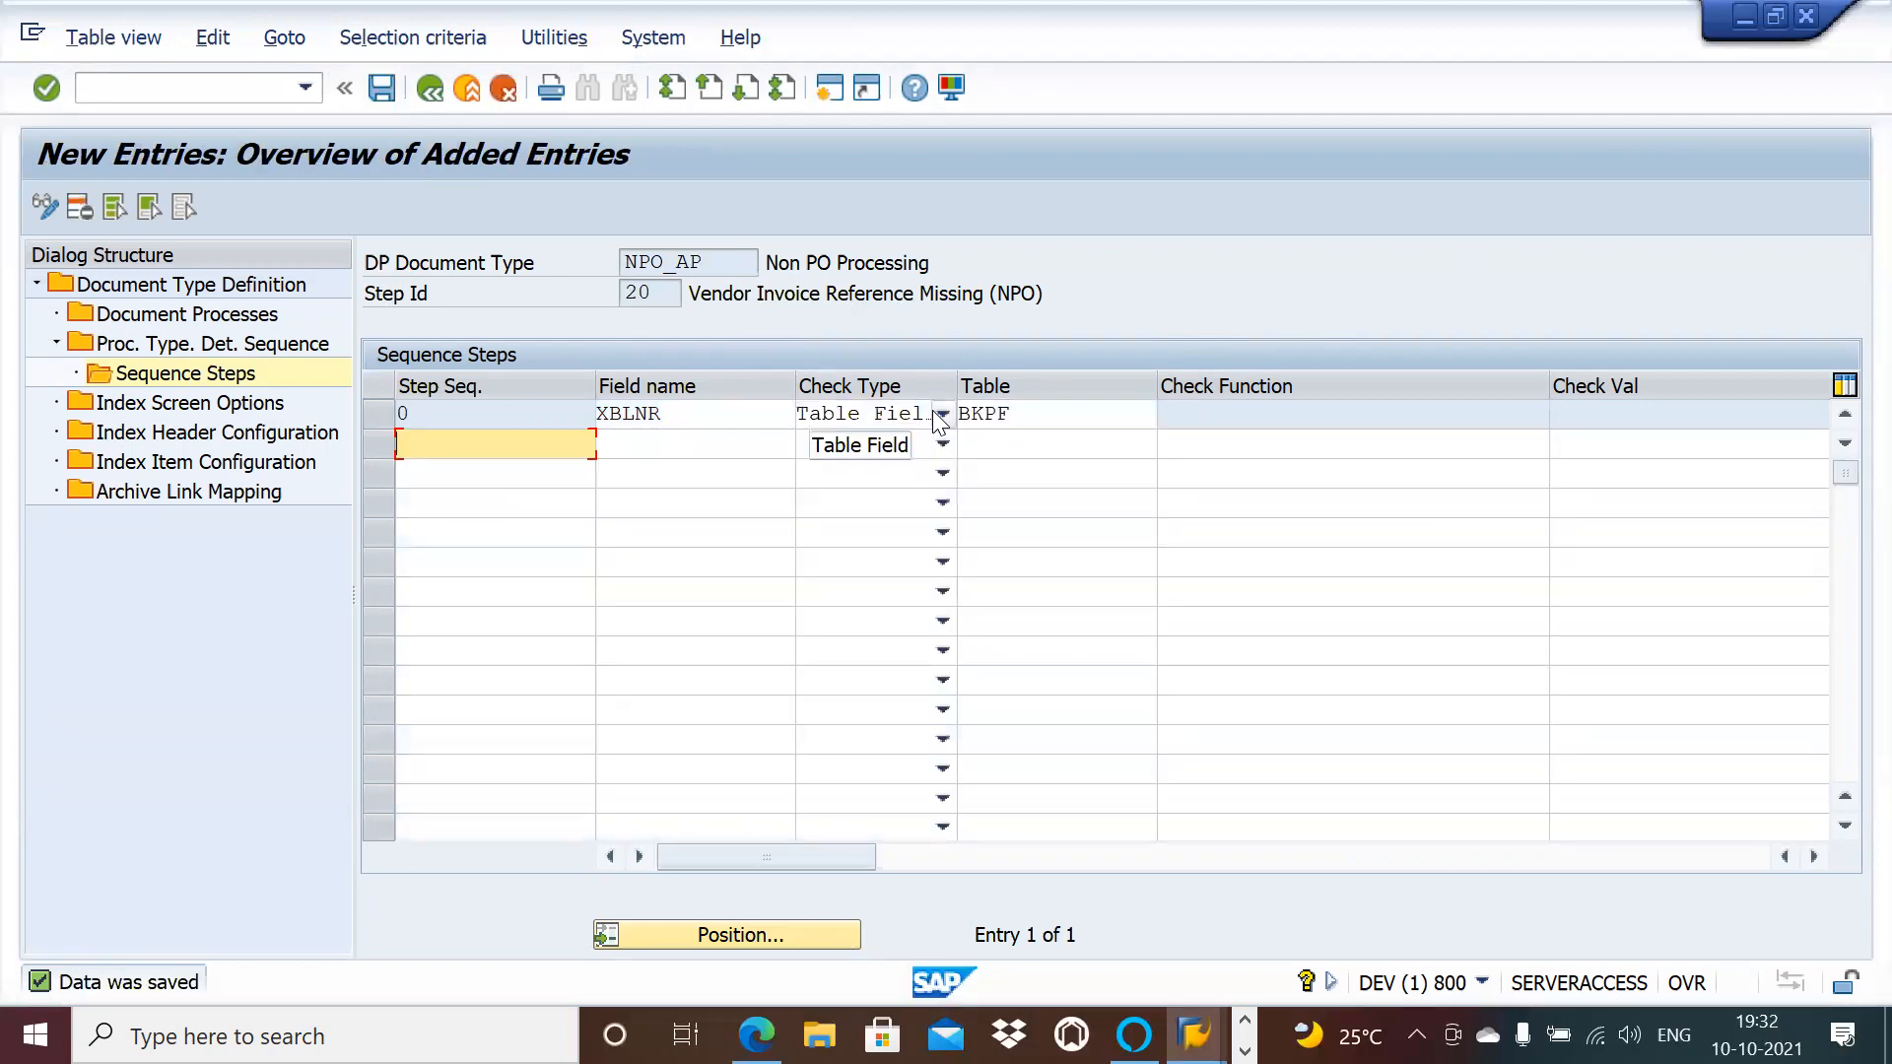
click(1024, 409)
key(BackSpace)
key(BackSpace)
key(BackSpace)
key(BackSpace)
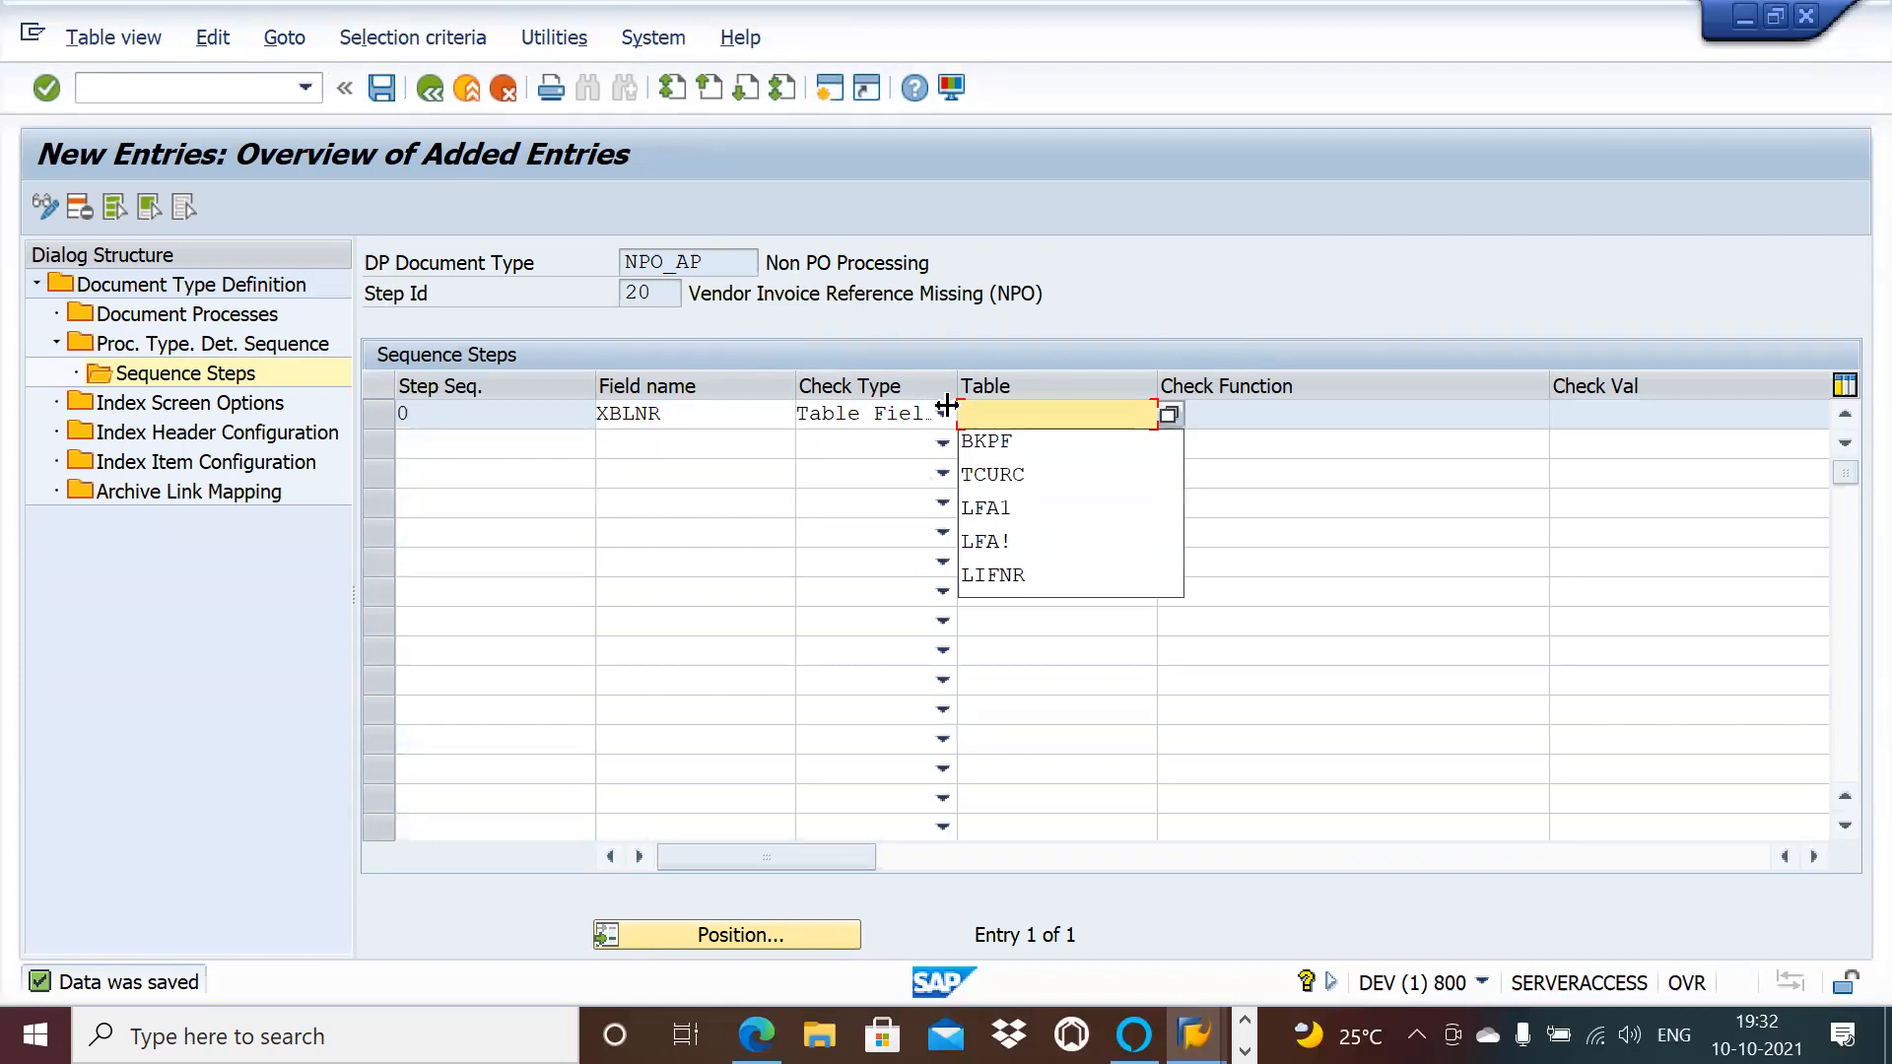
click(943, 414)
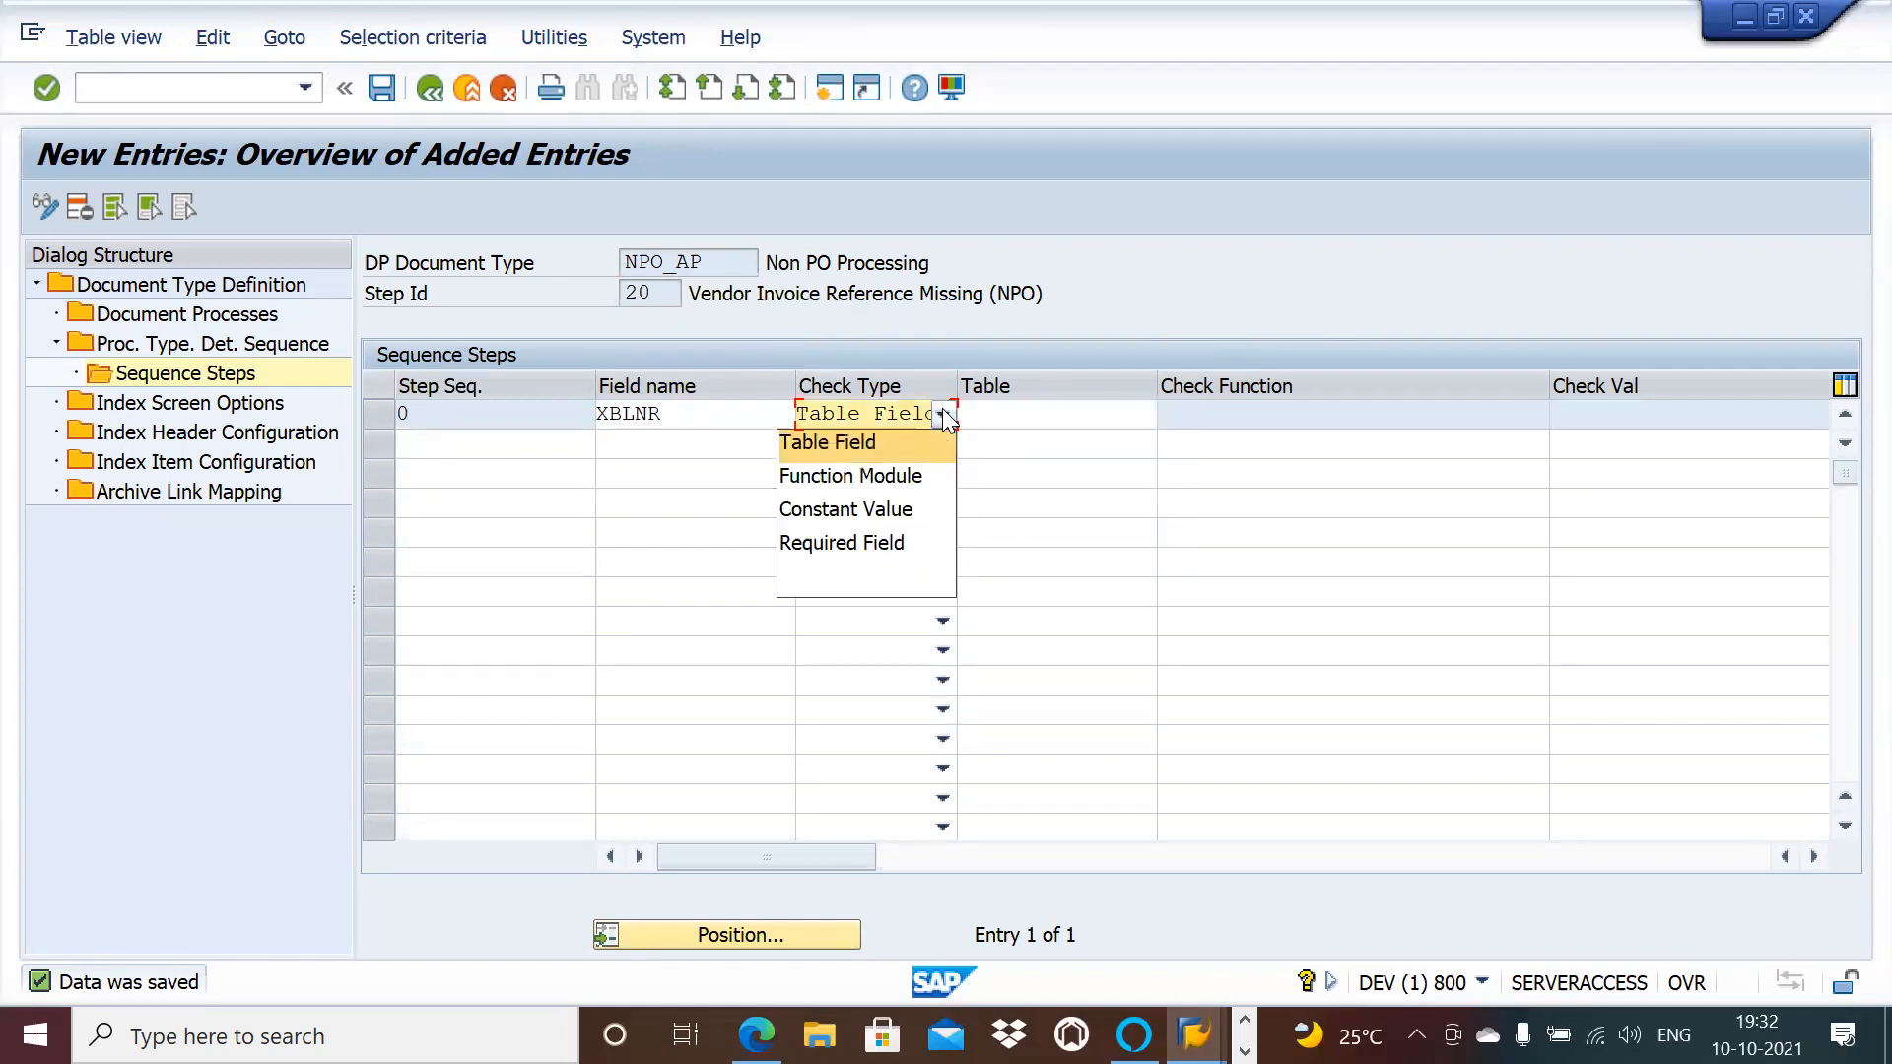
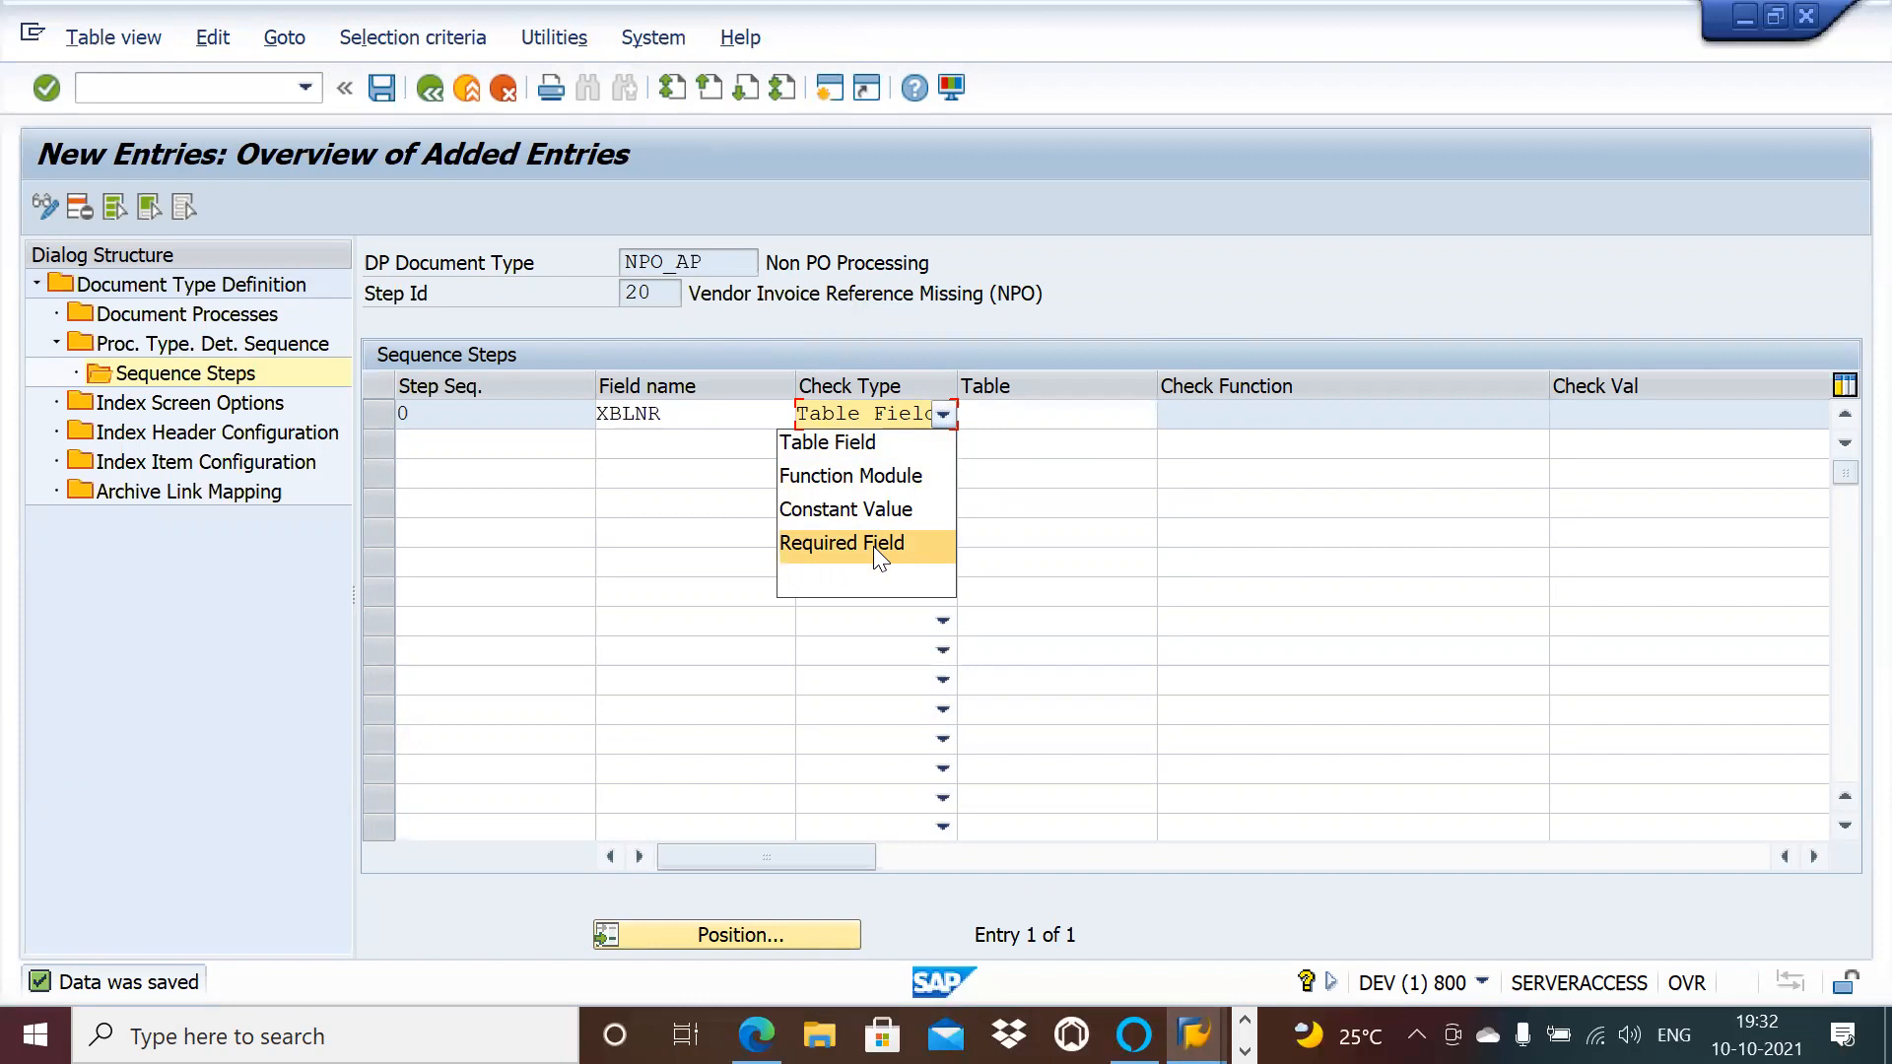
Step: Make XBLNR a Required Field check for NPO_AP step 20, save, and return to the overview
click(873, 545)
click(680, 424)
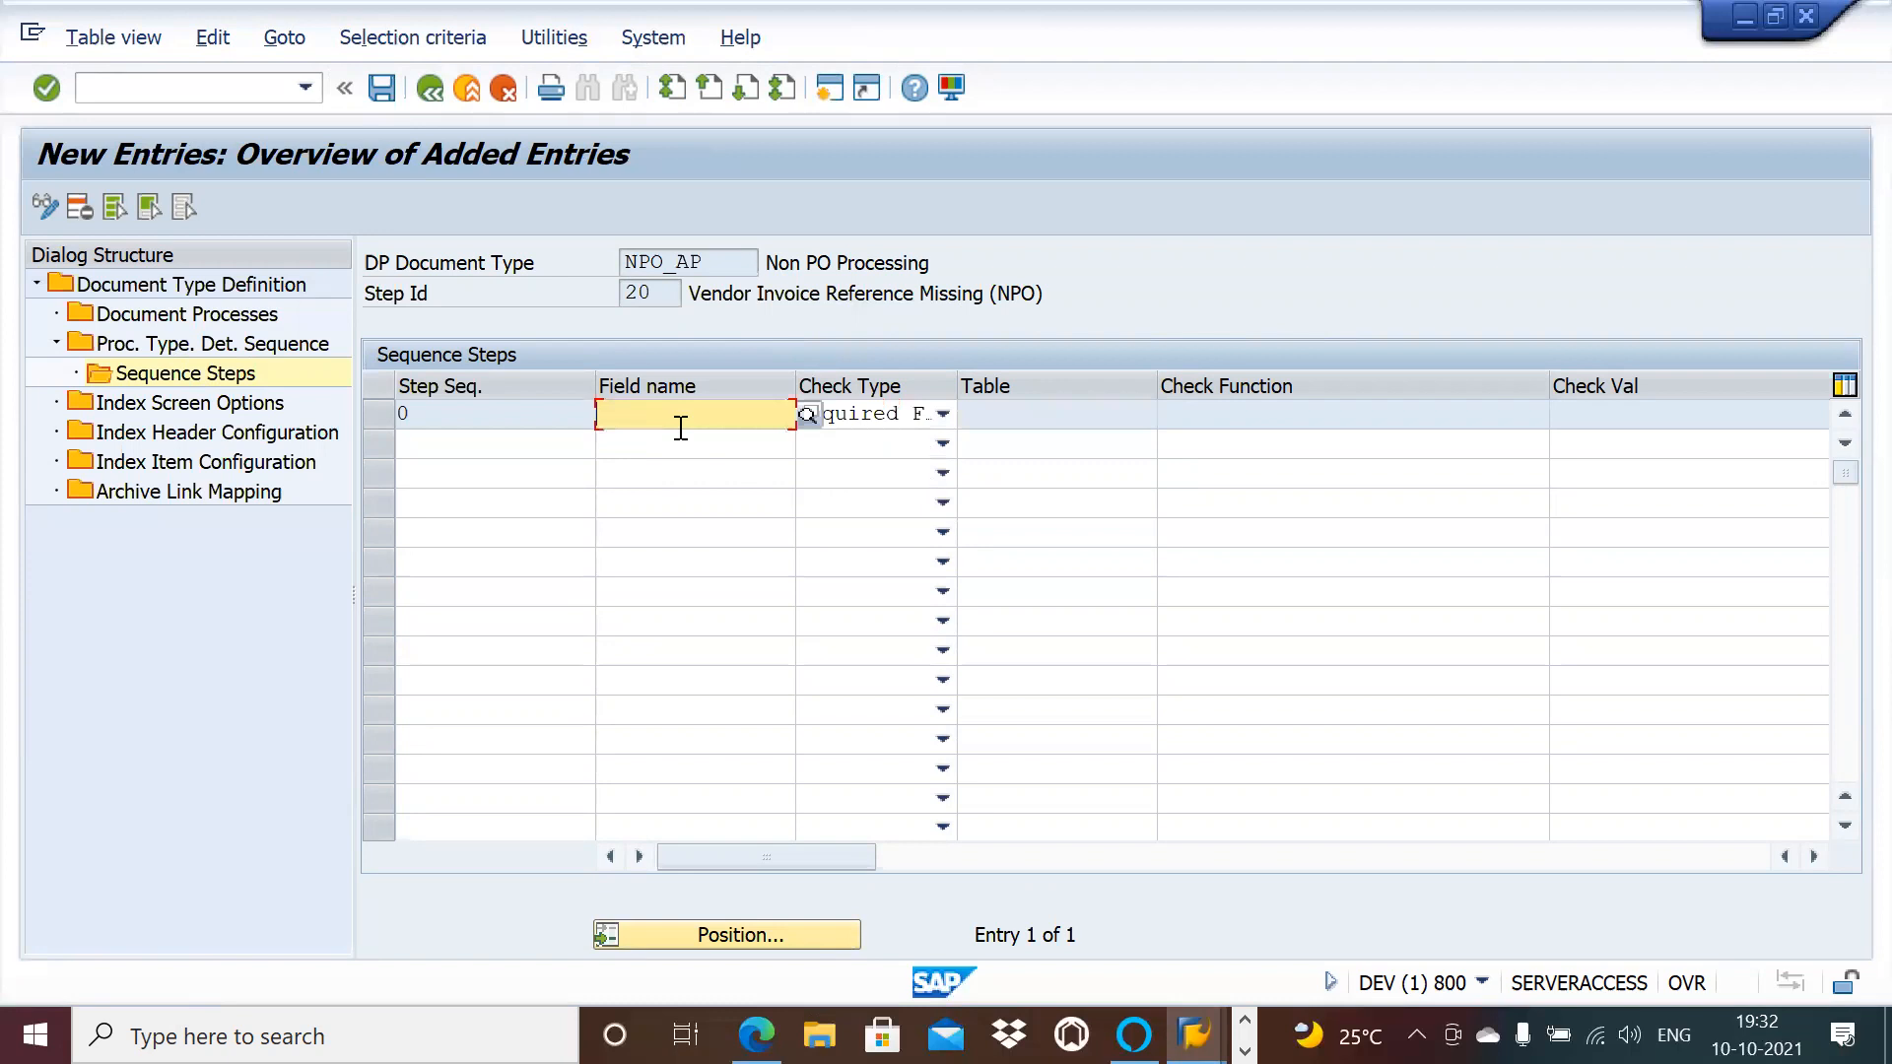
click(674, 439)
key(Return)
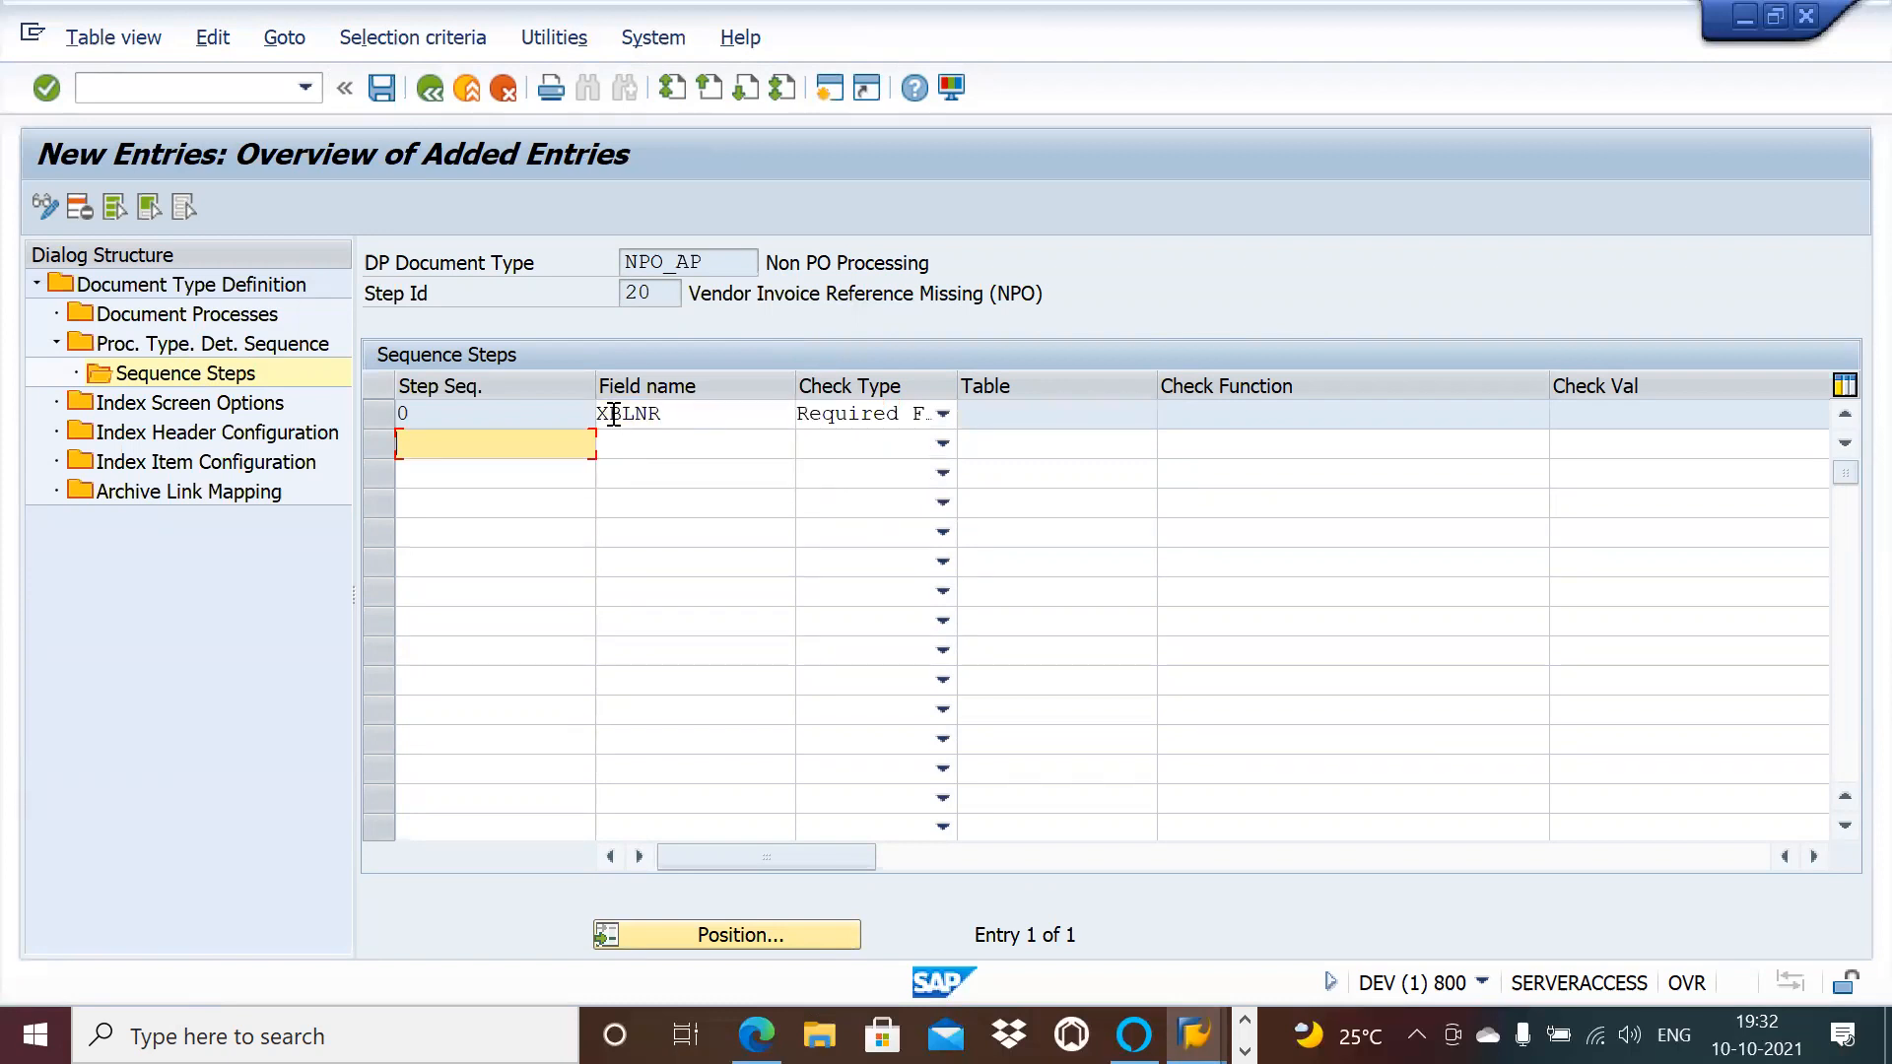
click(718, 410)
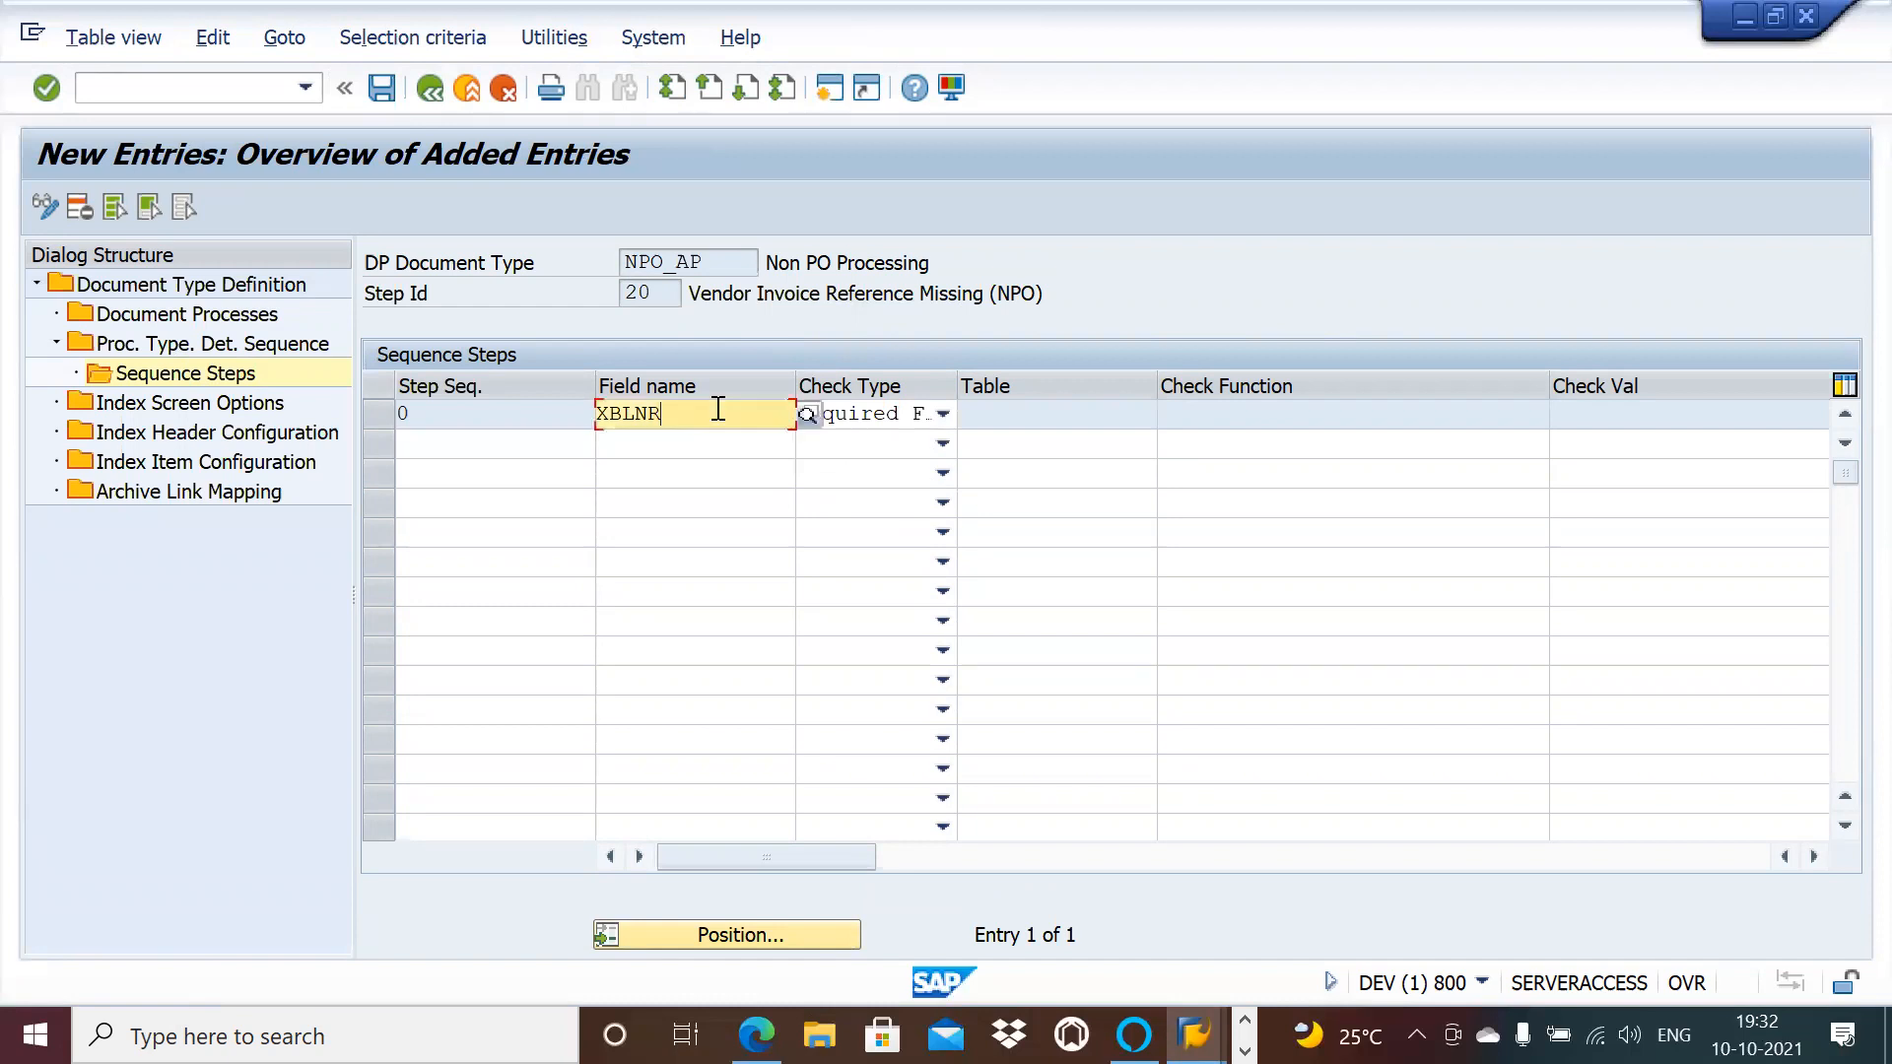
click(1018, 410)
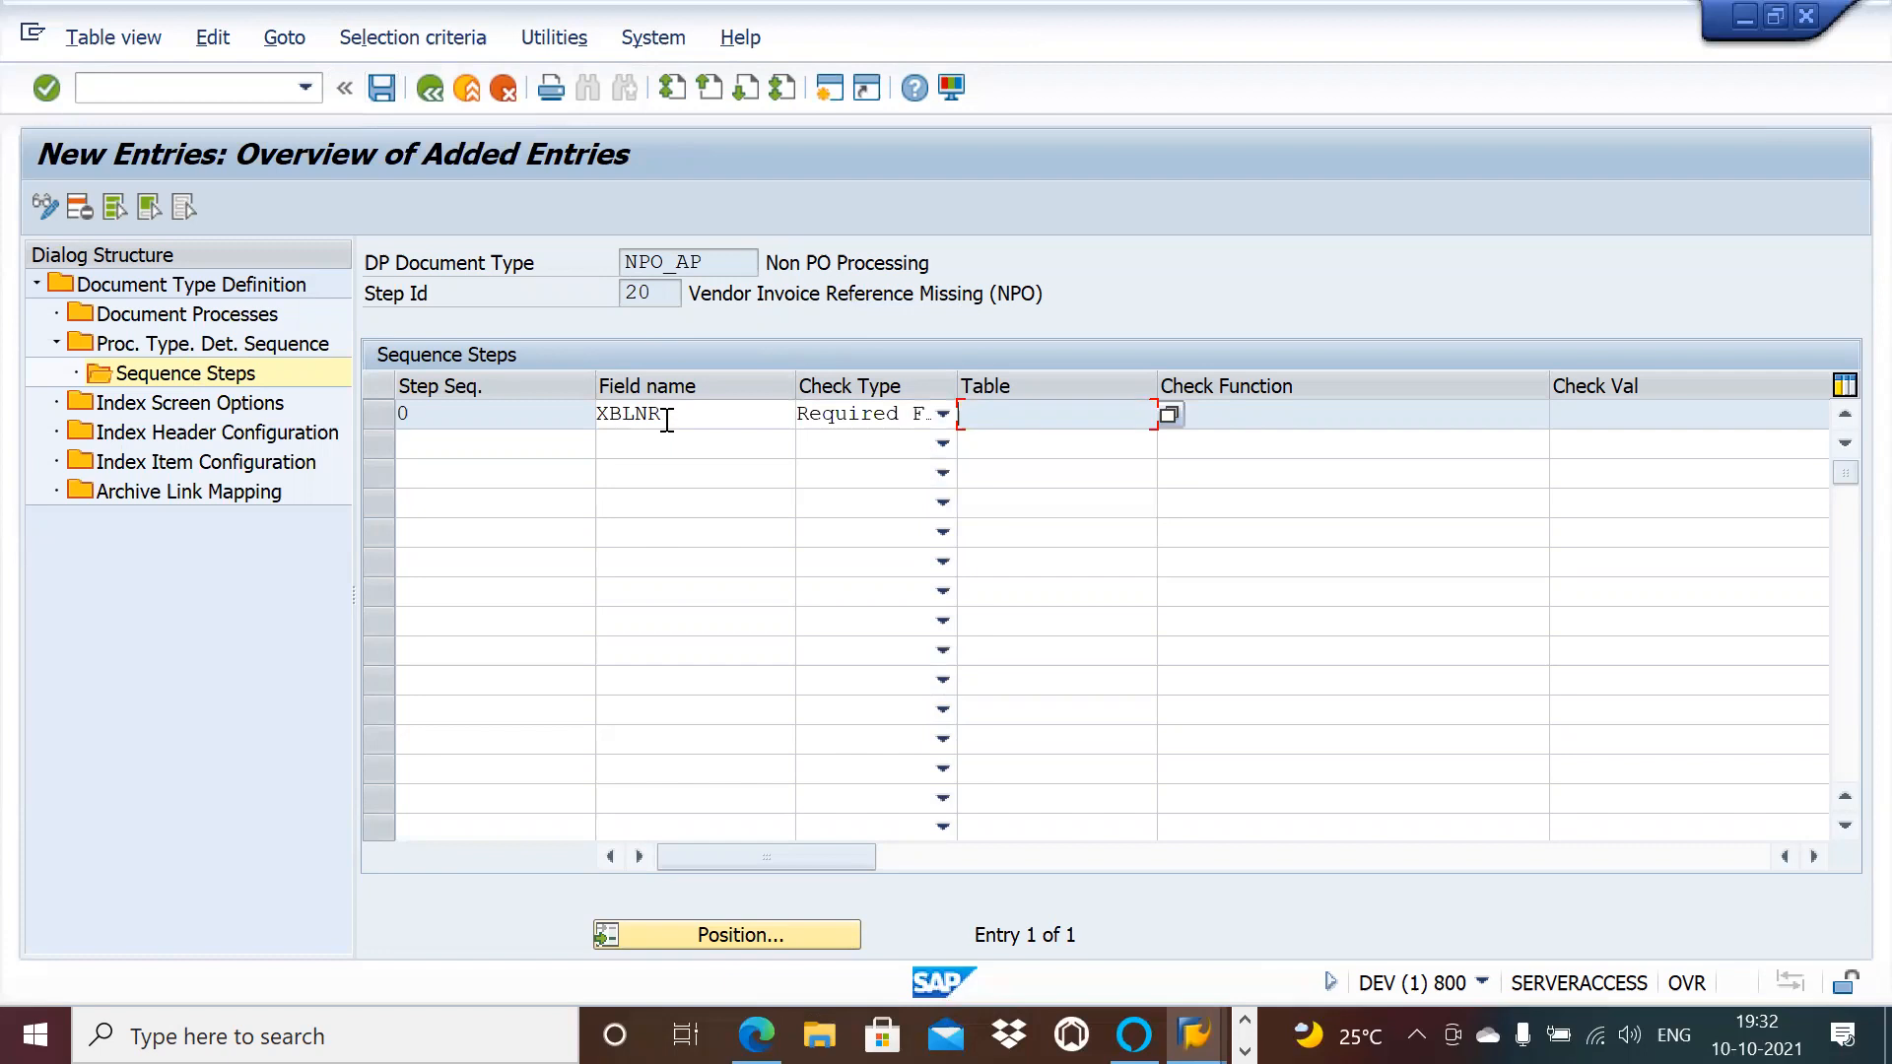
click(390, 89)
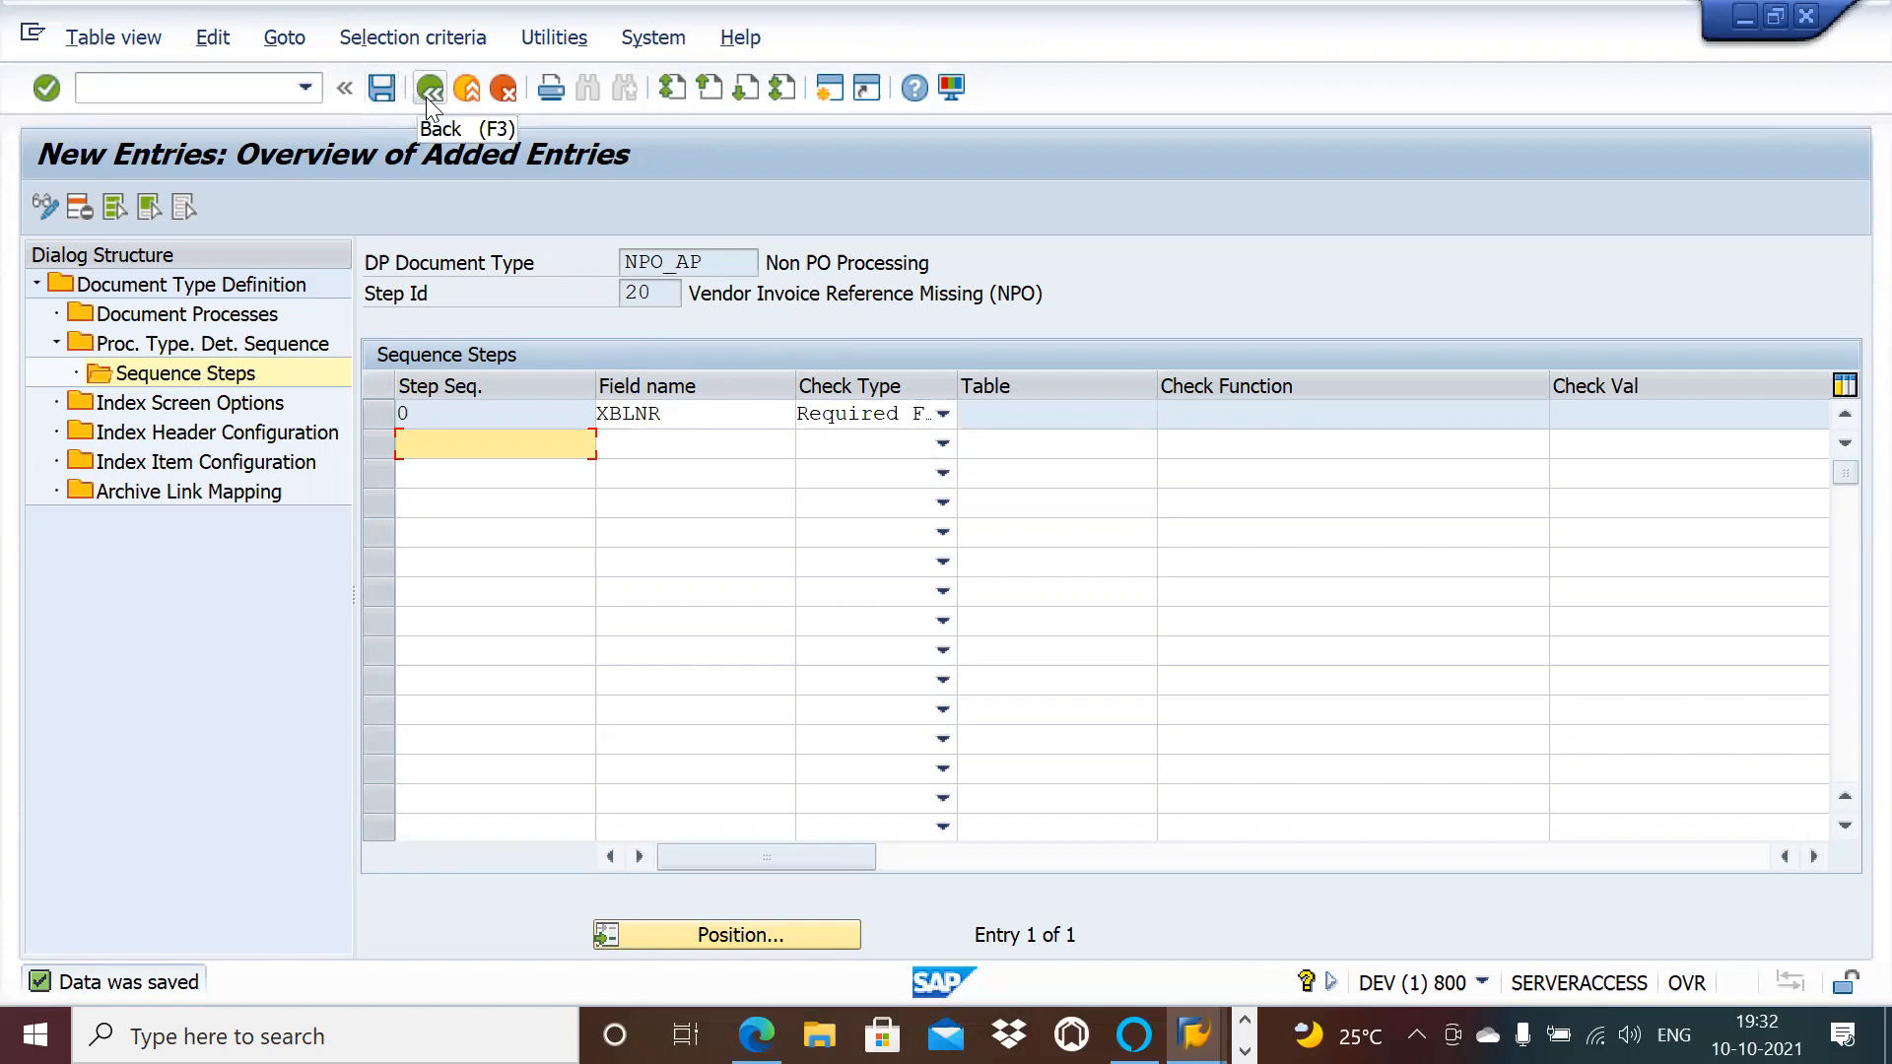
click(427, 93)
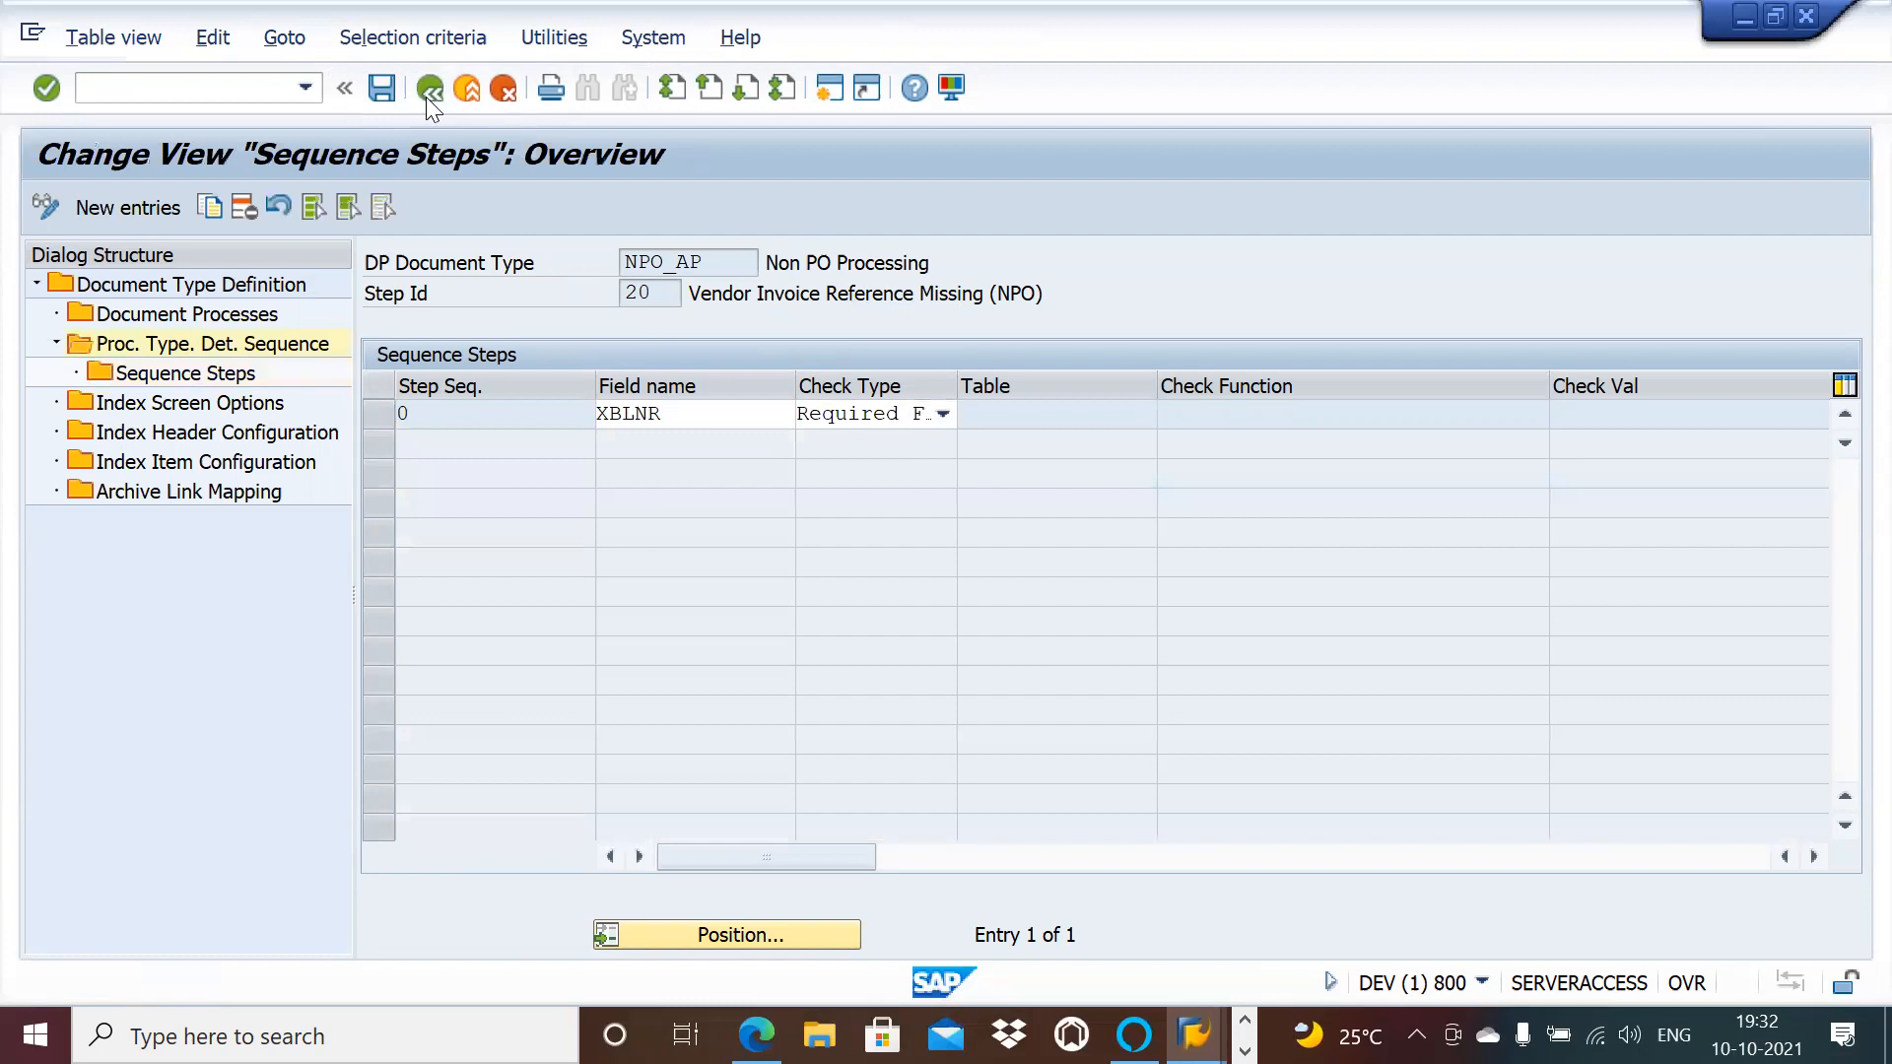
Step: Back in the NPO_AP sequence list, select step 30 and switch to the NPO_GLOBAL session
click(427, 93)
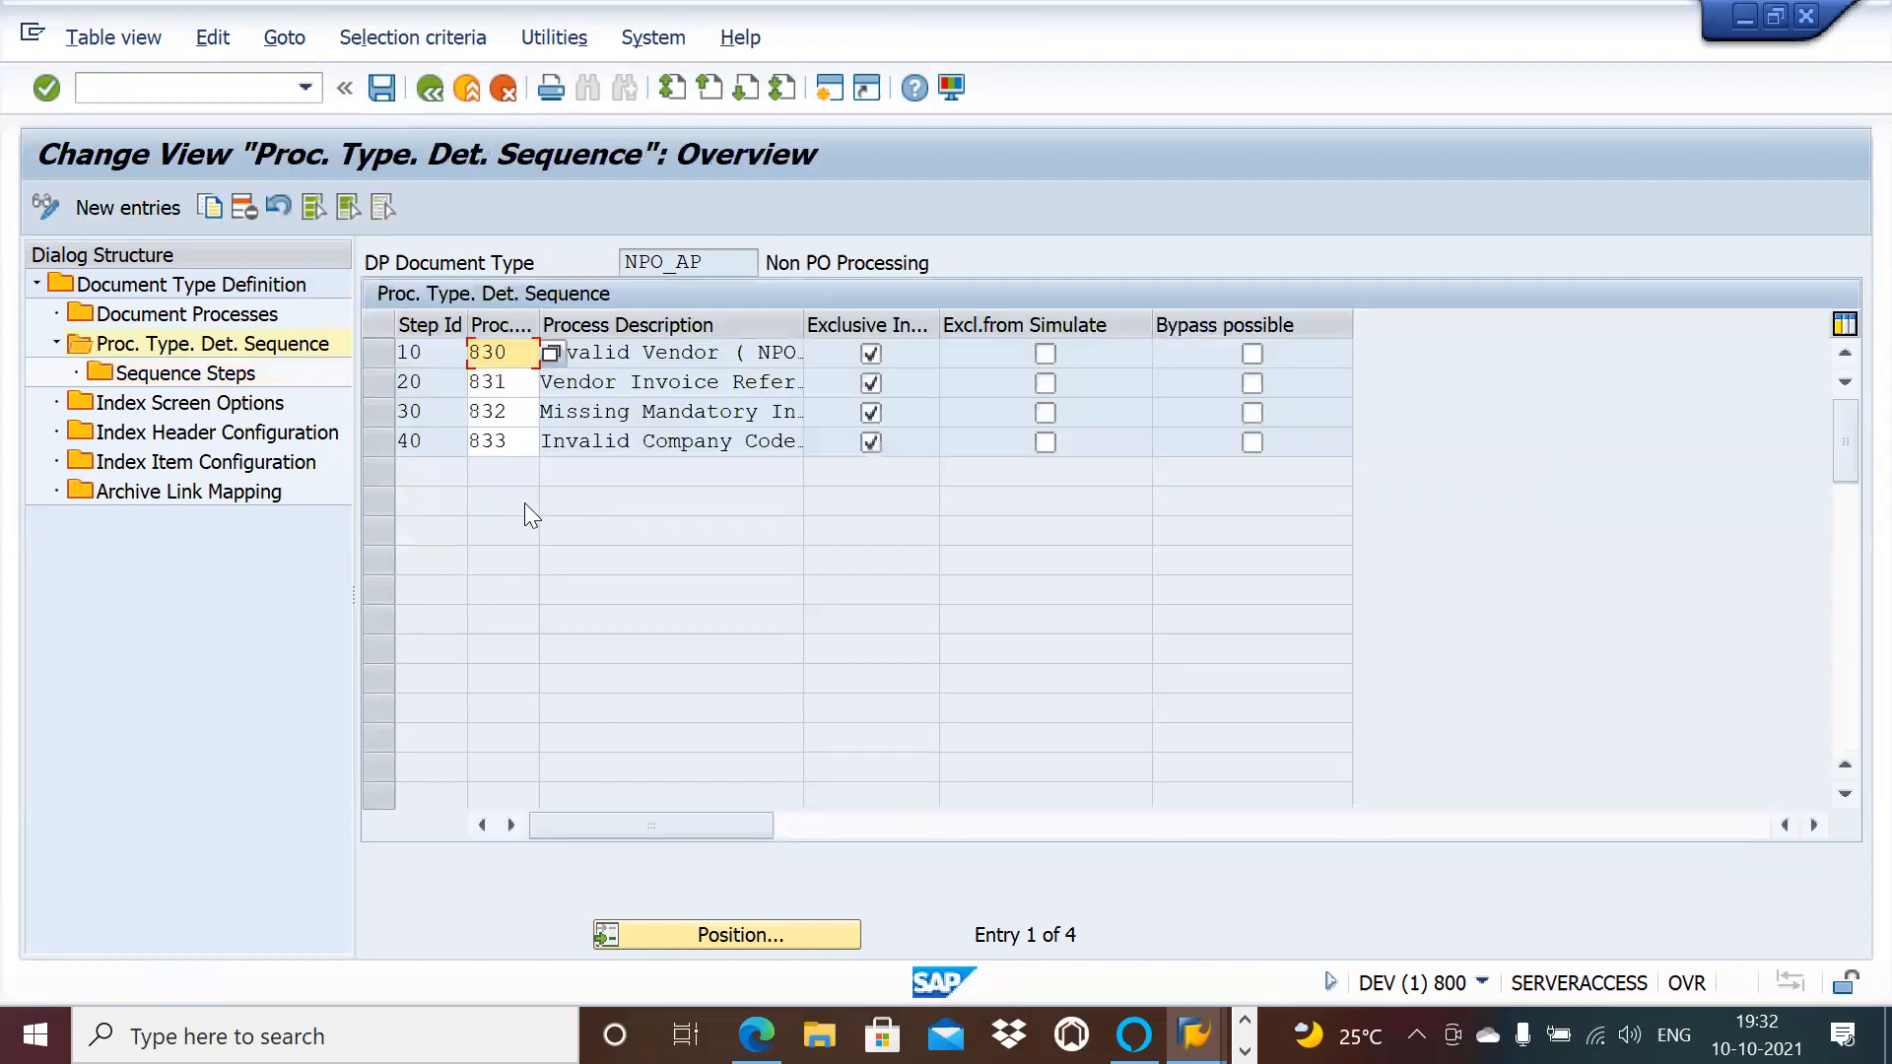
click(395, 412)
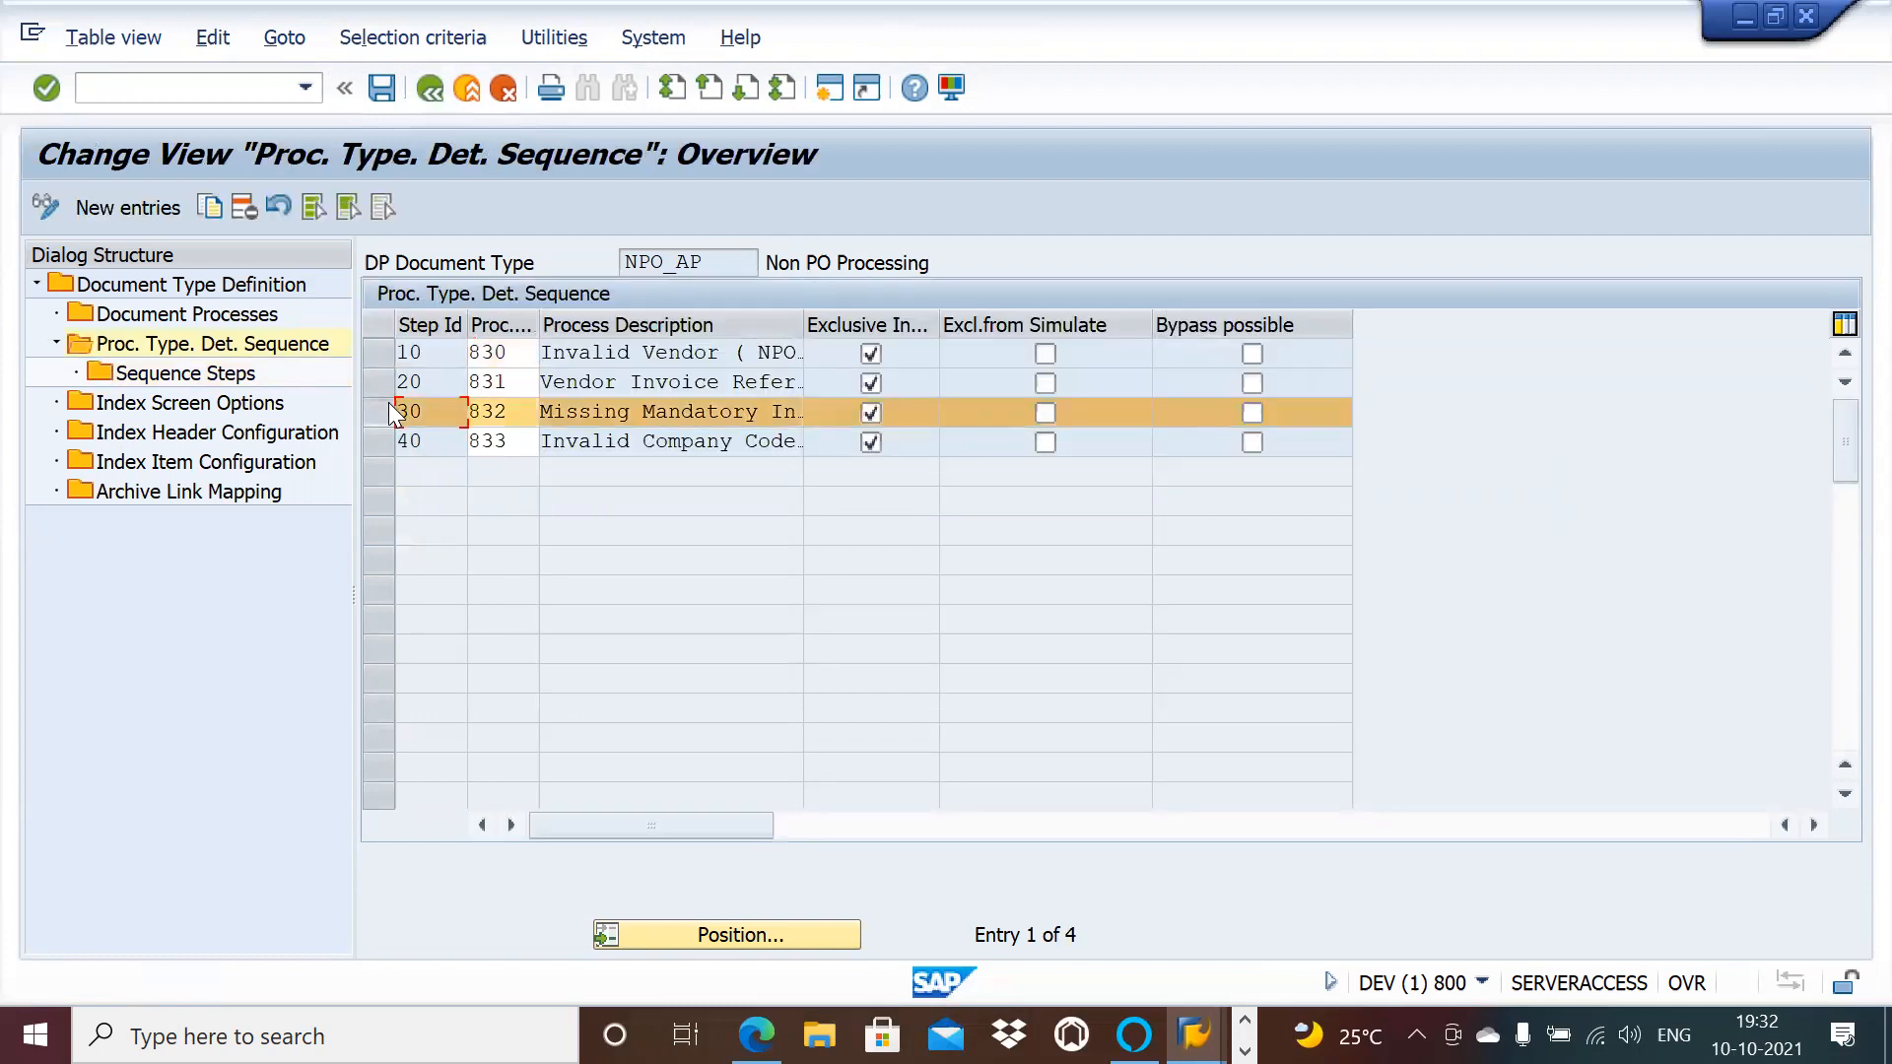
key(alt+Tab)
key(alt+Tab)
key(Tab)
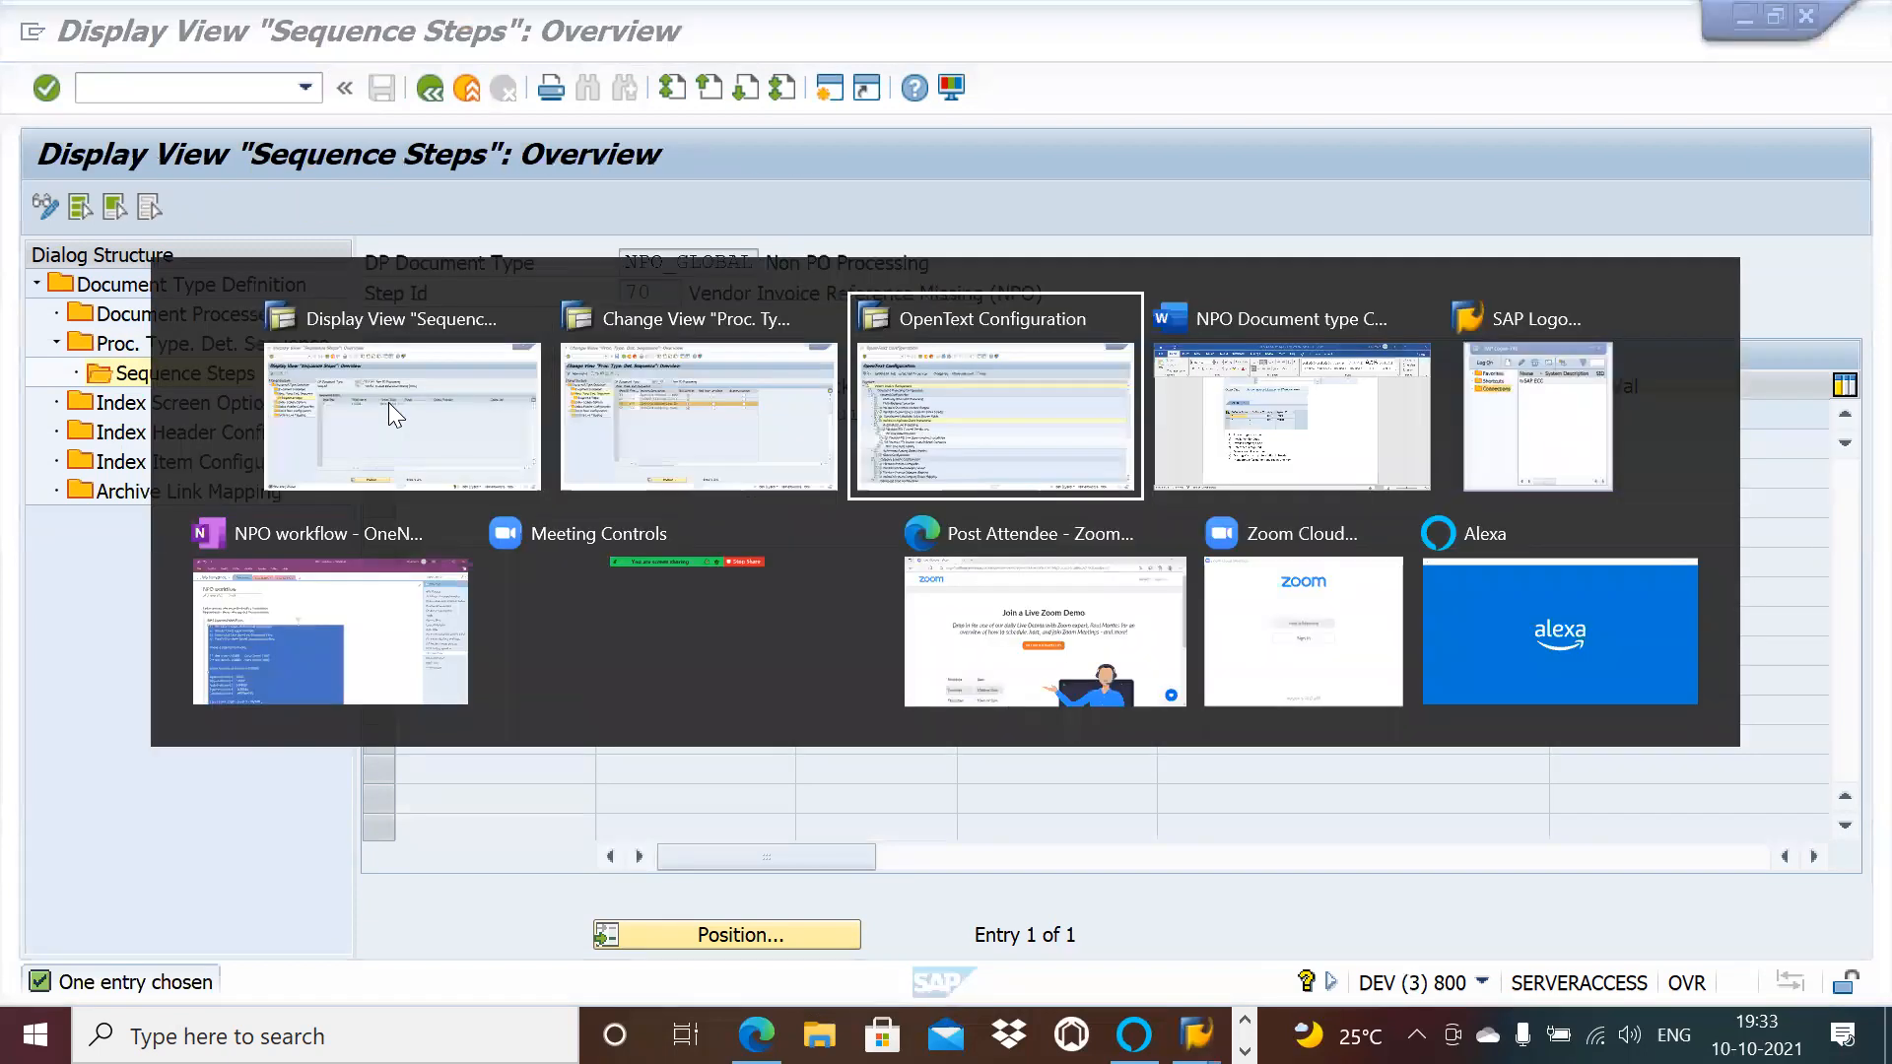
key(alt+Tab)
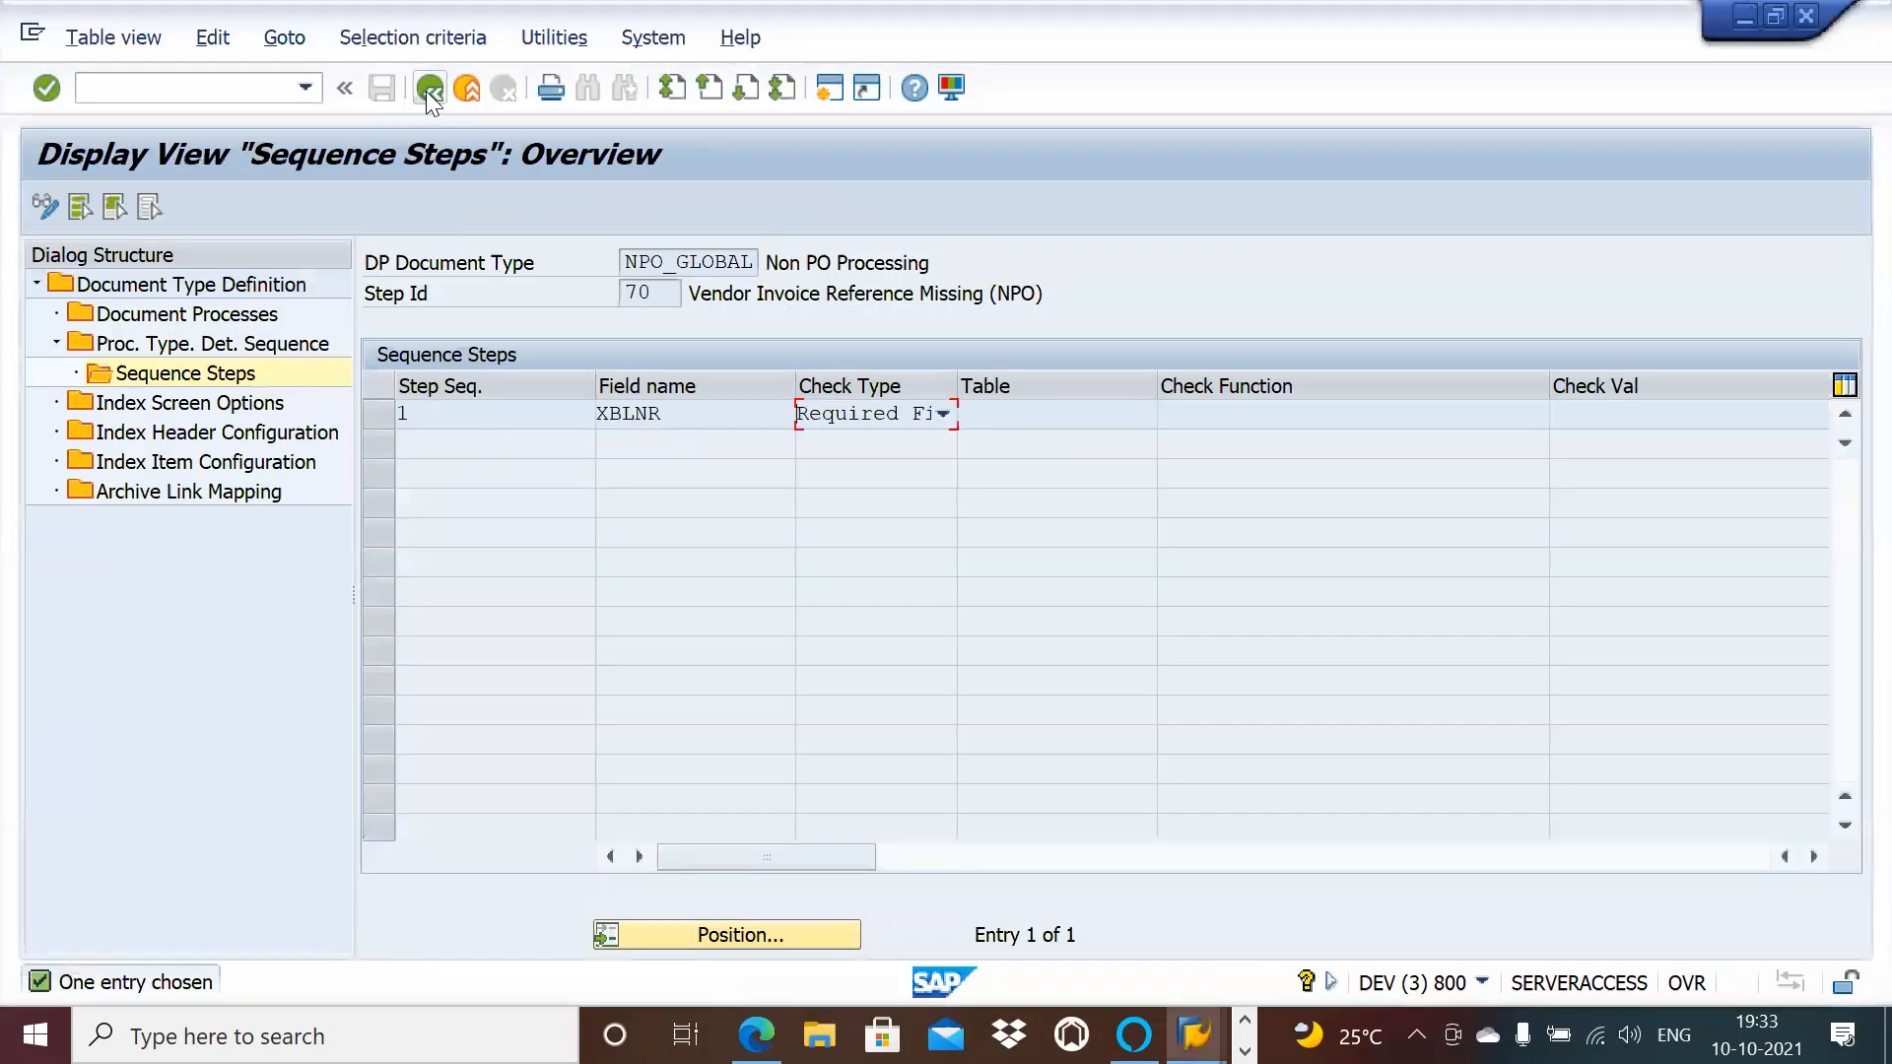
Step: Return to NPO_GLOBAL's process type sequence list and scroll down to step 410
click(429, 91)
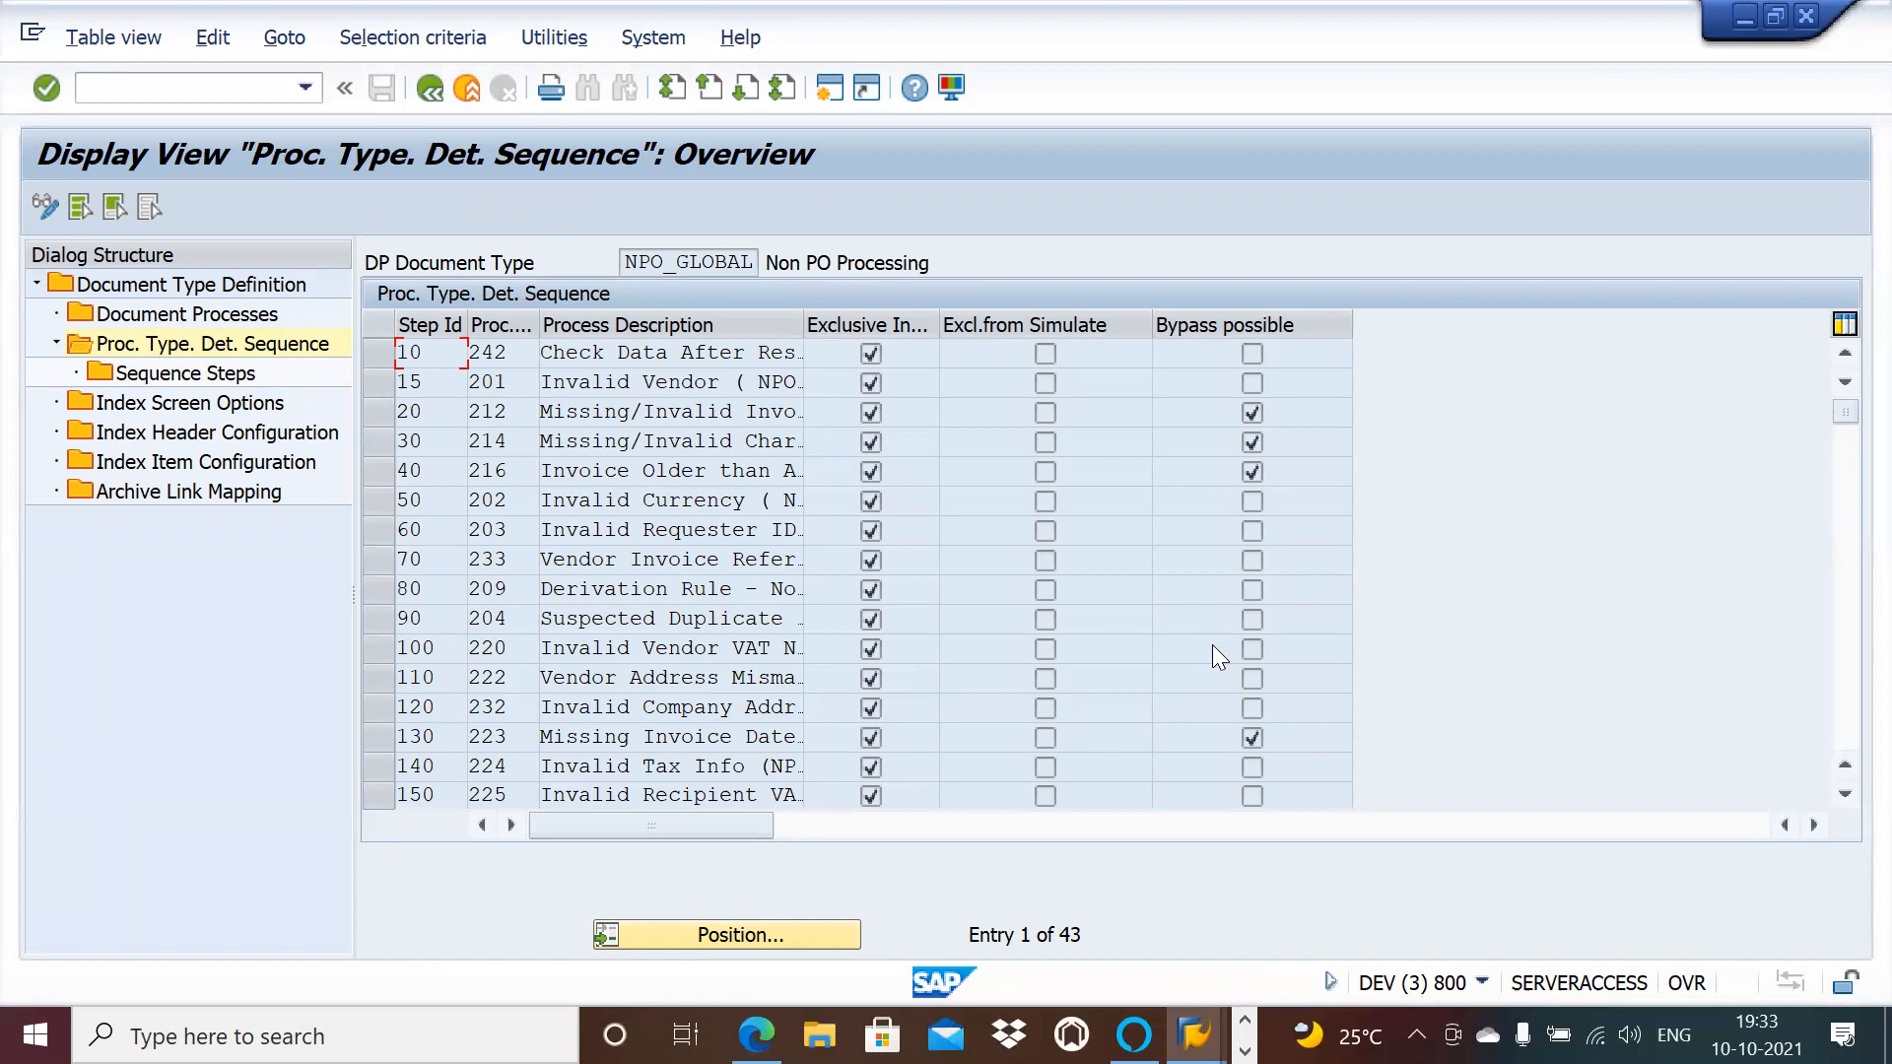
click(1844, 795)
click(1845, 795)
click(1844, 795)
click(1845, 795)
click(1844, 795)
click(1845, 795)
click(1845, 795)
click(1844, 795)
click(1845, 795)
click(1844, 795)
click(1845, 795)
click(1844, 795)
click(1844, 795)
click(1844, 796)
click(1844, 795)
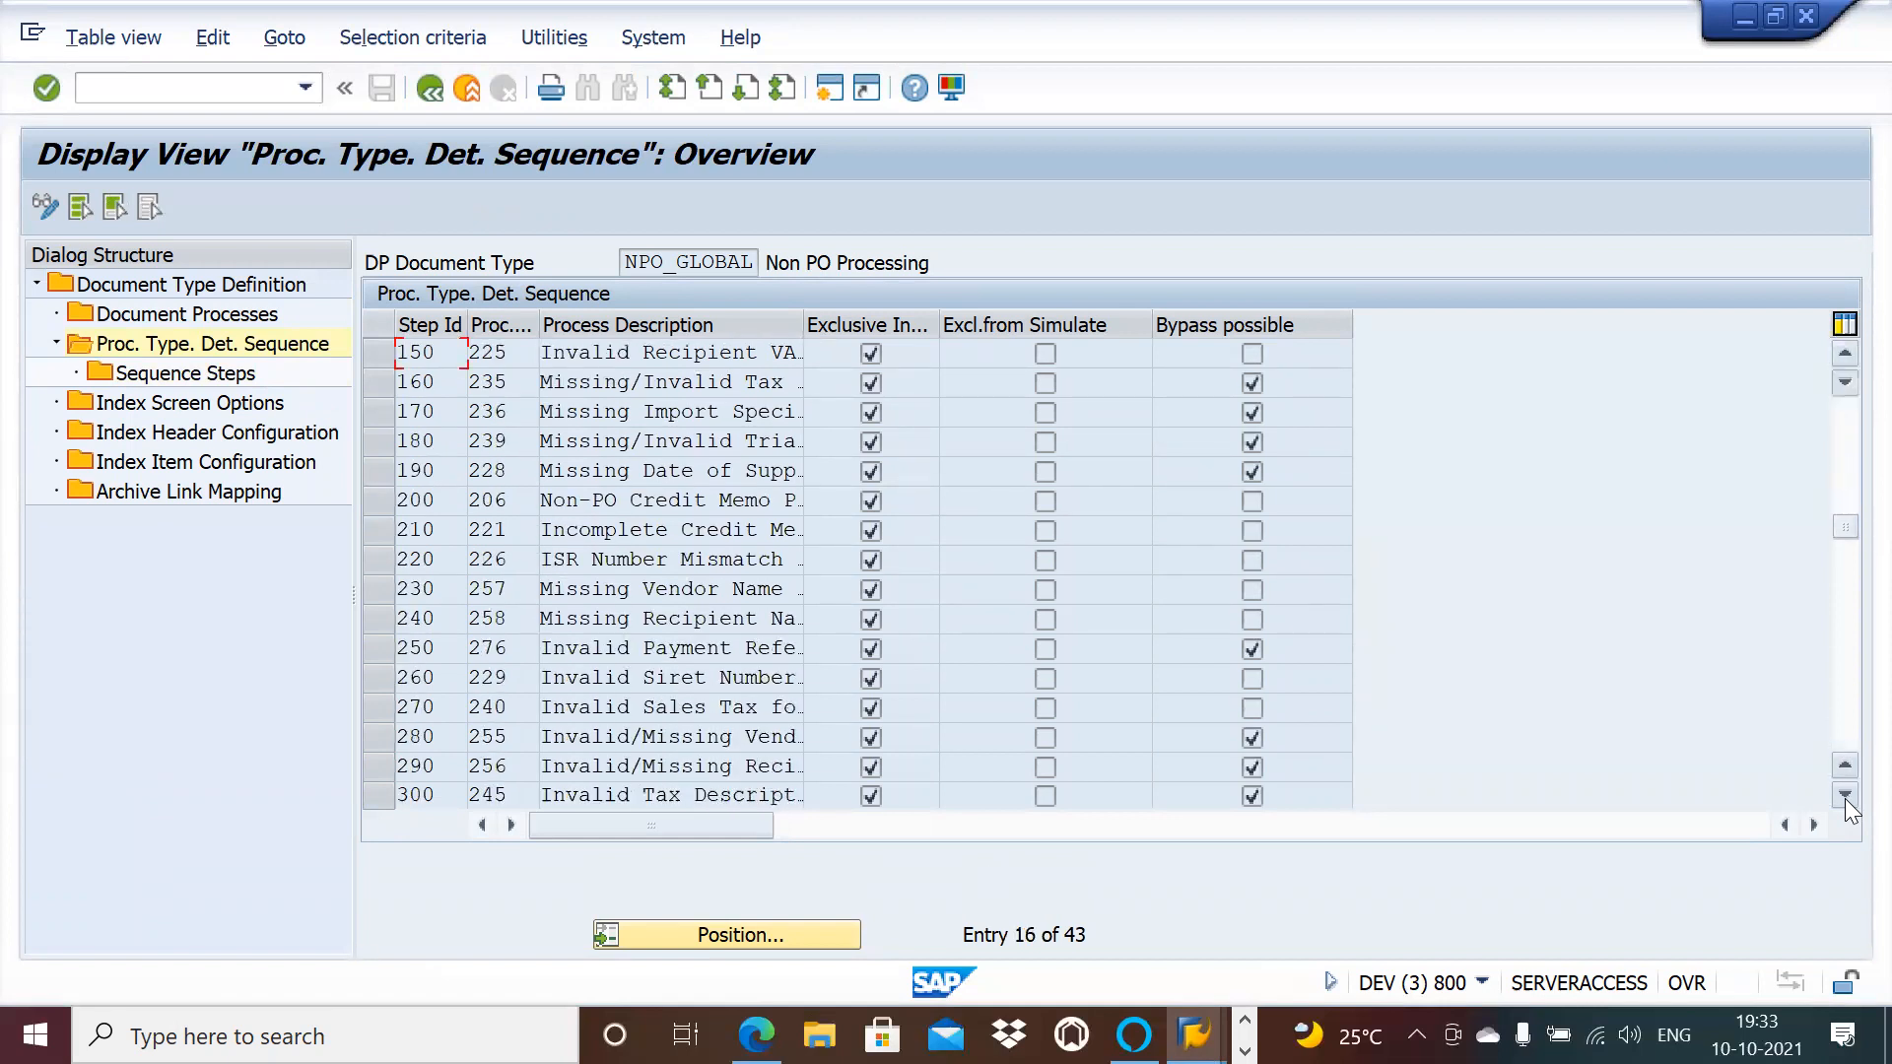
click(1844, 796)
click(1844, 795)
click(1845, 796)
click(1844, 795)
click(1845, 795)
click(1845, 795)
click(1845, 795)
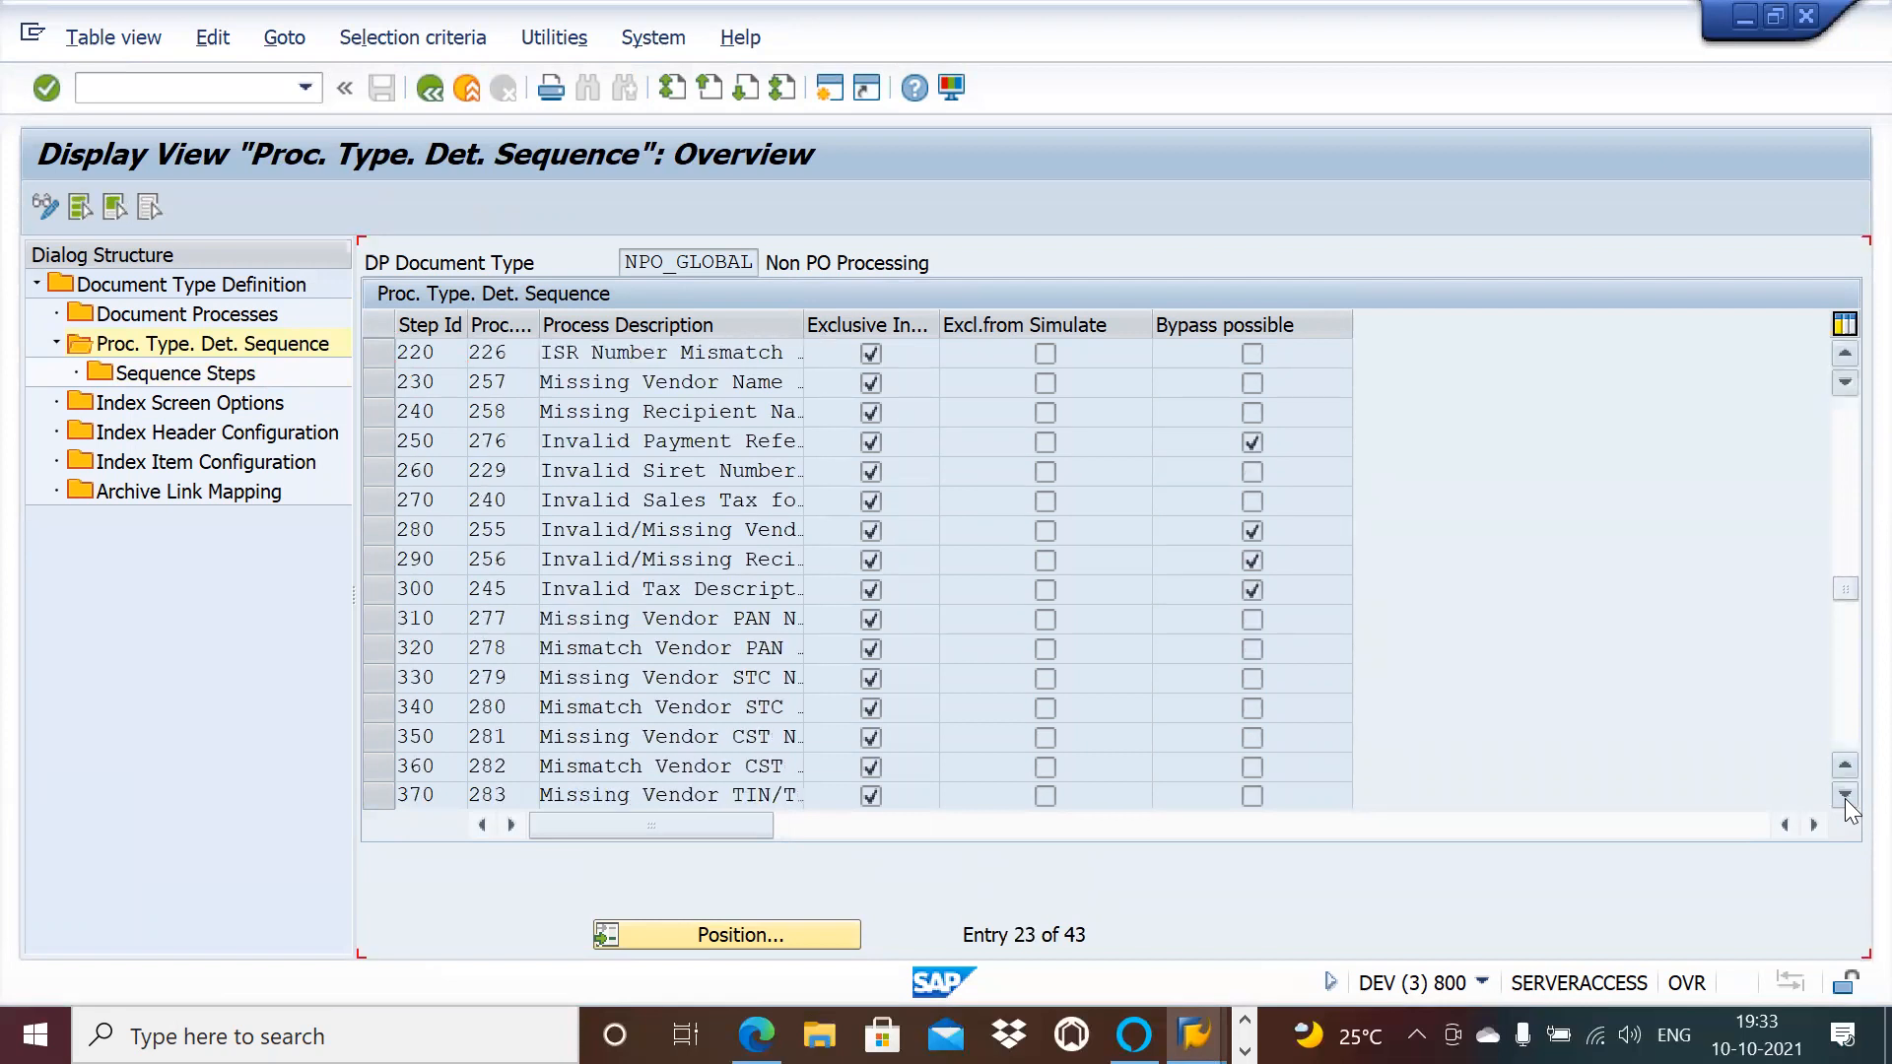
click(1845, 795)
click(1844, 796)
click(1844, 795)
click(1845, 796)
click(1844, 795)
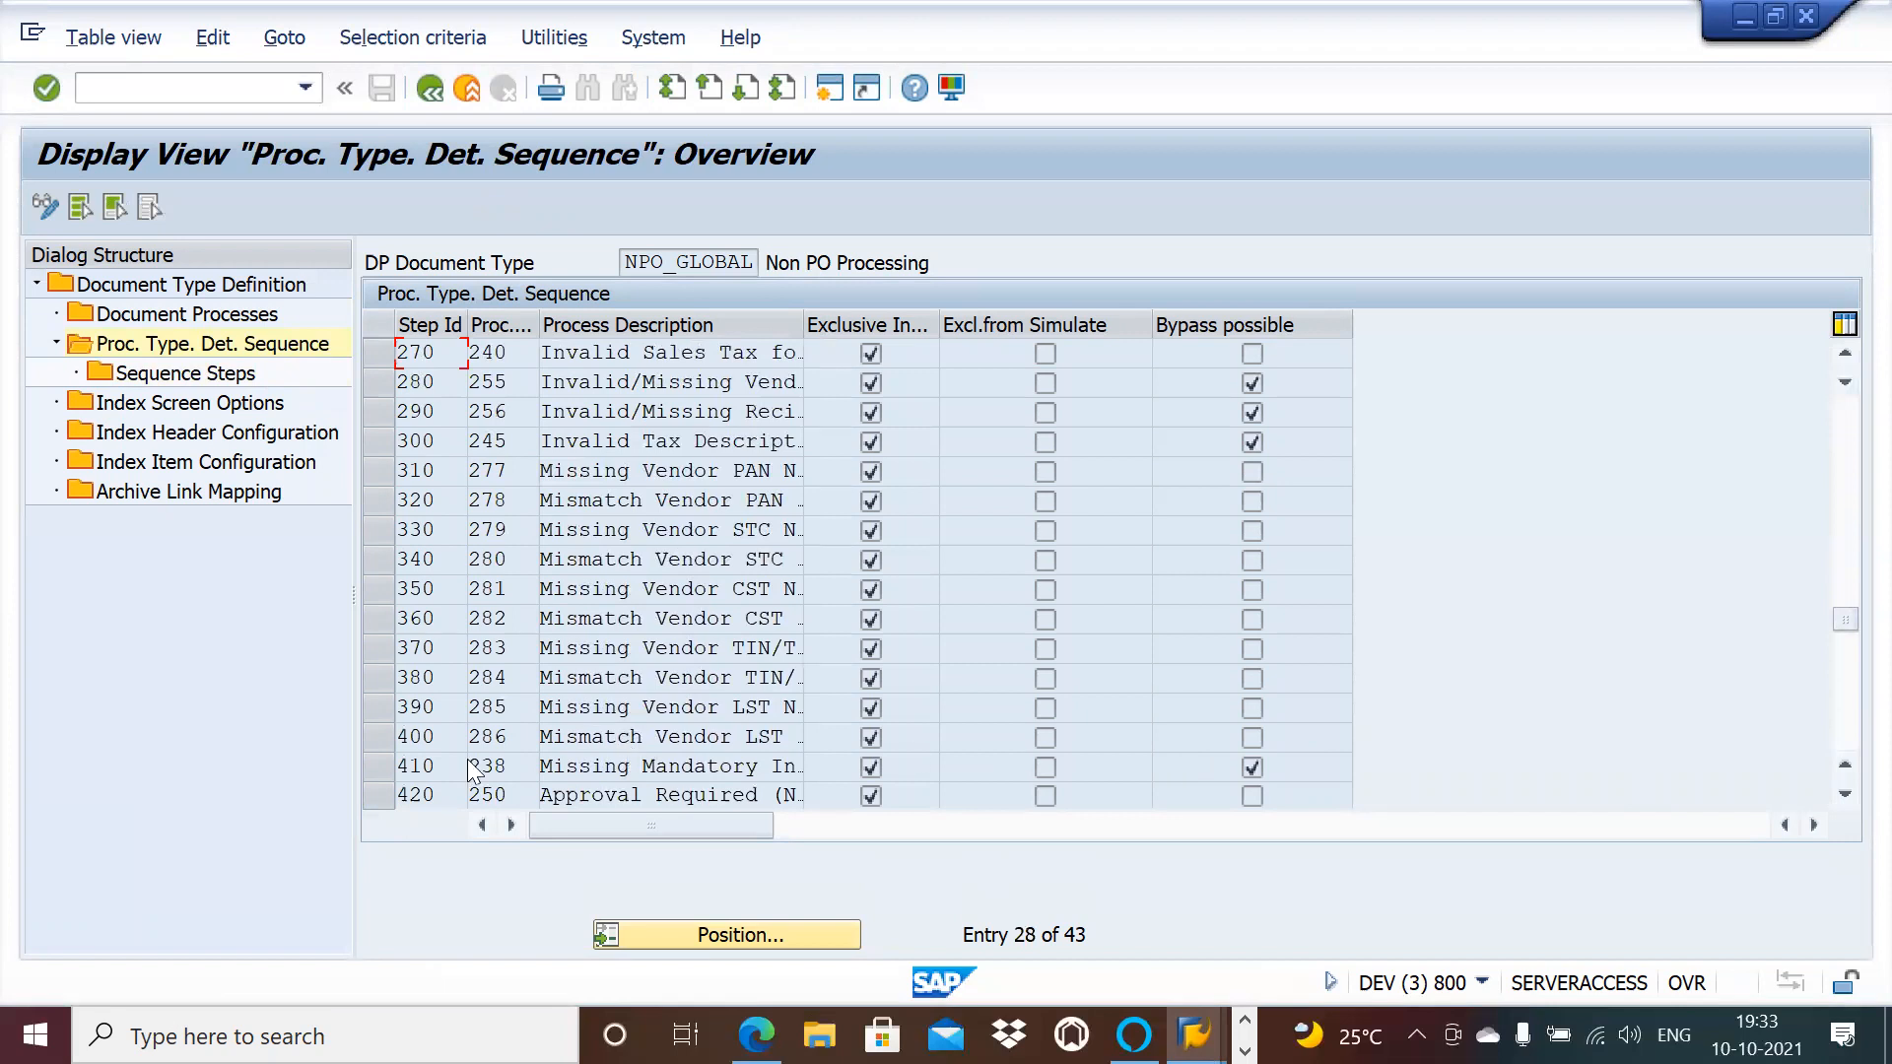
Step: Copy step 410's check function /OPT/VIM_DETERMINE_PROC_138, then switch back to the NPO_AP session
click(368, 768)
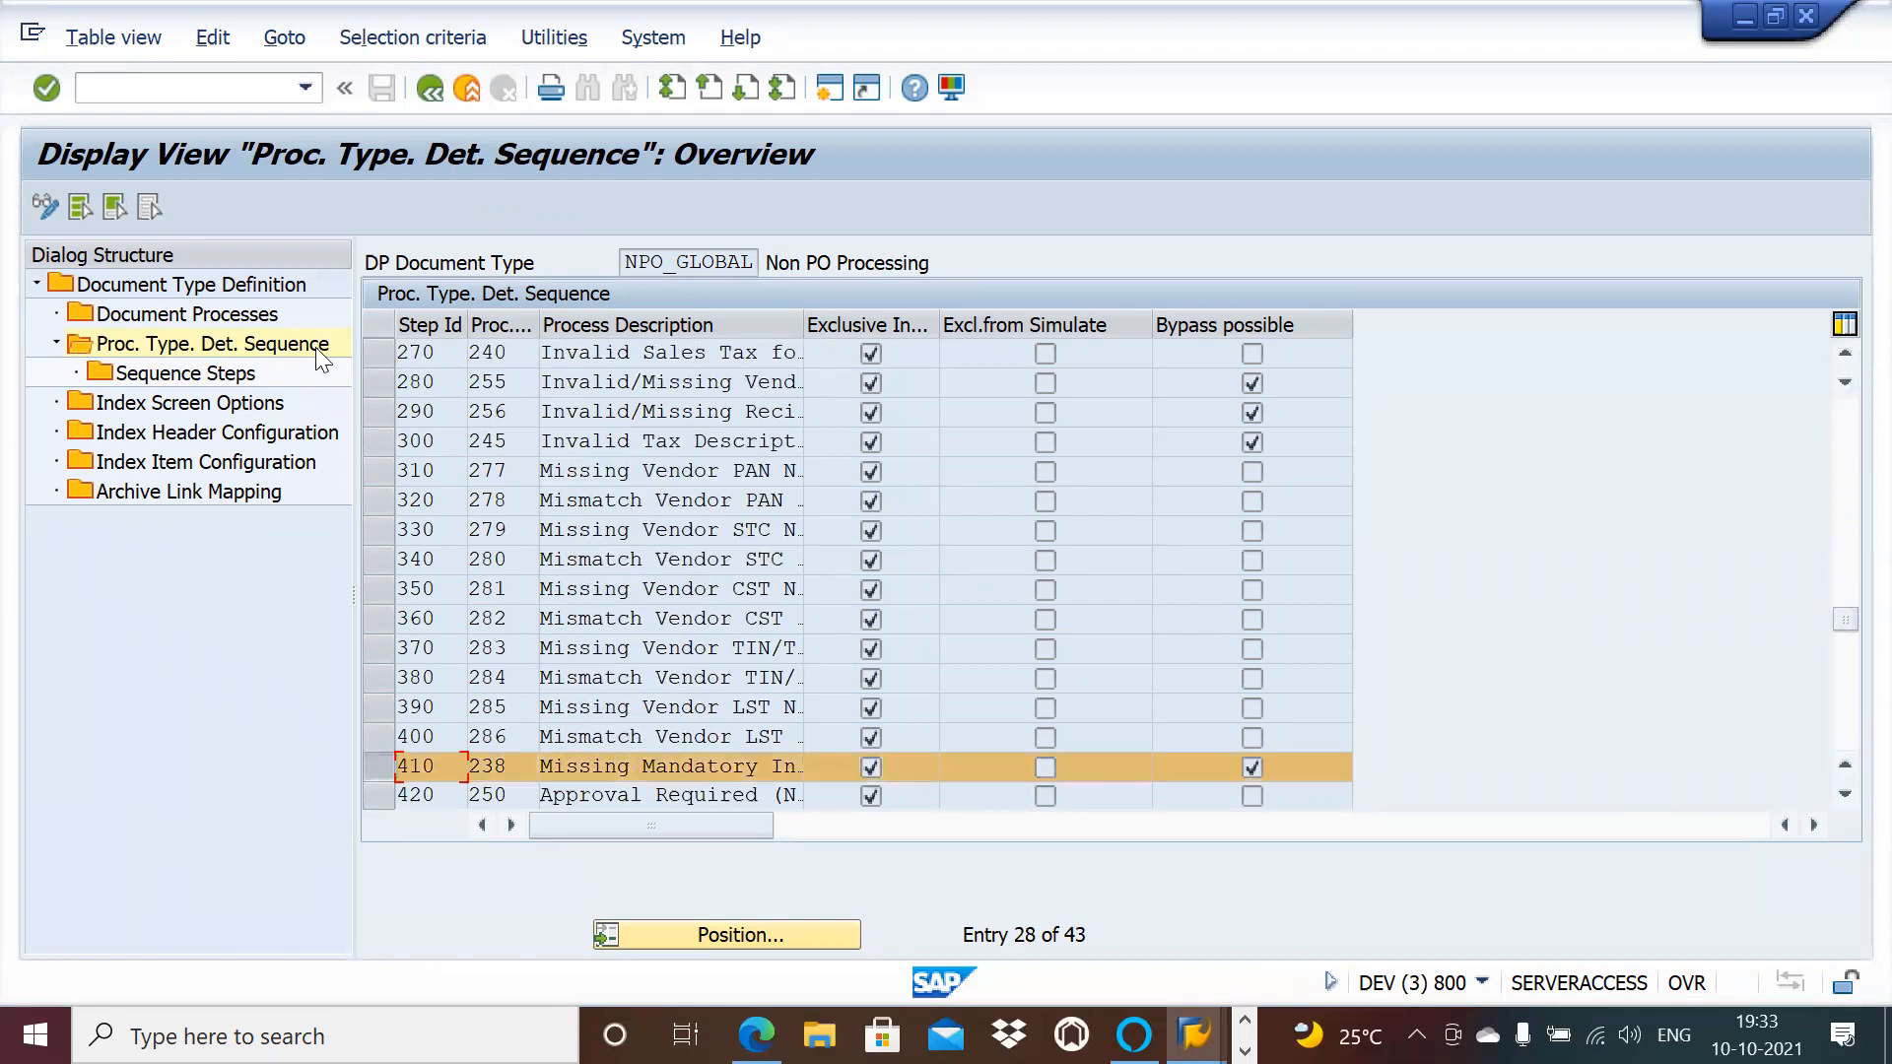
double_click(241, 374)
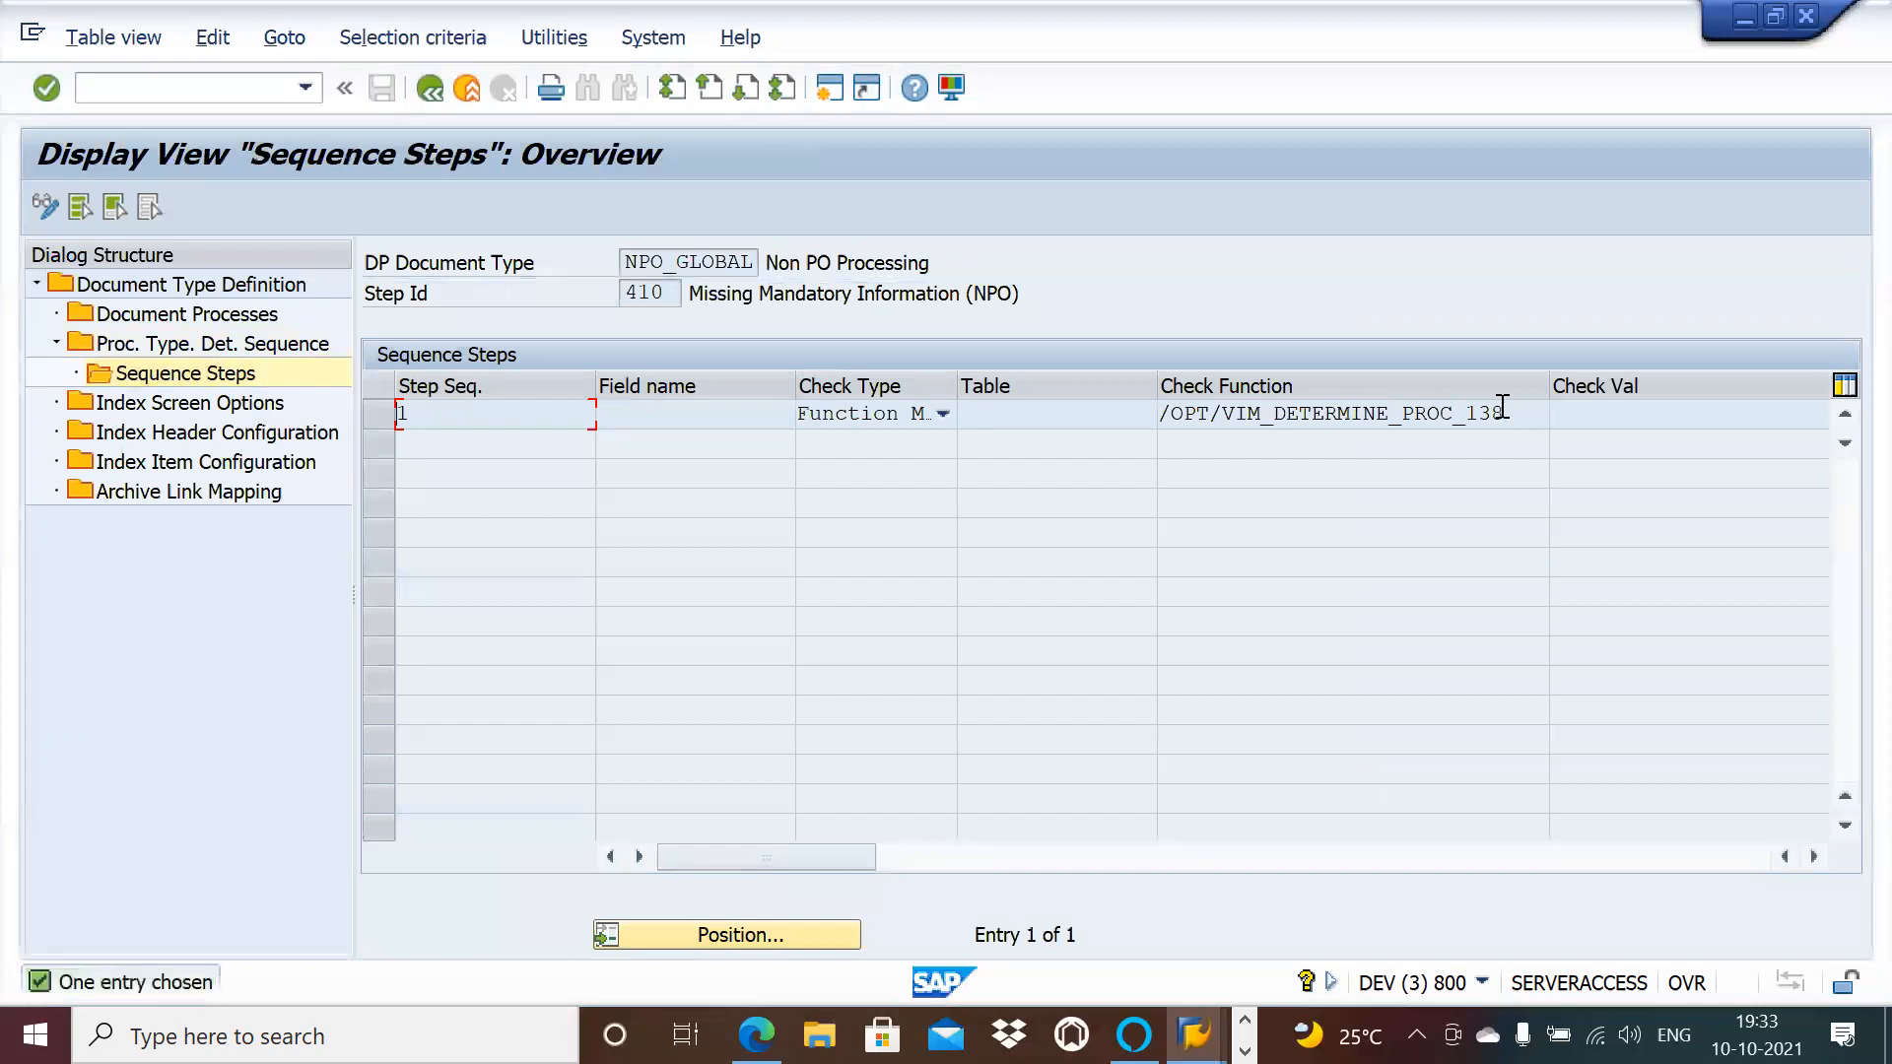
drag(1513, 412, 1155, 419)
key(ctrl+c)
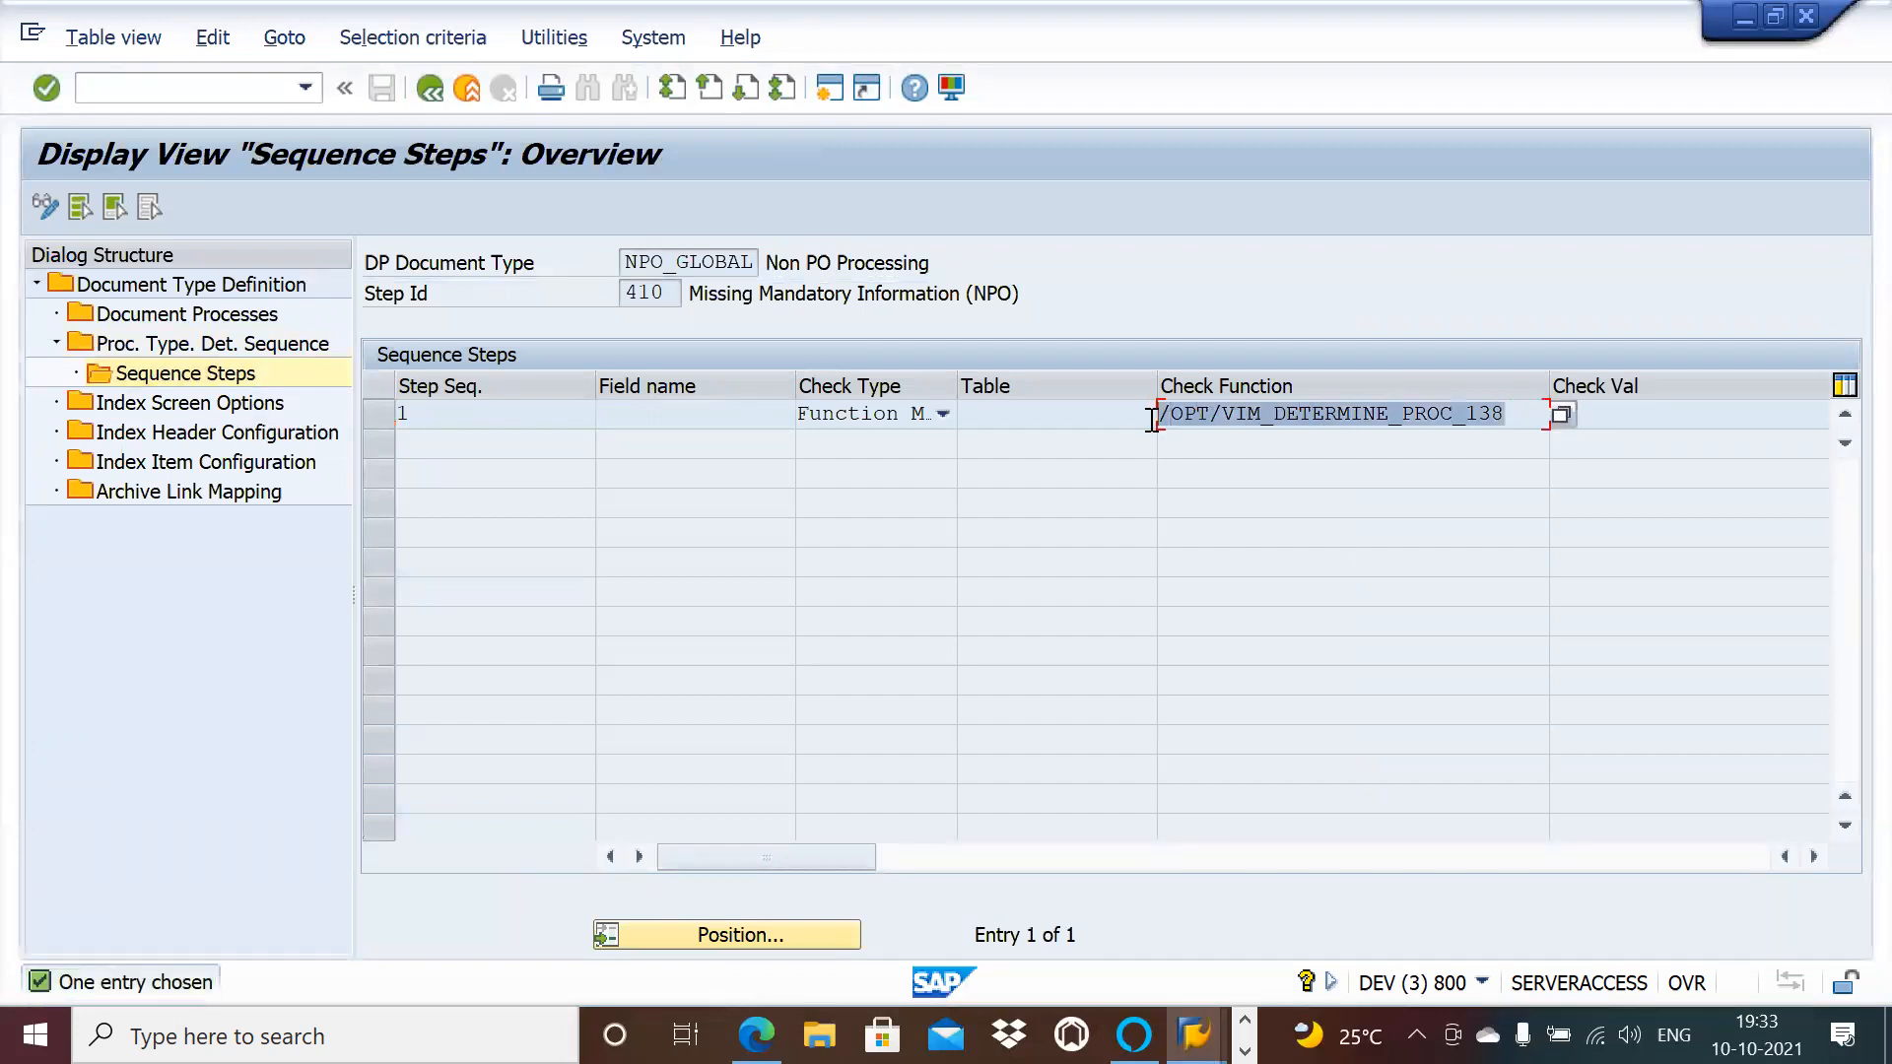
click(1152, 418)
key(alt+Tab)
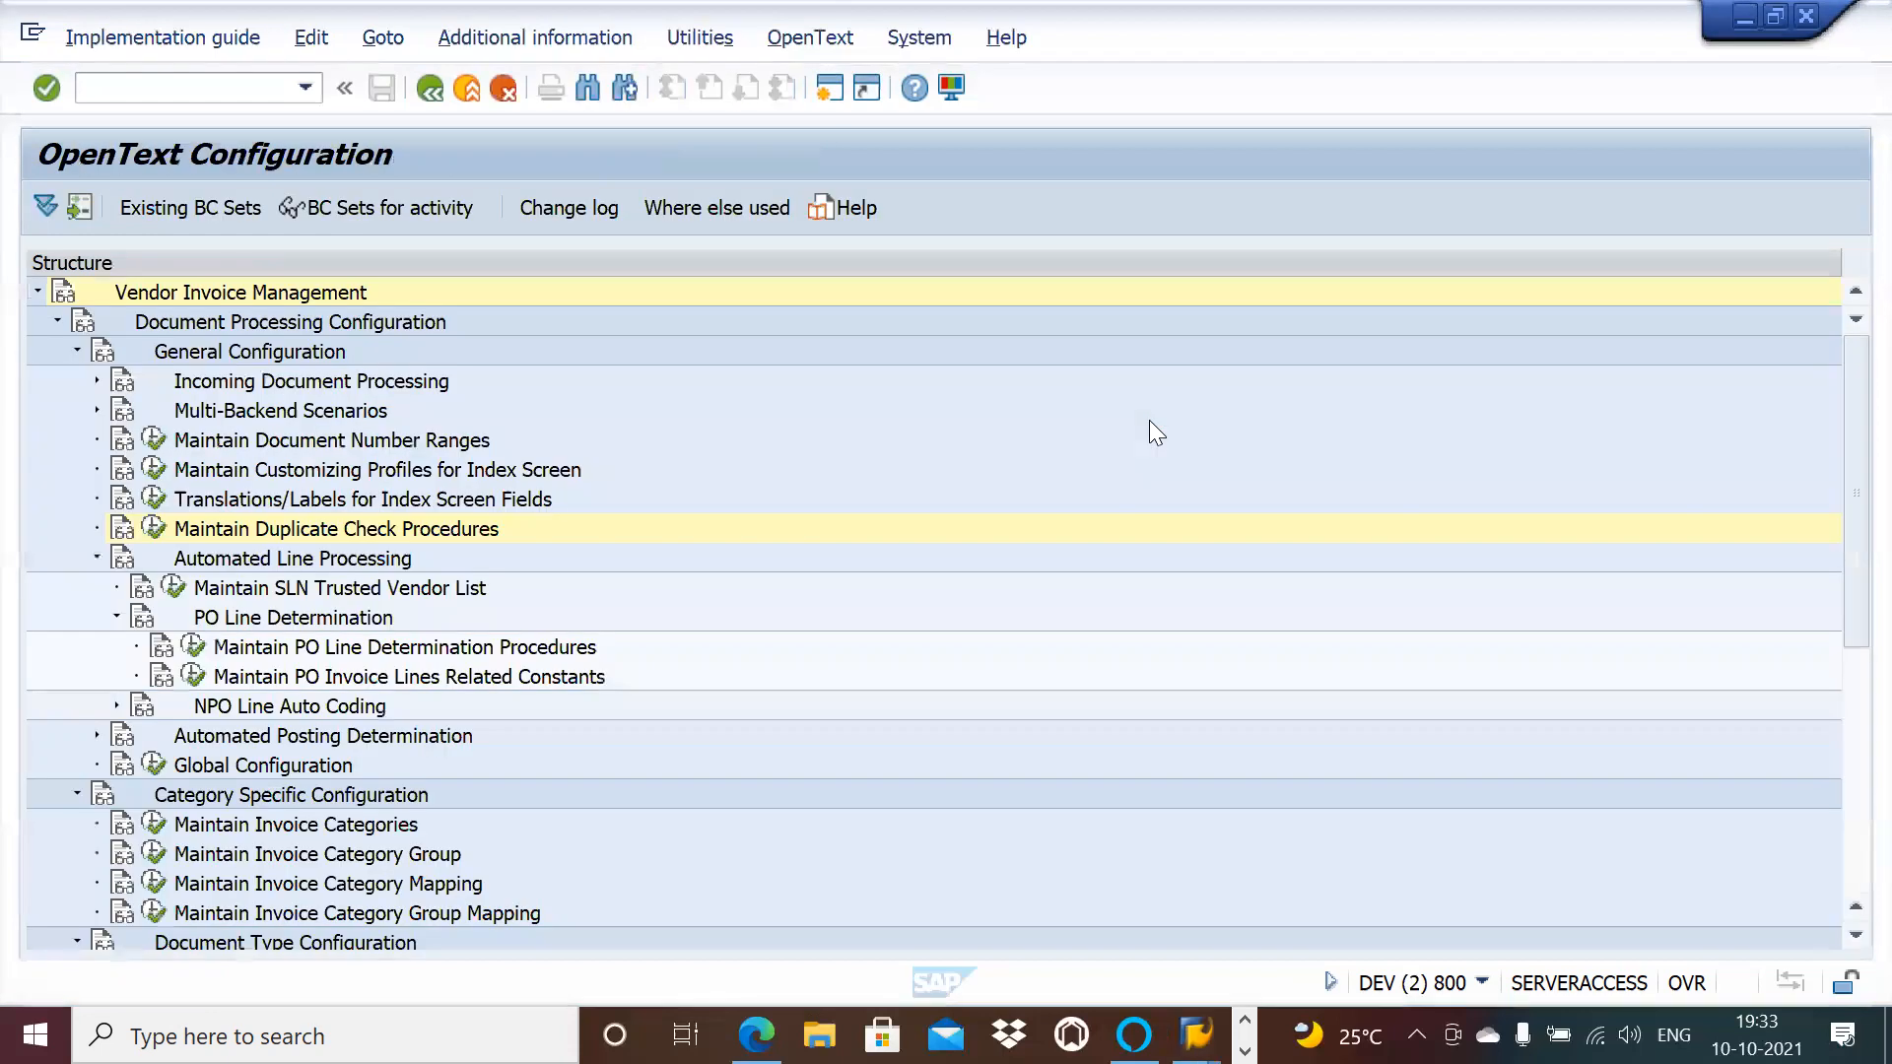
key(alt+Tab)
key(Tab)
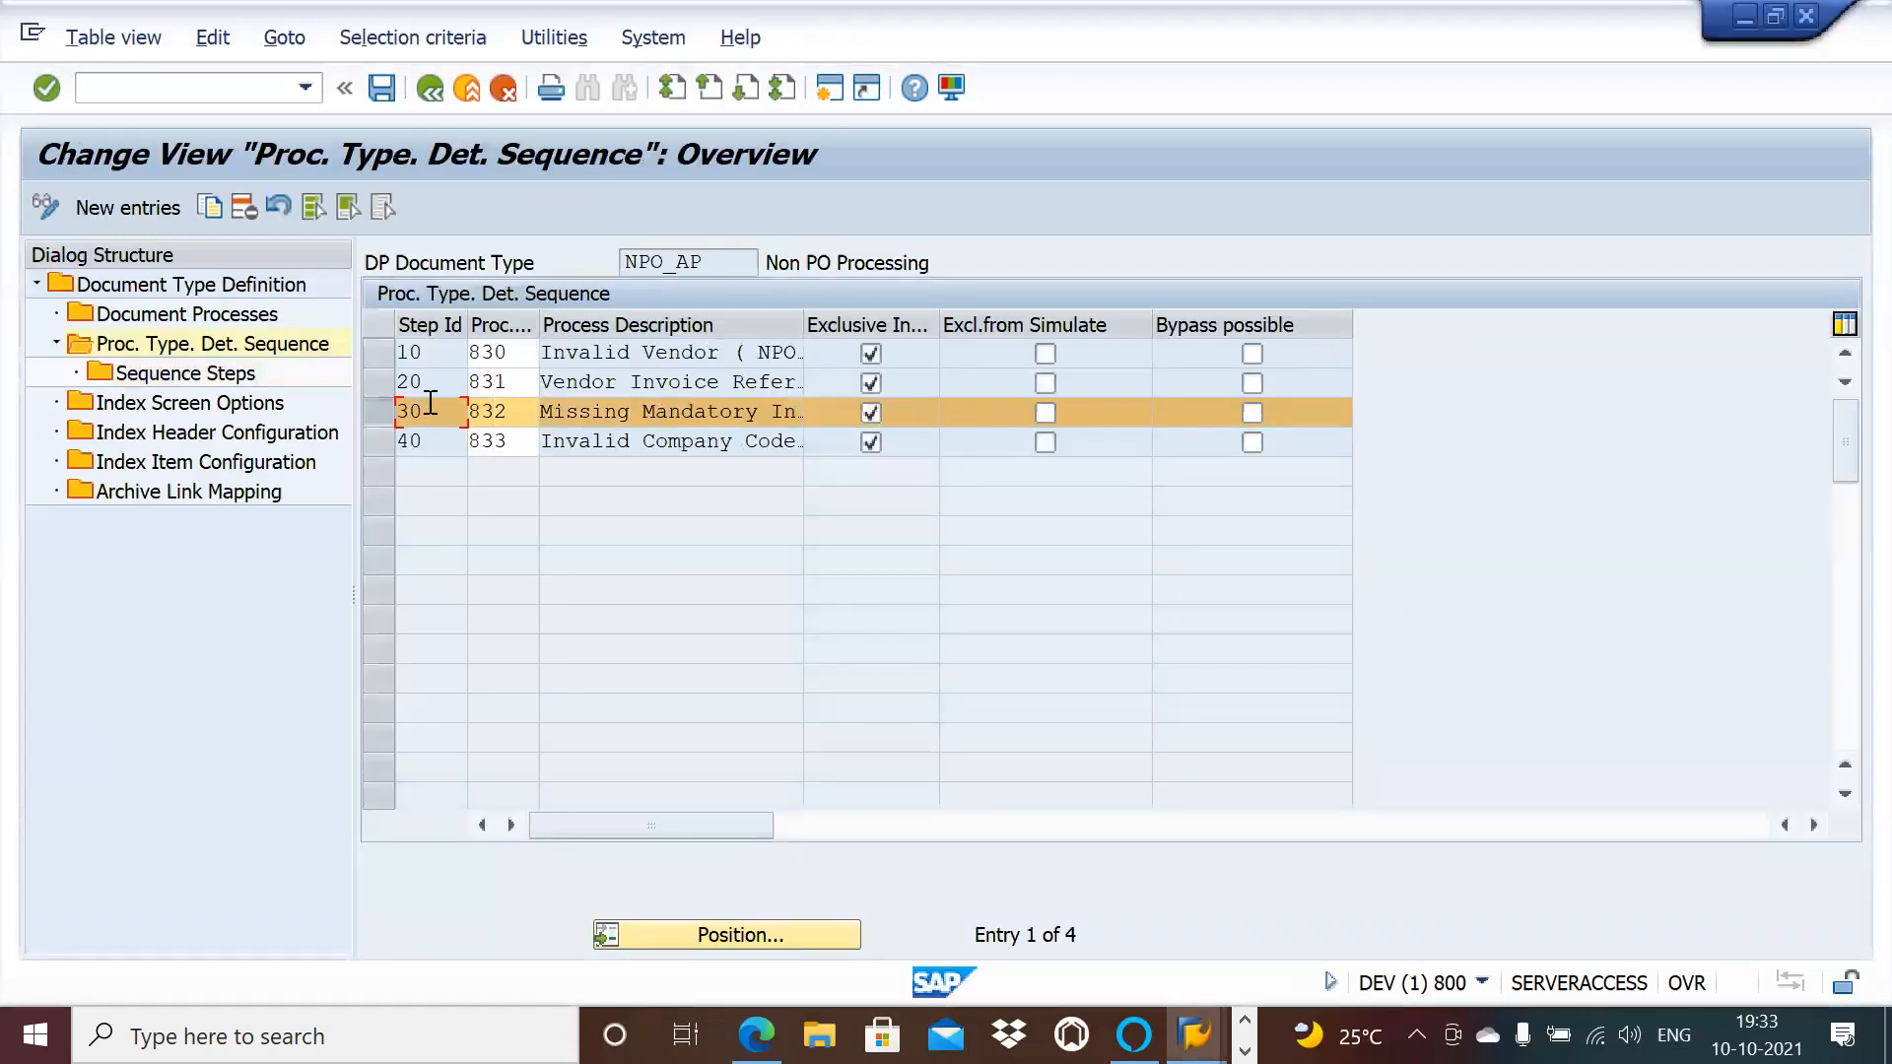
Step: Add a Function Module sequence step using /OPT/VIM_DETERMINE_PROC_138 to NPO_AP step 30 and save
click(222, 382)
double_click(223, 383)
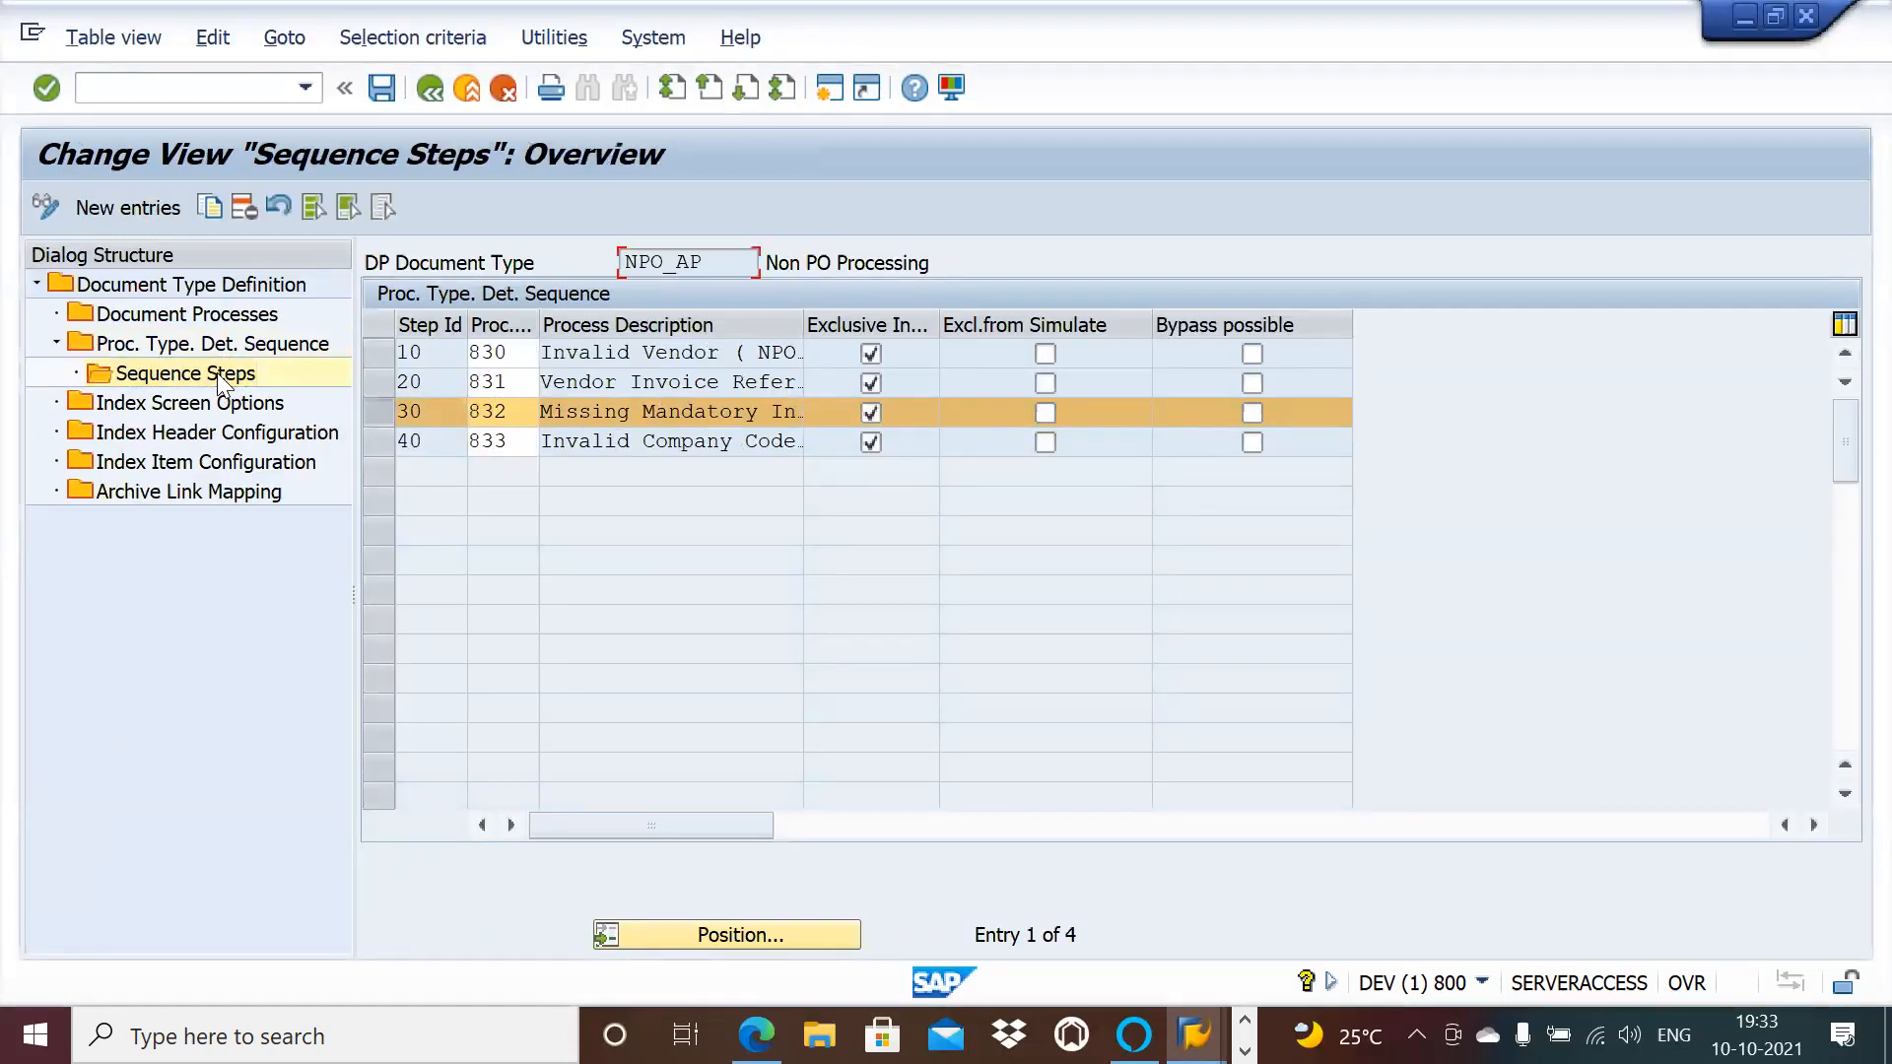
click(145, 202)
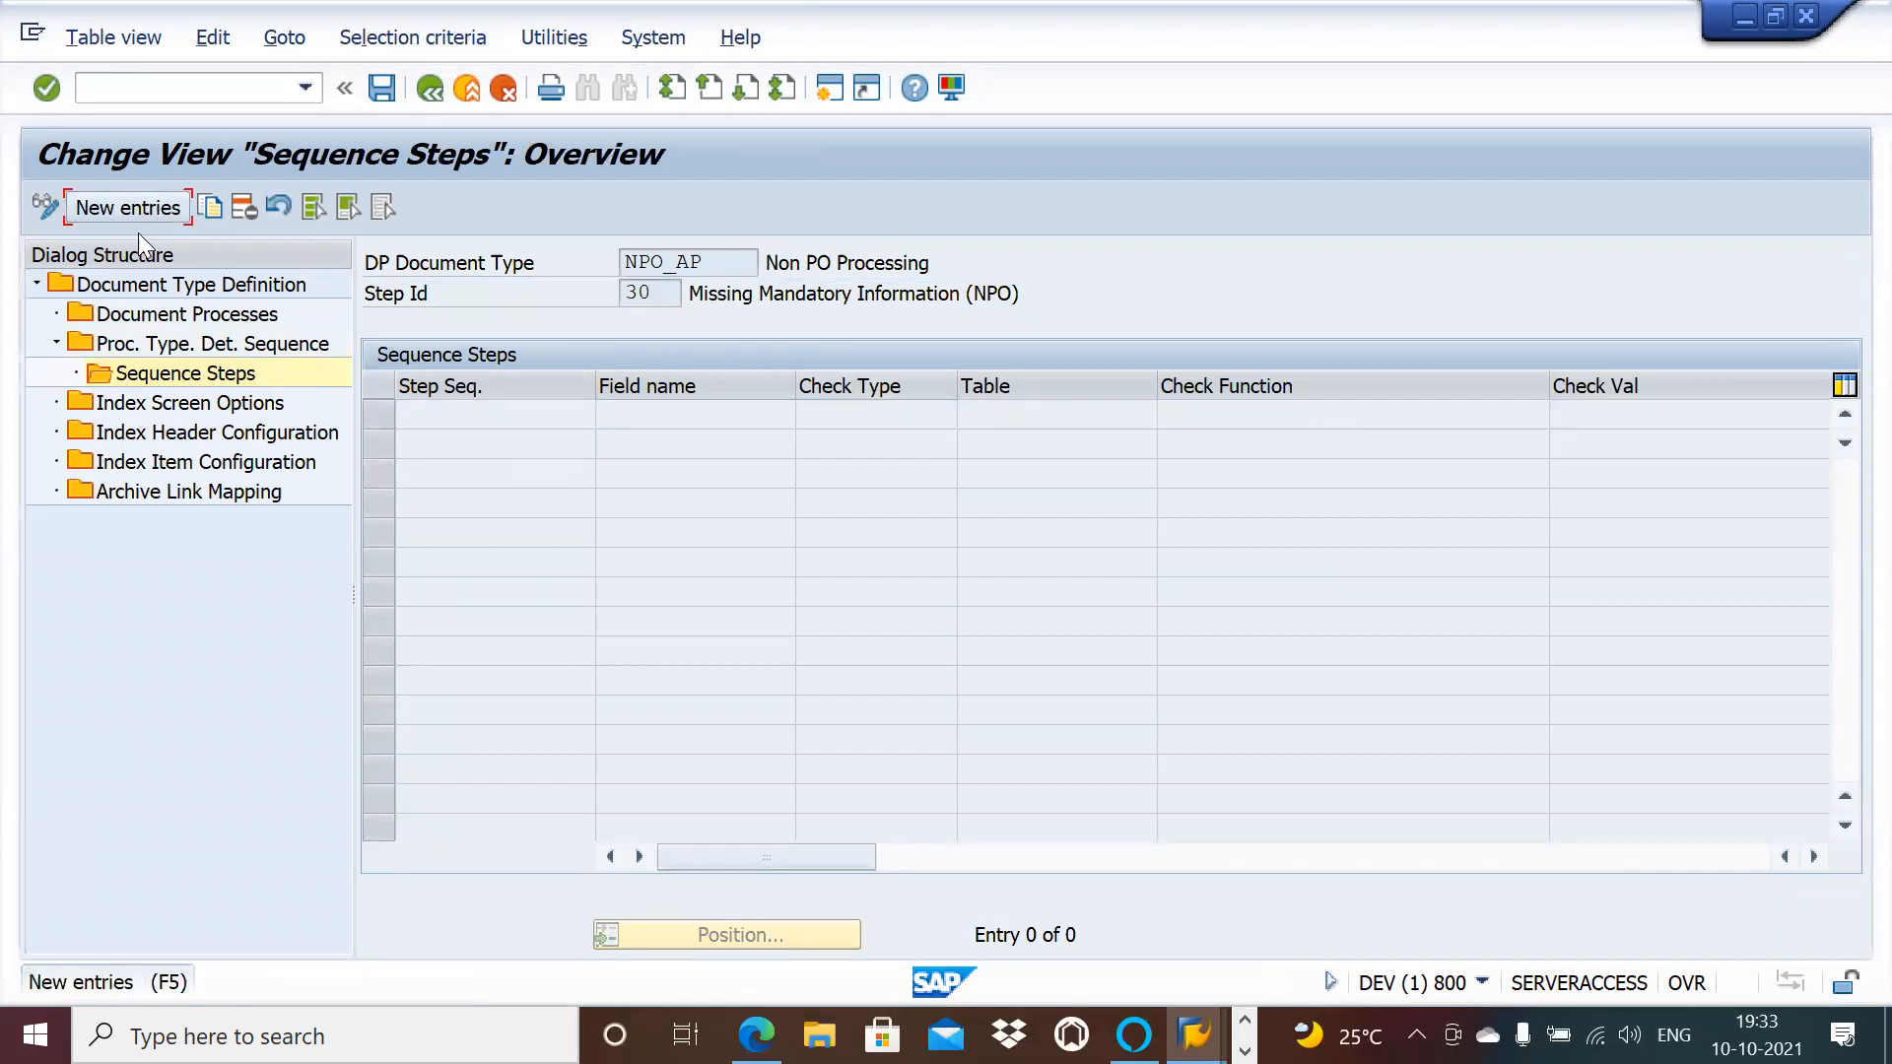
click(112, 211)
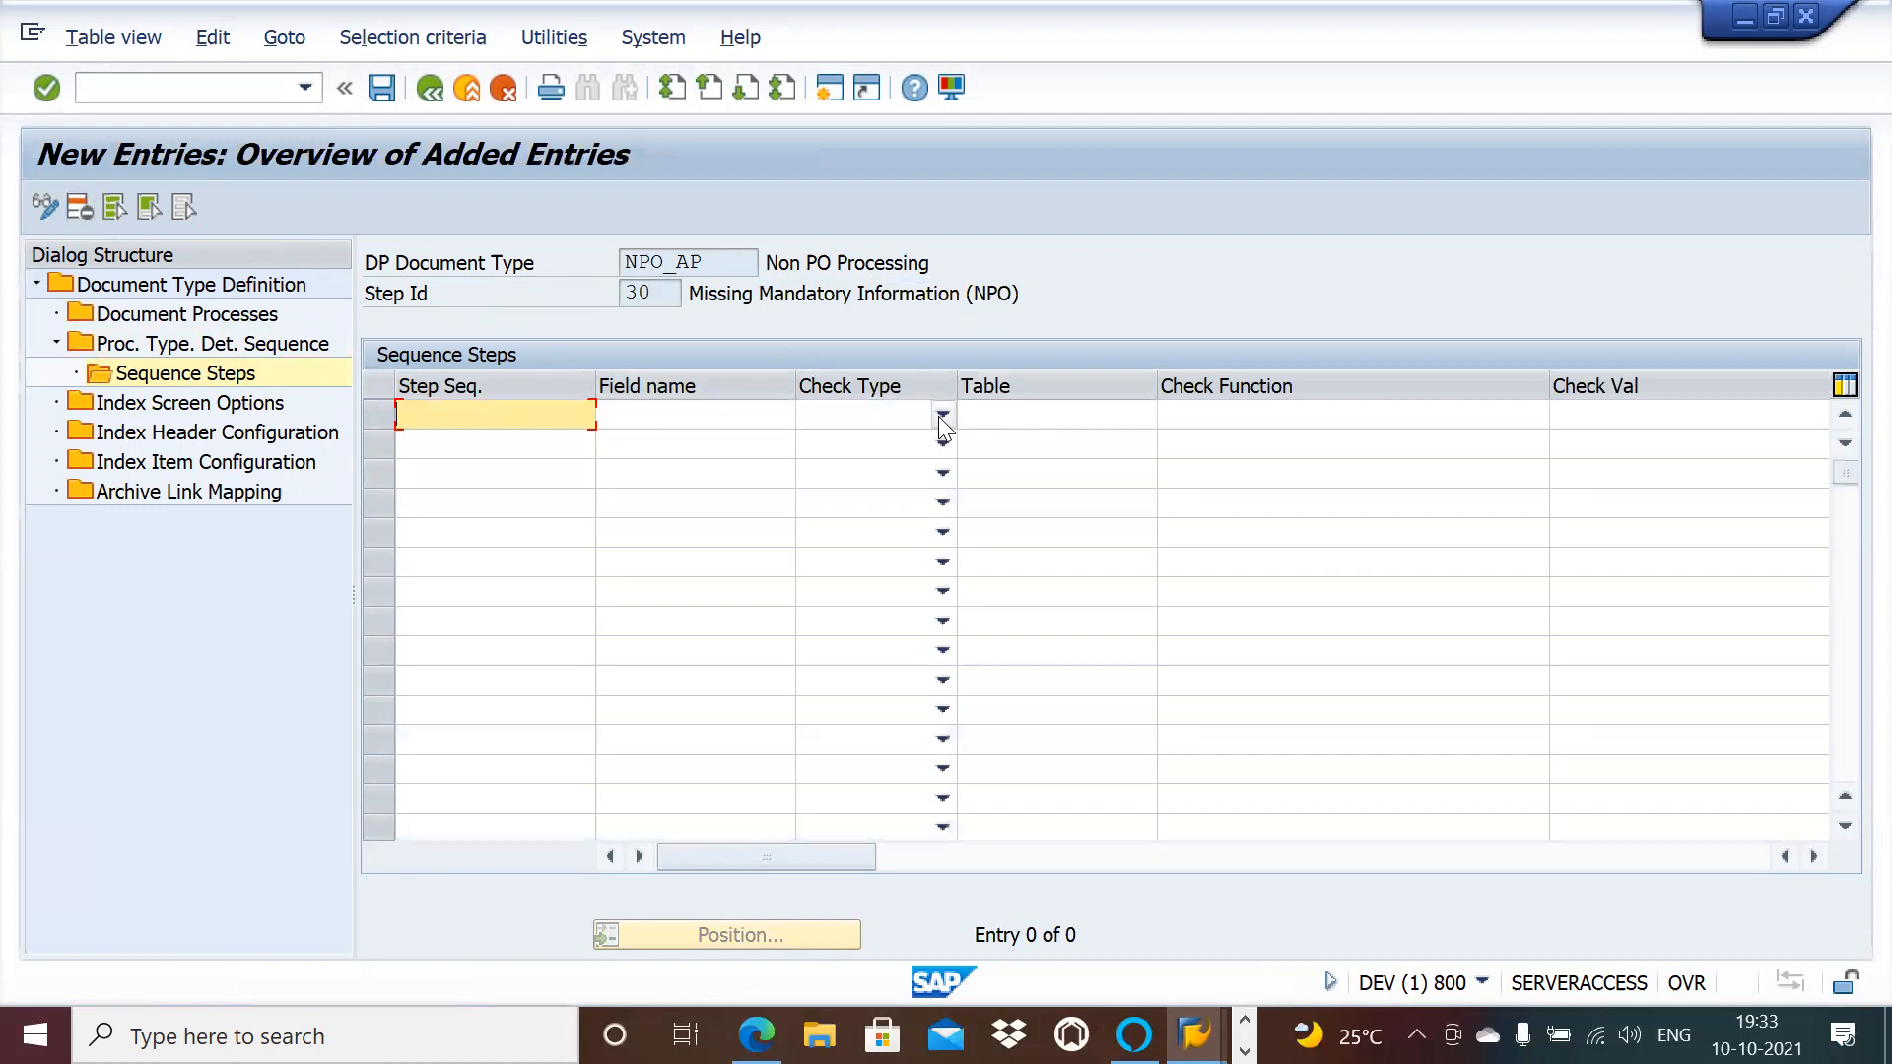
click(938, 415)
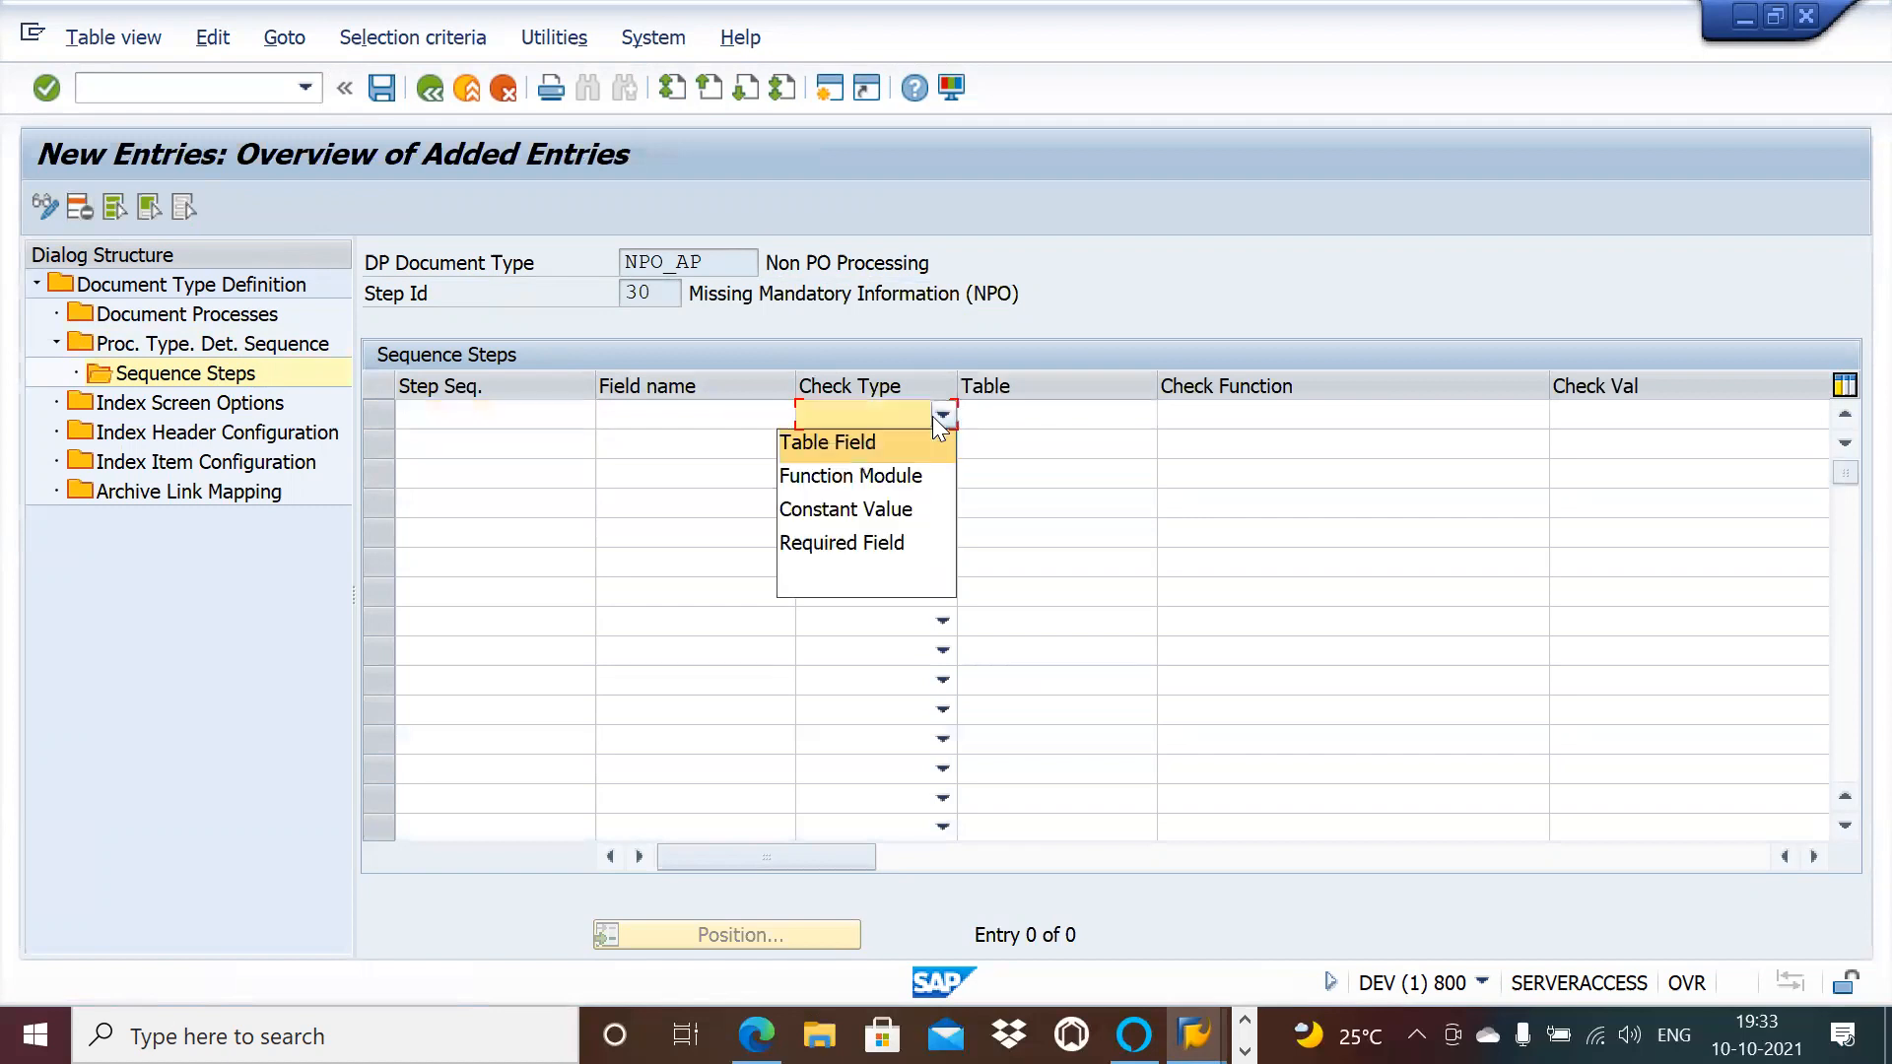
click(891, 479)
click(1180, 420)
key(ctrl+v)
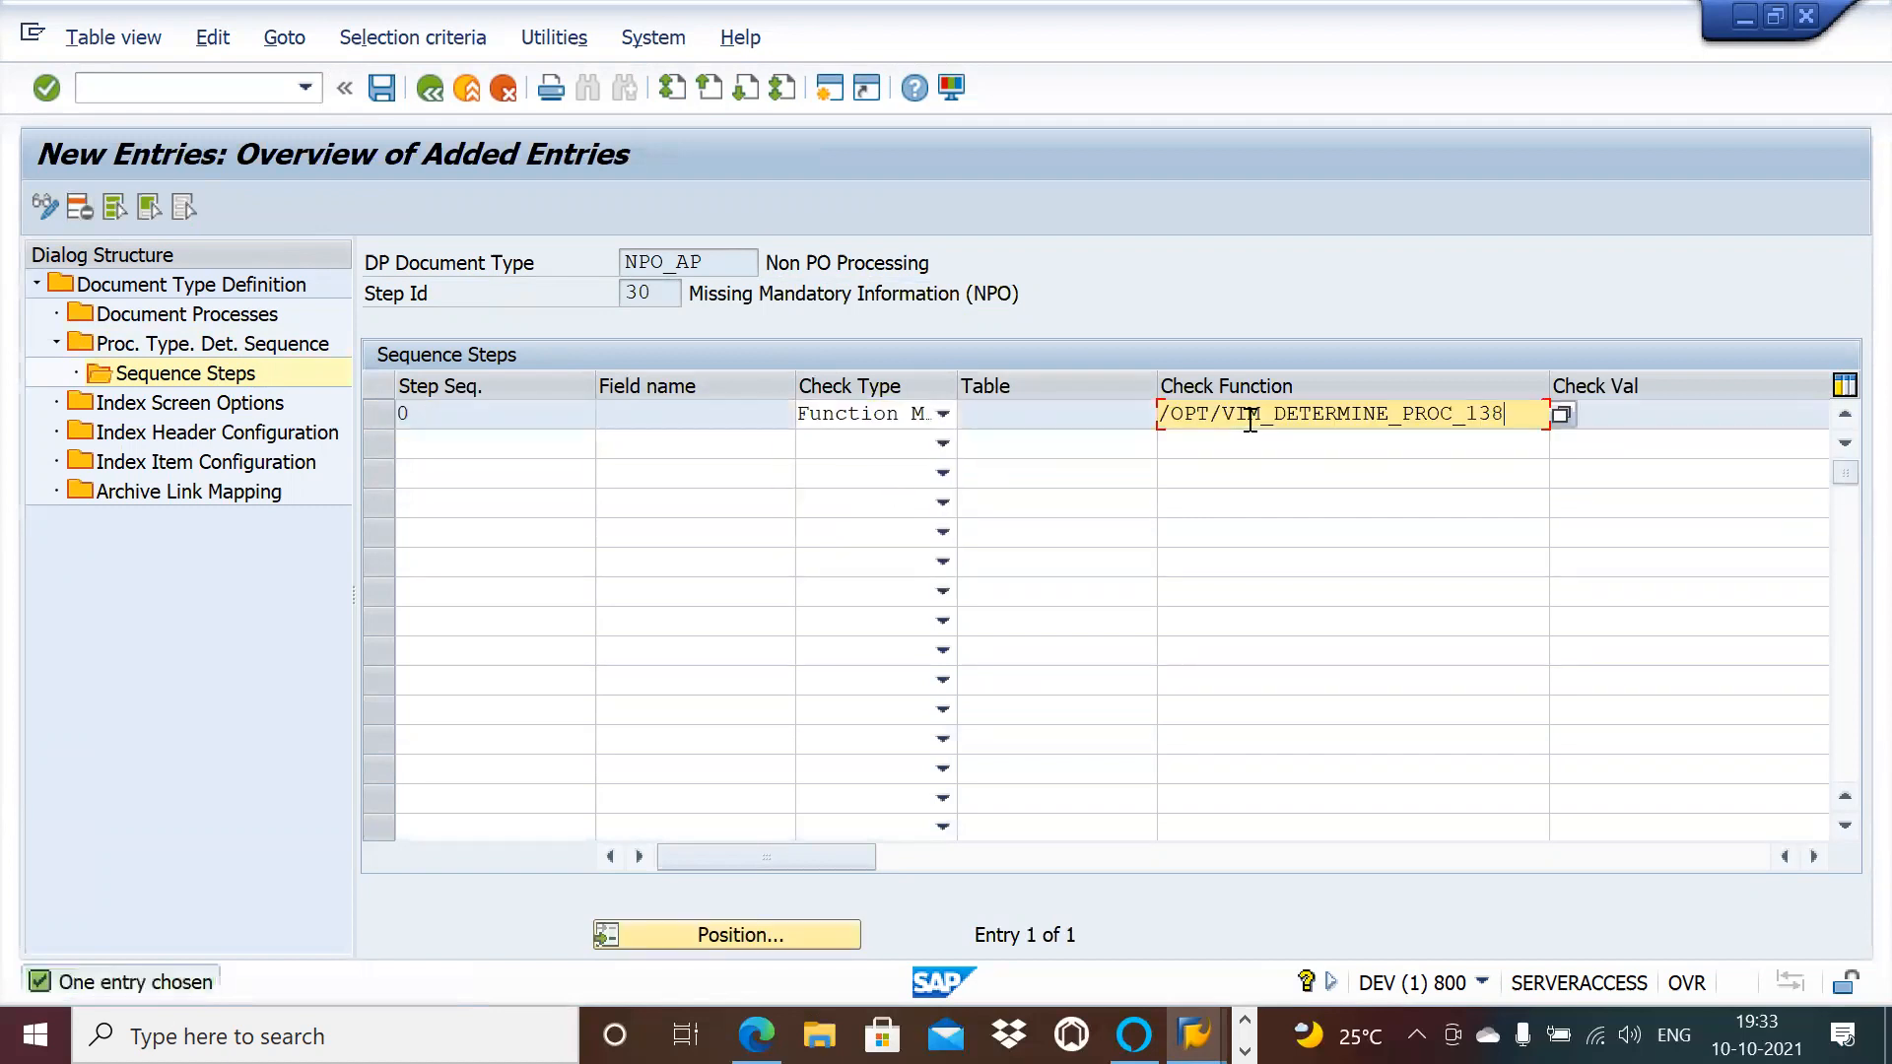
click(381, 88)
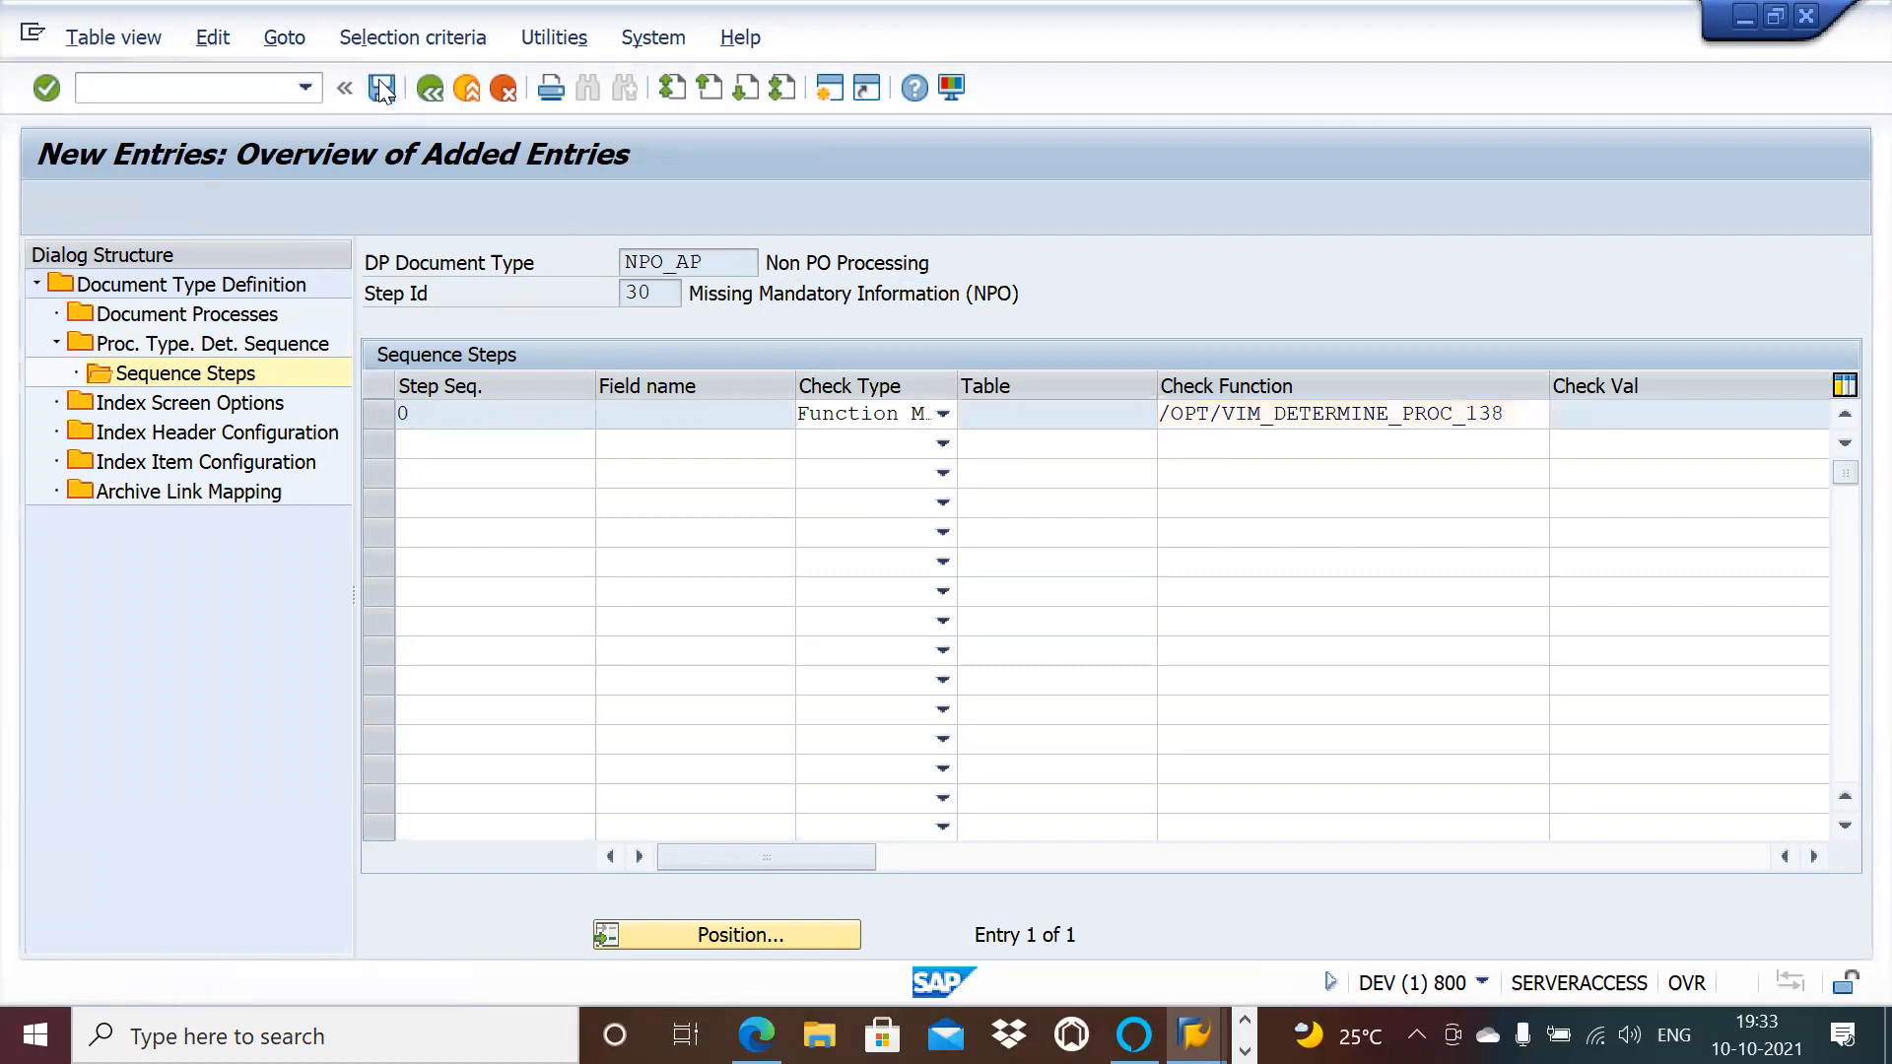
key(alt+Tab)
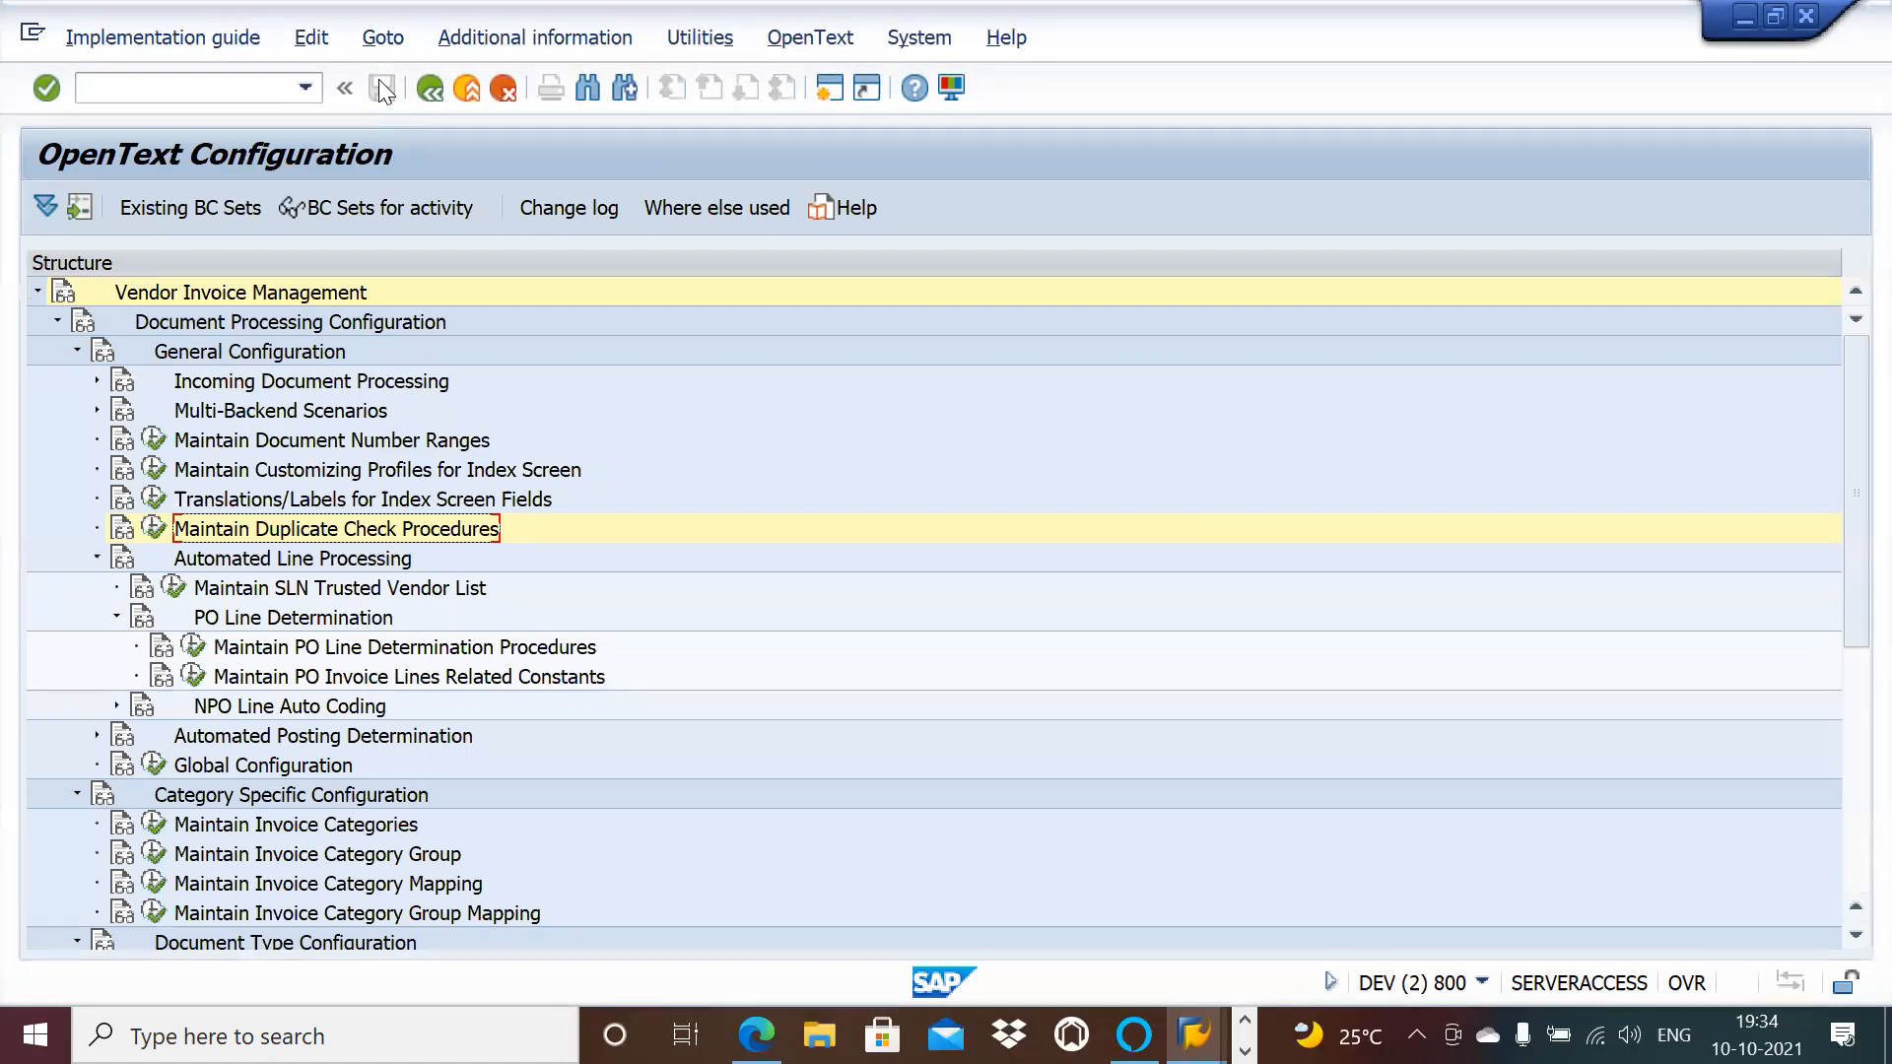
Step: Check the NPO_GLOBAL process sequence list for reference, then switch back to NPO_AP
key(alt+Tab)
key(alt+Tab)
key(alt+Tab)
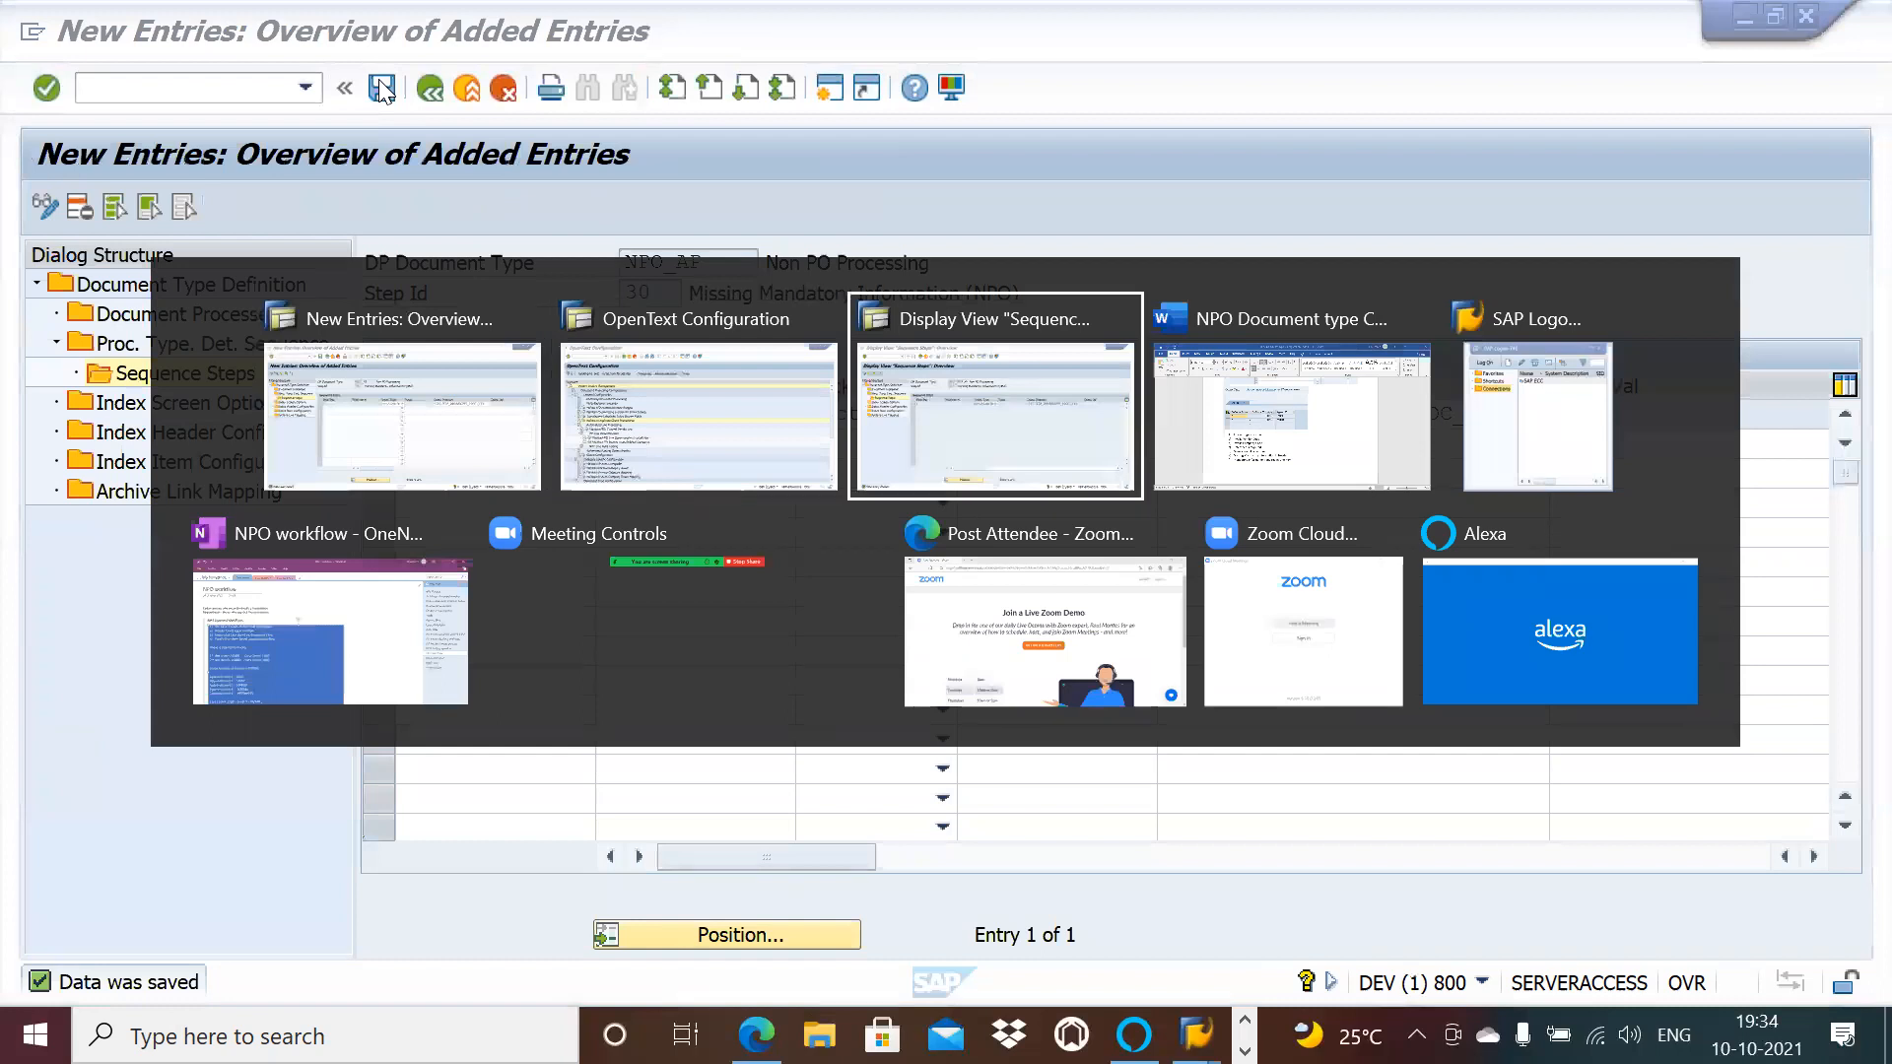
click(435, 92)
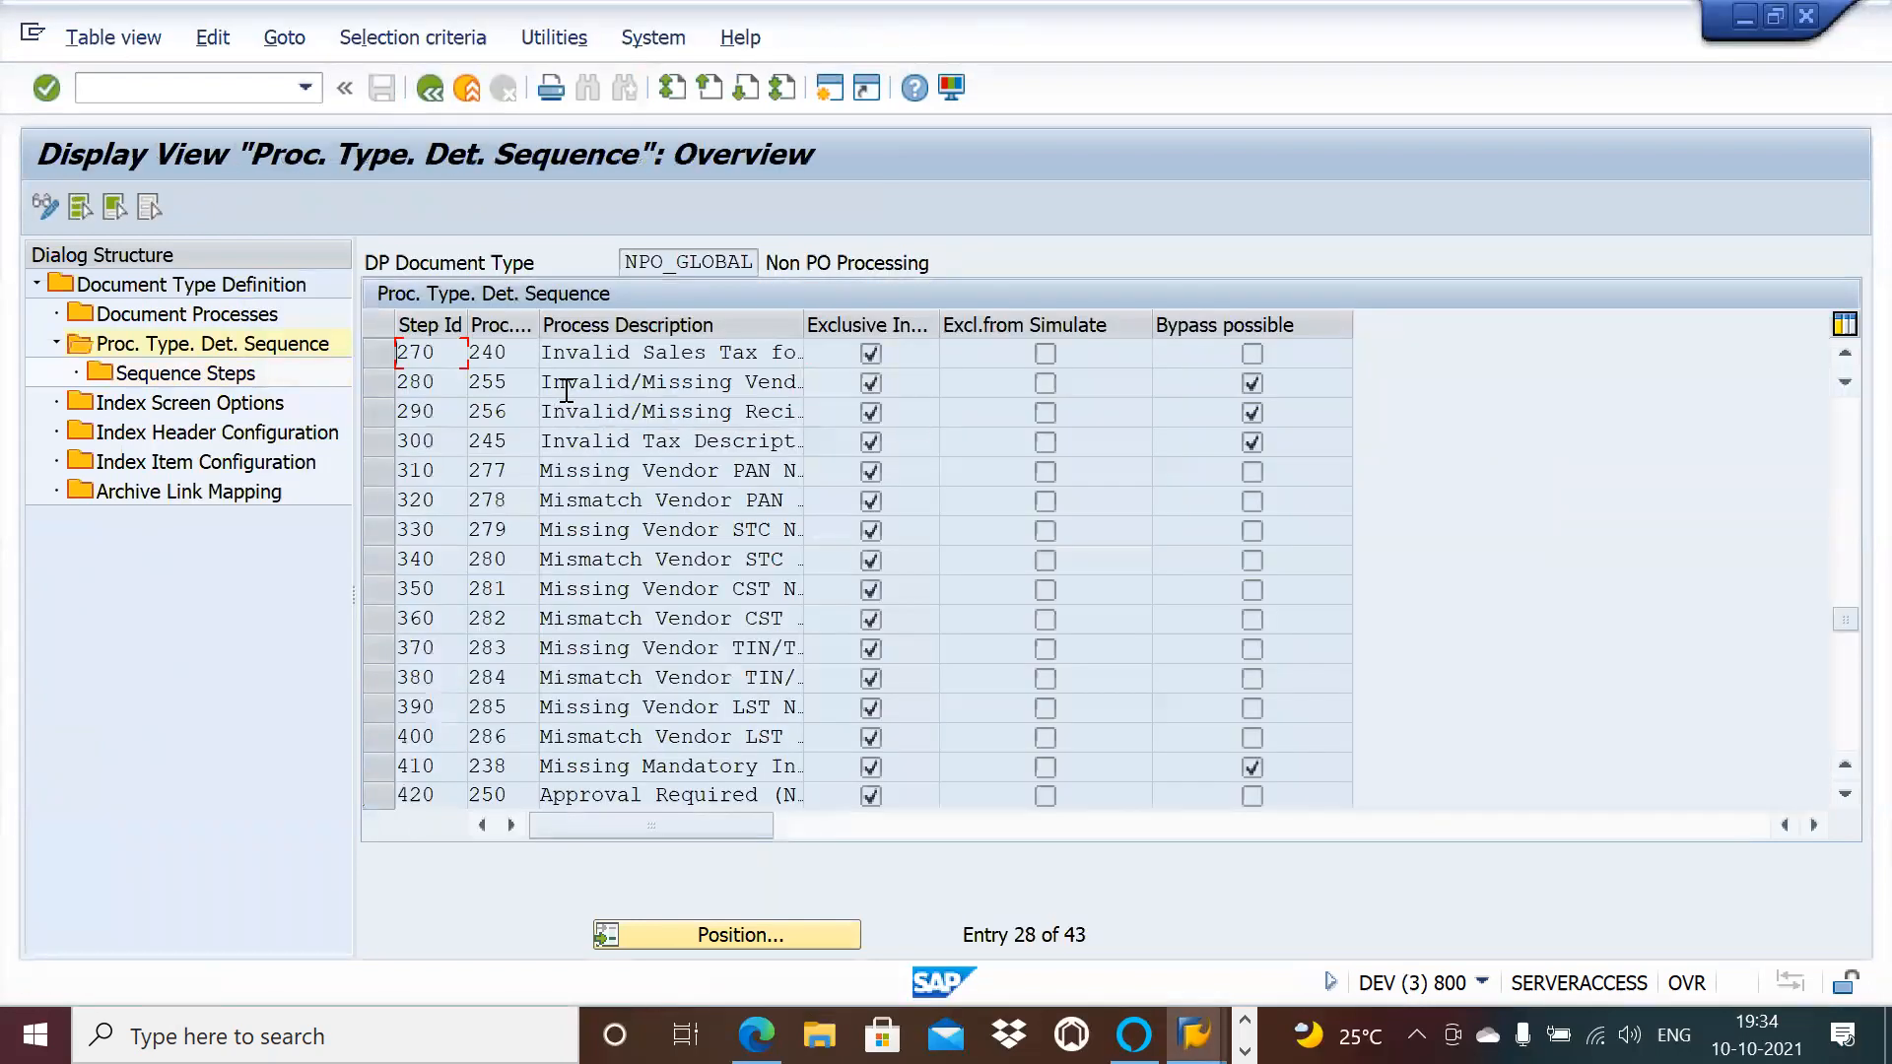
key(alt+Tab)
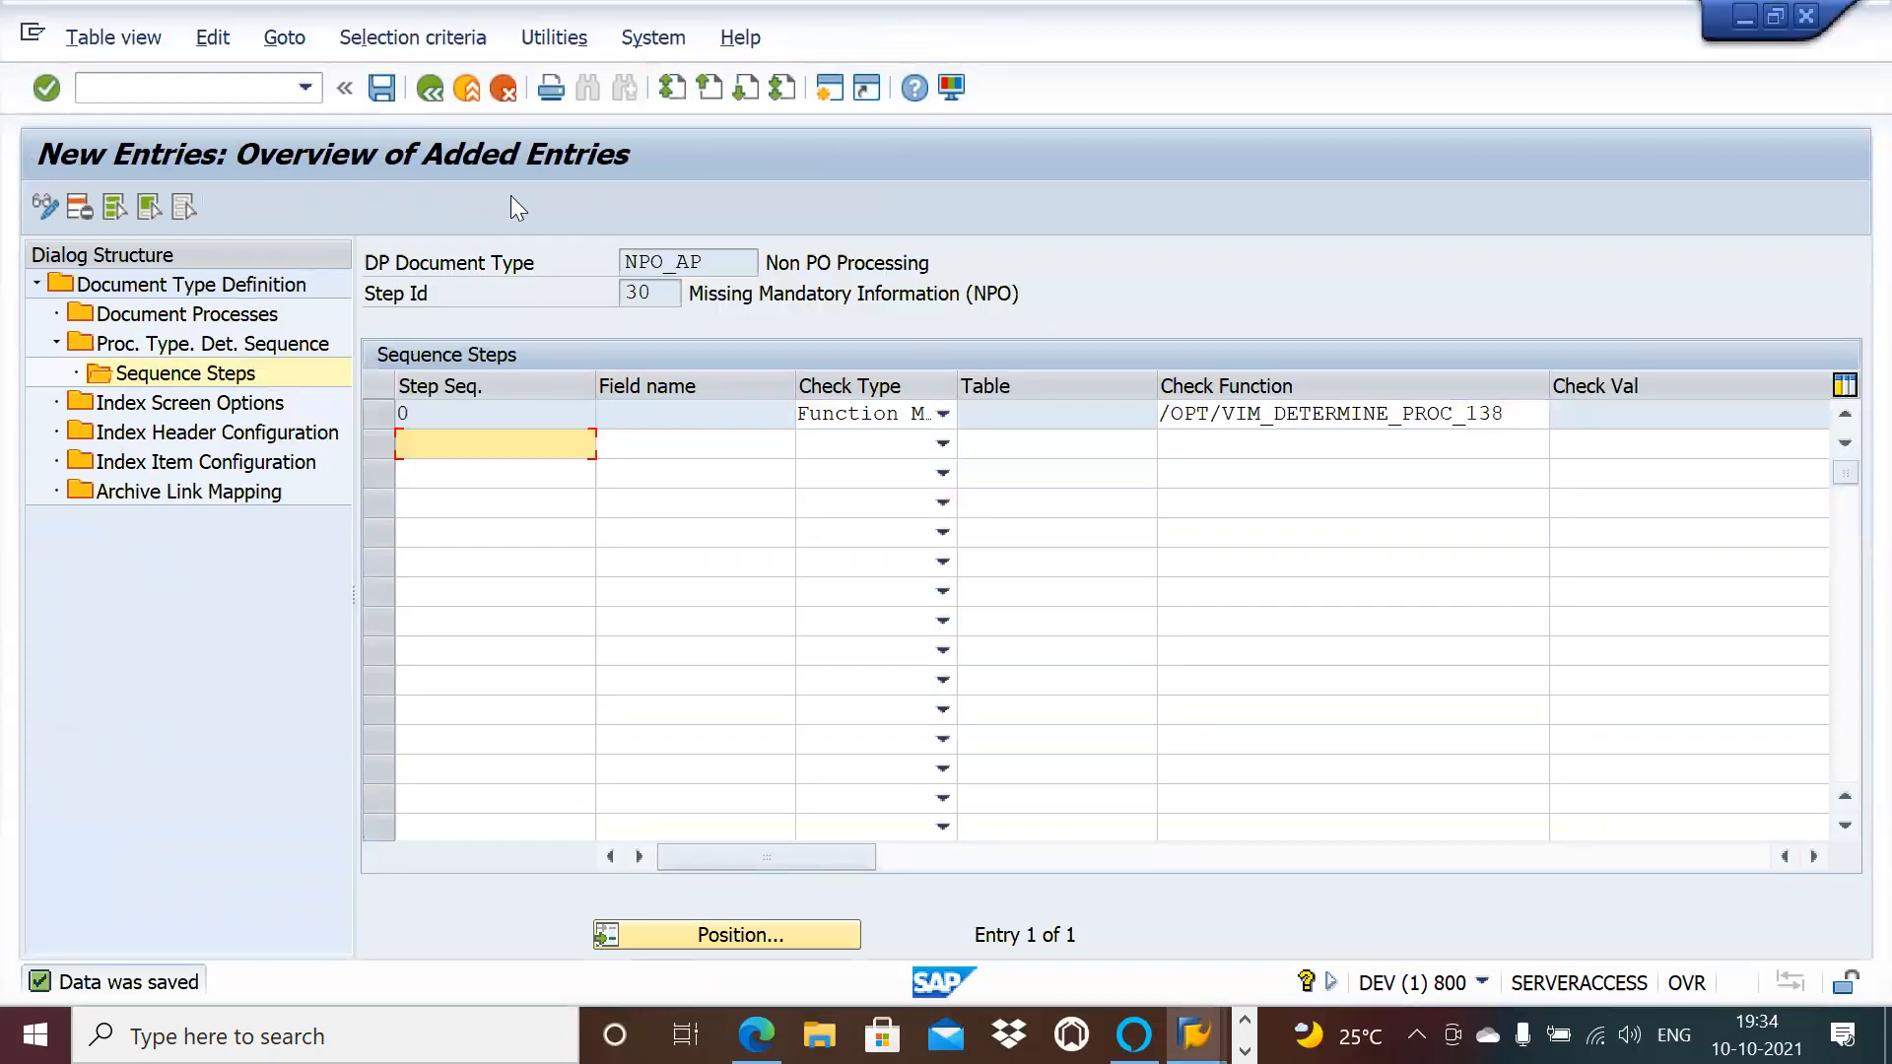
Step: Go back to the NPO_AP sequence list and open step 40 Invalid Company Code (PO)'s sequence steps
click(431, 95)
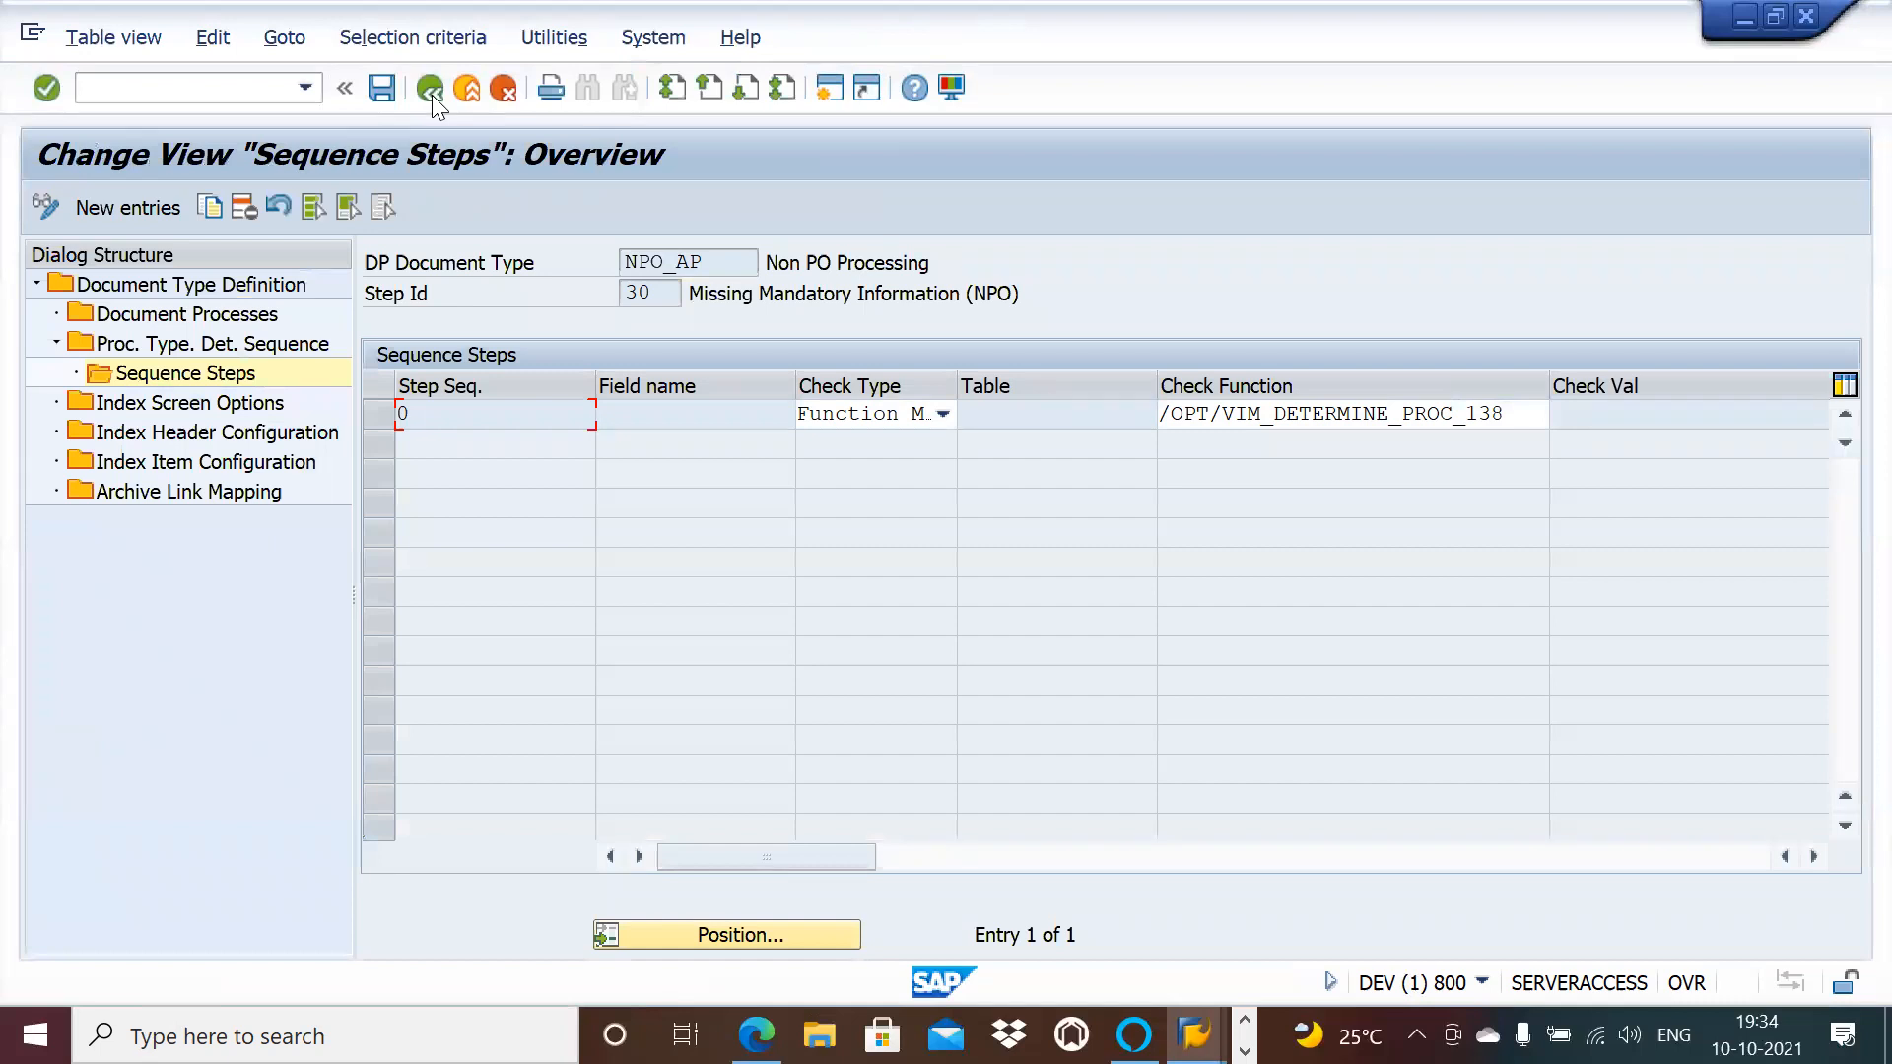
click(432, 95)
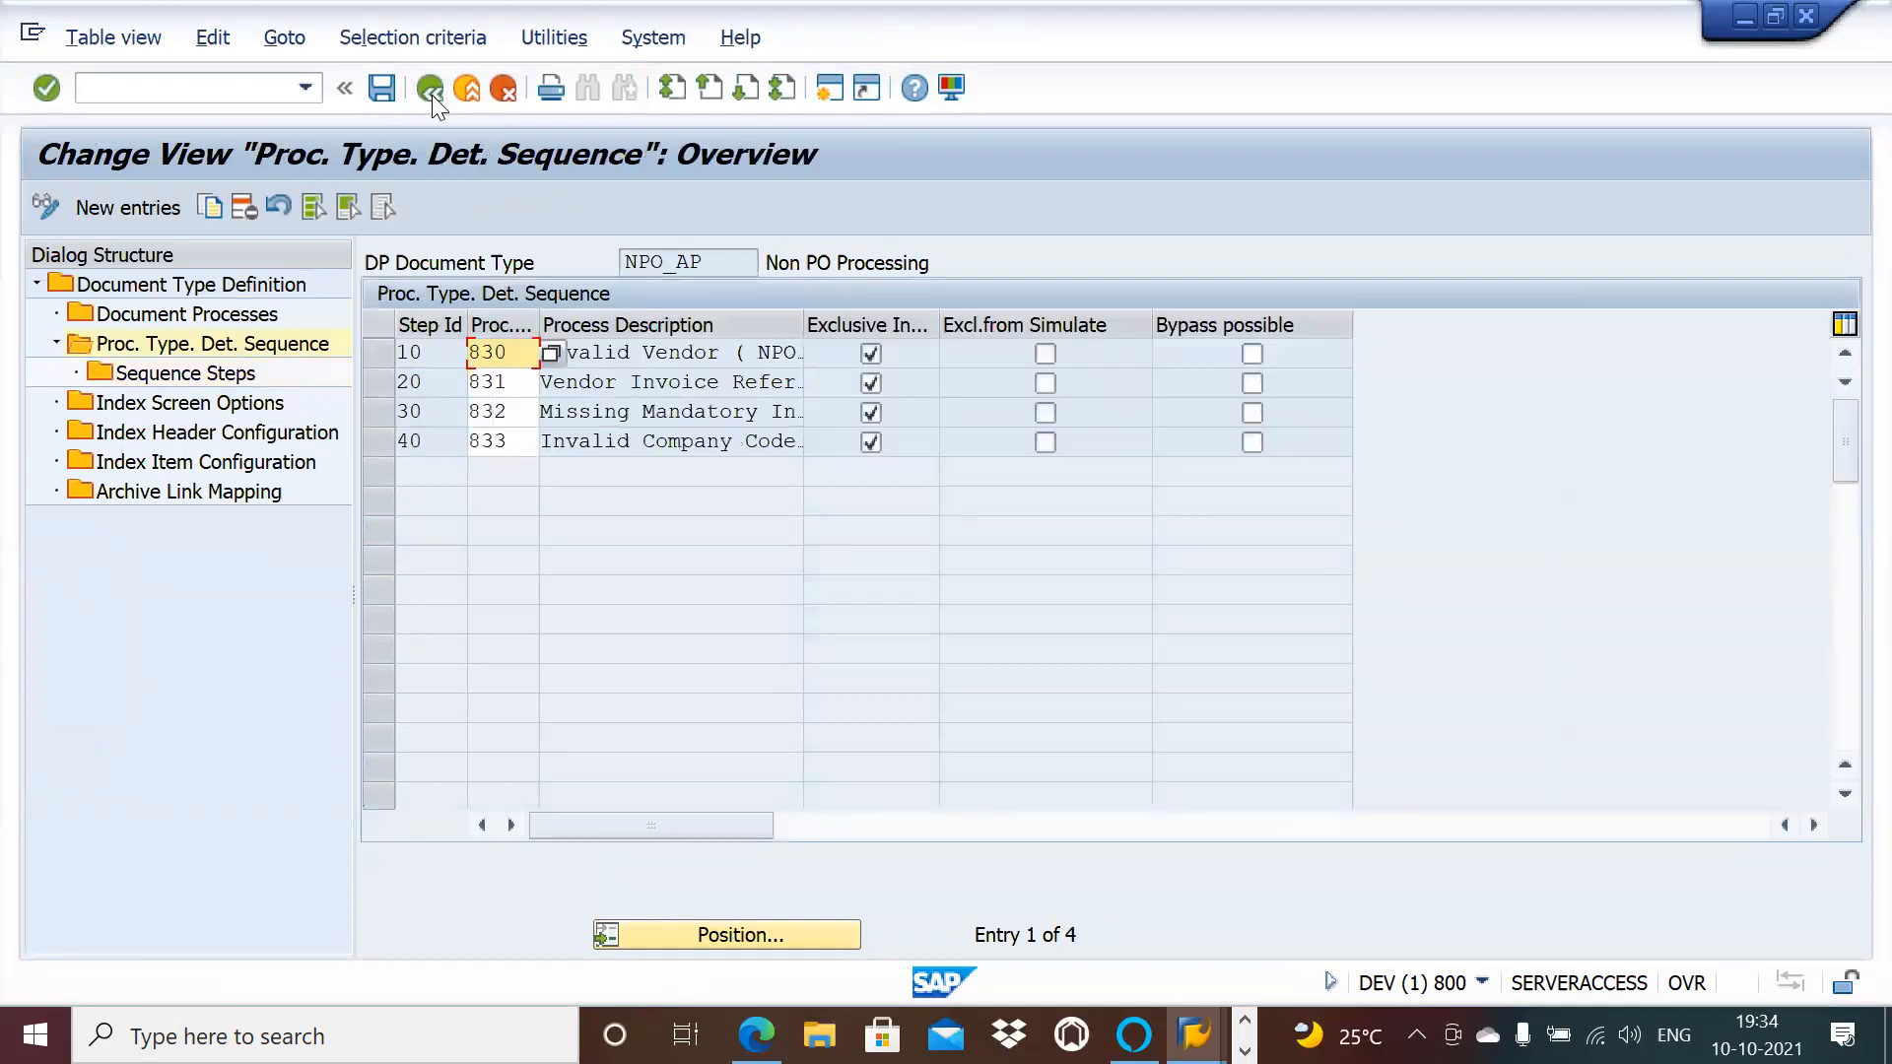
click(384, 441)
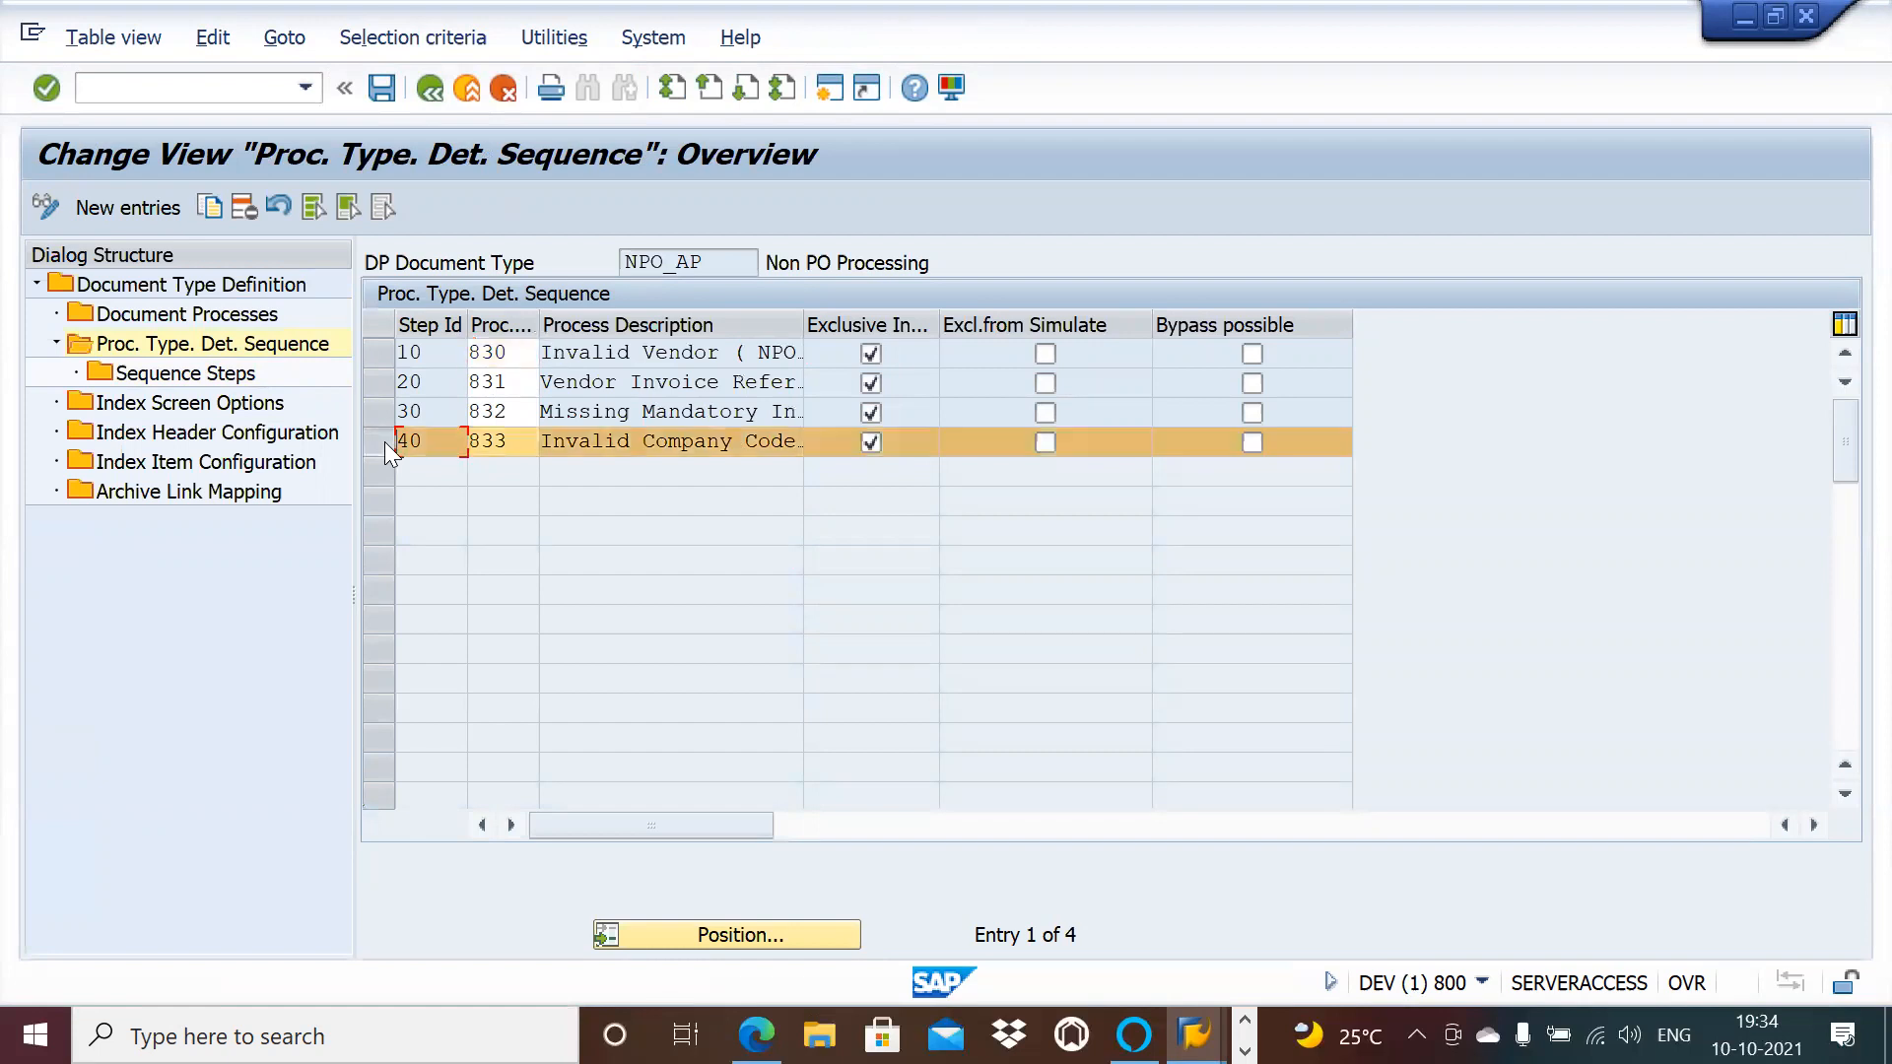
double_click(242, 374)
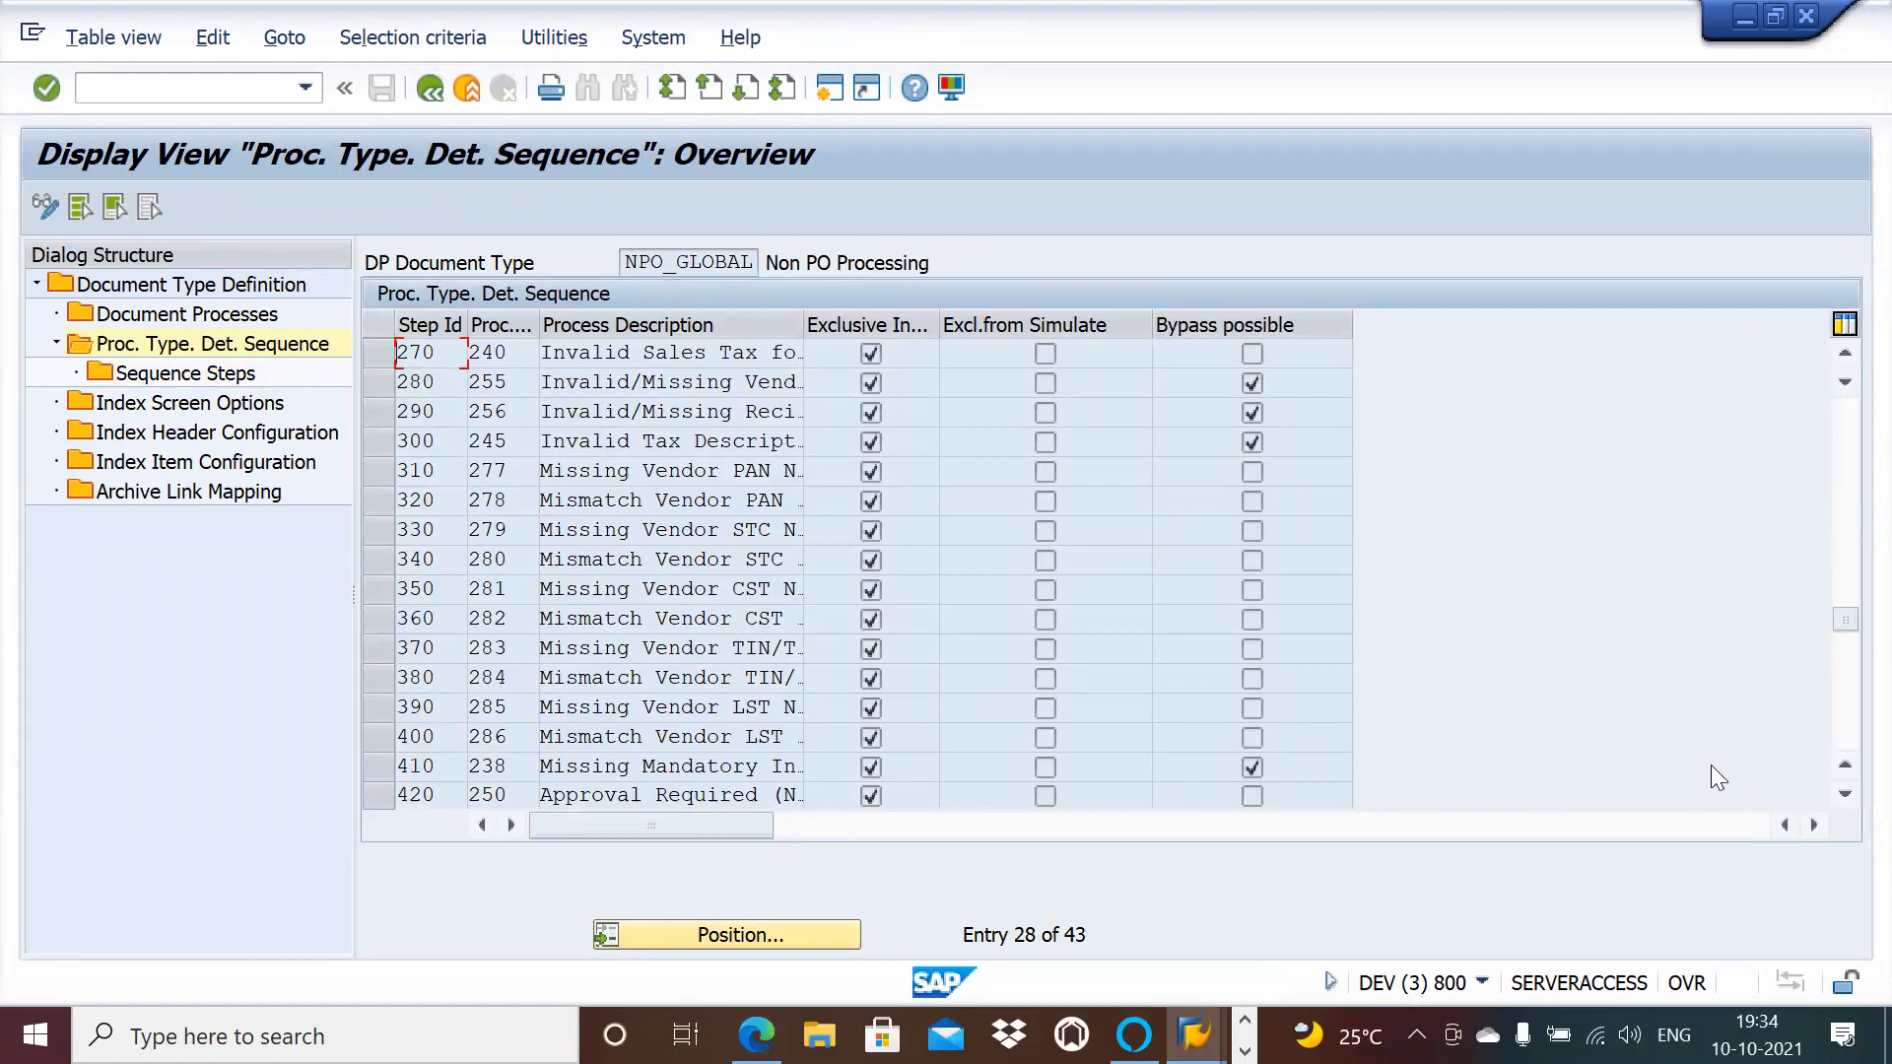
click(1844, 794)
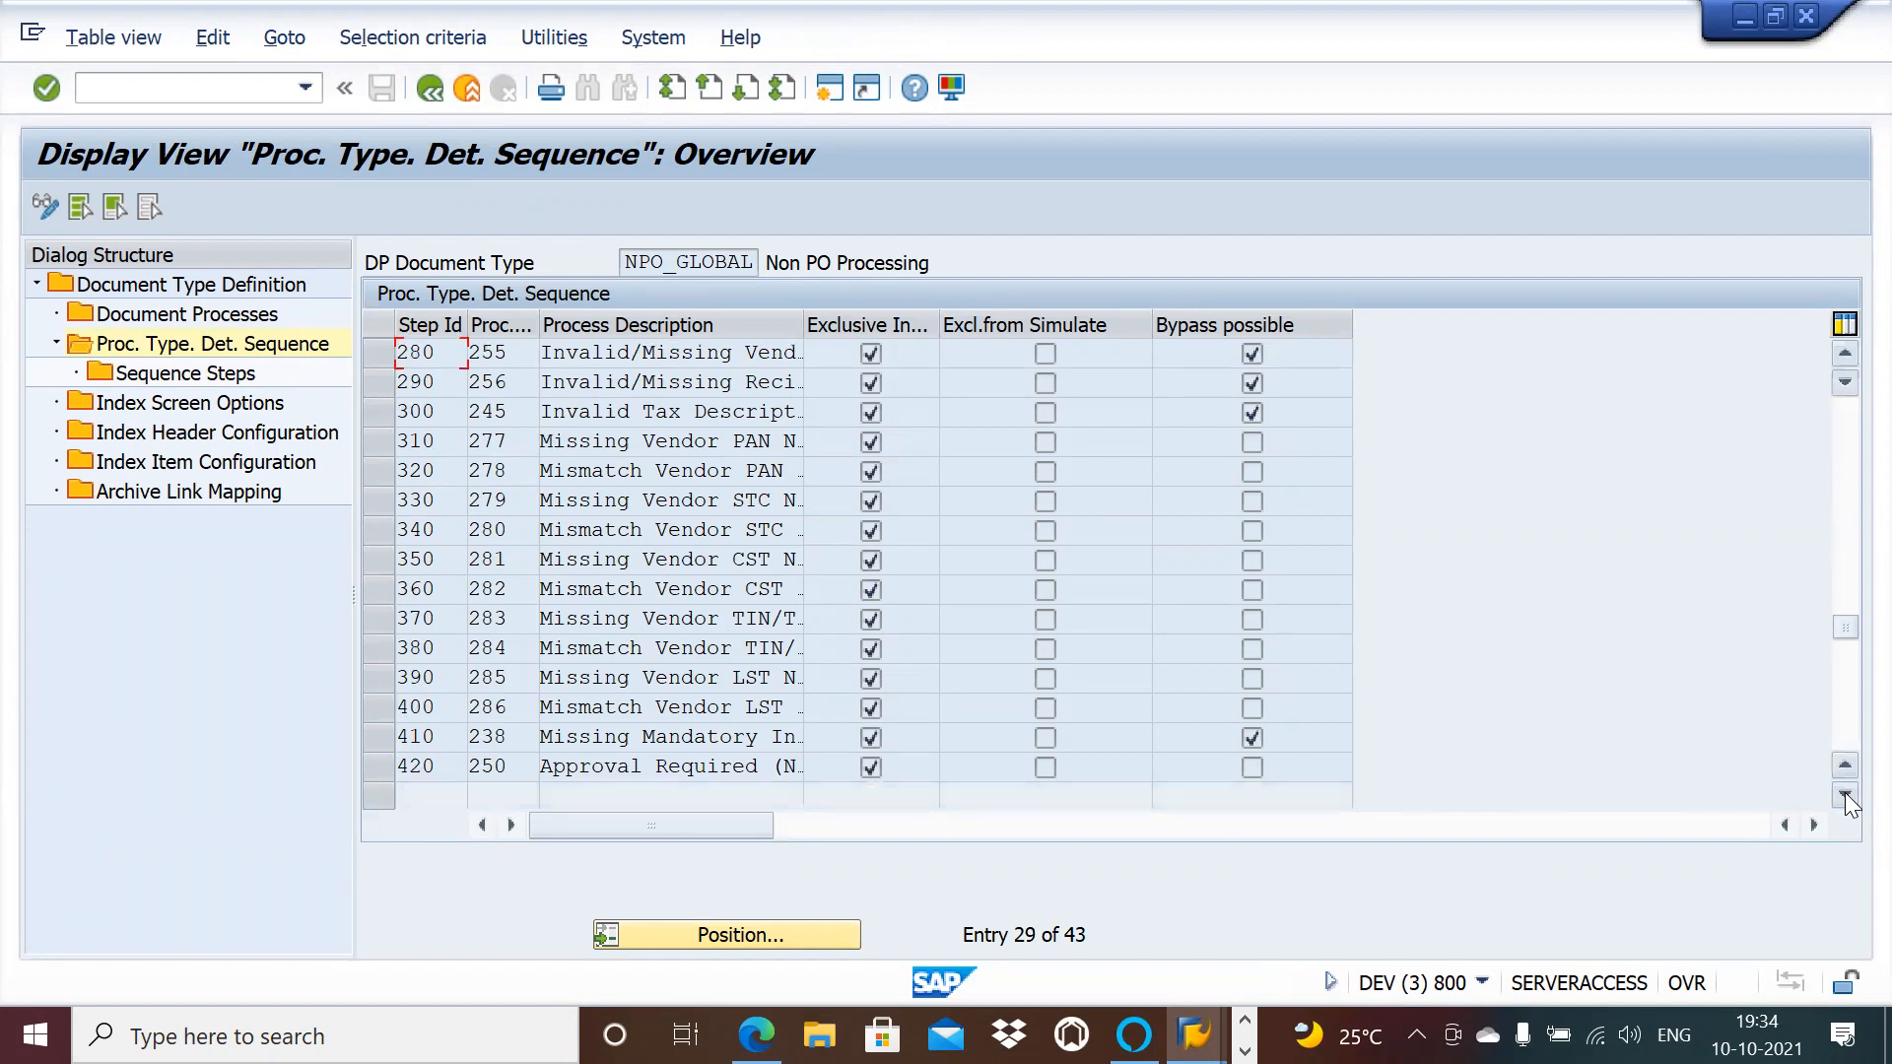
click(1835, 413)
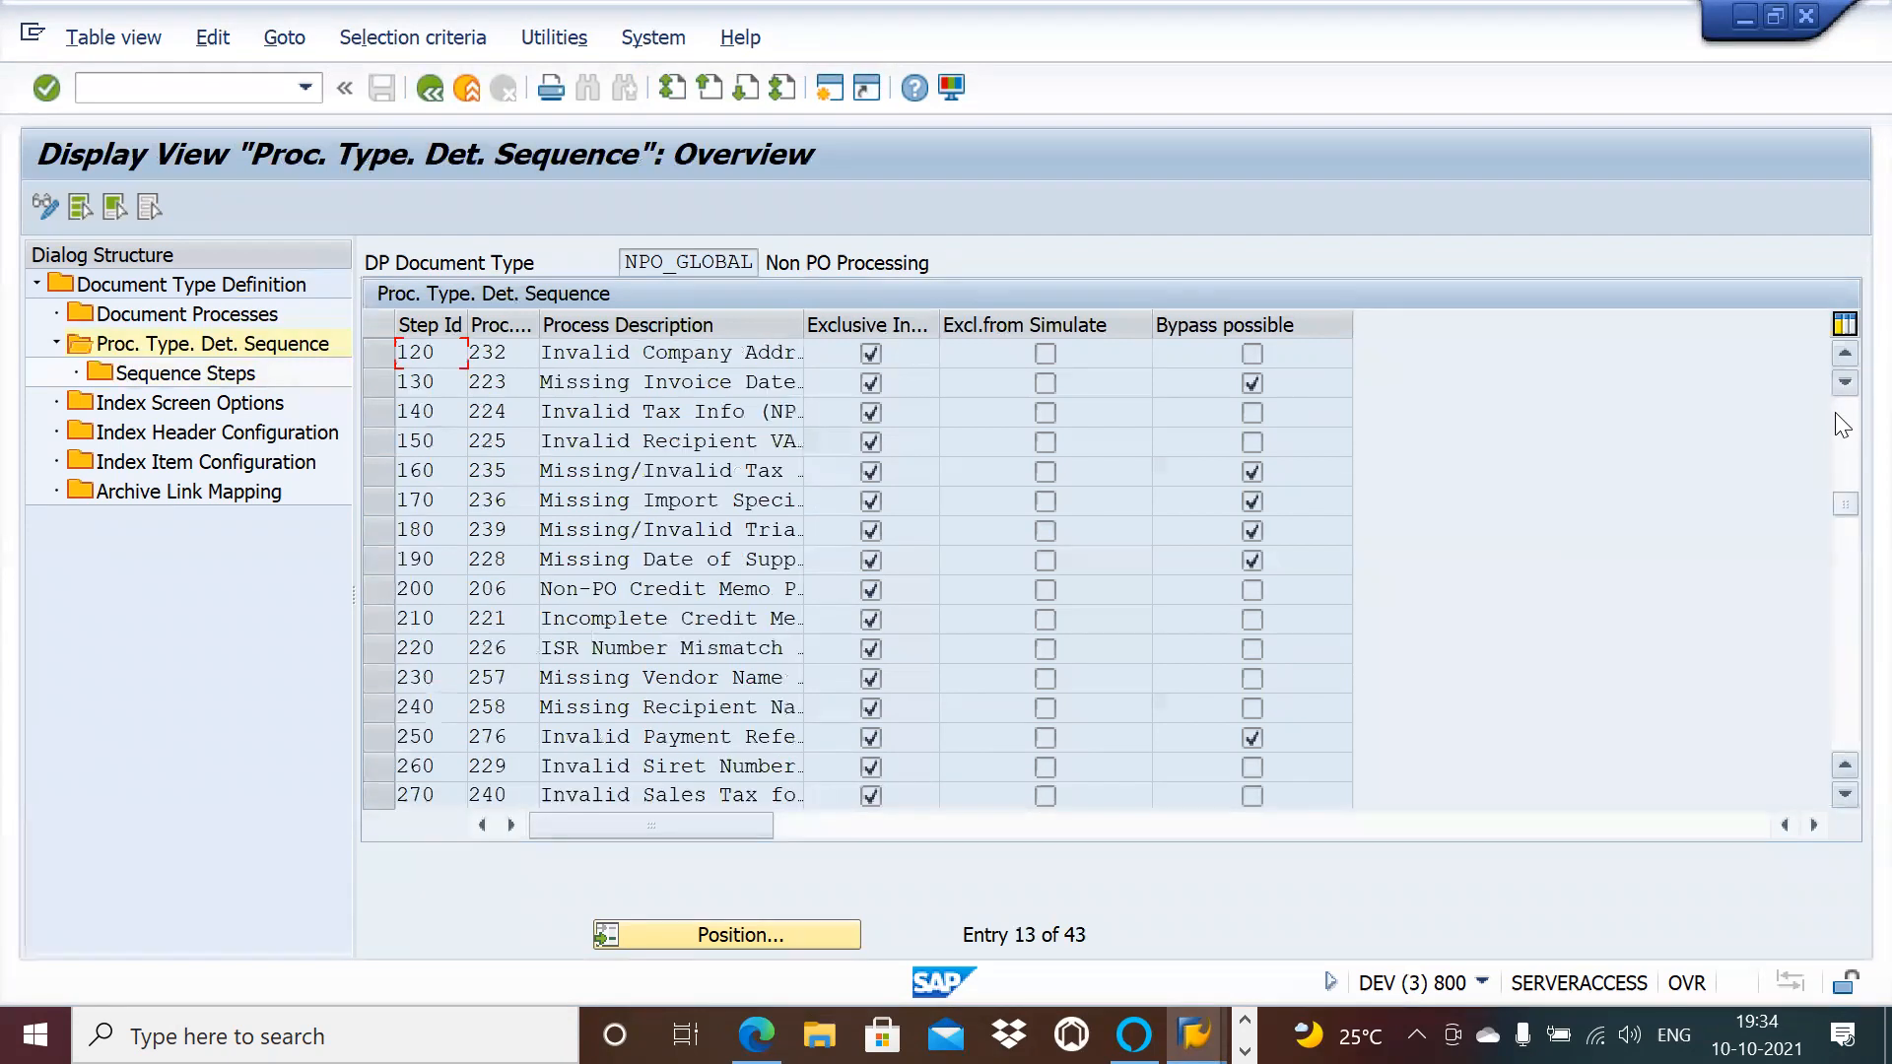
click(1845, 360)
click(1845, 360)
click(1845, 361)
click(1846, 360)
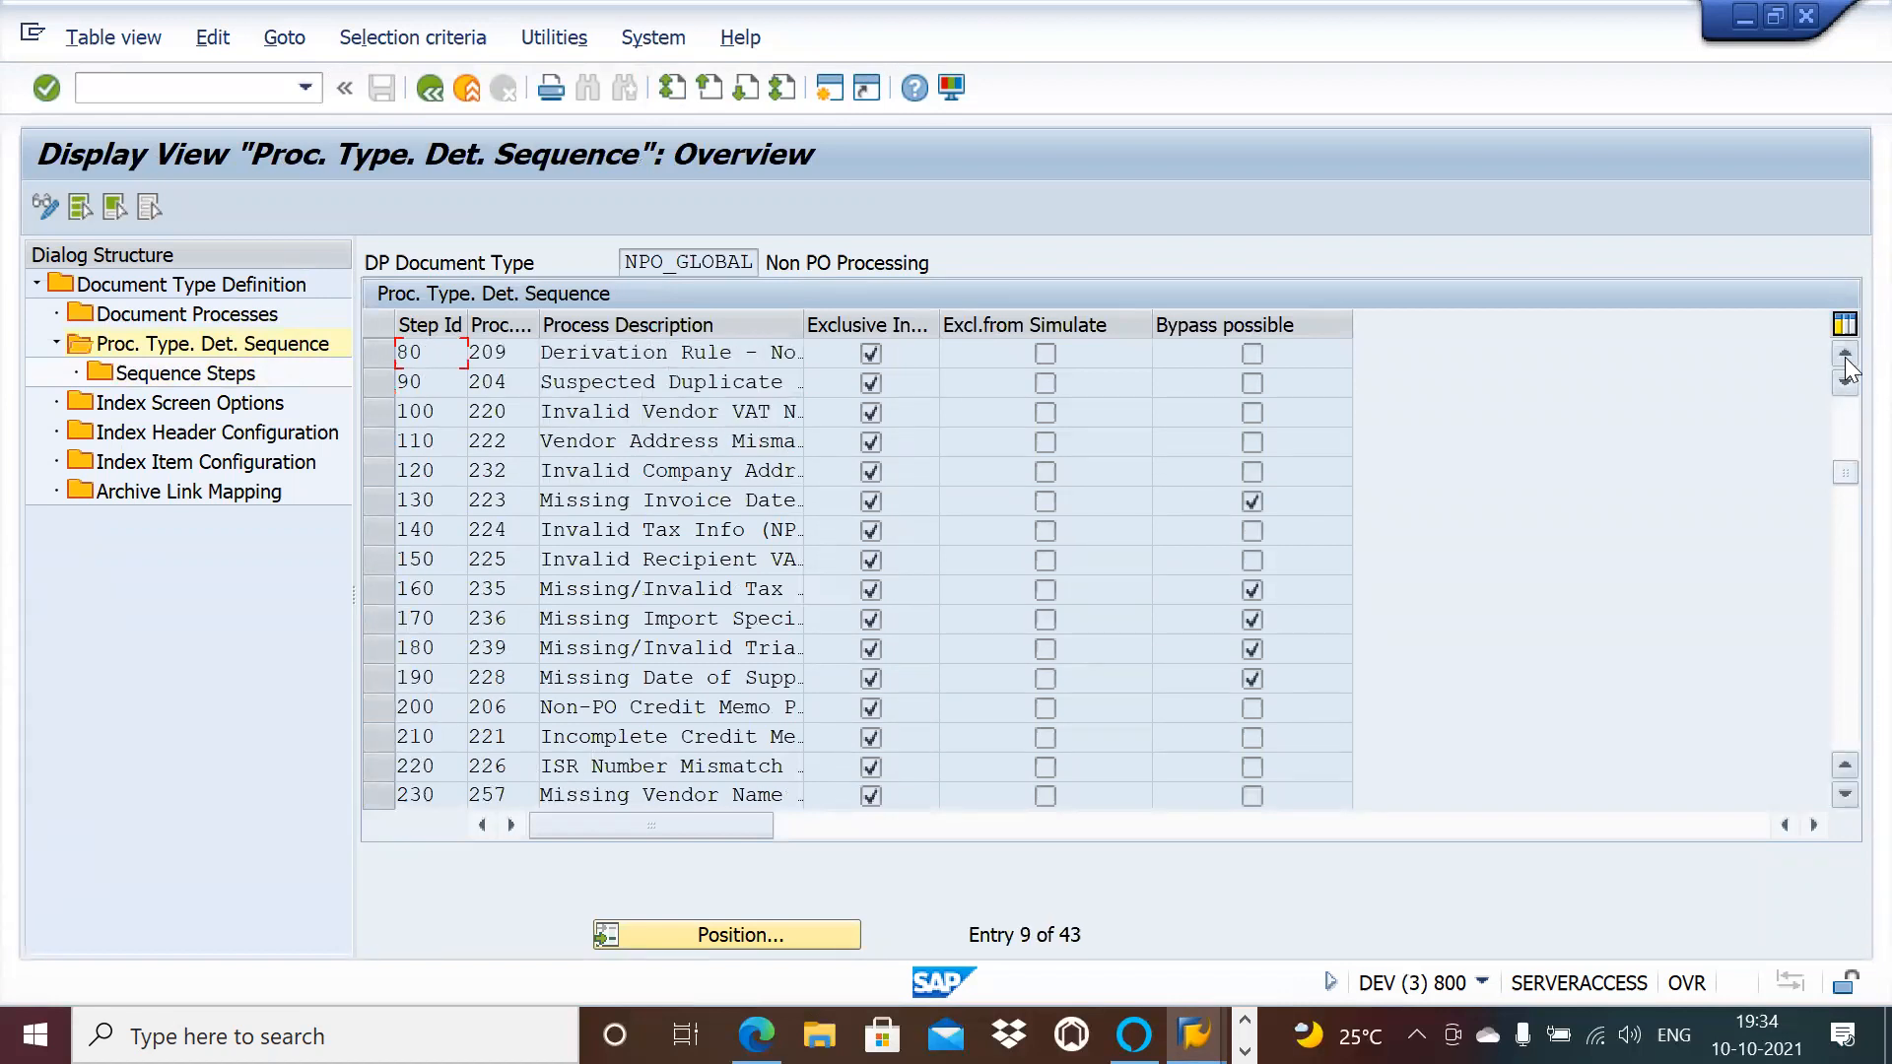
click(1845, 361)
click(1845, 361)
click(1845, 360)
click(1845, 360)
click(1845, 360)
click(1846, 361)
click(1845, 360)
click(1846, 361)
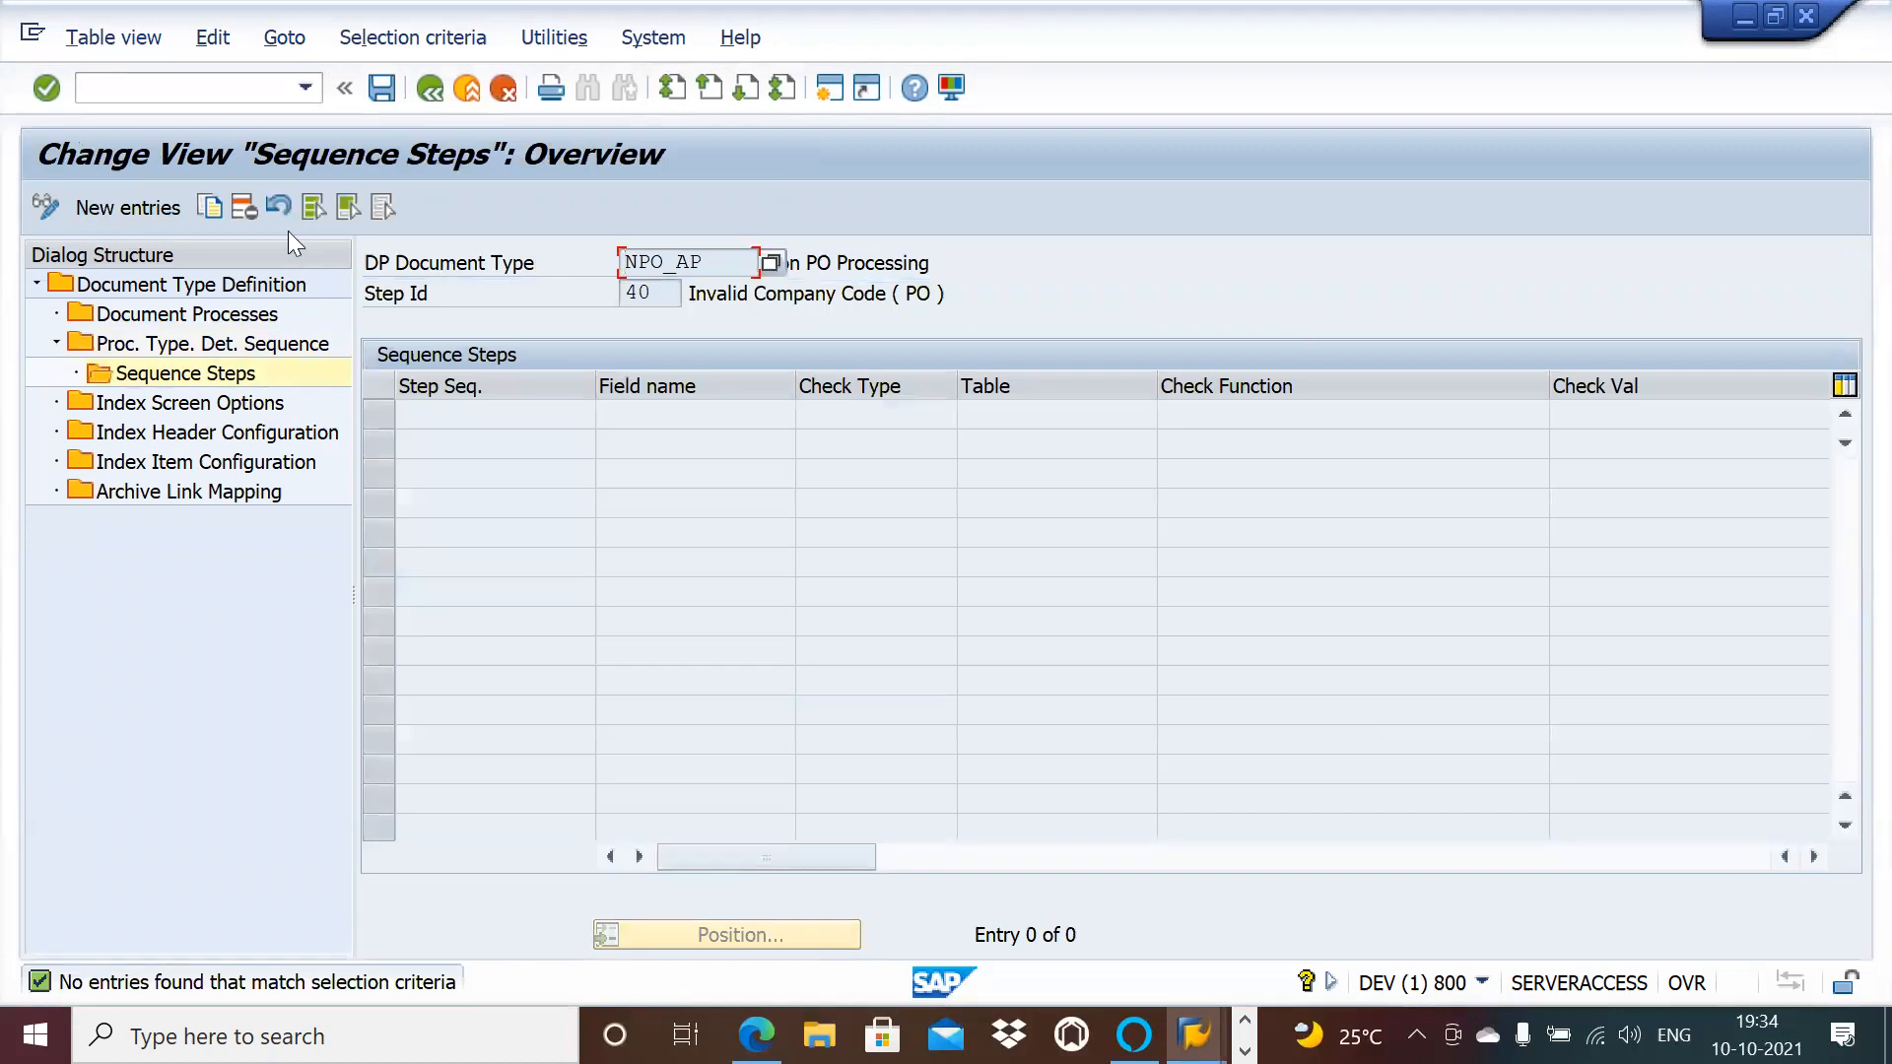
Step: Add a Table Field check on table T001, field BUKRS, to step 40 and save it
click(153, 206)
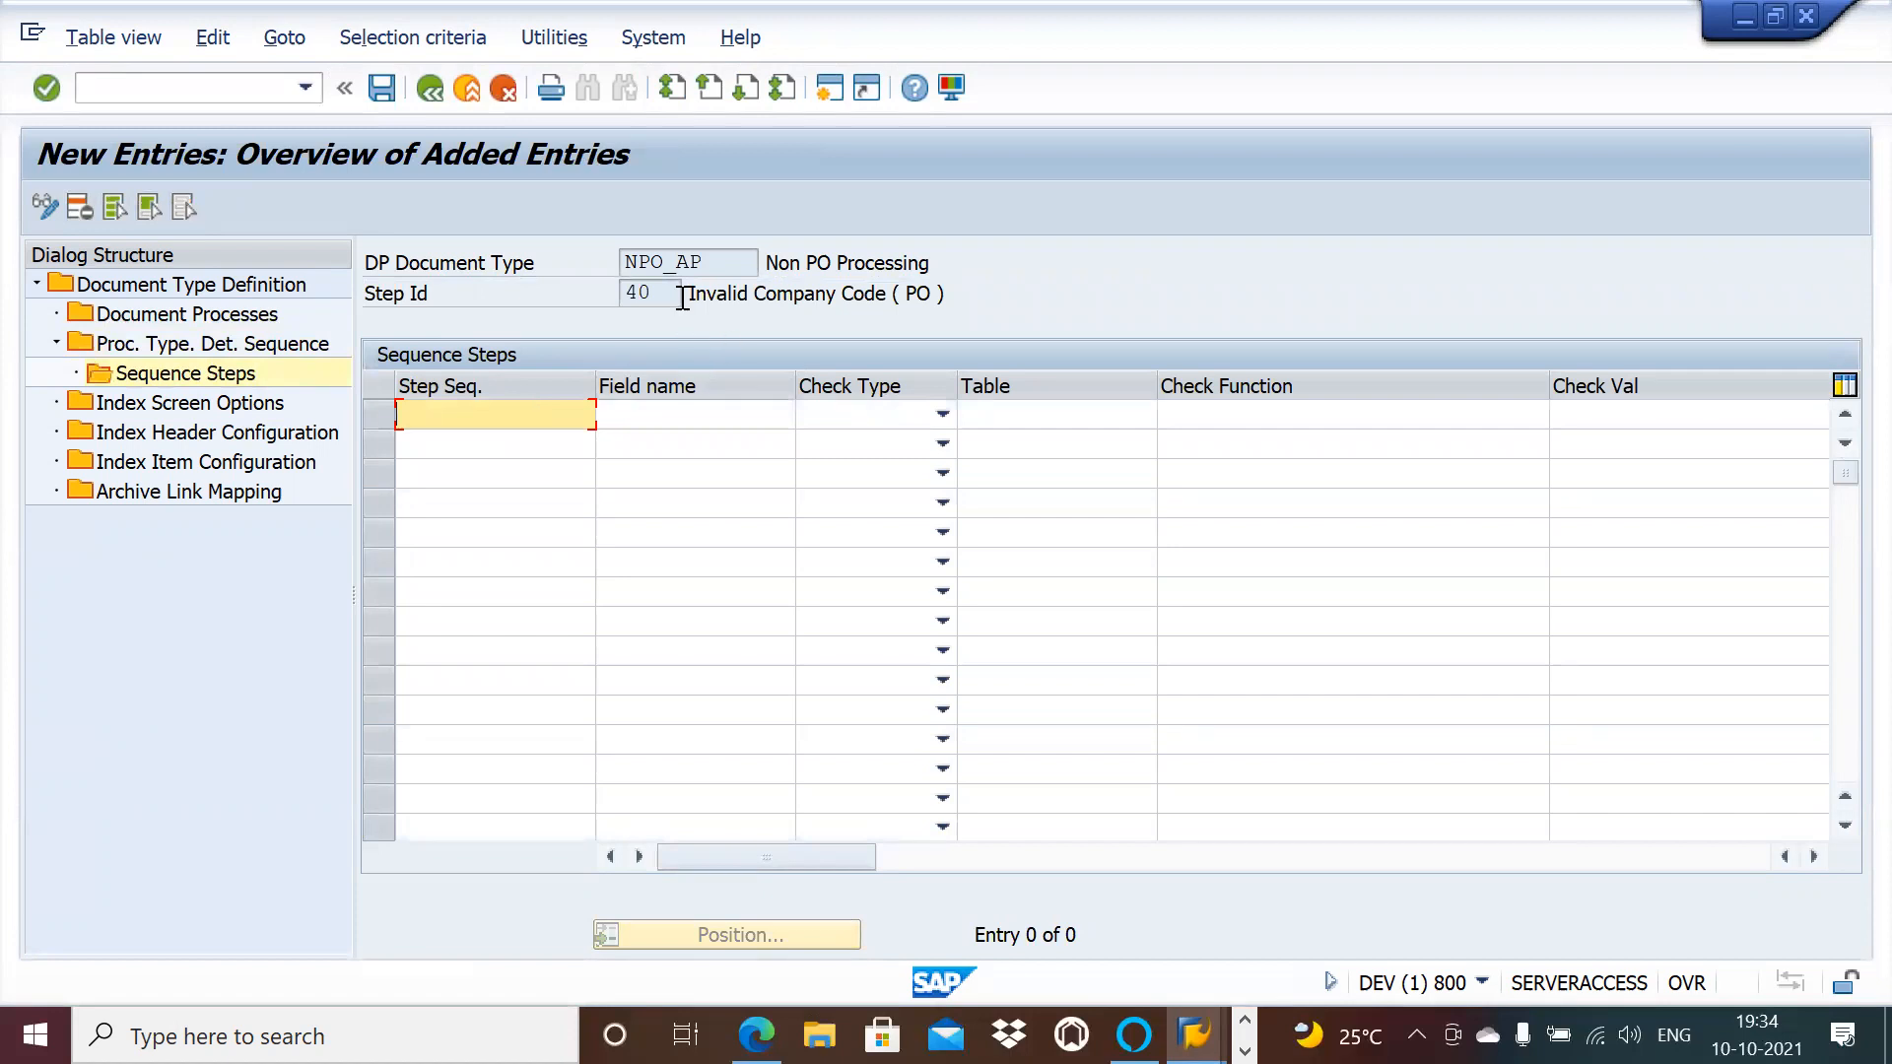
click(942, 415)
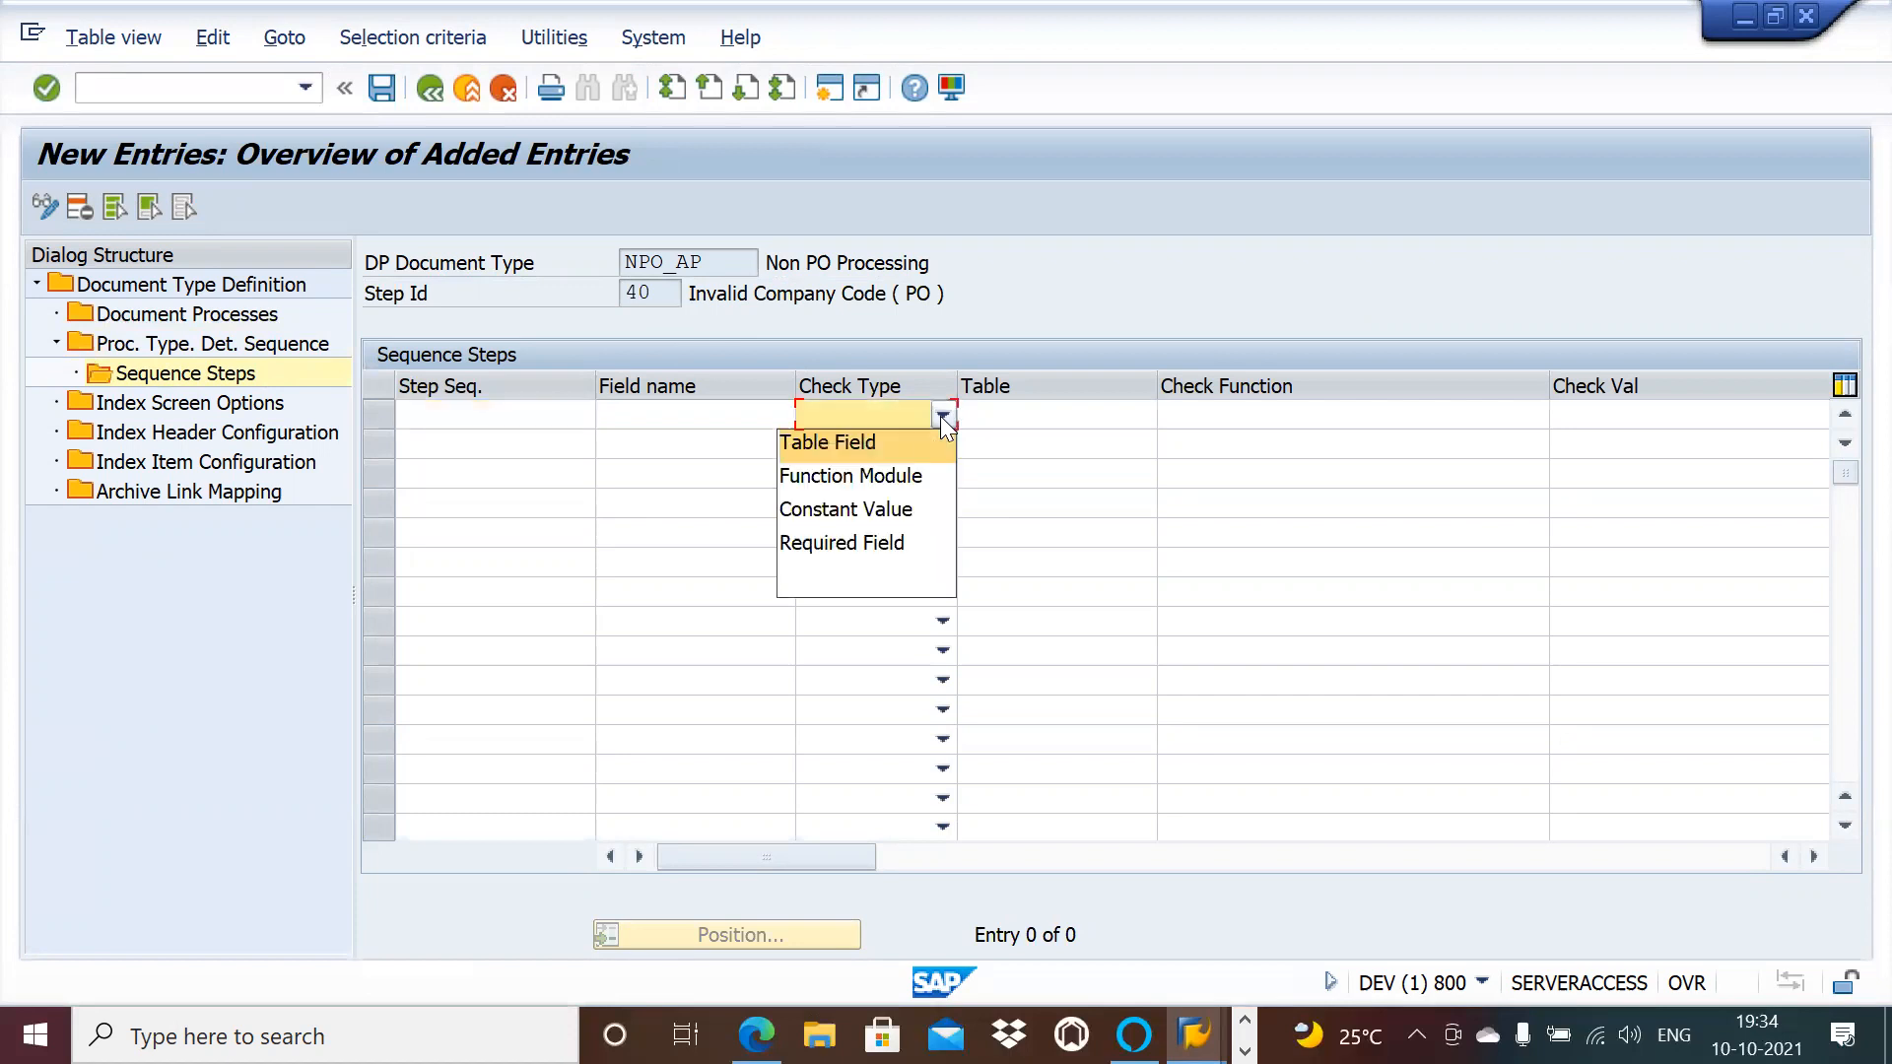
click(891, 443)
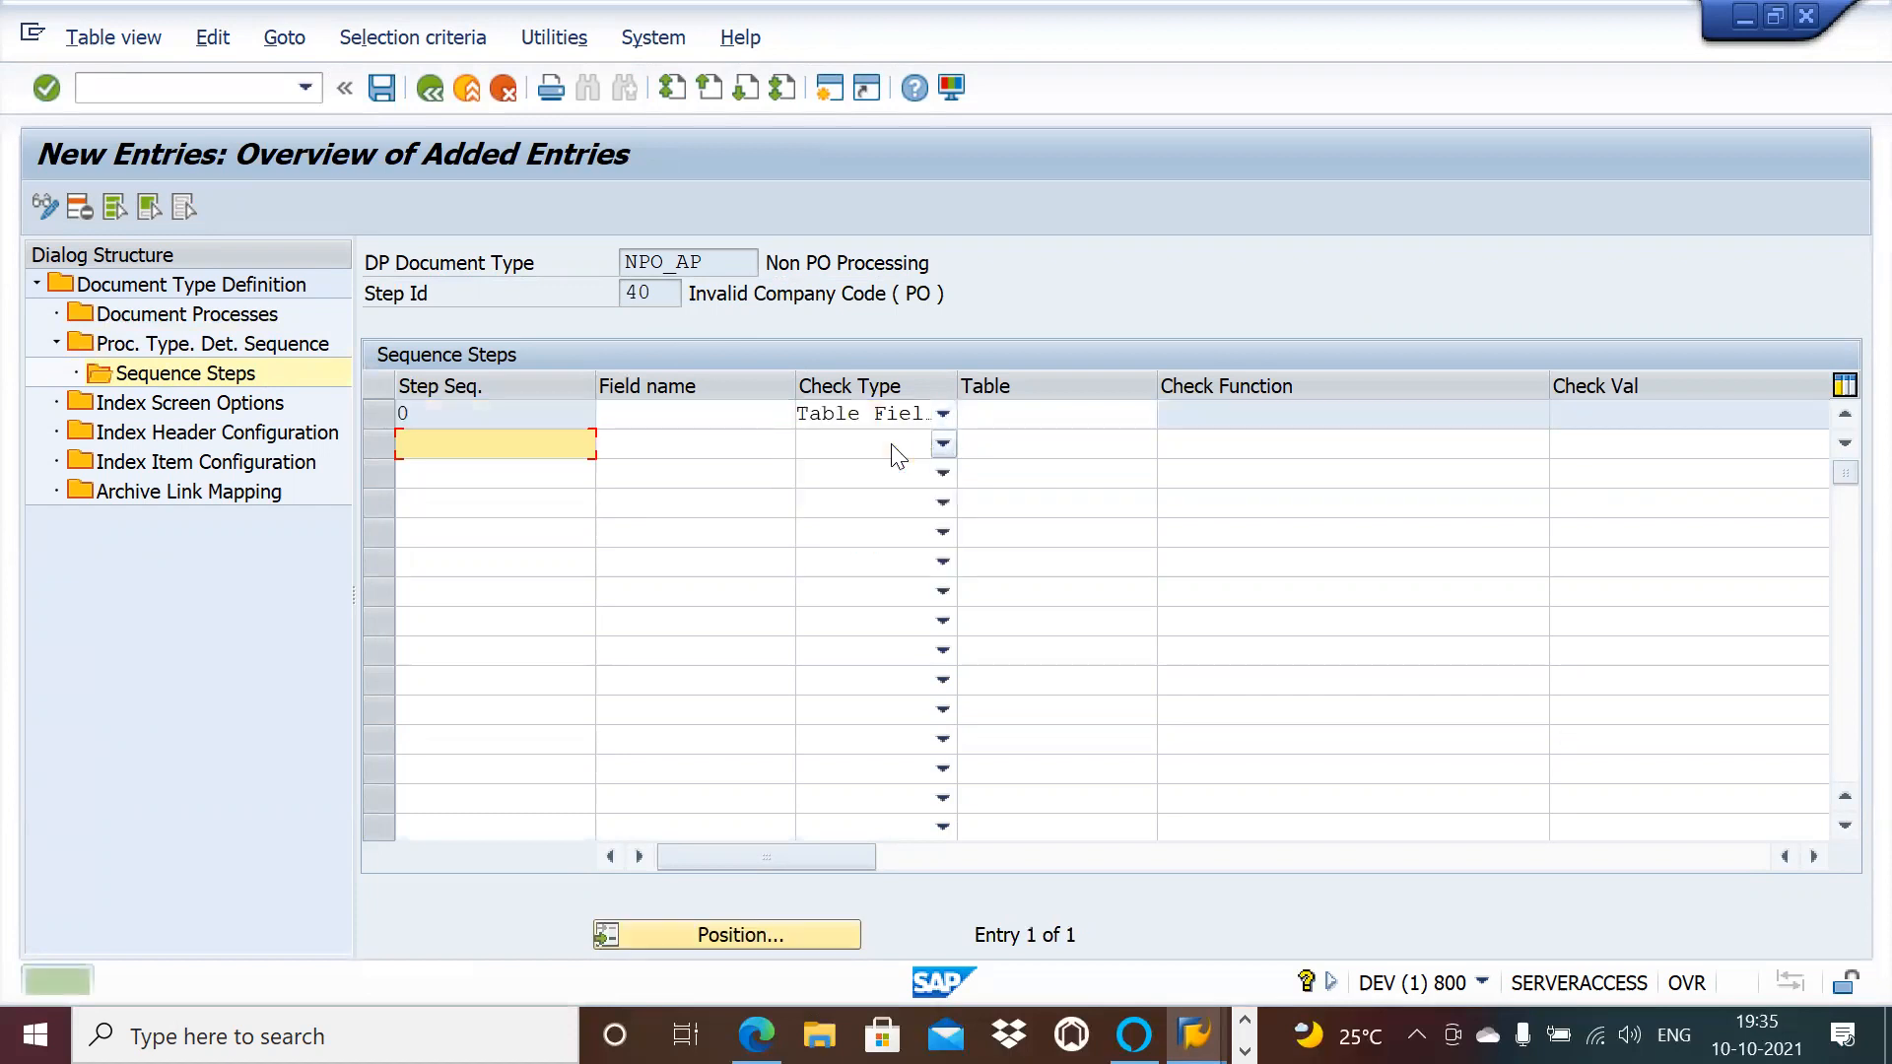
click(997, 419)
text(t00)
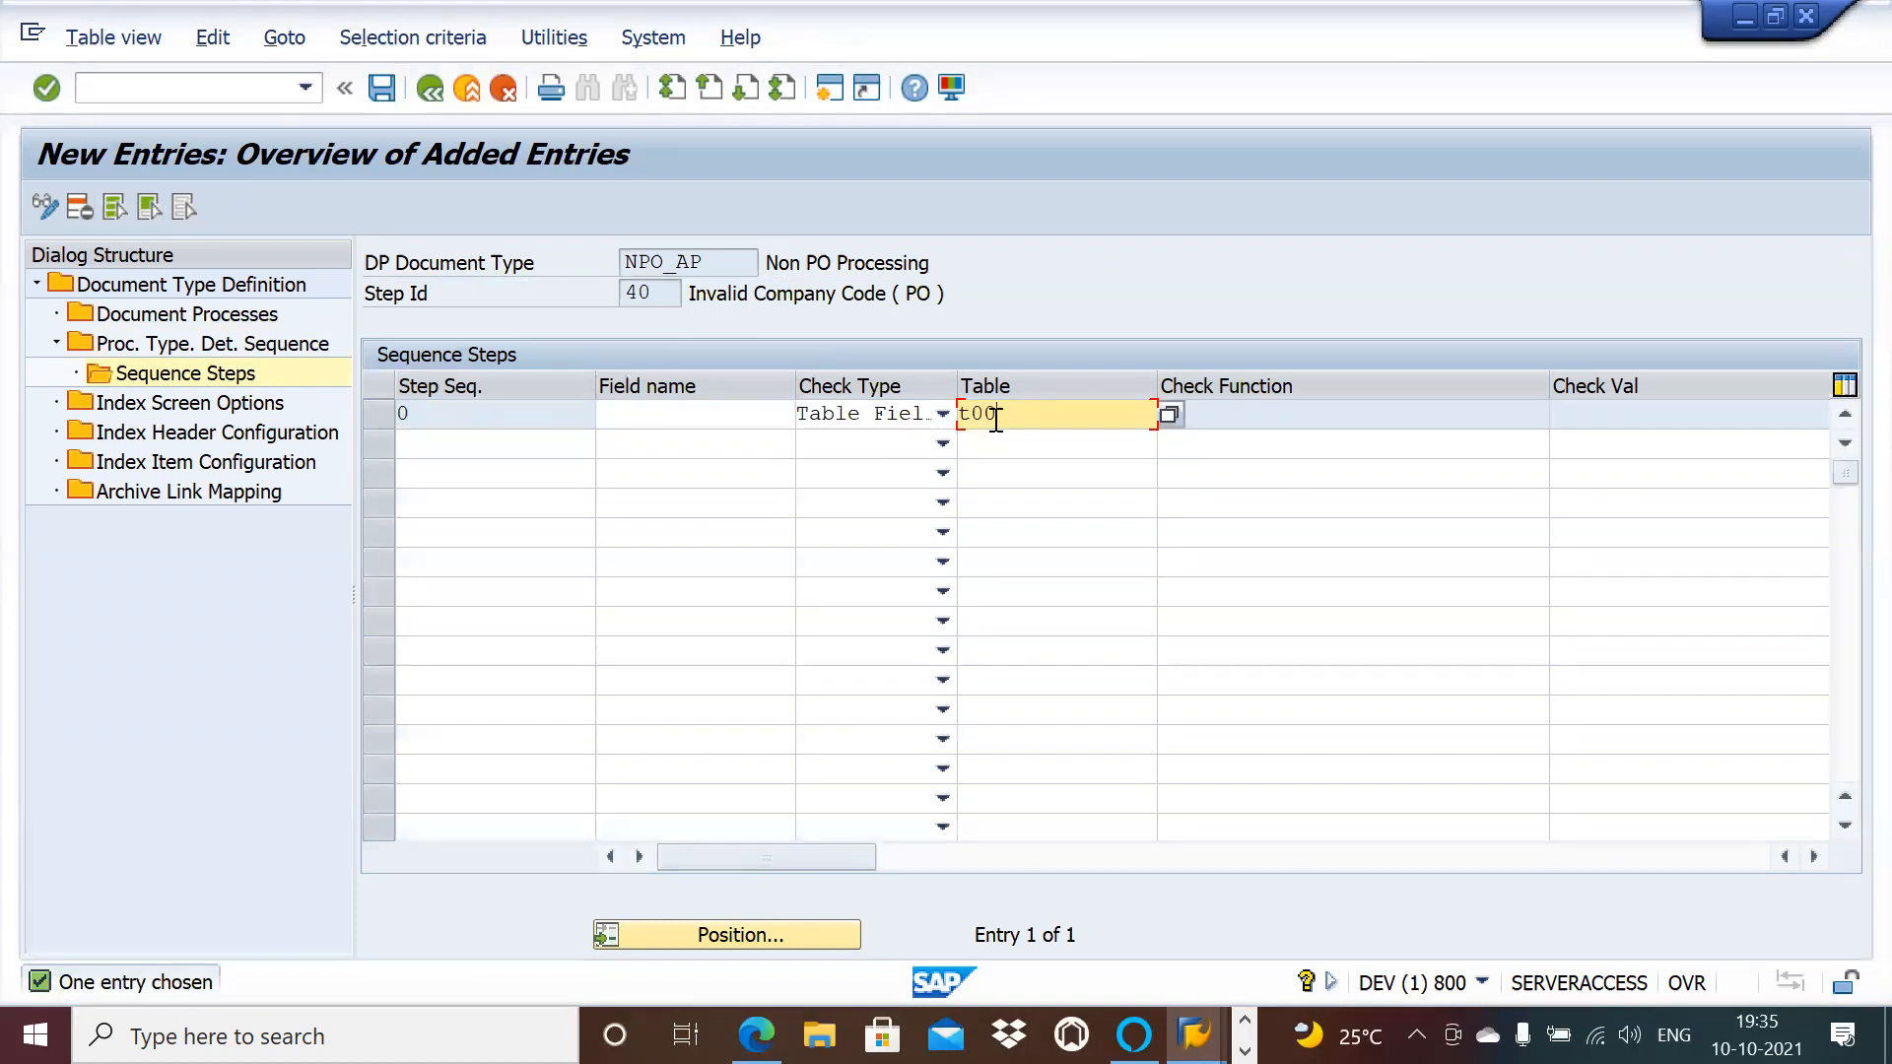
text(1)
key(Return)
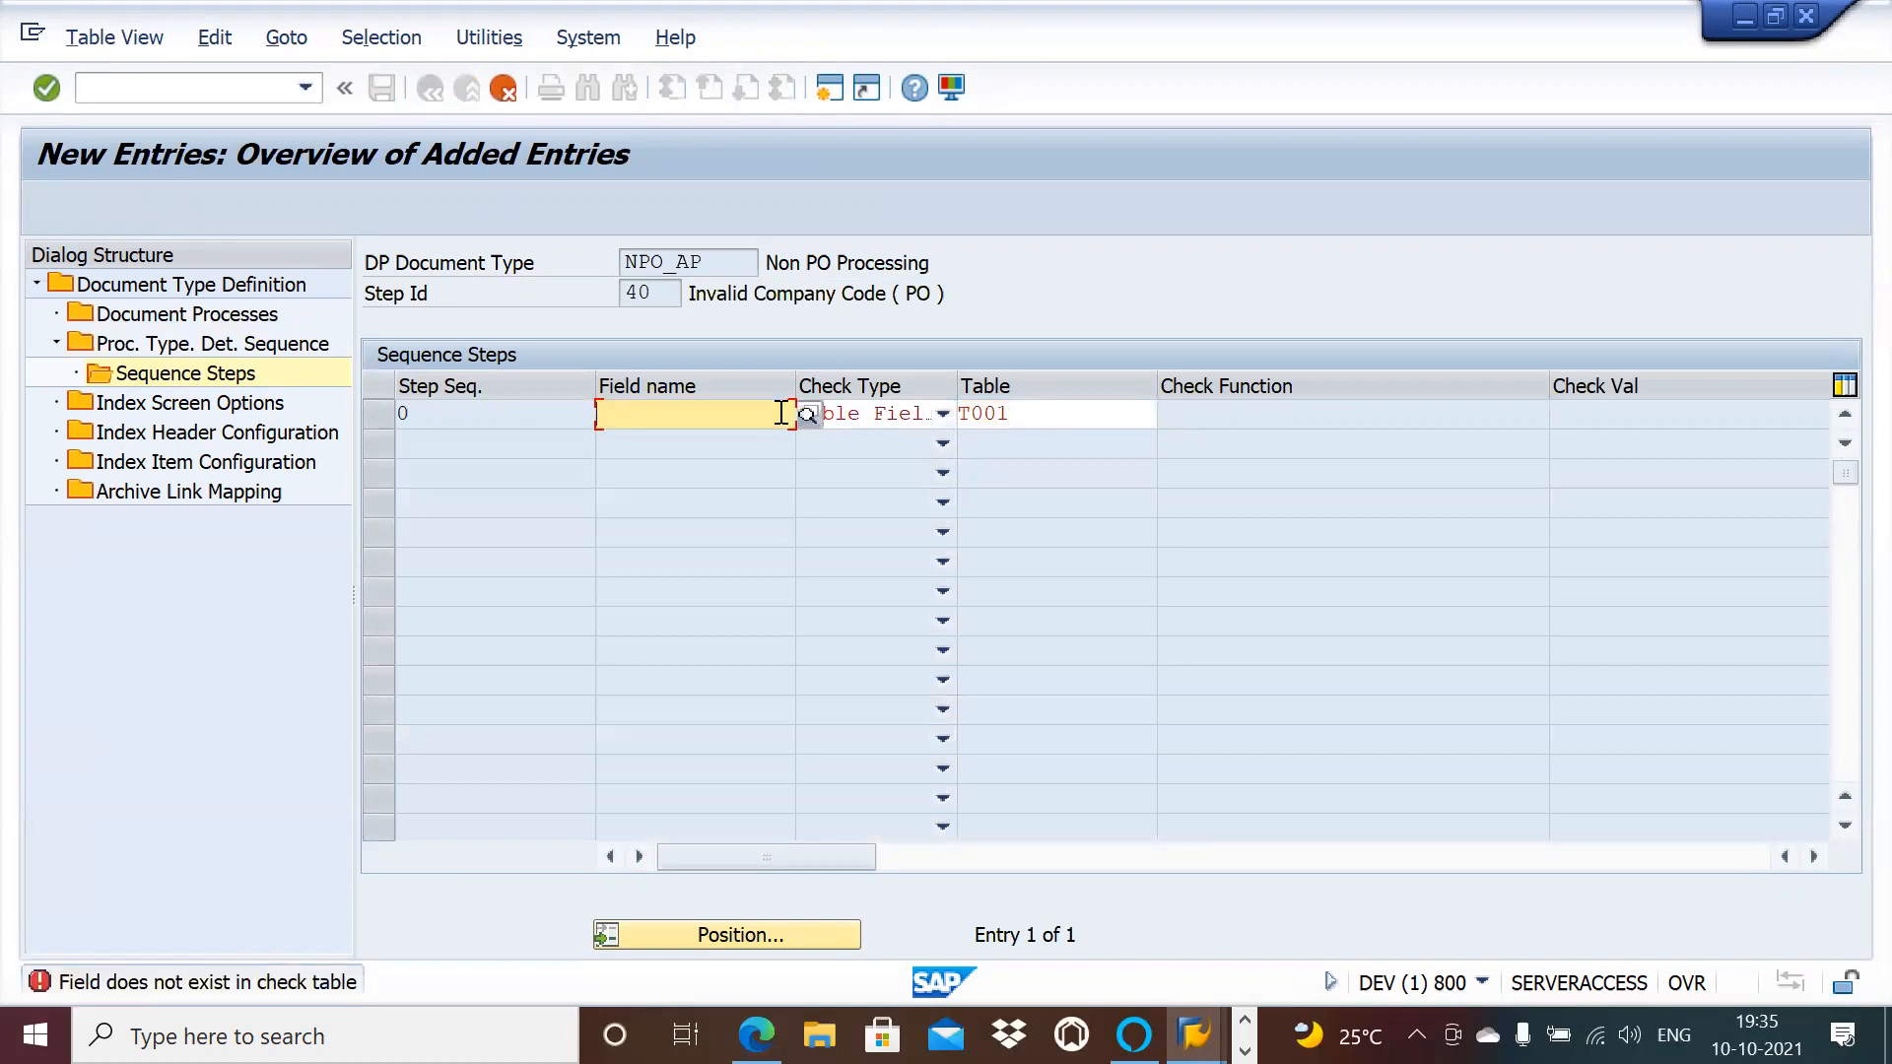
text(b)
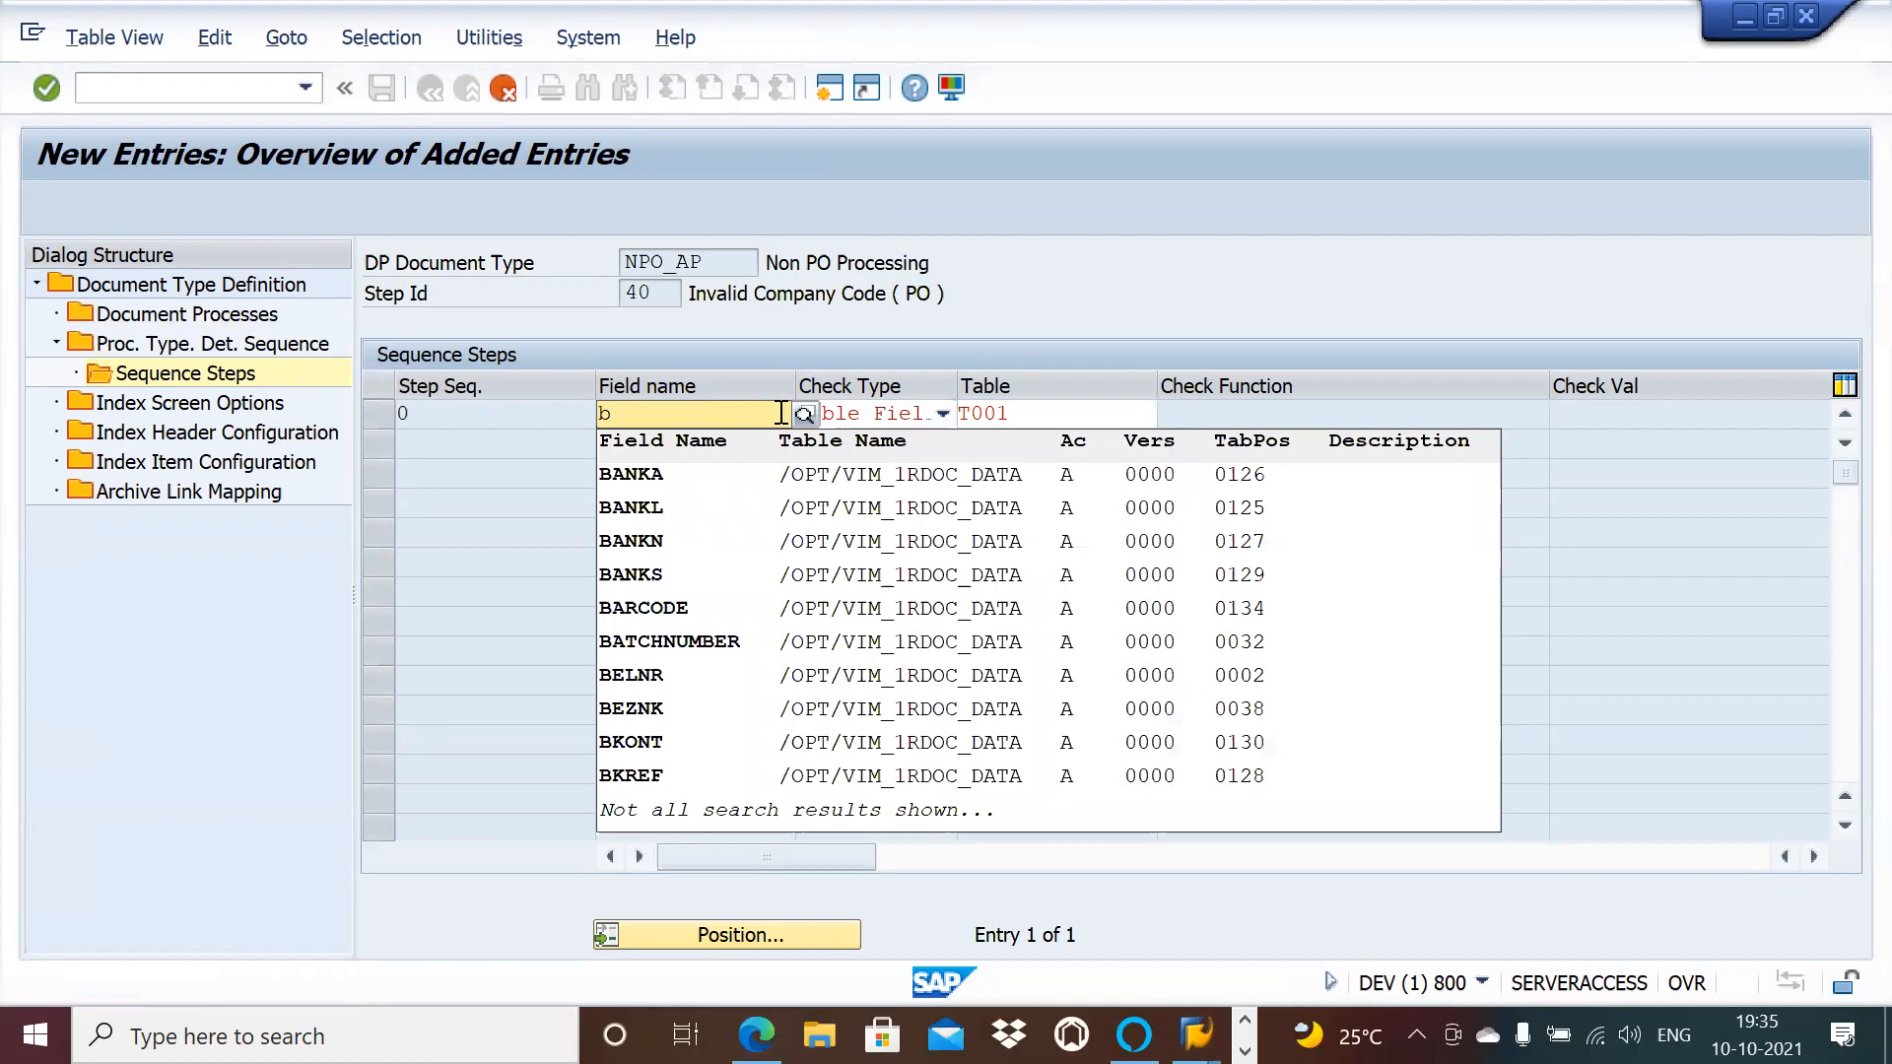
text(u)
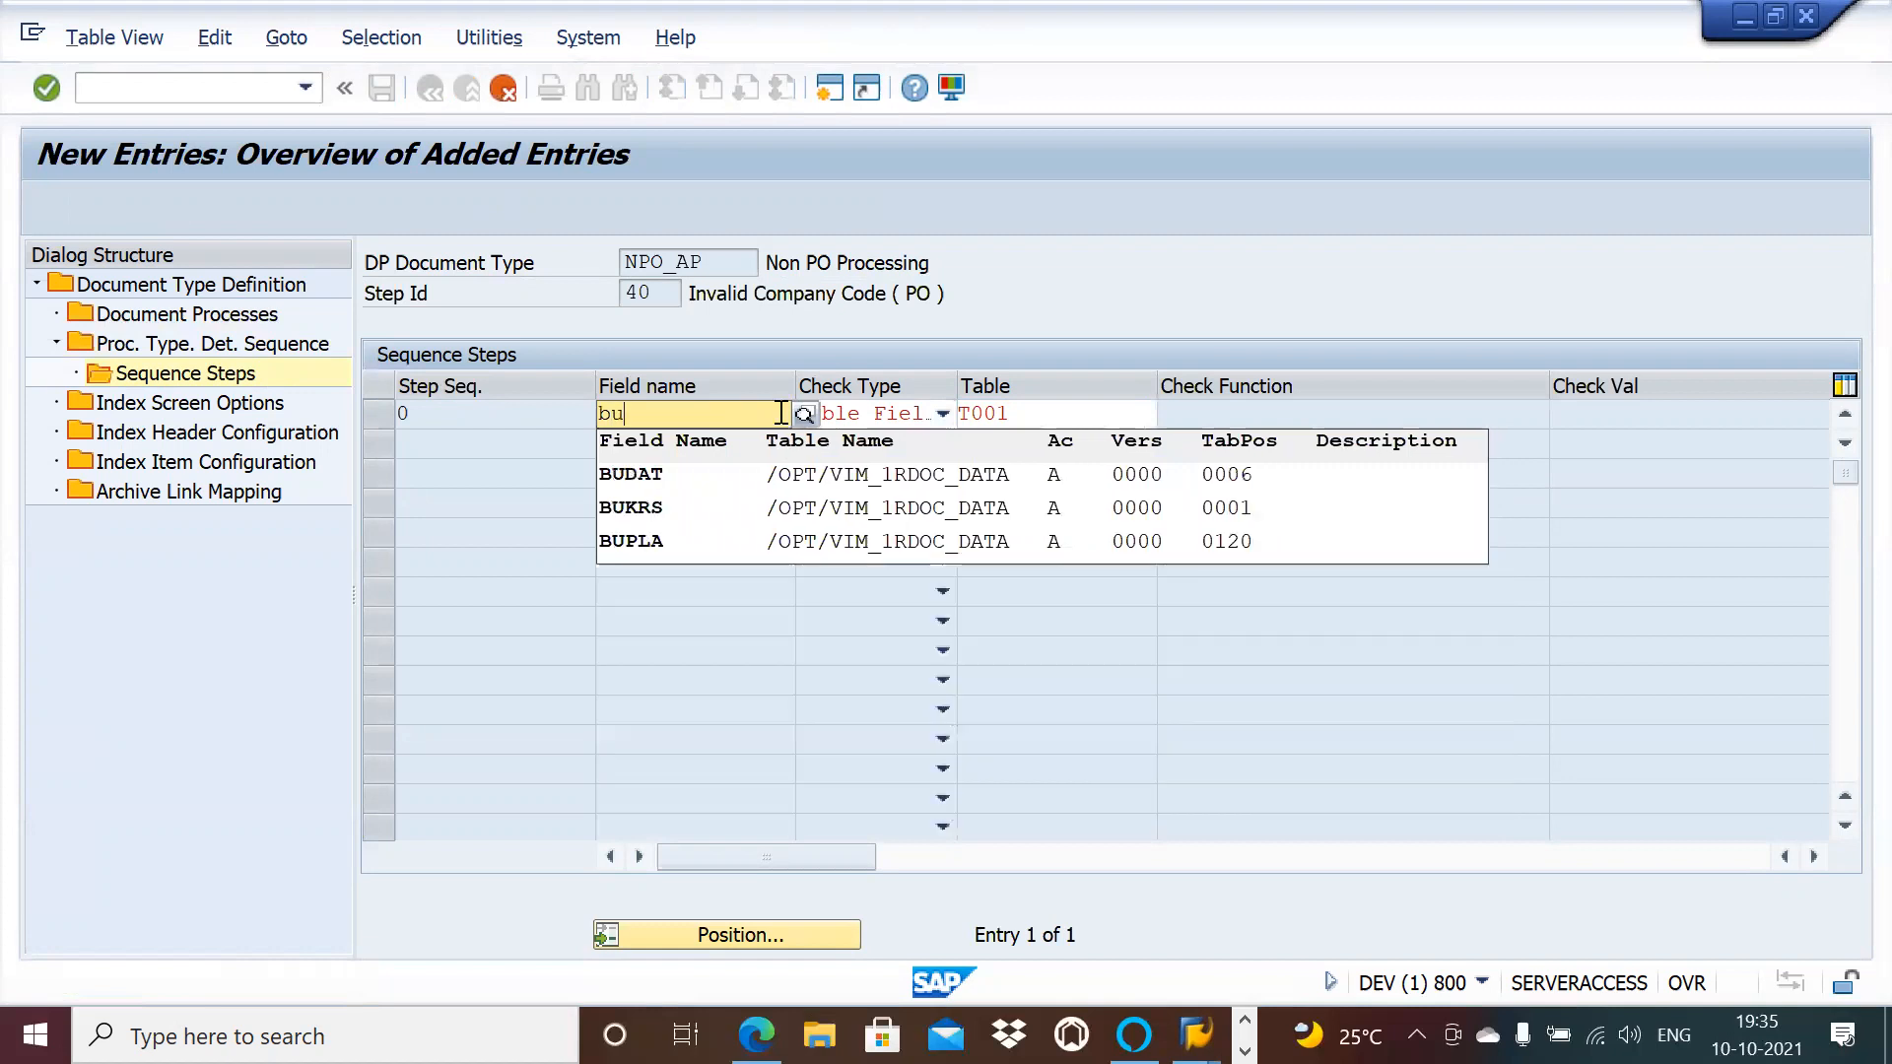
click(708, 506)
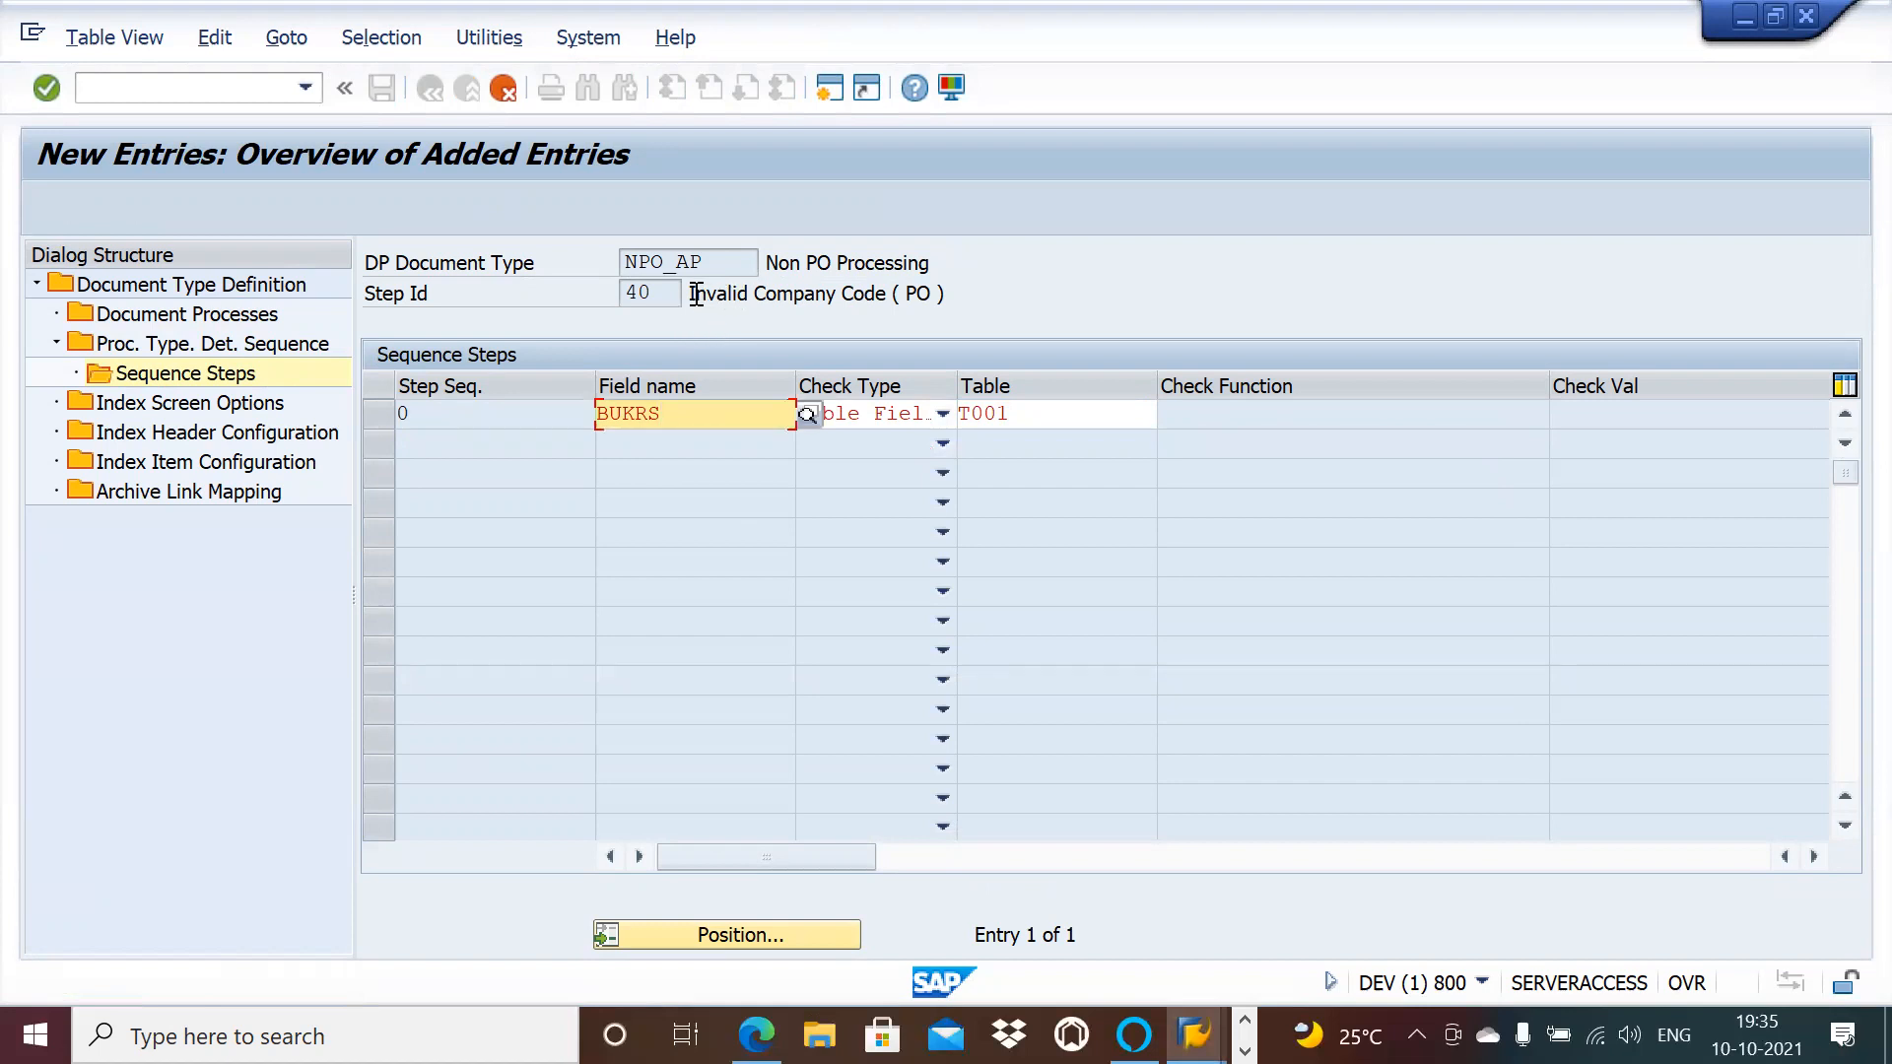
drag(693, 294, 879, 319)
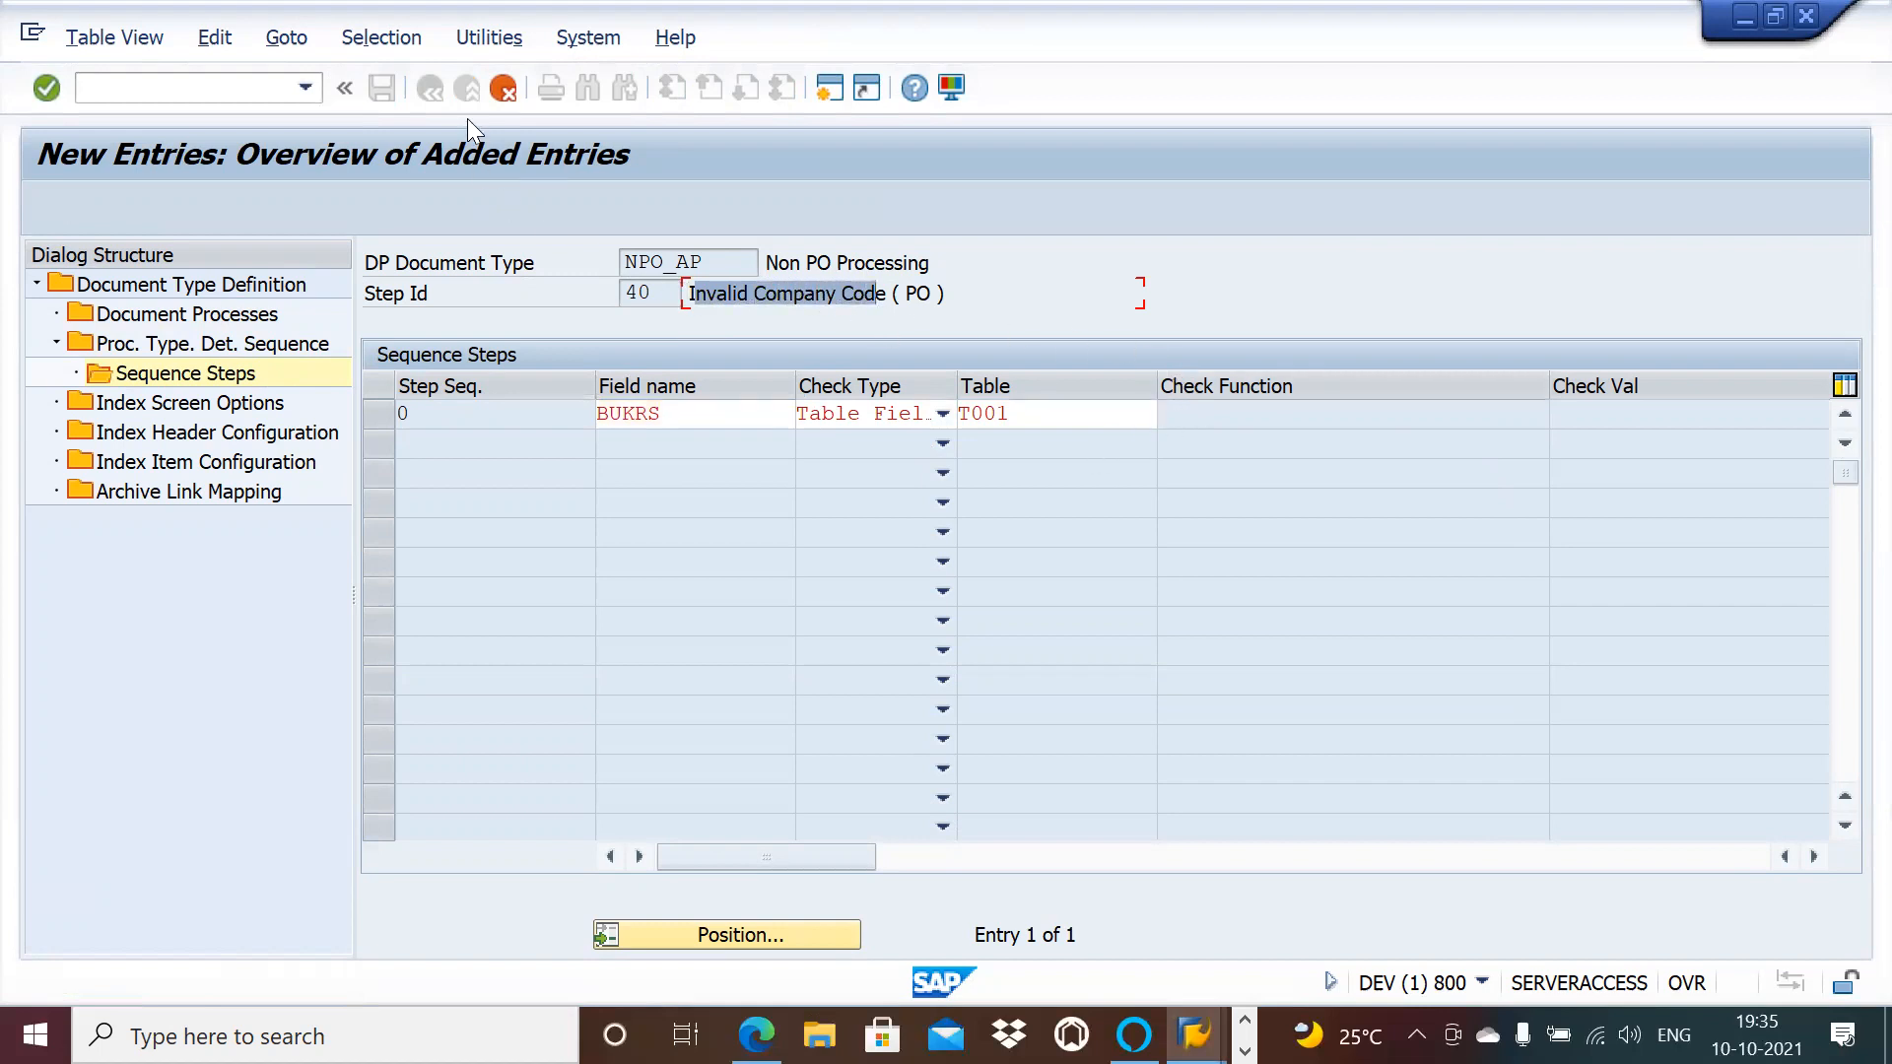
key(Return)
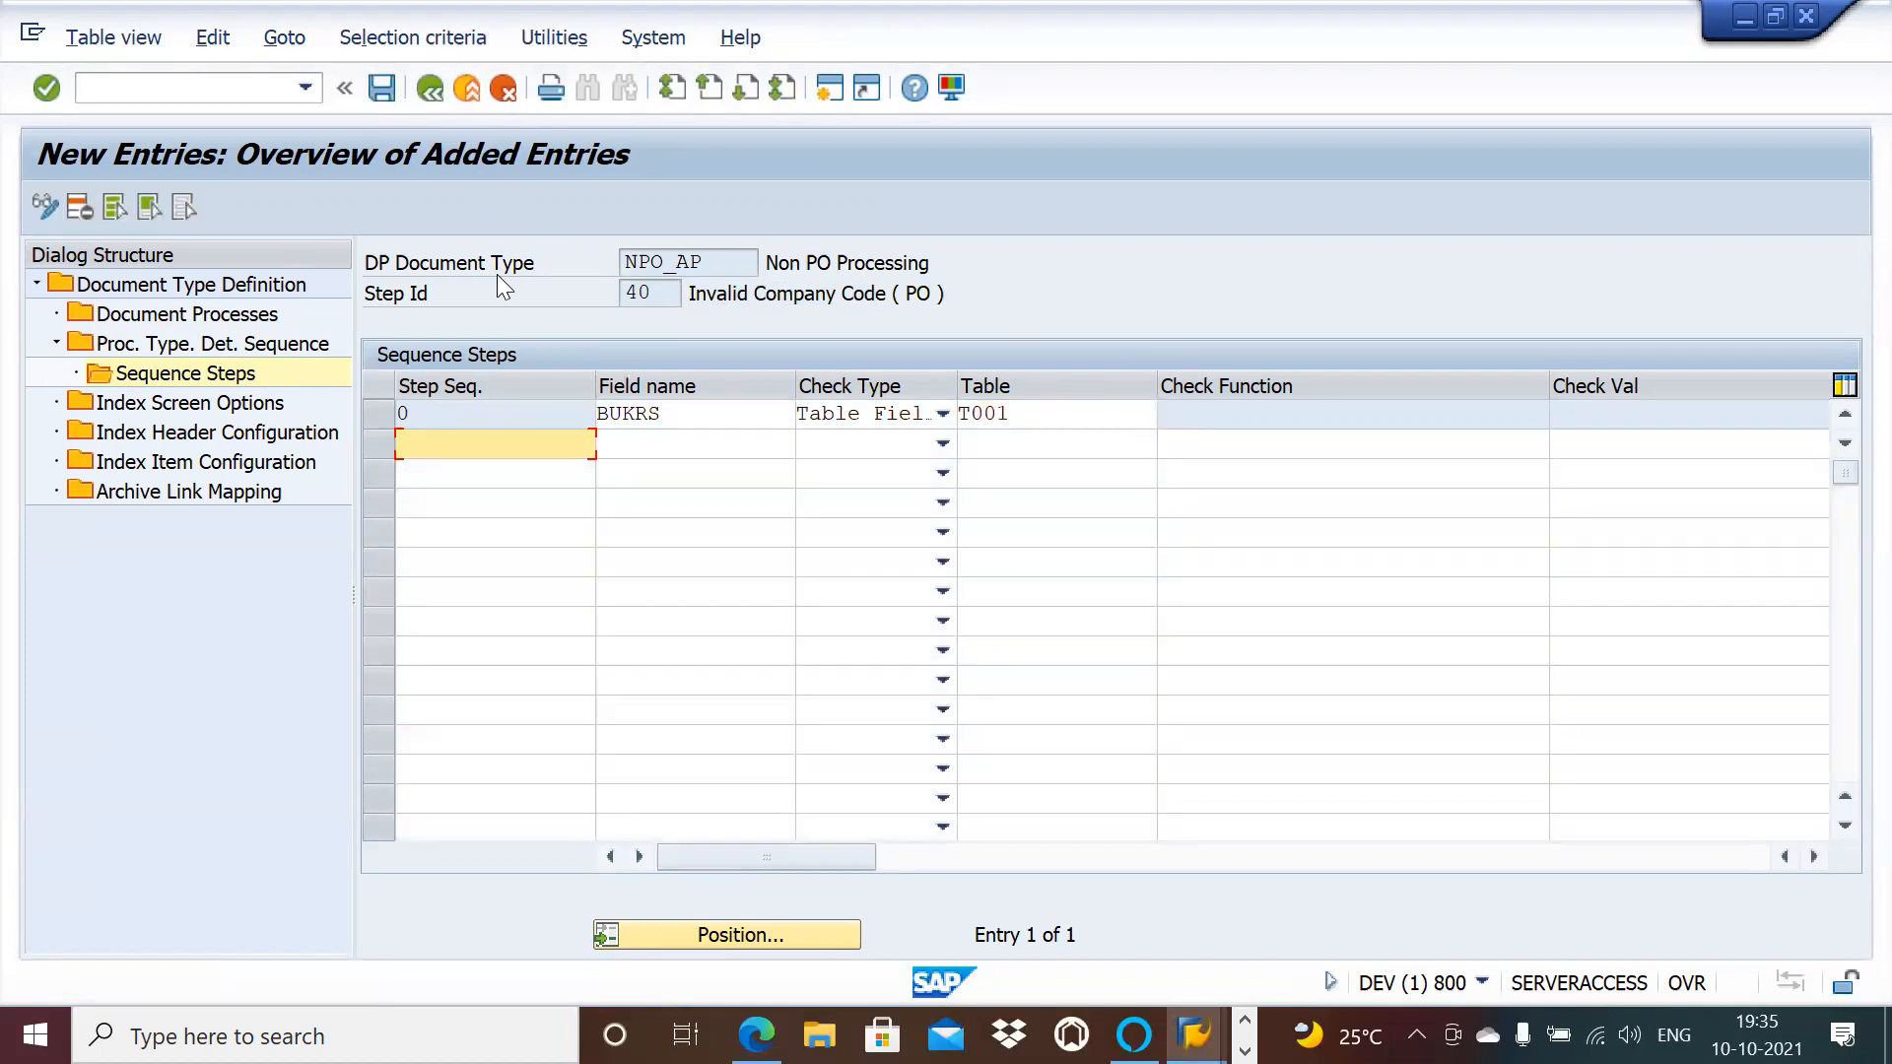
click(382, 87)
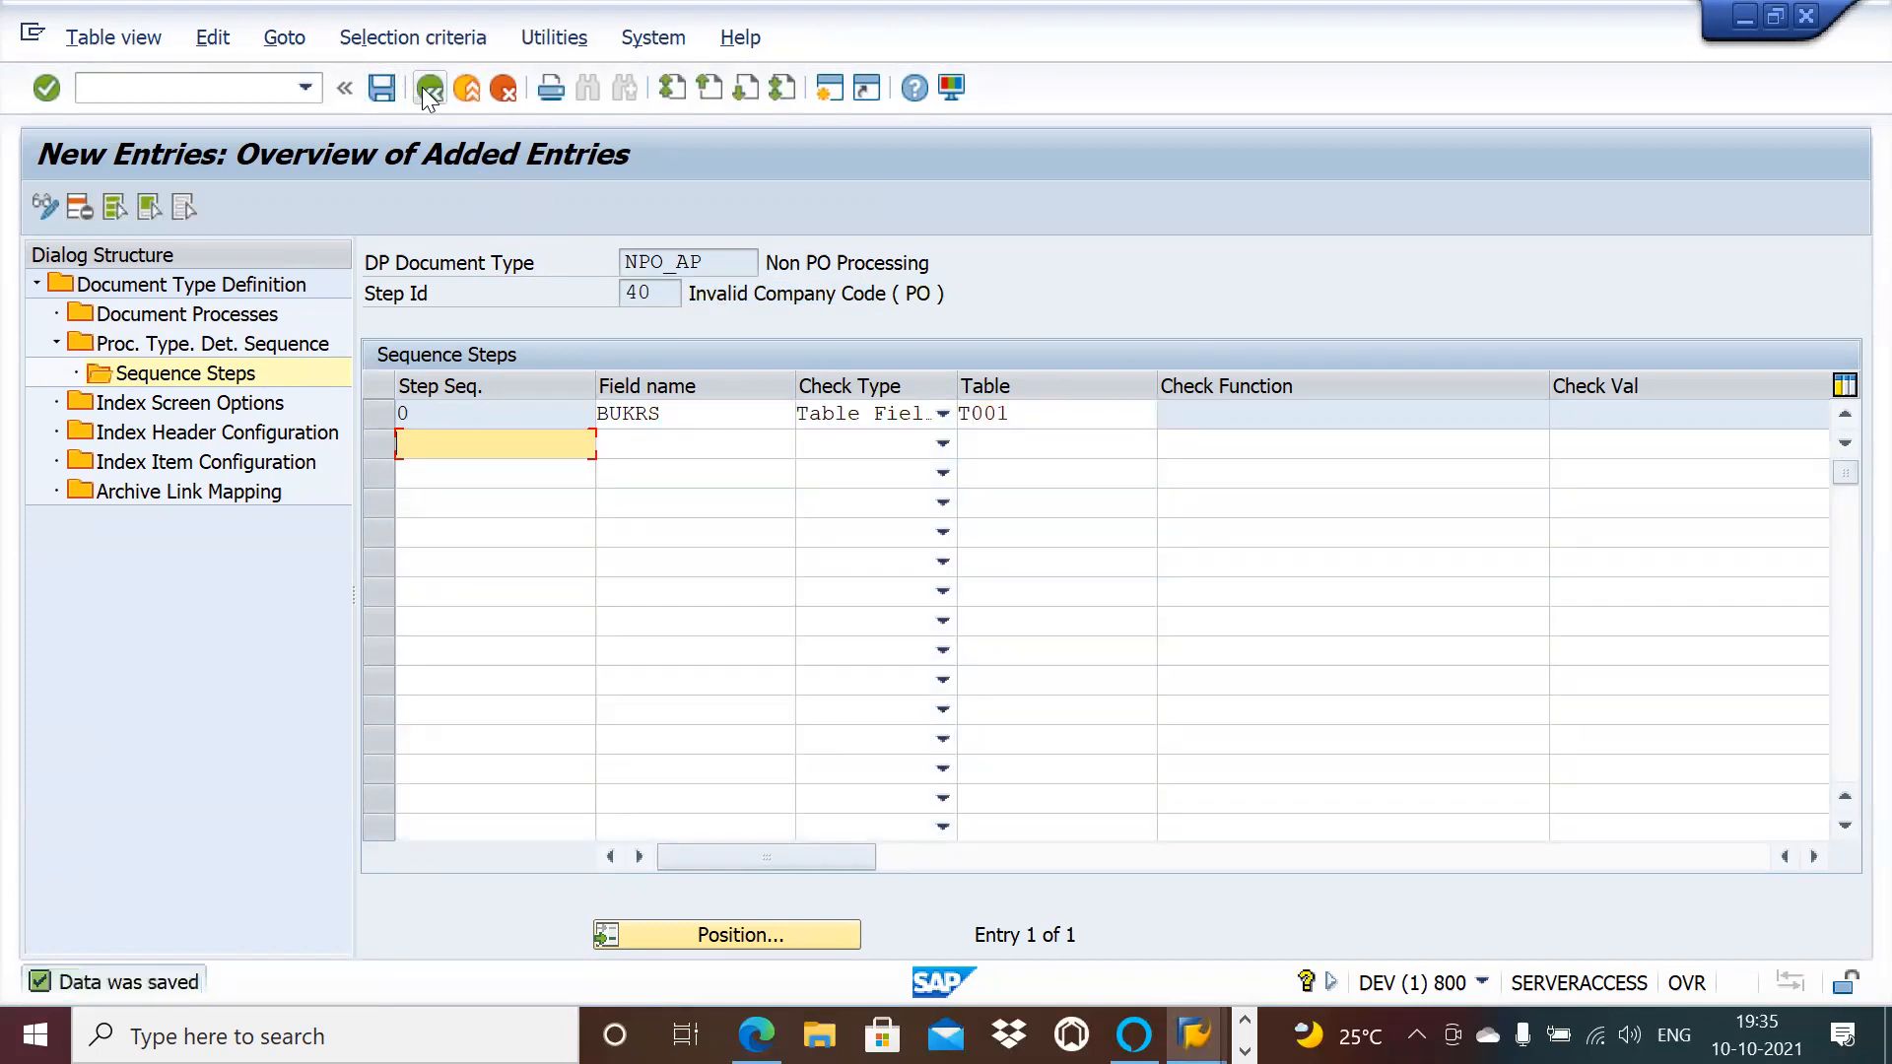
Step: Return to the process type sequence list and open NPO_AP's Index Screen Options
click(424, 88)
click(426, 89)
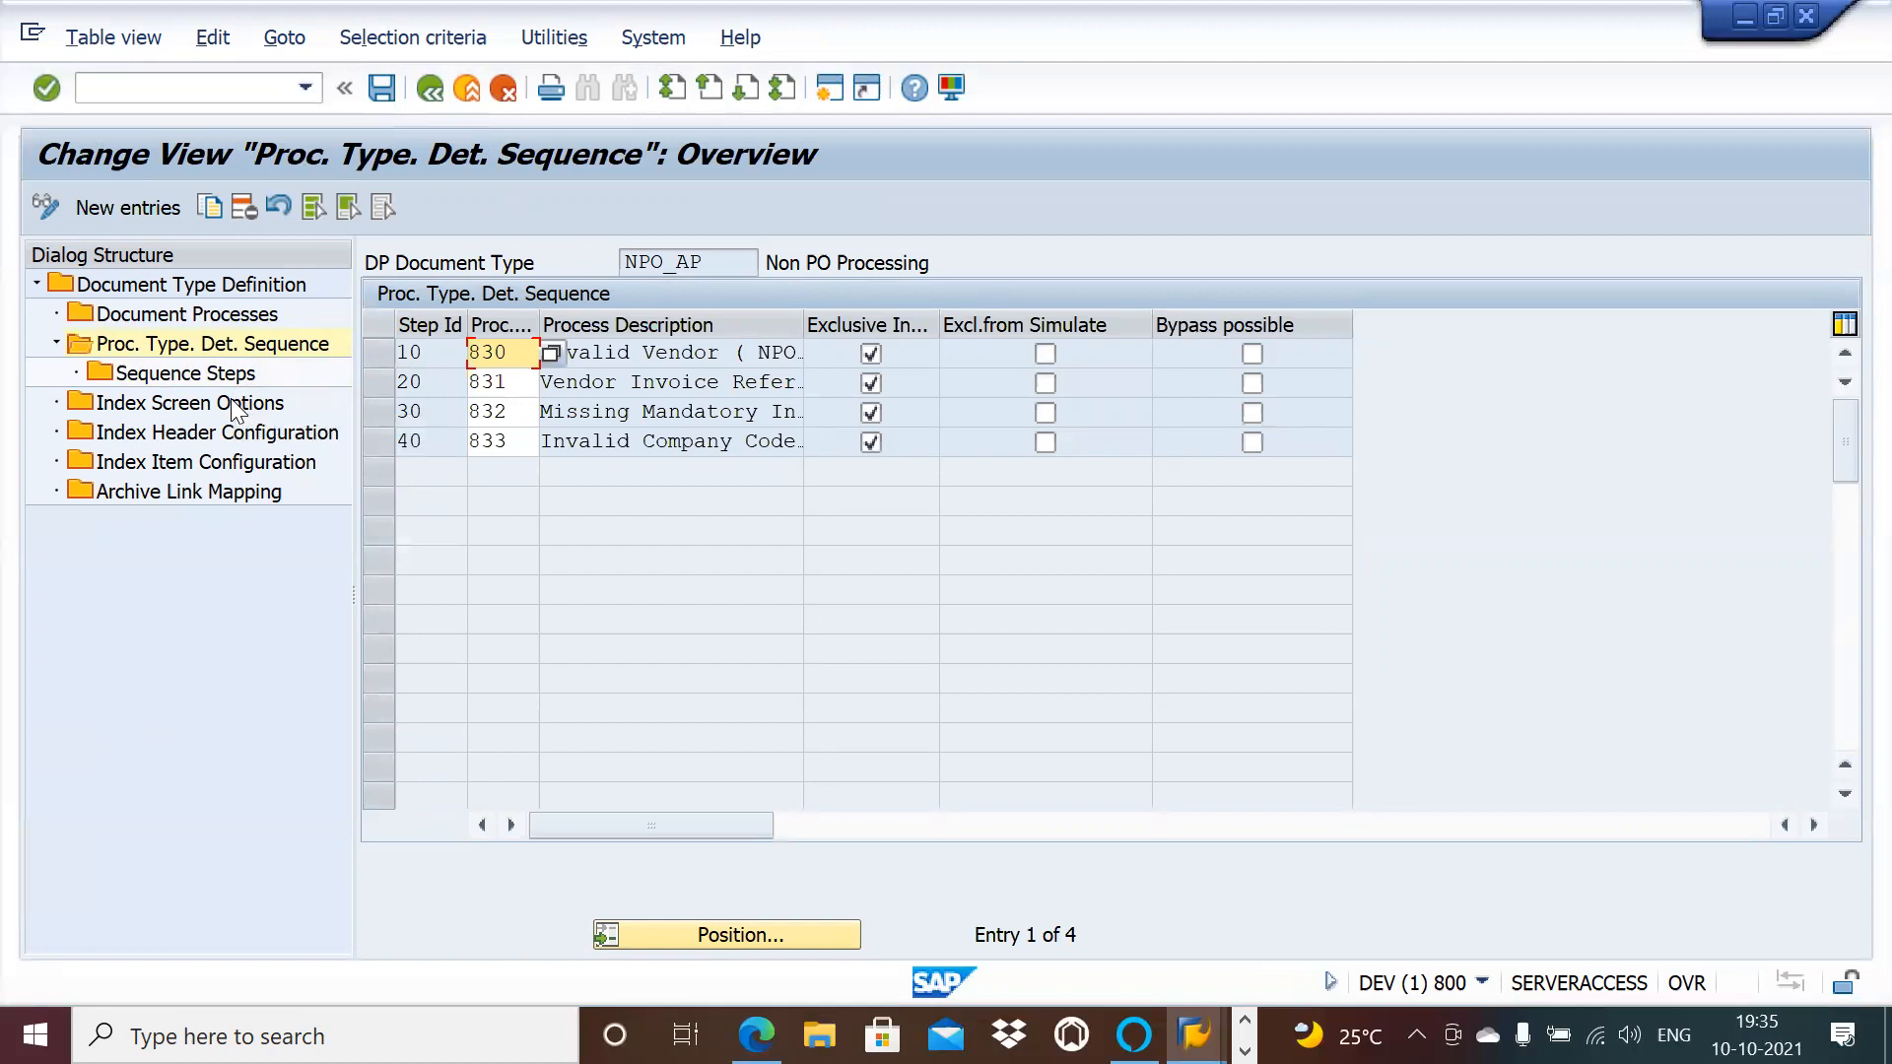
double_click(232, 401)
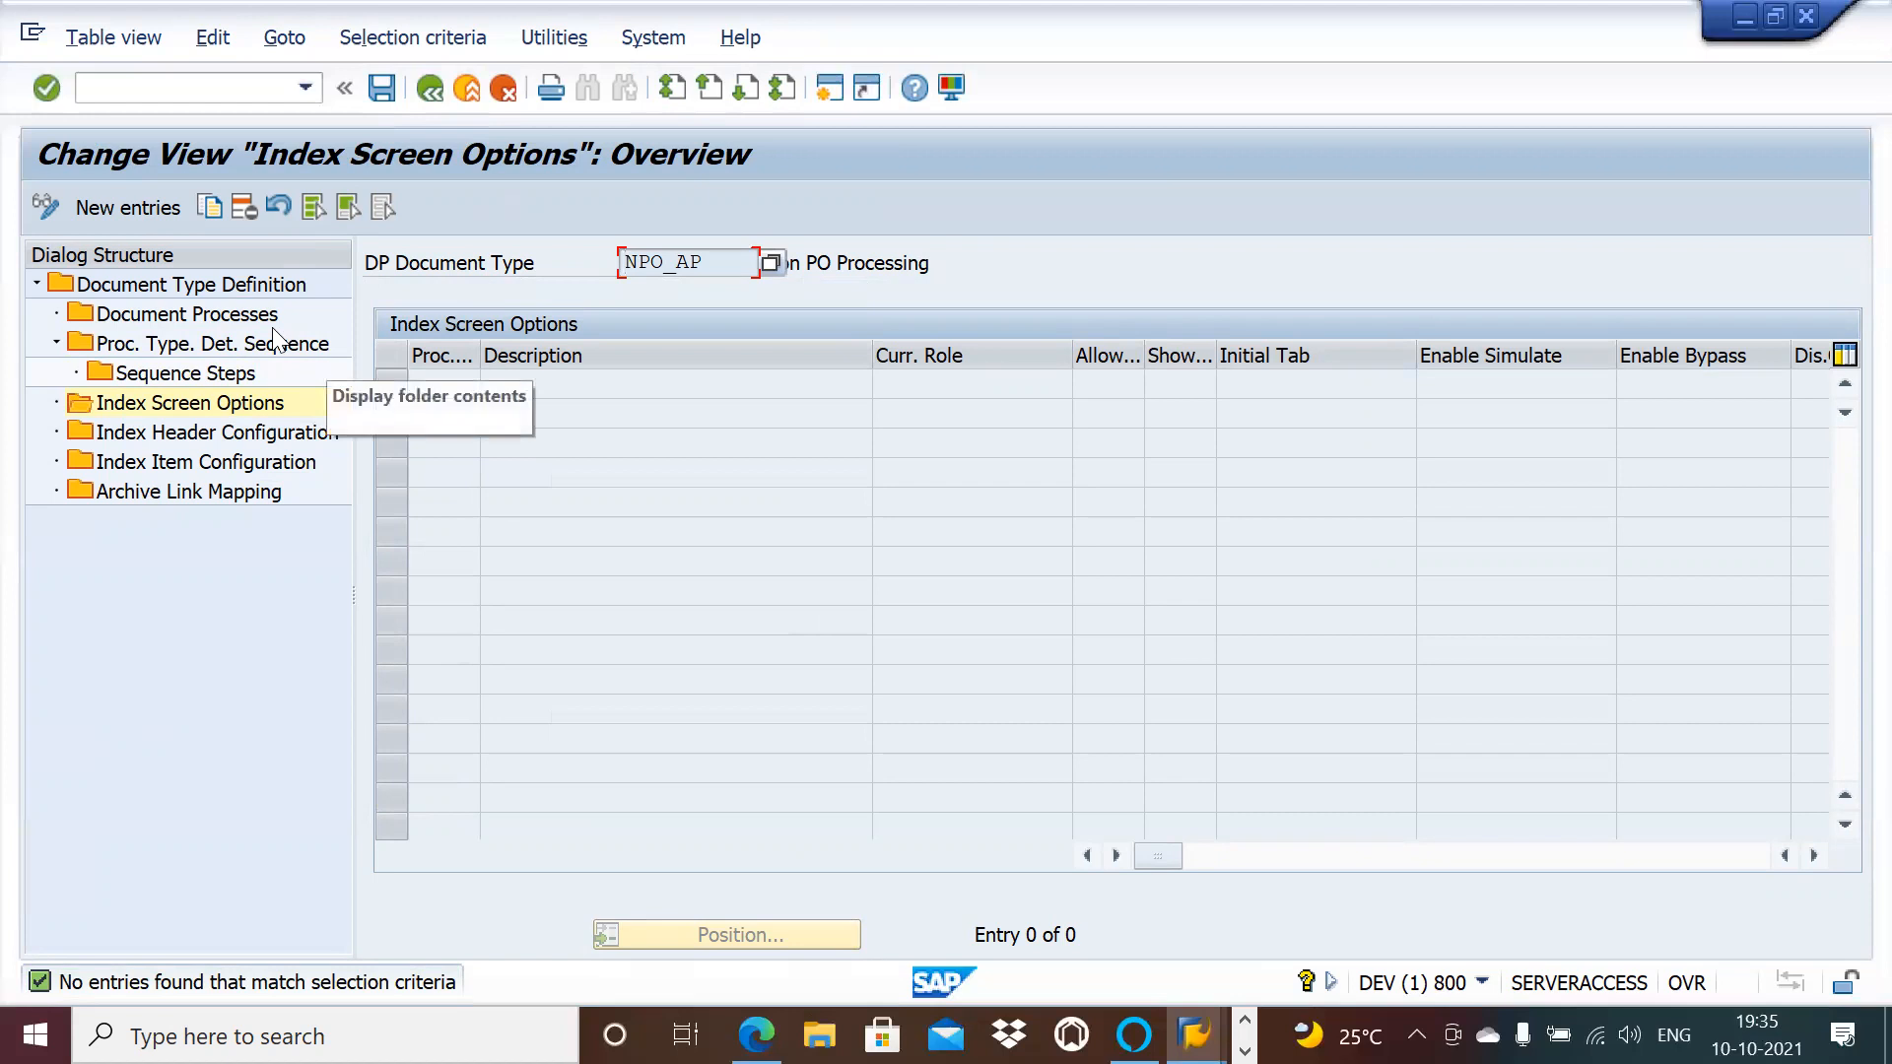
Step: Add process type 830 with role NPO_AP and Allow, Show, Simulate and Bypass enabled
click(473, 386)
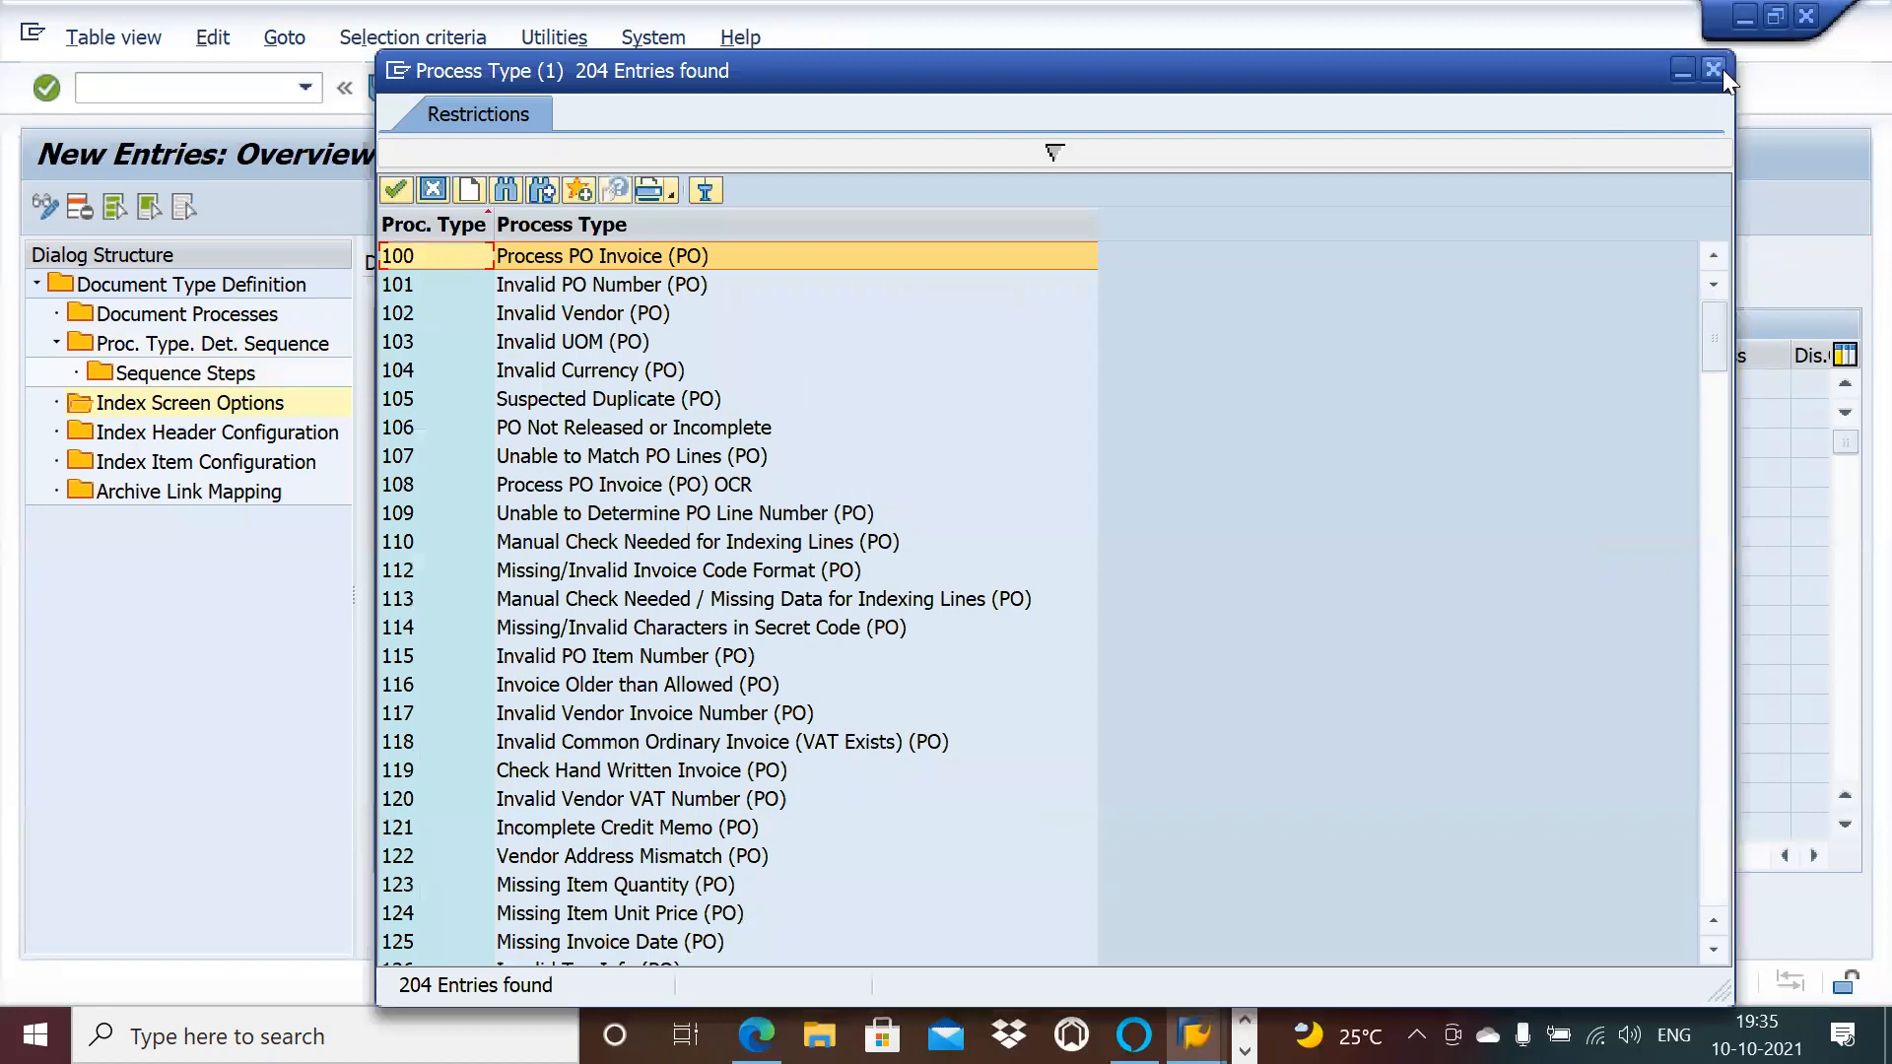
click(1714, 69)
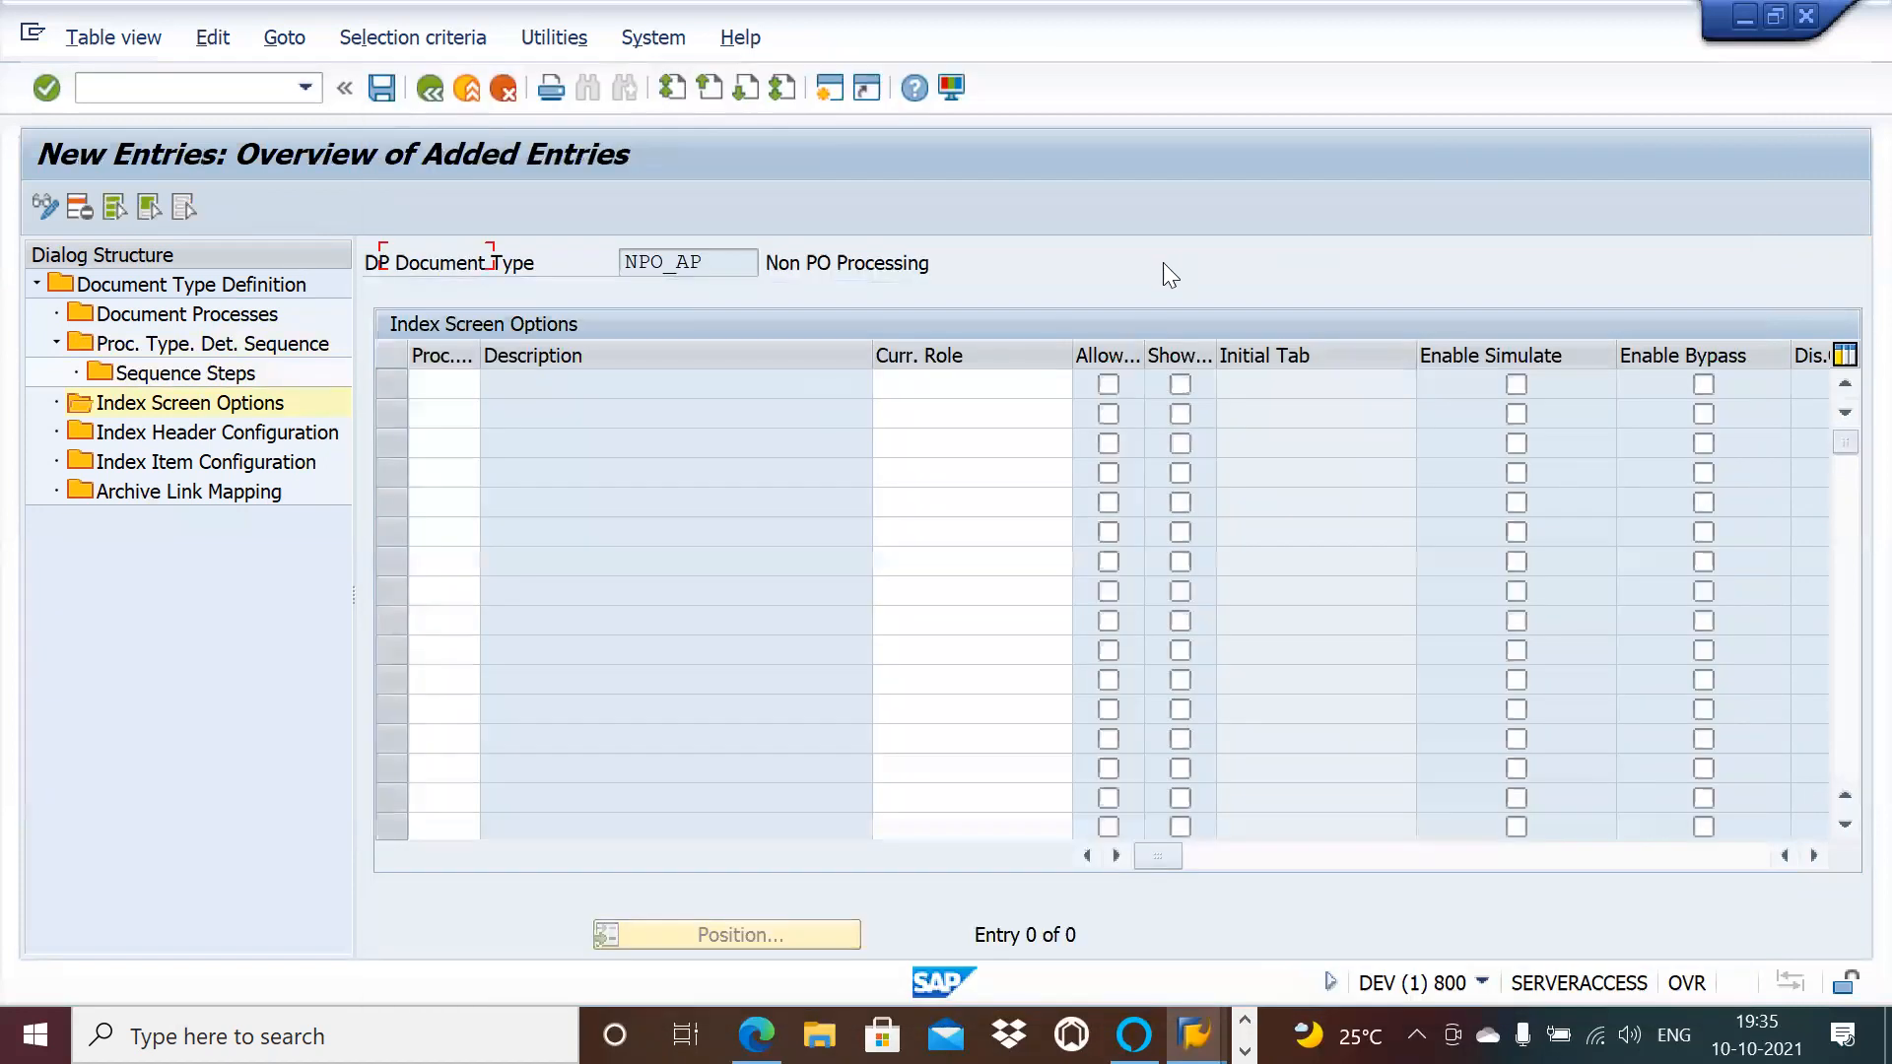
click(458, 390)
text(830)
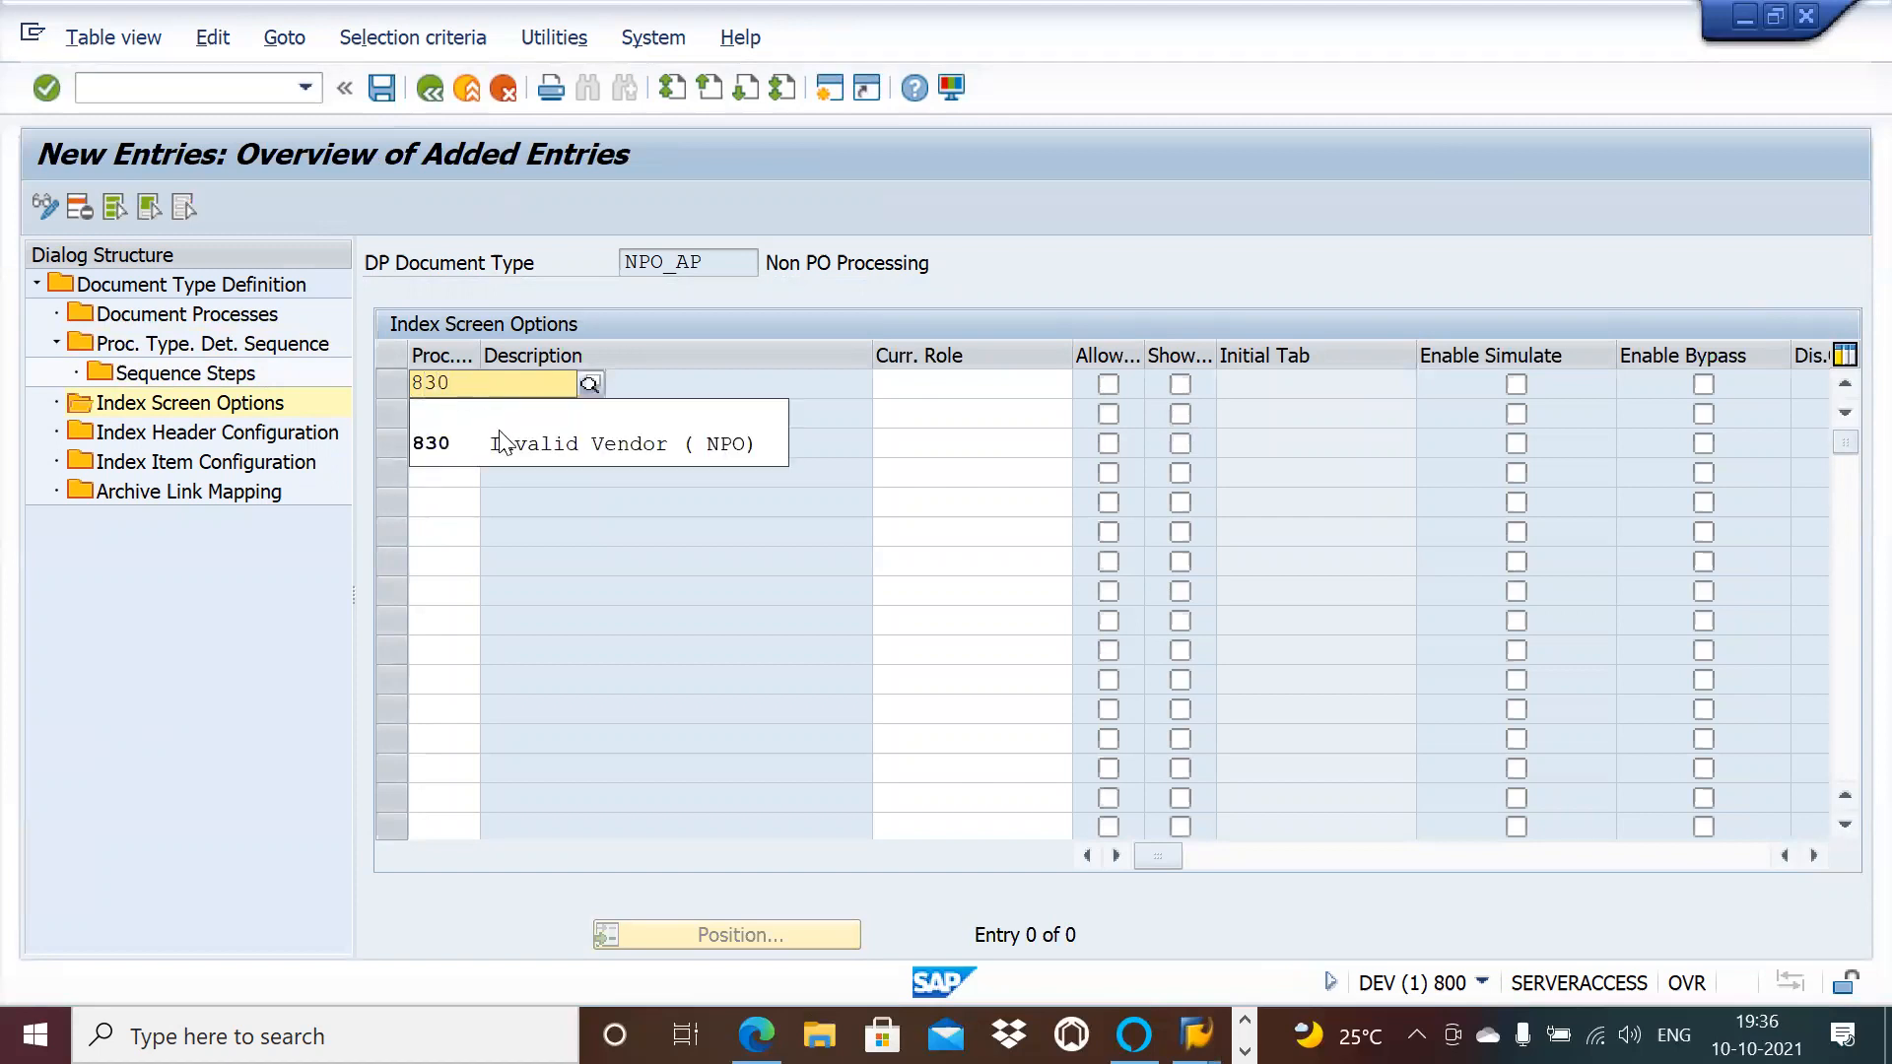
click(506, 443)
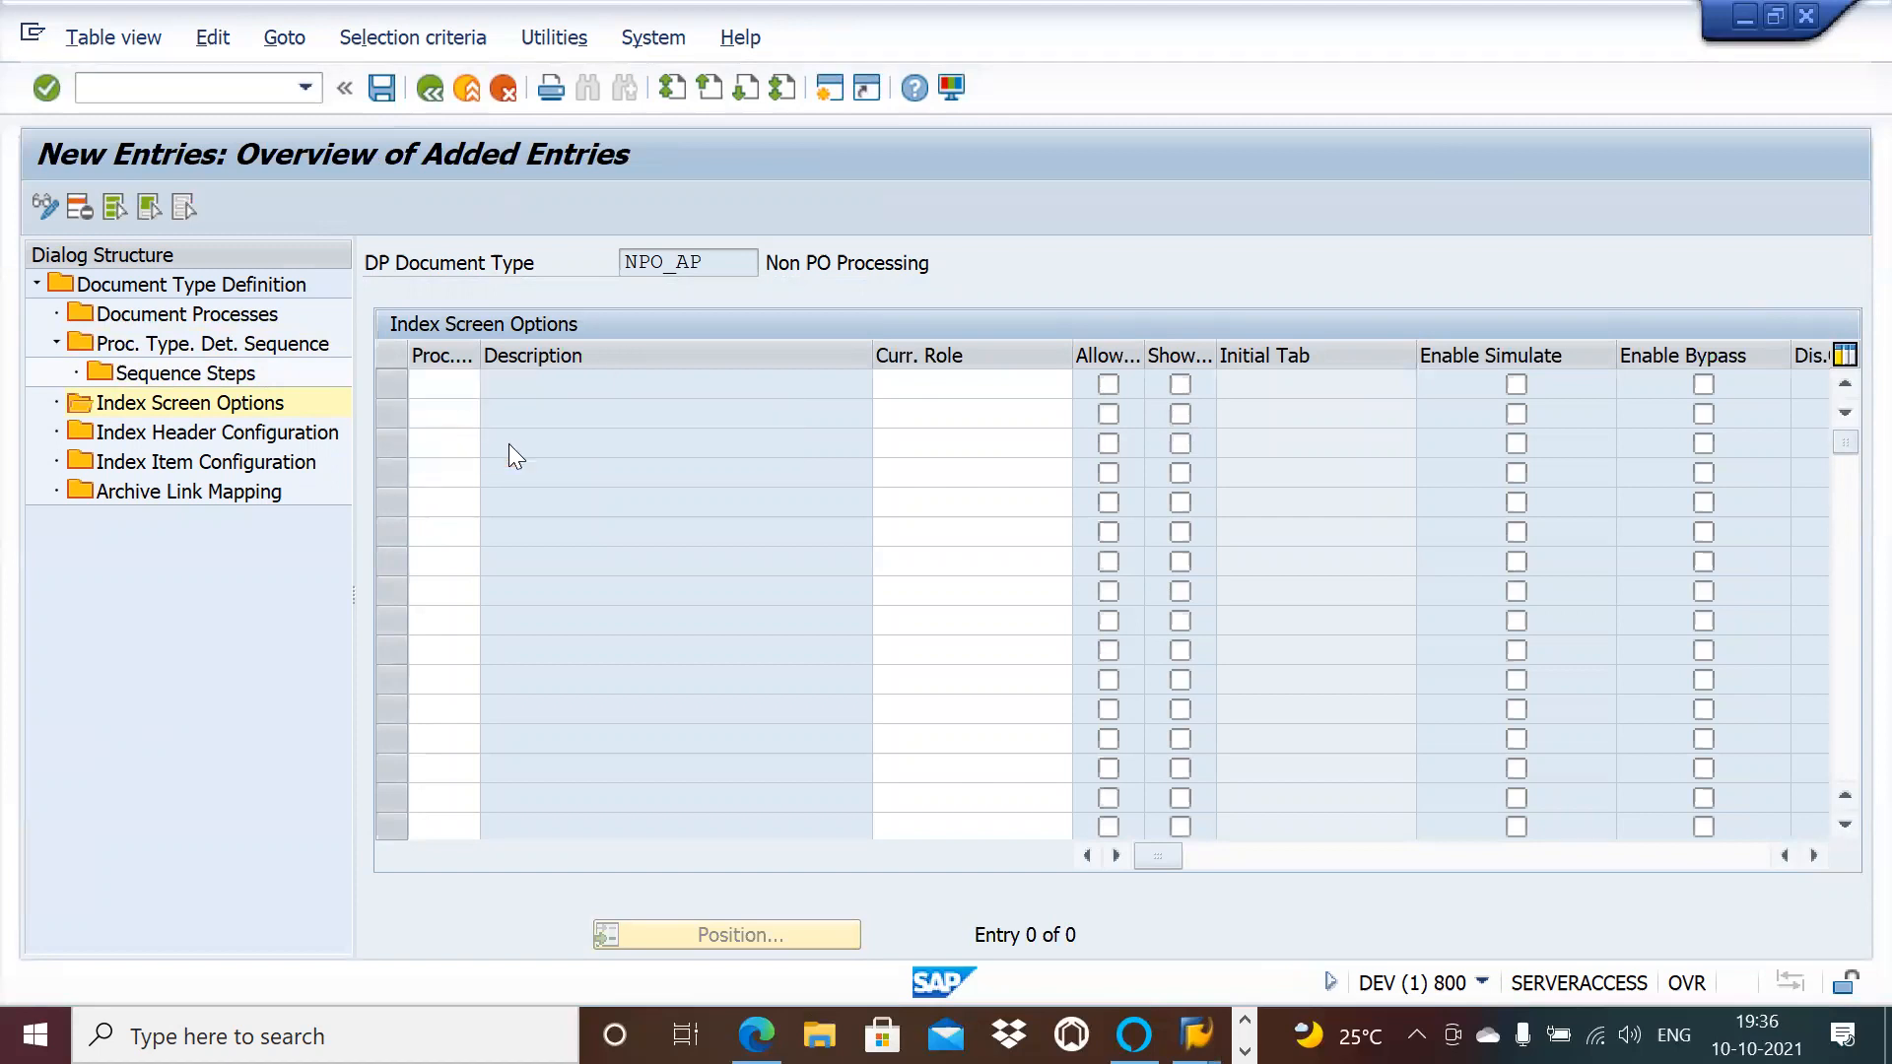
click(918, 380)
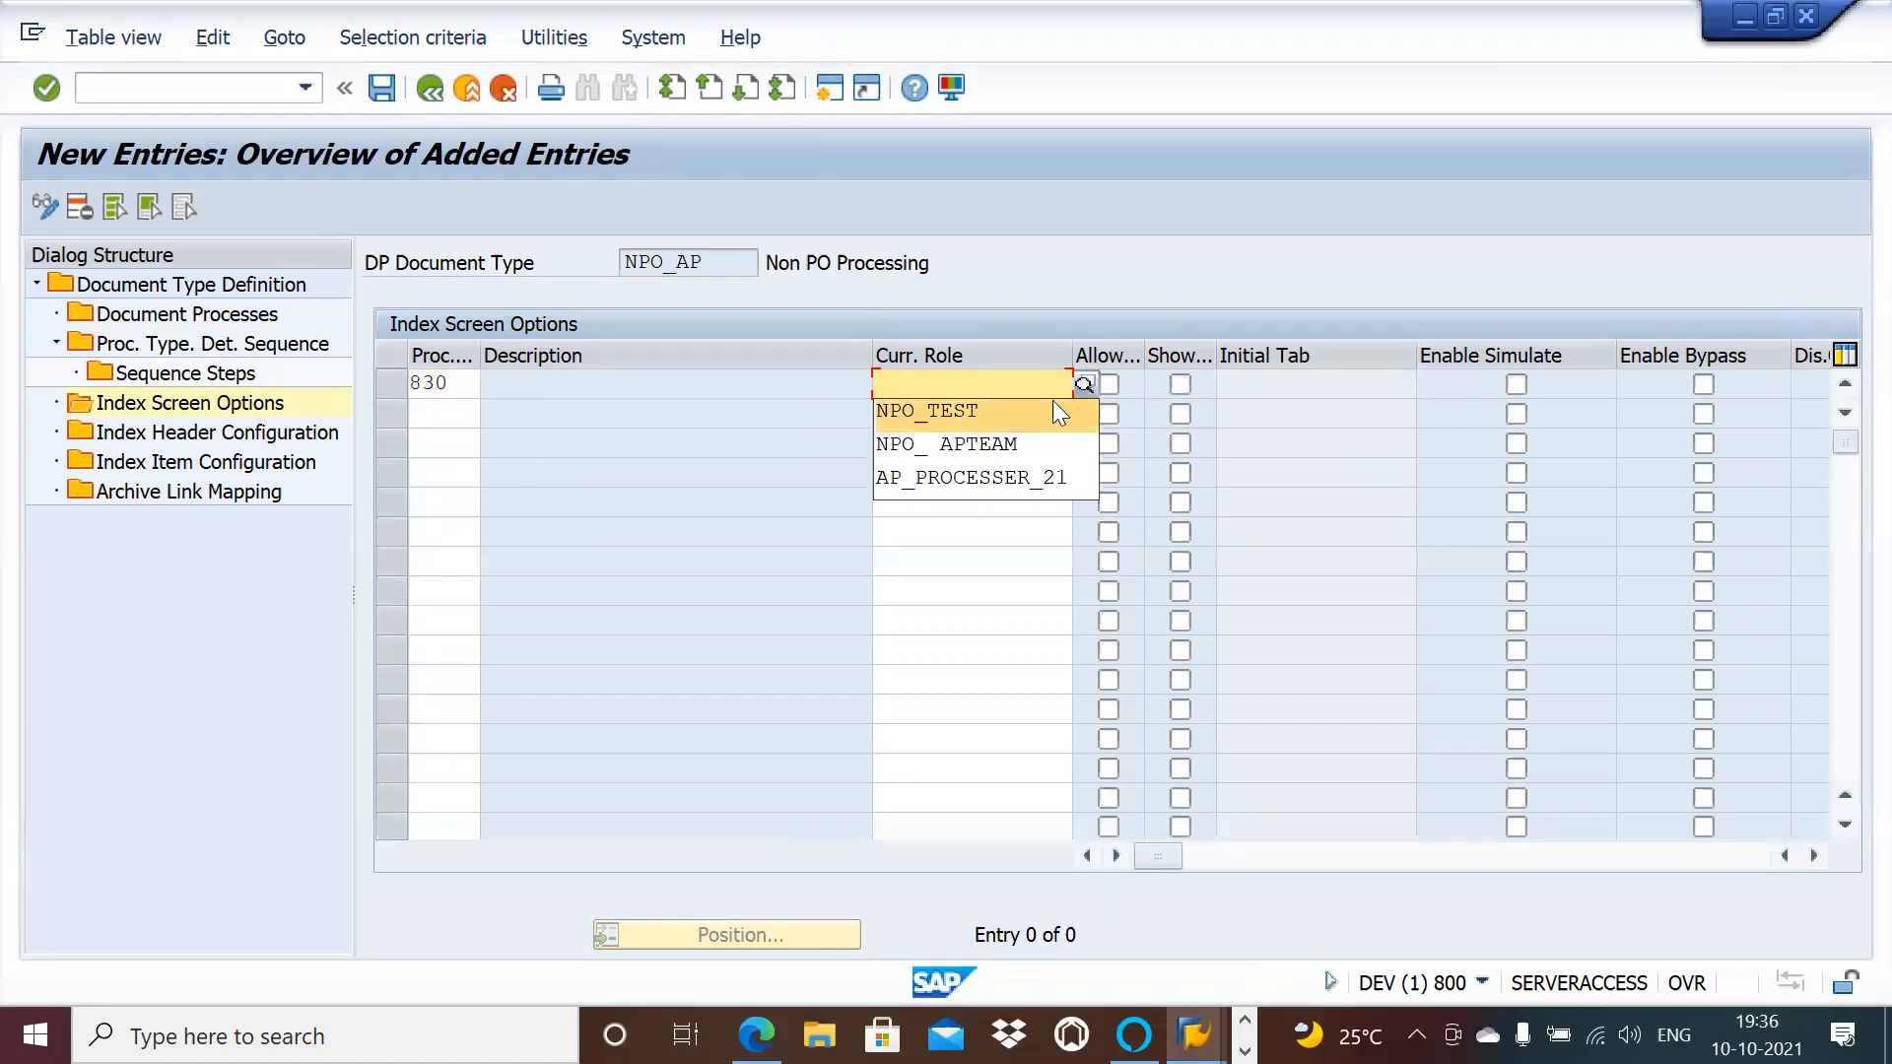
click(1083, 385)
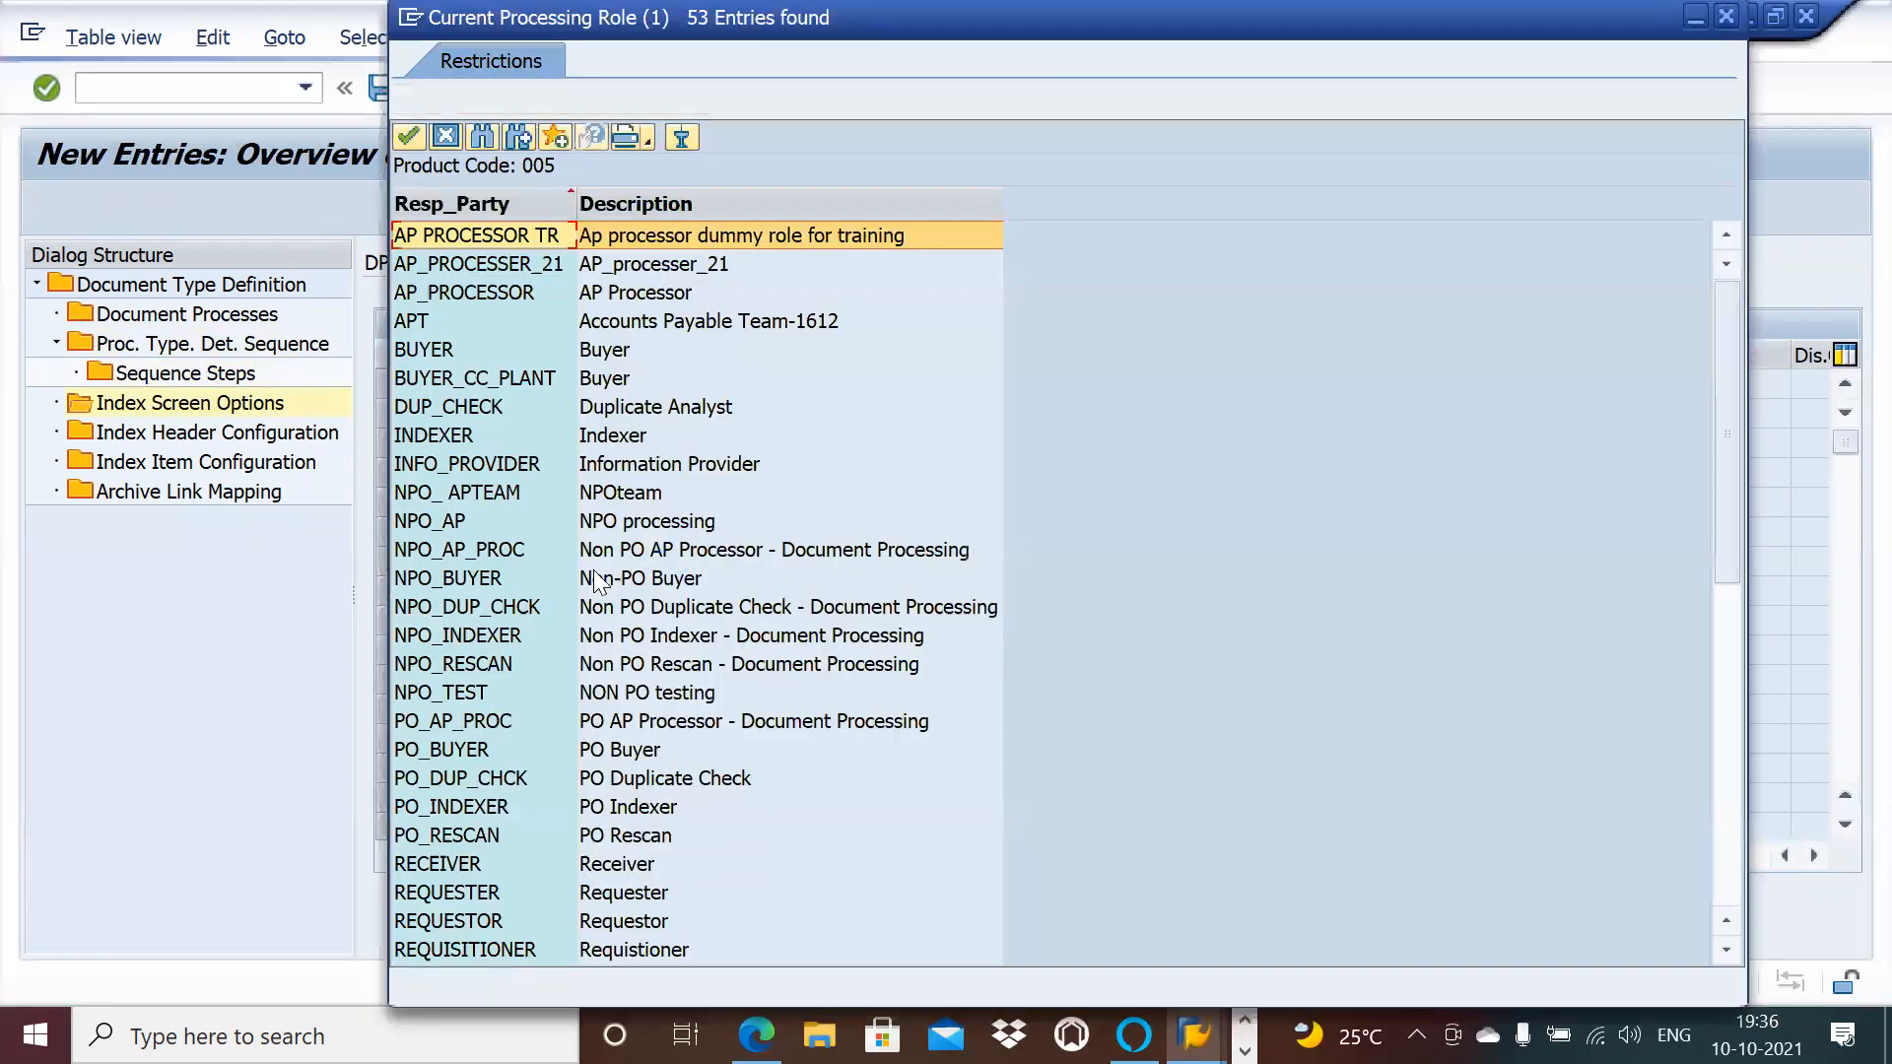
double_click(471, 520)
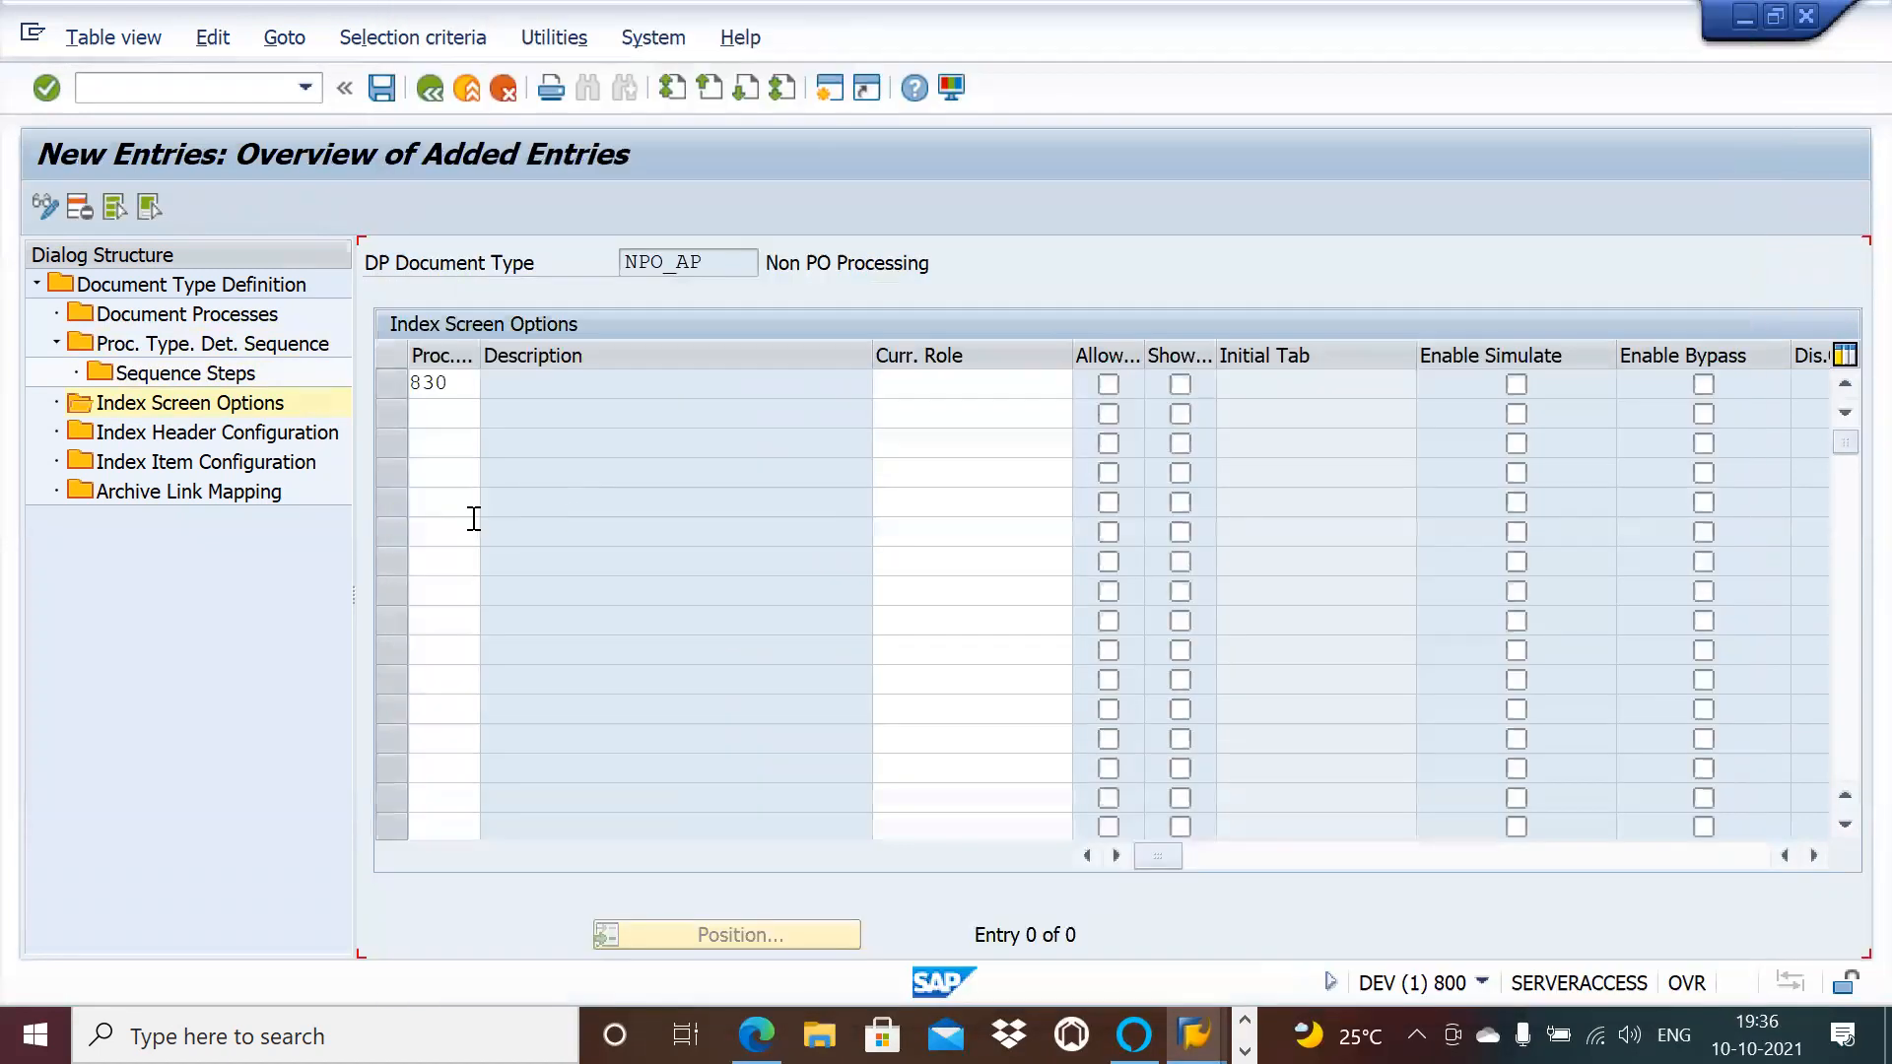
click(1109, 384)
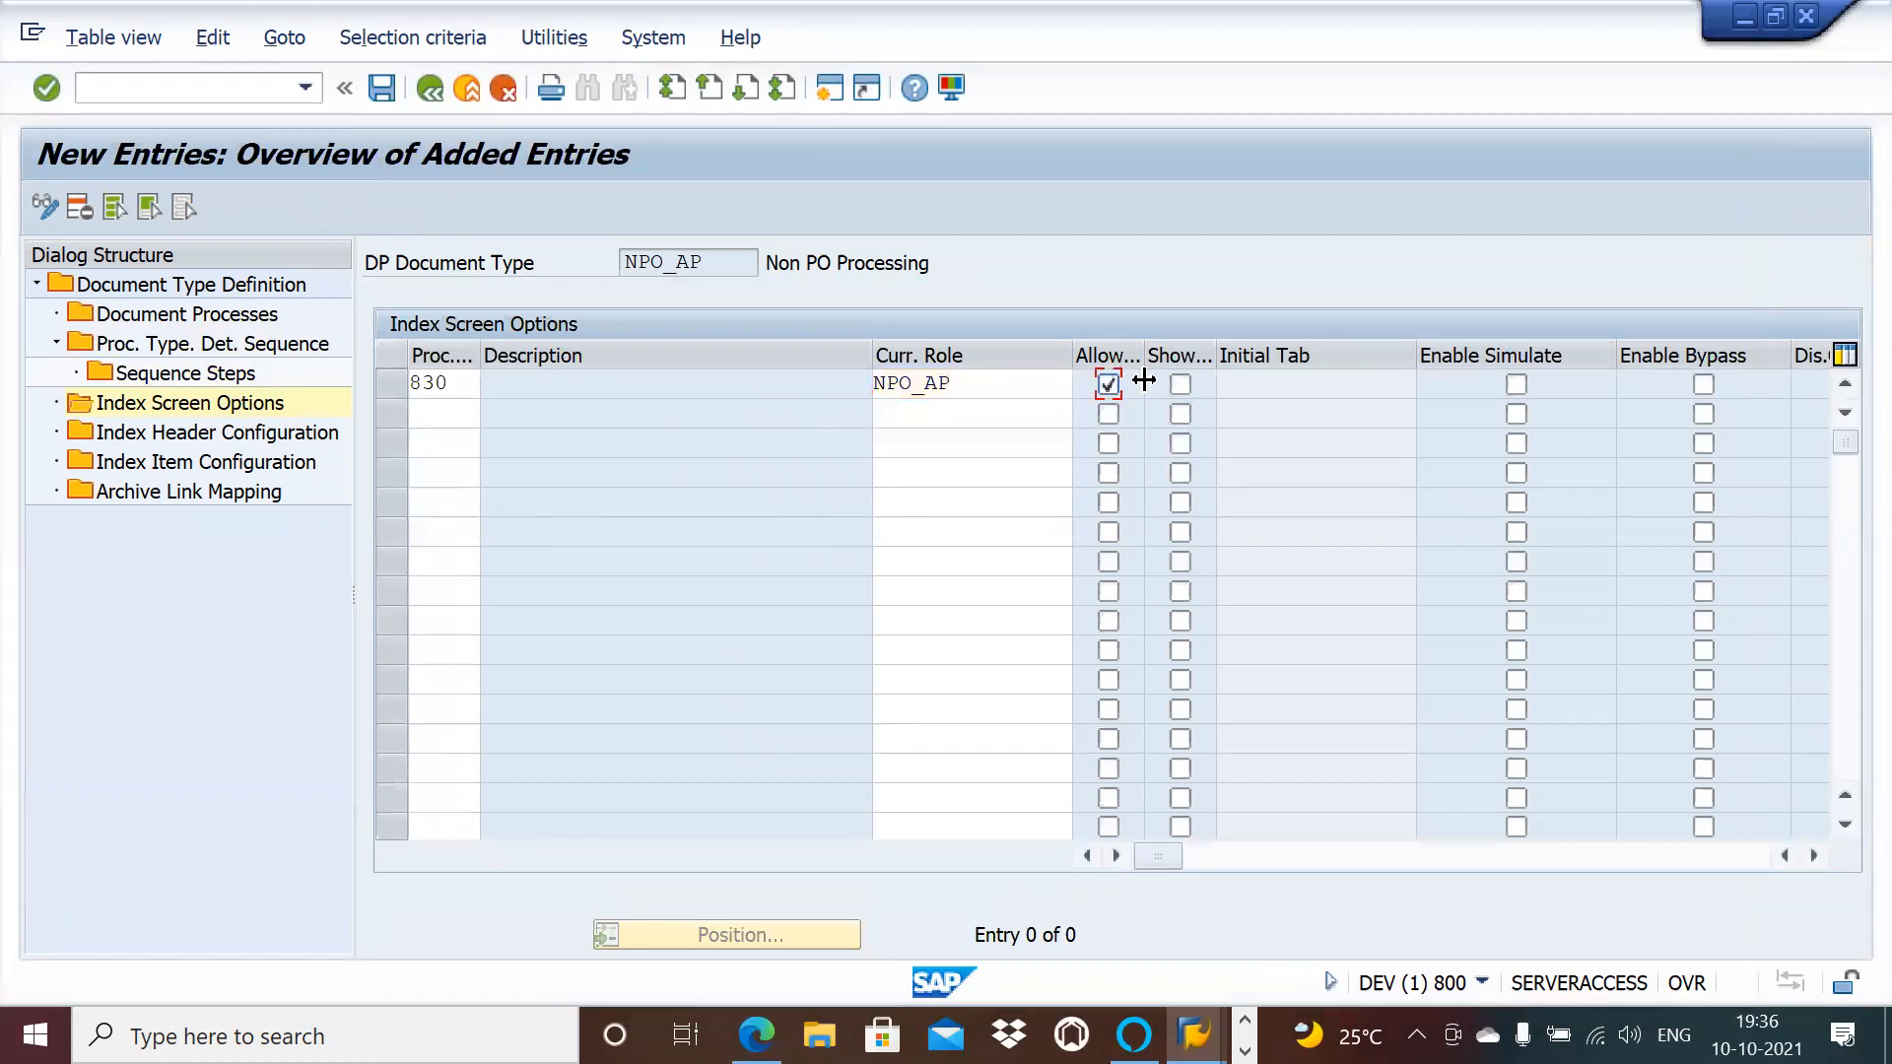
click(1180, 385)
click(1516, 385)
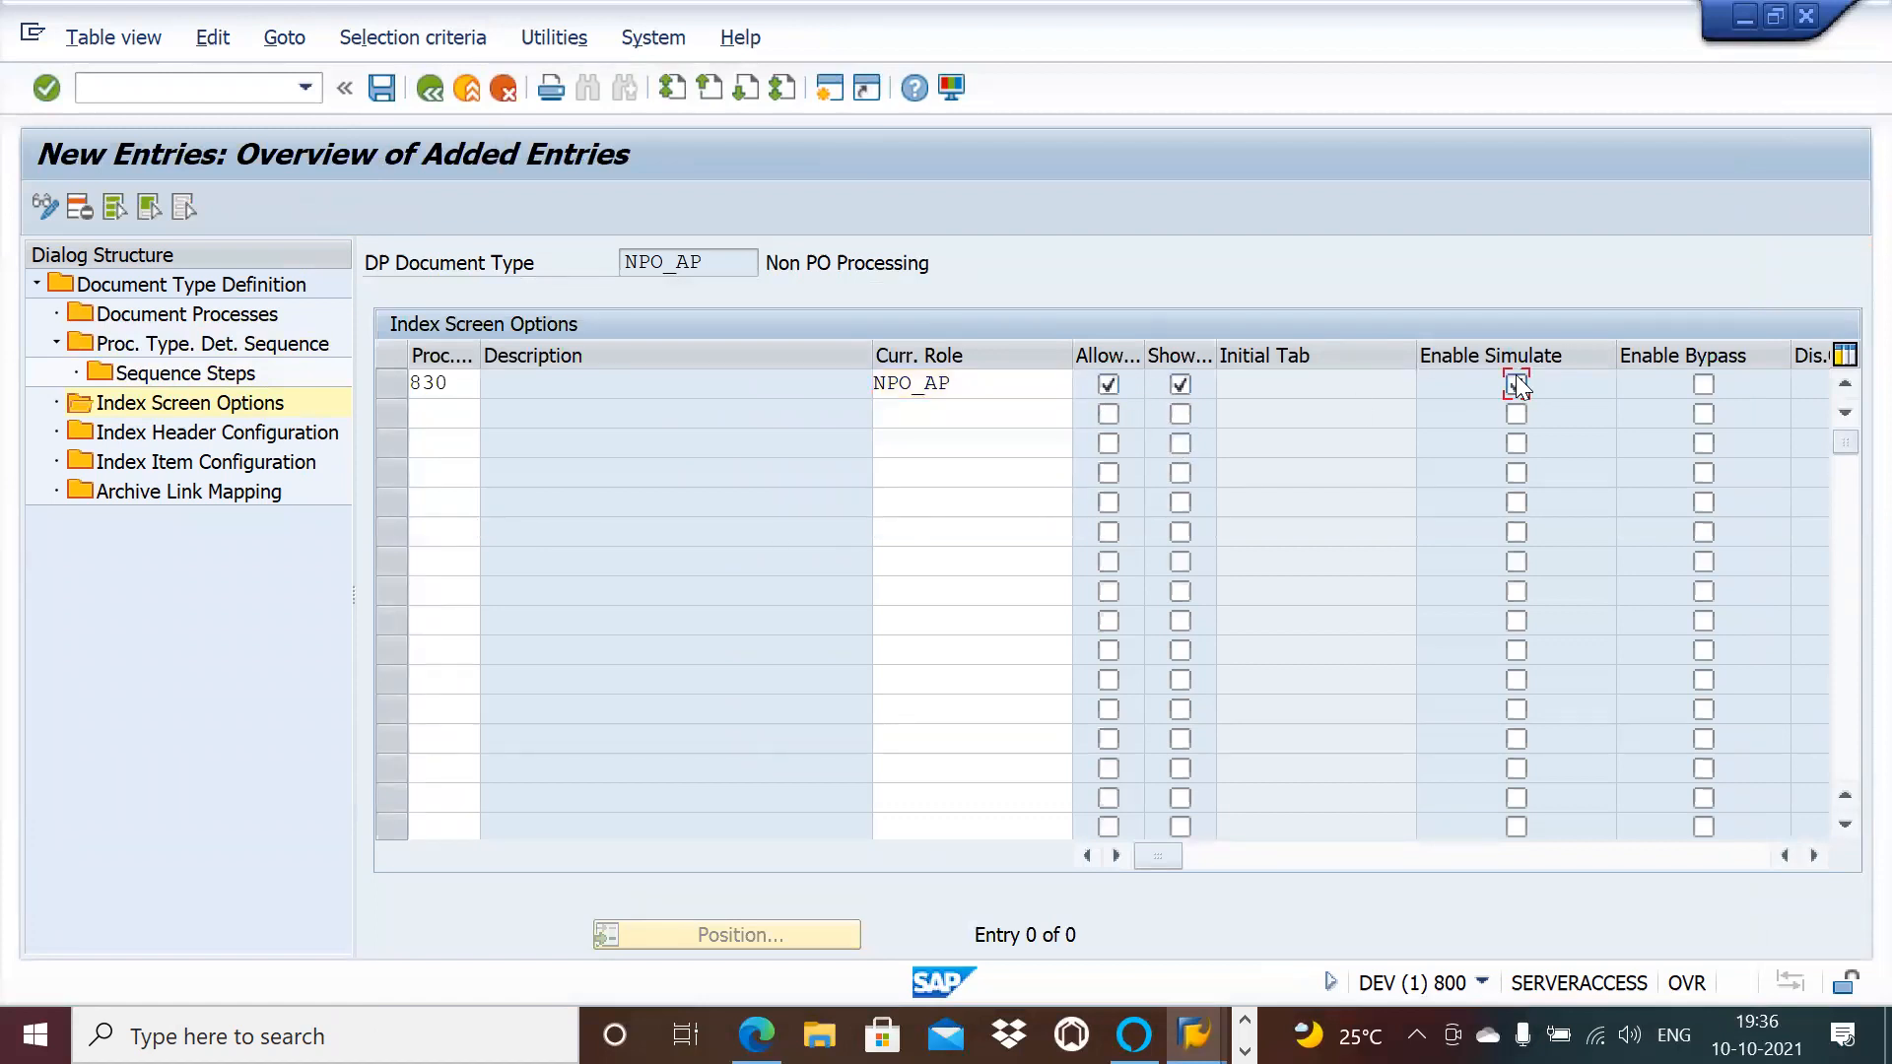
click(1703, 385)
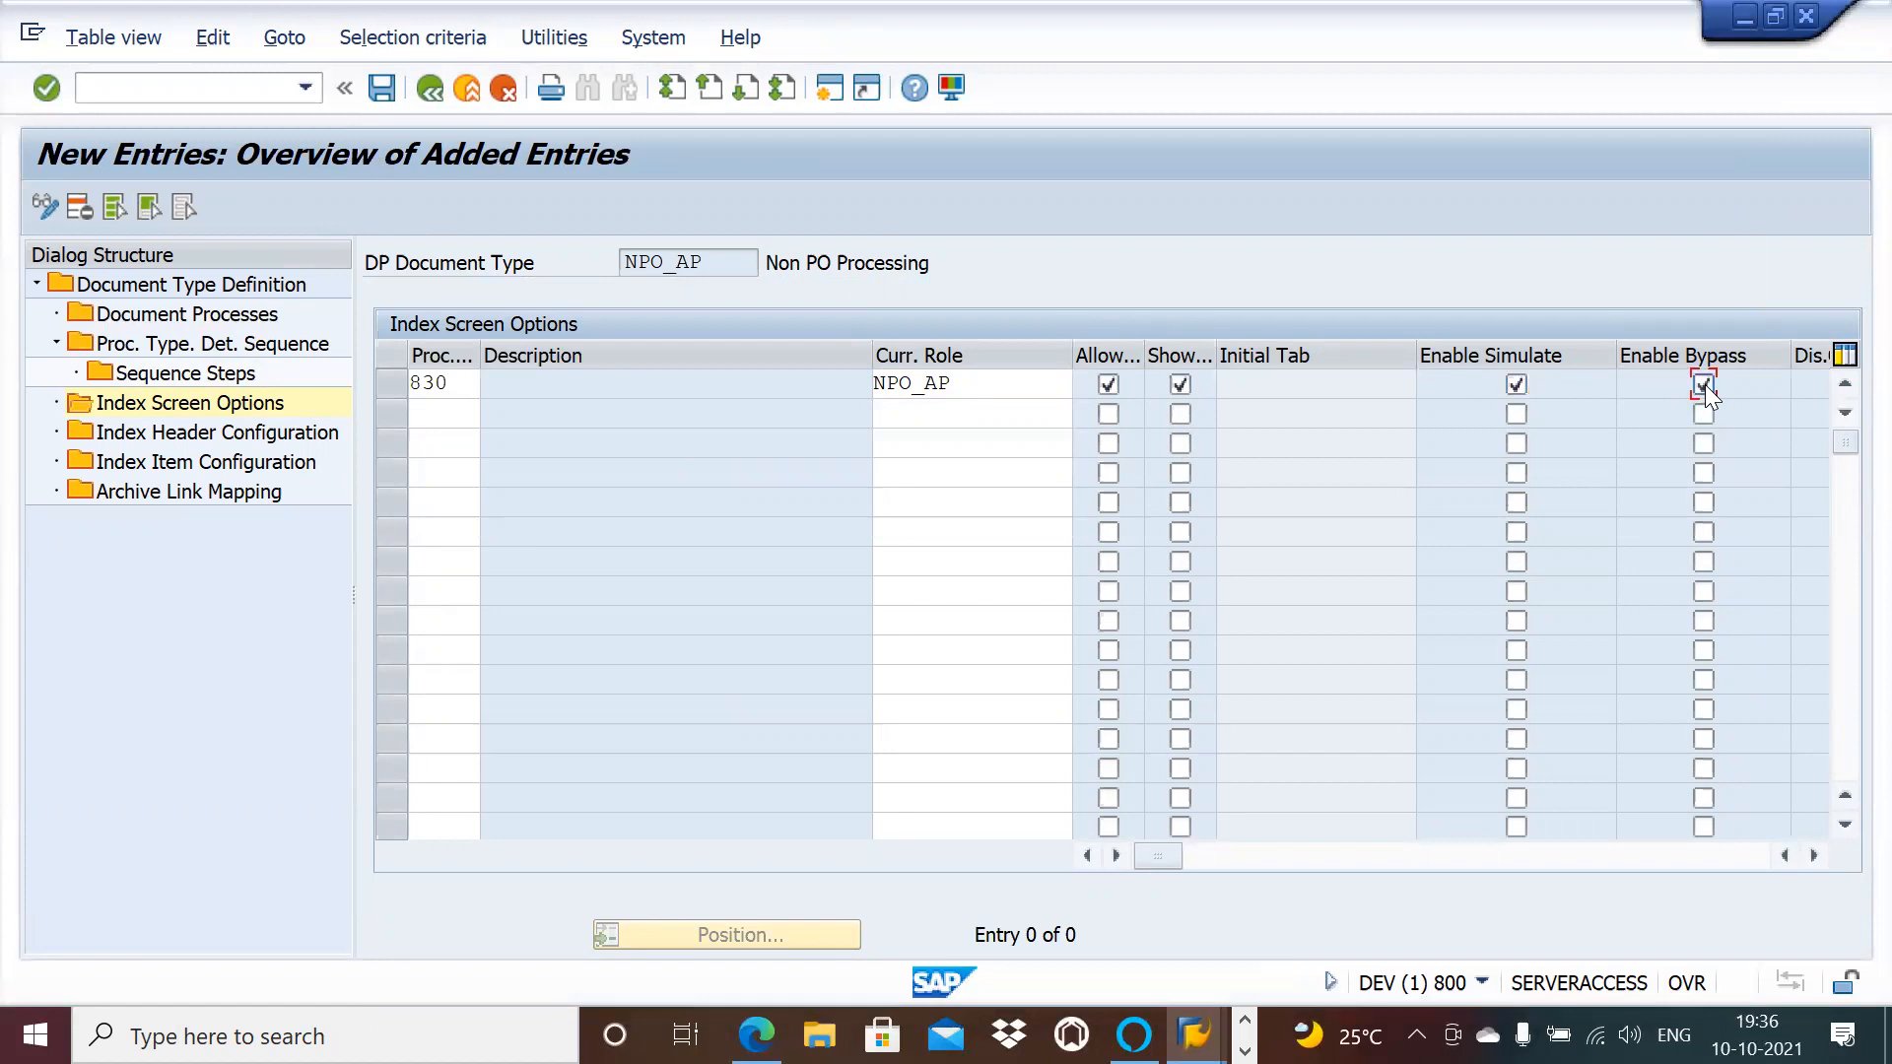
Step: Add process type 831 with role NPO_AP and Allow, Show, Simulate and Bypass enabled
click(440, 413)
text(831)
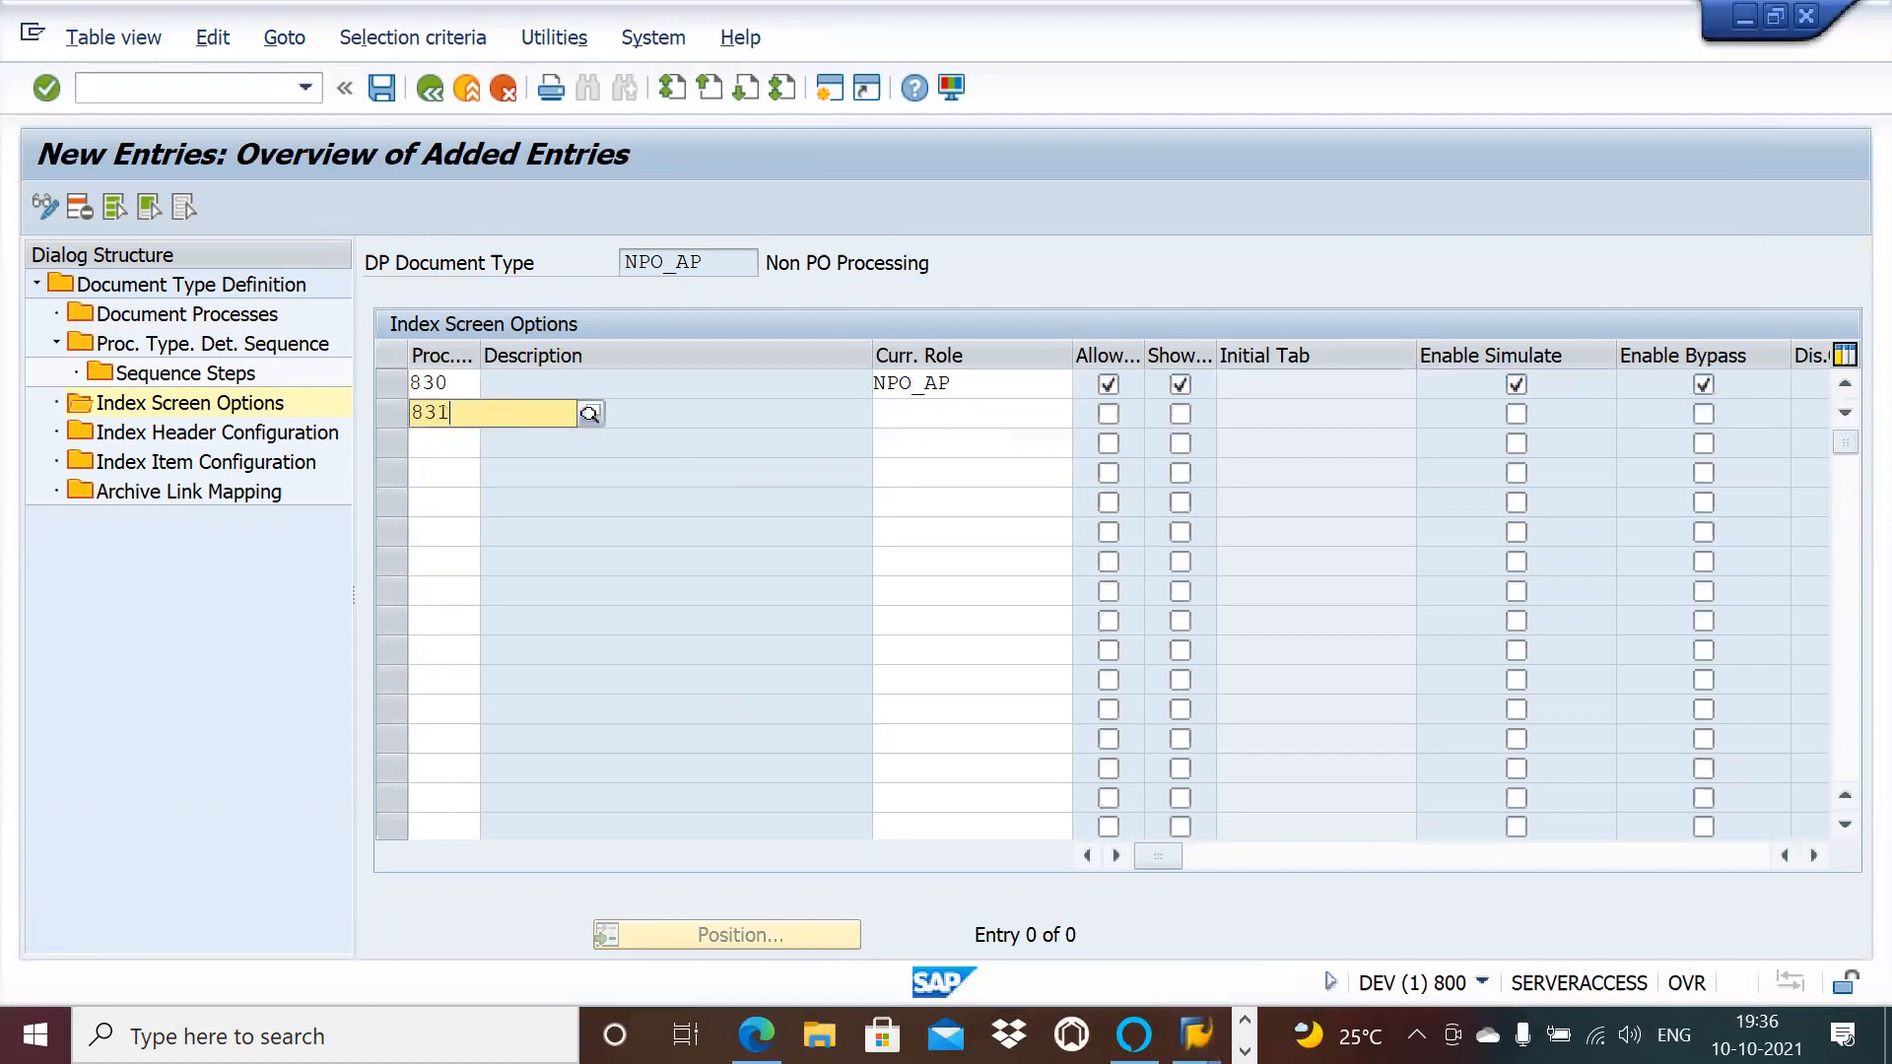
click(437, 475)
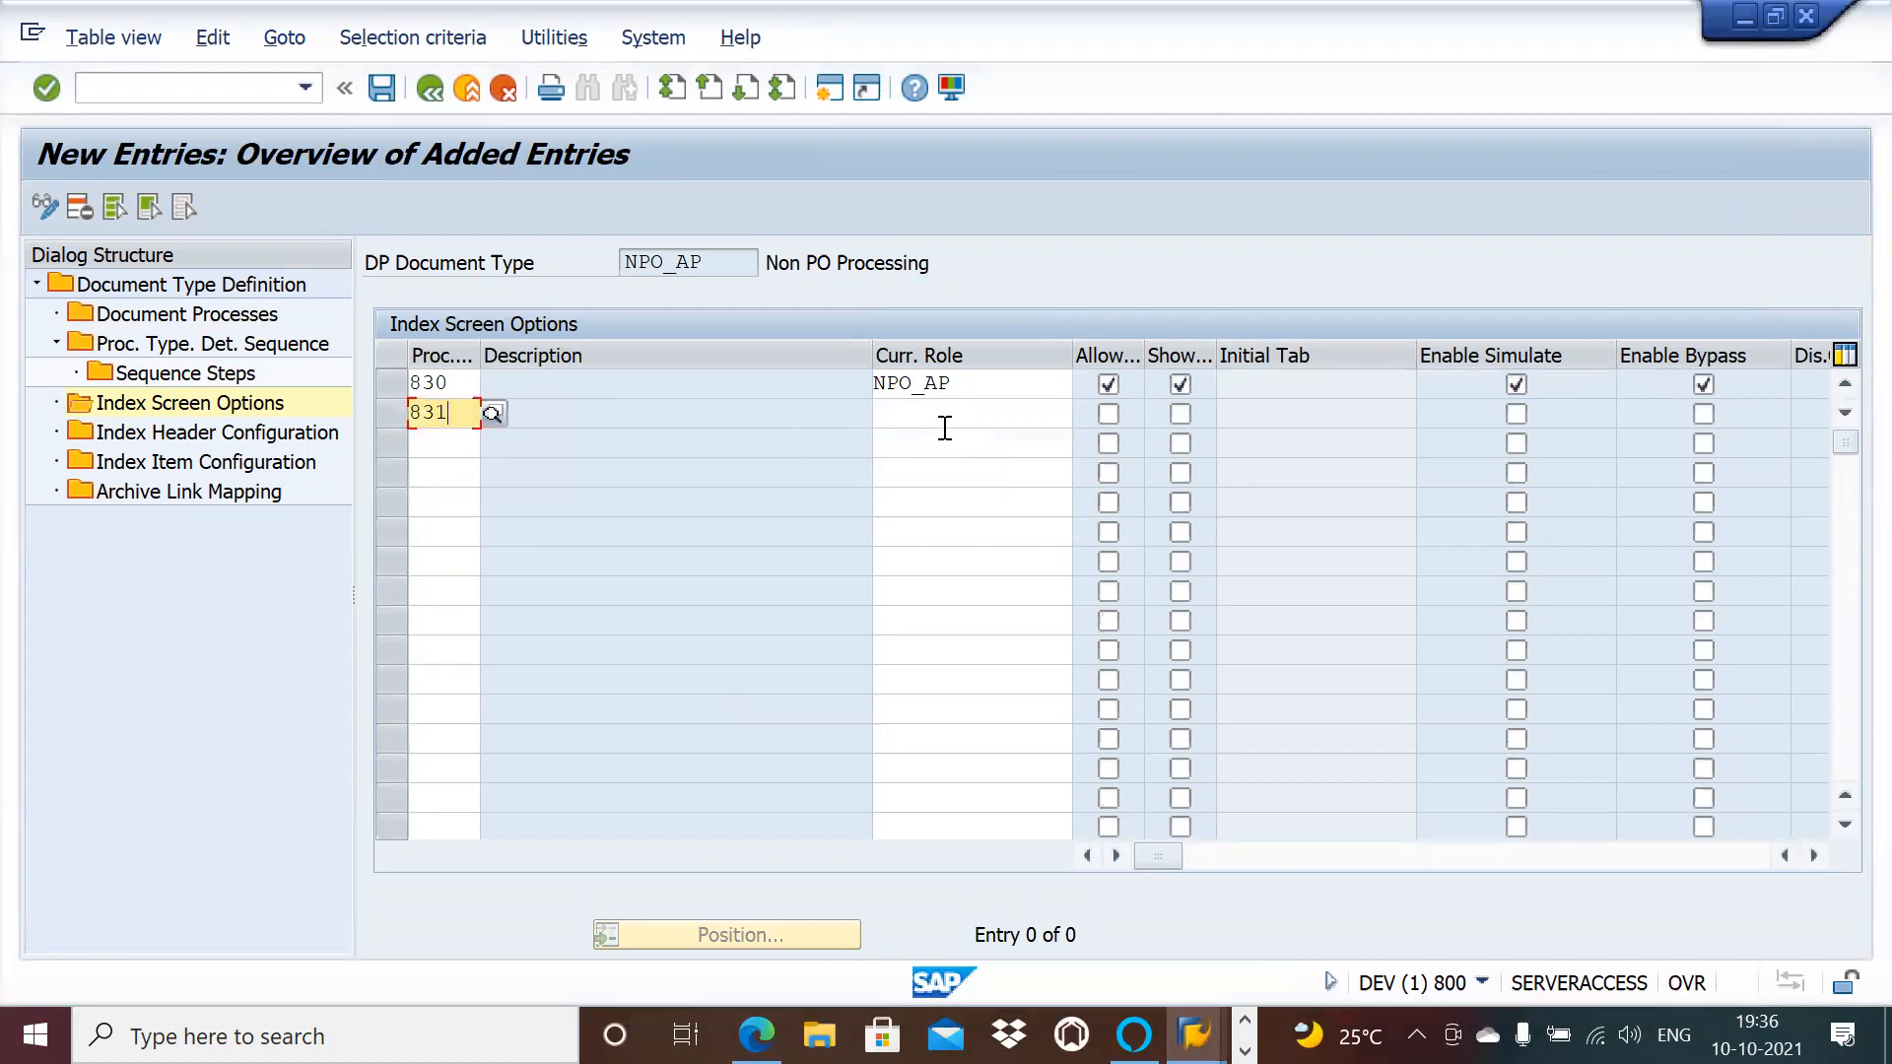
click(962, 414)
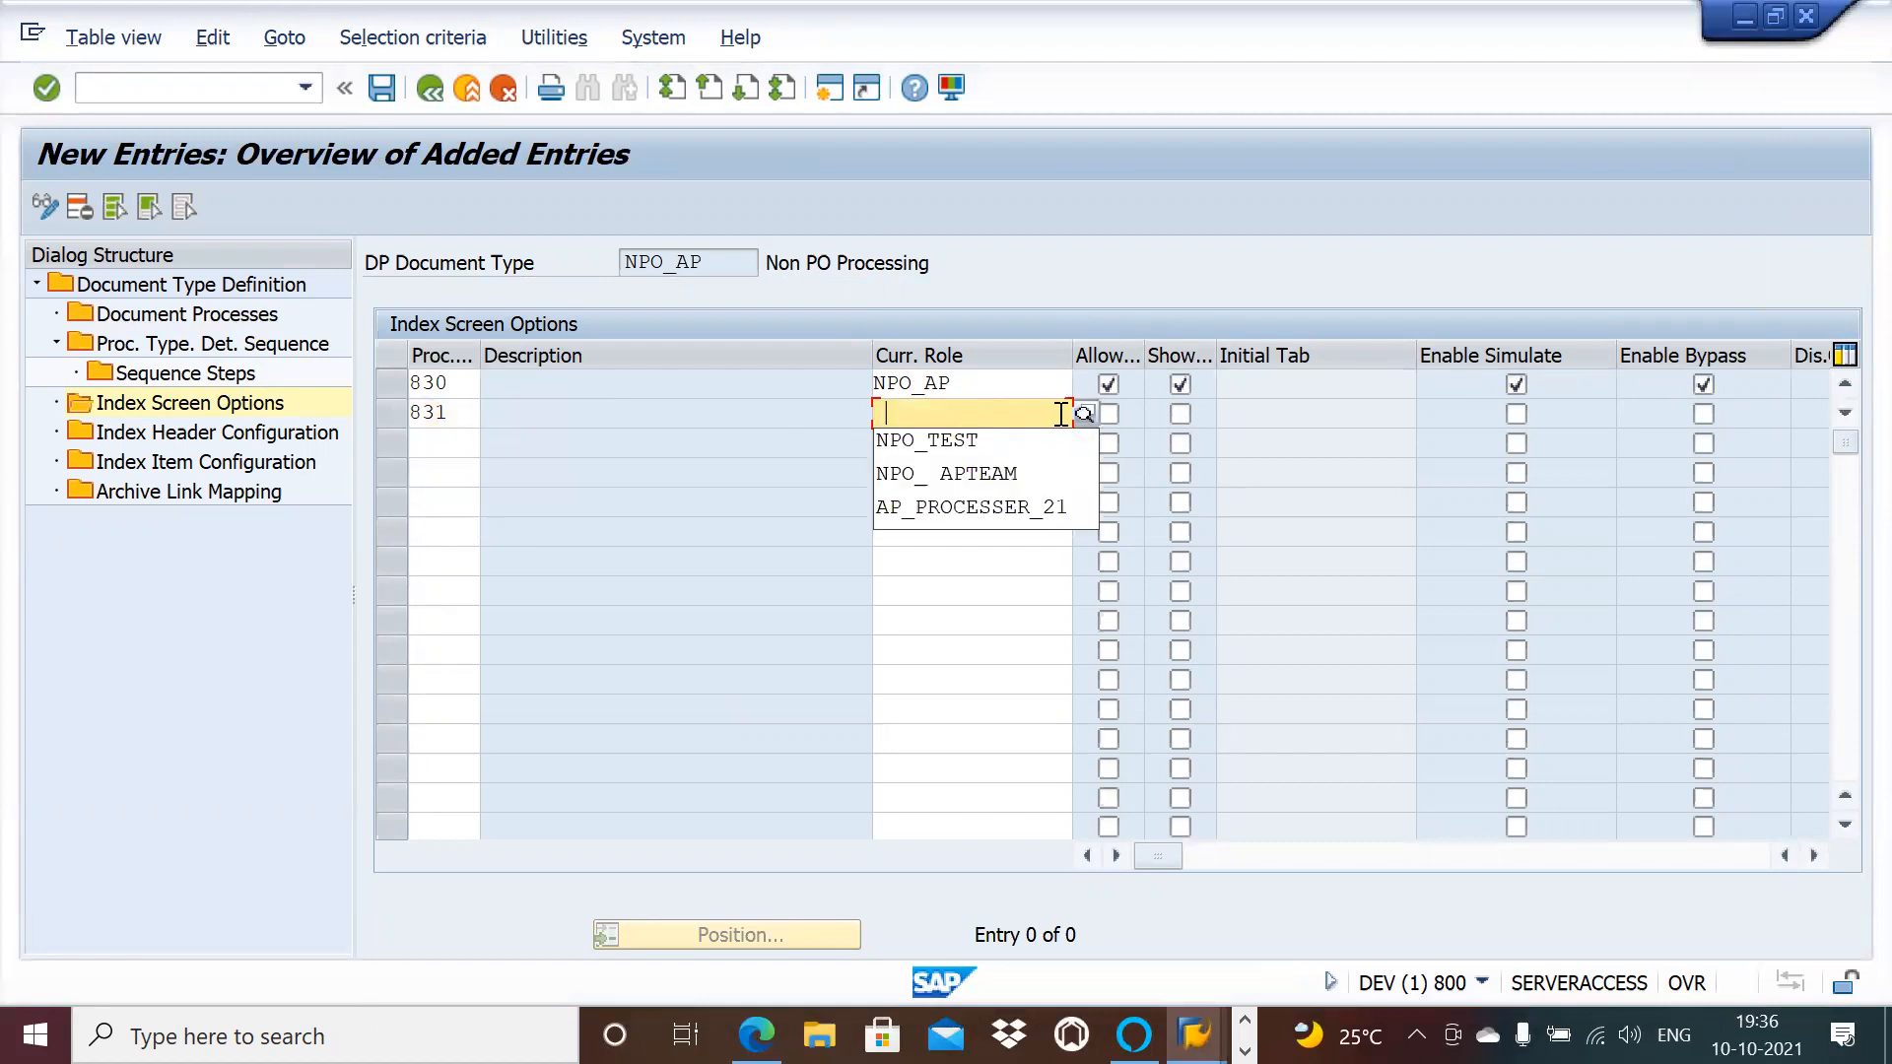
drag(947, 383, 875, 376)
key(ctrl+c)
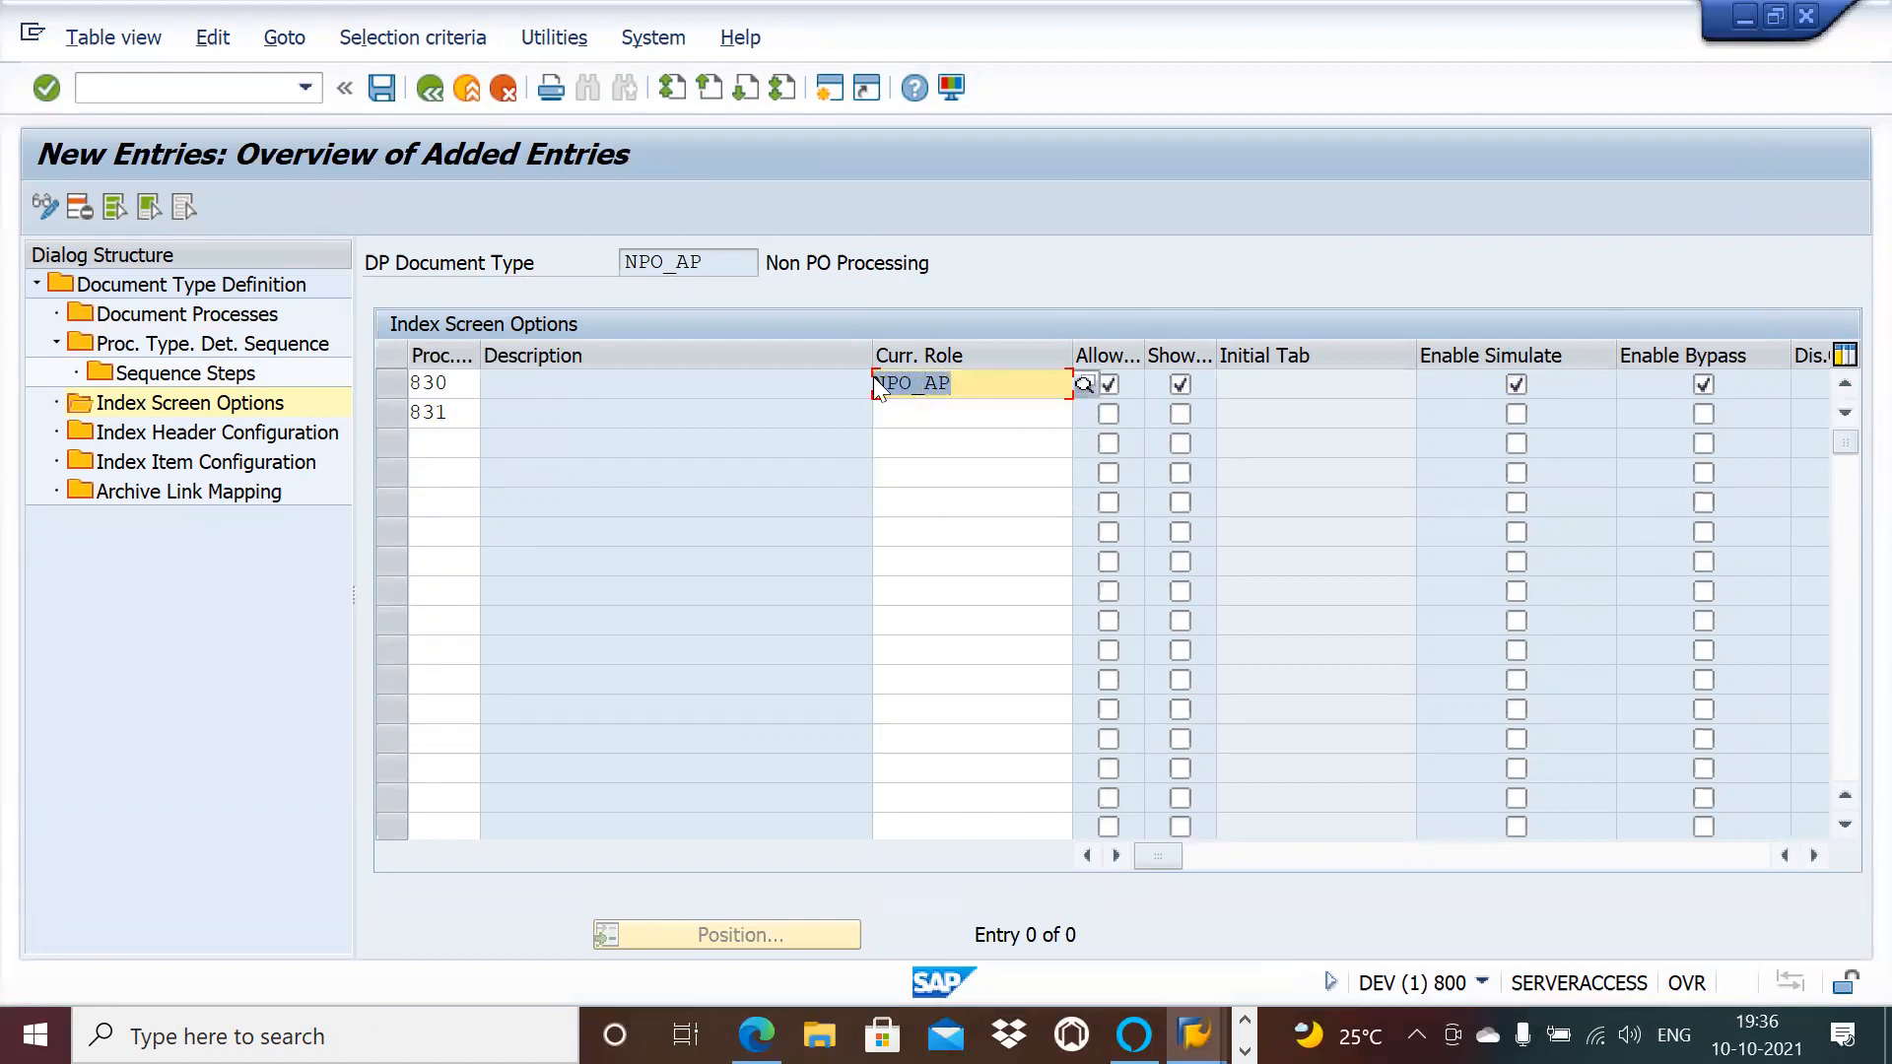
click(988, 418)
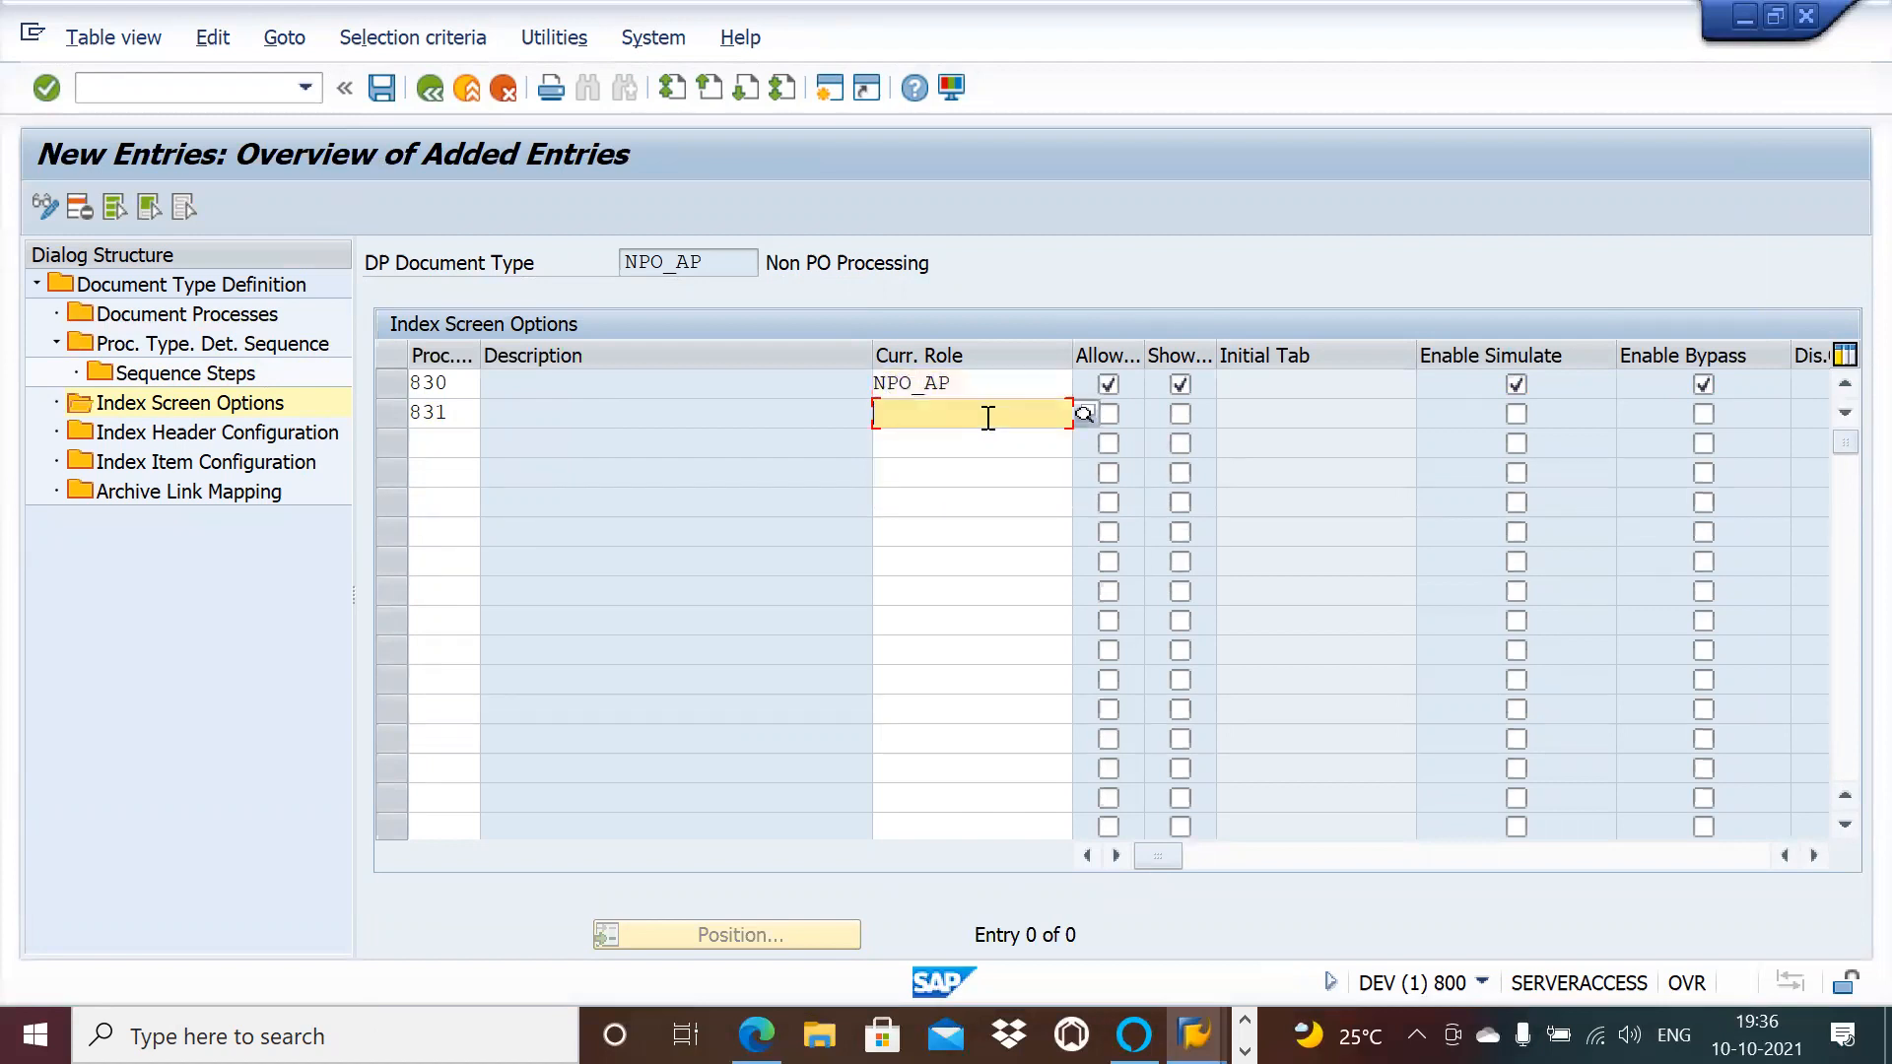
key(ctrl+v)
click(1109, 416)
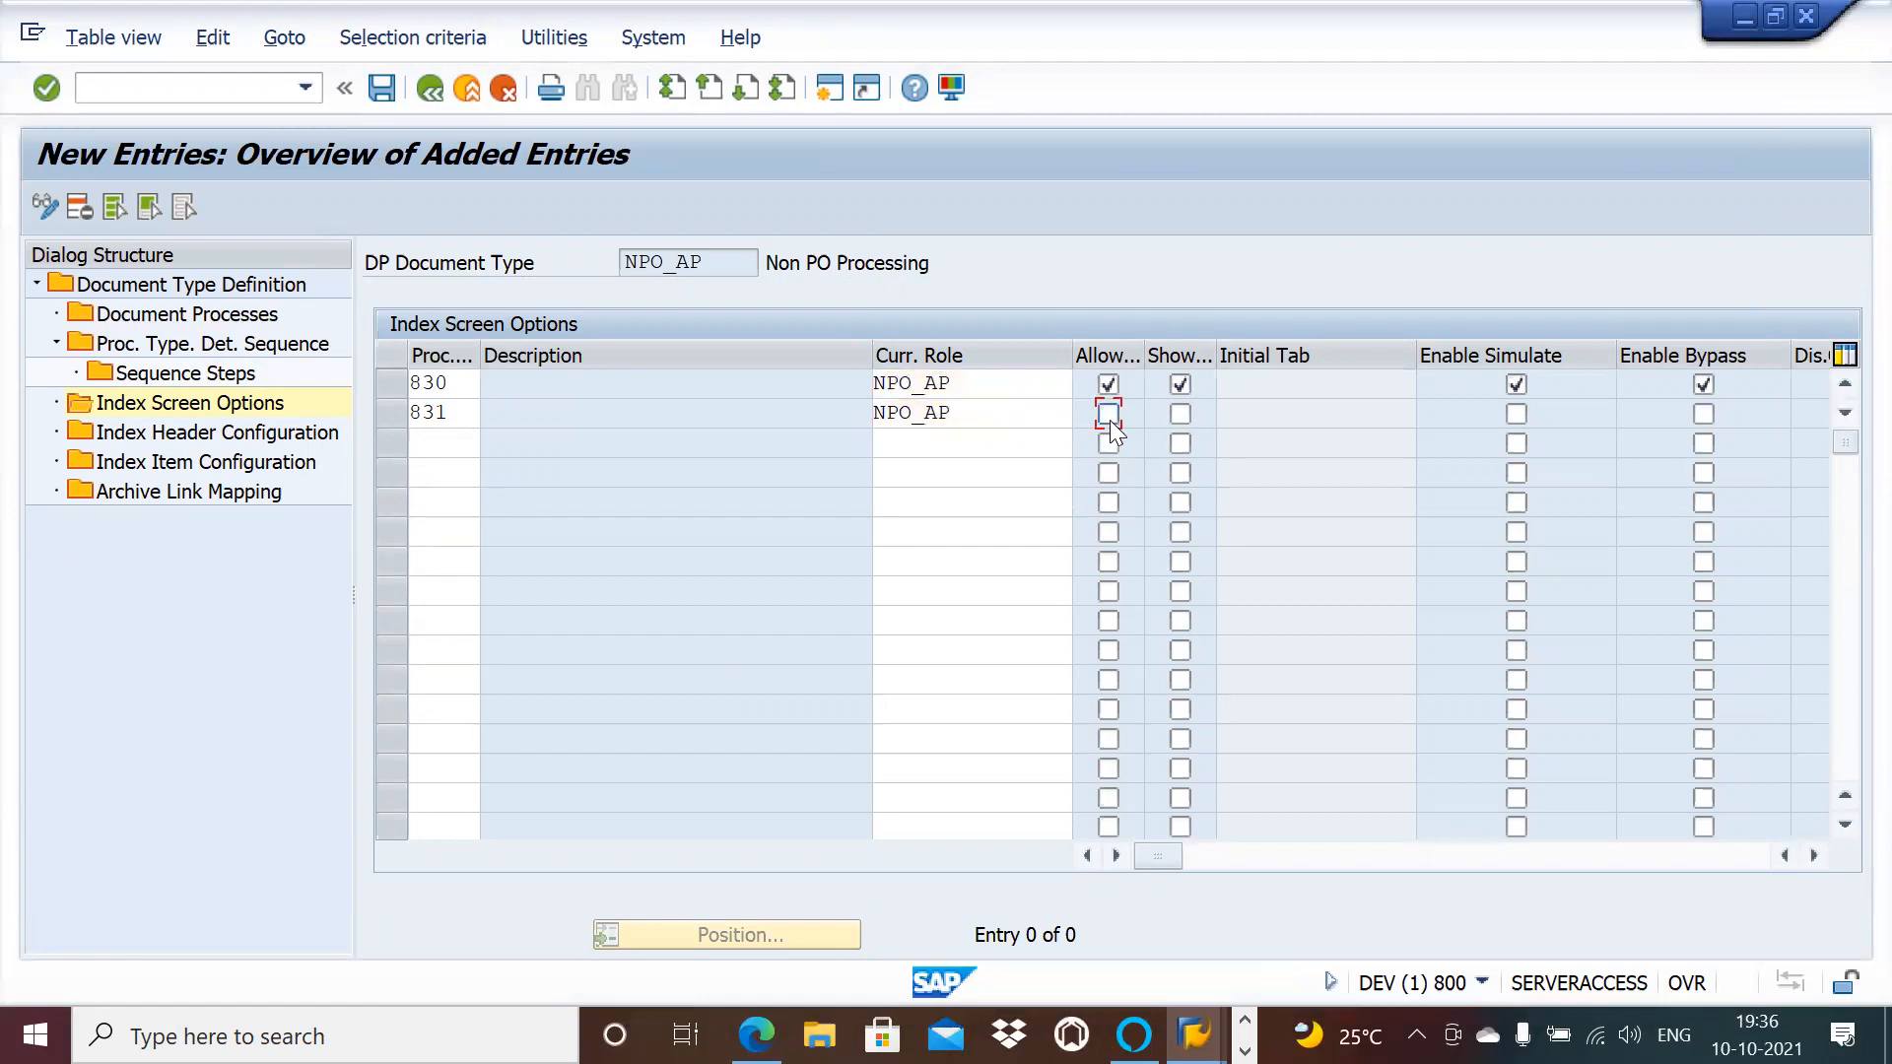
click(1179, 415)
click(1516, 415)
click(1701, 415)
Step: Add process type 832 with role NPO_AP and Allow, Show and Simulate enabled
click(463, 440)
text(832)
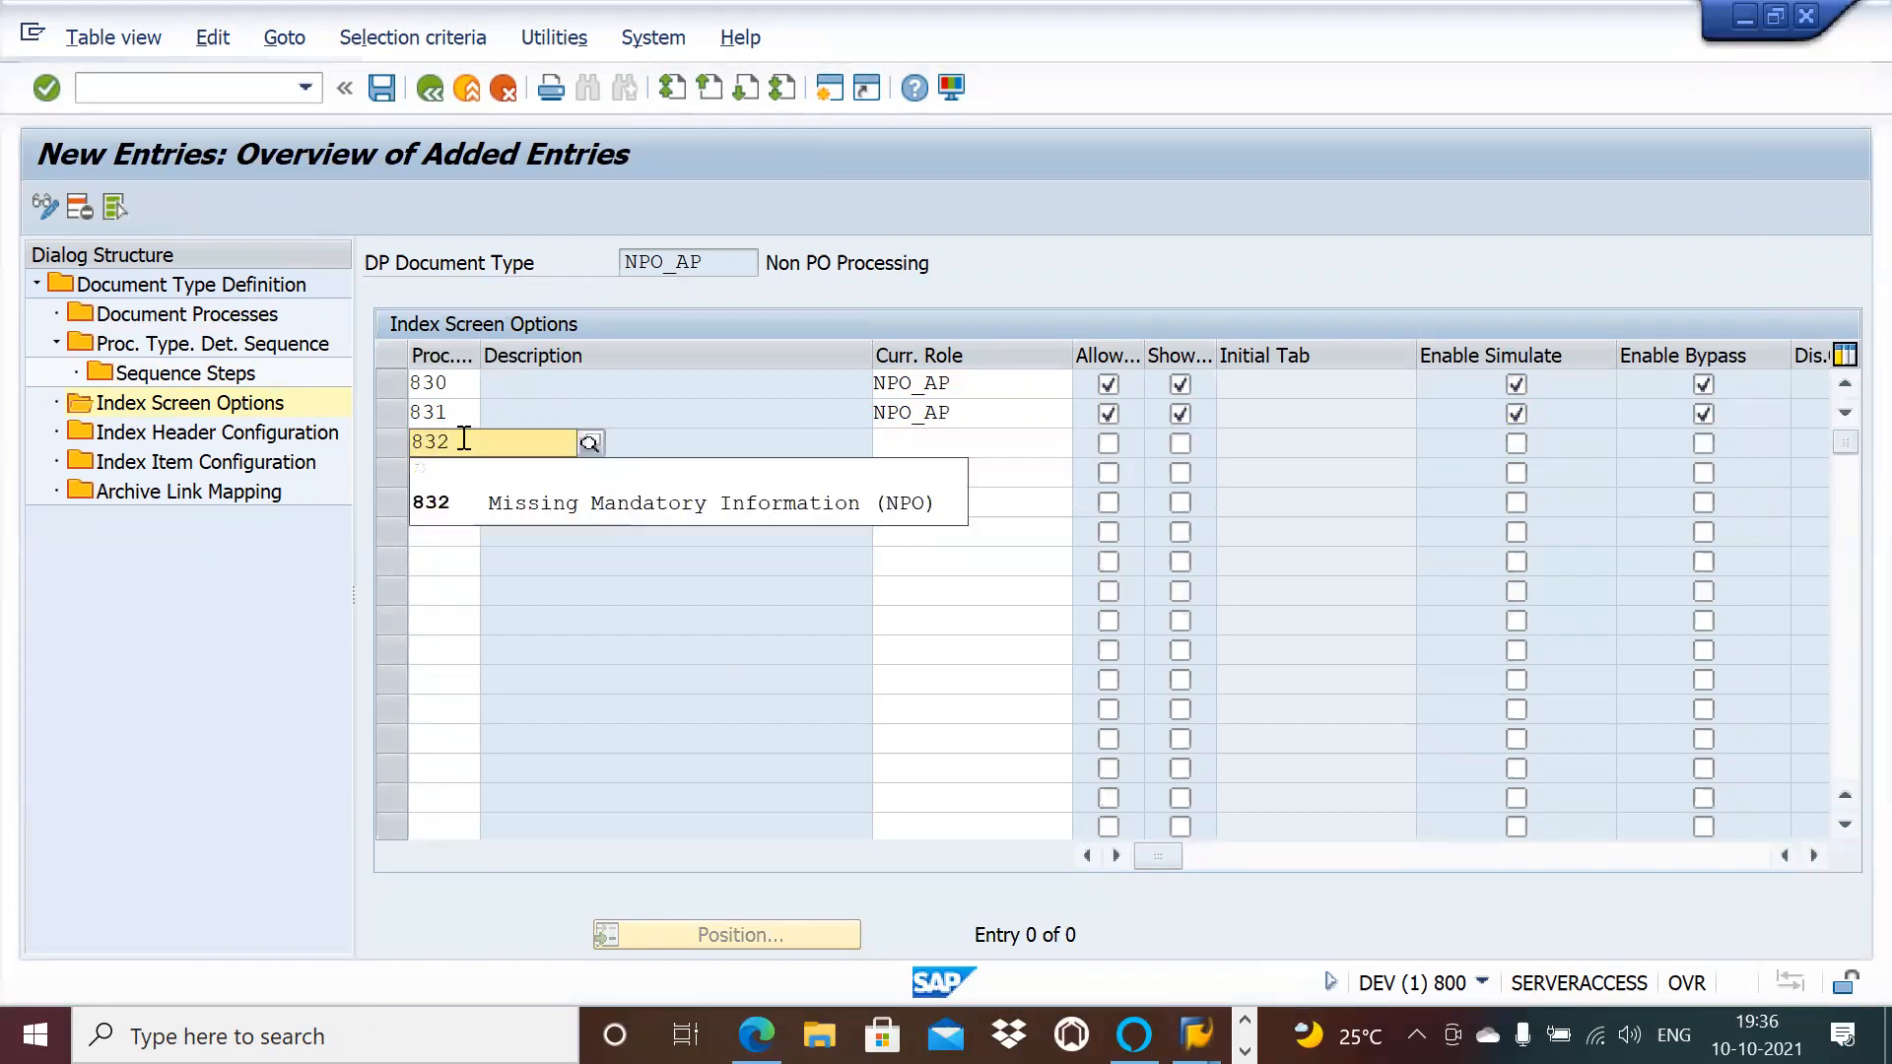
click(427, 511)
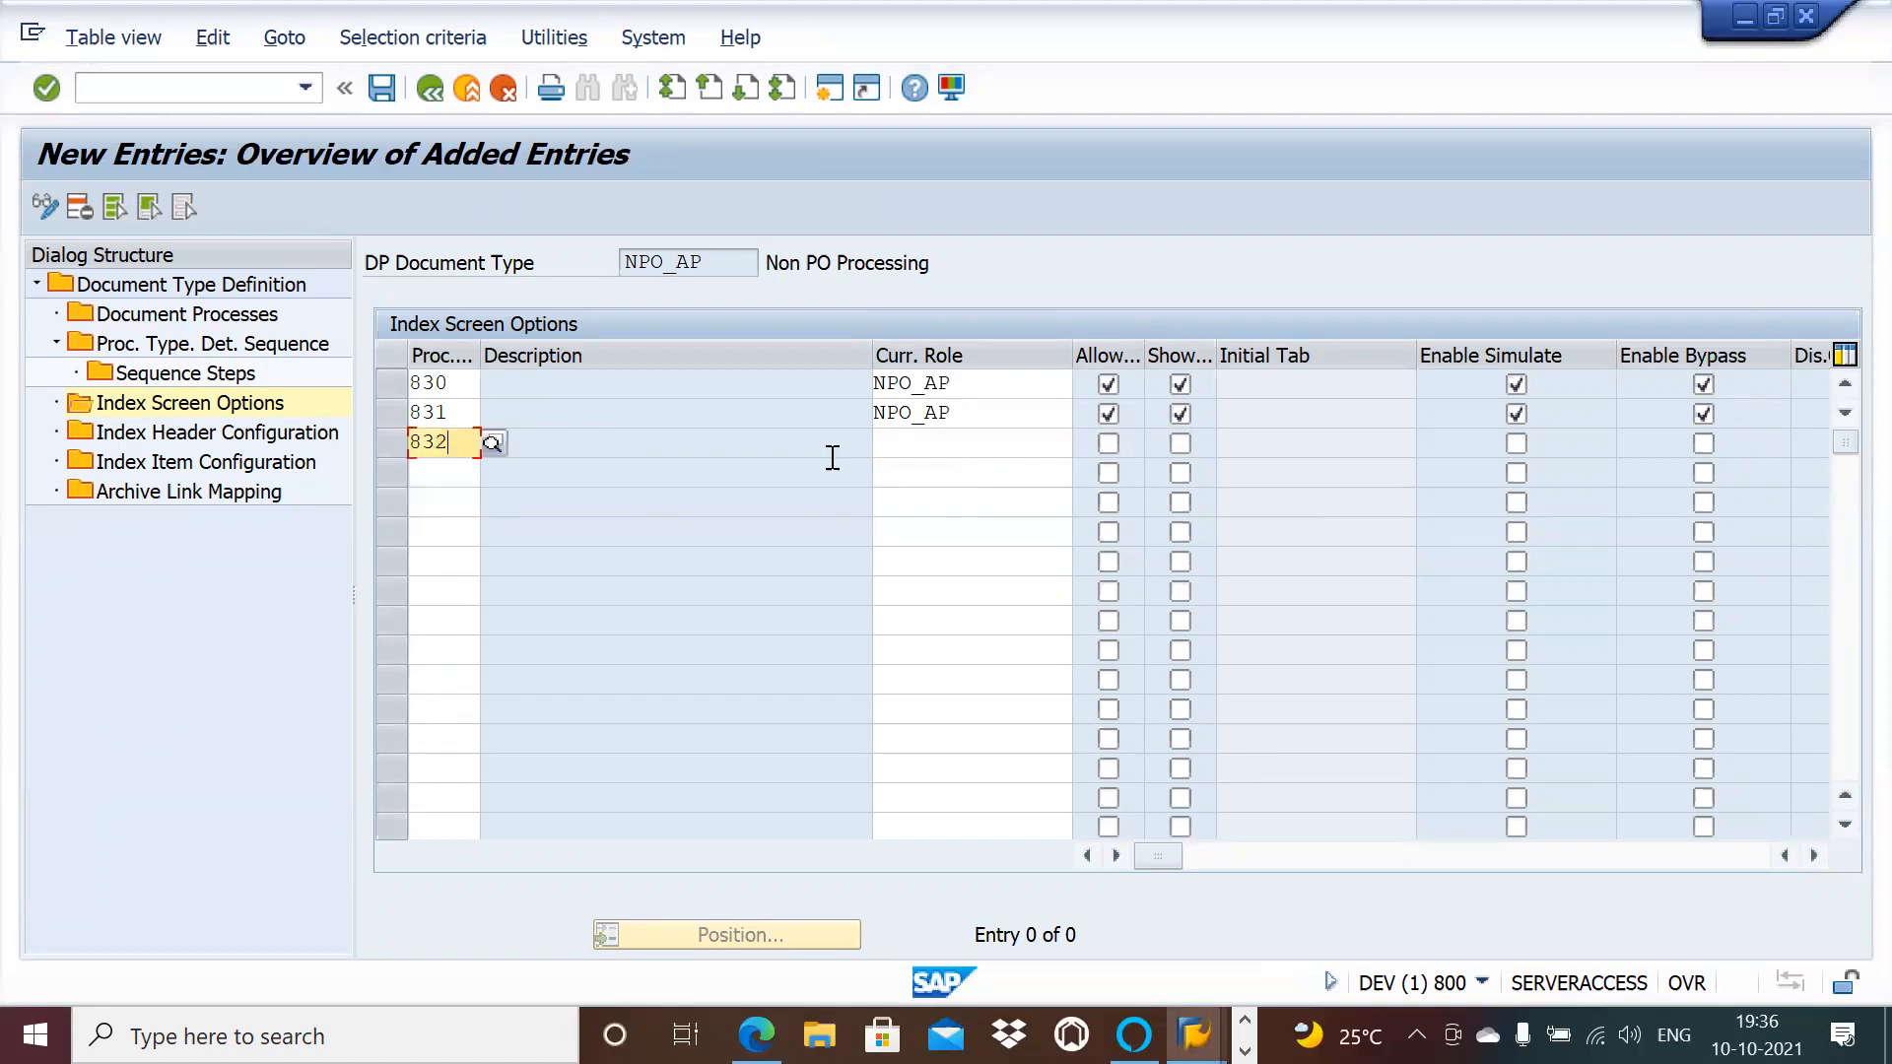
click(921, 440)
key(ctrl+v)
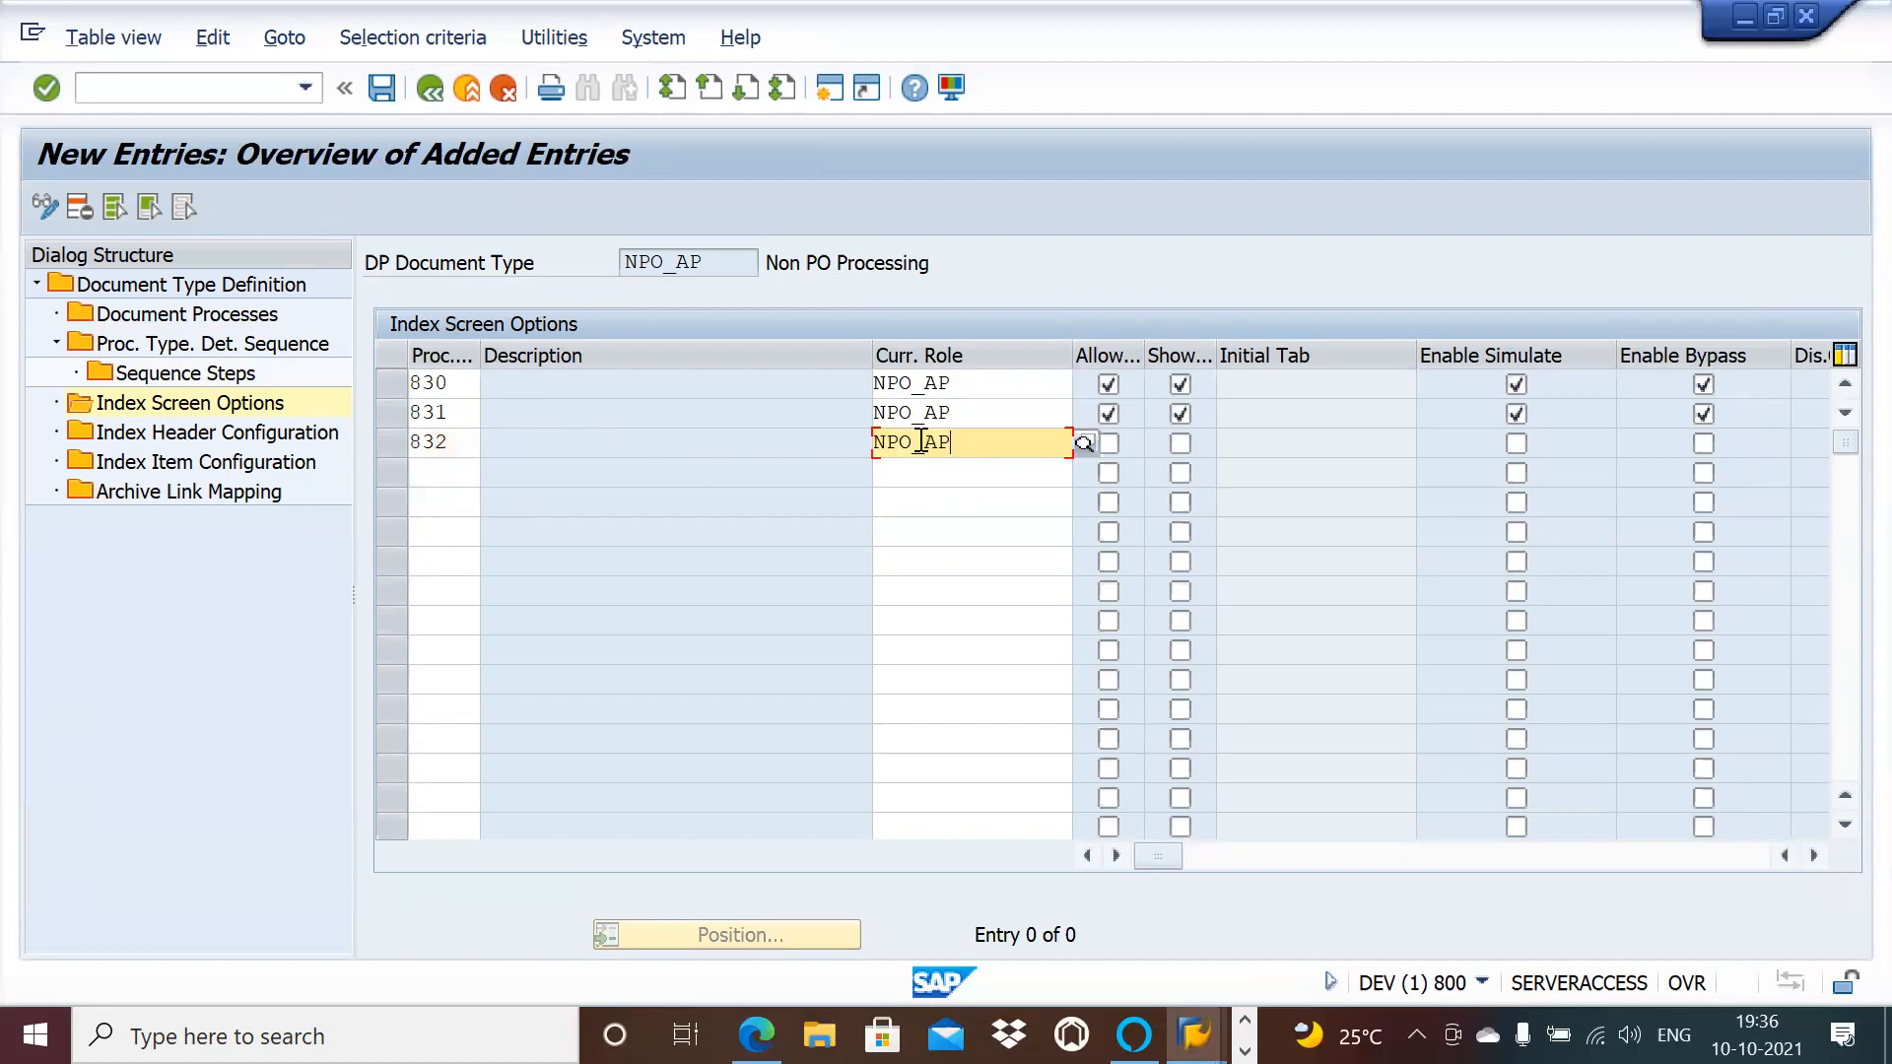
click(1109, 443)
click(1183, 445)
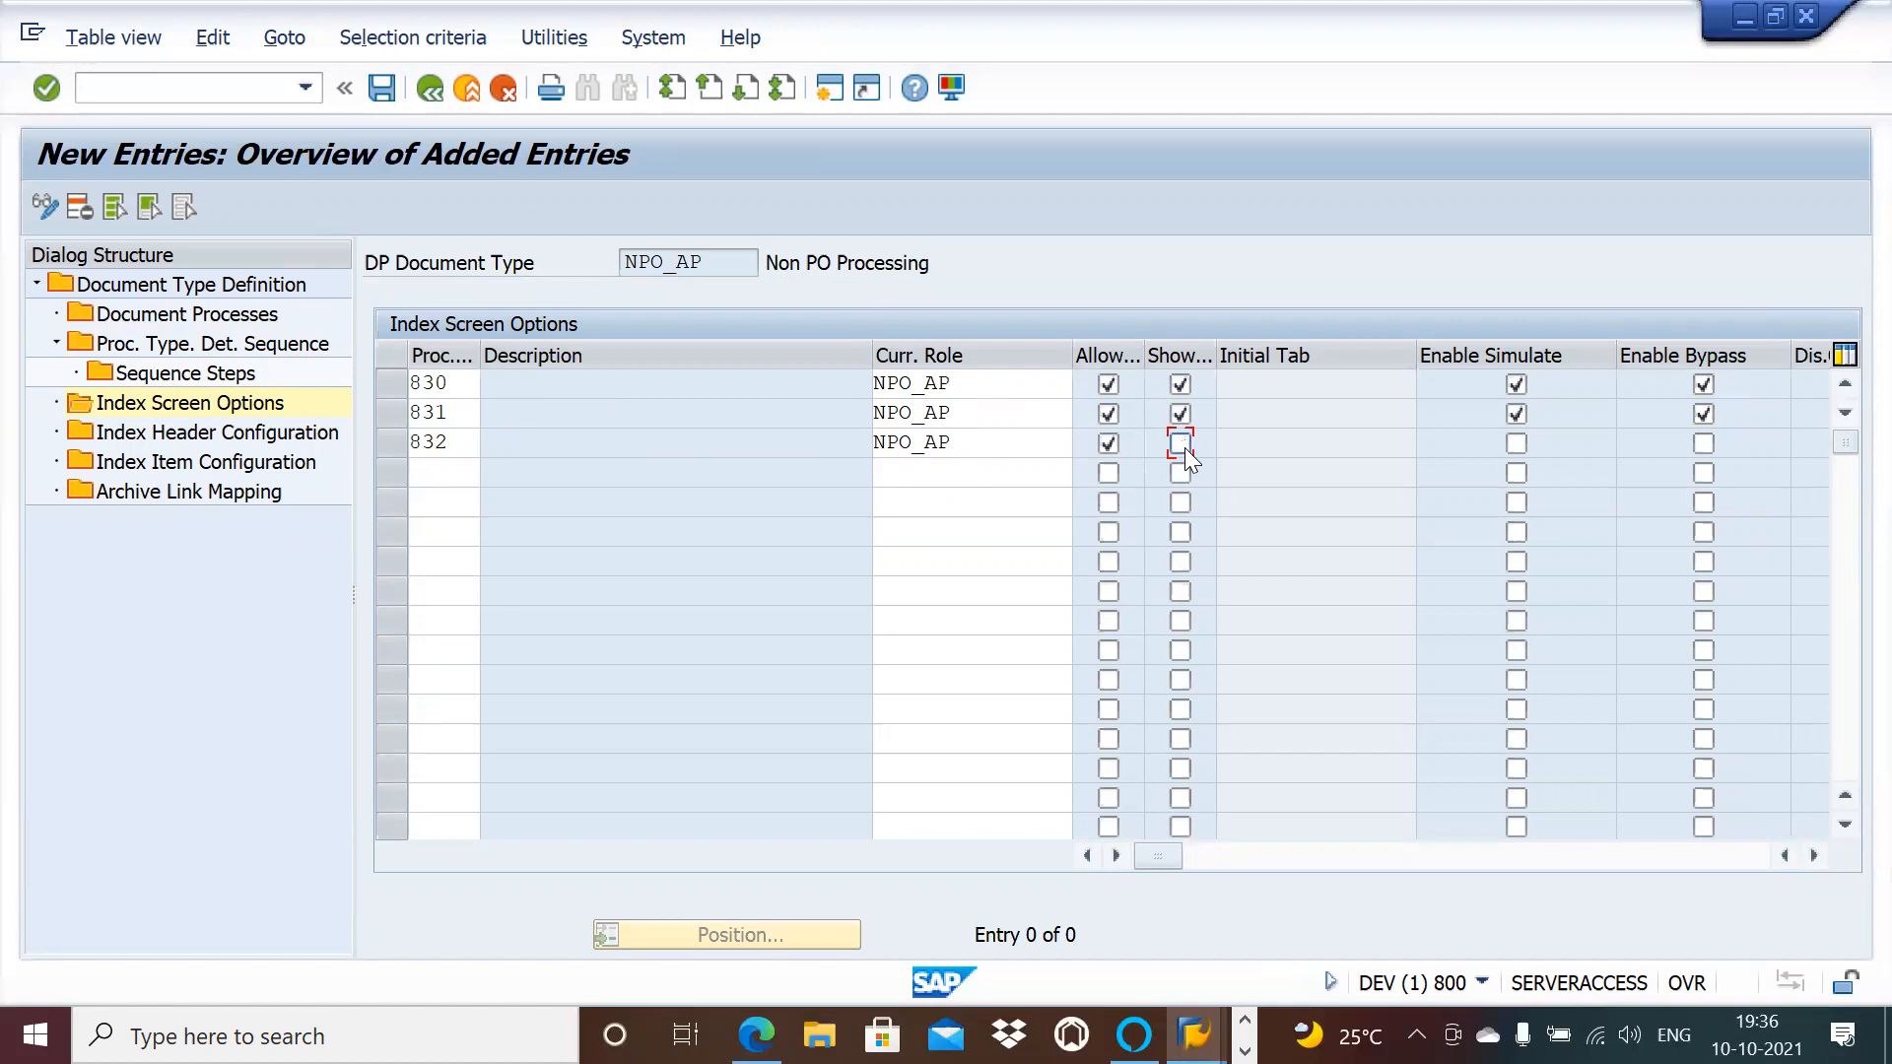
click(1516, 446)
click(430, 463)
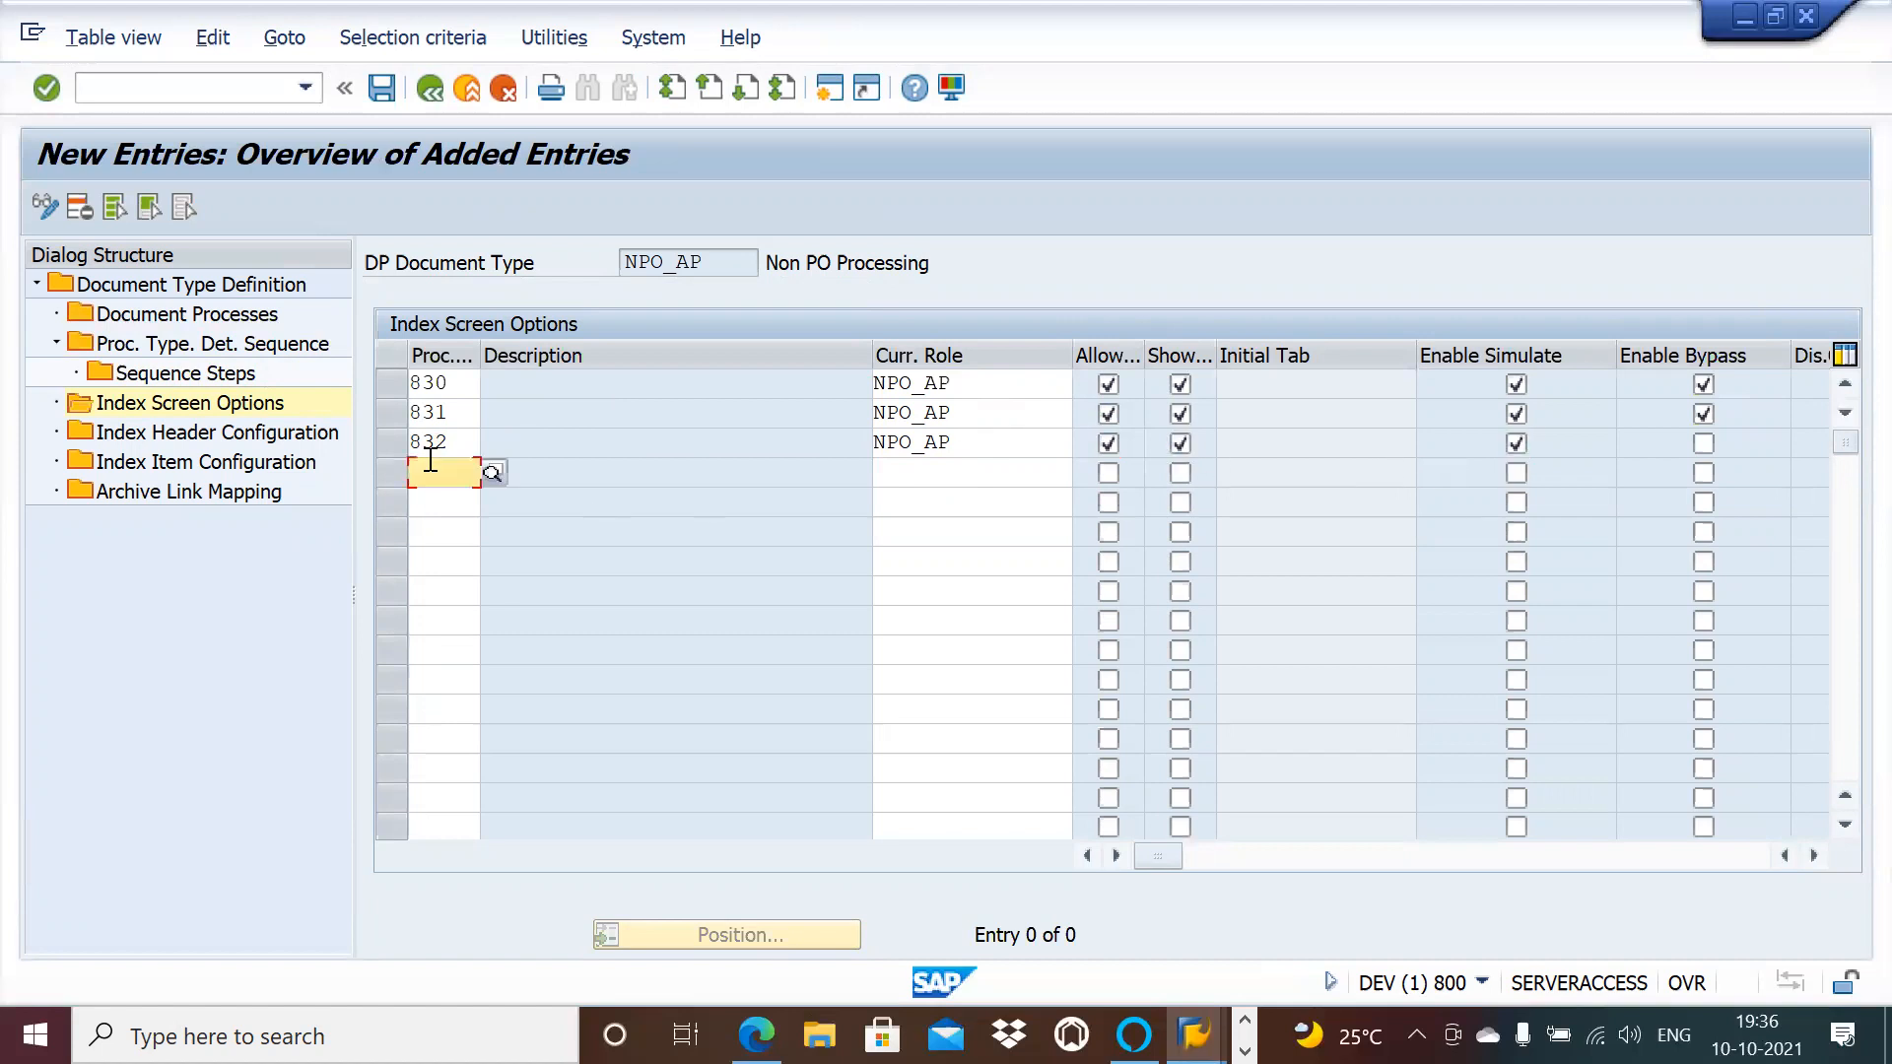
Step: Add process type 833 as the fourth entry with role NPO_TEST
text(833)
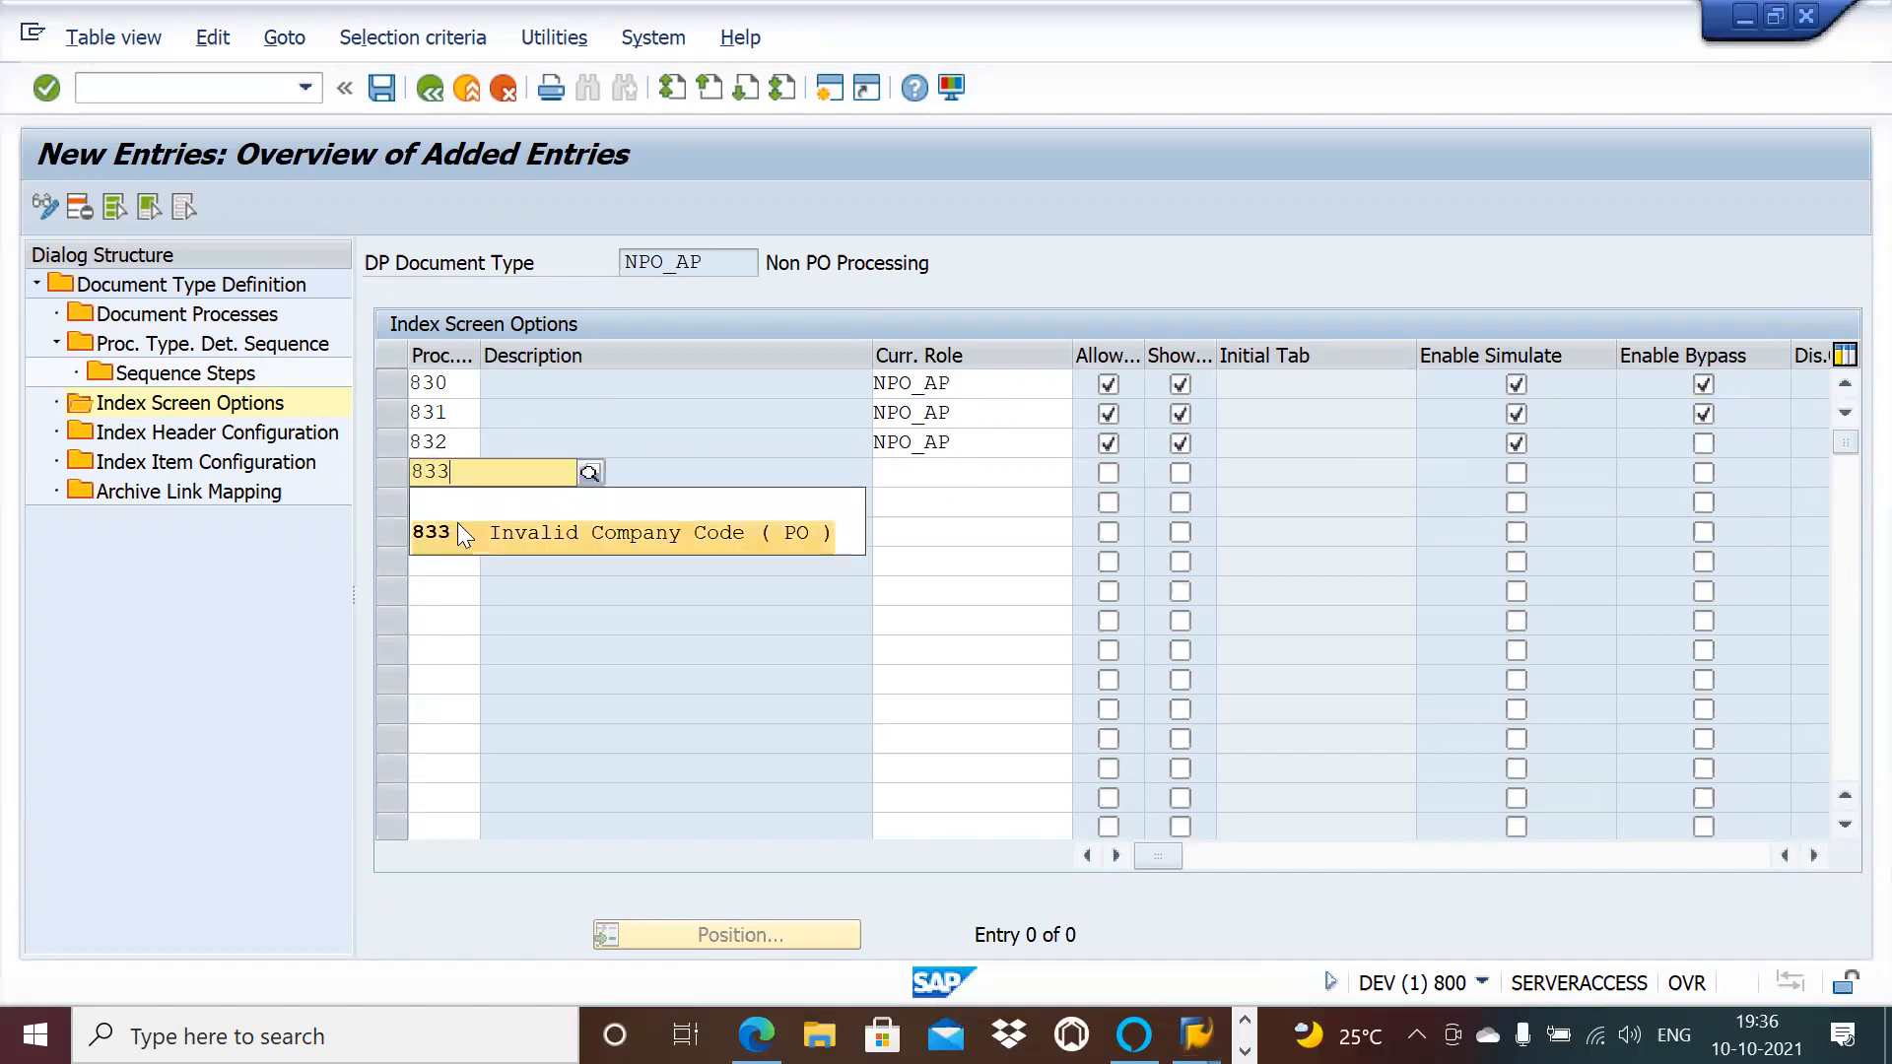
click(458, 532)
click(958, 472)
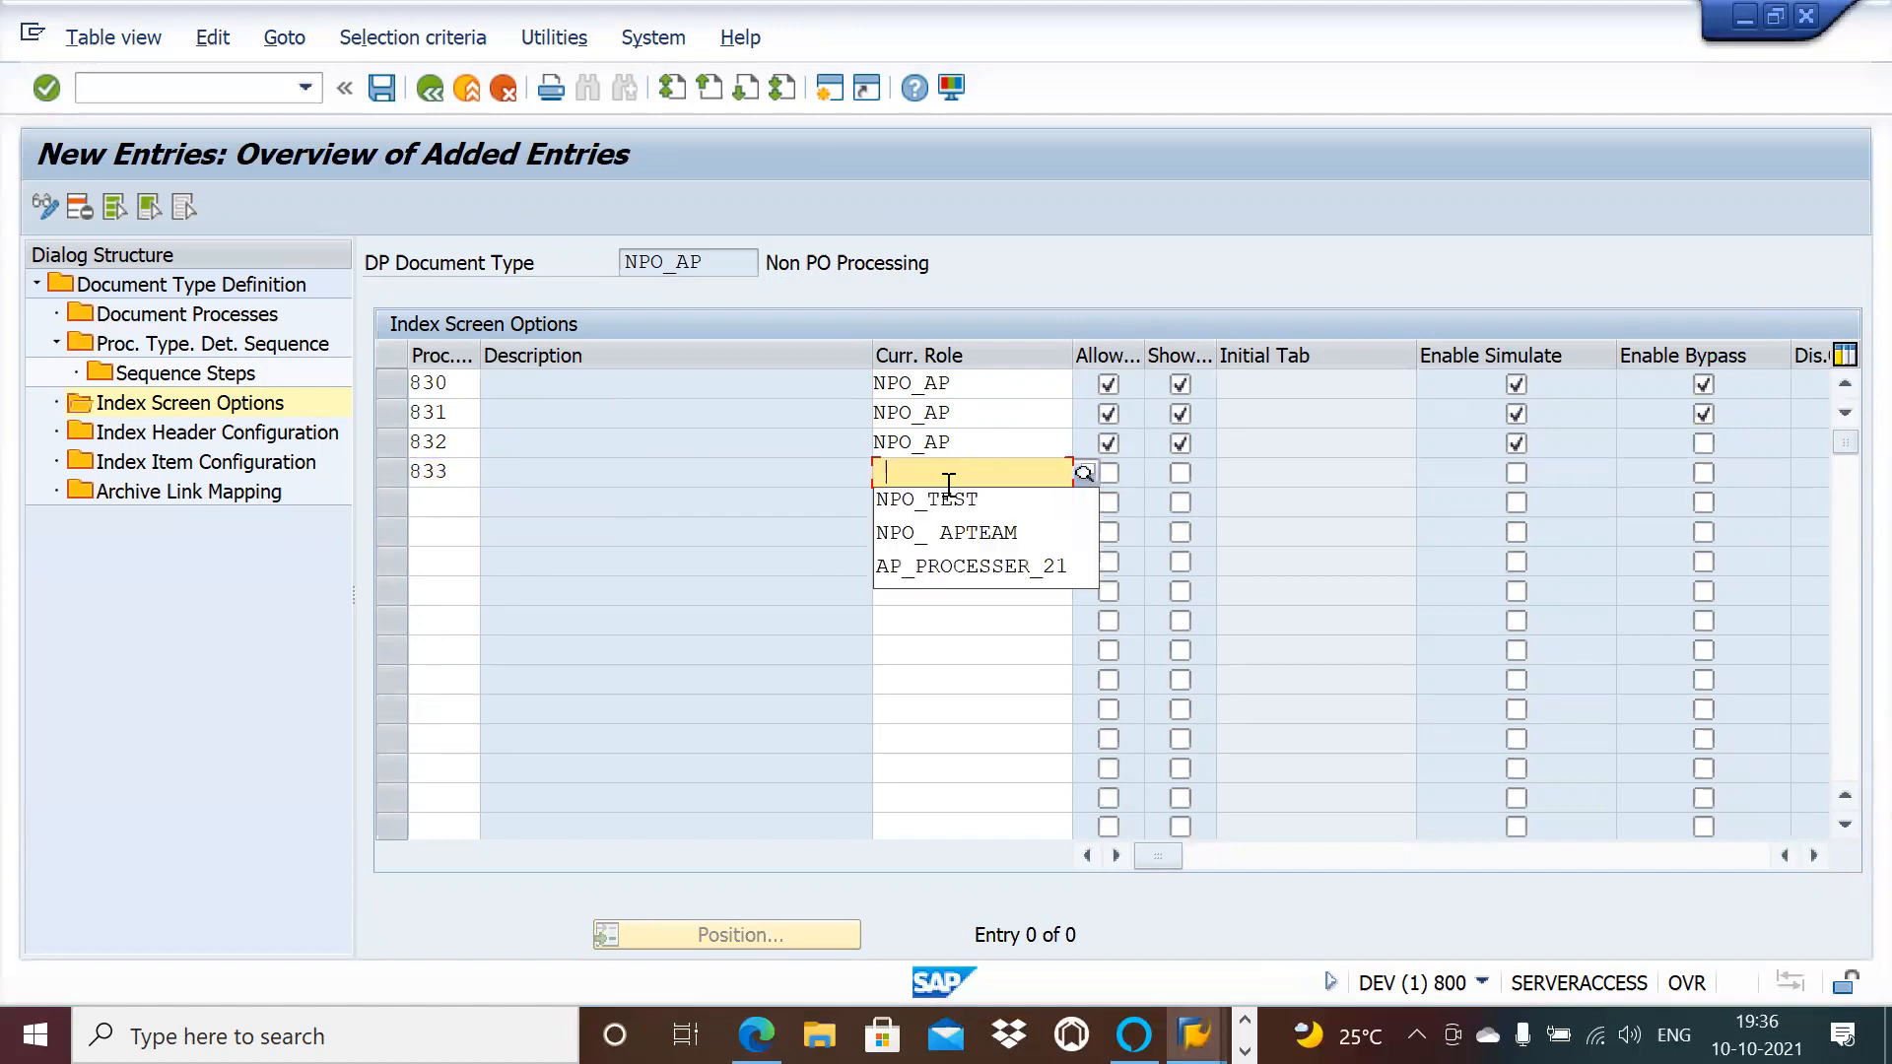
click(942, 498)
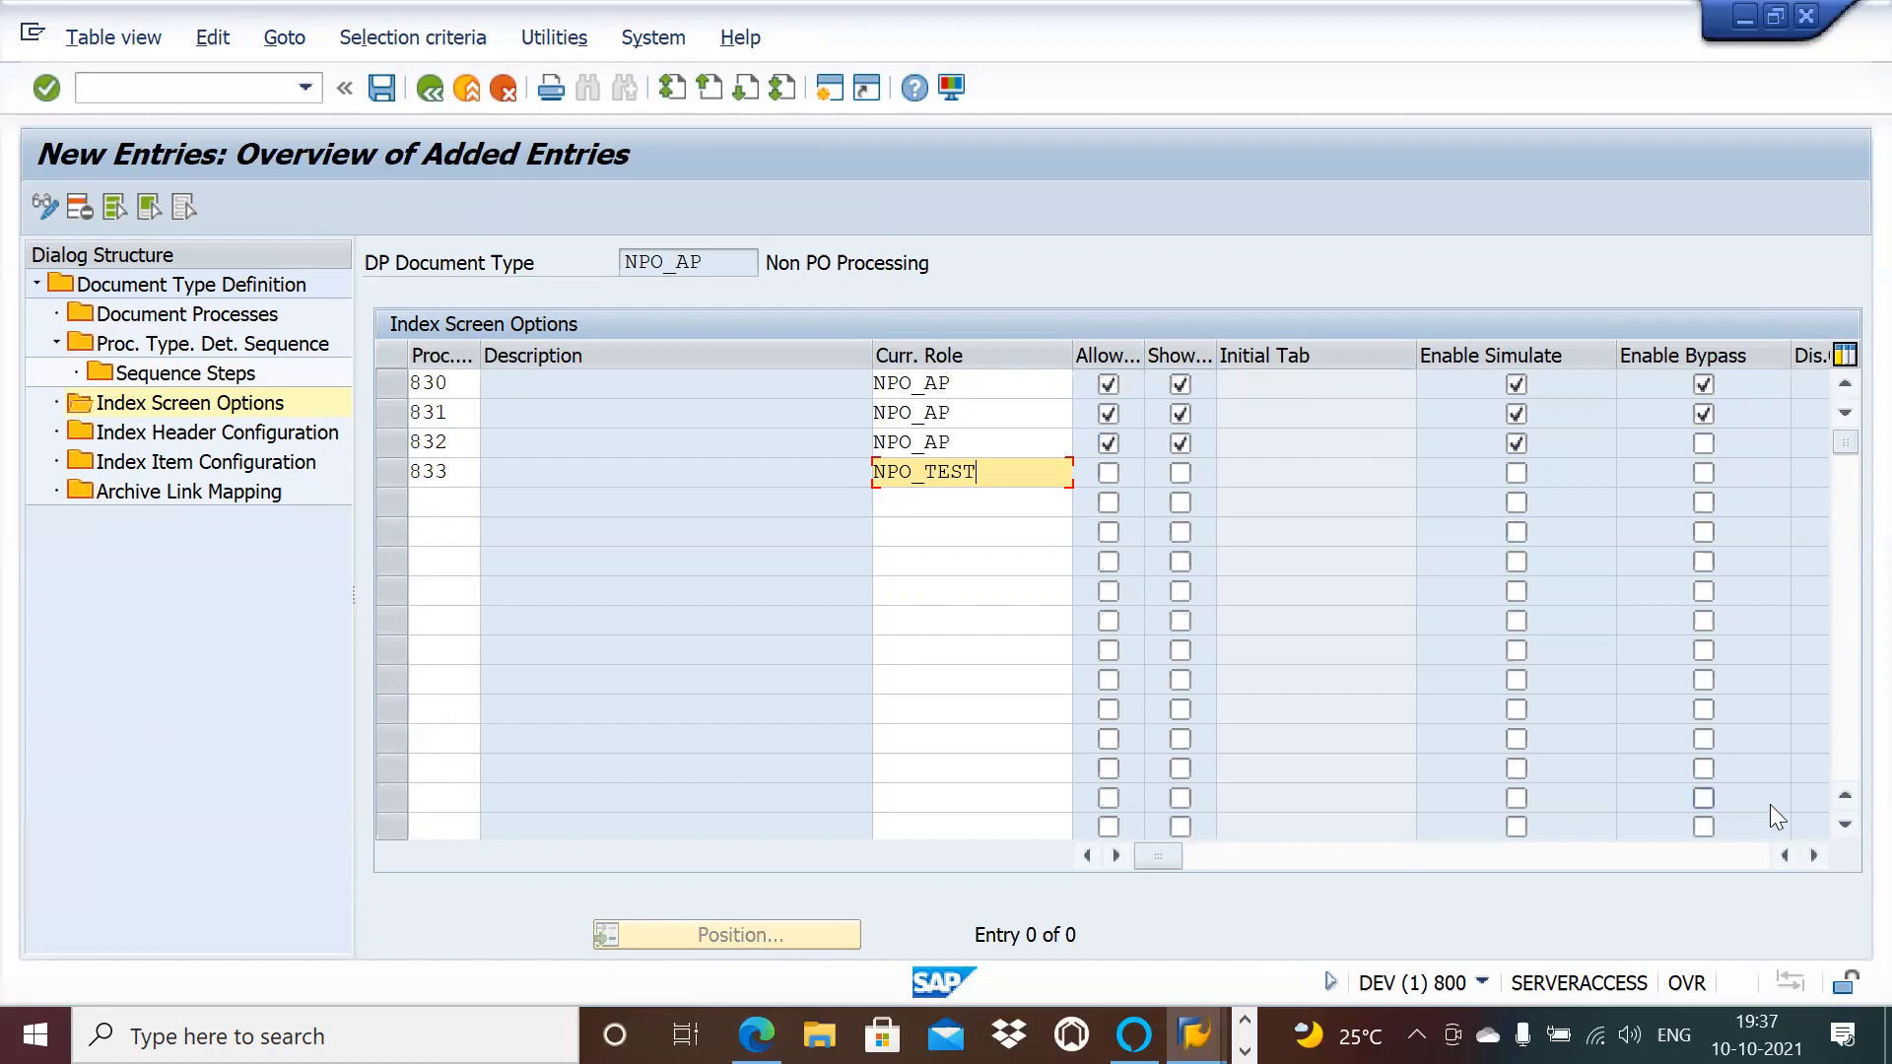
Step: Review the remaining option columns for 833, then clear its NPO_TEST role
click(1811, 855)
click(1811, 856)
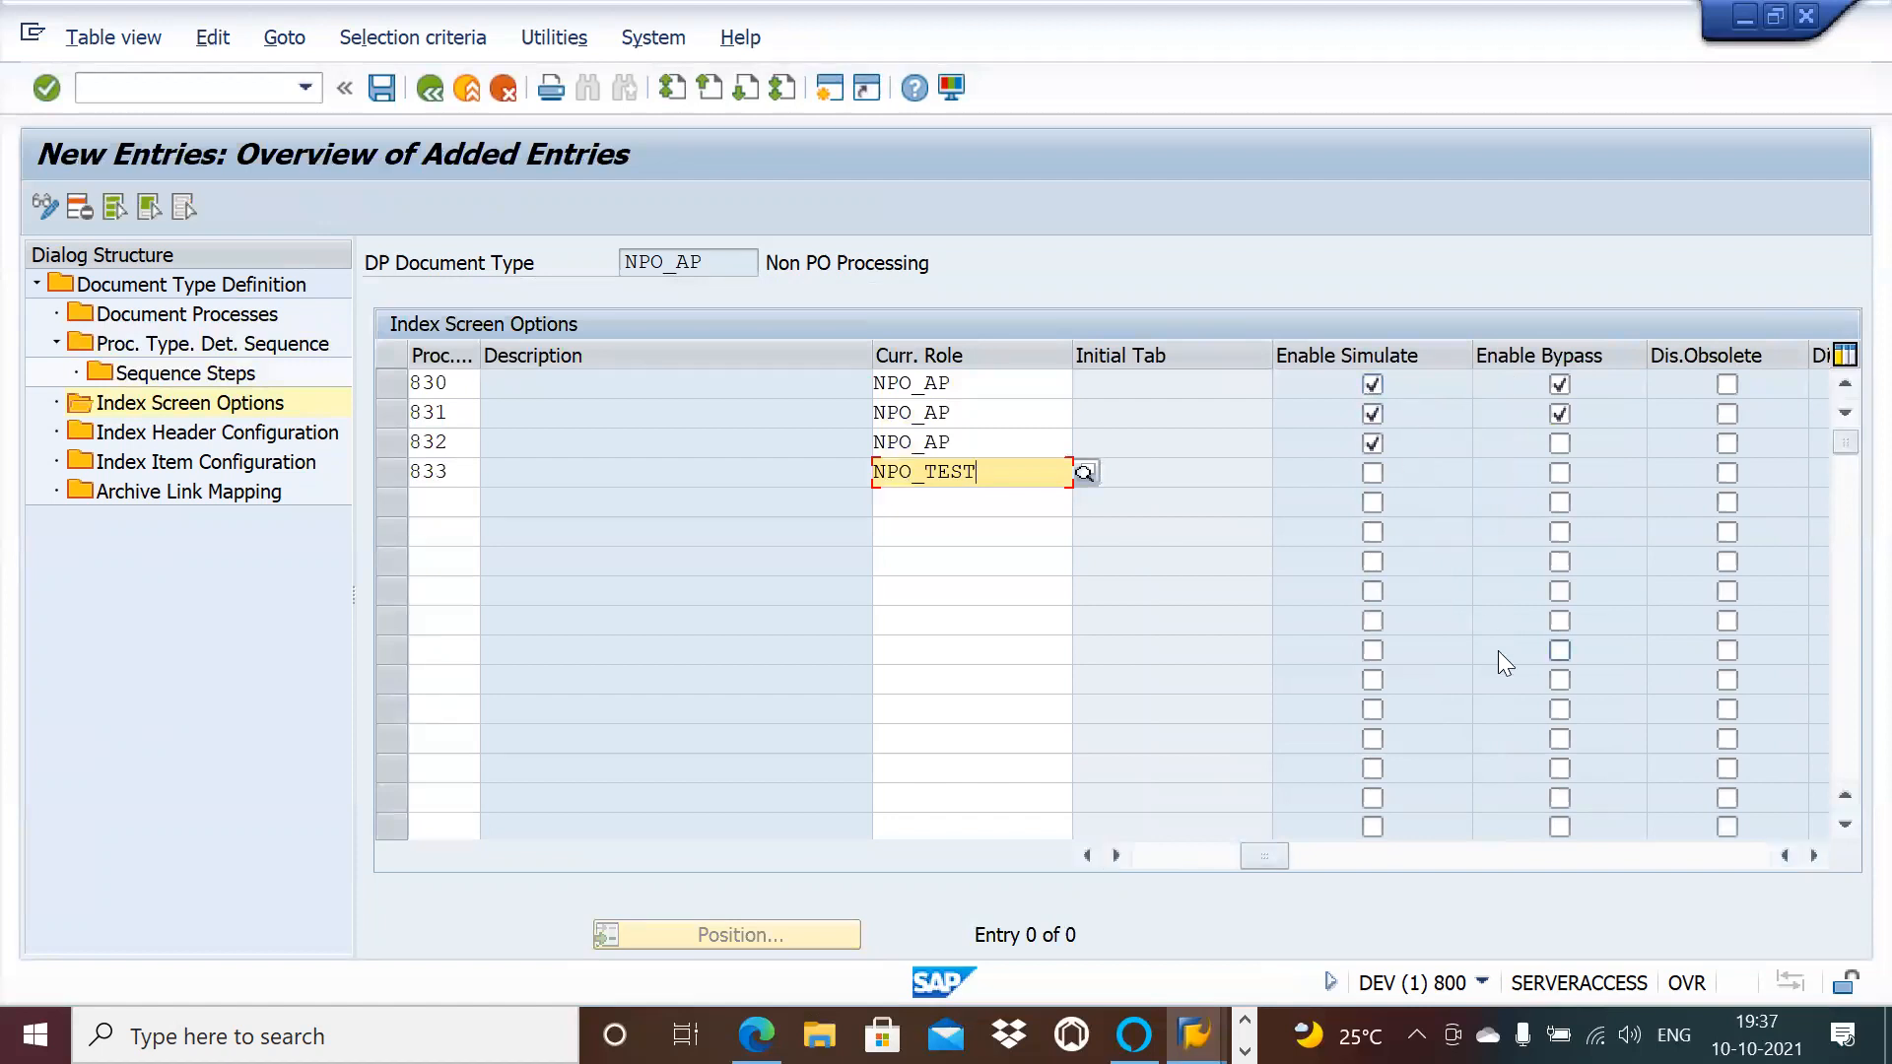
click(1817, 857)
click(1817, 858)
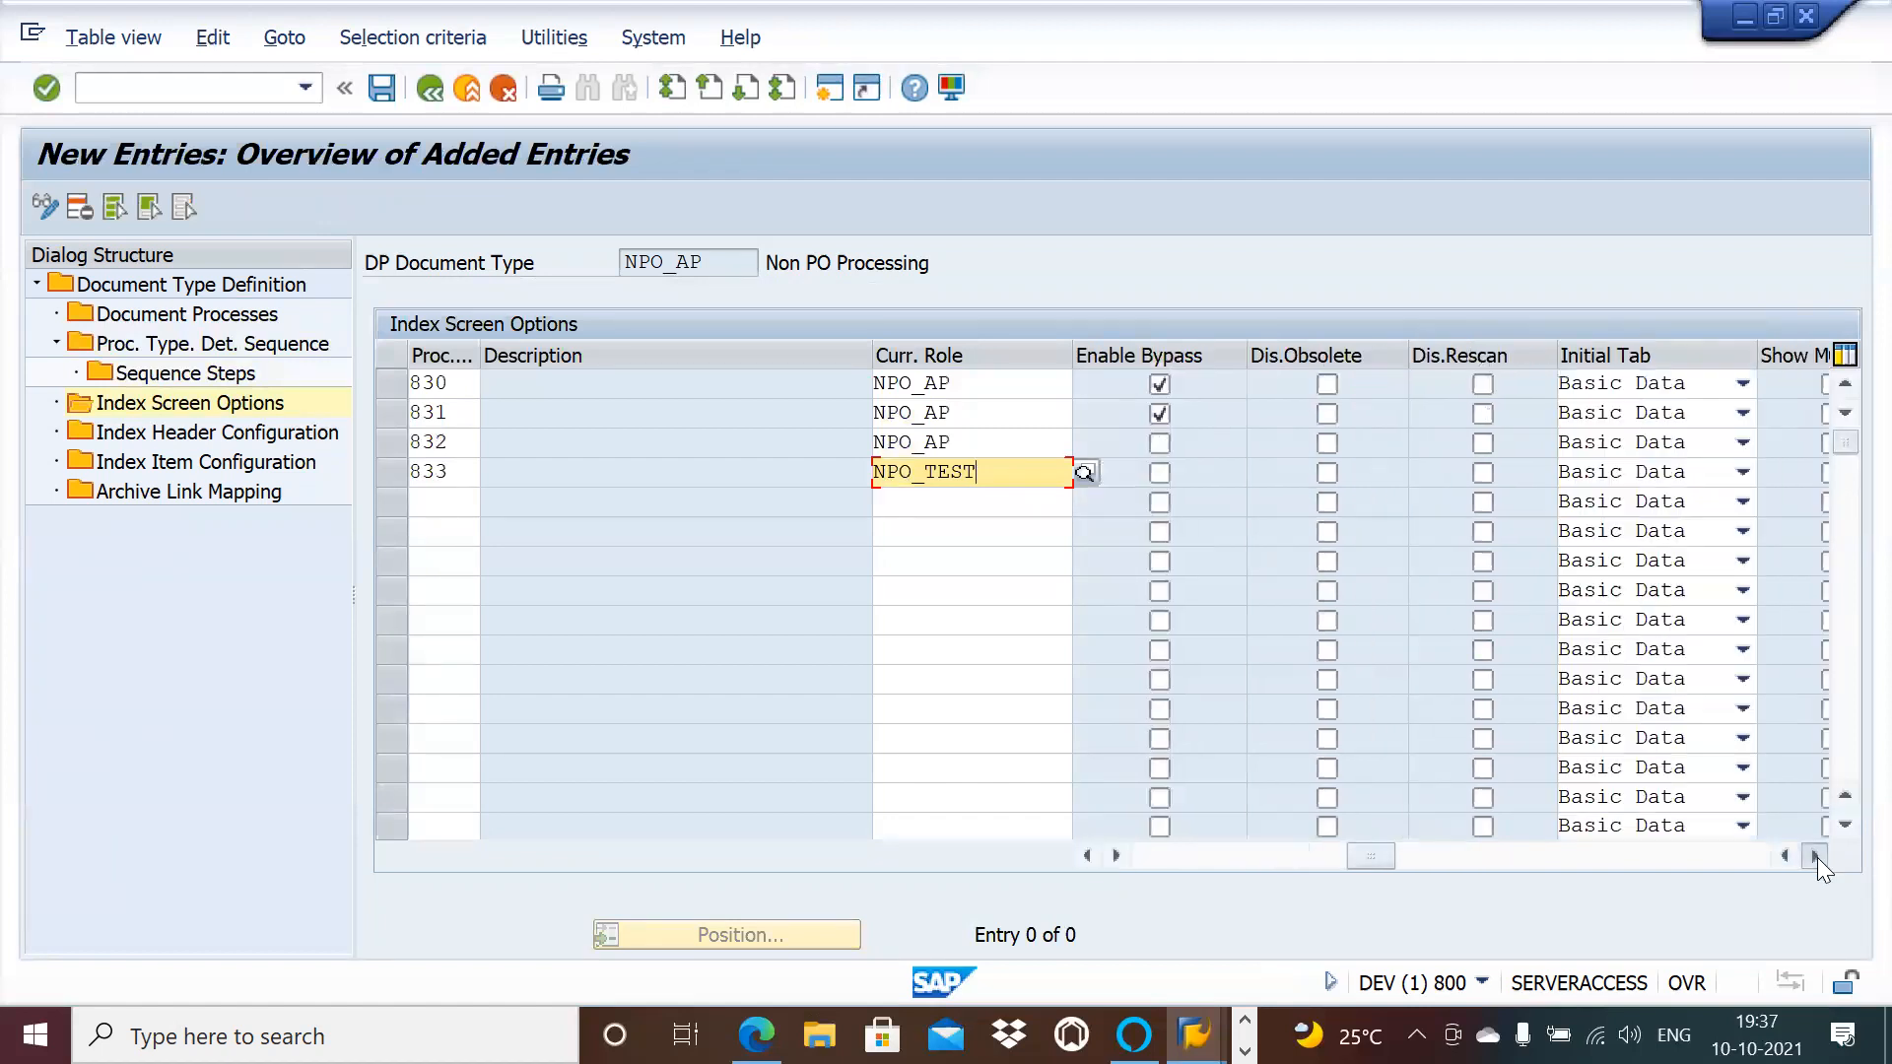
click(1817, 857)
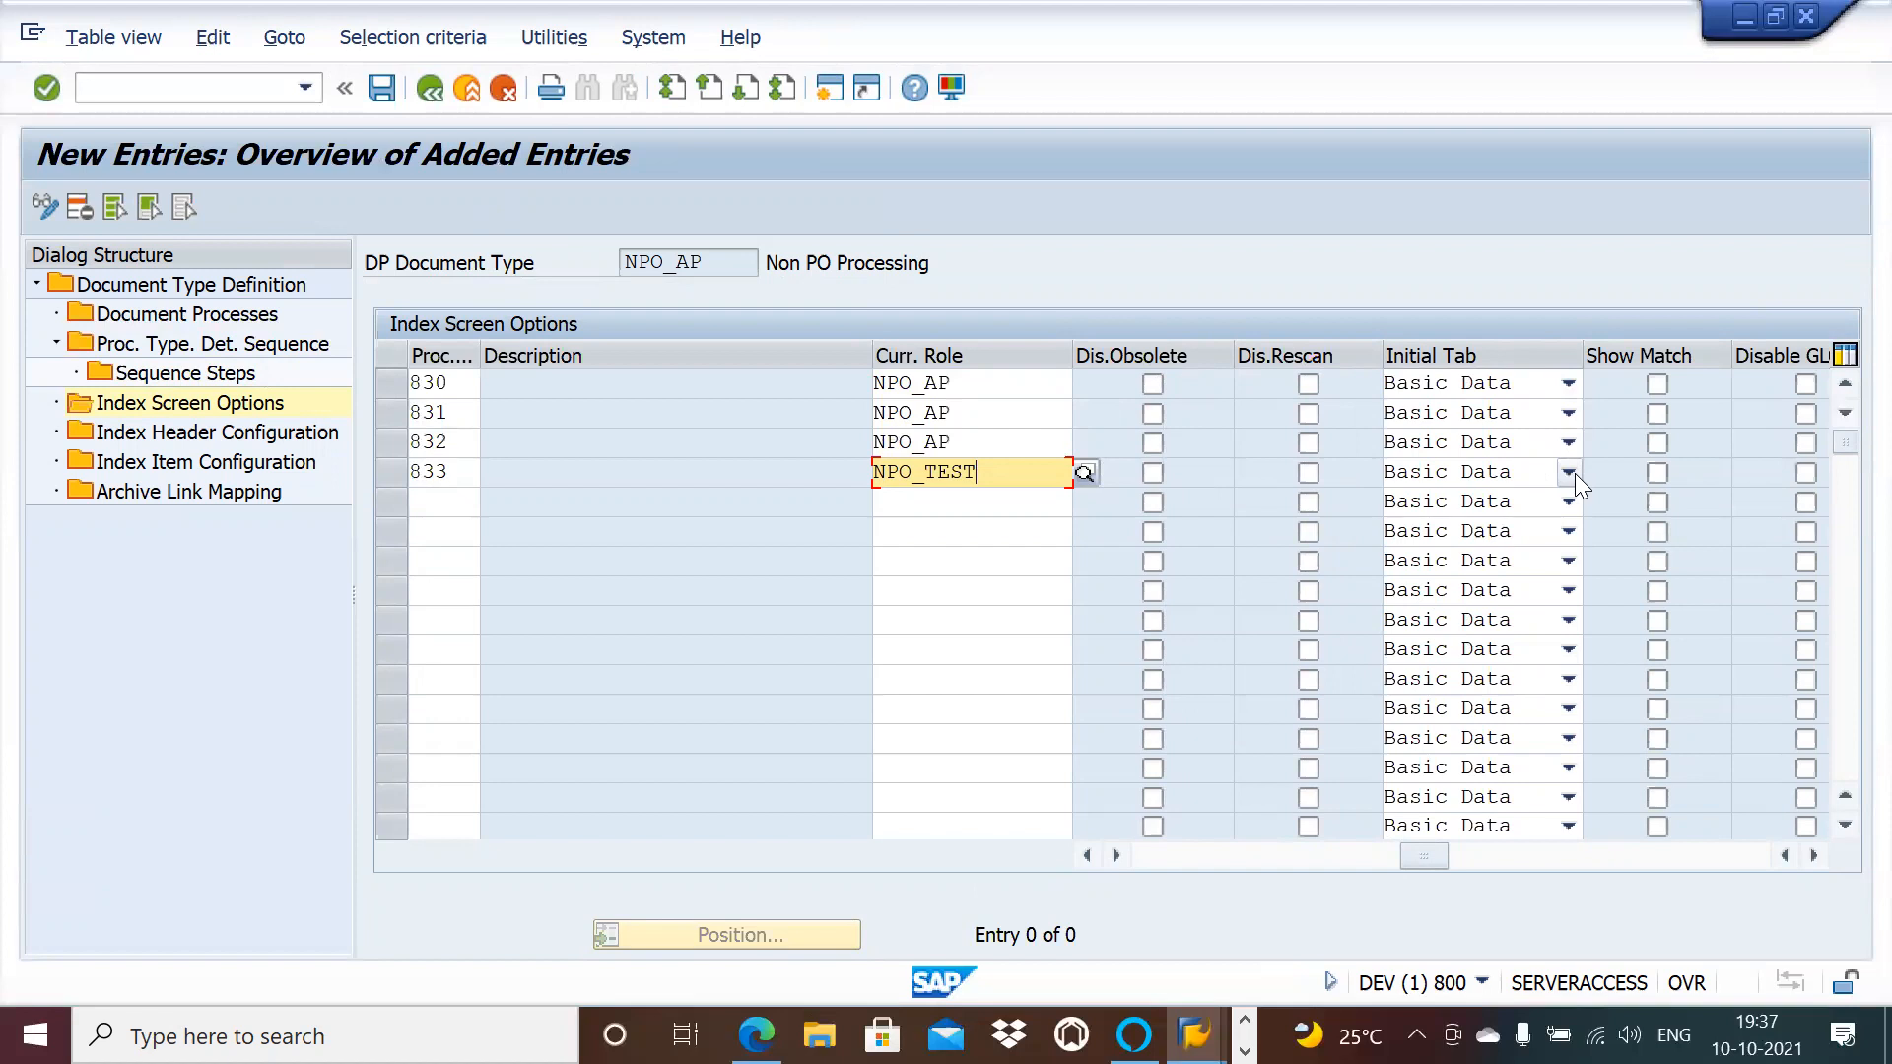
click(1813, 856)
click(1813, 856)
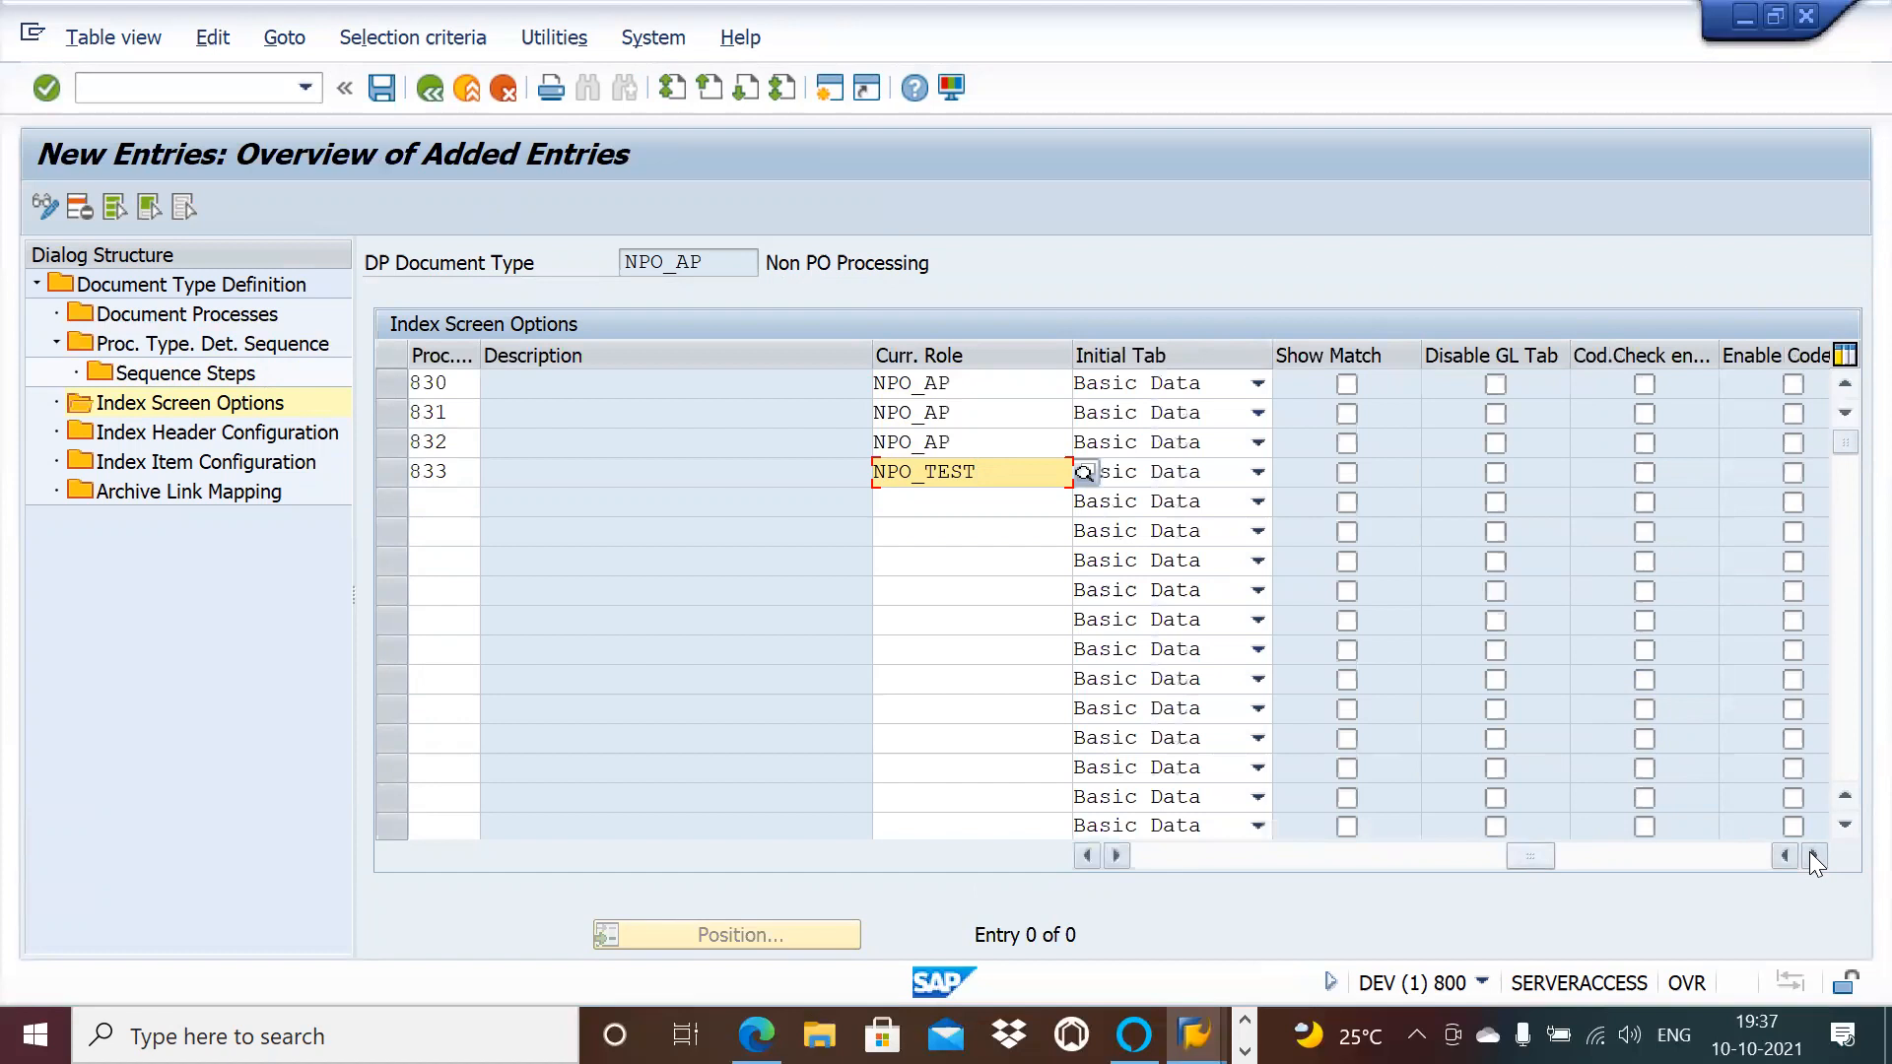
click(1813, 855)
click(1813, 855)
click(1813, 855)
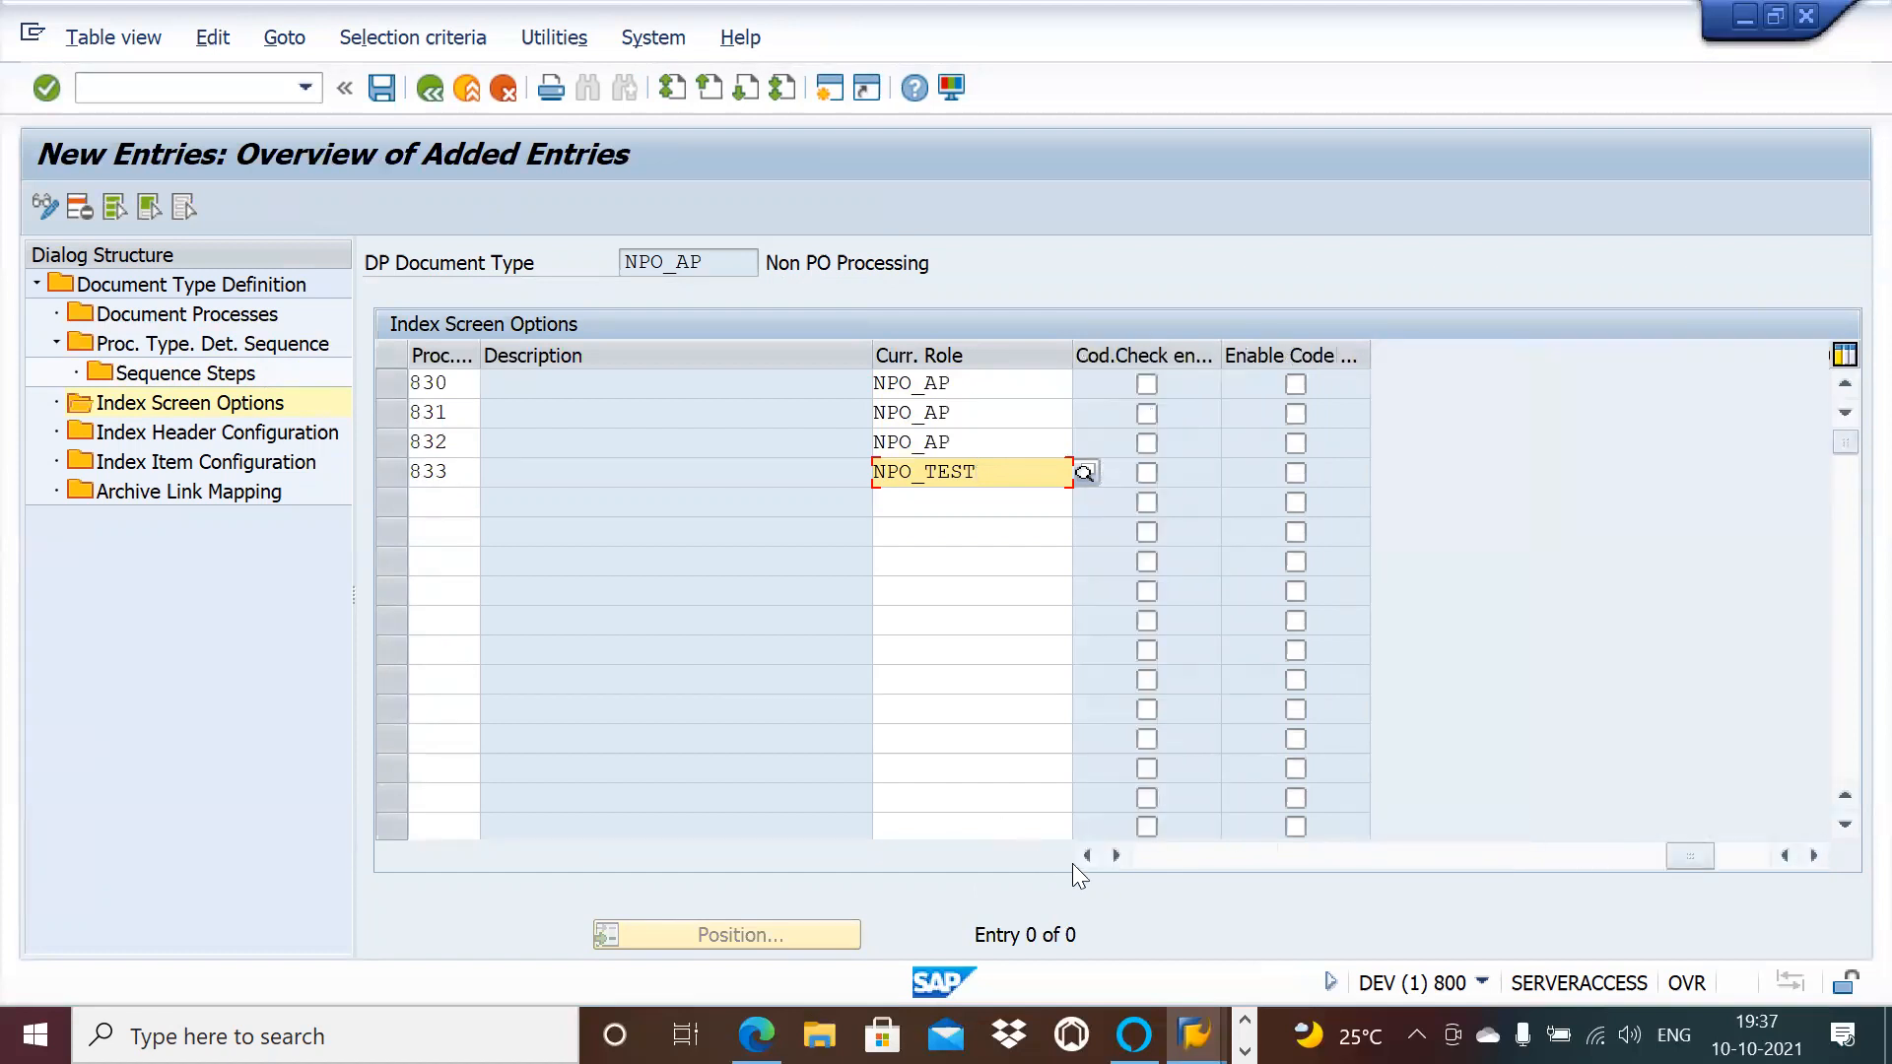
click(1078, 857)
click(1078, 858)
click(1078, 857)
click(1077, 857)
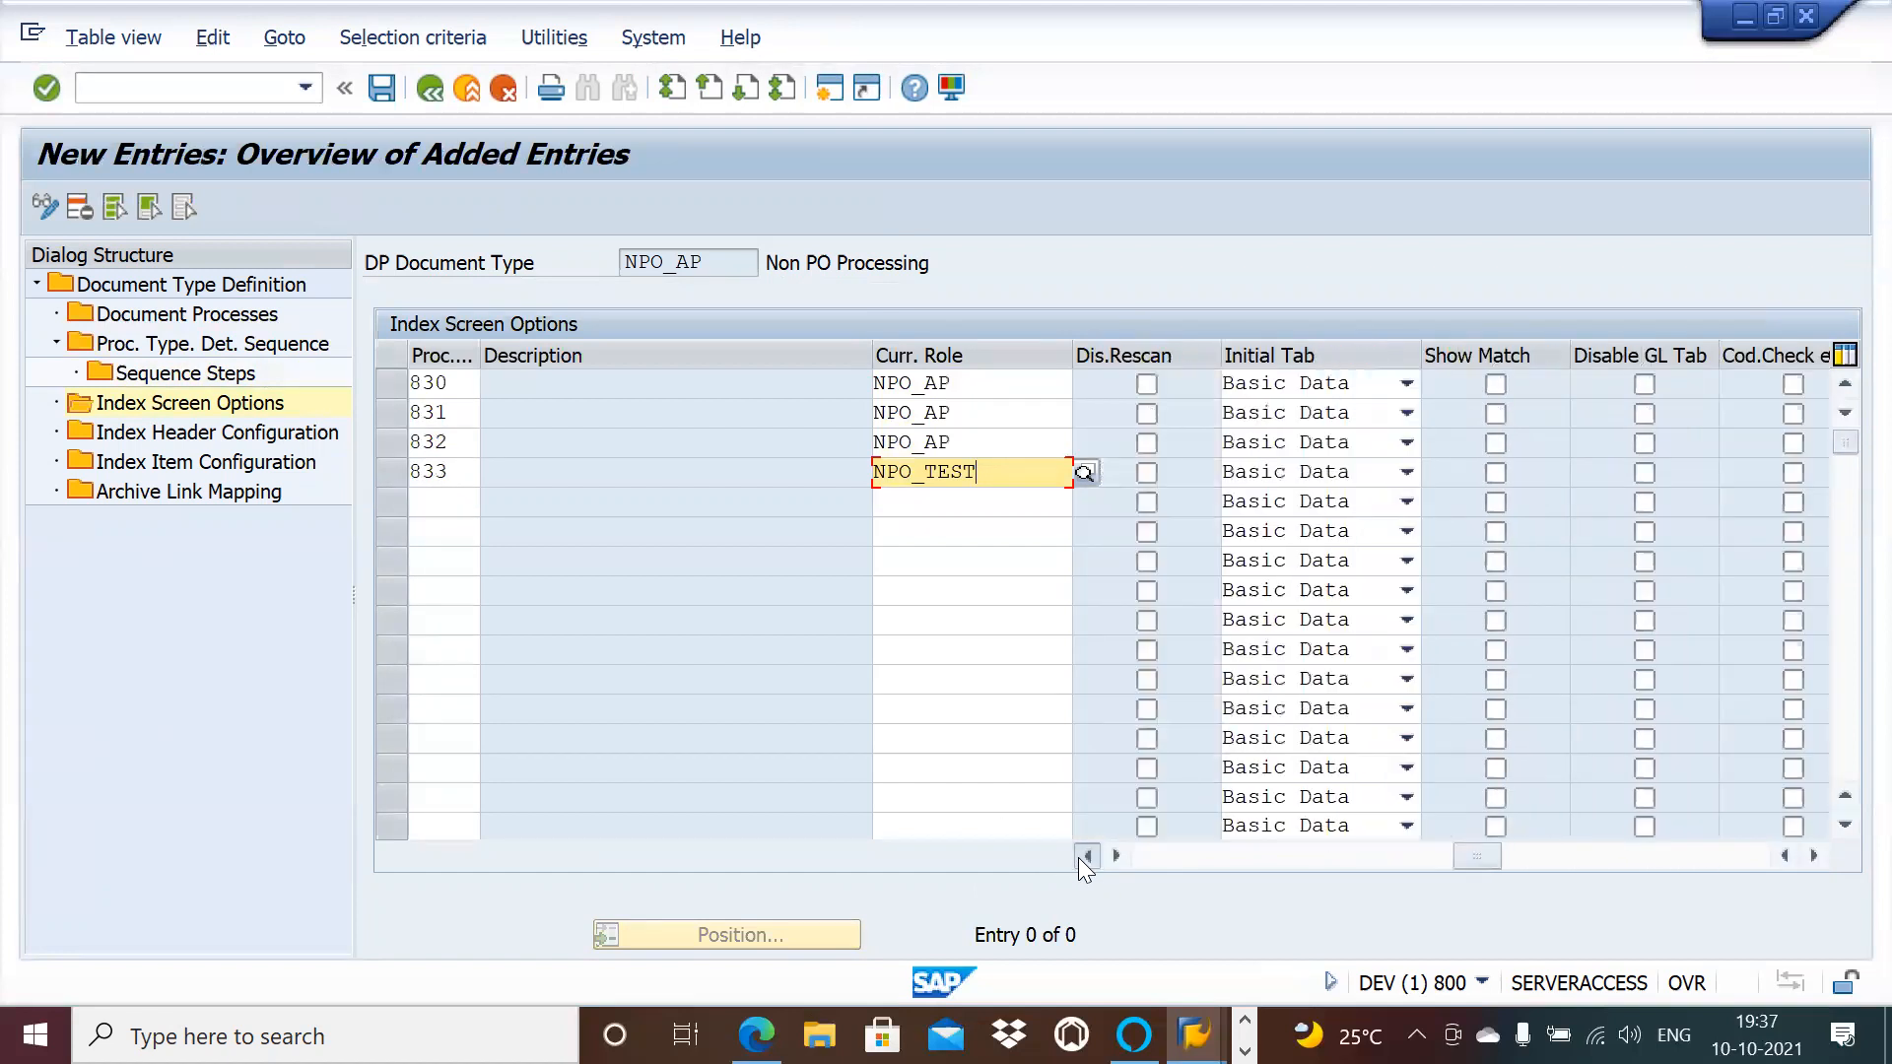
click(1086, 856)
click(1086, 855)
click(1085, 856)
click(1086, 855)
click(1086, 855)
click(1086, 855)
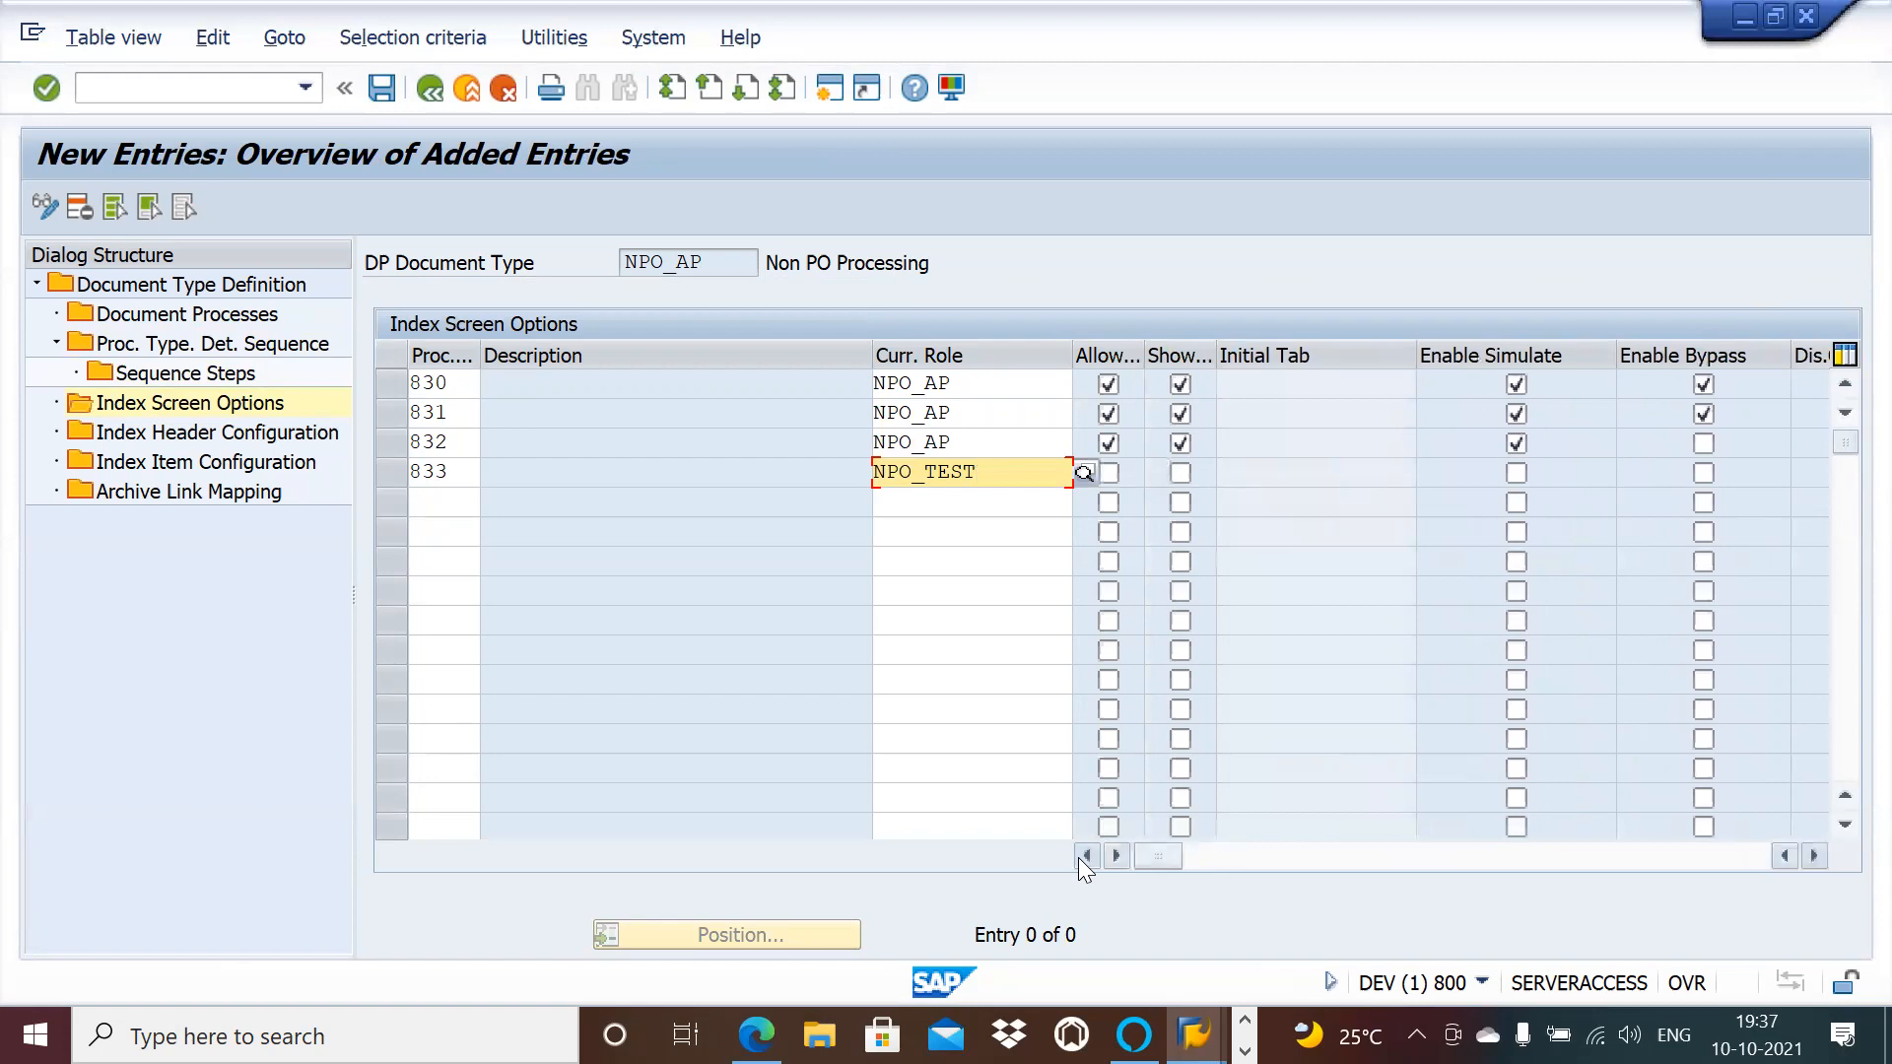
key(BackSpace)
key(BackSpace)
key(BackSpace)
key(BackSpace)
key(BackSpace)
key(BackSpace)
key(BackSpace)
key(BackSpace)
Step: Give process type 833 the role NPO_AP and turn on its Show and Simulate options
text(NPO_AP)
click(787, 675)
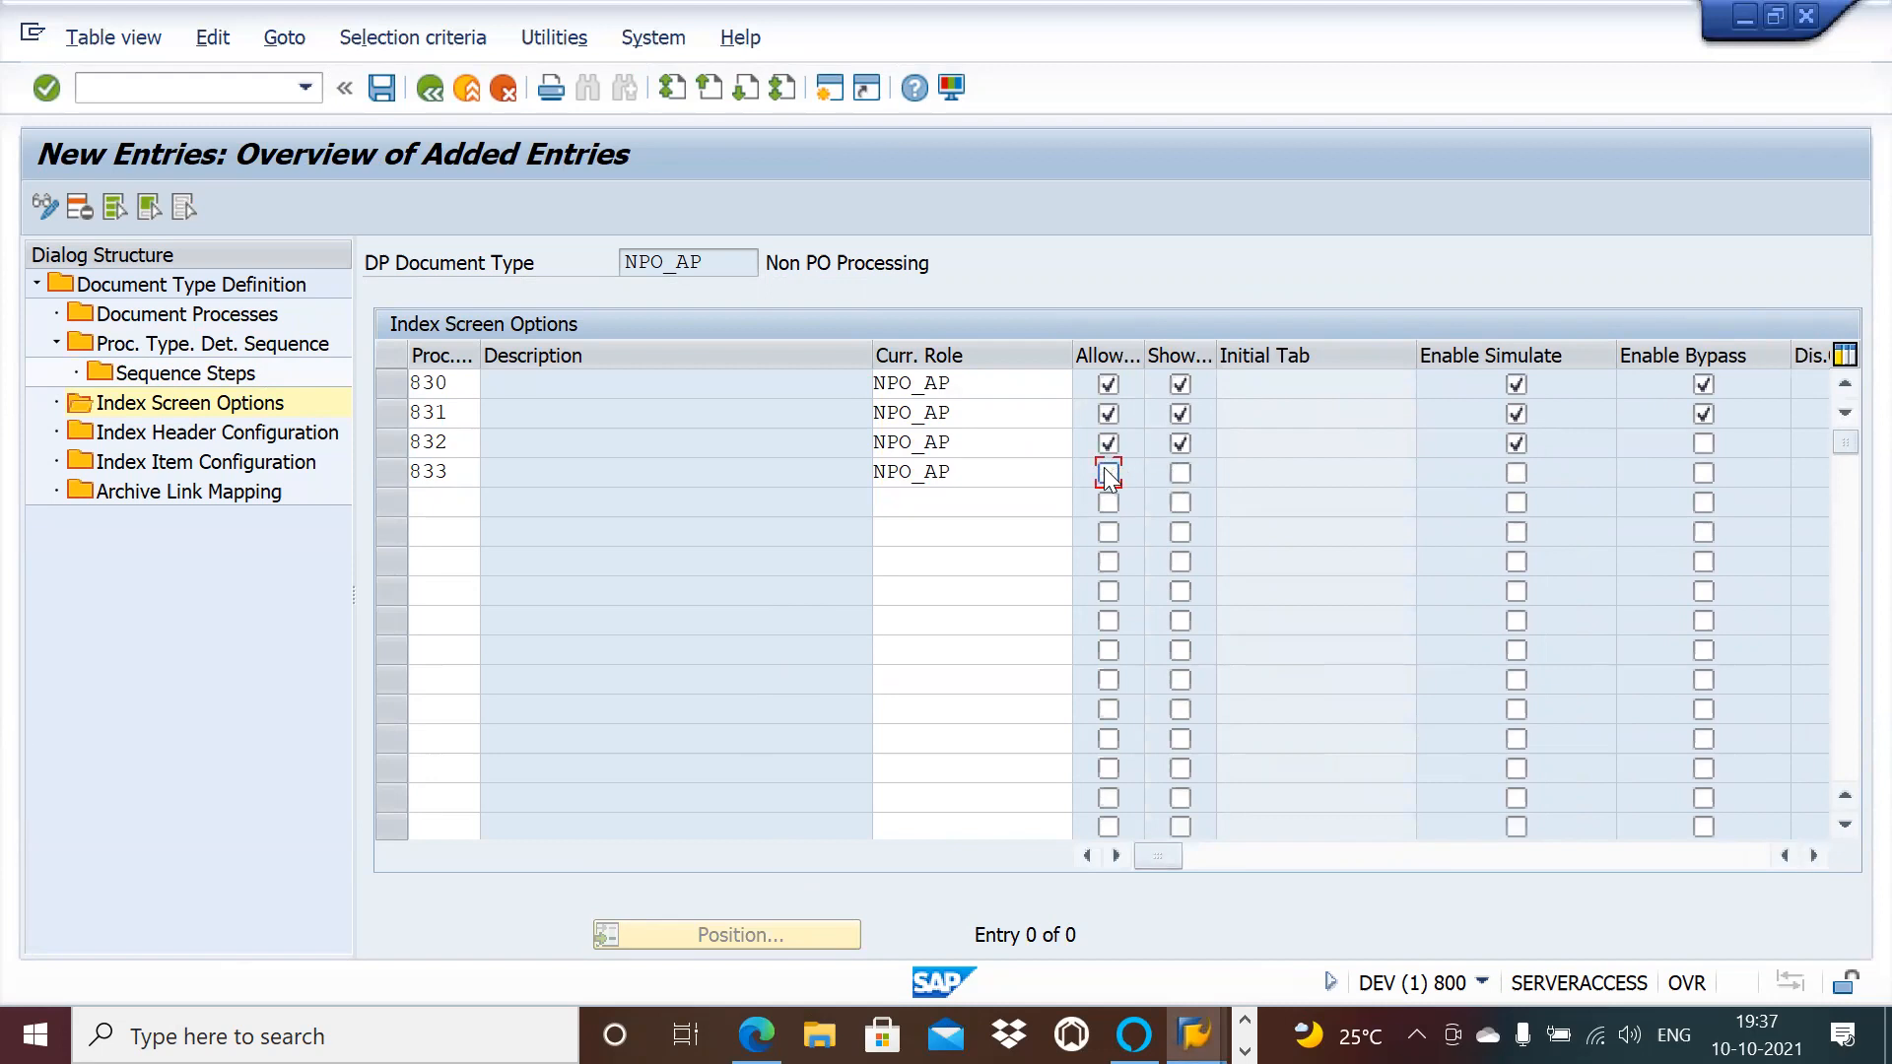
click(1180, 474)
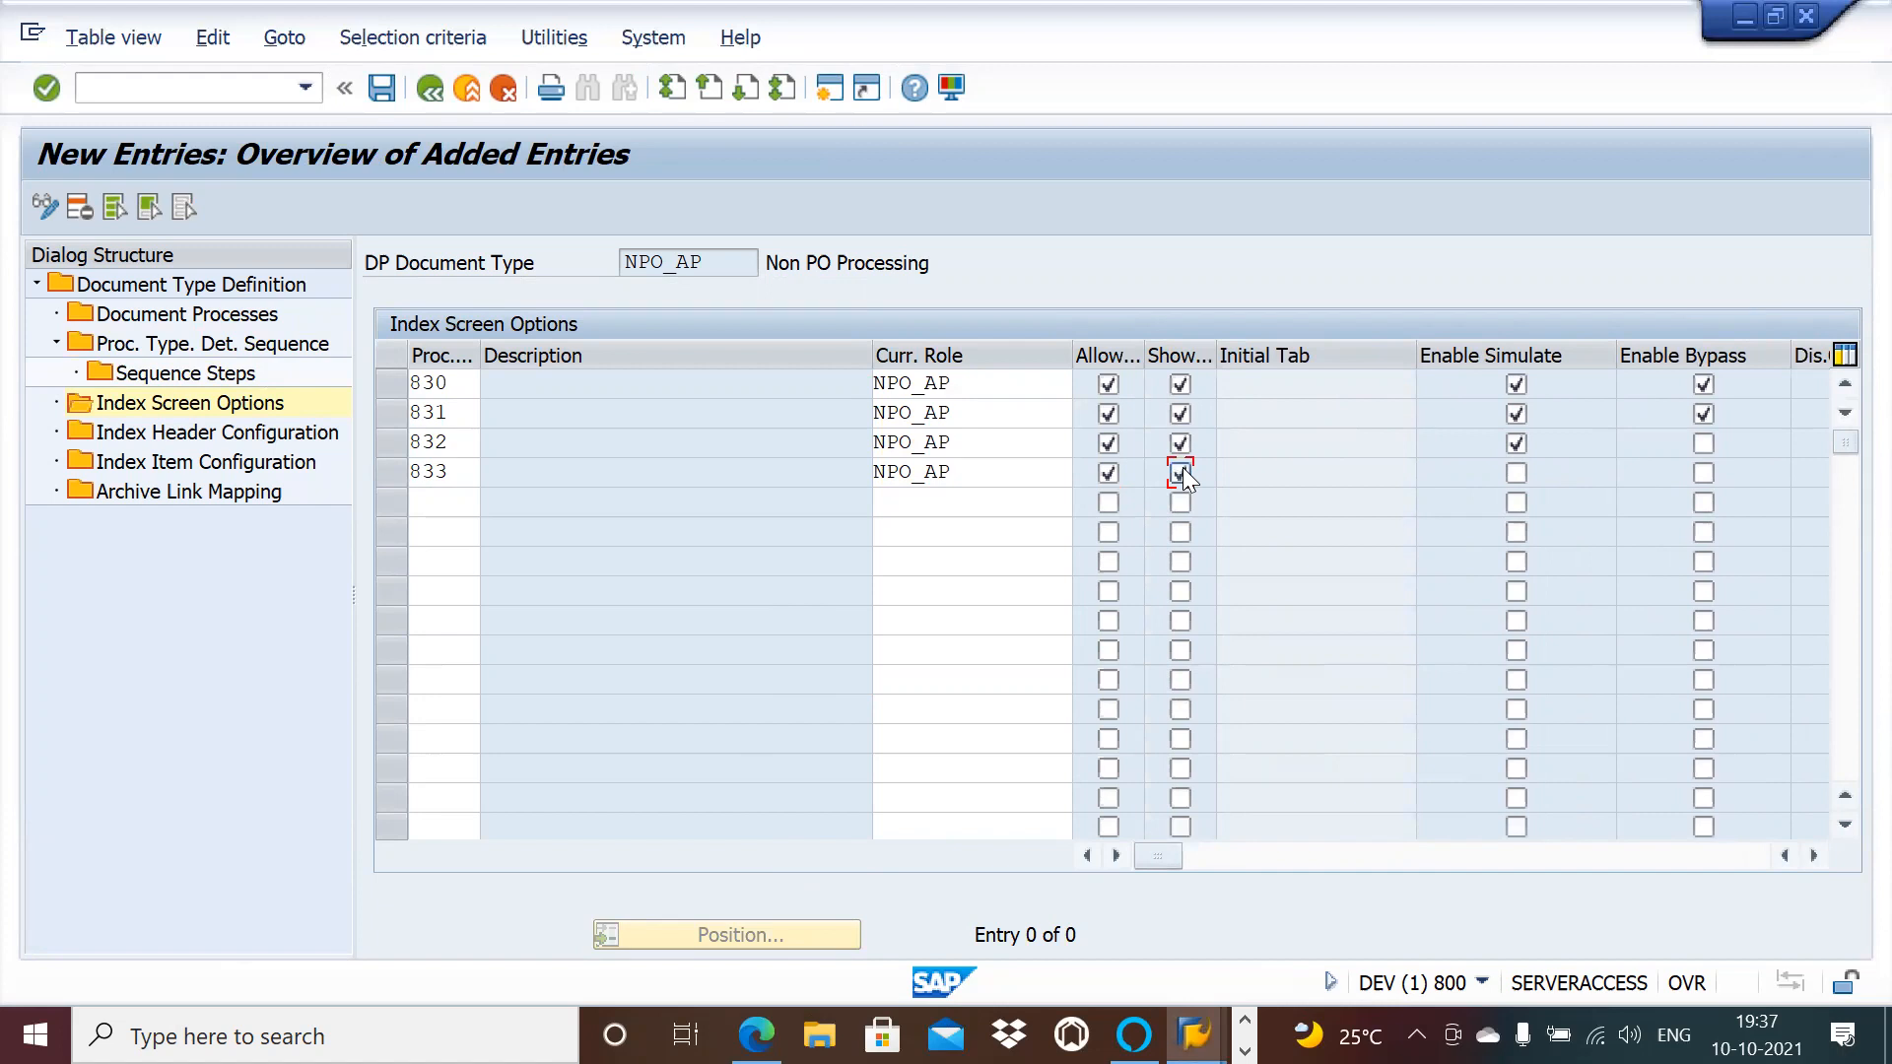
click(1521, 472)
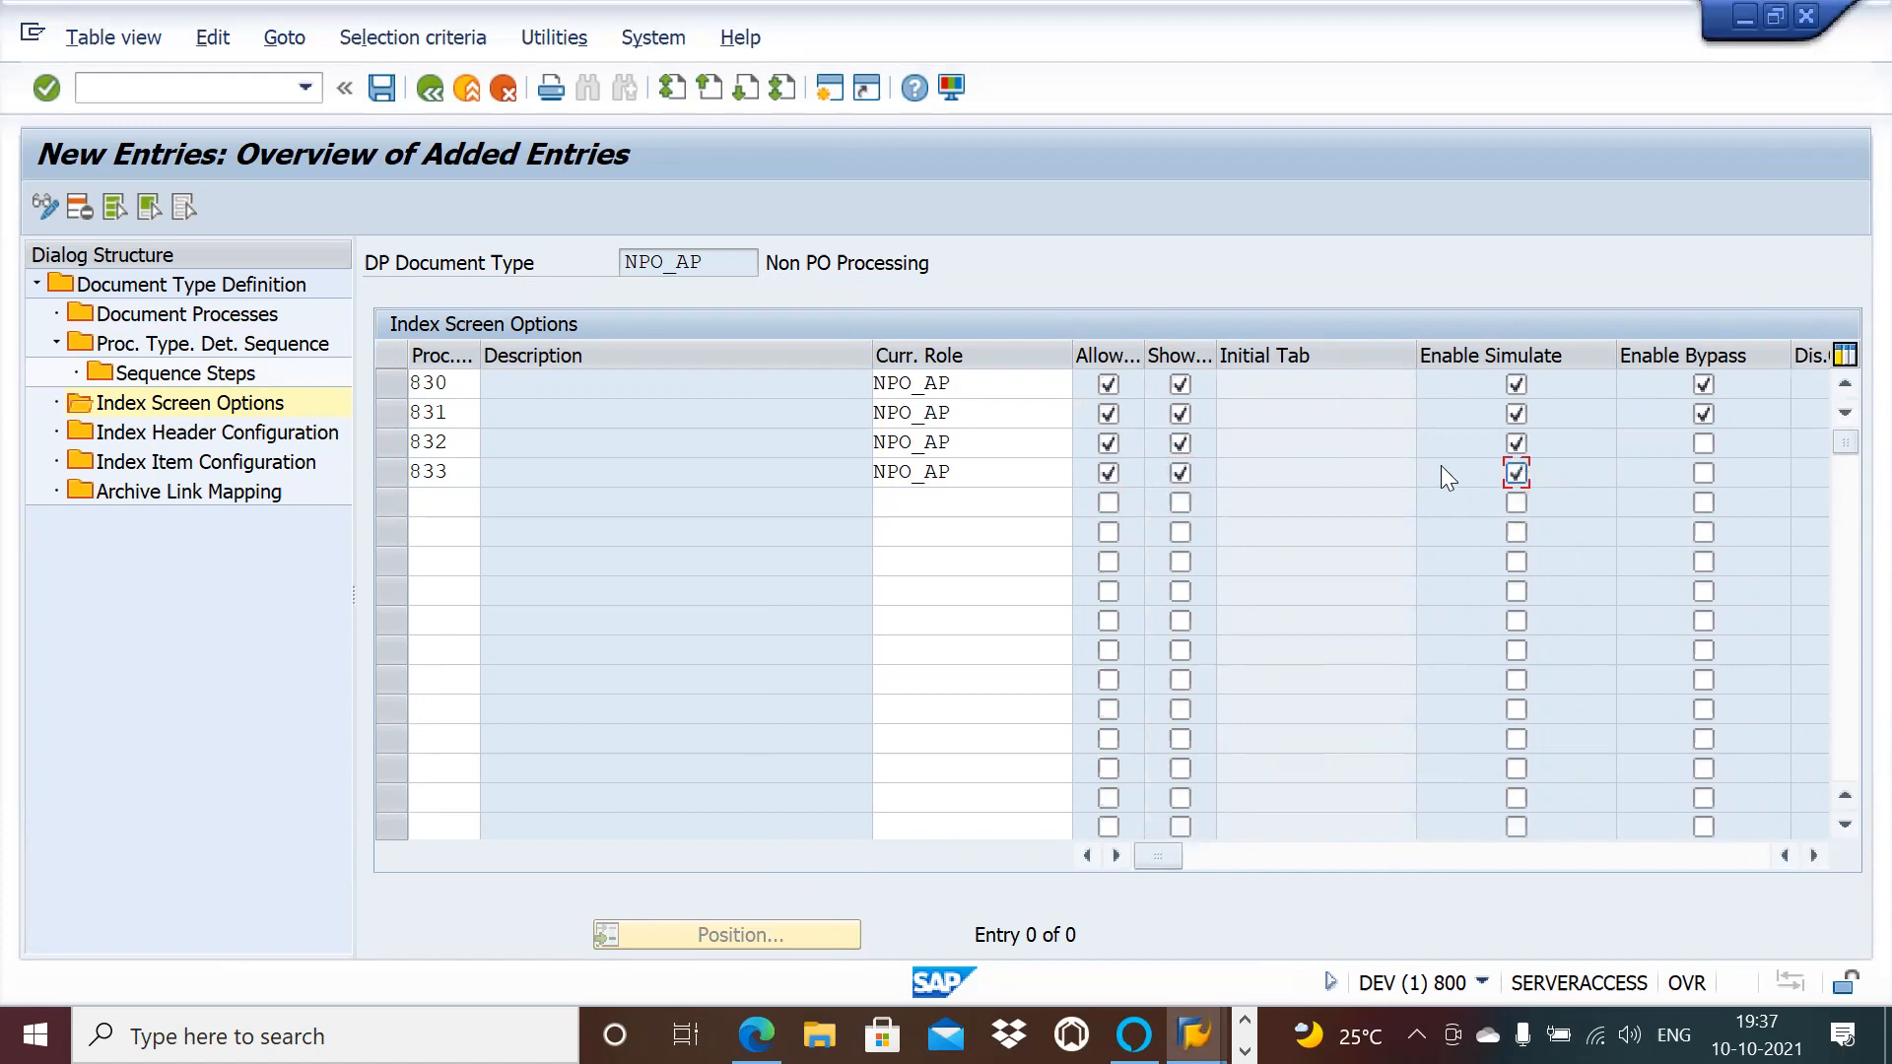
Step: Add process type 834 with role NPO_AP, enable Allow, Show, Simulate and Bypass, and save
click(460, 495)
text(834)
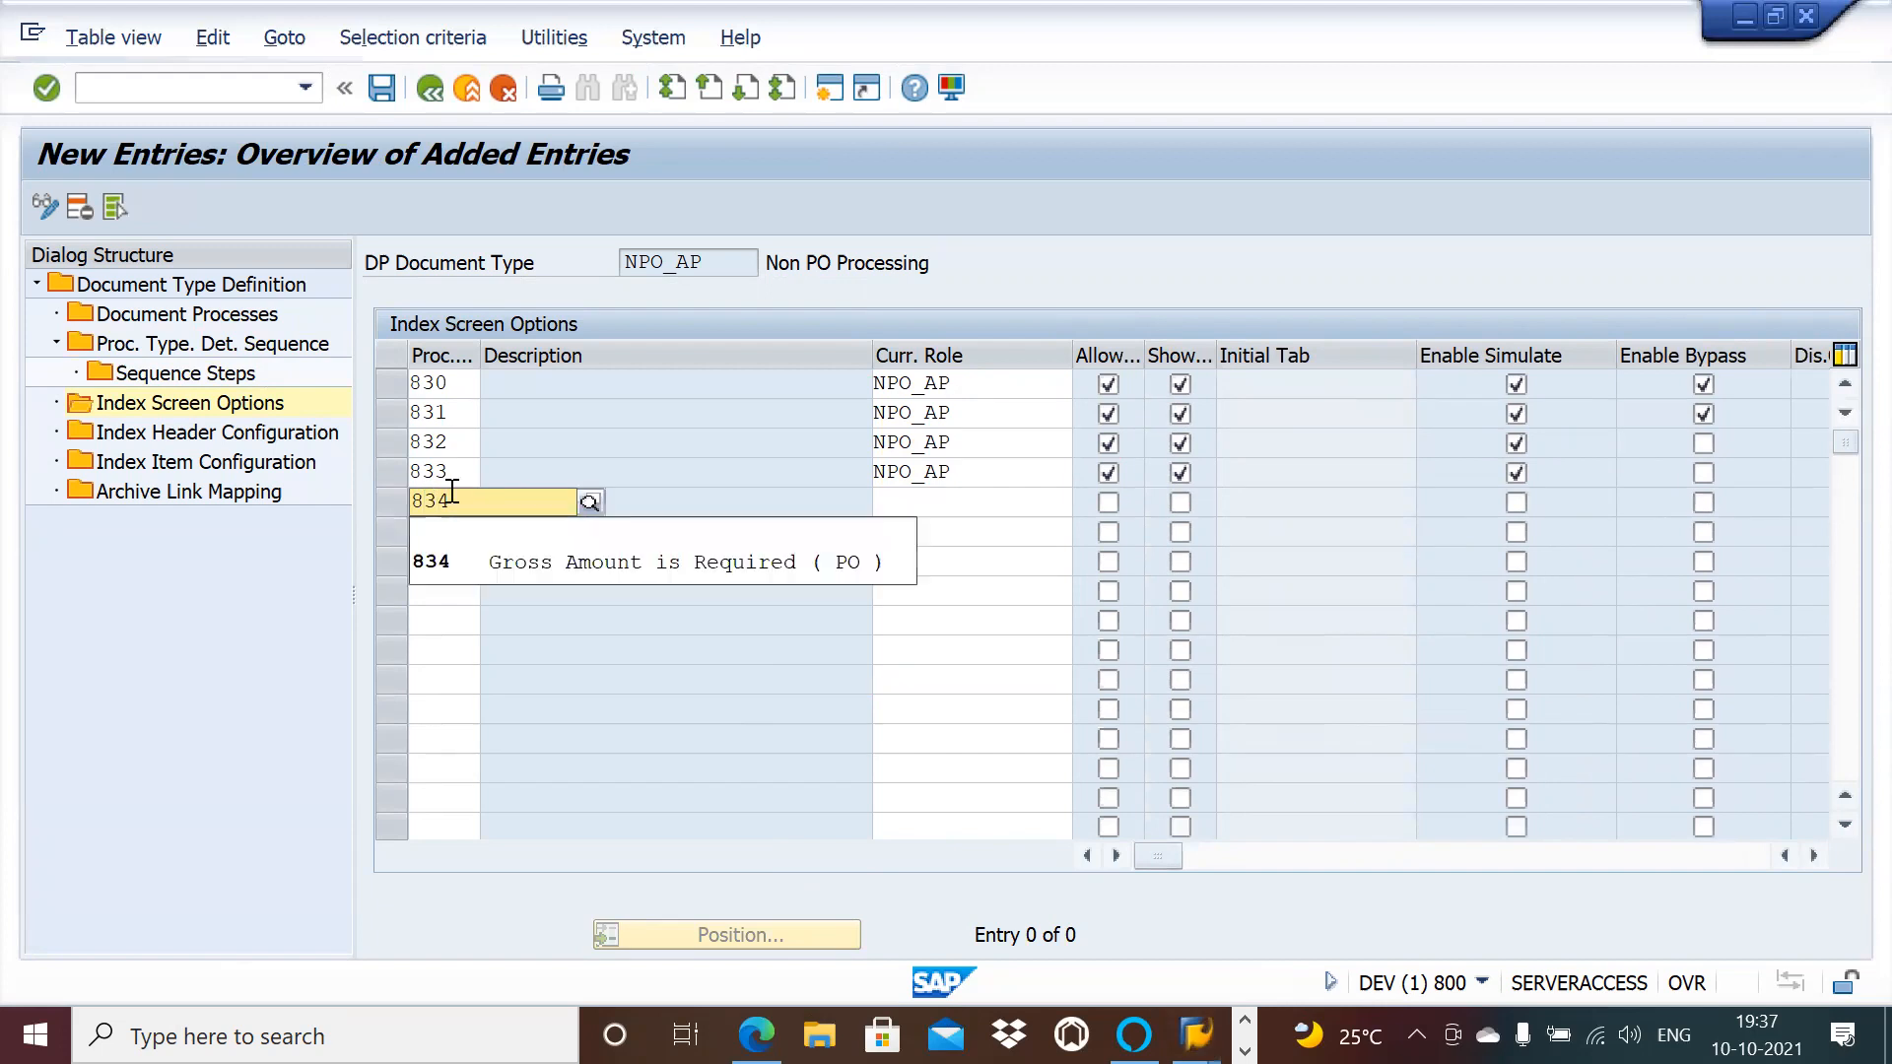
click(442, 558)
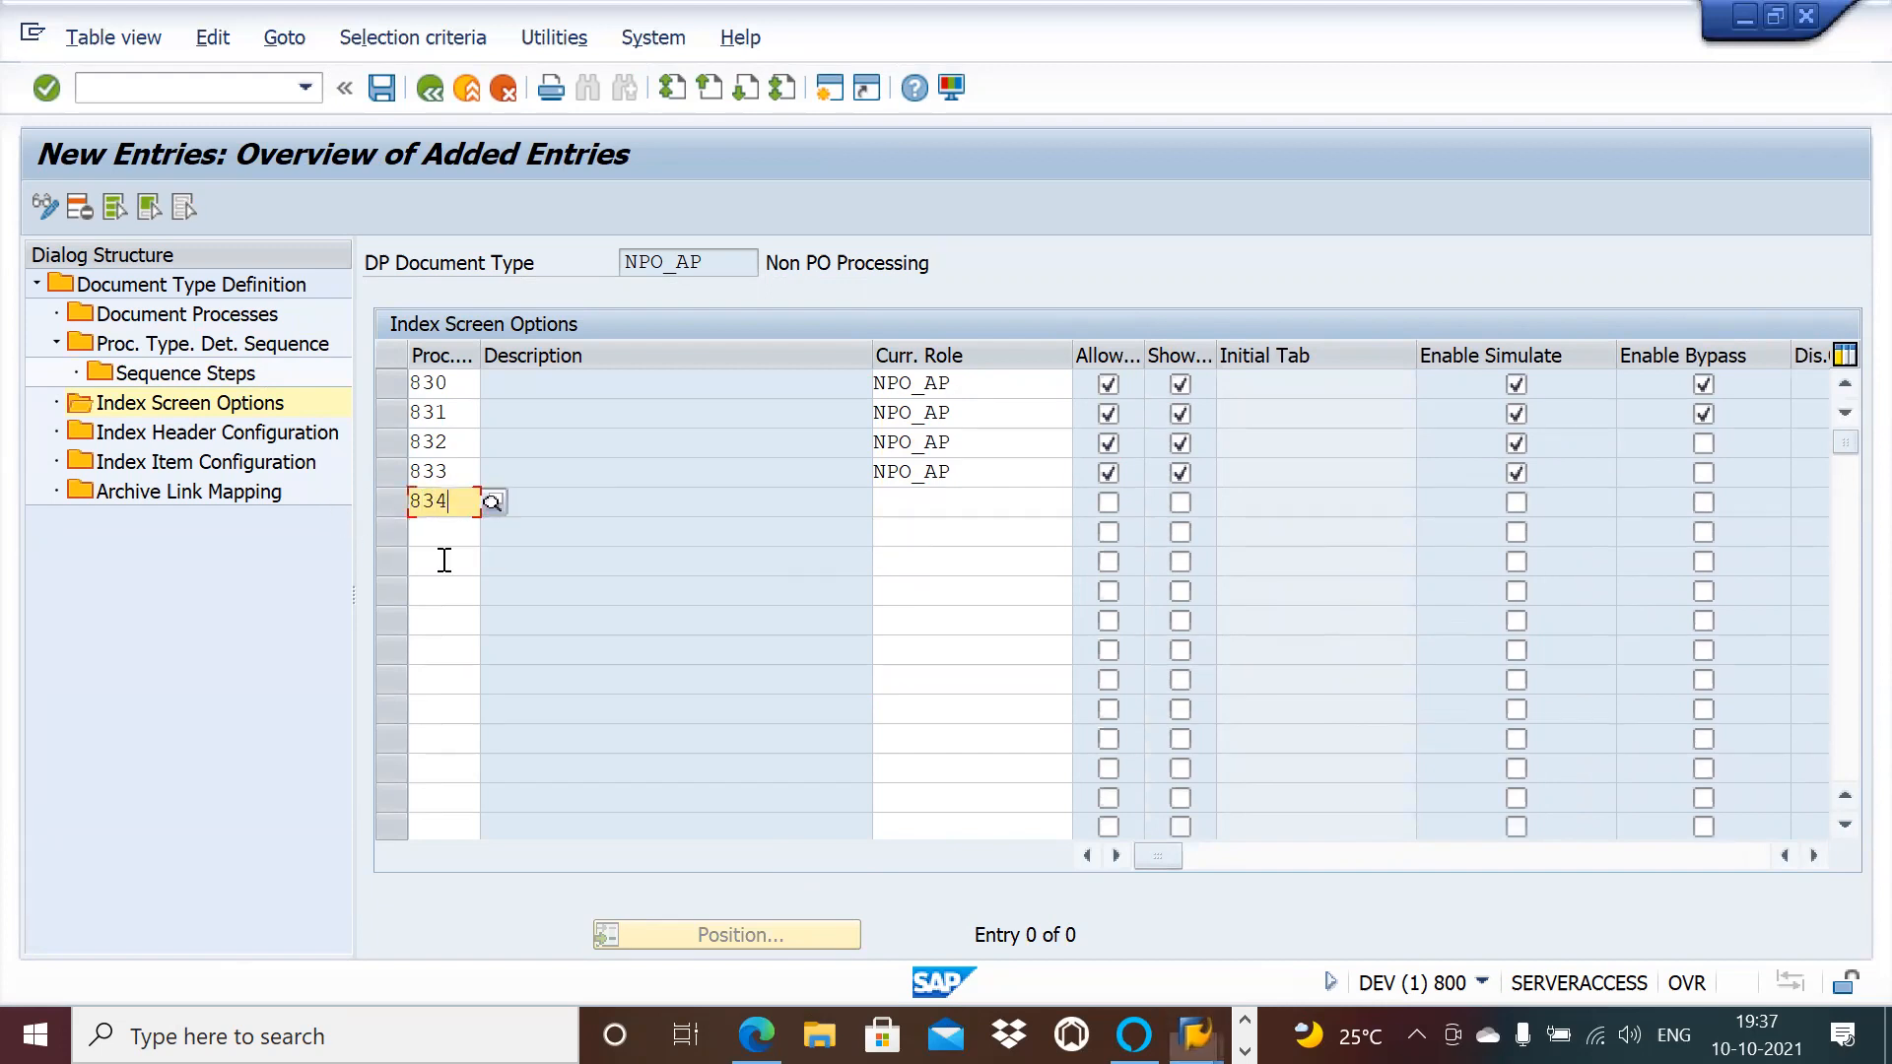
click(911, 508)
text(NPO_AP)
click(1109, 503)
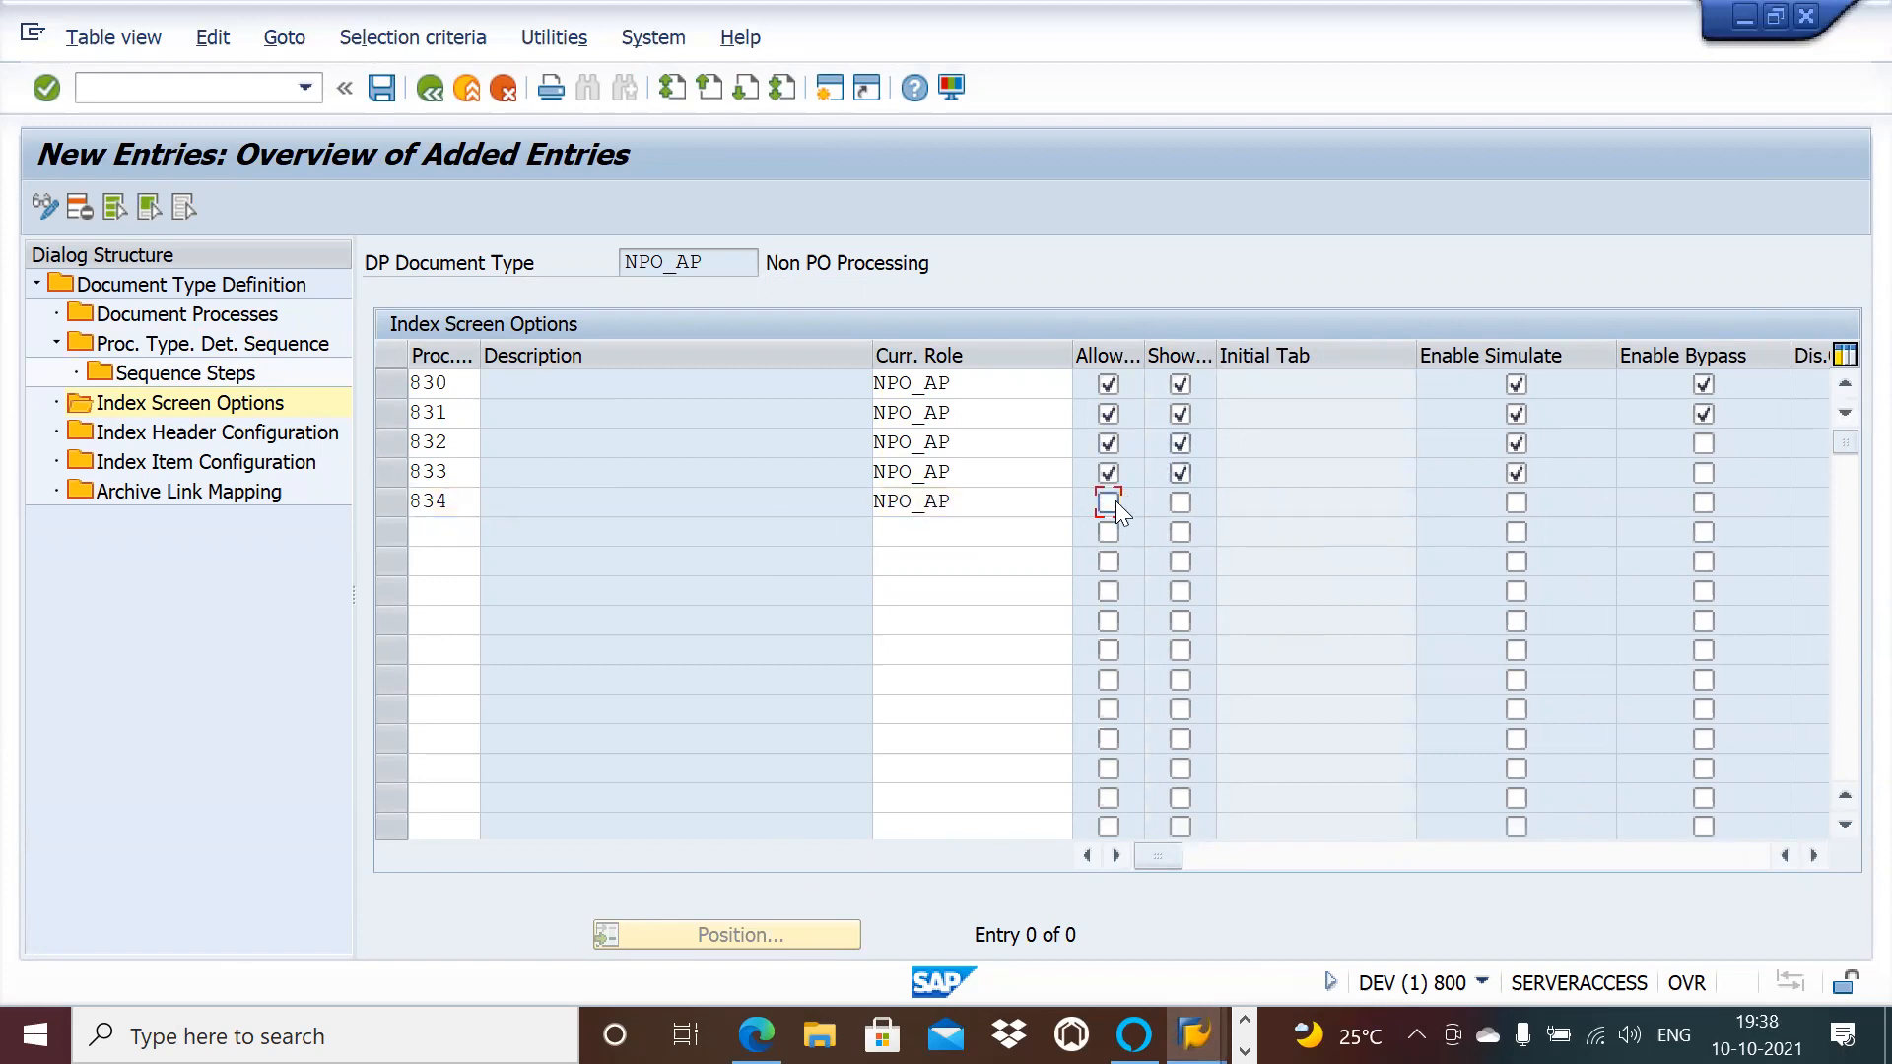
click(1180, 503)
click(1515, 503)
click(1704, 504)
click(394, 85)
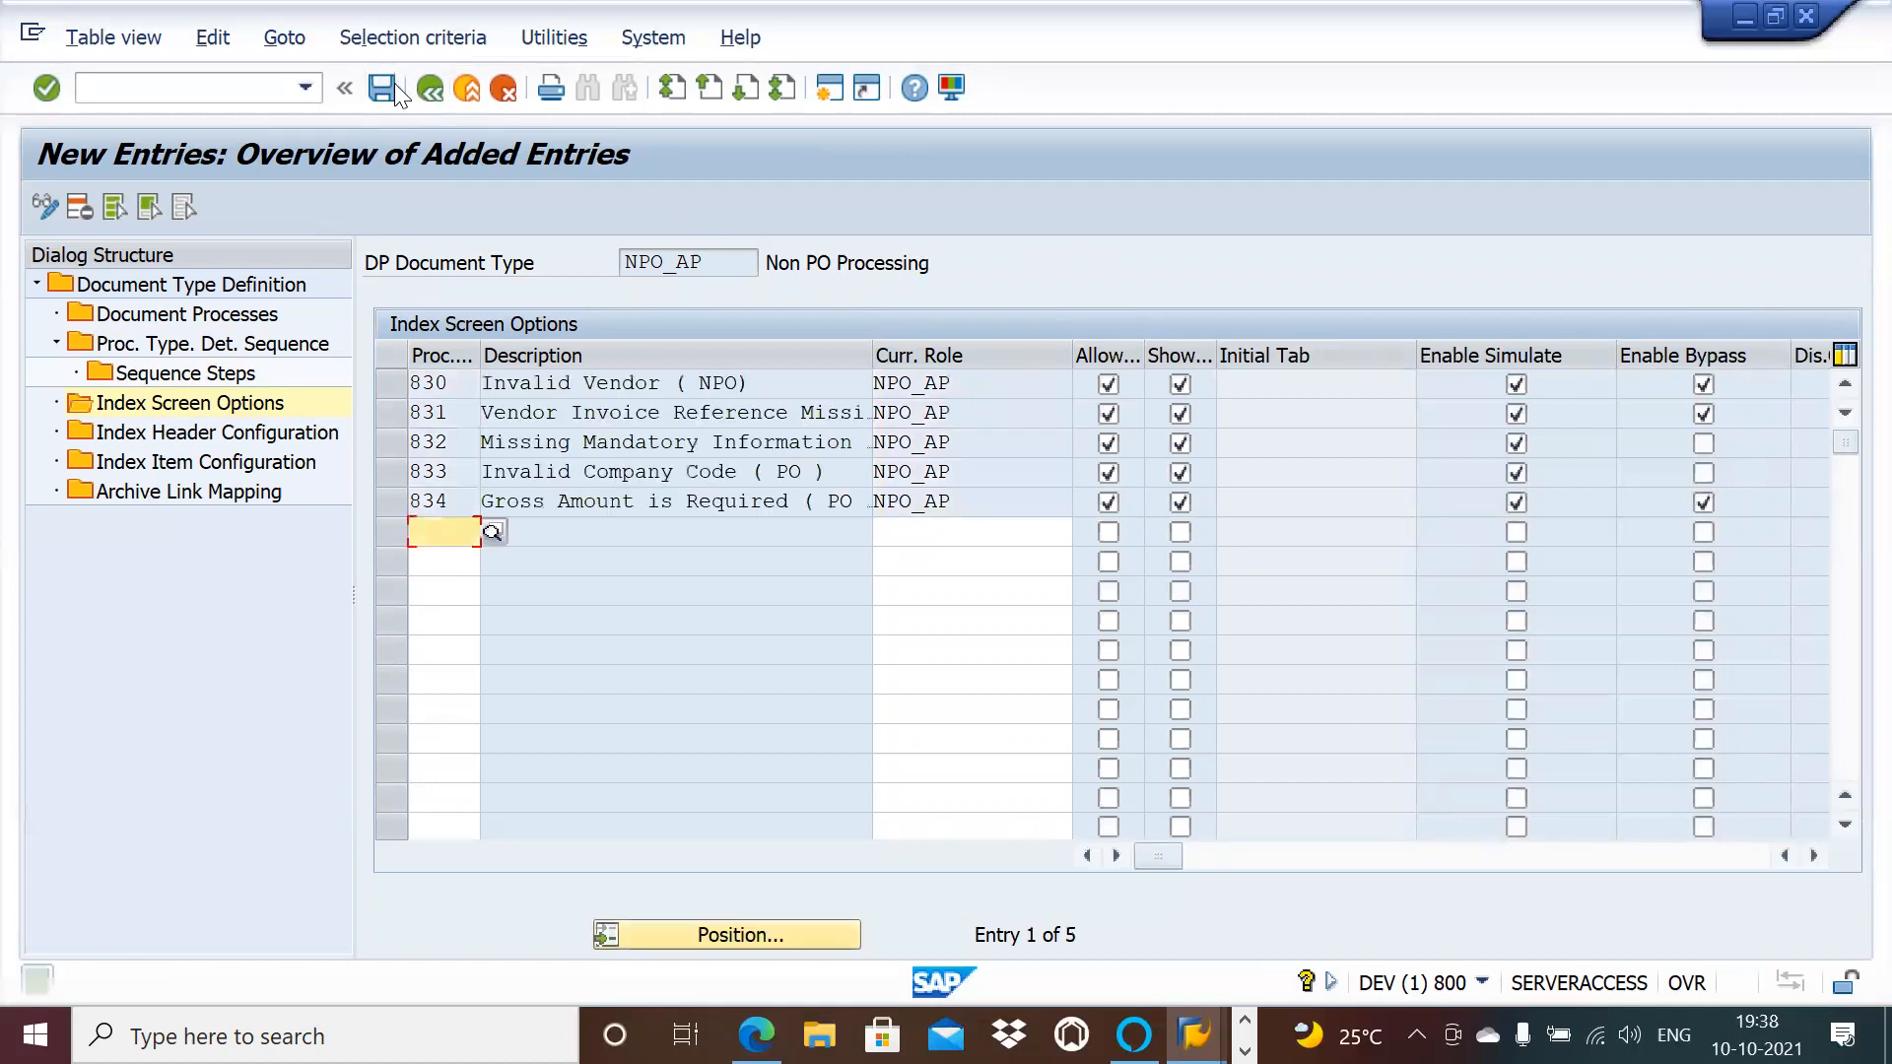
click(220, 431)
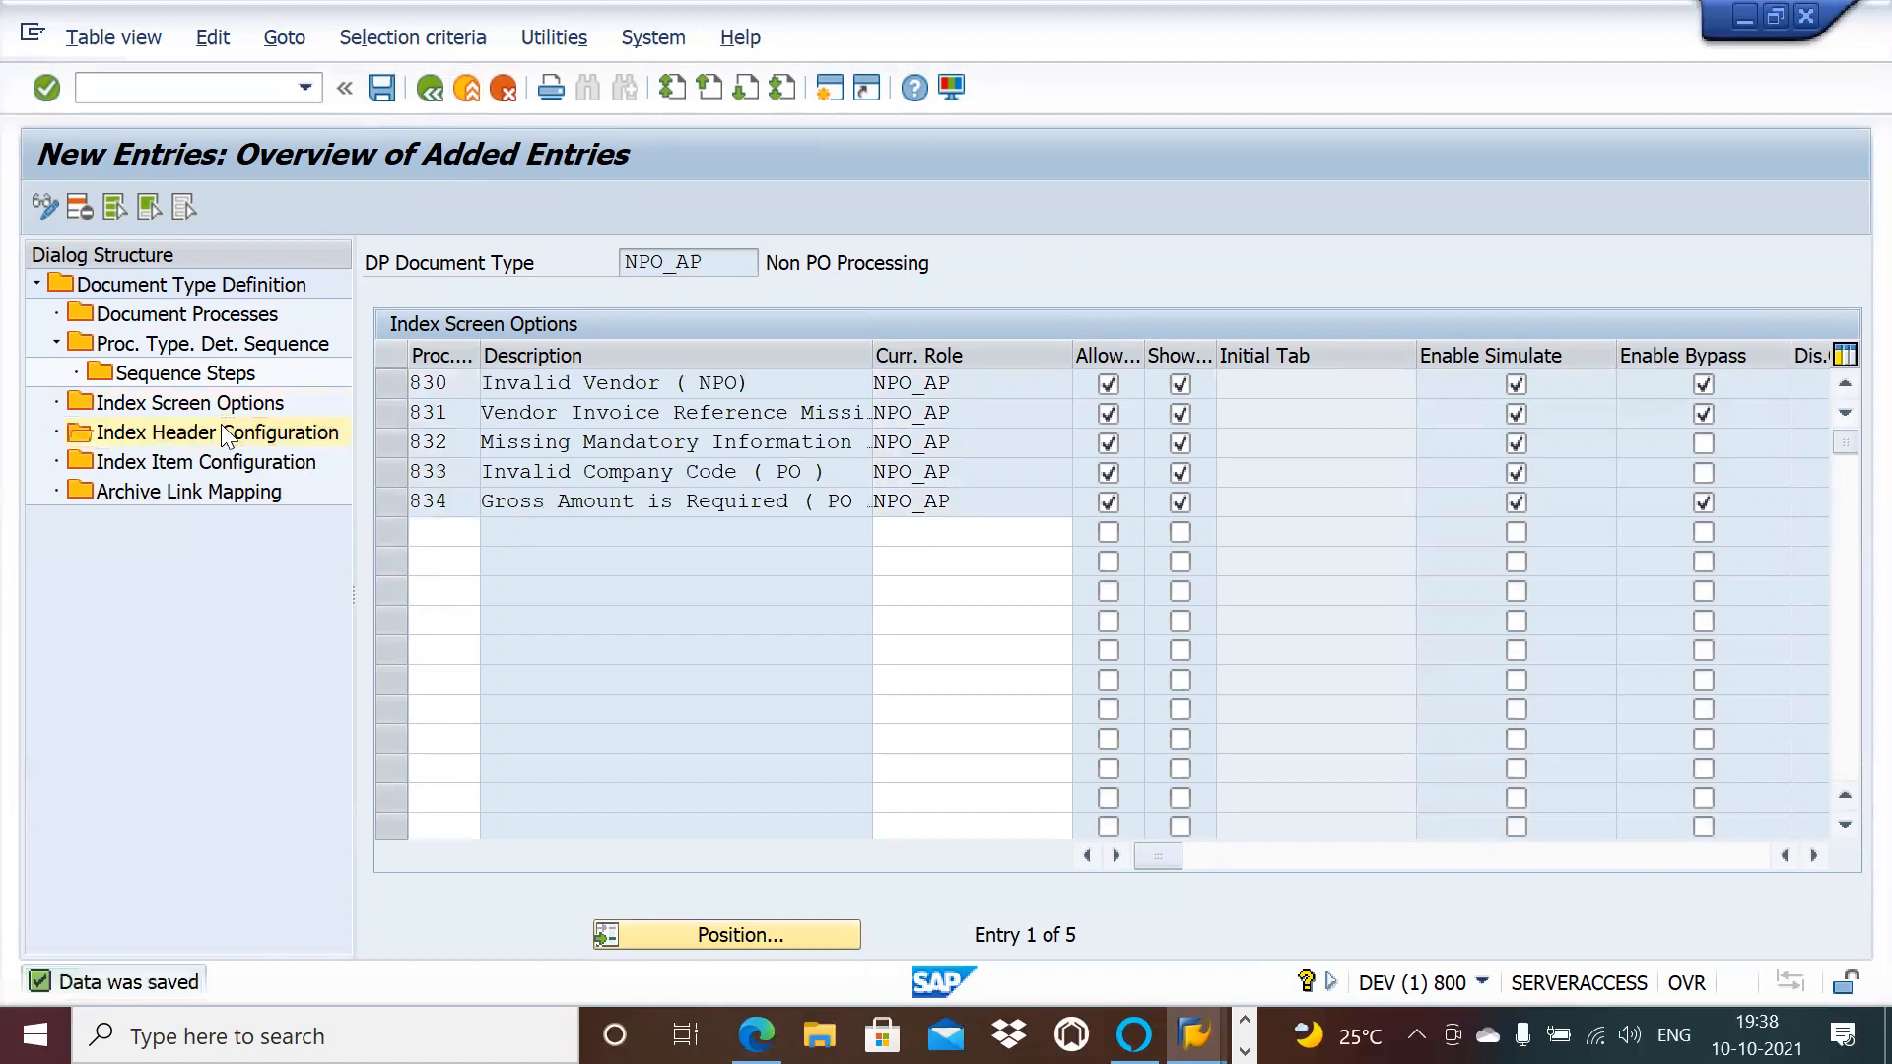
Step: Open NPO_AP's Index Header Configuration and scroll through the 120 header field statuses
double_click(221, 431)
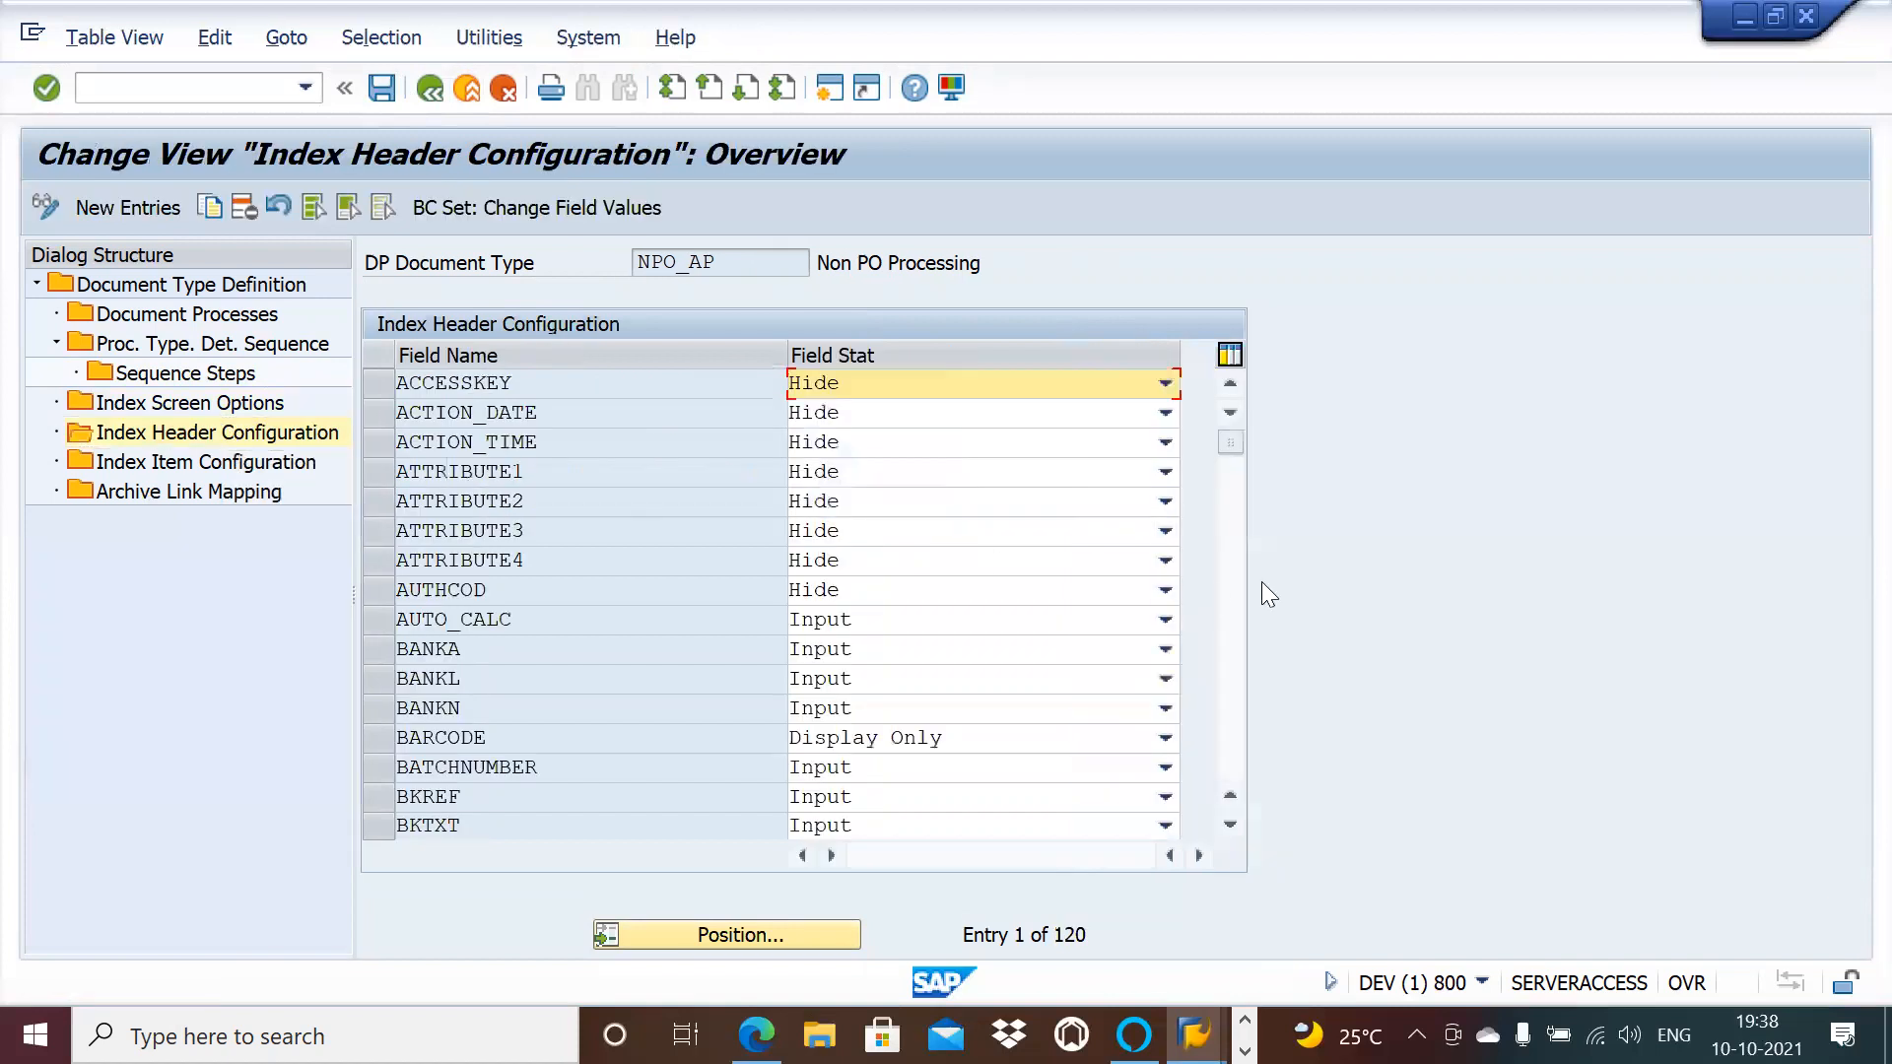
click(1228, 826)
click(1229, 826)
click(1229, 826)
click(1229, 826)
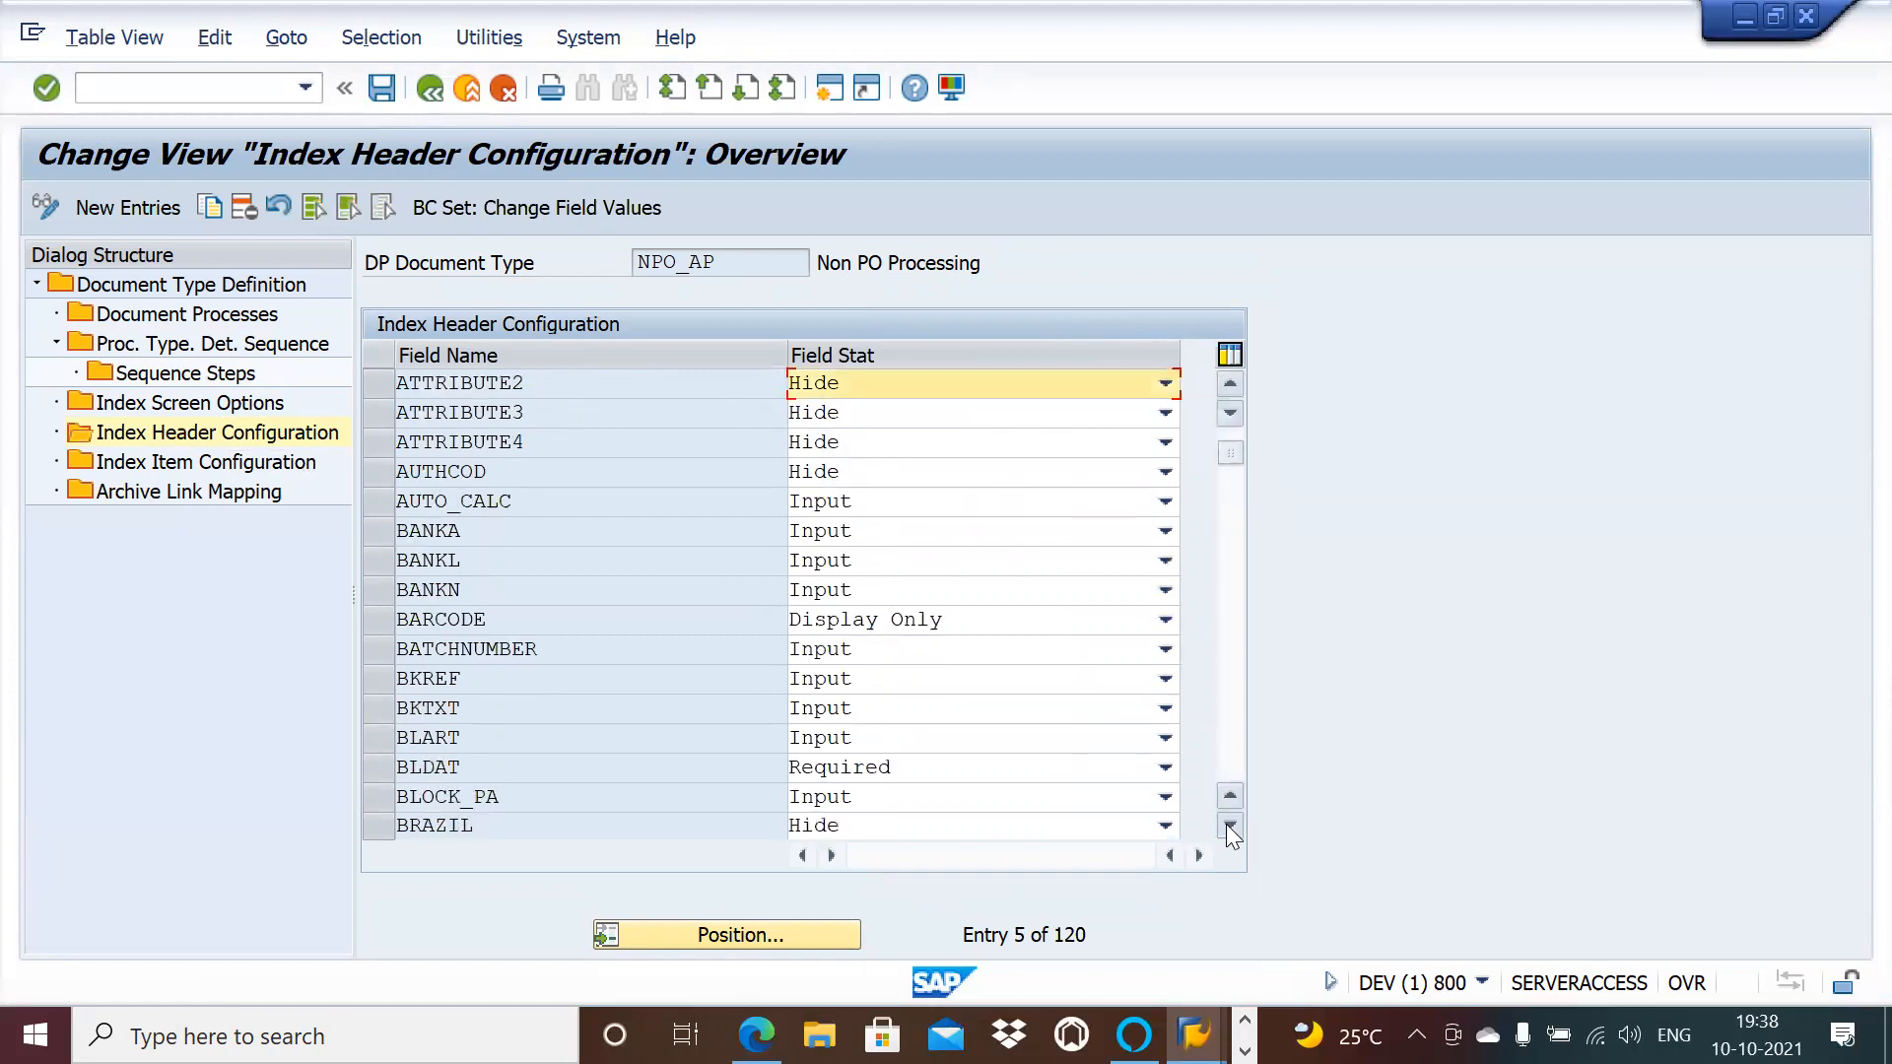
click(1228, 826)
click(1229, 825)
click(1228, 826)
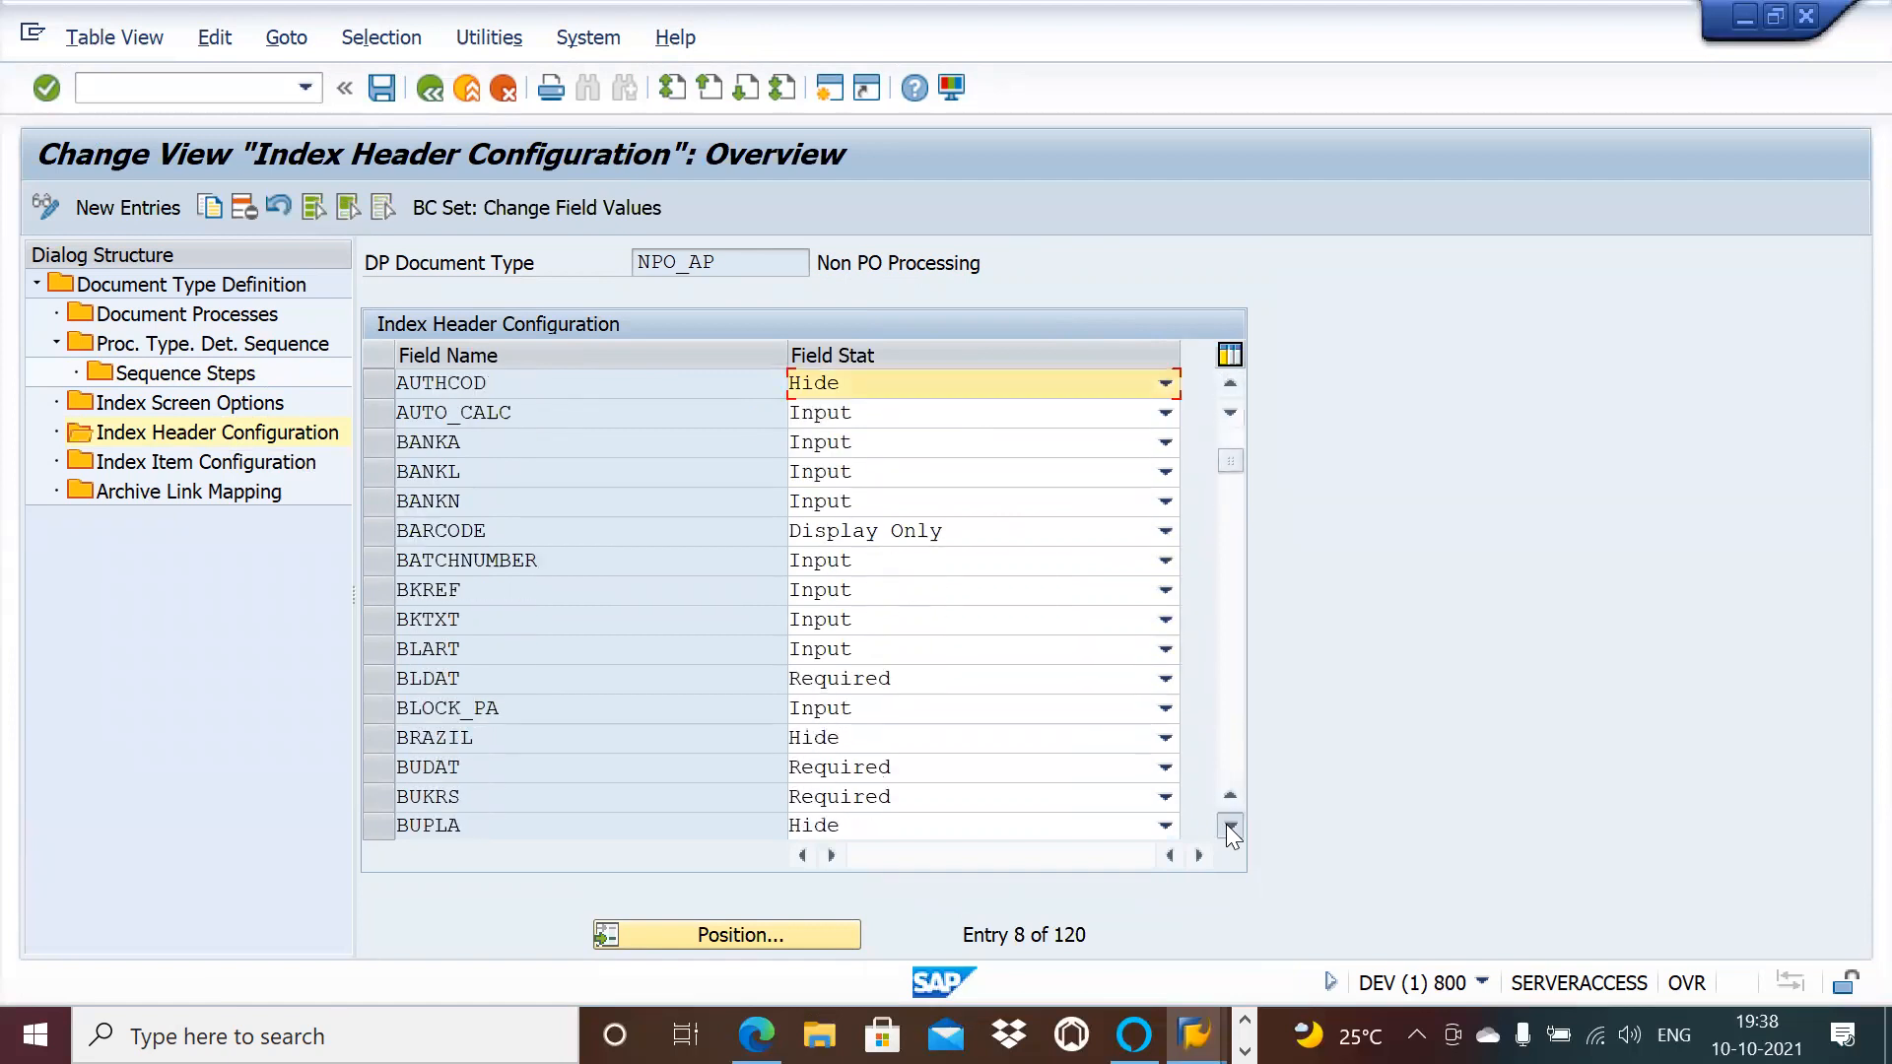
click(1228, 826)
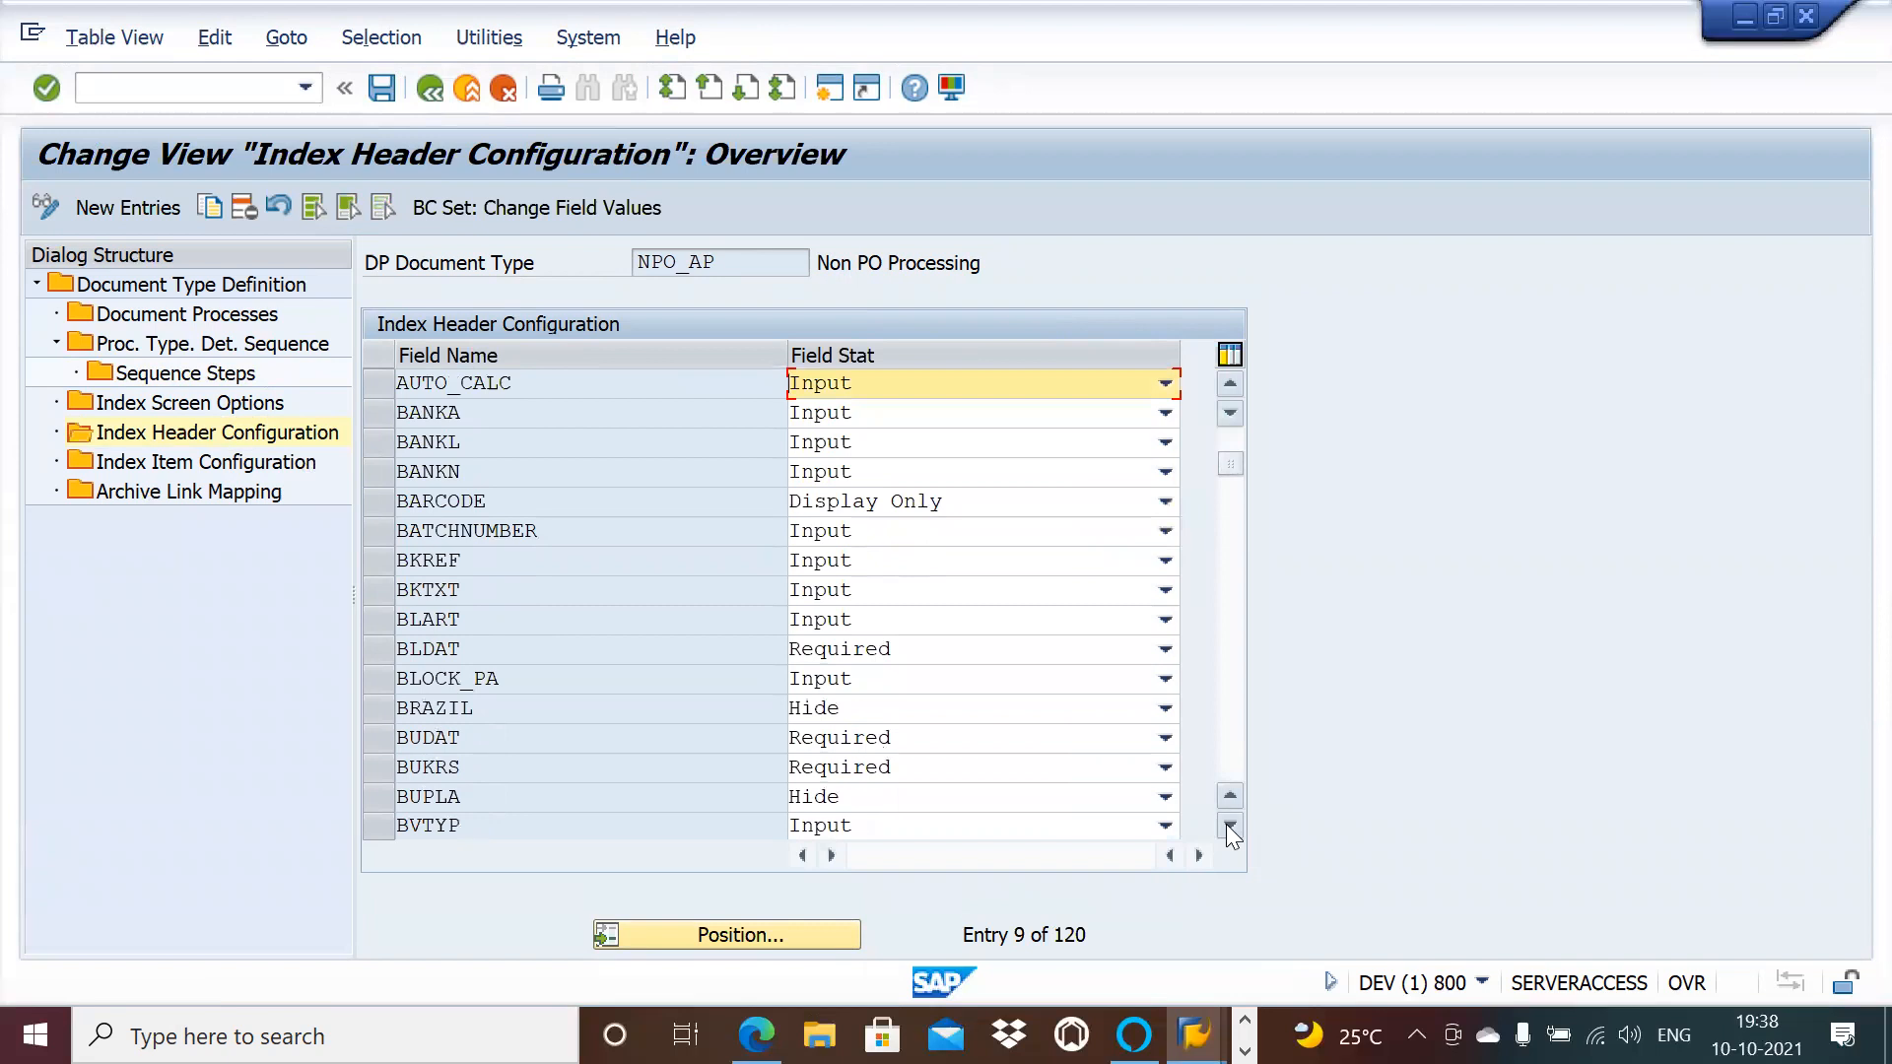
click(1229, 826)
click(1229, 826)
click(1229, 826)
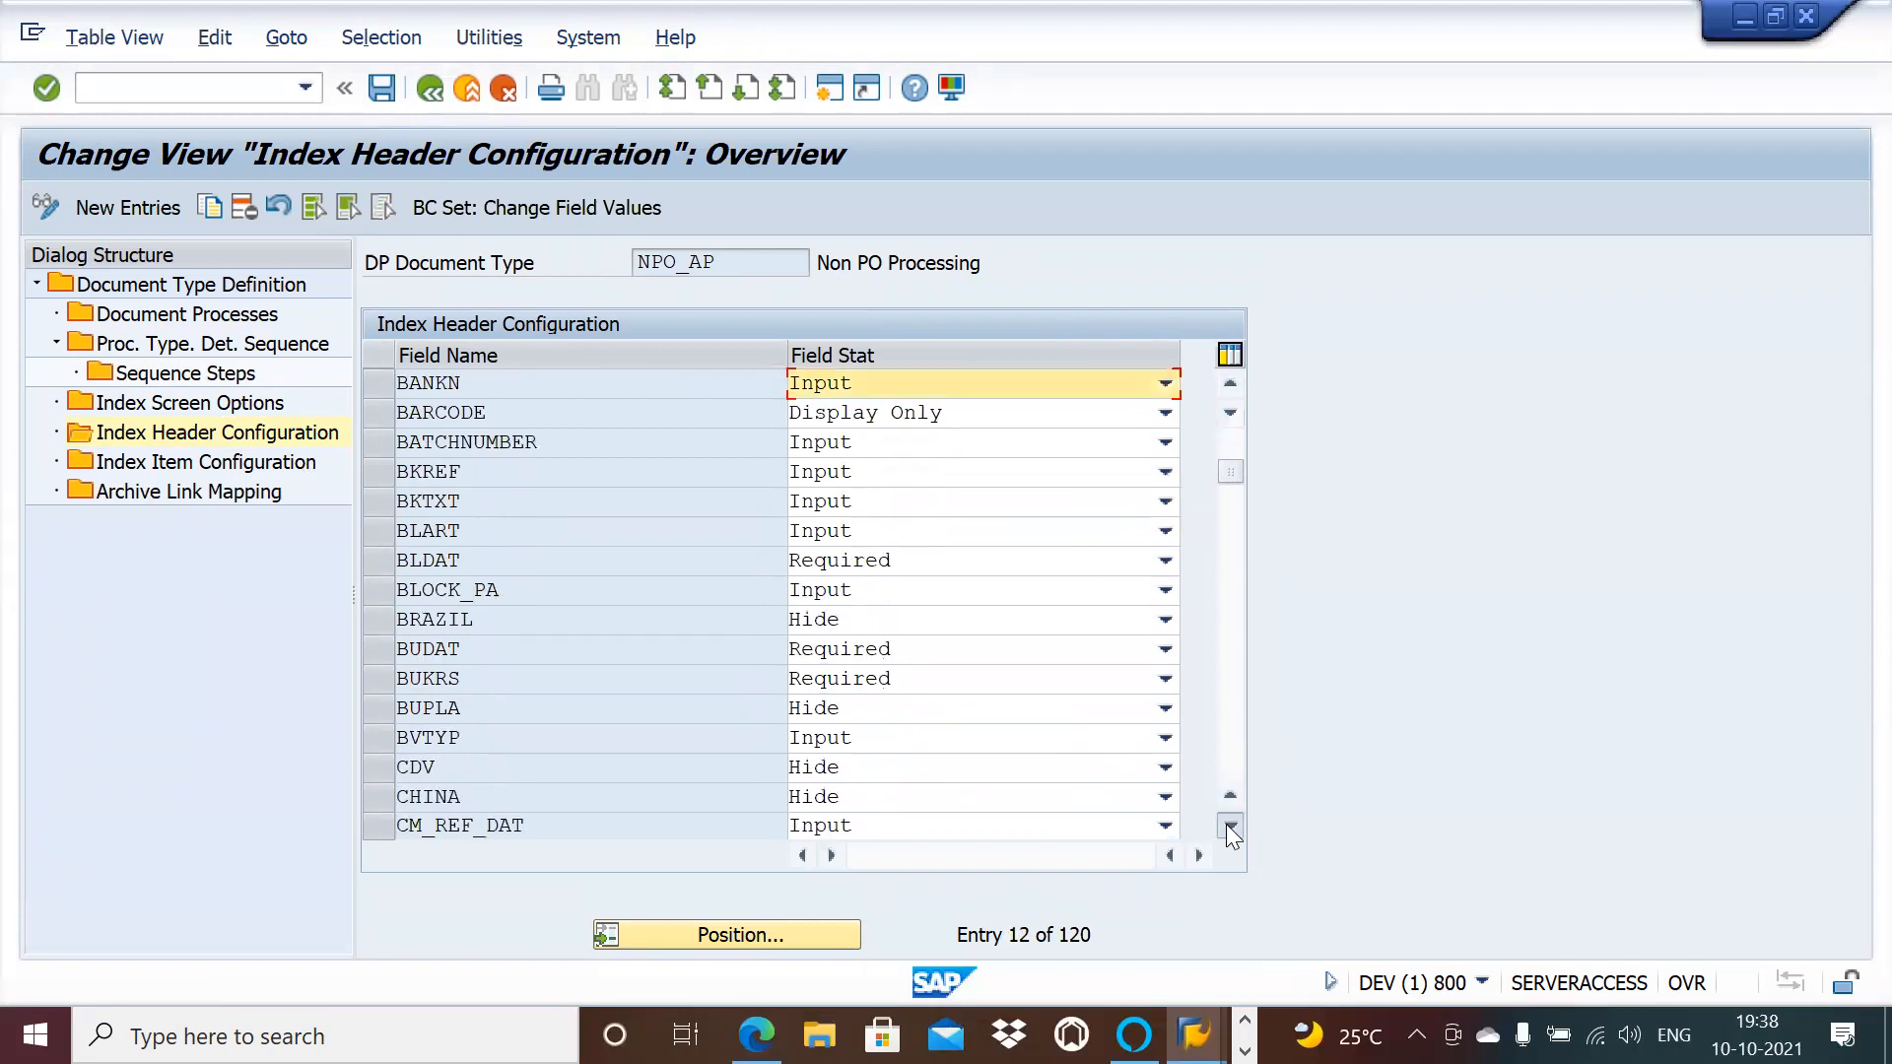
click(1229, 826)
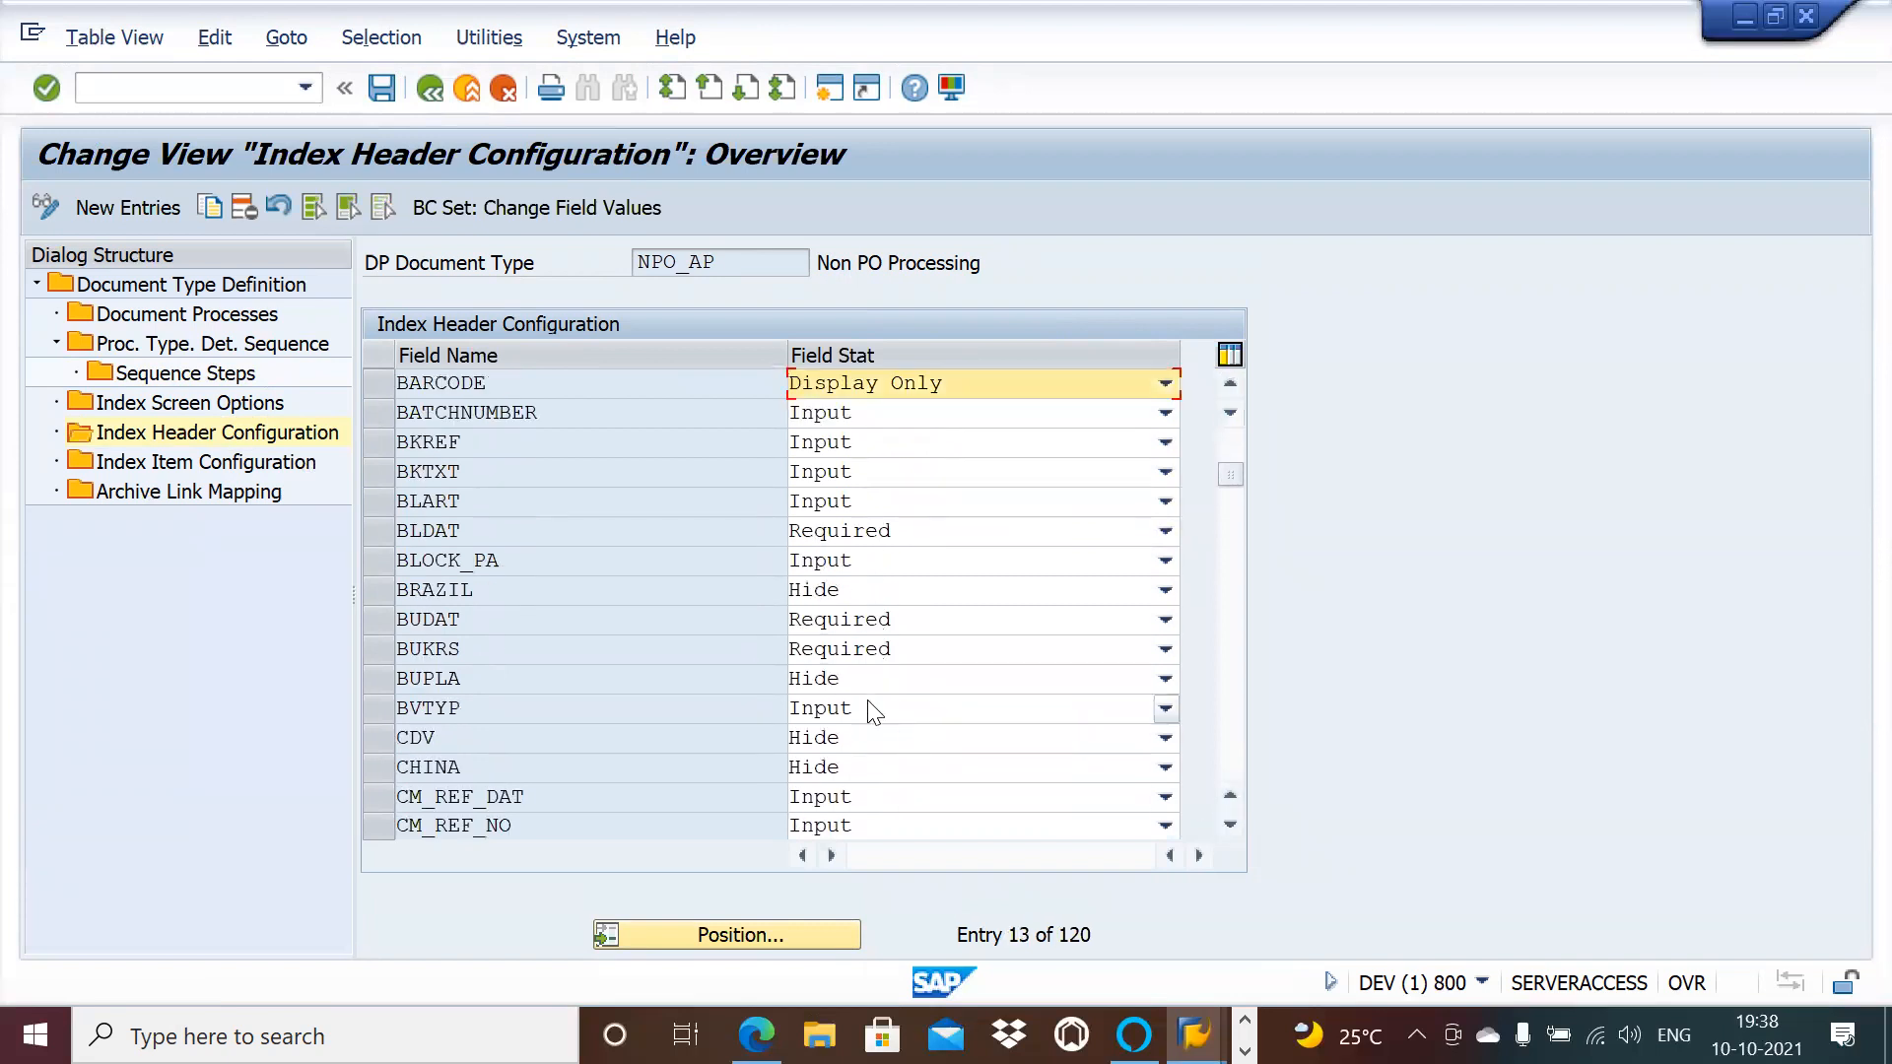
click(1230, 826)
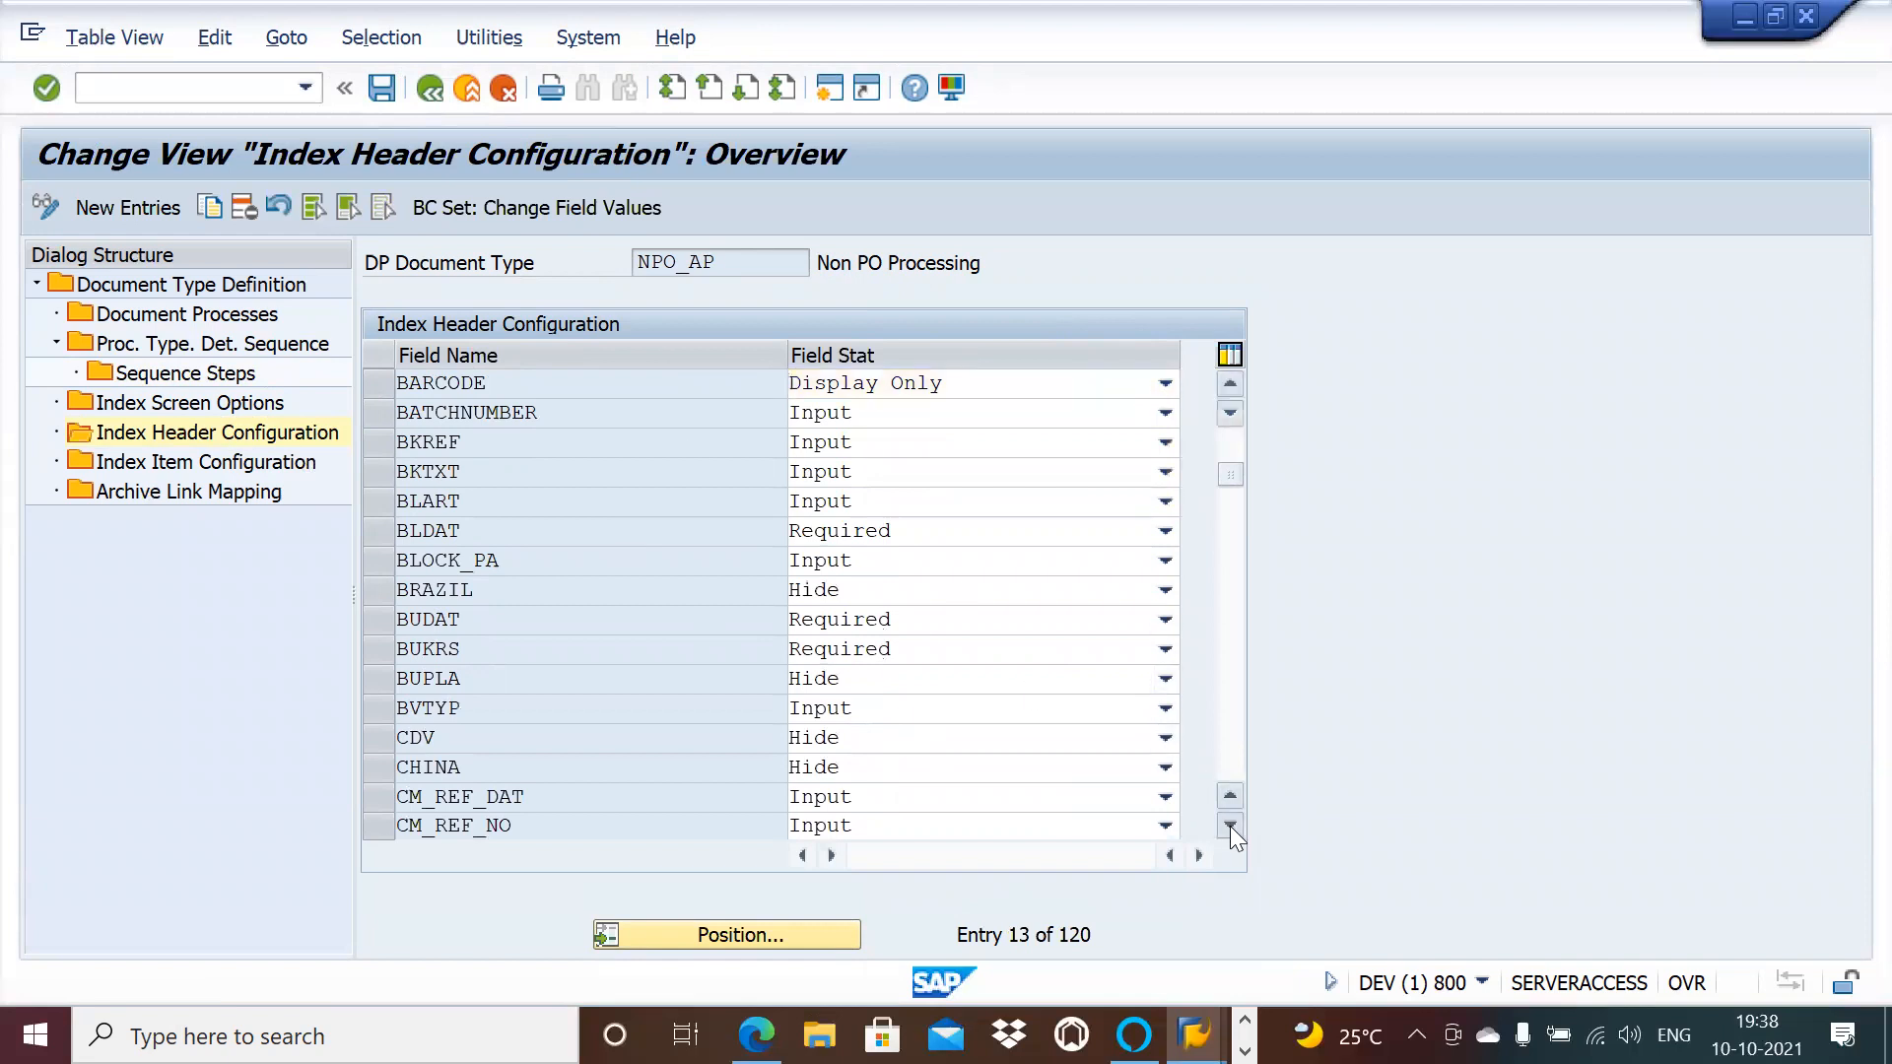
click(1230, 826)
click(1230, 826)
click(1229, 825)
click(1230, 826)
click(1230, 825)
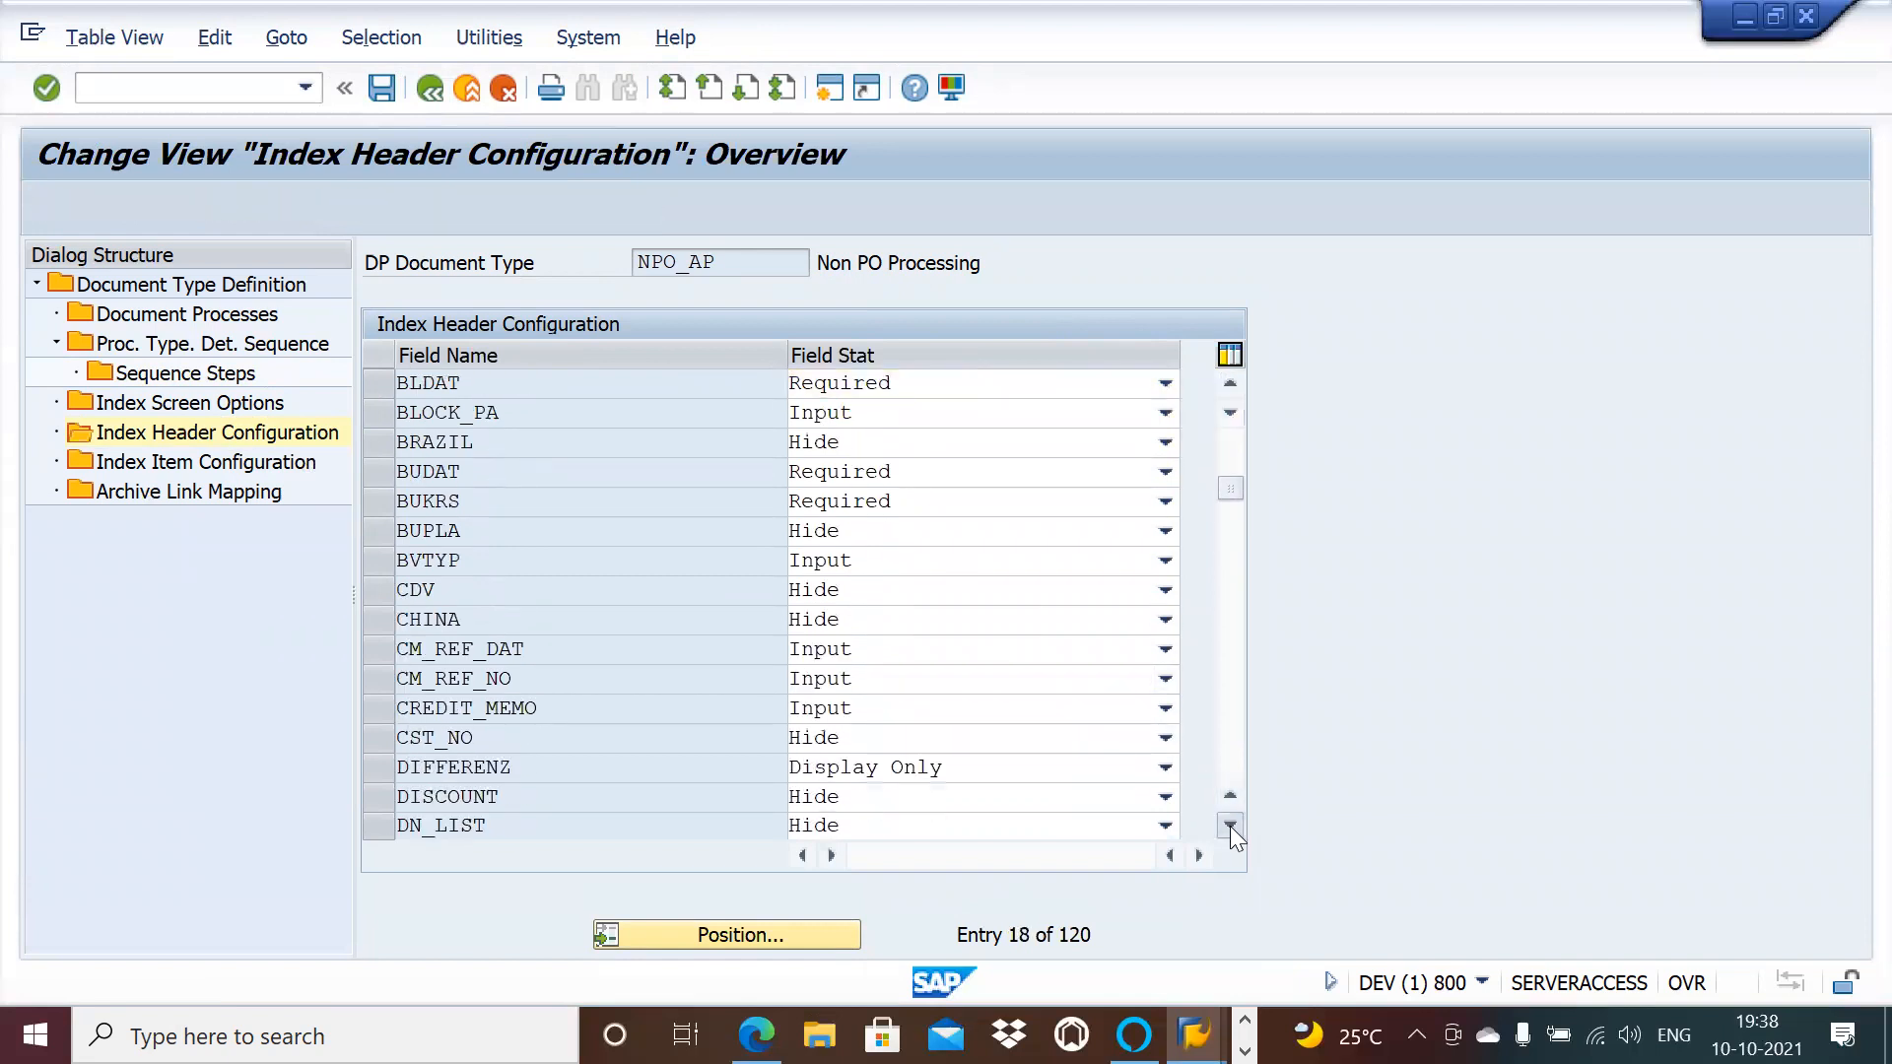
click(1229, 826)
click(1230, 825)
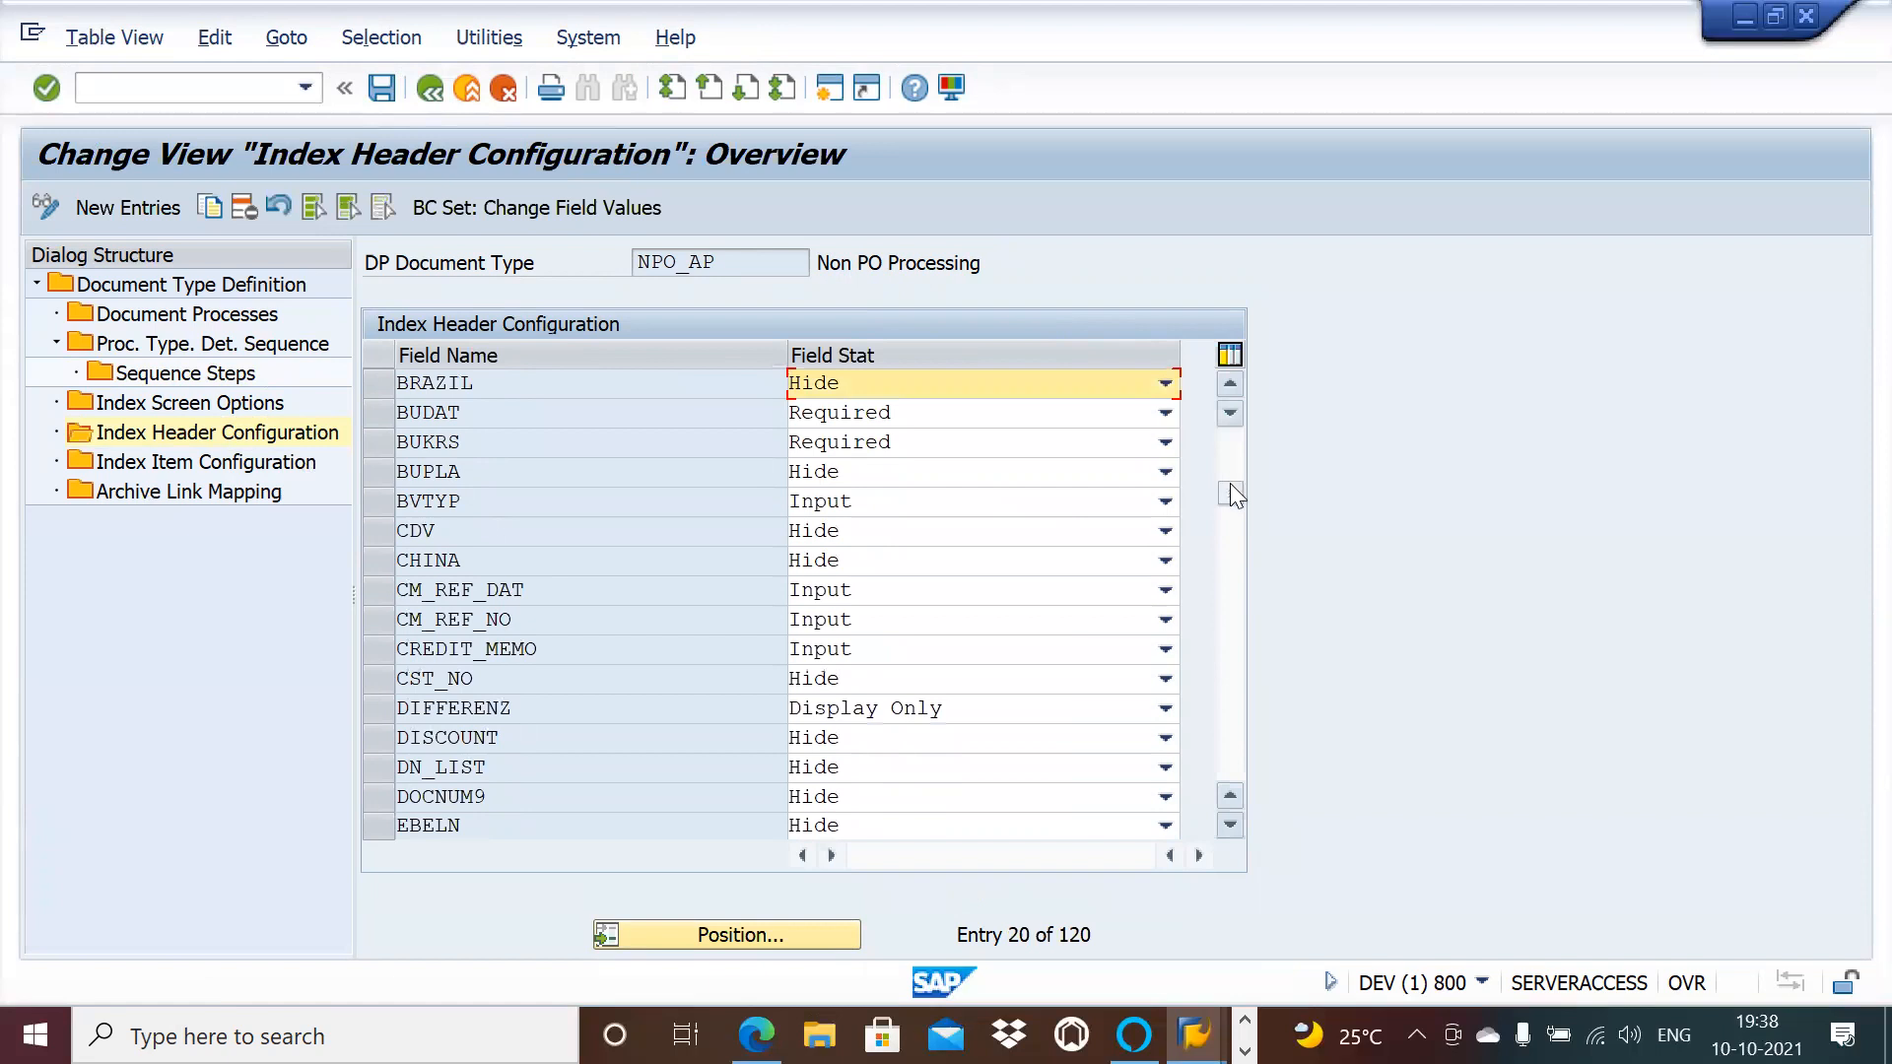
drag(1231, 491, 1232, 511)
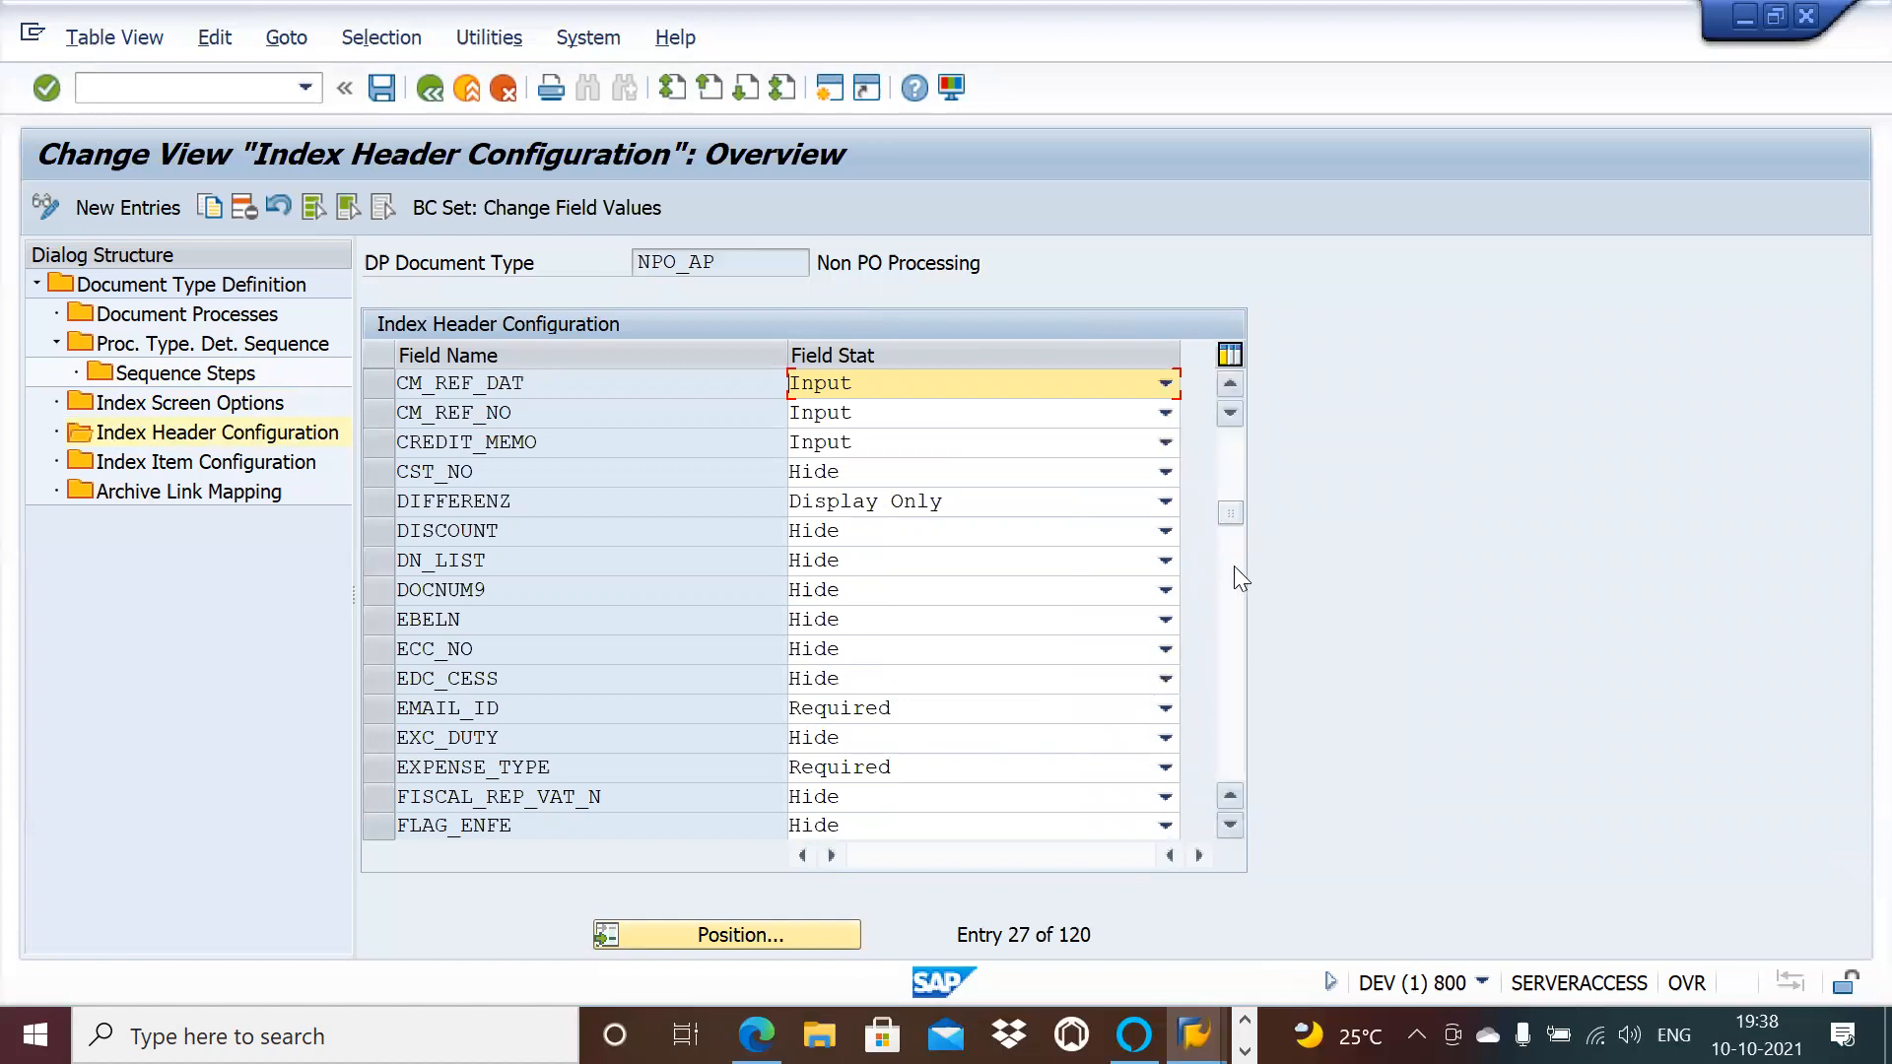
click(1226, 830)
click(1226, 830)
click(1226, 829)
click(1226, 830)
click(1229, 825)
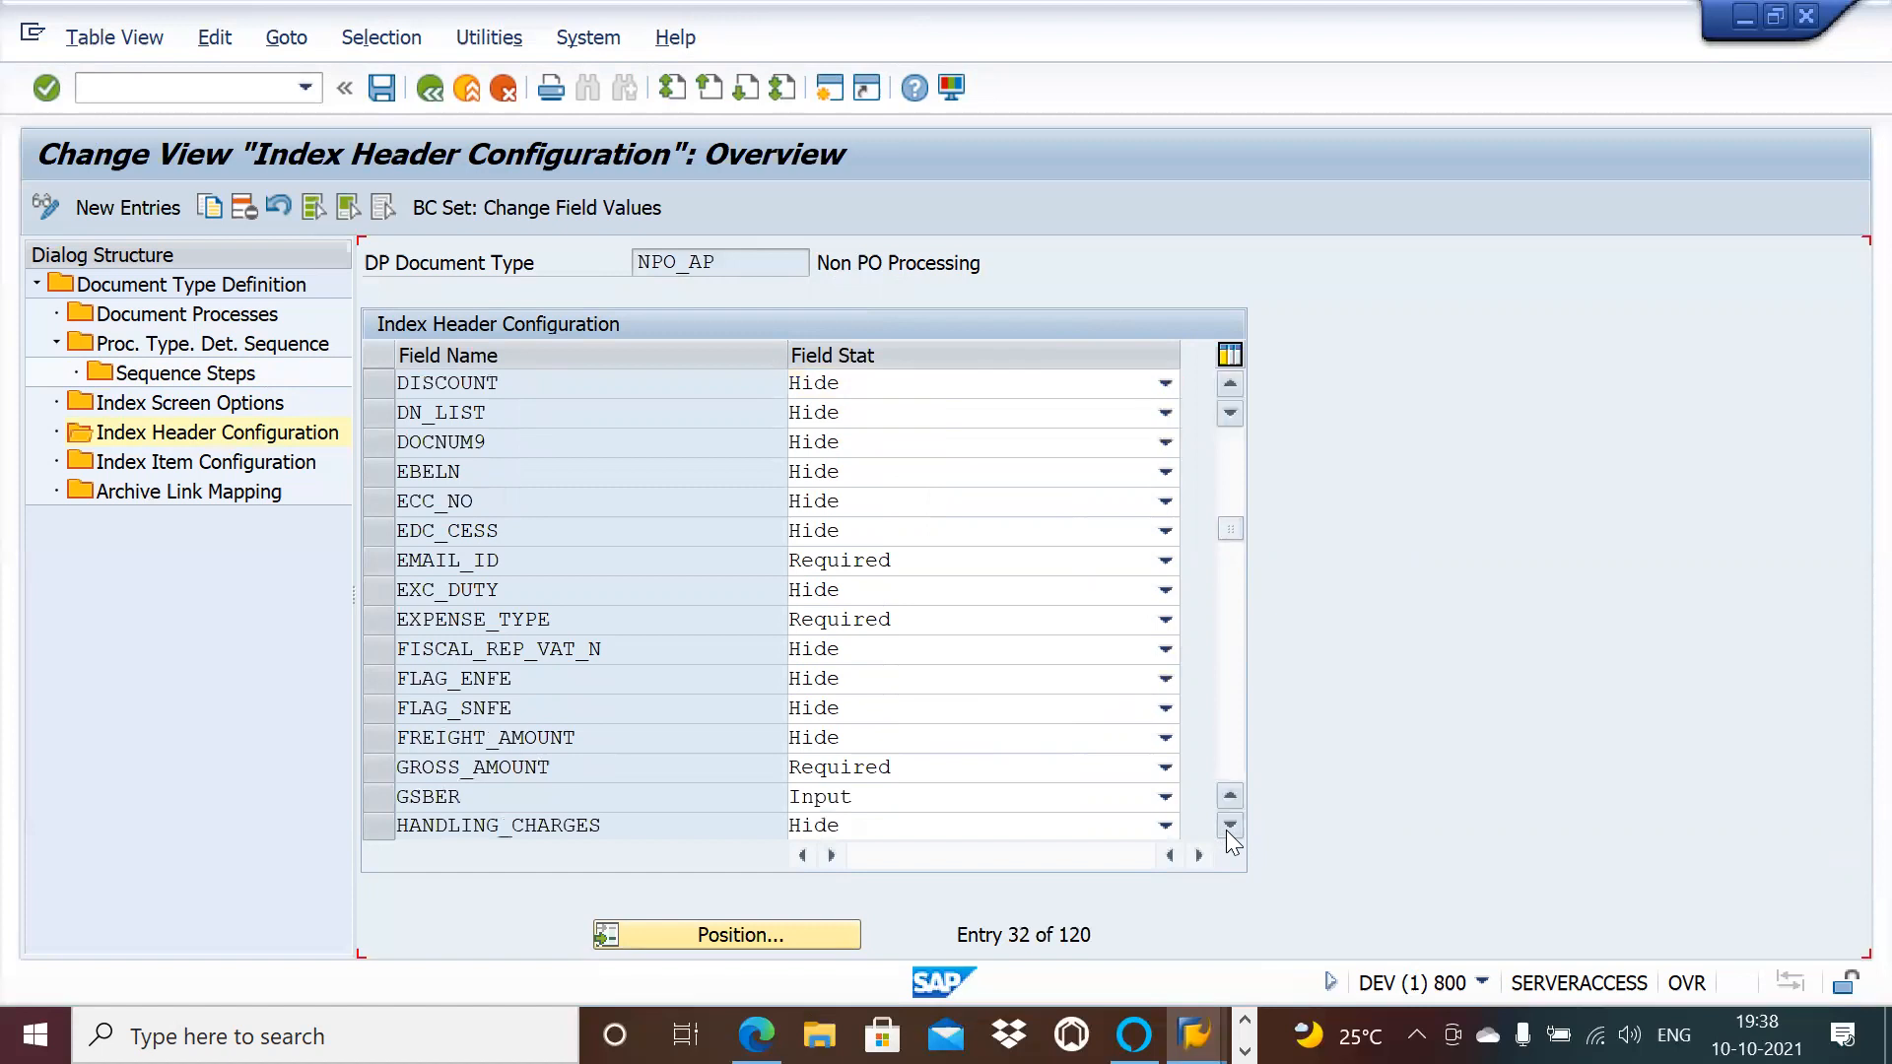
click(1228, 825)
click(1229, 824)
click(1229, 825)
click(1229, 824)
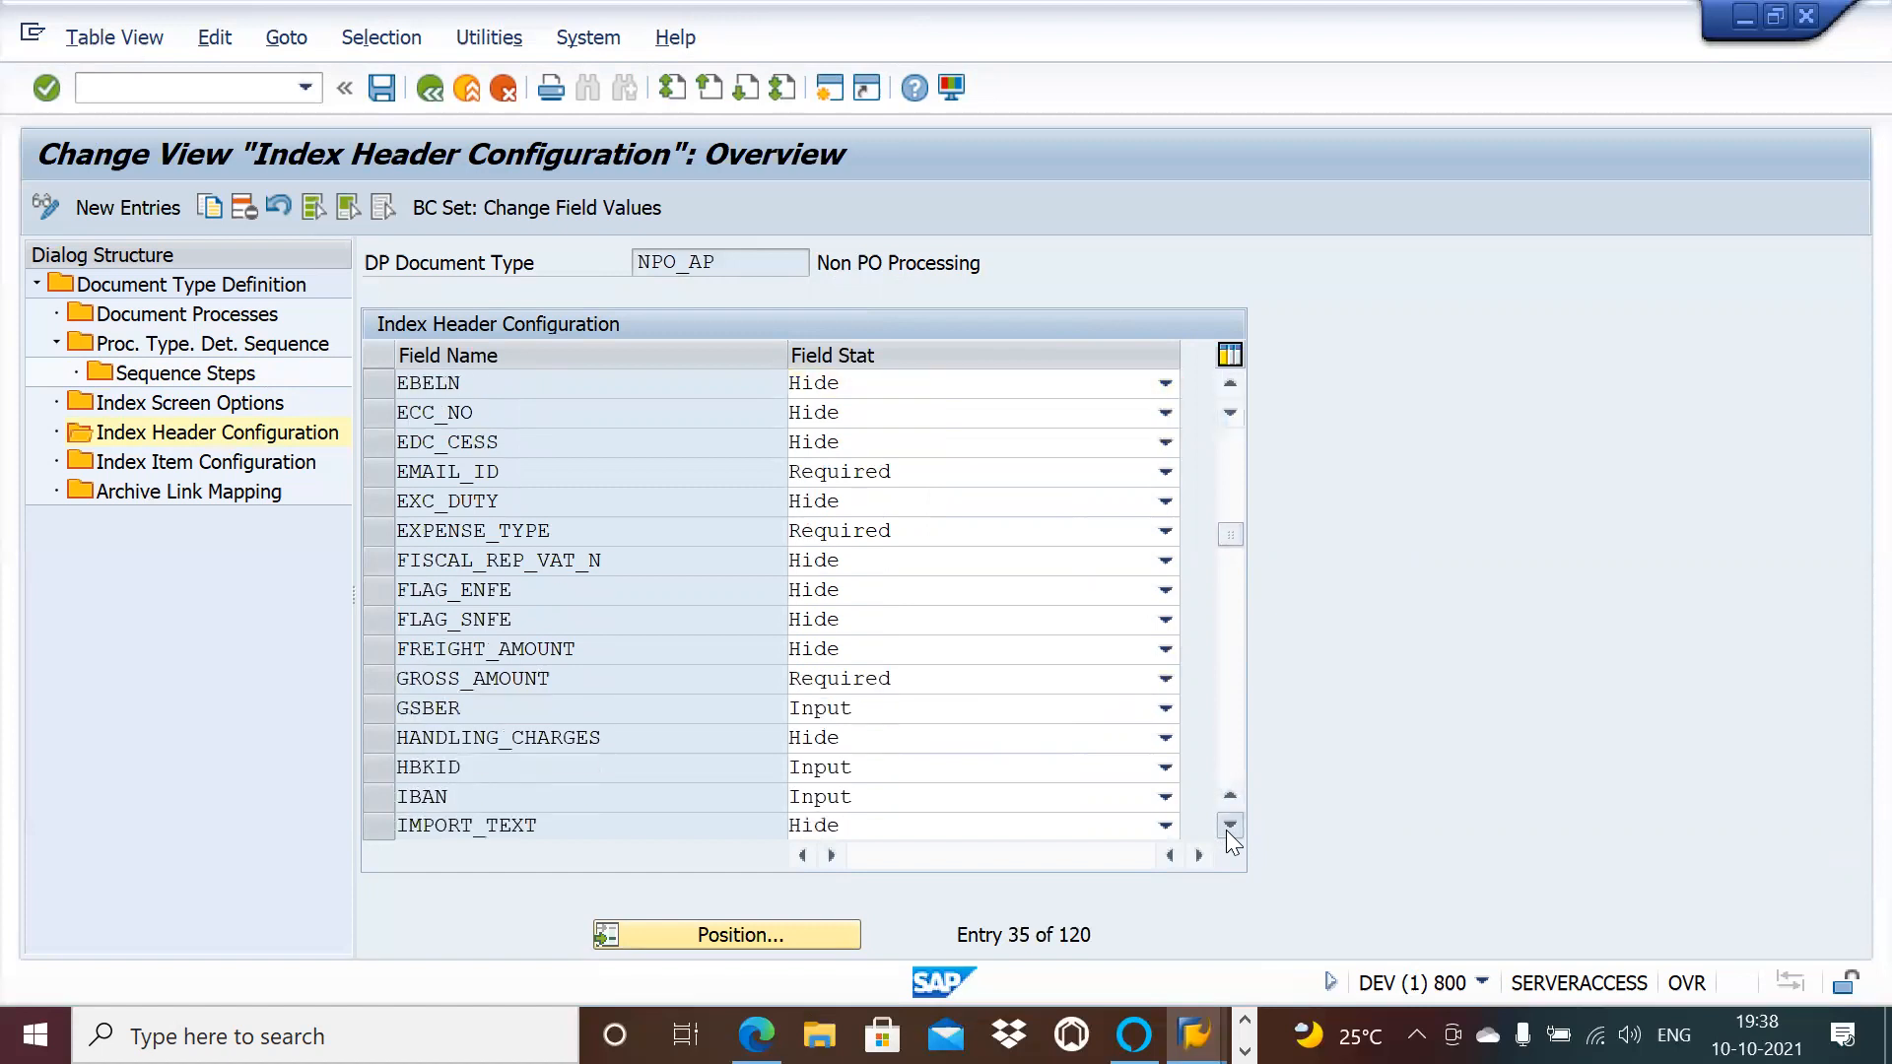
click(1229, 825)
click(1228, 824)
click(1229, 825)
click(1228, 824)
click(1229, 825)
click(1229, 824)
click(1229, 825)
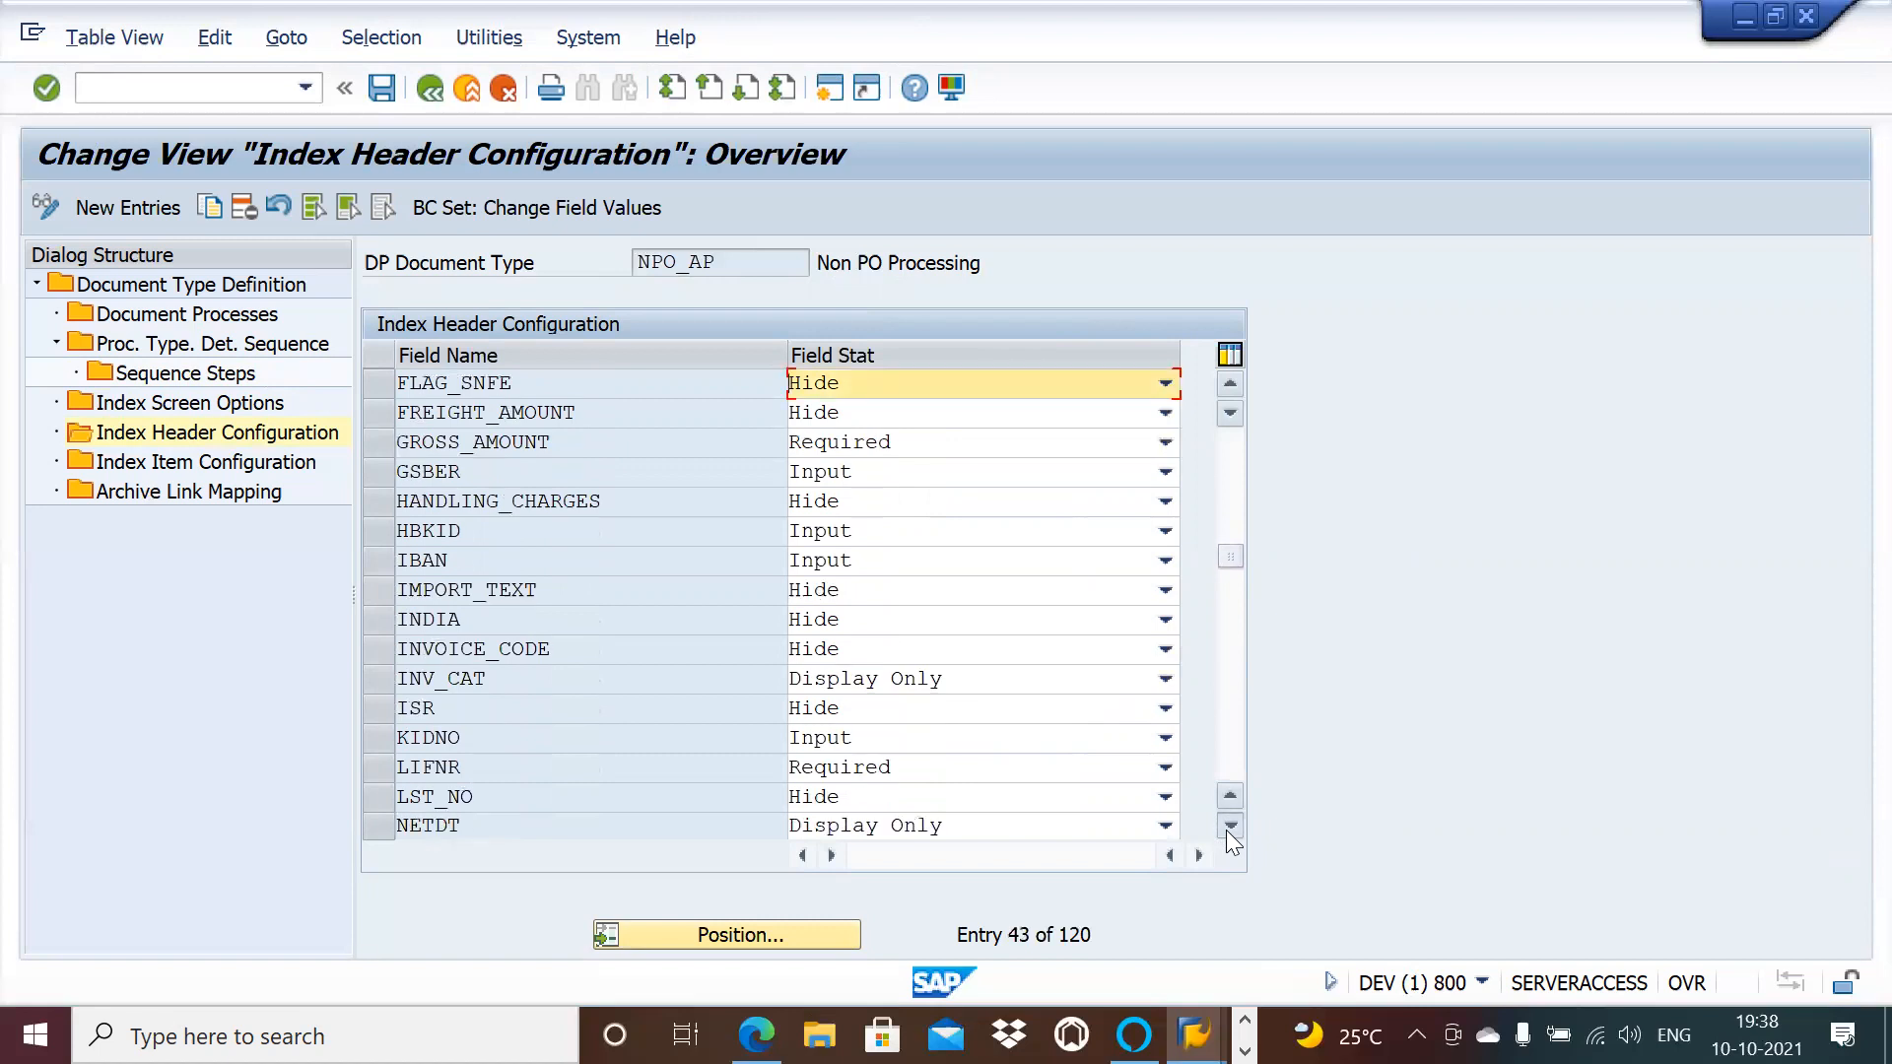
click(1228, 825)
click(1229, 824)
click(1229, 825)
click(1229, 825)
click(1228, 825)
click(1229, 825)
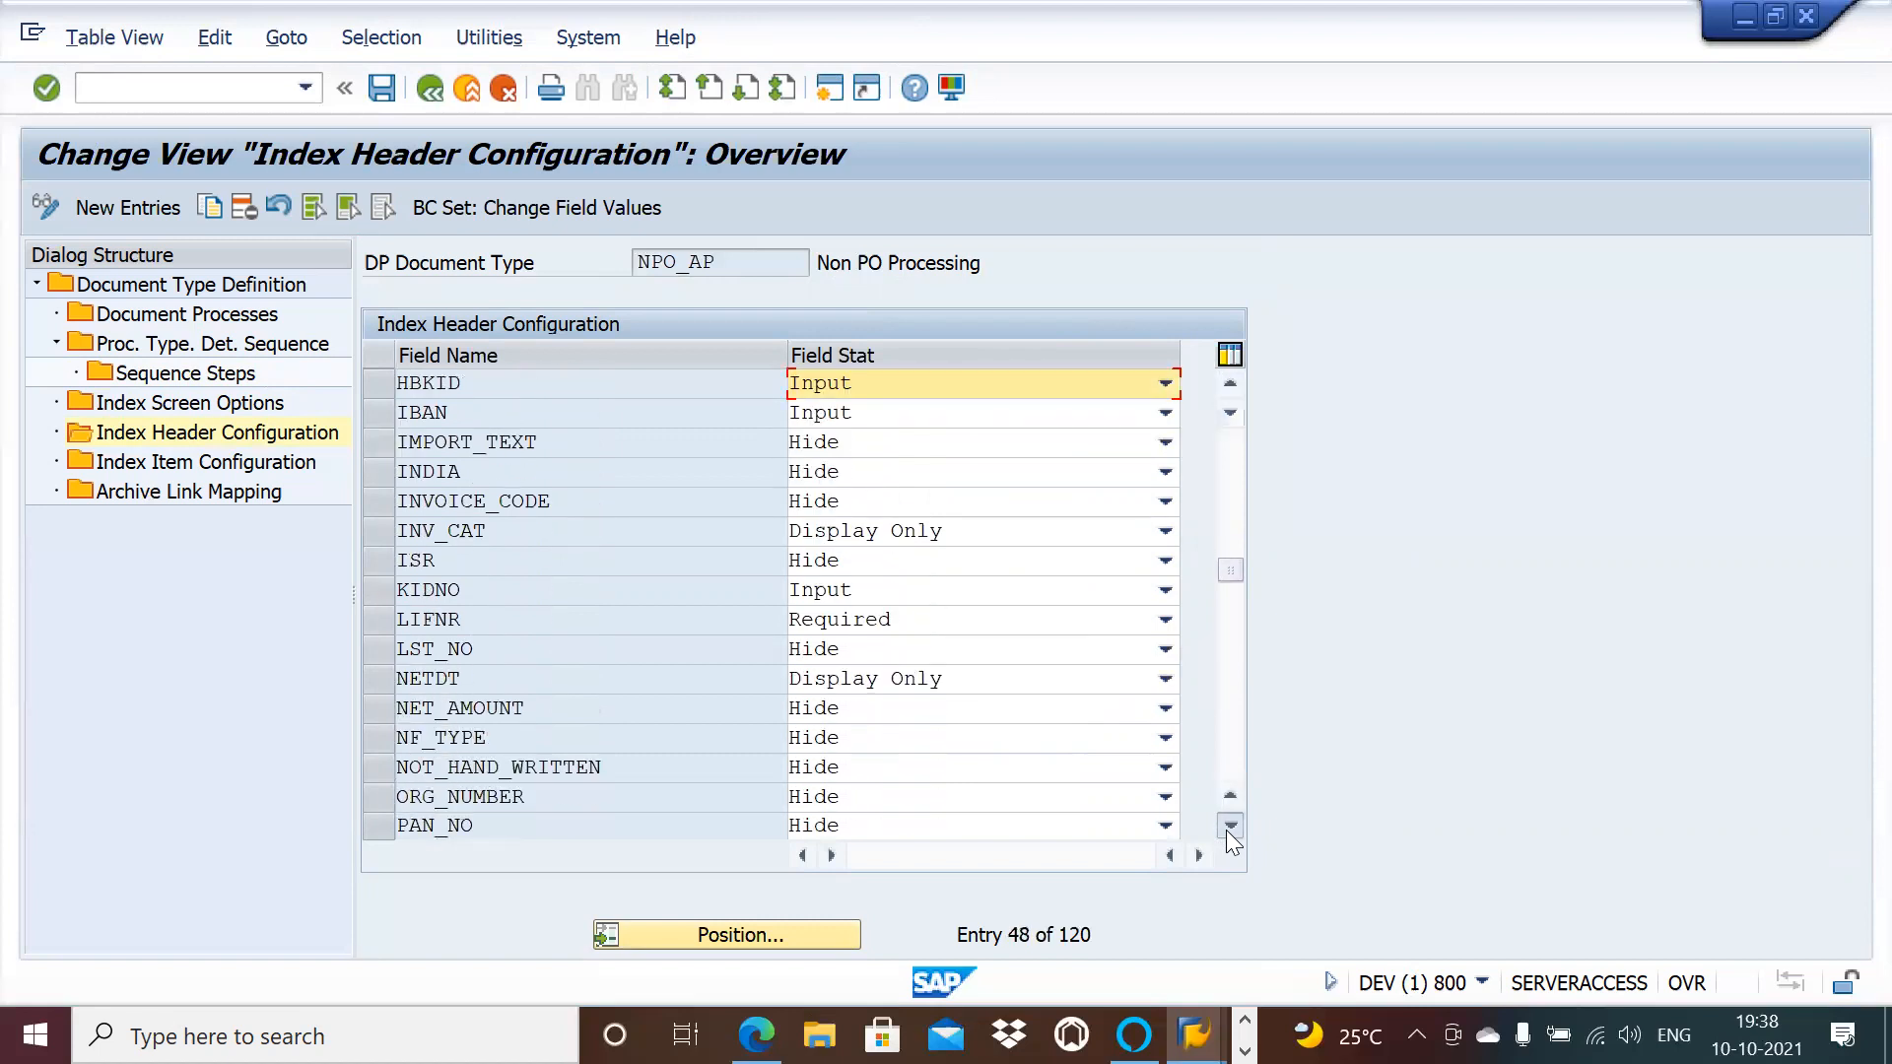
click(1229, 825)
click(1229, 825)
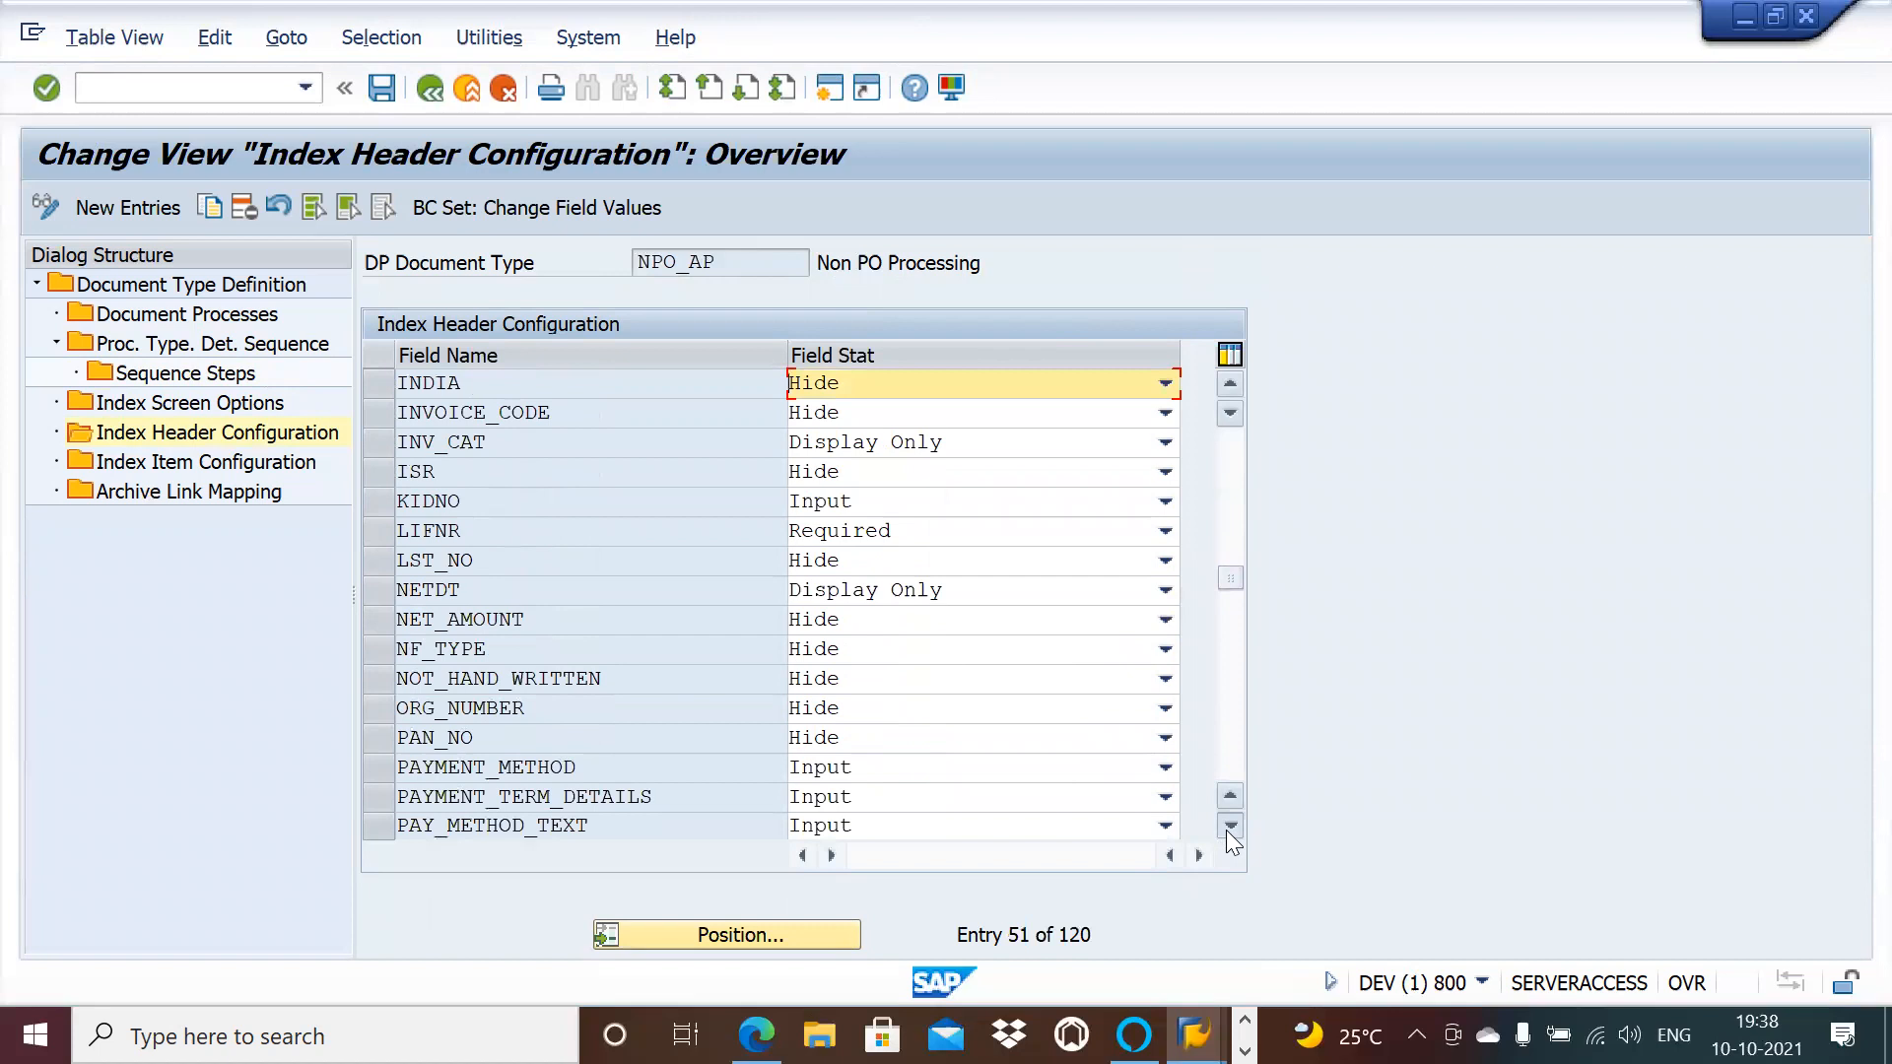
click(1228, 825)
click(1229, 825)
click(1228, 825)
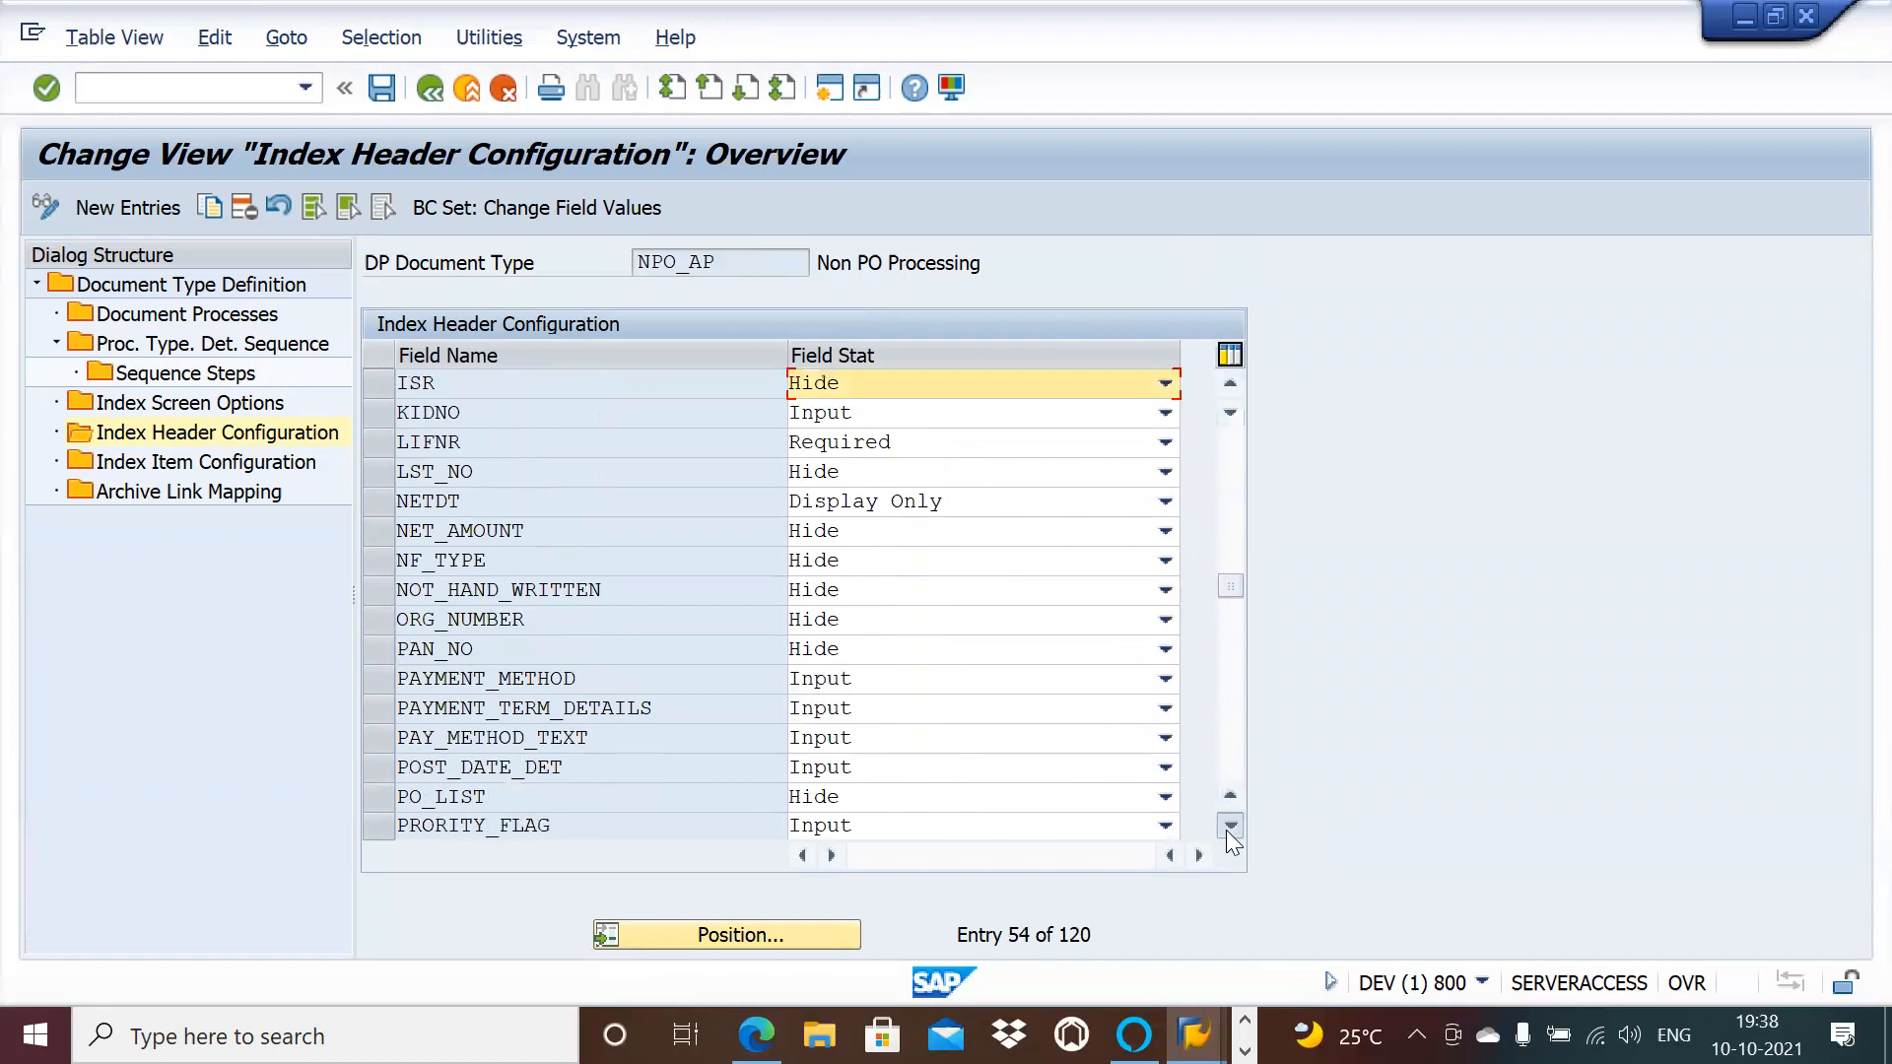
click(1229, 824)
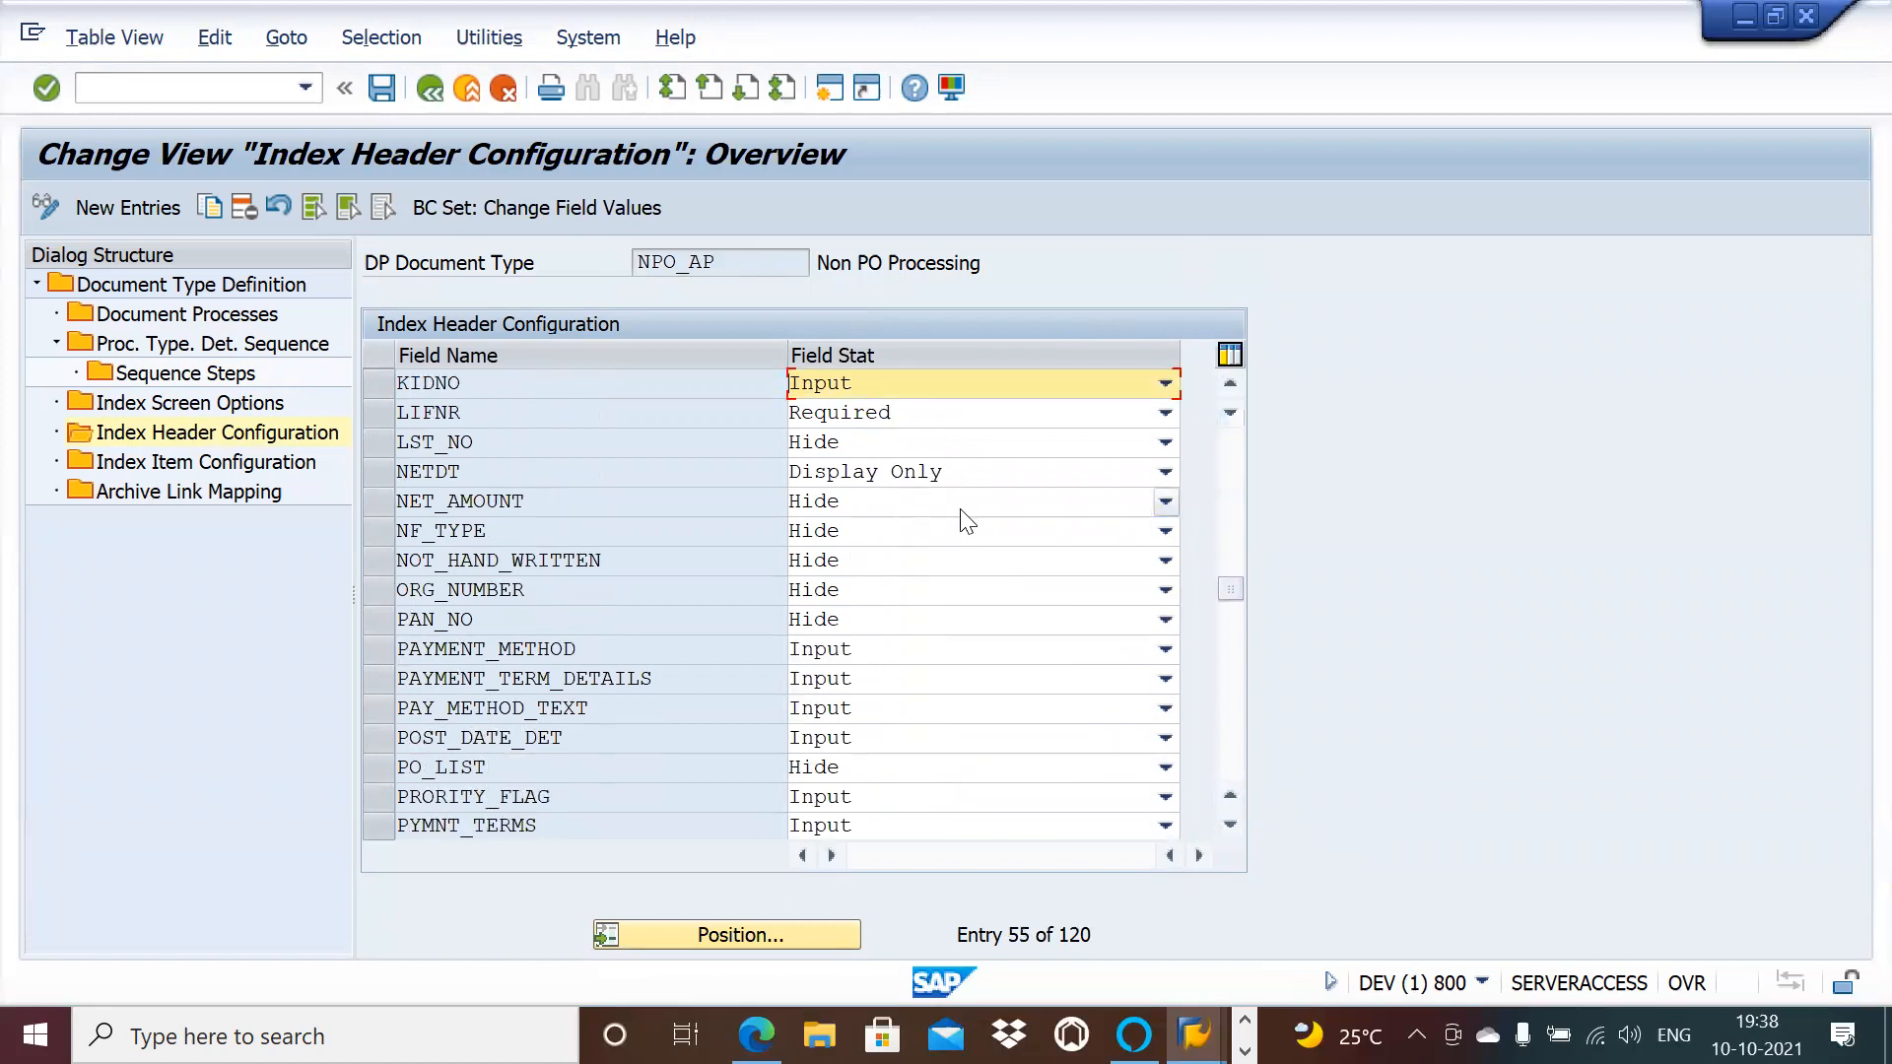
click(268, 467)
click(268, 467)
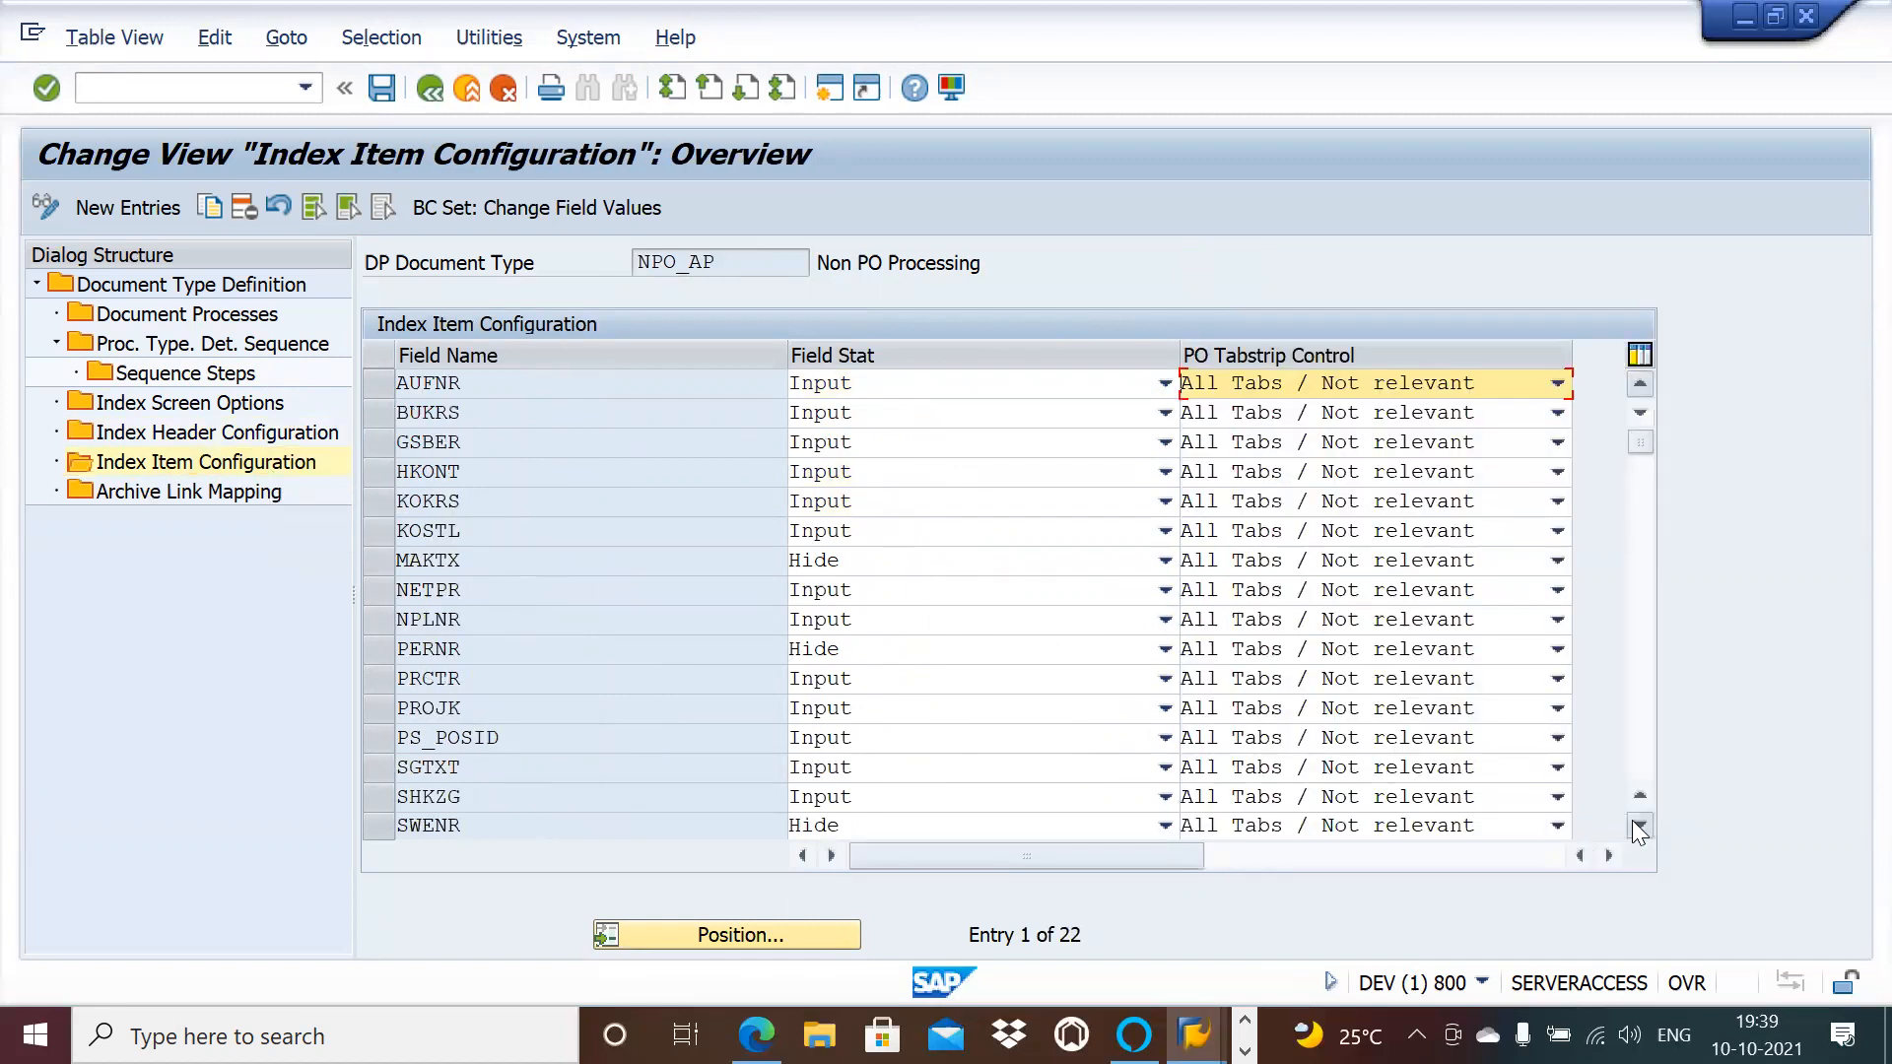
click(1639, 825)
click(1640, 825)
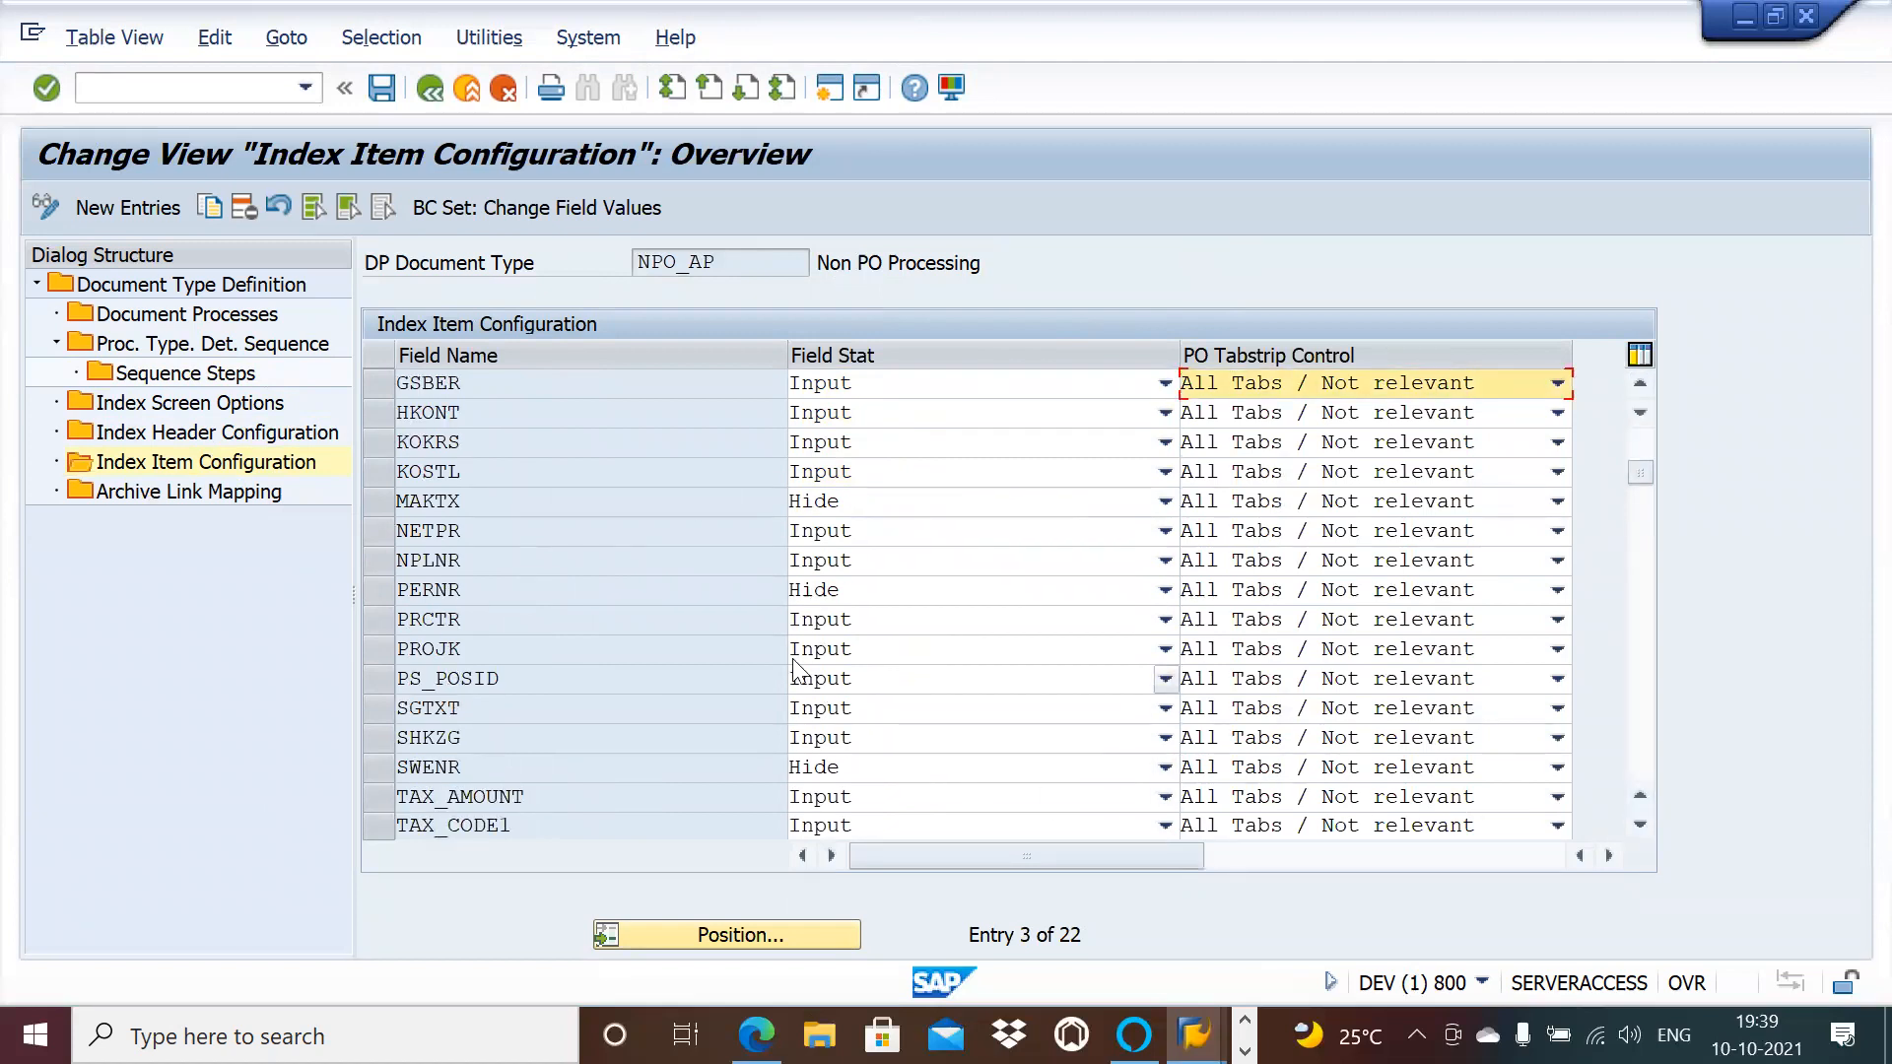
click(689, 593)
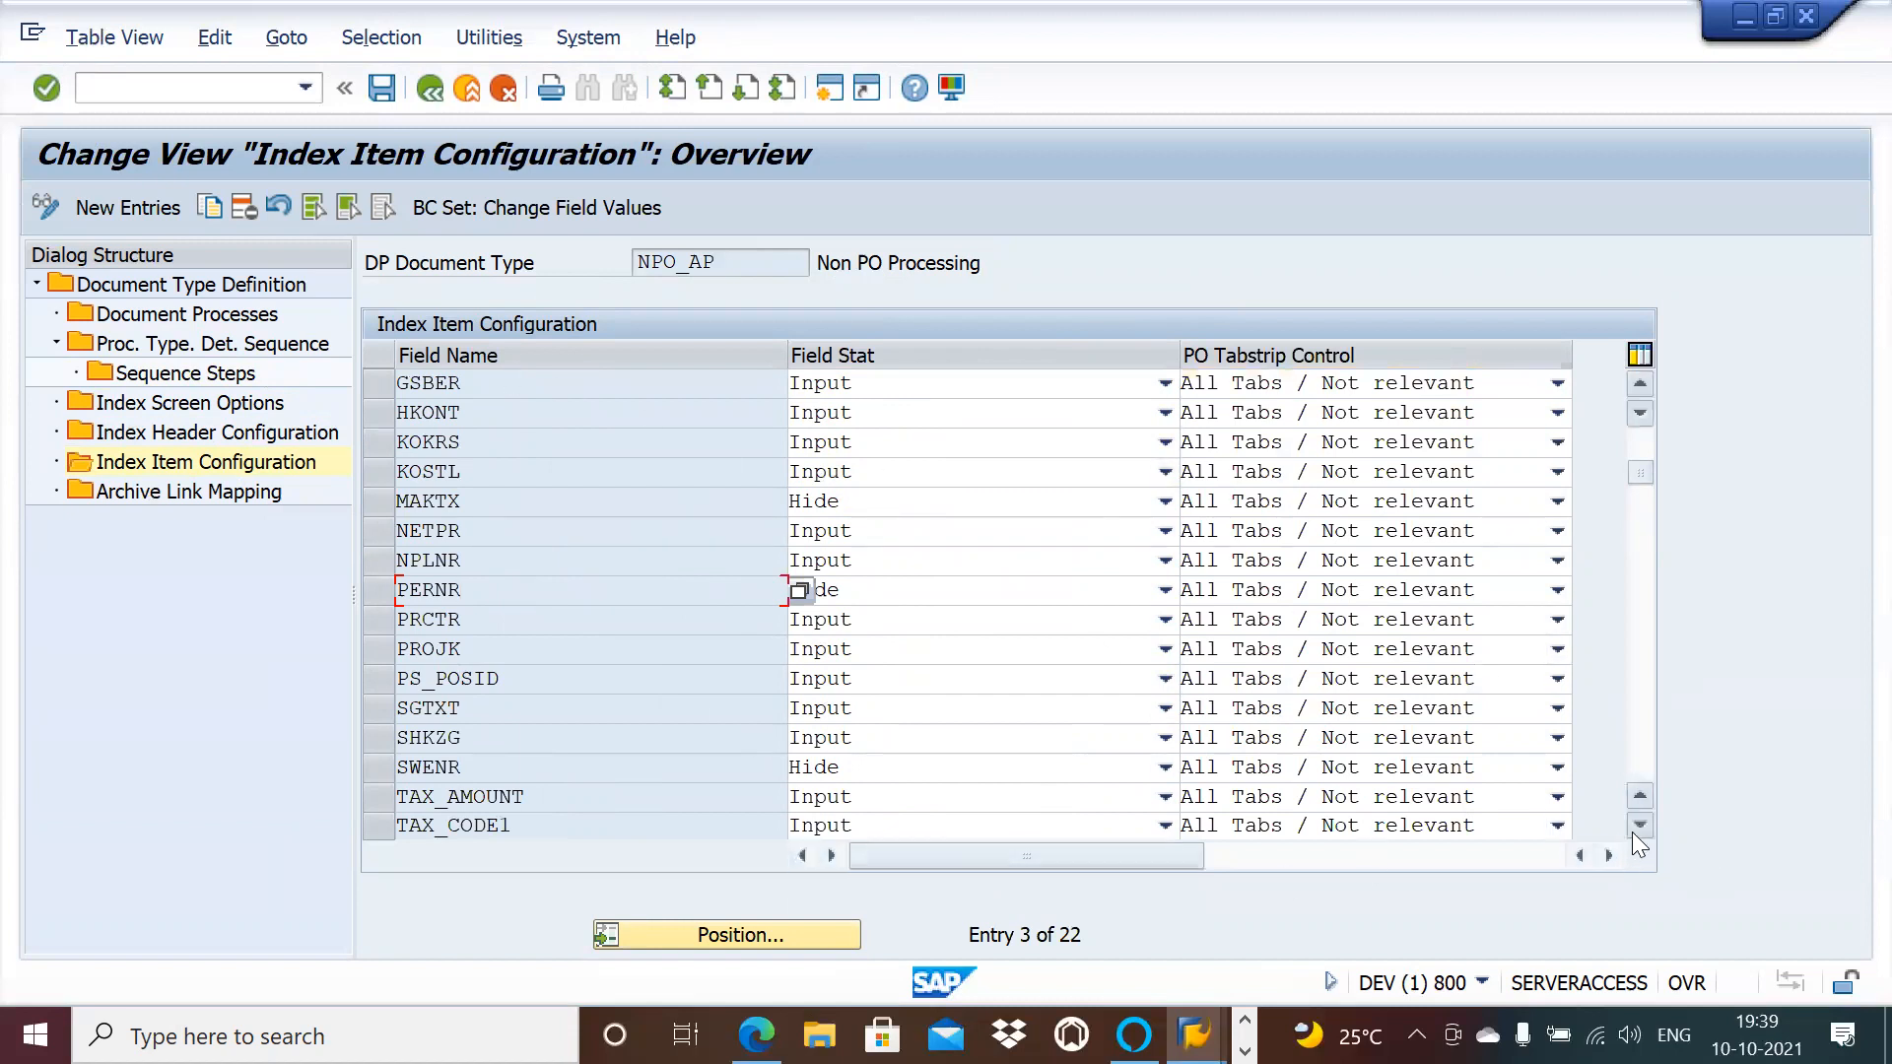
click(877, 445)
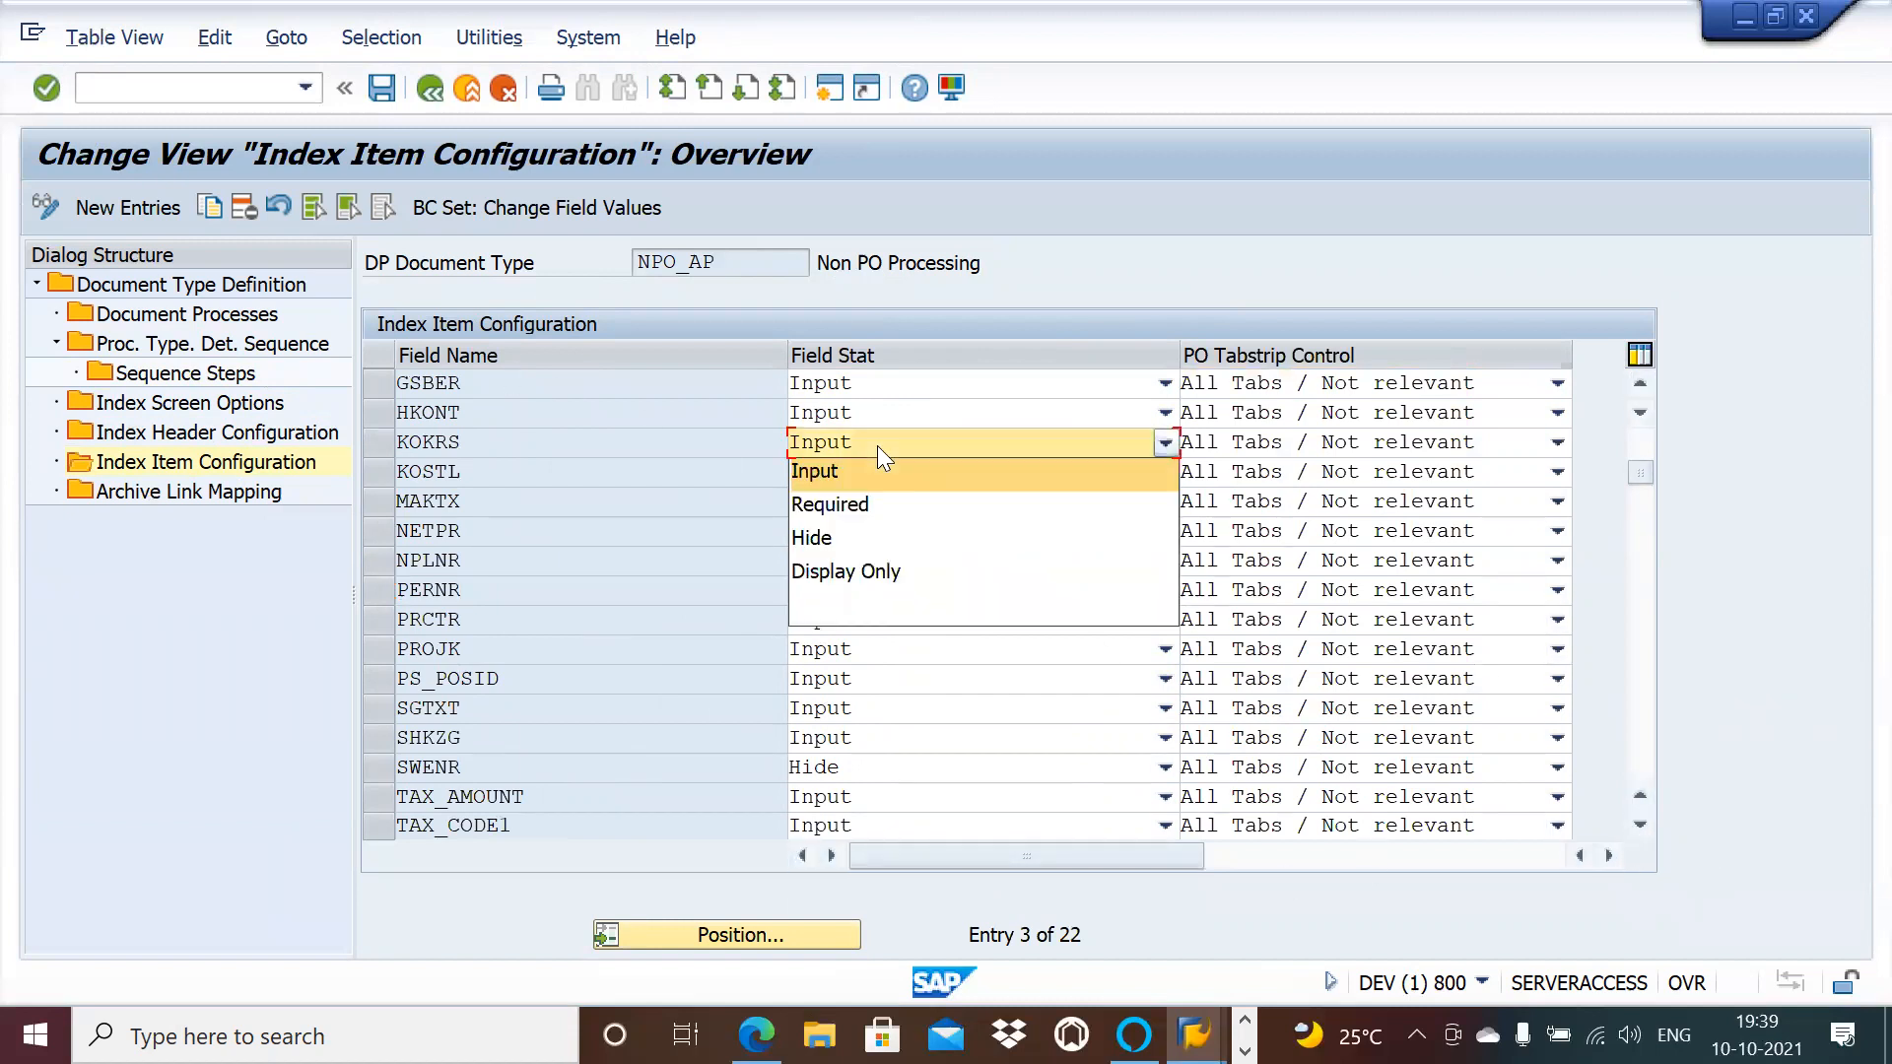
click(655, 435)
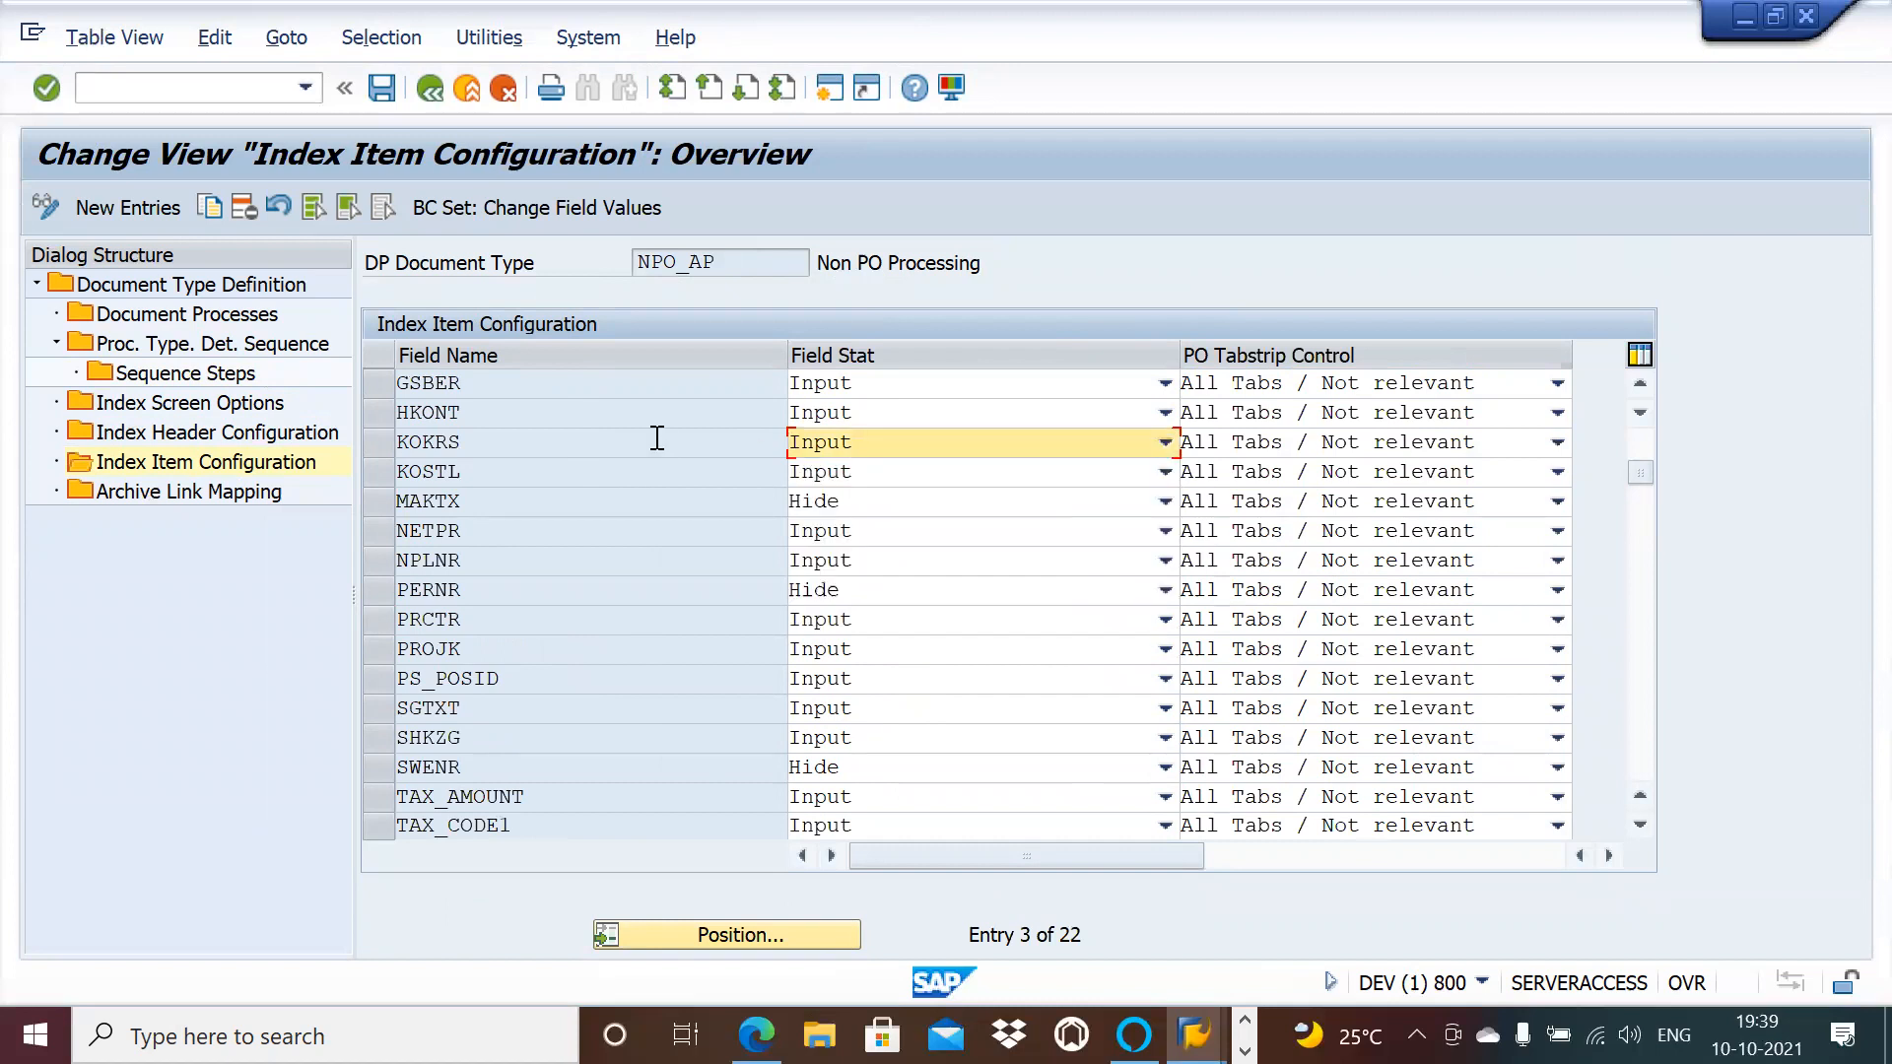
key(ctrl+p)
key(ctrl+f)
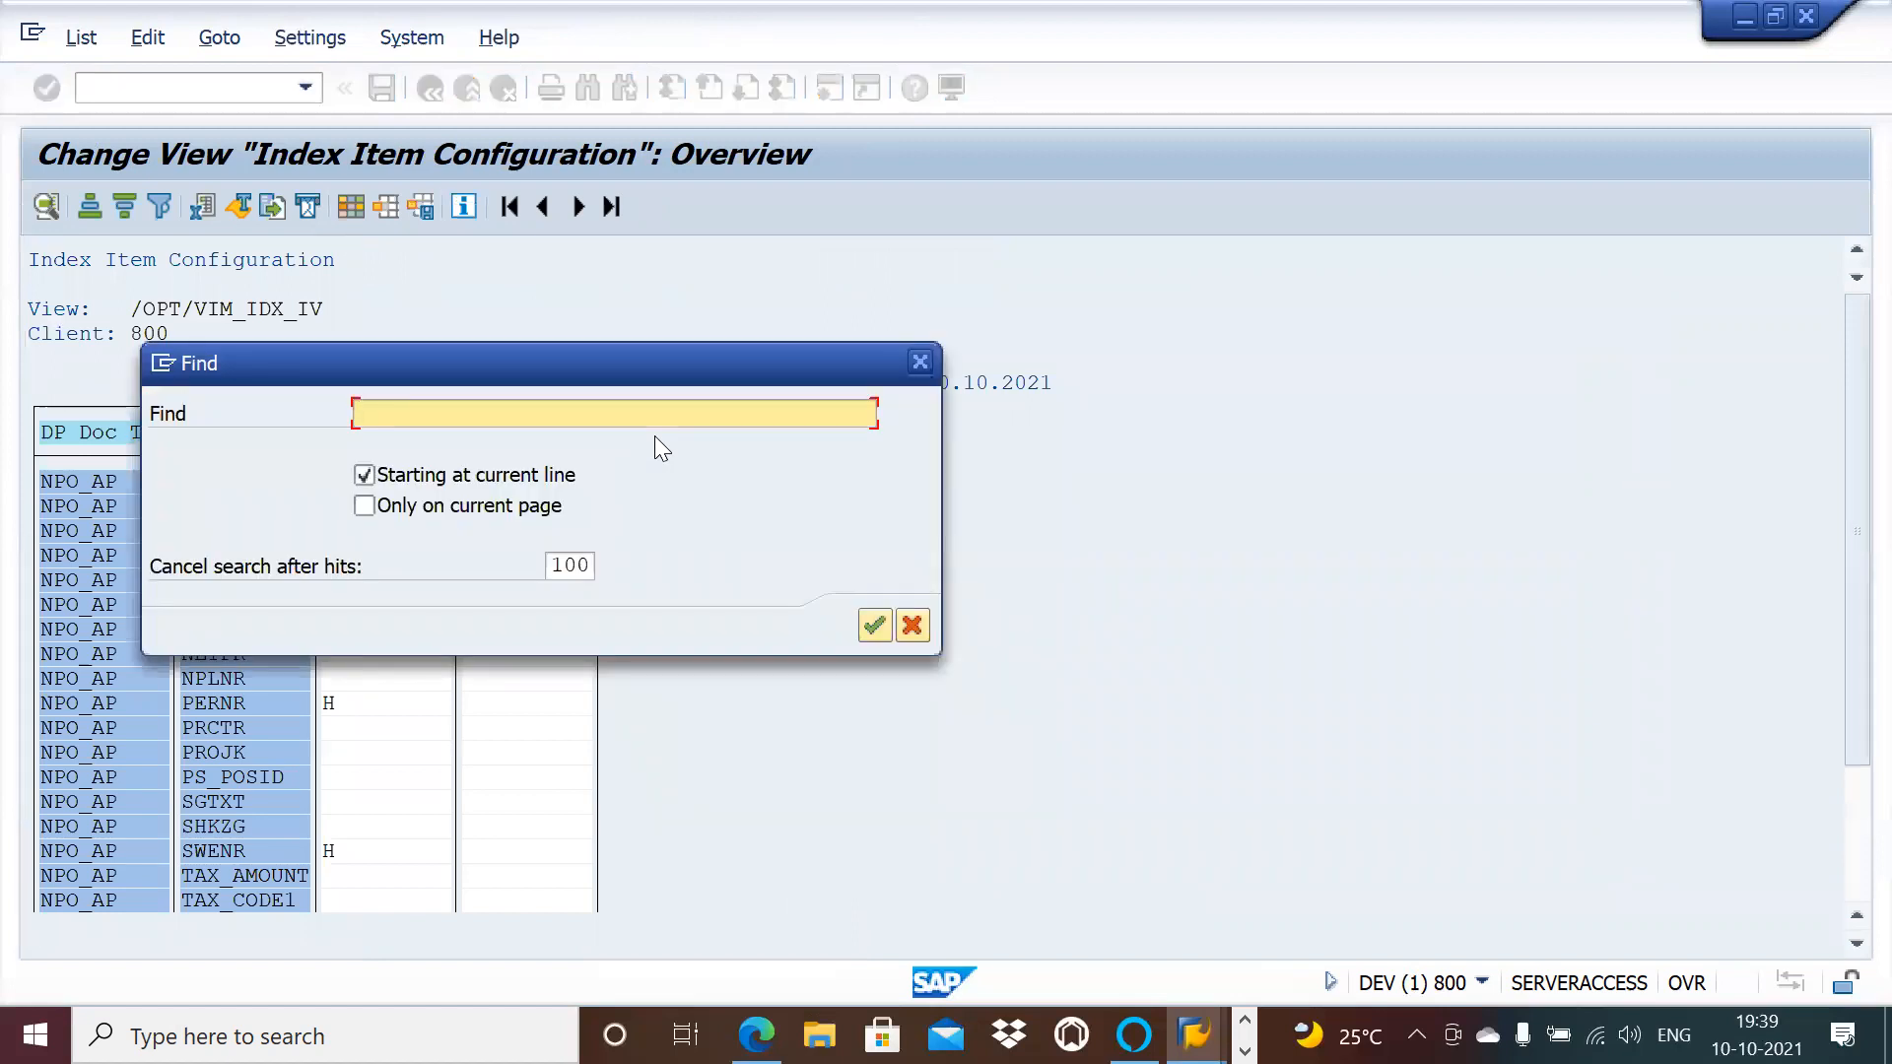
click(915, 361)
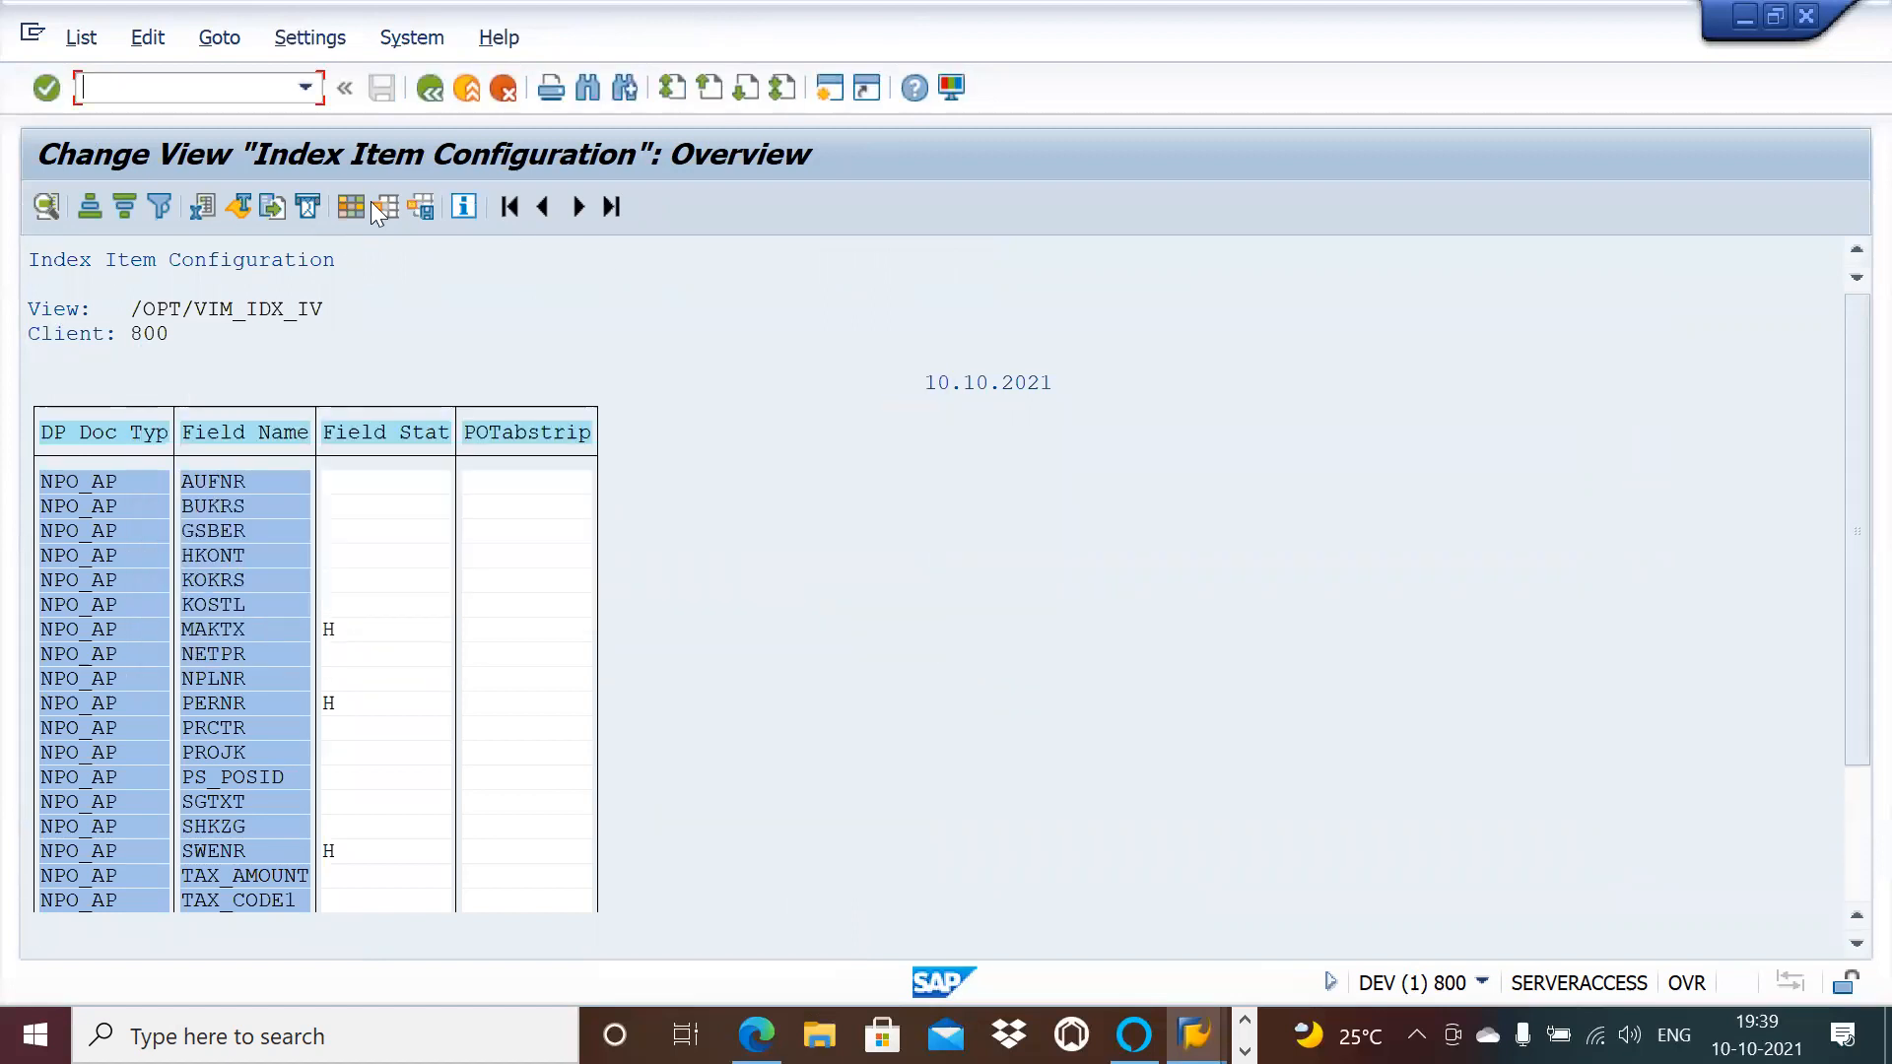
click(431, 94)
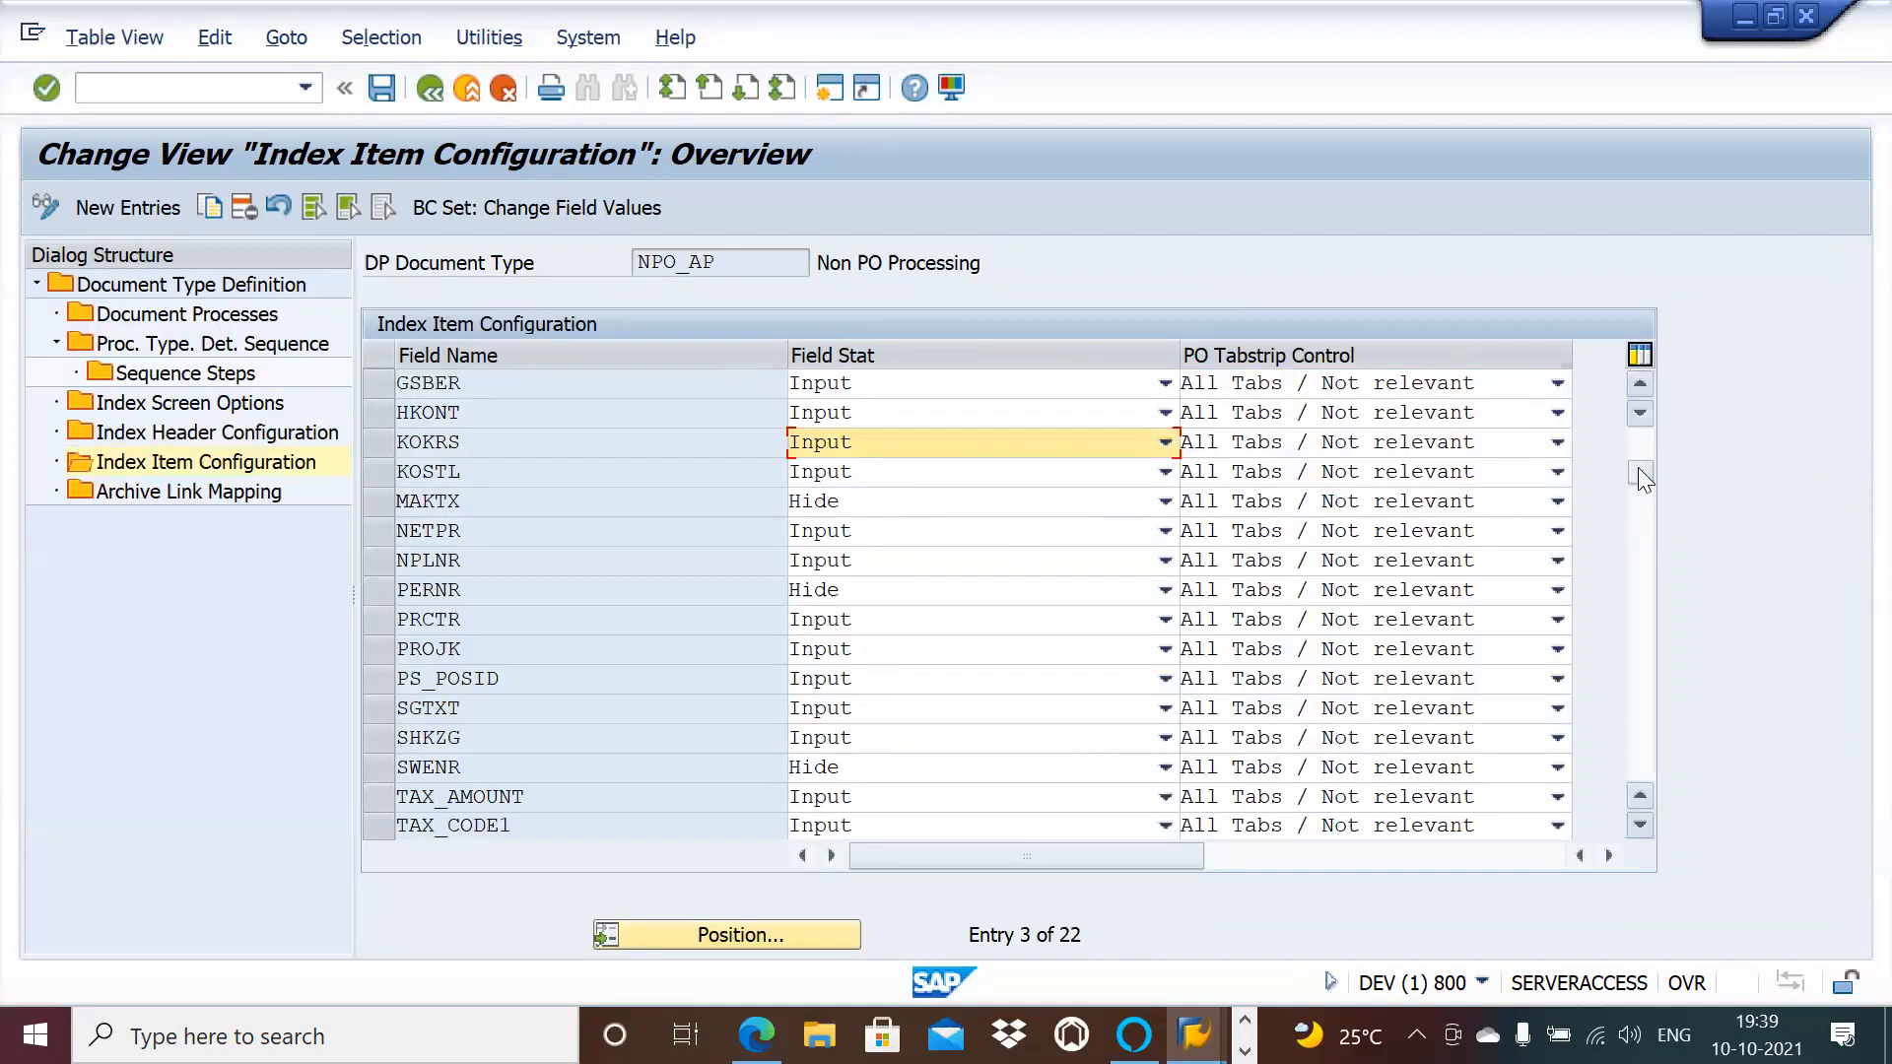
drag(1637, 467, 1640, 567)
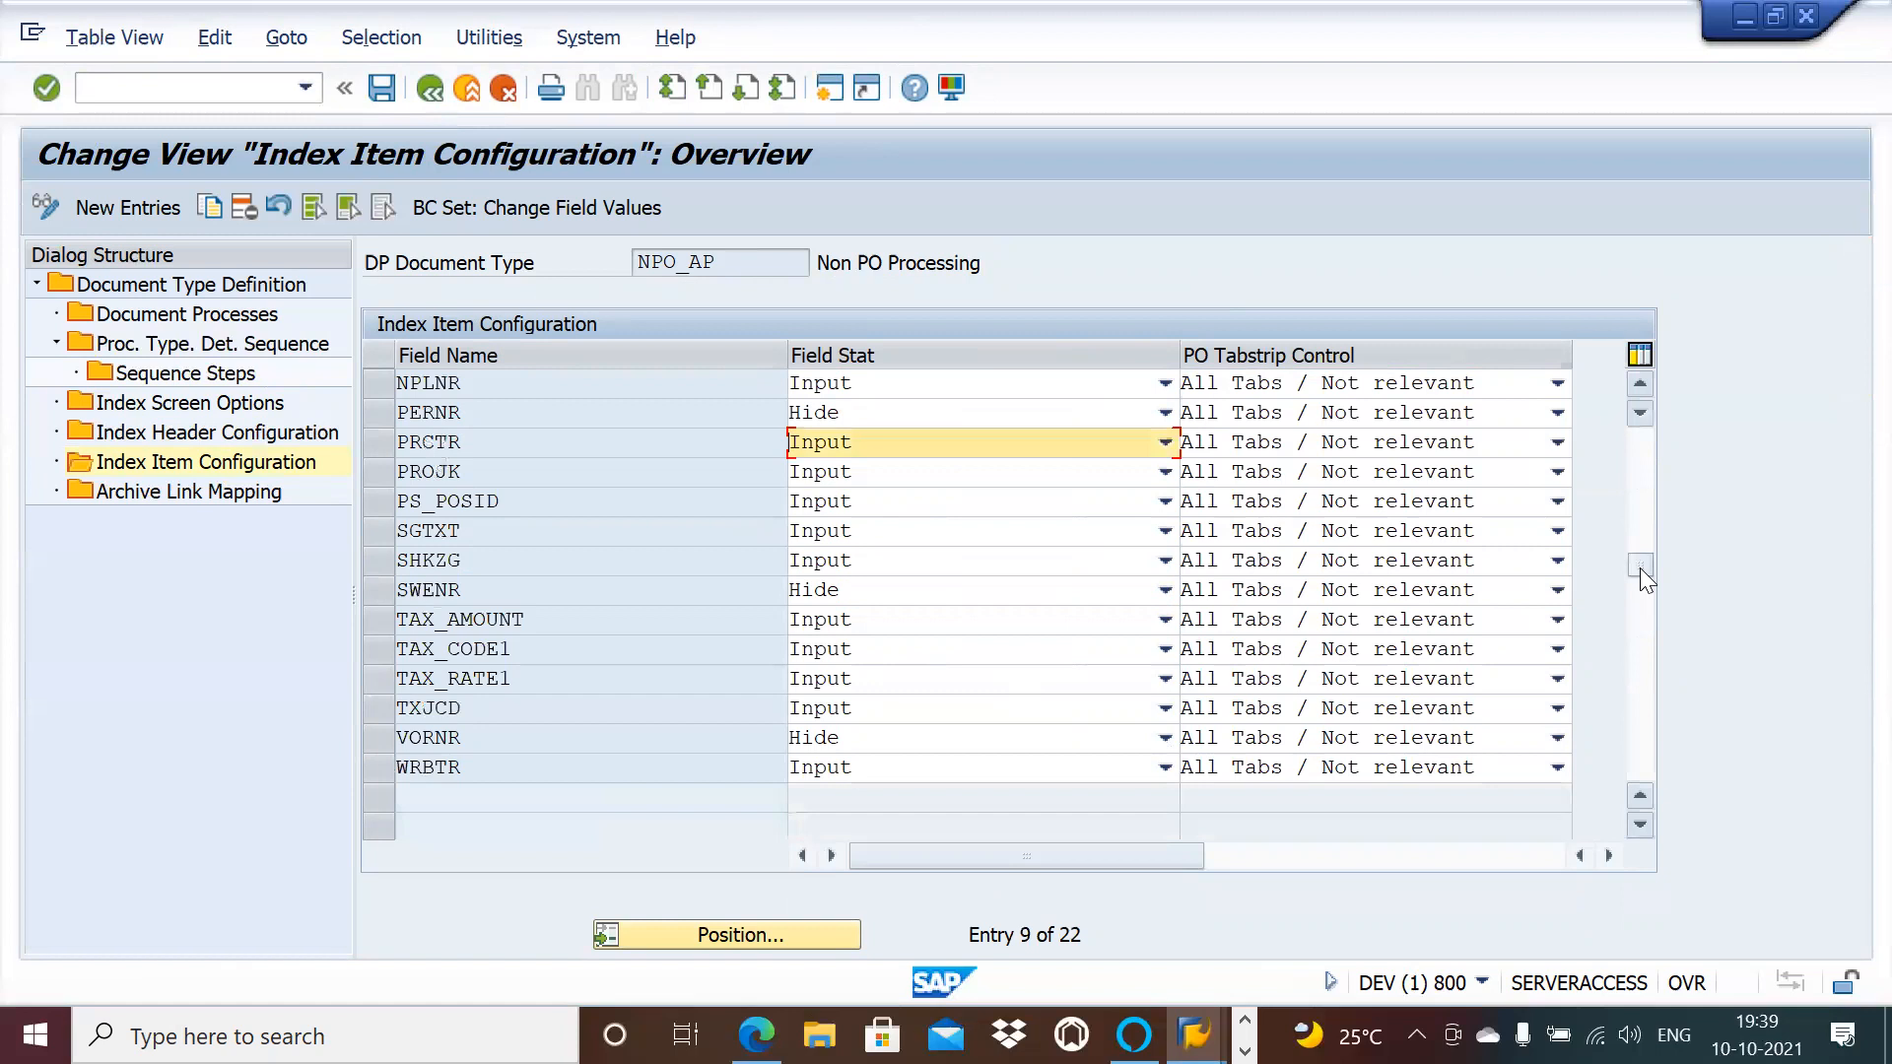
click(1639, 383)
click(1643, 384)
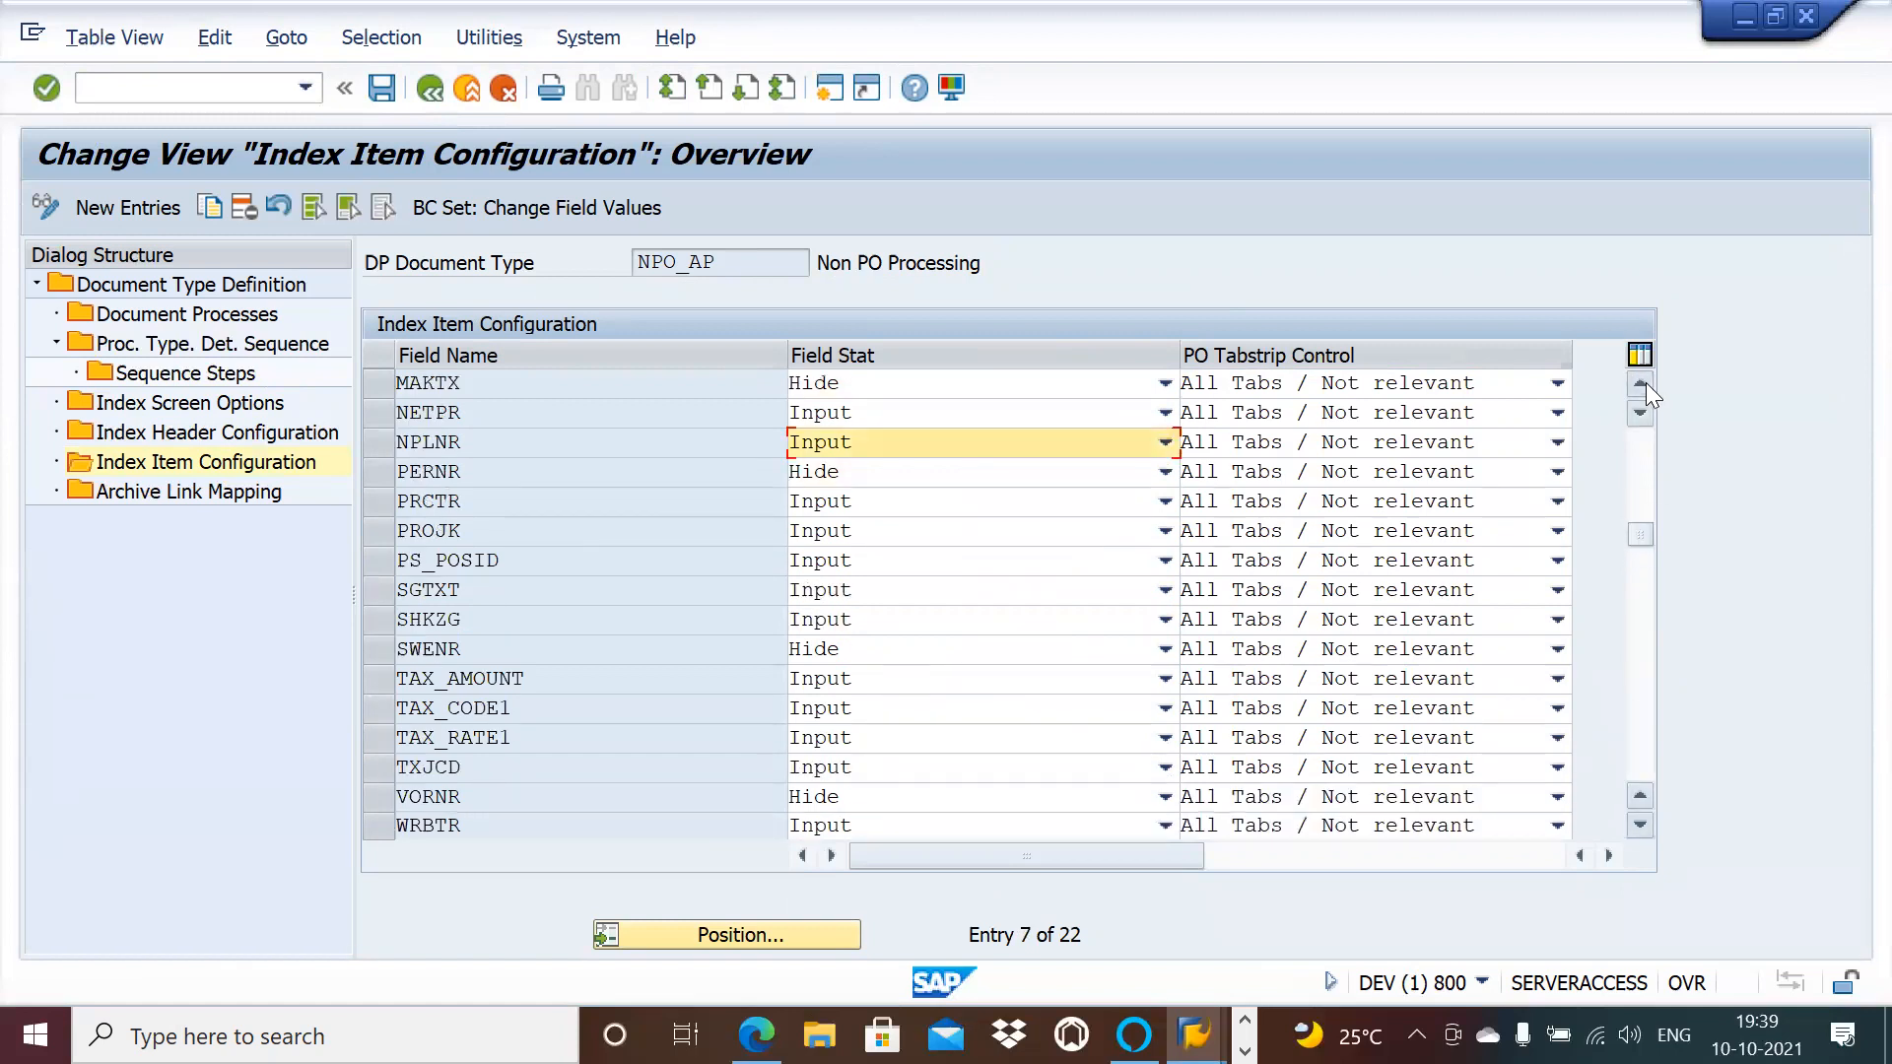
click(1642, 384)
click(1641, 385)
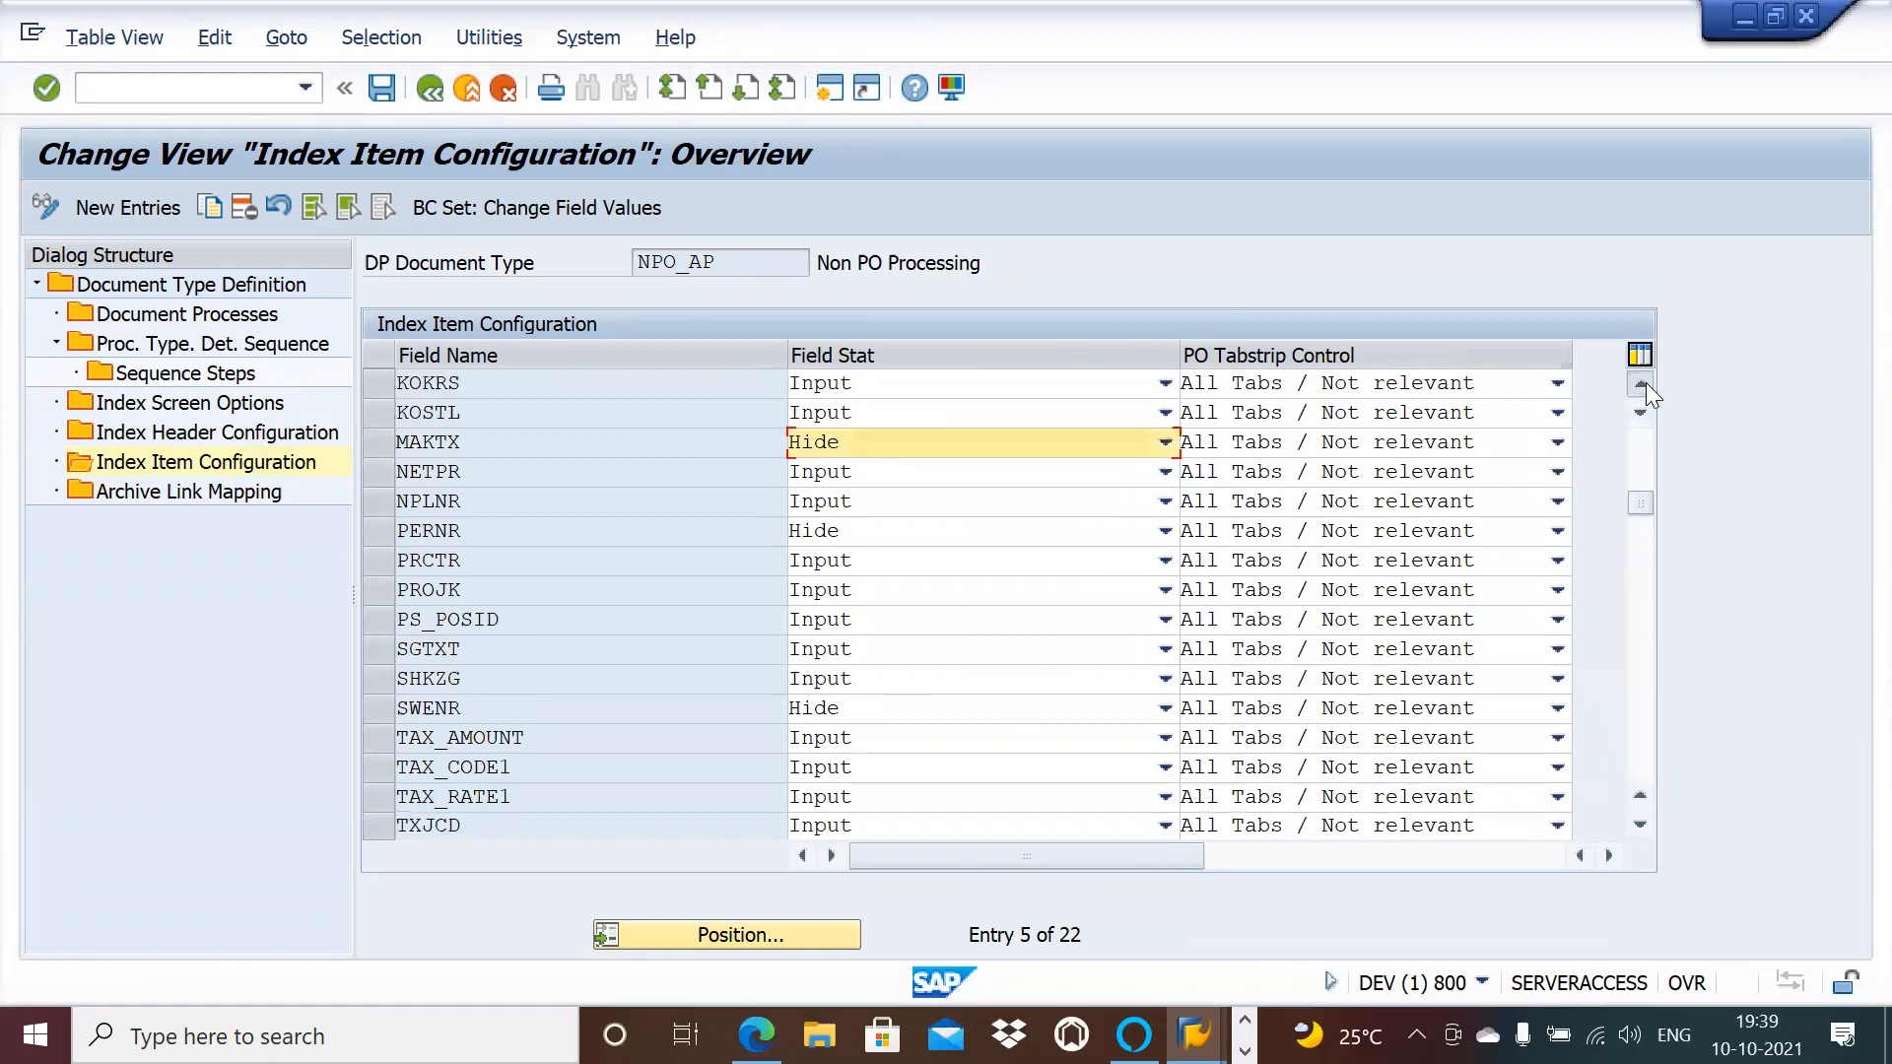
click(1642, 384)
click(1641, 384)
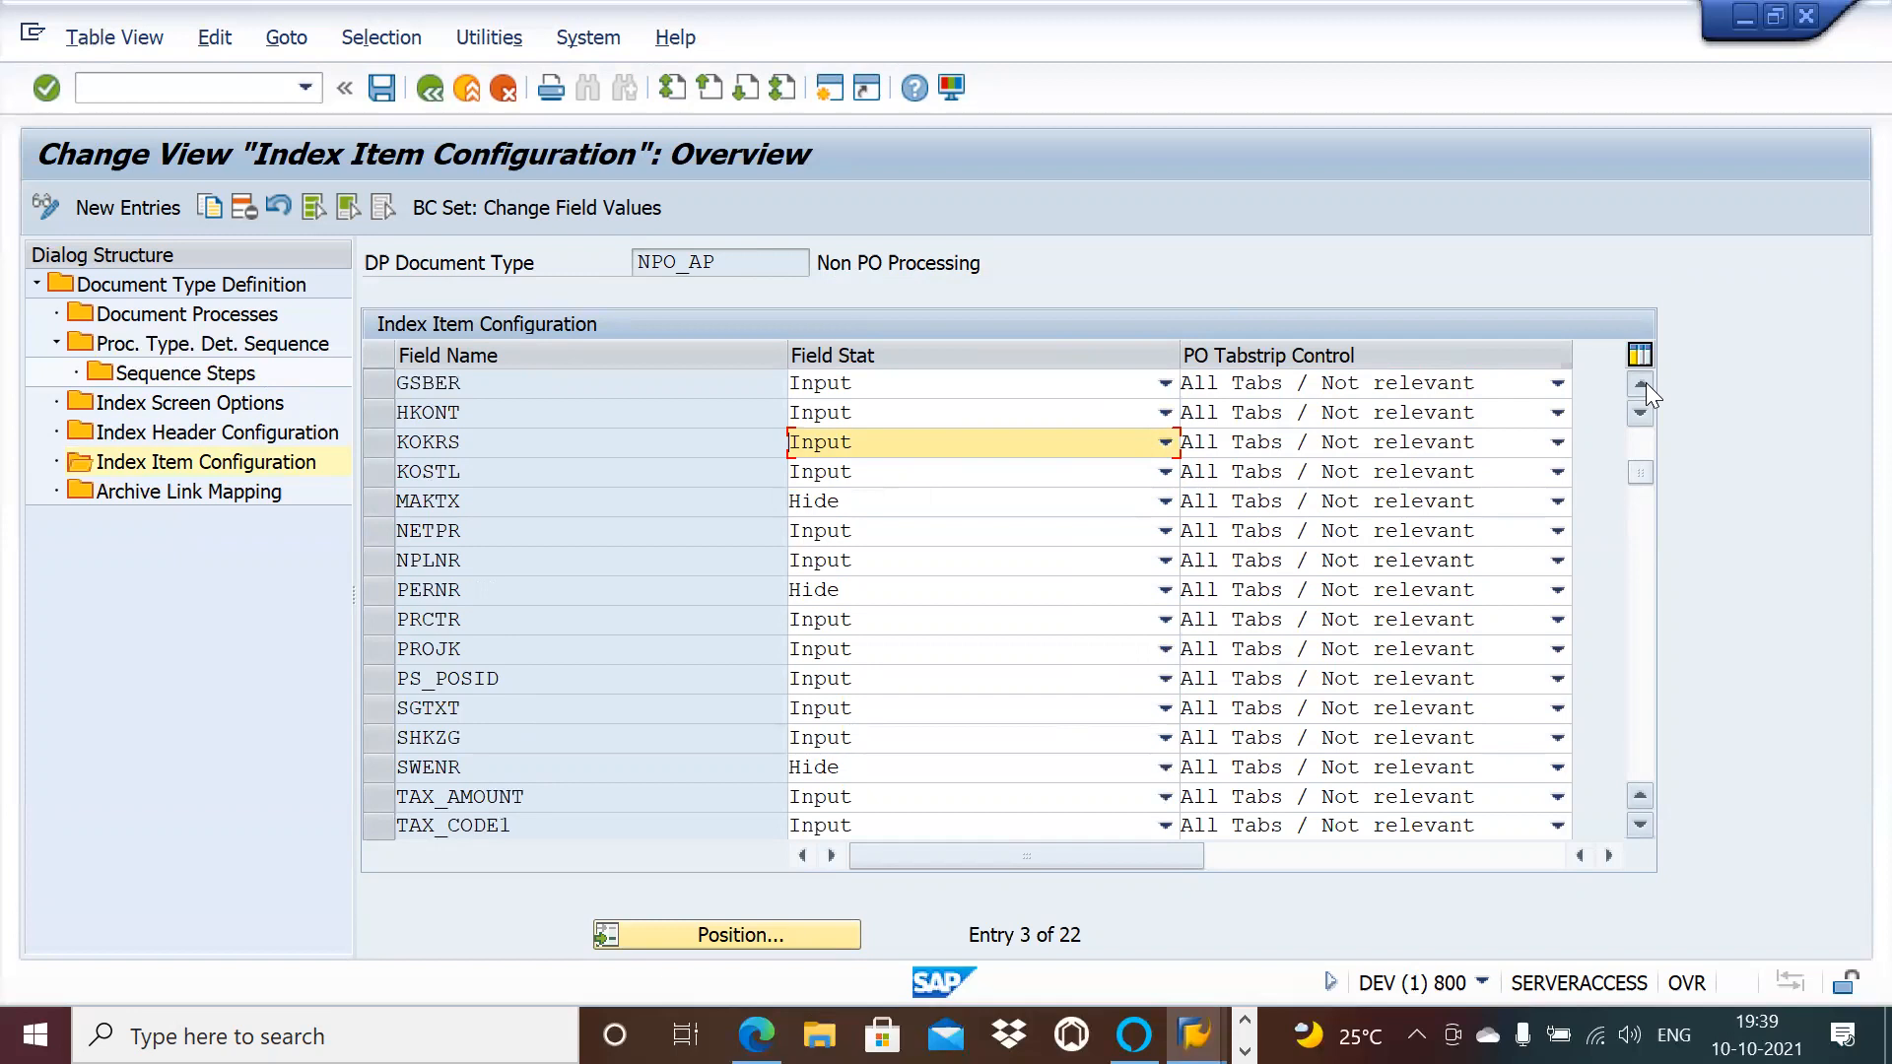
click(1643, 384)
click(1642, 384)
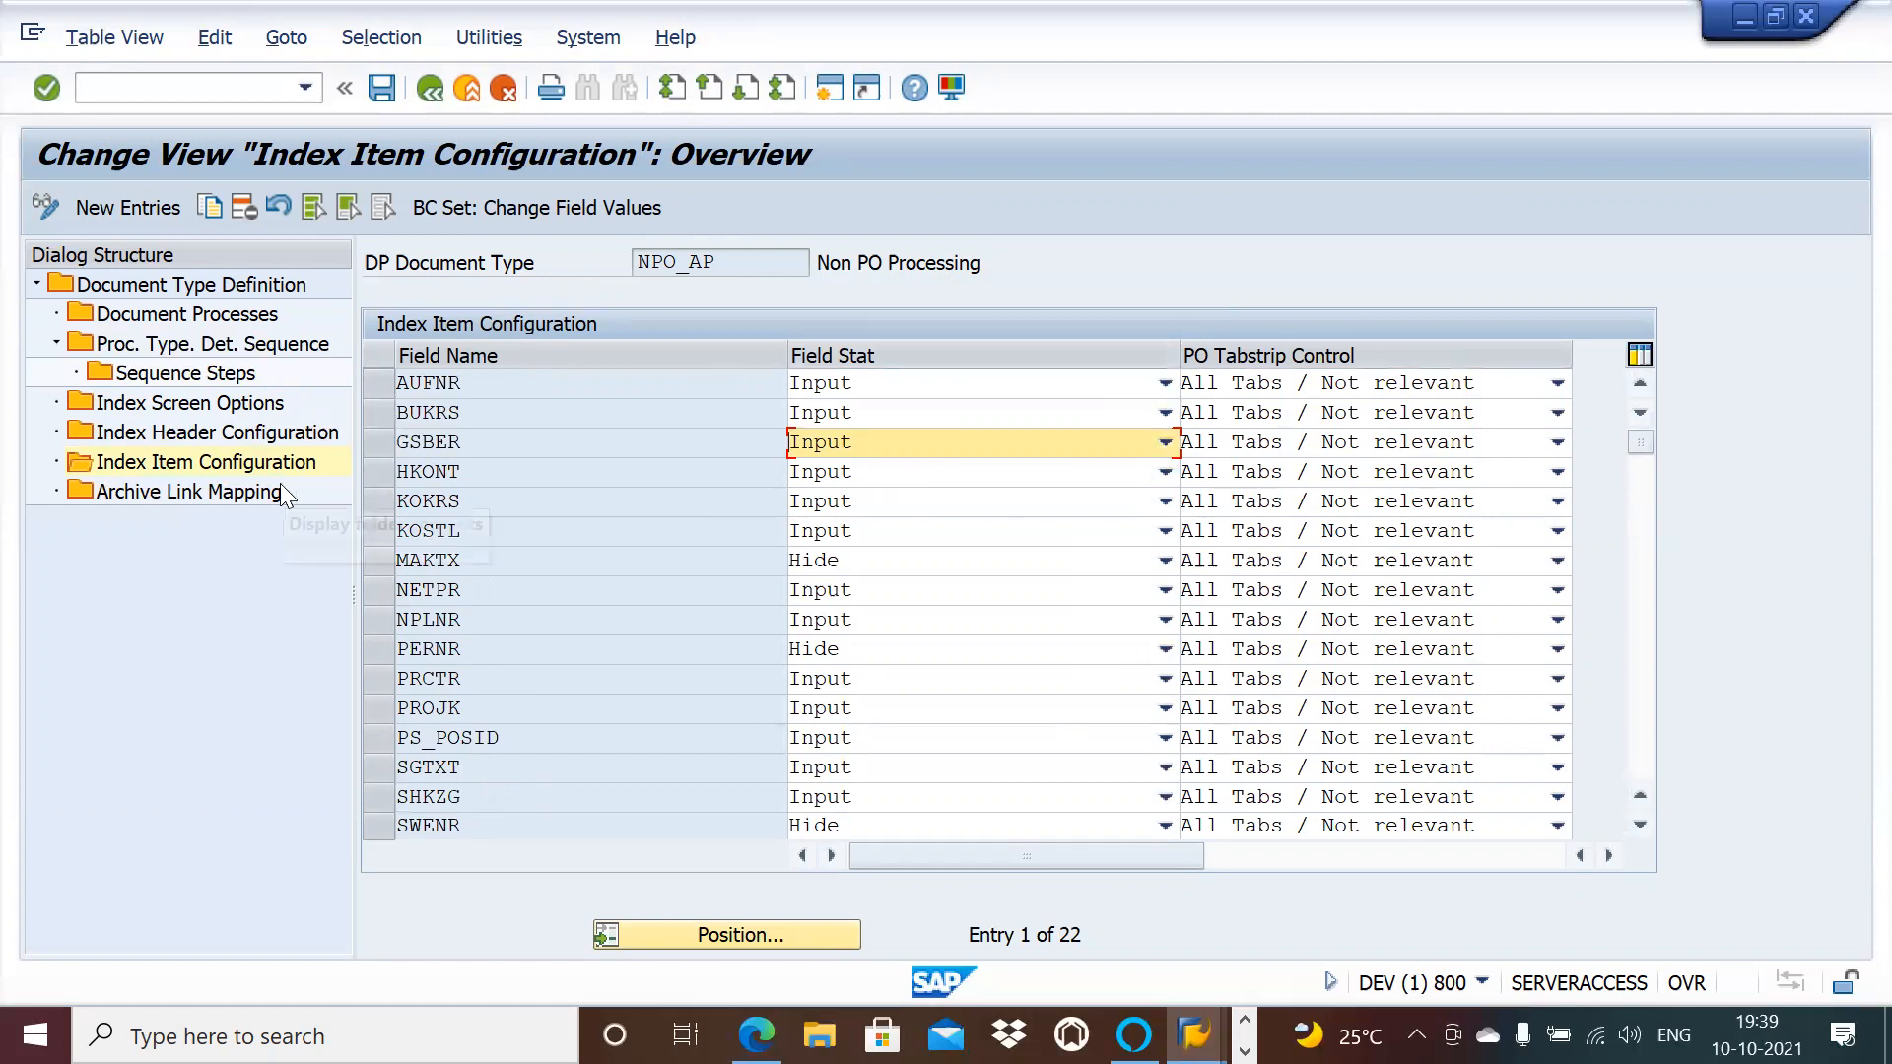
Step: Open NPO_AP's empty Archive Link Mapping and start a second SAP session
double_click(235, 491)
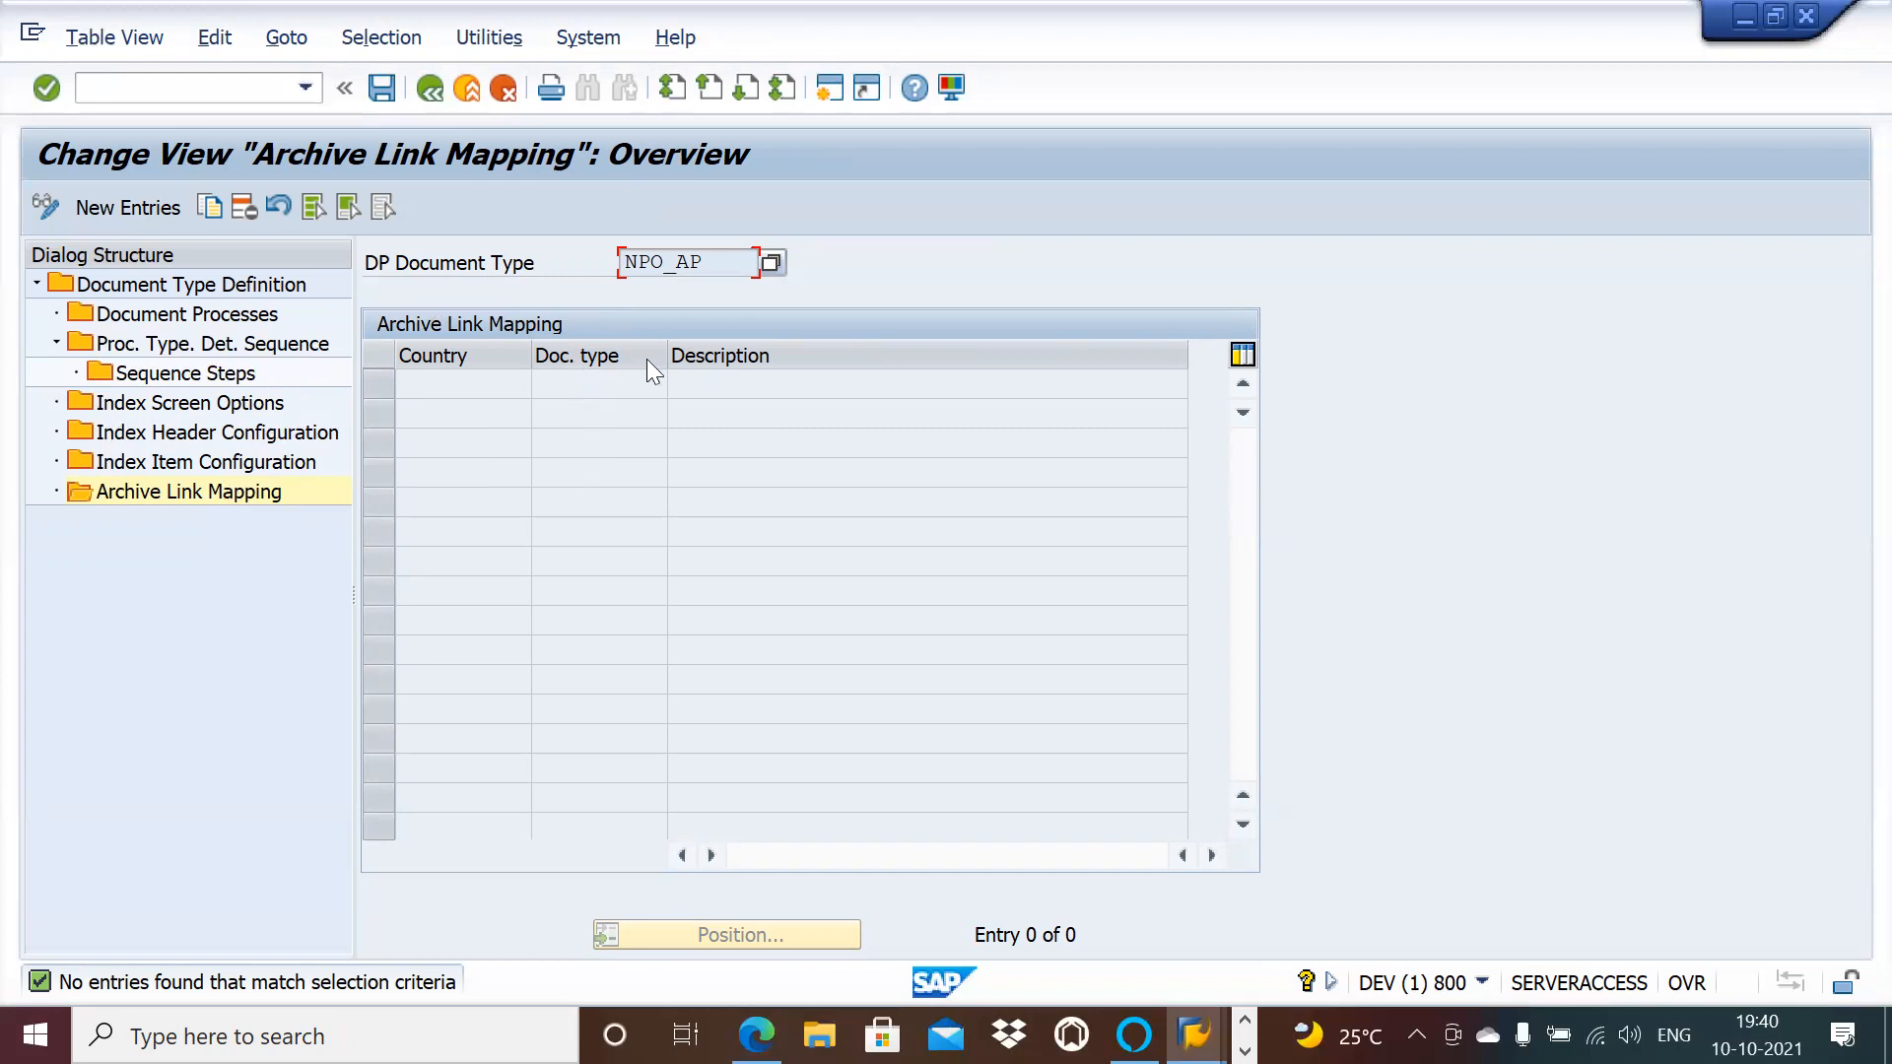
click(828, 92)
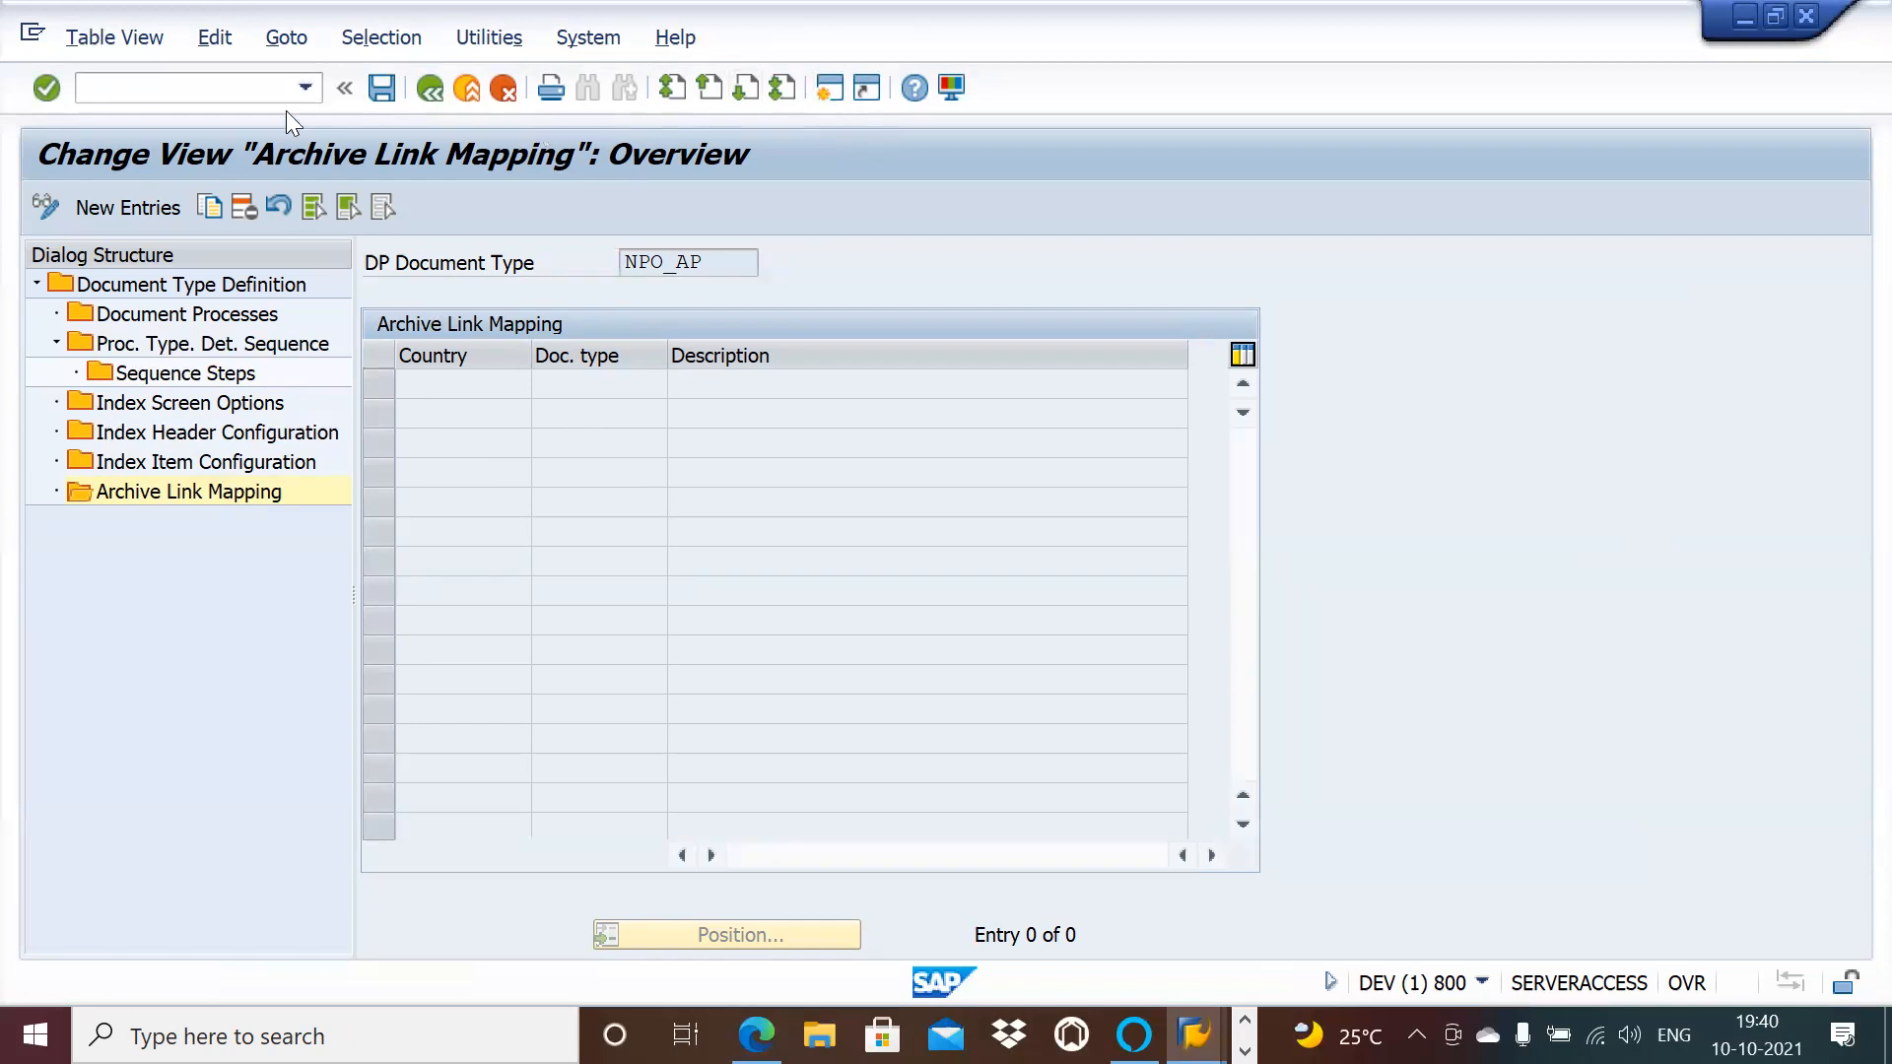
Step: Run OAWD to open Store documents and expand the VIM 5.1.6 Processes group
text(oawd)
key(Return)
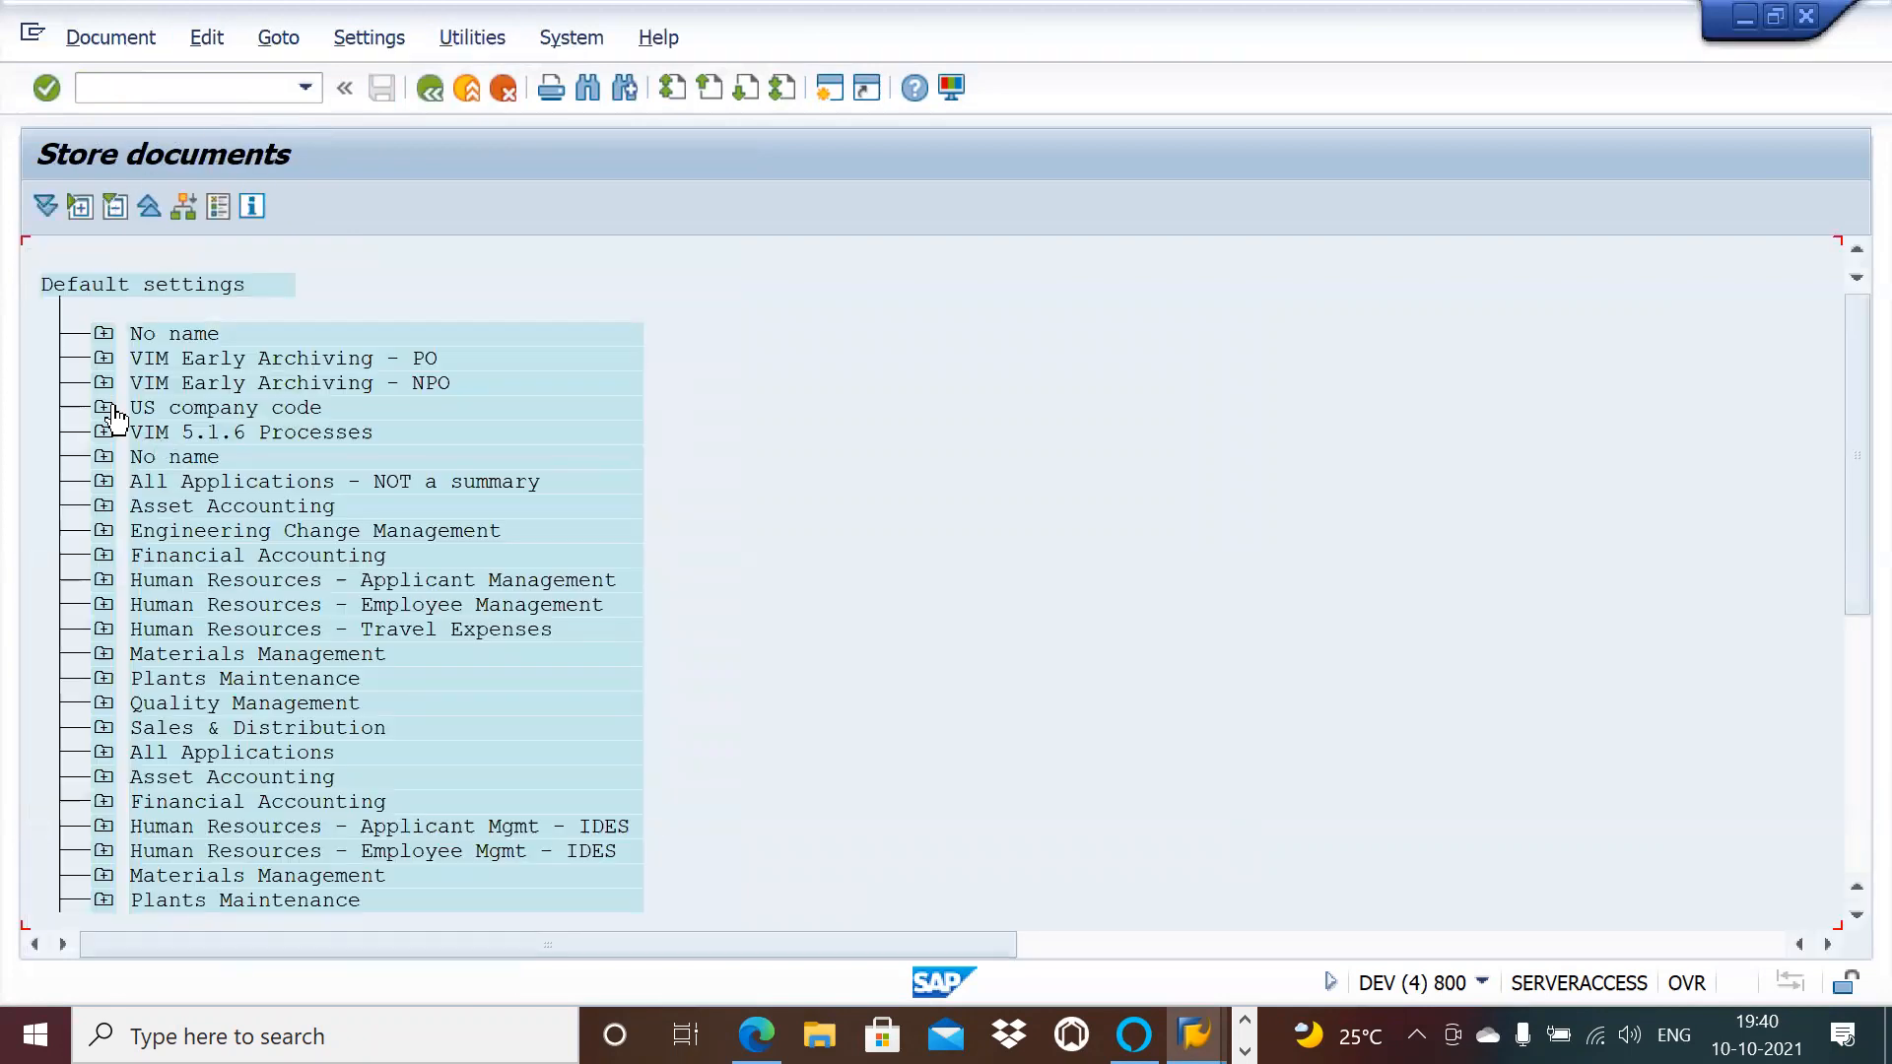
click(104, 434)
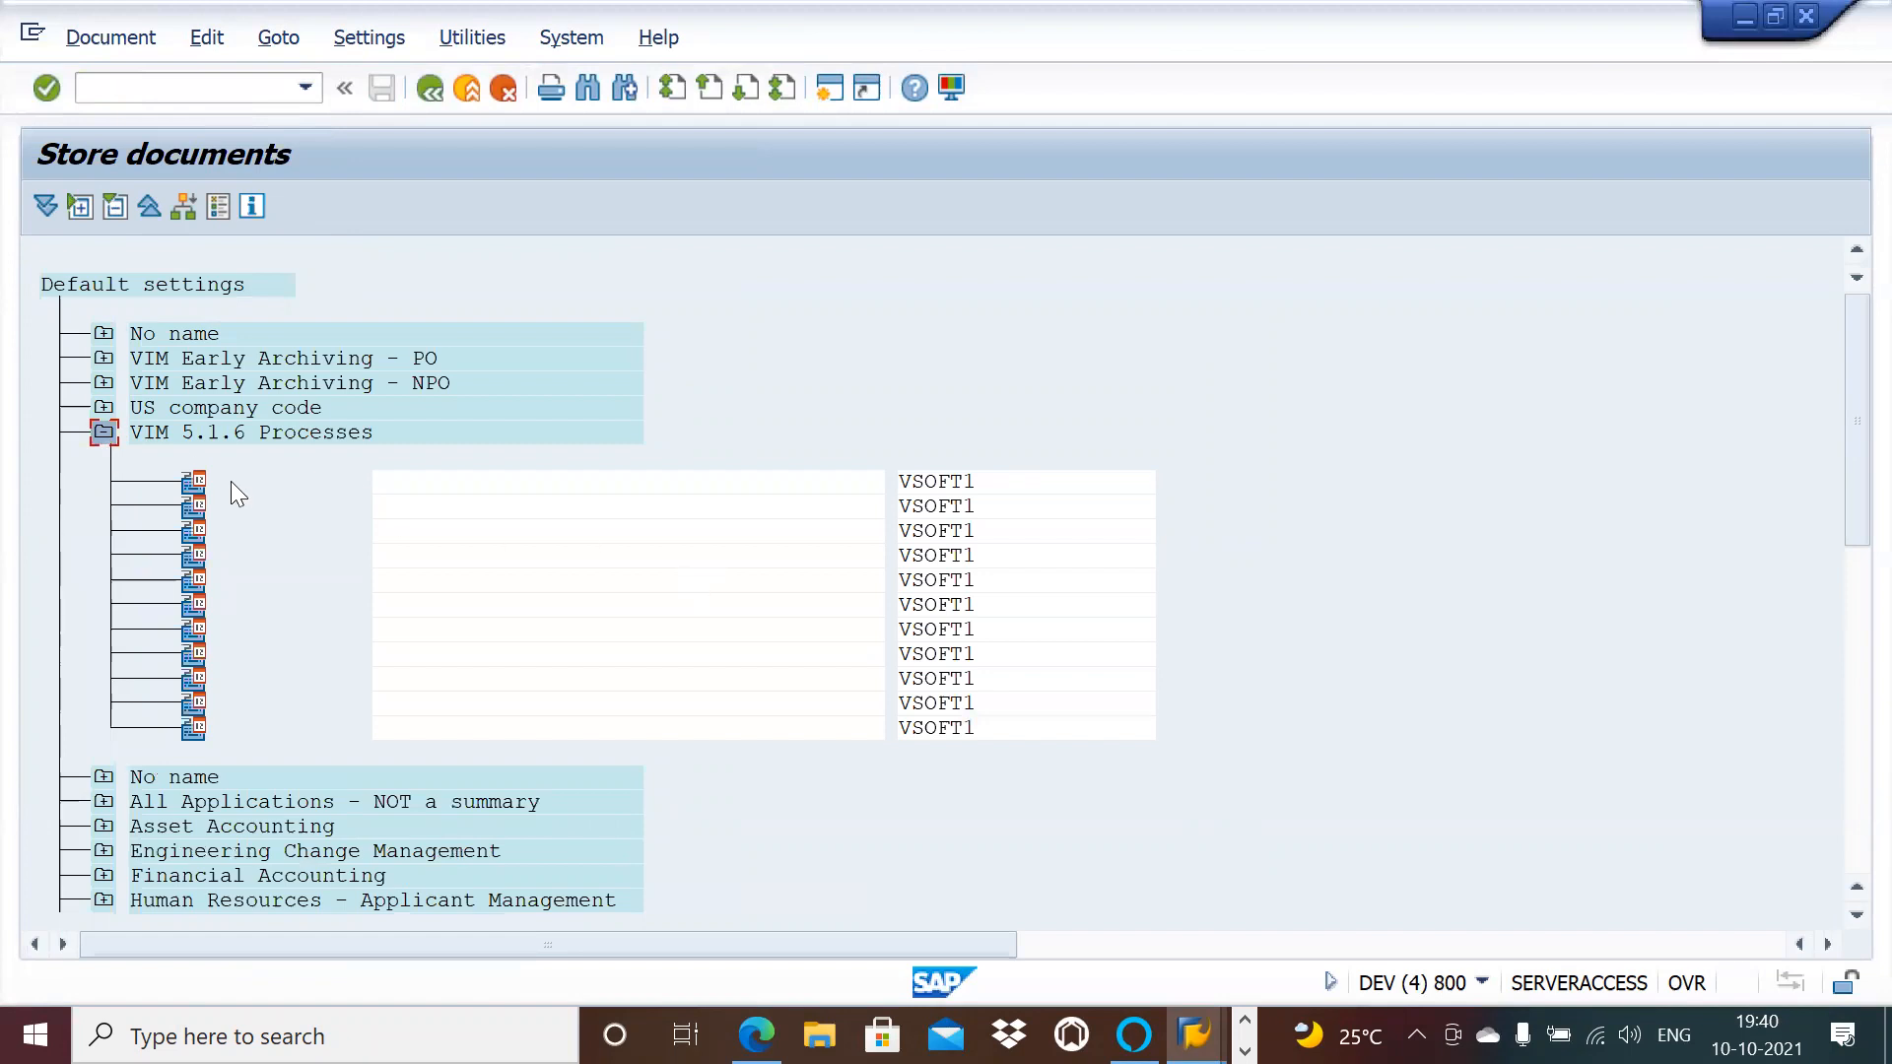
Step: Compare Store documents with the empty Archive Link Mapping, ending on the mapping session
key(alt+Tab)
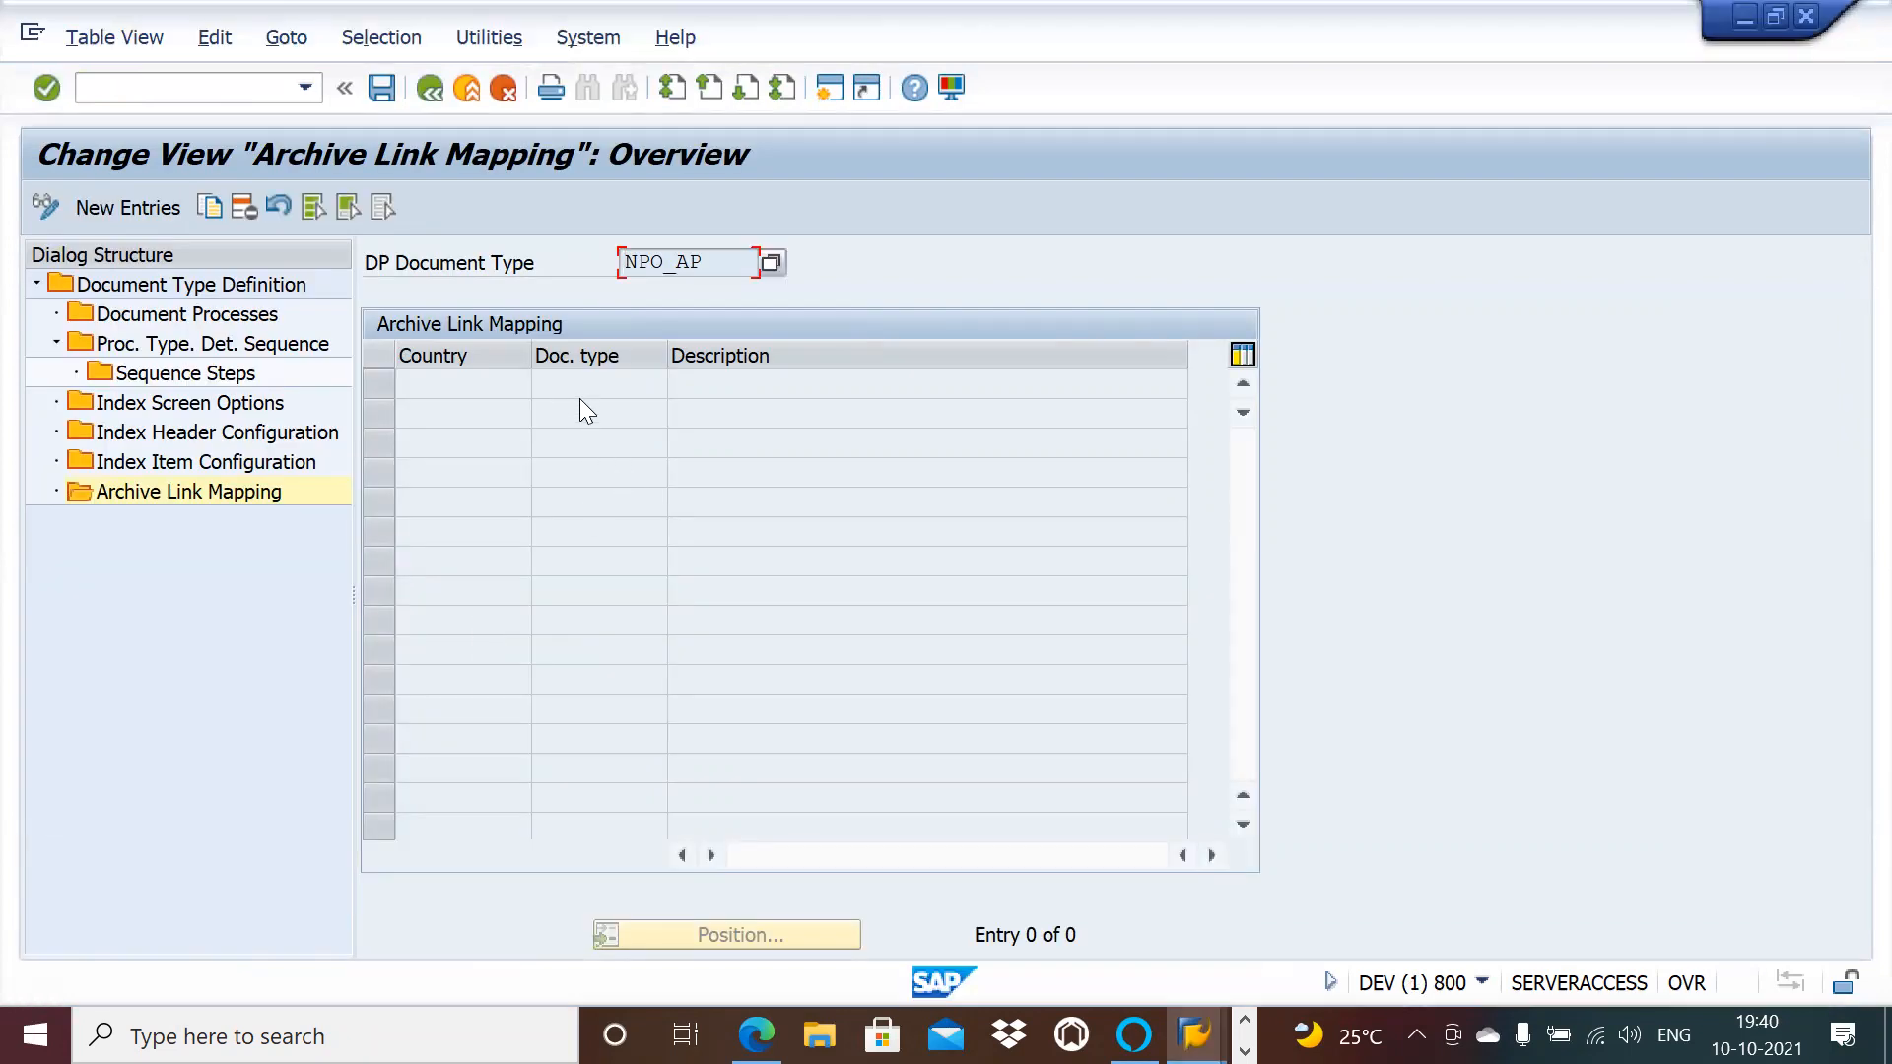
key(alt+Tab)
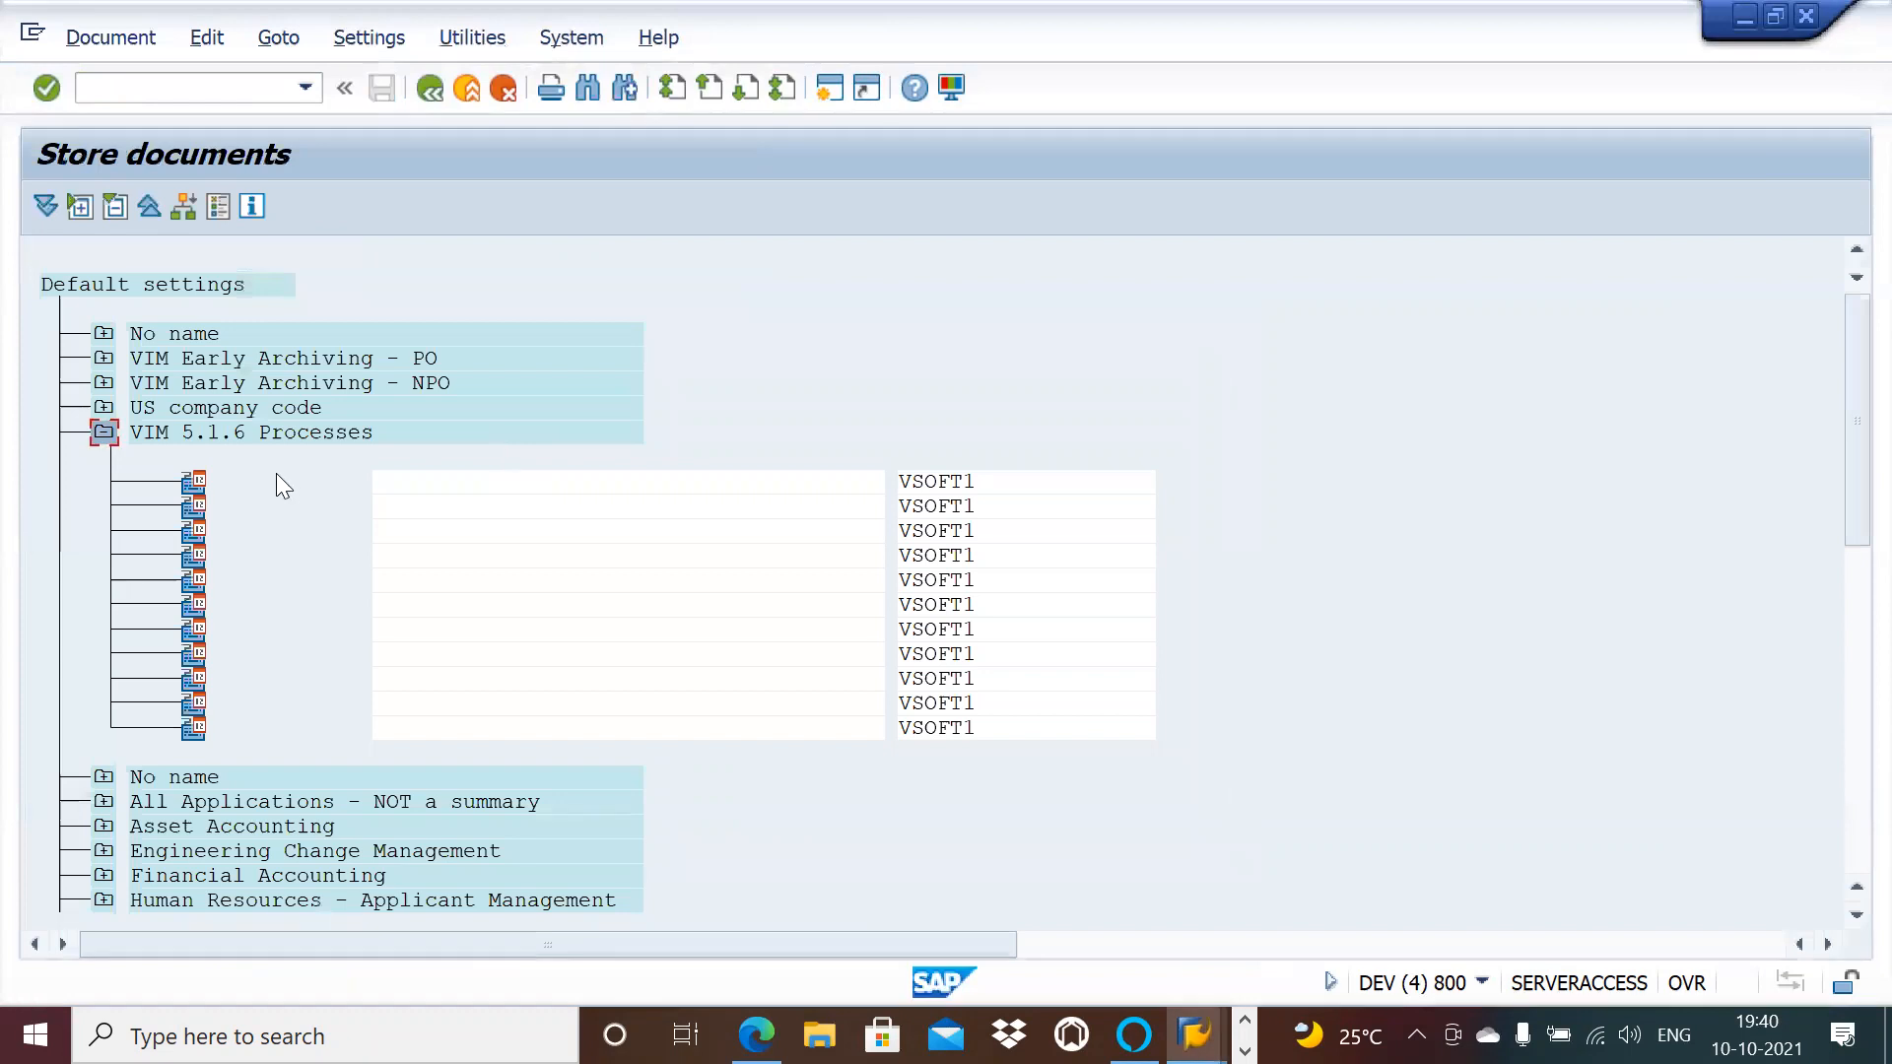
key(alt+Tab)
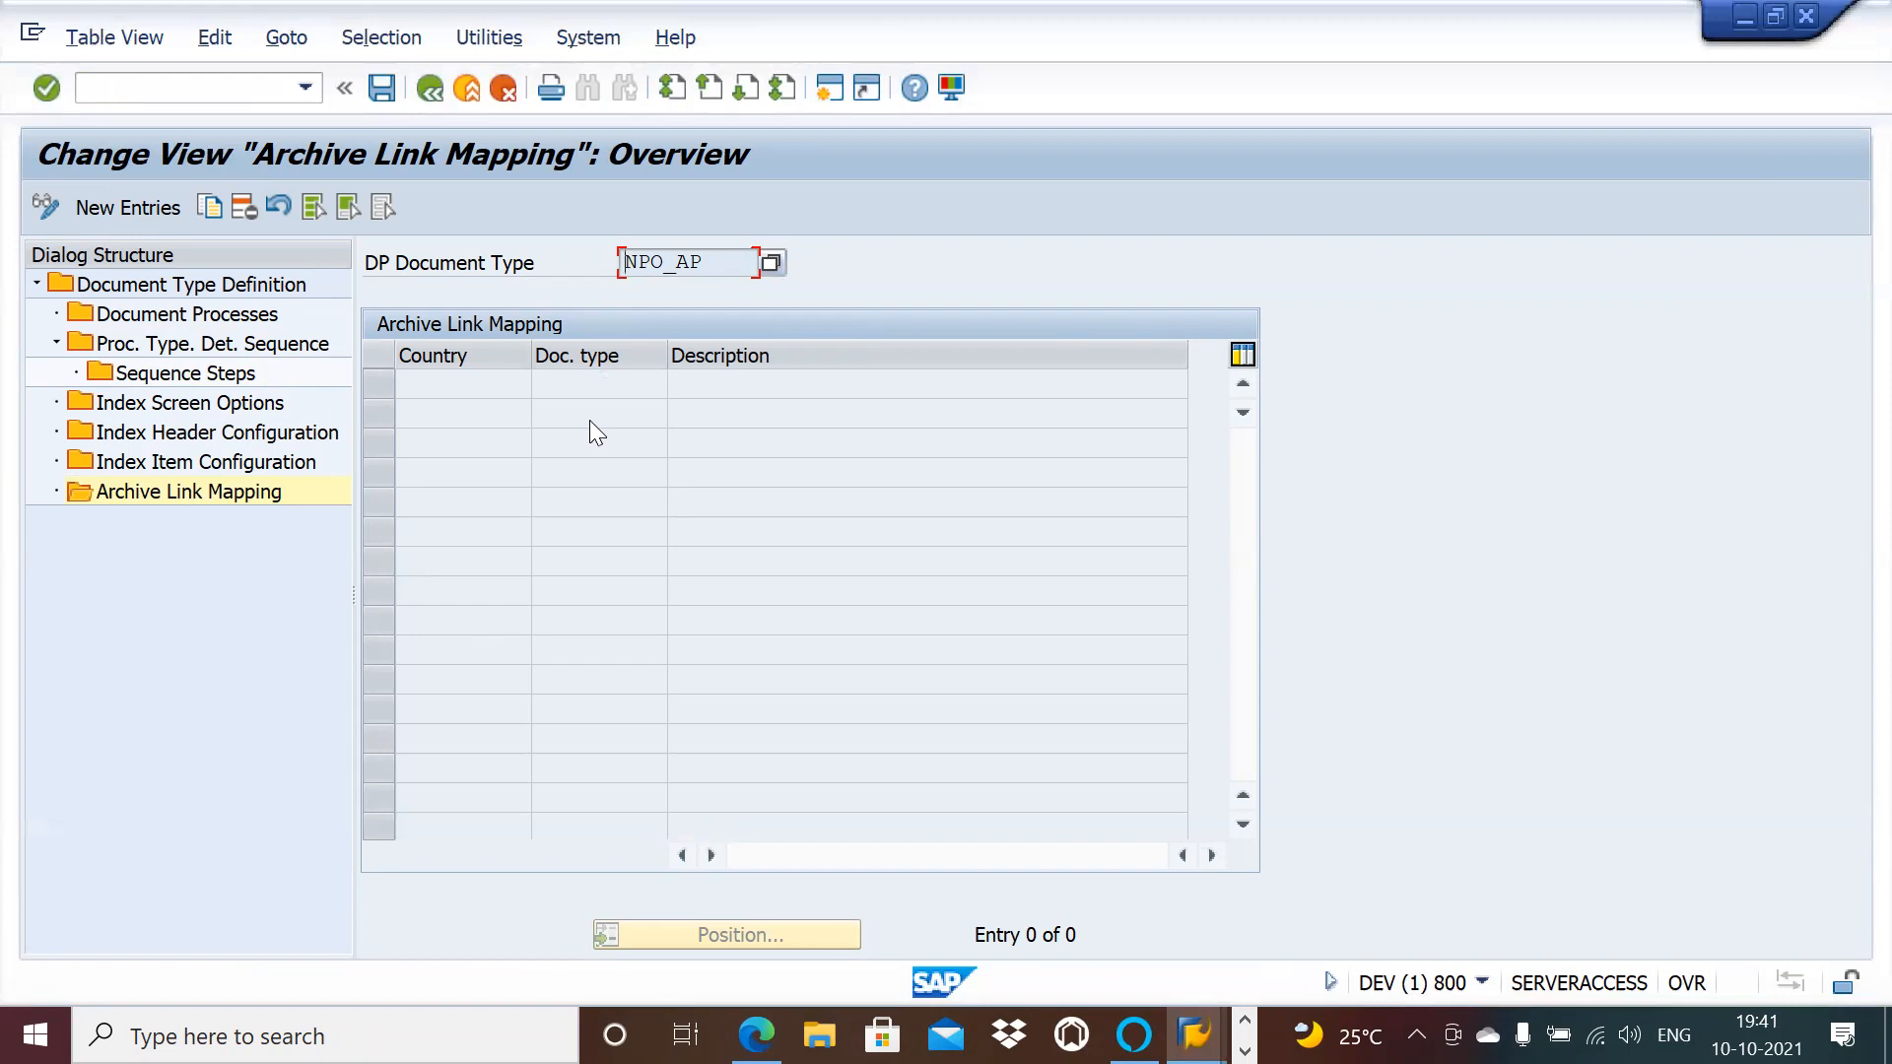
key(alt+Tab)
key(alt+Tab)
key(alt+Tab)
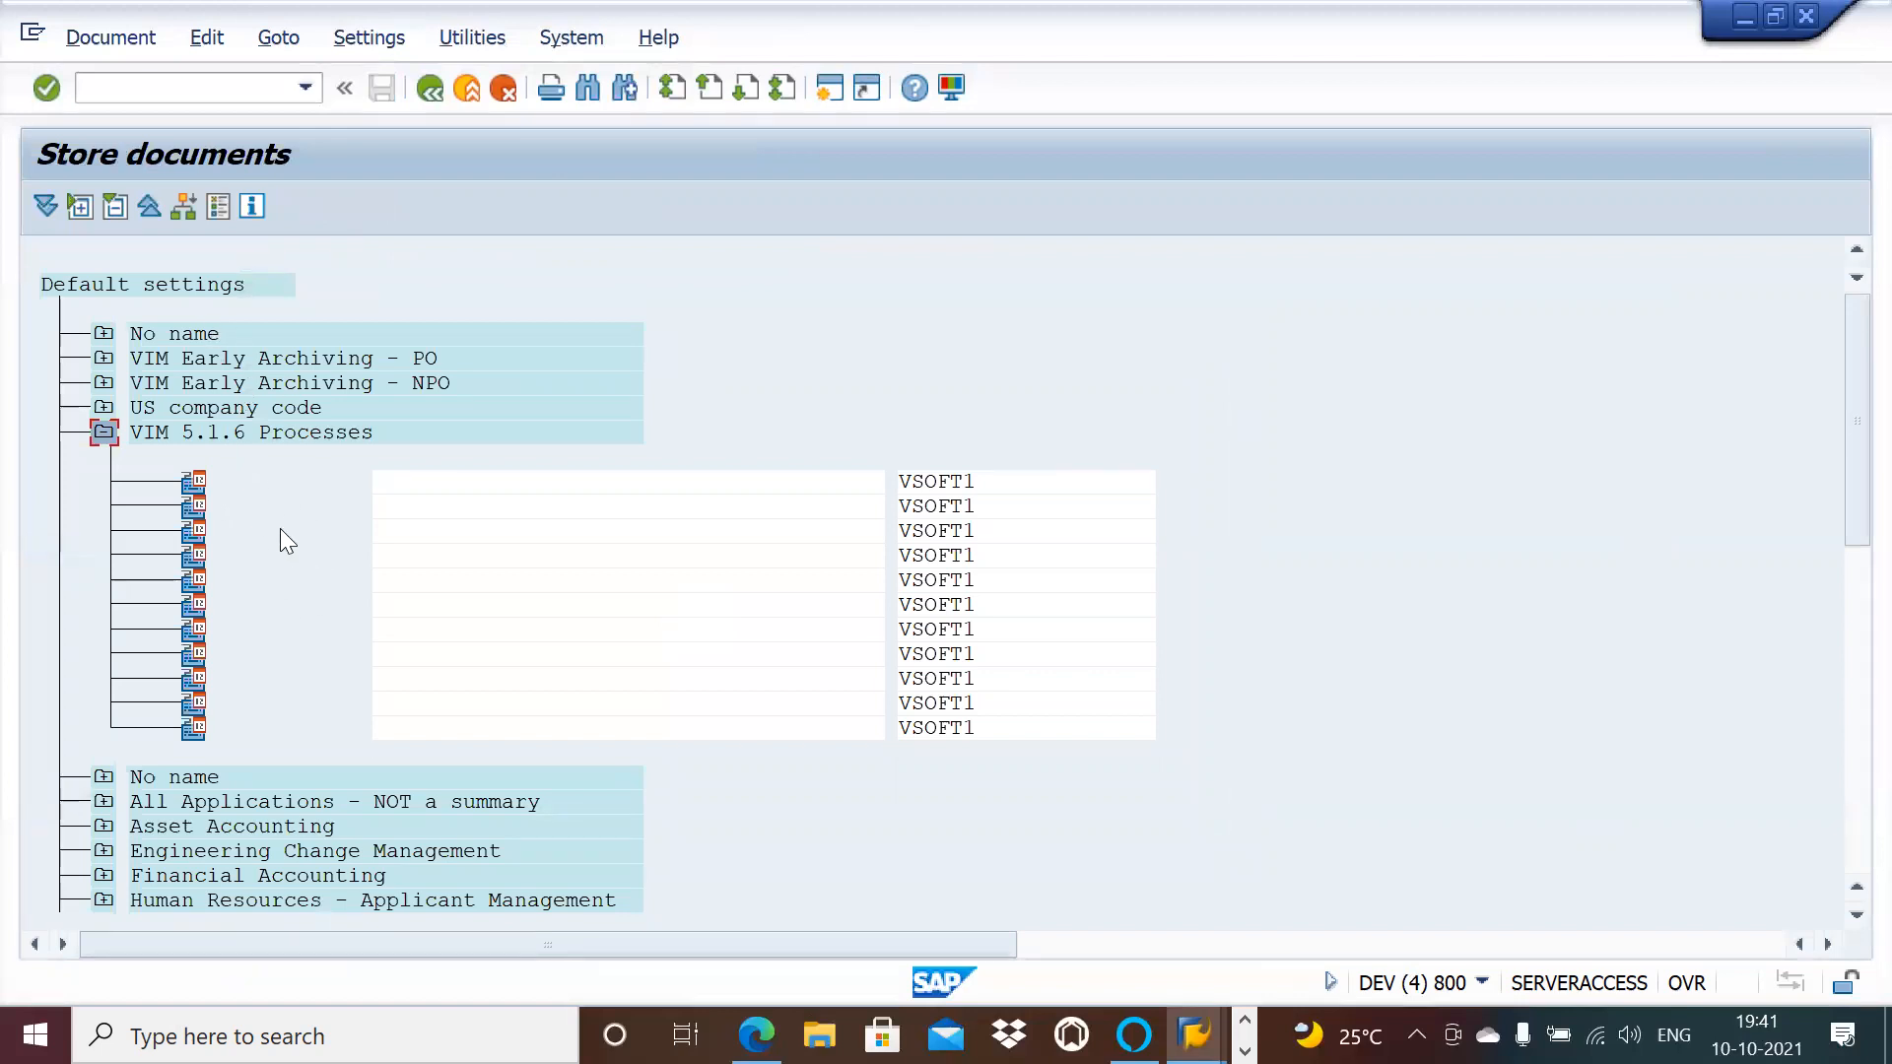
key(alt+Tab)
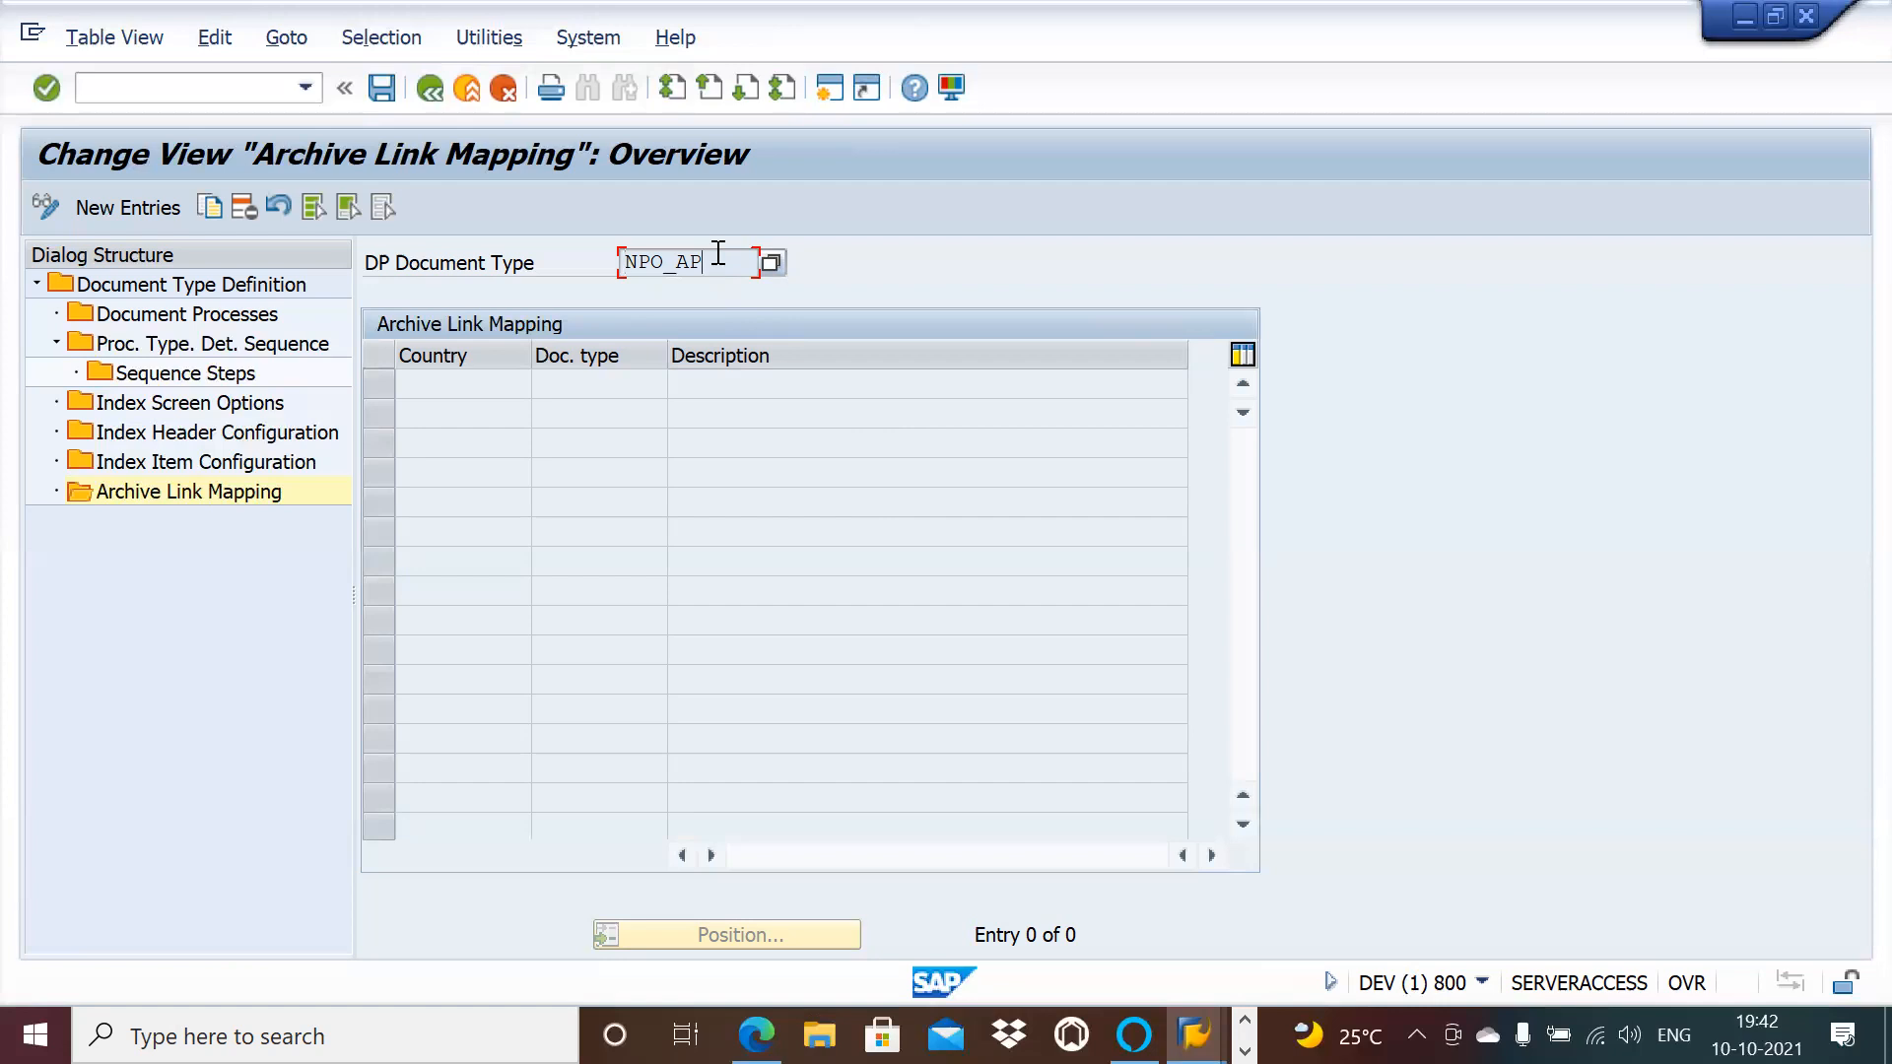
key(alt+Tab)
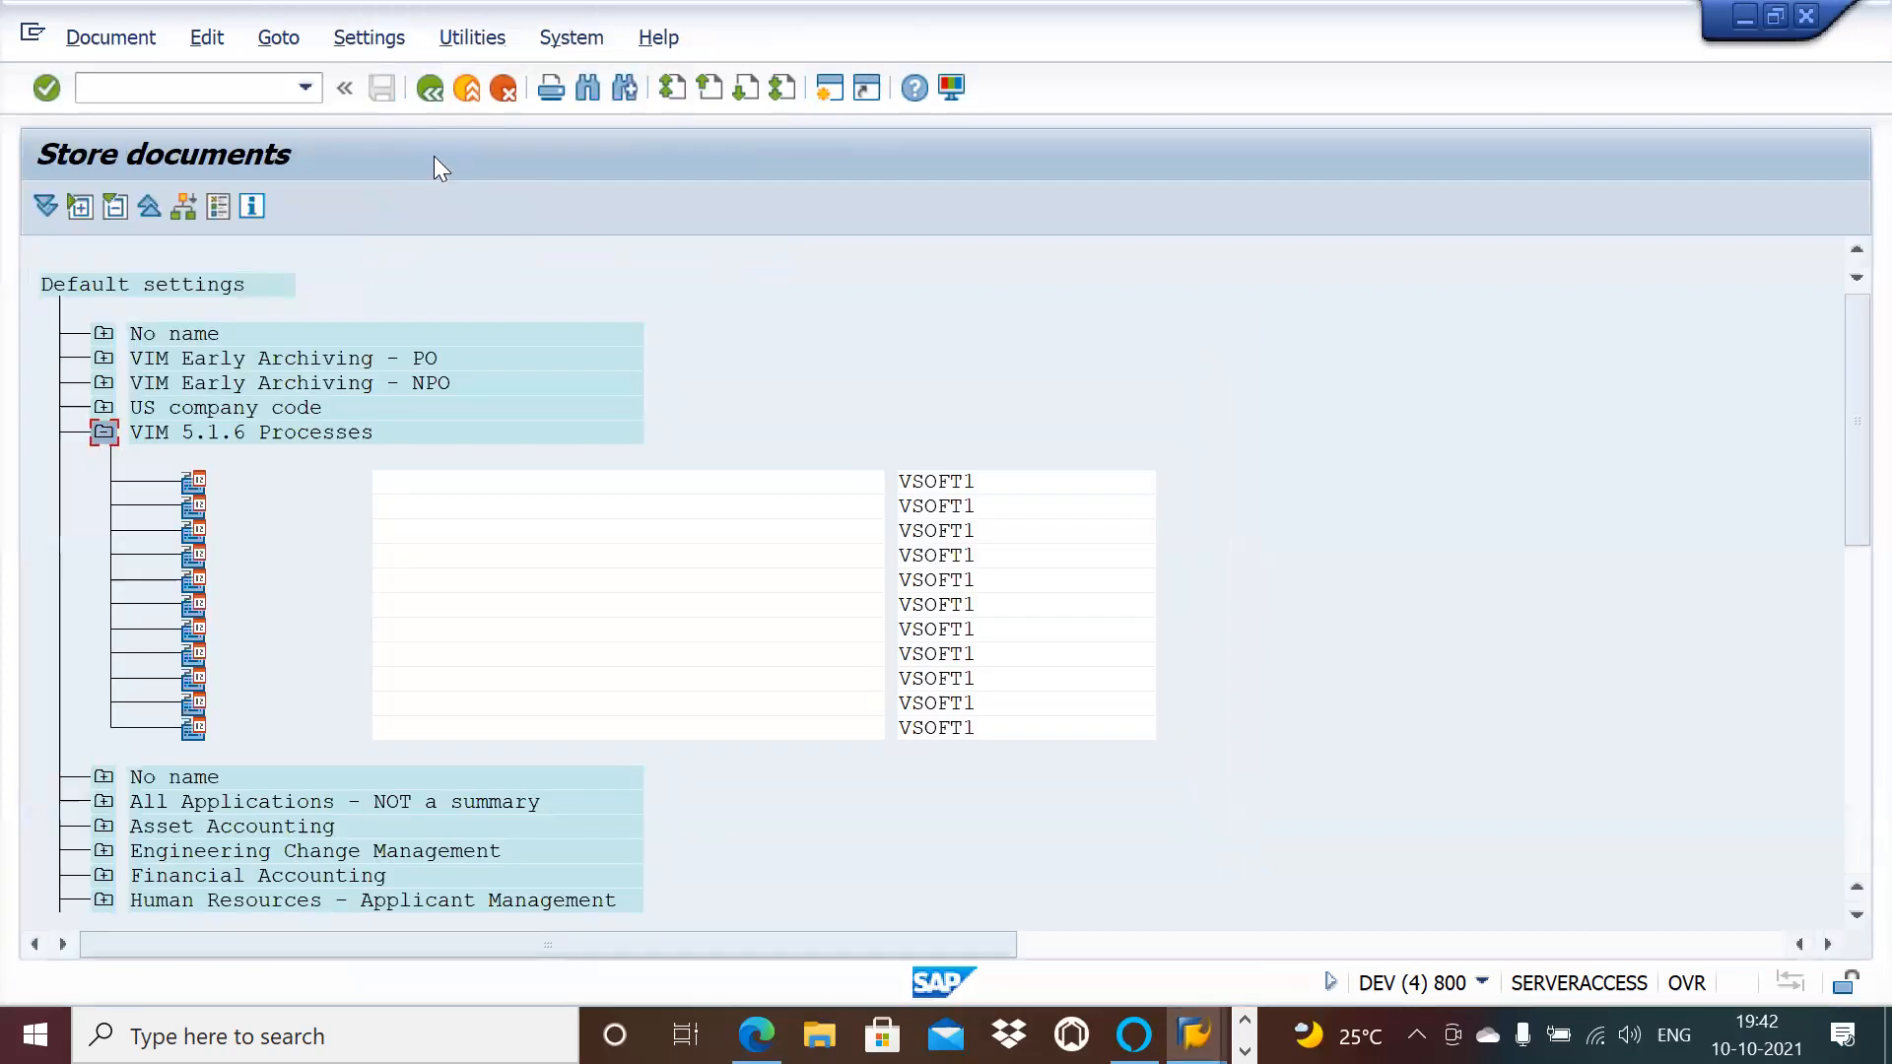
key(alt+Tab)
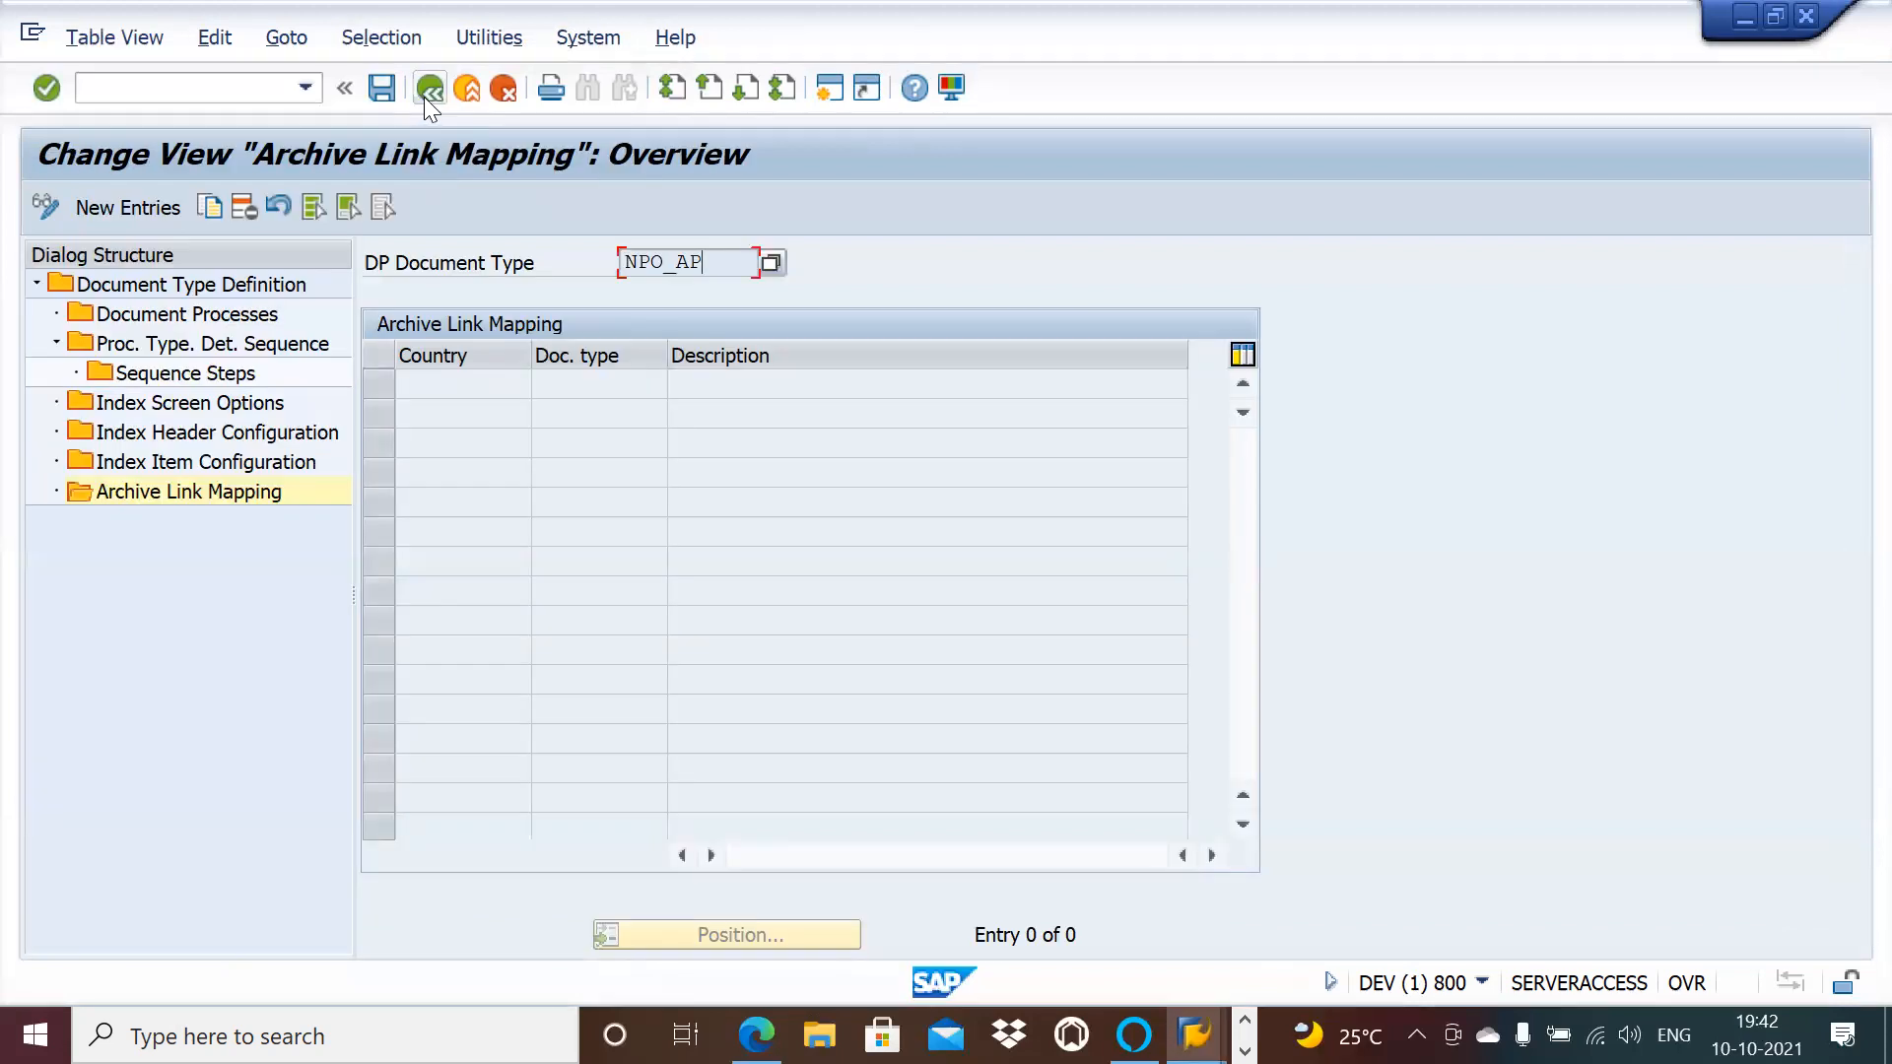
Step: Go back to NPO_AP's Document Type Definition details and scroll the form to review it
click(428, 89)
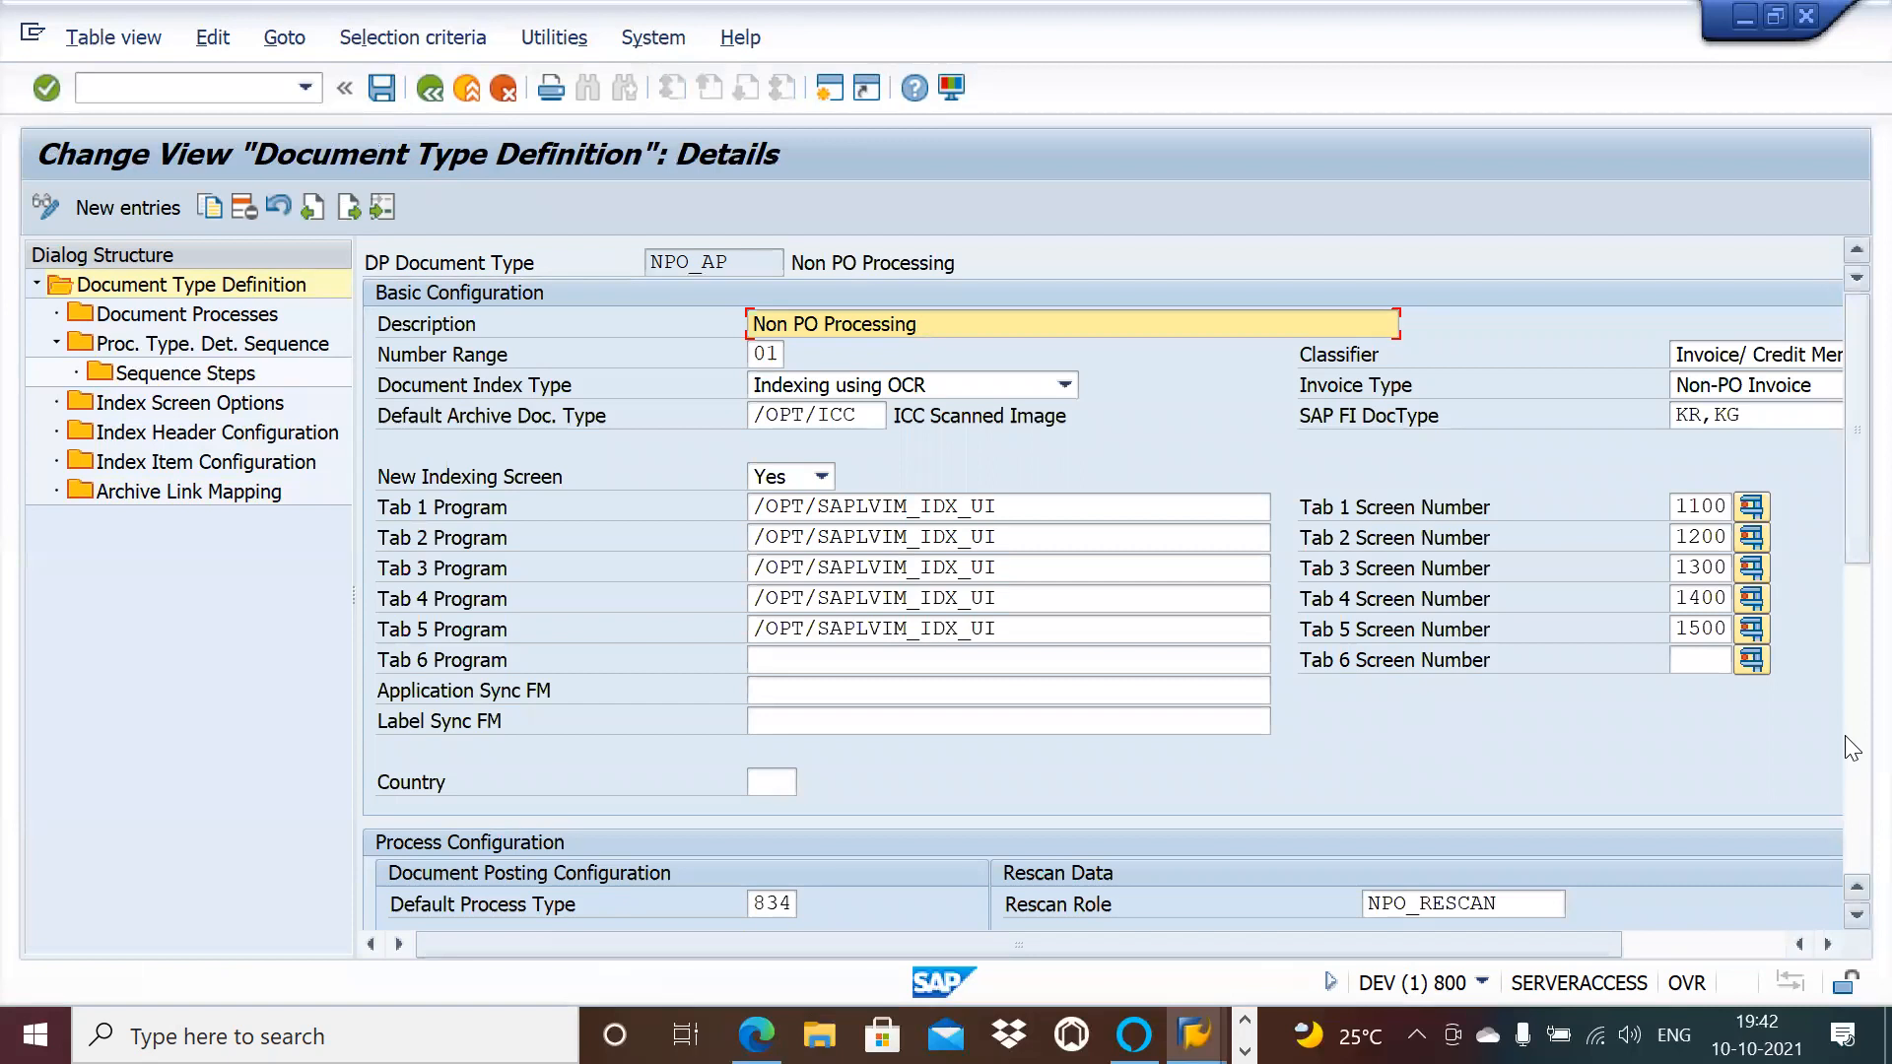
scroll(1845, 739, down, 10)
scroll(1845, 473, up, 10)
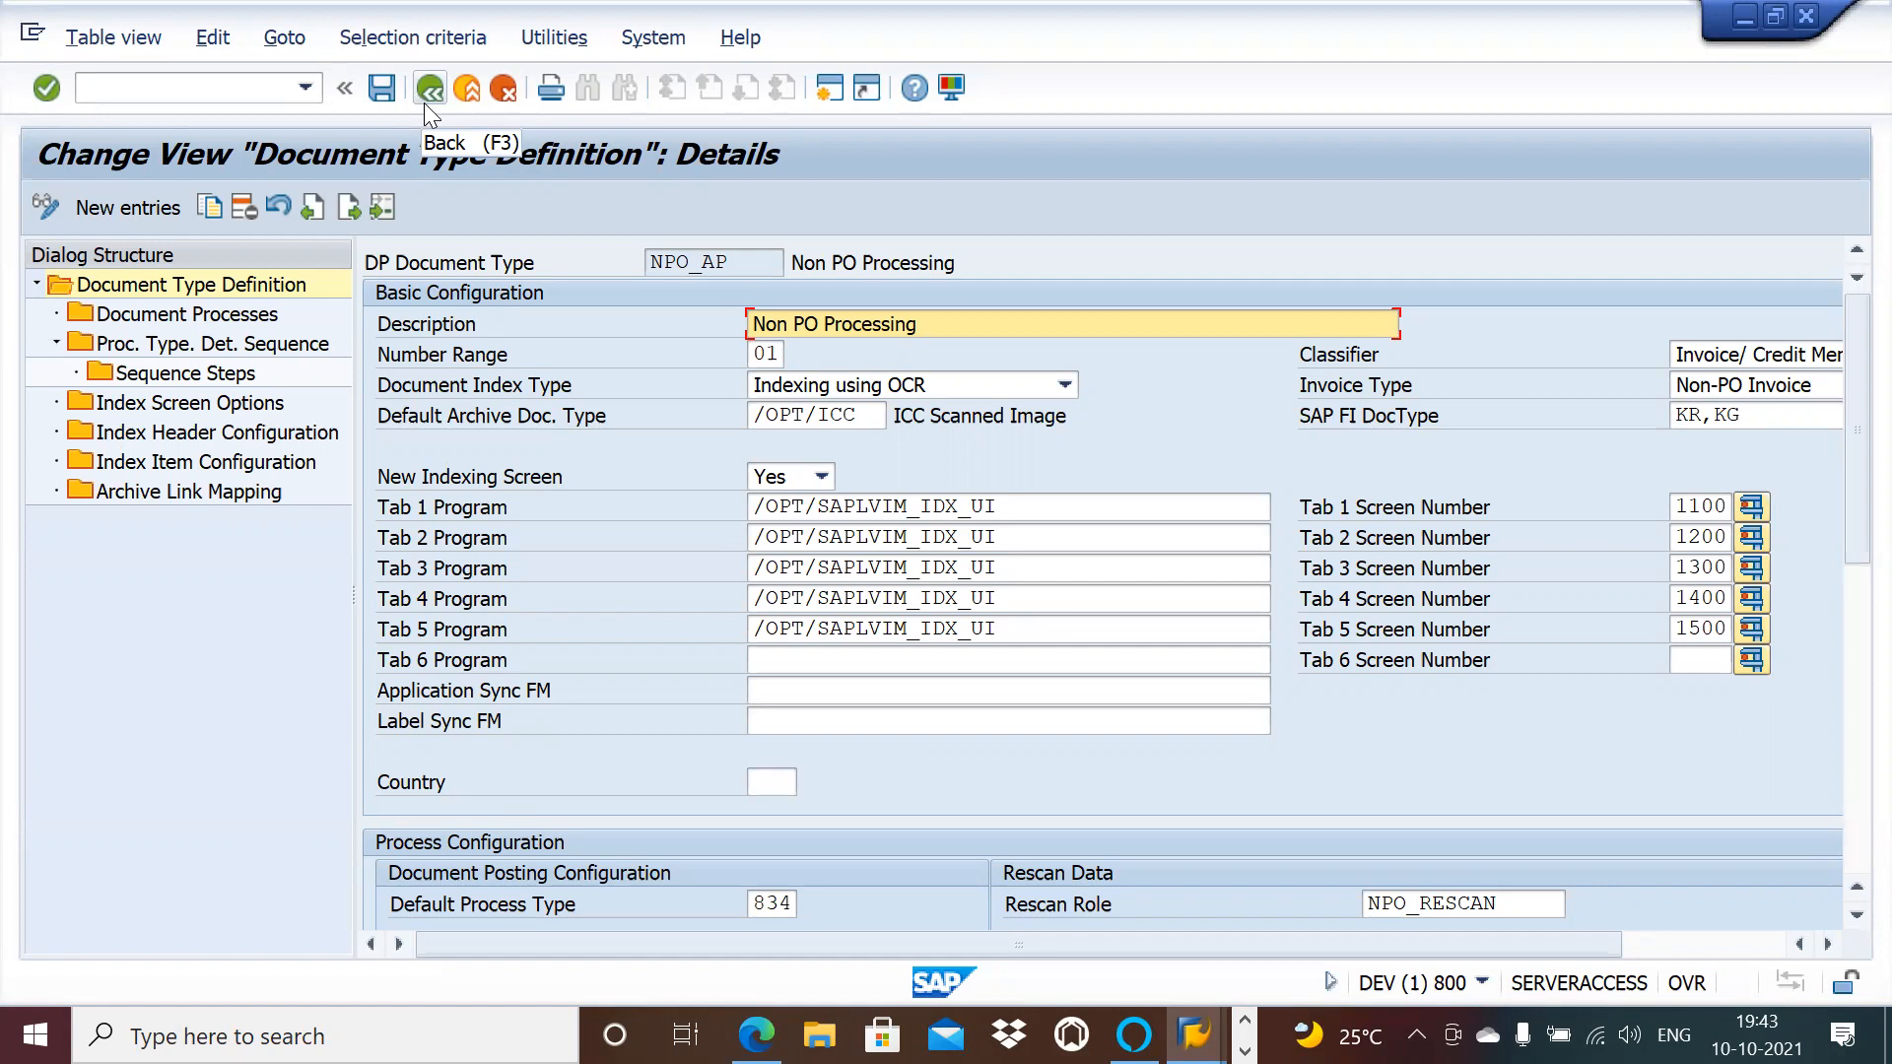
key(alt+Tab)
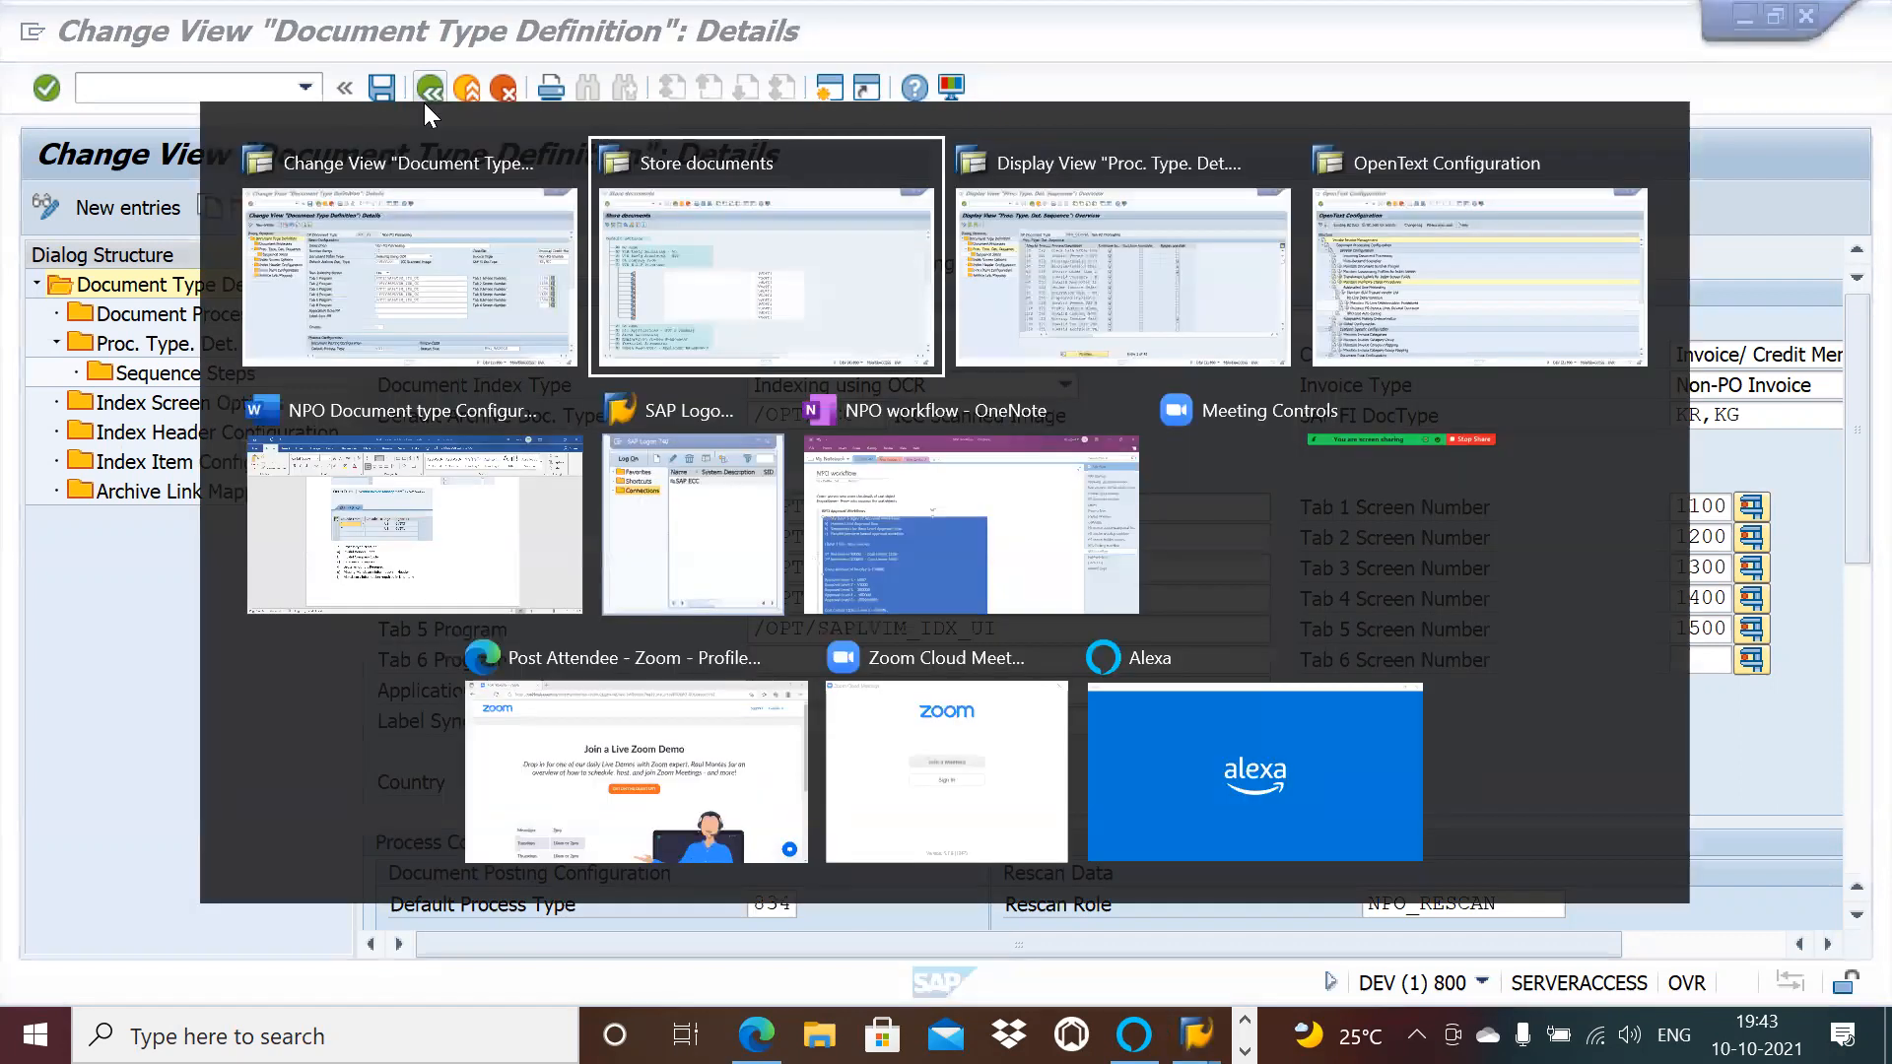
key(alt+Tab)
key(alt+Tab)
key(alt+Tab)
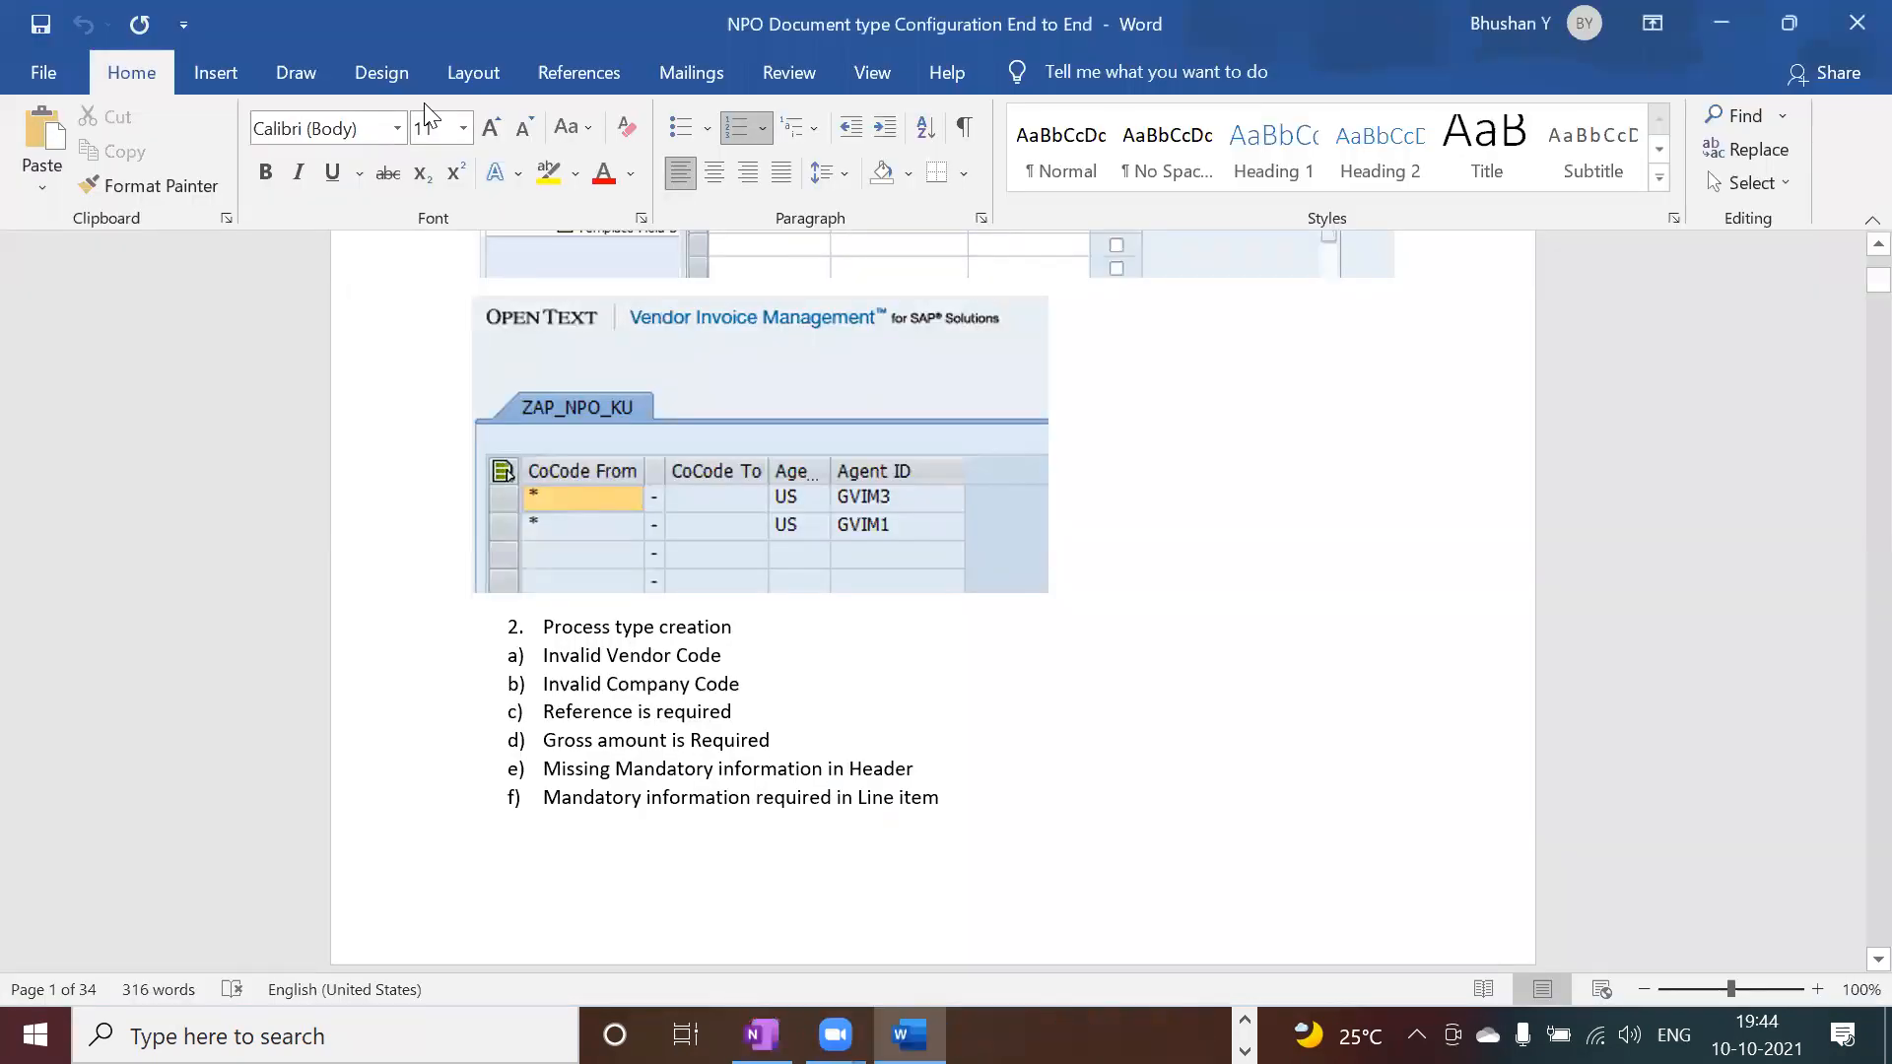
key(alt+Tab)
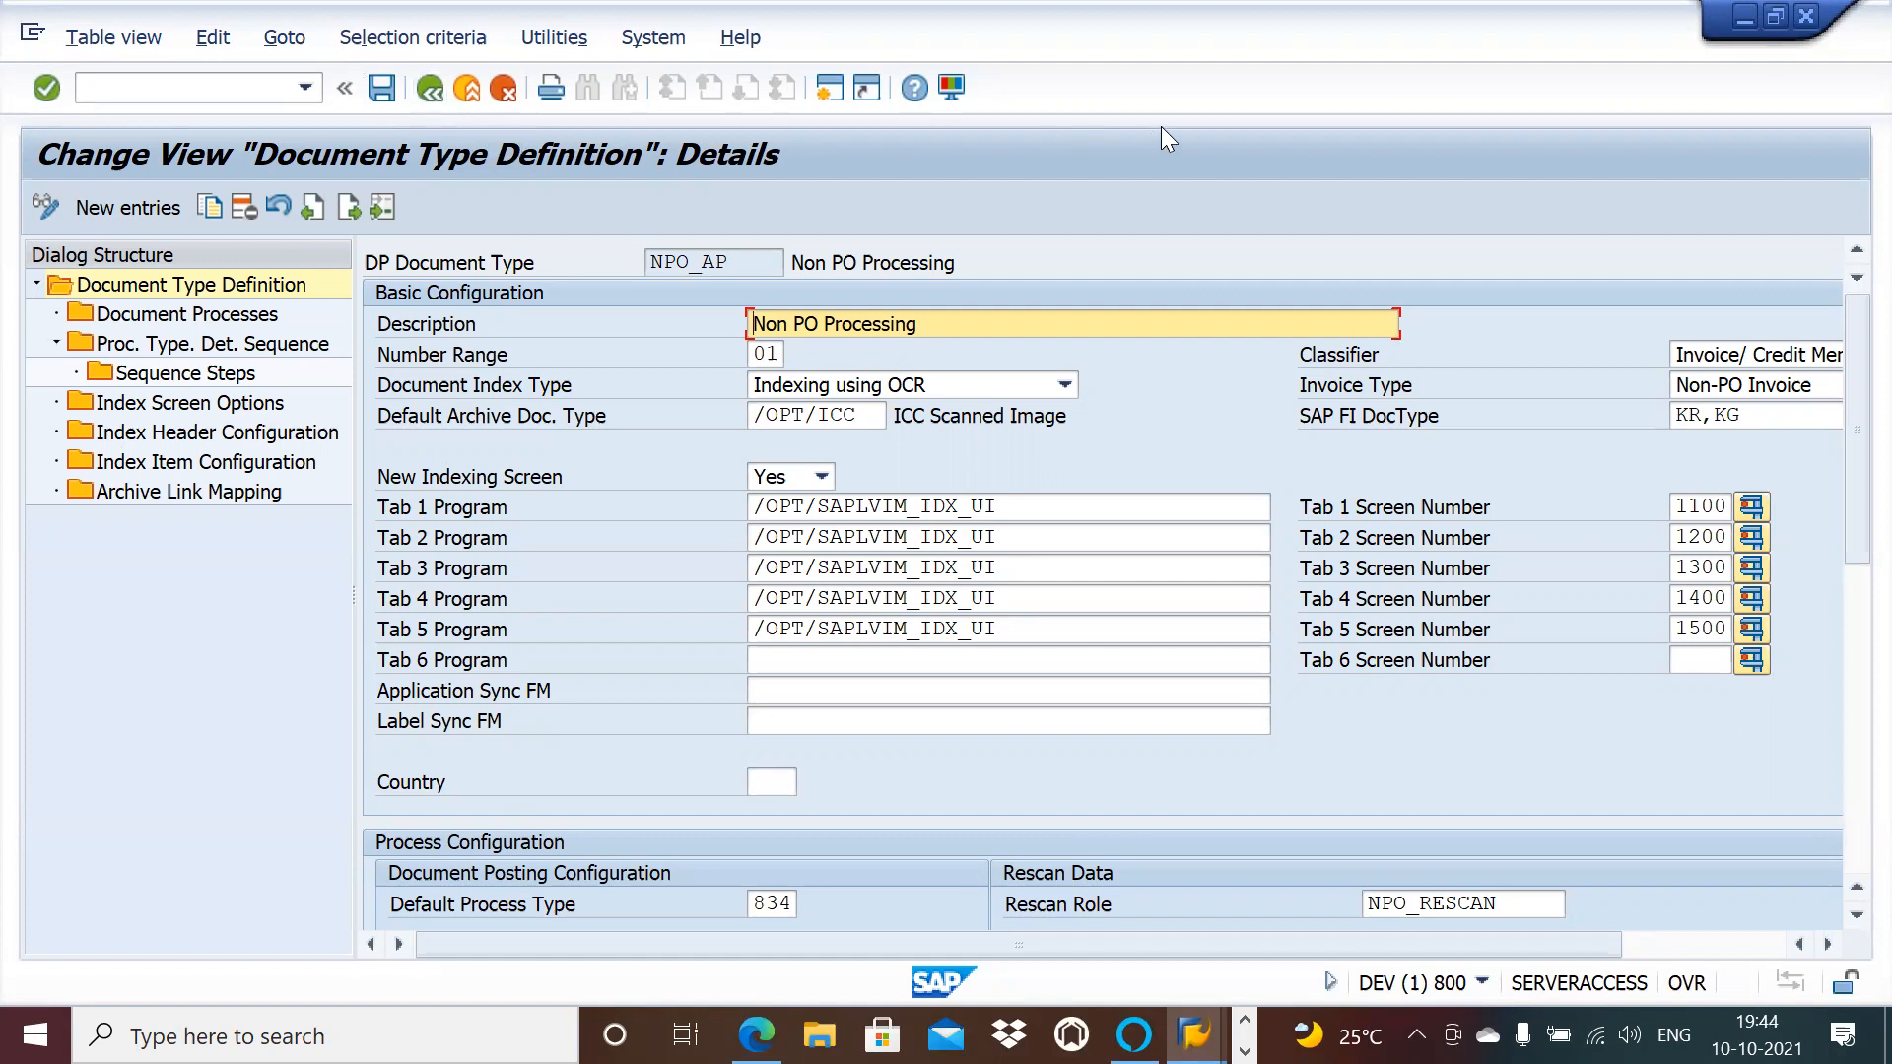
click(949, 94)
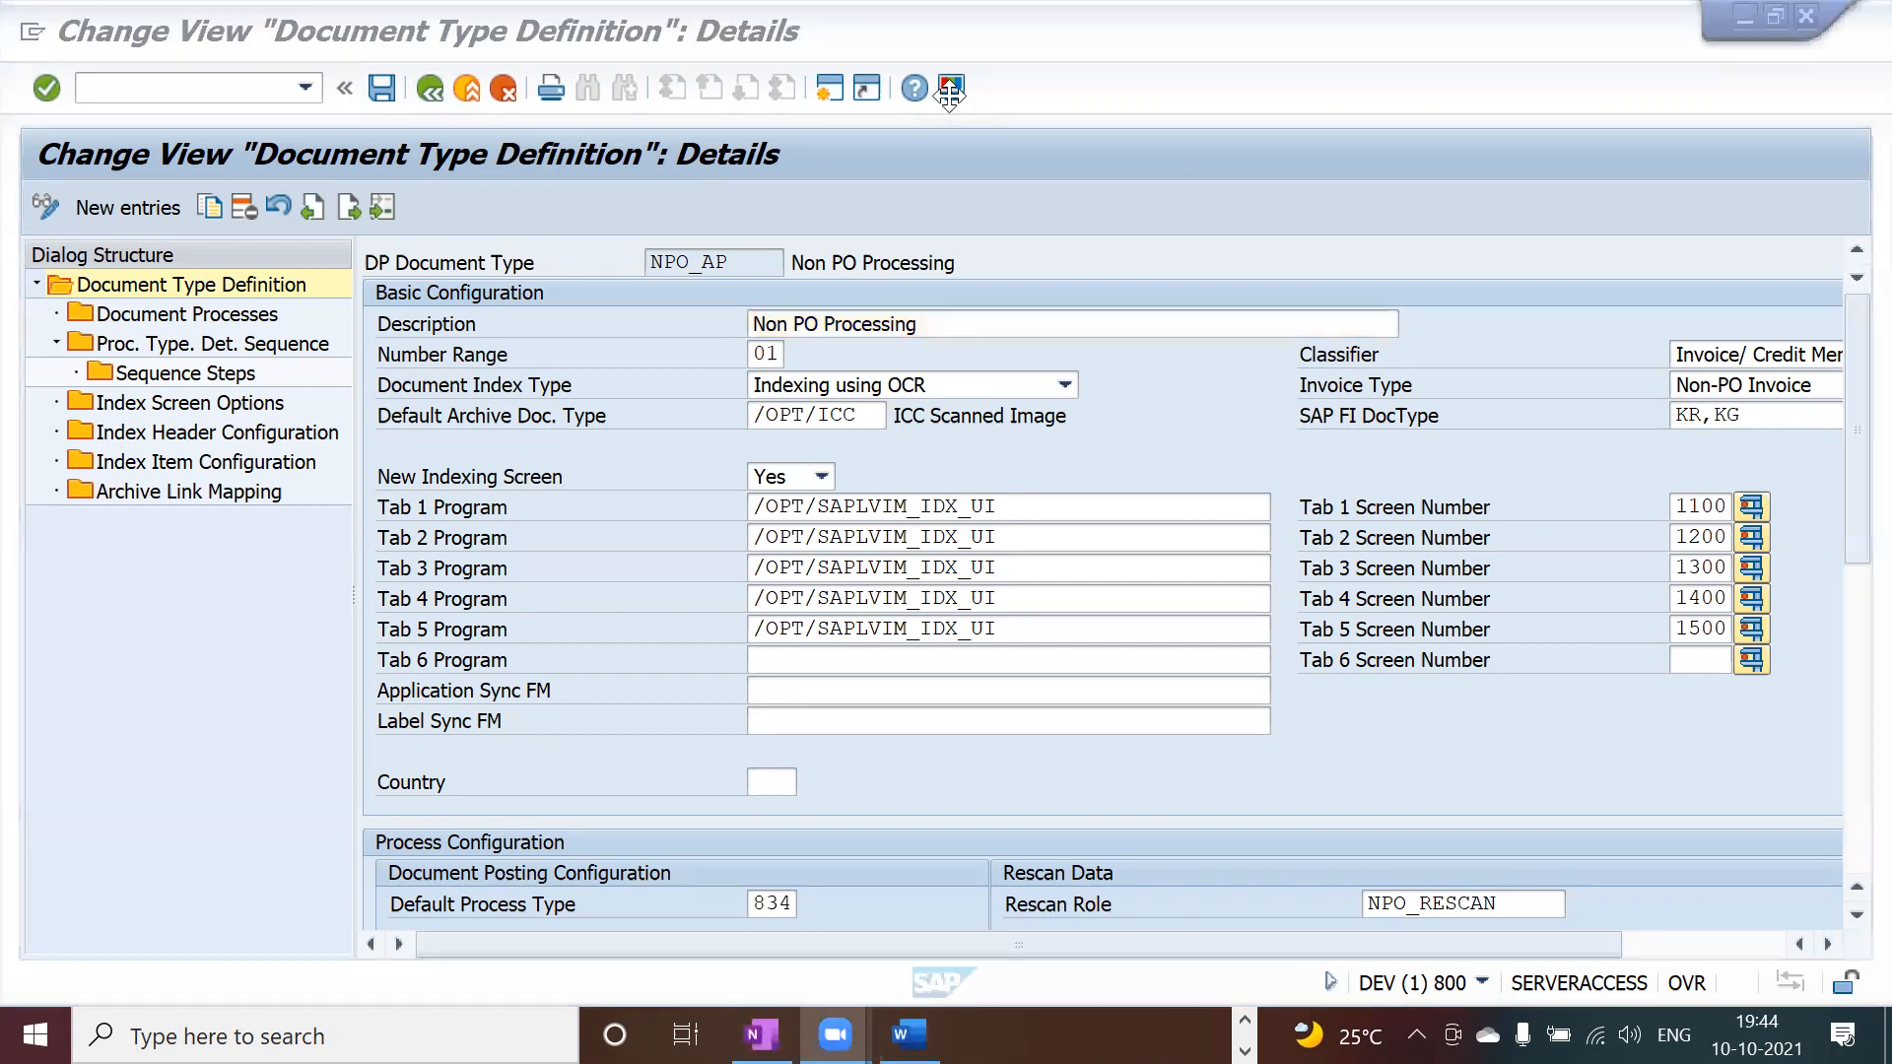